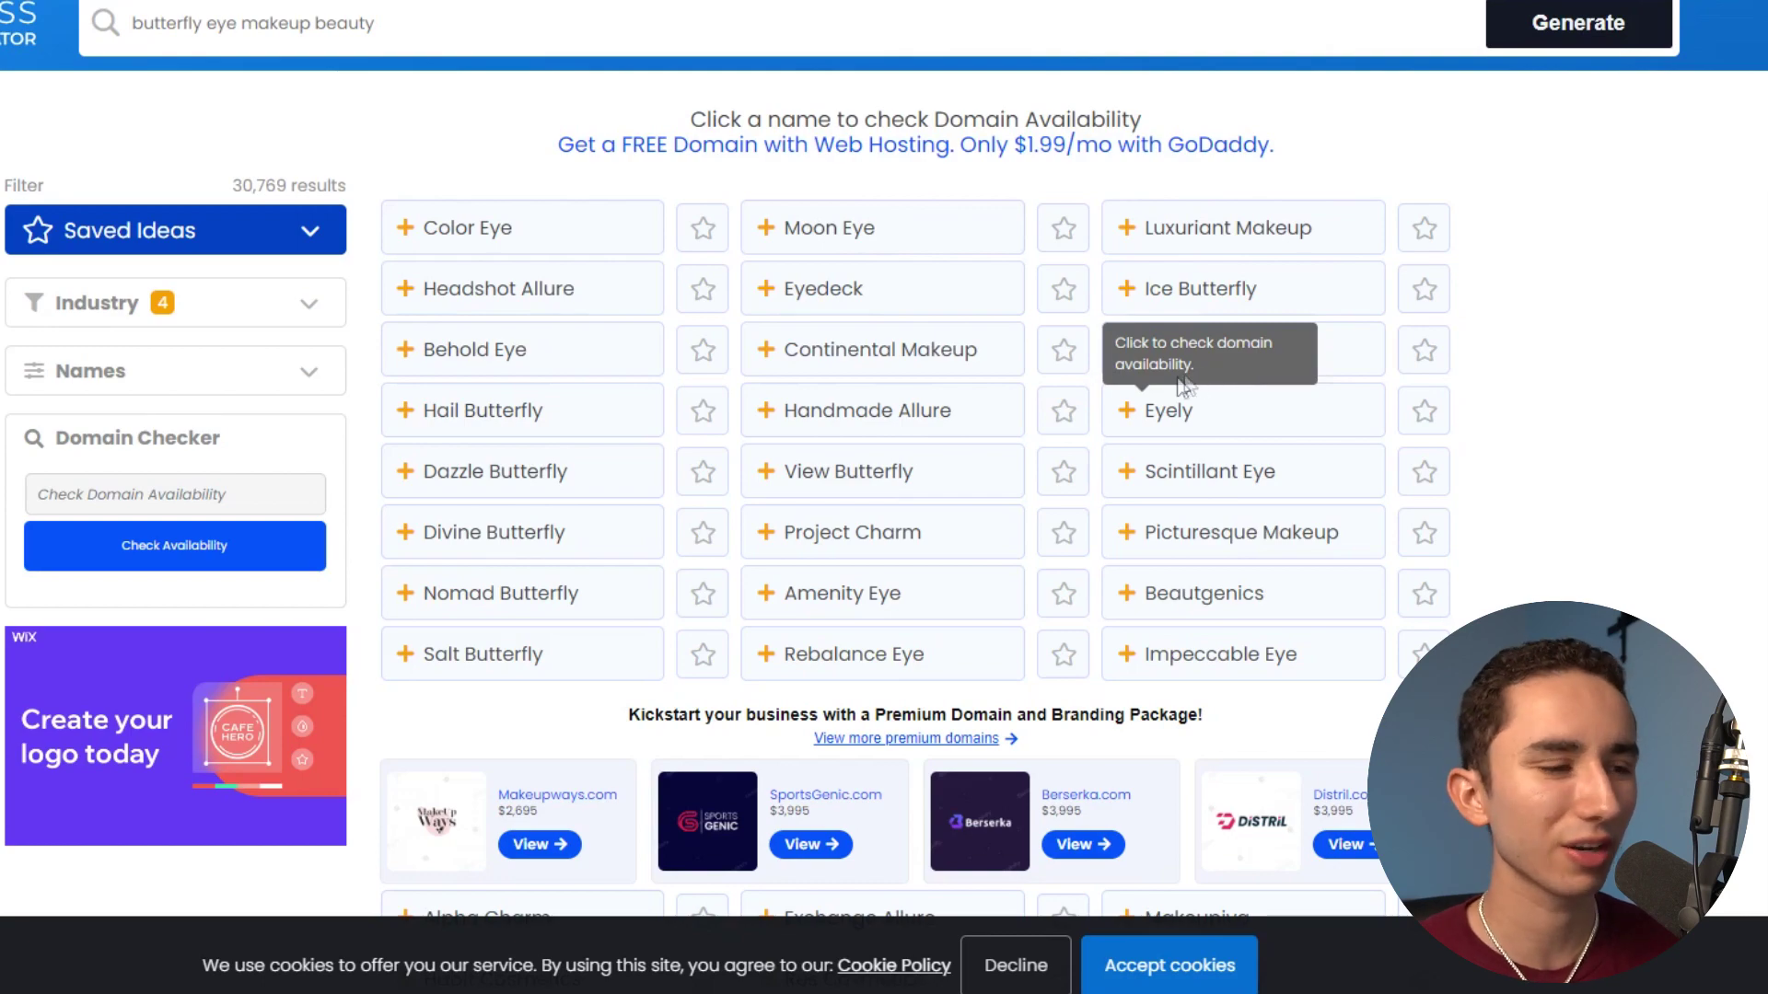
Browse the generated business name ideas for the keywords "butterfly eye makeup beauty".
{"action": "scroll", "coordinate": [1151, 368], "scroll_direction": "down", "scroll_amount": 4}
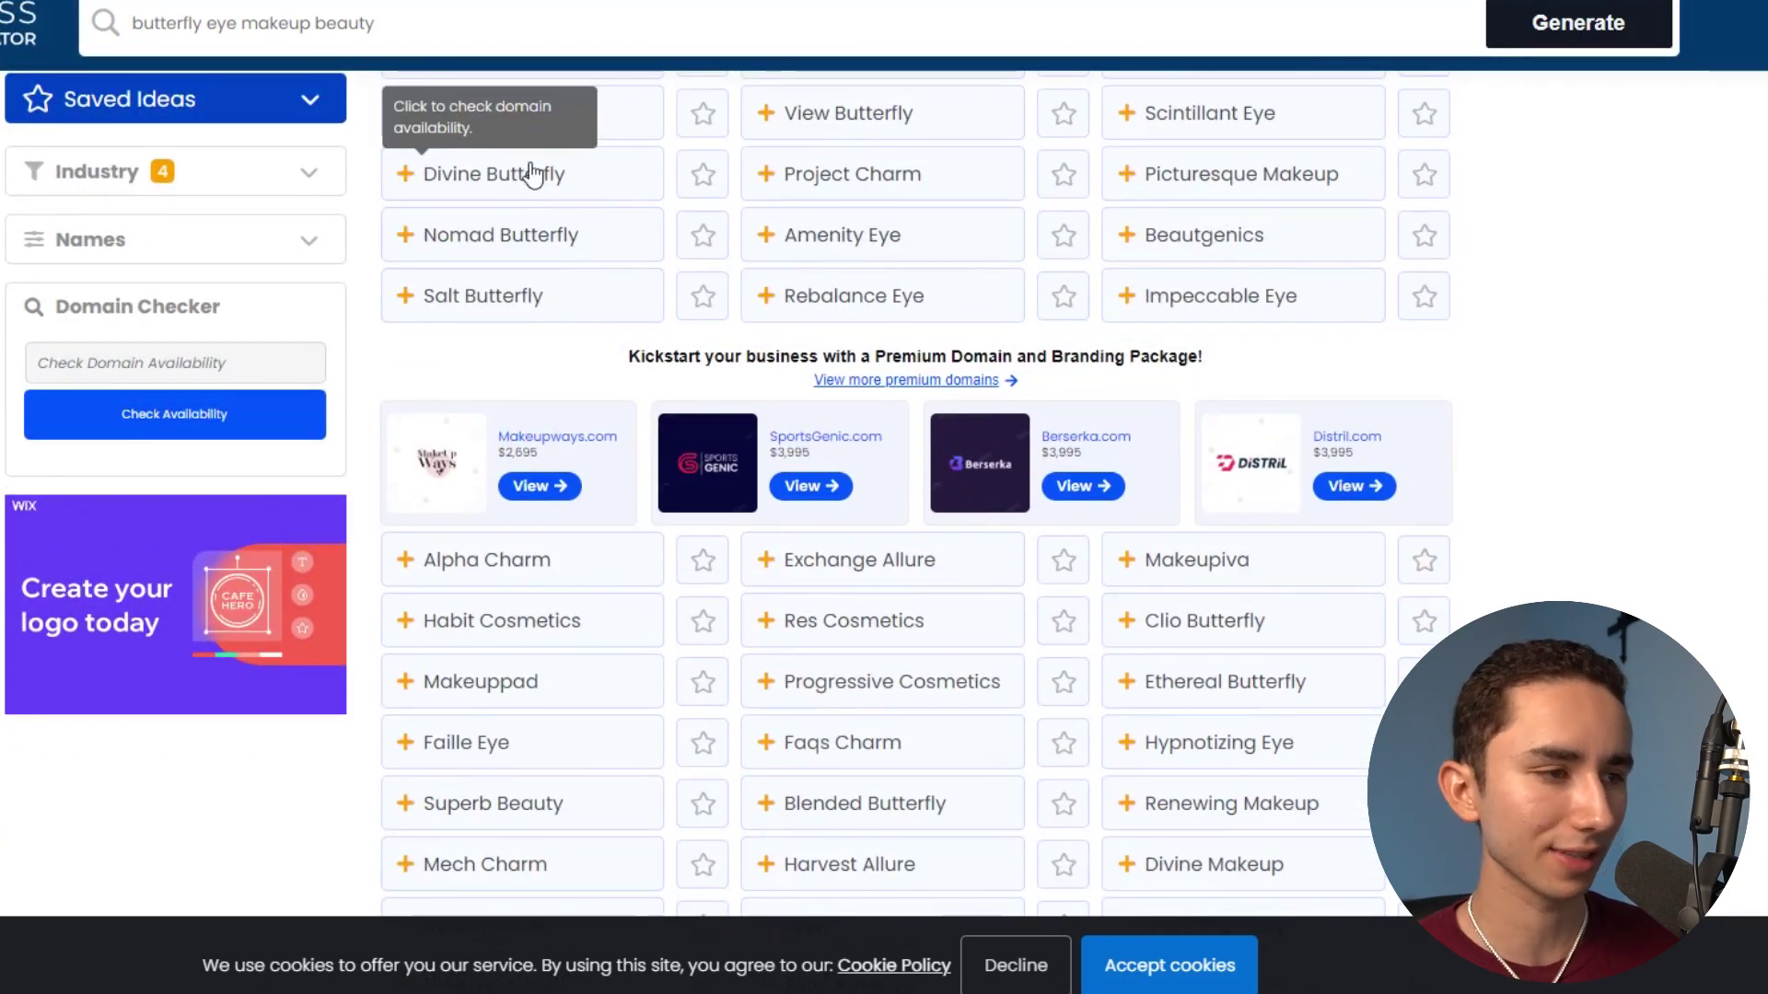
{"action": "scroll", "coordinate": [1256, 294], "scroll_direction": "down", "scroll_amount": 6}
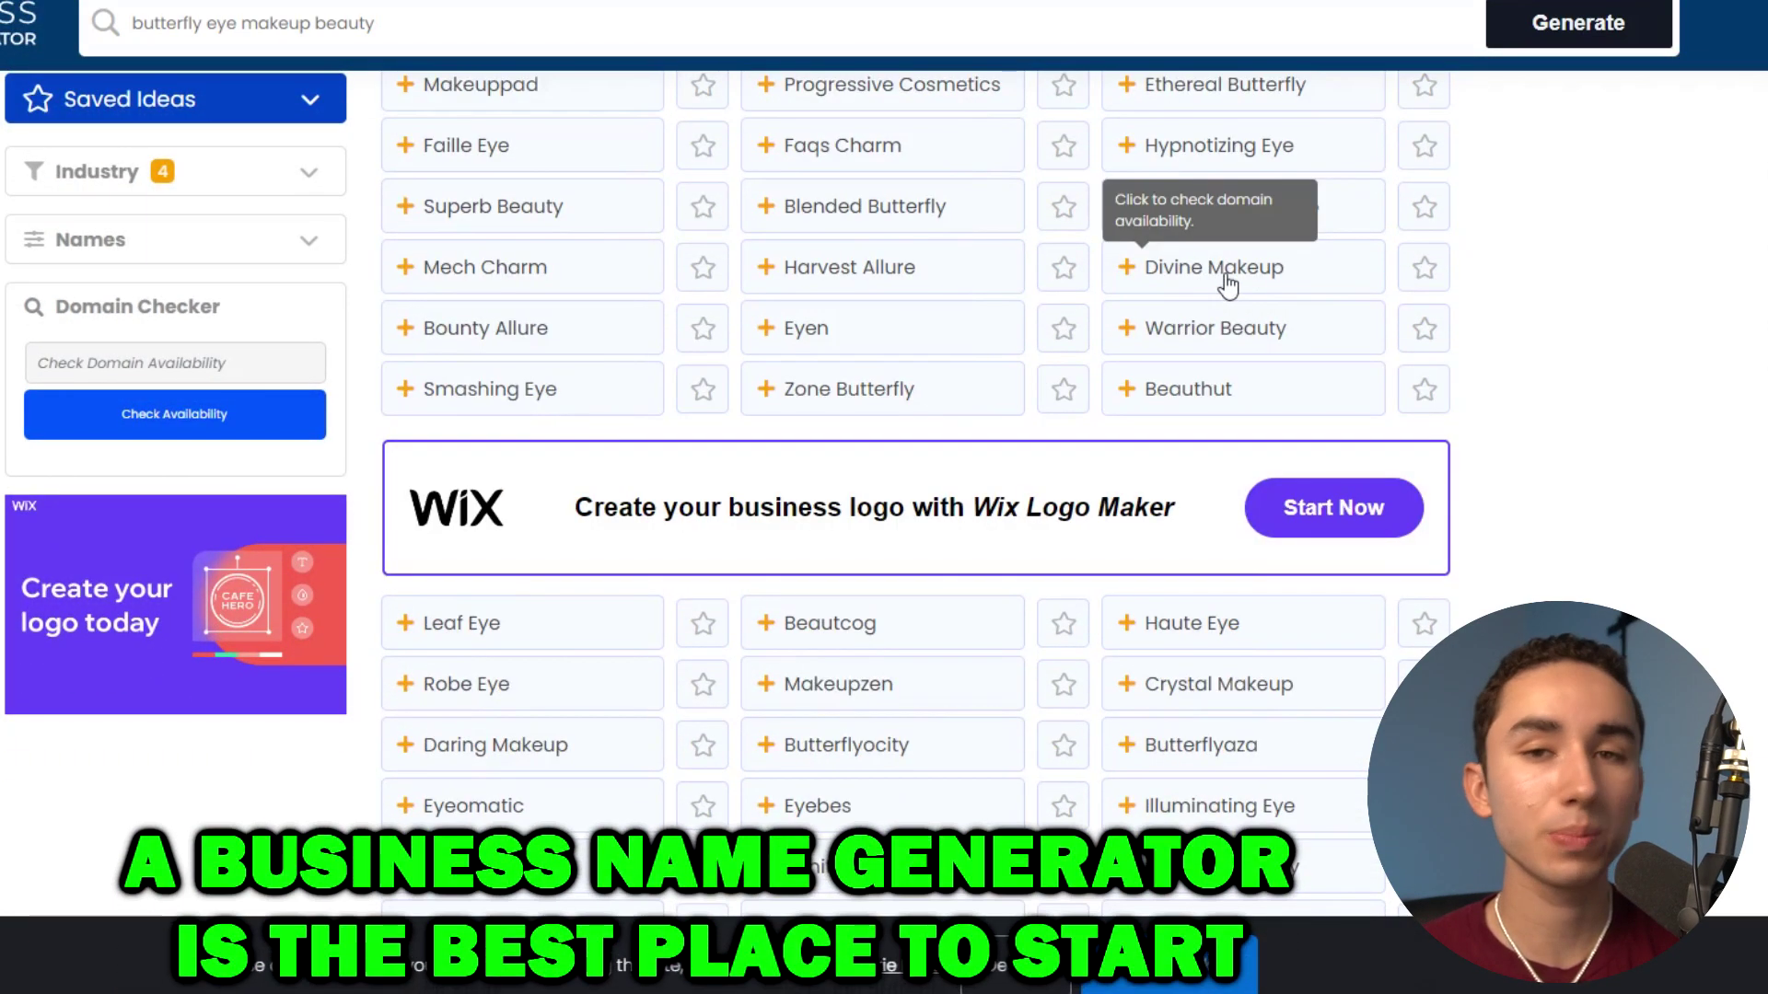
{"action": "scroll", "coordinate": [1239, 291], "scroll_direction": "down", "scroll_amount": 6}
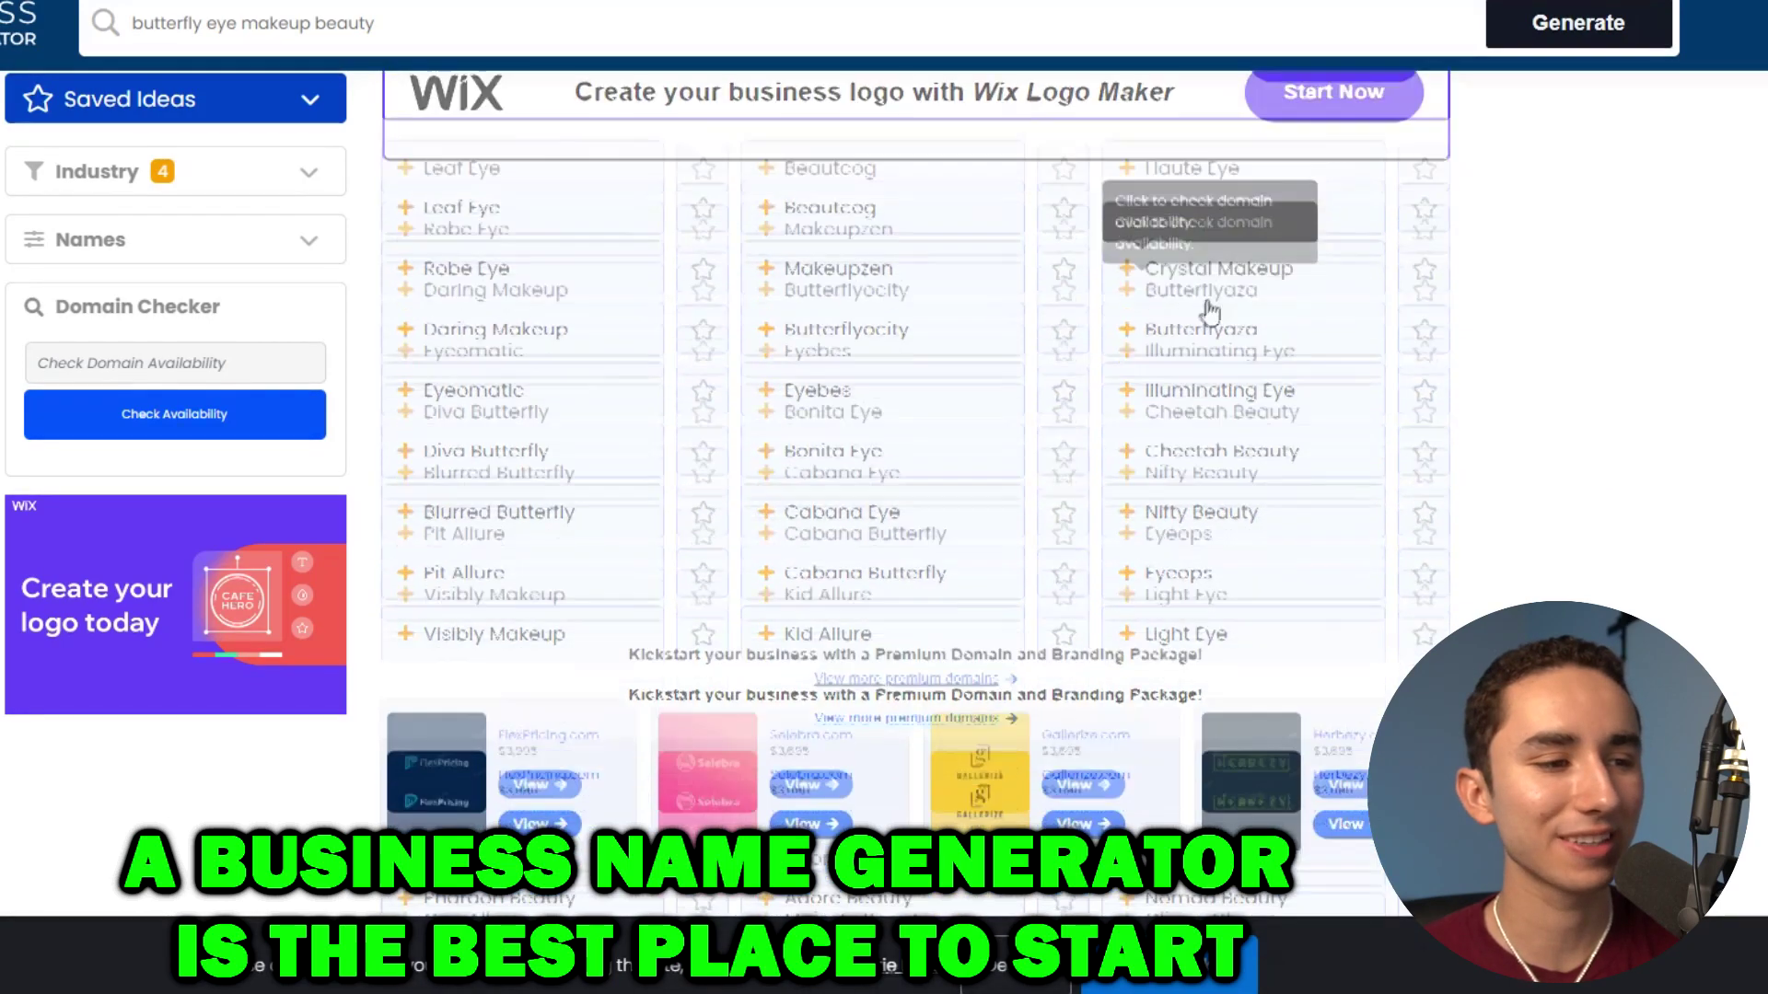
{"action": "scroll", "coordinate": [1008, 276], "scroll_direction": "down", "scroll_amount": 5}
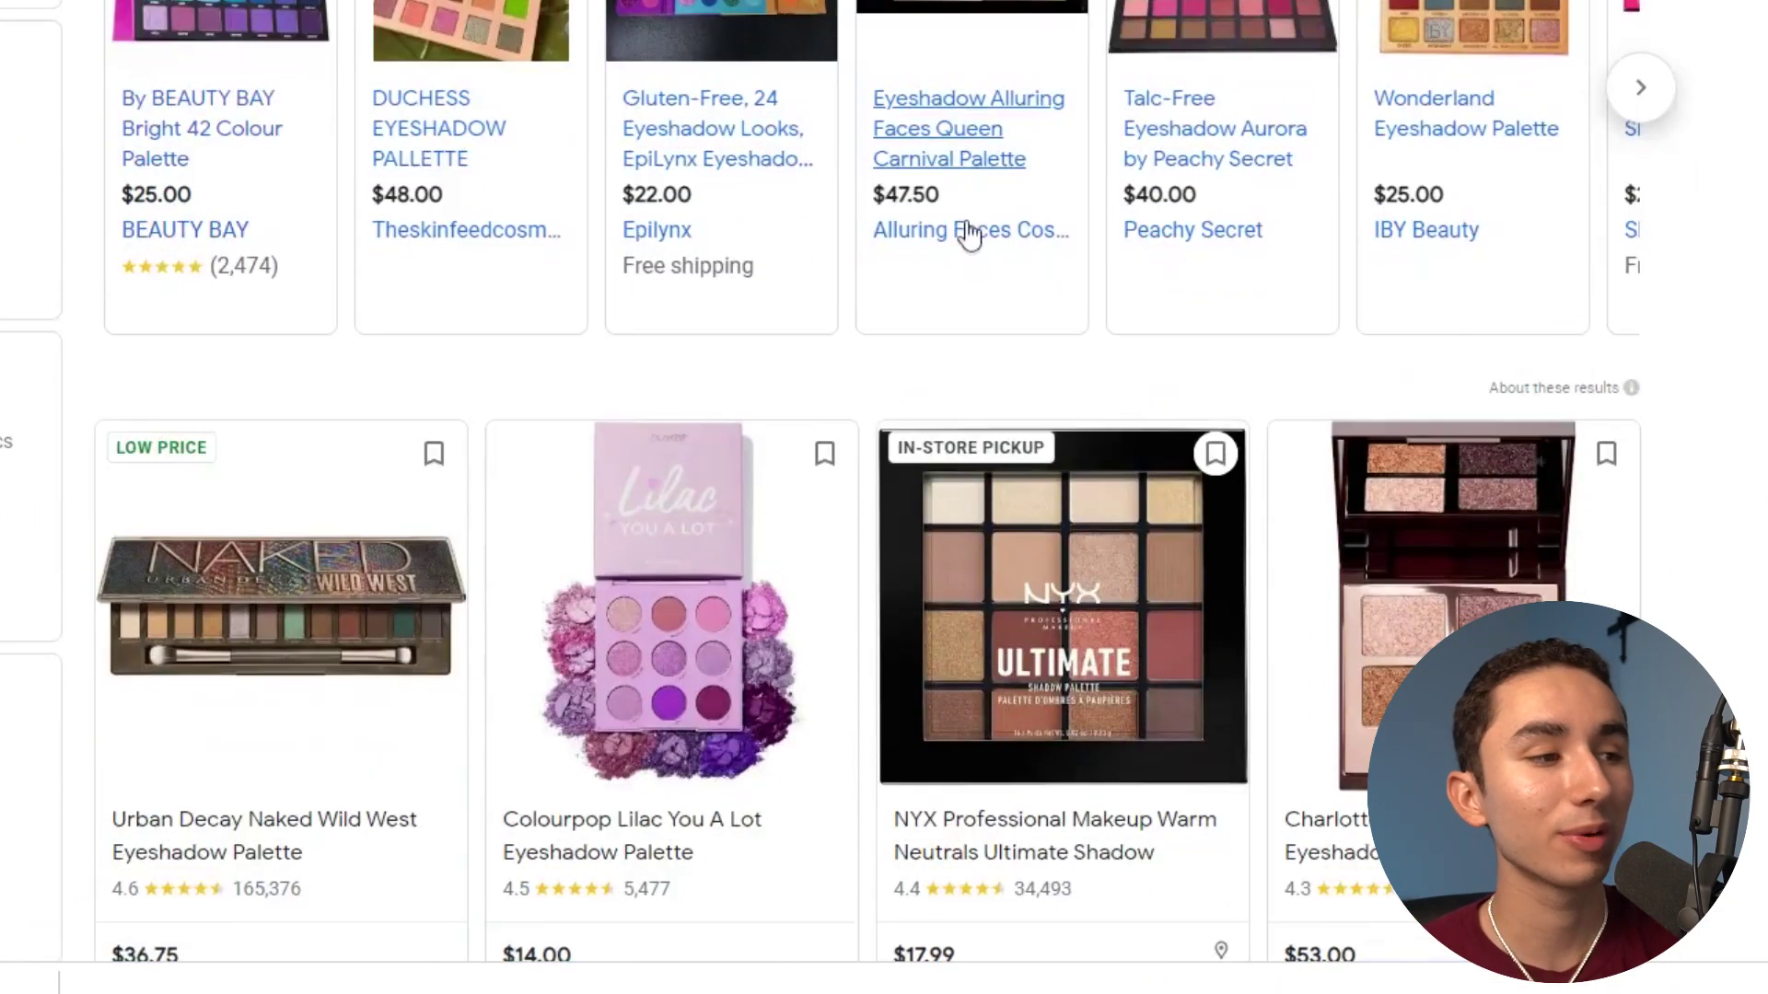
Look through eyeshadow palette listings from other brands for naming inspiration and return to the generated business names.
{"action": "scroll", "coordinate": [969, 235], "scroll_direction": "down", "scroll_amount": 5}
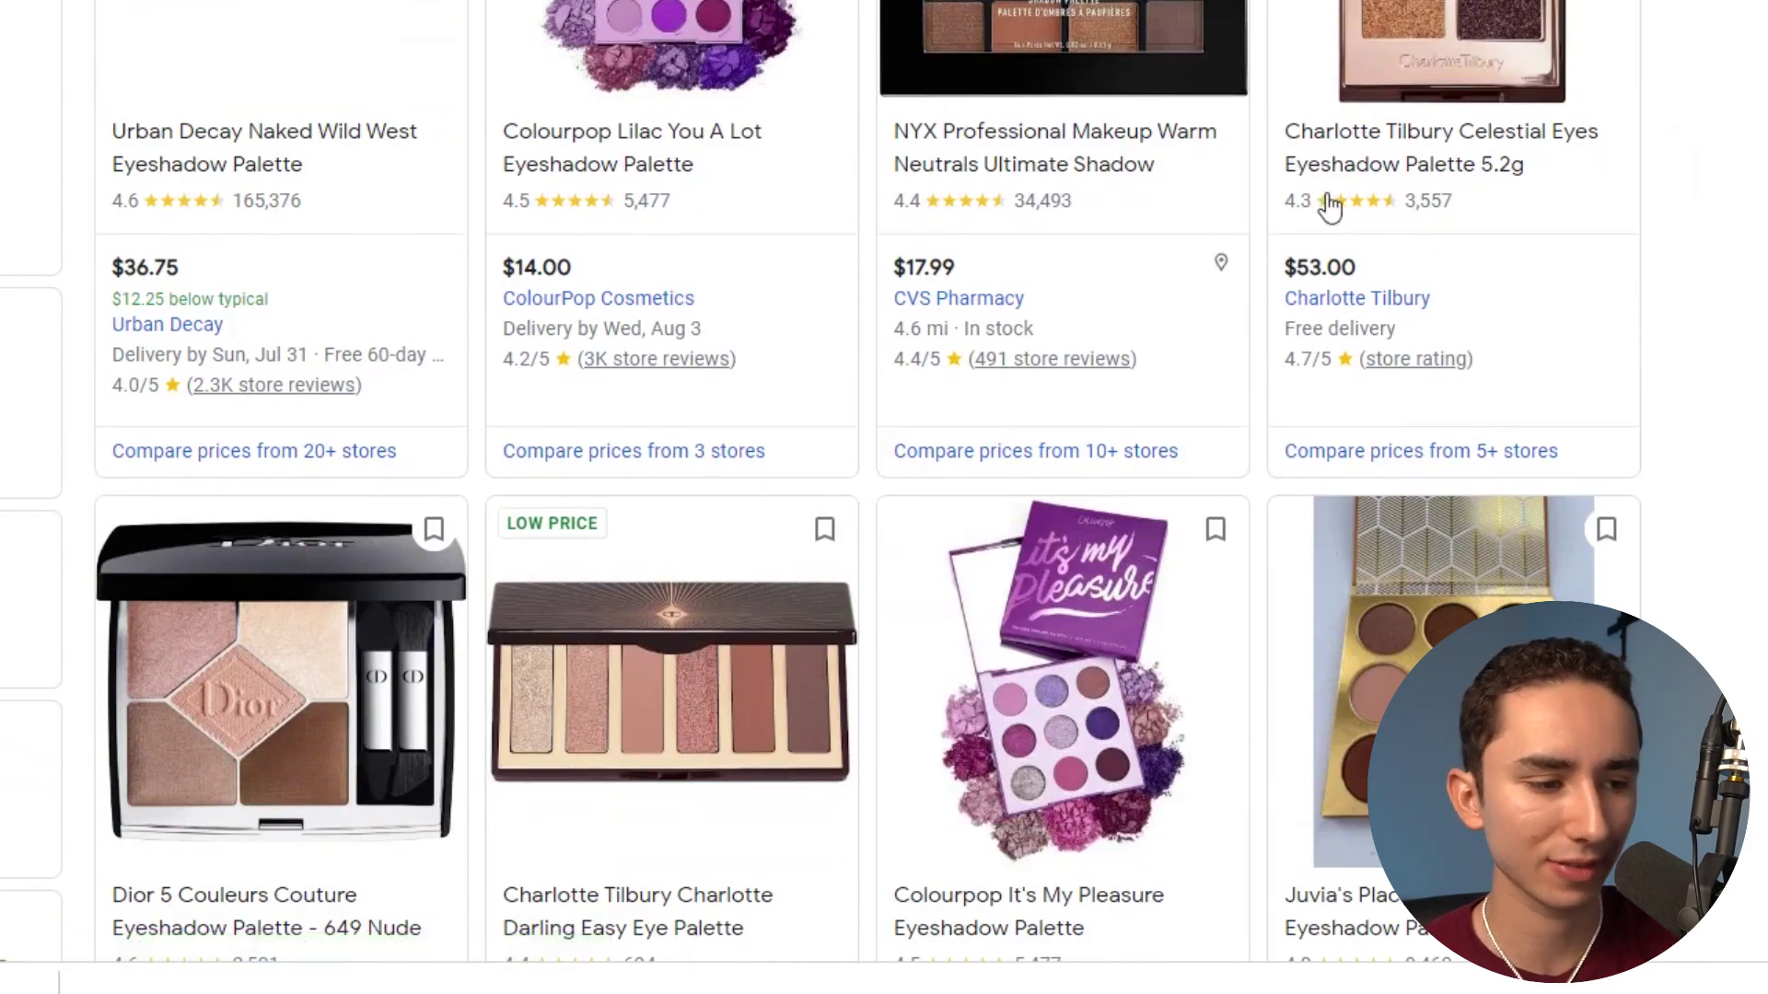
{"action": "scroll", "coordinate": [1328, 204], "scroll_direction": "down", "scroll_amount": 4}
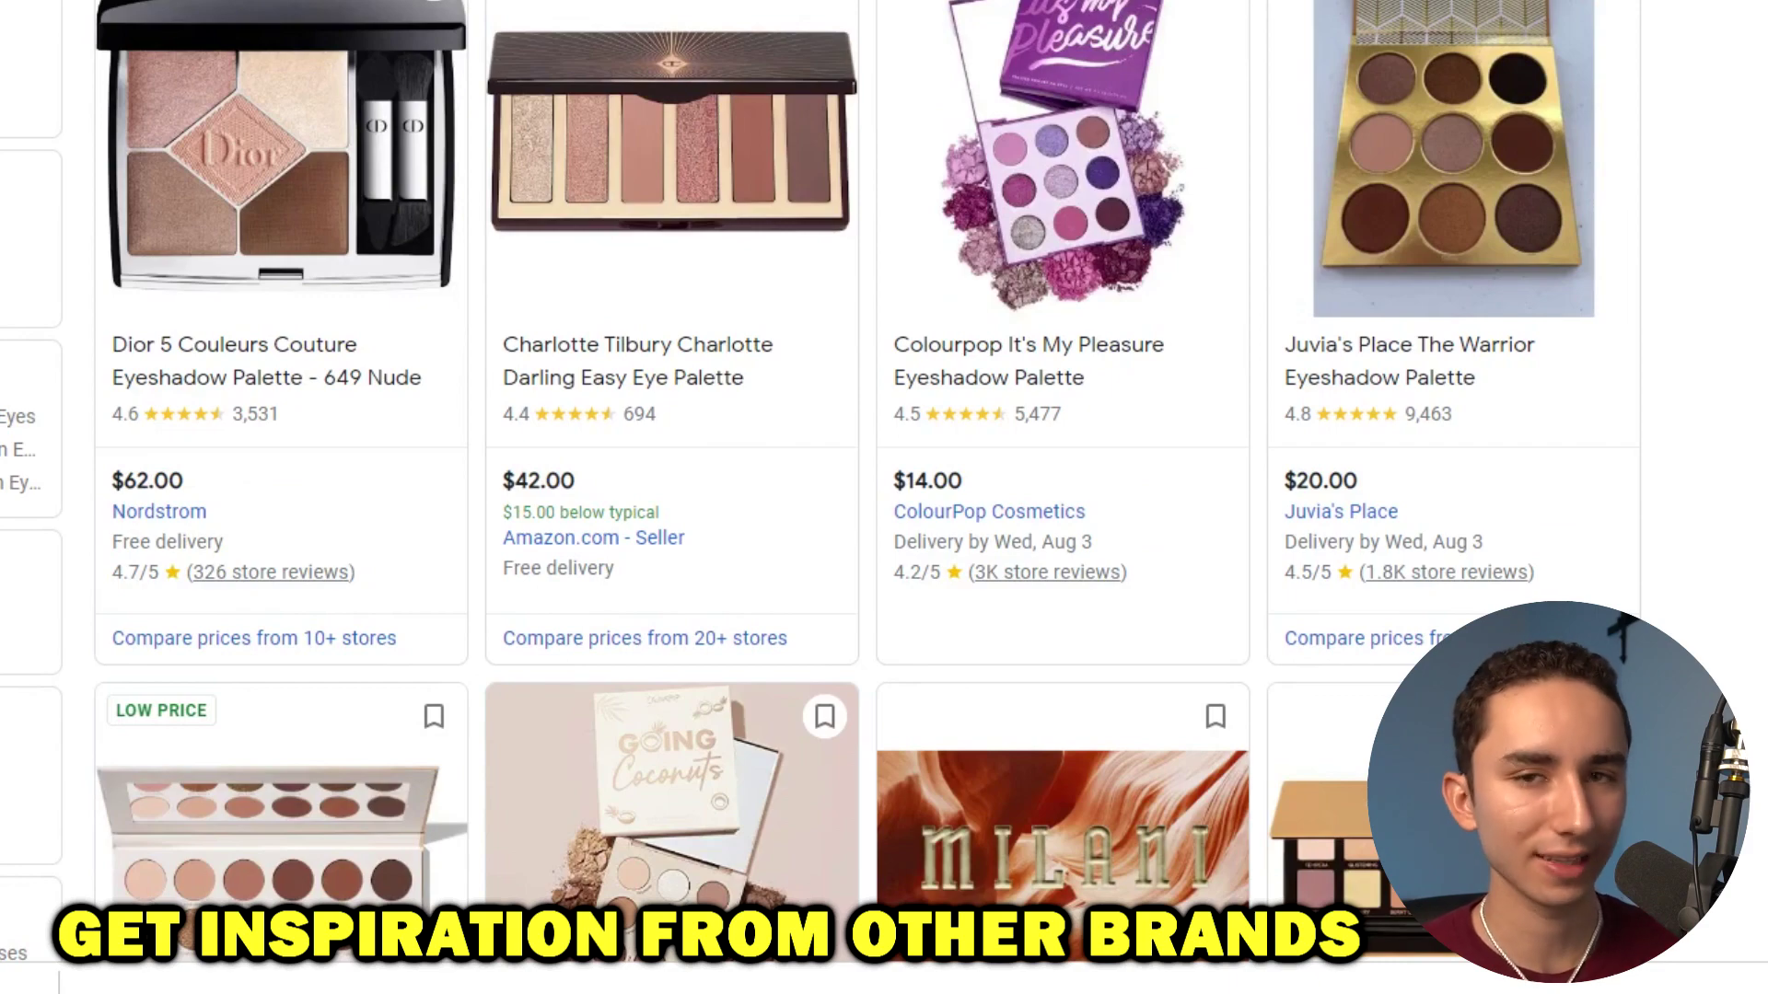
{"action": "scroll", "coordinate": [884, 497], "scroll_direction": "down", "scroll_amount": 5}
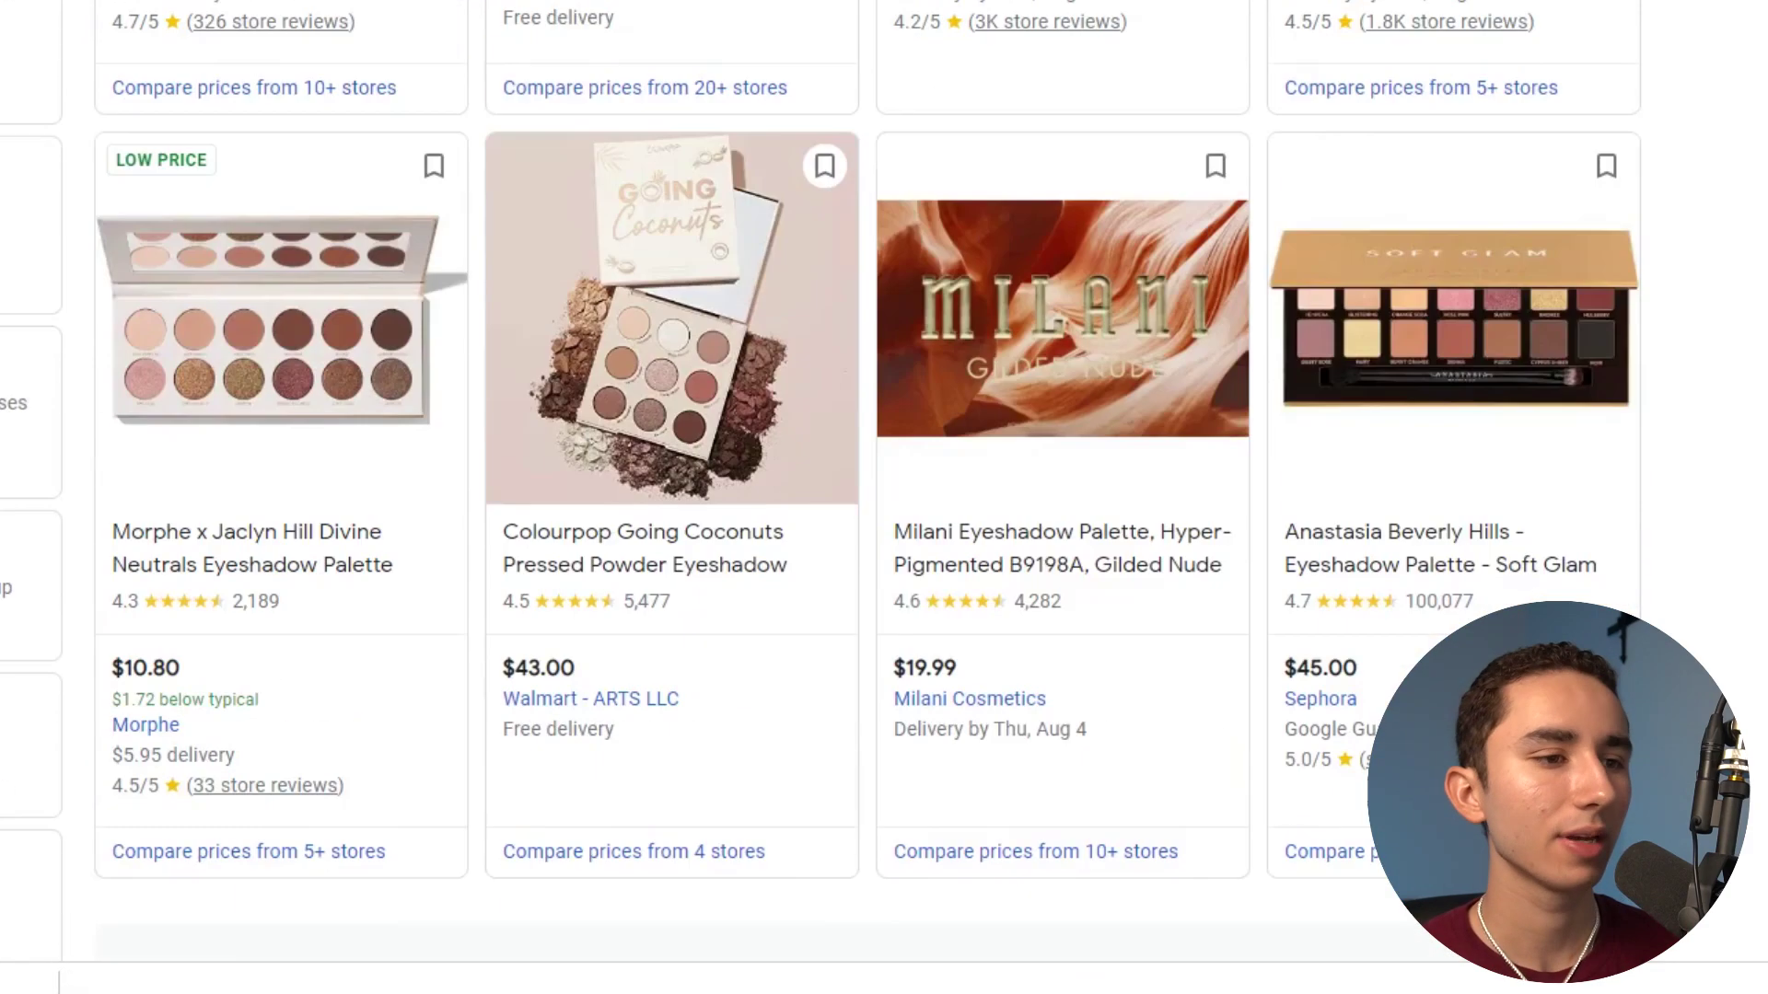
{"action": "scroll", "coordinate": [884, 498], "scroll_direction": "down", "scroll_amount": 8}
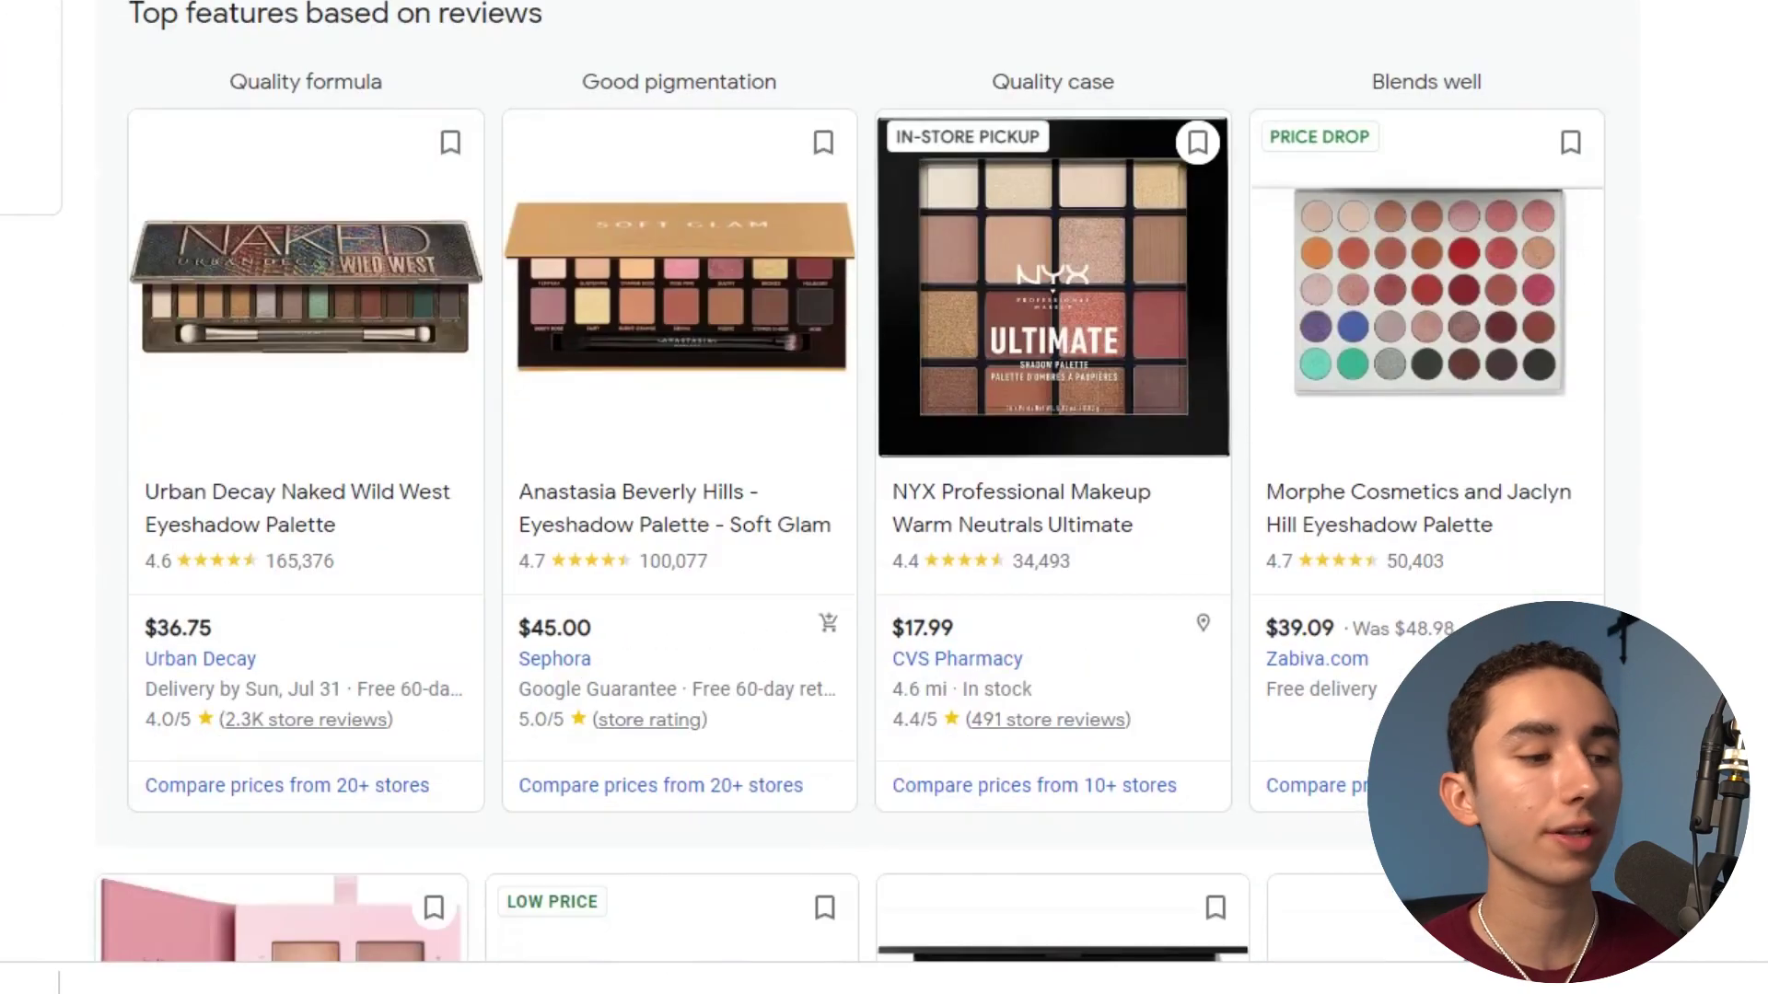
{"action": "scroll", "coordinate": [884, 497], "scroll_direction": "down", "scroll_amount": 8}
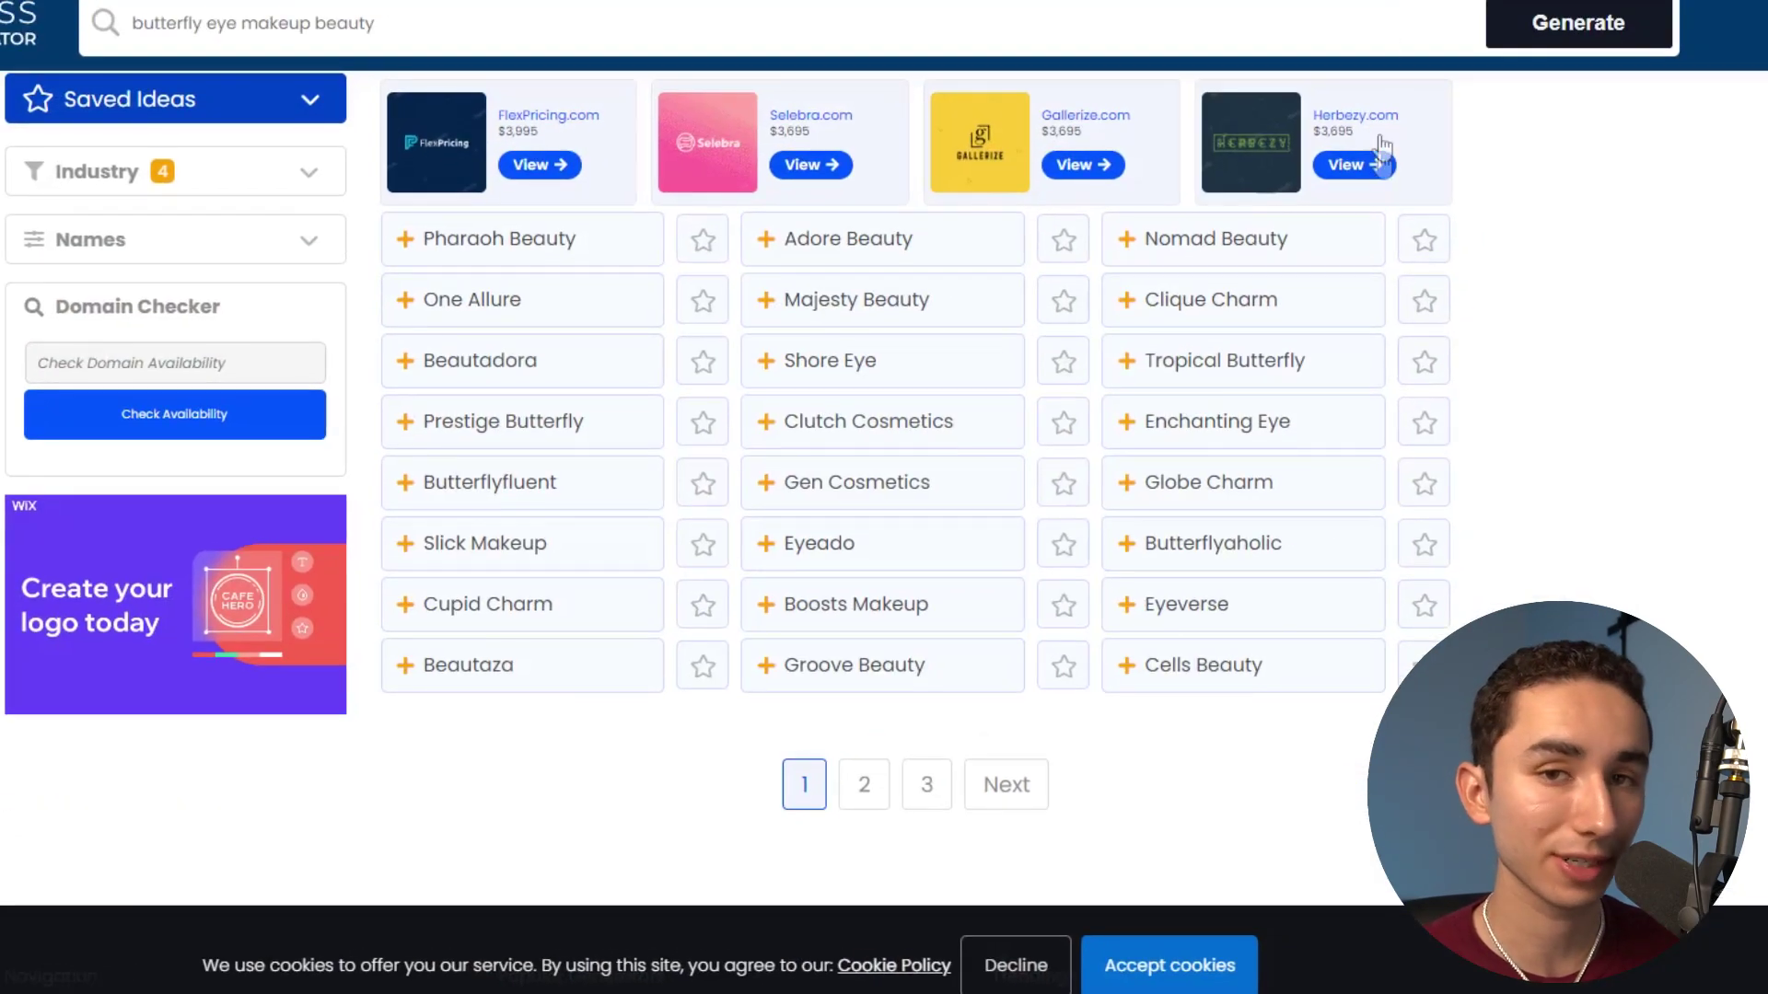
{"action": "scroll", "coordinate": [1363, 230], "scroll_direction": "down", "scroll_amount": 2}
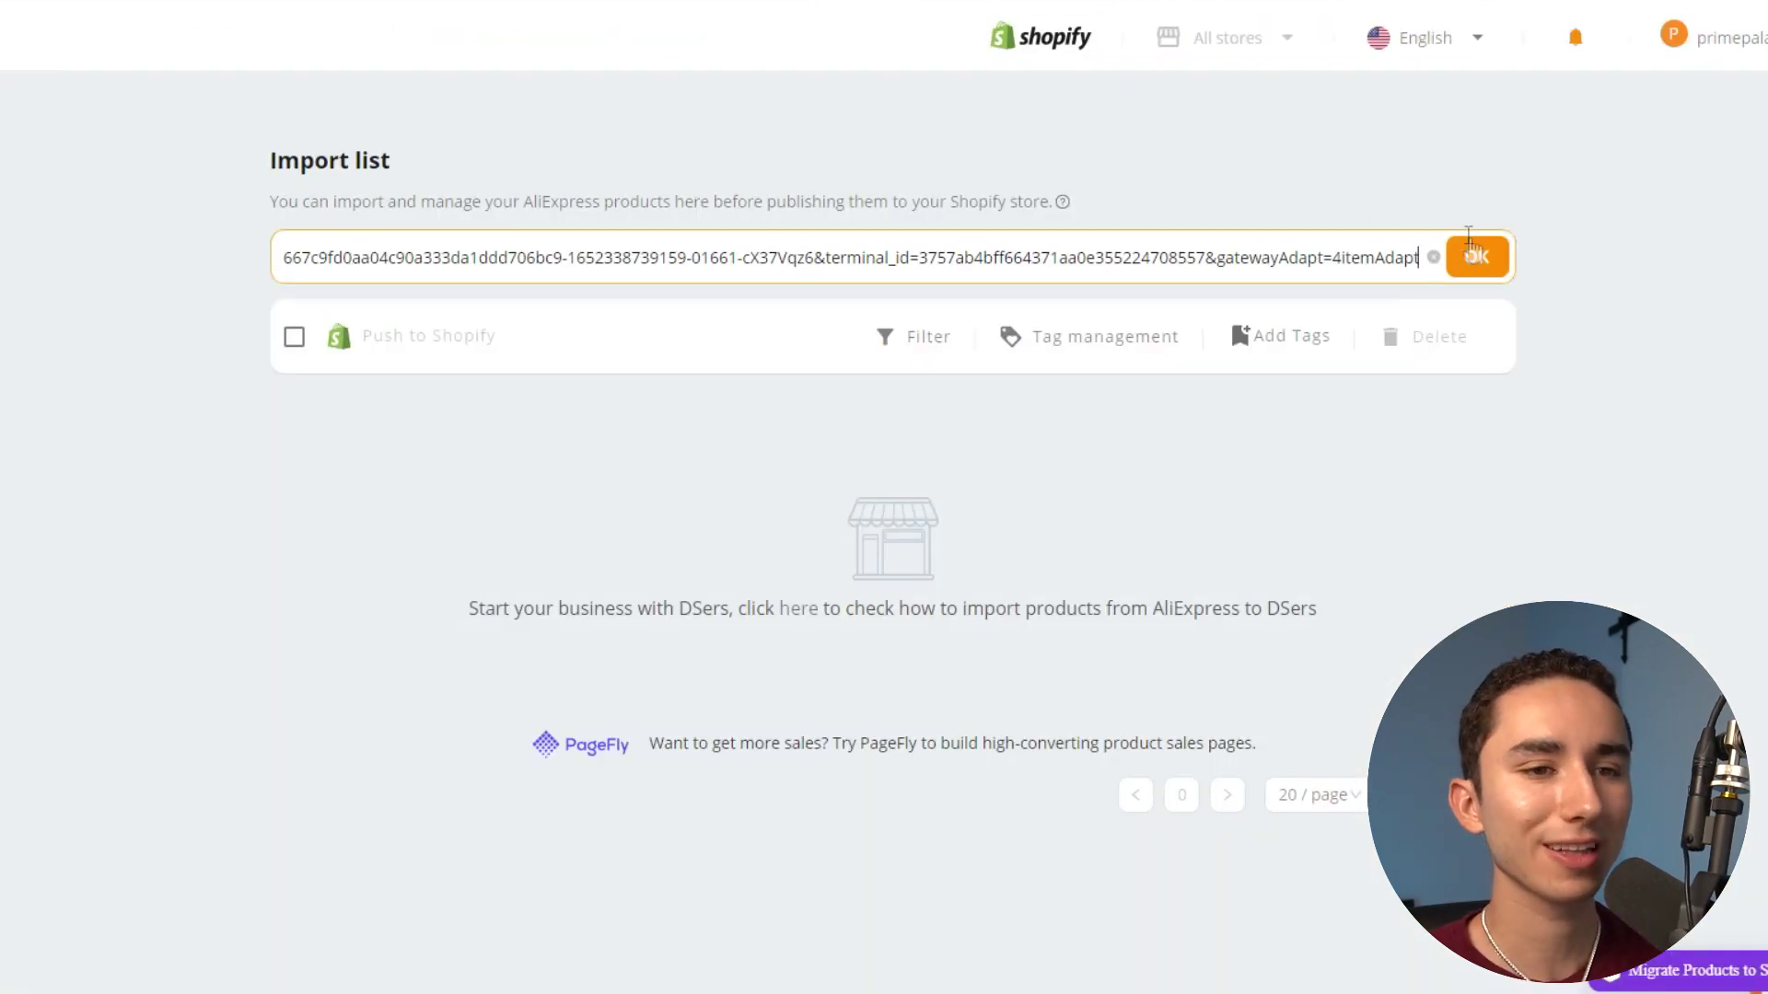
Import the butterfly eyeshadow palette from its pasted AliExpress link and replace its title with one beginning "LavishEyes".
{"action": "left_click", "coordinate": [1478, 259]}
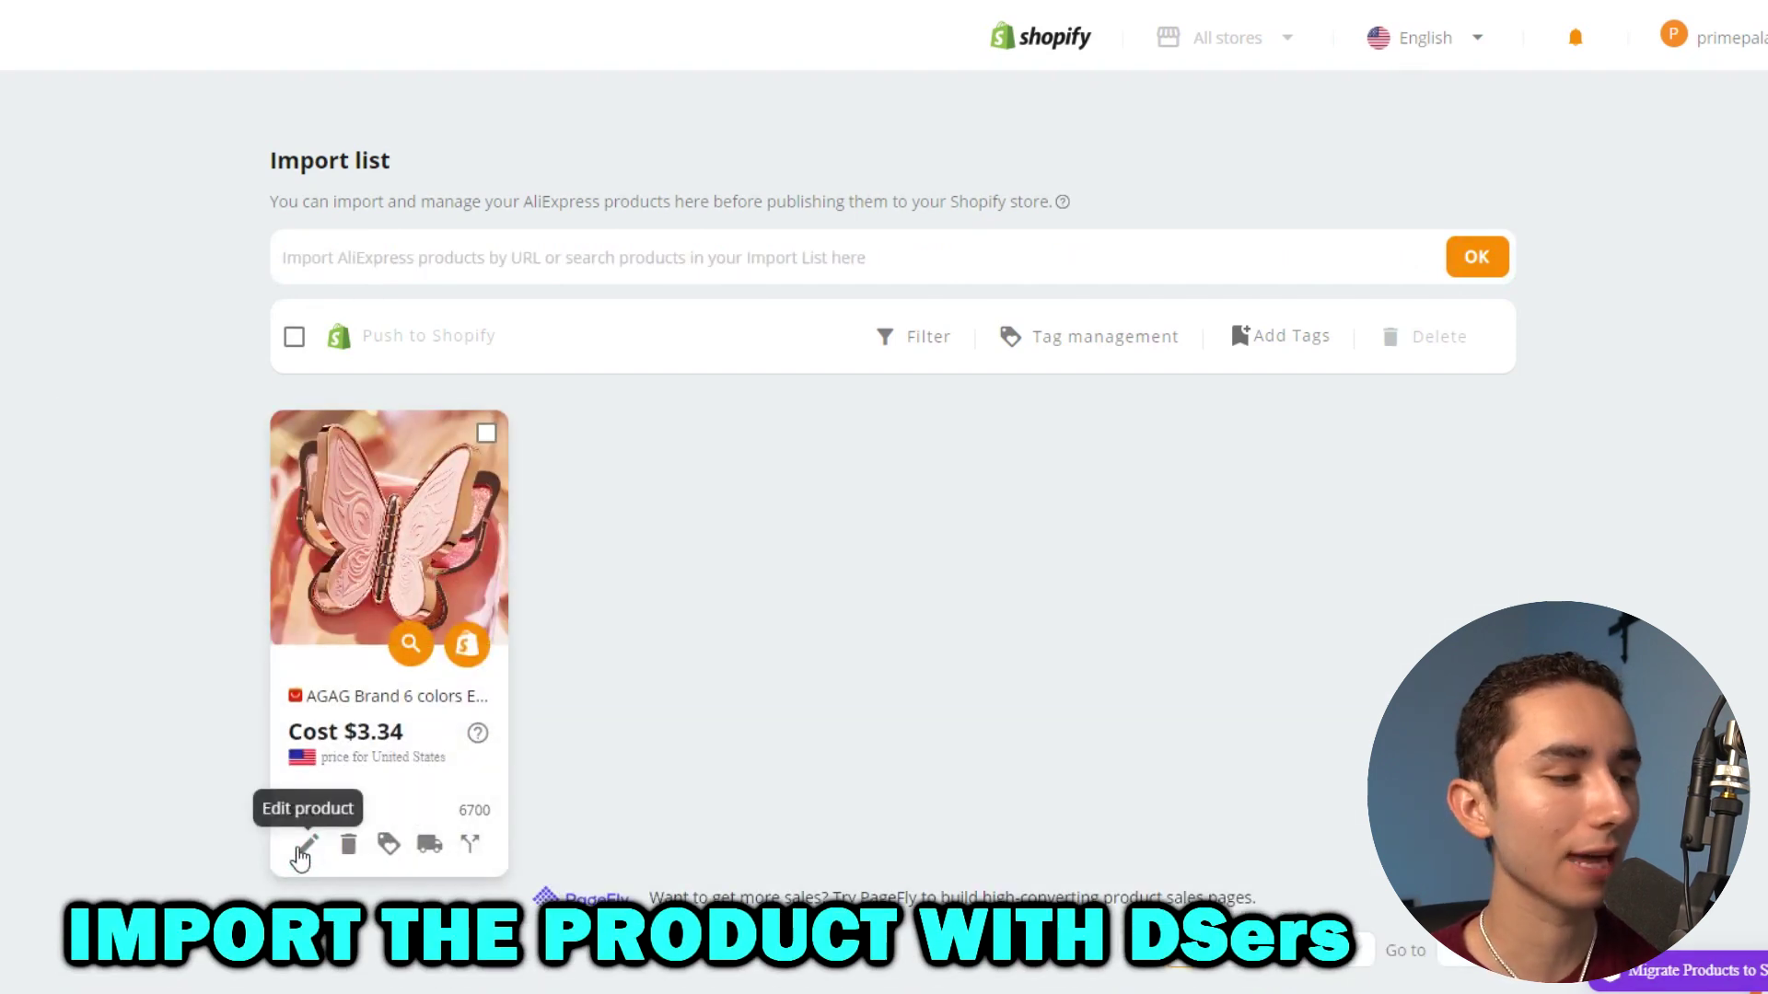
{"action": "left_click", "coordinate": [304, 847]}
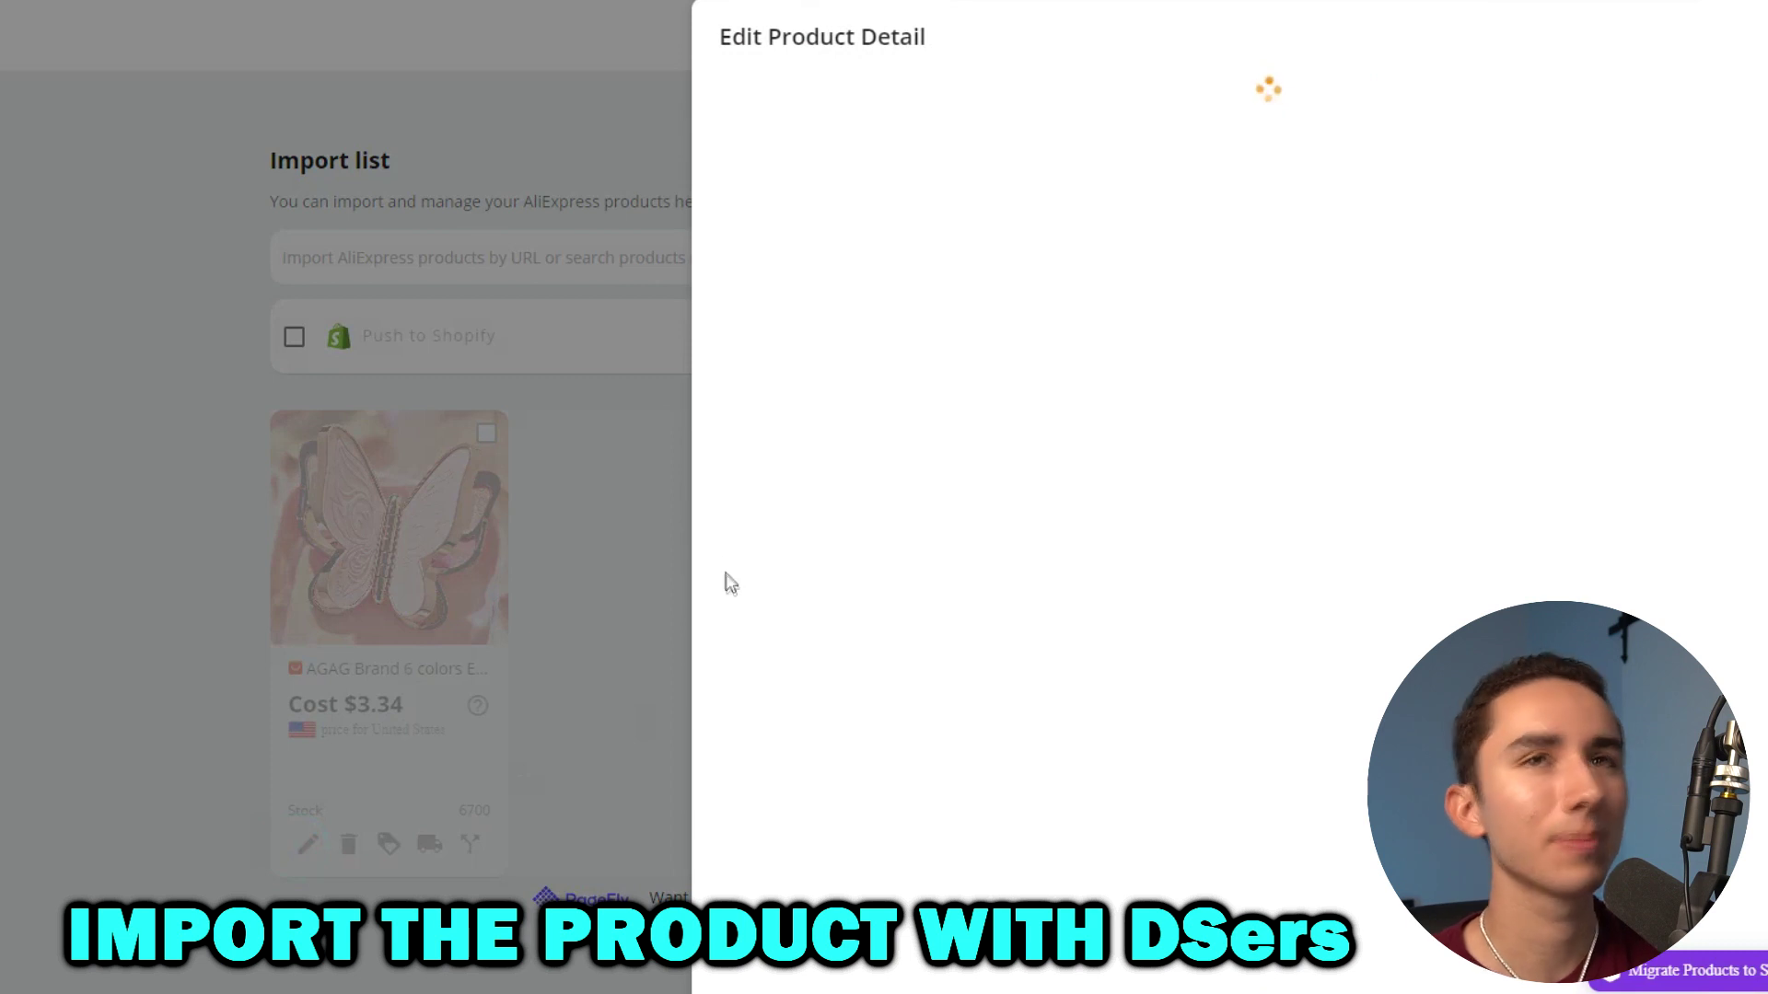
{"action": "key", "text": "ctrl+a"}
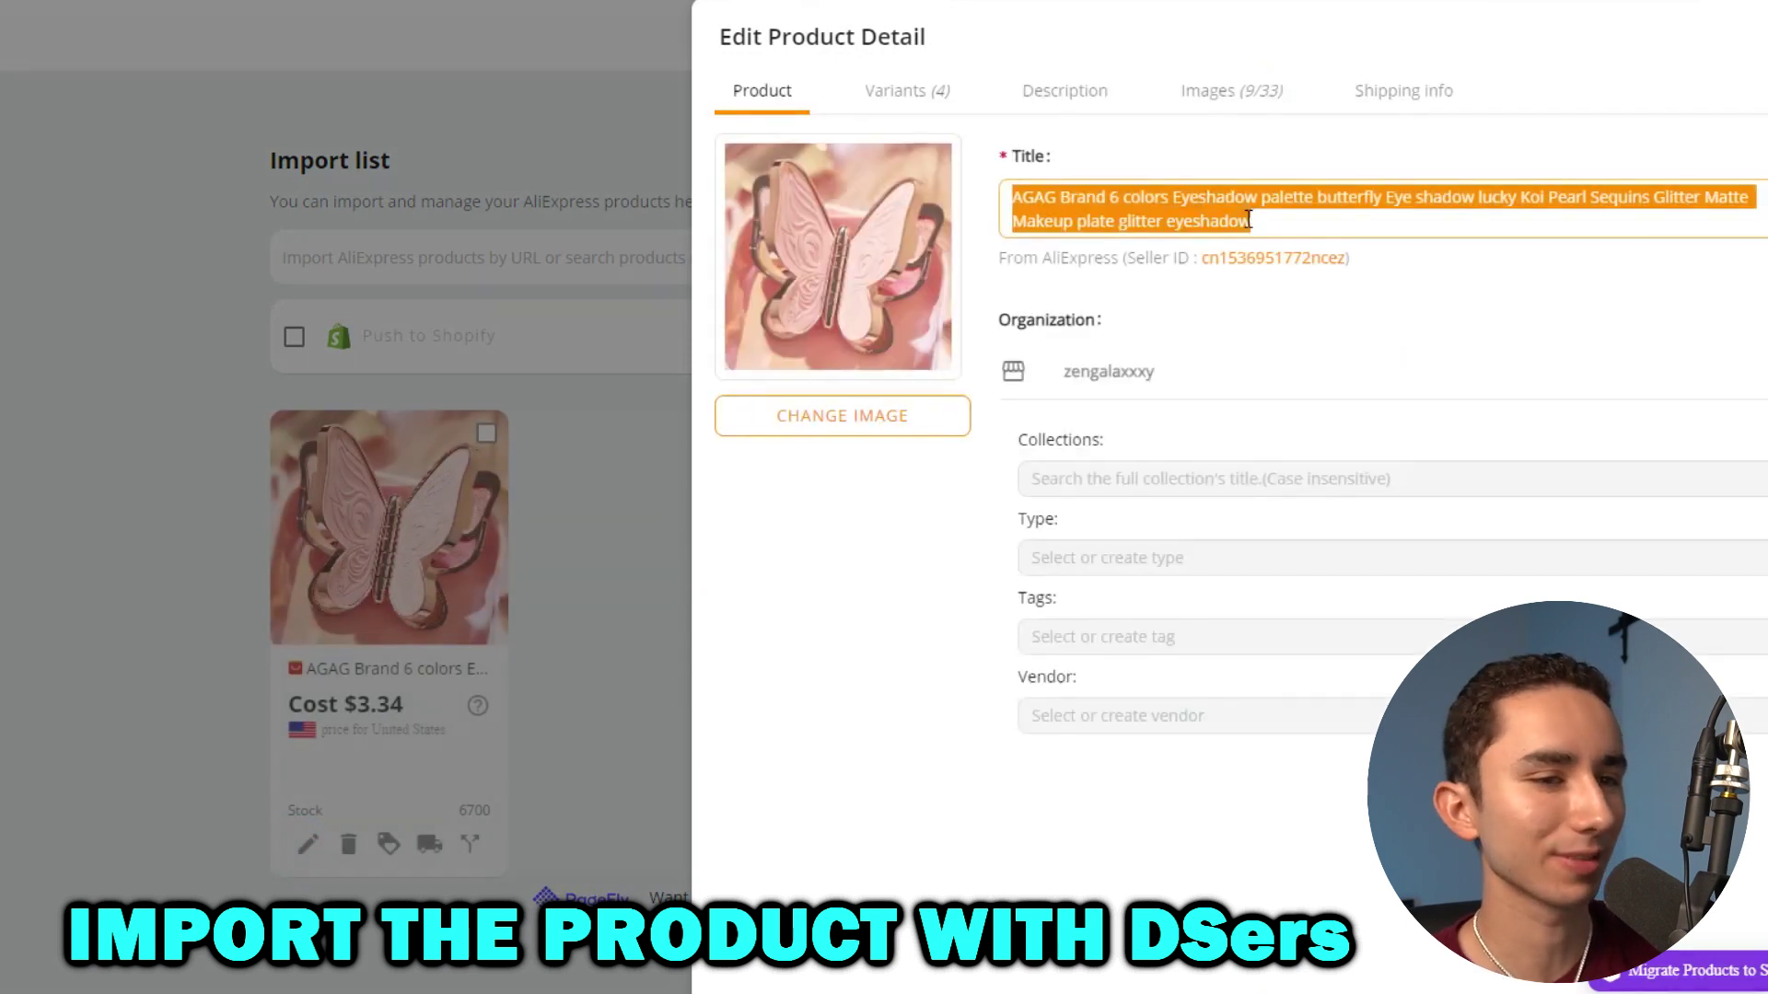
{"action": "type", "text": "Lavish"}
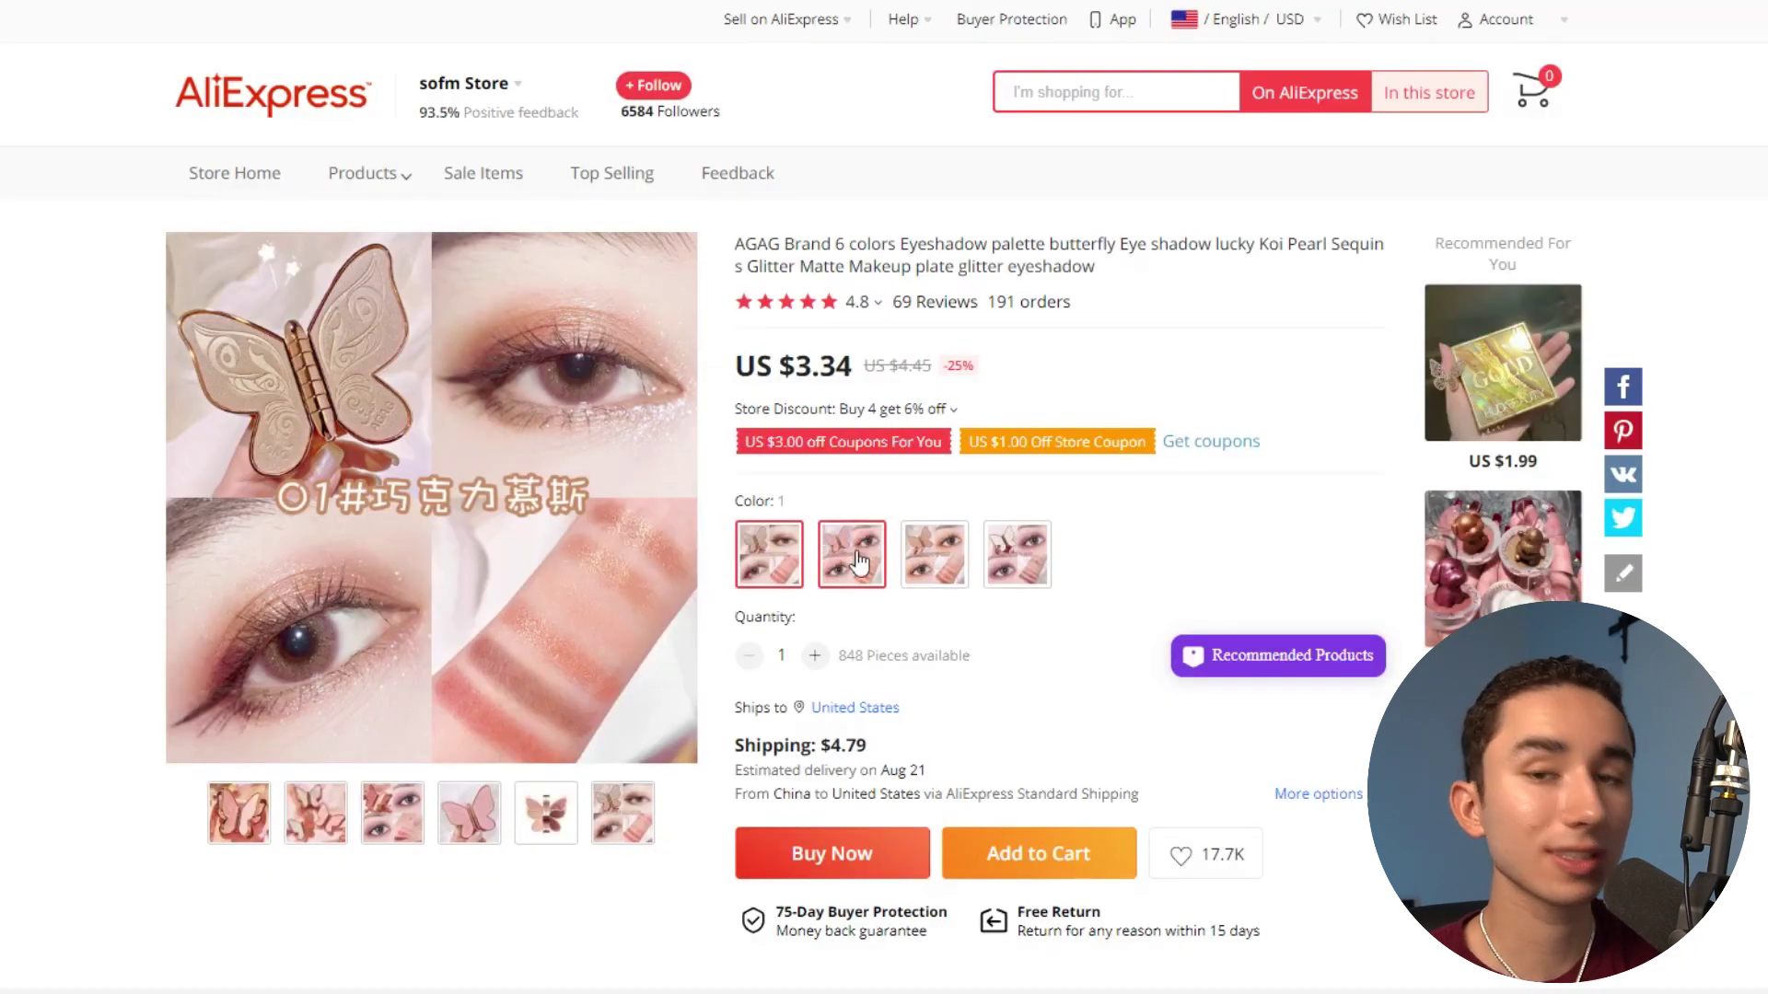
Compare the four colour options of the butterfly eyeshadow palette on its AliExpress product page.
{"action": "left_click", "coordinate": [851, 552]}
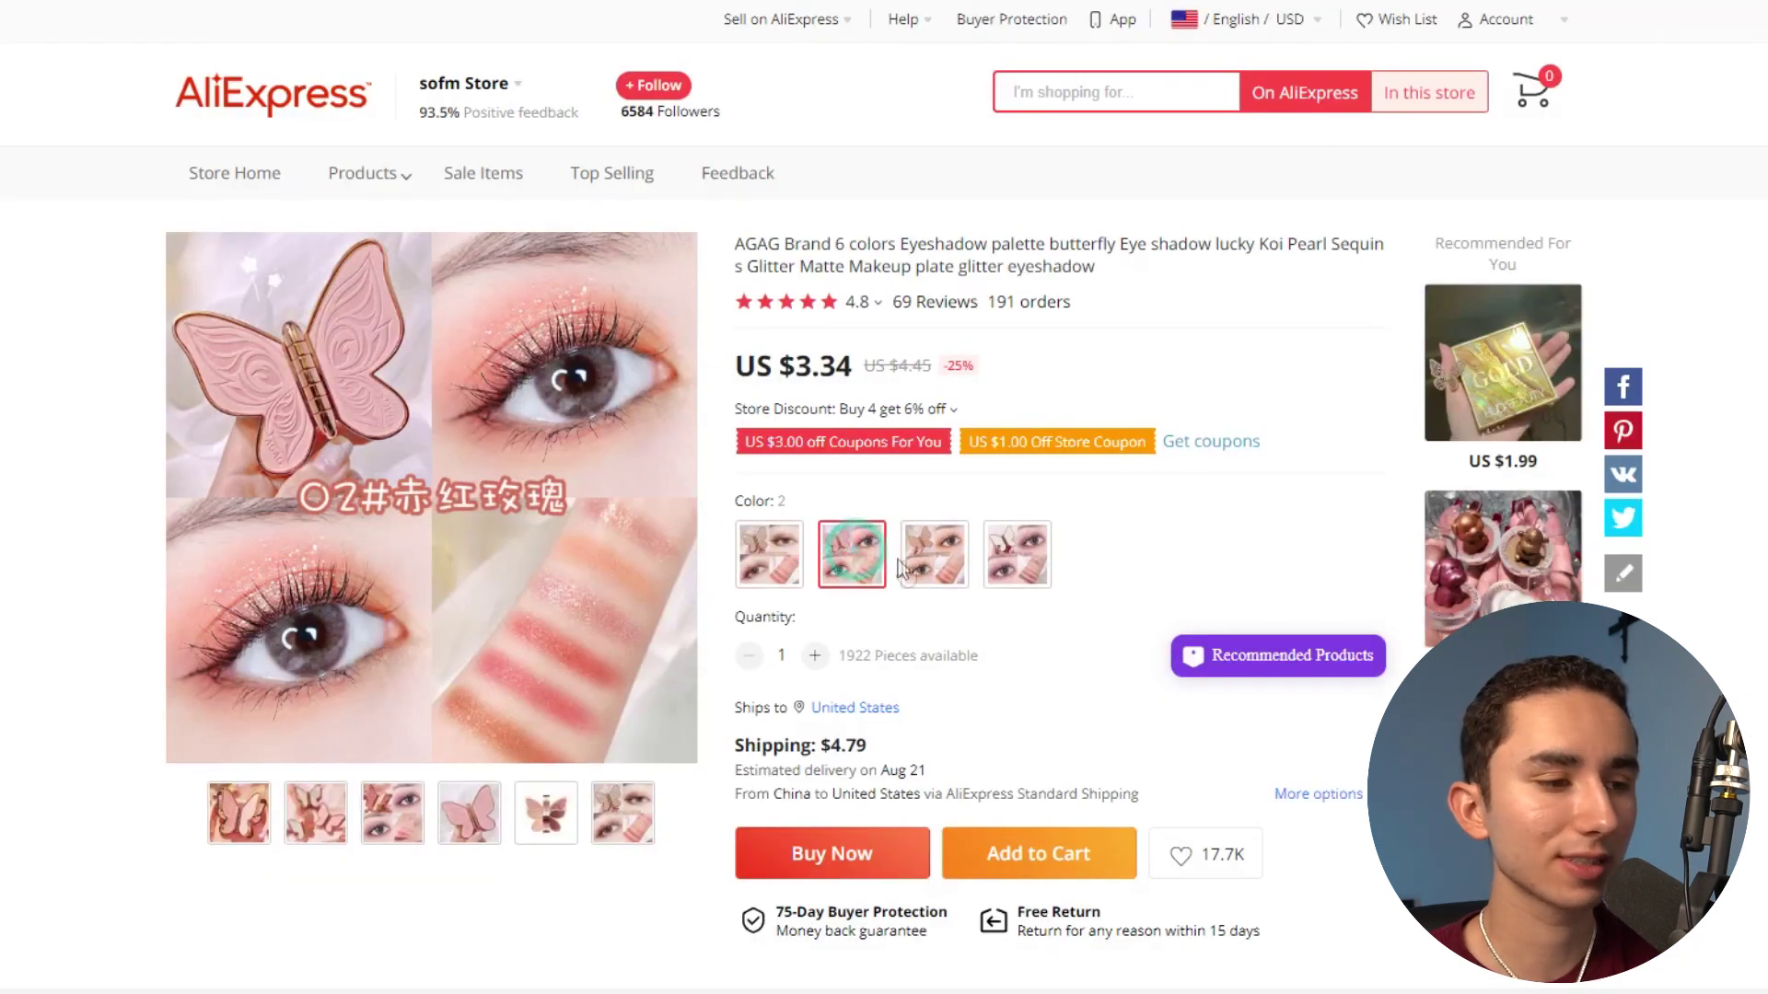
{"action": "left_click", "coordinate": [934, 553]}
{"action": "left_click", "coordinate": [1018, 552]}
{"action": "left_click", "coordinate": [934, 566]}
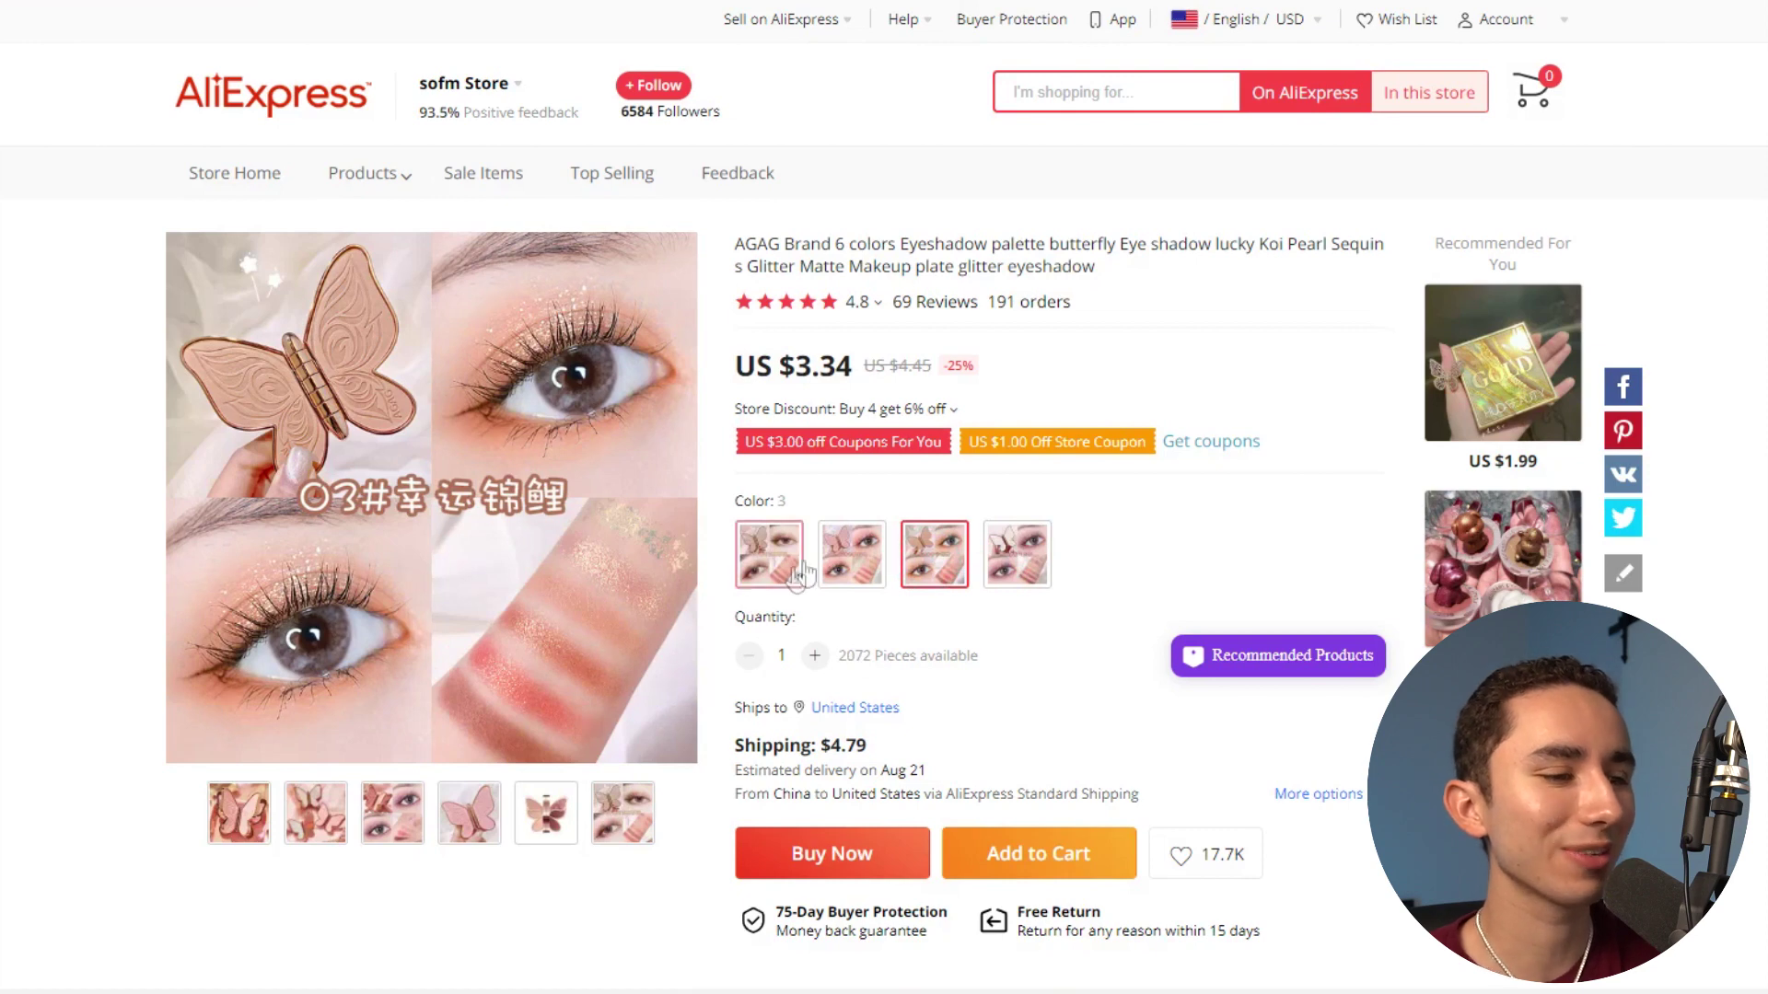
{"action": "left_click", "coordinate": [769, 553]}
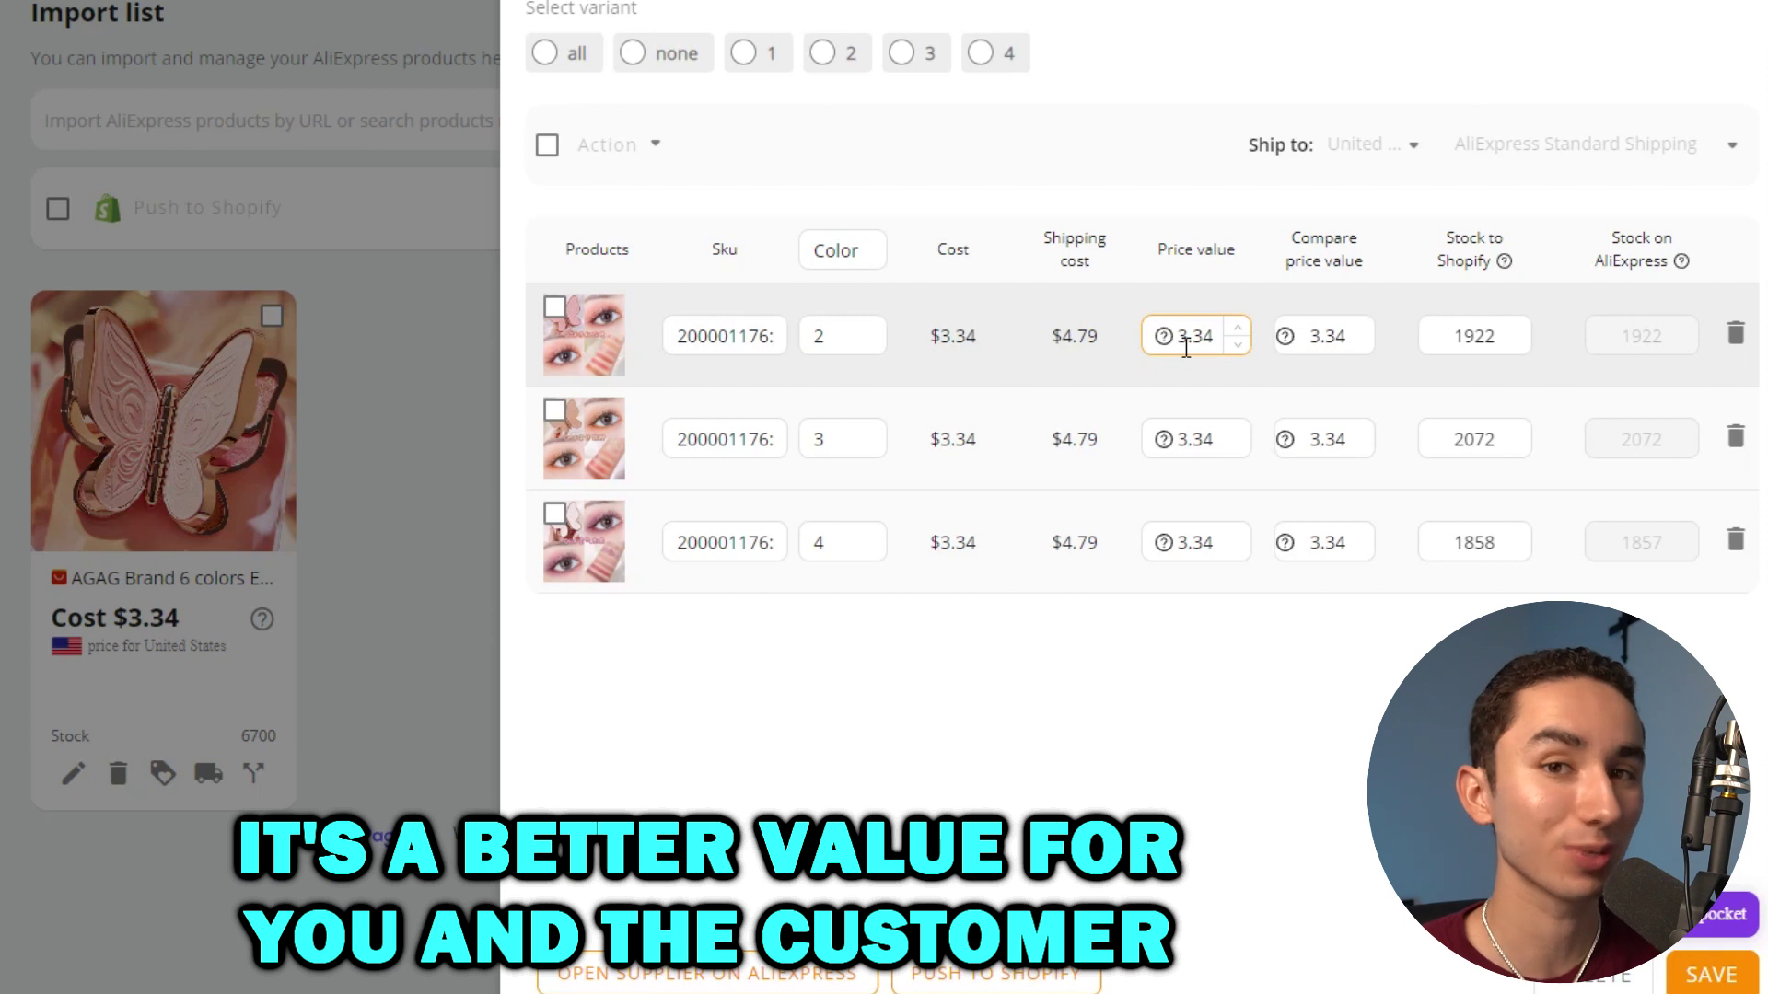
Set the colour 2 variant's price to 29.99 and its compare price to 49.99.
{"action": "double_click", "coordinate": [1186, 348]}
{"action": "type", "text": "29.99"}
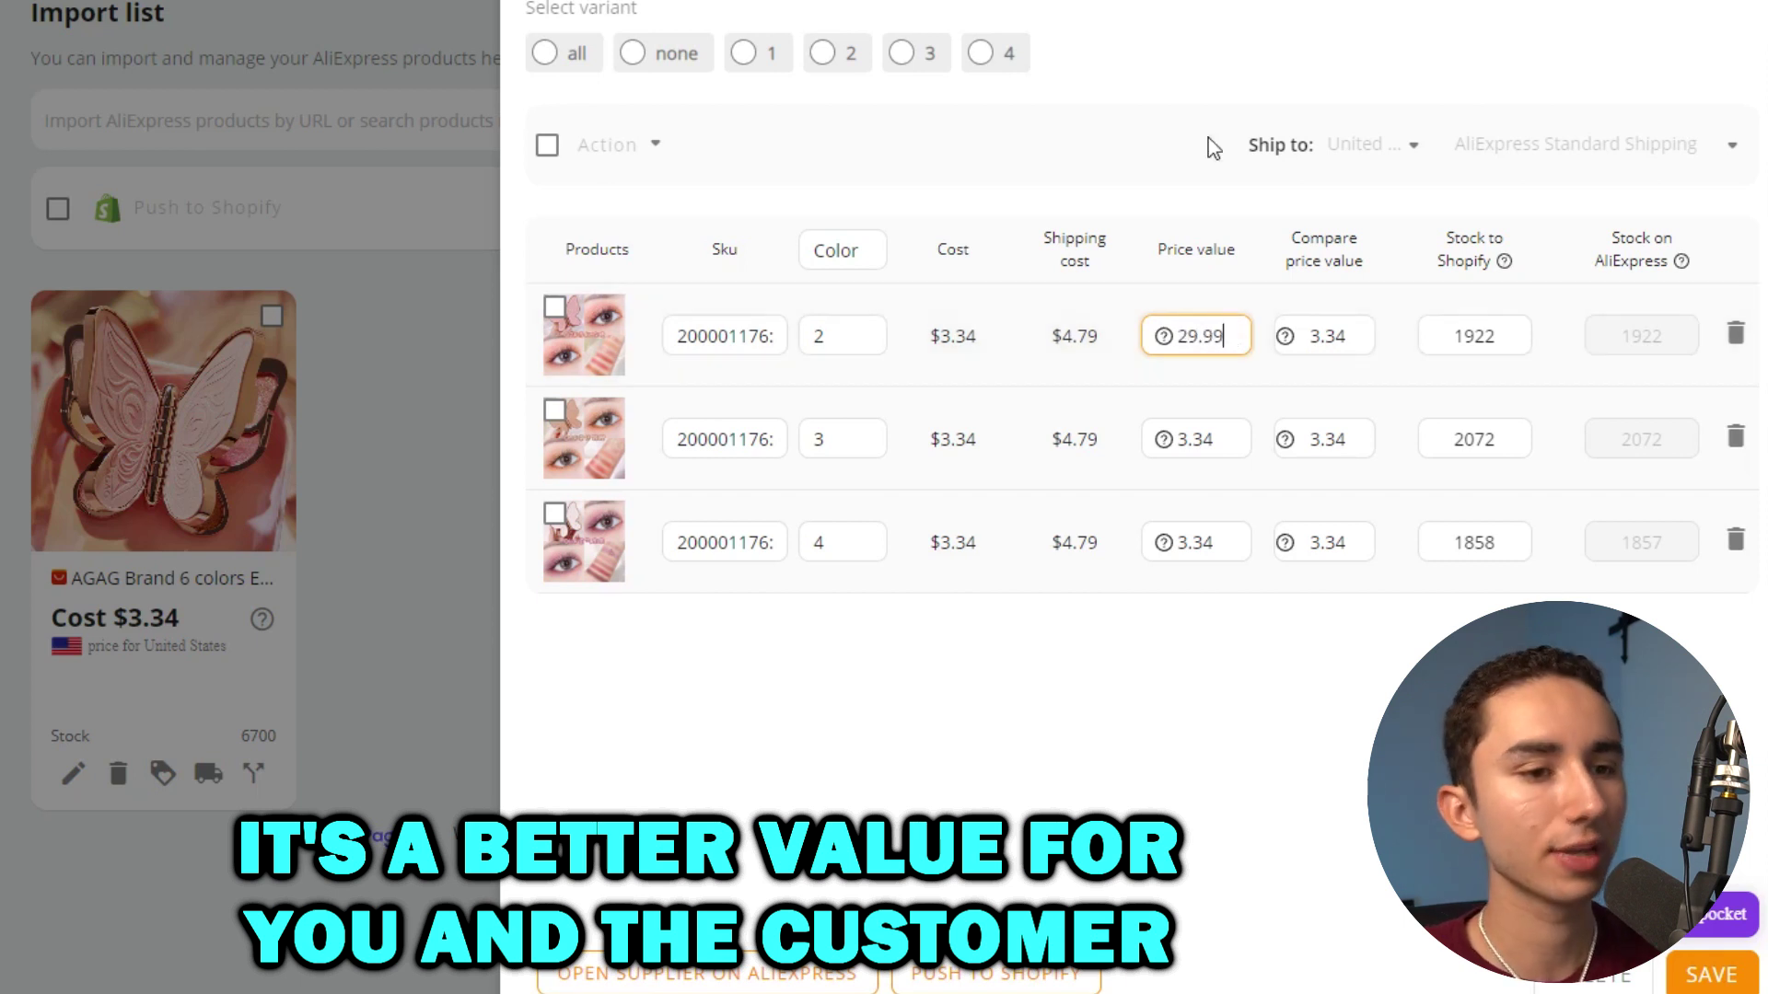
{"action": "double_click", "coordinate": [1333, 331]}
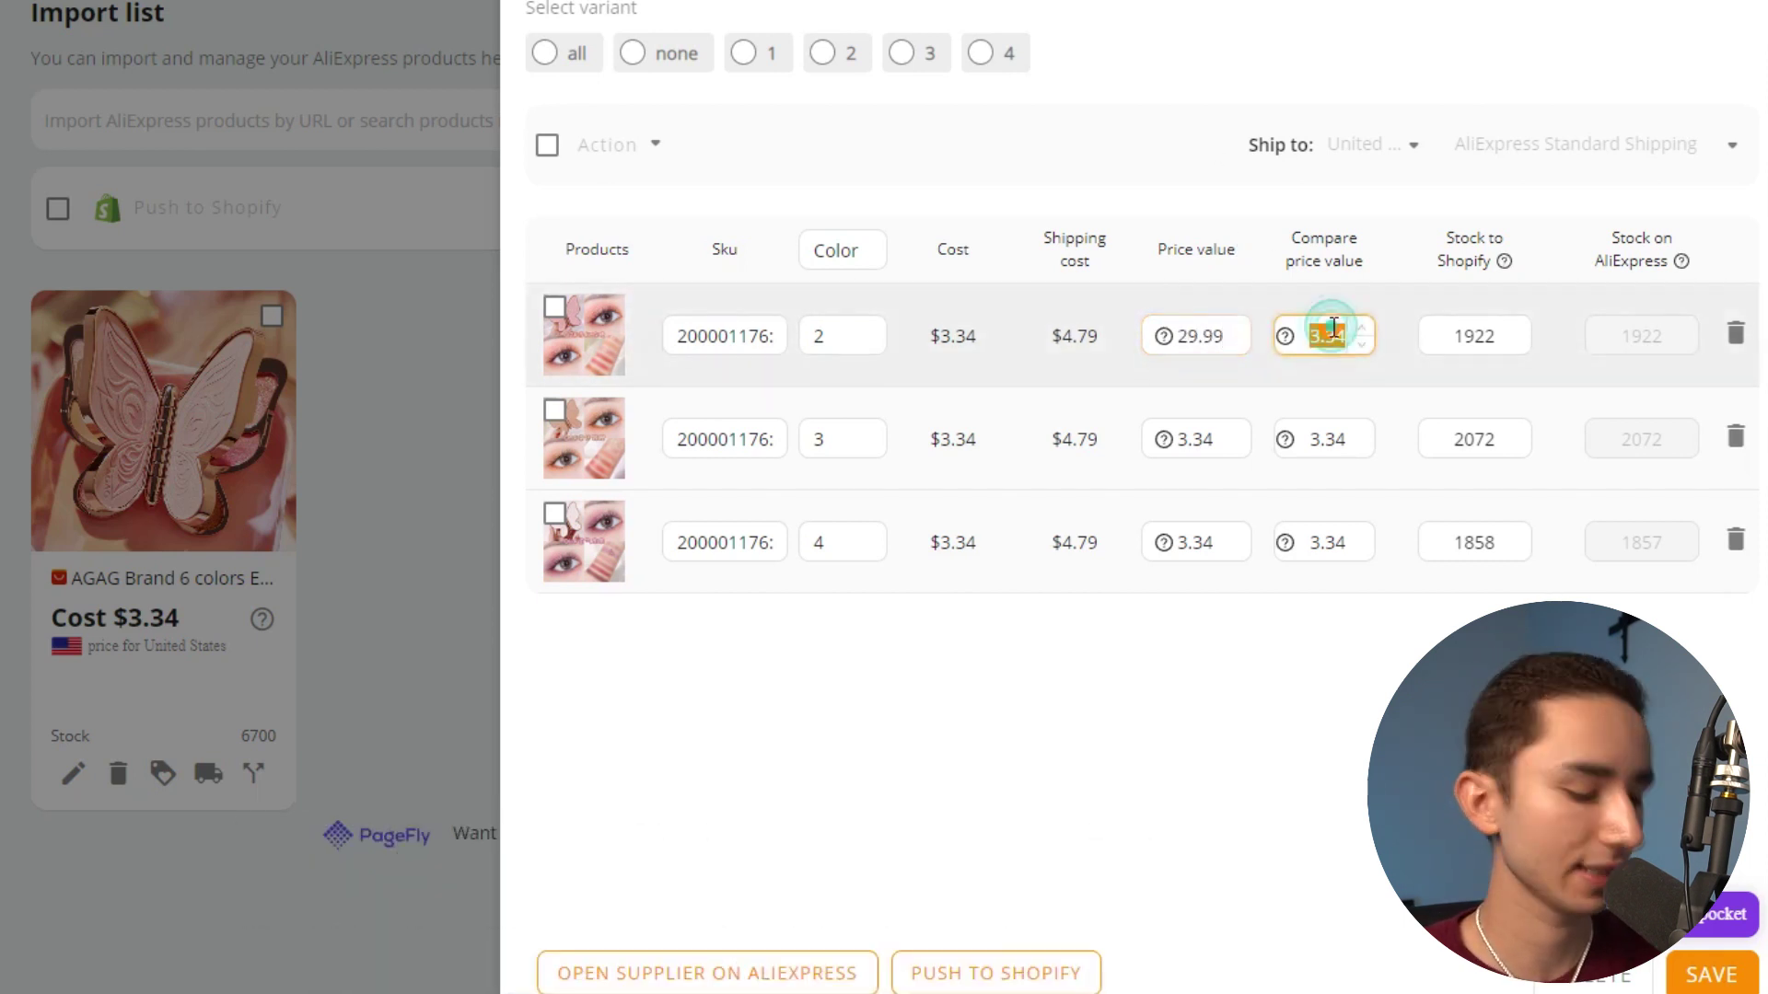
{"action": "type", "text": "49"}
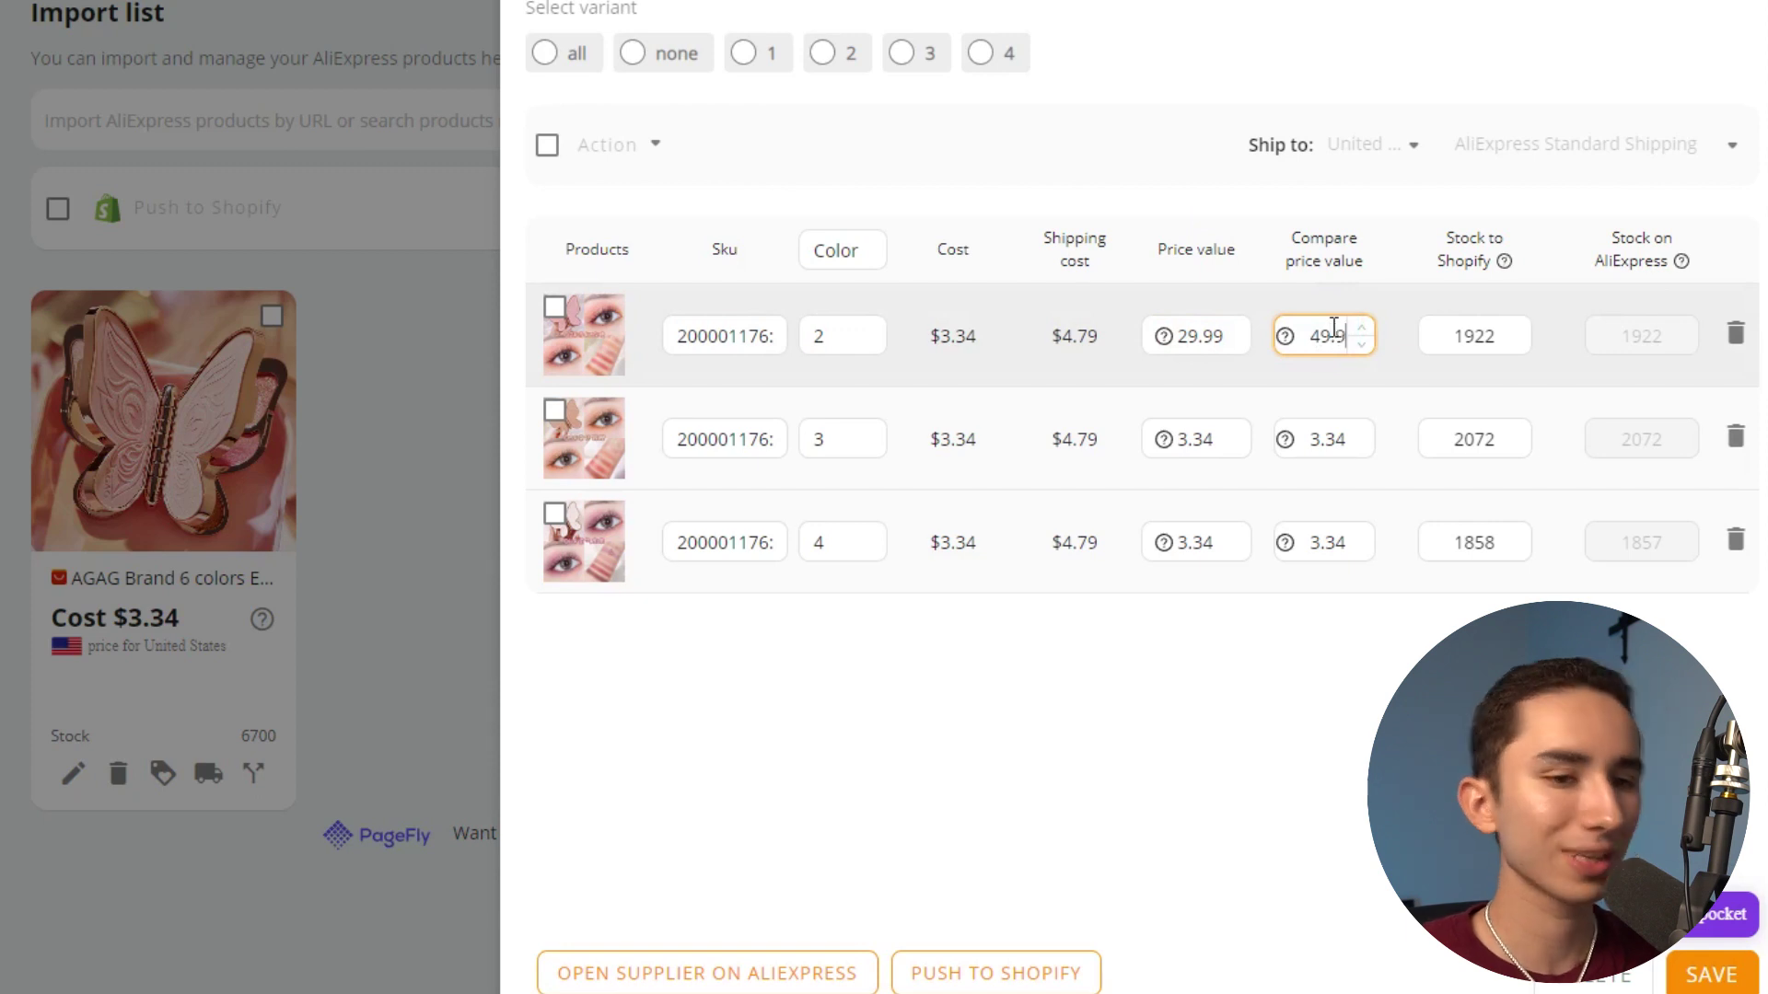
{"action": "type", "text": ".99"}
Set the price of the colour 3 and colour 4 variants to 29.99.
{"action": "double_click", "coordinate": [1208, 338]}
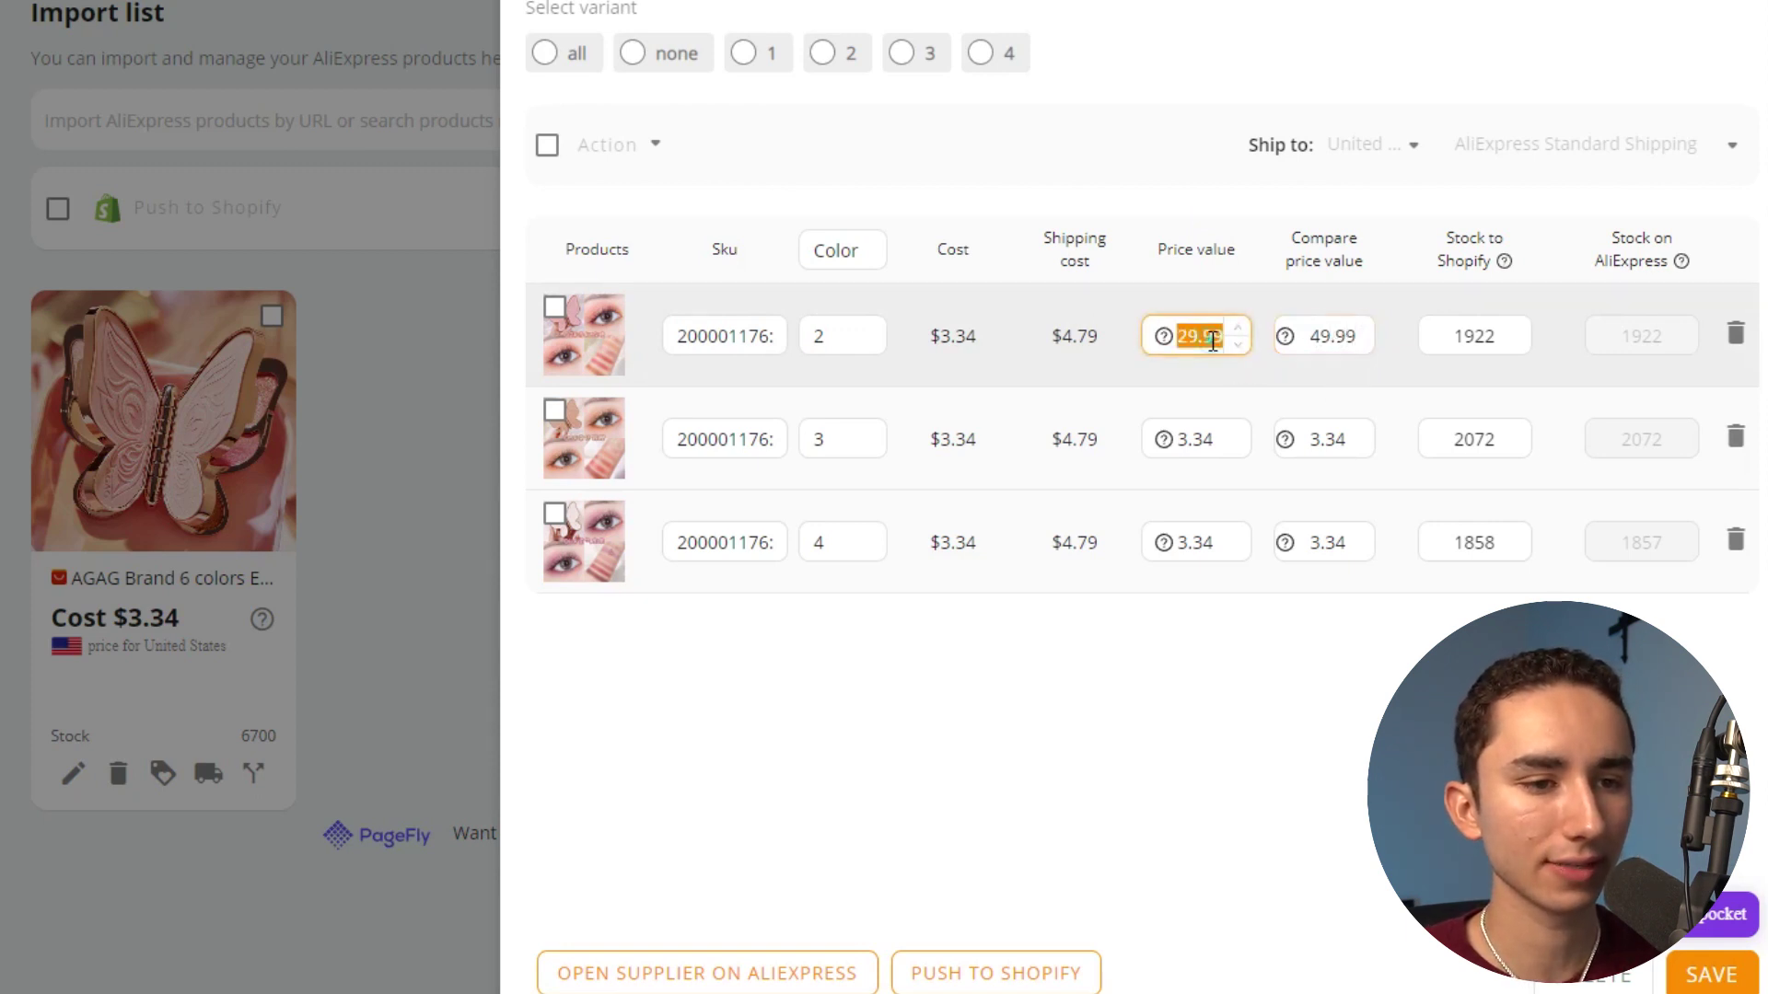
{"action": "double_click", "coordinate": [1205, 439]}
{"action": "type", "text": "29.99"}
{"action": "double_click", "coordinate": [1196, 542]}
{"action": "type", "text": "29.99"}
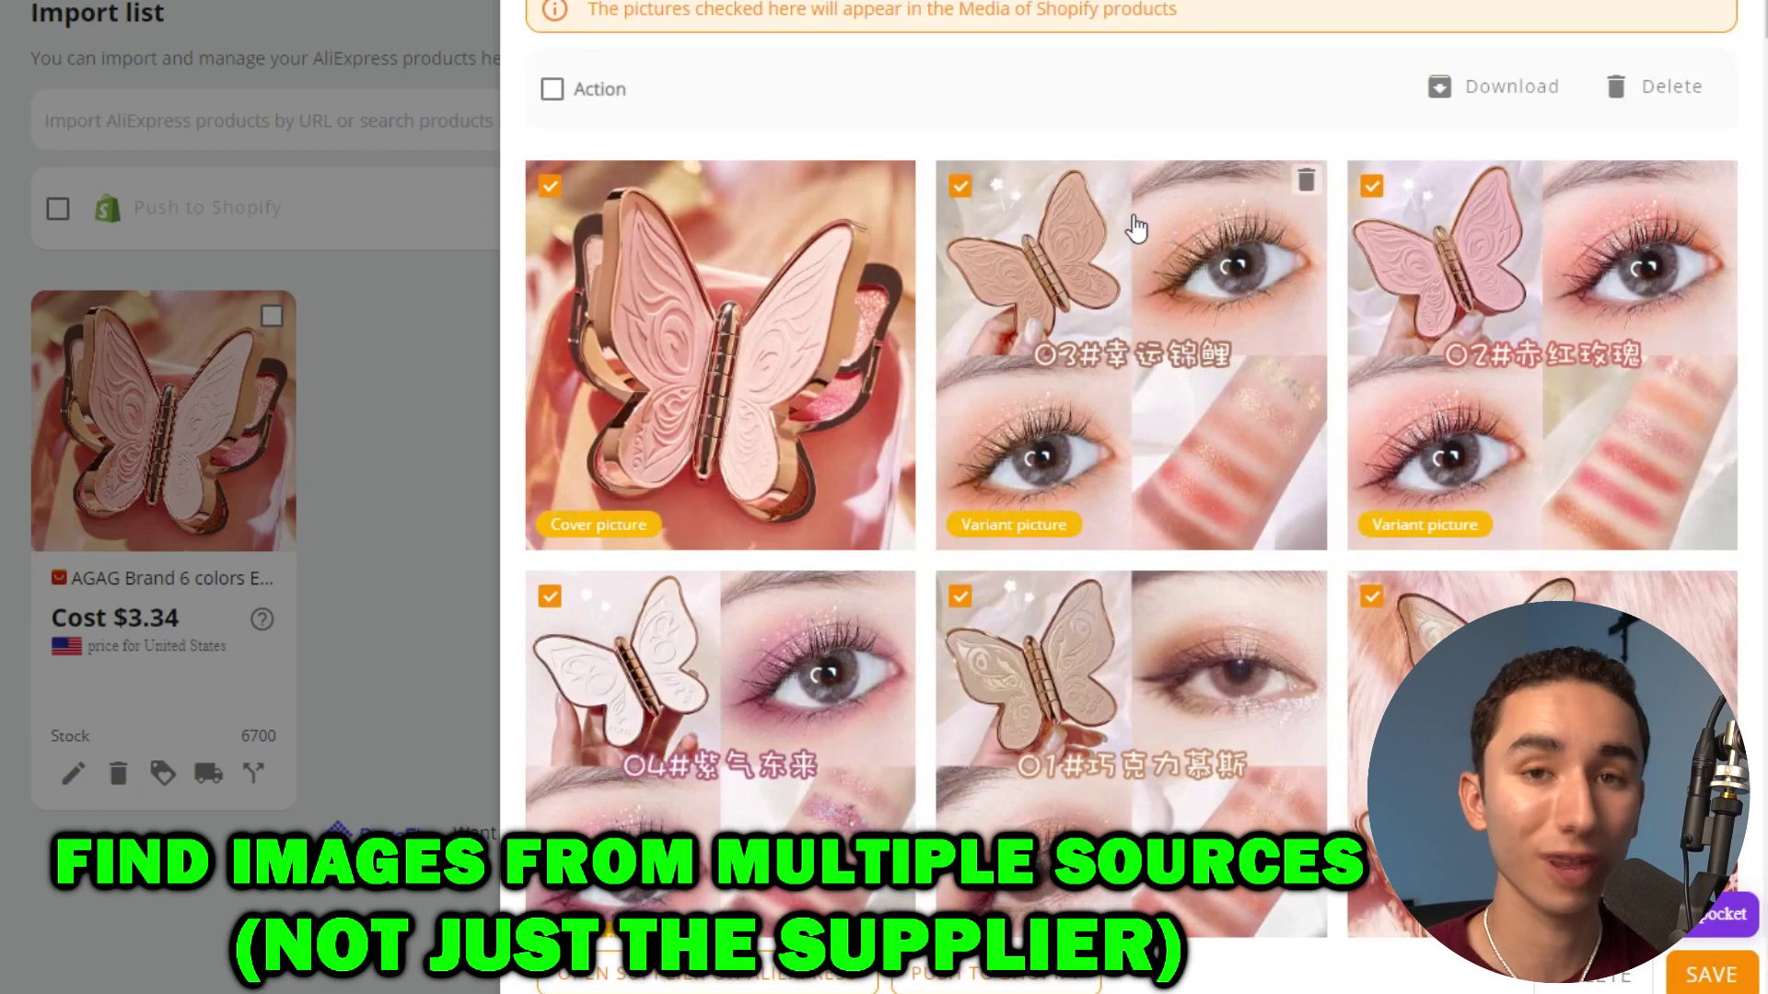
Review the supplier's product images and include the beige-framed photo of the hand-held butterfly palette in the Shopify media.
{"action": "scroll", "coordinate": [1194, 274], "scroll_direction": "down", "scroll_amount": 3}
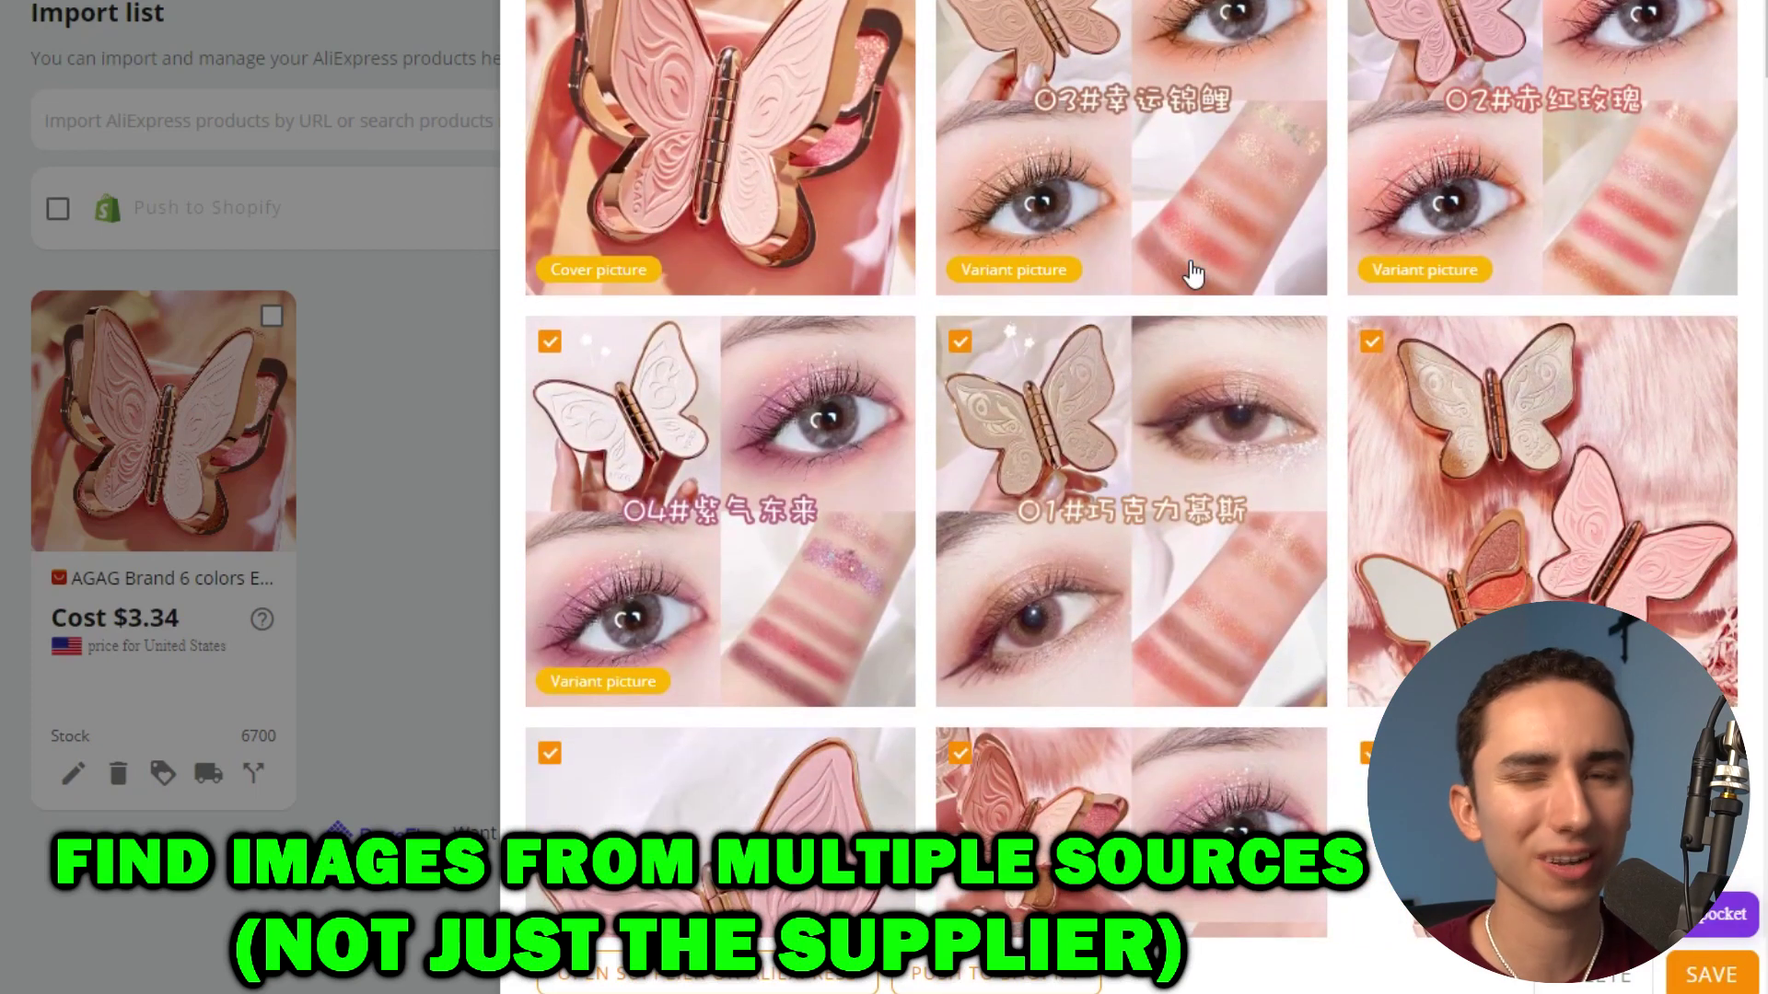
{"action": "scroll", "coordinate": [1232, 226], "scroll_direction": "down", "scroll_amount": 4}
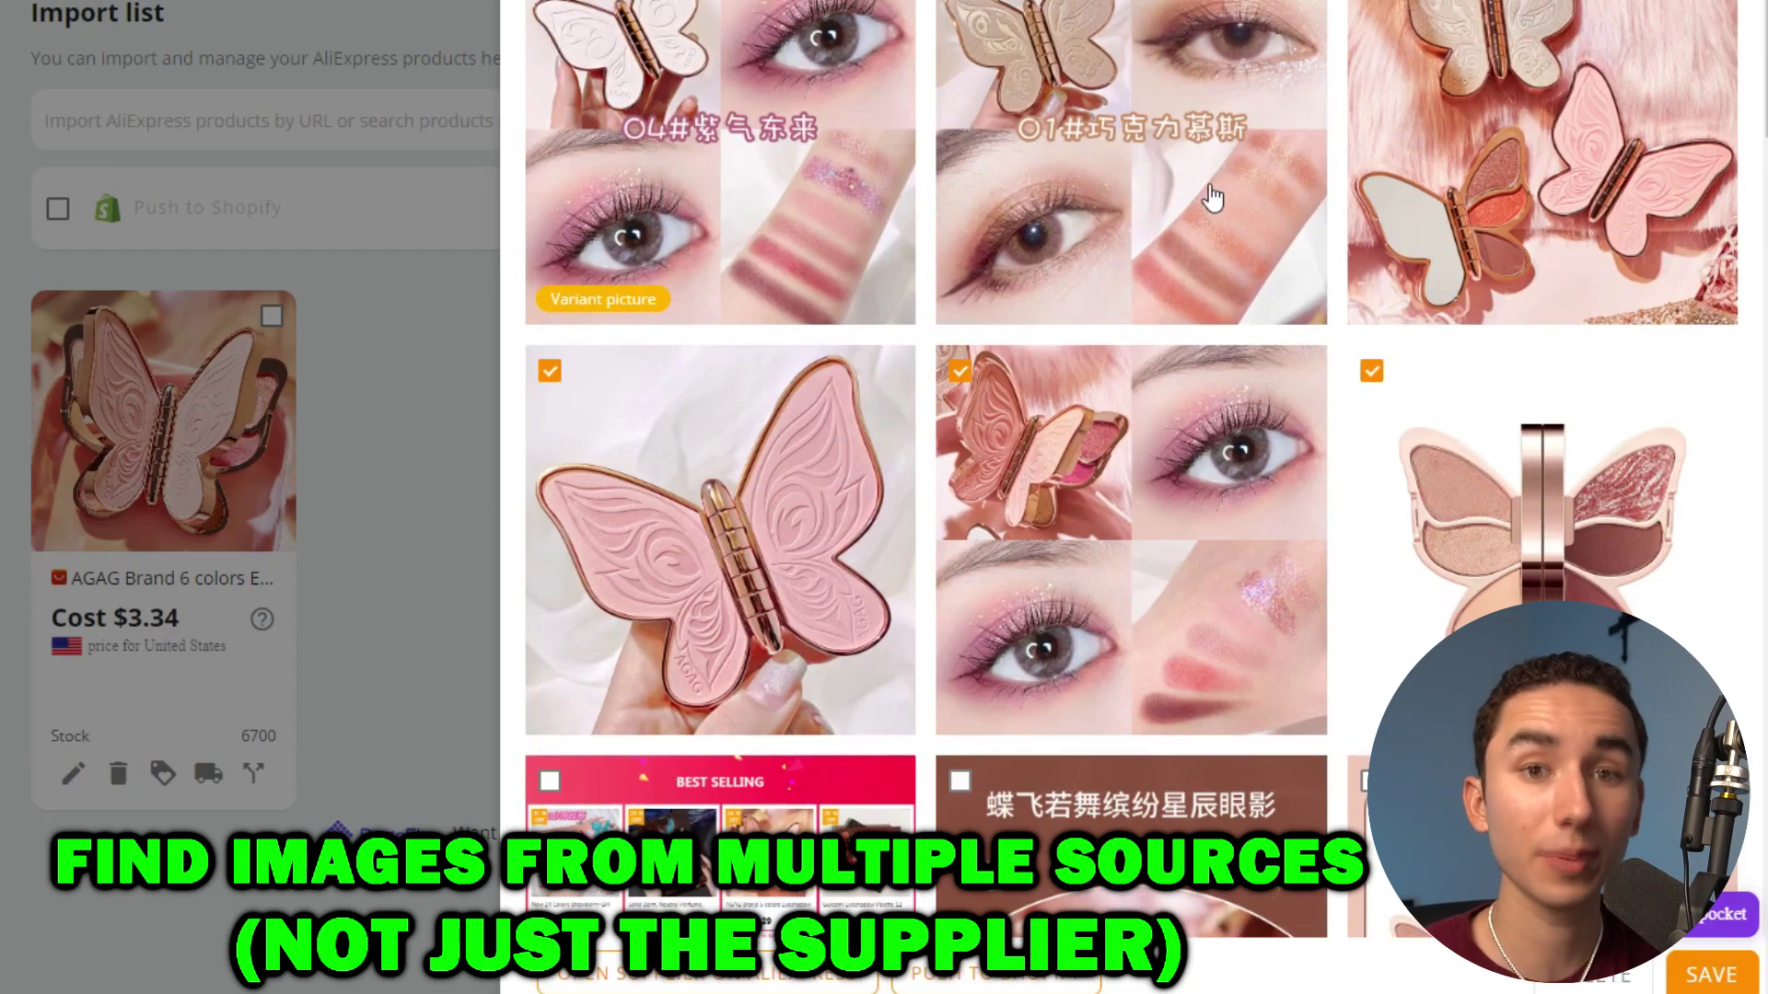
{"action": "scroll", "coordinate": [1212, 197], "scroll_direction": "down", "scroll_amount": 11}
{"action": "scroll", "coordinate": [1075, 157], "scroll_direction": "up", "scroll_amount": 4}
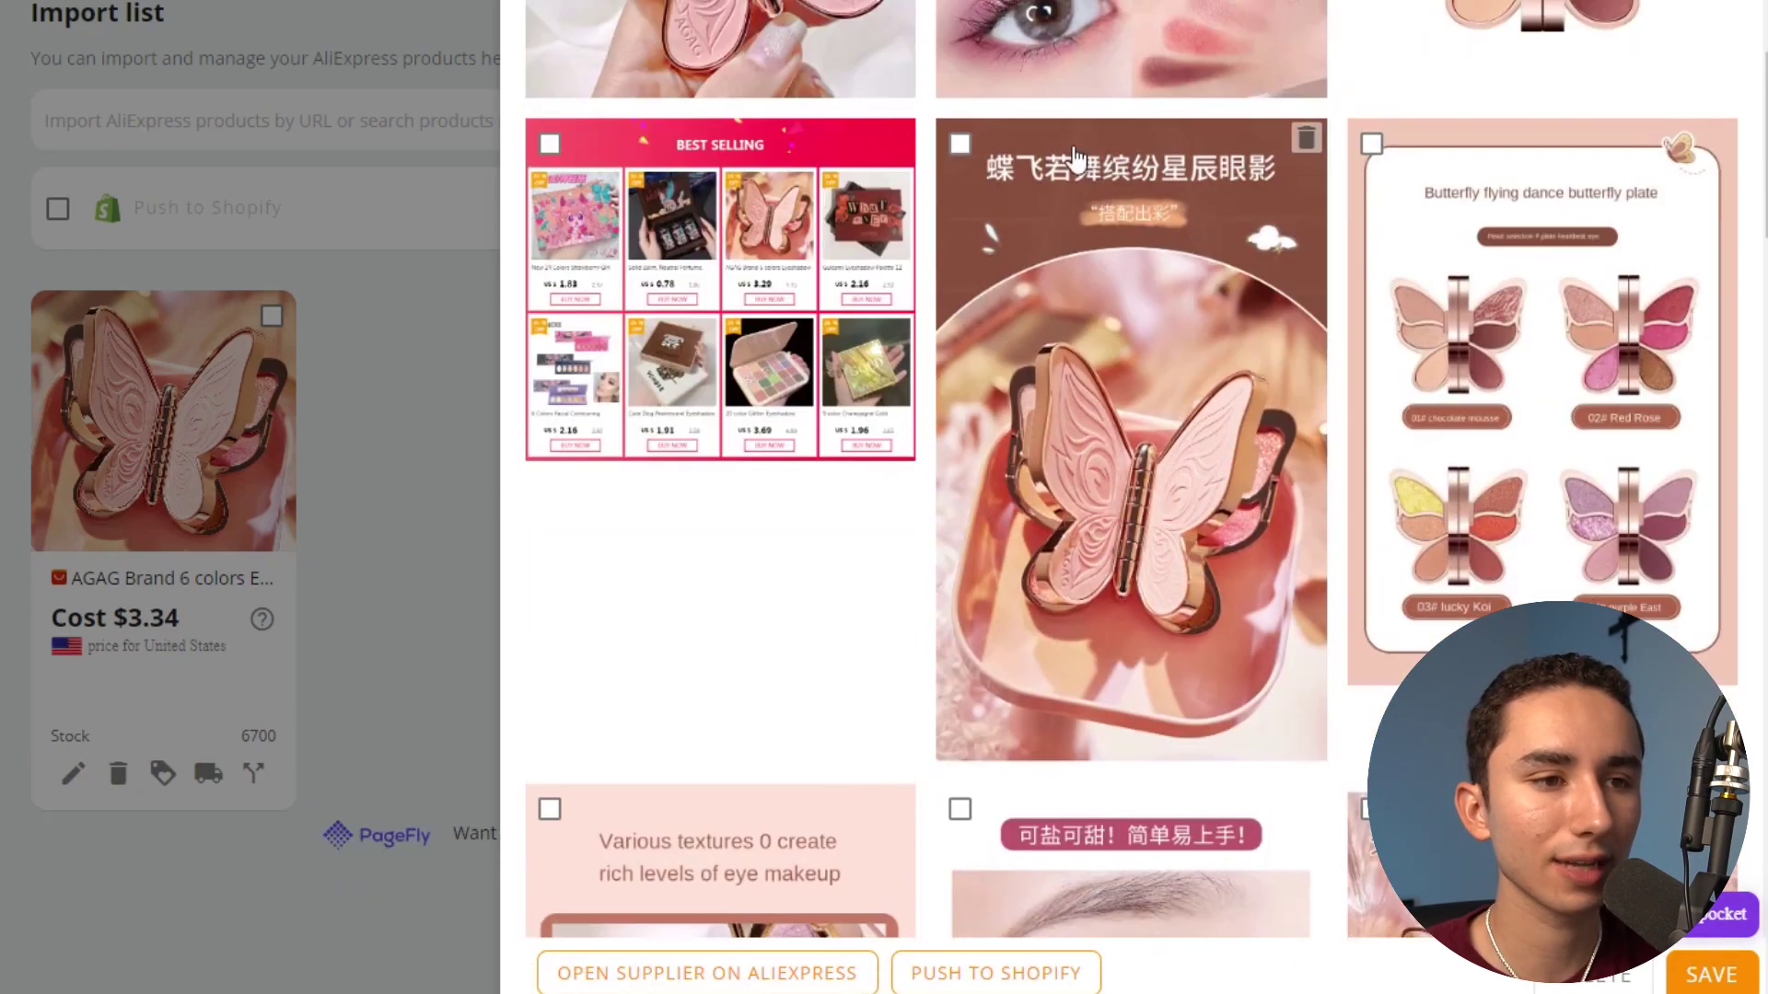
{"action": "scroll", "coordinate": [1074, 157], "scroll_direction": "down", "scroll_amount": 12}
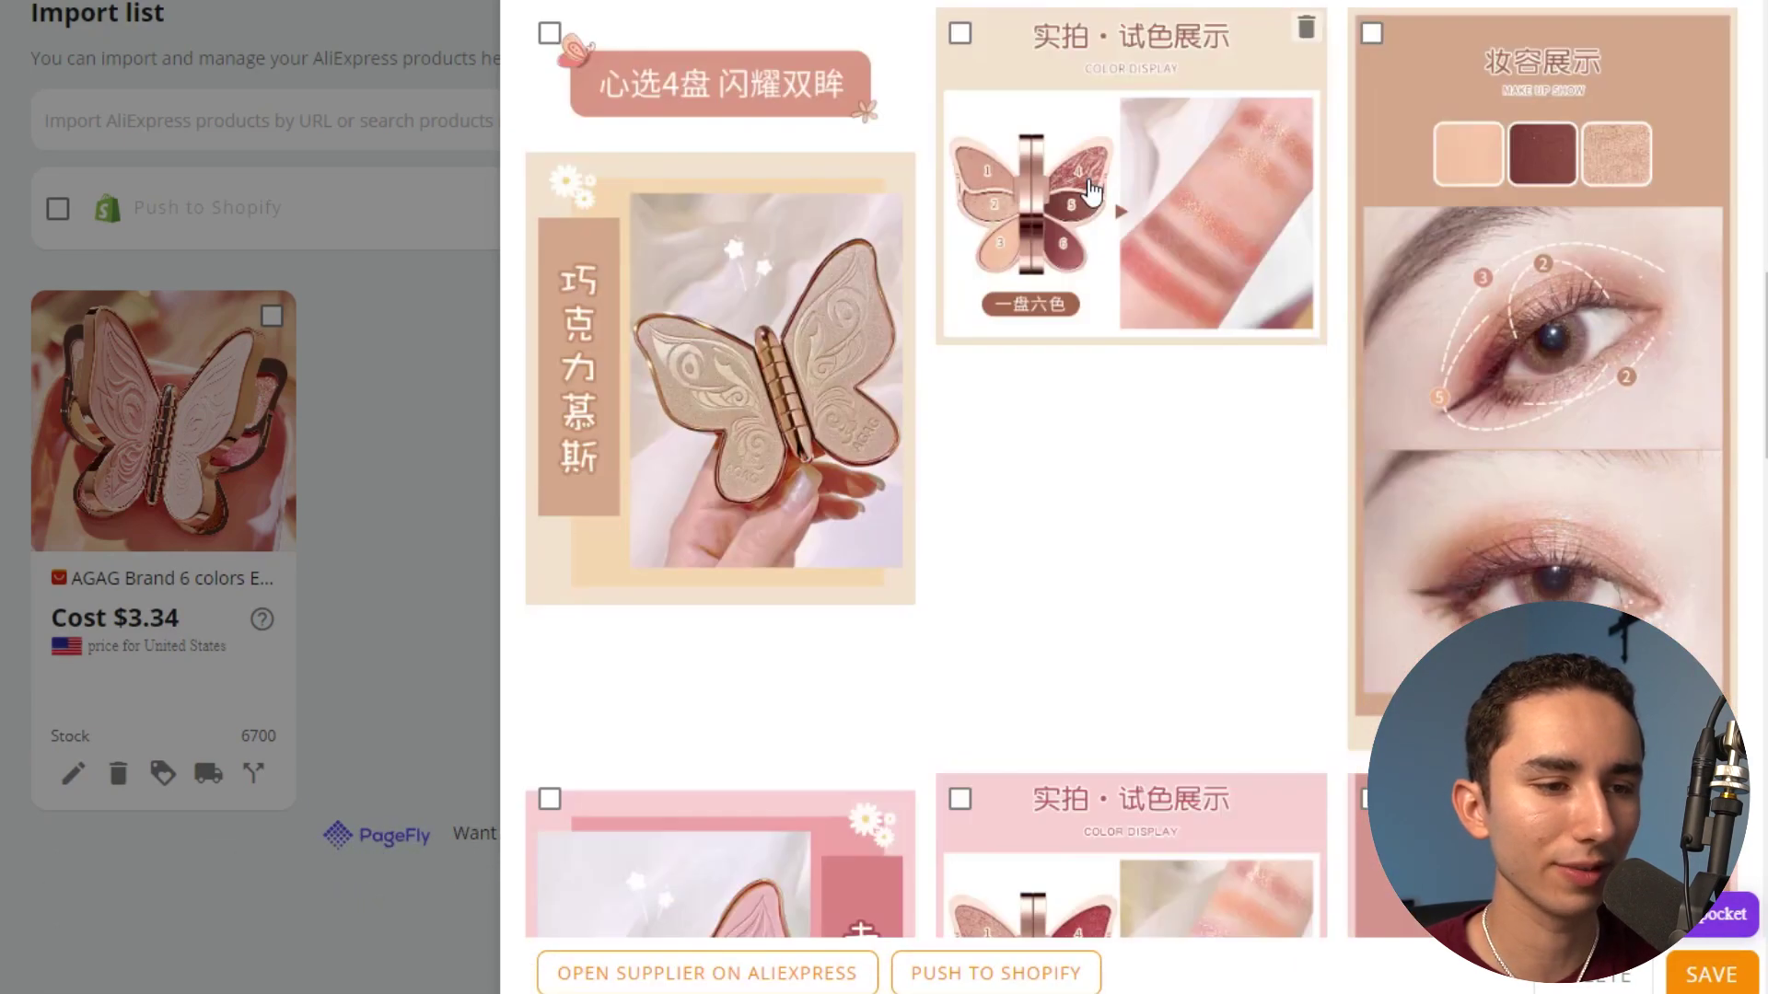
{"action": "scroll", "coordinate": [1086, 184], "scroll_direction": "down", "scroll_amount": 13}
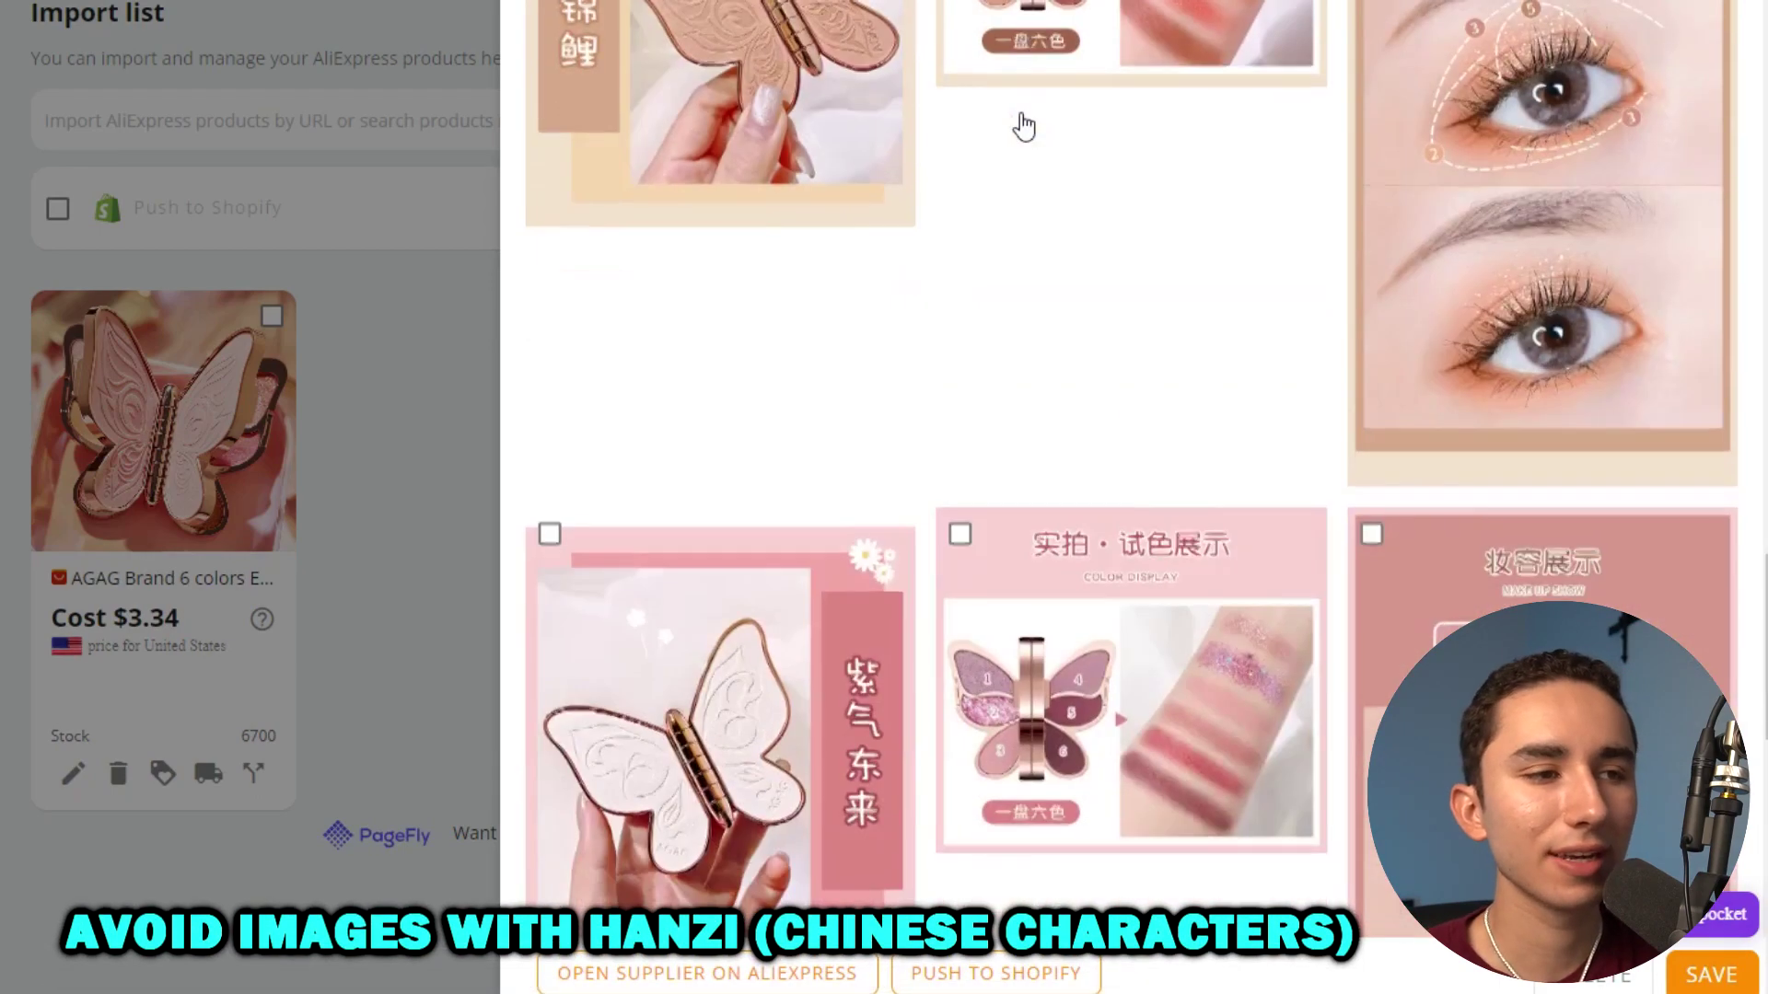
{"action": "scroll", "coordinate": [1025, 126], "scroll_direction": "up", "scroll_amount": 2}
{"action": "left_click", "coordinate": [552, 31]}
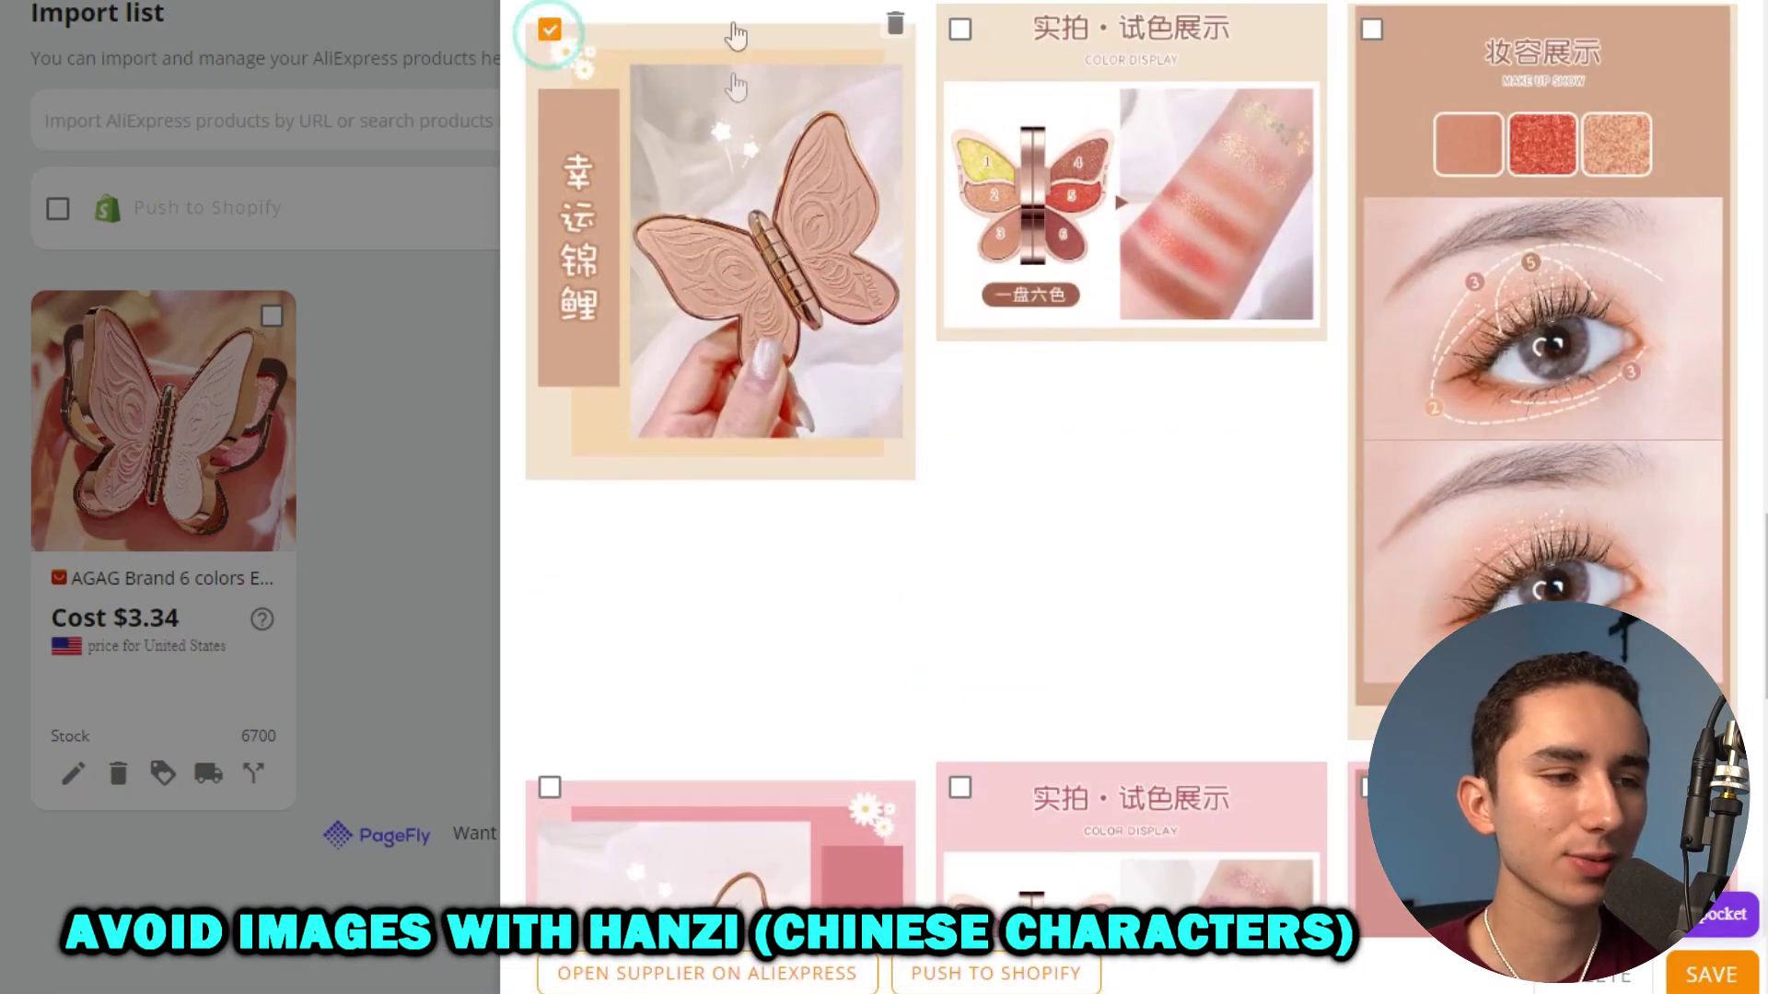
Include the makeup demonstration image of the purple palette in the Shopify media and review the remaining images.
{"action": "scroll", "coordinate": [943, 210], "scroll_direction": "down", "scroll_amount": 4}
{"action": "scroll", "coordinate": [955, 206], "scroll_direction": "up", "scroll_amount": 4}
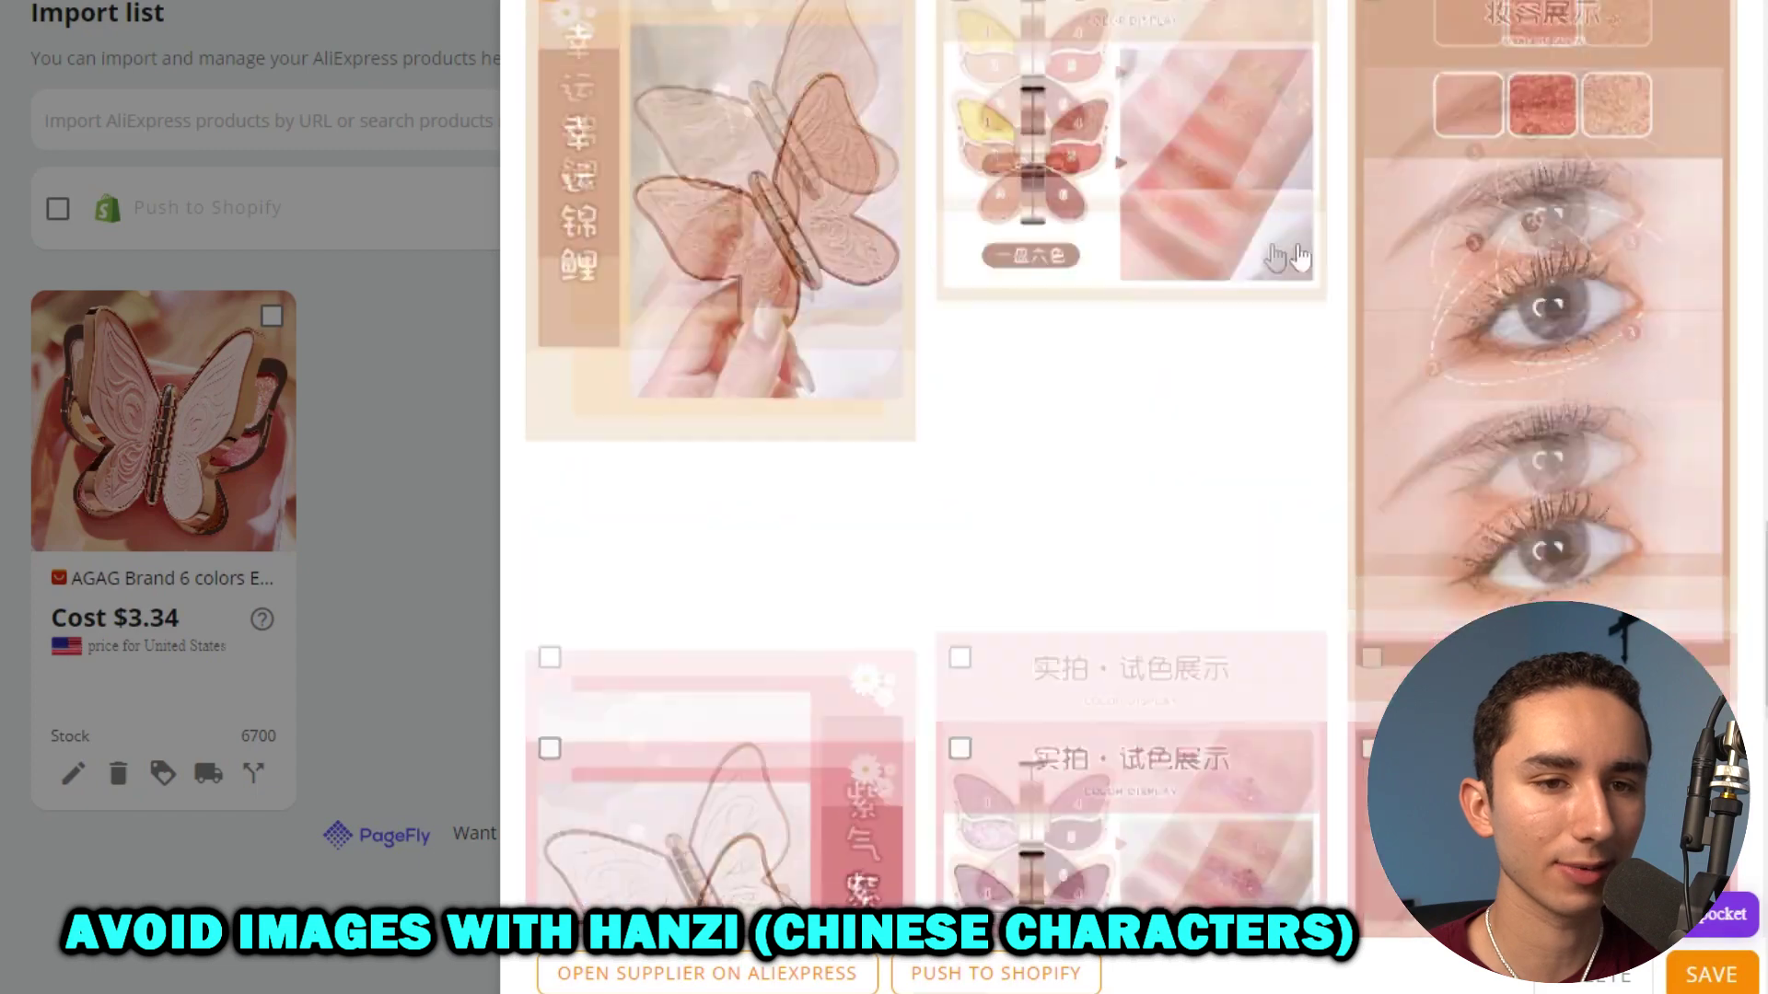
{"action": "scroll", "coordinate": [1369, 46], "scroll_direction": "down", "scroll_amount": 5}
{"action": "left_click", "coordinate": [1371, 150]}
{"action": "scroll", "coordinate": [1373, 148], "scroll_direction": "down", "scroll_amount": 10}
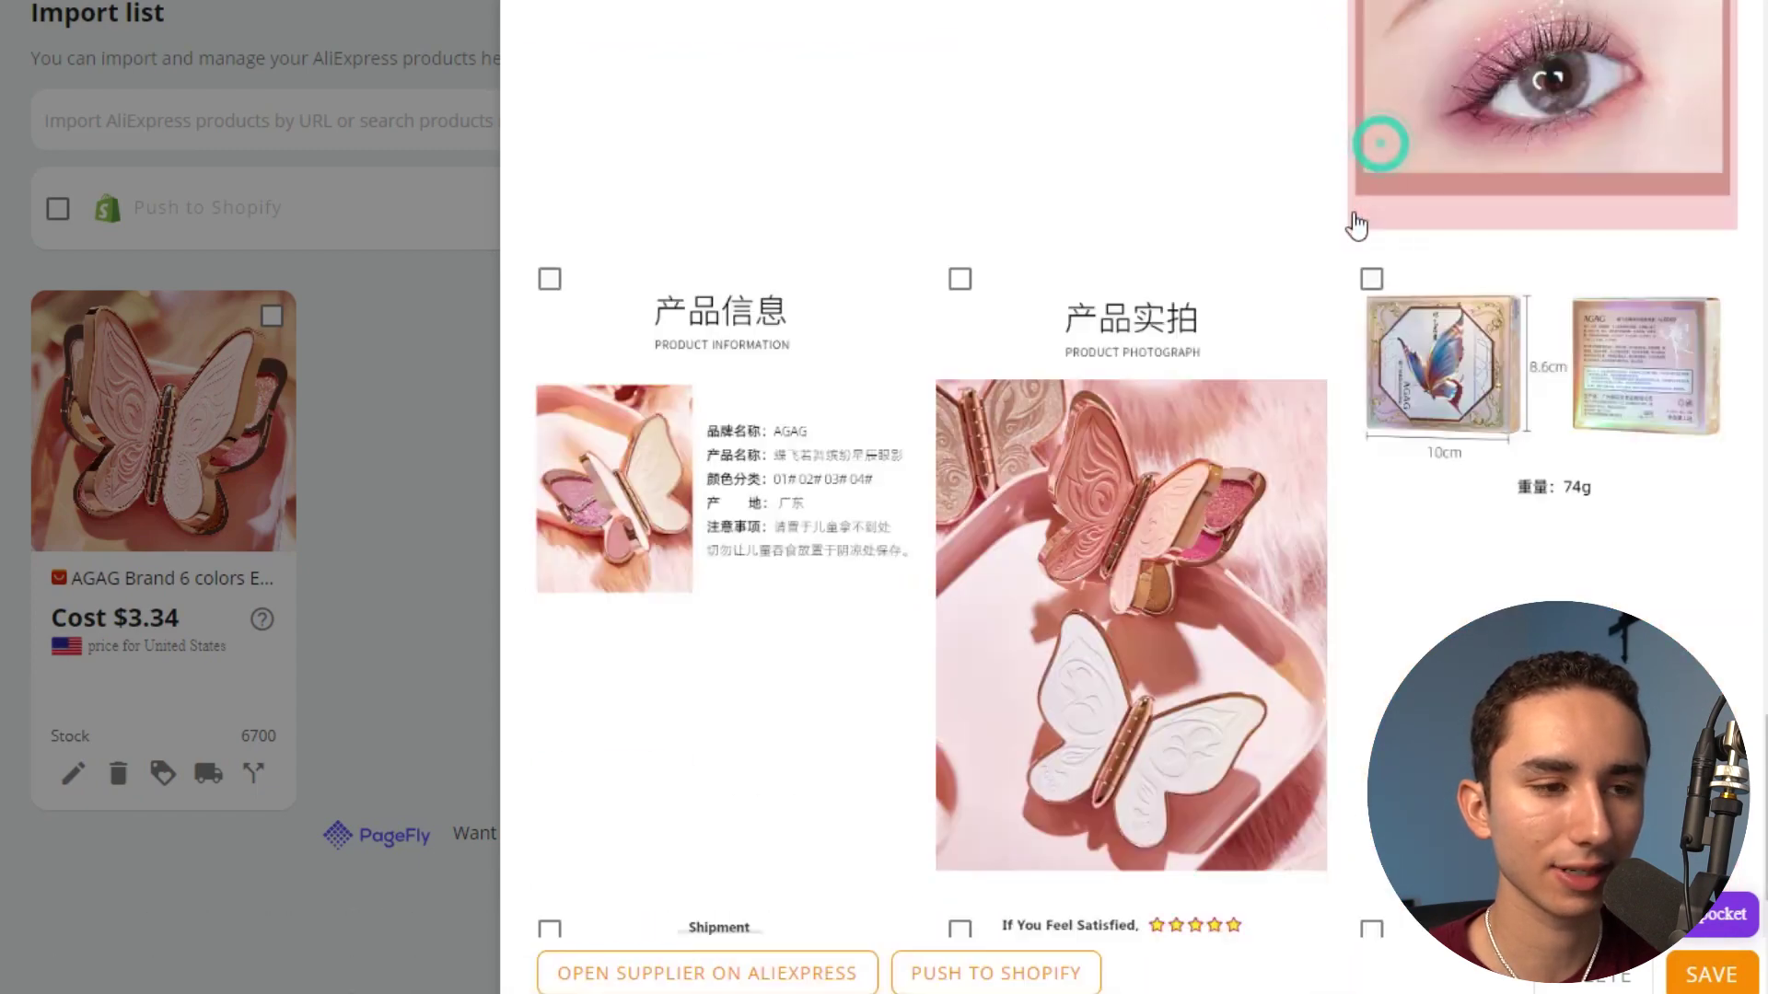
{"action": "scroll", "coordinate": [1461, 221], "scroll_direction": "up", "scroll_amount": 13}
{"action": "scroll", "coordinate": [1461, 212], "scroll_direction": "up", "scroll_amount": 15}
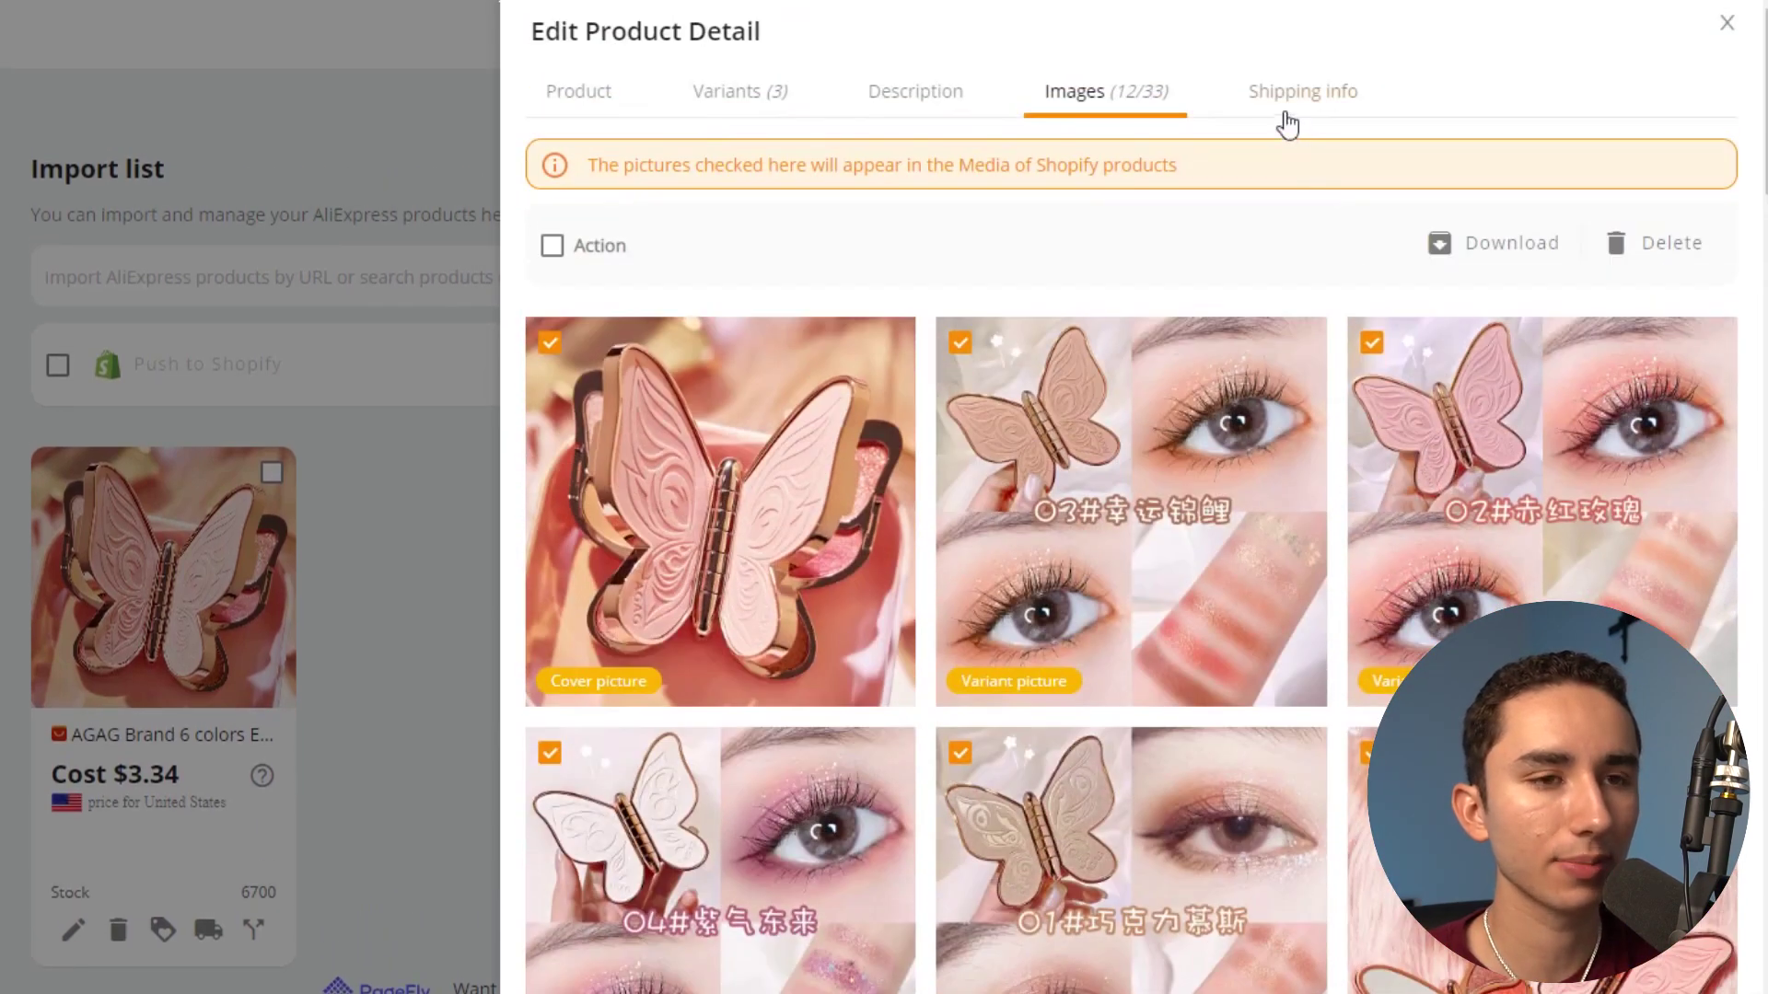
Check the product's shipping information and variant prices, and save the edited product details.
{"action": "left_click", "coordinate": [1284, 109]}
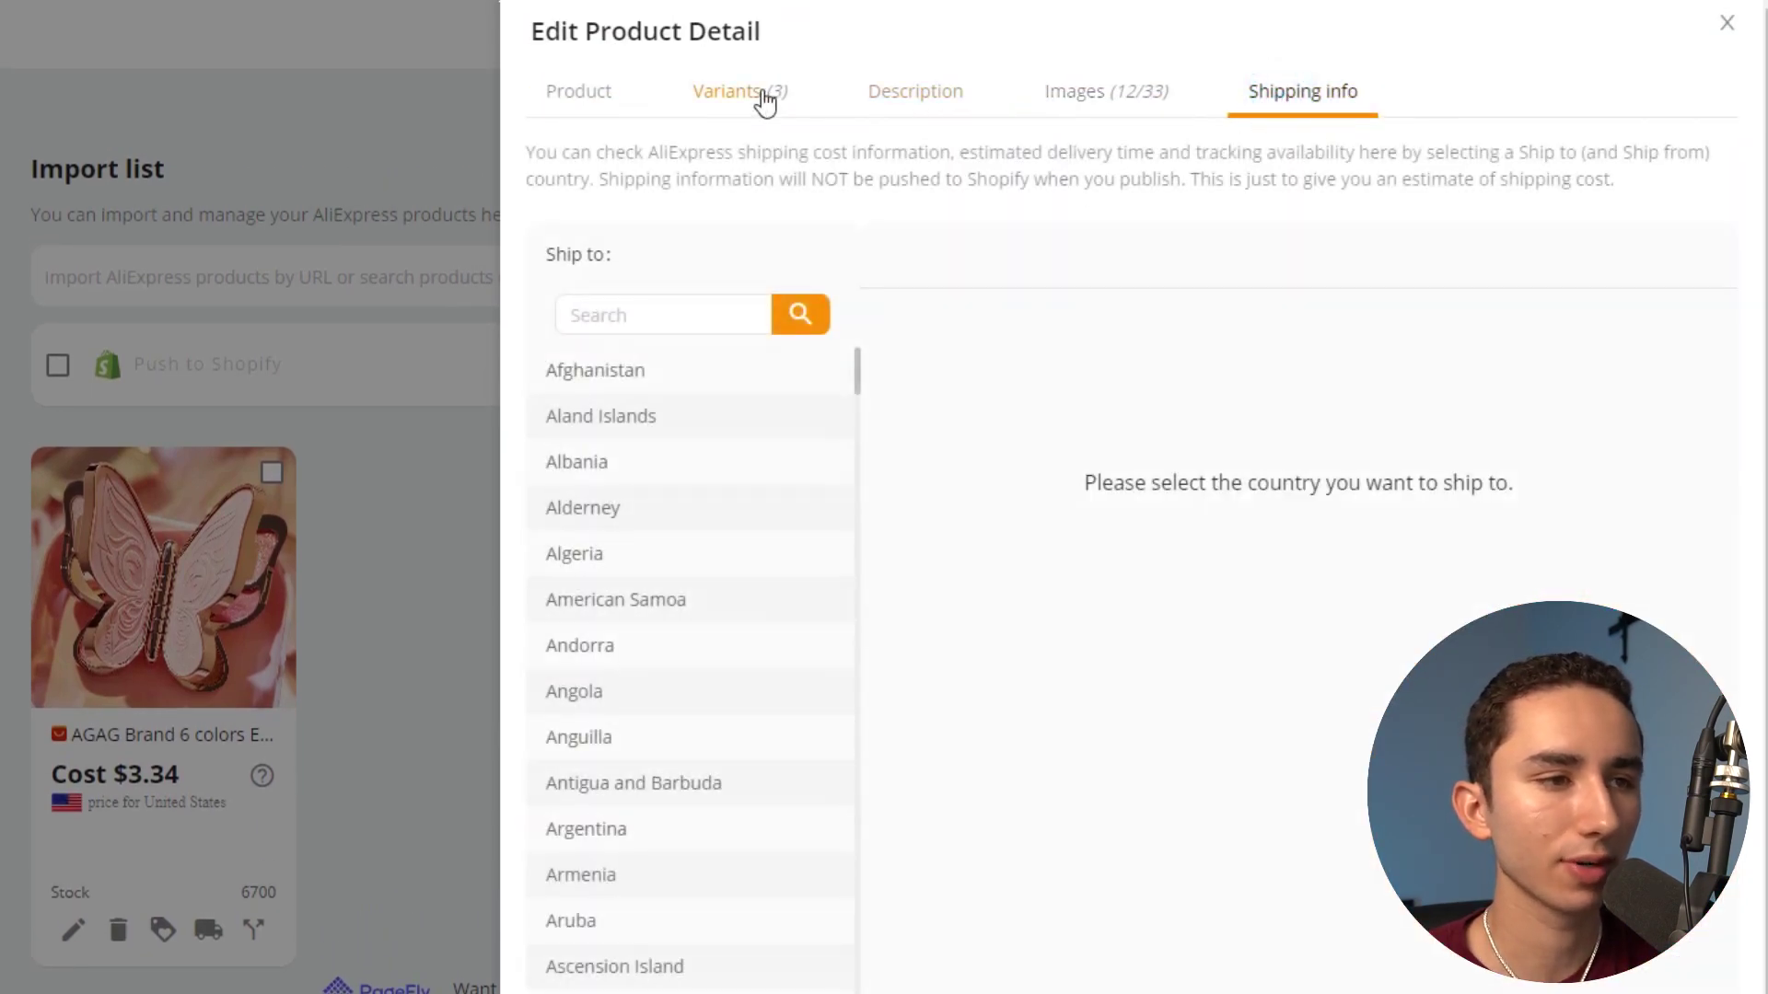
{"action": "left_click", "coordinate": [762, 92]}
{"action": "scroll", "coordinate": [947, 288], "scroll_direction": "down", "scroll_amount": 4}
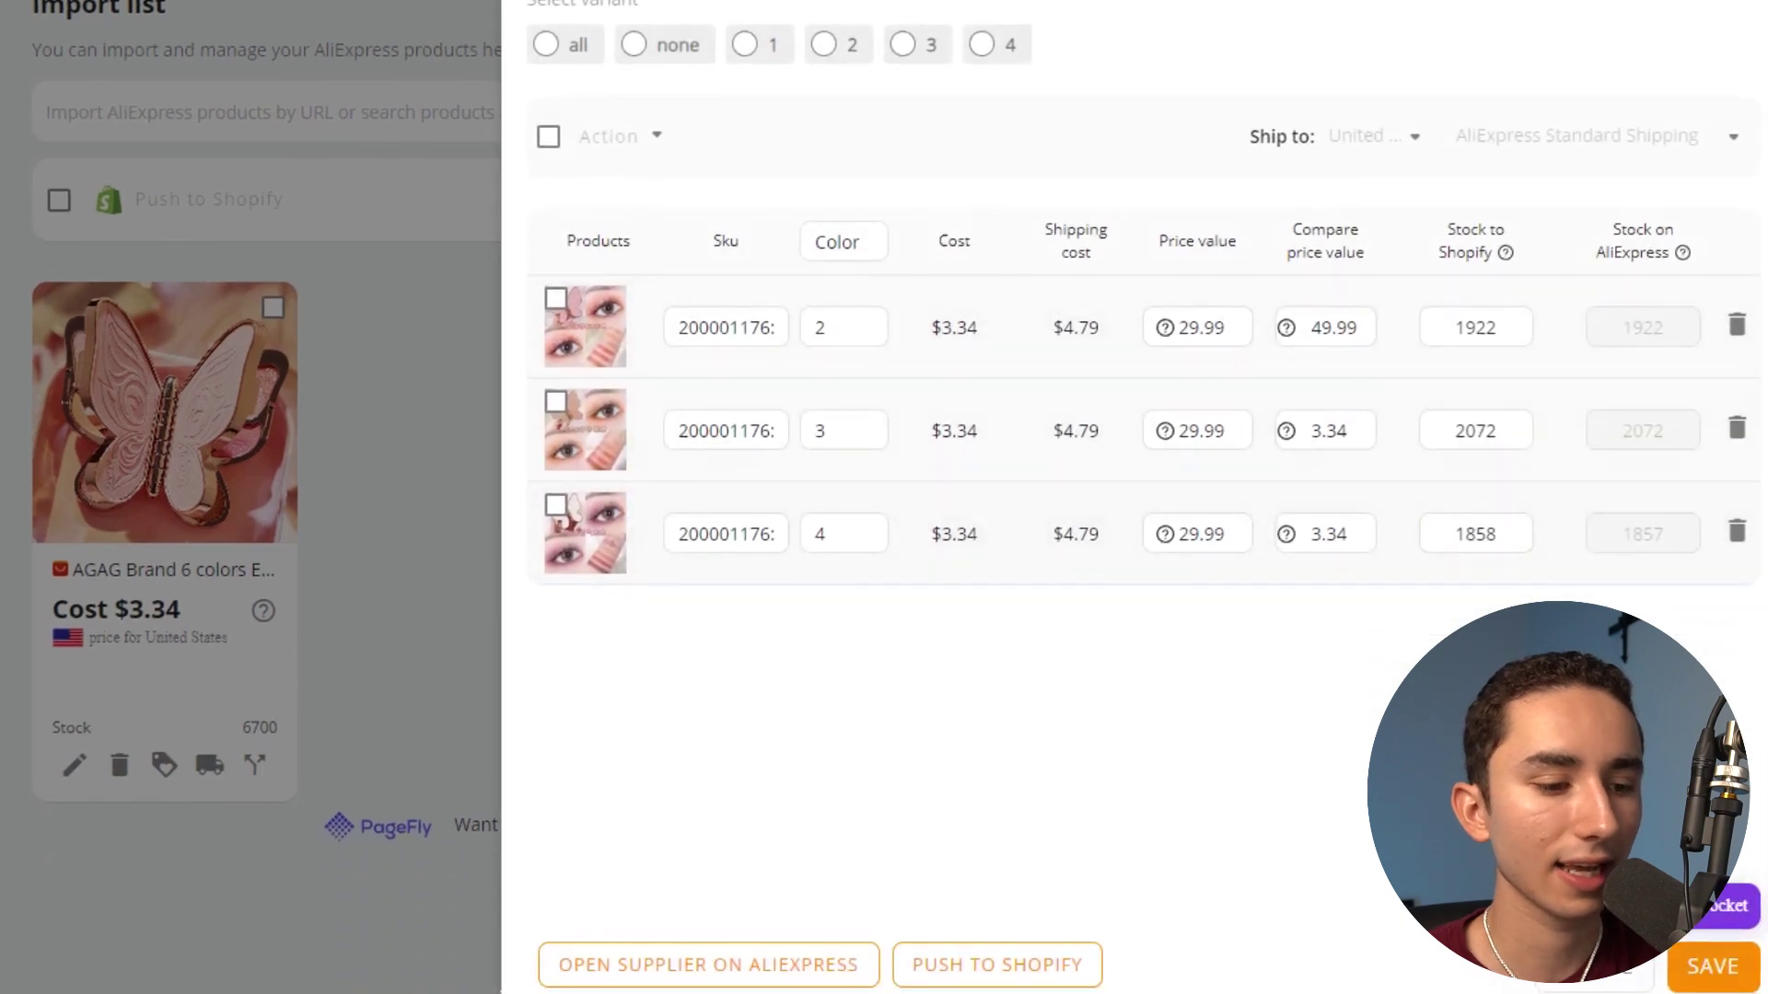
{"action": "left_click", "coordinate": [1712, 965]}
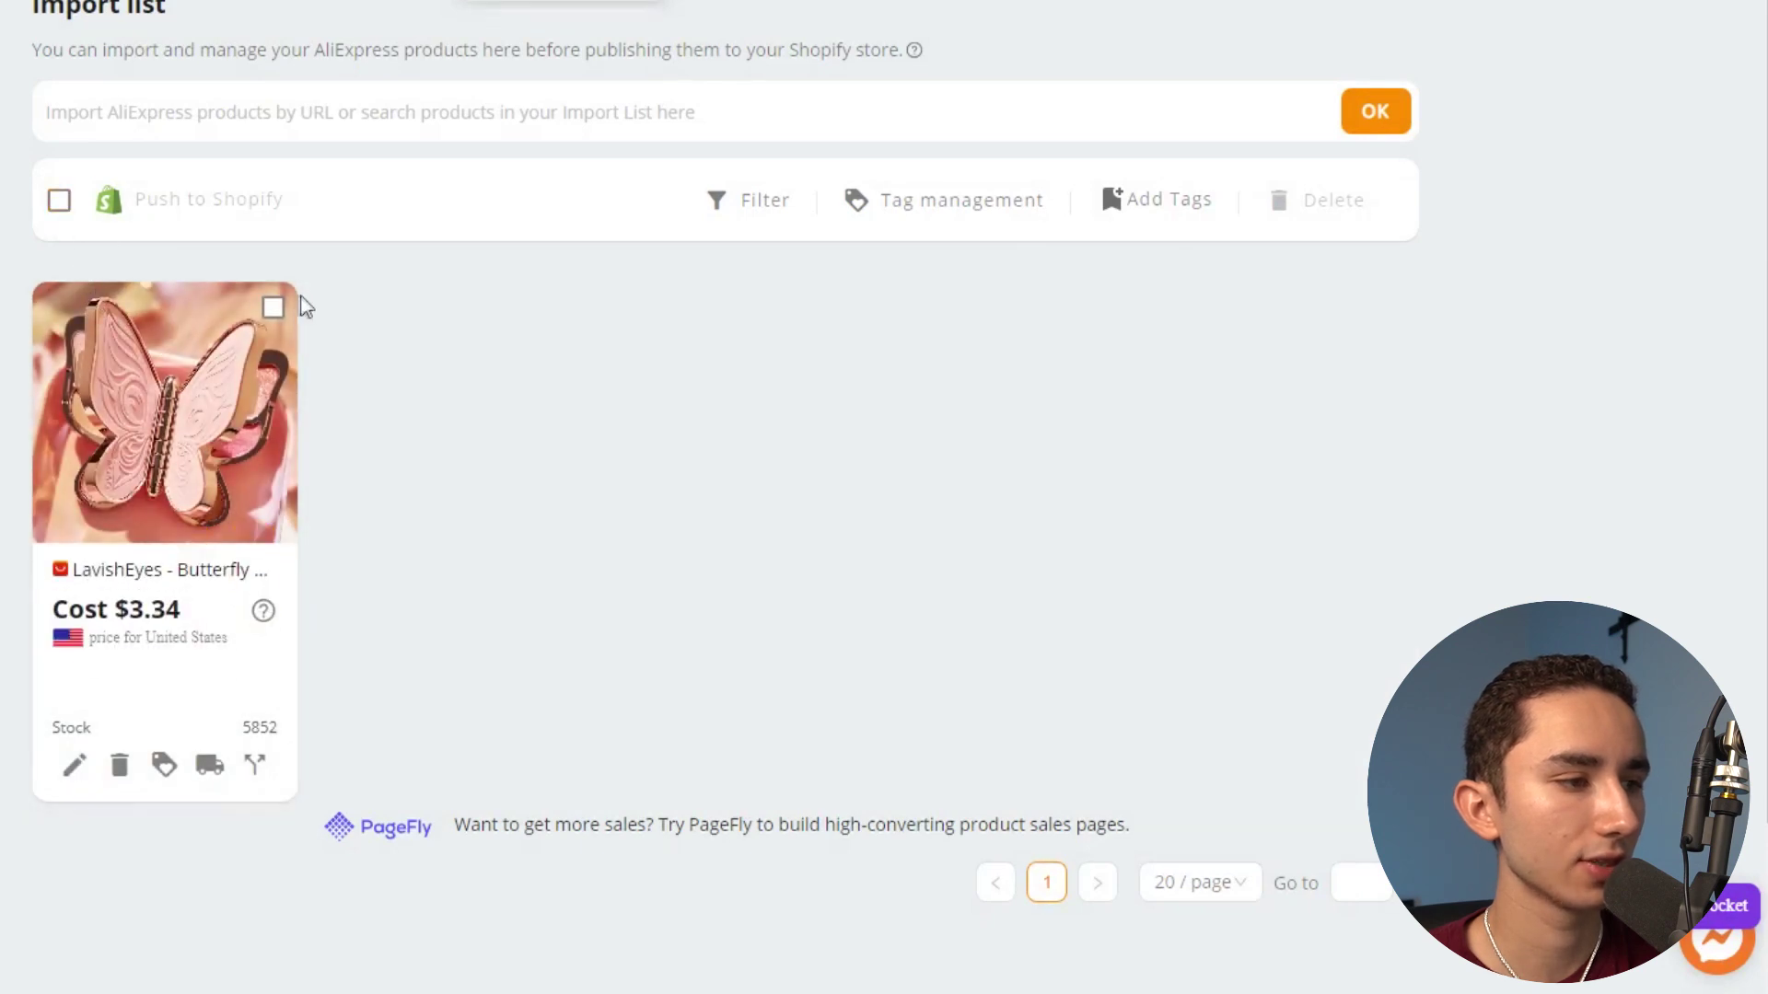
Push the LavishEyes butterfly palette from the import list to the Shopify store, leaving the publishing preferences unchecked.
{"action": "left_click", "coordinate": [273, 306]}
{"action": "left_click", "coordinate": [175, 199]}
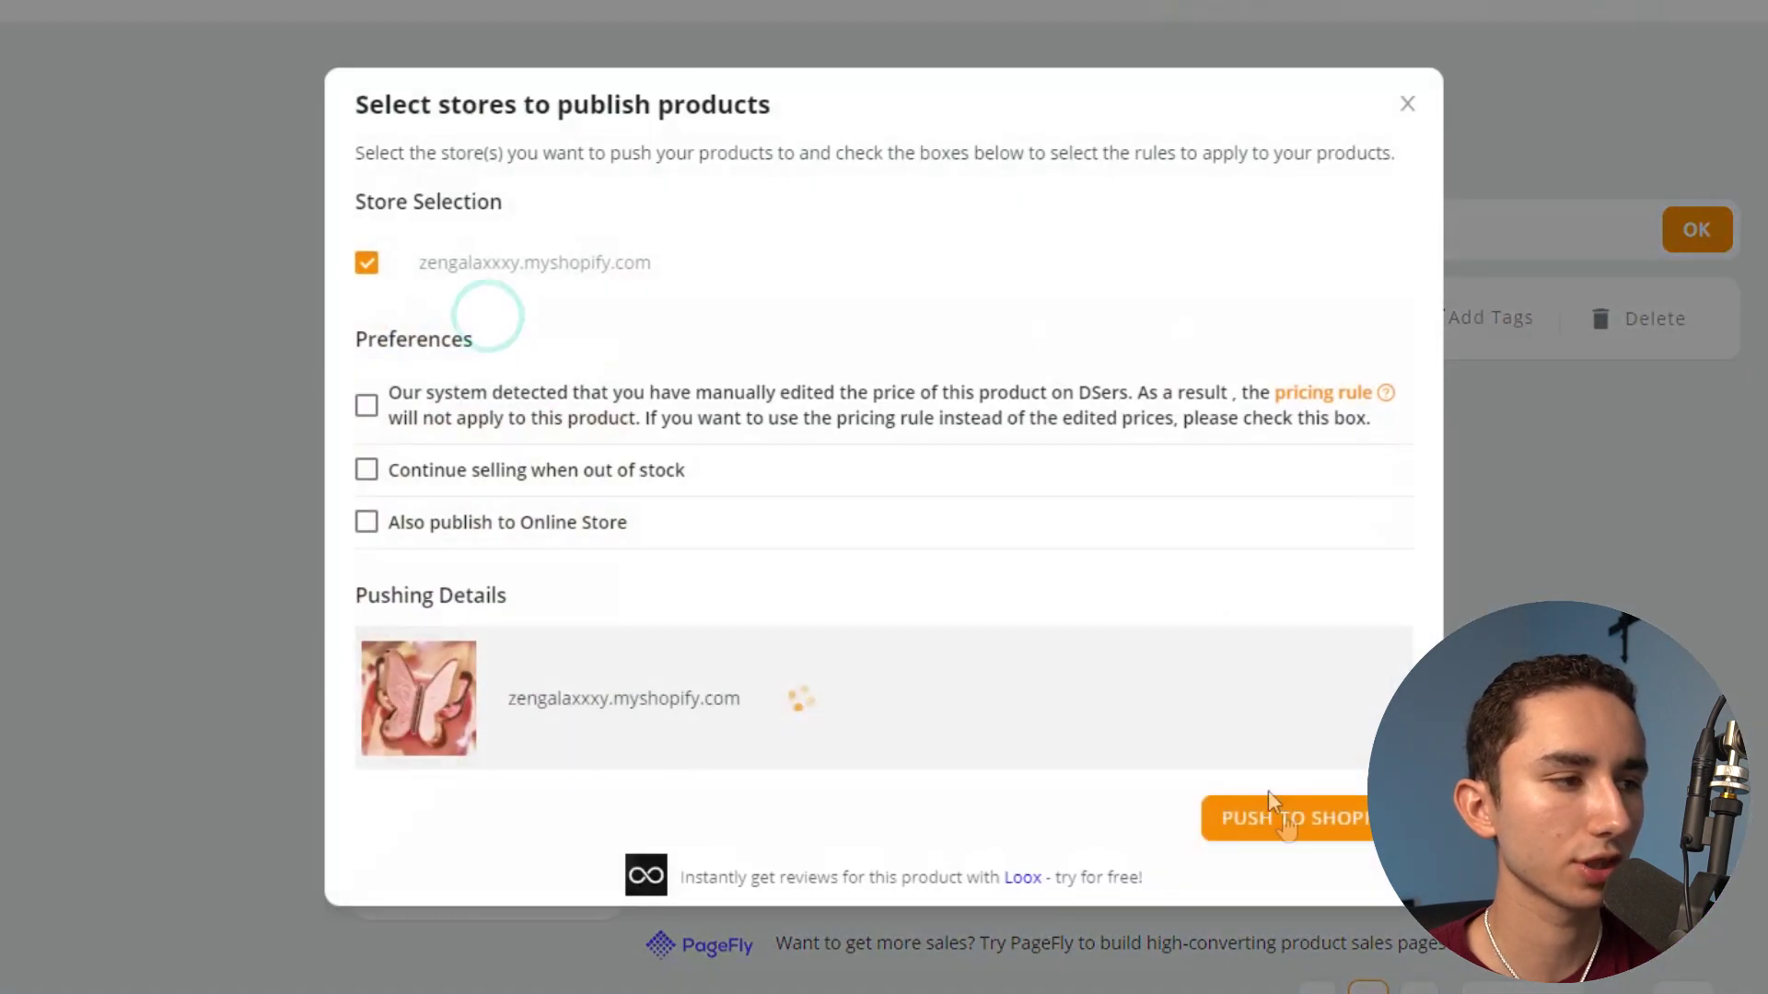
{"action": "left_click", "coordinate": [1308, 829]}
Copy the 49.99 compare-at price from variant 3 to variant 4 in the bulk editor and save the variants.
{"action": "left_click", "coordinate": [747, 287]}
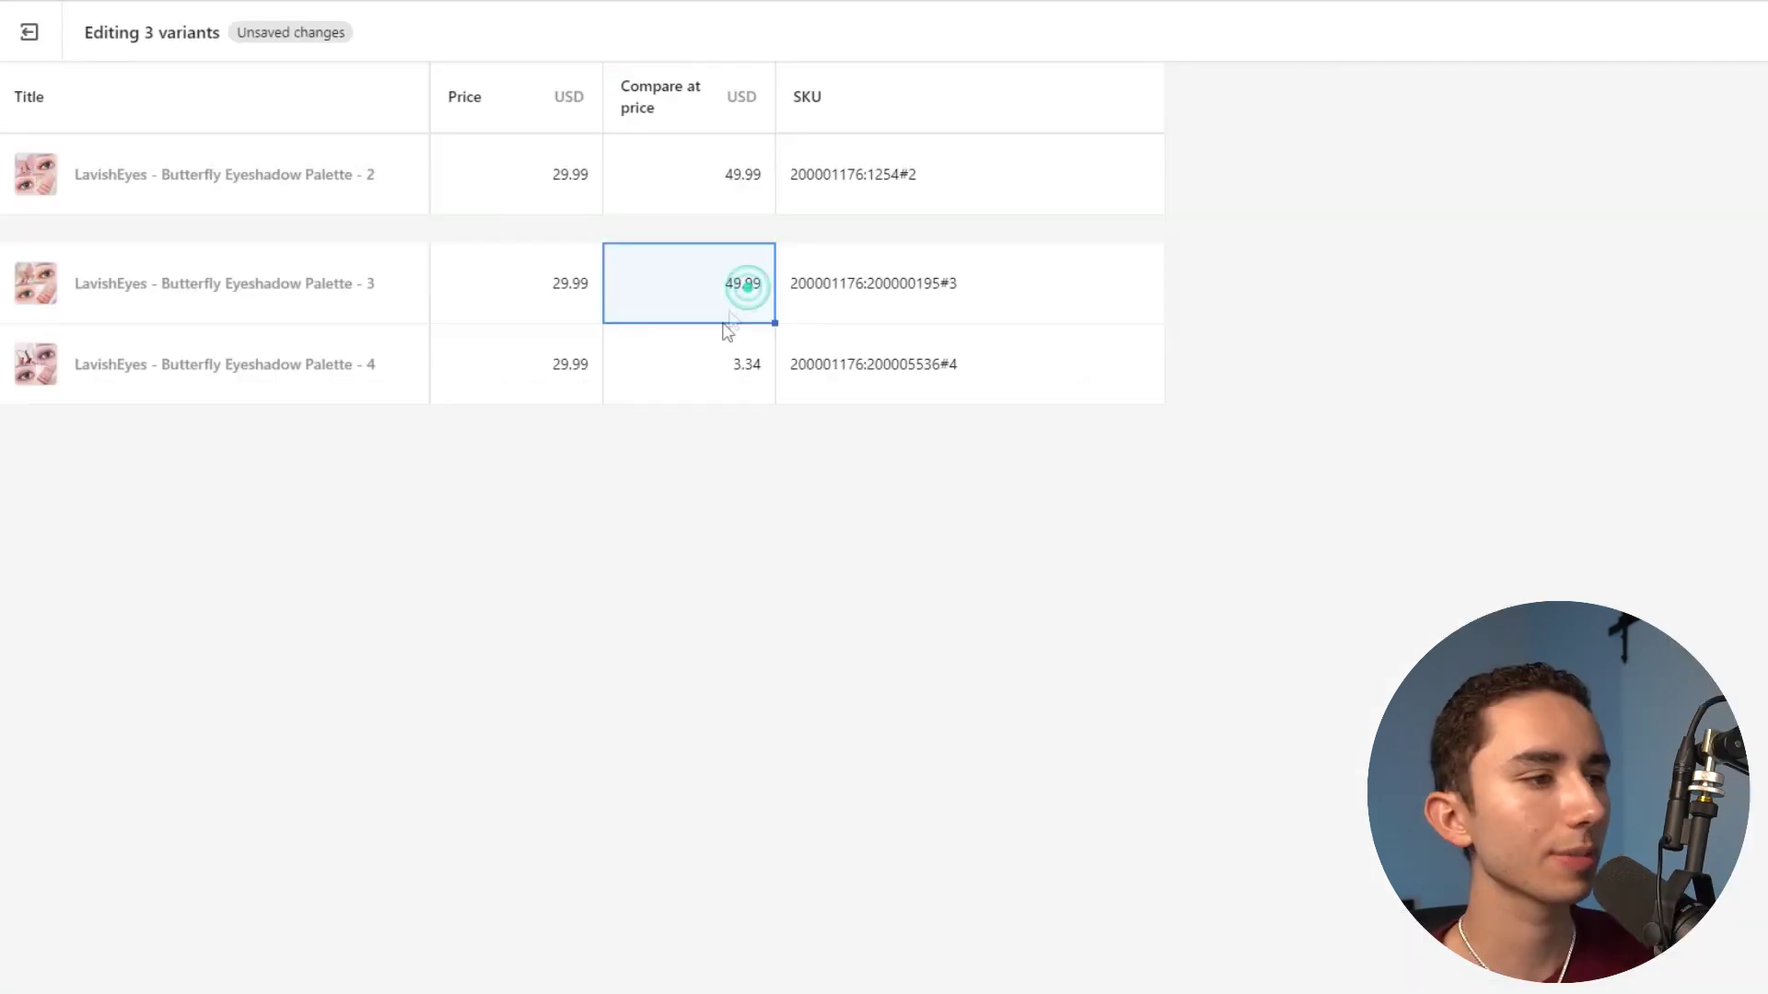
{"action": "left_click_drag", "start_coordinate": [774, 323], "coordinate": [716, 340]}
{"action": "left_click", "coordinate": [1699, 26]}
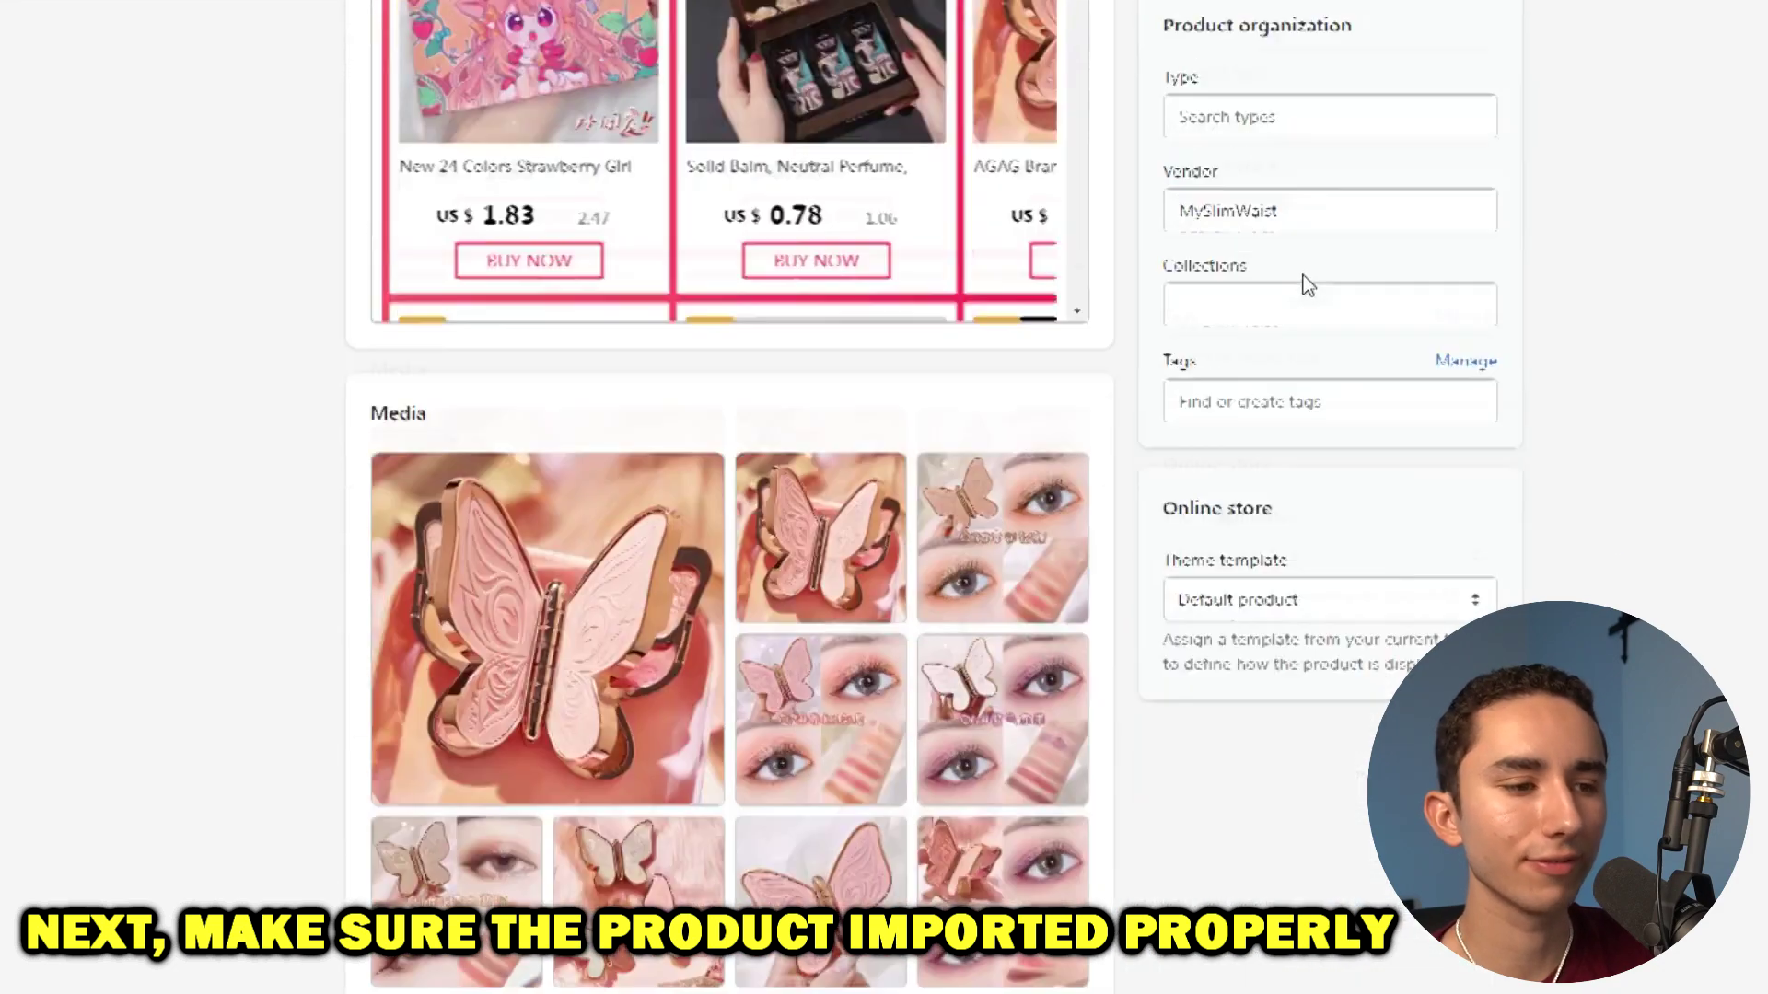
Rename the Color option values 2, 3 and 4 to Pink, Beige and White.
{"action": "scroll", "coordinate": [1308, 285], "scroll_direction": "down", "scroll_amount": 10}
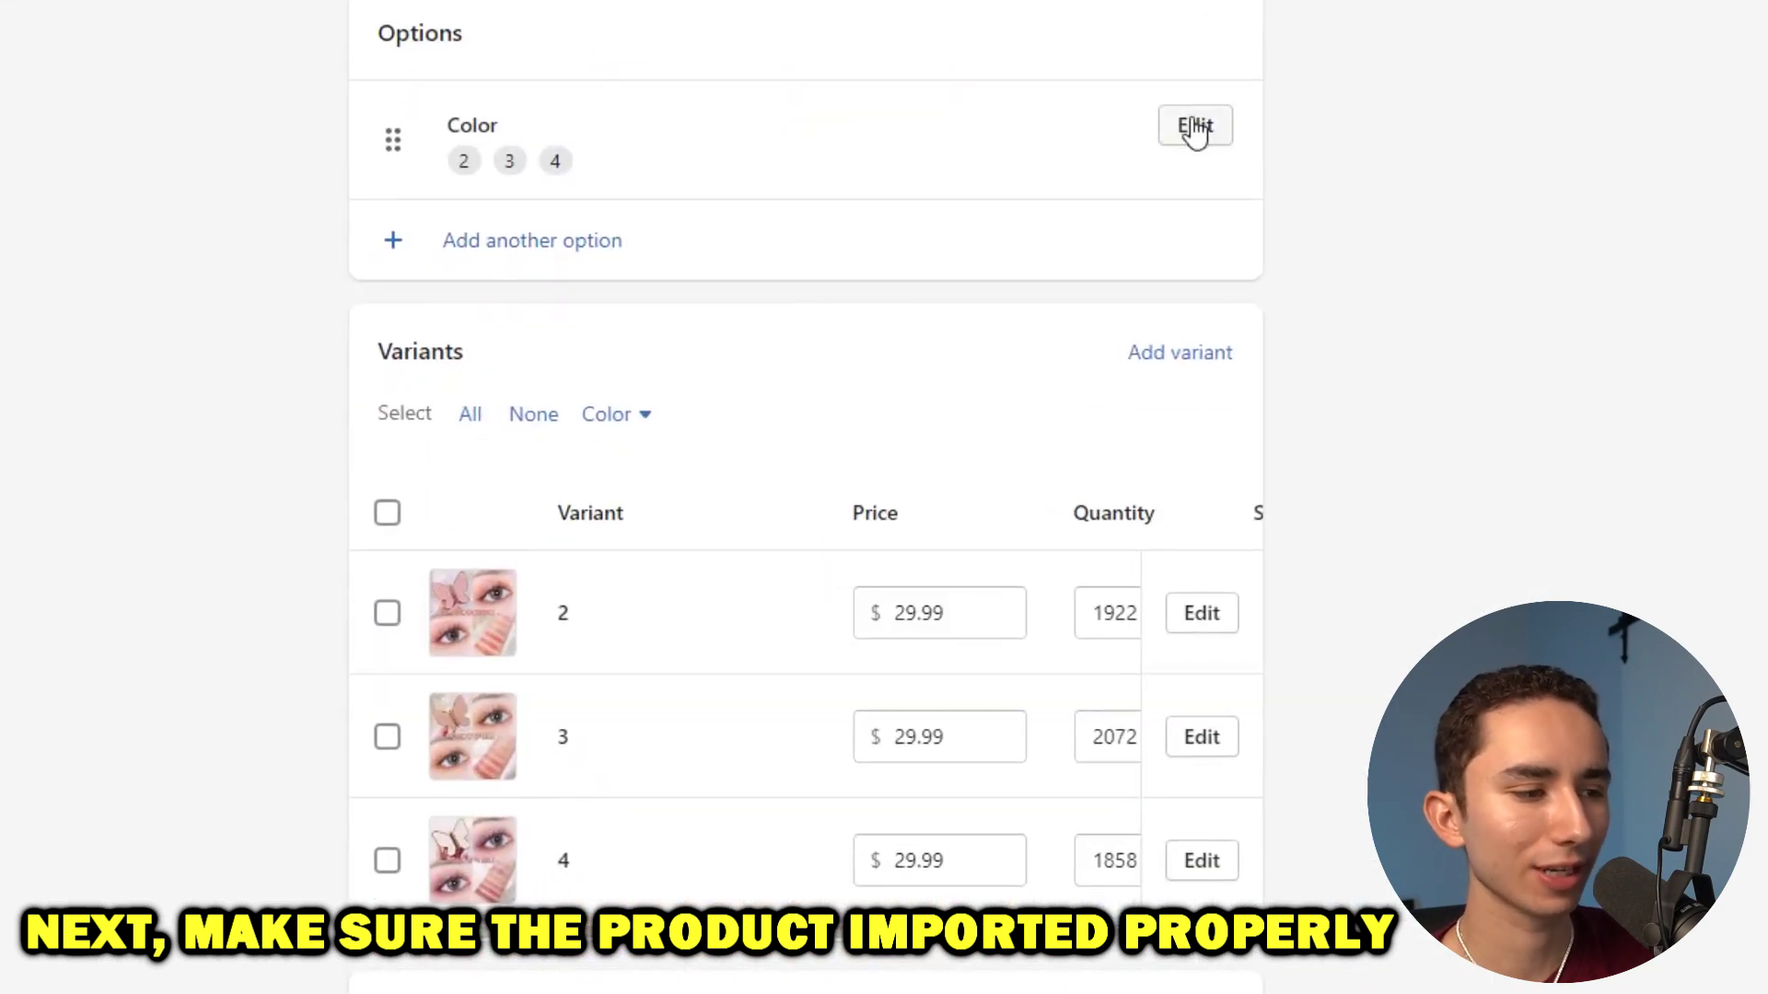
{"action": "left_click", "coordinate": [1195, 127]}
{"action": "double_click", "coordinate": [622, 270]}
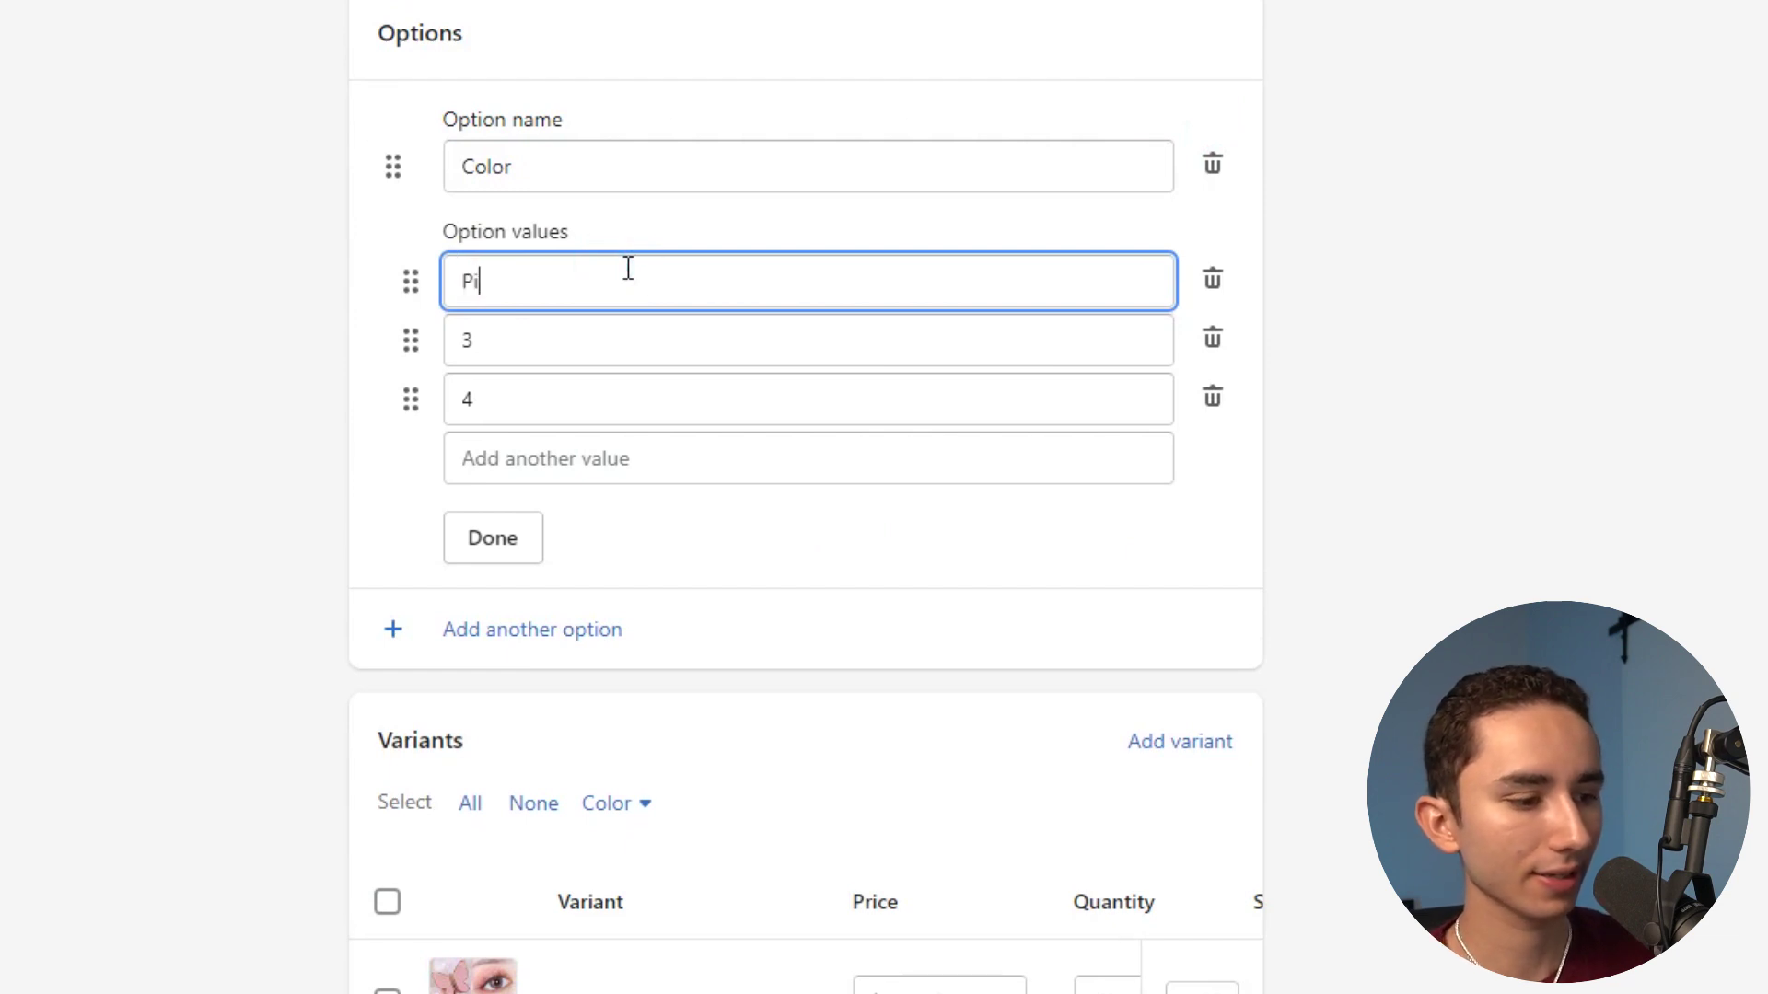
{"action": "scroll", "coordinate": [815, 555], "scroll_direction": "down", "scroll_amount": 5}
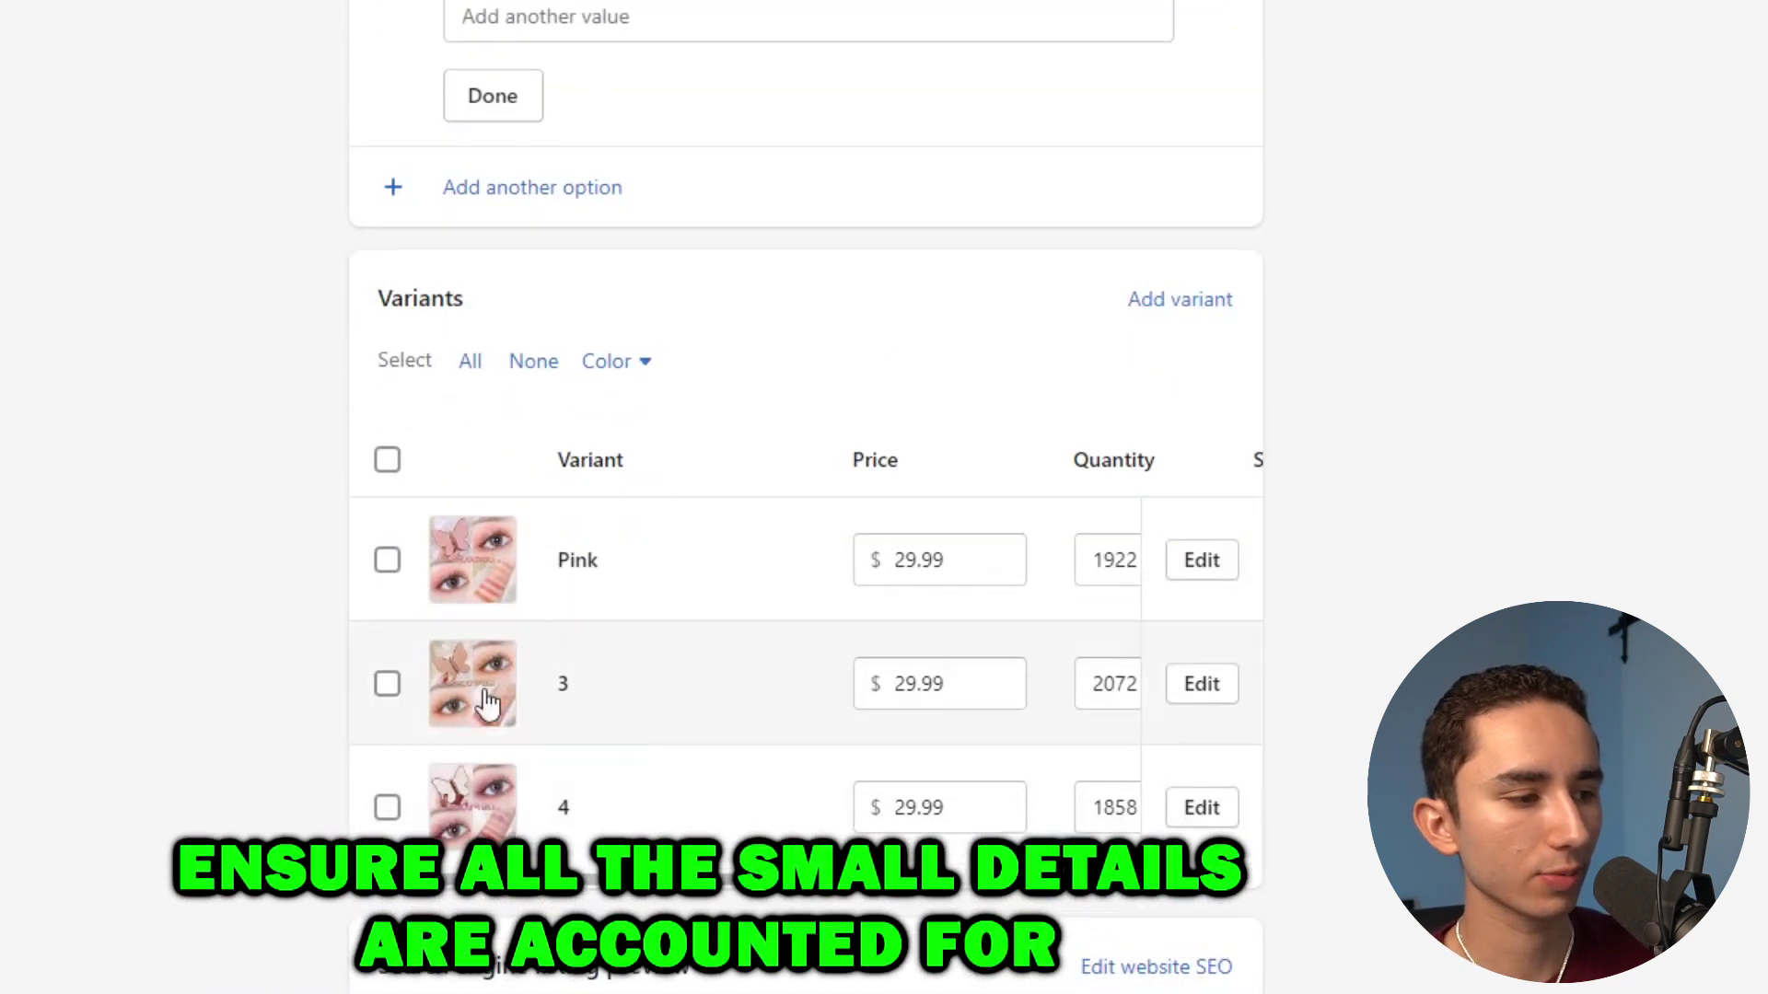
{"action": "scroll", "coordinate": [589, 276], "scroll_direction": "up", "scroll_amount": 2}
{"action": "double_click", "coordinate": [571, 46]}
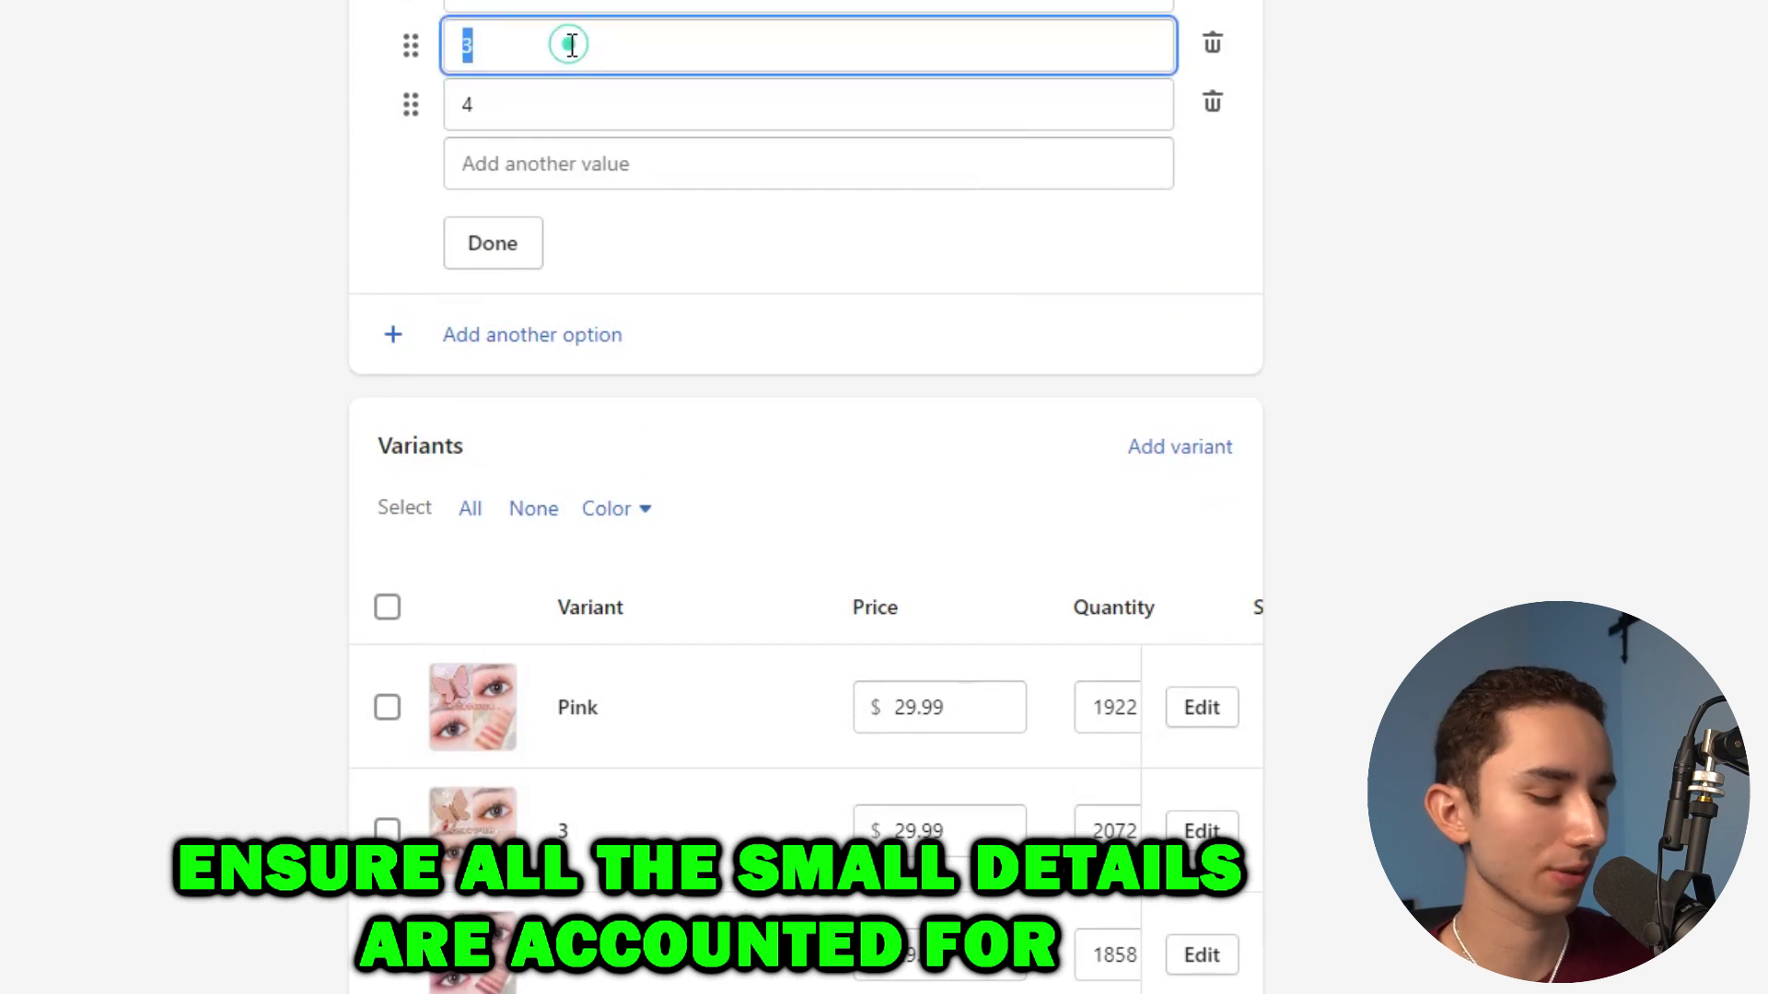
{"action": "double_click", "coordinate": [590, 106]}
{"action": "type", "text": "White"}
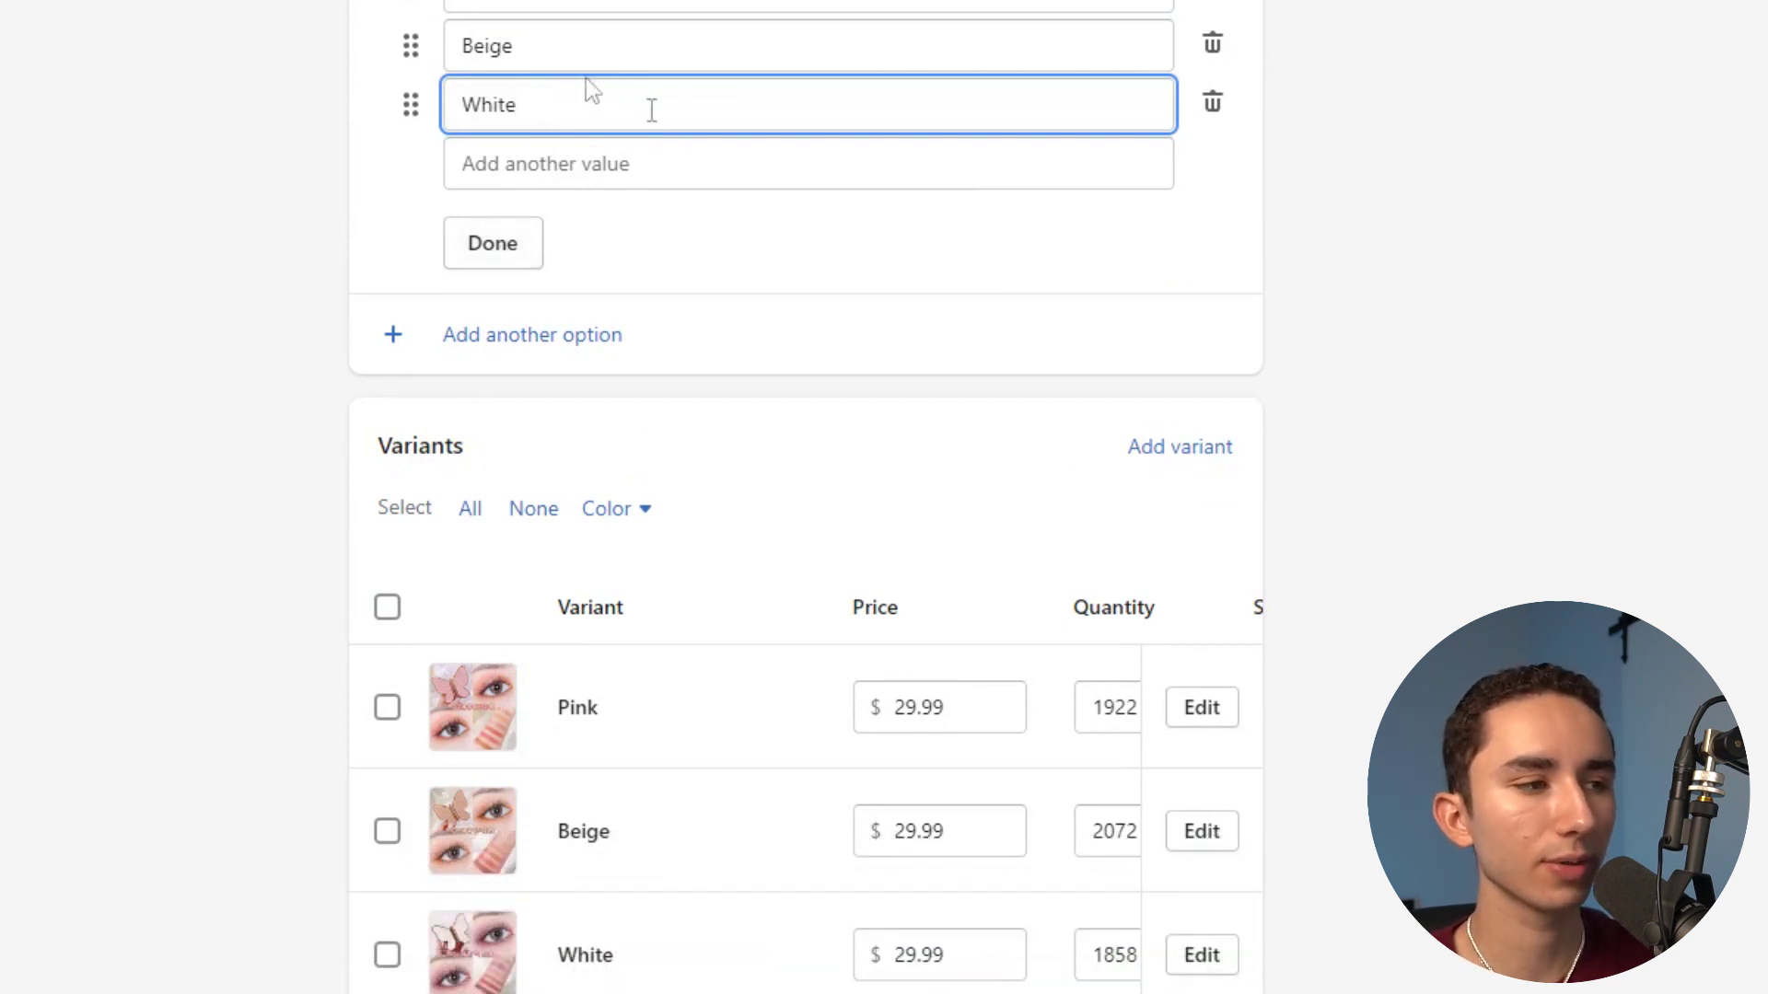
Finish editing the Color option with Pink as the first value and save the product changes.
{"action": "left_click_drag", "start_coordinate": [398, 6], "coordinate": [351, 107]}
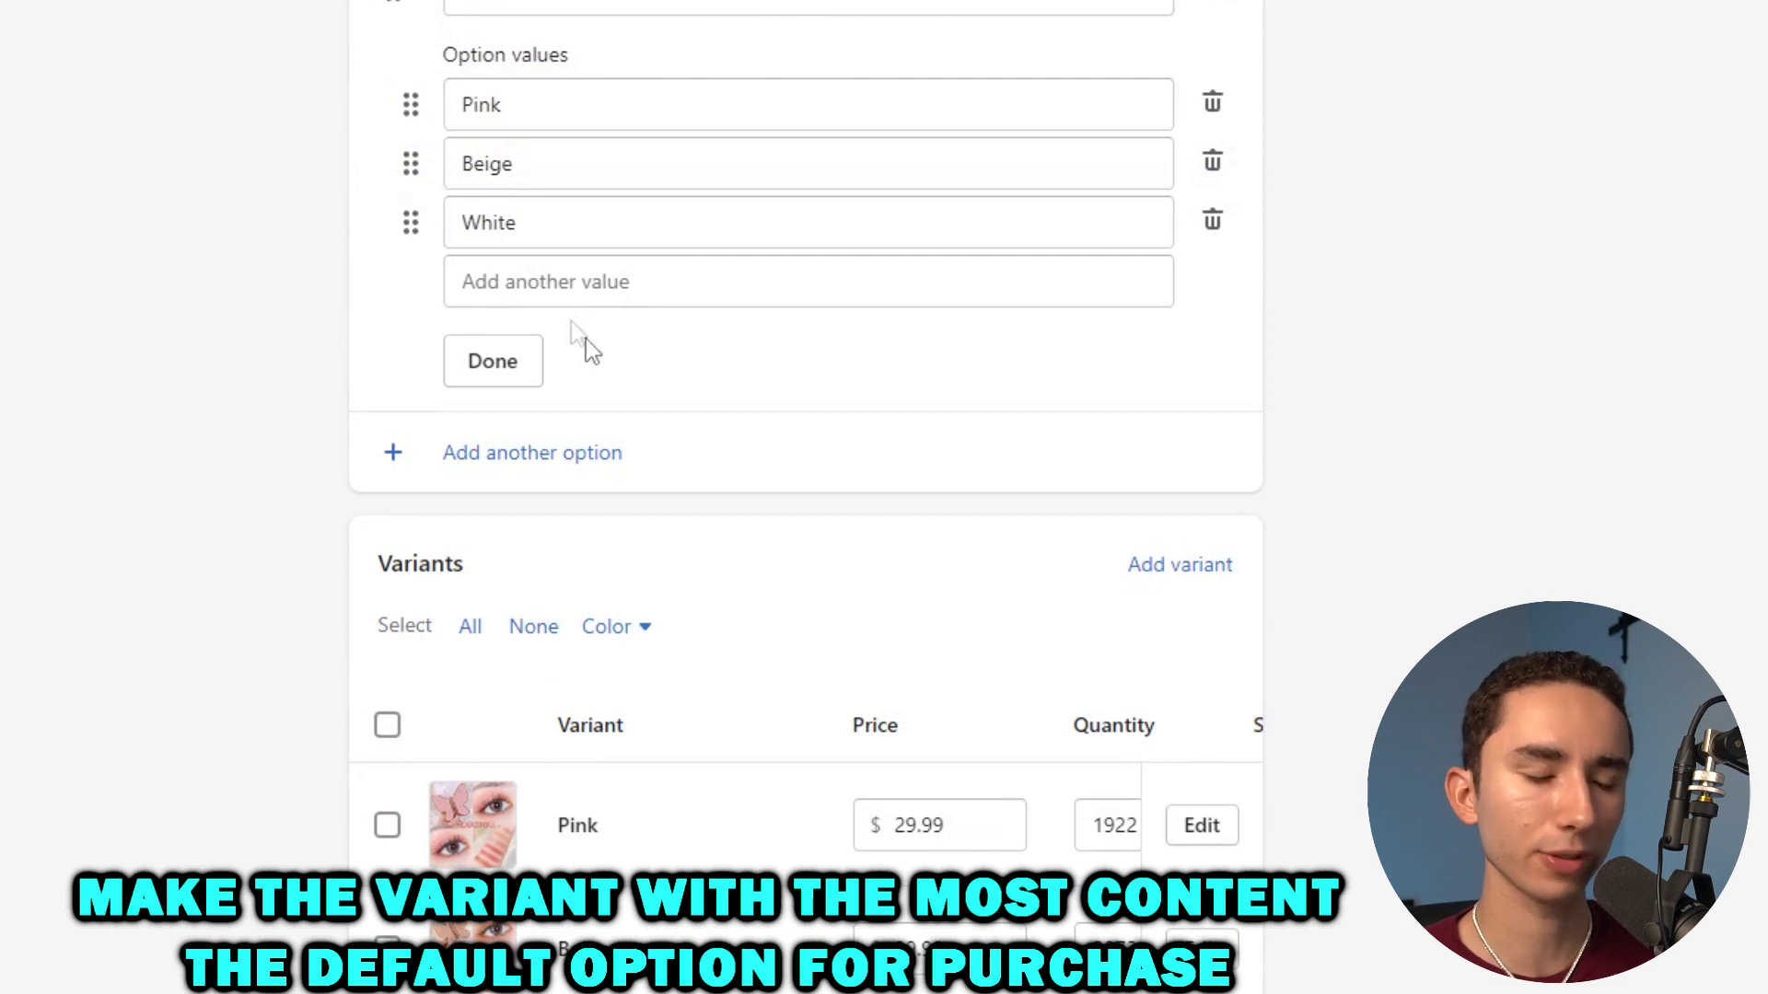
{"action": "left_click", "coordinate": [517, 364]}
{"action": "scroll", "coordinate": [709, 289], "scroll_direction": "up", "scroll_amount": 3}
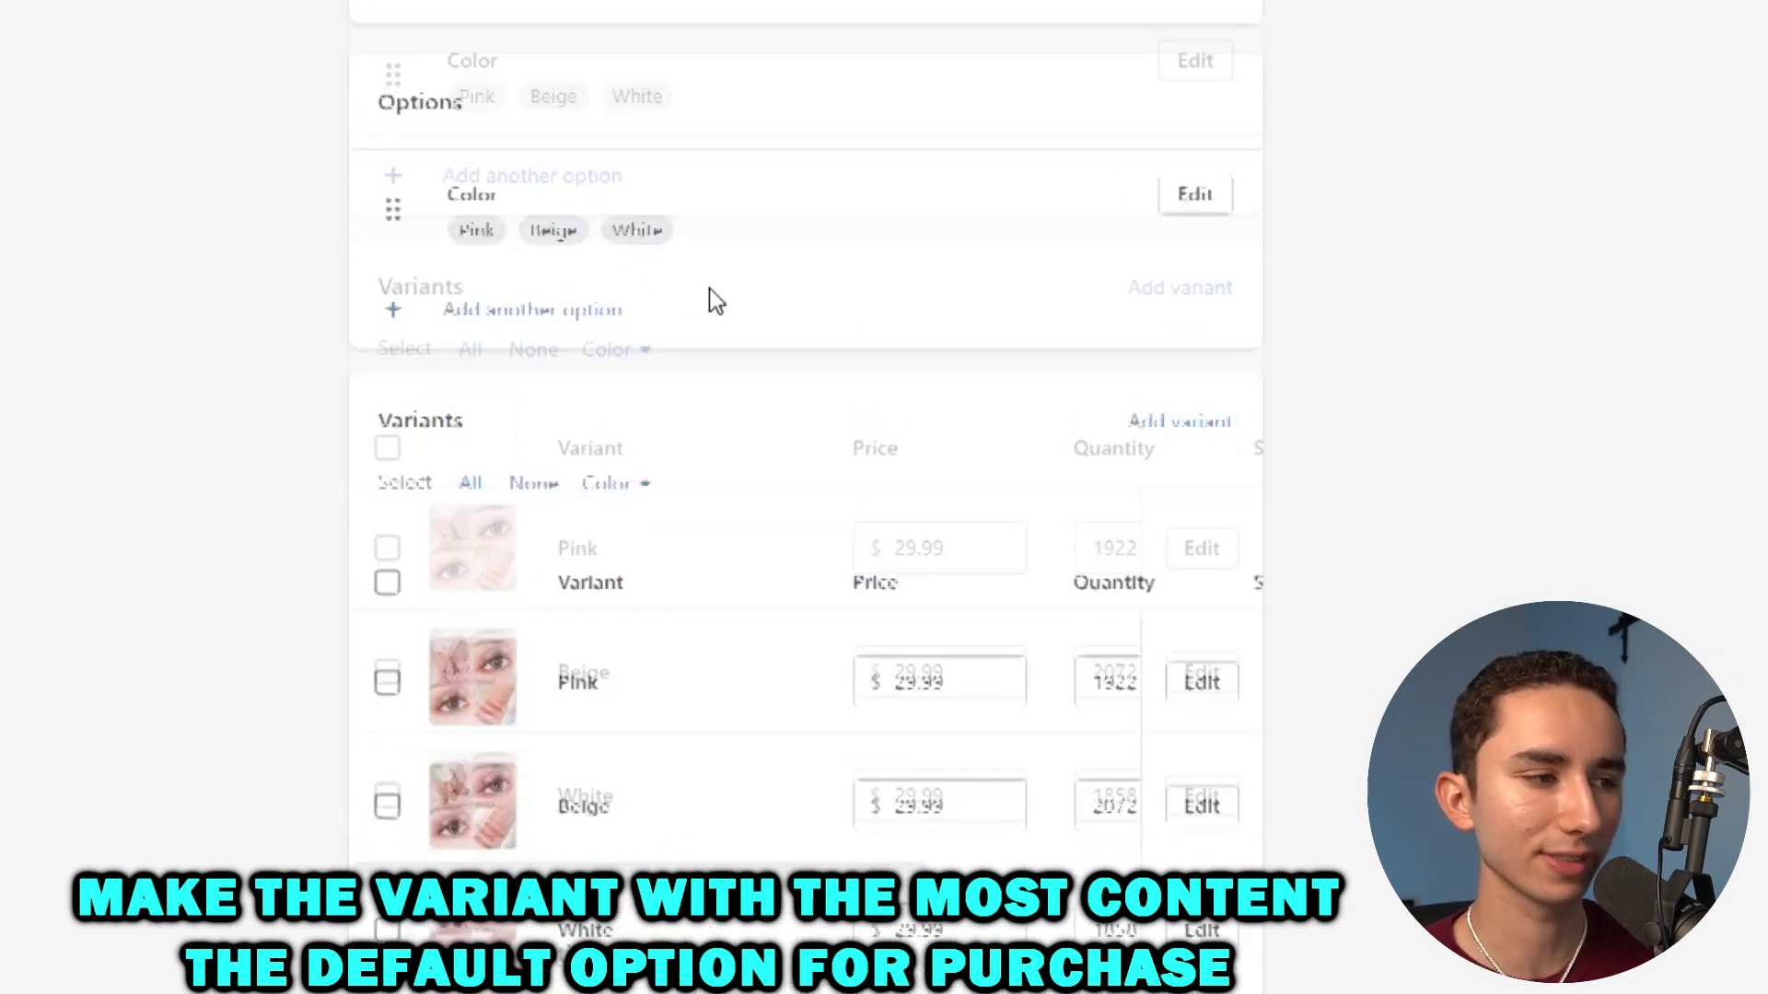
{"action": "scroll", "coordinate": [708, 289], "scroll_direction": "up", "scroll_amount": 10}
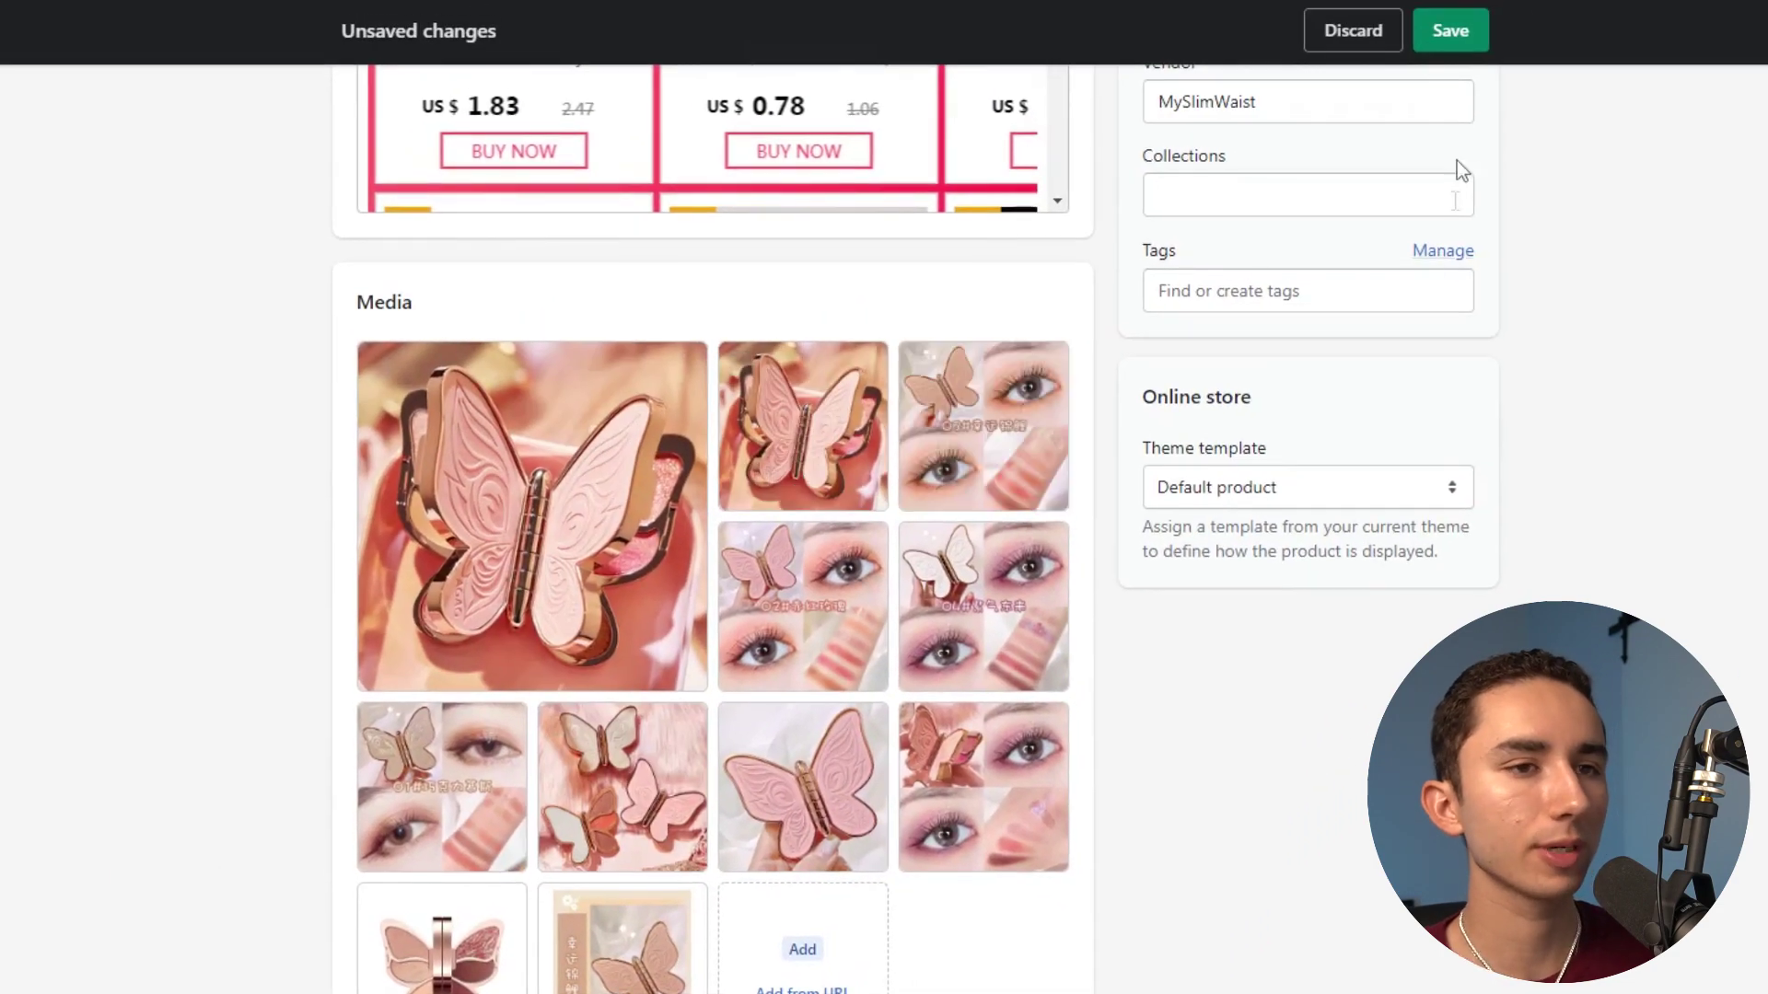
{"action": "left_click", "coordinate": [1435, 46]}
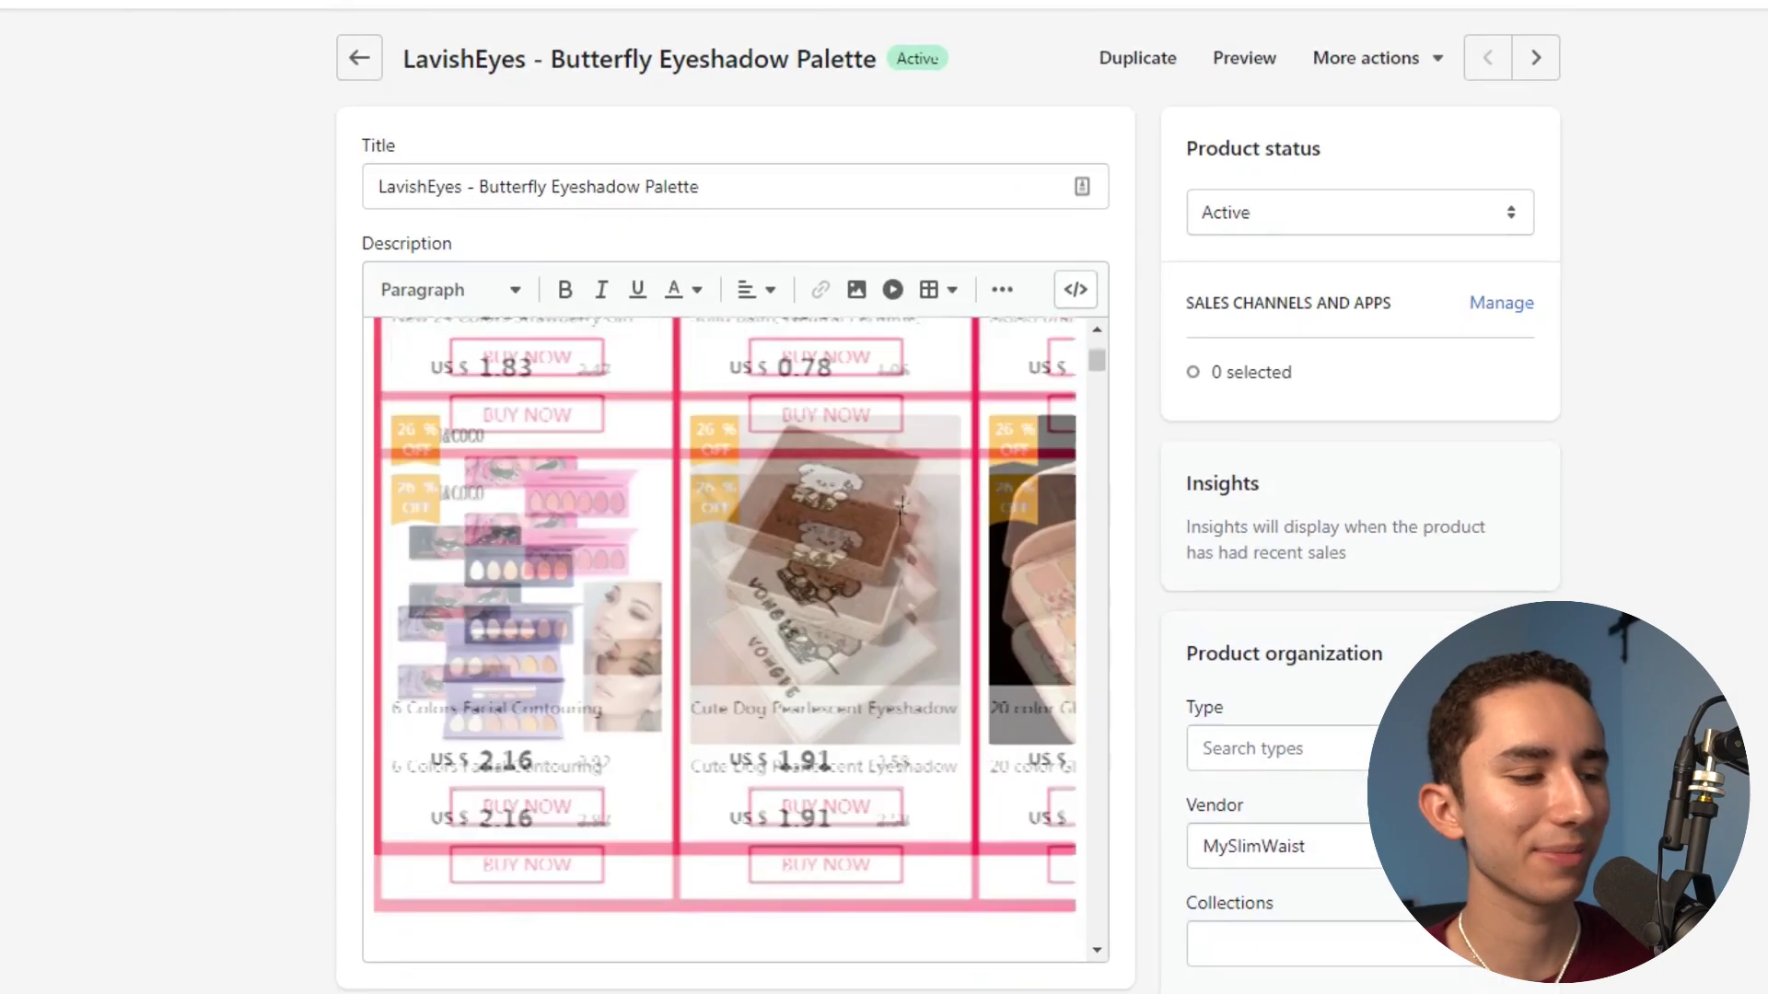
Inspect the beige palette's makeup image with Chinese text at full size and select it in the product media.
{"action": "scroll", "coordinate": [1261, 794], "scroll_direction": "down", "scroll_amount": 8}
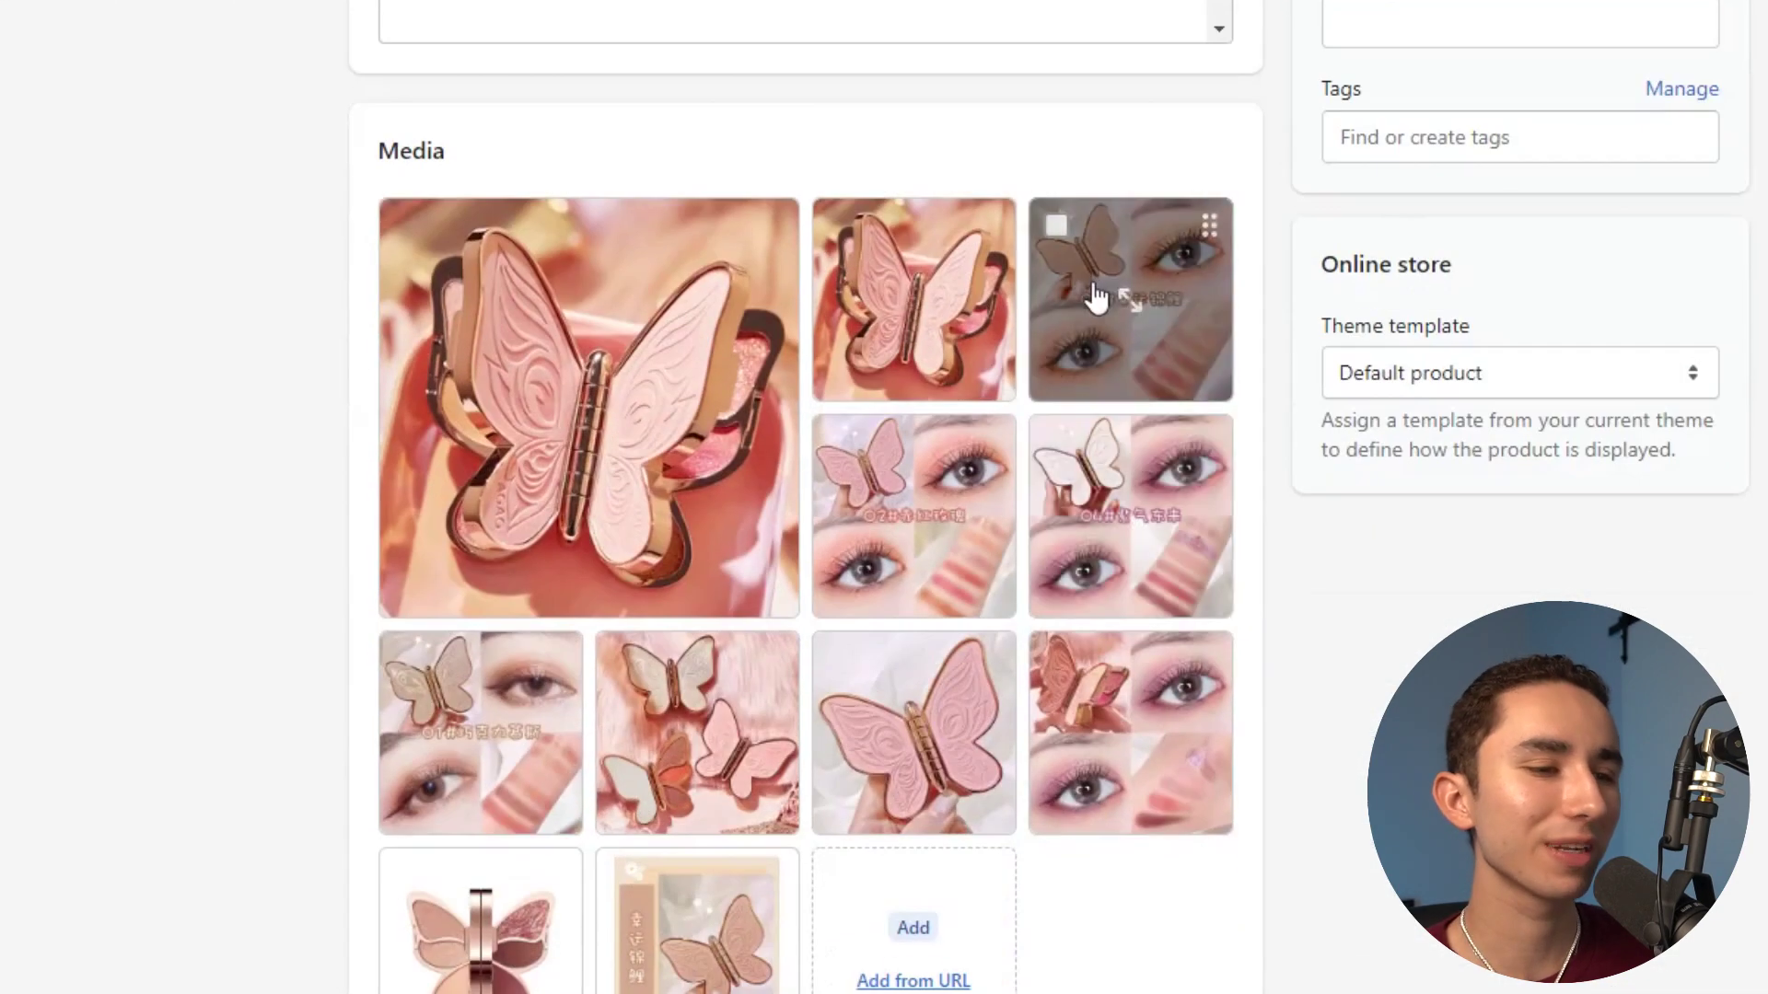
{"action": "left_click", "coordinate": [1079, 575]}
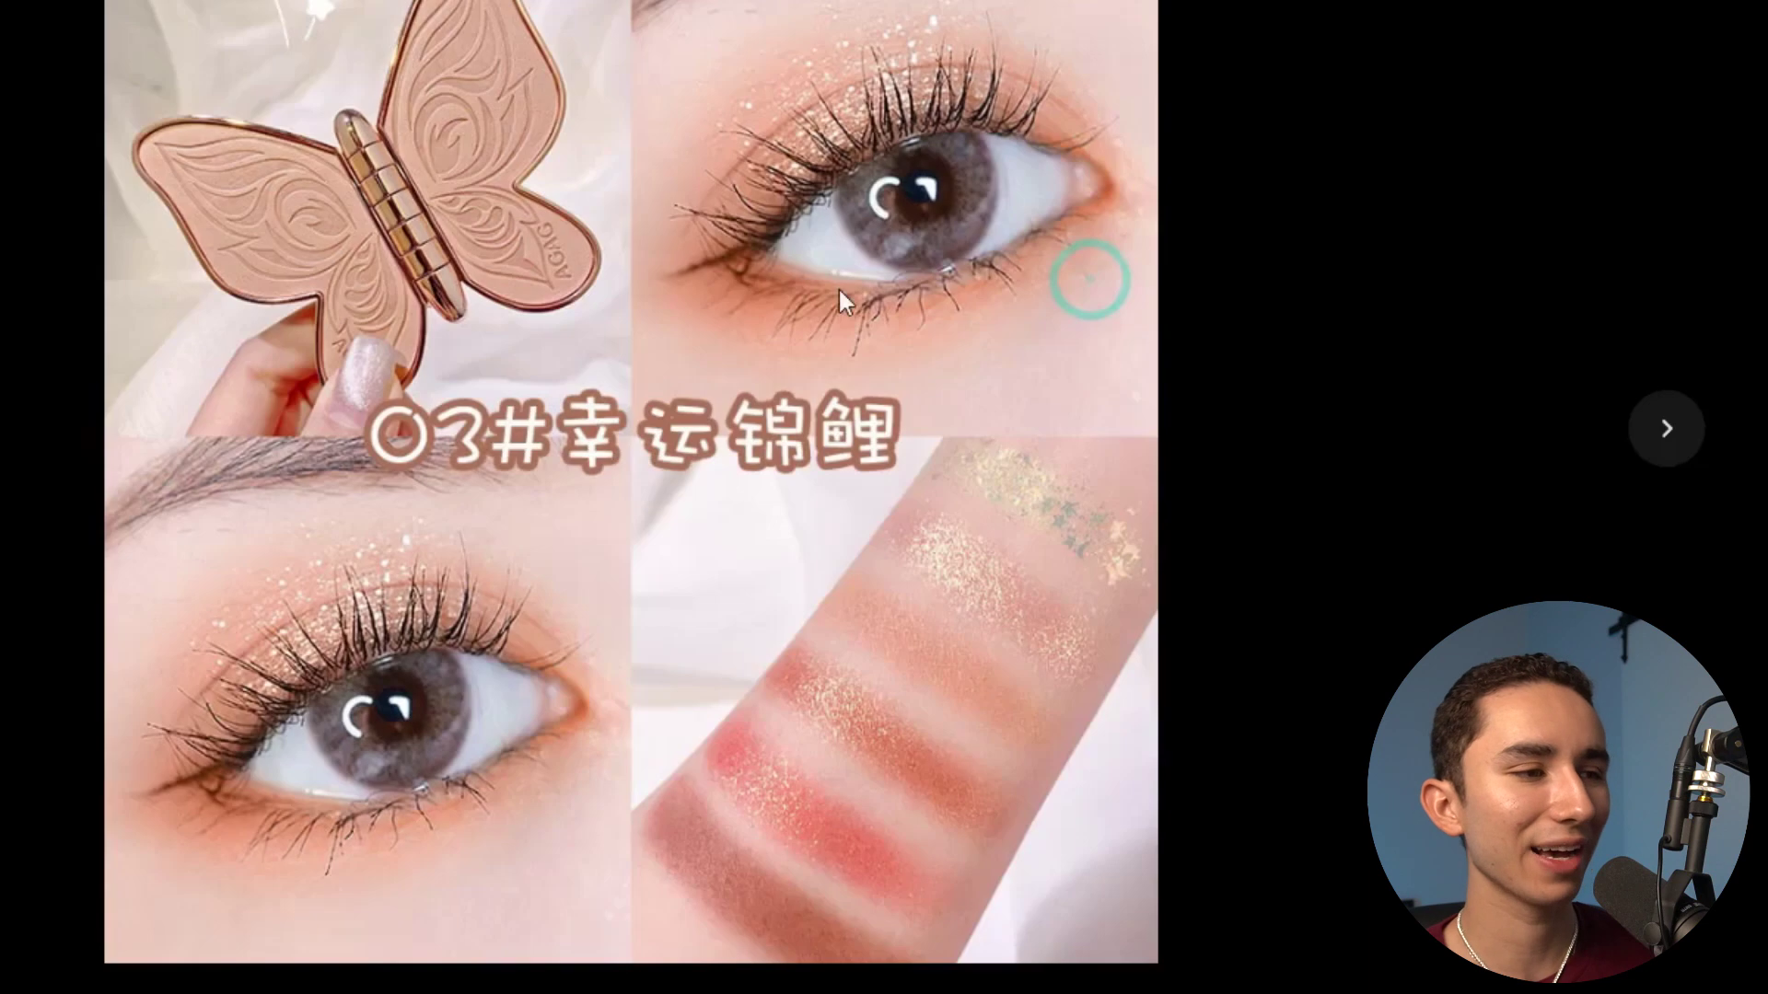
{"action": "key", "text": "Escape"}
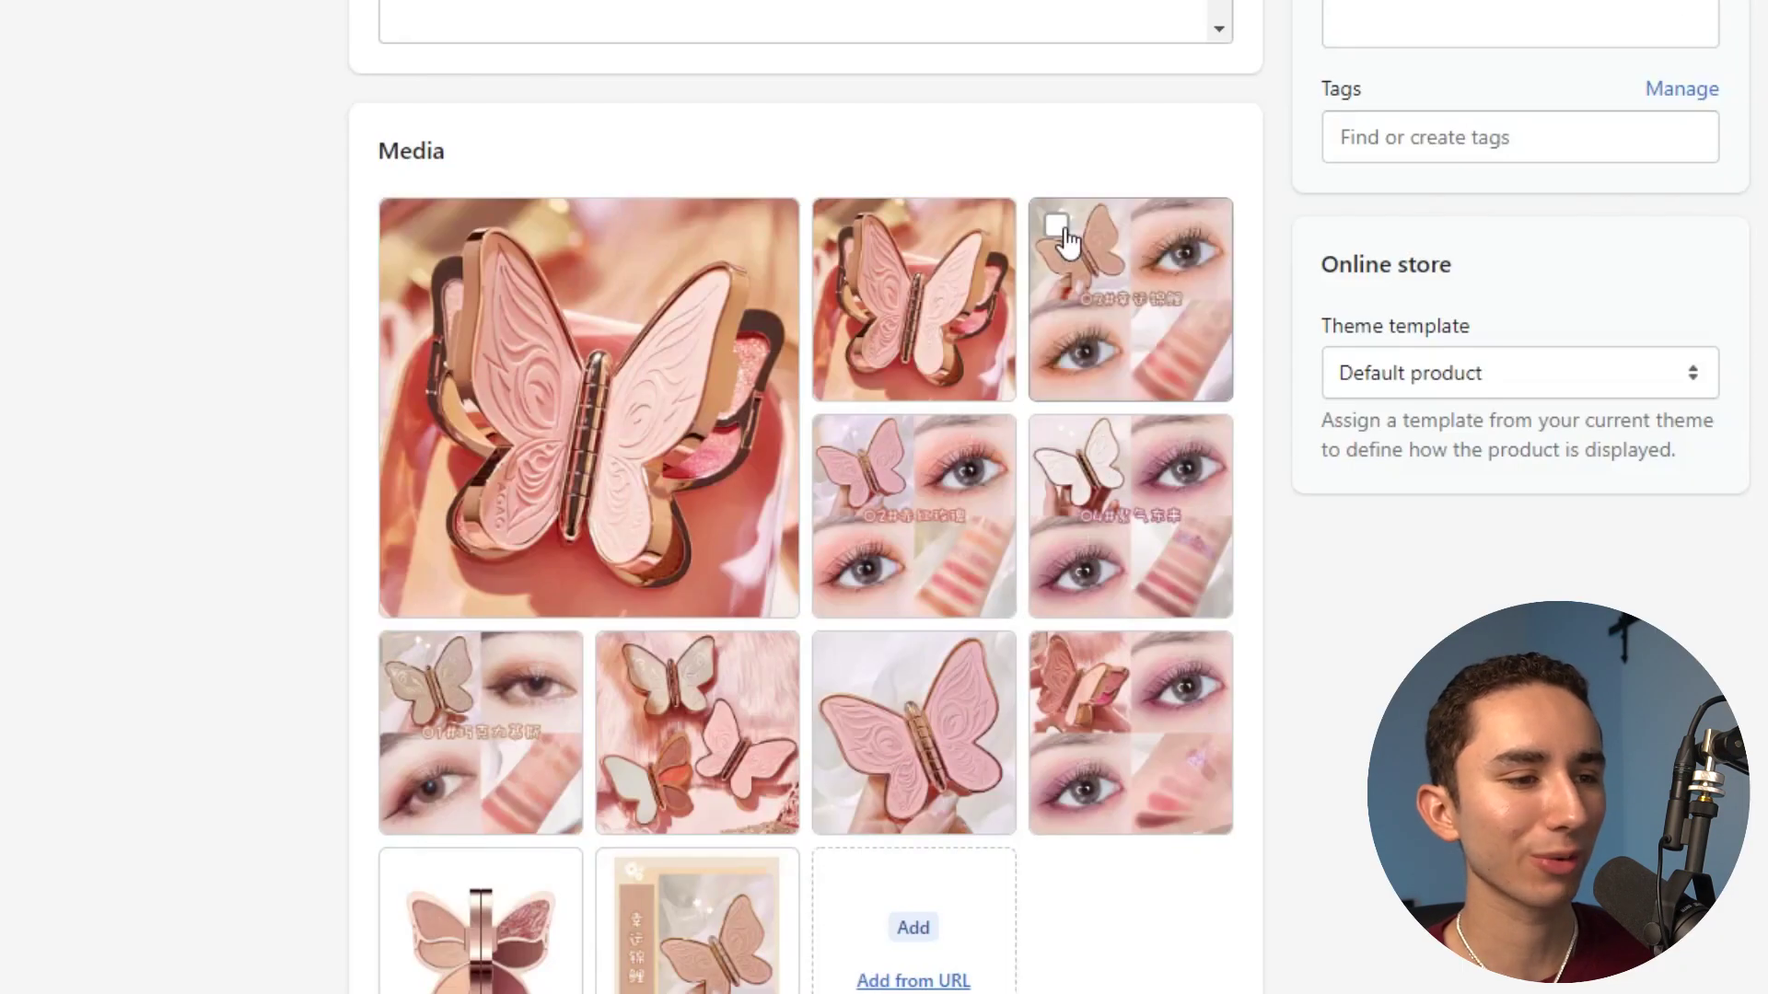
{"action": "left_click", "coordinate": [1057, 226]}
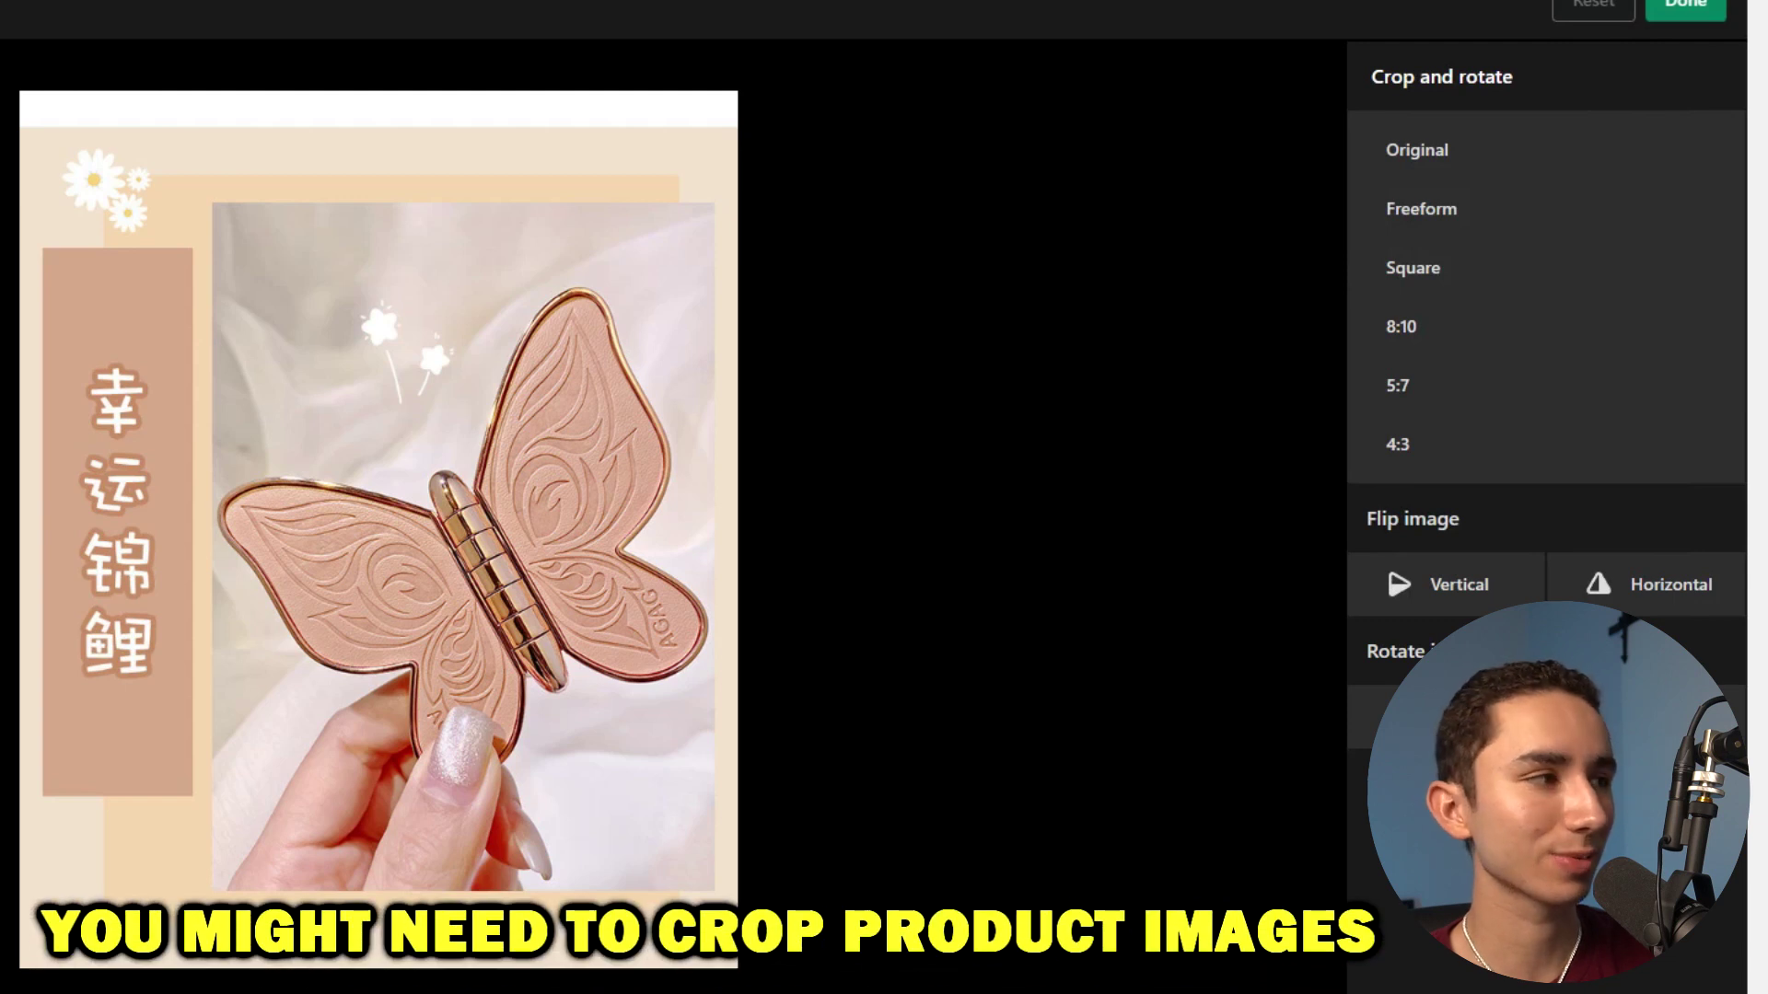
Crop the beige-framed palette photo to a square around the hand-held butterfly, cutting off the Chinese text banner.
{"action": "left_click", "coordinate": [1572, 150]}
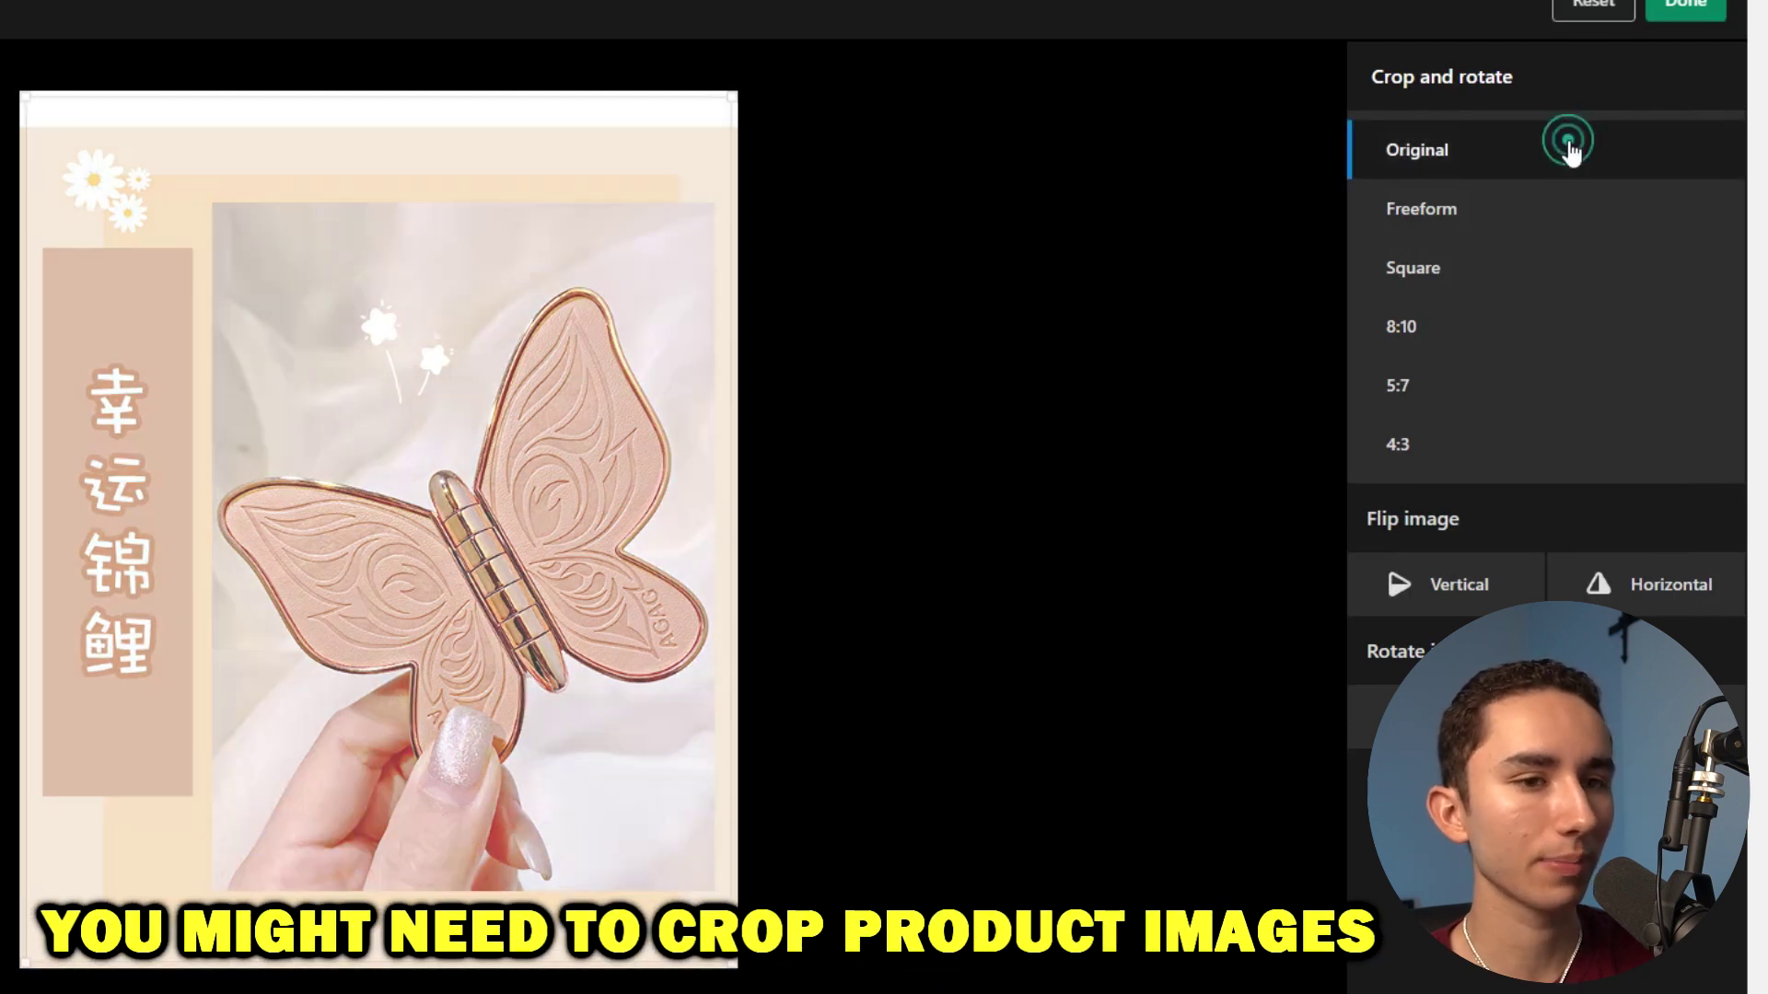
{"action": "left_click", "coordinate": [1489, 293]}
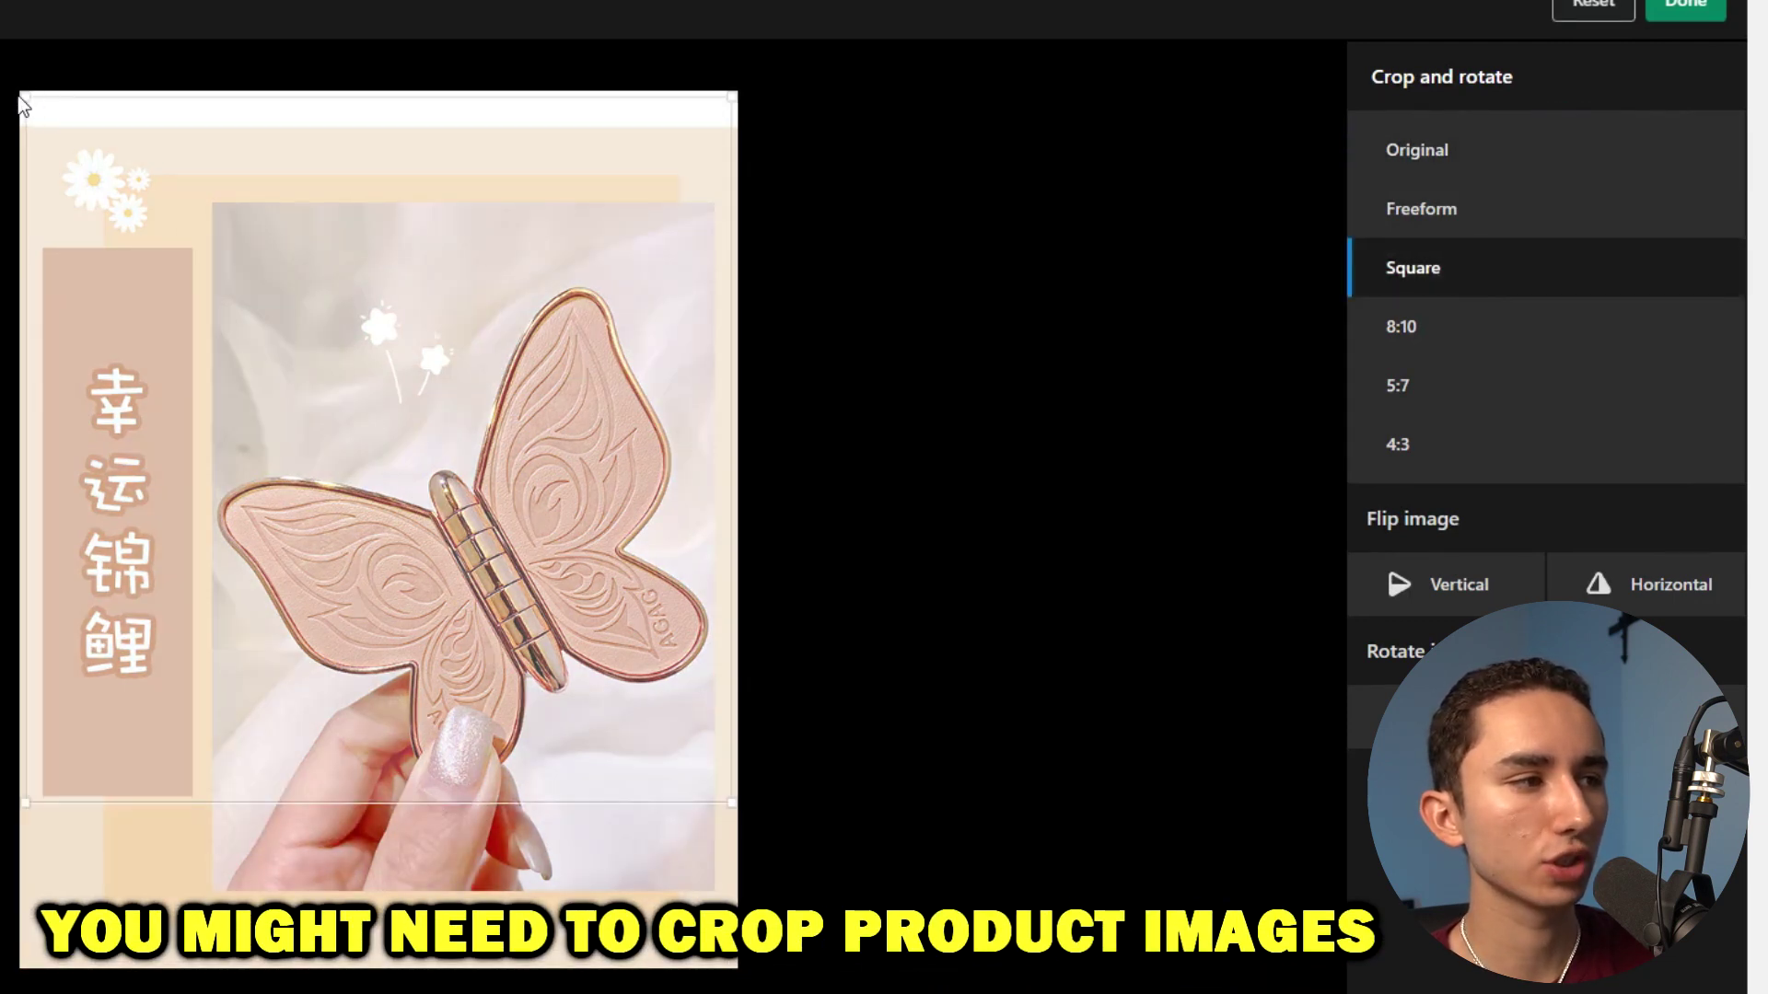
{"action": "left_click_drag", "start_coordinate": [22, 97], "coordinate": [306, 295]}
{"action": "left_click_drag", "start_coordinate": [378, 490], "coordinate": [382, 472]}
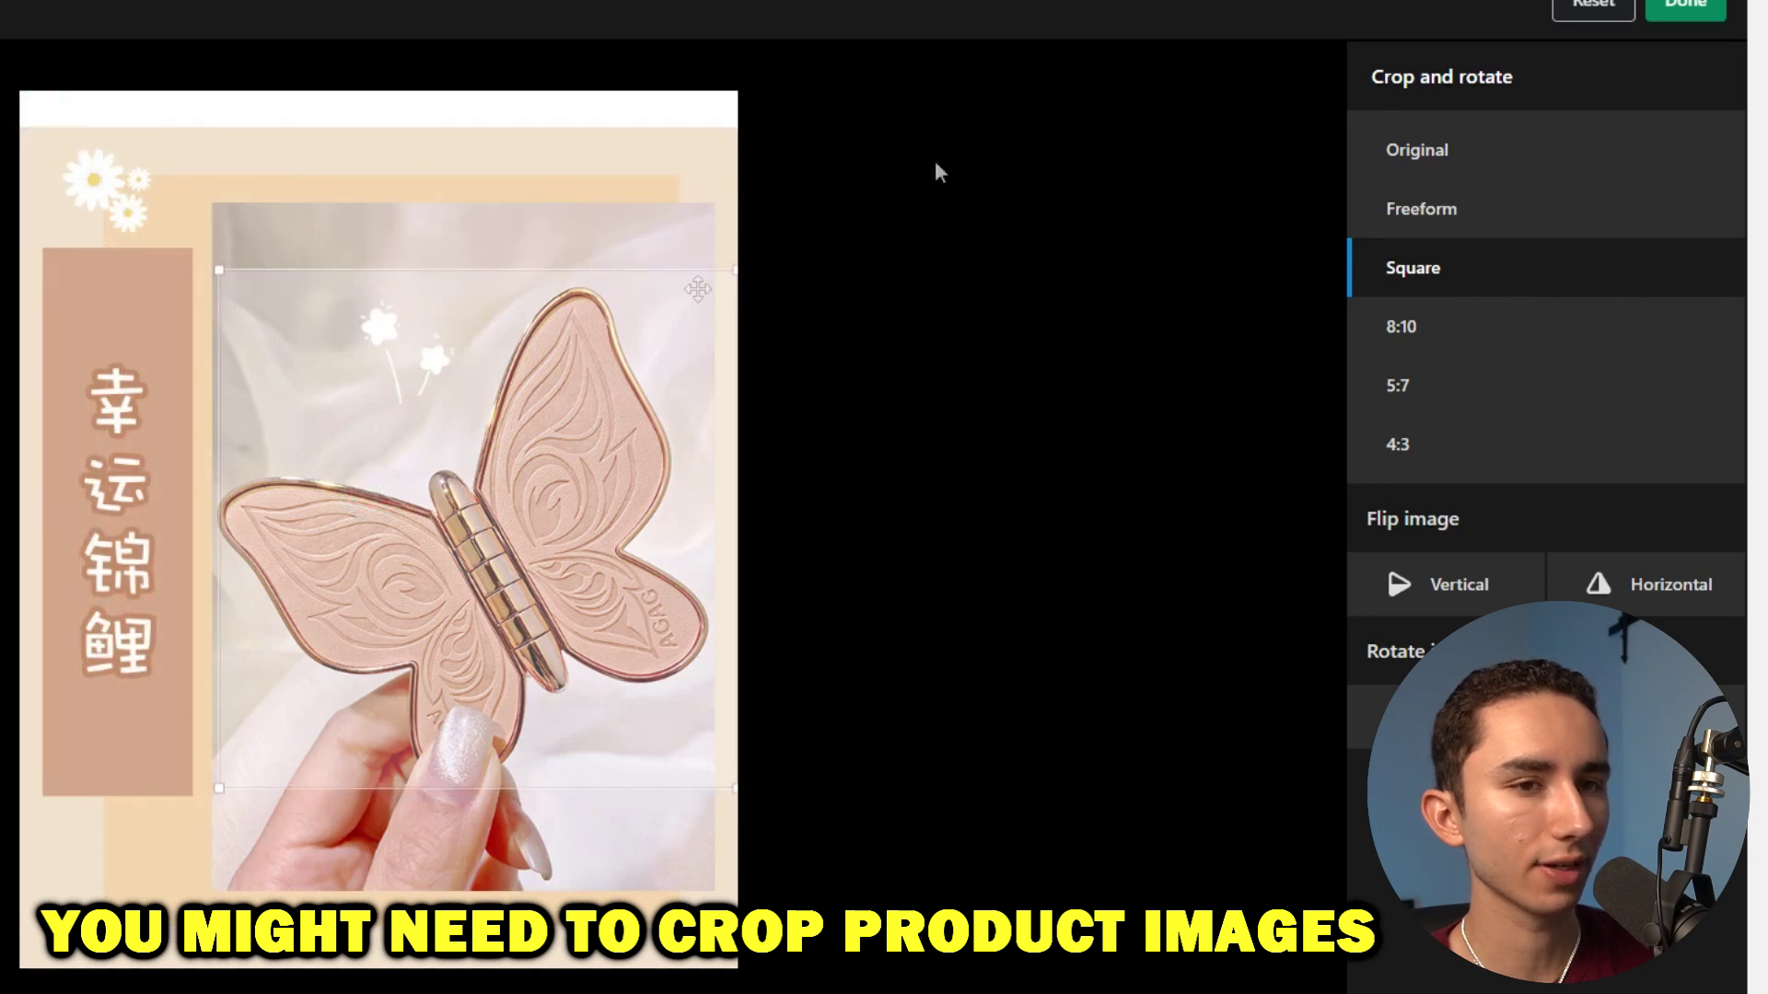
{"action": "left_click", "coordinate": [1671, 6]}
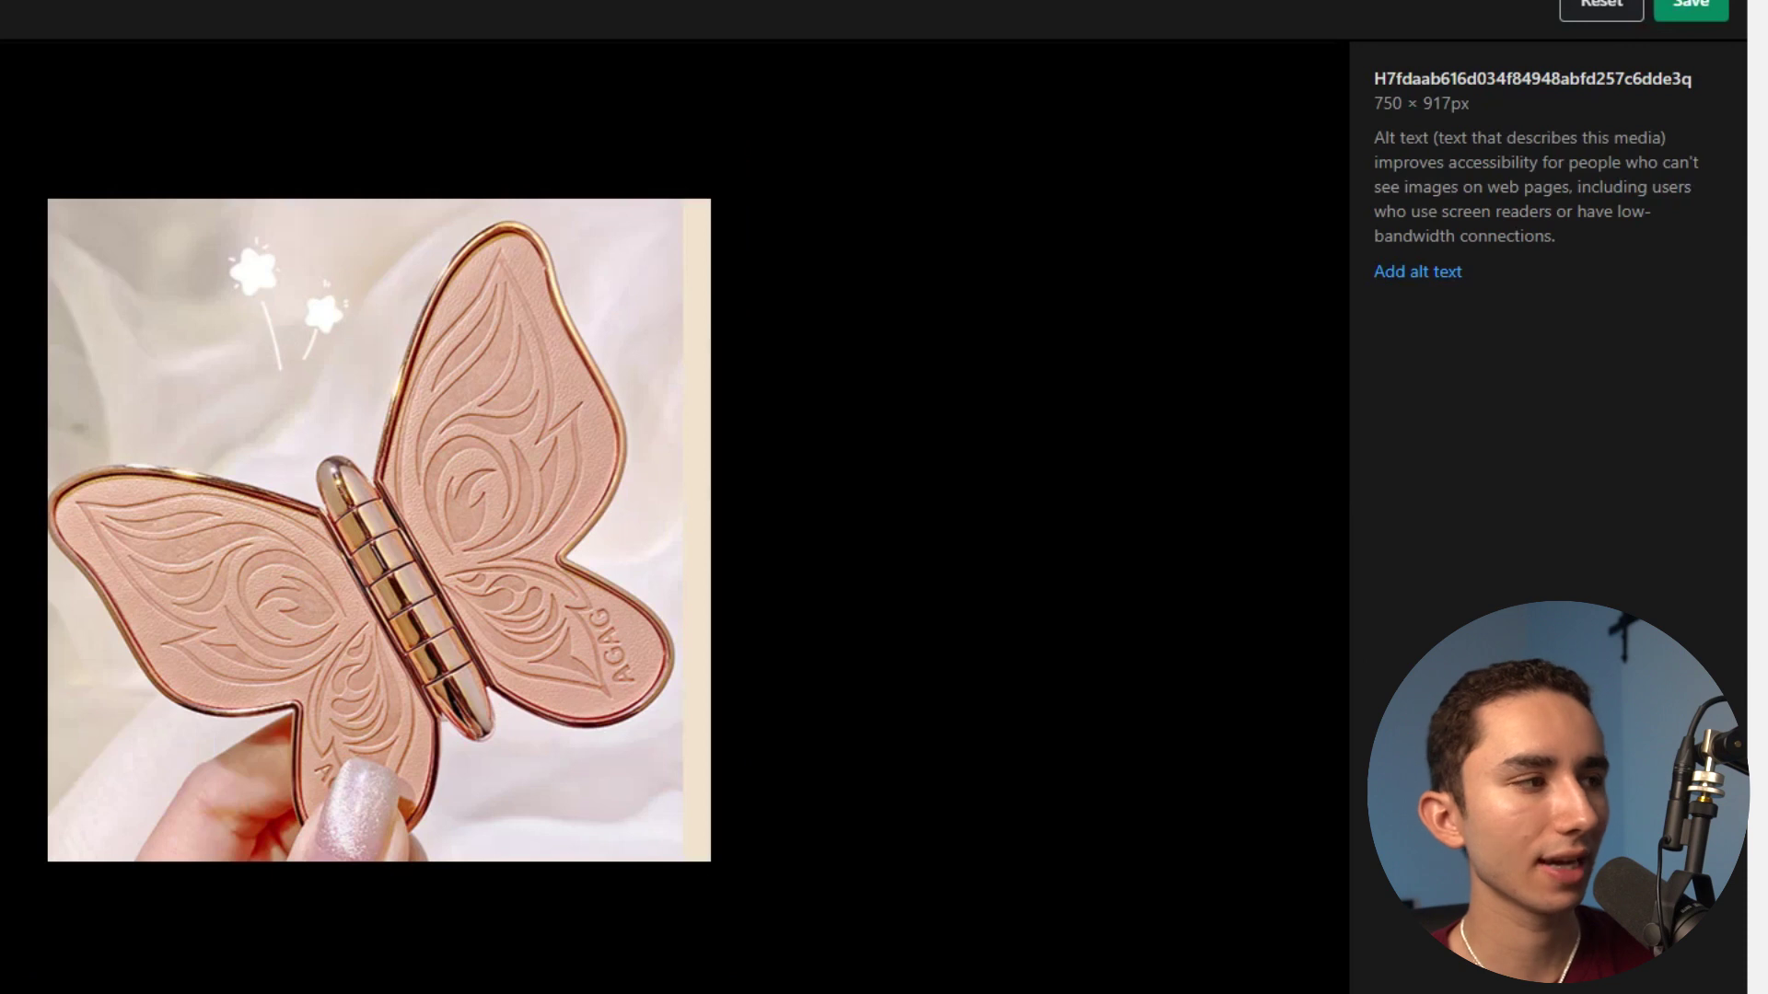
Crop the butterfly photo again with the Square ratio to remove the remaining beige edge strip, and close the image editor.
{"action": "left_click", "coordinate": [580, 329]}
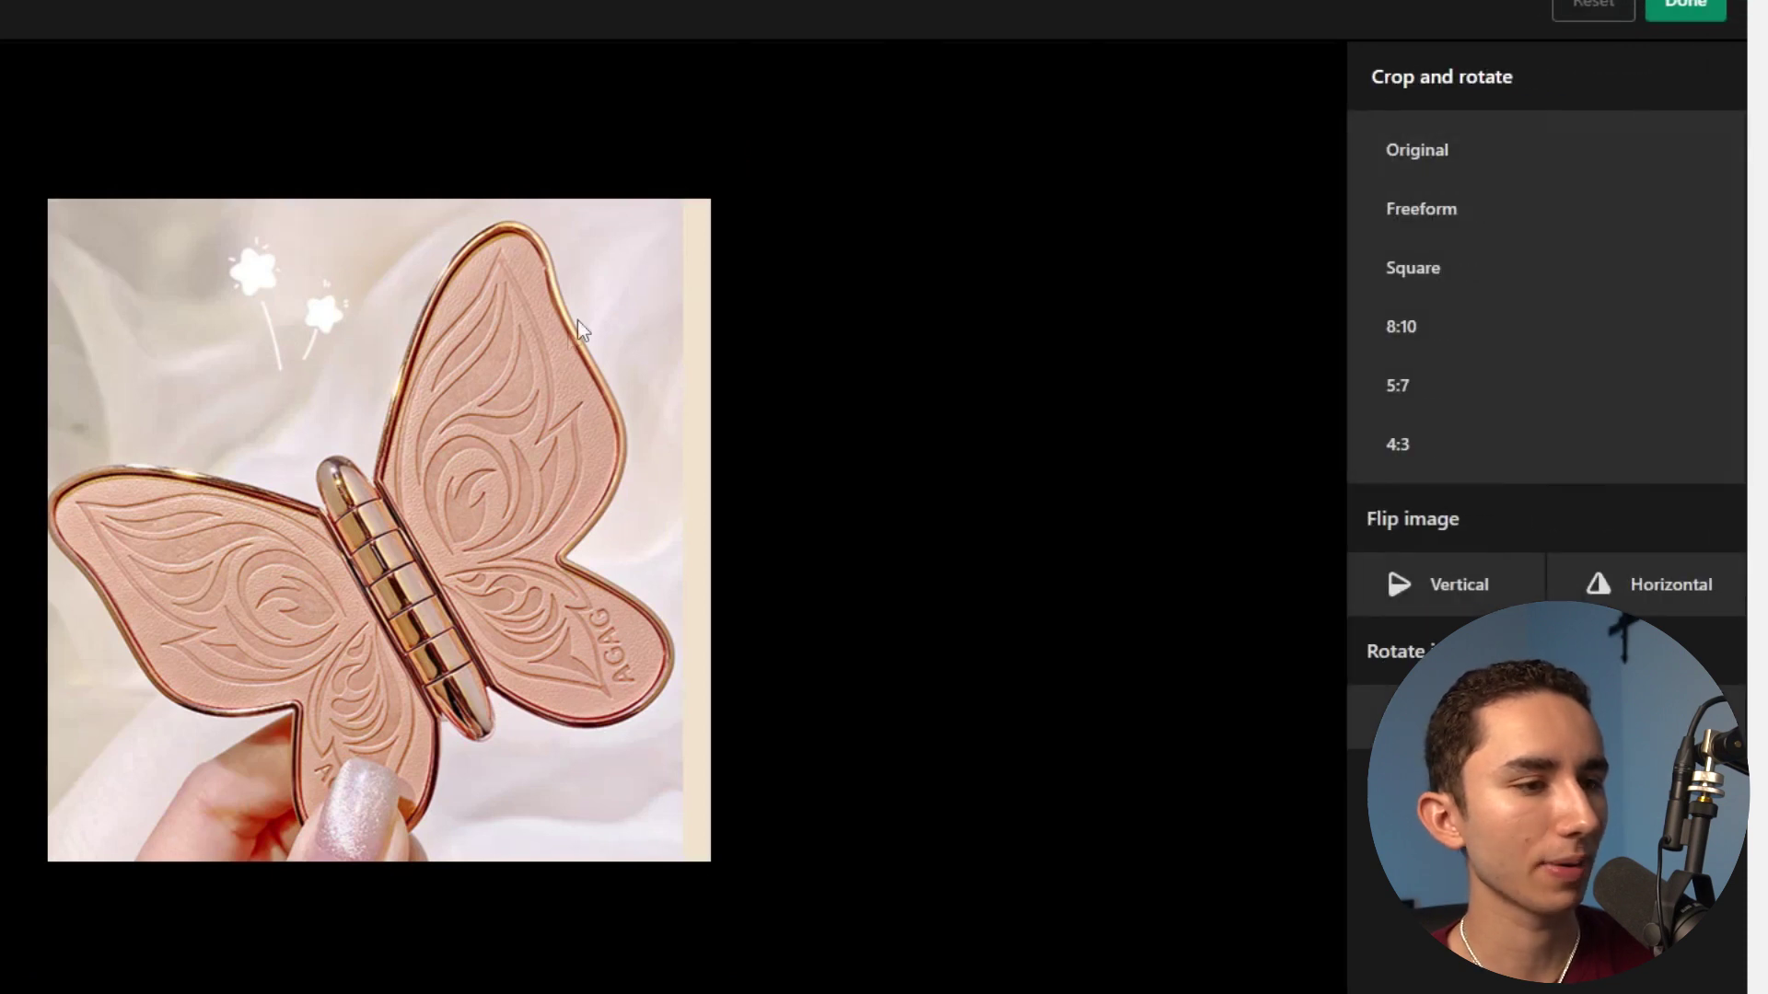
{"action": "left_click", "coordinate": [1419, 276]}
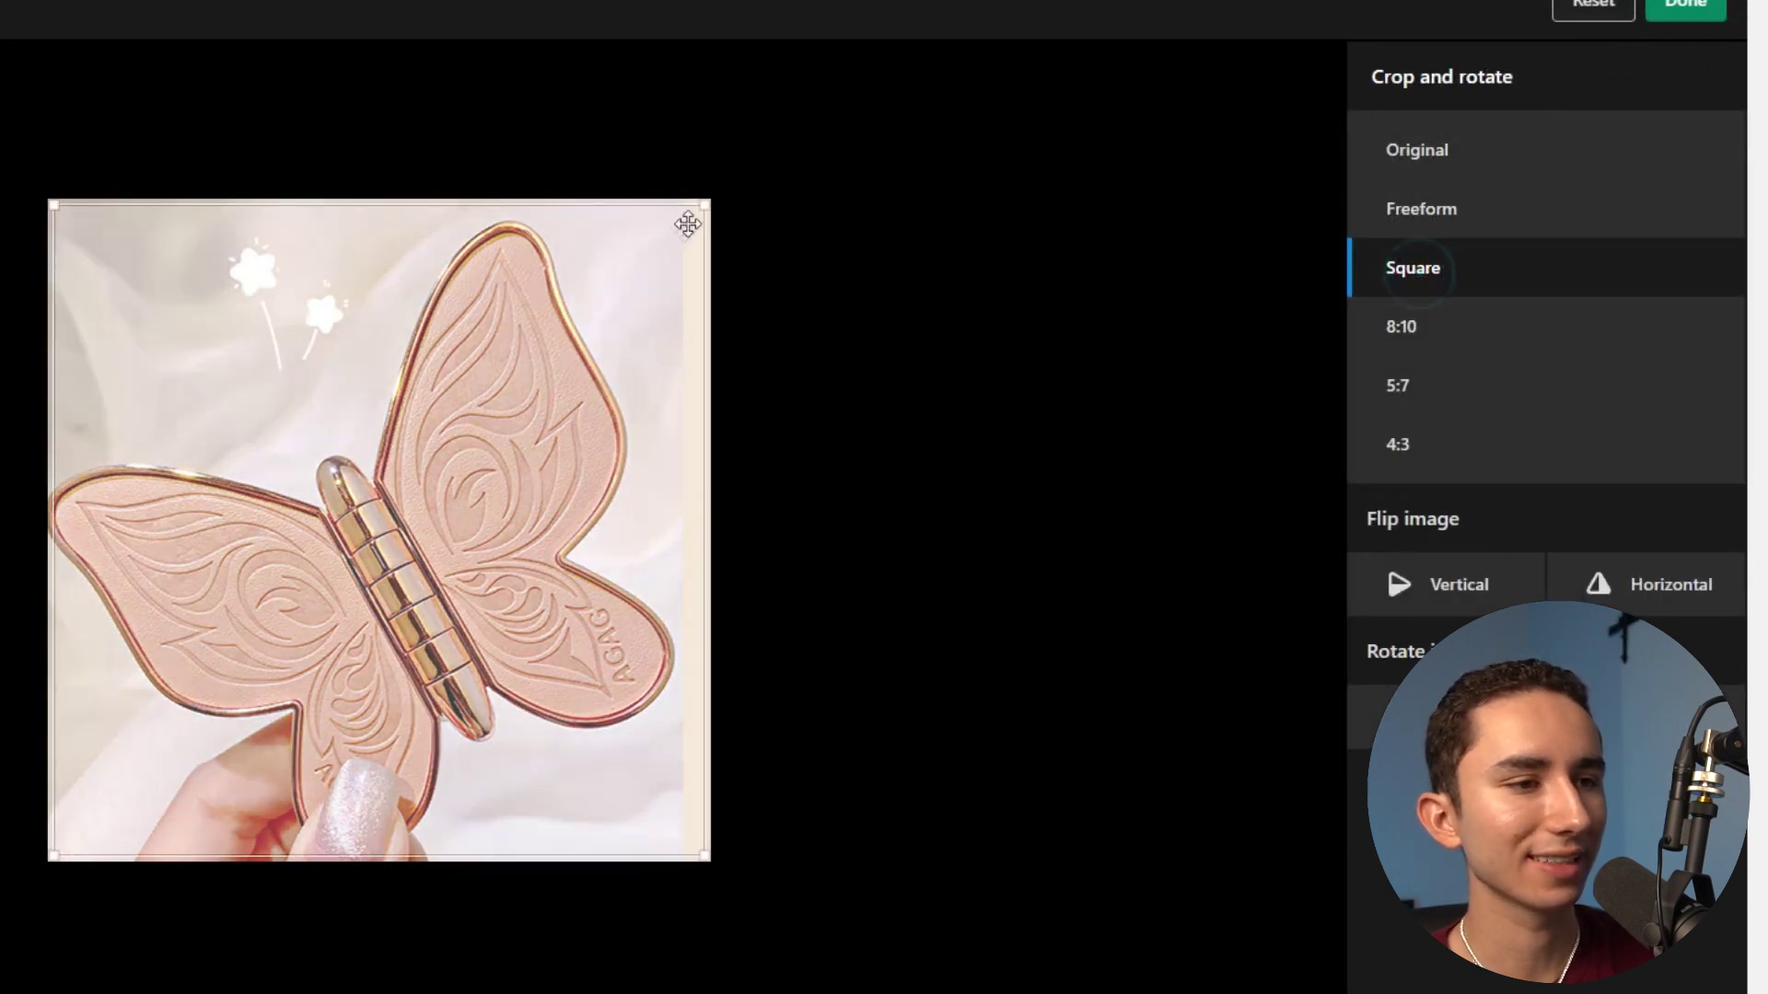
{"action": "left_click_drag", "start_coordinate": [694, 206], "coordinate": [579, 274]}
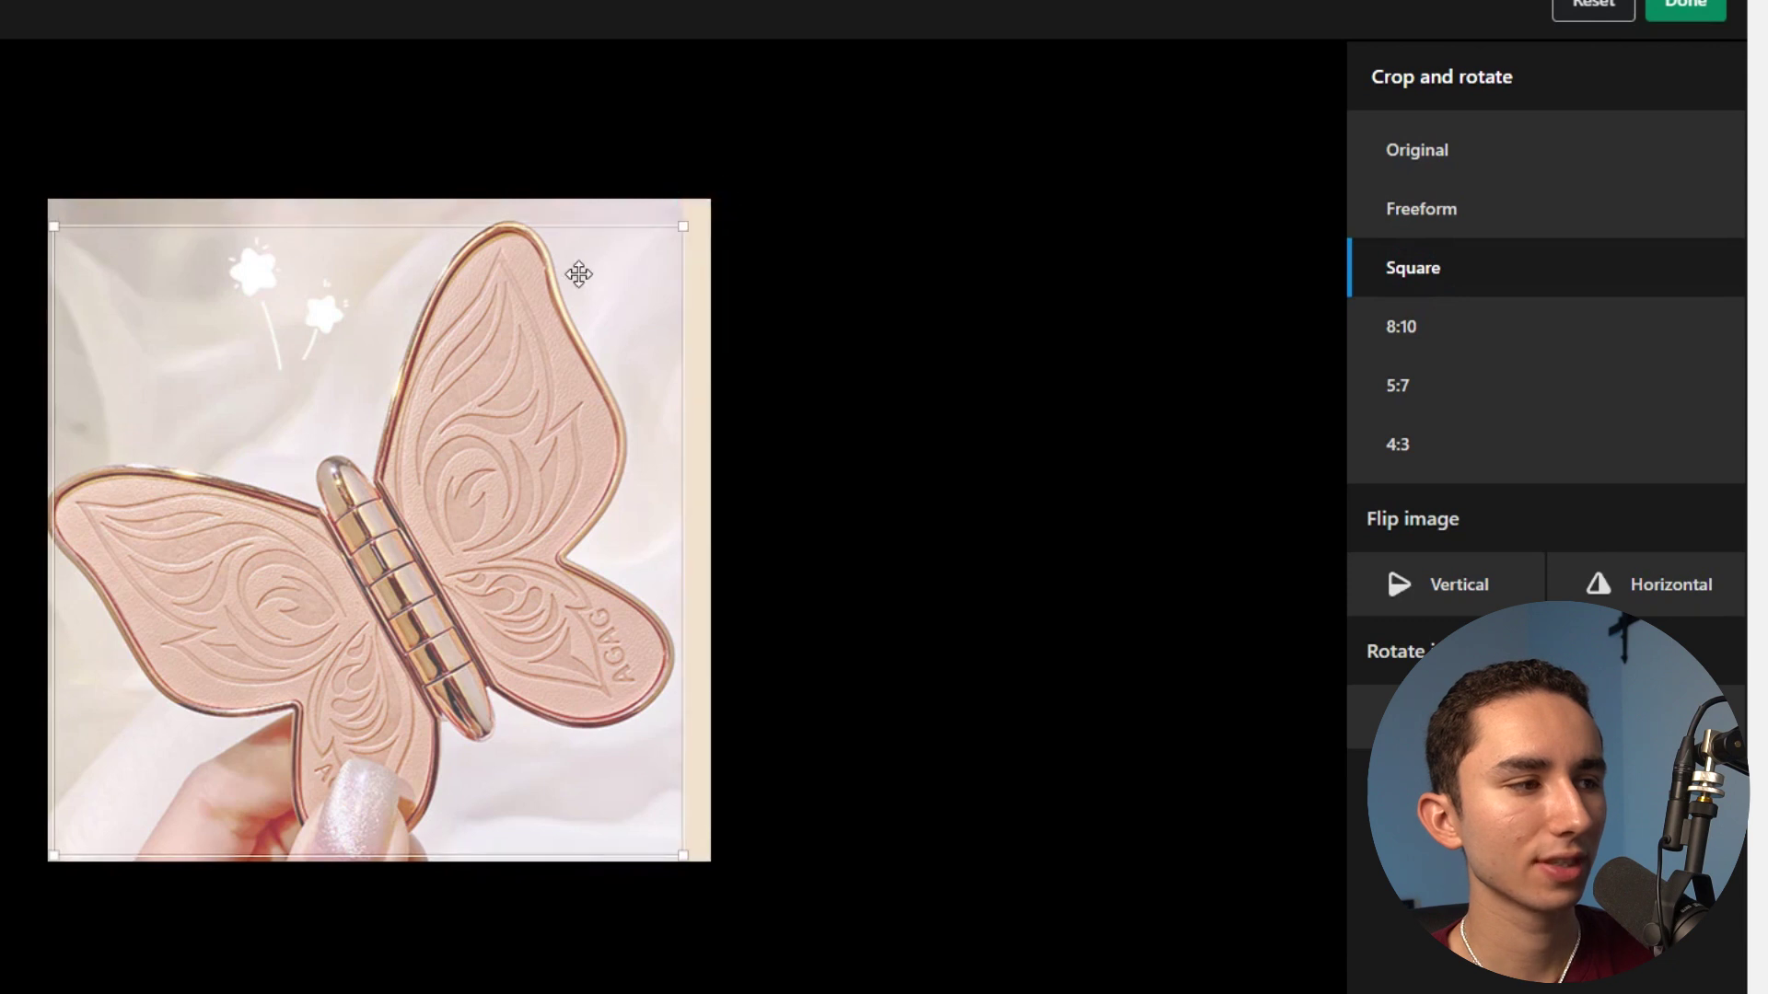
{"action": "left_click", "coordinate": [1667, 7]}
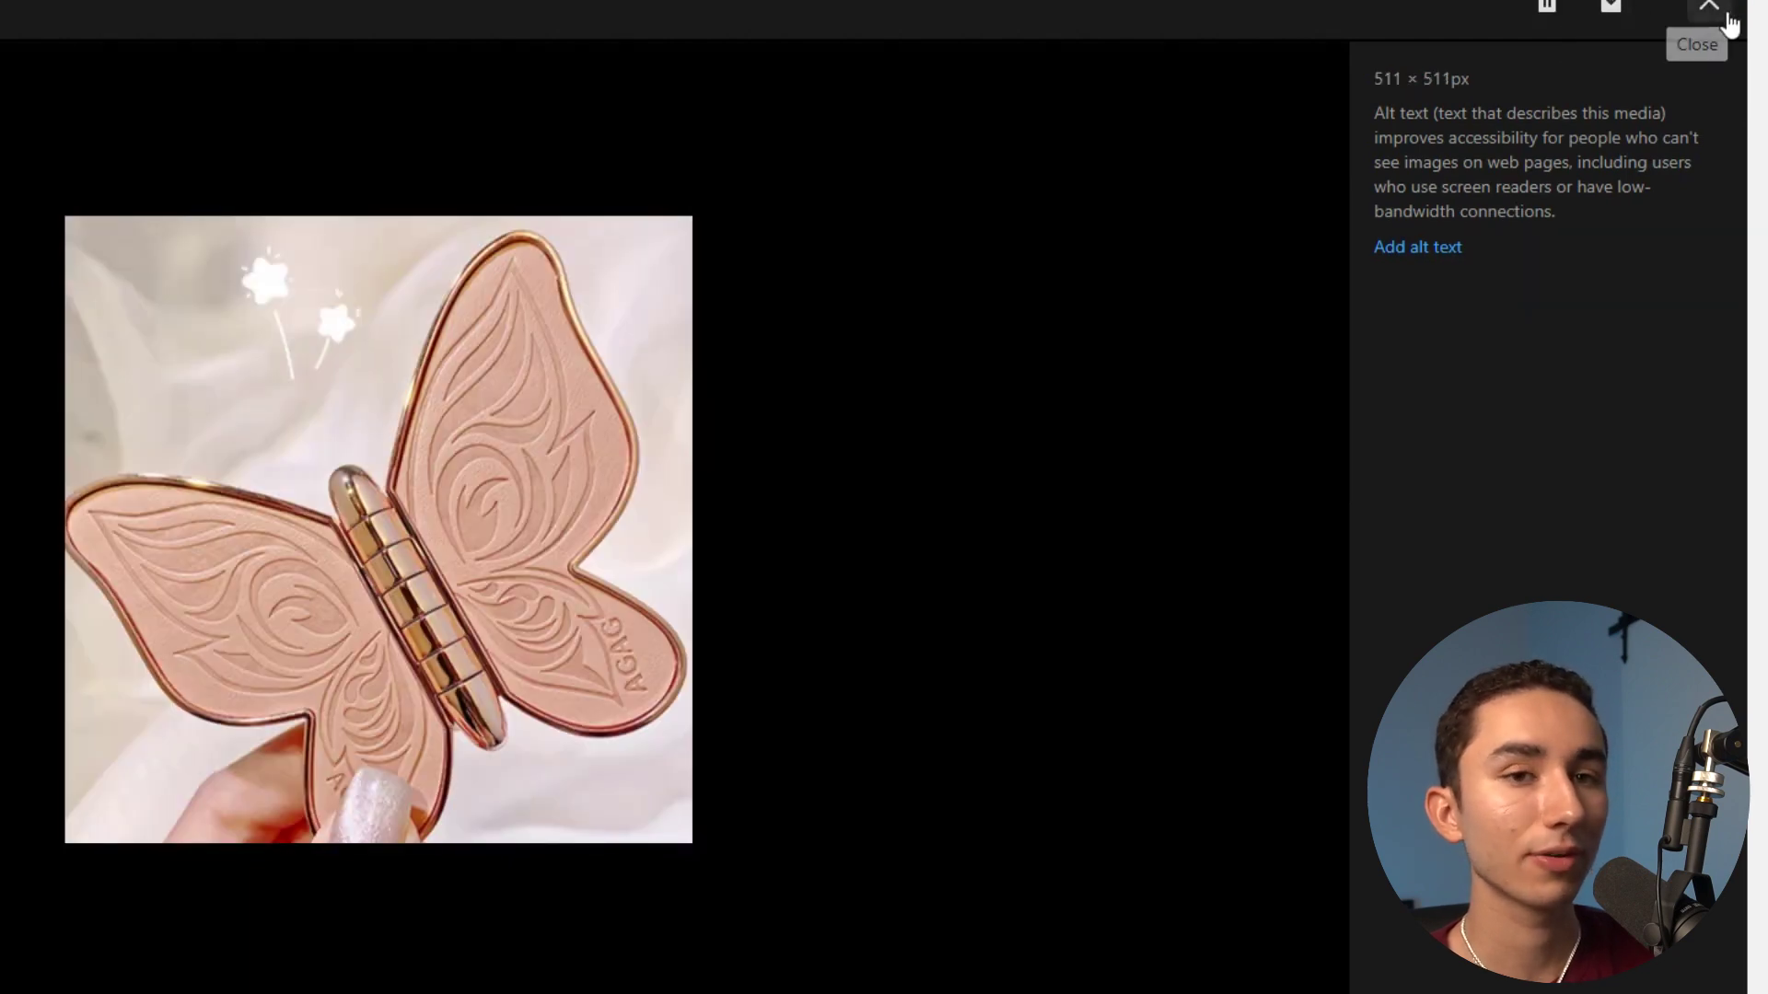
{"action": "left_click", "coordinate": [1704, 7]}
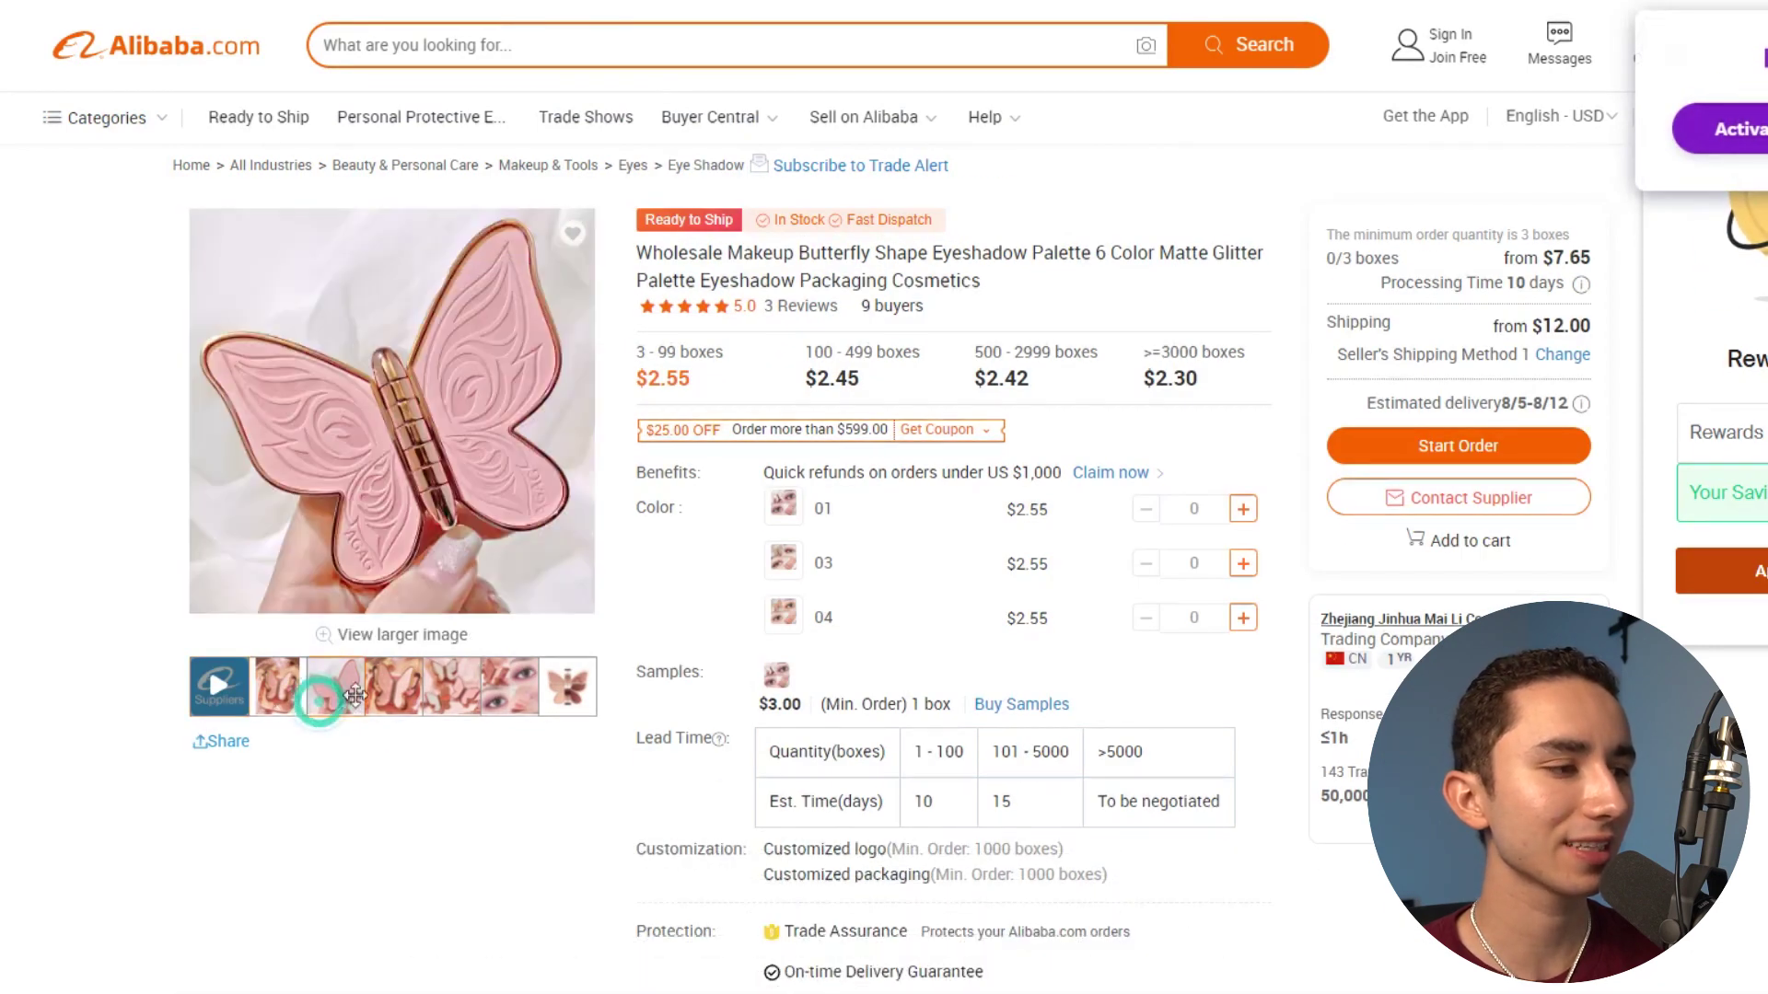
Look through the product images of the two Alibaba butterfly eyeshadow palette listings for usable content.
{"action": "left_click", "coordinate": [415, 686]}
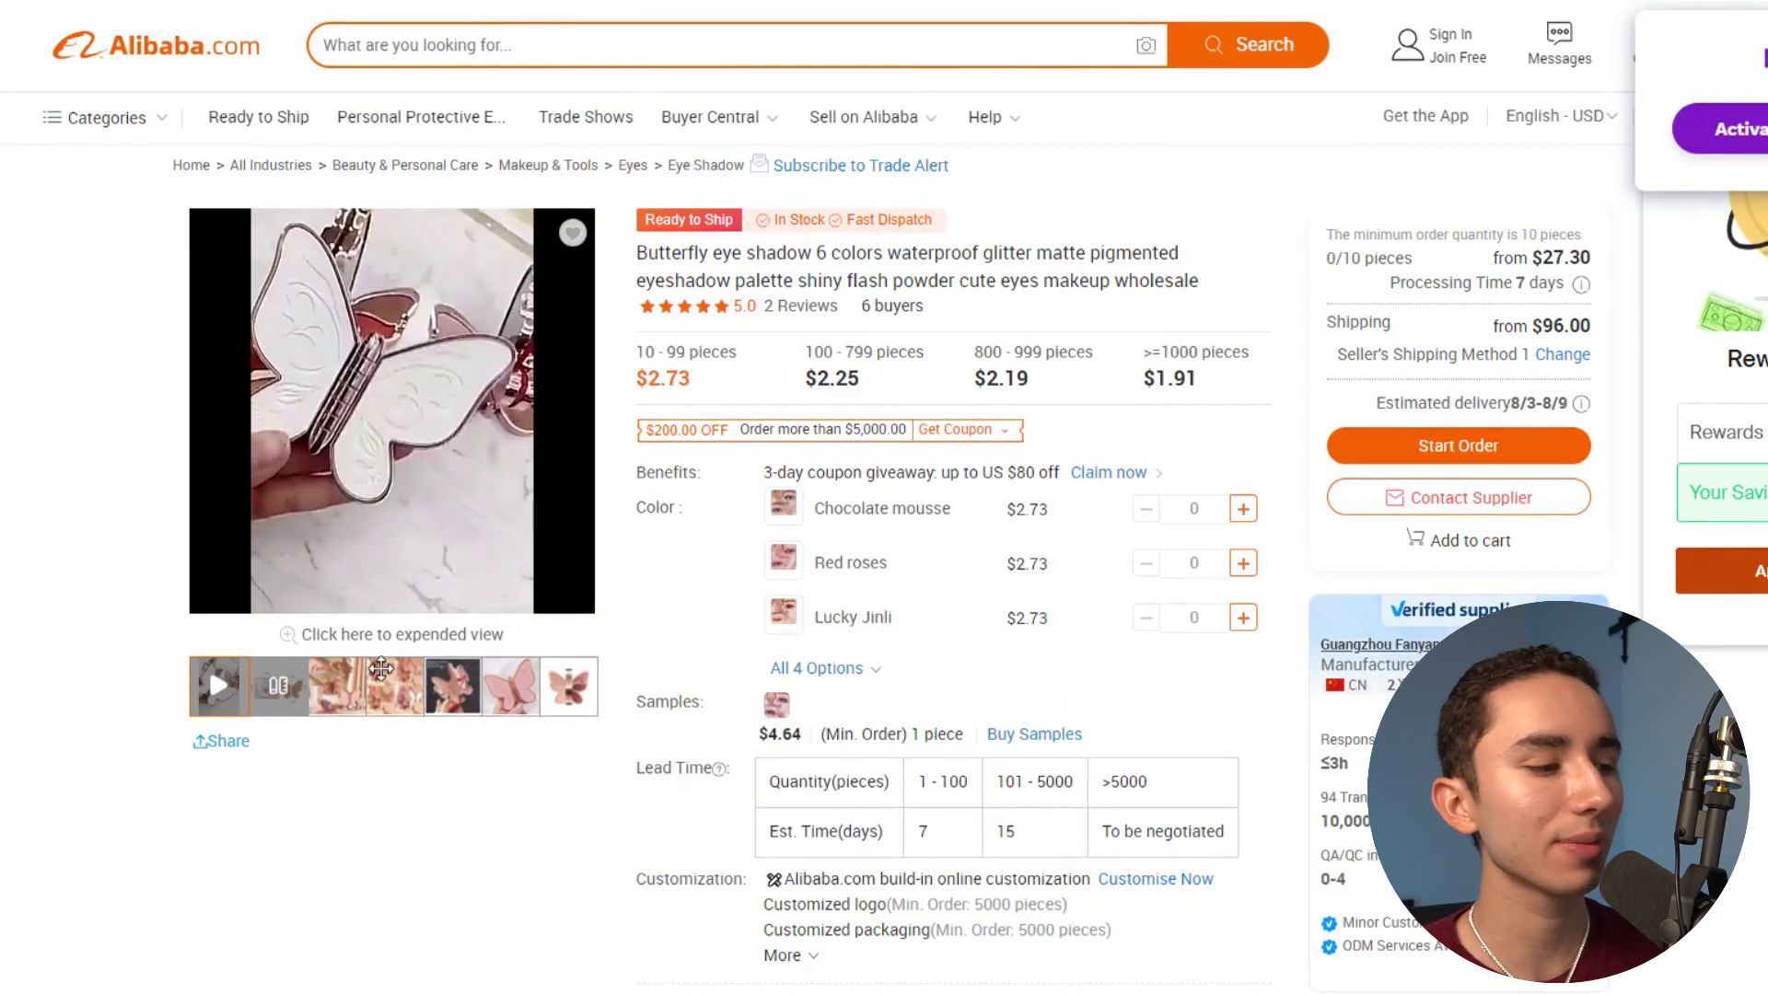
{"action": "left_click", "coordinate": [380, 671]}
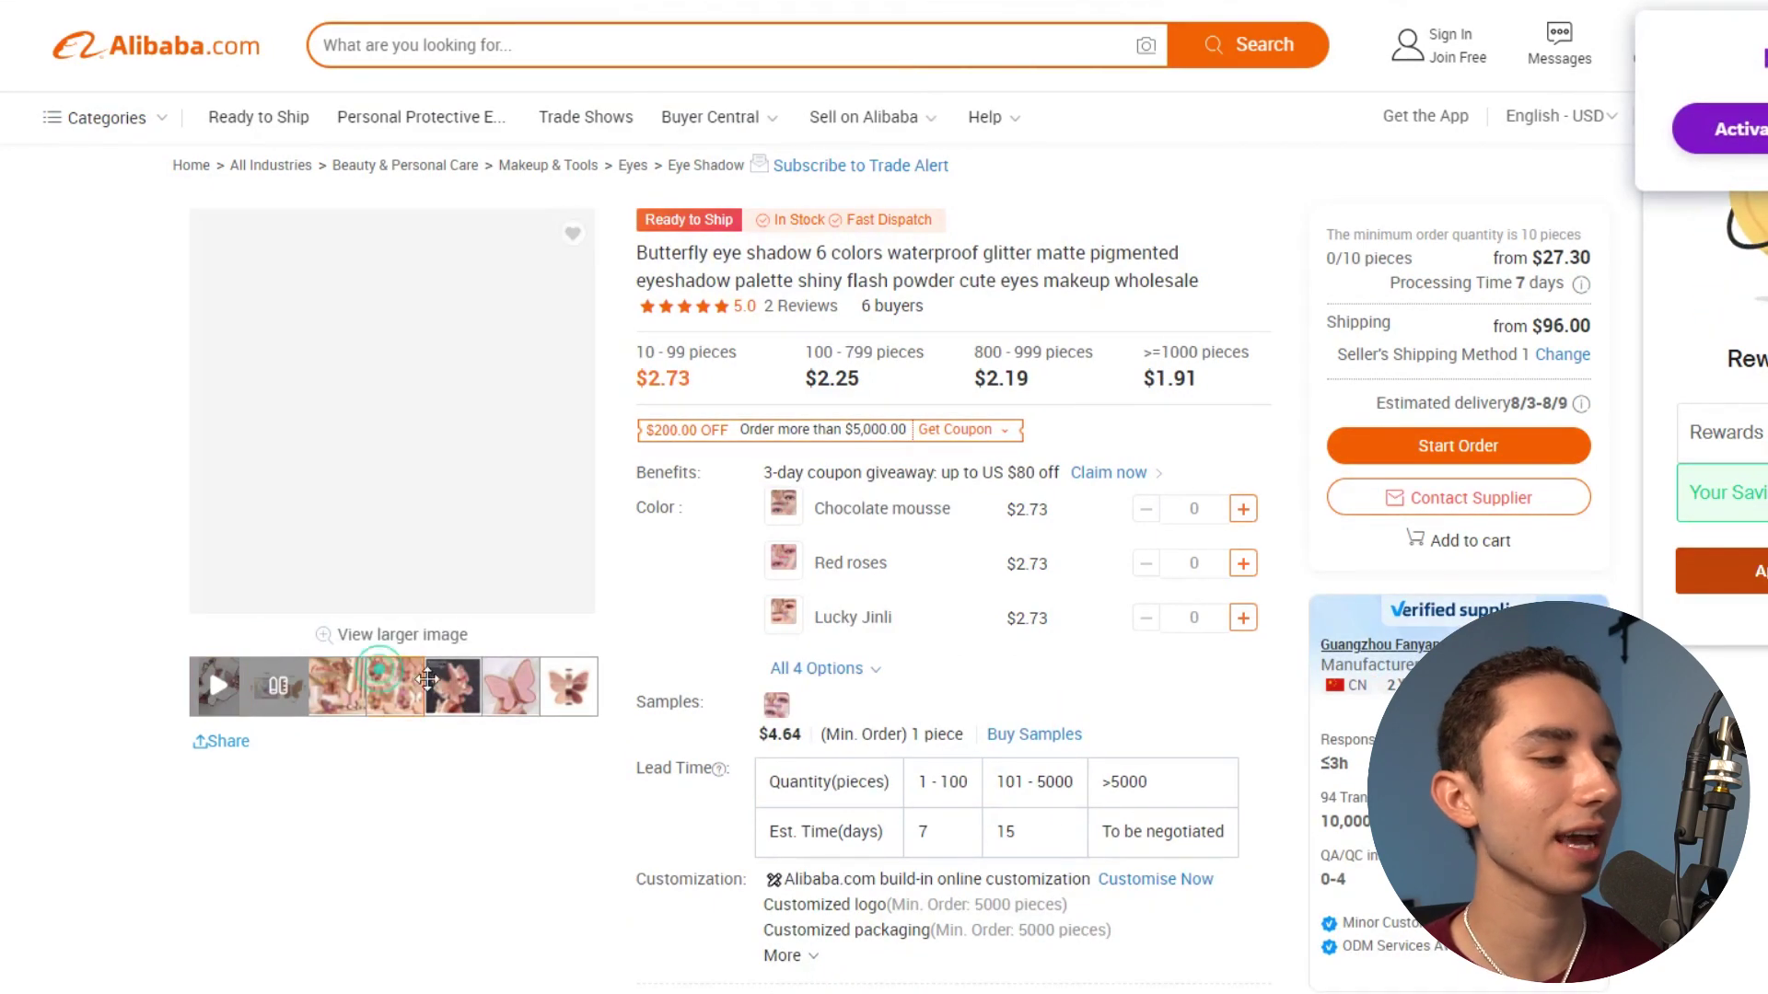
{"action": "left_click", "coordinate": [452, 686]}
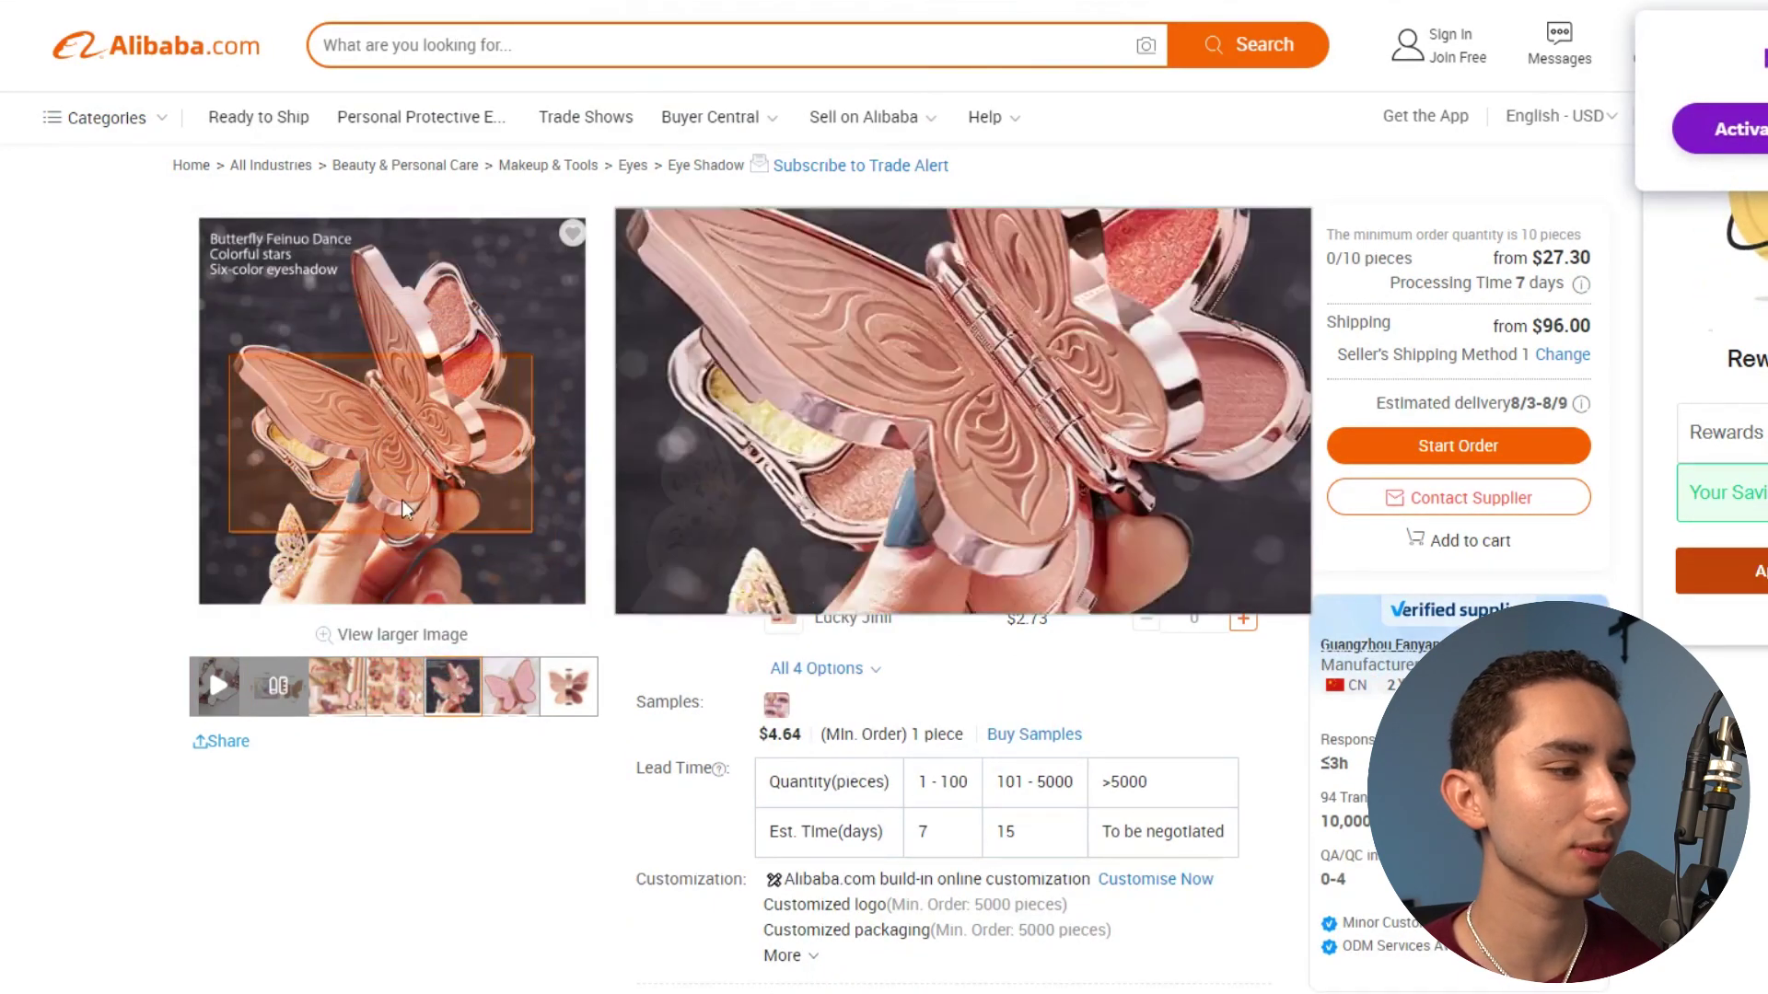
{"action": "left_click", "coordinate": [511, 685]}
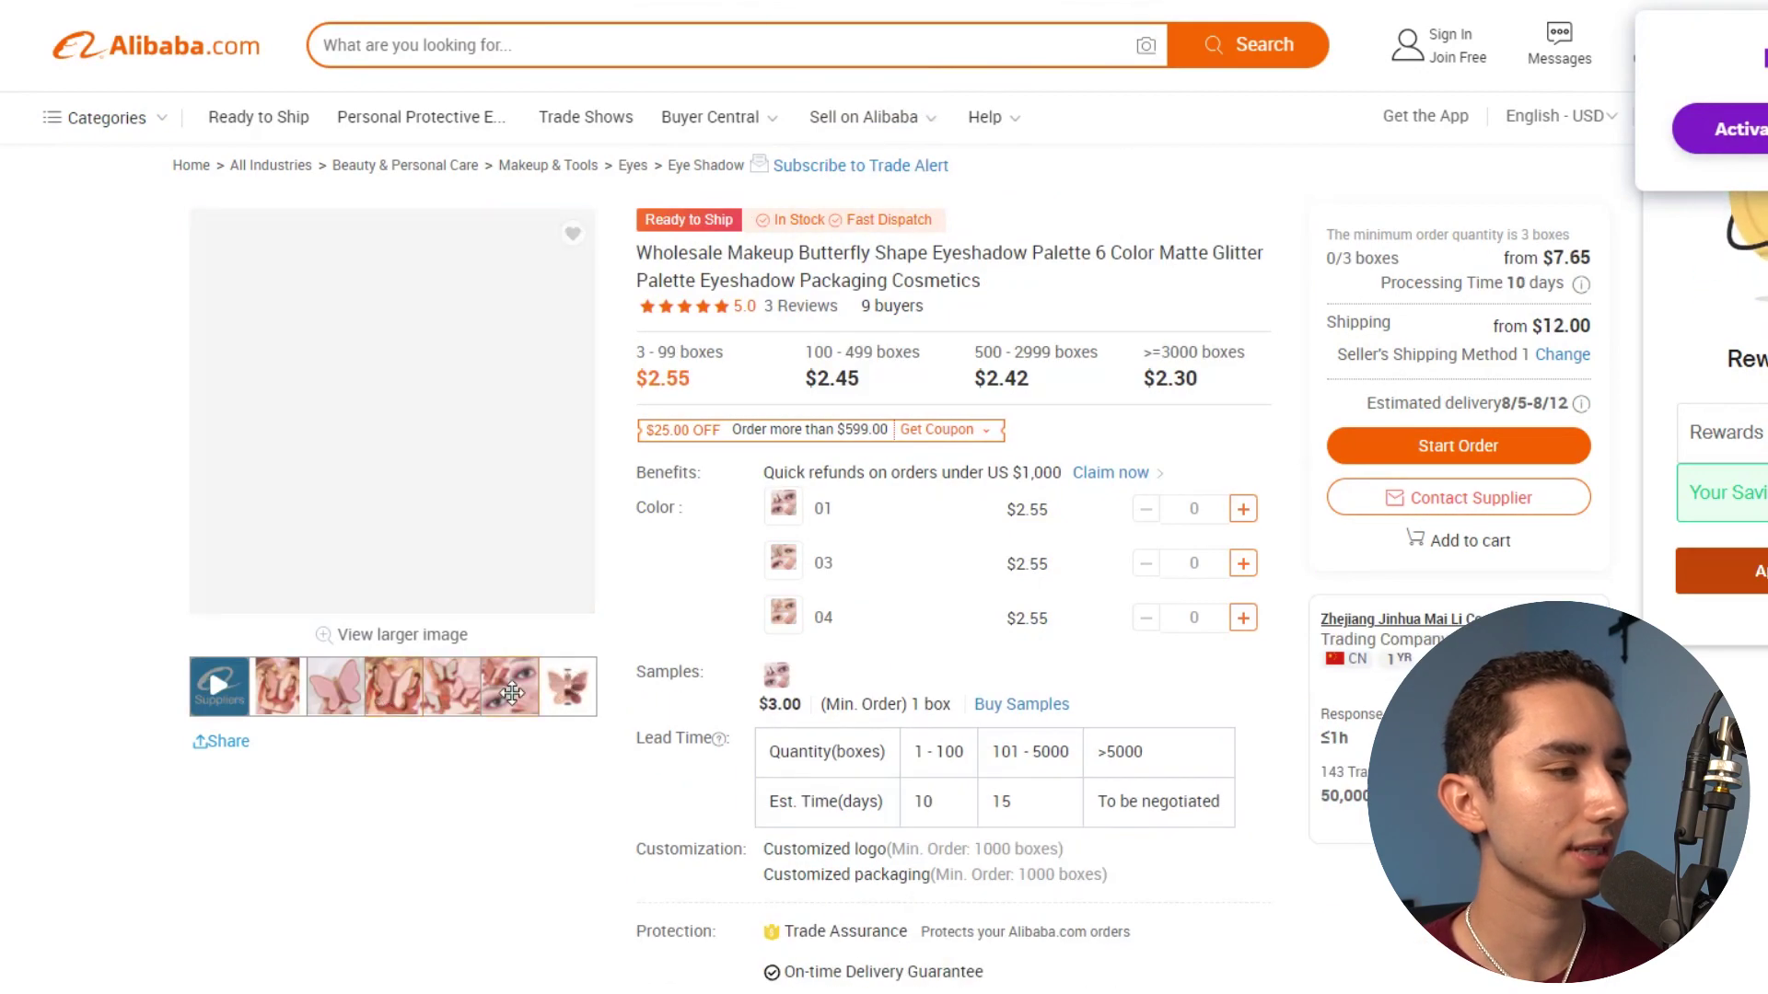
{"action": "left_click", "coordinate": [510, 686]}
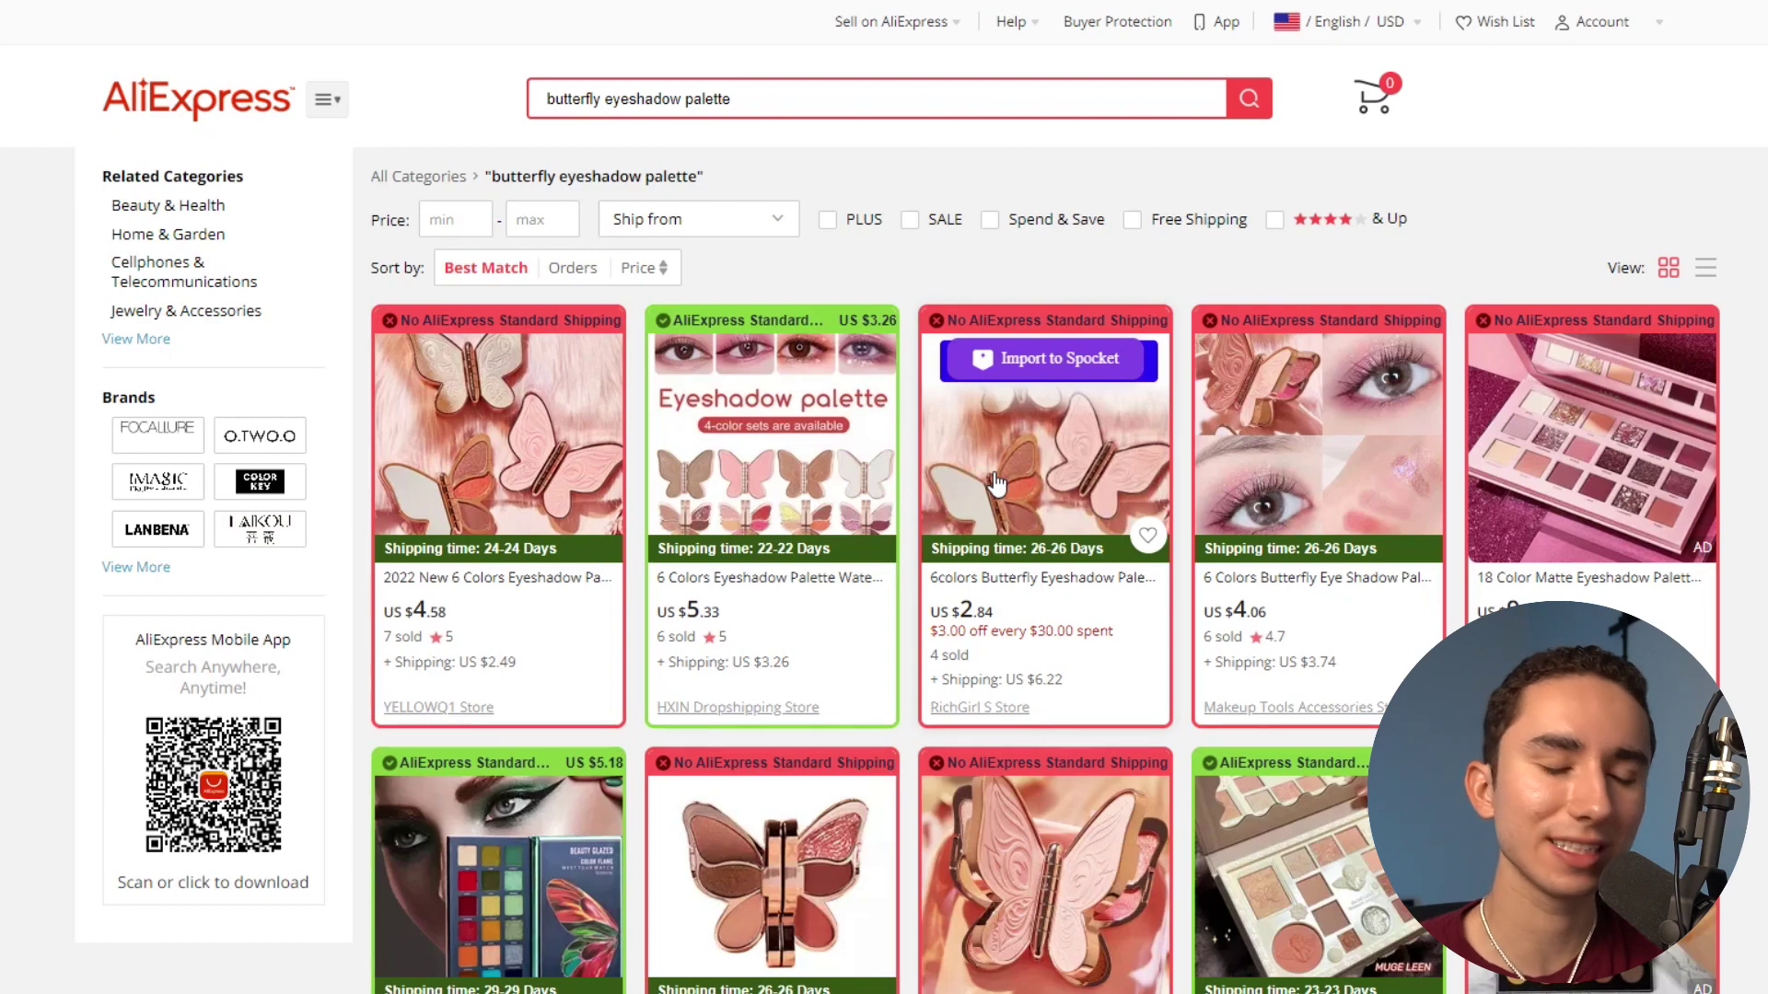
Open the RichGirl S Store and YELLOWQ1 Store butterfly palette listings from the AliExpress results in new tabs.
{"action": "right_click", "coordinate": [994, 482]}
{"action": "right_click", "coordinate": [590, 460]}
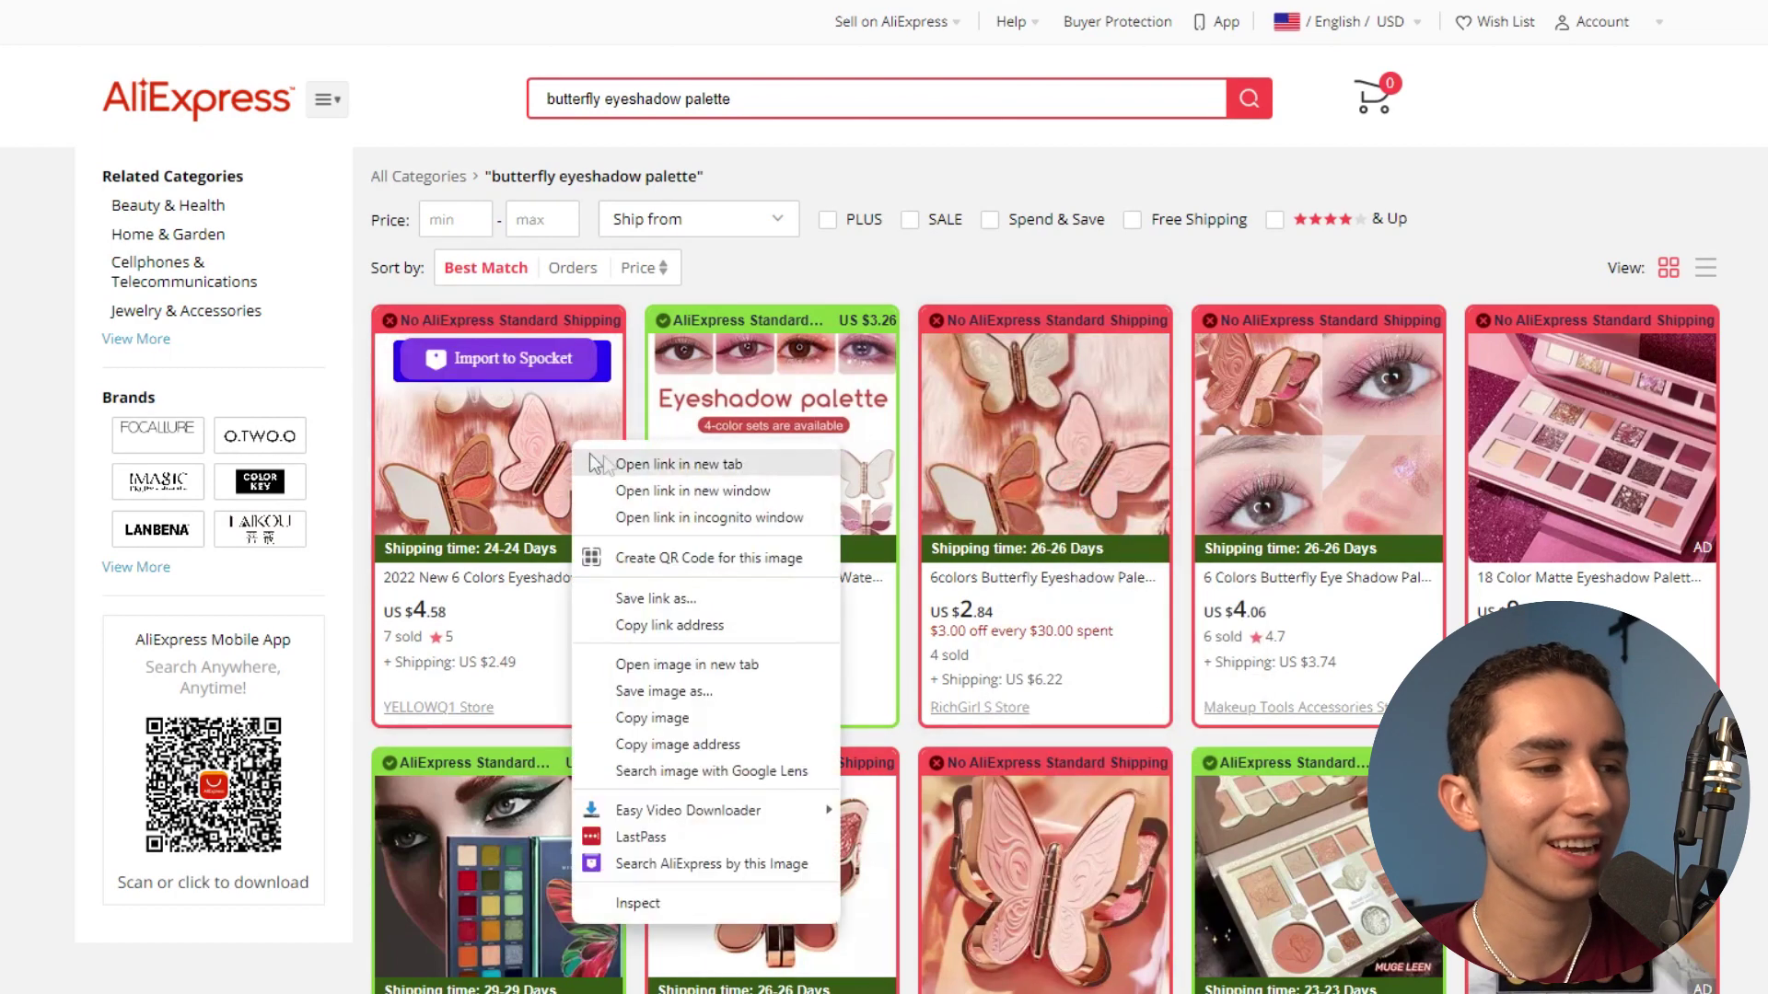
{"action": "left_click", "coordinate": [590, 455]}
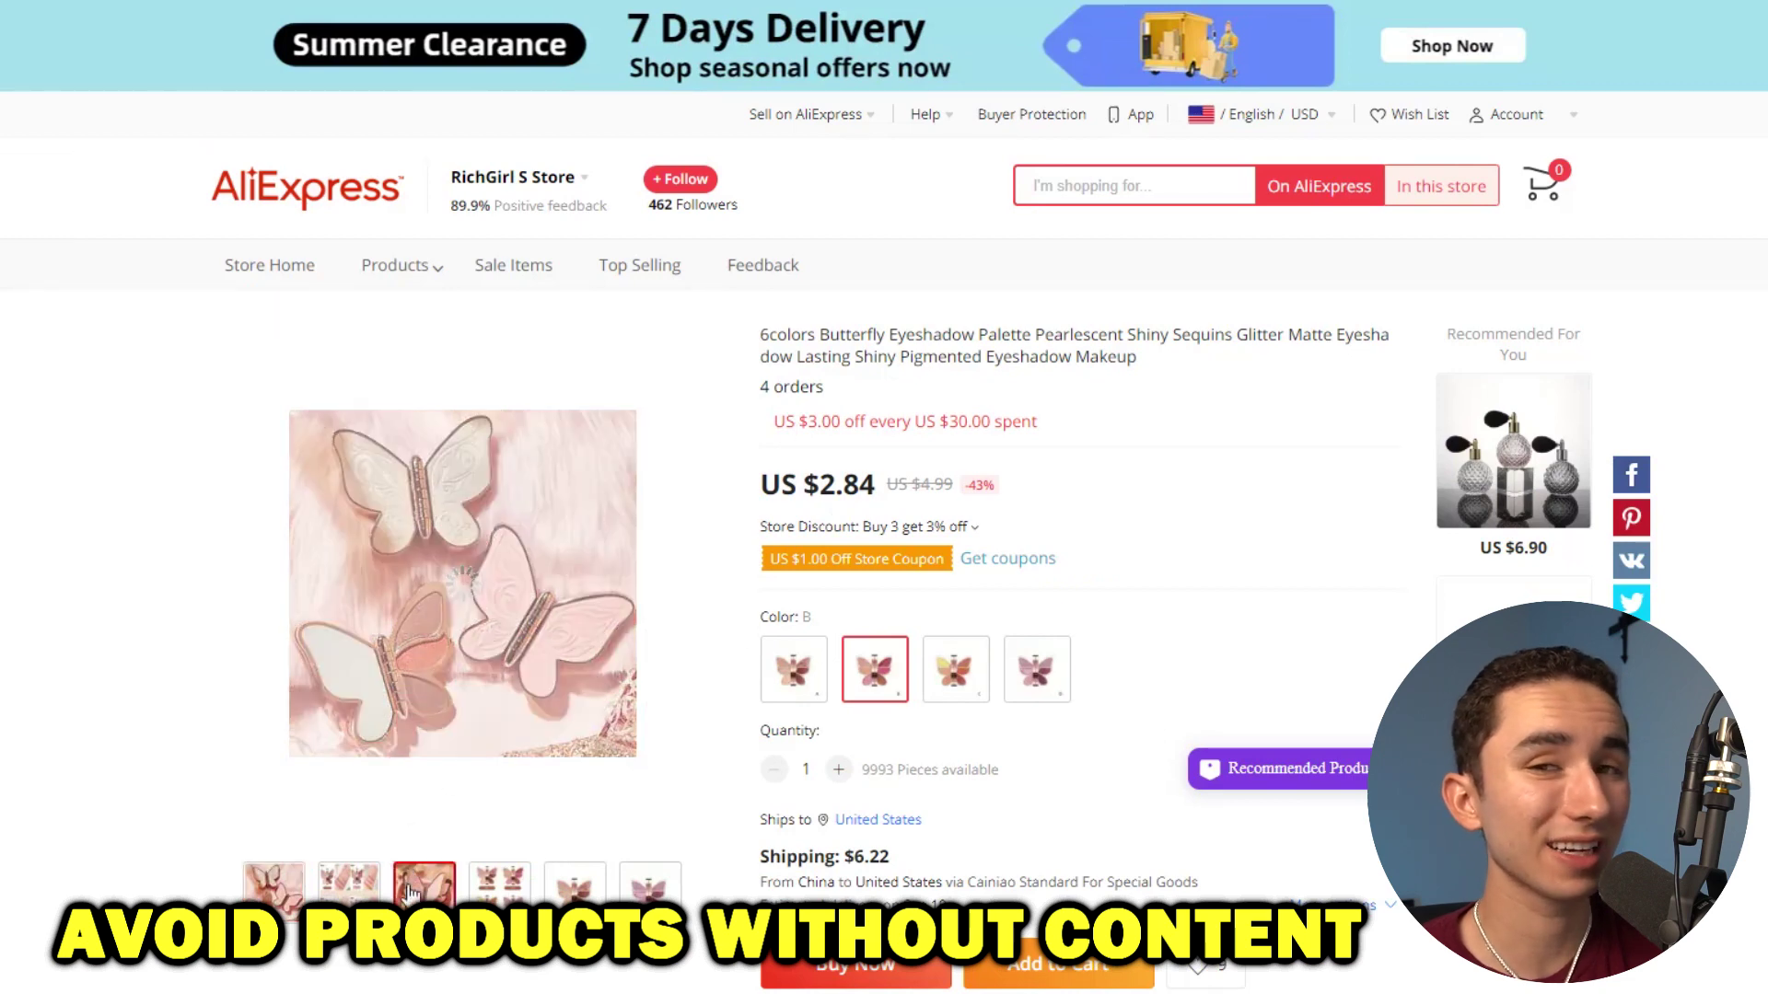
Preview the images of both AliExpress listings and save a YELLOWQ1 Store palette photo to the computer as a WEBP file.
{"action": "mouse_move", "coordinate": [500, 893]}
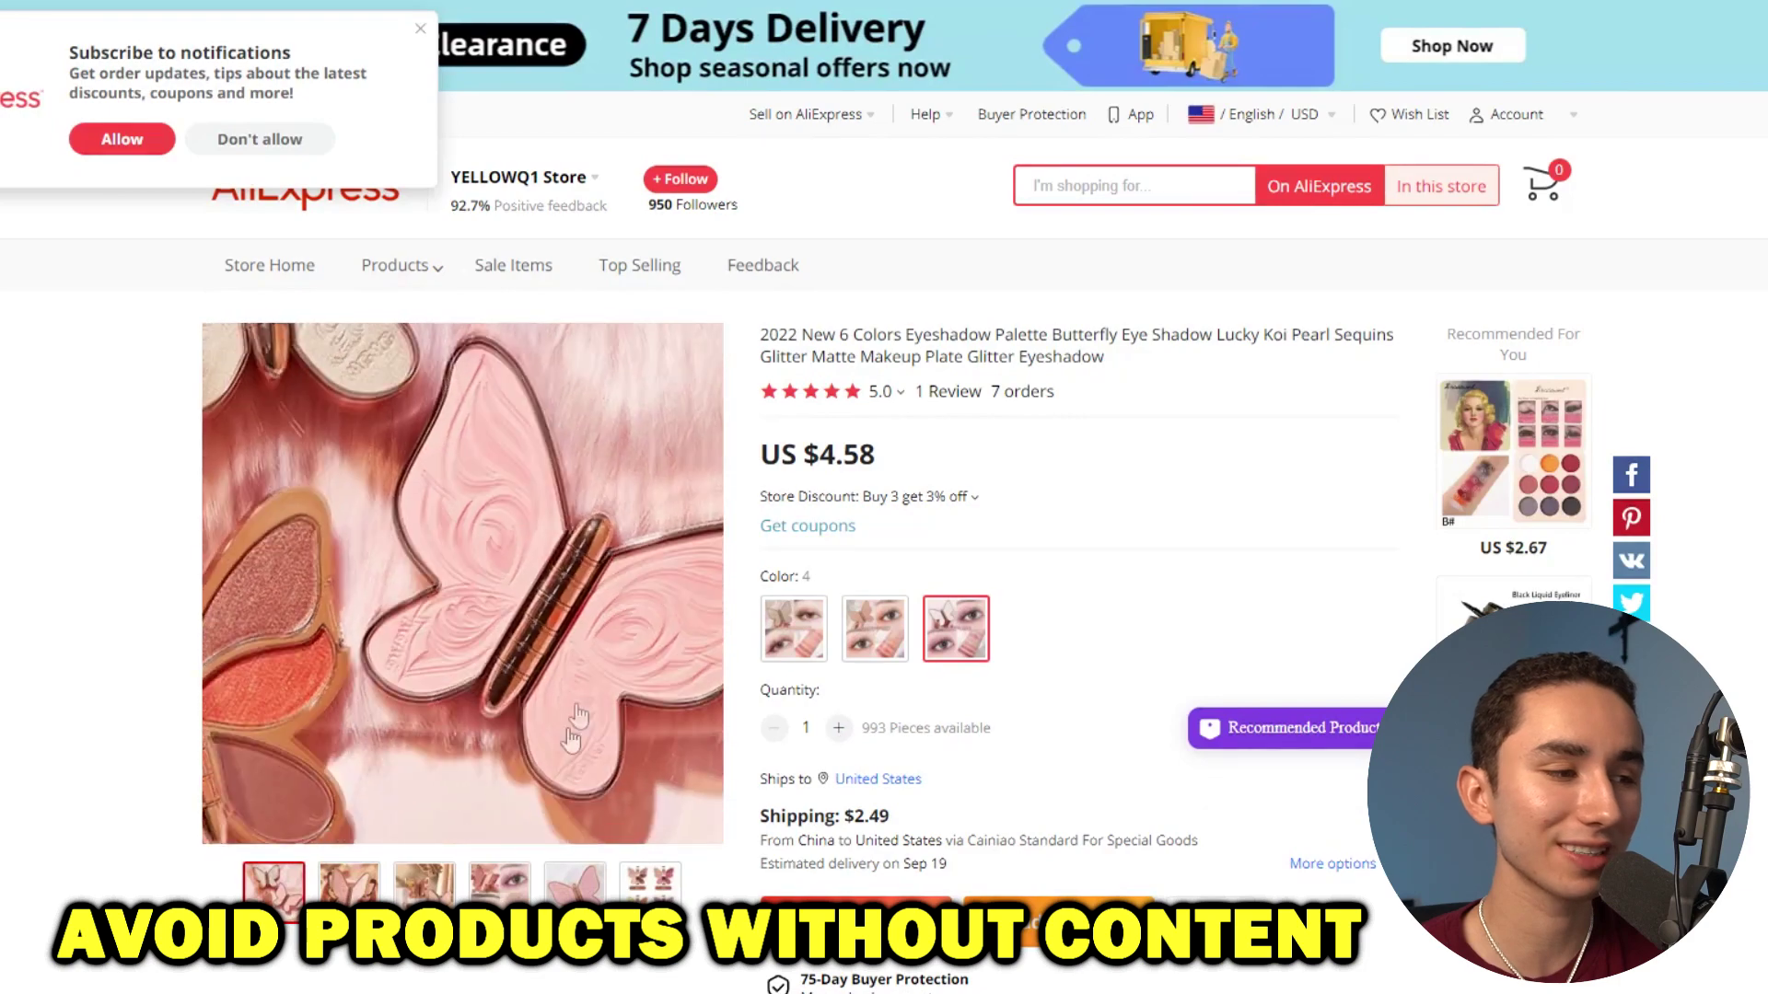
{"action": "mouse_move", "coordinate": [366, 897]}
{"action": "mouse_move", "coordinate": [425, 891]}
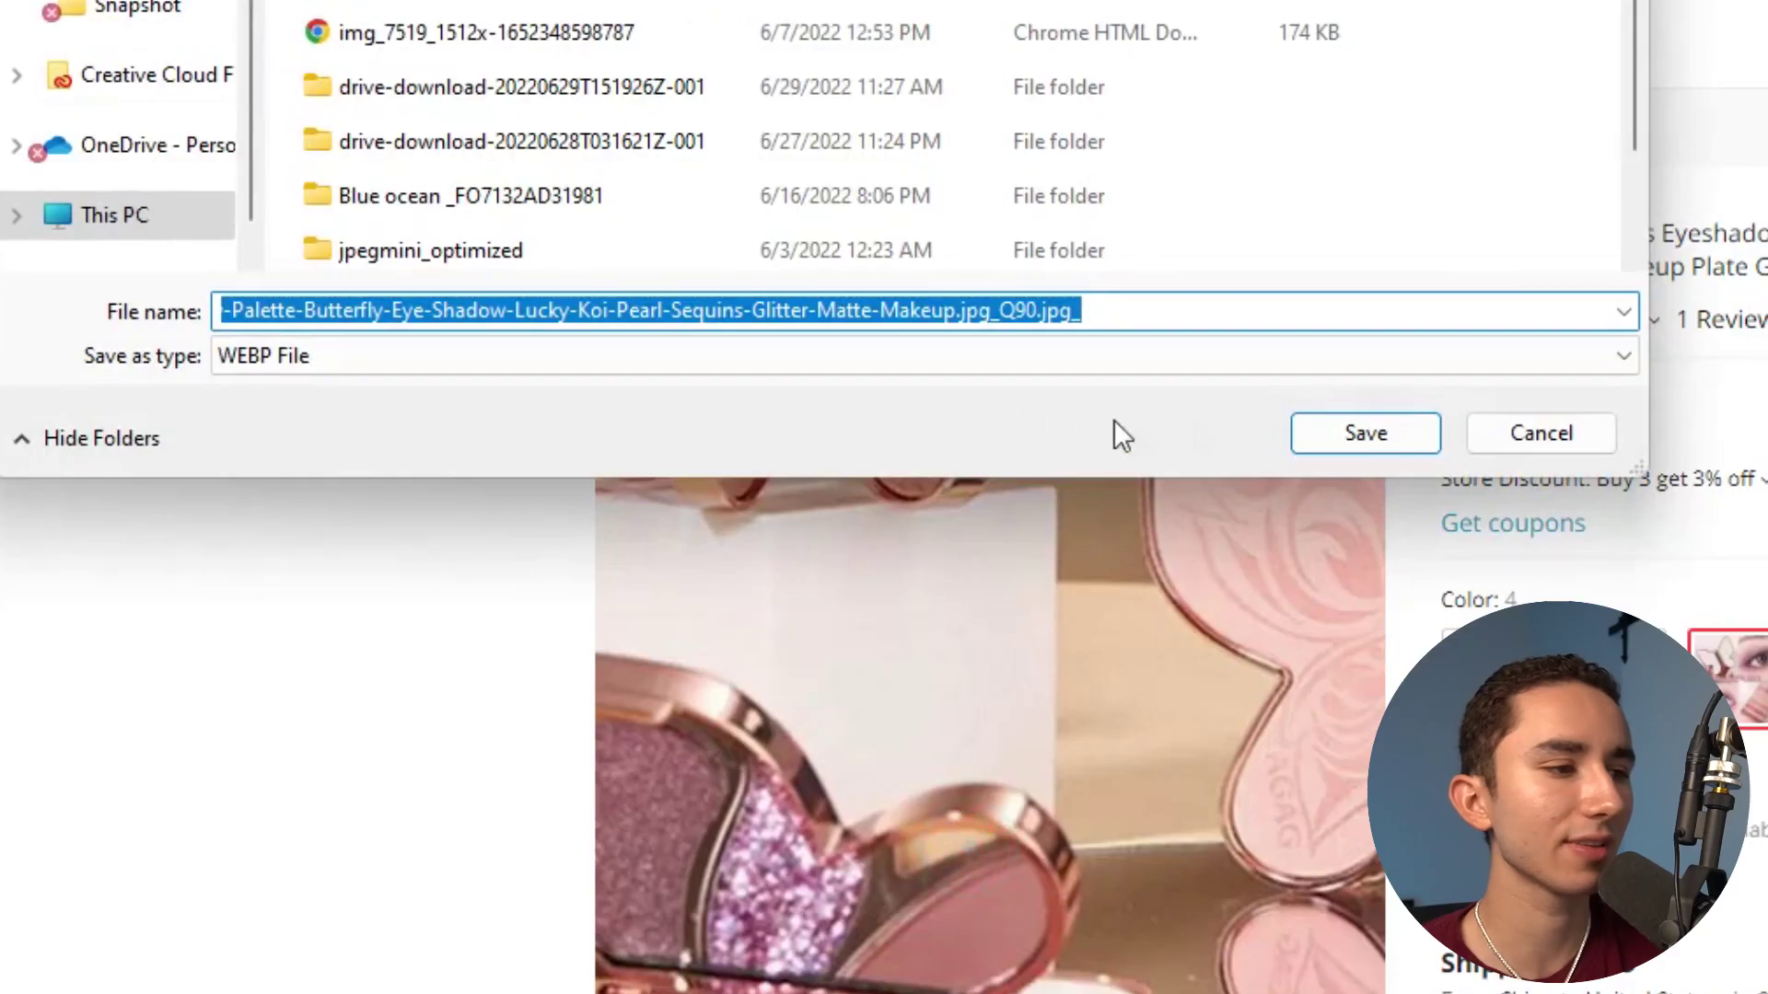
{"action": "left_click", "coordinate": [1370, 433]}
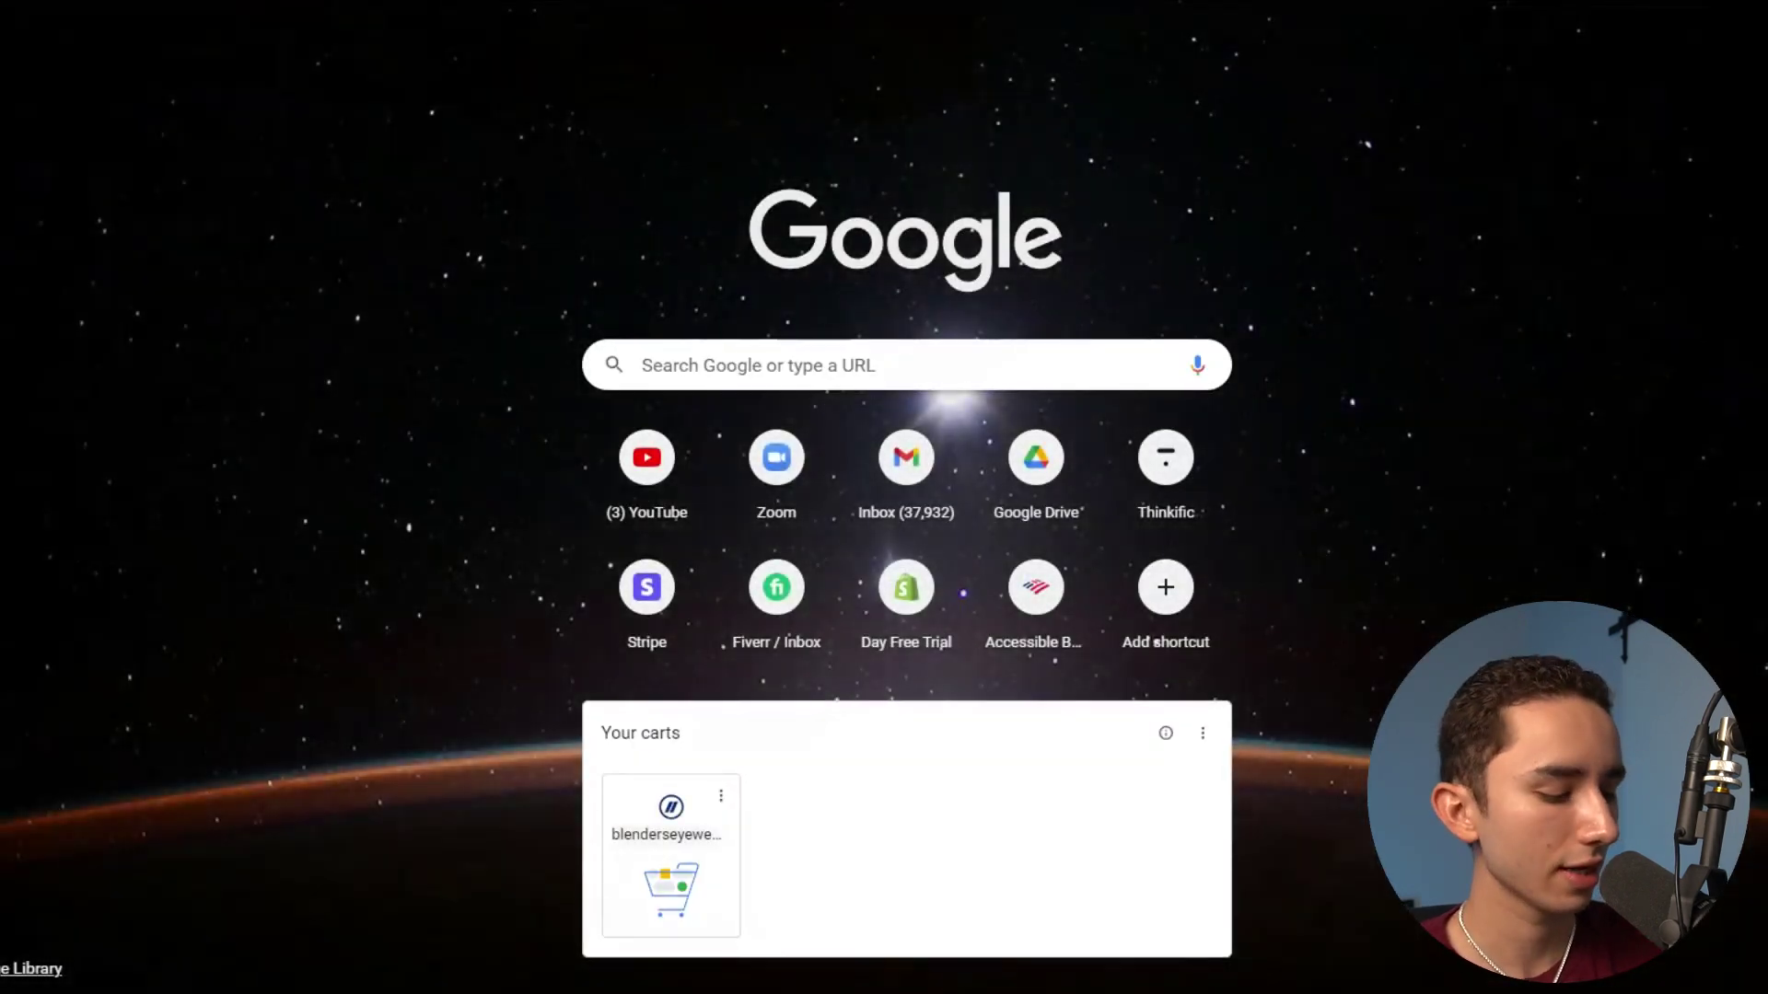
Open ezgif's WebP to JPG converter, upload the saved butterfly palette WEBP file, and convert it to JPG.
{"action": "type", "text": "ezgif"}
{"action": "key", "text": "Return"}
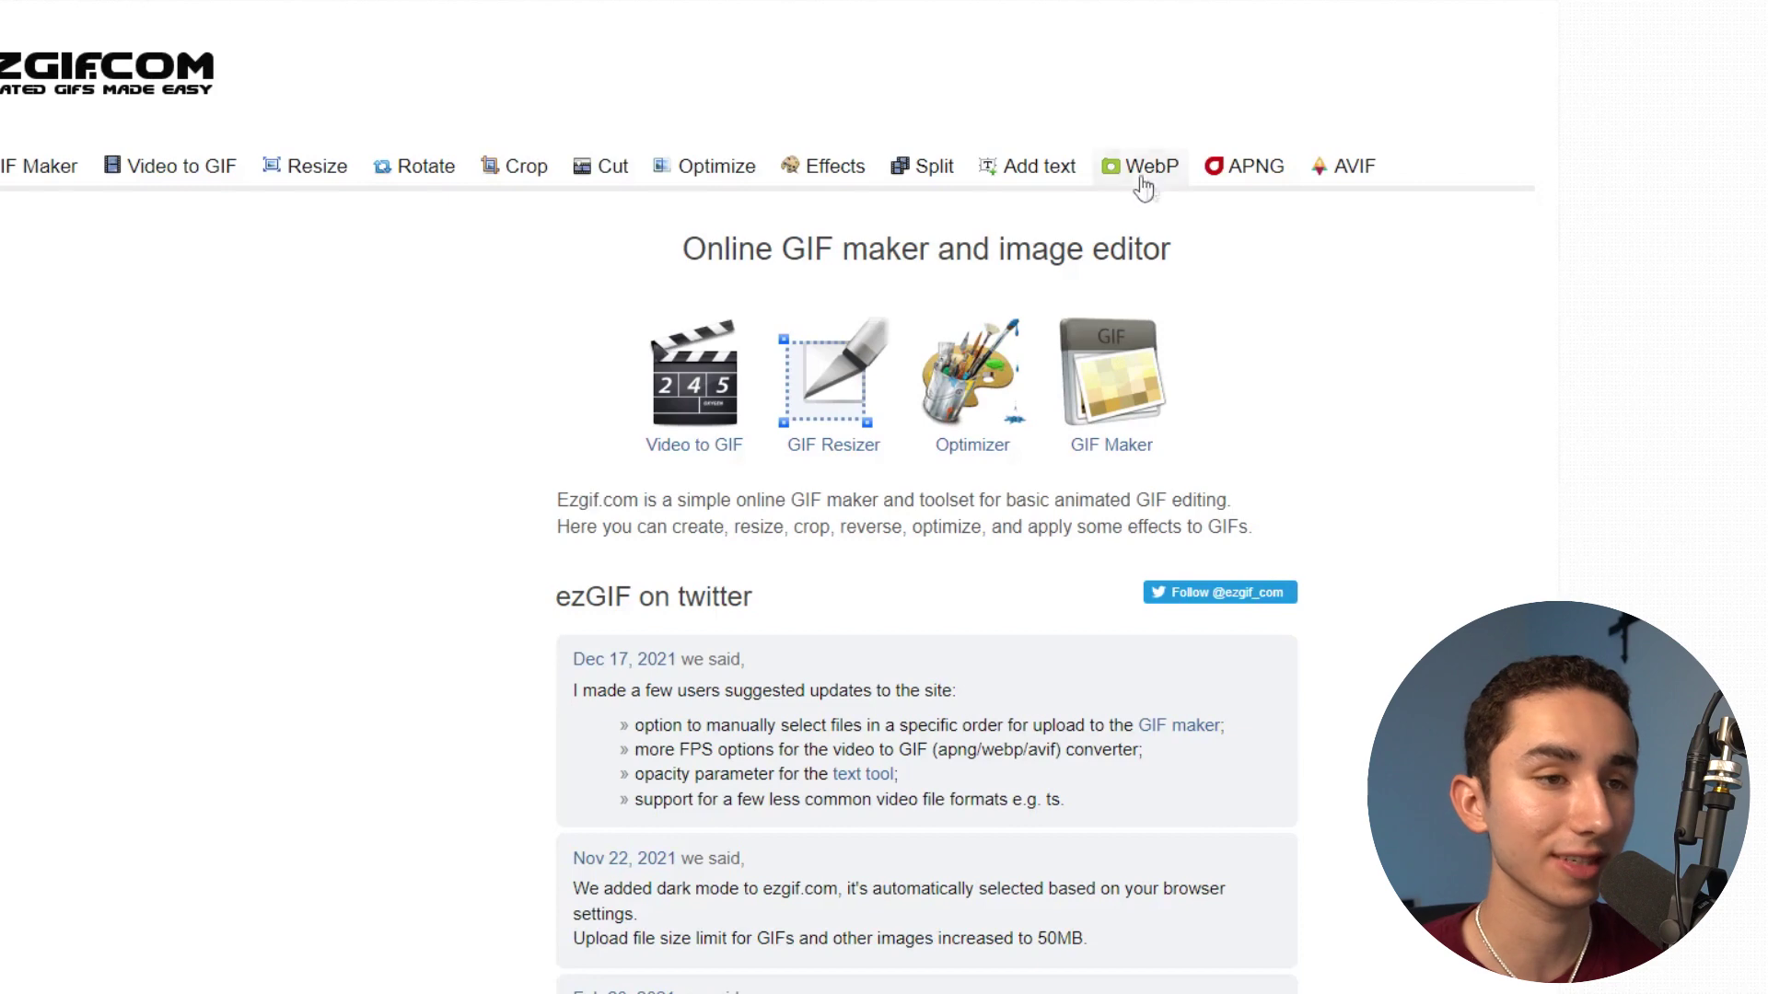
{"action": "left_click", "coordinate": [1141, 184]}
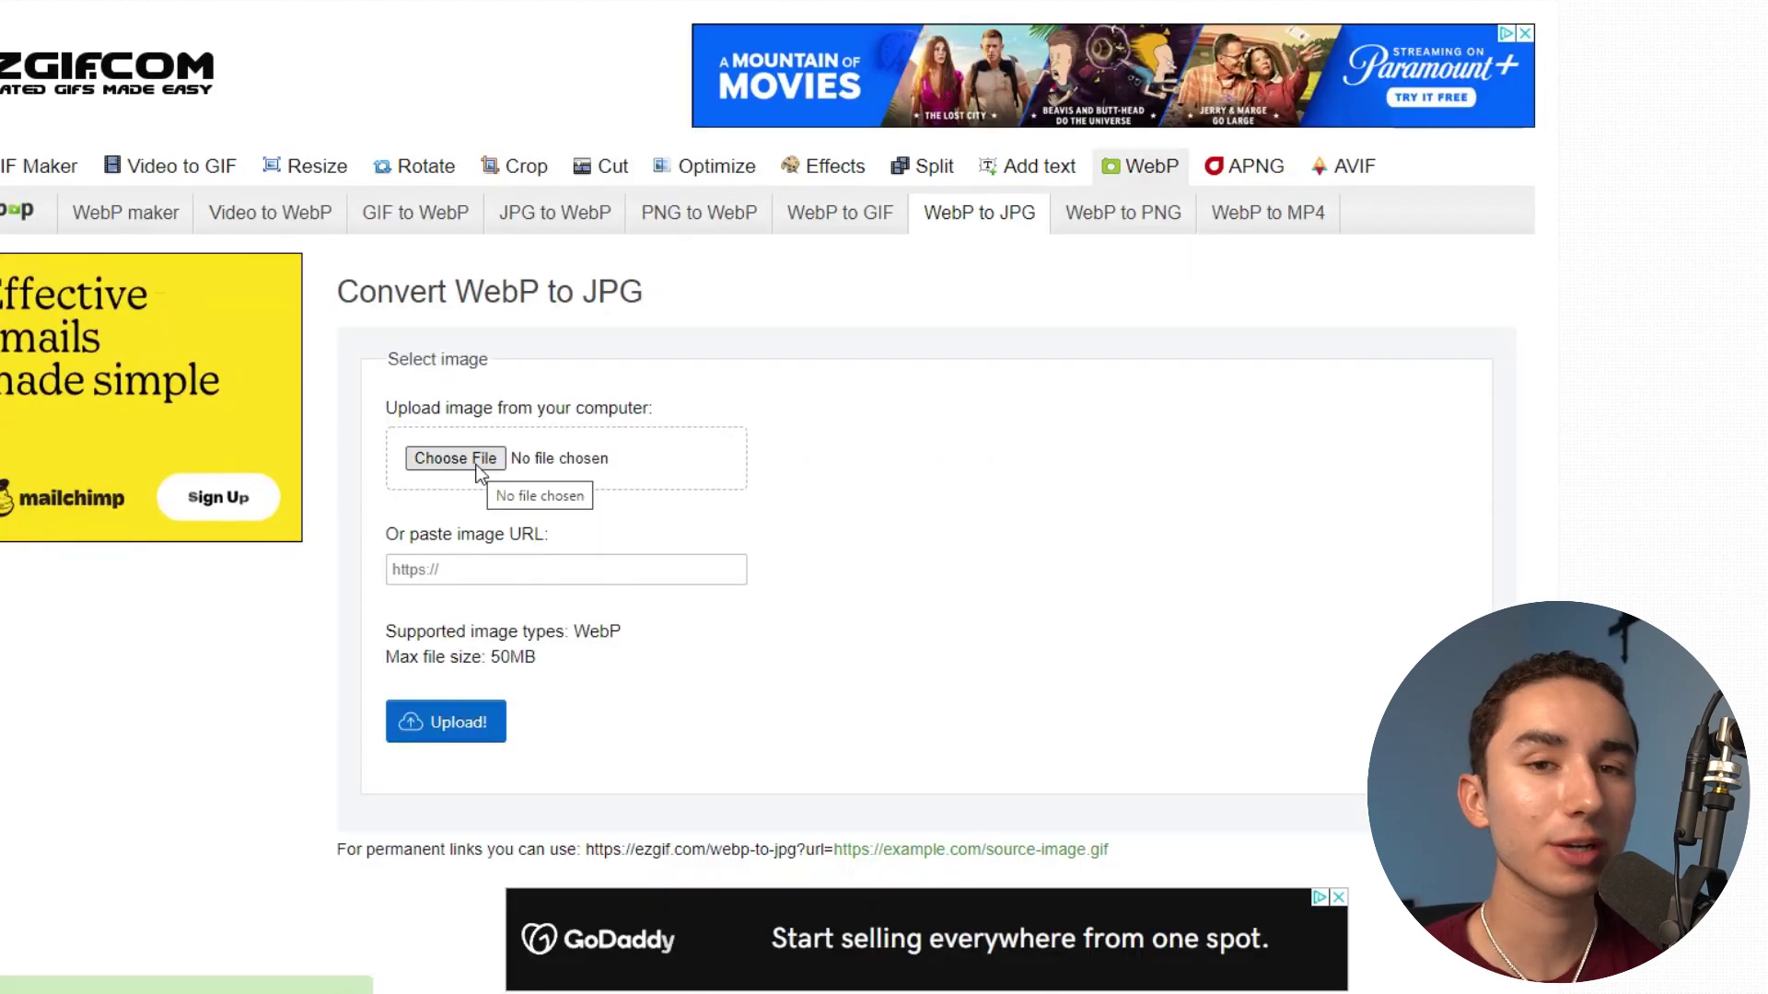
{"action": "left_click", "coordinate": [474, 466]}
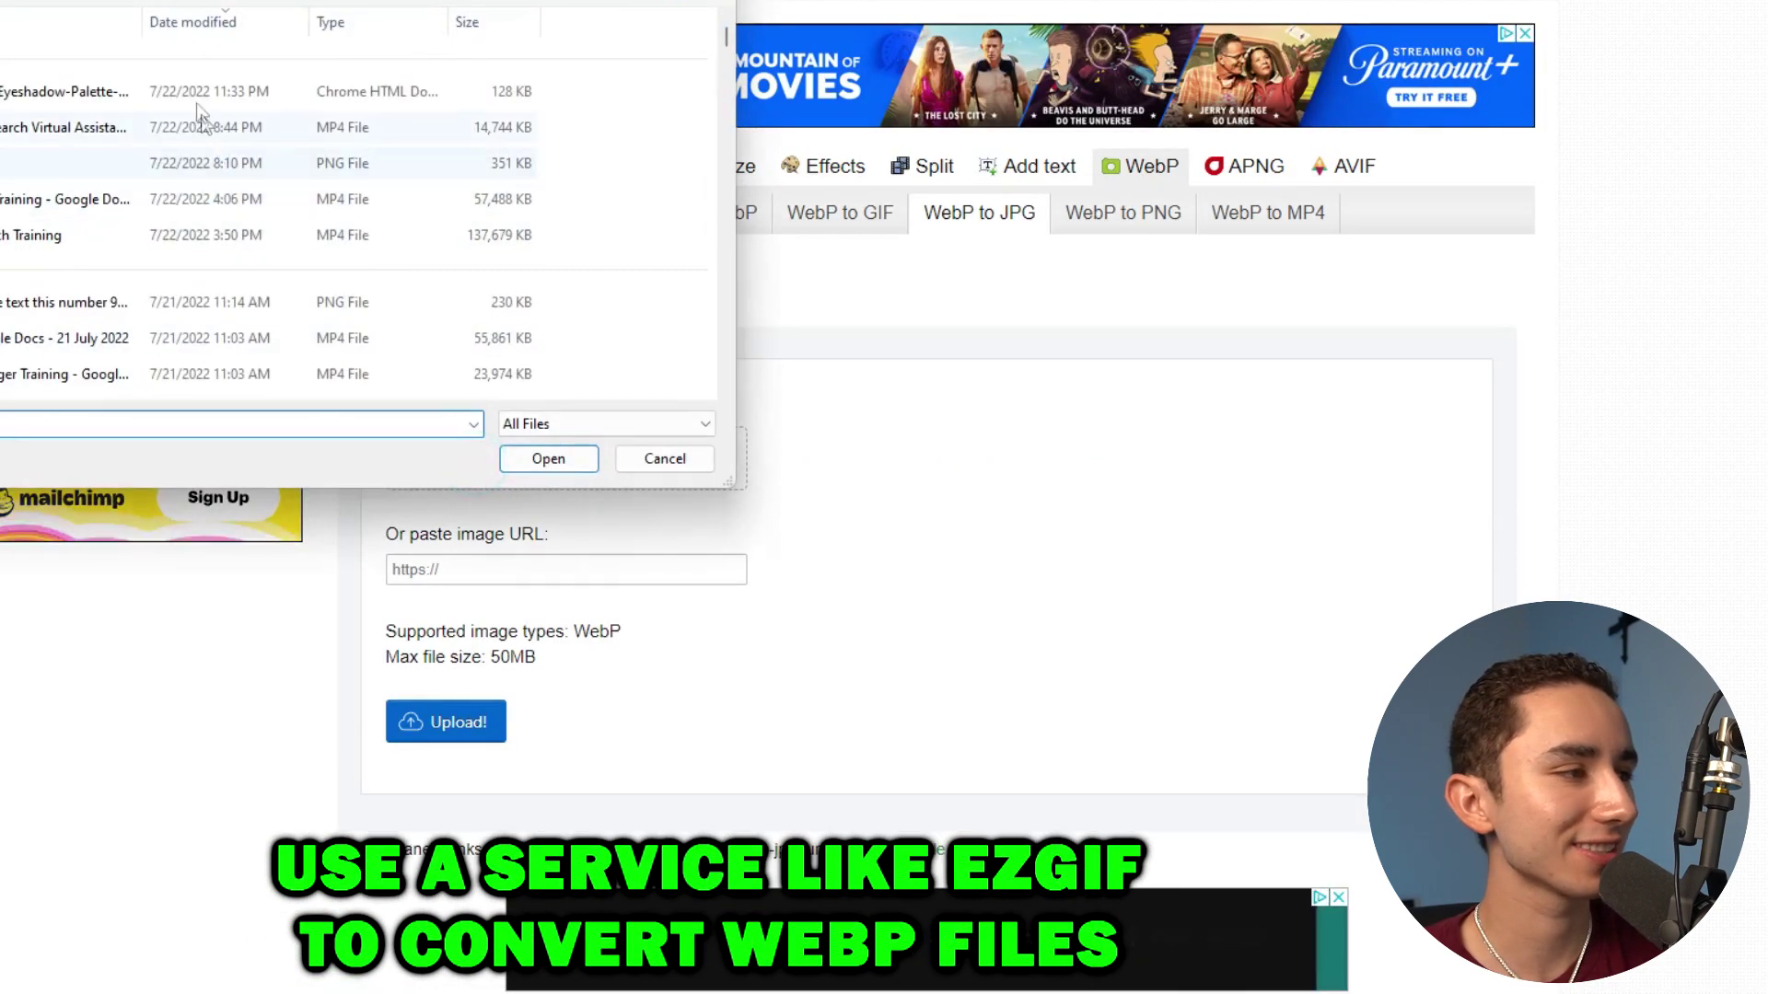
{"action": "double_click", "coordinate": [190, 95]}
{"action": "scroll", "coordinate": [506, 644], "scroll_direction": "down", "scroll_amount": 1}
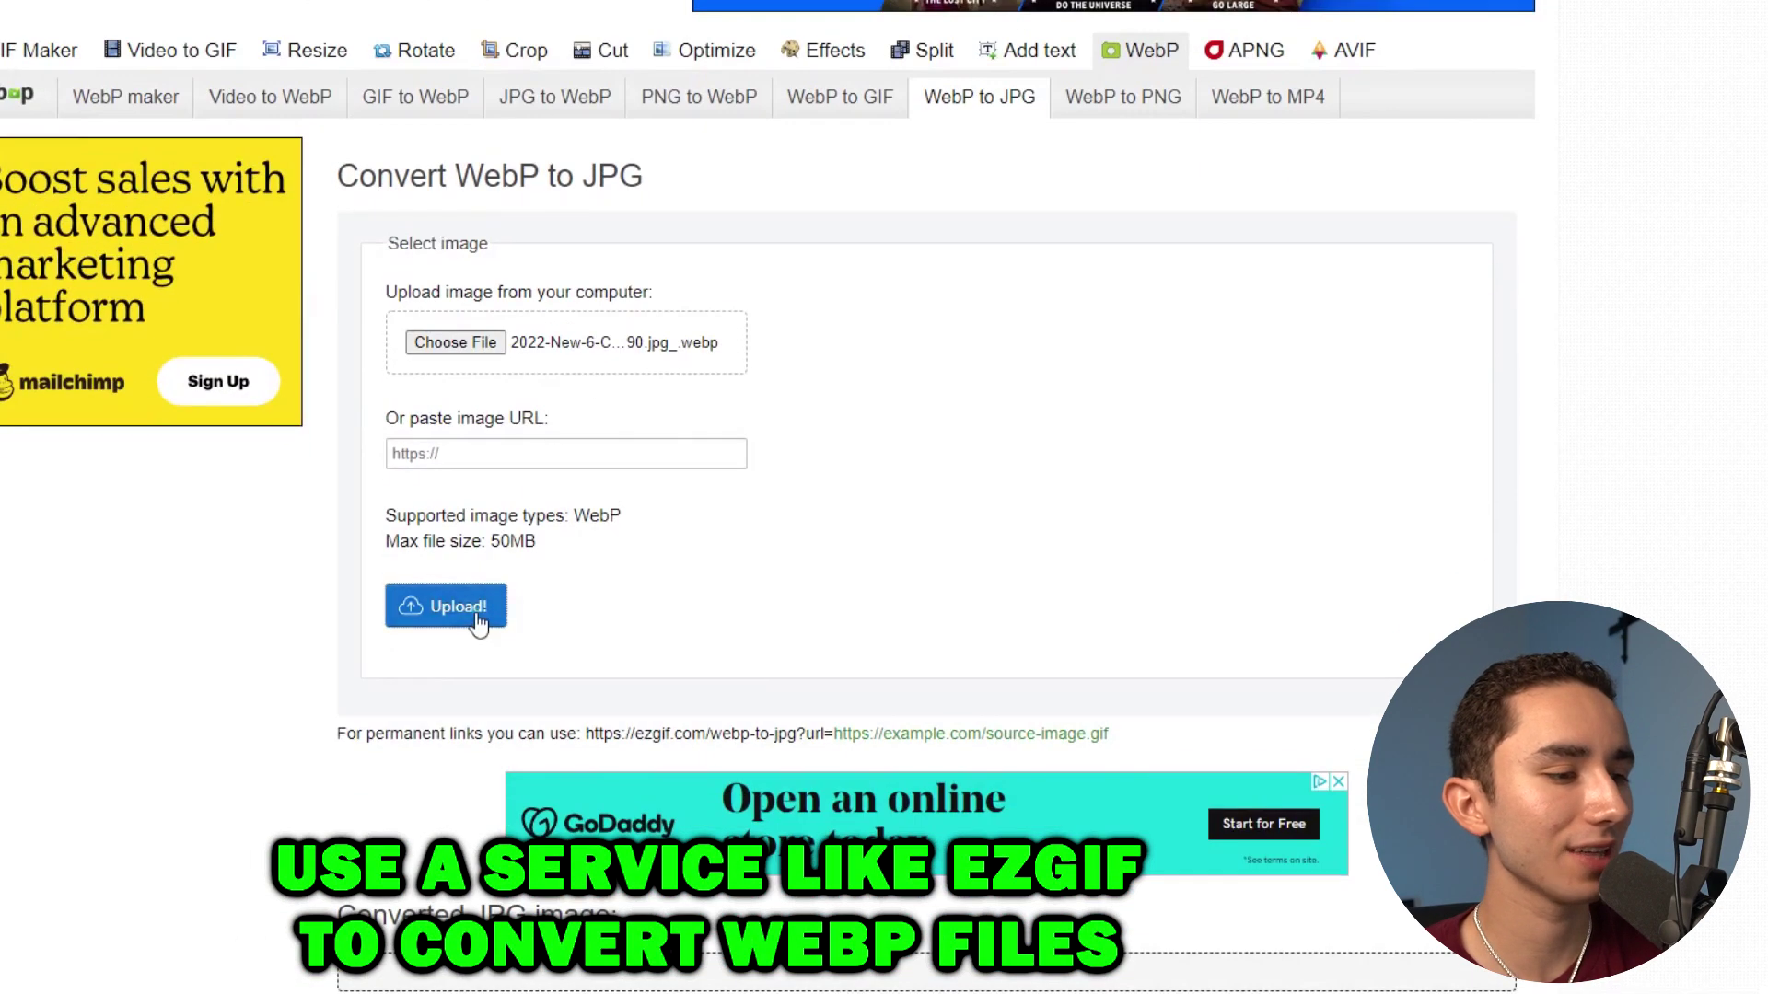
{"action": "left_click", "coordinate": [488, 615]}
{"action": "scroll", "coordinate": [539, 522], "scroll_direction": "down", "scroll_amount": 15}
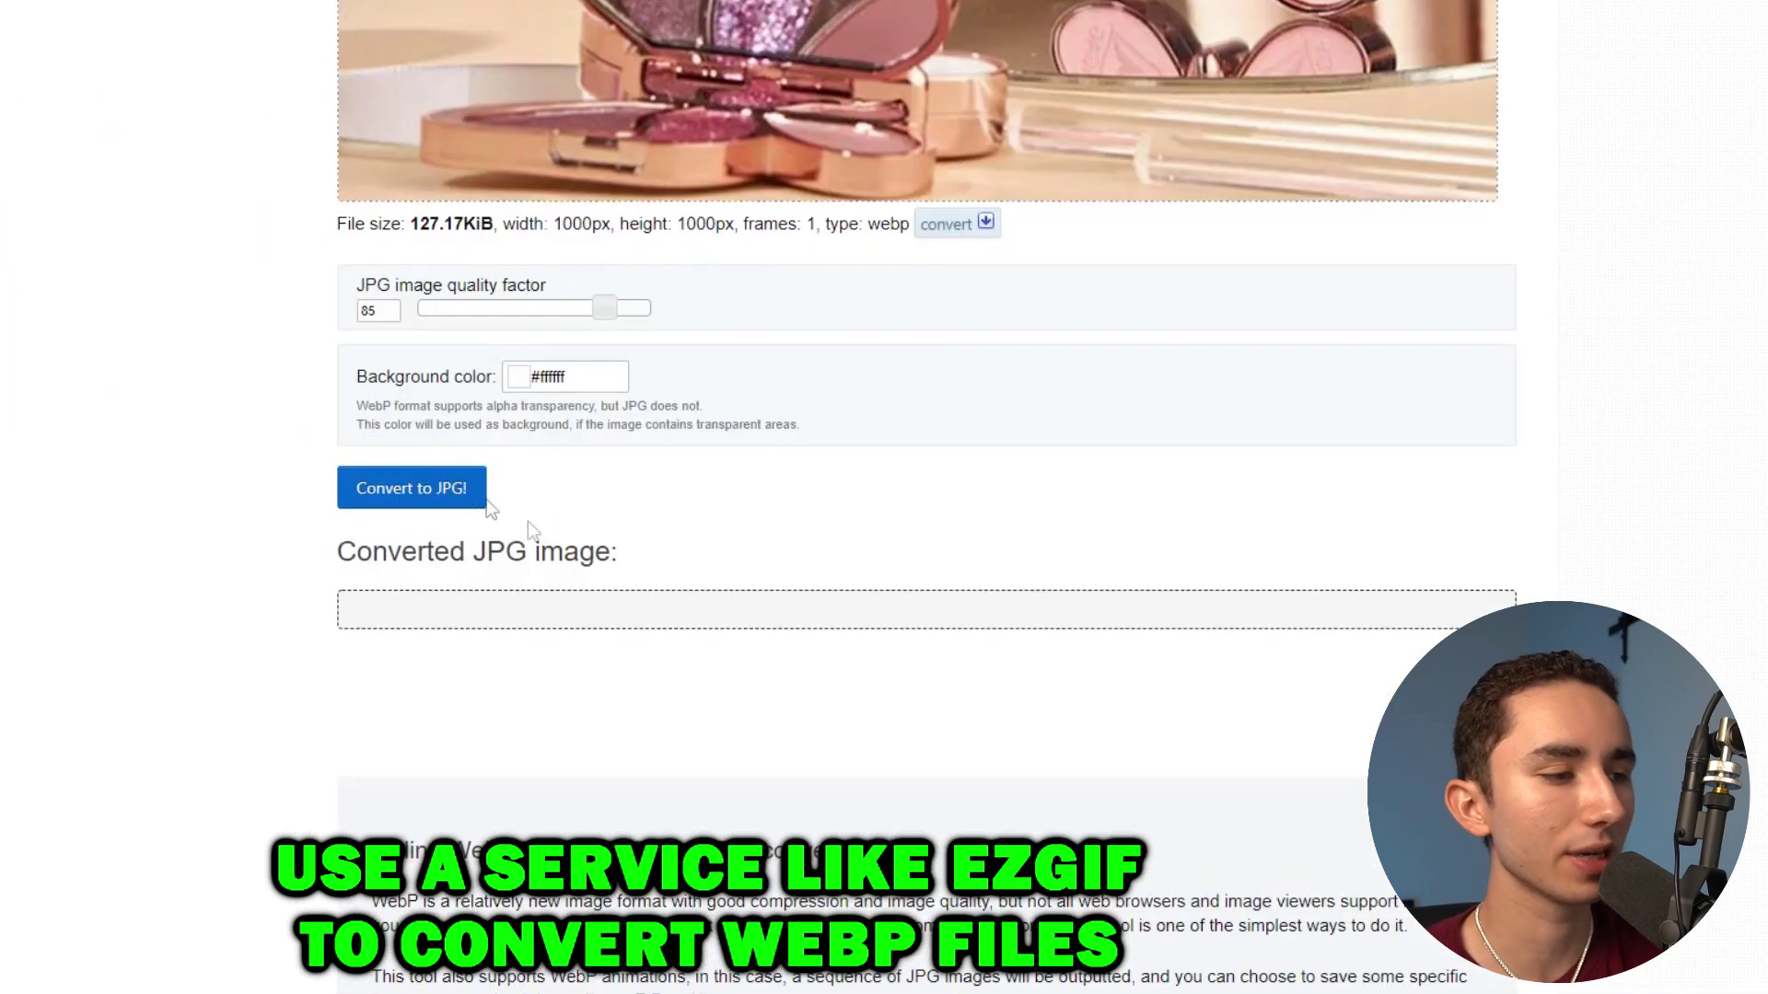
{"action": "left_click", "coordinate": [451, 493]}
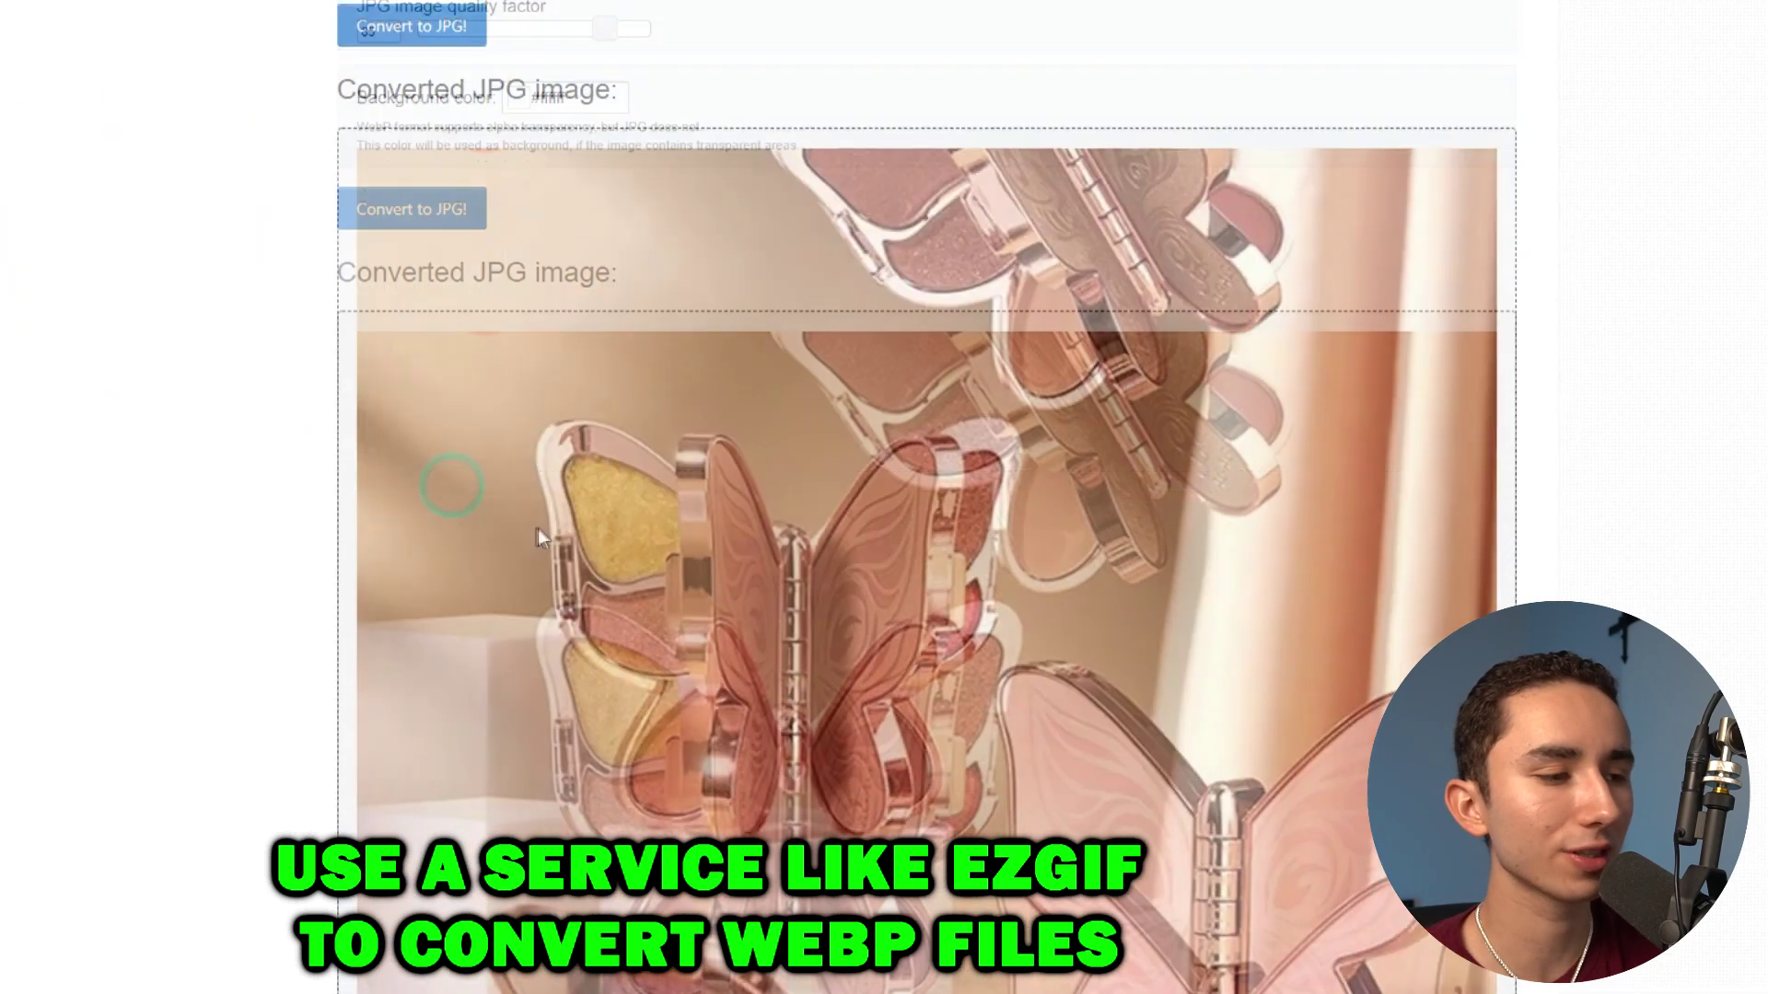
Save the converted JPG to the computer and add it to the butterfly palette's product media in Shopify.
{"action": "right_click", "coordinate": [547, 527]}
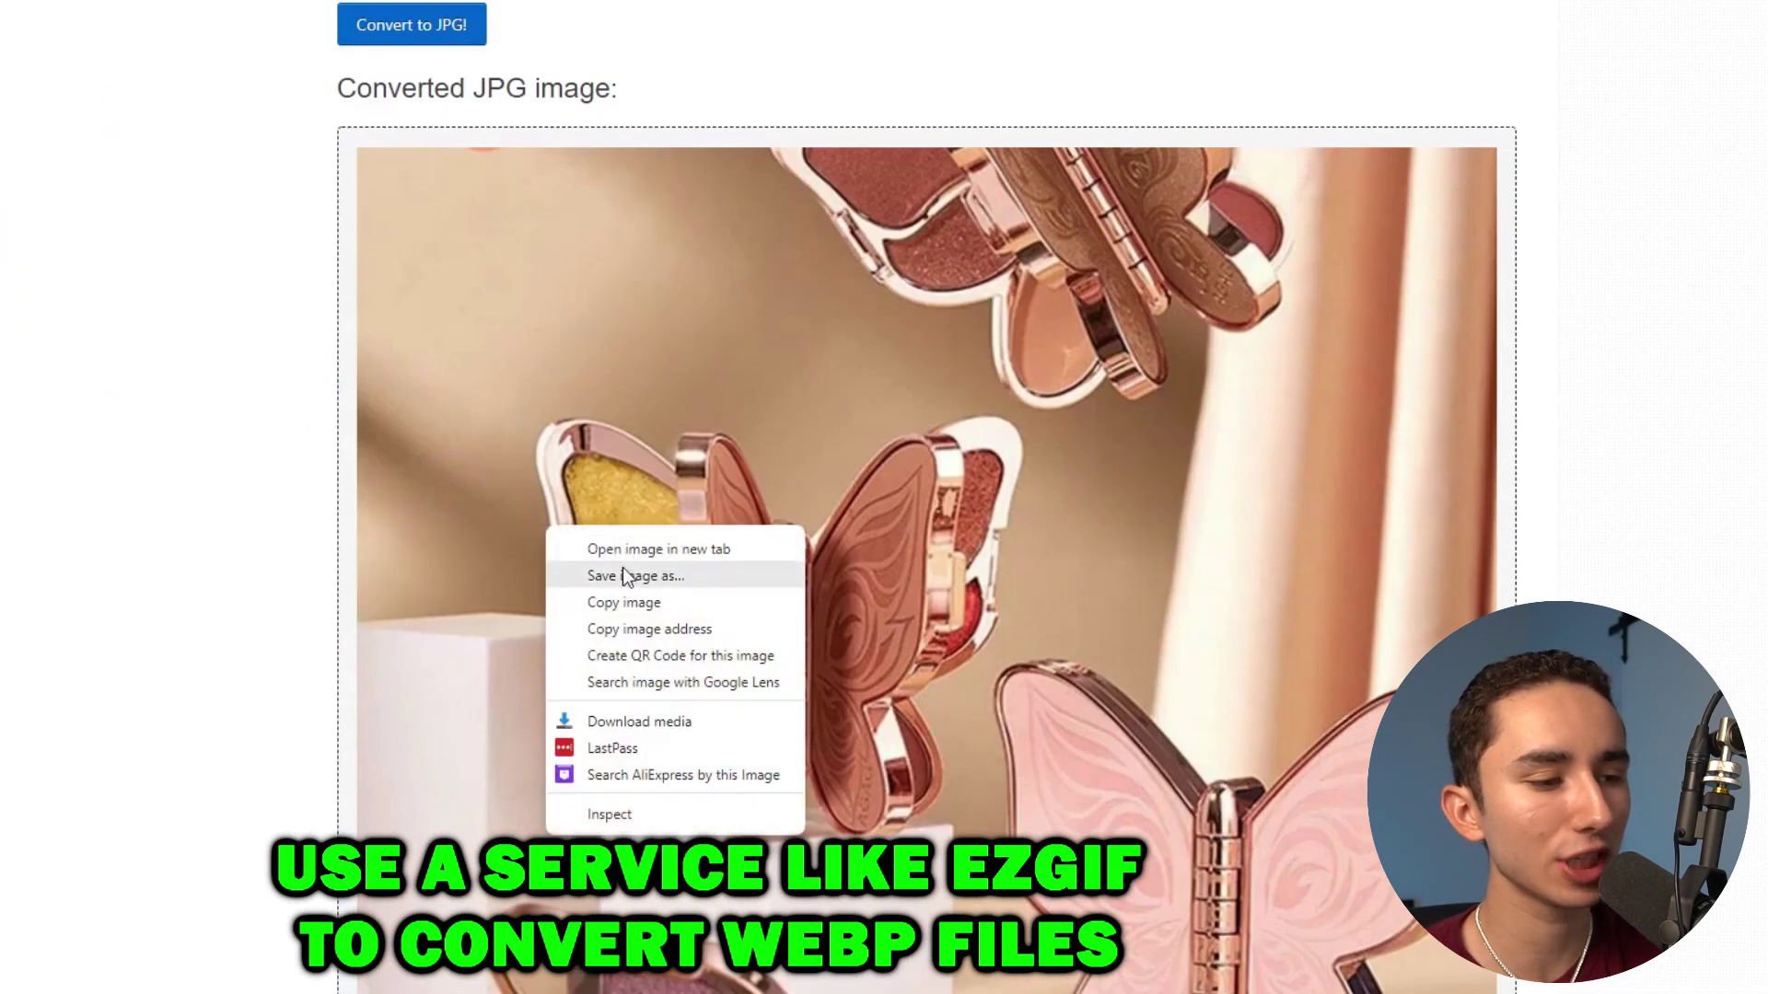
{"action": "left_click", "coordinate": [622, 568]}
{"action": "left_click", "coordinate": [578, 458]}
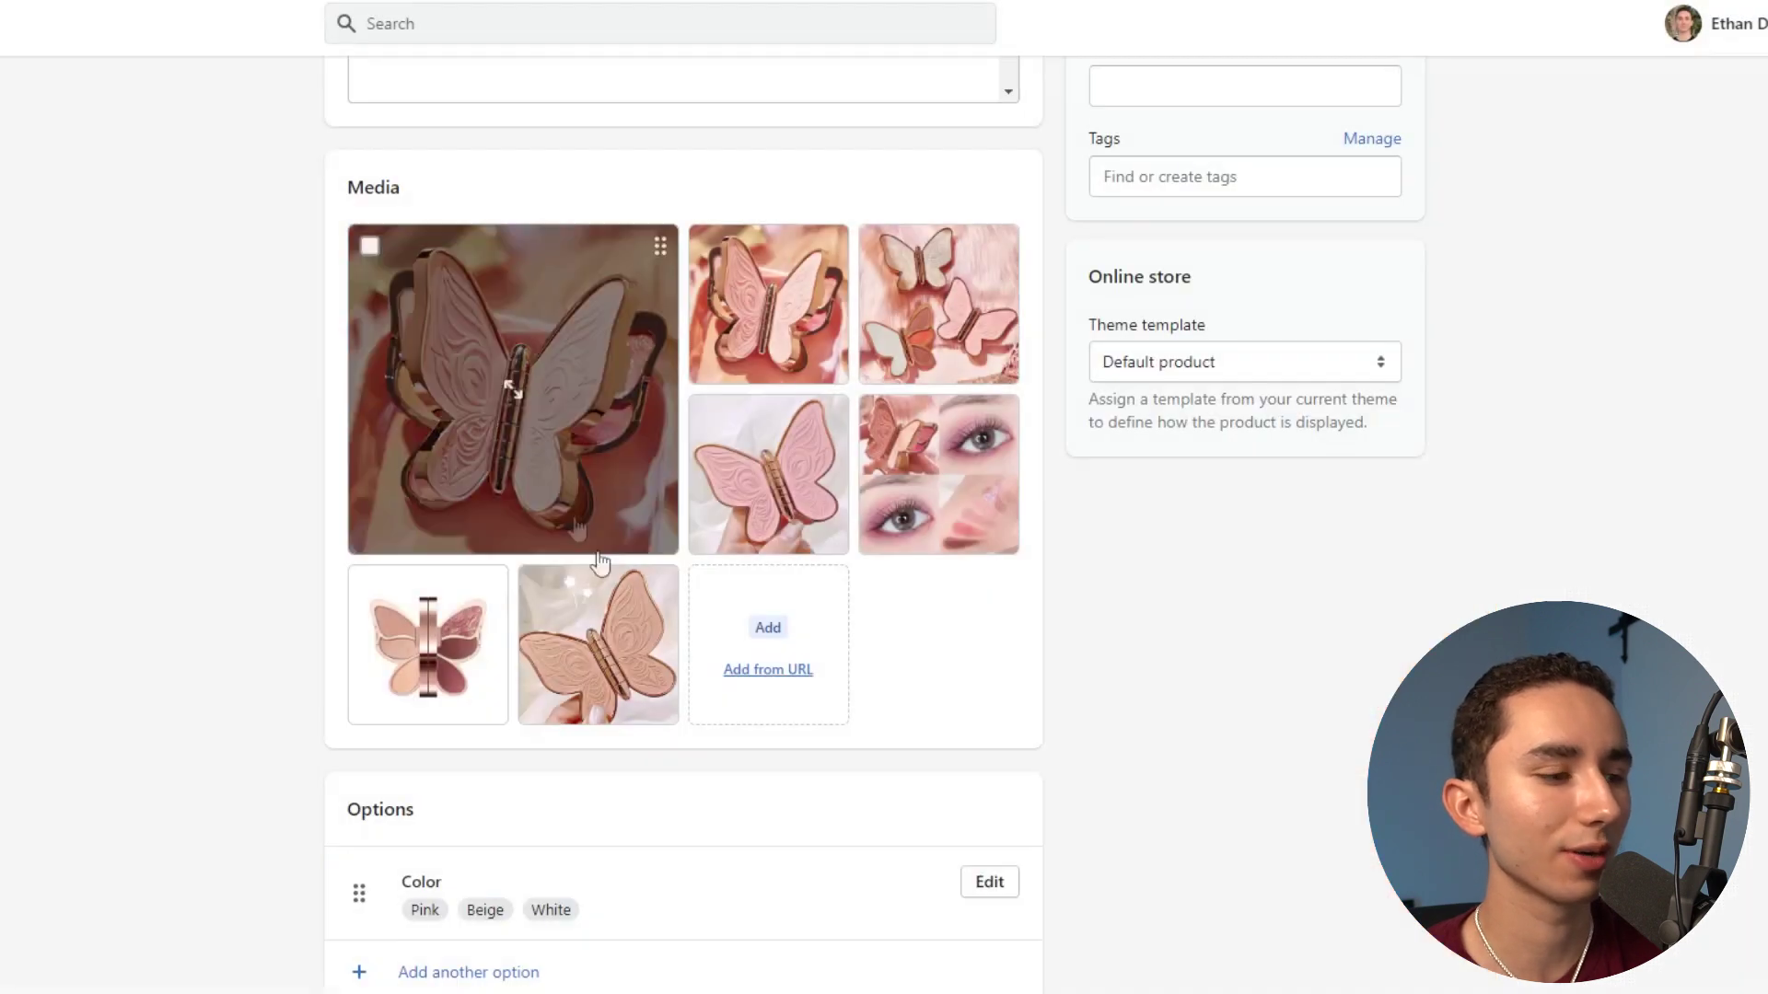
{"action": "left_click", "coordinate": [768, 628]}
{"action": "double_click", "coordinate": [103, 91]}
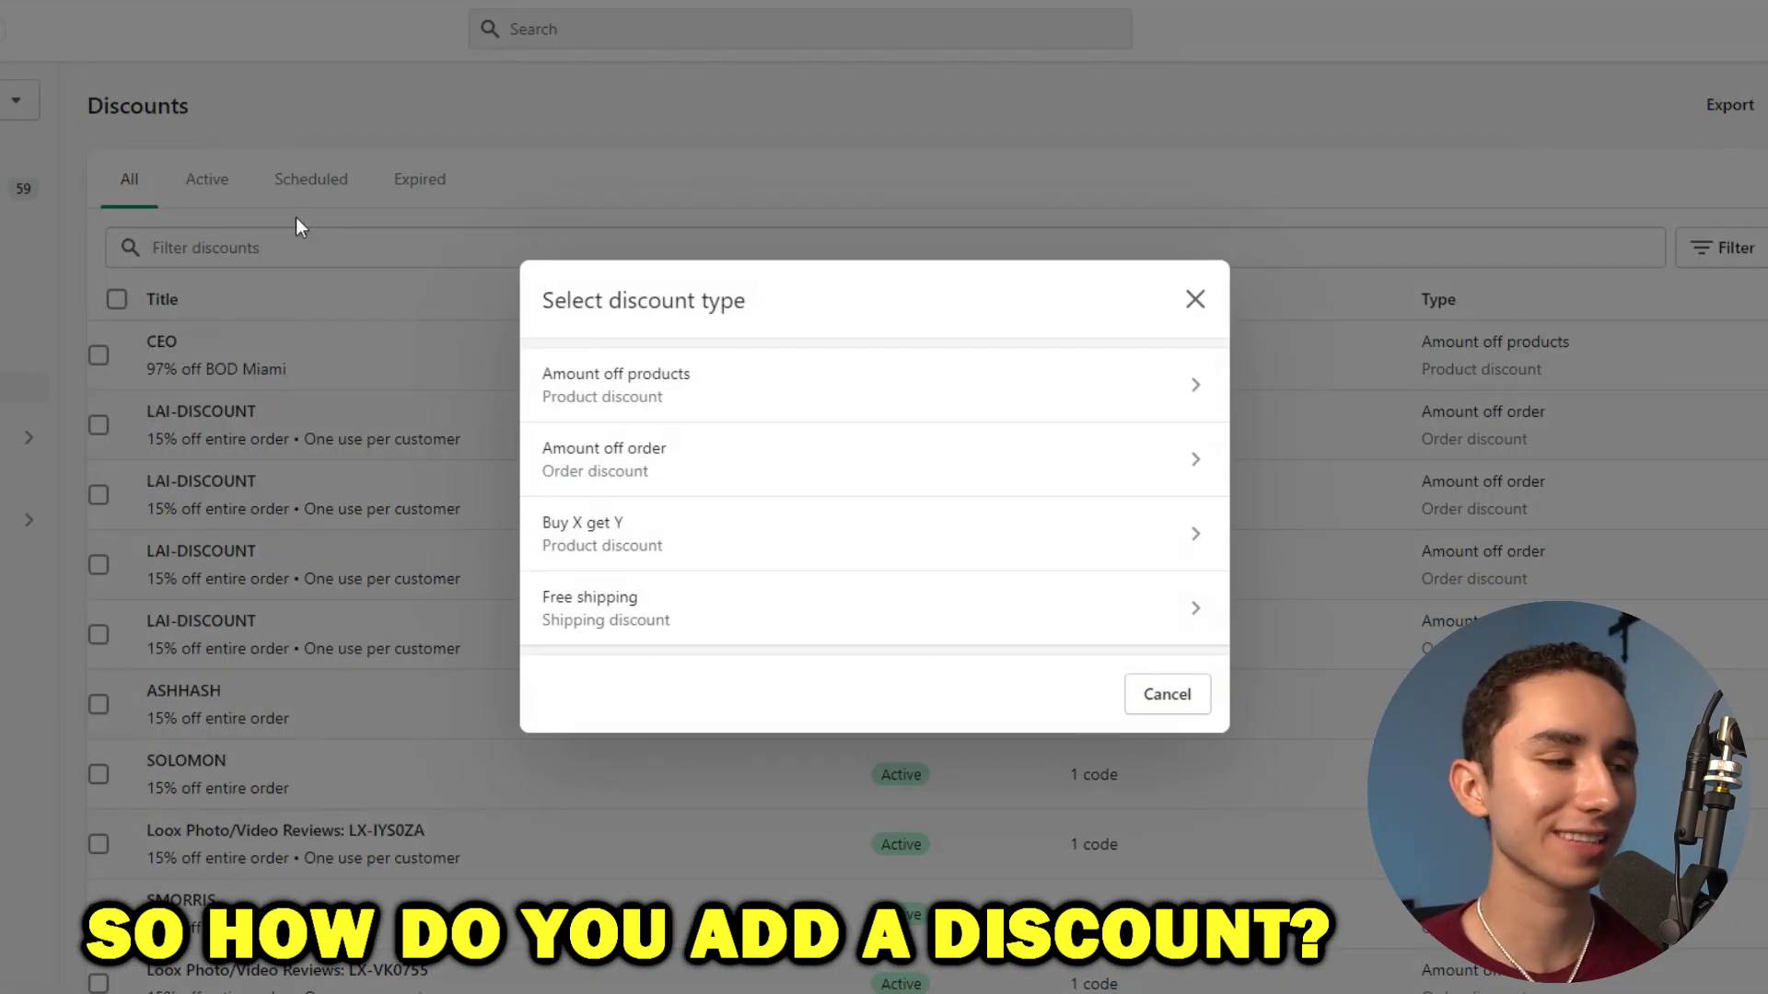
Create a Buy X get Y discount as an automatic discount titled "fiwefuie".
{"action": "left_click", "coordinate": [656, 543]}
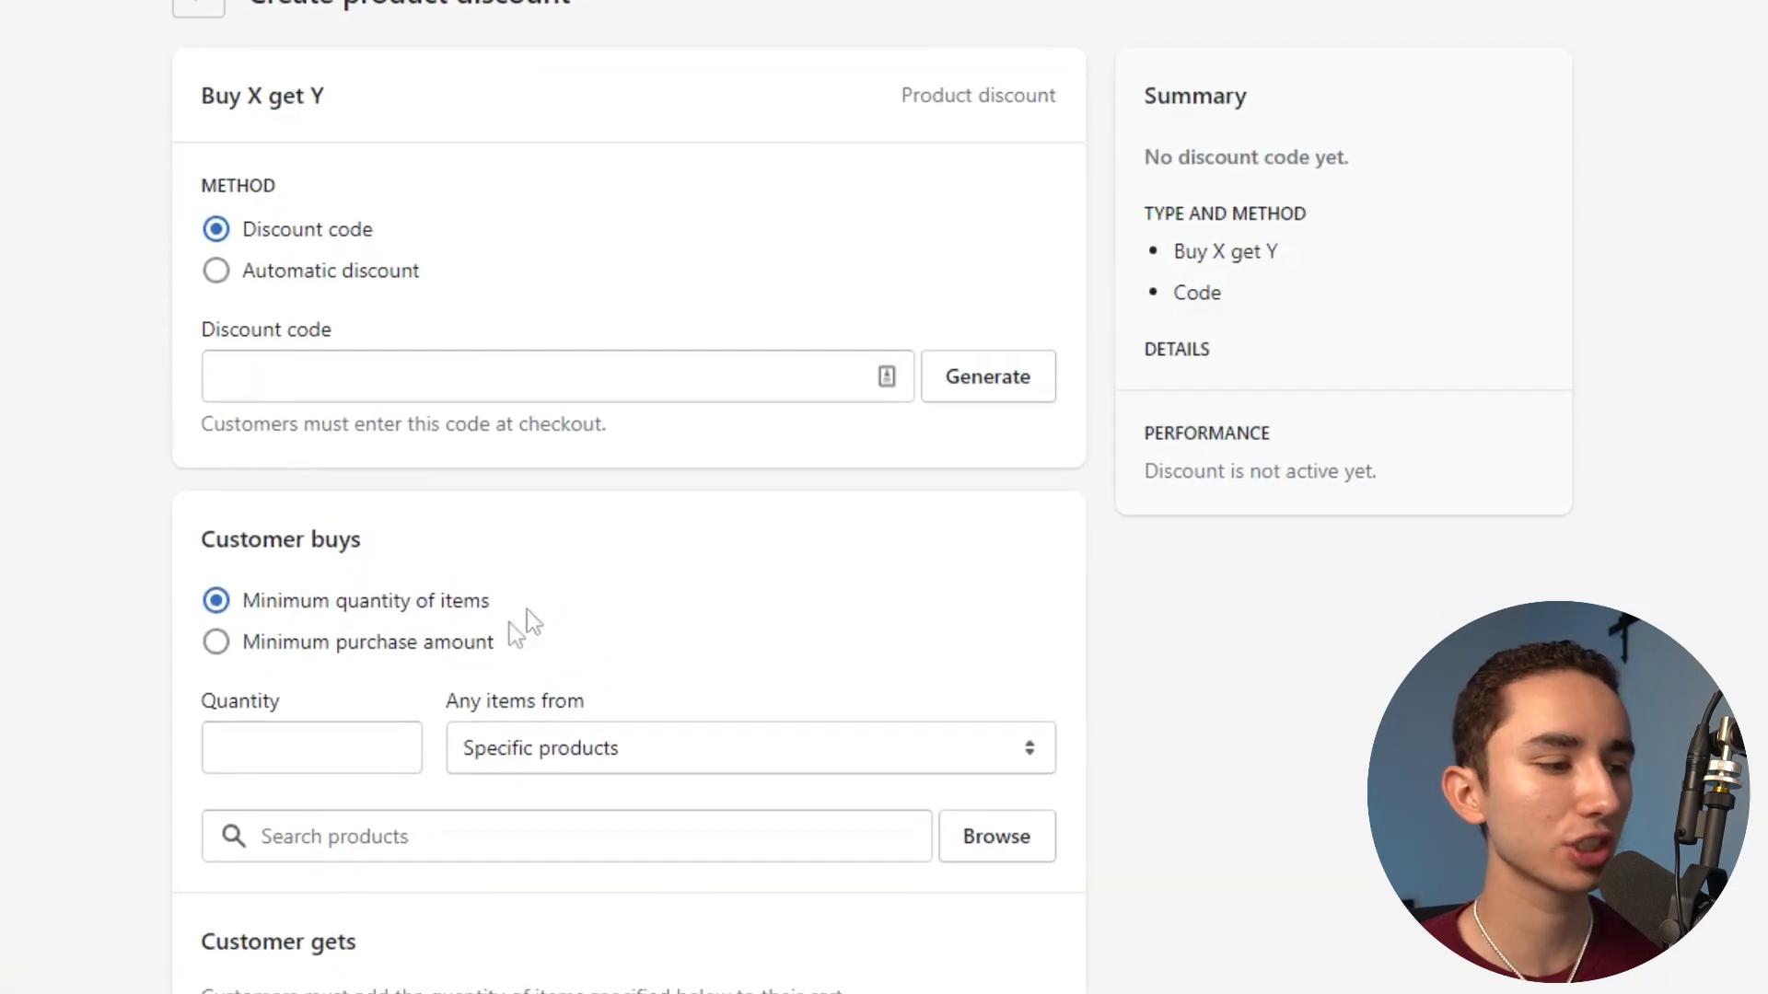
{"action": "left_click", "coordinate": [276, 274]}
{"action": "left_click", "coordinate": [458, 375]}
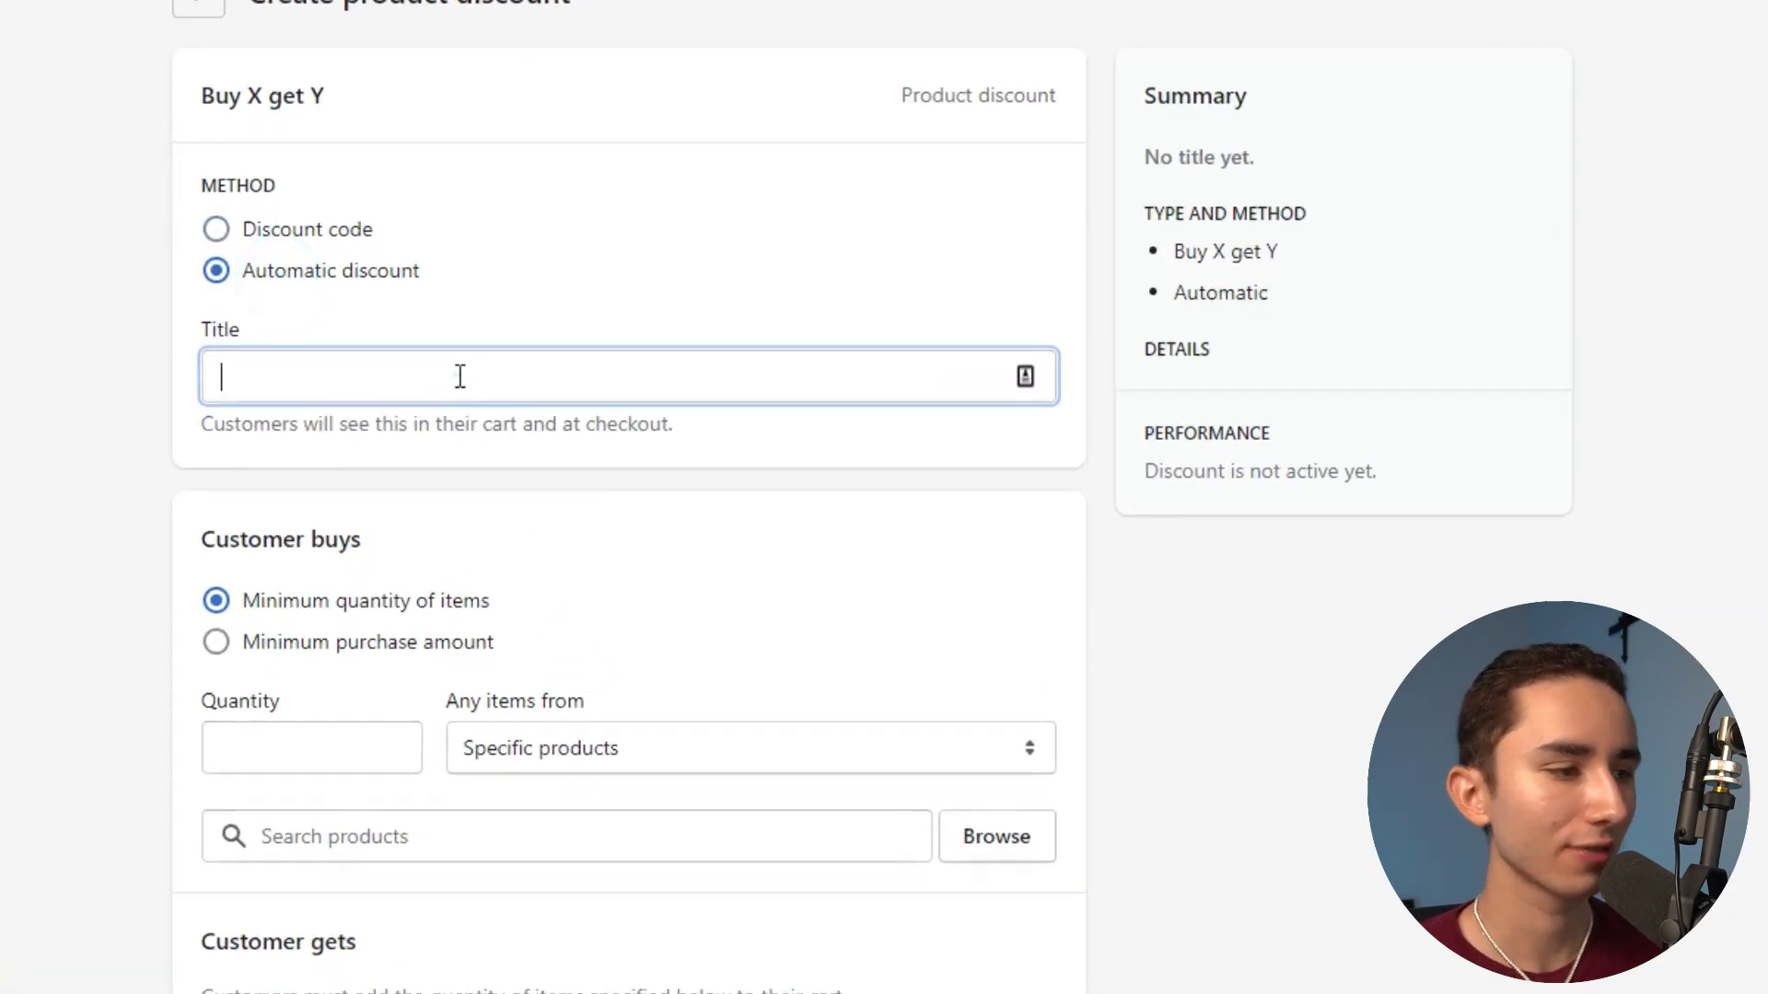
{"action": "type", "text": "fiwefuie"}
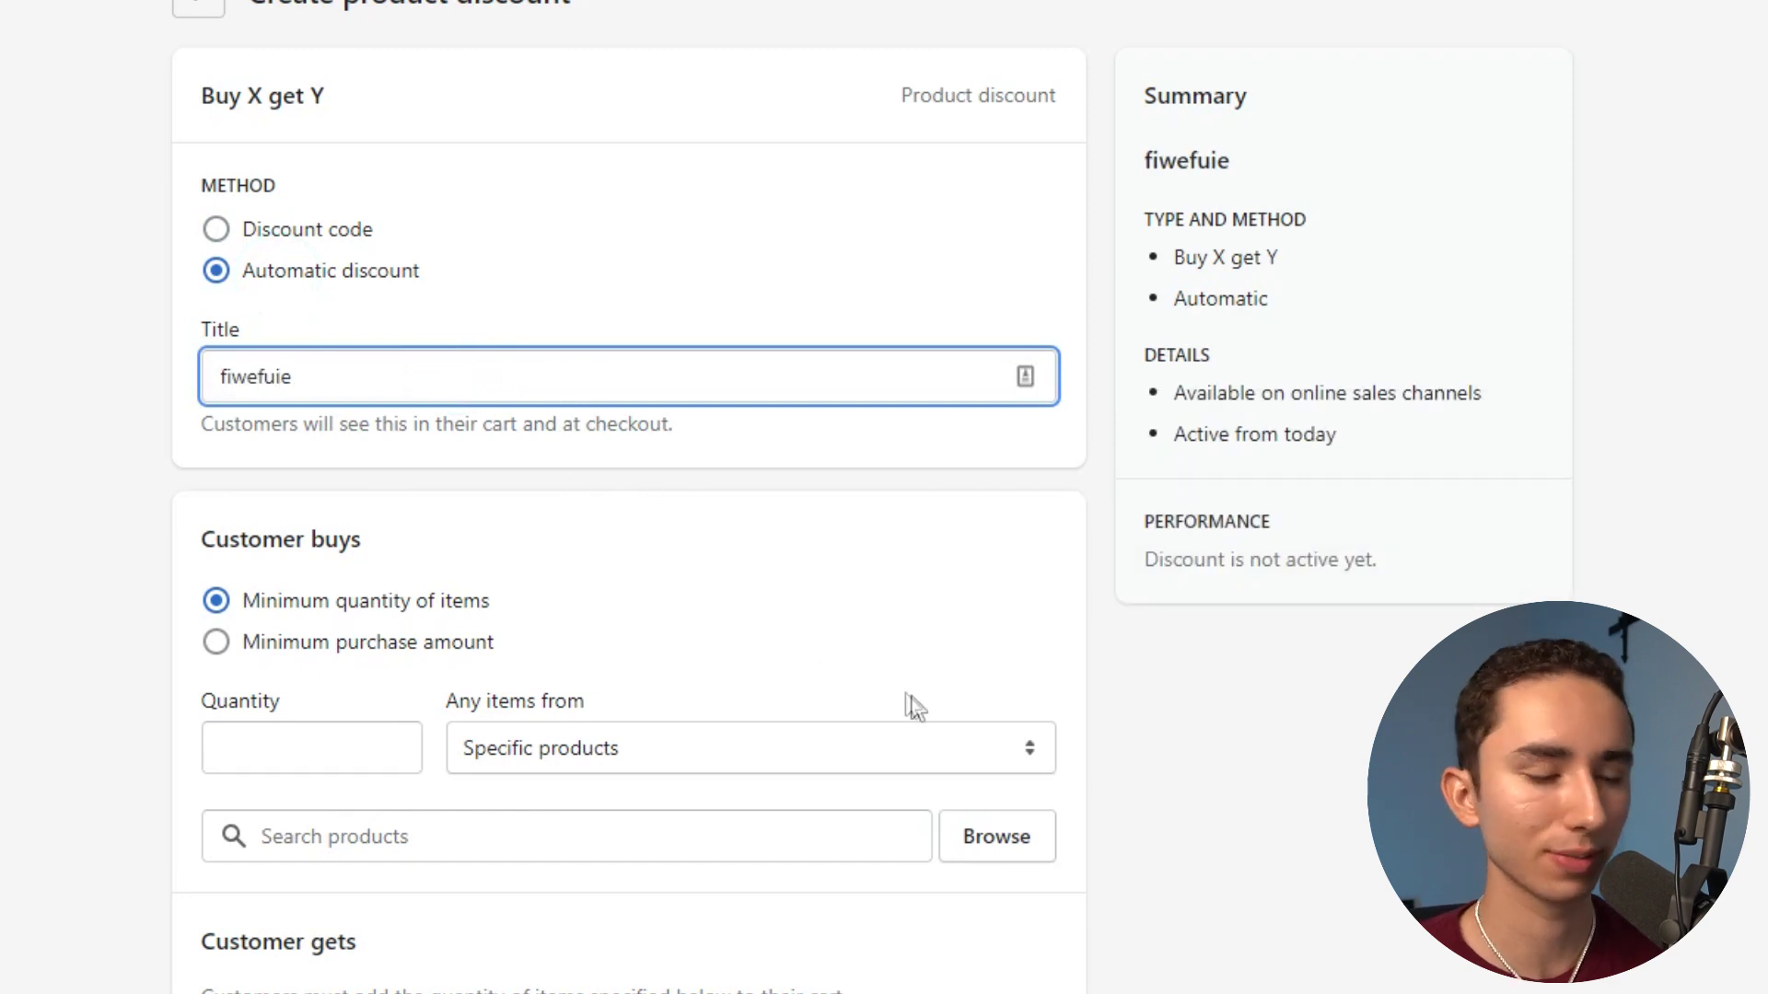
Set the customer-buys condition to quantity 1 of LavishEyes - Butterfly Eyeshadow Palette with all three colour variants.
{"action": "left_click", "coordinate": [343, 754]}
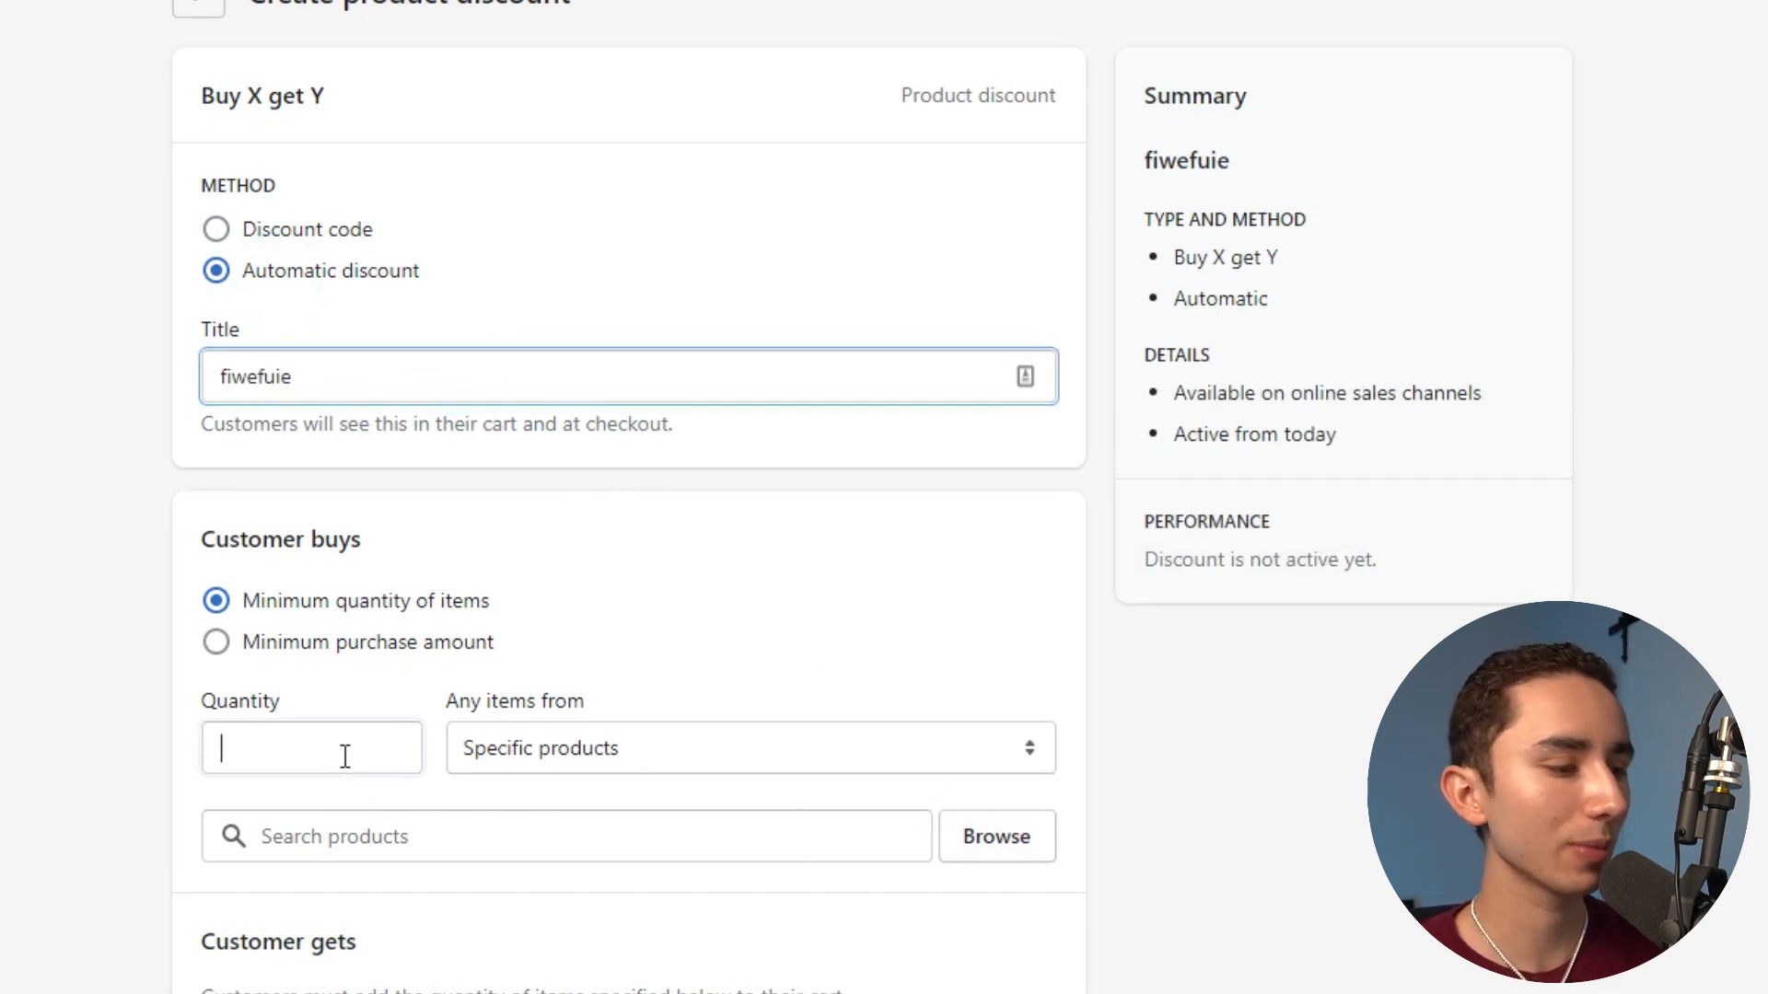
{"action": "left_click", "coordinate": [1013, 829]}
{"action": "left_click", "coordinate": [552, 164]}
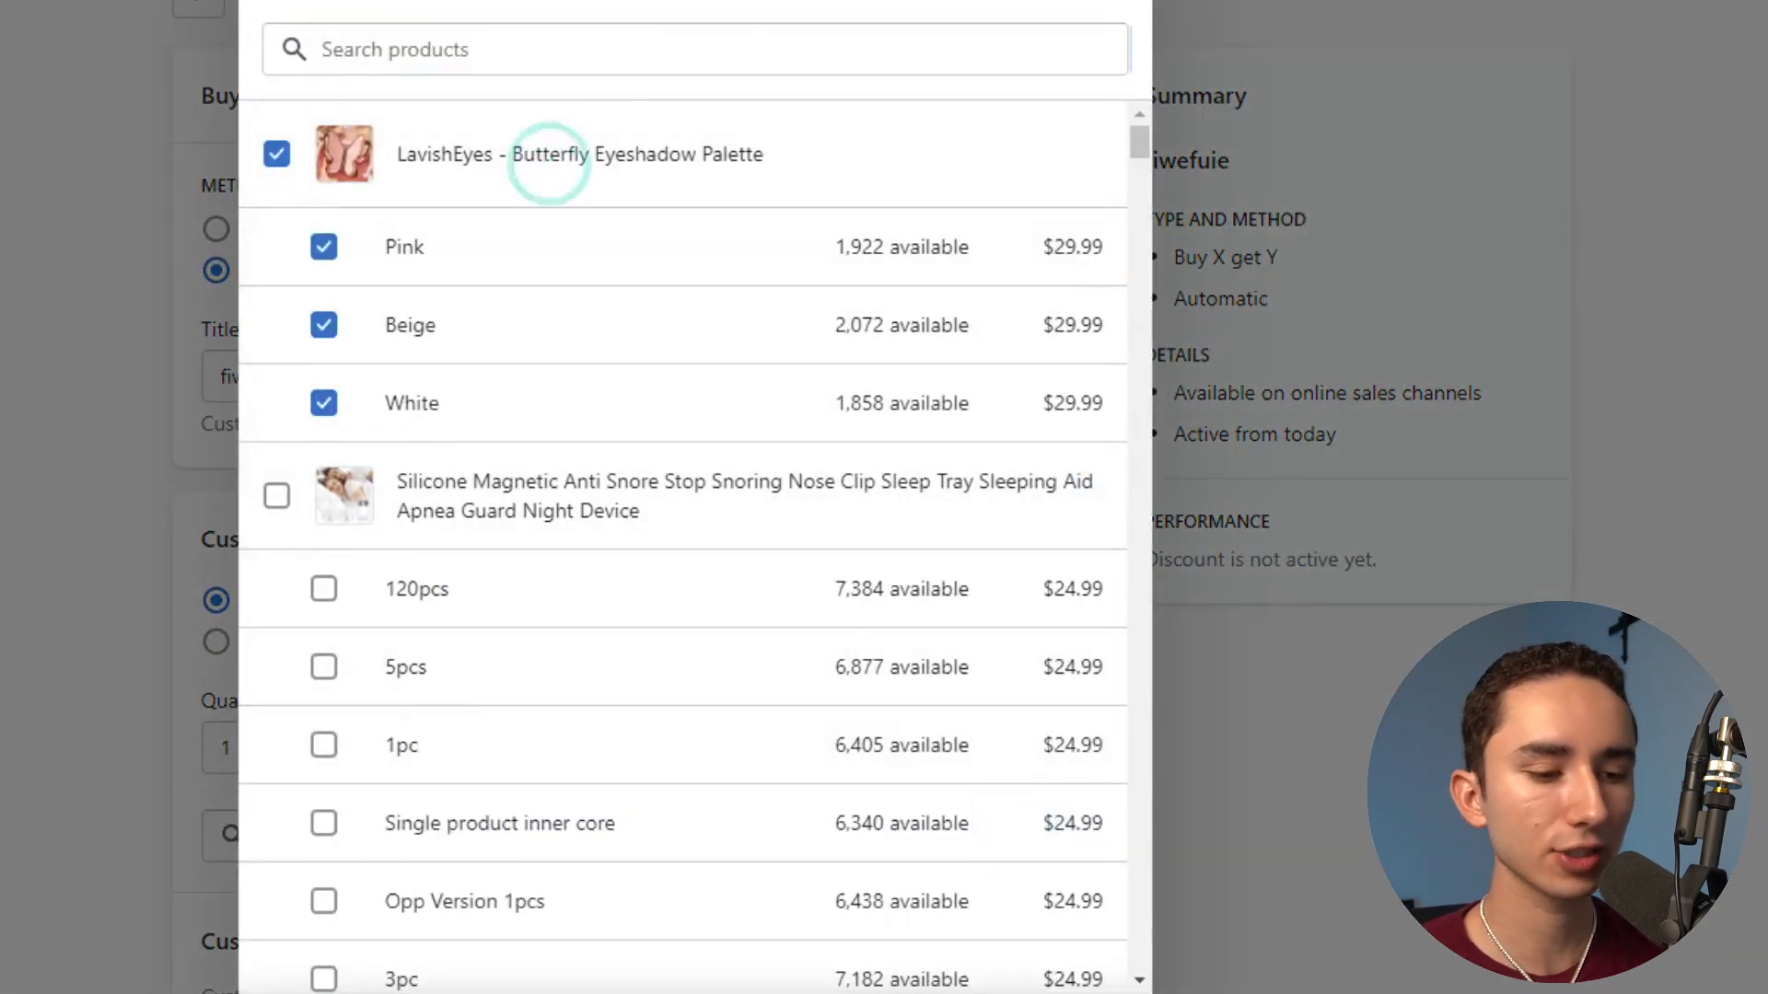
{"action": "left_click", "coordinate": [1096, 992]}
Set the customer-gets condition to quantity 2 of LavishEyes - Butterfly Eyeshadow Palette.
{"action": "scroll", "coordinate": [1261, 829], "scroll_direction": "down", "scroll_amount": 7}
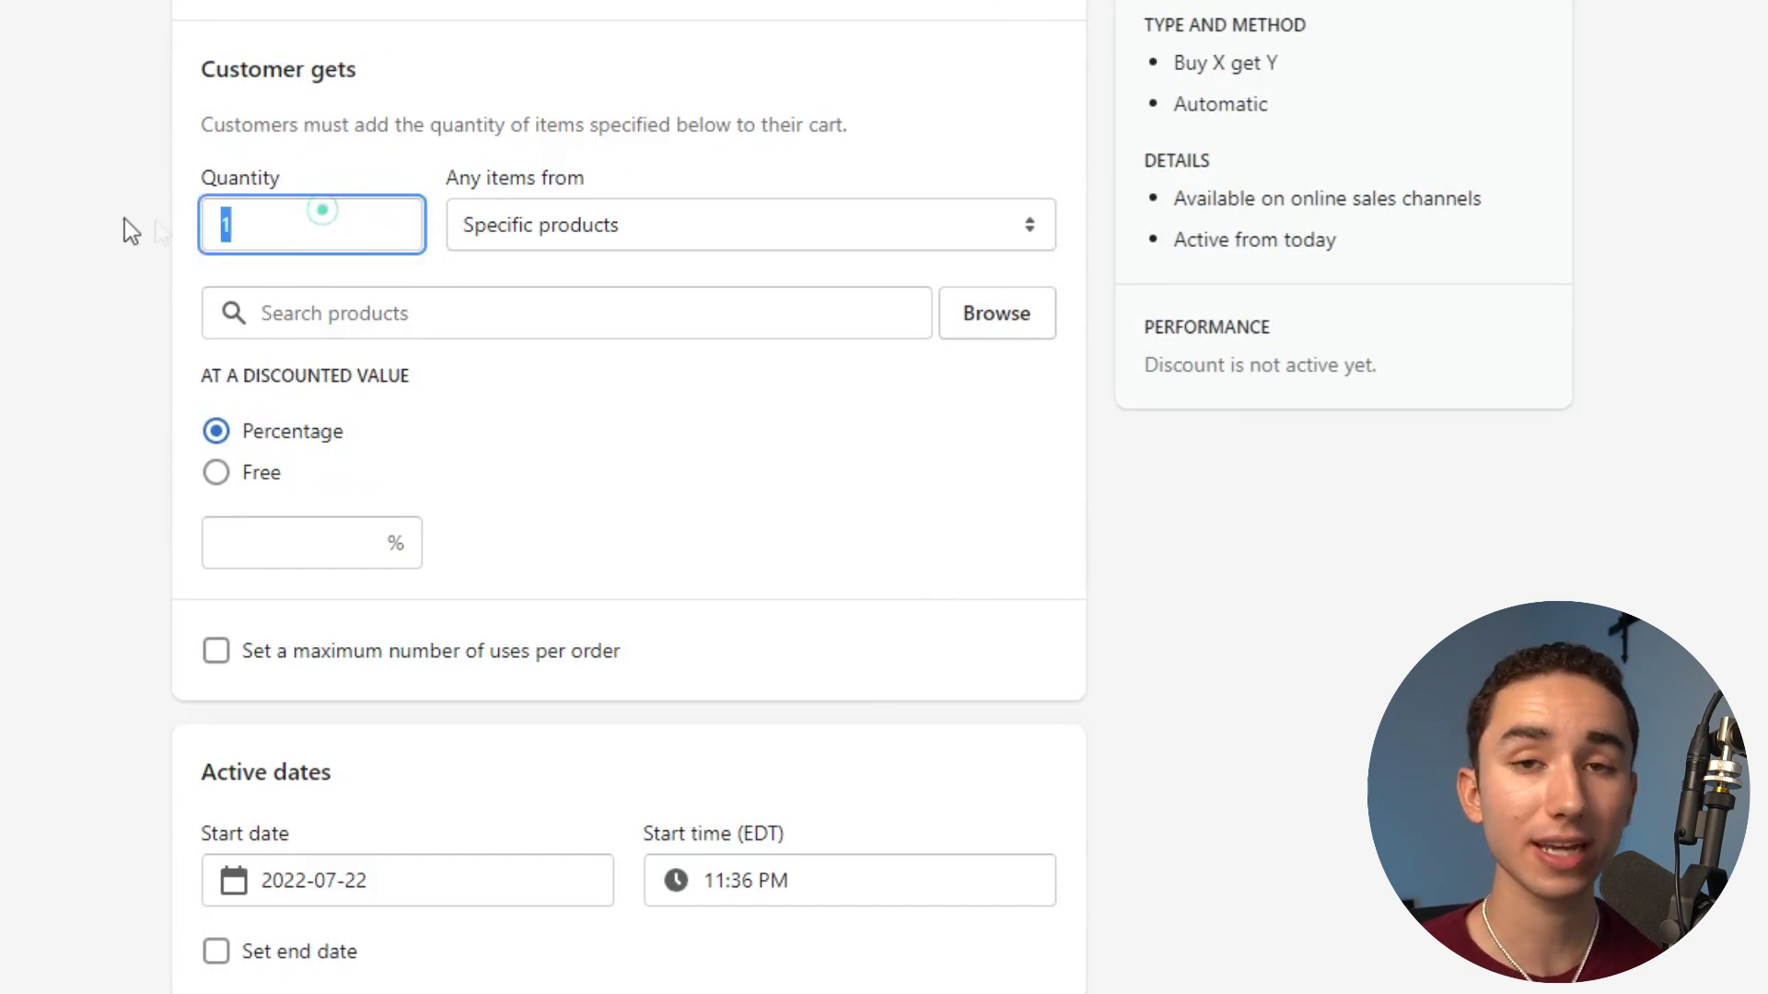
{"action": "type", "text": "2"}
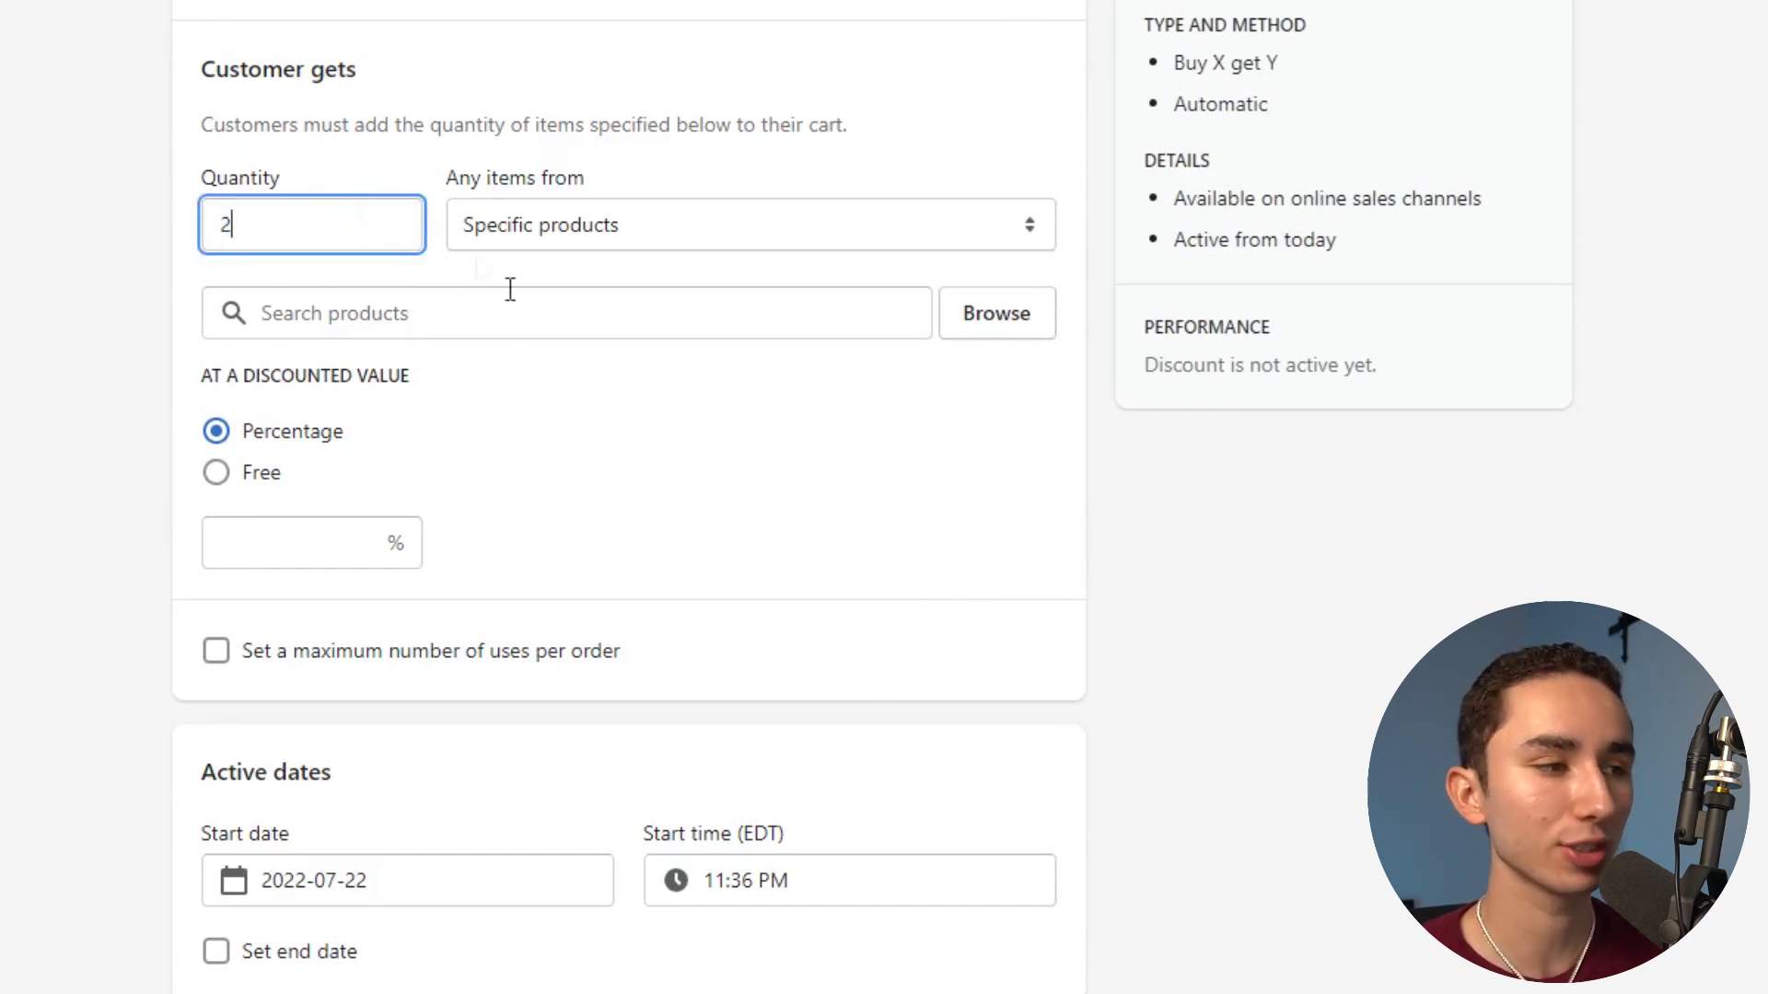
{"action": "left_click", "coordinate": [953, 316]}
{"action": "left_click", "coordinate": [466, 139]}
{"action": "left_click", "coordinate": [1068, 990]}
Check the buy and get conditions, set the discounted value to Free, and save the discount.
{"action": "scroll", "coordinate": [1049, 759], "scroll_direction": "up", "scroll_amount": 10}
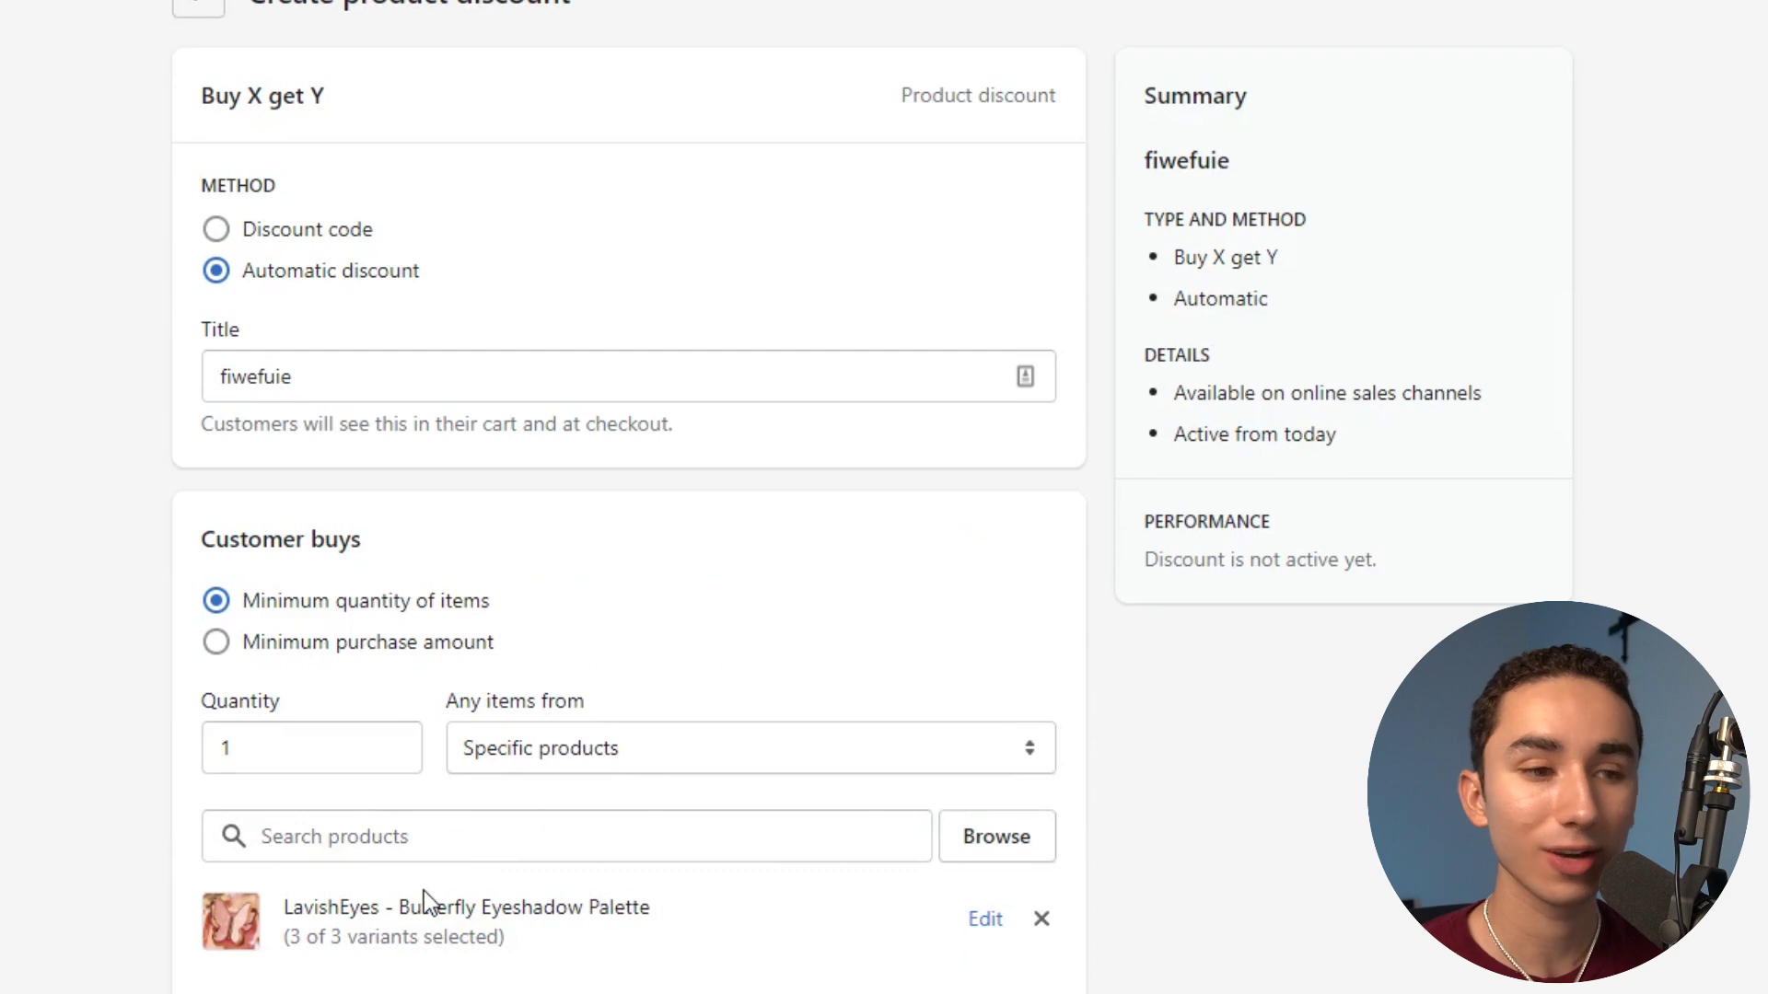
{"action": "scroll", "coordinate": [423, 891], "scroll_direction": "down", "scroll_amount": 5}
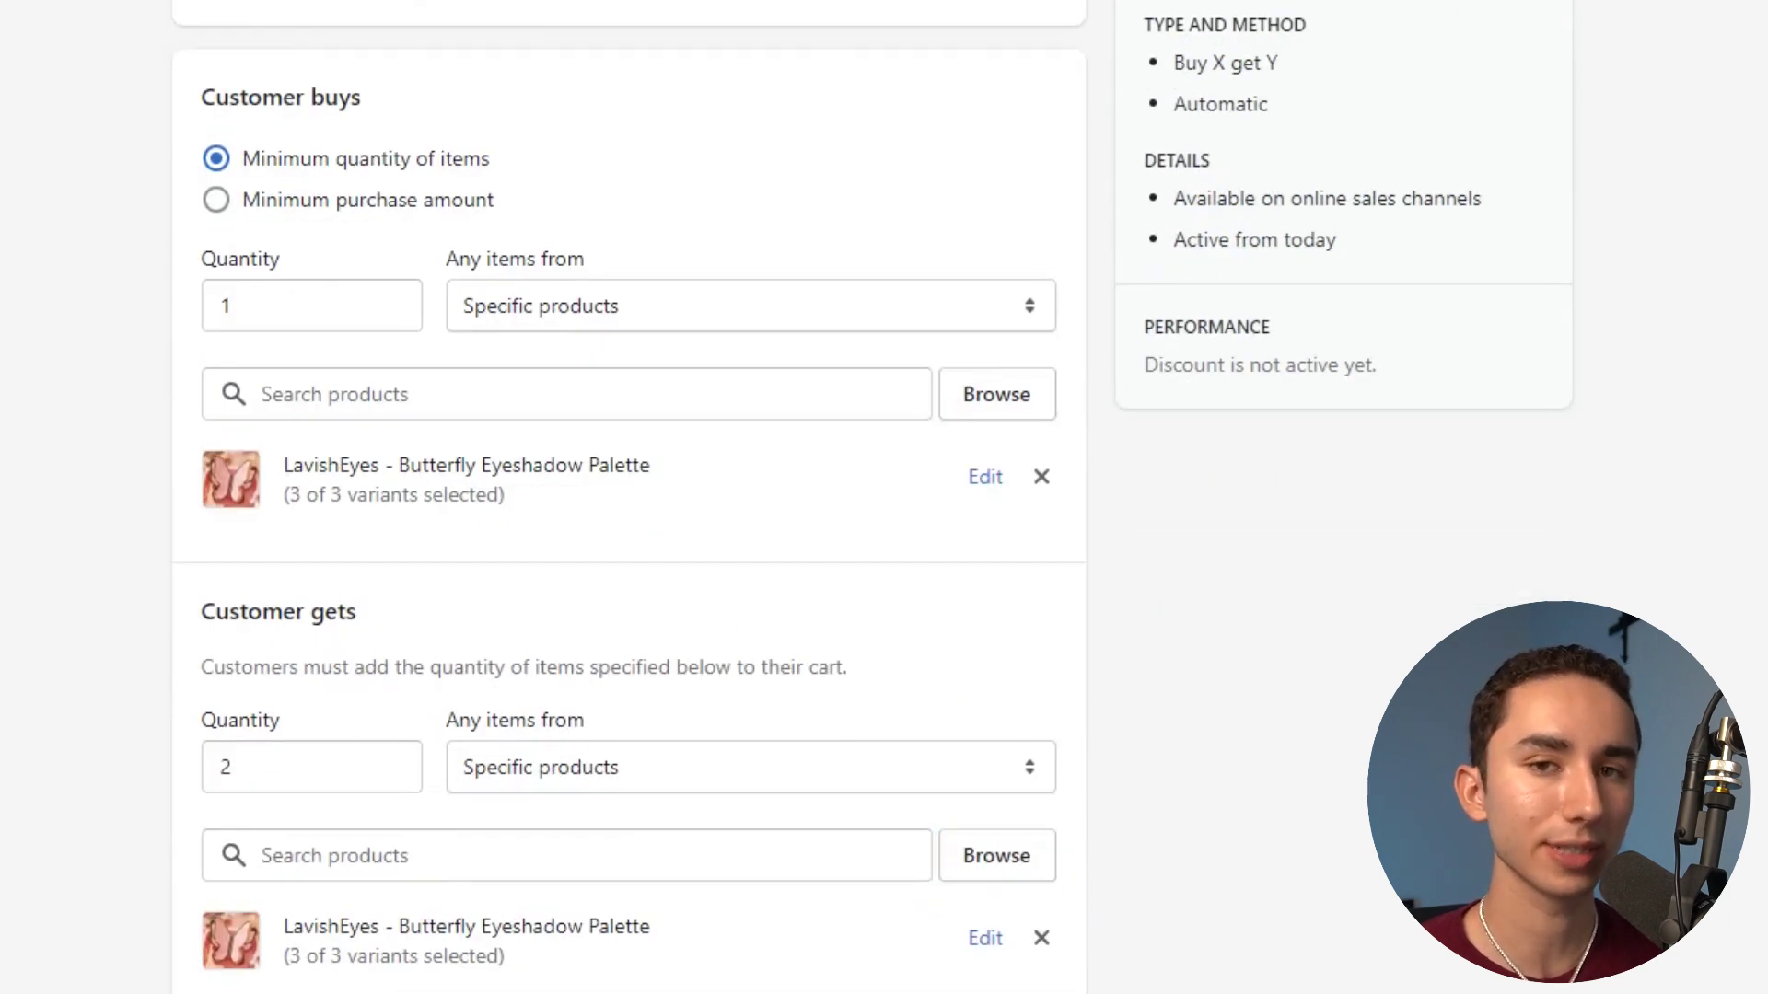
{"action": "left_click", "coordinate": [251, 835]}
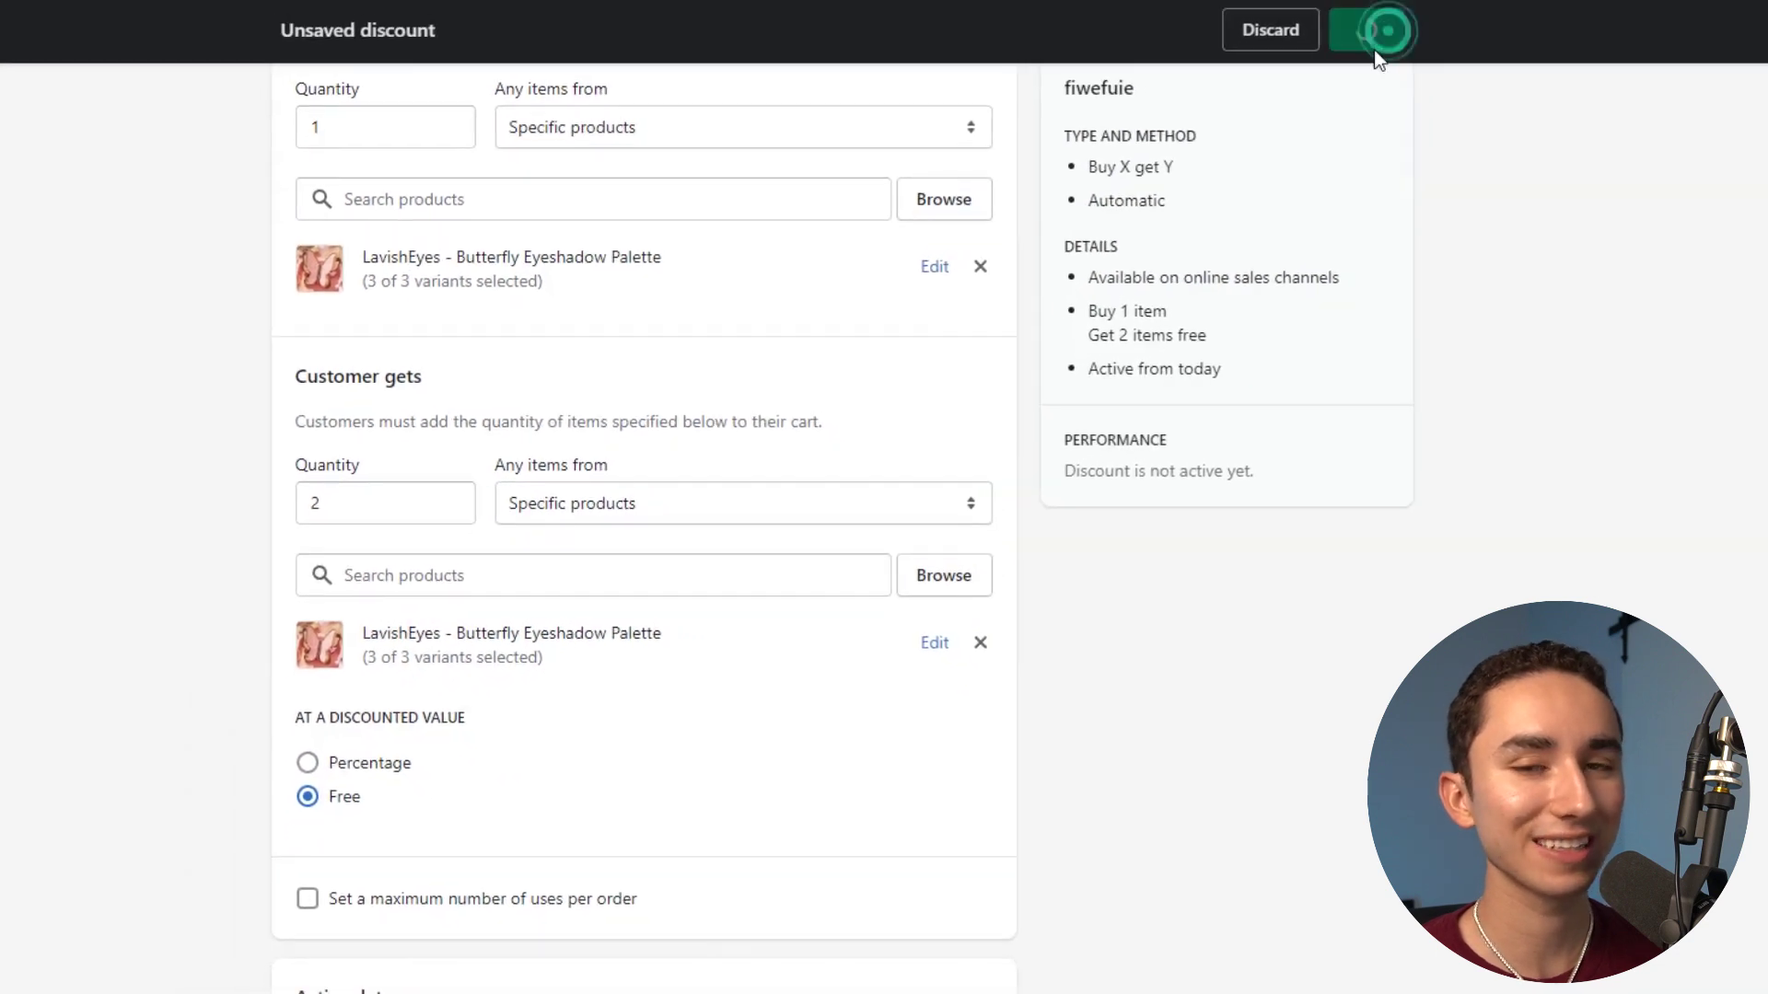
{"action": "left_click", "coordinate": [1376, 53]}
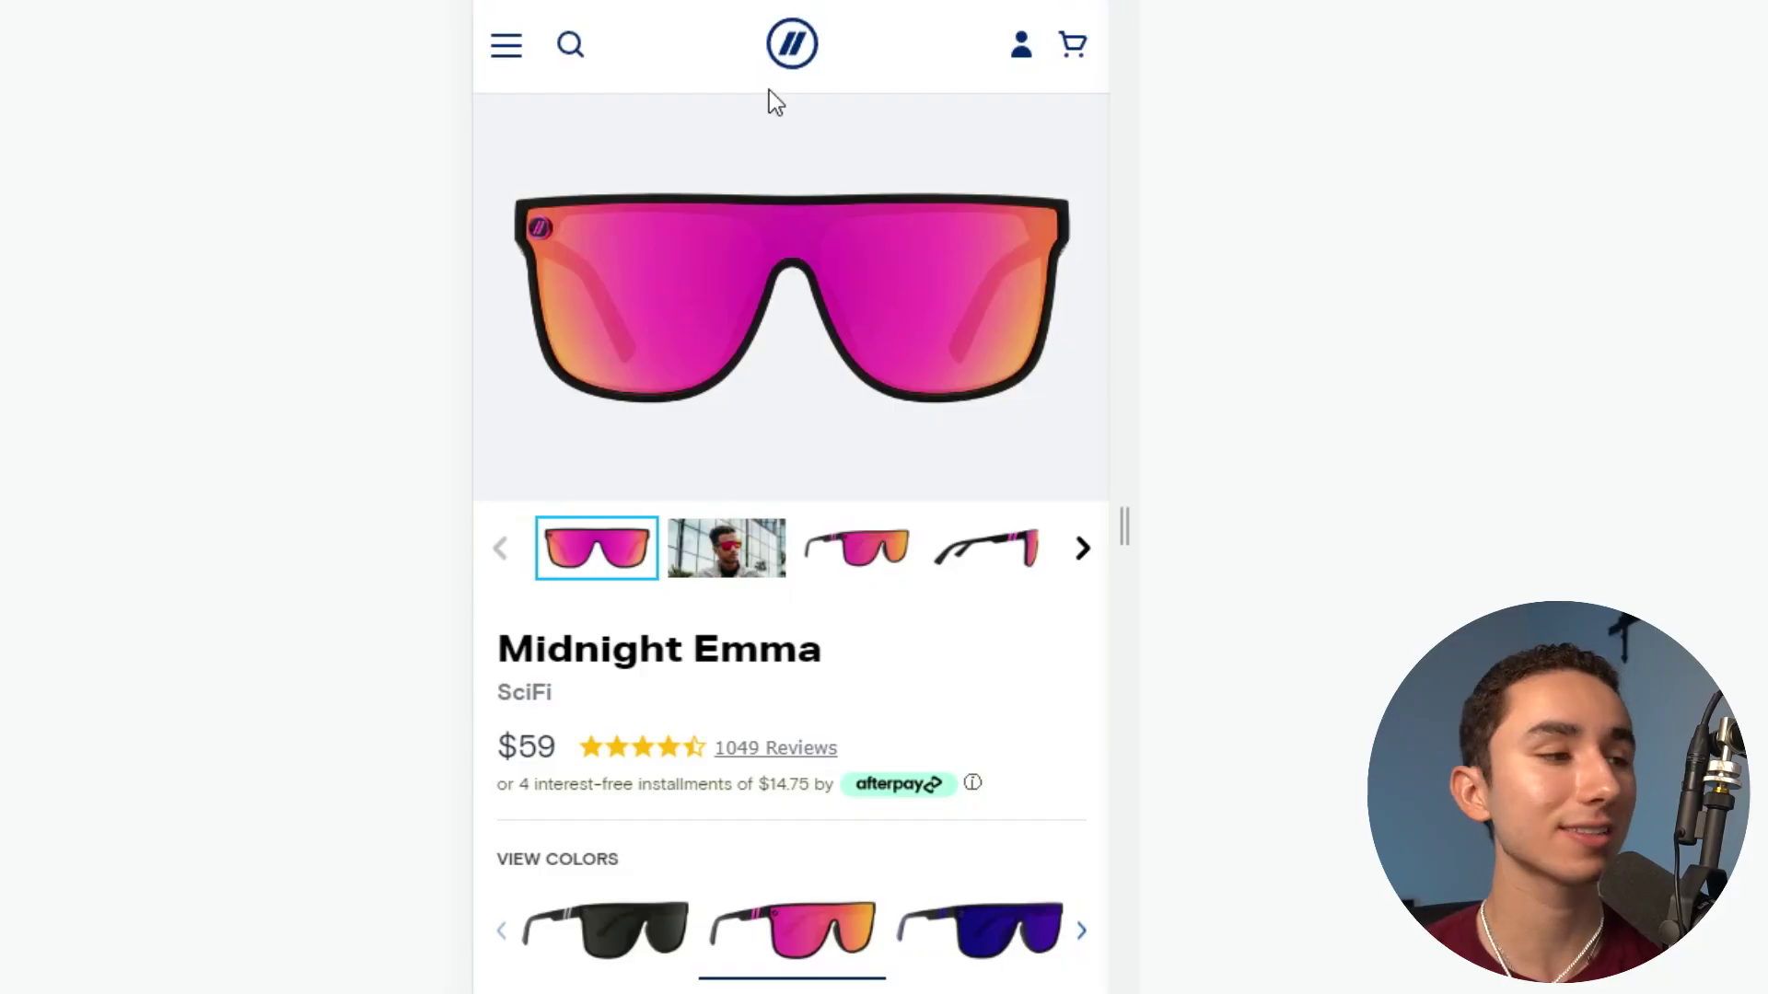
Examine the mobile Midnight Emma sunglasses product page and the Upwork job post for a Shopify website developer as store design references.
{"action": "scroll", "coordinate": [769, 91], "scroll_direction": "down", "scroll_amount": 12}
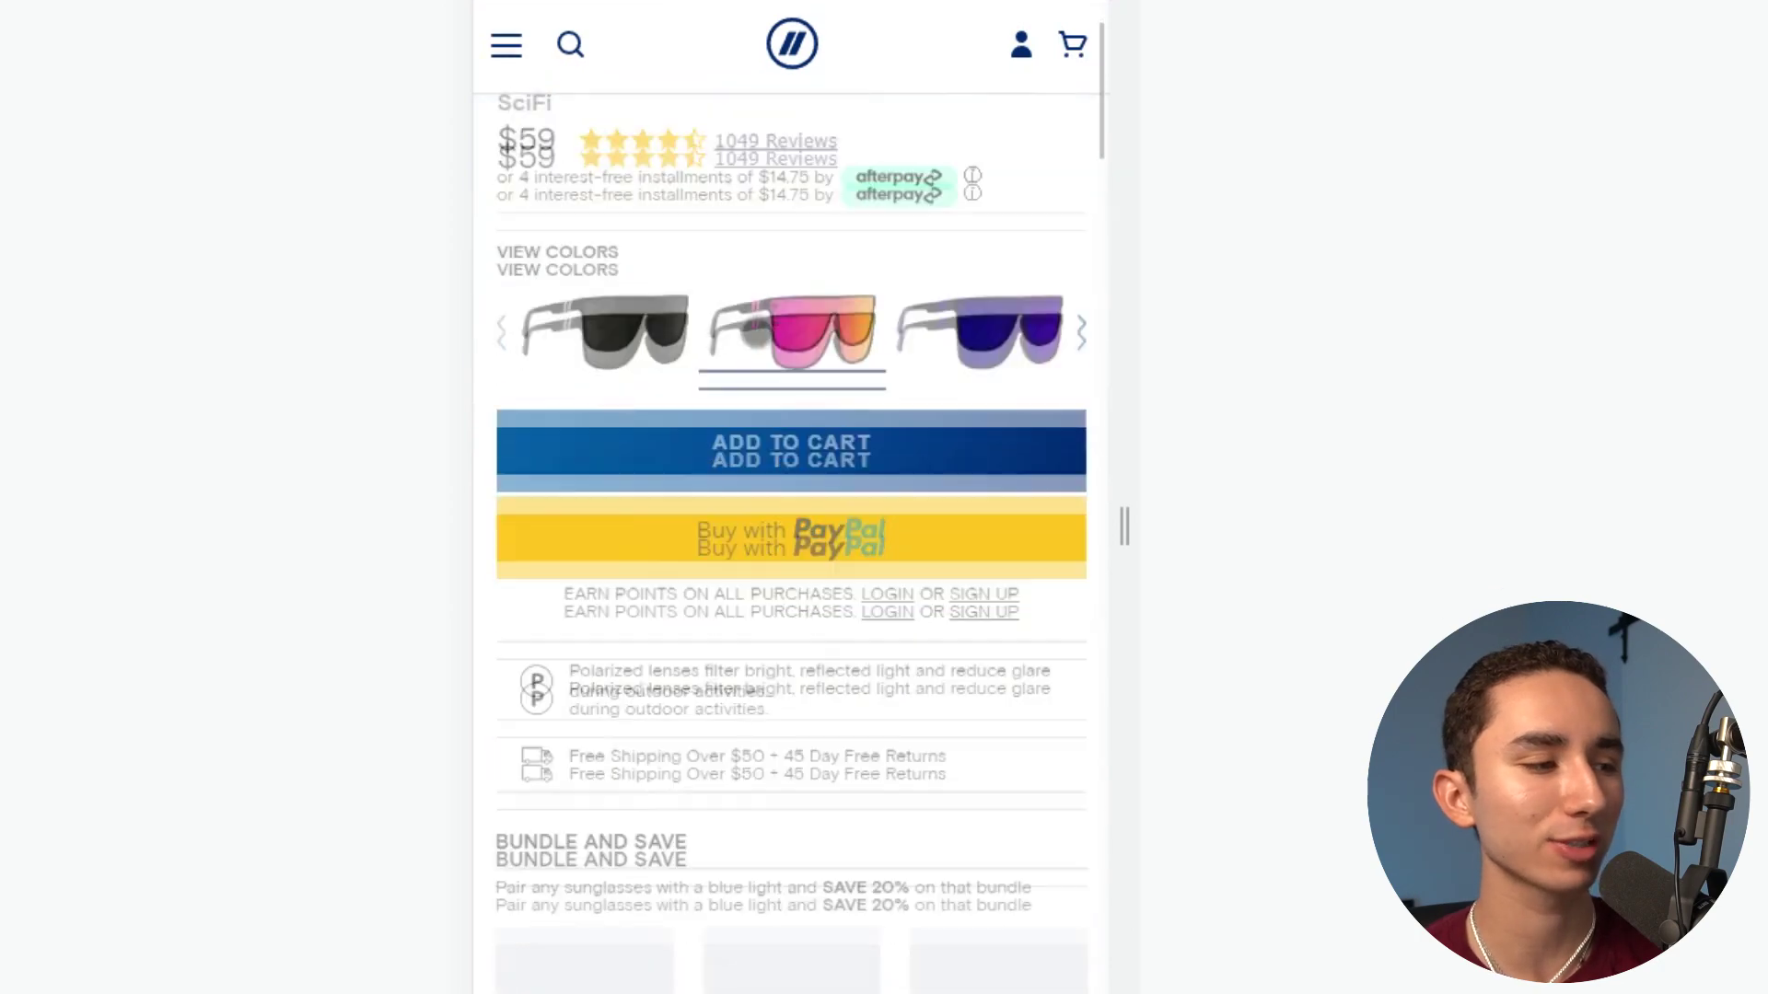
{"action": "scroll", "coordinate": [756, 334], "scroll_direction": "down", "scroll_amount": 15}
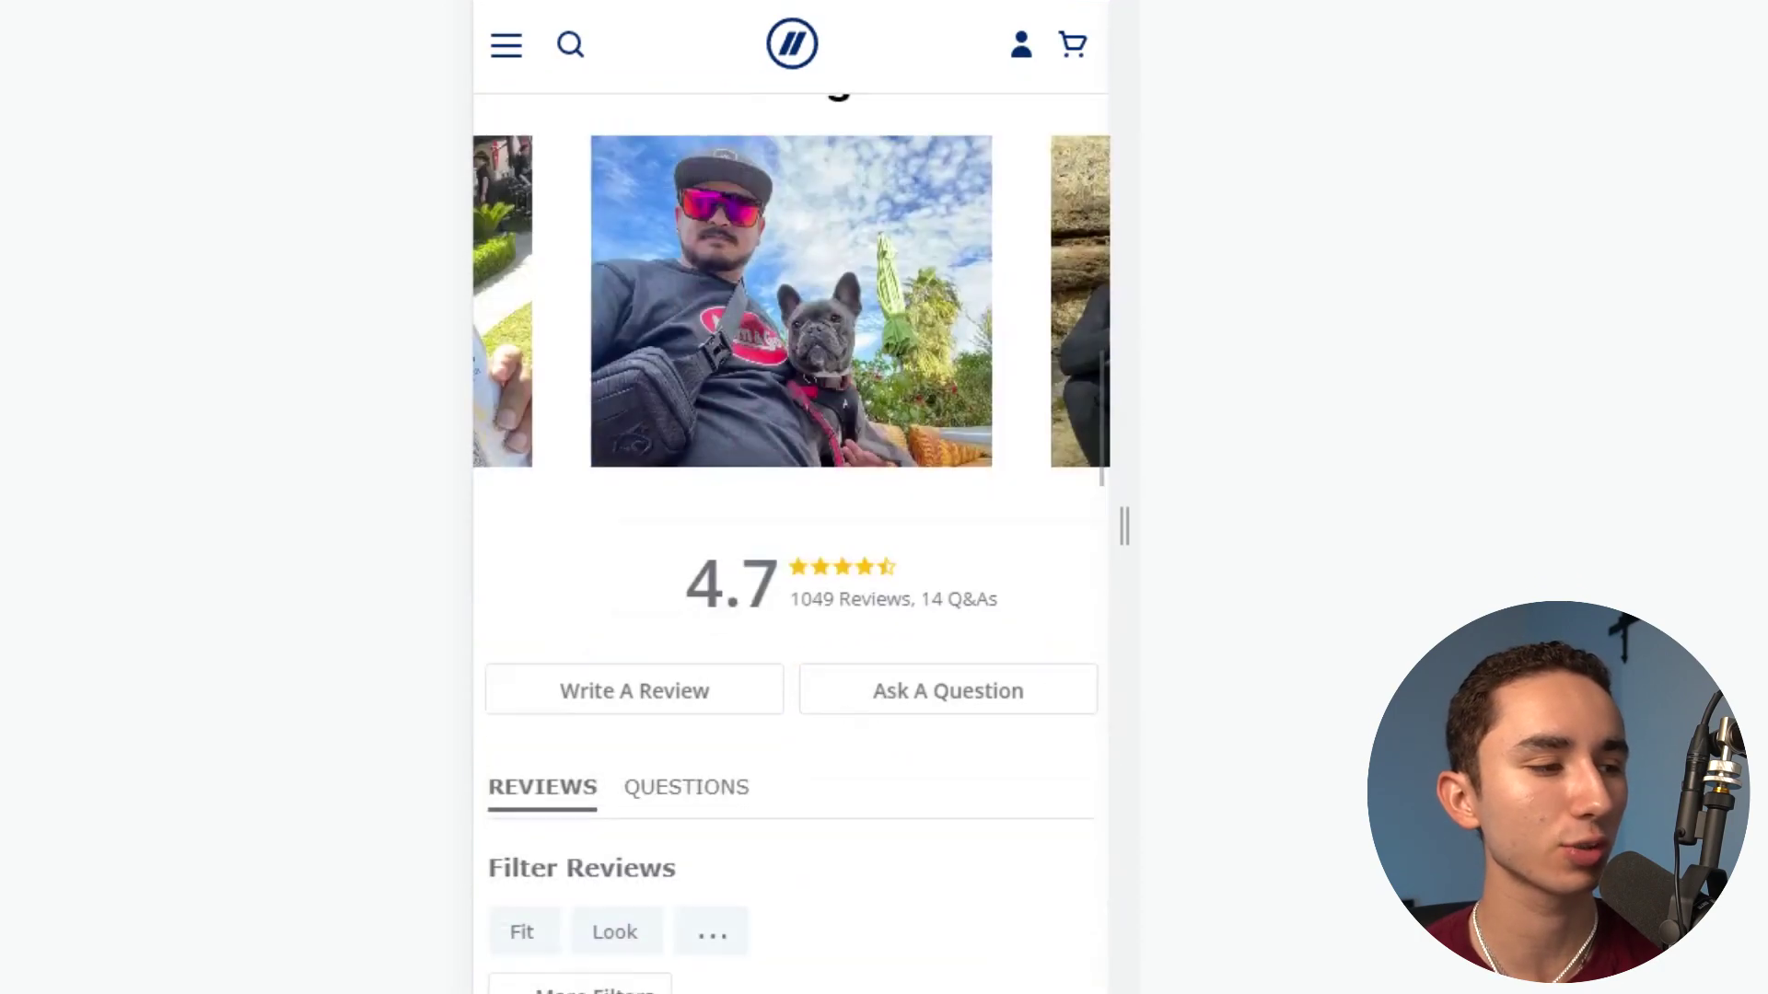
{"action": "scroll", "coordinate": [750, 334], "scroll_direction": "down", "scroll_amount": 10}
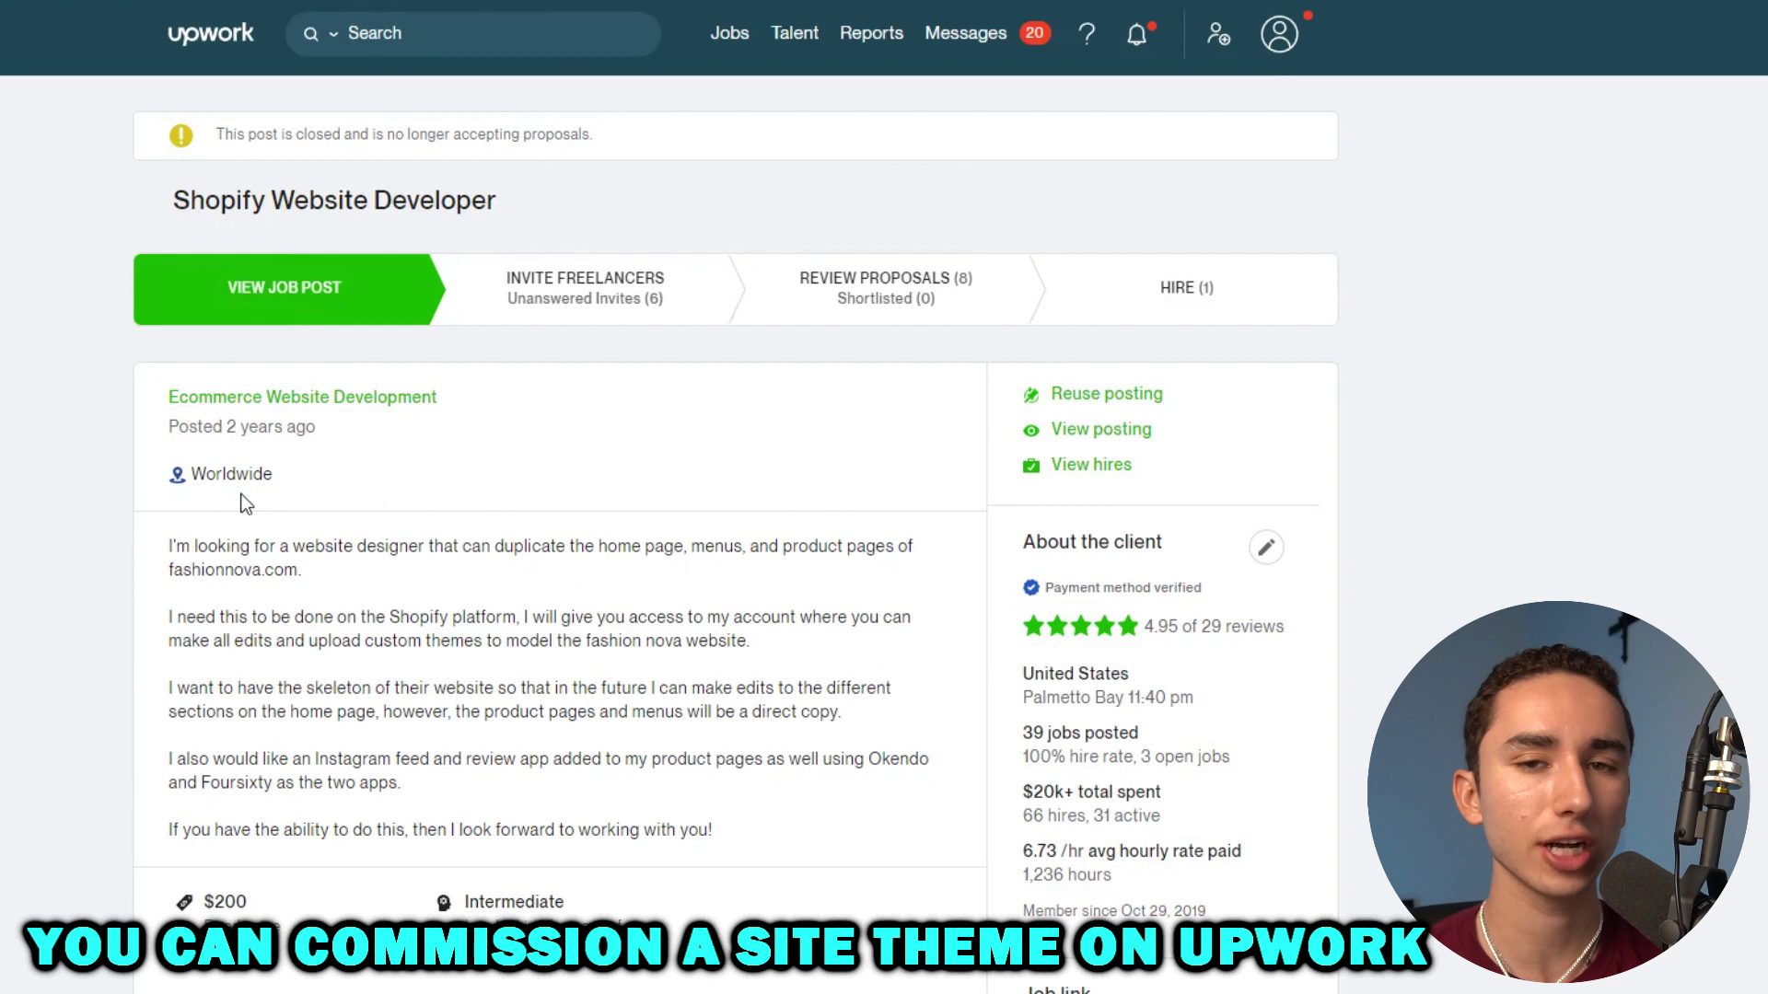
{"action": "scroll", "coordinate": [246, 503], "scroll_direction": "down", "scroll_amount": 2}
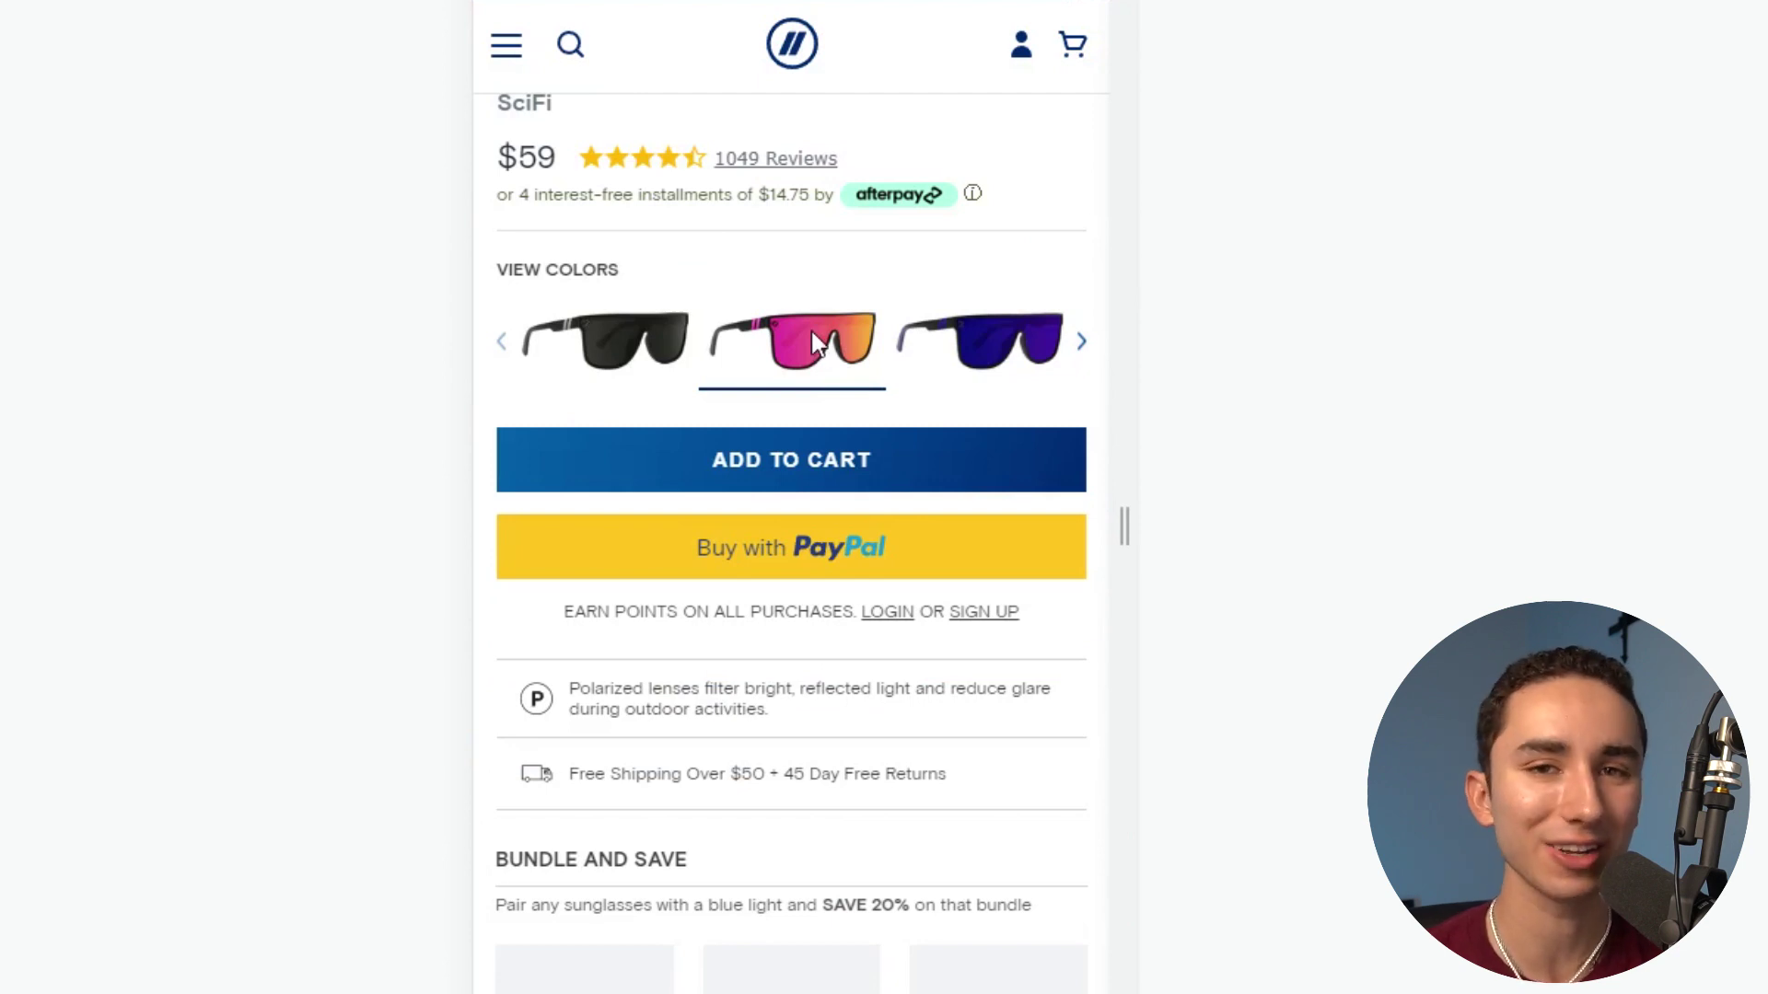
{"action": "left_click", "coordinate": [810, 329]}
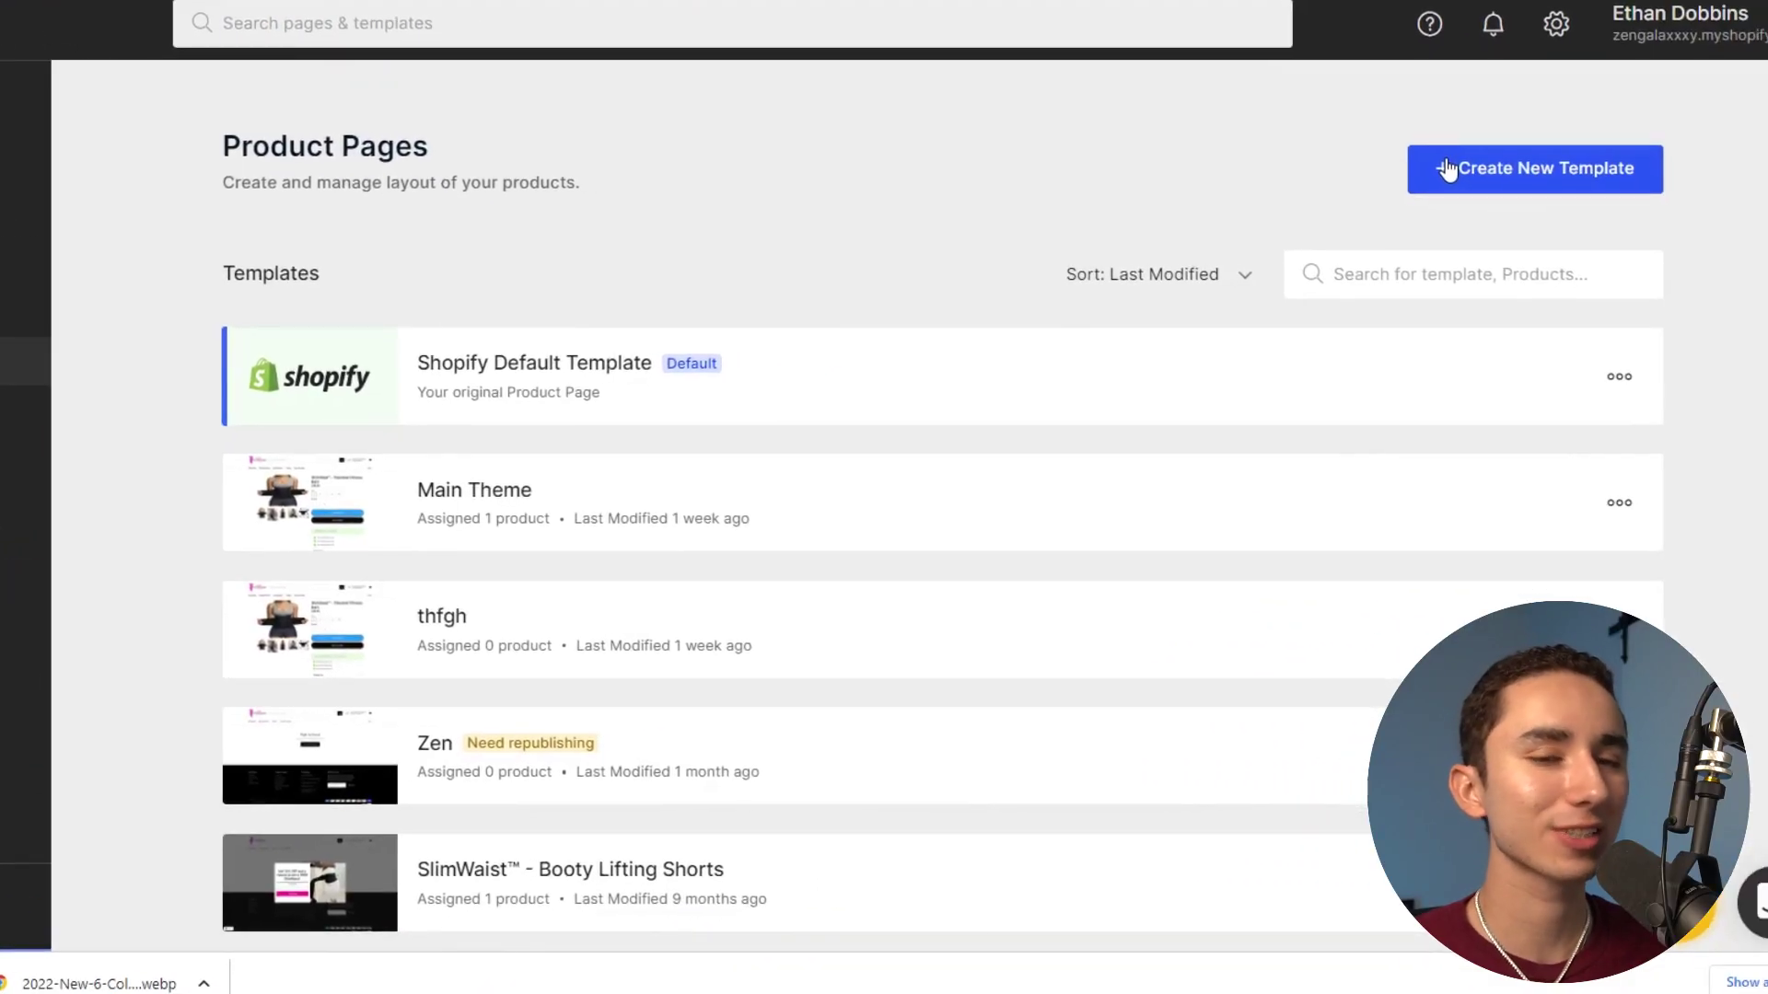
Start a new product page template, browse the template gallery, and open the preview of the Virtual Reality Heads template.
{"action": "left_click", "coordinate": [1703, 178]}
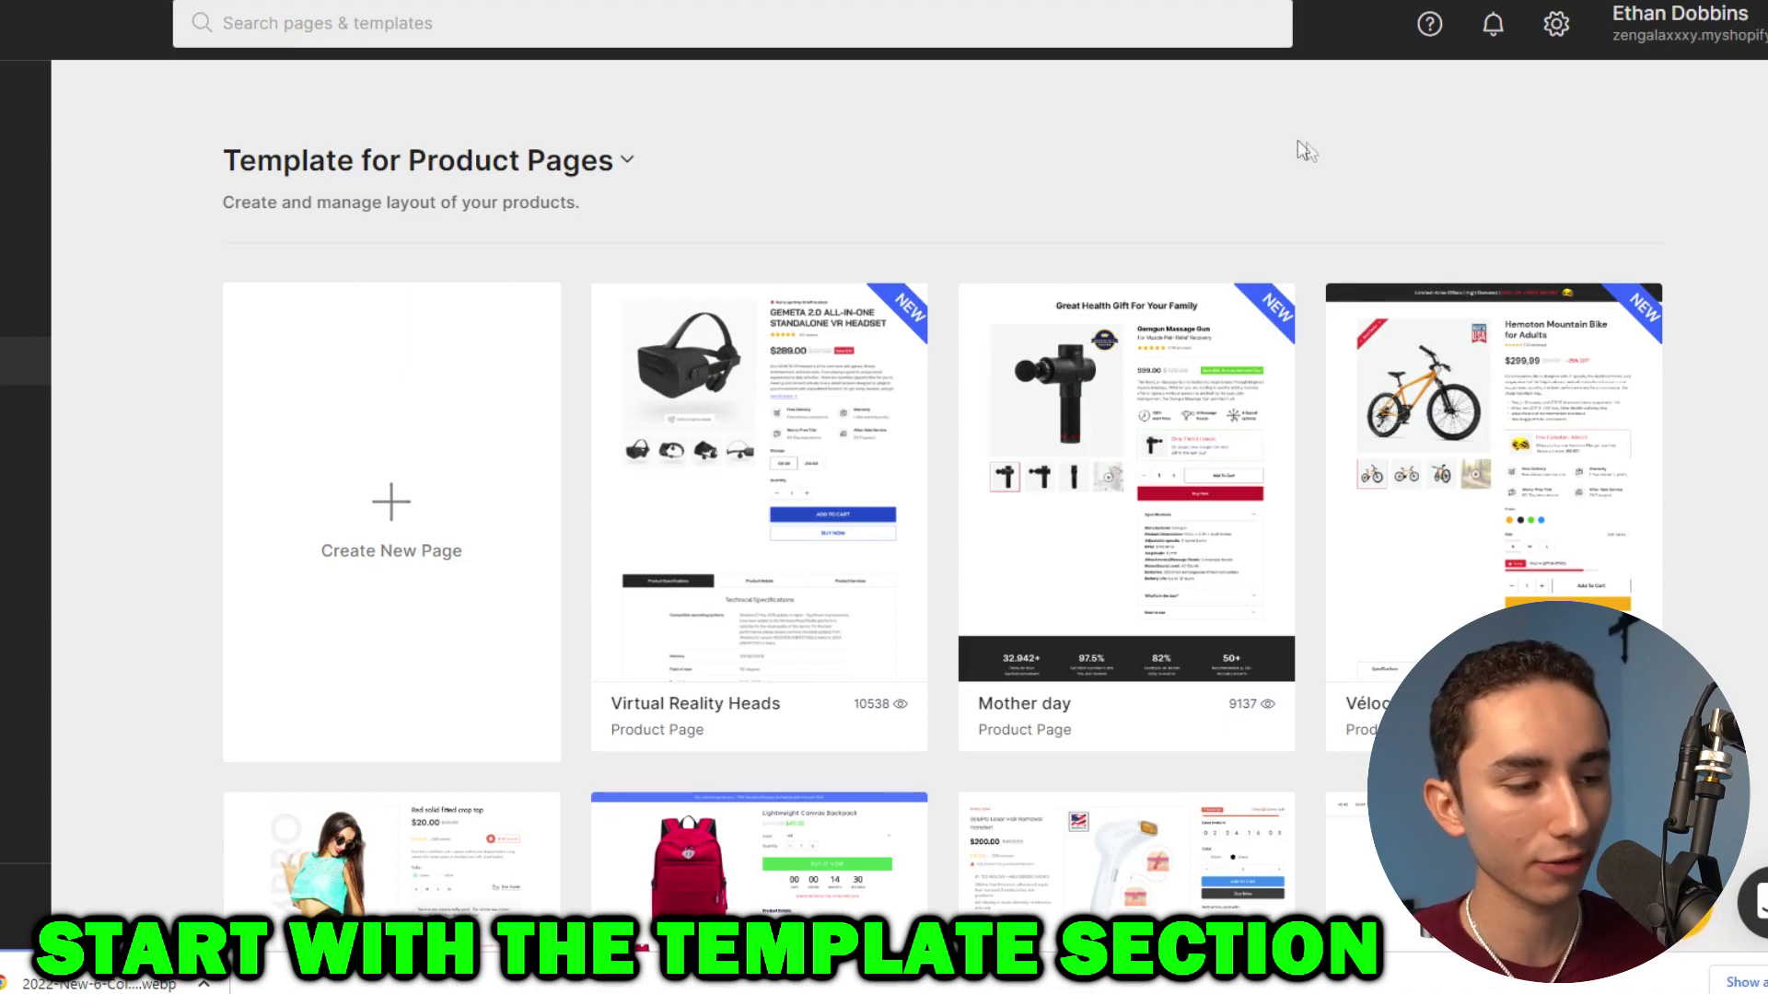
{"action": "scroll", "coordinate": [1270, 175], "scroll_direction": "down", "scroll_amount": 3}
{"action": "mouse_move", "coordinate": [1222, 193]}
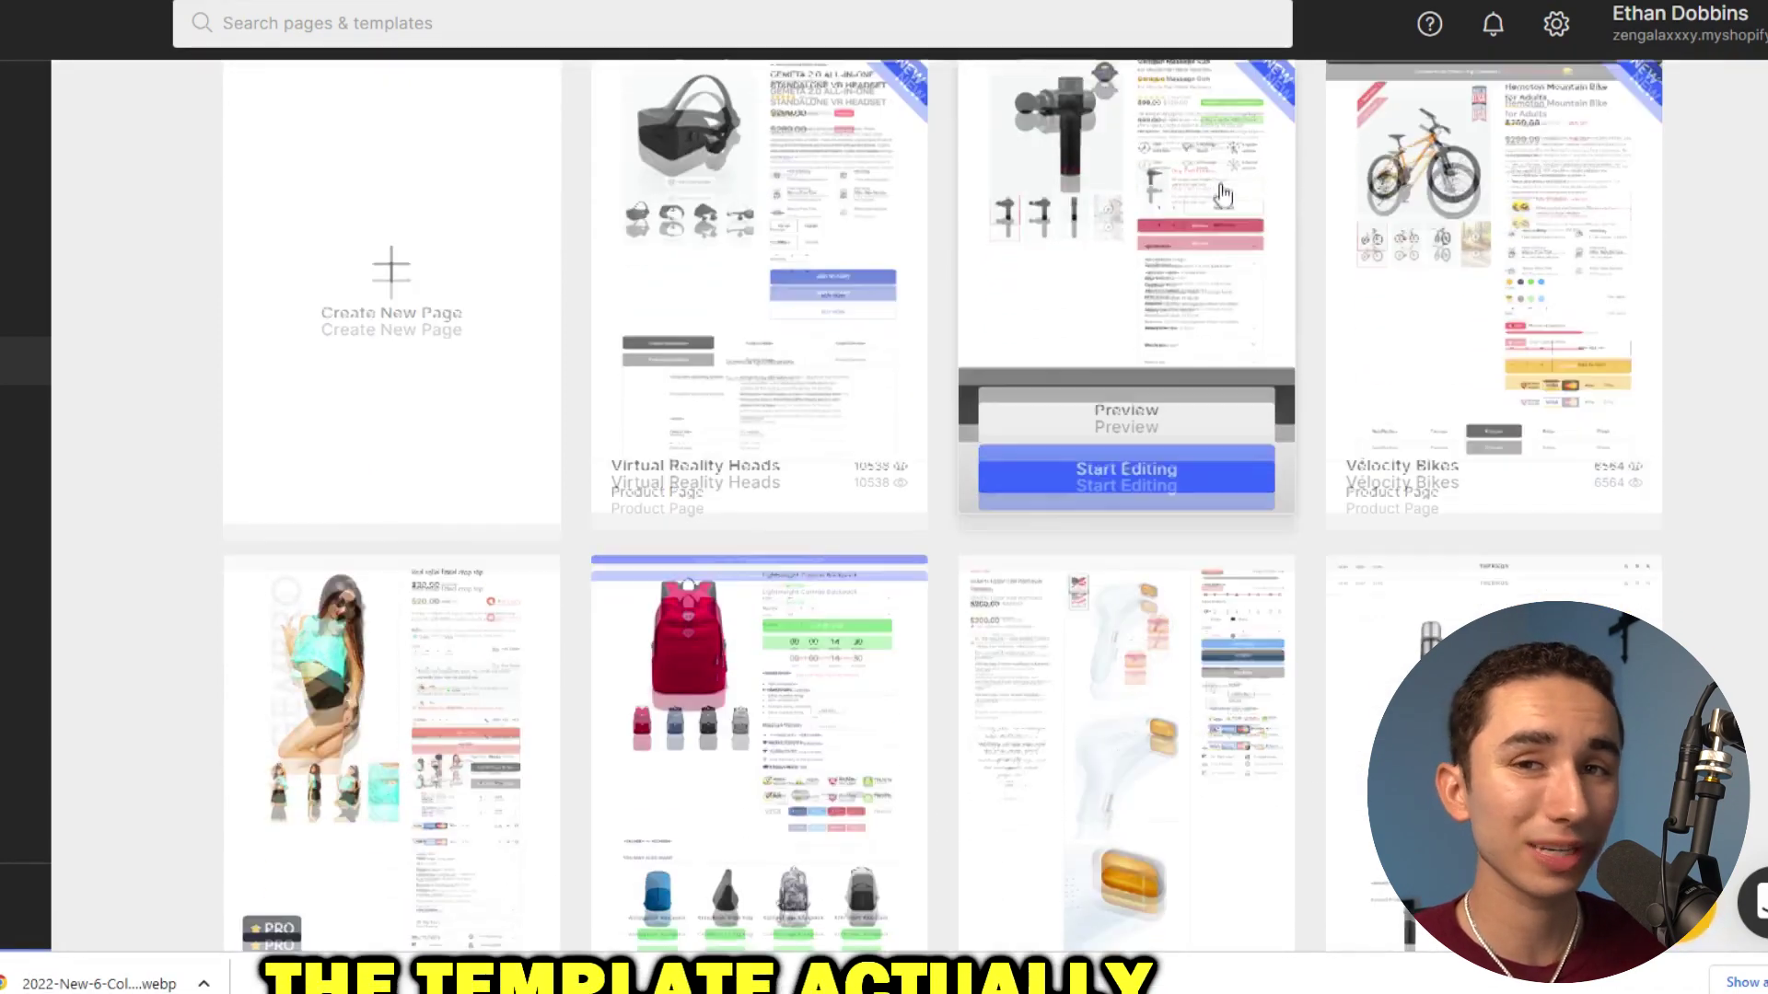
{"action": "scroll", "coordinate": [1223, 193], "scroll_direction": "down", "scroll_amount": 3}
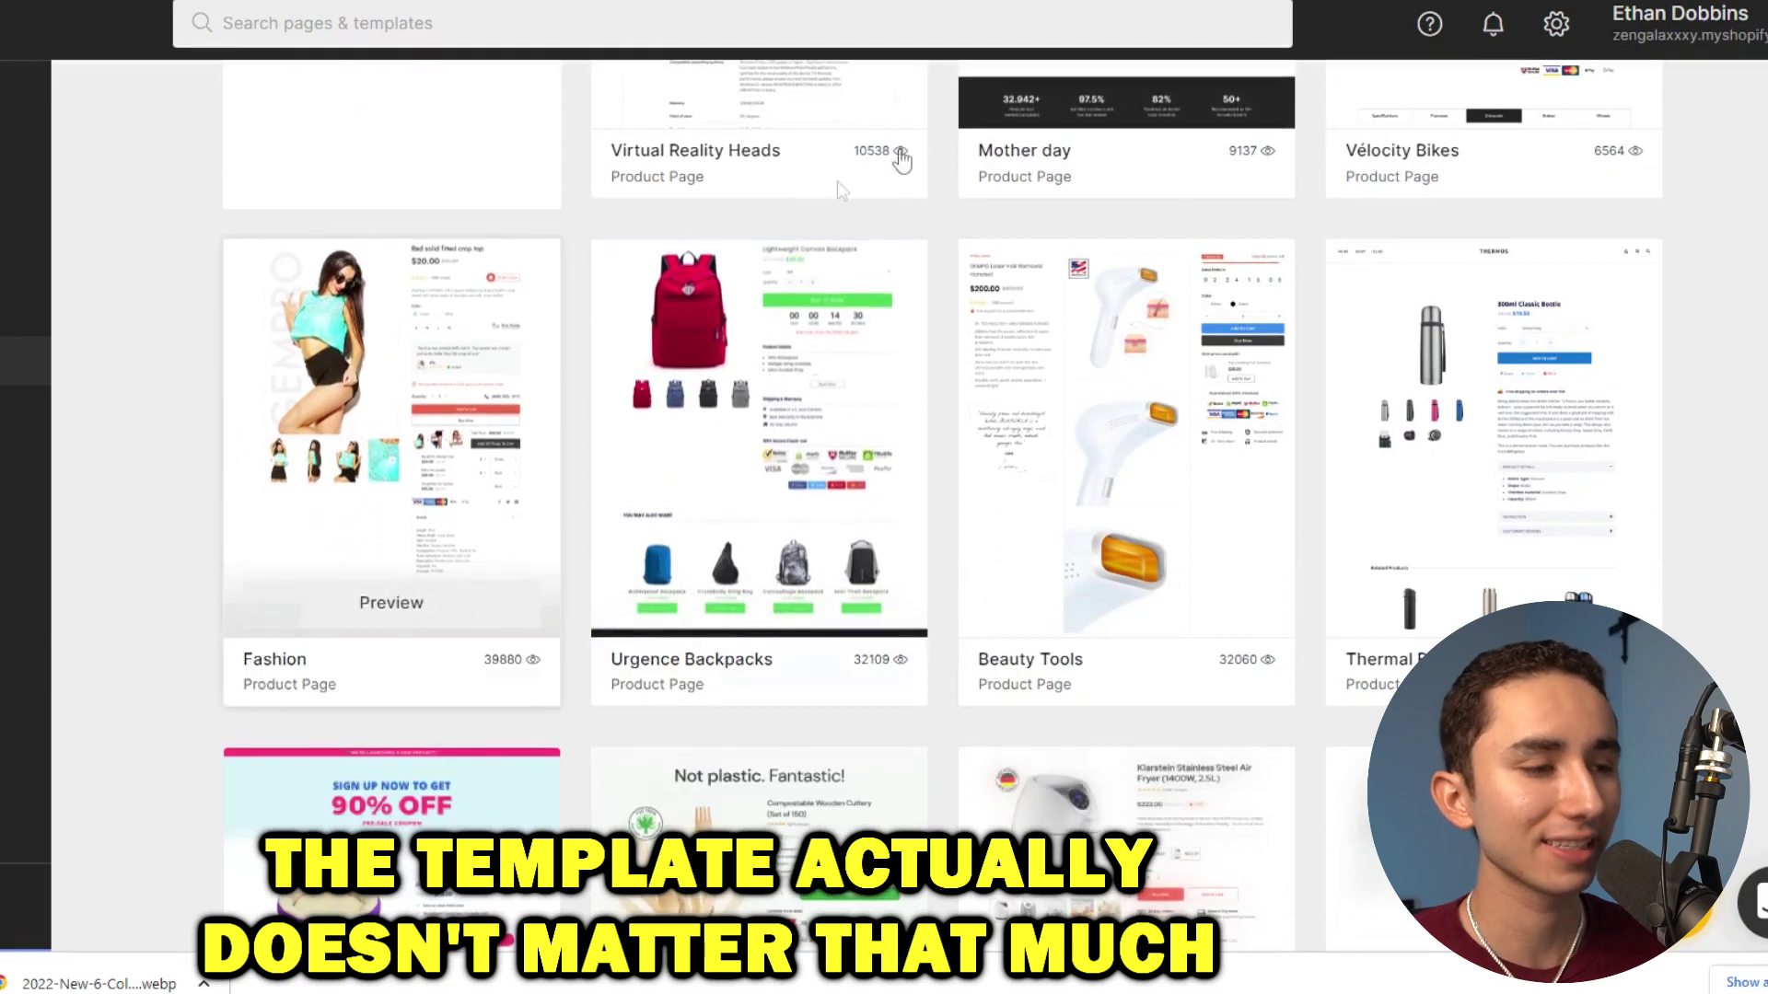
{"action": "scroll", "coordinate": [908, 162], "scroll_direction": "up", "scroll_amount": 6}
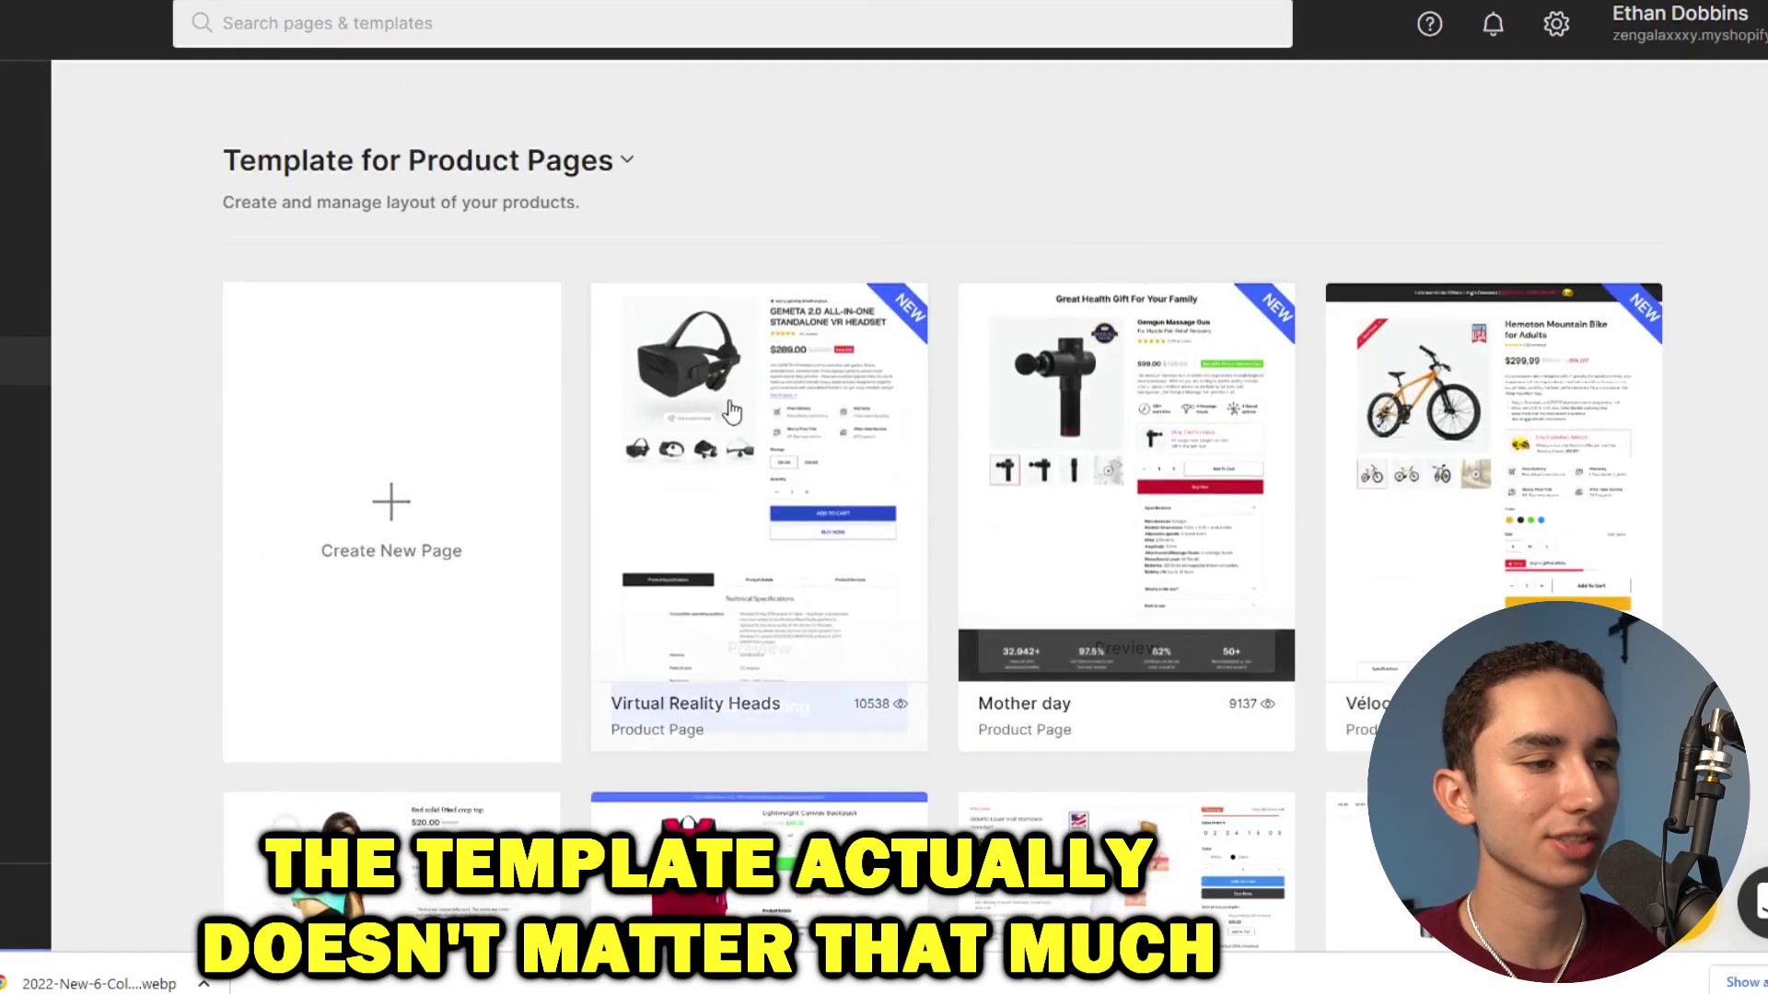
{"action": "mouse_move", "coordinate": [741, 442]}
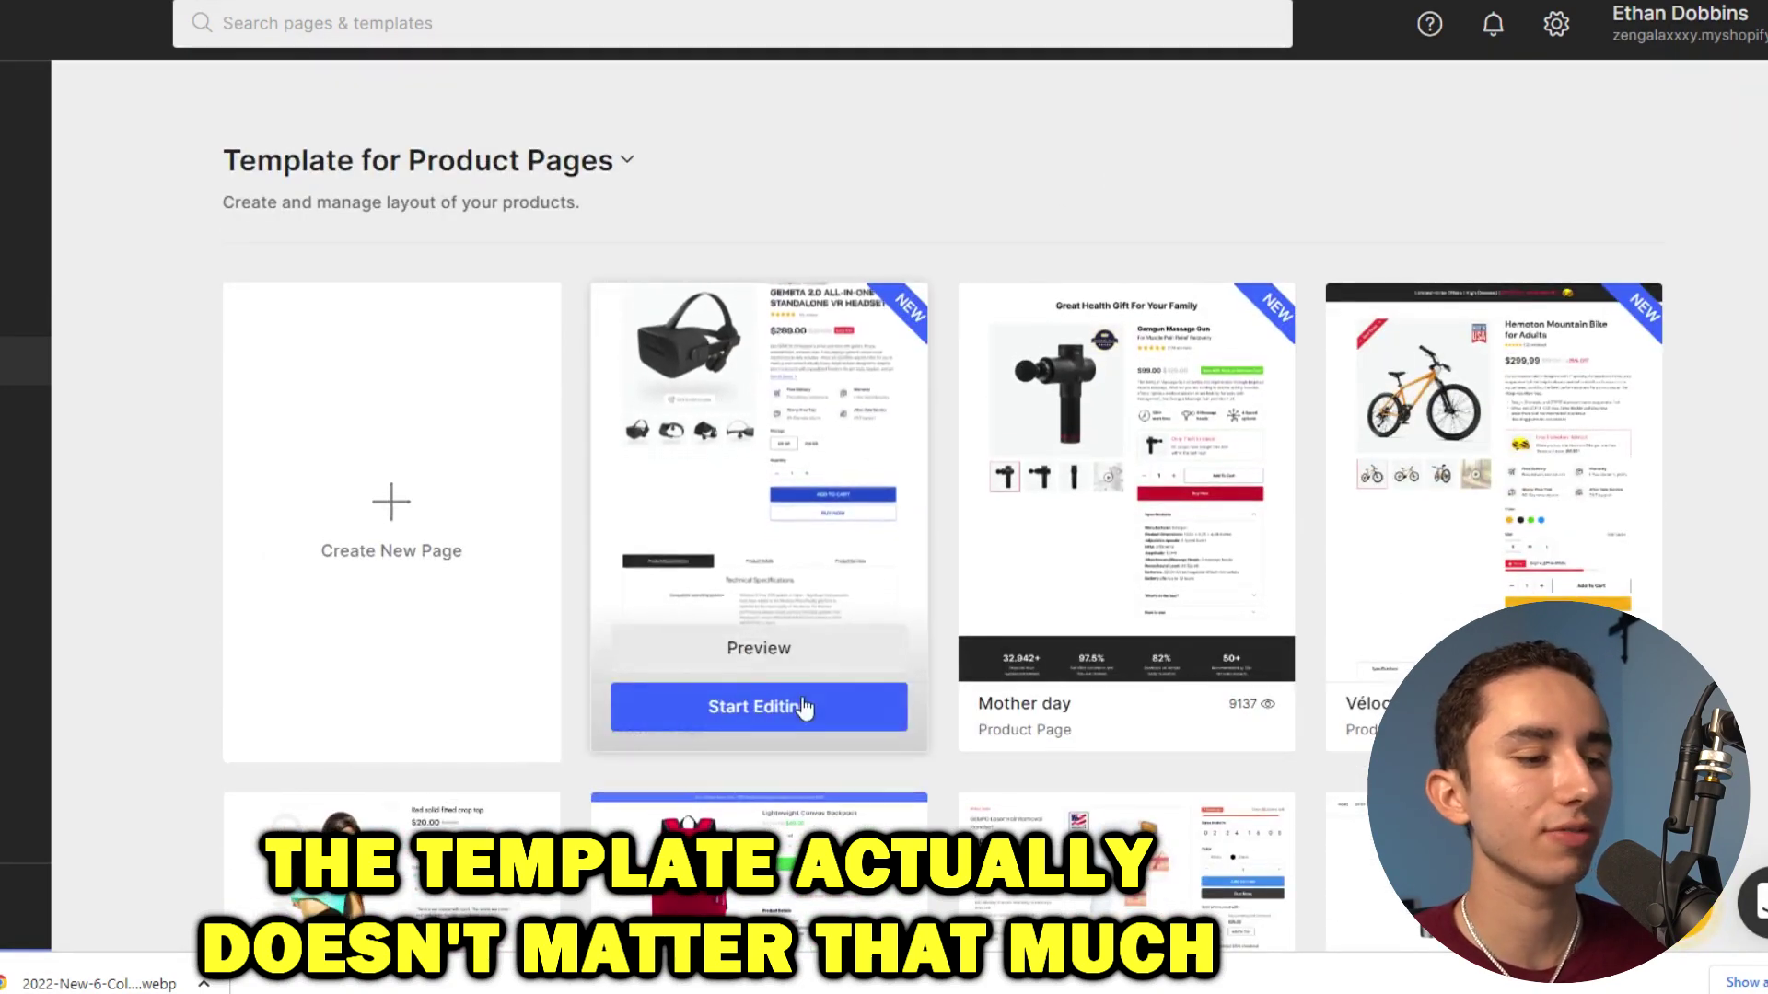
{"action": "left_click", "coordinate": [788, 655]}
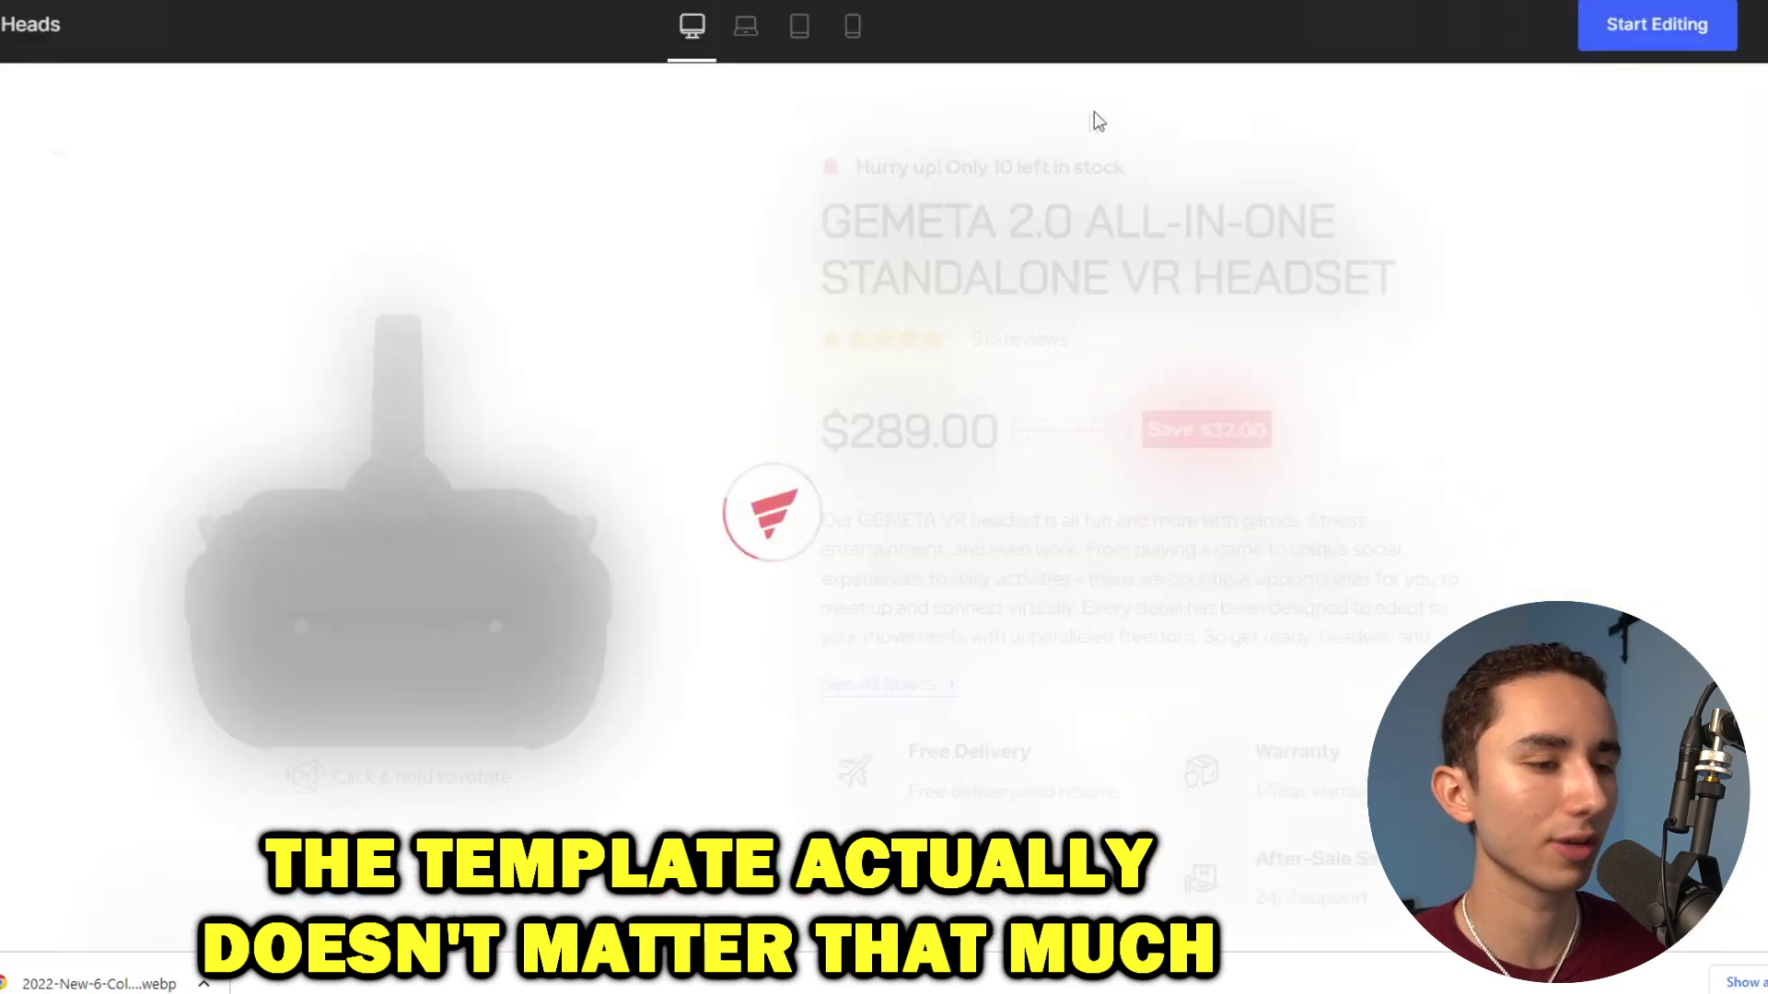
Switch the Virtual Reality Heads preview to mobile view, rotate the headset model, and examine the title, price and description sections.
{"action": "left_click", "coordinate": [852, 28]}
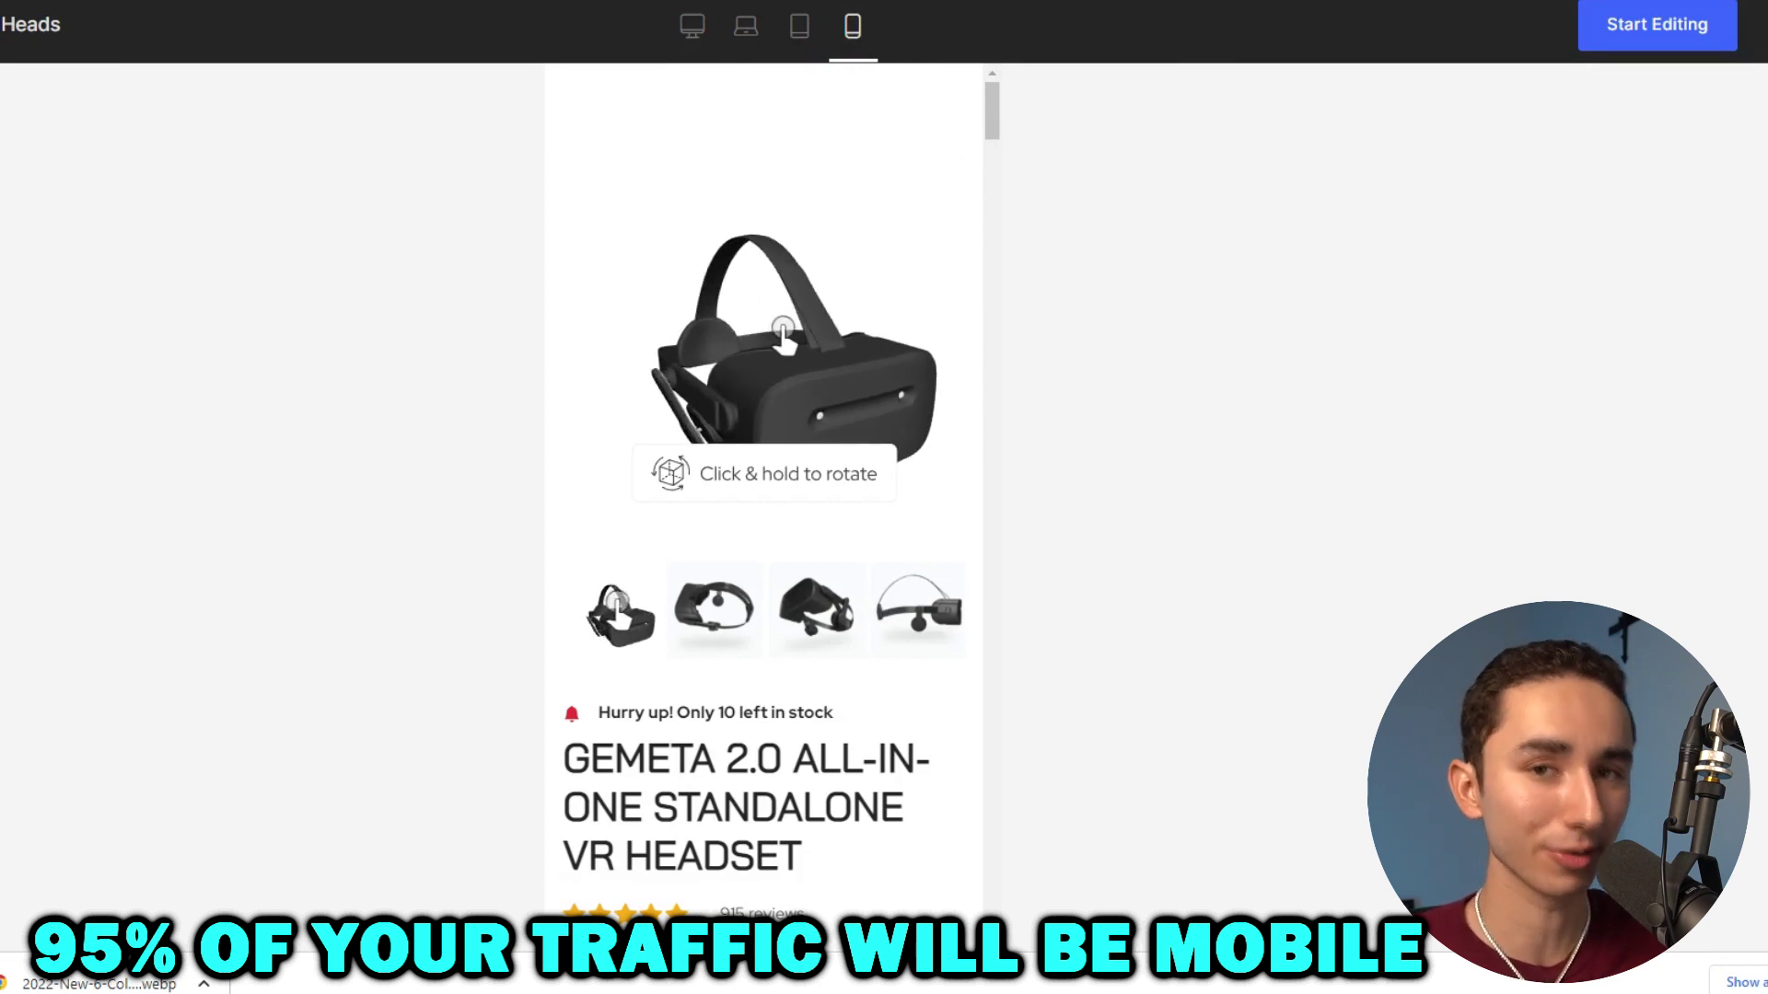
{"action": "left_click_drag", "start_coordinate": [769, 331], "coordinate": [790, 304]}
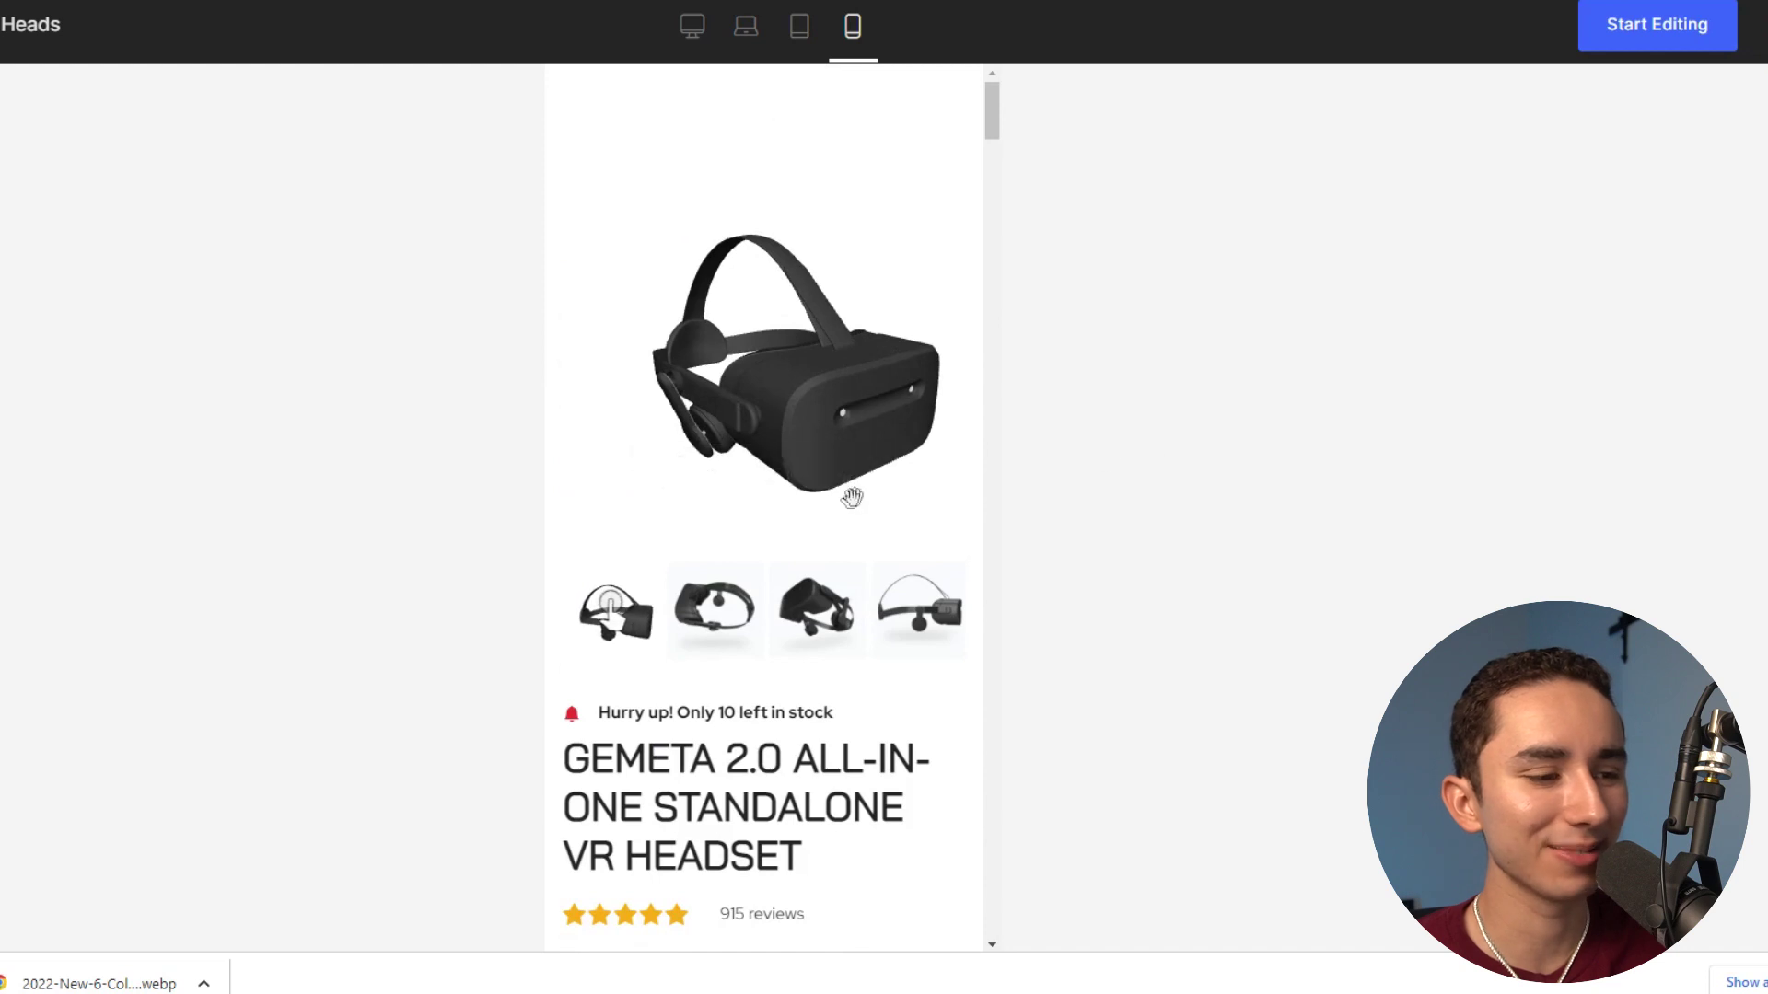
{"action": "scroll", "coordinate": [811, 736], "scroll_direction": "down", "scroll_amount": 6}
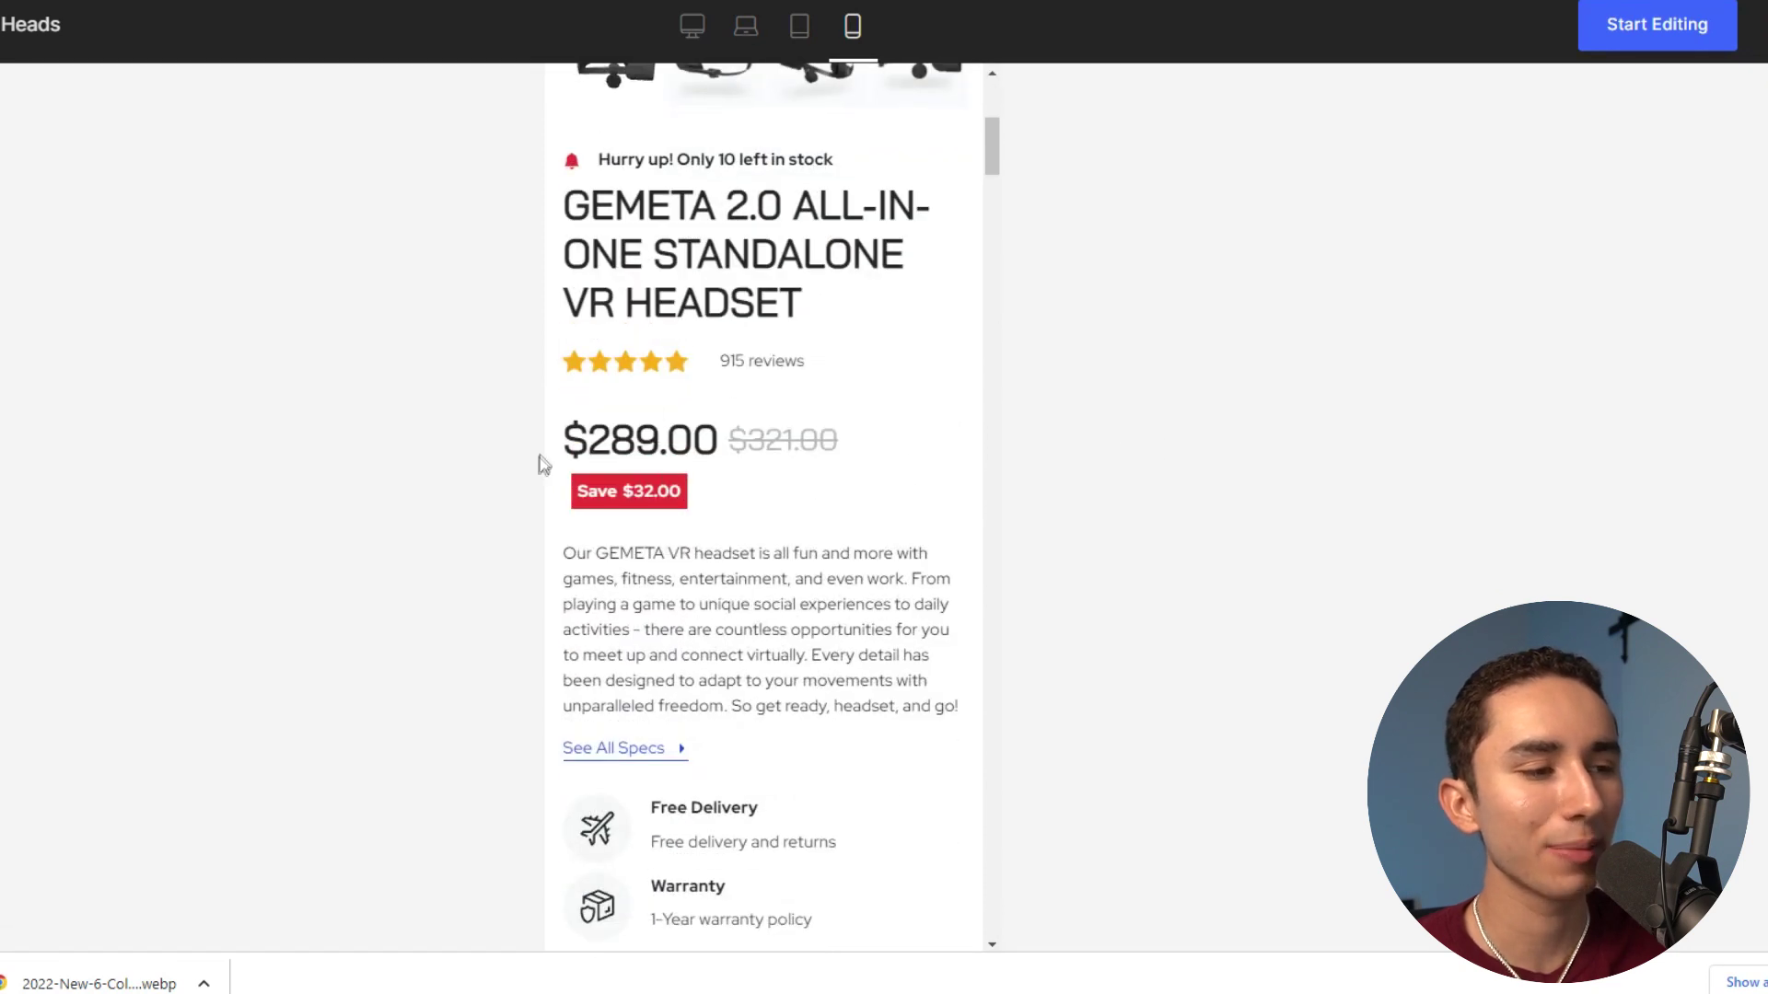
{"action": "scroll", "coordinate": [774, 373], "scroll_direction": "down", "scroll_amount": 3}
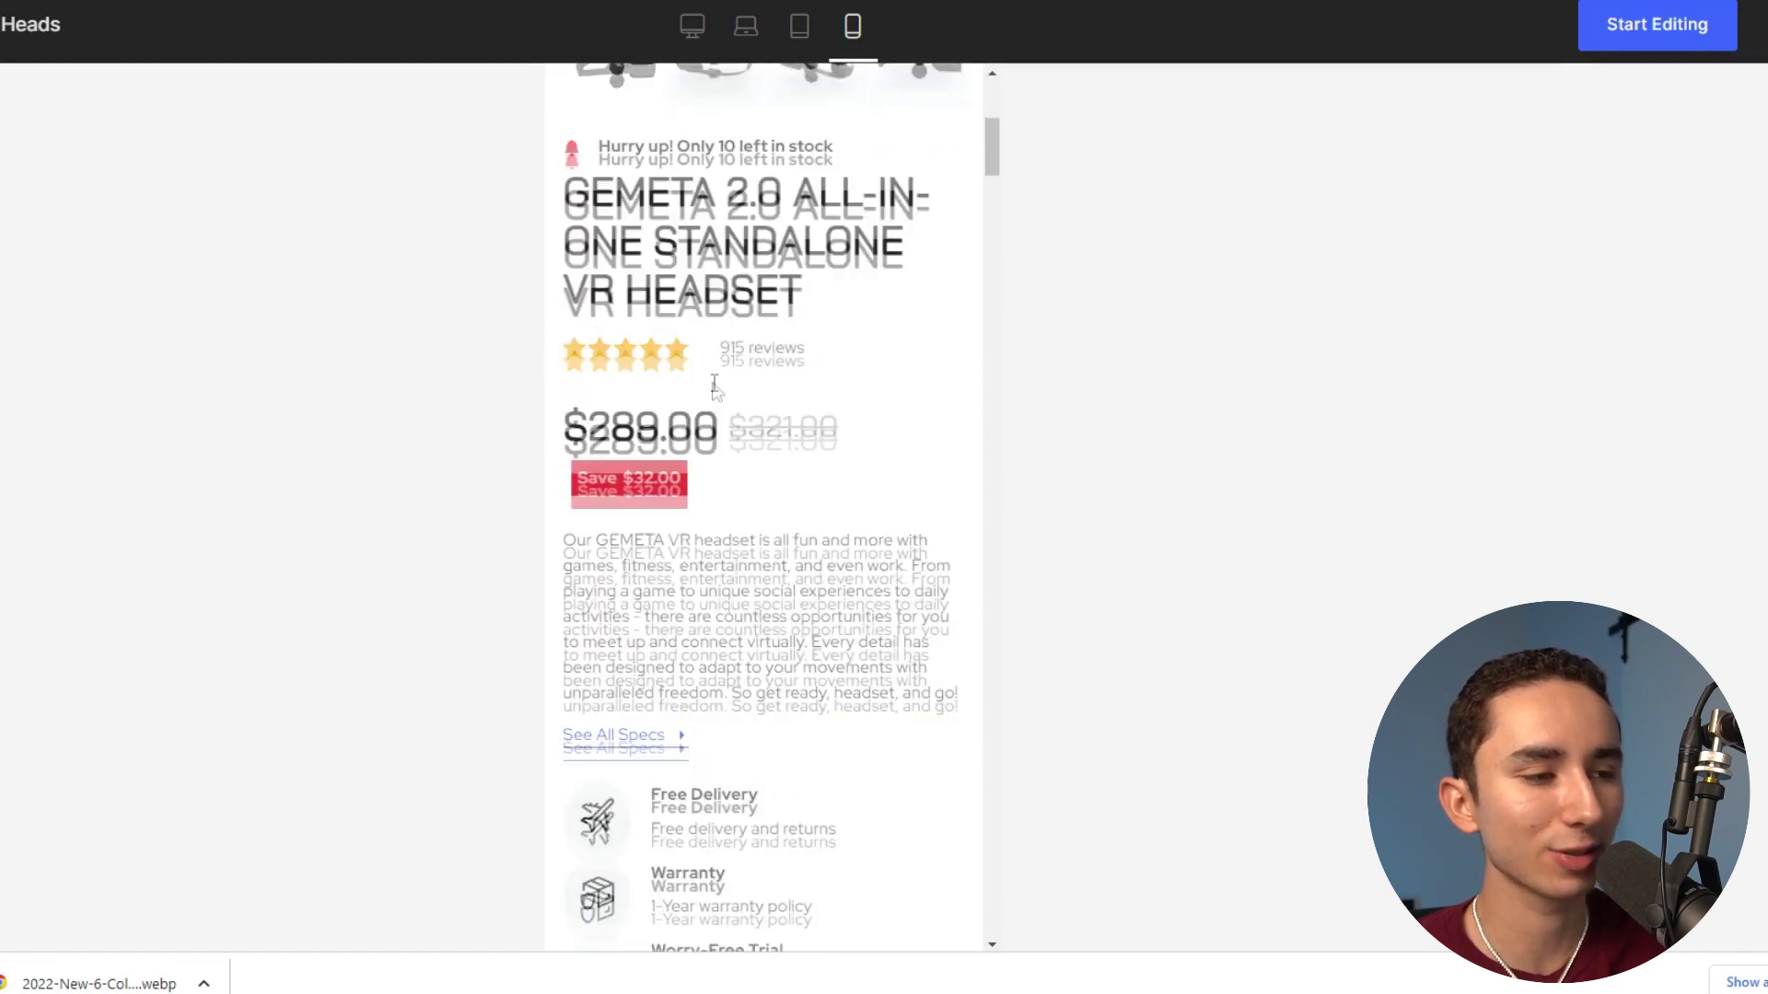
Examine the storage, quantity and purchase sections of the mobile Virtual Reality Heads and massage gun previews, and return to the template gallery.
{"action": "scroll", "coordinate": [749, 369], "scroll_direction": "down", "scroll_amount": 6}
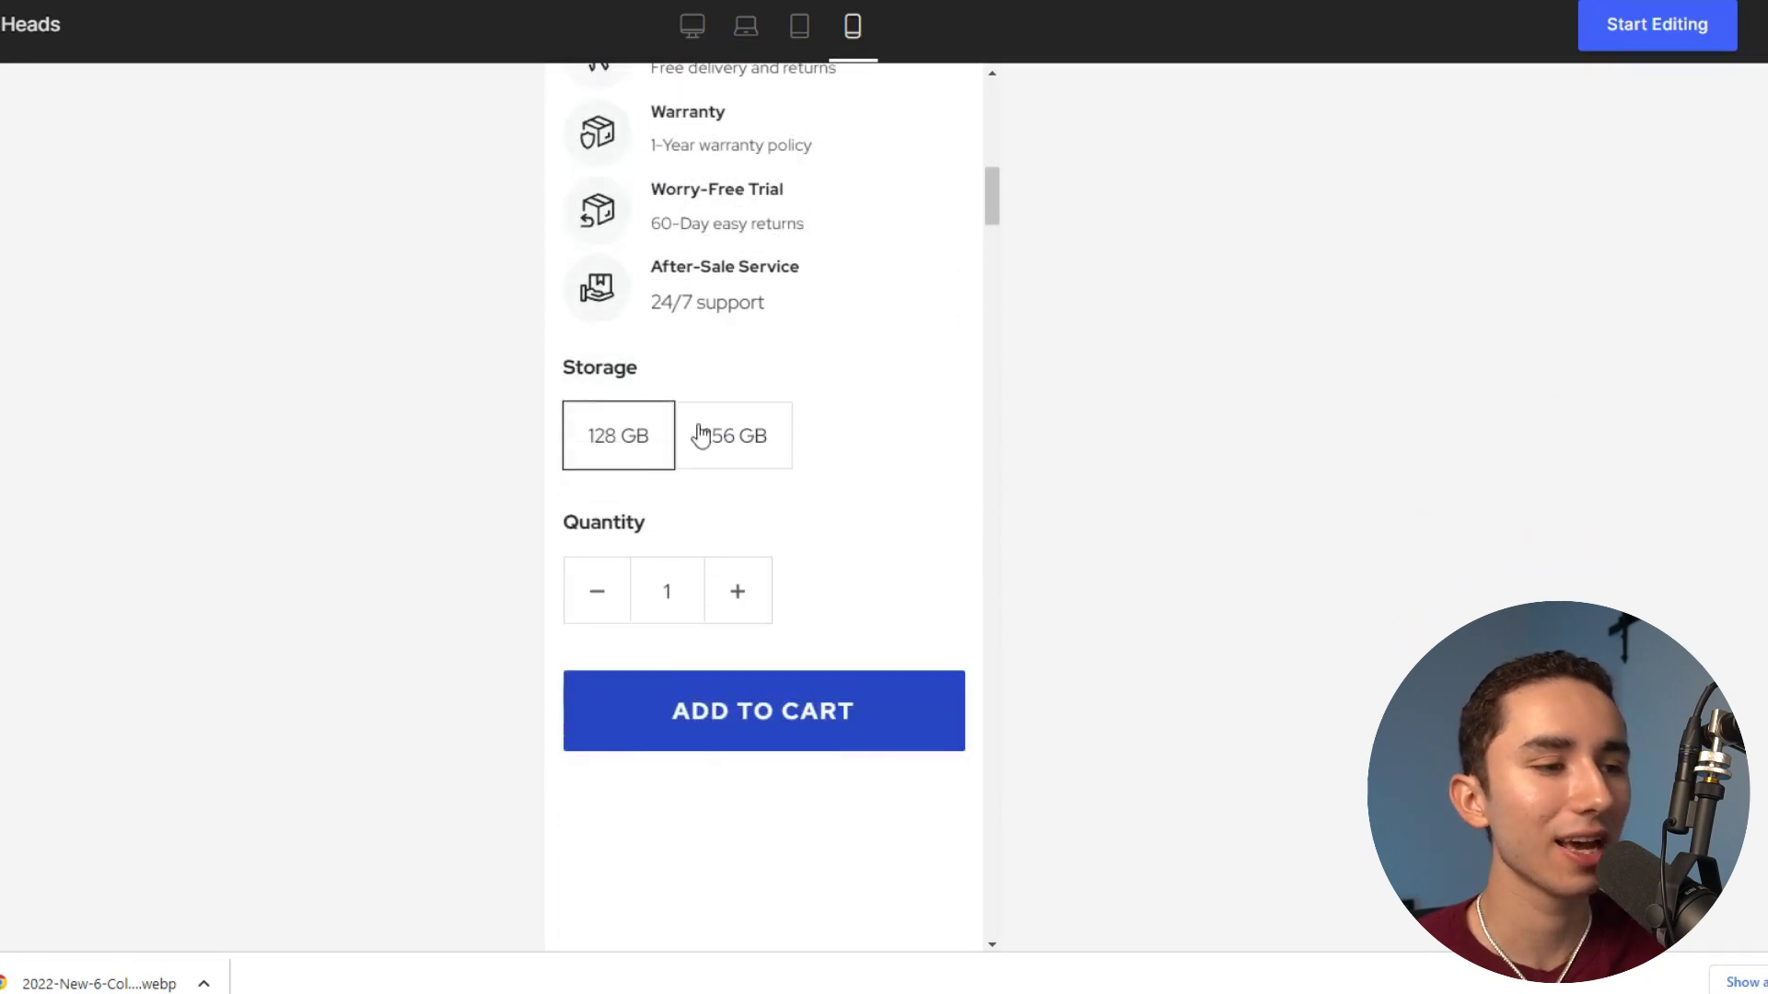
{"action": "scroll", "coordinate": [722, 299], "scroll_direction": "up", "scroll_amount": 15}
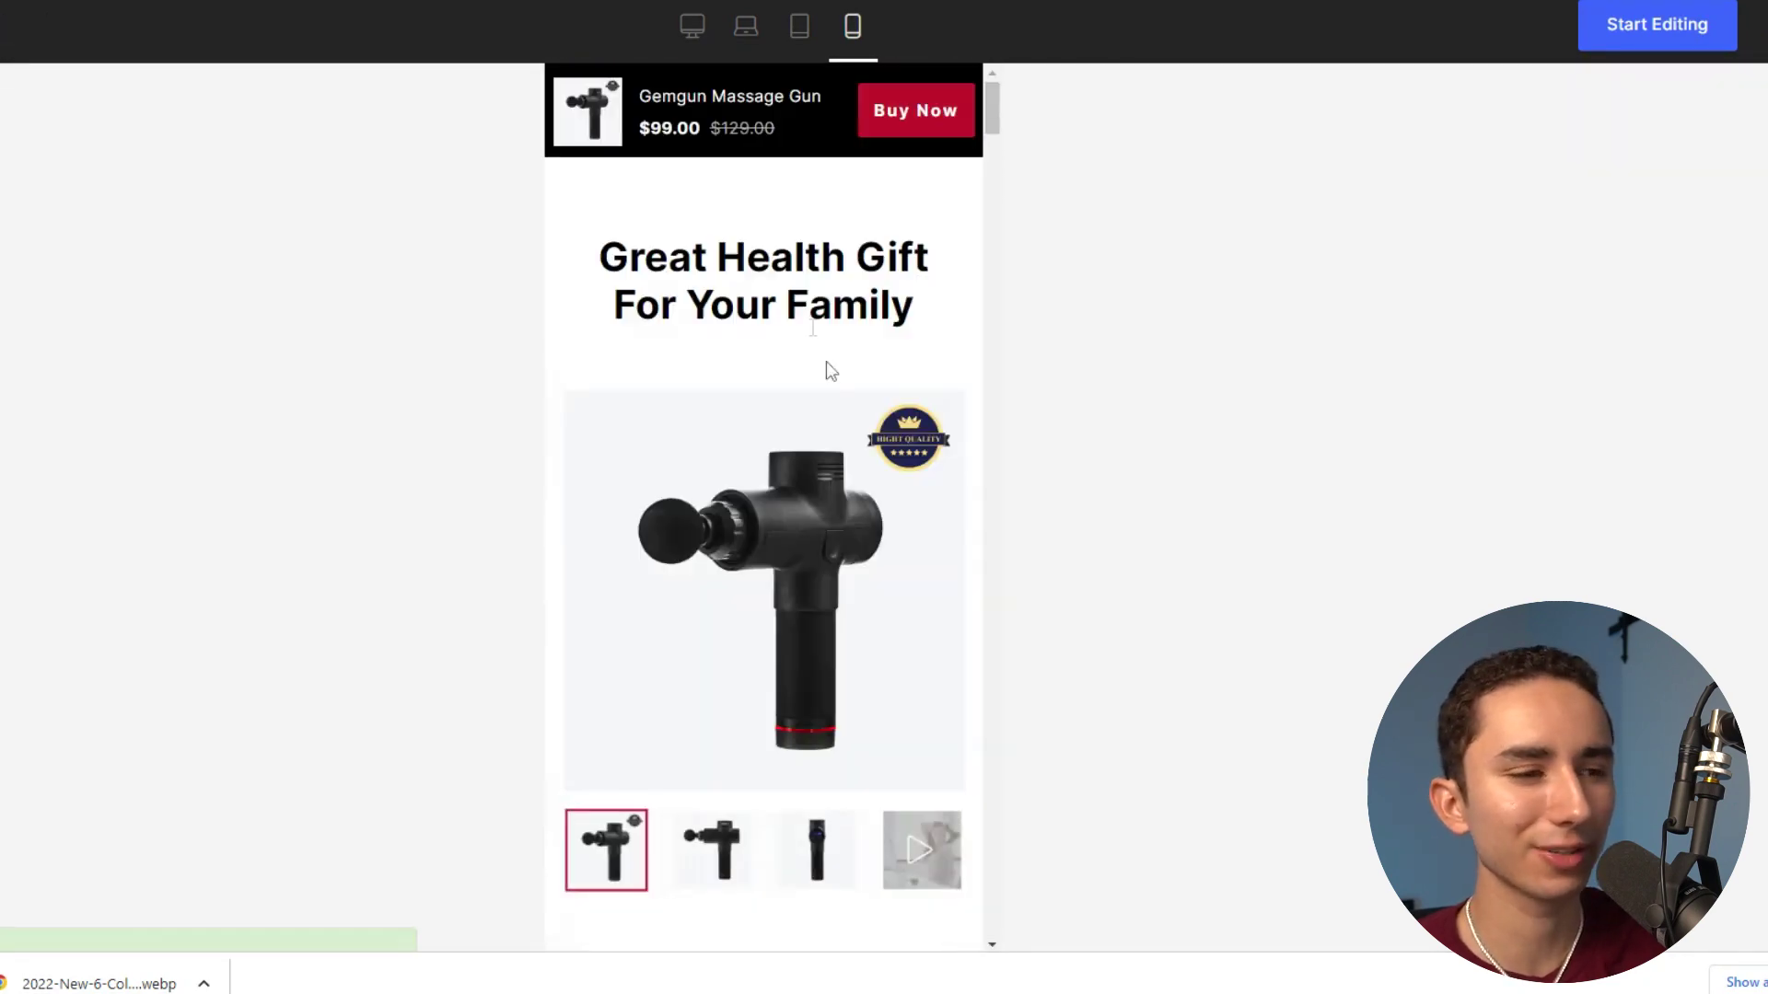
{"action": "scroll", "coordinate": [826, 363], "scroll_direction": "down", "scroll_amount": 5}
{"action": "scroll", "coordinate": [865, 421], "scroll_direction": "down", "scroll_amount": 10}
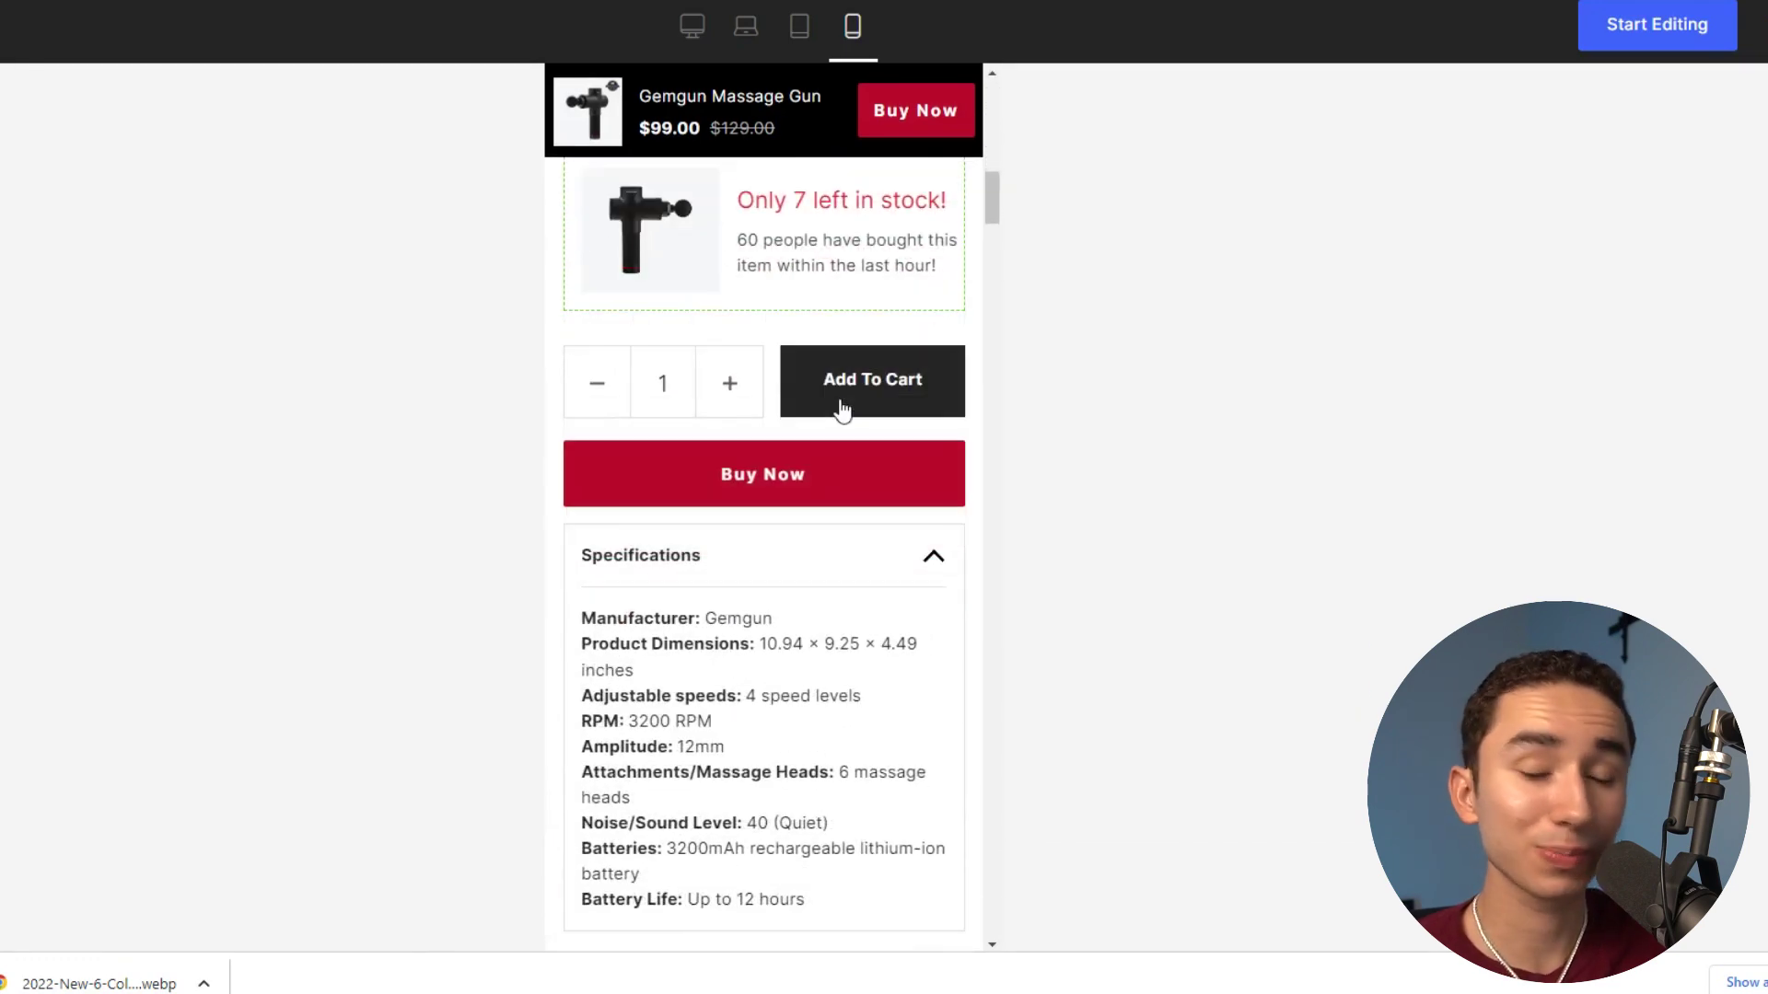
{"action": "scroll", "coordinate": [854, 398], "scroll_direction": "up", "scroll_amount": 6}
{"action": "left_click", "coordinate": [1338, 2]}
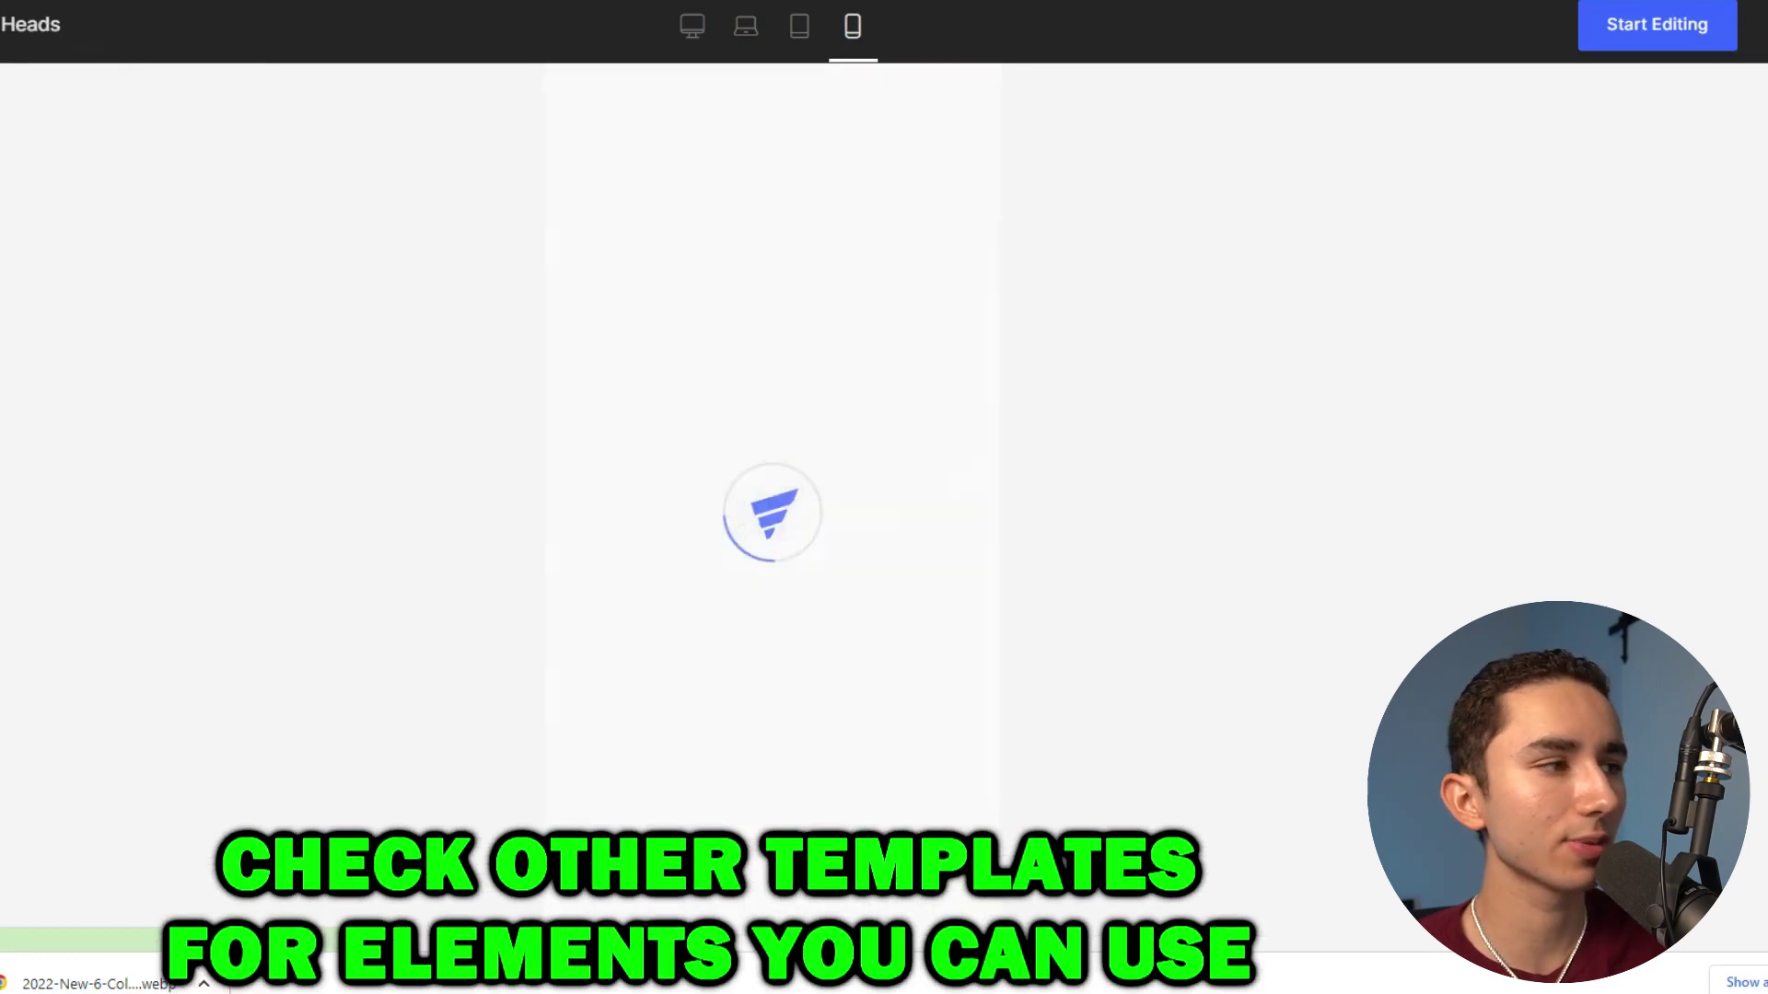
{"action": "left_click", "coordinate": [1759, 23]}
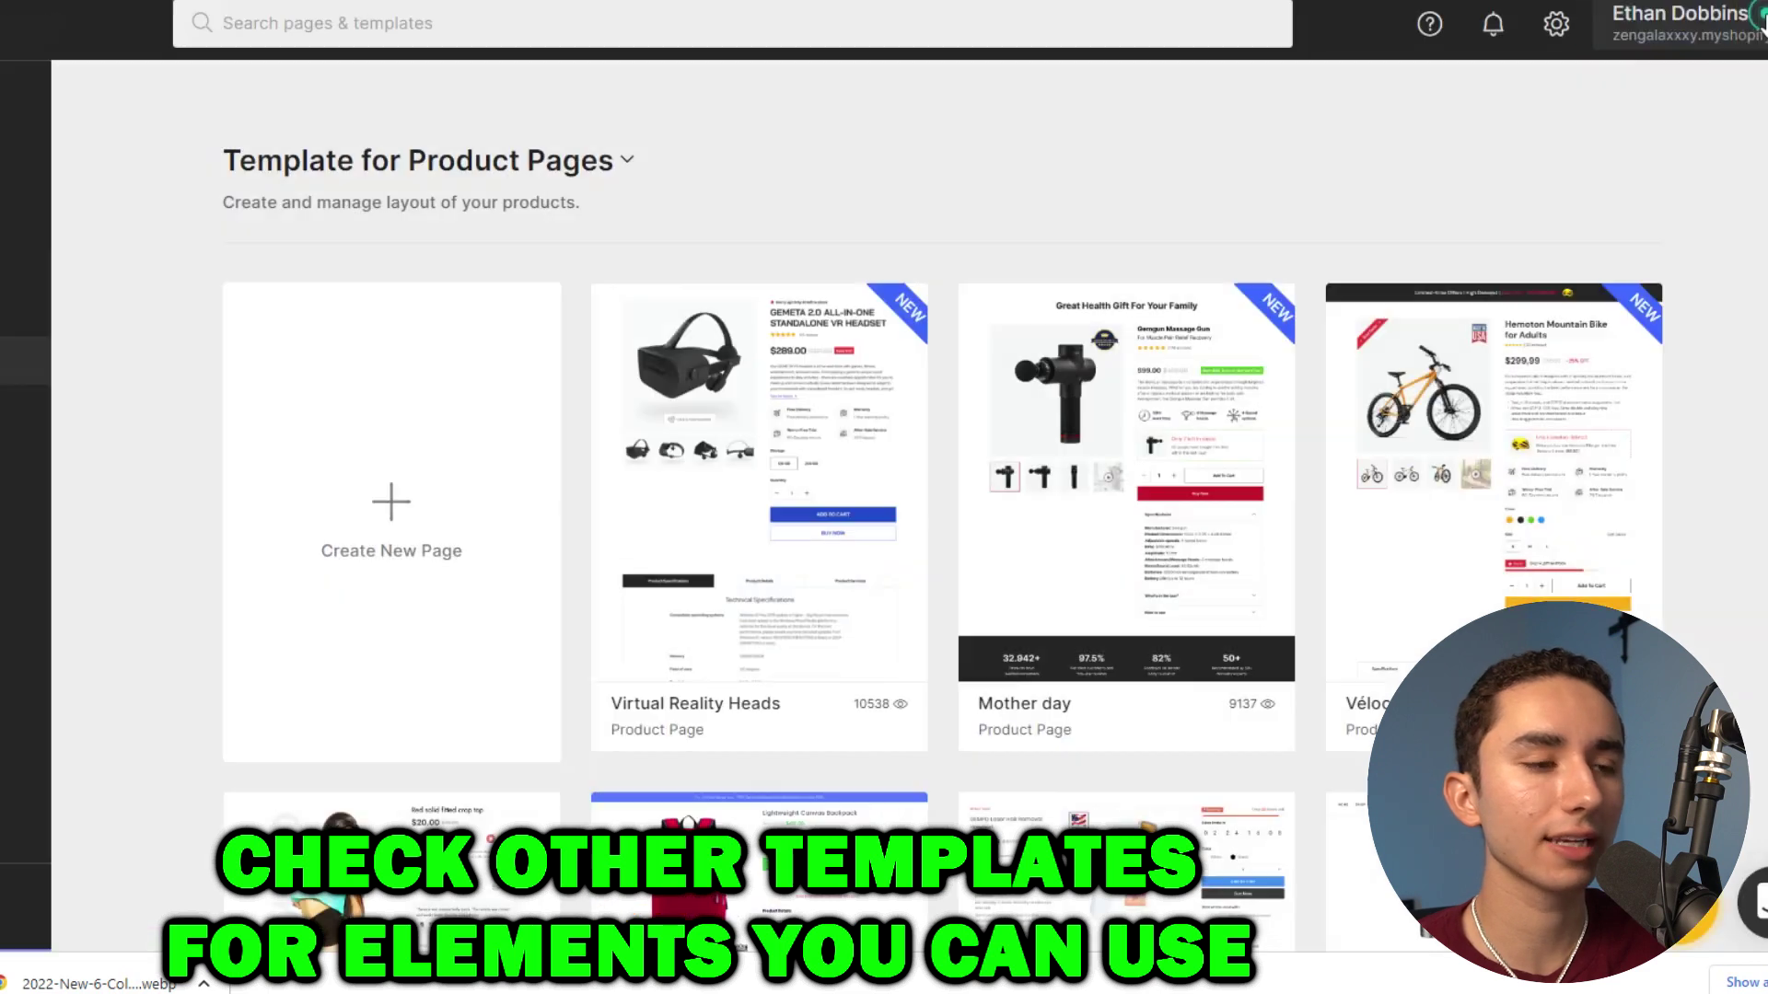
Preview the Mother day template, examine its specifications and statistics sections, and create a new product page from it with header and footer.
{"action": "mouse_move", "coordinate": [1266, 465]}
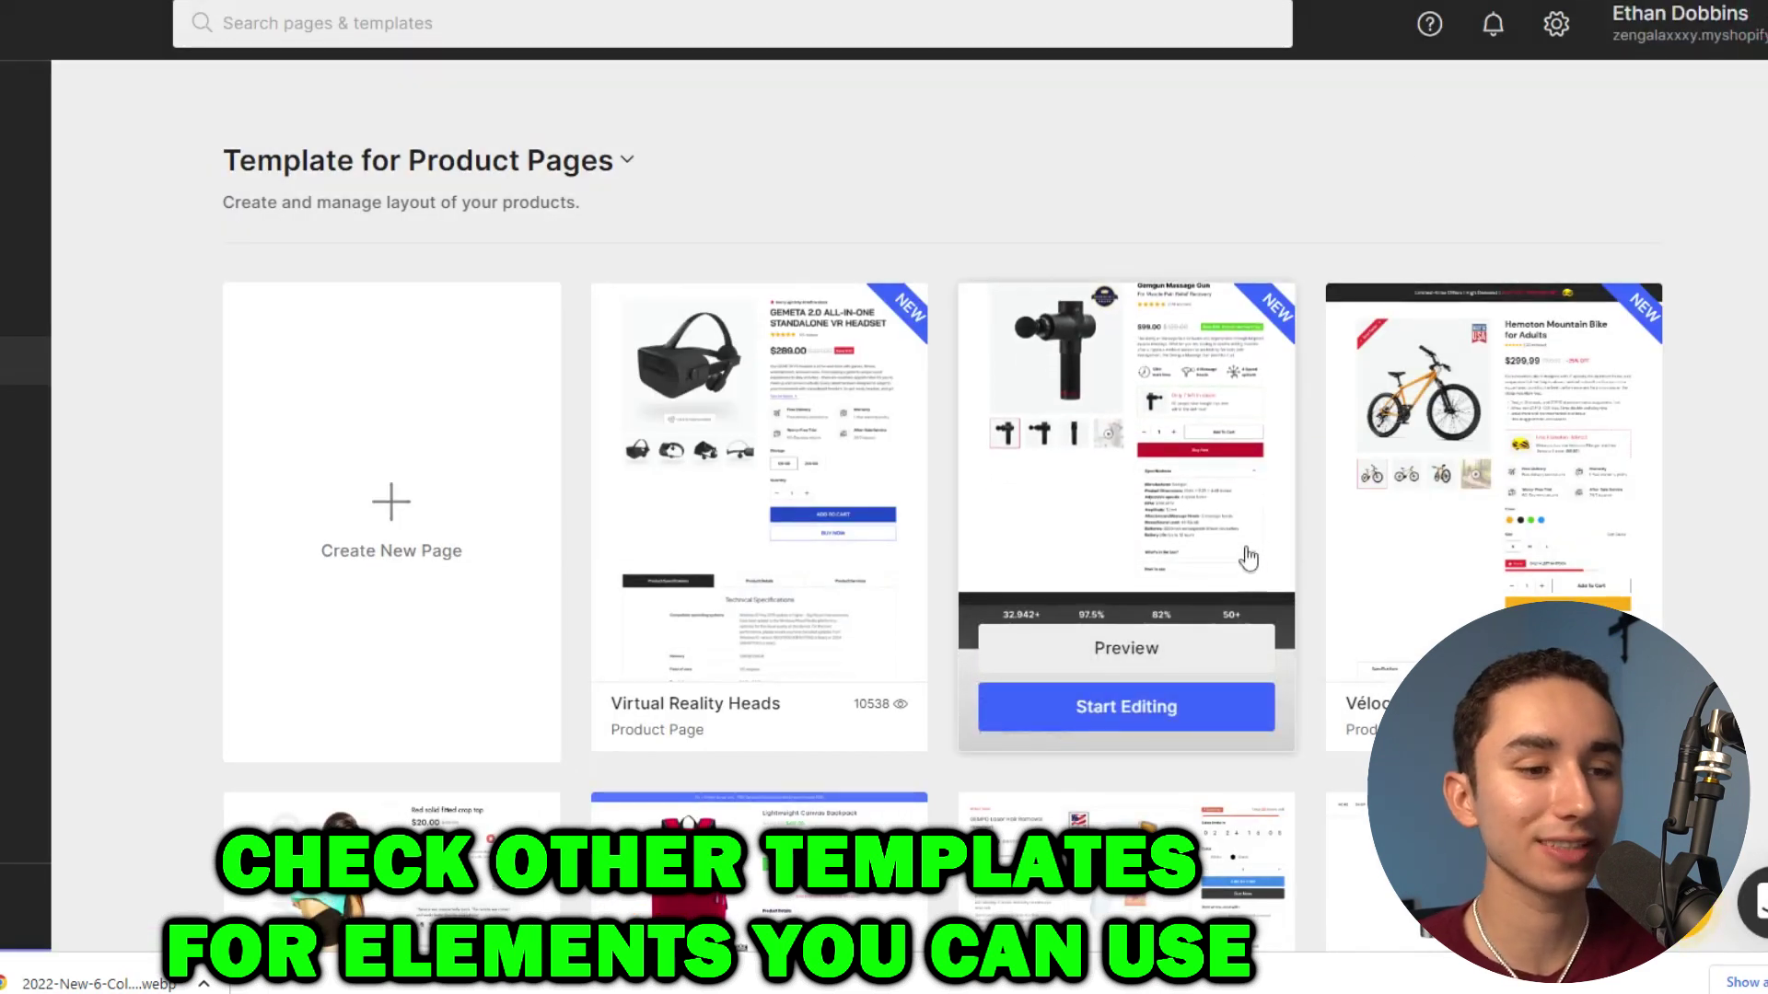
{"action": "left_click", "coordinate": [1137, 650]}
{"action": "scroll", "coordinate": [920, 374], "scroll_direction": "down", "scroll_amount": 15}
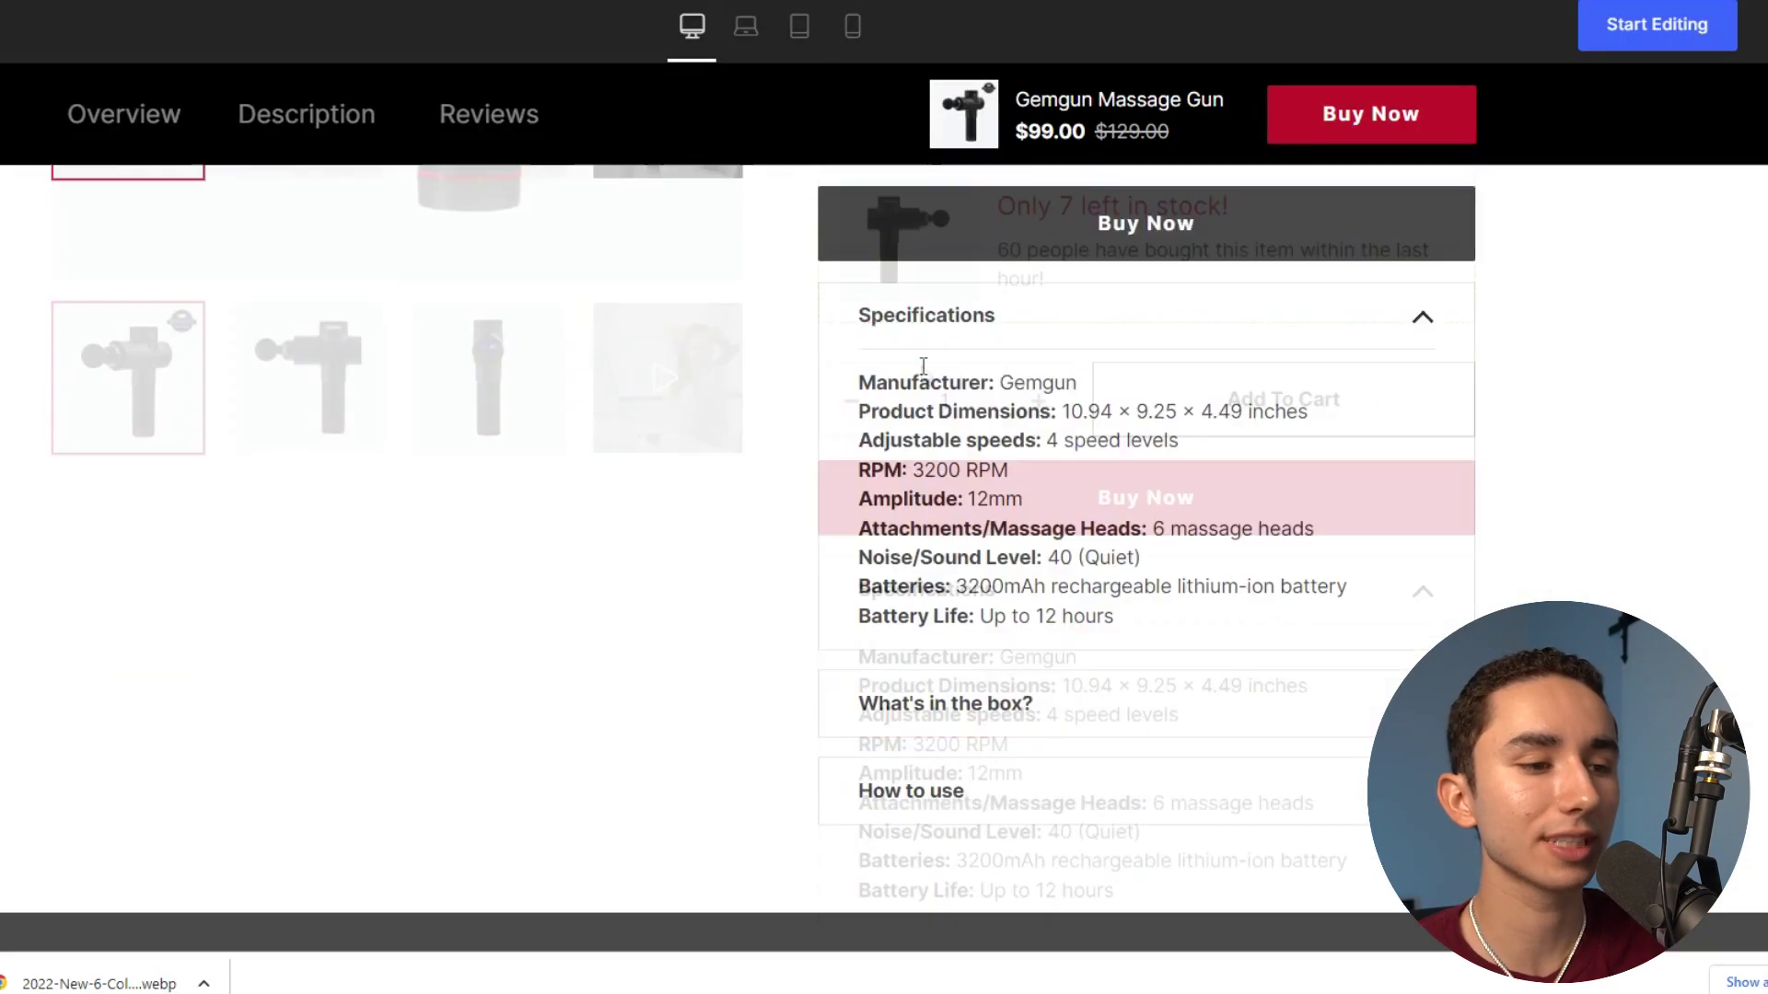
{"action": "scroll", "coordinate": [914, 377], "scroll_direction": "down", "scroll_amount": 6}
{"action": "scroll", "coordinate": [891, 366], "scroll_direction": "up", "scroll_amount": 6}
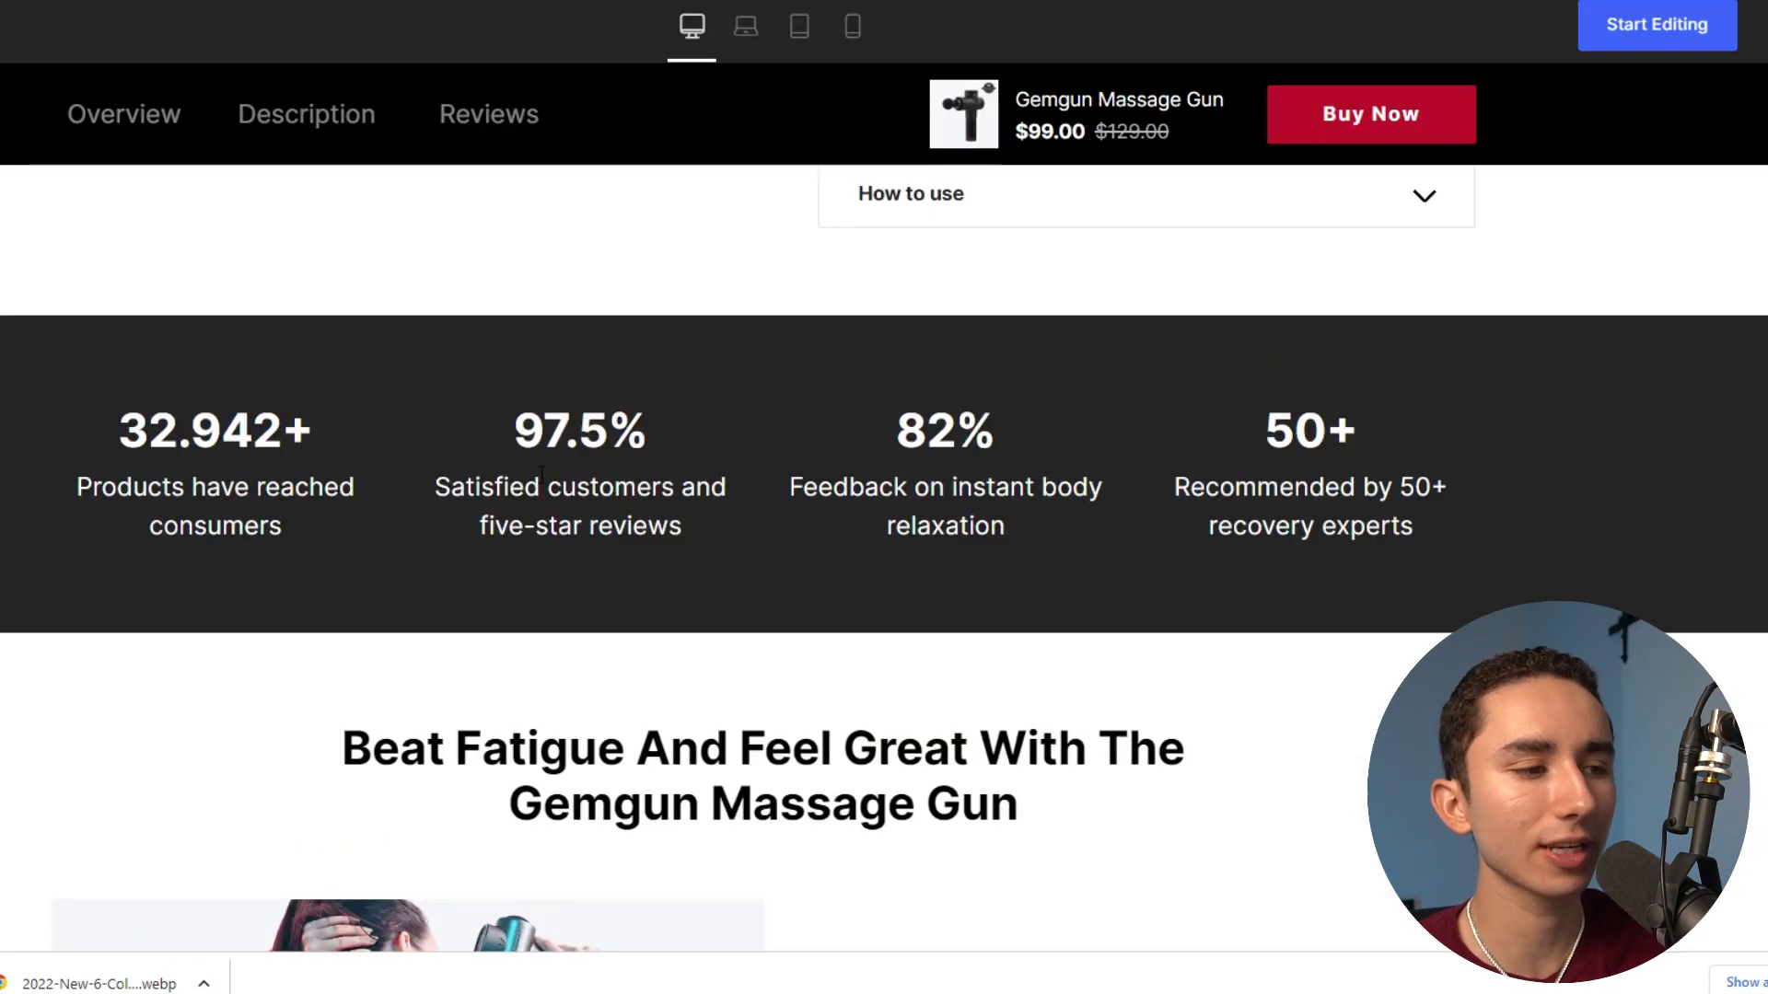
{"action": "left_click", "coordinate": [1631, 28]}
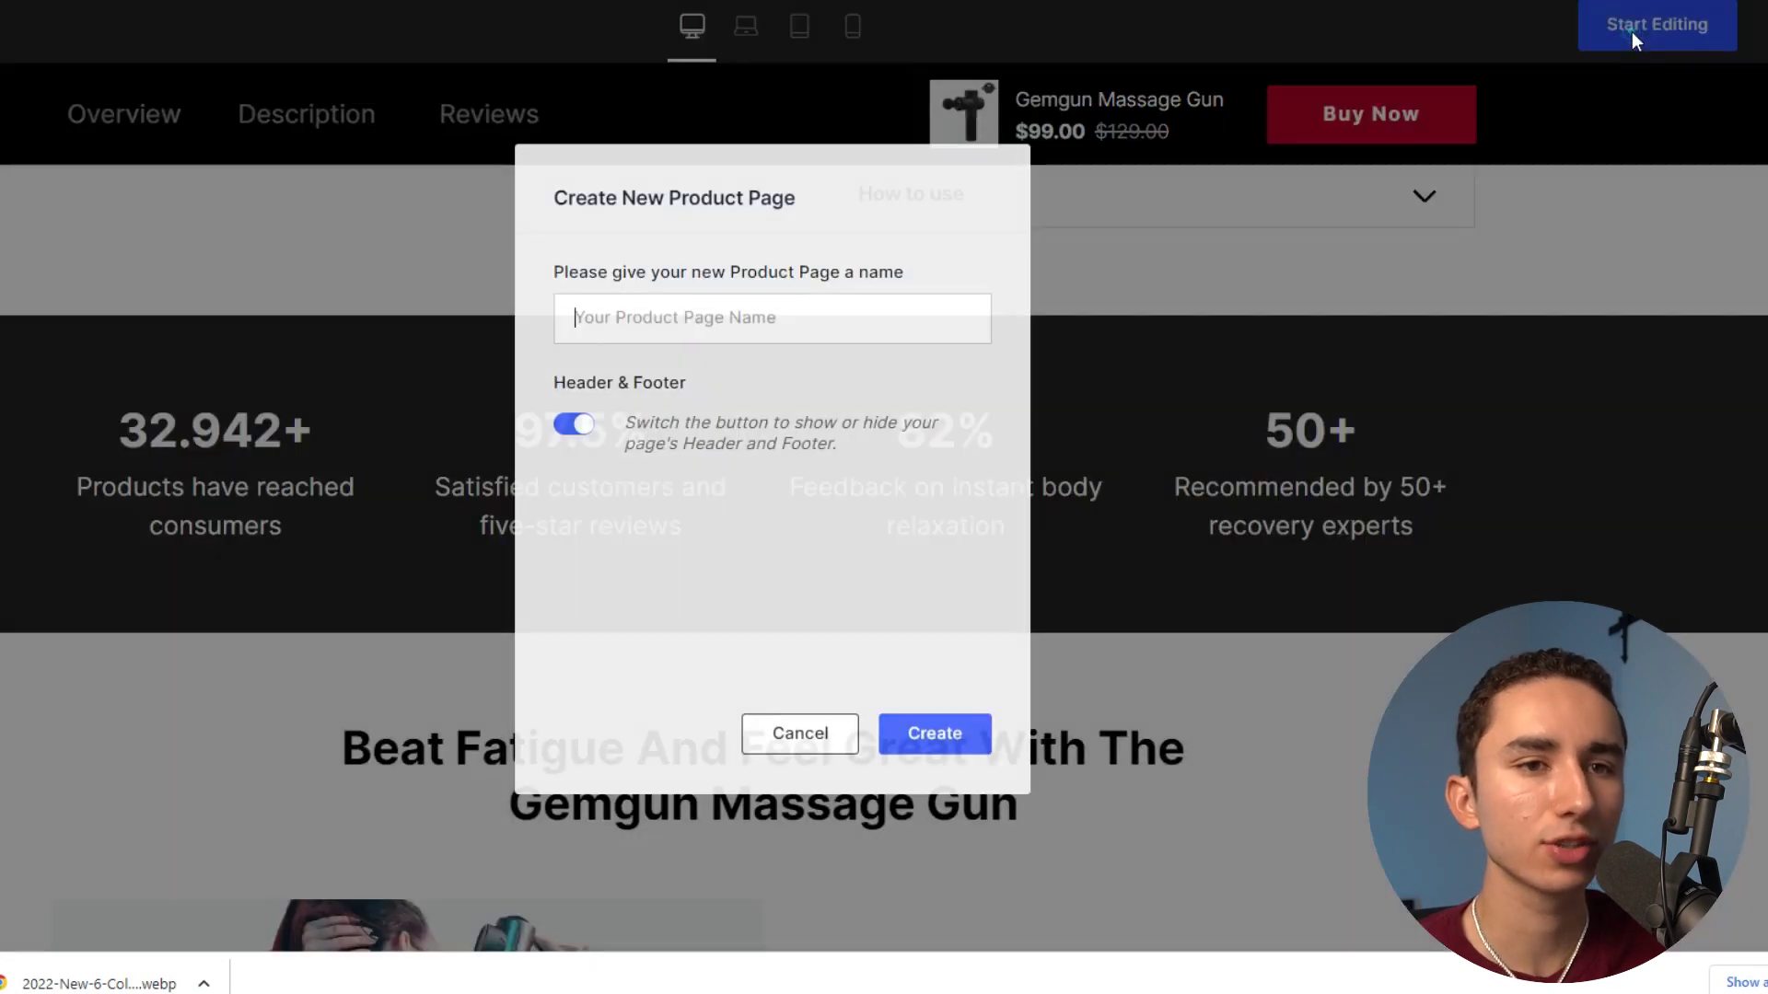
{"action": "left_click", "coordinate": [938, 739]}
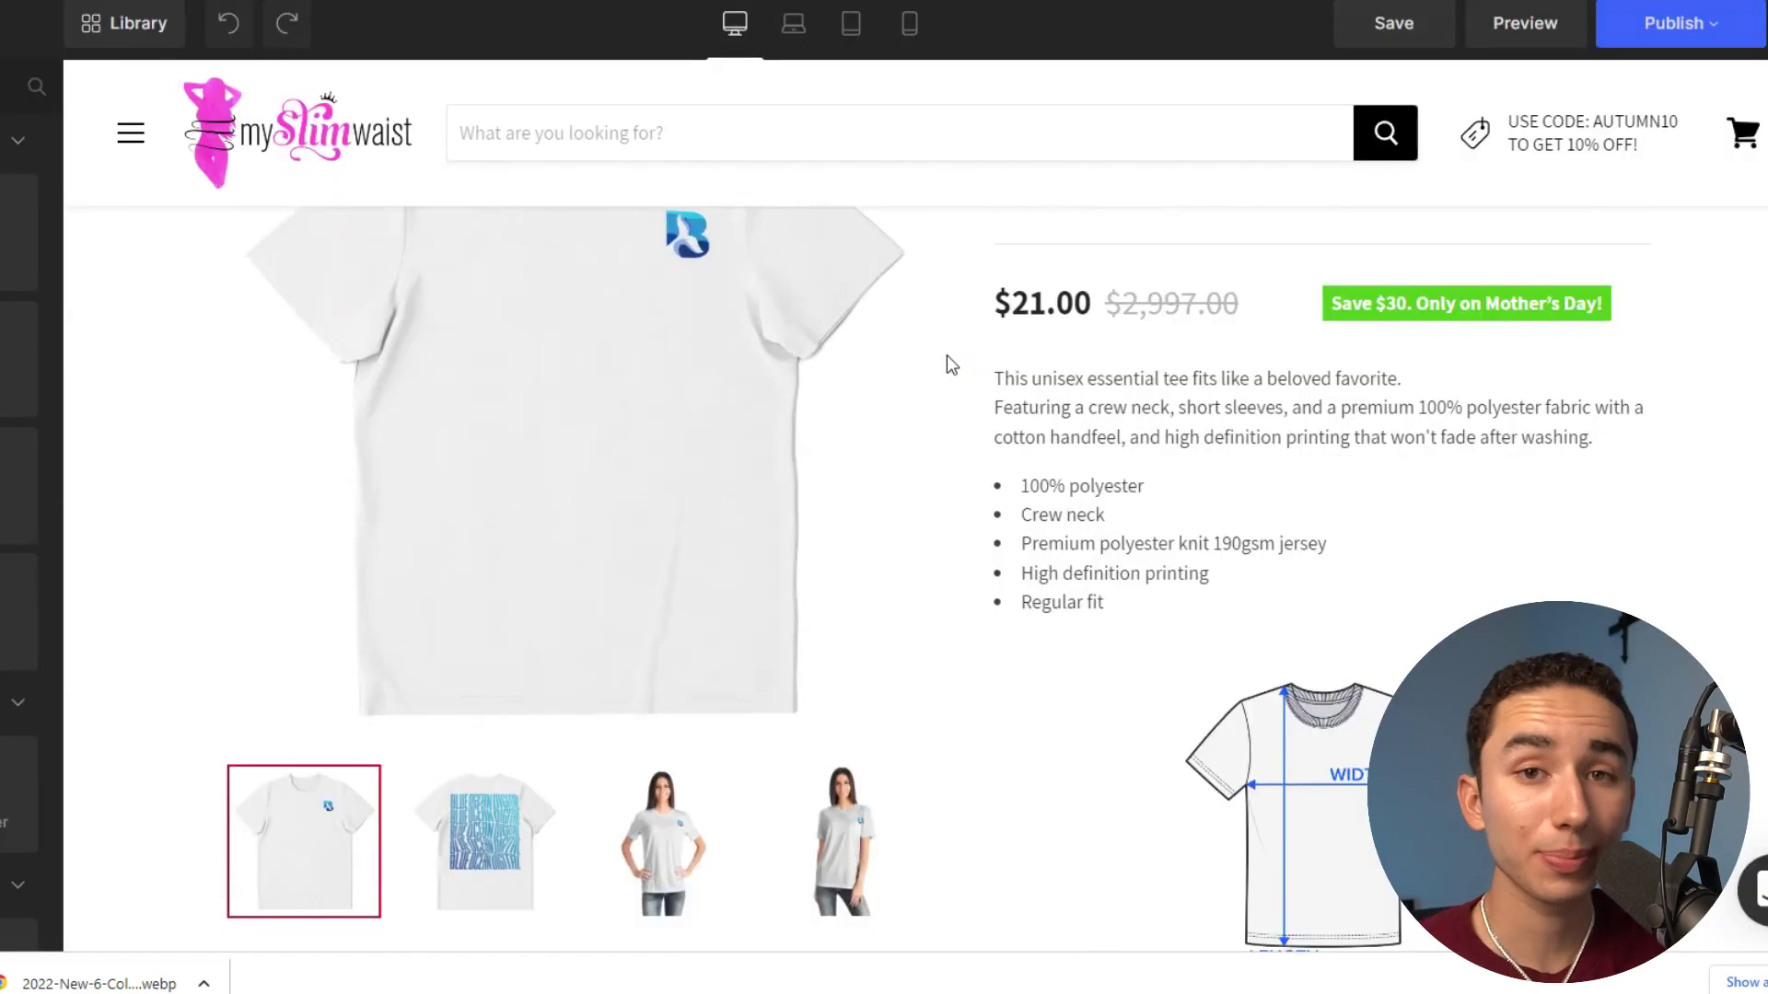
Save the dark row of four customer statistics to My Library as a custom block with the default name.
{"action": "scroll", "coordinate": [949, 367], "scroll_direction": "down", "scroll_amount": 15}
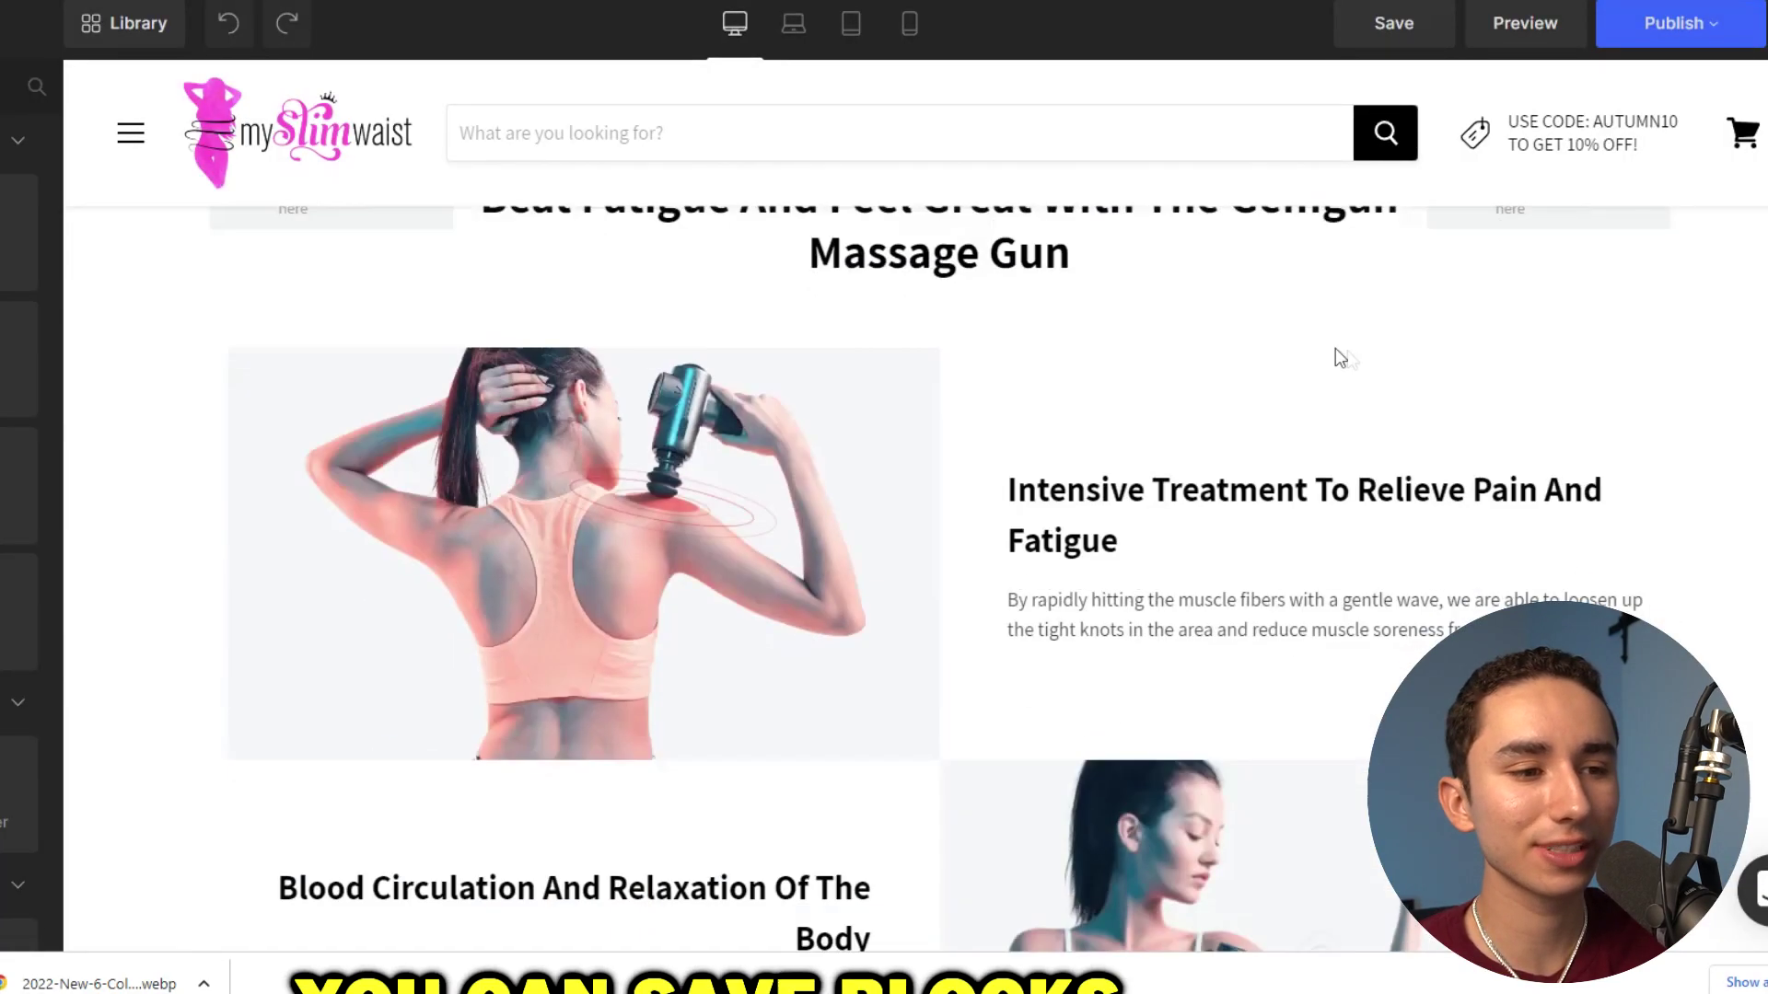
{"action": "scroll", "coordinate": [1339, 354], "scroll_direction": "up", "scroll_amount": 6}
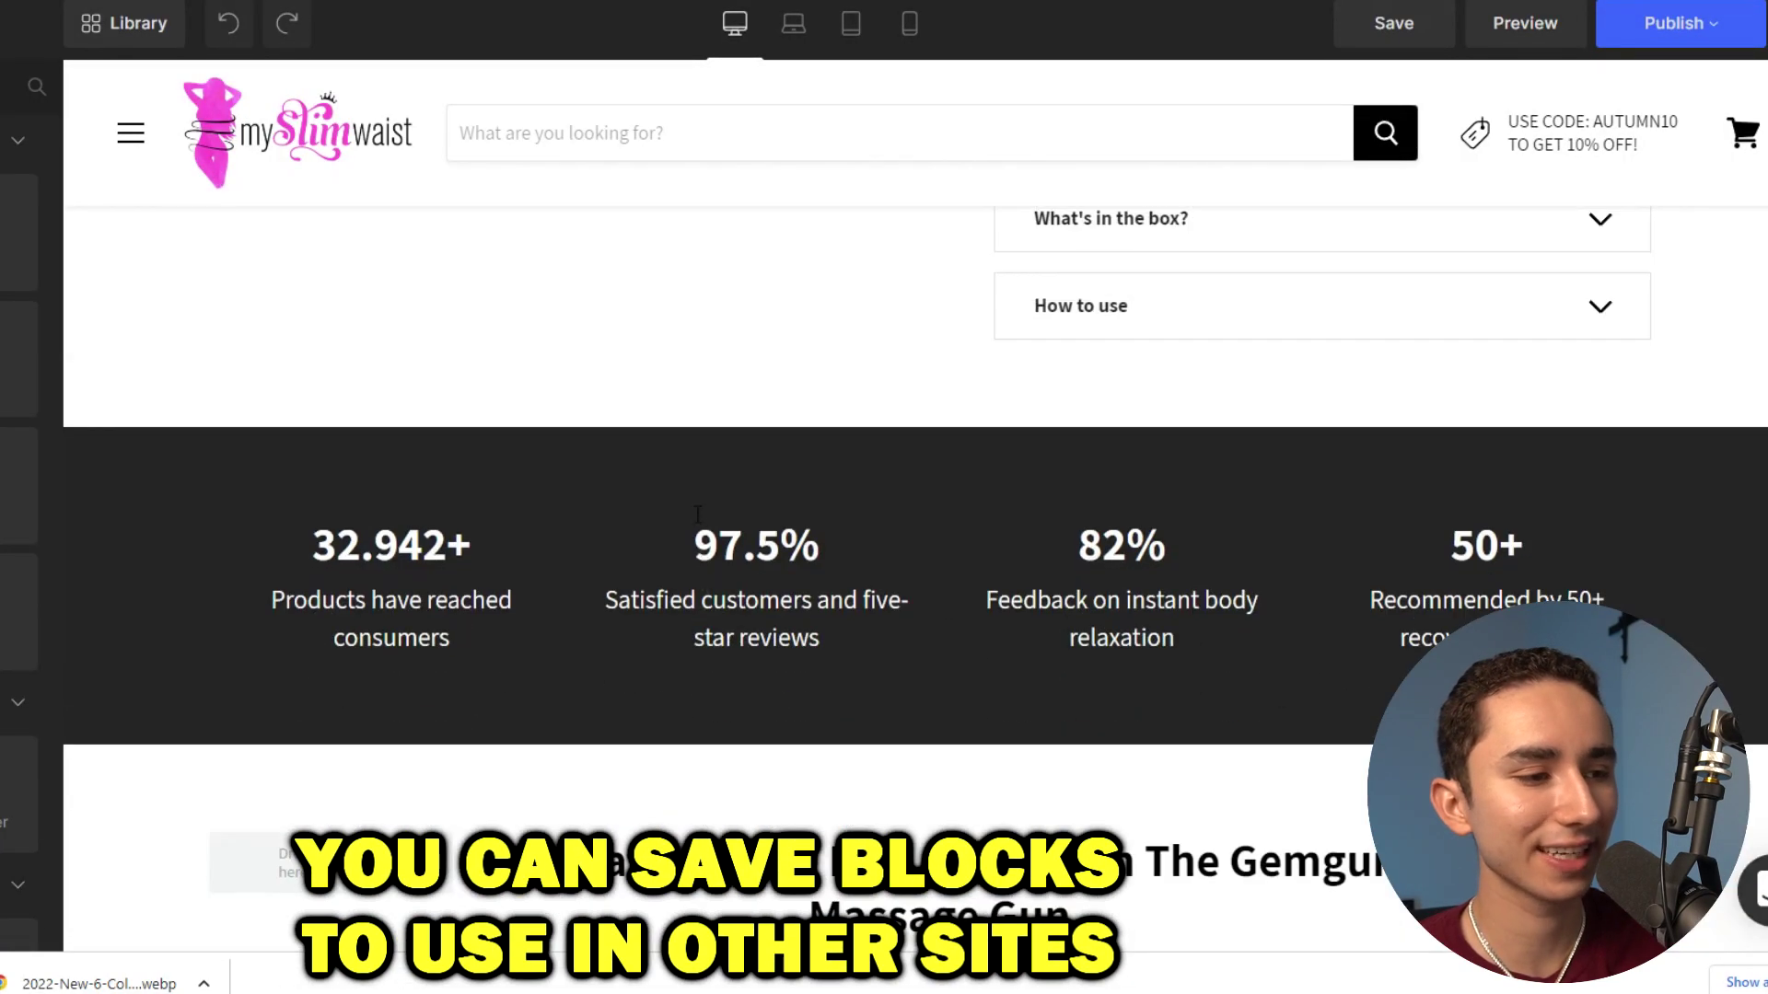
{"action": "left_click", "coordinate": [696, 500]}
{"action": "scroll", "coordinate": [147, 455], "scroll_direction": "up", "scroll_amount": 2}
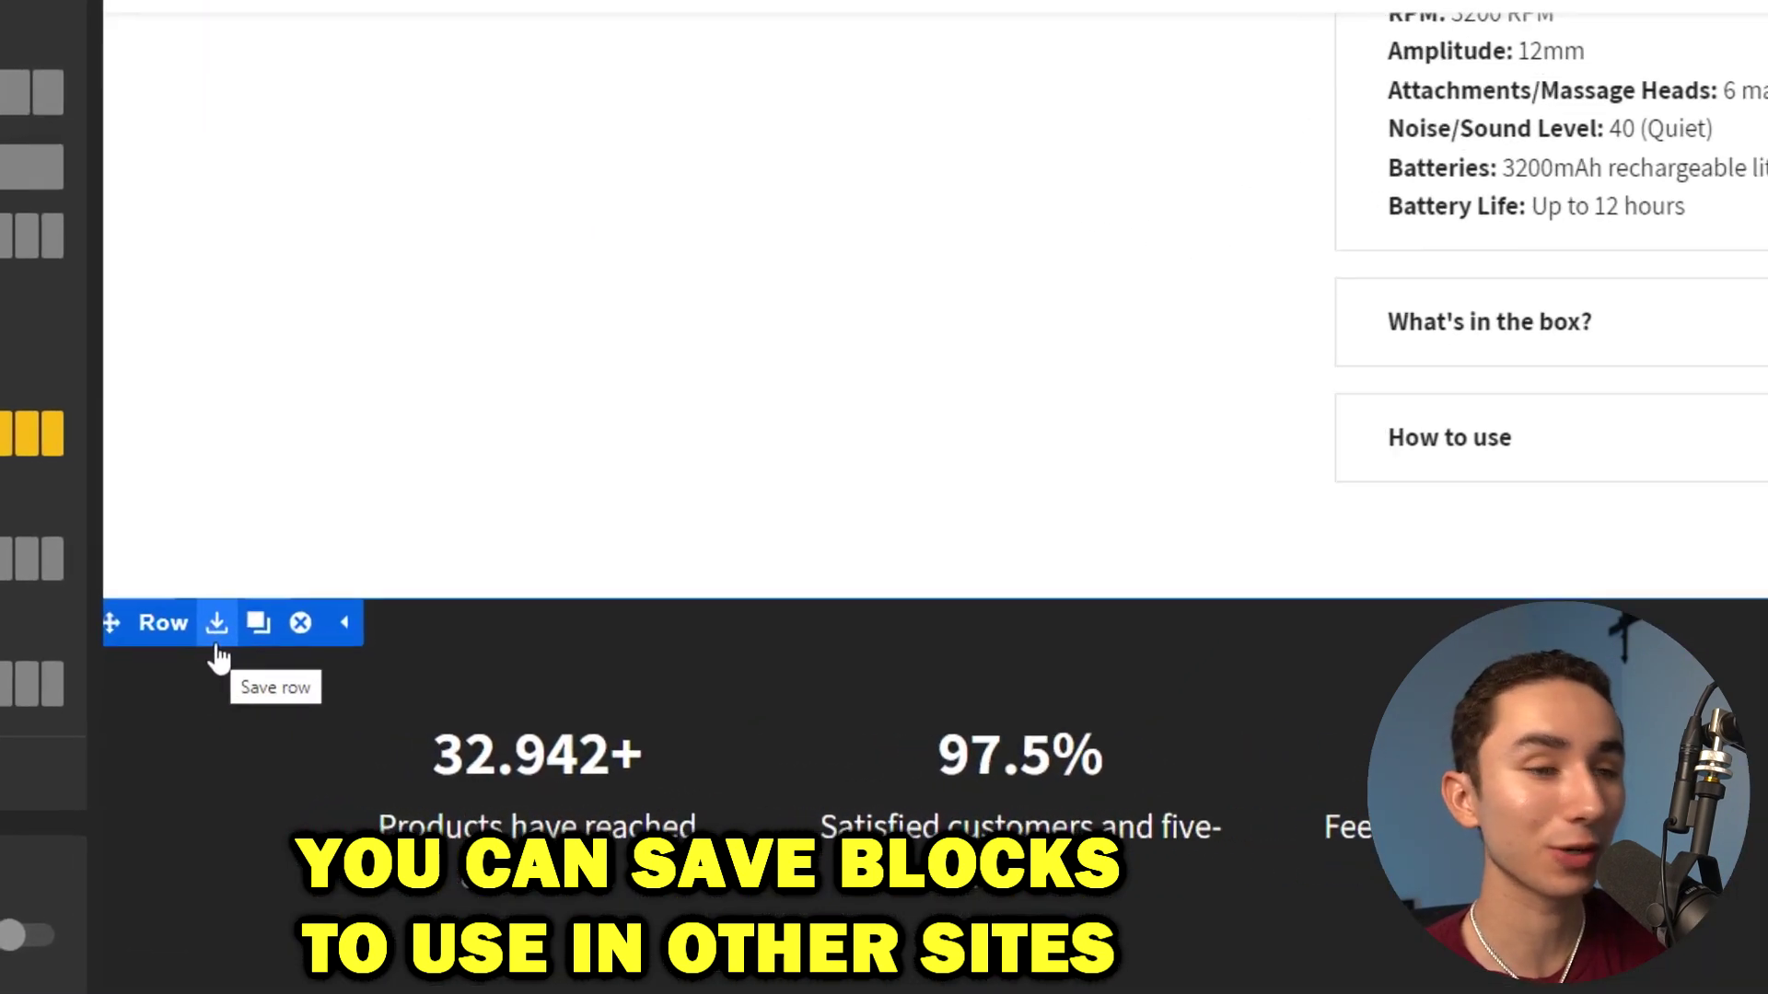
{"action": "left_click", "coordinate": [288, 603]}
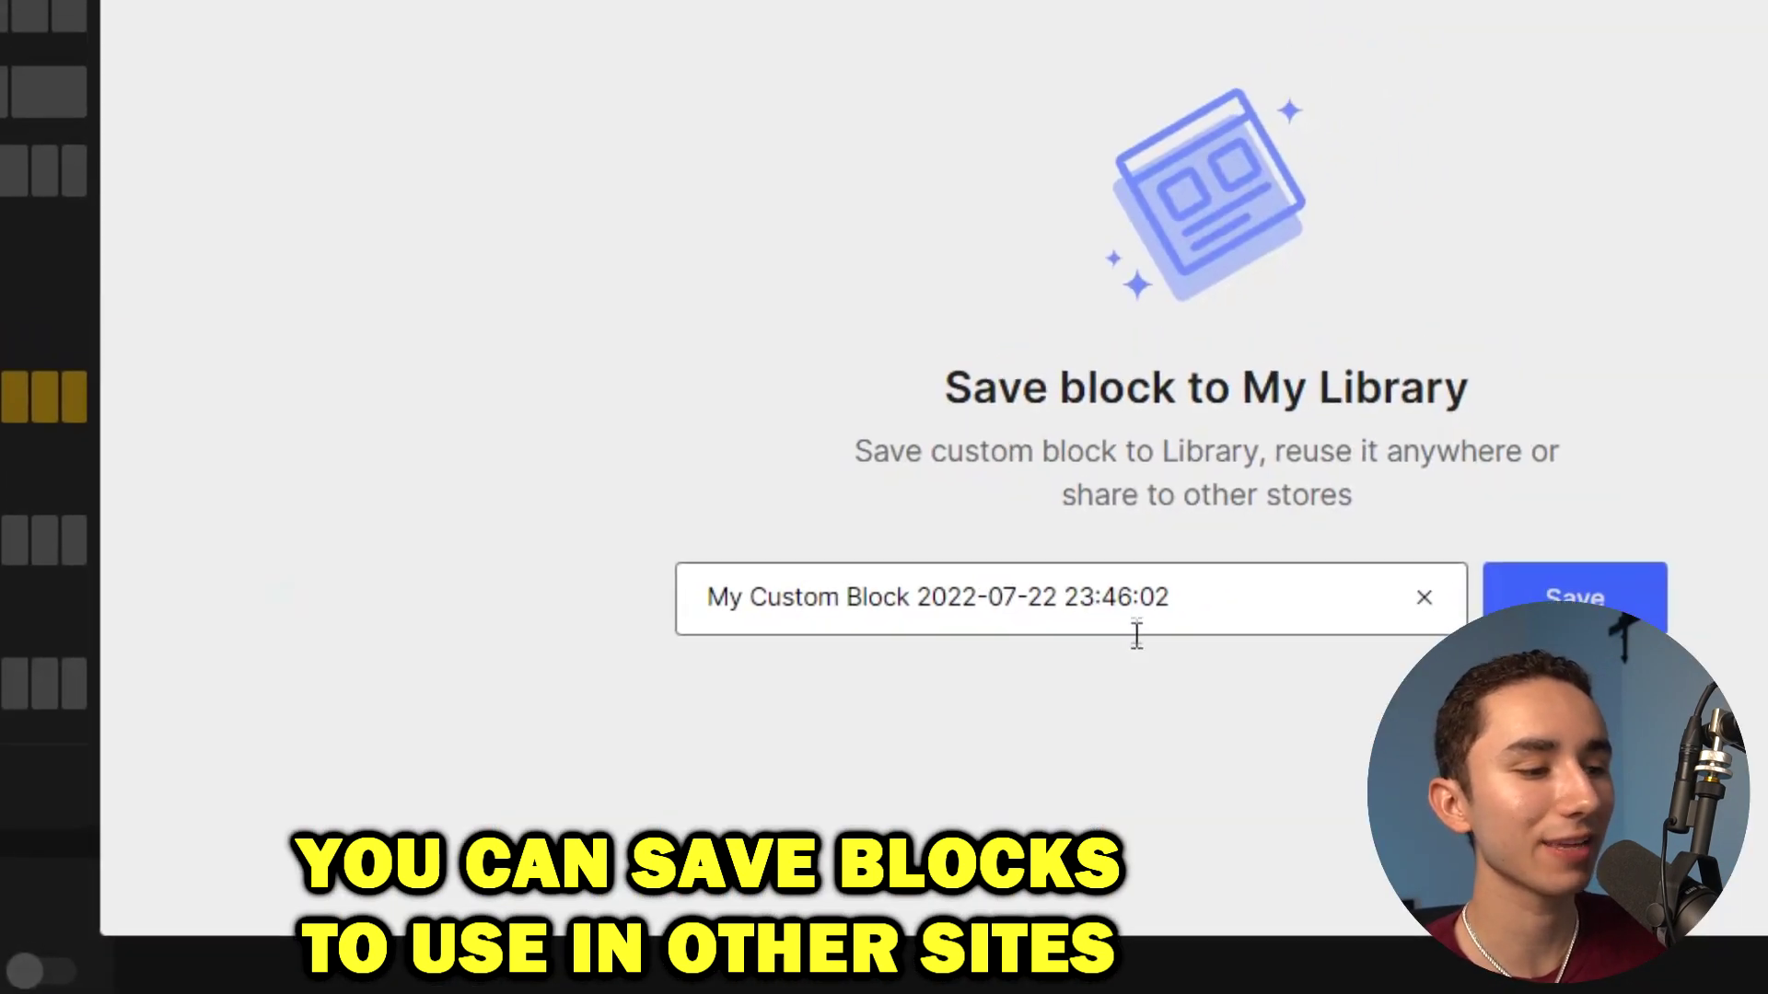
{"action": "left_click", "coordinate": [1680, 566]}
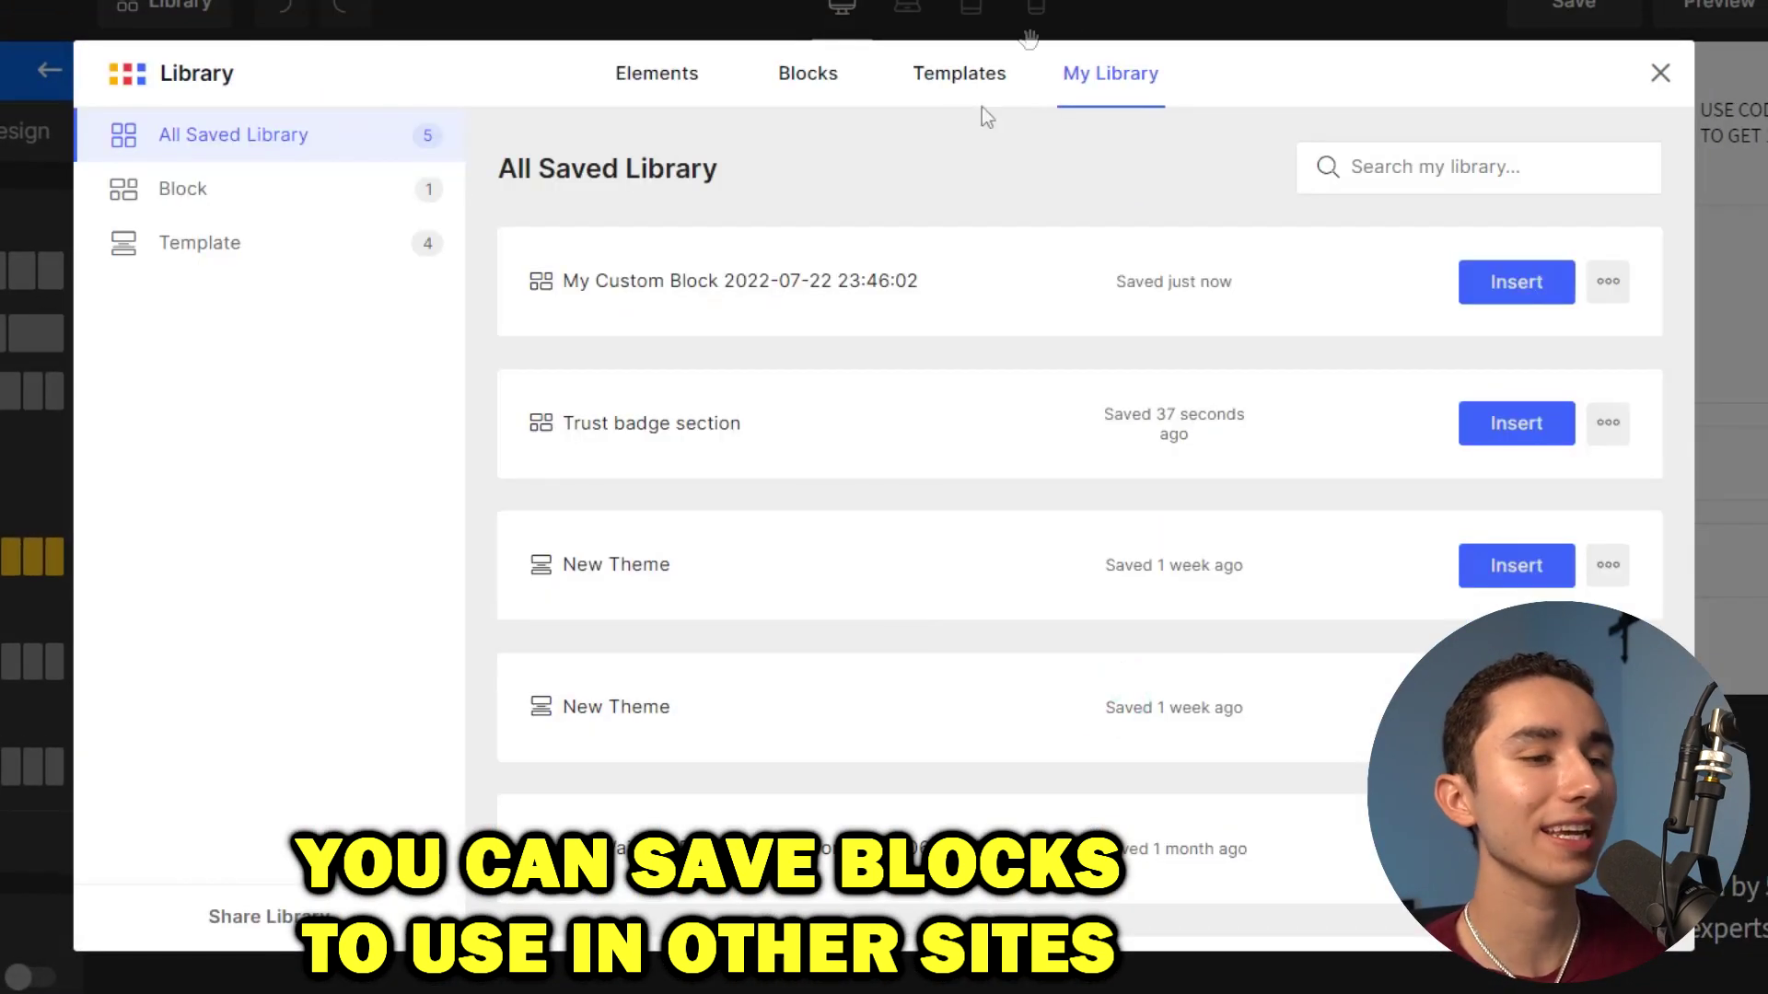
{"action": "left_click", "coordinate": [1663, 81]}
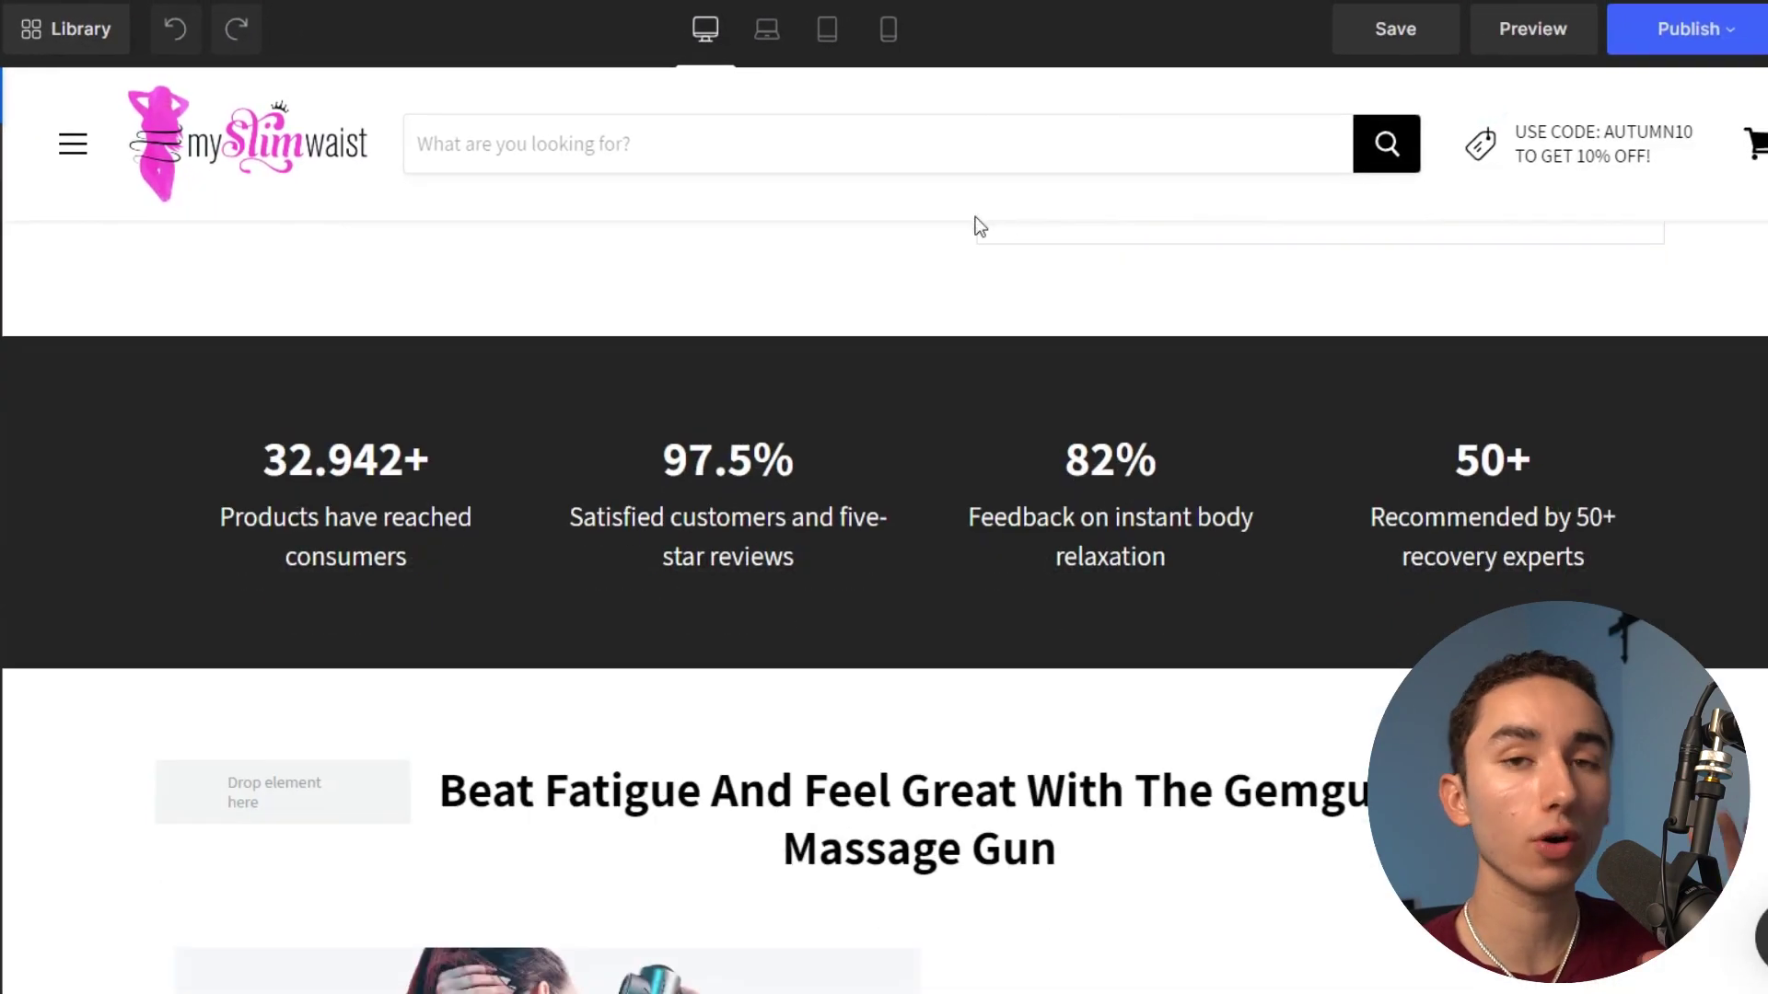
Preview the Solid Fitted Crop Top template and create a new product page from it with header and footer.
{"action": "scroll", "coordinate": [1127, 203], "scroll_direction": "down", "scroll_amount": 3}
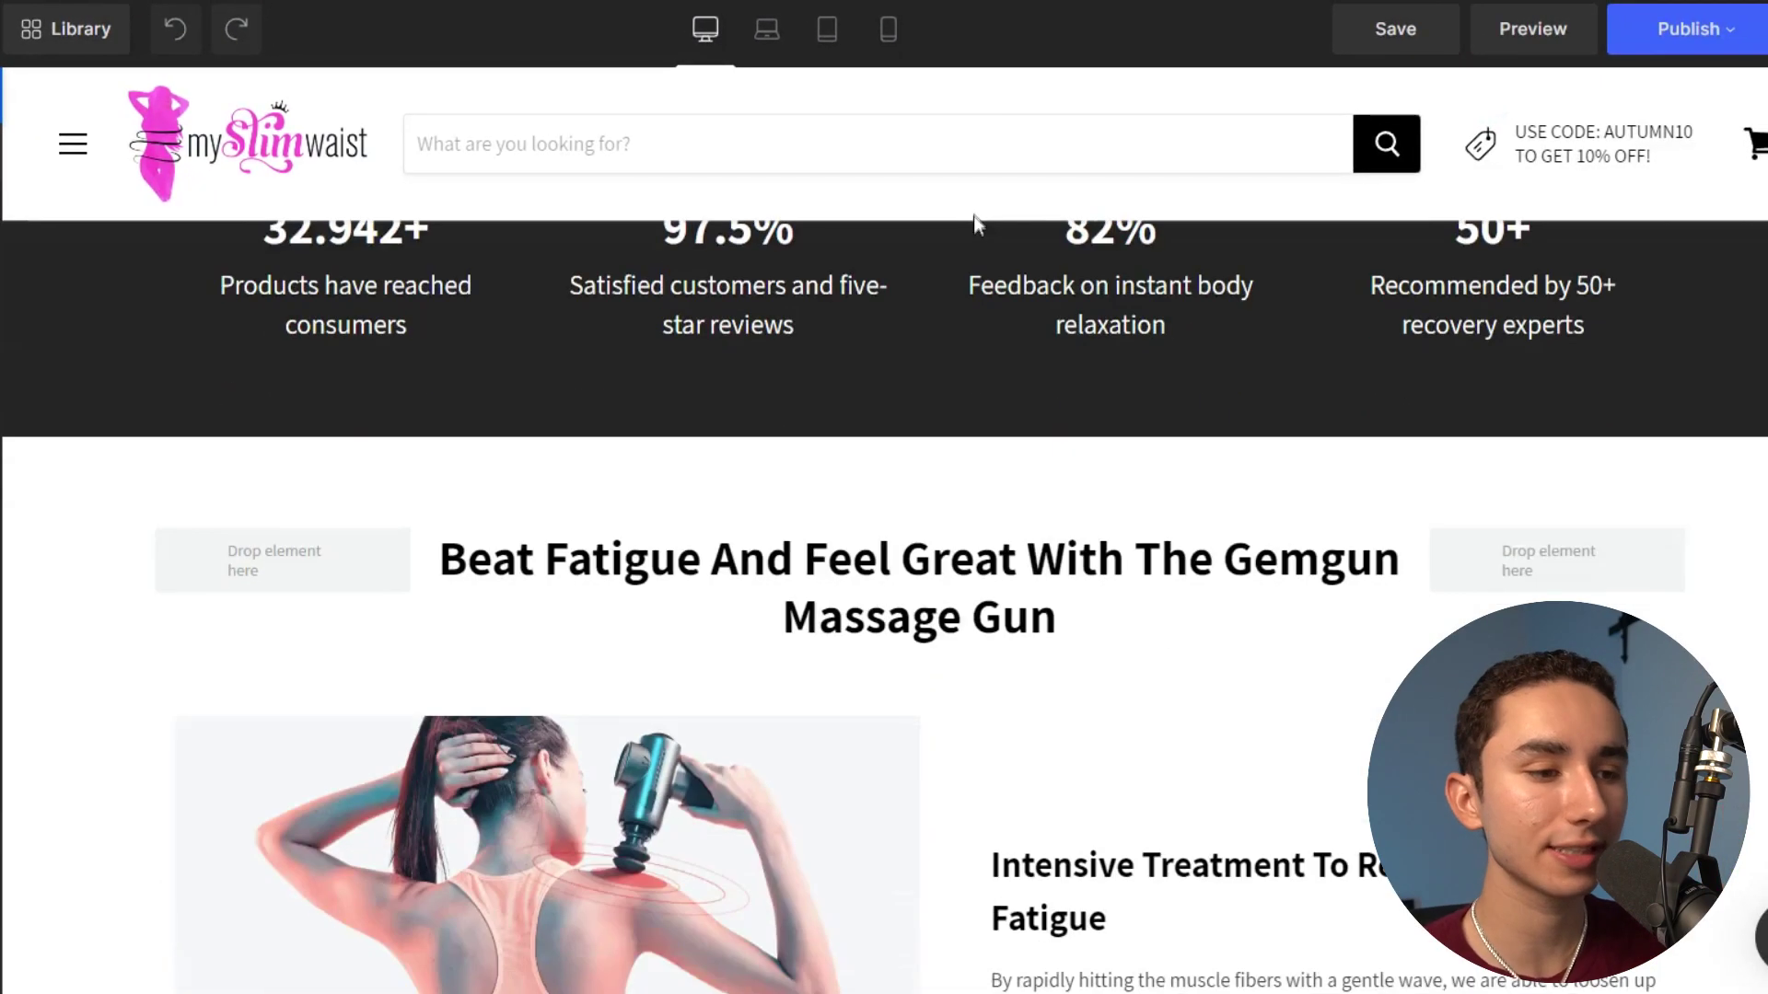
{"action": "scroll", "coordinate": [977, 224], "scroll_direction": "down", "scroll_amount": 10}
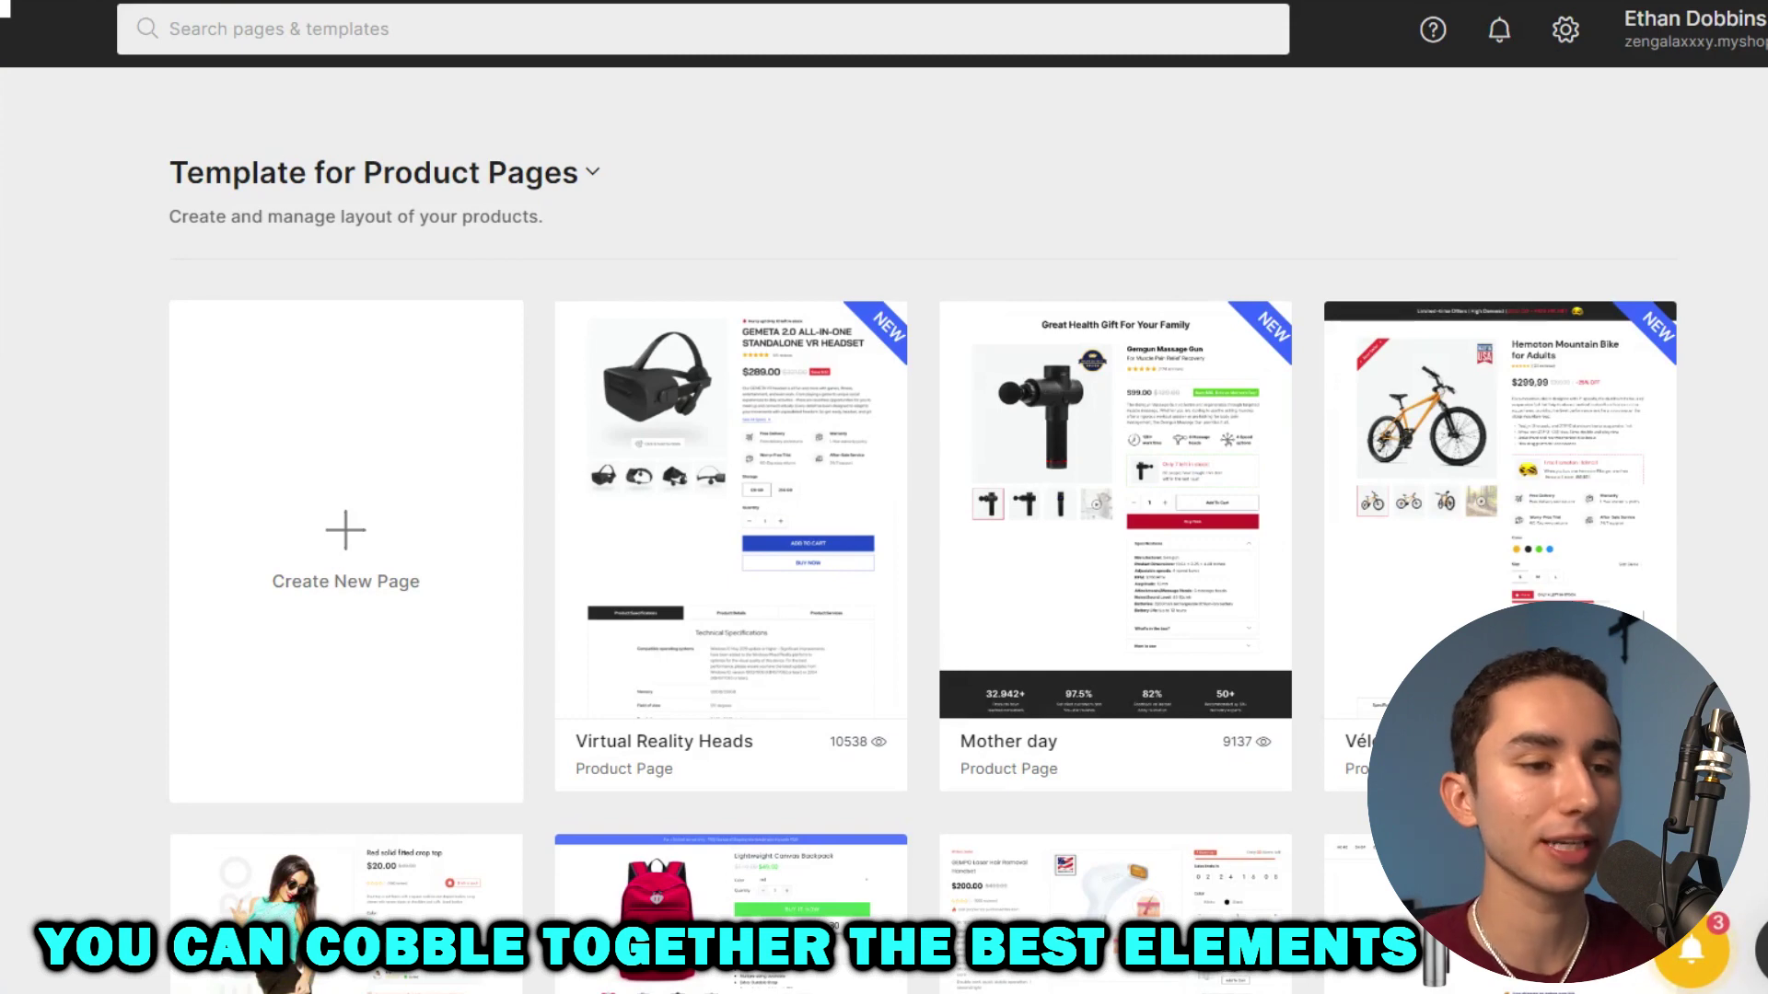
{"action": "scroll", "coordinate": [612, 200], "scroll_direction": "down", "scroll_amount": 6}
{"action": "left_click", "coordinate": [376, 635]}
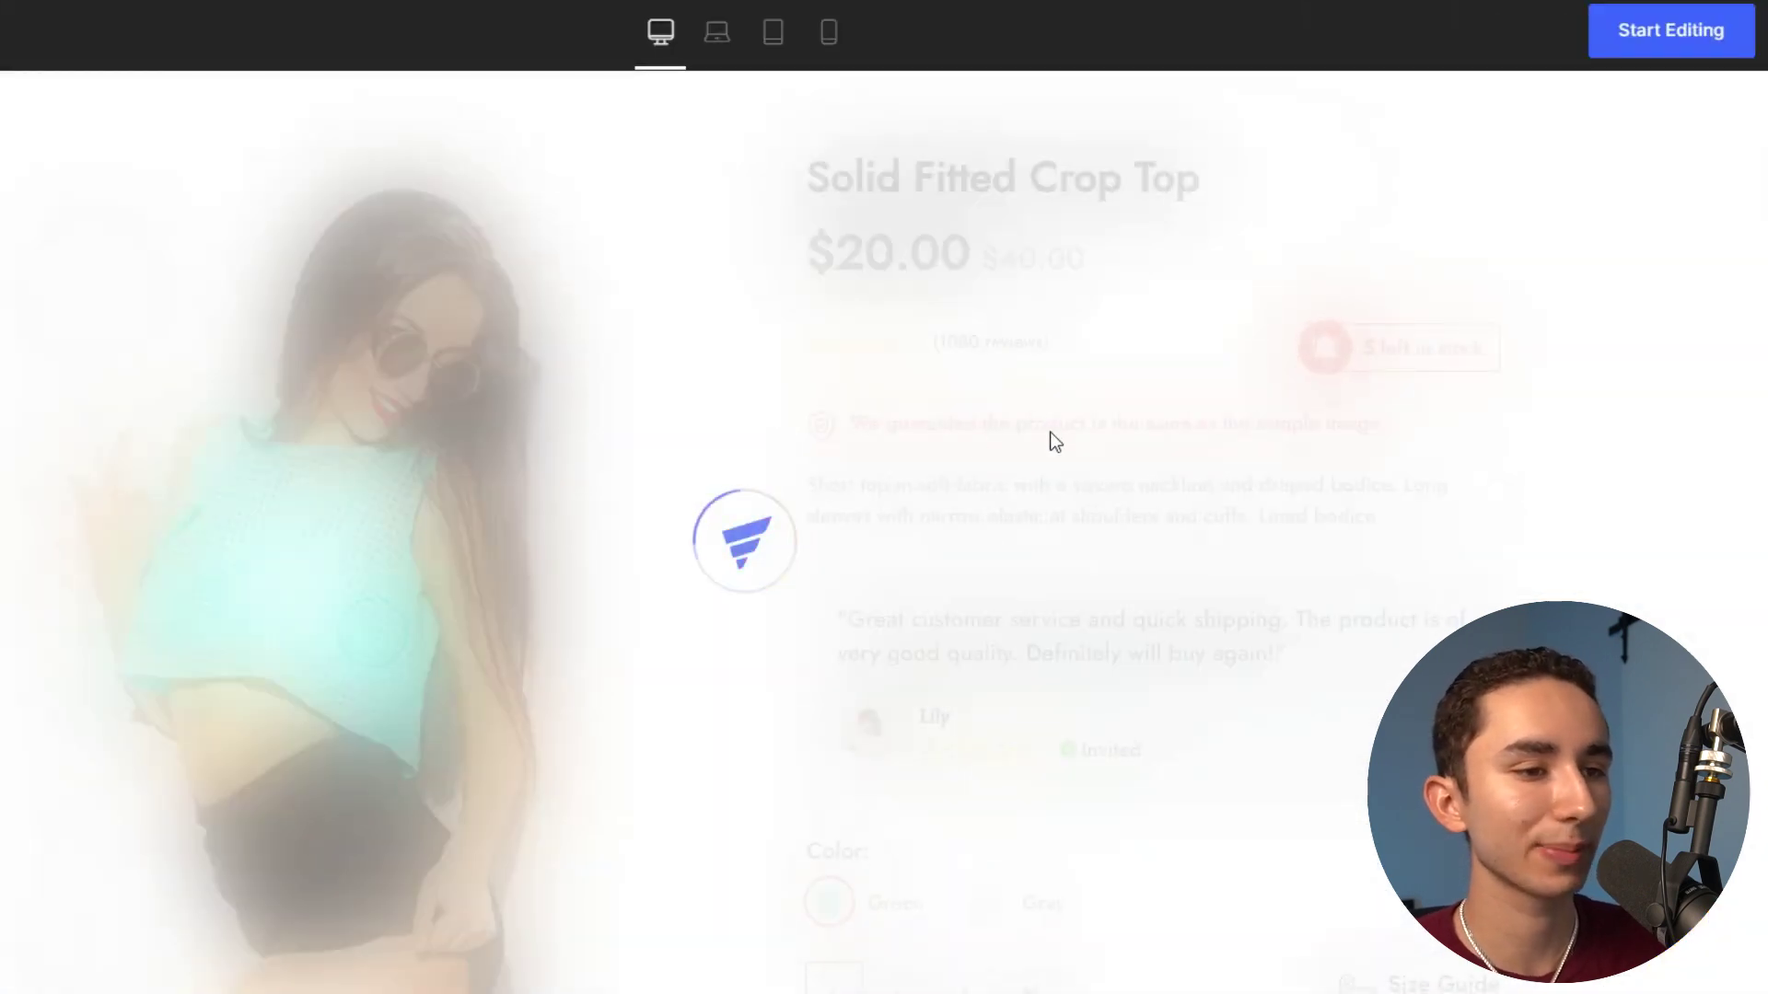
{"action": "scroll", "coordinate": [1055, 426], "scroll_direction": "down", "scroll_amount": 5}
{"action": "scroll", "coordinate": [1068, 429], "scroll_direction": "up", "scroll_amount": 3}
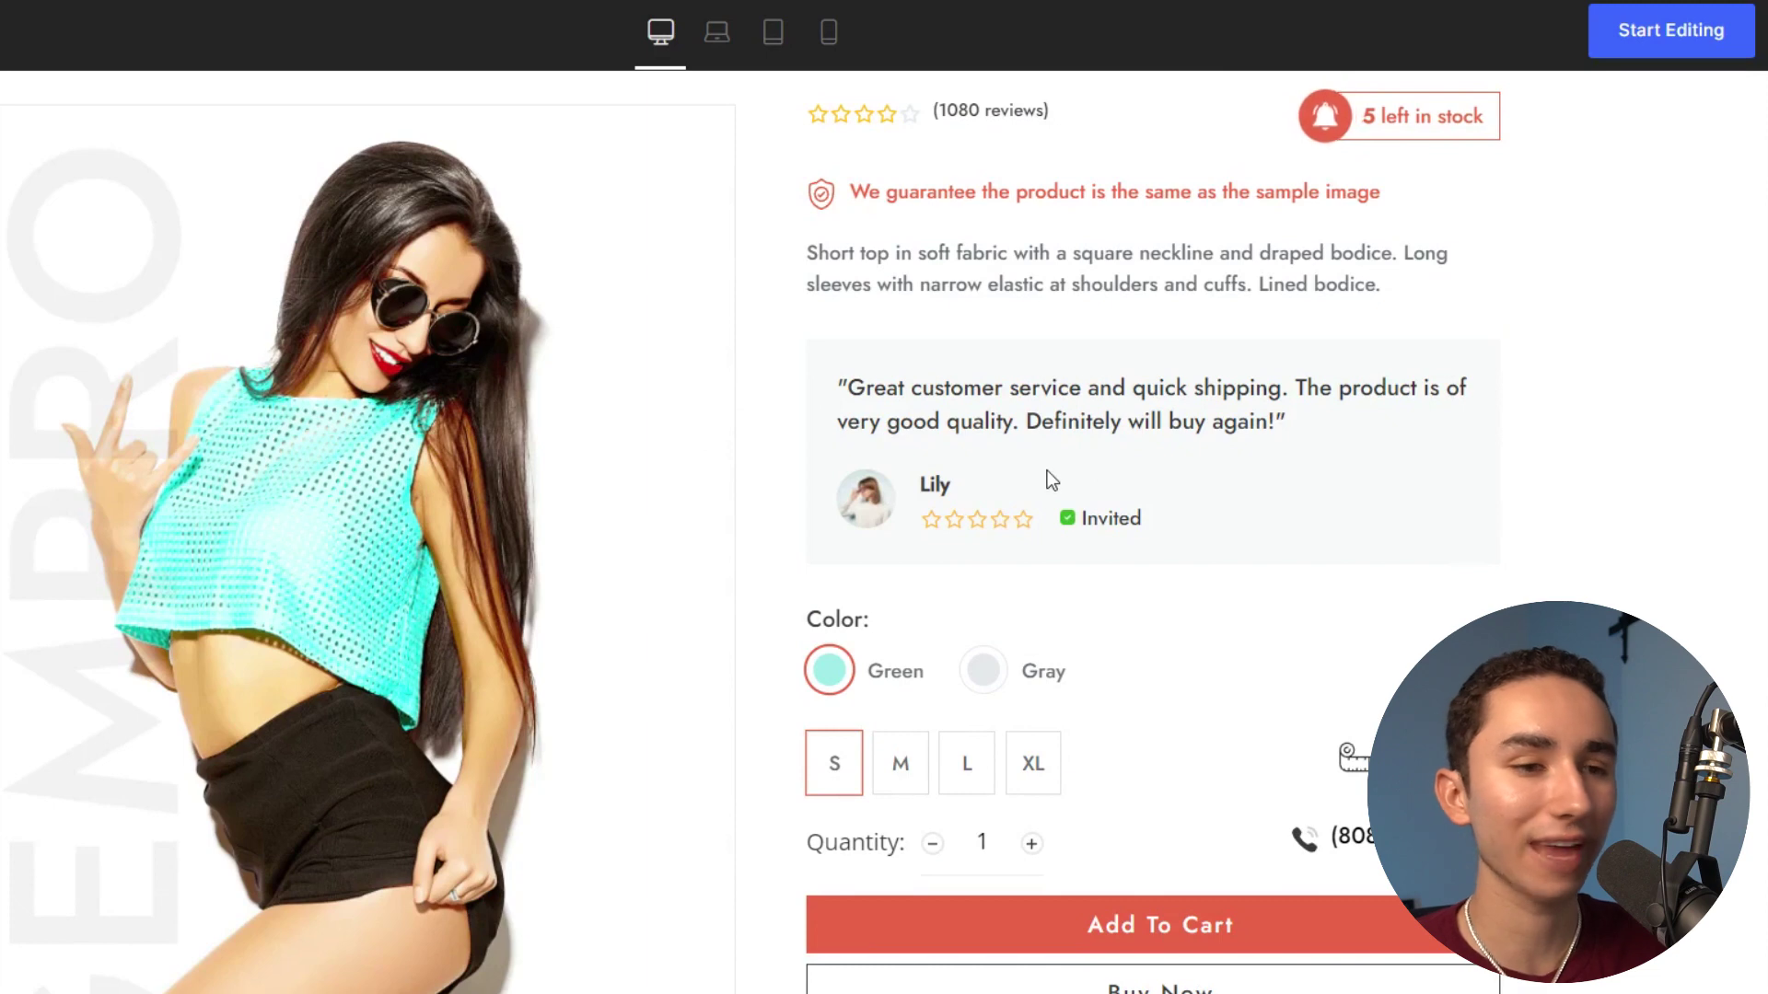
{"action": "left_click", "coordinate": [1641, 34]}
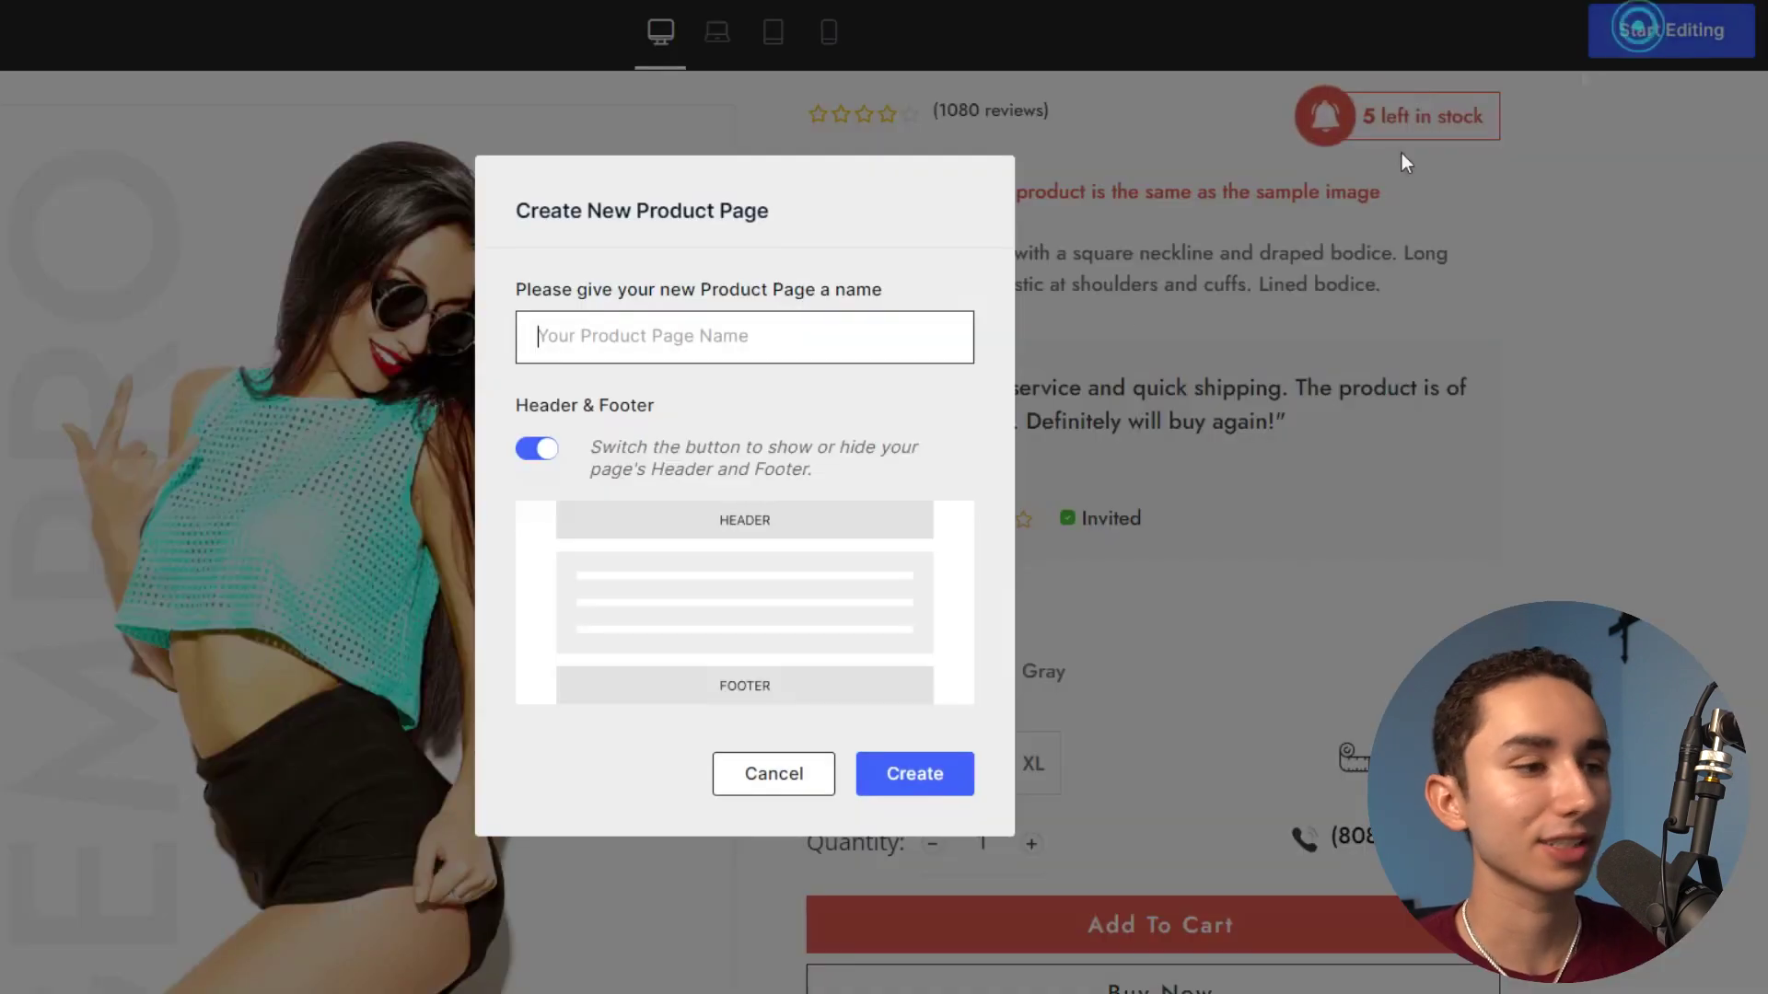
{"action": "left_click", "coordinate": [894, 774]}
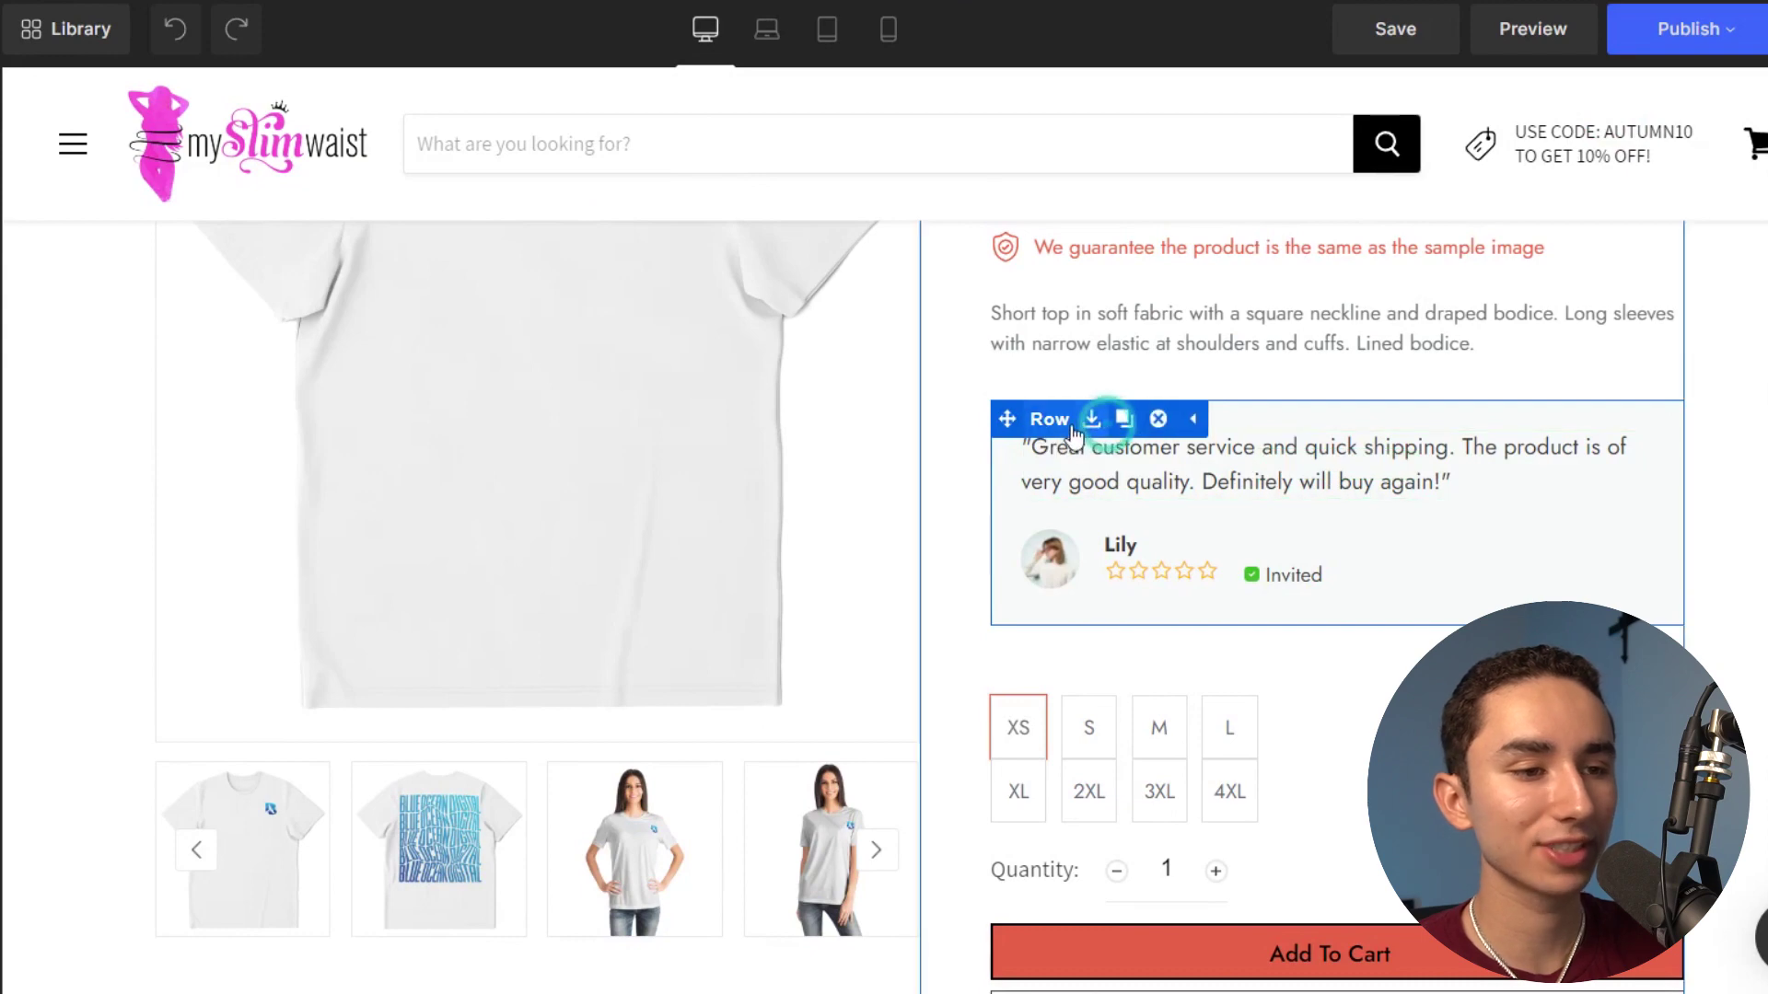
Try to save the customer review row as a library block, and look through the page's details and shipping sections.
{"action": "left_click", "coordinate": [1090, 420]}
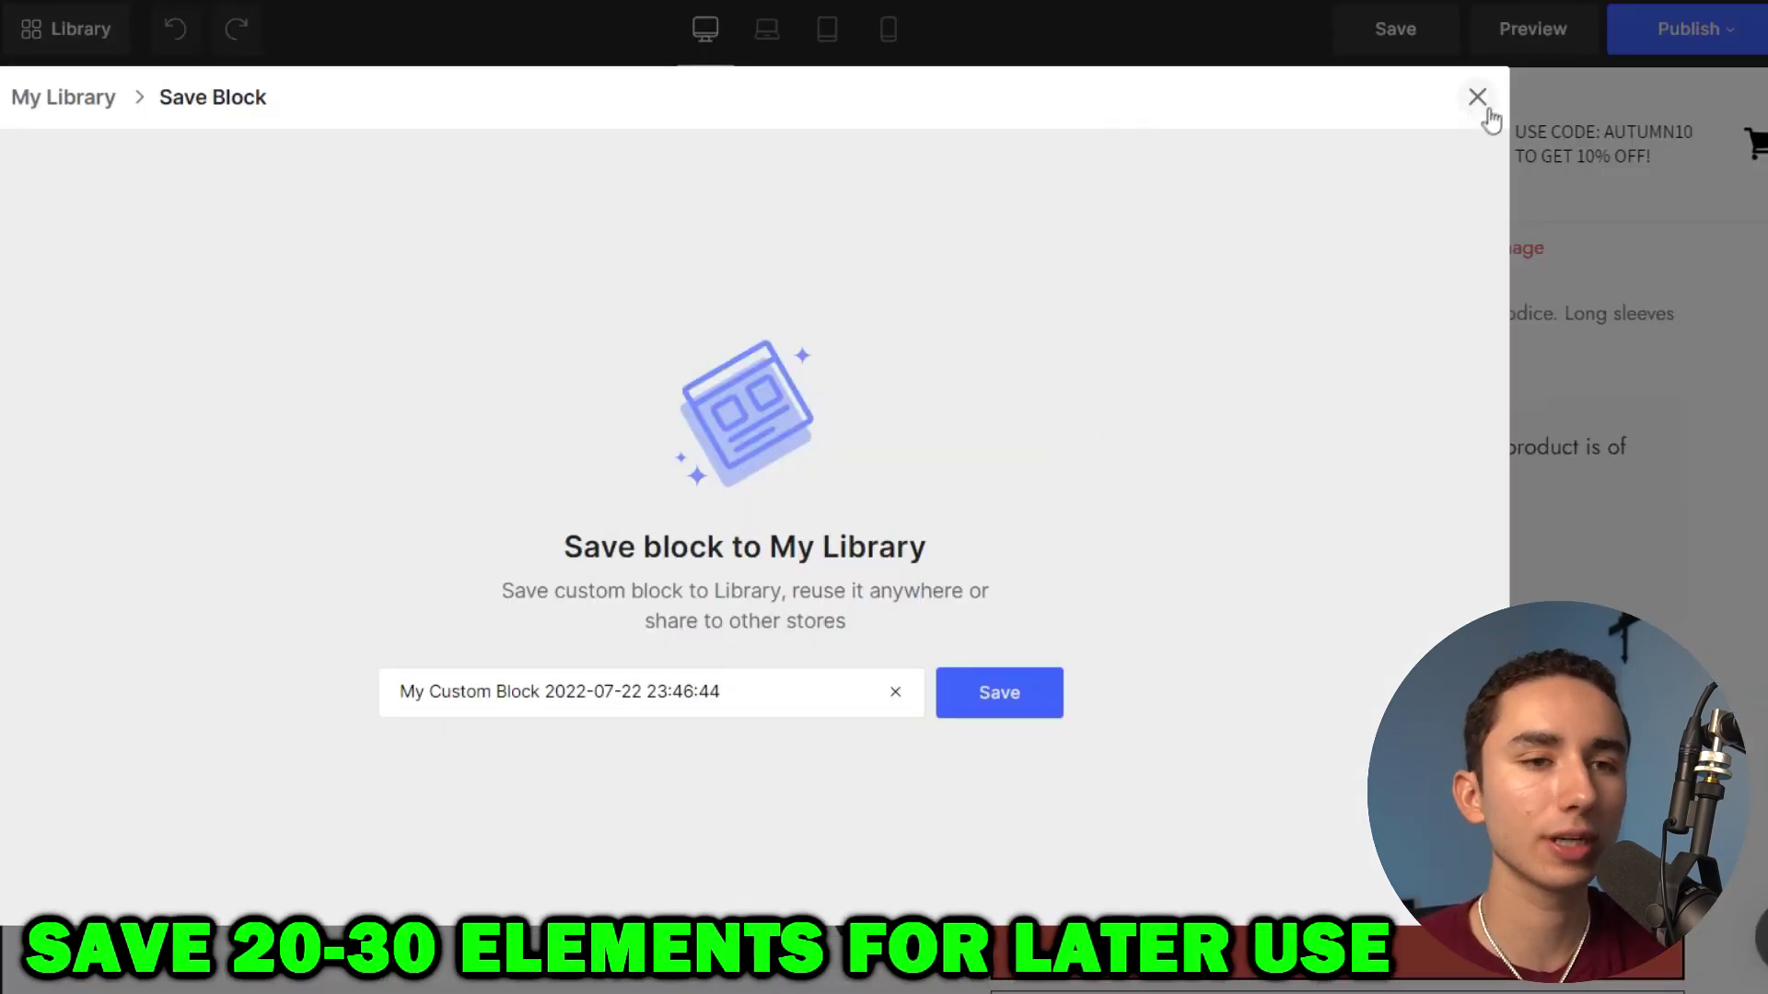
{"action": "left_click", "coordinate": [1476, 97]}
{"action": "scroll", "coordinate": [1381, 405], "scroll_direction": "down", "scroll_amount": 10}
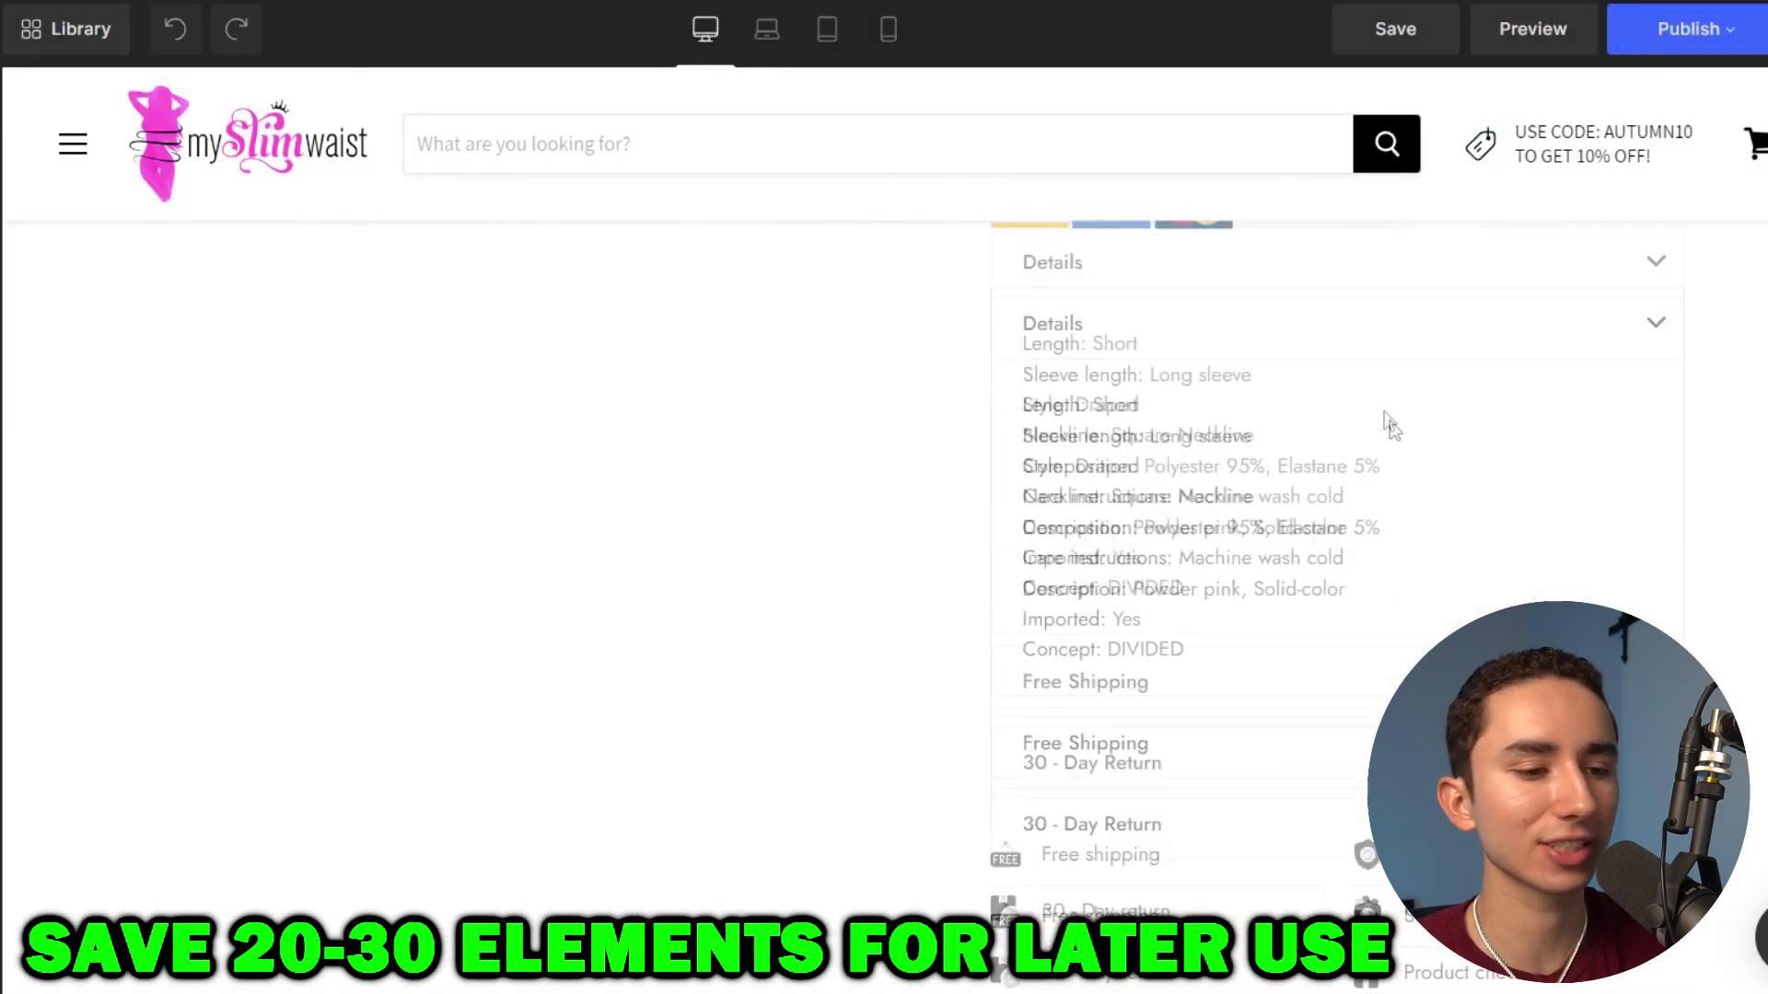
{"action": "scroll", "coordinate": [1326, 386], "scroll_direction": "down", "scroll_amount": 15}
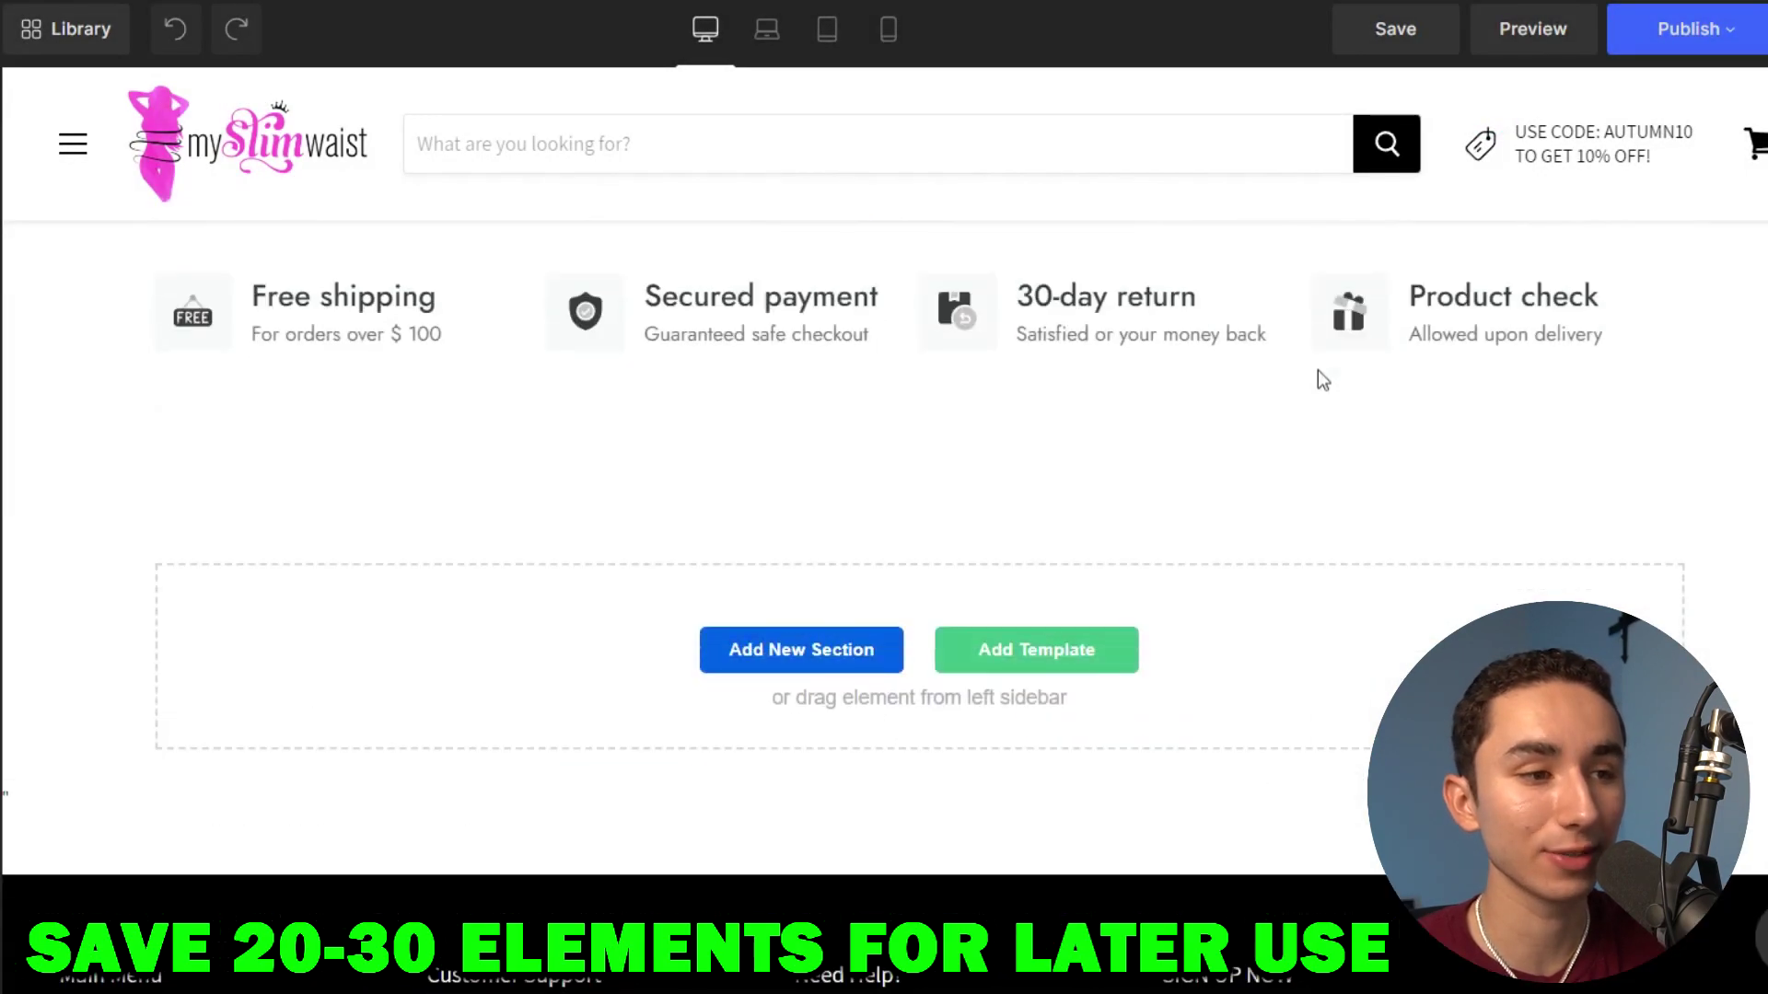
Insert the saved statistics block from My Library at the end of the page and move its row above the free shipping row.
{"action": "scroll", "coordinate": [494, 363], "scroll_direction": "up", "scroll_amount": 5}
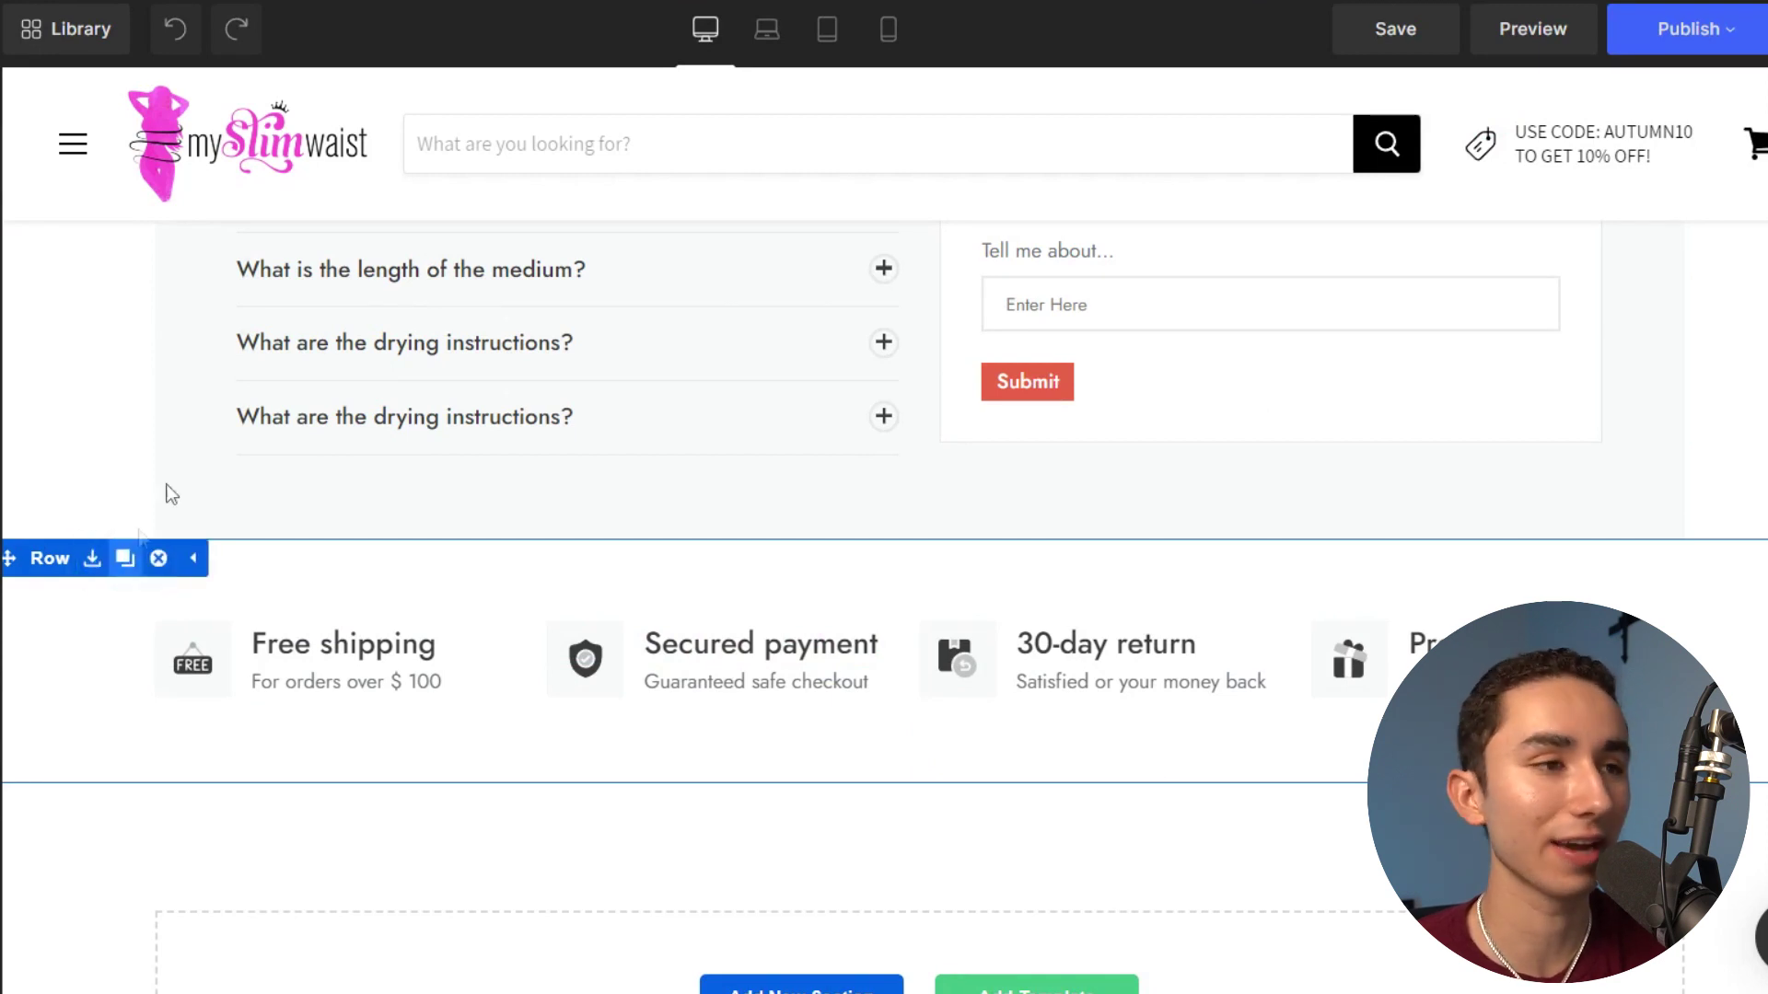
{"action": "left_click", "coordinate": [81, 31]}
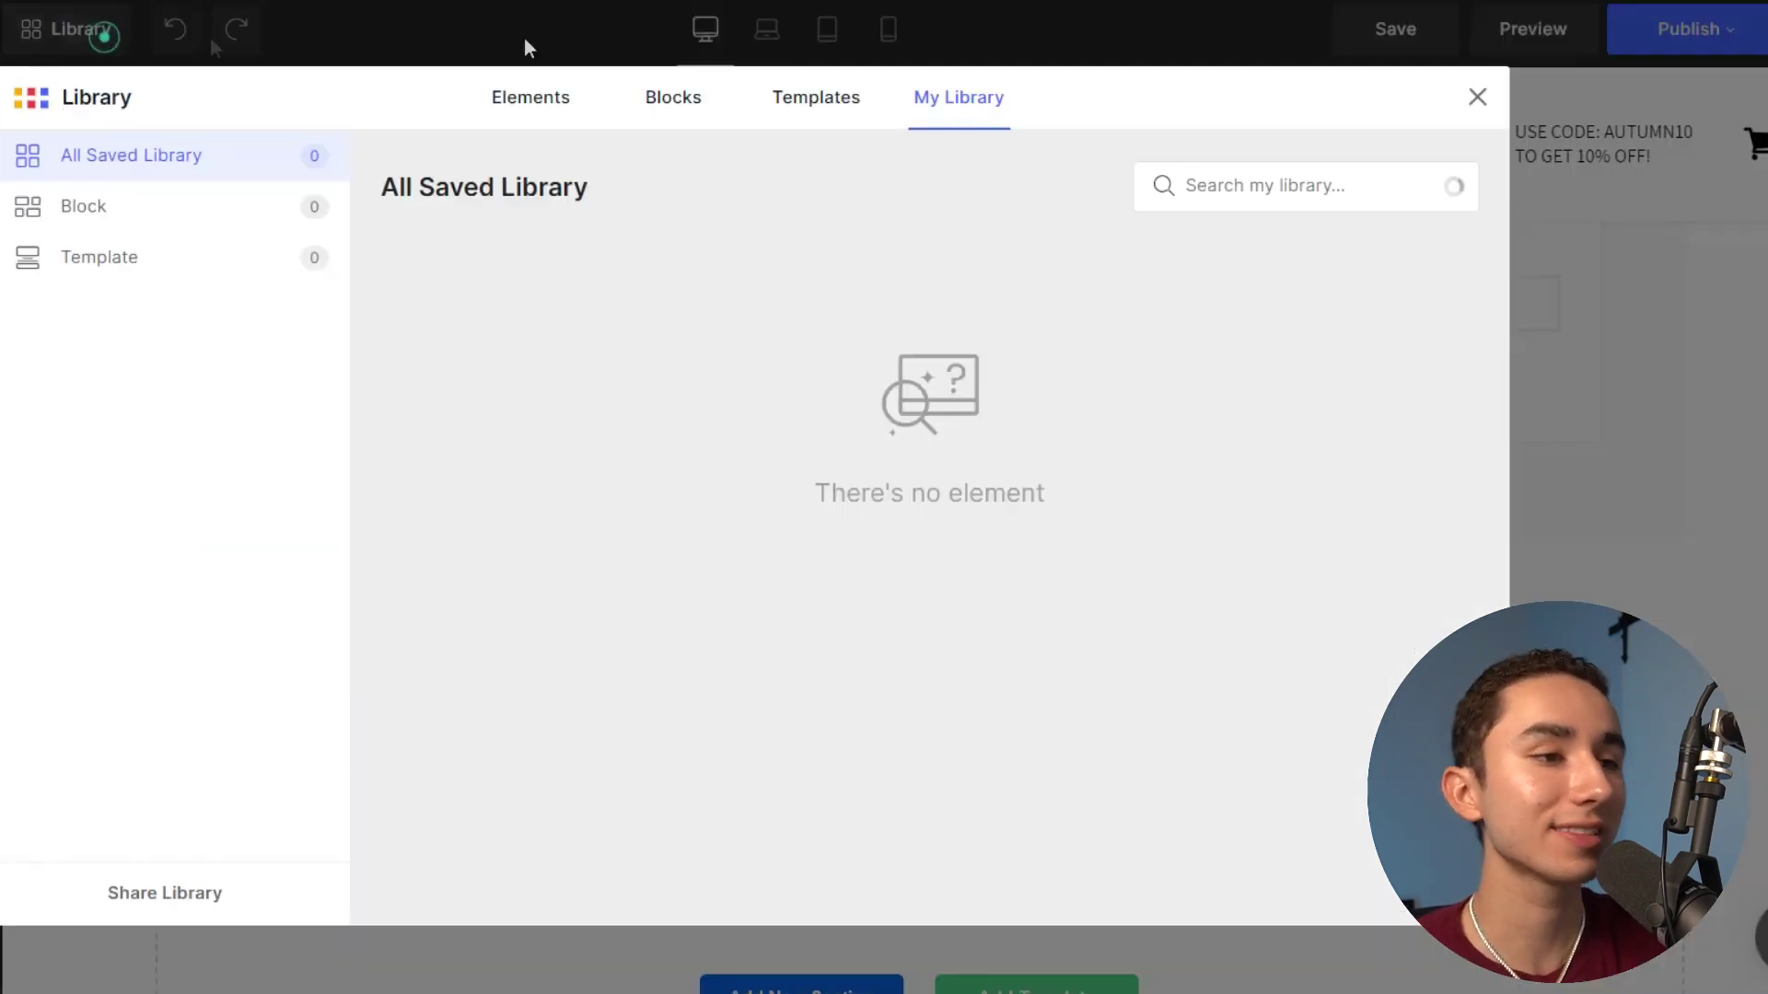
{"action": "left_click", "coordinate": [1312, 293]}
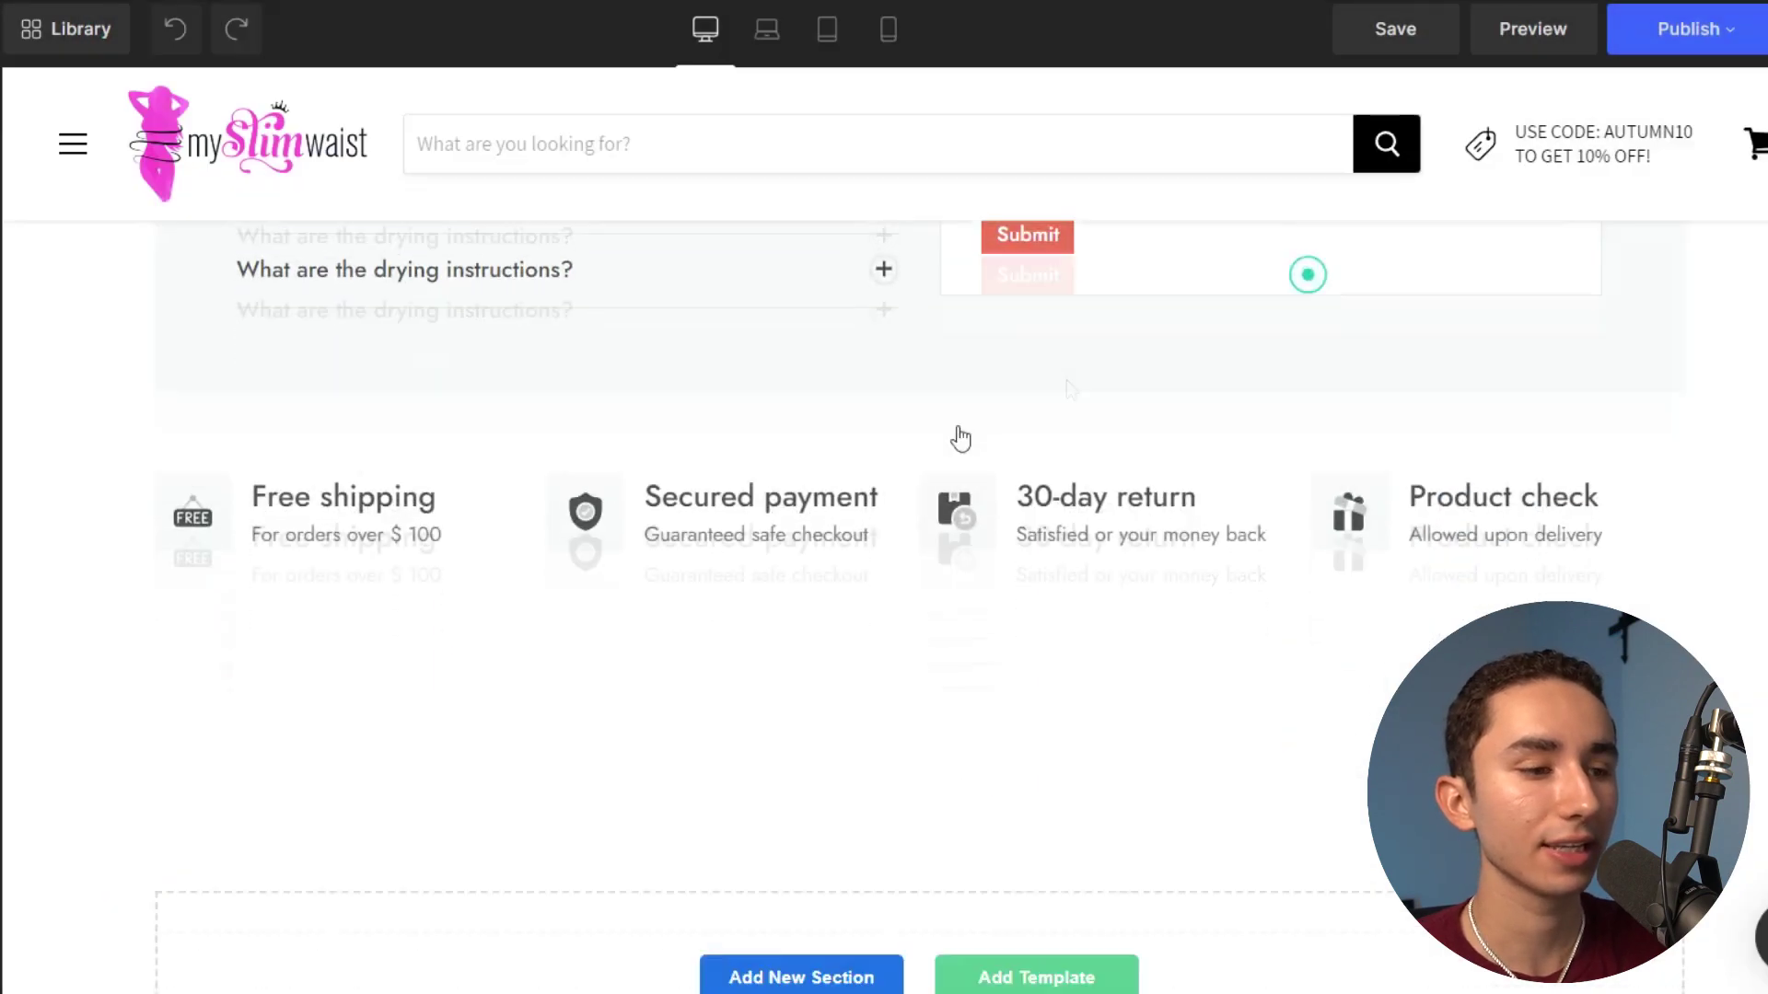
{"action": "scroll", "coordinate": [983, 295], "scroll_direction": "up", "scroll_amount": 2}
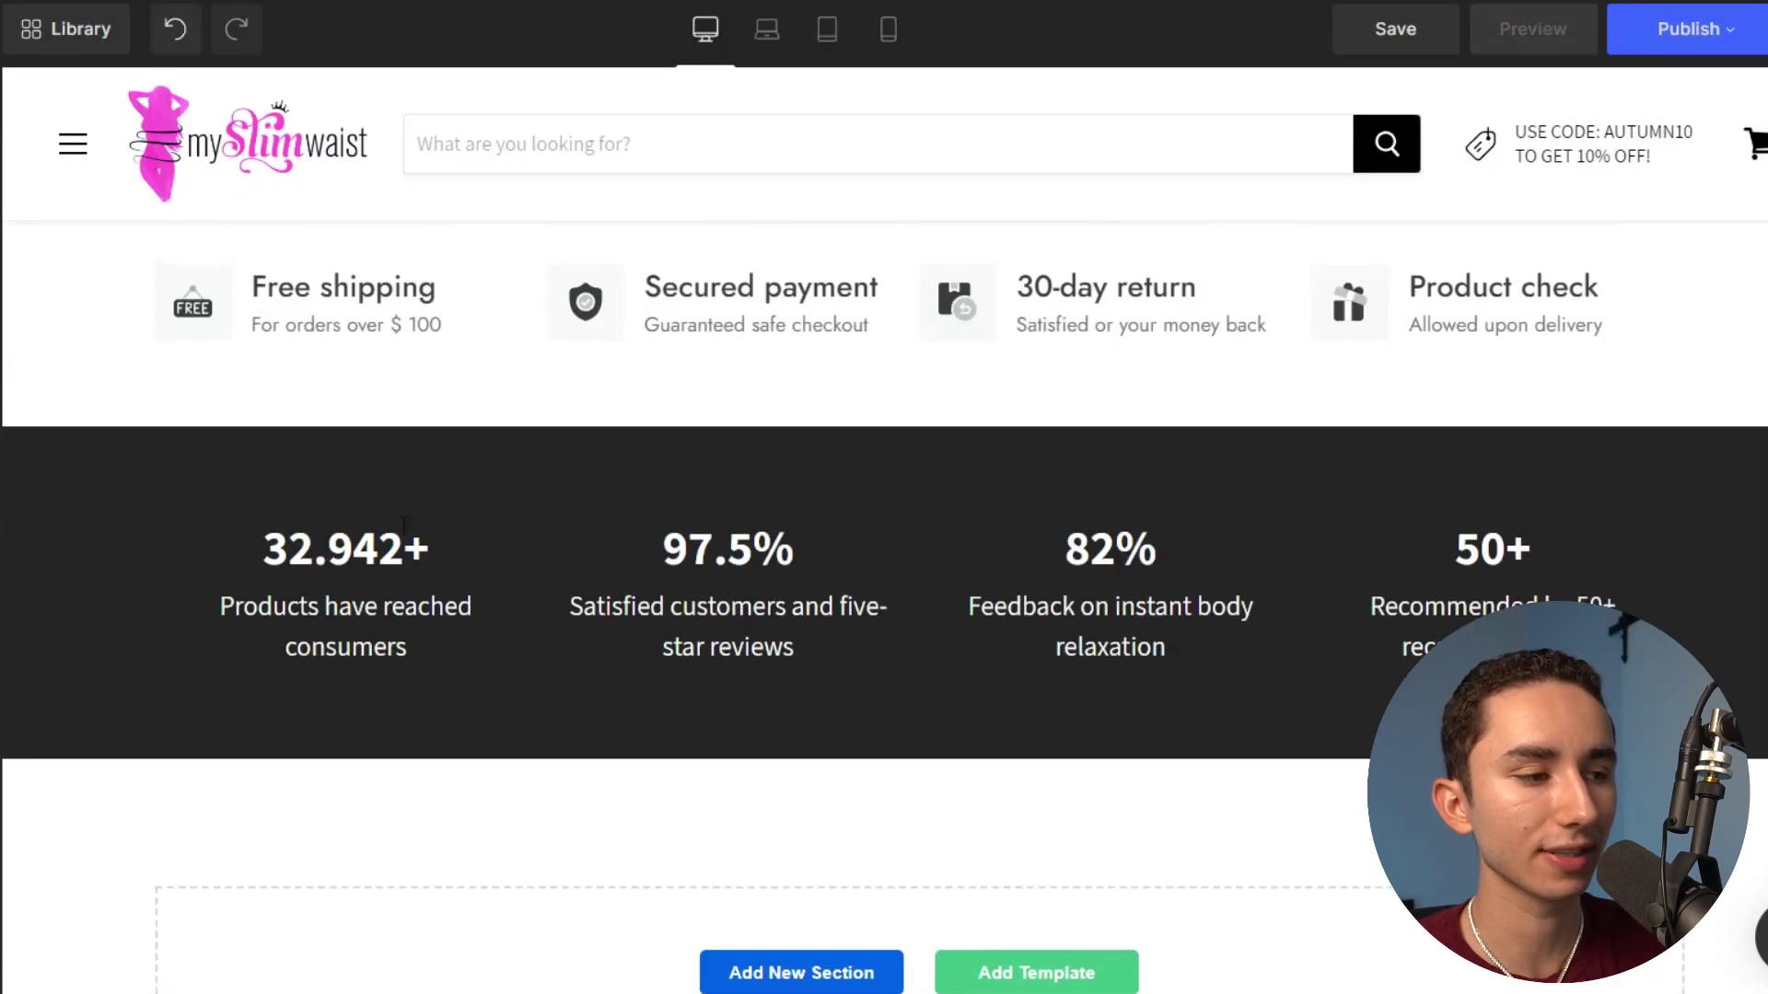
{"action": "scroll", "coordinate": [236, 473], "scroll_direction": "up", "scroll_amount": 3}
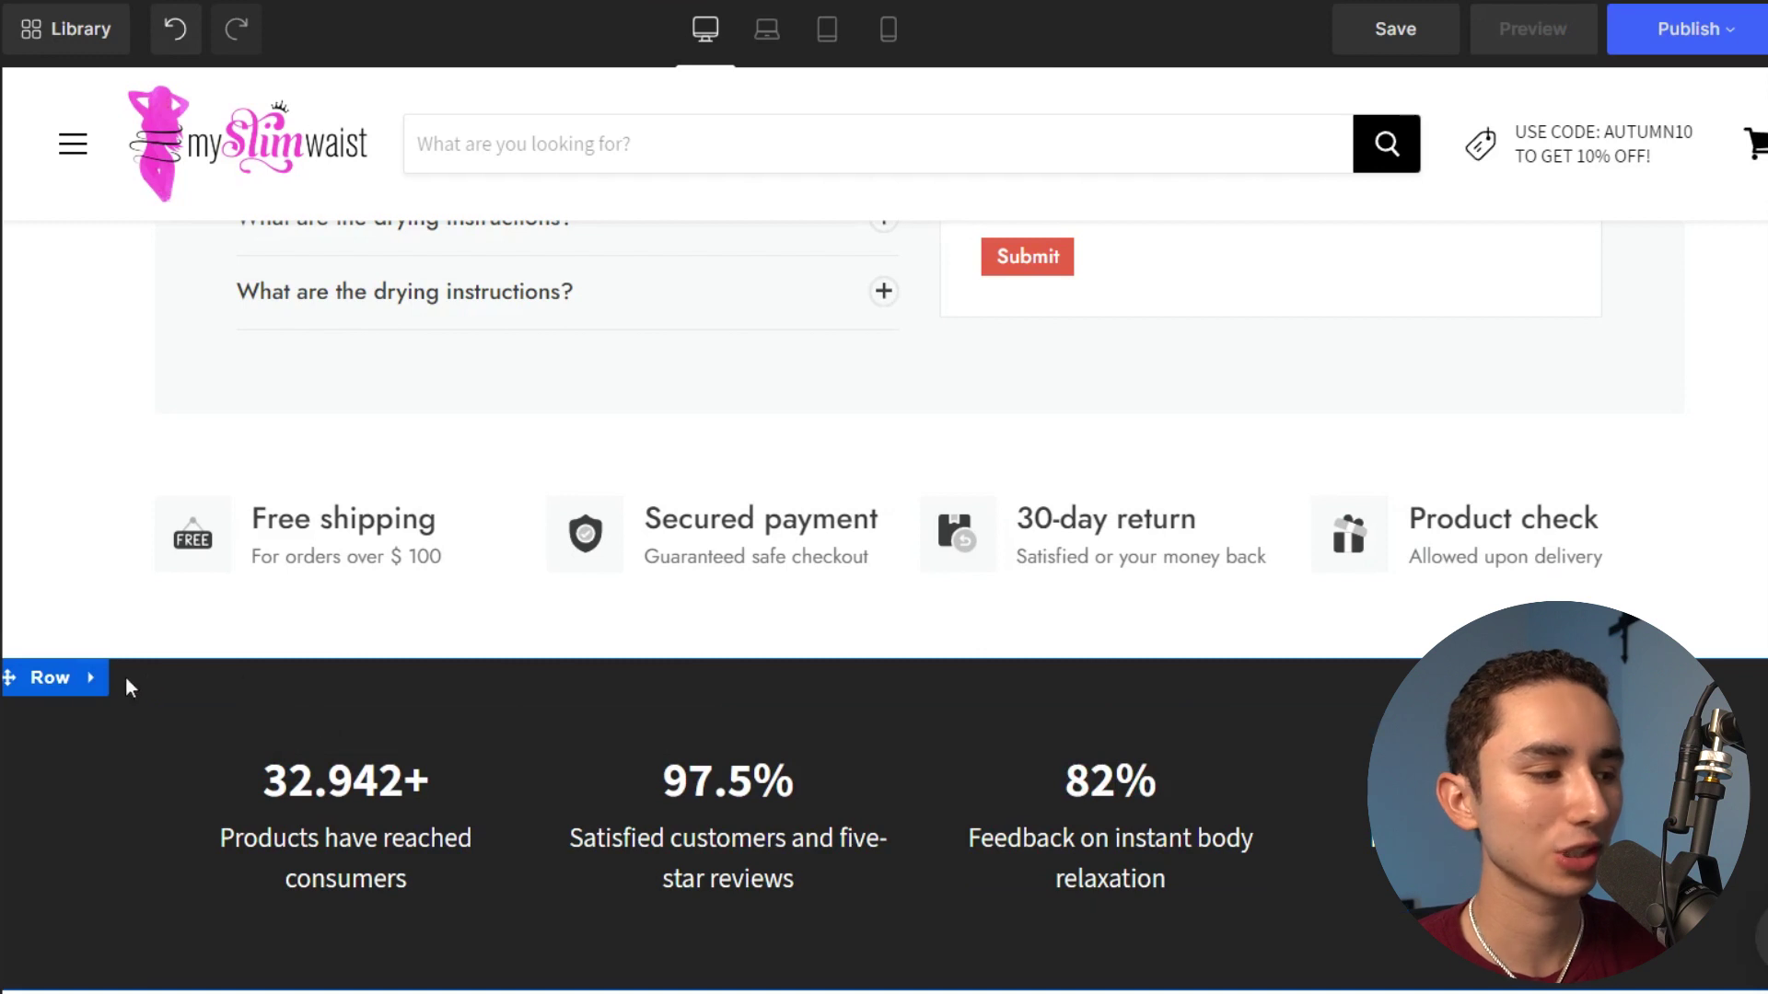
{"action": "left_click_drag", "start_coordinate": [13, 677], "coordinate": [120, 431]}
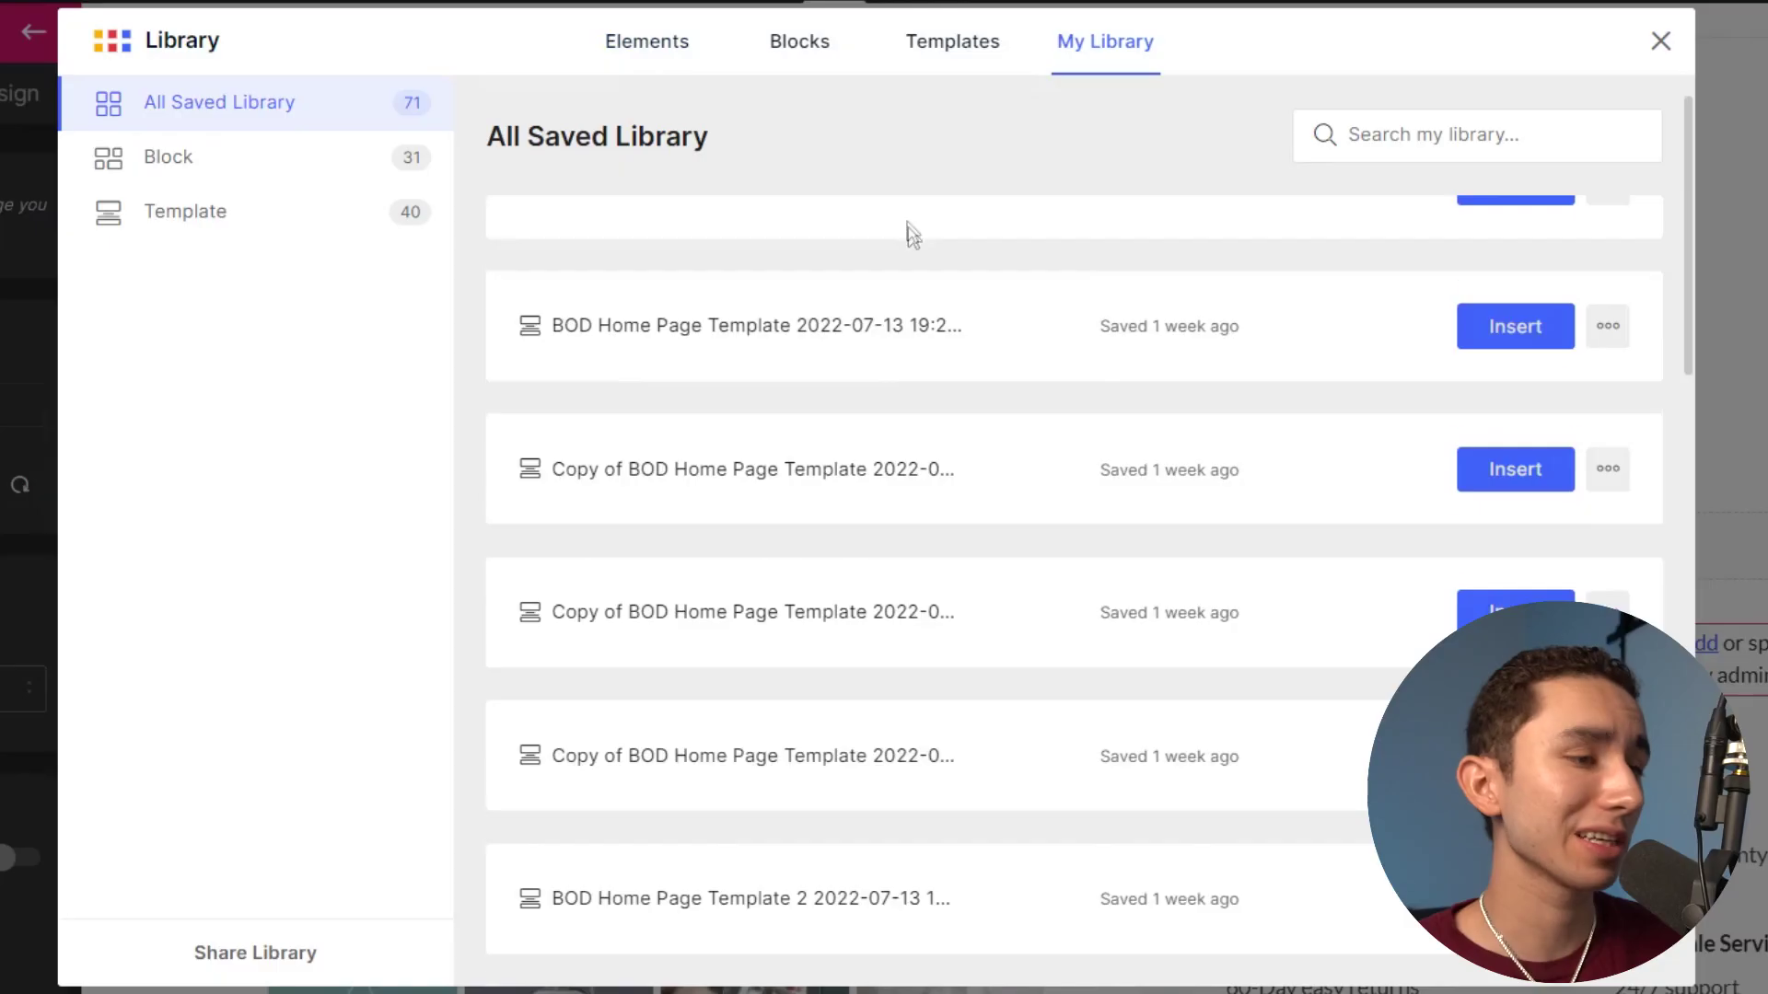
Browse the saved blocks and templates in the My Library collection, and close the library.
{"action": "scroll", "coordinate": [911, 238], "scroll_direction": "down", "scroll_amount": 10}
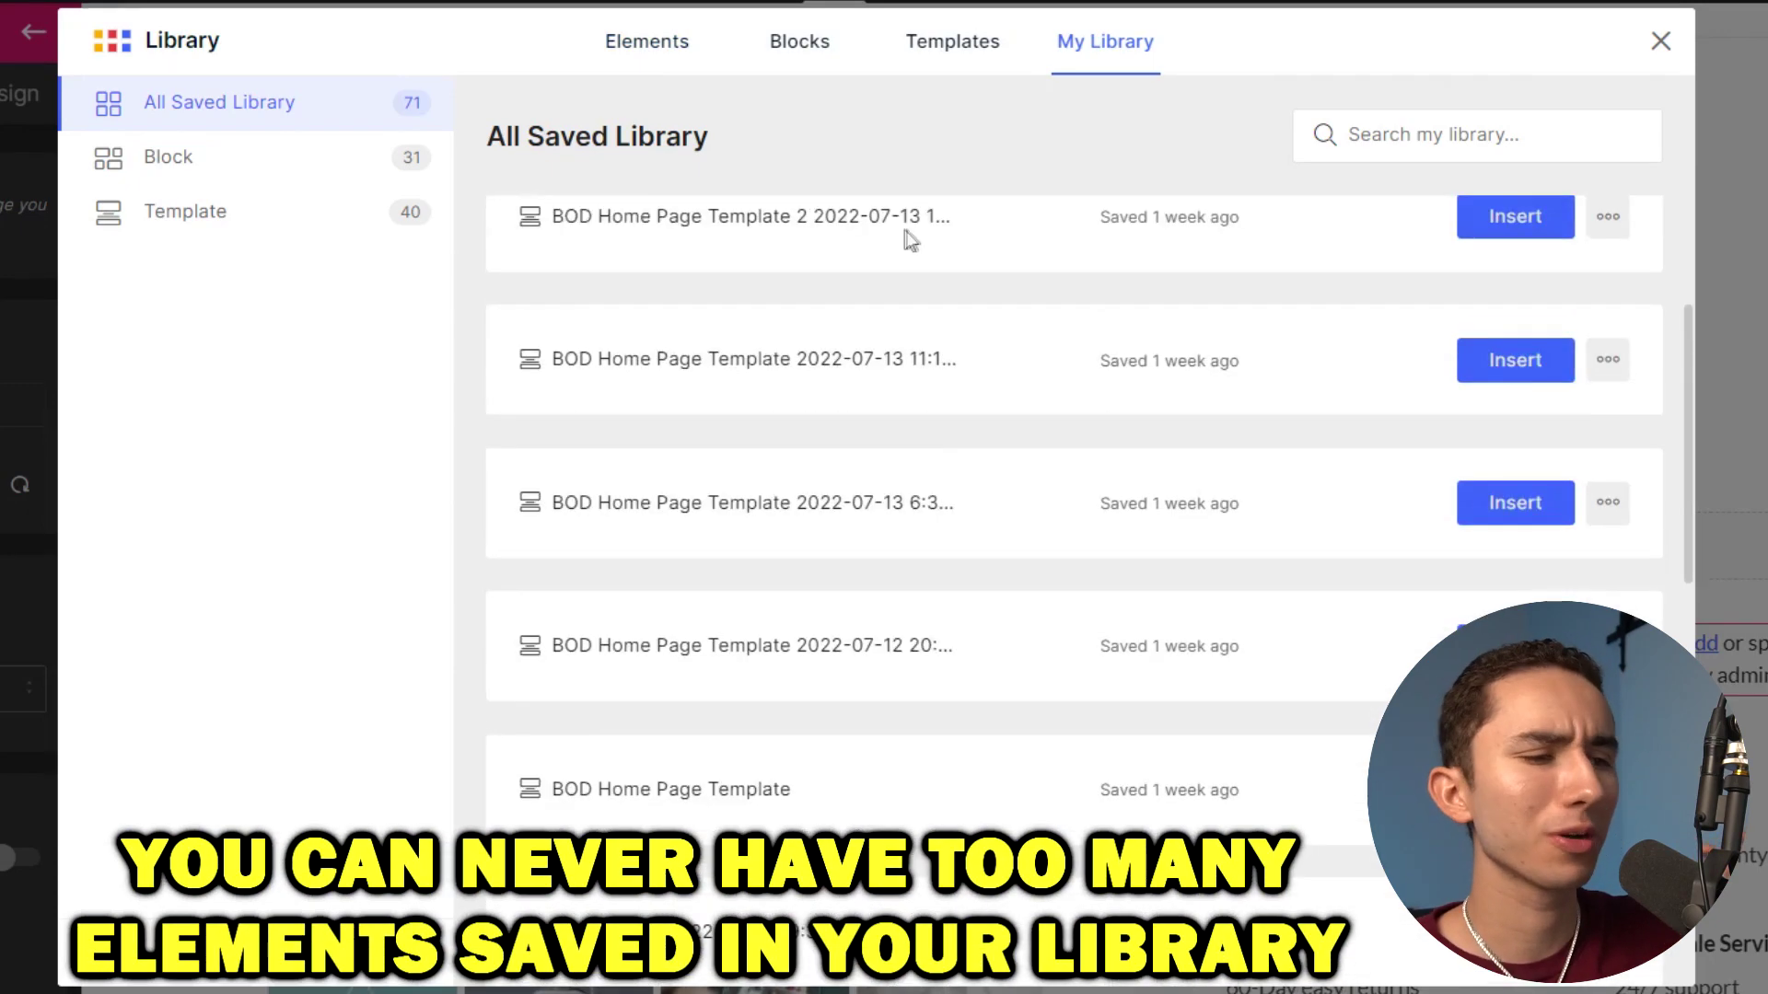
{"action": "scroll", "coordinate": [968, 233], "scroll_direction": "down", "scroll_amount": 3}
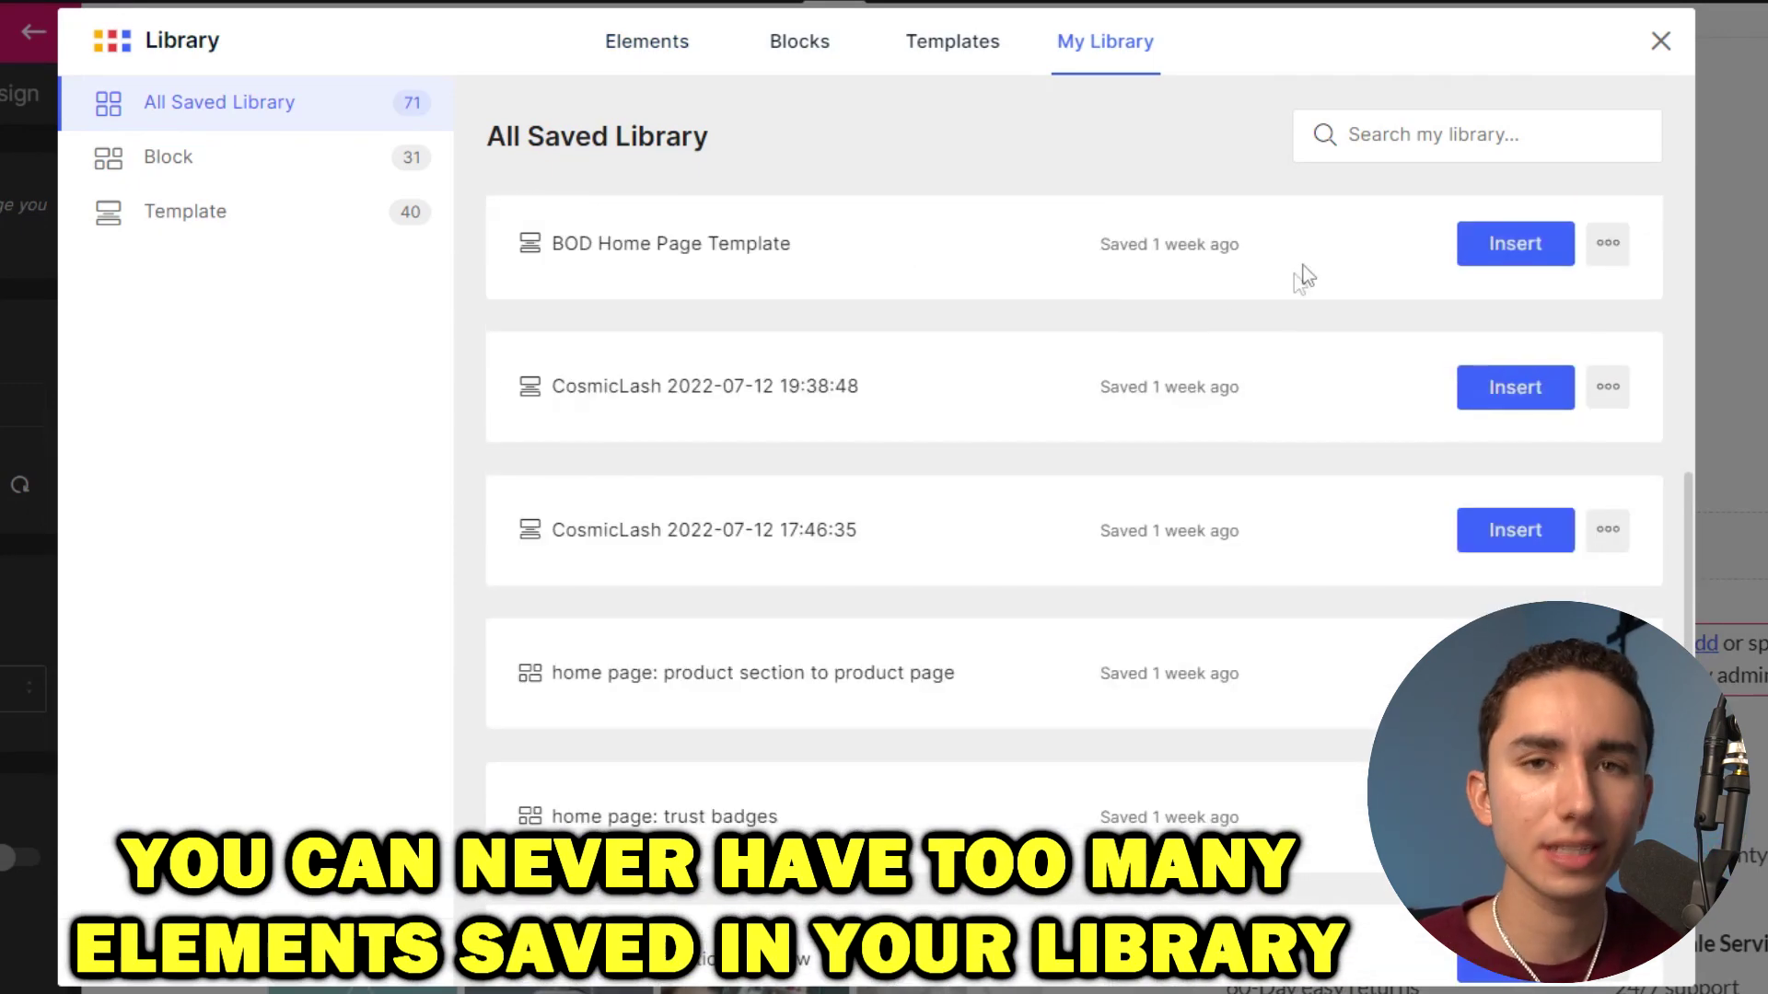
{"action": "left_click", "coordinate": [1654, 43]}
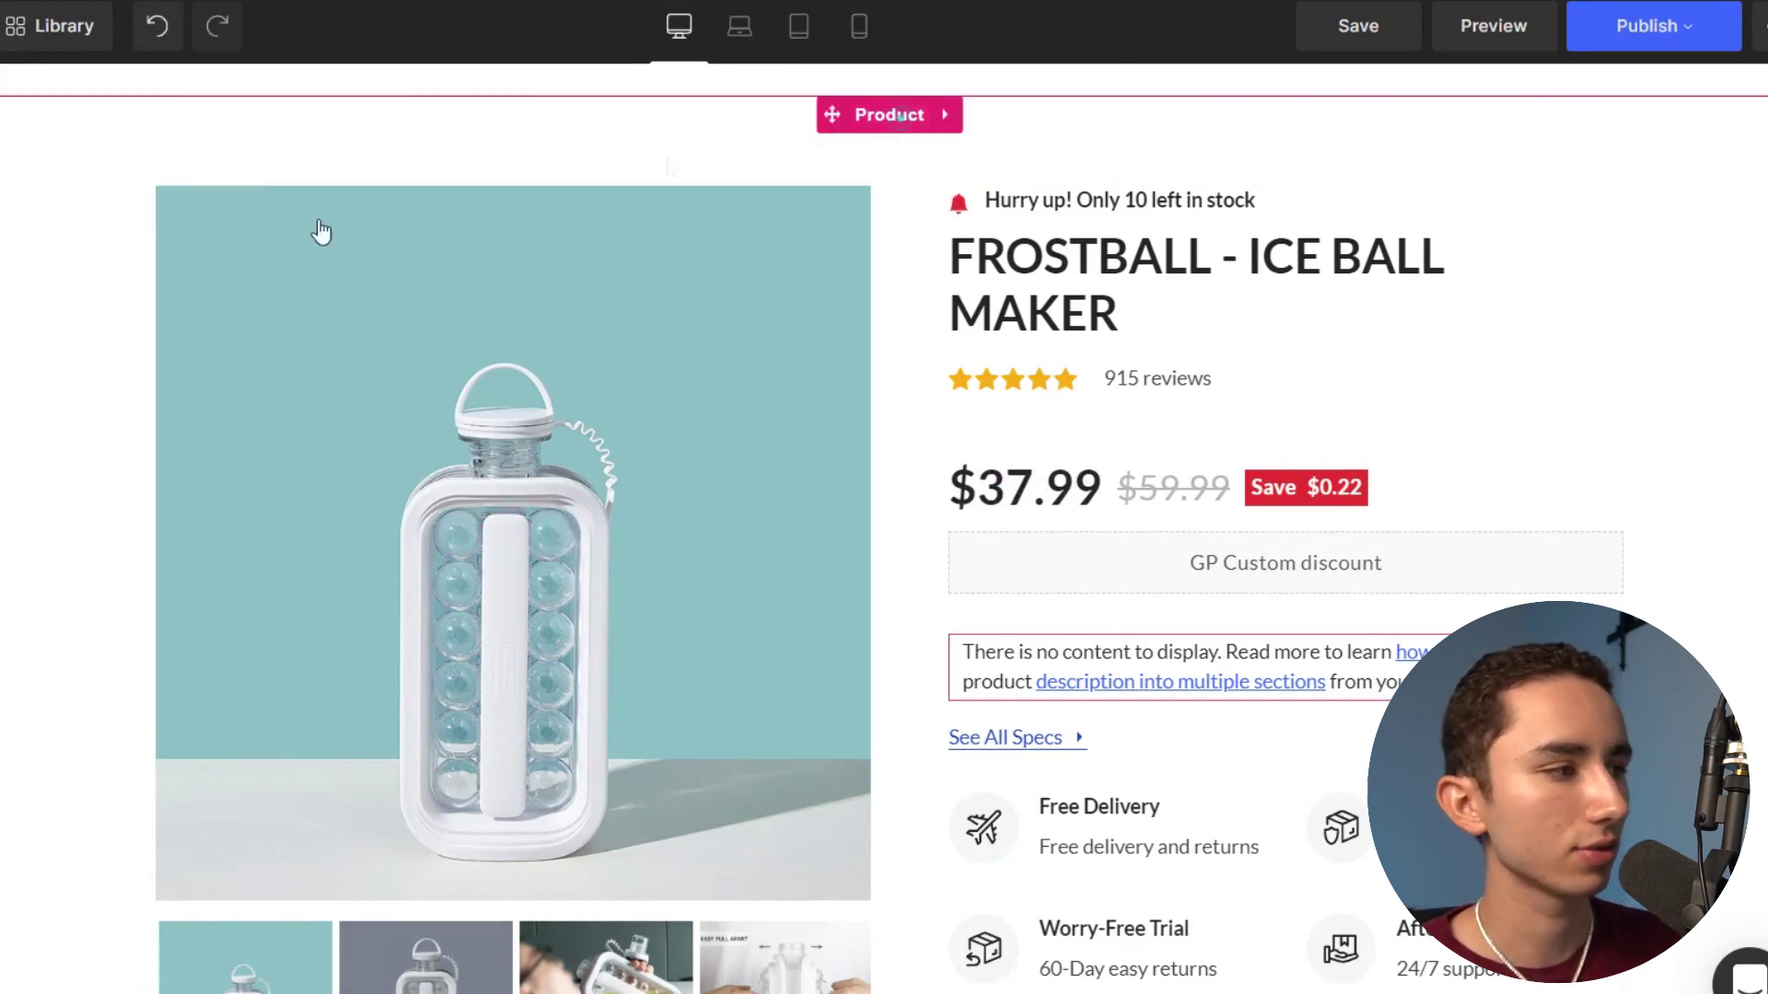
Assign the LavishEyes - Butterfly Eyeshadow Palette product to the page's product section and check the section with it.
{"action": "left_click", "coordinate": [899, 117]}
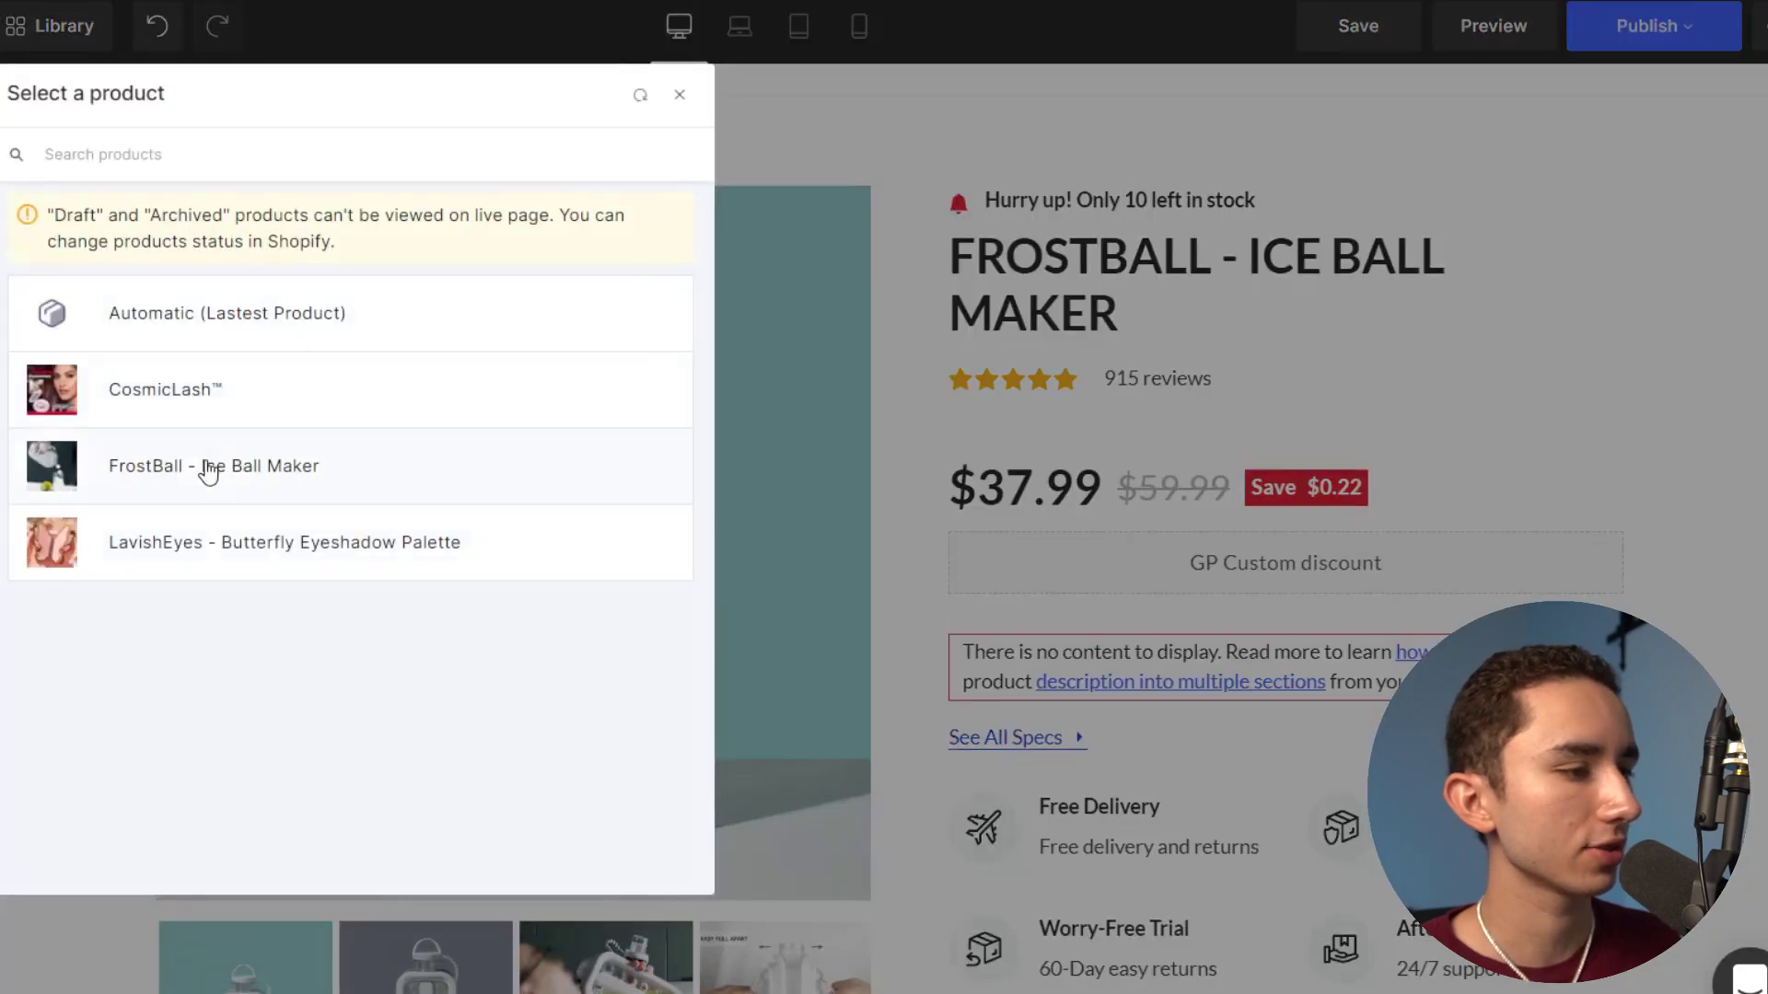
{"action": "left_click", "coordinate": [206, 538]}
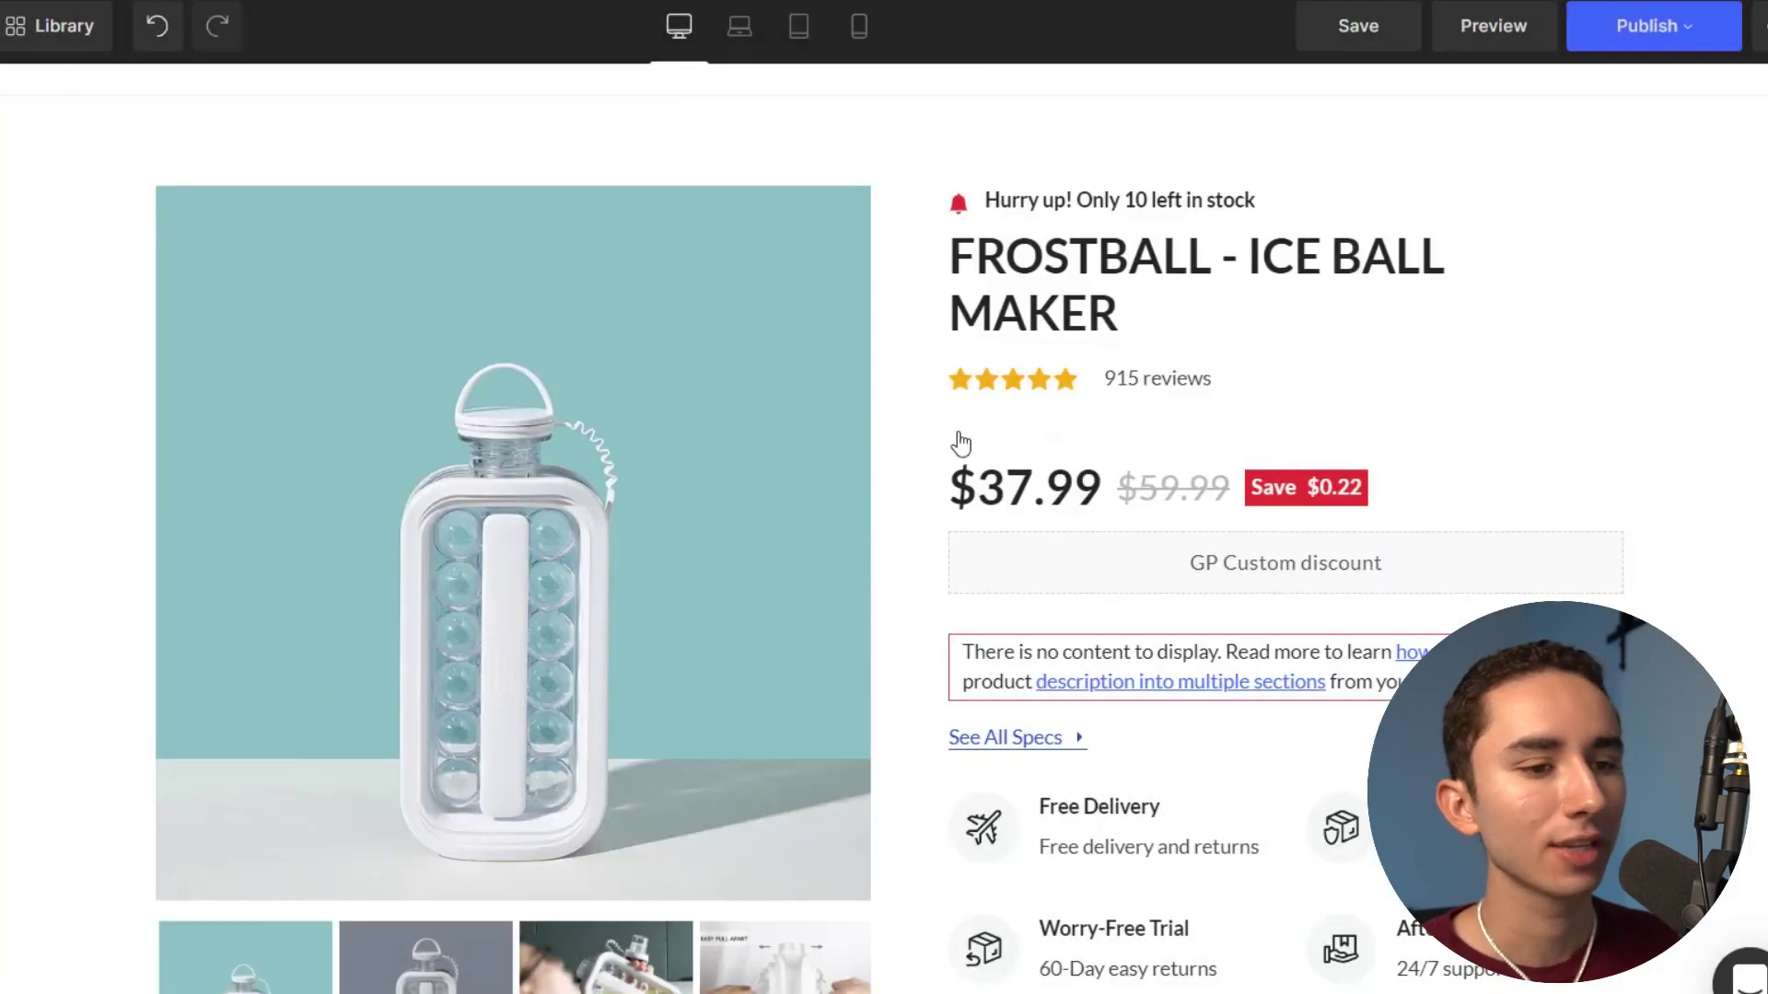
{"action": "scroll", "coordinate": [1186, 510], "scroll_direction": "down", "scroll_amount": 10}
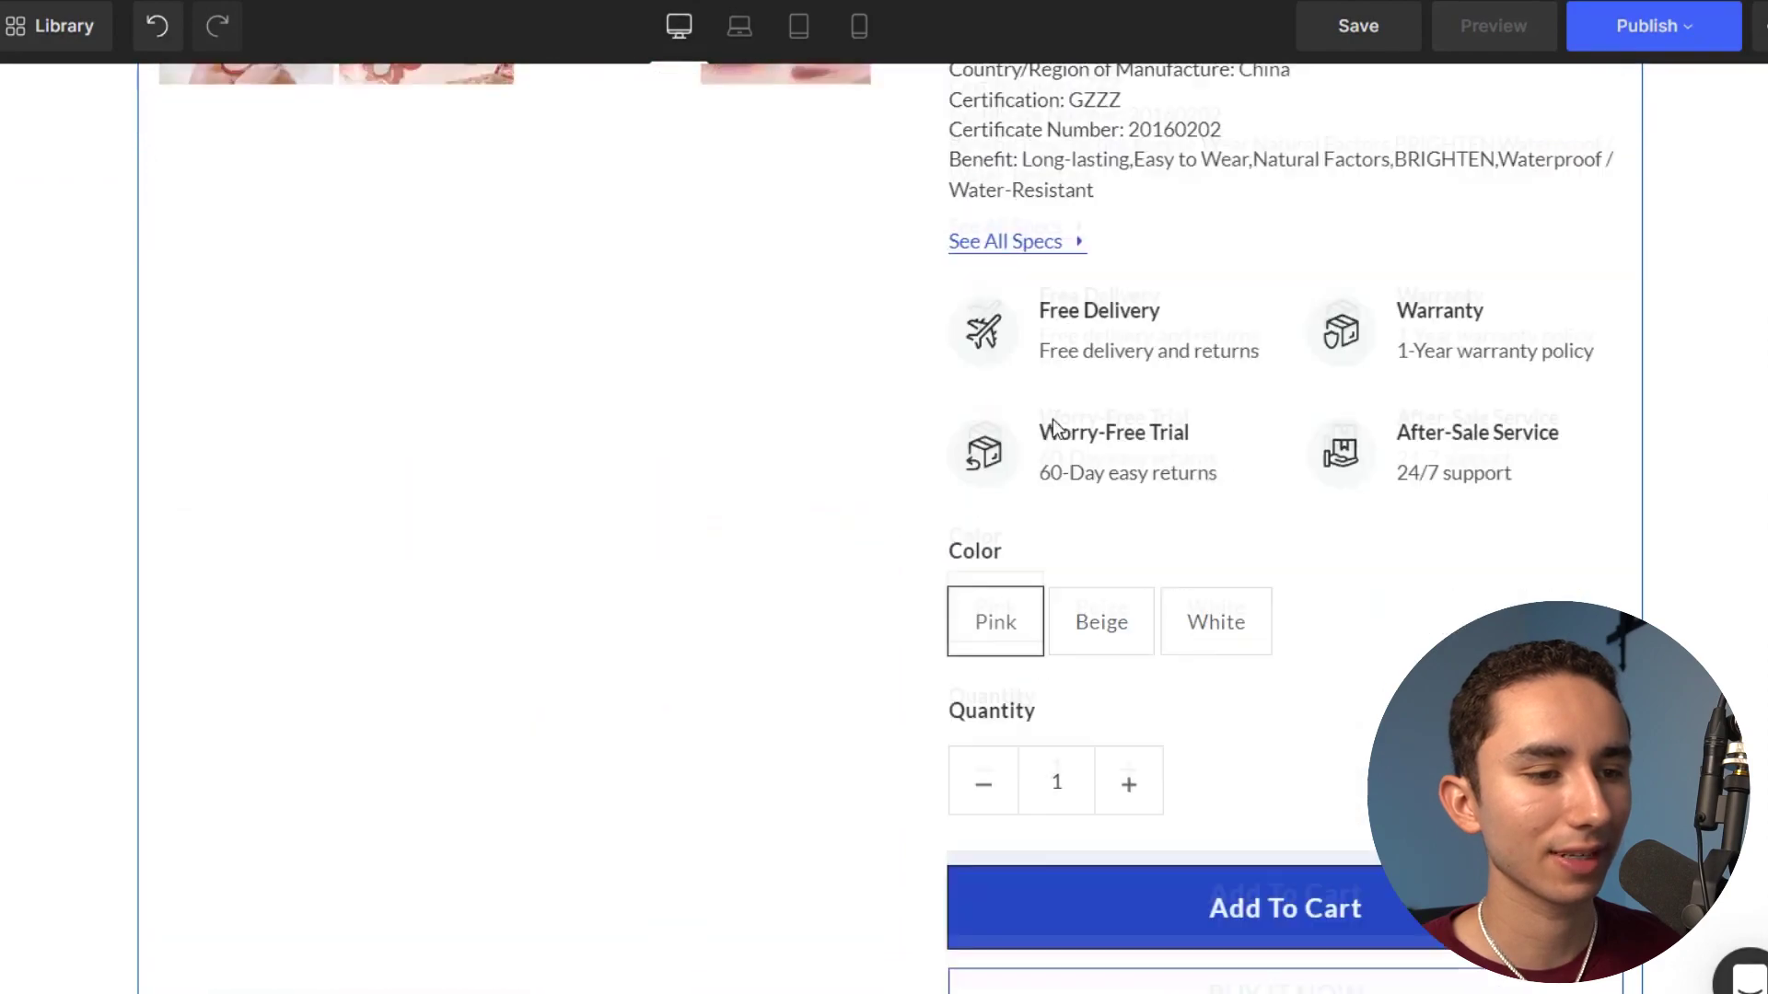
{"action": "scroll", "coordinate": [1178, 455], "scroll_direction": "up", "scroll_amount": 10}
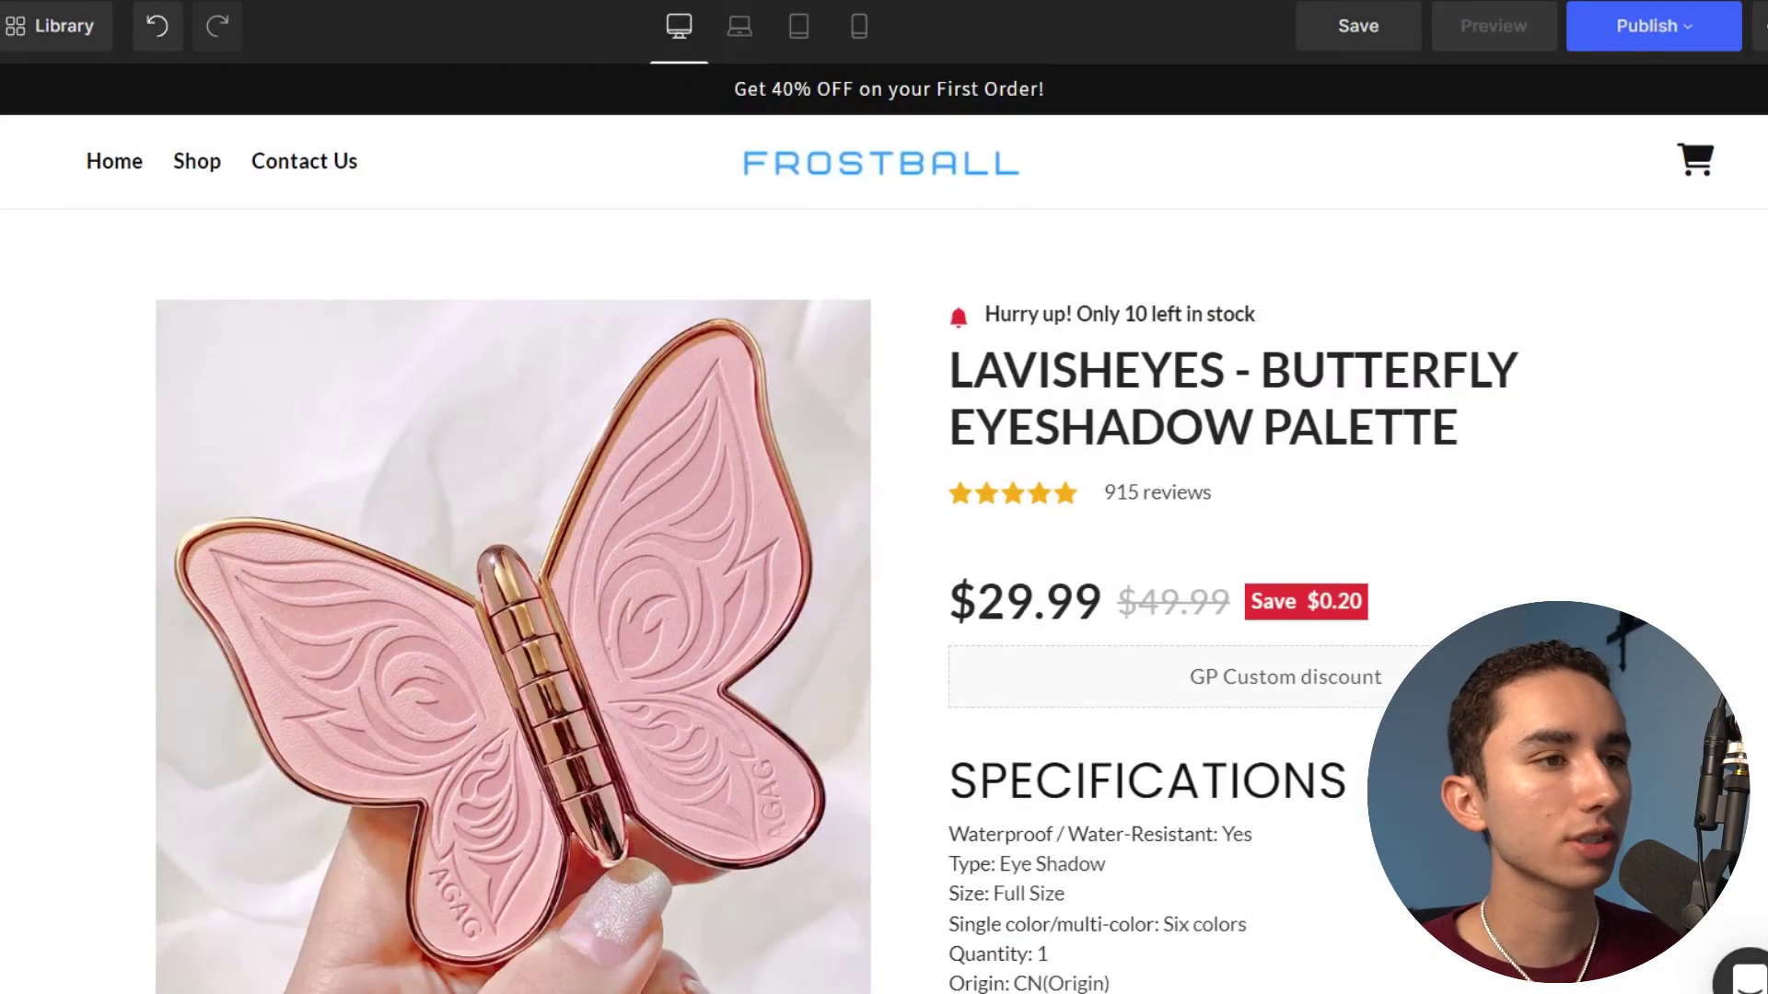
Switch the product page design to the mobile view and look over the product section.
{"action": "left_click", "coordinate": [860, 27]}
{"action": "scroll", "coordinate": [937, 383], "scroll_direction": "down", "scroll_amount": 2}
{"action": "scroll", "coordinate": [875, 277], "scroll_direction": "up", "scroll_amount": 2}
{"action": "left_click_drag", "start_coordinate": [861, 269], "coordinate": [784, 209]}
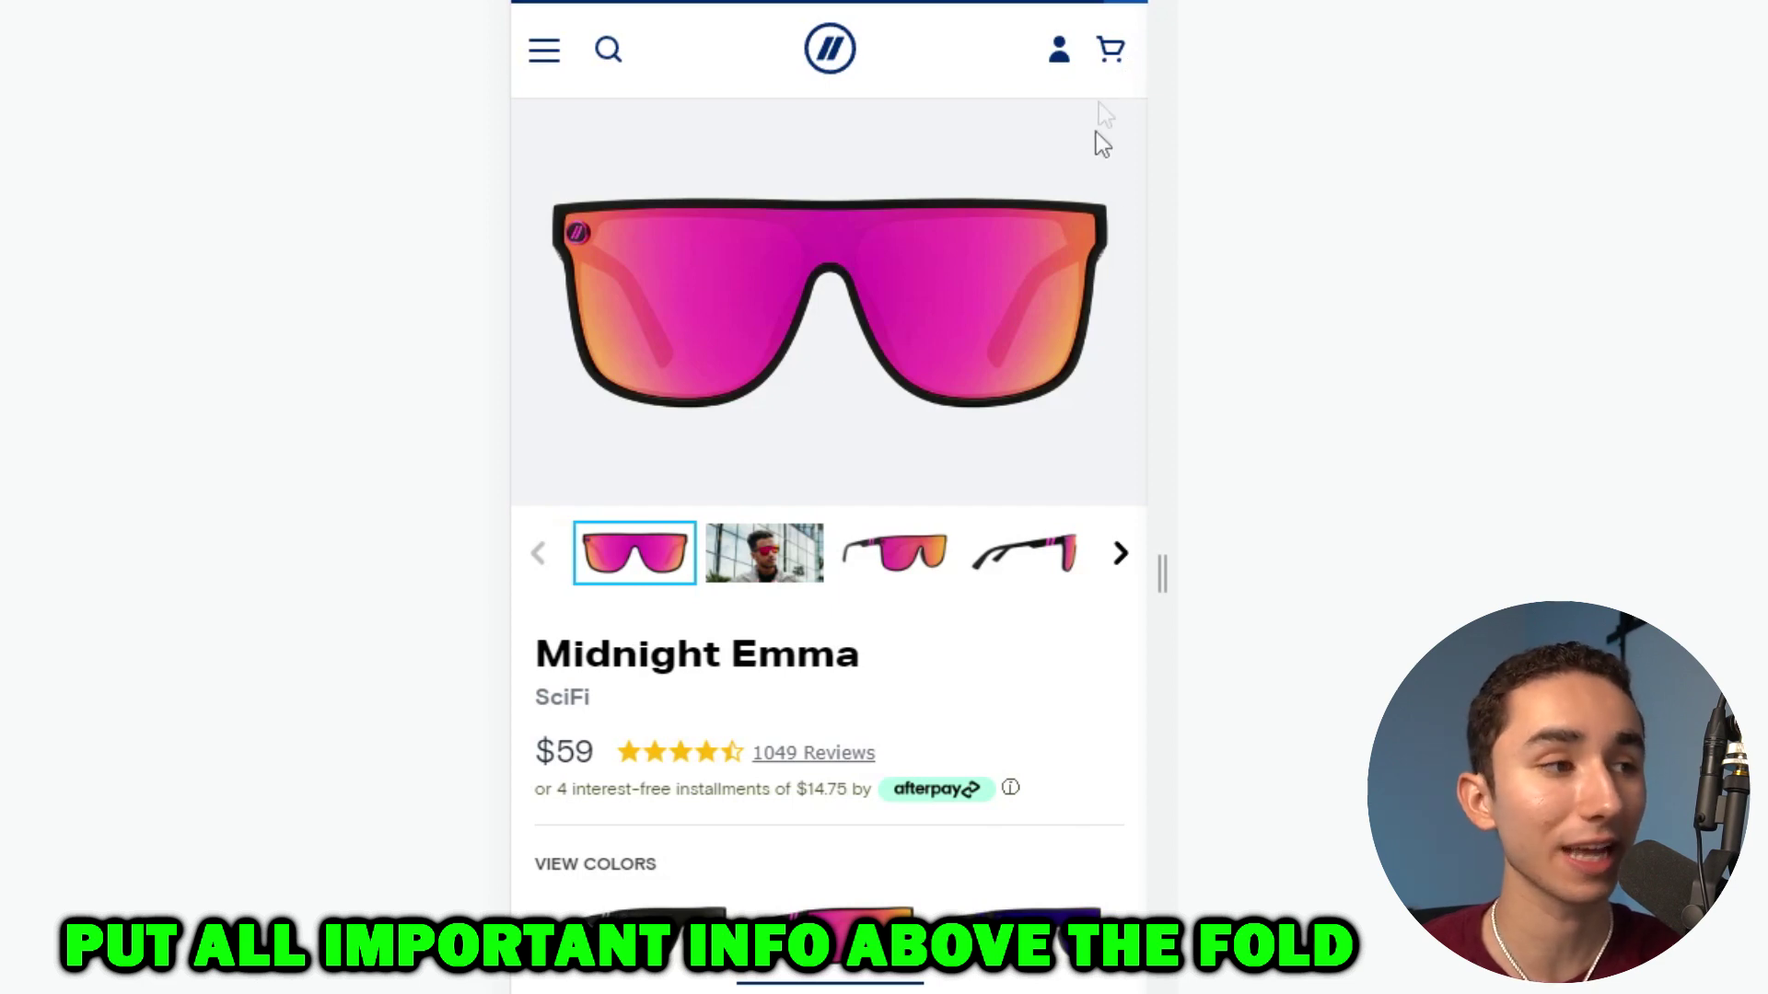
Examine the mobile layout of the Midnight Emma sunglasses page, from its photos, price and reviews to the bundle offer and details.
{"action": "scroll", "coordinate": [1072, 244], "scroll_direction": "down", "scroll_amount": 10}
{"action": "scroll", "coordinate": [958, 322], "scroll_direction": "down", "scroll_amount": 3}
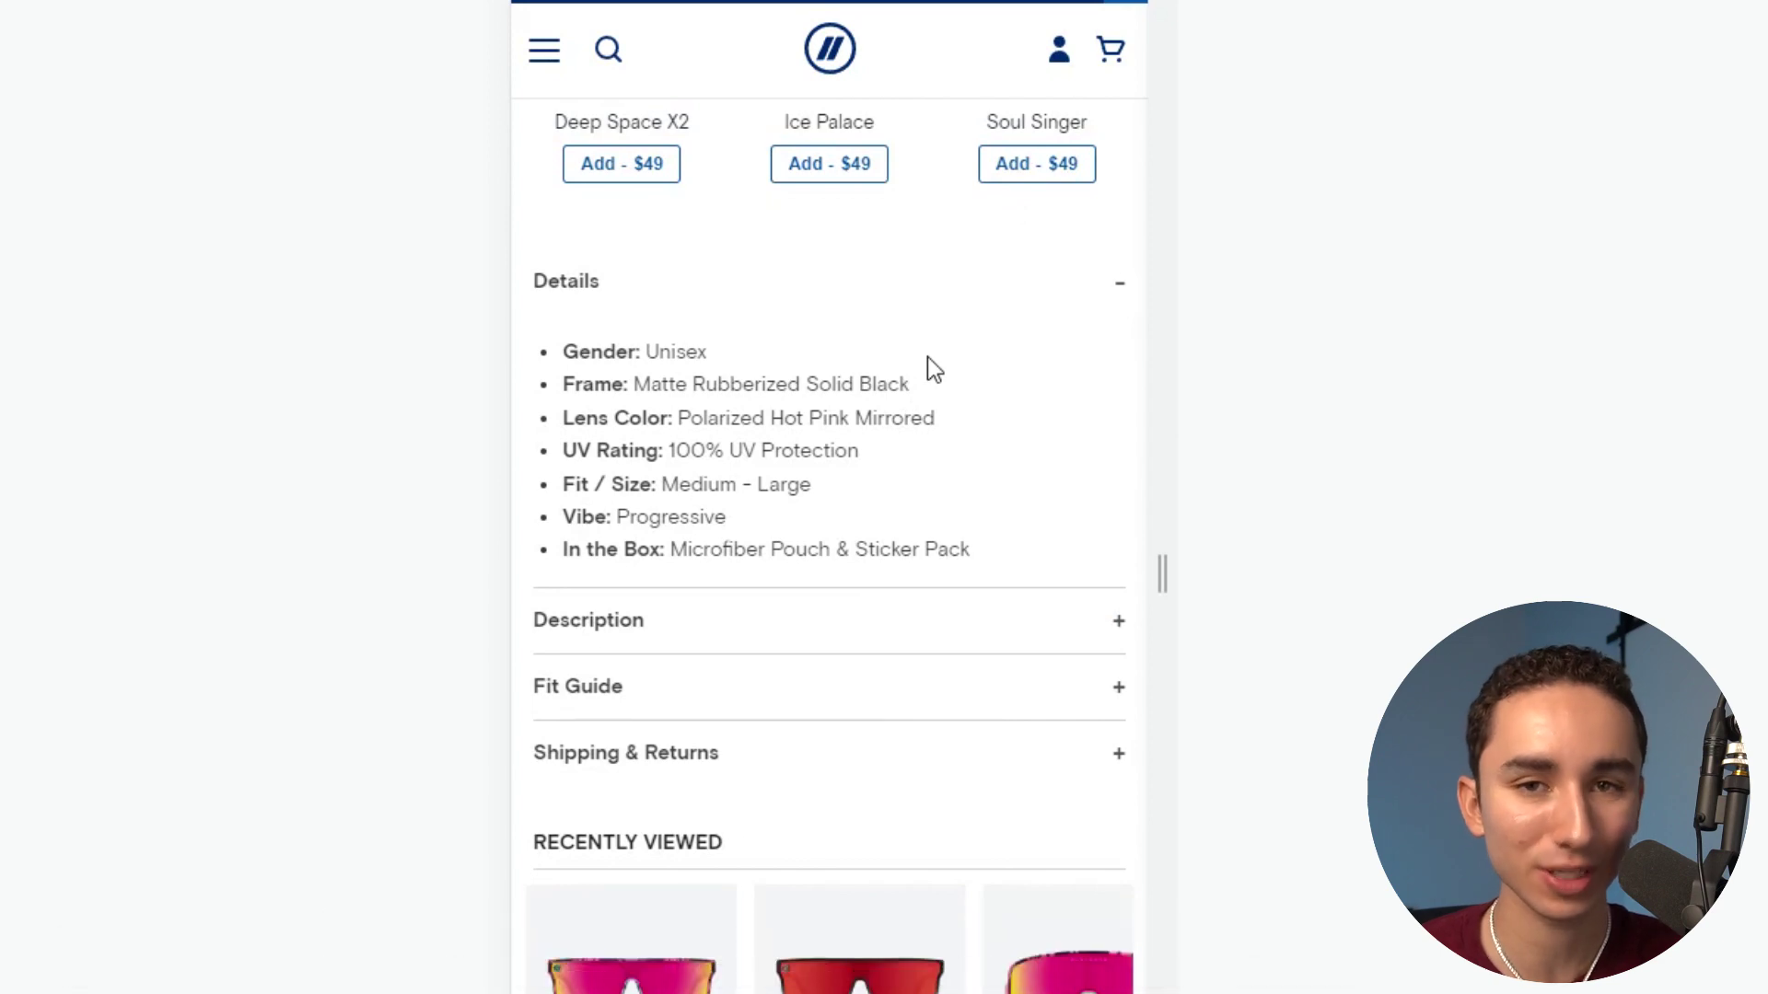
{"action": "scroll", "coordinate": [809, 279], "scroll_direction": "up", "scroll_amount": 10}
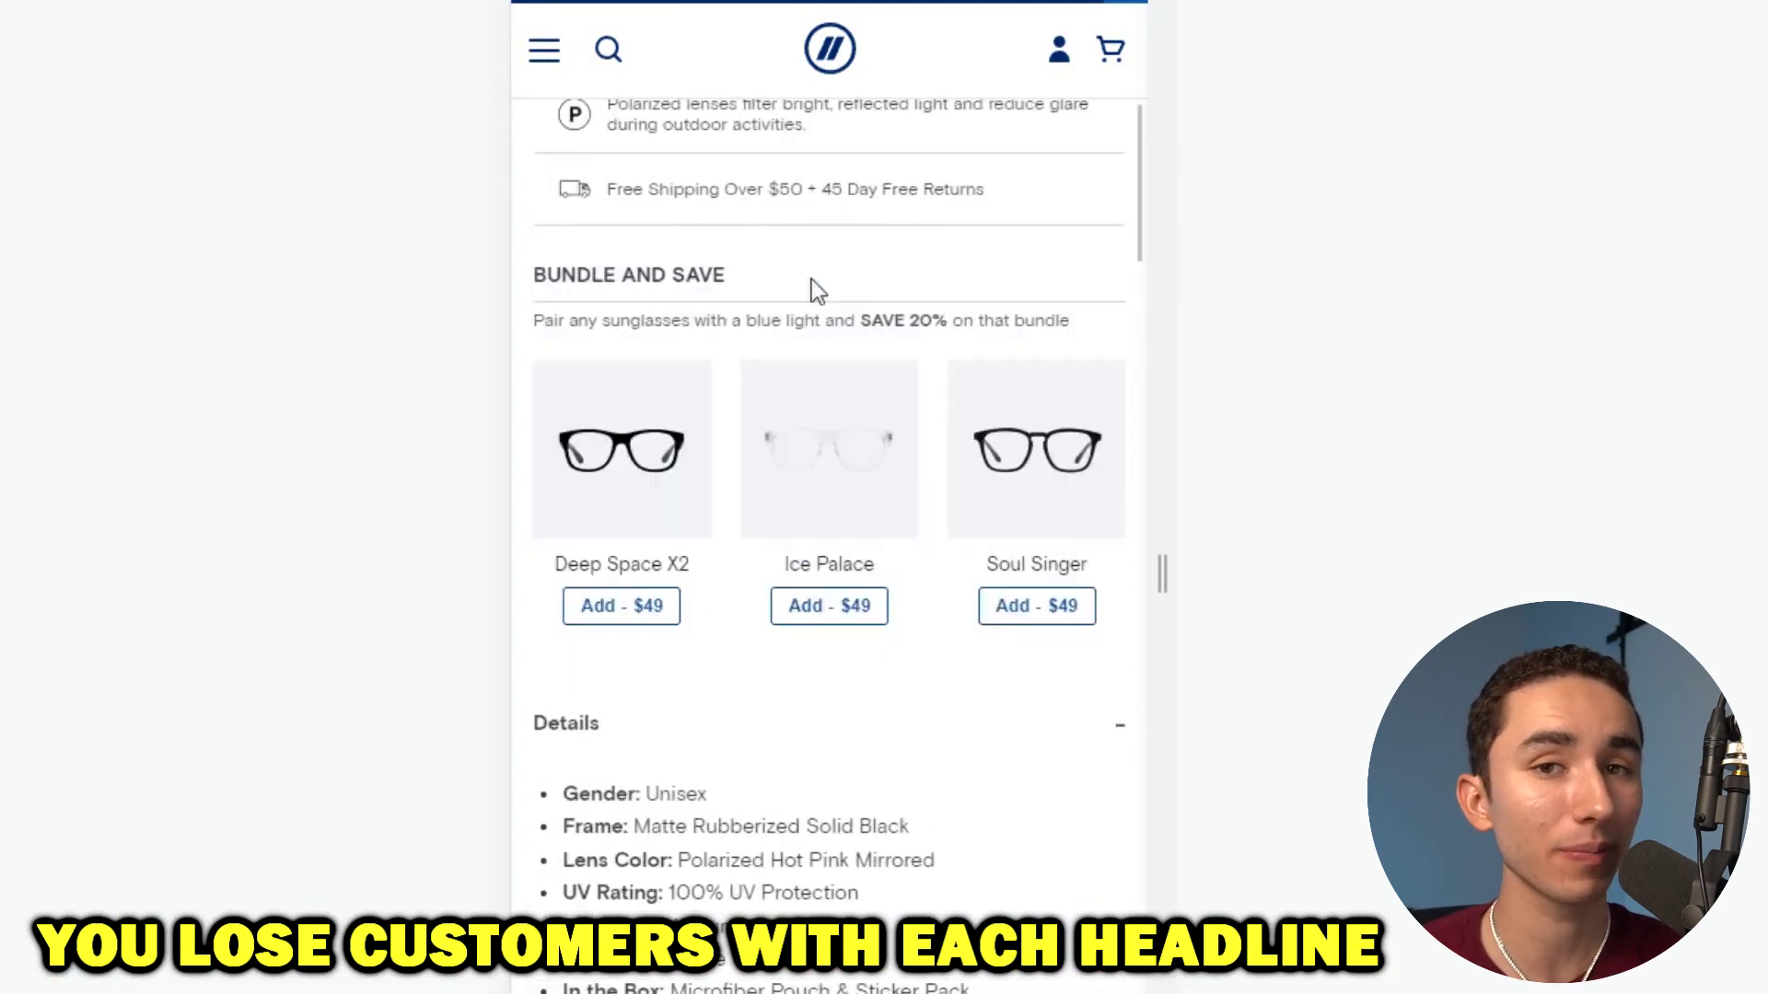
{"action": "scroll", "coordinate": [825, 239], "scroll_direction": "up", "scroll_amount": 4}
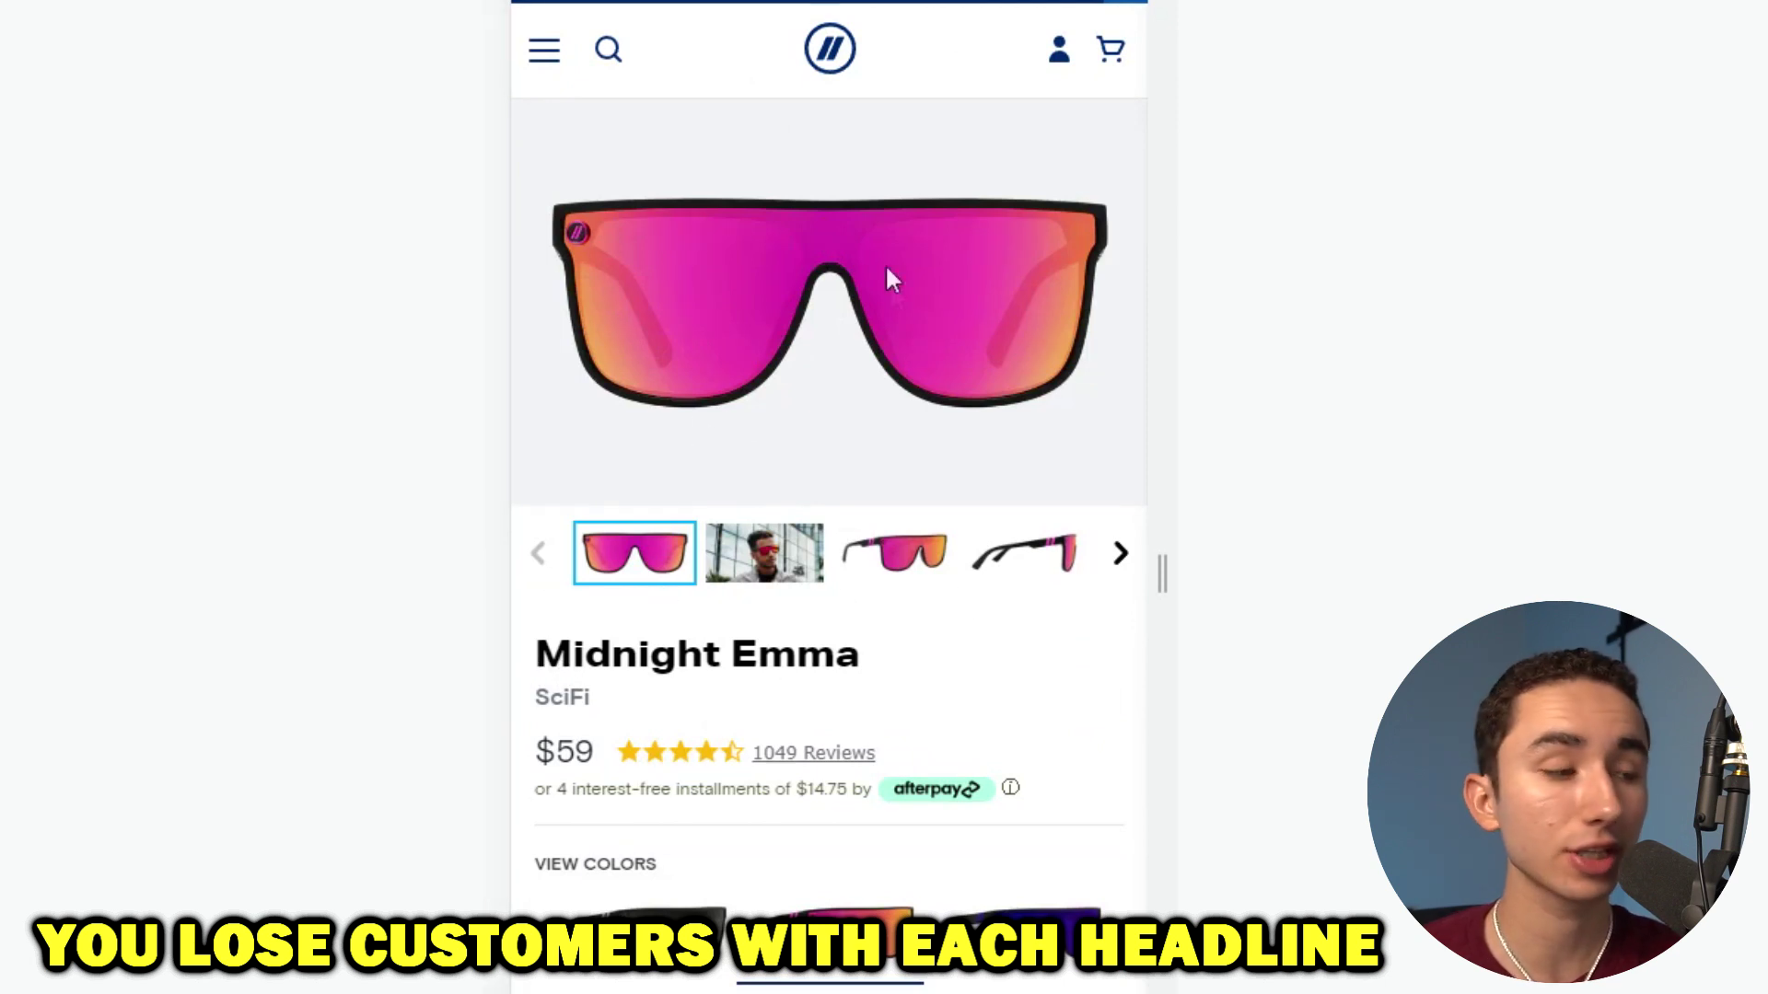
{"action": "left_click", "coordinate": [764, 554]}
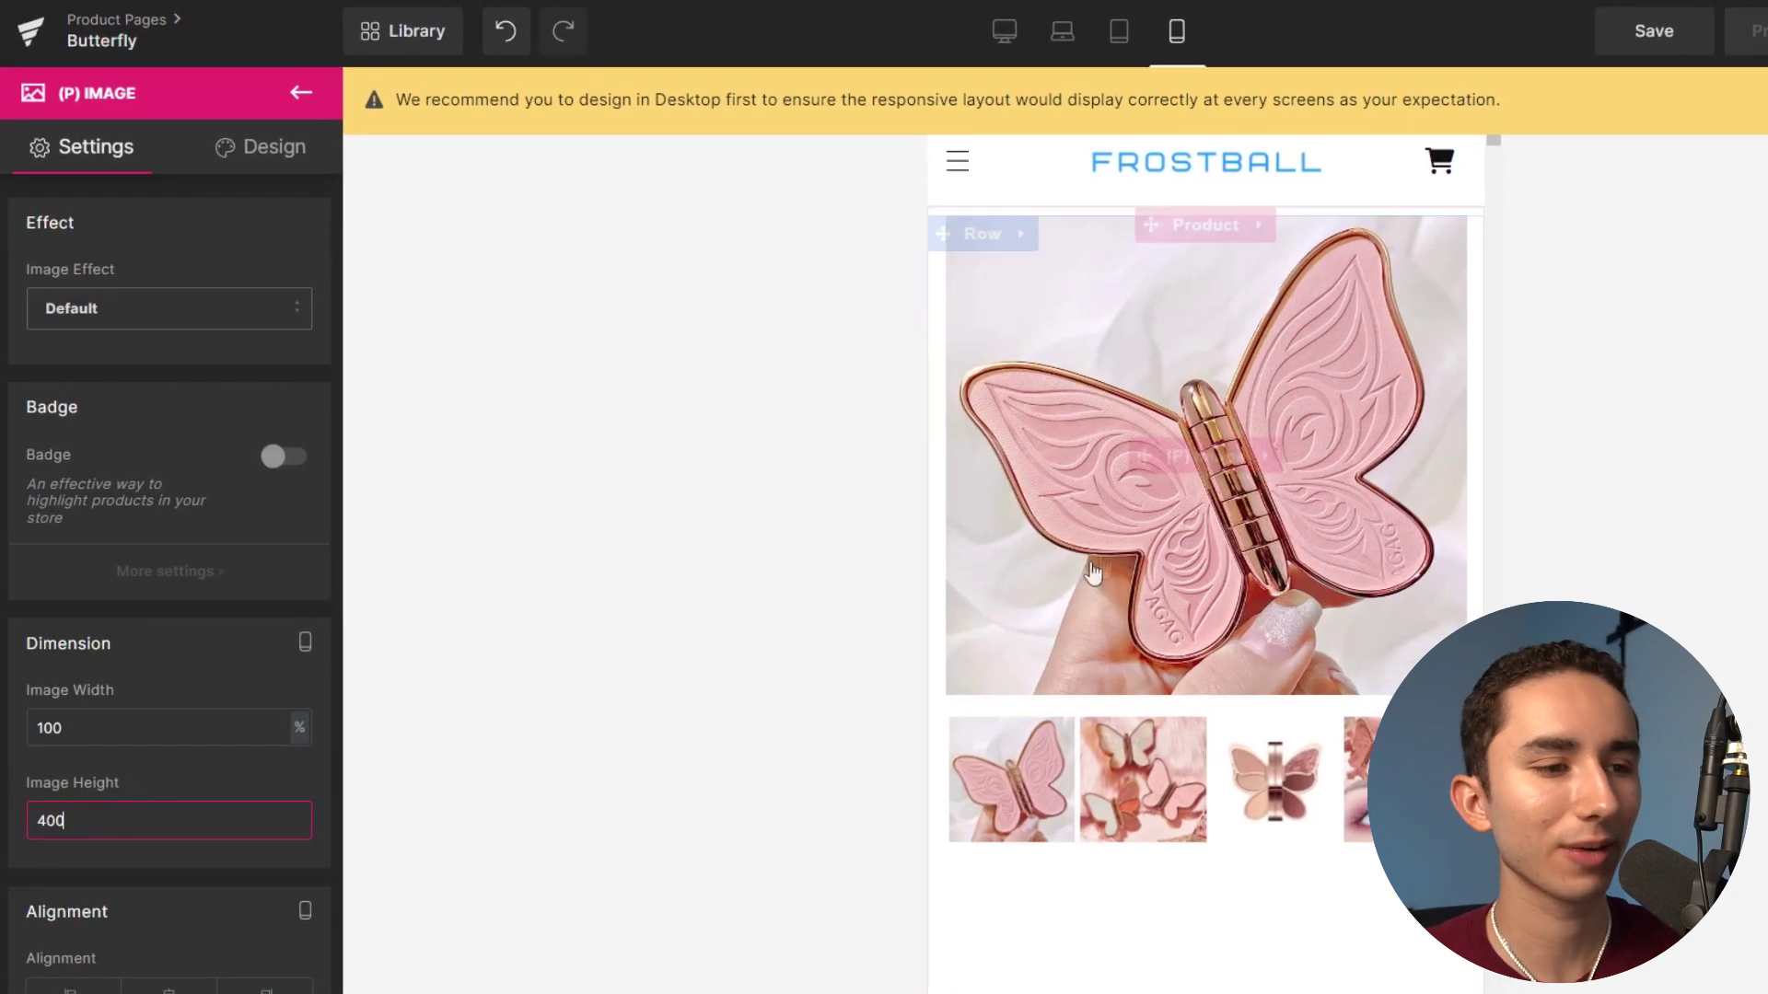
Set the mobile product image list below the main photo to the Slider style with 5 columns.
{"action": "left_click", "coordinate": [1197, 822]}
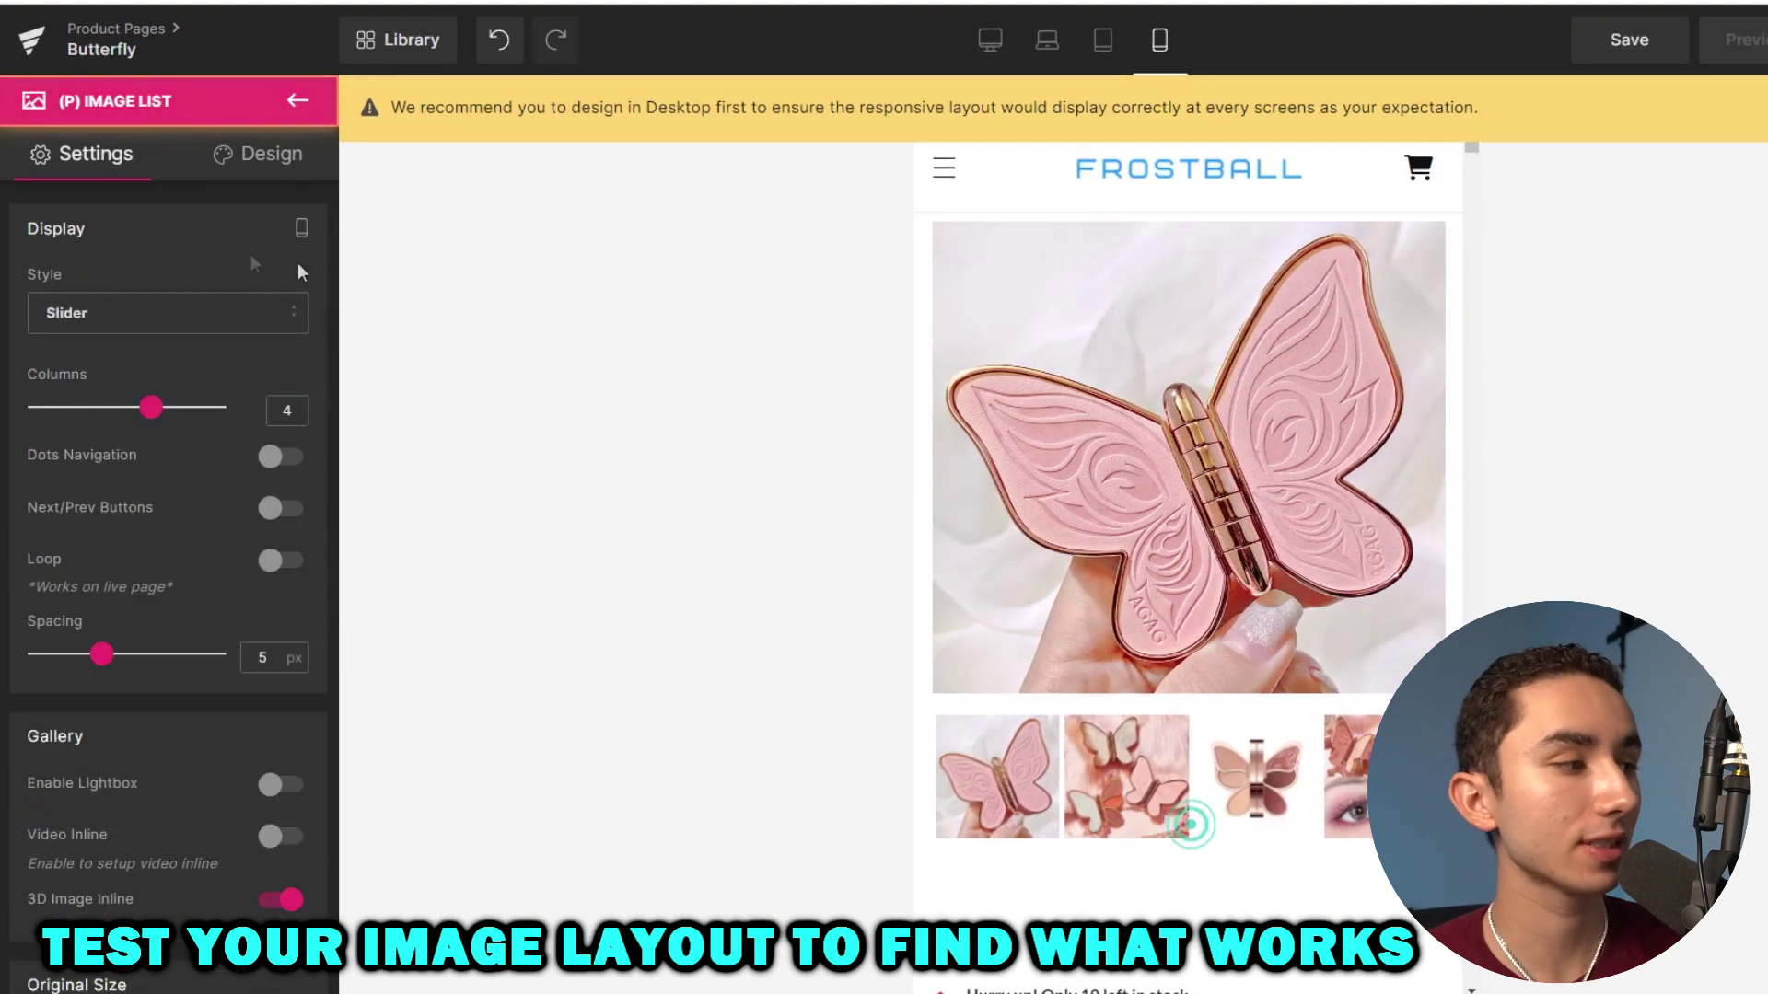
{"action": "left_click", "coordinate": [99, 361]}
{"action": "left_click", "coordinate": [110, 313]}
{"action": "left_click", "coordinate": [120, 399]}
{"action": "left_click_drag", "start_coordinate": [147, 408], "coordinate": [191, 398]}
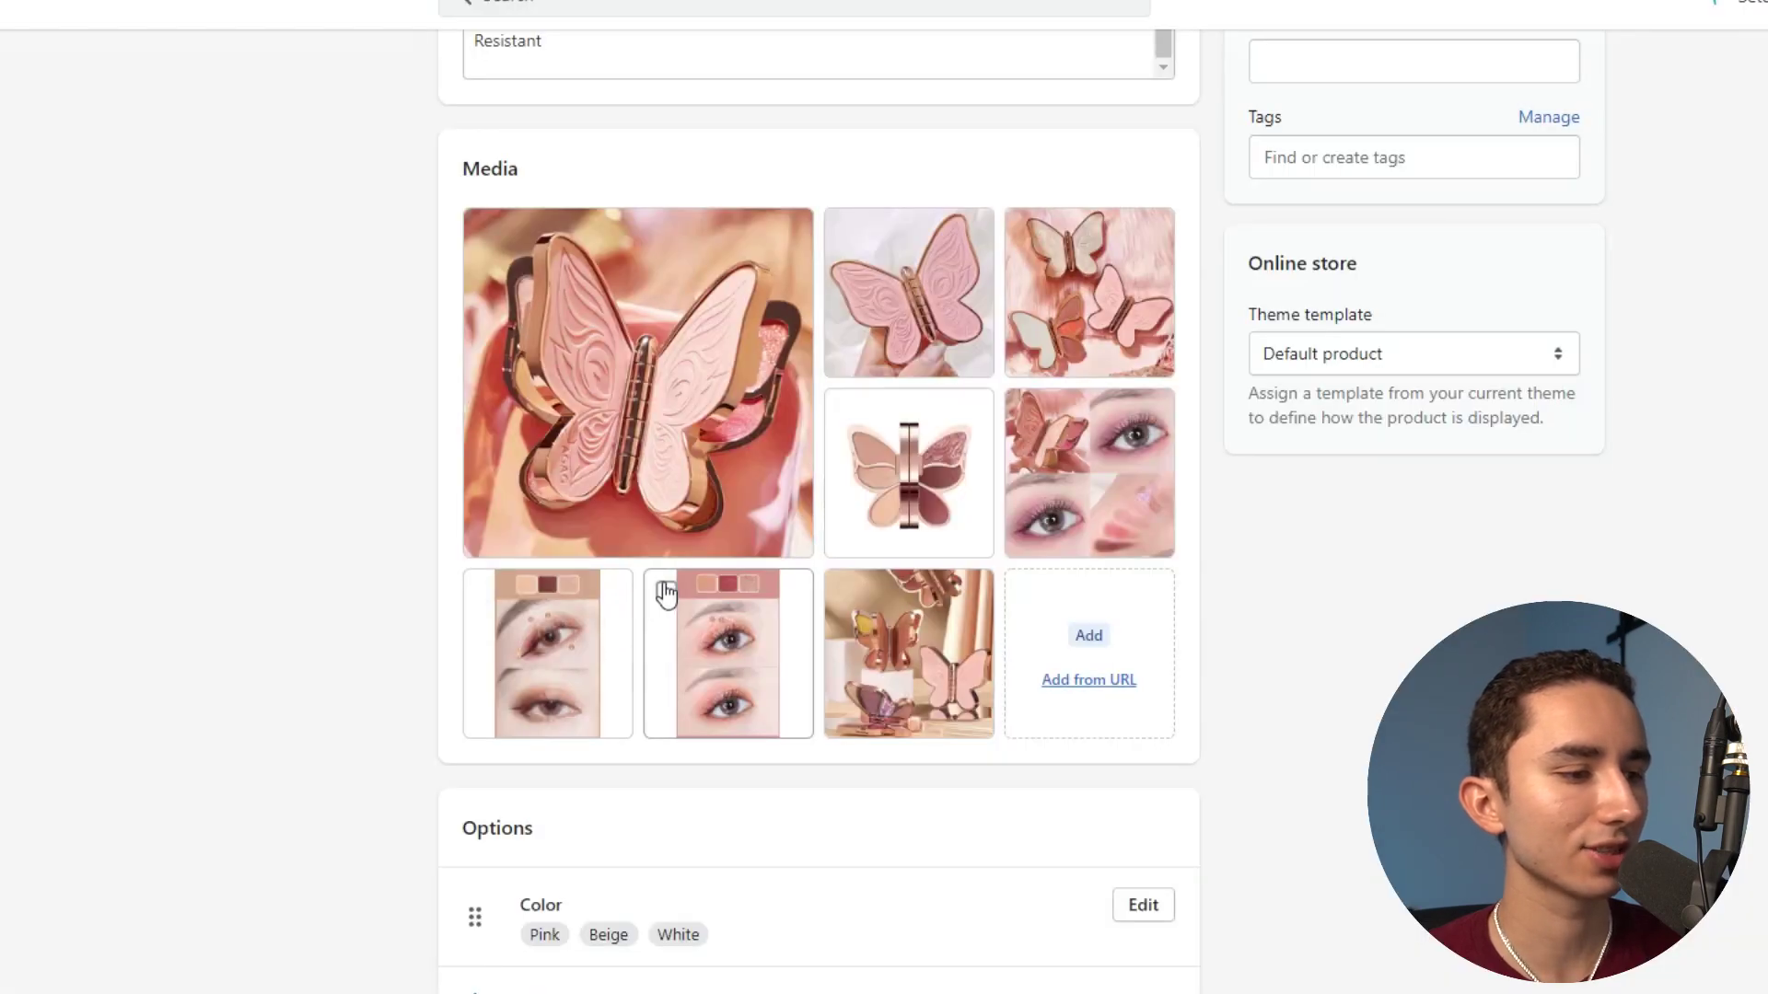
In the Shopify product's media, select the two narrow eye makeup close-up photos.
{"action": "left_click", "coordinate": [665, 590]}
{"action": "left_click", "coordinate": [487, 592]}
{"action": "scroll", "coordinate": [1314, 110], "scroll_direction": "up", "scroll_amount": 10}
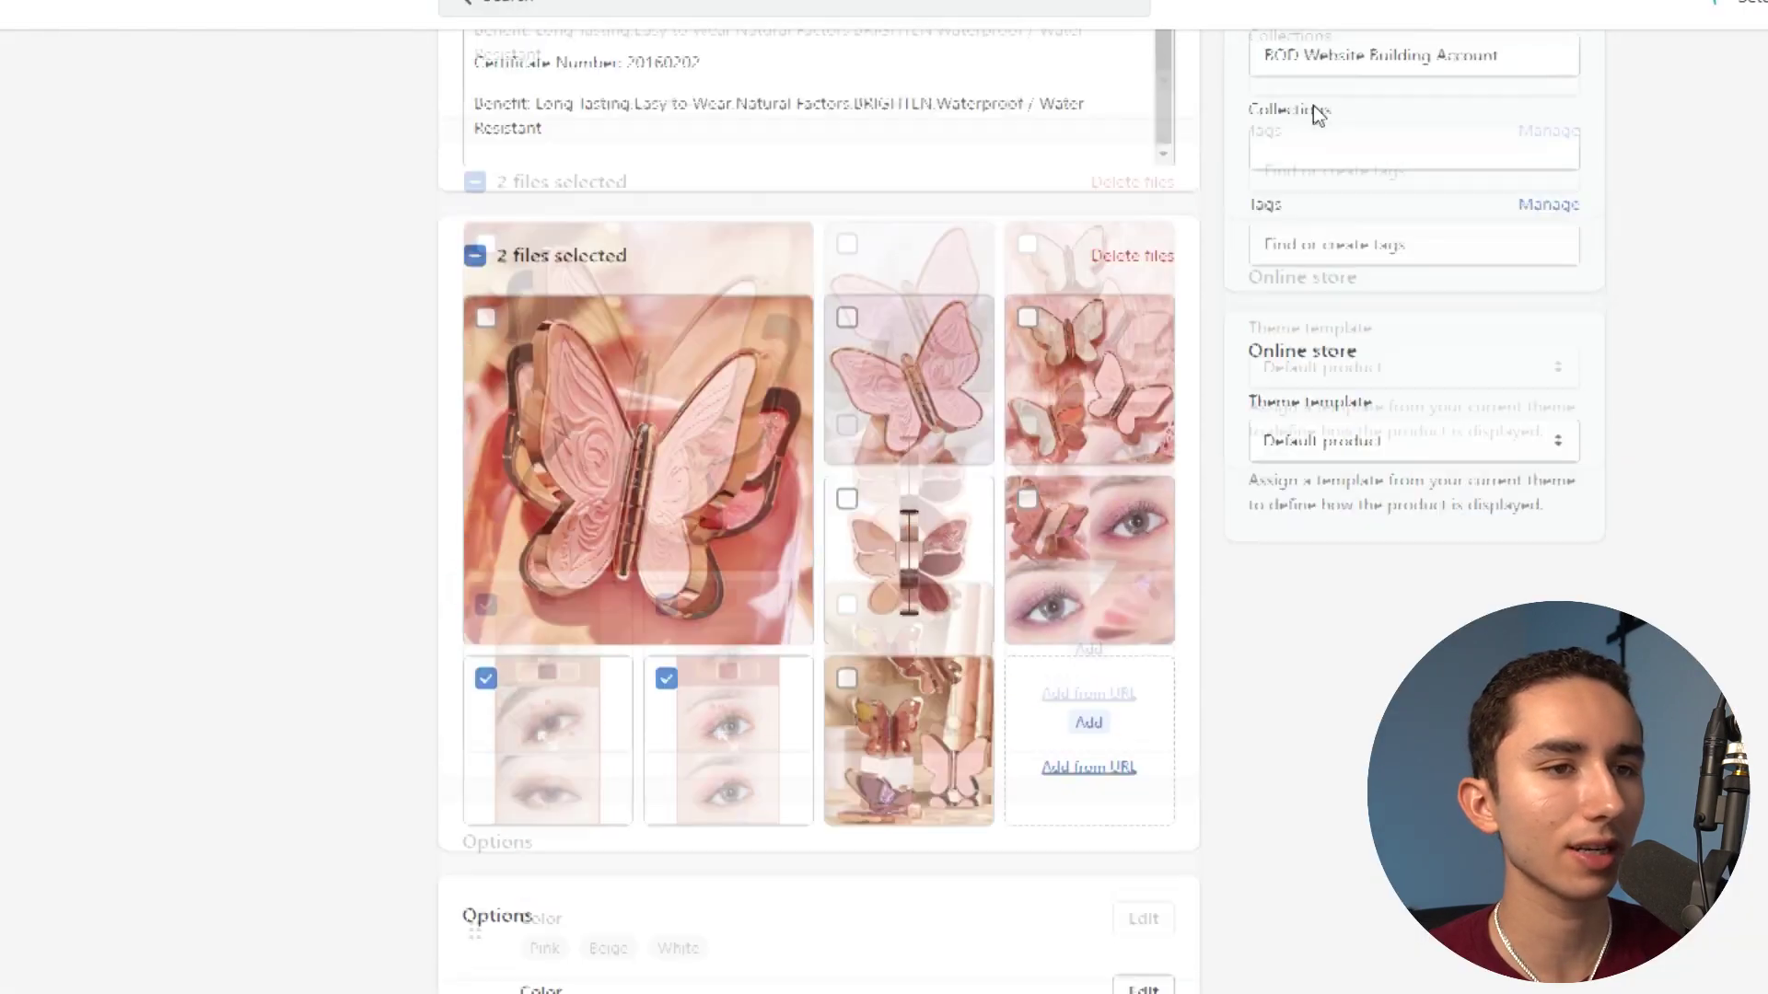
In the GemPages editor, delete the low-stock notice above the product title and the static star rating list below it.
{"action": "scroll", "coordinate": [682, 770], "scroll_direction": "down", "scroll_amount": 10}
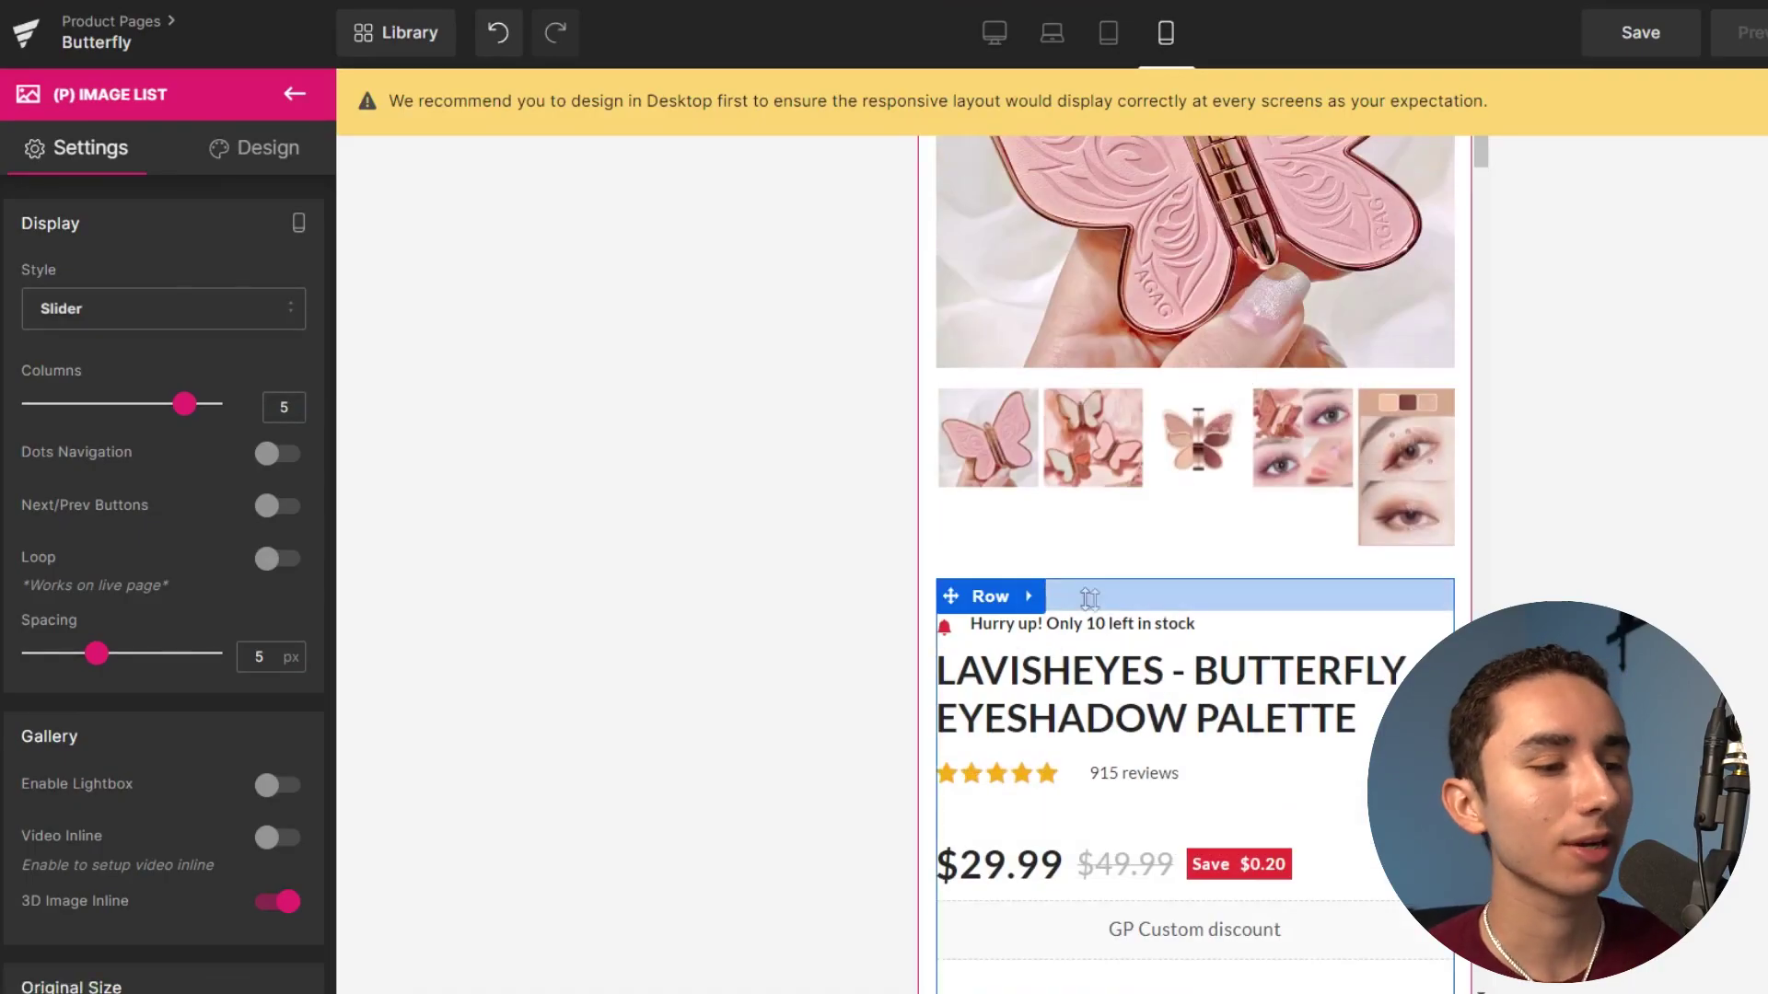
{"action": "left_click", "coordinate": [1105, 585]}
{"action": "left_click", "coordinate": [1121, 586]}
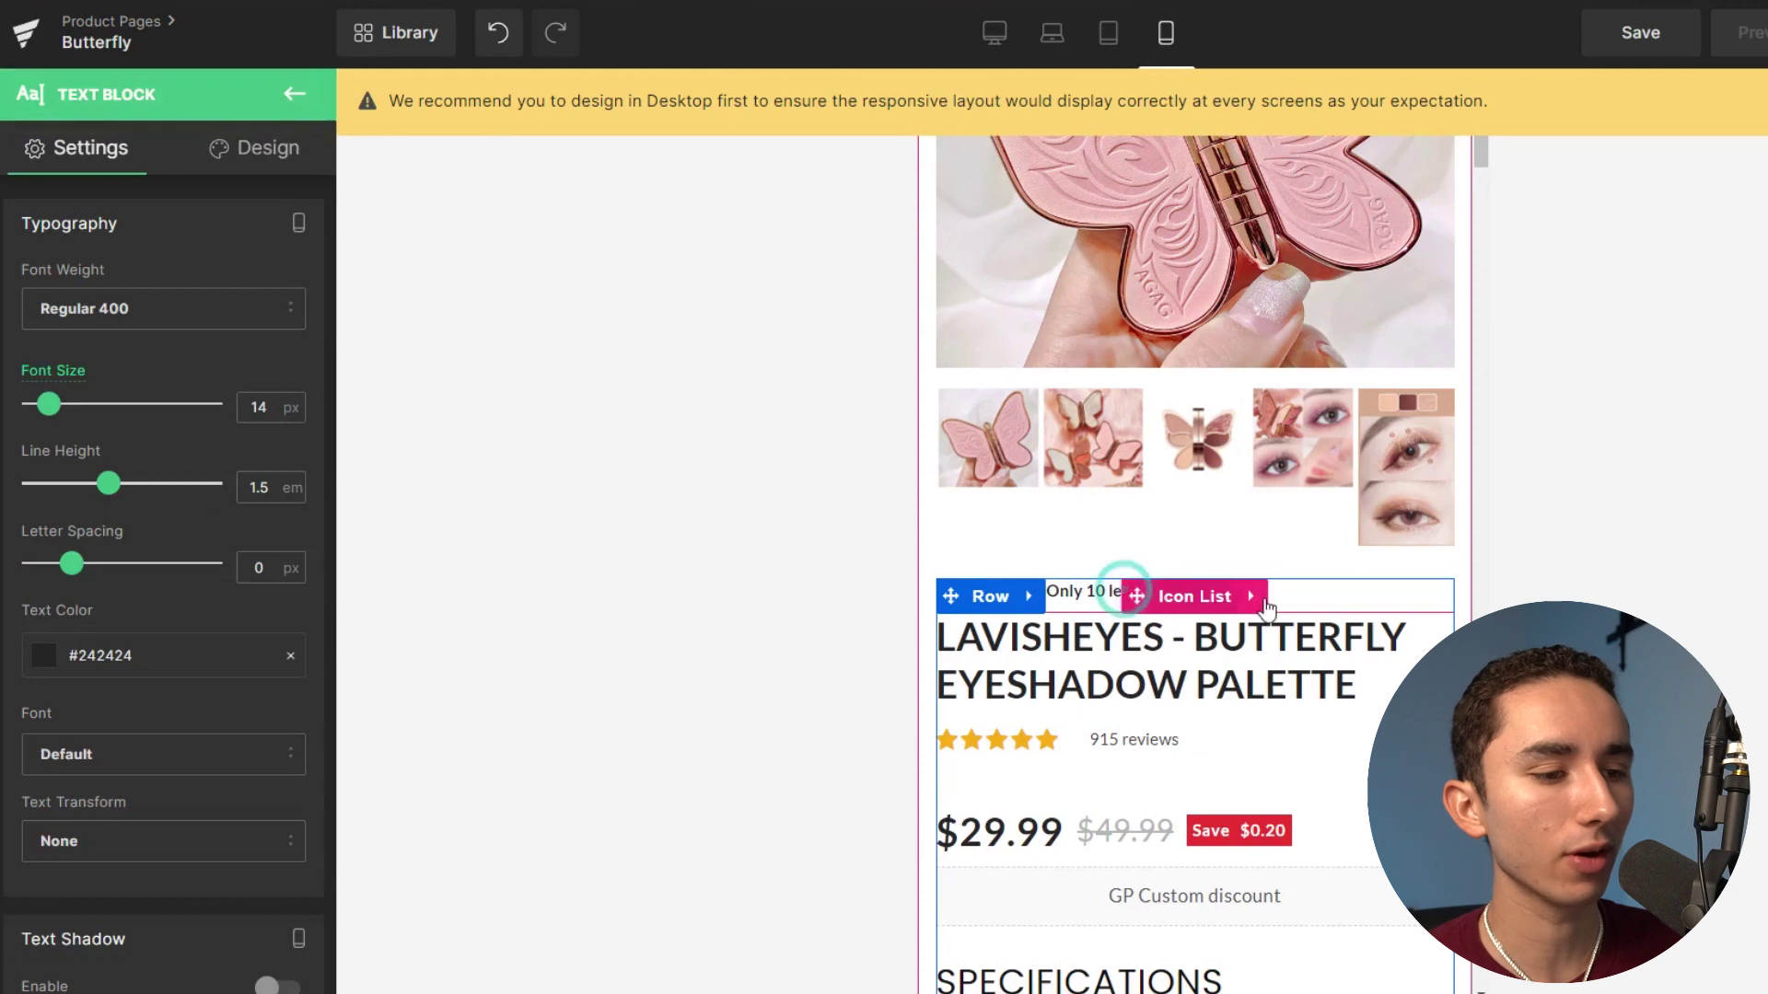
{"action": "left_click", "coordinate": [1267, 597]}
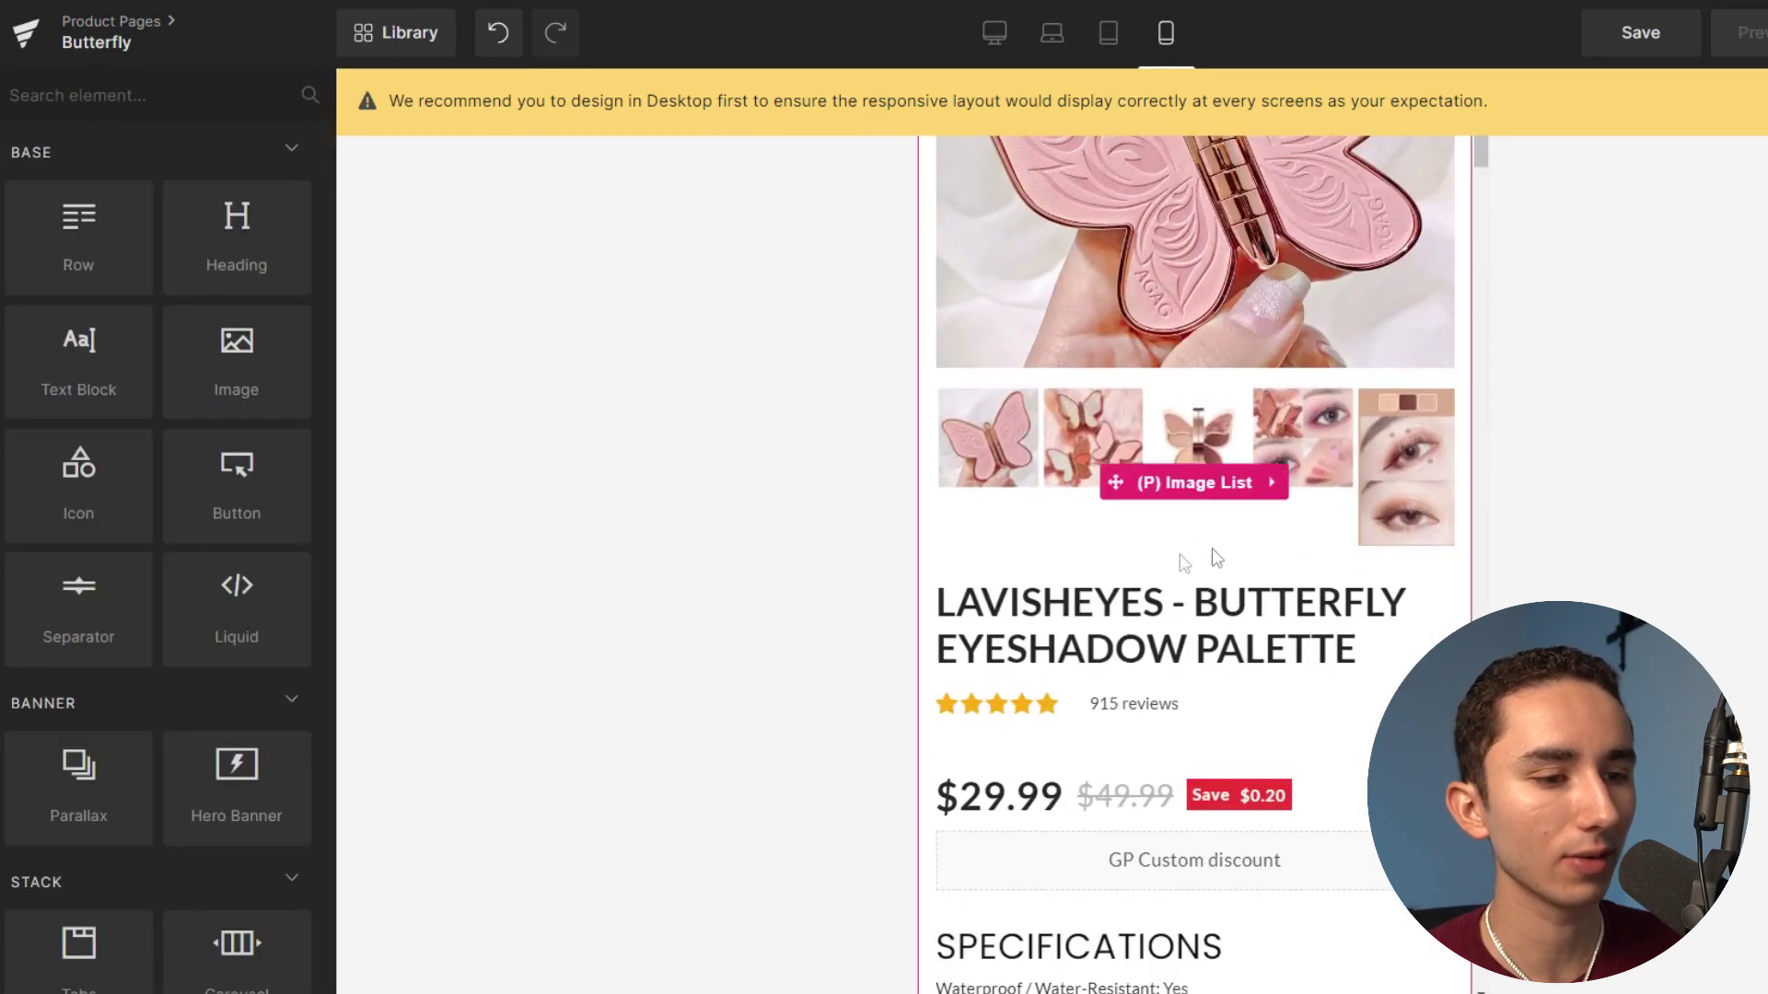
{"action": "scroll", "coordinate": [1084, 682], "scroll_direction": "down", "scroll_amount": 1}
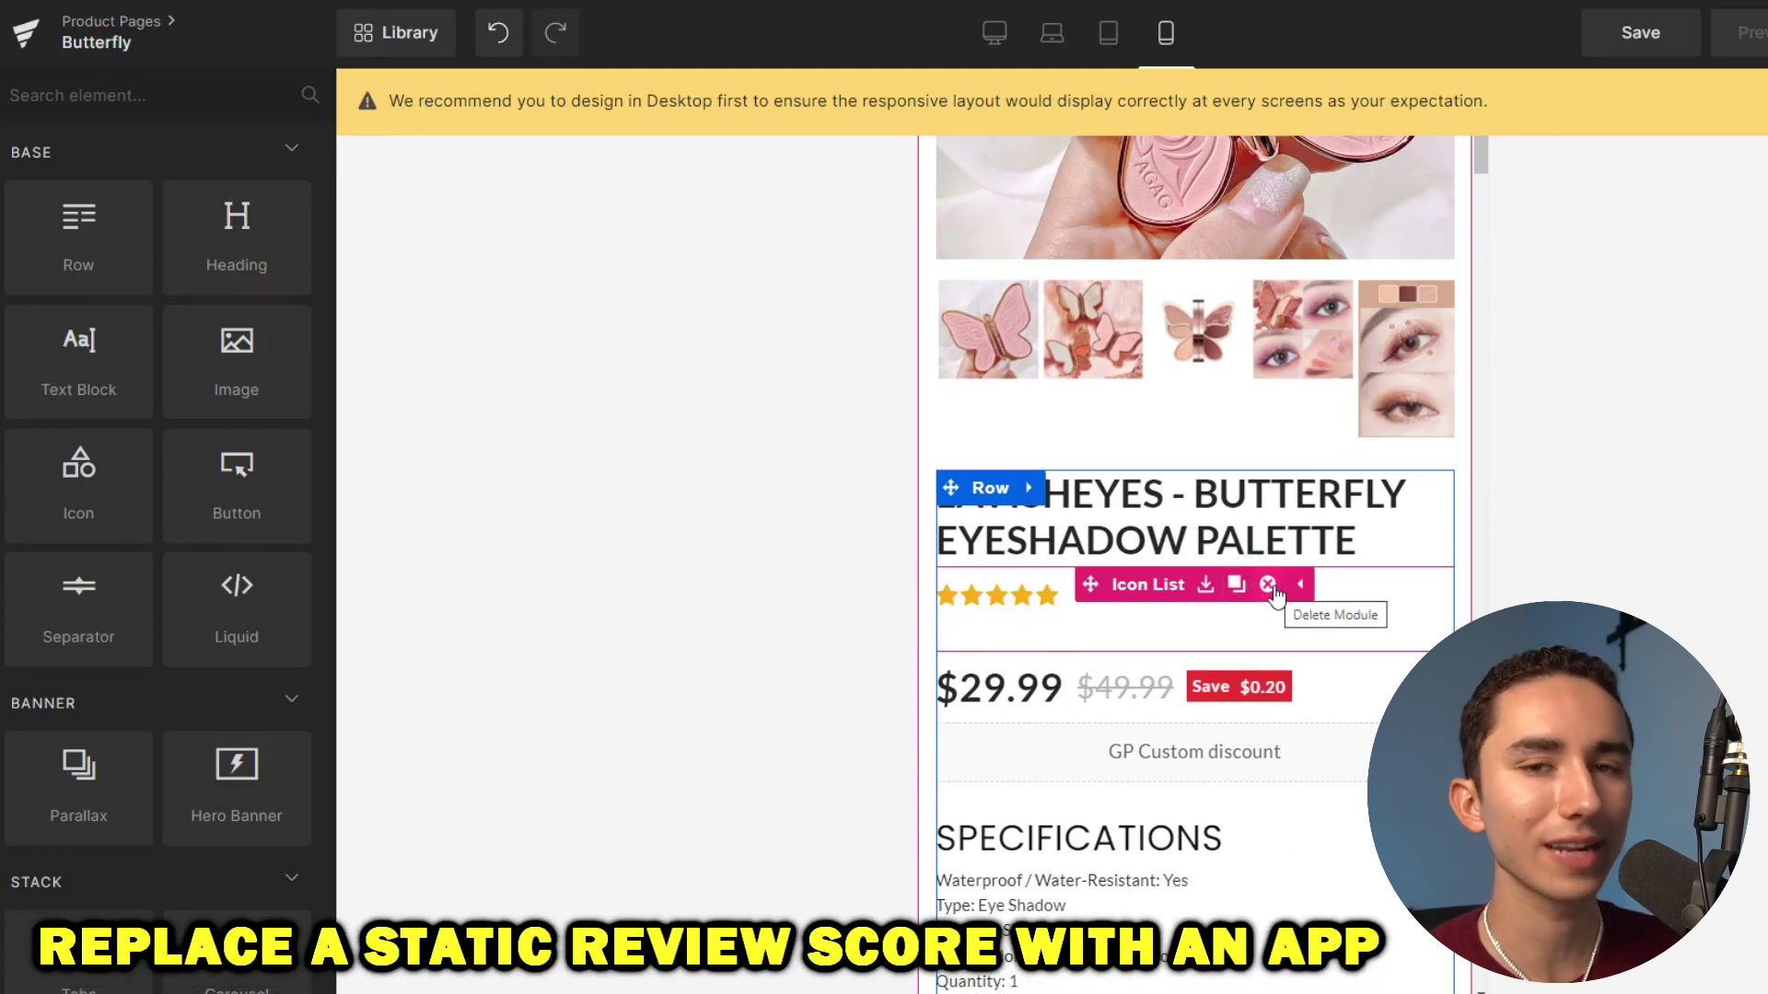
{"action": "left_click", "coordinate": [1269, 587]}
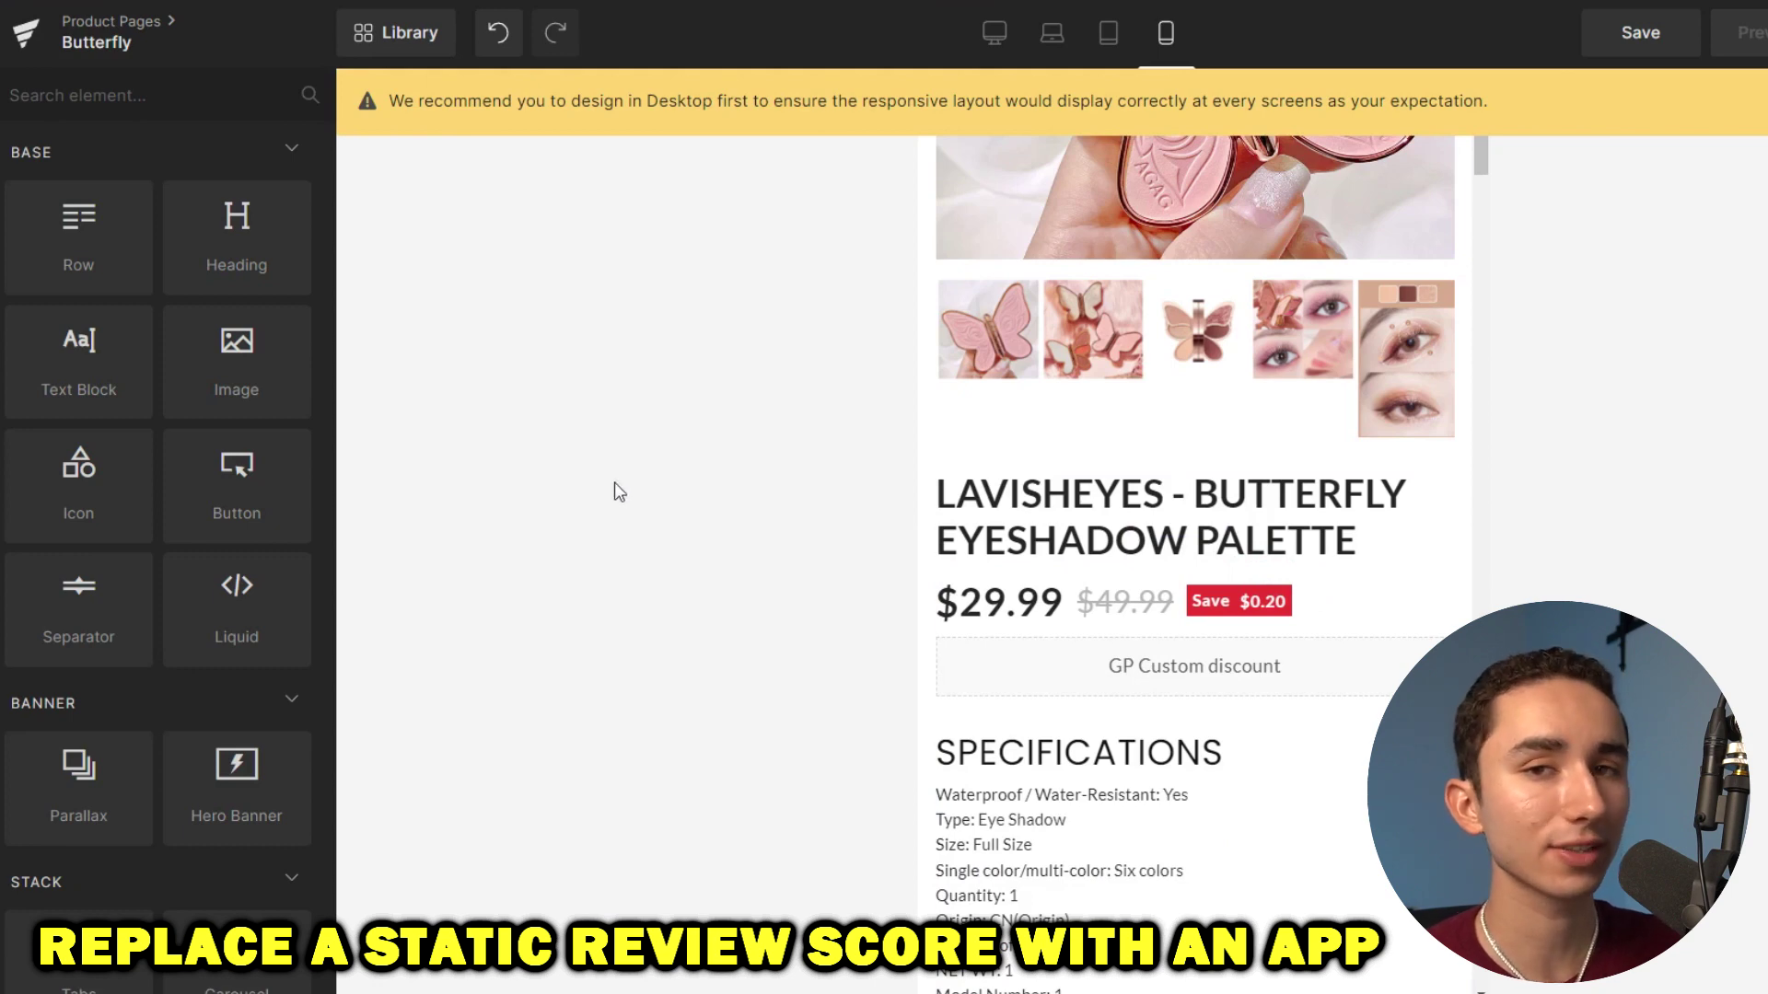
Place the LAI AliExpress review element between the product title and the price.
{"action": "scroll", "coordinate": [1034, 402], "scroll_direction": "down", "scroll_amount": 11}
{"action": "left_click_drag", "start_coordinate": [1483, 220], "coordinate": [1329, 127]}
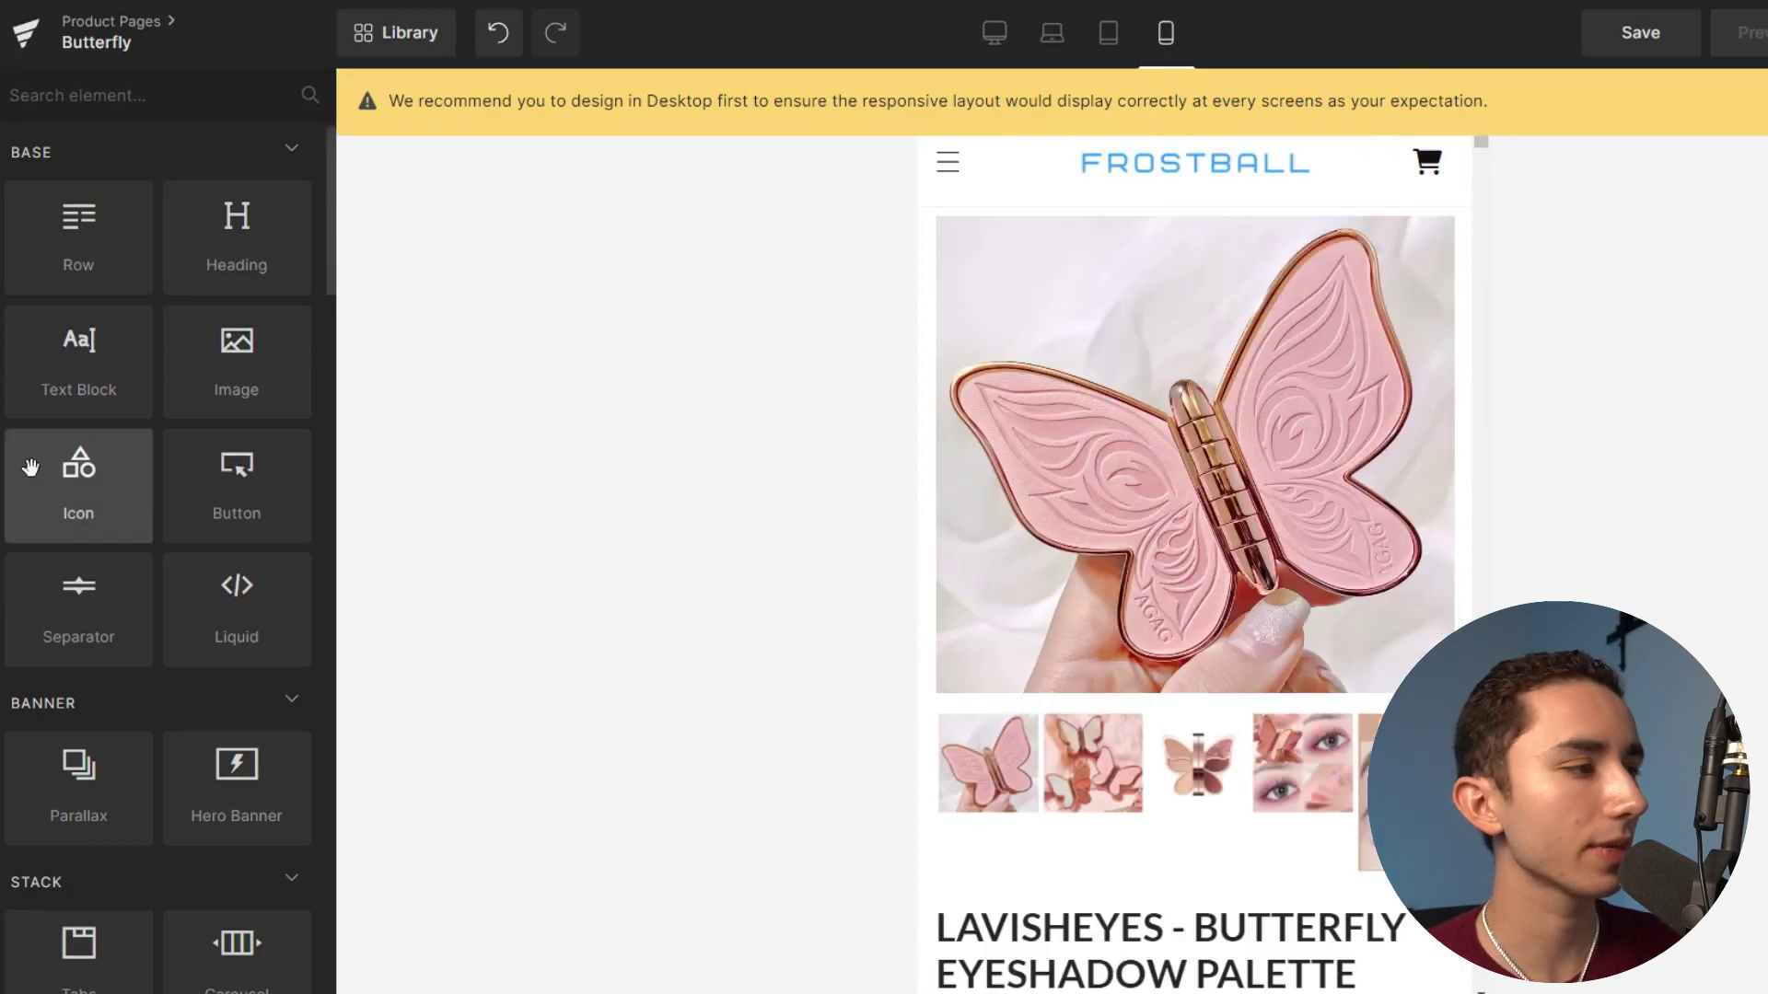
{"action": "scroll", "coordinate": [64, 486], "scroll_direction": "down", "scroll_amount": 7}
{"action": "scroll", "coordinate": [65, 486], "scroll_direction": "down", "scroll_amount": 5}
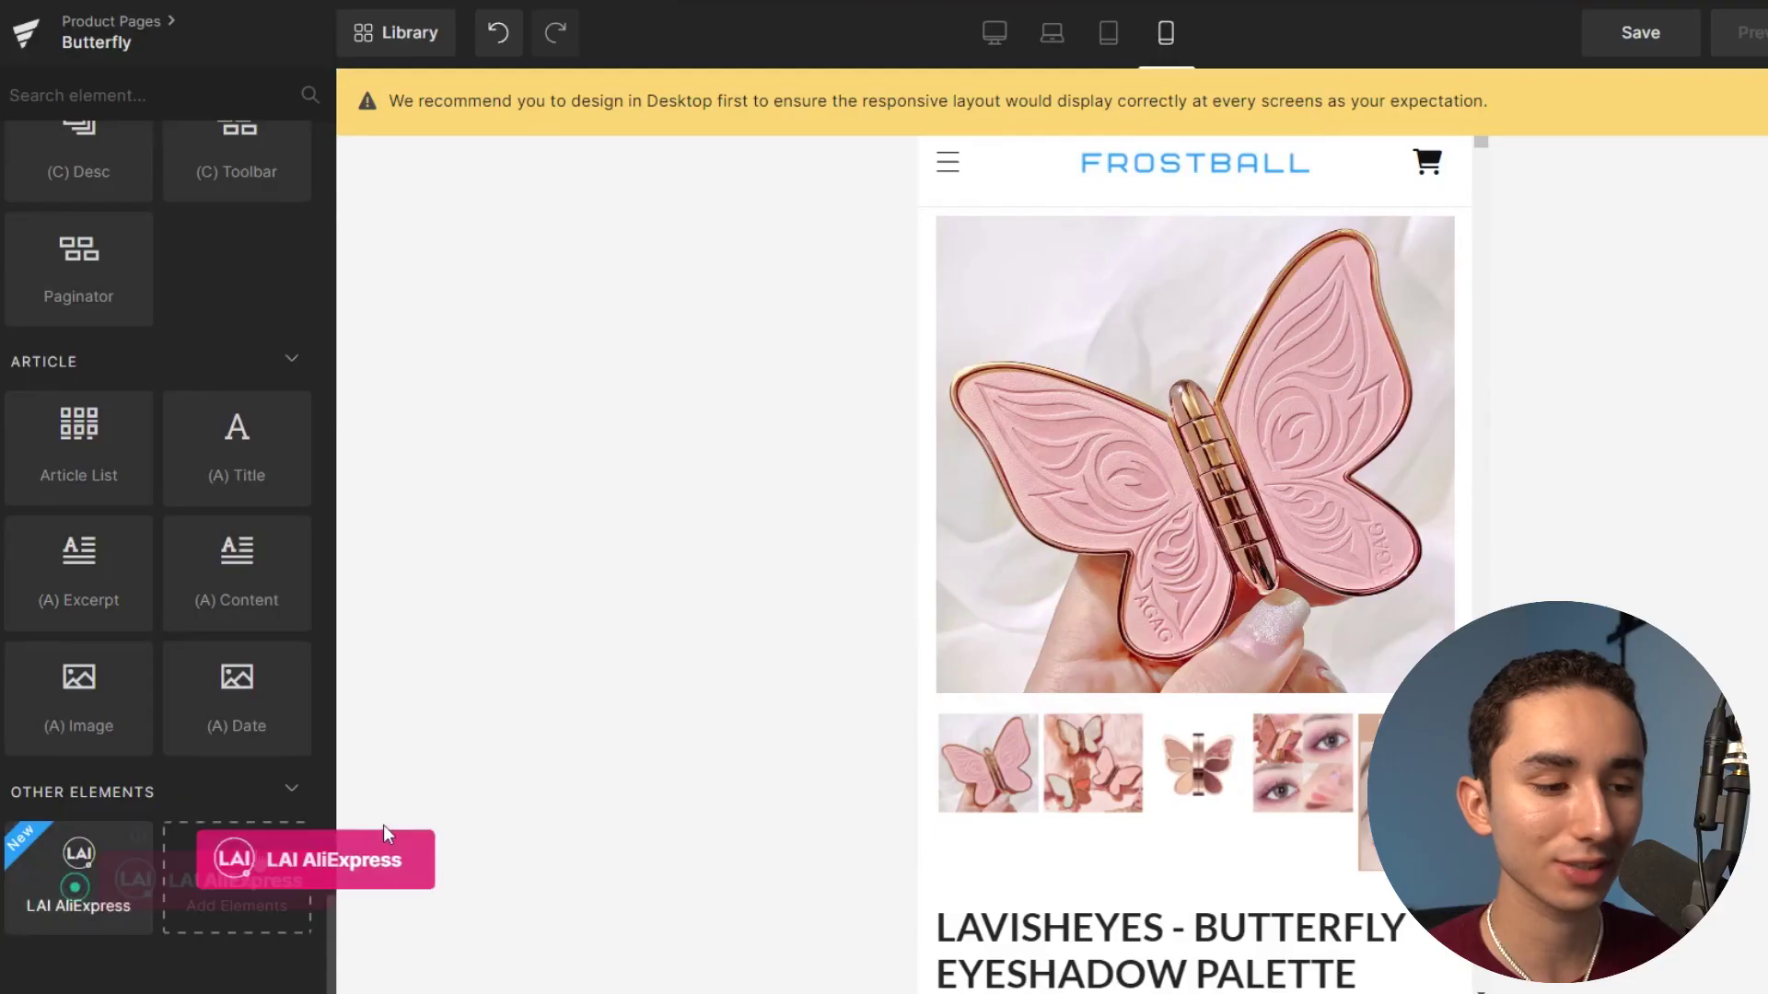
{"action": "left_click_drag", "start_coordinate": [191, 901], "coordinate": [1085, 643]}
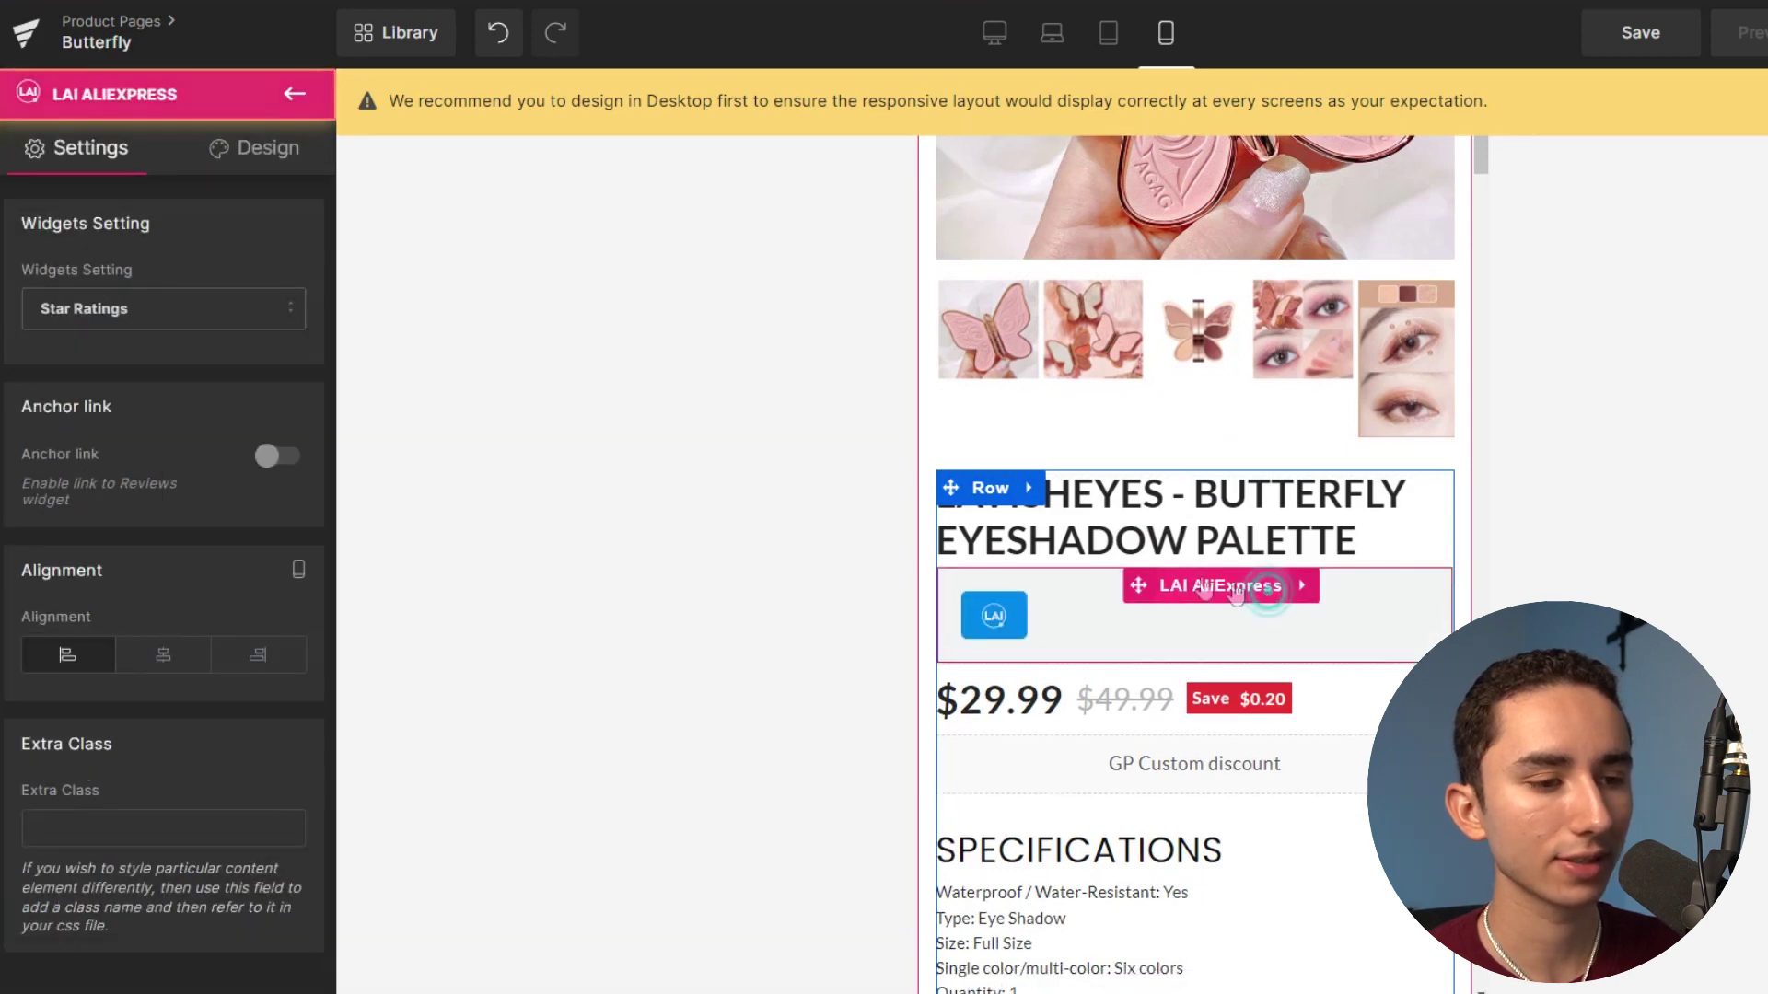
View the LAI AliExpress element's widget options and search the element library for "lai".
{"action": "left_click", "coordinate": [169, 308]}
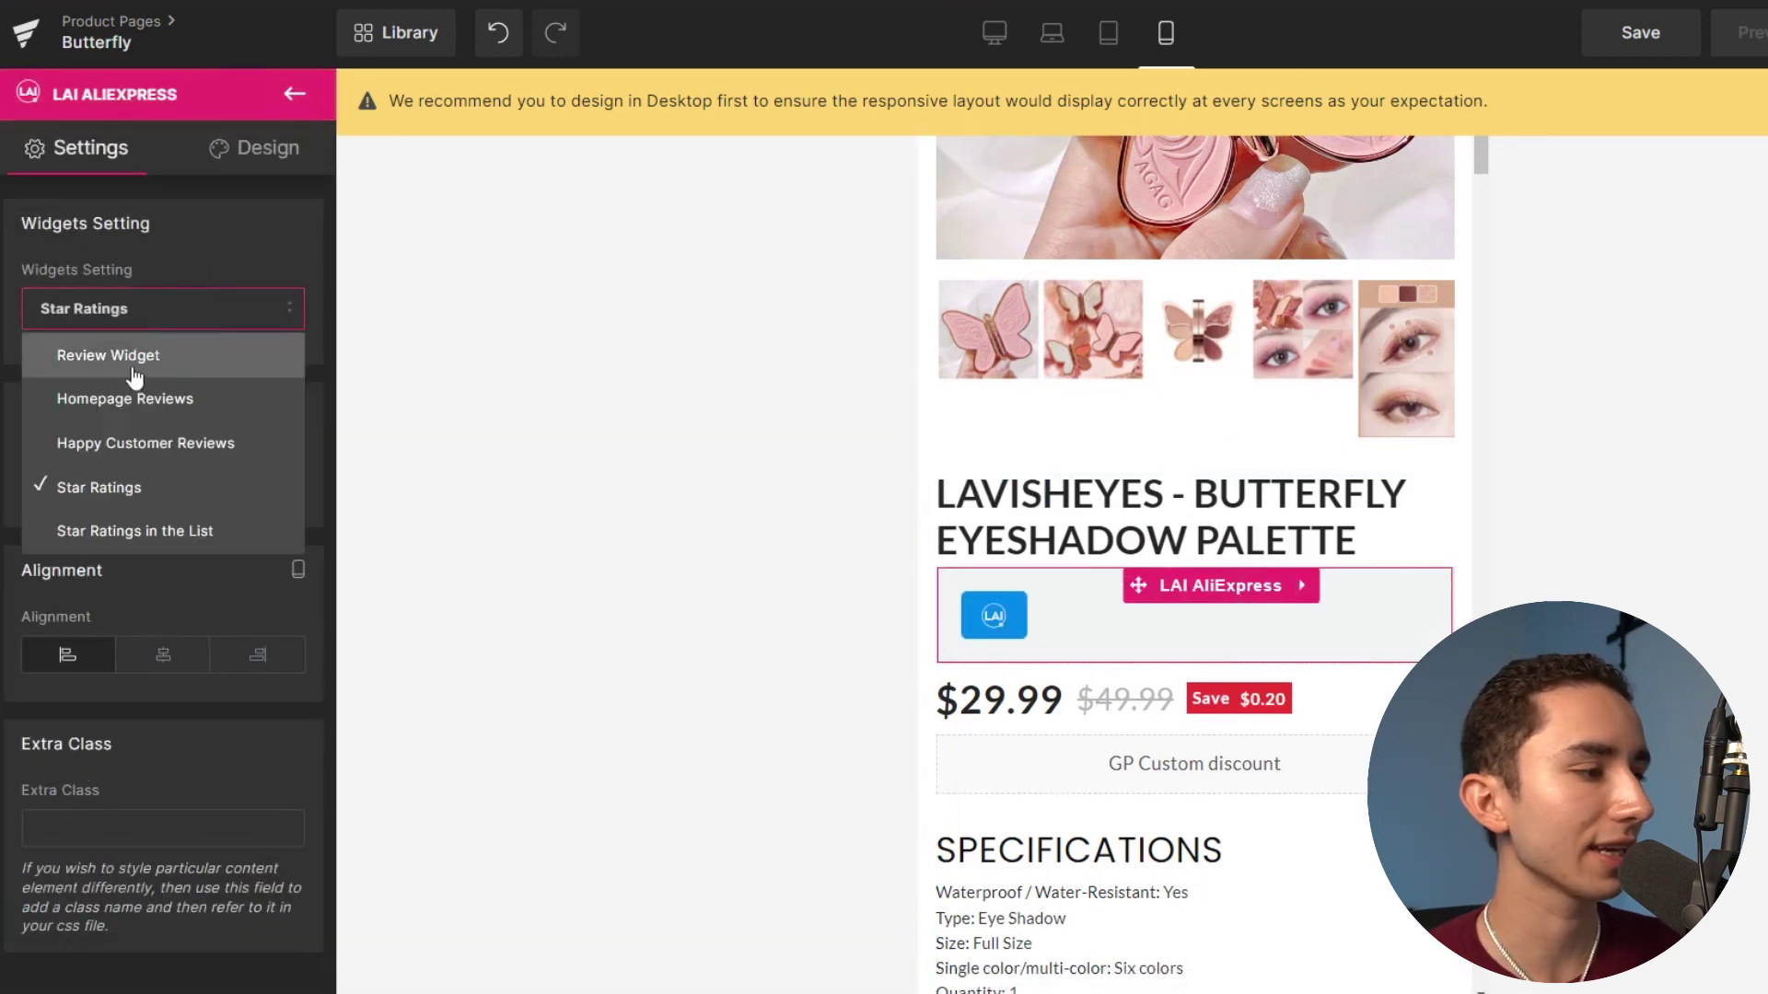
{"action": "left_click", "coordinate": [397, 439]}
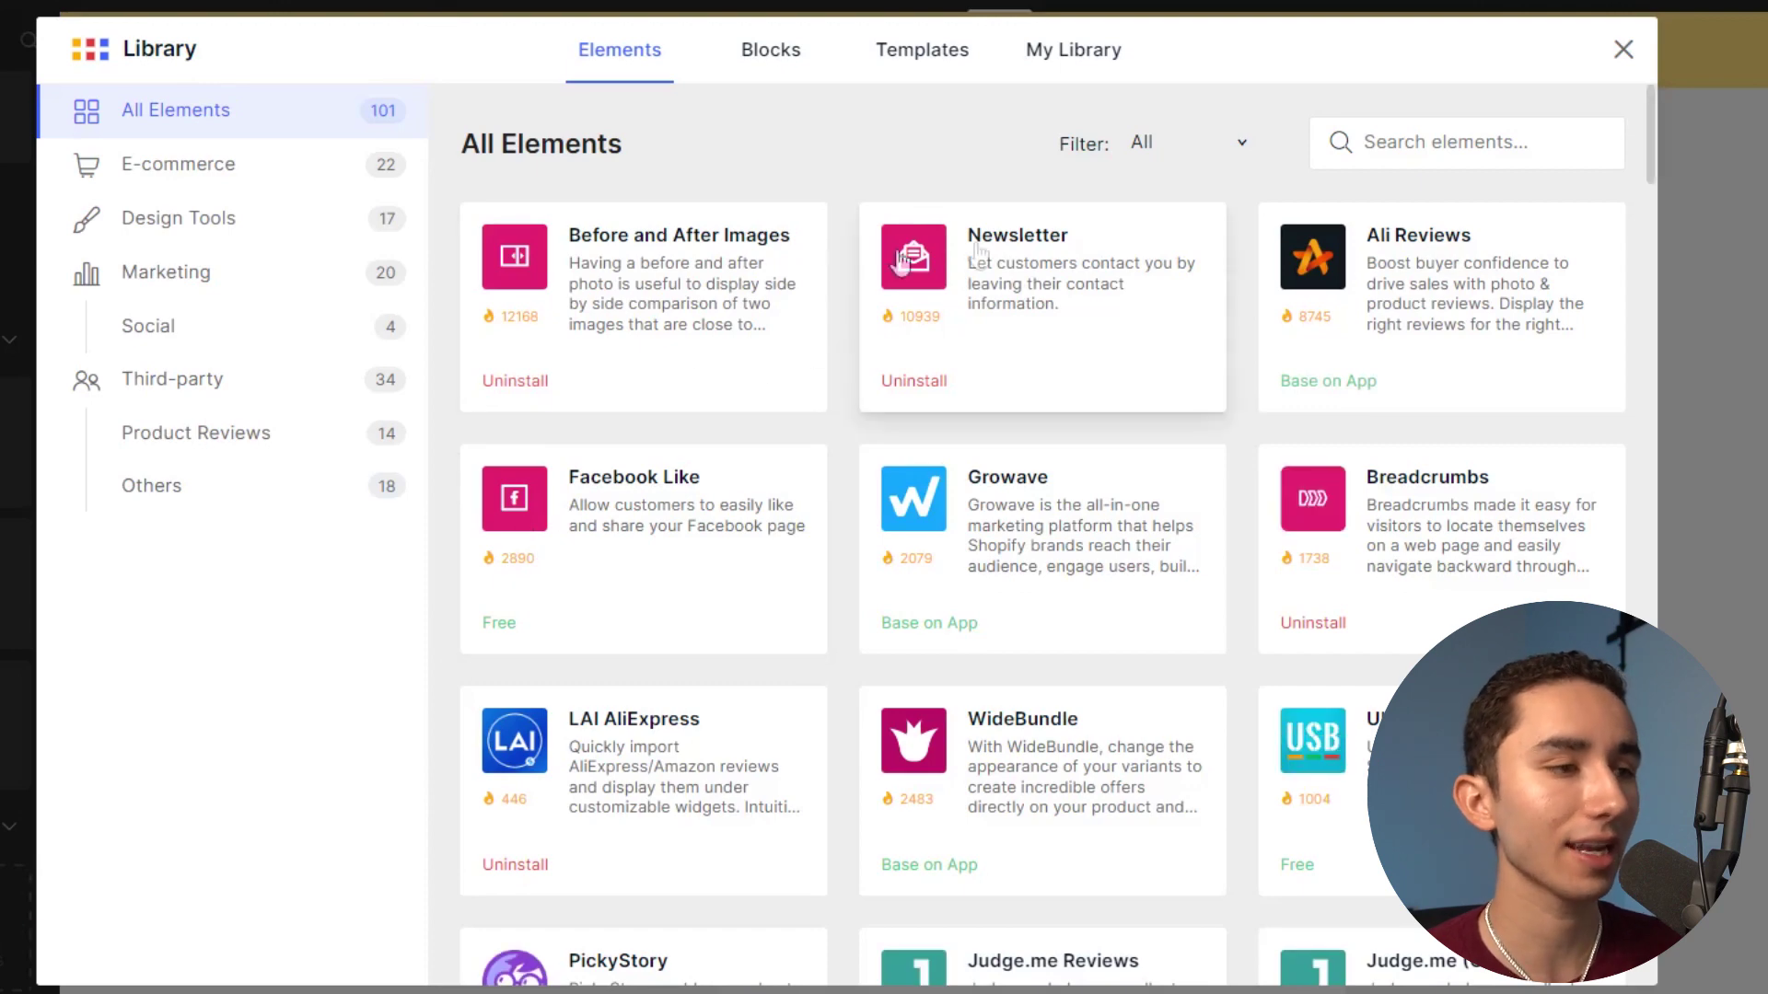
{"action": "type", "text": "lai"}
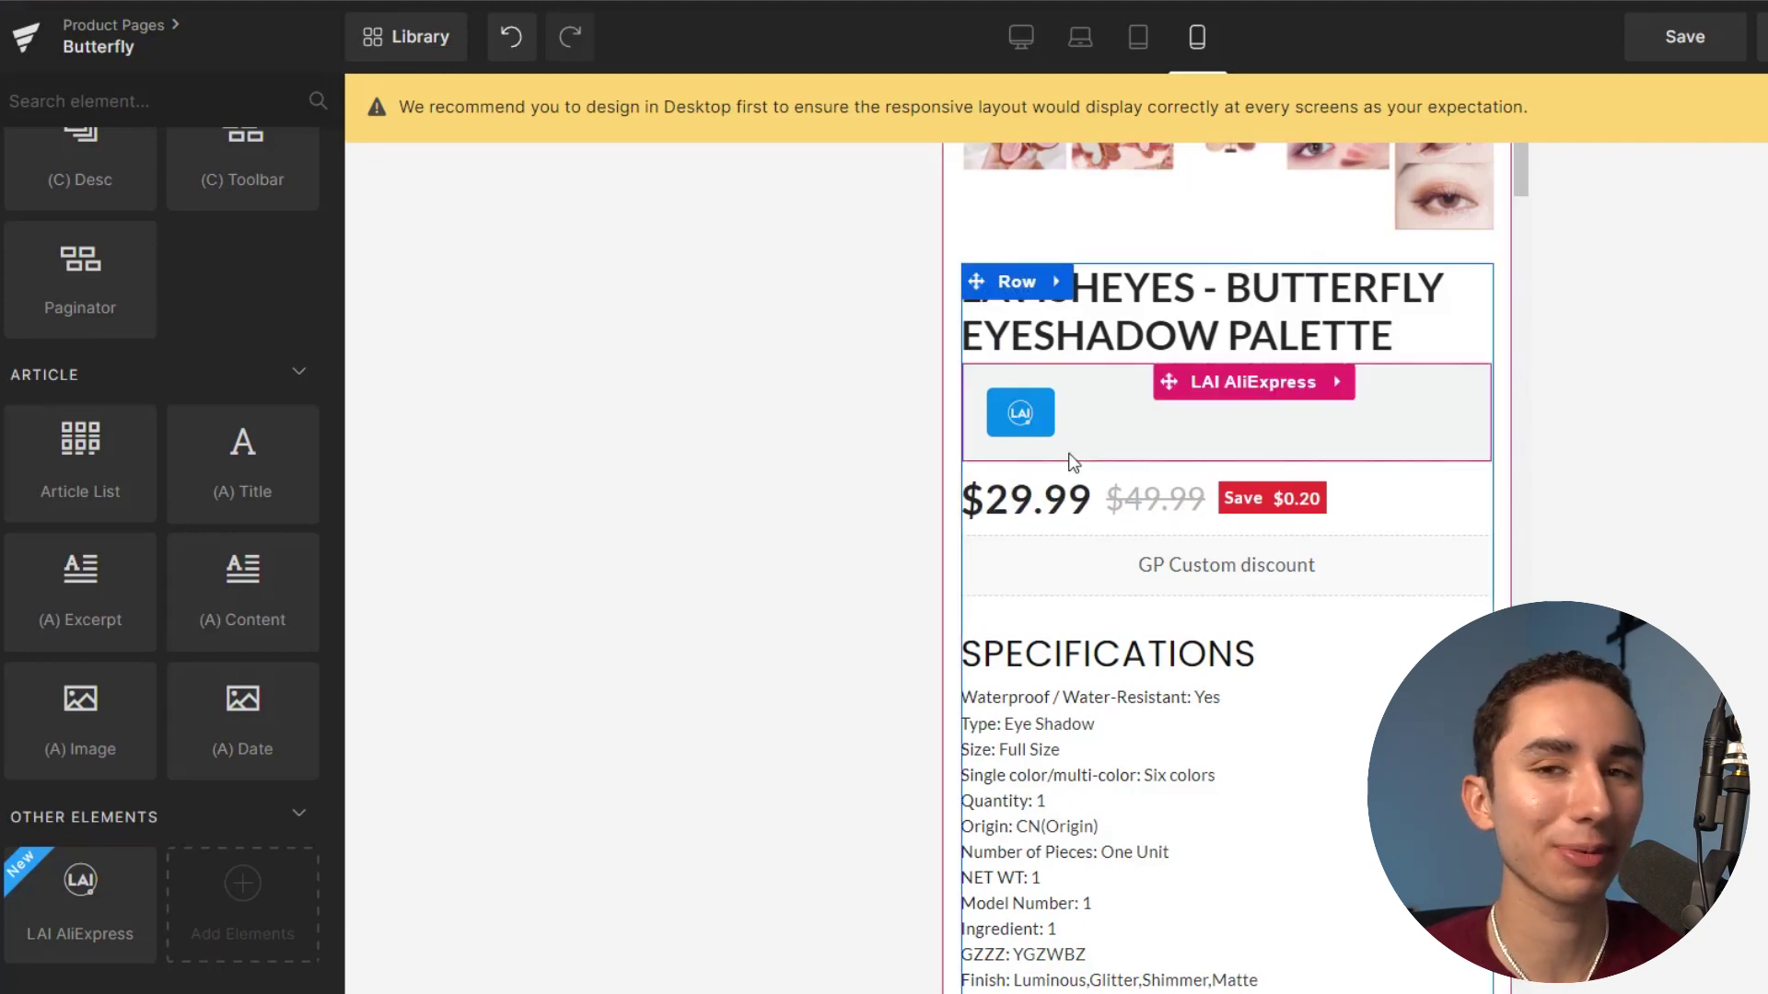
Delete the GP Custom discount Liquid block and the specifications description below the price.
{"action": "left_click", "coordinate": [1290, 556]}
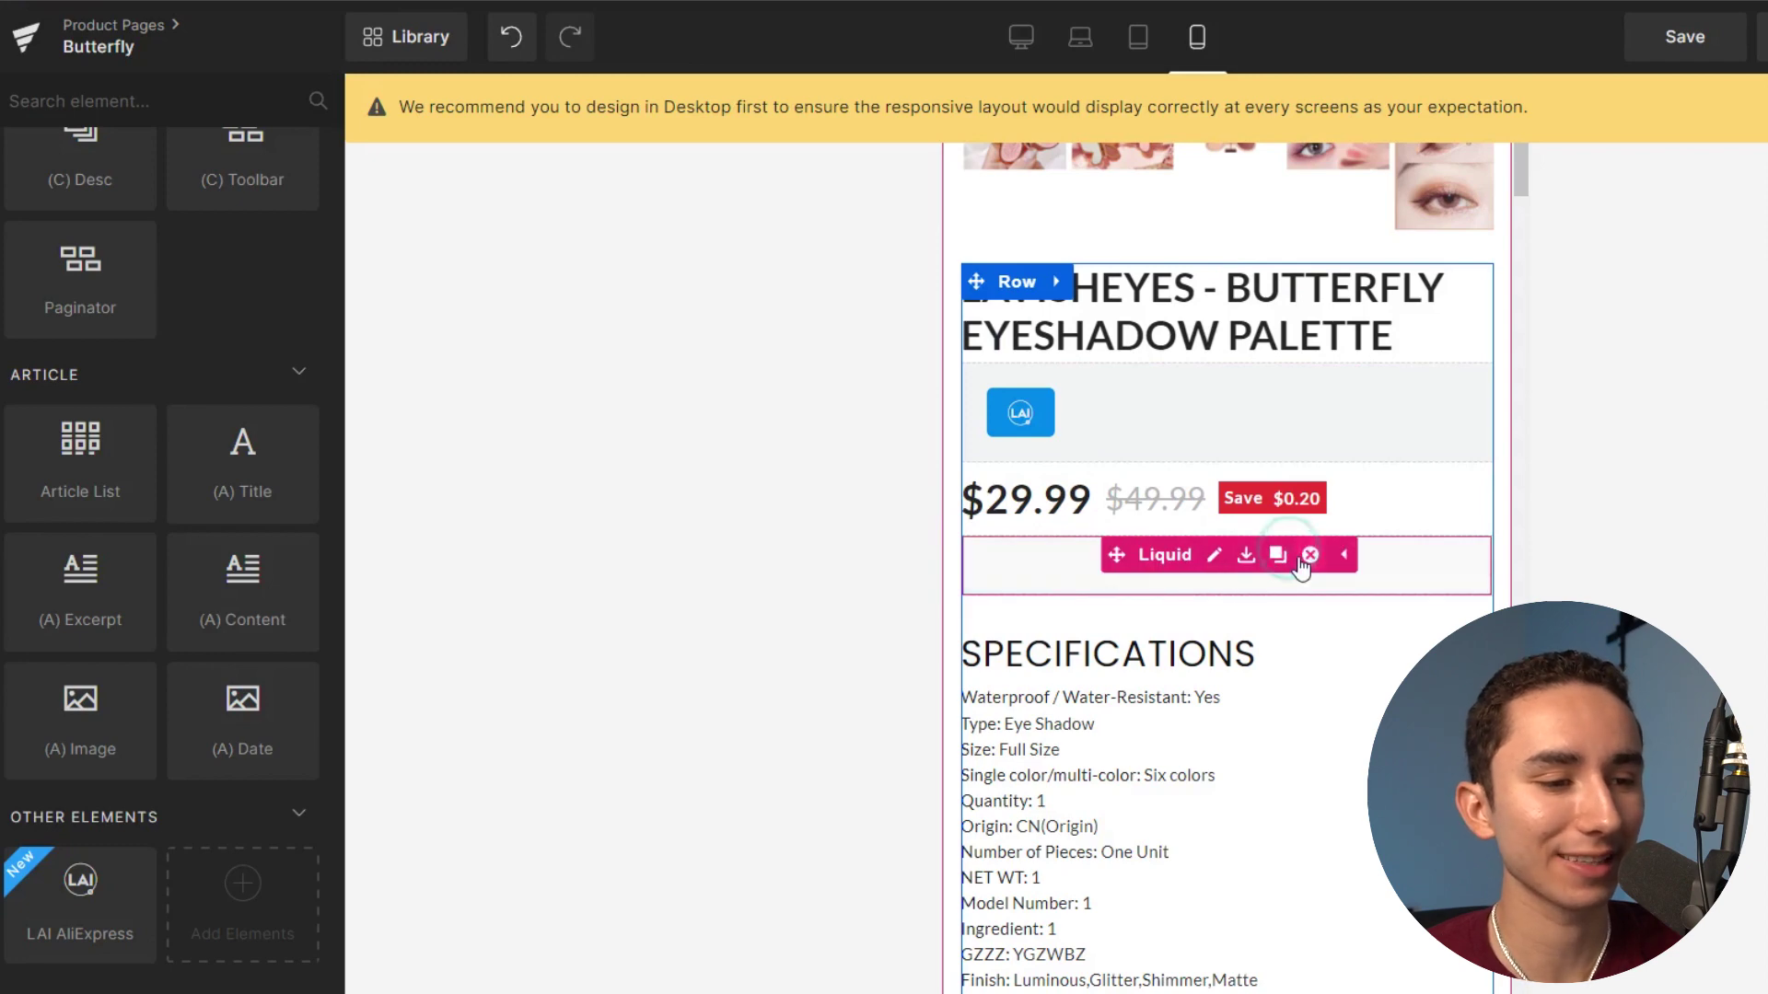
{"action": "left_click", "coordinate": [1310, 555]}
{"action": "left_click", "coordinate": [1211, 599]}
{"action": "left_click", "coordinate": [1314, 810]}
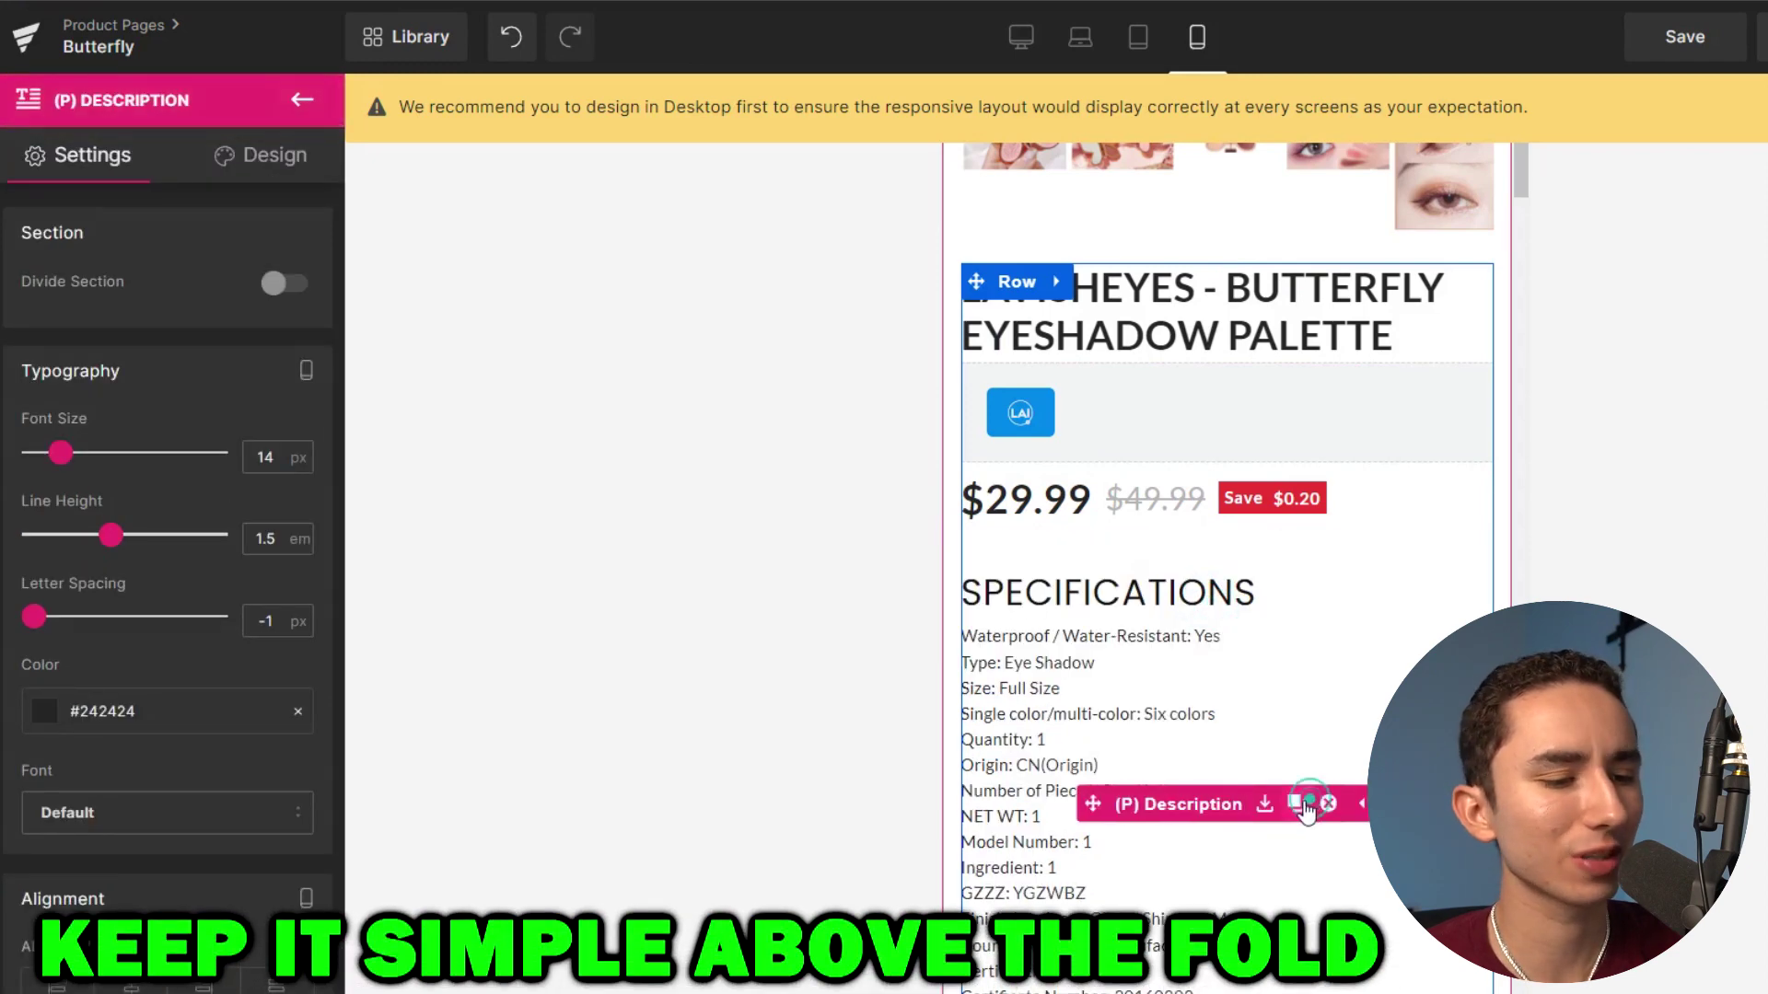
{"action": "left_click", "coordinate": [1330, 804]}
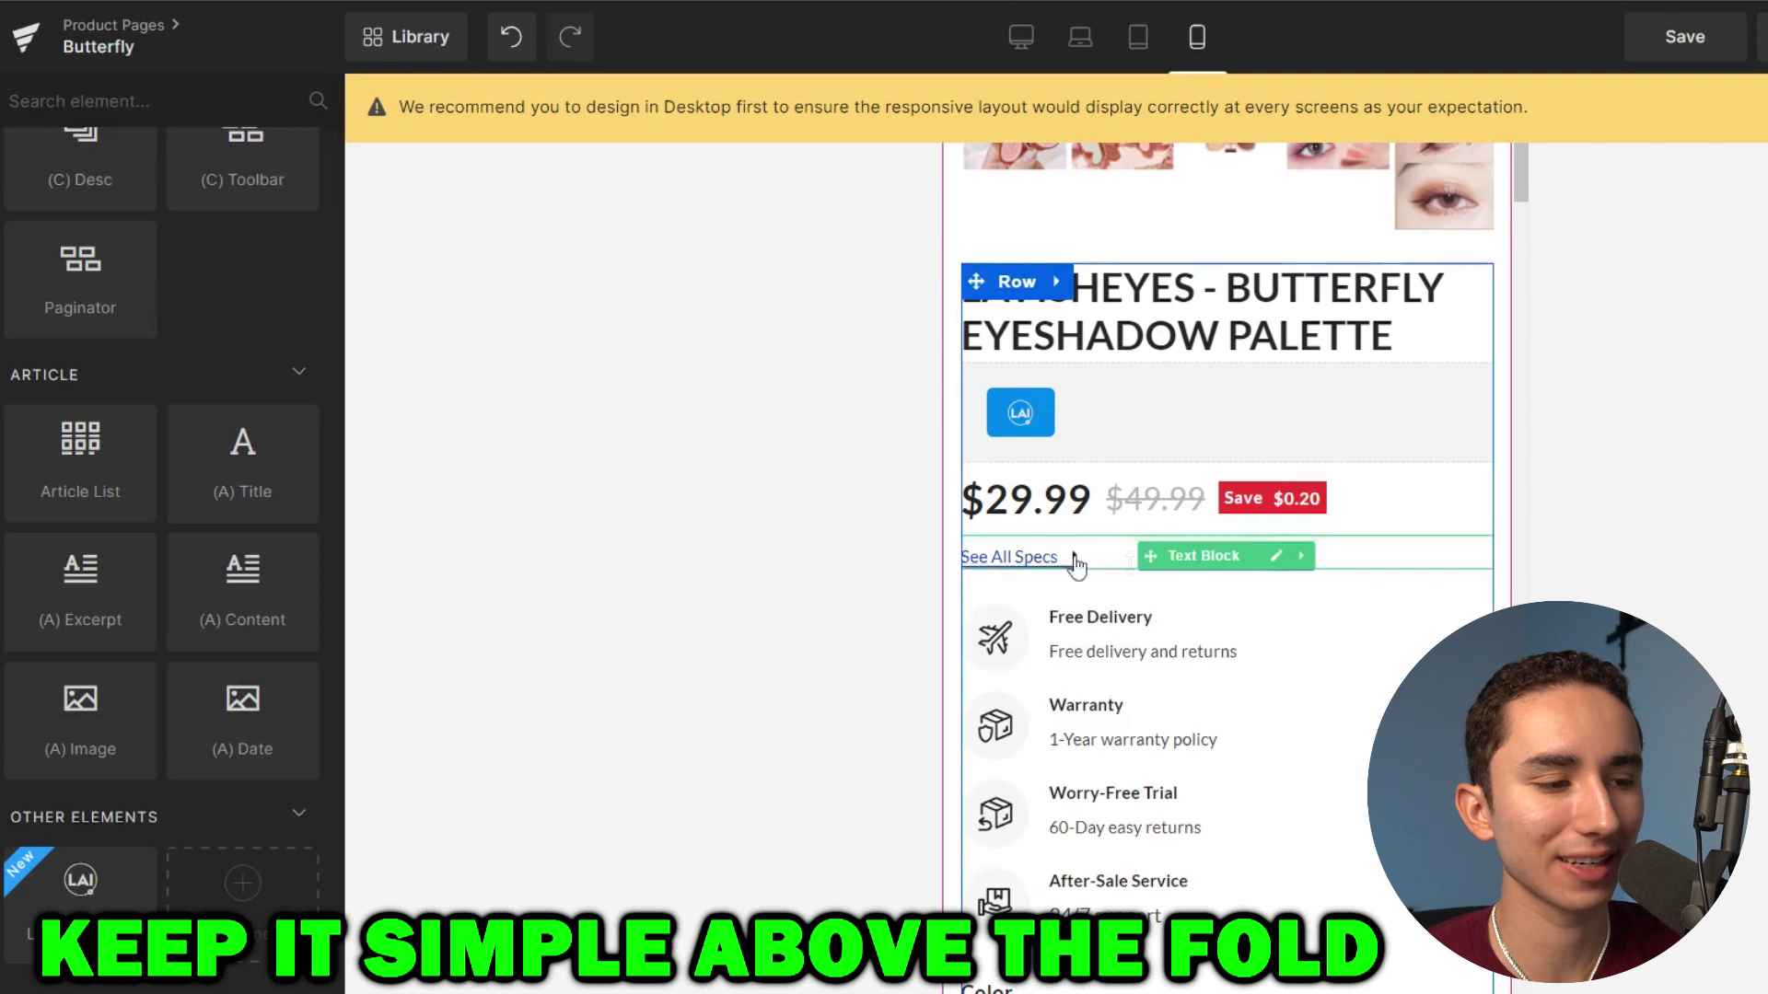
Delete the See All Specs text block between the price and the free delivery row.
{"action": "left_click", "coordinate": [1312, 552]}
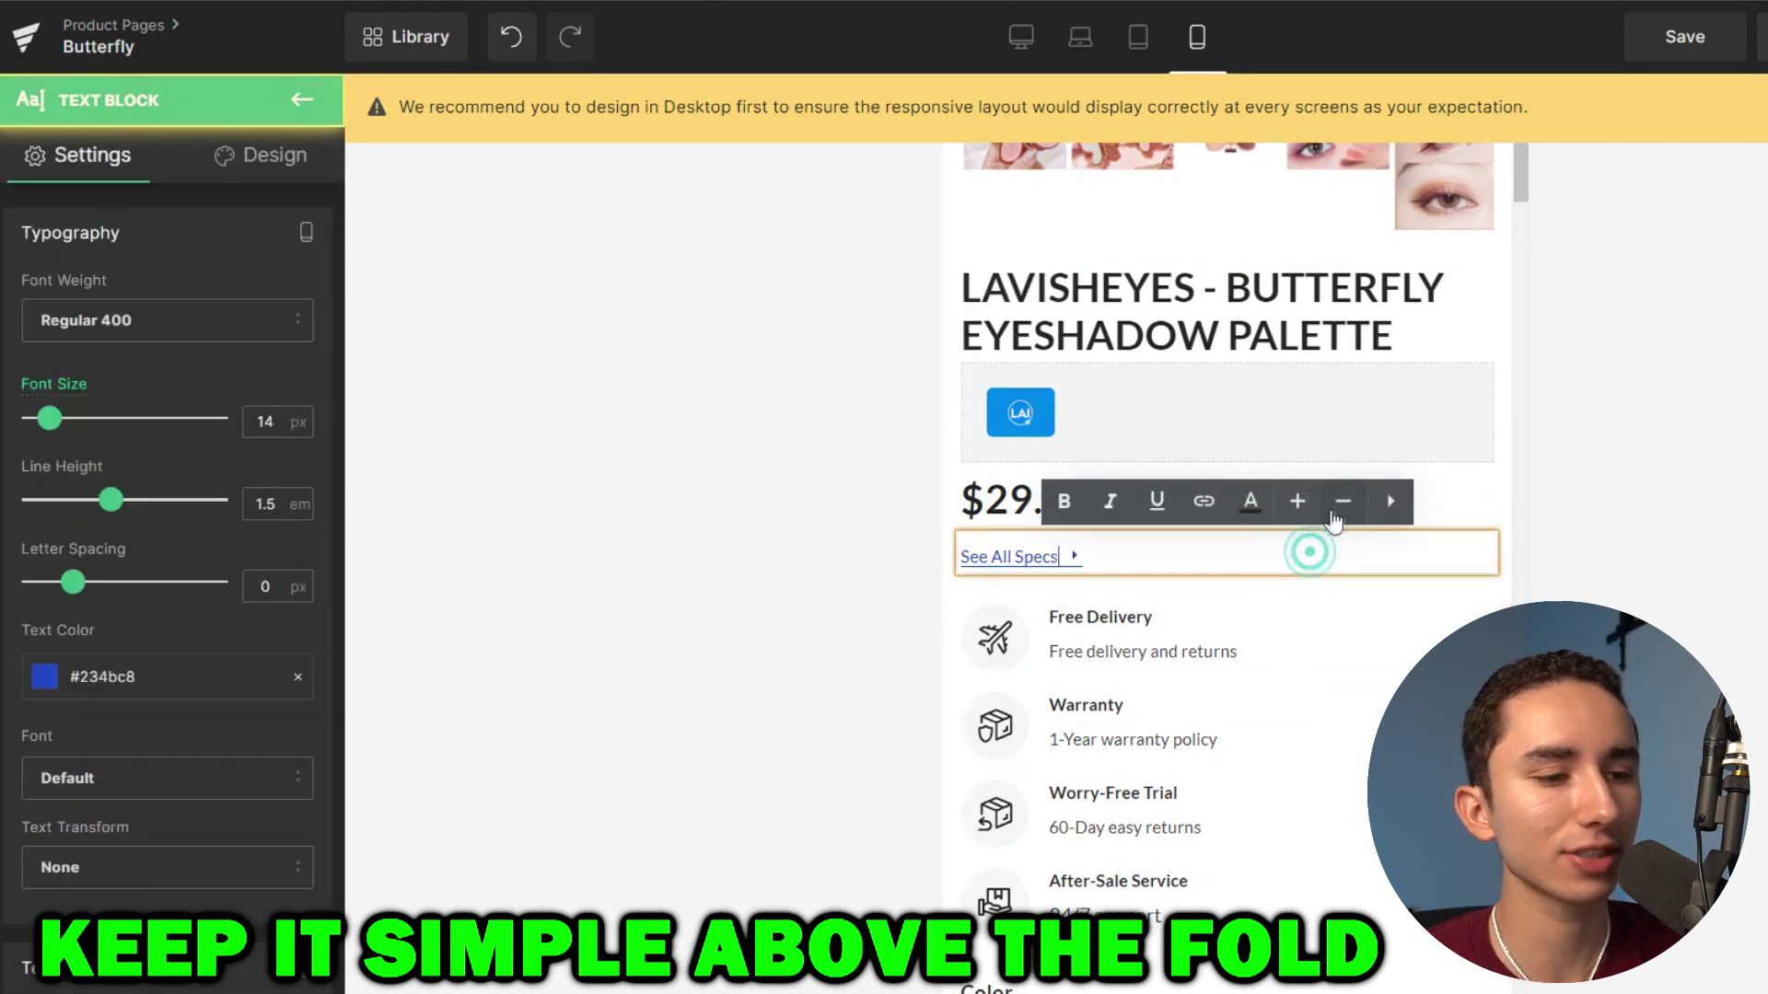
{"action": "left_click", "coordinate": [1625, 588]}
{"action": "left_click", "coordinate": [1305, 558]}
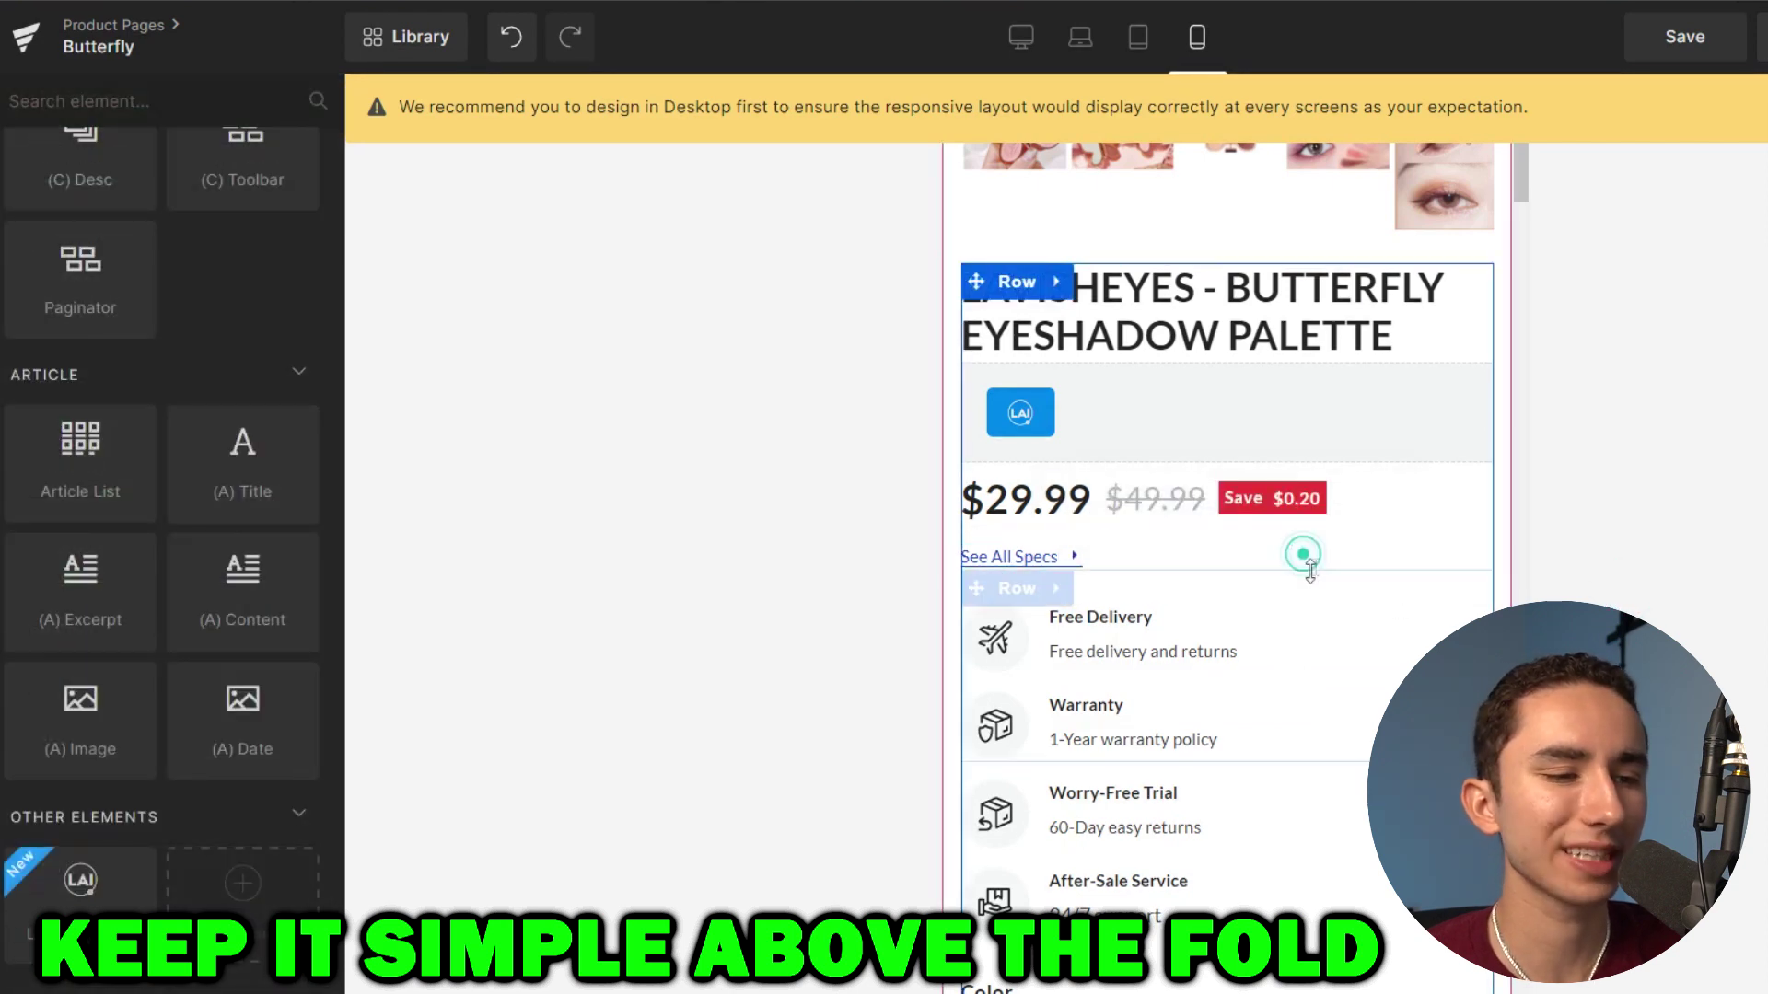
{"action": "left_click", "coordinate": [1316, 557]}
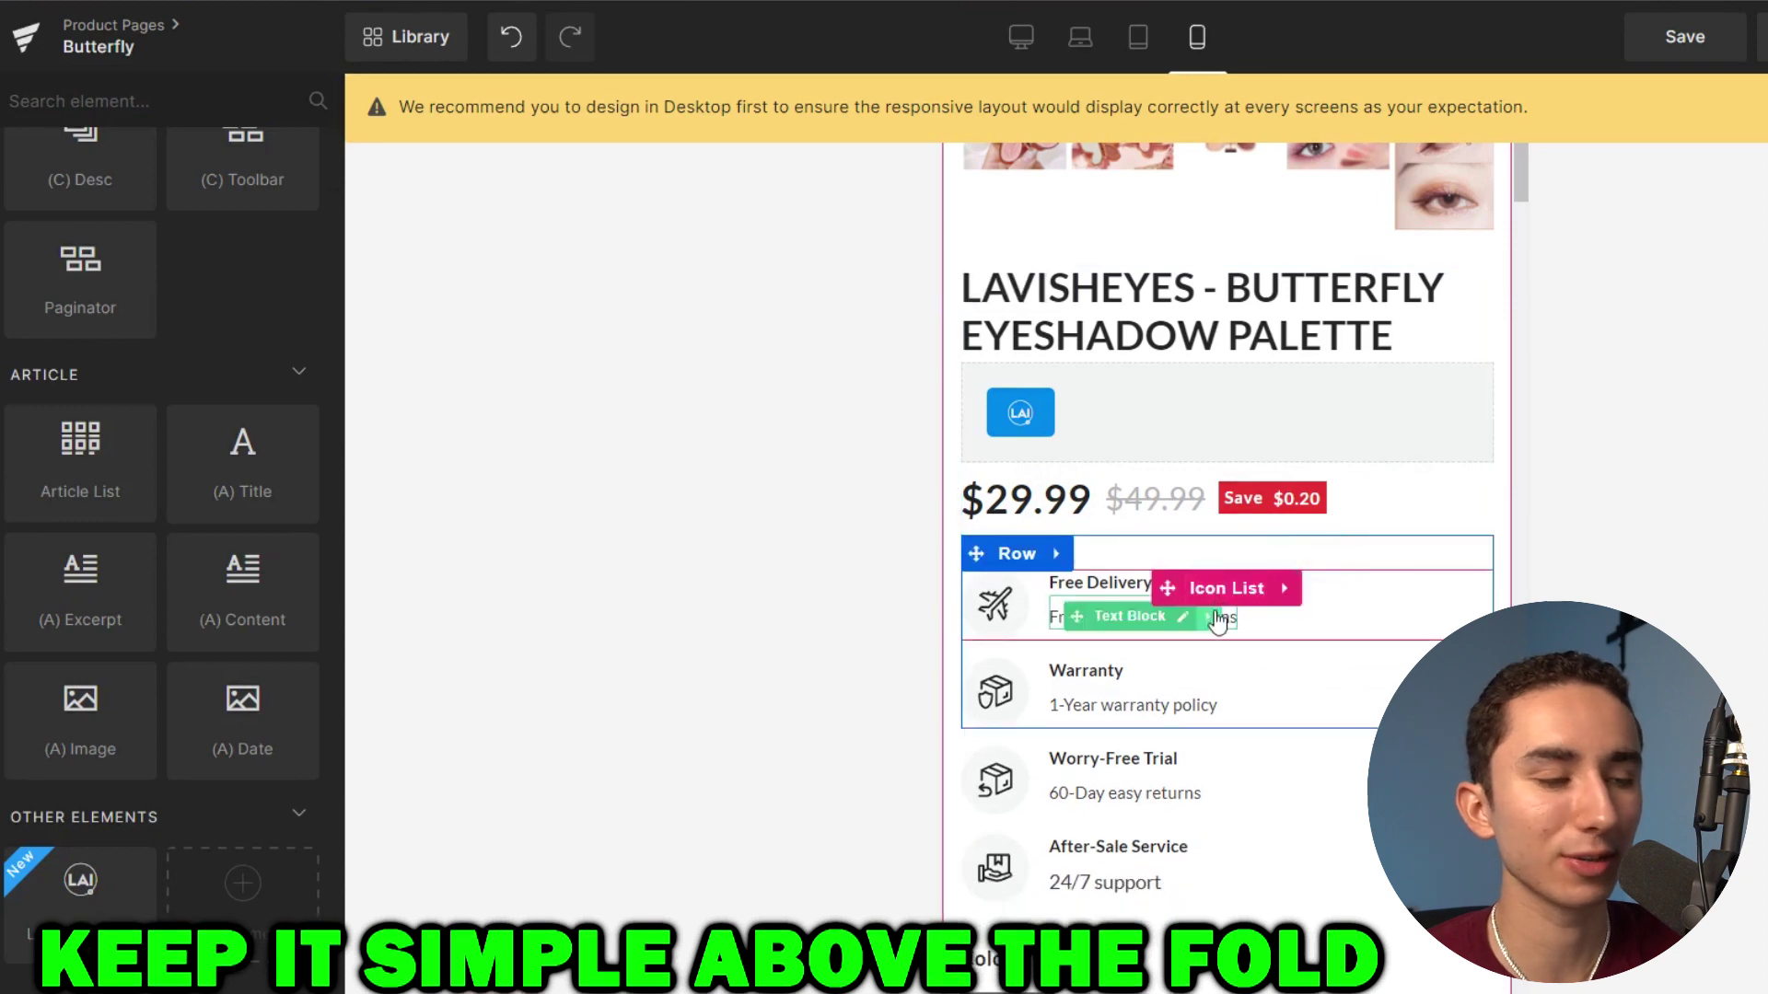
Look through the settings of the product's Color swatches and turn off their swatch text.
{"action": "scroll", "coordinate": [1213, 609], "scroll_direction": "down", "scroll_amount": 3}
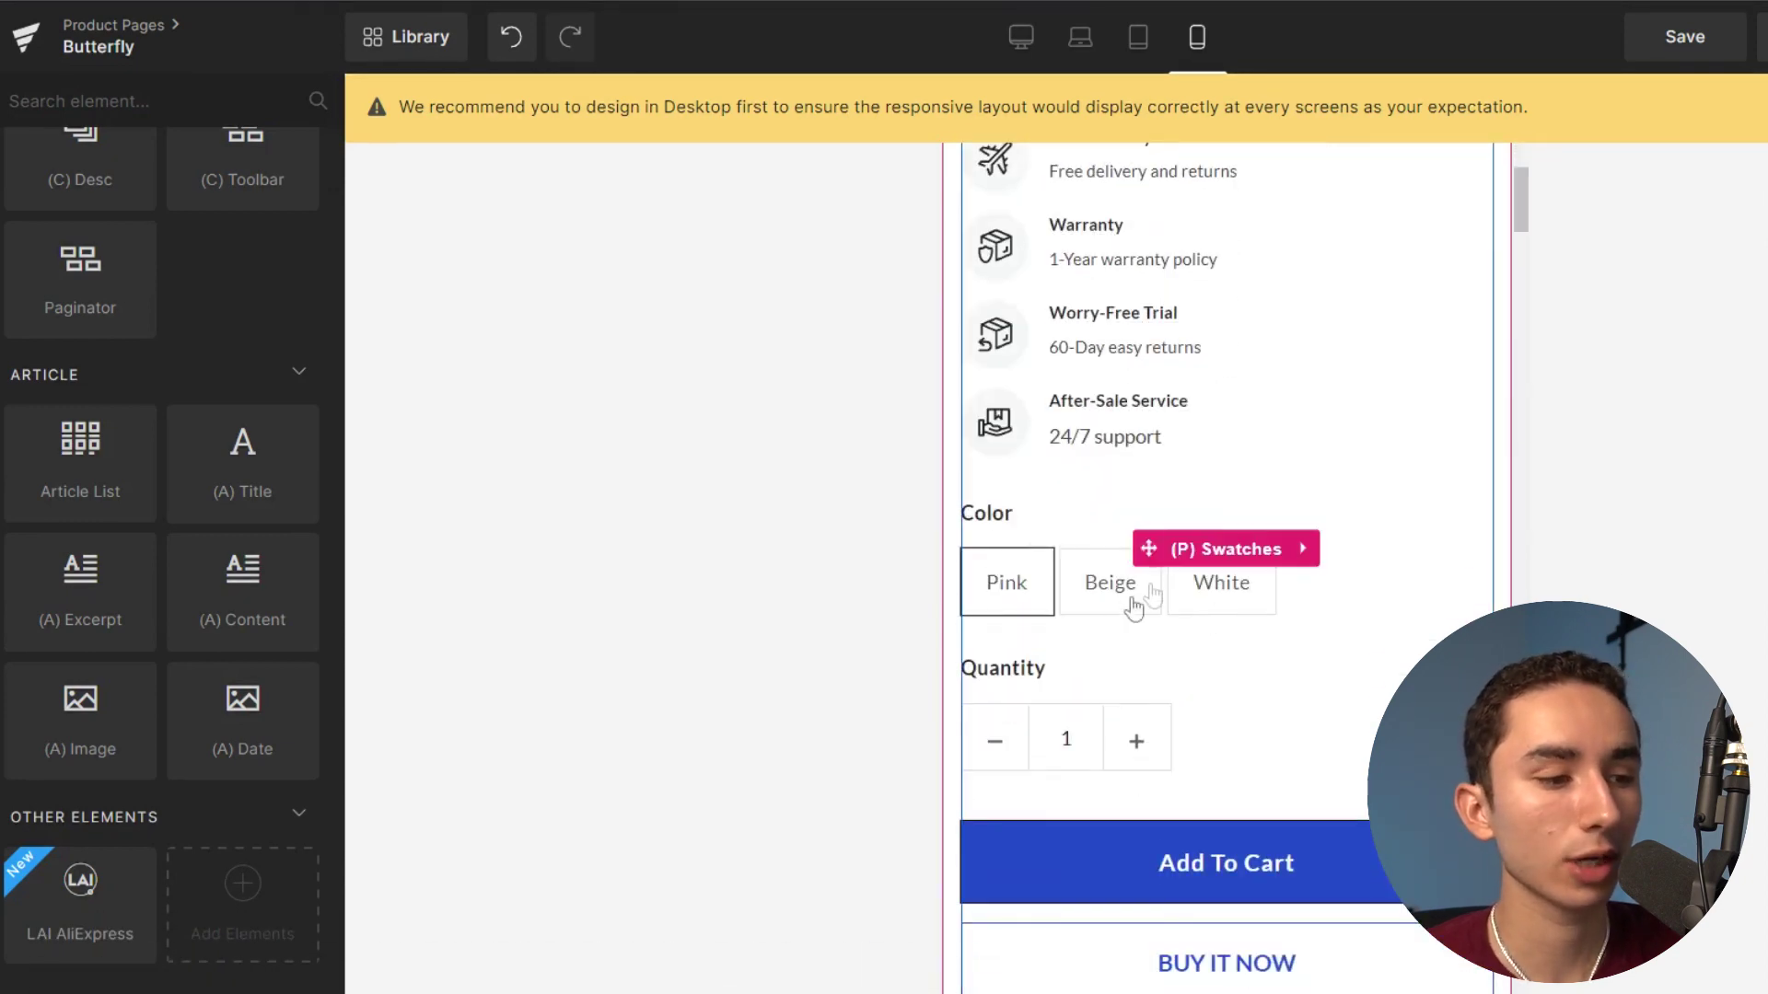
{"action": "left_click", "coordinate": [1200, 552]}
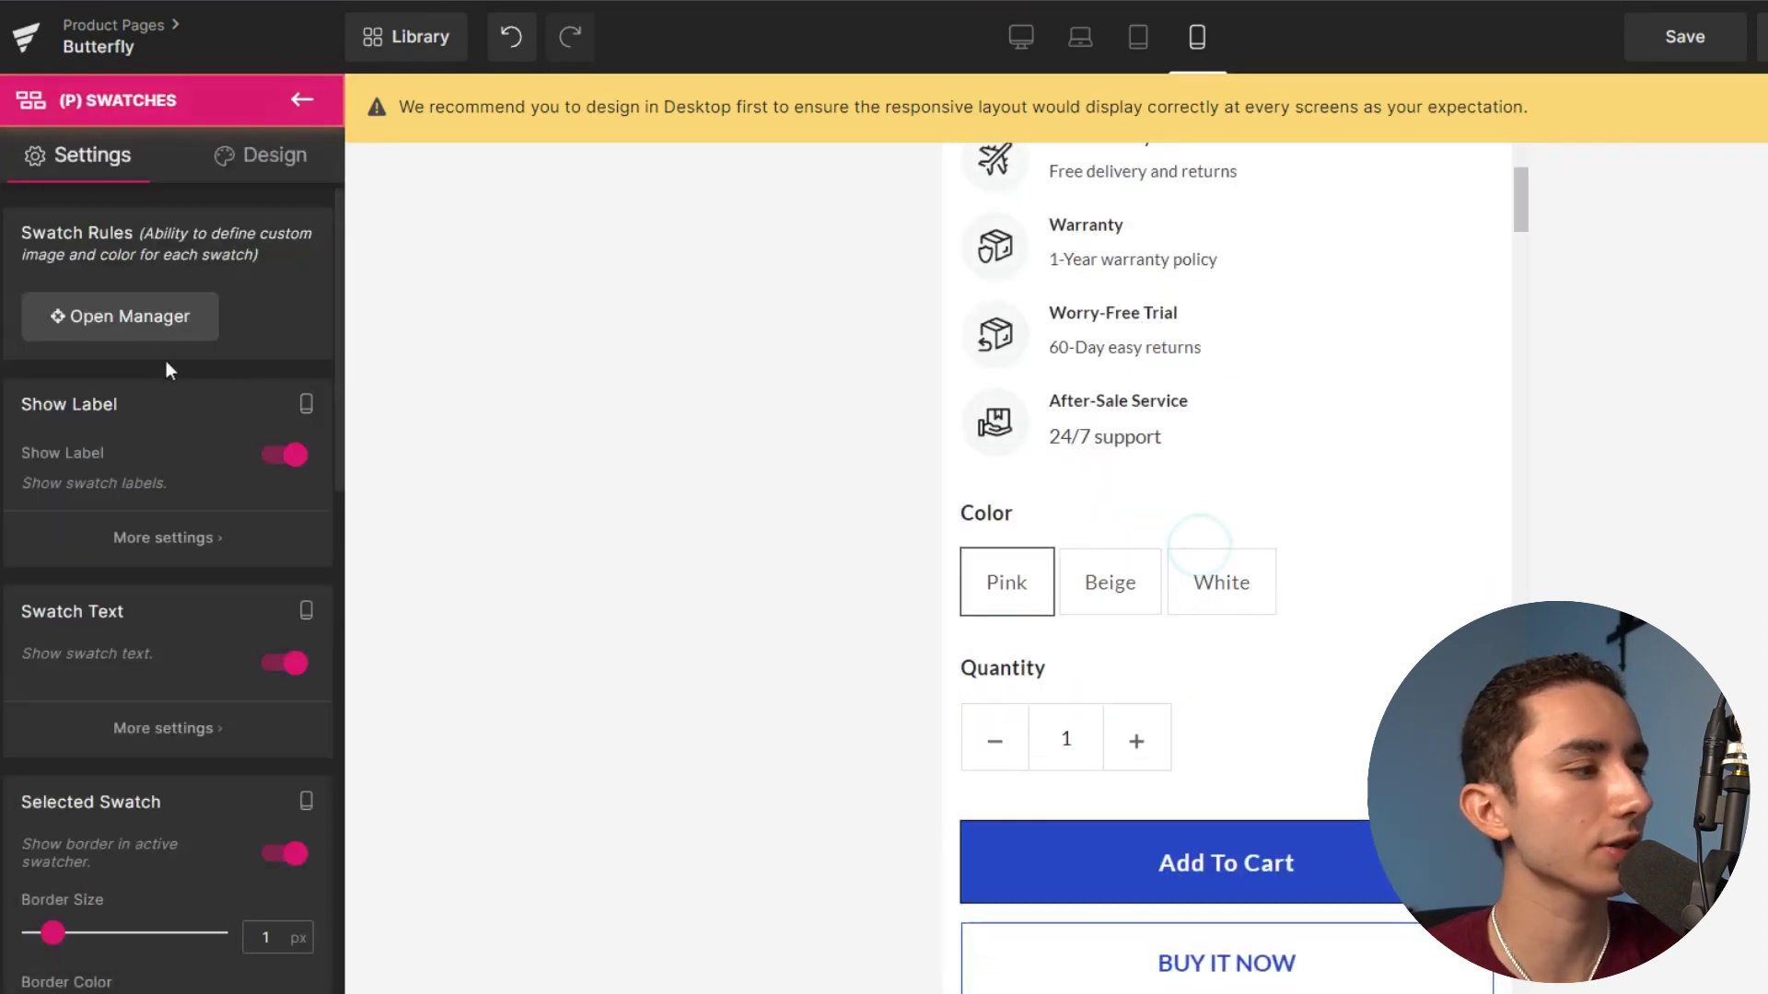
{"action": "scroll", "coordinate": [139, 582], "scroll_direction": "down", "scroll_amount": 10}
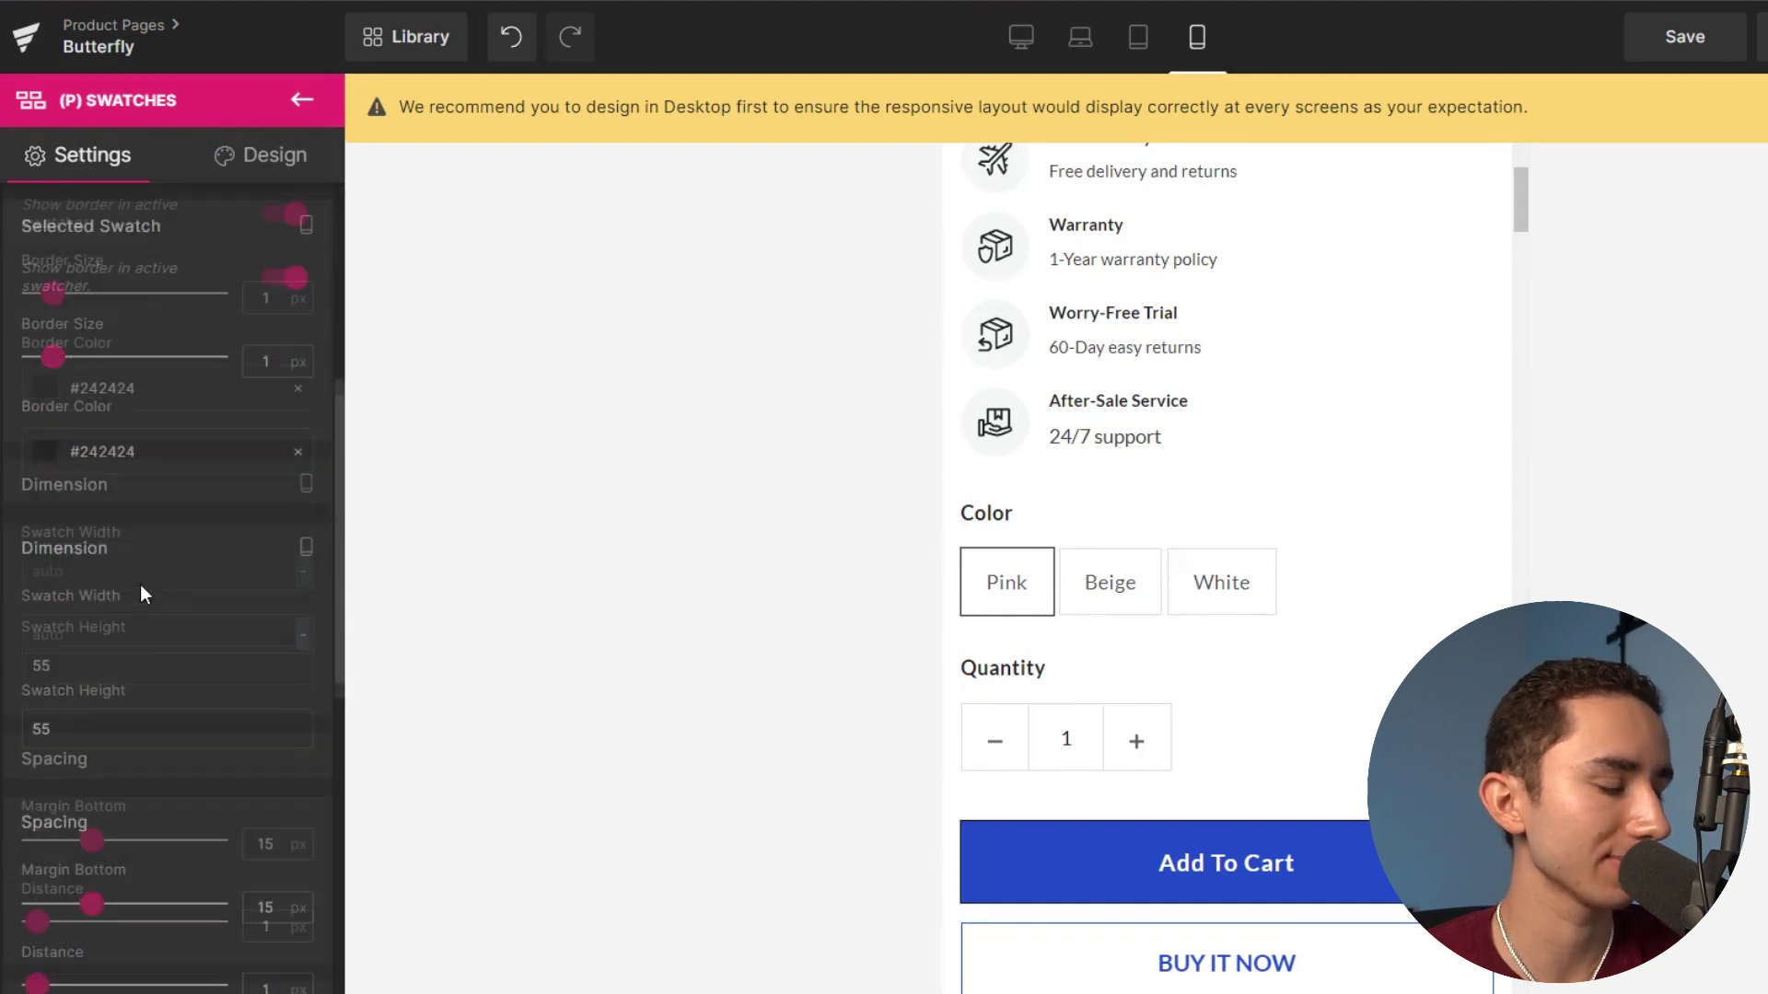
{"action": "scroll", "coordinate": [140, 578], "scroll_direction": "down", "scroll_amount": 3}
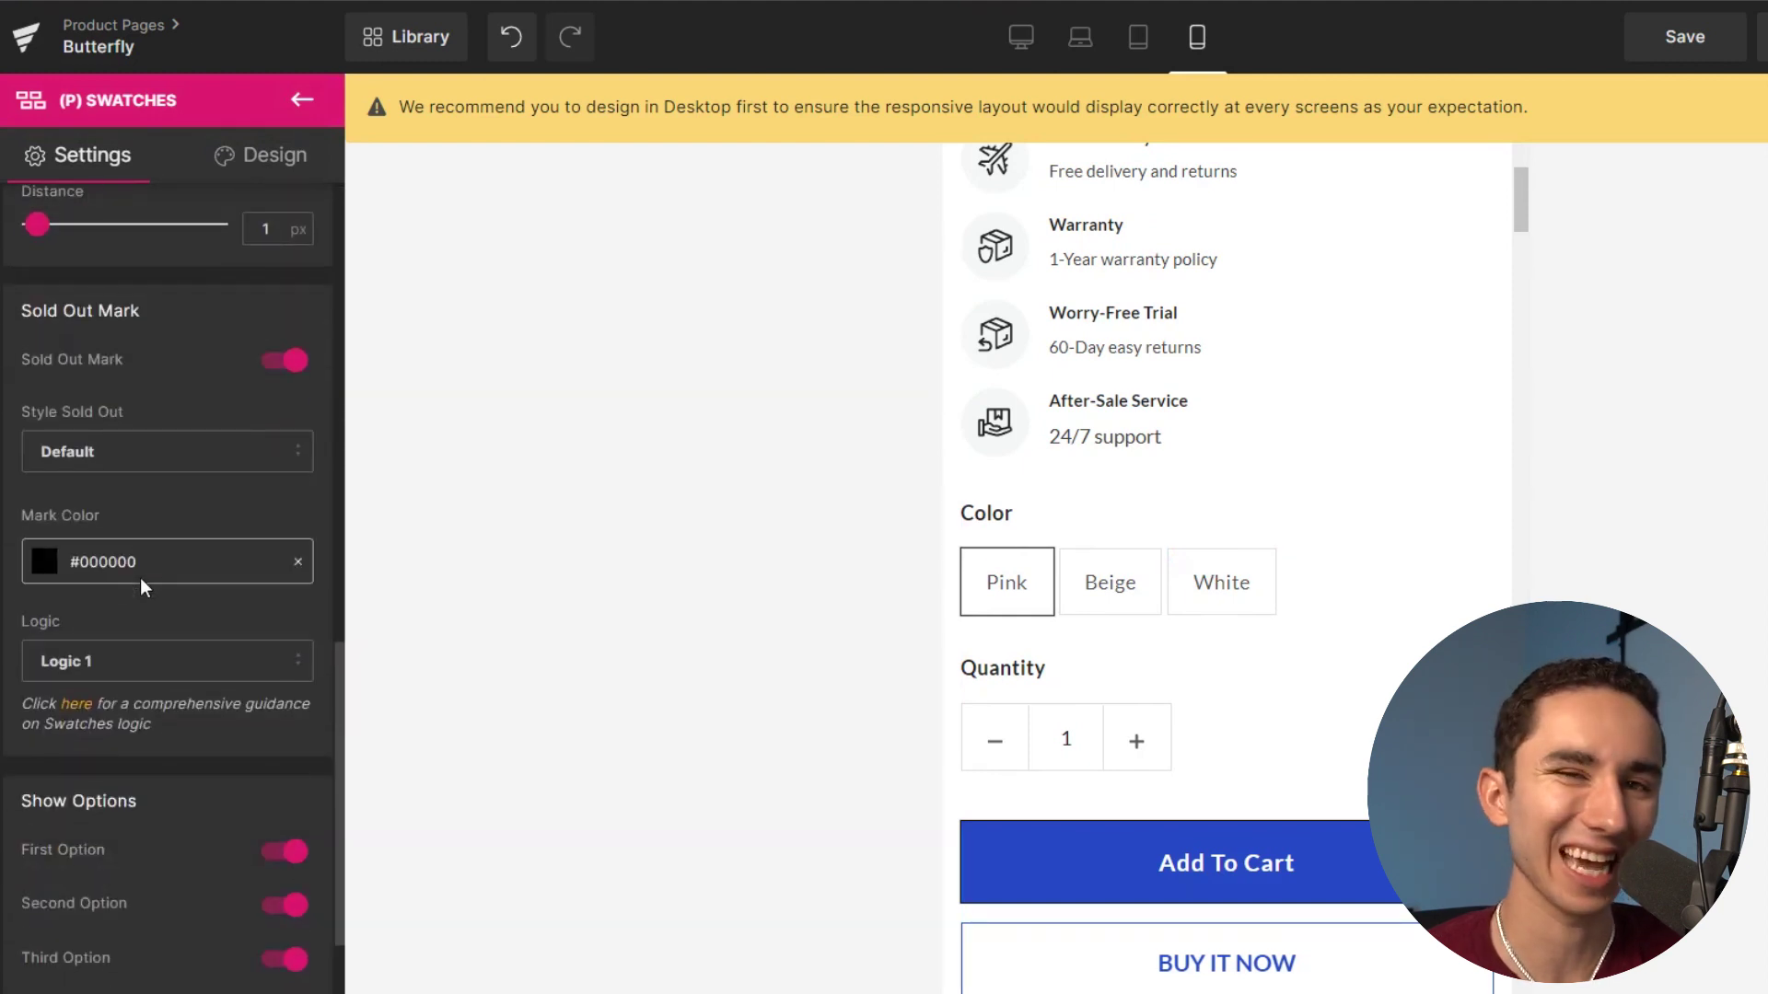
{"action": "scroll", "coordinate": [139, 577], "scroll_direction": "up", "scroll_amount": 12}
{"action": "left_click", "coordinate": [274, 661]}
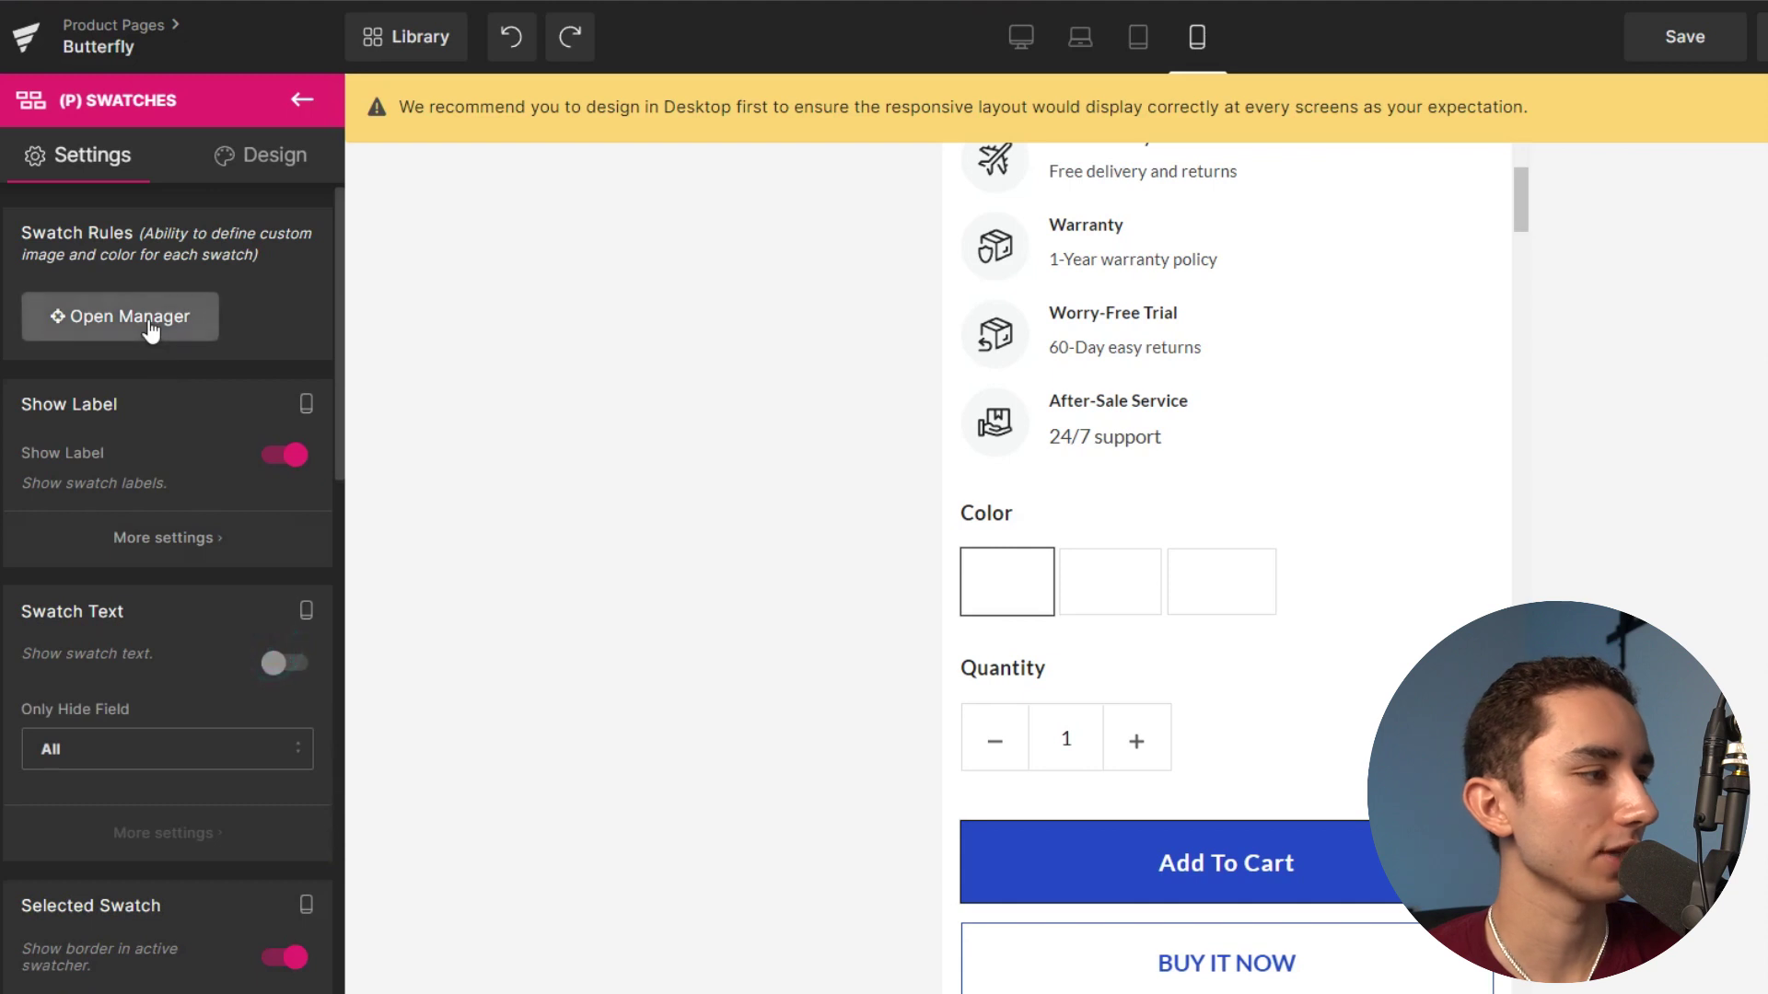
Enable the Color option's swatch background with the Auto source and Image type, and save the swatch rules.
{"action": "left_click", "coordinate": [147, 319]}
{"action": "left_click", "coordinate": [500, 308]}
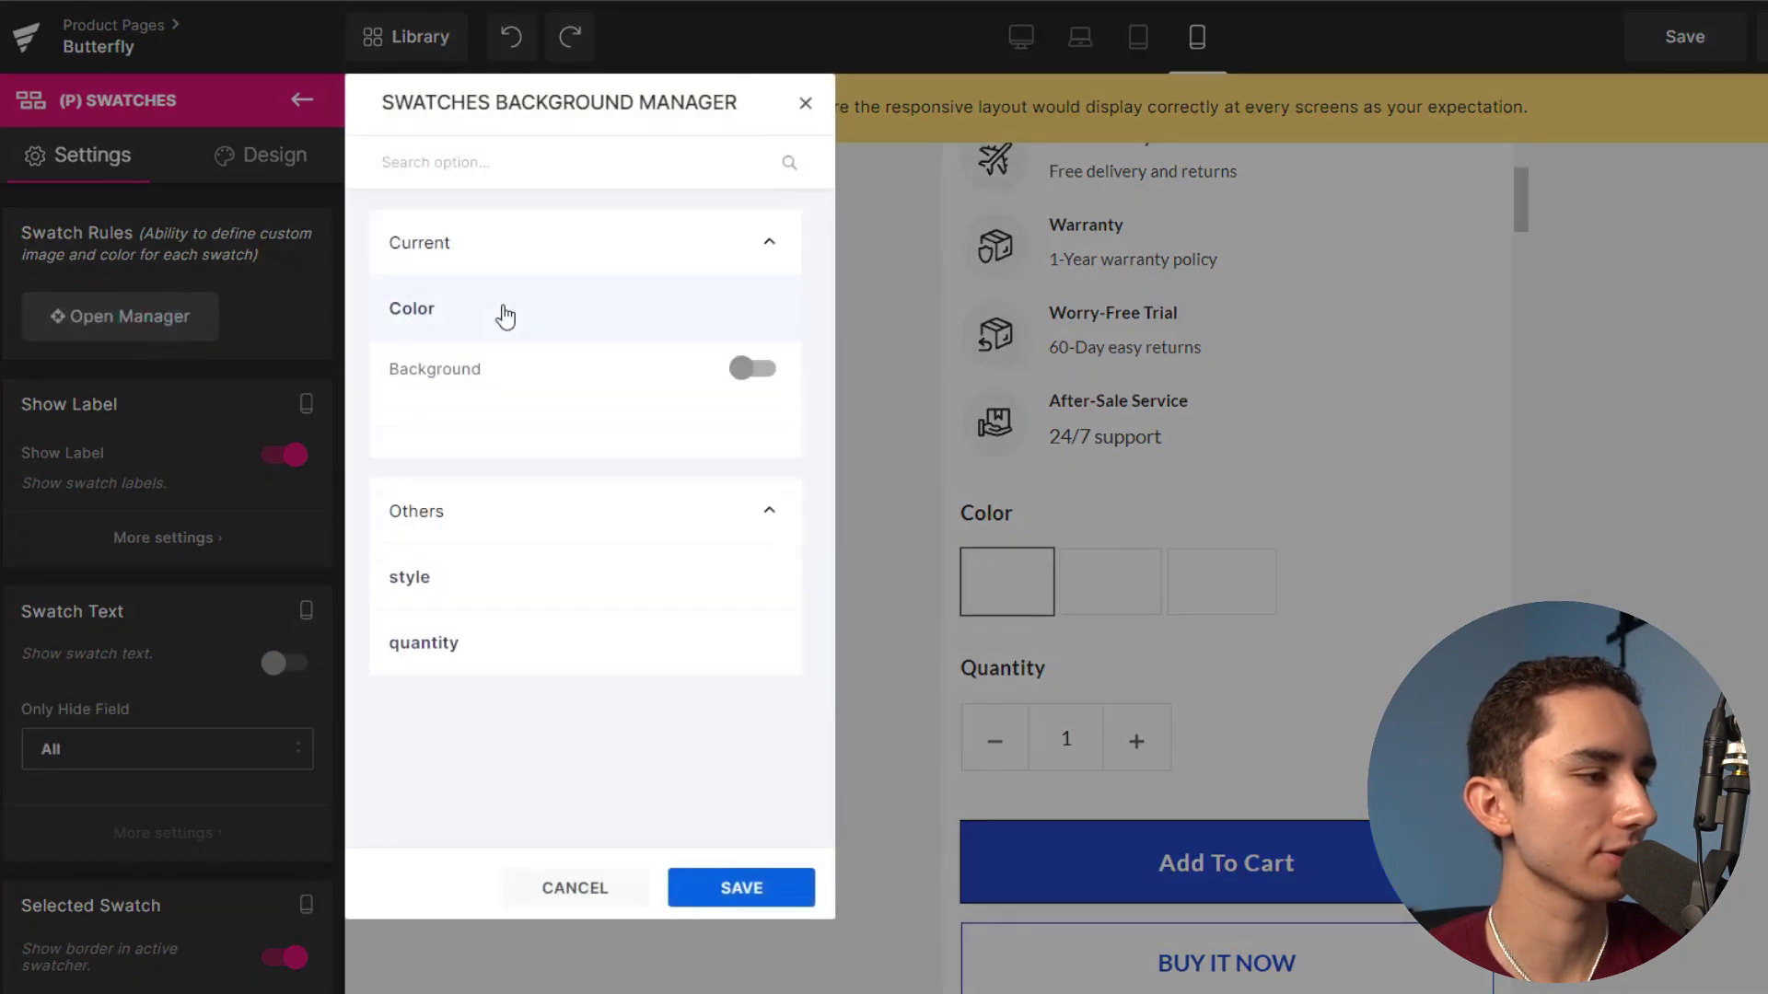
{"action": "left_click", "coordinate": [755, 370]}
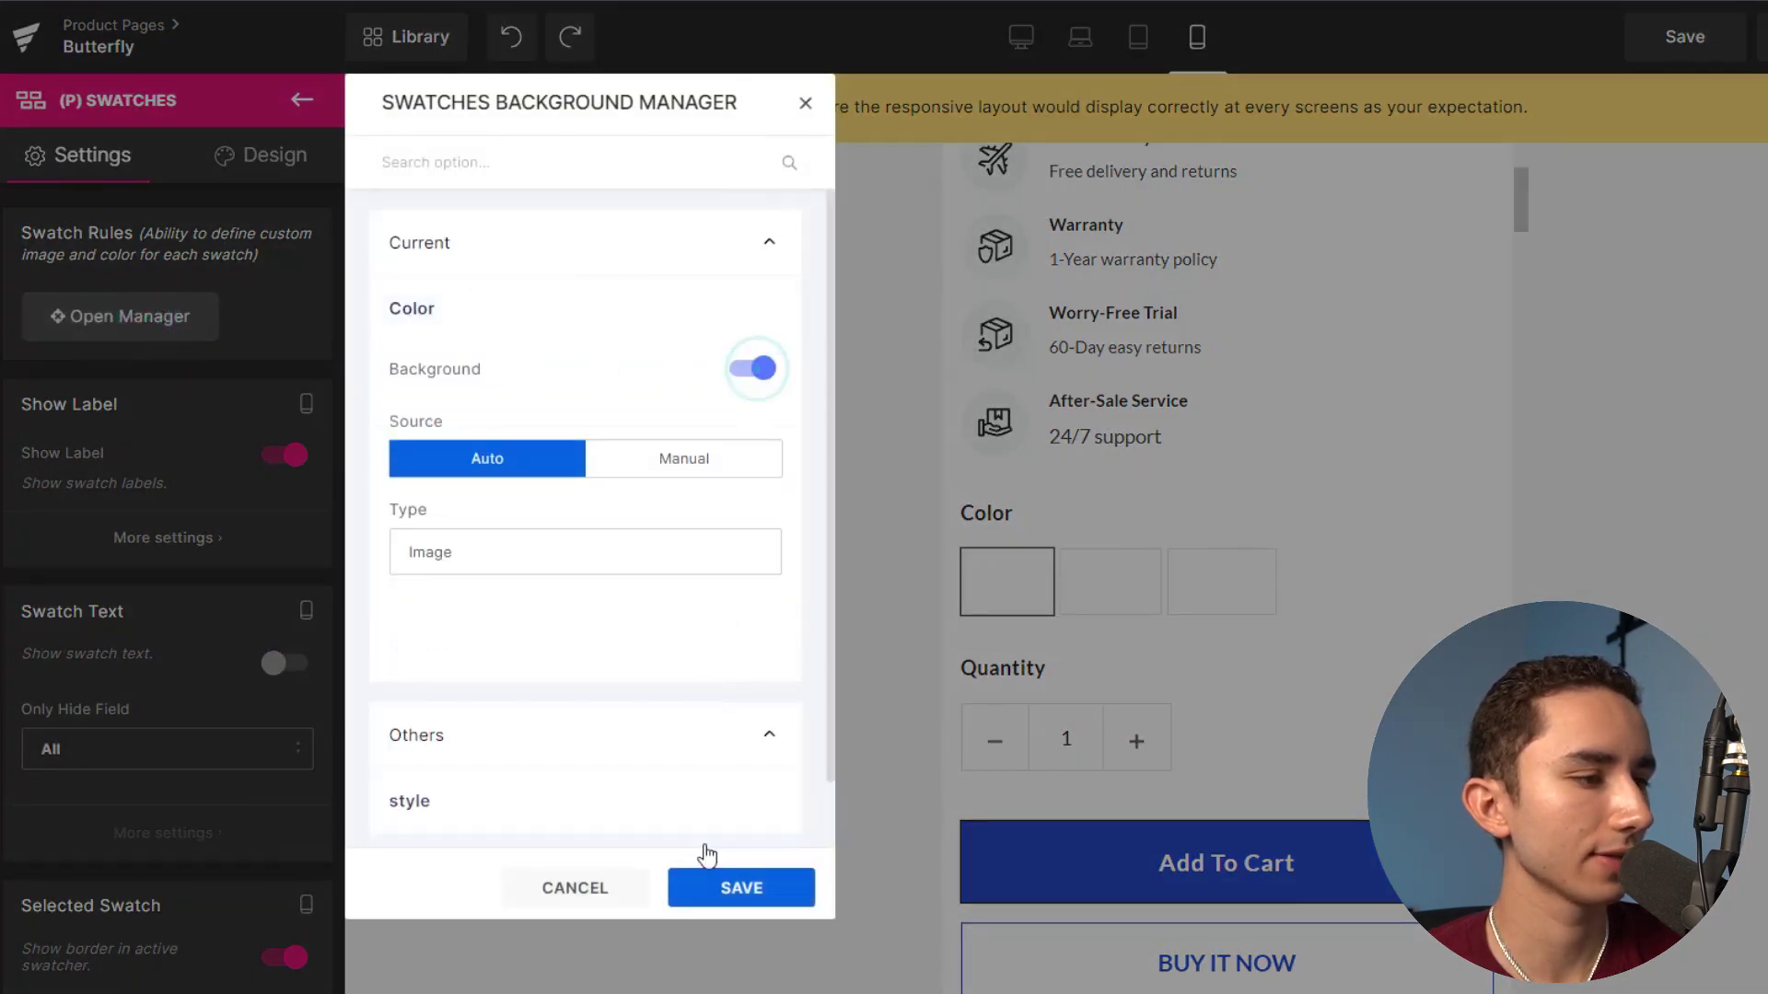
{"action": "left_click", "coordinate": [760, 889]}
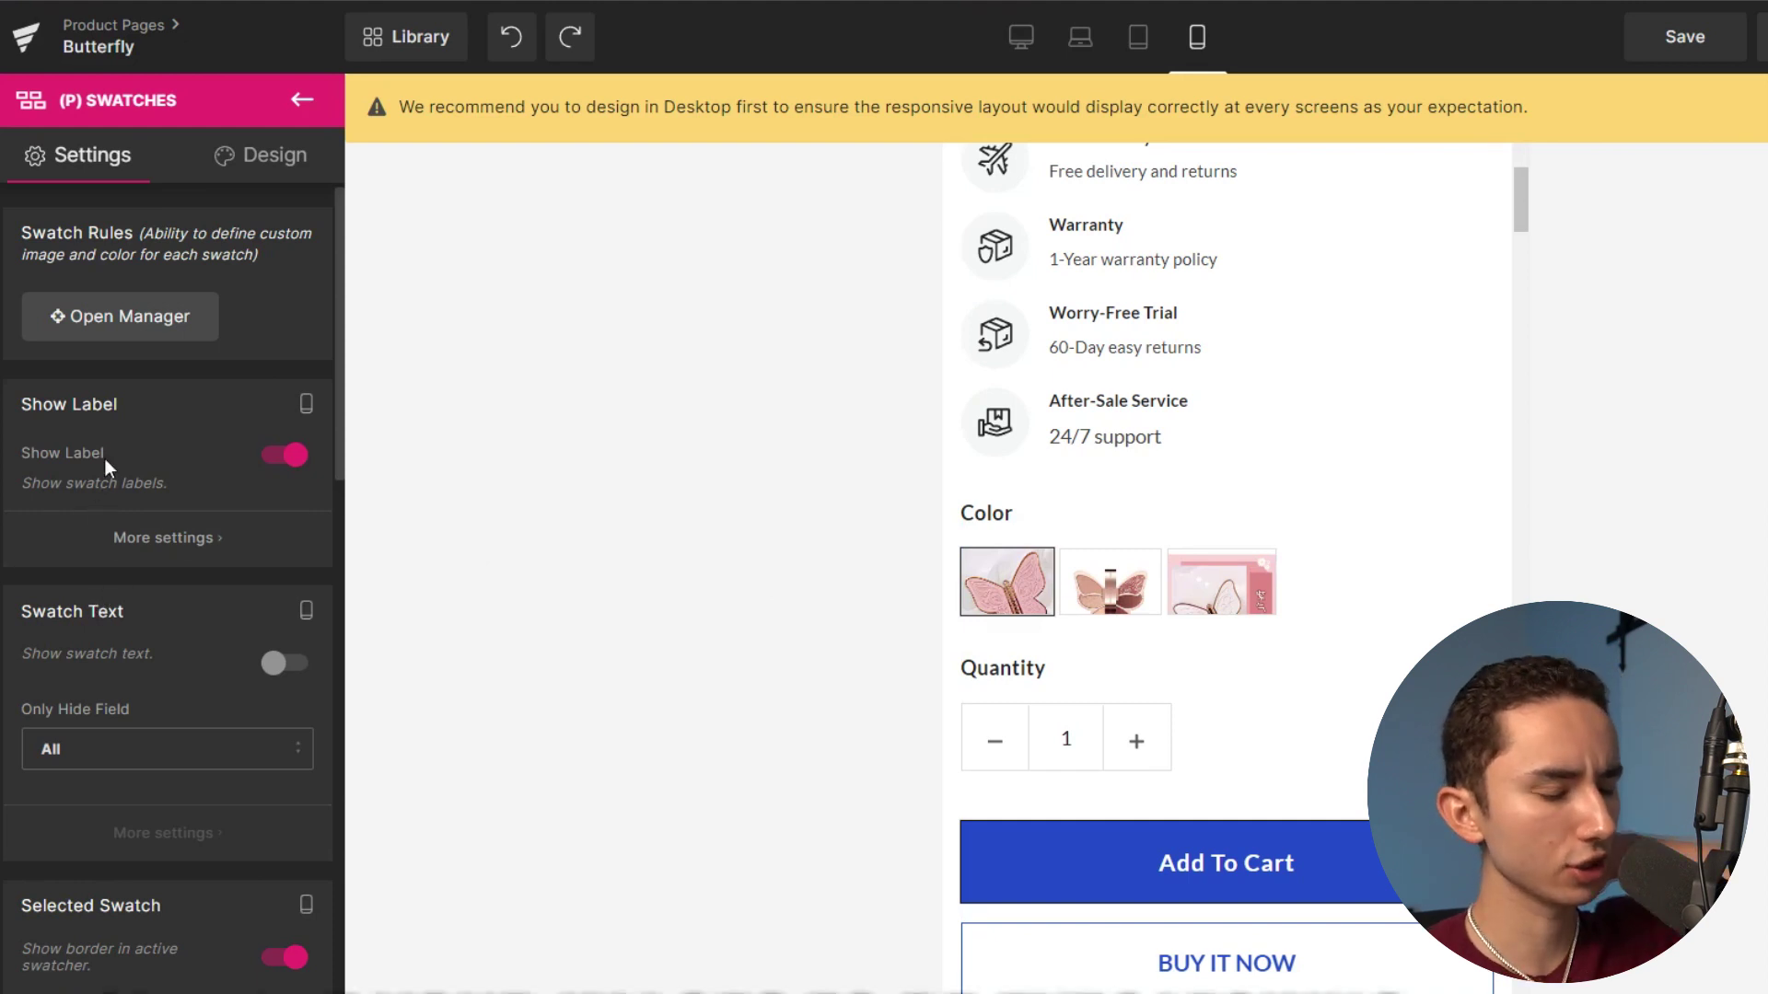
Set the selected swatch's border size to 0 px and the swatch height to 100.
{"action": "scroll", "coordinate": [106, 533], "scroll_direction": "down", "scroll_amount": 1}
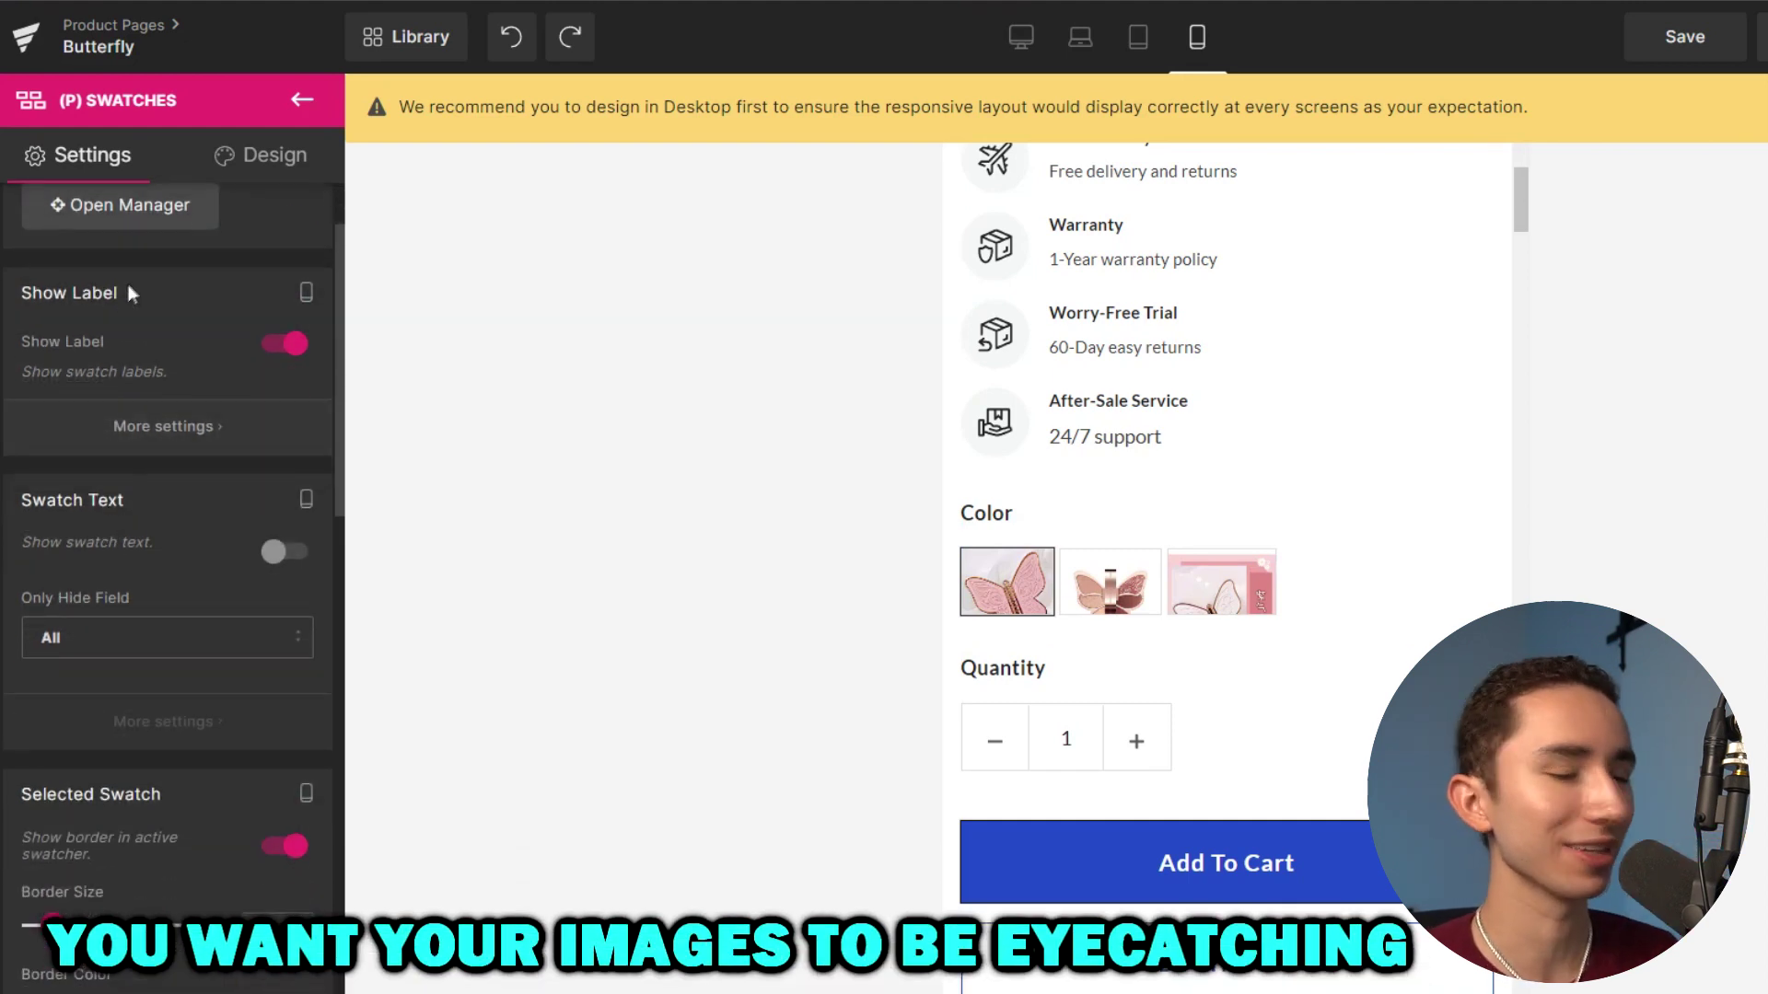
{"action": "scroll", "coordinate": [128, 293], "scroll_direction": "down", "scroll_amount": 5}
{"action": "left_click", "coordinate": [19, 760]}
{"action": "type", "text": "100"}
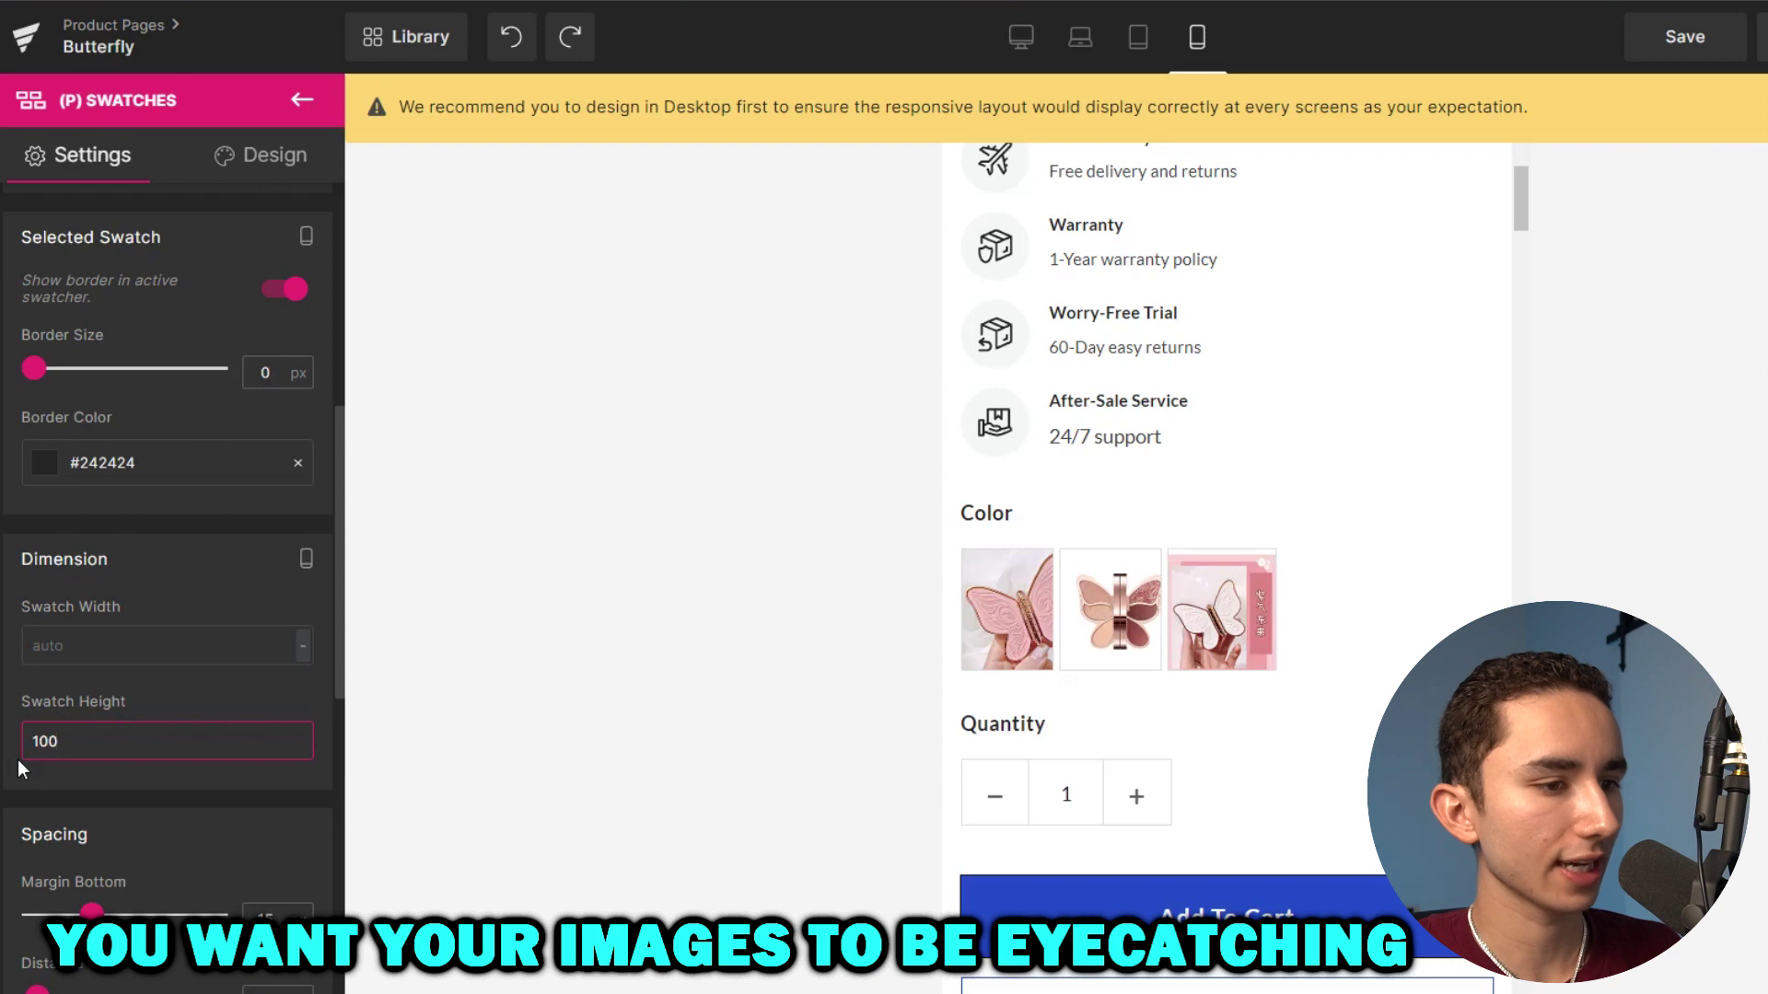
Try swatch heights of 150 and 120 before restoring the height to 100.
{"action": "key", "text": "BackSpace"}
{"action": "key", "text": "BackSpace"}
{"action": "type", "text": "50"}
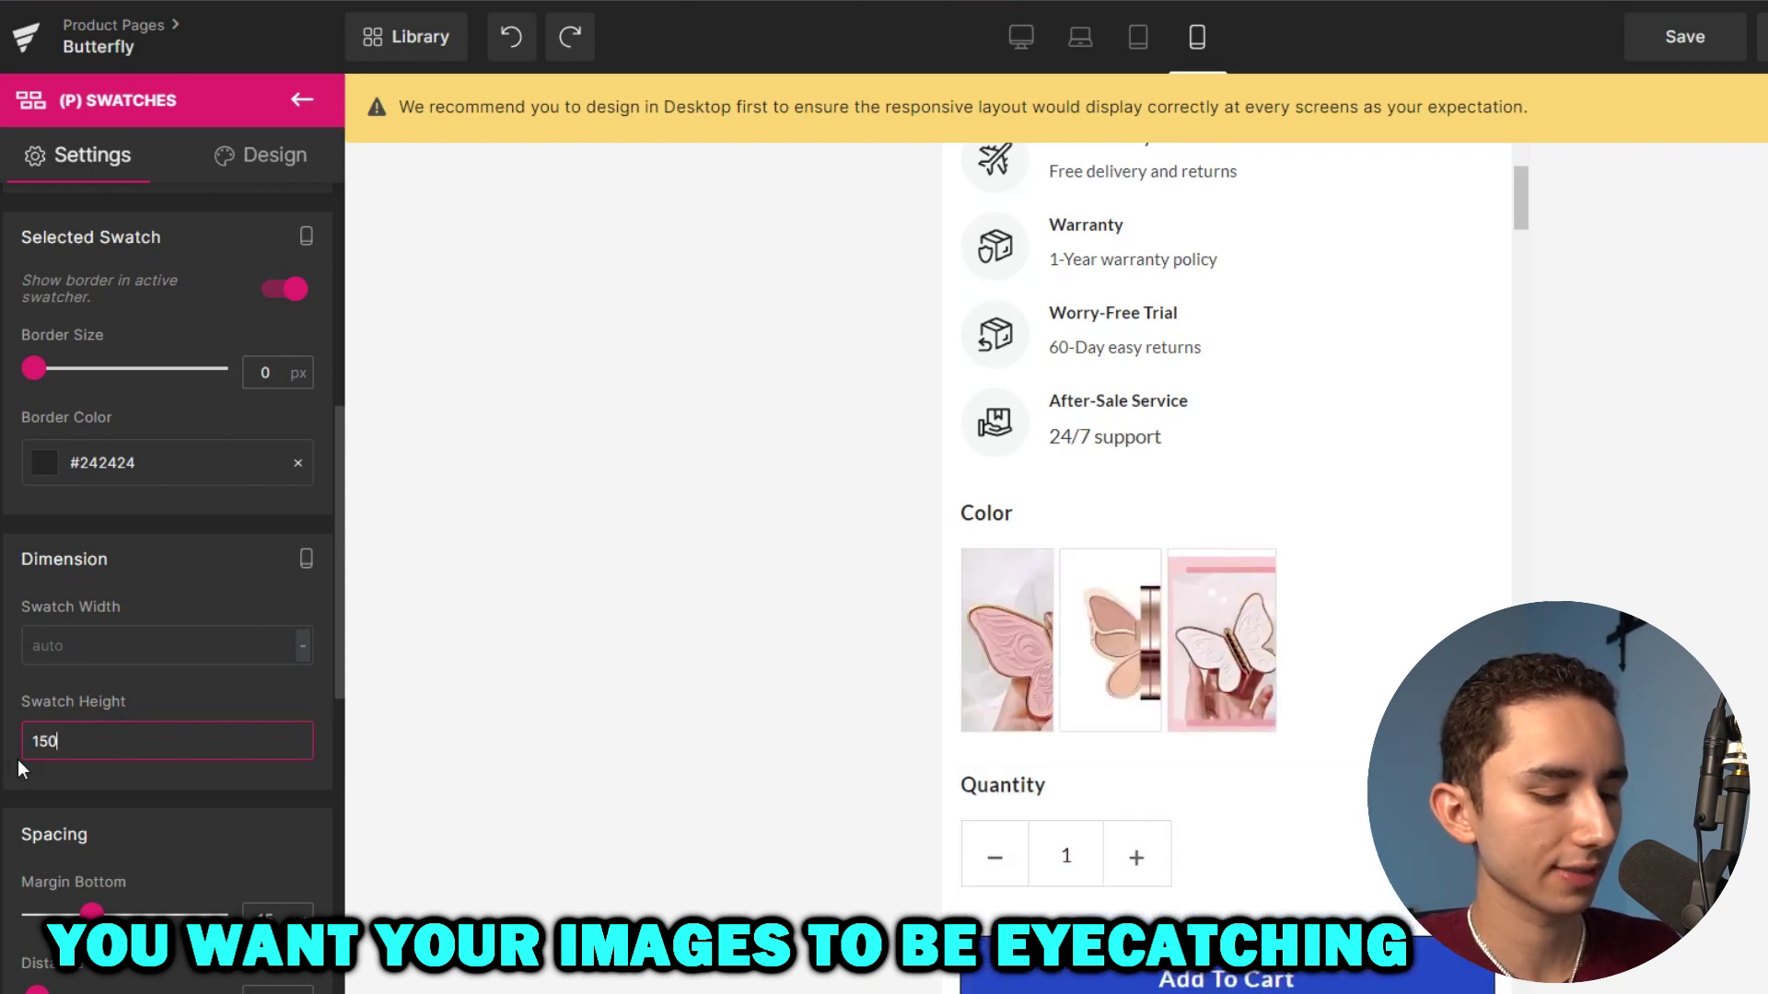
{"action": "key", "text": "BackSpace"}
{"action": "key", "text": "BackSpace"}
{"action": "type", "text": "20"}
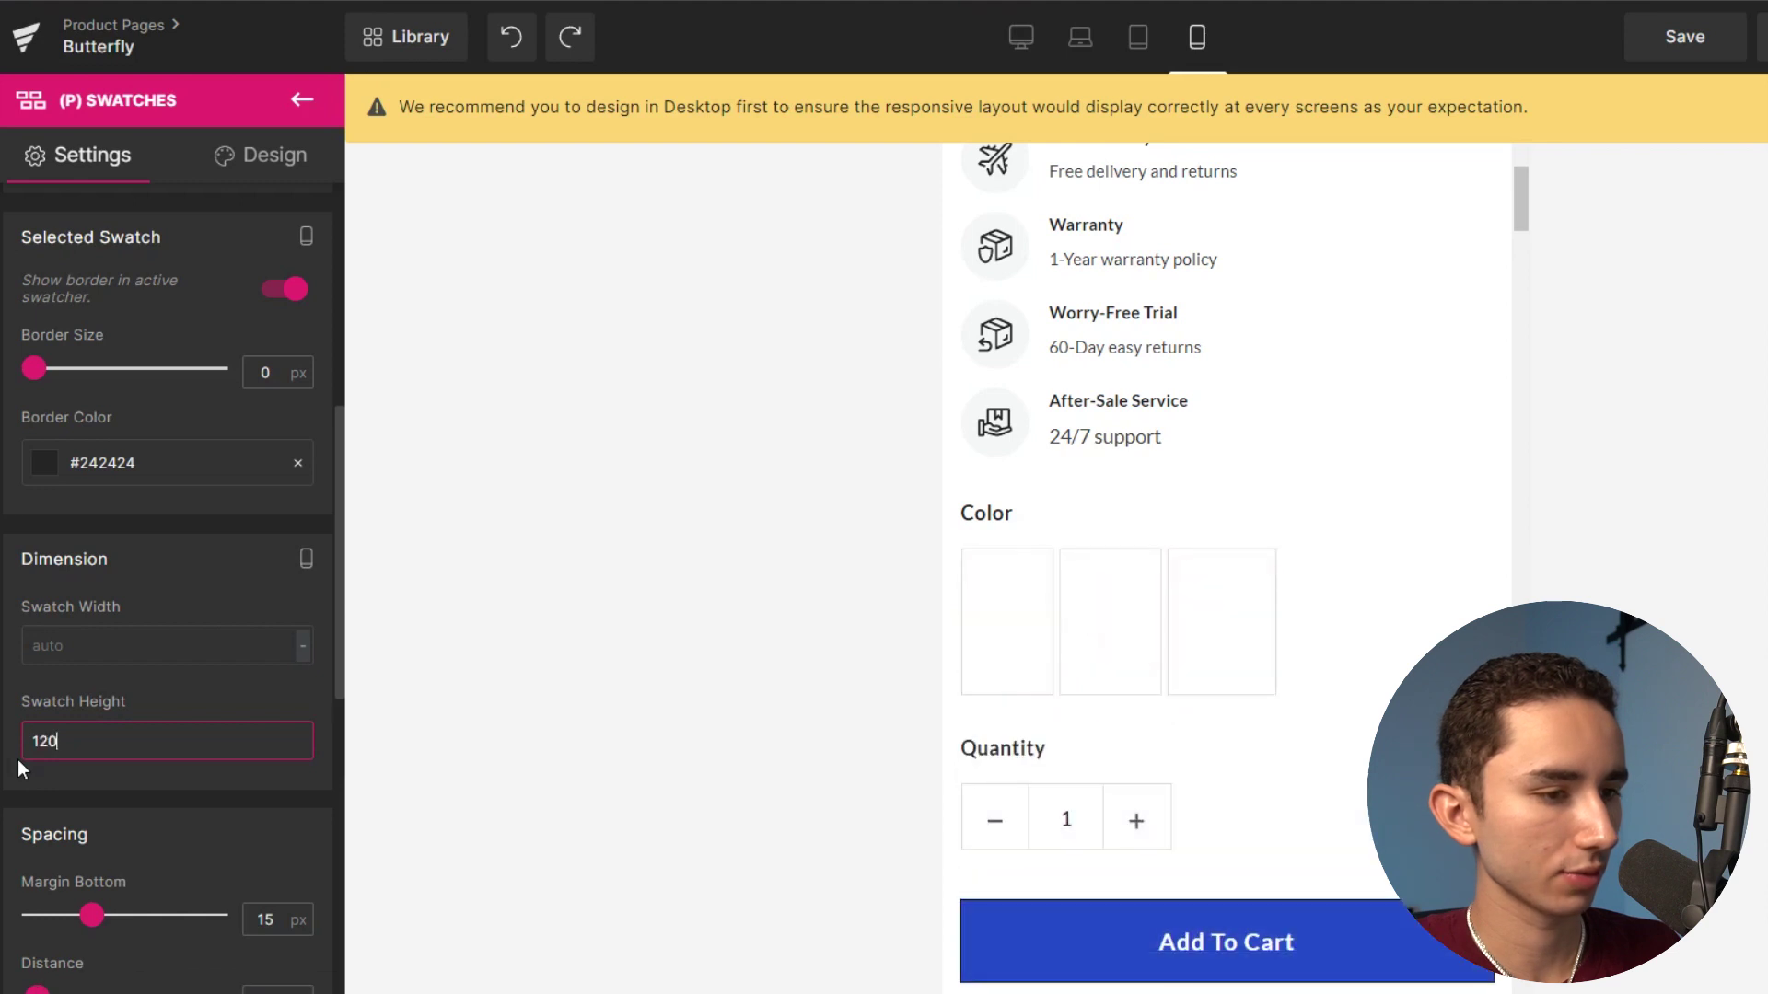
{"action": "key", "text": "BackSpace"}
{"action": "key", "text": "BackSpace"}
{"action": "type", "text": "00"}
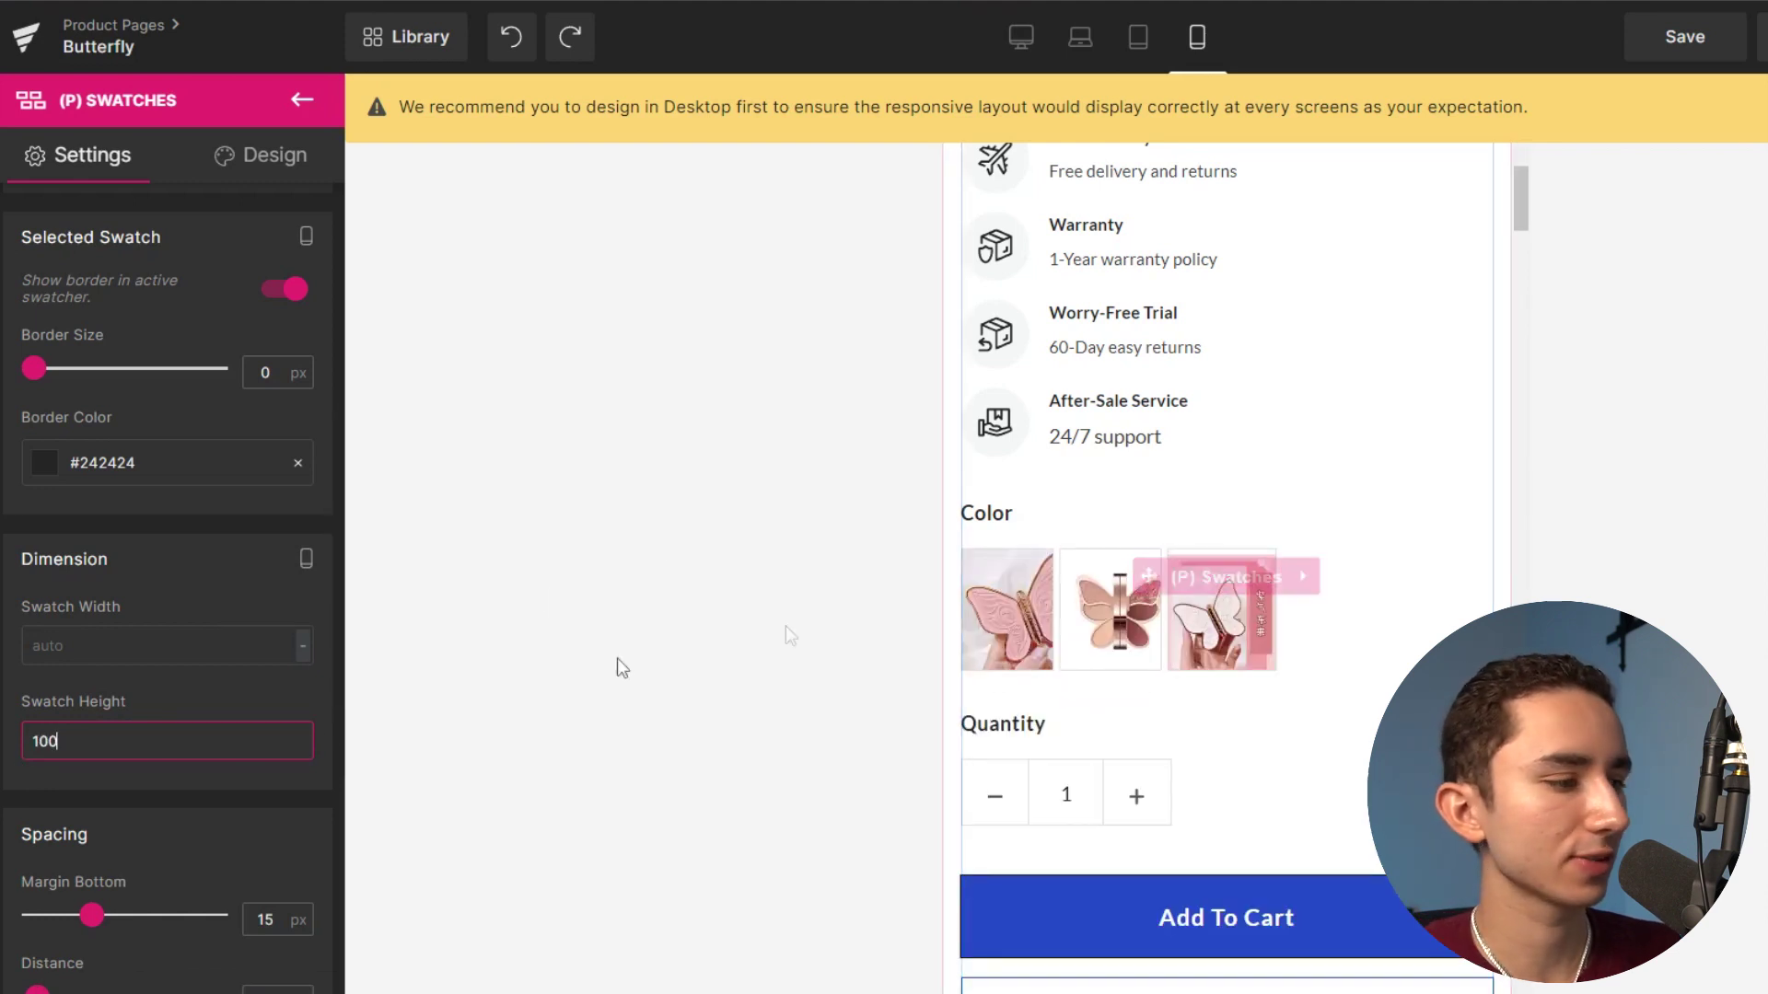
Space the color swatches 12 px apart and set their width to 120 px.
{"action": "scroll", "coordinate": [46, 893], "scroll_direction": "down", "scroll_amount": 1}
{"action": "left_click_drag", "start_coordinate": [45, 884], "coordinate": [88, 886]}
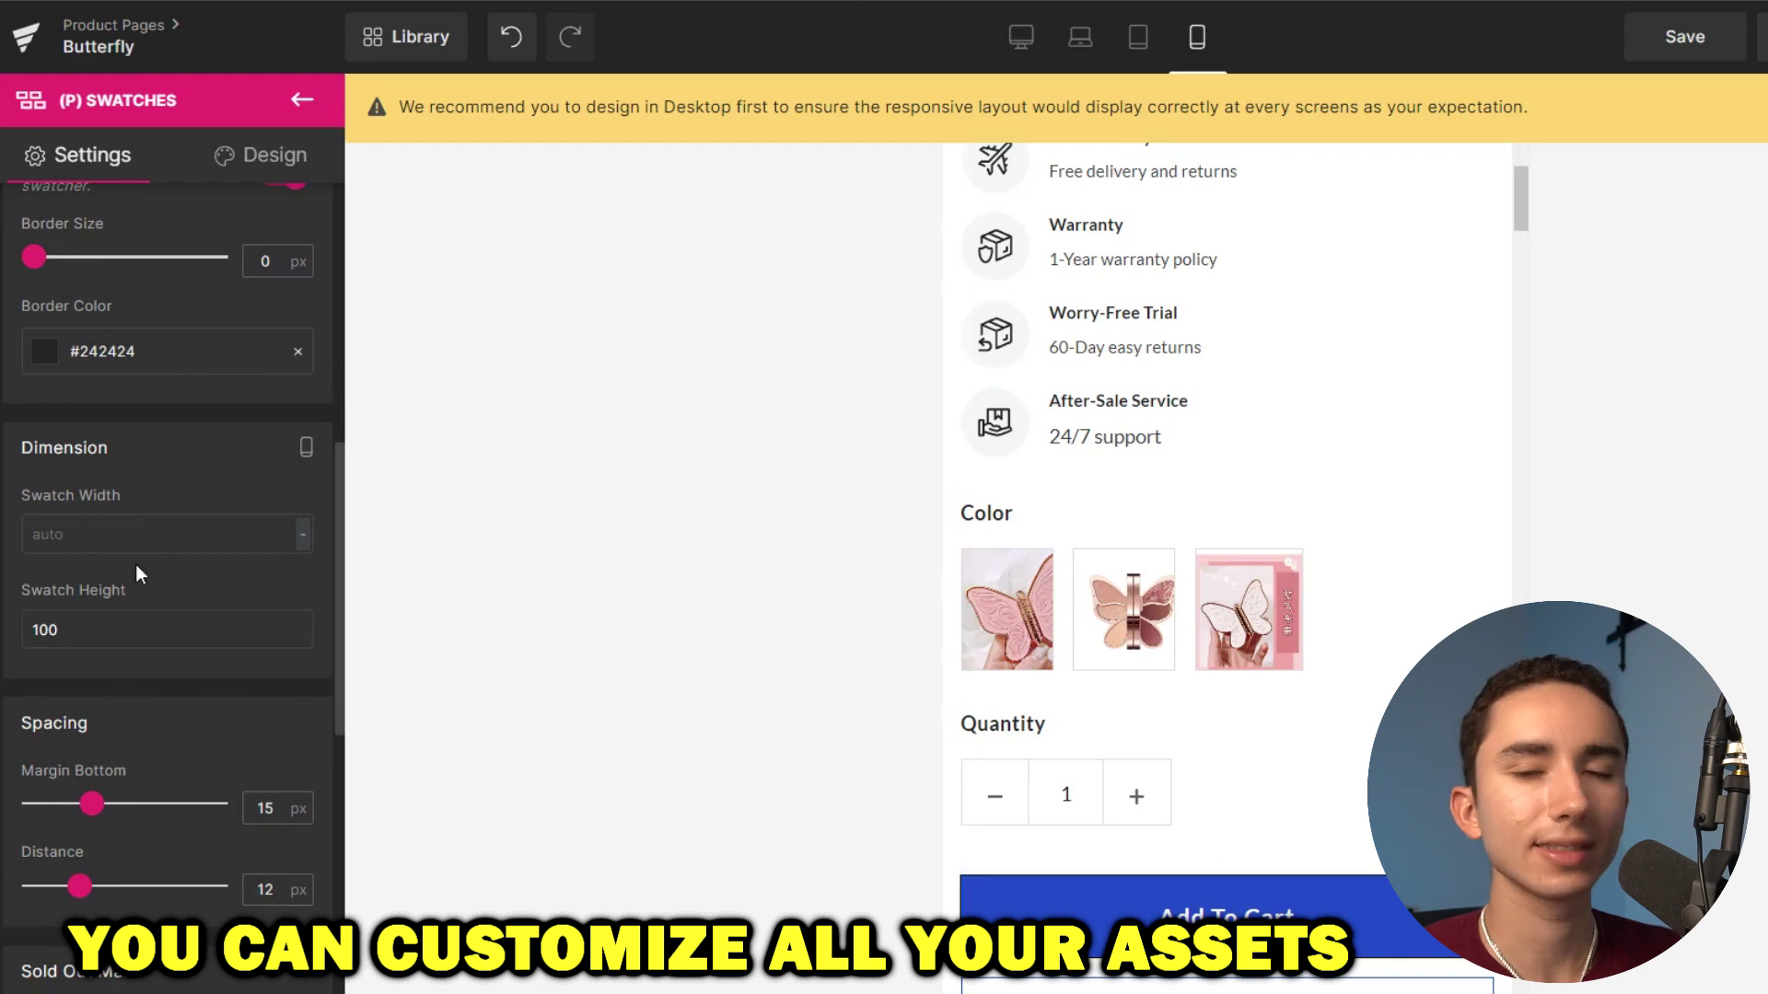
{"action": "left_click", "coordinate": [135, 534]}
{"action": "type", "text": "150"}
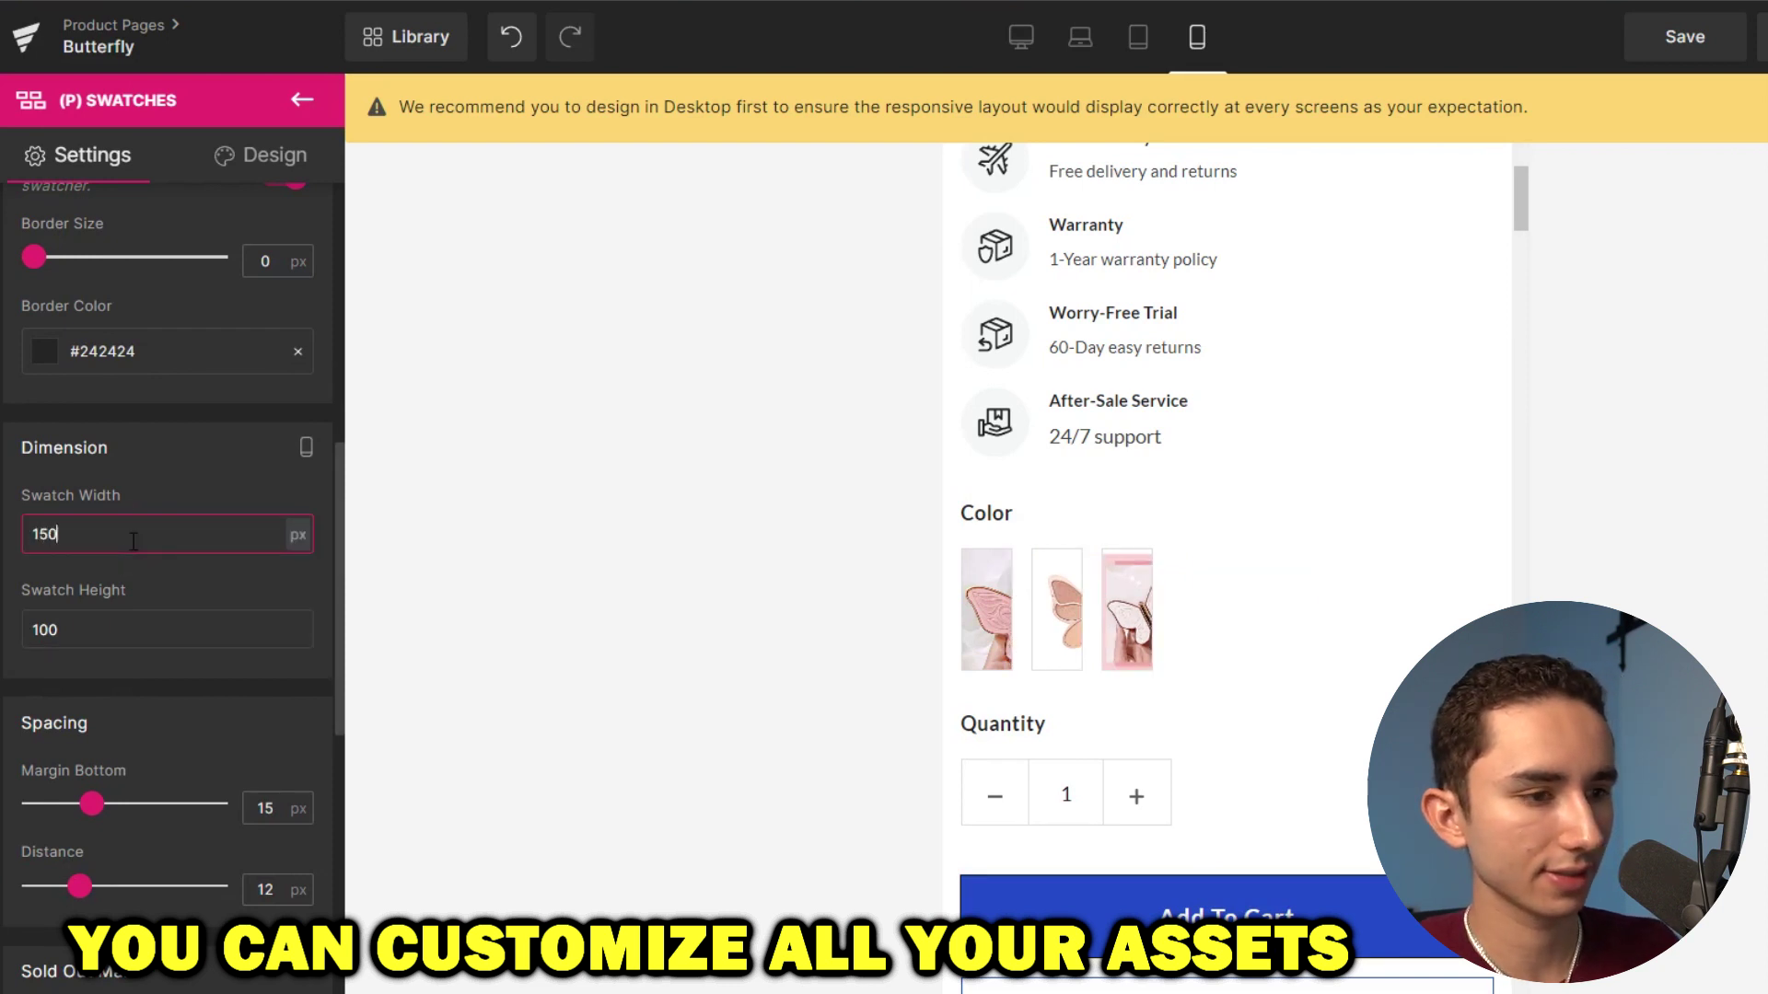
{"action": "key", "text": "BackSpace"}
{"action": "key", "text": "BackSpace"}
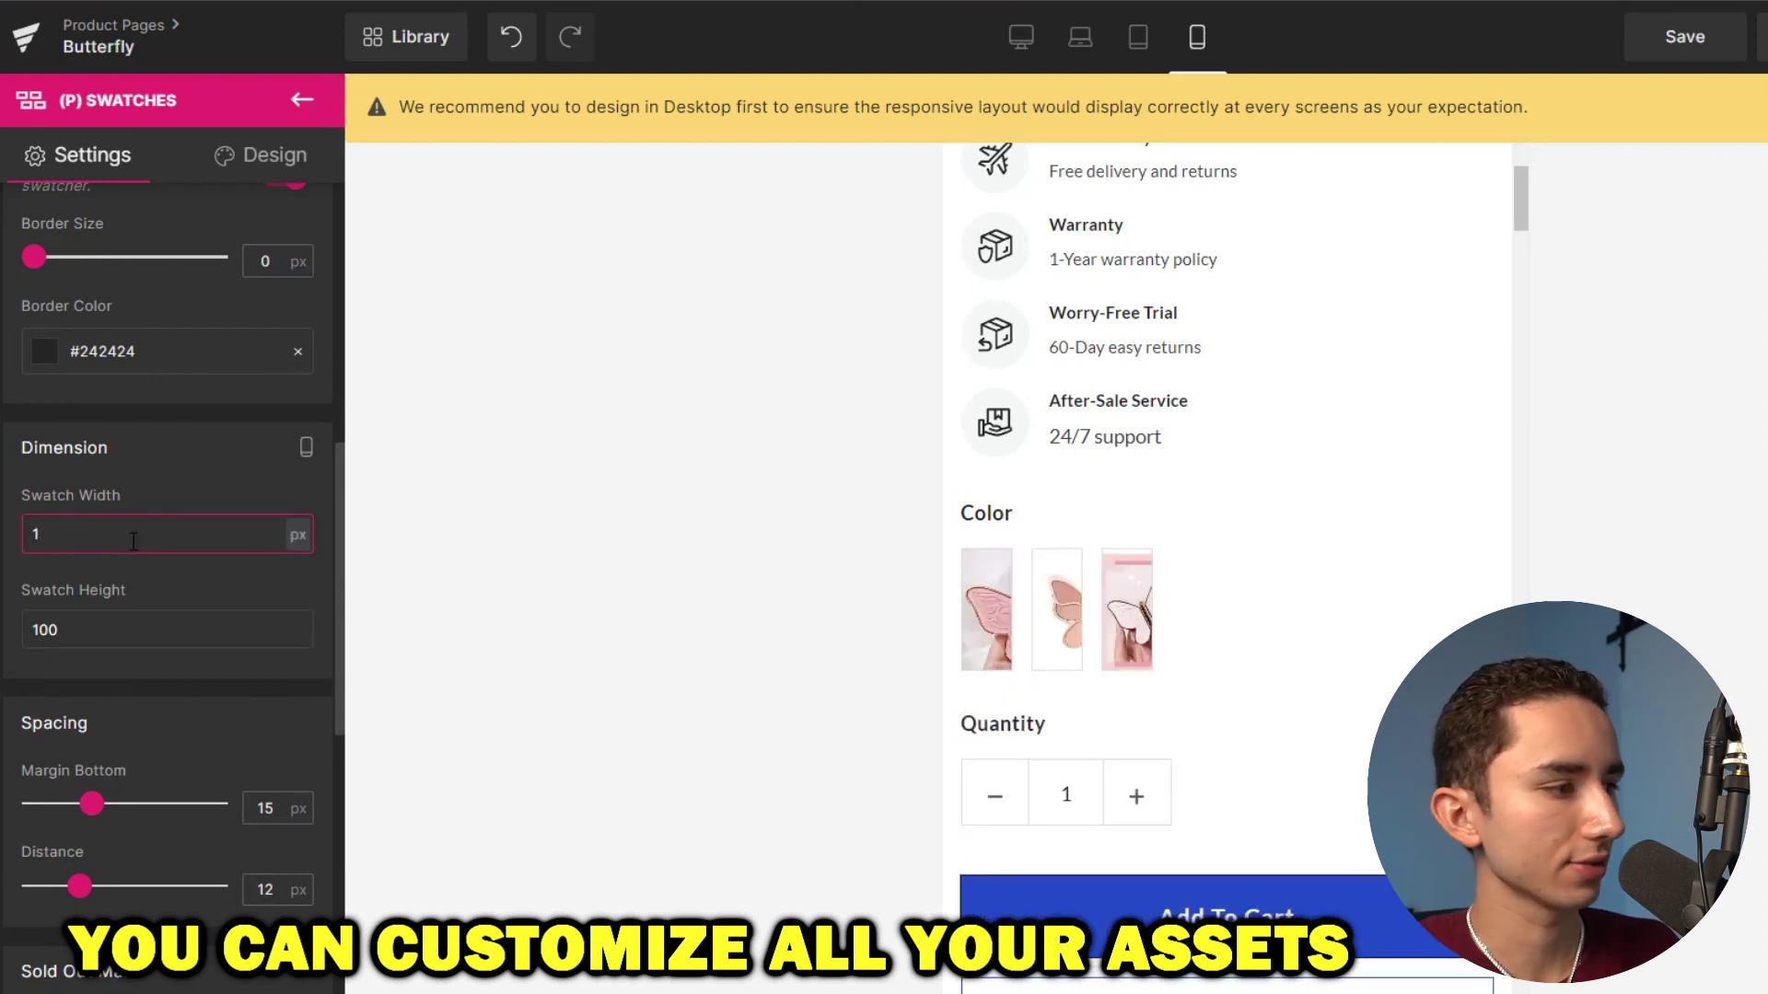
{"action": "type", "text": "20"}
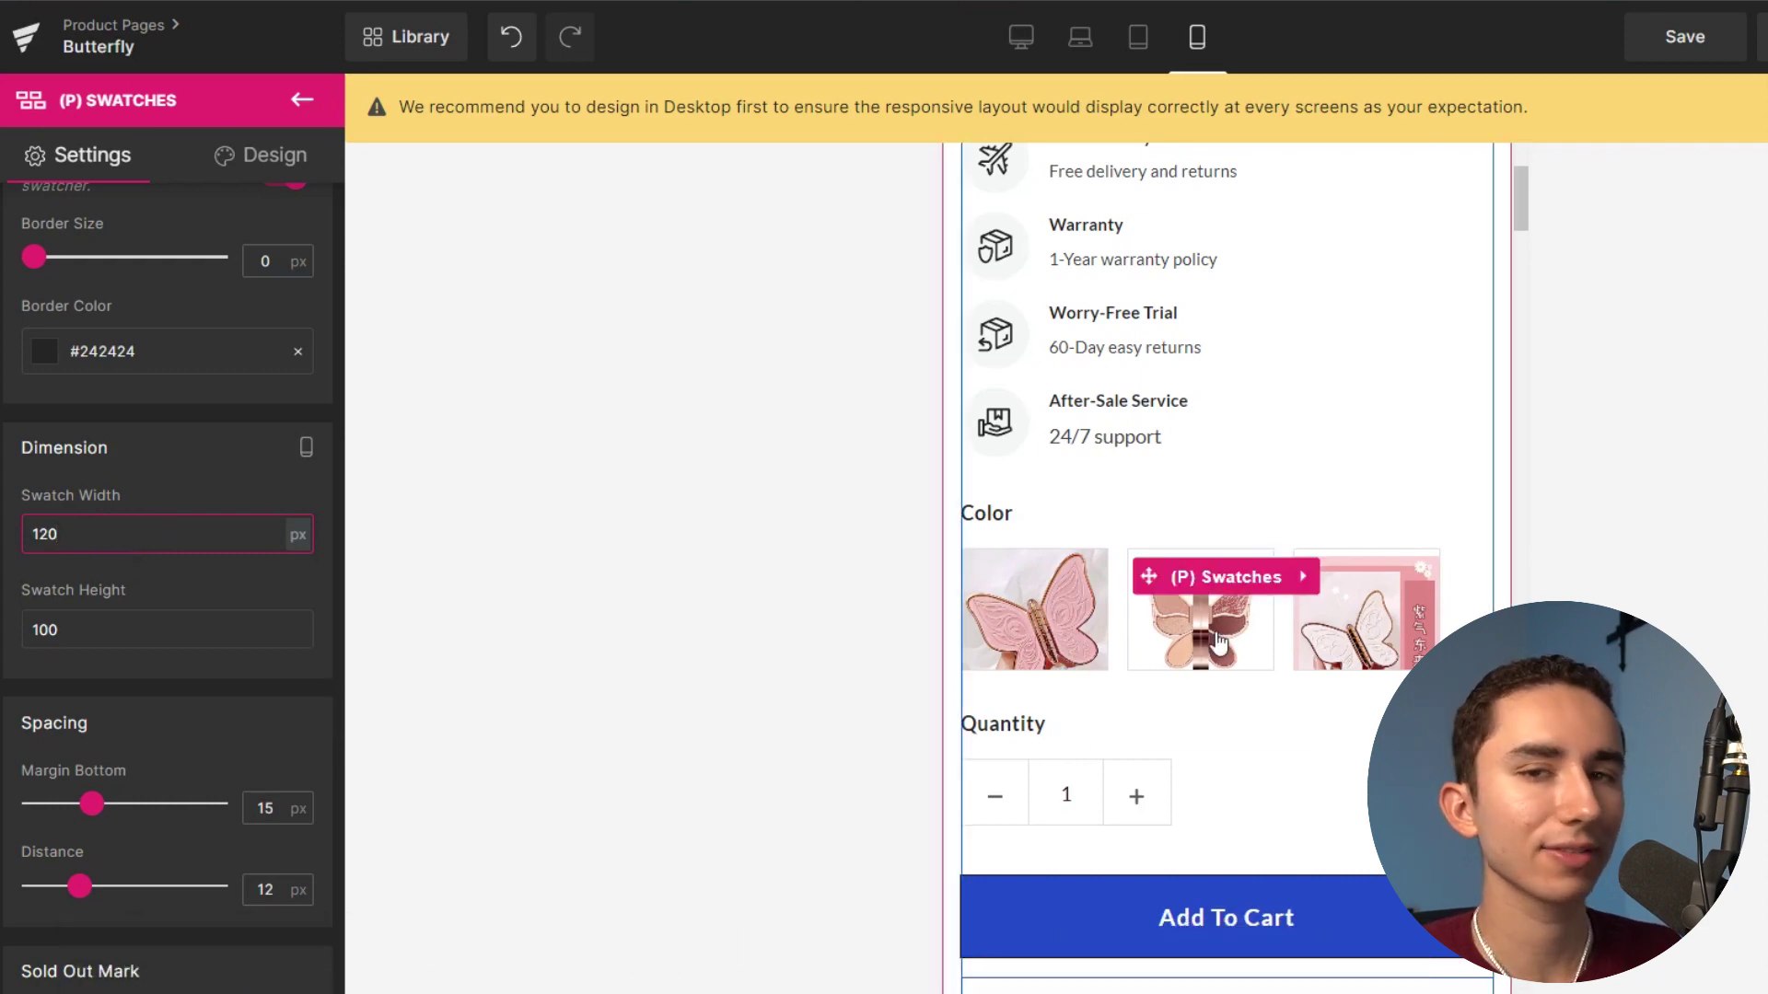
Display the product's compare price before its regular price.
{"action": "scroll", "coordinate": [1190, 636], "scroll_direction": "up", "scroll_amount": 4}
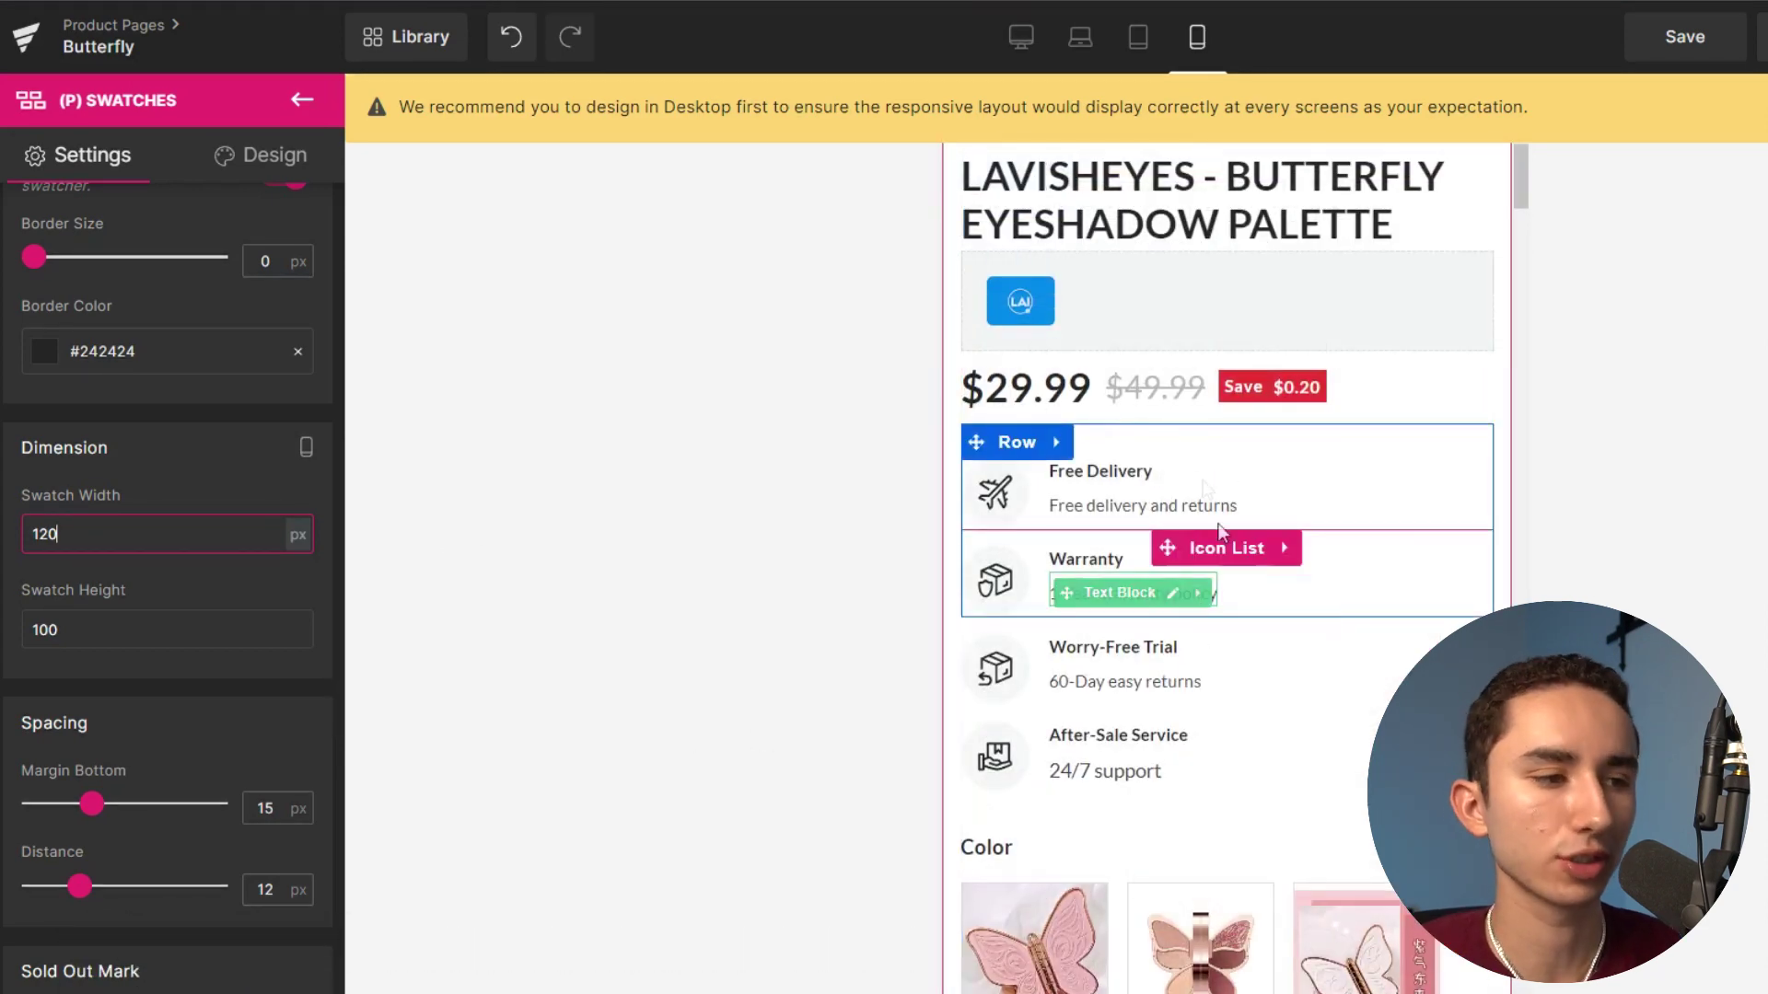
{"action": "left_click", "coordinate": [1049, 402]}
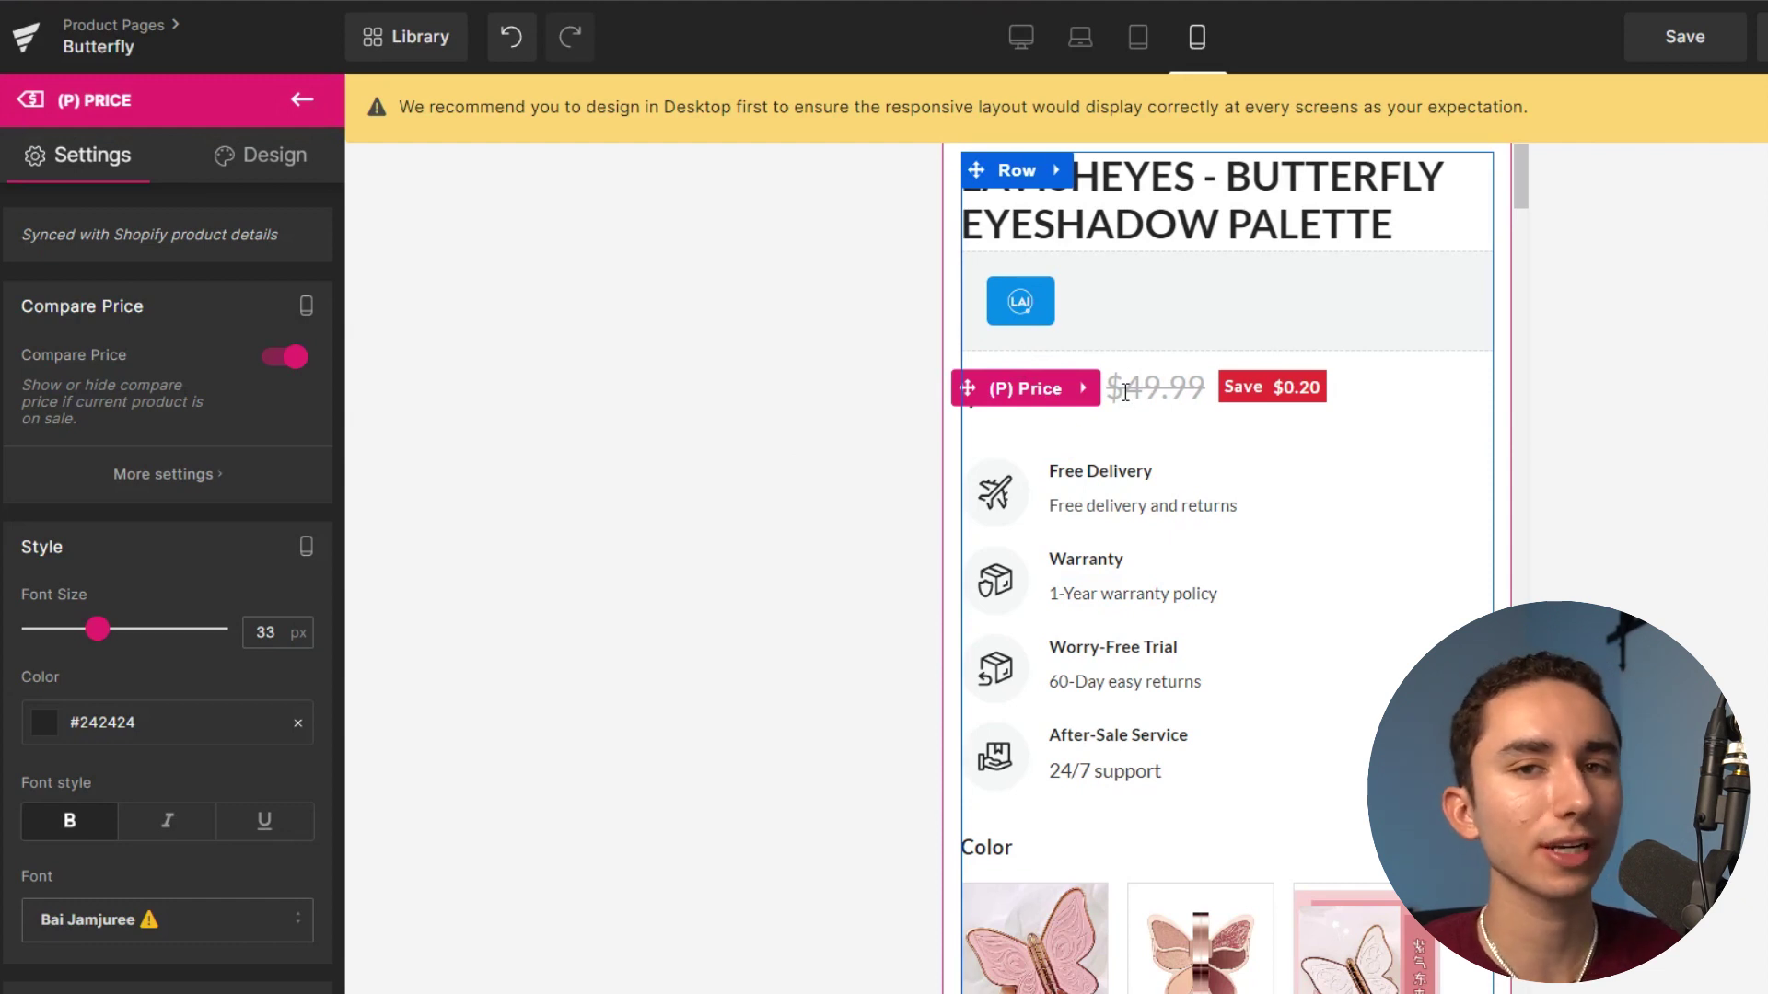
{"action": "left_click", "coordinate": [197, 491]}
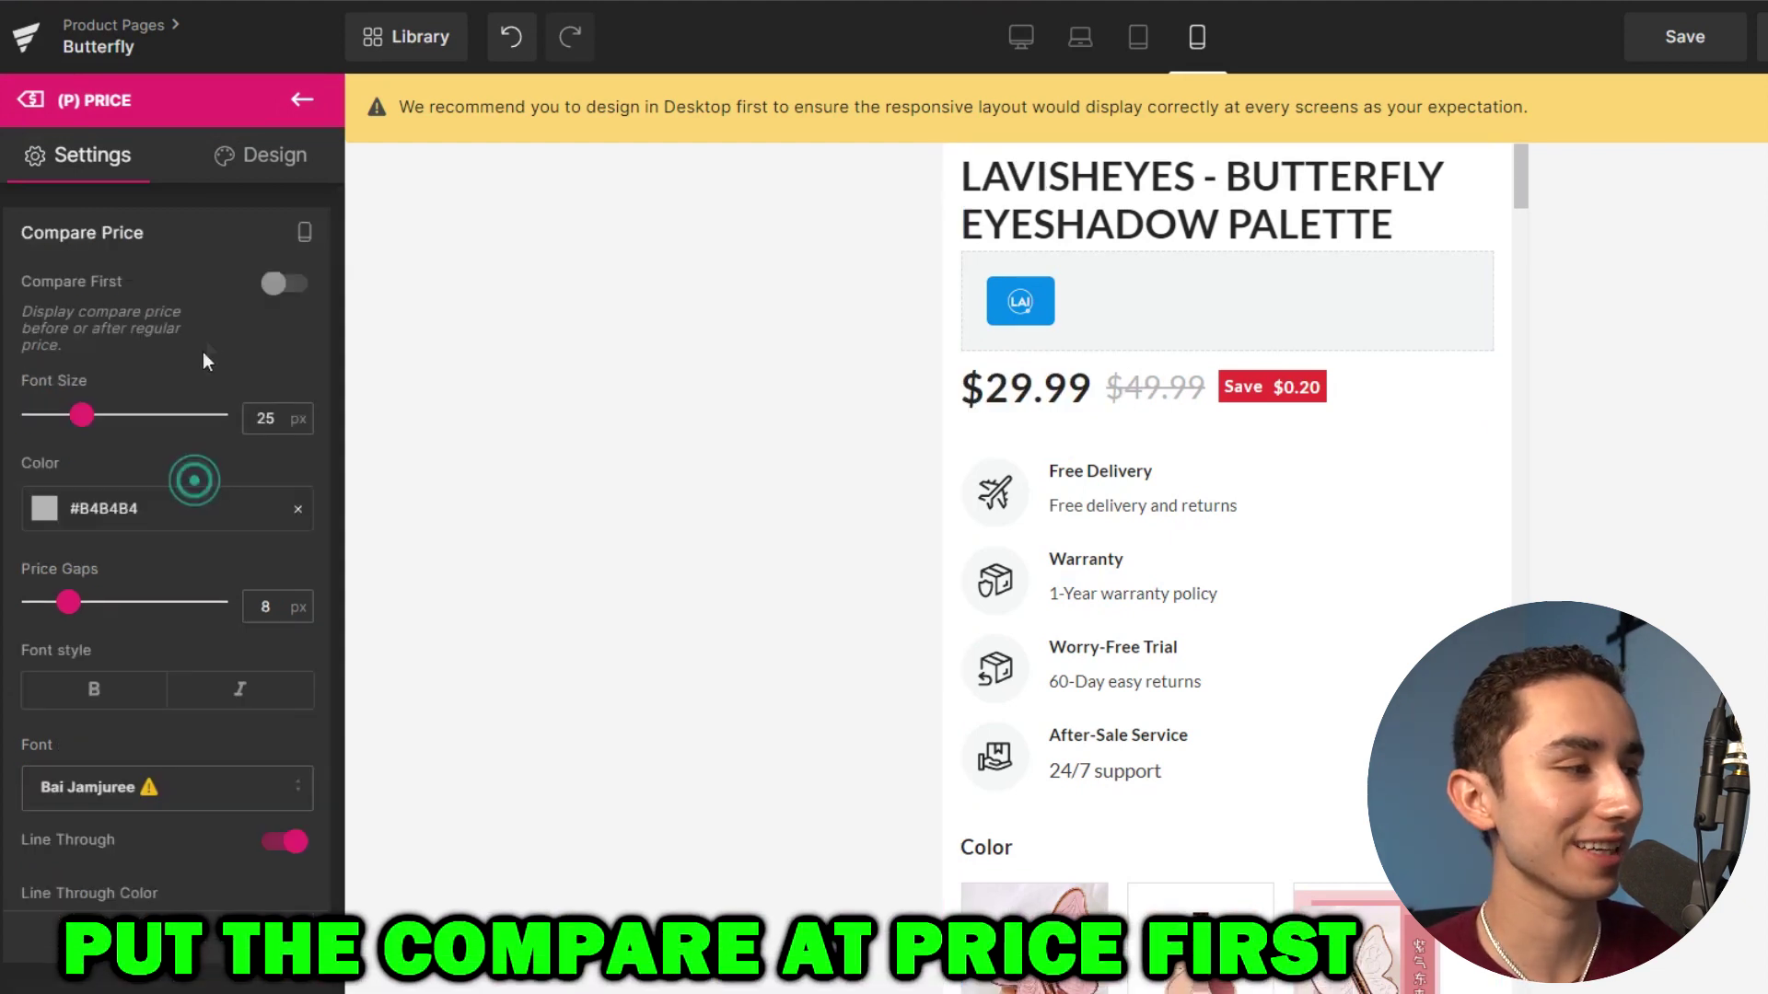
{"action": "left_click", "coordinate": [274, 280]}
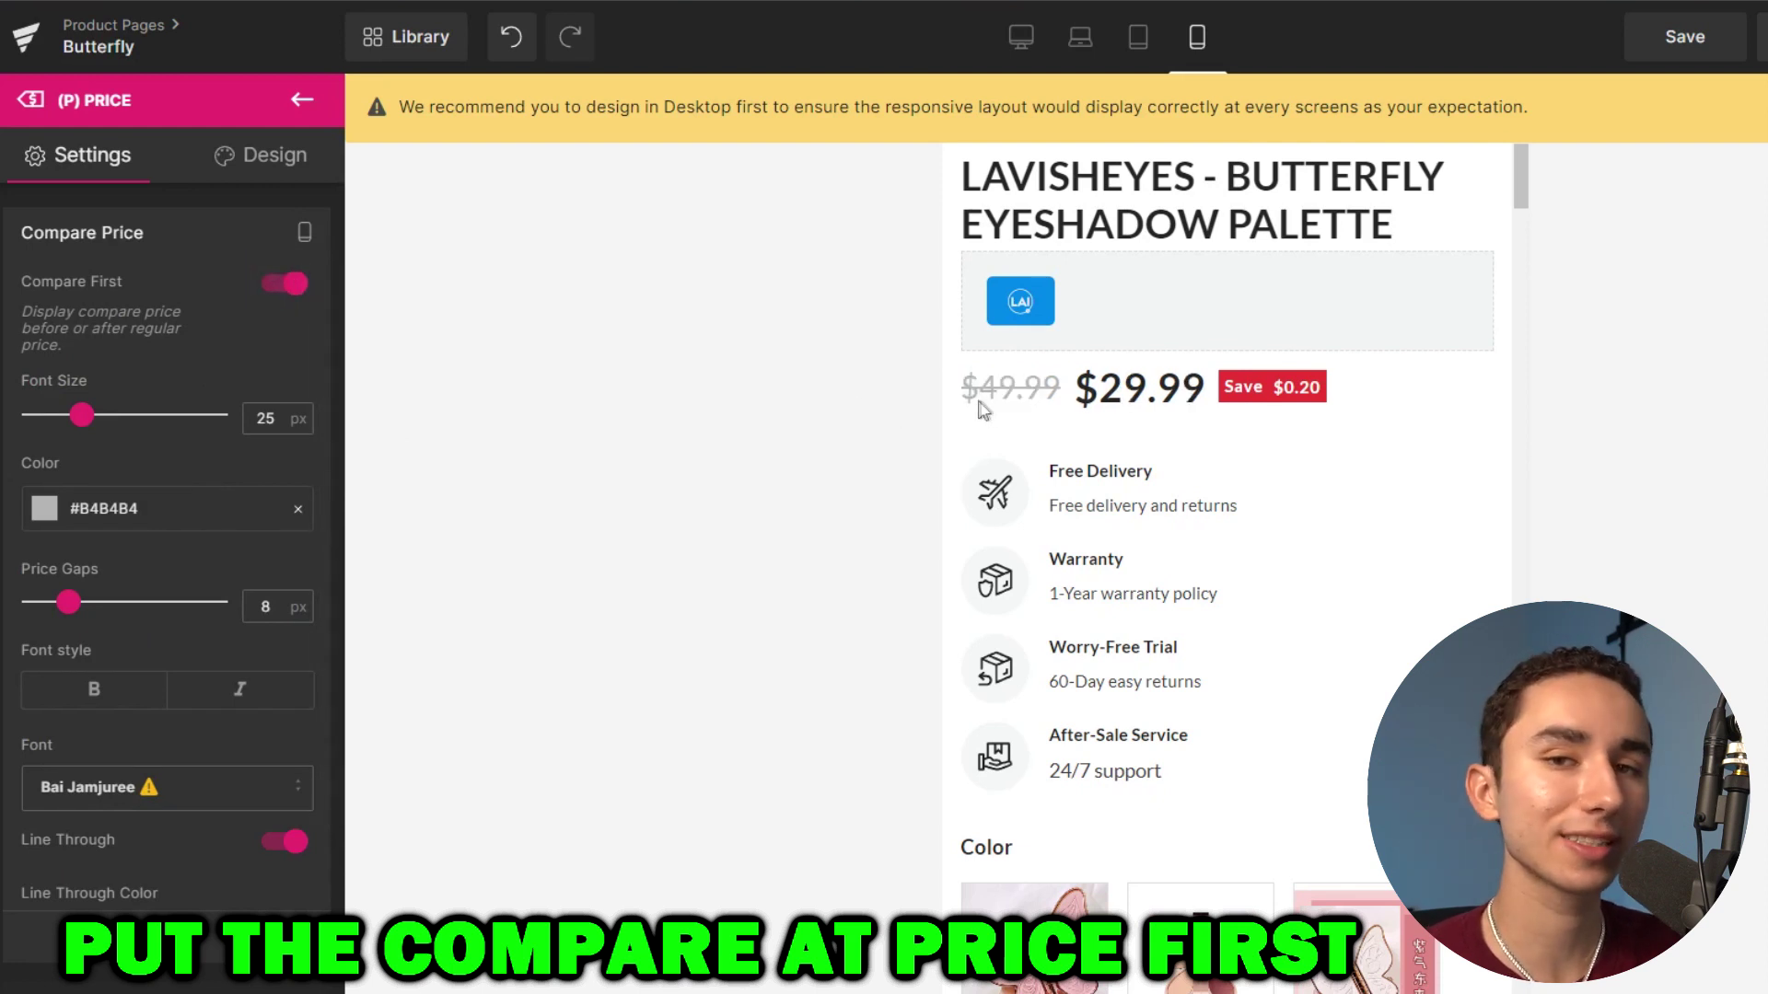
Change the regular price's text color to pink #fb9797.
{"action": "scroll", "coordinate": [1198, 424], "scroll_direction": "up", "scroll_amount": 5}
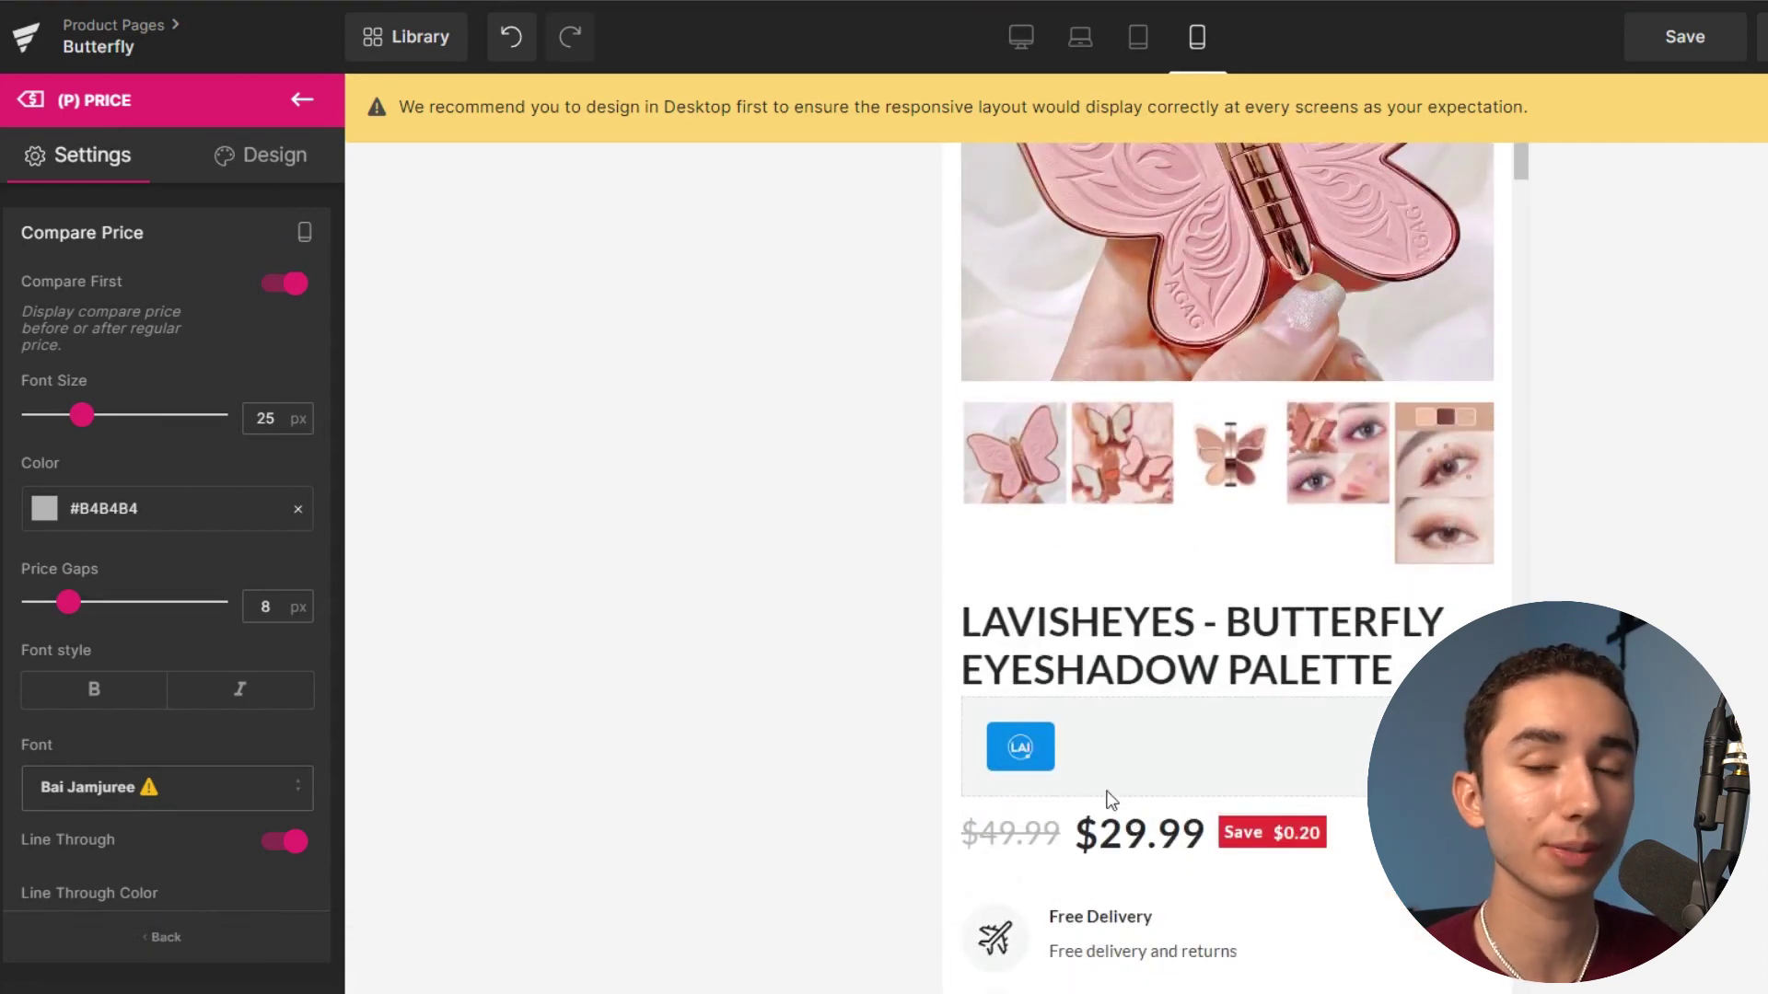
{"action": "scroll", "coordinate": [1257, 456], "scroll_direction": "up", "scroll_amount": 3}
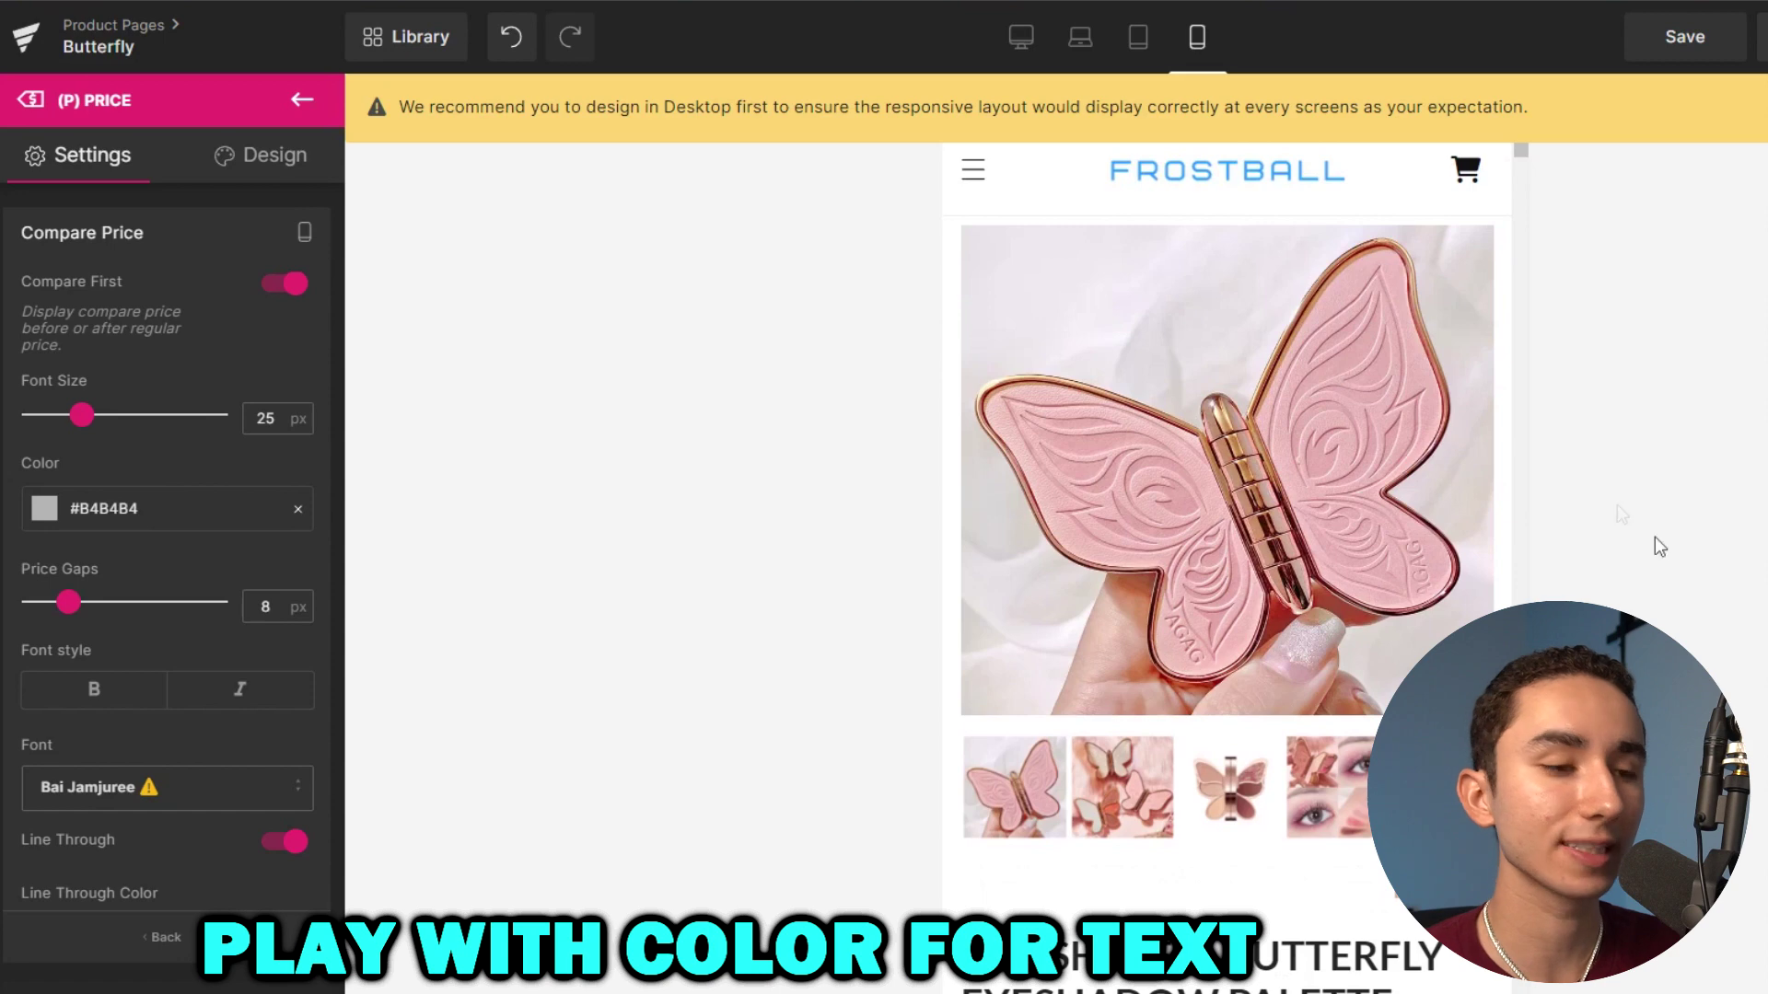
{"action": "scroll", "coordinate": [1202, 723], "scroll_direction": "down", "scroll_amount": 5}
{"action": "left_click", "coordinate": [1142, 730]}
{"action": "scroll", "coordinate": [236, 479], "scroll_direction": "down", "scroll_amount": 4}
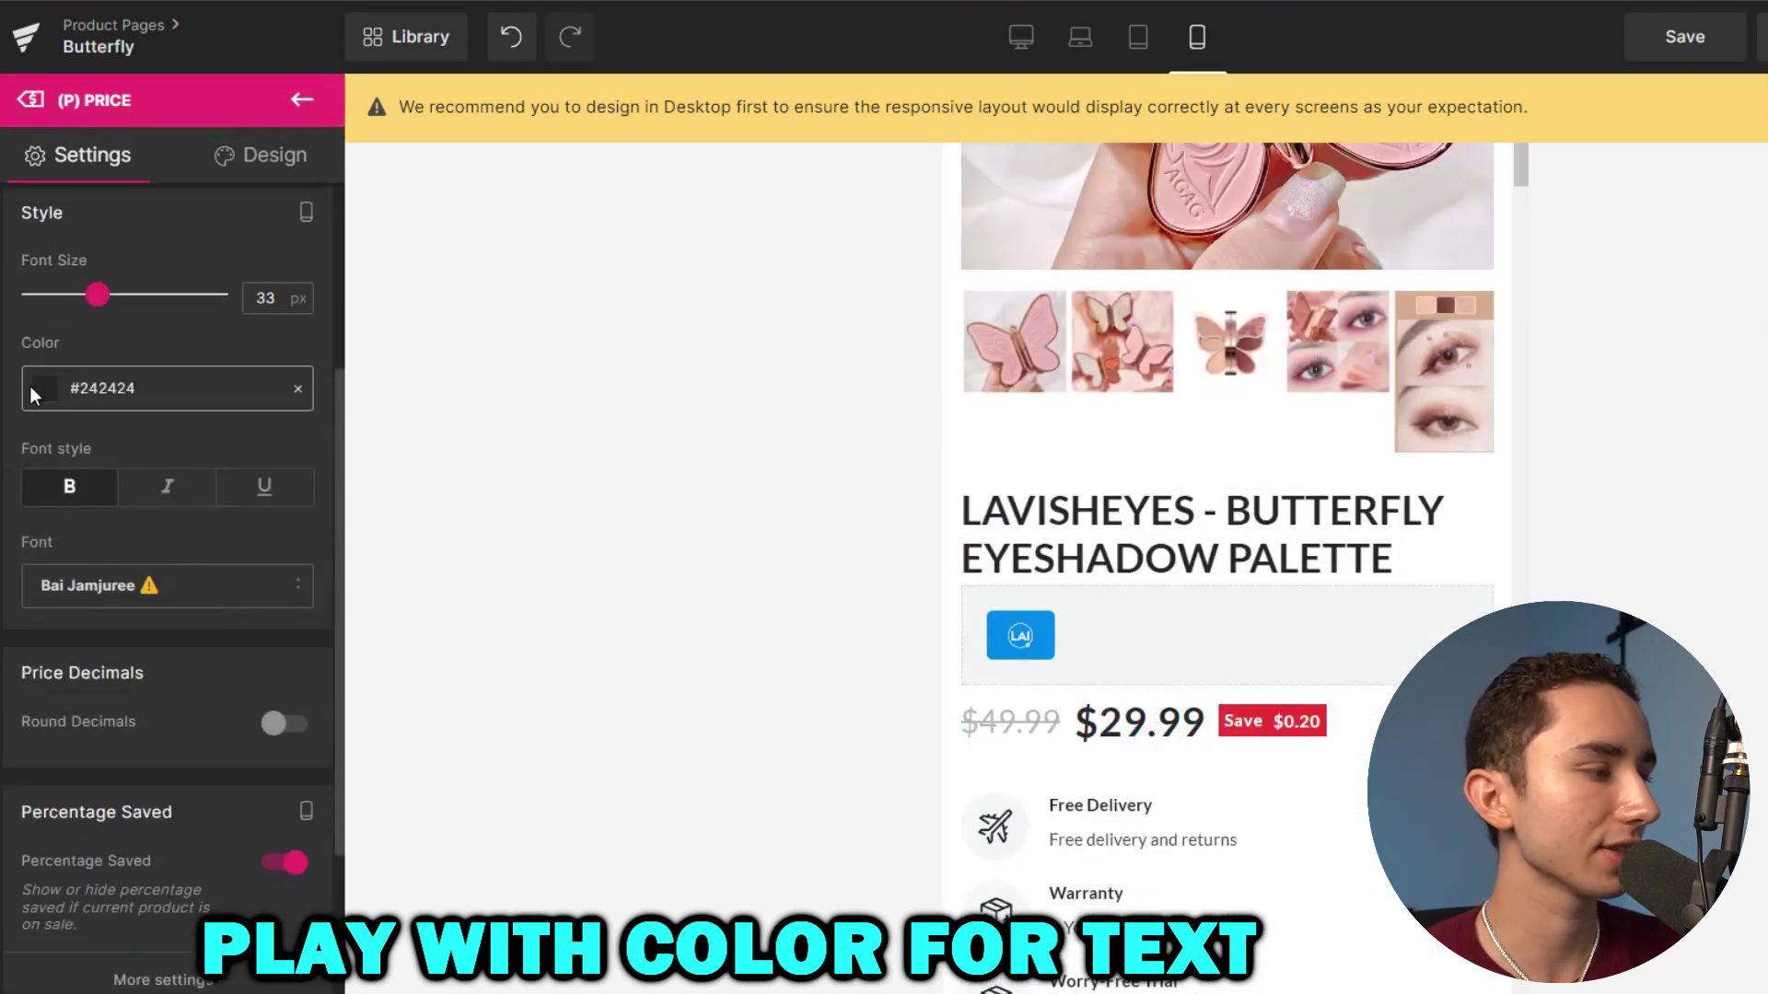
{"action": "left_click", "coordinate": [36, 398]}
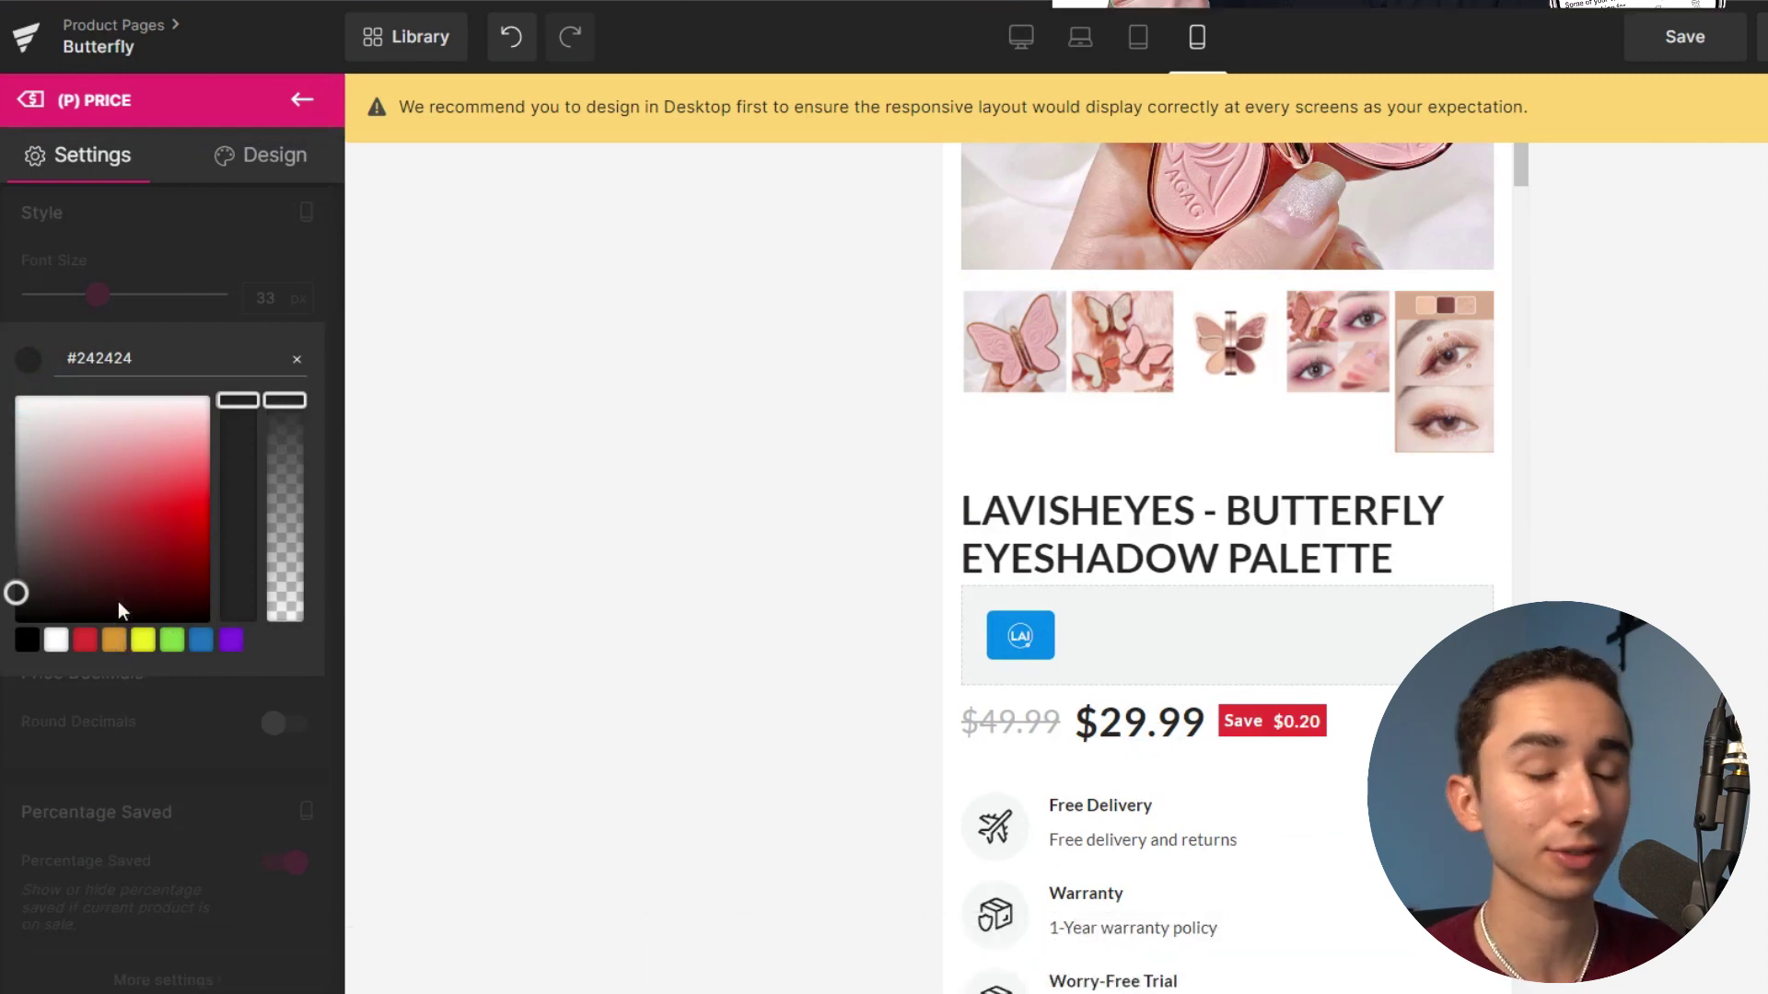
{"action": "left_click", "coordinate": [85, 640]}
{"action": "left_click_drag", "start_coordinate": [163, 507], "coordinate": [201, 448]}
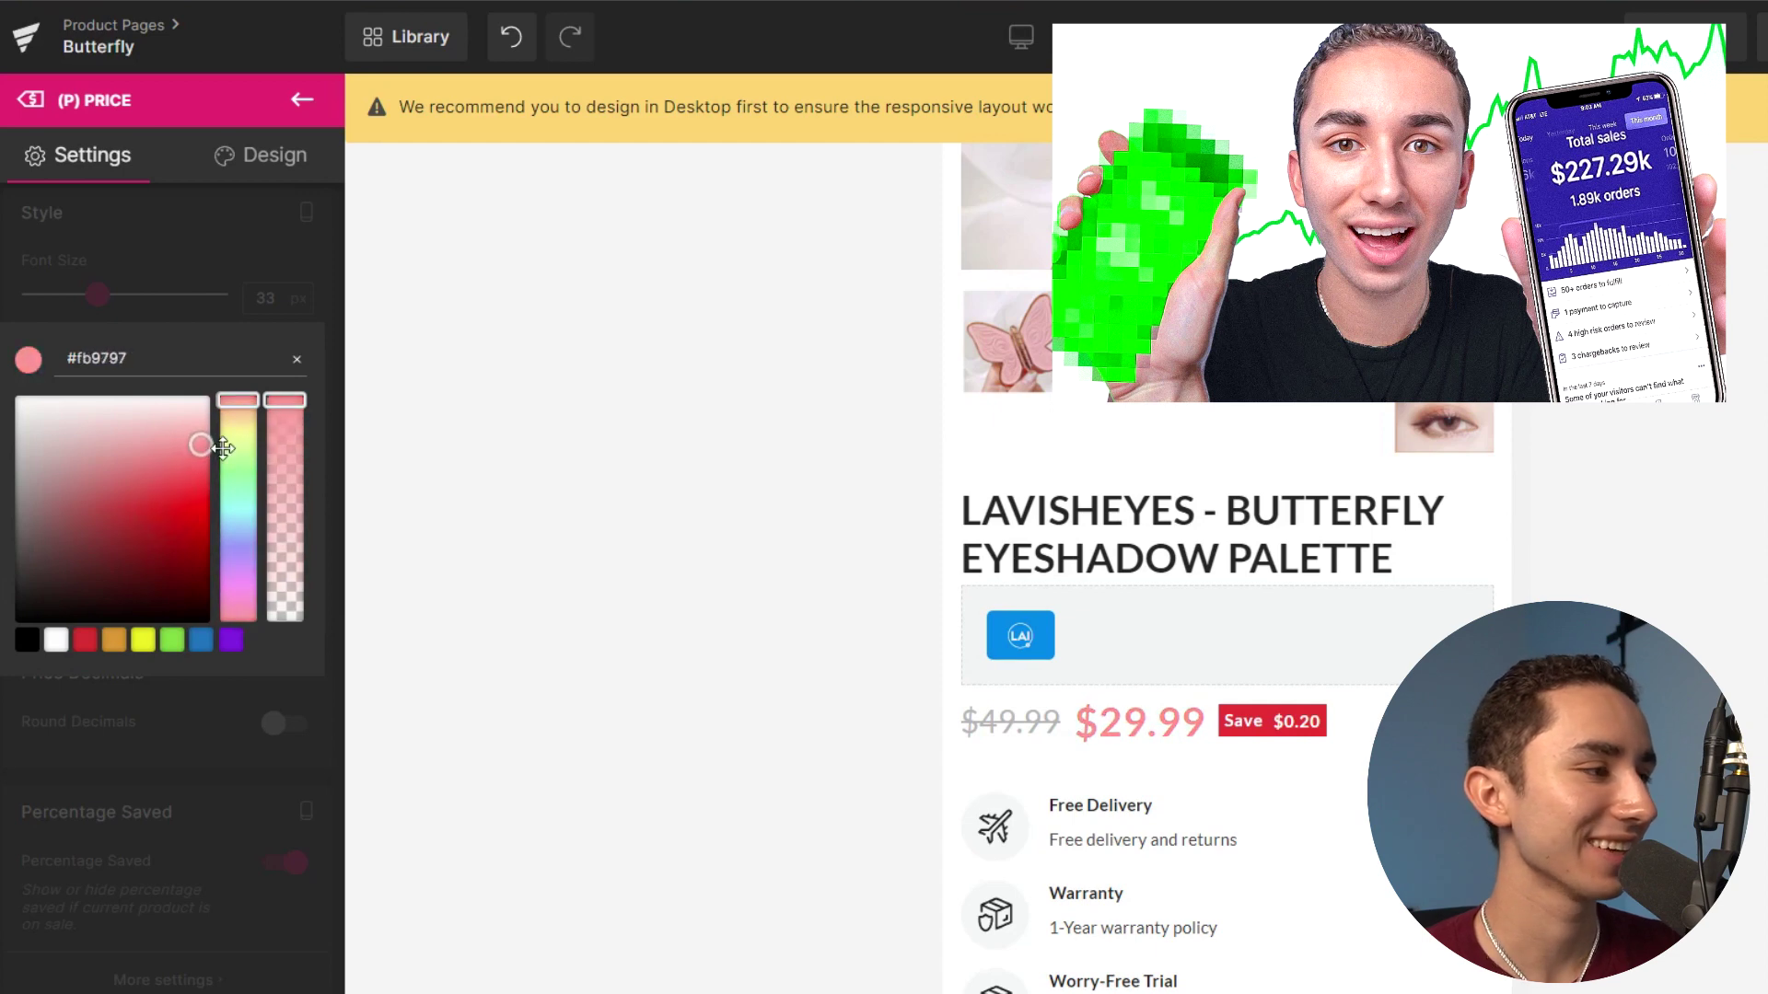
{"action": "left_click", "coordinate": [770, 617]}
Set the background color of the price's Percentage Saved badge to green #79e933.
{"action": "scroll", "coordinate": [1224, 516], "scroll_direction": "down", "scroll_amount": 3}
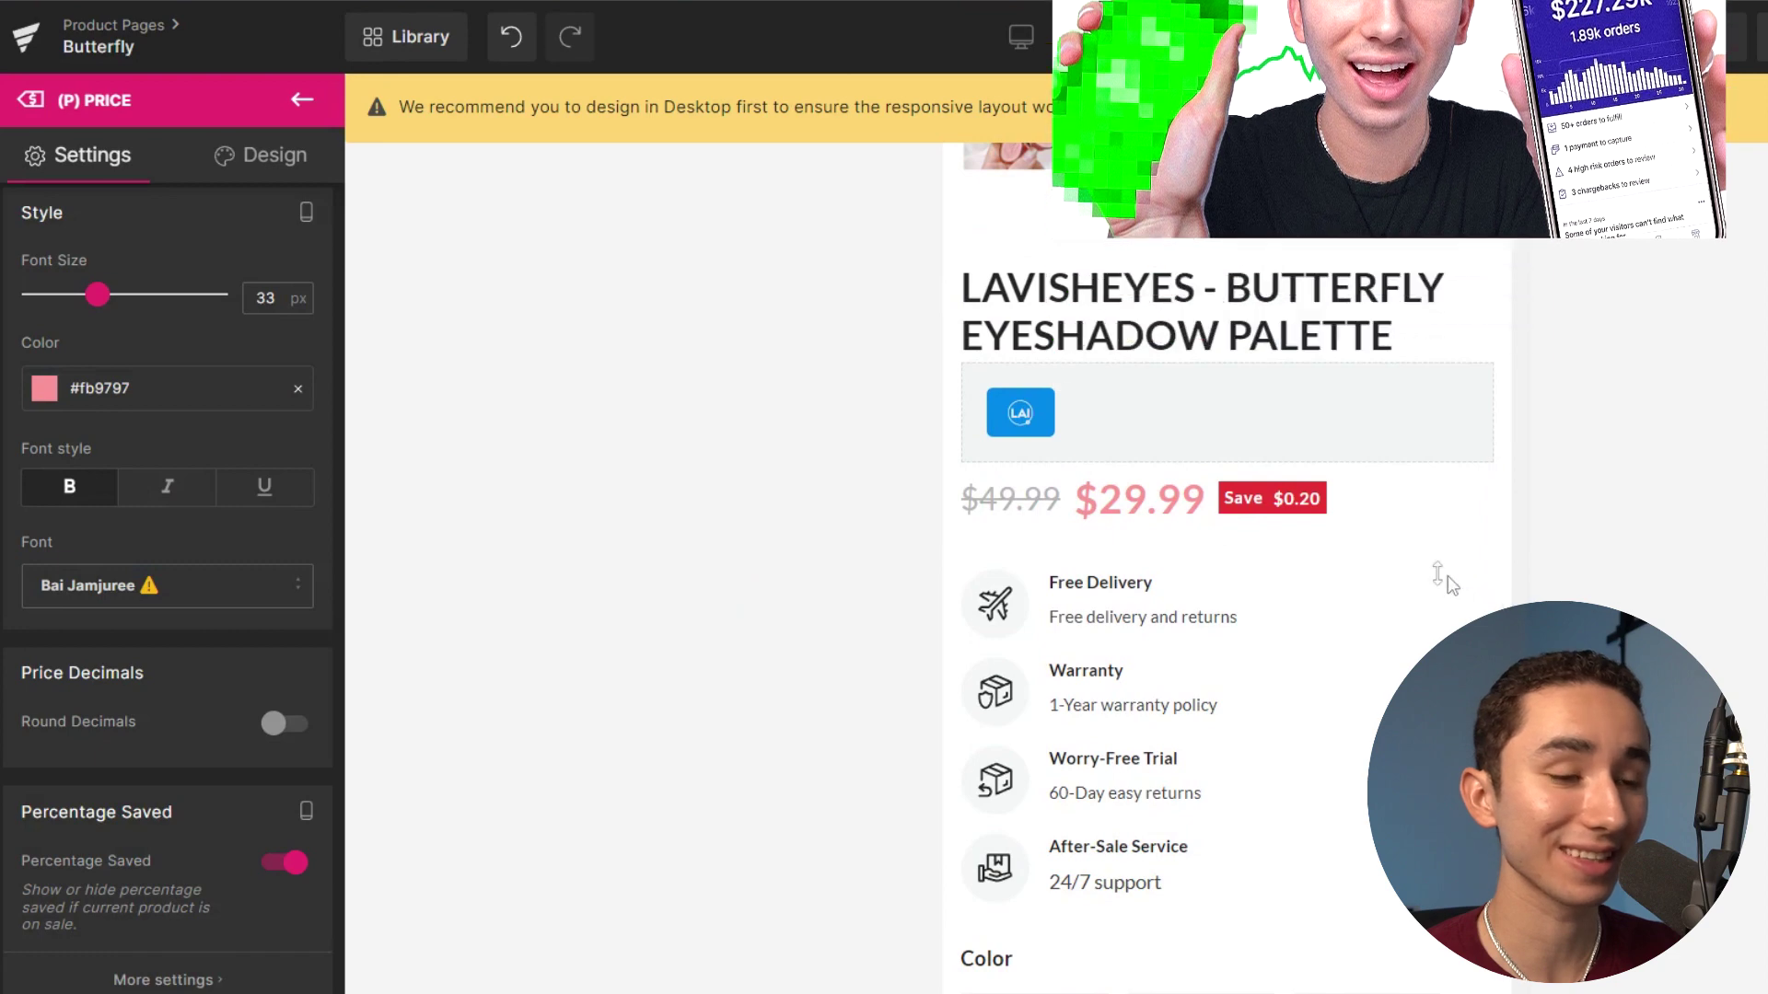
{"action": "left_click", "coordinate": [1268, 491]}
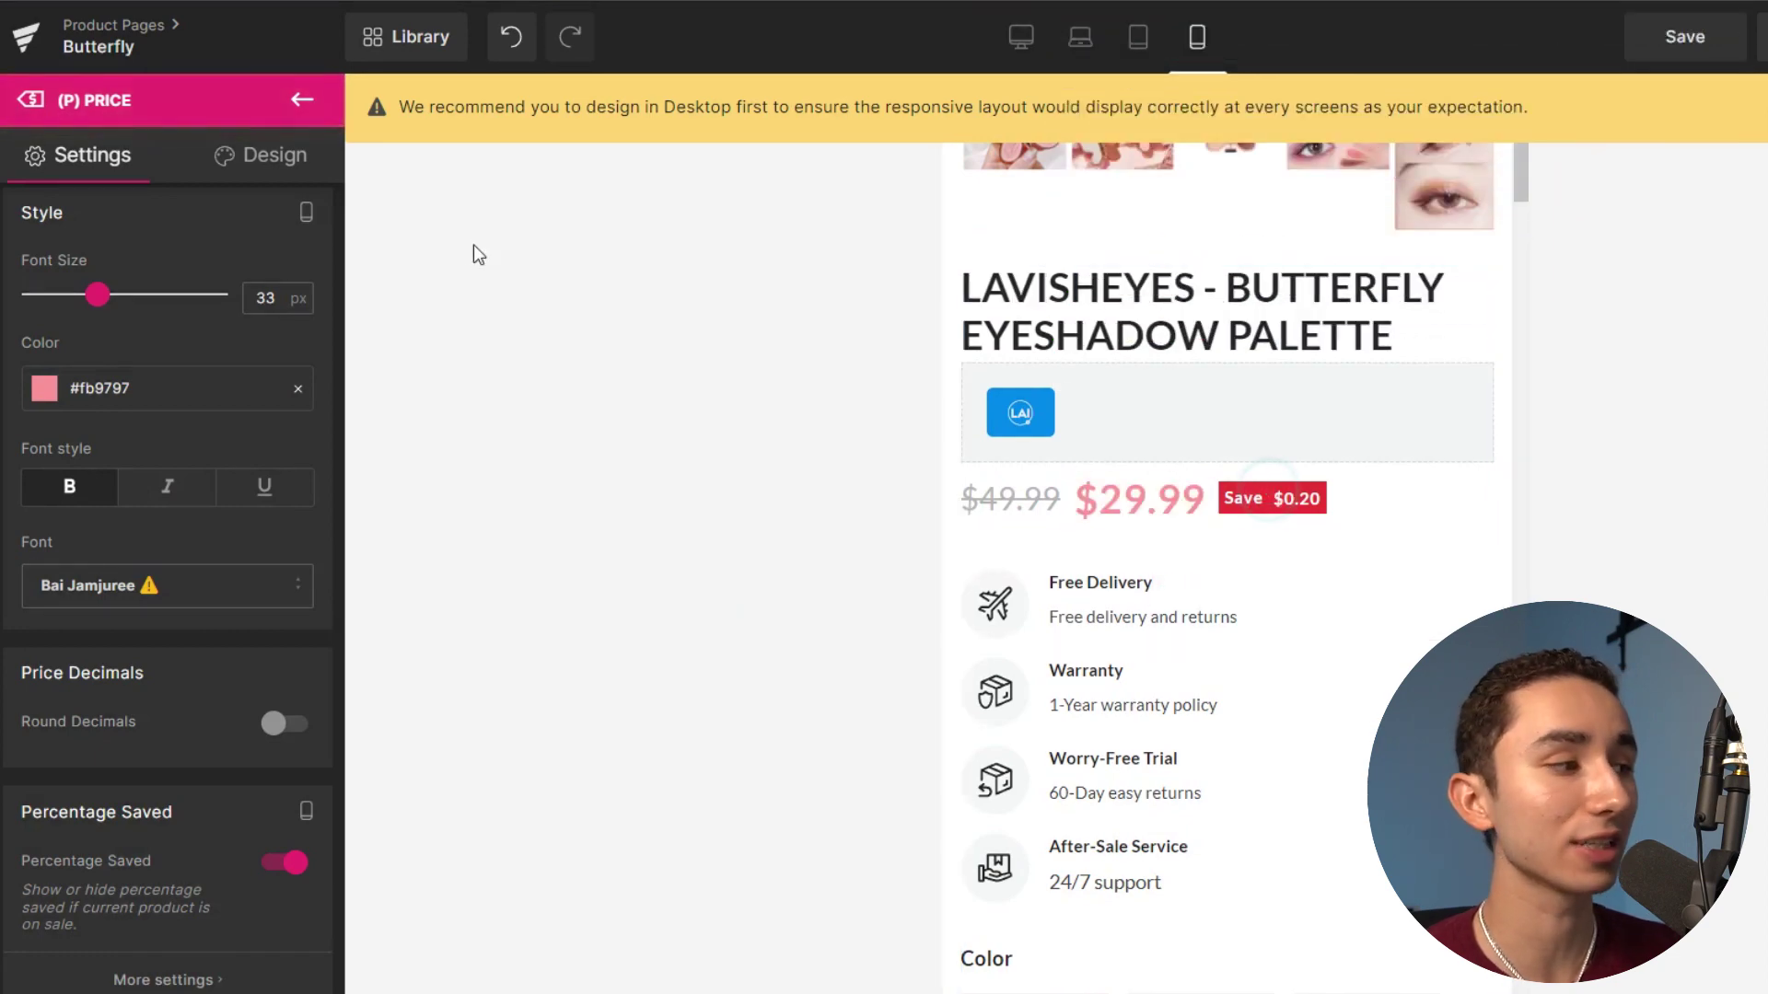
{"action": "left_click", "coordinate": [286, 107]}
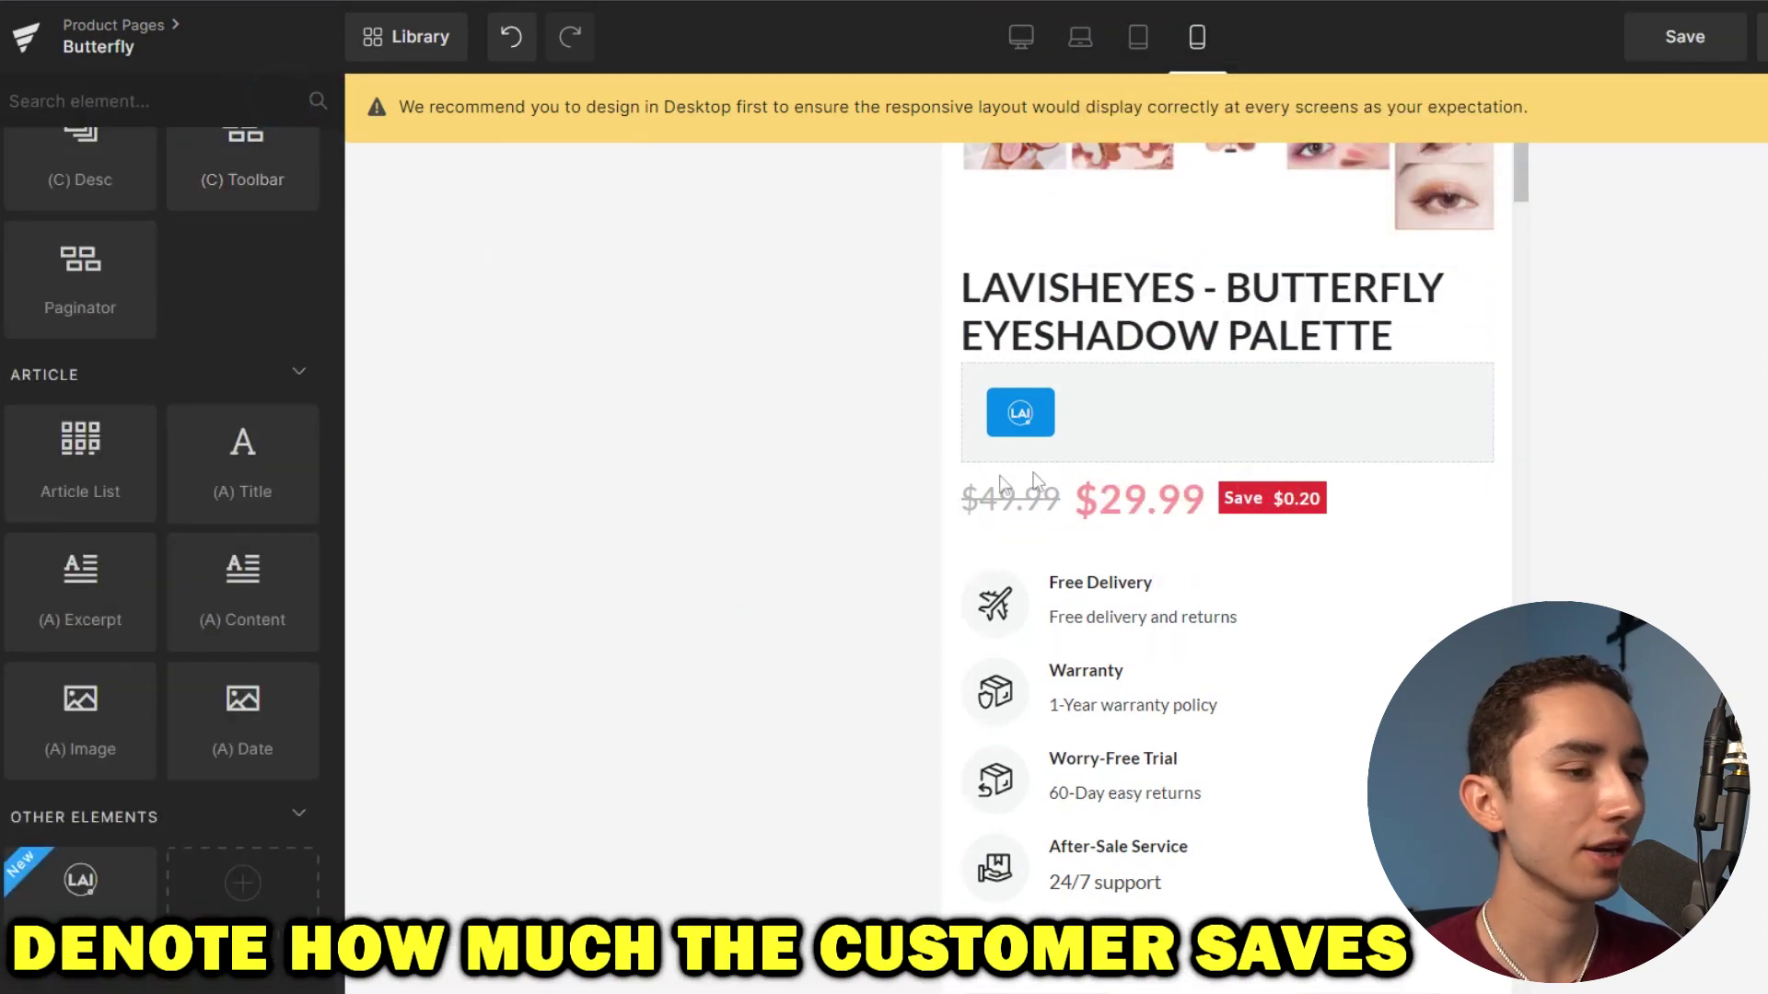
{"action": "left_click", "coordinate": [1114, 504]}
{"action": "scroll", "coordinate": [118, 588], "scroll_direction": "down", "scroll_amount": 10}
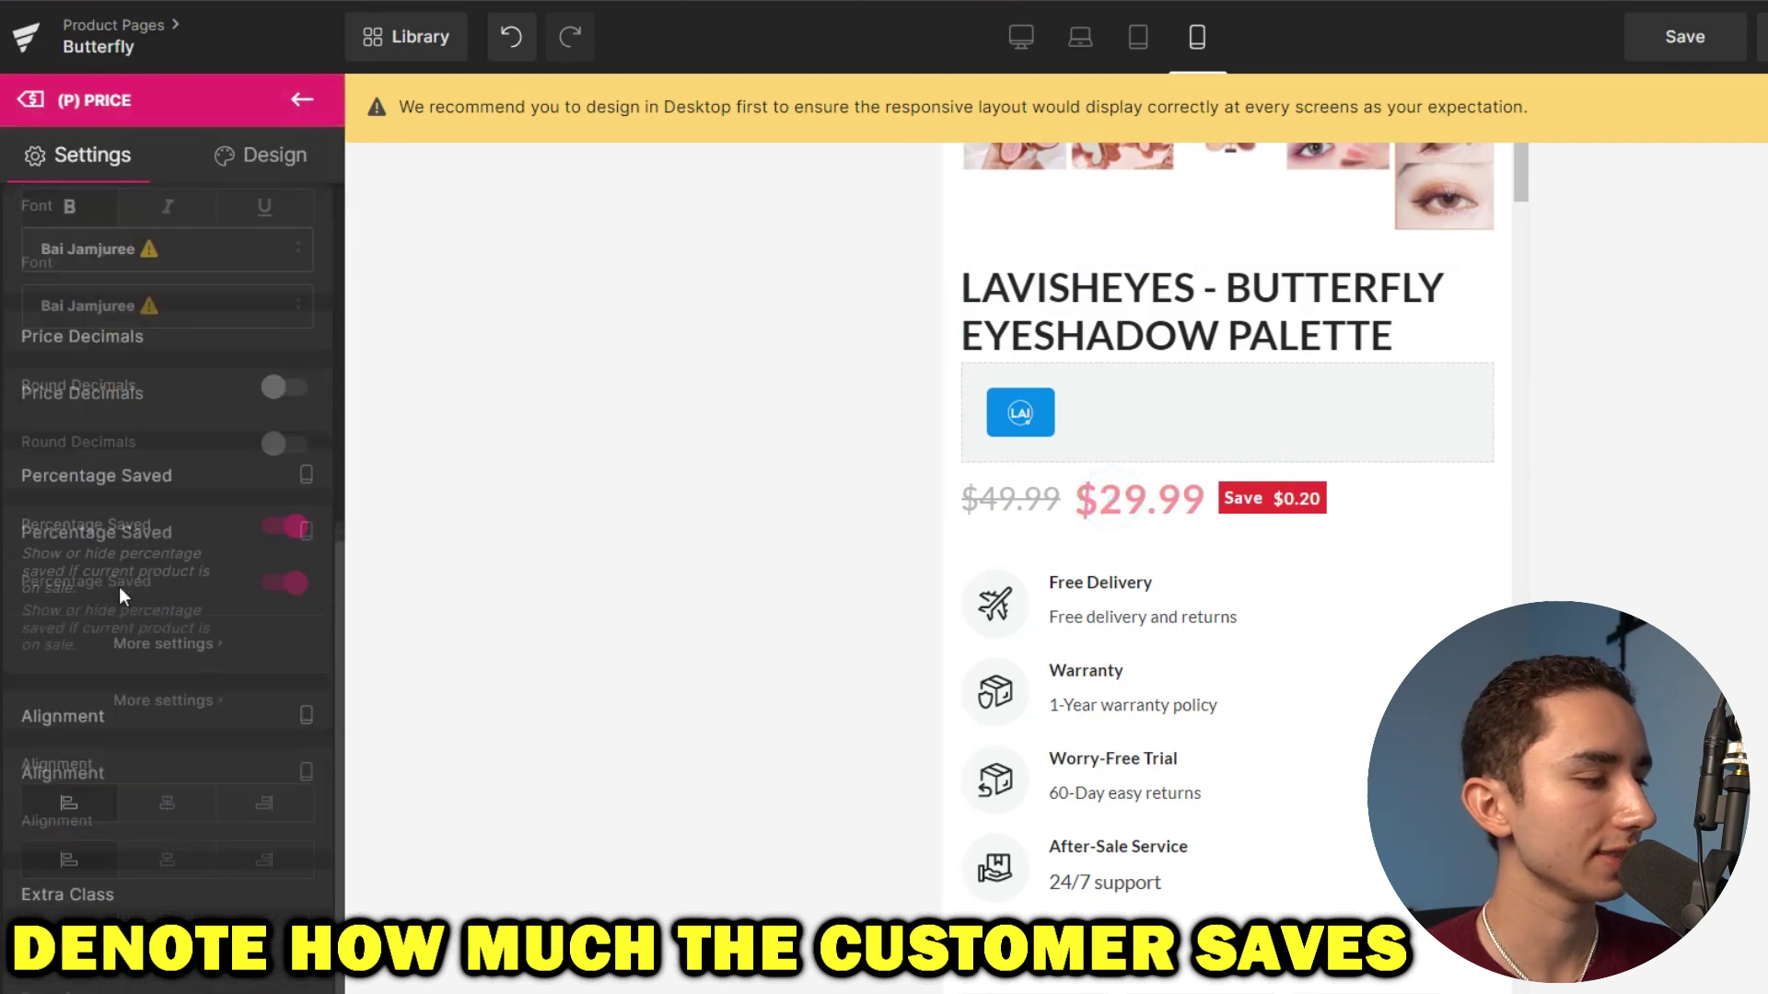
{"action": "left_click", "coordinate": [153, 547]}
{"action": "scroll", "coordinate": [171, 474], "scroll_direction": "down", "scroll_amount": 4}
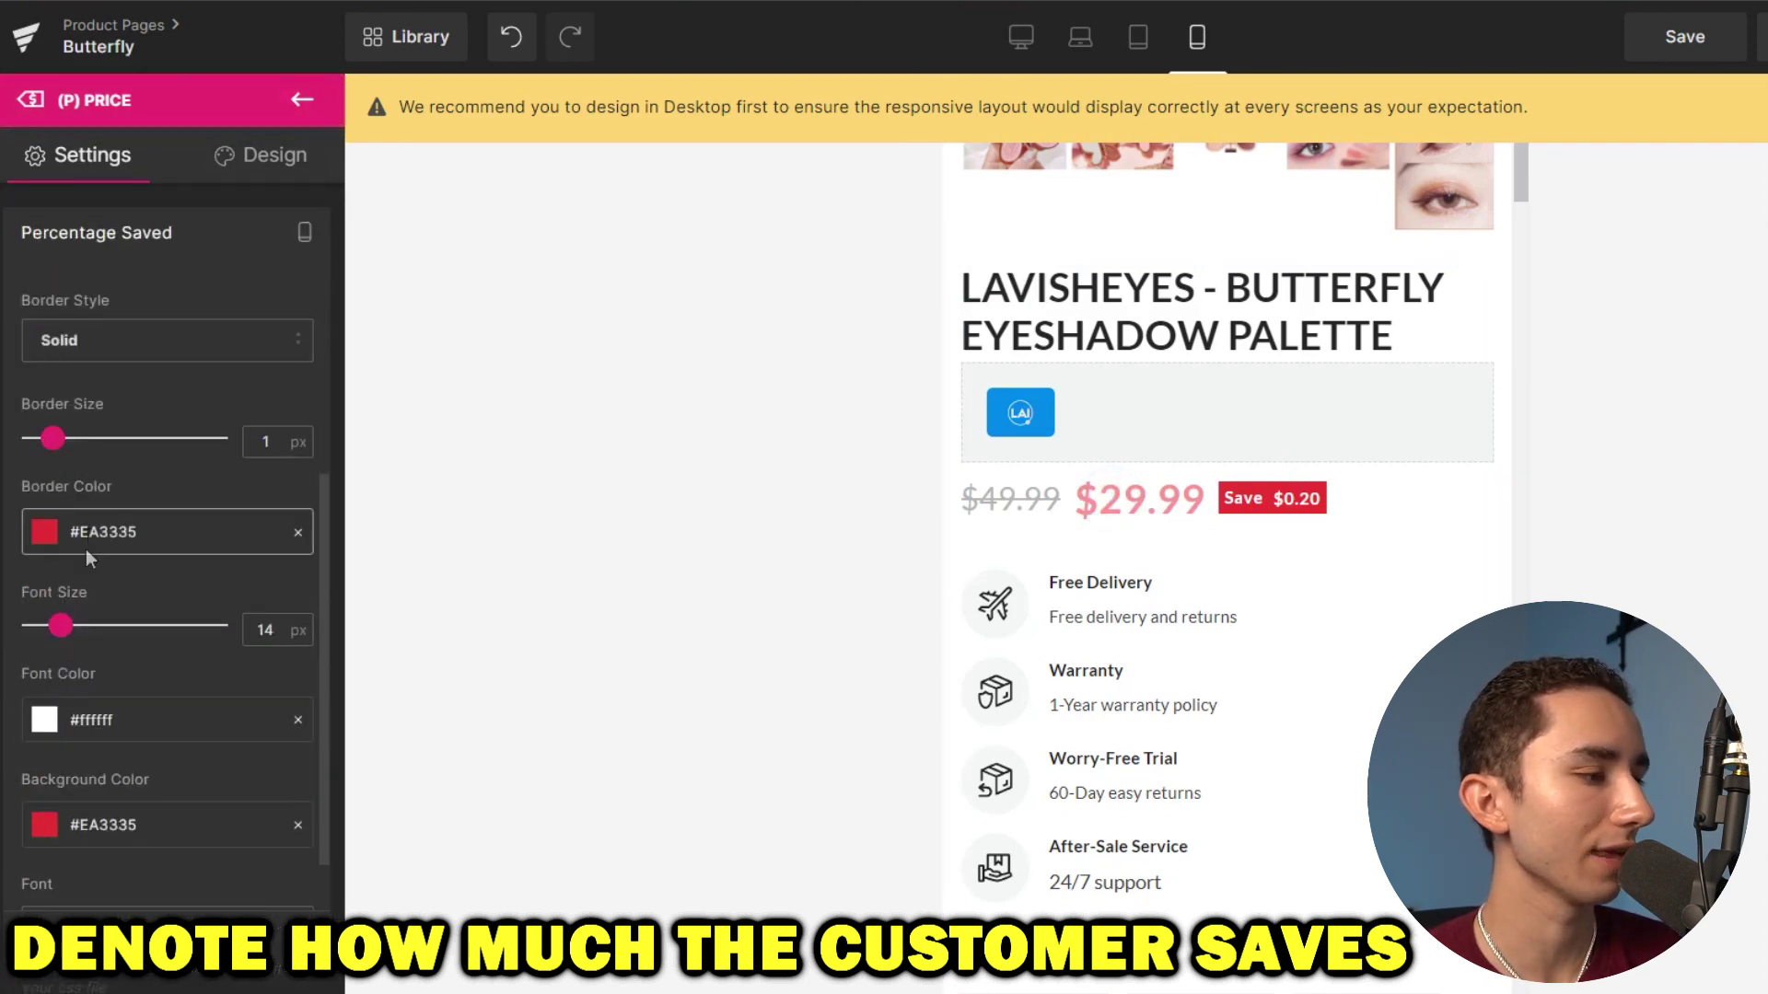
{"action": "scroll", "coordinate": [88, 562], "scroll_direction": "down", "scroll_amount": 2}
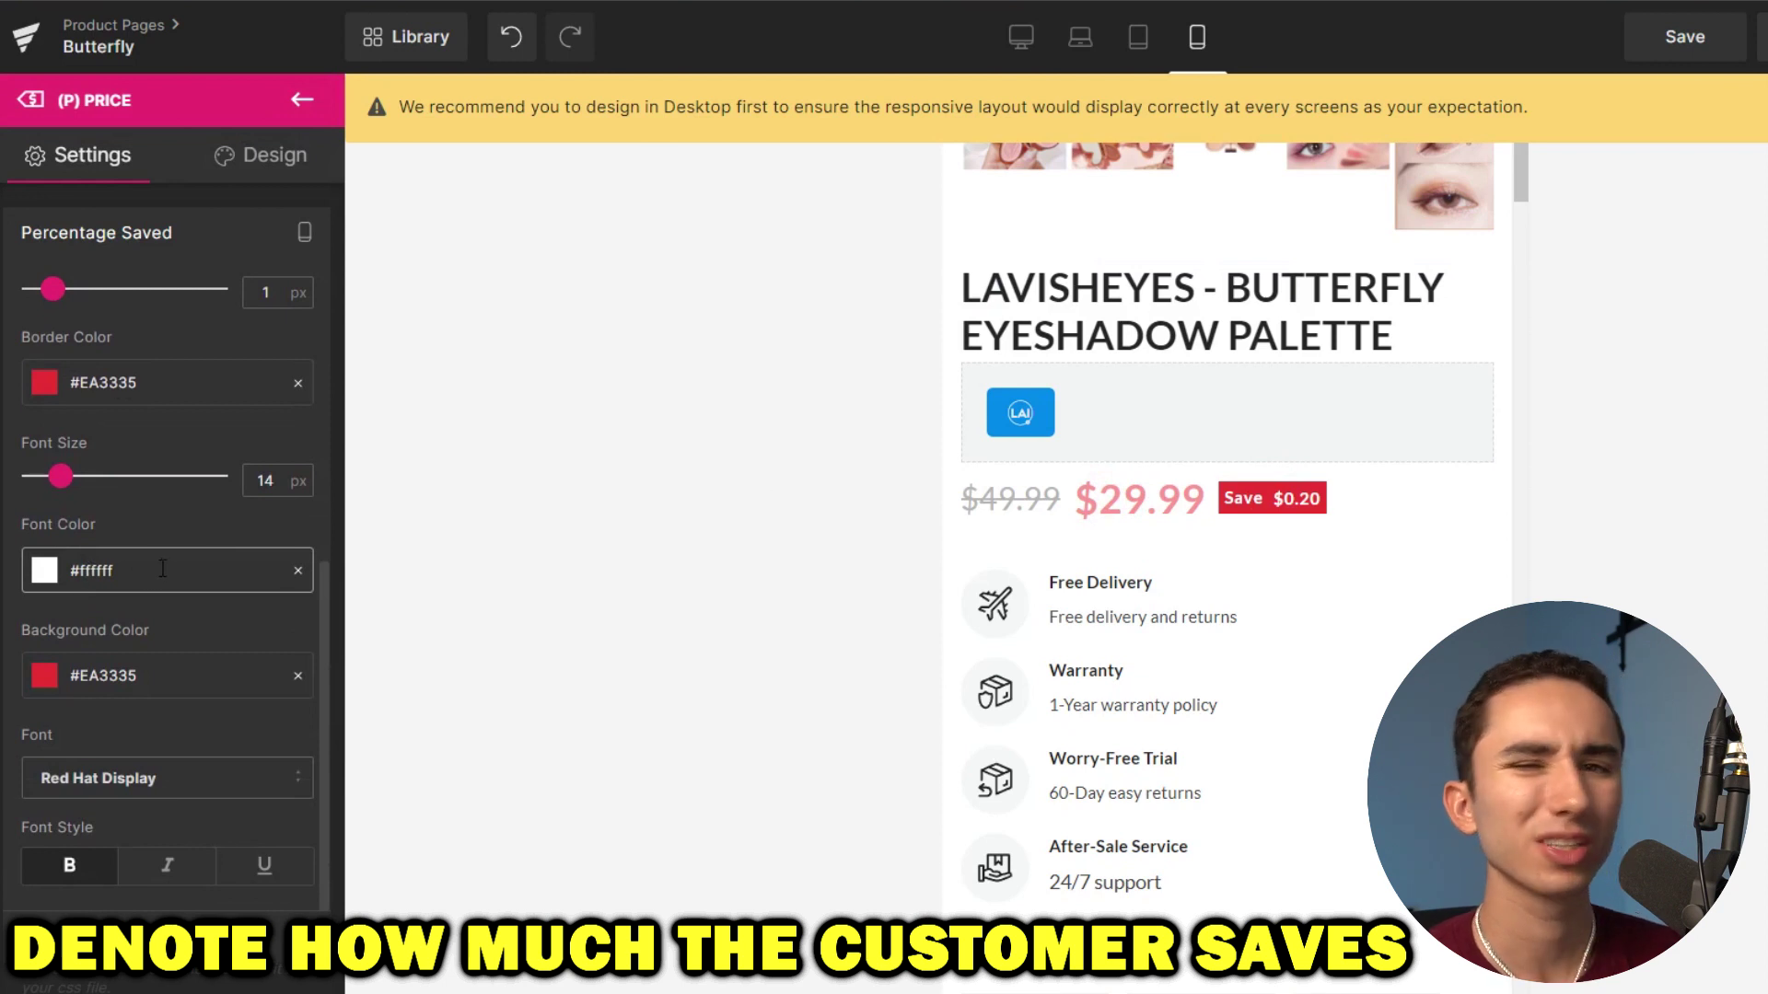
{"action": "left_click", "coordinate": [120, 676]}
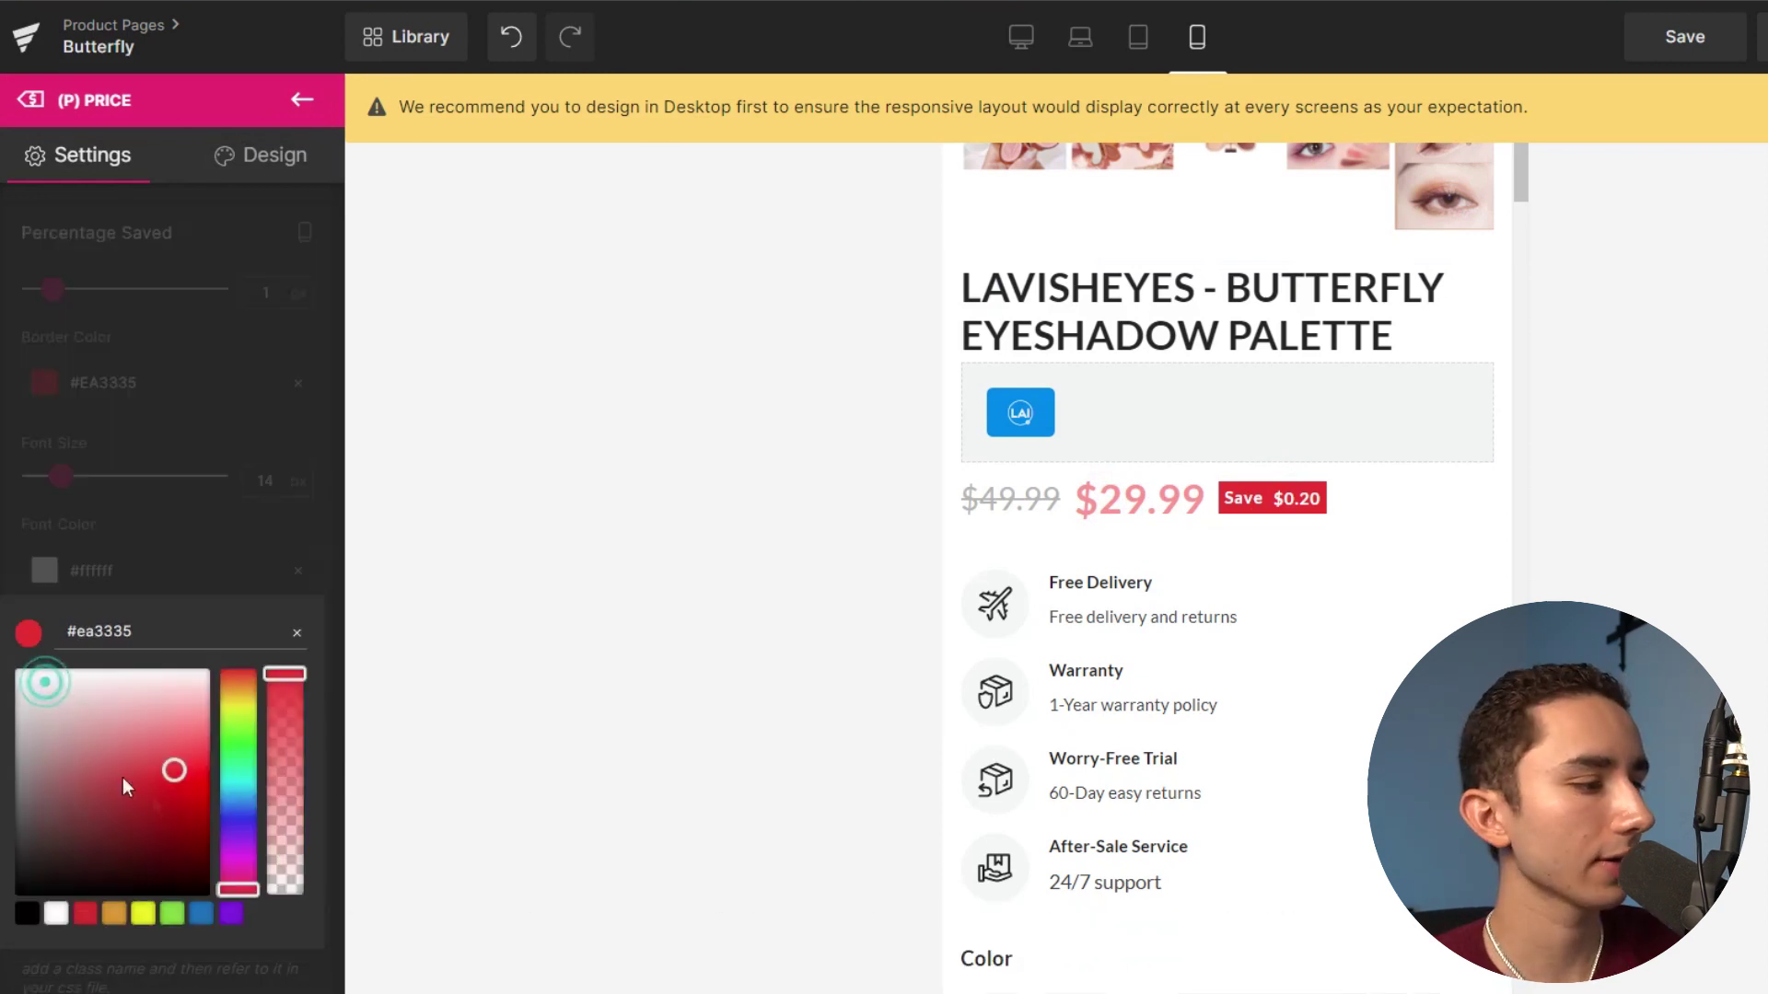
{"action": "left_click", "coordinate": [230, 732]}
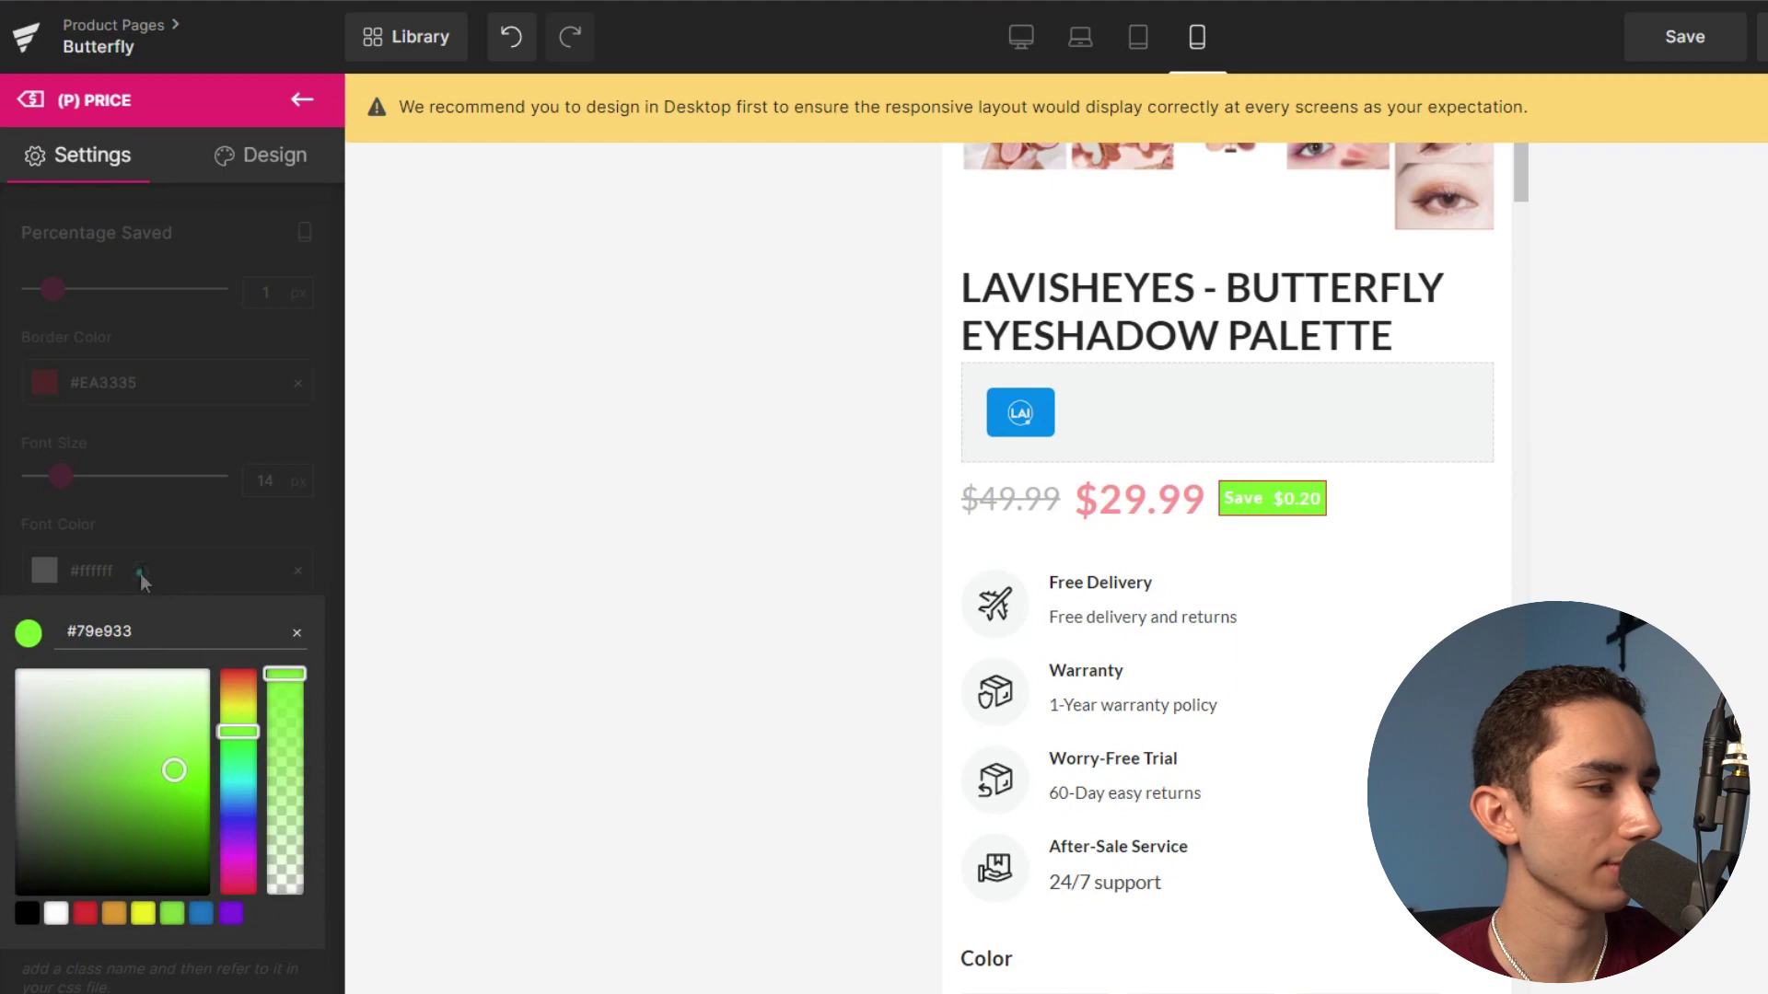
{"action": "left_click", "coordinate": [140, 573]}
Clear the savings badge's border color and set its border size to 0 px.
{"action": "scroll", "coordinate": [108, 520], "scroll_direction": "up", "scroll_amount": 2}
{"action": "left_click", "coordinate": [297, 609]}
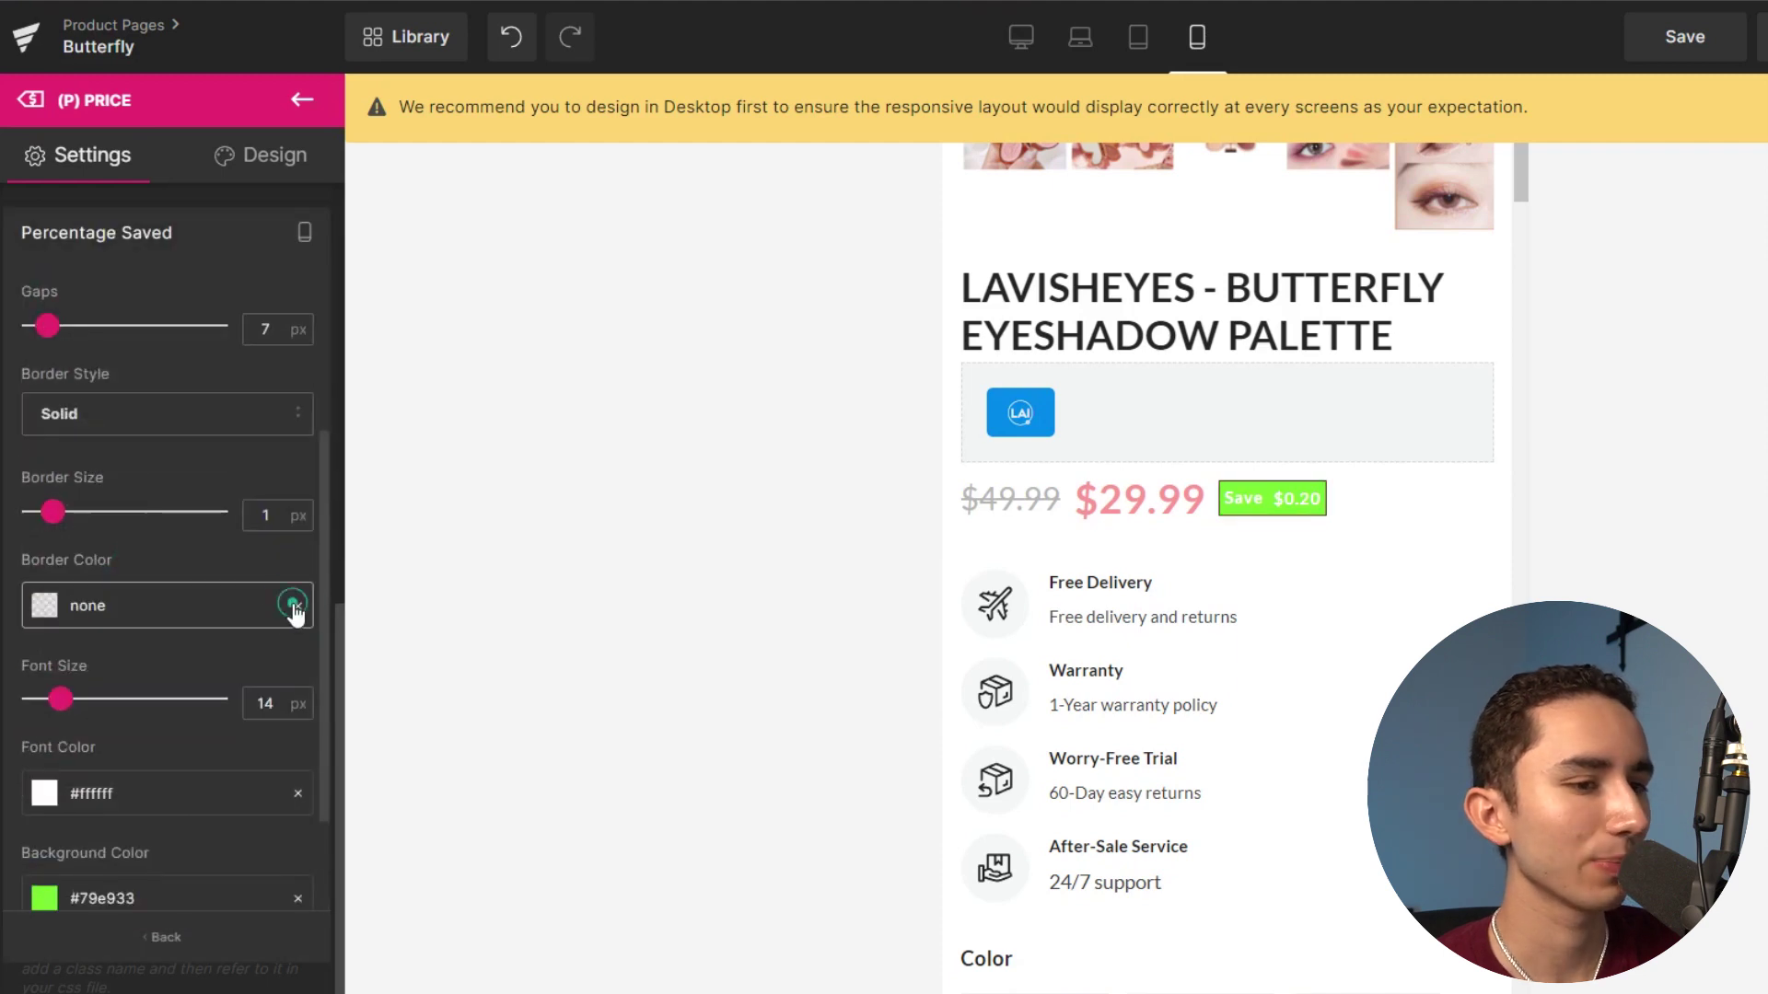
{"action": "left_click_drag", "start_coordinate": [53, 512], "coordinate": [32, 512]}
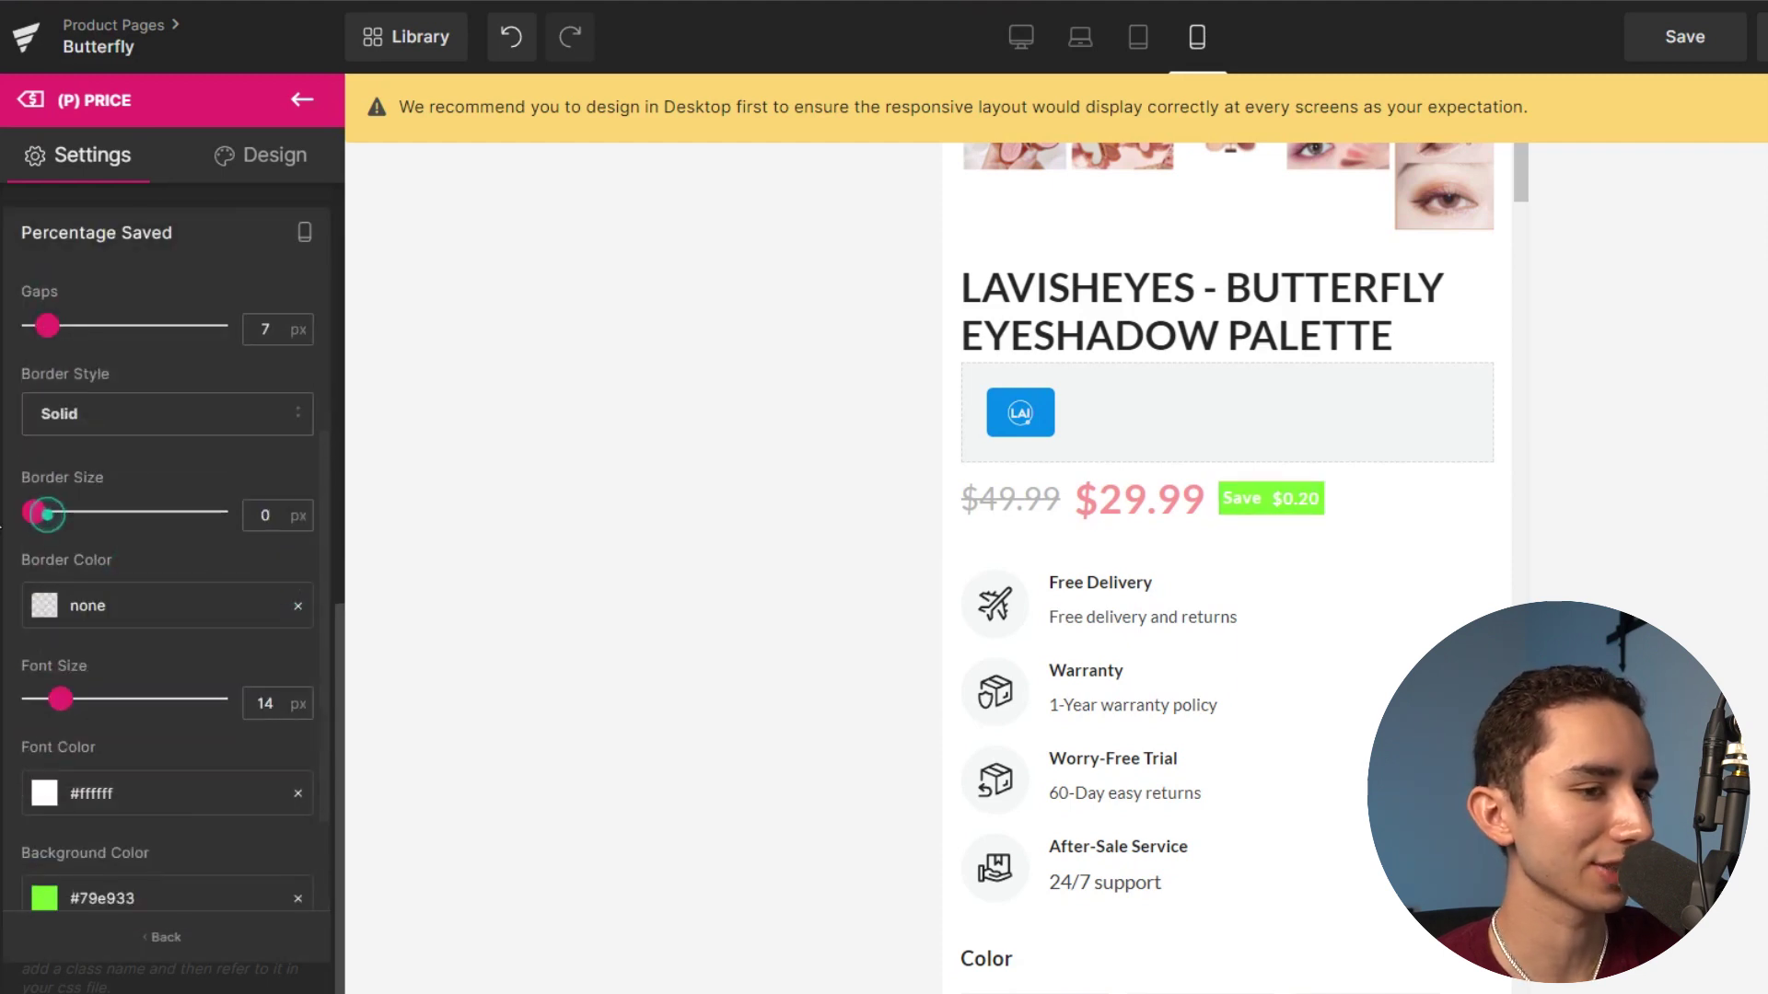
Change the savings badge's text before the discount to "You Save" and set its gaps to 10 px.
{"action": "scroll", "coordinate": [209, 594], "scroll_direction": "up", "scroll_amount": 2}
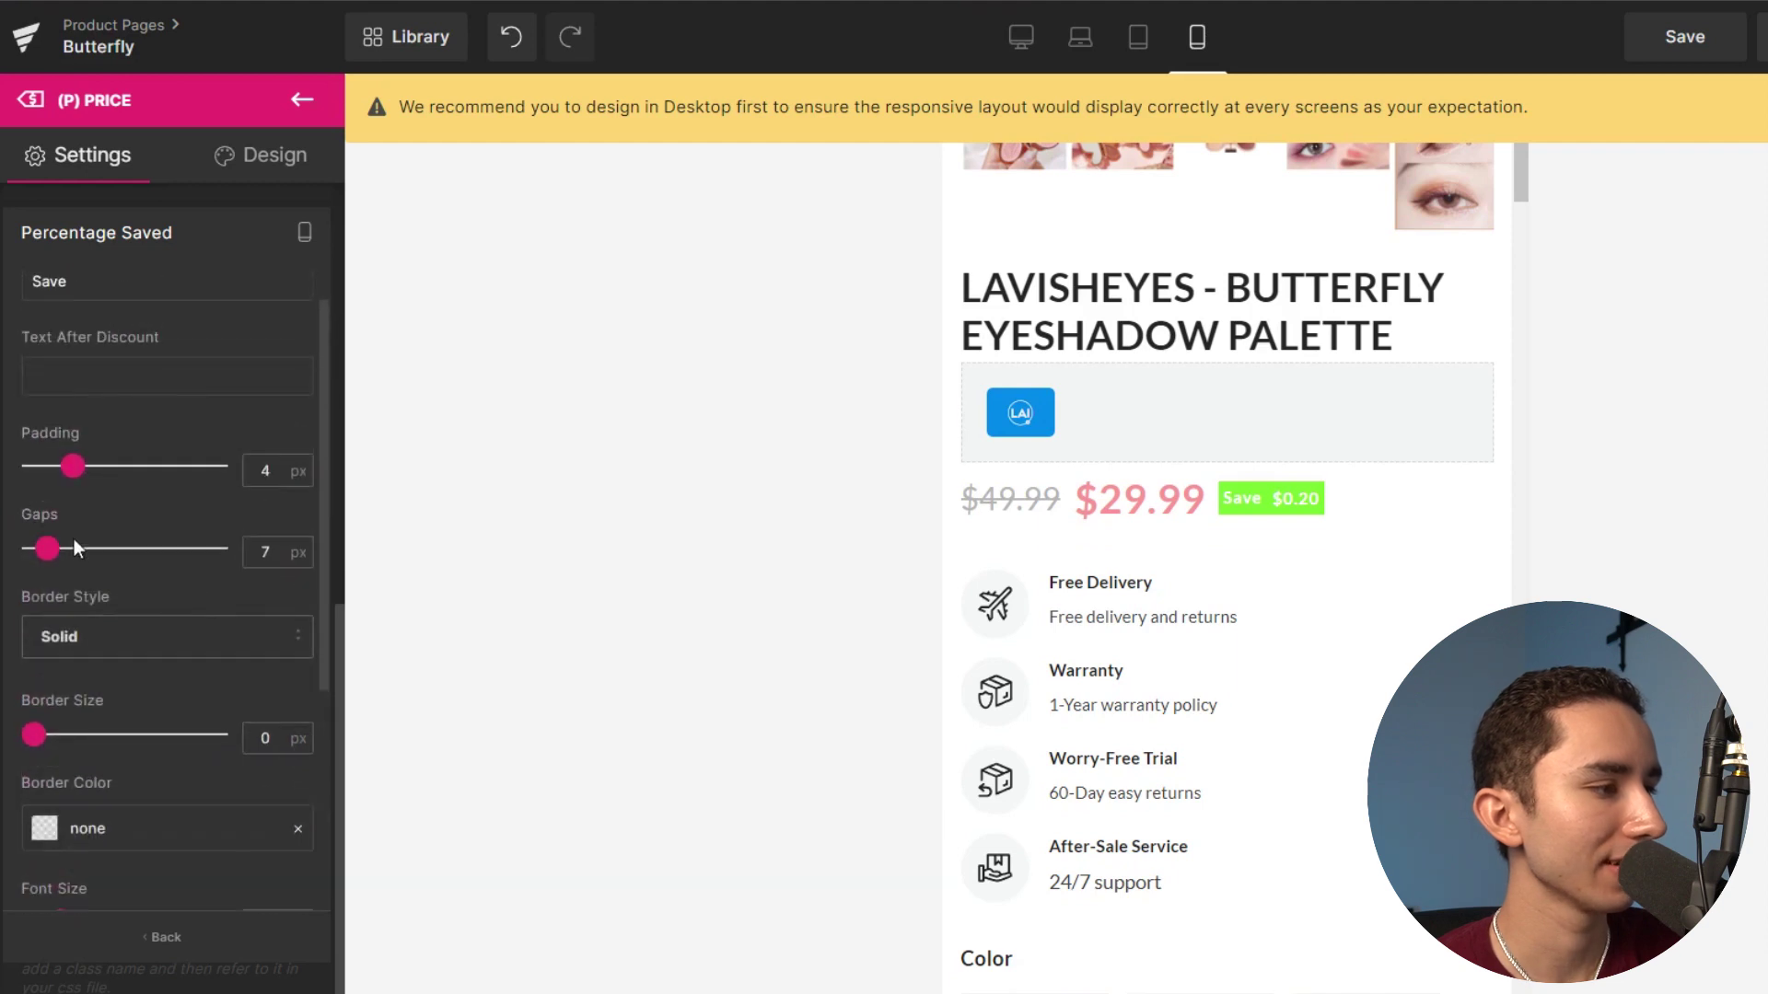
{"action": "scroll", "coordinate": [92, 476], "scroll_direction": "up", "scroll_amount": 1}
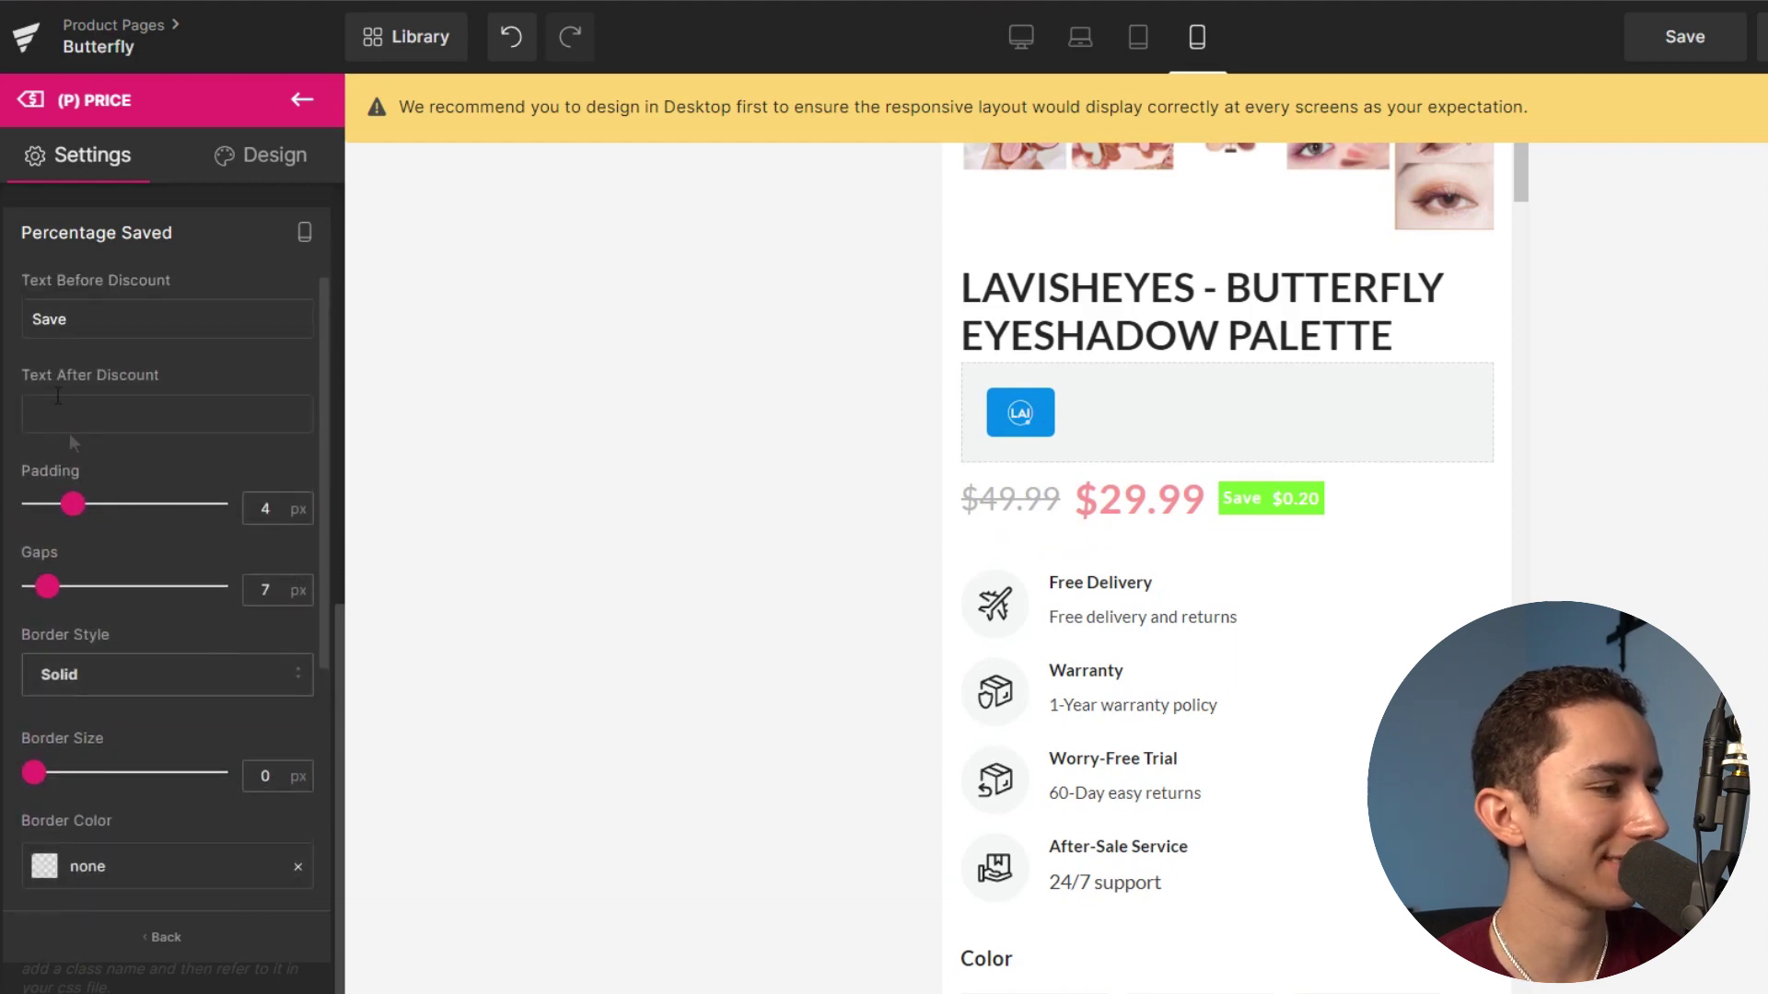
{"action": "left_click", "coordinate": [39, 322]}
{"action": "type", "text": "You"}
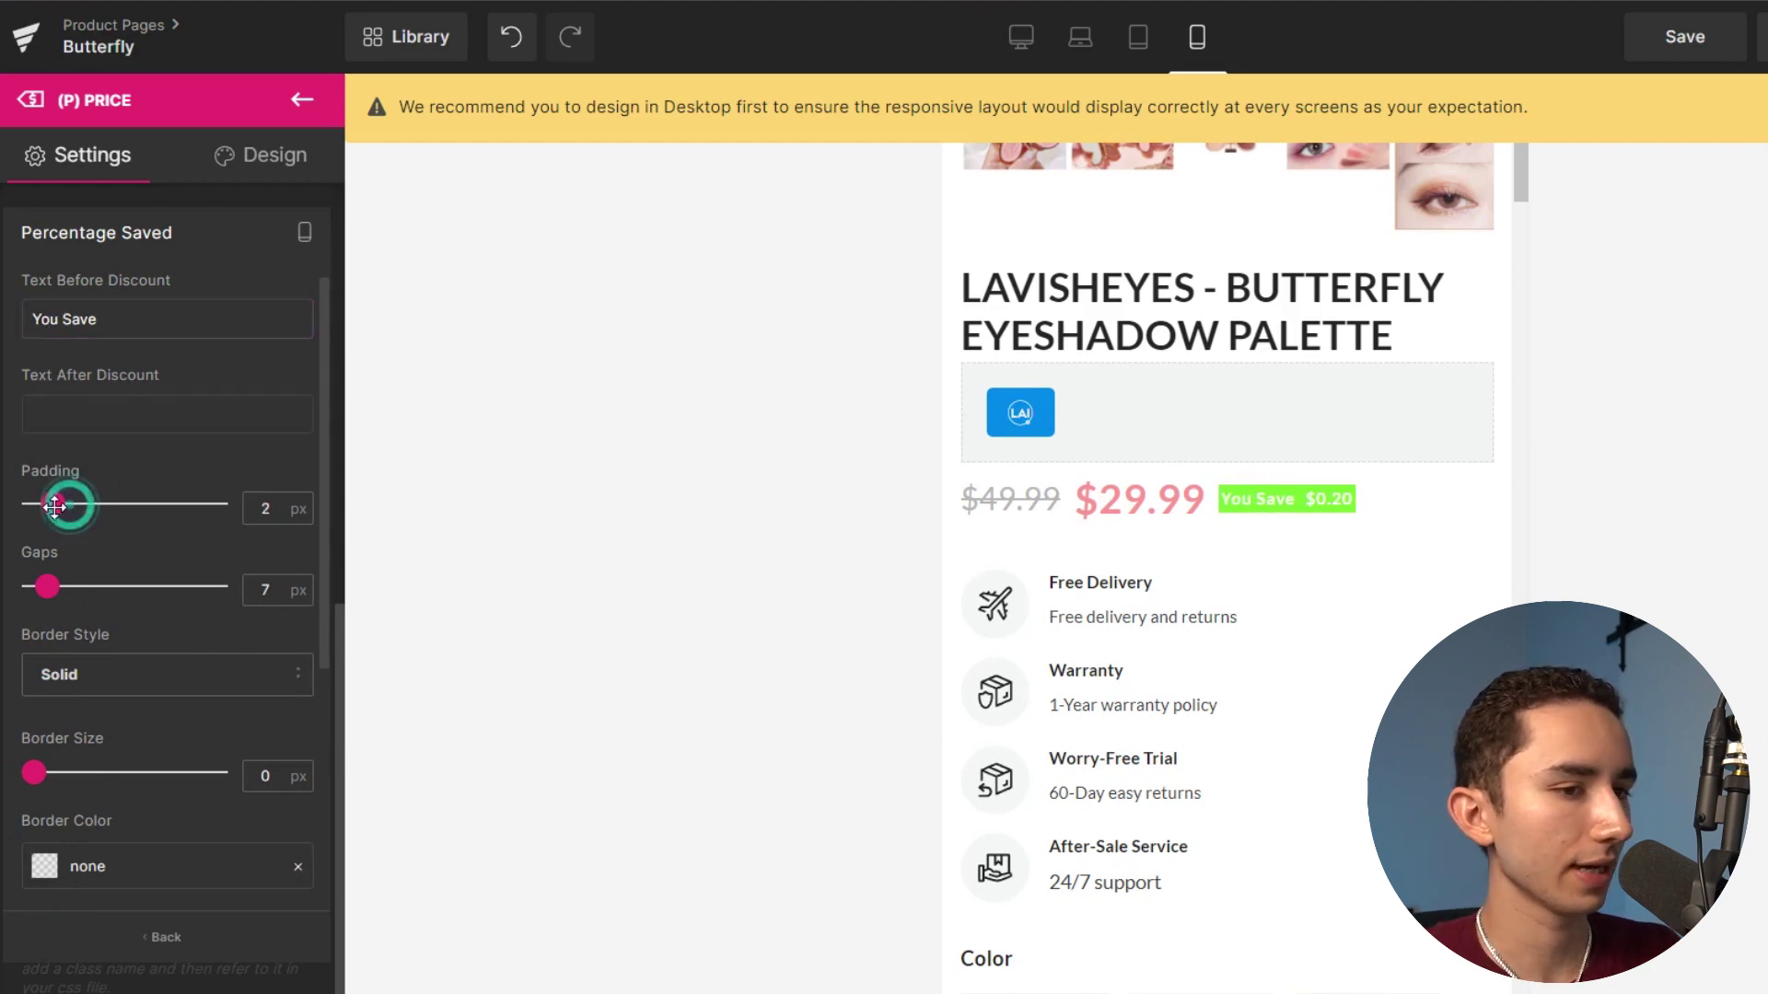
{"action": "left_click_drag", "start_coordinate": [49, 592], "coordinate": [53, 589]}
{"action": "scroll", "coordinate": [87, 616], "scroll_direction": "down", "scroll_amount": 1}
{"action": "scroll", "coordinate": [86, 615], "scroll_direction": "down", "scroll_amount": 5}
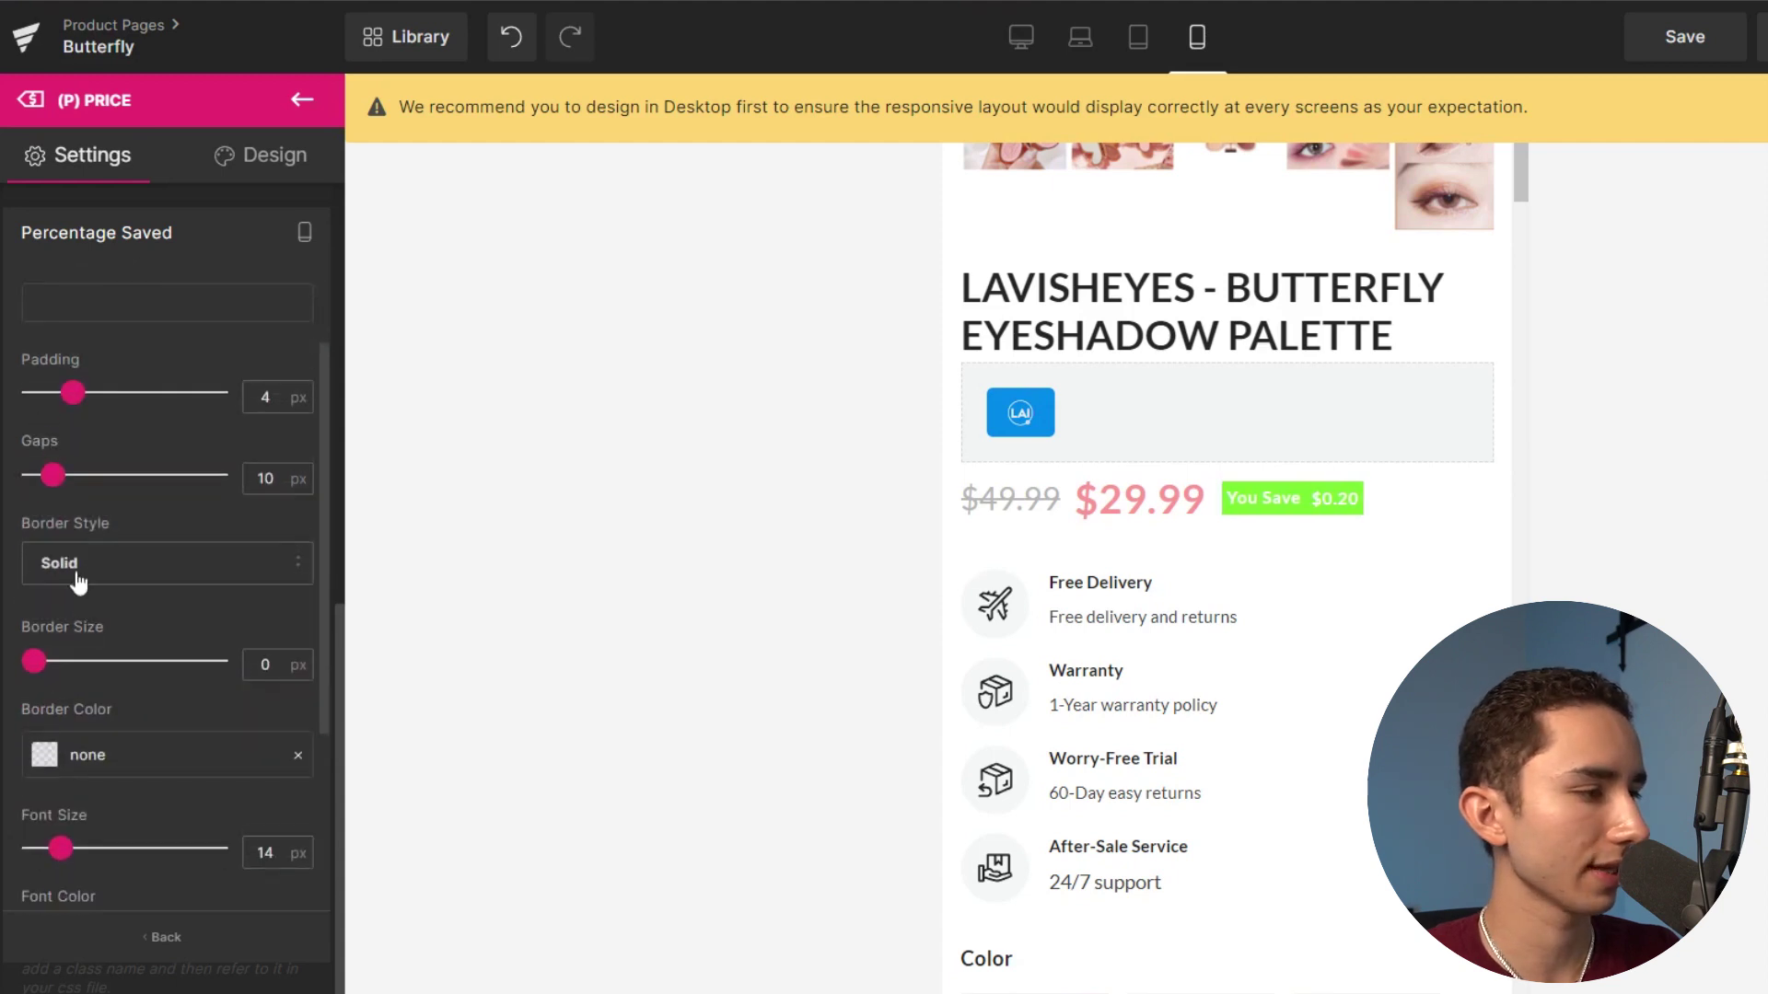
Close the price settings and look over the mobile page from the product images down to the purchase buttons.
{"action": "scroll", "coordinate": [69, 551], "scroll_direction": "up", "scroll_amount": 5}
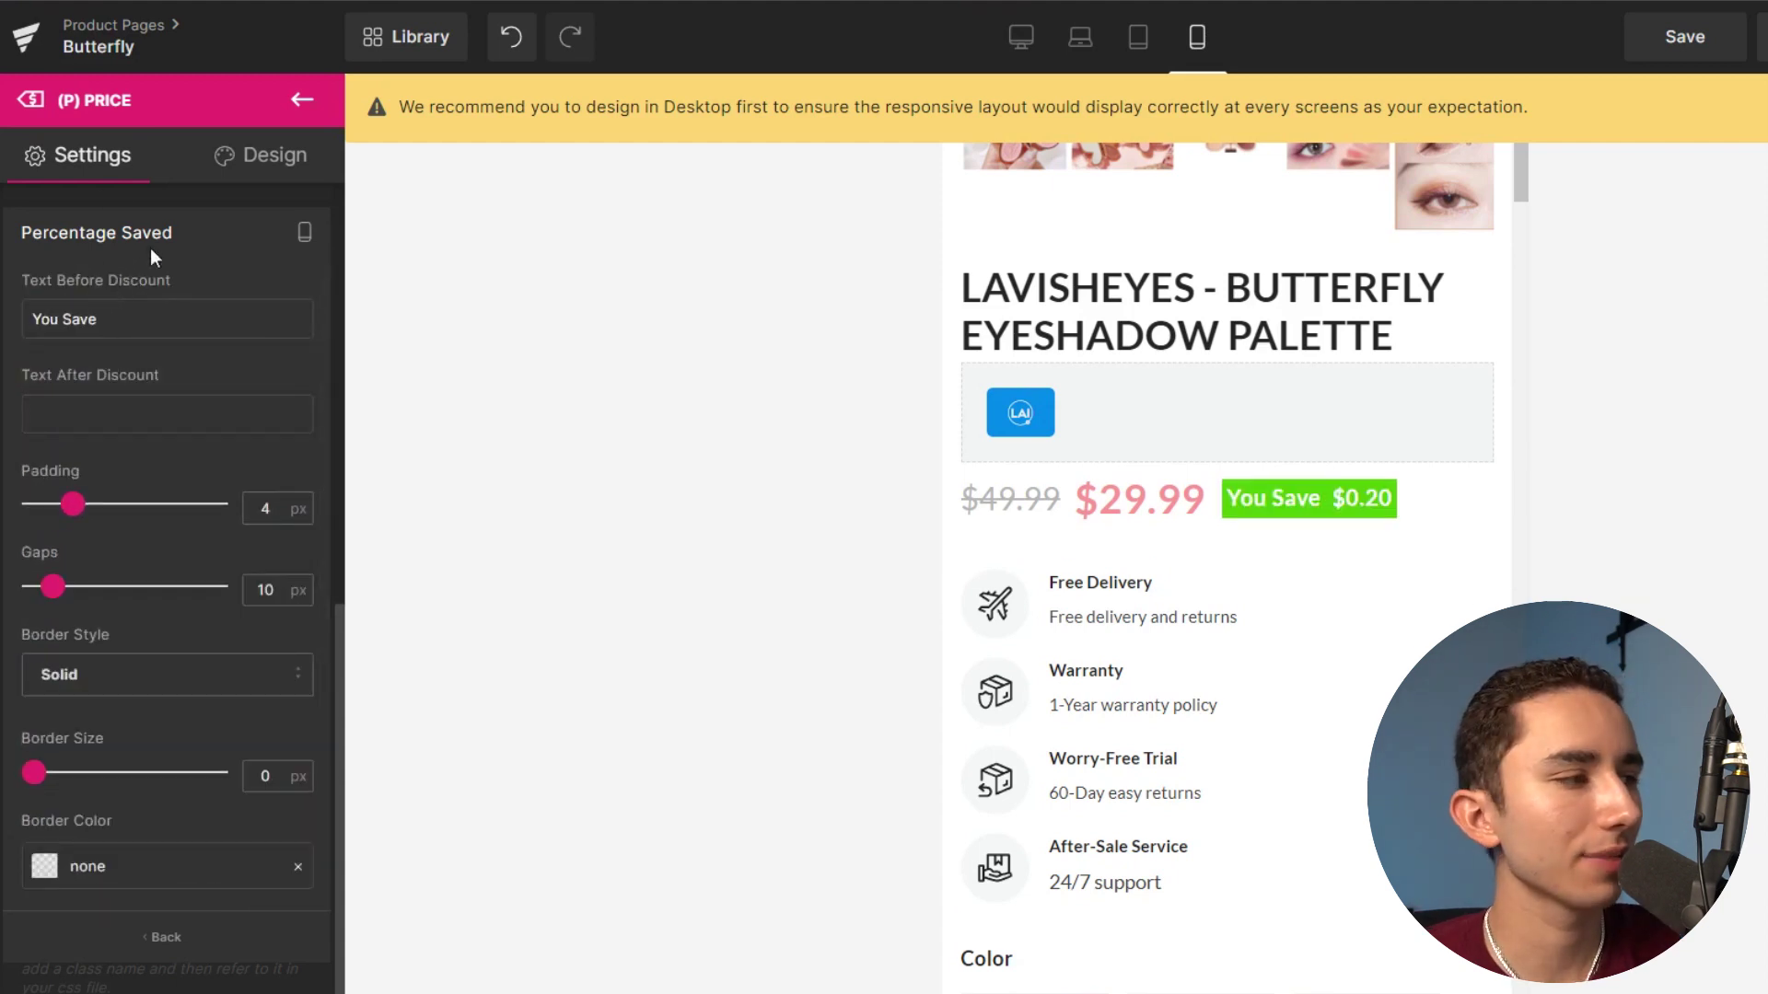
{"action": "left_click", "coordinate": [301, 100]}
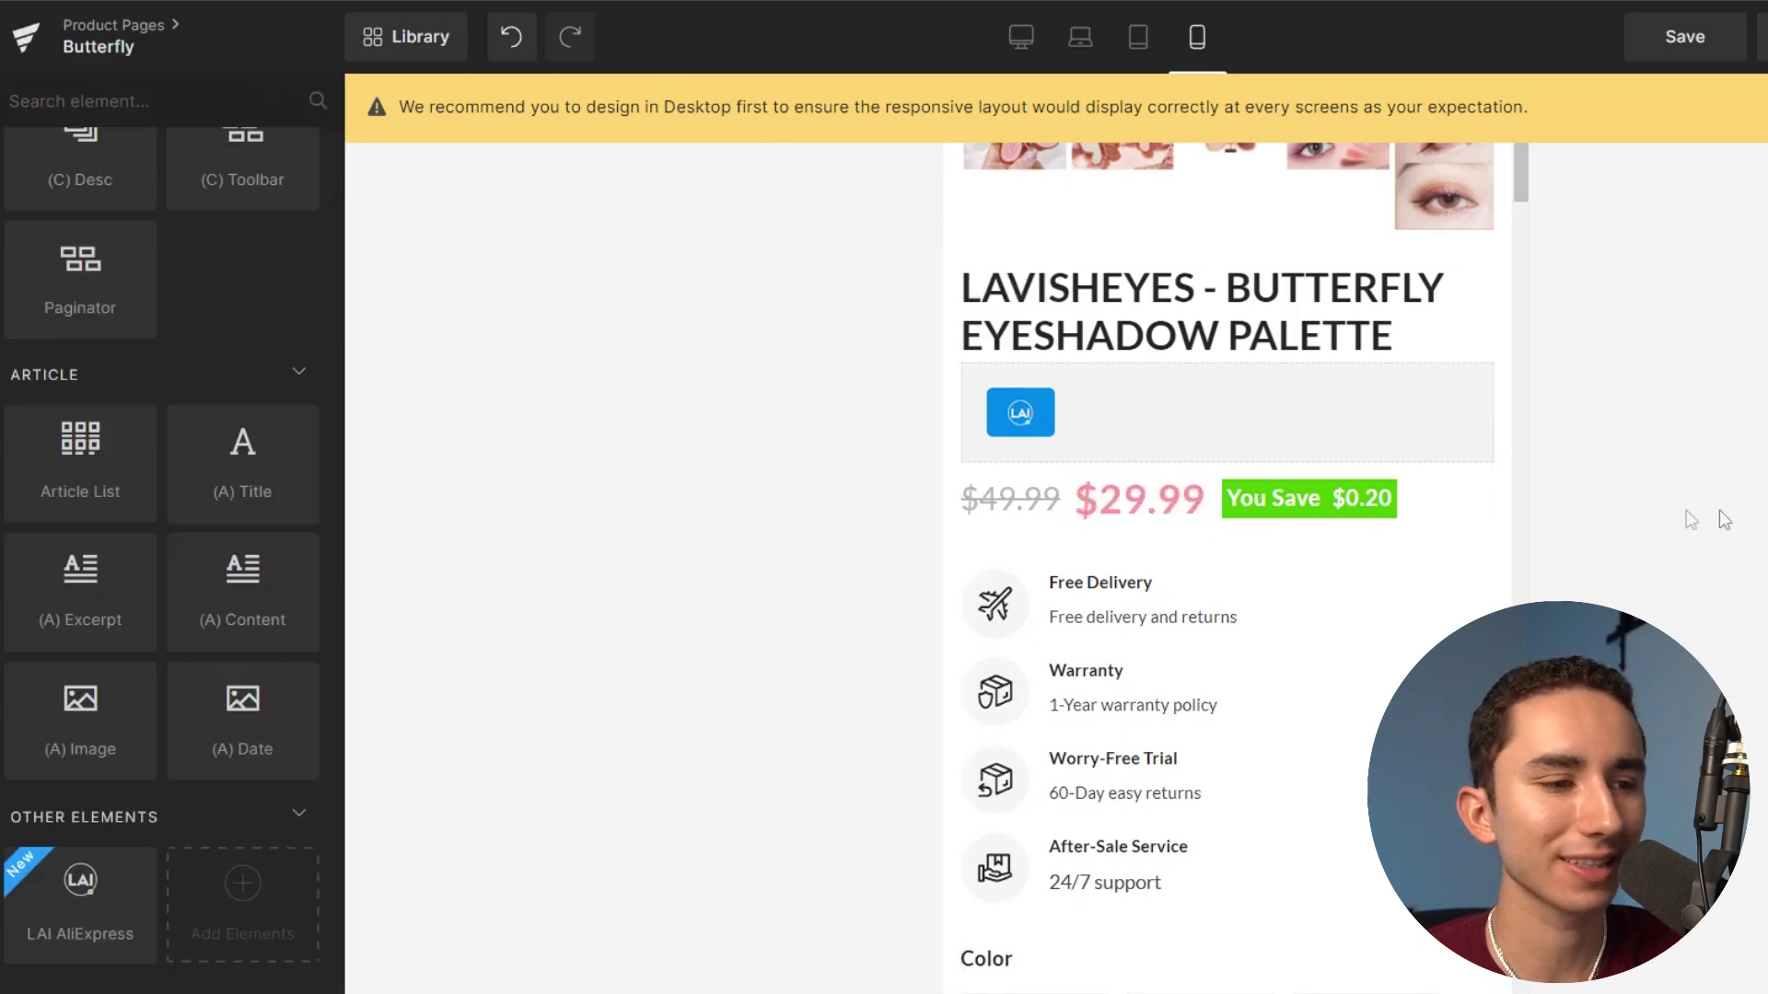
{"action": "scroll", "coordinate": [1306, 488], "scroll_direction": "up", "scroll_amount": 3}
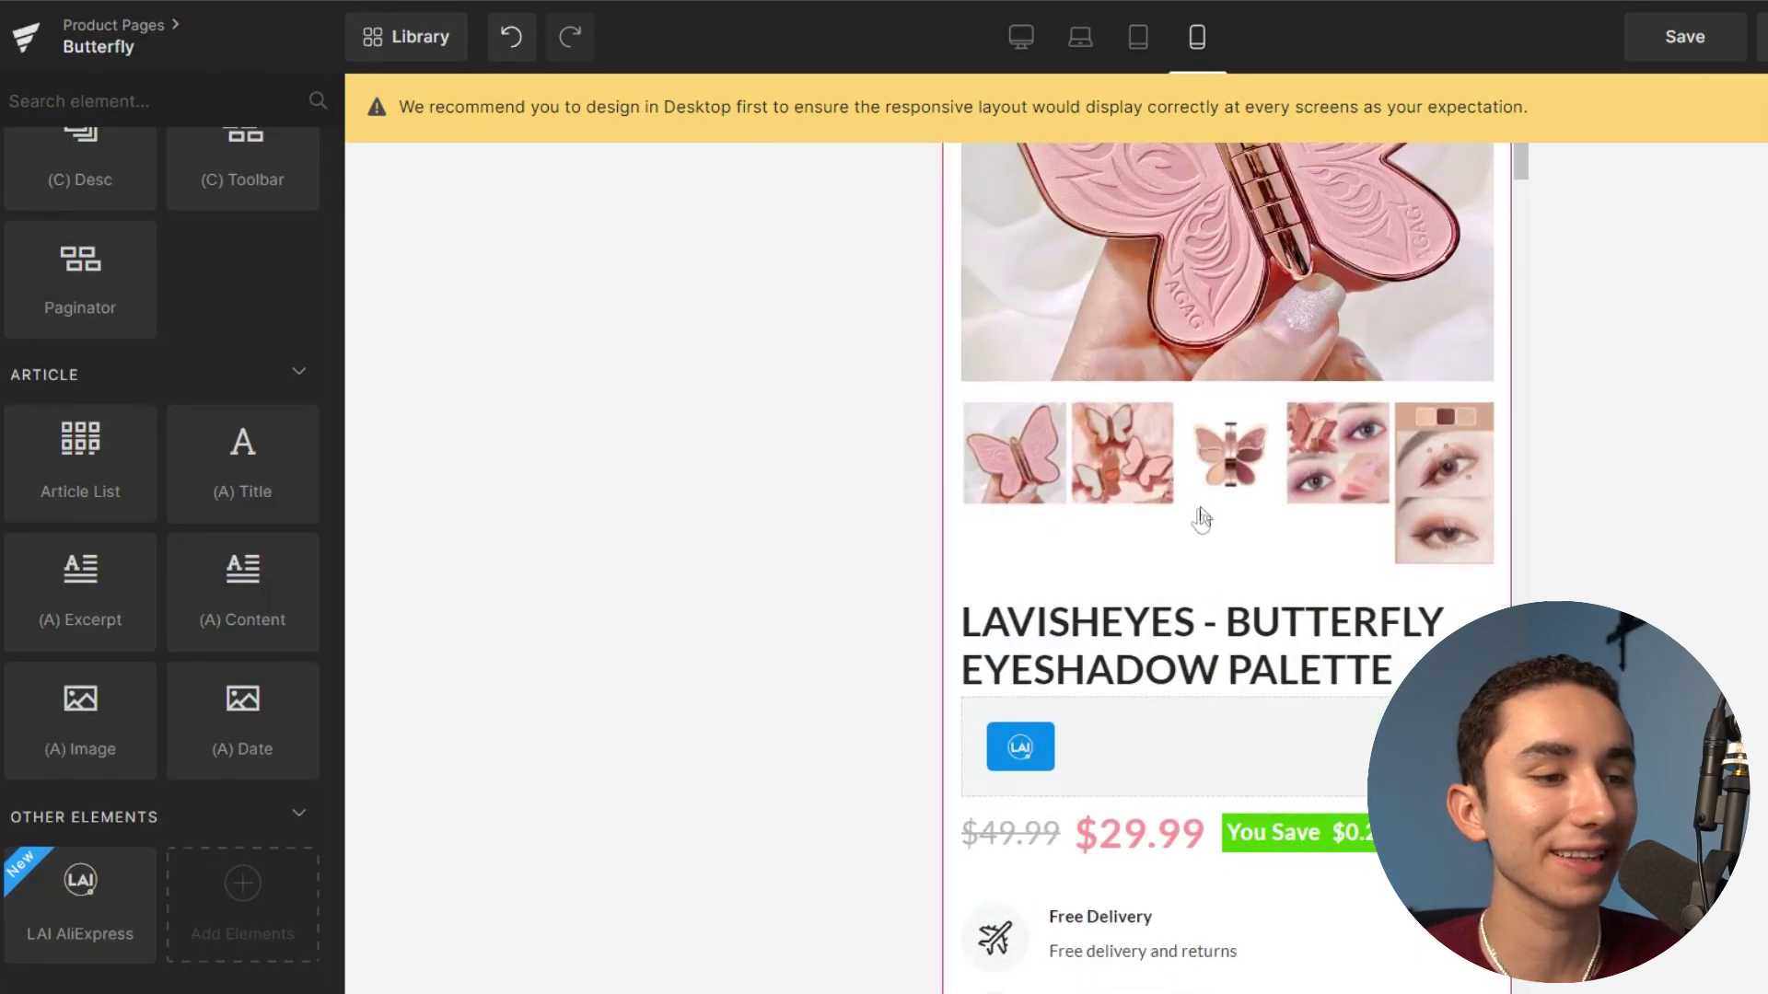
{"action": "scroll", "coordinate": [1197, 513], "scroll_direction": "down", "scroll_amount": 5}
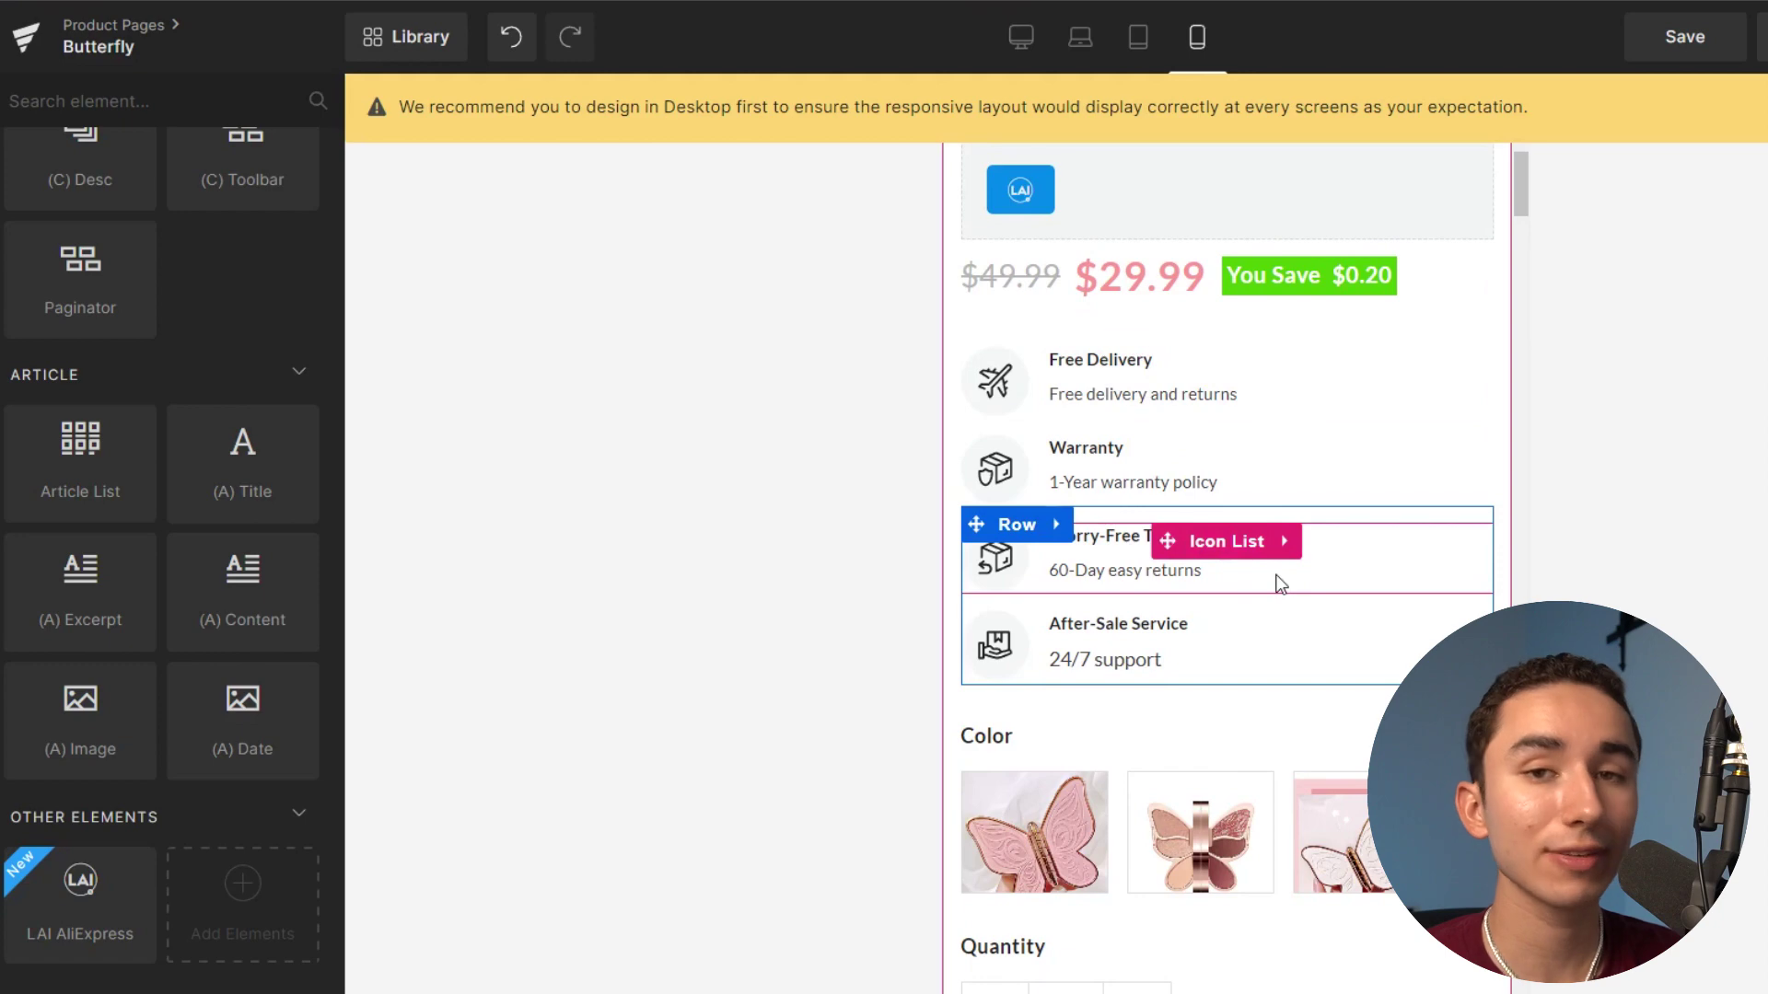
{"action": "scroll", "coordinate": [1274, 580], "scroll_direction": "down", "scroll_amount": 5}
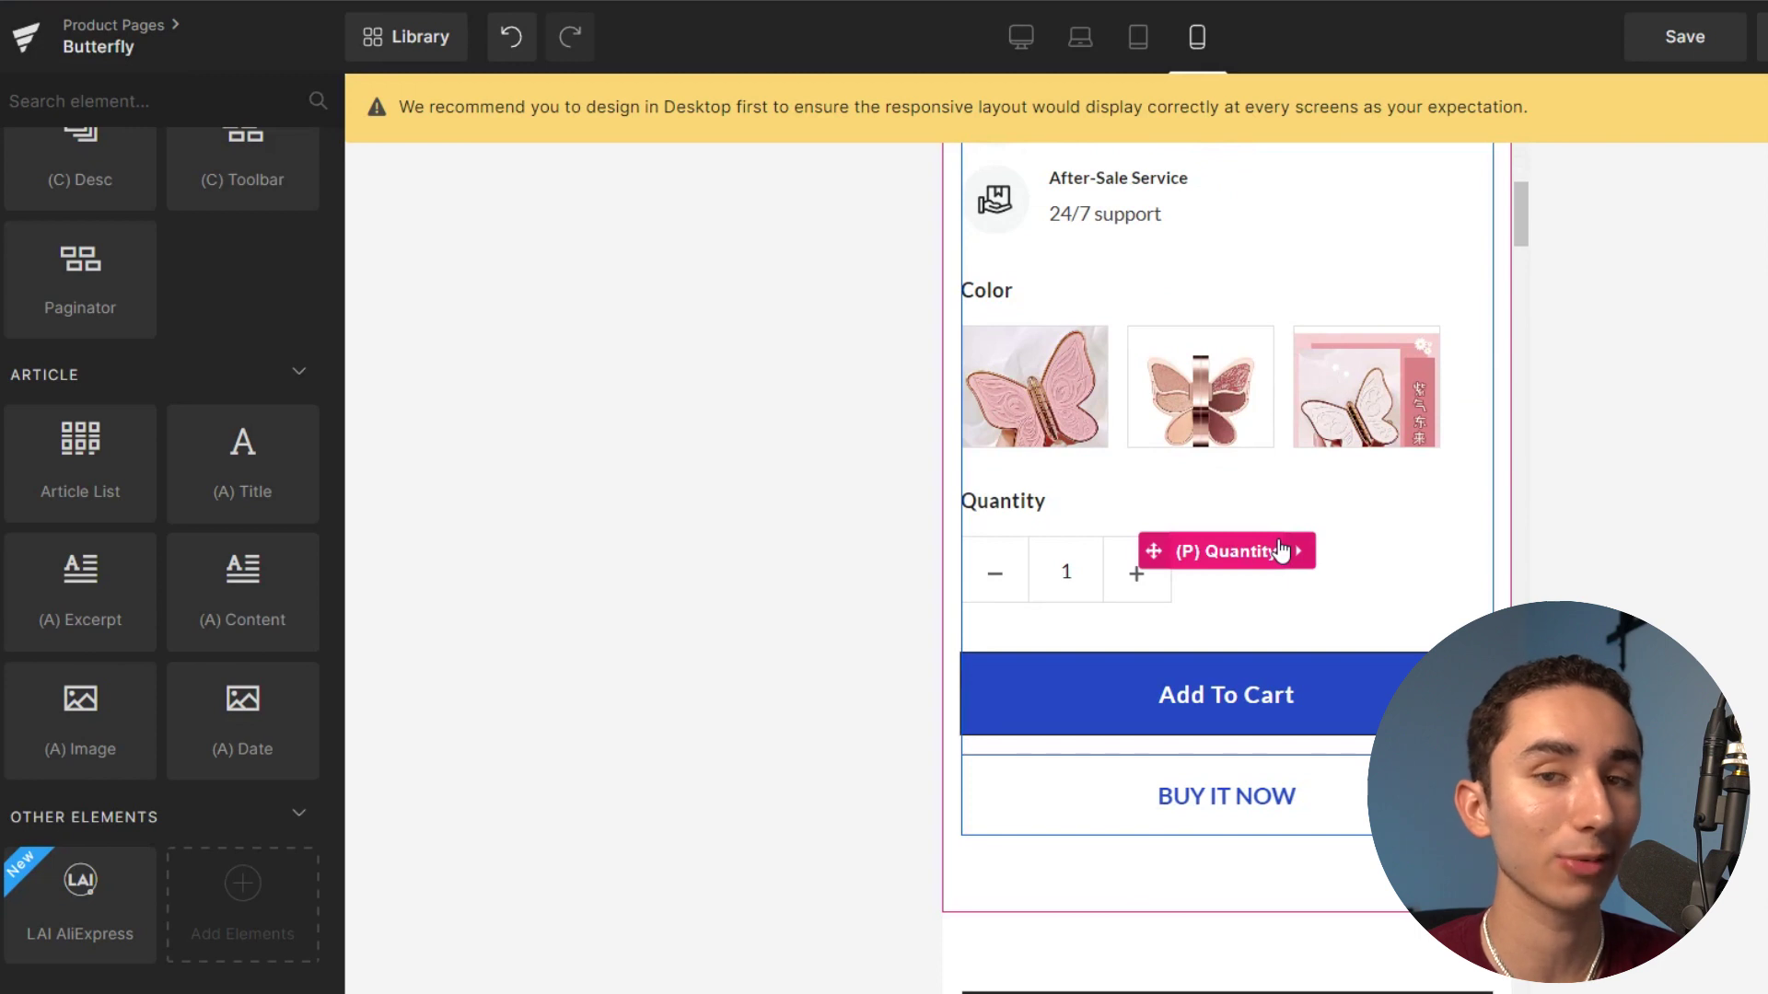
{"action": "scroll", "coordinate": [1281, 550], "scroll_direction": "down", "scroll_amount": 4}
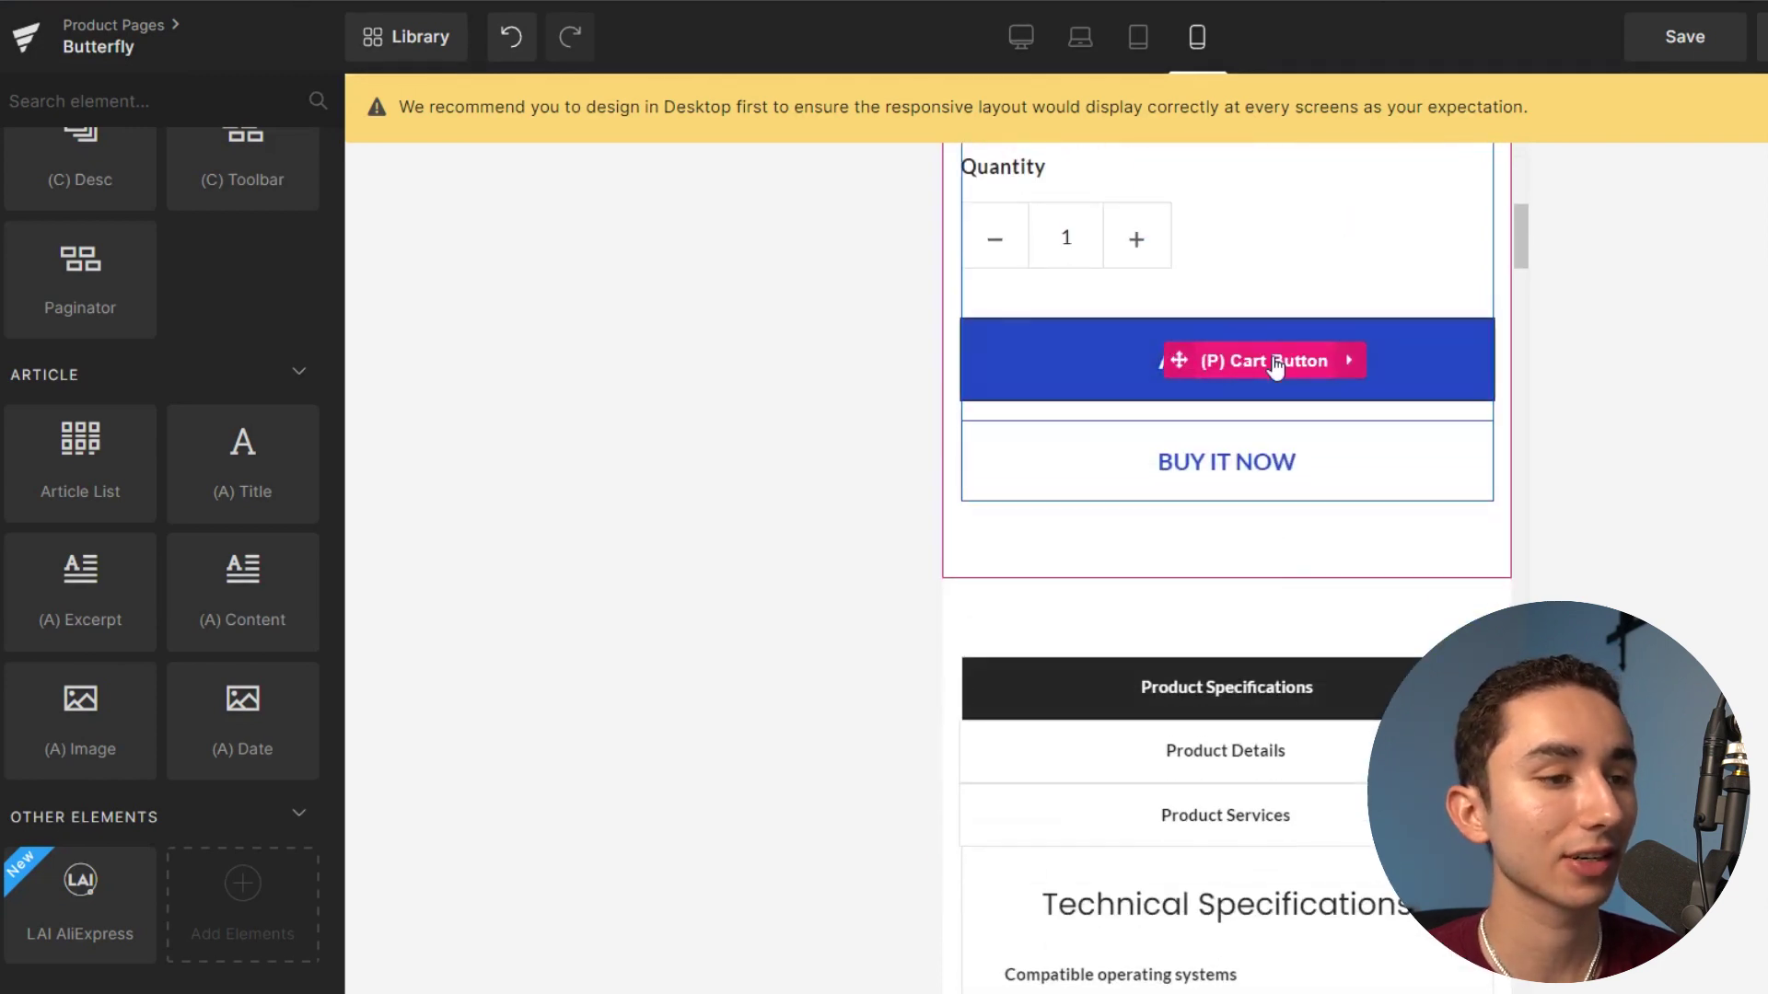
Set the Add To Cart button's background color to pink #f69292.
{"action": "left_click", "coordinate": [1275, 367]}
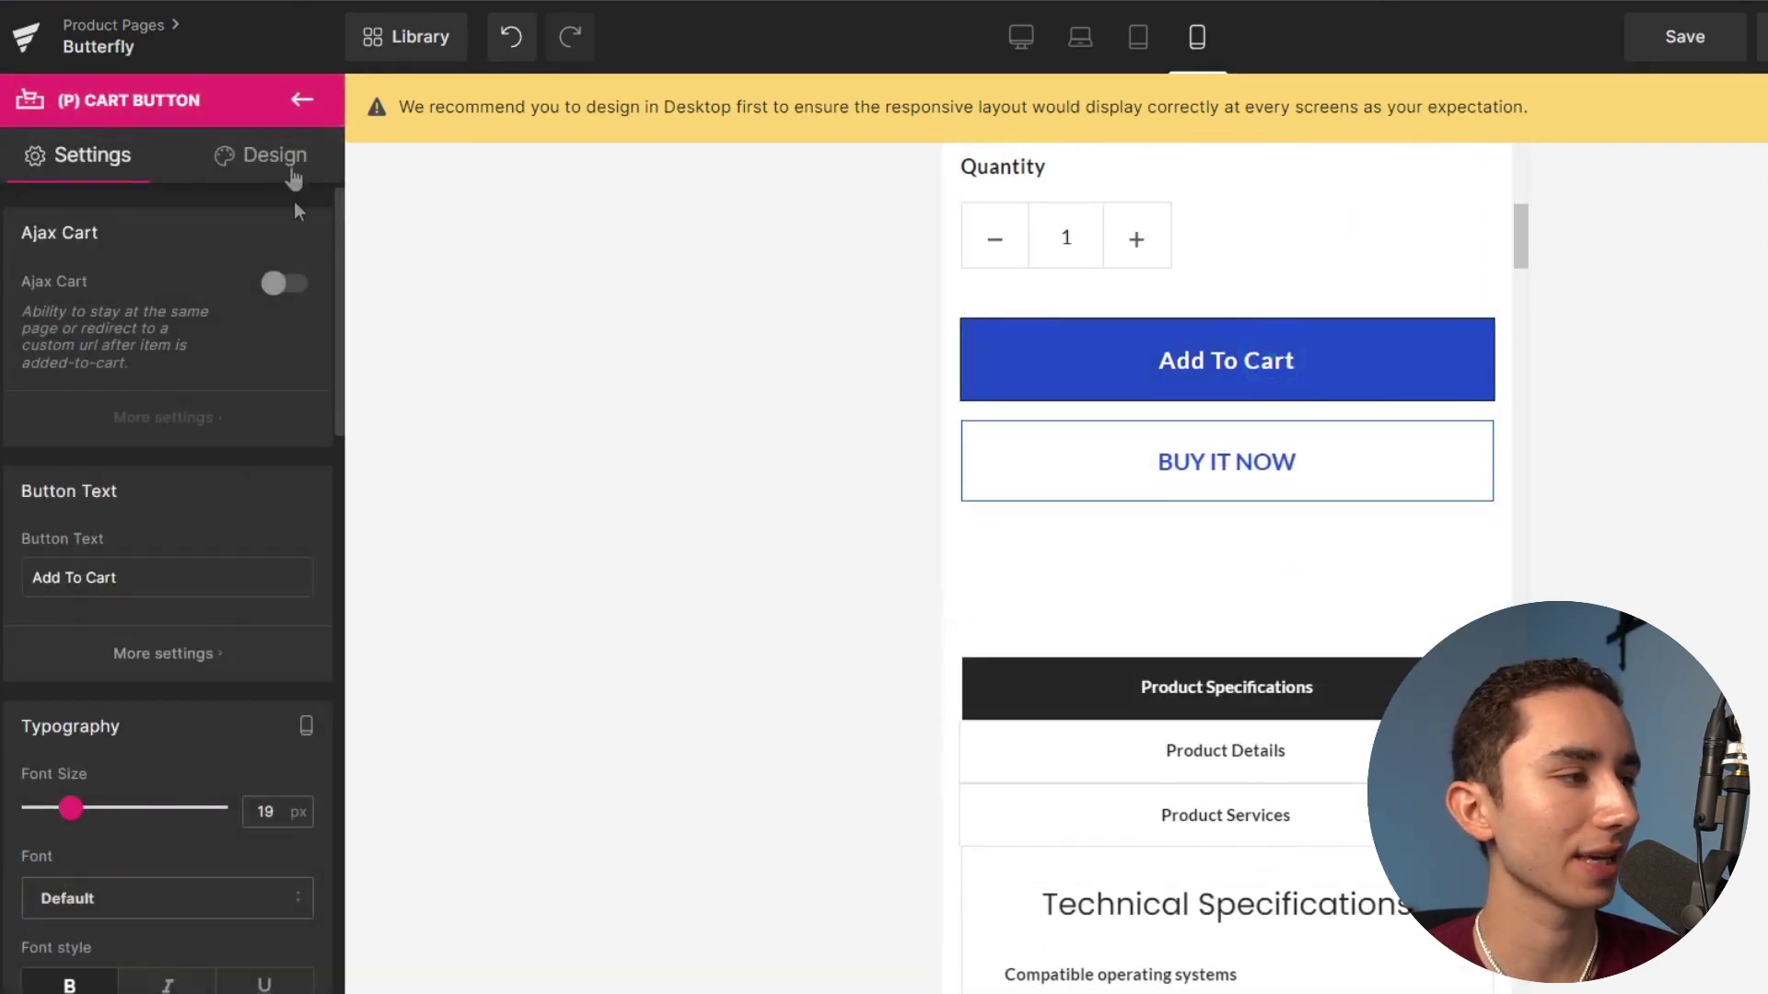
{"action": "left_click", "coordinate": [281, 154]}
{"action": "left_click", "coordinate": [101, 150]}
{"action": "scroll", "coordinate": [154, 488], "scroll_direction": "down", "scroll_amount": 7}
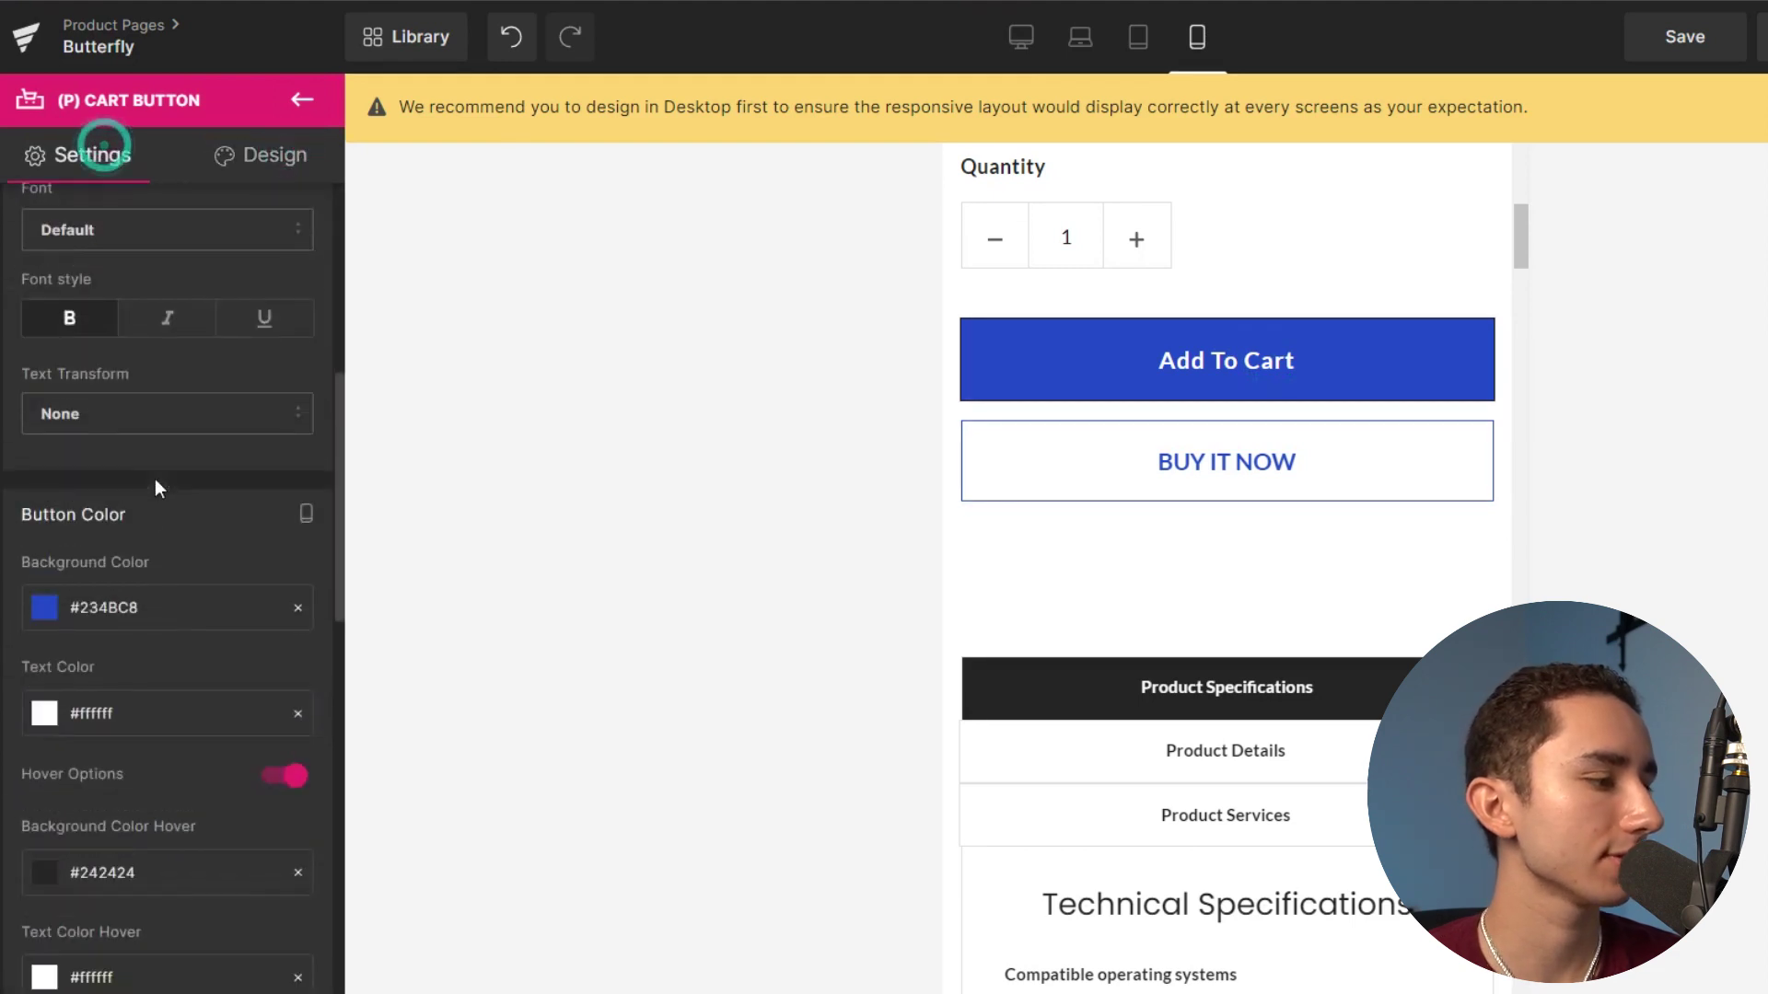
{"action": "scroll", "coordinate": [155, 488], "scroll_direction": "down", "scroll_amount": 2}
{"action": "left_click", "coordinate": [52, 507]}
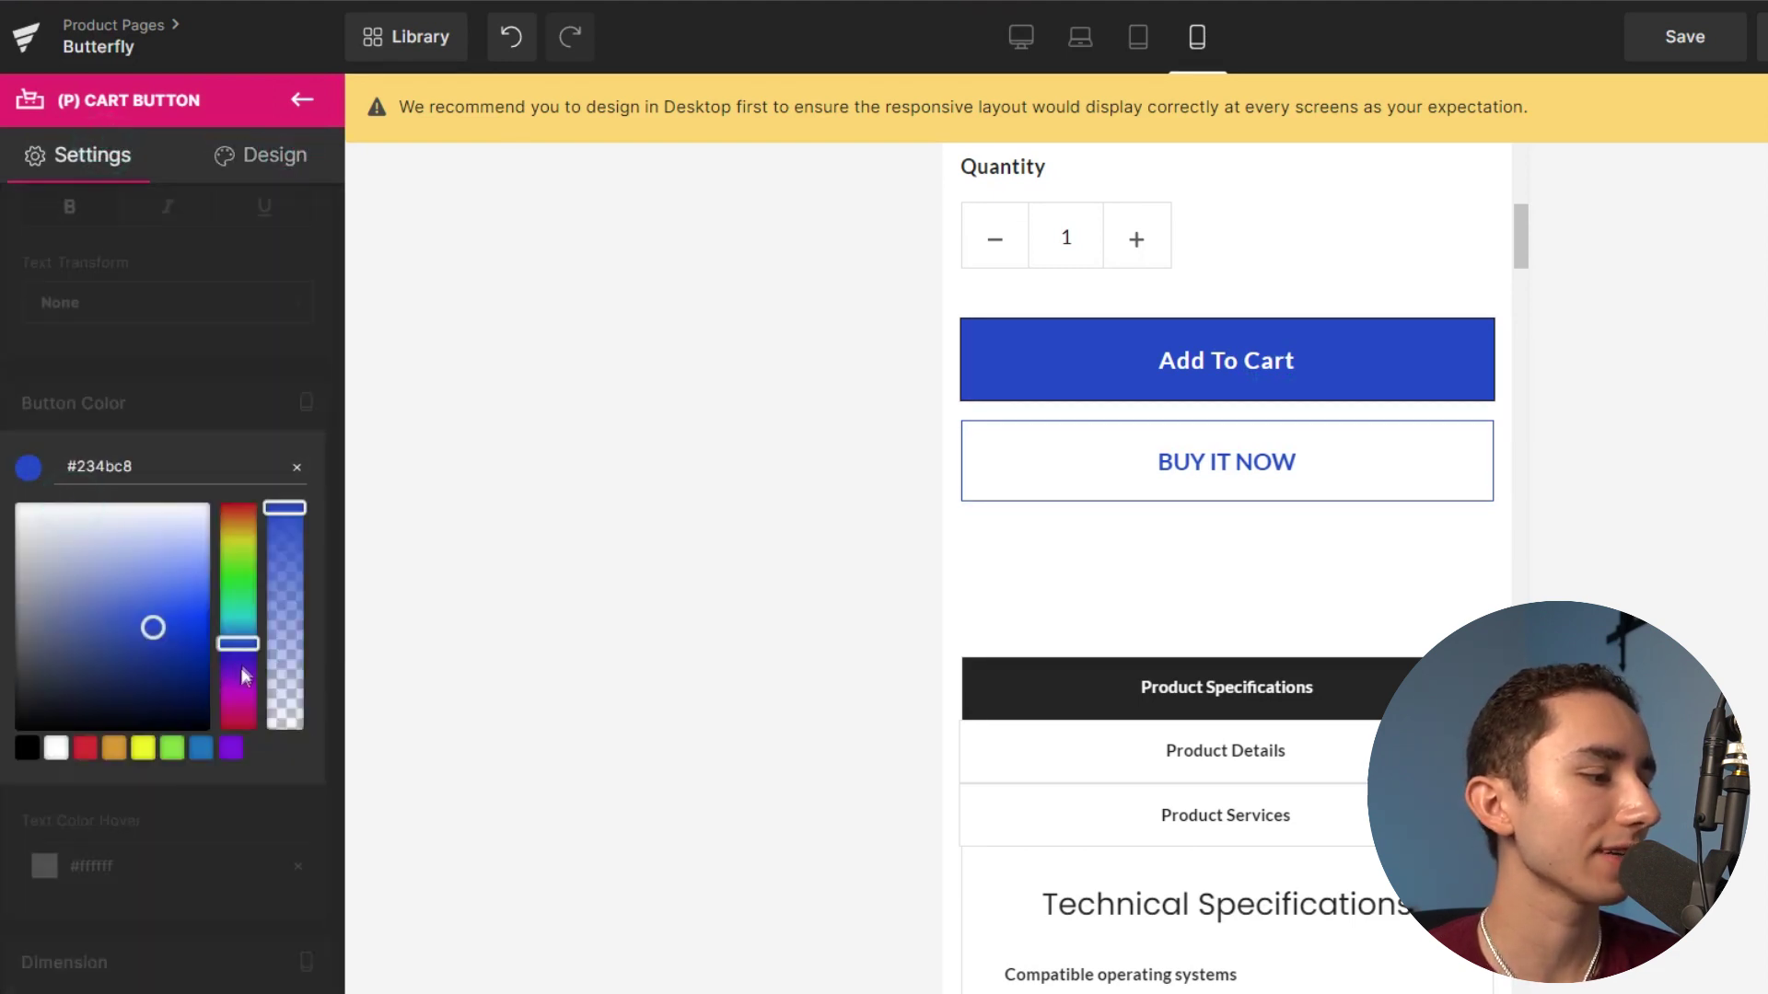
{"action": "left_click", "coordinate": [177, 588]}
{"action": "mouse_move", "coordinate": [238, 663]}
{"action": "left_mouse_down"}
{"action": "mouse_move", "coordinate": [238, 678]}
{"action": "mouse_move", "coordinate": [232, 506]}
{"action": "left_mouse_up"}
{"action": "mouse_move", "coordinate": [173, 584]}
{"action": "left_mouse_down"}
{"action": "mouse_move", "coordinate": [182, 612]}
{"action": "mouse_move", "coordinate": [183, 557]}
{"action": "left_mouse_up"}
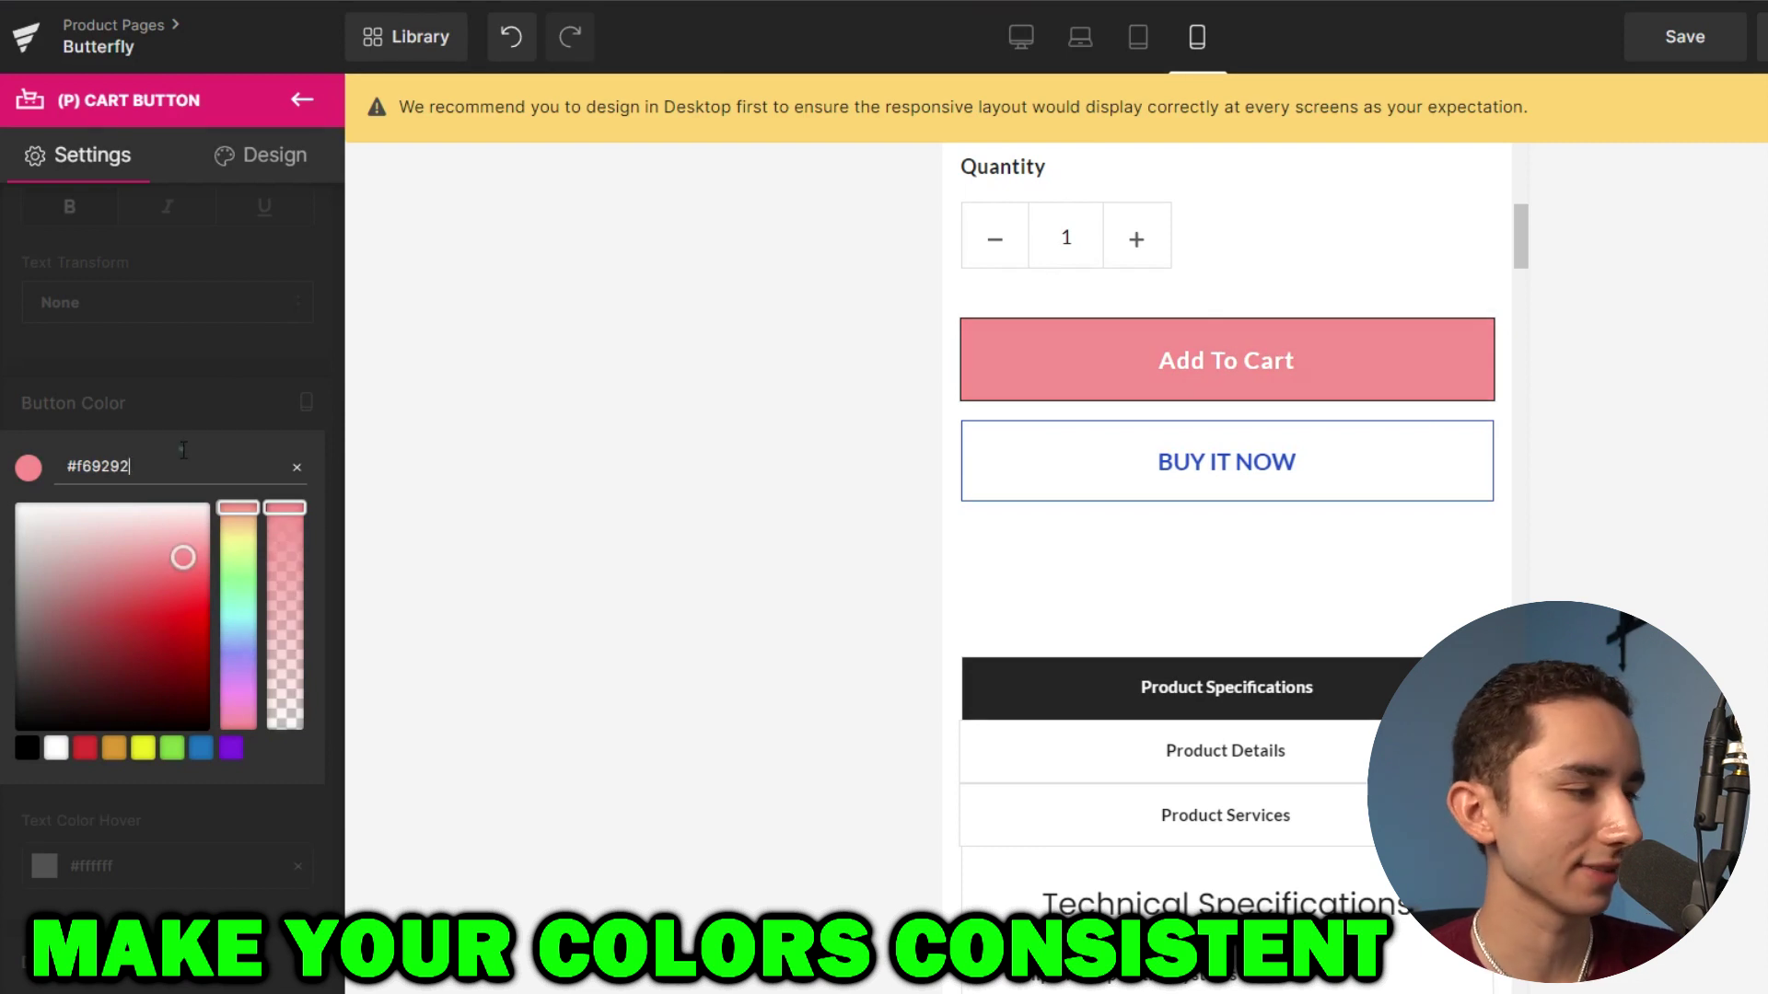
{"action": "left_click", "coordinate": [194, 376]}
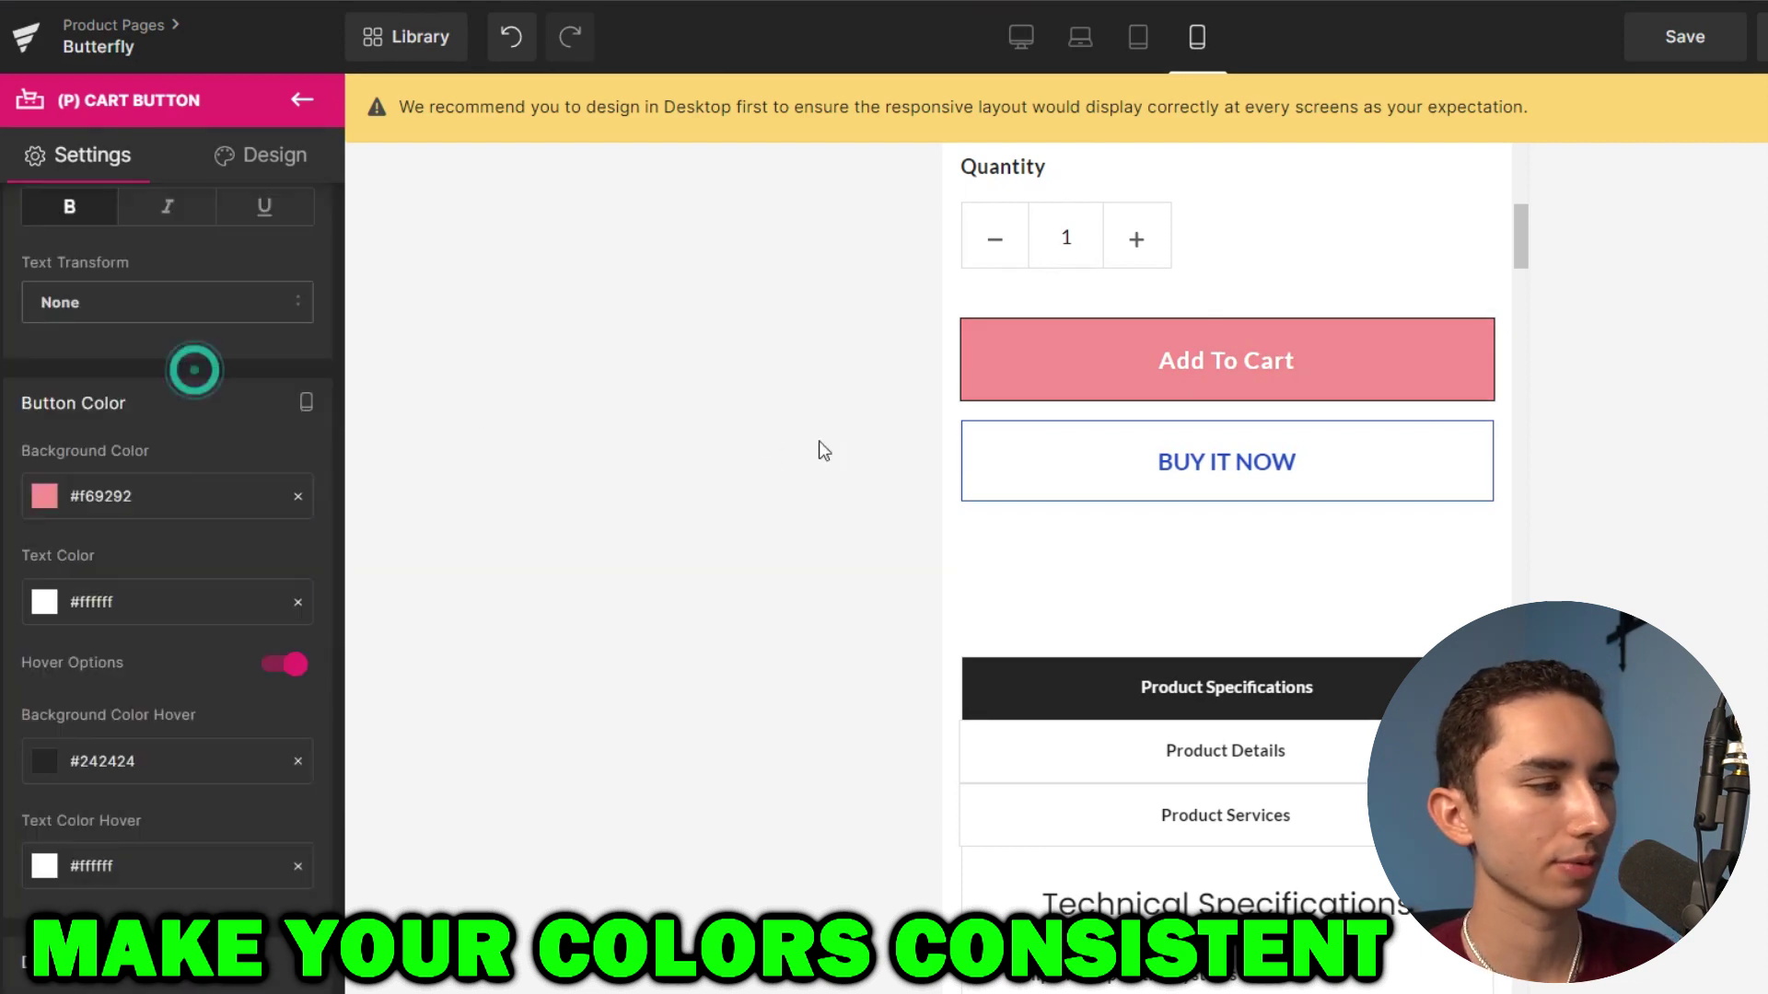
Round the Add To Cart button's corners with a border radius of about 66 px.
{"action": "scroll", "coordinate": [178, 589], "scroll_direction": "down", "scroll_amount": 2}
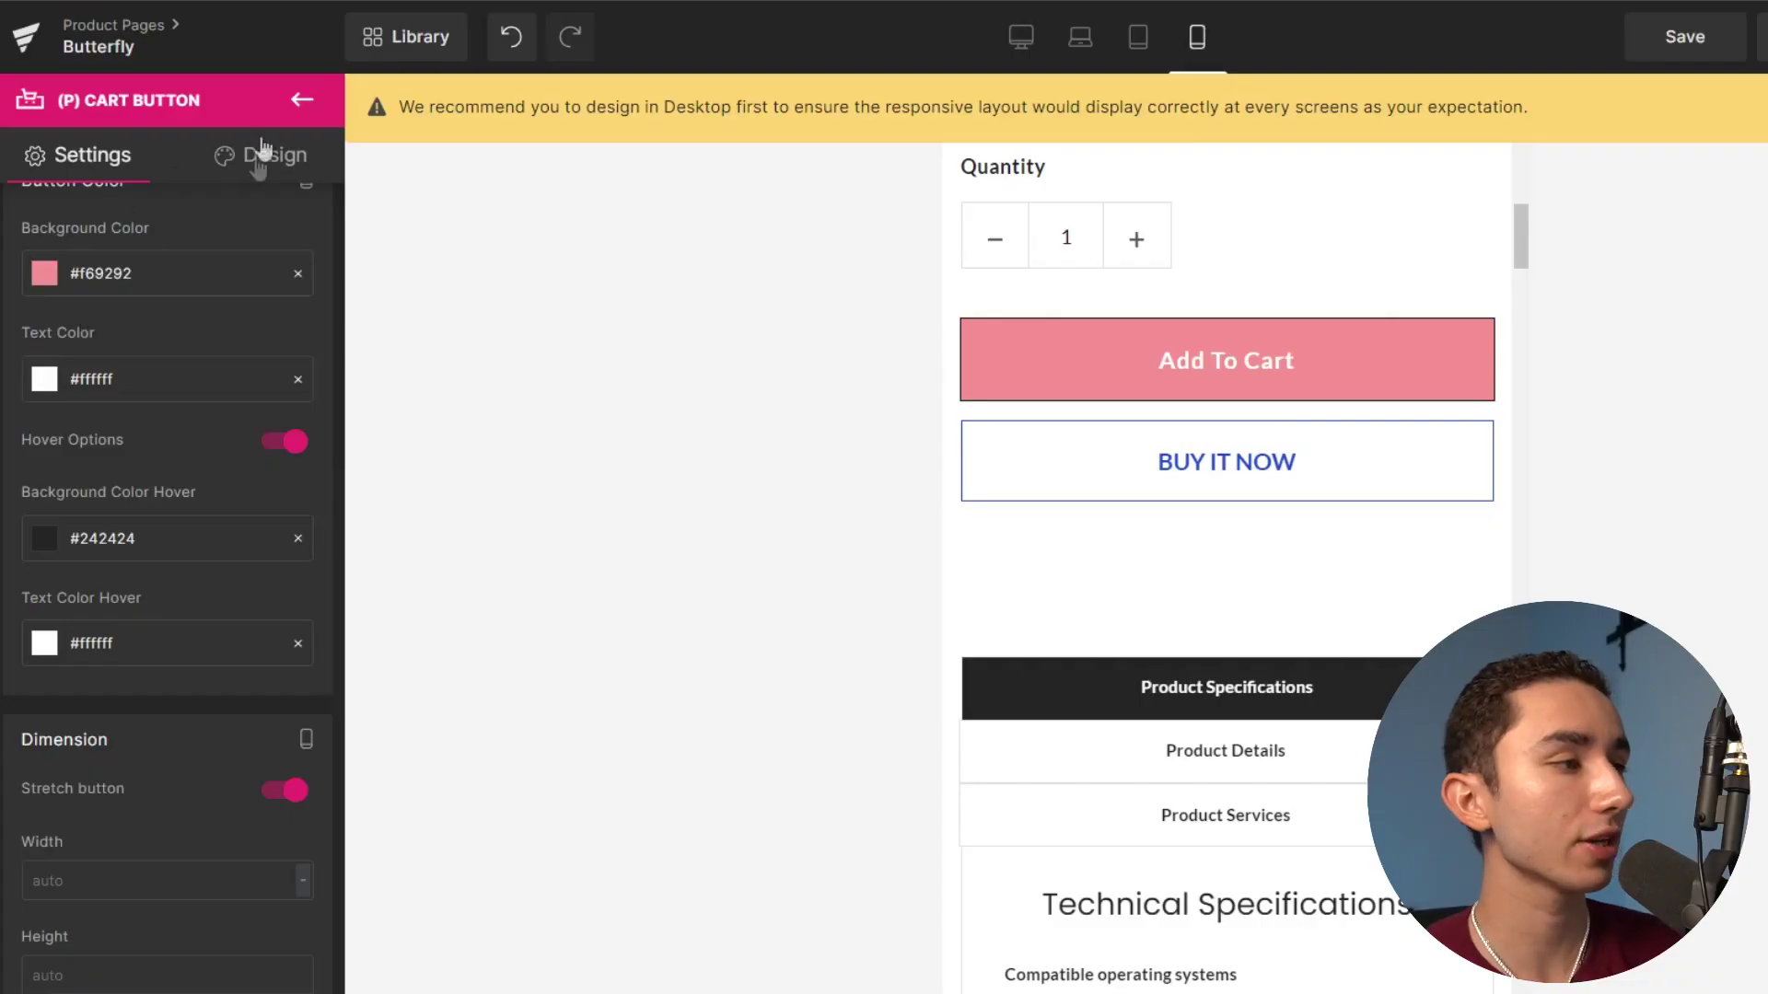
{"action": "left_click", "coordinate": [251, 165]}
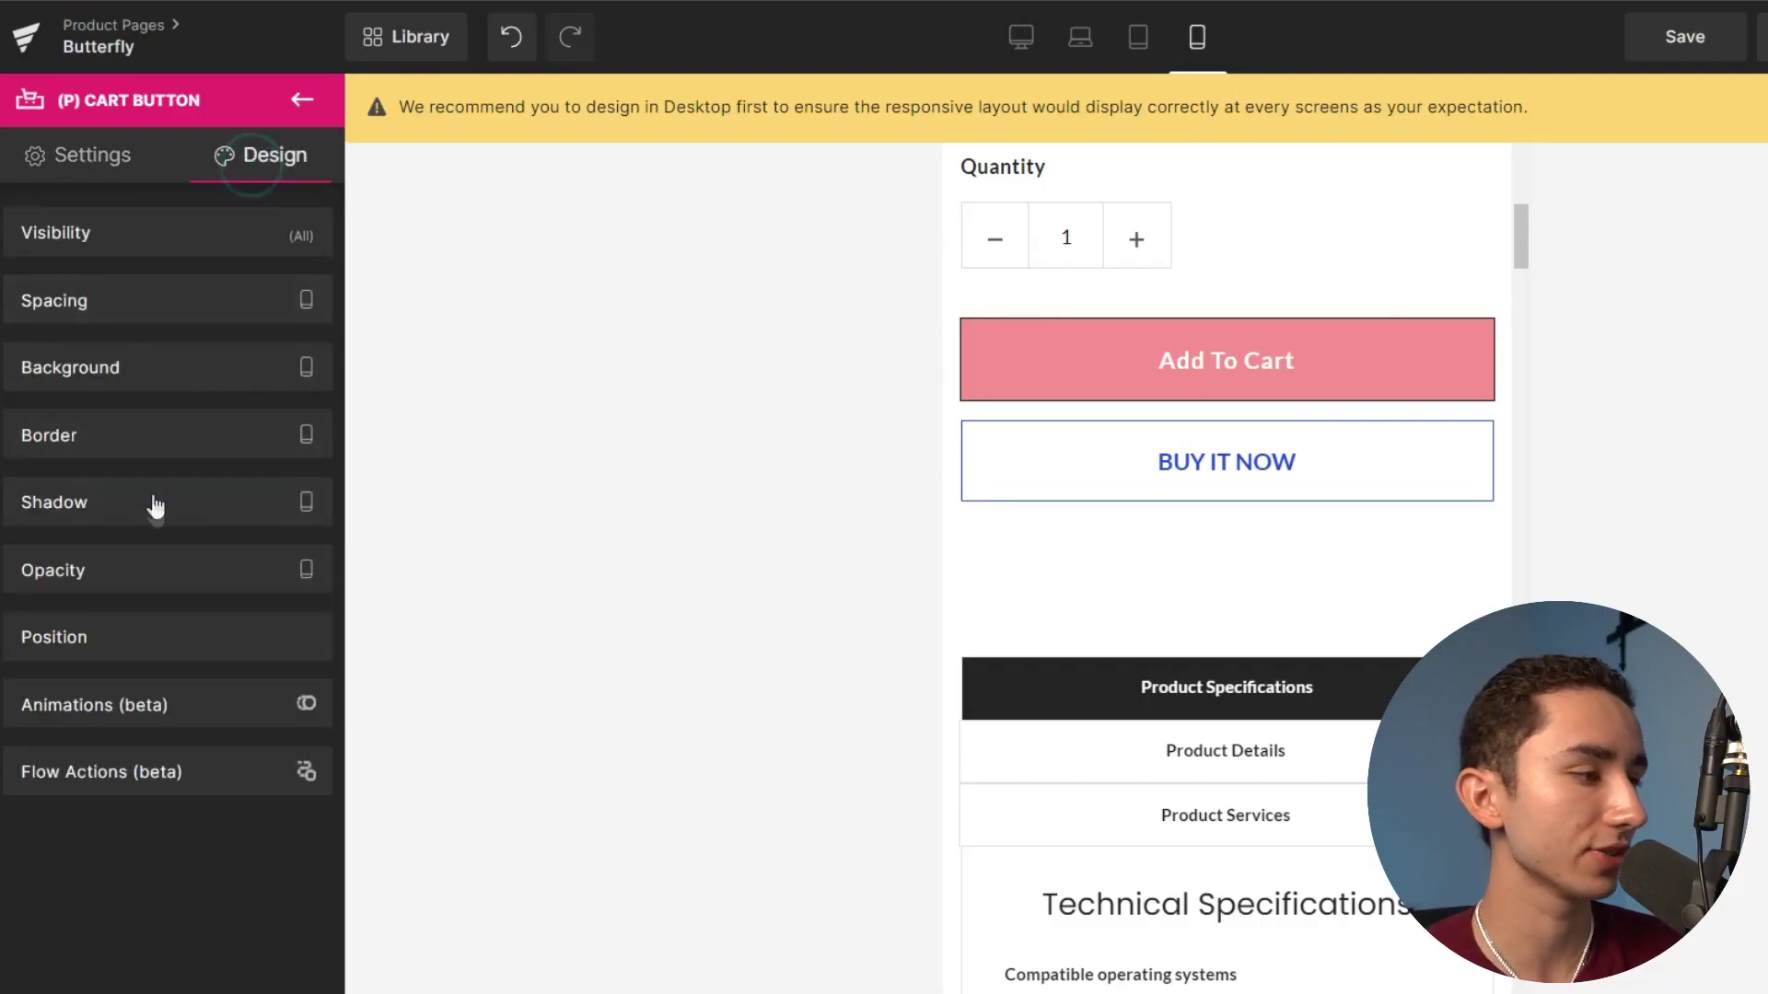
{"action": "left_click", "coordinate": [120, 424]}
{"action": "scroll", "coordinate": [37, 673], "scroll_direction": "down", "scroll_amount": 3}
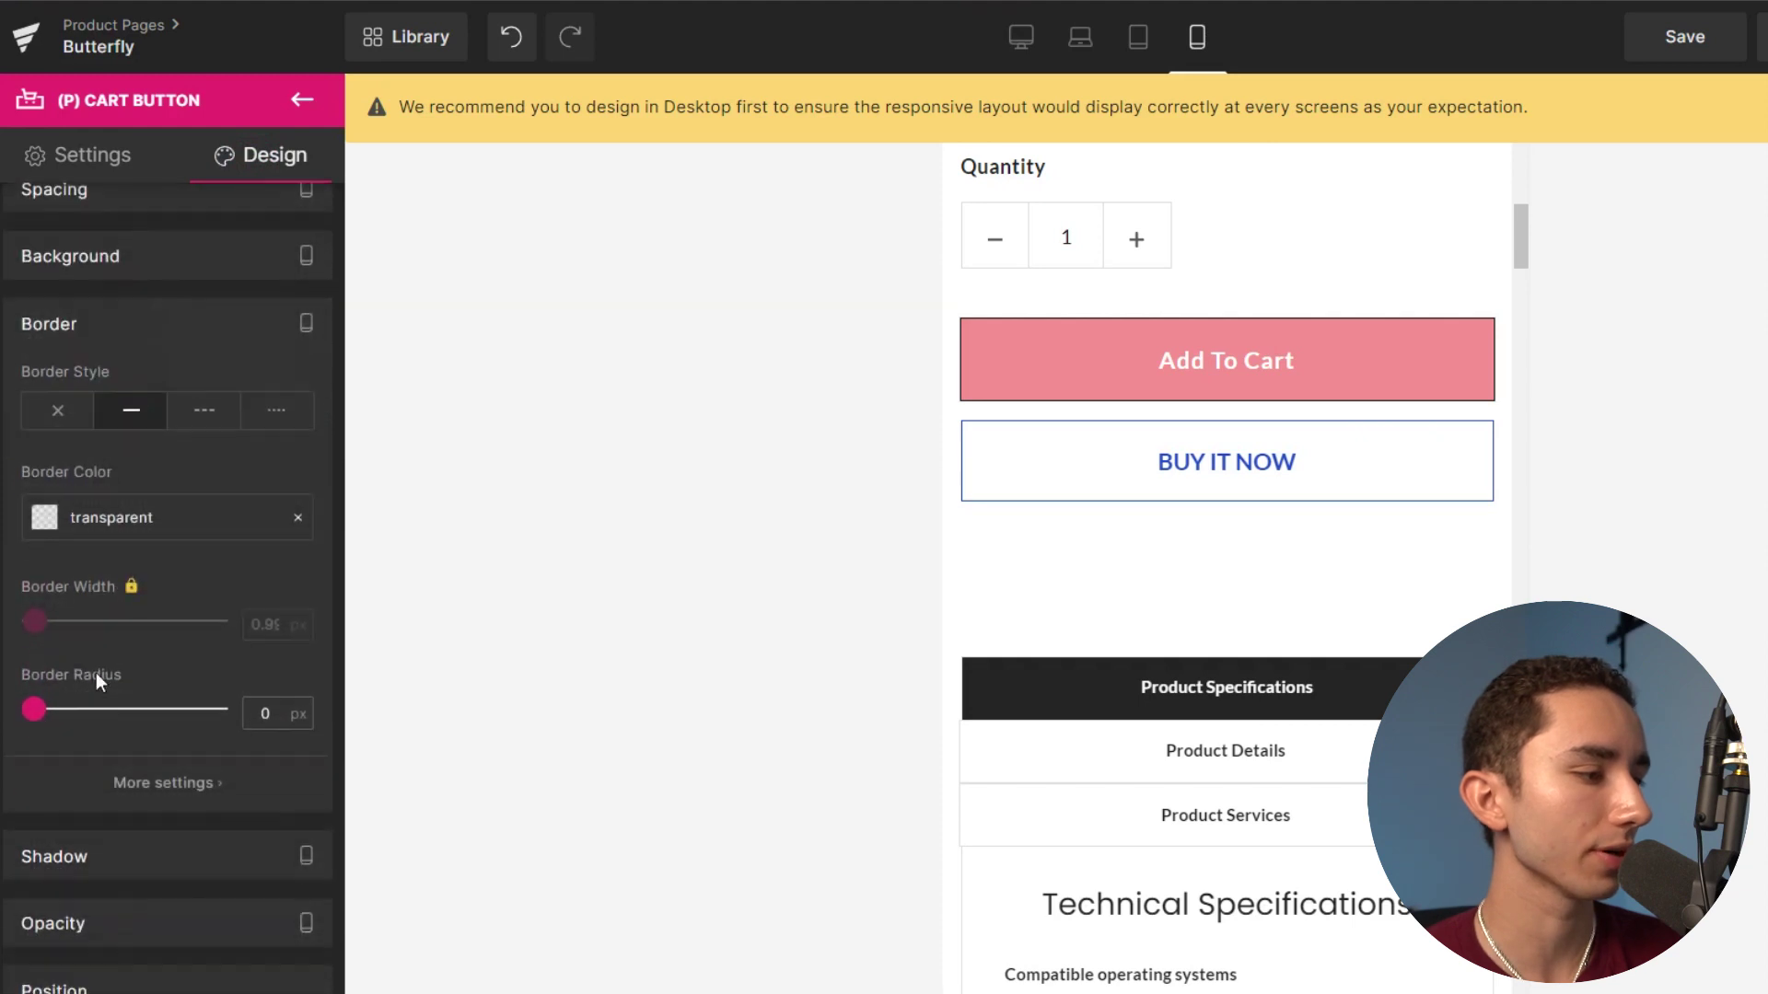
{"action": "left_click_drag", "start_coordinate": [45, 592], "coordinate": [175, 586]}
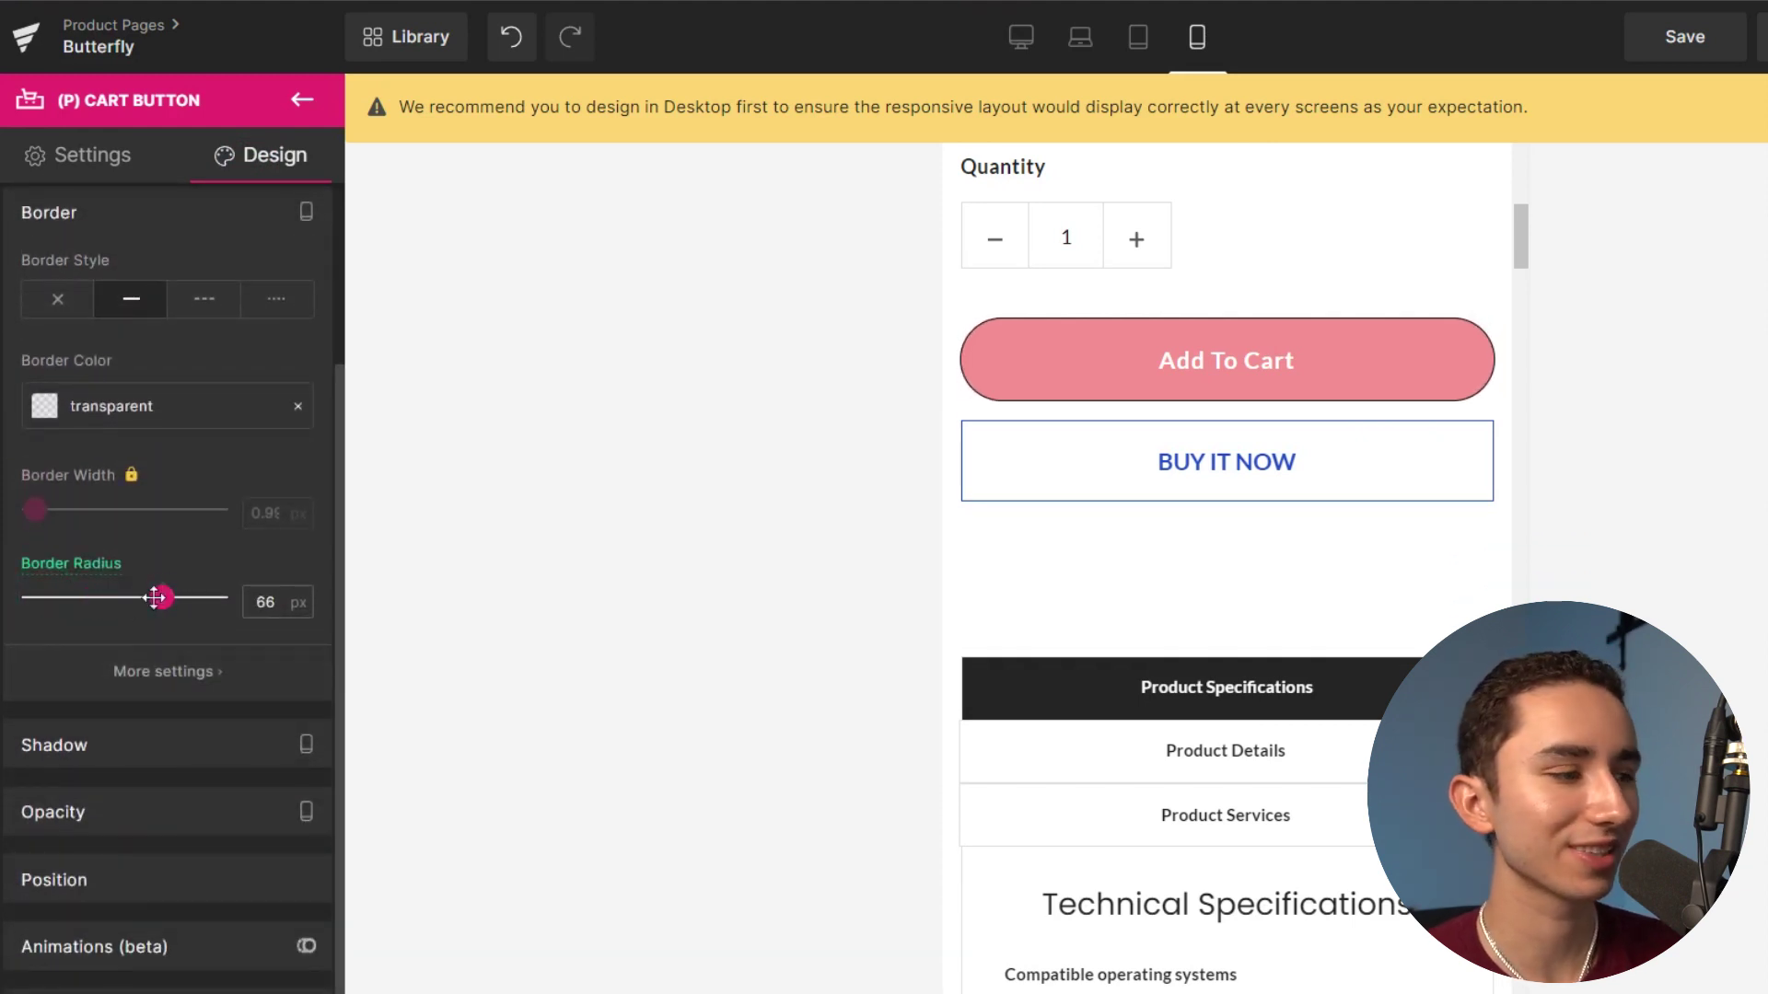
Give the Add To Cart button an outset shadow with a 10 px blur and a 90-degree angle.
{"action": "left_click", "coordinate": [160, 741]}
{"action": "scroll", "coordinate": [175, 824], "scroll_direction": "down", "scroll_amount": 2}
{"action": "scroll", "coordinate": [245, 731], "scroll_direction": "down", "scroll_amount": 1}
{"action": "left_click", "coordinate": [214, 709]}
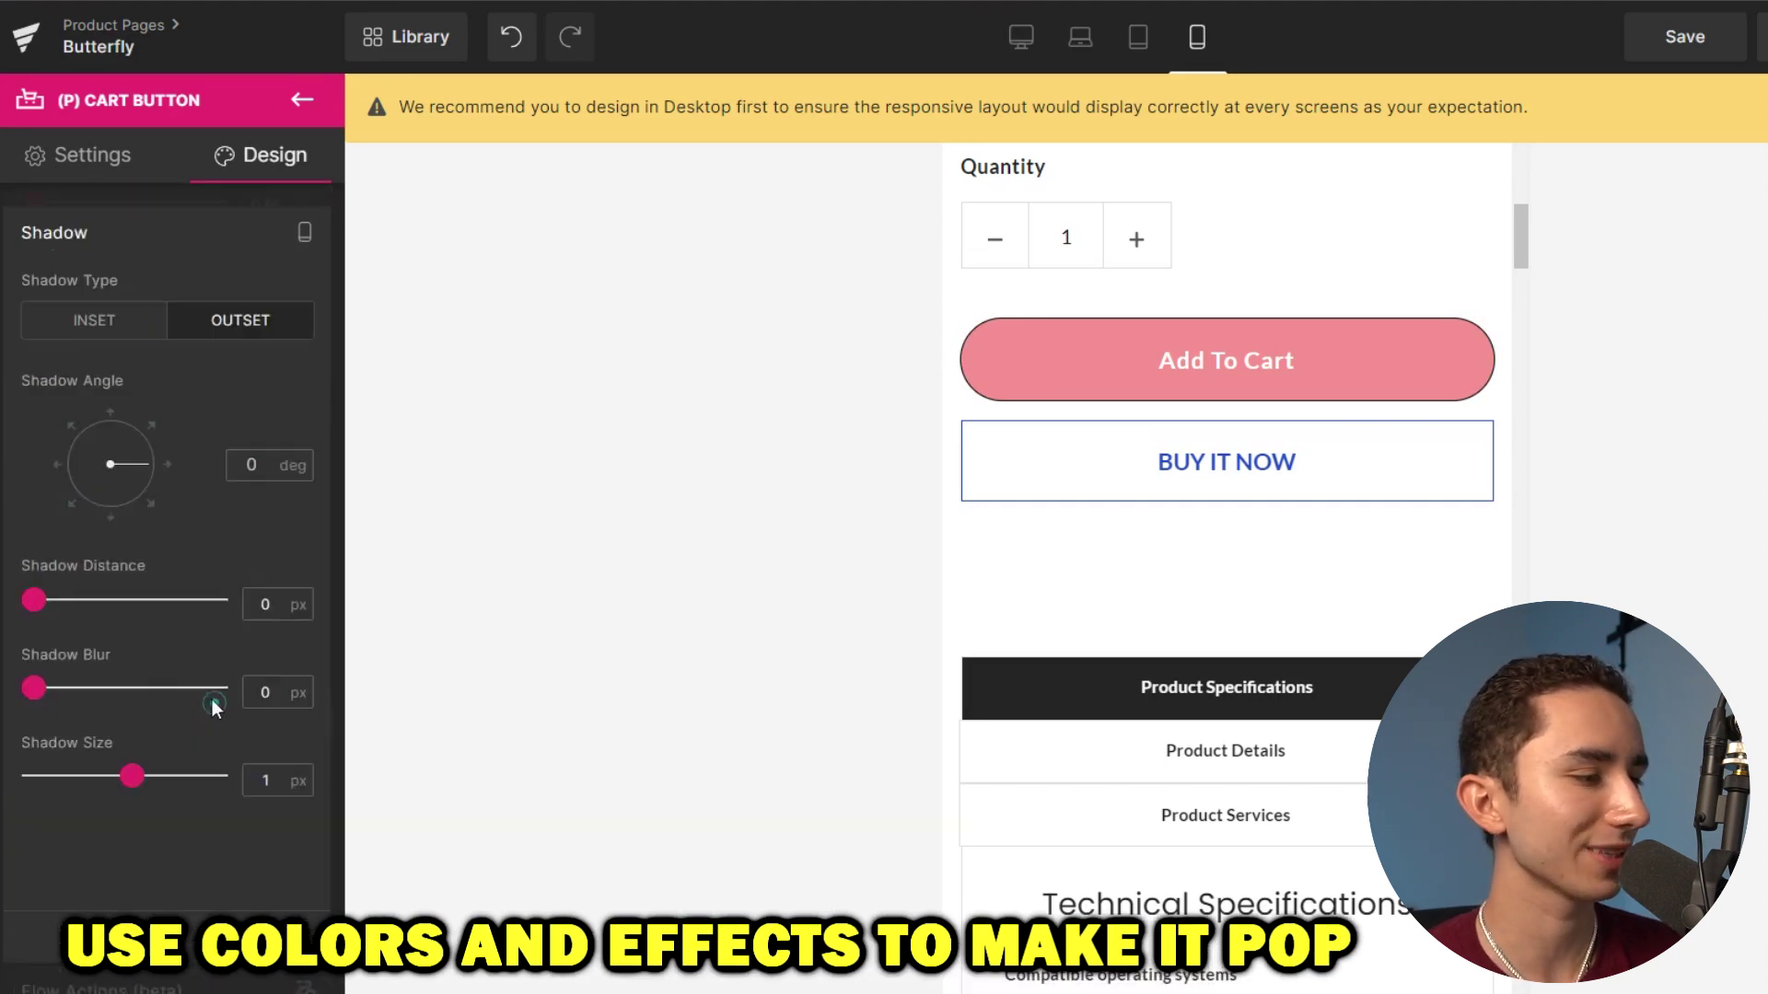
{"action": "left_click_drag", "start_coordinate": [38, 688], "coordinate": [57, 691]}
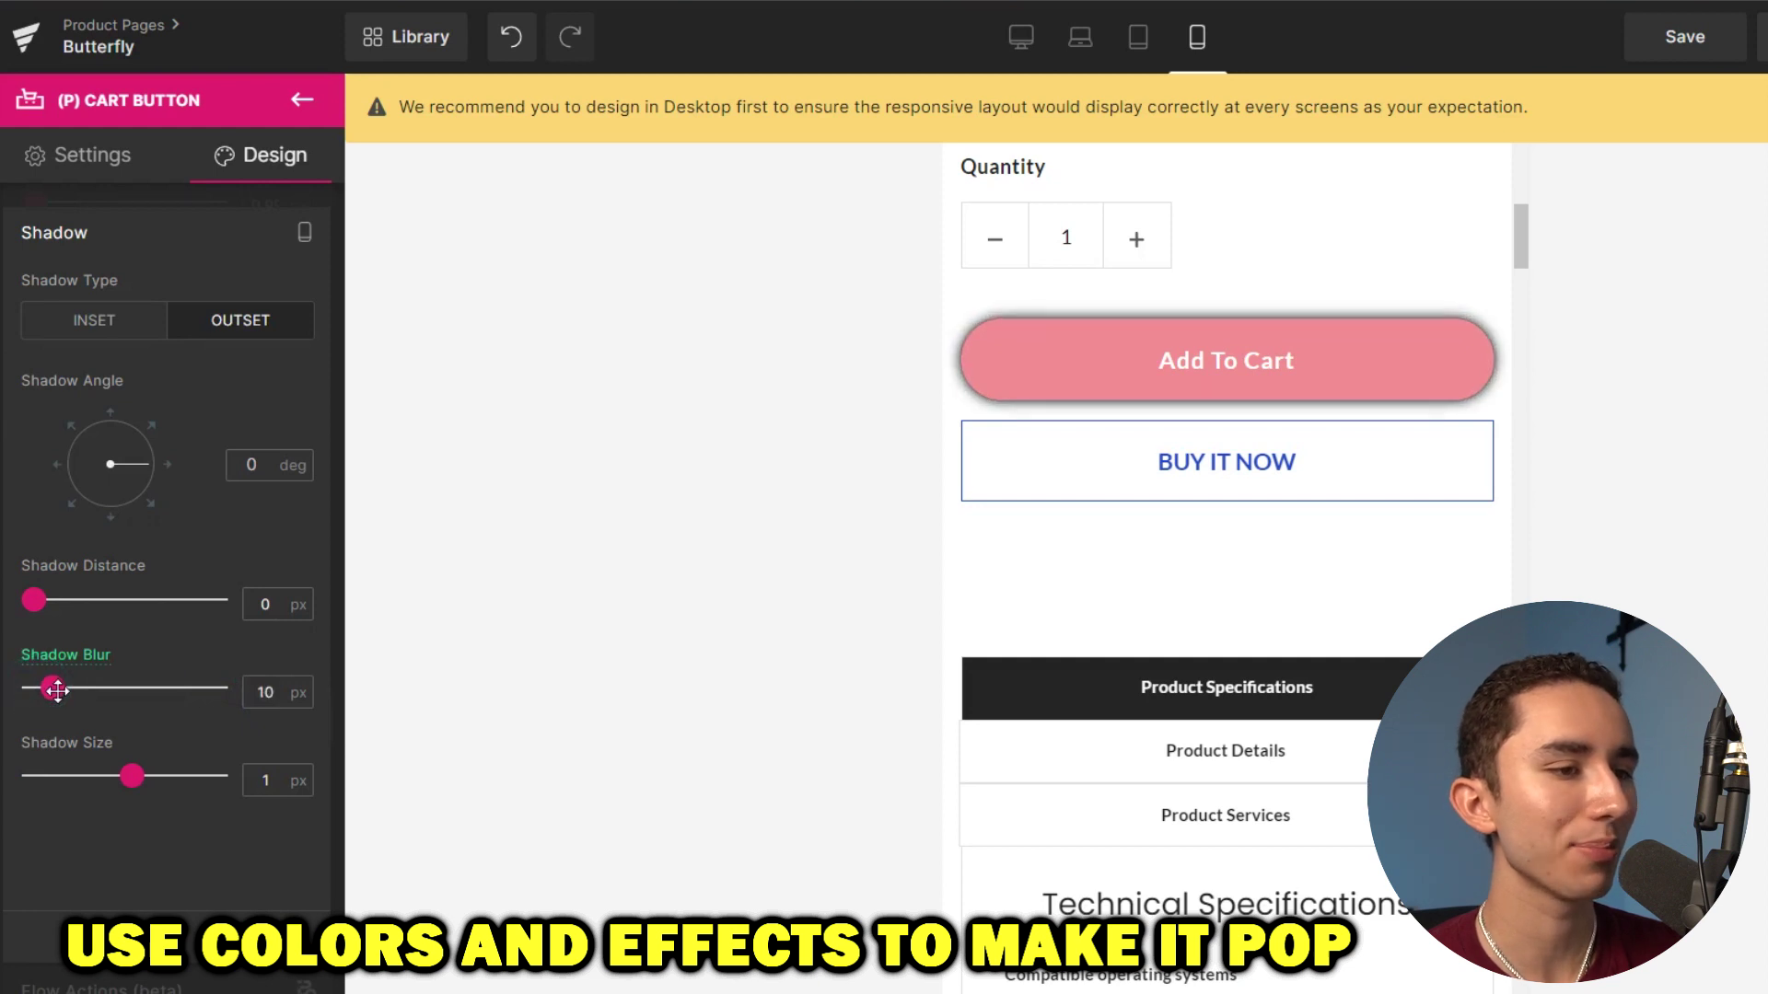
{"action": "left_click_drag", "start_coordinate": [110, 451], "coordinate": [114, 517]}
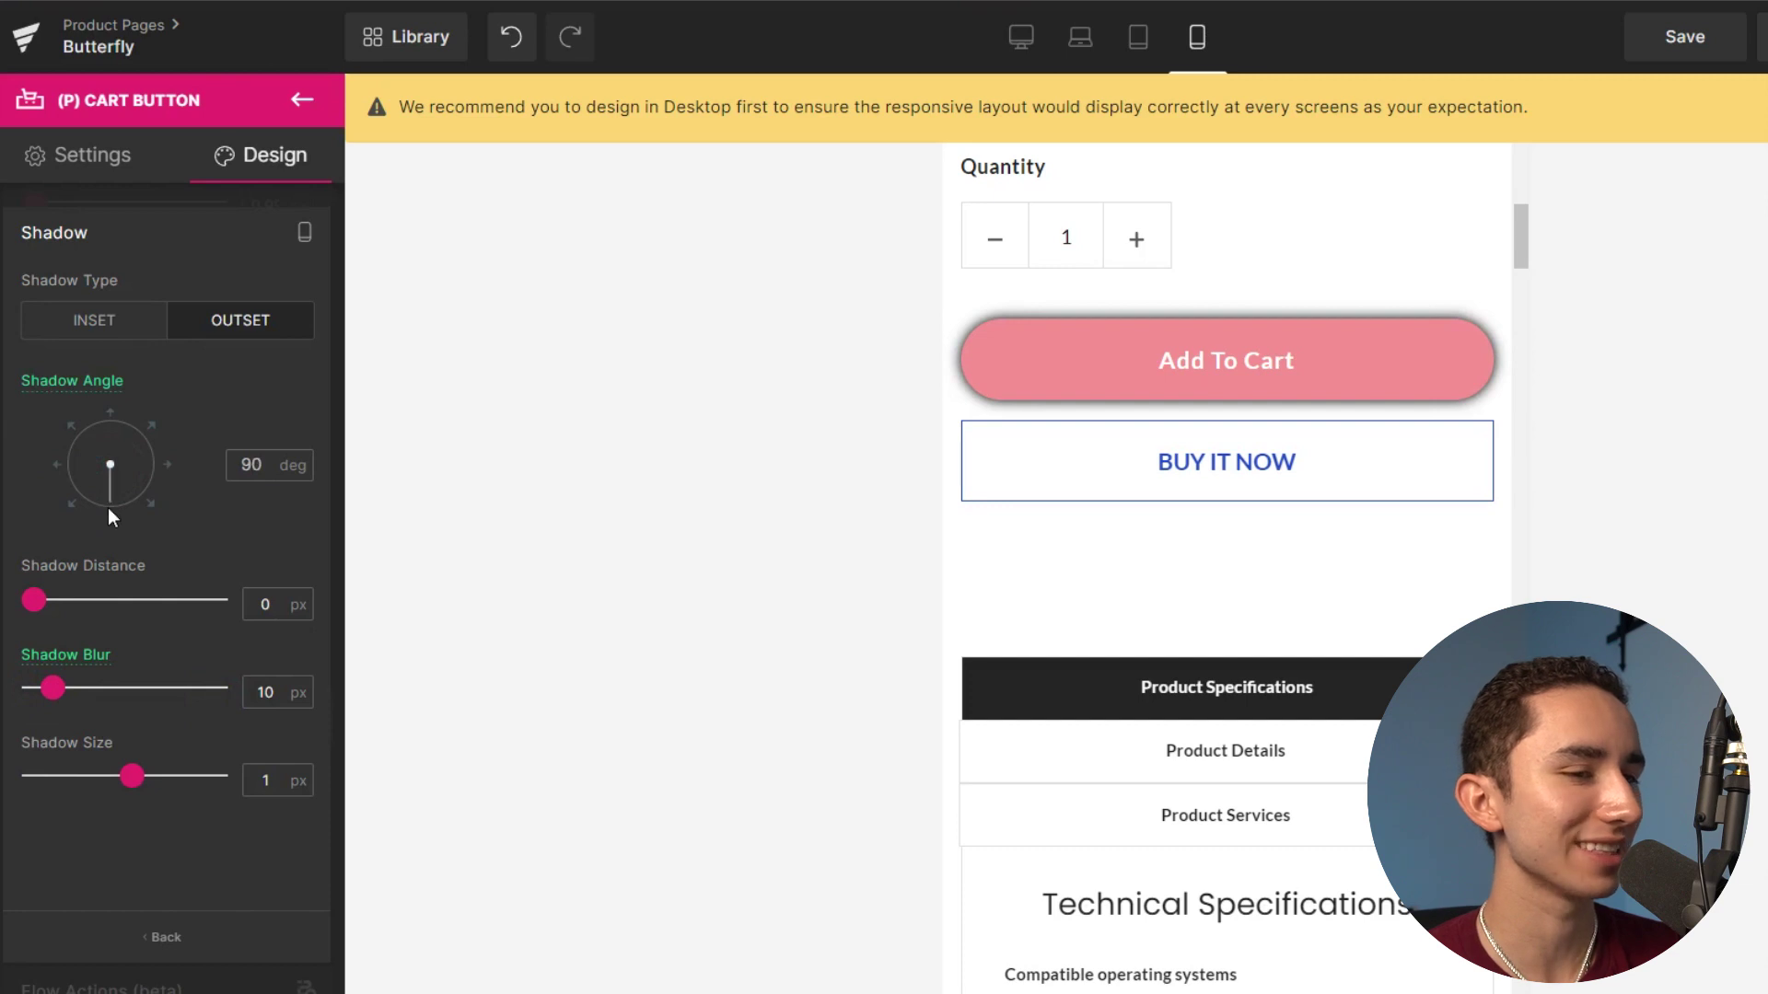
Set the Add To Cart button's hover background color to the lighter pink #f7baba.
{"action": "left_click", "coordinate": [135, 173]}
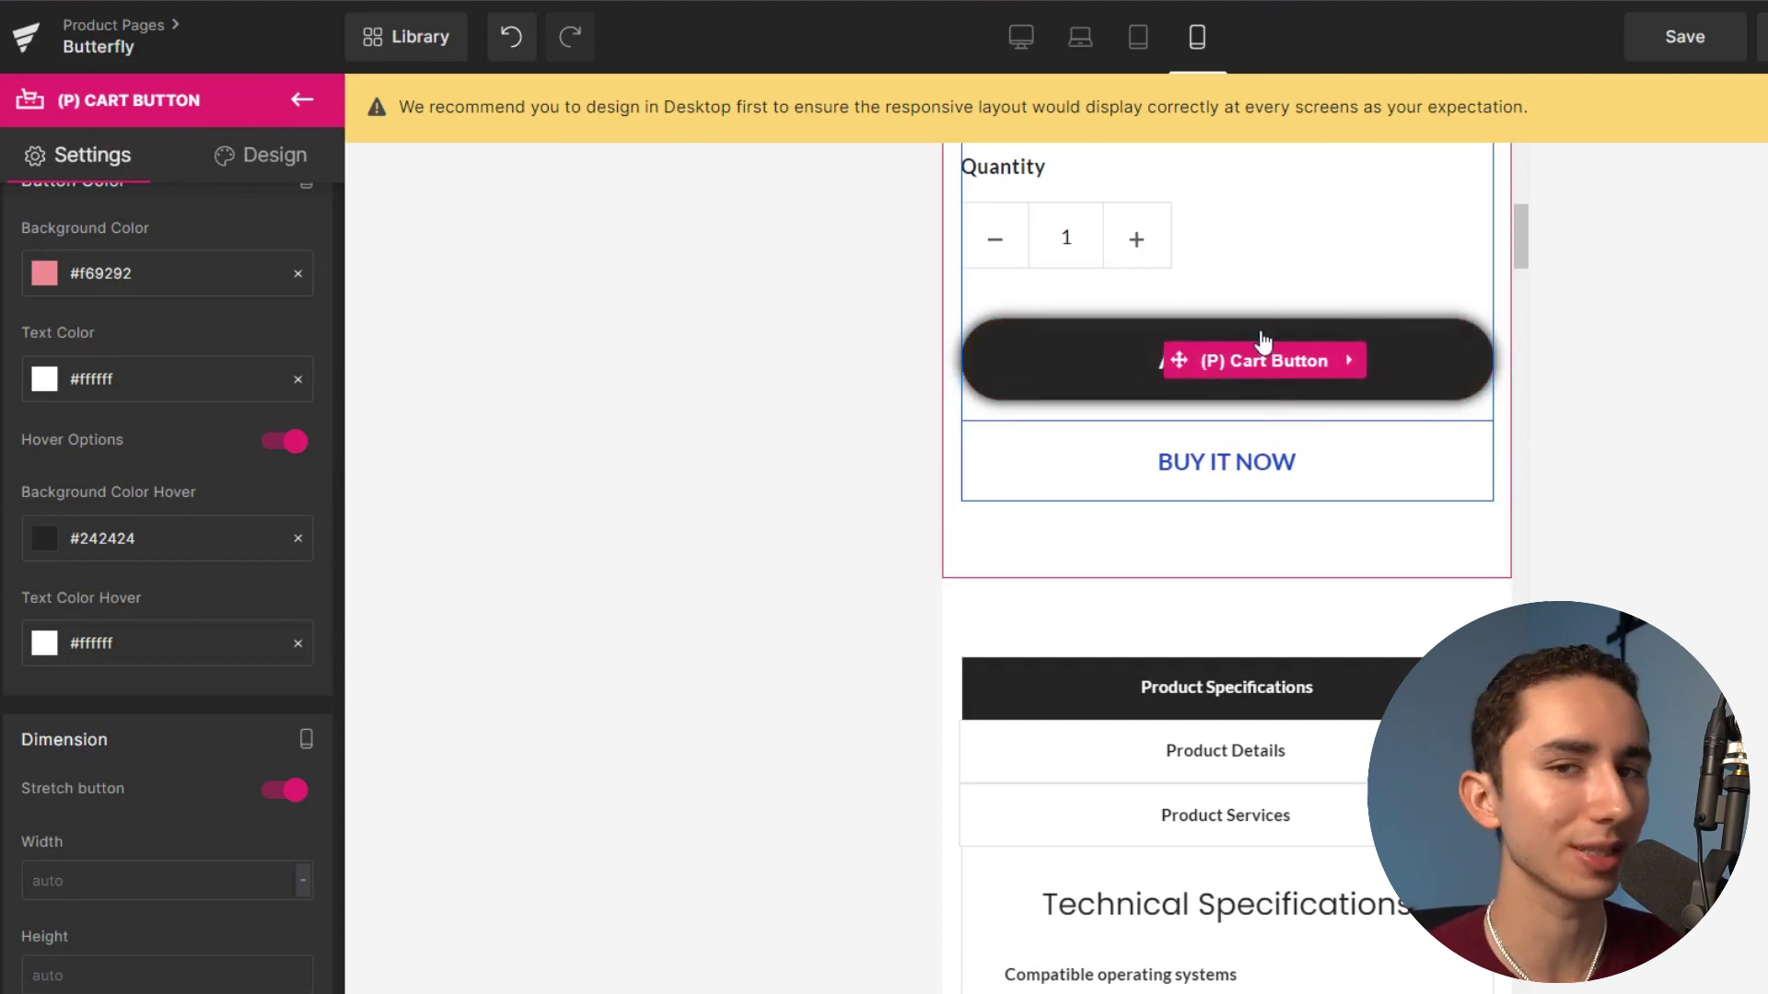
{"action": "left_click", "coordinate": [44, 538]}
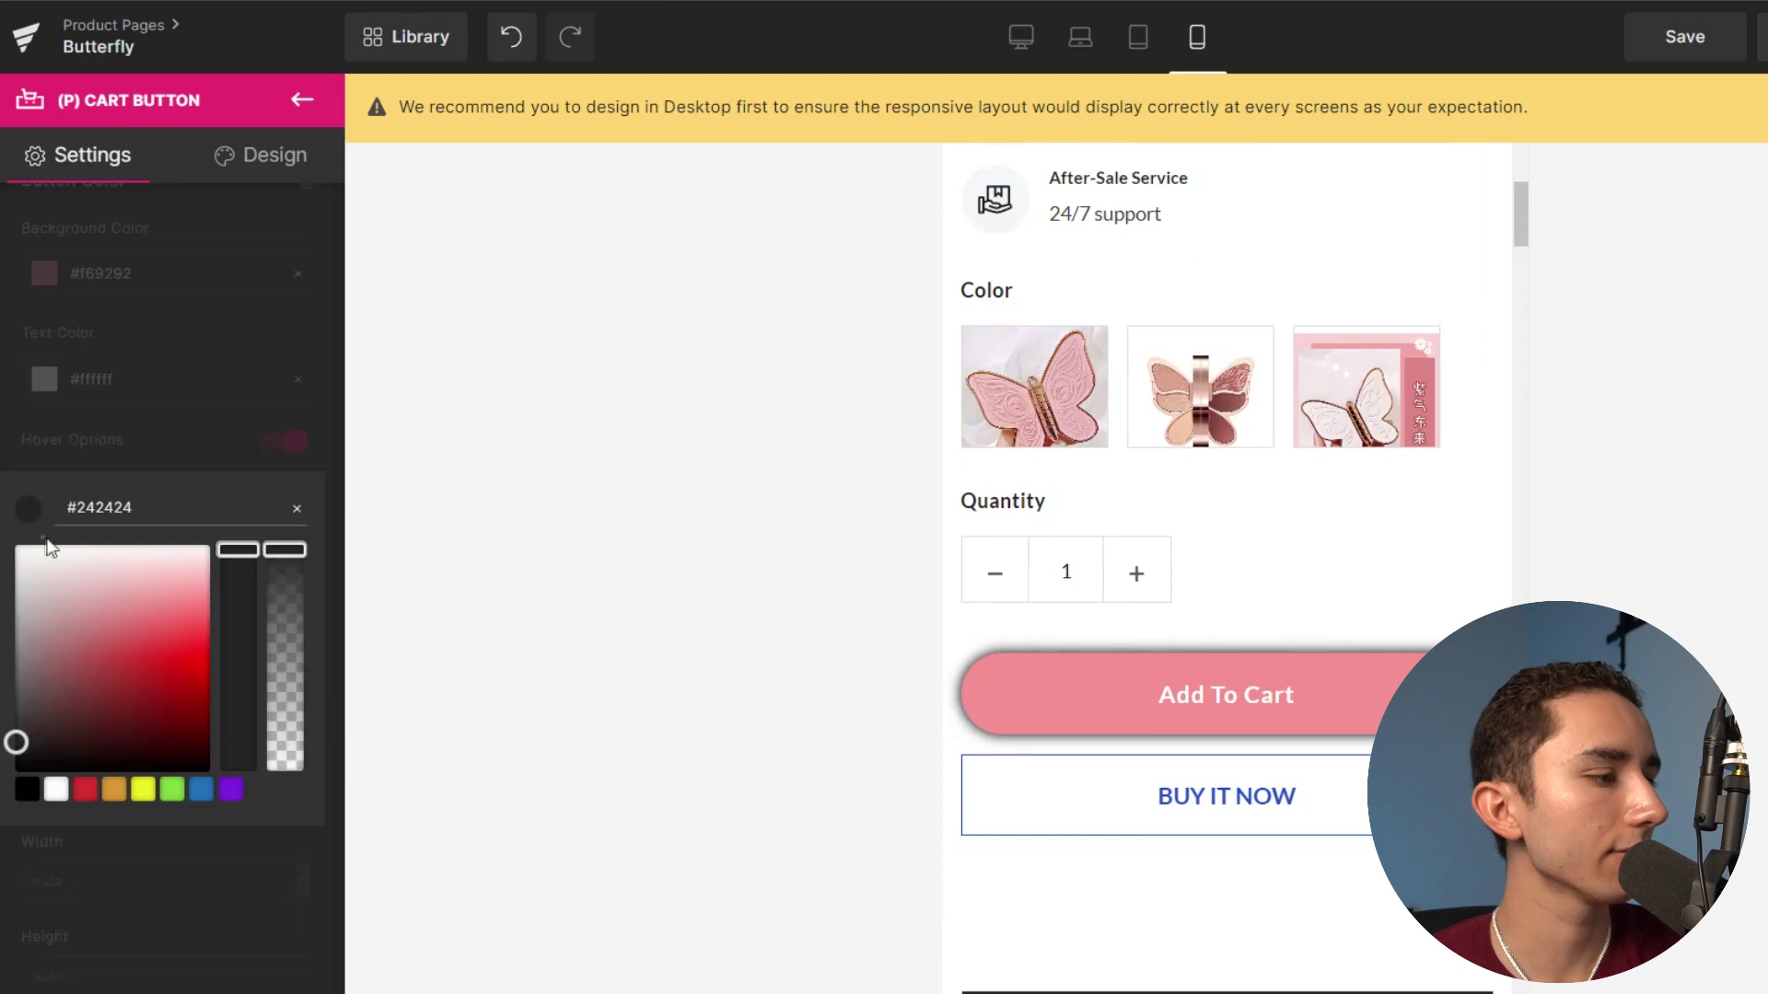
{"action": "double_click", "coordinate": [111, 507]}
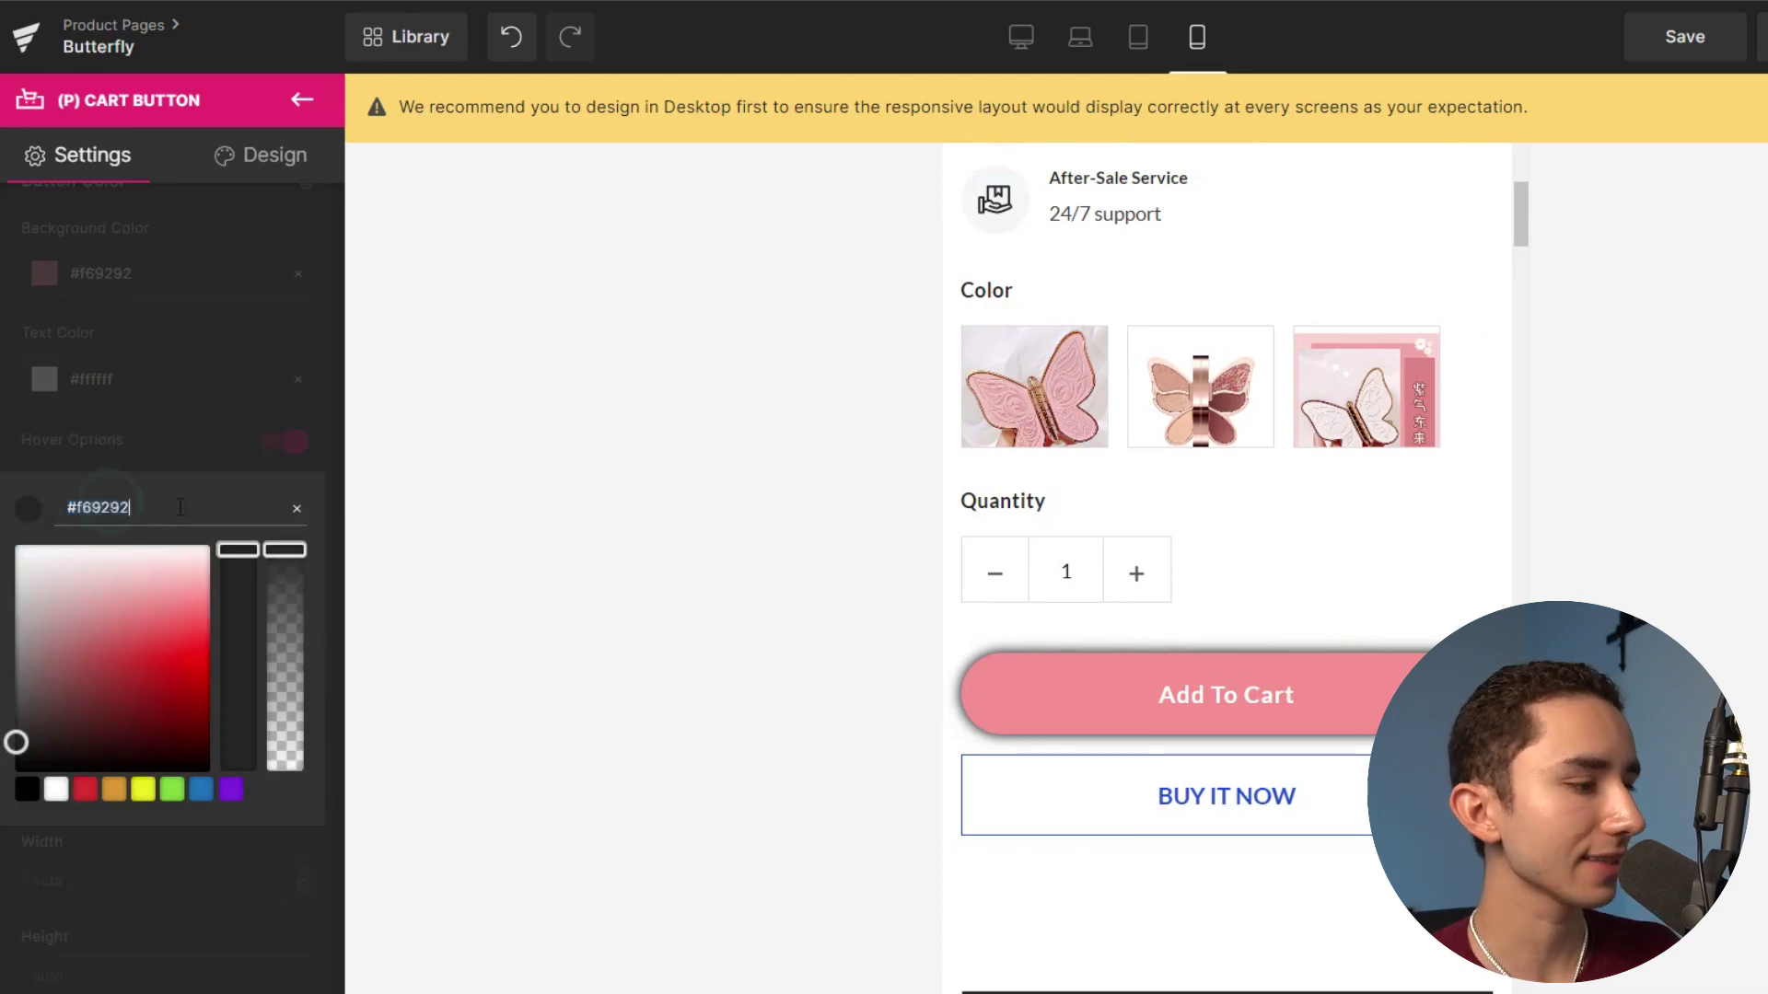
{"action": "left_click", "coordinate": [181, 450]}
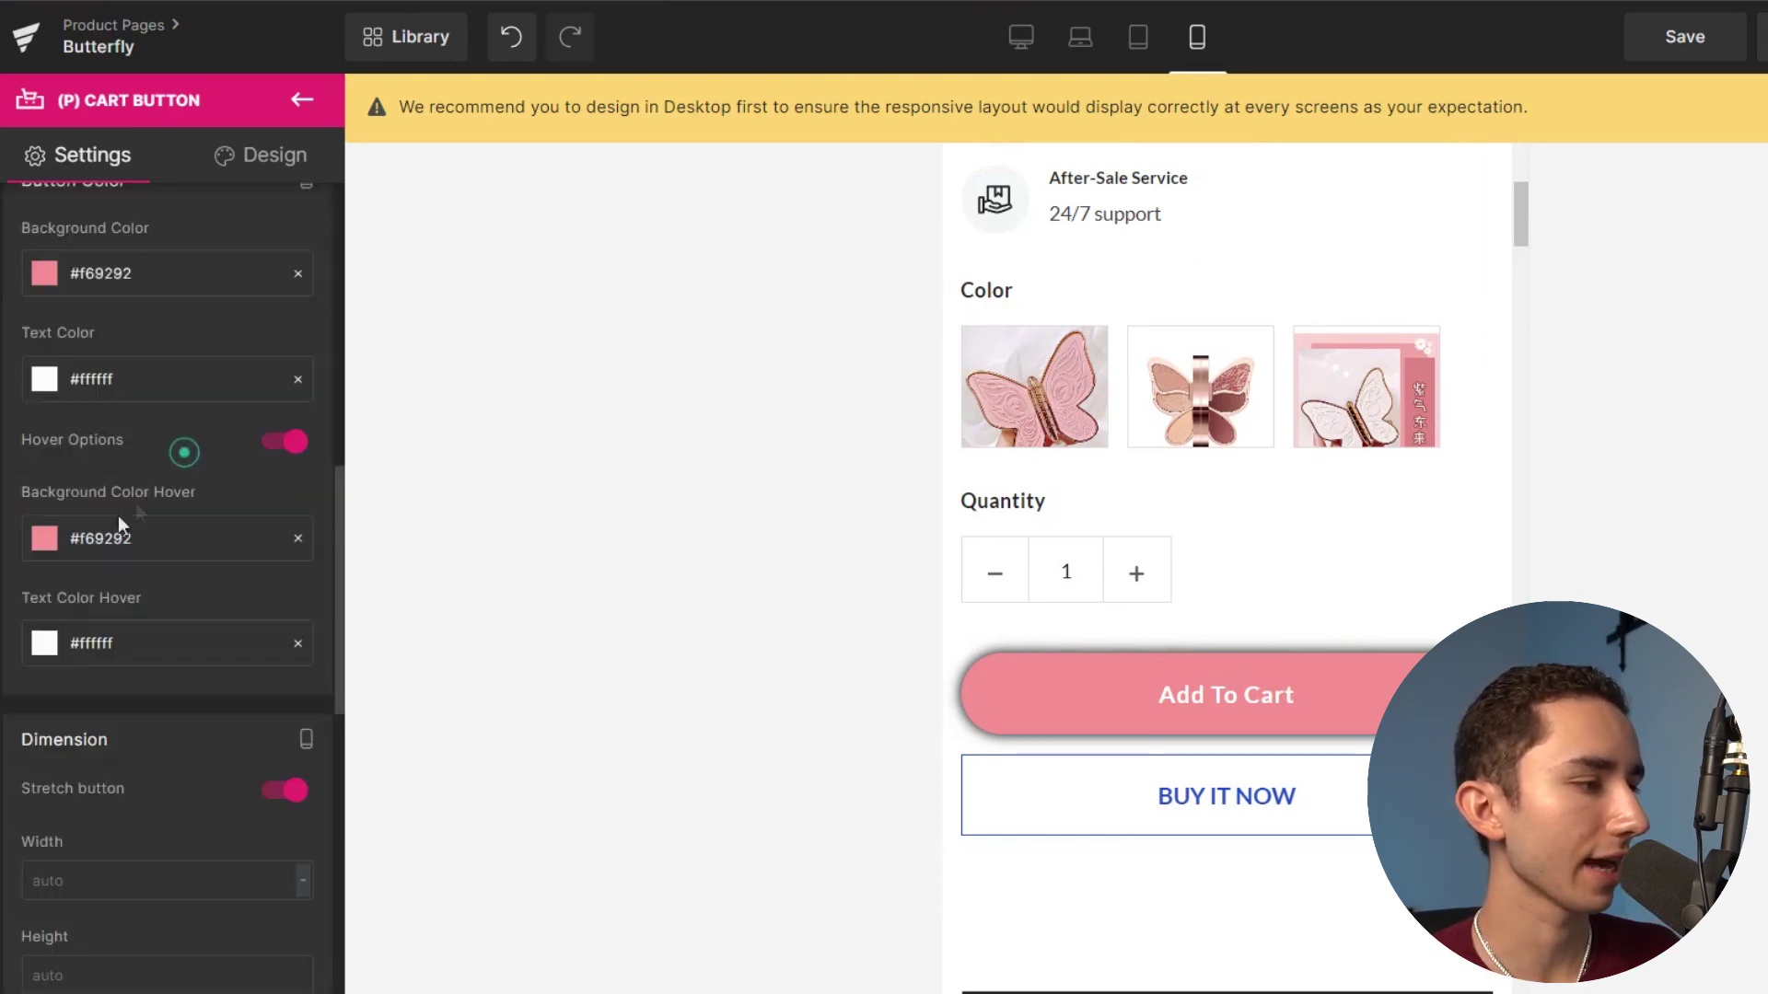
{"action": "left_click", "coordinate": [46, 534]}
{"action": "left_click_drag", "start_coordinate": [179, 594], "coordinate": [171, 580]}
{"action": "left_click", "coordinate": [166, 433]}
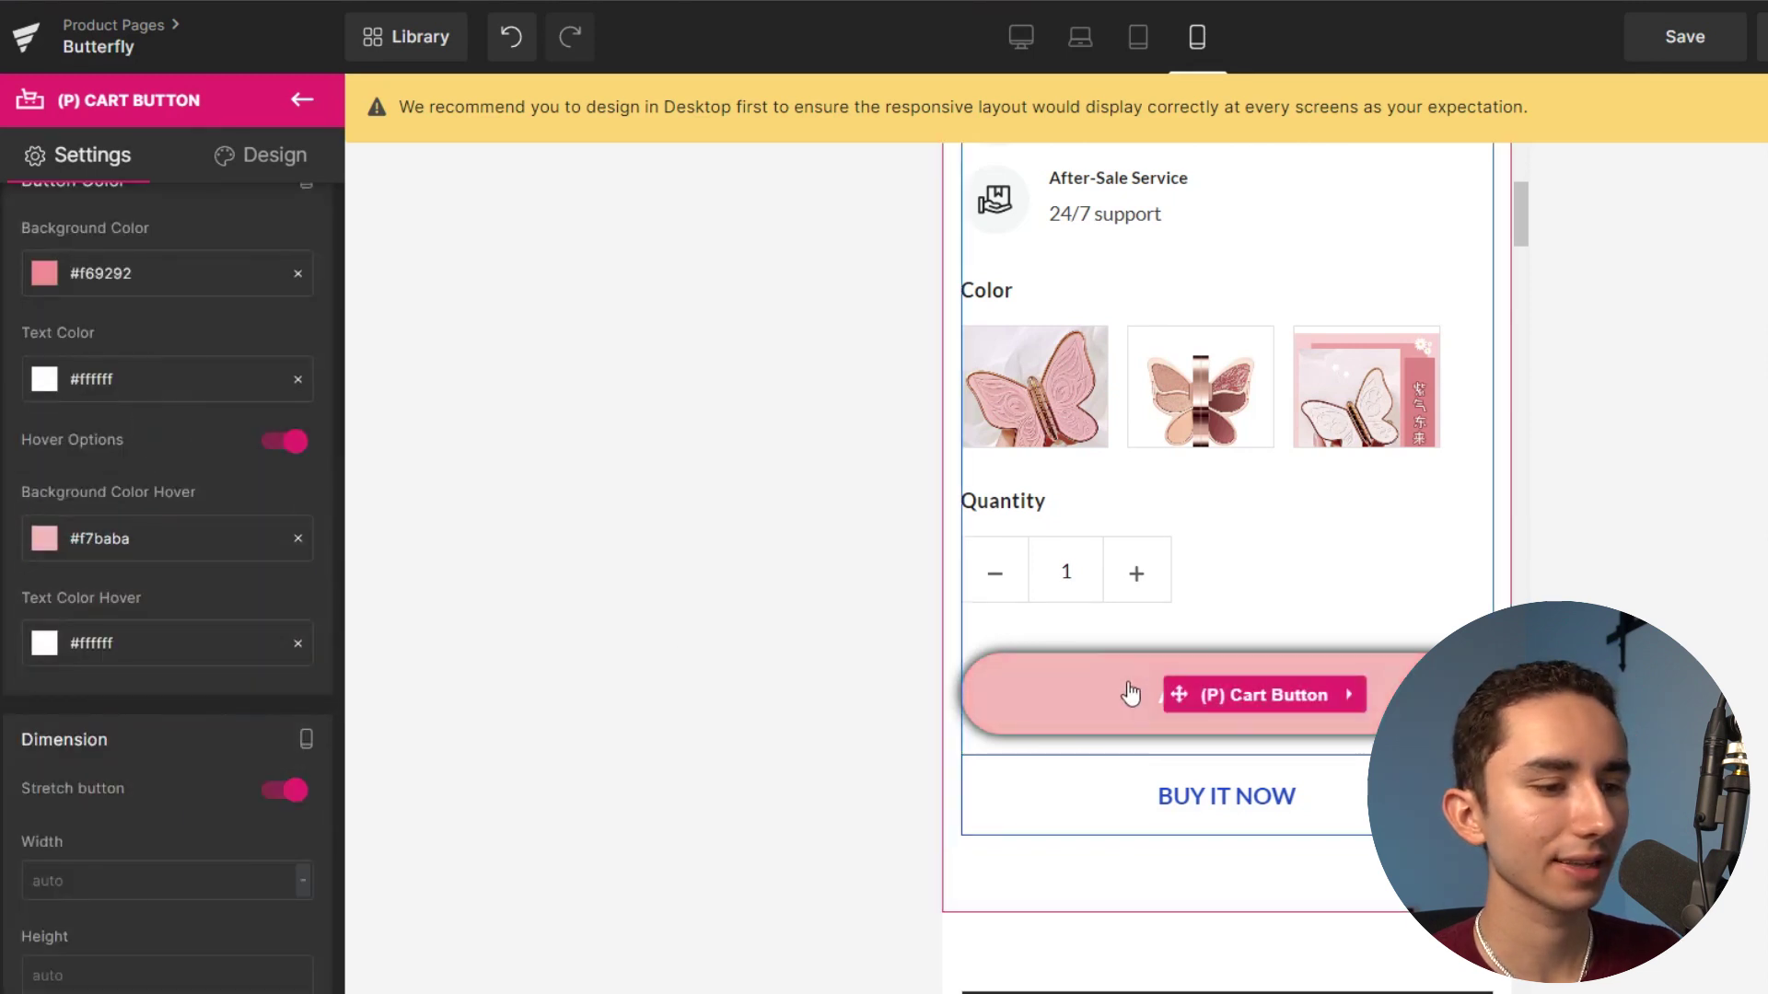
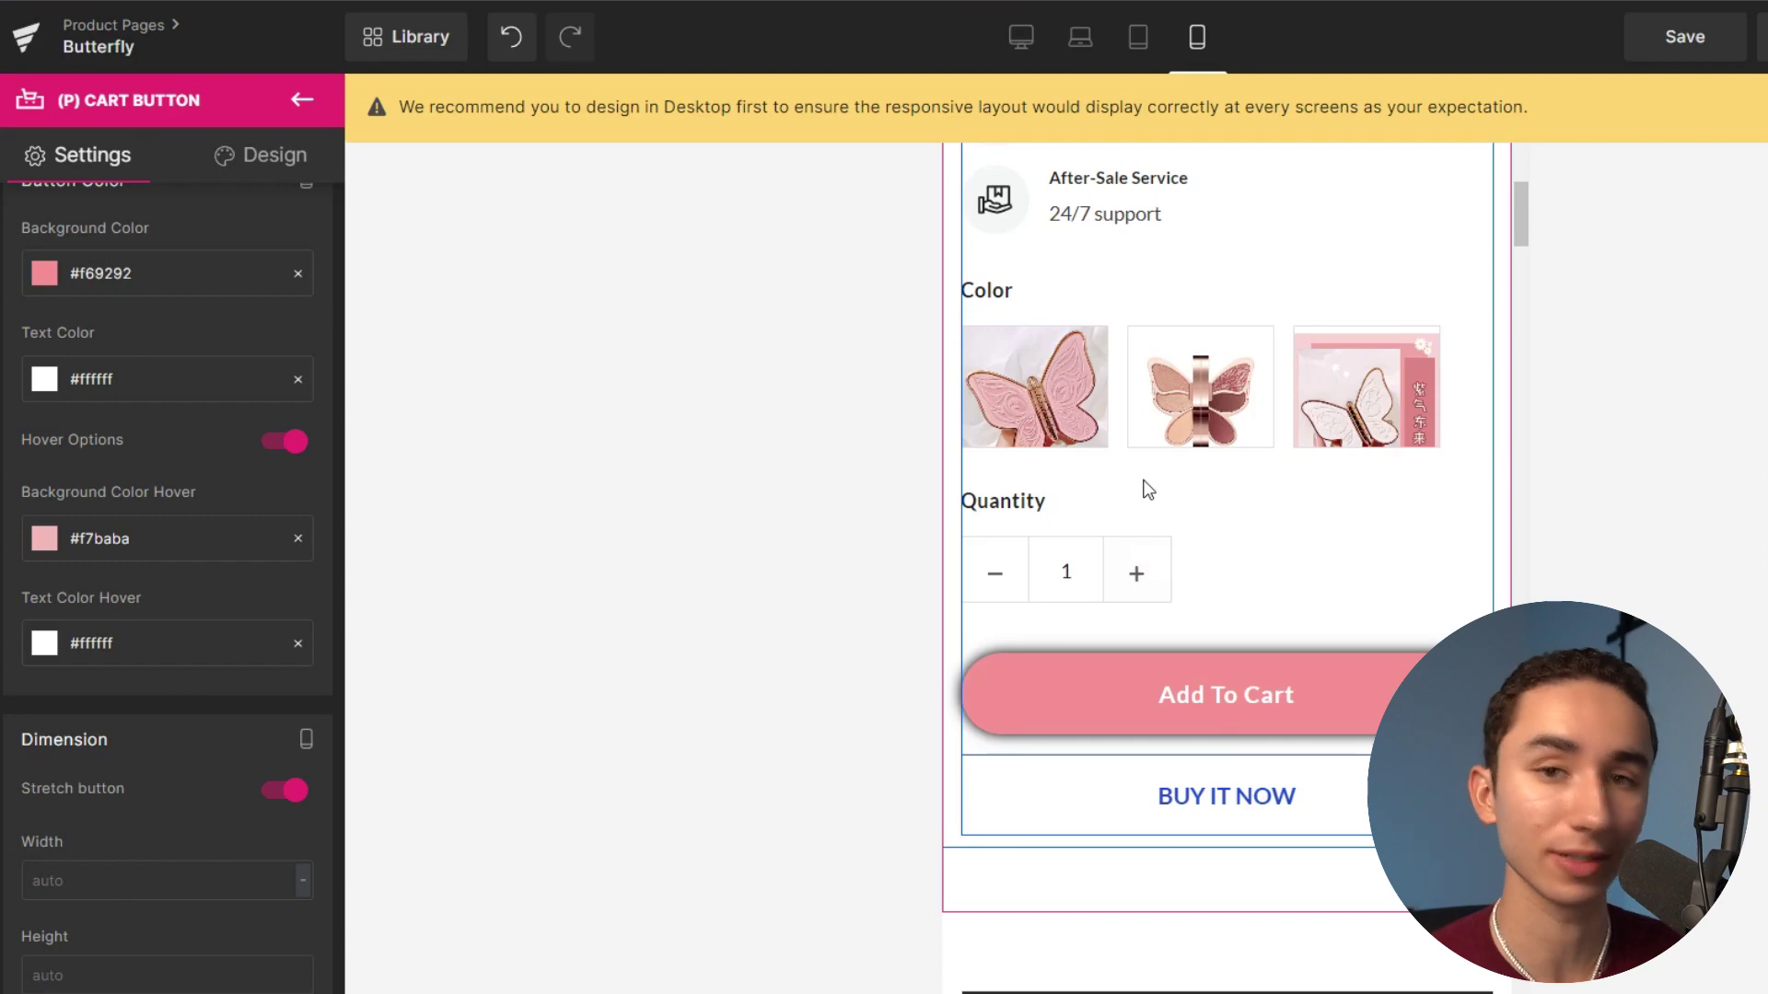
Examine the written product description and the template's headline, image, review and limited-time-deal sections to plan where the copy goes.
{"action": "scroll", "coordinate": [1148, 490], "scroll_direction": "down", "scroll_amount": 5}
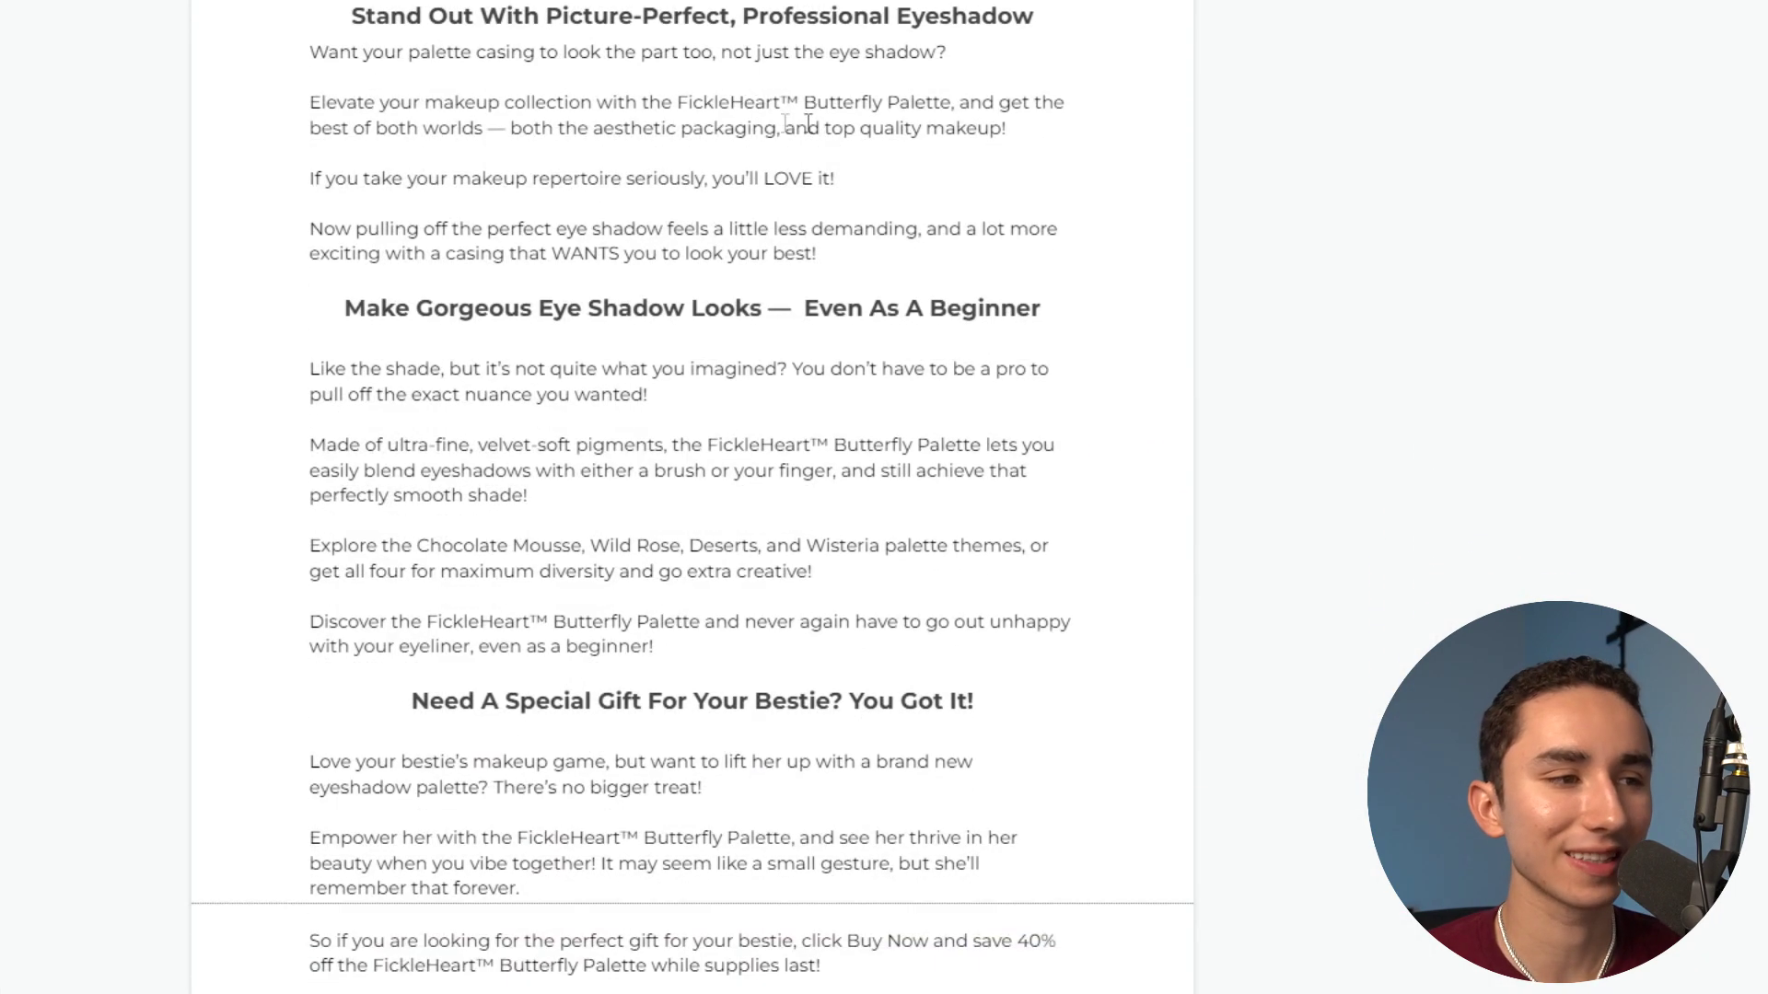
{"action": "scroll", "coordinate": [773, 131], "scroll_direction": "down", "scroll_amount": 3}
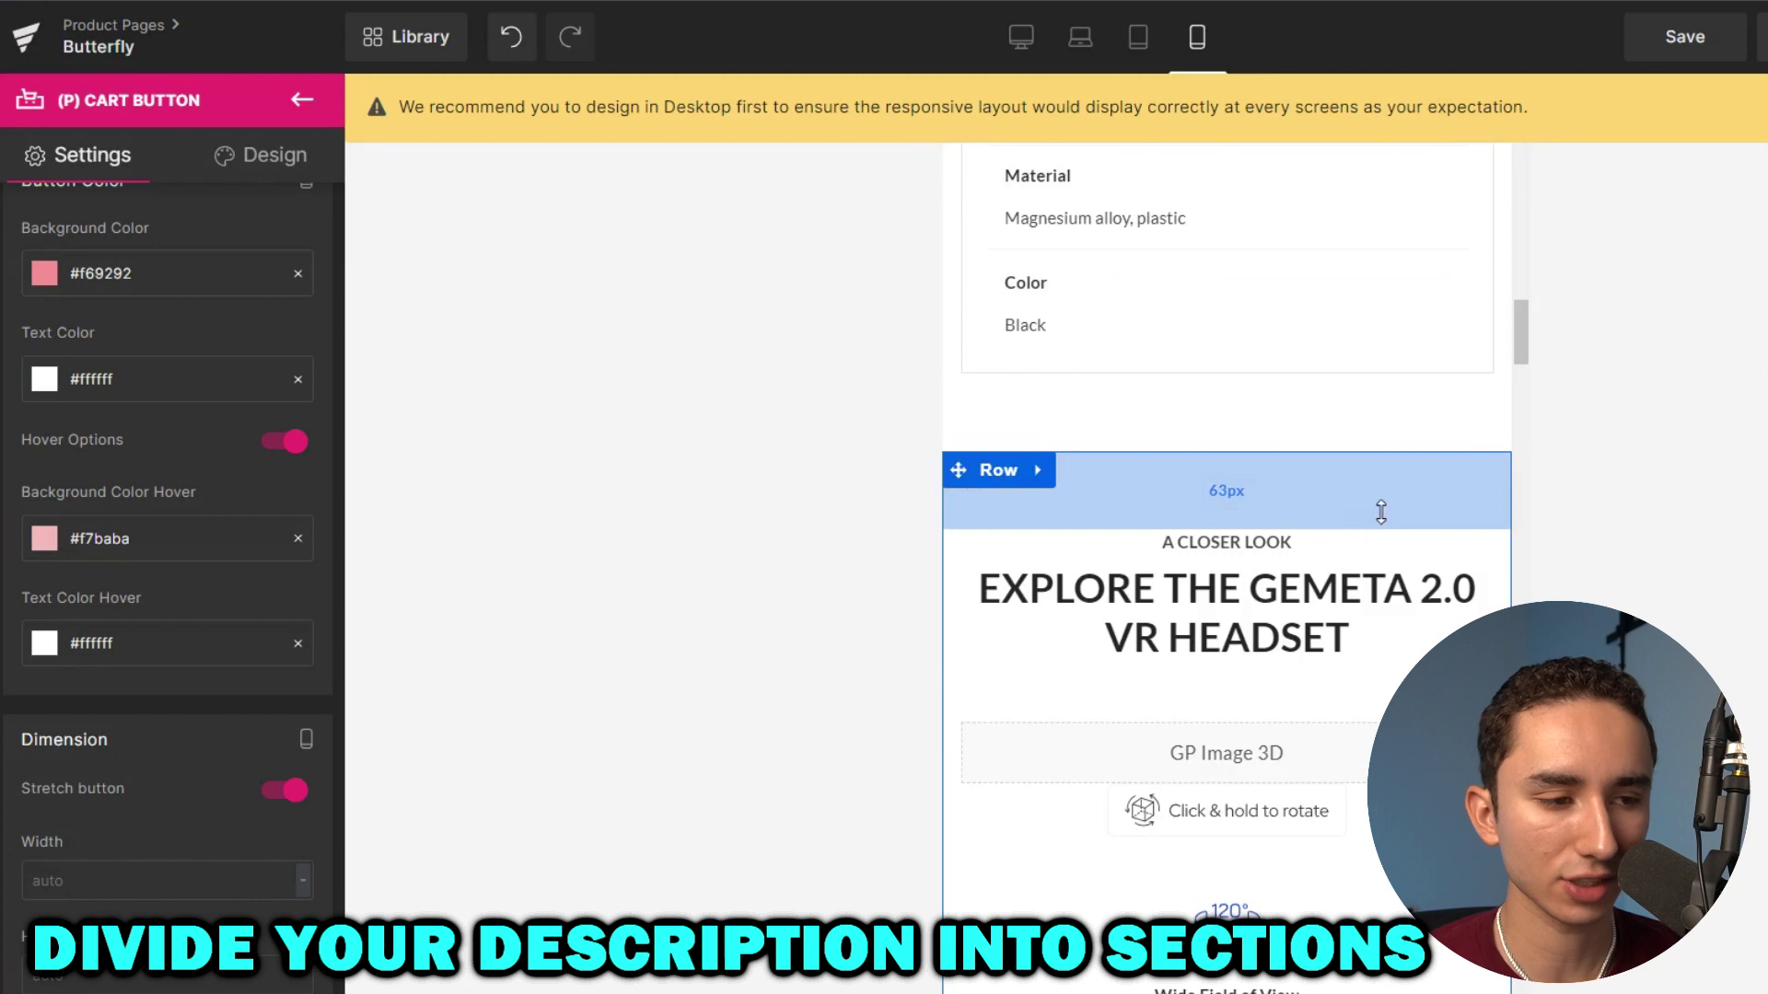
{"action": "scroll", "coordinate": [1187, 545], "scroll_direction": "down", "scroll_amount": 2}
{"action": "scroll", "coordinate": [1302, 539], "scroll_direction": "down", "scroll_amount": 2}
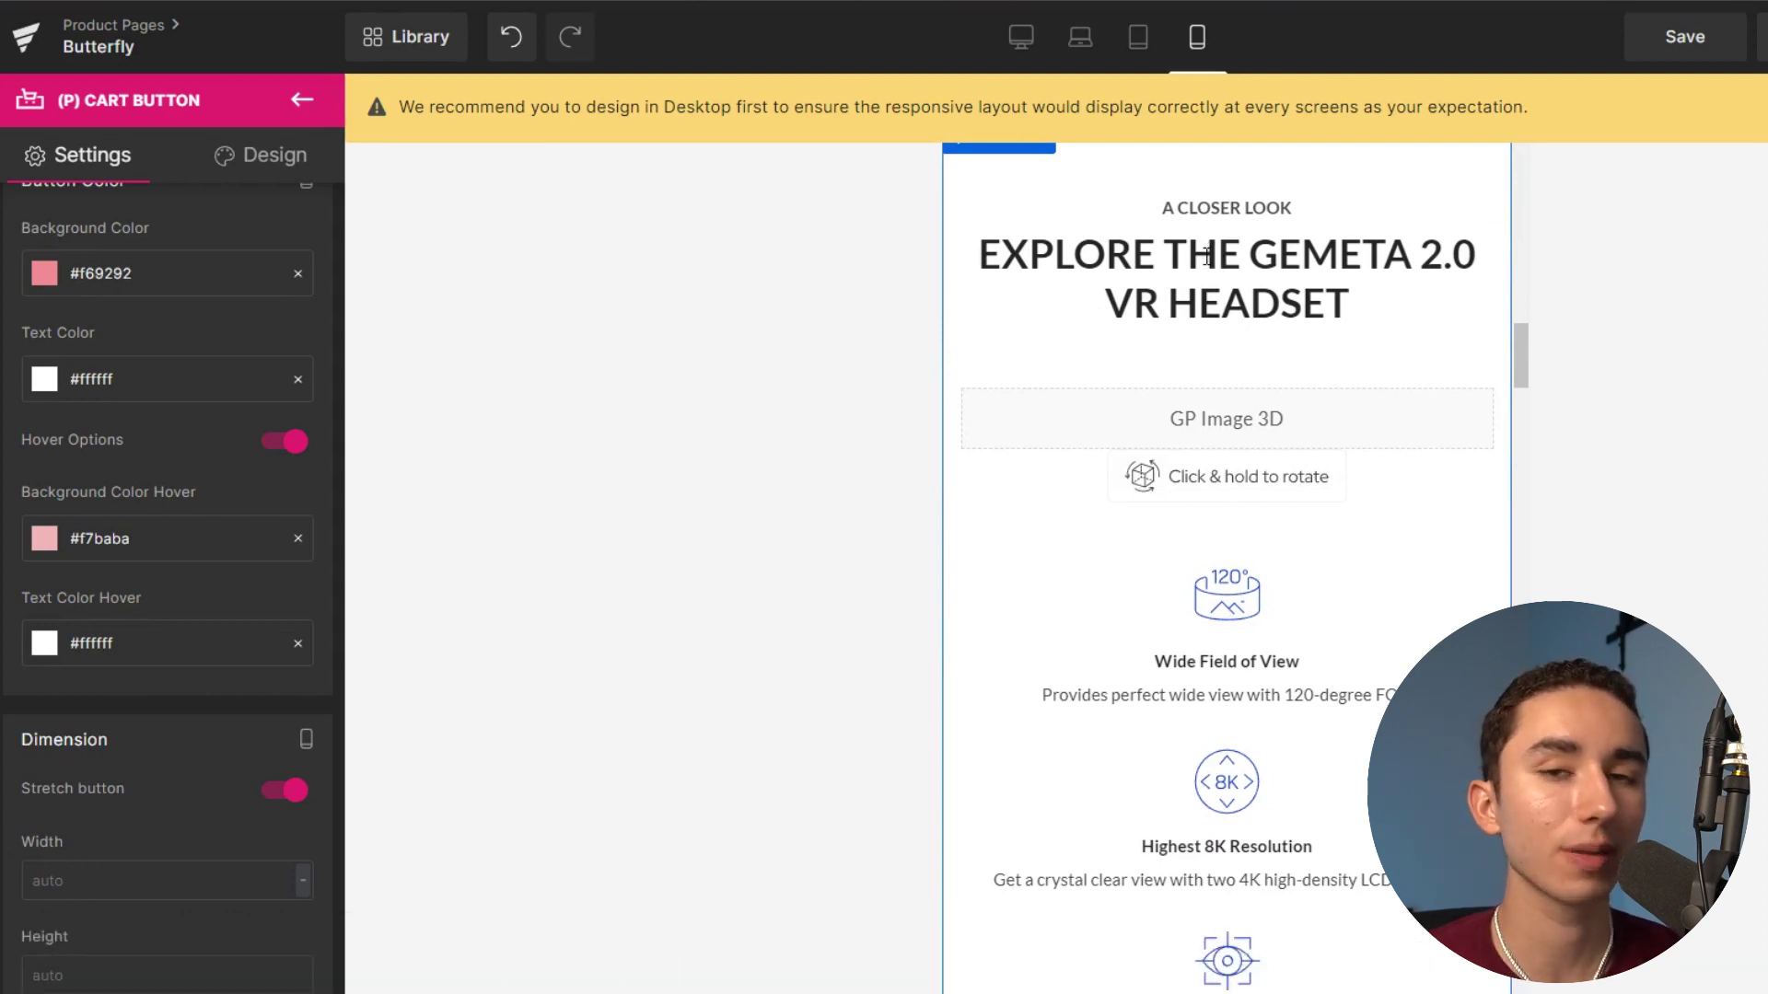
{"action": "scroll", "coordinate": [1201, 267], "scroll_direction": "down", "scroll_amount": 10}
{"action": "scroll", "coordinate": [1254, 426], "scroll_direction": "up", "scroll_amount": 8}
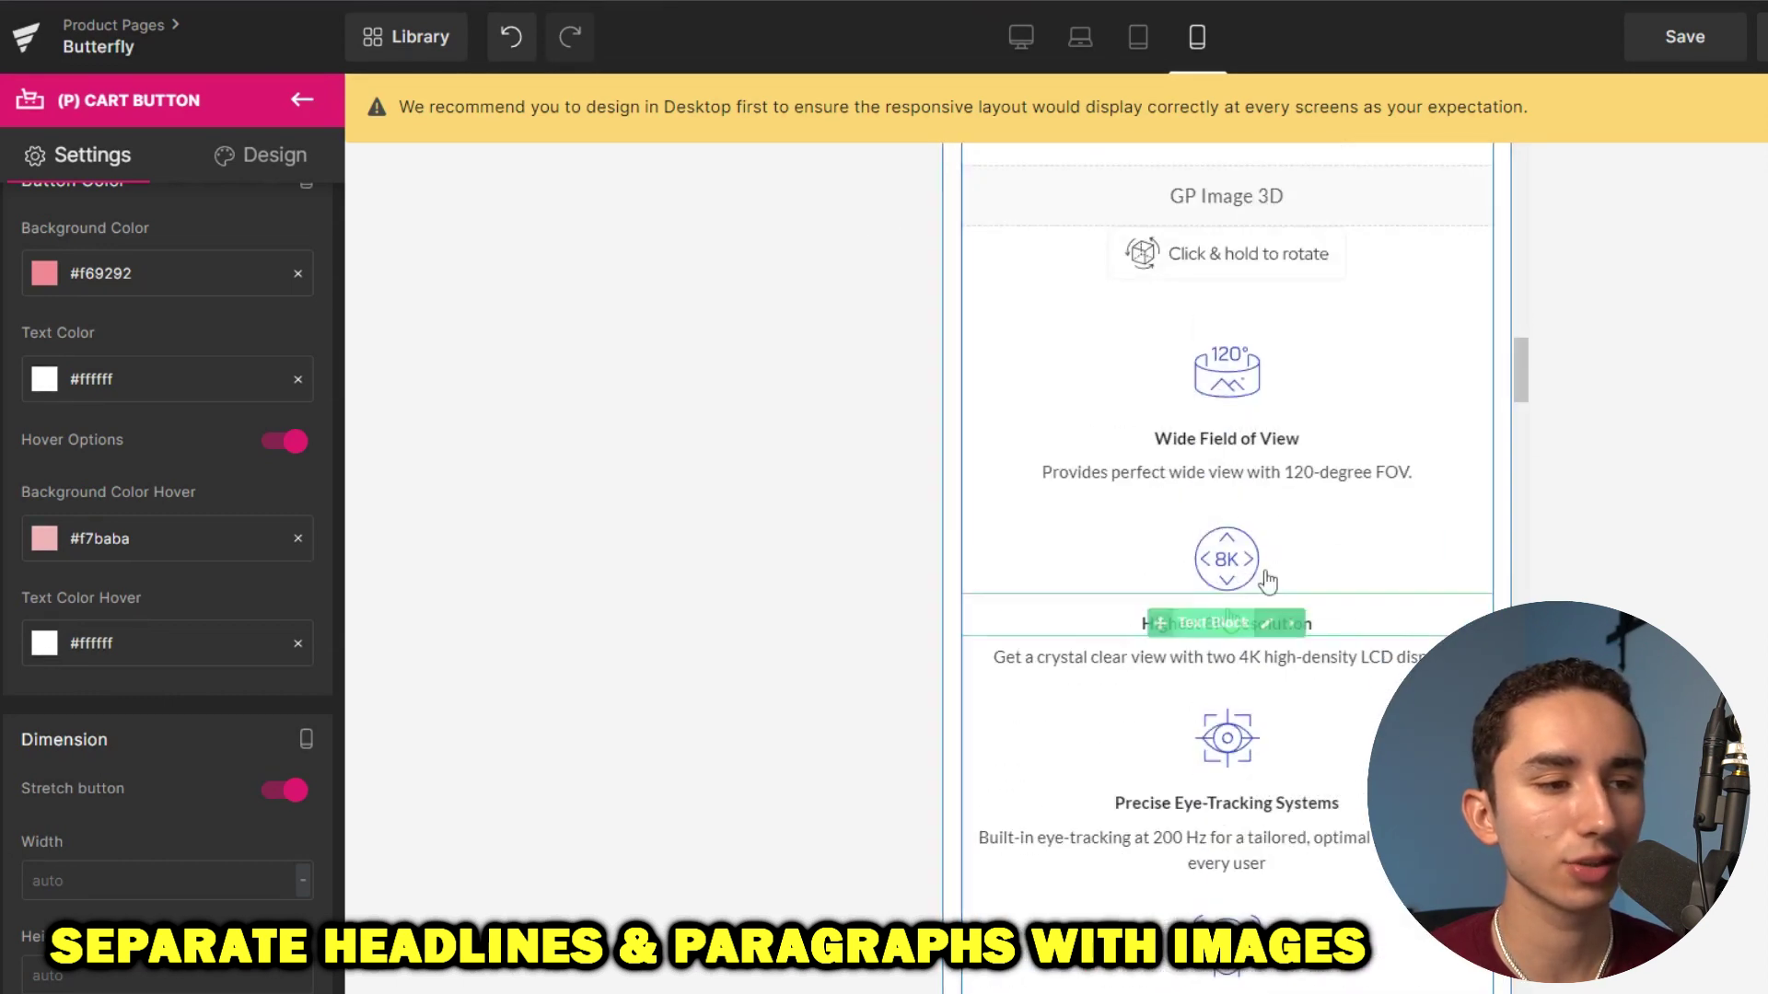
{"action": "scroll", "coordinate": [1225, 461], "scroll_direction": "down", "scroll_amount": 8}
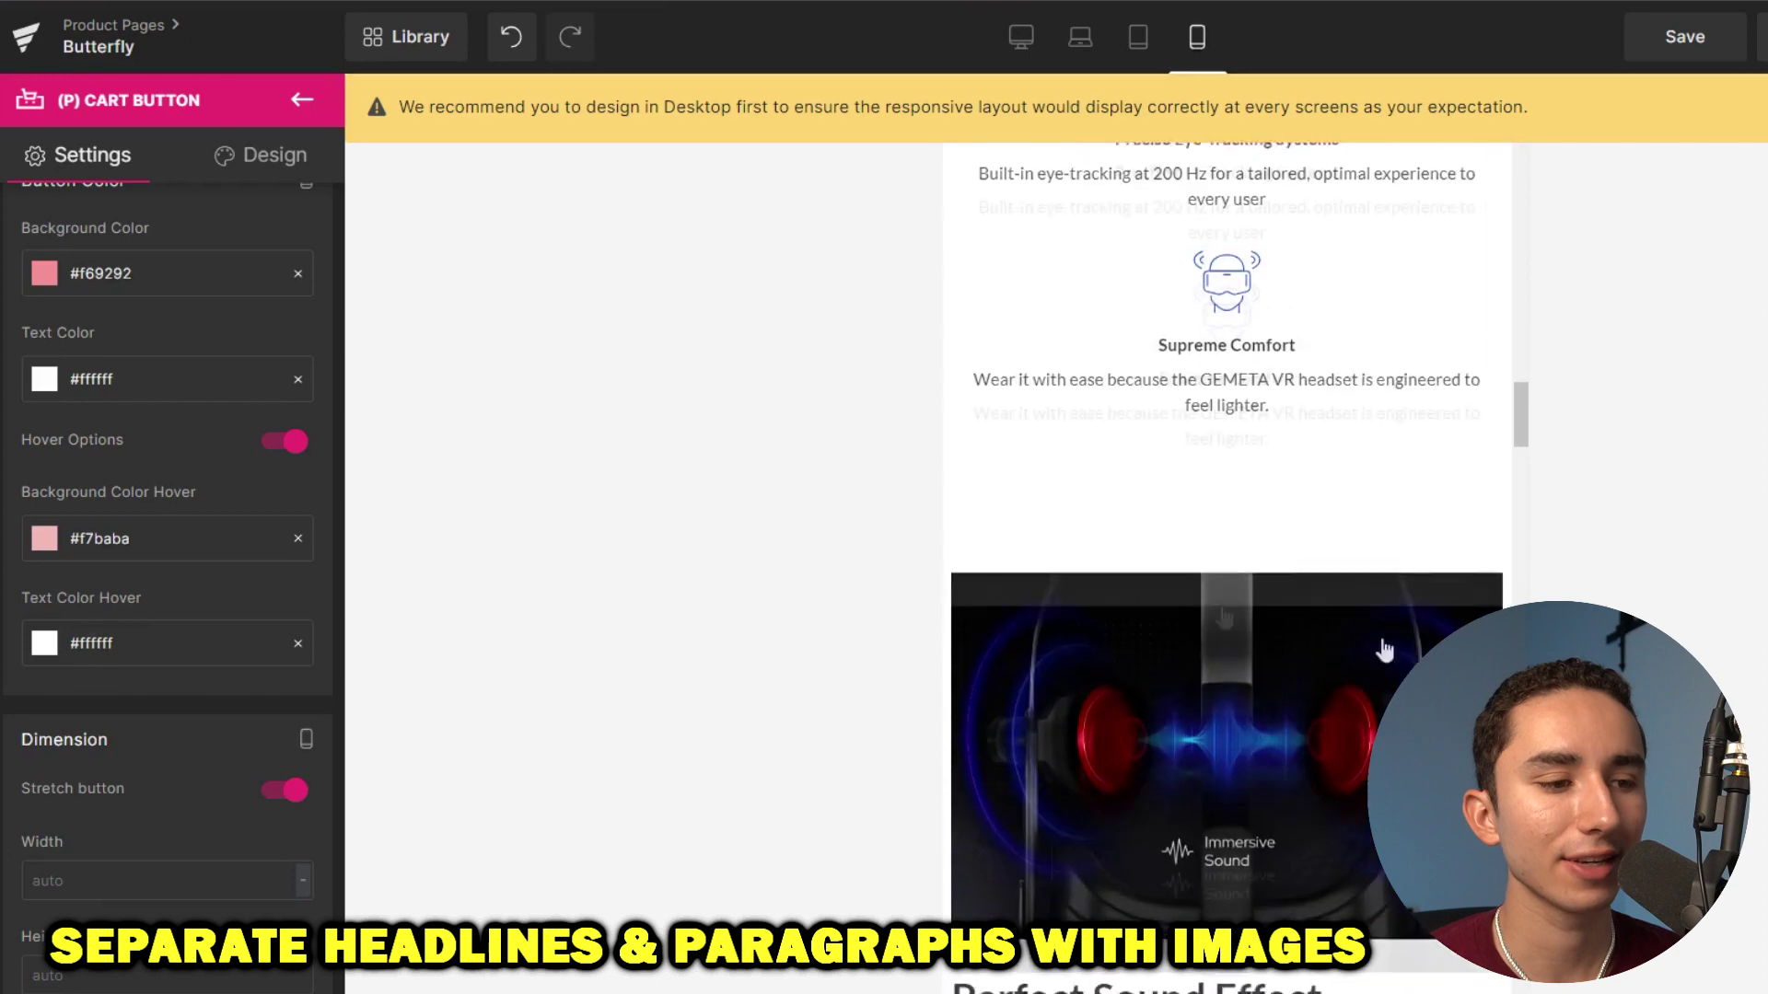
{"action": "scroll", "coordinate": [1099, 600], "scroll_direction": "down", "scroll_amount": 2}
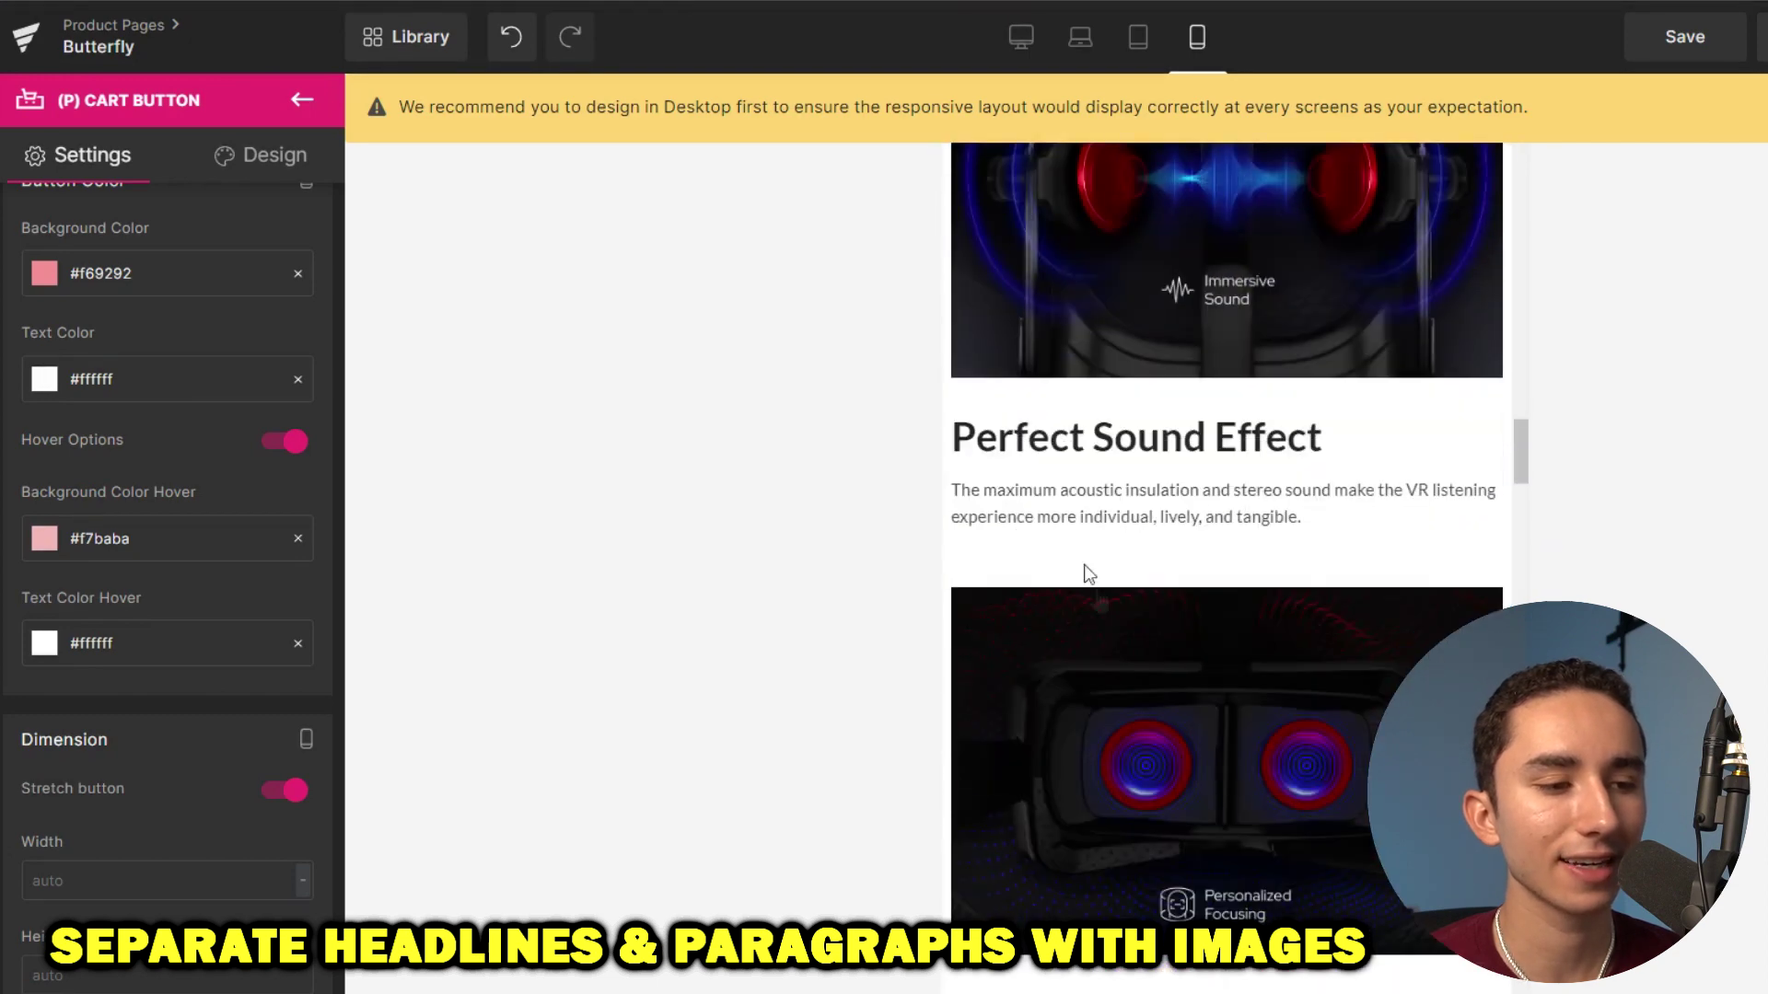
{"action": "scroll", "coordinate": [1188, 528], "scroll_direction": "down", "scroll_amount": 3}
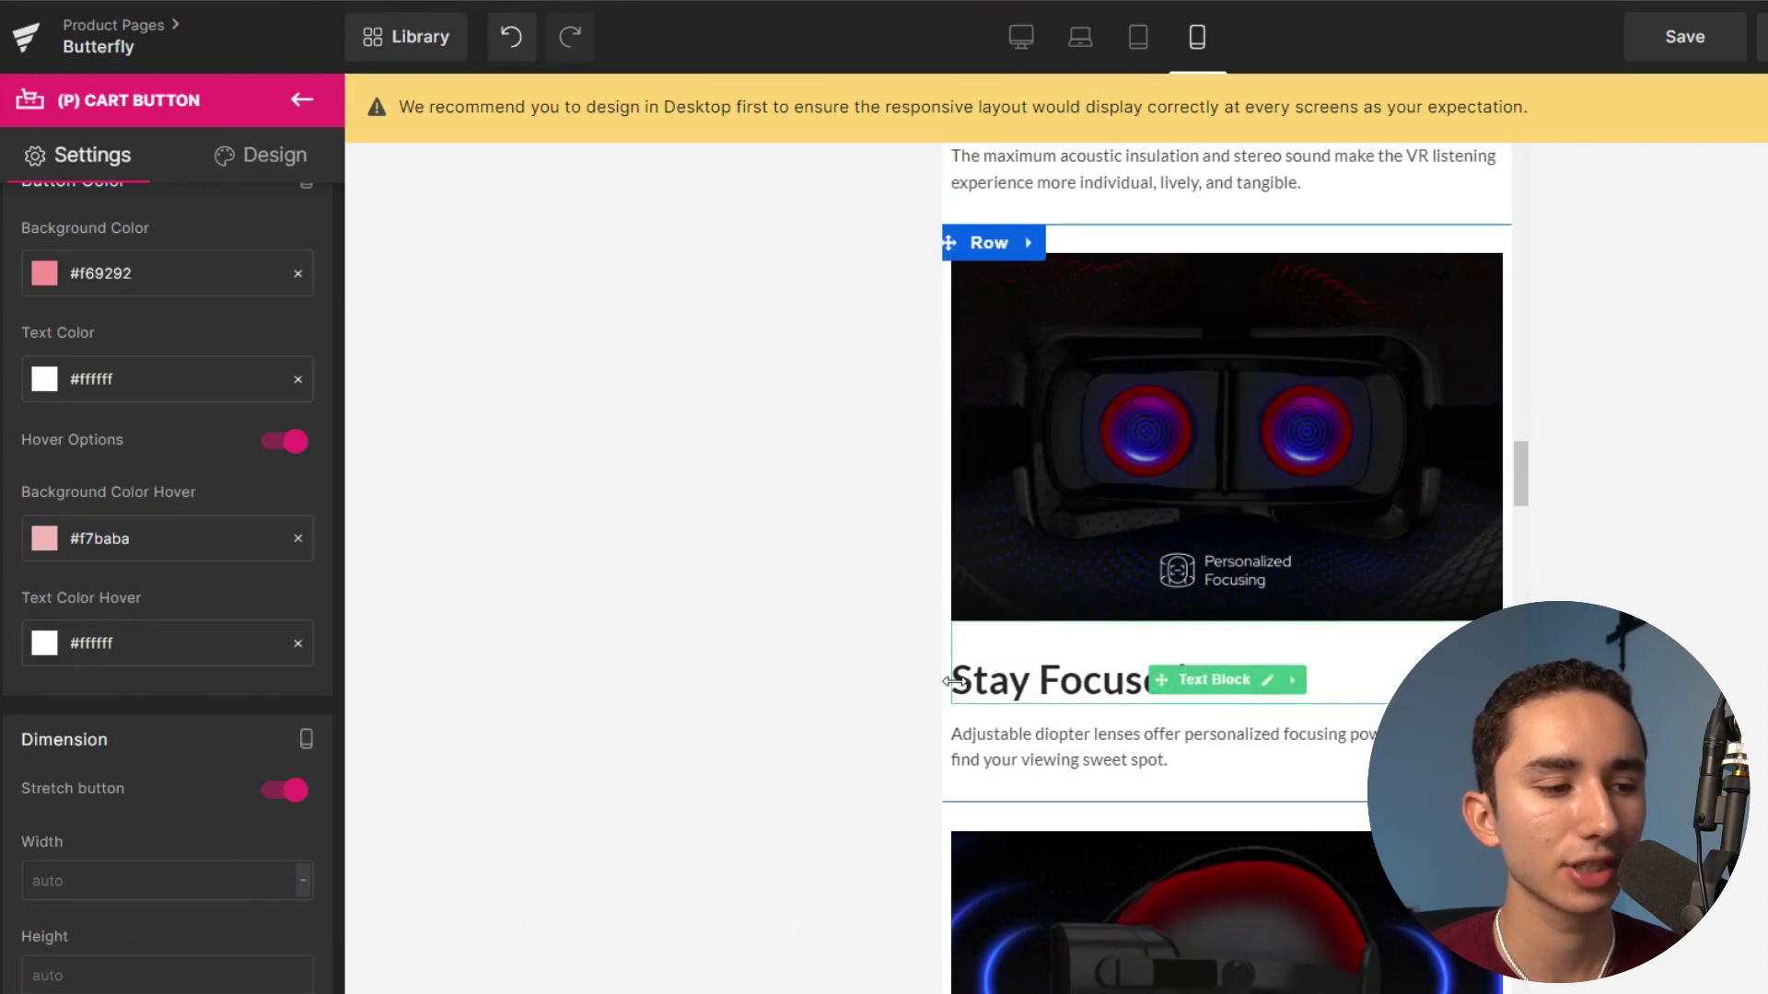
{"action": "scroll", "coordinate": [1206, 672], "scroll_direction": "down", "scroll_amount": 5}
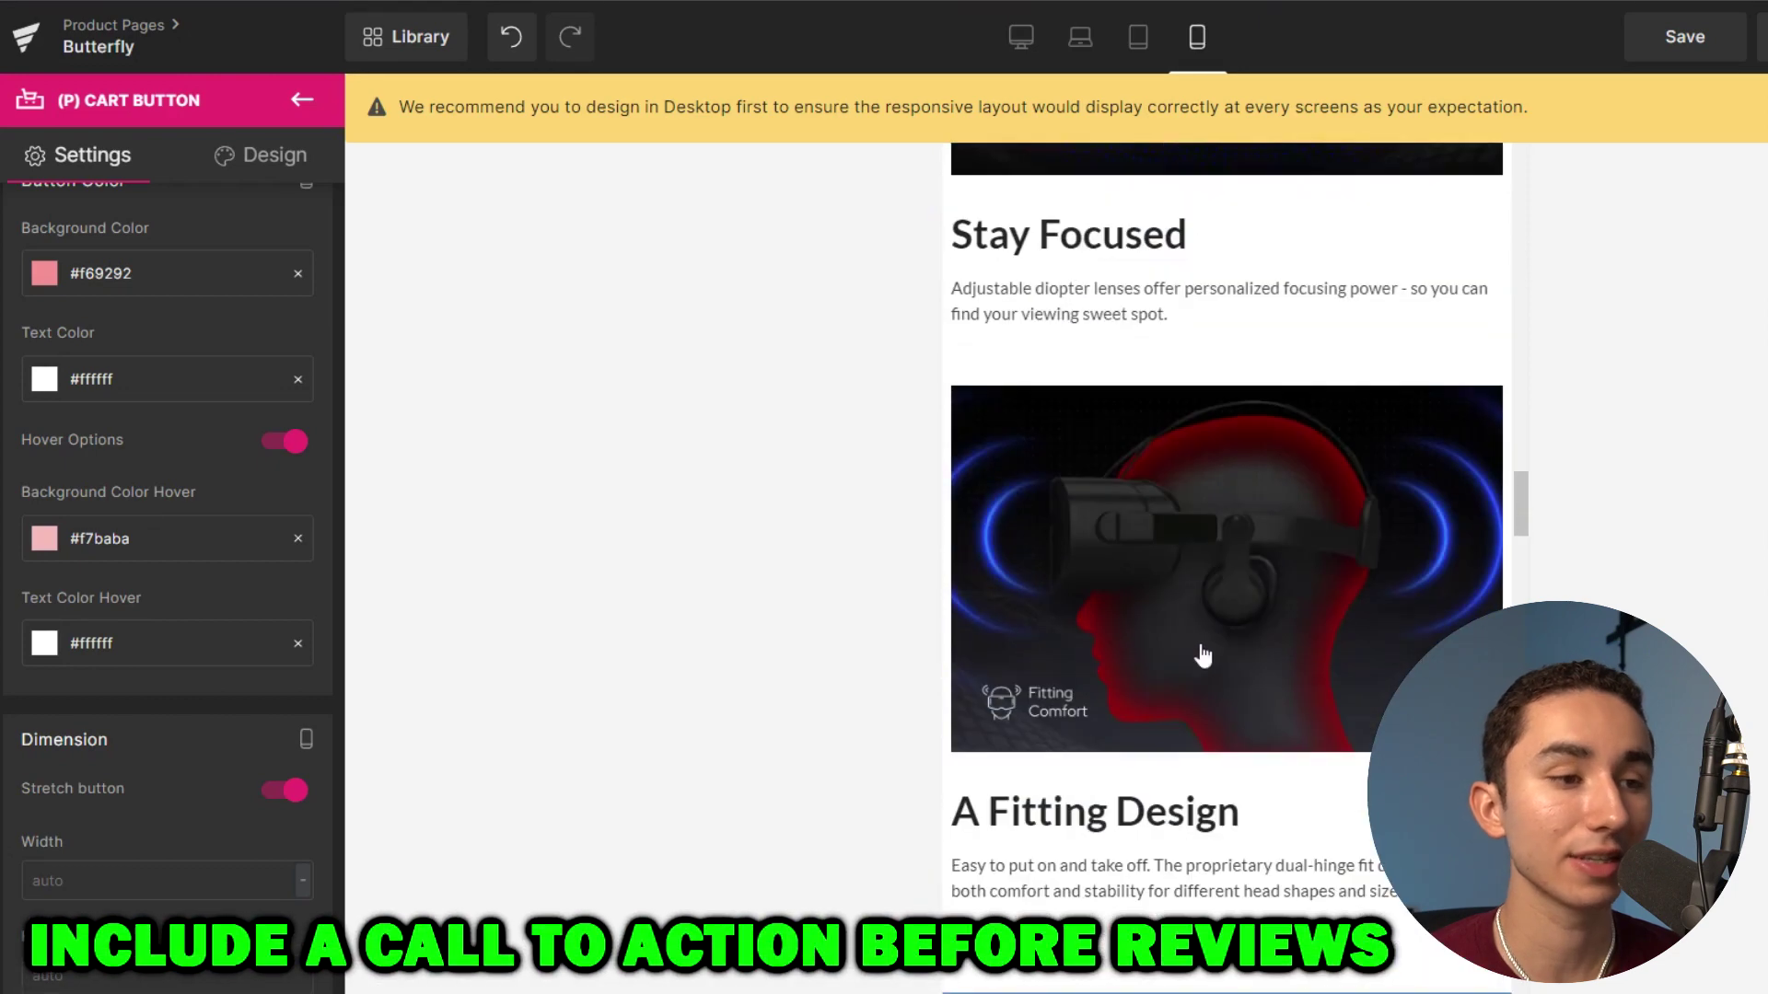
{"action": "scroll", "coordinate": [1346, 556], "scroll_direction": "down", "scroll_amount": 4}
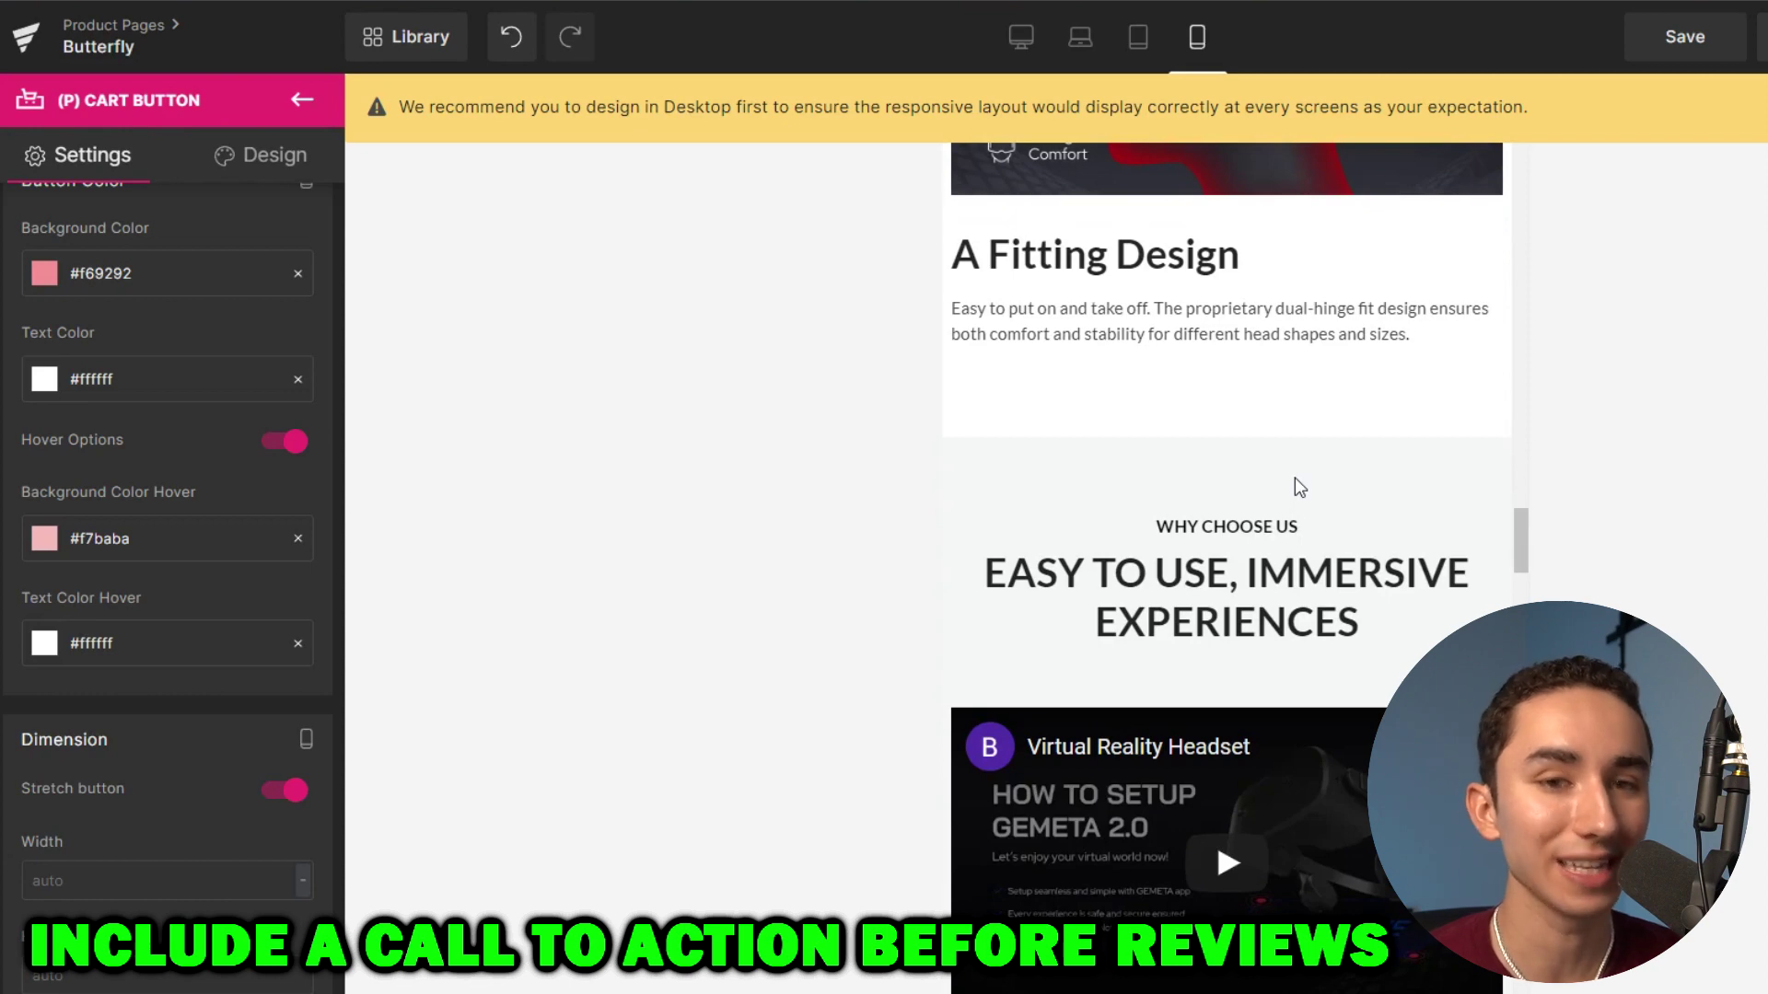
{"action": "scroll", "coordinate": [1296, 480], "scroll_direction": "down", "scroll_amount": 10}
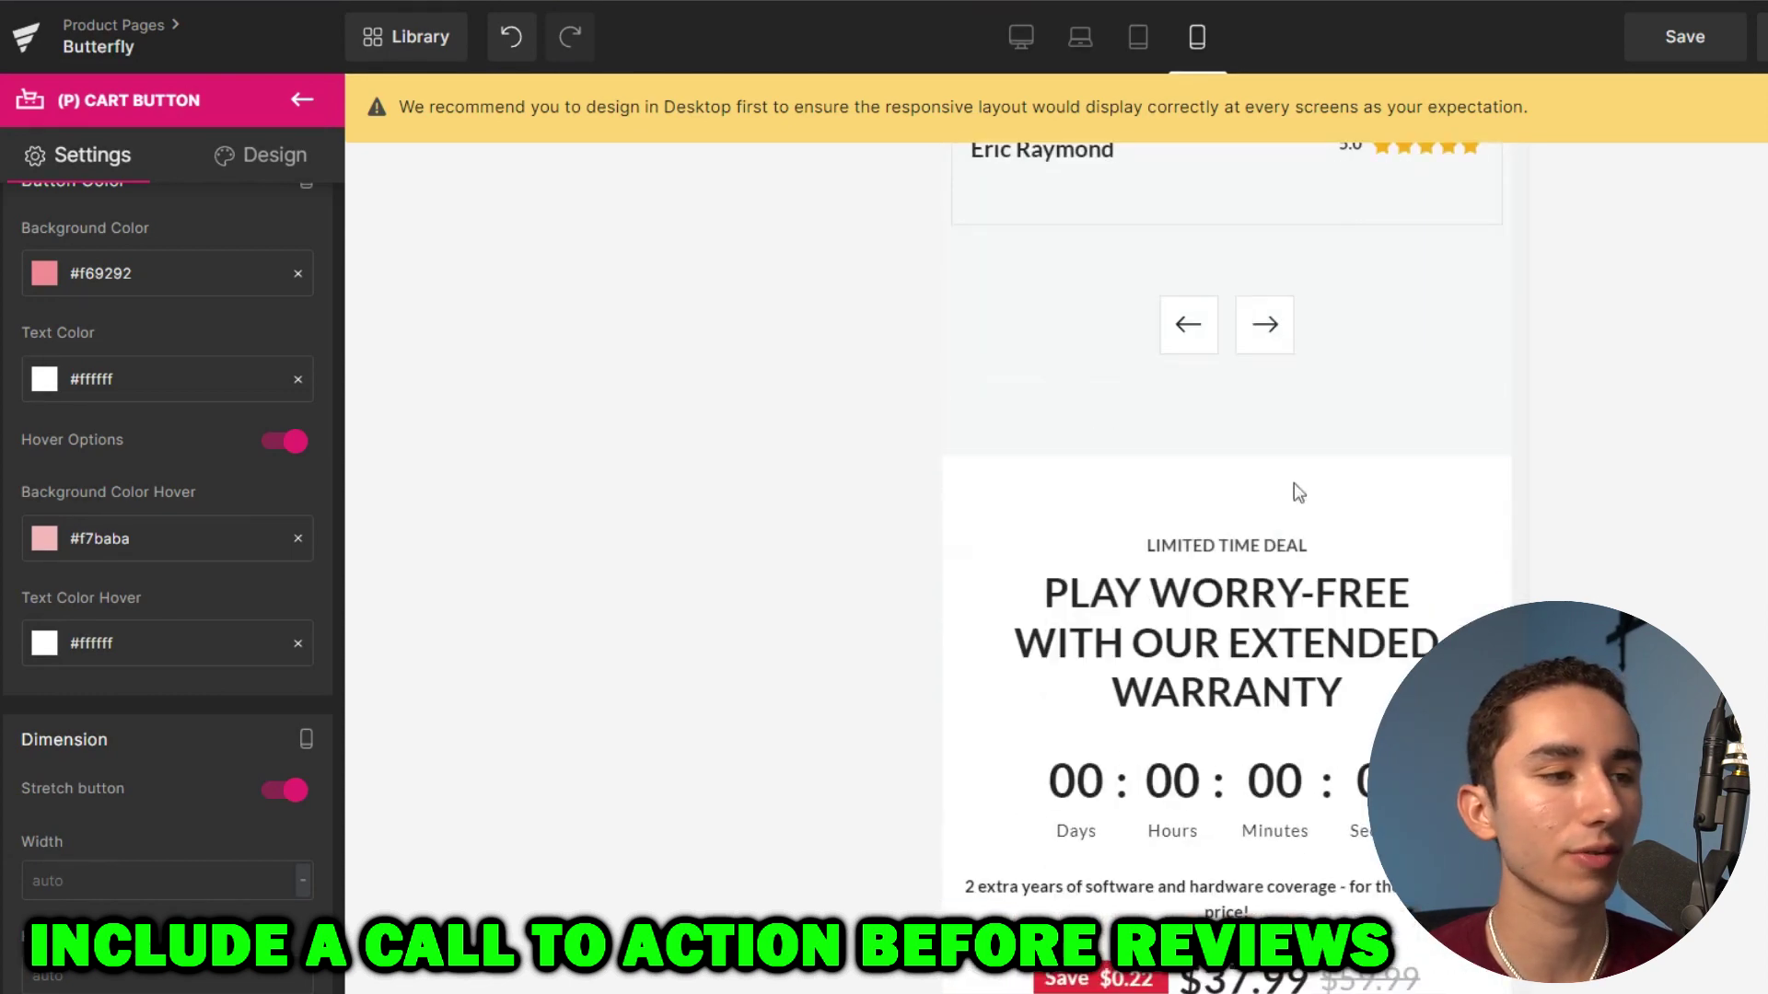
{"action": "scroll", "coordinate": [1294, 488], "scroll_direction": "up", "scroll_amount": 8}
{"action": "scroll", "coordinate": [1150, 626], "scroll_direction": "down", "scroll_amount": 8}
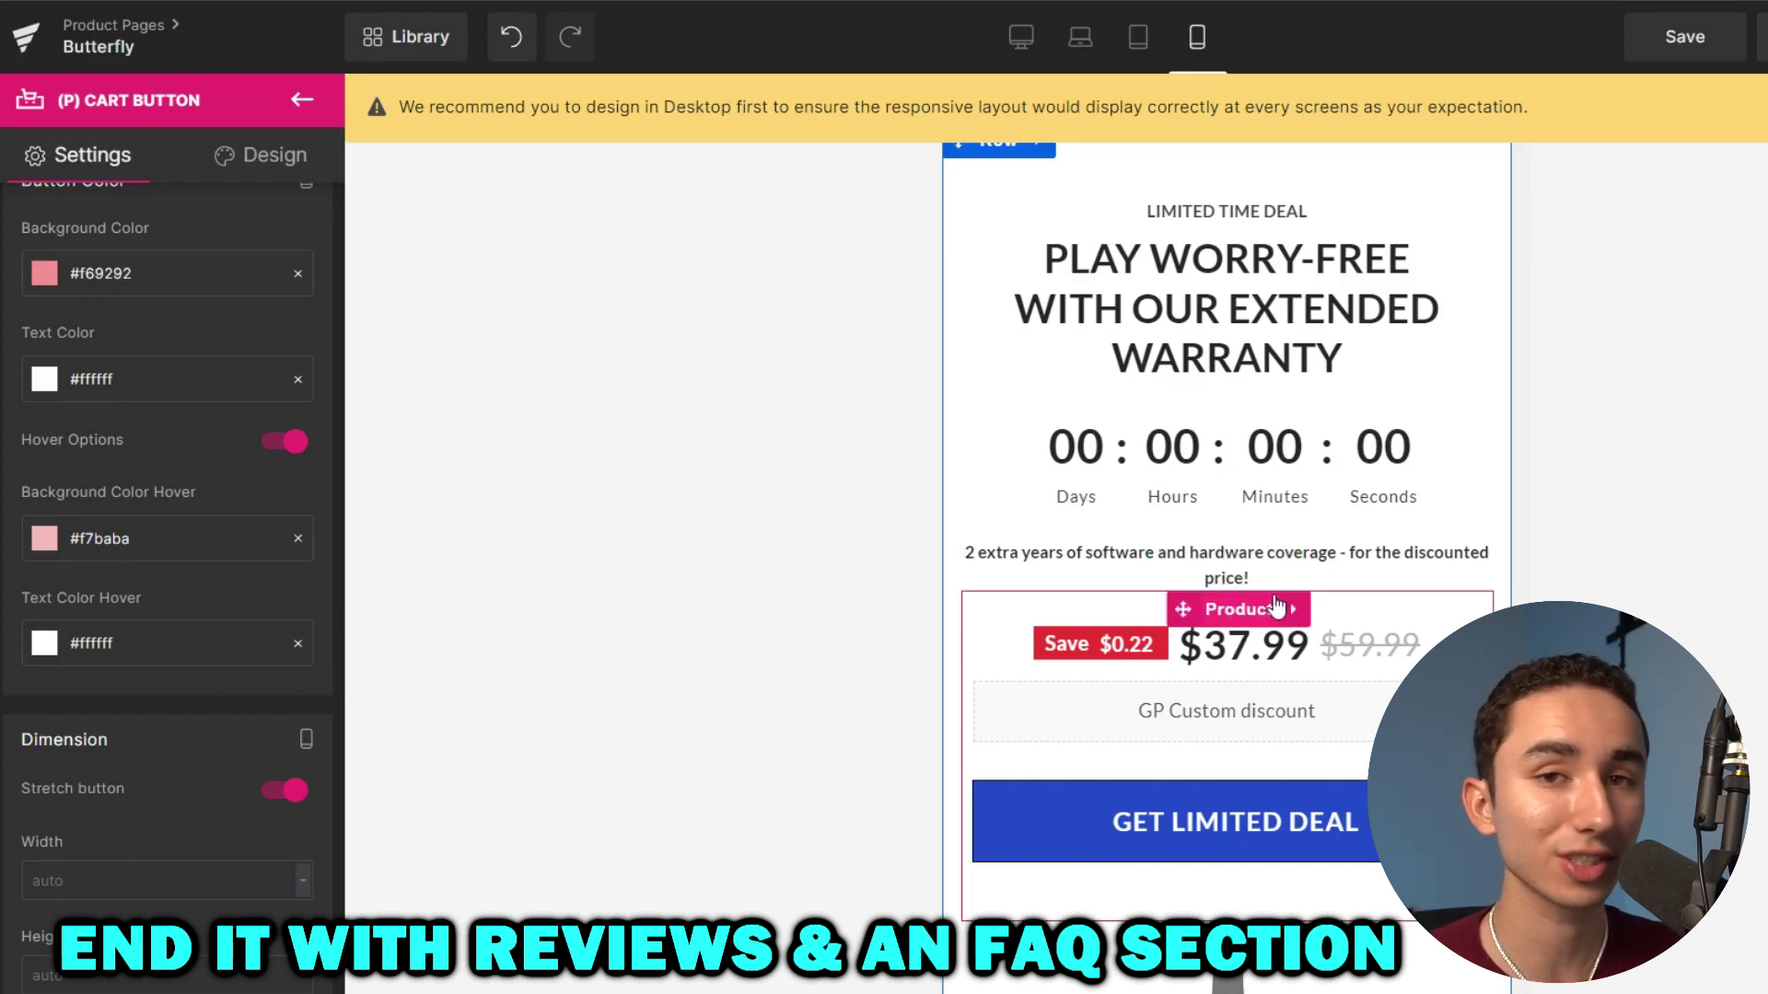
Delete the Product Specifications tabs element and the empty row that held it, below the Buy It Now button.
{"action": "scroll", "coordinate": [1137, 516], "scroll_direction": "down", "scroll_amount": 15}
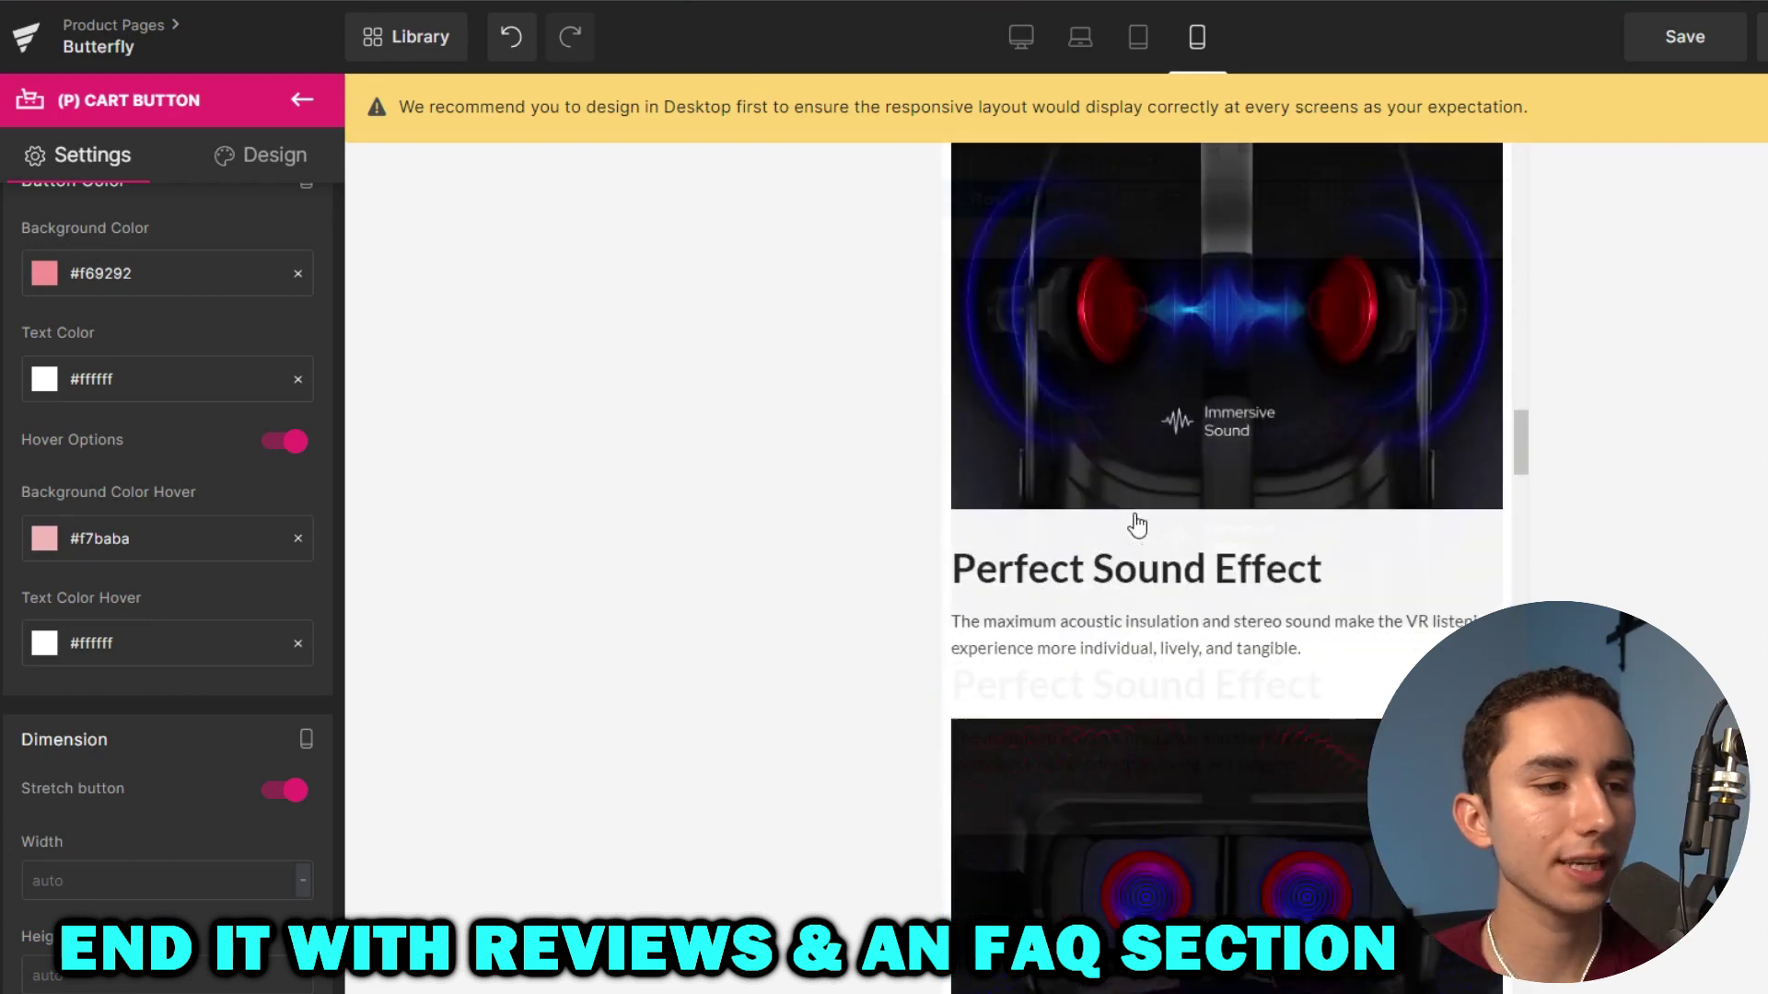
{"action": "scroll", "coordinate": [1132, 516], "scroll_direction": "up", "scroll_amount": 10}
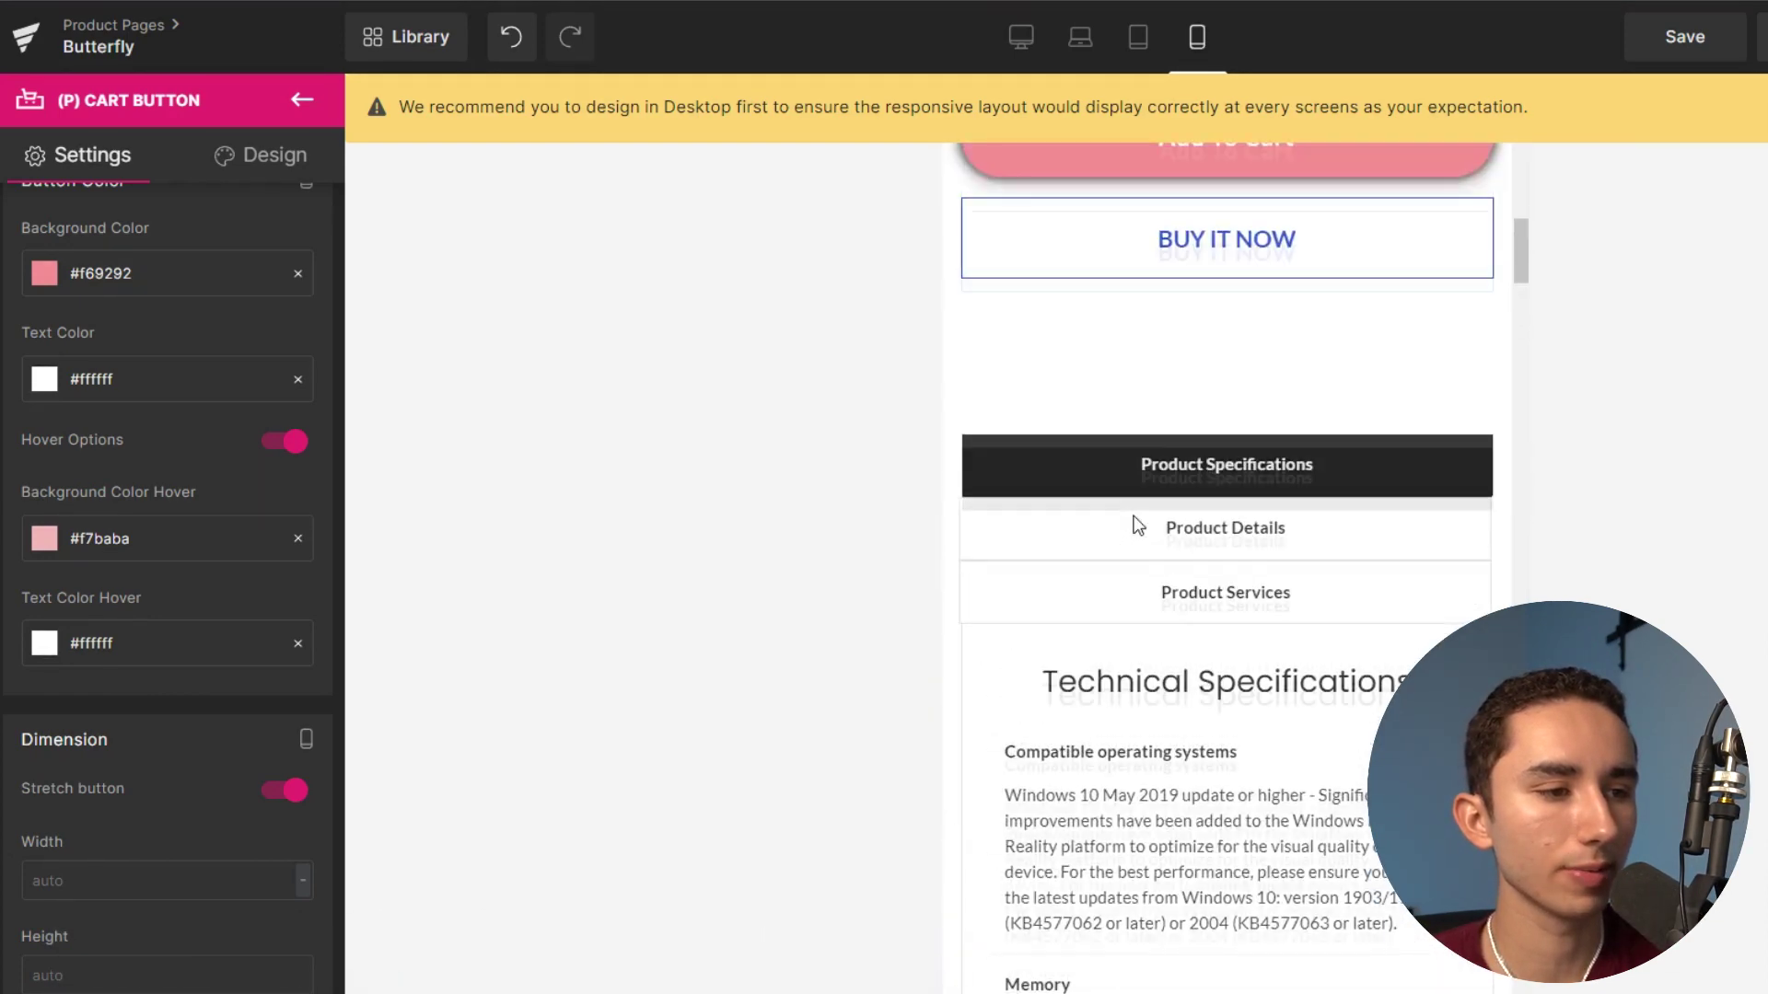
{"action": "scroll", "coordinate": [1132, 654], "scroll_direction": "down", "scroll_amount": 4}
{"action": "left_click", "coordinate": [1227, 453]}
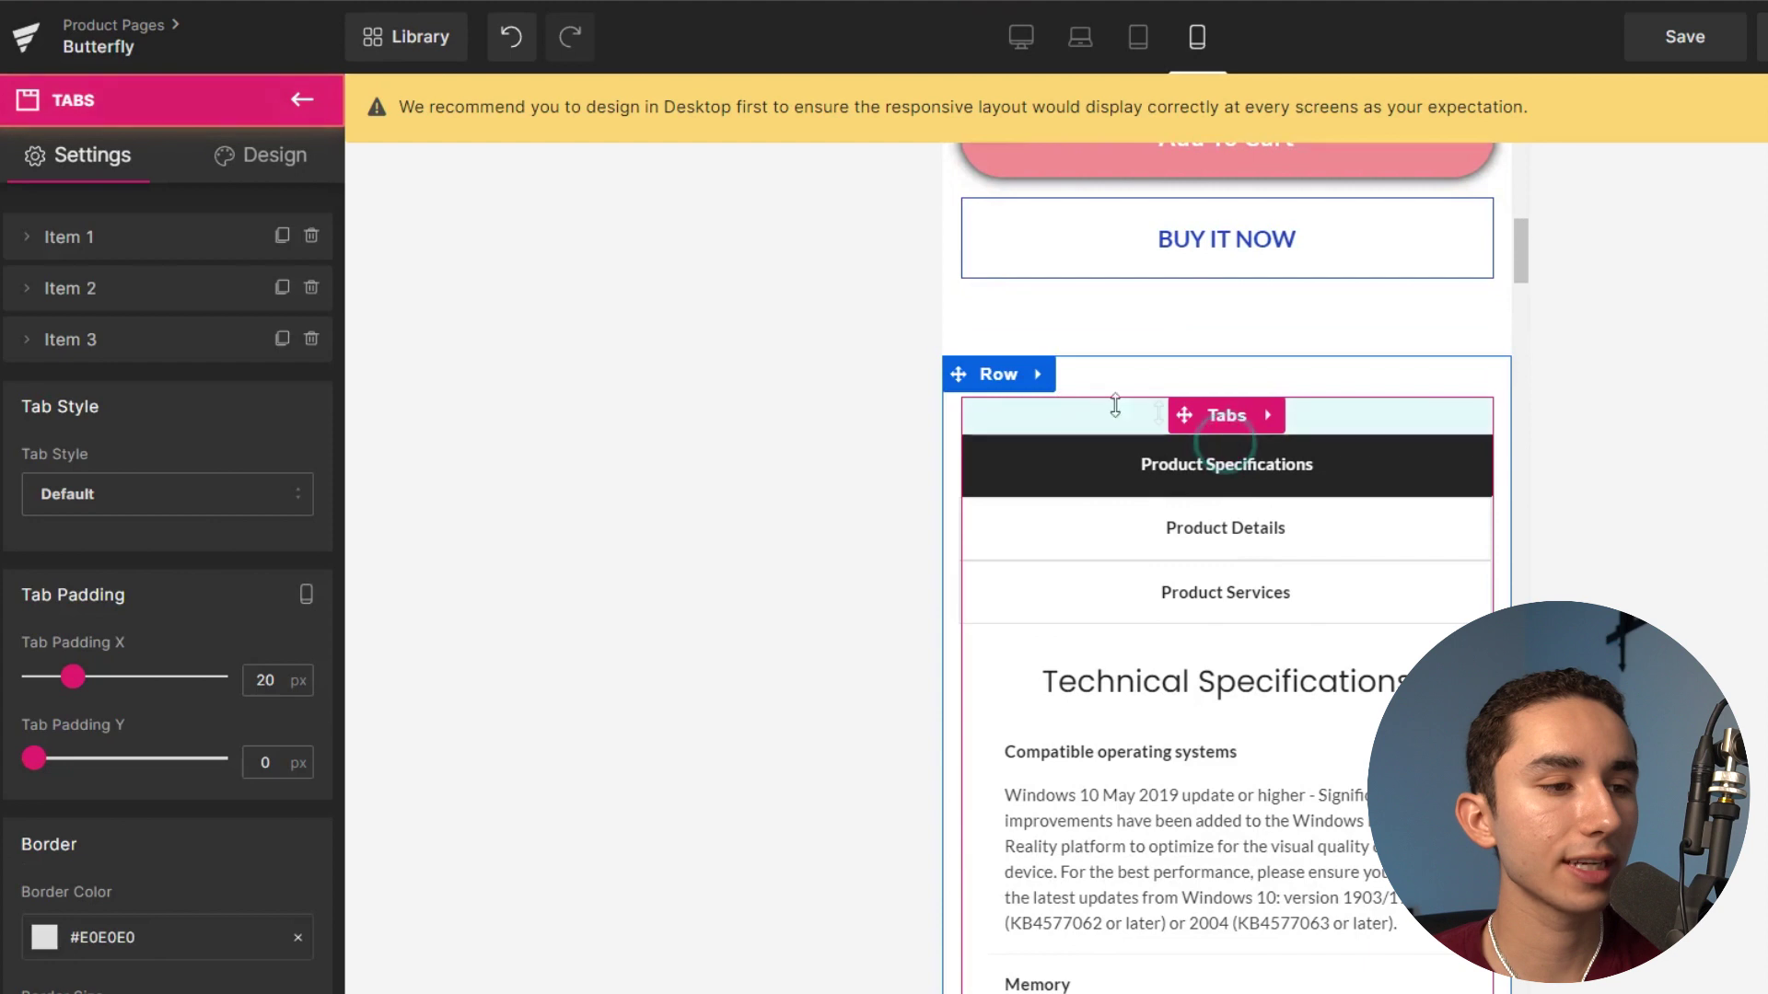
{"action": "left_click", "coordinate": [1284, 416]}
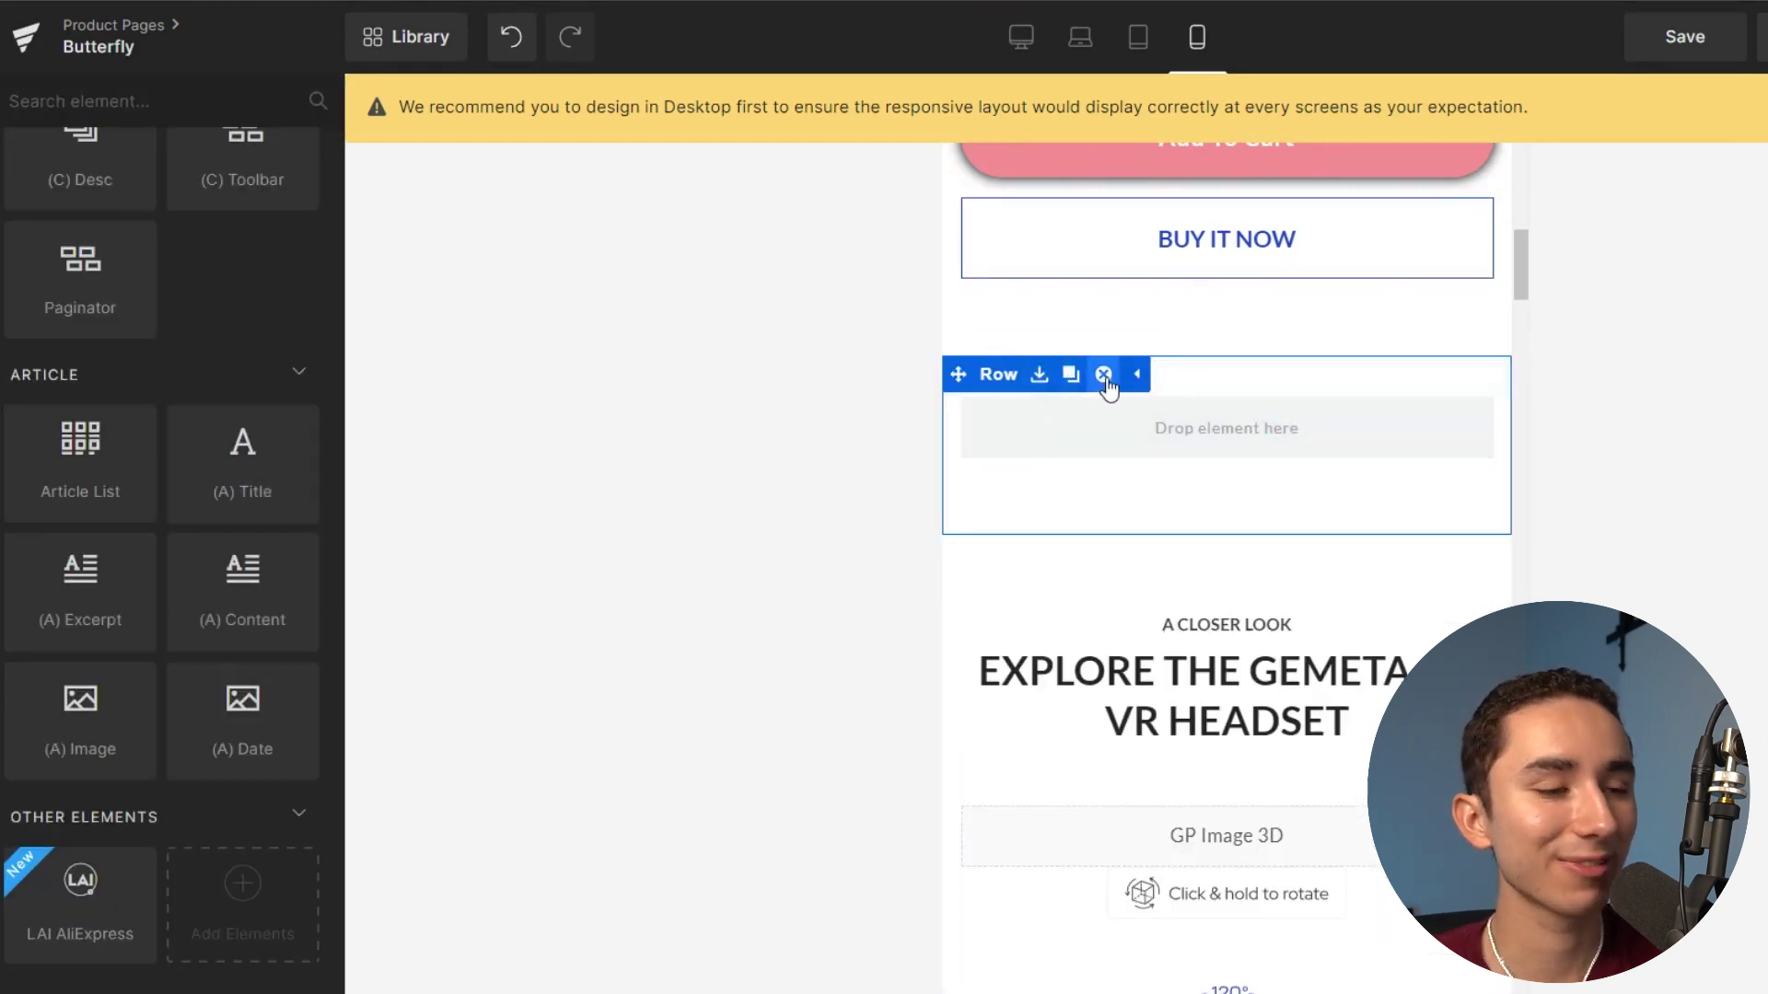
{"action": "left_click", "coordinate": [1108, 376]}
Reduce the "Explore the Gemeta 2.0 VR Headset" row's top padding to about 2 px and delete its "A Closer Look" text block.
{"action": "left_click_drag", "start_coordinate": [1188, 420], "coordinate": [1193, 288]}
{"action": "left_click", "coordinate": [1176, 311]}
{"action": "left_click", "coordinate": [1232, 330]}
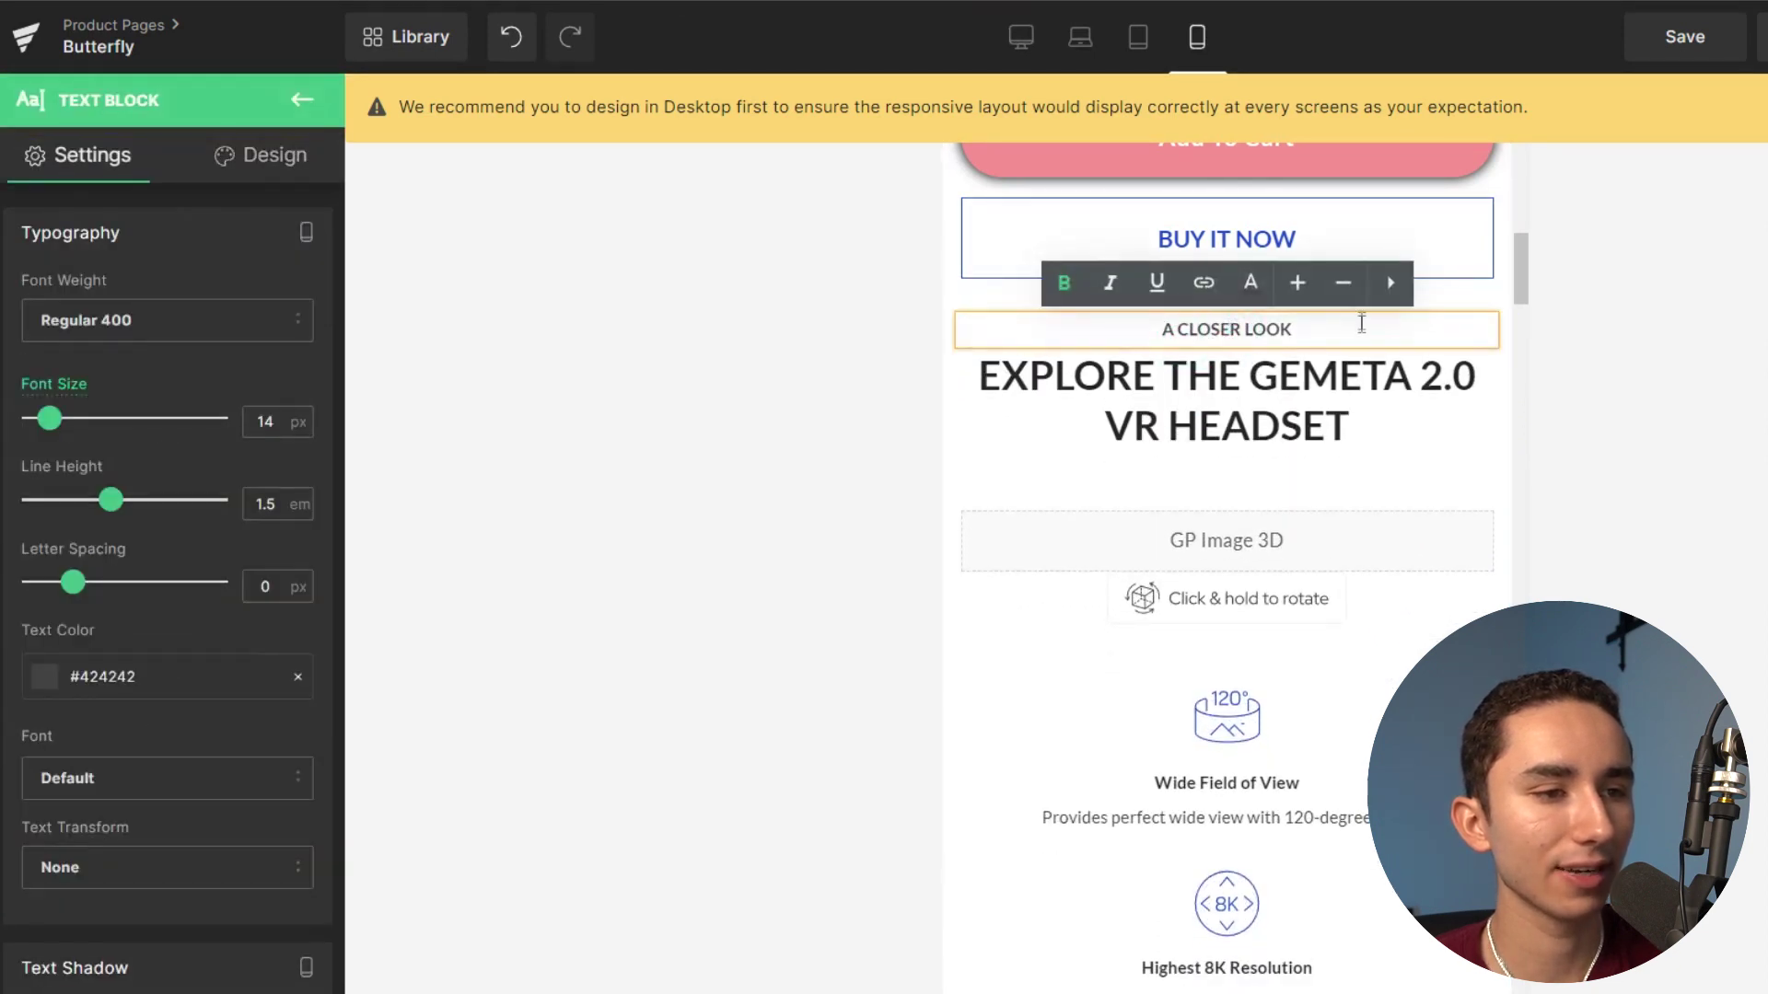
{"action": "left_click", "coordinate": [1676, 390]}
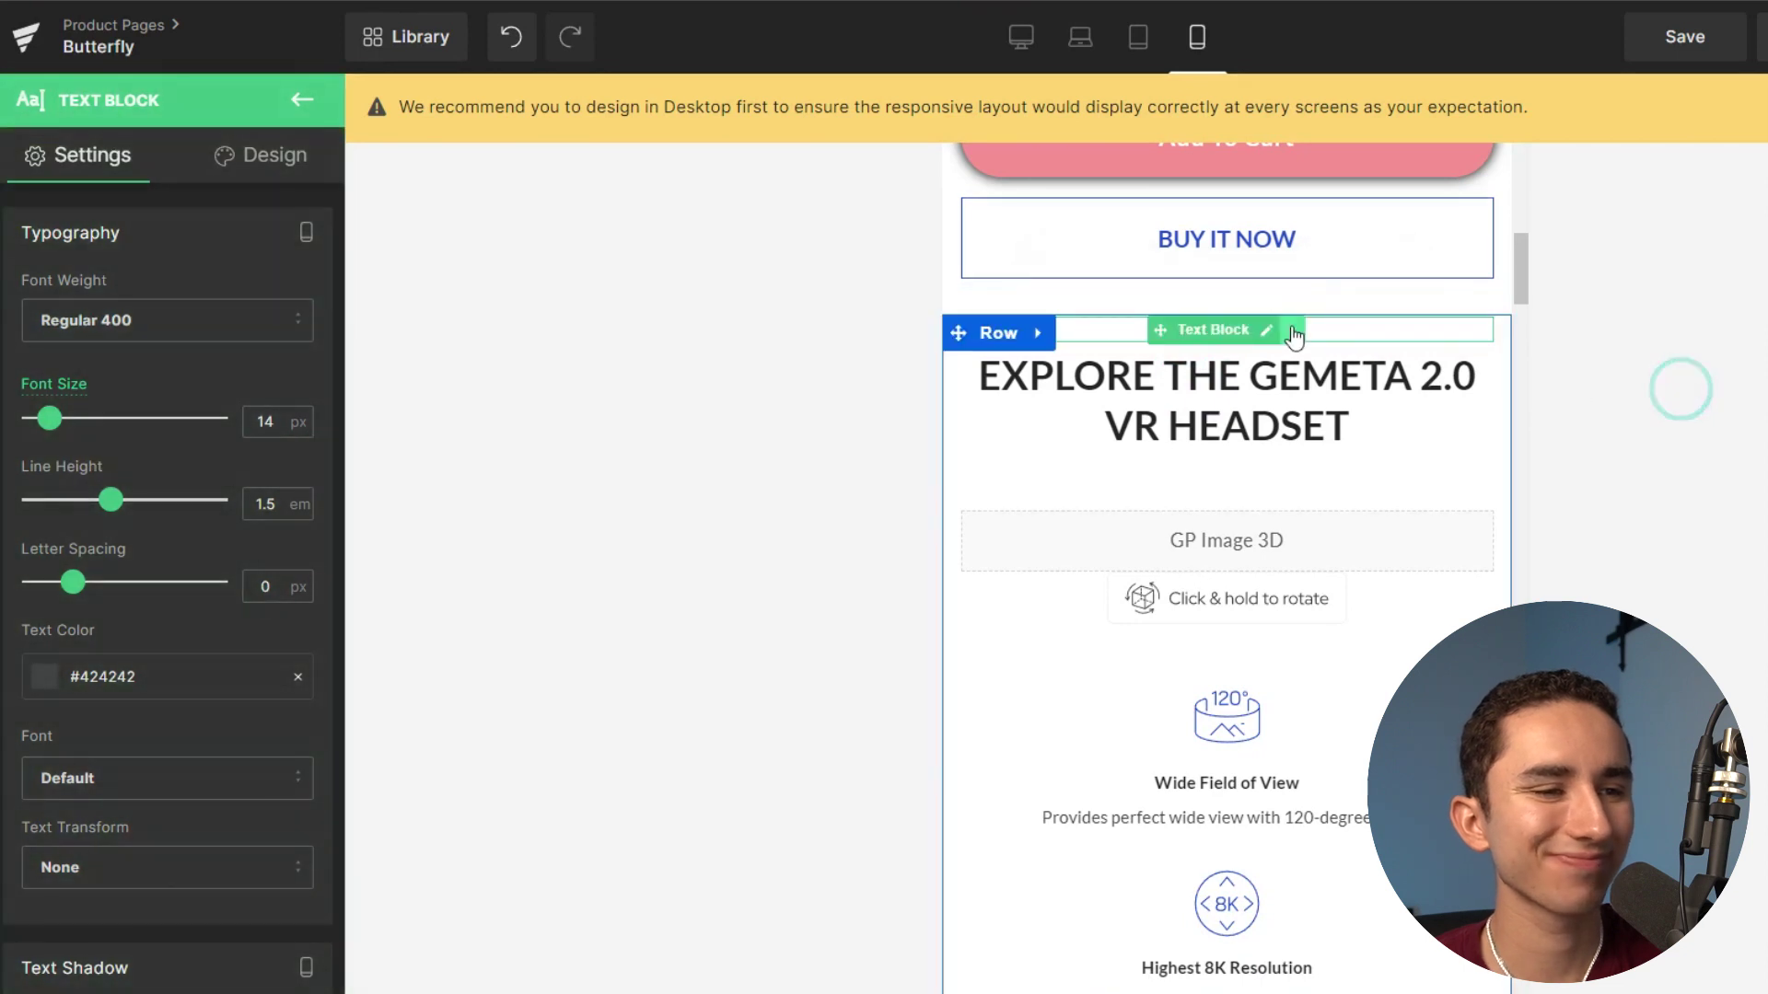
{"action": "left_click", "coordinate": [1307, 332]}
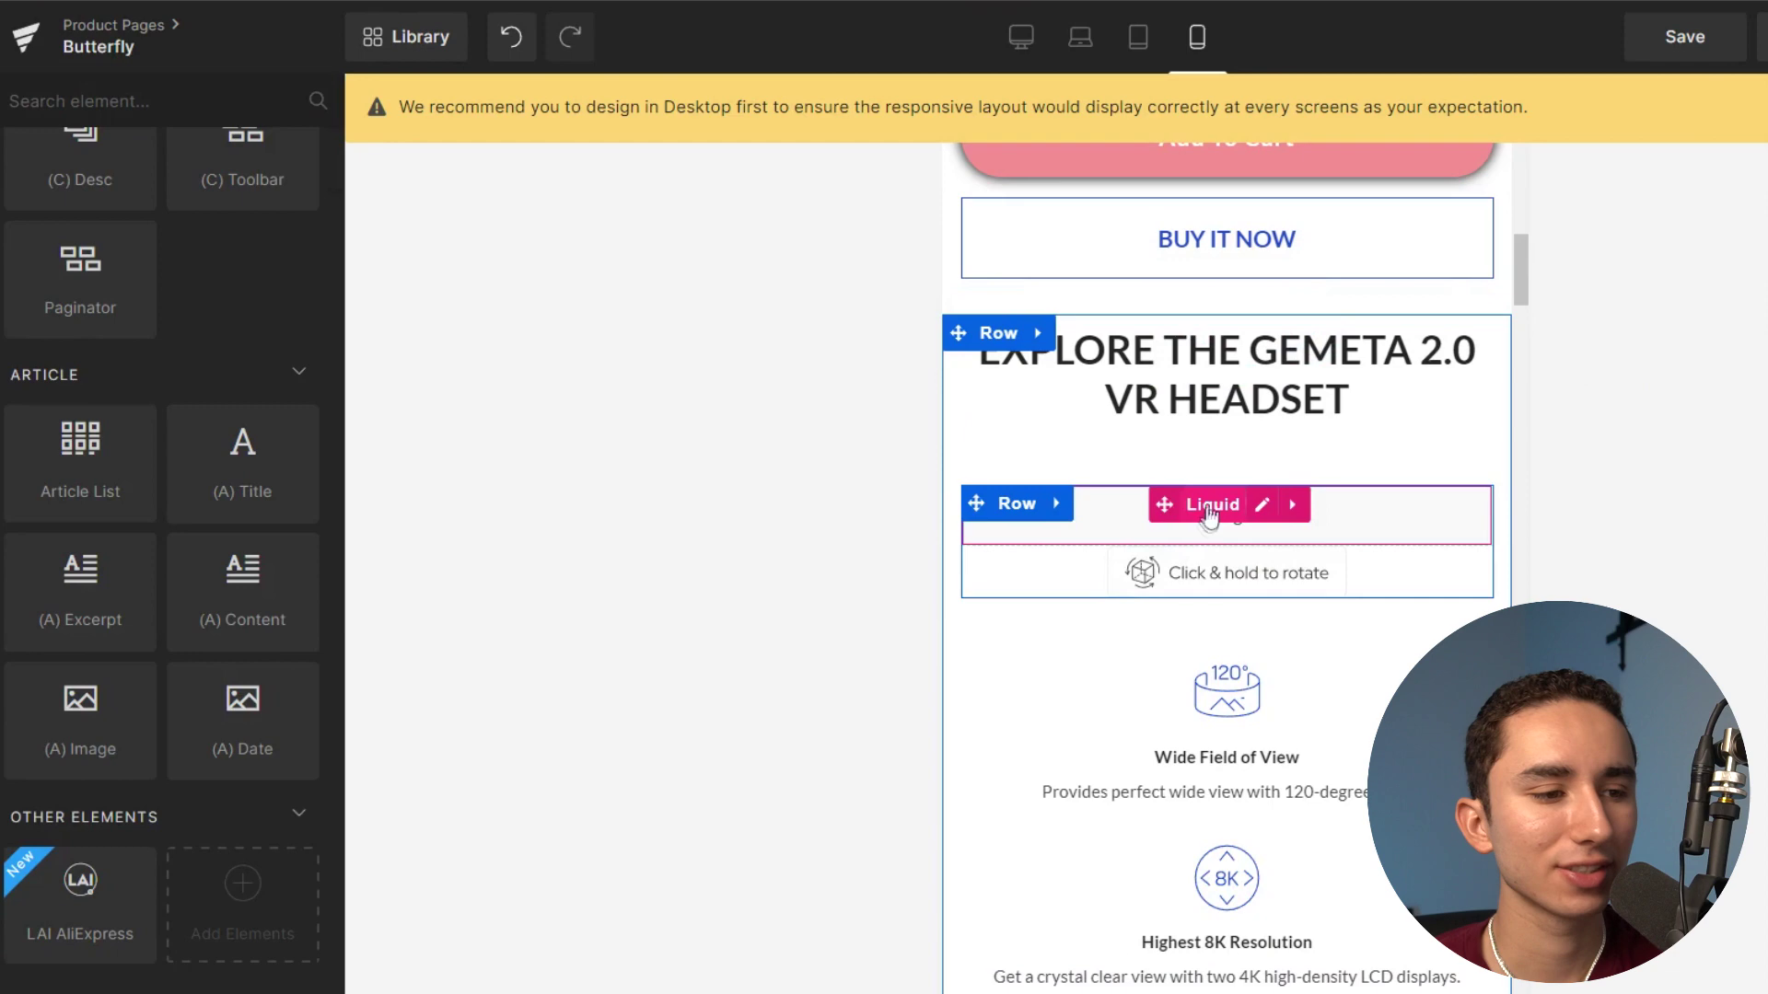
Insert an image element directly below the "Explore the Gemeta 2.0 VR Headset" headline.
{"action": "scroll", "coordinate": [117, 373], "scroll_direction": "up", "scroll_amount": 15}
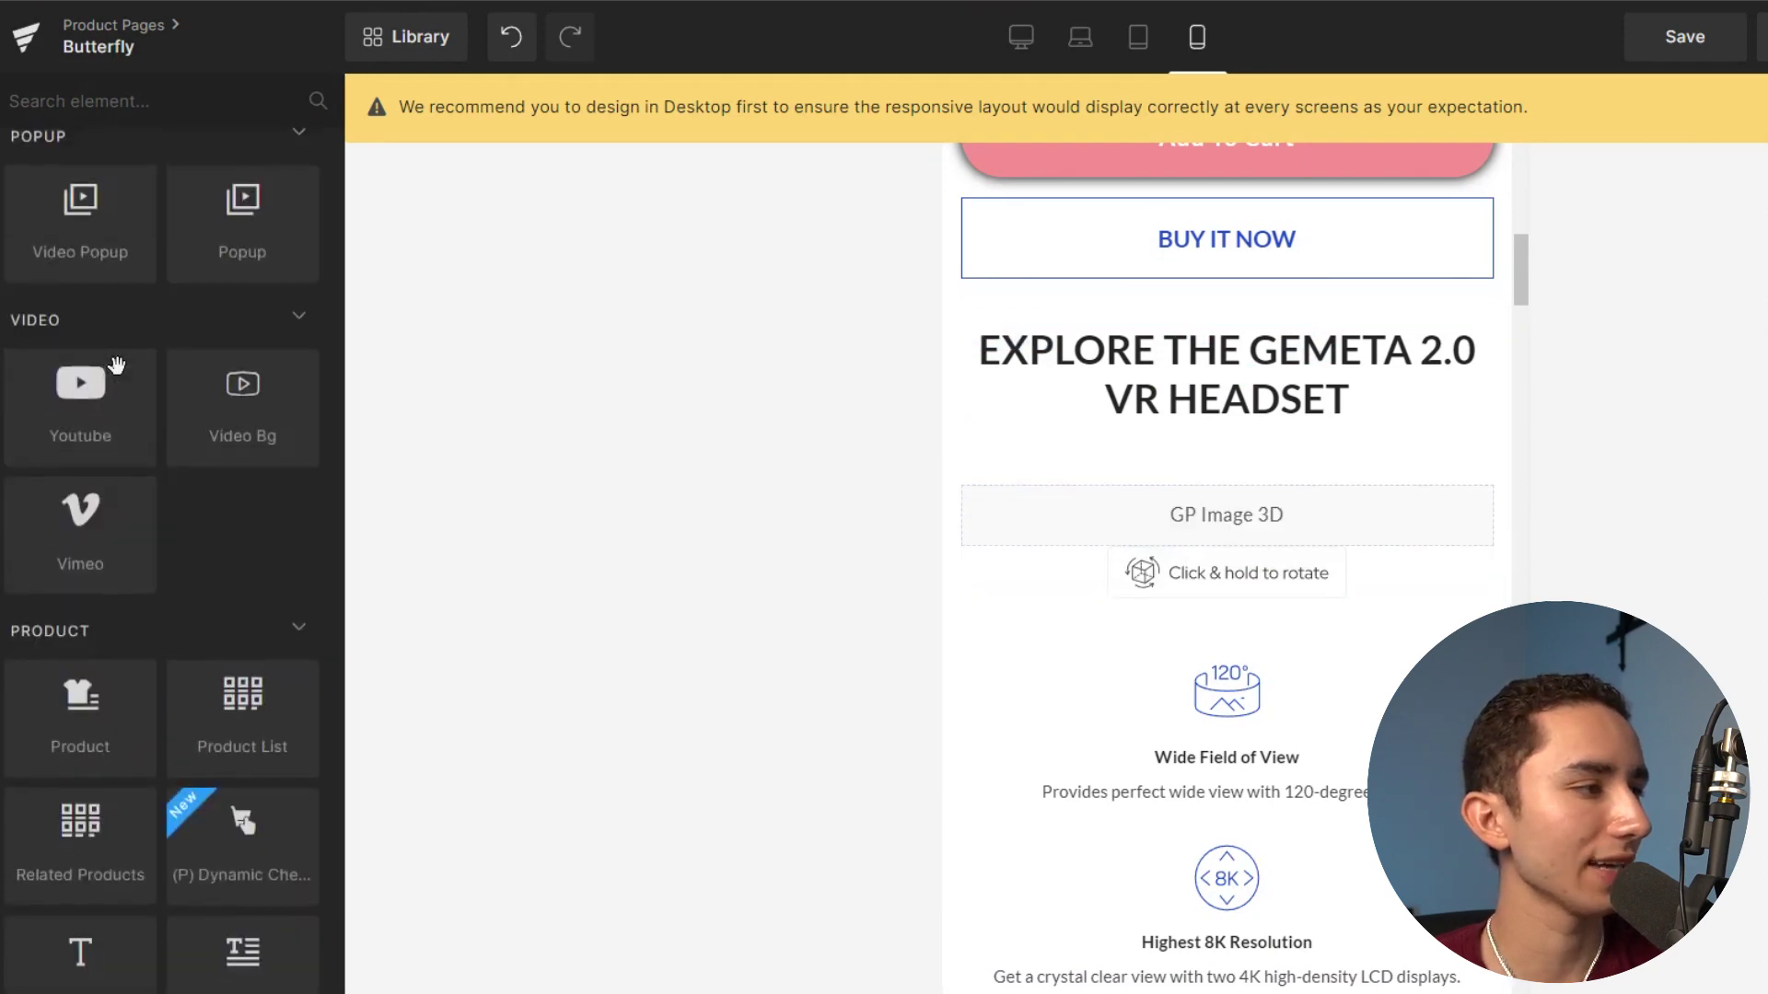
{"action": "scroll", "coordinate": [116, 365], "scroll_direction": "up", "scroll_amount": 5}
{"action": "left_click_drag", "start_coordinate": [253, 419], "coordinate": [1250, 494]}
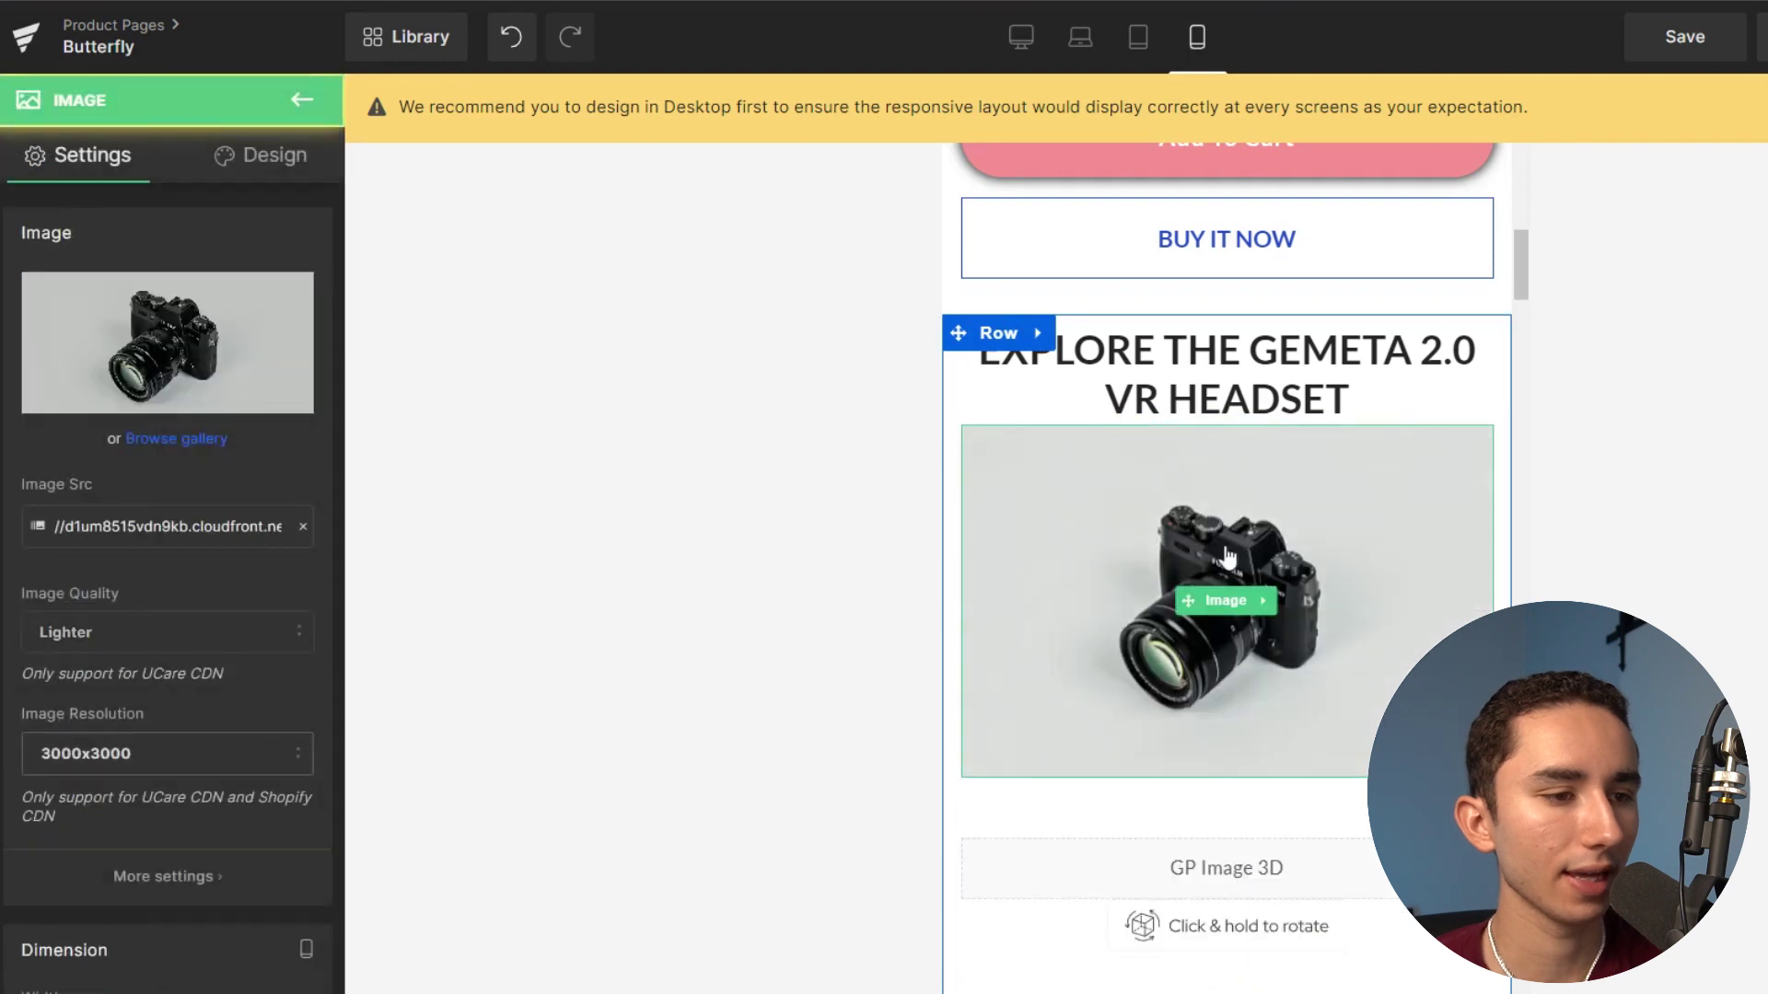
Upload the ezgif-3-d184685ec9 palette photo to the gallery and use it in place of the placeholder camera image.
{"action": "left_click", "coordinate": [175, 437]}
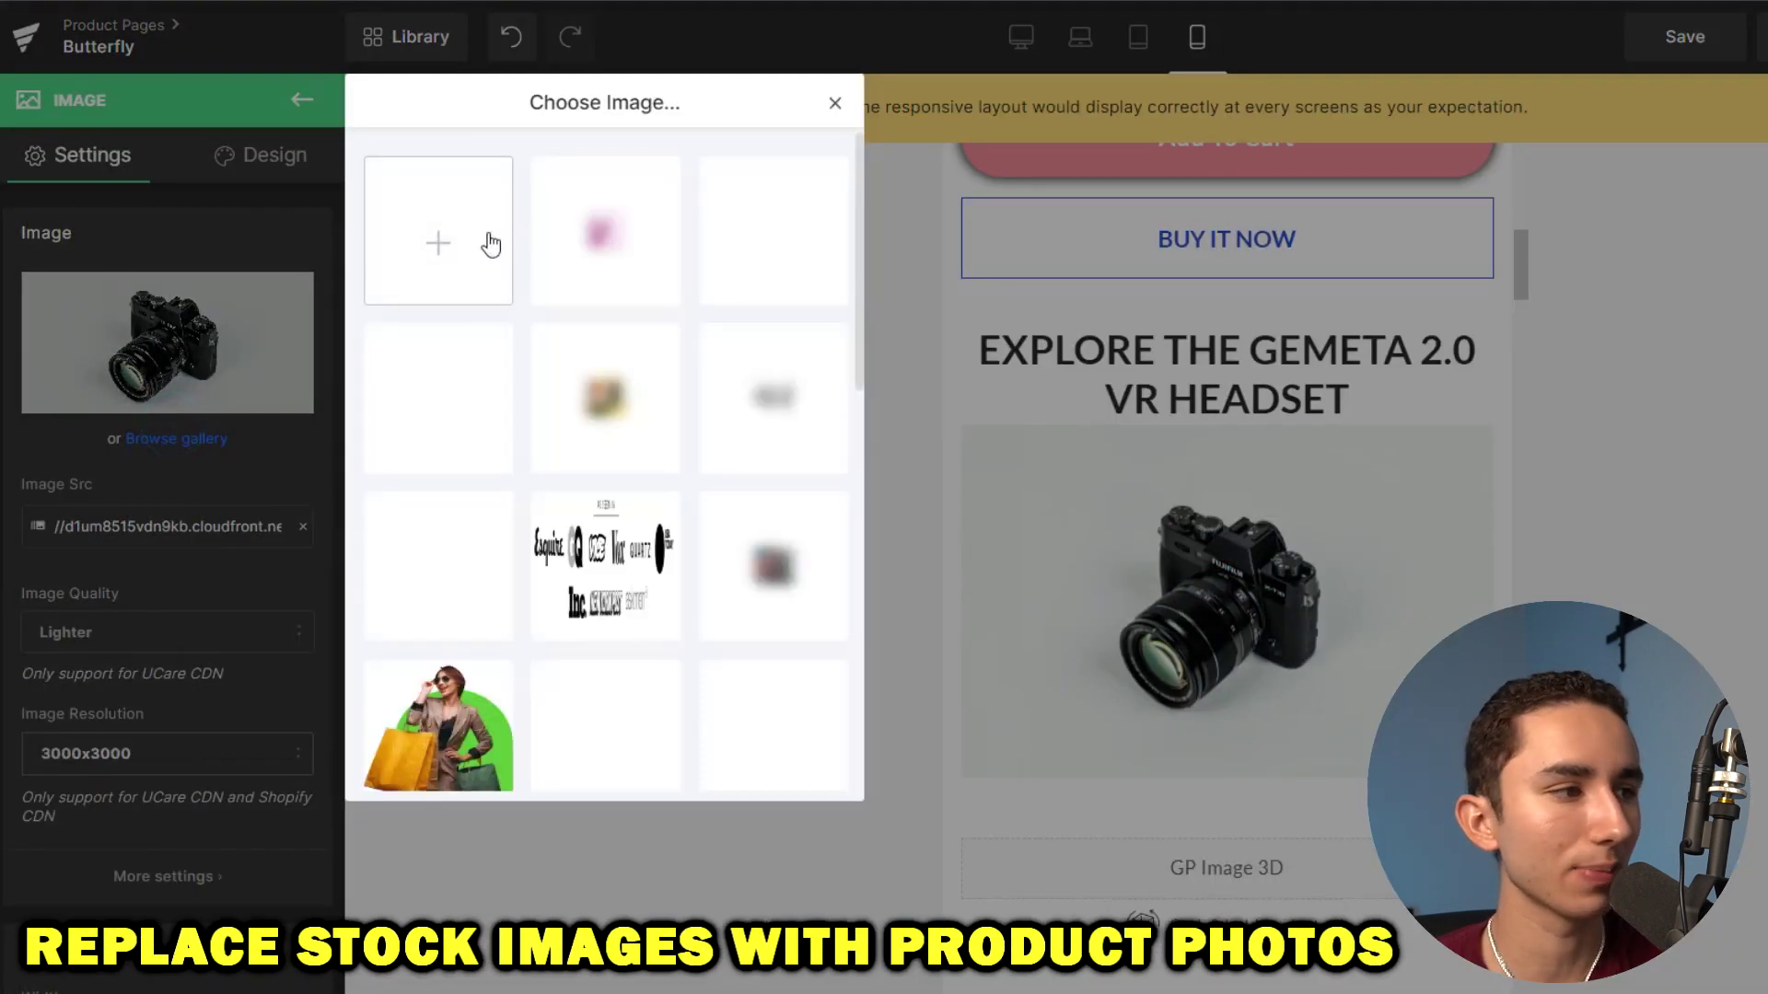
{"action": "left_click", "coordinate": [488, 238]}
{"action": "left_click", "coordinate": [387, 99]}
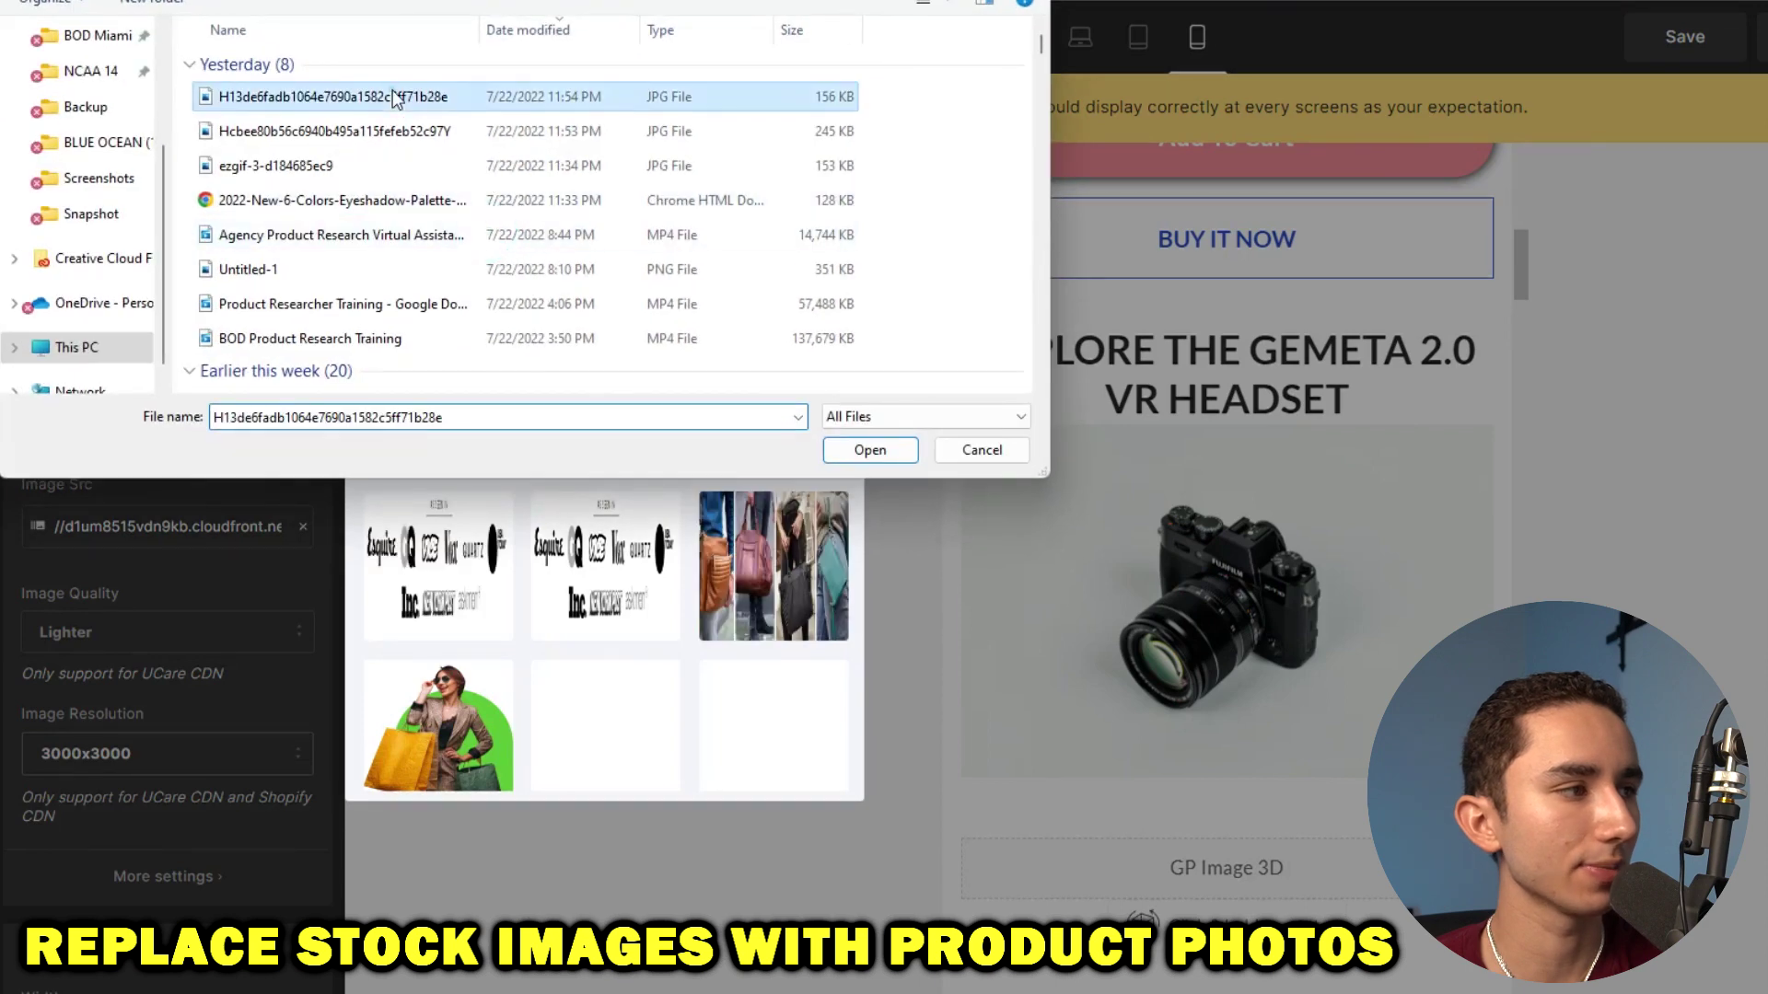
{"action": "double_click", "coordinate": [289, 168]}
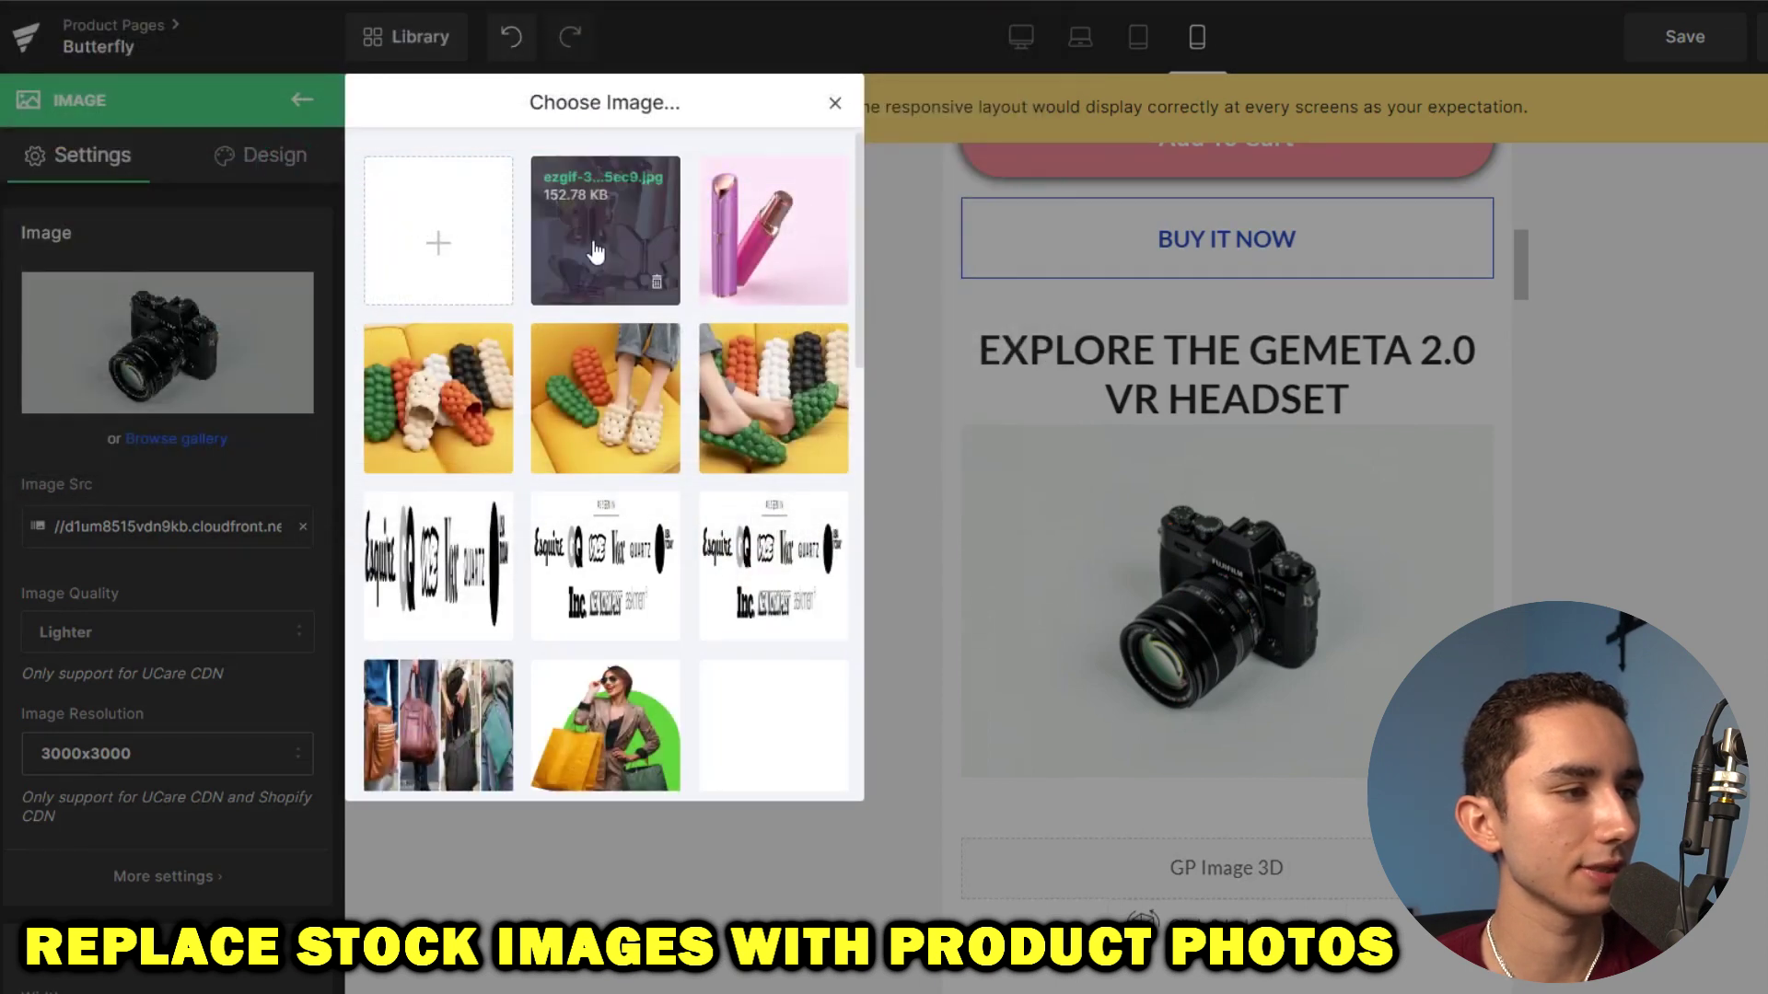
{"action": "left_click", "coordinate": [592, 239]}
Delete the row below the palette photo that holds the GP Image 3D element and the VR feature icons.
{"action": "scroll", "coordinate": [1174, 463], "scroll_direction": "down", "scroll_amount": 3}
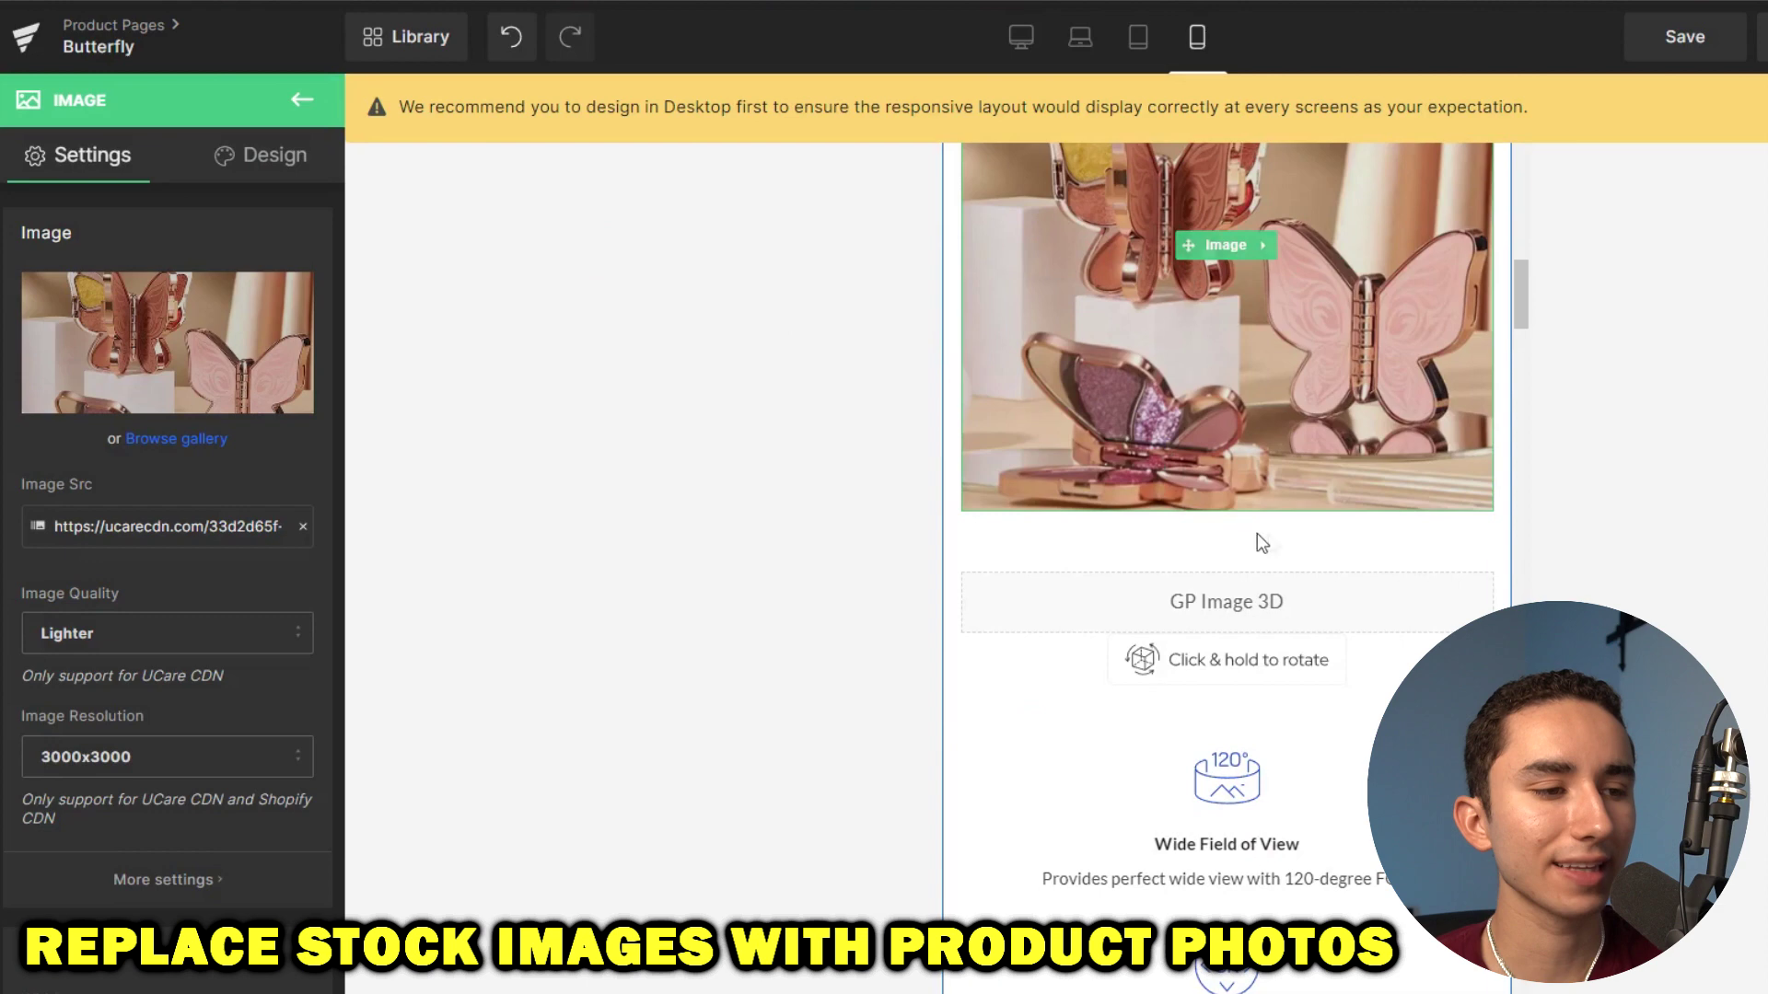
{"action": "scroll", "coordinate": [1234, 530], "scroll_direction": "down", "scroll_amount": 6}
{"action": "scroll", "coordinate": [1205, 466], "scroll_direction": "up", "scroll_amount": 5}
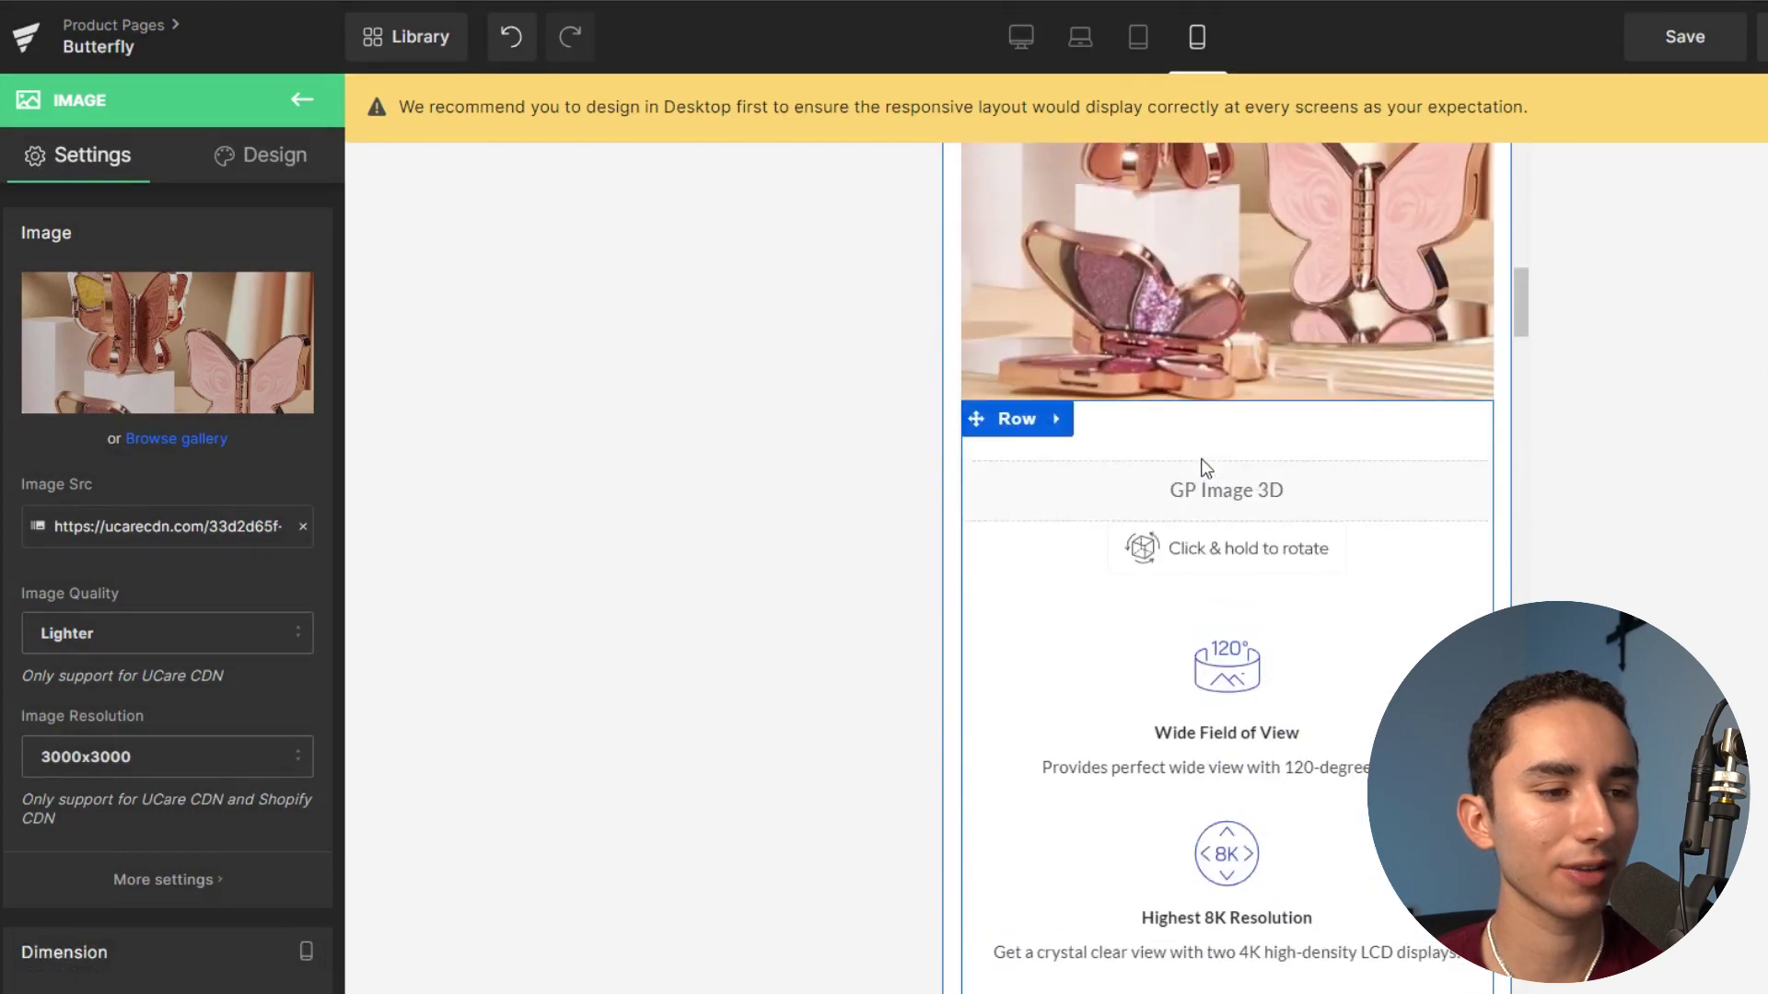
{"action": "left_click", "coordinate": [1057, 419]}
{"action": "left_click", "coordinate": [1120, 417]}
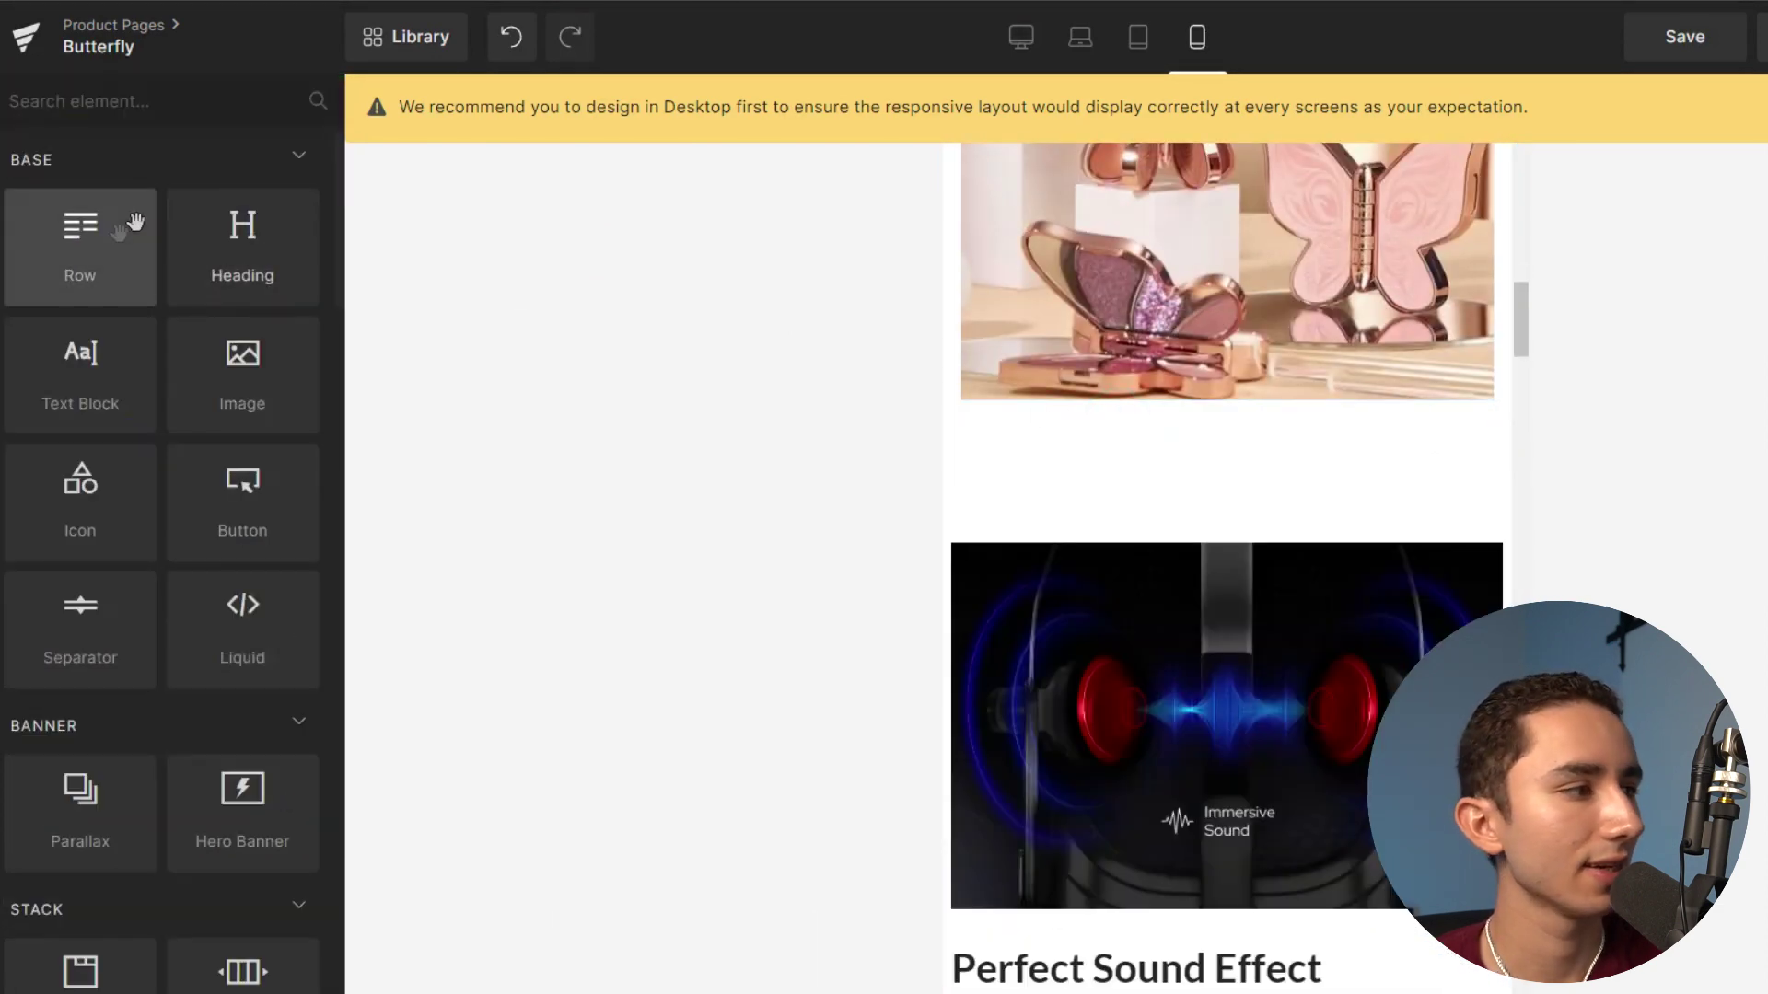
Add a text block below the palette photo and copy the "Stand Out With Picture-Perfect, Professional Eyeshadow" paragraphs from the Google Docs description.
{"action": "left_click_drag", "start_coordinate": [138, 363], "coordinate": [1156, 414]}
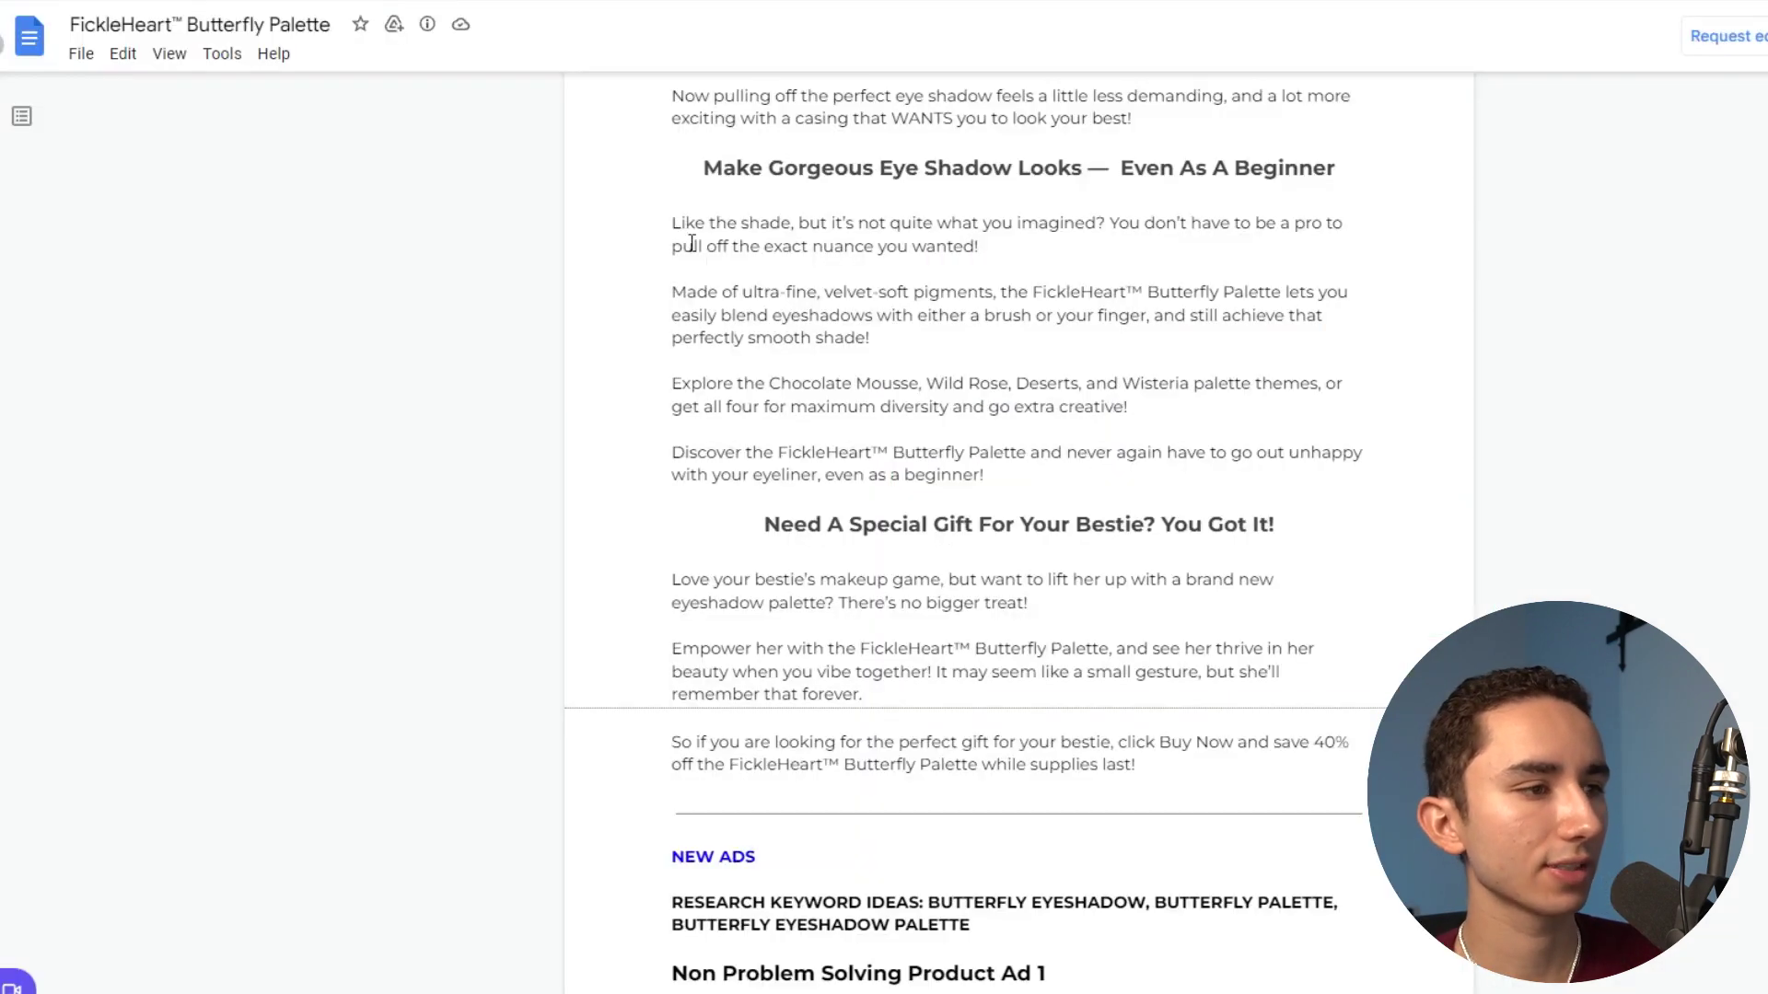
{"action": "scroll", "coordinate": [691, 243], "scroll_direction": "up", "scroll_amount": 5}
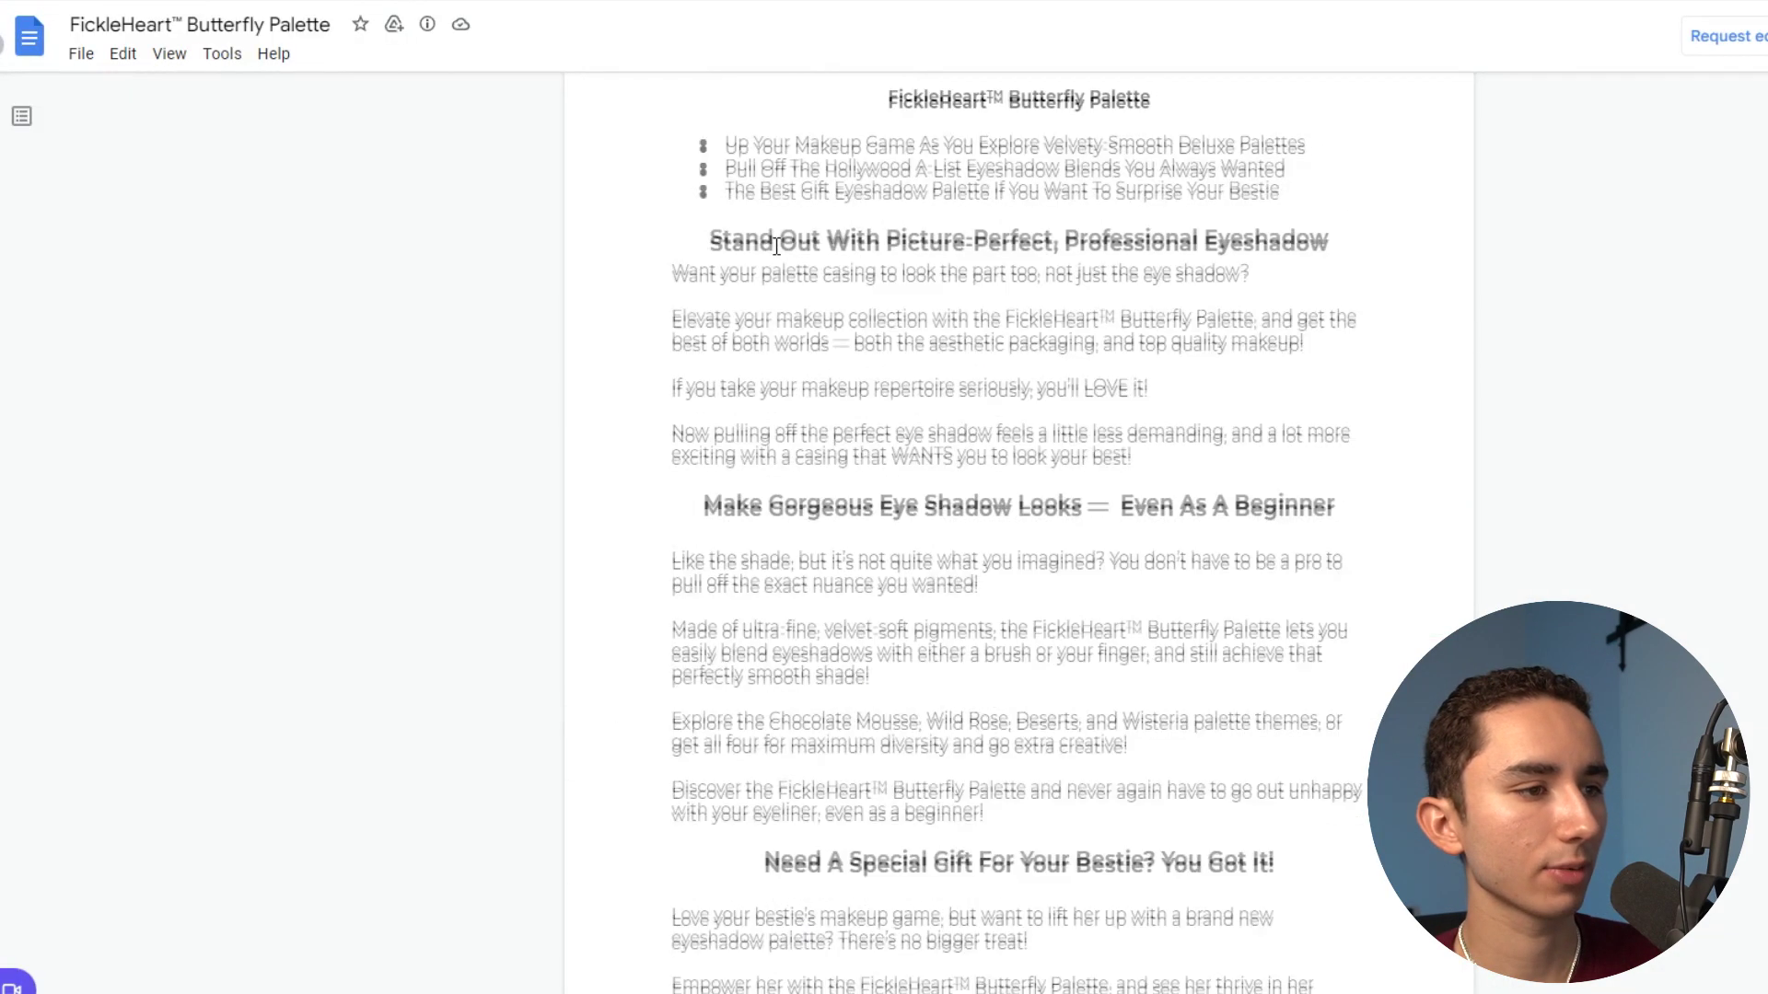
{"action": "left_click_drag", "start_coordinate": [655, 382], "coordinate": [1145, 563]}
{"action": "key", "text": "ctrl+c"}
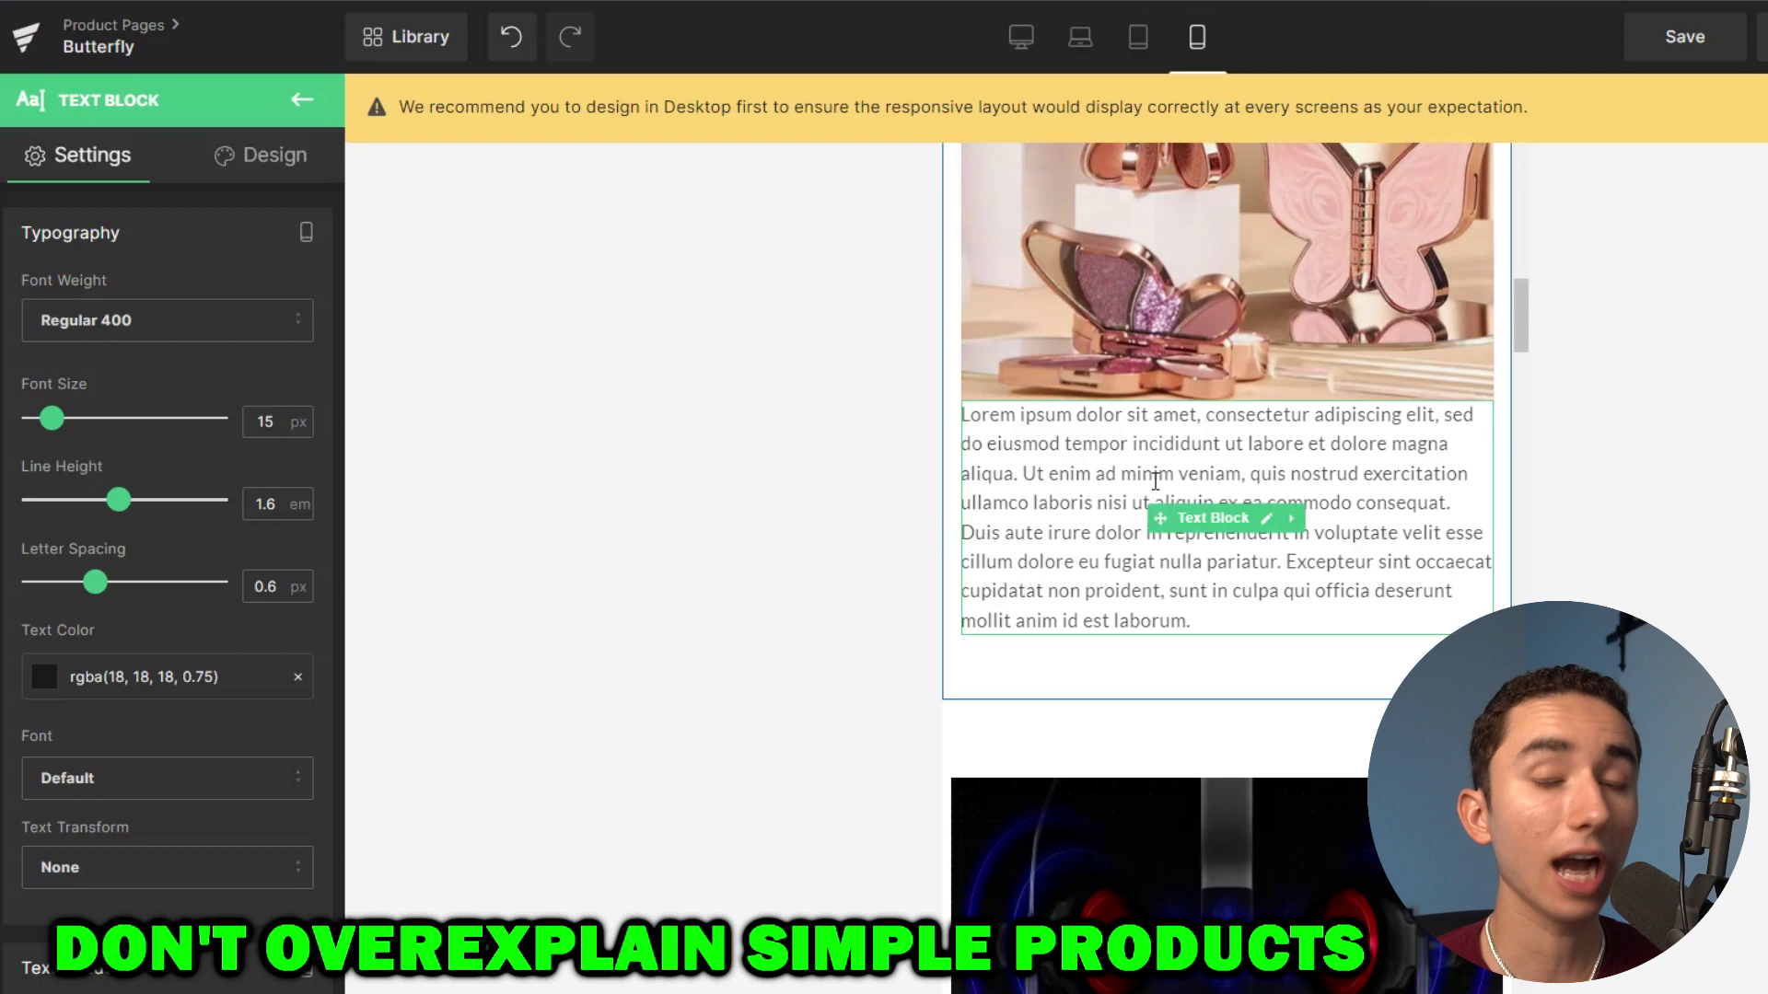
Replace the text block's placeholder copy with the copied description paragraphs and separate them with blank lines.
{"action": "double_click", "coordinate": [1156, 476]}
{"action": "key", "text": "ctrl+a"}
{"action": "key", "text": "ctrl+v"}
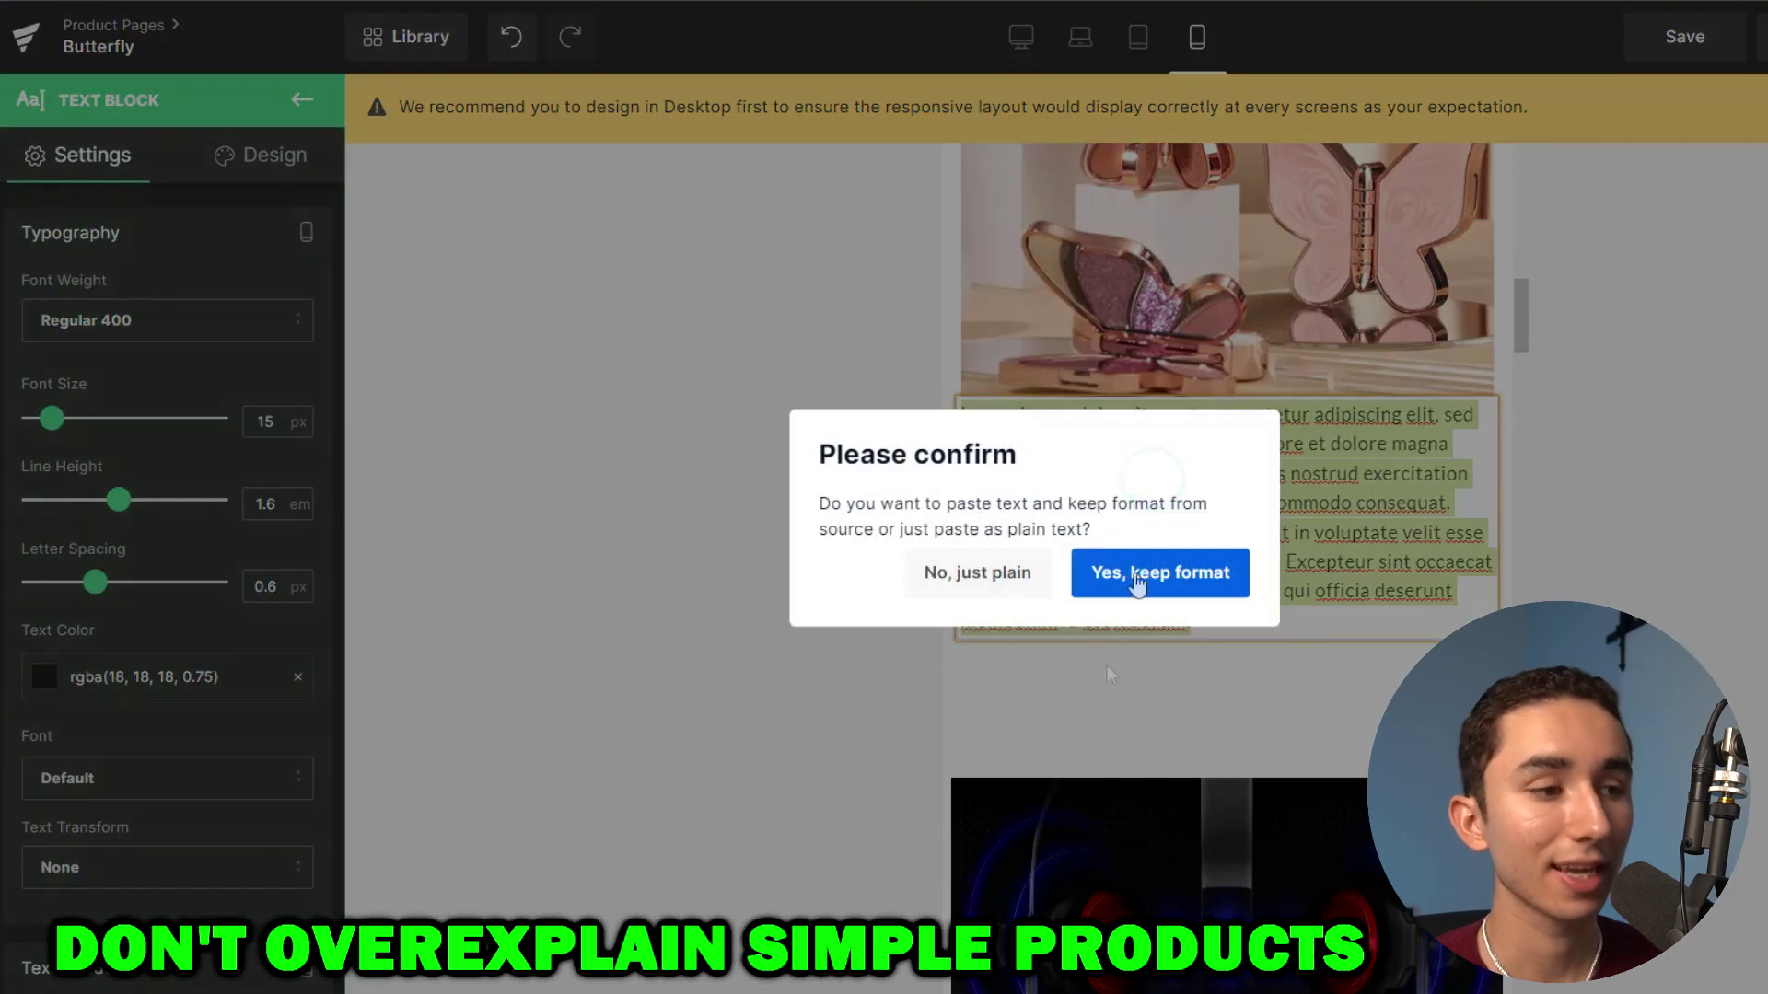
{"action": "left_click", "coordinate": [1082, 580]}
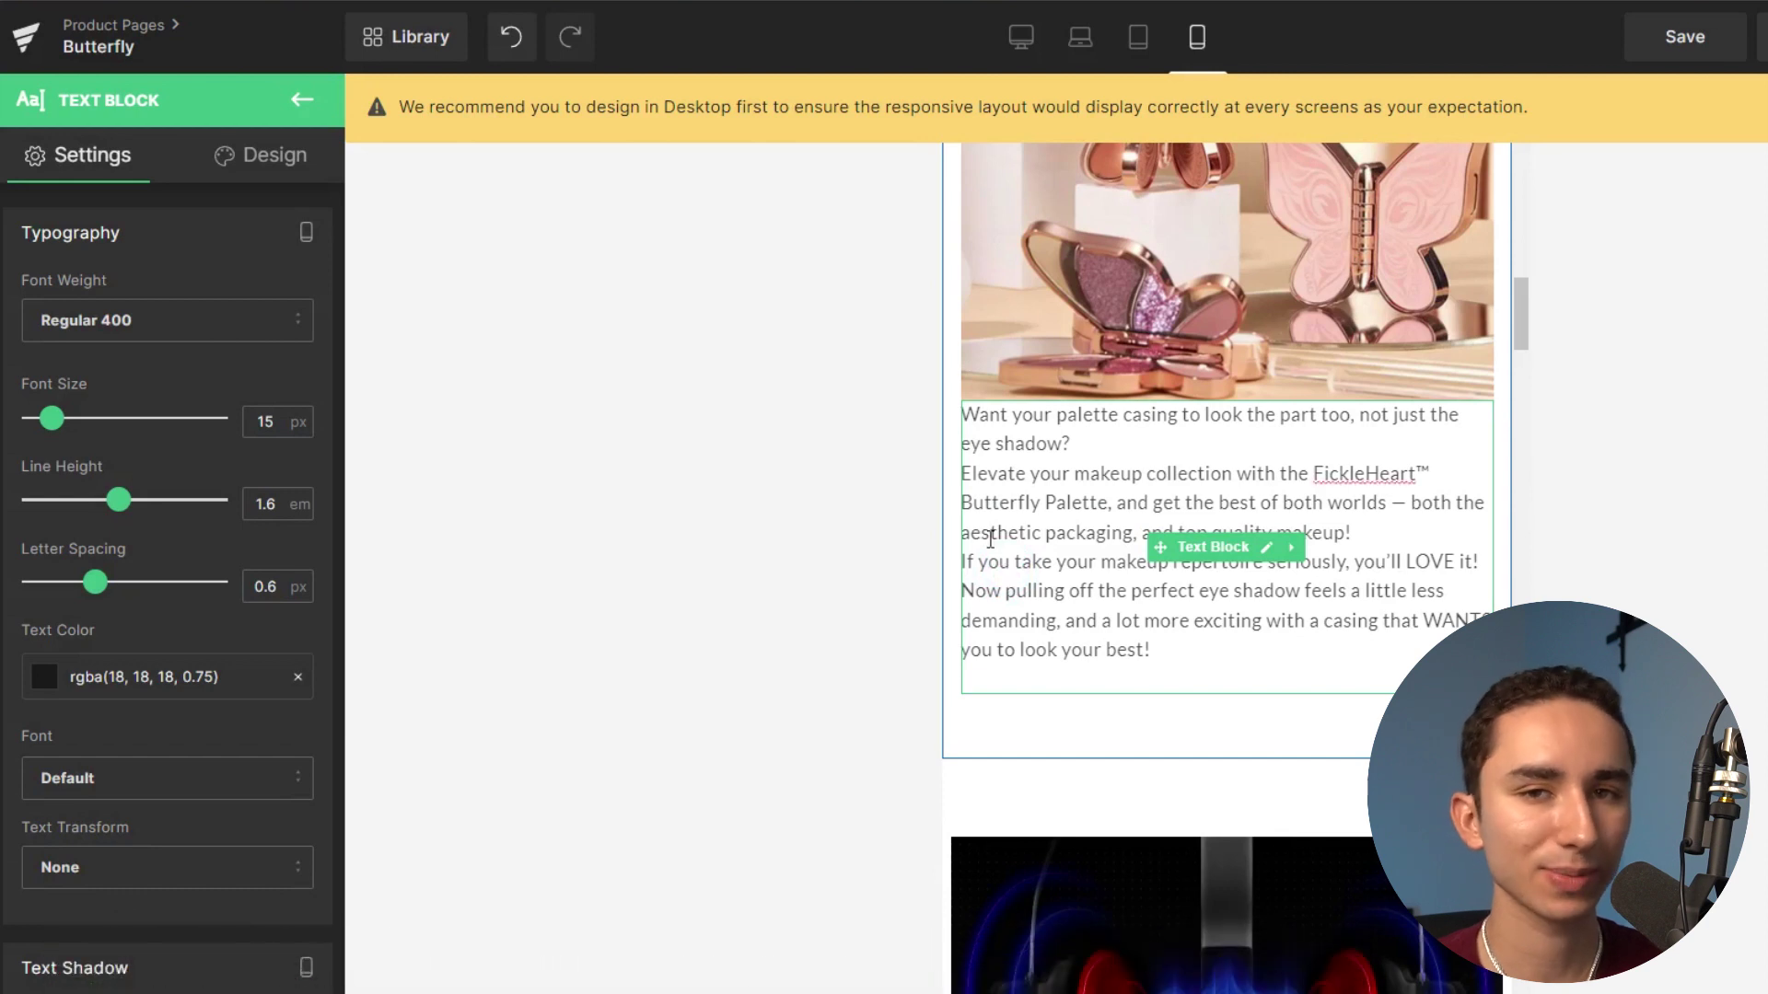
{"action": "left_click", "coordinate": [1109, 442]}
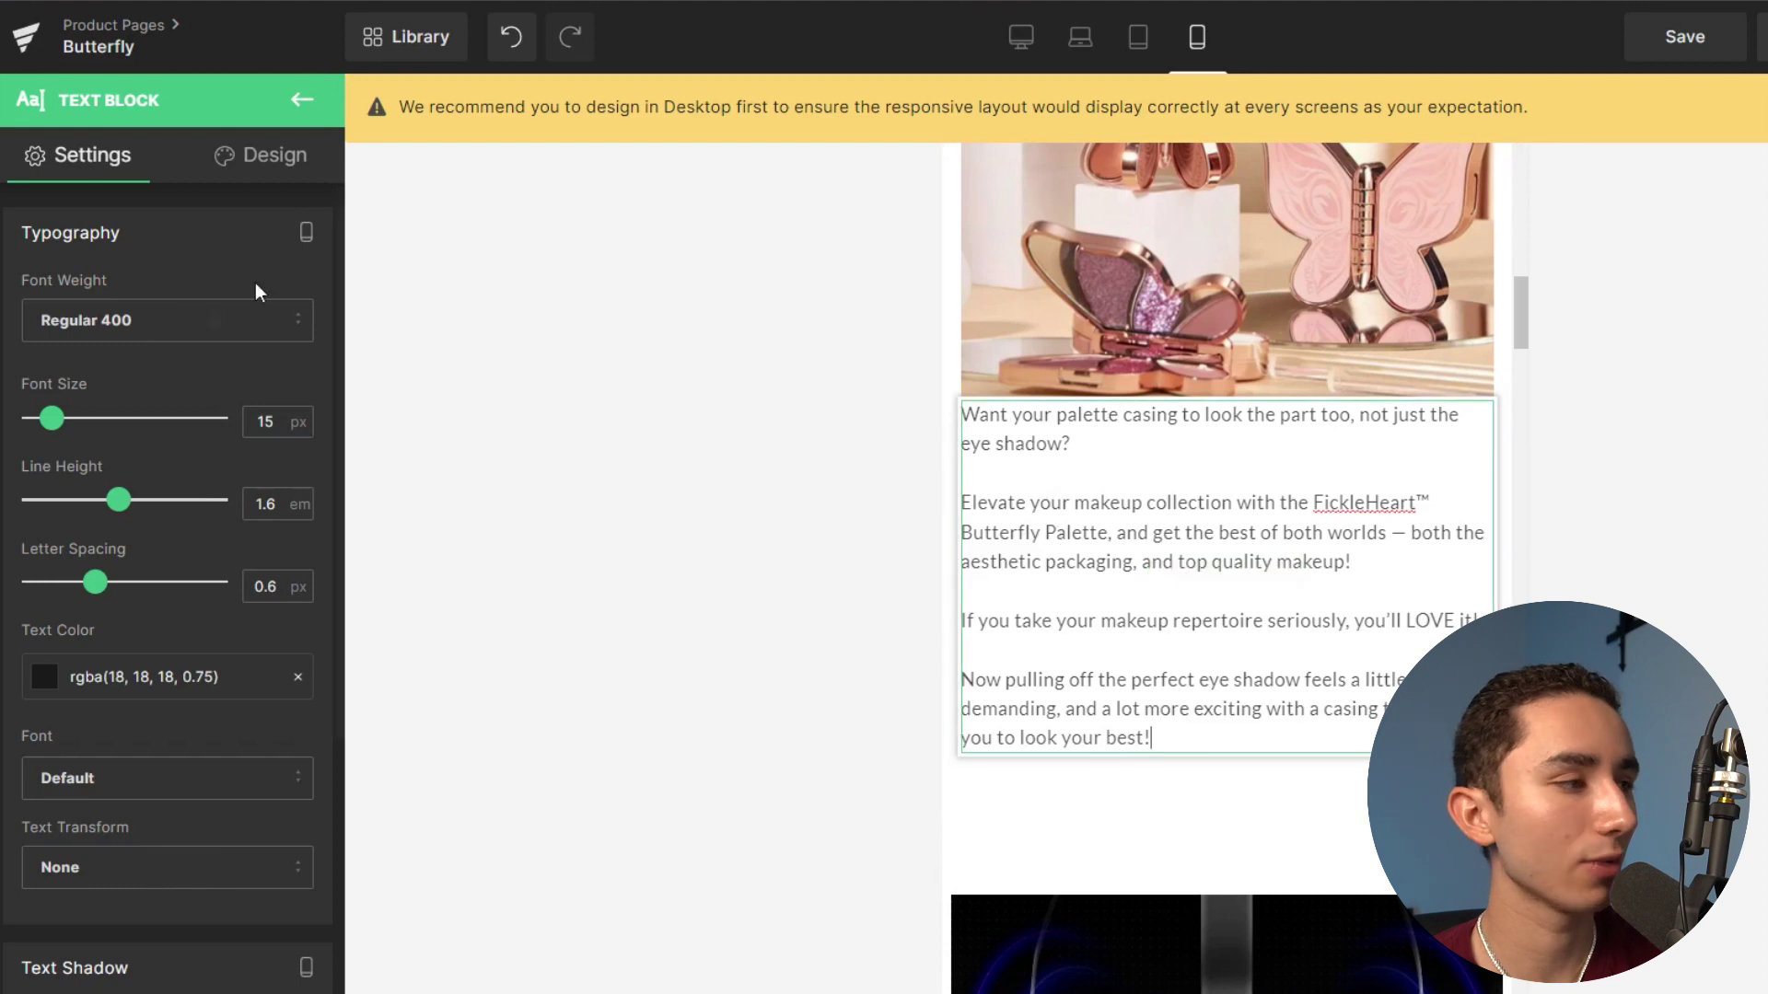
Darken the description text's color to rgba(10, 10, 10, 0.75).
{"action": "scroll", "coordinate": [184, 413], "scroll_direction": "down", "scroll_amount": 1}
{"action": "scroll", "coordinate": [184, 412], "scroll_direction": "down", "scroll_amount": 2}
{"action": "left_click", "coordinate": [43, 450]}
{"action": "left_click_drag", "start_coordinate": [123, 553], "coordinate": [16, 680]}
{"action": "left_click", "coordinate": [151, 311]}
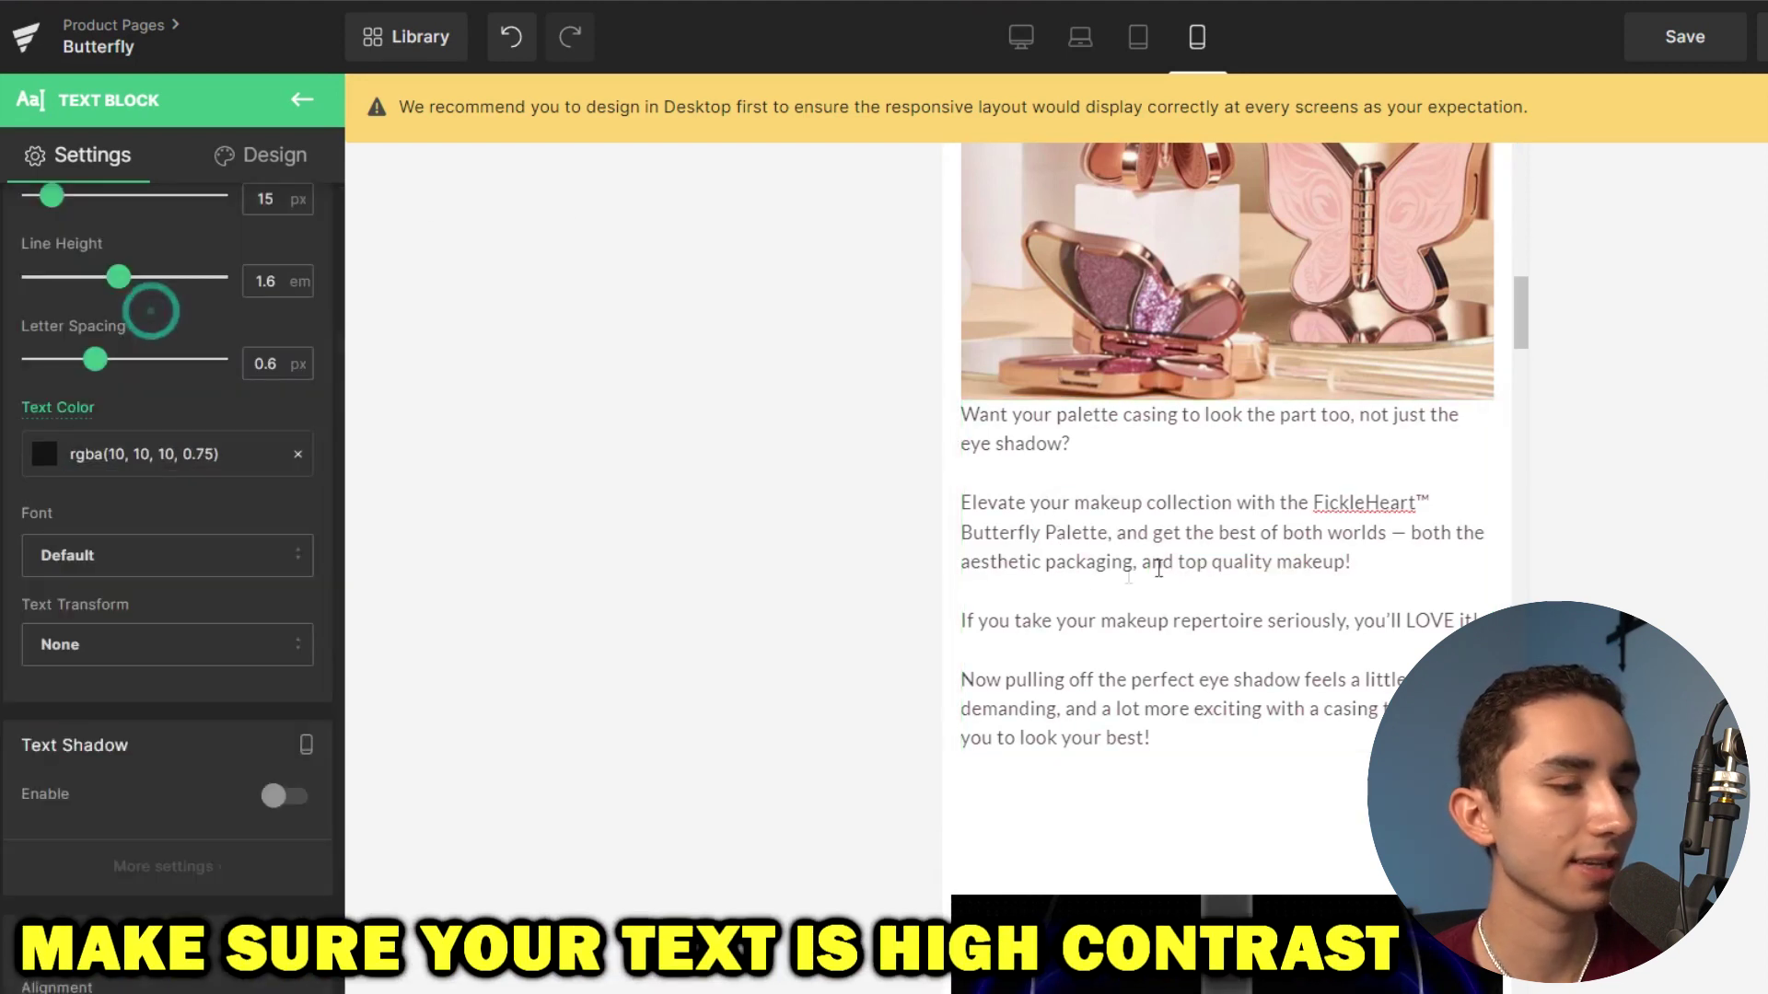
Give the description text block a top padding slightly above 10 px to separate it from the palette photo.
{"action": "left_click", "coordinate": [269, 155]}
{"action": "left_click", "coordinate": [91, 300]}
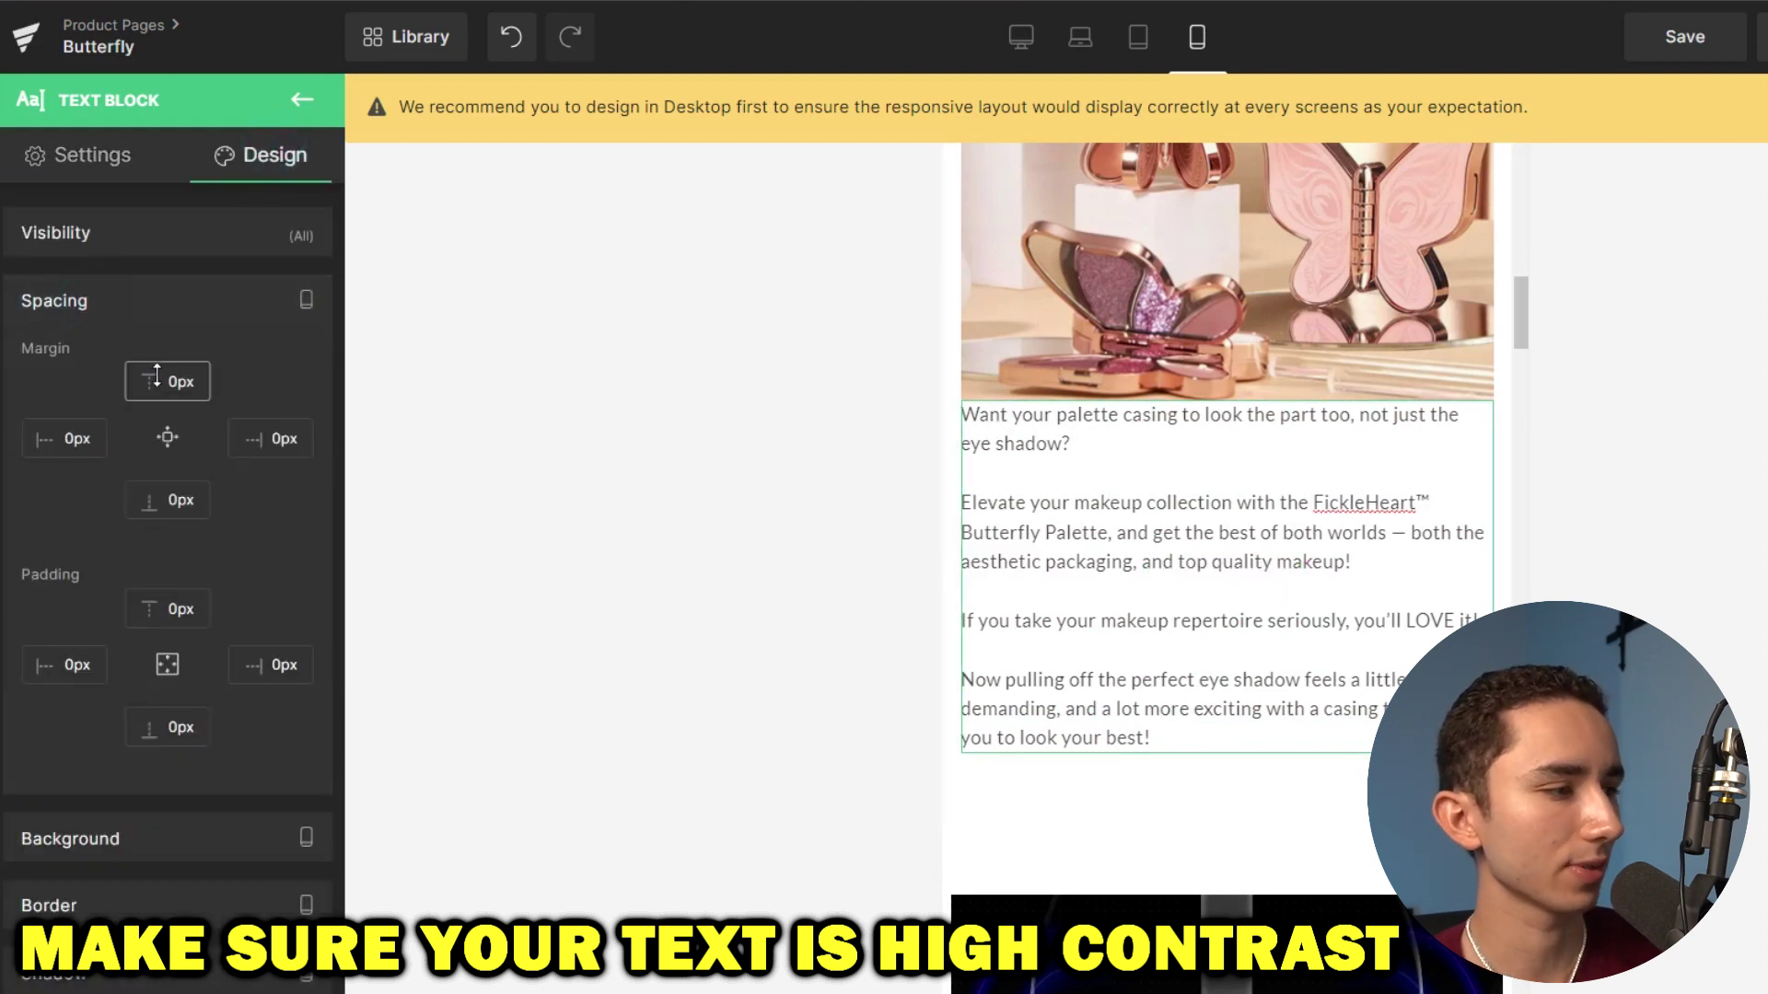
{"action": "type", "text": "1"}
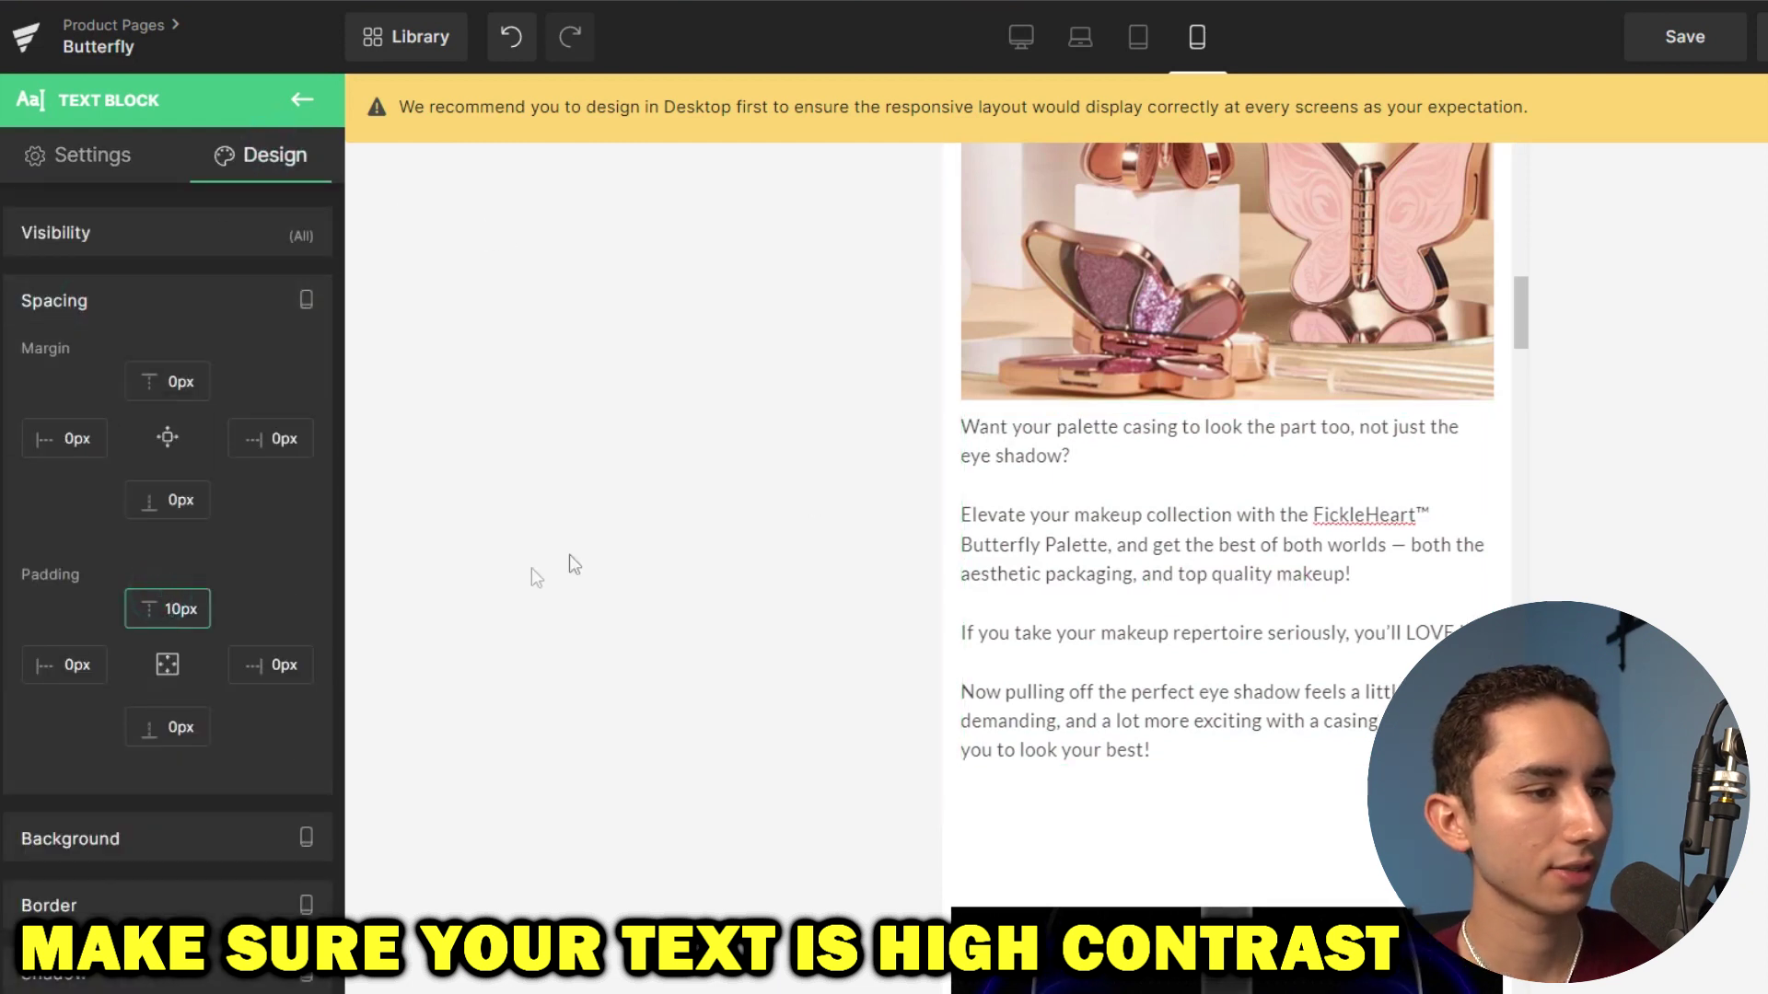
{"action": "left_click", "coordinate": [175, 609]}
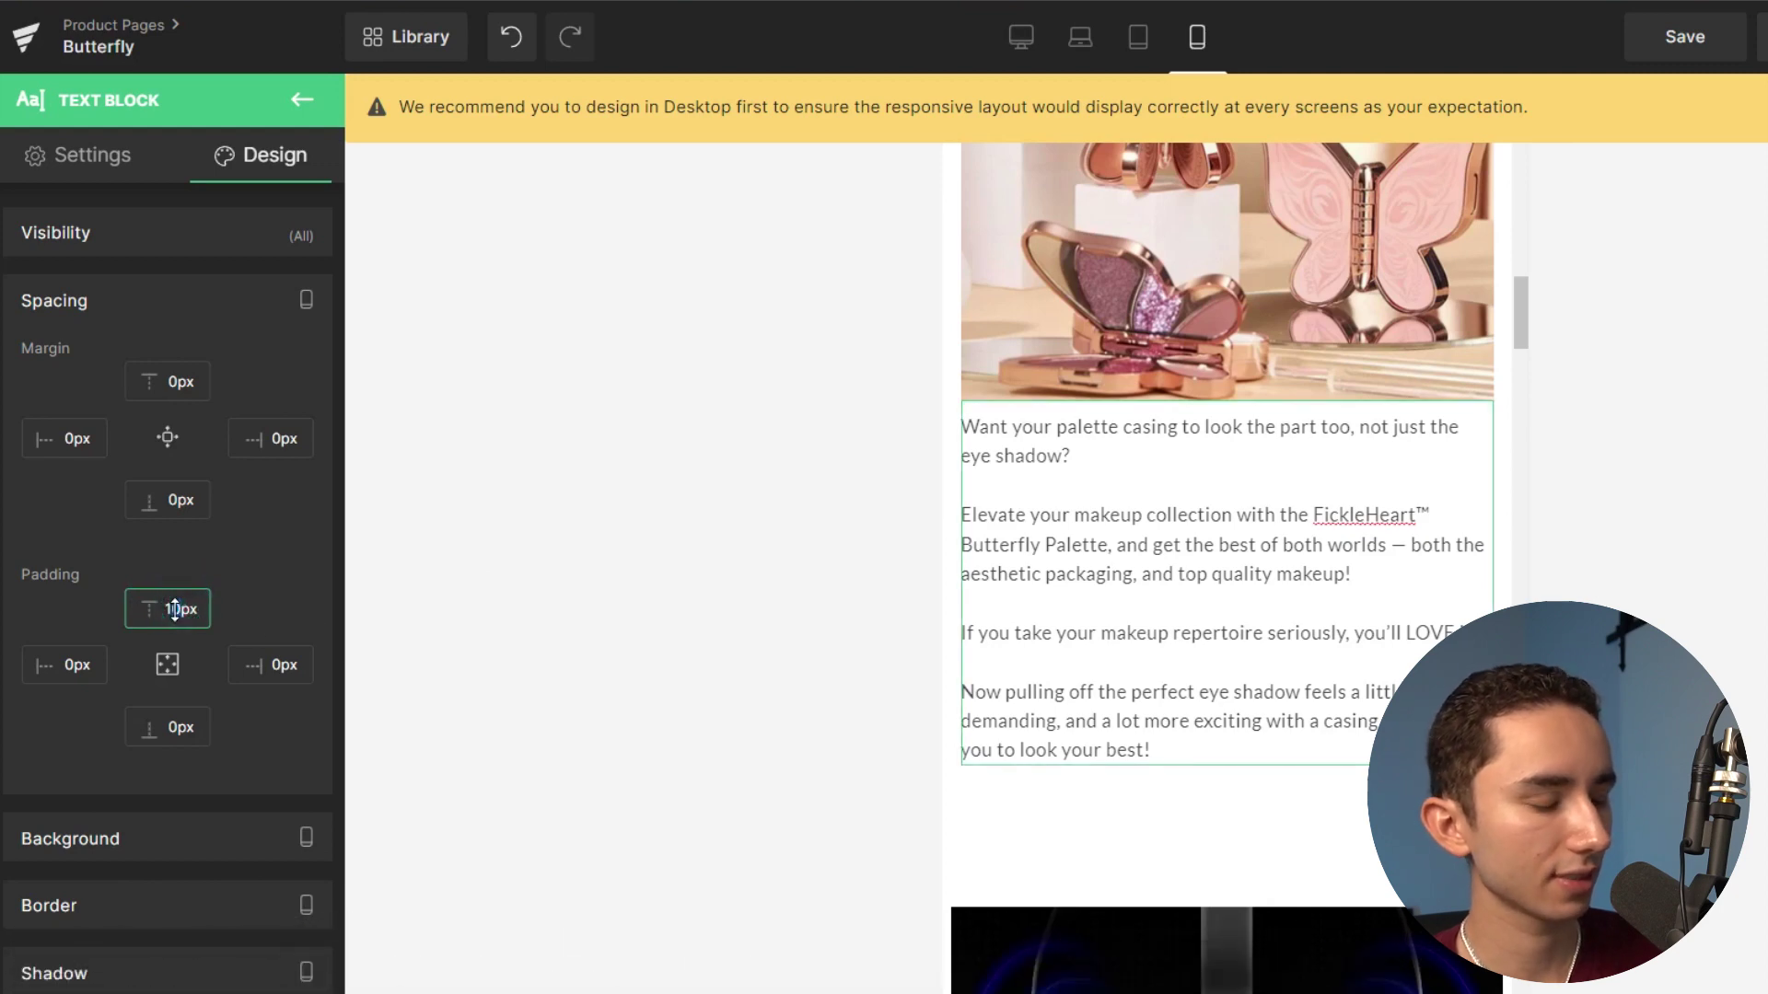
Set the bottom padding of the row holding the palette photo and description to 0 px.
{"action": "left_click", "coordinate": [1059, 789]}
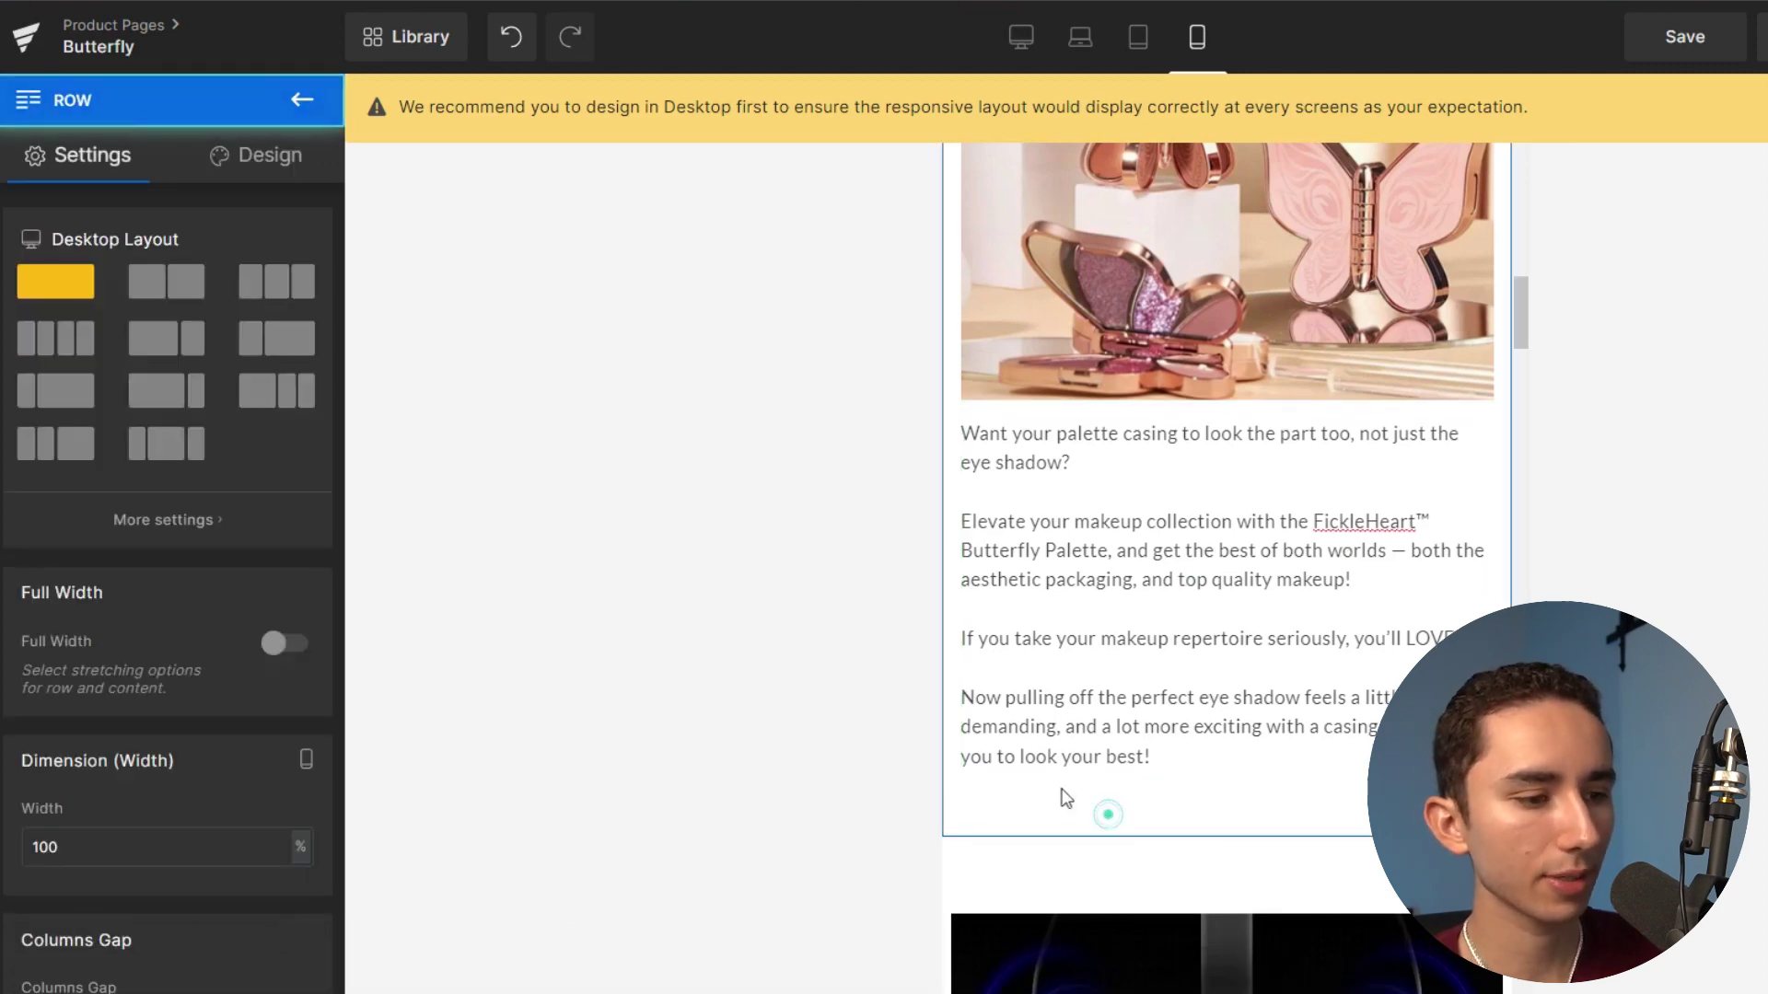
{"action": "left_click", "coordinate": [1022, 753]}
{"action": "left_click", "coordinate": [1034, 838]}
{"action": "left_click", "coordinate": [1158, 835]}
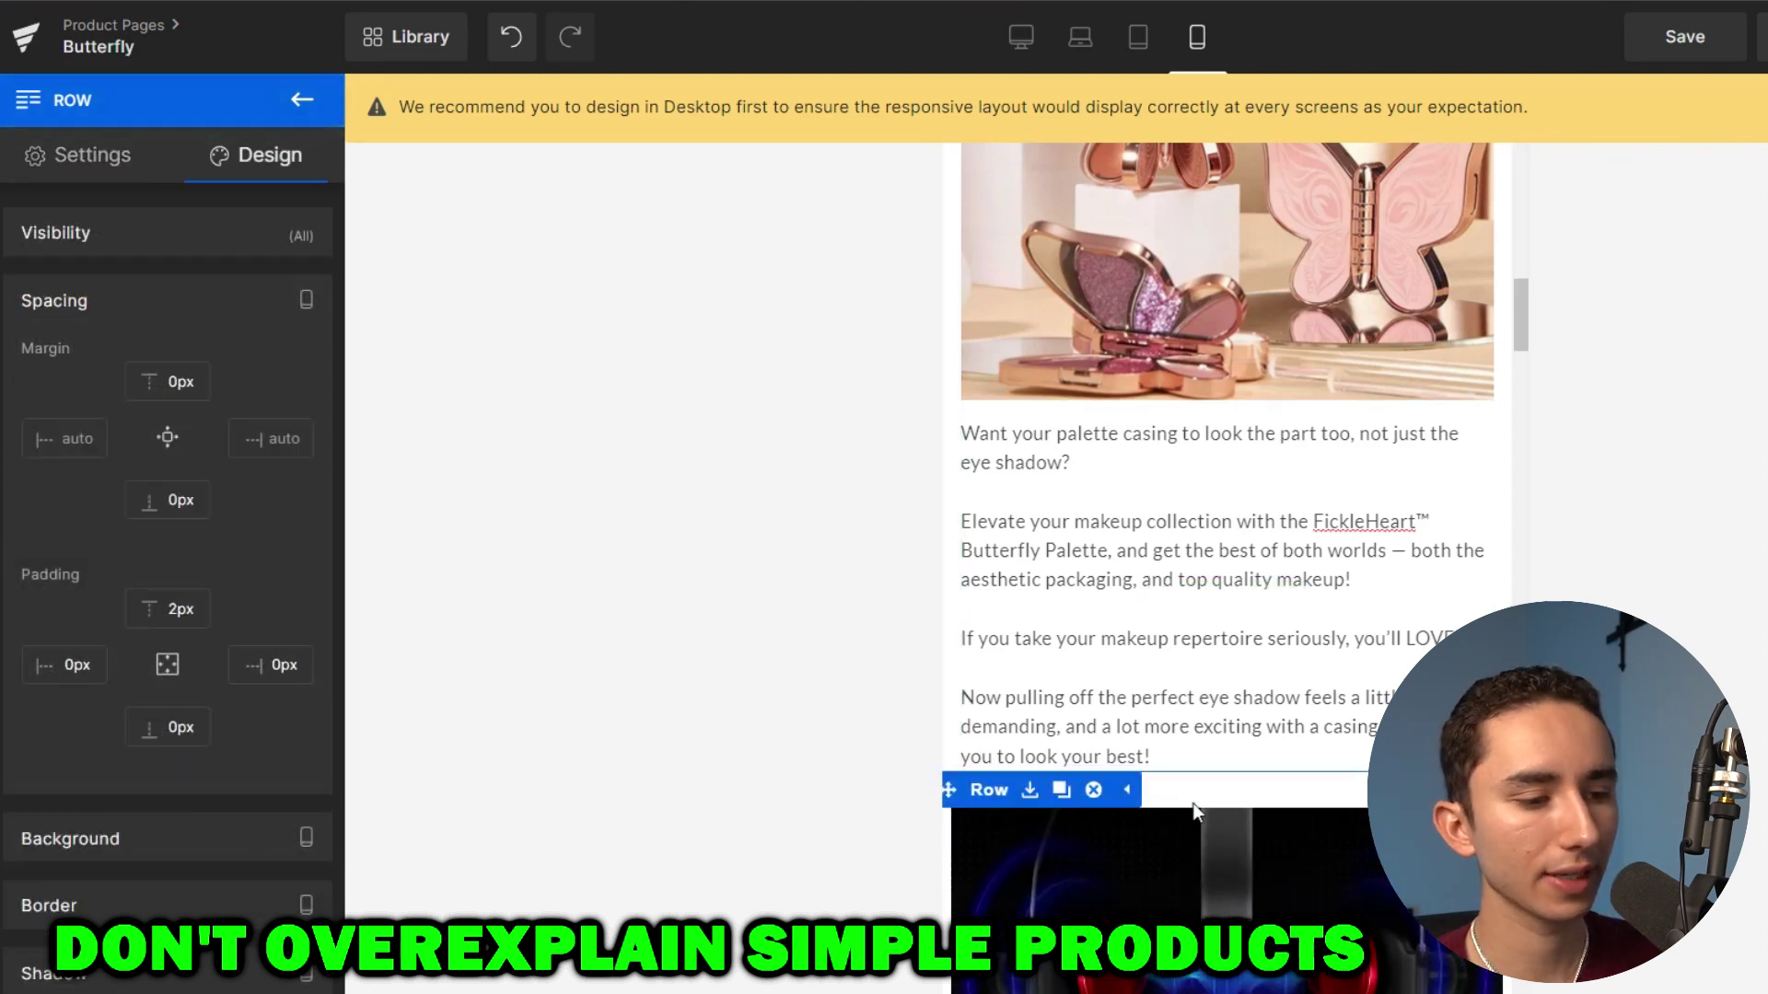
Set the top padding of the row with the Immersive Sound image to 20 px.
{"action": "left_click", "coordinate": [1192, 780]}
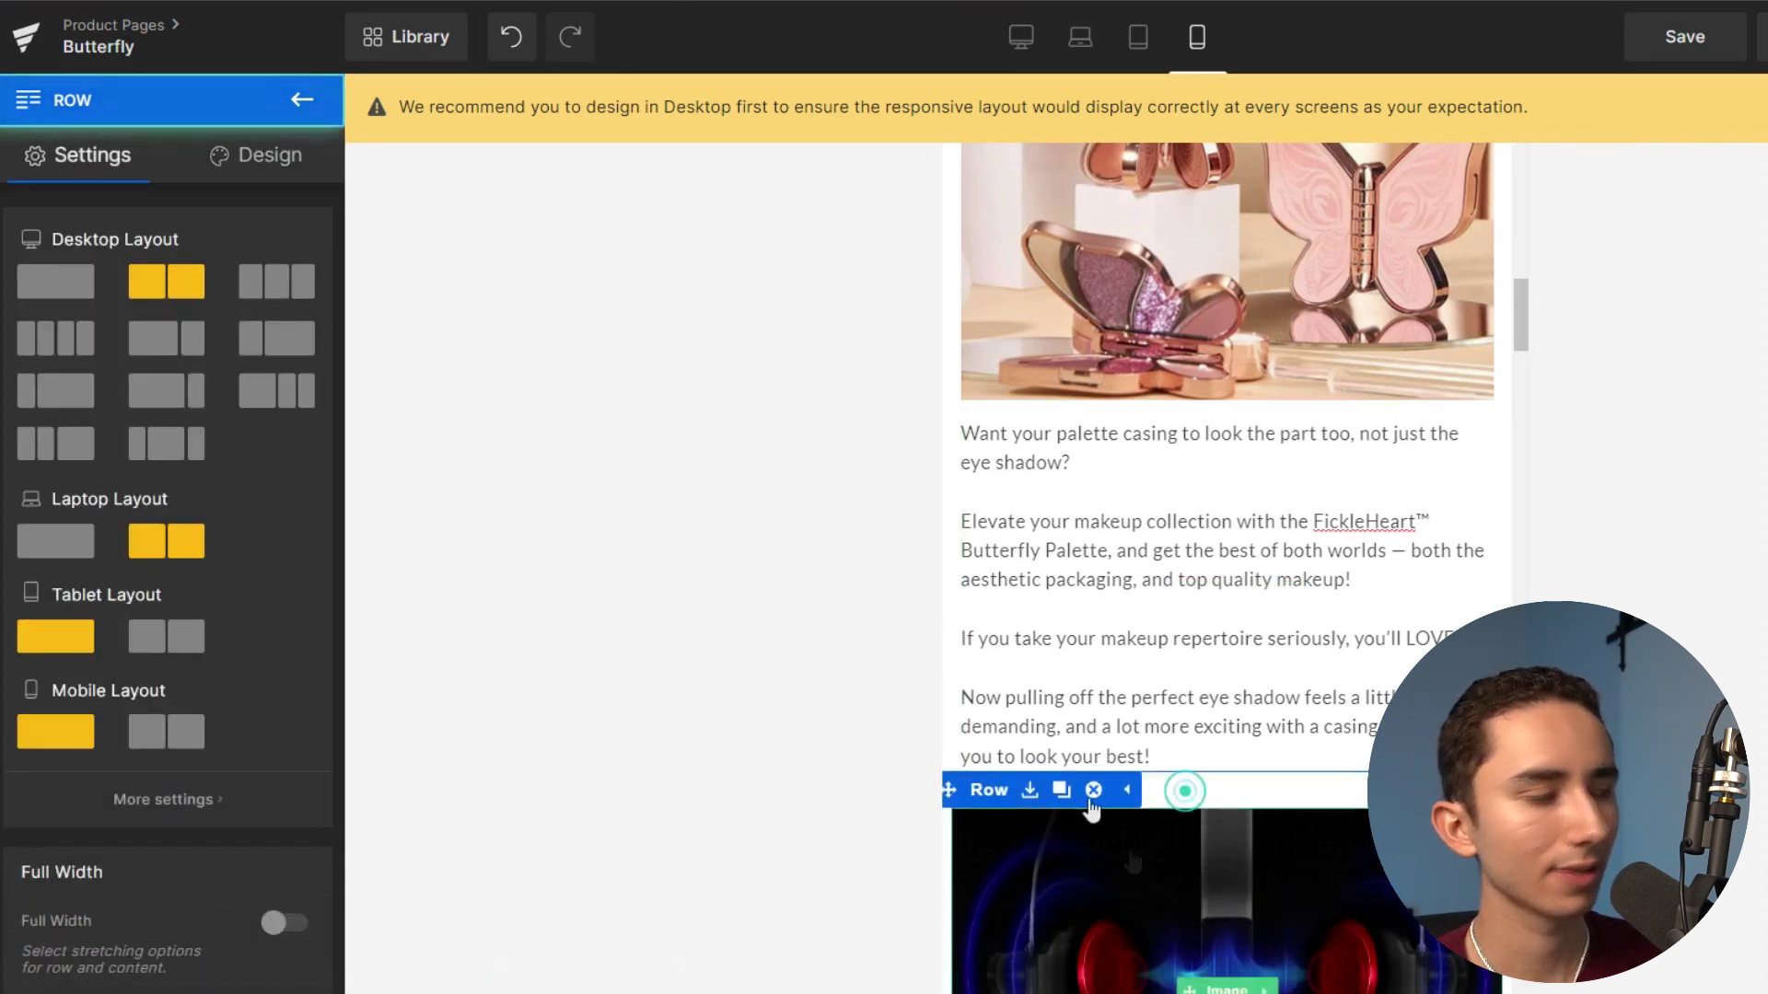
{"action": "left_click", "coordinate": [241, 164]}
{"action": "left_click", "coordinate": [133, 313]}
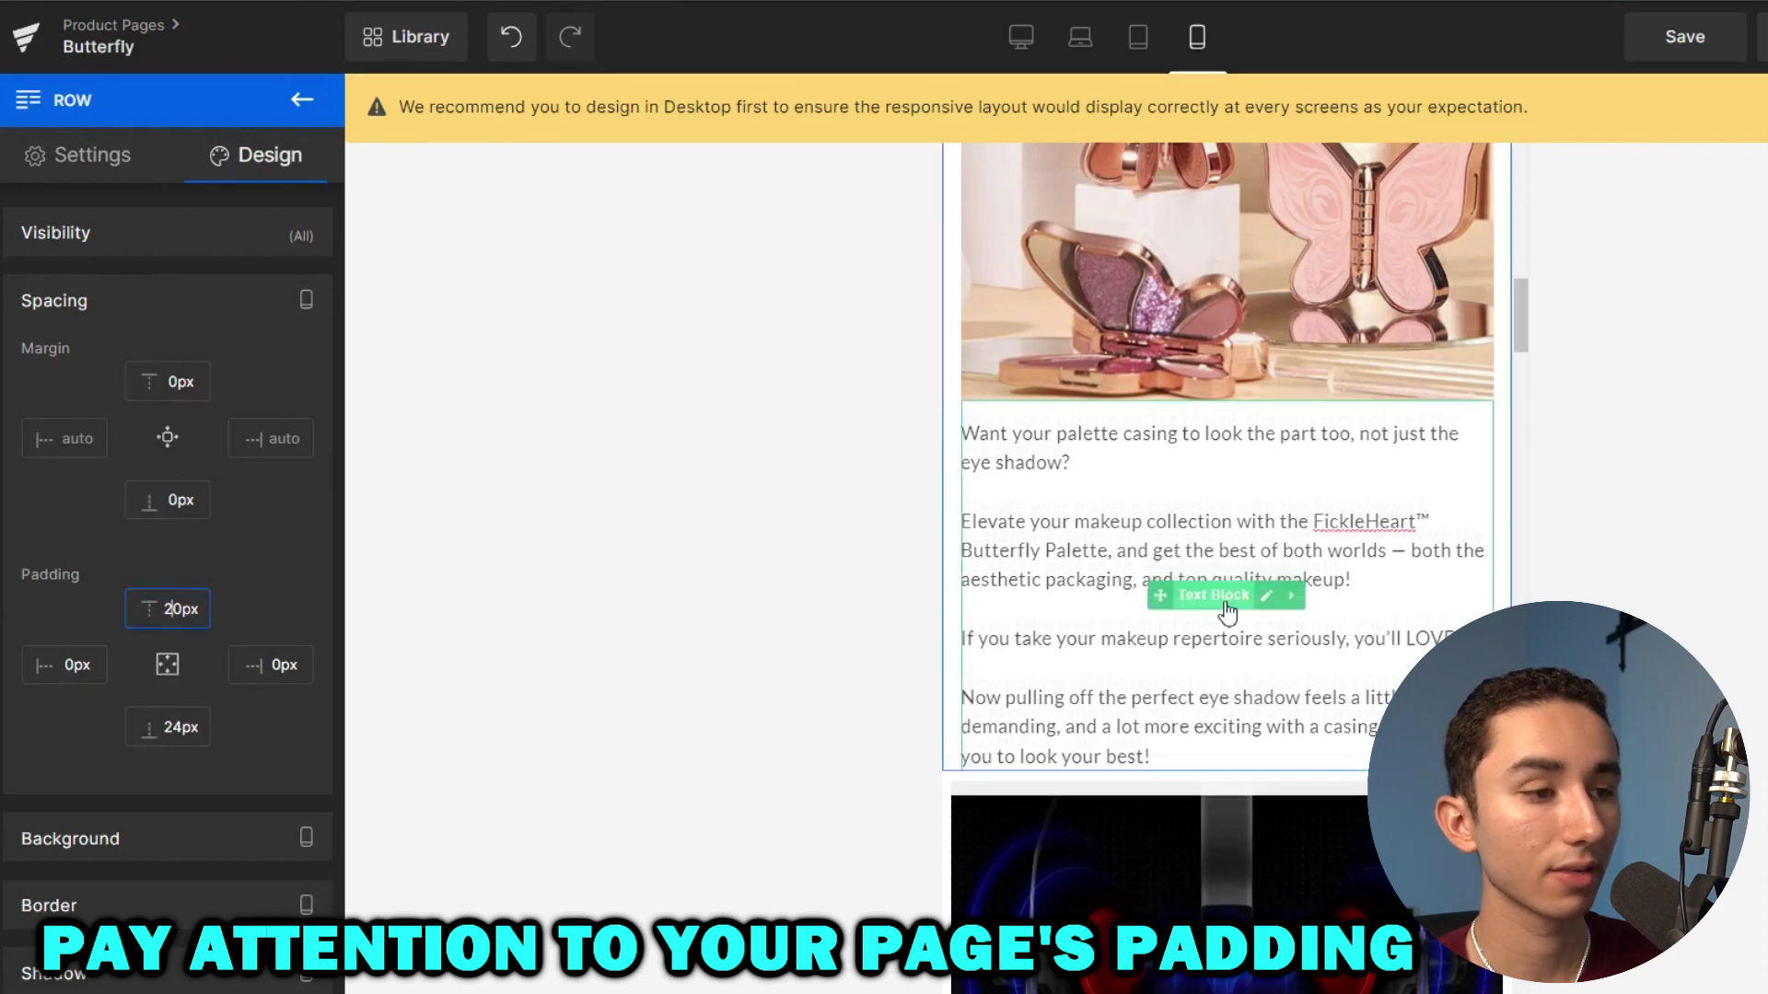
Copy the heading "Make Gorgeous Eye Shadow Looks — Even As A Beginner" from the Google Docs description.
{"action": "scroll", "coordinate": [1230, 603], "scroll_direction": "down", "scroll_amount": 8}
{"action": "scroll", "coordinate": [1123, 578], "scroll_direction": "up", "scroll_amount": 2}
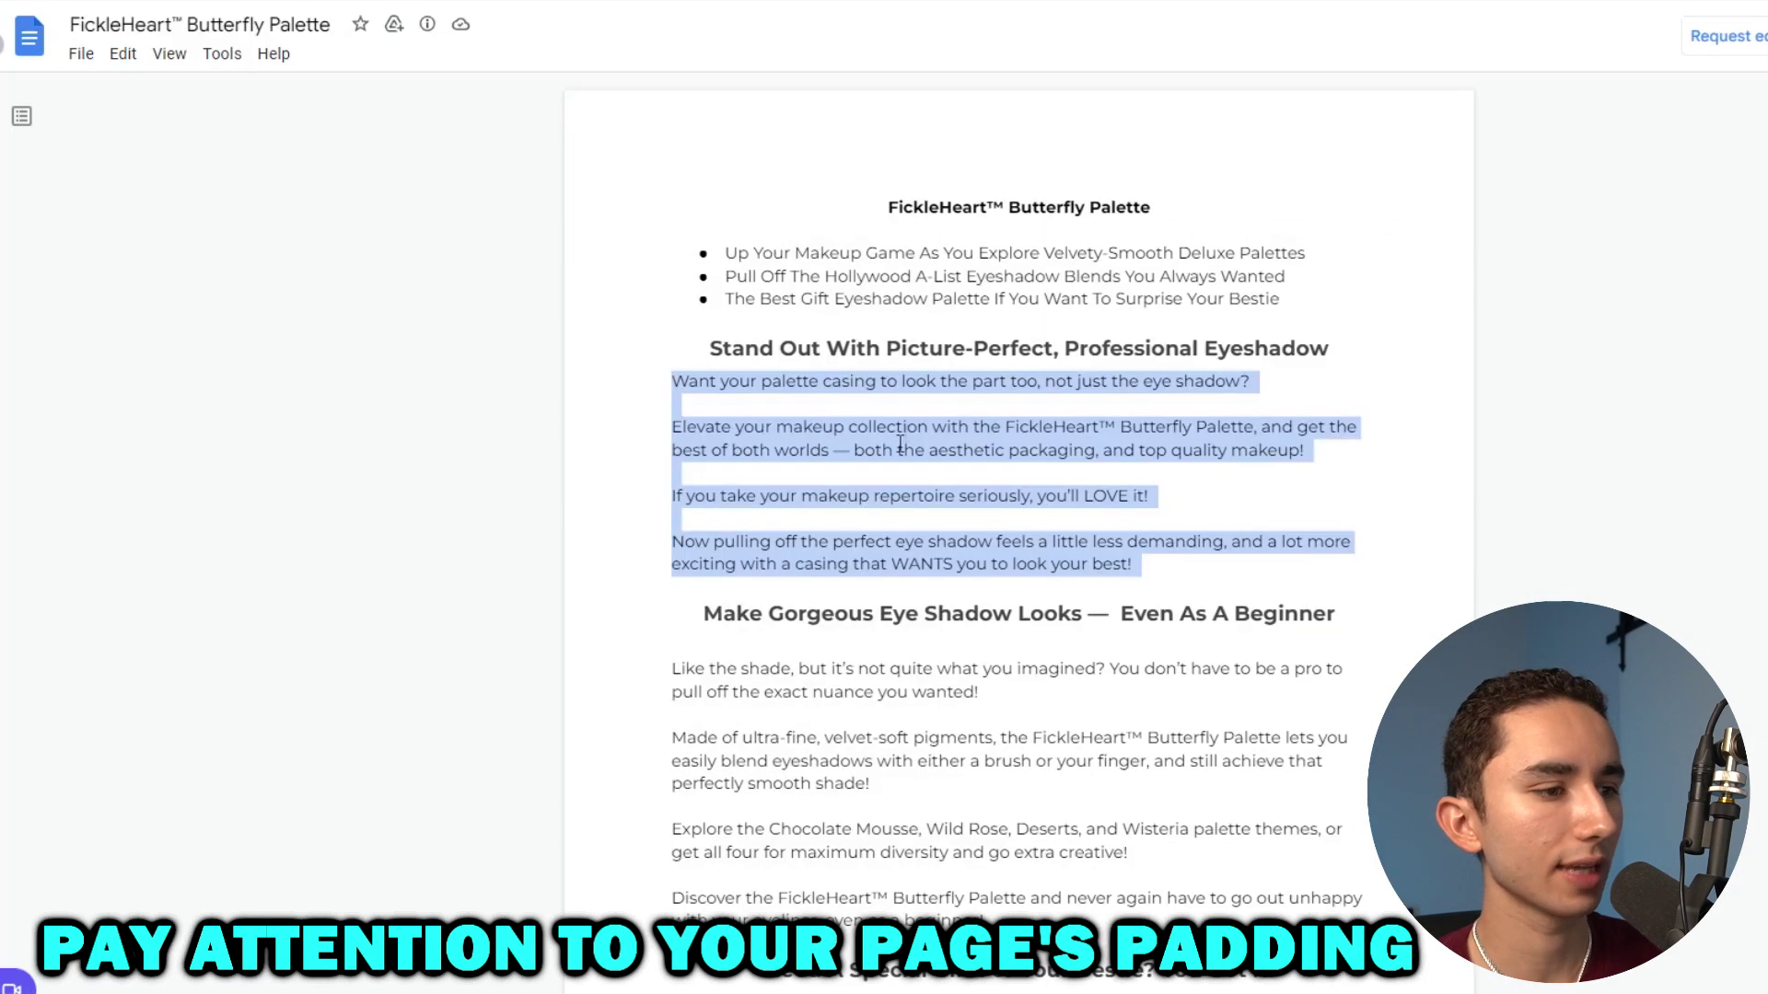
{"action": "left_click", "coordinate": [960, 622]}
{"action": "triple_click", "coordinate": [960, 621]}
{"action": "key", "text": "ctrl+c"}
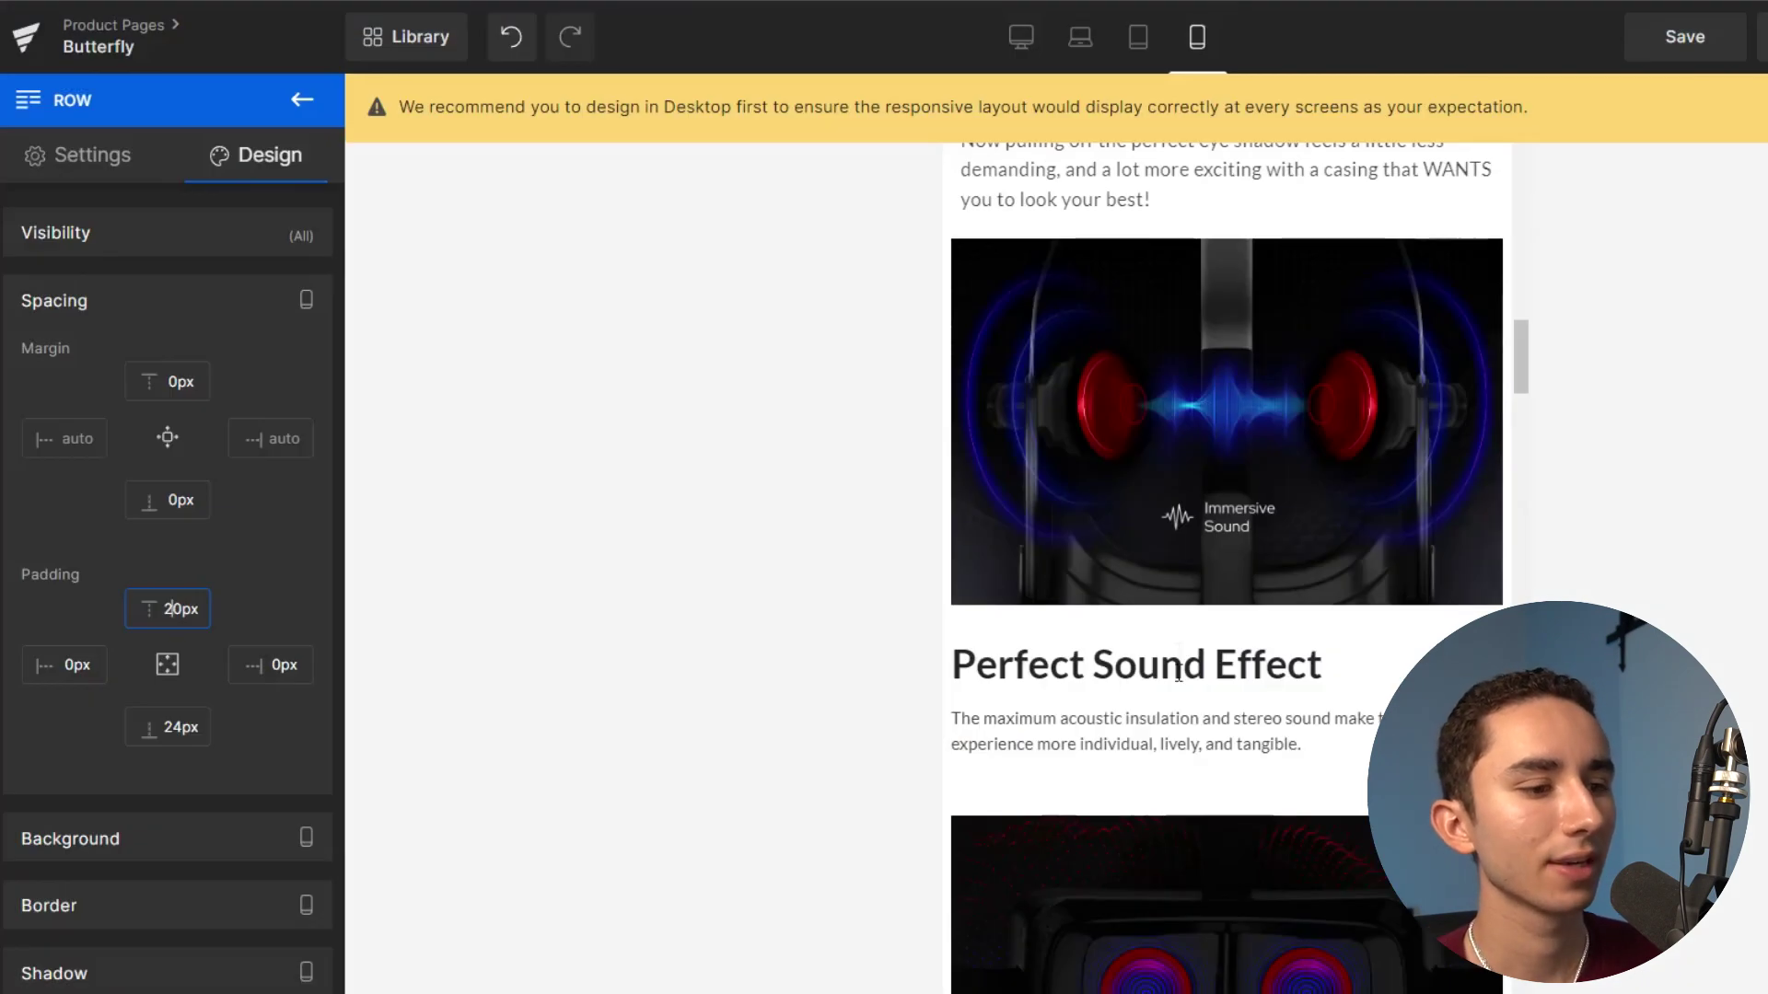
Replace the "Perfect Sound Effect" heading with the copied eye shadow headline and remove the blank line after it.
{"action": "left_click", "coordinate": [1170, 686]}
{"action": "triple_click", "coordinate": [1075, 664]}
{"action": "key", "text": "ctrl+v"}
{"action": "key", "text": "Return"}
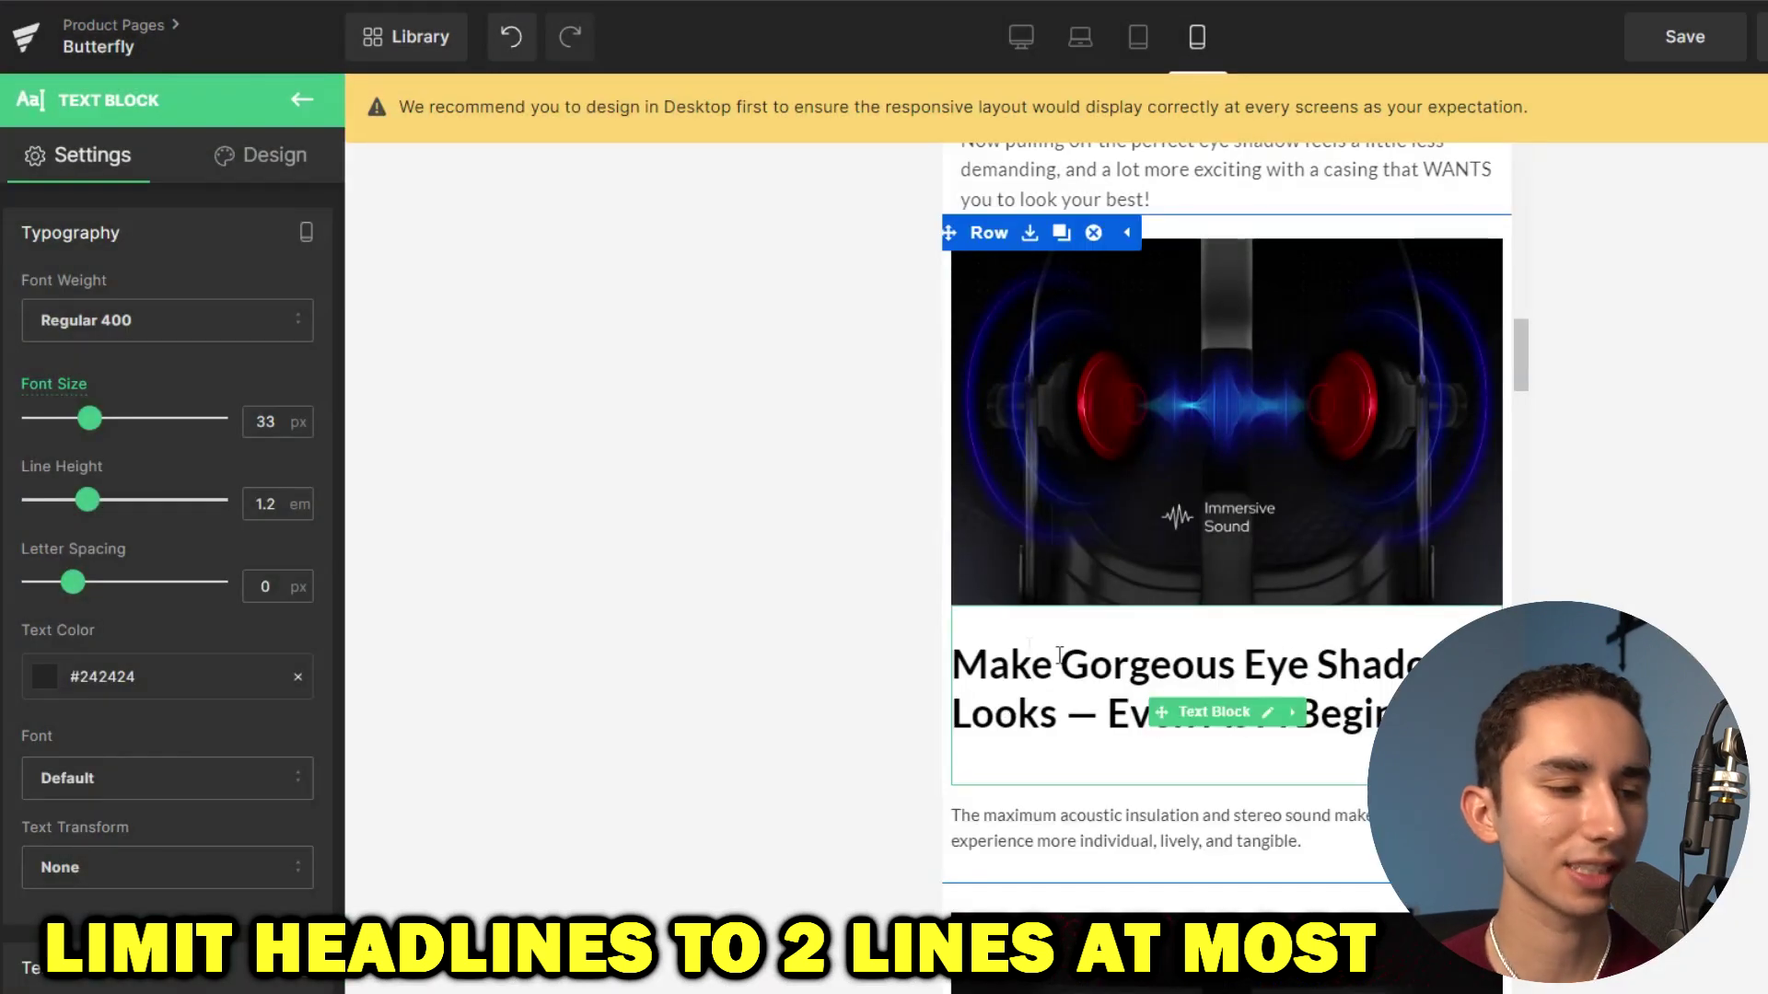
{"action": "left_click", "coordinate": [1247, 747]}
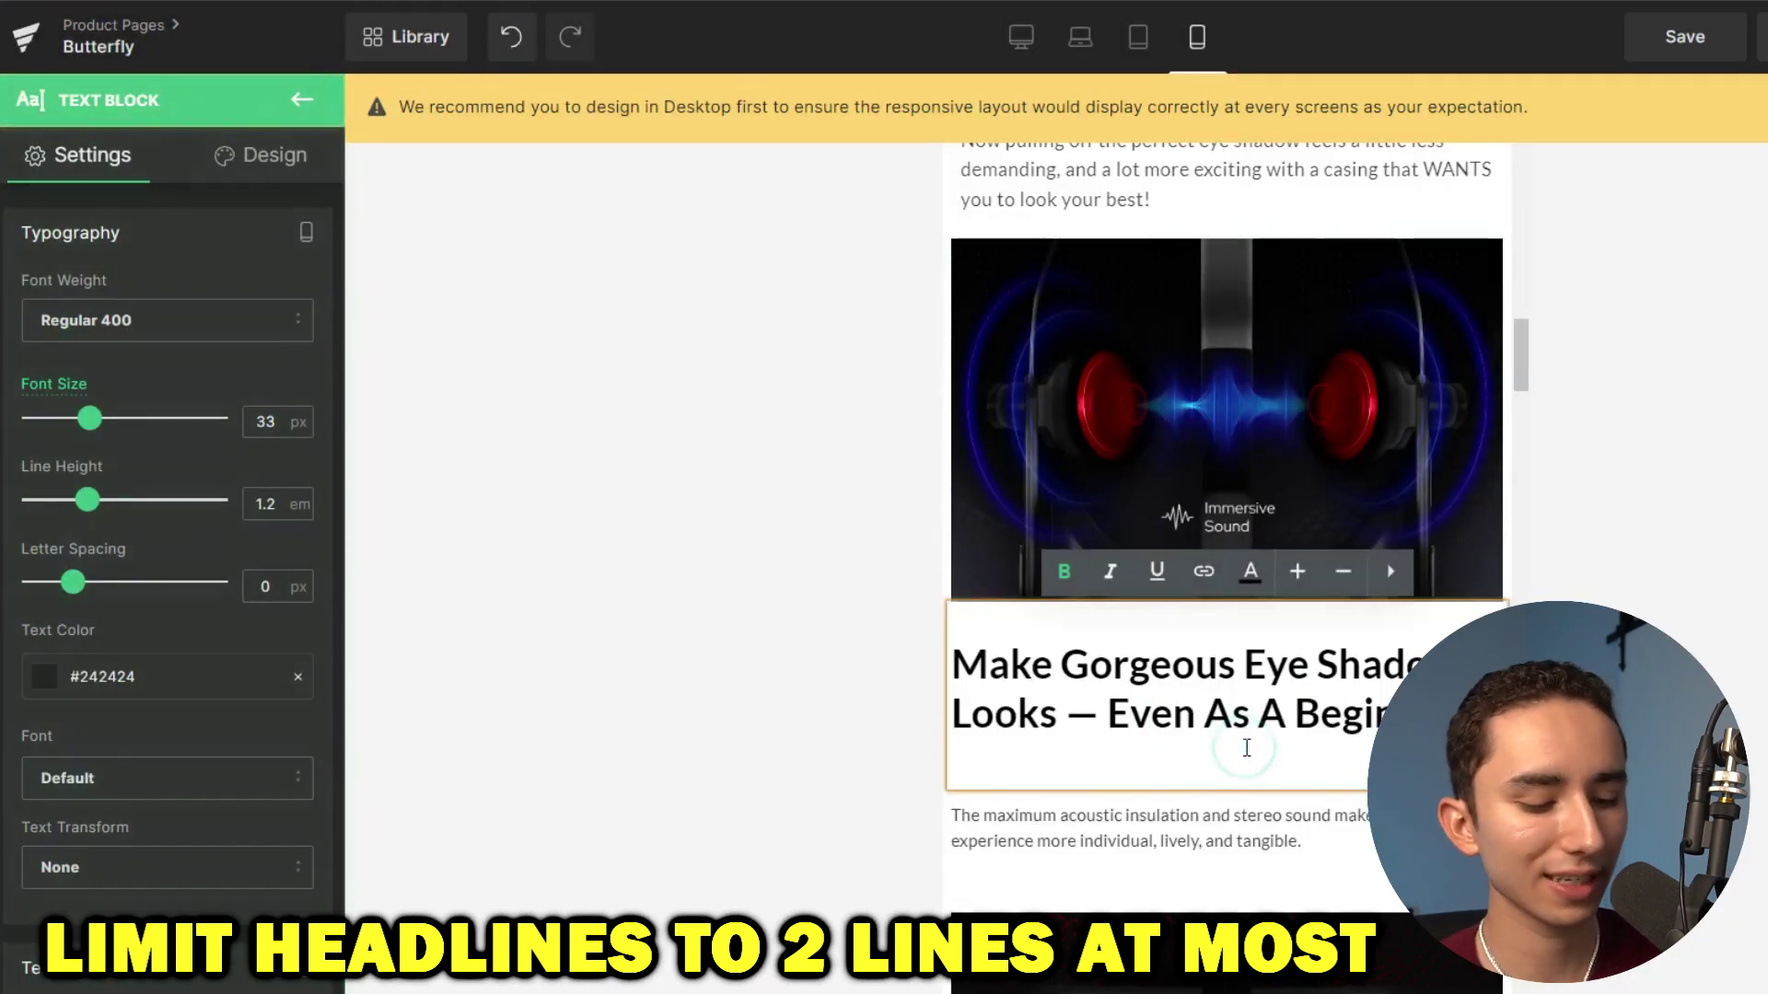
{"action": "key", "text": "BackSpace"}
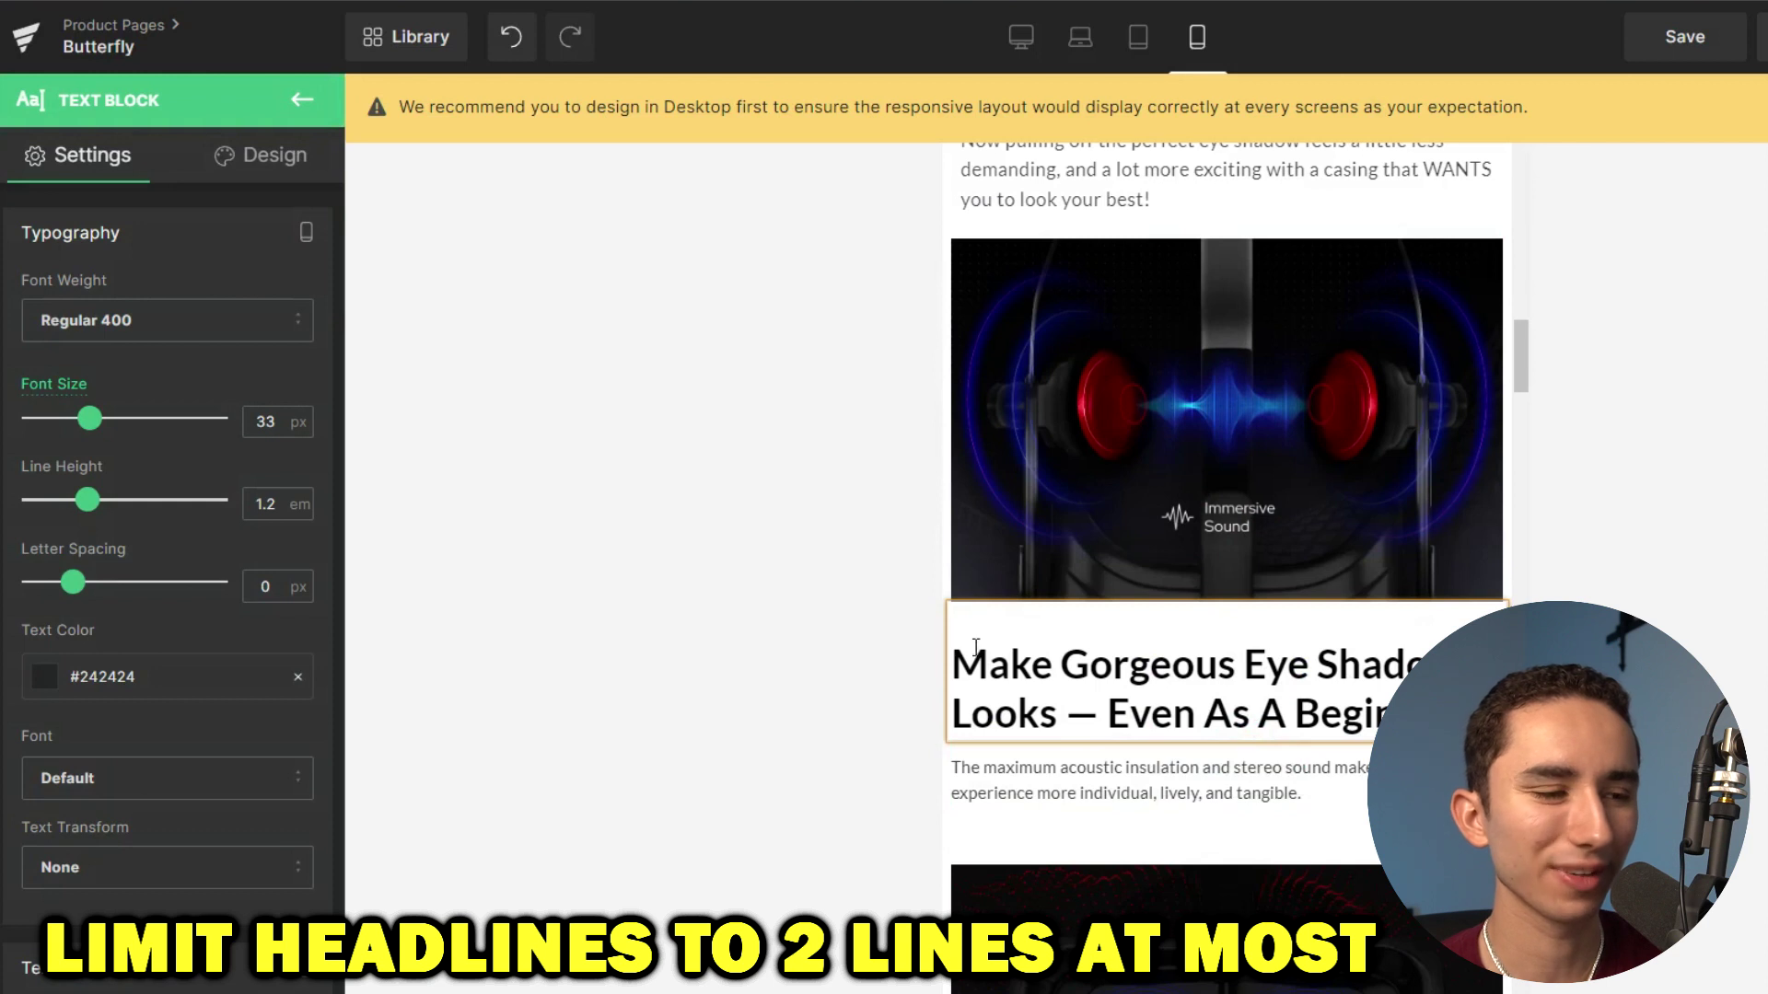
Set the top padding of the "Make Gorgeous Eye Shadow Looks — Even As A Beginner" headline to 15 px.
{"action": "left_click", "coordinate": [274, 157]}
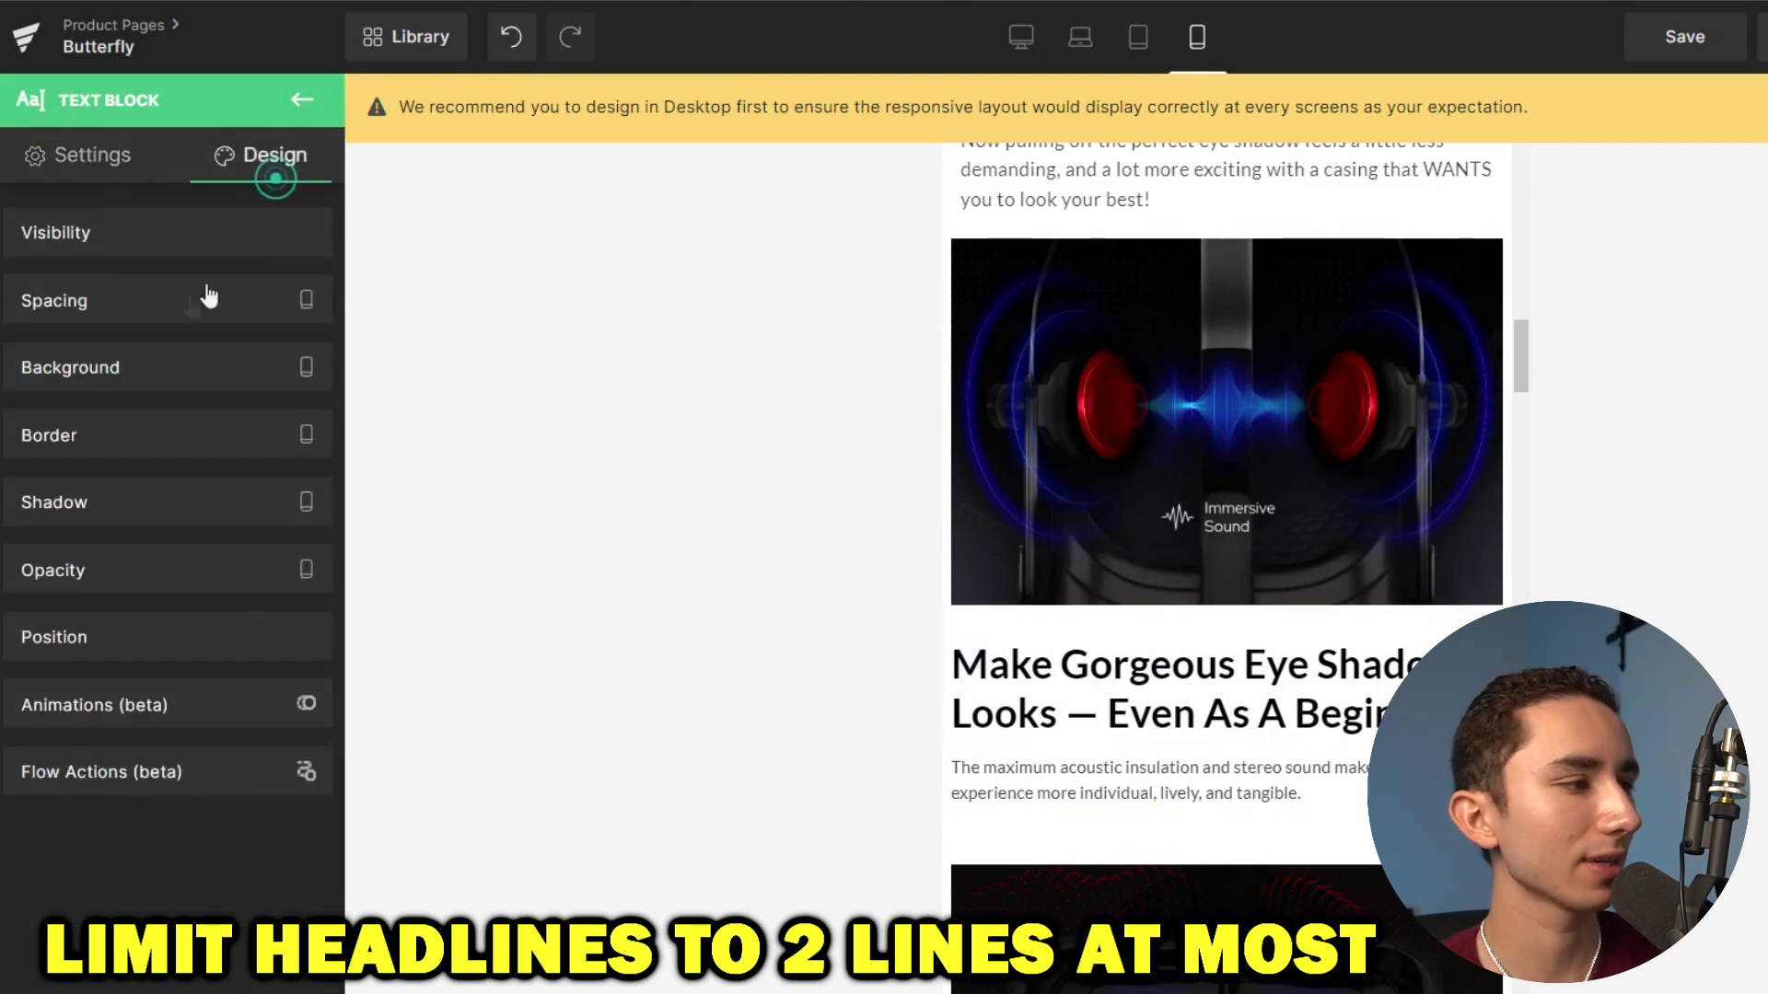
{"action": "left_click", "coordinate": [146, 363]}
{"action": "left_click", "coordinate": [185, 301]}
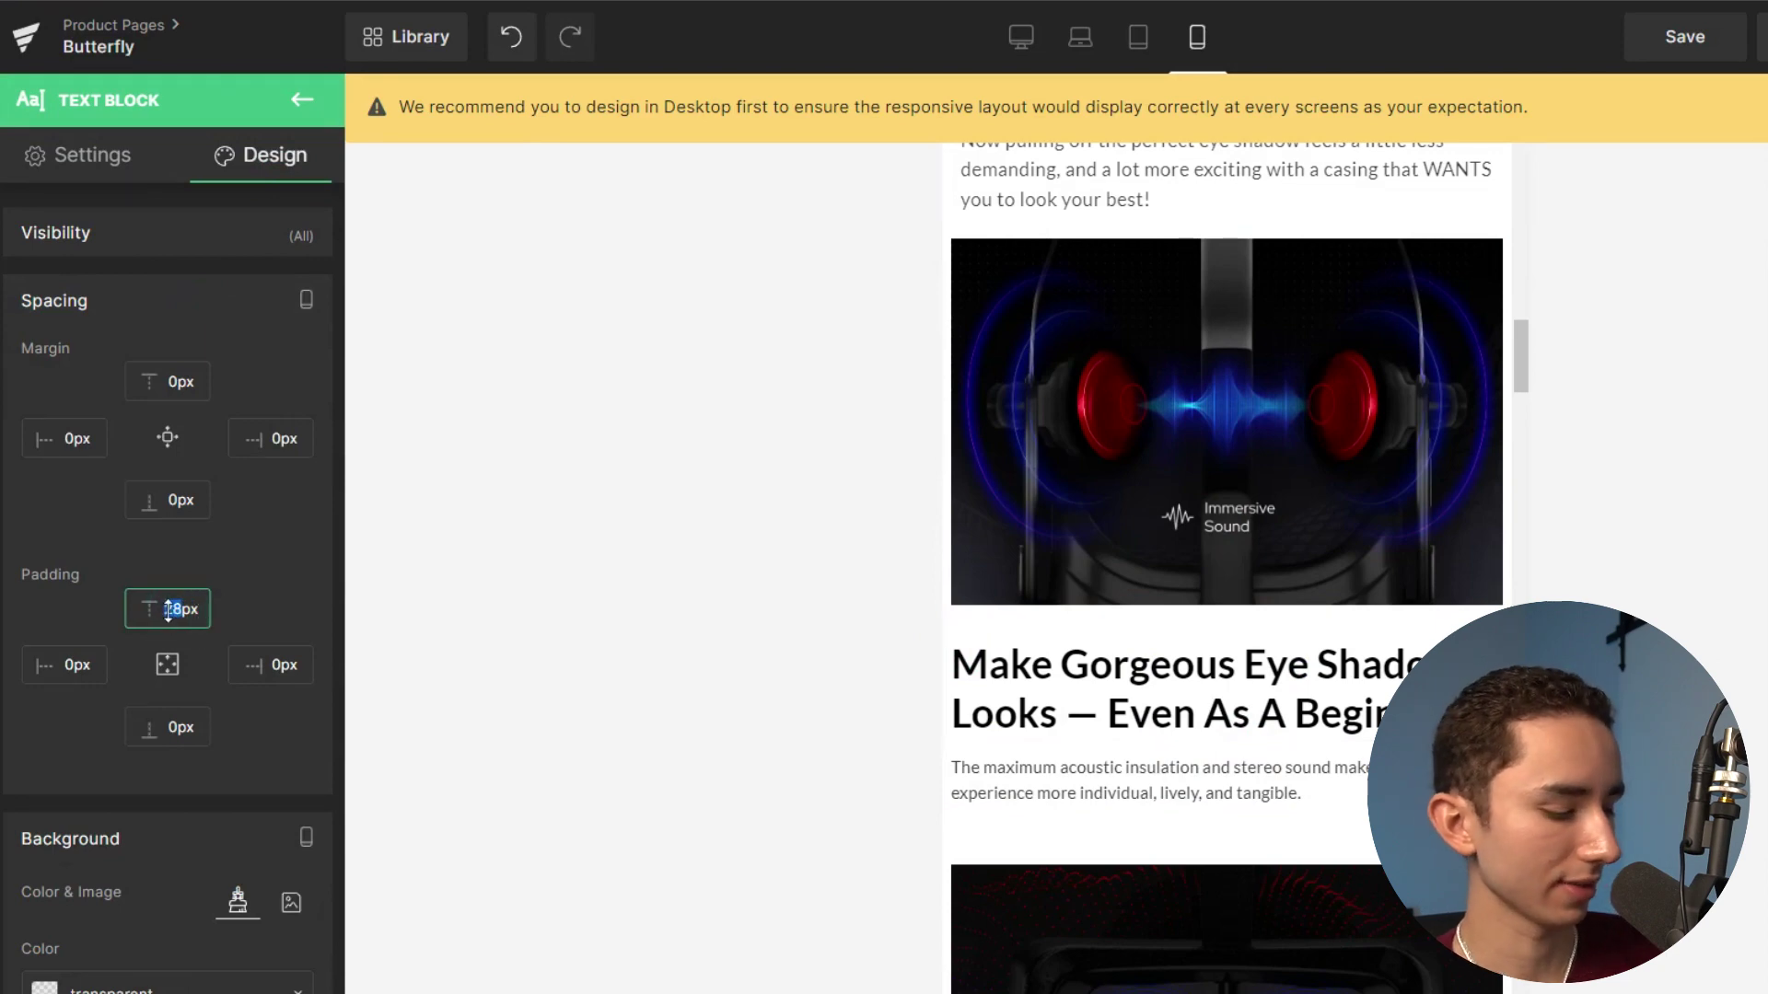
{"action": "type", "text": "15"}
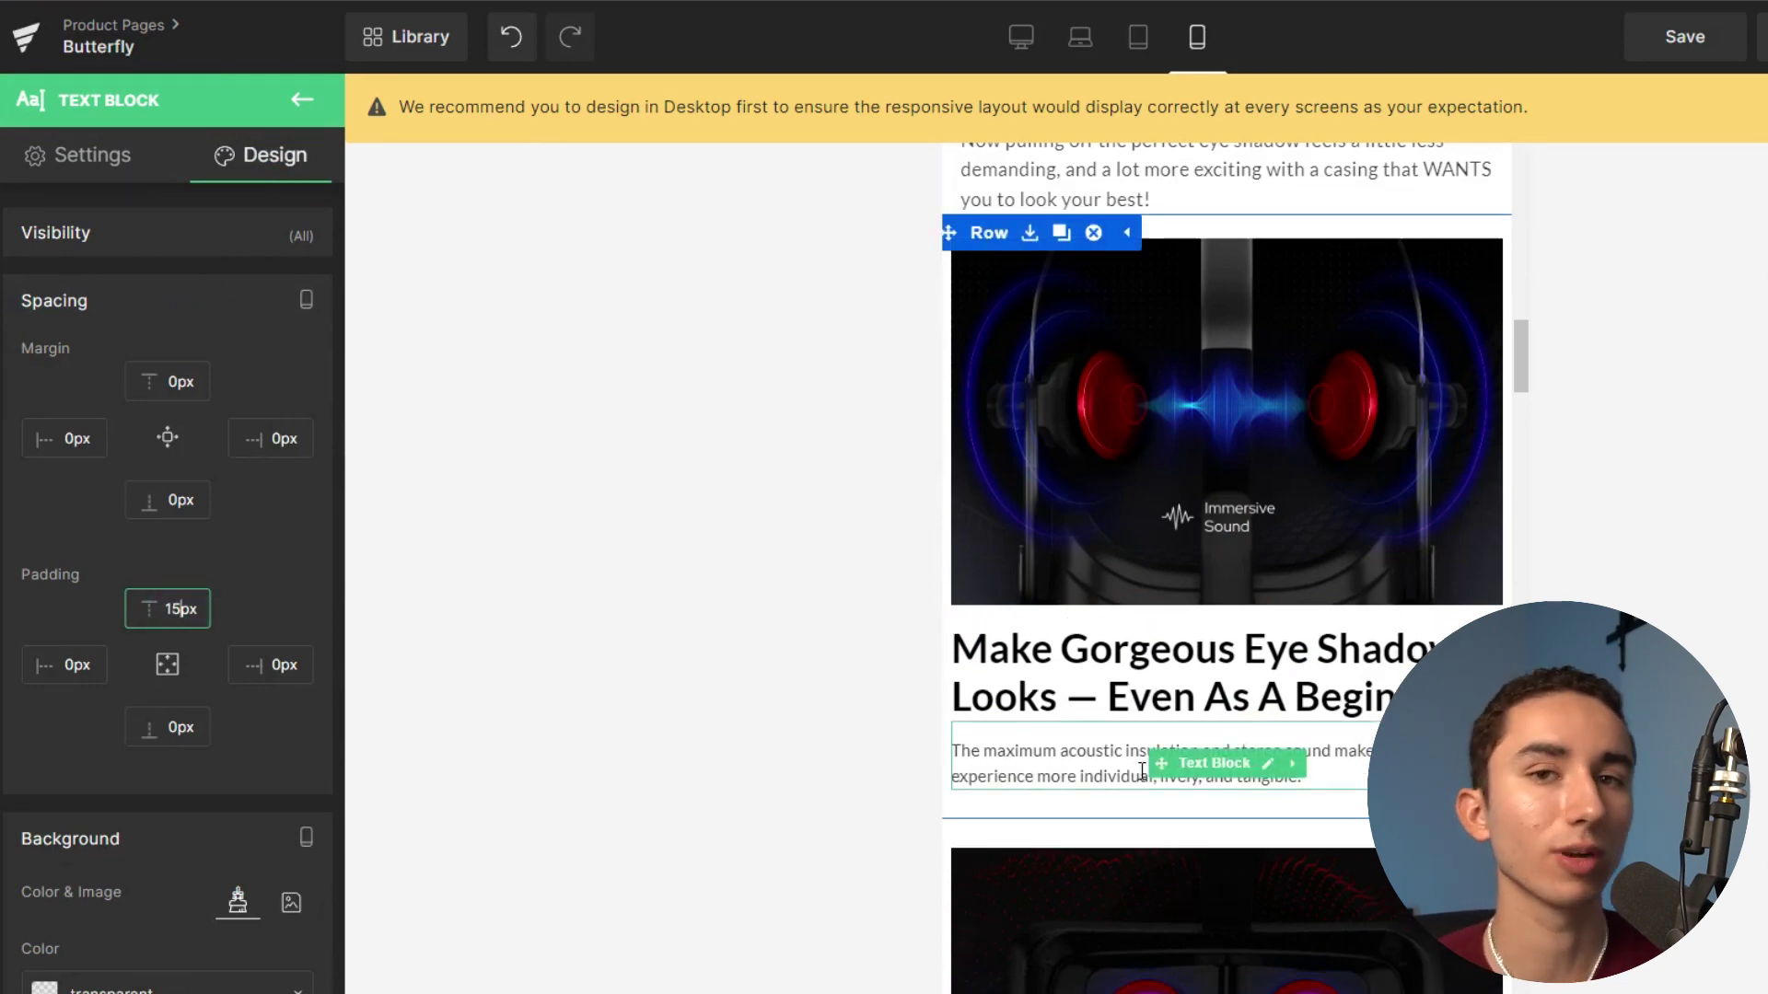
Delete the row holding the Fitting Comfort image and the "A Fitting Design" text.
{"action": "scroll", "coordinate": [1178, 737], "scroll_direction": "up", "scroll_amount": 10}
{"action": "scroll", "coordinate": [1160, 387], "scroll_direction": "down", "scroll_amount": 5}
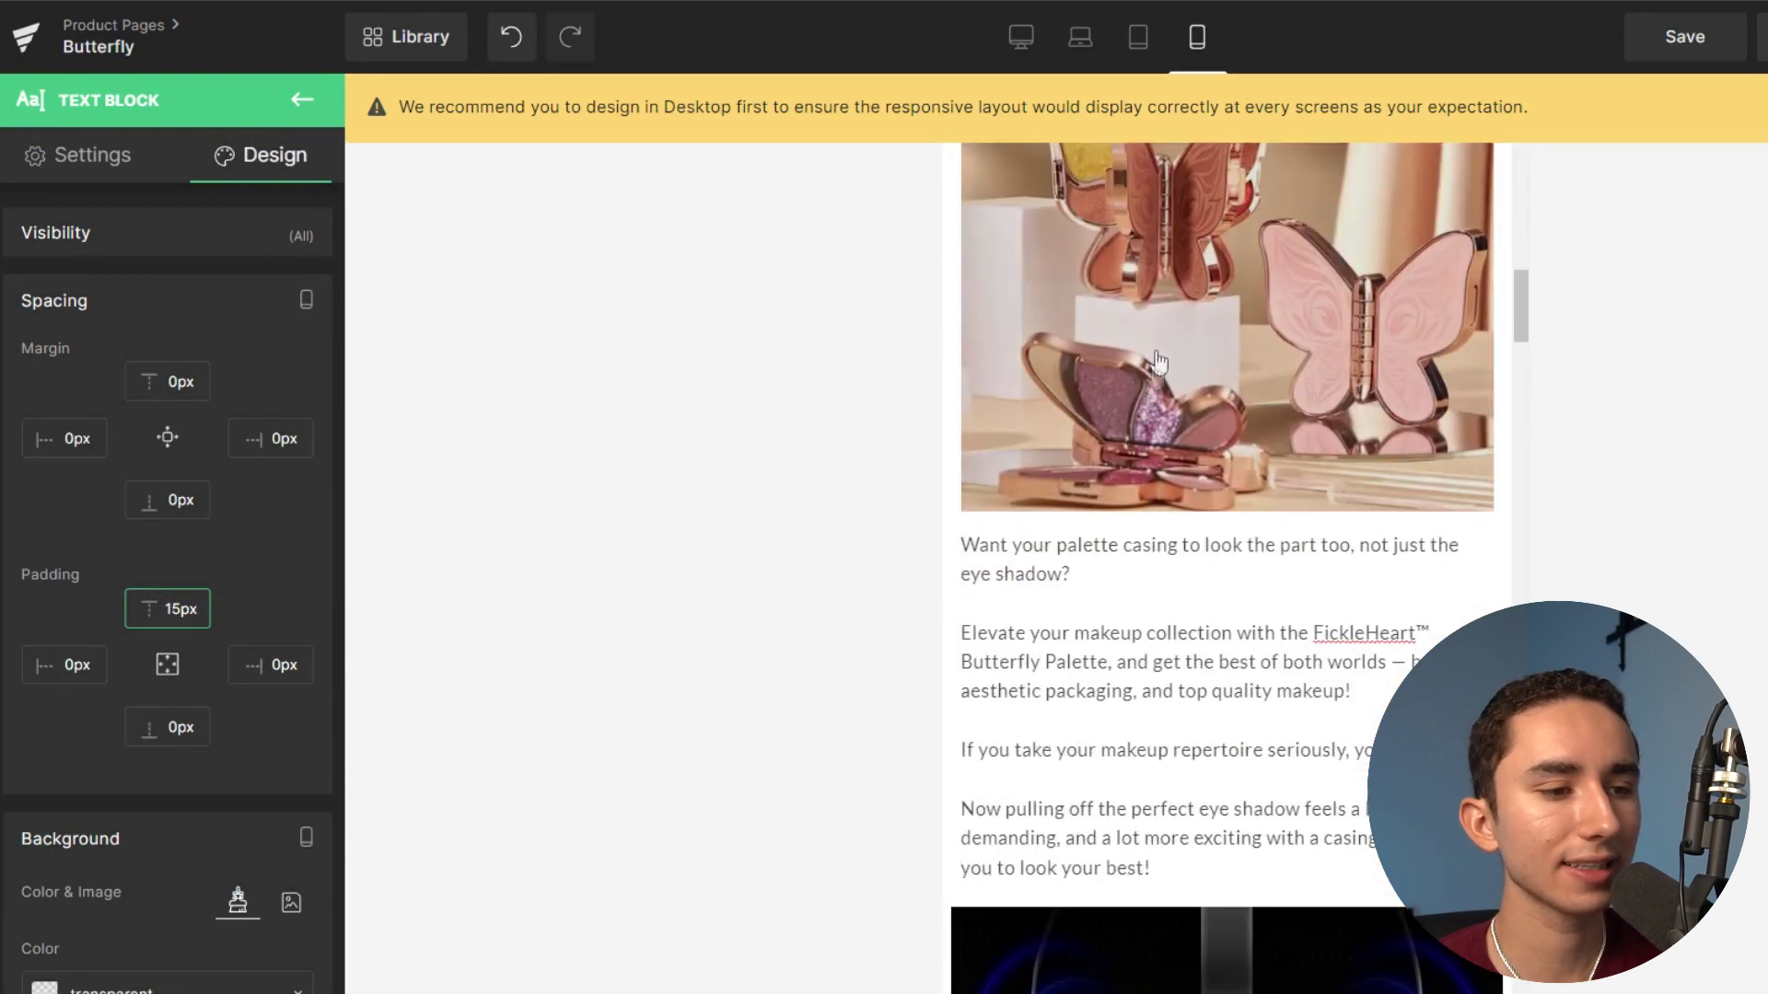
{"action": "scroll", "coordinate": [1342, 422], "scroll_direction": "down", "scroll_amount": 10}
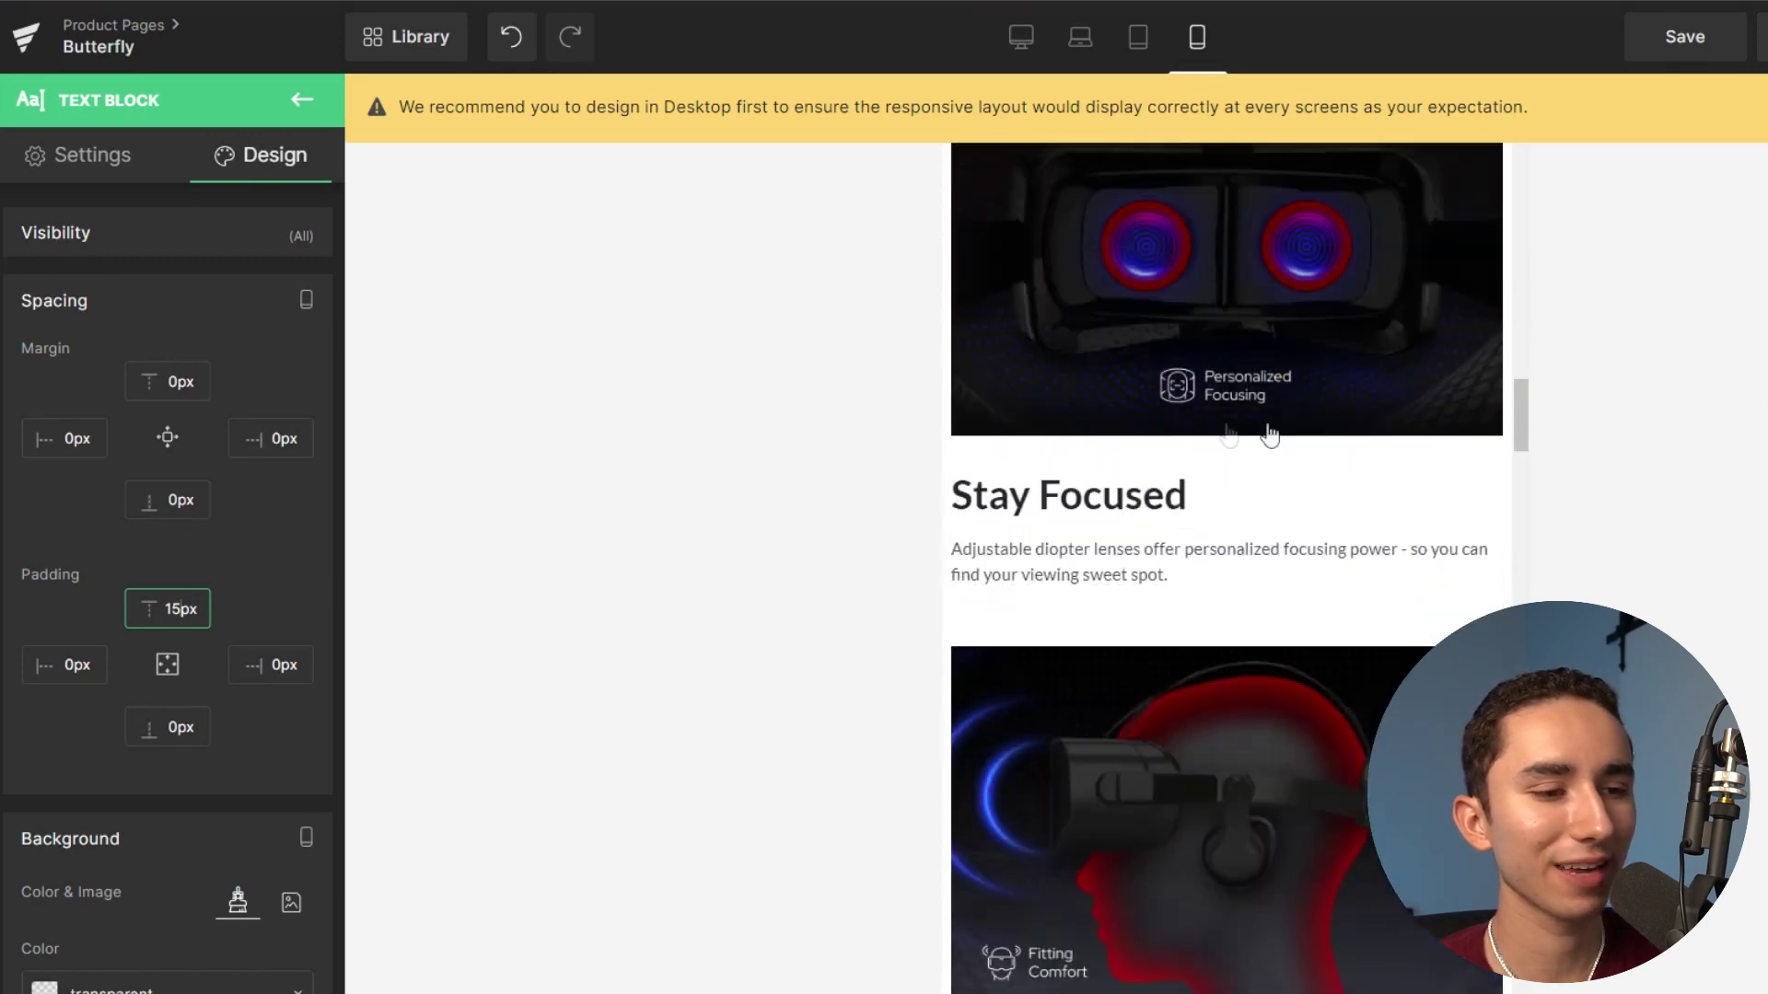
{"action": "left_click", "coordinate": [1295, 391]}
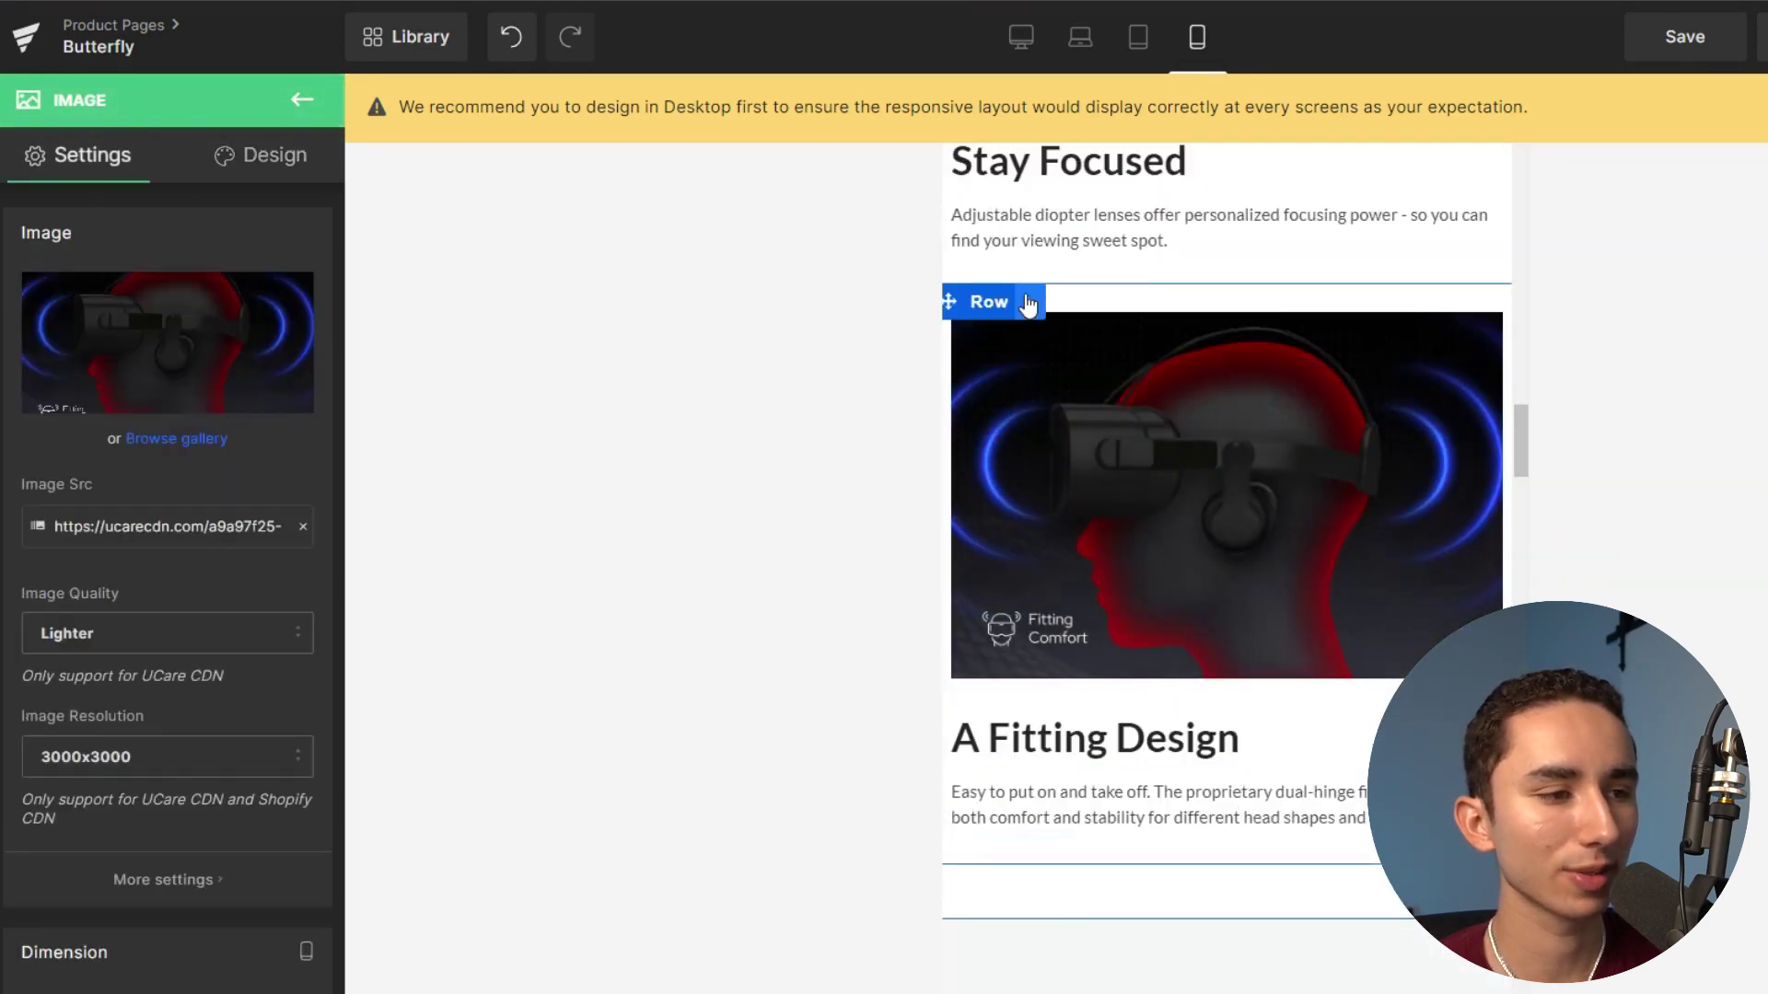
{"action": "left_click", "coordinate": [1088, 302]}
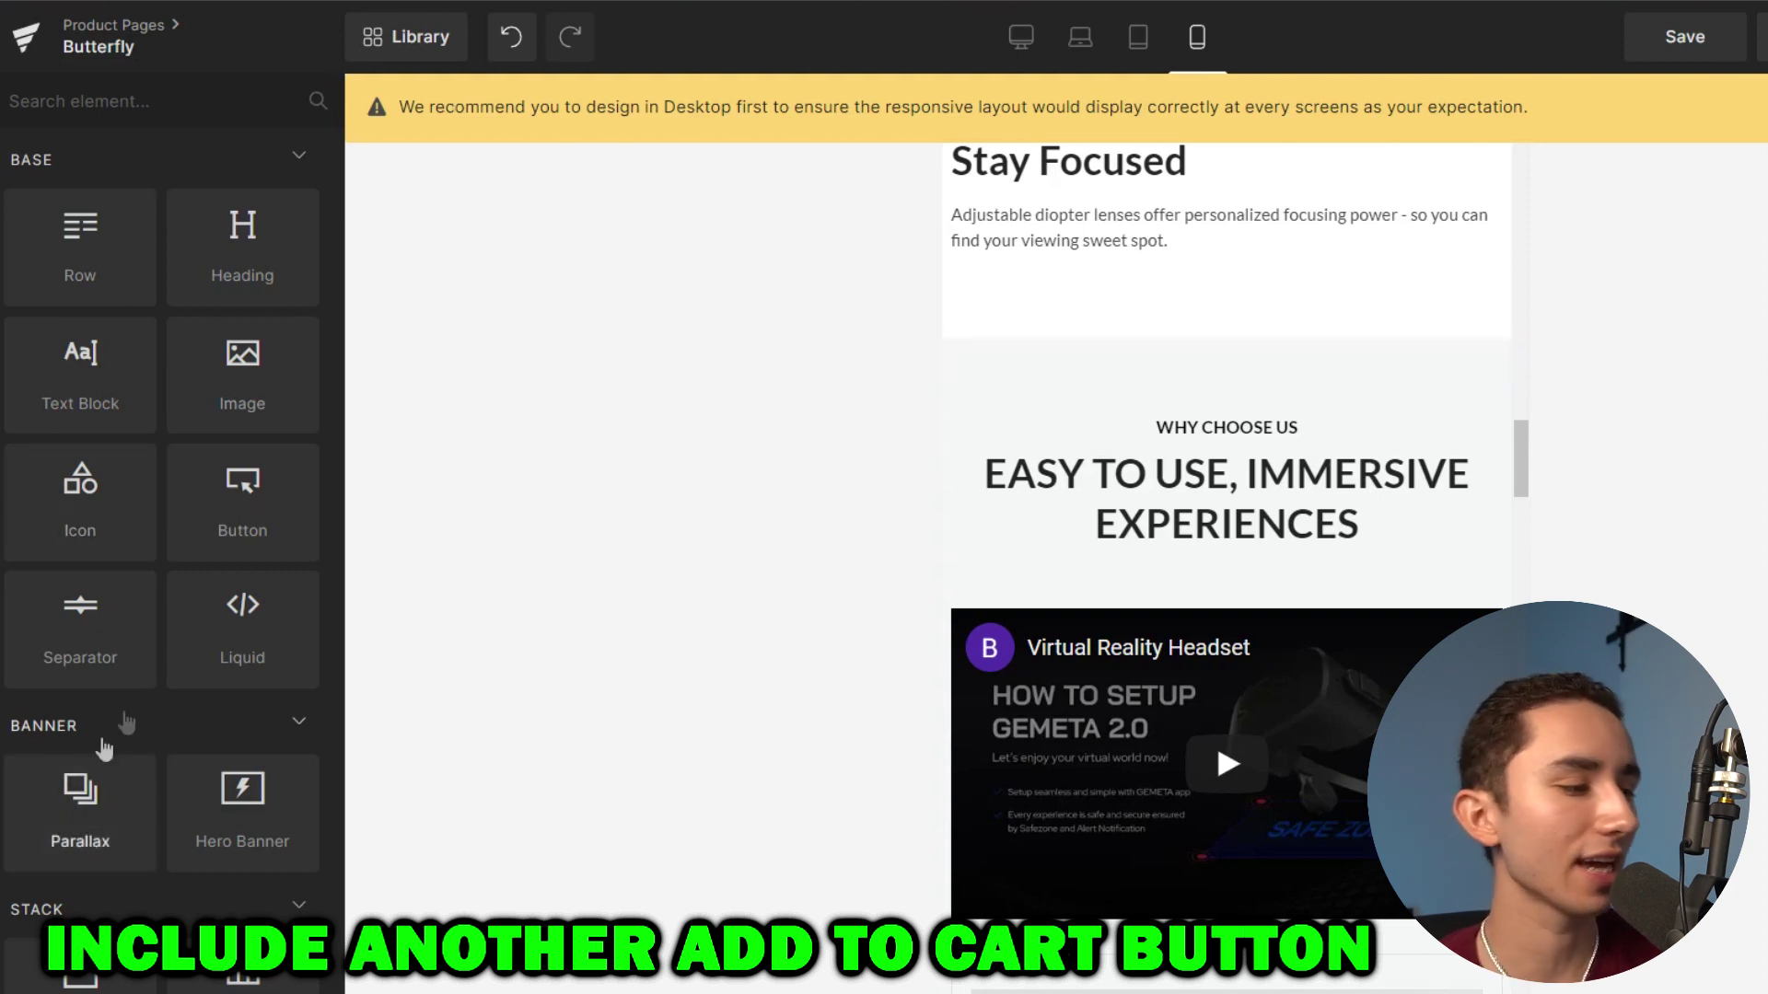
Try to place a product Cart Button element directly below the "Stay Focused" text.
{"action": "scroll", "coordinate": [243, 502], "scroll_direction": "down", "scroll_amount": 10}
{"action": "scroll", "coordinate": [164, 584], "scroll_direction": "down", "scroll_amount": 8}
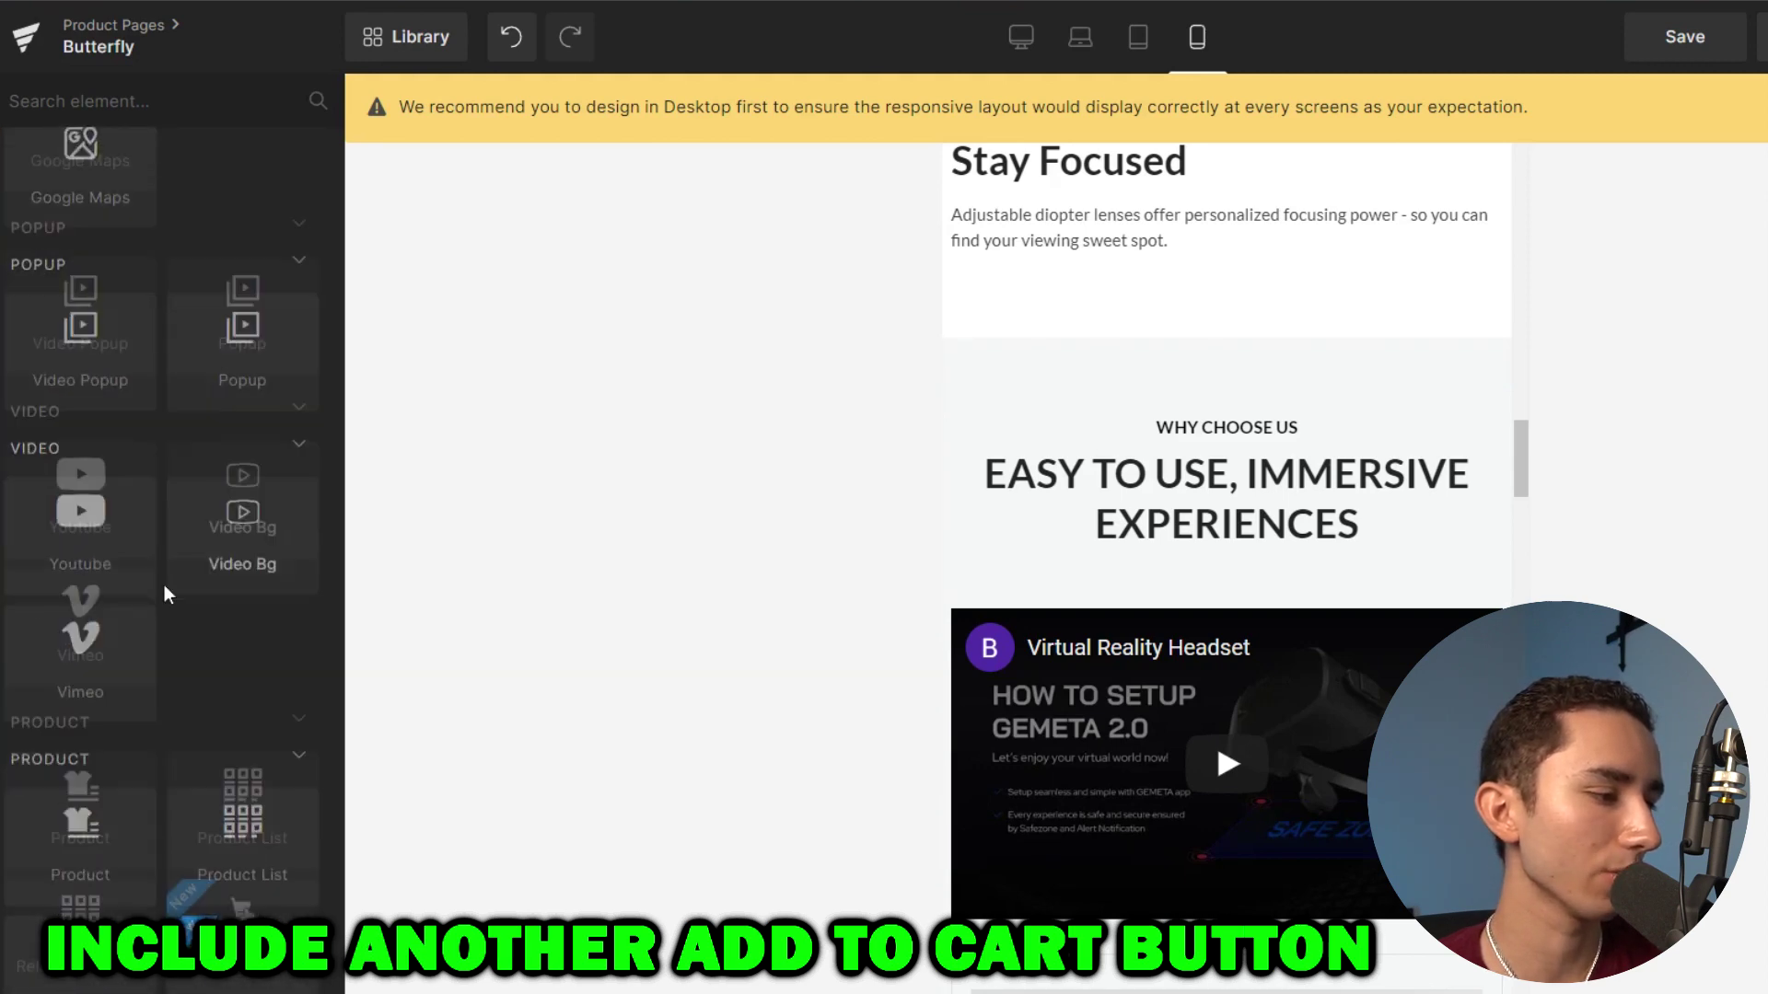
{"action": "scroll", "coordinate": [70, 472], "scroll_direction": "down", "scroll_amount": 4}
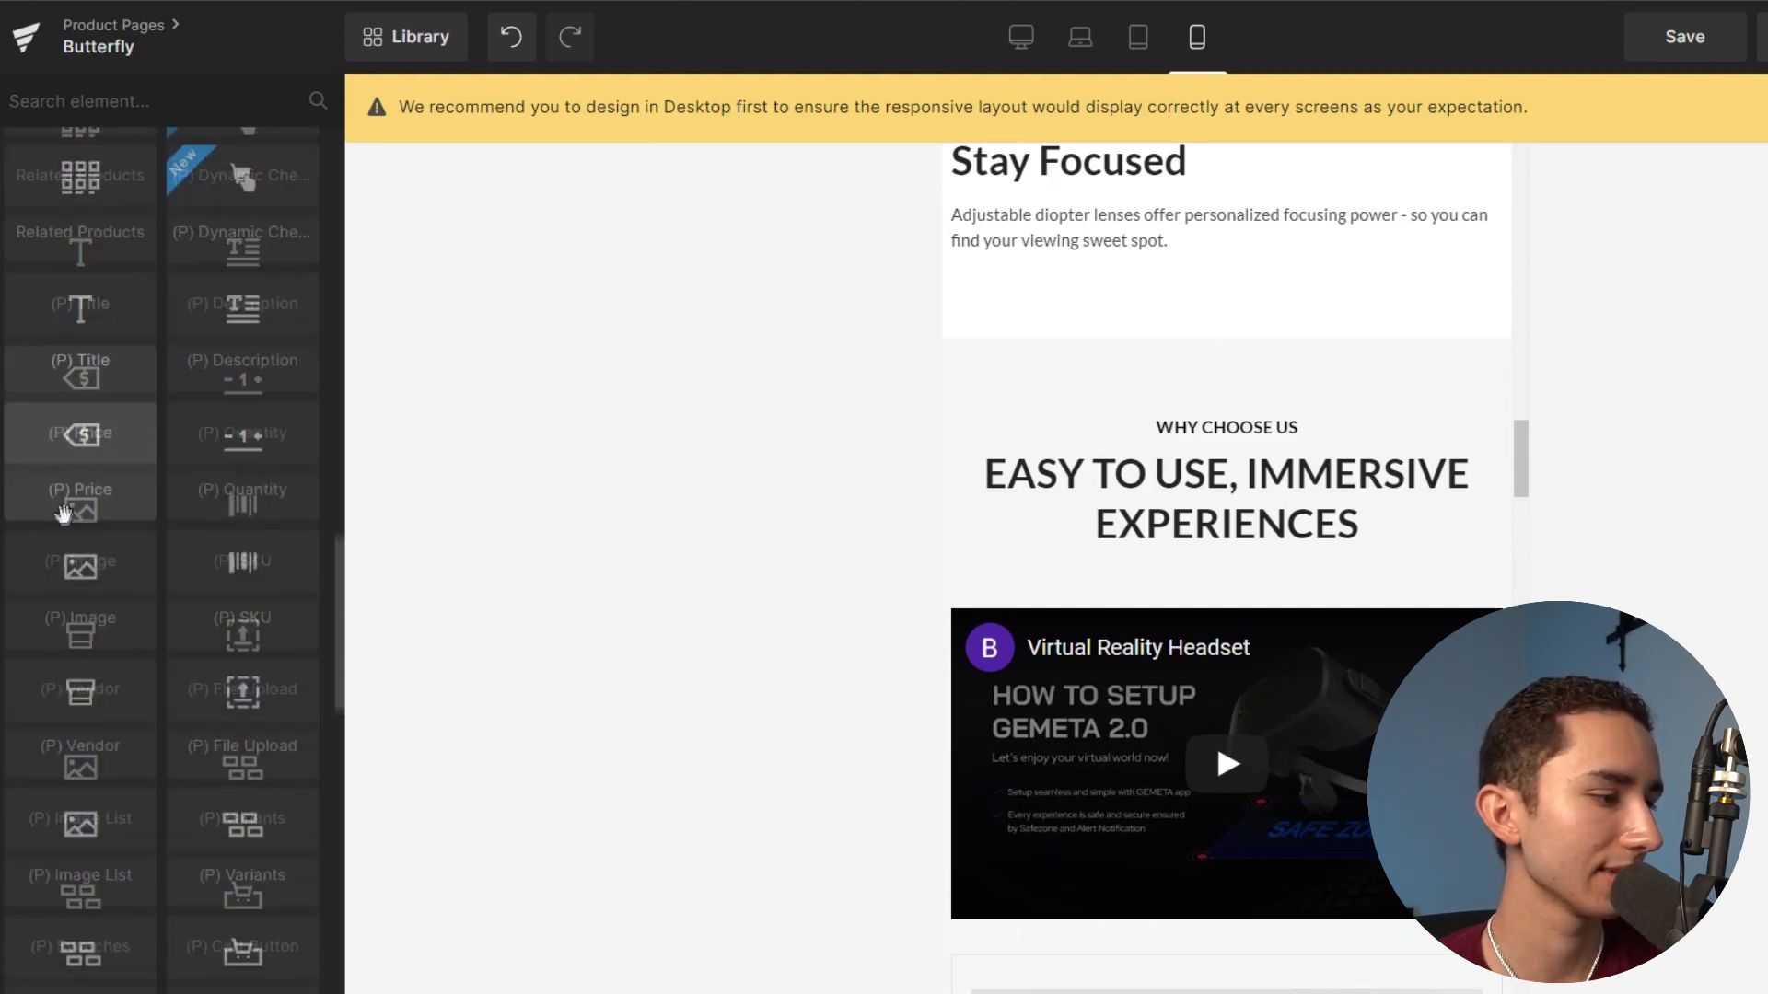
{"action": "scroll", "coordinate": [152, 666], "scroll_direction": "up", "scroll_amount": 4}
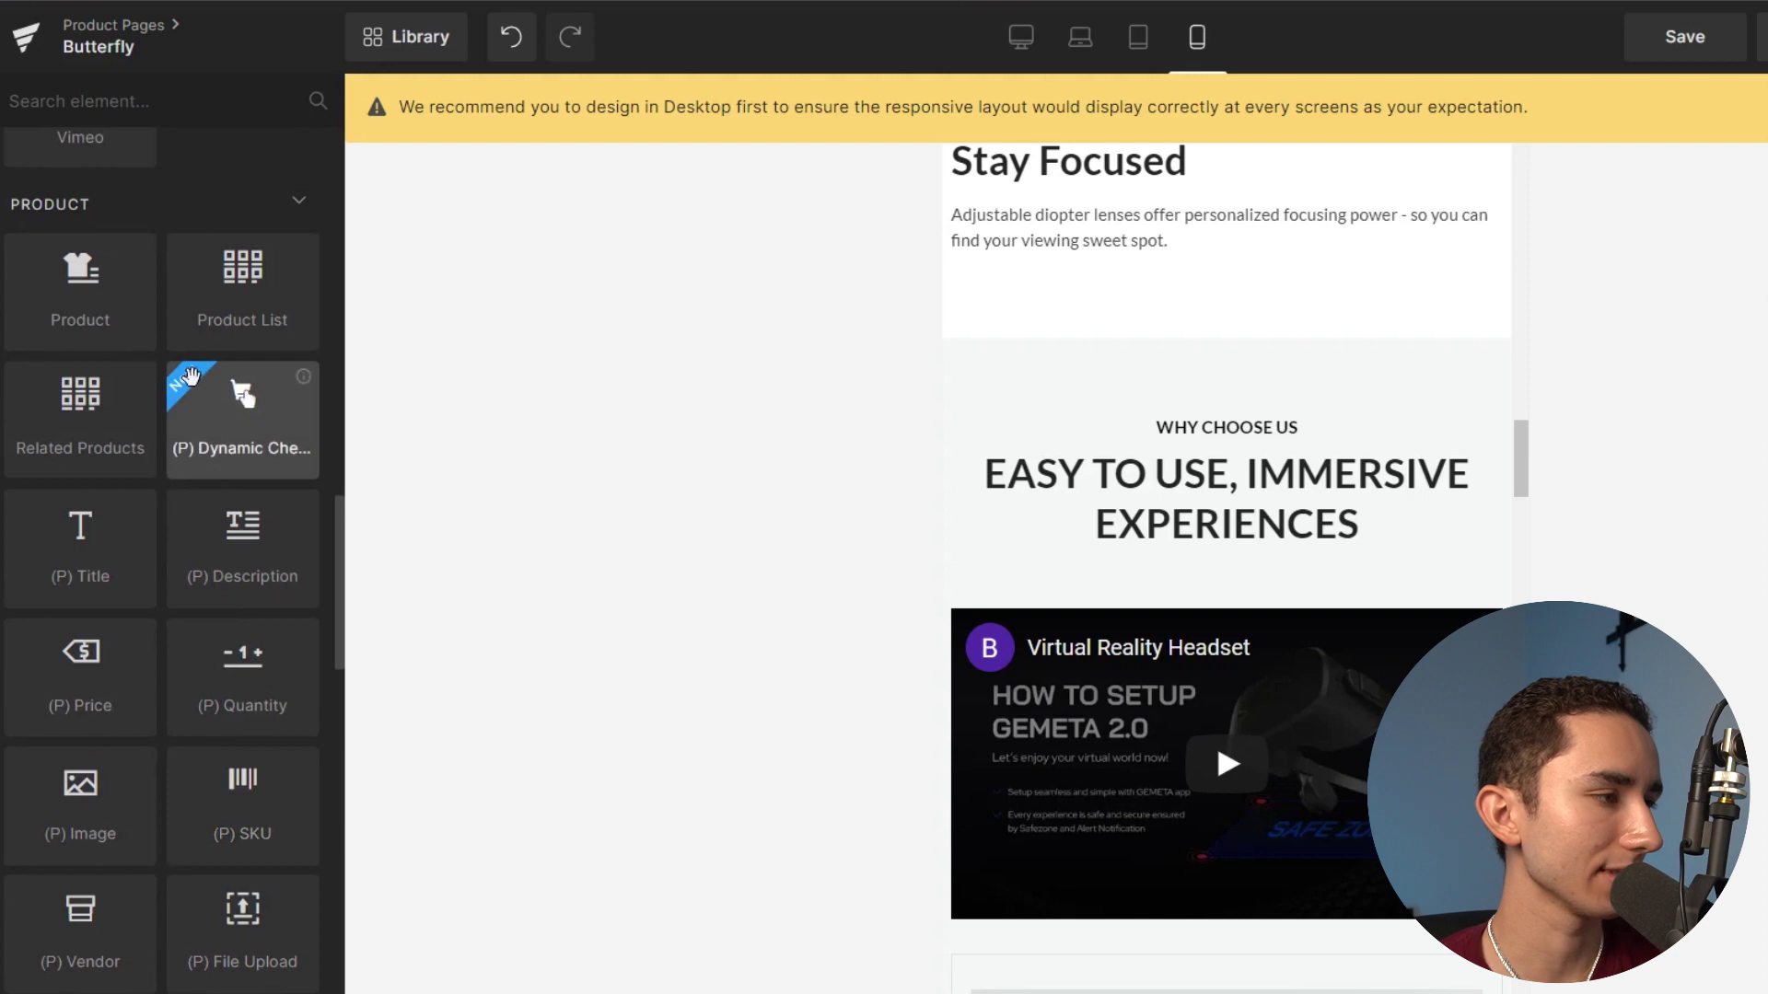
{"action": "scroll", "coordinate": [190, 377], "scroll_direction": "down", "scroll_amount": 5}
{"action": "left_click_drag", "start_coordinate": [209, 766], "coordinate": [1179, 311]}
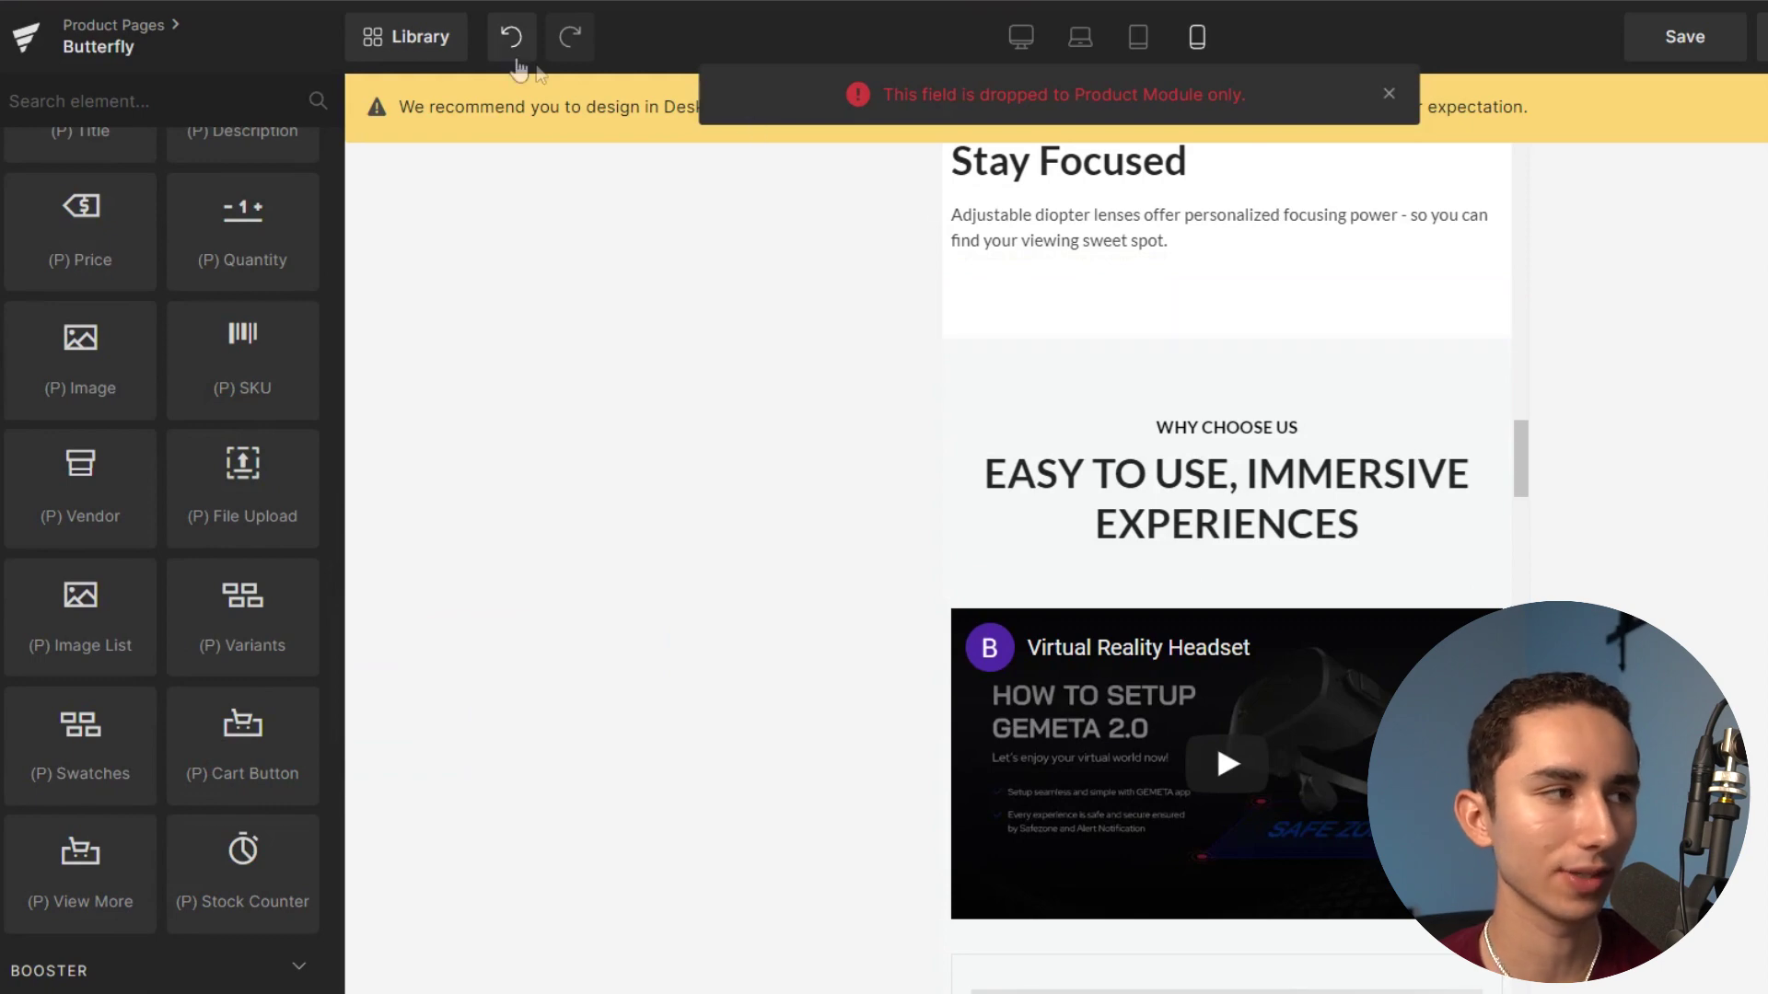
Insert the saved "home page: section buy now" block from My Library into the page.
{"action": "left_click", "coordinate": [401, 41]}
{"action": "left_click", "coordinate": [782, 26]}
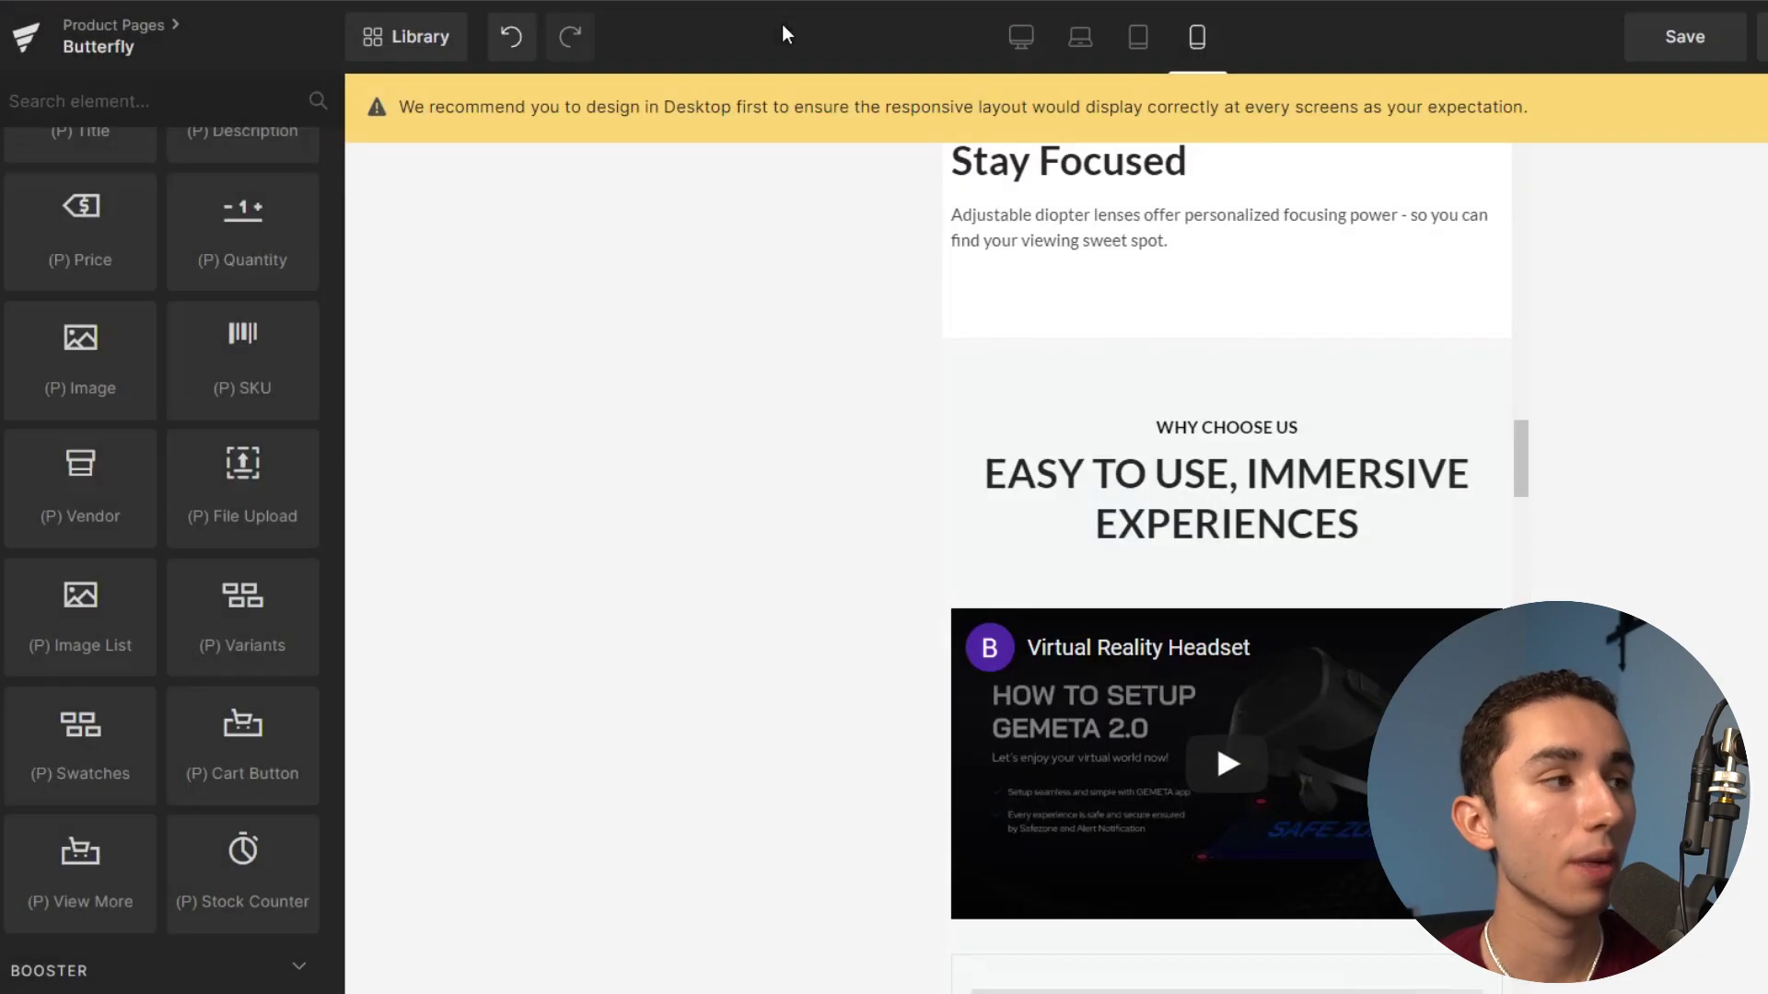
{"action": "left_click", "coordinate": [401, 40]}
{"action": "left_click", "coordinate": [1104, 79]}
{"action": "scroll", "coordinate": [1037, 335], "scroll_direction": "down", "scroll_amount": 12}
{"action": "scroll", "coordinate": [1017, 401], "scroll_direction": "down", "scroll_amount": 5}
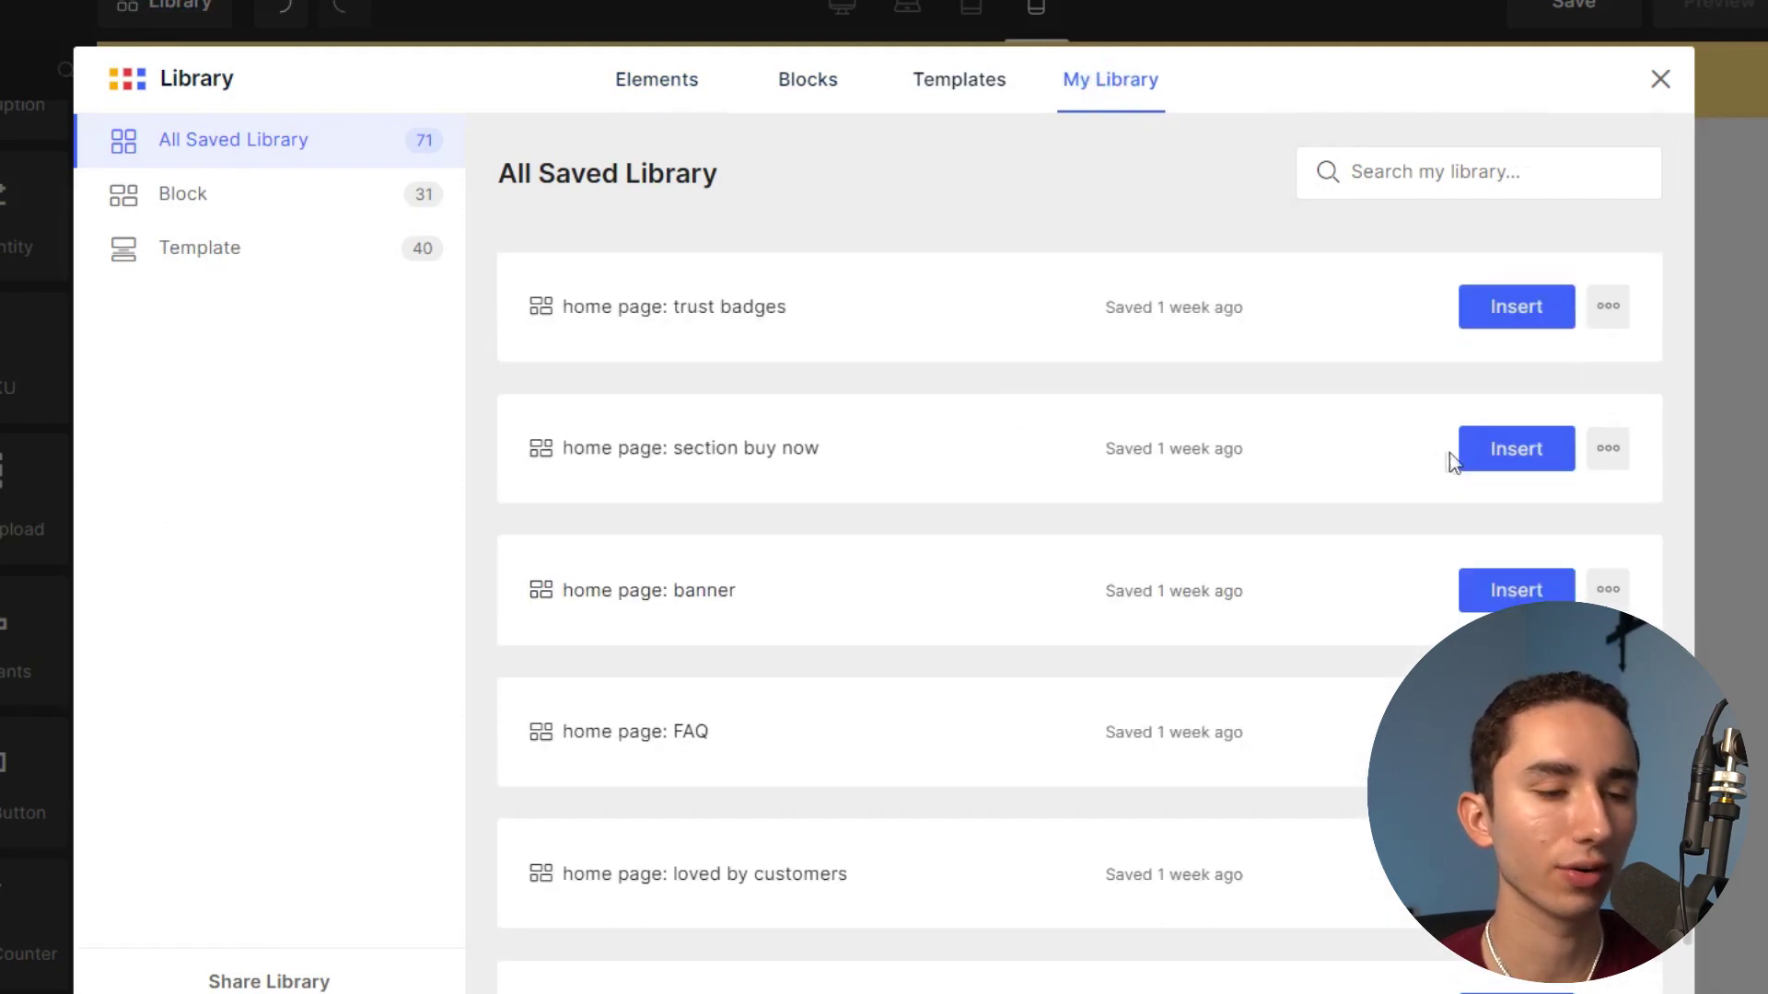
{"action": "left_click", "coordinate": [1478, 454]}
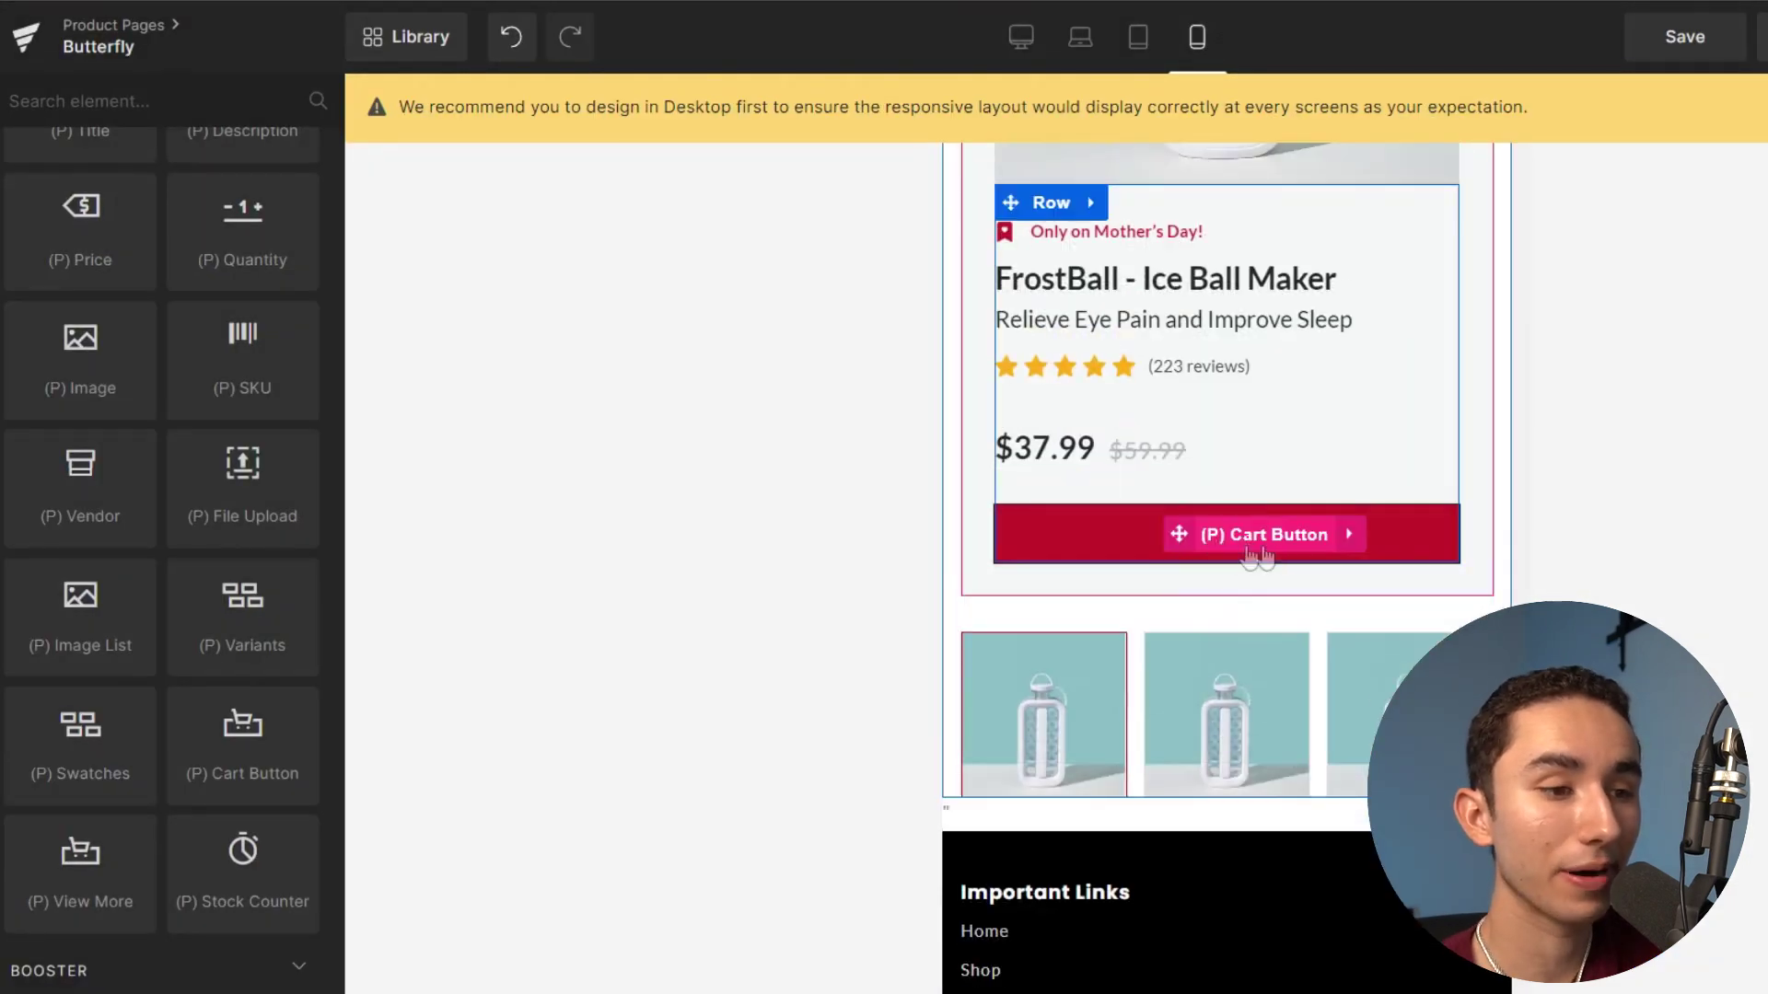
Save the Cart Button of the inserted buy now section to the library as a custom block.
{"action": "scroll", "coordinate": [1222, 549], "scroll_direction": "up", "scroll_amount": 10}
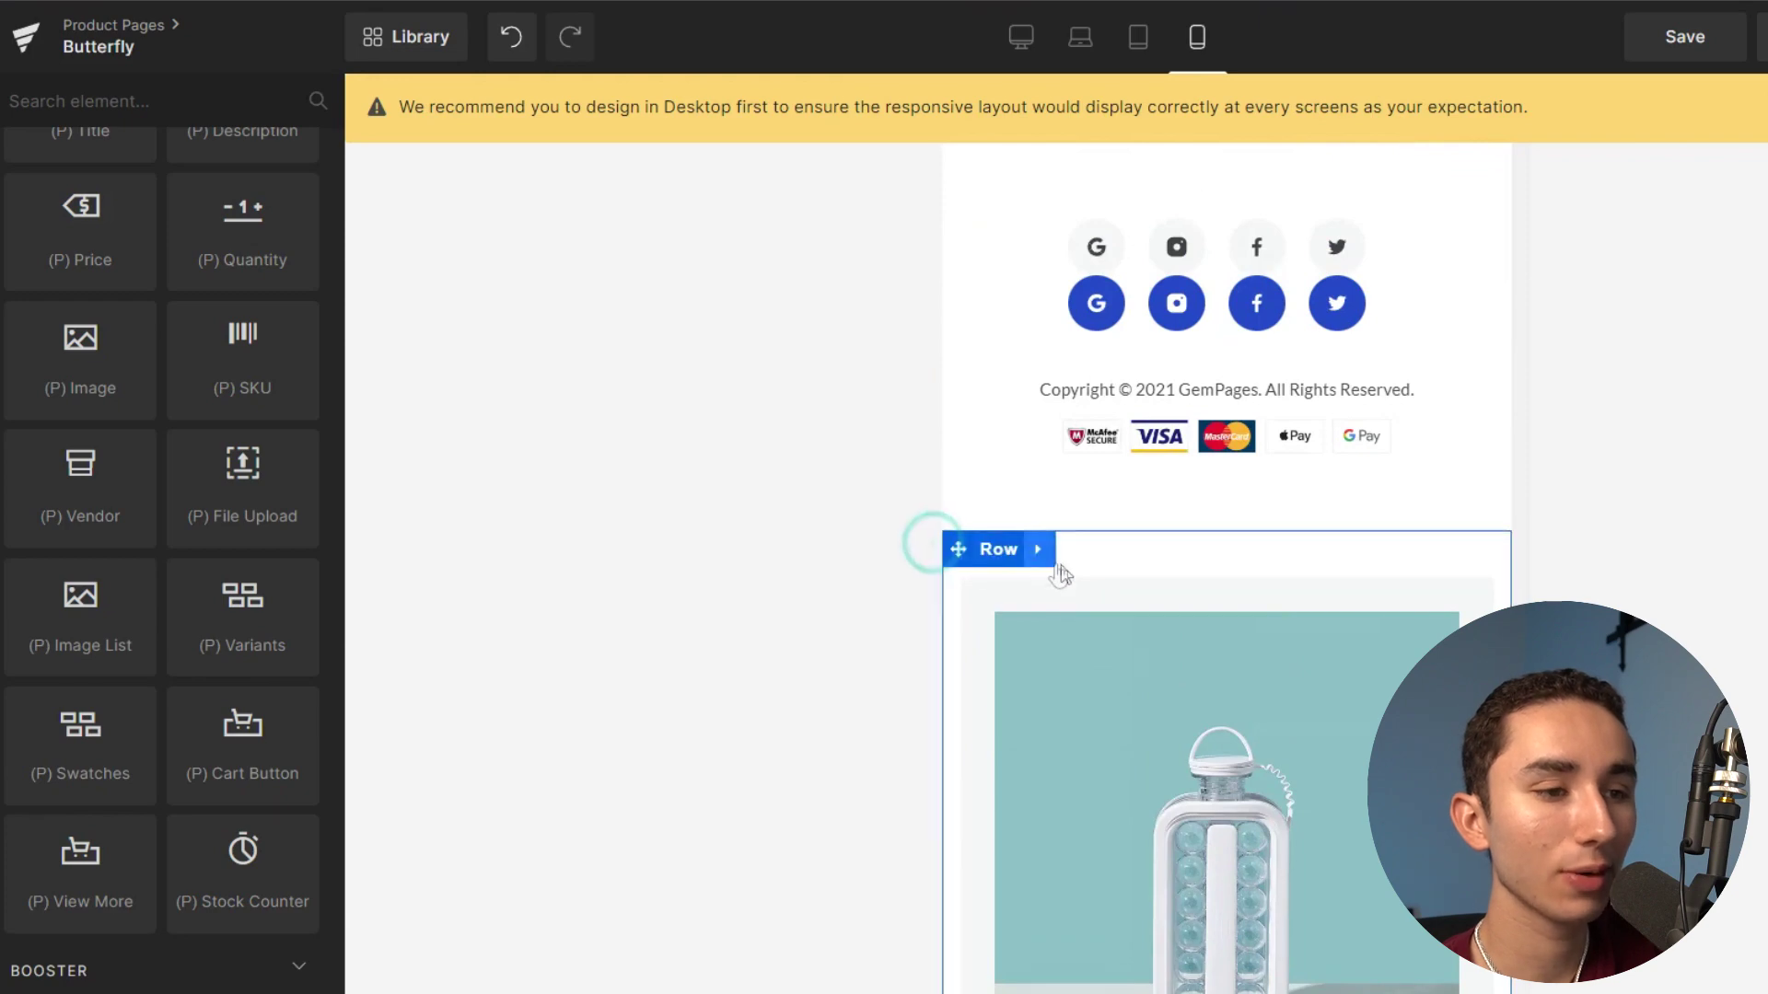
{"action": "scroll", "coordinate": [1146, 590], "scroll_direction": "down", "scroll_amount": 5}
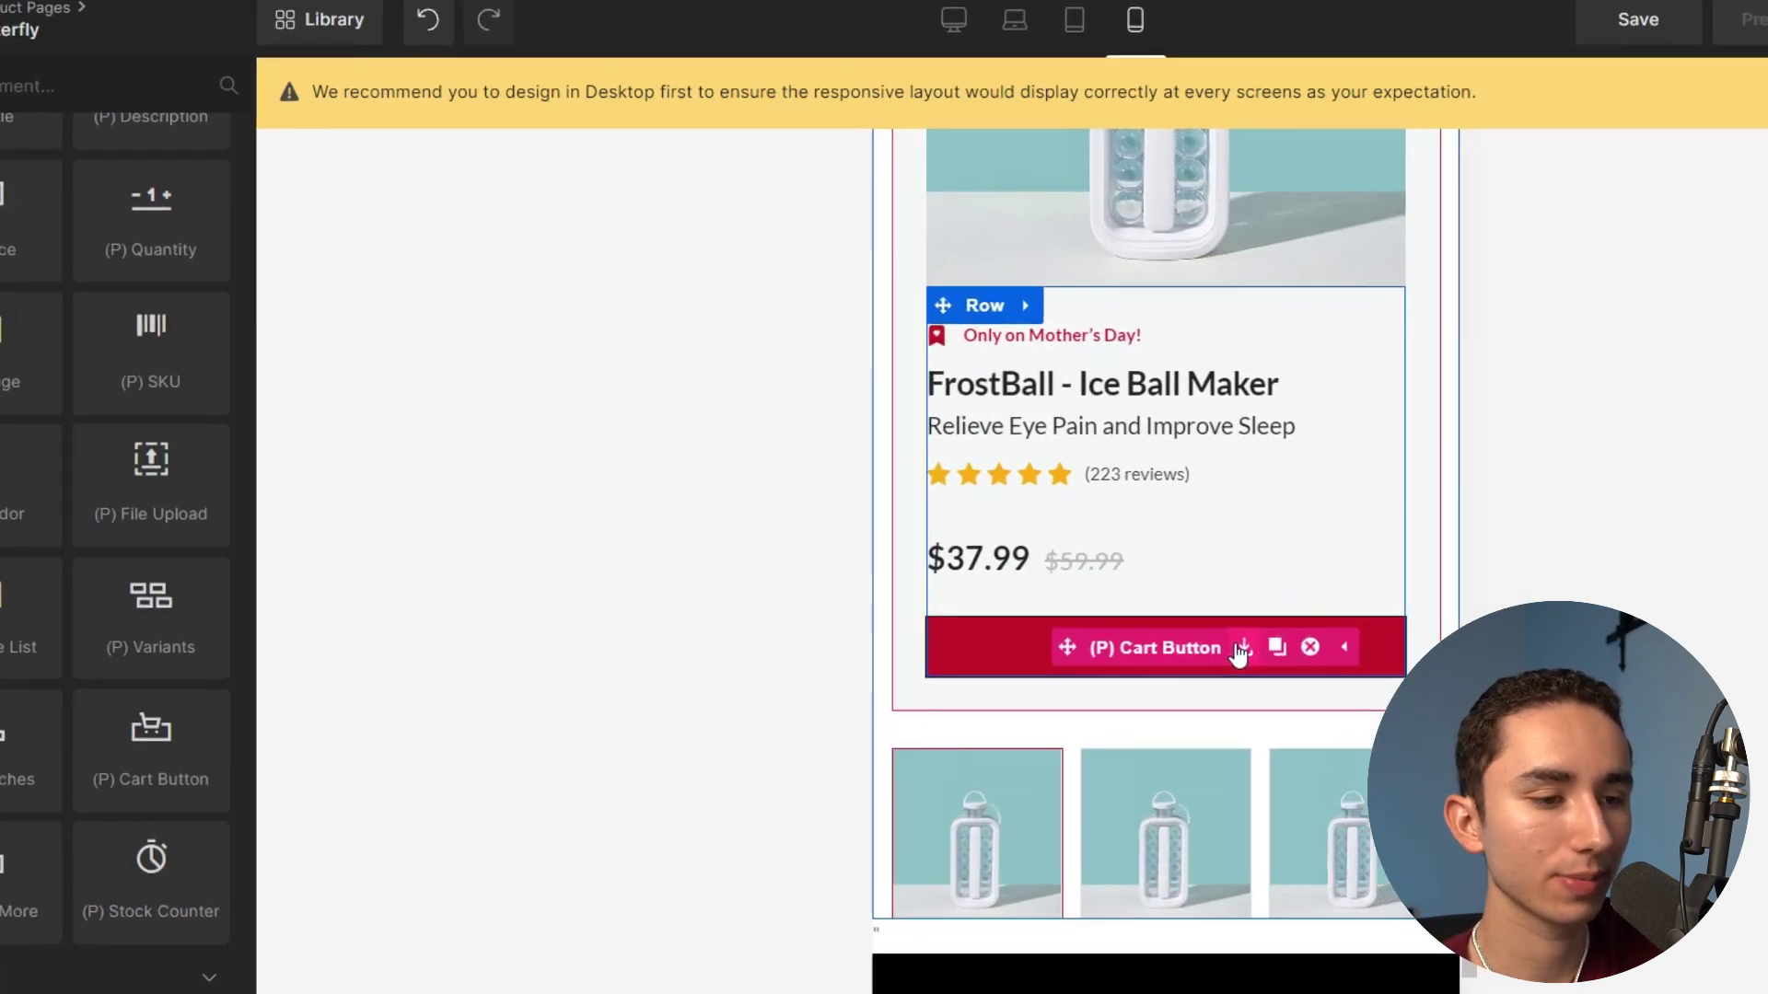
{"action": "left_click", "coordinate": [1305, 644]}
{"action": "left_click", "coordinate": [1091, 716]}
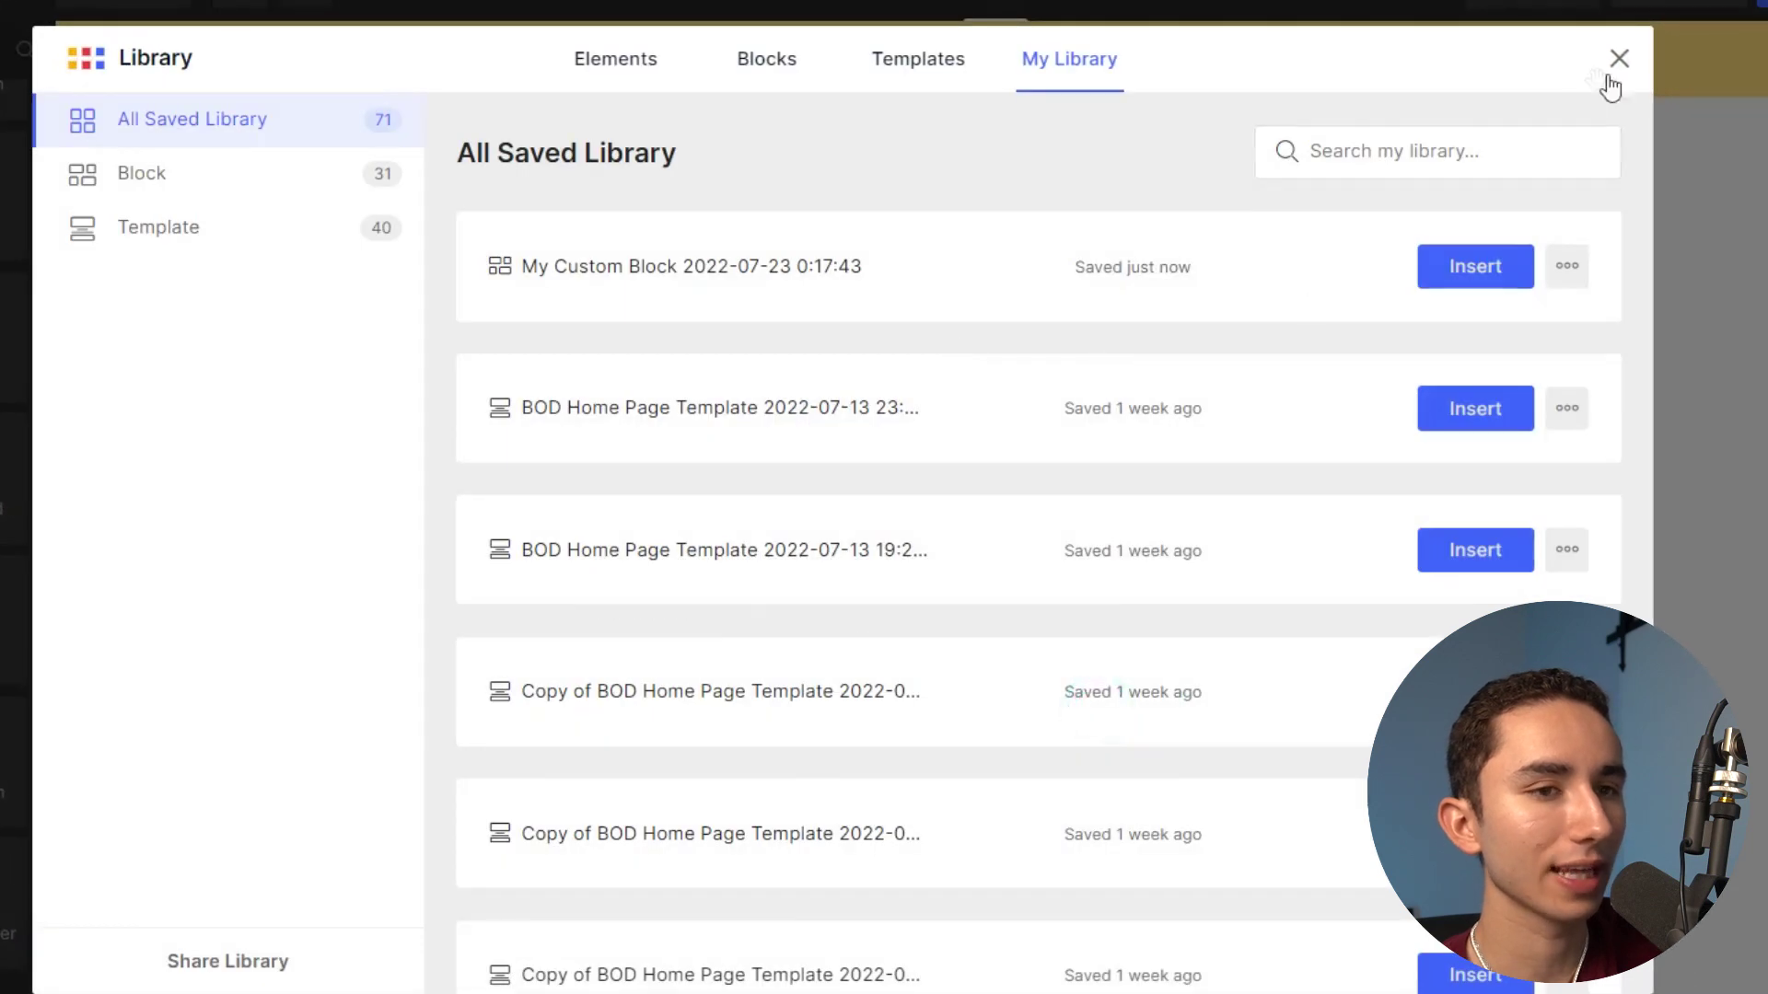
Insert the just-saved custom Cart Button block from My Library into the page.
{"action": "left_click", "coordinate": [1617, 60]}
{"action": "left_click", "coordinate": [188, 8]}
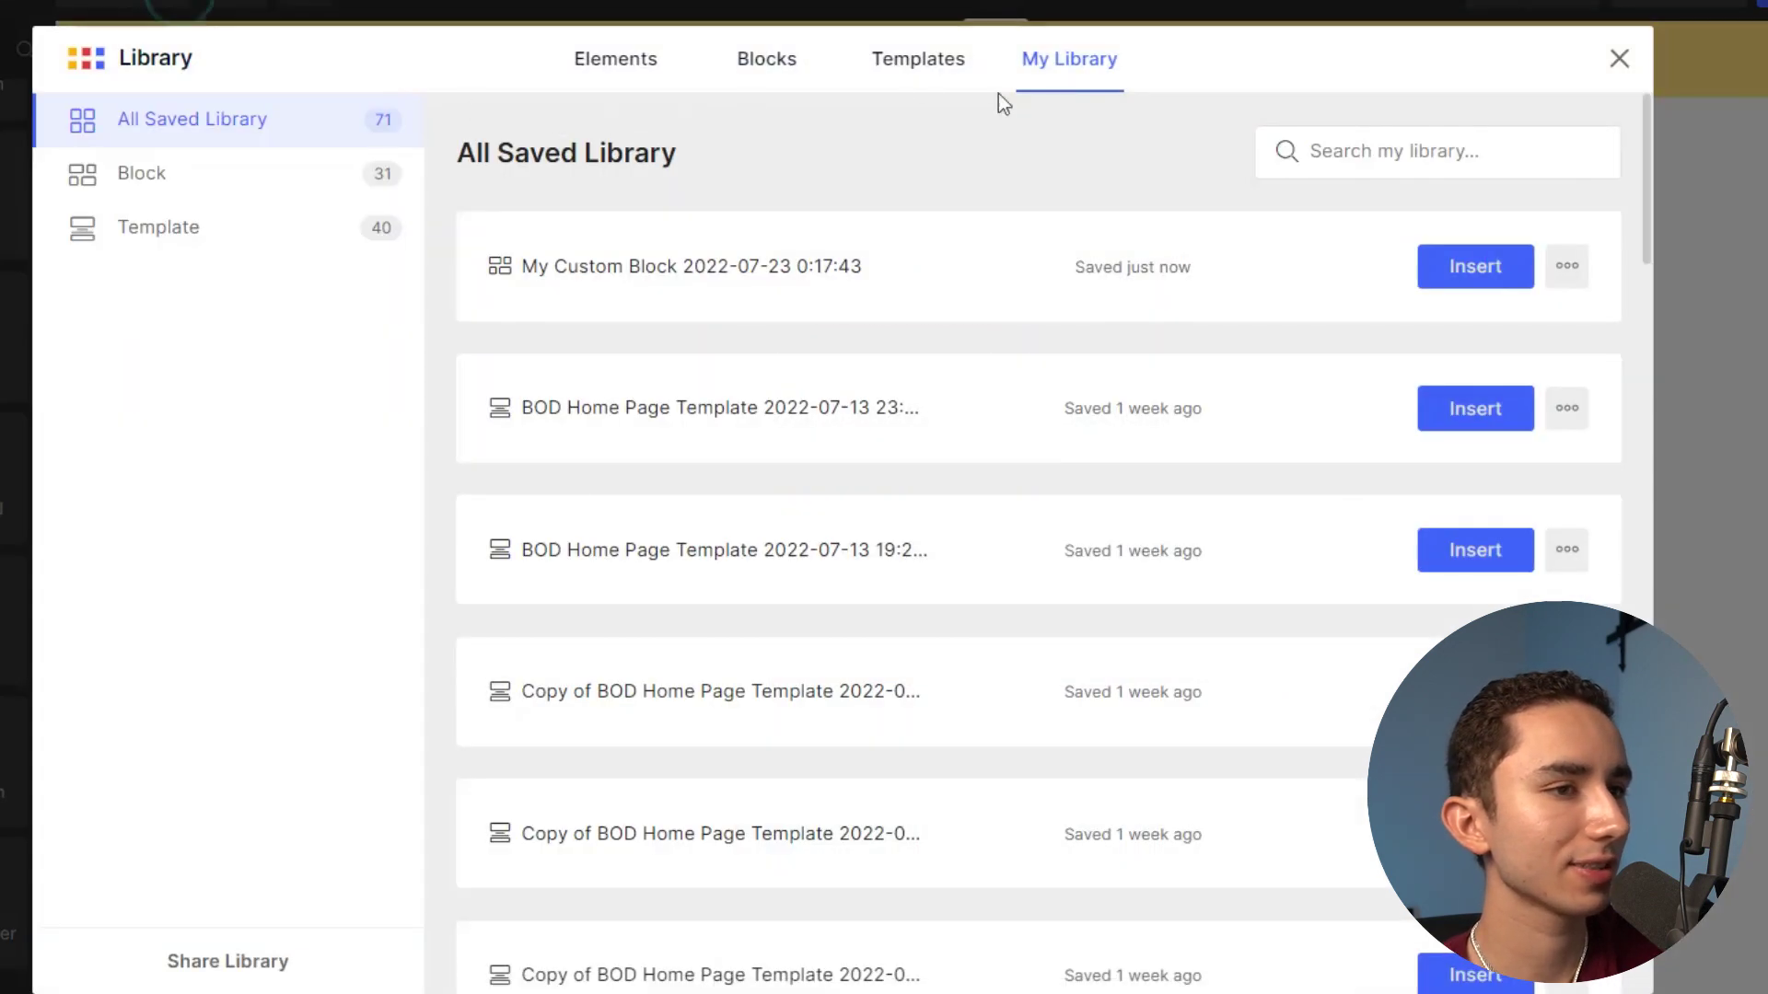
{"action": "left_click", "coordinate": [1474, 267]}
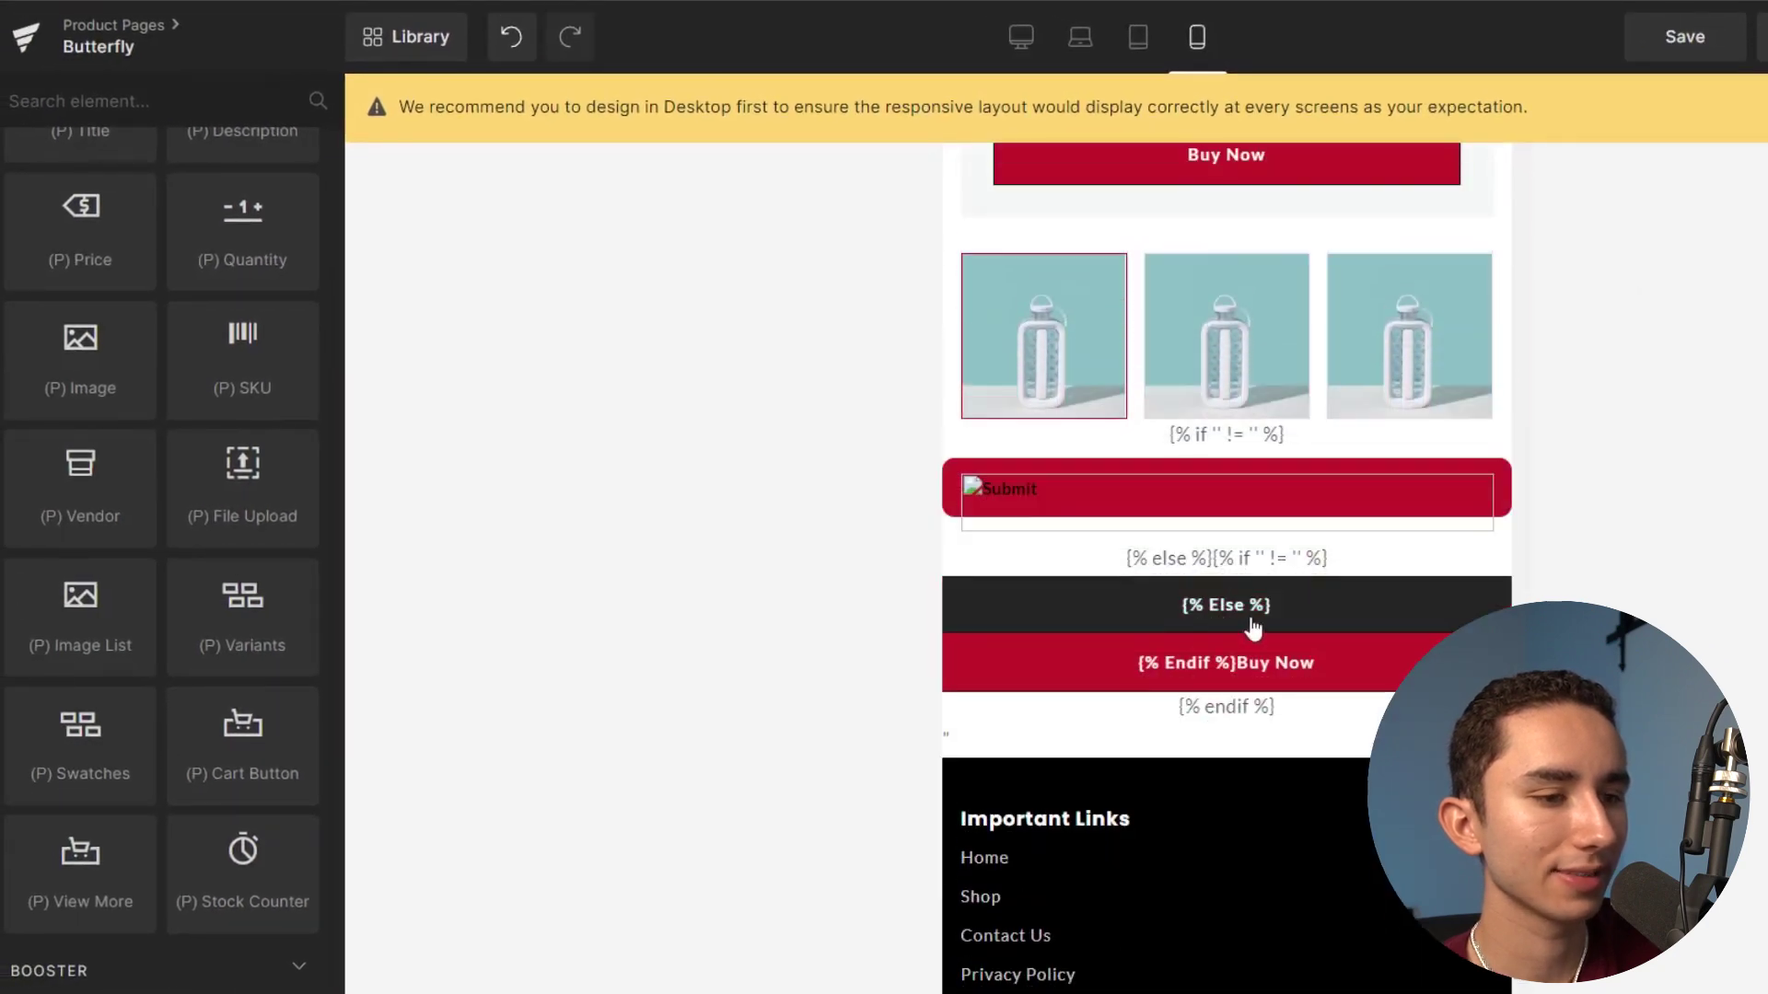
Review the page from the inserted Cart Button up to the eye shadow headline, and read through the product description in Google Docs.
{"action": "scroll", "coordinate": [1364, 627], "scroll_direction": "up", "scroll_amount": 15}
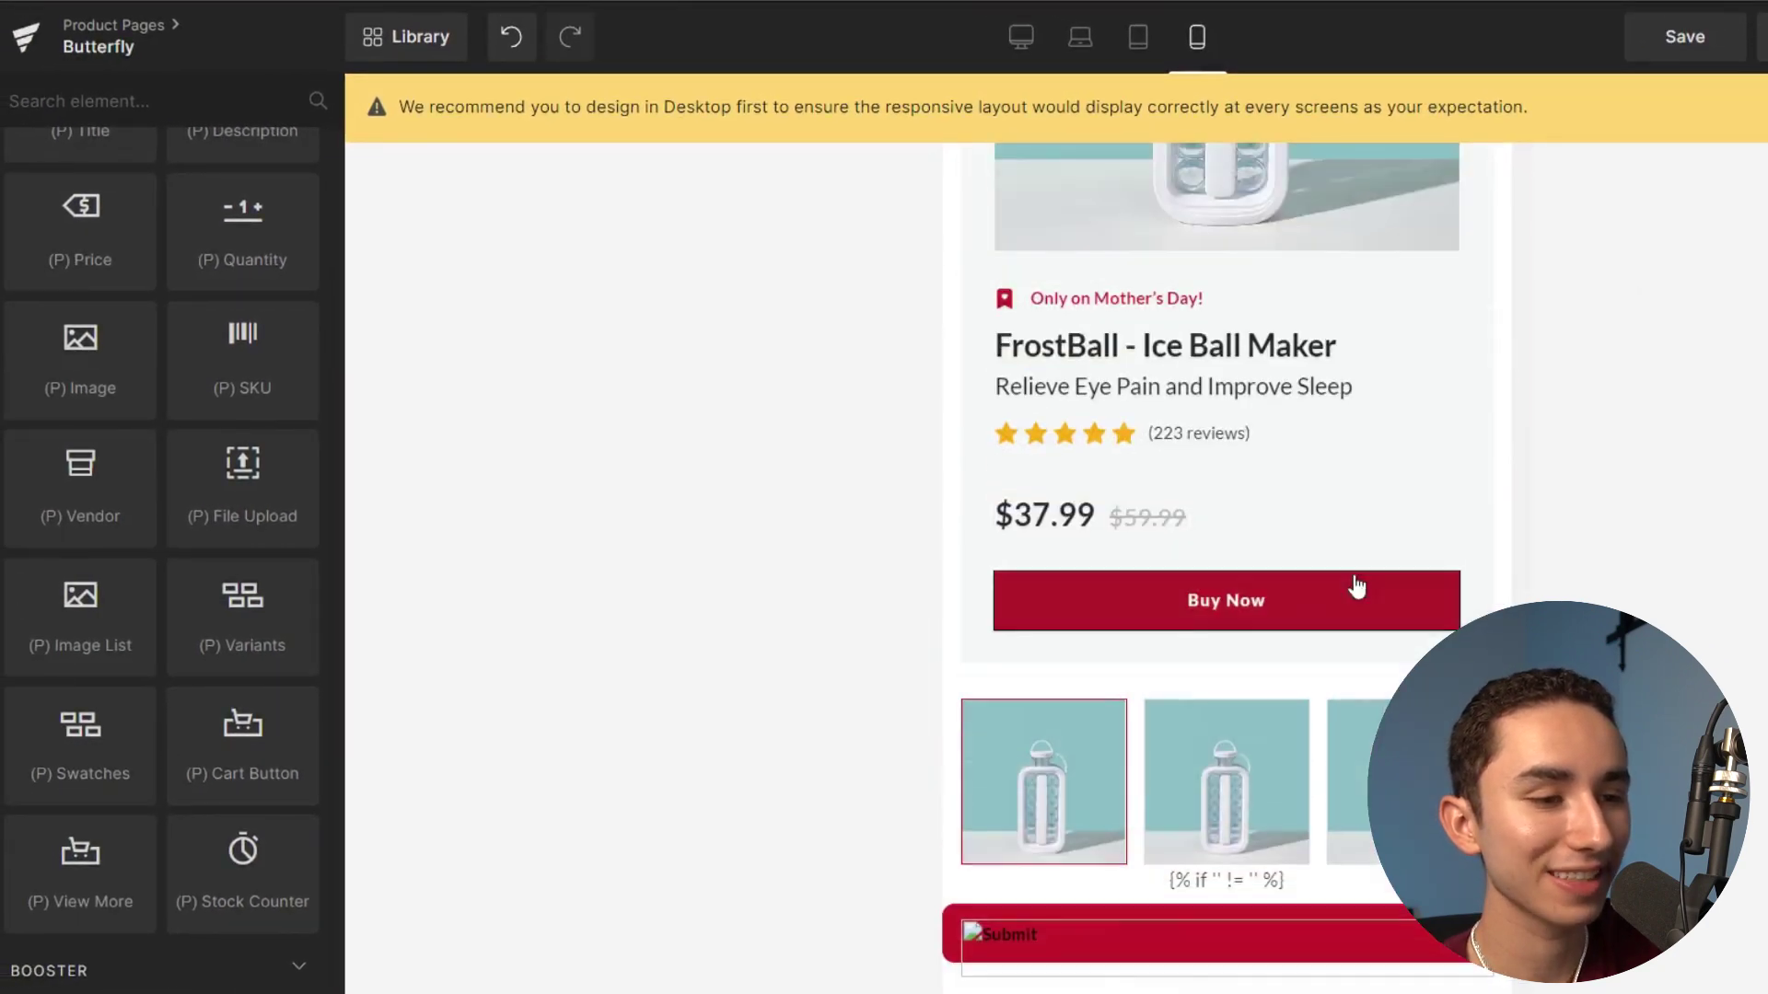
{"action": "scroll", "coordinate": [1353, 585], "scroll_direction": "down", "scroll_amount": 4}
{"action": "scroll", "coordinate": [1239, 615], "scroll_direction": "down", "scroll_amount": 1}
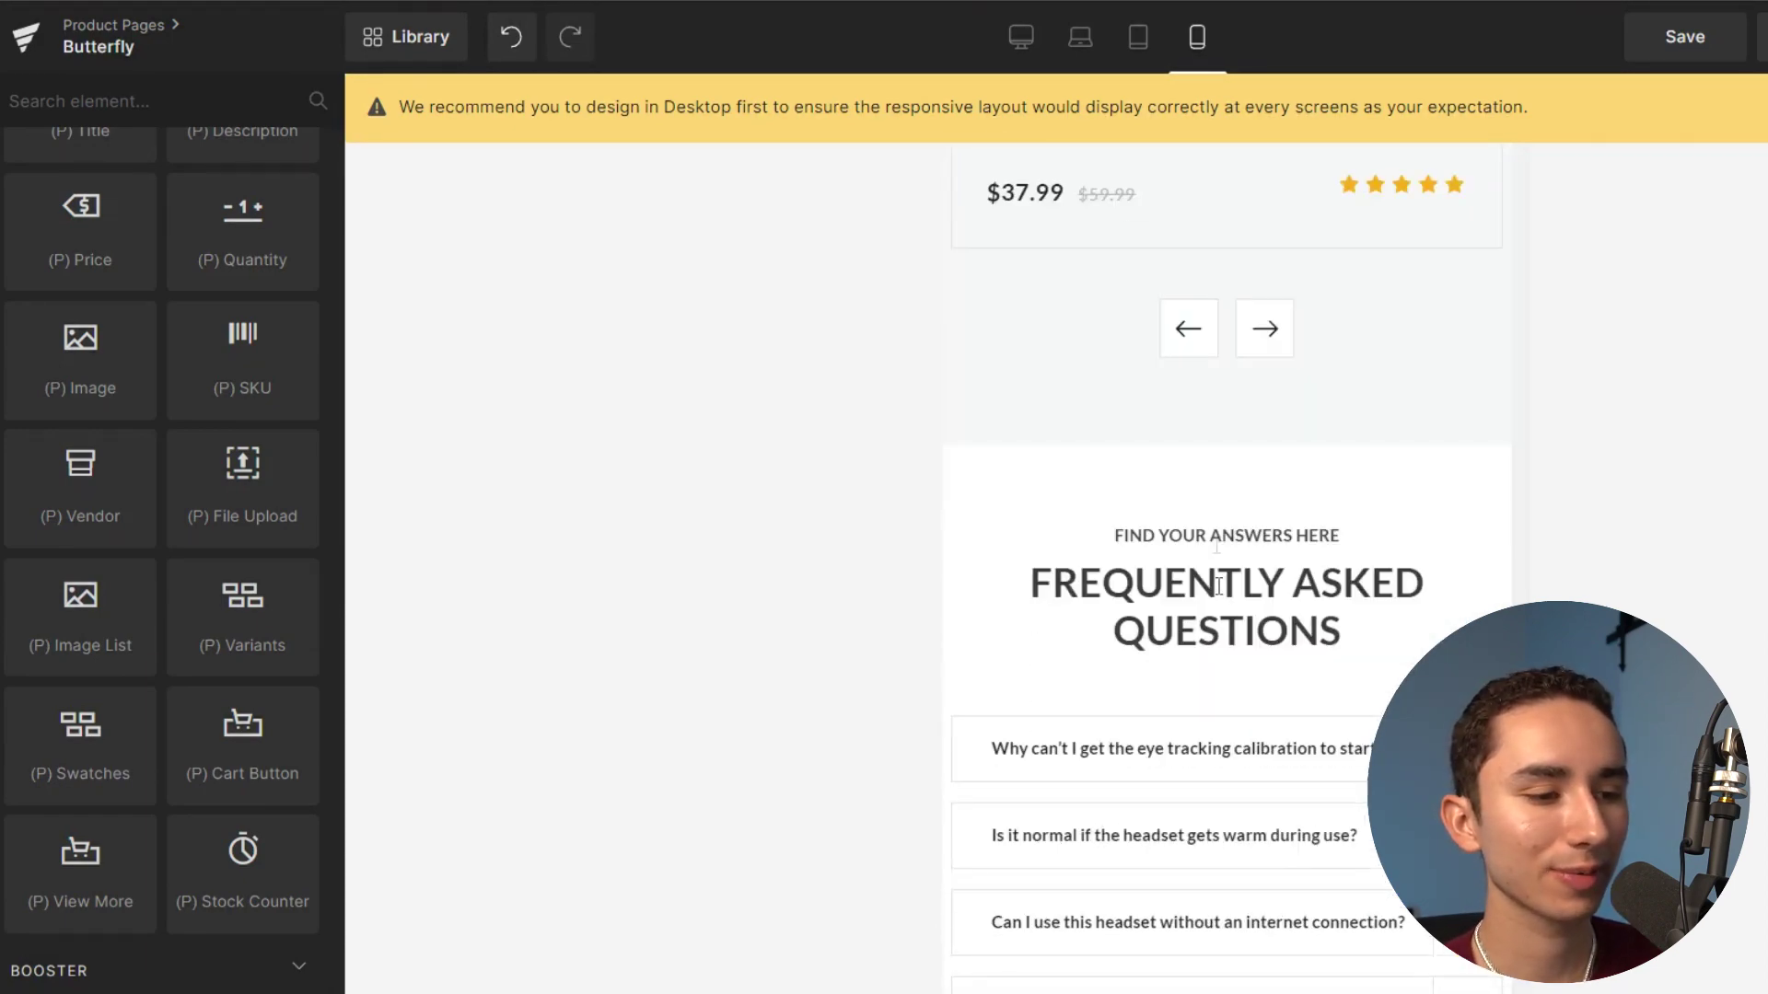
{"action": "left_click", "coordinate": [1216, 533]}
{"action": "left_click", "coordinate": [1349, 552]}
{"action": "left_click", "coordinate": [1596, 551]}
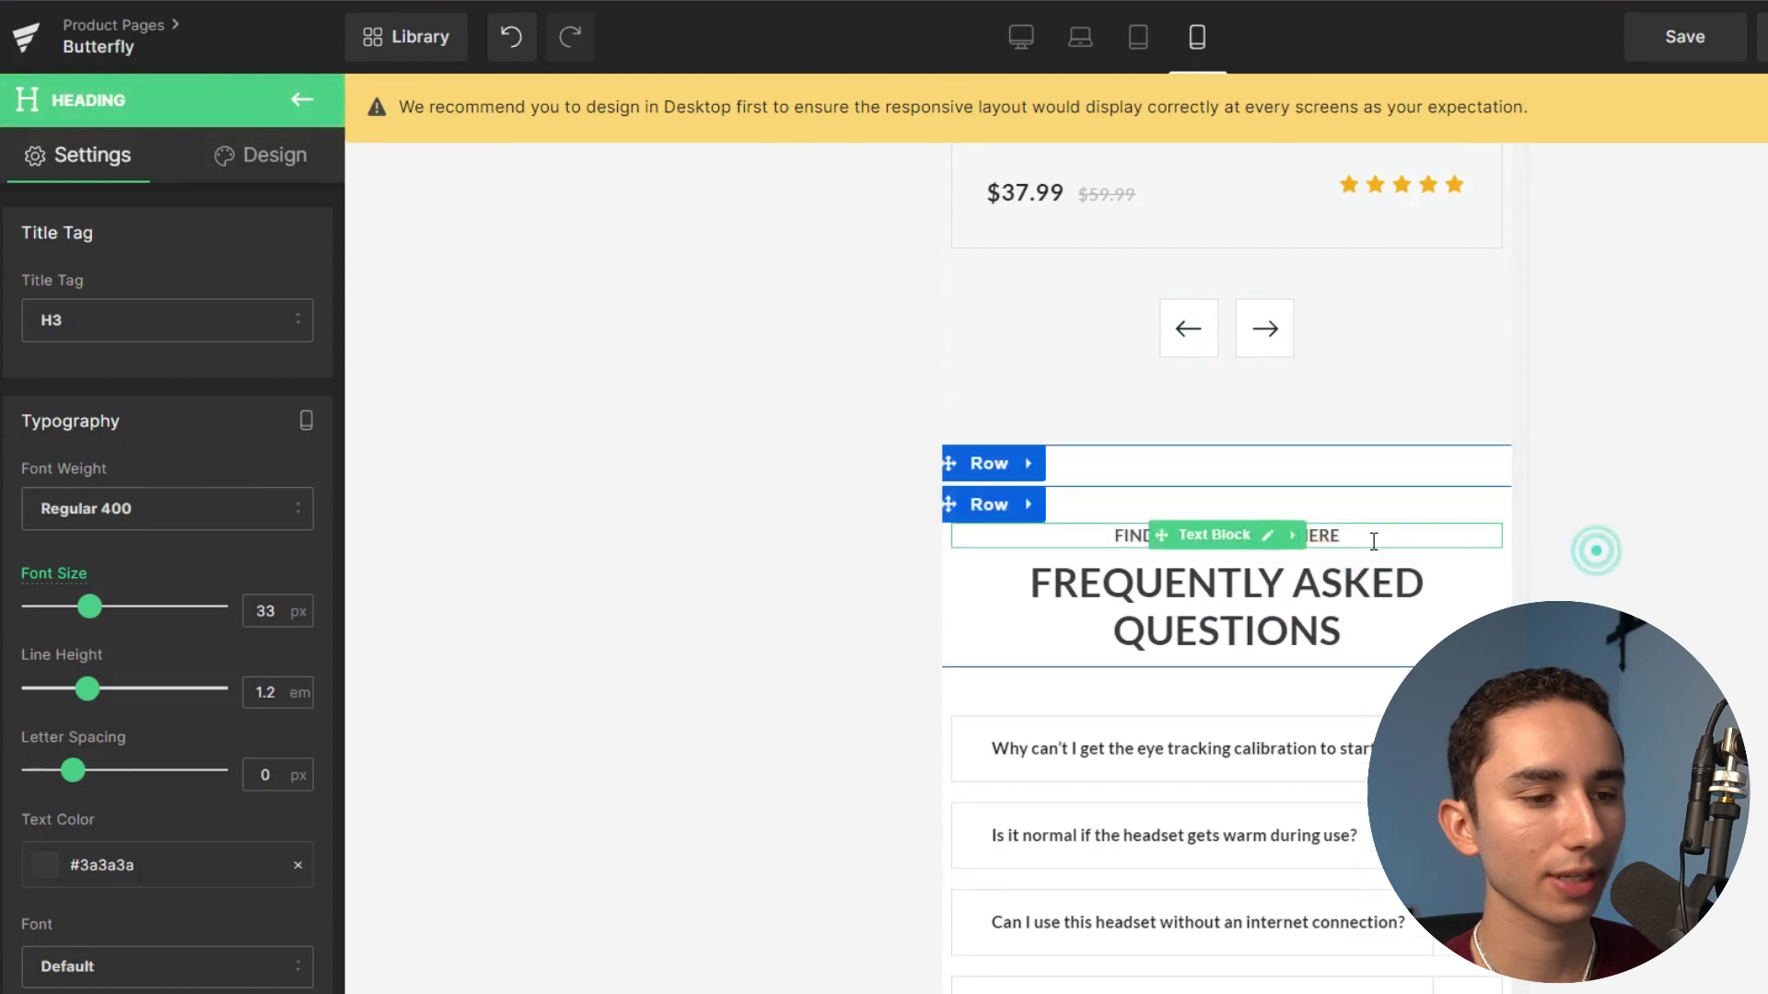
{"action": "left_click", "coordinate": [1306, 539]}
{"action": "scroll", "coordinate": [1300, 496], "scroll_direction": "up", "scroll_amount": 10}
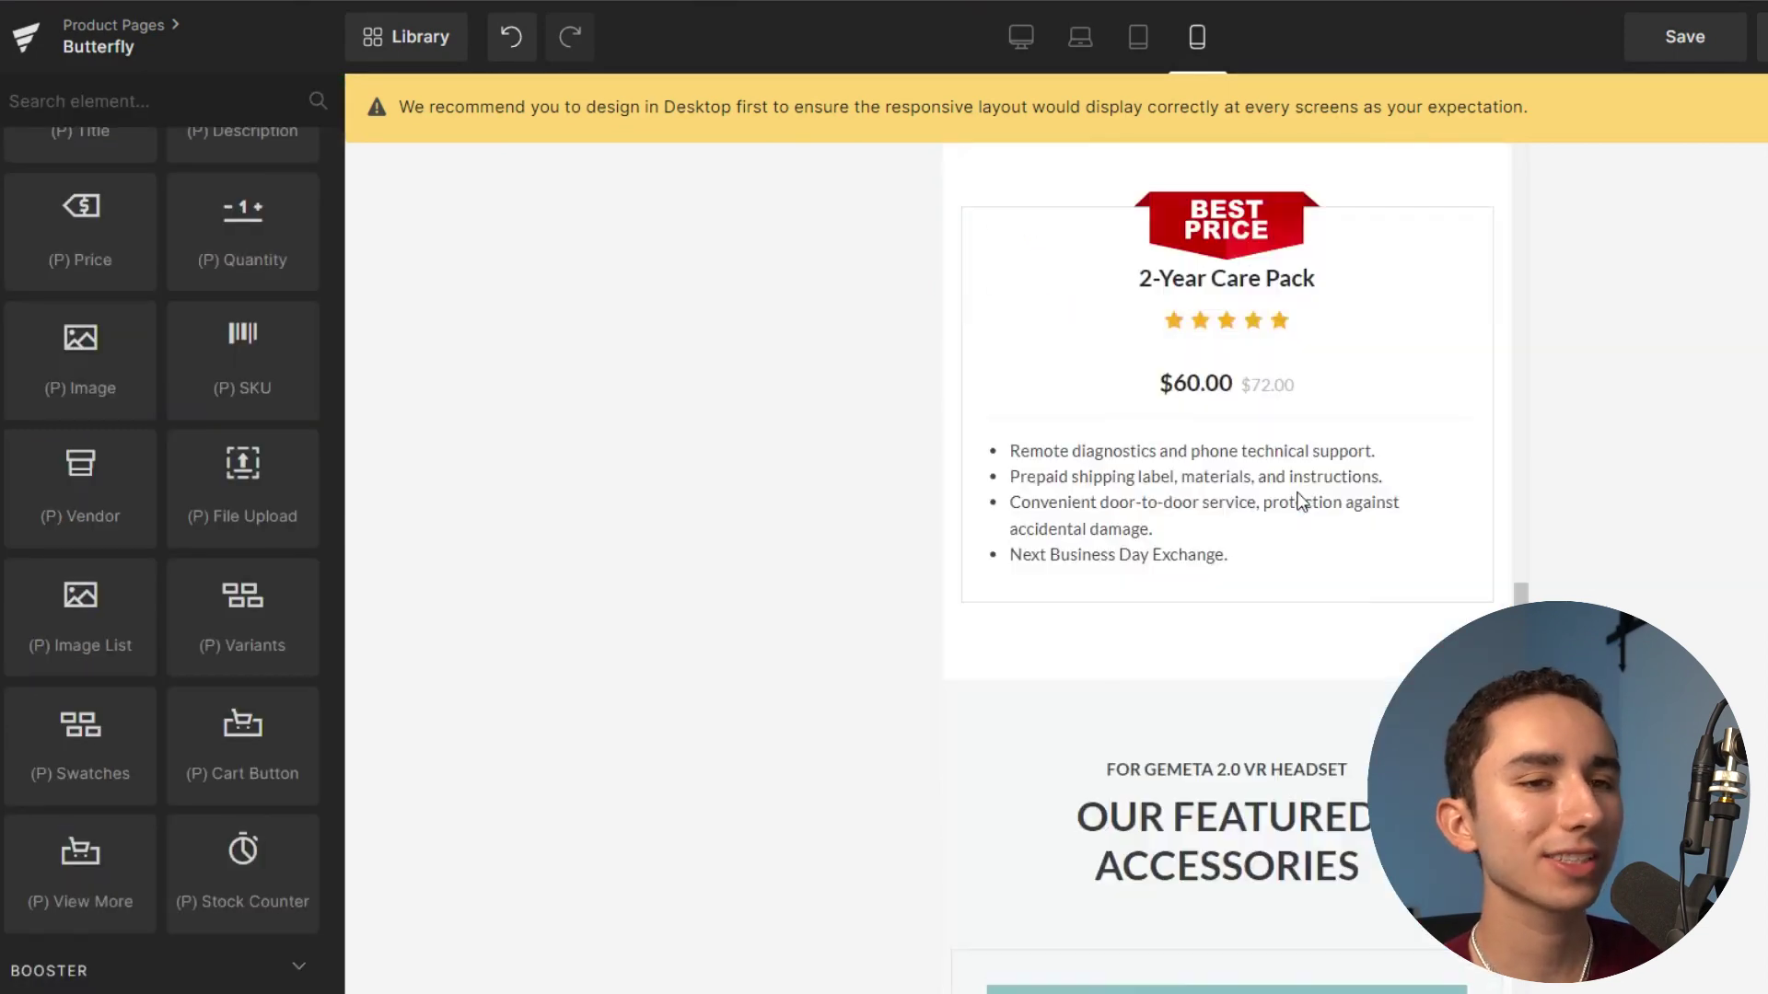
{"action": "scroll", "coordinate": [1300, 498], "scroll_direction": "up", "scroll_amount": 15}
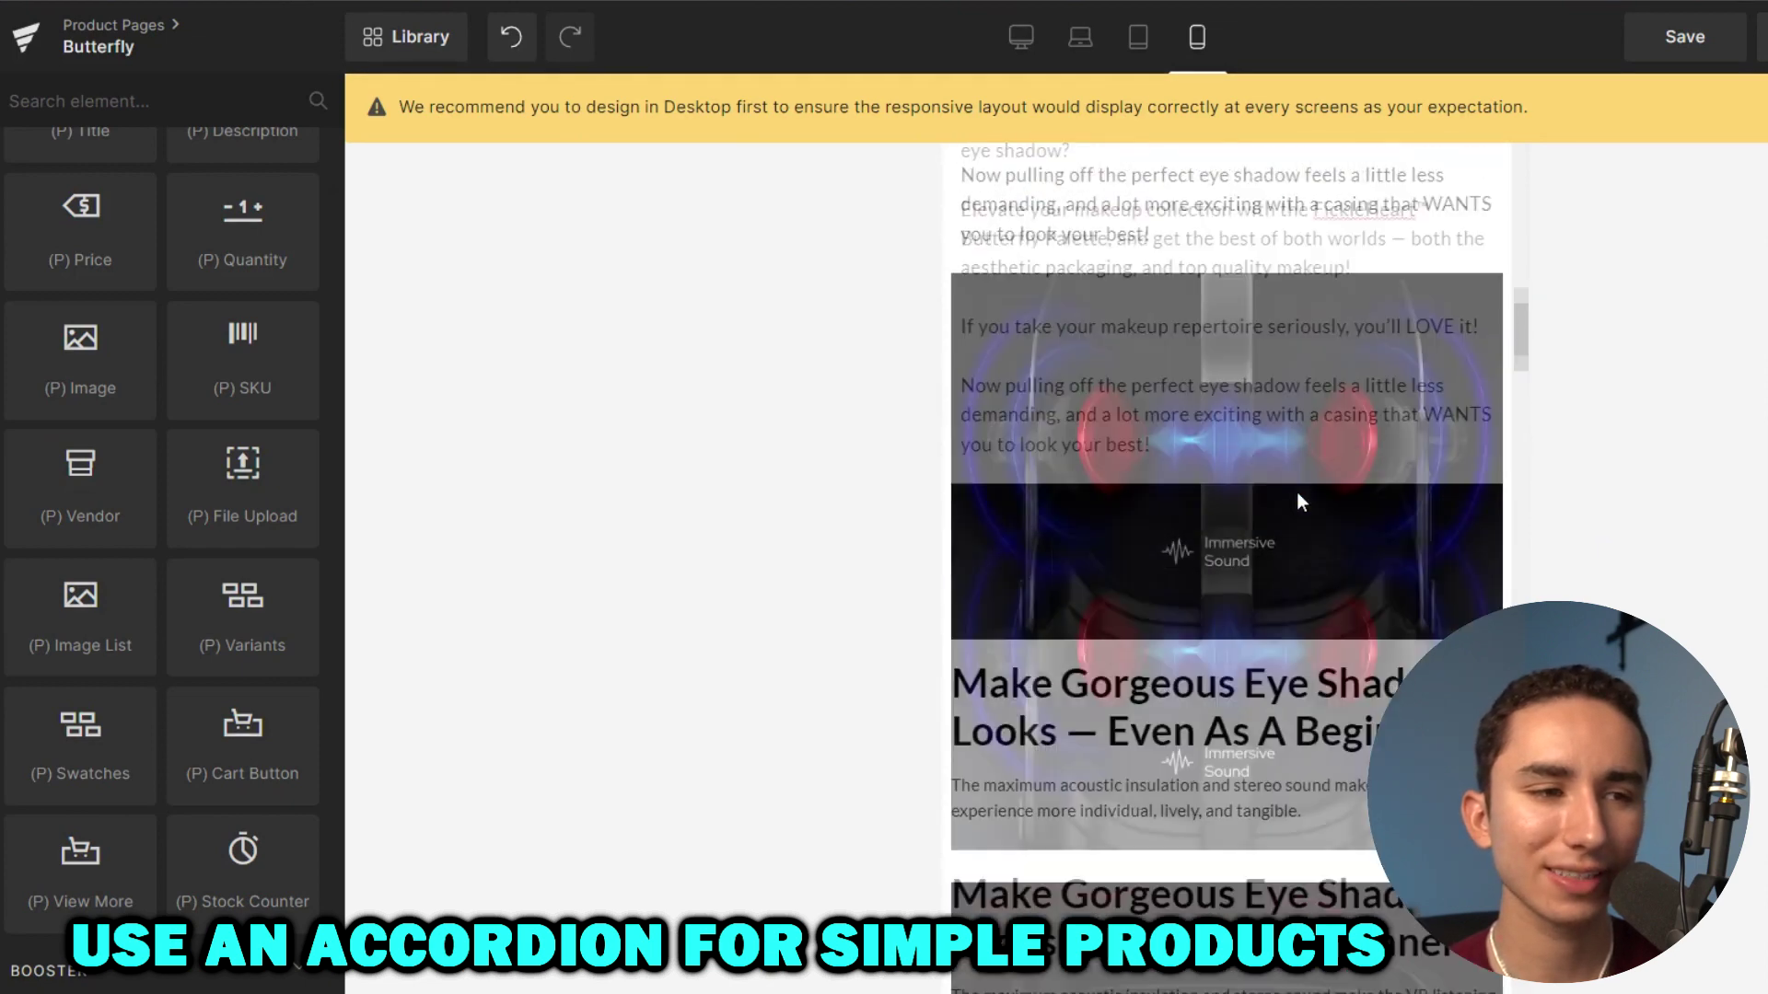
{"action": "scroll", "coordinate": [1301, 502], "scroll_direction": "up", "scroll_amount": 10}
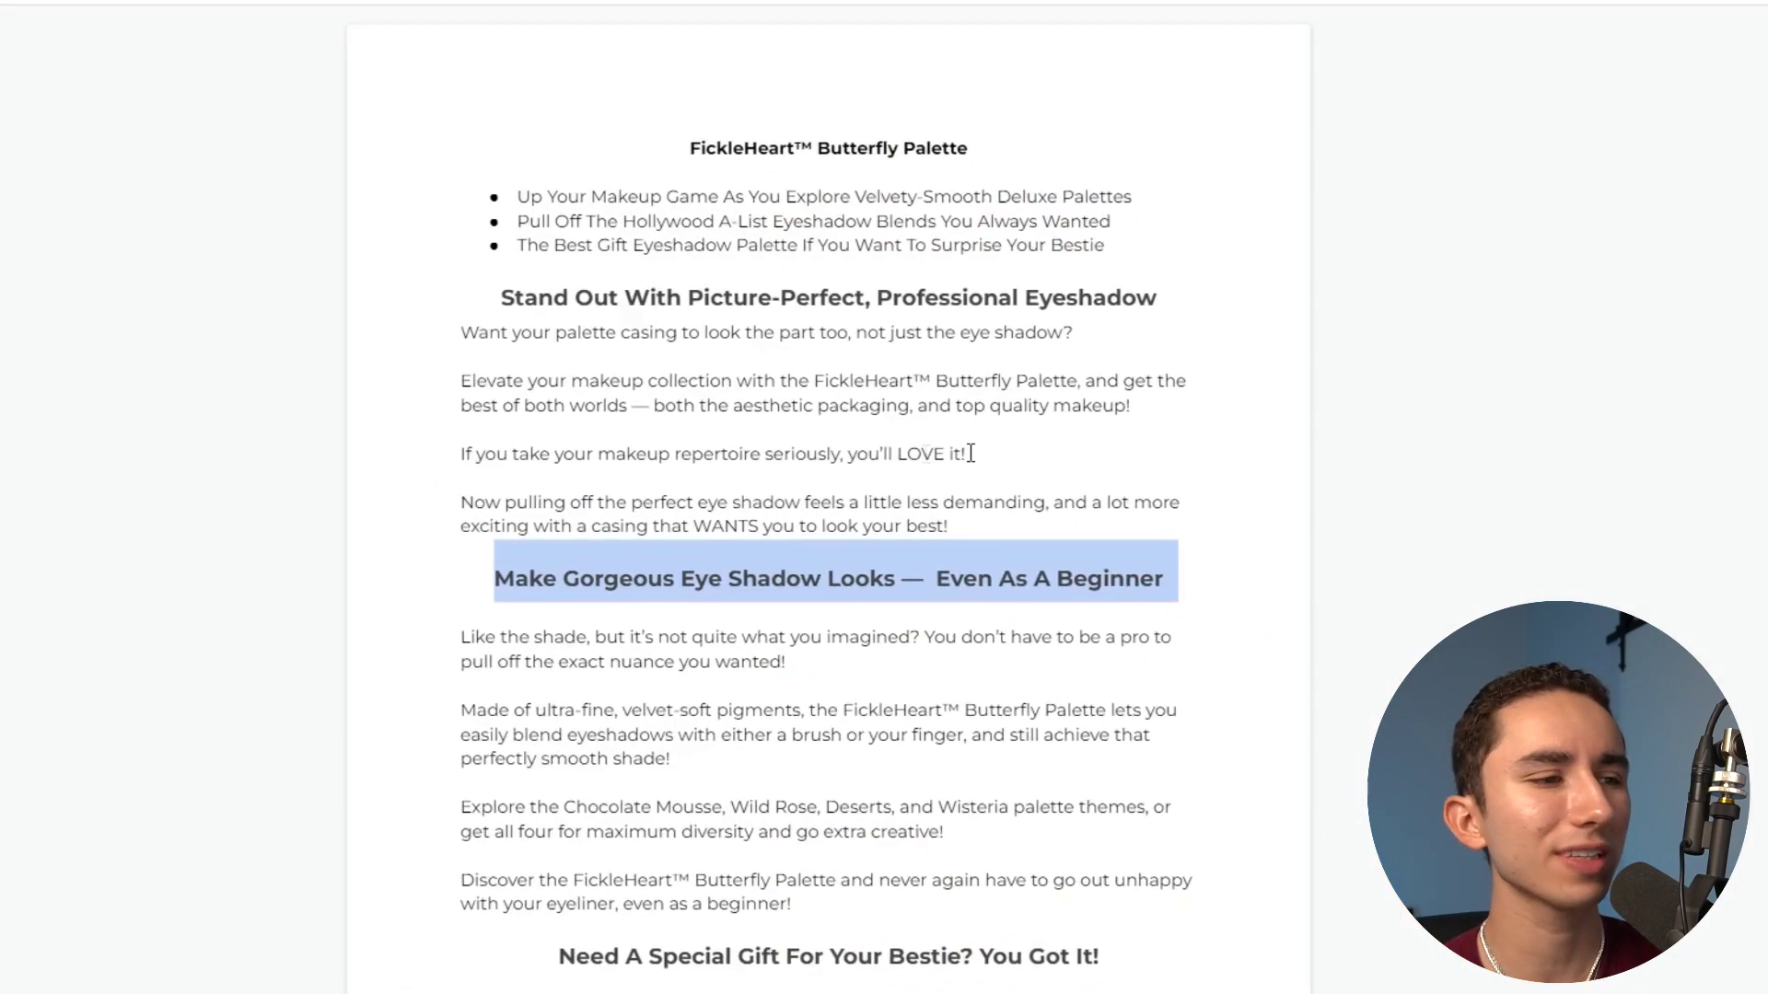
{"action": "scroll", "coordinate": [920, 442], "scroll_direction": "down", "scroll_amount": 7}
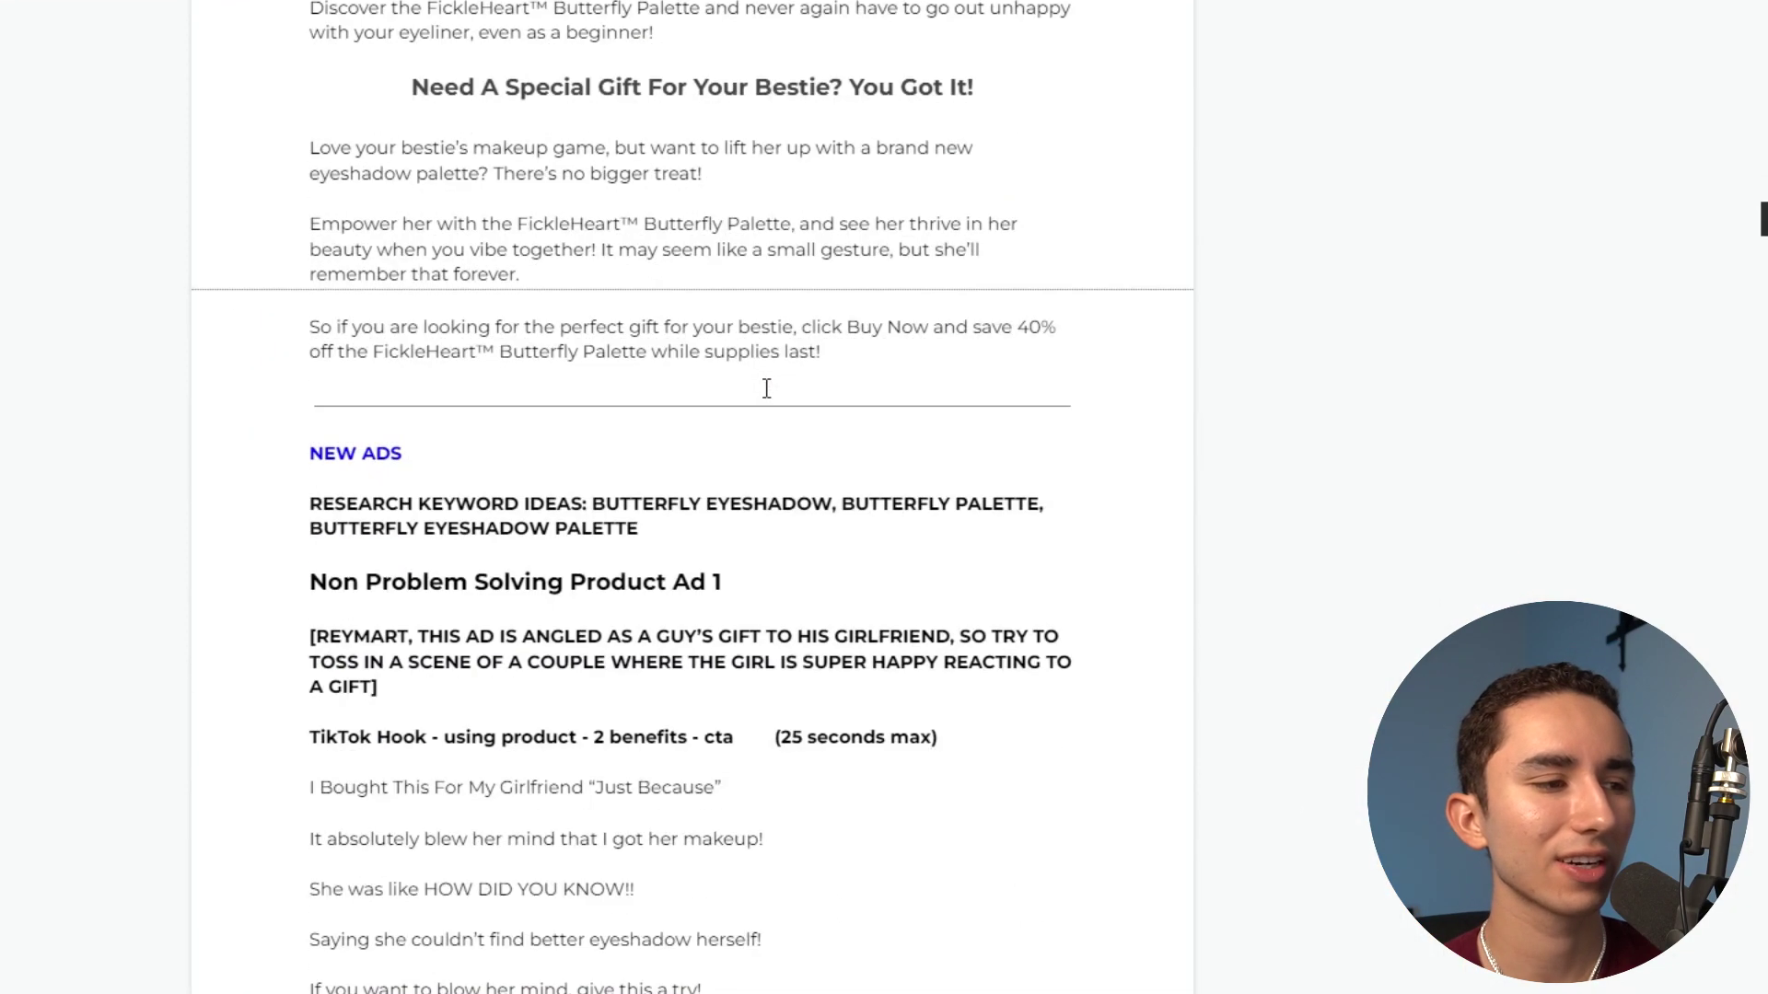
{"action": "scroll", "coordinate": [766, 387], "scroll_direction": "up", "scroll_amount": 9}
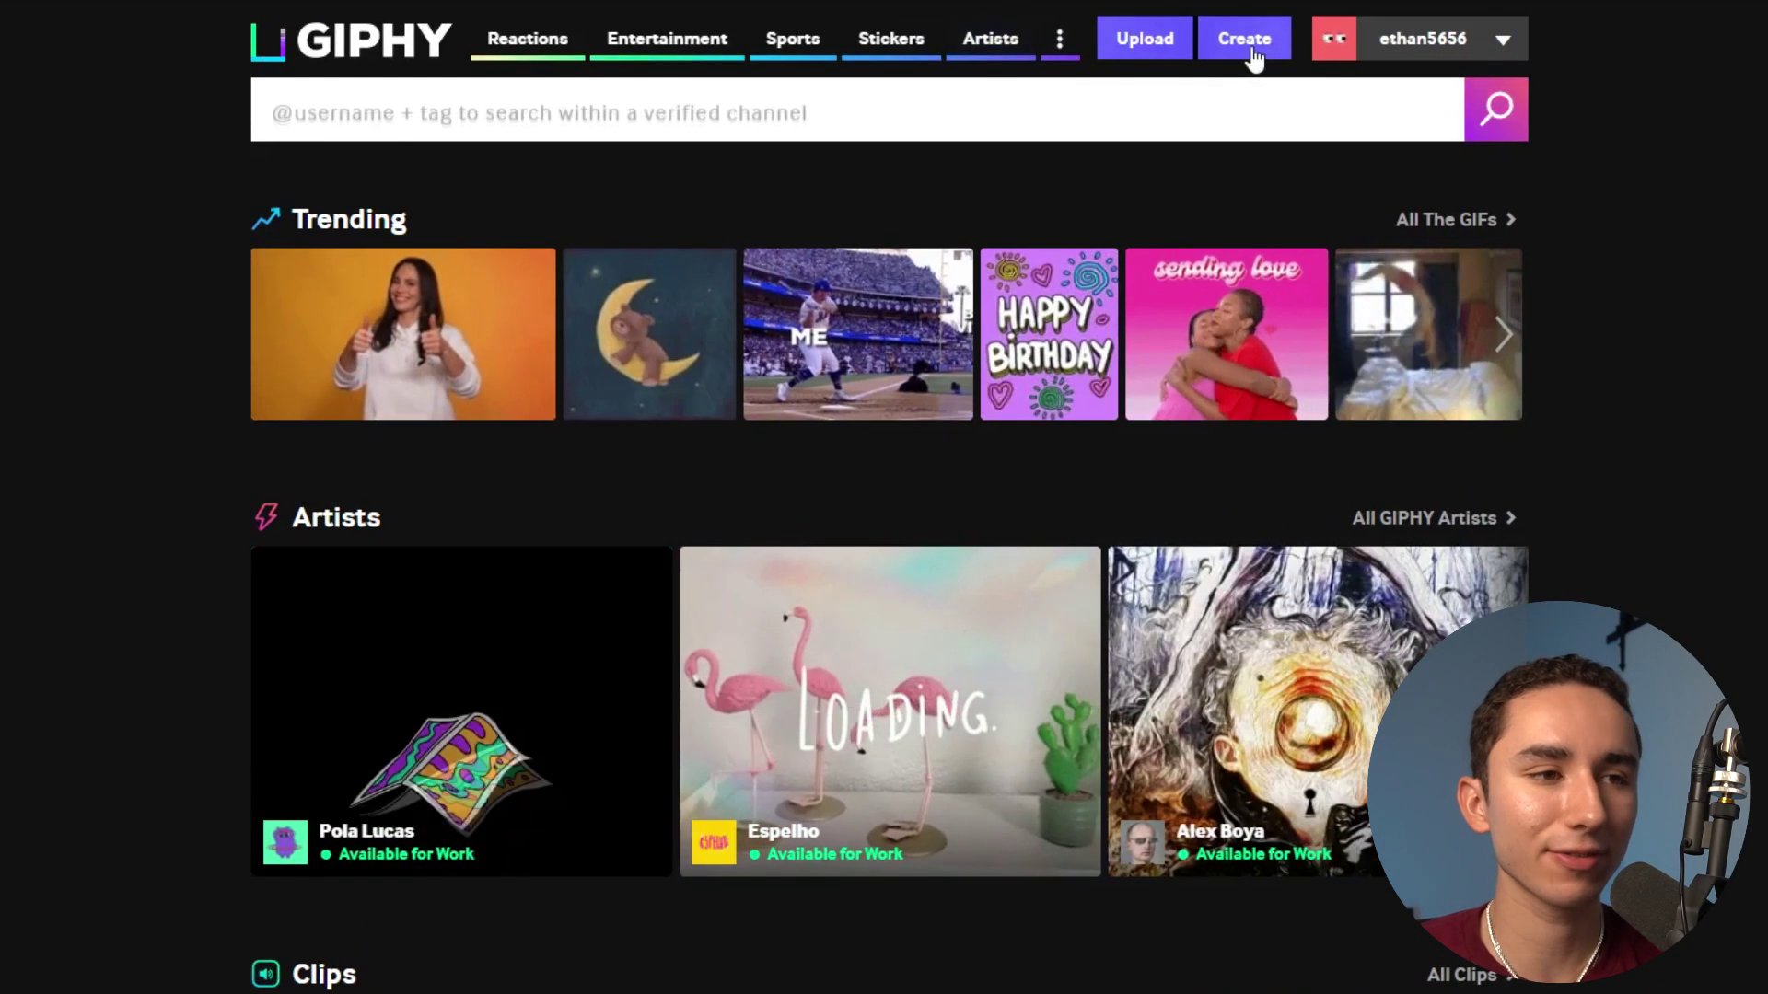
Switch to GIPHY and create a GIF from the "FickleHeart™ Butterfly Palette ad format 3" MP4 file.
{"action": "left_click", "coordinate": [1252, 55]}
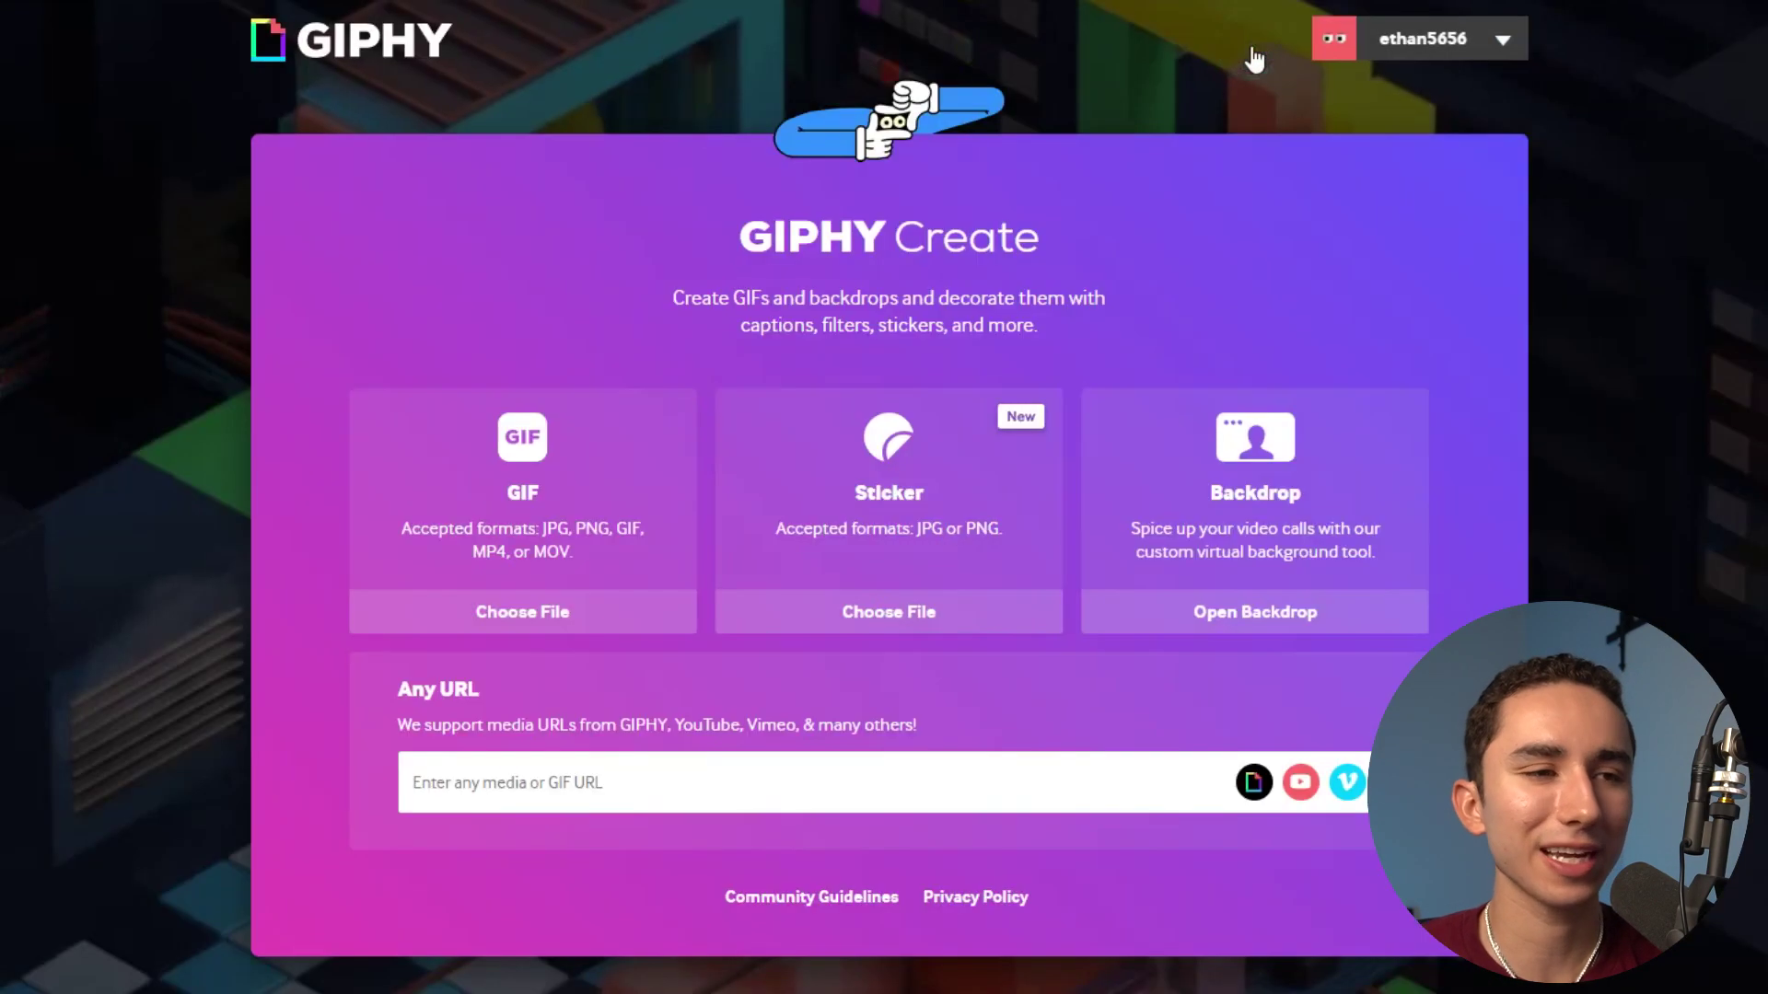
{"action": "left_click", "coordinate": [615, 603]}
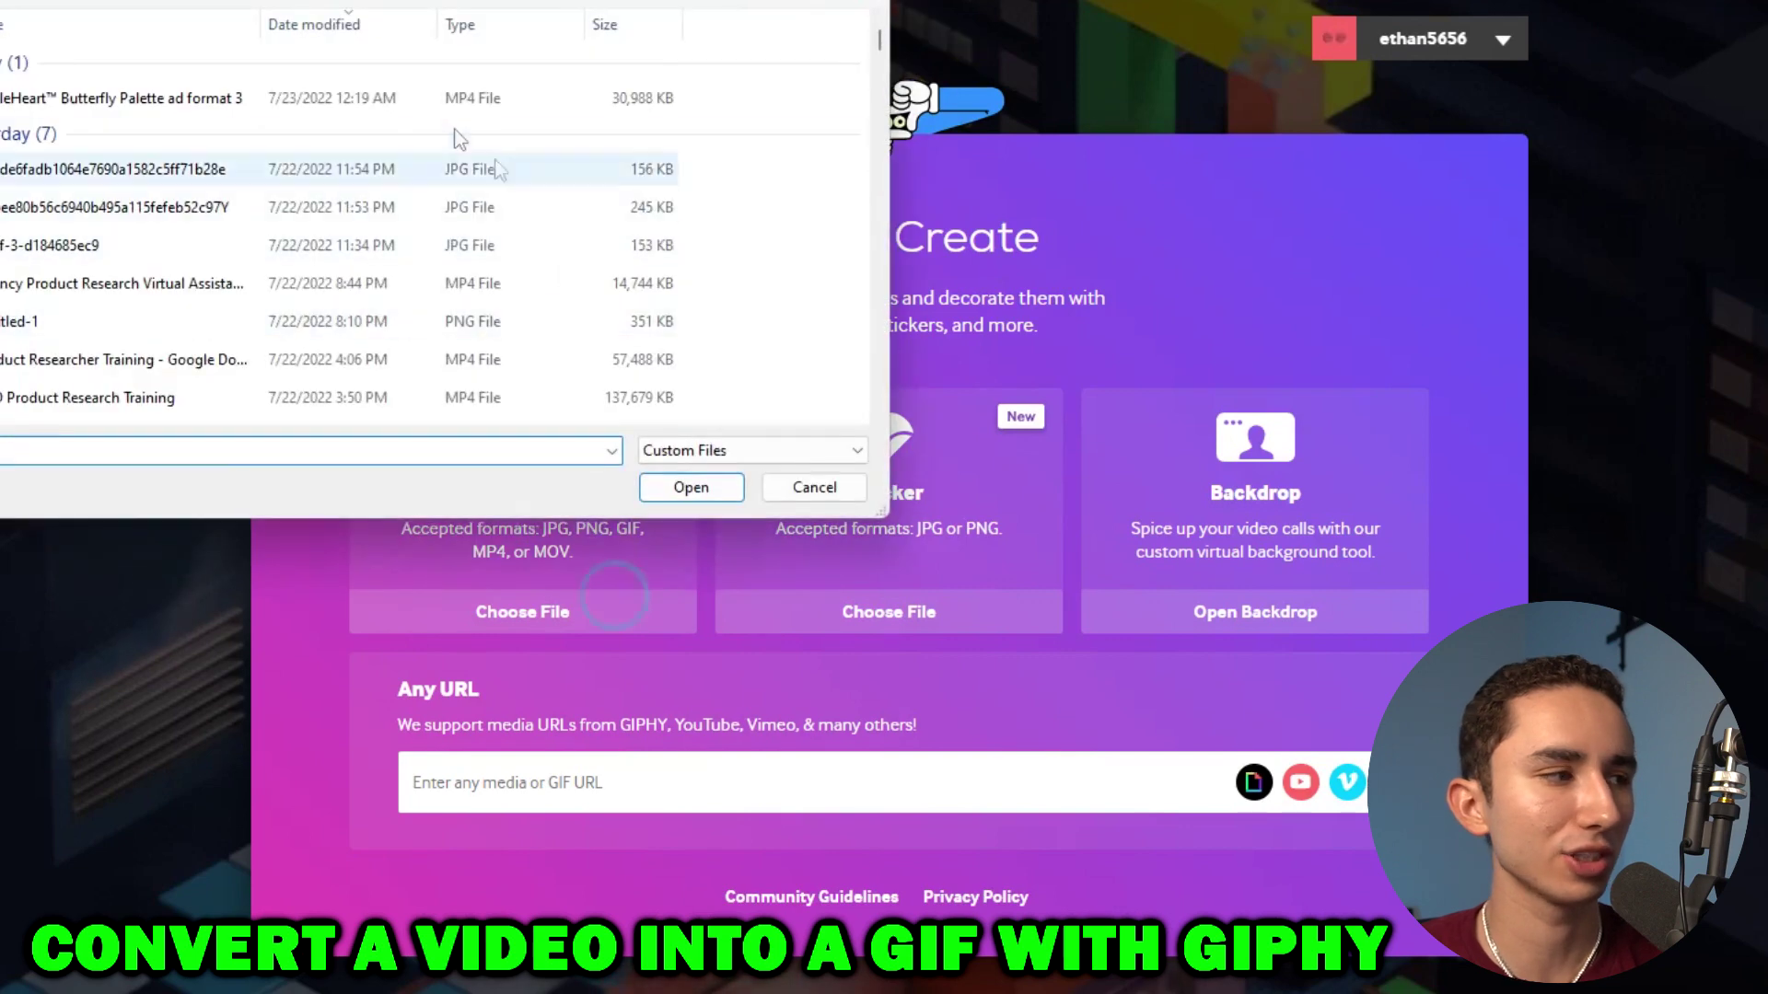
{"action": "double_click", "coordinate": [420, 106]}
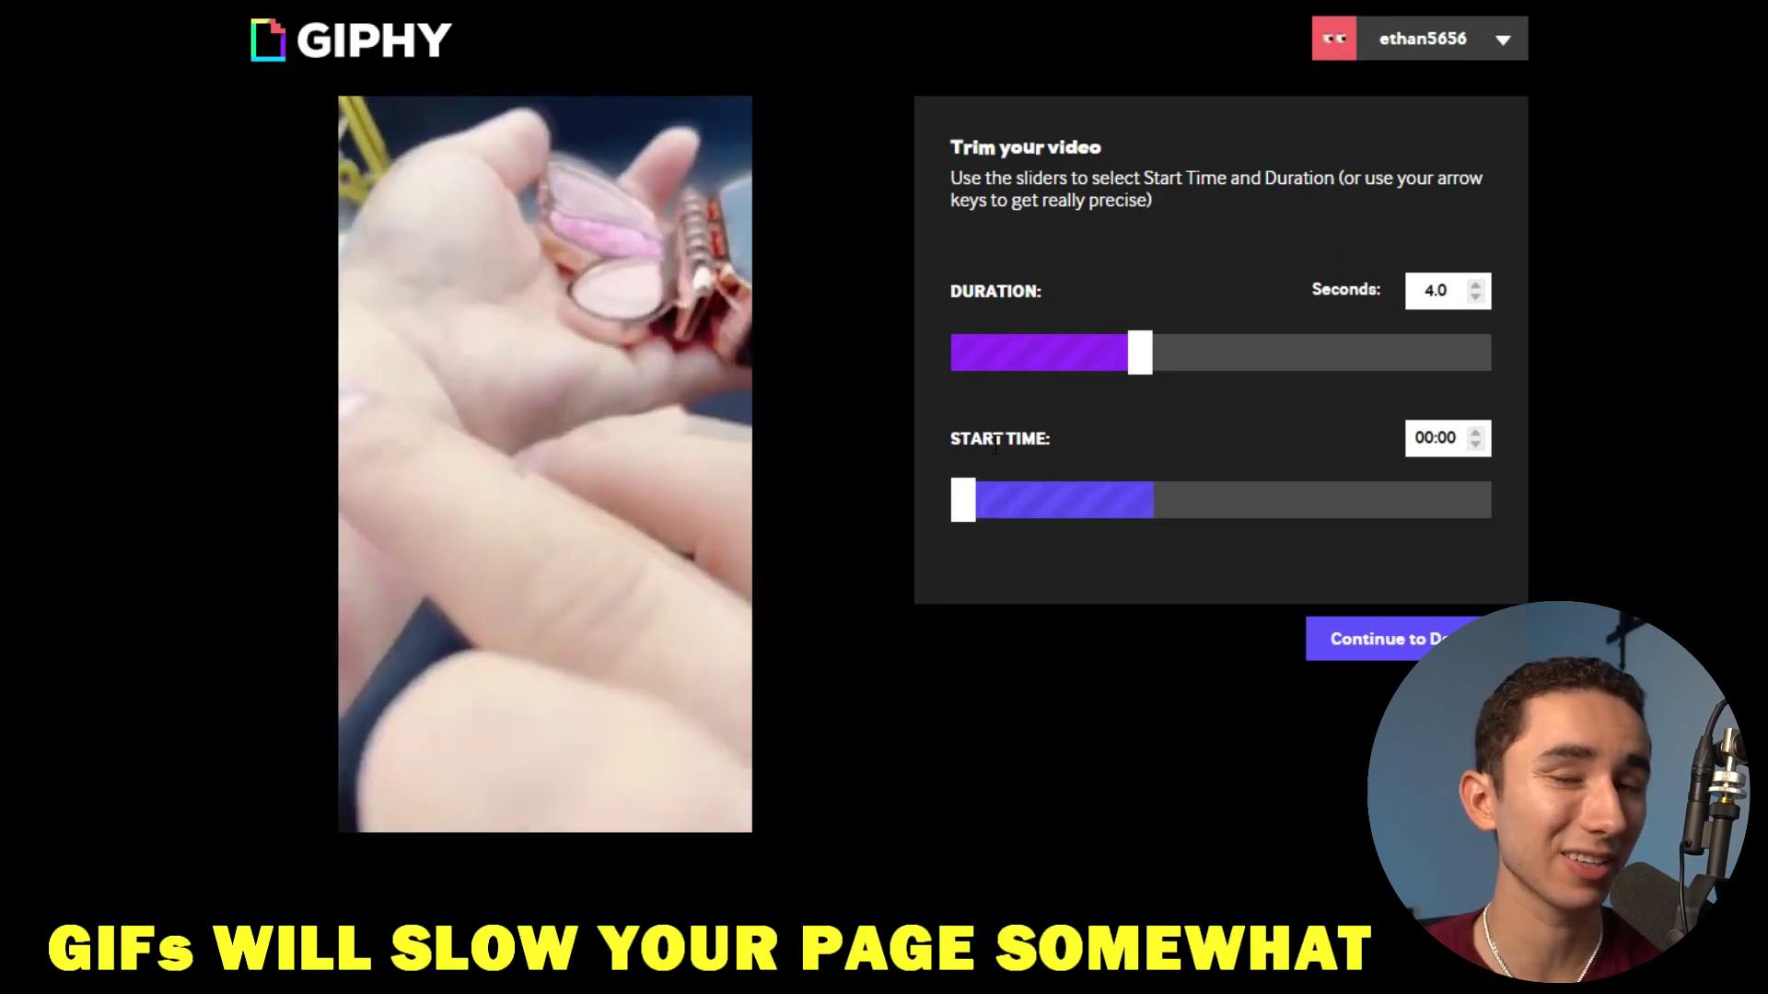
Trim the palette video to a 2.2-second clip starting at 00:02, and continue past the decorating options without a caption.
{"action": "left_click_drag", "start_coordinate": [967, 500], "coordinate": [1077, 497]}
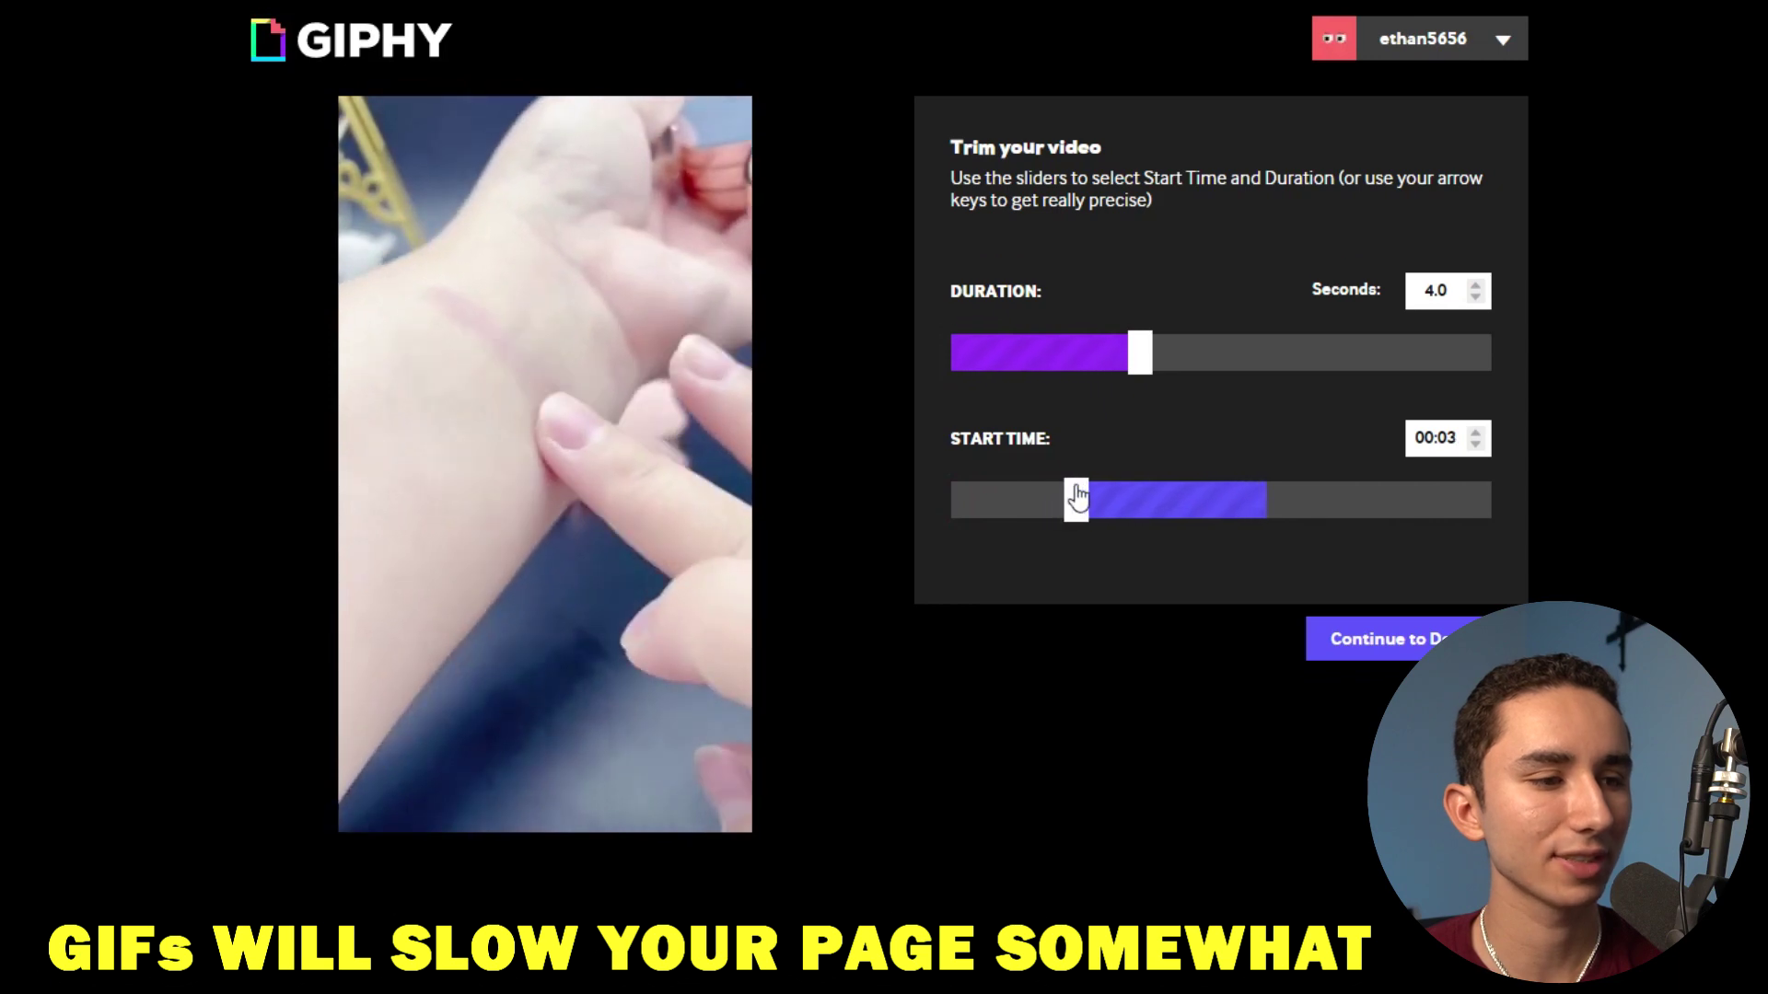
{"action": "left_click_drag", "start_coordinate": [1140, 352], "coordinate": [1064, 389]}
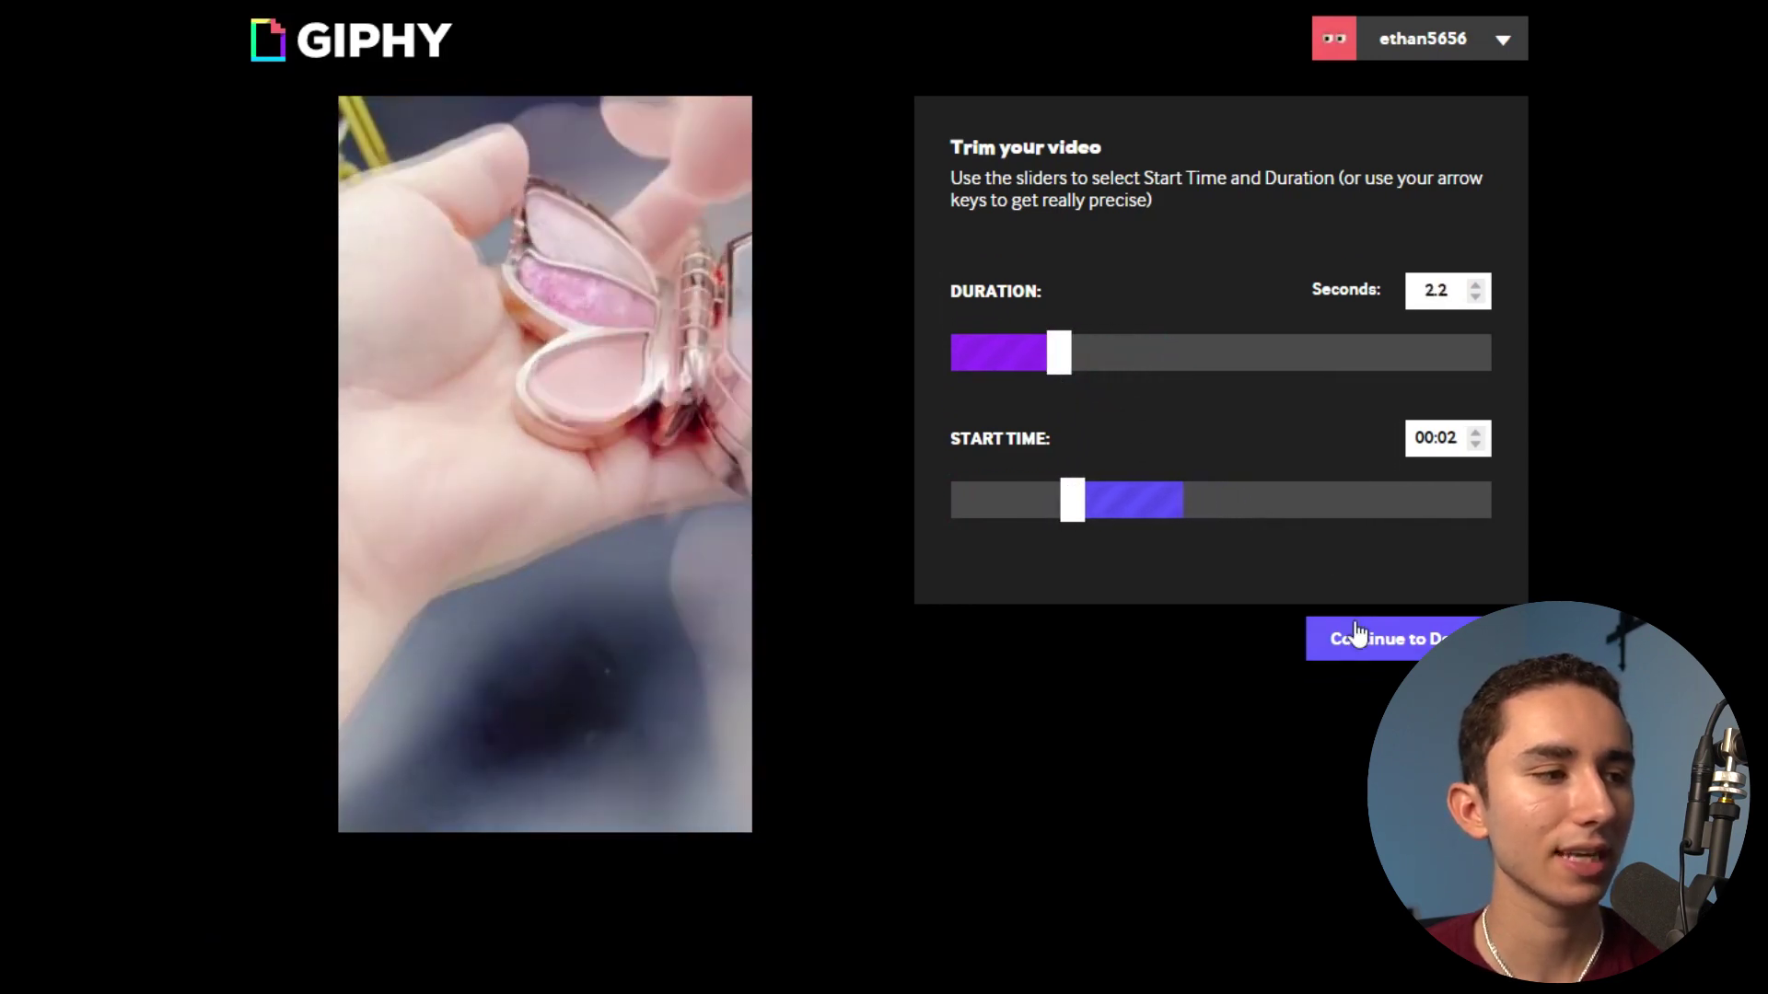
{"action": "left_click", "coordinate": [1359, 639]}
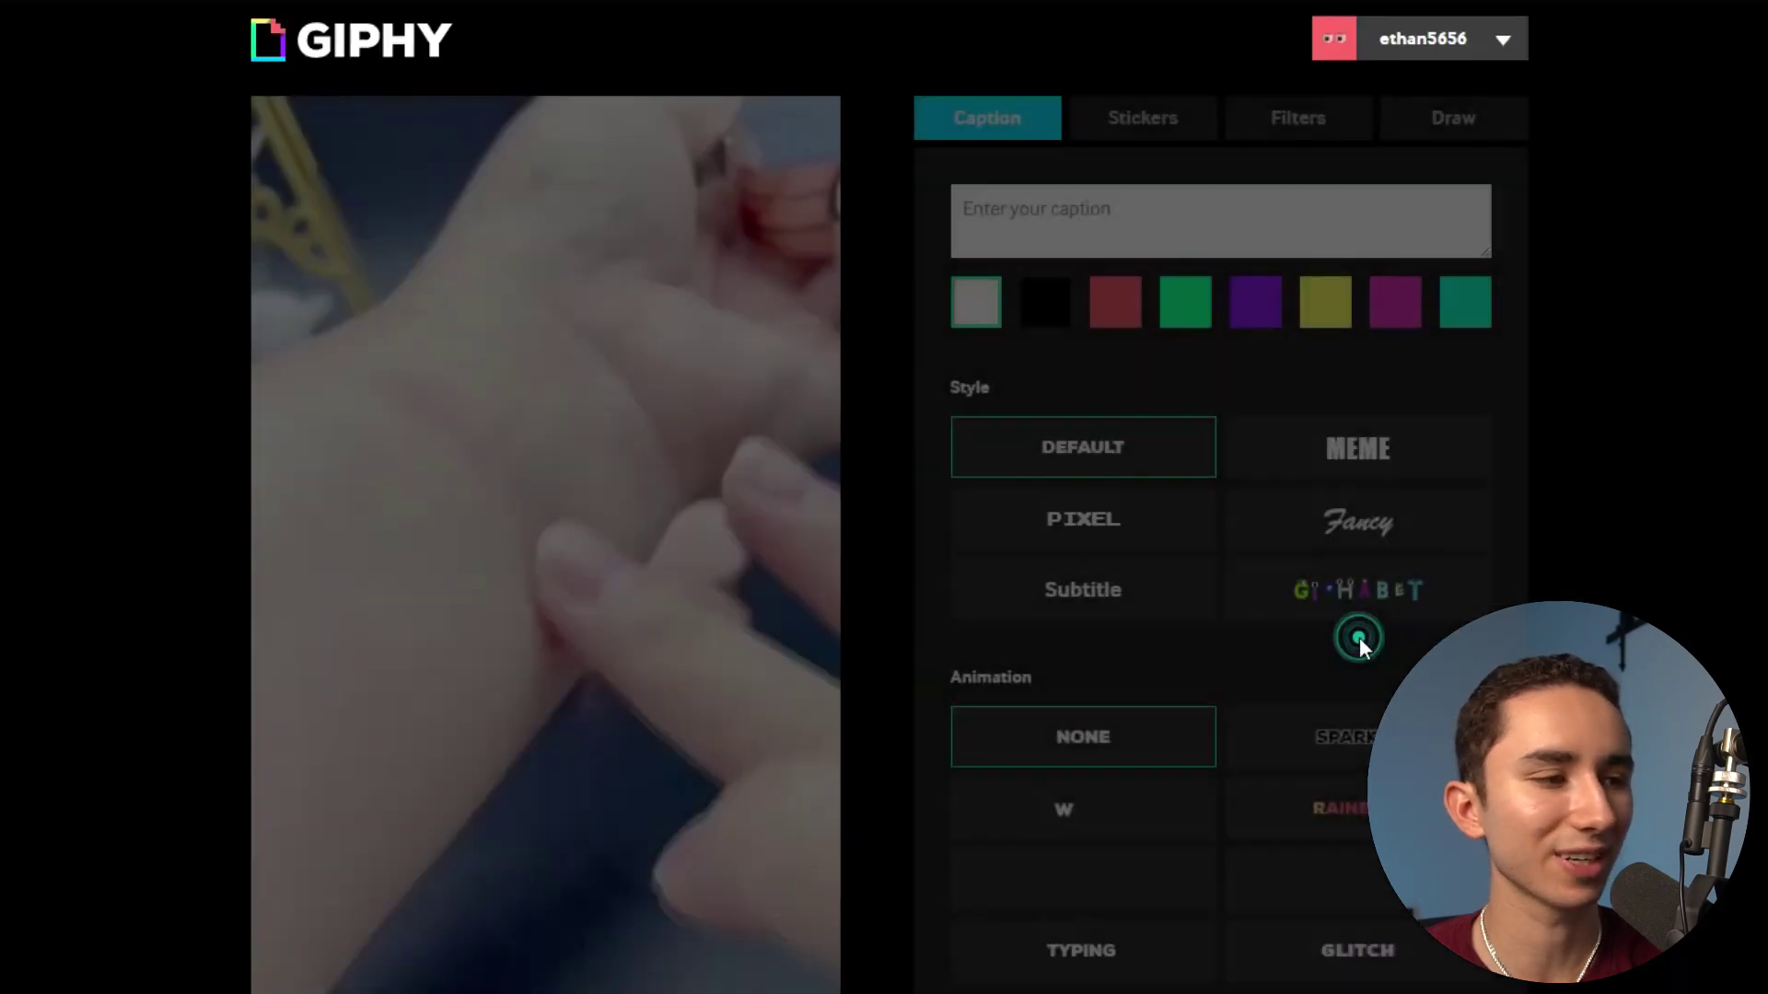
{"action": "scroll", "coordinate": [1148, 500], "scroll_direction": "down", "scroll_amount": 3}
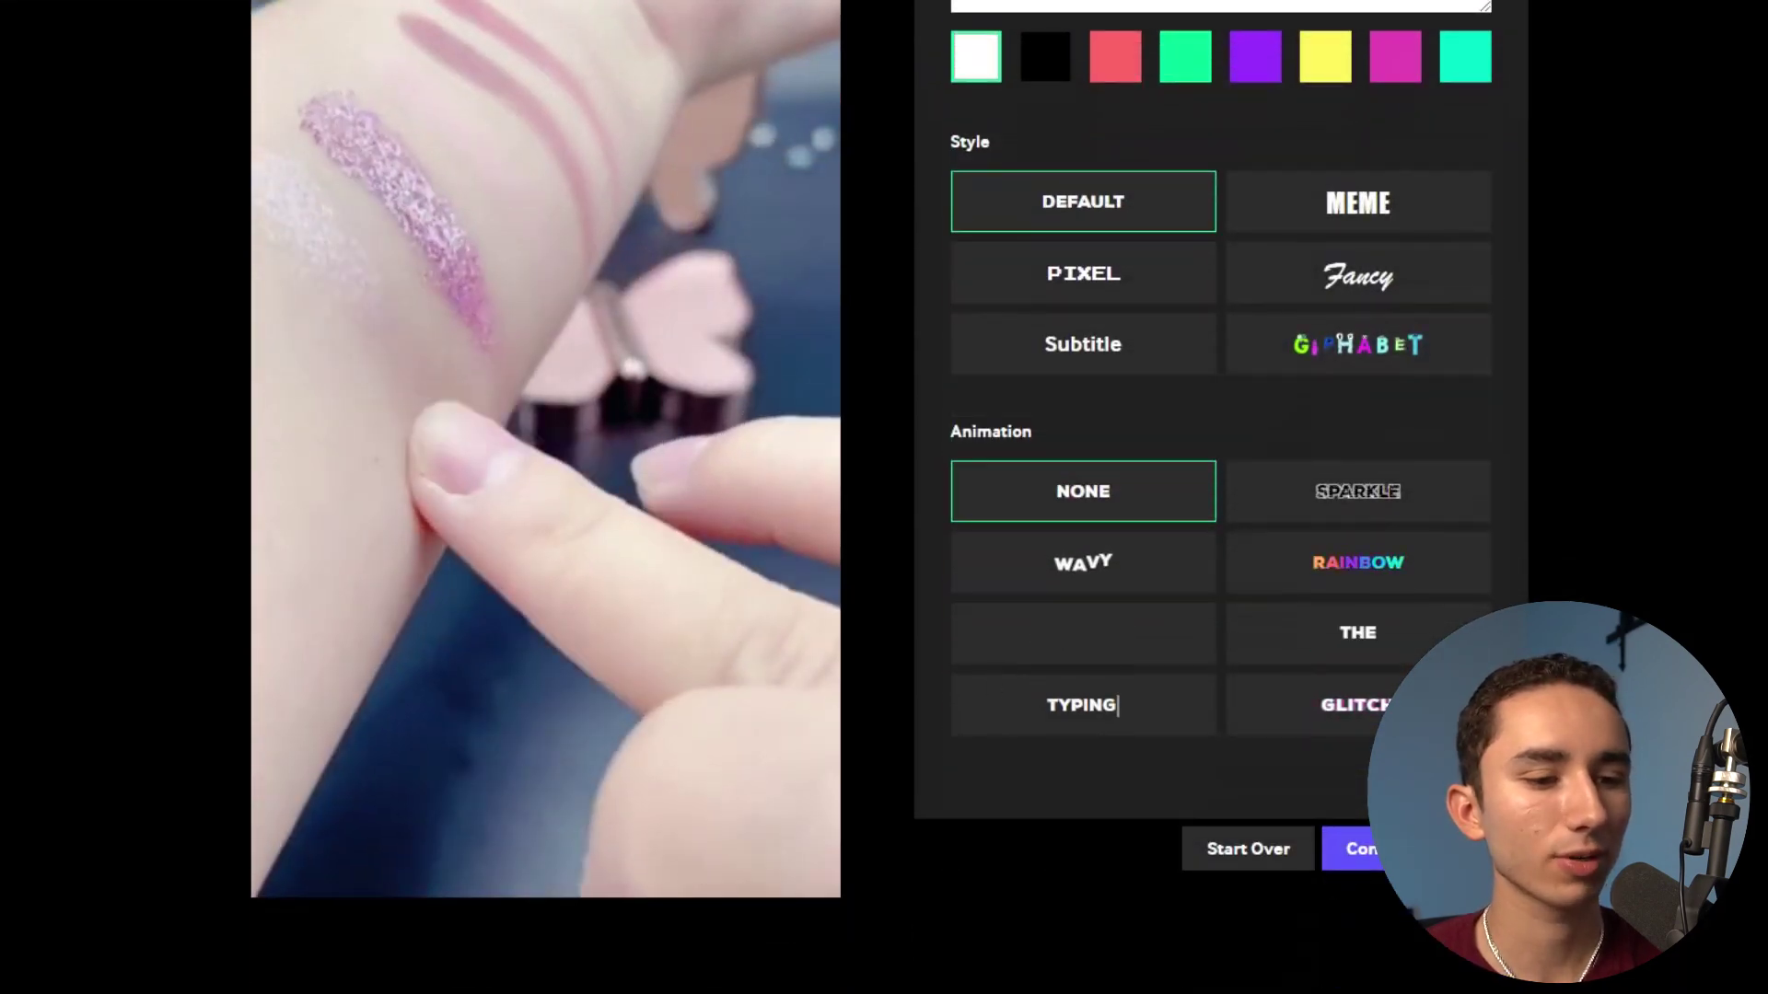
{"action": "left_click", "coordinate": [1431, 849]}
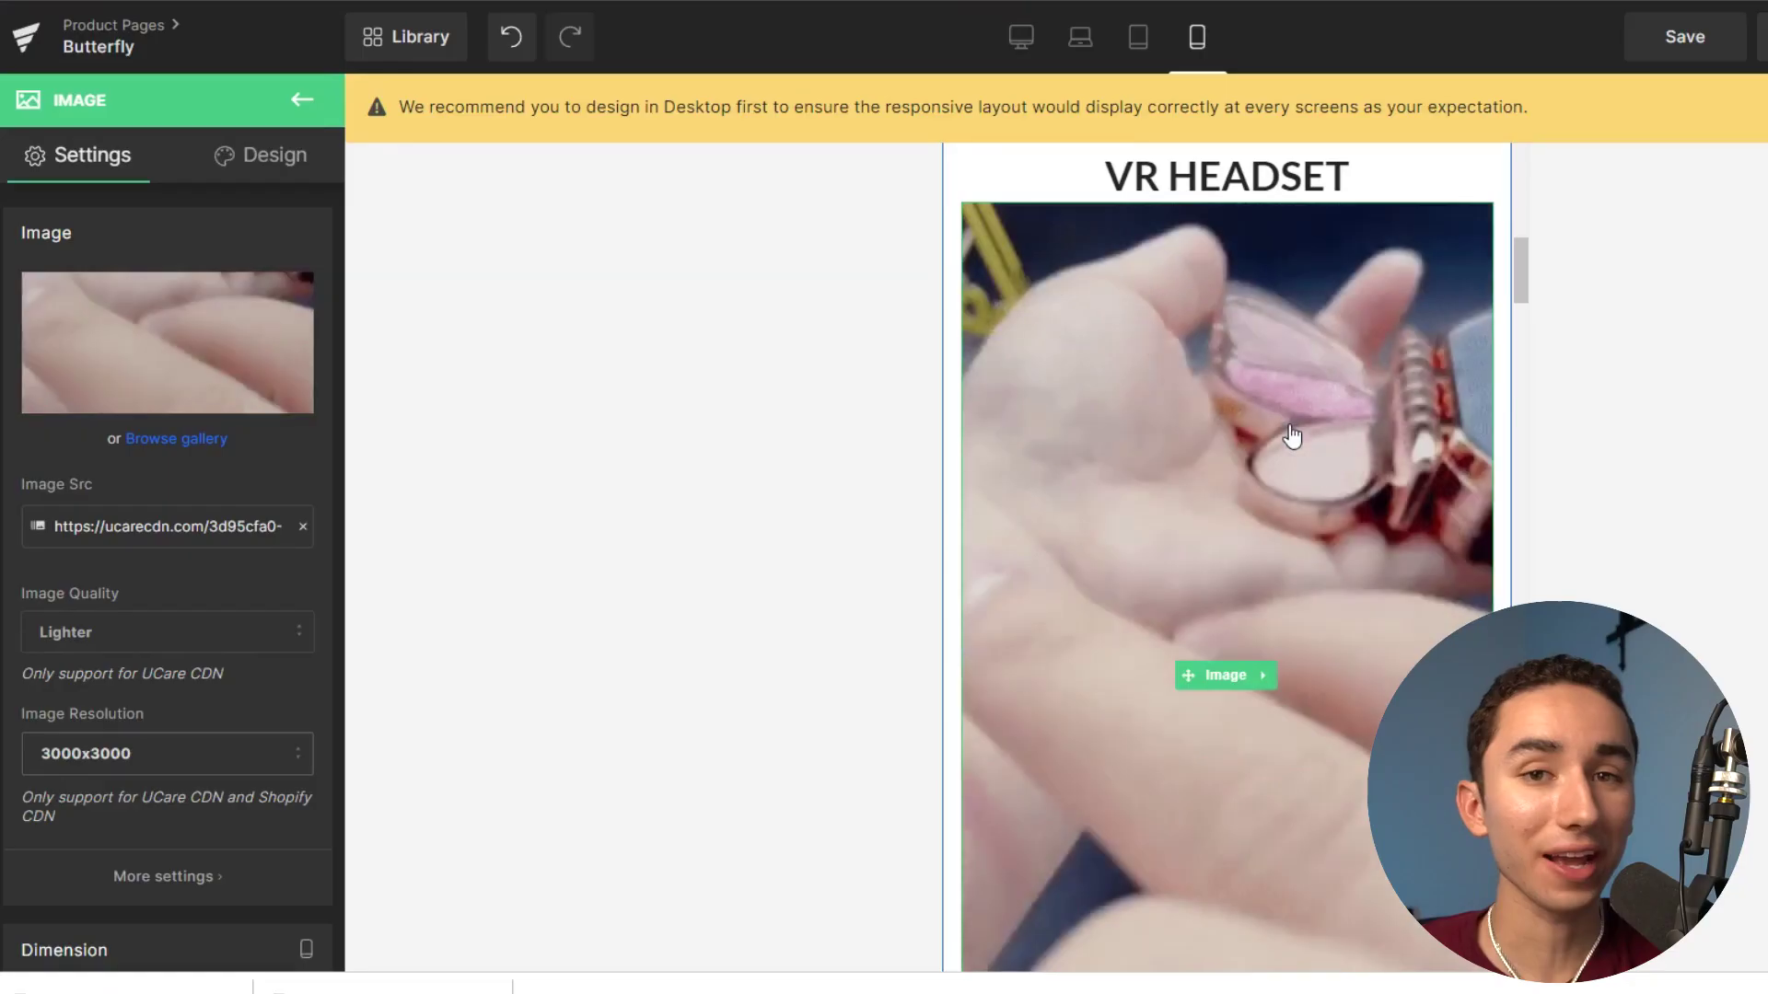
Set the palette GIF's image height to 400, after trying 600 and 500.
{"action": "scroll", "coordinate": [1289, 434], "scroll_direction": "down", "scroll_amount": 3}
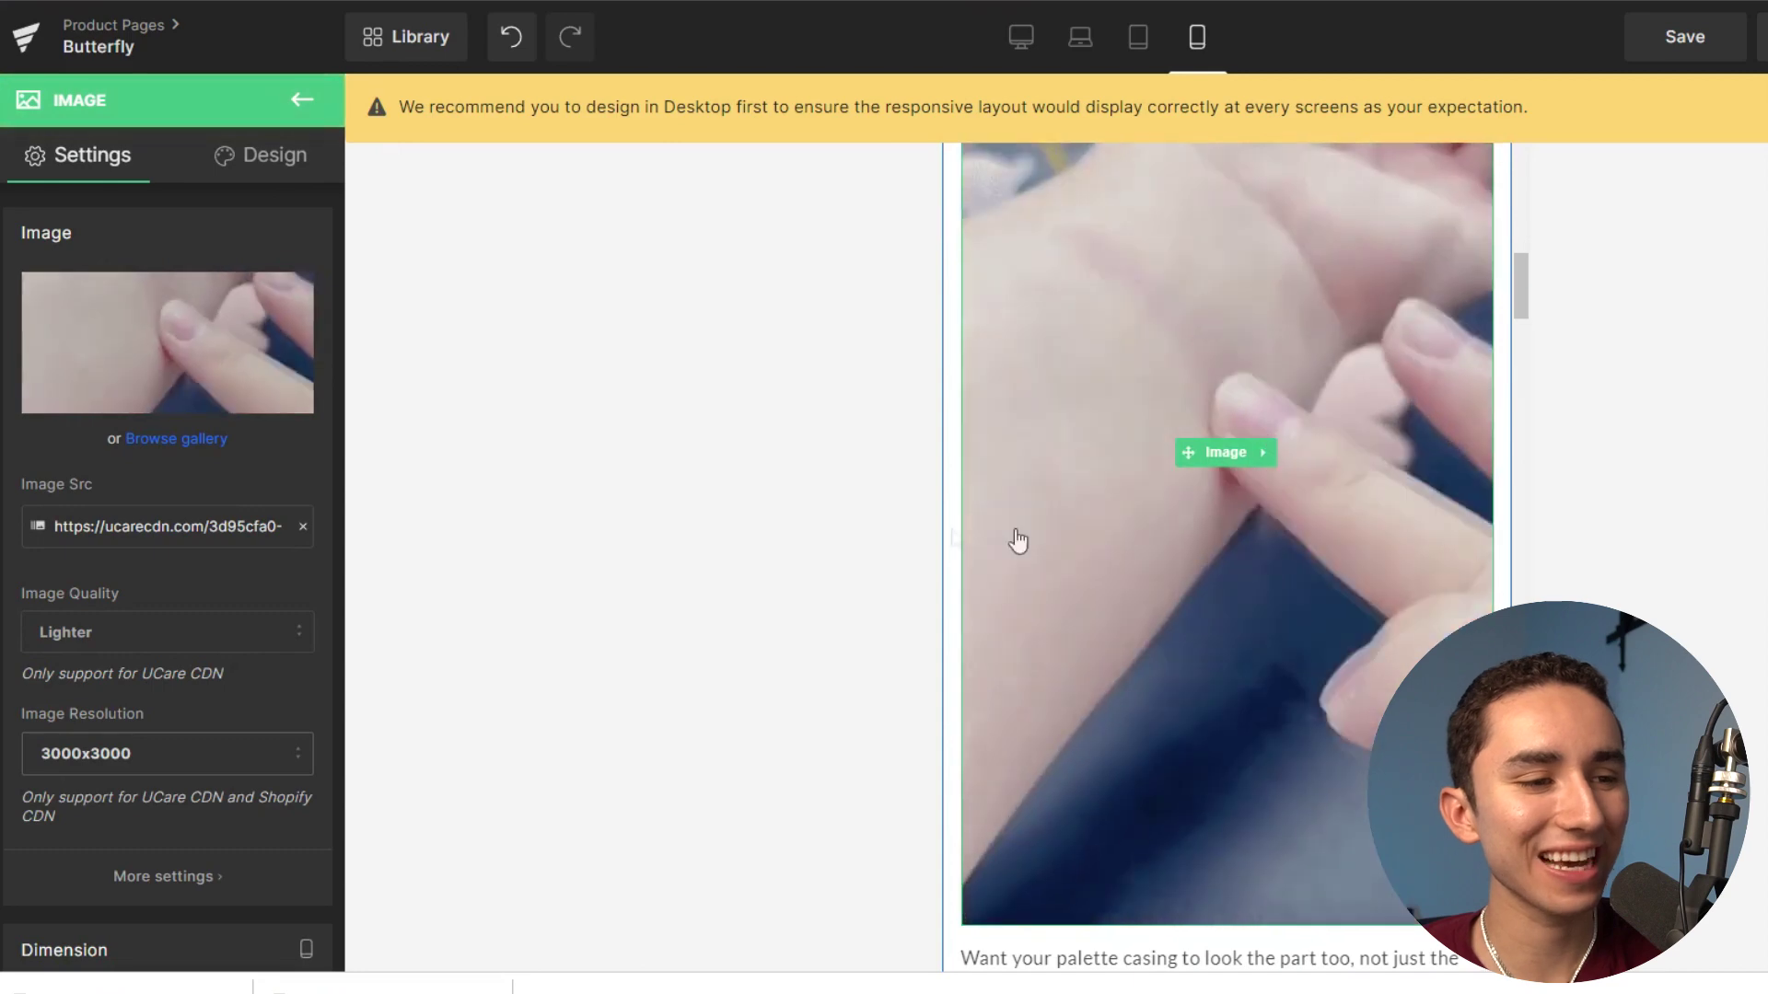
{"action": "scroll", "coordinate": [74, 736], "scroll_direction": "down", "scroll_amount": 7}
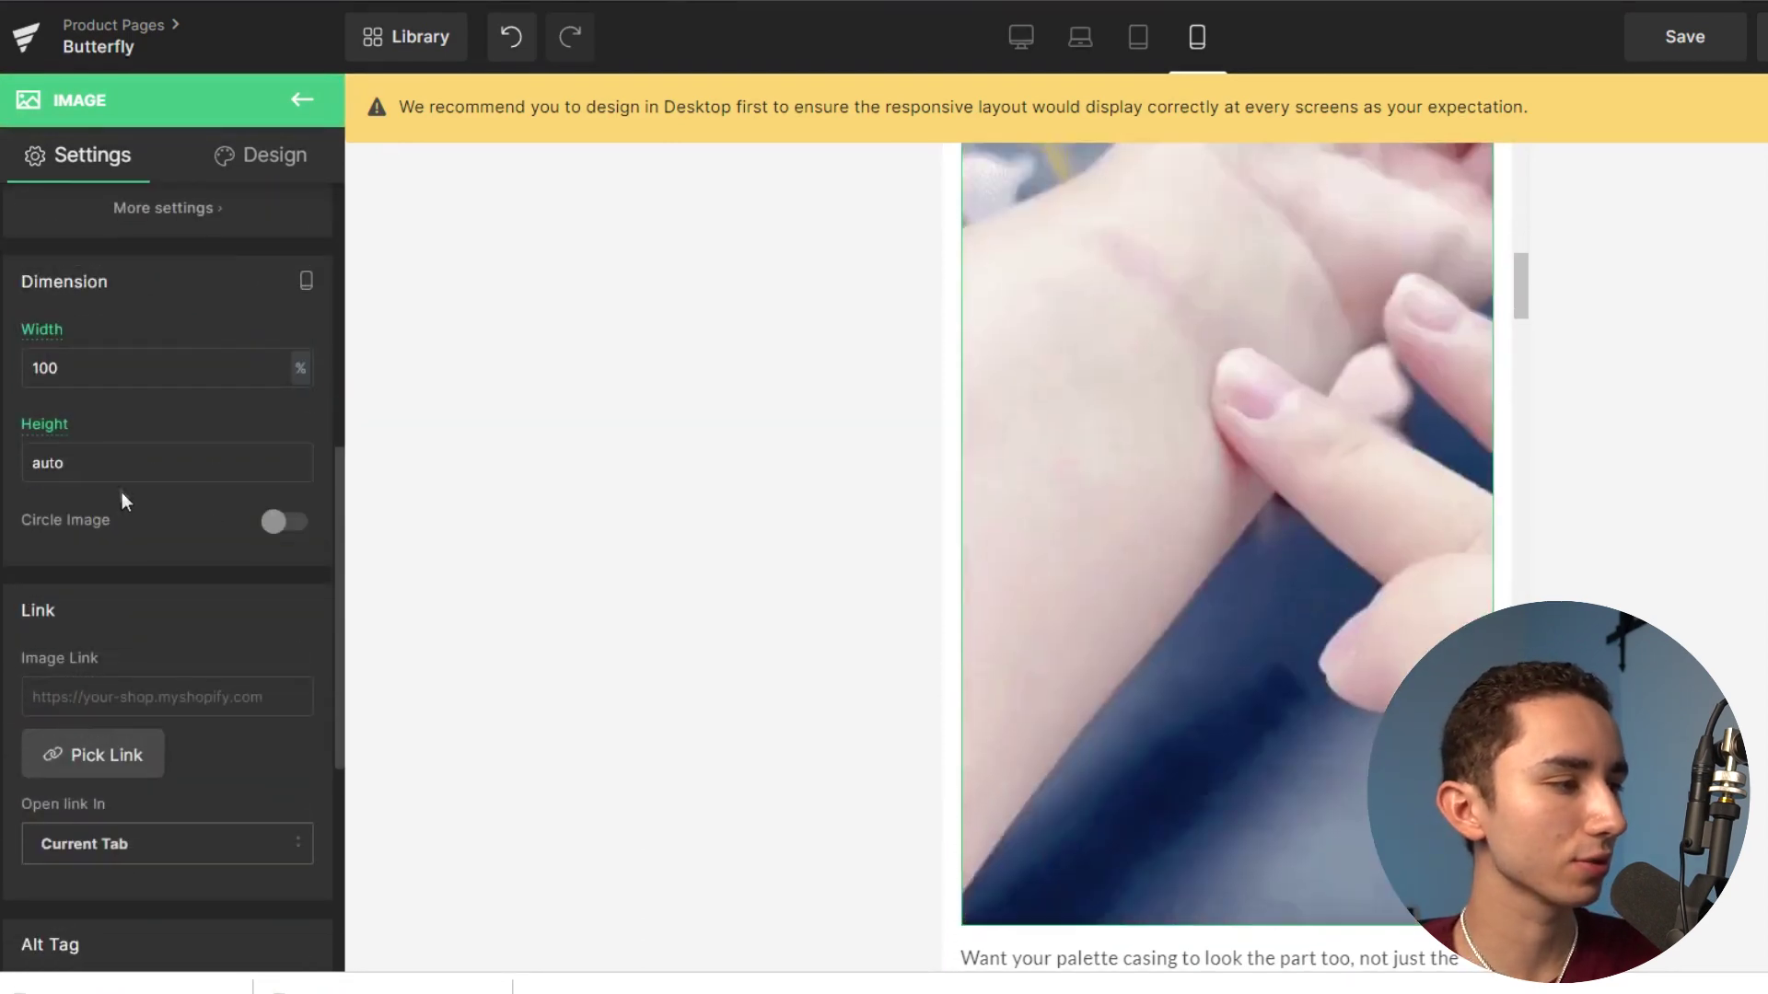
{"action": "left_click", "coordinate": [109, 464]}
{"action": "double_click", "coordinate": [109, 463]}
{"action": "type", "text": "400"}
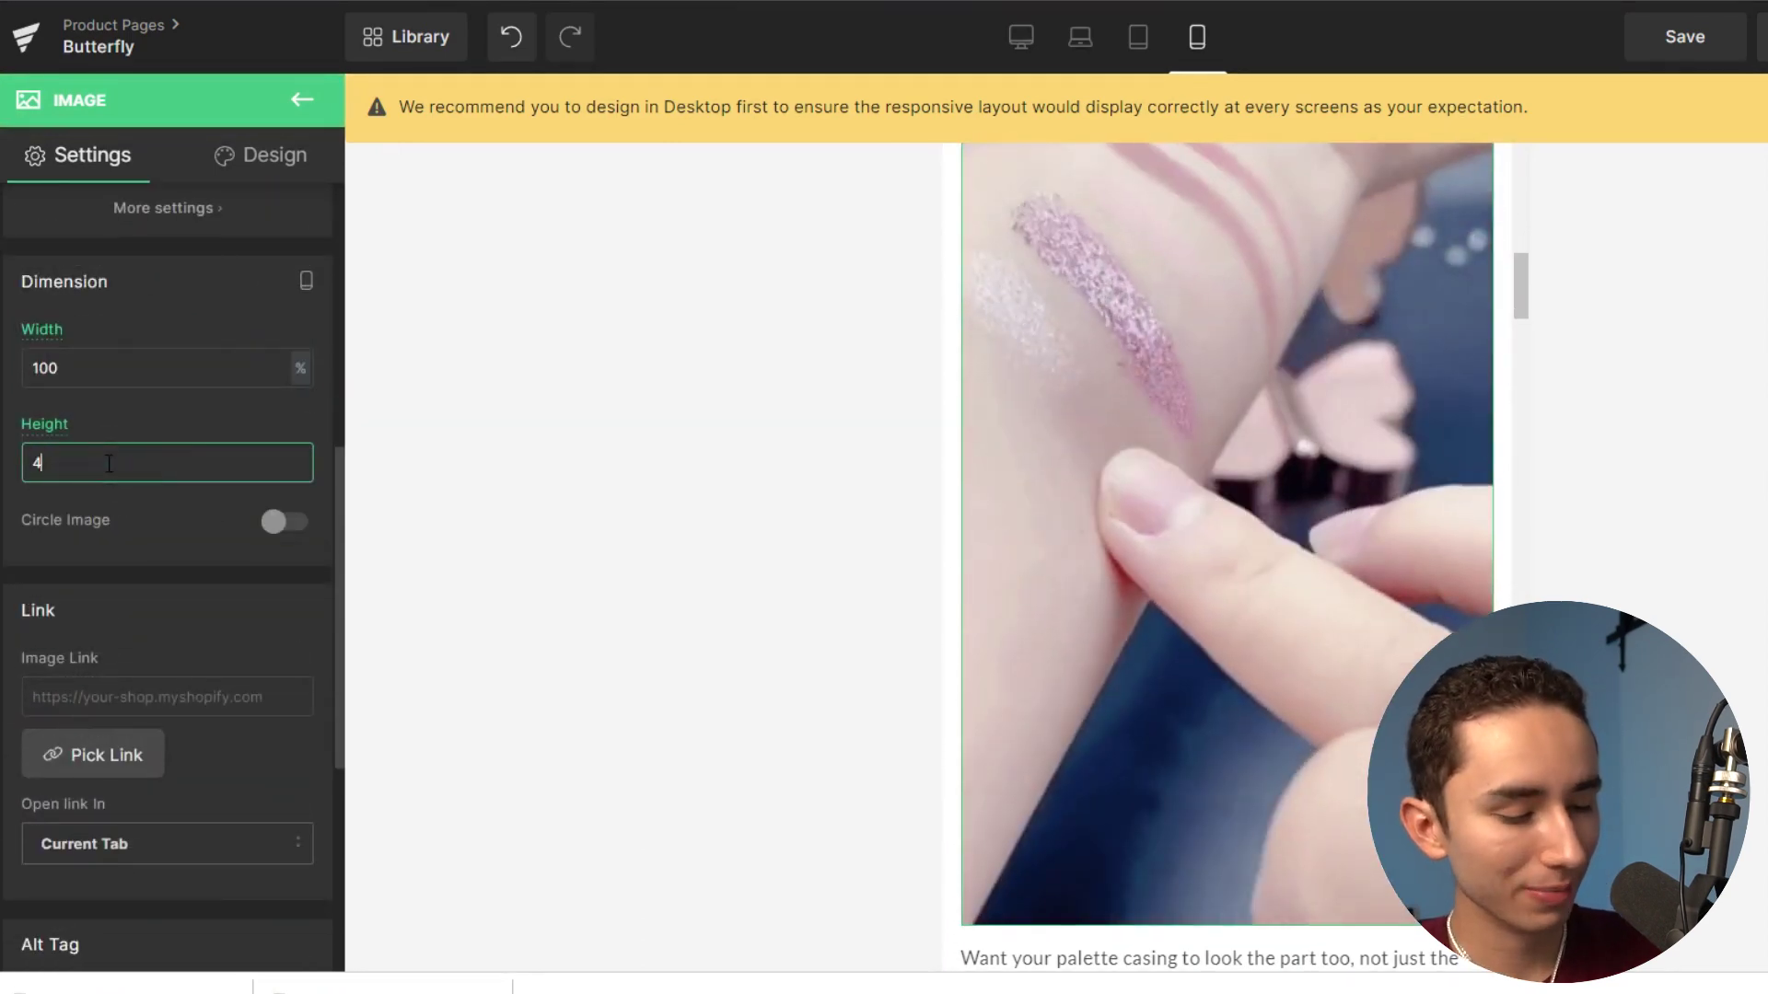
{"action": "key", "text": "BackSpace"}
{"action": "key", "text": "BackSpace"}
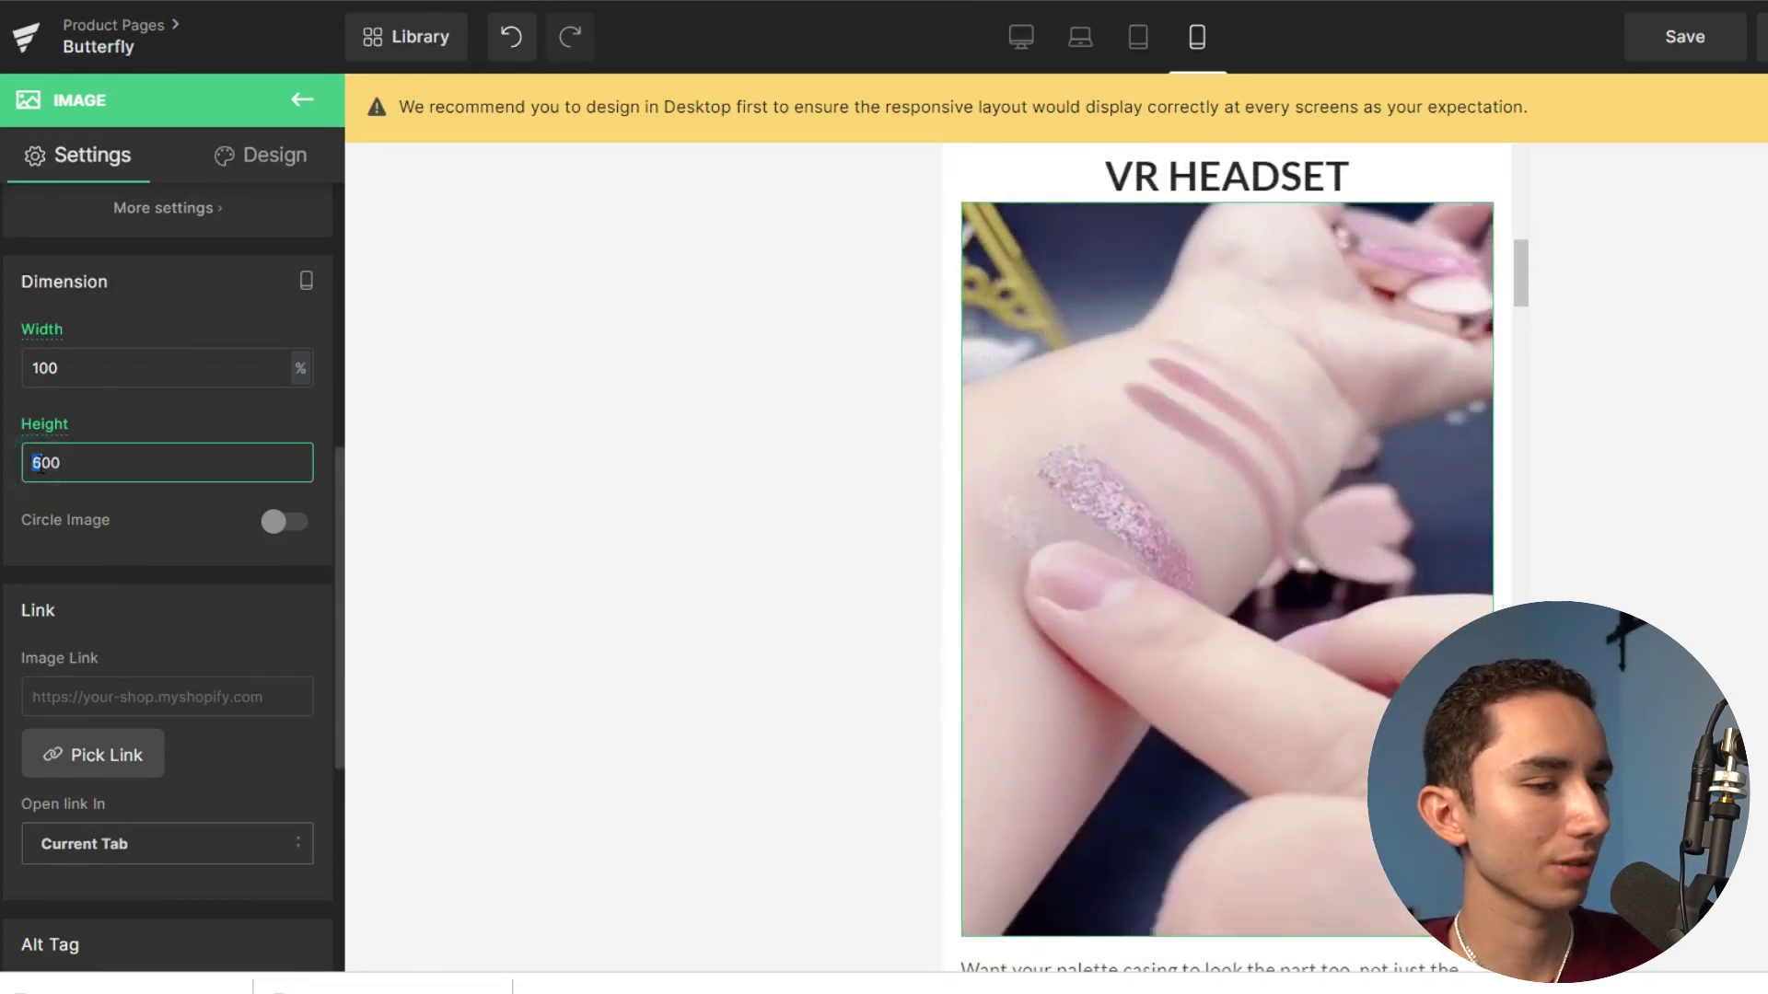
{"action": "type", "text": "5"}
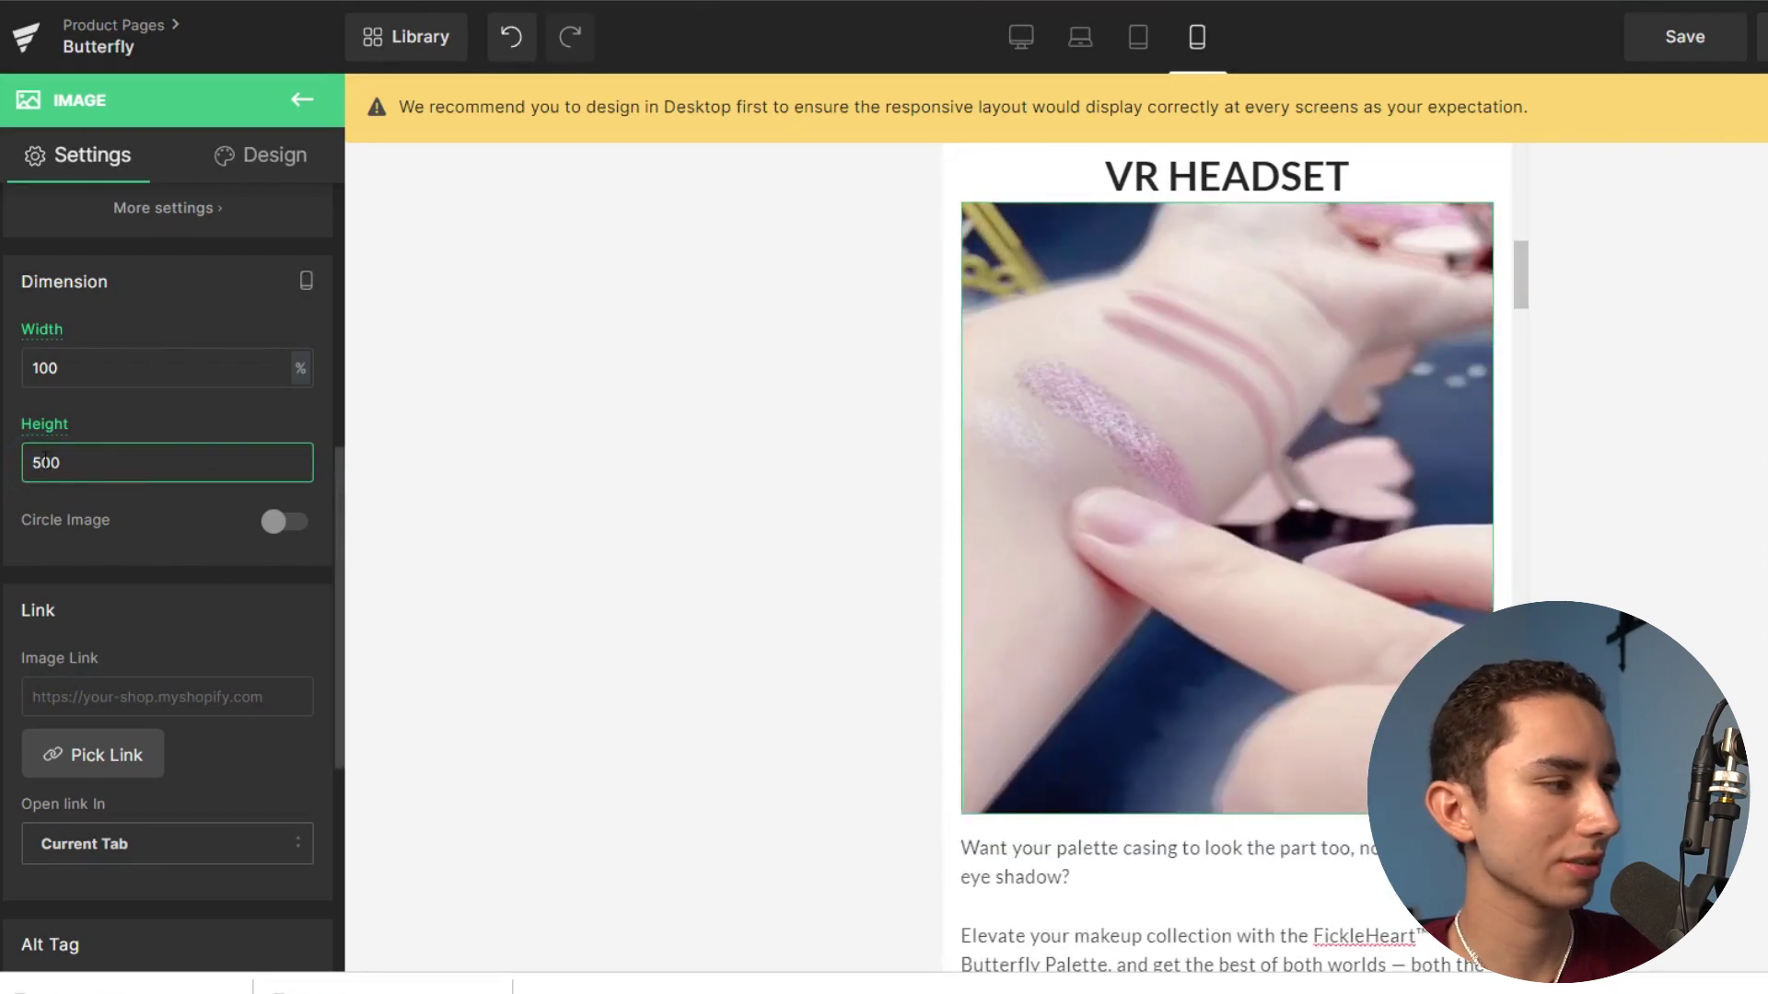
{"action": "left_click_drag", "start_coordinate": [42, 463], "coordinate": [30, 463]}
{"action": "type", "text": "4"}
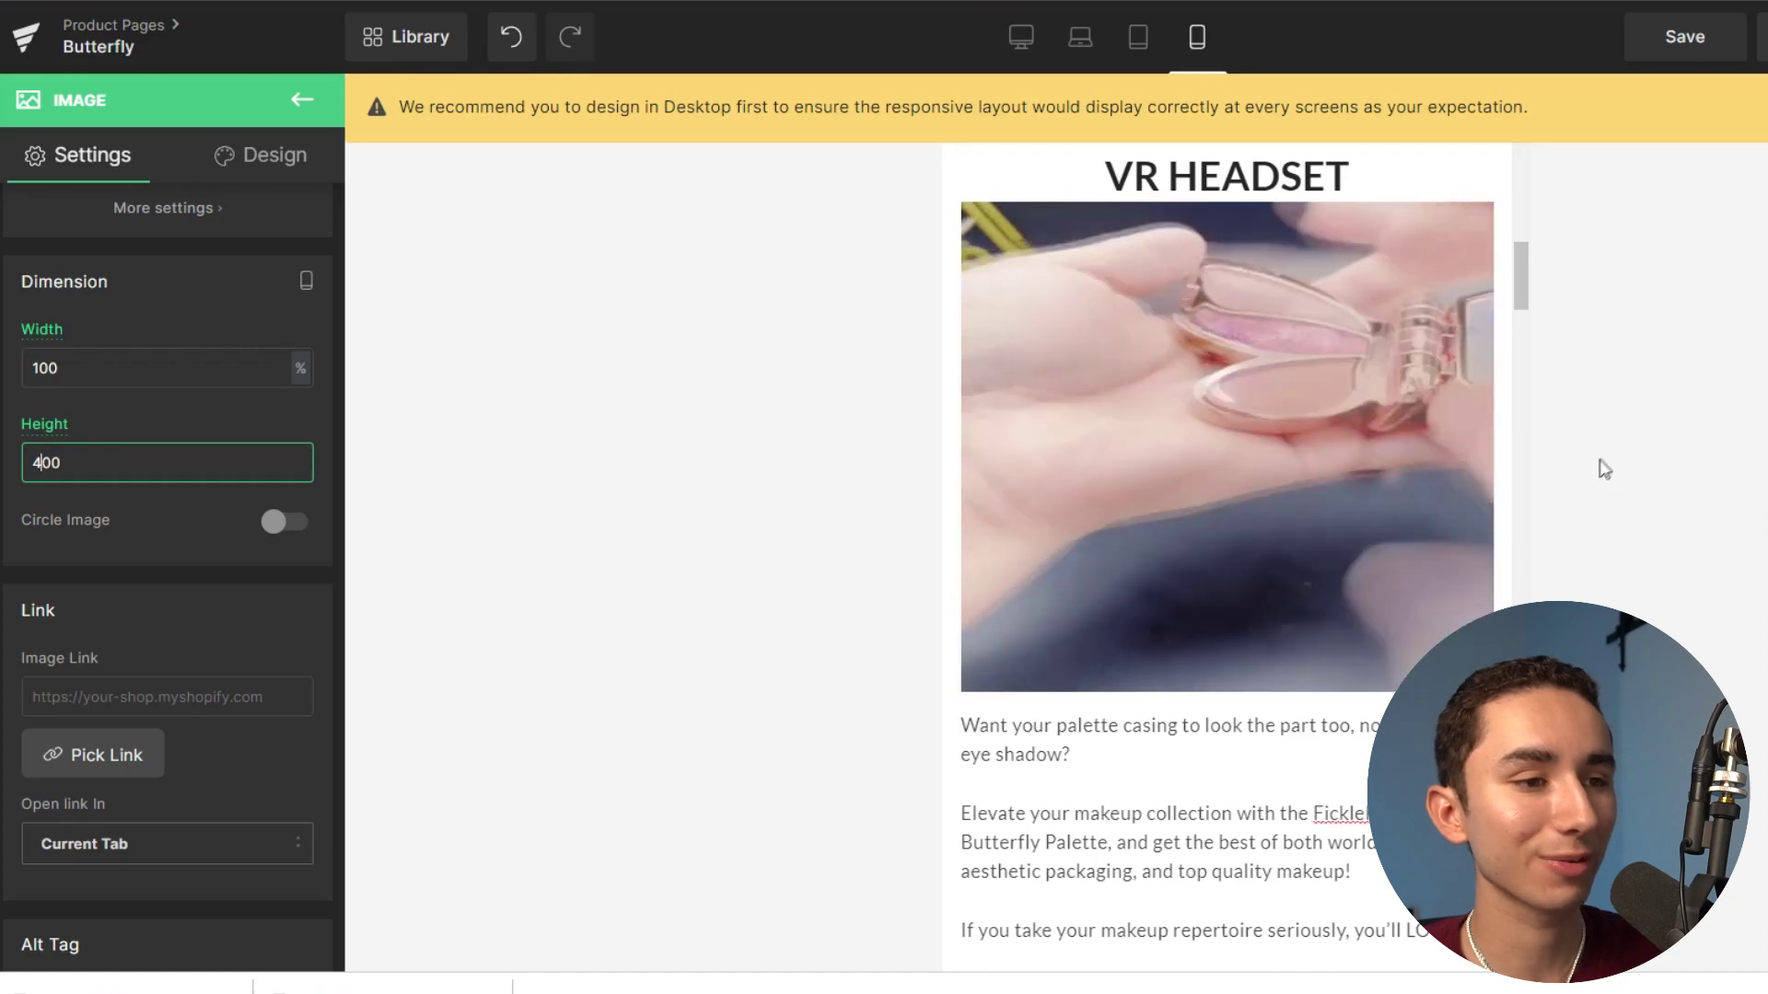
Delete the row holding the VR headset setup video under the "EASY TO USE, IMMERSIVE EXPERIENCES" heading.
{"action": "scroll", "coordinate": [1262, 473], "scroll_direction": "up", "scroll_amount": 5}
{"action": "scroll", "coordinate": [1250, 456], "scroll_direction": "down", "scroll_amount": 5}
{"action": "scroll", "coordinate": [1249, 455], "scroll_direction": "down", "scroll_amount": 10}
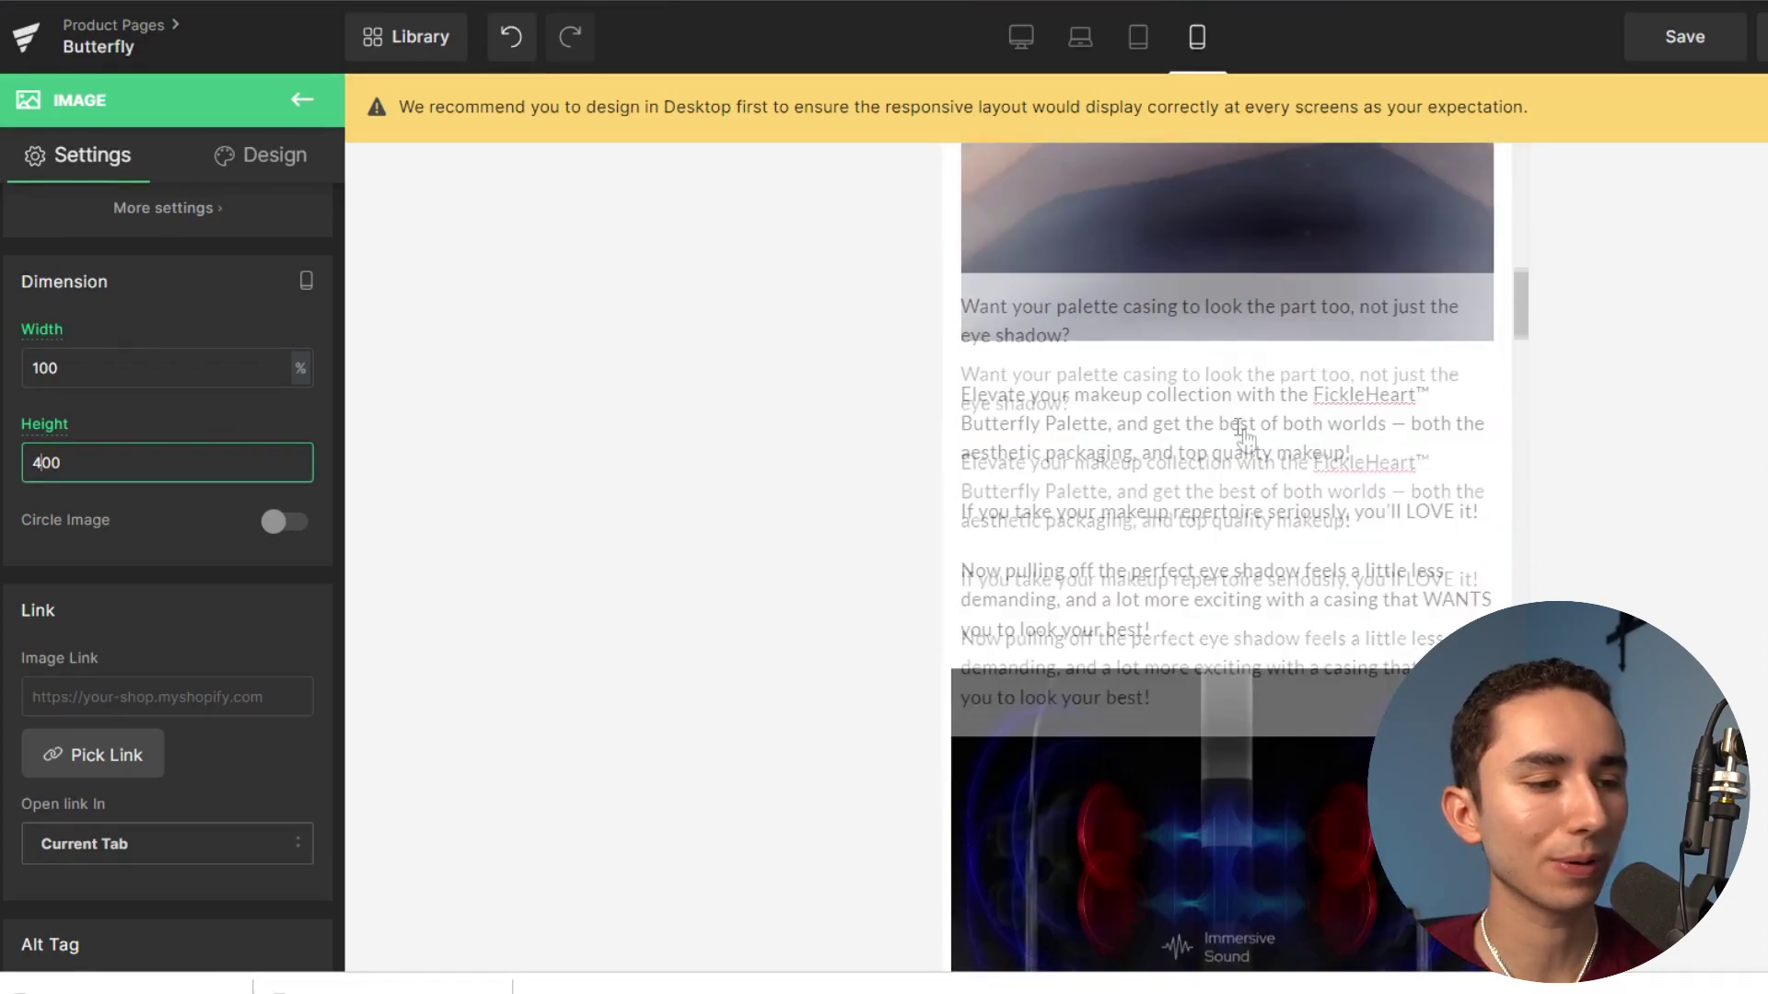
{"action": "scroll", "coordinate": [1280, 523], "scroll_direction": "down", "scroll_amount": 8}
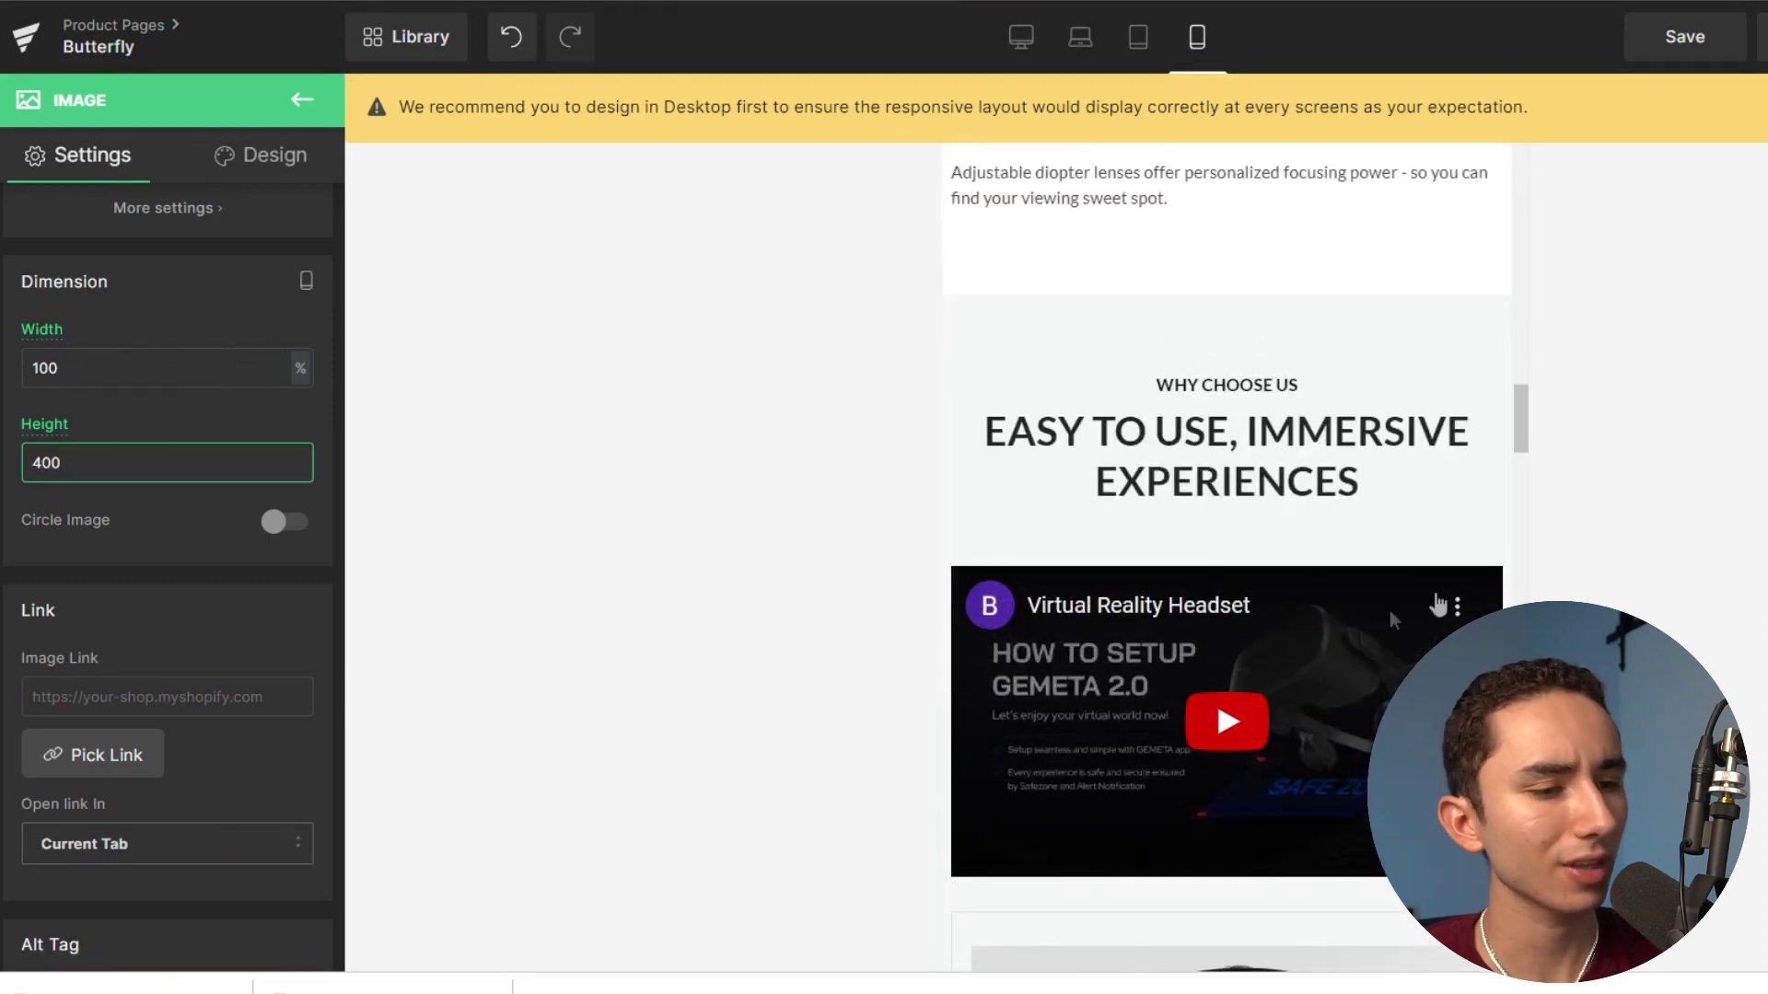
{"action": "scroll", "coordinate": [1389, 610], "scroll_direction": "down", "scroll_amount": 1}
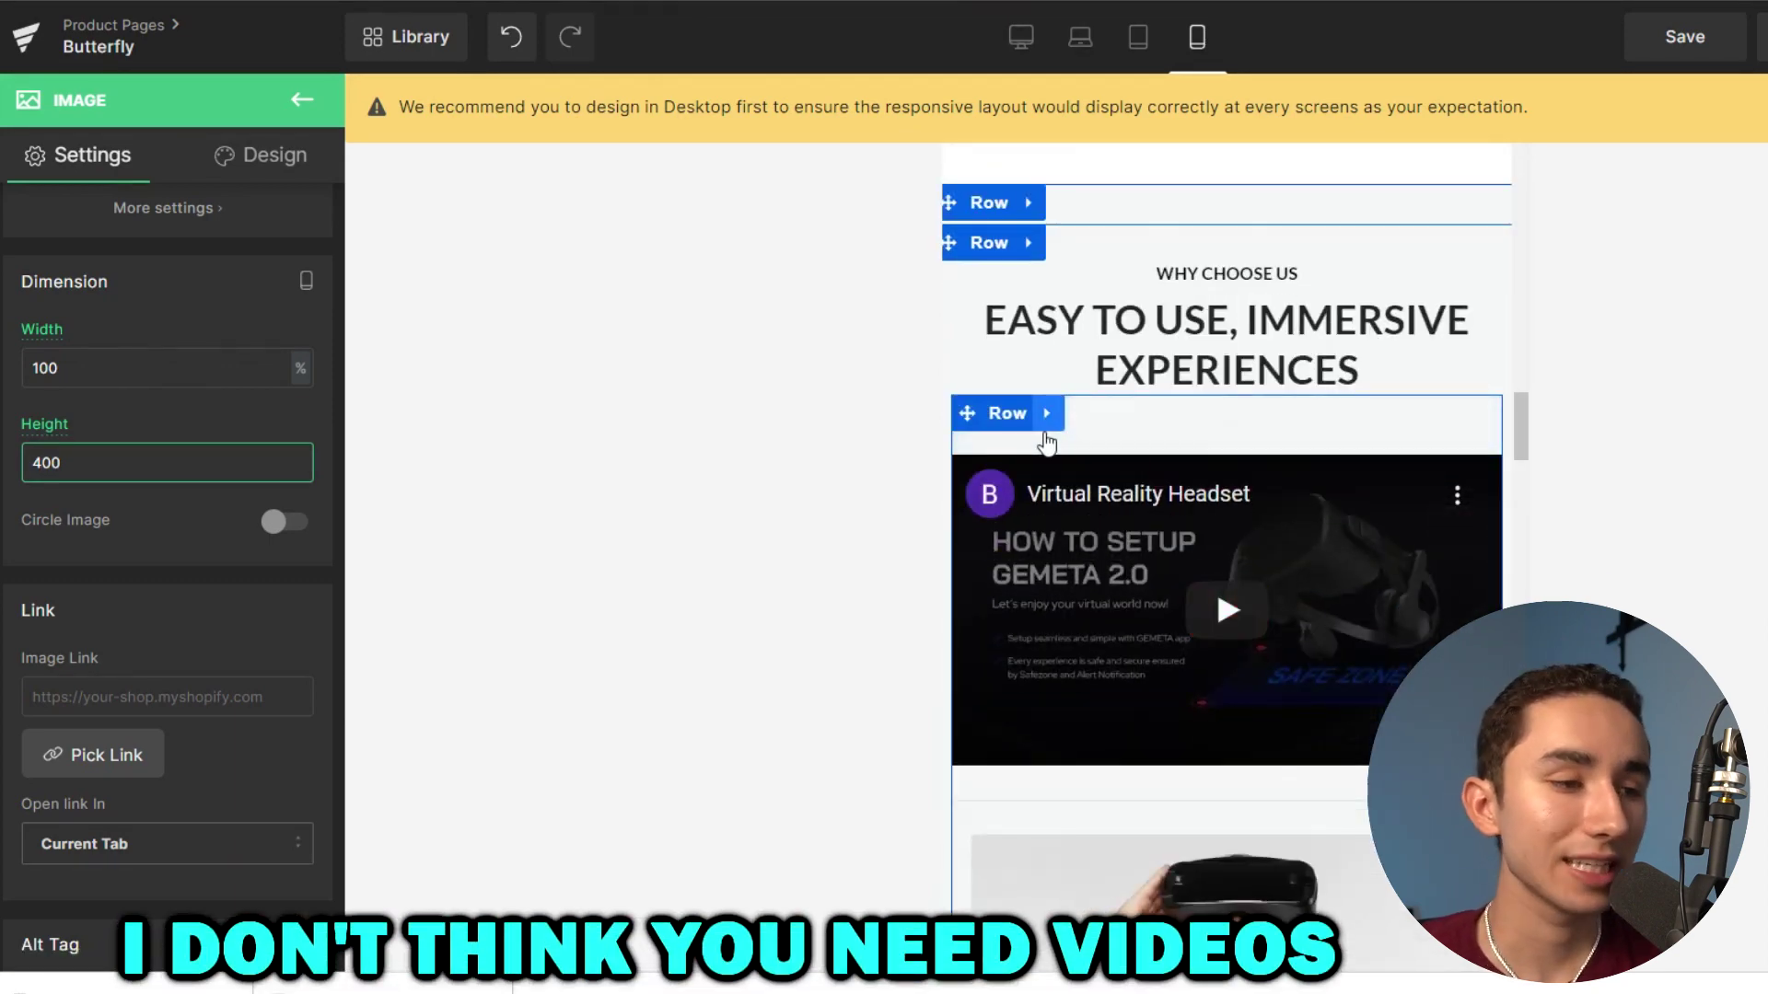
{"action": "left_click", "coordinate": [1046, 413]}
{"action": "left_click", "coordinate": [1117, 422]}
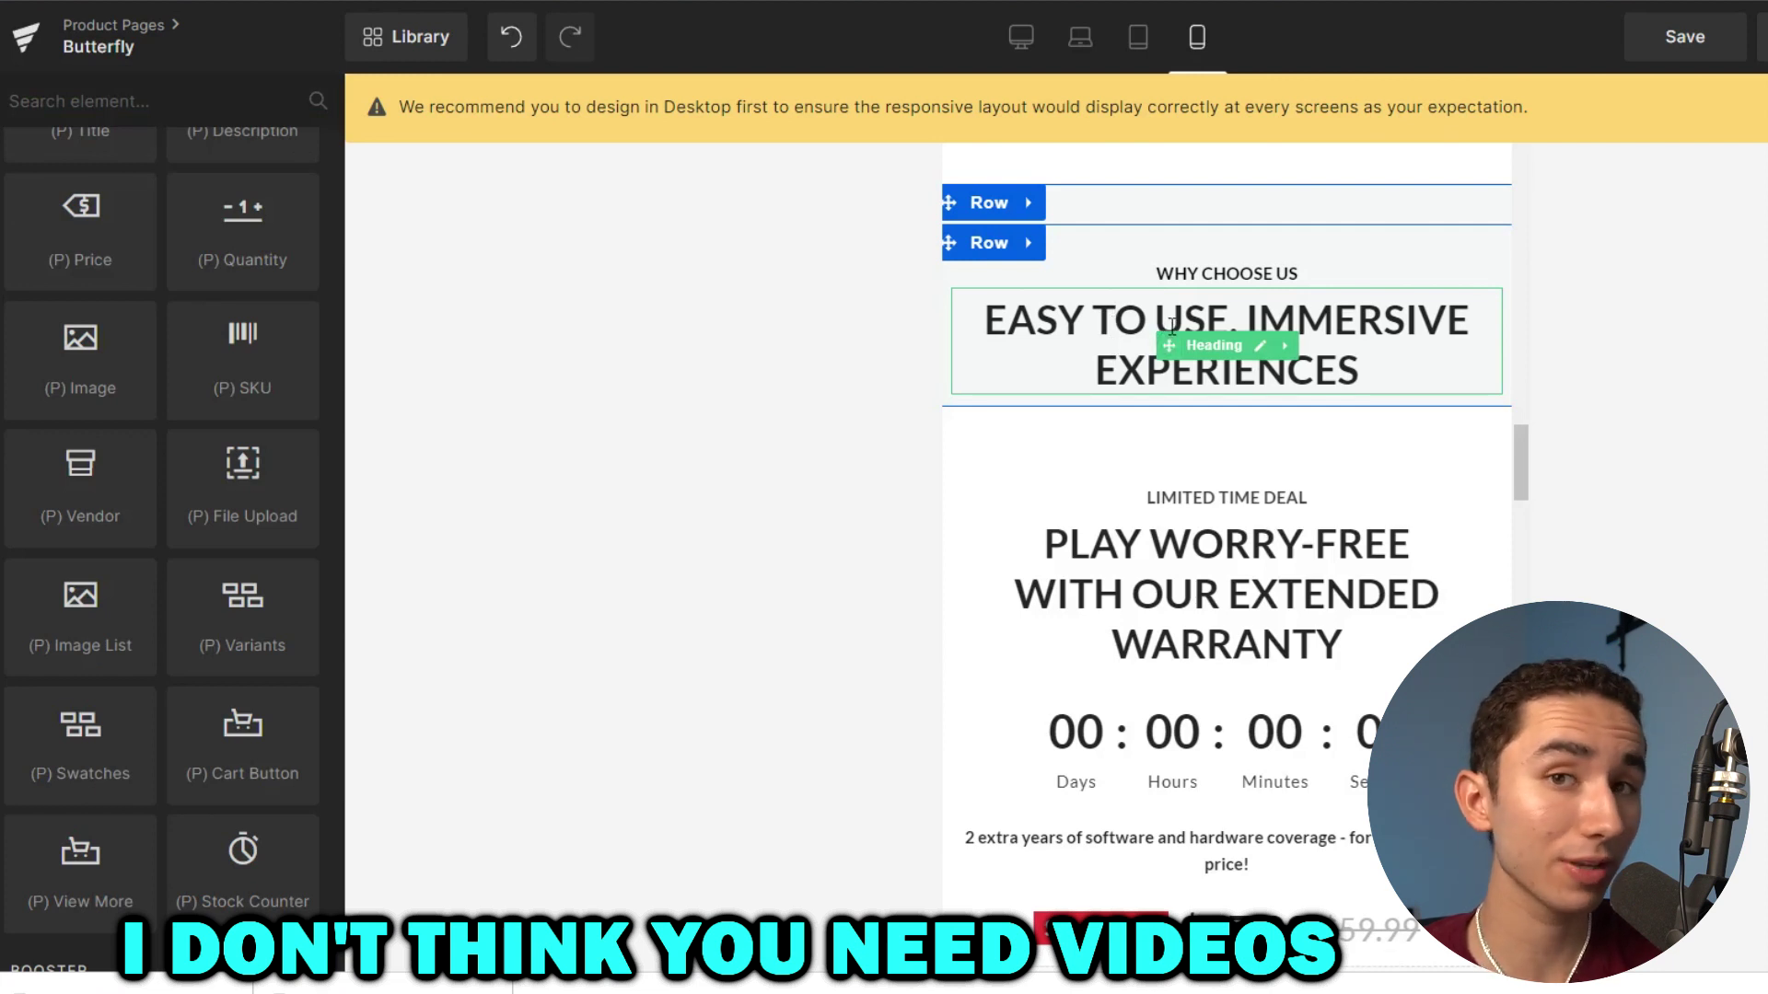
Delete the limited-time warranty deal section and the featured accessories section above the FAQs.
{"action": "scroll", "coordinate": [1151, 451], "scroll_direction": "down", "scroll_amount": 8}
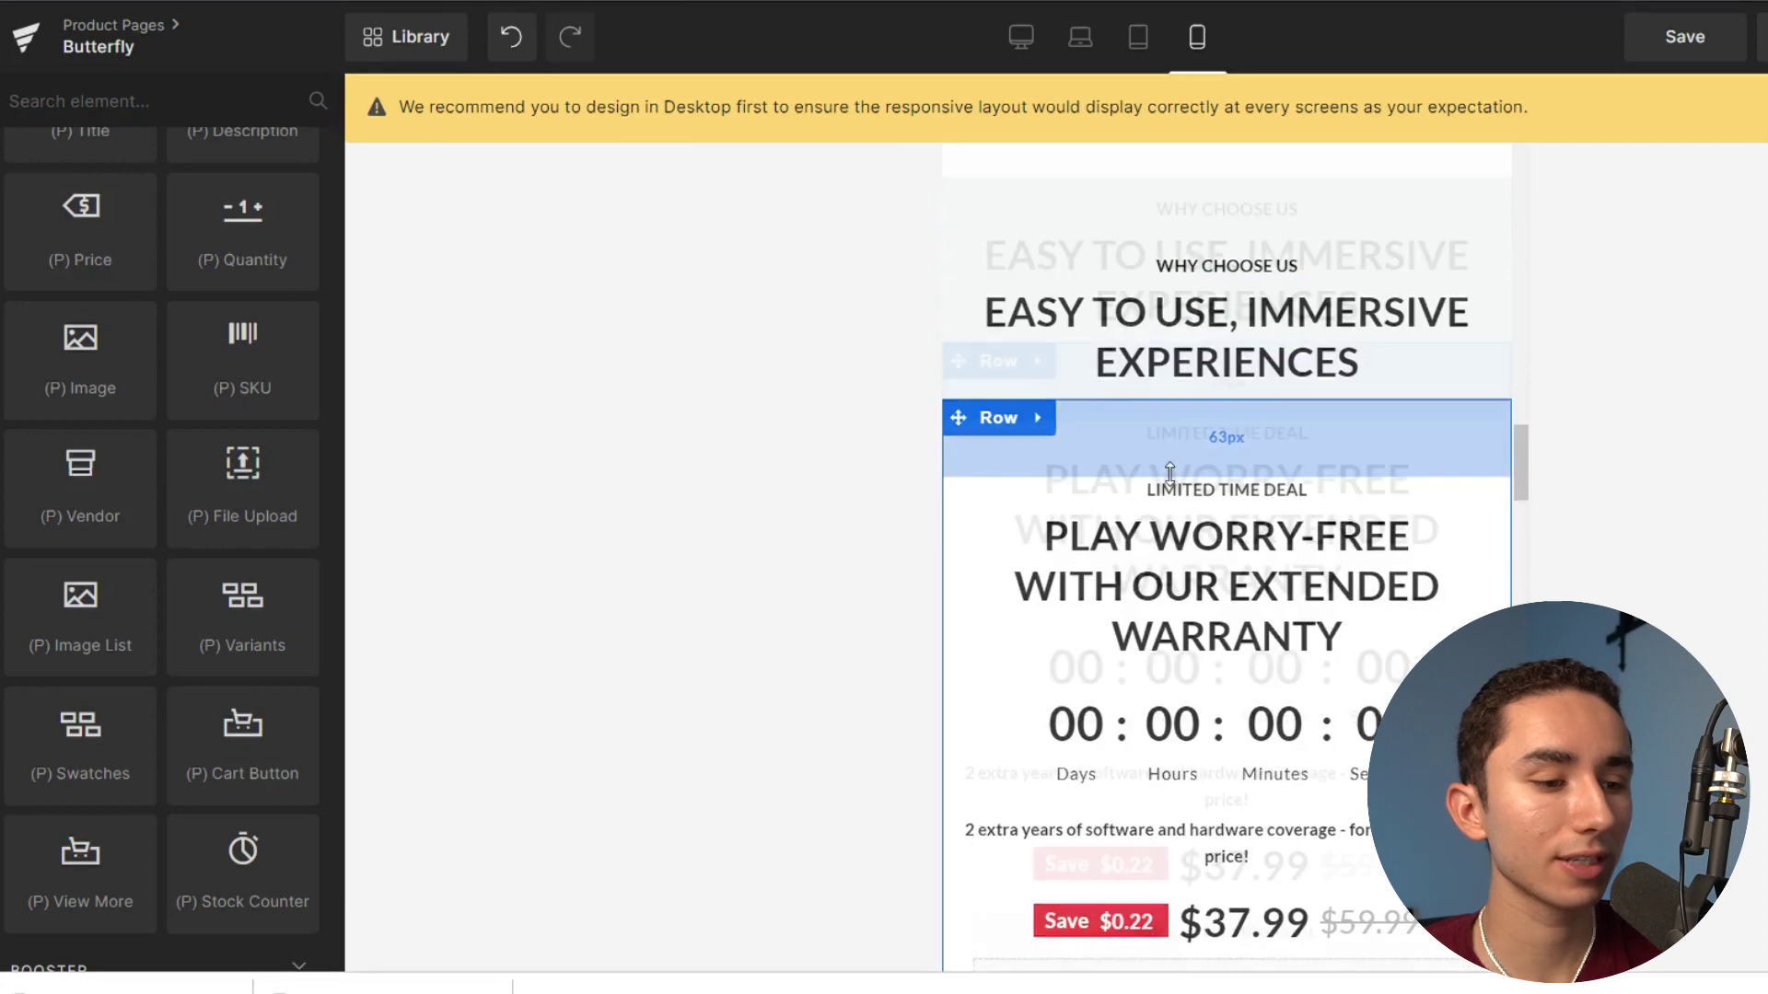
{"action": "scroll", "coordinate": [1181, 493], "scroll_direction": "down", "scroll_amount": 4}
{"action": "scroll", "coordinate": [1181, 493], "scroll_direction": "up", "scroll_amount": 12}
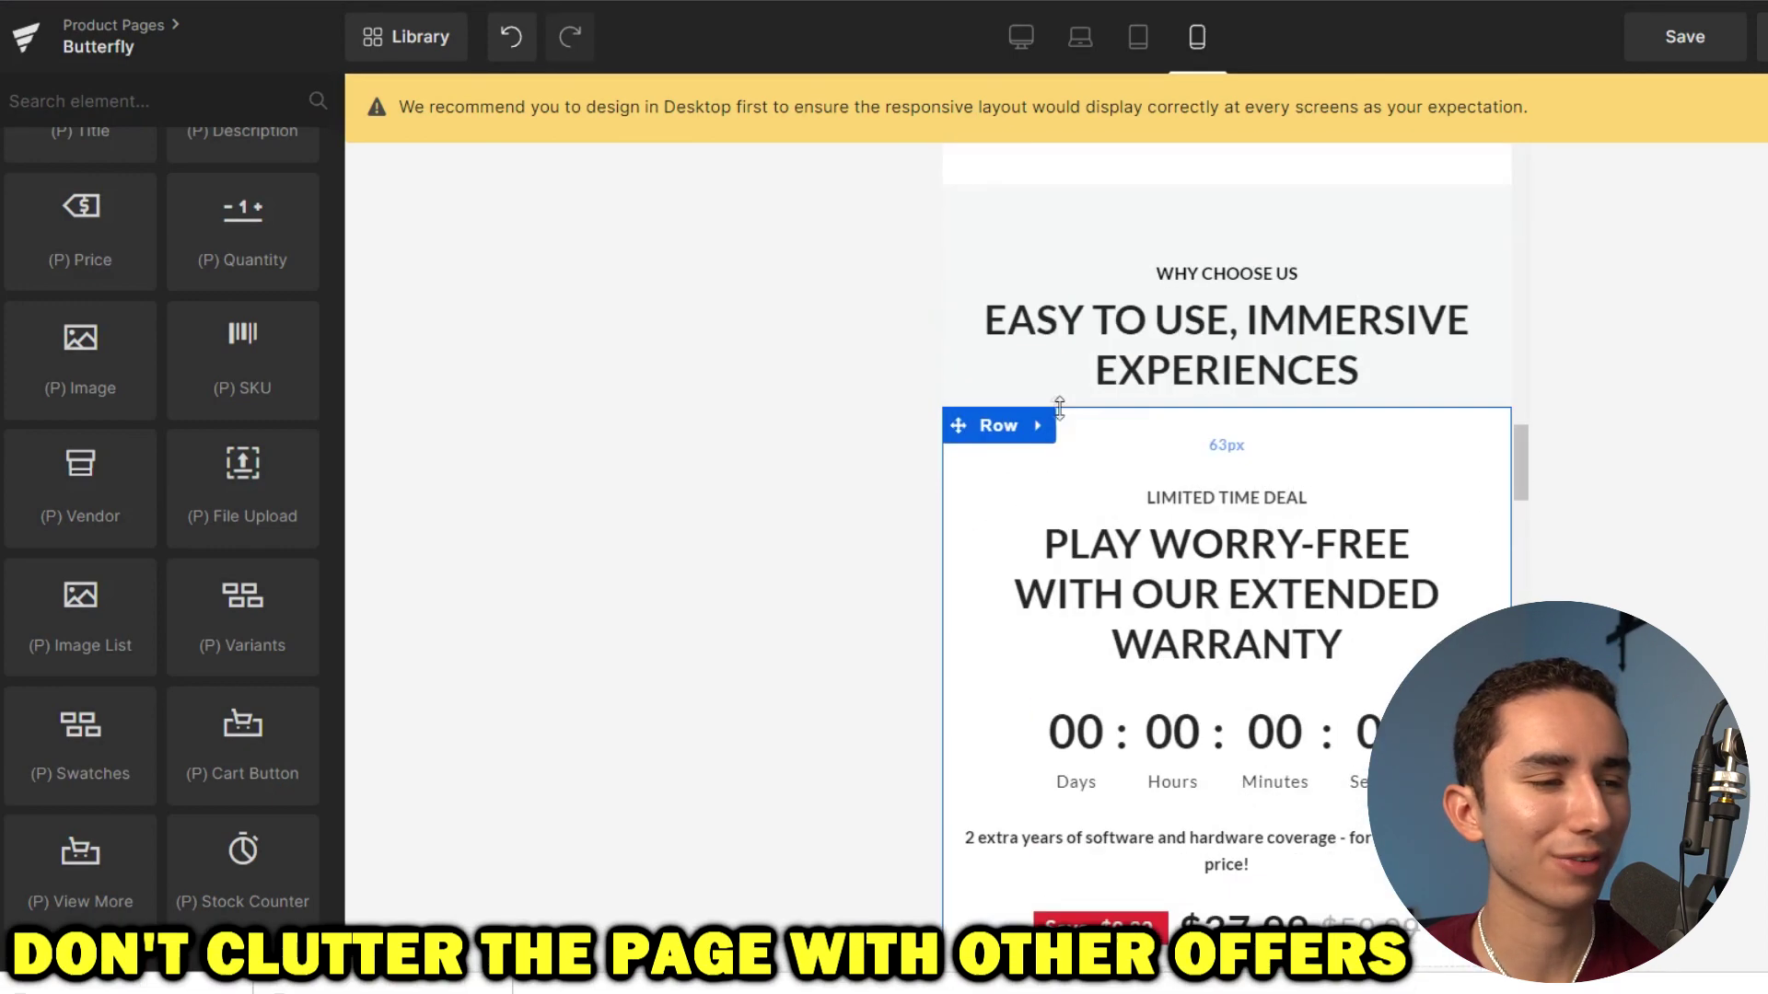
{"action": "mouse_move", "coordinate": [1034, 431]}
{"action": "left_click", "coordinate": [1105, 427]}
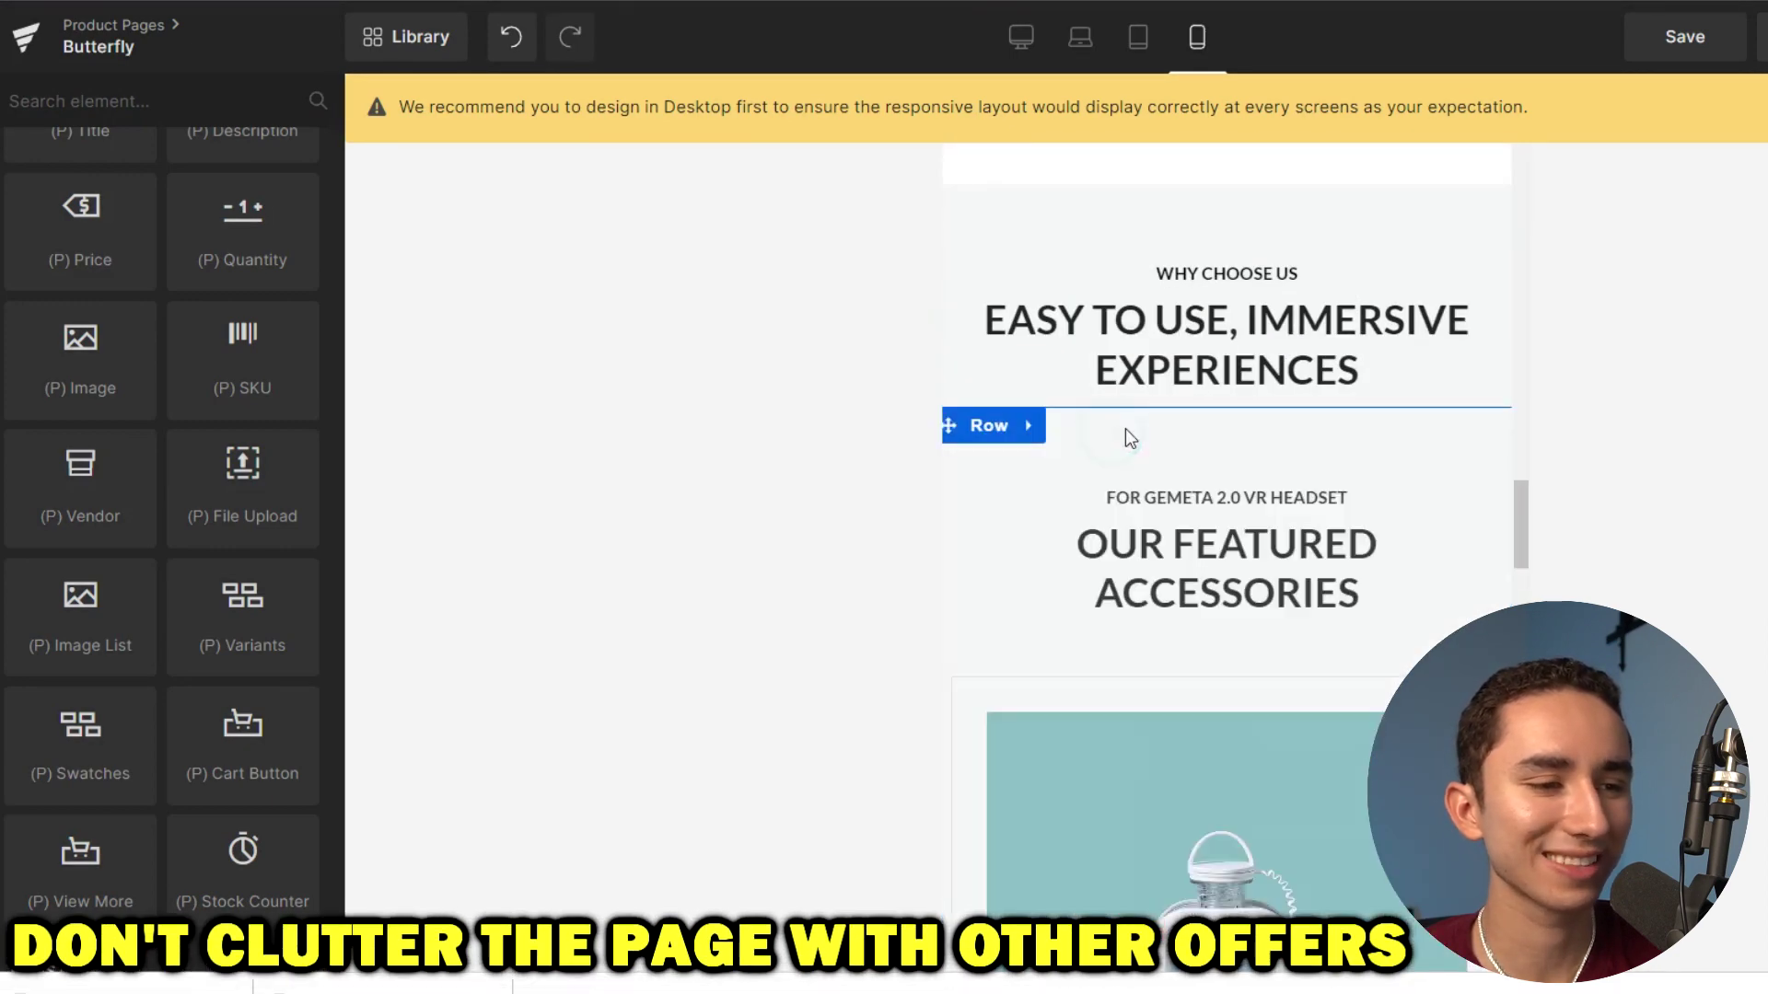
{"action": "scroll", "coordinate": [1105, 433], "scroll_direction": "down", "scroll_amount": 6}
{"action": "scroll", "coordinate": [1125, 439], "scroll_direction": "up", "scroll_amount": 5}
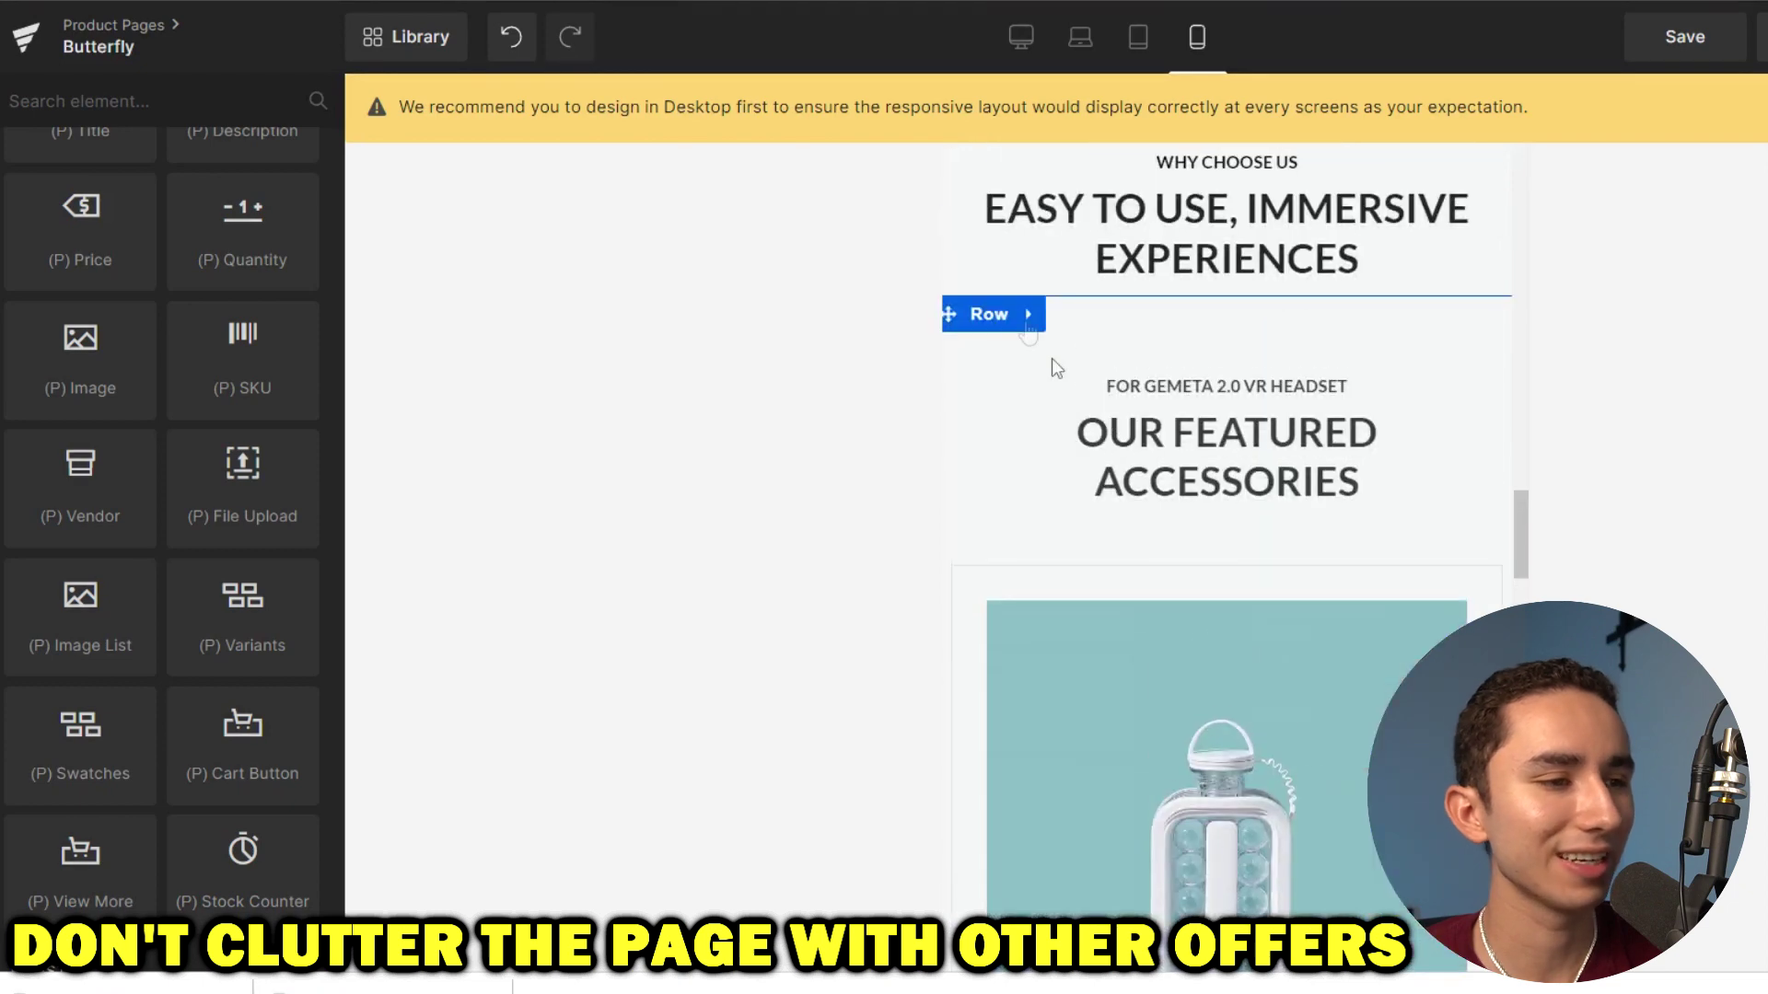
{"action": "left_click", "coordinate": [1093, 315]}
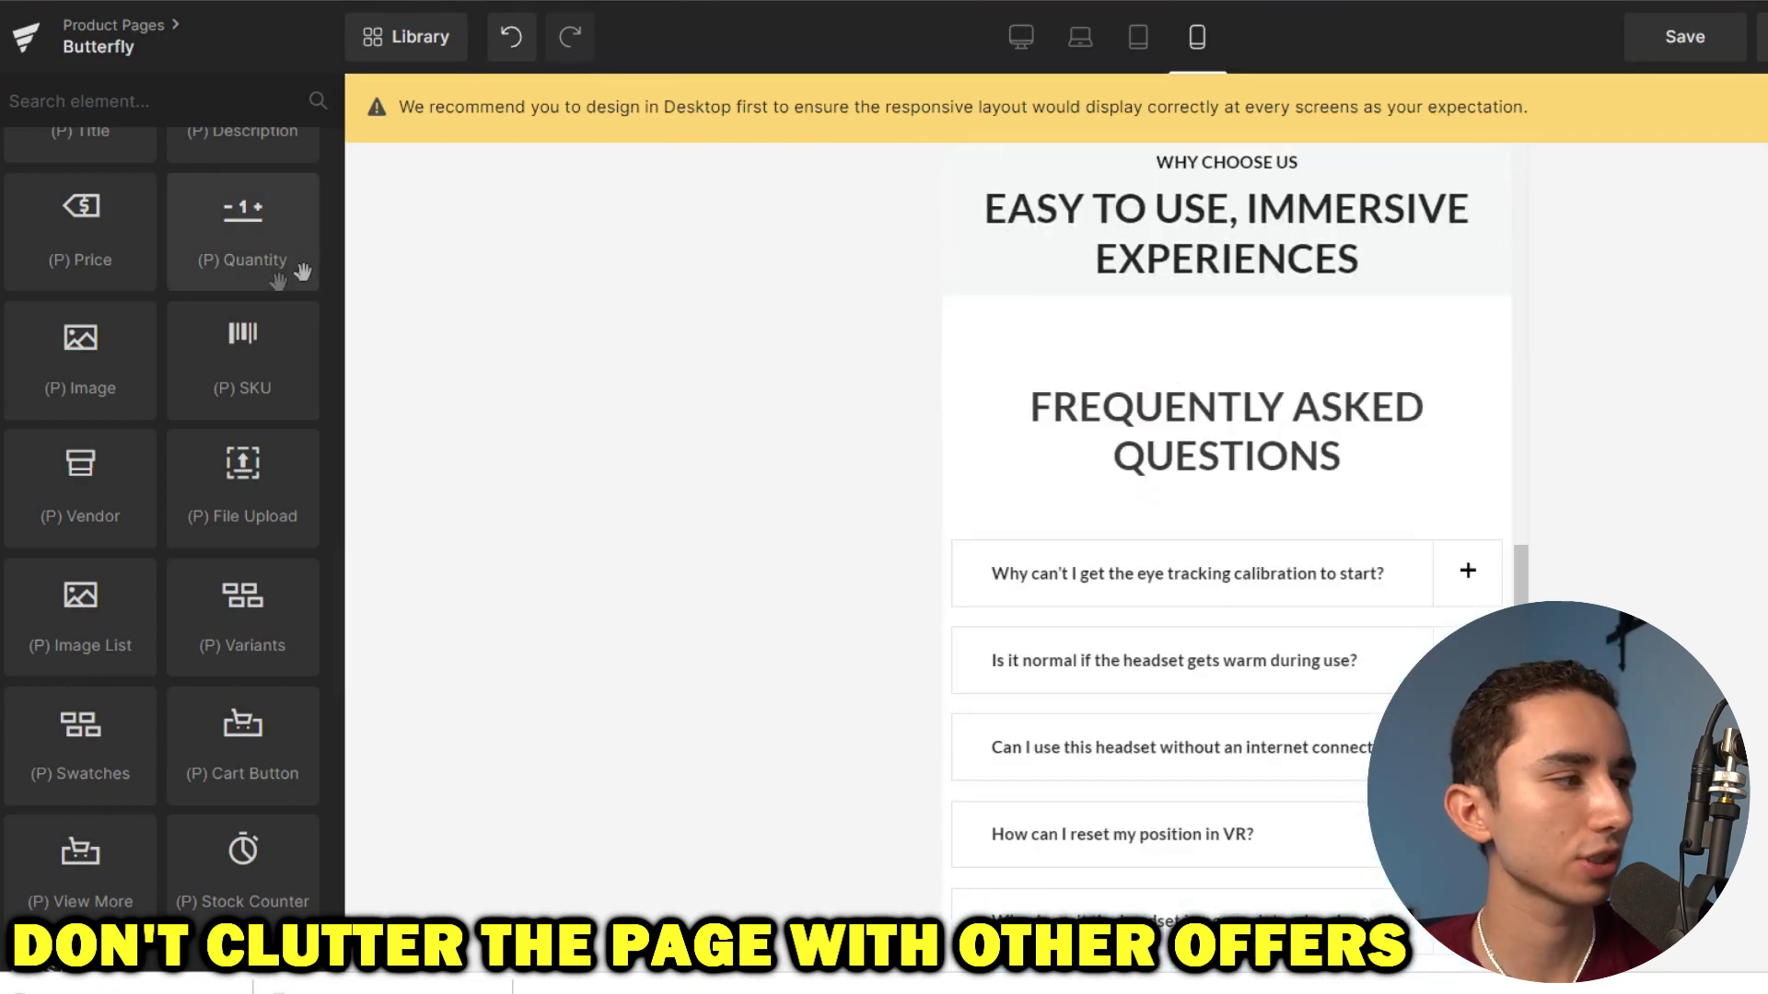
Insert a LAI AliExpress element above the Frequently Asked Questions and set its widget type to Review Widget.
{"action": "scroll", "coordinate": [107, 438], "scroll_direction": "up", "scroll_amount": 10}
{"action": "scroll", "coordinate": [145, 427], "scroll_direction": "down", "scroll_amount": 8}
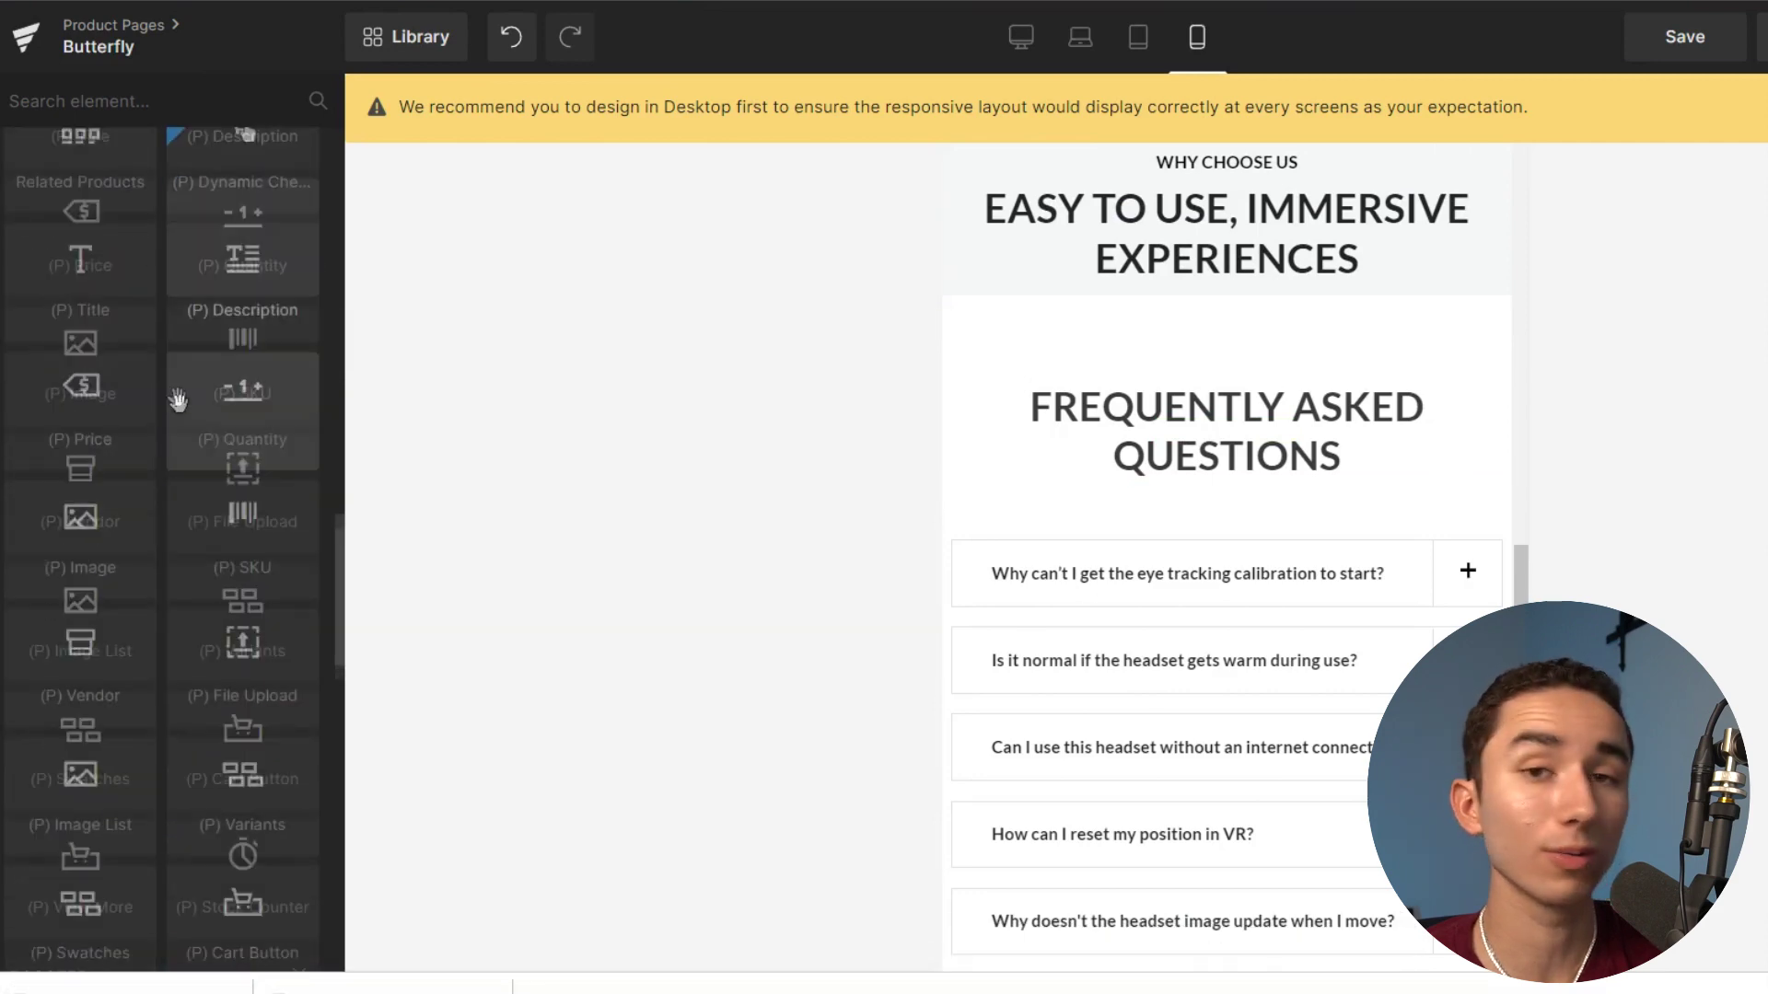
{"action": "scroll", "coordinate": [177, 399], "scroll_direction": "down", "scroll_amount": 15}
{"action": "left_click_drag", "start_coordinate": [13, 834], "coordinate": [1173, 343]}
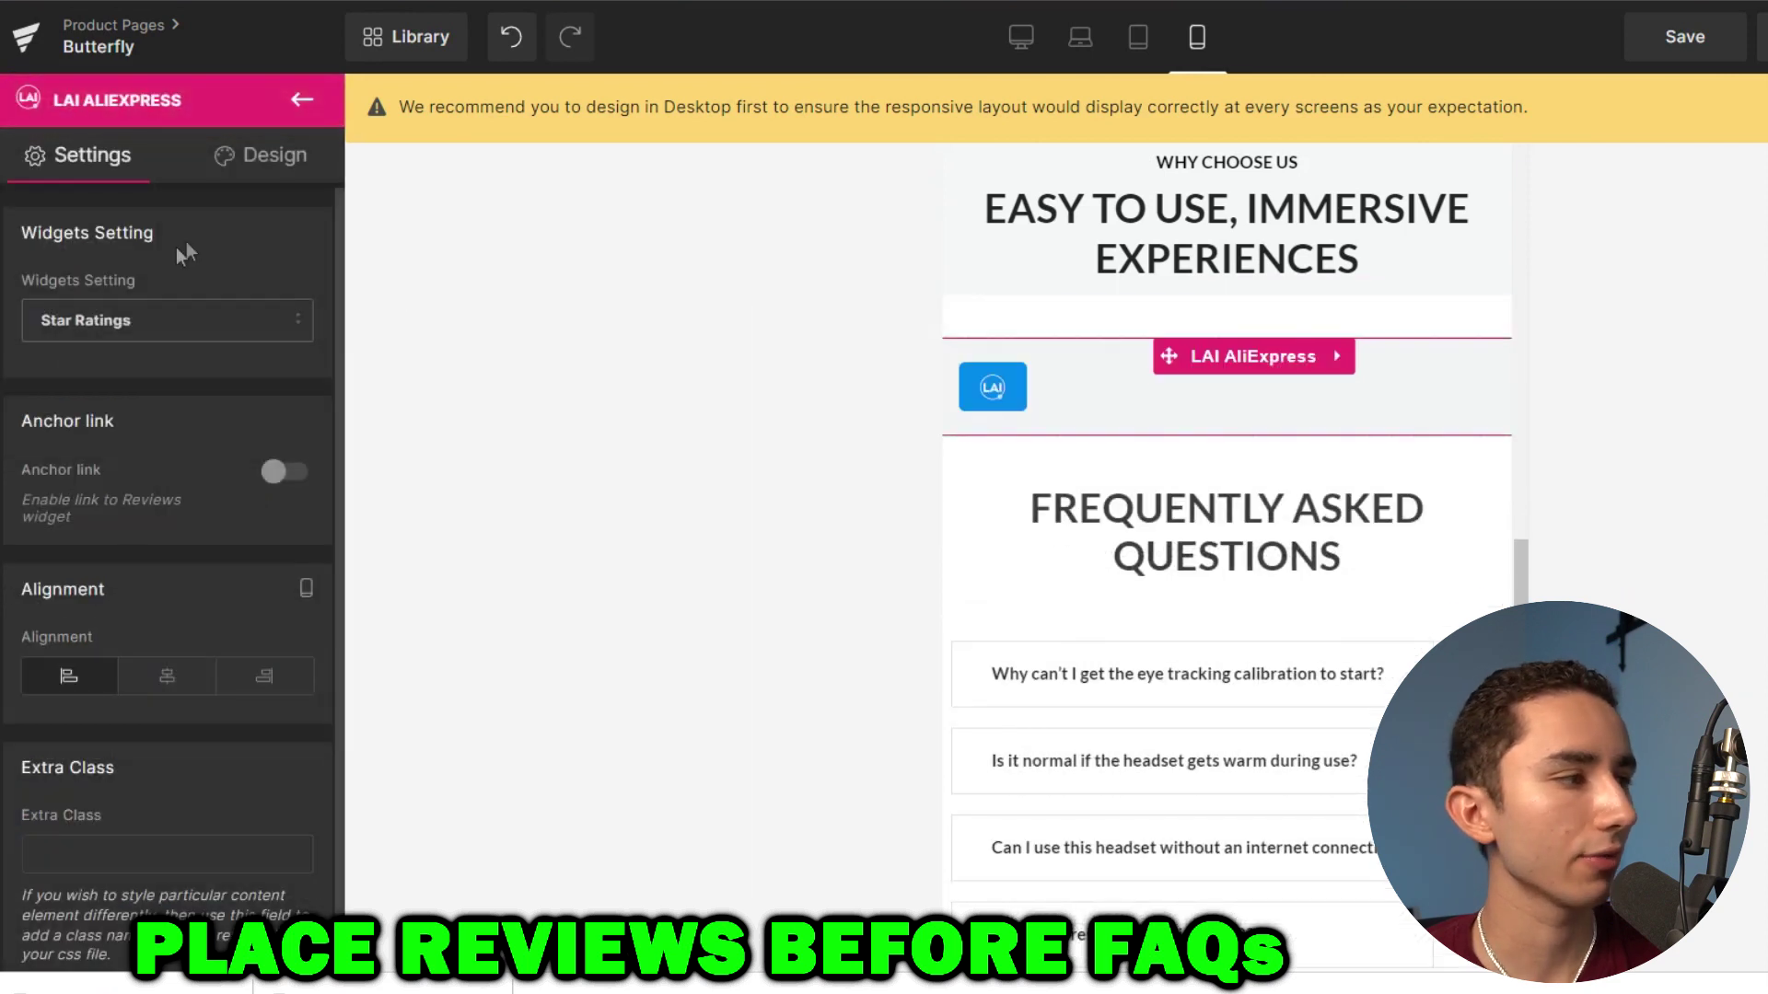
{"action": "left_click", "coordinate": [154, 323]}
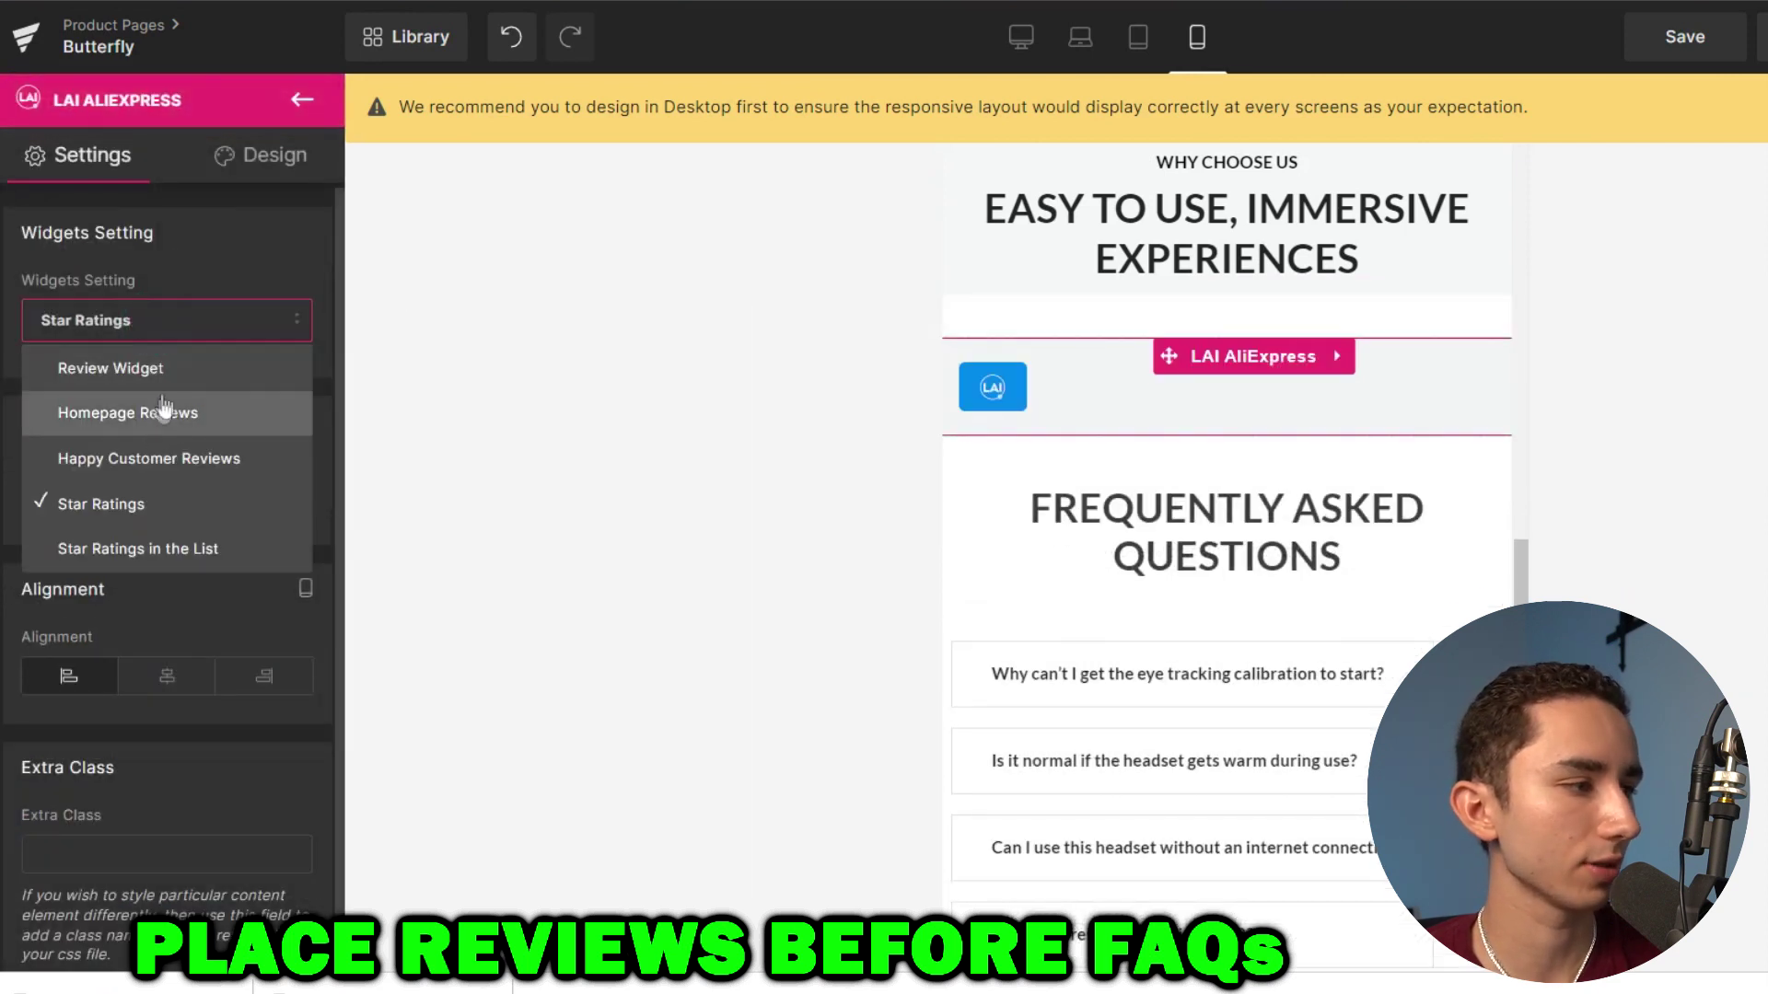
{"action": "left_click", "coordinate": [168, 375]}
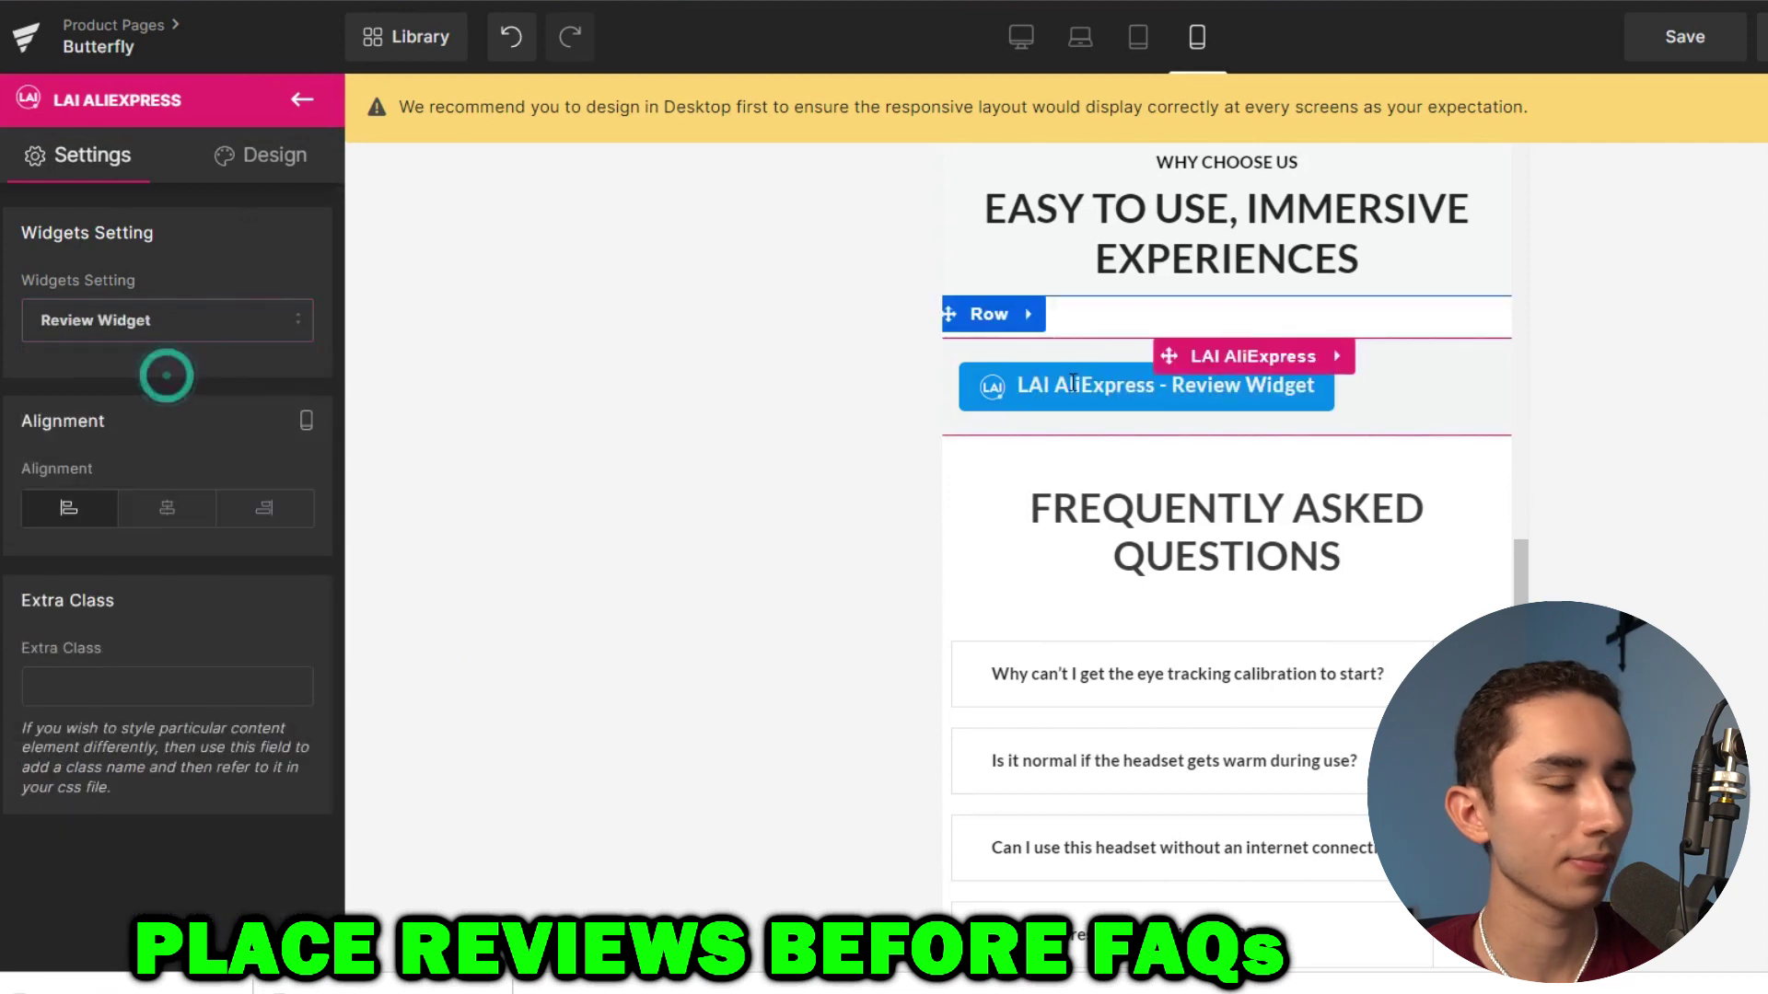
Move the "EASY TO USE, IMMERSIVE EXPERIENCES" heading directly above the review widget and replace its text with "REVIEWS".
{"action": "left_click_drag", "start_coordinate": [1201, 241], "coordinate": [1189, 295]}
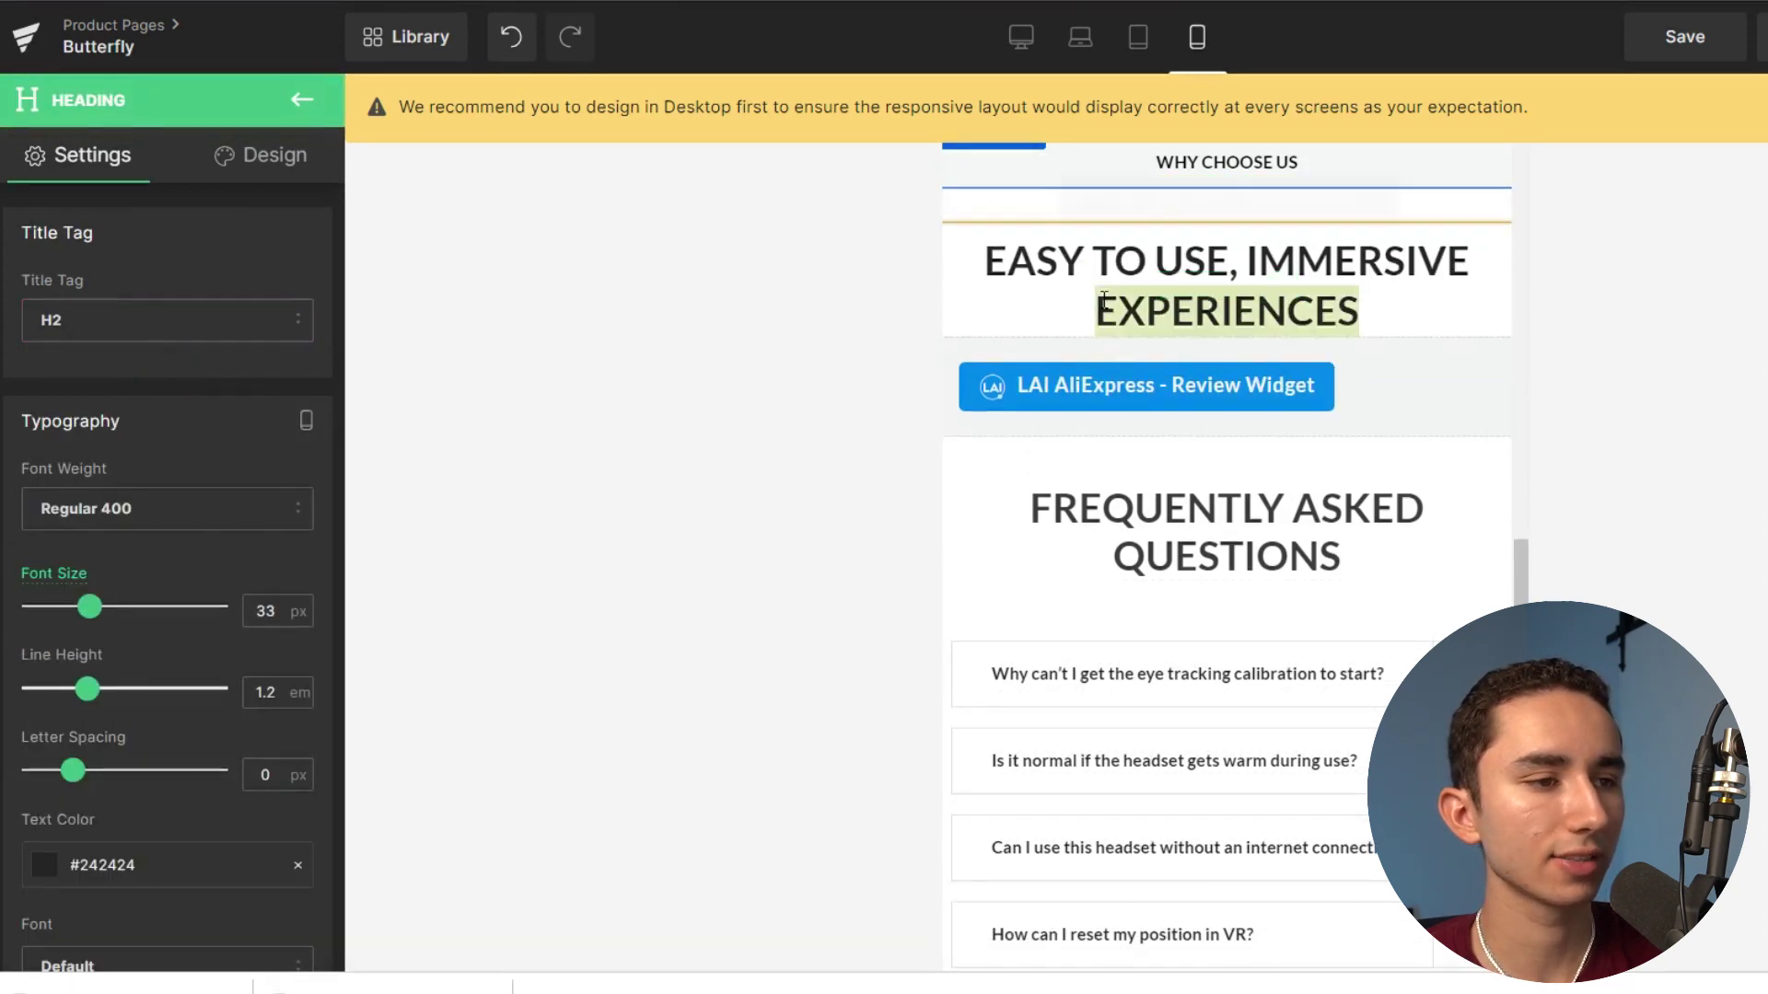
{"action": "double_click", "coordinate": [1103, 299]}
{"action": "type", "text": "REVIEWS"}
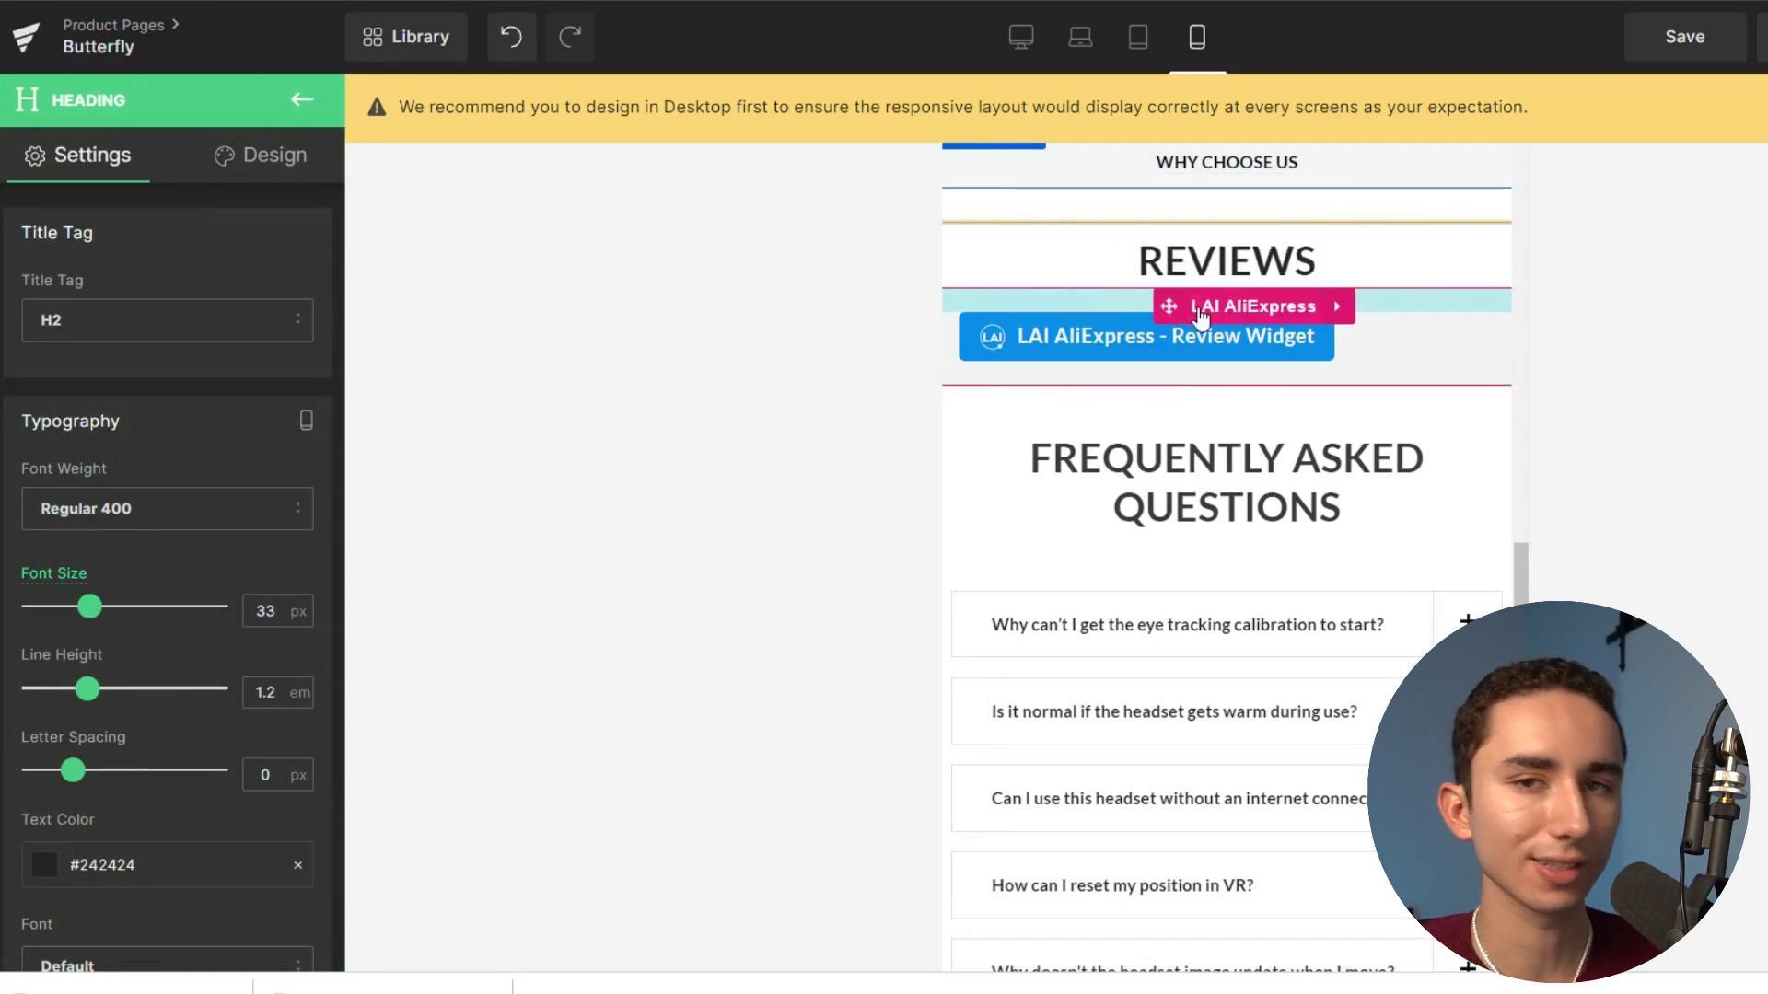
Delete the contact form below the FAQs and the row with social icons, copyright text and payment badges.
{"action": "scroll", "coordinate": [1201, 313], "scroll_direction": "down", "scroll_amount": 10}
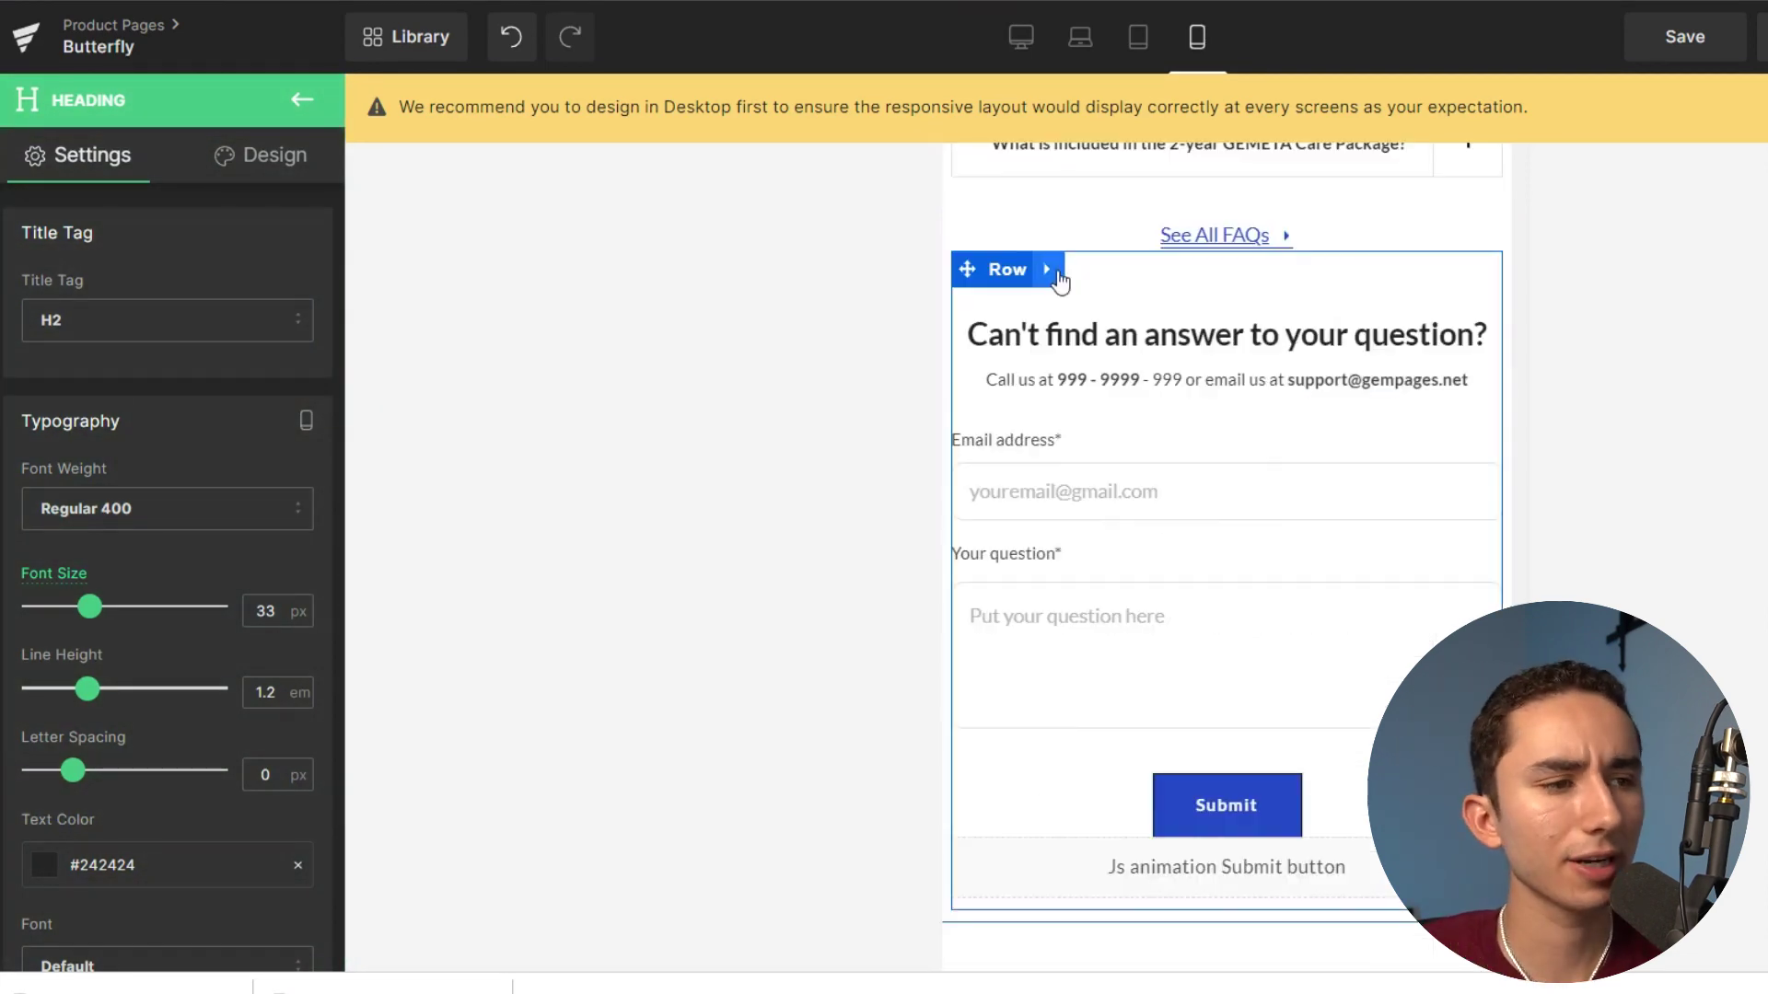
{"action": "left_click", "coordinate": [1109, 271]}
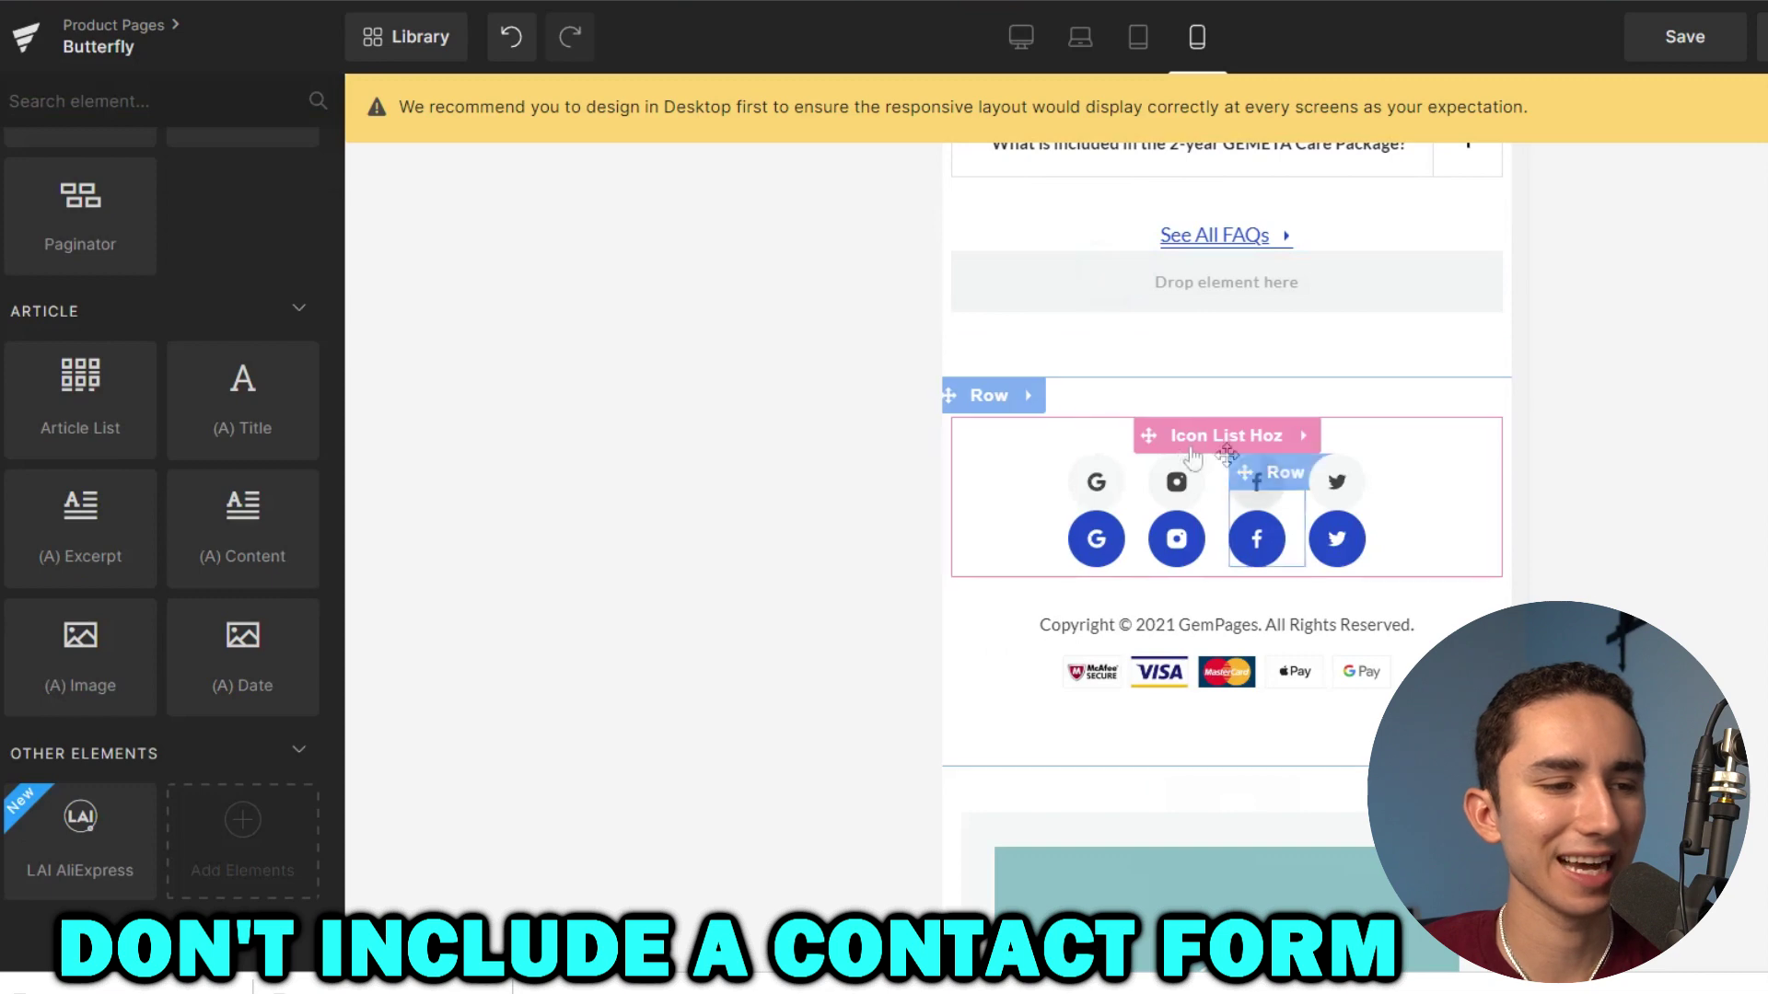
{"action": "left_click", "coordinate": [1020, 396]}
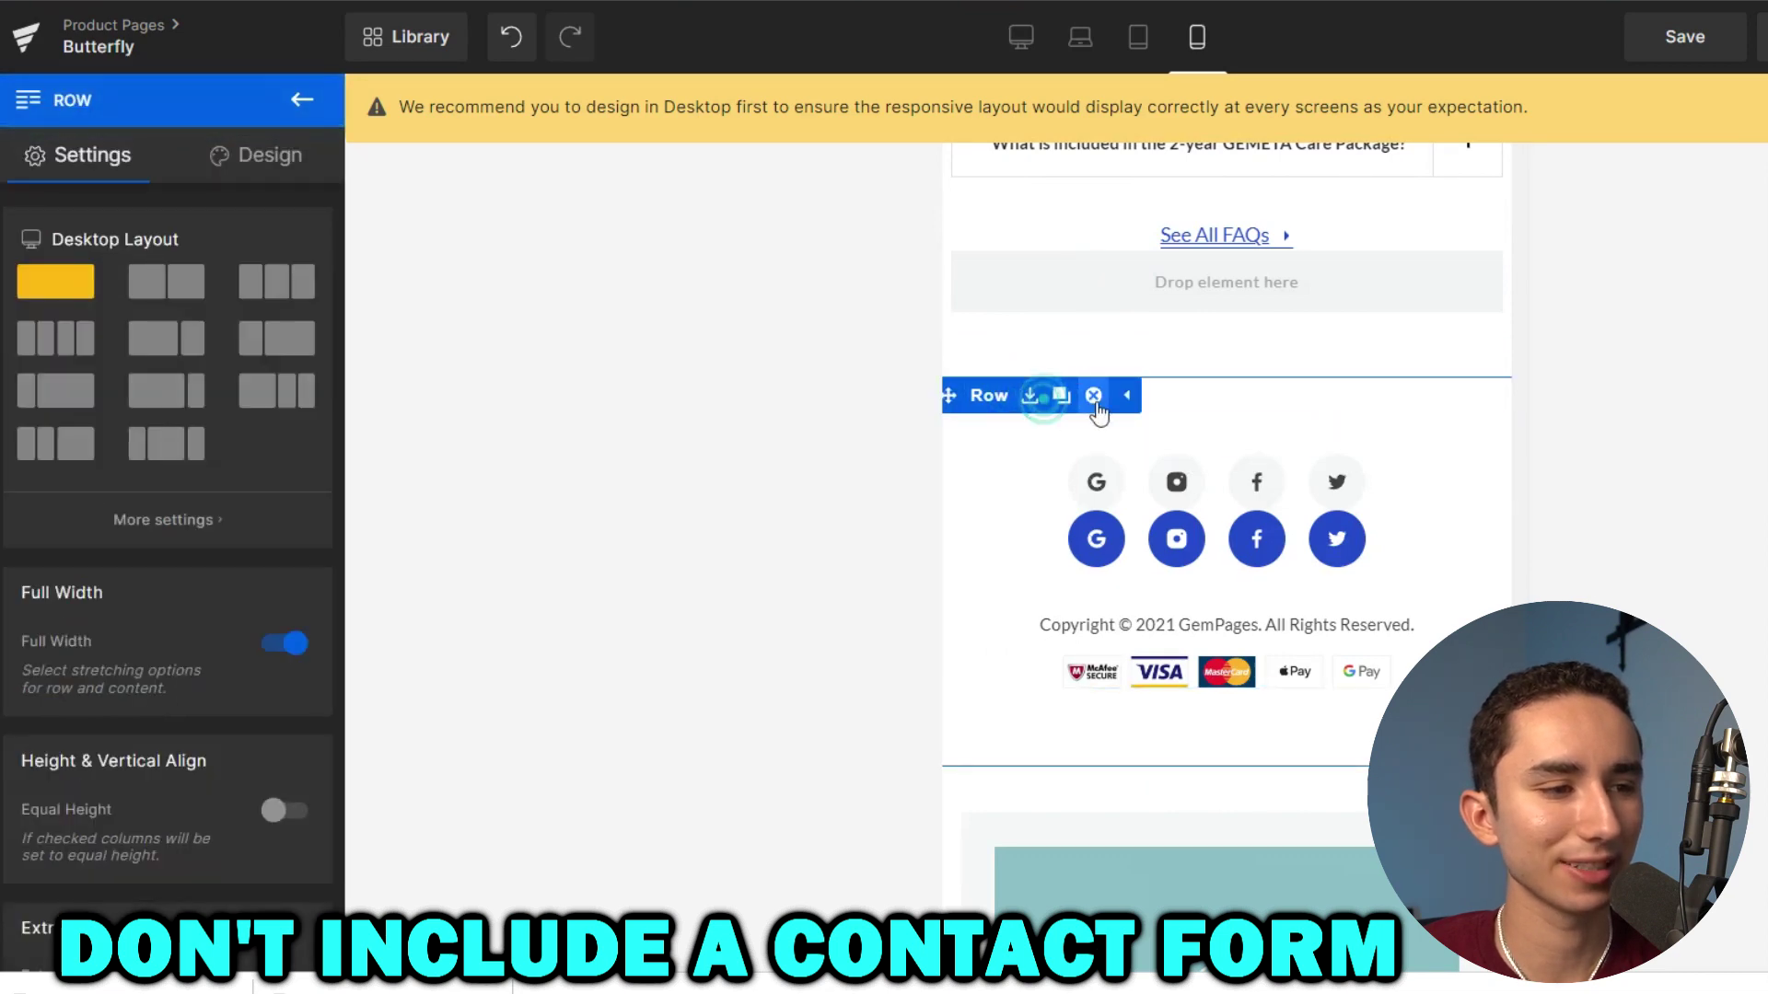
{"action": "left_click", "coordinate": [1093, 396]}
Delete the bottle product row and the leftover "Buy Now" cart button above the Important Links footer.
{"action": "scroll", "coordinate": [1129, 418], "scroll_direction": "up", "scroll_amount": 5}
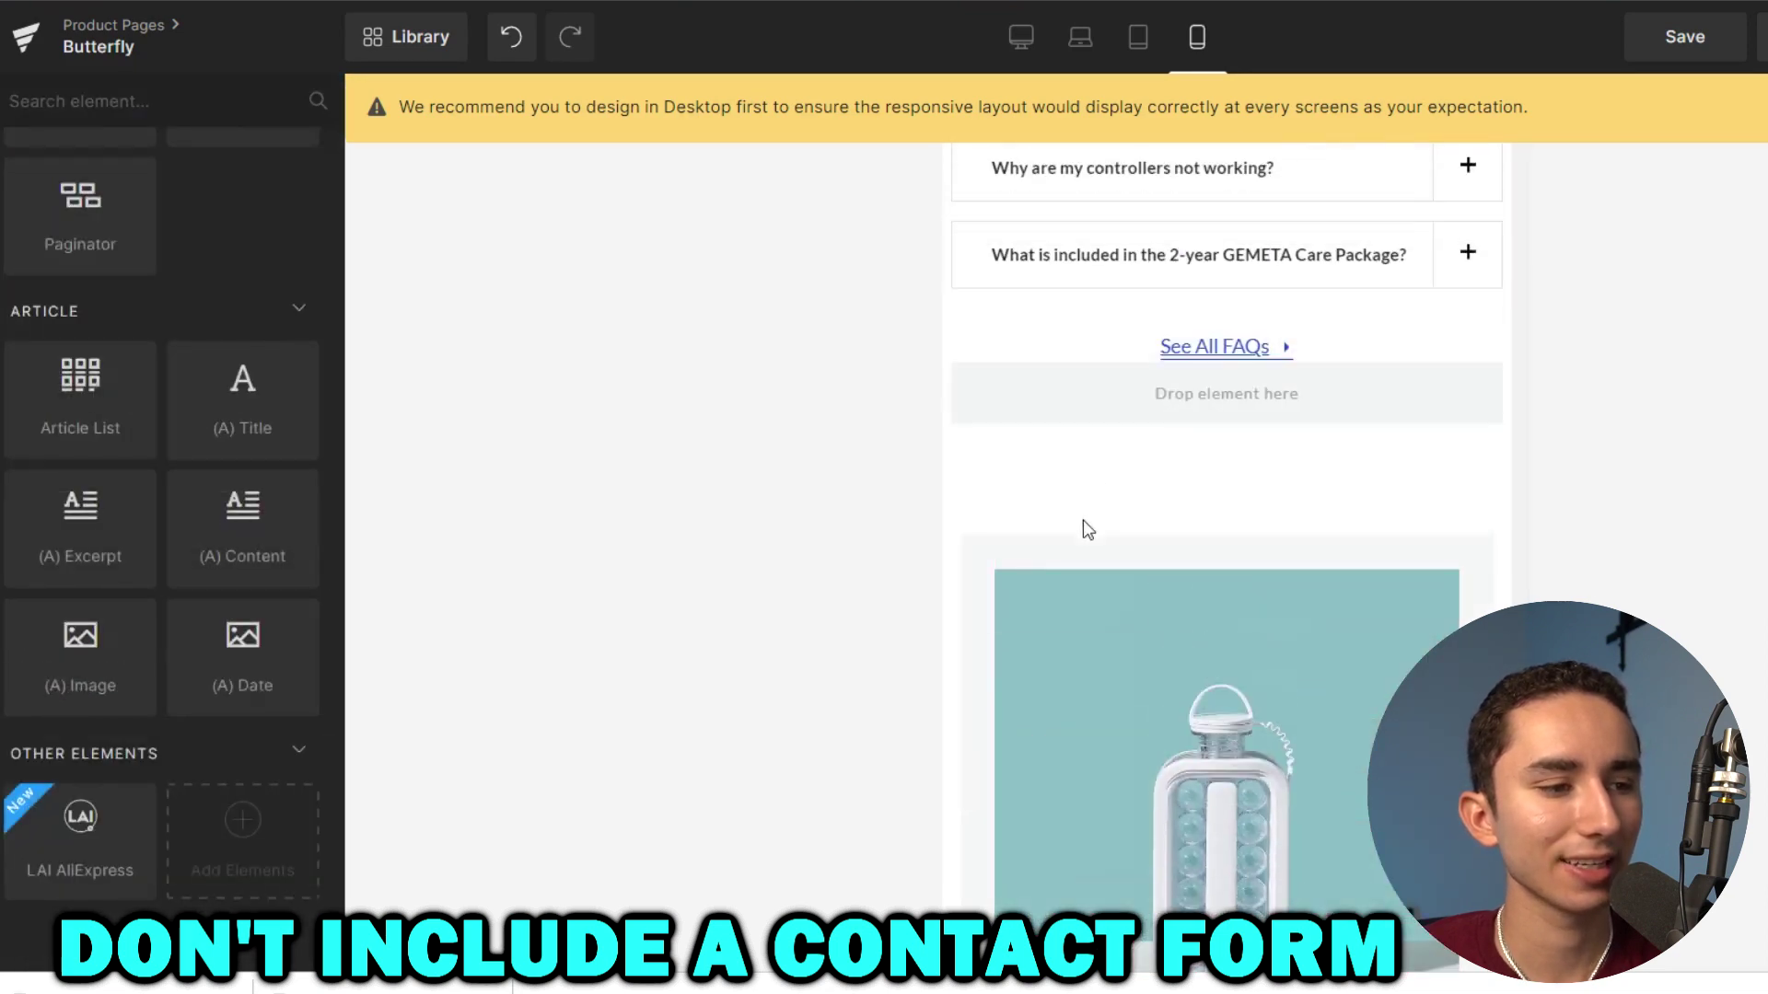
{"action": "left_click", "coordinate": [1083, 521]}
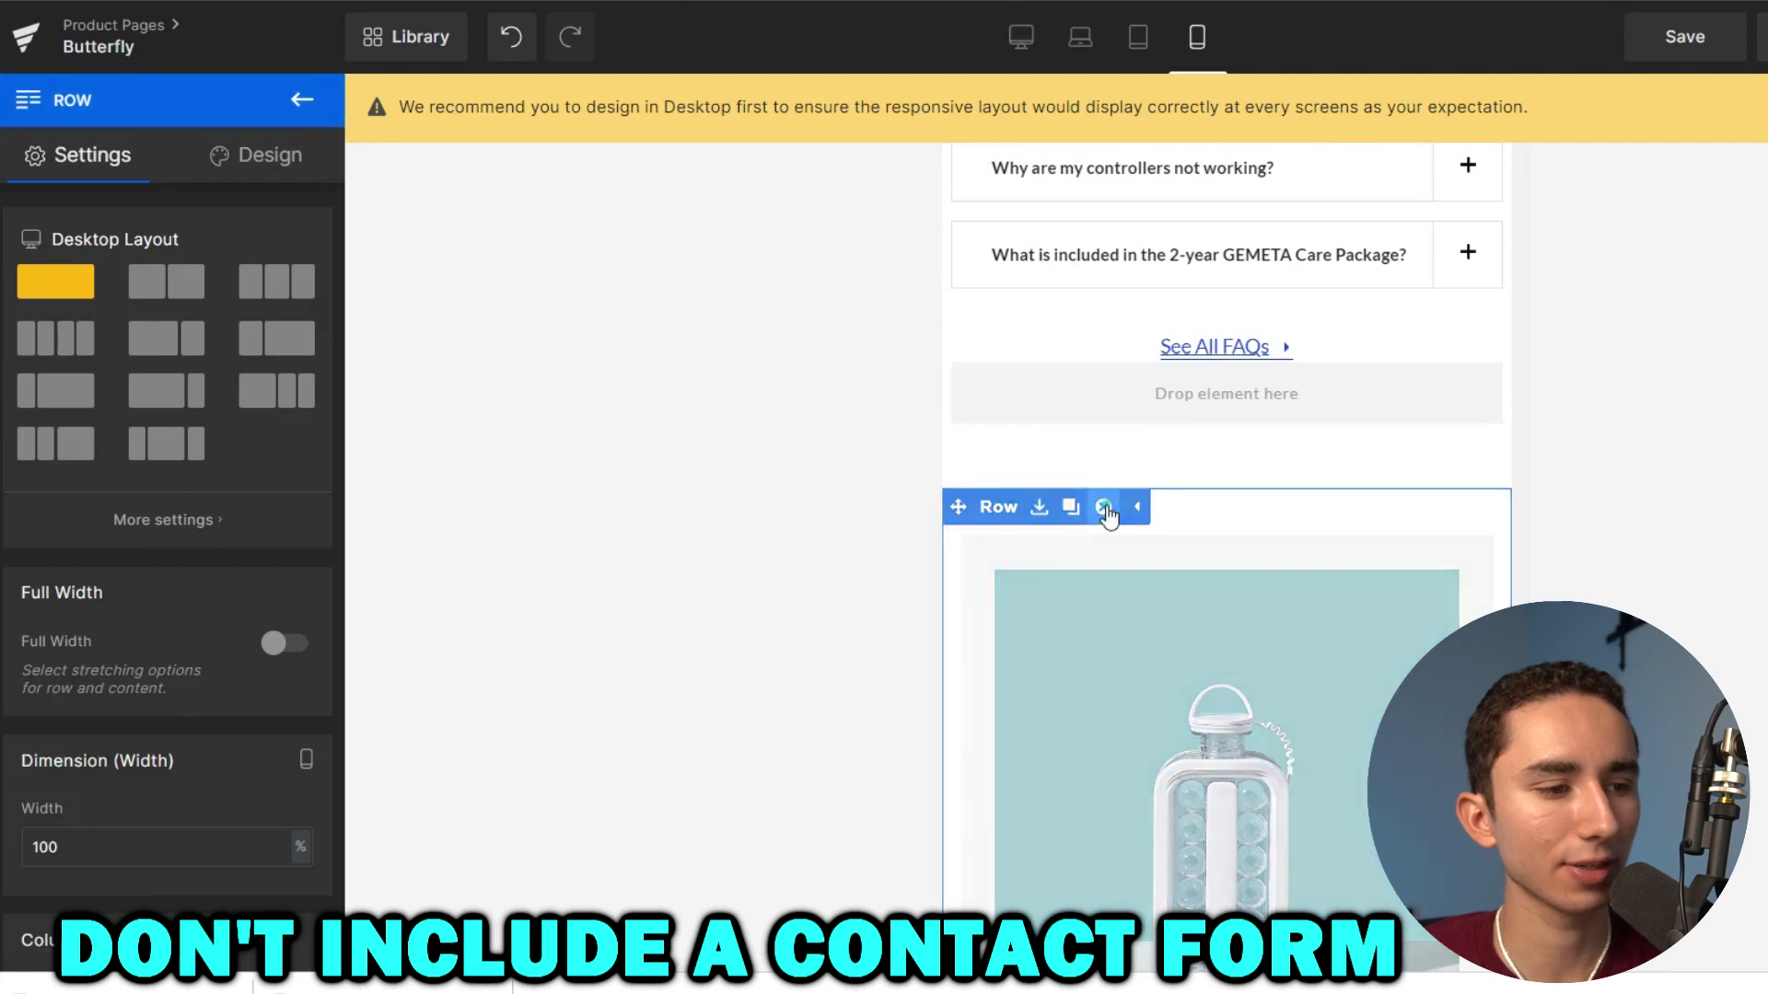
{"action": "left_click", "coordinate": [1103, 507]}
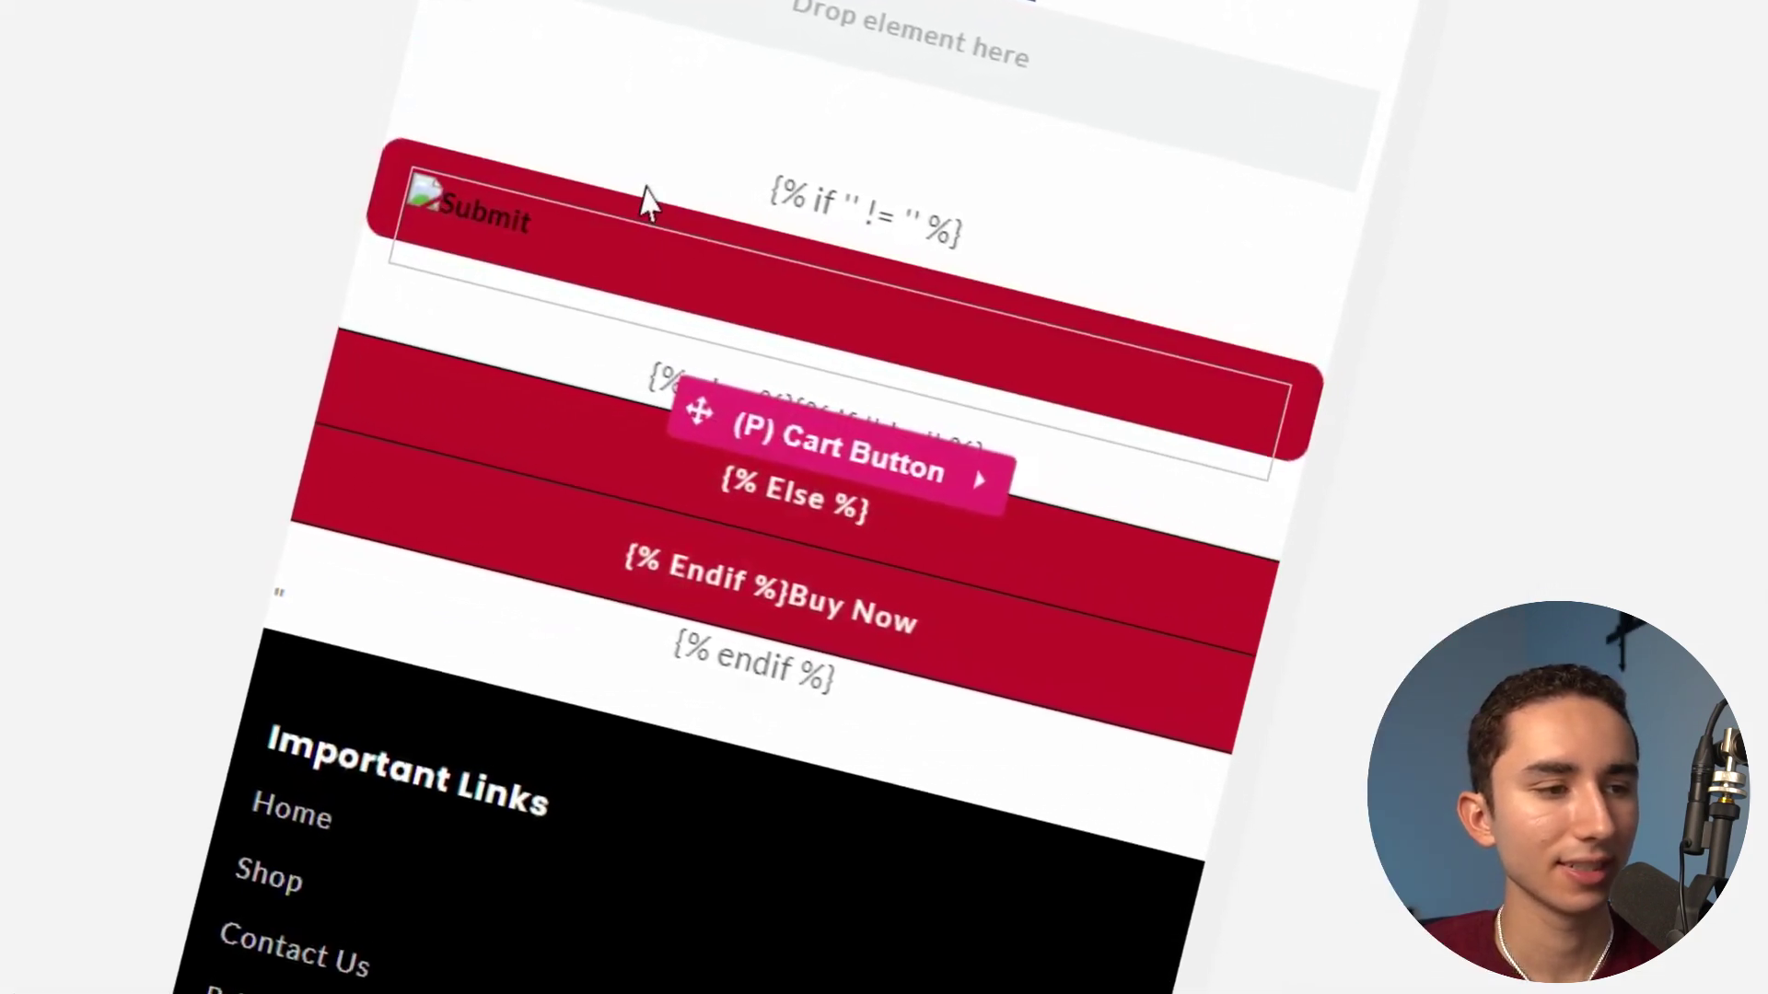
{"action": "left_click", "coordinate": [587, 179]}
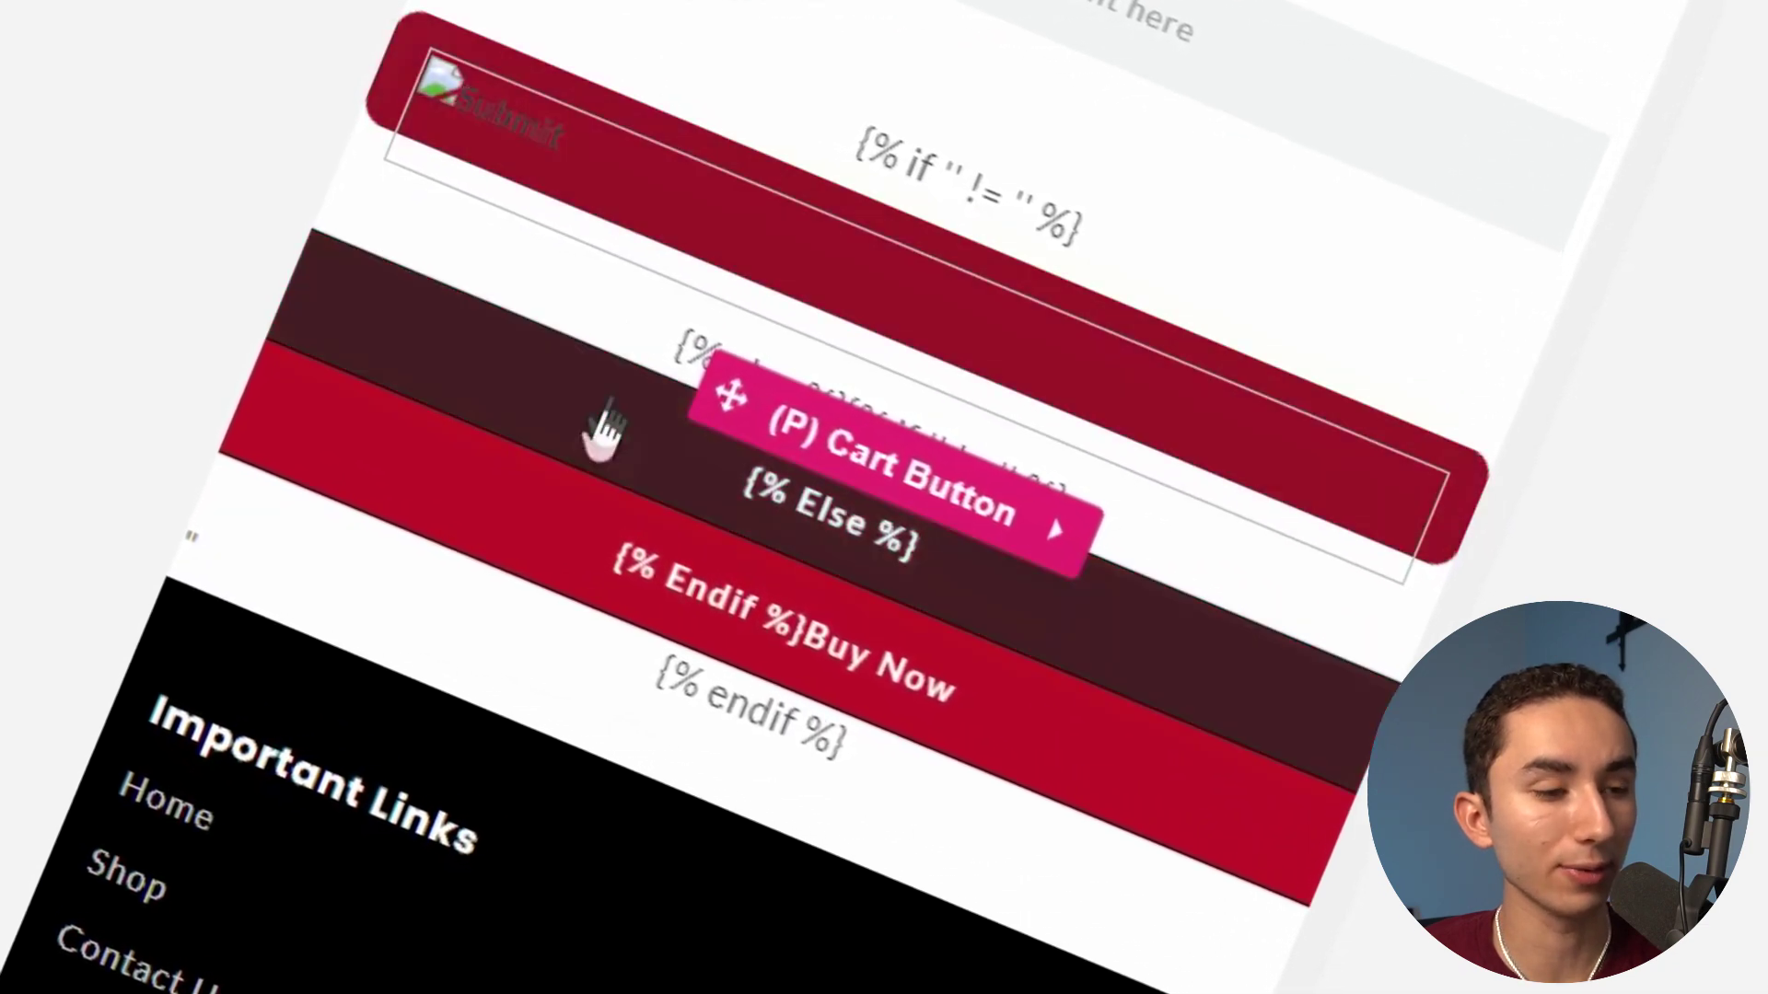
{"action": "left_click", "coordinate": [477, 587]}
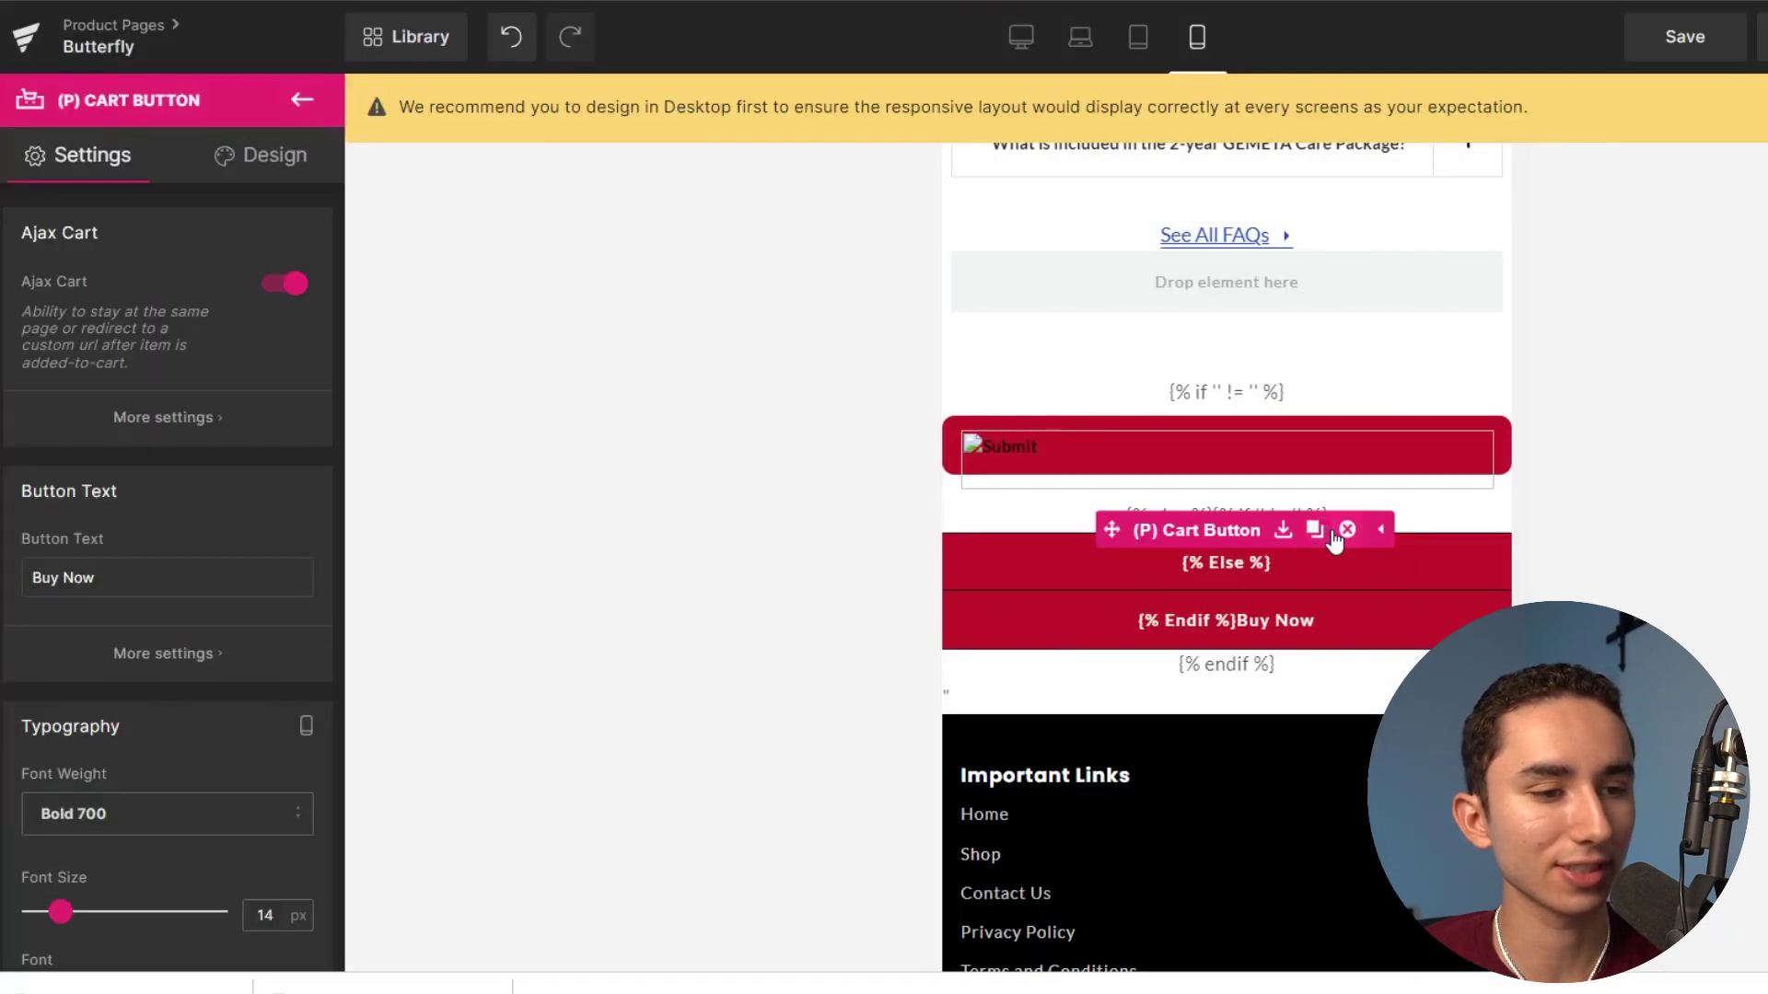
{"action": "left_click", "coordinate": [1331, 529]}
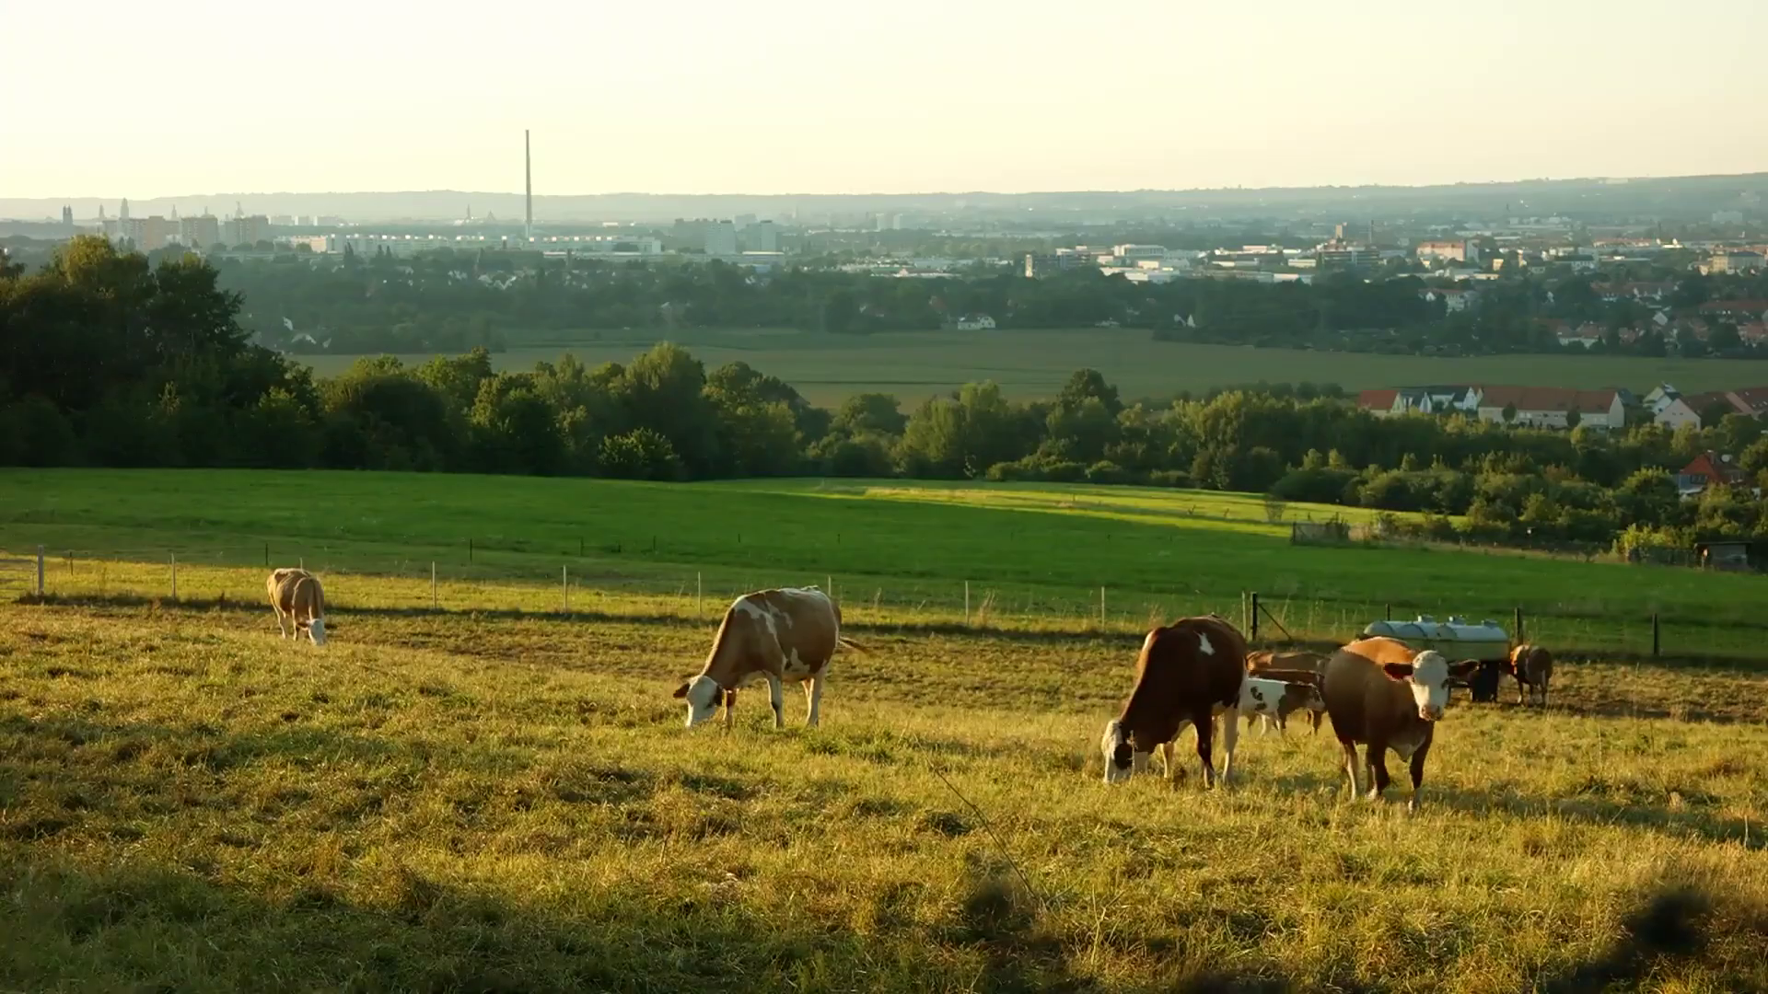
Delete the "See All FAQs" link and clear the leftover empty row between the FAQ list and the footer.
{"action": "left_click", "coordinate": [1311, 566]}
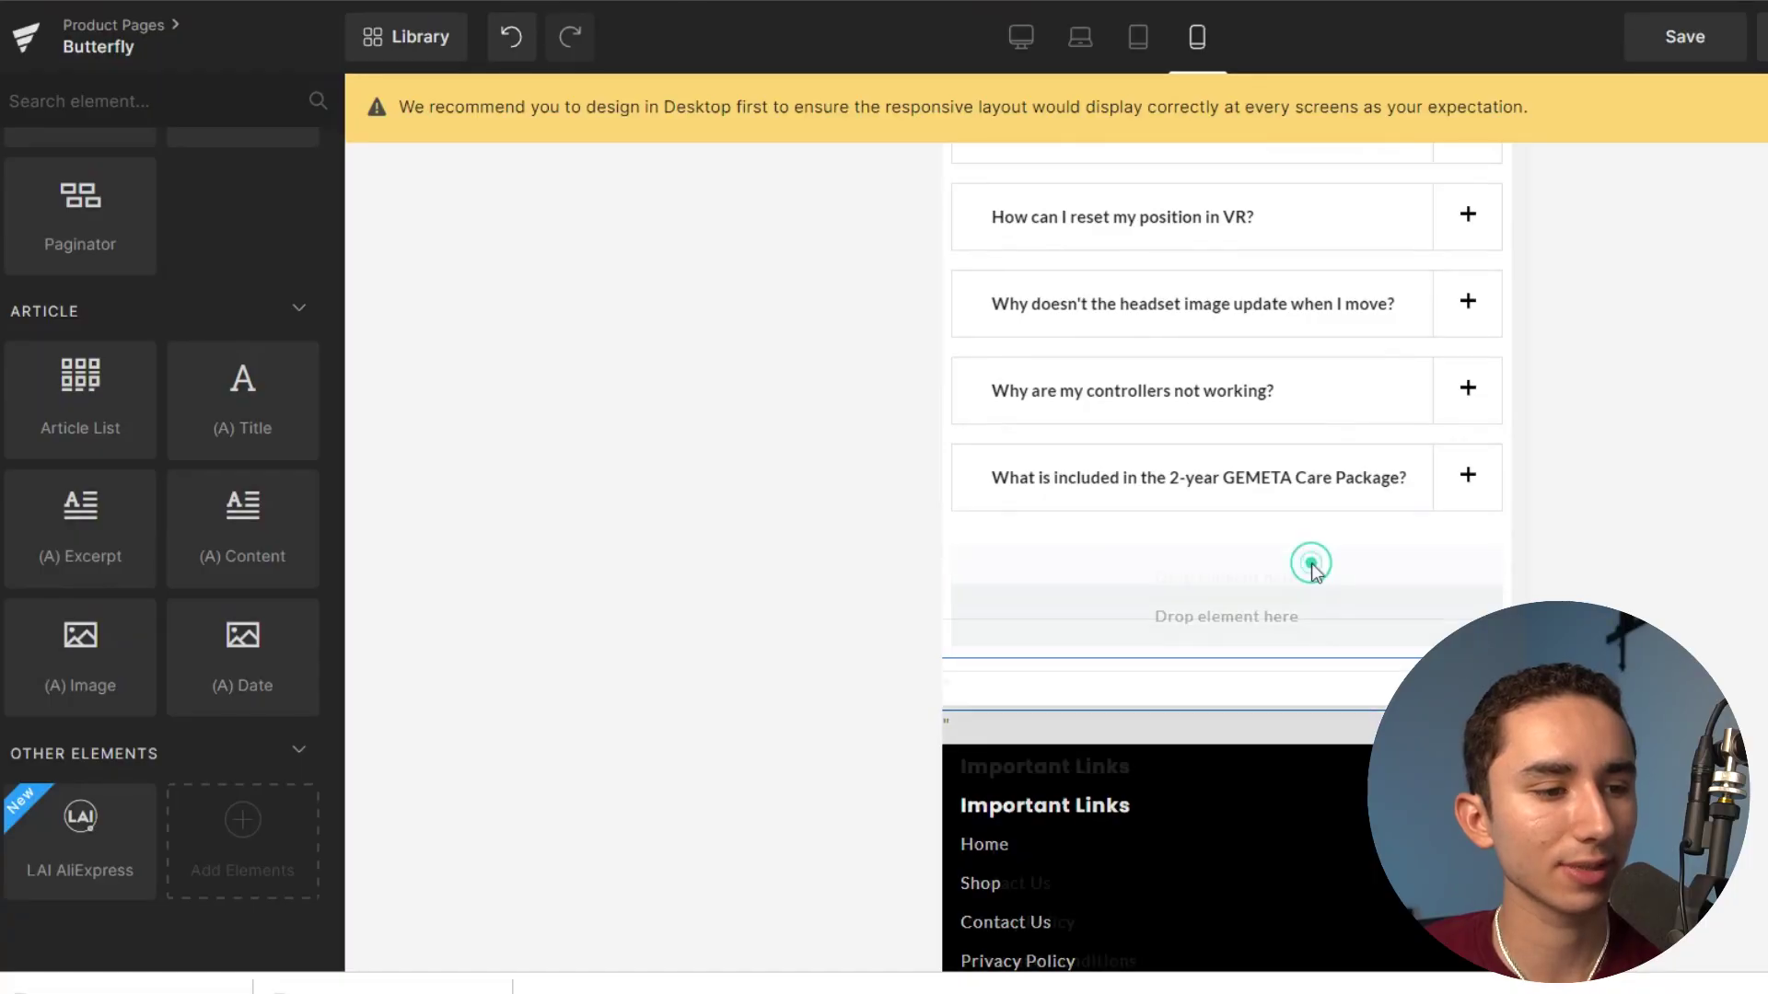
{"action": "left_click", "coordinate": [1369, 564]}
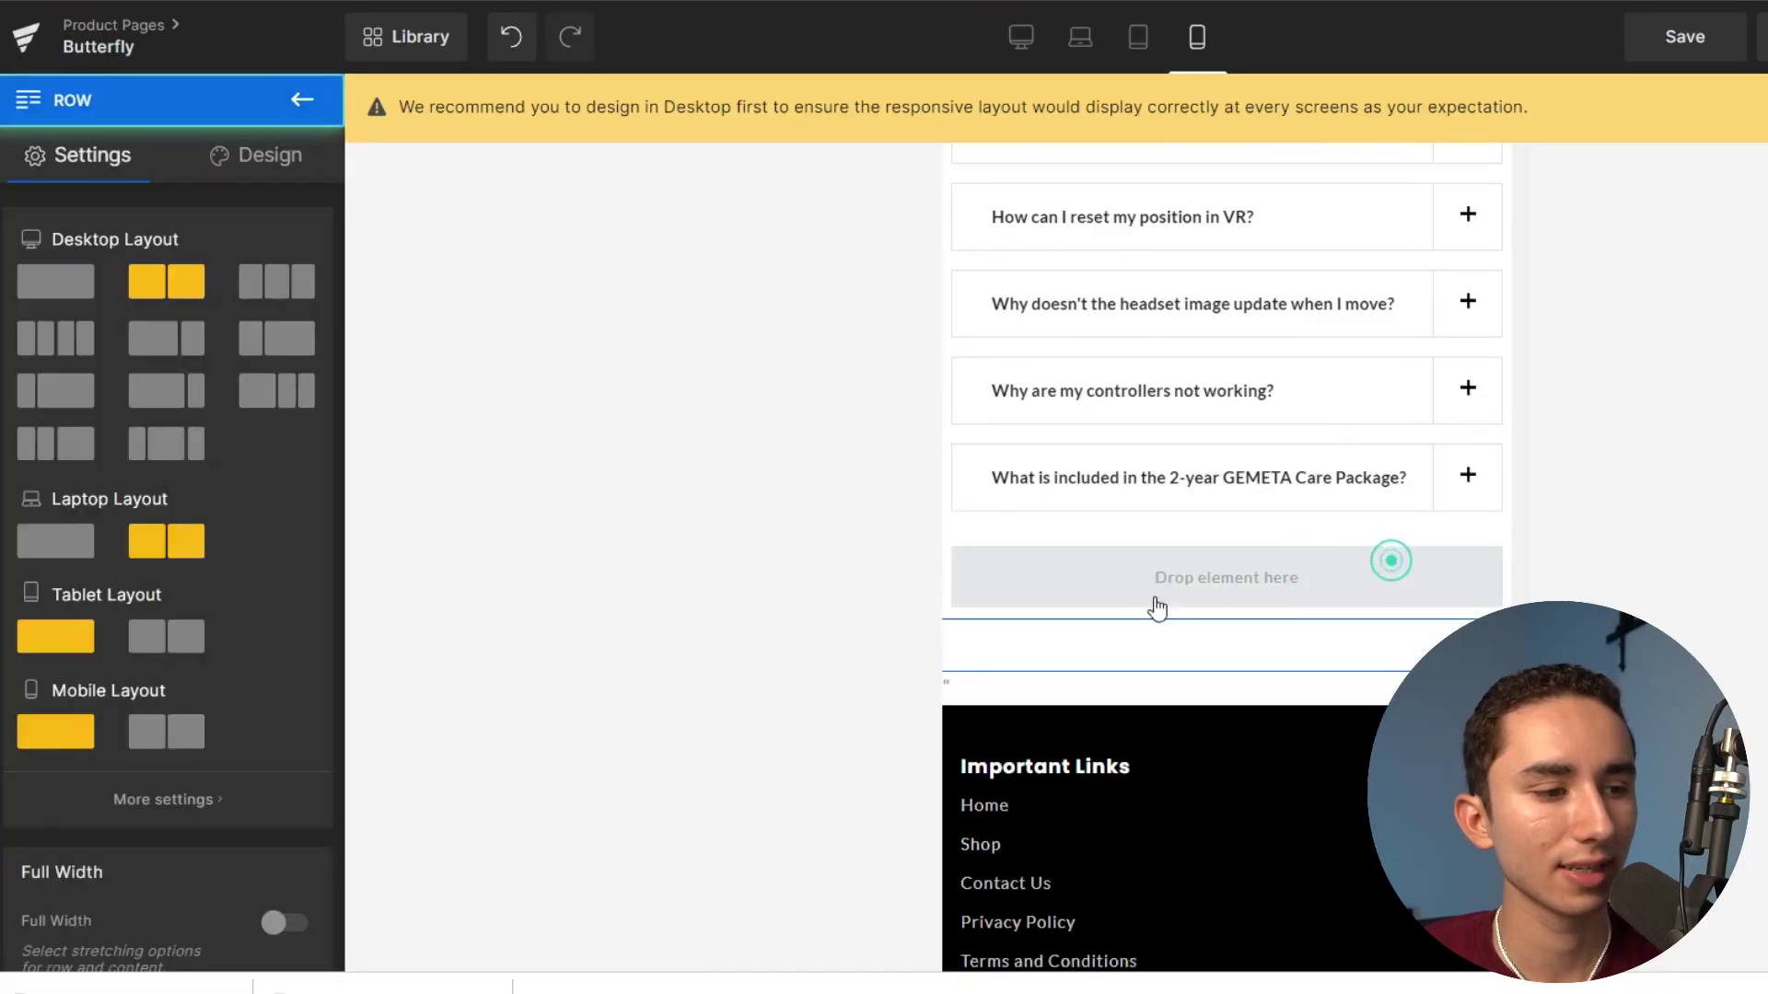
{"action": "left_click", "coordinate": [1145, 744]}
{"action": "left_click", "coordinate": [1140, 715]}
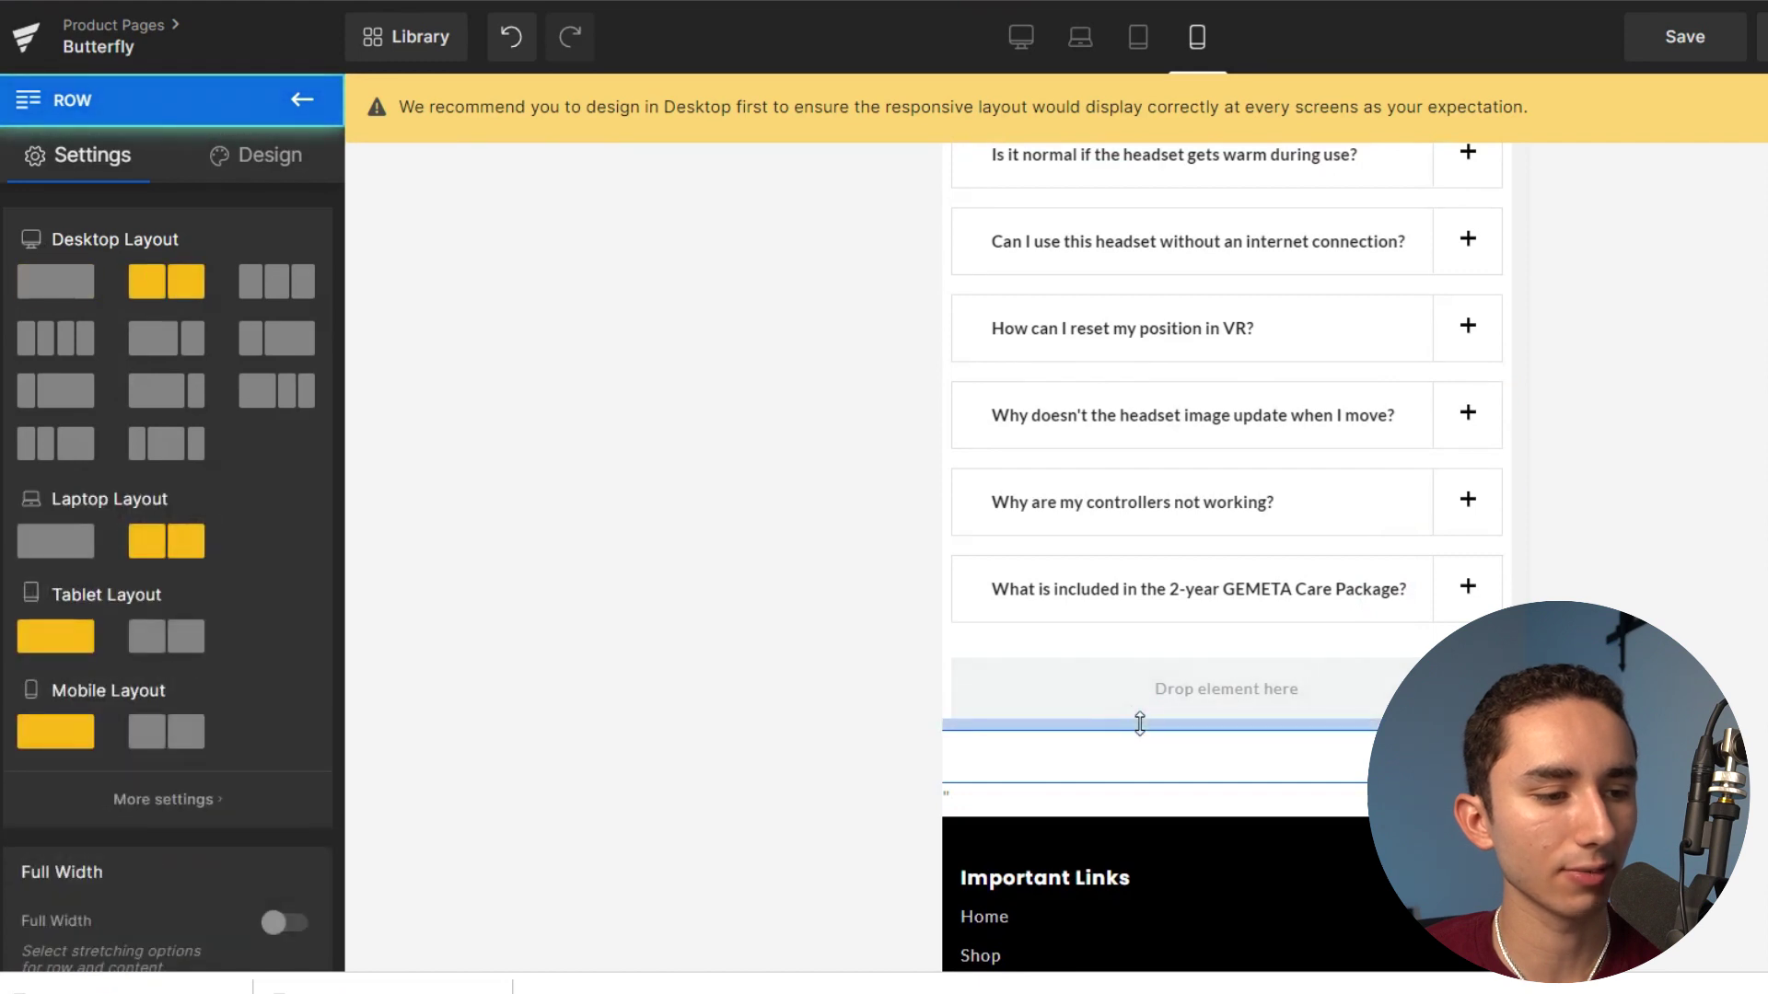
{"action": "left_click_drag", "start_coordinate": [1141, 723], "coordinate": [1113, 695]}
{"action": "left_click", "coordinate": [1025, 788]}
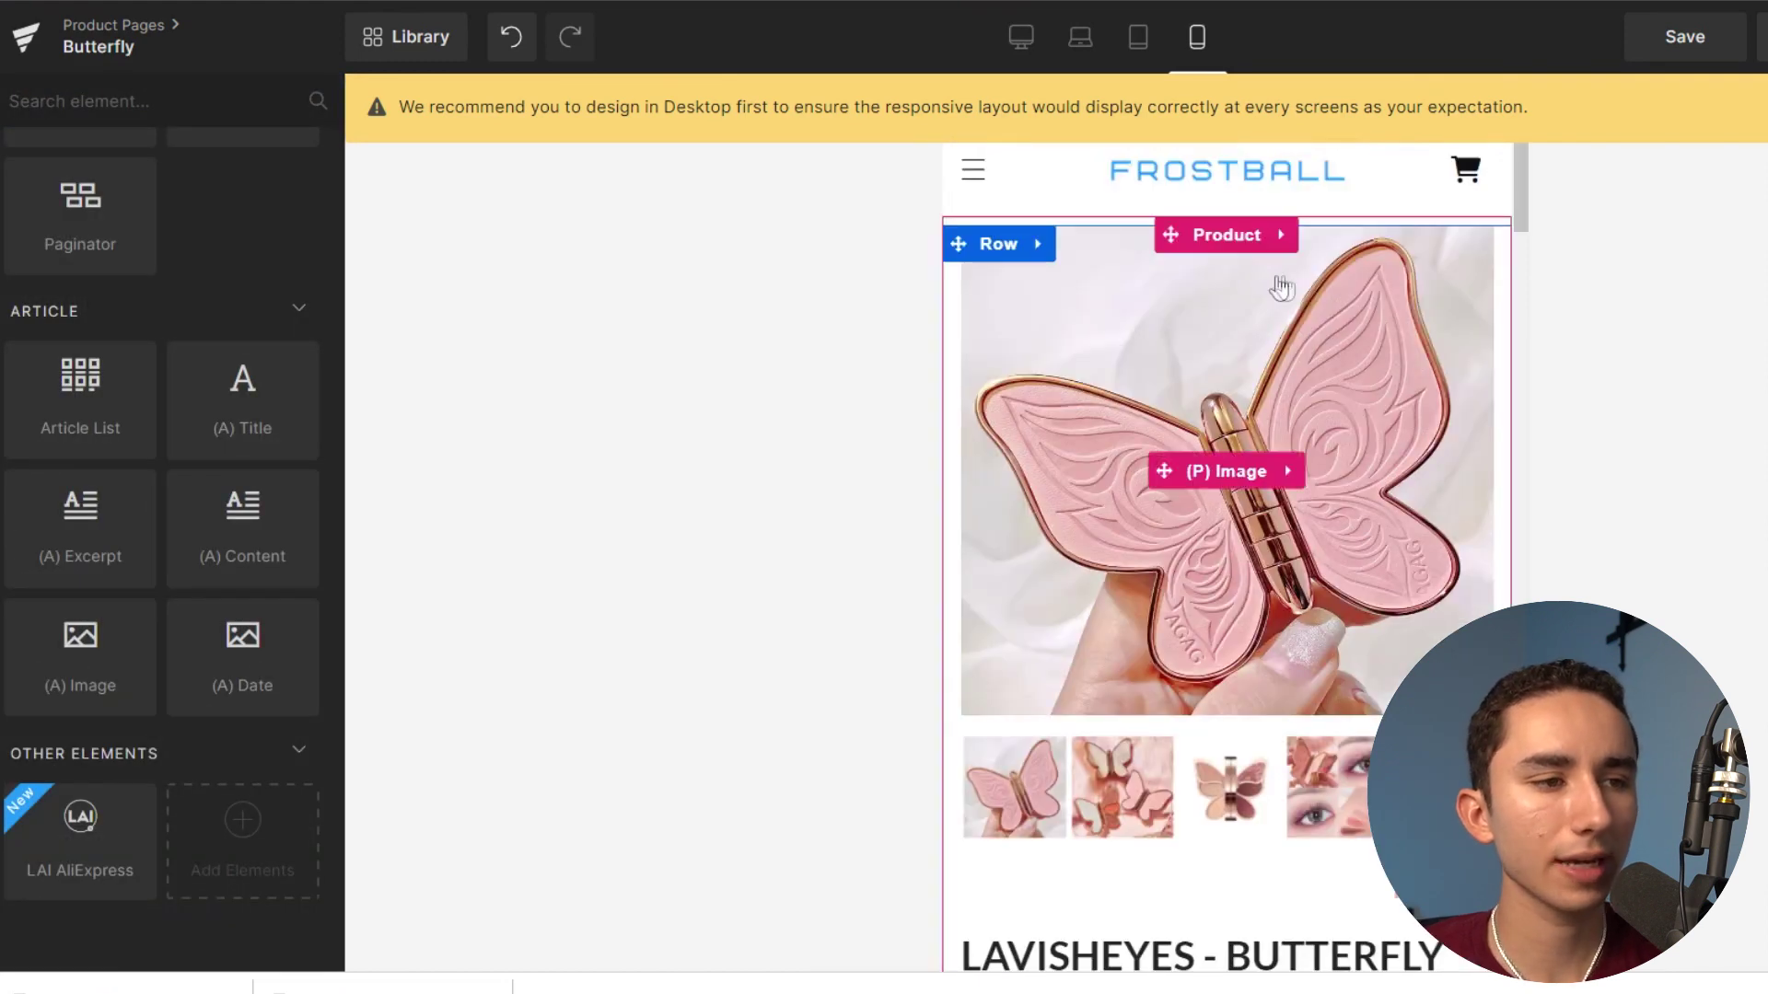
Reduce the product's sale price font size to 24 px.
{"action": "scroll", "coordinate": [1347, 395], "scroll_direction": "down", "scroll_amount": 6}
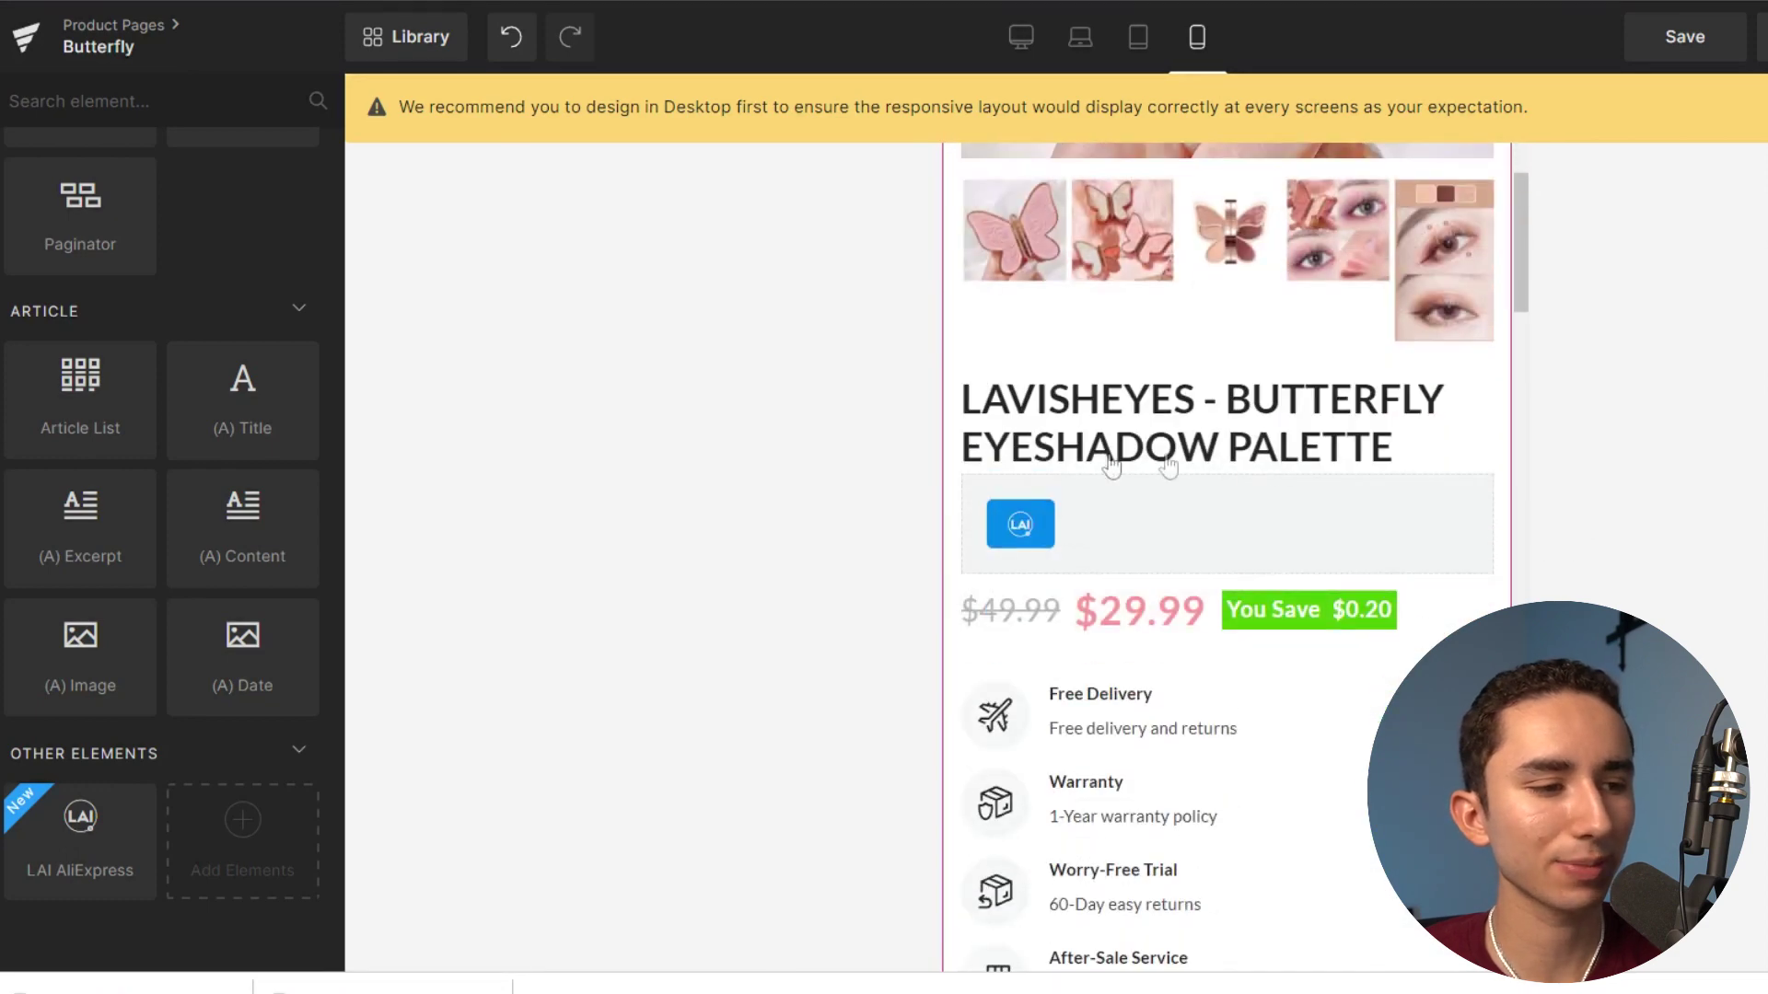
{"action": "scroll", "coordinate": [1110, 530], "scroll_direction": "down", "scroll_amount": 1}
{"action": "left_click", "coordinate": [1155, 522]}
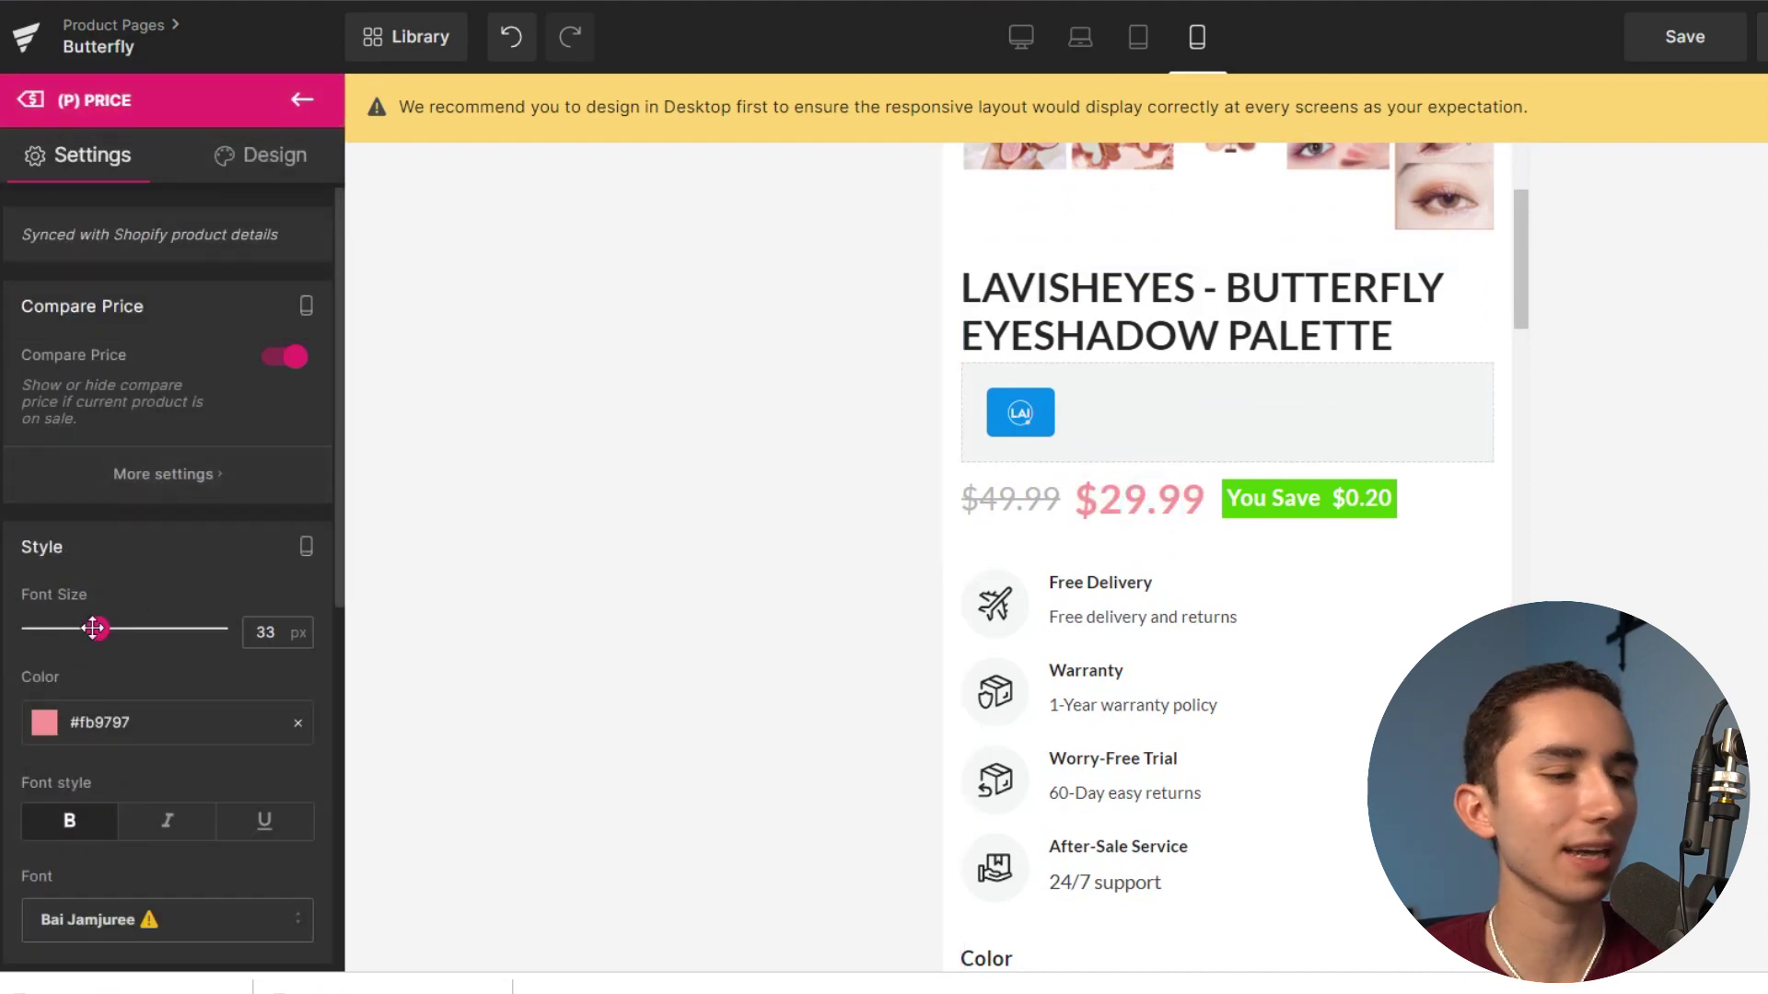
{"action": "left_click_drag", "start_coordinate": [94, 628], "coordinate": [52, 631]}
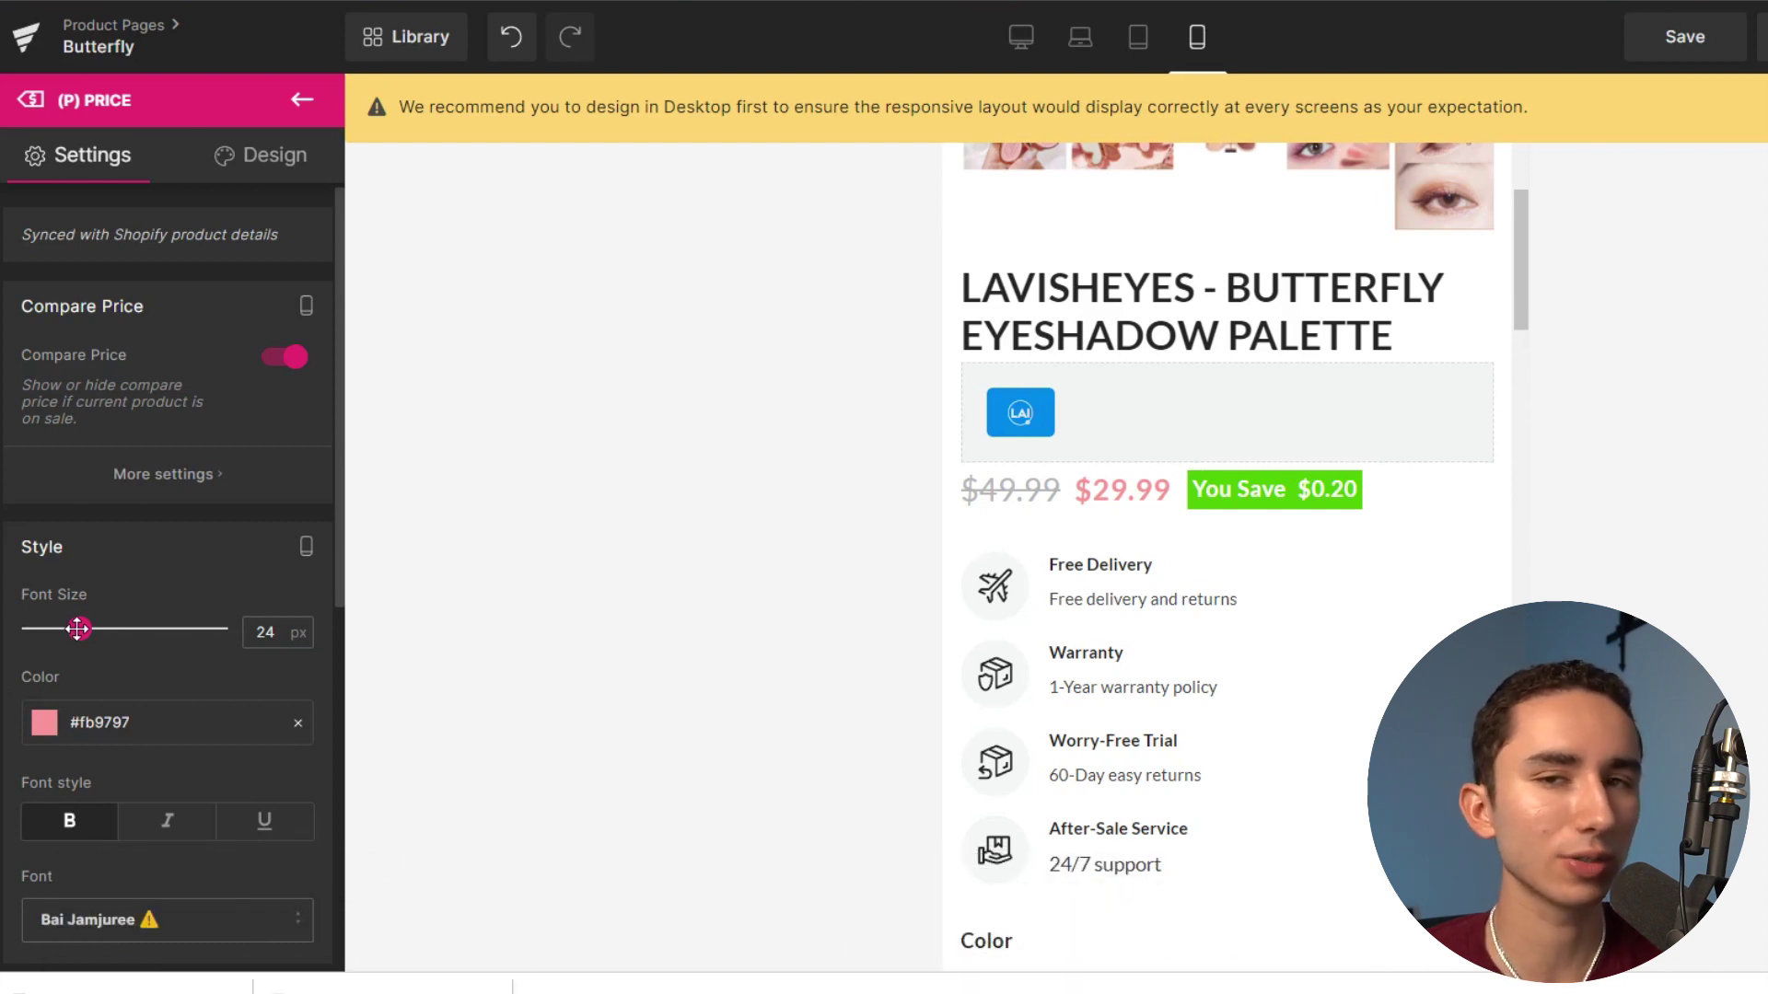
Set the product price's font size to 33 px in the mobile layout.
{"action": "left_click_drag", "start_coordinate": [79, 628], "coordinate": [95, 628]}
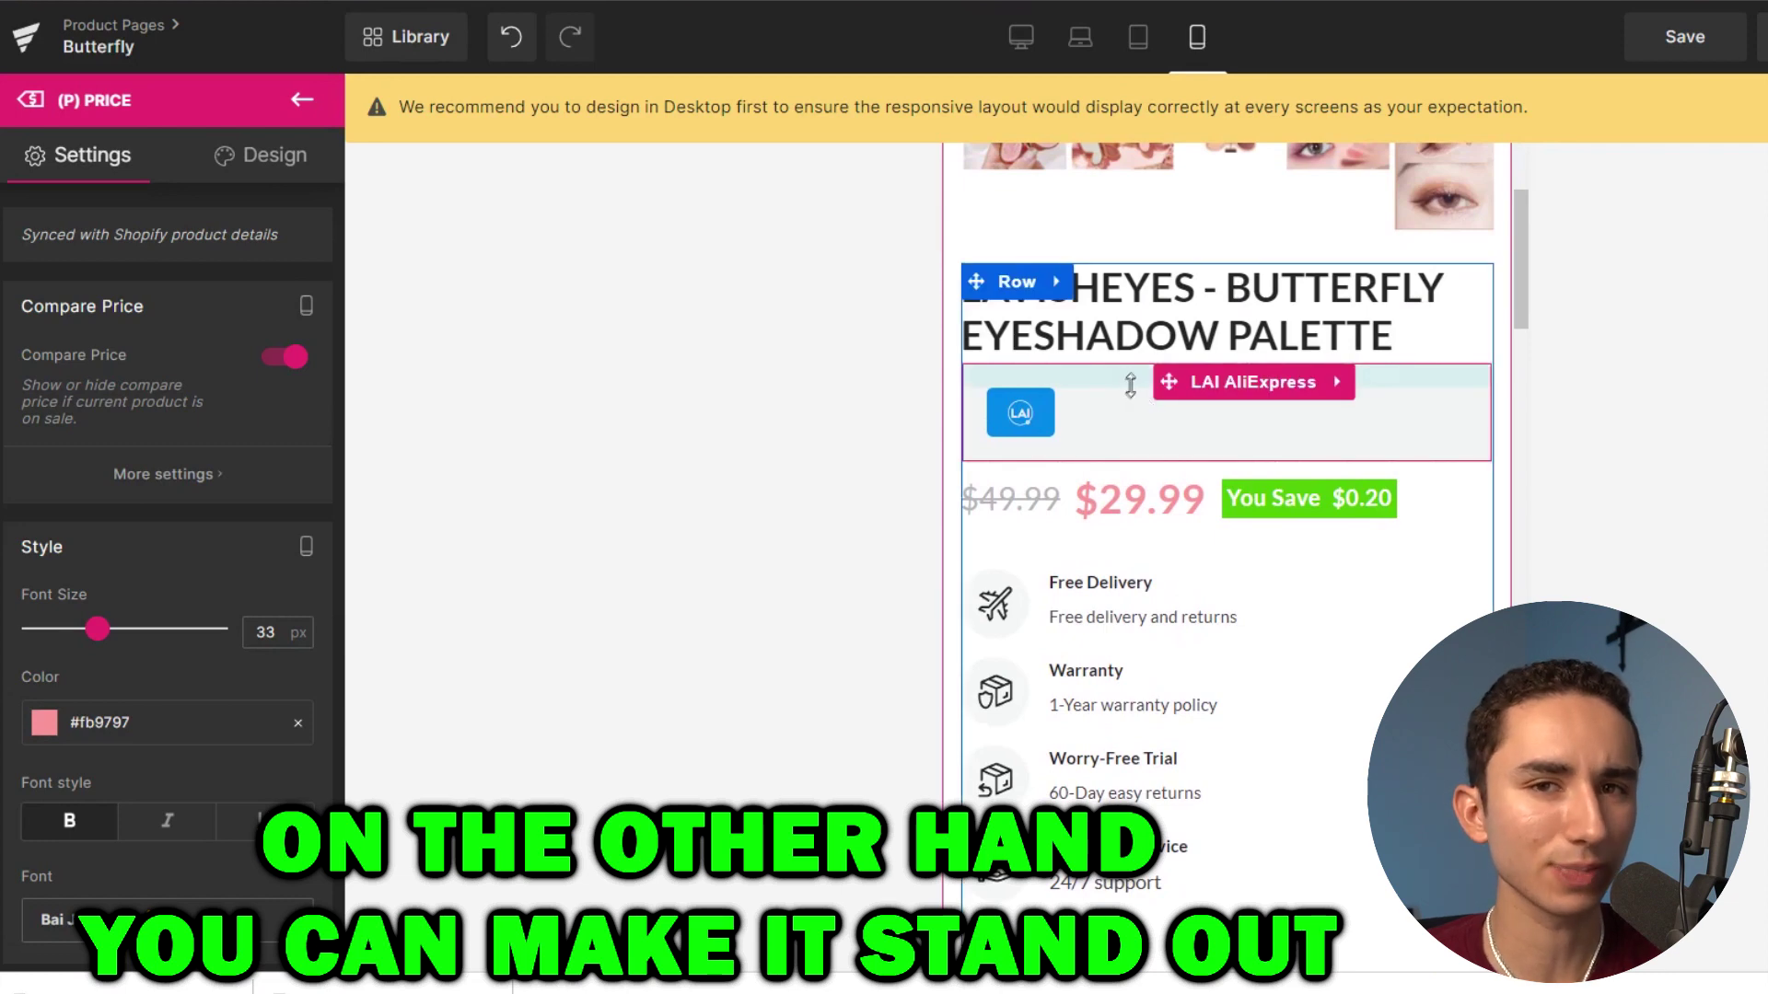
{"action": "left_click", "coordinate": [315, 98]}
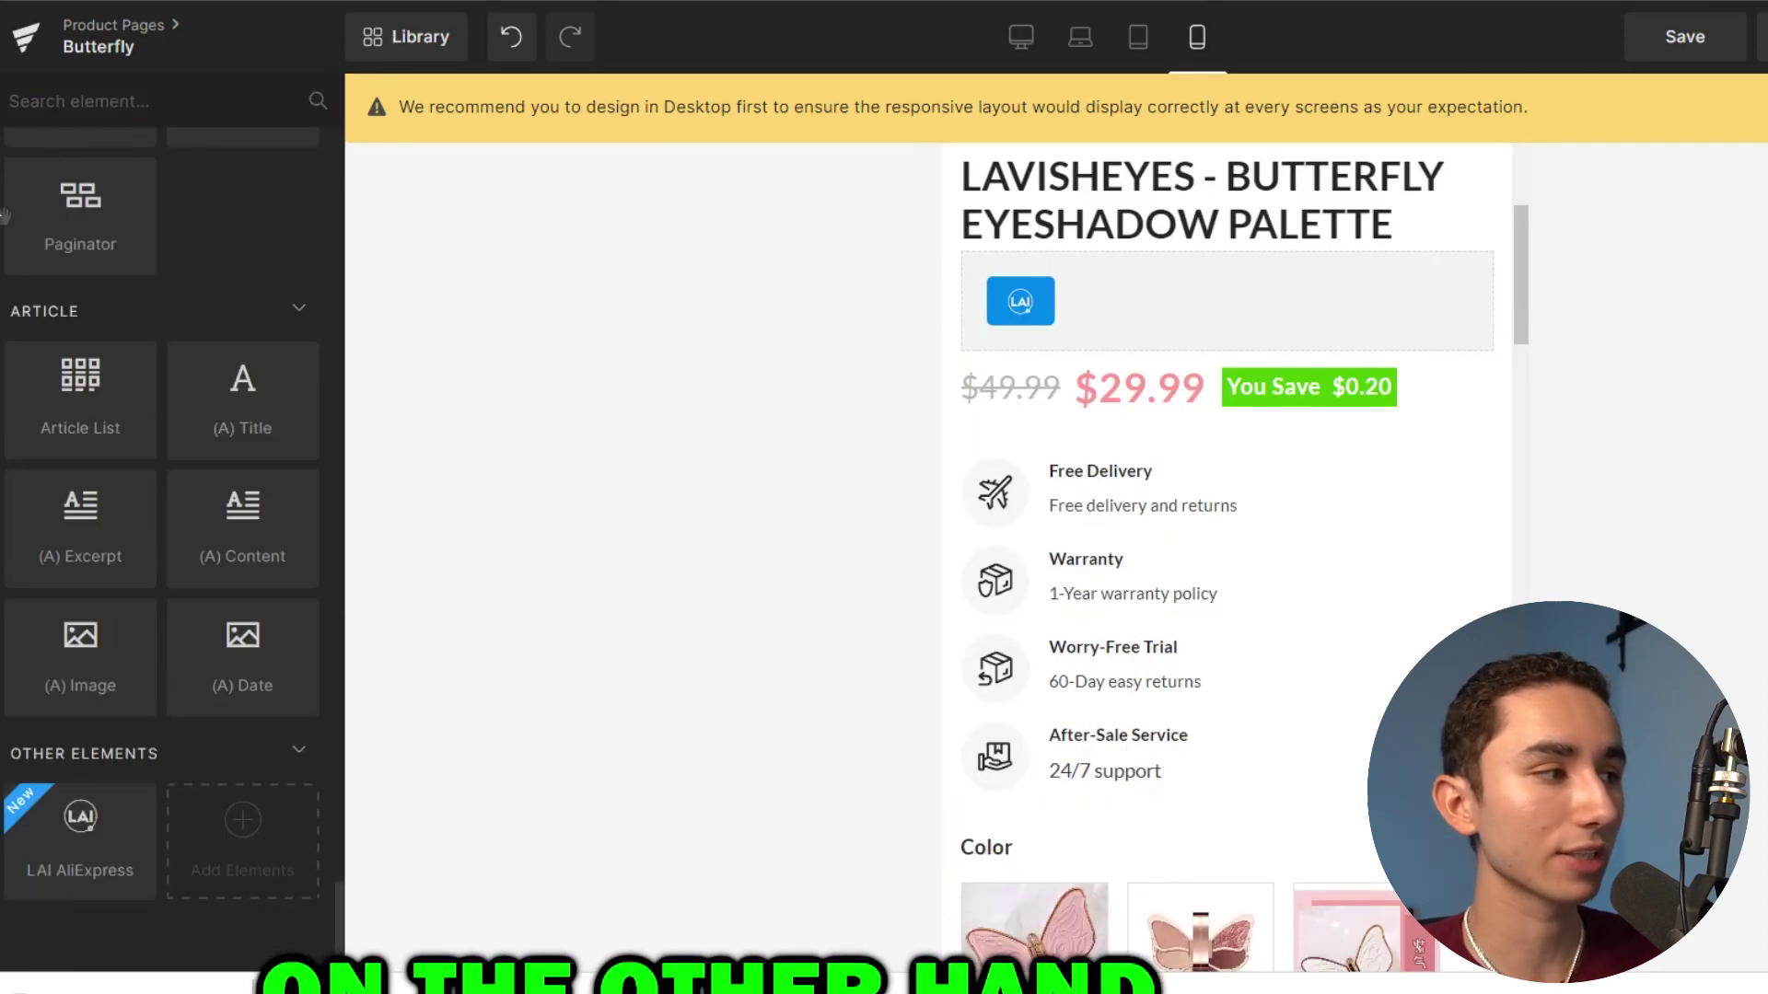
Add a heading directly below the price row with the text "BUY 1 GET 2 FREE".
{"action": "scroll", "coordinate": [200, 348], "scroll_direction": "up", "scroll_amount": 5}
{"action": "scroll", "coordinate": [193, 340], "scroll_direction": "up", "scroll_amount": 10}
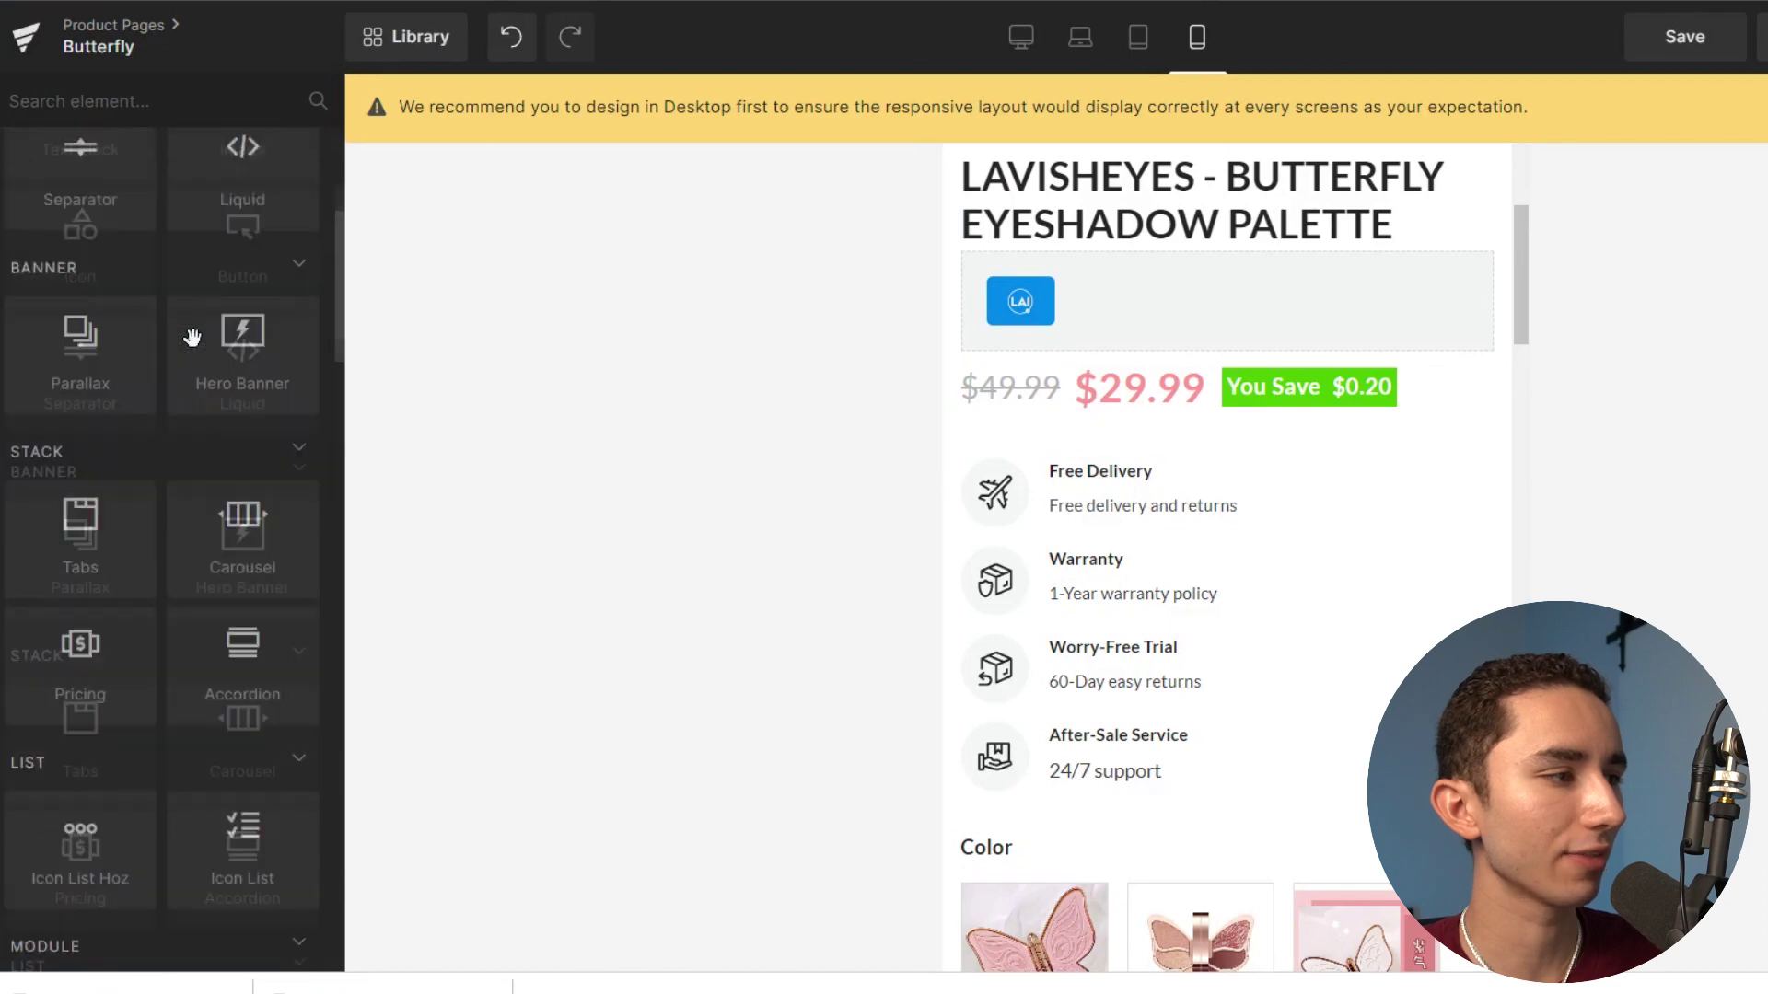
{"action": "left_click_drag", "start_coordinate": [268, 273], "coordinate": [1164, 450]}
{"action": "double_click", "coordinate": [1158, 458]}
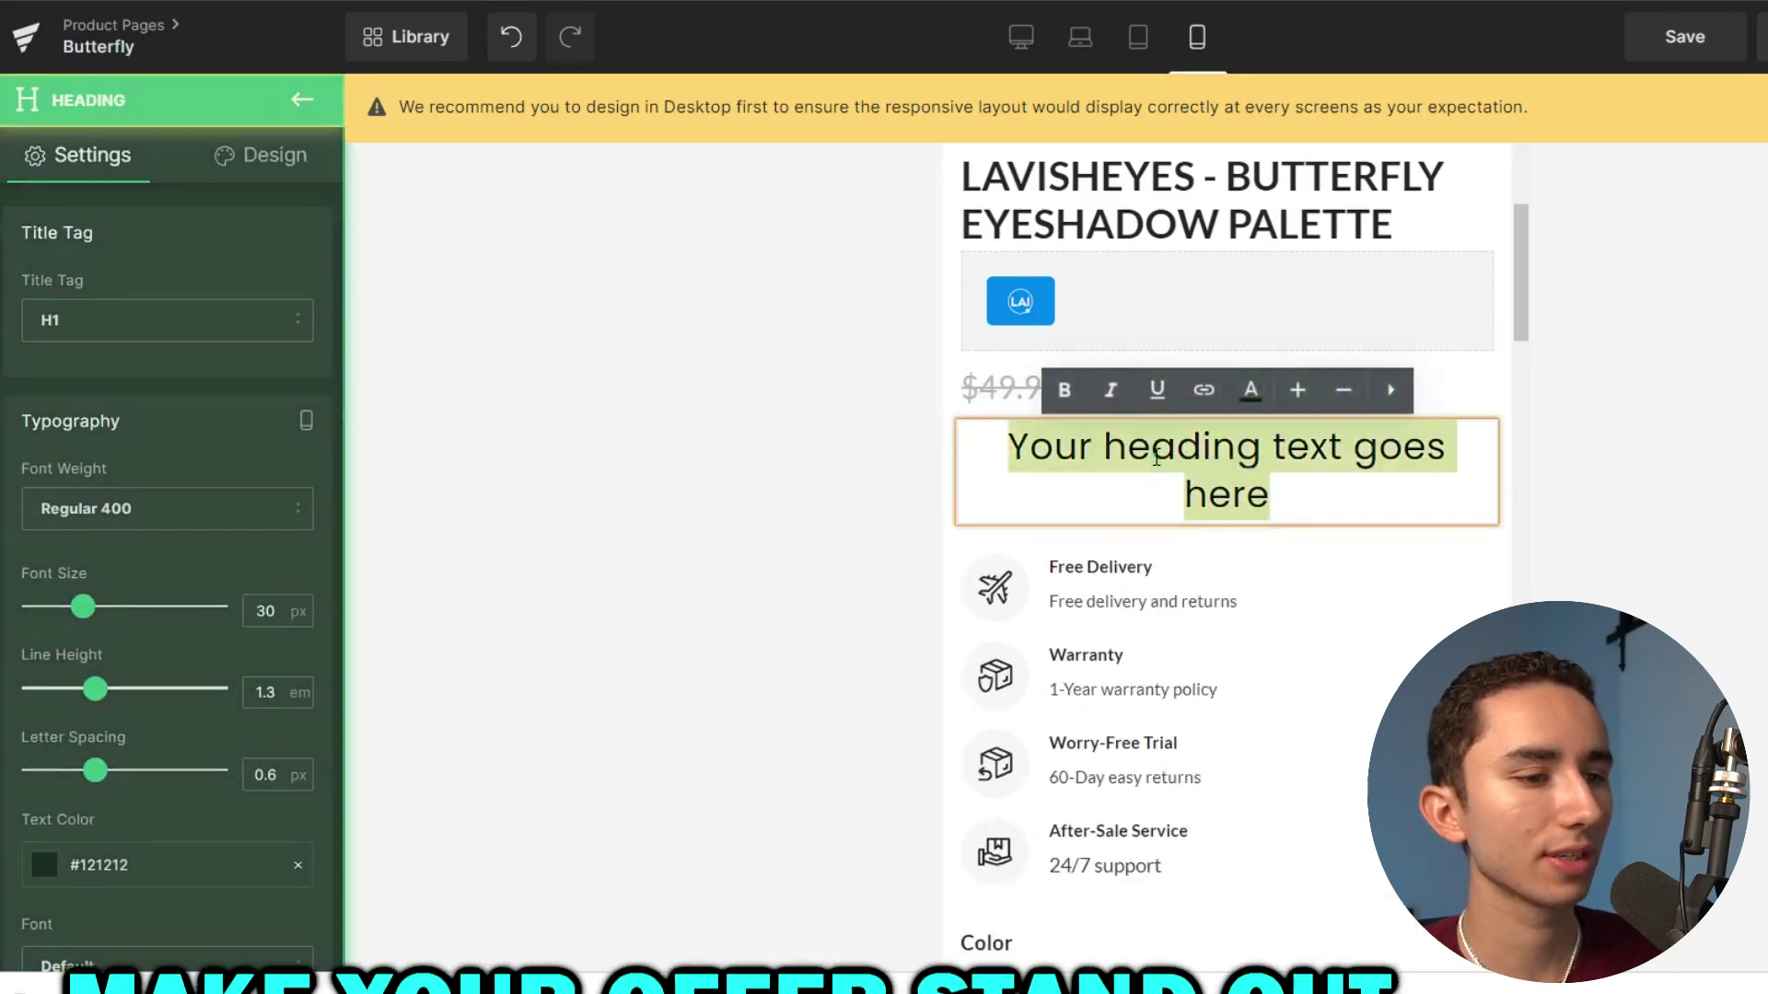
{"action": "type", "text": "BUY 1 GET 2 FREE"}
{"action": "left_click", "coordinate": [1685, 448]}
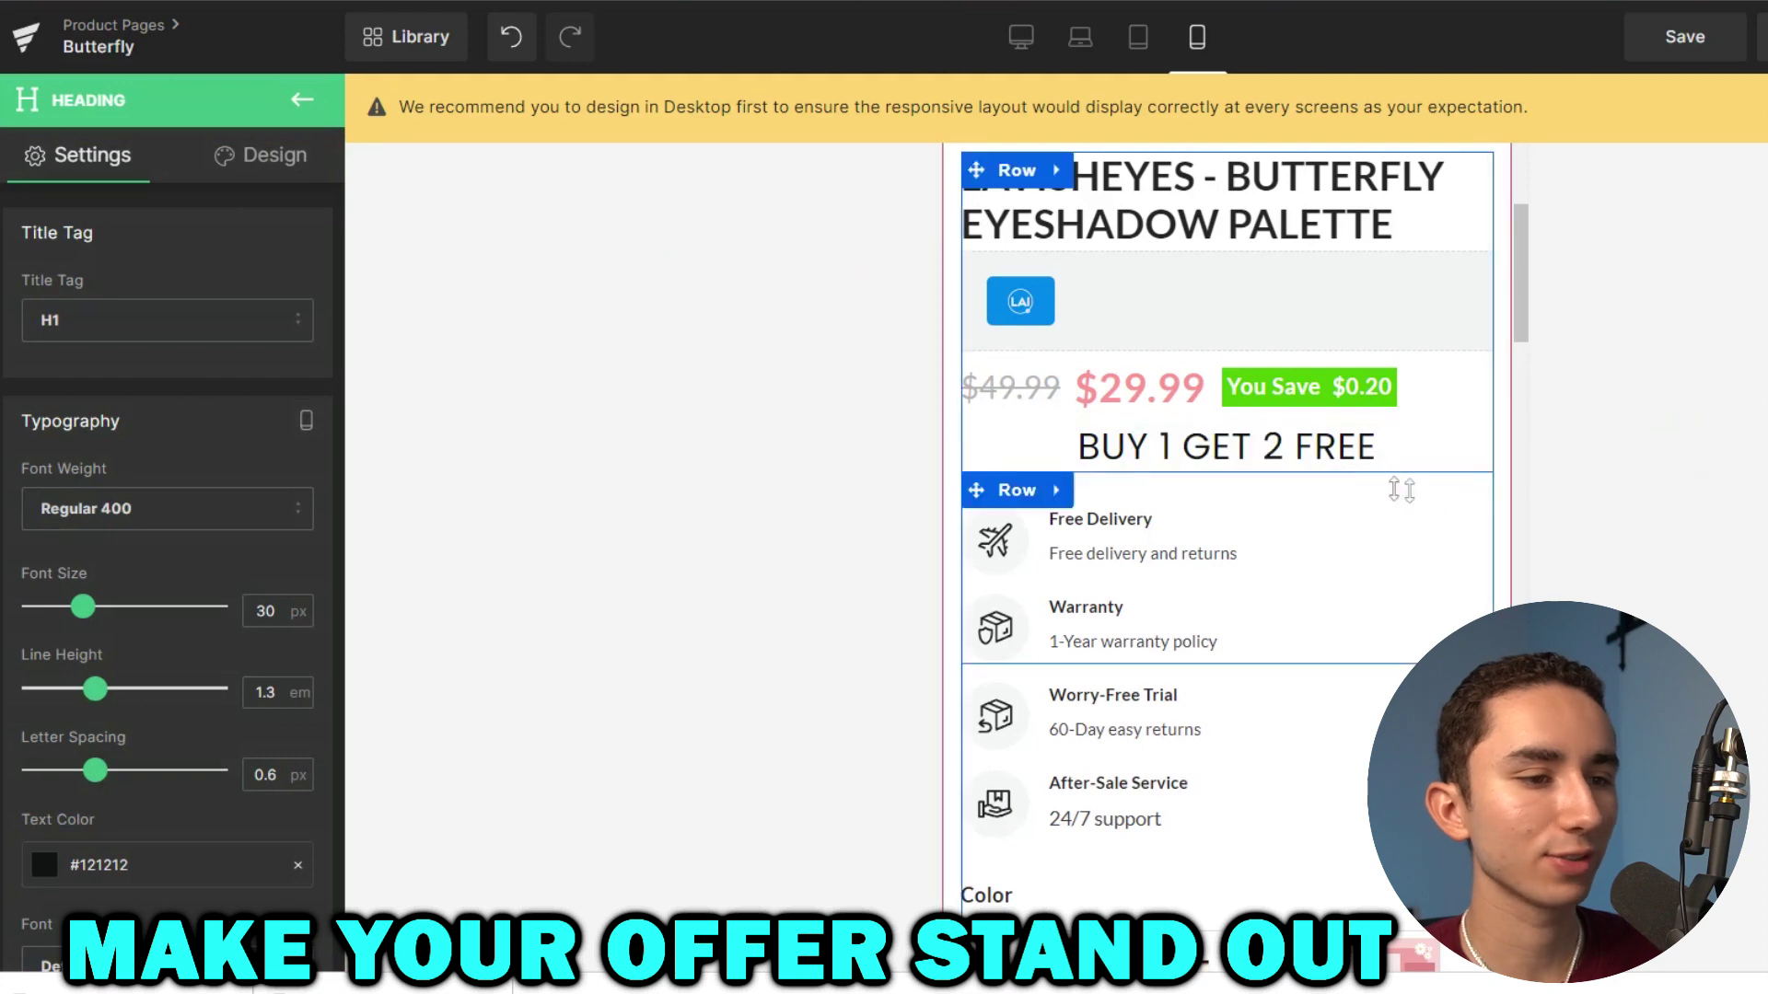
Add a second heading reading "BUY 1 GET 2 FREE" directly below the Add To Cart button.
{"action": "scroll", "coordinate": [1401, 490], "scroll_direction": "down", "scroll_amount": 8}
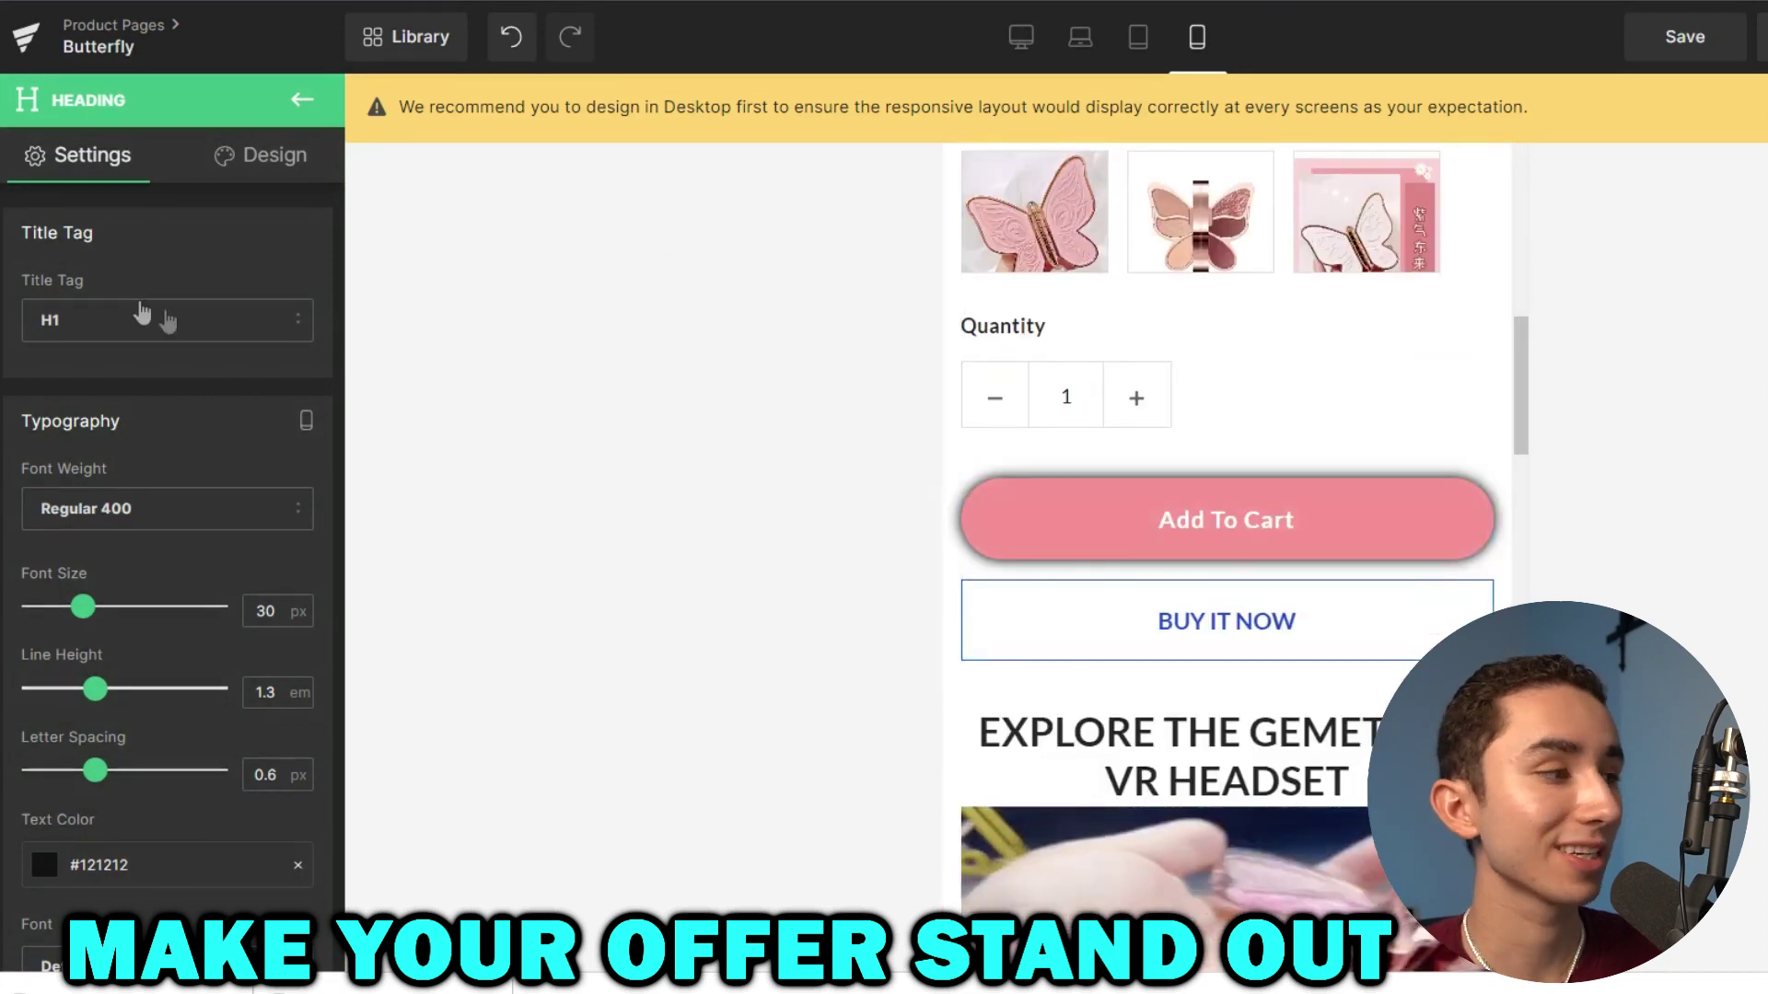
{"action": "left_click", "coordinate": [306, 108]}
{"action": "left_click_drag", "start_coordinate": [213, 238], "coordinate": [1116, 564]}
{"action": "triple_click", "coordinate": [1176, 582]}
{"action": "type", "text": "BUY 1 GET 2 FREE"}
{"action": "left_click", "coordinate": [1686, 587]}
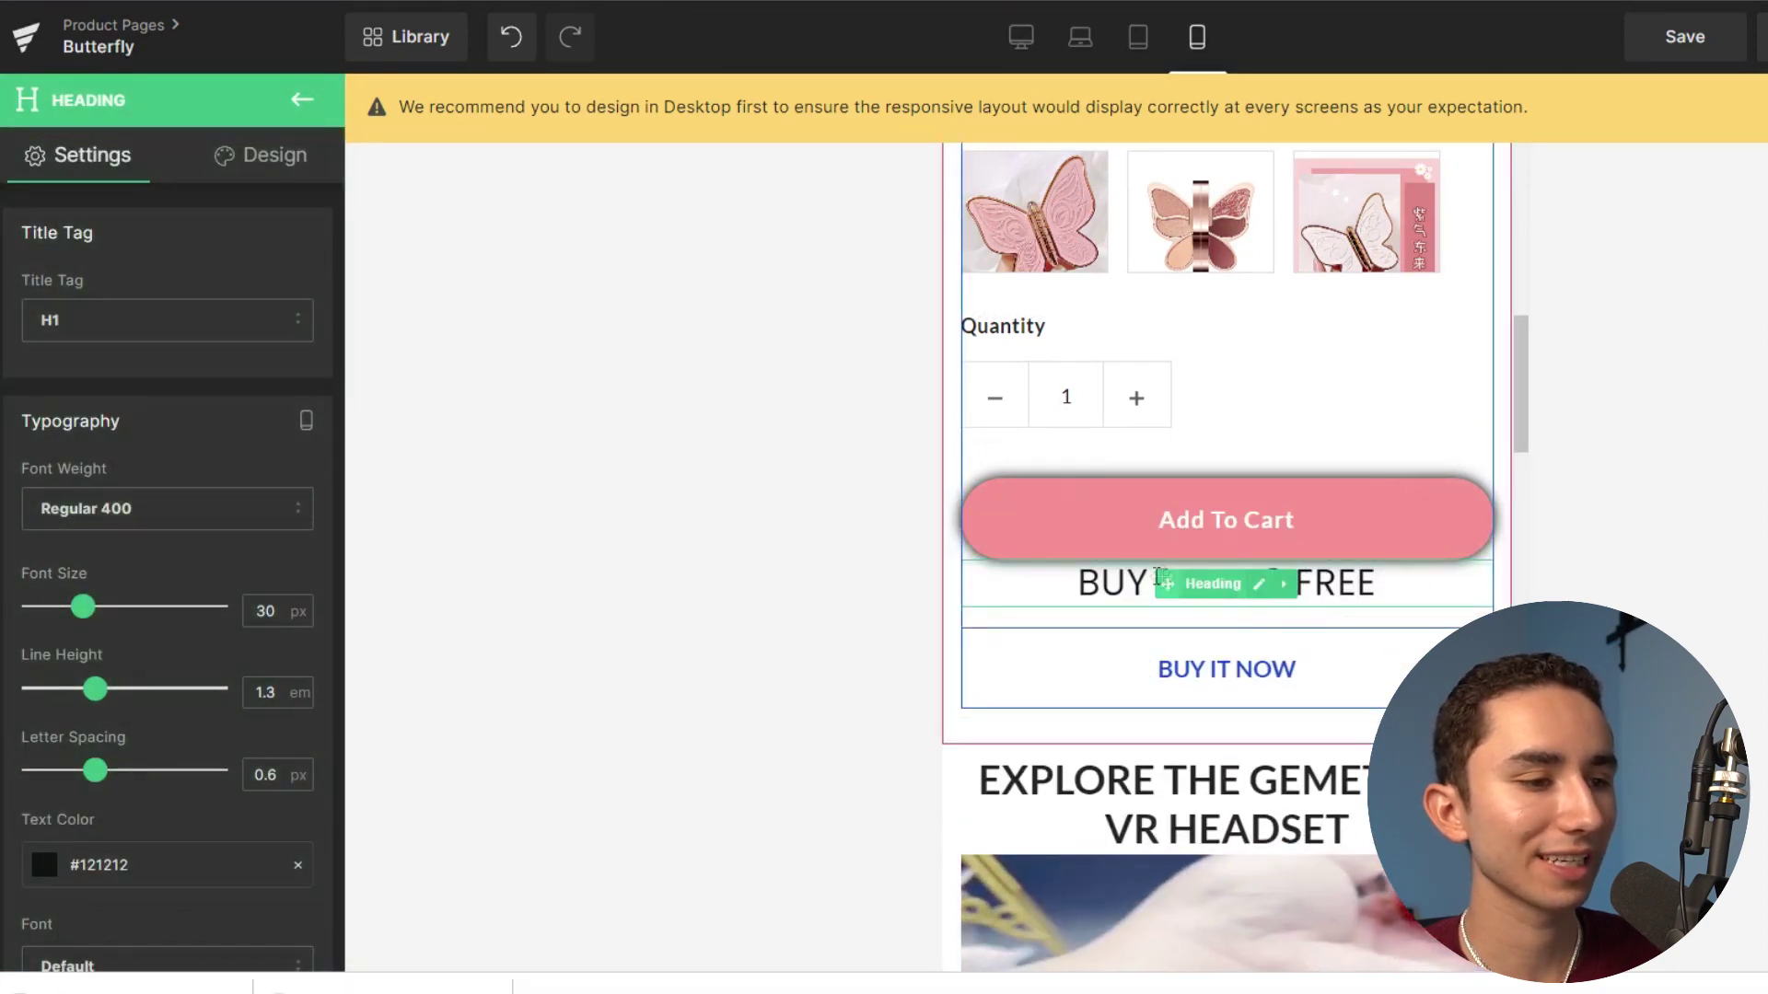
Move the second BUY 1 GET 2 FREE heading below the BUY IT NOW button.
{"action": "left_click", "coordinate": [1068, 580]}
{"action": "left_click", "coordinate": [1762, 572]}
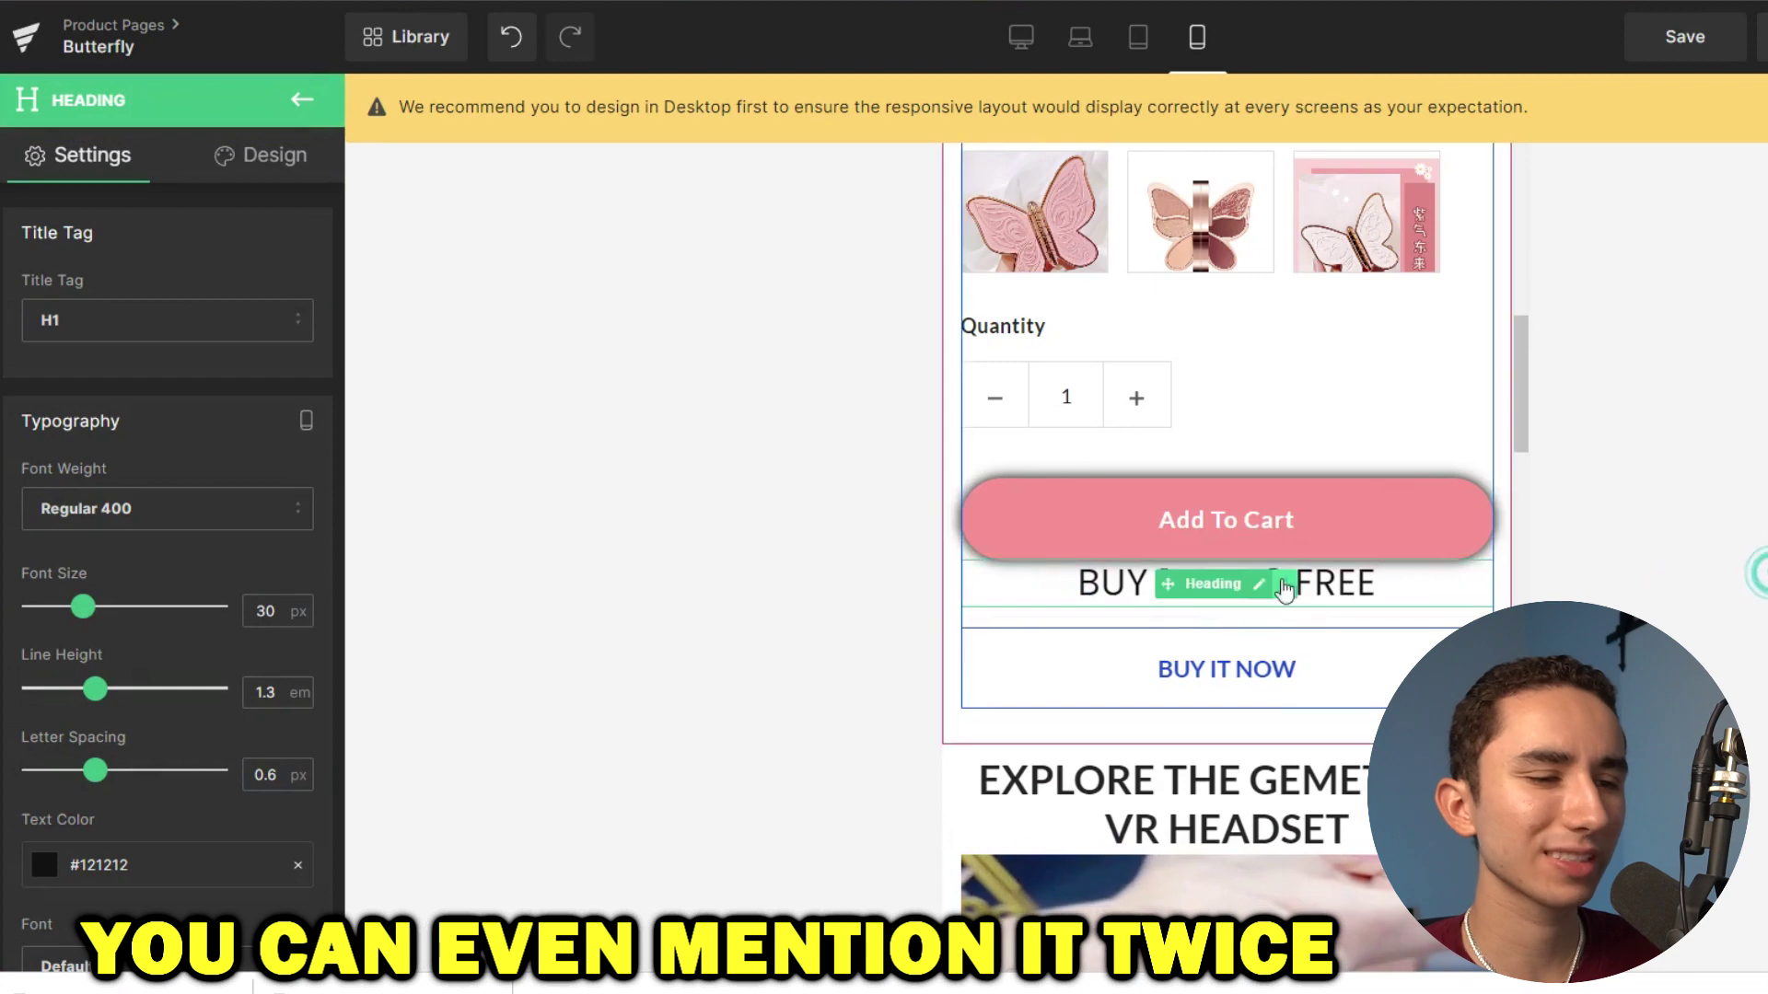
{"action": "left_click_drag", "start_coordinate": [1179, 585], "coordinate": [1199, 689]}
{"action": "scroll", "coordinate": [1292, 645], "scroll_direction": "down", "scroll_amount": 1}
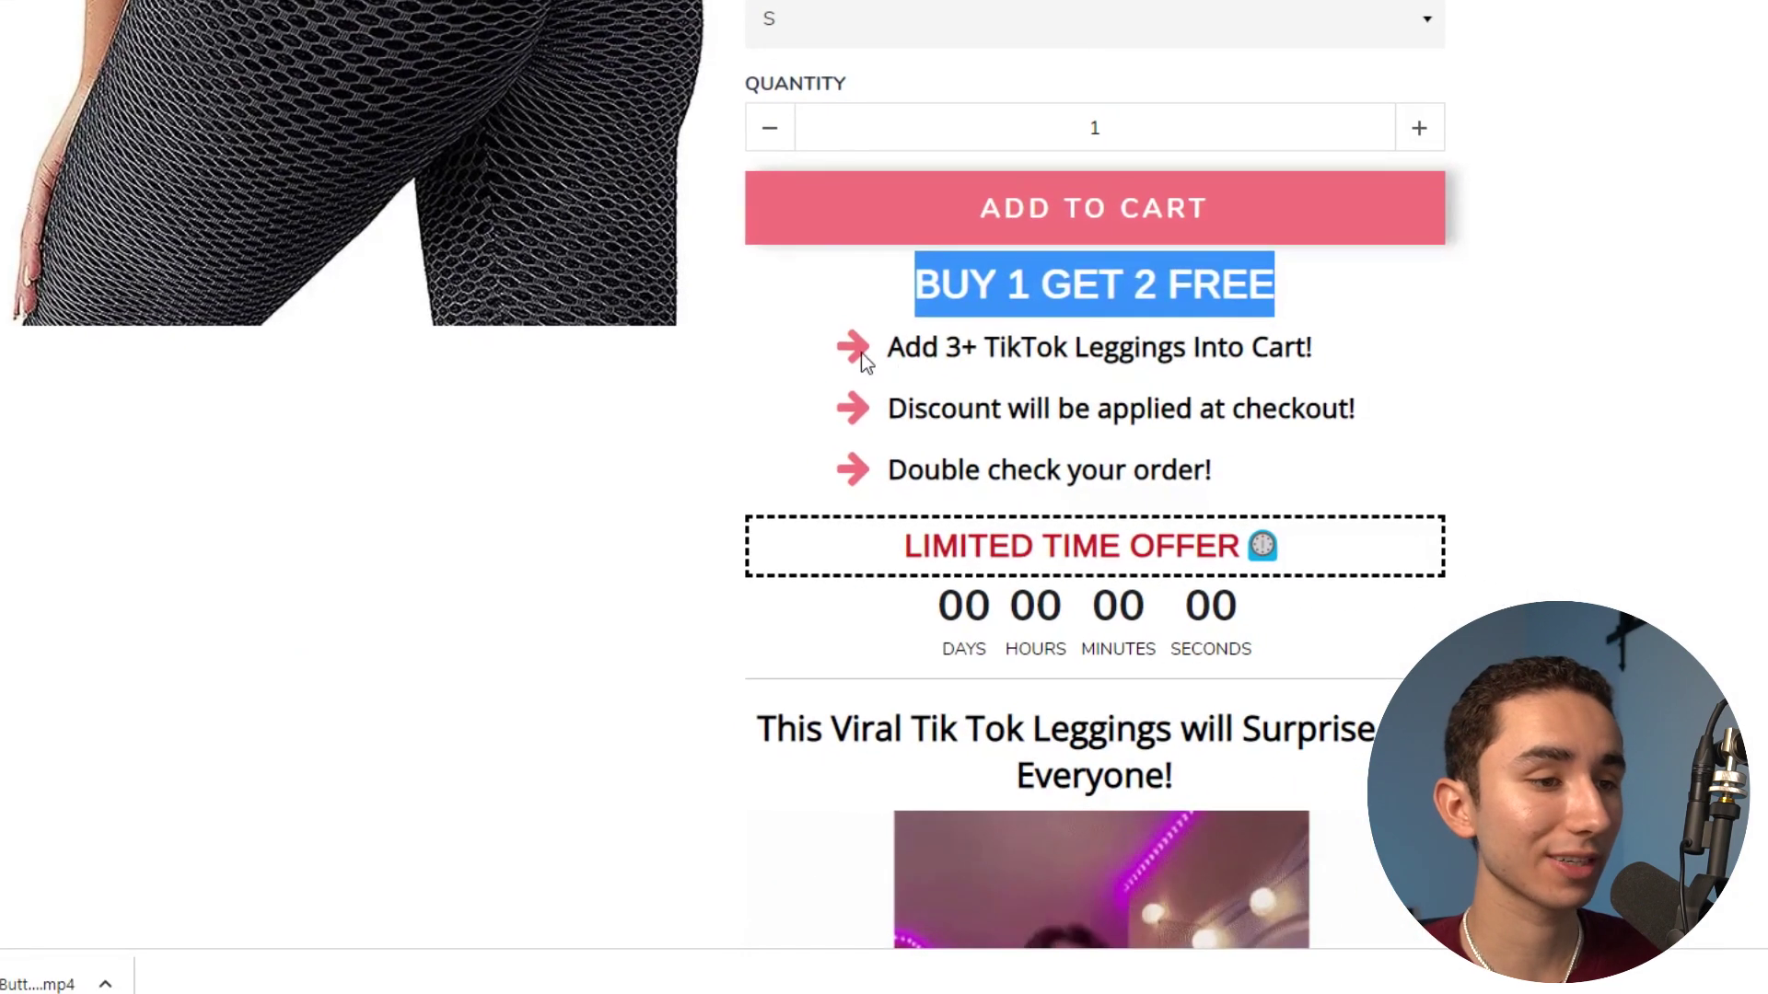
Copy the three offer instructions from the leggings store page into a new heading below BUY 1 GET 2 FREE, with font size 22 px.
{"action": "left_click", "coordinate": [859, 355]}
{"action": "left_click_drag", "start_coordinate": [858, 355], "coordinate": [1235, 456]}
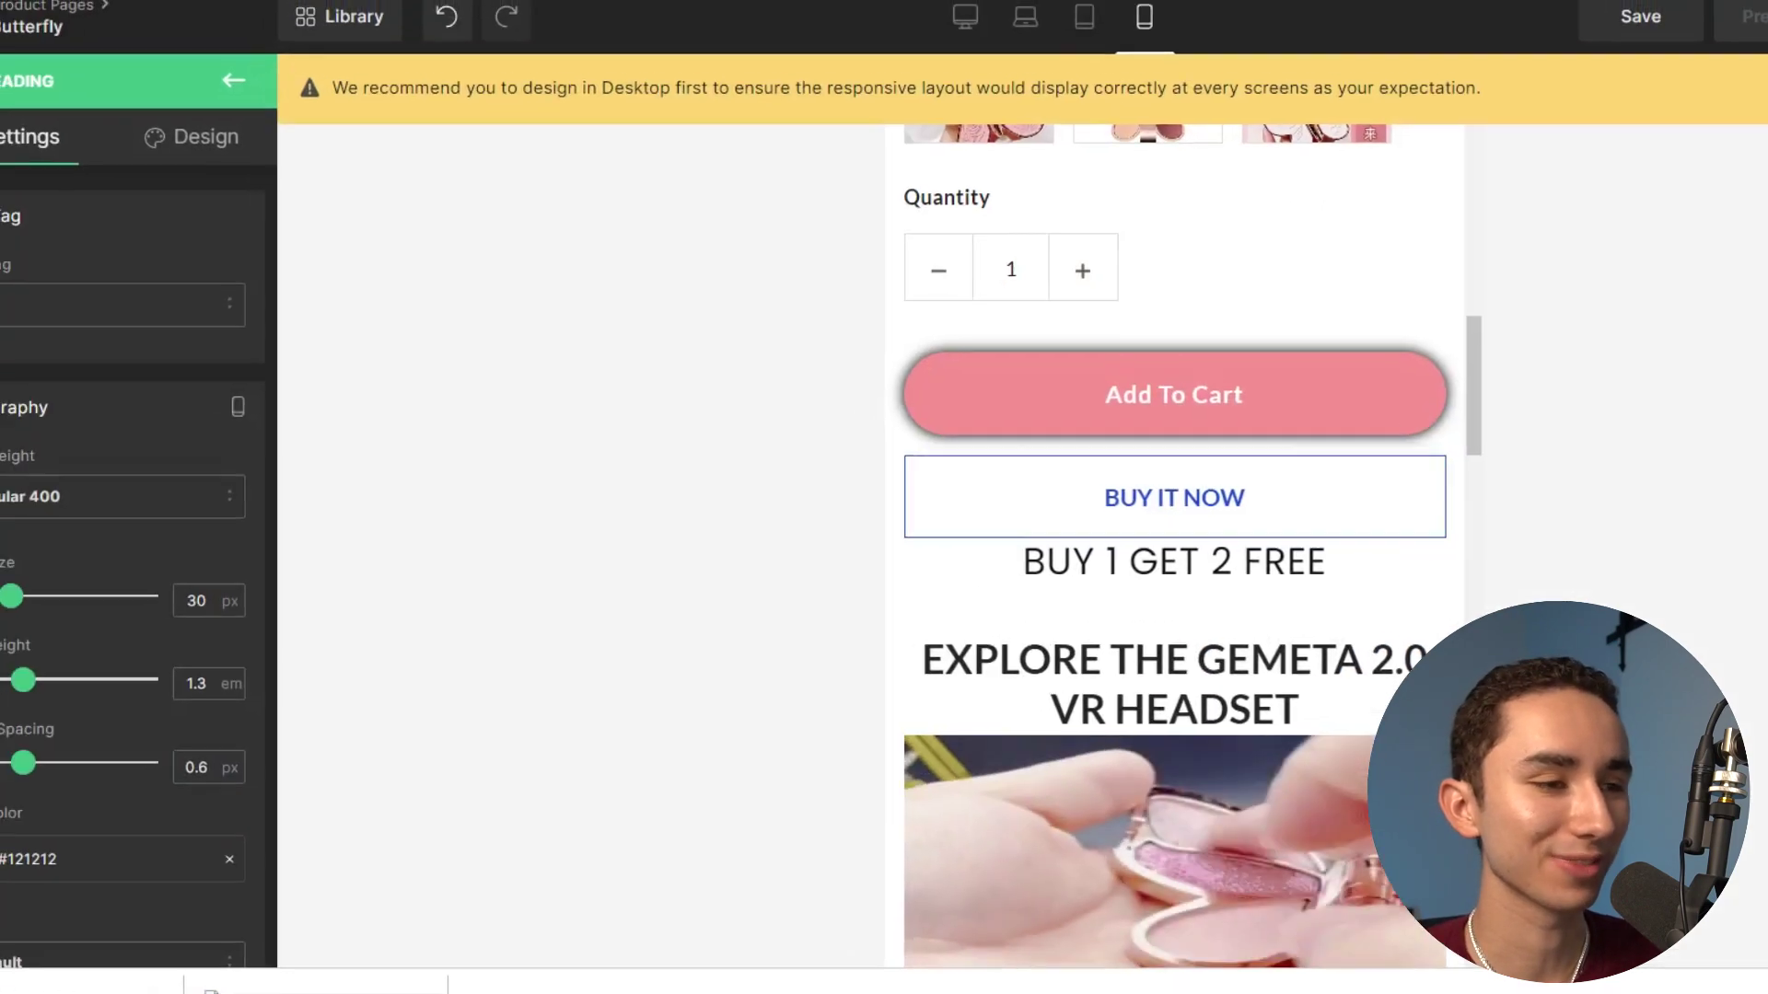
{"action": "left_click_drag", "start_coordinate": [189, 276], "coordinate": [1096, 608]}
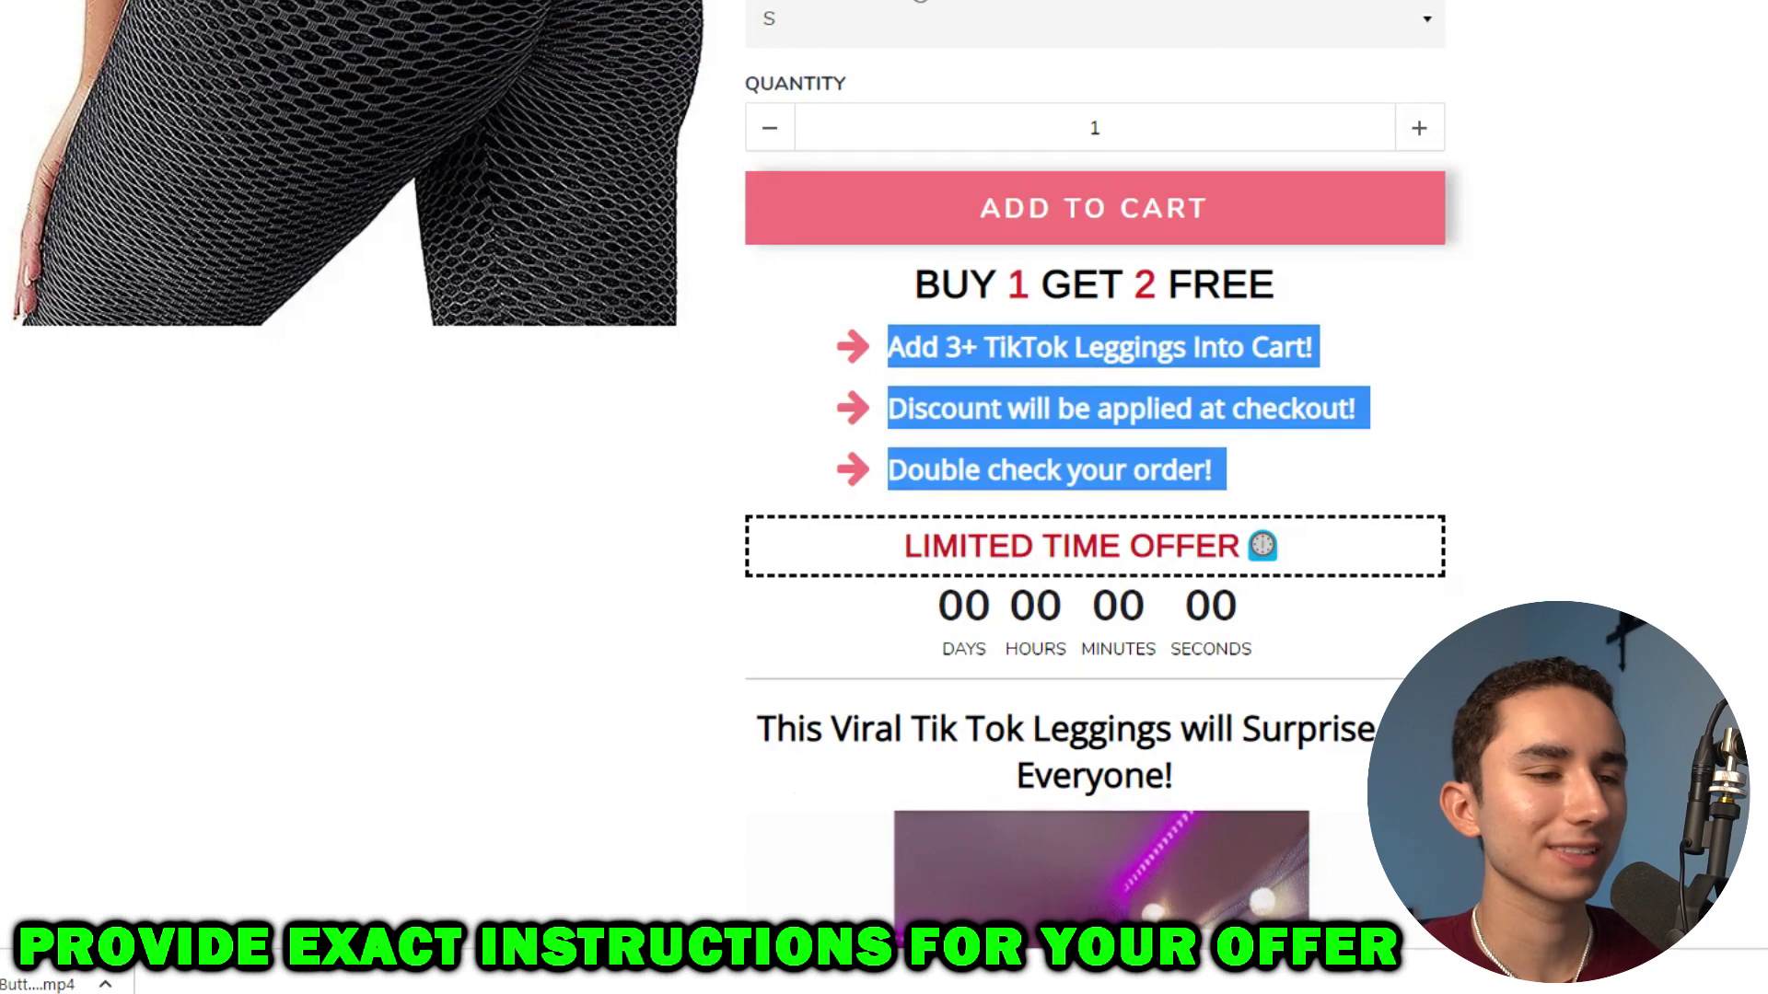
{"action": "left_click", "coordinate": [1013, 348]}
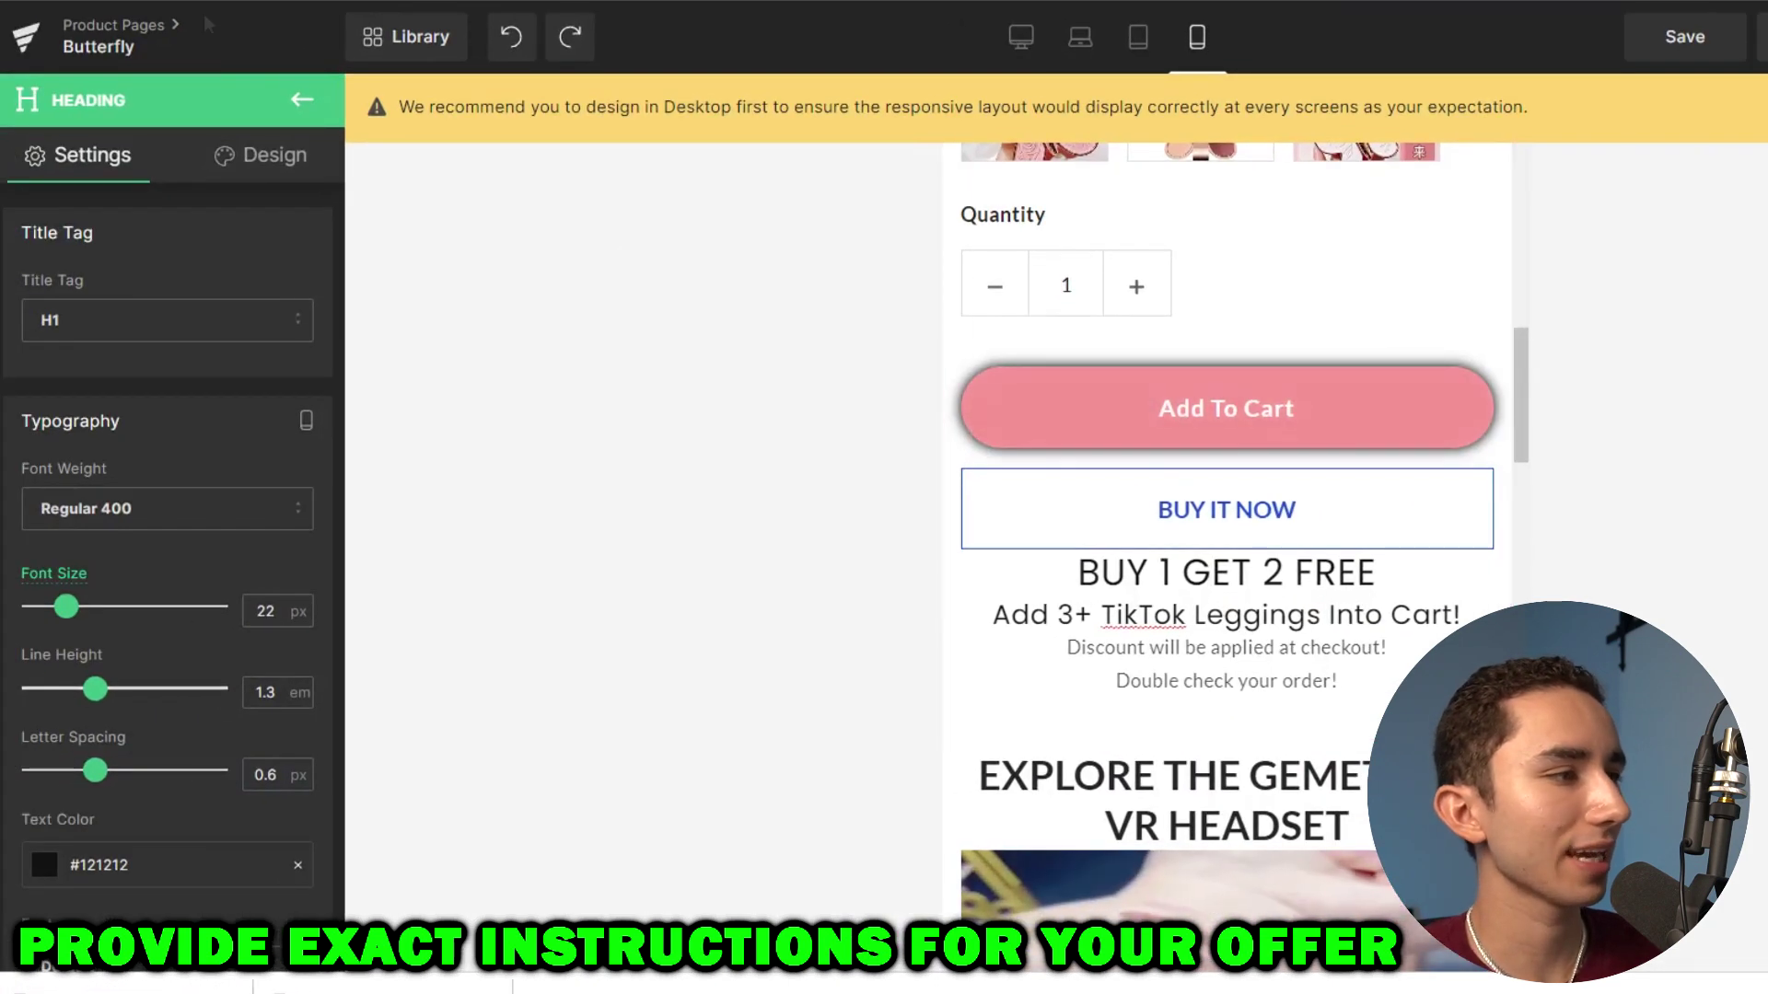
Insert a row between the BUY 1 GET 2 FREE heading and the instructions, and give it a two-equal-column desktop layout.
{"action": "left_click", "coordinate": [291, 97]}
{"action": "left_click_drag", "start_coordinate": [119, 282], "coordinate": [1157, 562]}
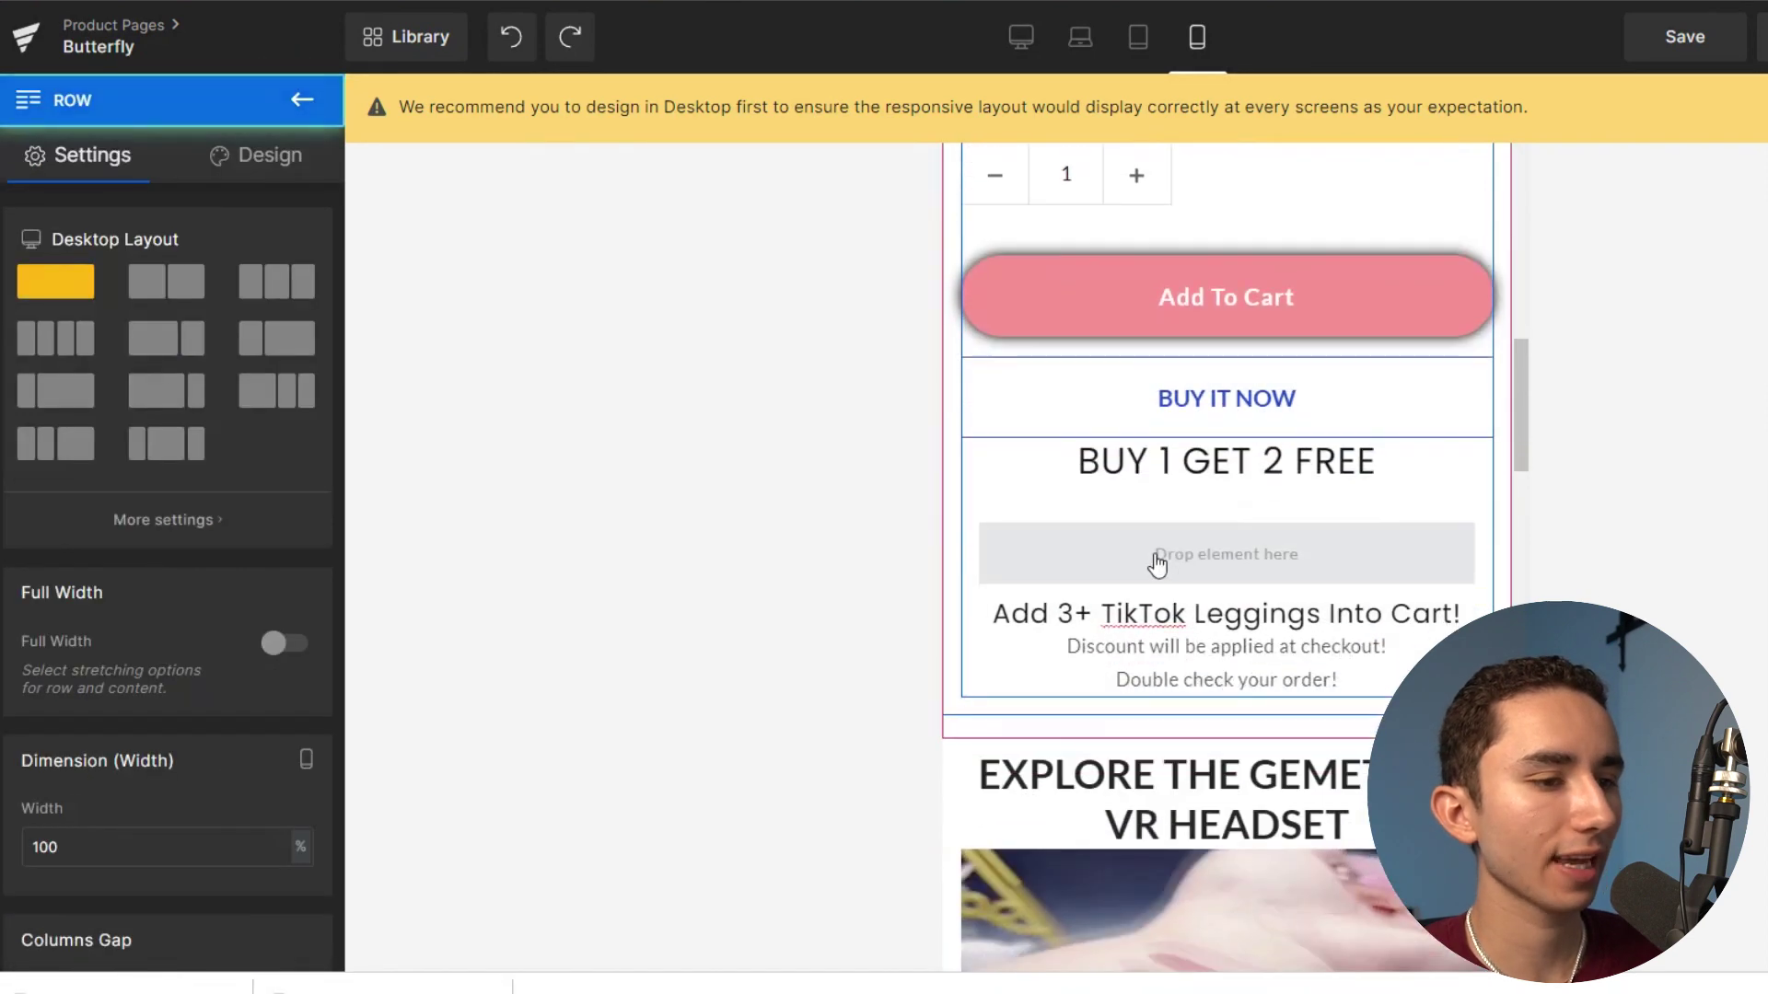
{"action": "left_click", "coordinate": [170, 289]}
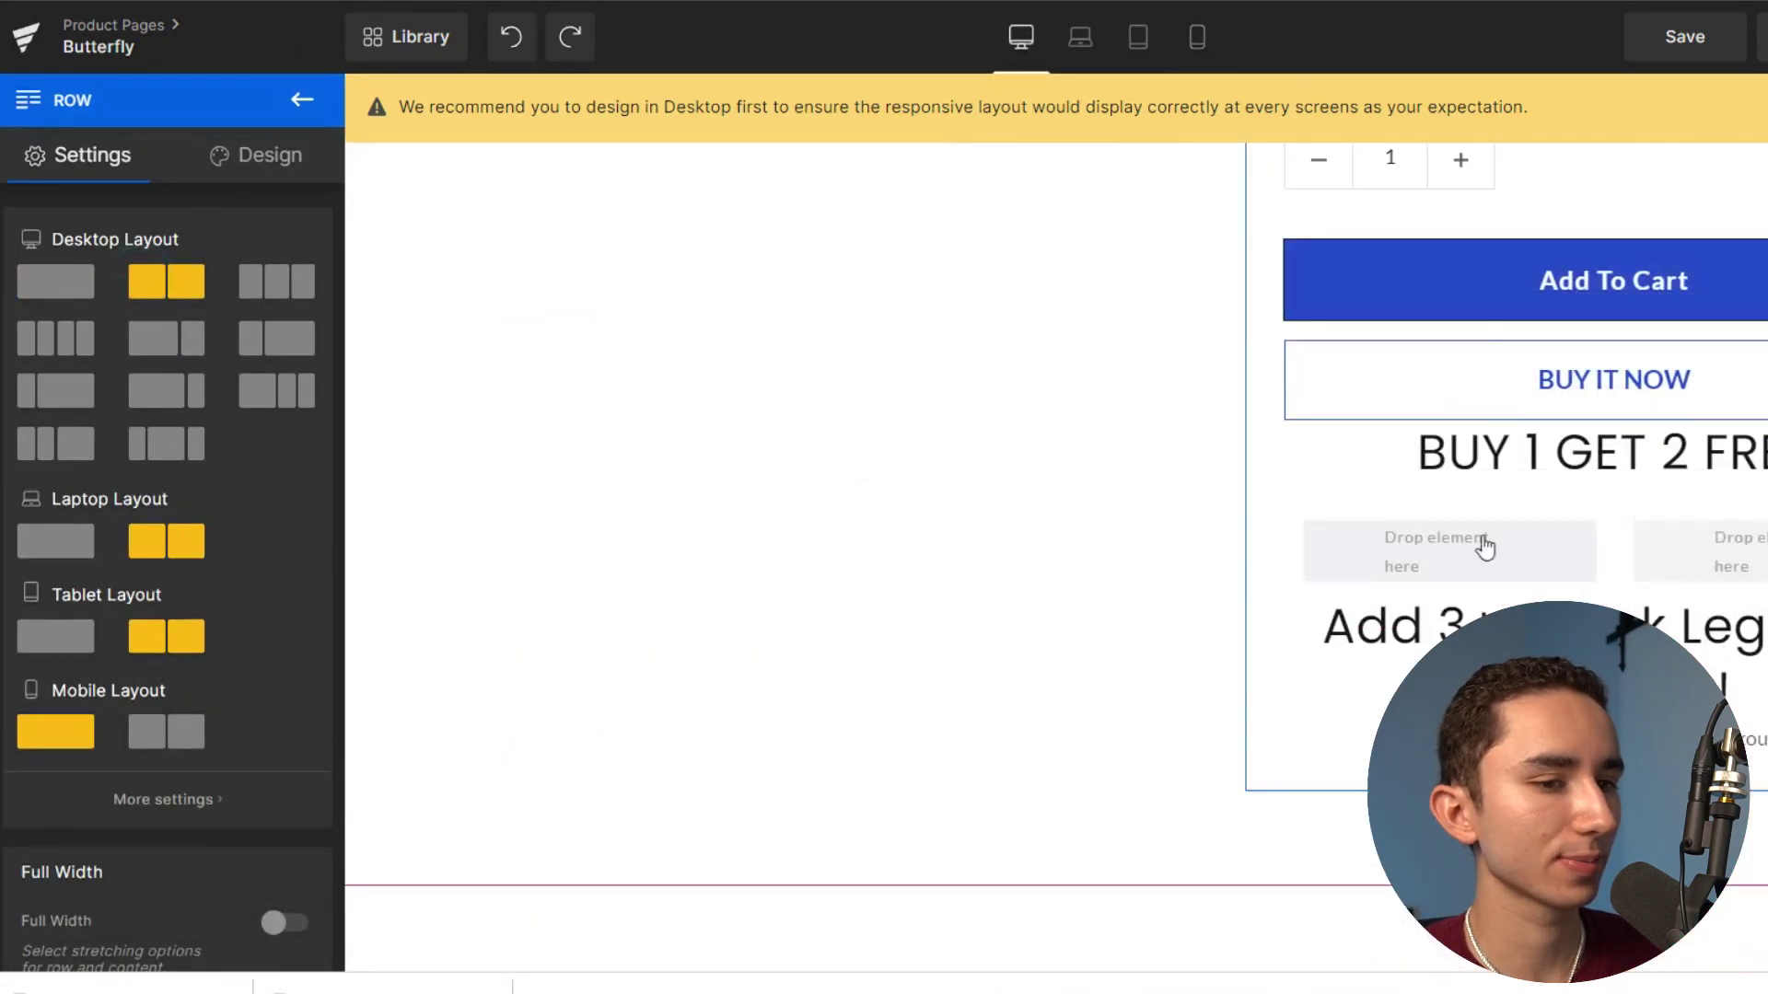
{"action": "left_click", "coordinate": [1212, 44]}
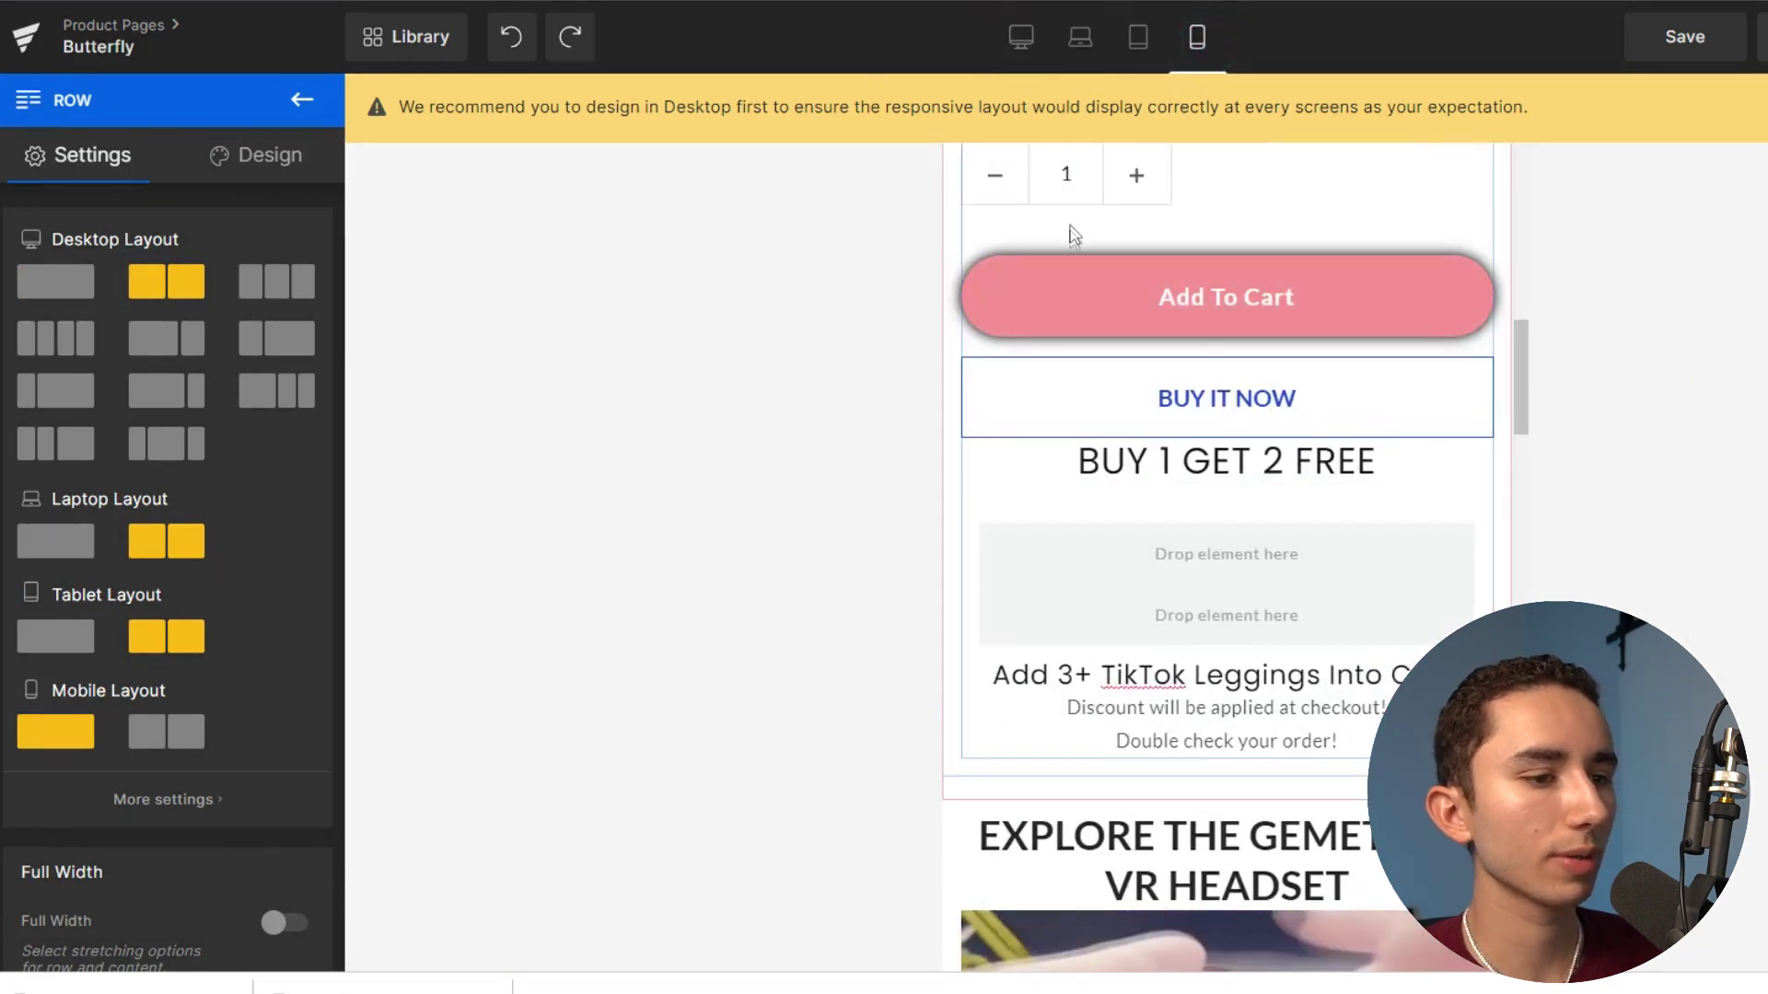
{"action": "left_click", "coordinate": [1022, 42]}
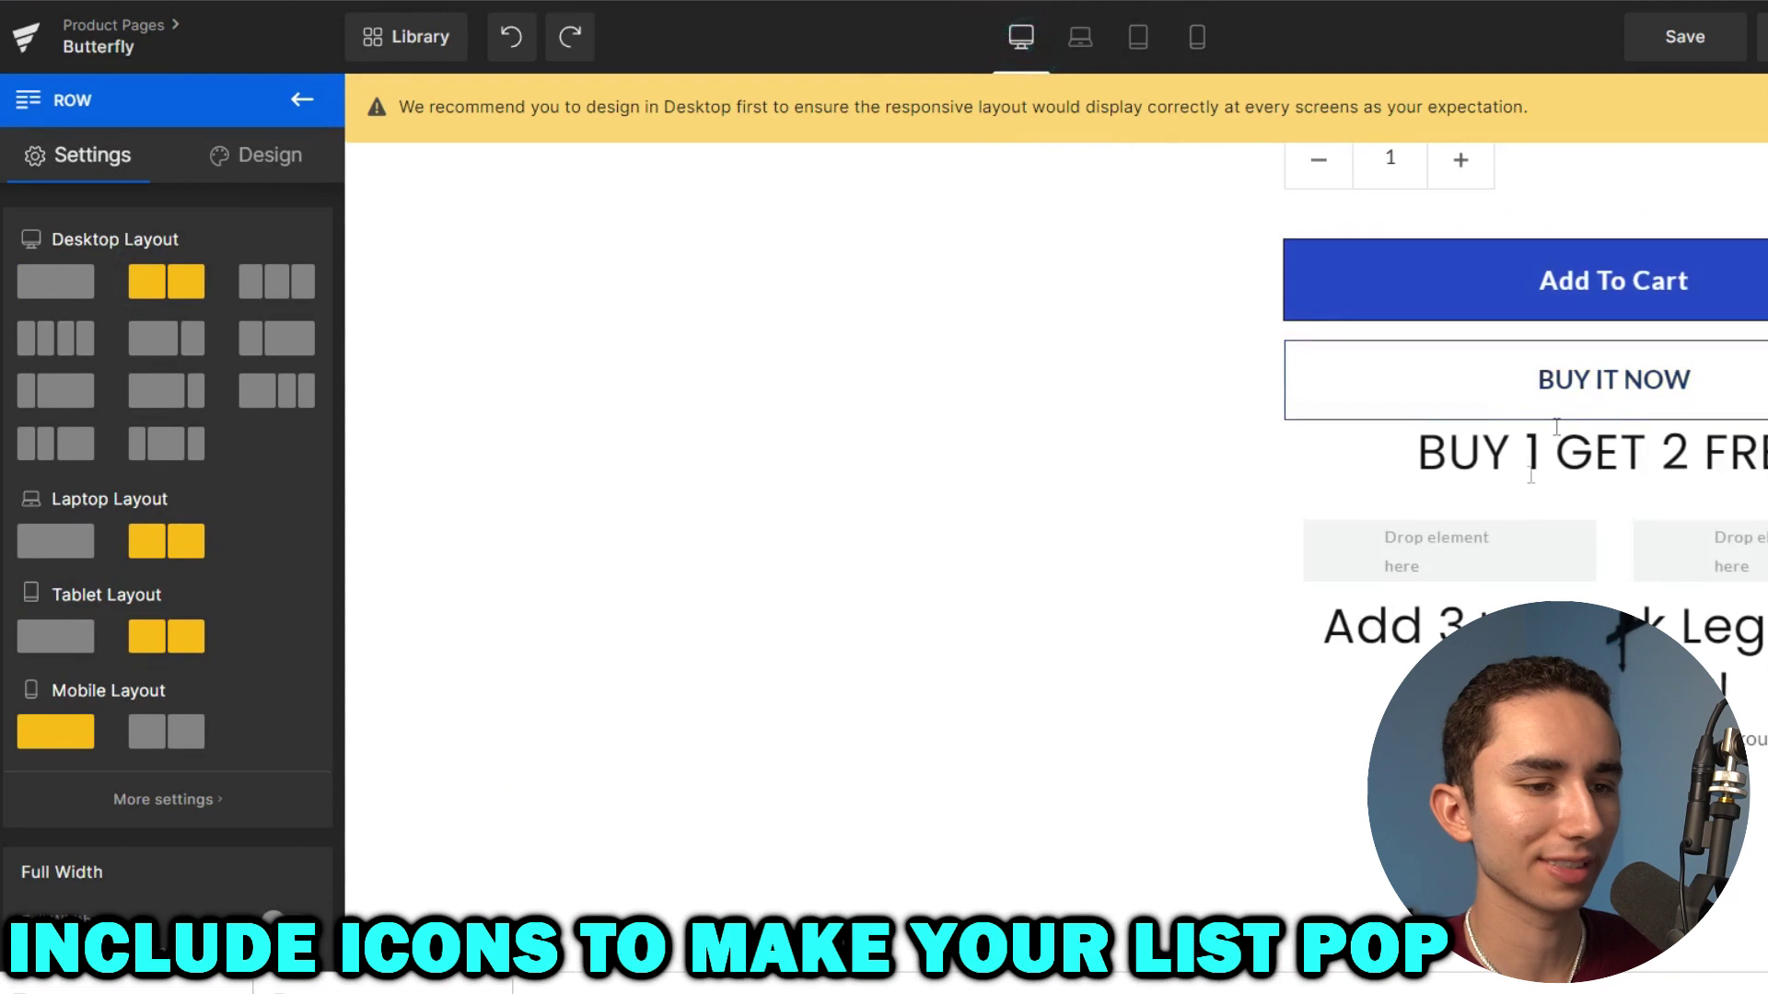
Place an icon element in the new row's first column and inspect the offer list on the leggings store page.
{"action": "left_click", "coordinate": [1499, 547]}
{"action": "left_click_drag", "start_coordinate": [87, 532], "coordinate": [1317, 543]}
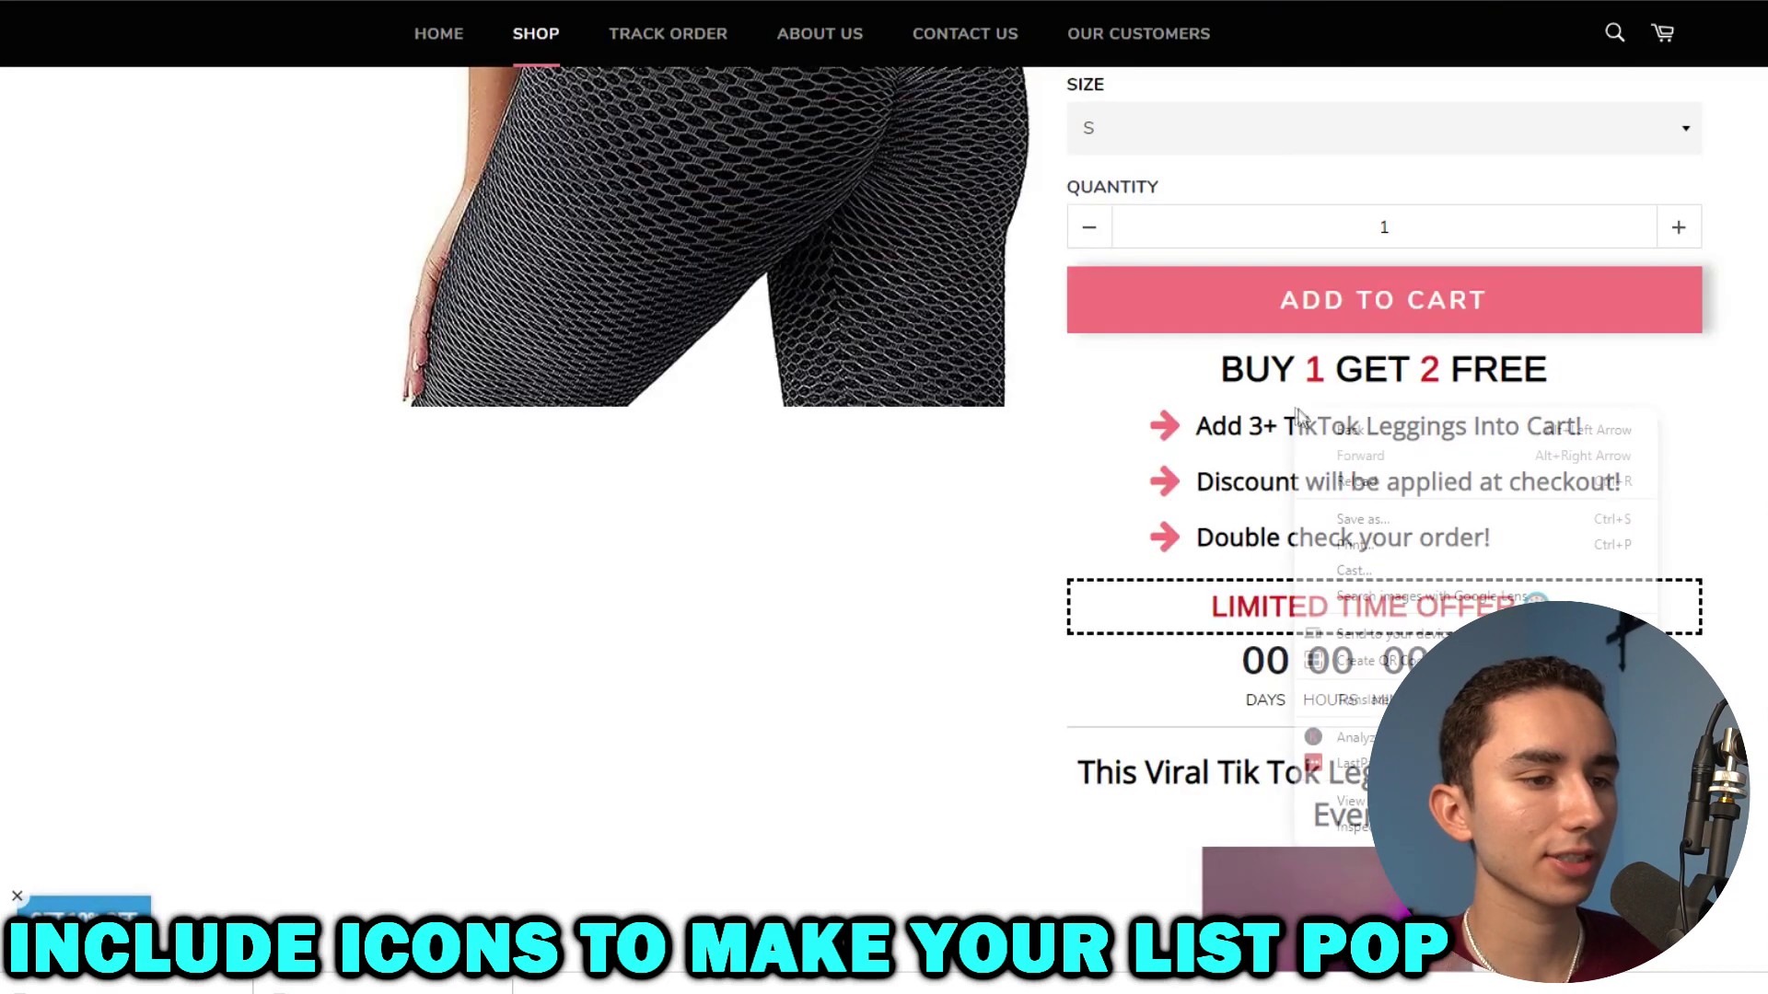
{"action": "right_click", "coordinate": [1296, 409]}
{"action": "left_click", "coordinate": [1349, 826]}
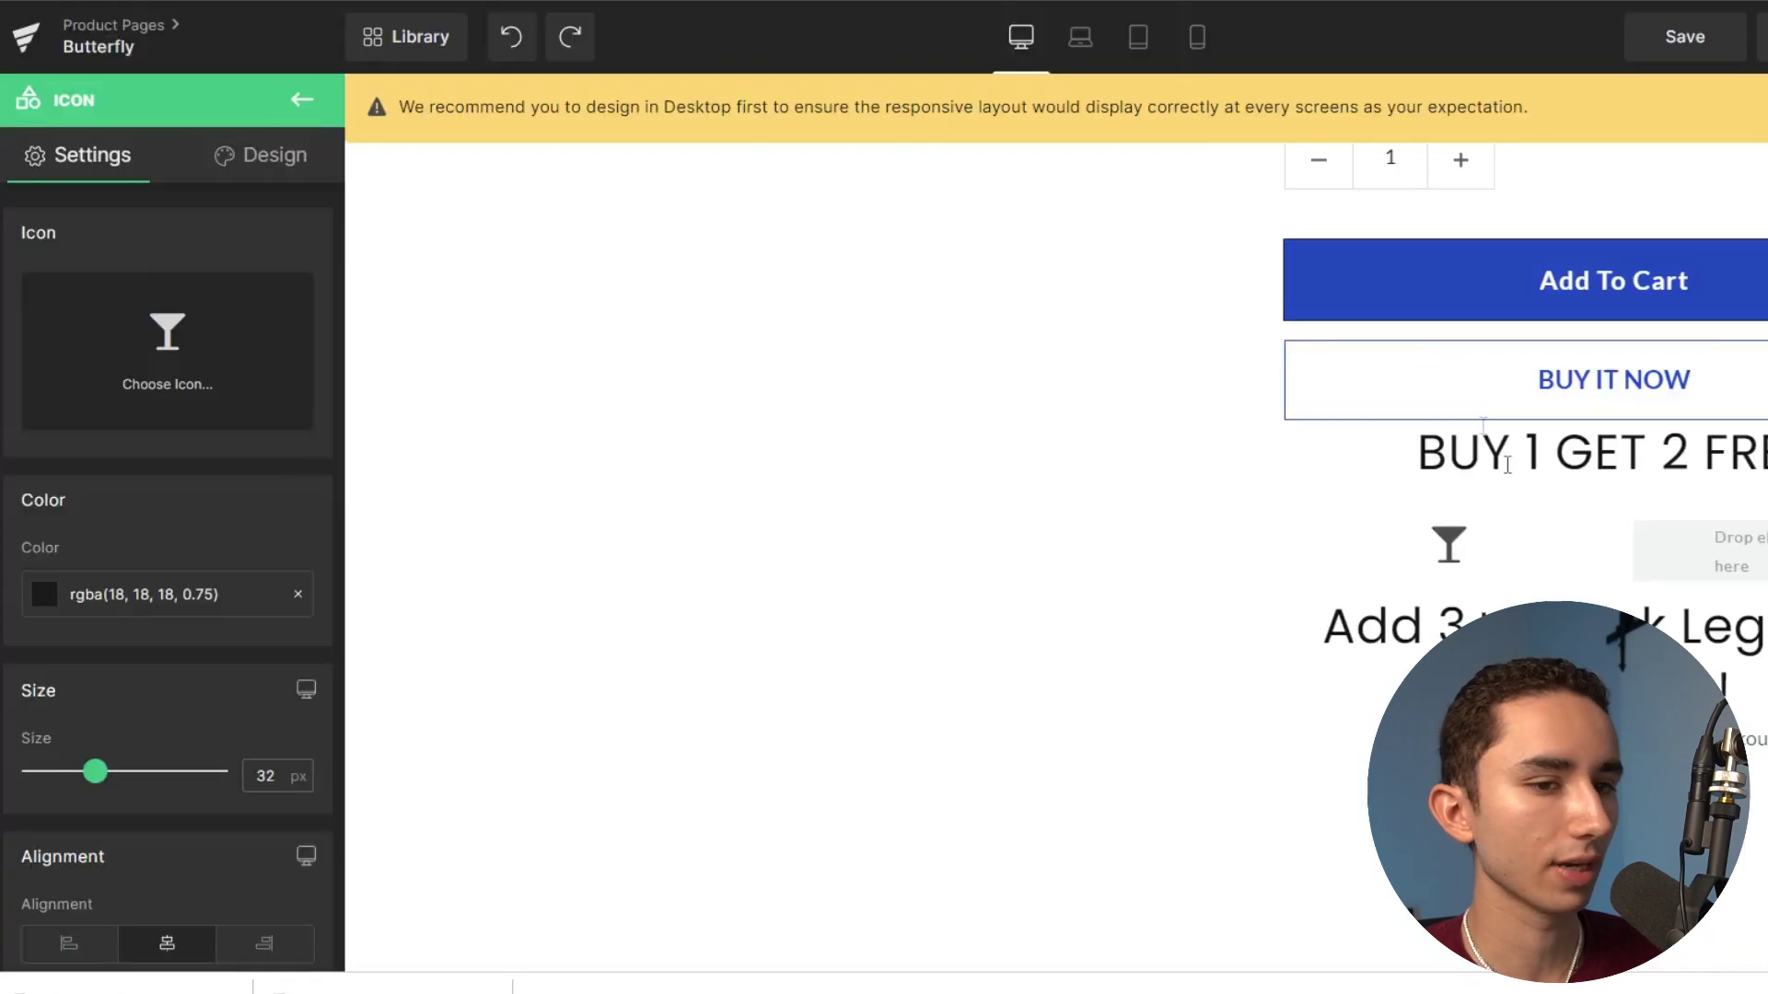
Replace the glass symbol of the row's icon with a right-pointing arrow.
{"action": "scroll", "coordinate": [1484, 433], "scroll_direction": "down", "scroll_amount": 1}
{"action": "left_click", "coordinate": [1448, 439]}
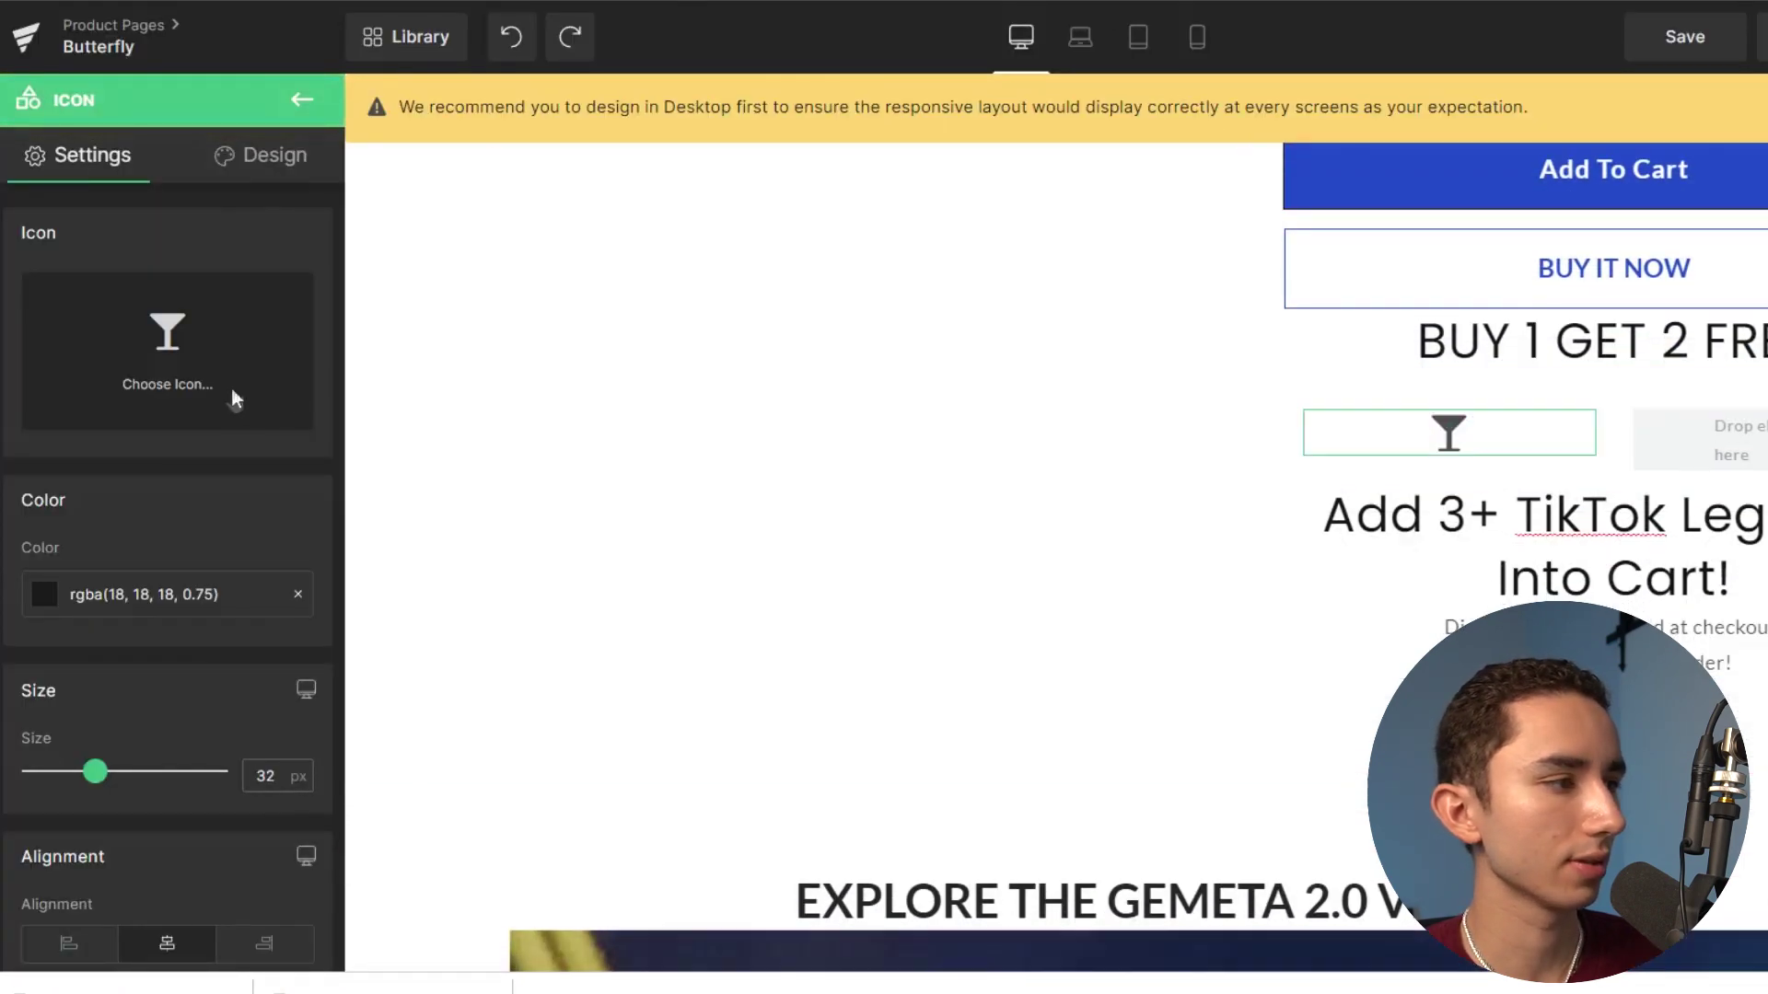
{"action": "left_click", "coordinate": [232, 395]}
{"action": "left_click", "coordinate": [560, 210]}
{"action": "type", "text": "srr"}
{"action": "left_click", "coordinate": [501, 367]}
{"action": "left_click", "coordinate": [1284, 765]}
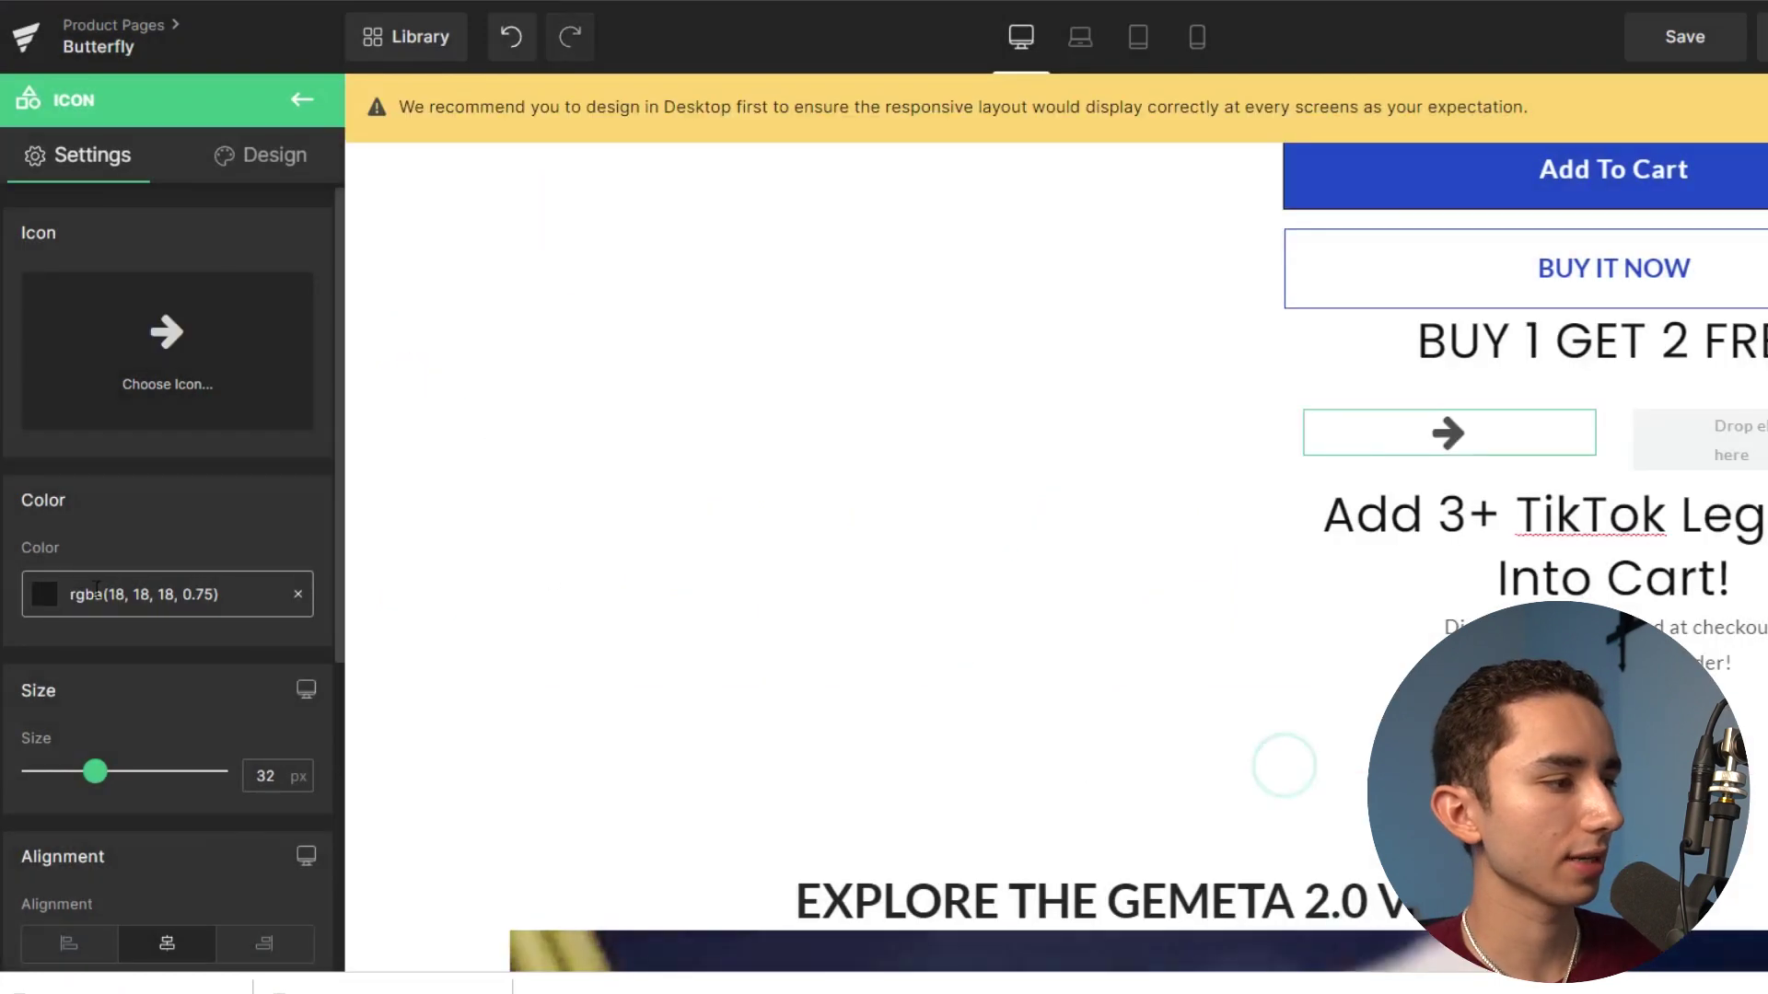
Set the arrow icon's color to pink #f27d7d.
{"action": "left_click", "coordinate": [48, 596]}
{"action": "double_click", "coordinate": [131, 567]}
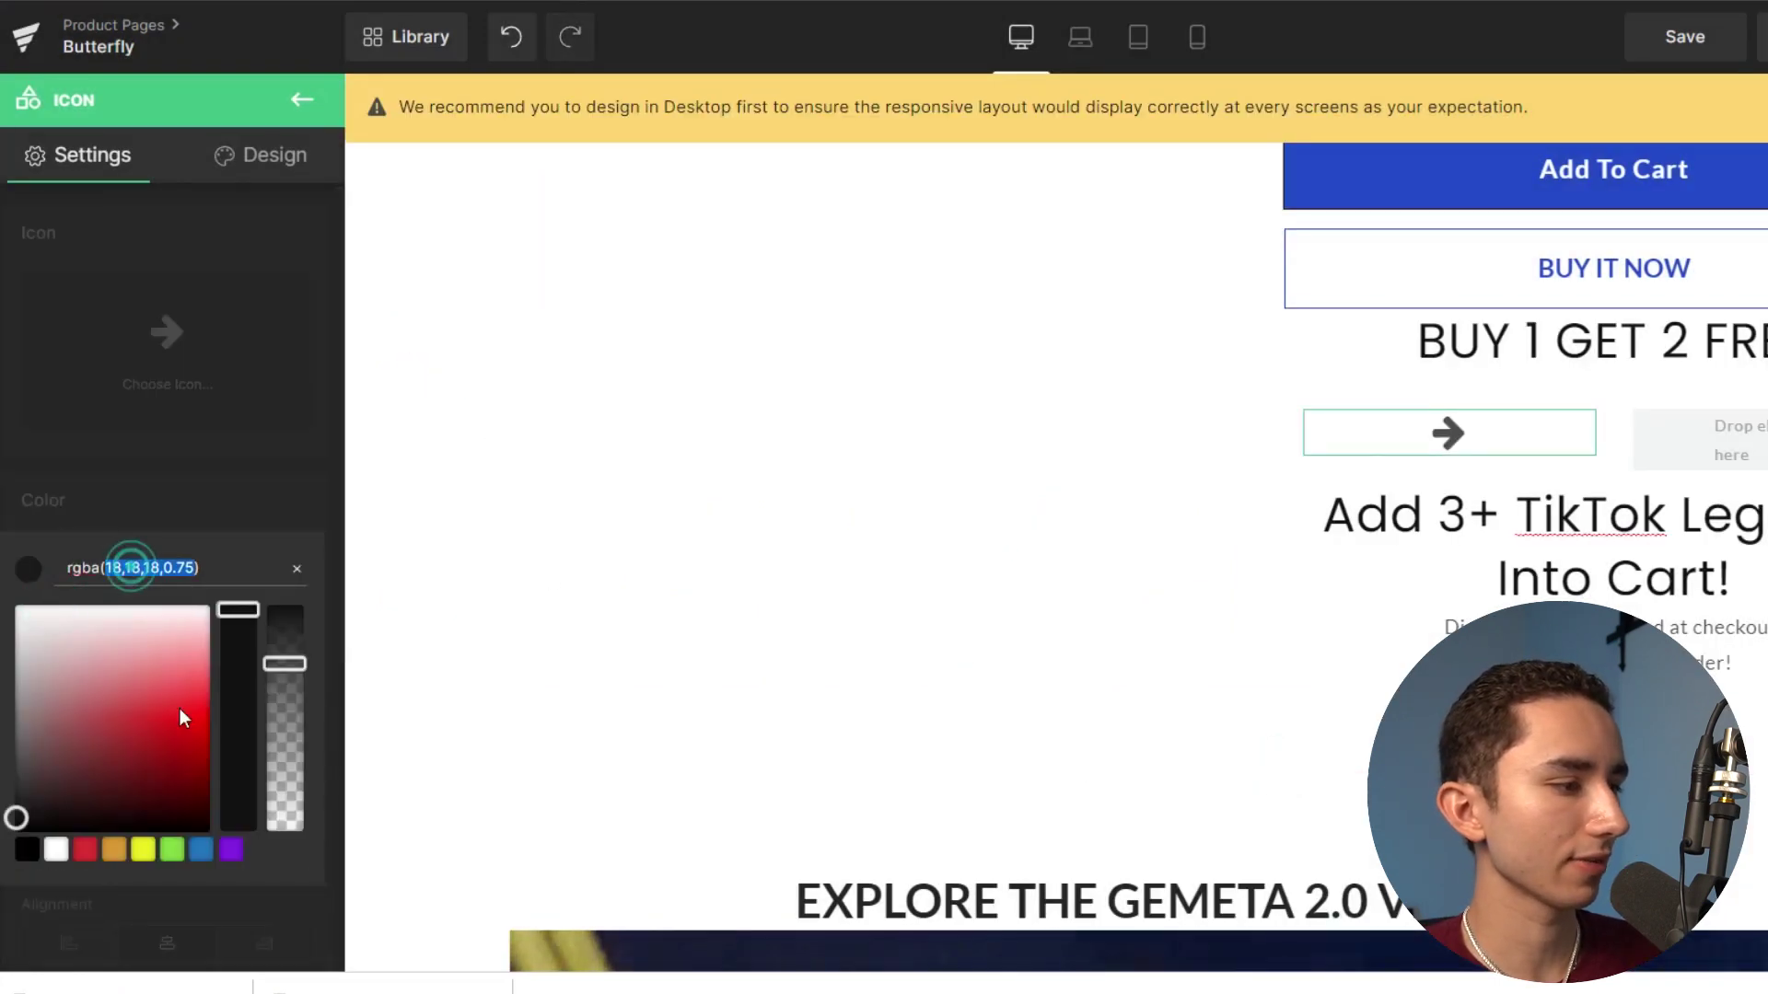
{"action": "left_click", "coordinate": [84, 849]}
{"action": "left_click_drag", "start_coordinate": [170, 730], "coordinate": [182, 673]}
{"action": "left_click", "coordinate": [797, 545]}
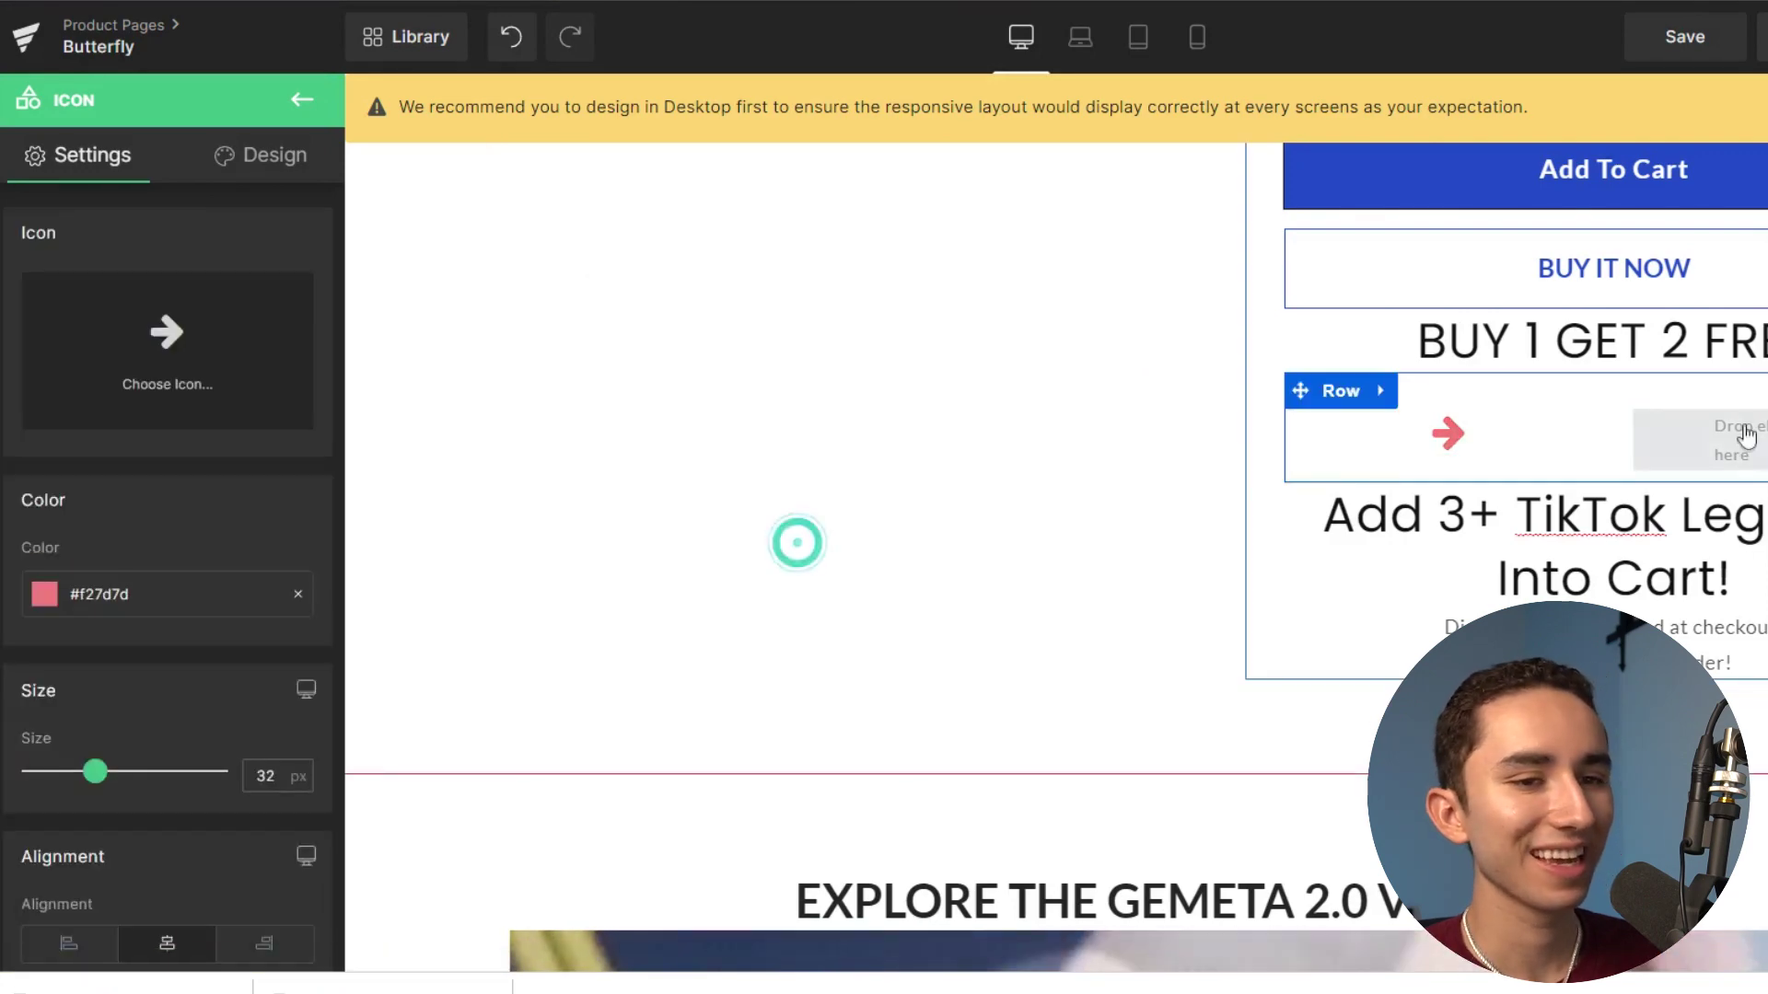
Add a heading in the row's second column containing only "Add 3+ TikTok Leggings Into Cart!".
{"action": "left_click", "coordinate": [302, 99]}
{"action": "left_click_drag", "start_coordinate": [240, 235], "coordinate": [1676, 450]}
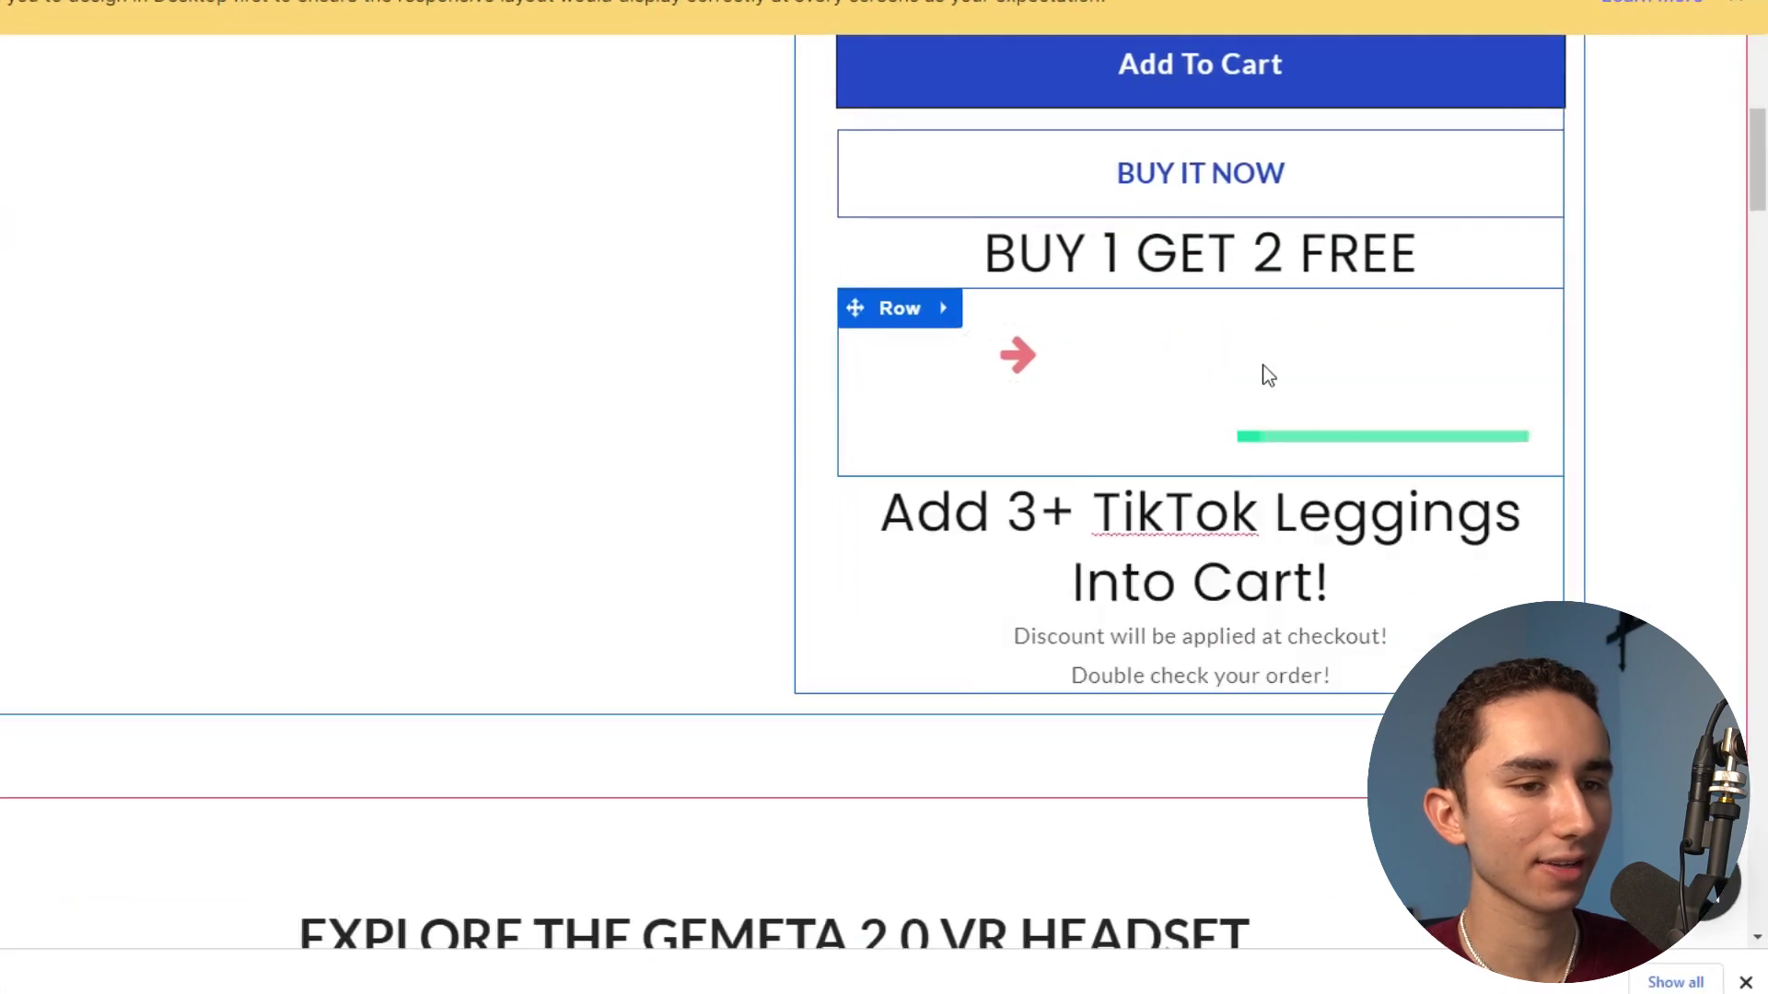
{"action": "triple_click", "coordinate": [1332, 367]}
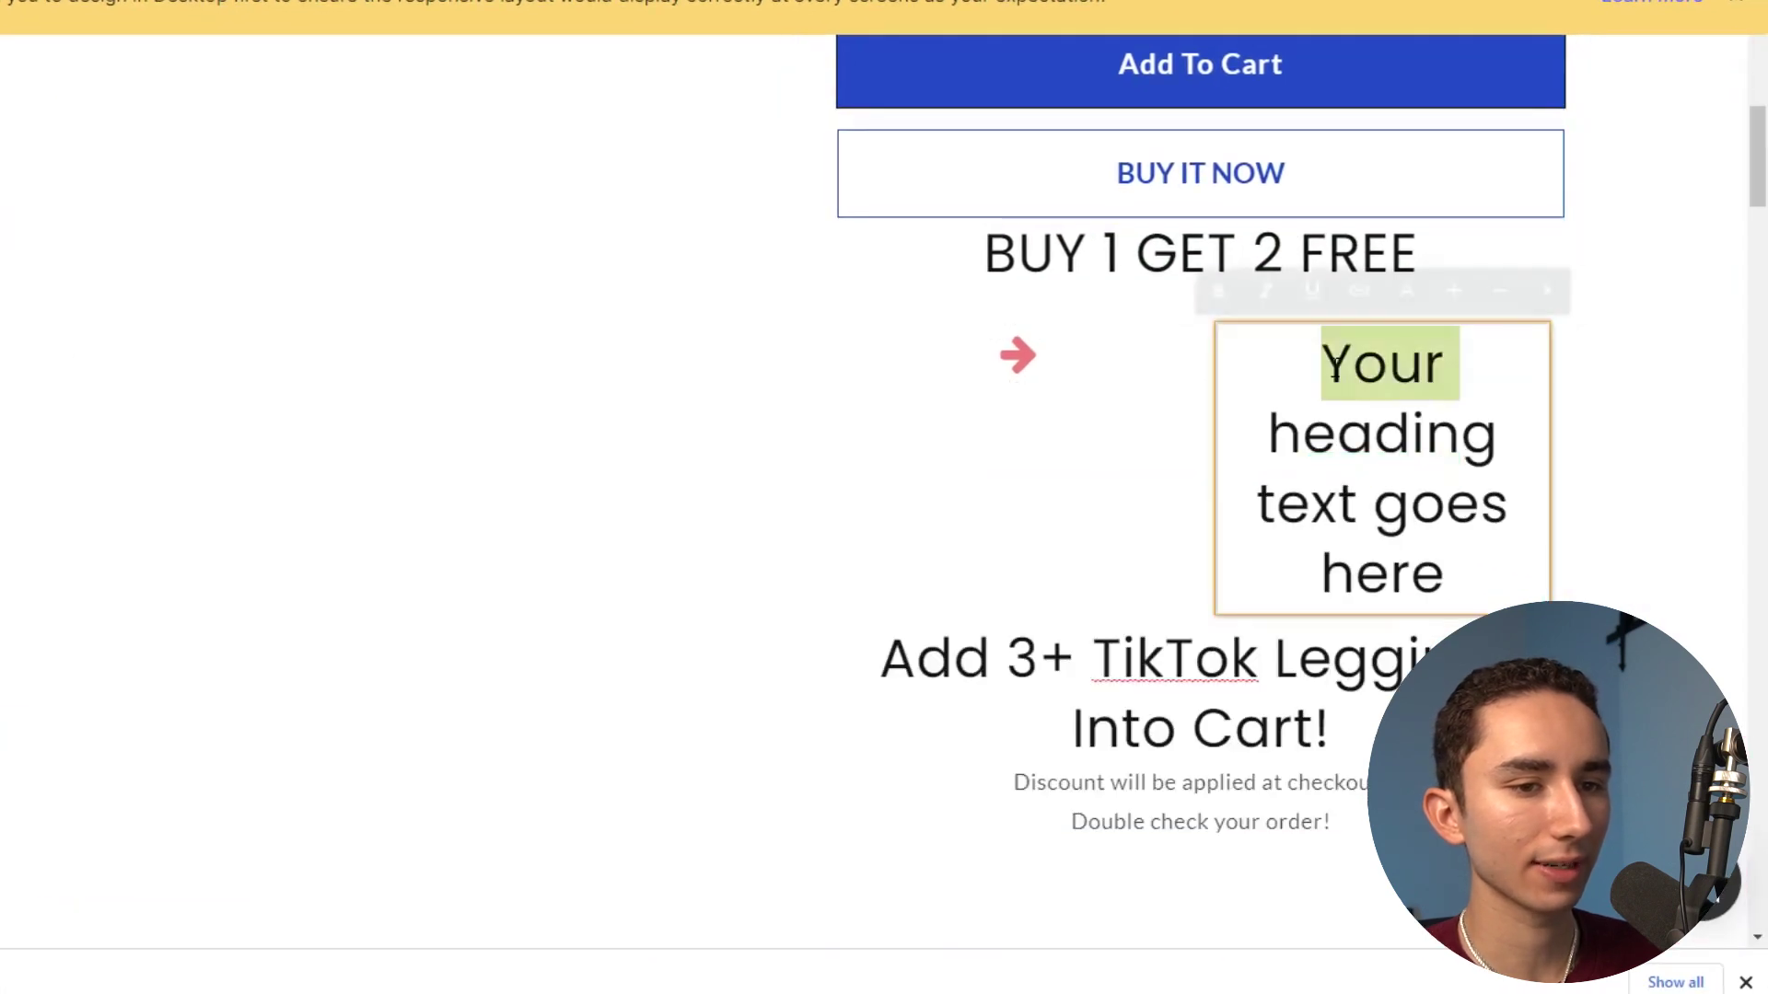
{"action": "type", "text": "Add 3+ TikTok Leggings Into Cart! Discount will be applied at checkout! Double check your order!"}
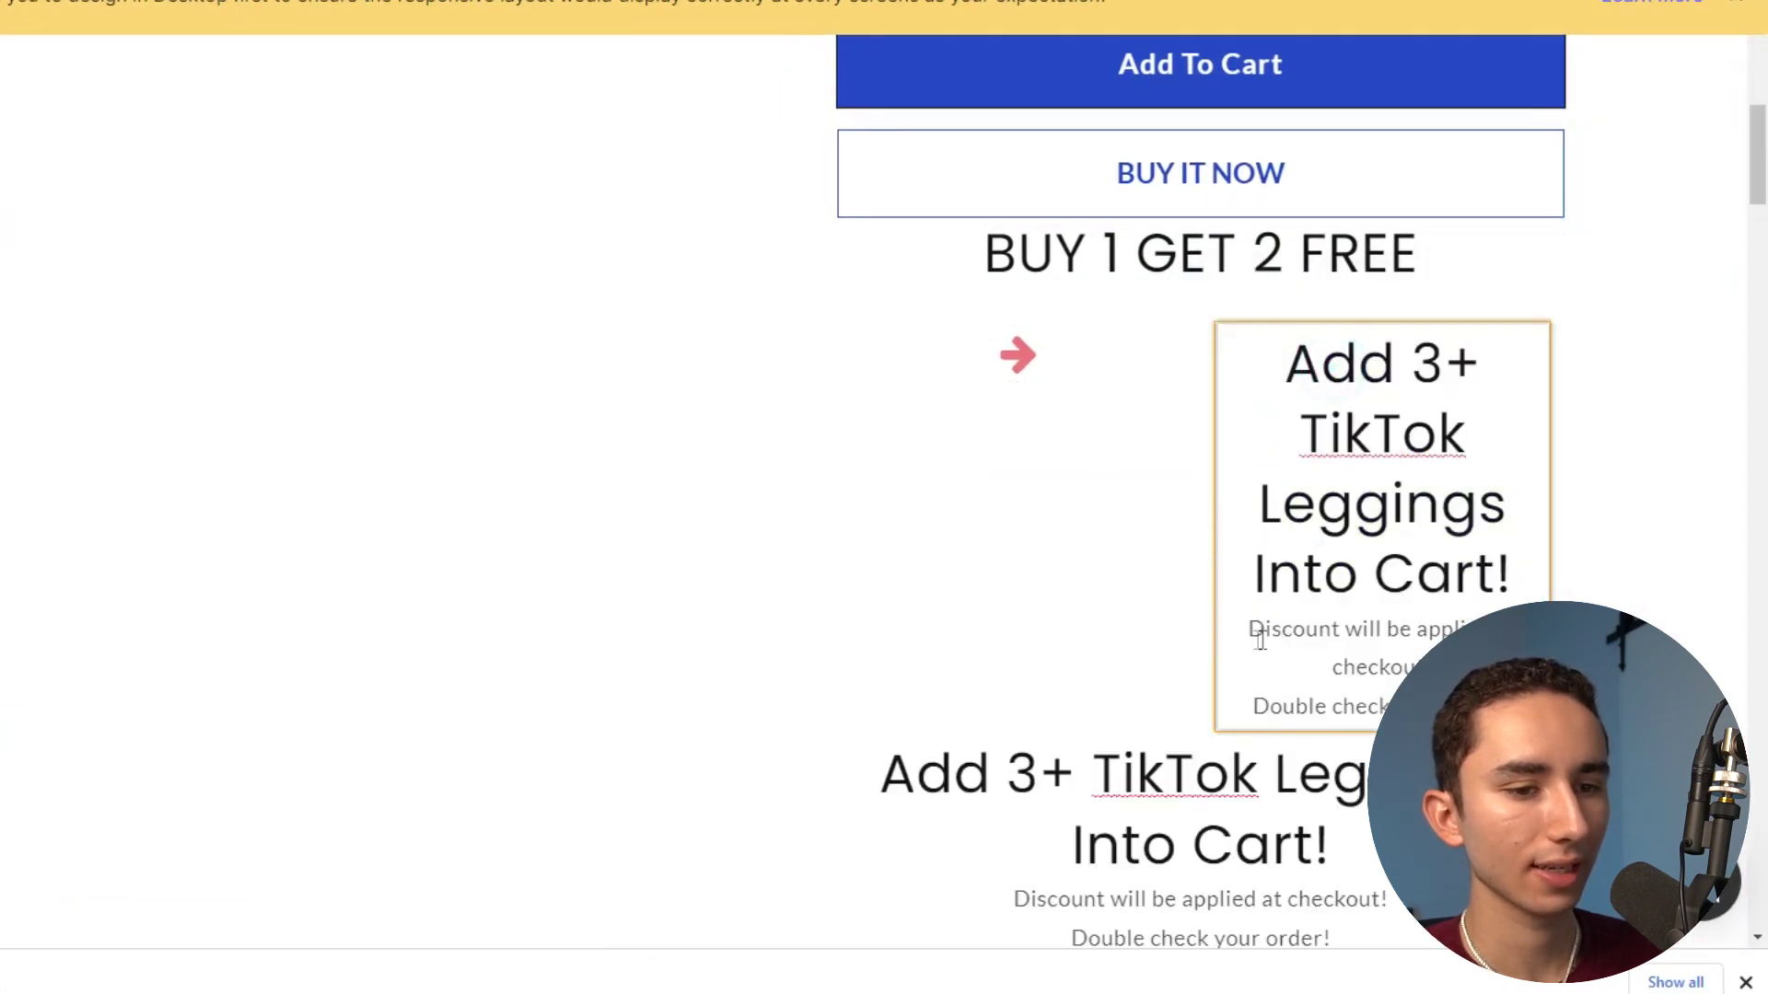
{"action": "key", "text": "BackSpace"}
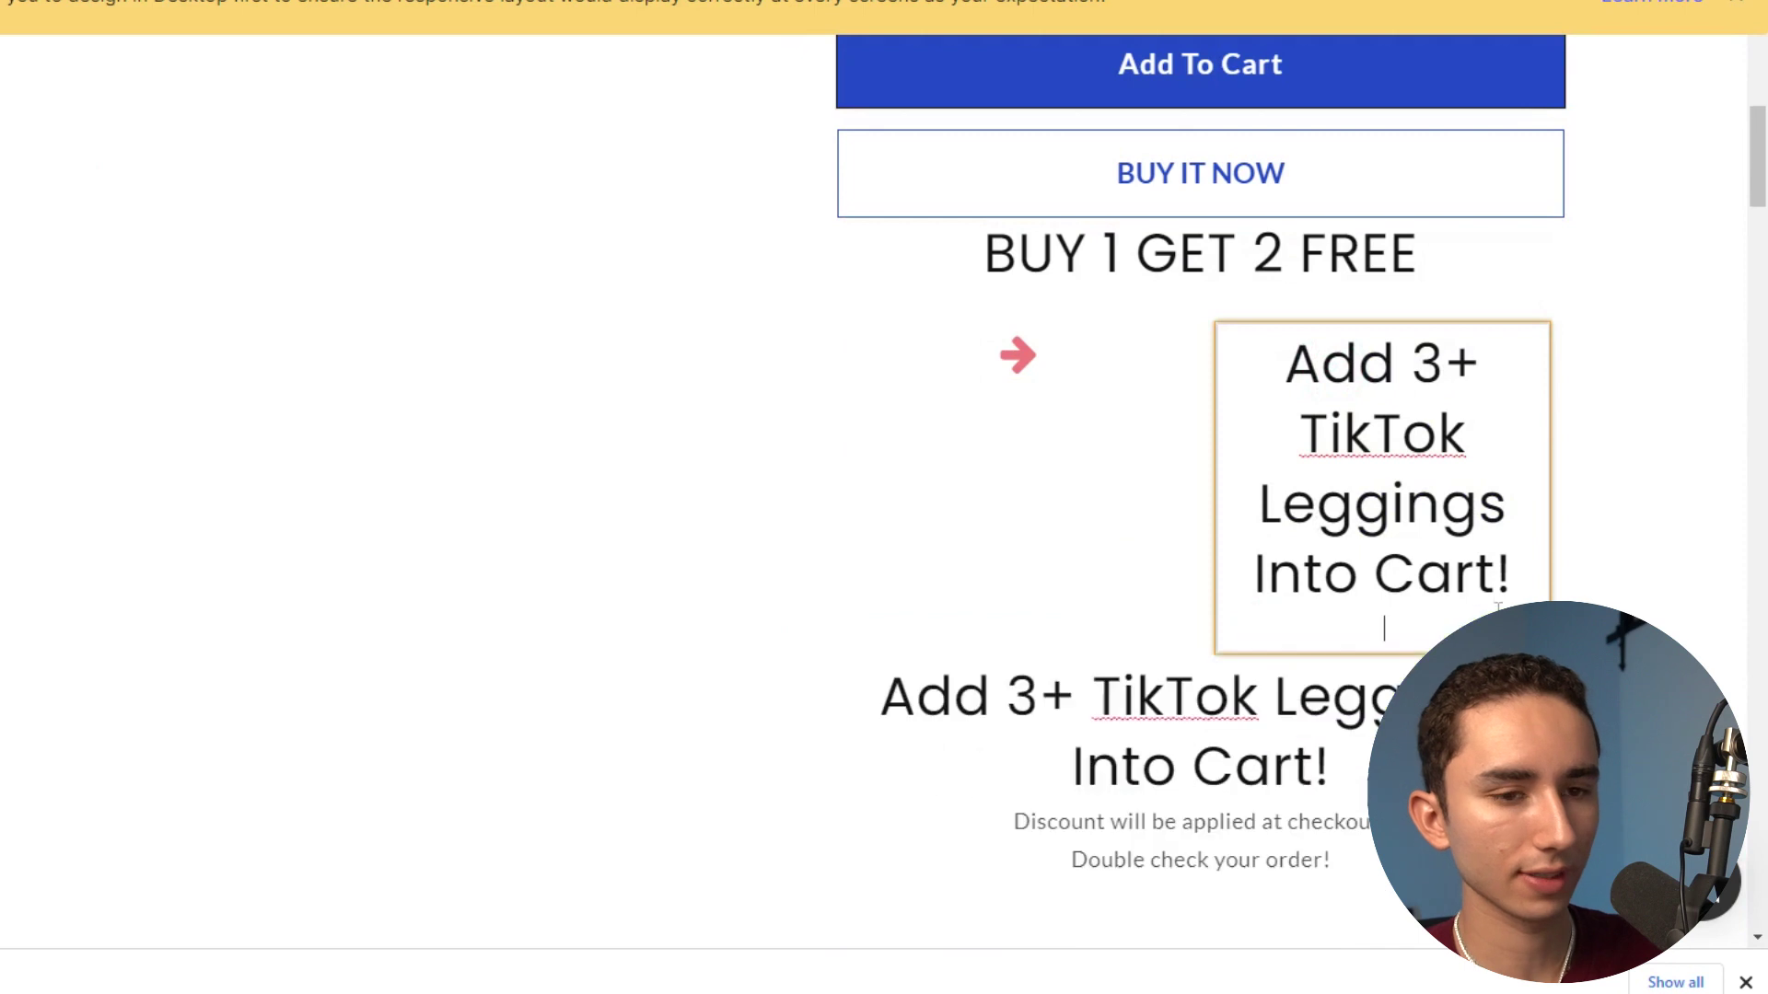
Set the font size of the heading beside the arrow to 23 px and align it left.
{"action": "triple_click", "coordinate": [1439, 508]}
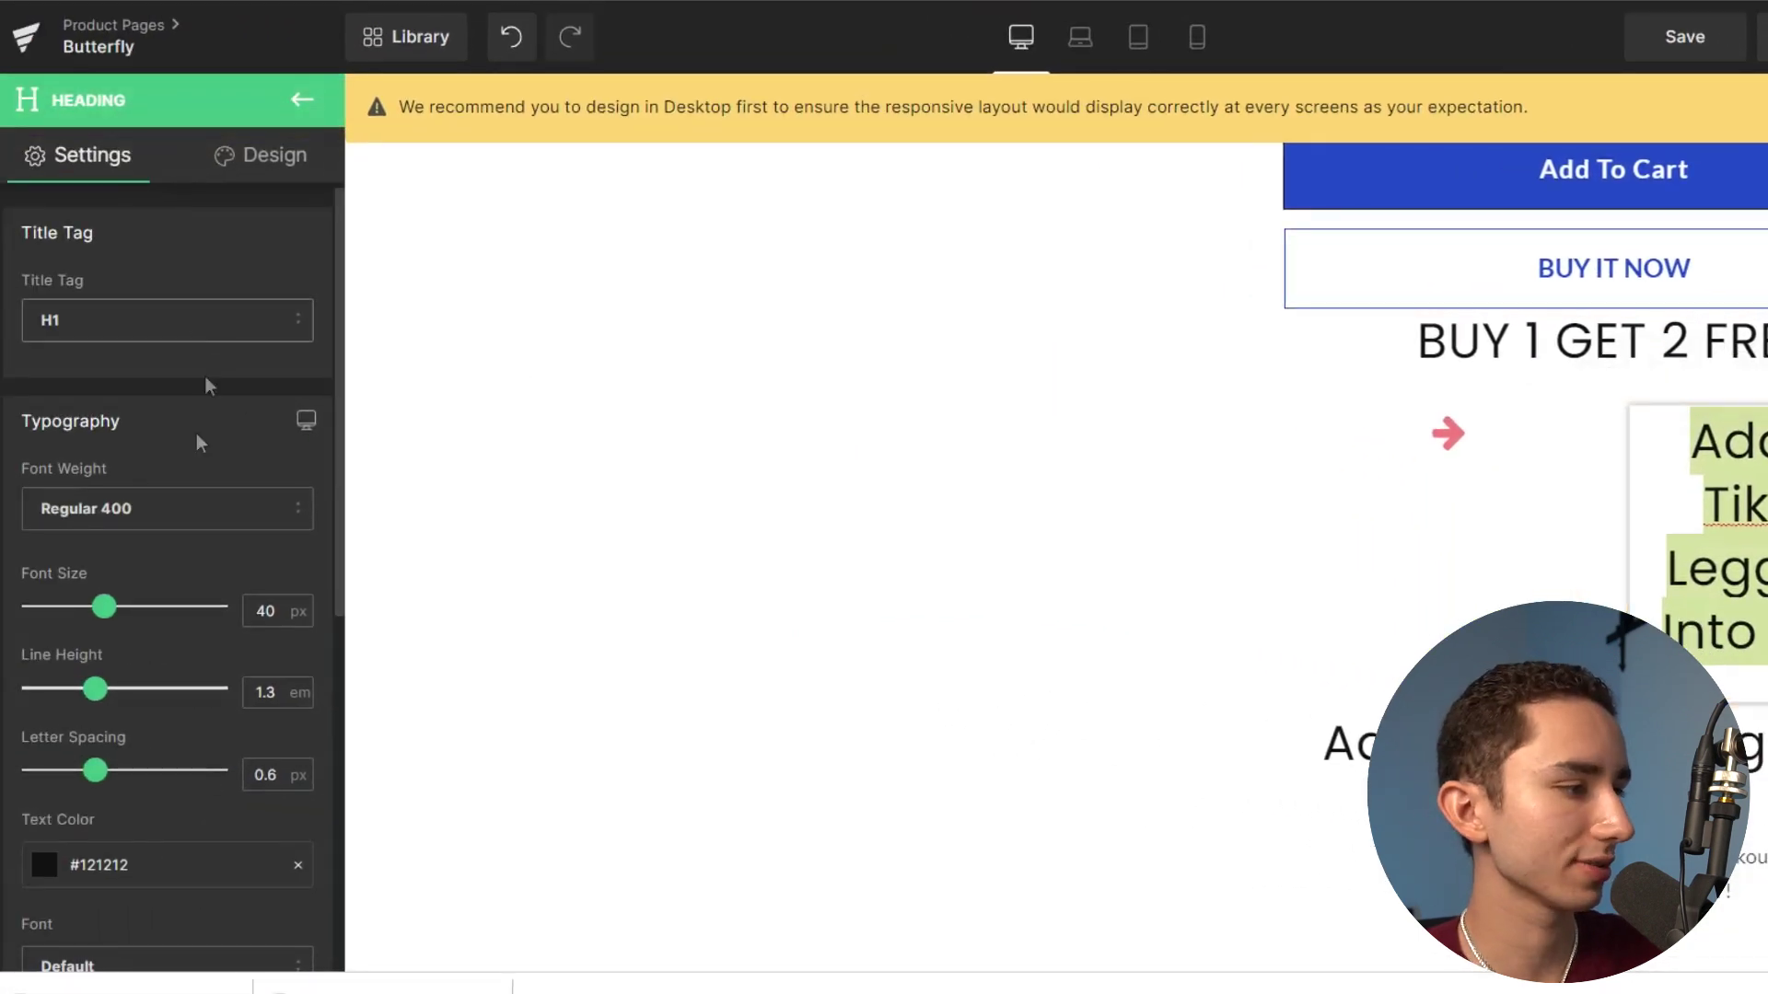
{"action": "mouse_move", "coordinate": [73, 610]}
{"action": "left_mouse_down"}
{"action": "mouse_move", "coordinate": [57, 614]}
{"action": "mouse_move", "coordinate": [73, 609]}
{"action": "left_mouse_up"}
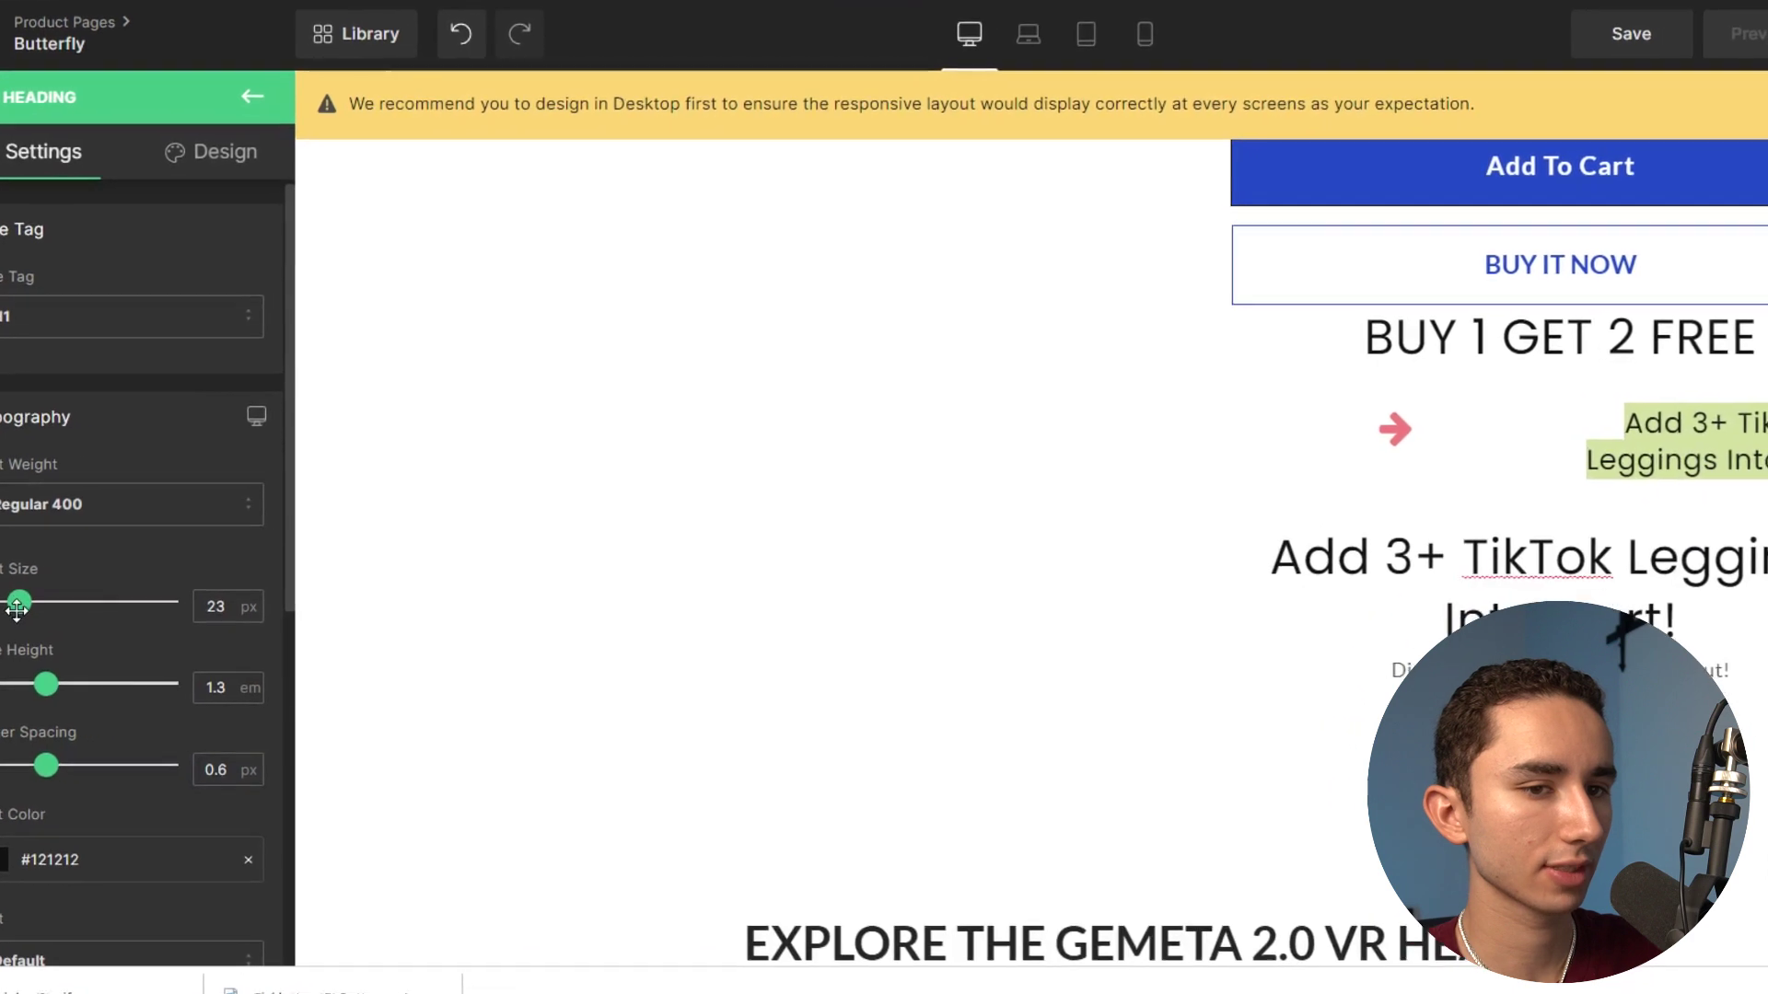
{"action": "scroll", "coordinate": [42, 665], "scroll_direction": "down", "scroll_amount": 5}
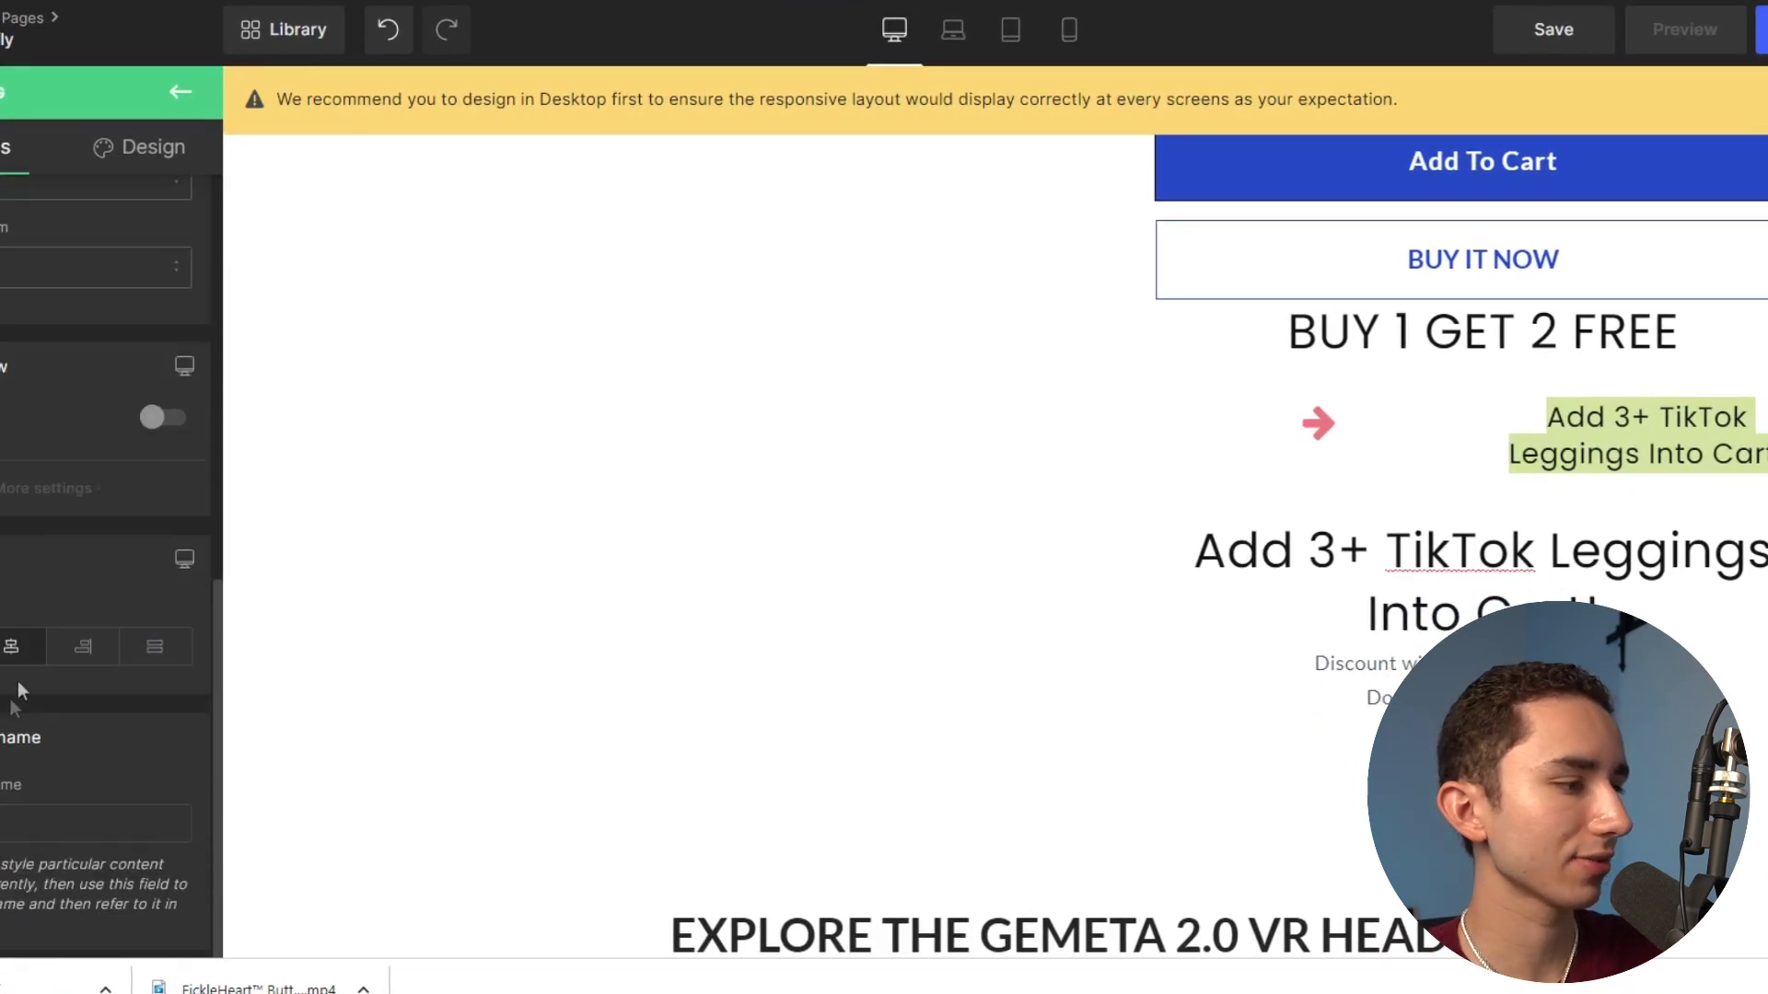
{"action": "left_click", "coordinate": [0, 646]}
{"action": "scroll", "coordinate": [2, 529], "scroll_direction": "up", "scroll_amount": 5}
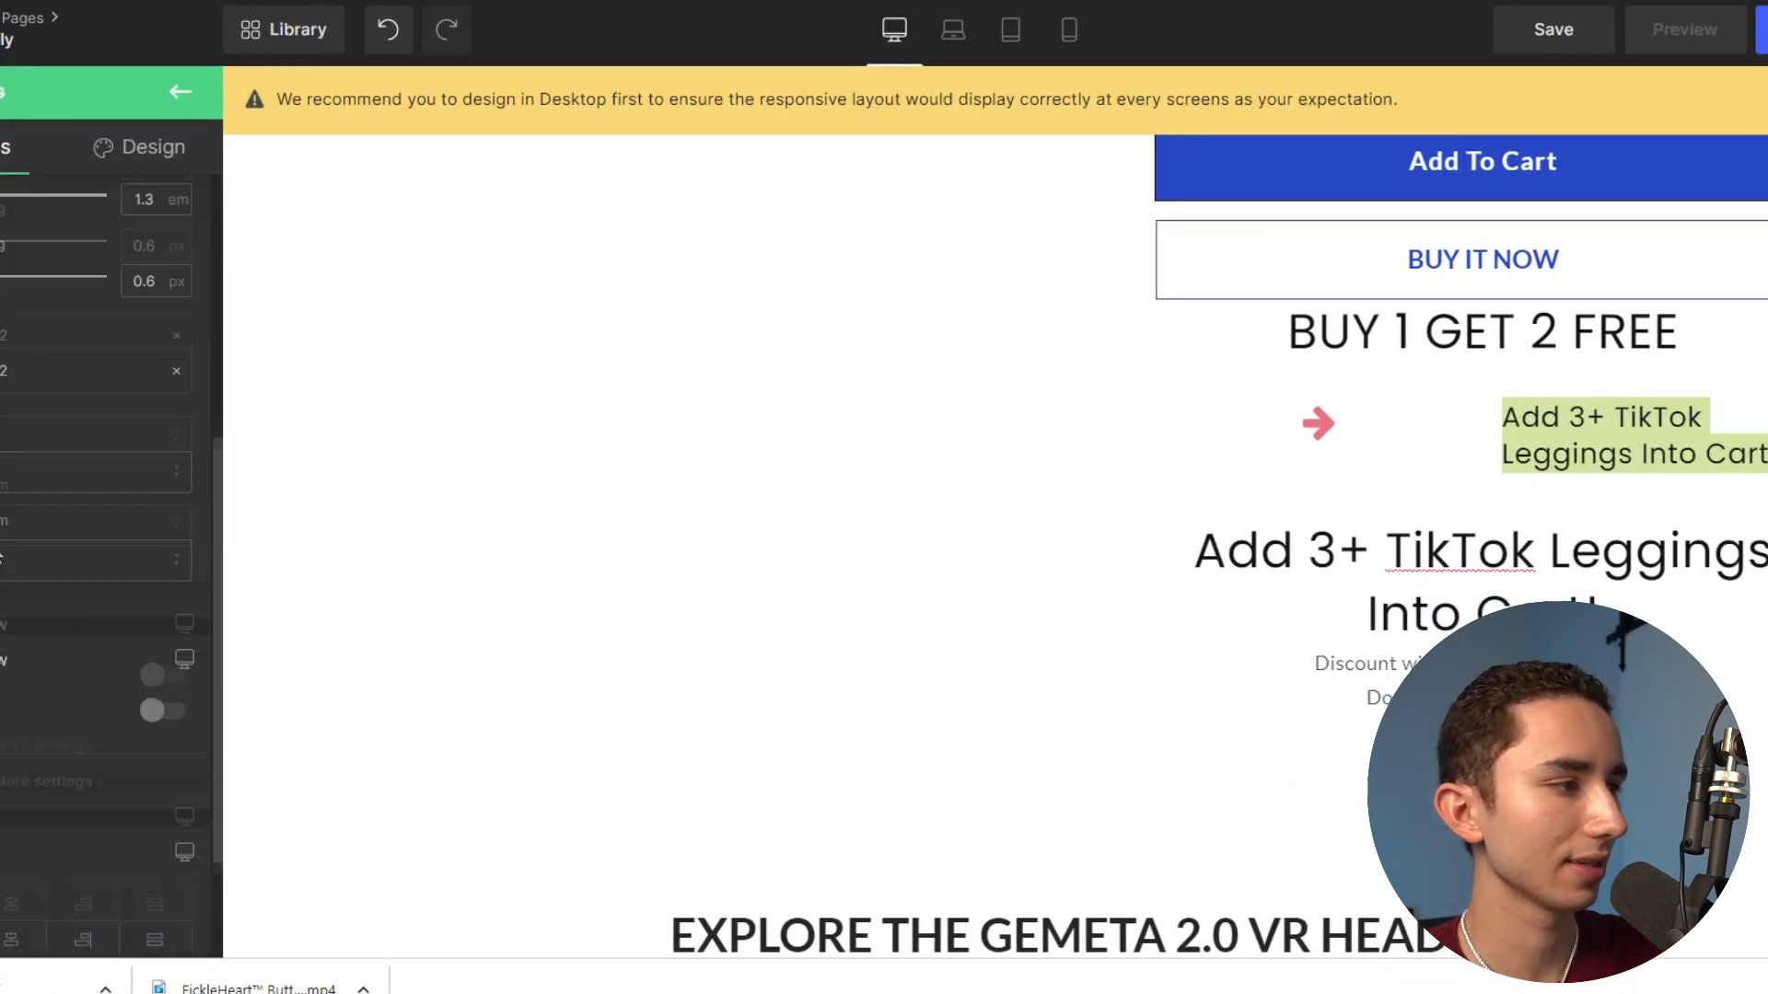
{"action": "scroll", "coordinate": [2, 532], "scroll_direction": "down", "scroll_amount": 2}
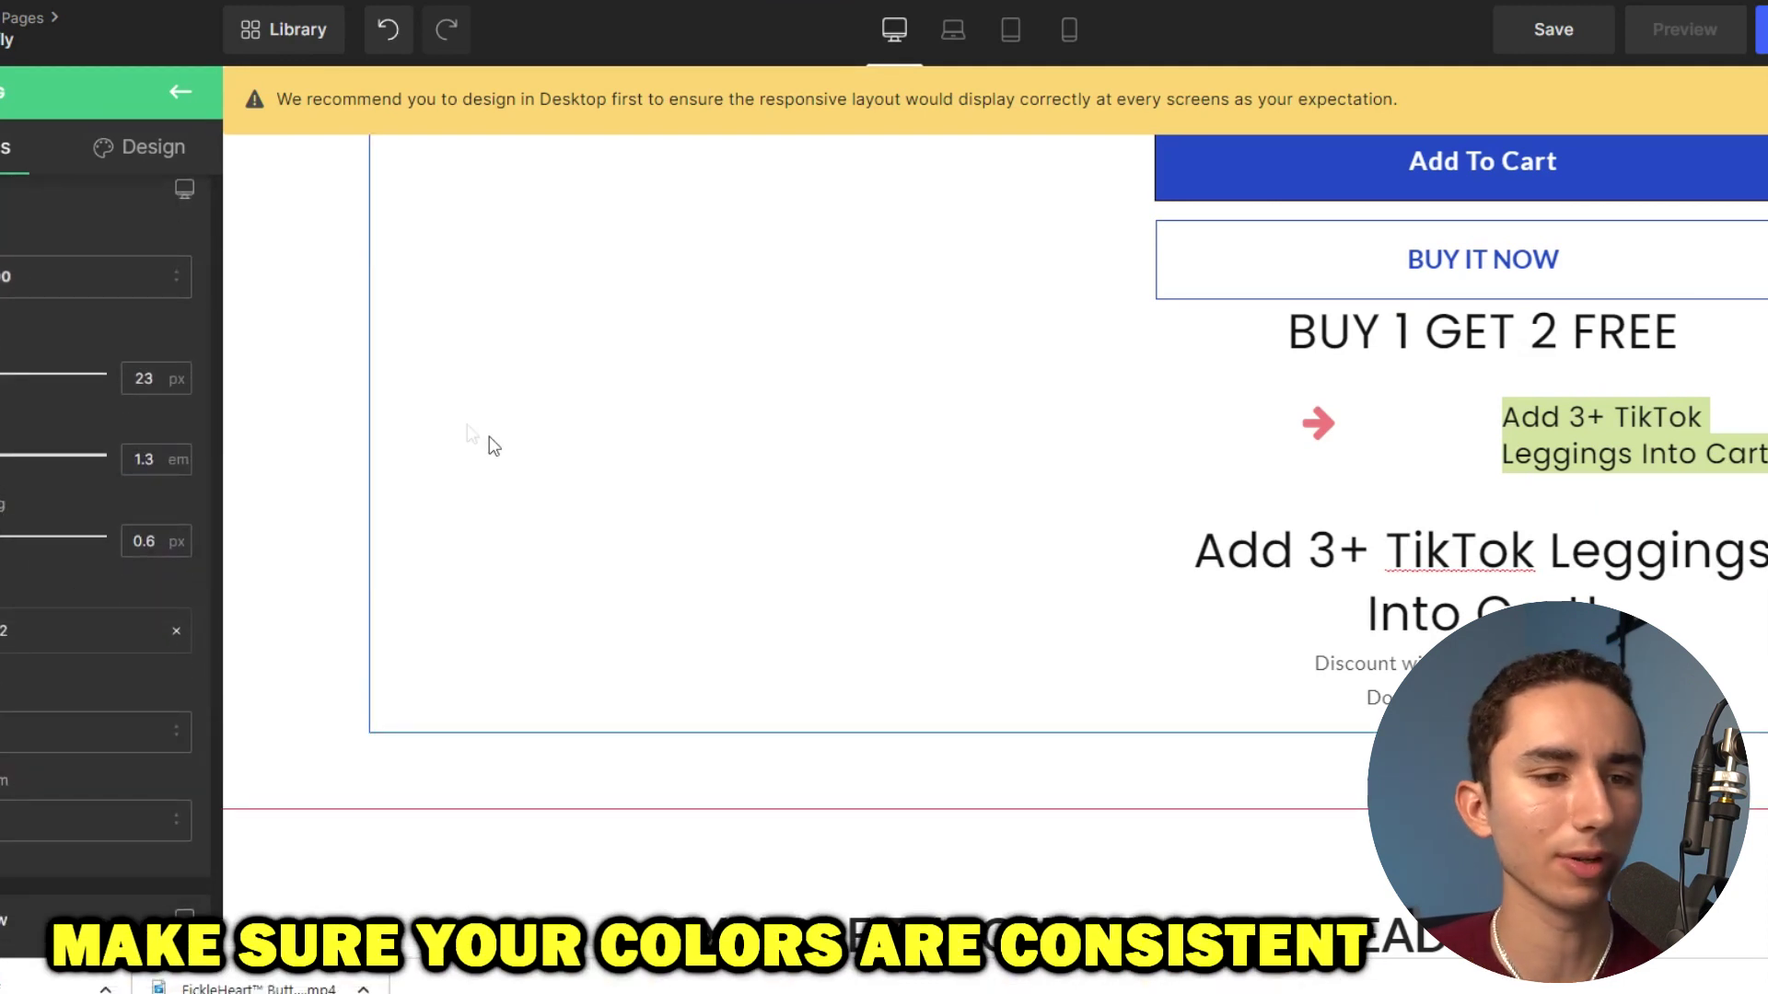
Color the numbers 1 and 2 in the BUY 1 GET 2 FREE heading pink.
{"action": "left_click", "coordinate": [1408, 331]}
{"action": "left_click", "coordinate": [1507, 267]}
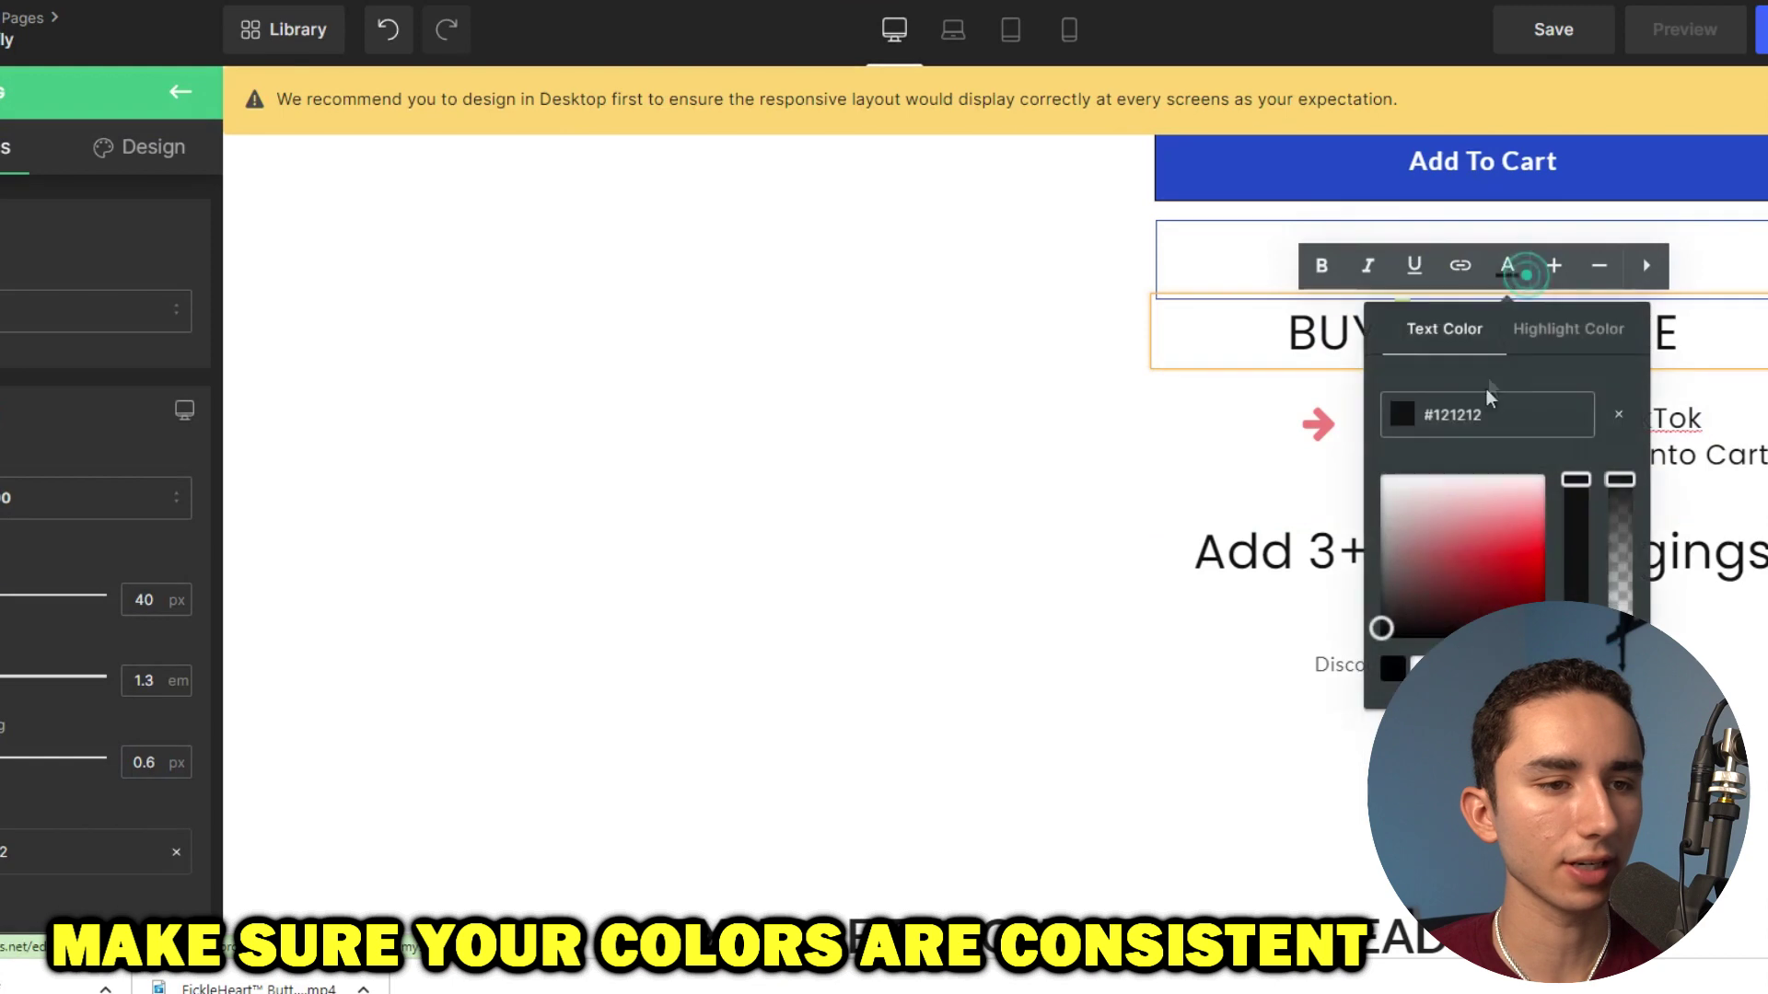
{"action": "left_click", "coordinate": [1745, 396]}
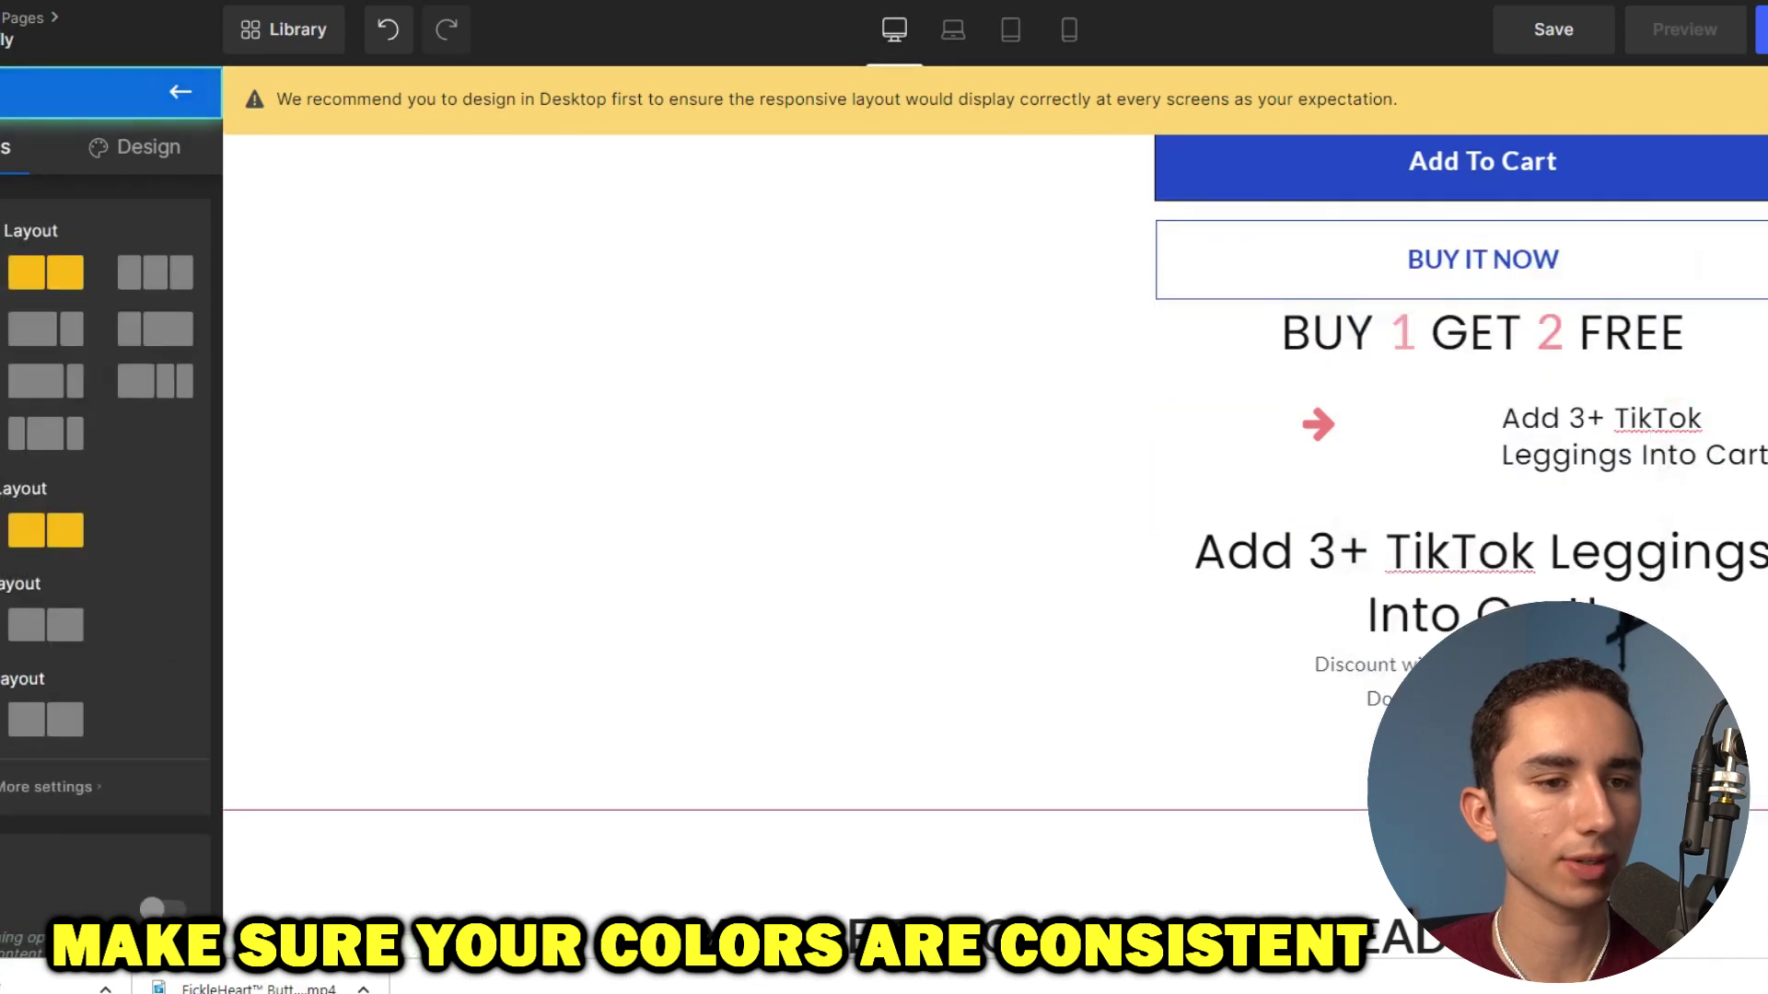
{"action": "scroll", "coordinate": [1422, 442], "scroll_direction": "up", "scroll_amount": 1}
{"action": "scroll", "coordinate": [1555, 525], "scroll_direction": "up", "scroll_amount": 1}
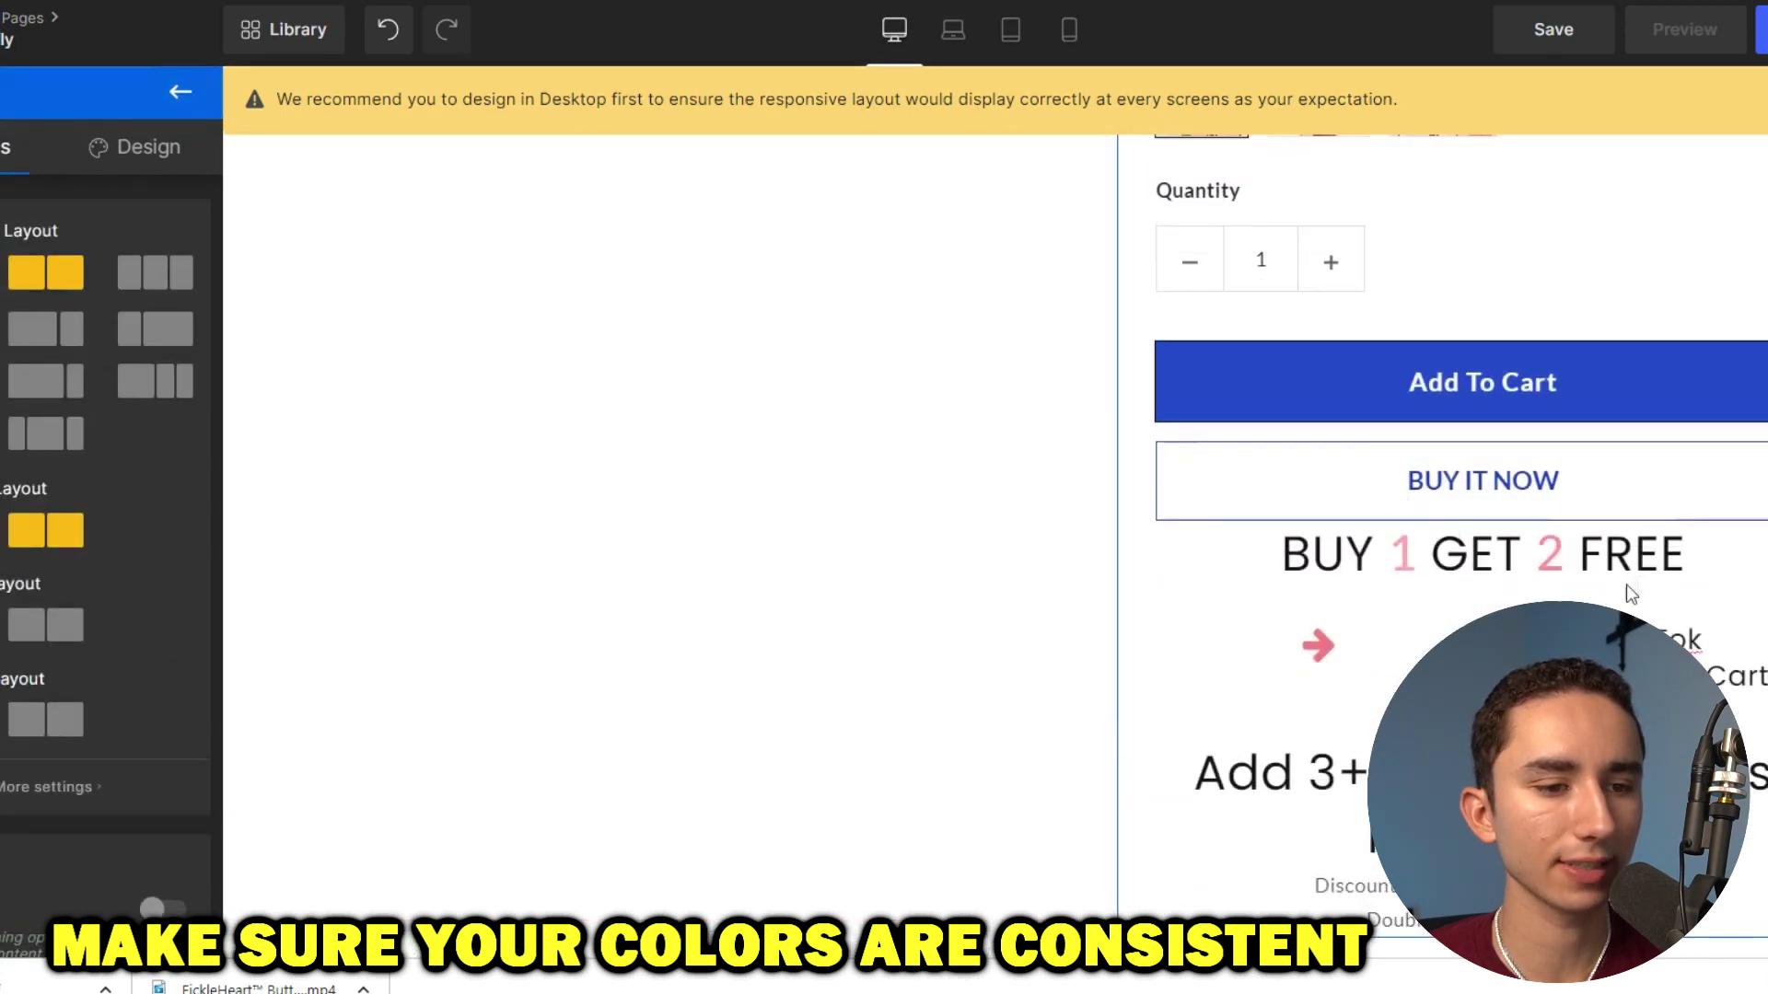
{"action": "scroll", "coordinate": [1602, 582], "scroll_direction": "down", "scroll_amount": 2}
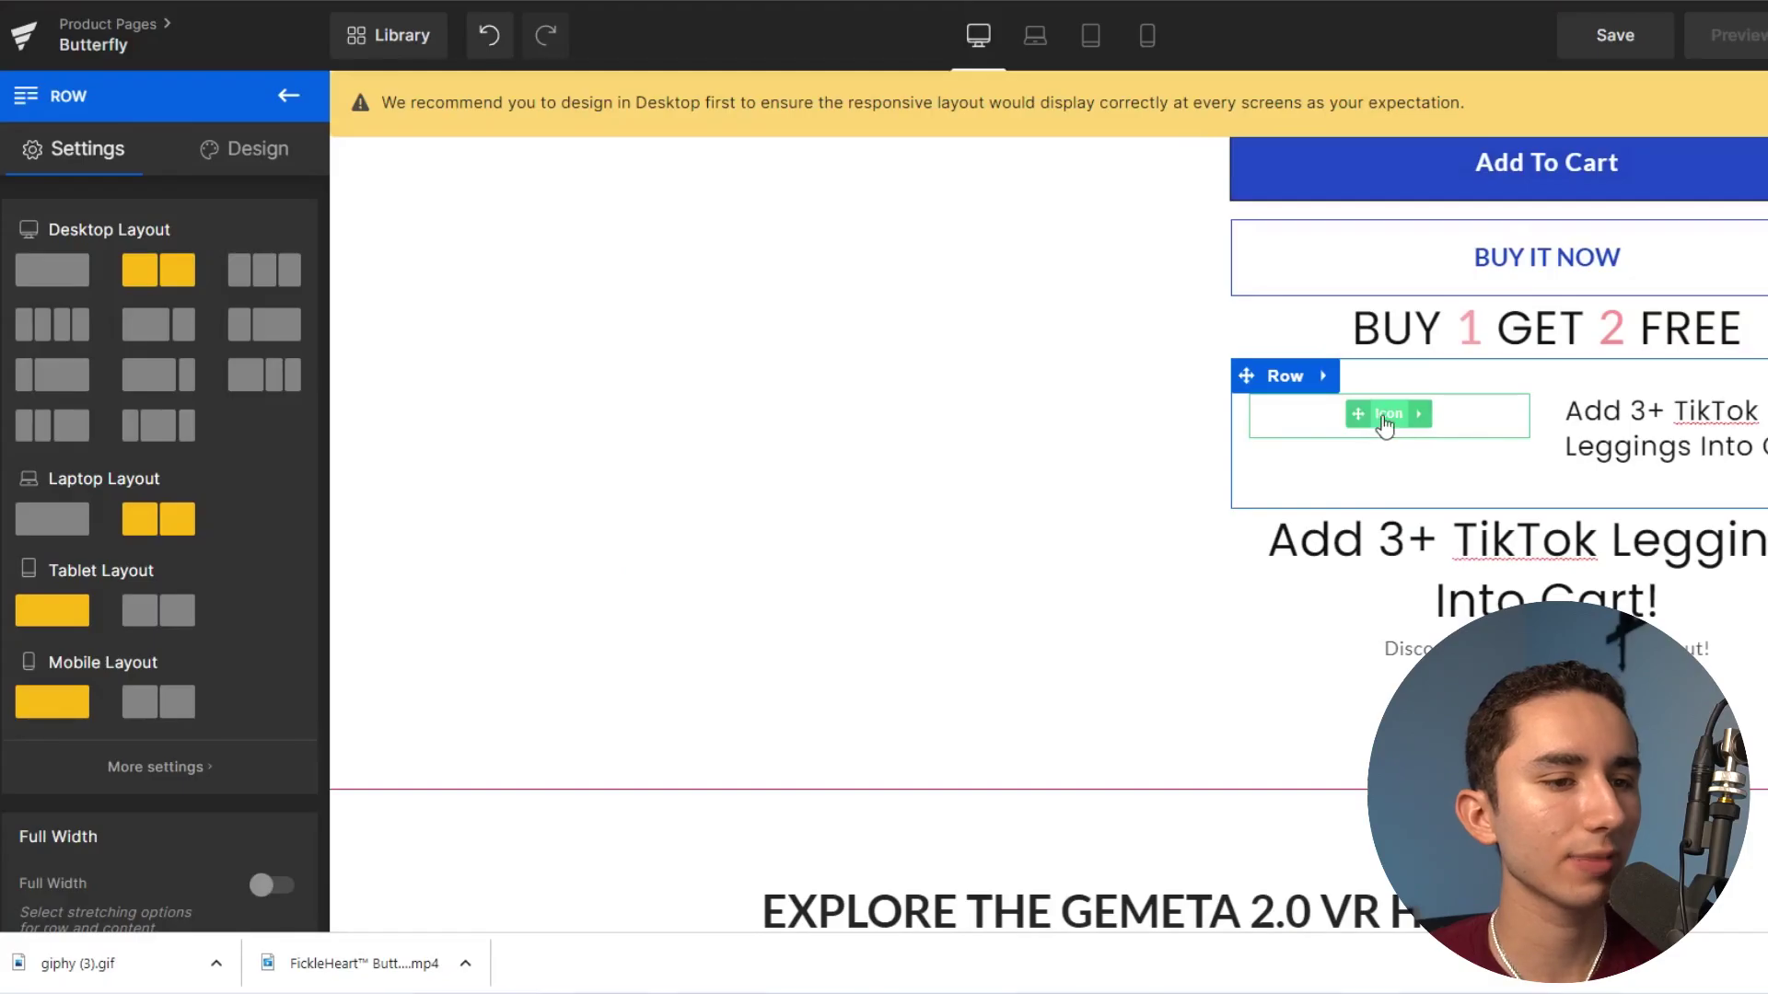
Align the pink arrow icon in the instruction row to the left.
{"action": "left_click", "coordinate": [1384, 421]}
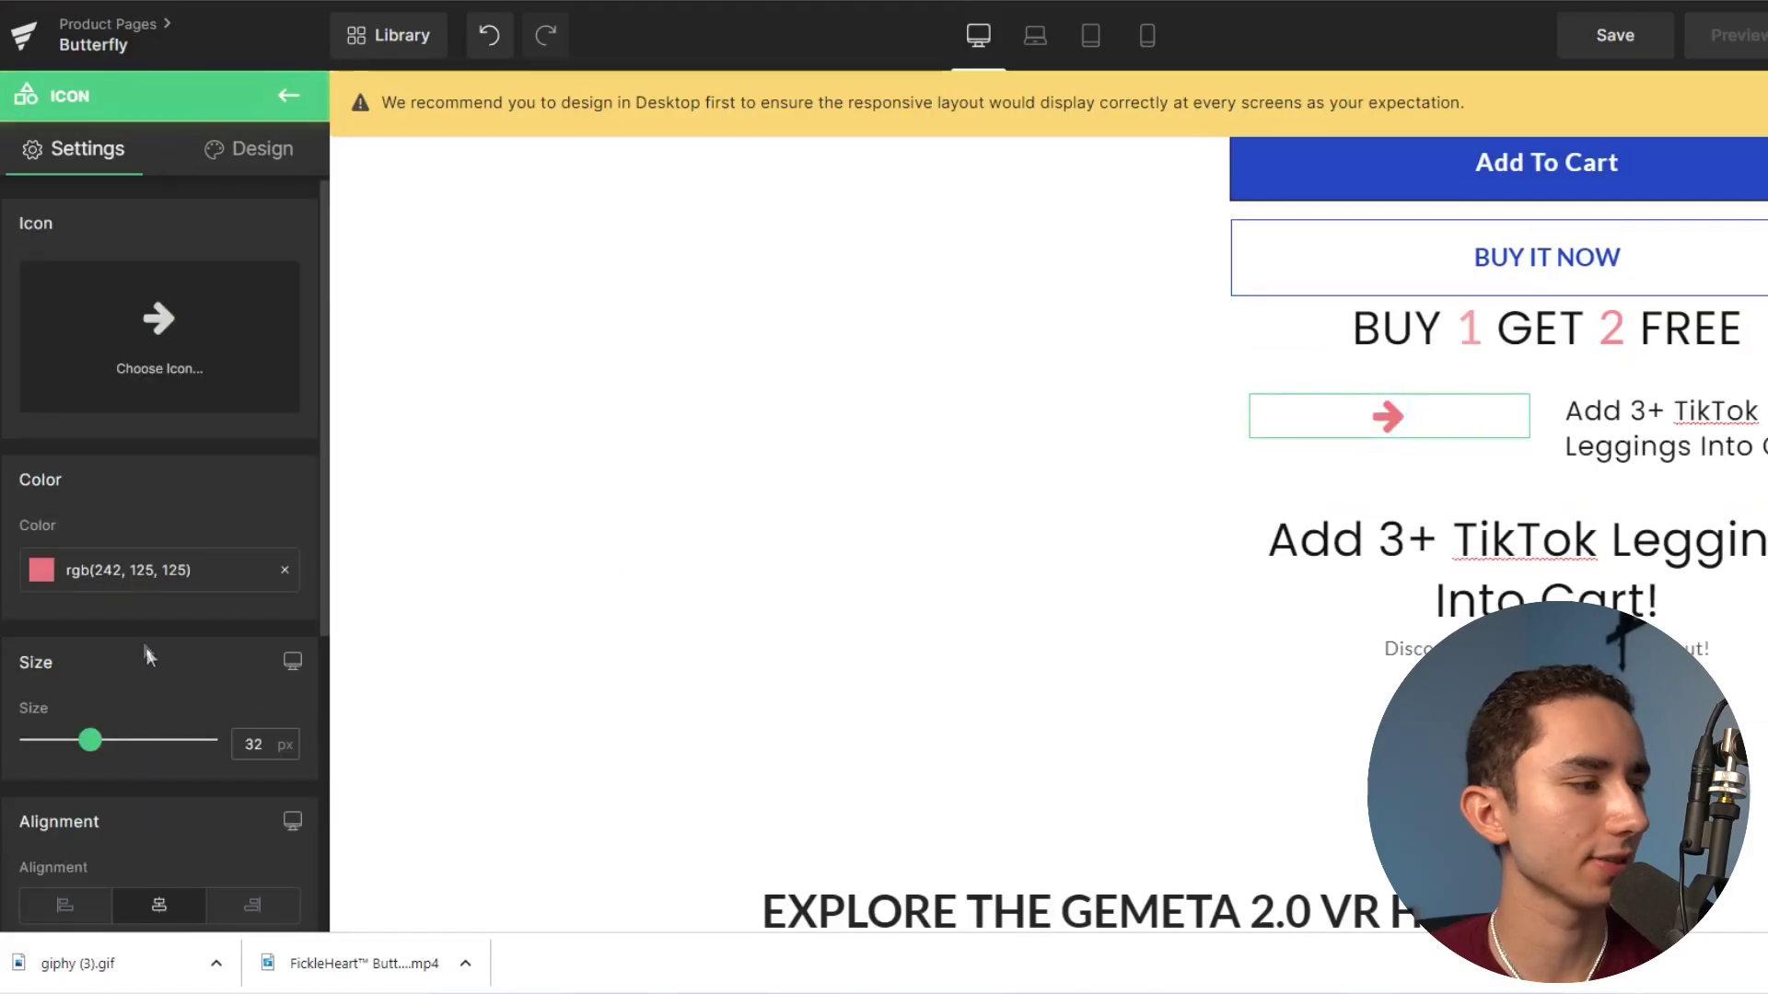
{"action": "scroll", "coordinate": [91, 724], "scroll_direction": "down", "scroll_amount": 3}
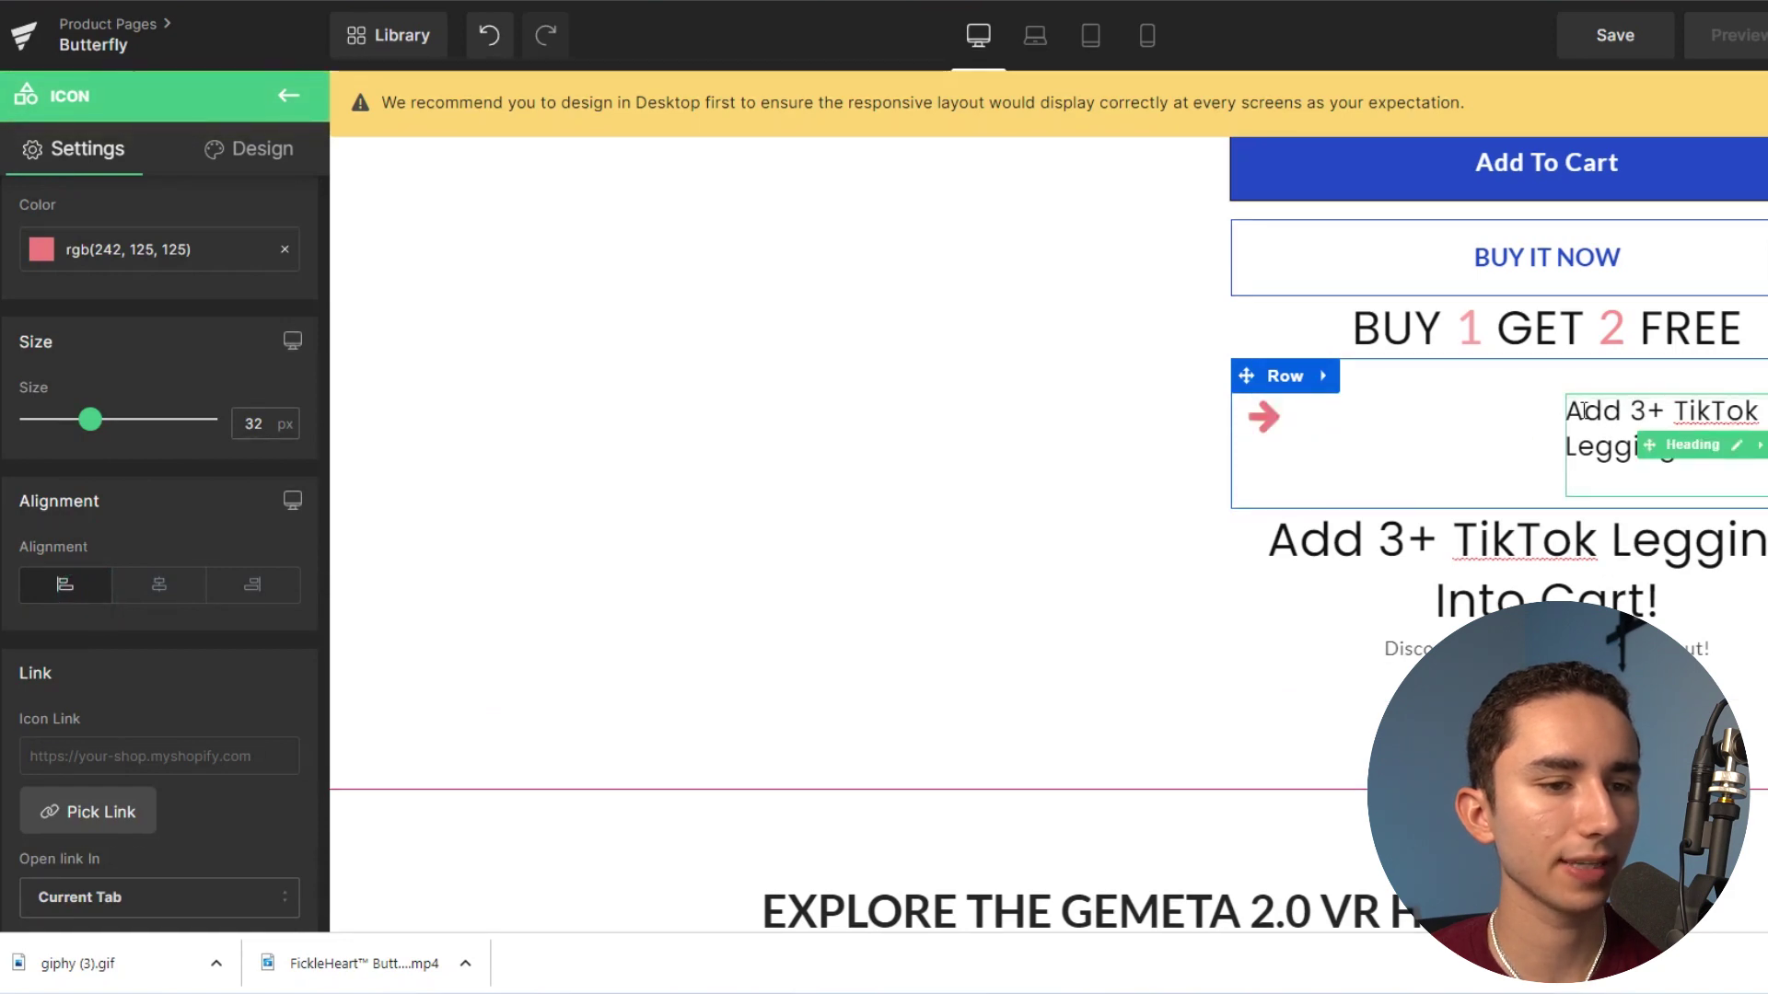
{"action": "left_click", "coordinate": [1466, 377]}
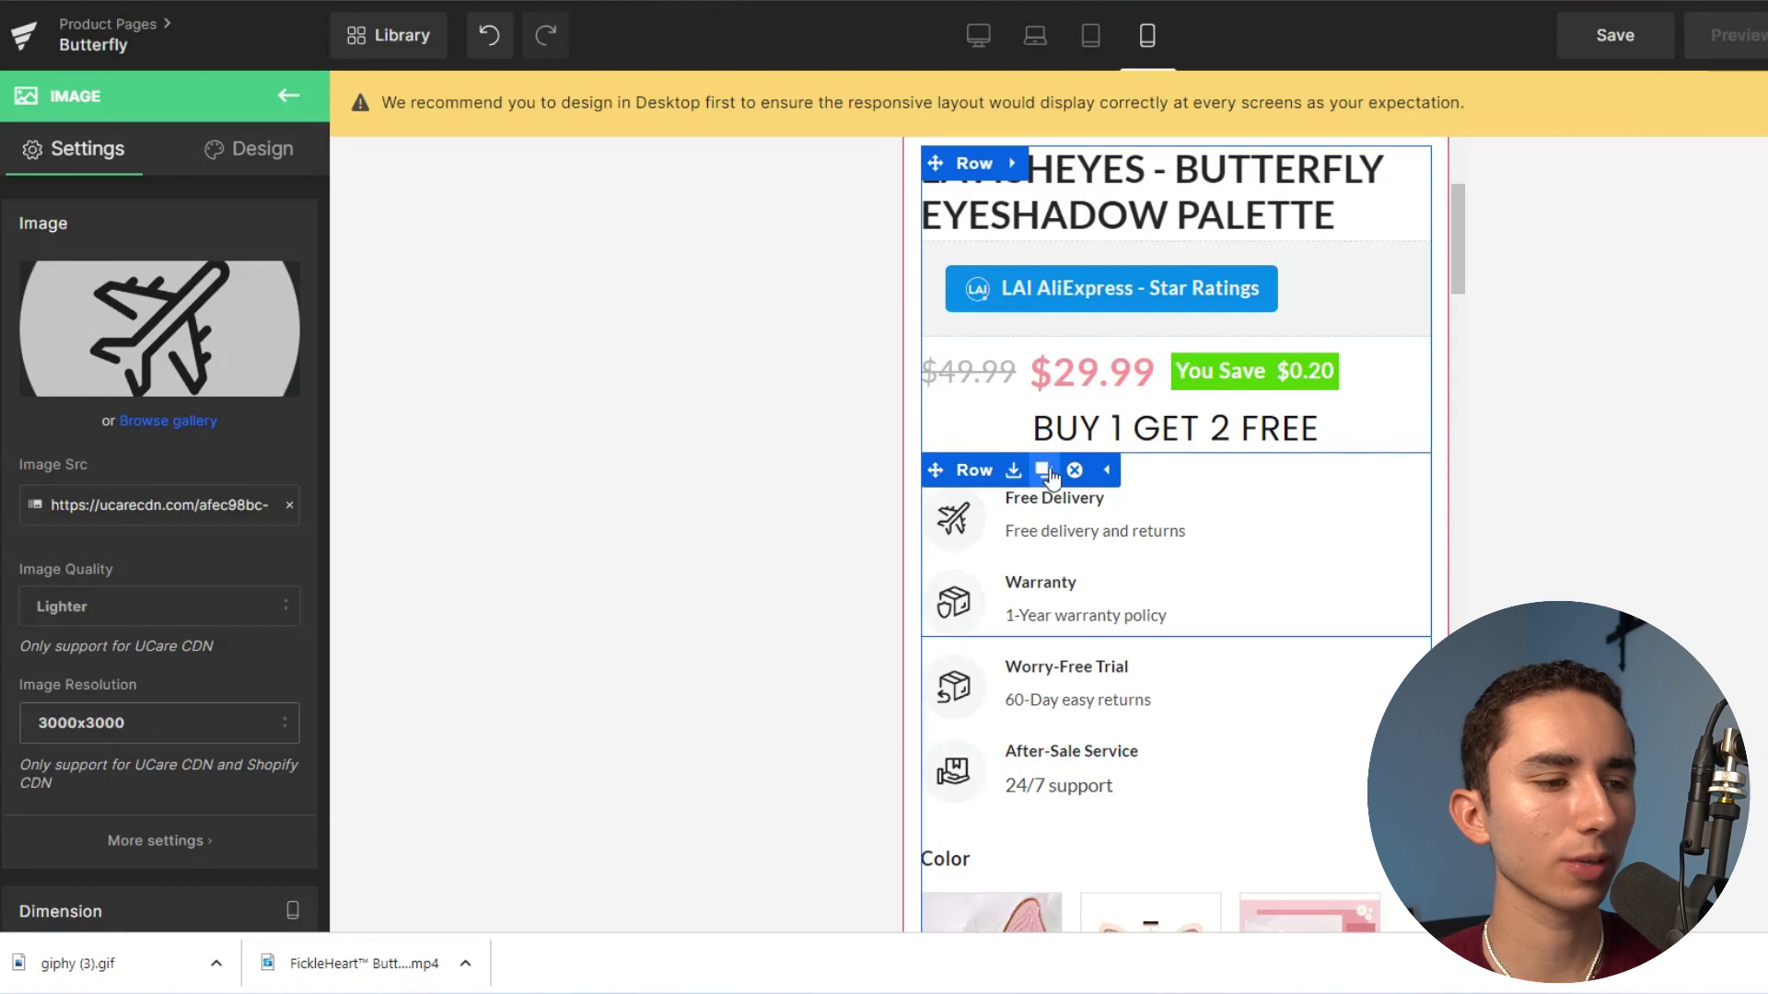
Duplicate the Free Delivery and Warranty row, place it below the lower BUY 1 GET 2 FREE heading, and replace its airplane image with an arrow icon.
{"action": "left_click", "coordinate": [1043, 471]}
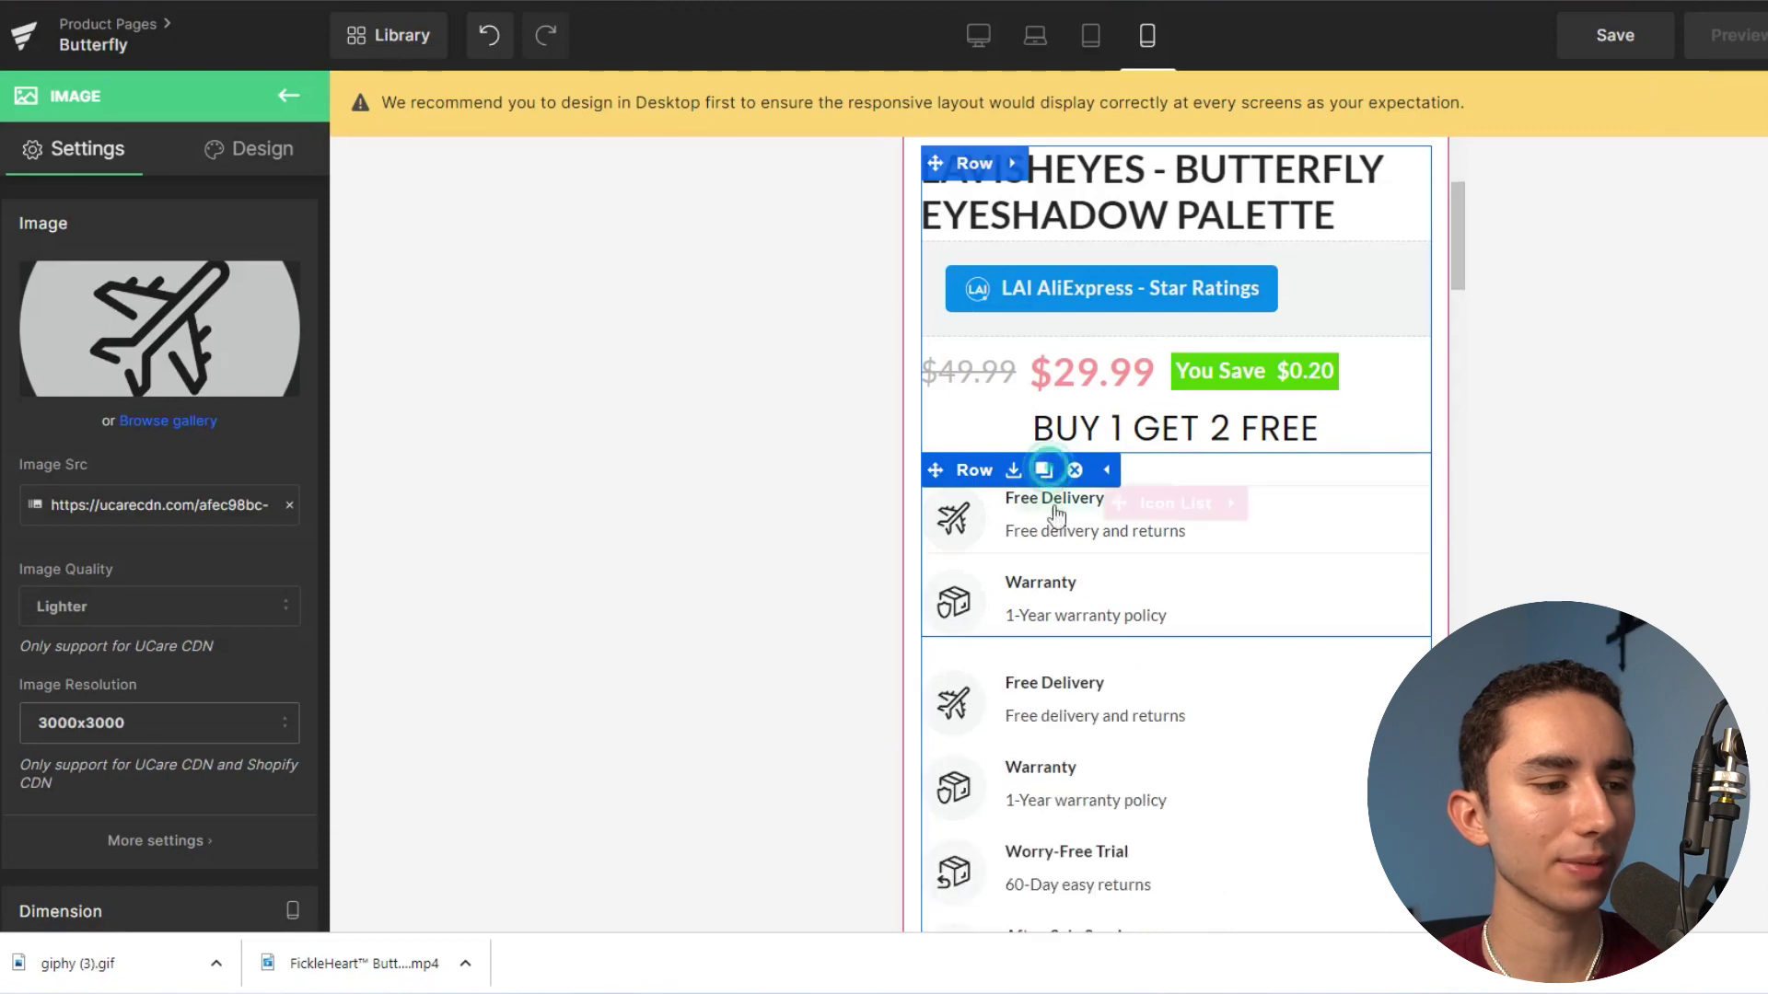
{"action": "left_click_drag", "start_coordinate": [938, 475], "coordinate": [990, 516]}
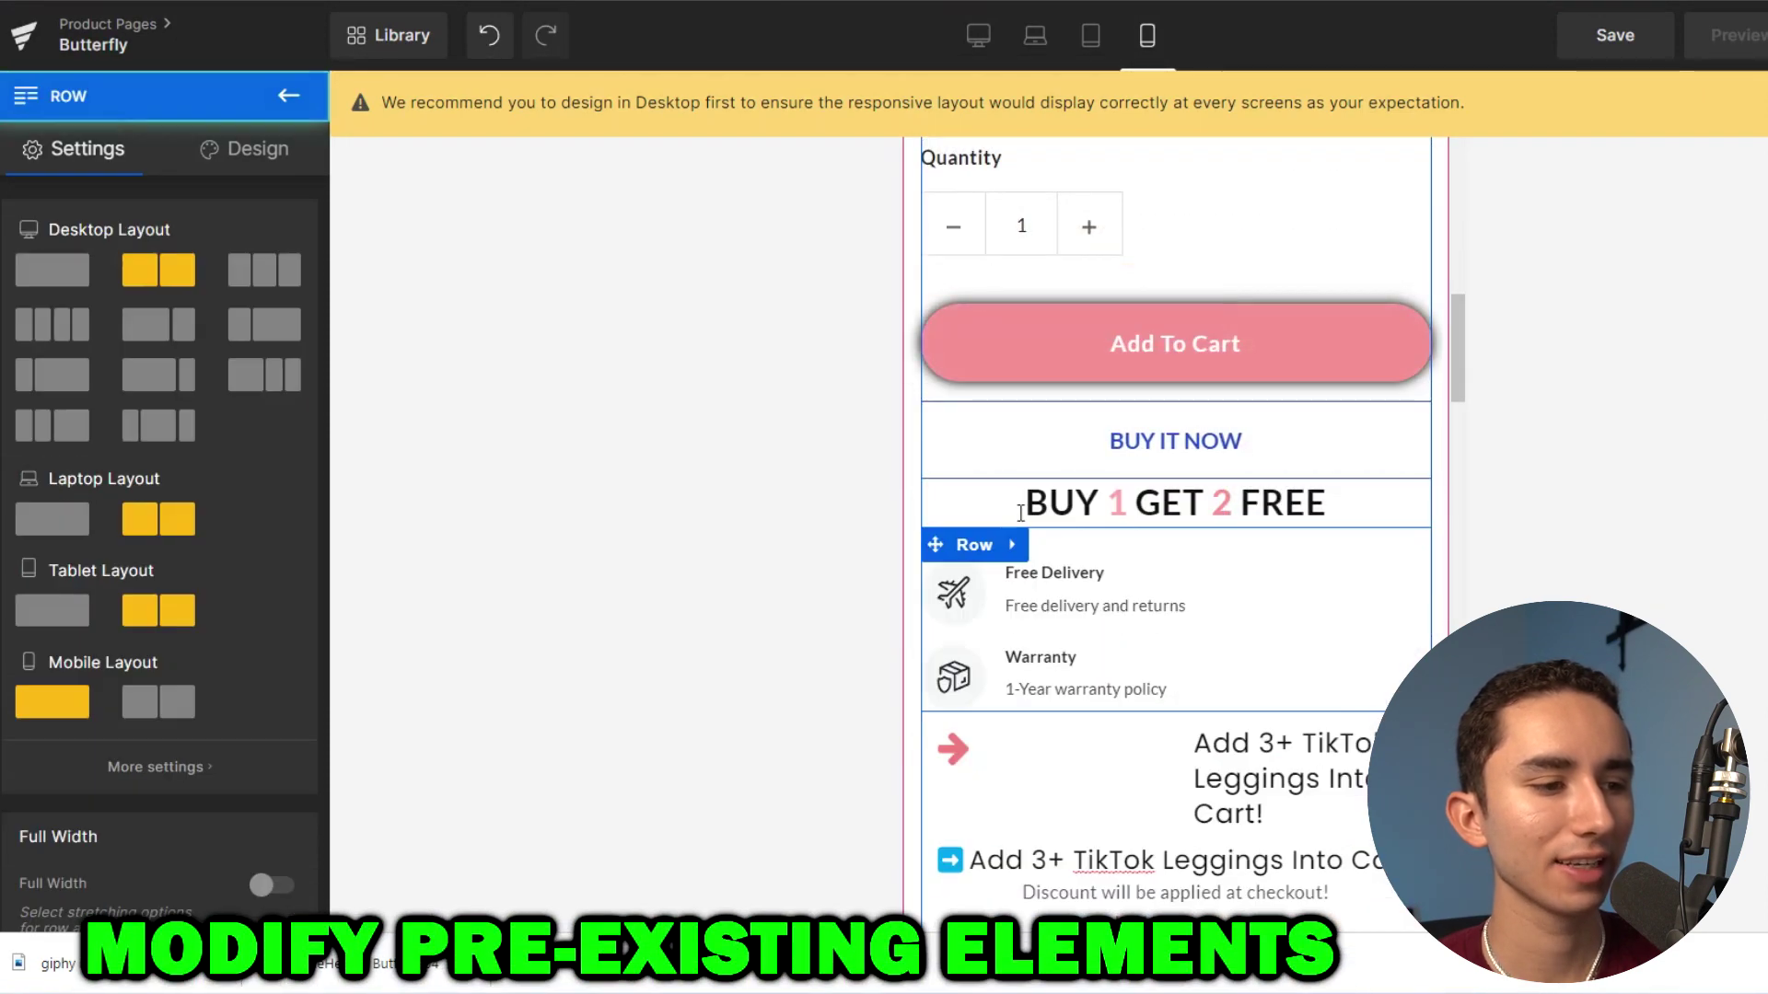
{"action": "left_click", "coordinate": [948, 591]}
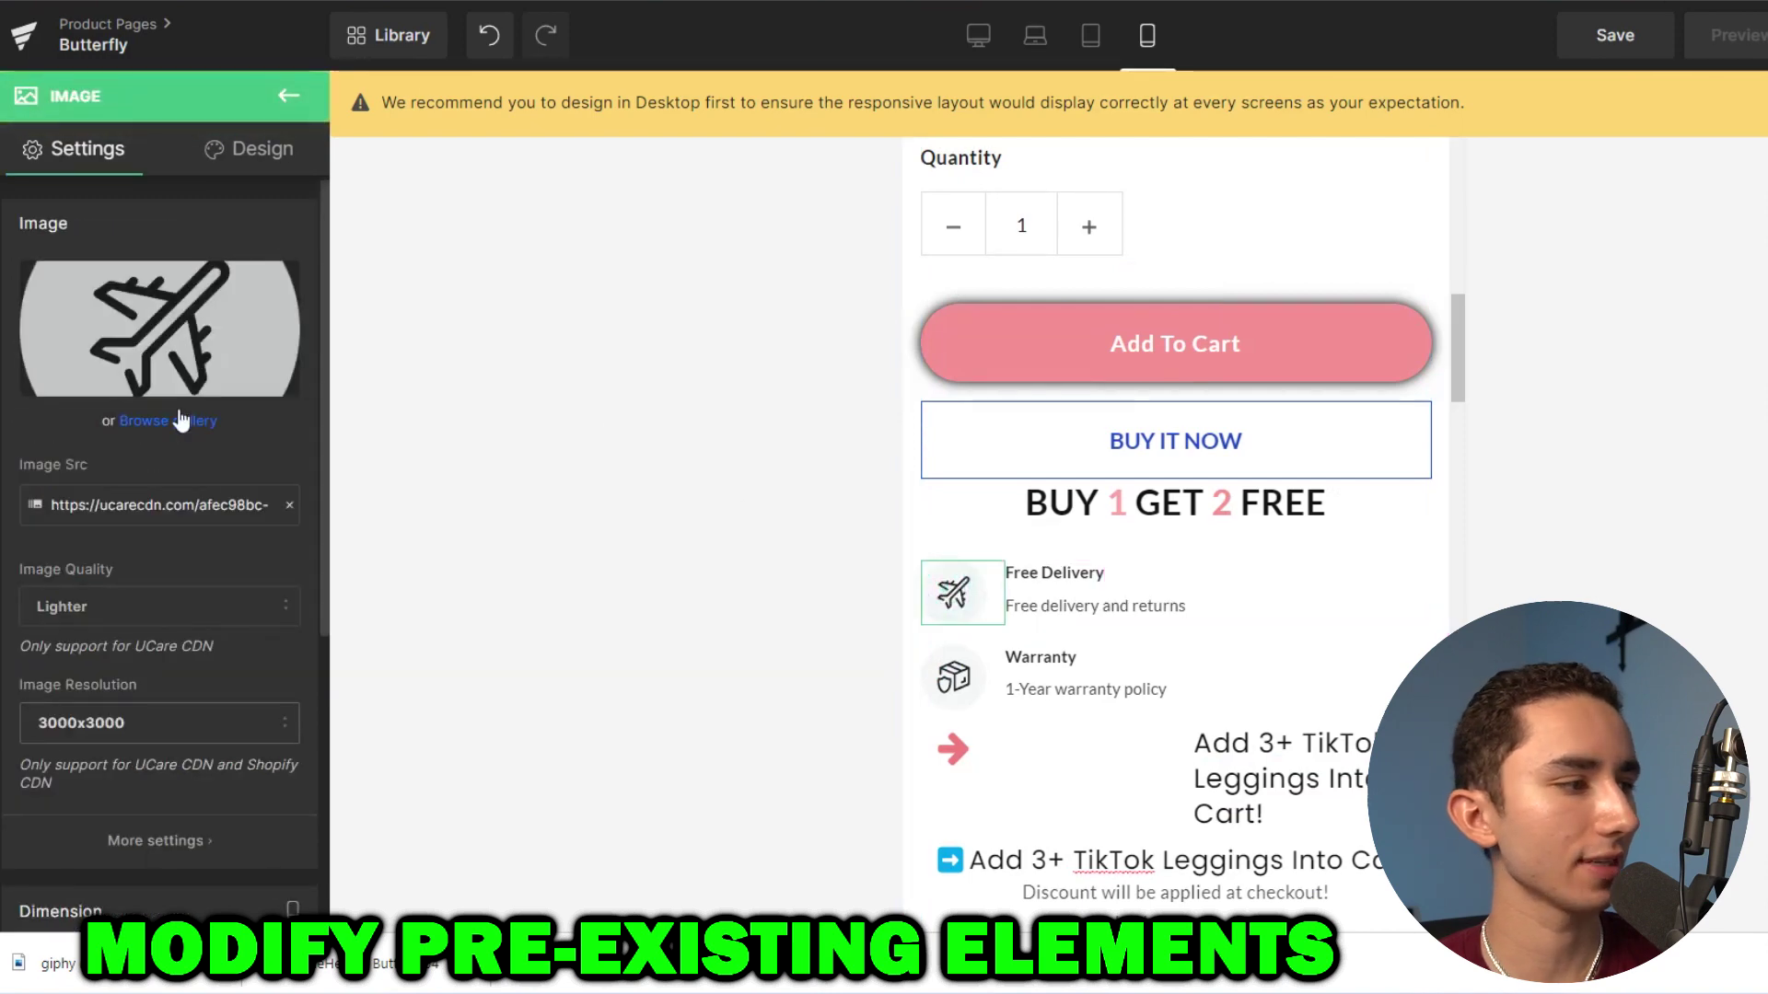
{"action": "left_click", "coordinate": [182, 423]}
{"action": "left_click", "coordinate": [79, 357]}
{"action": "left_click", "coordinate": [76, 350]}
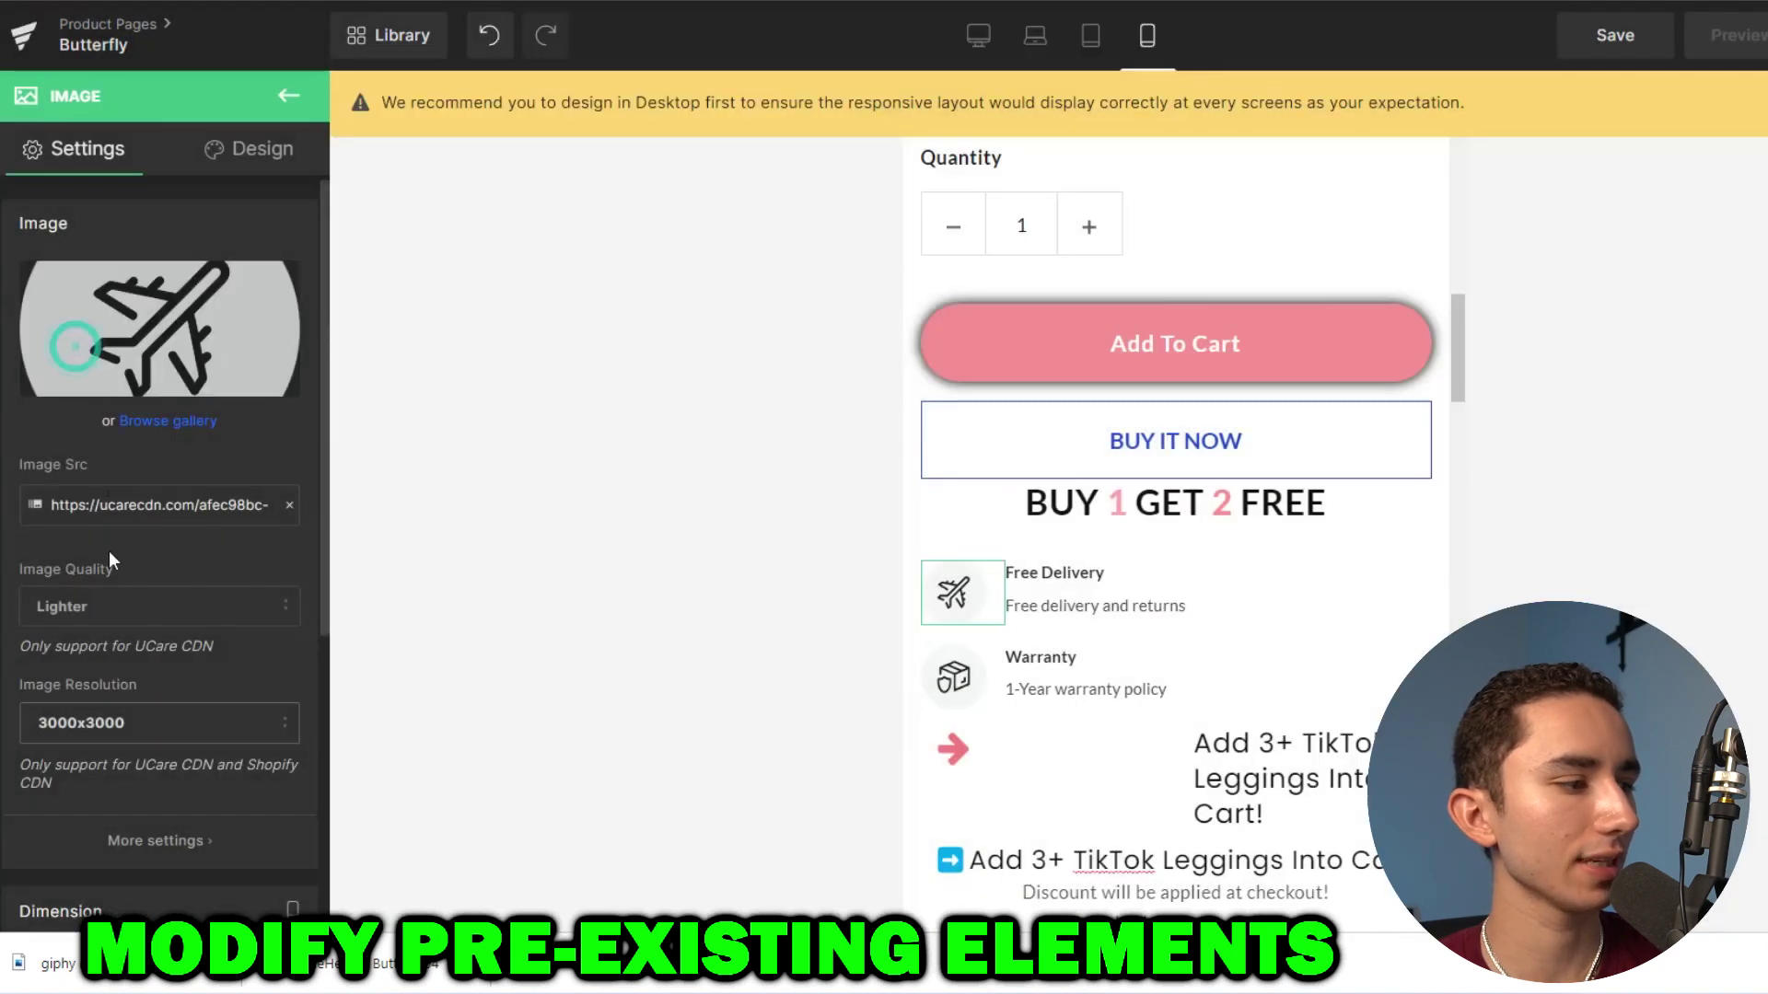
{"action": "left_click", "coordinate": [946, 755]}
{"action": "left_click_drag", "start_coordinate": [945, 763], "coordinate": [962, 612]}
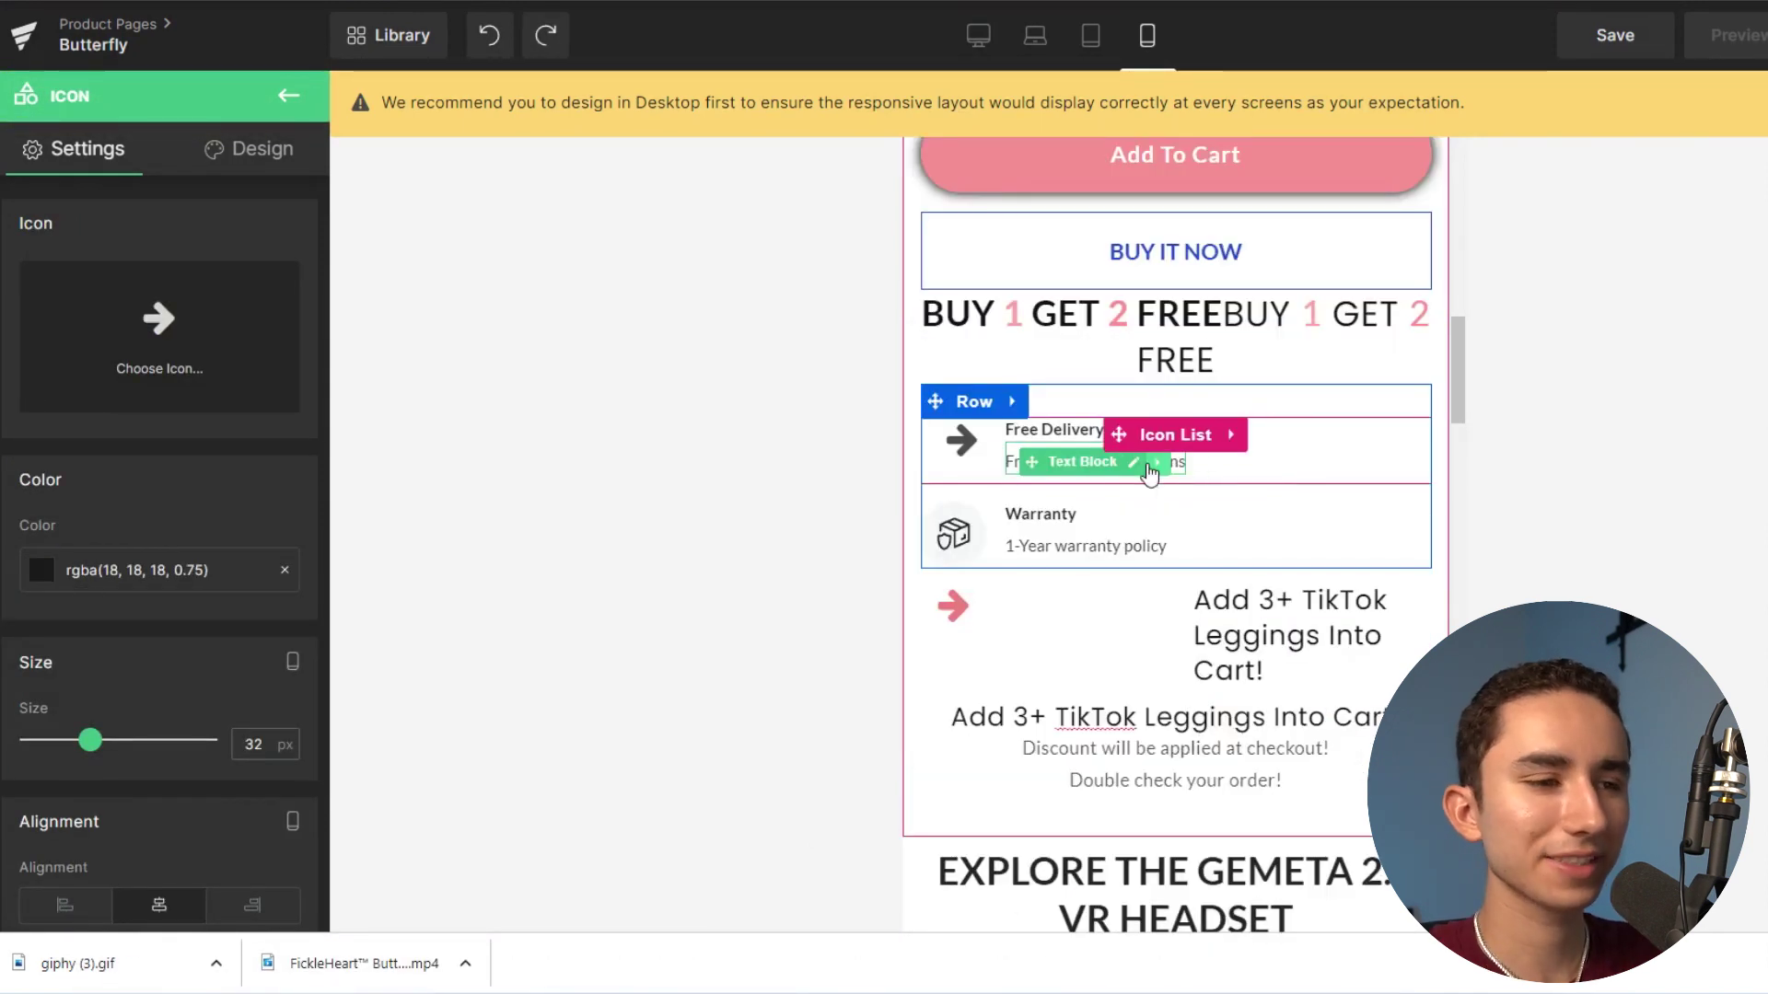
Delete the copied row's "Free delivery and returns" text and replace its "Free Delivery" title with "Add 3+ TikTok Leggings Into Cart!".
{"action": "left_click", "coordinate": [1168, 465]}
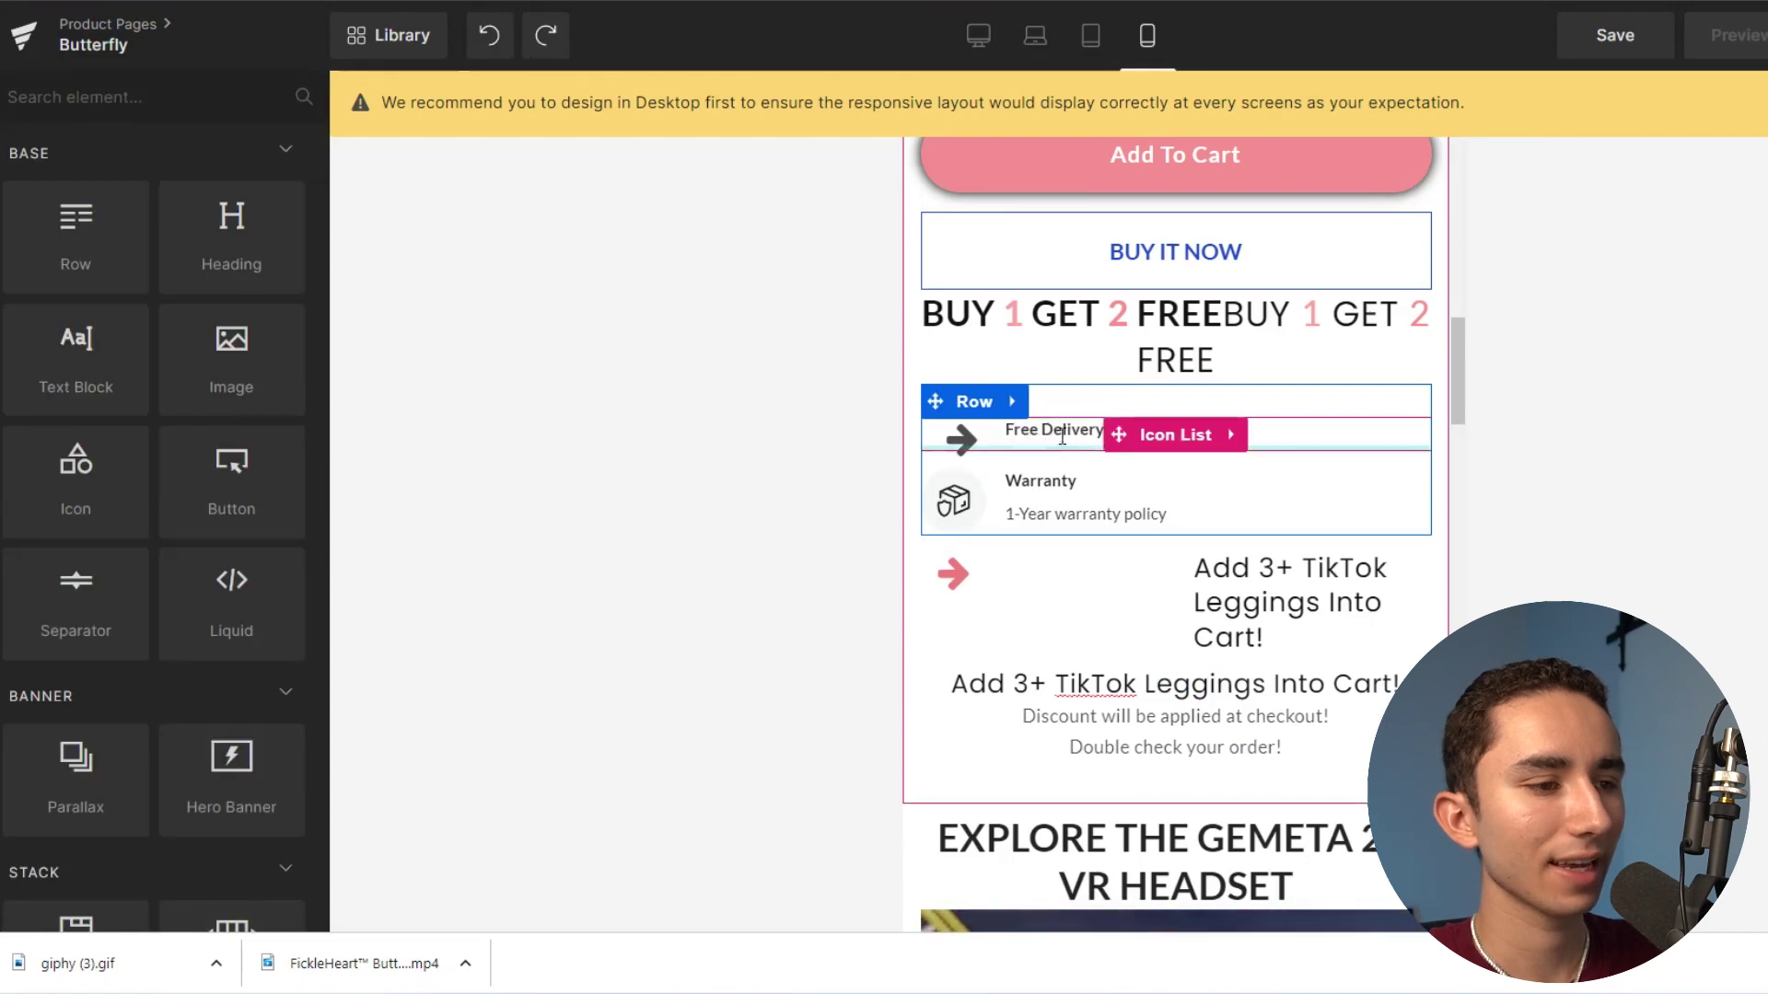
{"action": "left_click", "coordinate": [1251, 576]}
{"action": "double_click", "coordinate": [1251, 576]}
{"action": "key", "text": "ctrl+c"}
{"action": "left_click", "coordinate": [1033, 431]}
{"action": "double_click", "coordinate": [1033, 431]}
{"action": "key", "text": "ctrl+v"}
{"action": "left_click", "coordinate": [1057, 518]}
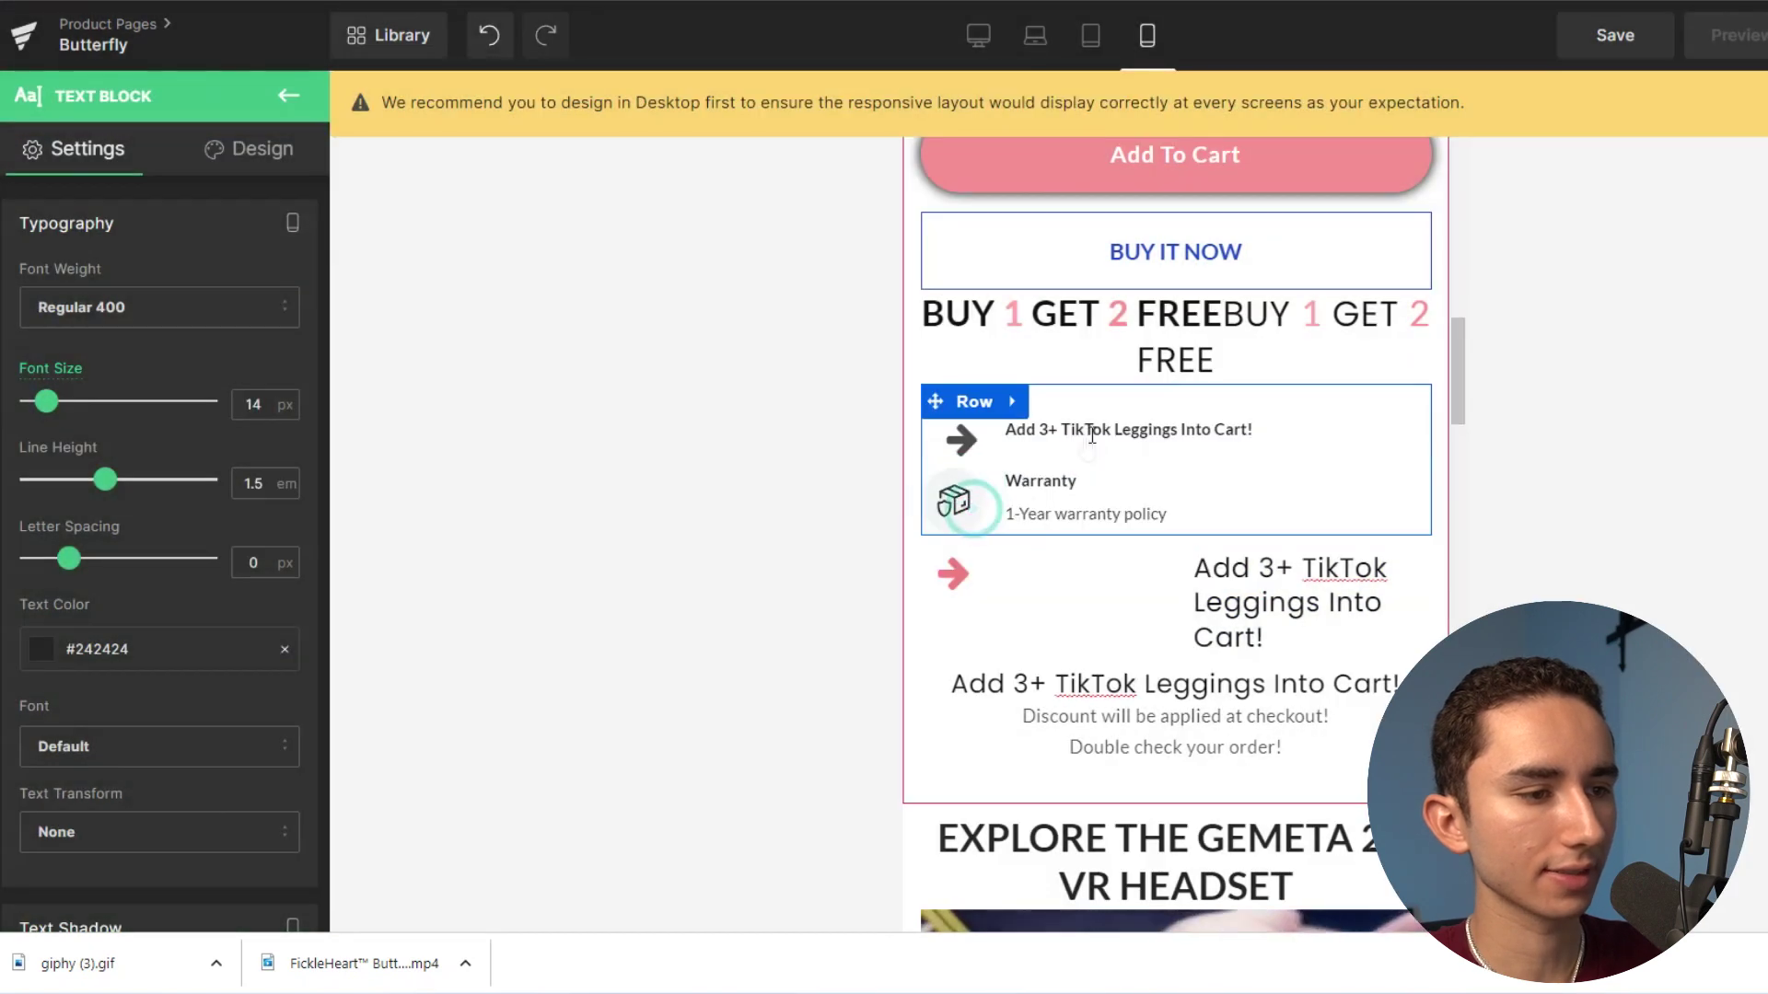
Set the top margin of the new instruction text beside the arrow to 10 px.
{"action": "left_click", "coordinate": [237, 158]}
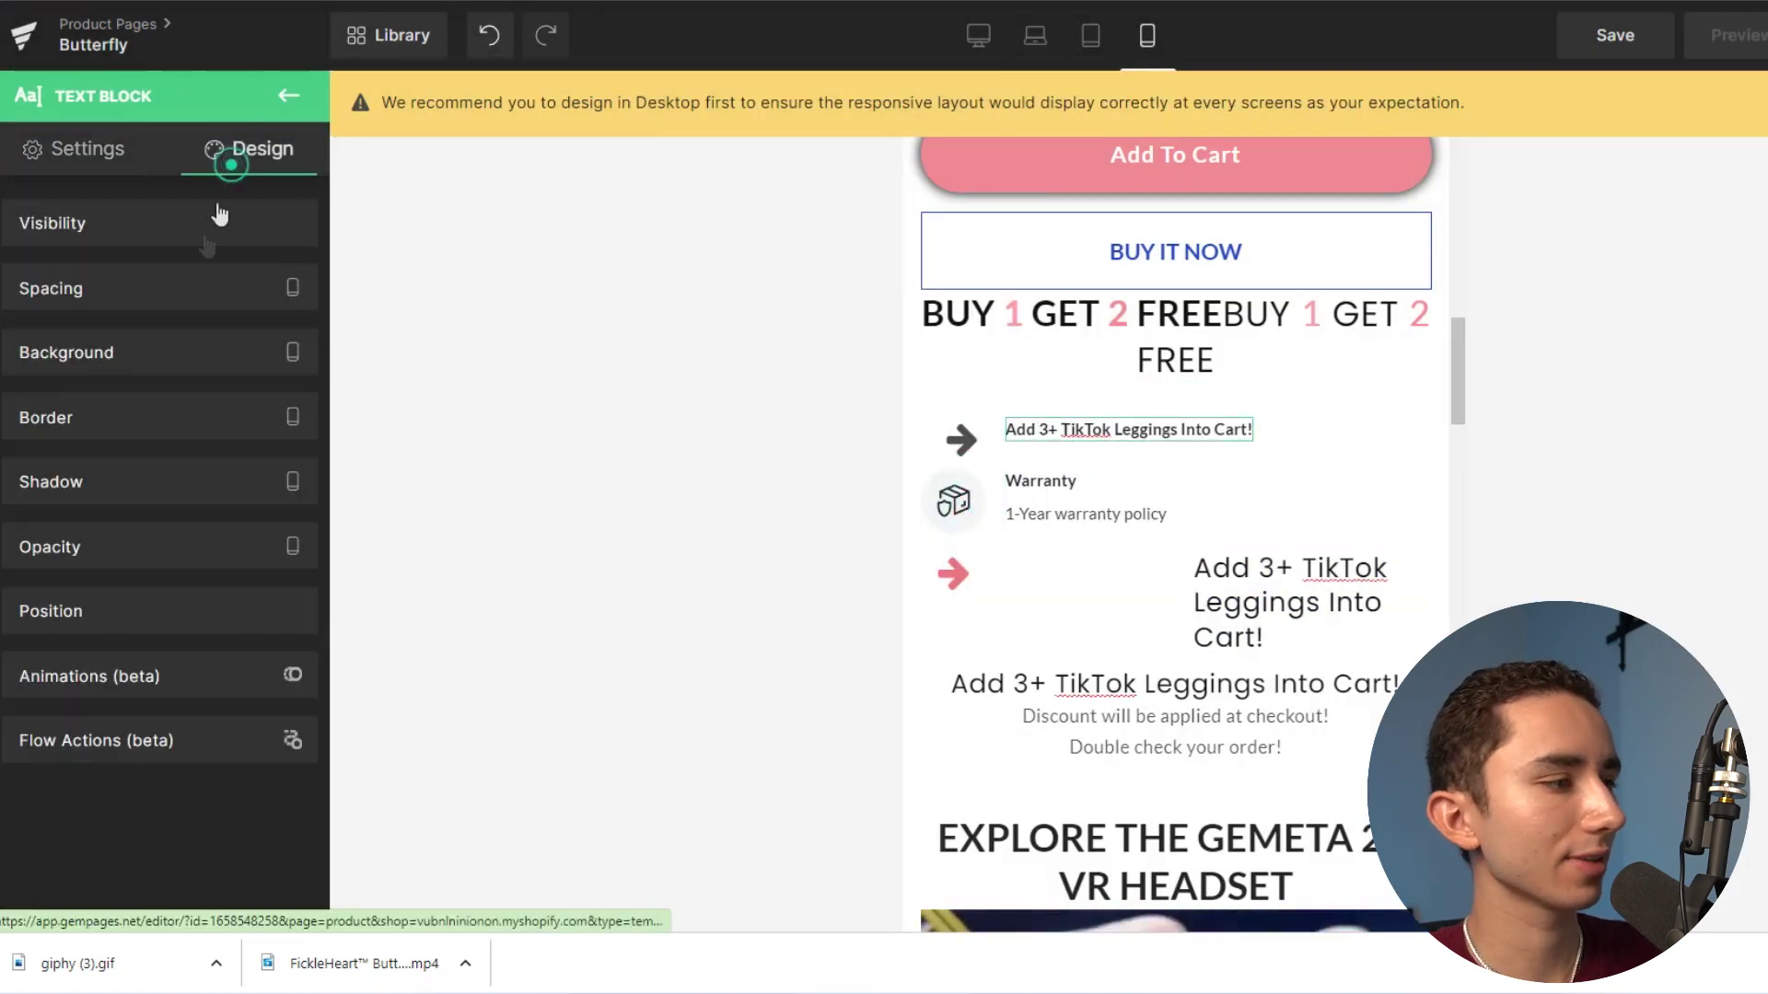
{"action": "left_click", "coordinate": [116, 296]}
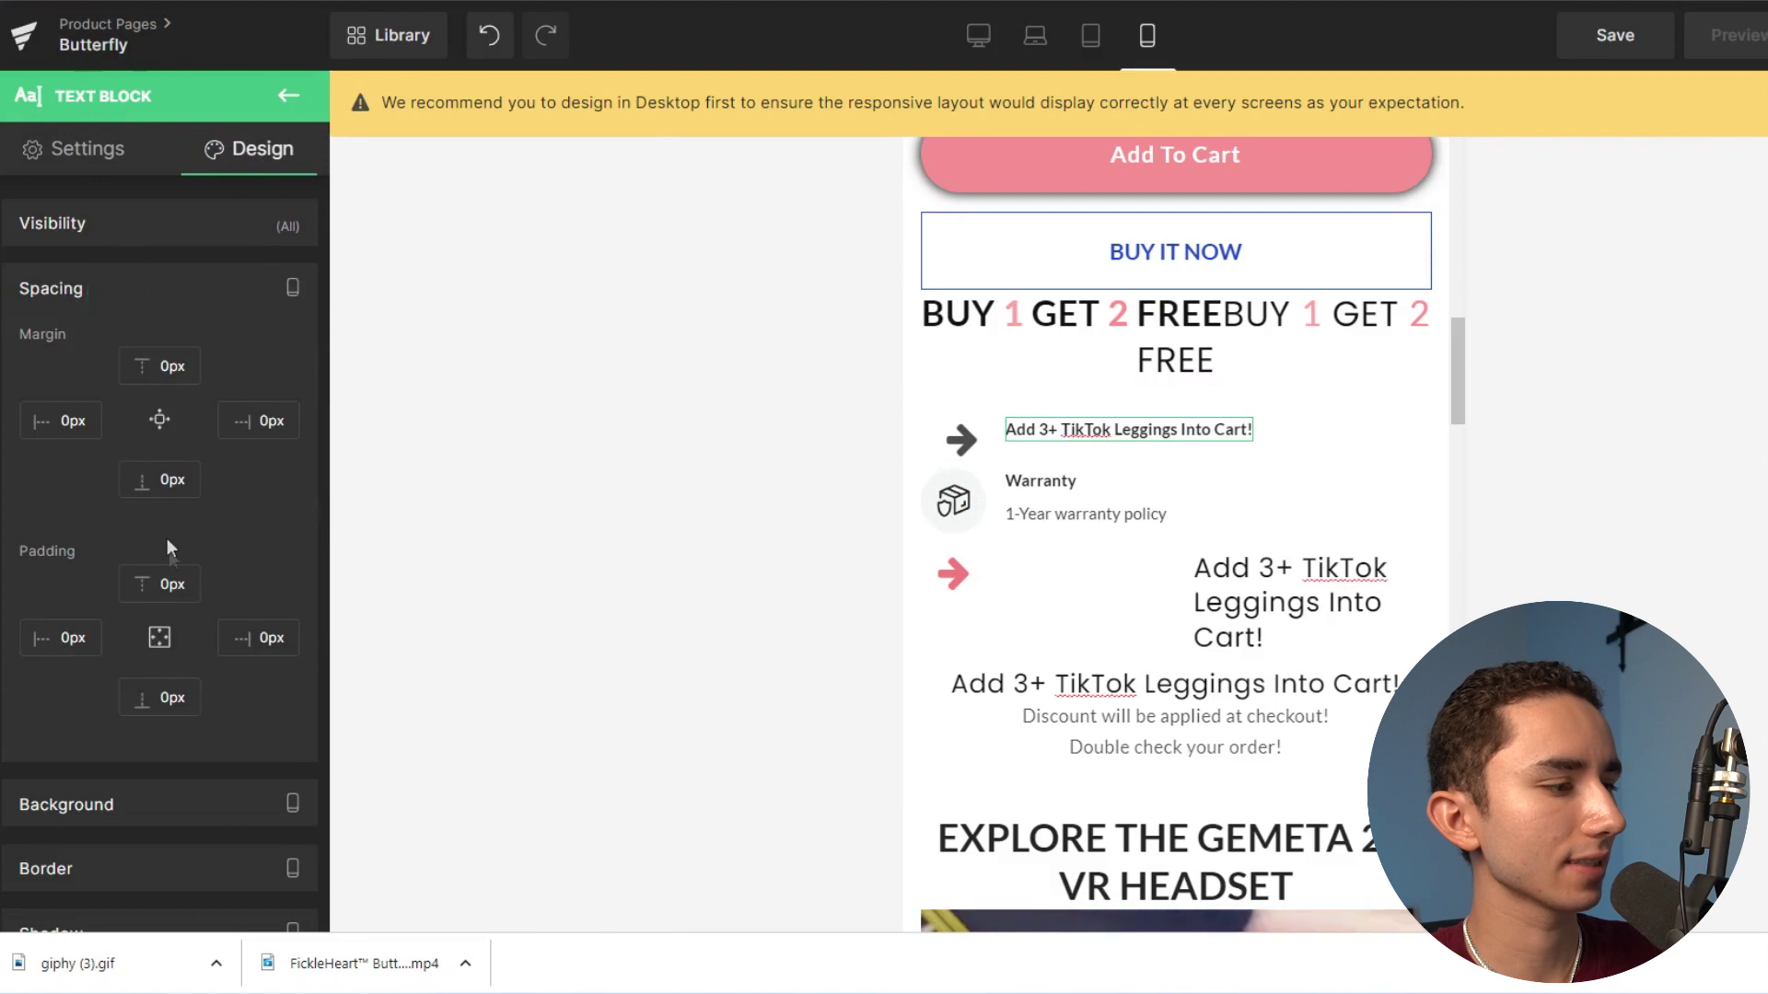
{"action": "left_click", "coordinate": [173, 589]}
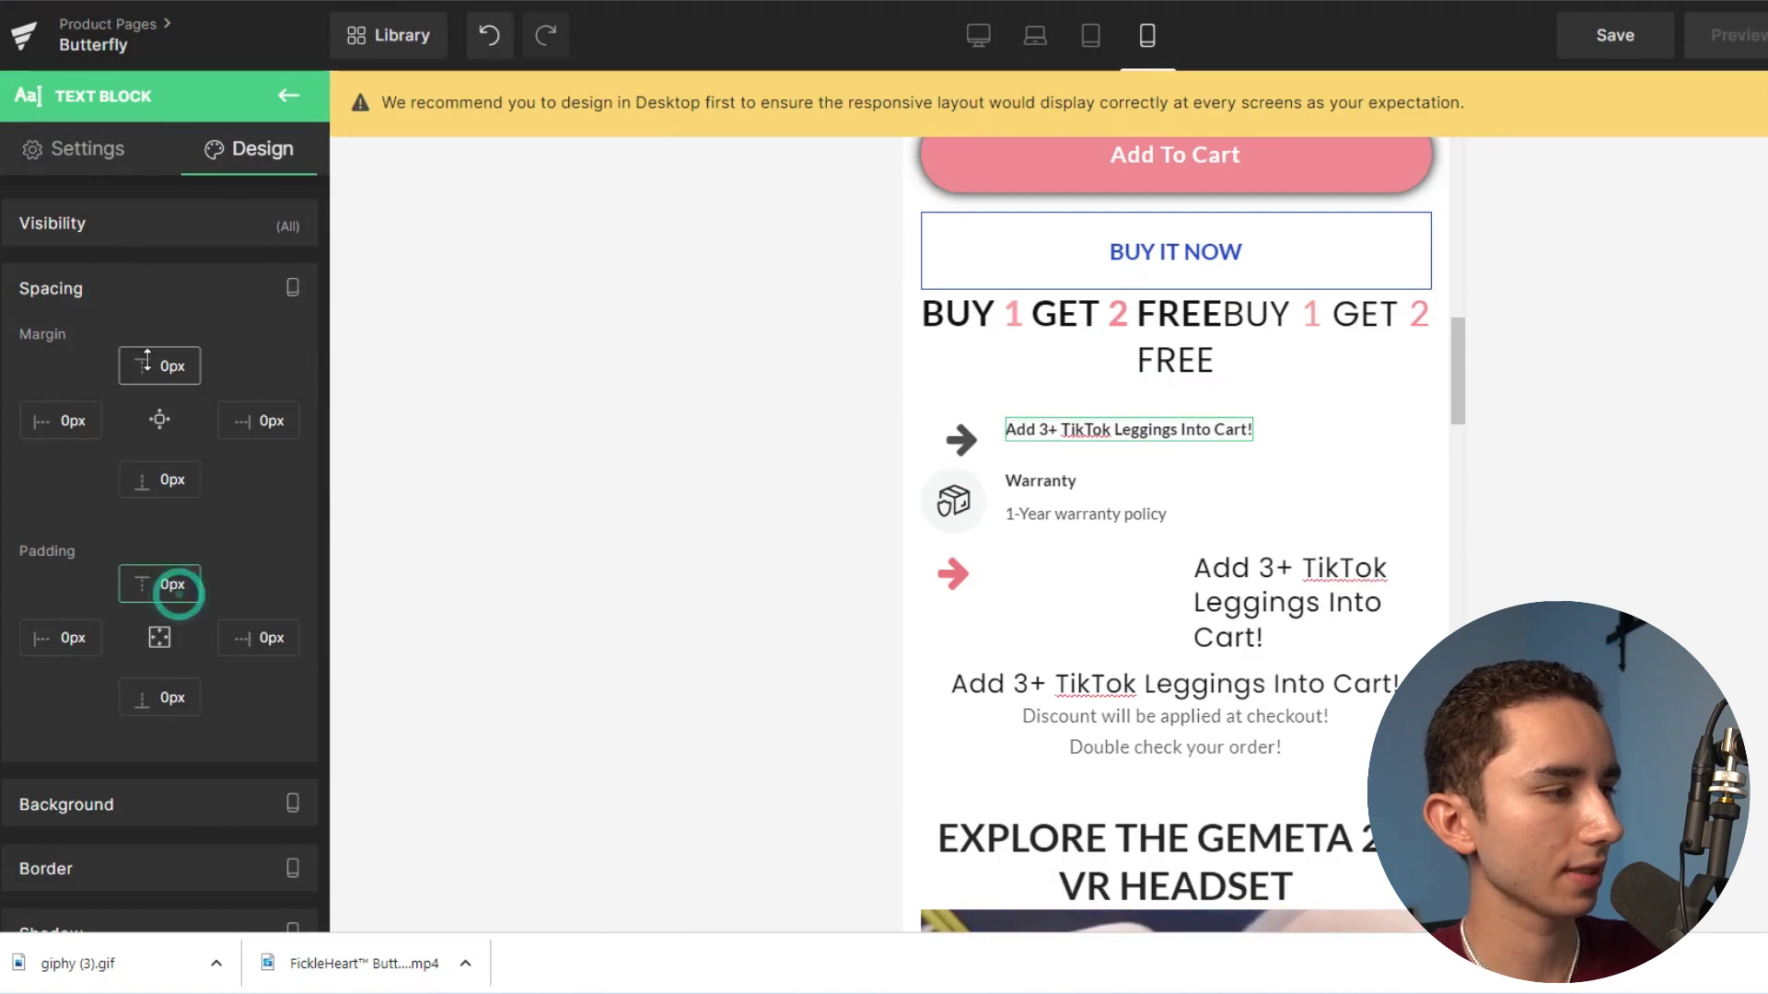
{"action": "left_click_drag", "start_coordinate": [188, 372], "coordinate": [347, 394]}
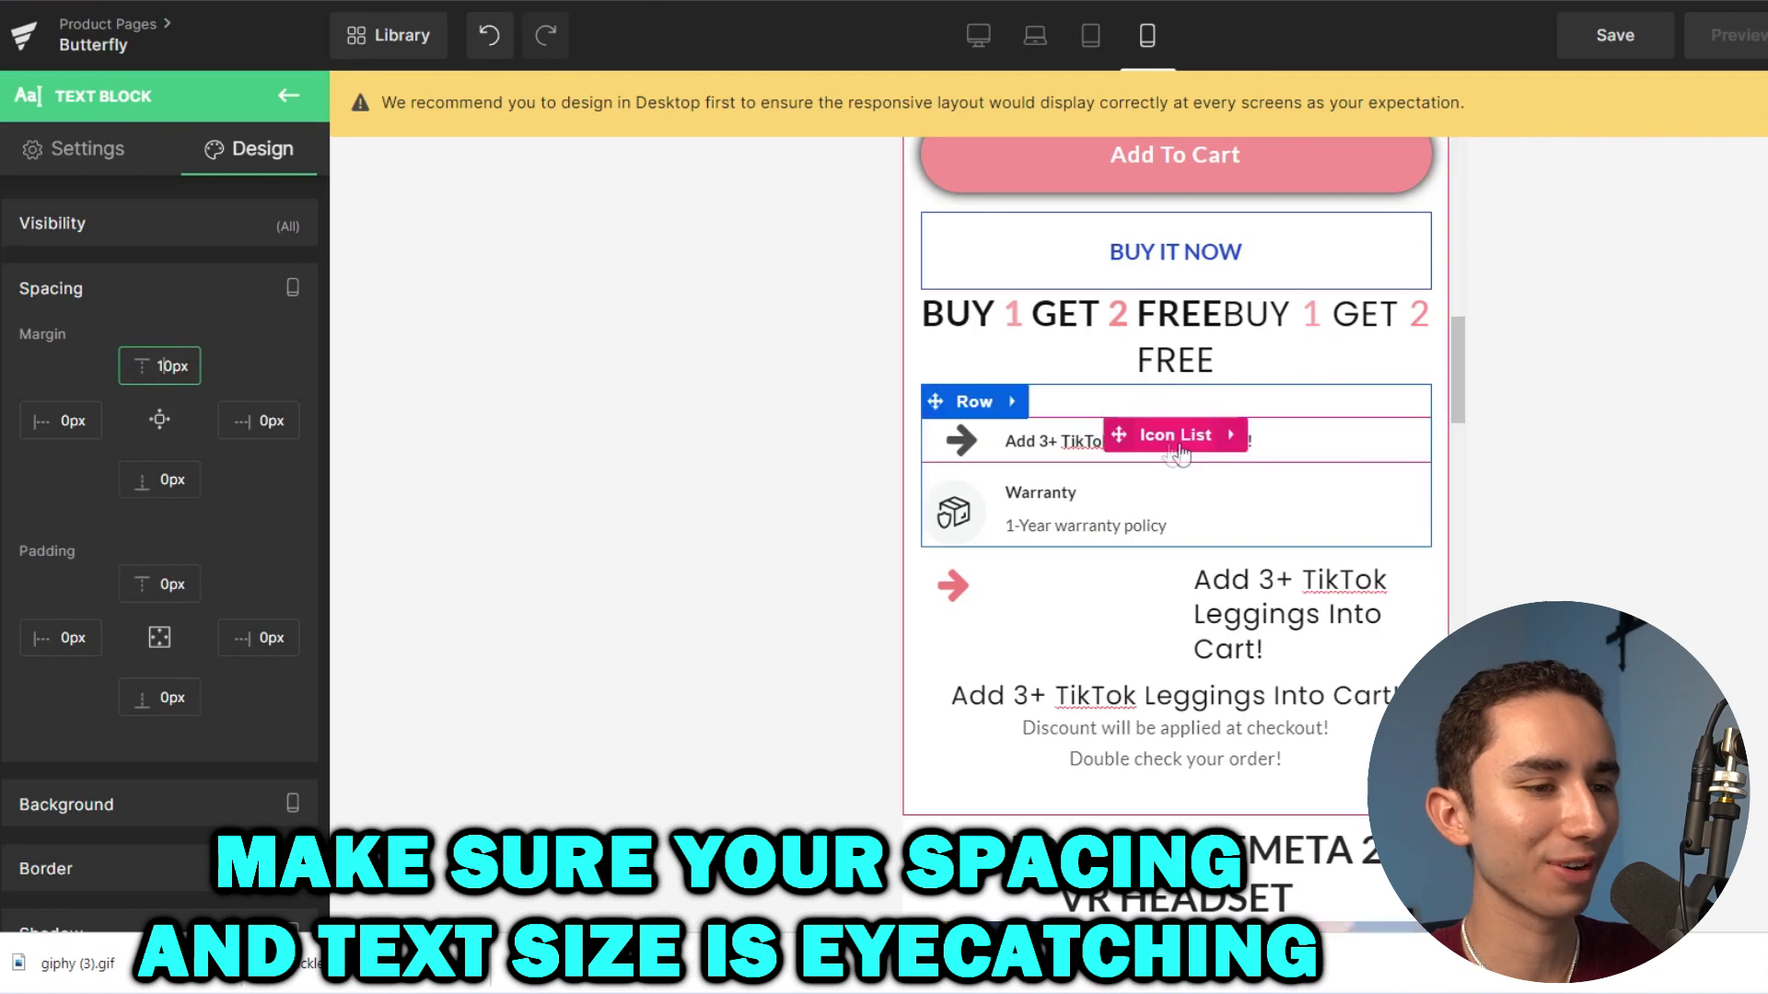
Increase the font size of "Add 3+ TikTok Leggings Into Cart!" in the icon list and set its top margin to about 6 px.
{"action": "left_click", "coordinate": [1056, 441]}
{"action": "double_click", "coordinate": [1033, 440]}
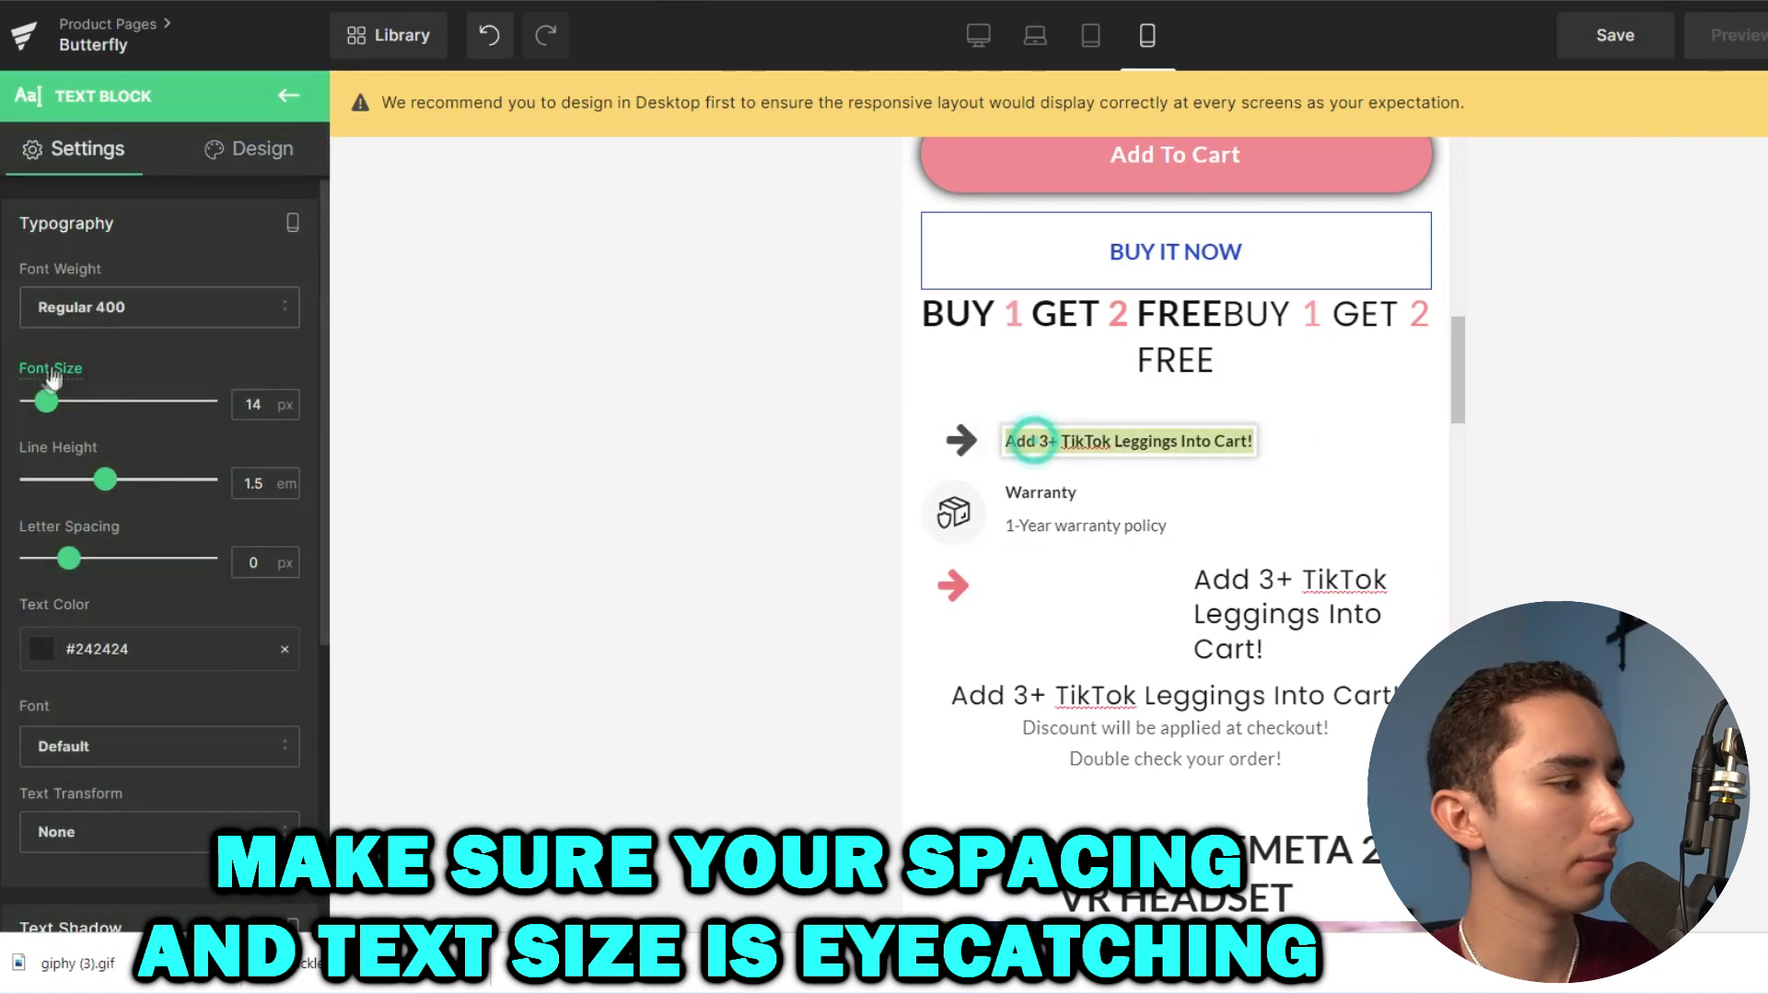
{"action": "left_click_drag", "start_coordinate": [49, 401], "coordinate": [66, 405]}
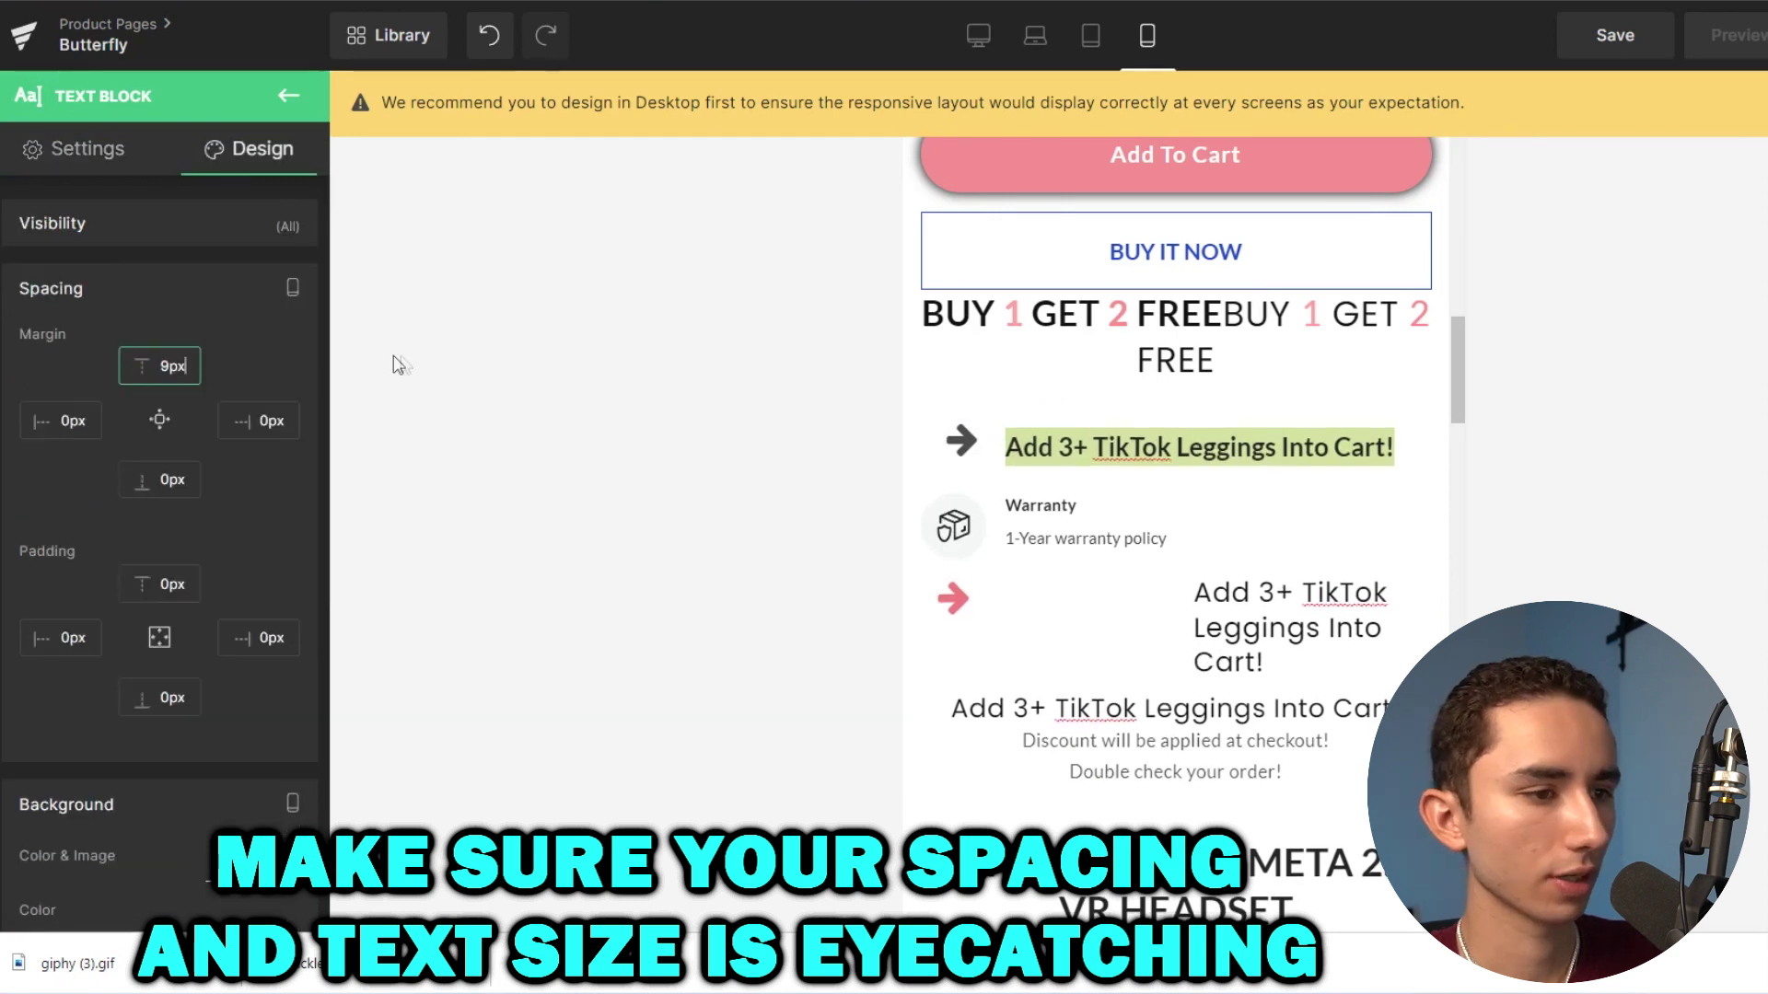
{"action": "key", "text": "Down"}
{"action": "key", "text": "Down"}
{"action": "key", "text": "Down"}
{"action": "key", "text": "Down"}
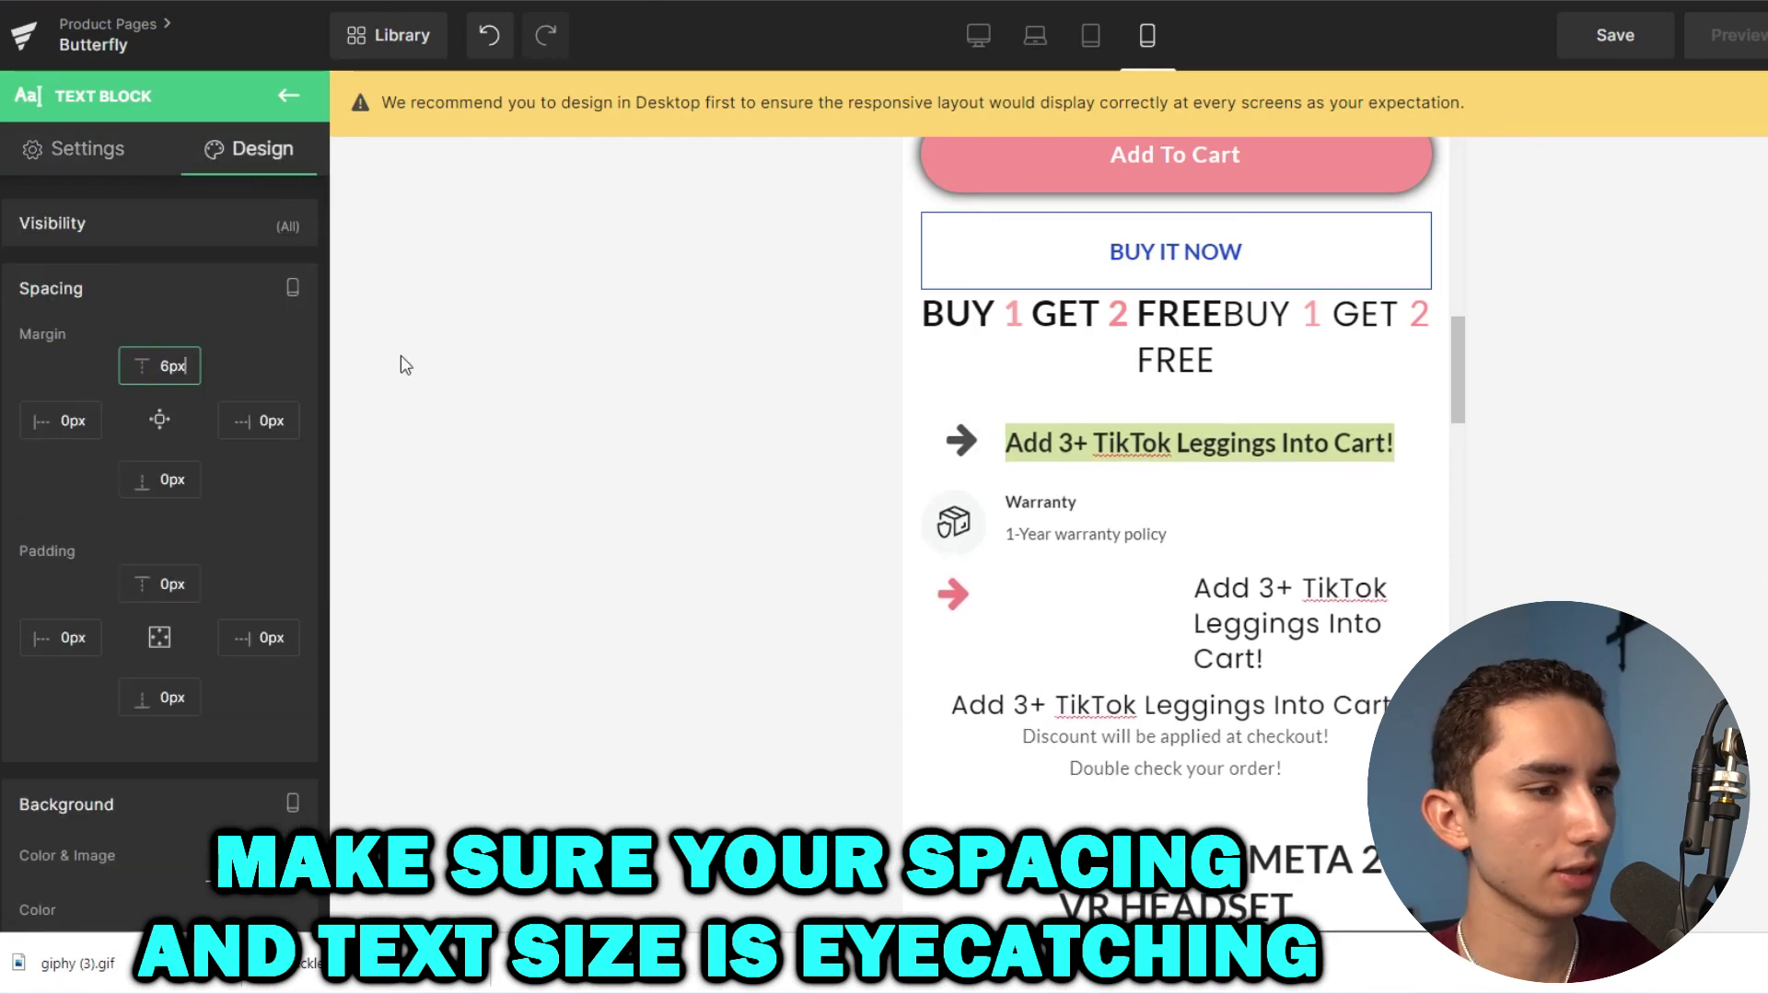
Color the dark arrow icon beside the instruction text pink, rgba(251, 135, 135, 0.75).
{"action": "left_click", "coordinate": [961, 440]}
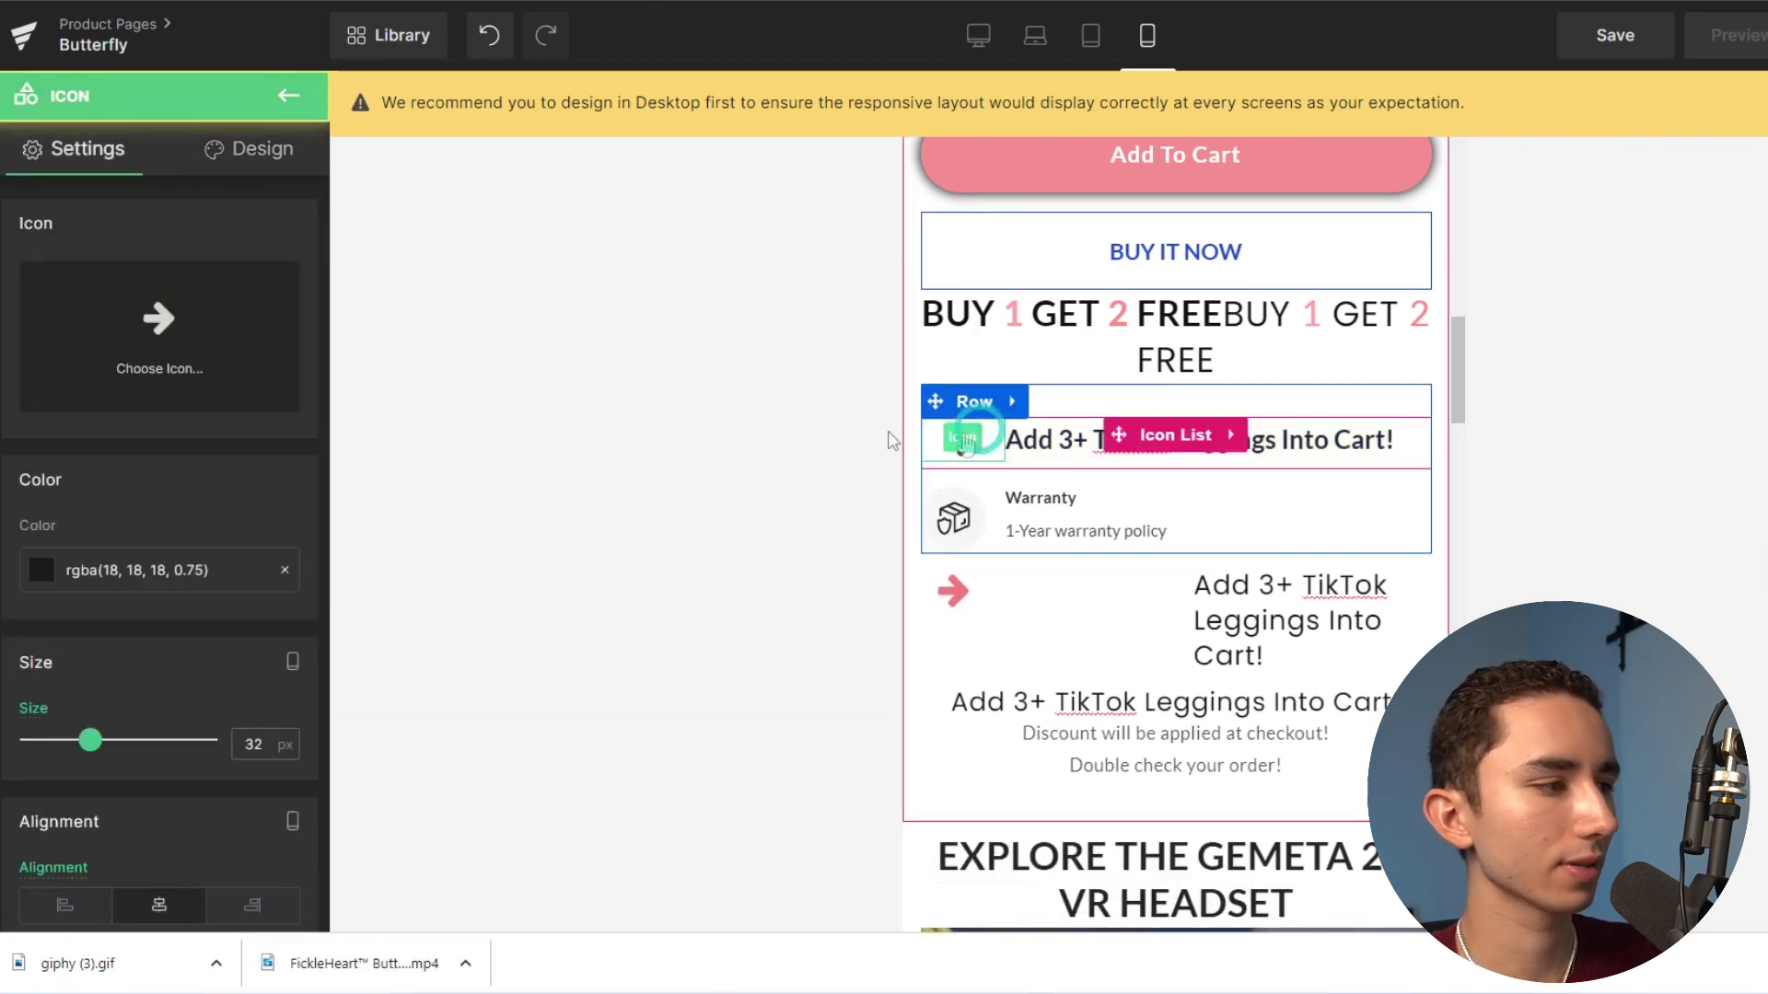
{"action": "left_click", "coordinate": [37, 572]}
{"action": "left_click", "coordinate": [160, 631]}
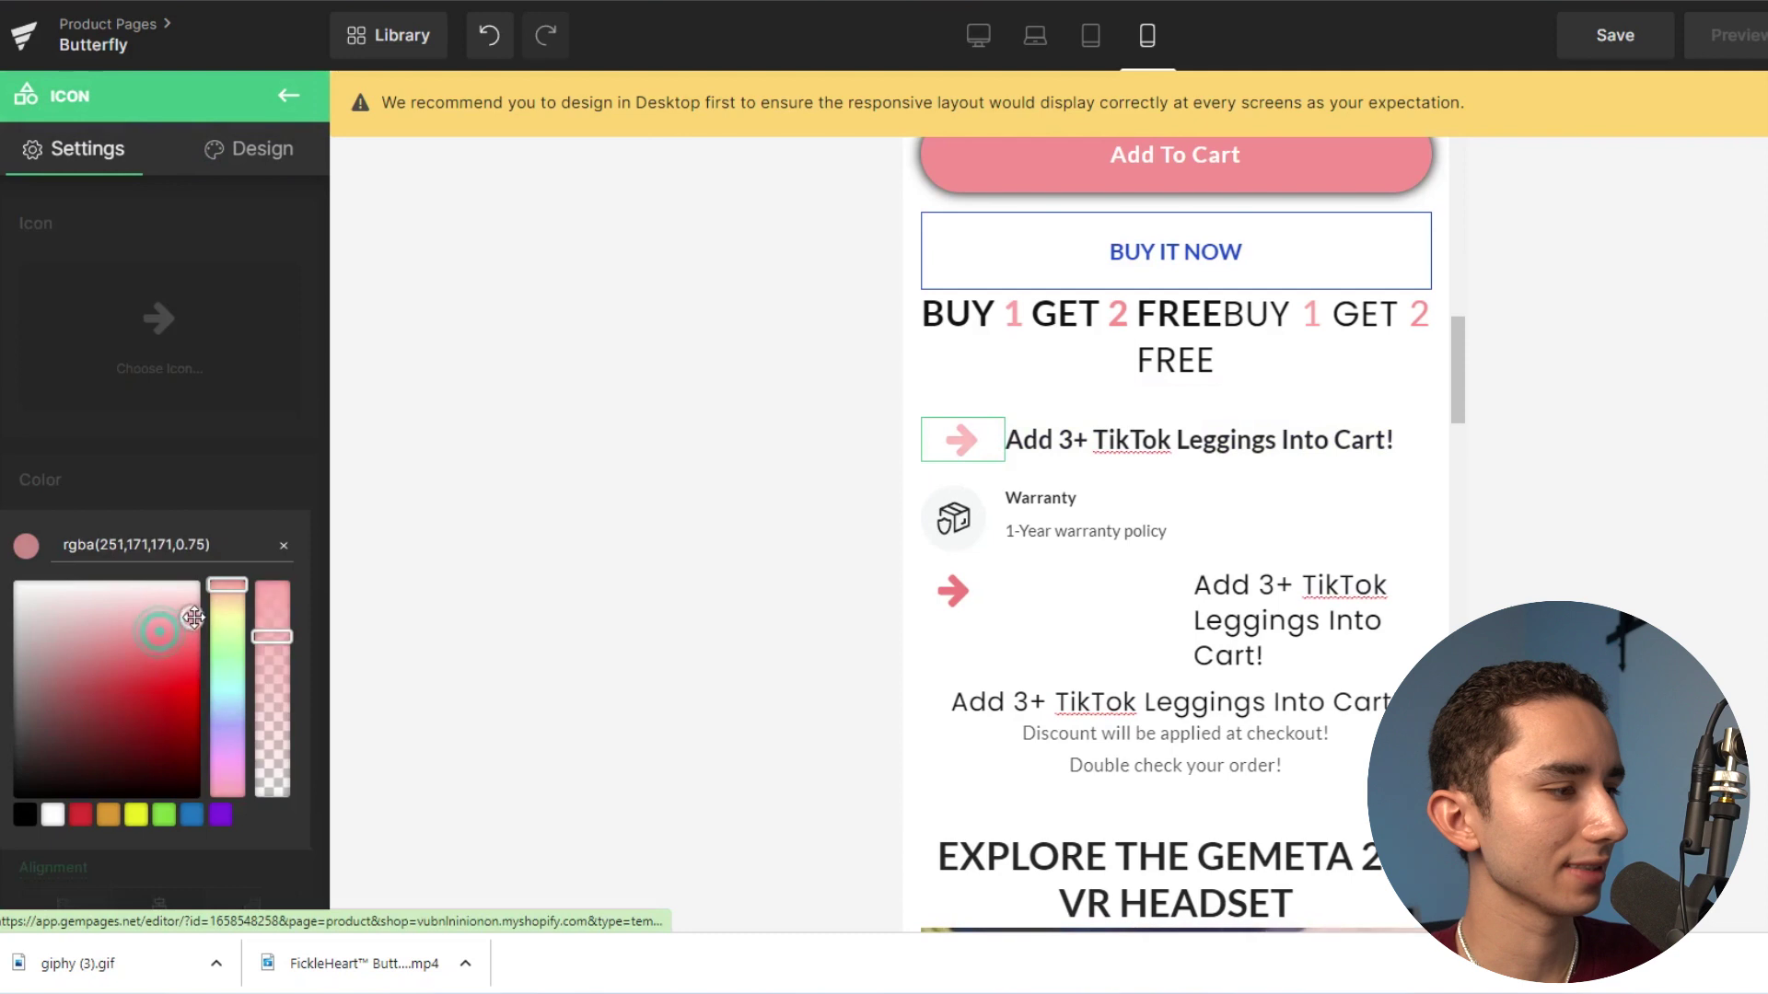
{"action": "left_click_drag", "start_coordinate": [217, 624], "coordinate": [211, 634]}
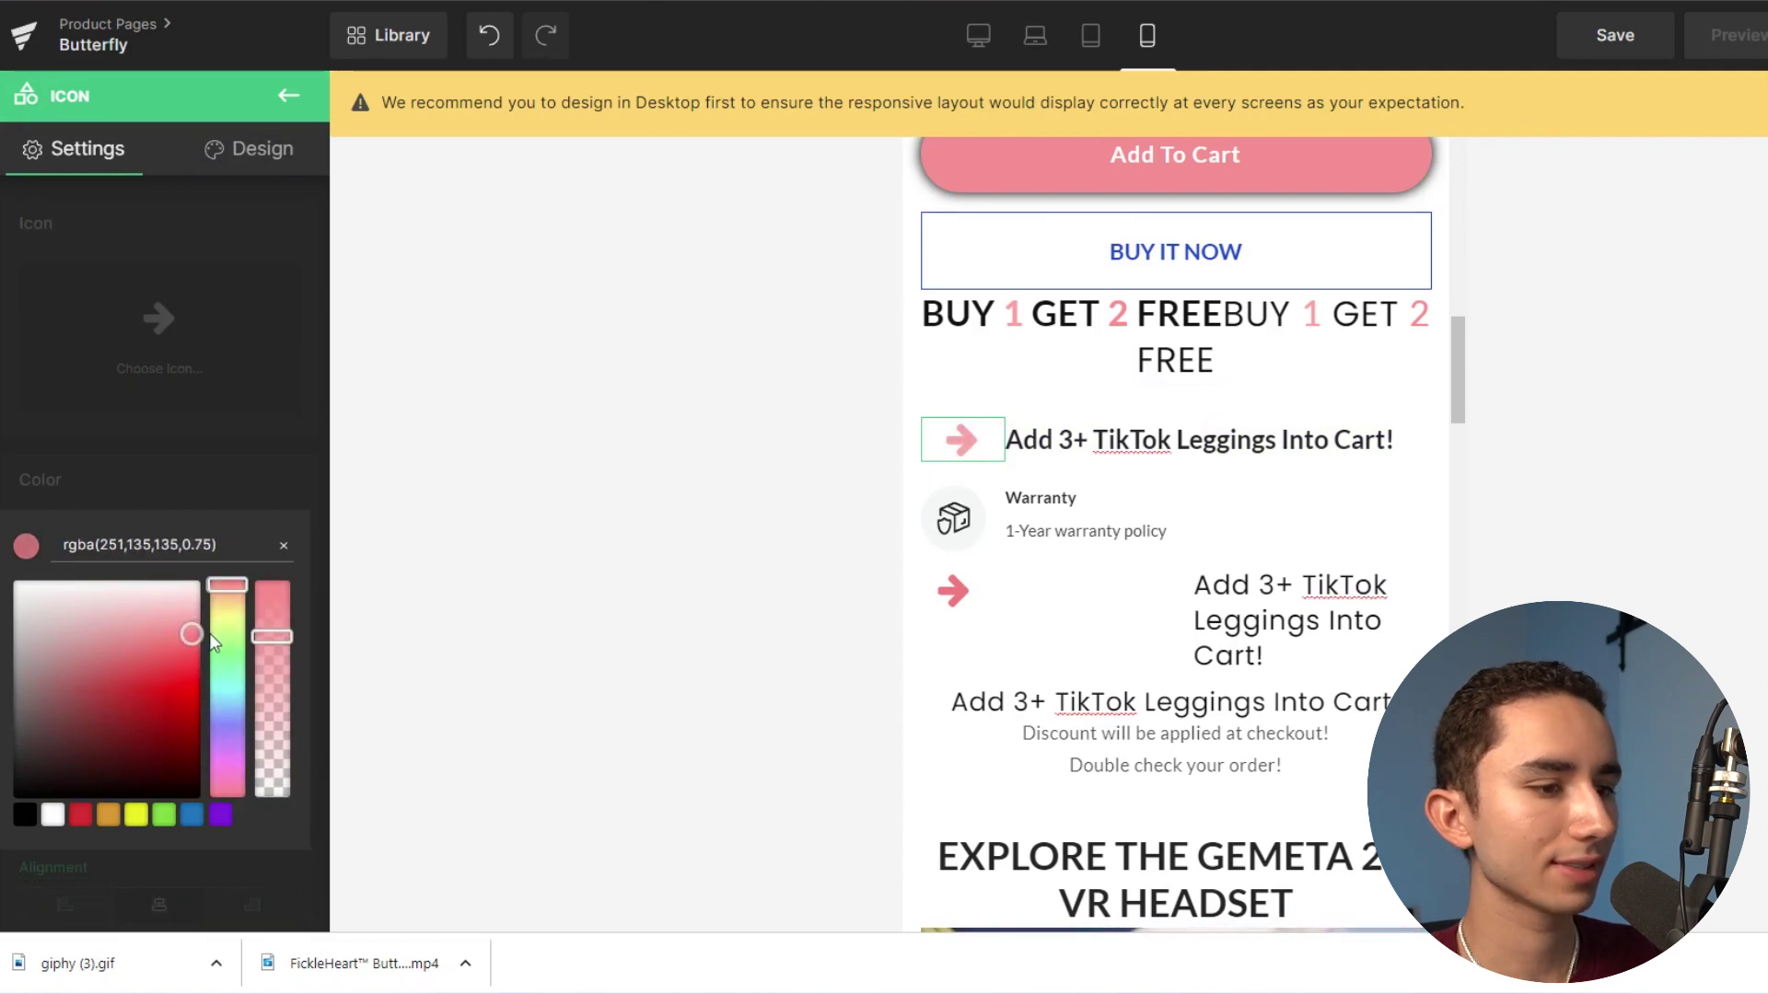
{"action": "left_click", "coordinate": [1534, 471]}
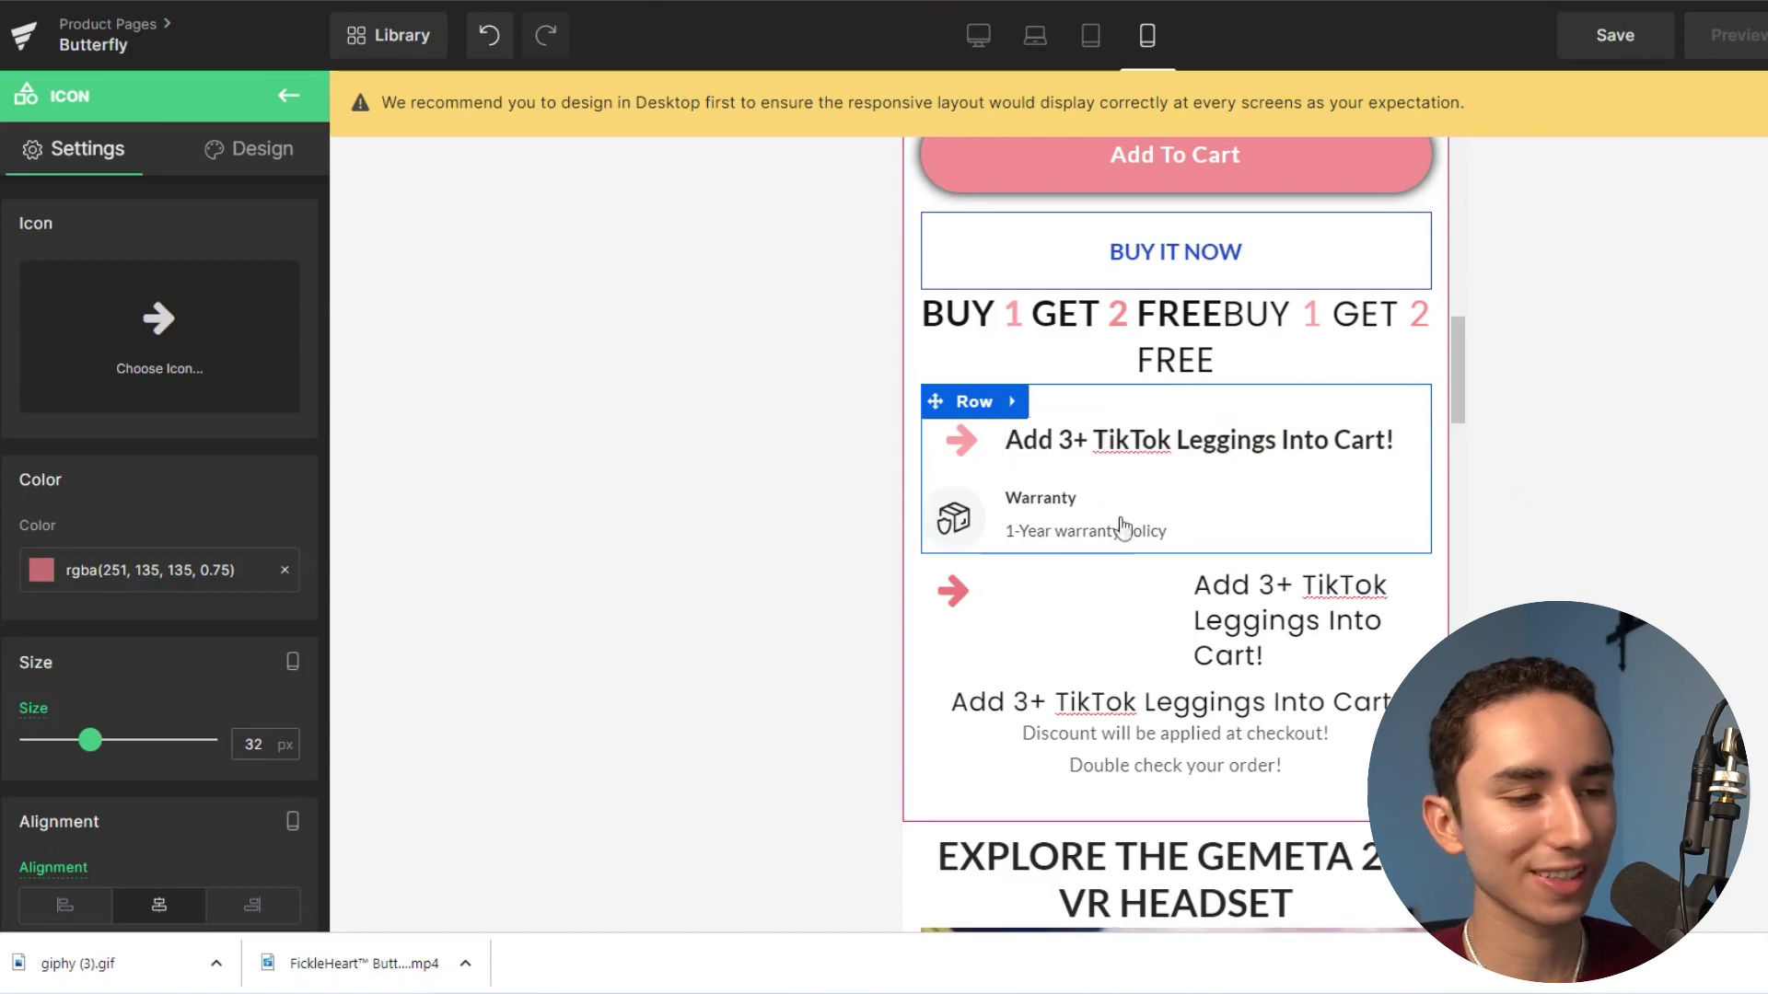
Delete the repeated non-bold "BUY 1 GET 2 FREE" text from the heading below the BUY IT NOW button.
{"action": "scroll", "coordinate": [1237, 427], "scroll_direction": "up", "scroll_amount": 1}
{"action": "left_click", "coordinate": [1257, 449]}
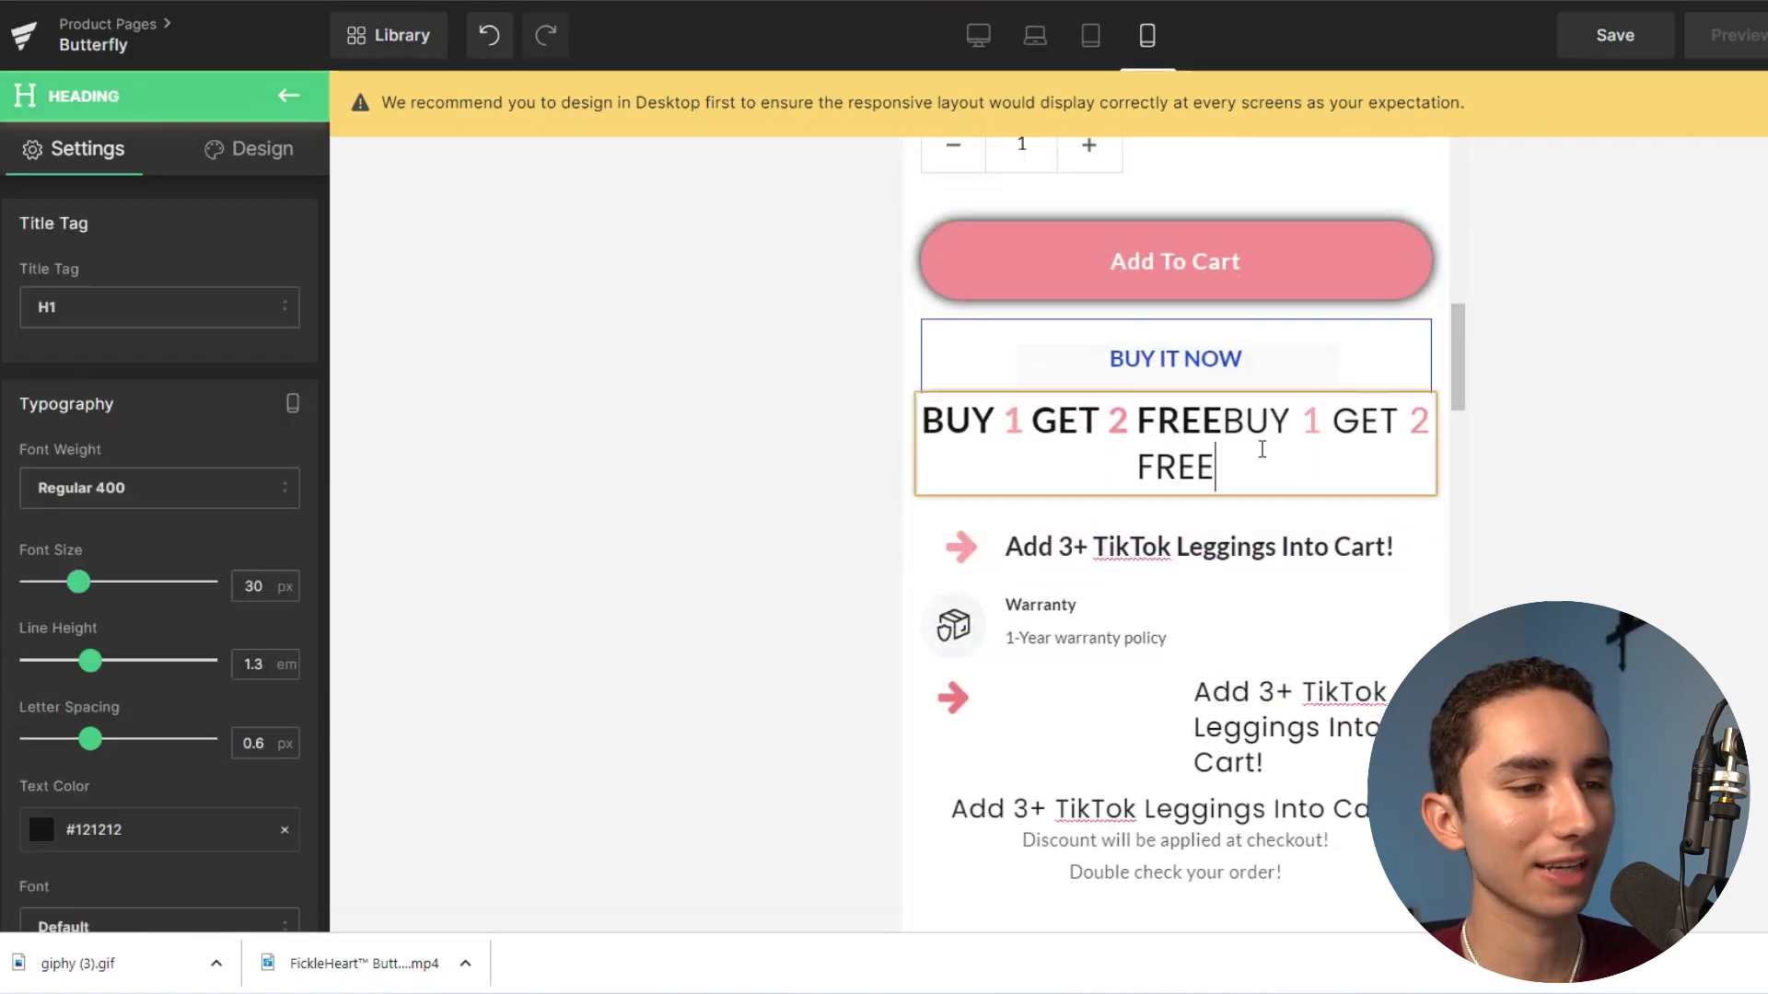
{"action": "left_click_drag", "start_coordinate": [1257, 452], "coordinate": [1223, 423]}
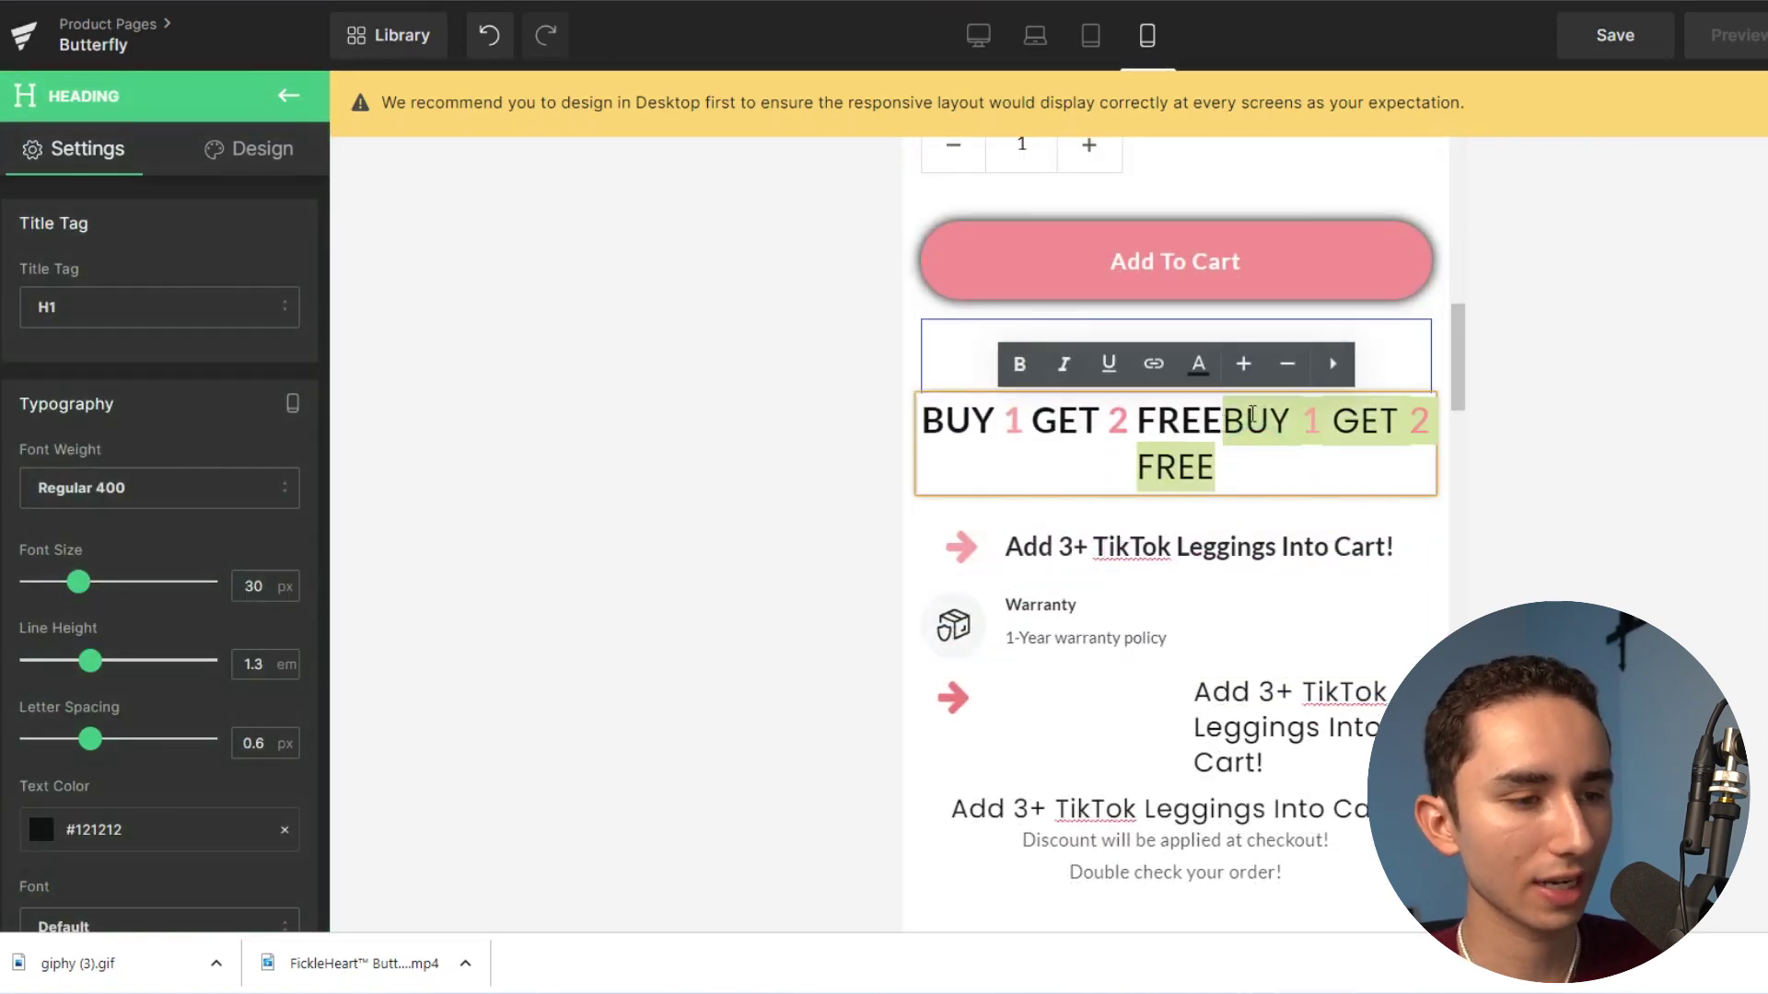
{"action": "key", "text": "BackSpace"}
{"action": "left_click", "coordinate": [1556, 414]}
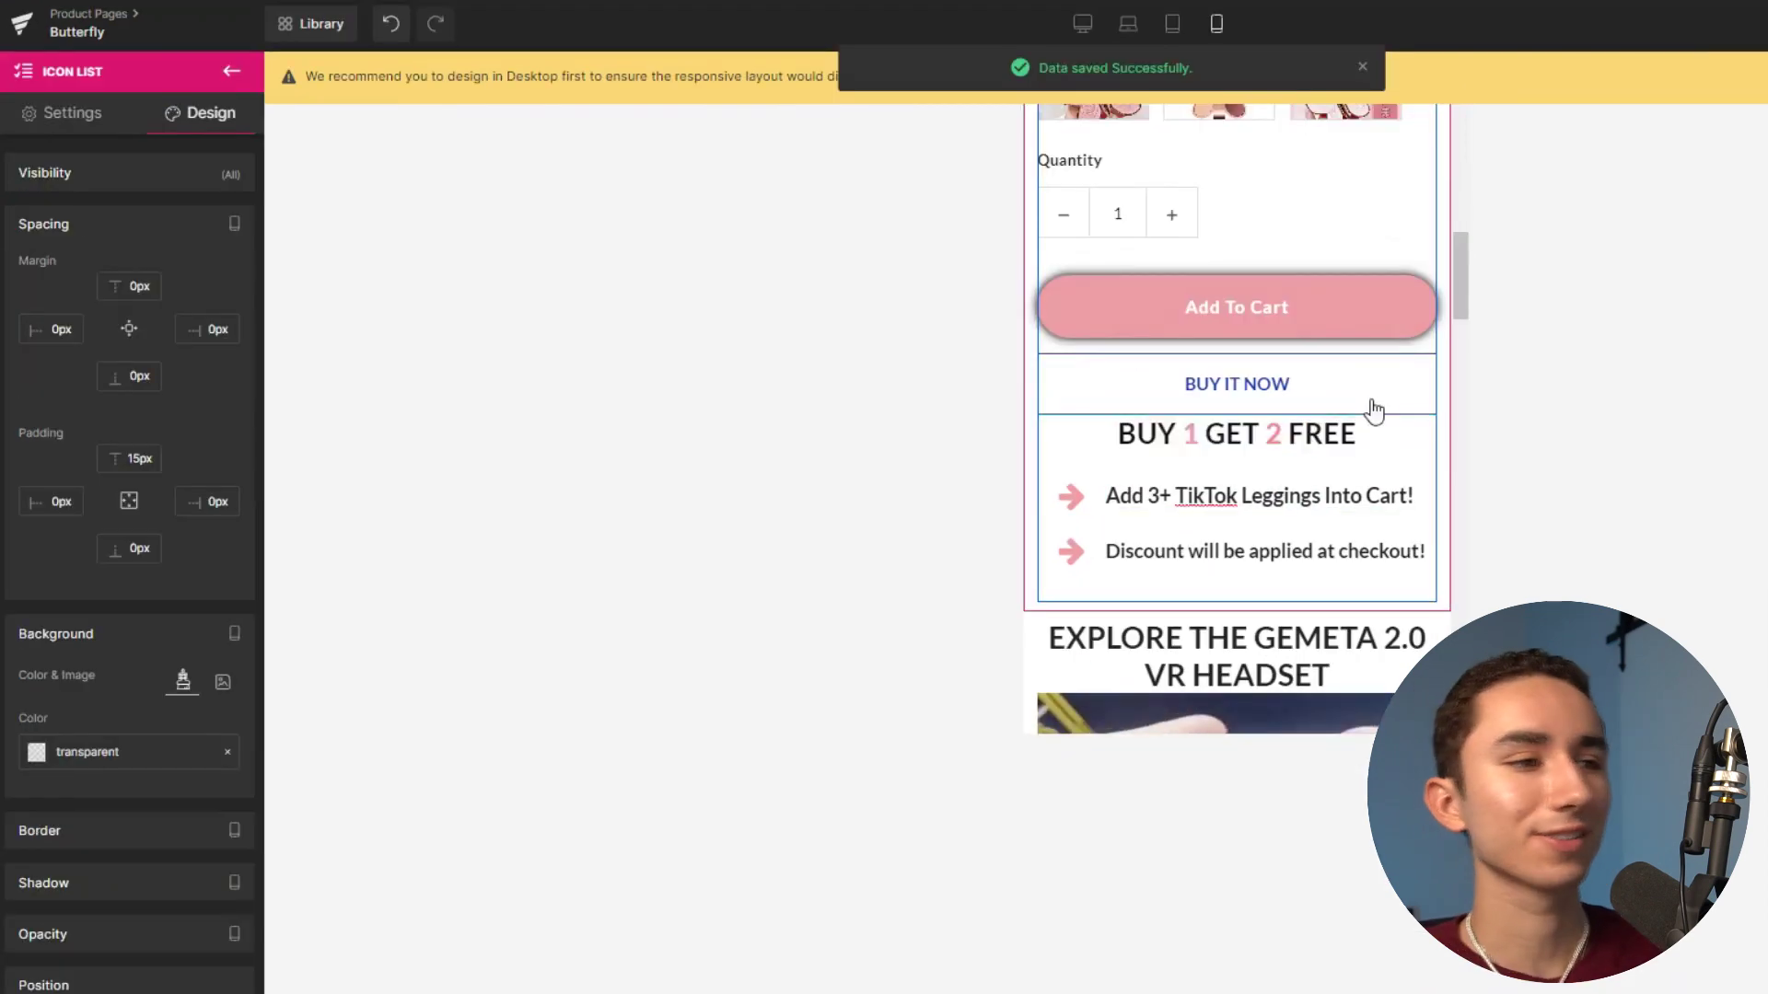
Replace the airplane image beside Free Delivery, under the product price, with an icon element.
{"action": "scroll", "coordinate": [1369, 406], "scroll_direction": "up", "scroll_amount": 10}
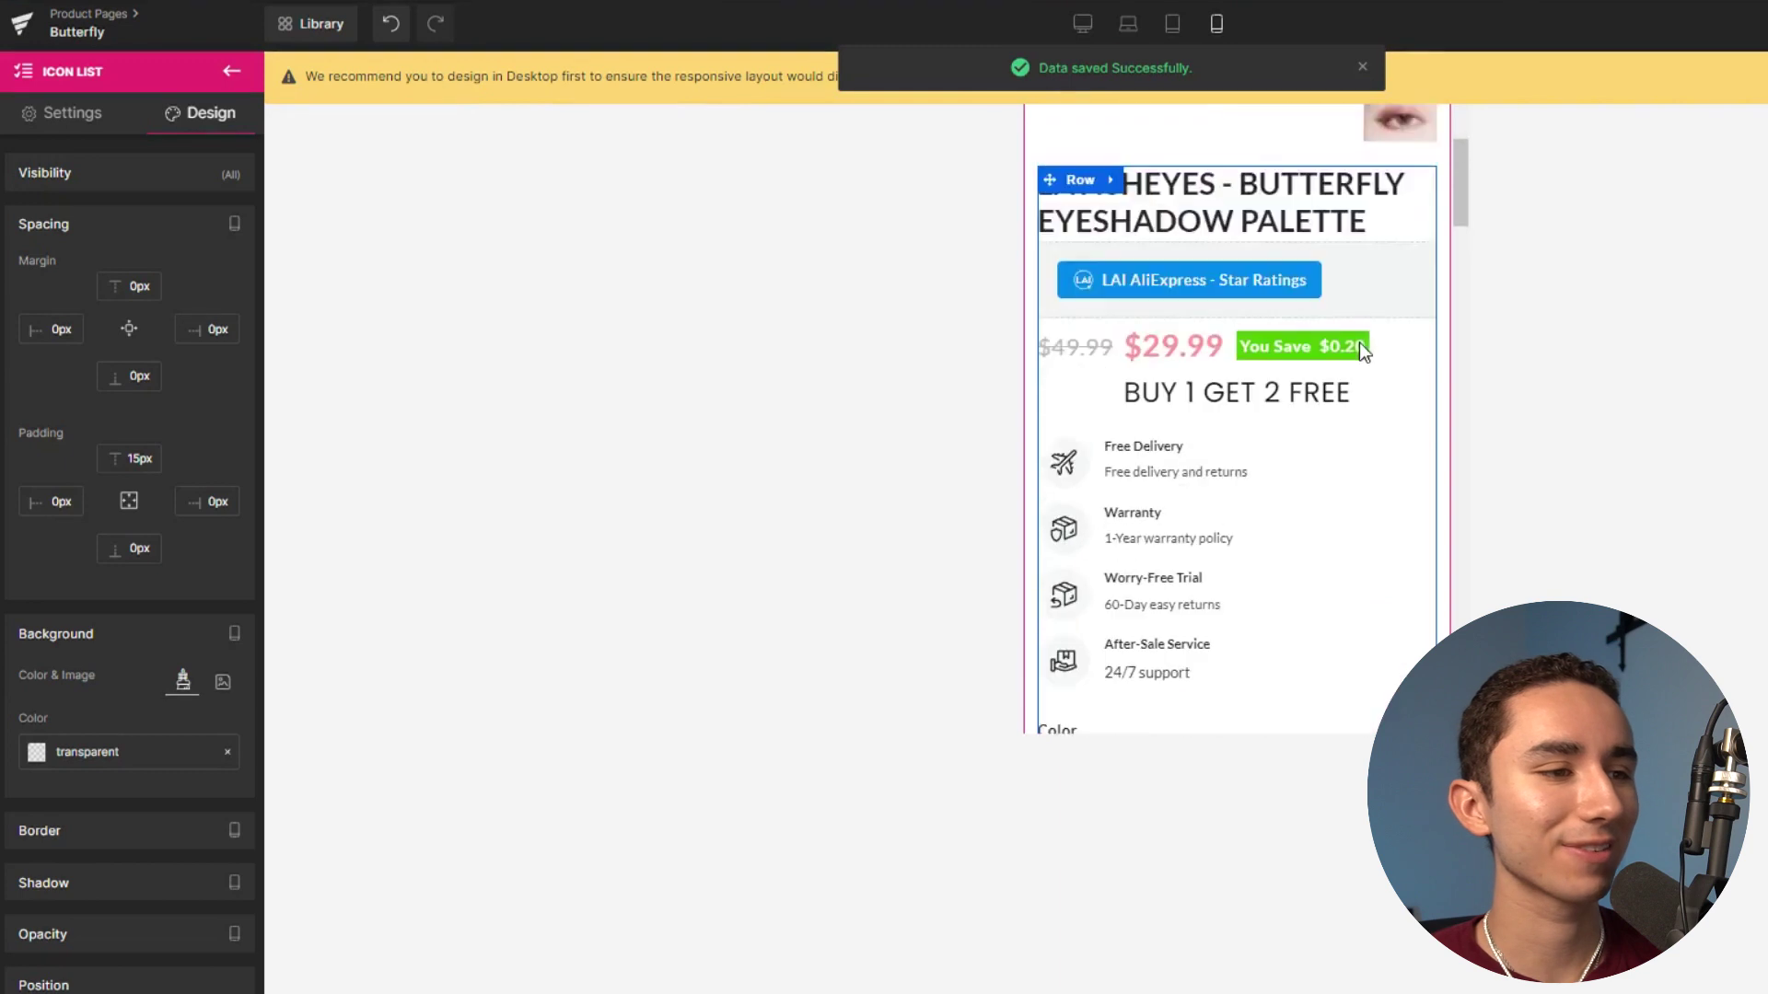
{"action": "scroll", "coordinate": [1352, 346], "scroll_direction": "down", "scroll_amount": 1}
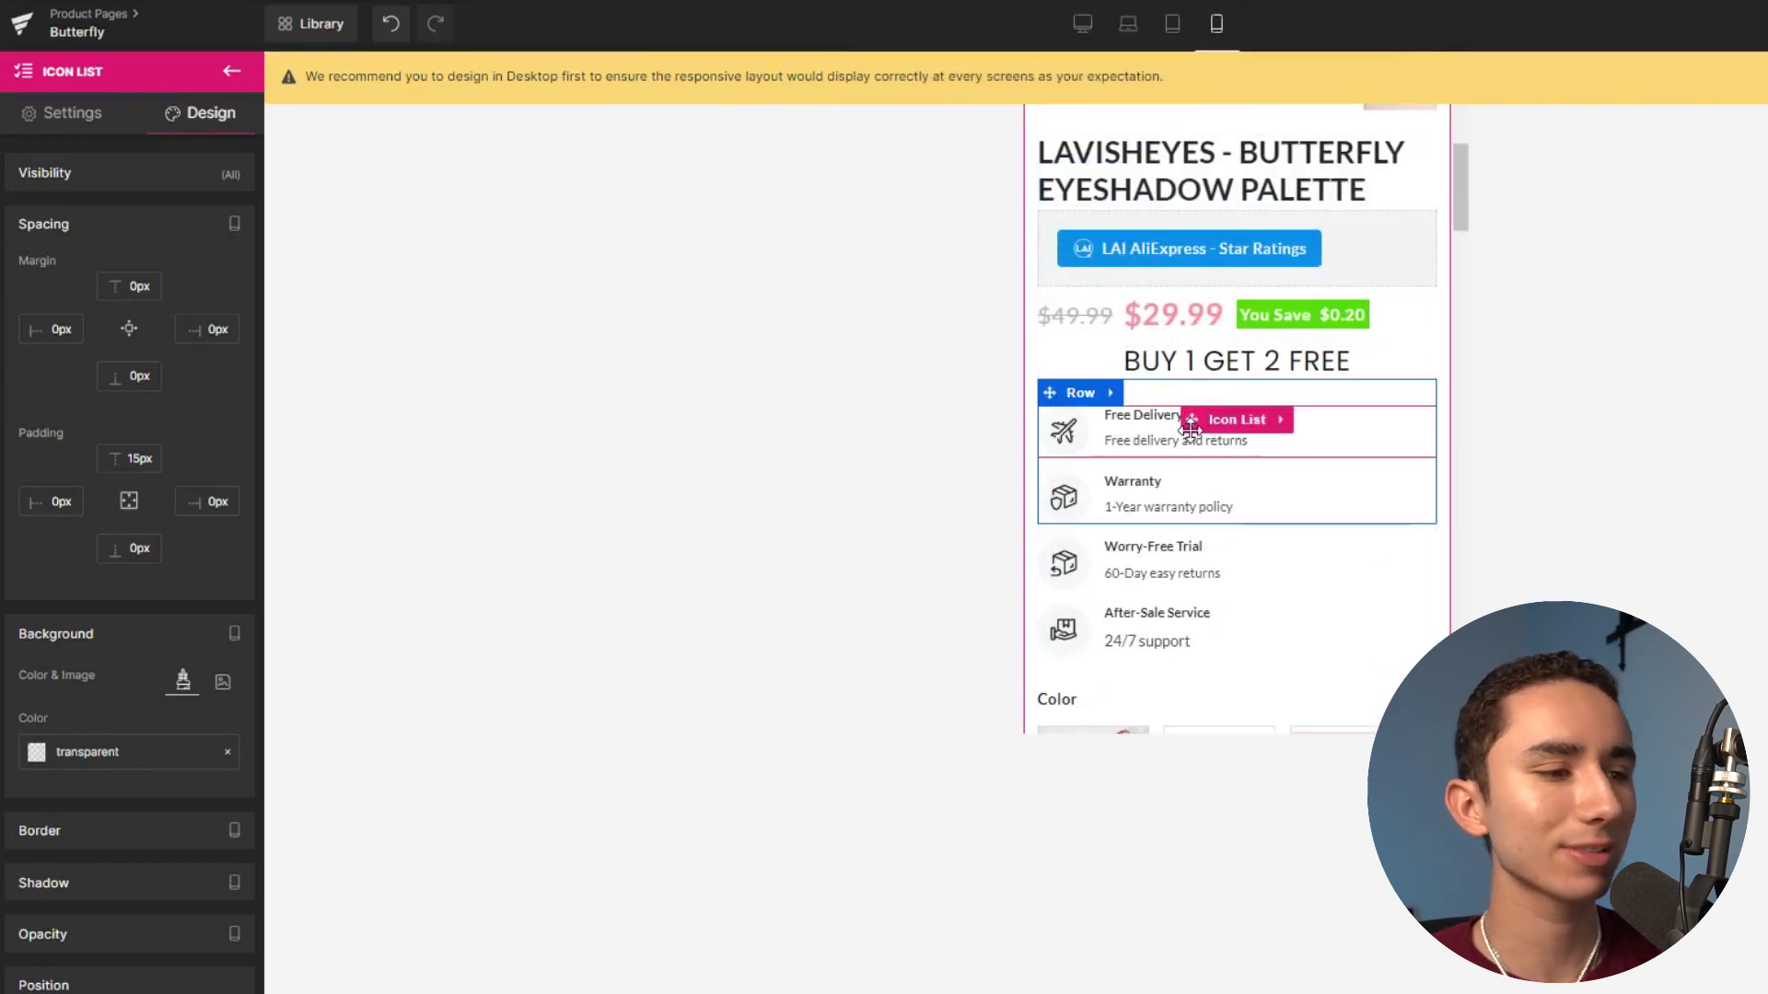
{"action": "left_click", "coordinate": [1077, 444]}
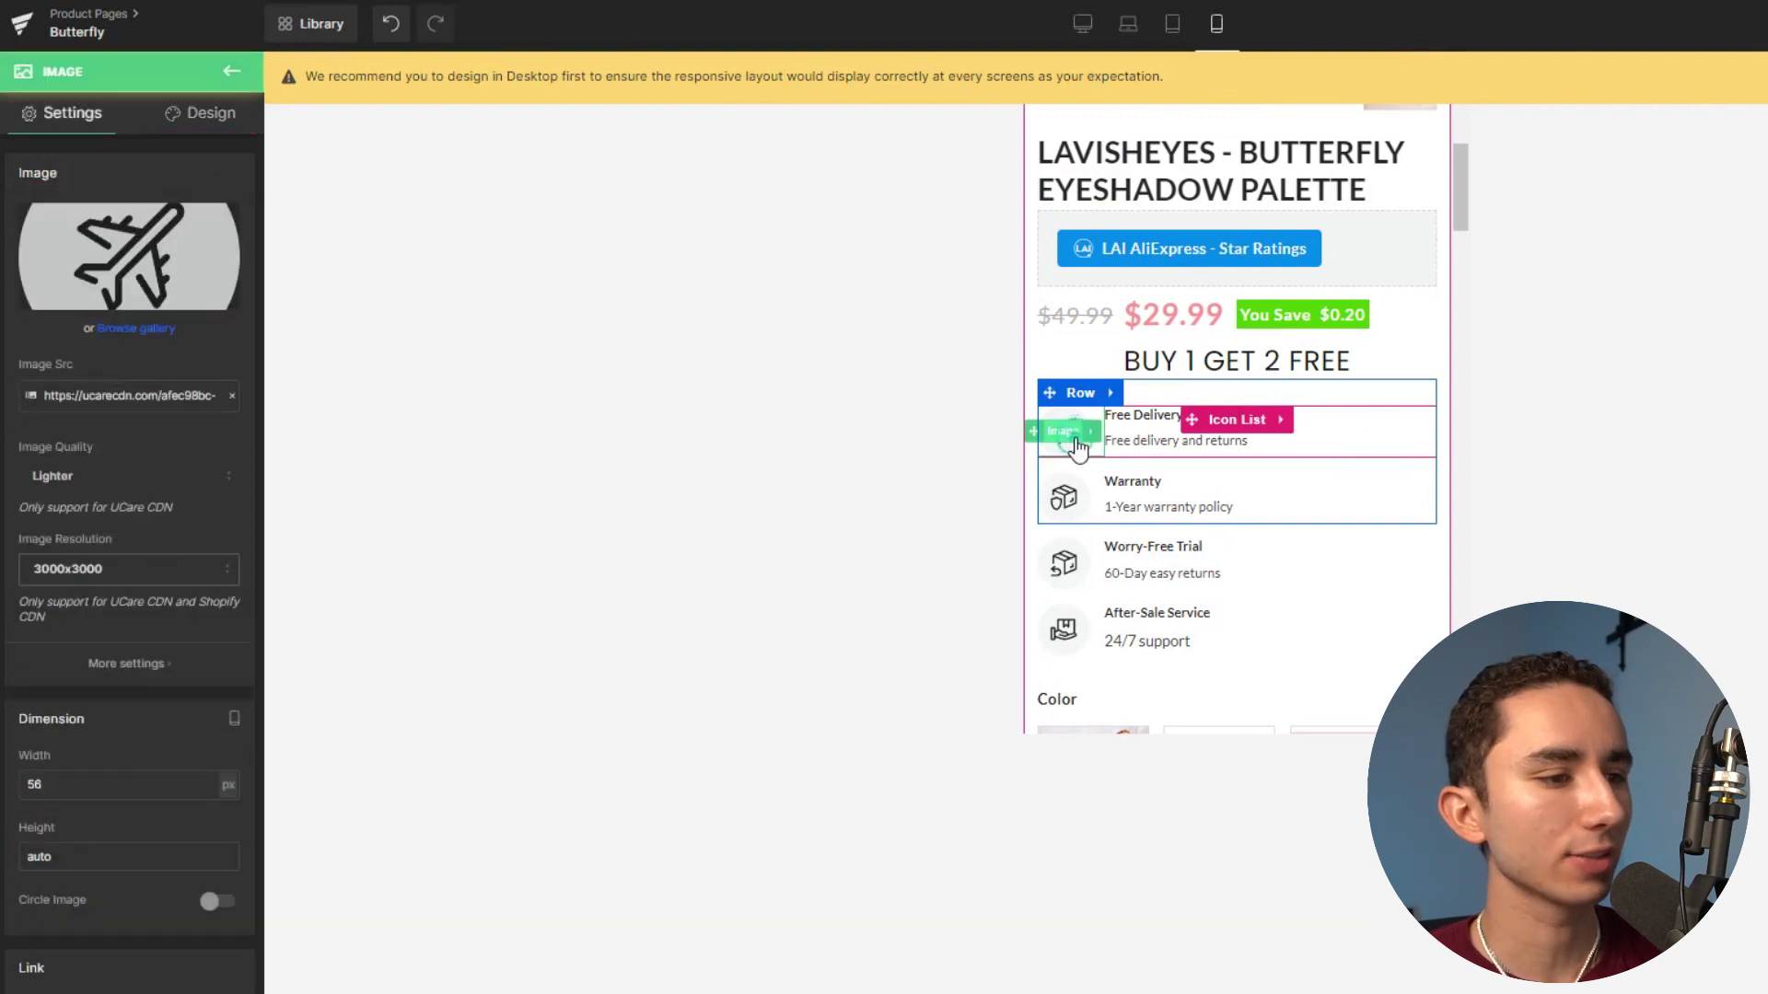
{"action": "left_click", "coordinate": [1096, 433]}
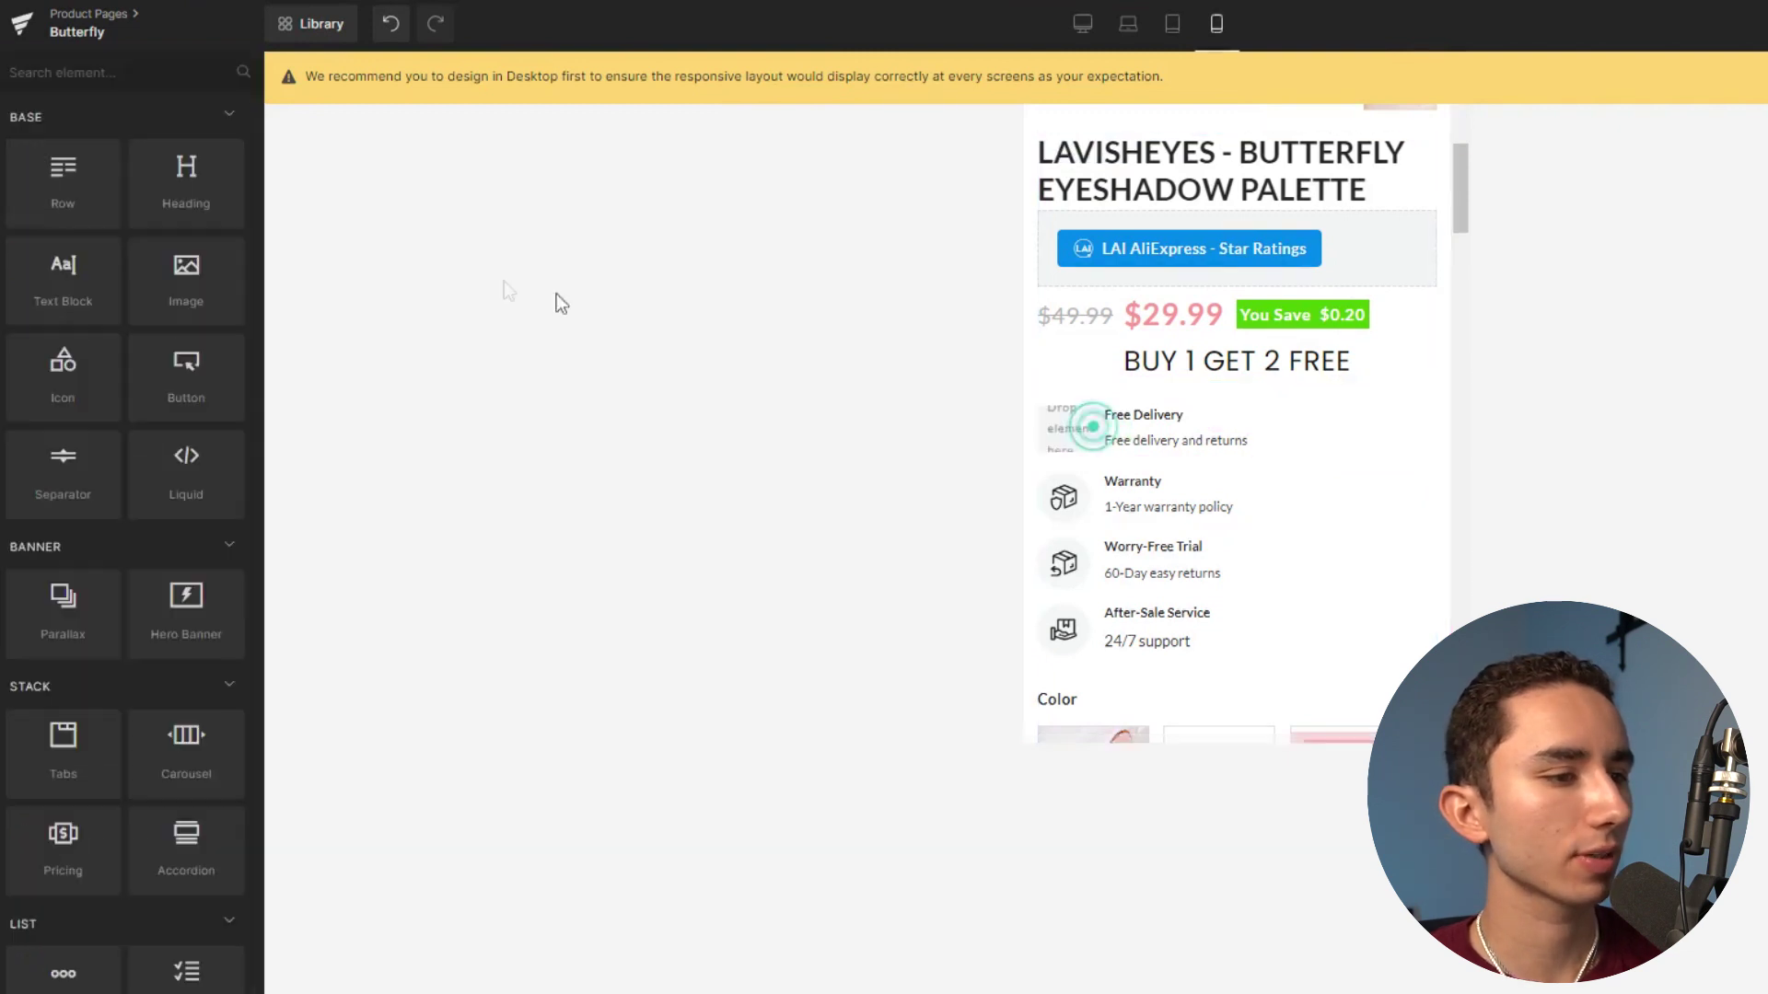
{"action": "left_click_drag", "start_coordinate": [91, 373], "coordinate": [1073, 428]}
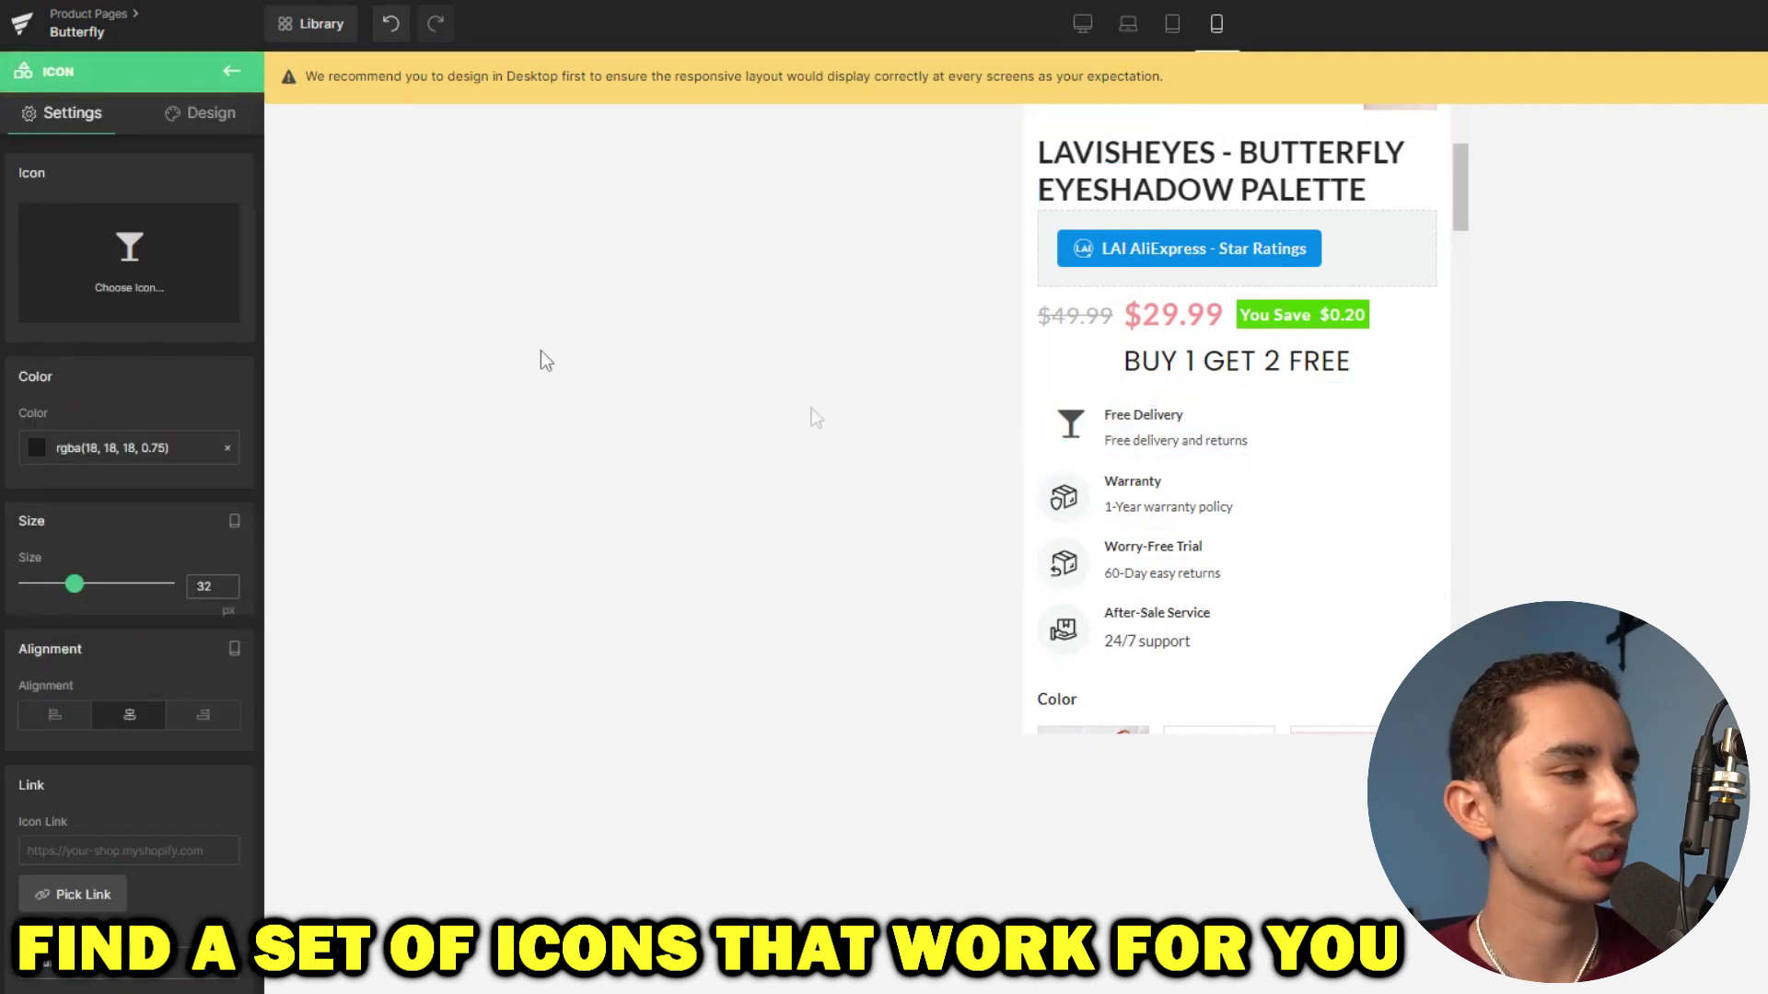
Search the icon library for "chec" and use the plain checkmark as the Free Delivery icon.
{"action": "left_click", "coordinate": [99, 256]}
{"action": "left_click", "coordinate": [443, 140]}
{"action": "type", "text": "chec"}
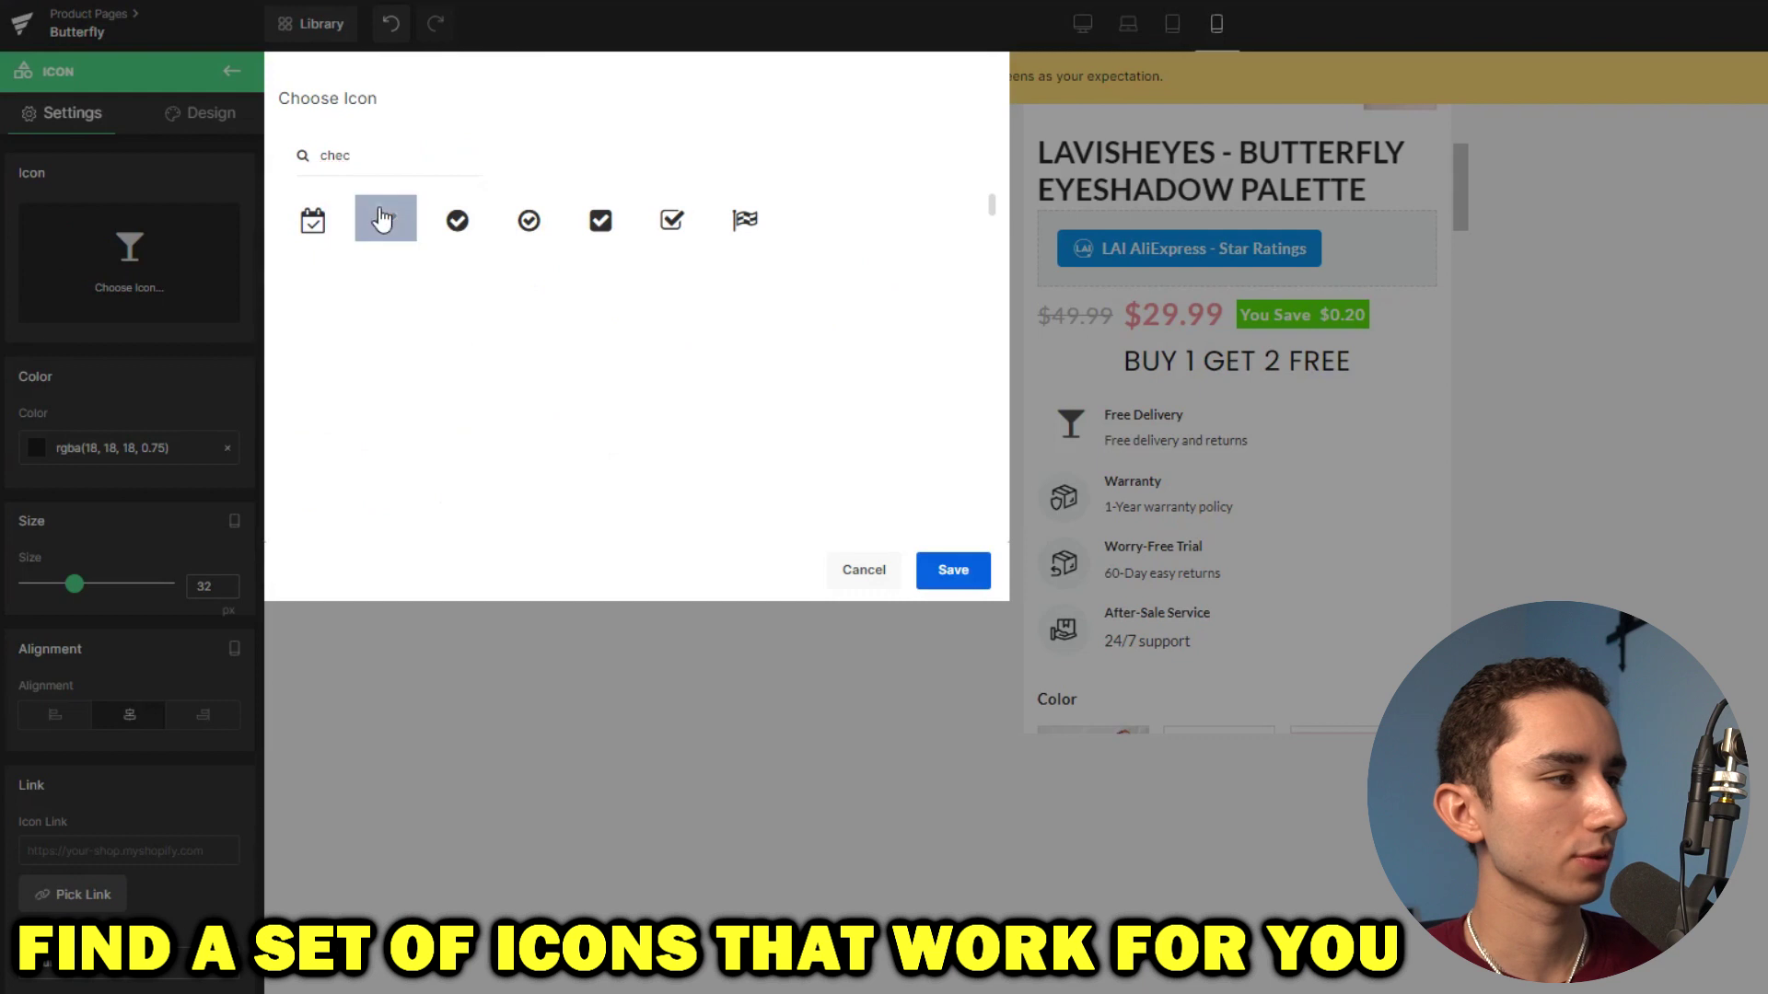
{"action": "left_click", "coordinate": [953, 570]}
Set the checkmark icon's color to pink #f67878.
{"action": "left_click", "coordinate": [176, 430]}
{"action": "left_click", "coordinate": [150, 446]}
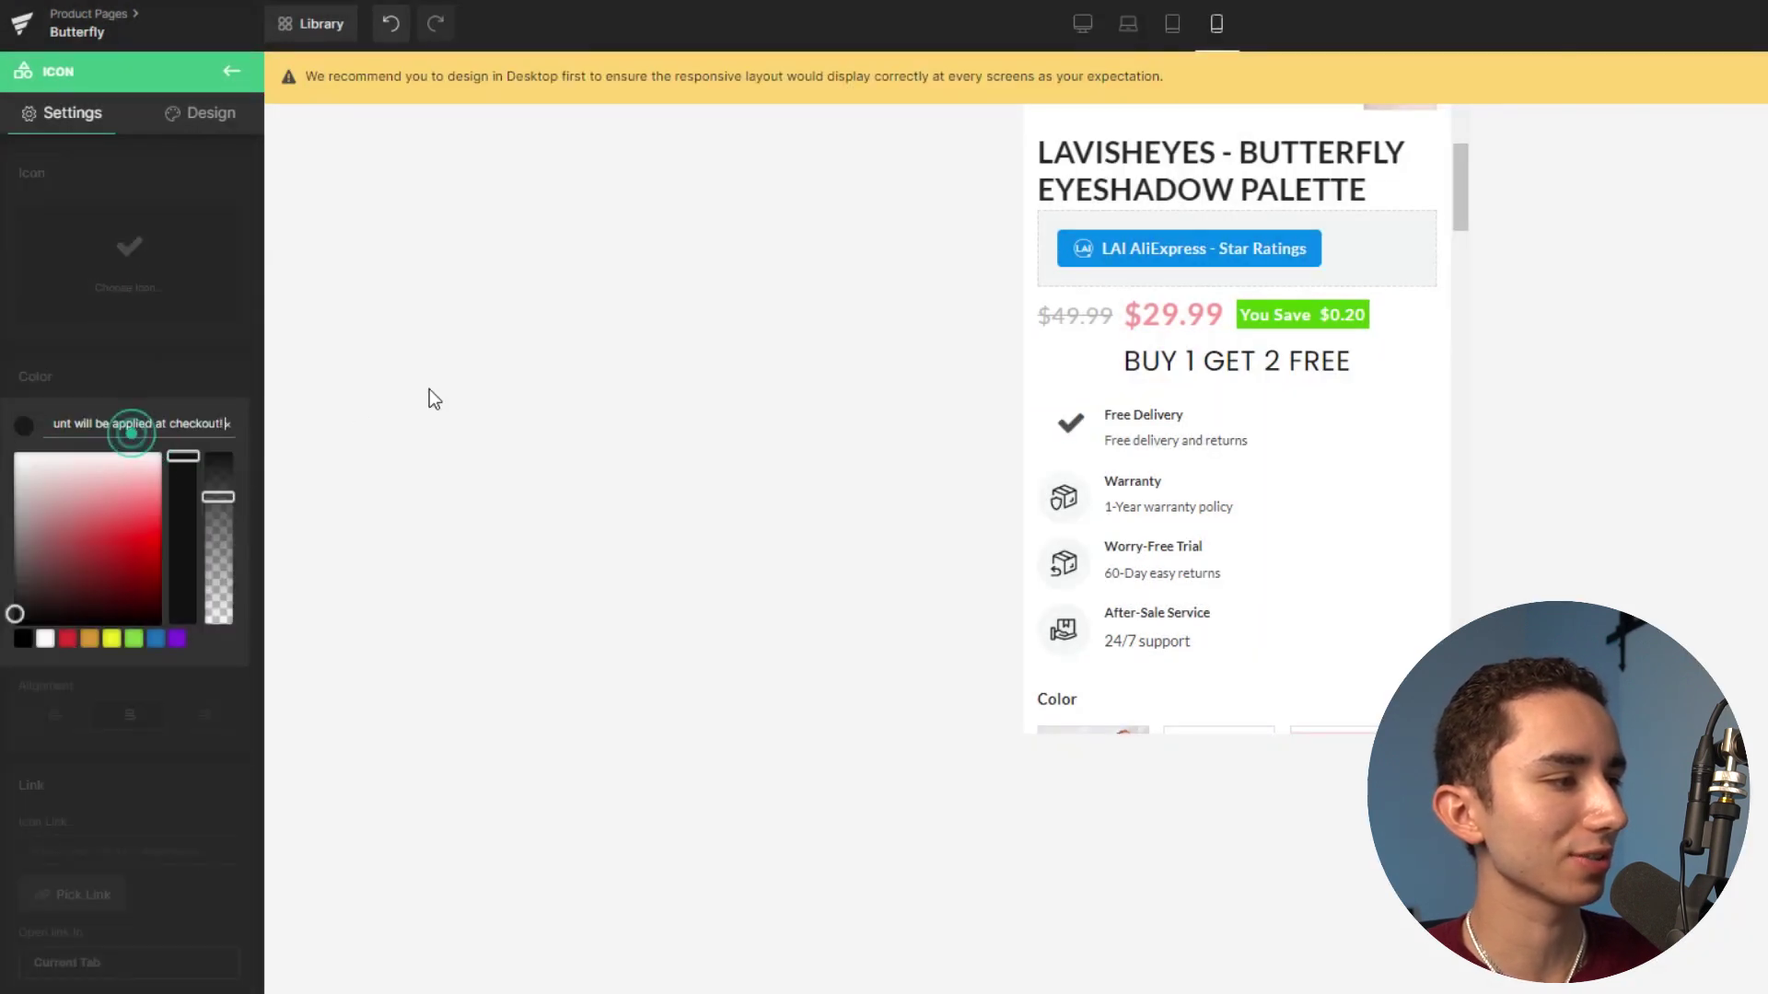
{"action": "left_click", "coordinate": [432, 397]}
{"action": "left_click", "coordinate": [173, 445]}
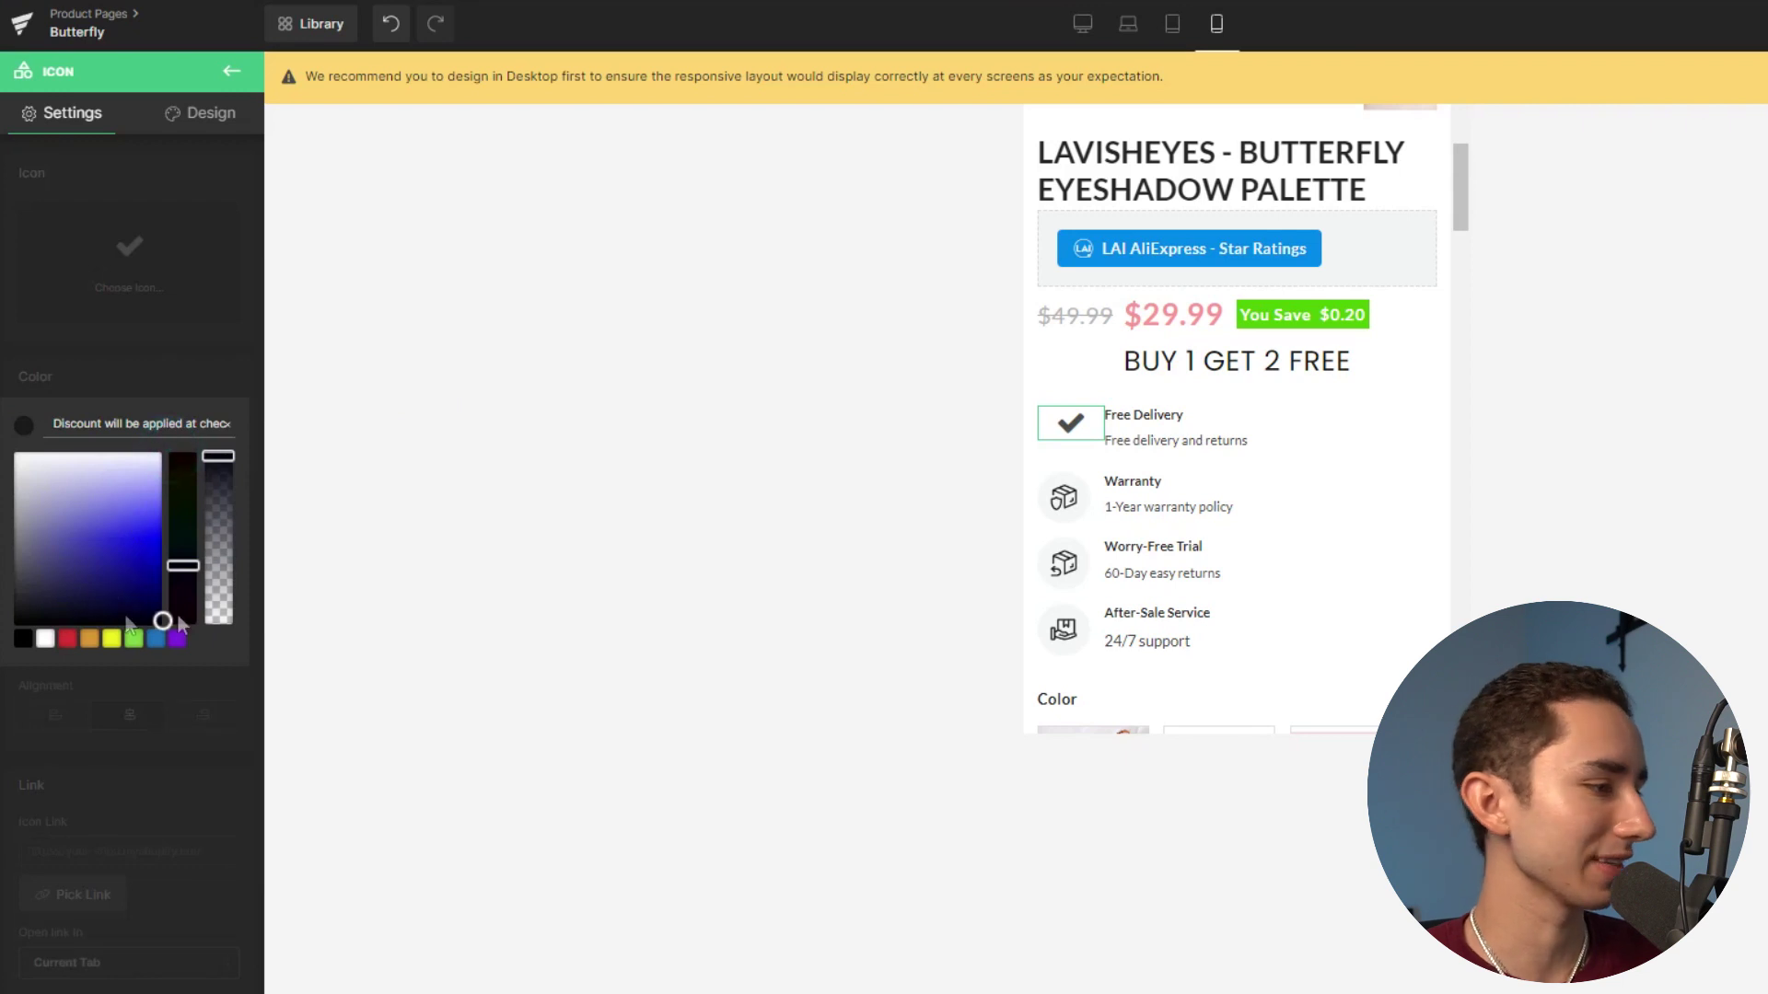
{"action": "left_click", "coordinate": [125, 562]}
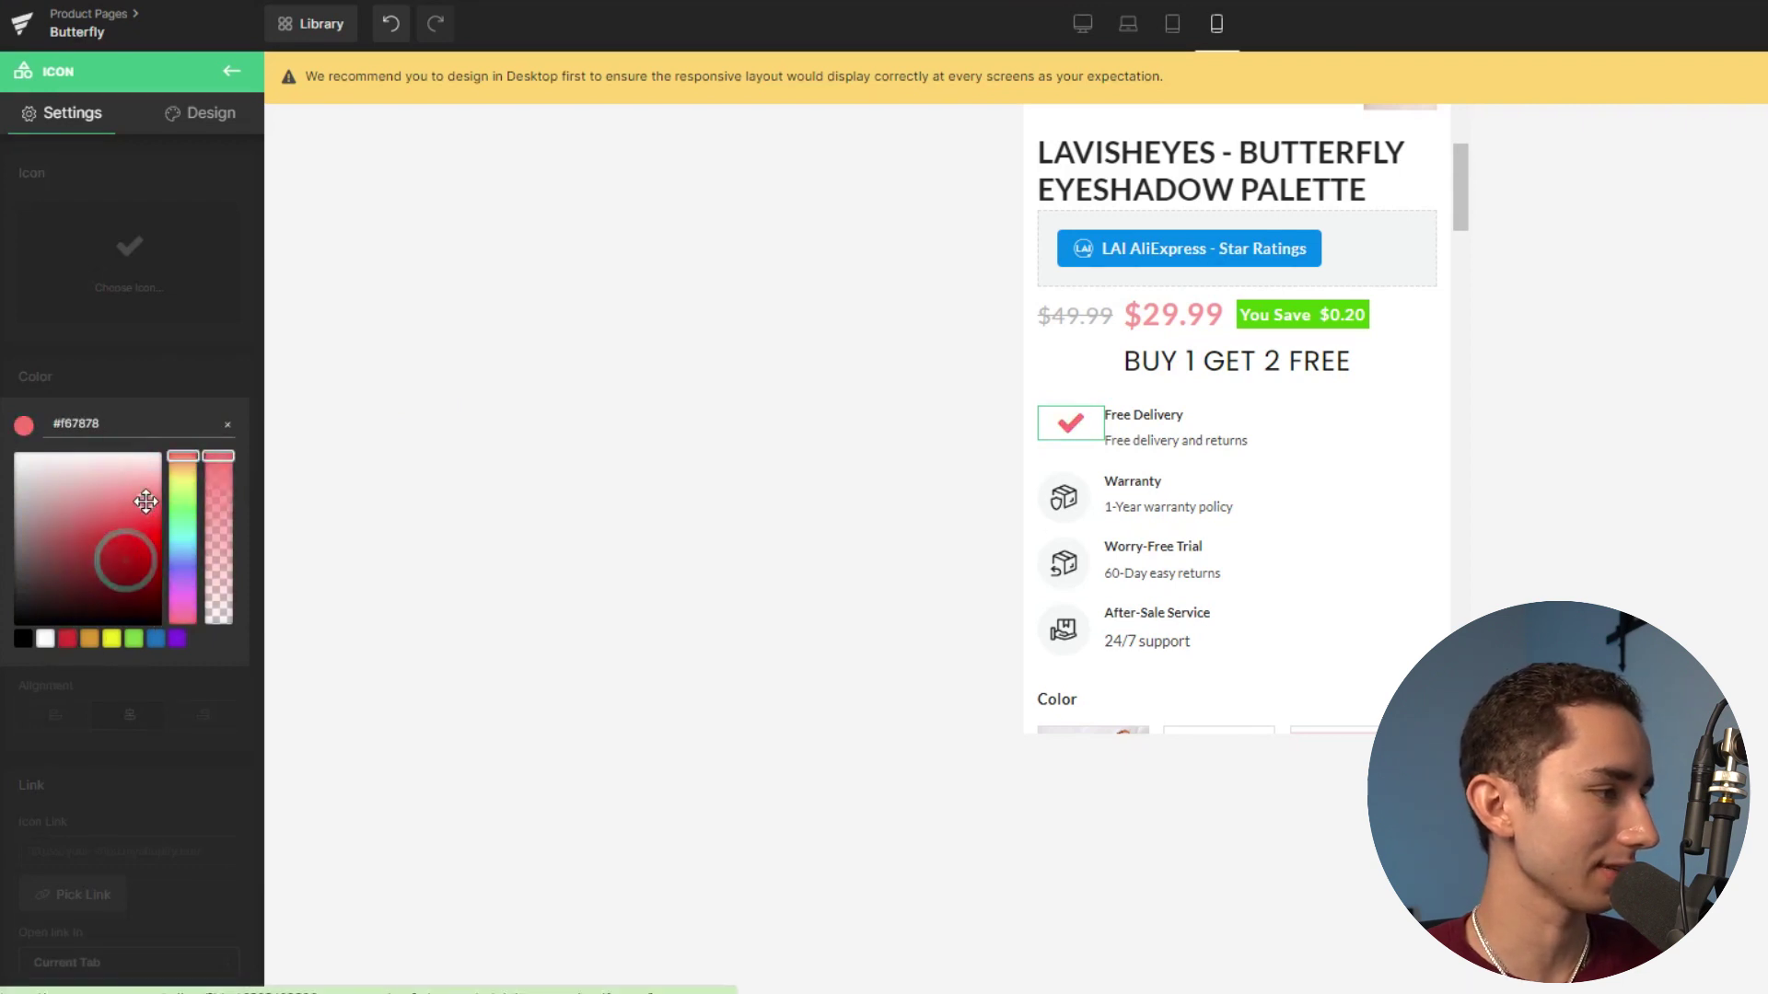
{"action": "left_click", "coordinate": [541, 335]}
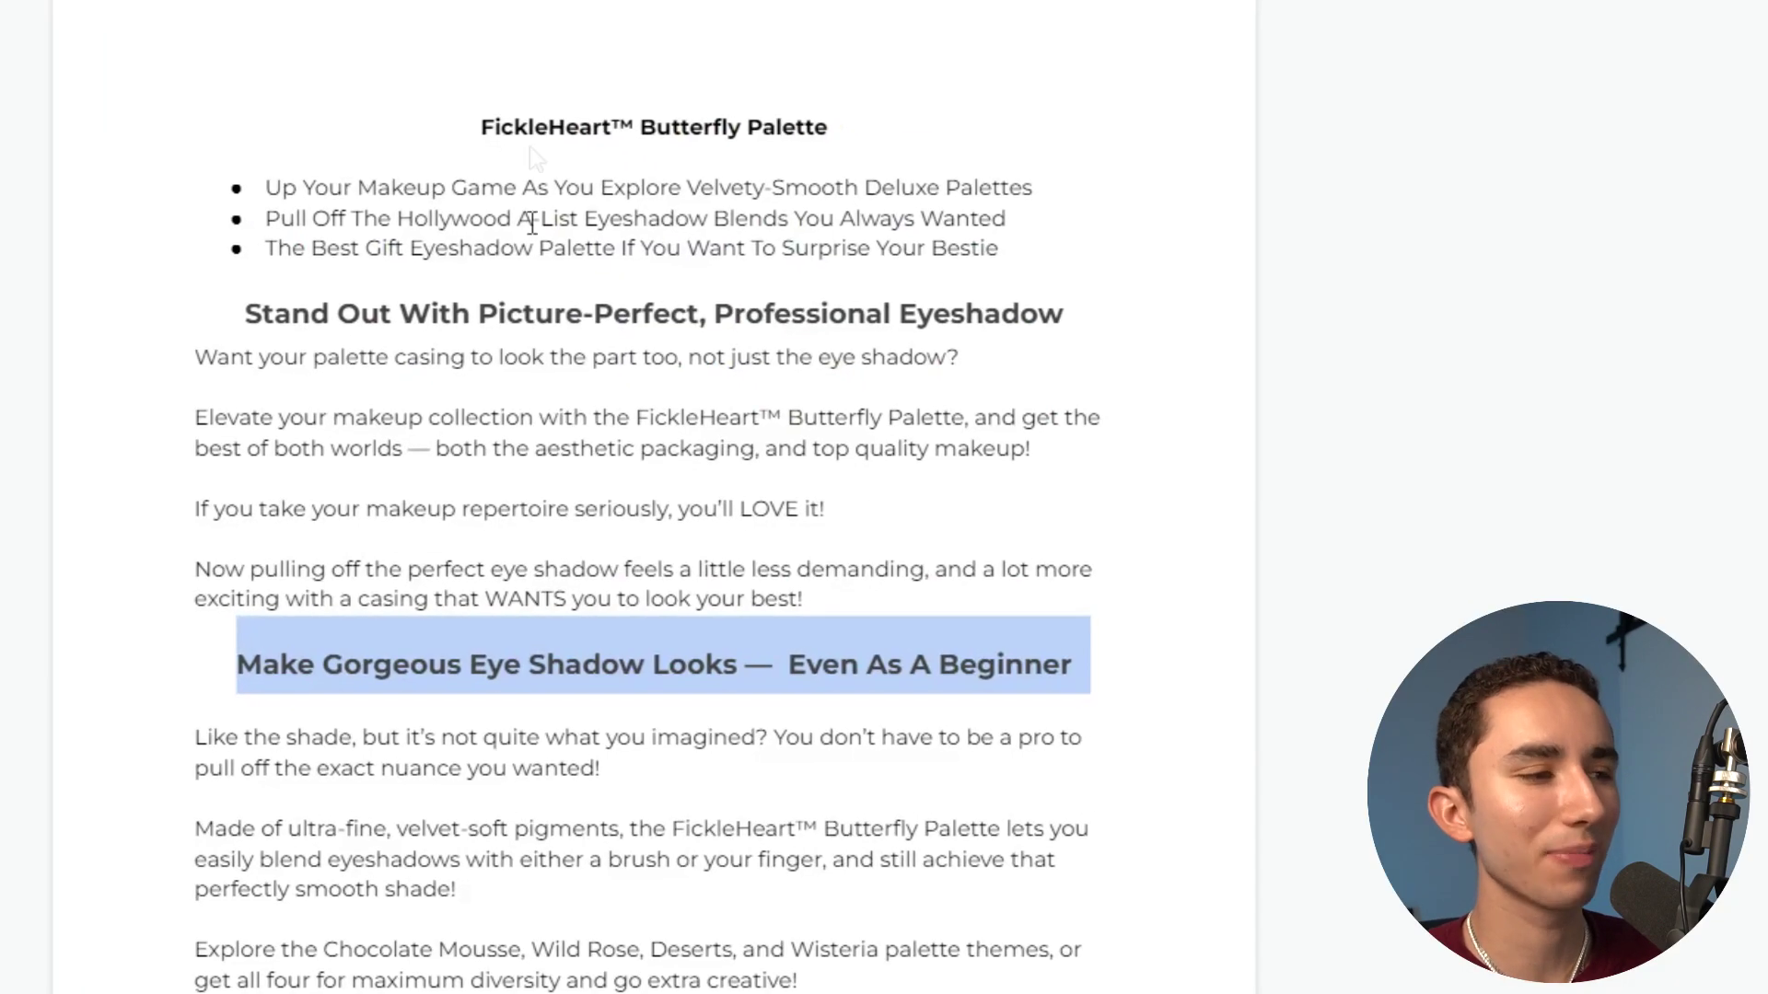
Copy the "Up Your Makeup Game As You Explore Velvety-Smooth Deluxe Palettes" bullet from the copy document and delete the page's "Free delivery and returns" line.
{"action": "triple_click", "coordinate": [356, 196]}
{"action": "key", "text": "ctrl+c"}
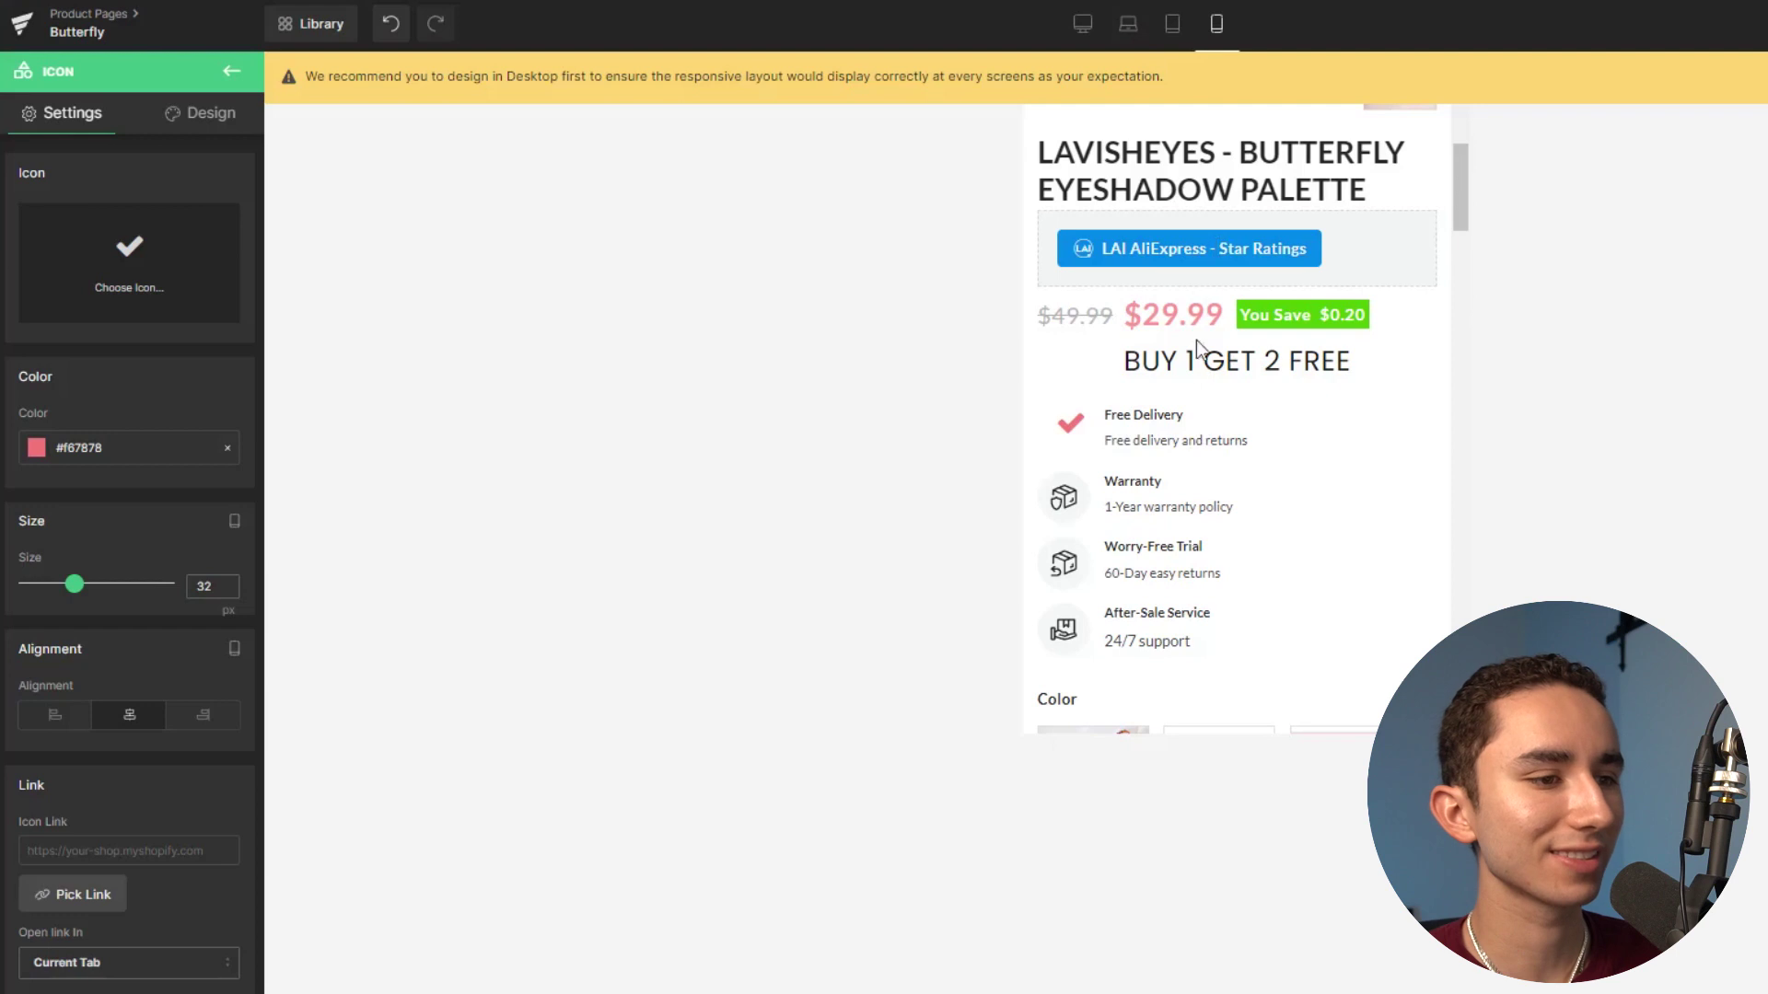
{"action": "left_click", "coordinate": [1169, 421]}
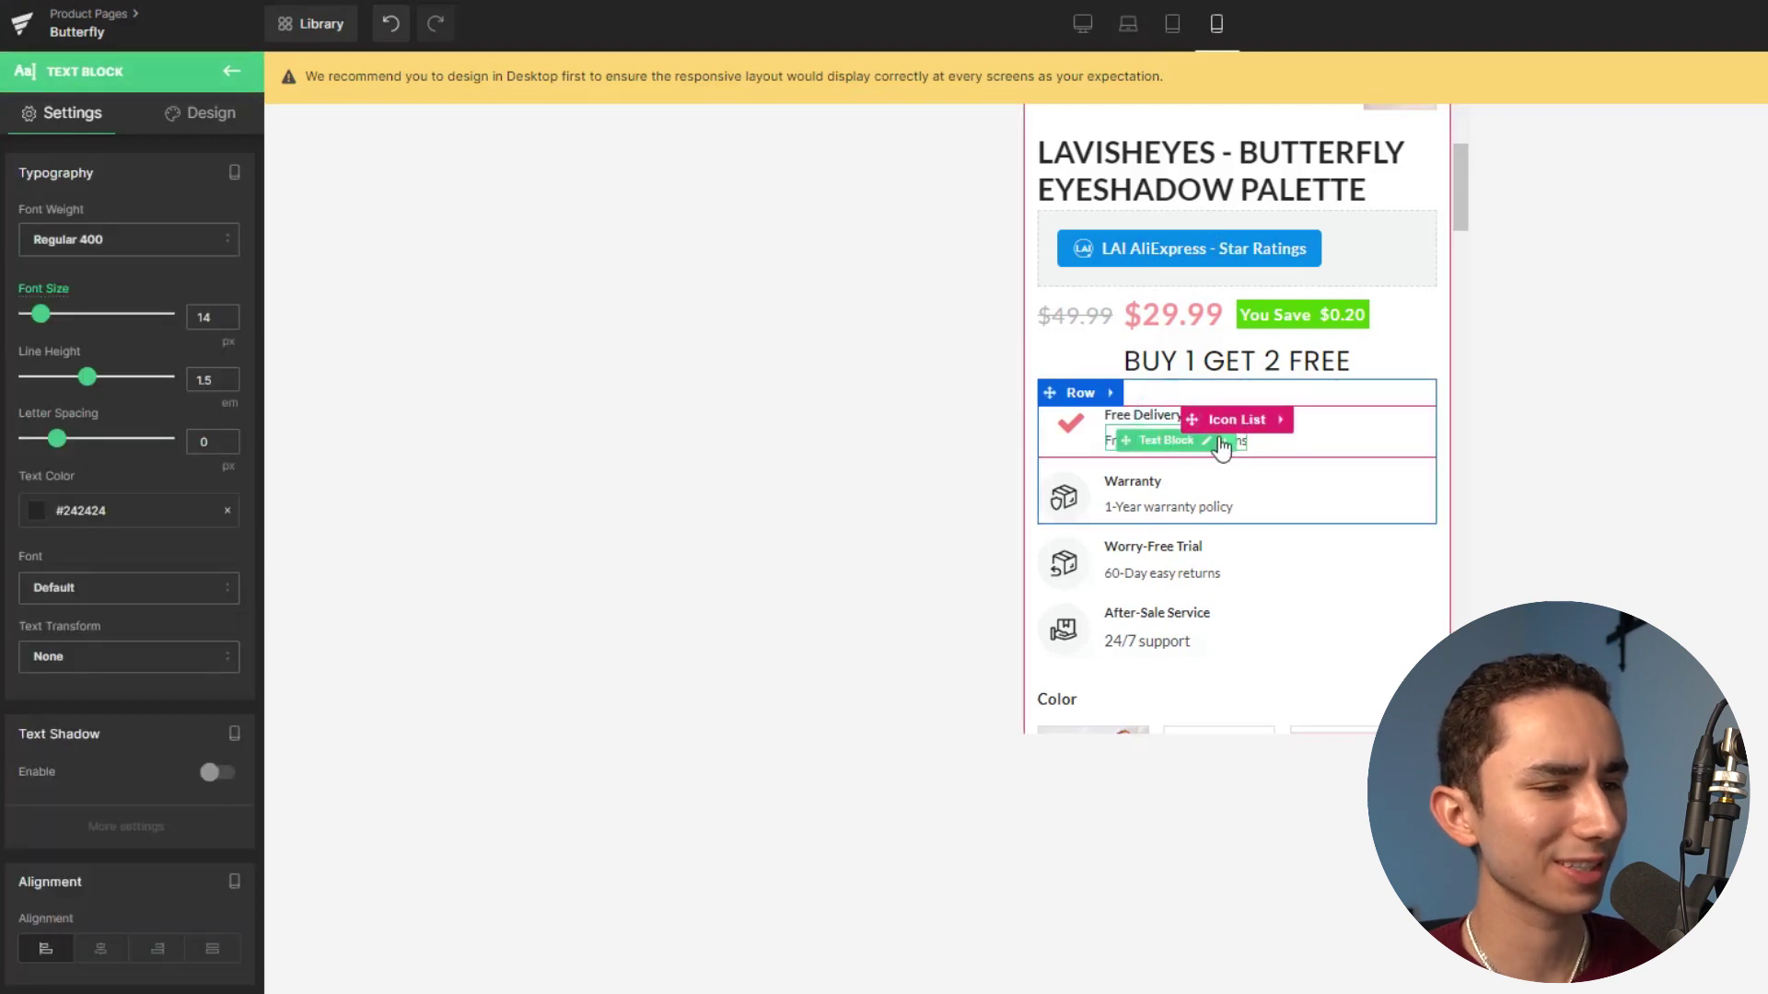
{"action": "key", "text": "Delete"}
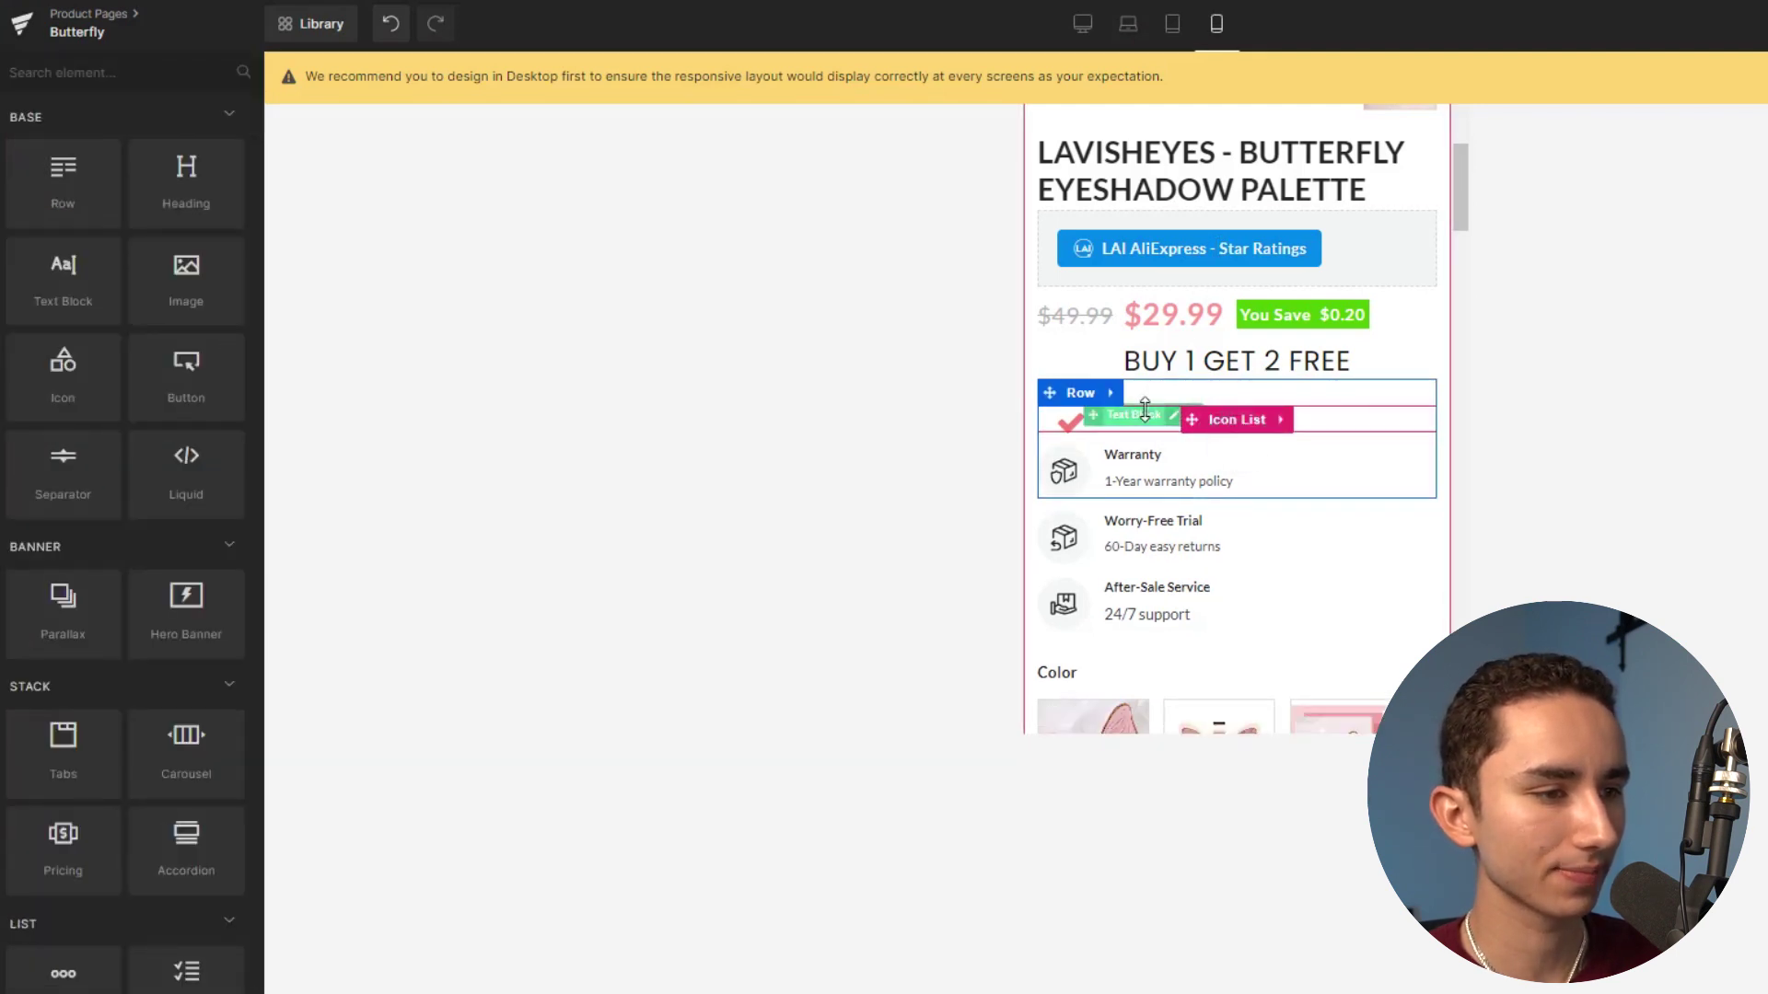
Replace the "Free Delivery" text beside the pink checkmark with the copied bullet and set its font size to 18 px.
{"action": "left_click", "coordinate": [1165, 420]}
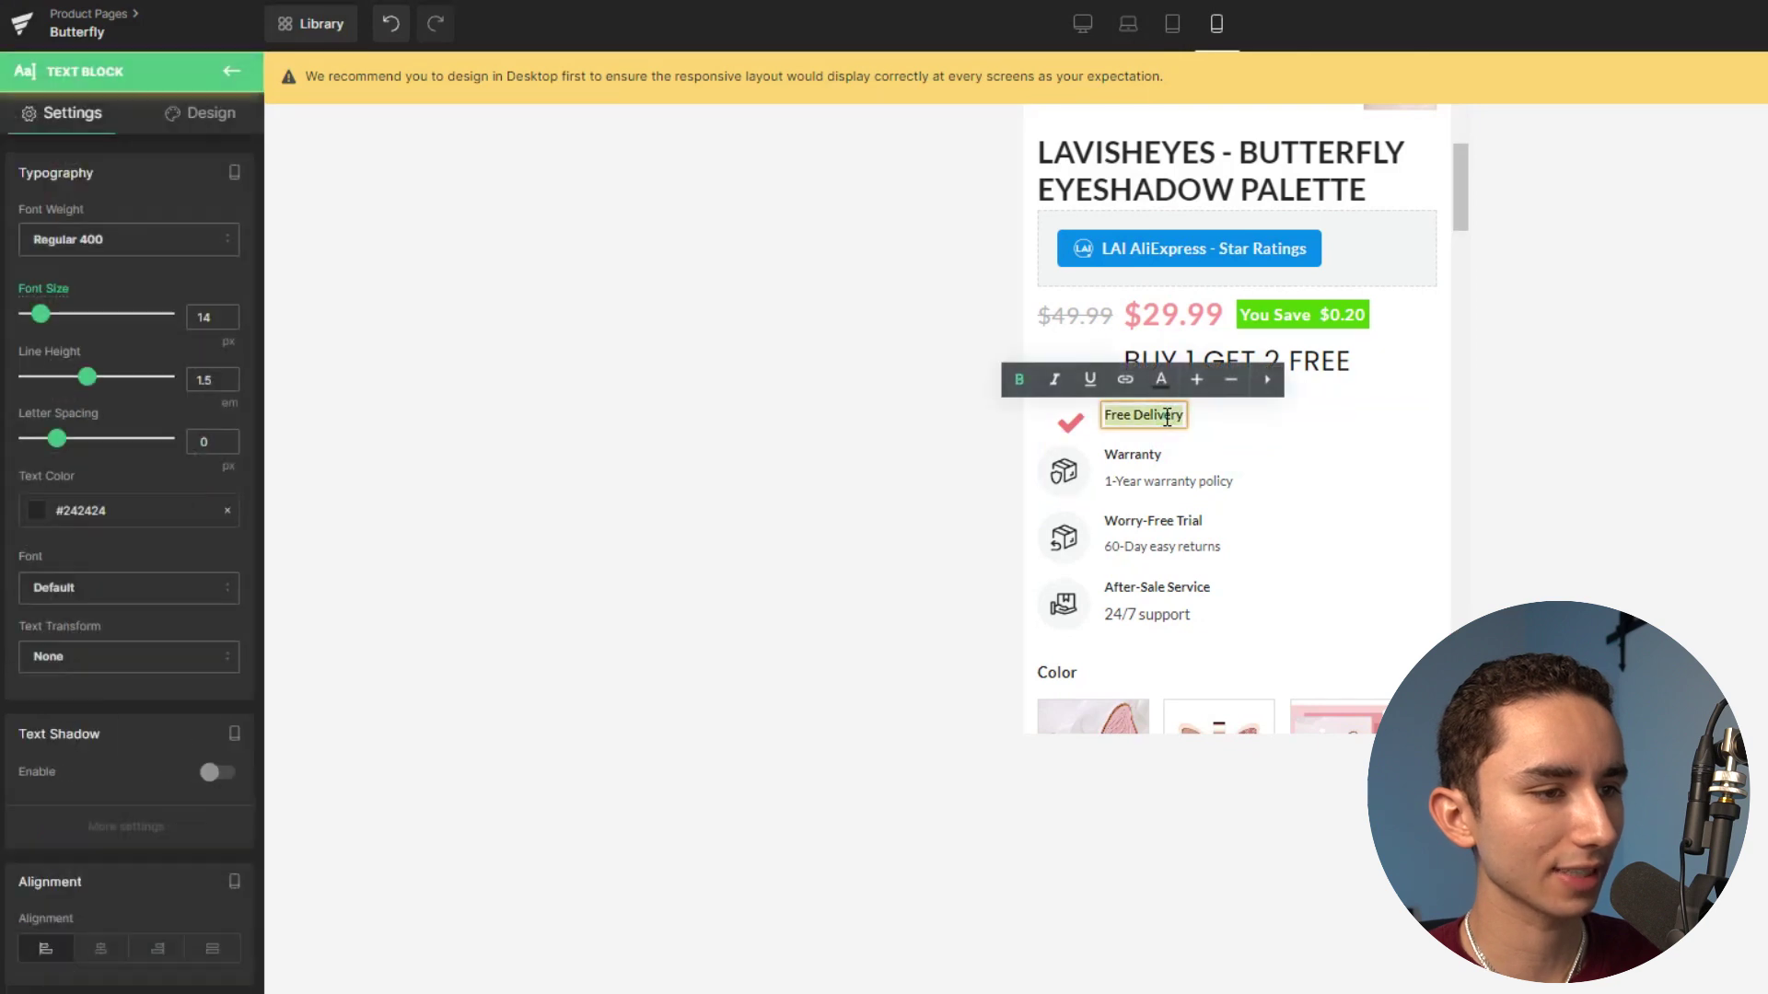
{"action": "key", "text": "ctrl+v"}
{"action": "left_click", "coordinate": [1030, 550]}
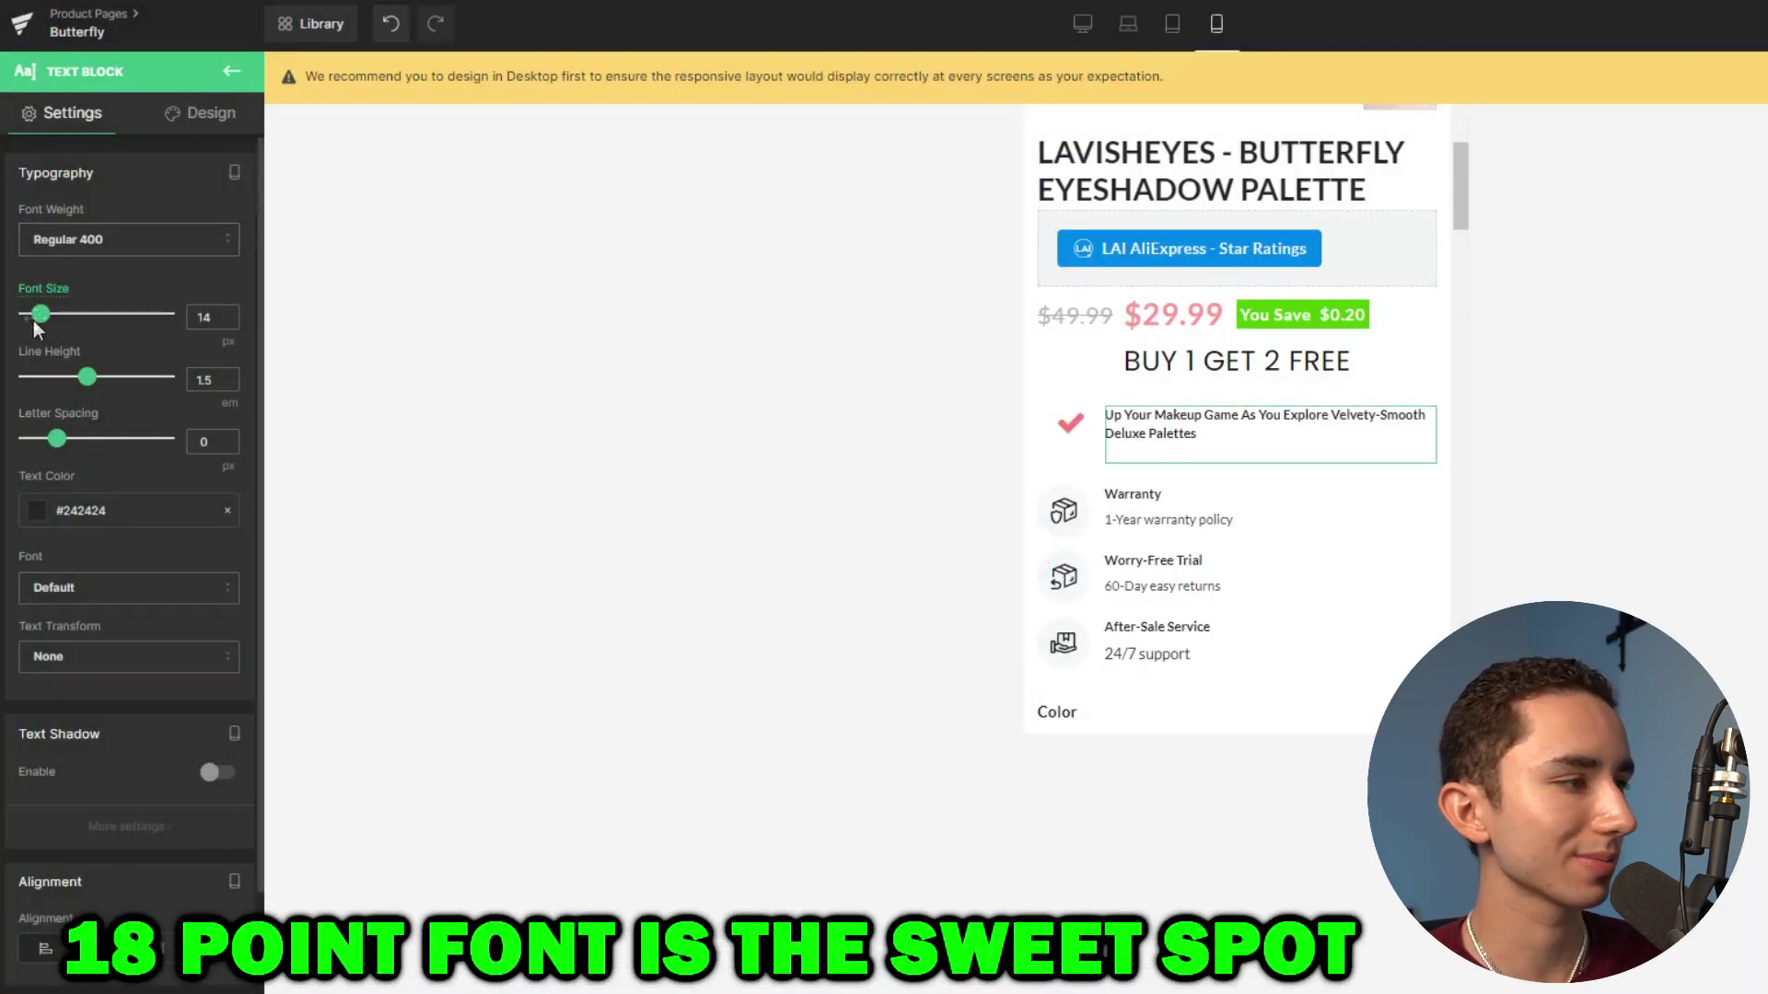
{"action": "left_click_drag", "start_coordinate": [40, 315], "coordinate": [49, 316]}
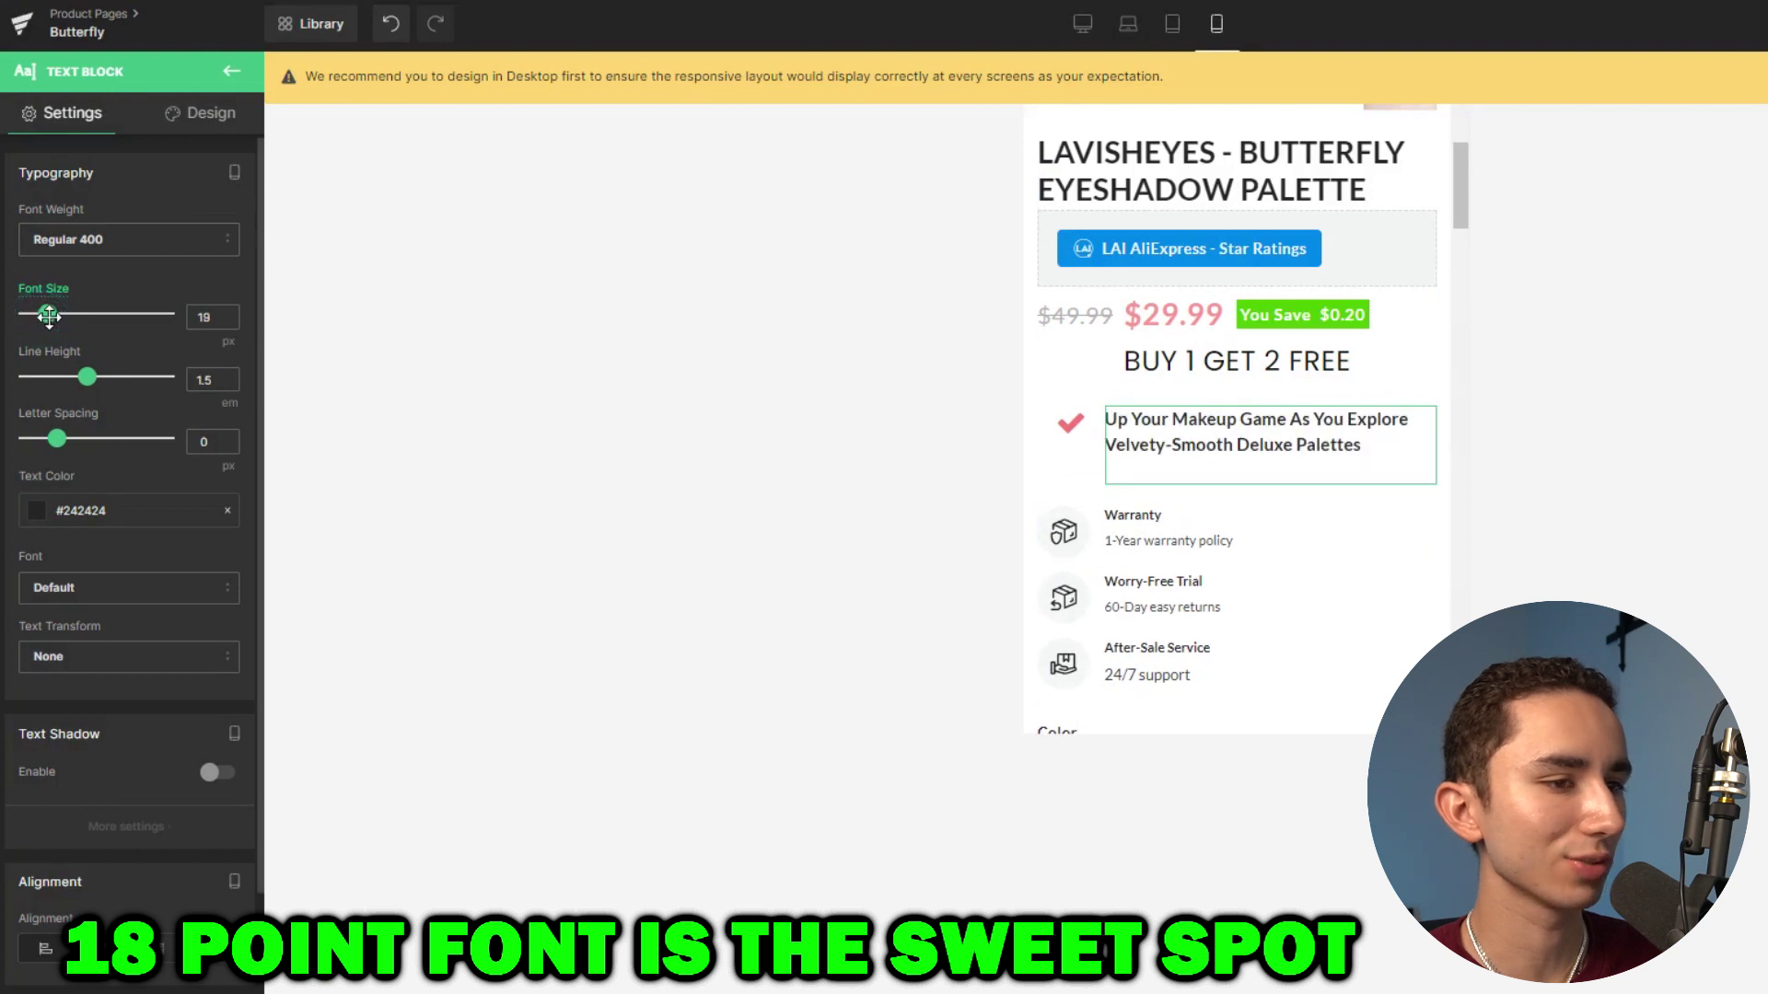
{"action": "left_click_drag", "start_coordinate": [49, 316], "coordinate": [45, 315]}
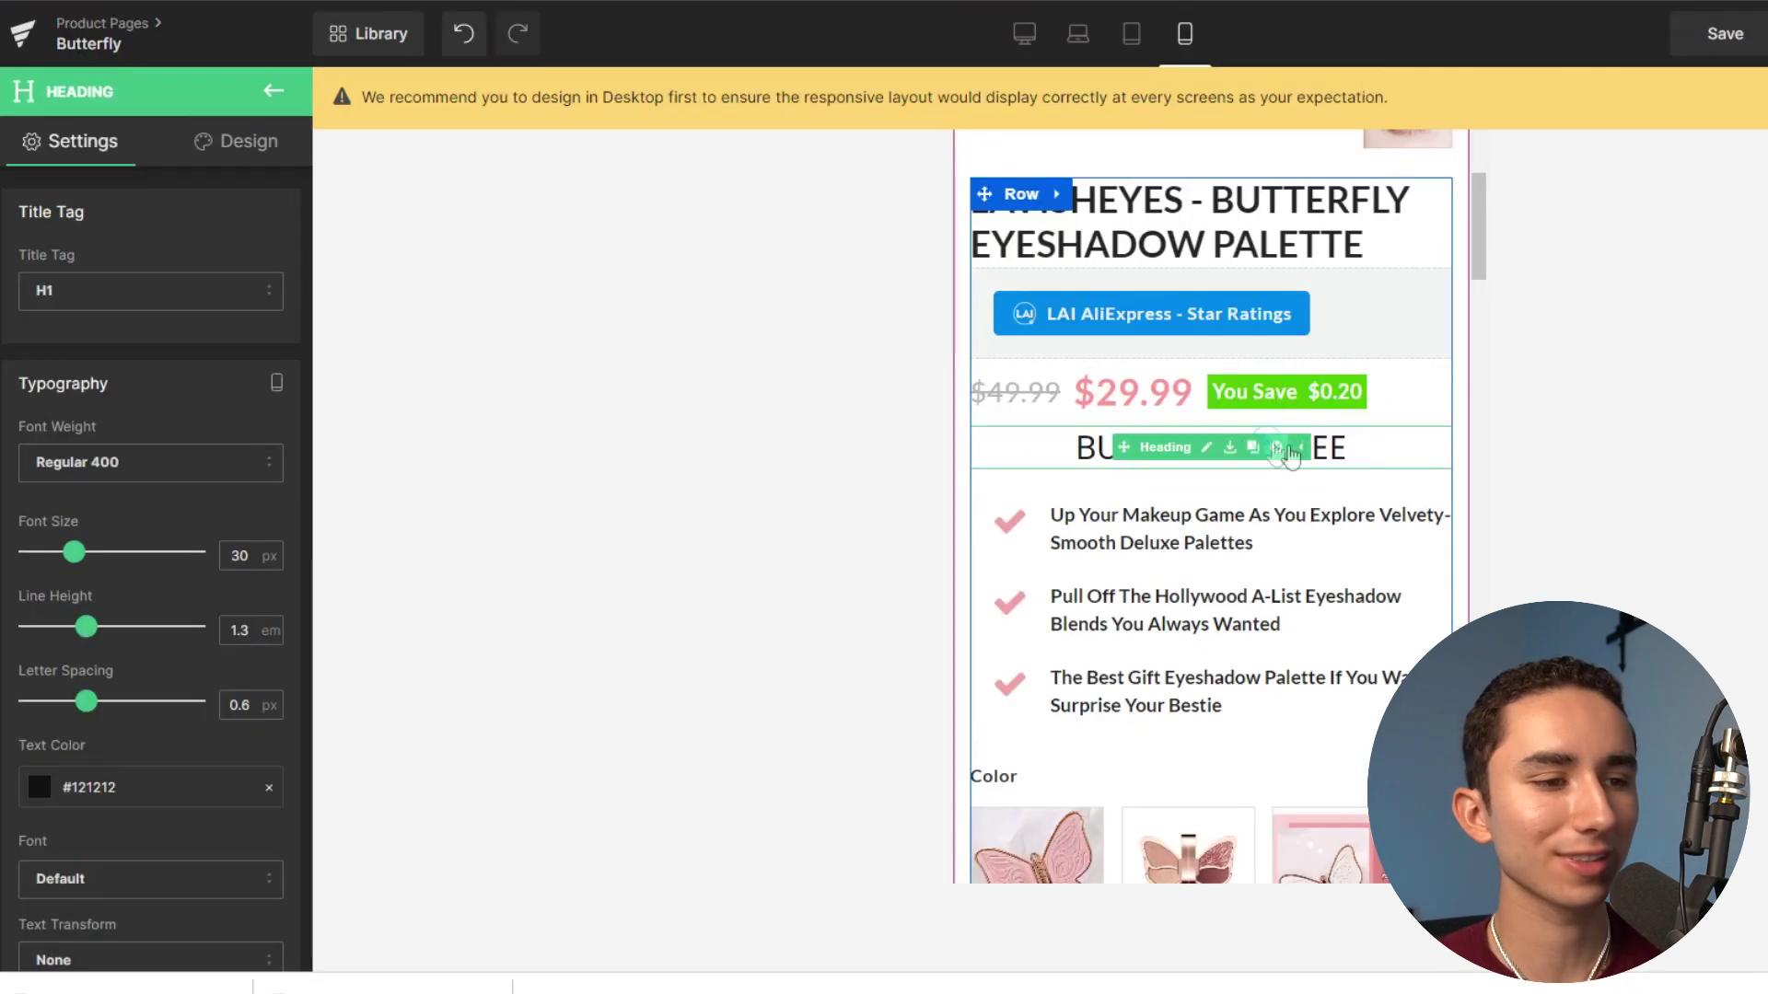
Delete the BUY 1 GET 2 FREE heading under the price and reduce the checkmark row's top padding to 9 px.
{"action": "left_click", "coordinate": [1278, 449]}
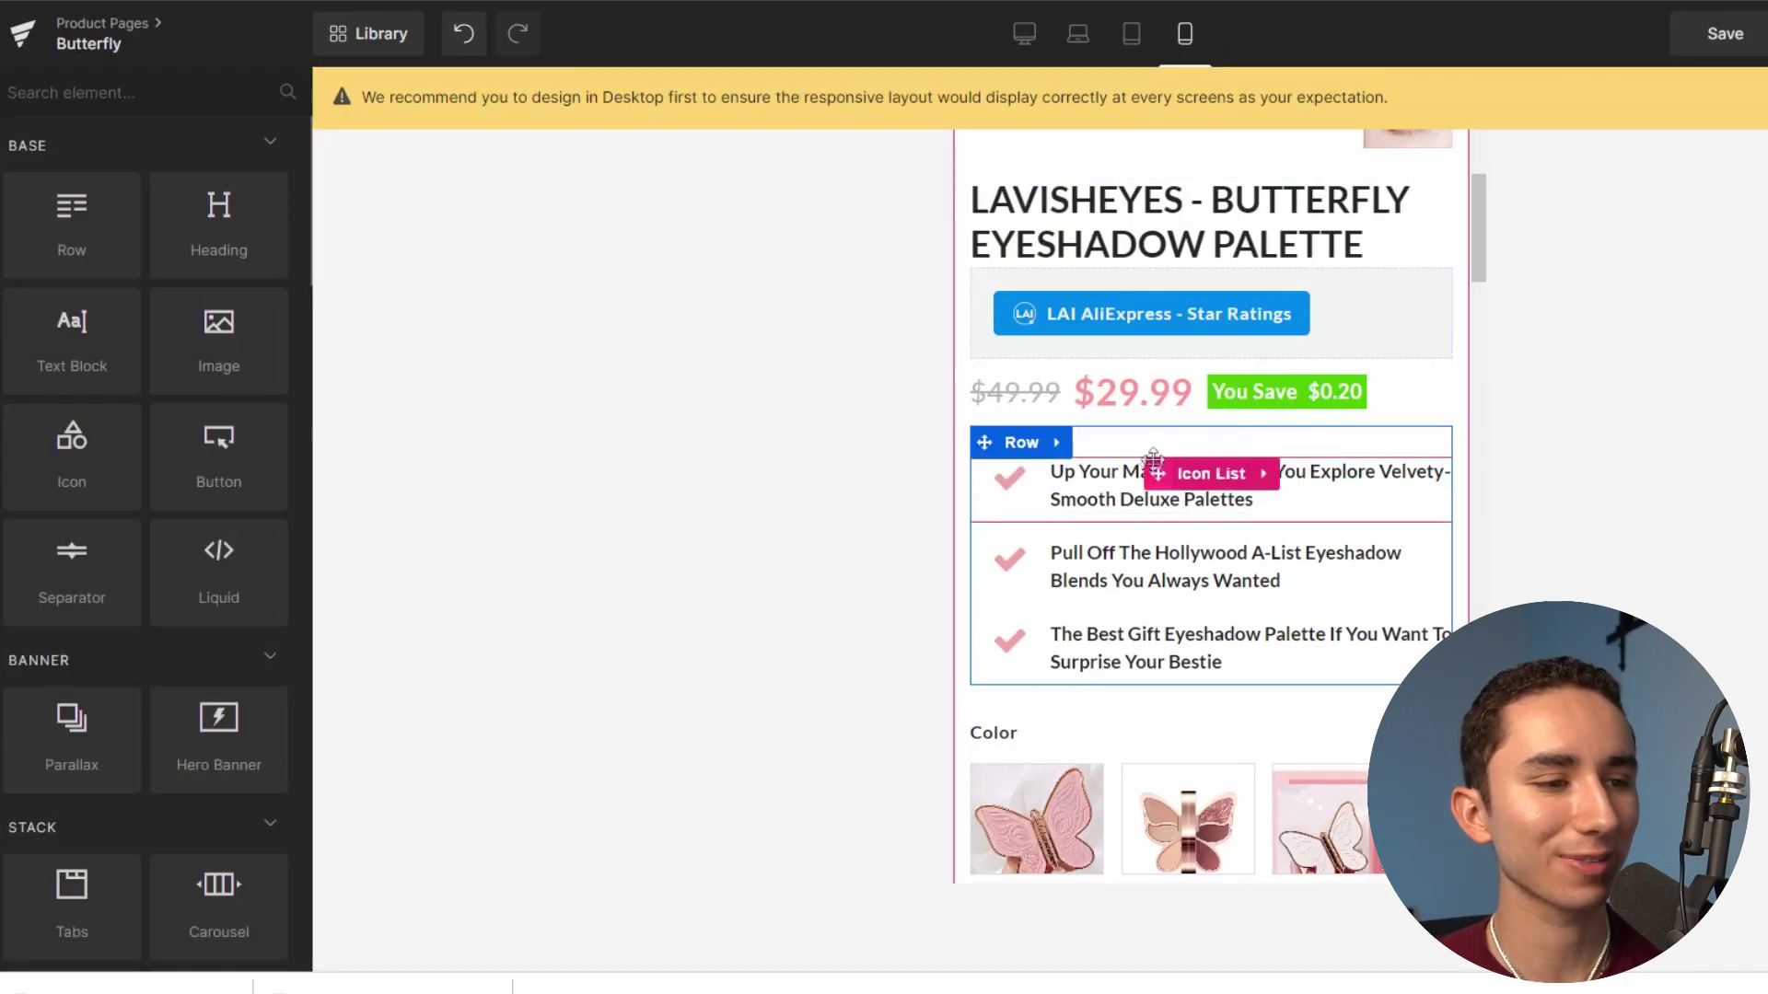
{"action": "left_click_drag", "start_coordinate": [1155, 450], "coordinate": [1153, 428]}
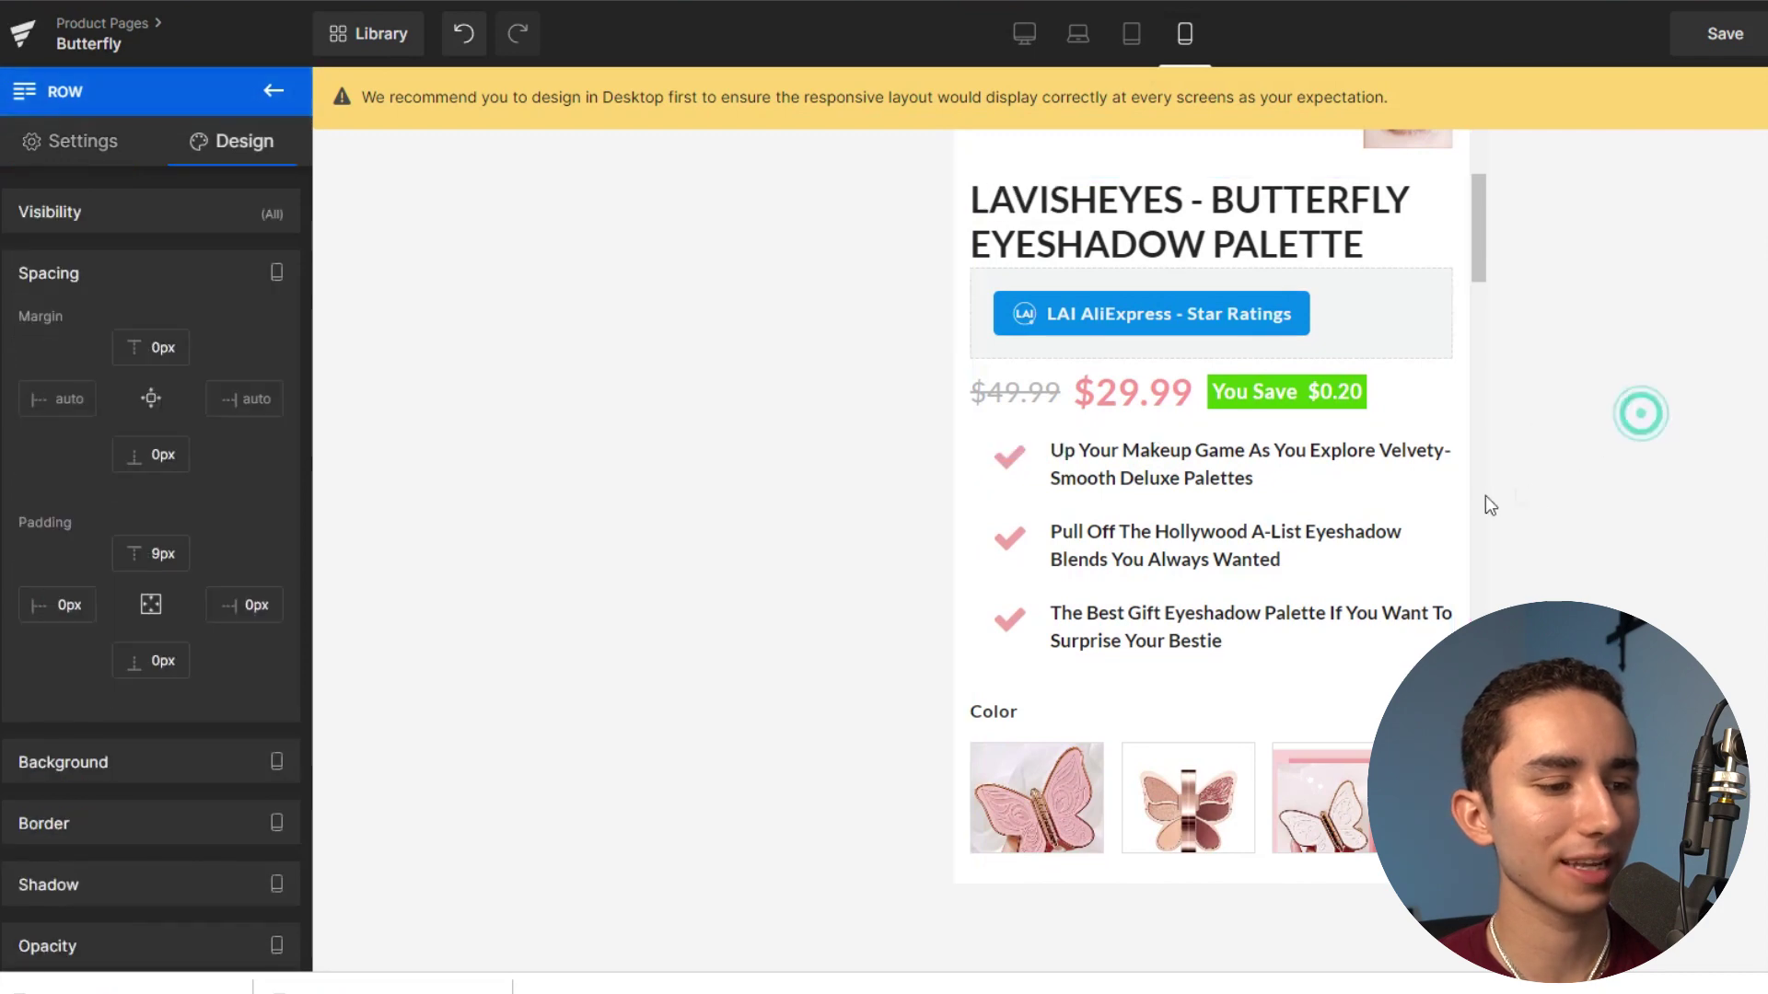
Set the swatch height of the product color swatches to 119.
{"action": "scroll", "coordinate": [1243, 631], "scroll_direction": "down", "scroll_amount": 5}
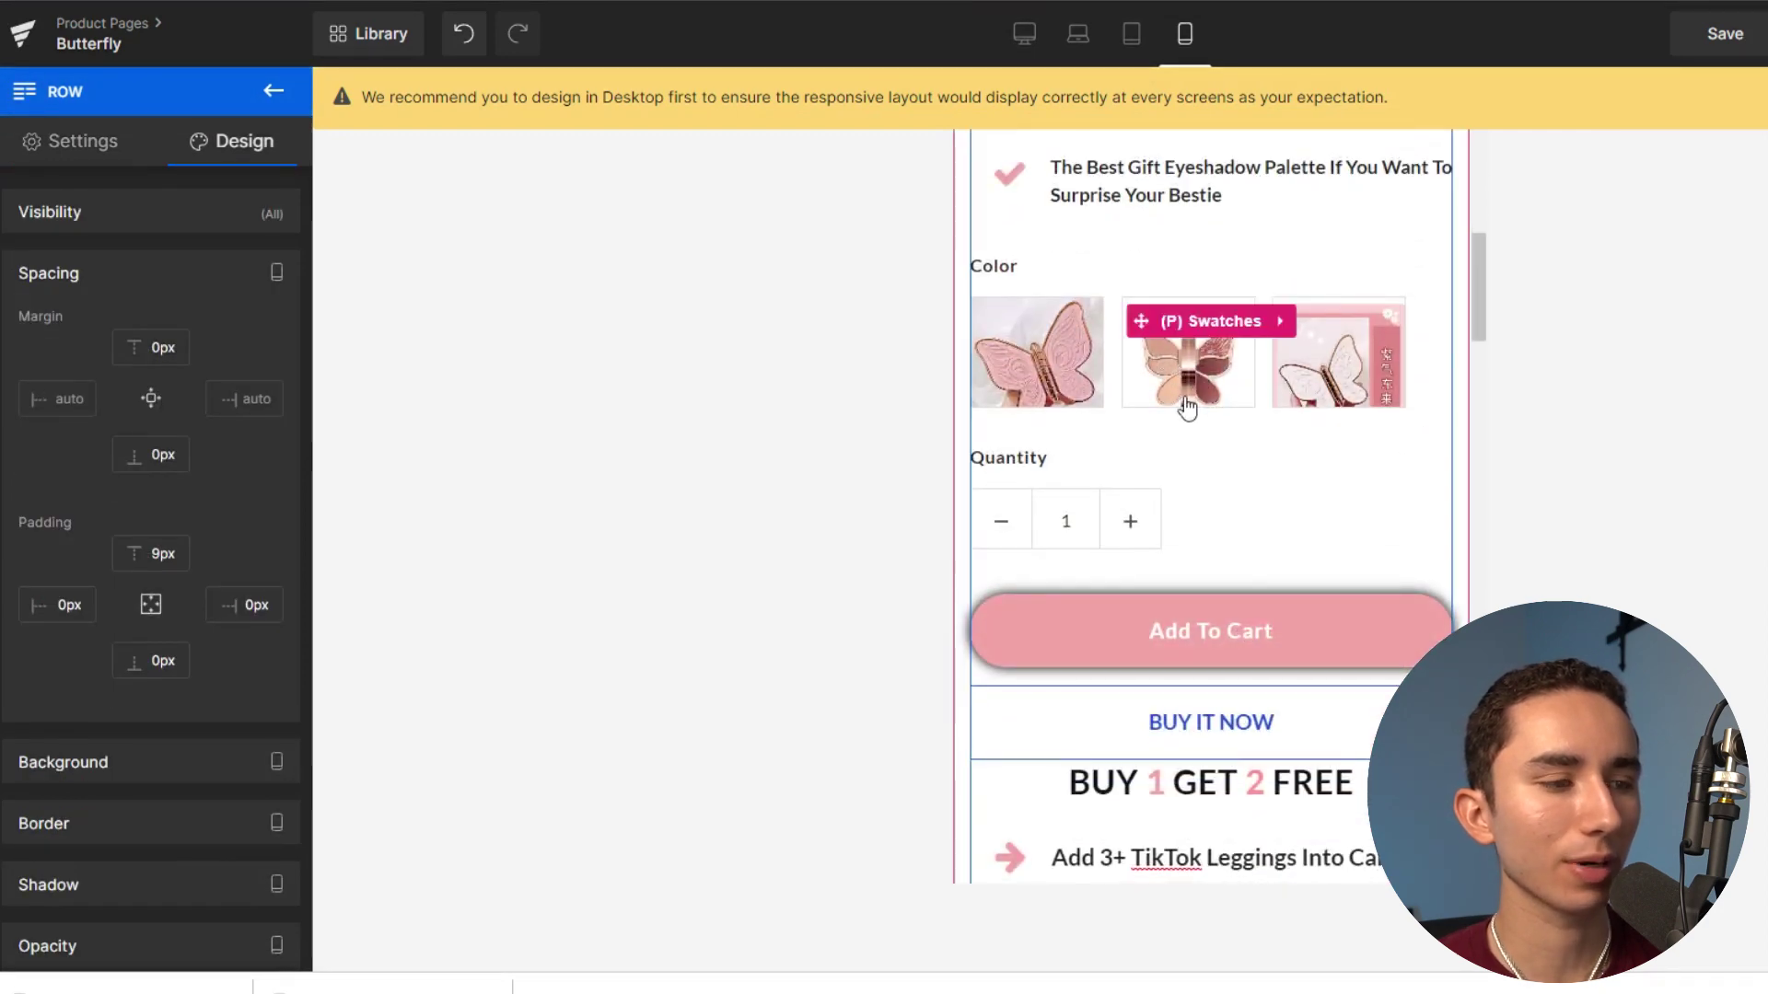
{"action": "left_click", "coordinate": [1214, 329]}
{"action": "scroll", "coordinate": [101, 689], "scroll_direction": "down", "scroll_amount": 5}
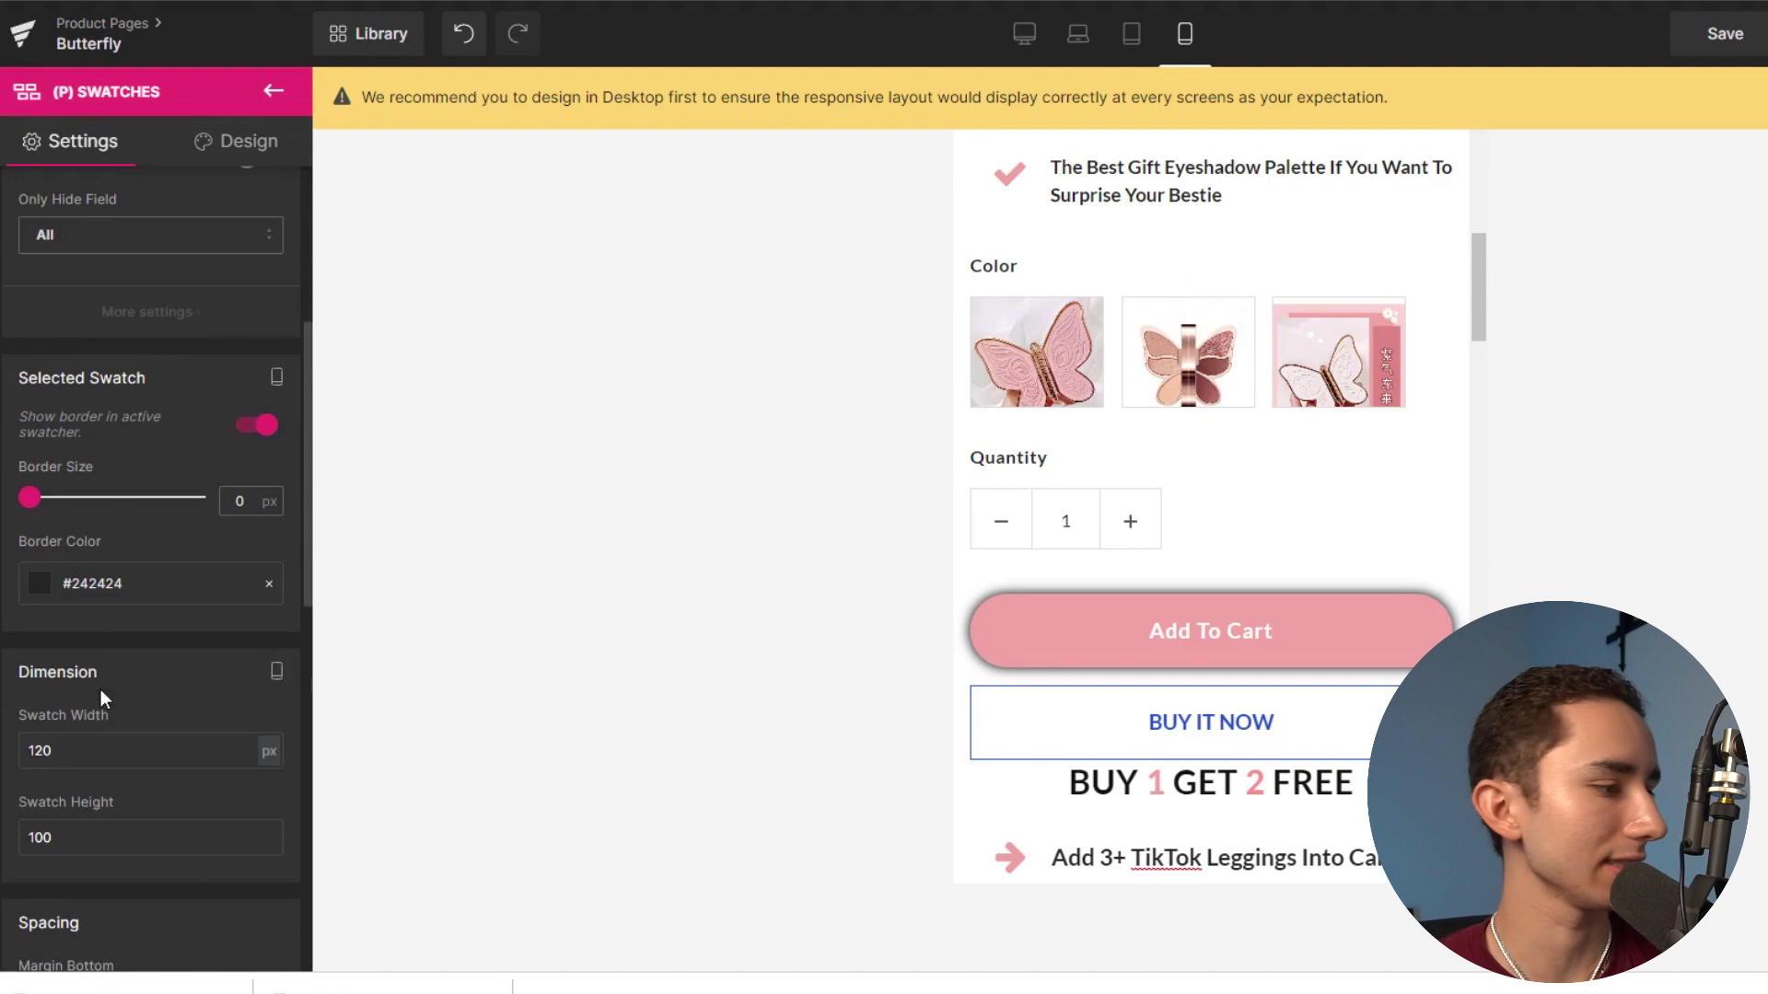
{"action": "left_click", "coordinate": [124, 837]}
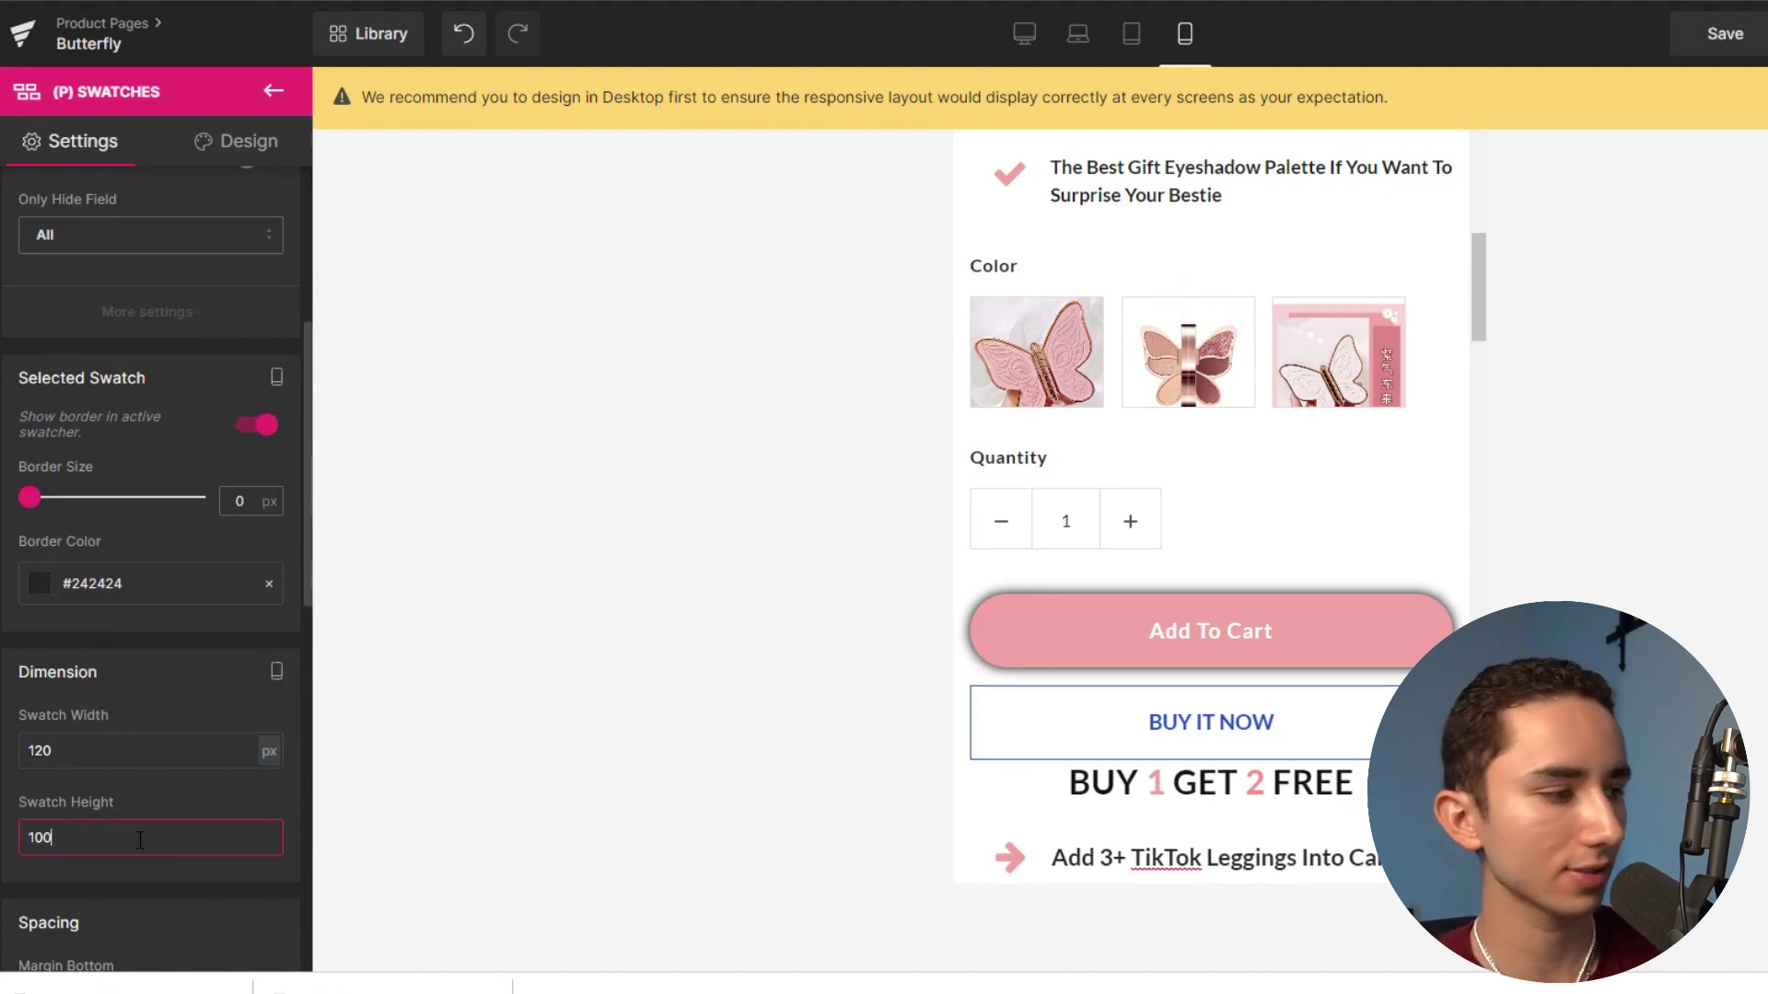
{"action": "key", "text": "BackSpace"}
{"action": "key", "text": "BackSpace"}
{"action": "type", "text": "33"}
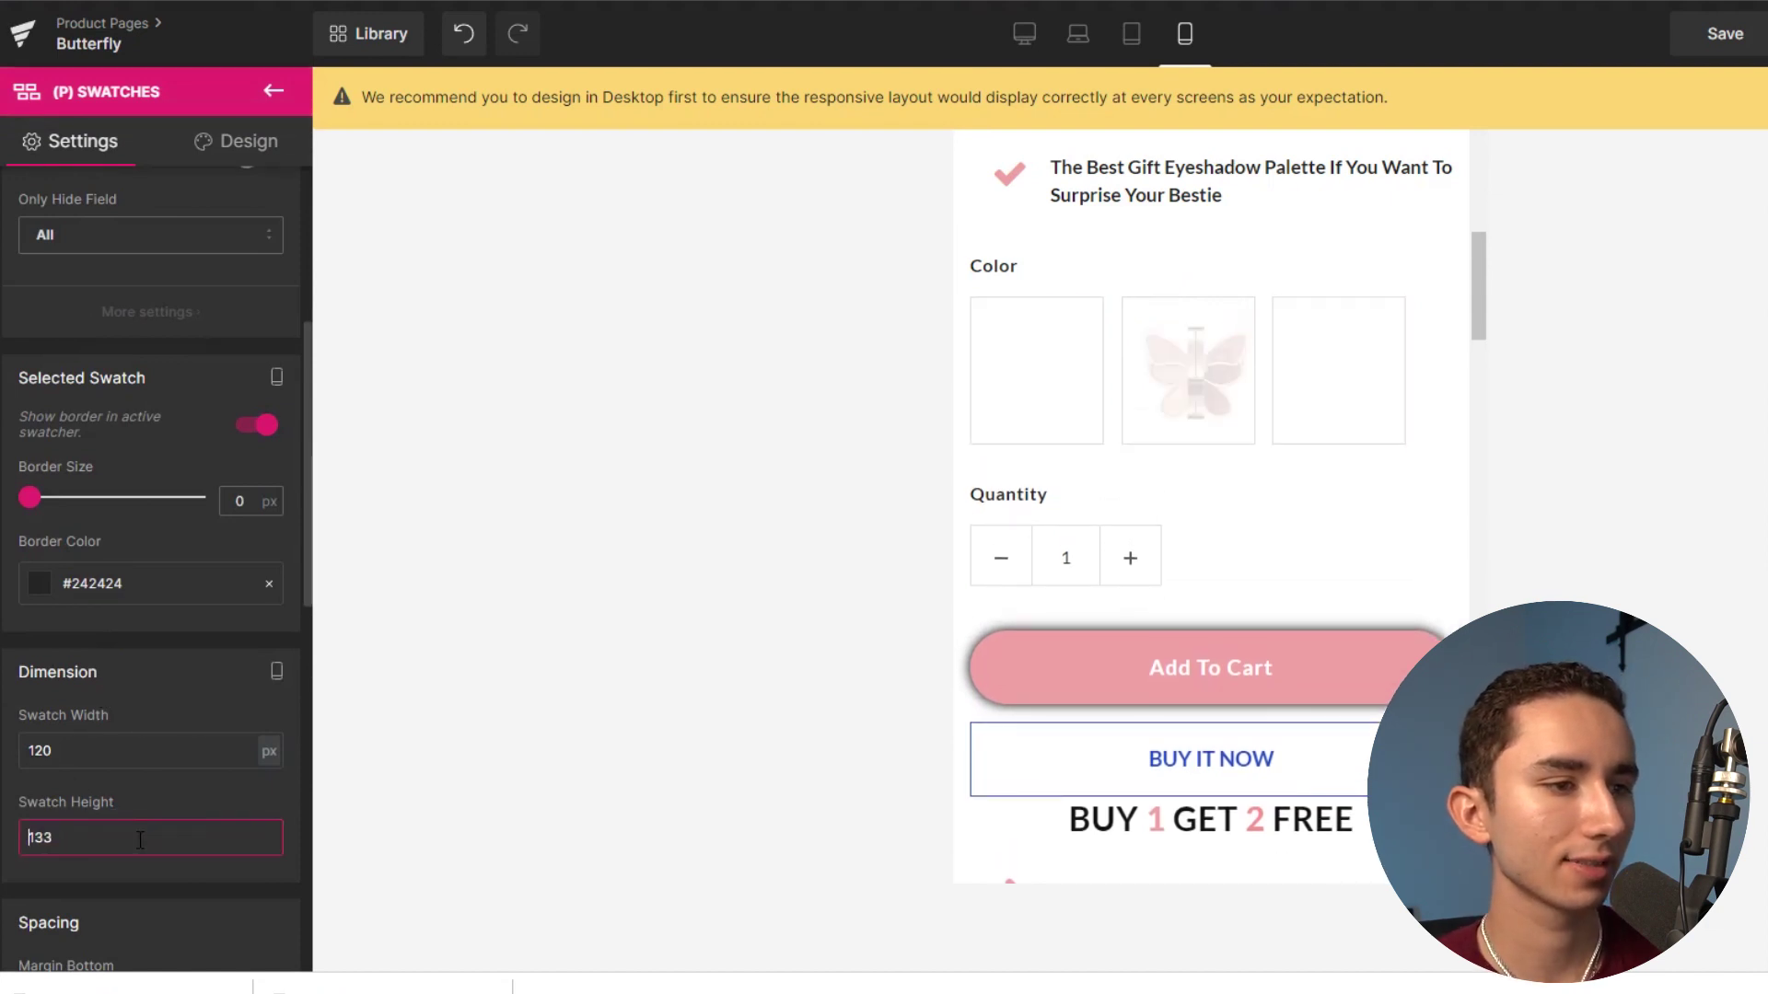
{"action": "key", "text": "BackSpace"}
{"action": "key", "text": "BackSpace"}
{"action": "type", "text": "20"}
{"action": "key", "text": "BackSpace"}
{"action": "type", "text": "1"}
{"action": "key", "text": "Down"}
{"action": "key", "text": "Down"}
{"action": "key", "text": "Down"}
{"action": "key", "text": "Down"}
{"action": "key", "text": "Down"}
{"action": "key", "text": "Down"}
{"action": "key", "text": "Up"}
{"action": "key", "text": "Up"}
{"action": "key", "text": "Up"}
{"action": "key", "text": "Up"}
{"action": "key", "text": "Up"}
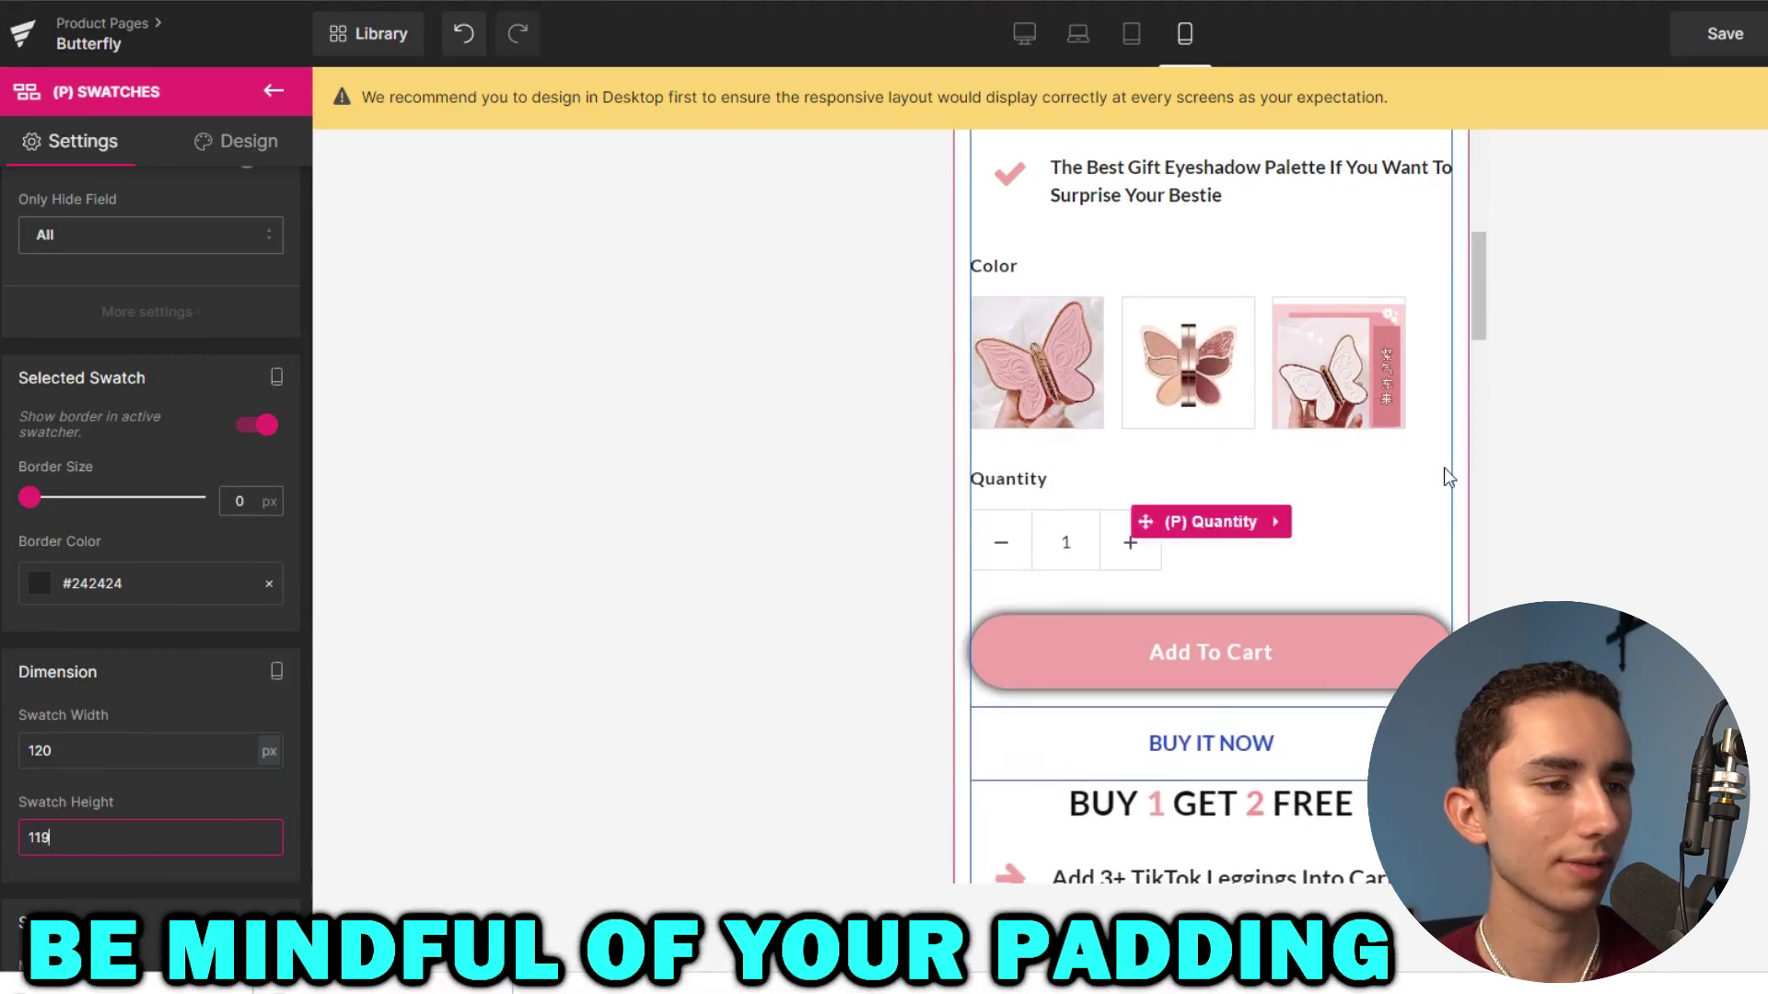
Set the top margin of the BUY 1 GET 2 FREE heading below the BUY IT NOW button to 12 px.
{"action": "scroll", "coordinate": [1230, 506], "scroll_direction": "down", "scroll_amount": 3}
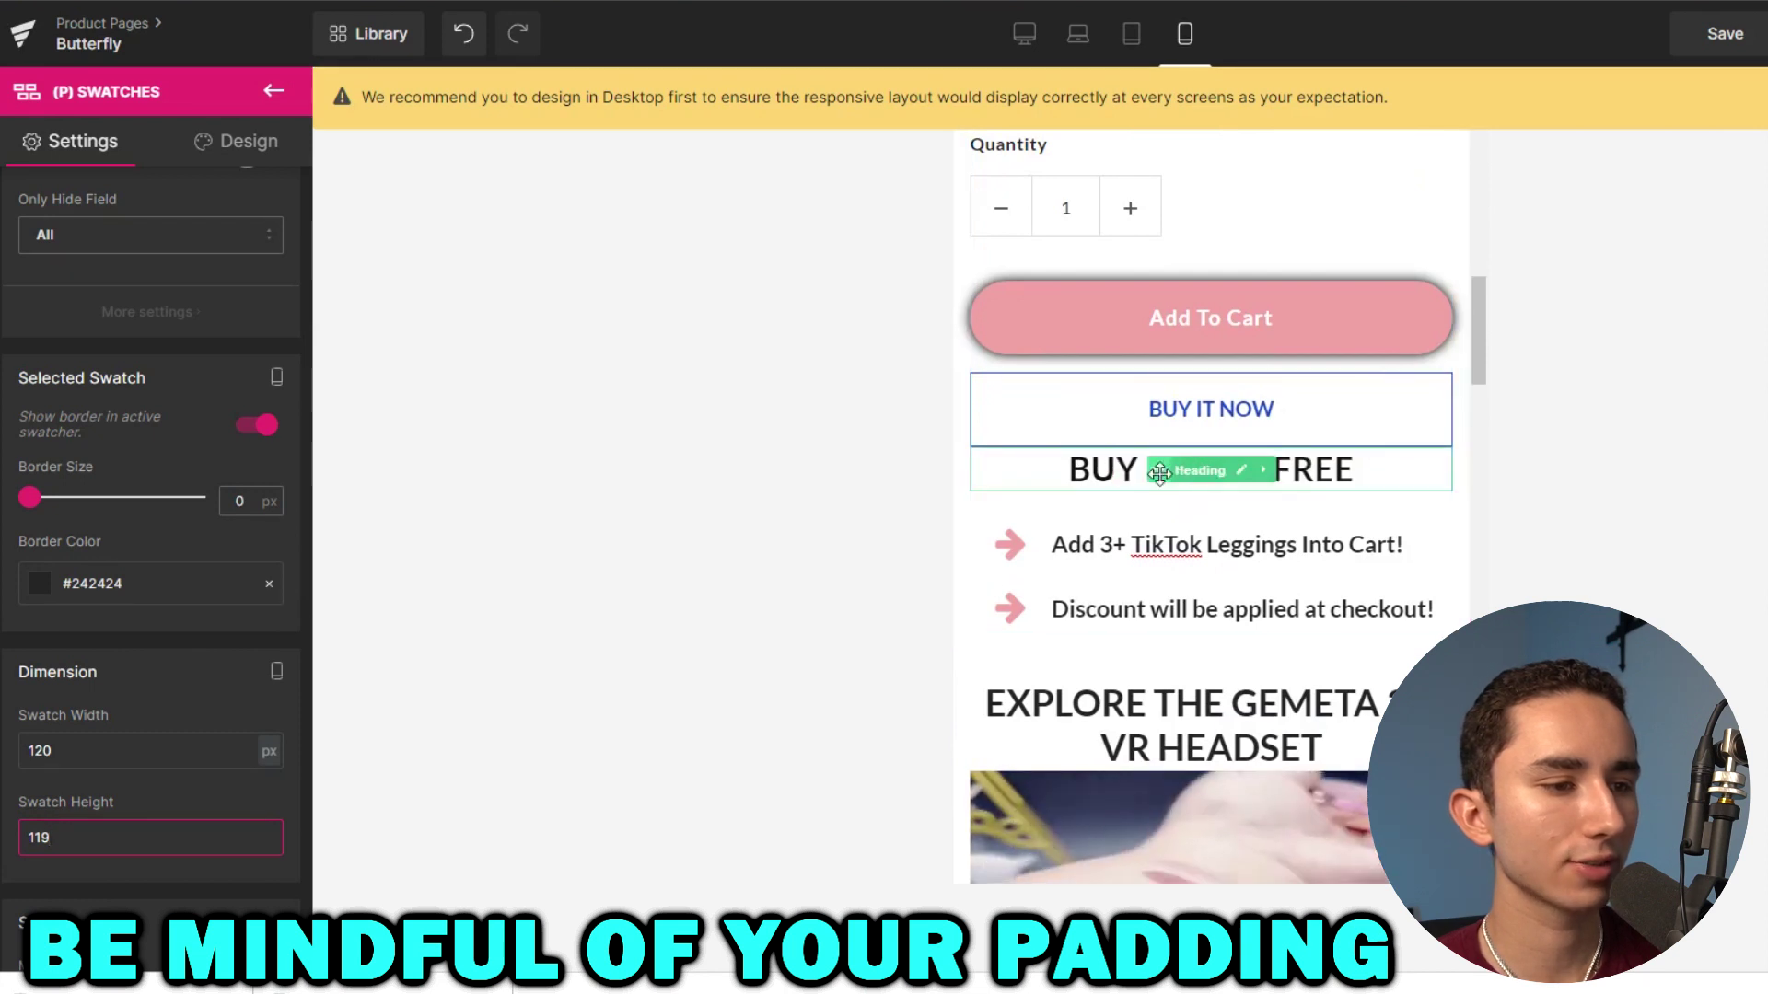
{"action": "left_click", "coordinate": [1207, 471]}
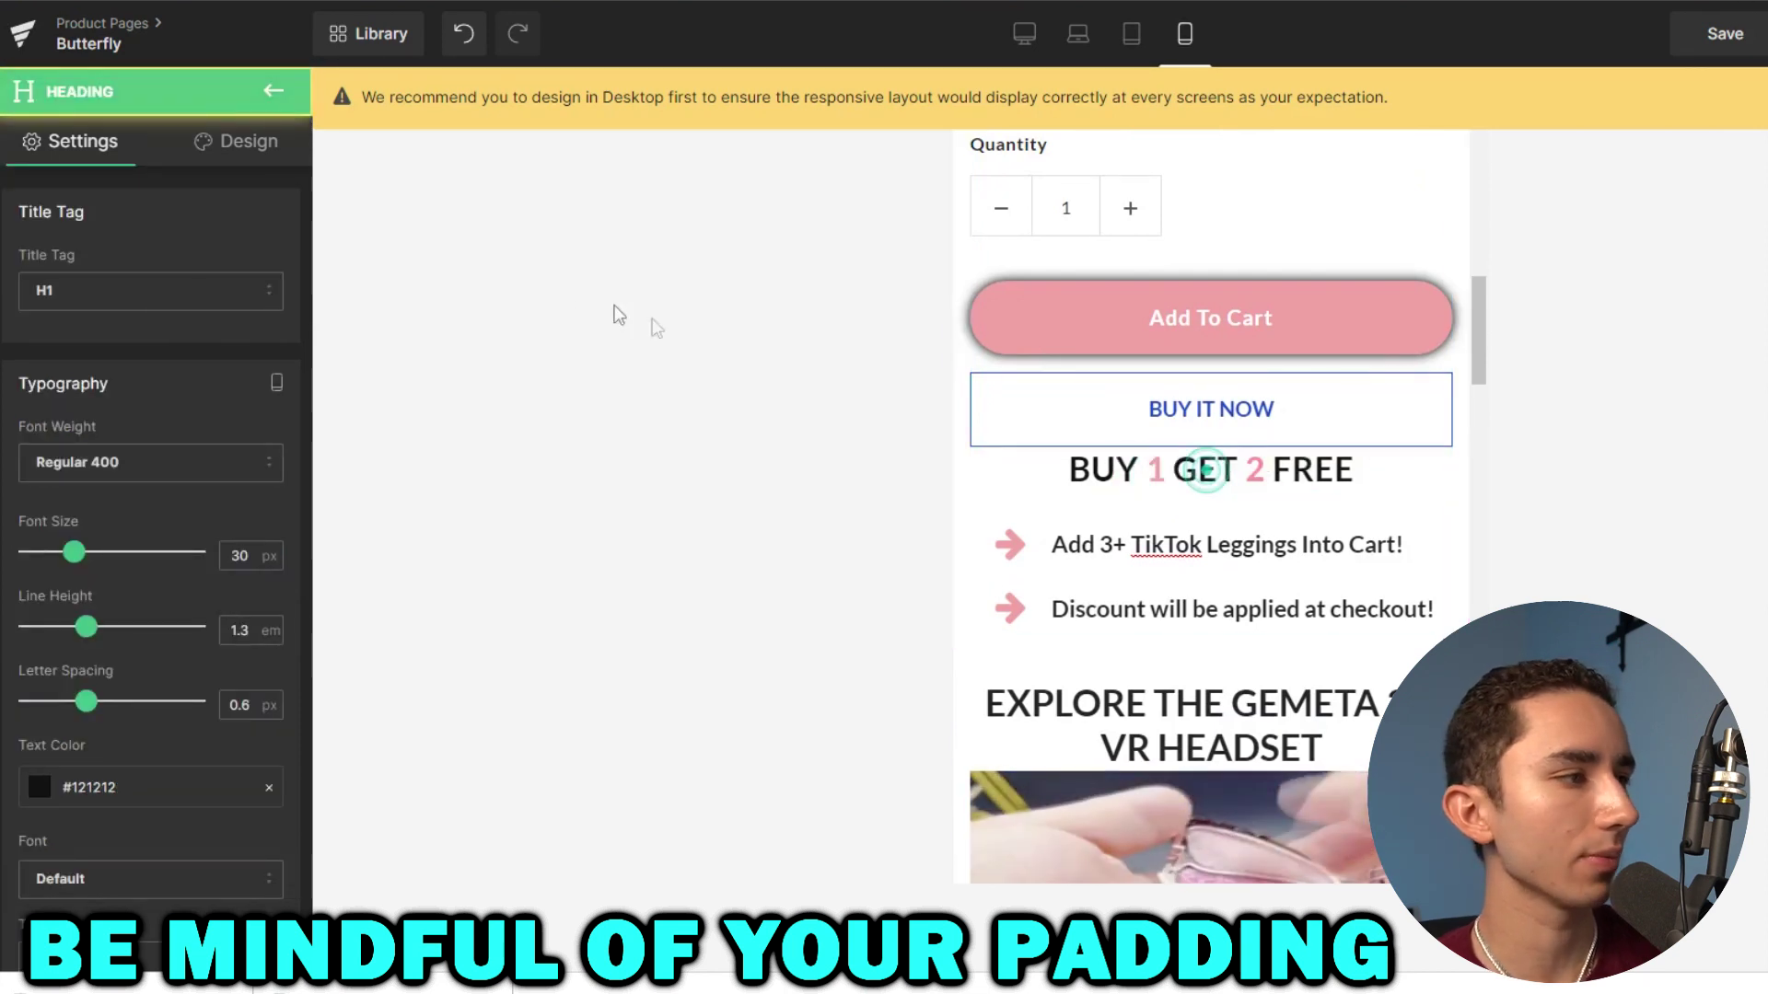
{"action": "left_click", "coordinate": [207, 142]}
{"action": "left_click", "coordinate": [108, 336]}
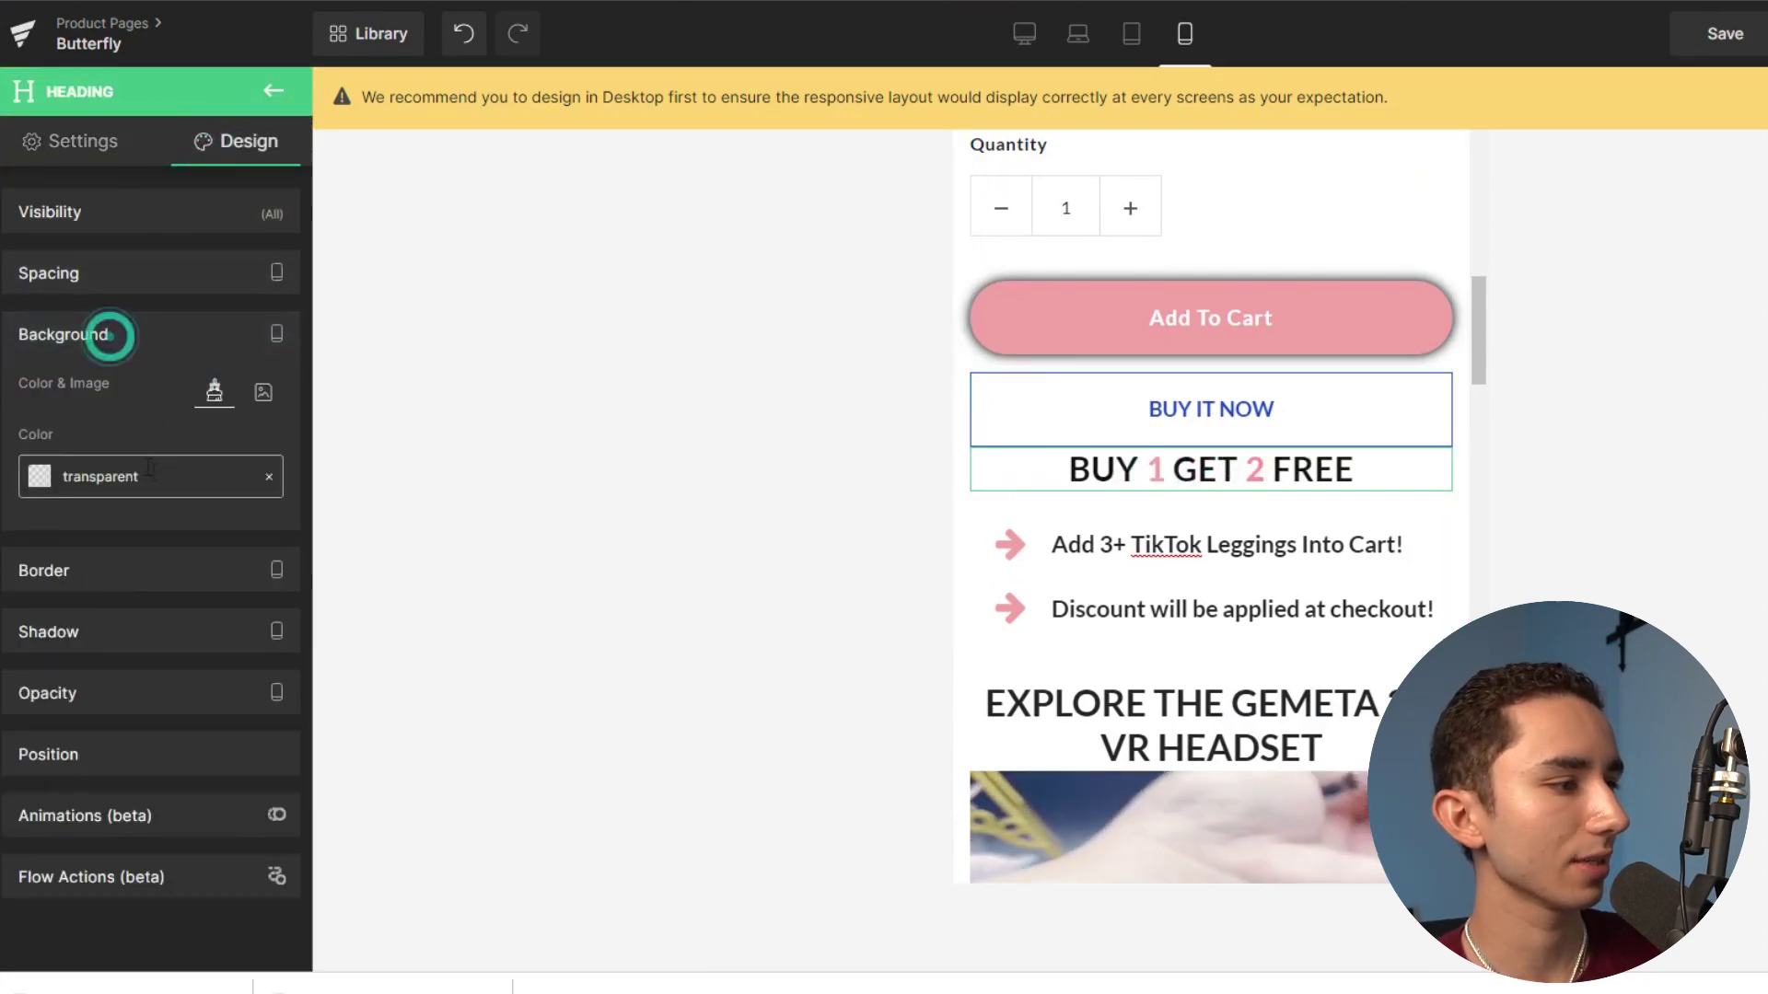
{"action": "left_click", "coordinate": [100, 258]}
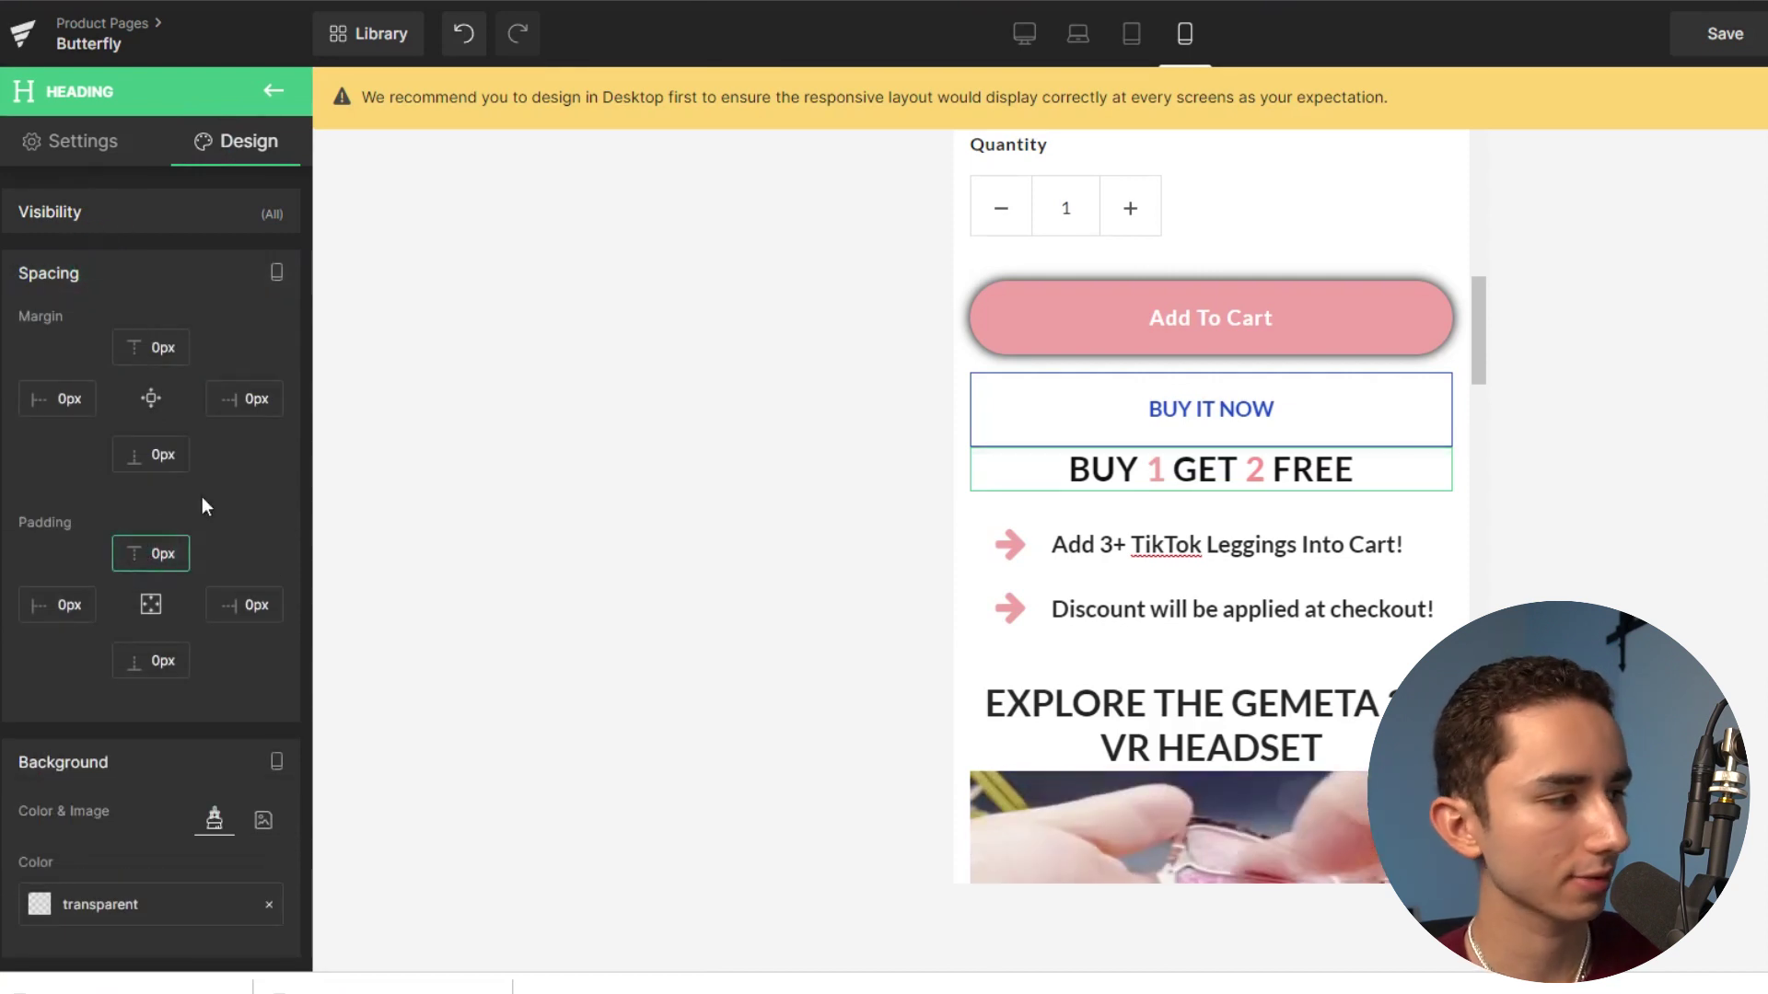
{"action": "left_click_drag", "start_coordinate": [141, 343], "coordinate": [140, 338]}
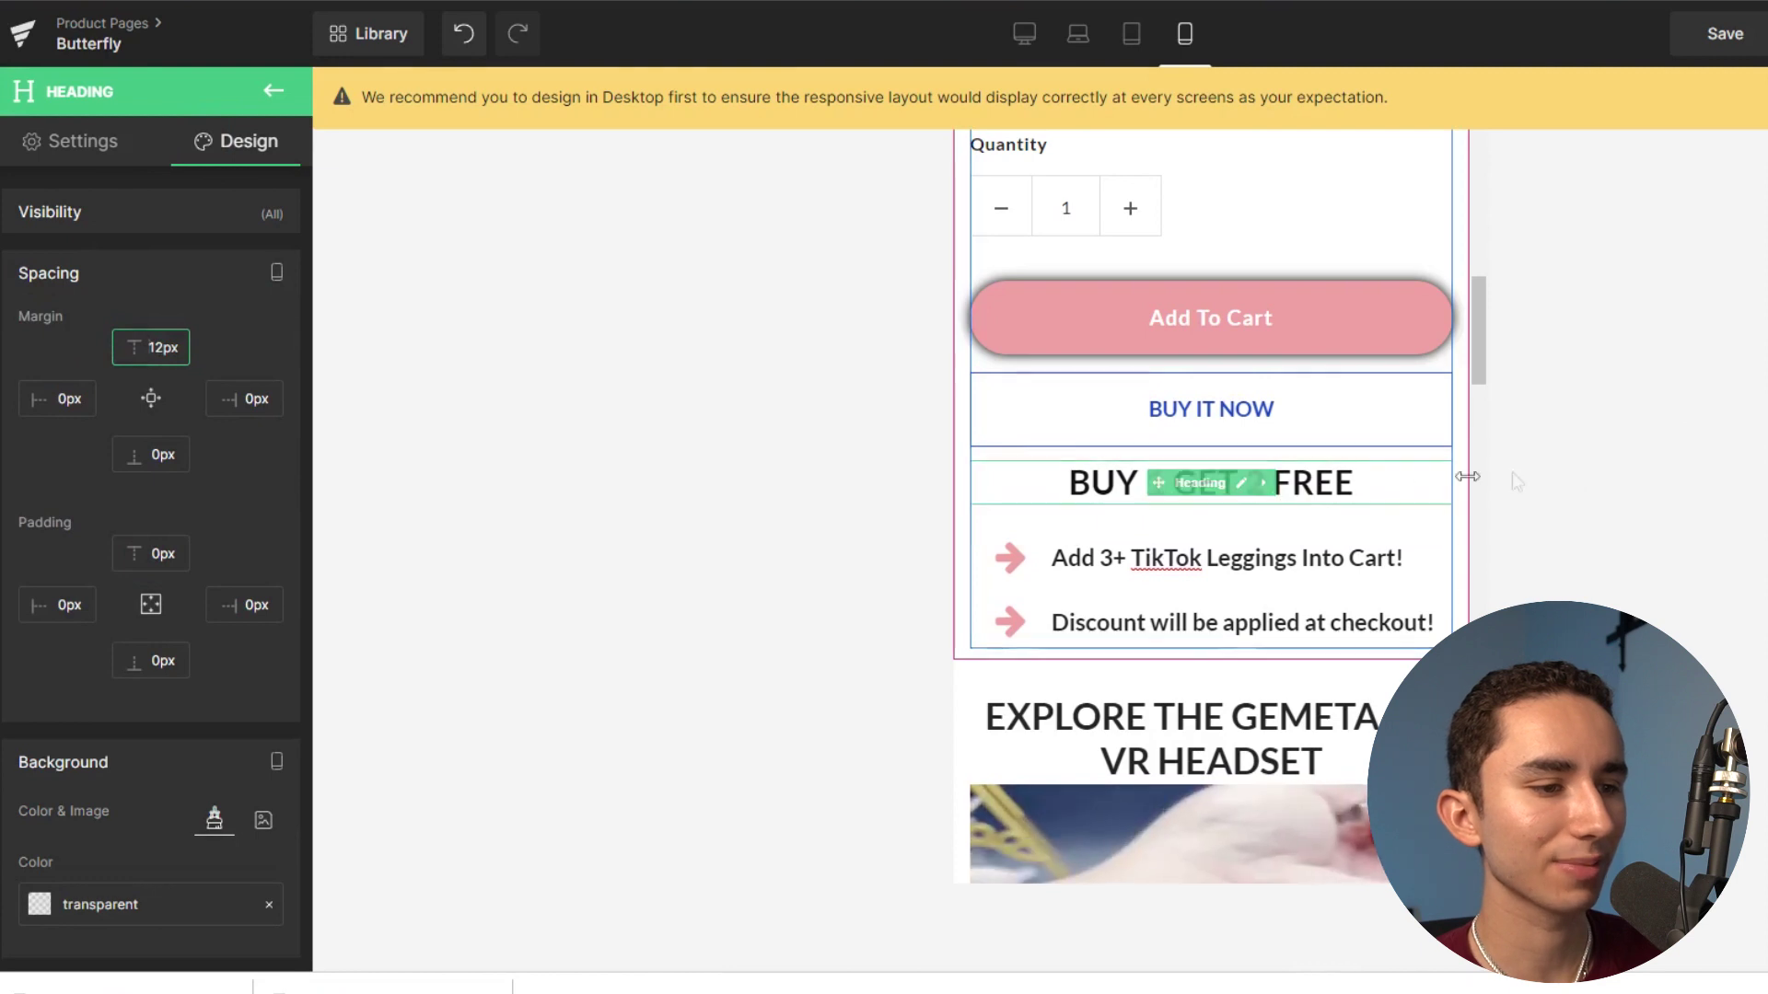
Reduce the spacing above the arrow-icon instruction row and above its second item to 0 px.
{"action": "left_click", "coordinate": [1262, 520]}
{"action": "left_click", "coordinate": [232, 141]}
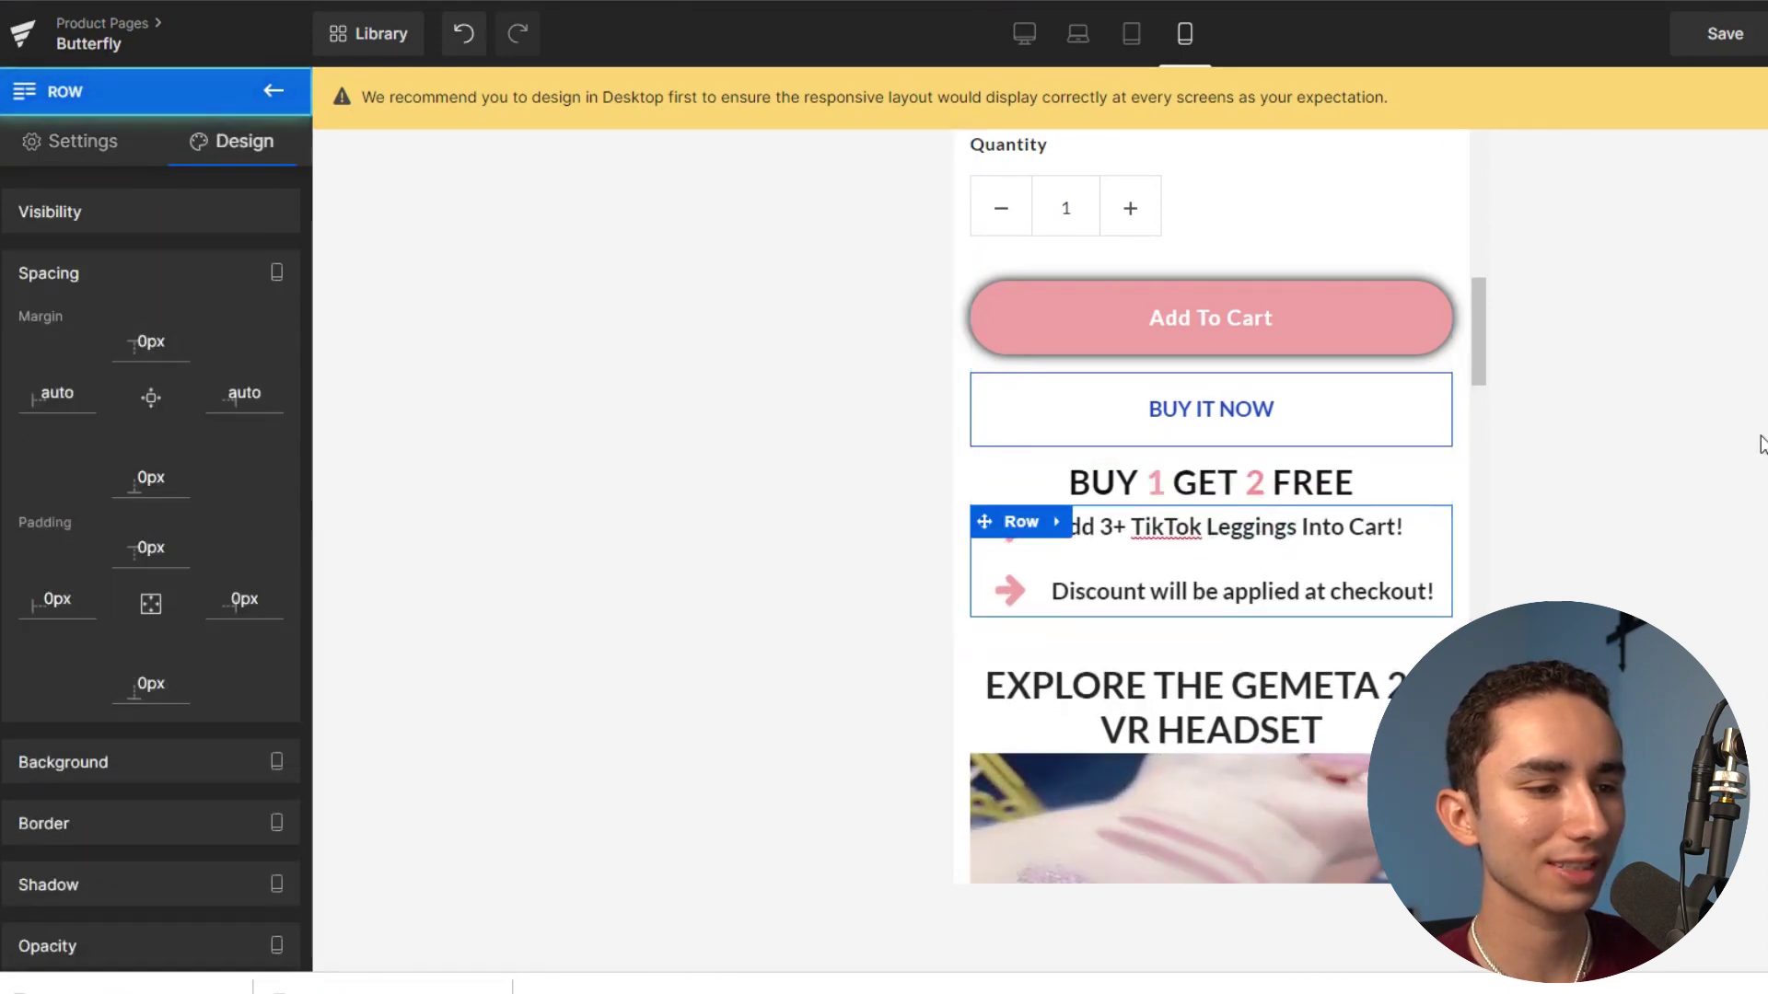
{"action": "left_click", "coordinate": [1132, 565]}
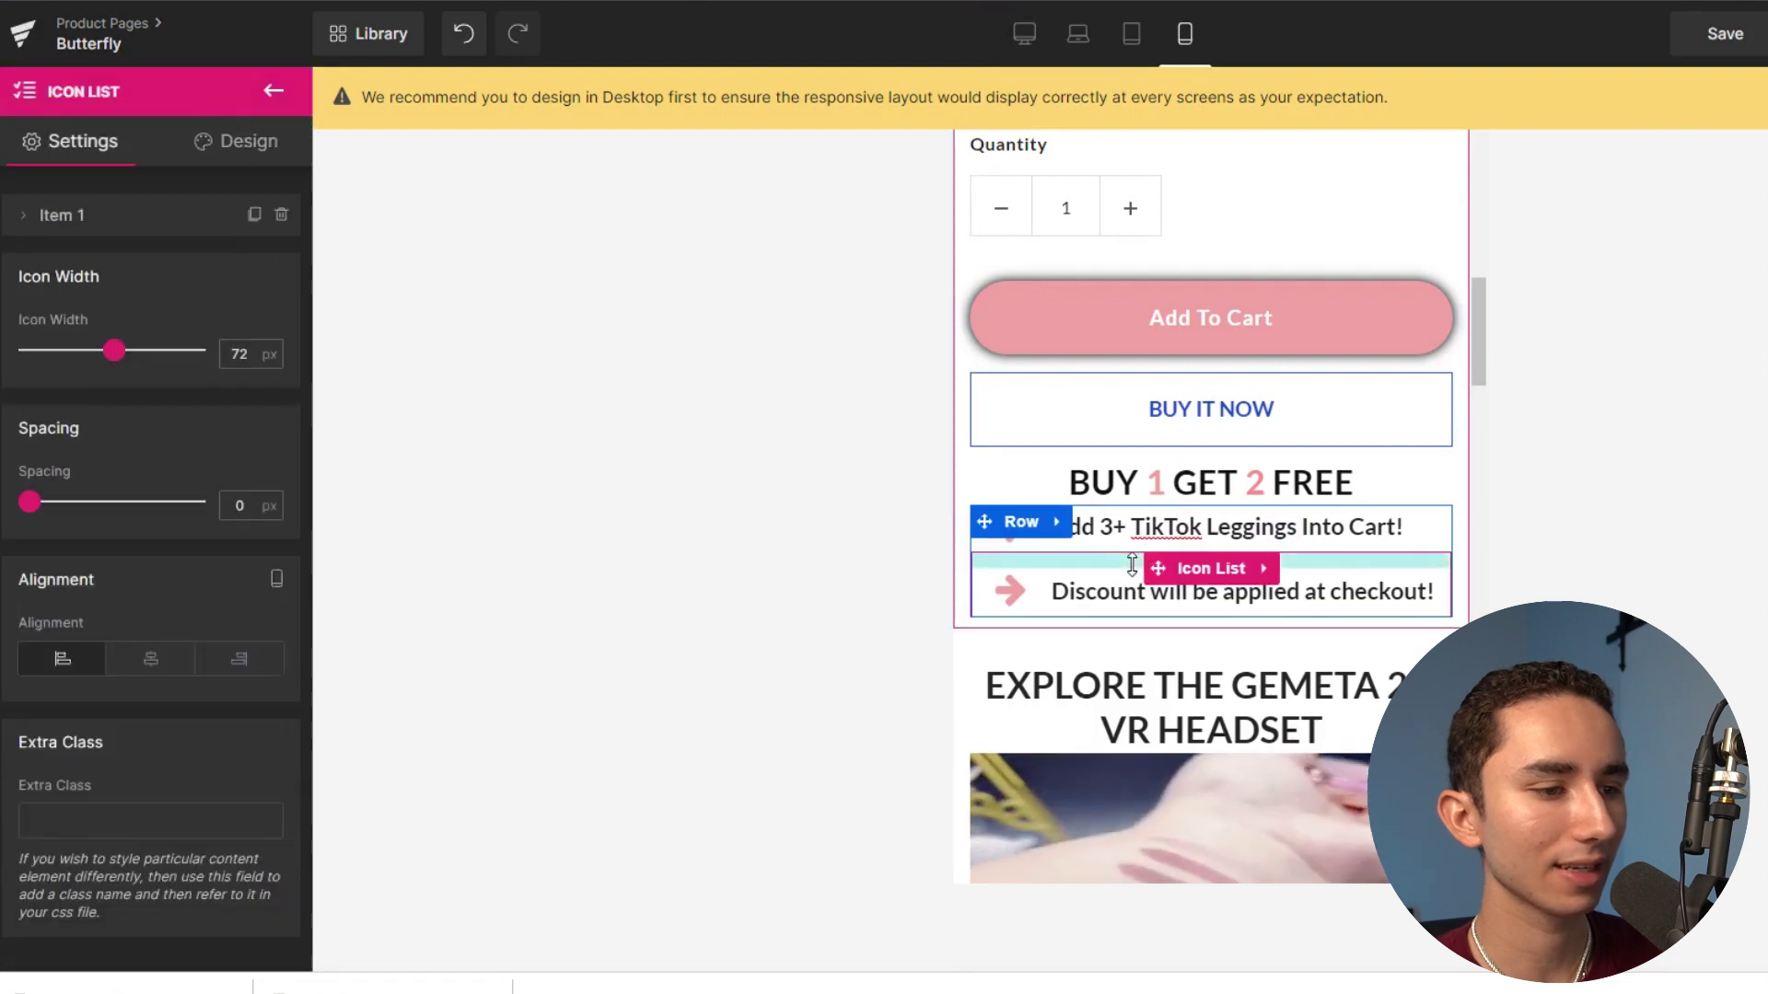
{"action": "left_click", "coordinate": [1606, 490]}
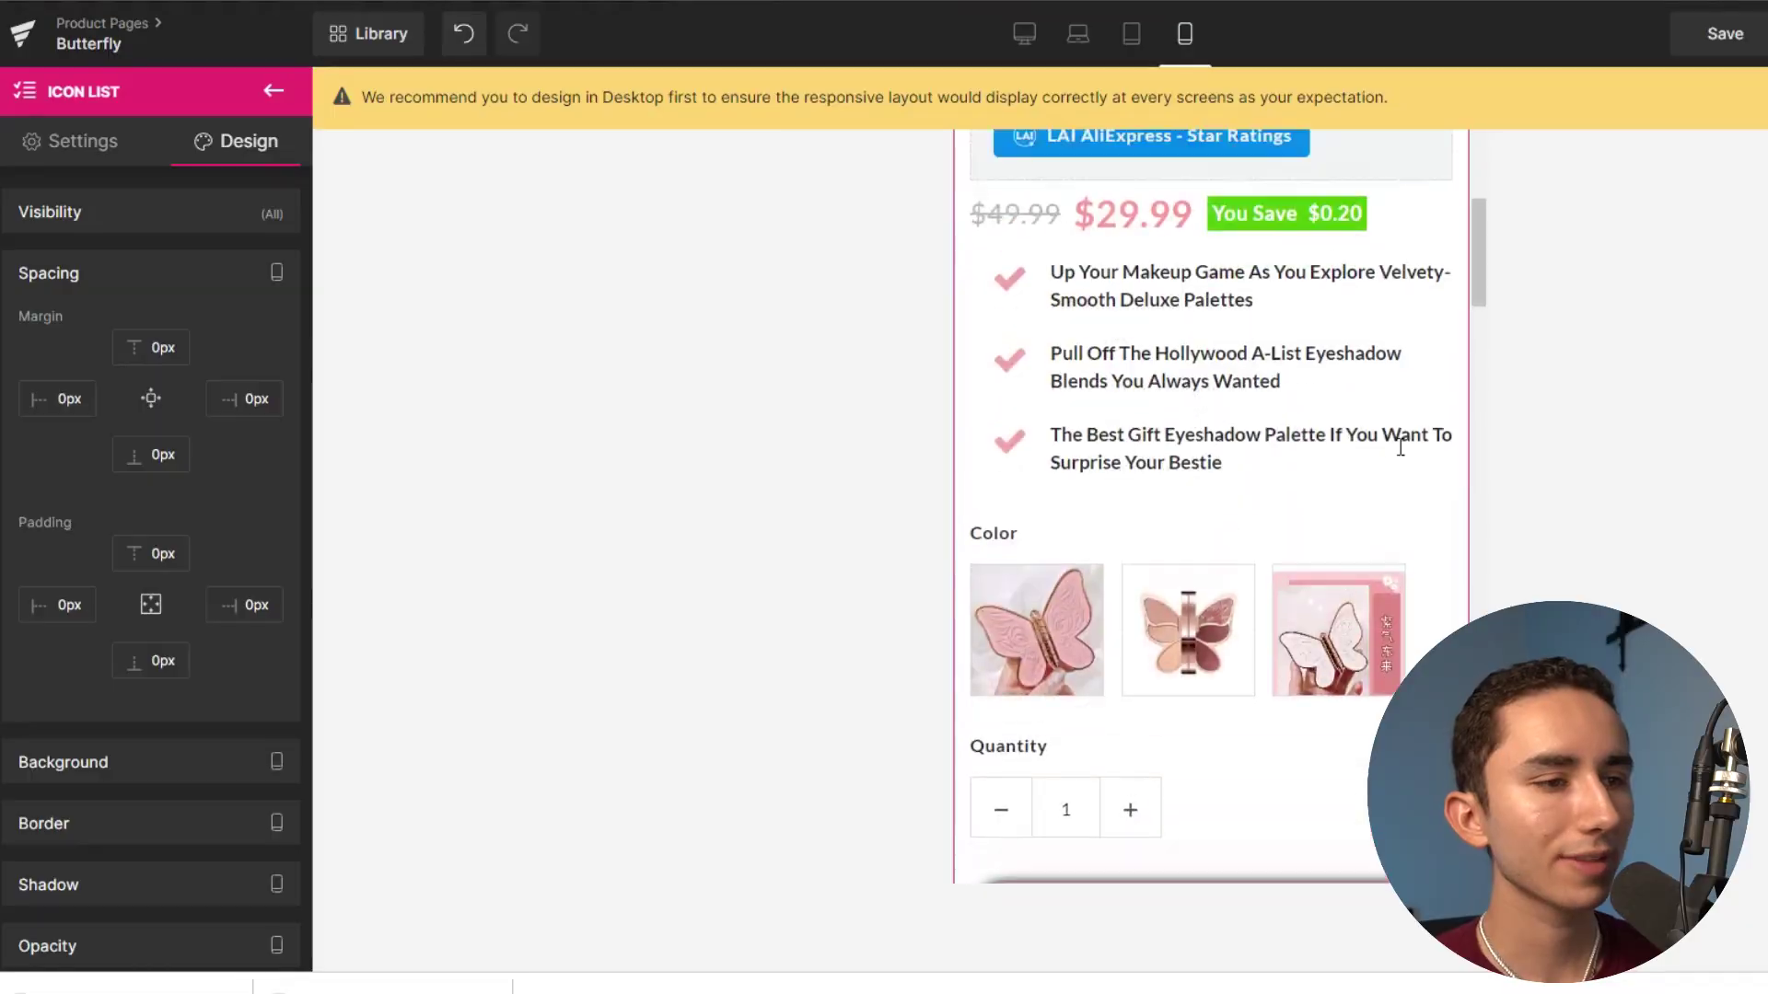
{"action": "scroll", "coordinate": [1399, 446], "scroll_direction": "up", "scroll_amount": 5}
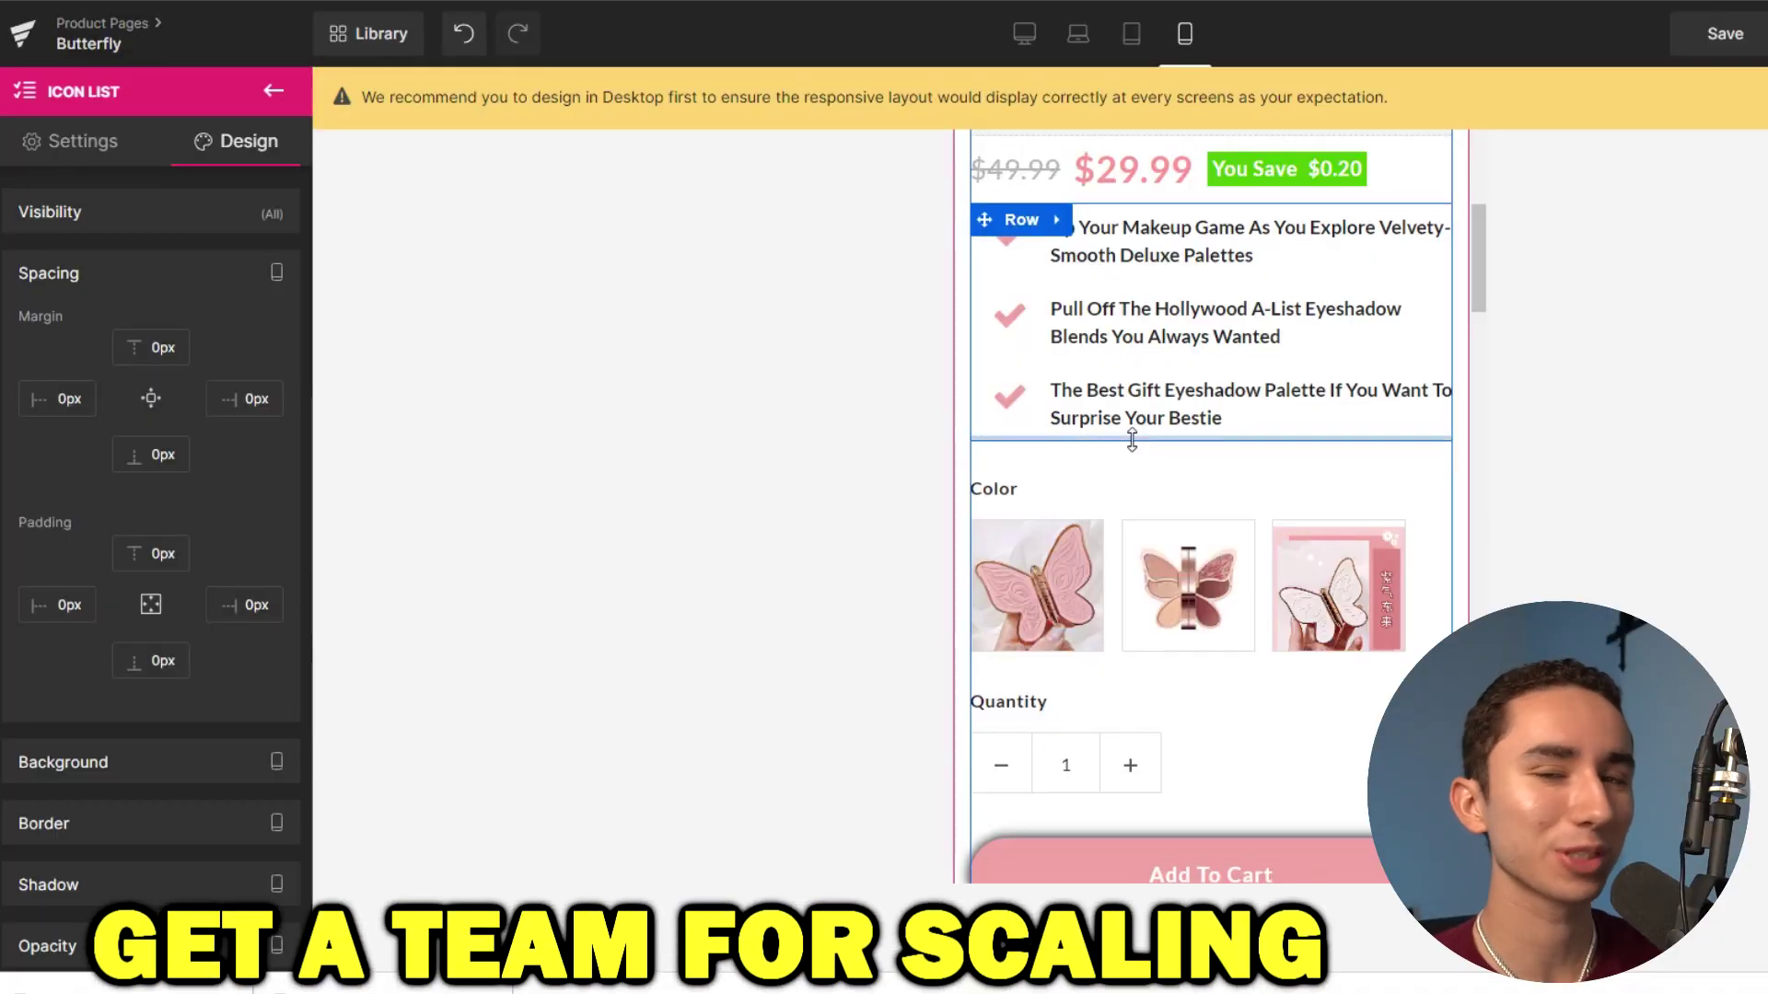
{"action": "left_click", "coordinate": [1132, 440]}
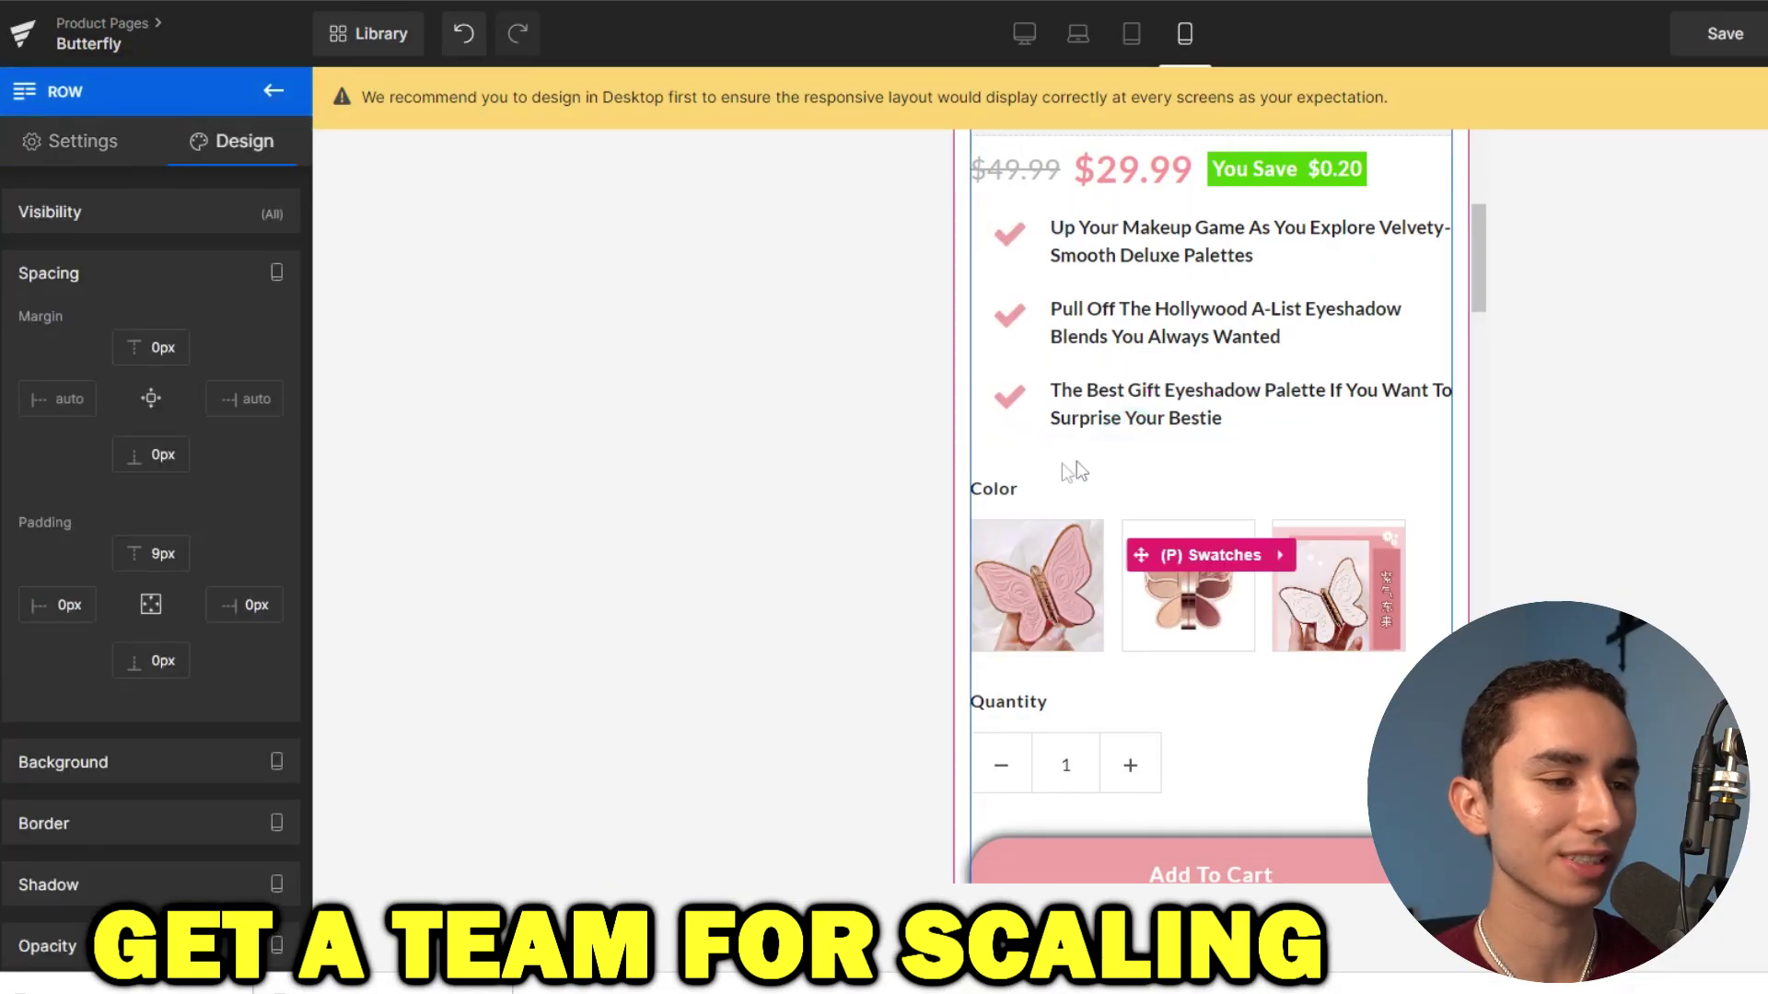
{"action": "left_click", "coordinate": [1022, 472]}
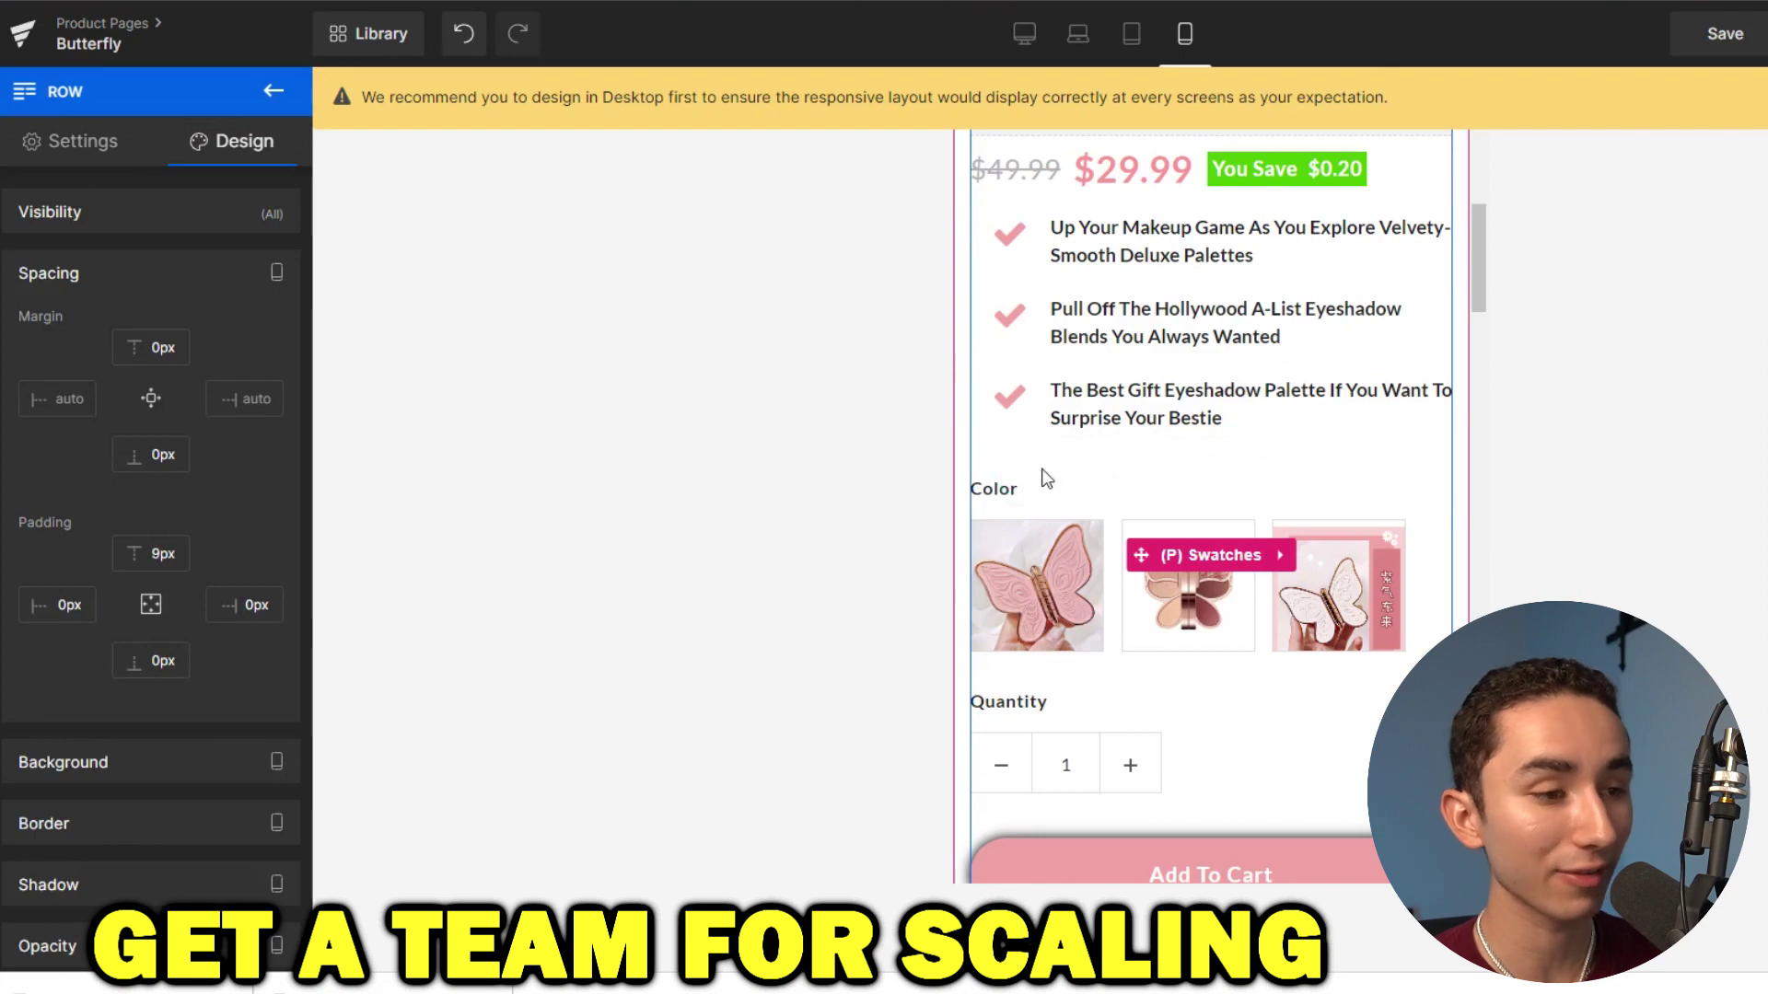
{"action": "scroll", "coordinate": [1111, 472], "scroll_direction": "up", "scroll_amount": 10}
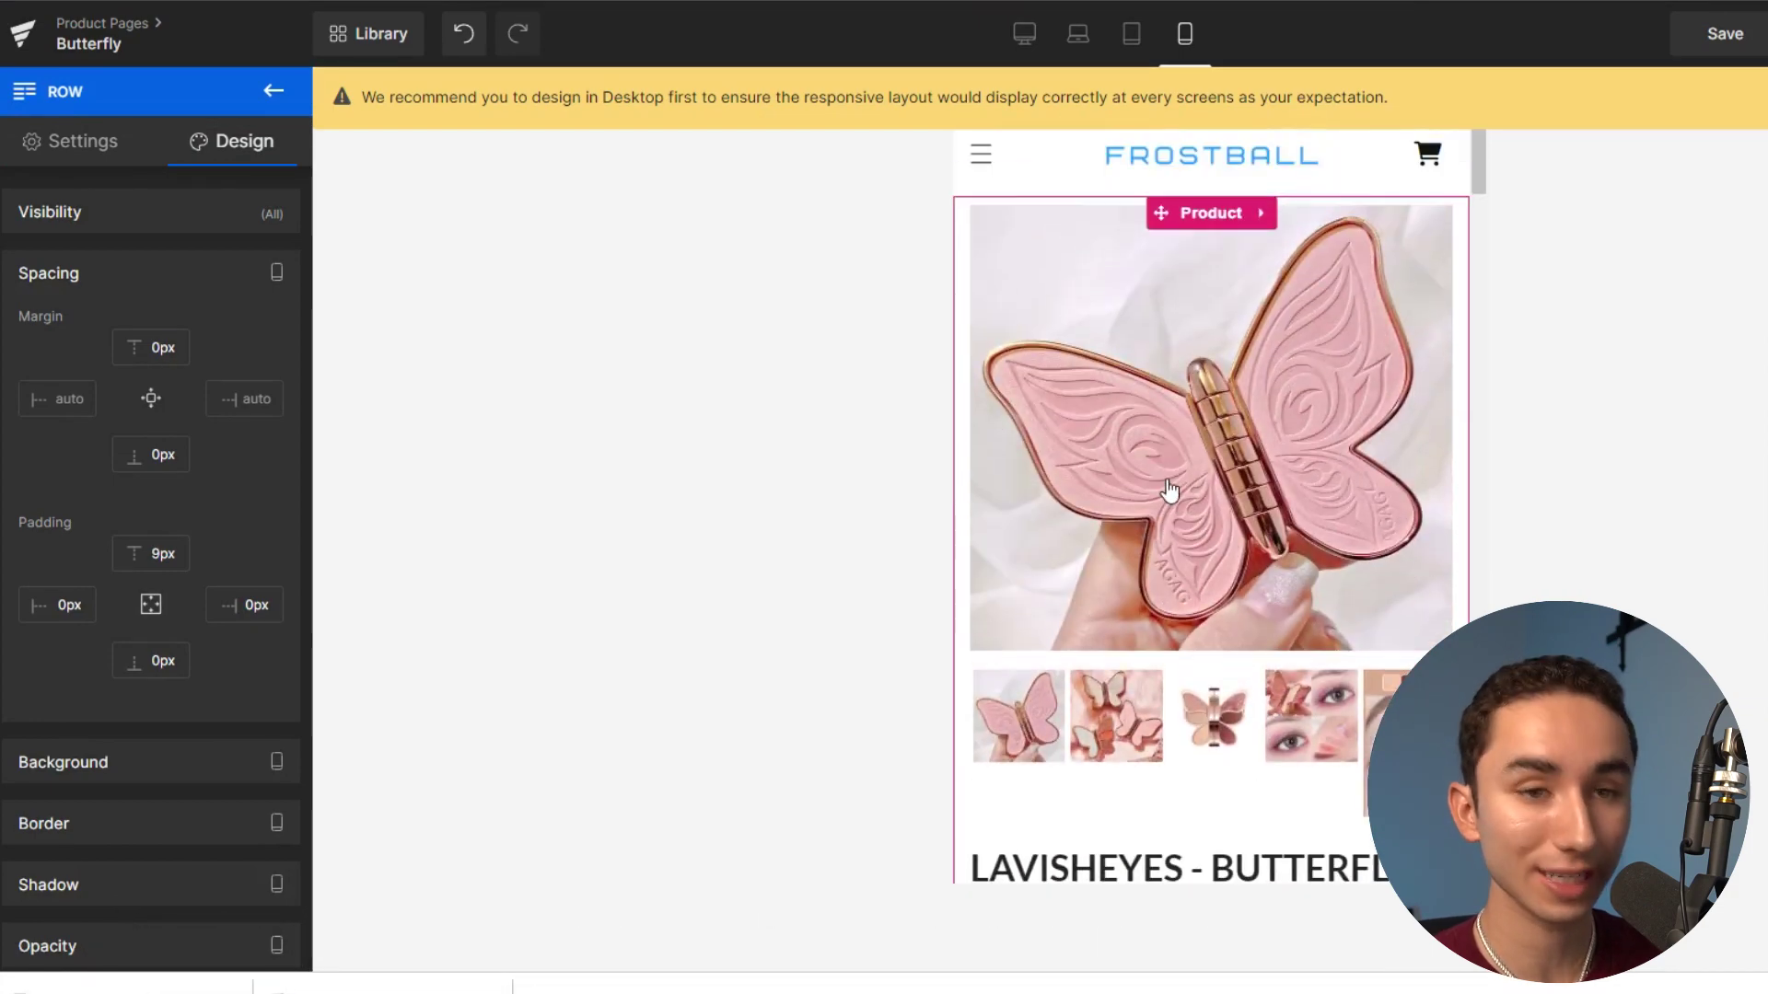
{"action": "scroll", "coordinate": [1170, 491], "scroll_direction": "down", "scroll_amount": 6}
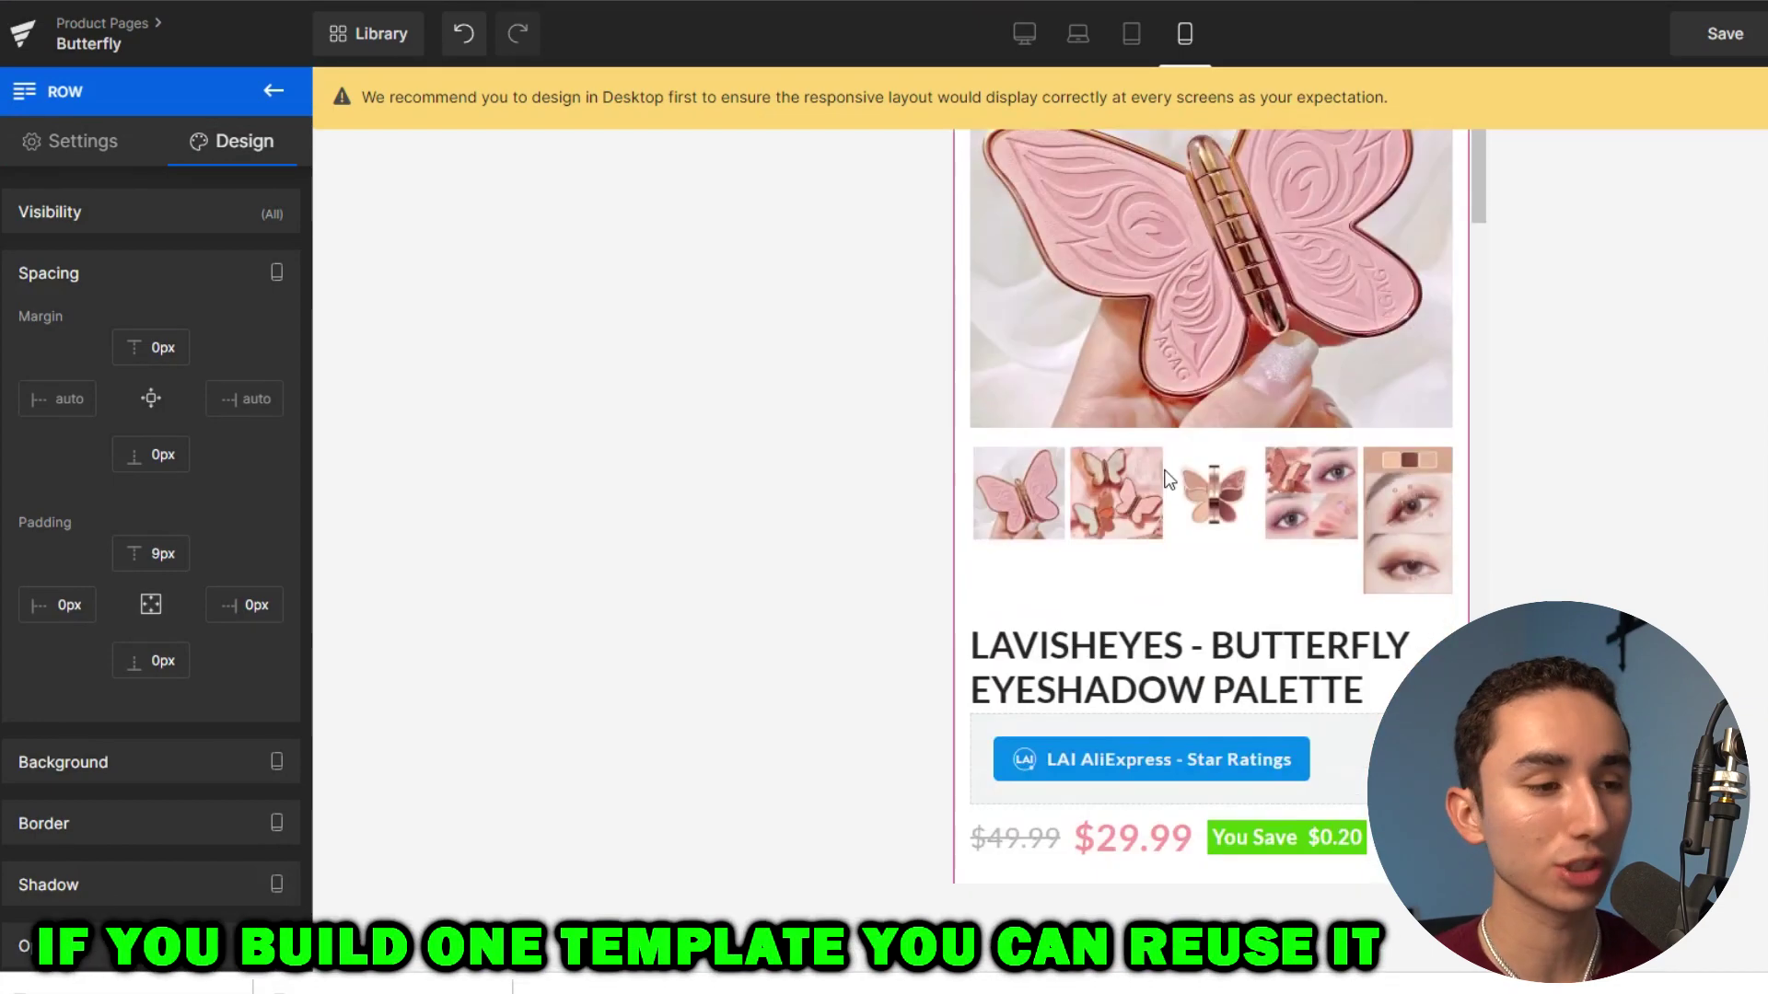
Set the background color of the "You Save" badge beside the product price to near-black #141414.
{"action": "scroll", "coordinate": [1167, 488], "scroll_direction": "down", "scroll_amount": 2}
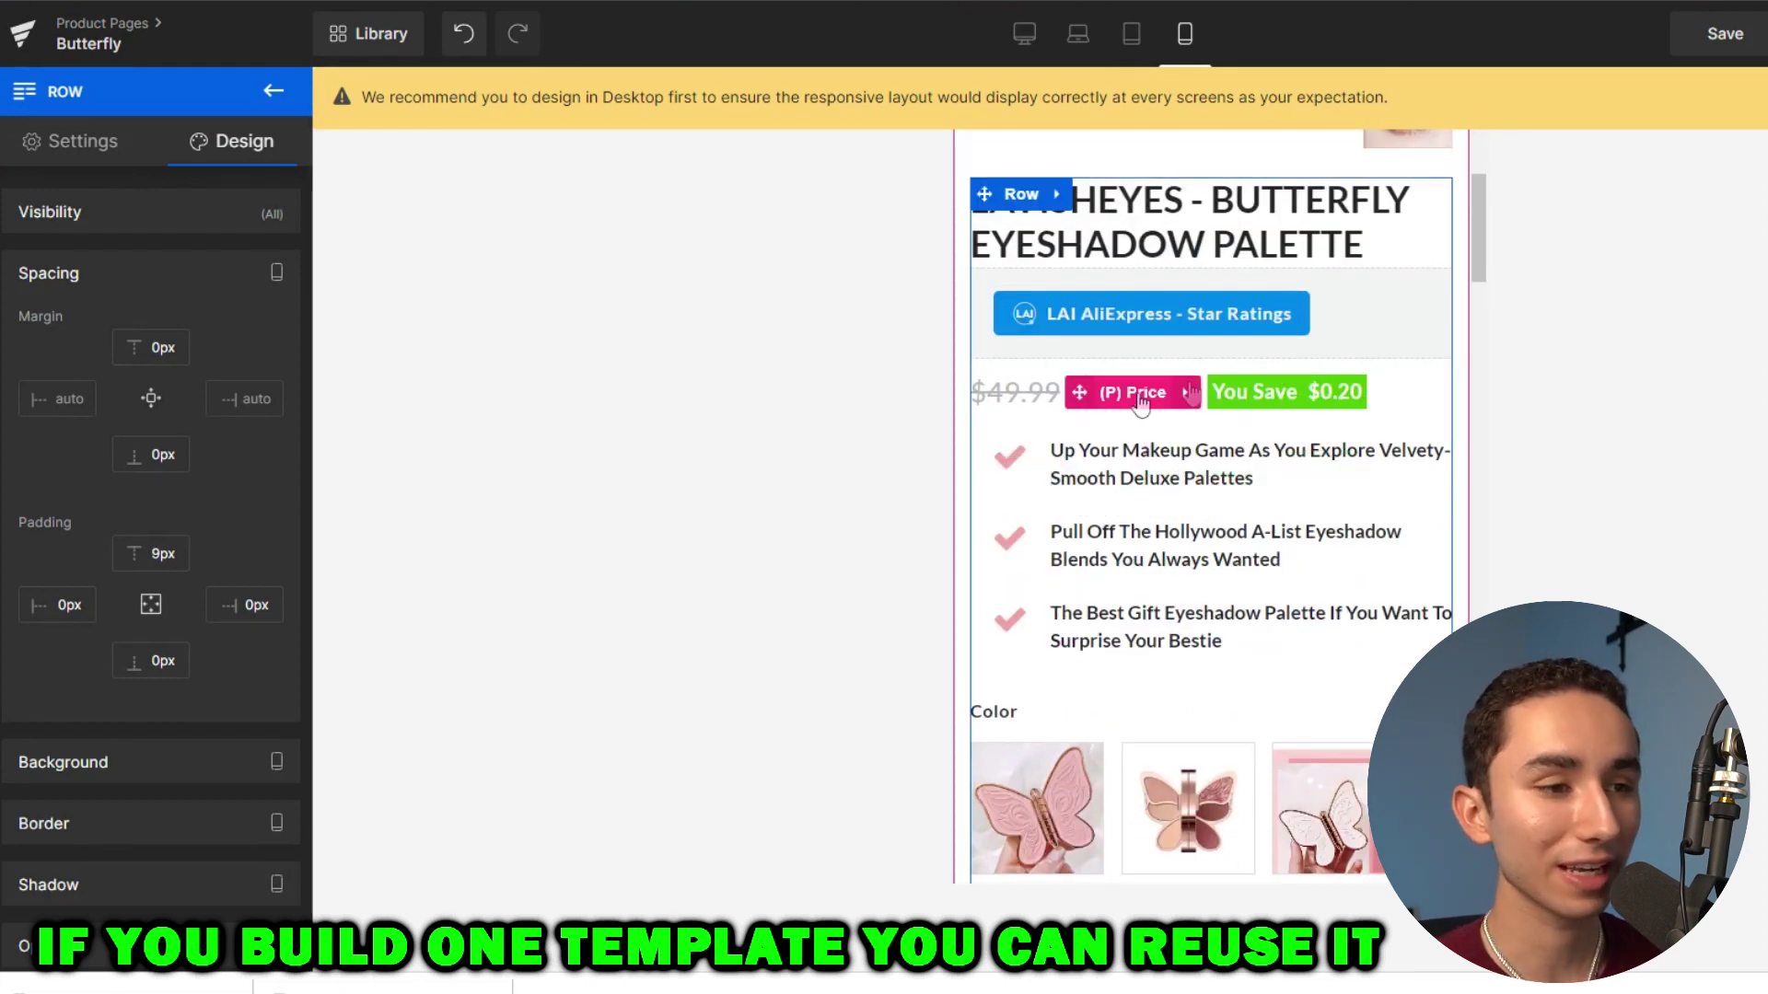
{"action": "left_click", "coordinate": [1159, 396]}
{"action": "scroll", "coordinate": [426, 524], "scroll_direction": "down", "scroll_amount": 5}
{"action": "scroll", "coordinate": [101, 645], "scroll_direction": "down", "scroll_amount": 8}
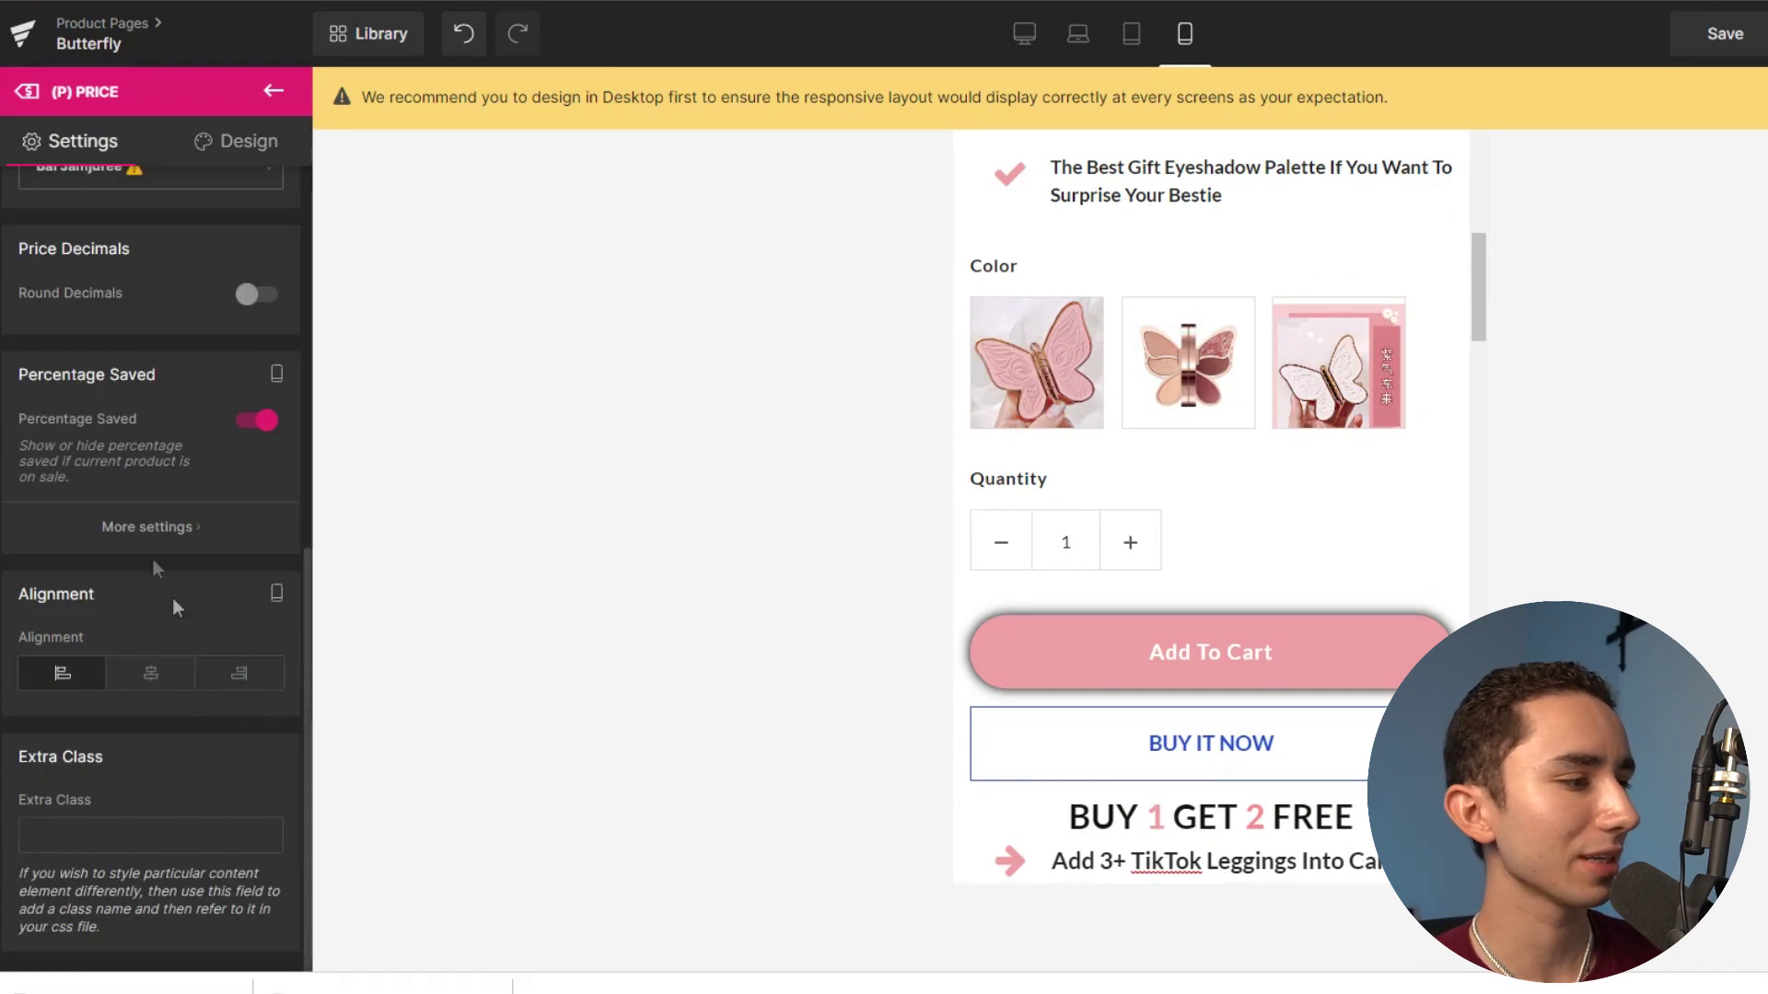
{"action": "scroll", "coordinate": [147, 534], "scroll_direction": "up", "scroll_amount": 6}
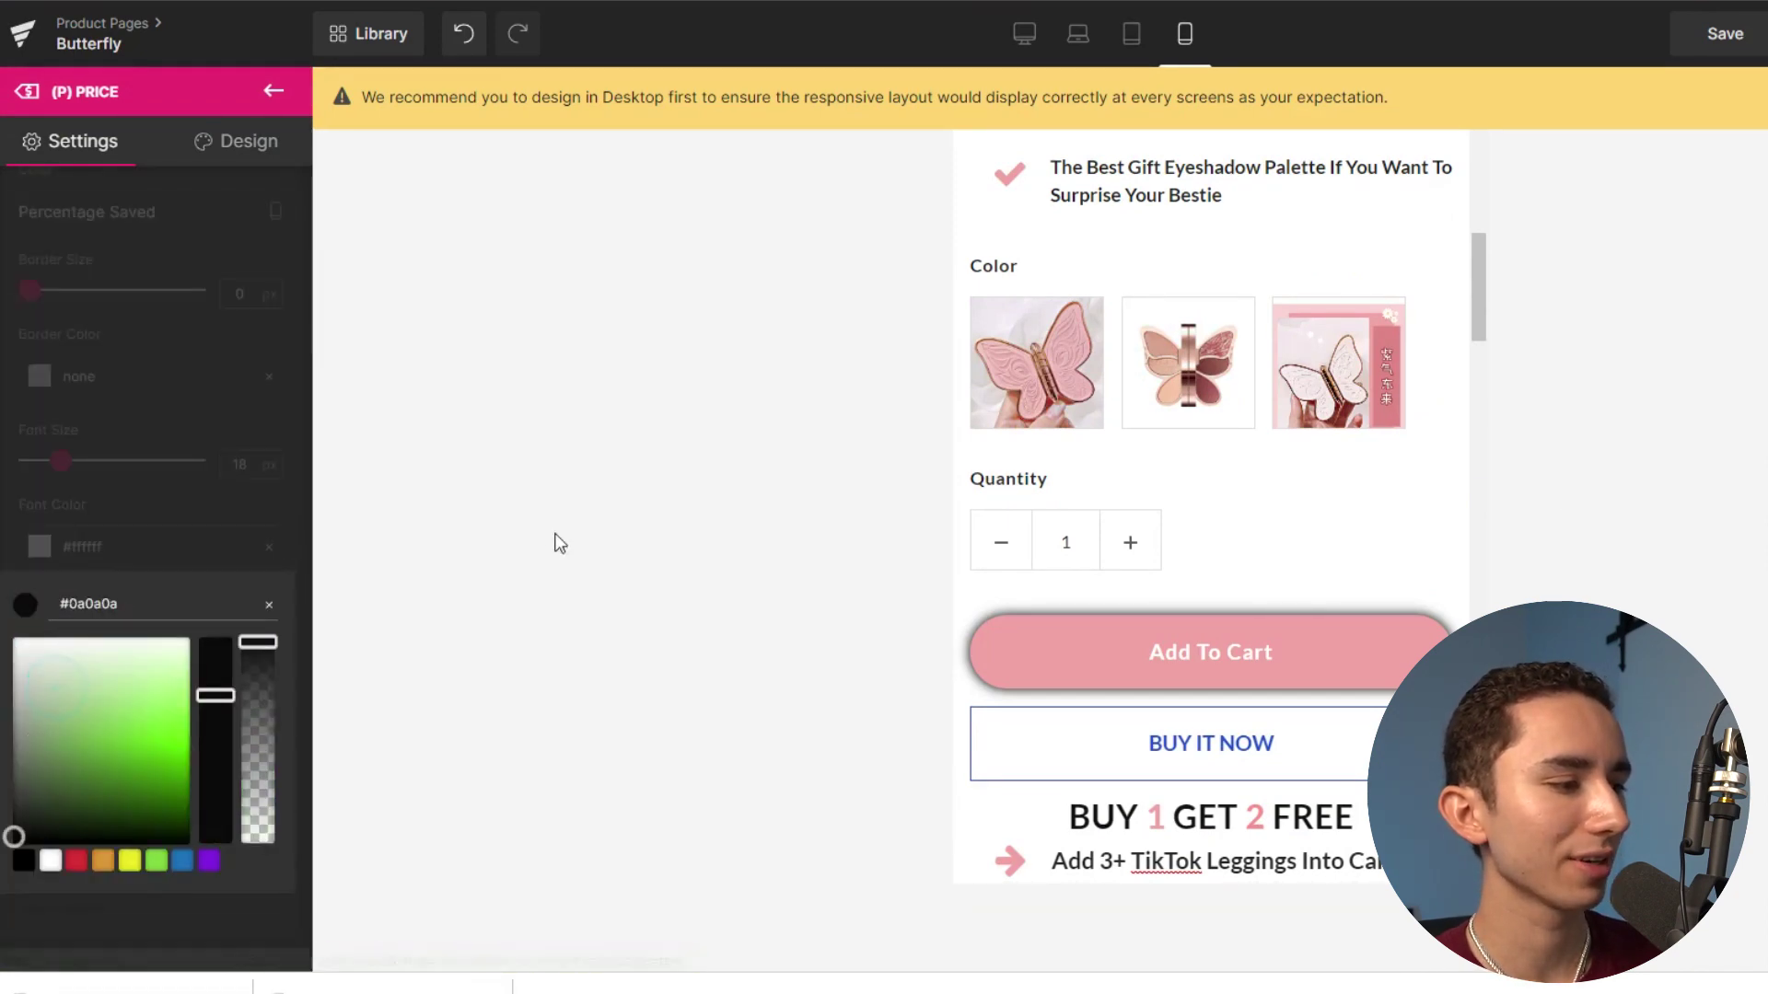
{"action": "left_click", "coordinate": [553, 532]}
{"action": "scroll", "coordinate": [1381, 442], "scroll_direction": "up", "scroll_amount": 5}
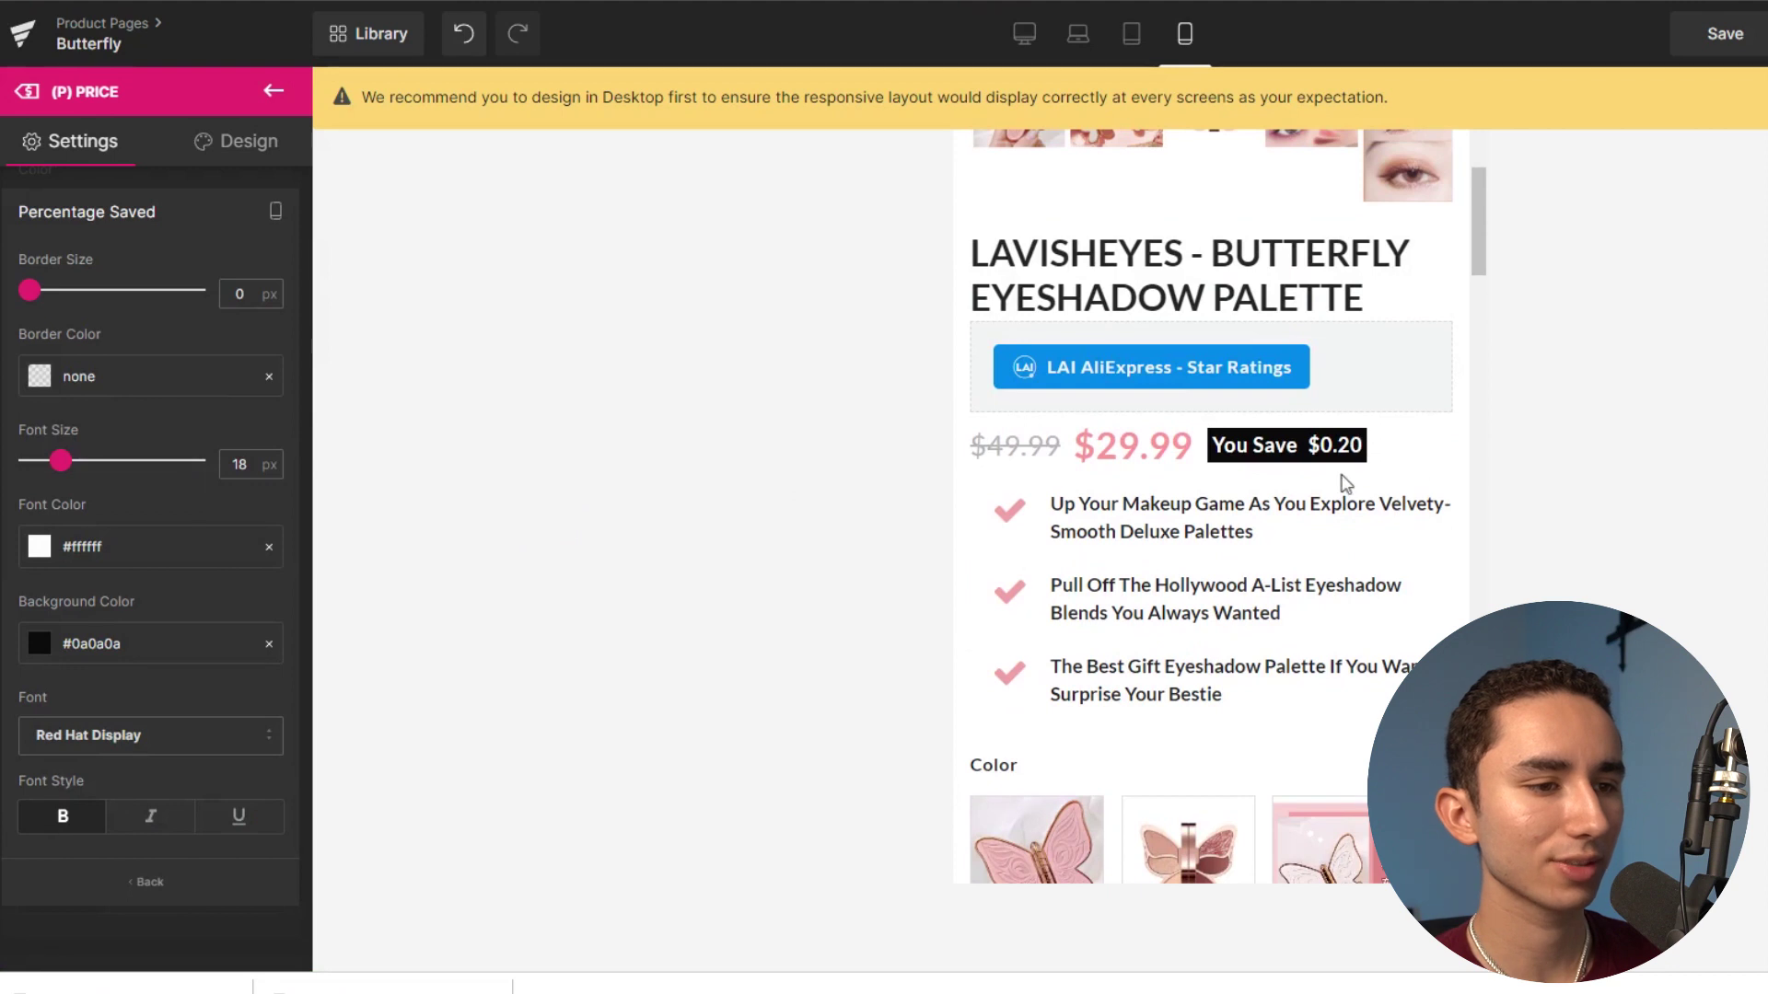
{"action": "left_click", "coordinate": [41, 645]}
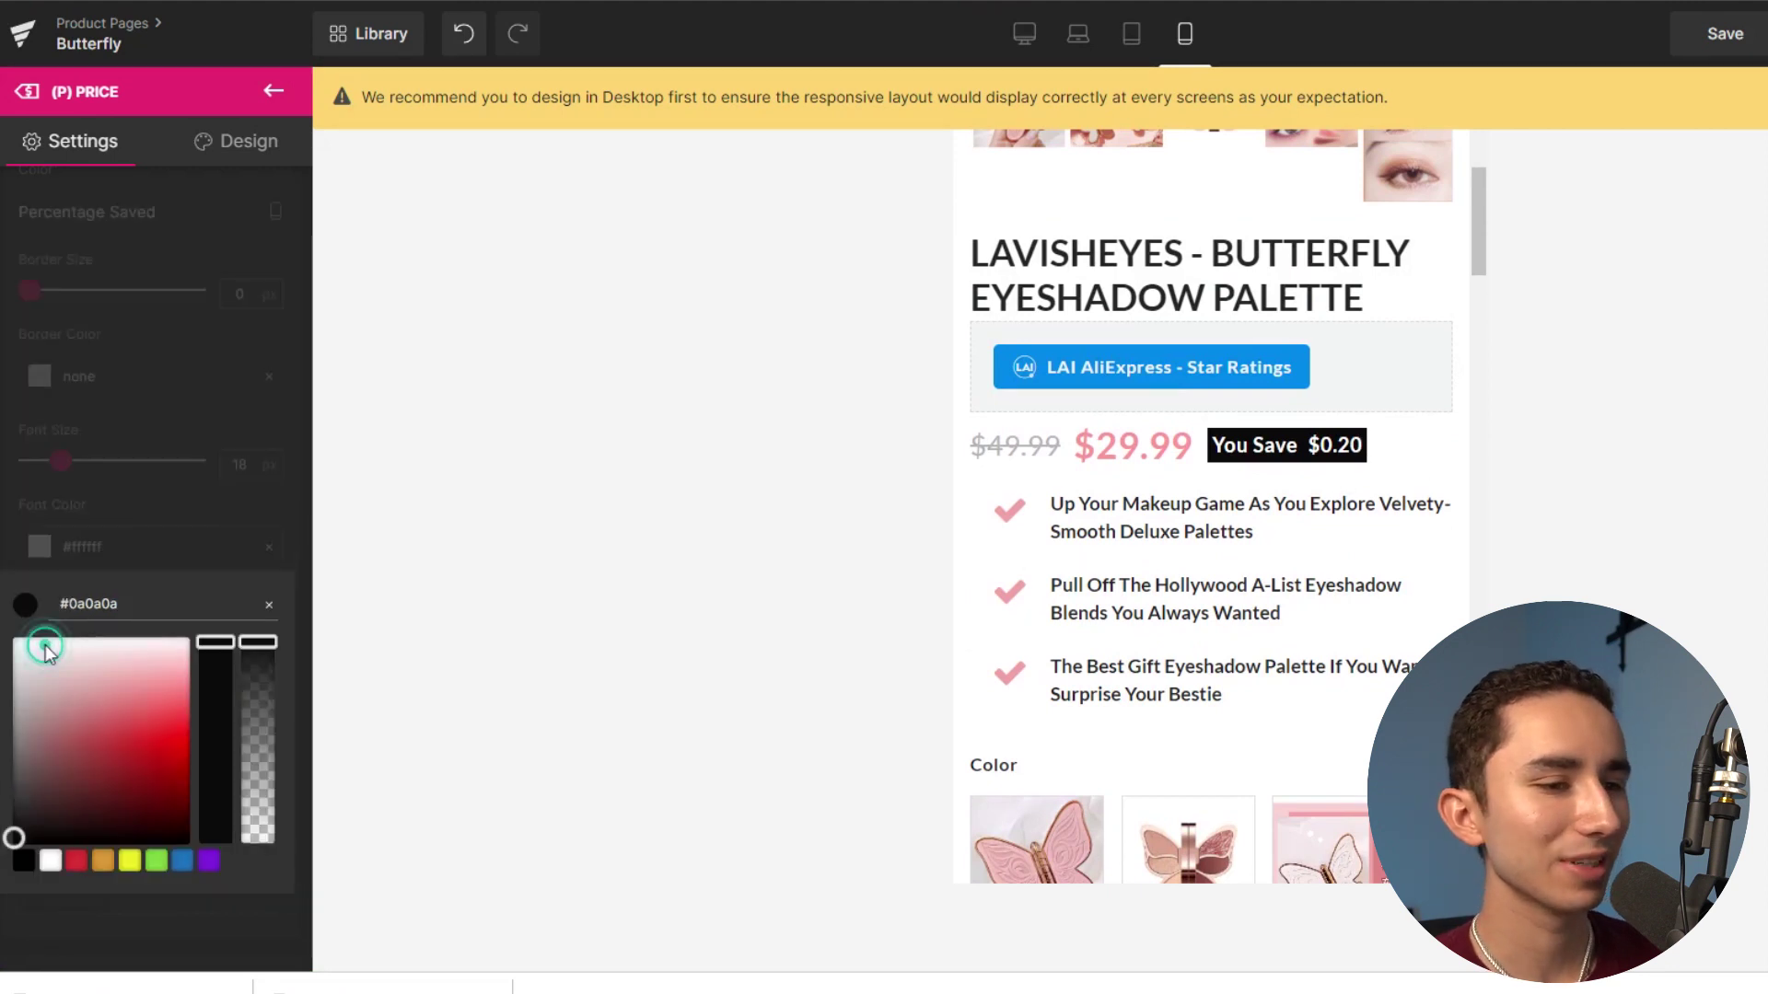
{"action": "left_click_drag", "start_coordinate": [108, 761], "coordinate": [174, 747]}
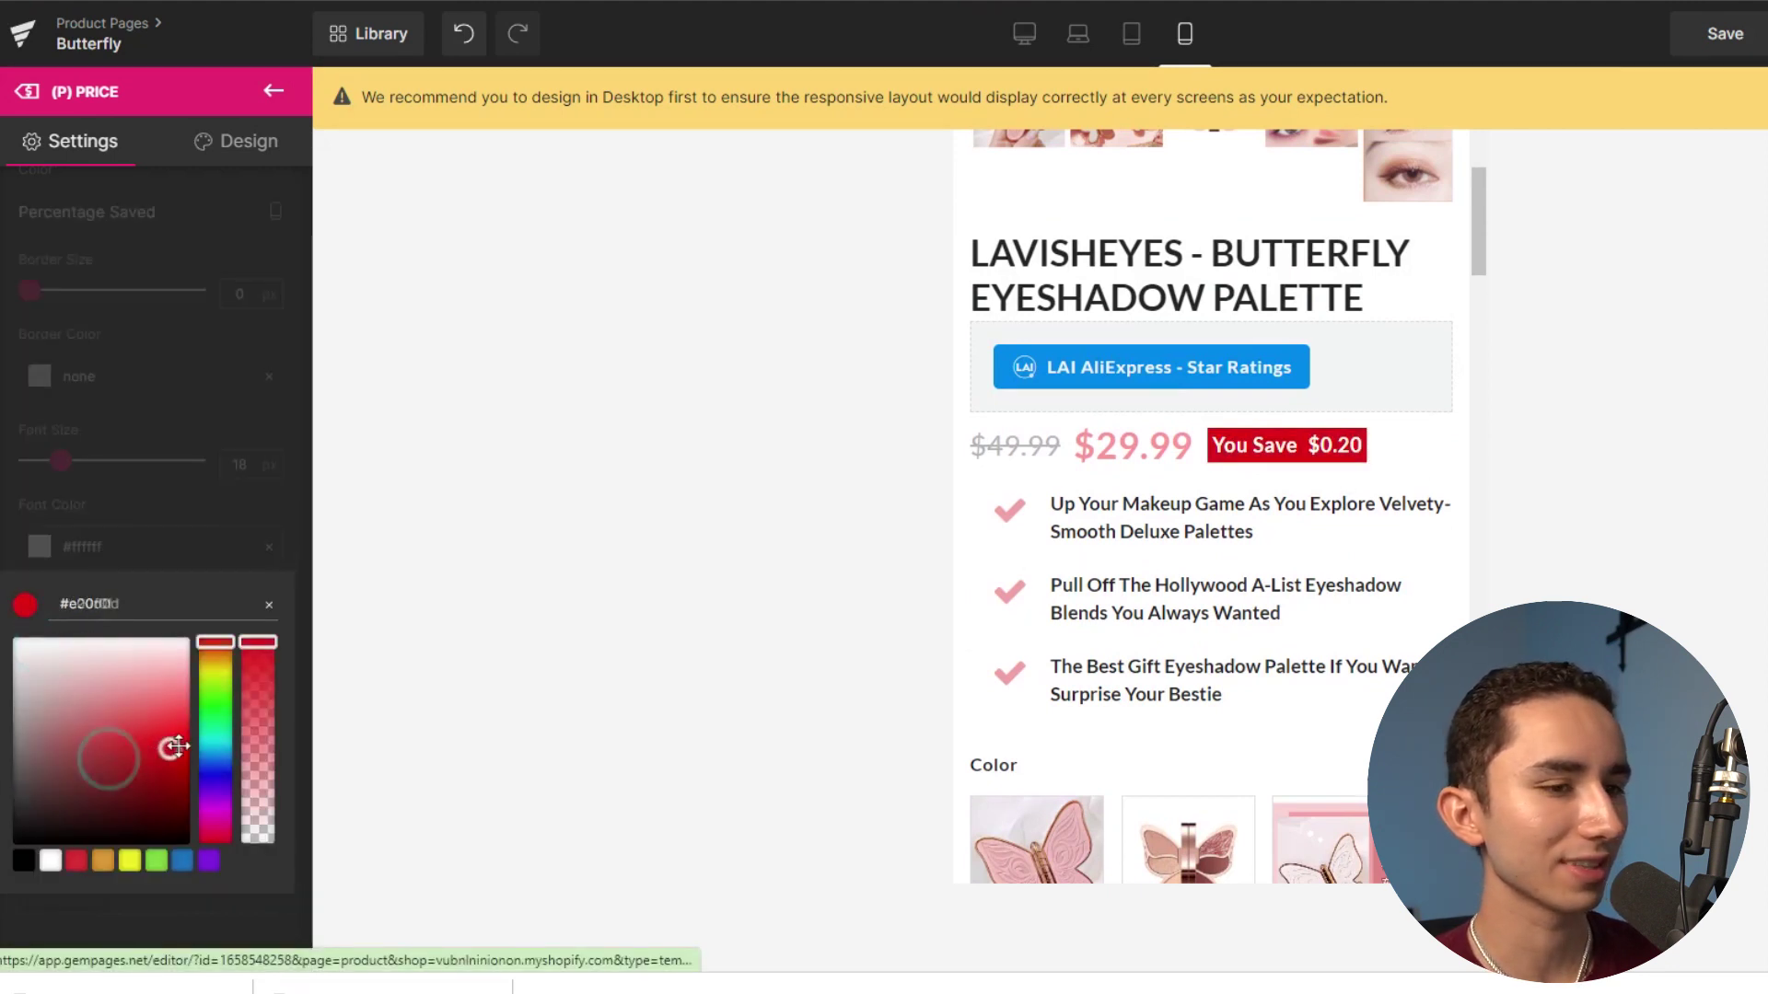
{"action": "left_click_drag", "start_coordinate": [40, 784], "coordinate": [2, 837]}
{"action": "left_click", "coordinate": [1669, 394]}
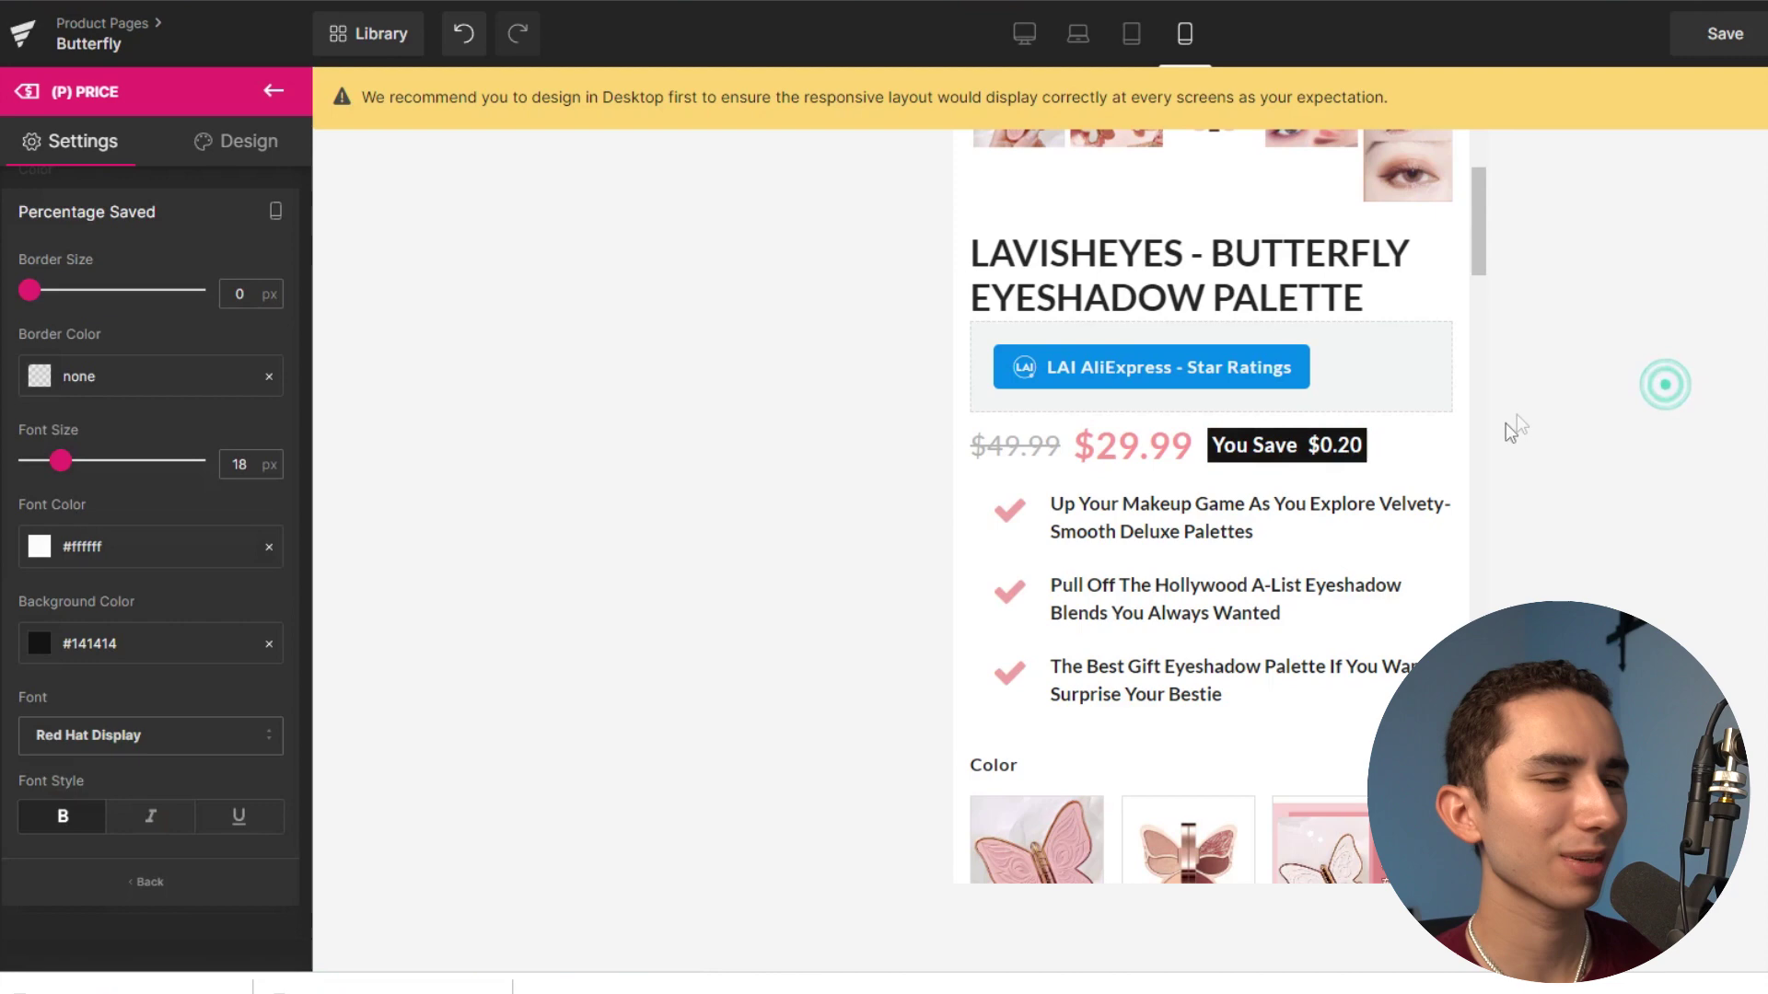
{"action": "scroll", "coordinate": [1192, 438], "scroll_direction": "down", "scroll_amount": 6}
{"action": "scroll", "coordinate": [1191, 438], "scroll_direction": "down", "scroll_amount": 5}
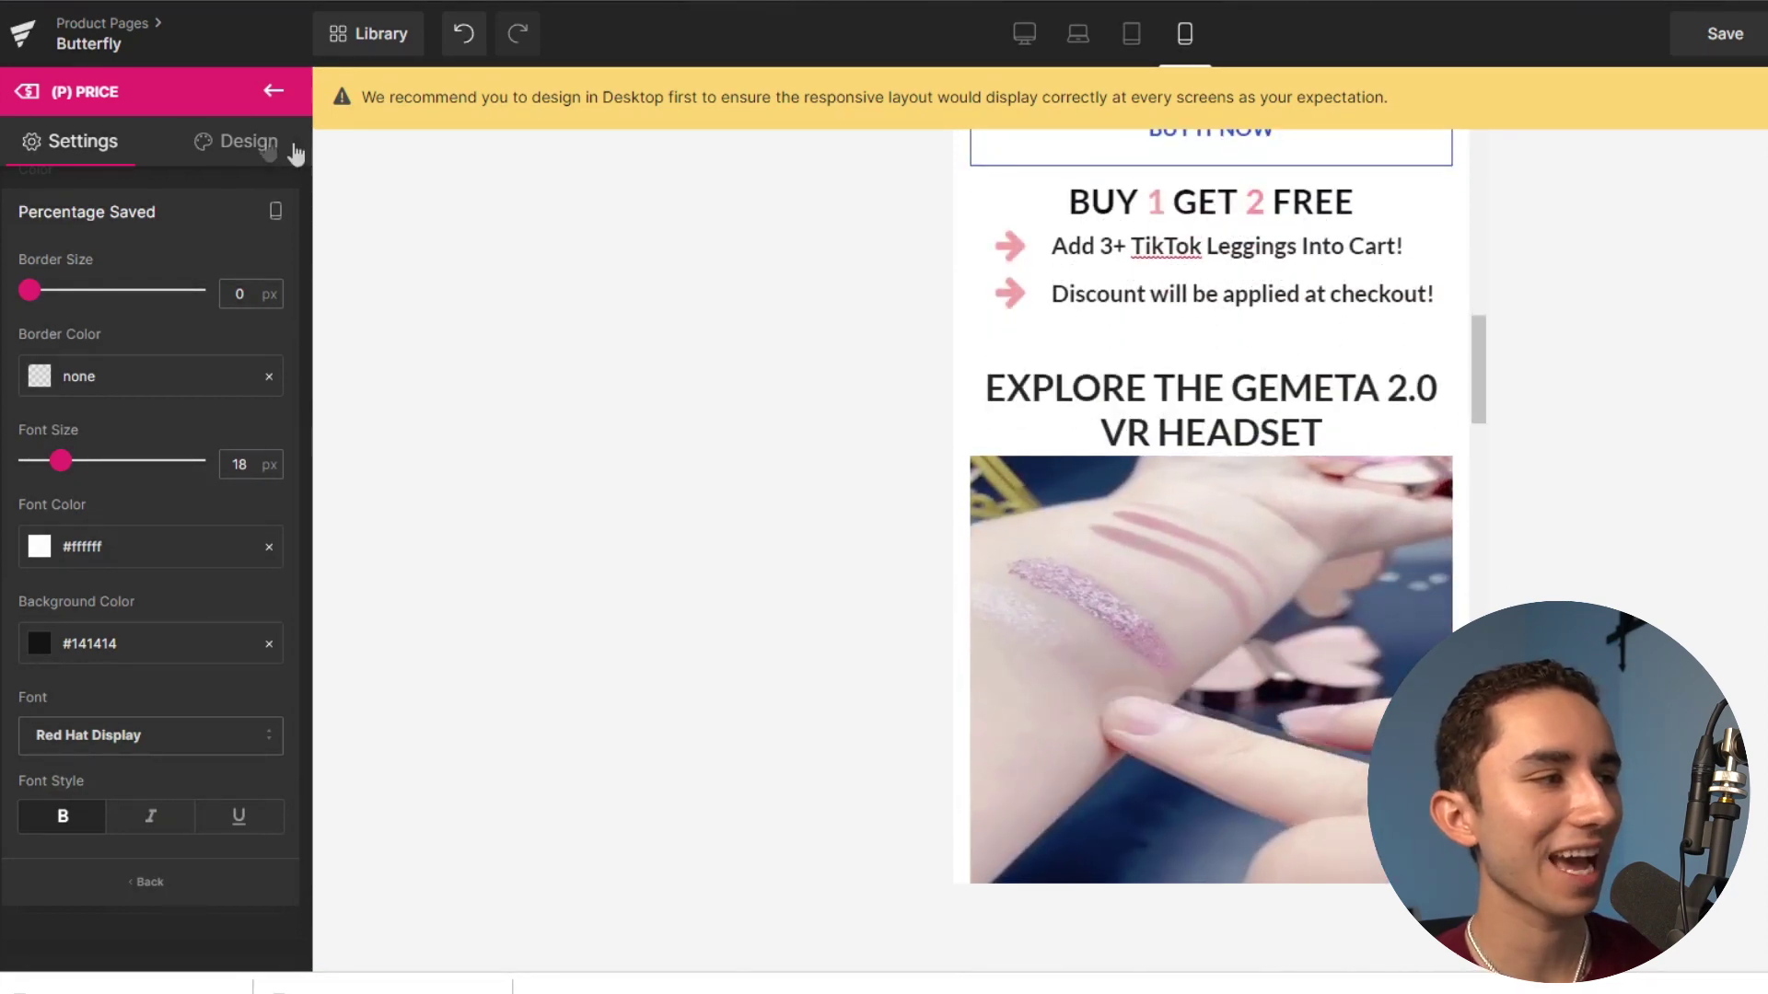
Insert an accordion below the BUY 1 GET 2 FREE instructions, above the EXPLORE THE GEMETA 2.0 VR HEADSET heading.
{"action": "left_click", "coordinate": [276, 90]}
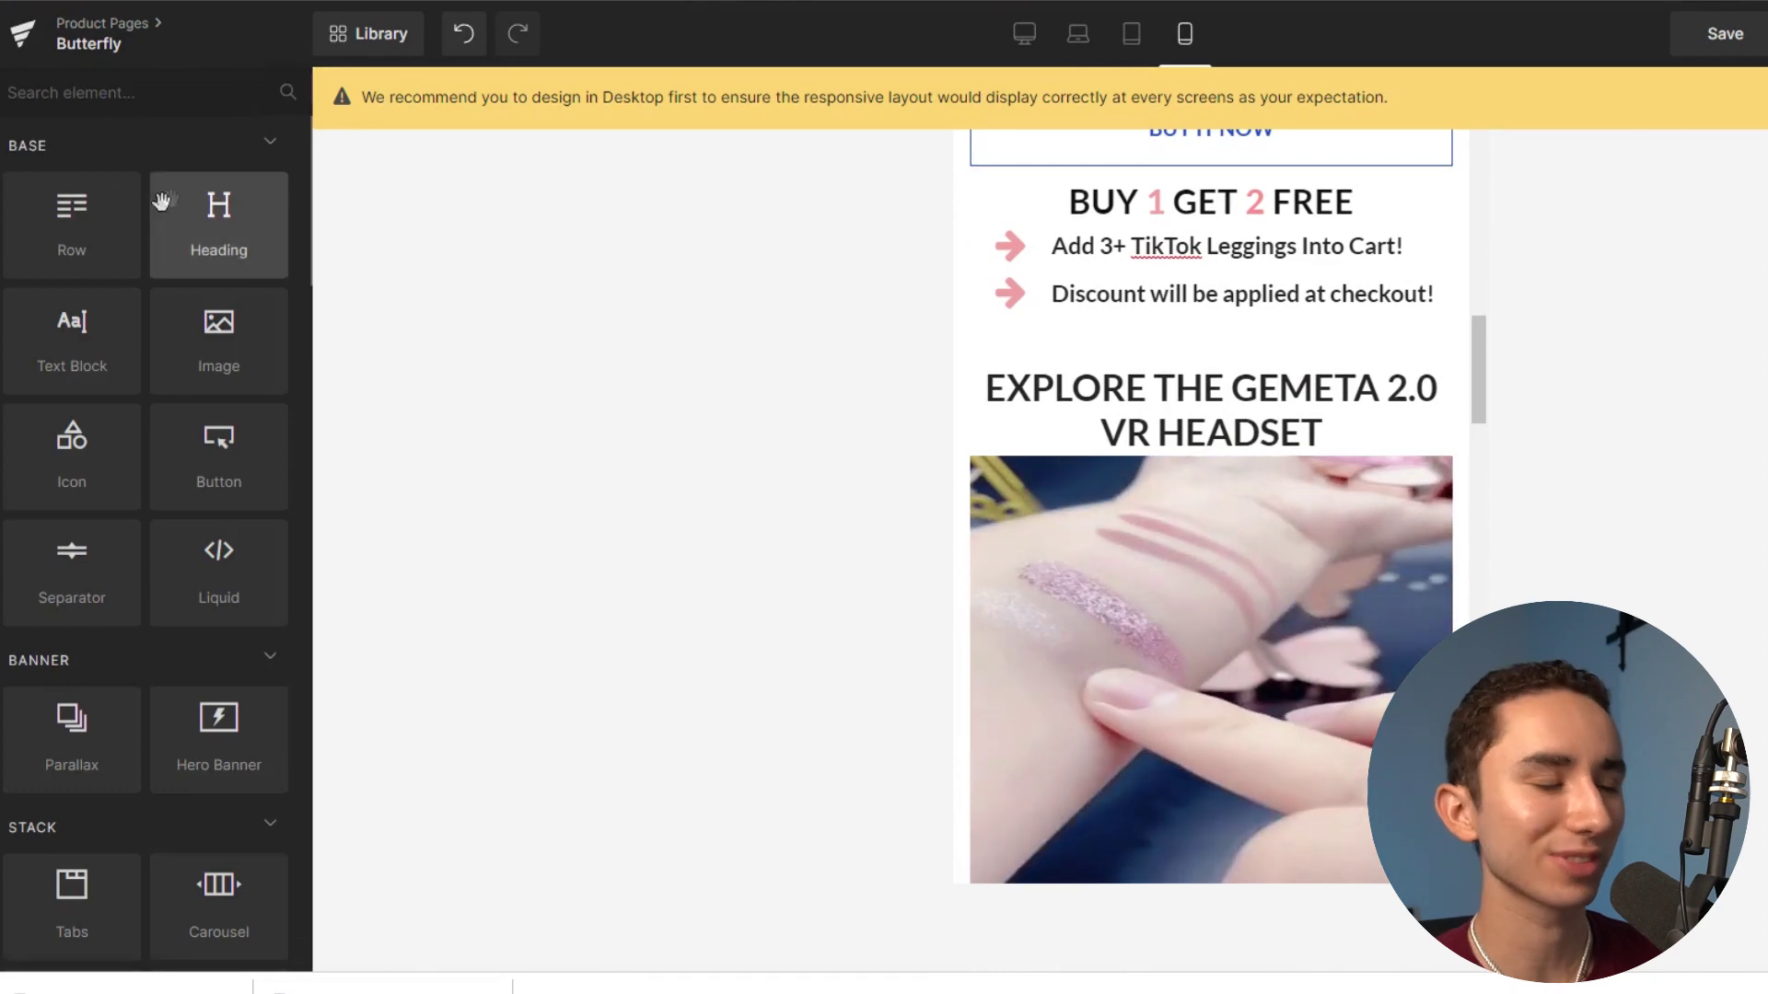
{"action": "scroll", "coordinate": [136, 484], "scroll_direction": "down", "scroll_amount": 1}
{"action": "scroll", "coordinate": [136, 484], "scroll_direction": "down", "scroll_amount": 15}
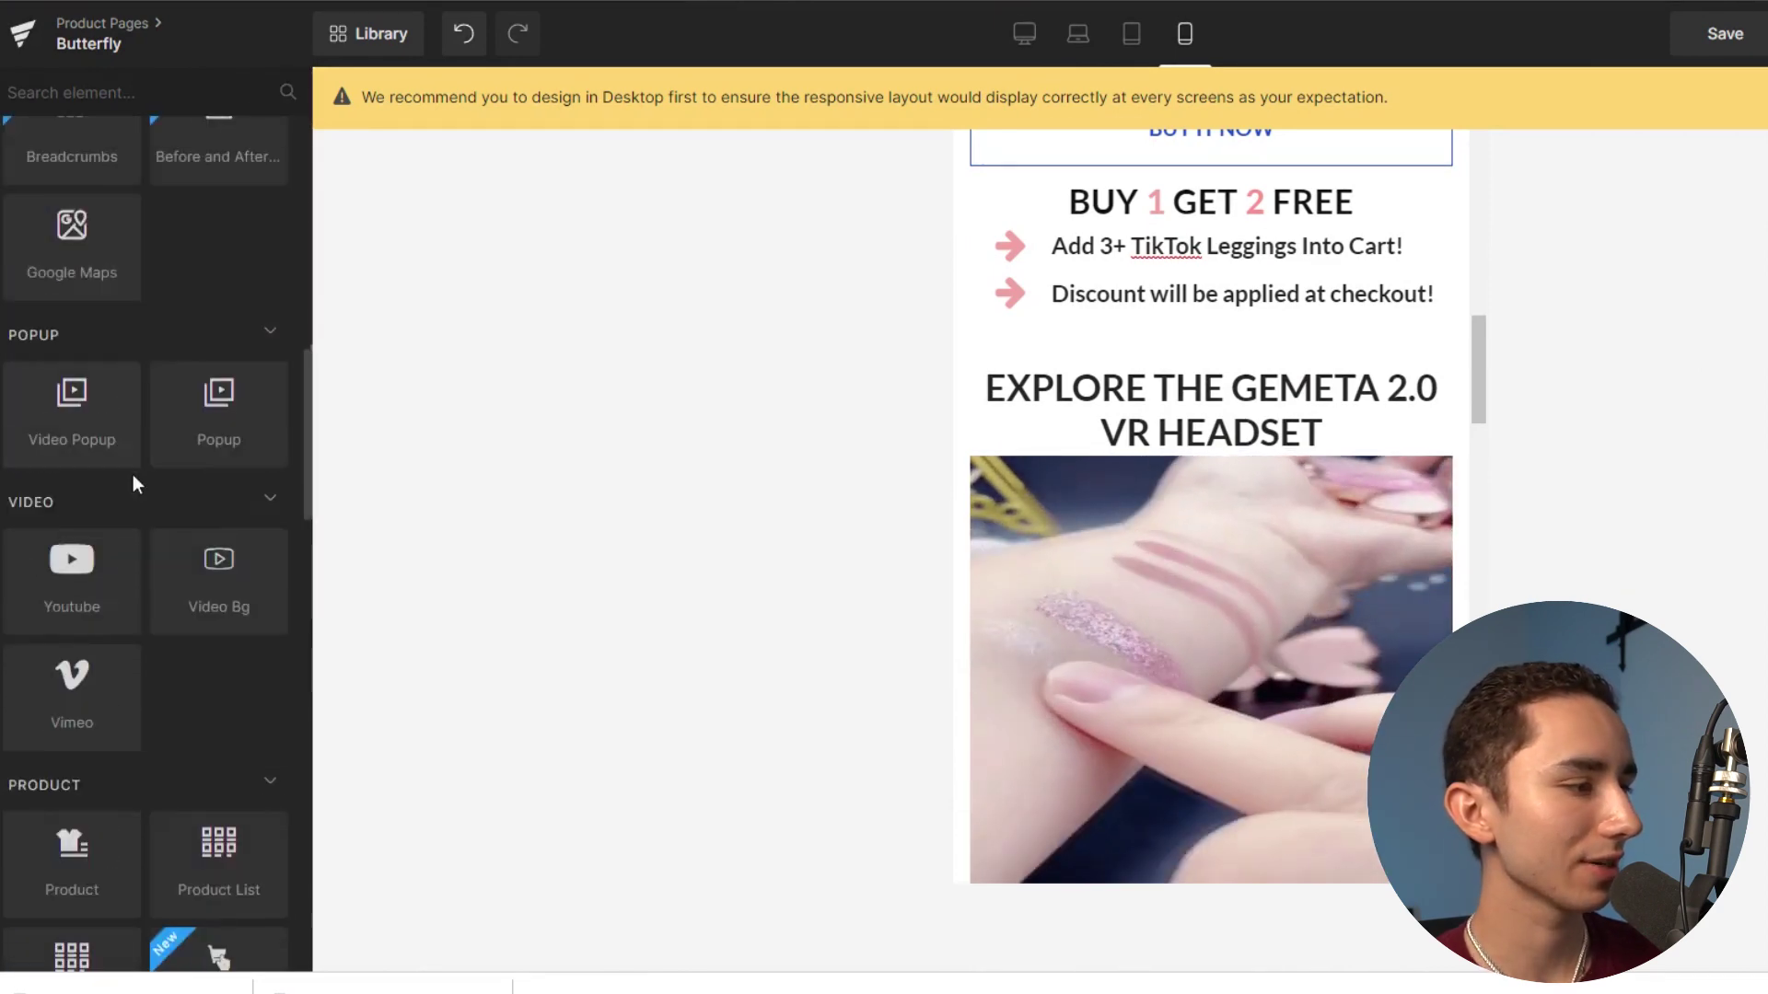
{"action": "scroll", "coordinate": [132, 470], "scroll_direction": "up", "scroll_amount": 10}
{"action": "left_click_drag", "start_coordinate": [207, 576], "coordinate": [1141, 343]}
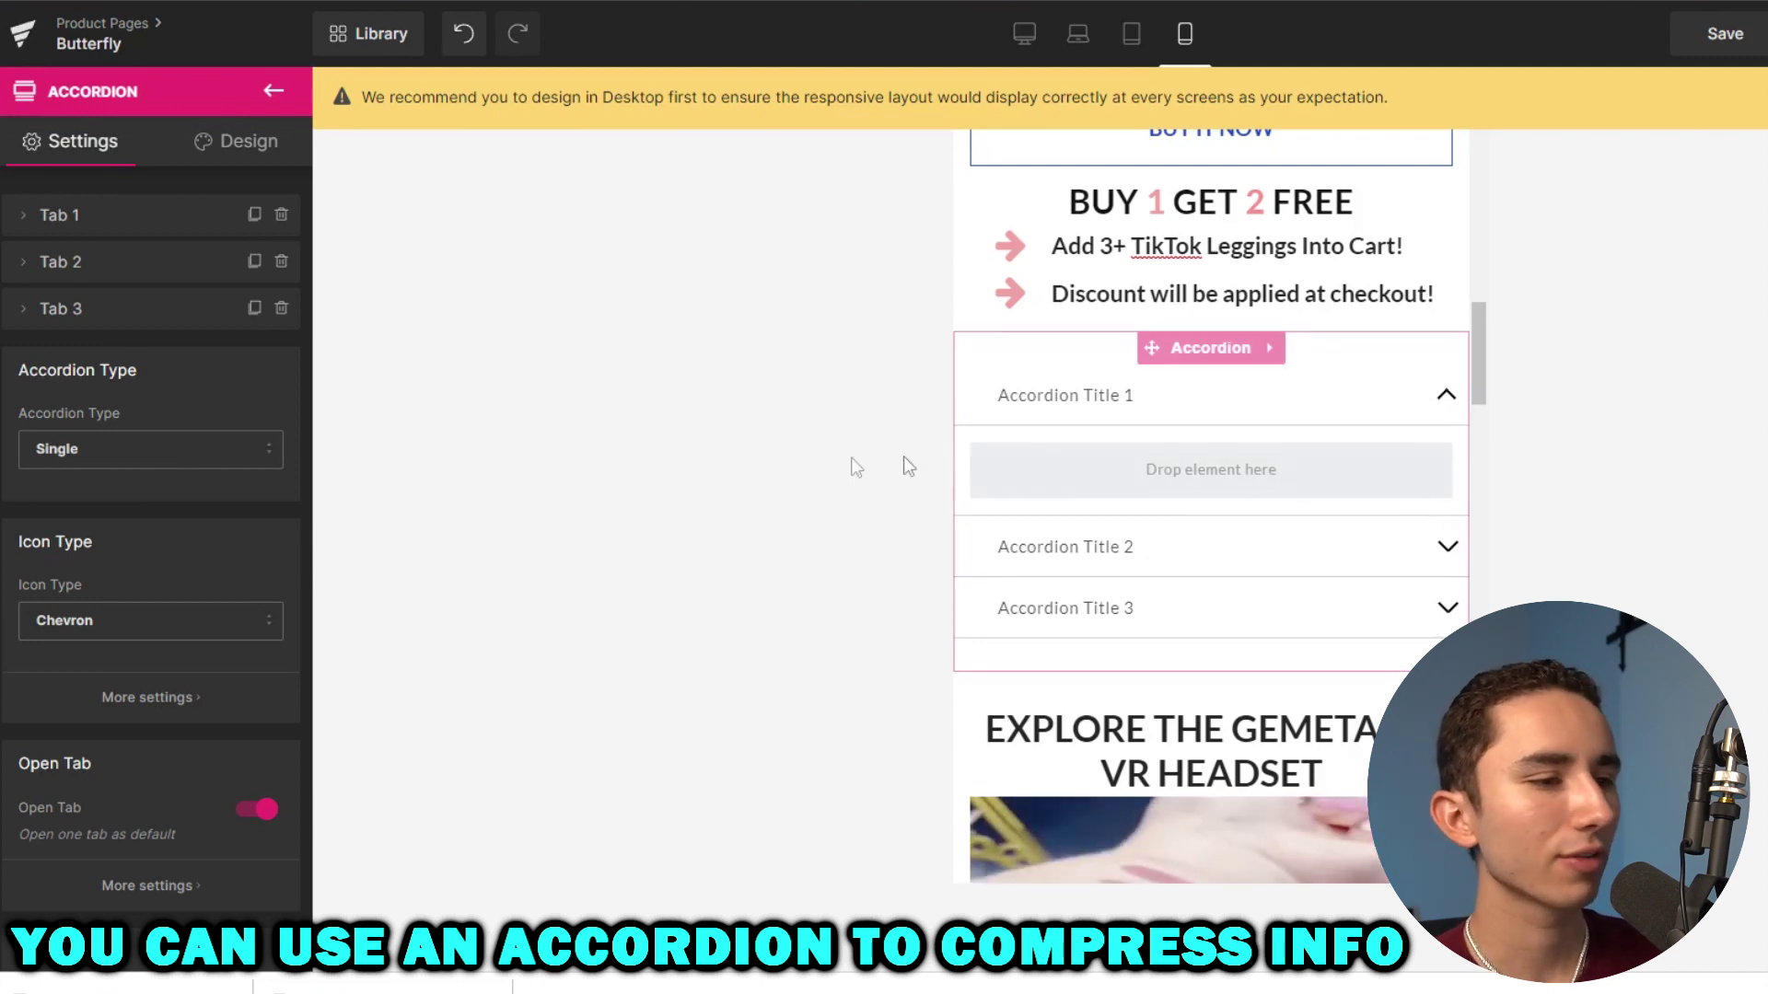
{"action": "left_click", "coordinate": [274, 90]}
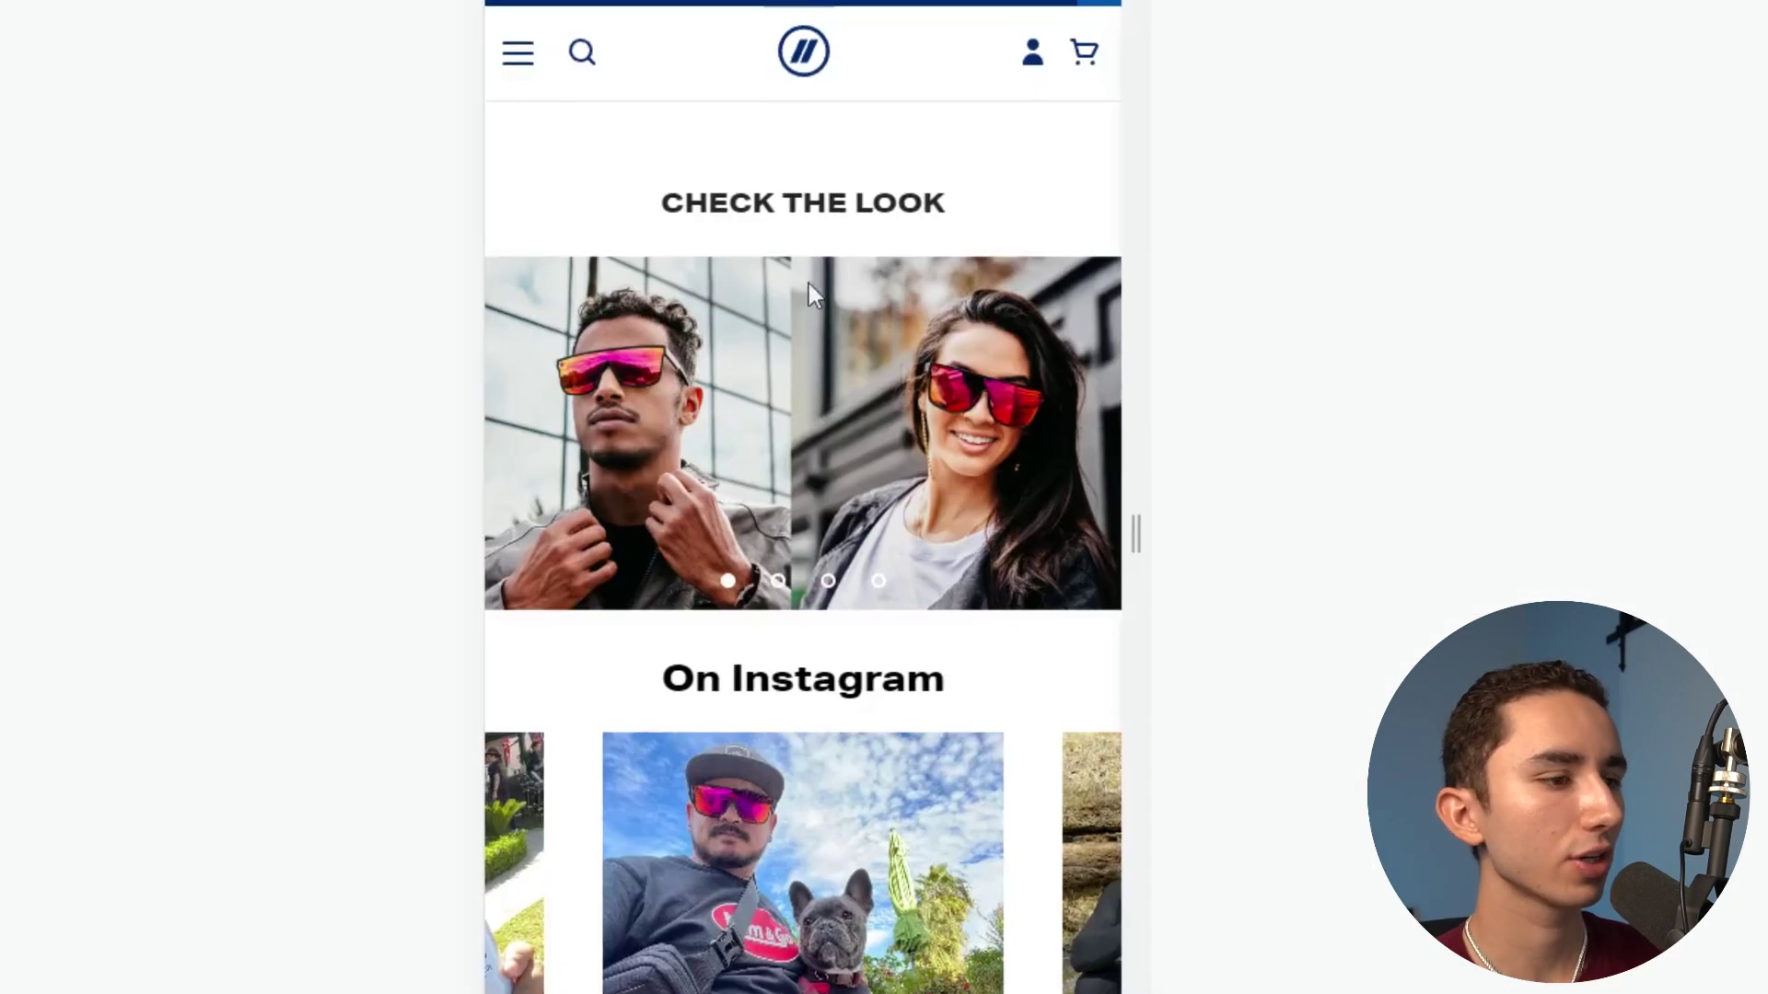
Examine the competitor's mobile sunglasses product page, focusing on how its accordion sections are titled and arranged.
{"action": "scroll", "coordinate": [808, 284], "scroll_direction": "down", "scroll_amount": 4}
{"action": "scroll", "coordinate": [1034, 316], "scroll_direction": "up", "scroll_amount": 15}
{"action": "scroll", "coordinate": [932, 403], "scroll_direction": "down", "scroll_amount": 5}
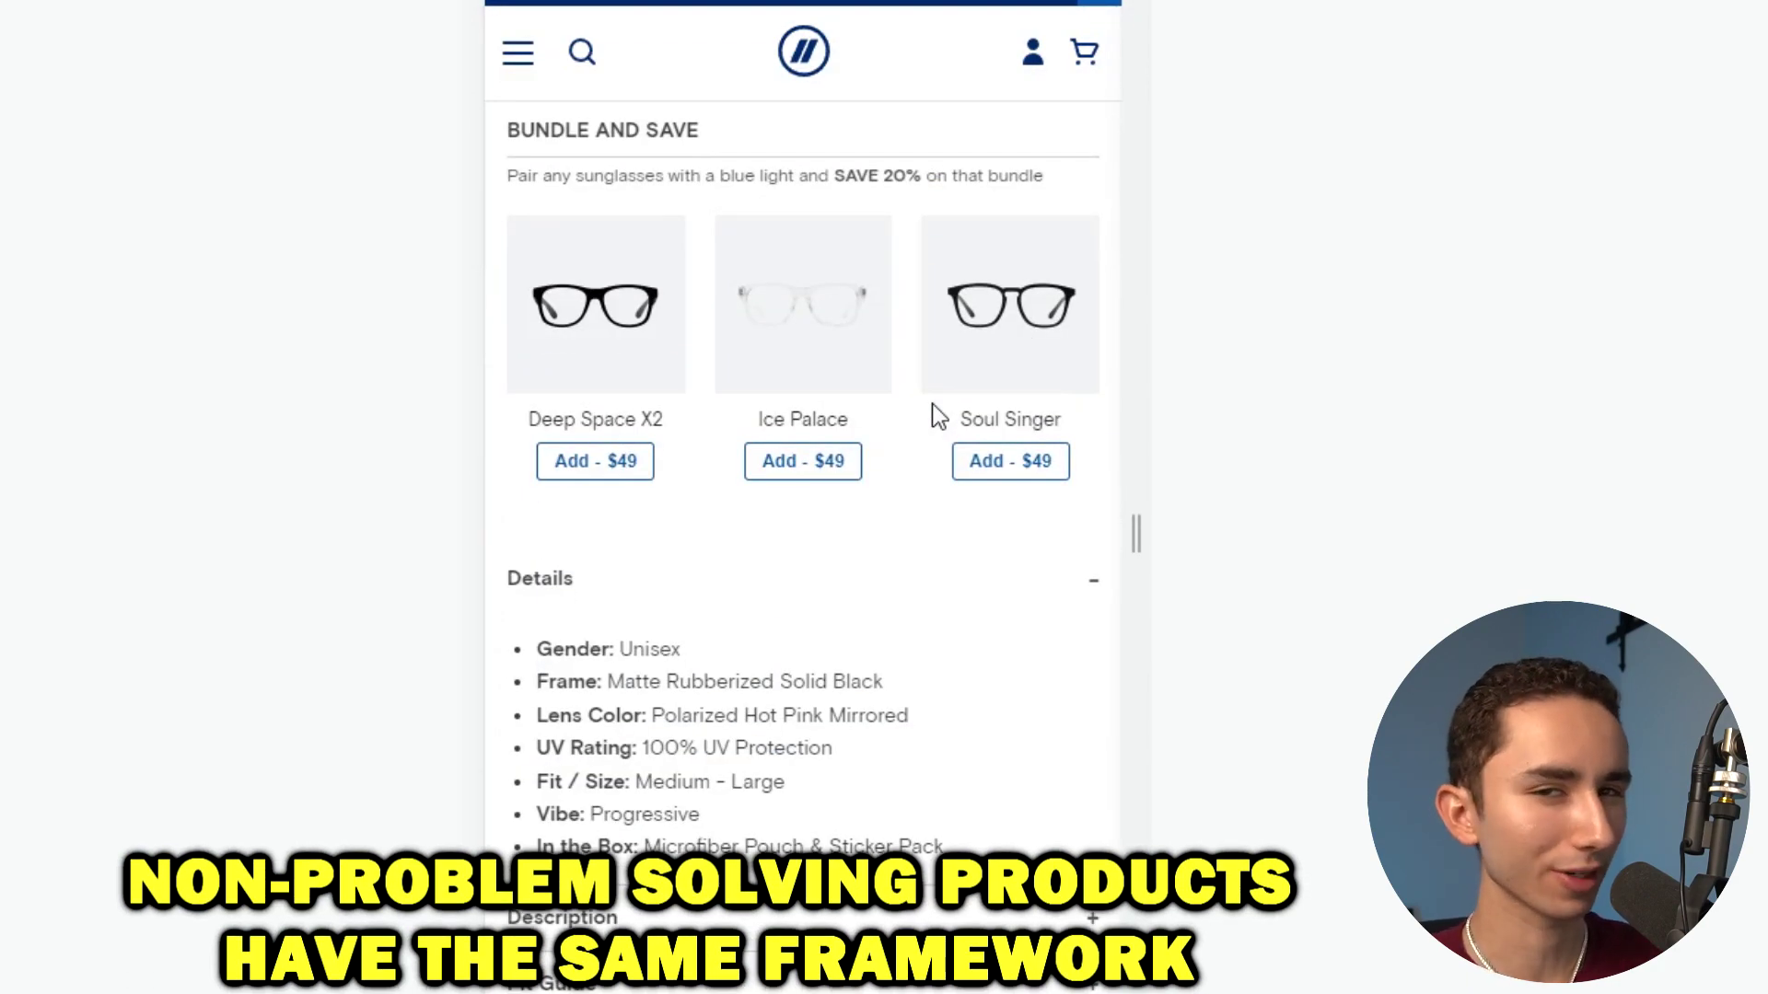
{"action": "scroll", "coordinate": [699, 620], "scroll_direction": "down", "scroll_amount": 3}
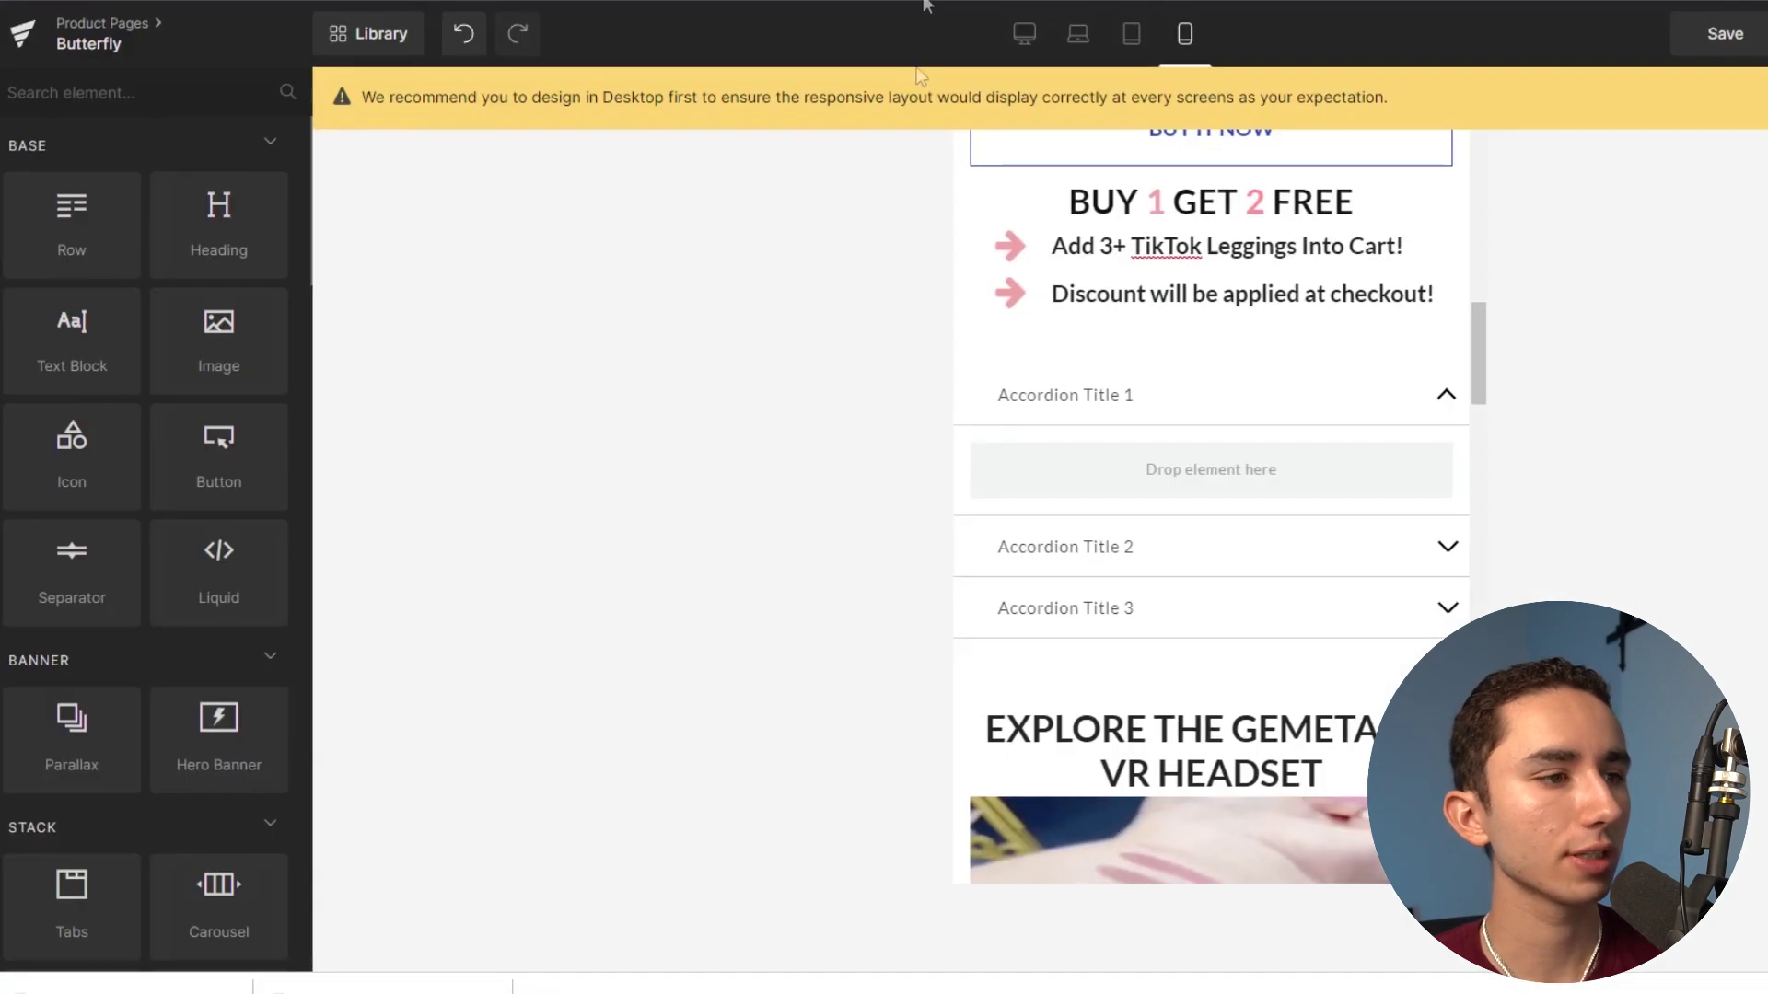
Title the first accordion section Details and place a text block in its content area.
{"action": "left_click", "coordinate": [1045, 394]}
{"action": "double_click", "coordinate": [1045, 394]}
{"action": "type", "text": "Details"}
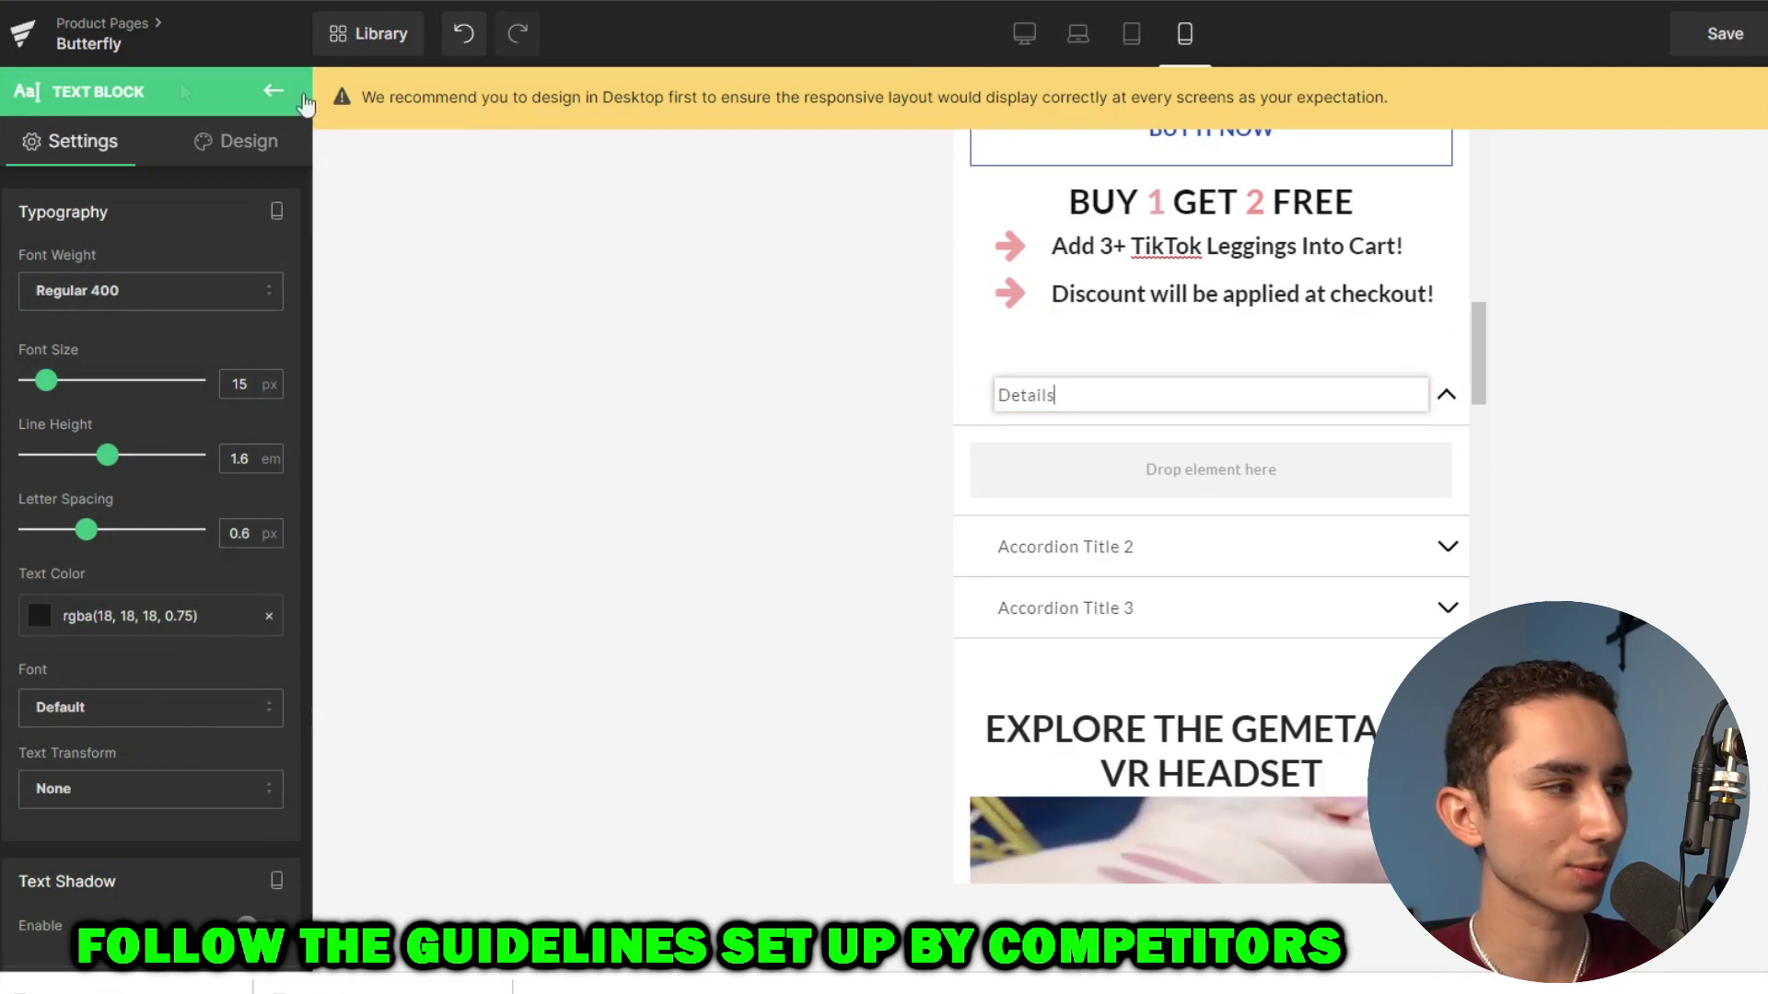
{"action": "left_click", "coordinate": [274, 90]}
{"action": "left_click_drag", "start_coordinate": [110, 343], "coordinate": [1136, 471]}
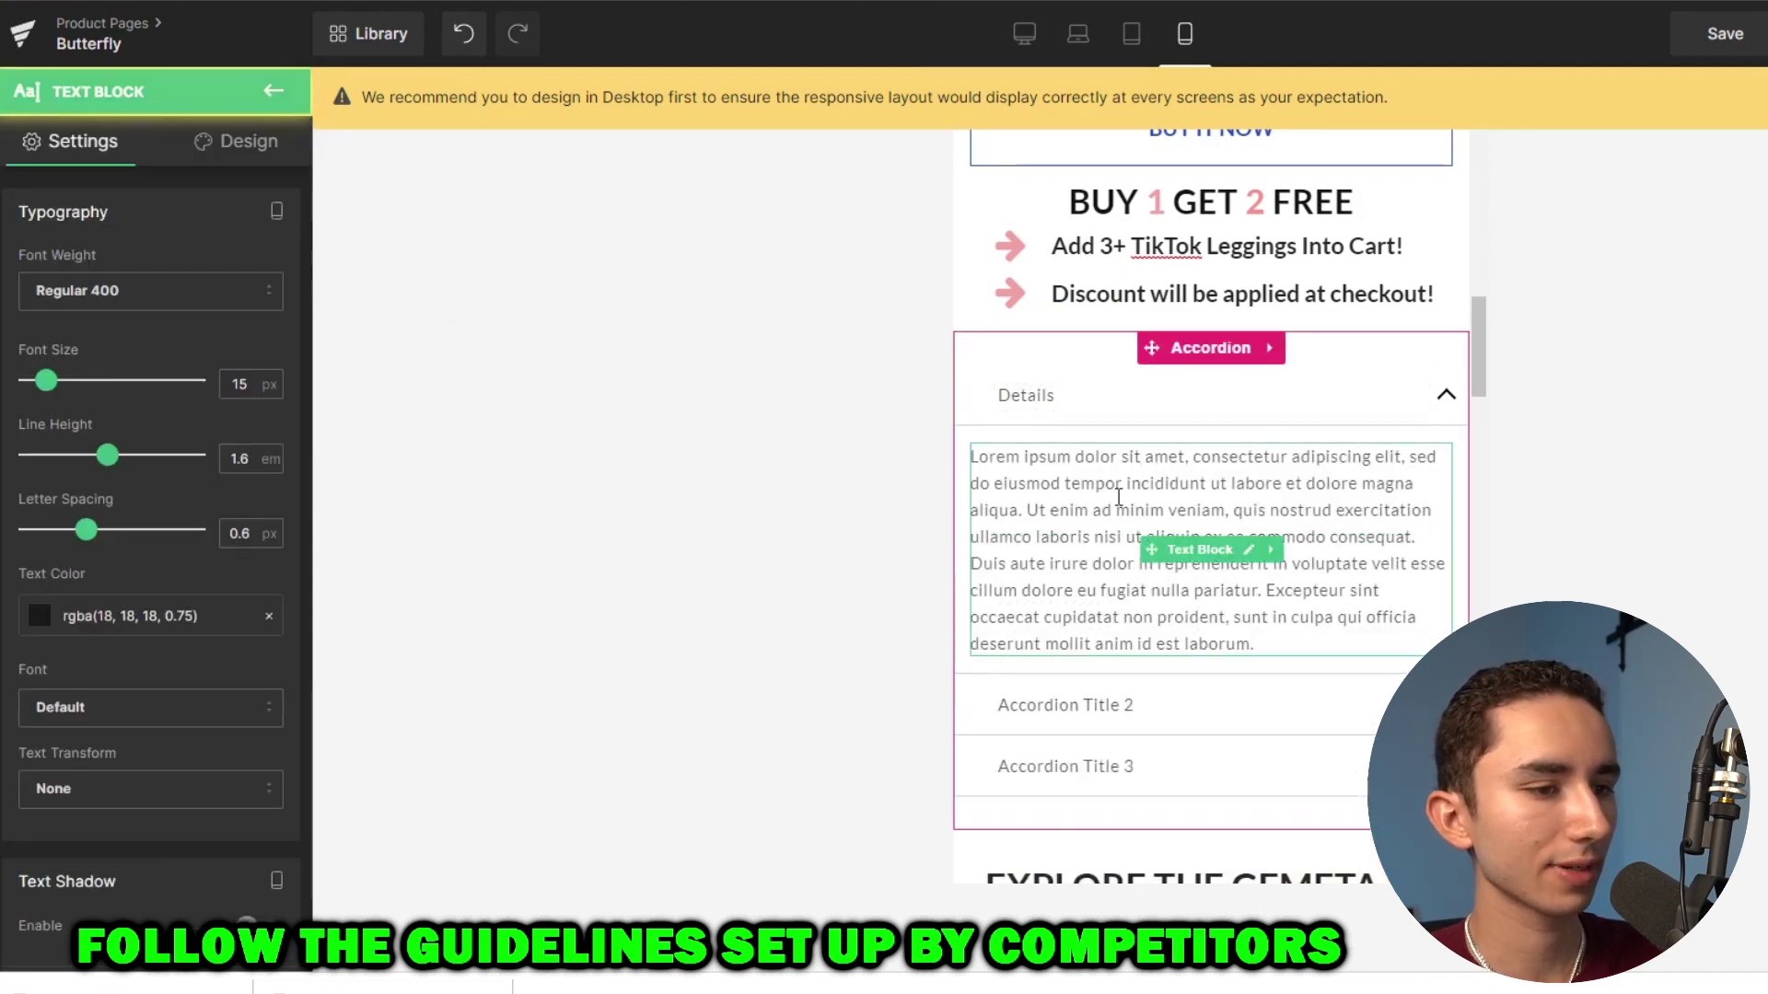
Title the second accordion section Description and the third one Shipping And Returns.
{"action": "triple_click", "coordinate": [1102, 710]}
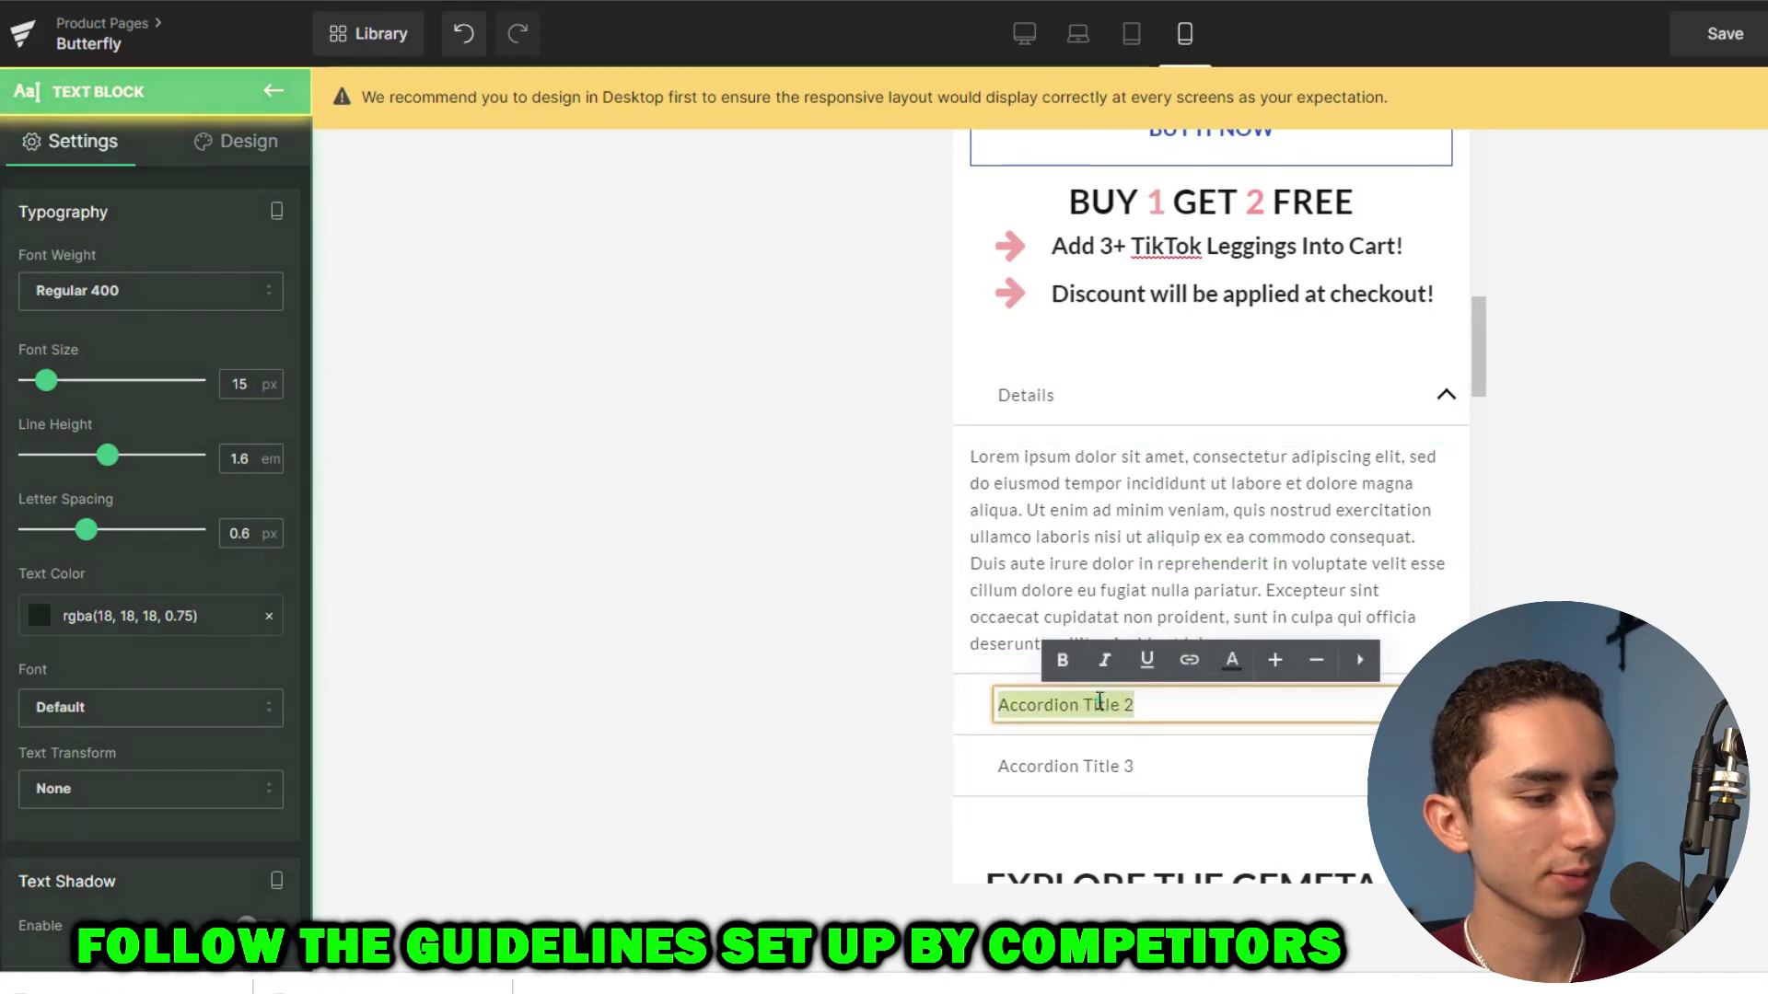
{"action": "type", "text": "Dse"}
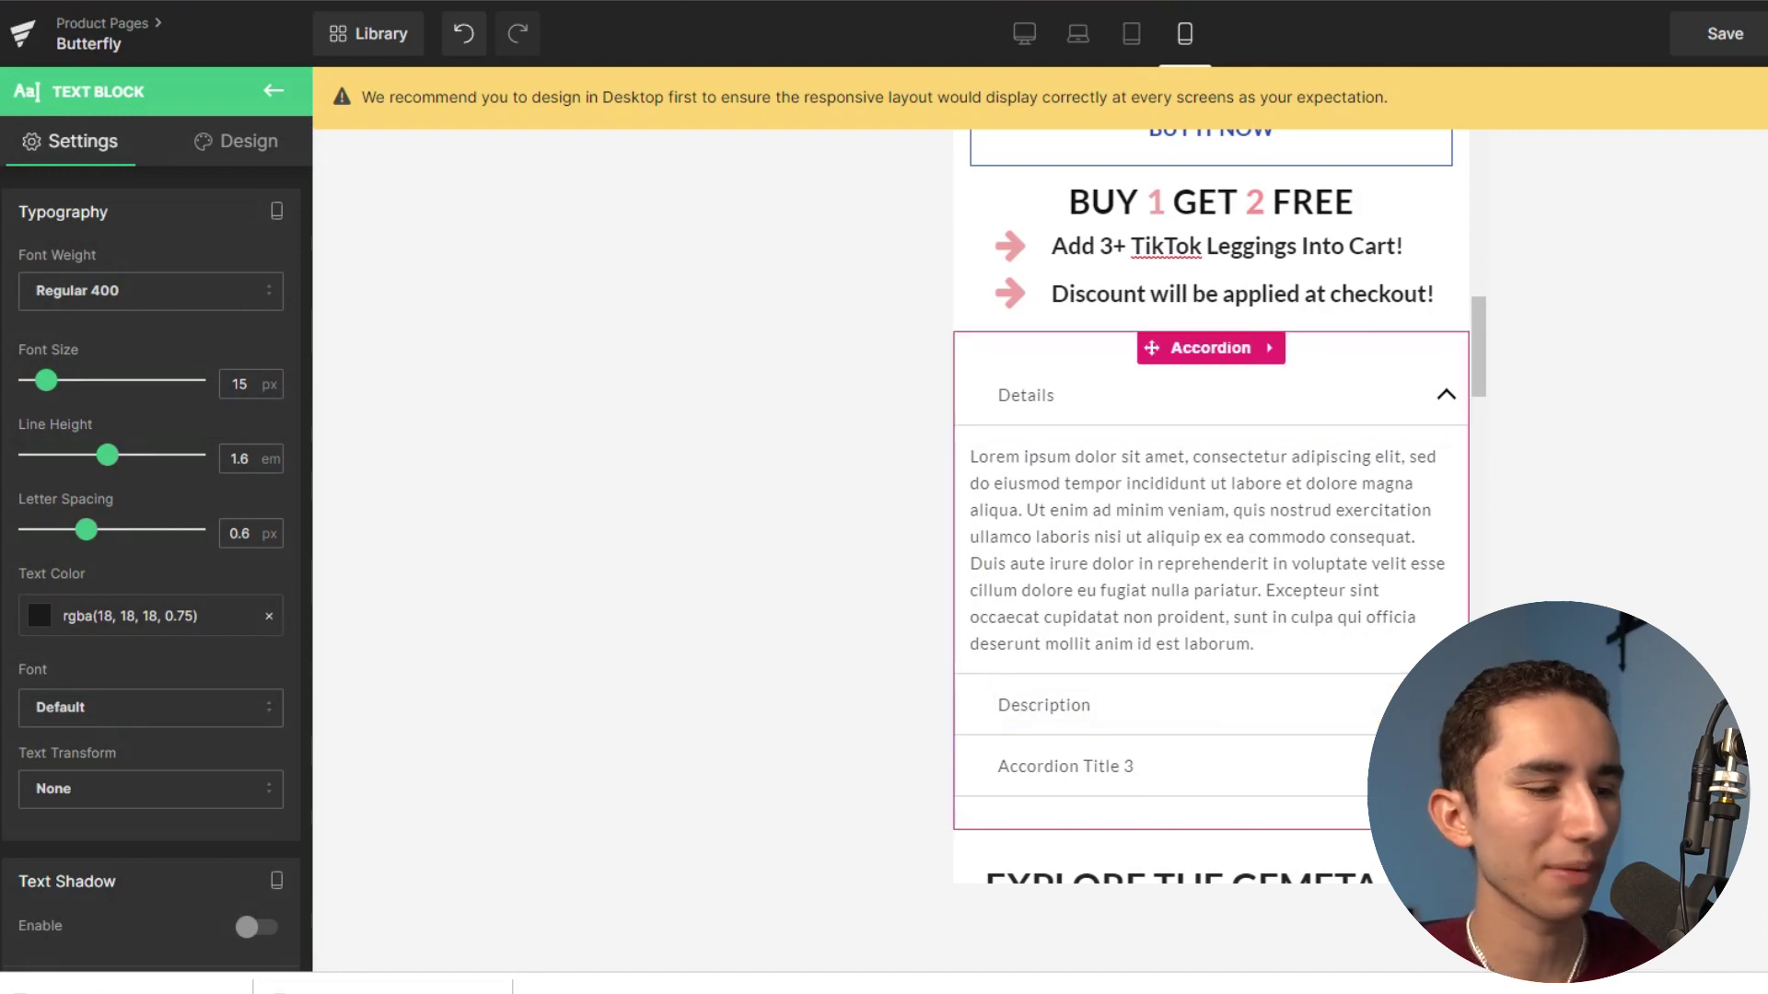
{"action": "scroll", "coordinate": [1197, 507], "scroll_direction": "down", "scroll_amount": 2}
{"action": "left_click", "coordinate": [1118, 650]}
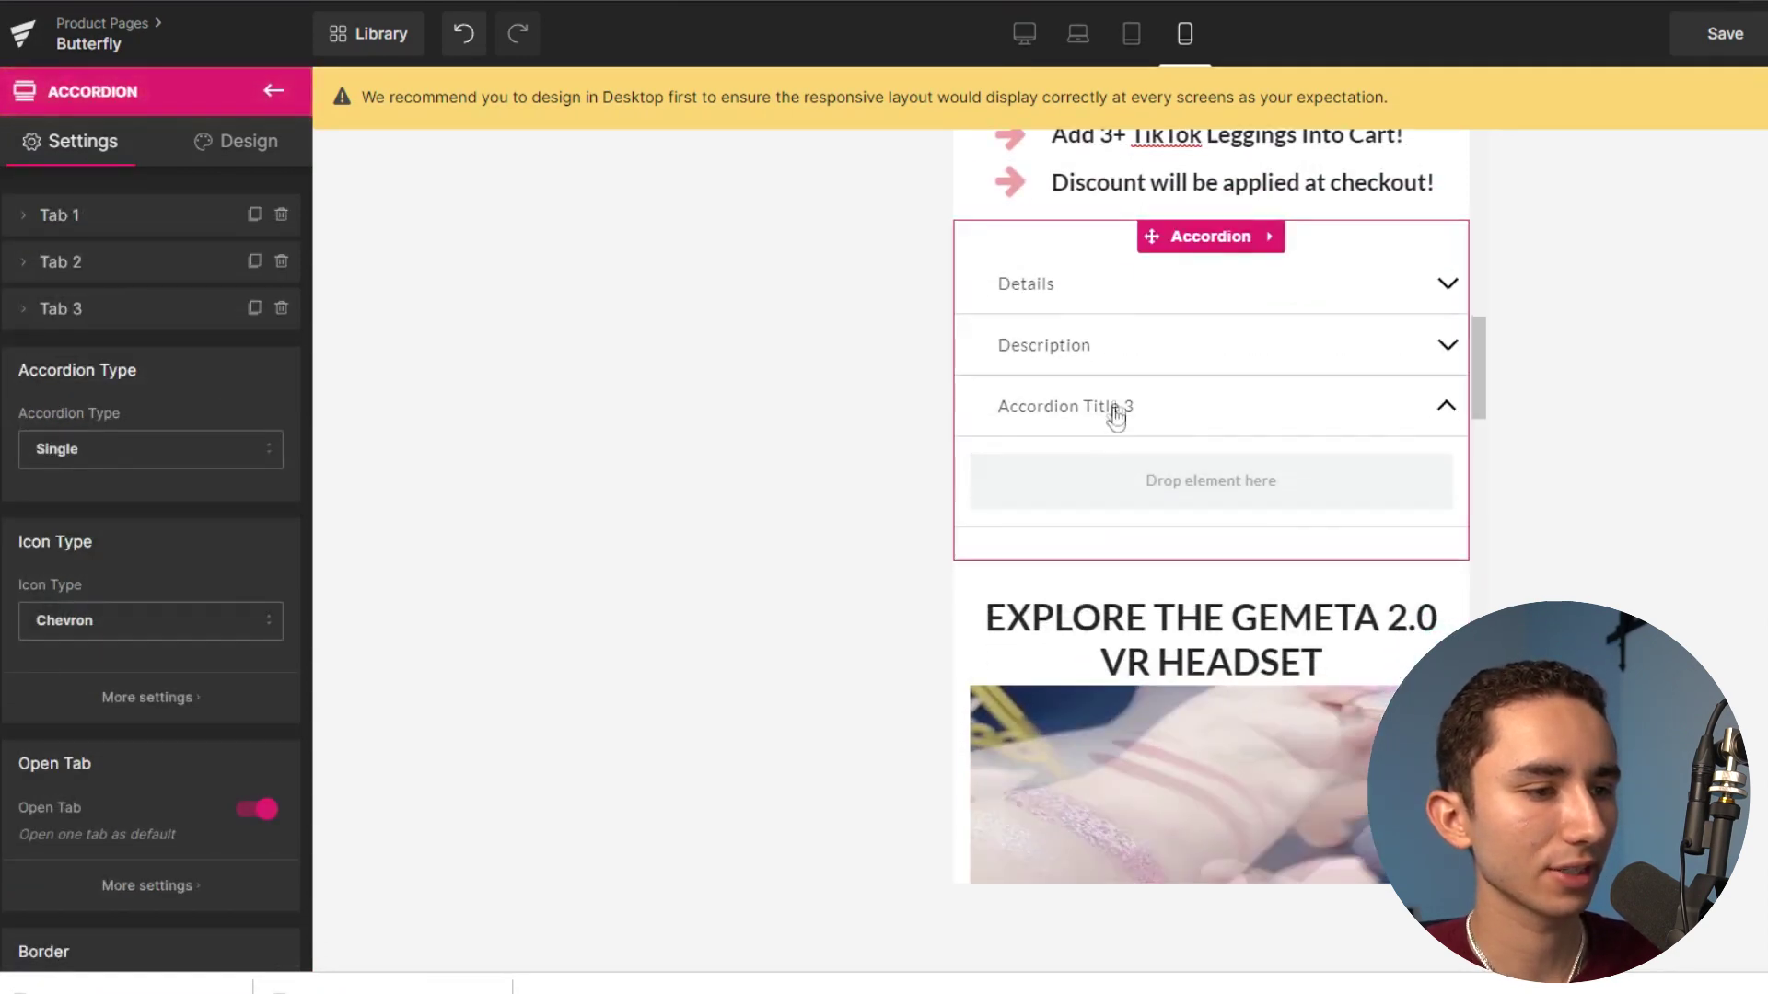
{"action": "triple_click", "coordinate": [1116, 414]}
{"action": "type", "text": "Shipping And"}
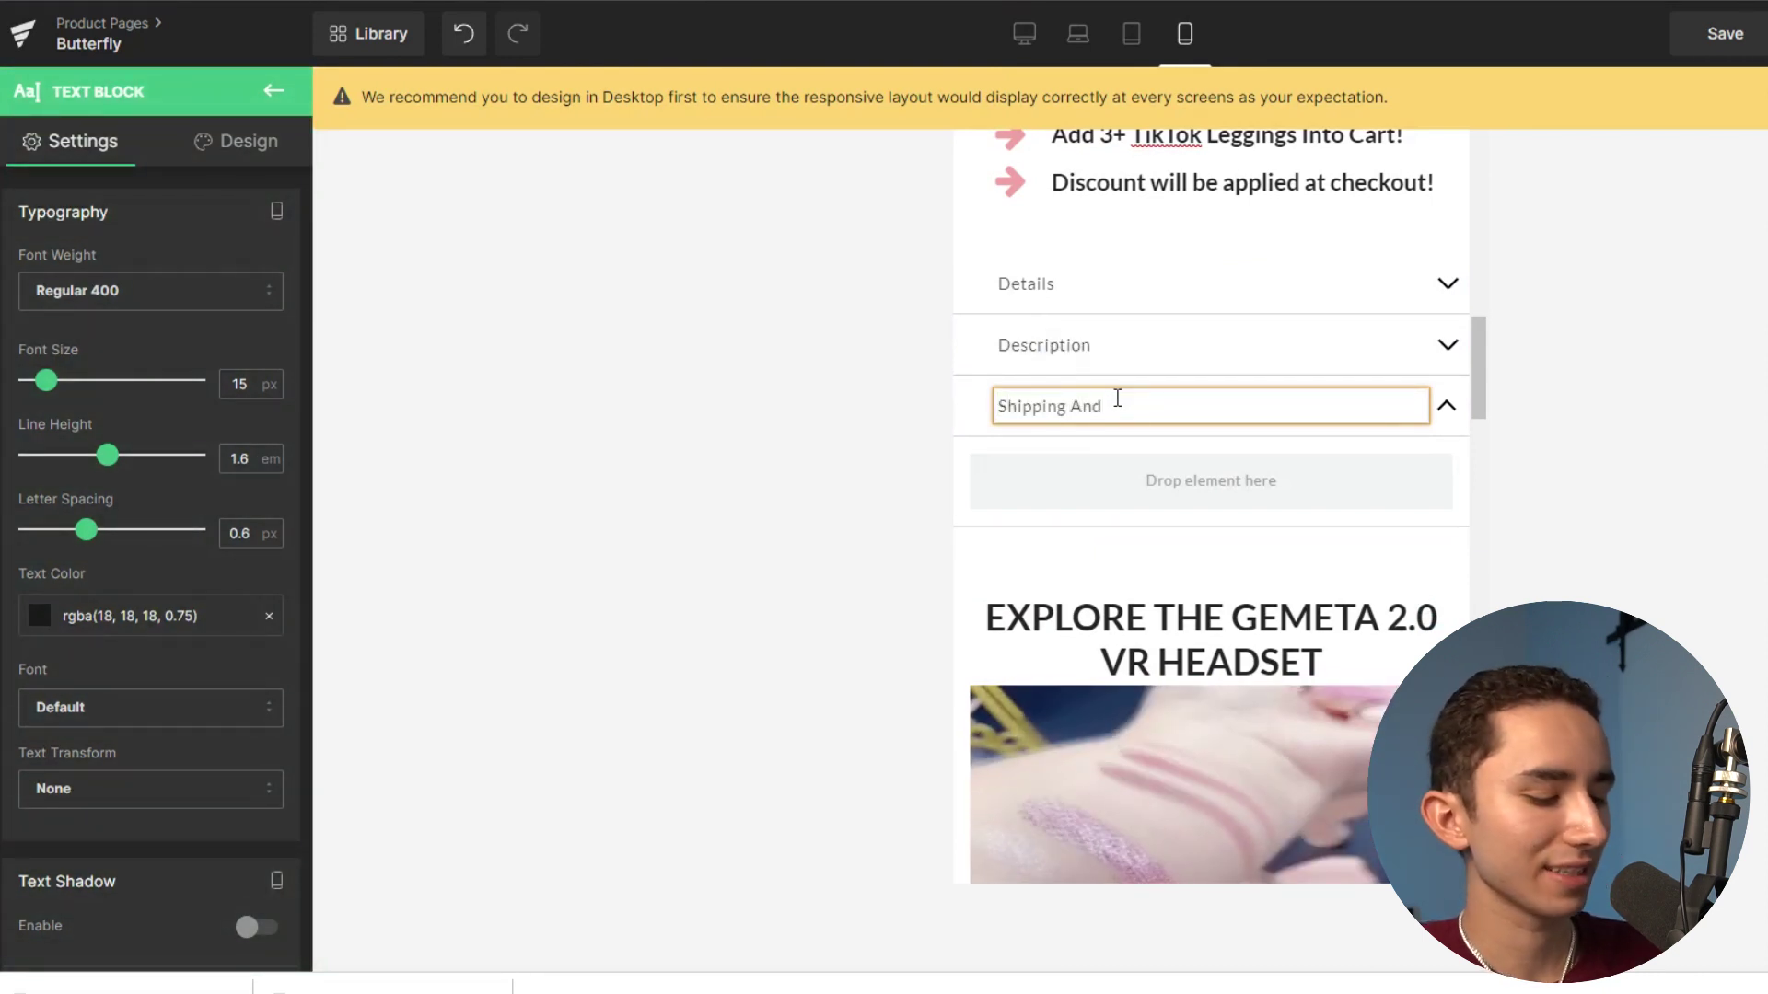
{"action": "type", "text": " Returns"}
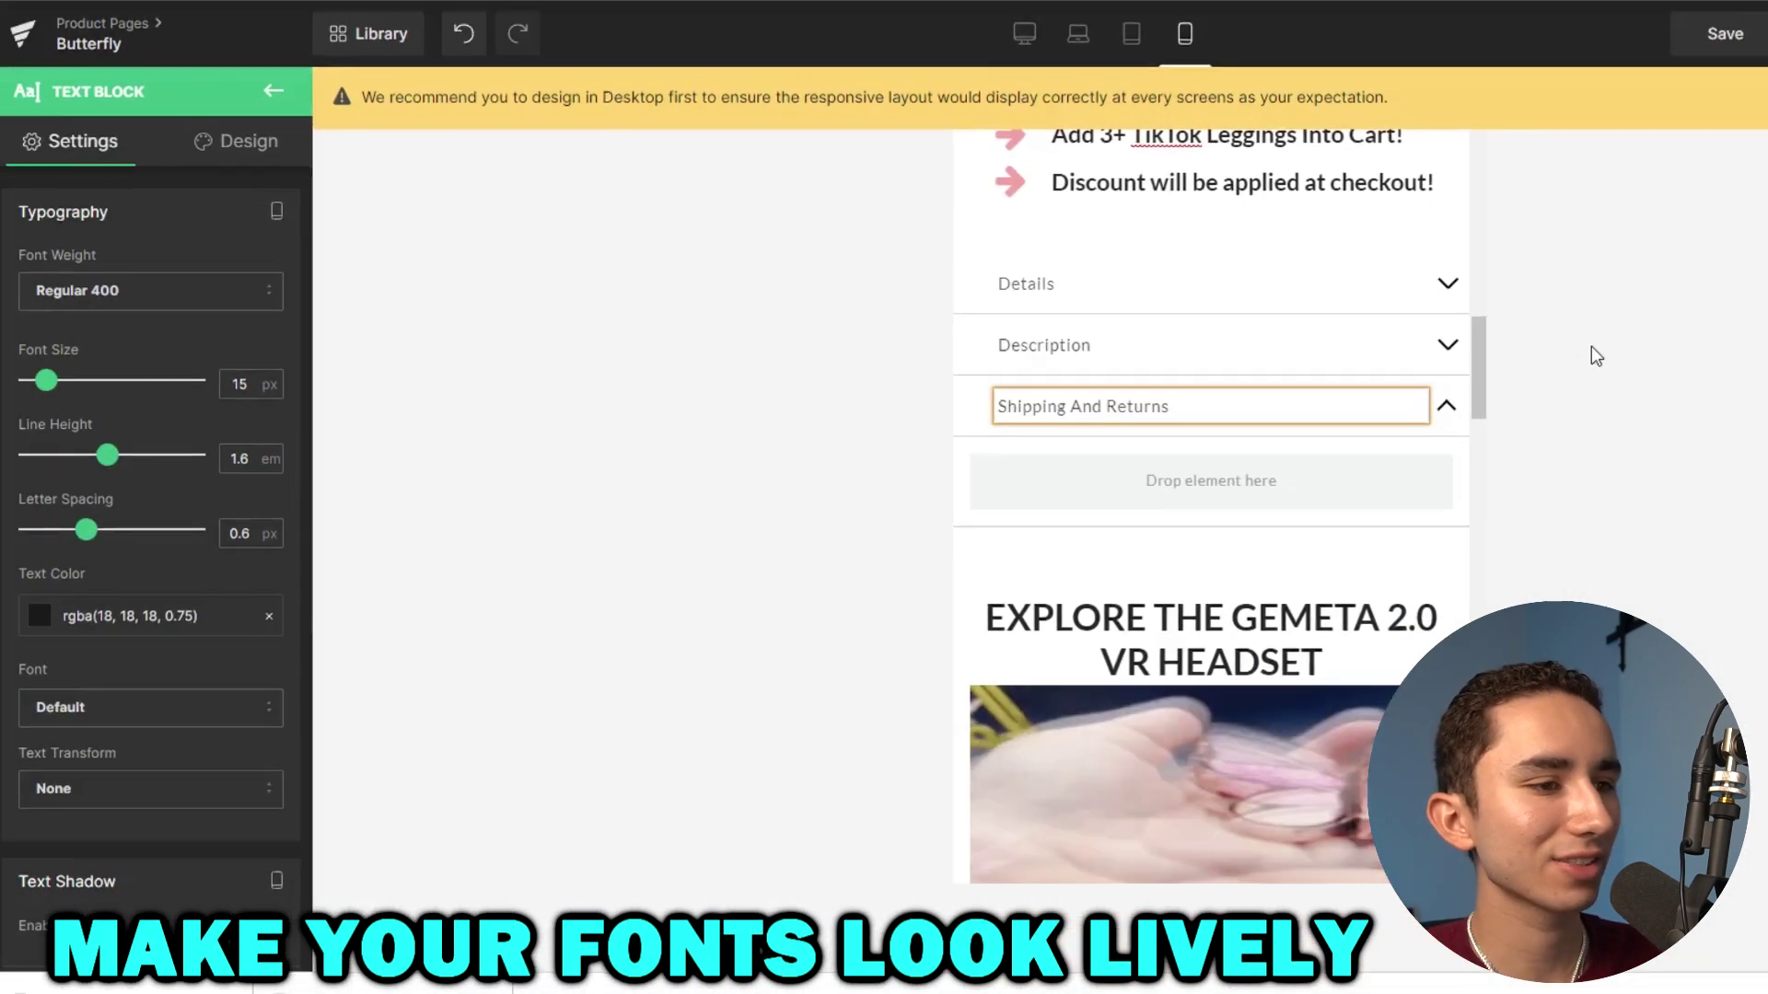
Darken the text color of the Details, Description and Shipping And Returns accordion titles.
{"action": "left_click", "coordinate": [1024, 285]}
{"action": "left_click", "coordinate": [1124, 285]}
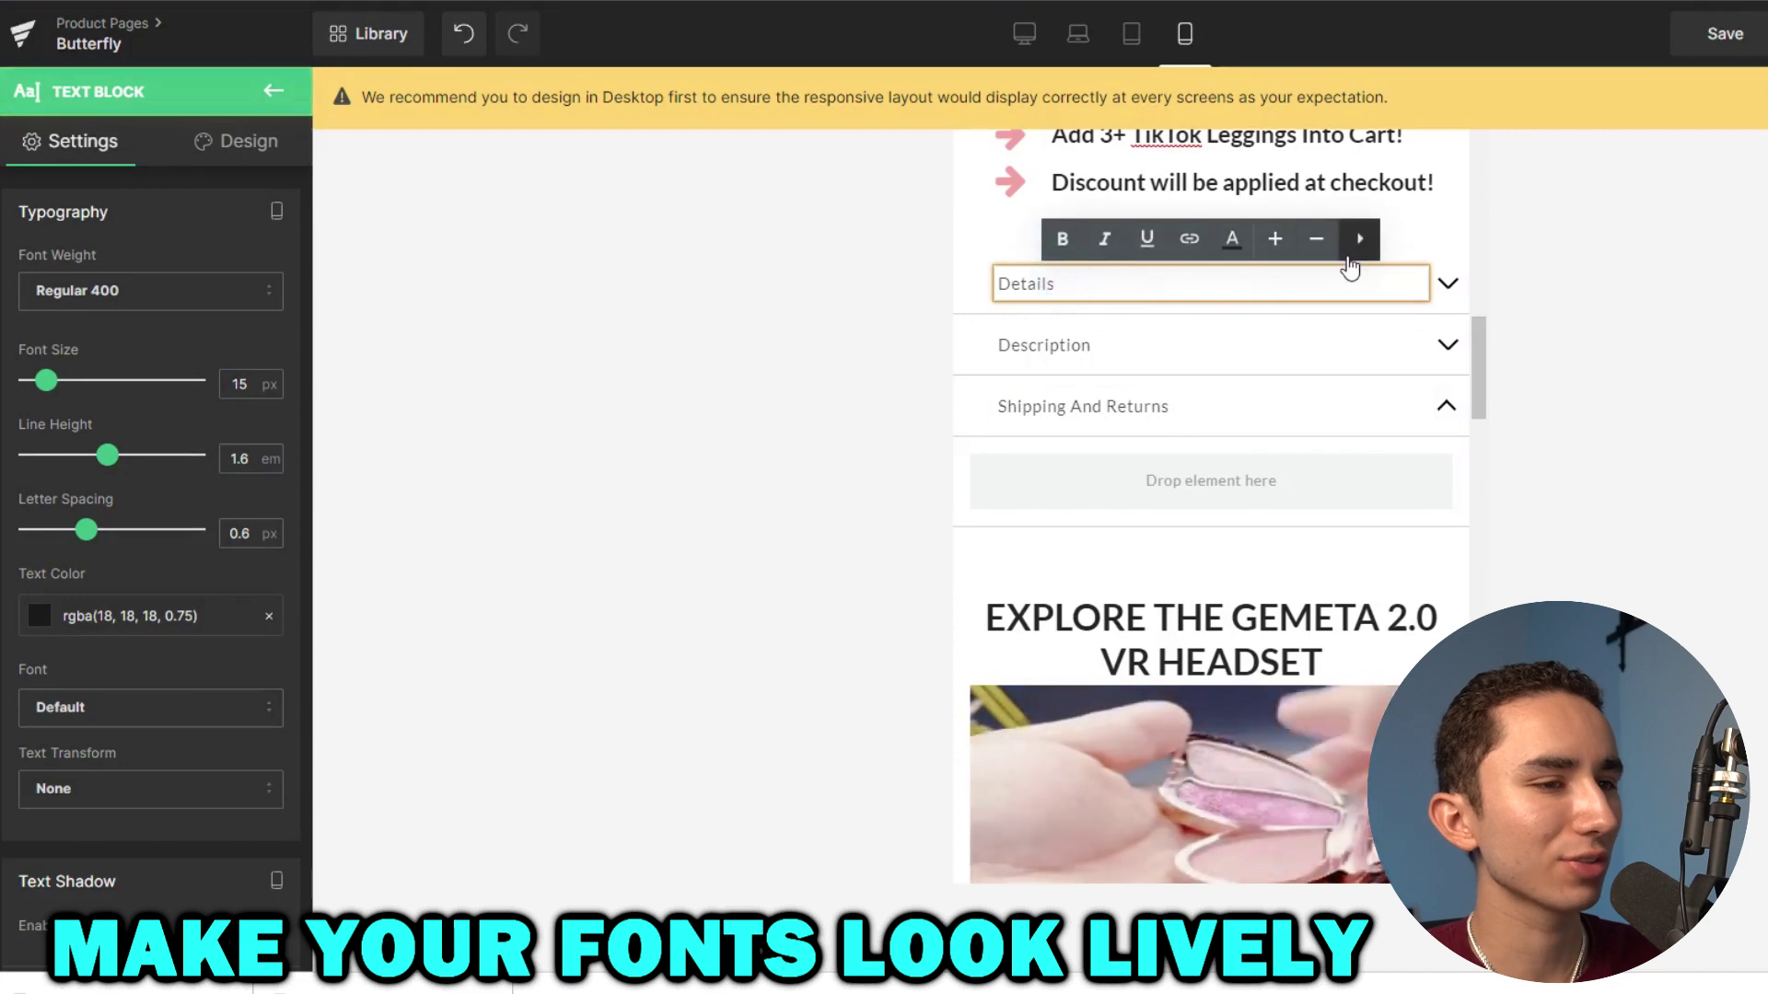
{"action": "double_click", "coordinate": [1088, 279]}
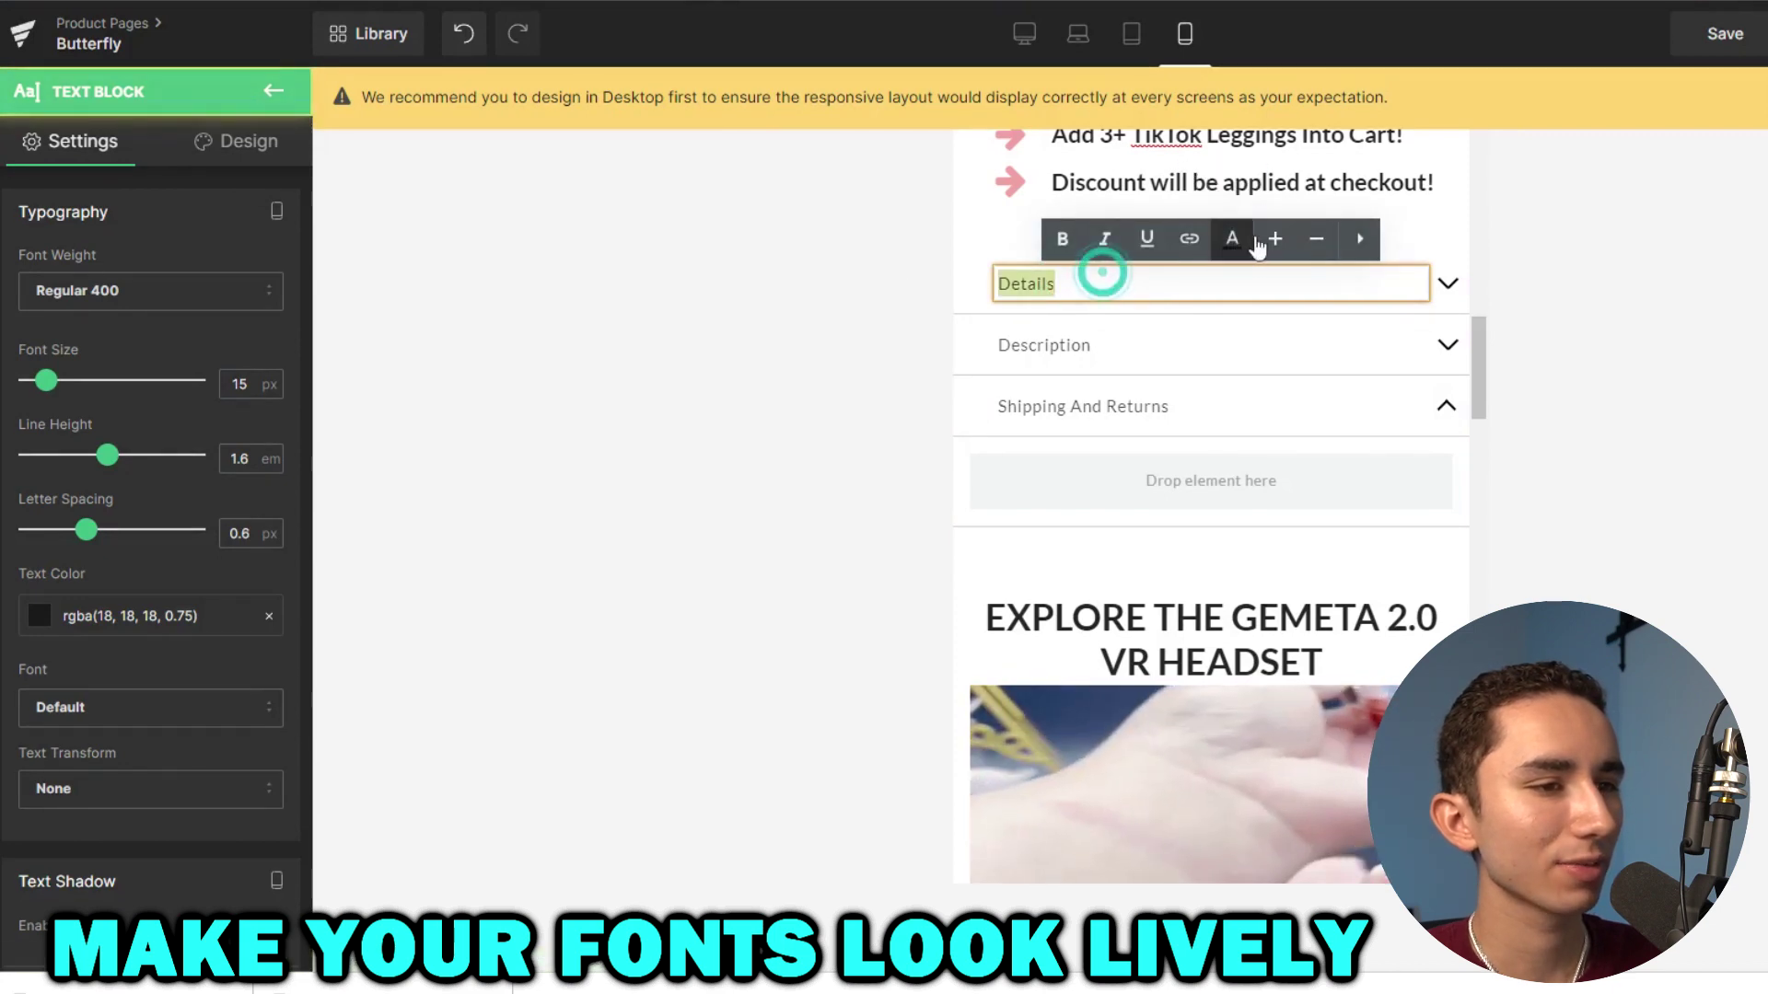
{"action": "left_click", "coordinate": [1232, 239]}
{"action": "left_click", "coordinate": [1119, 554]}
{"action": "left_click_drag", "start_coordinate": [1119, 553], "coordinate": [1109, 533]}
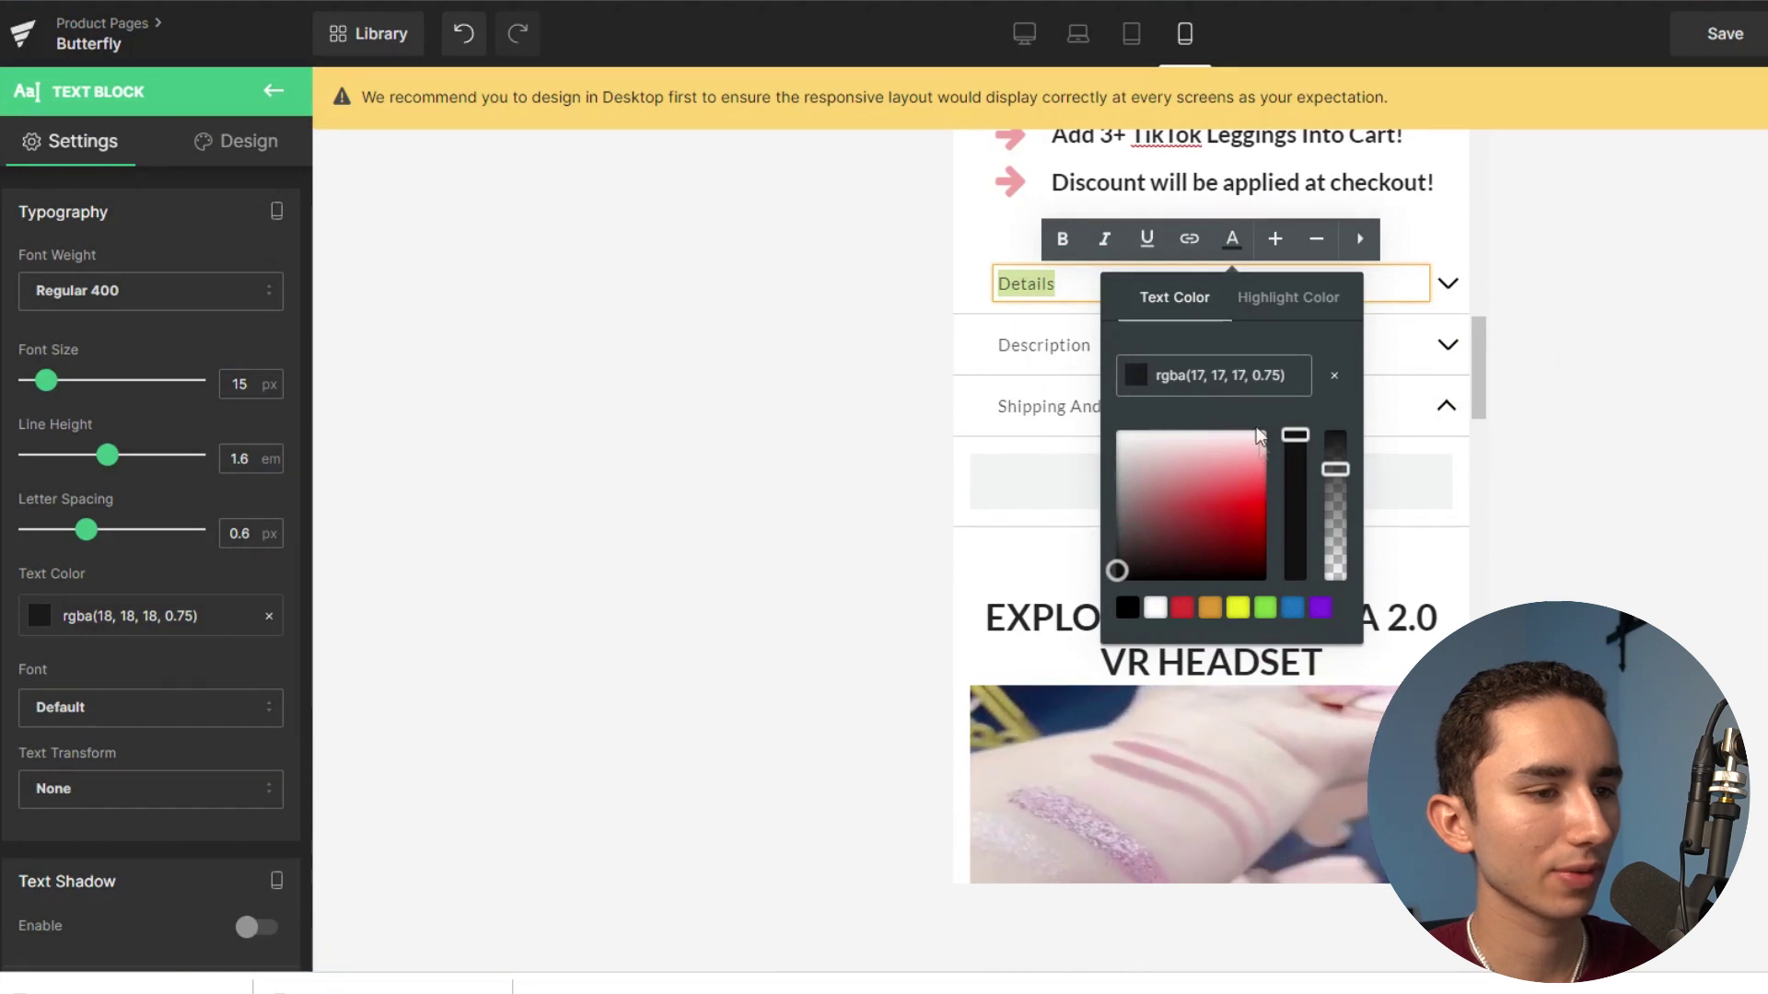
{"action": "left_click", "coordinate": [1629, 307]}
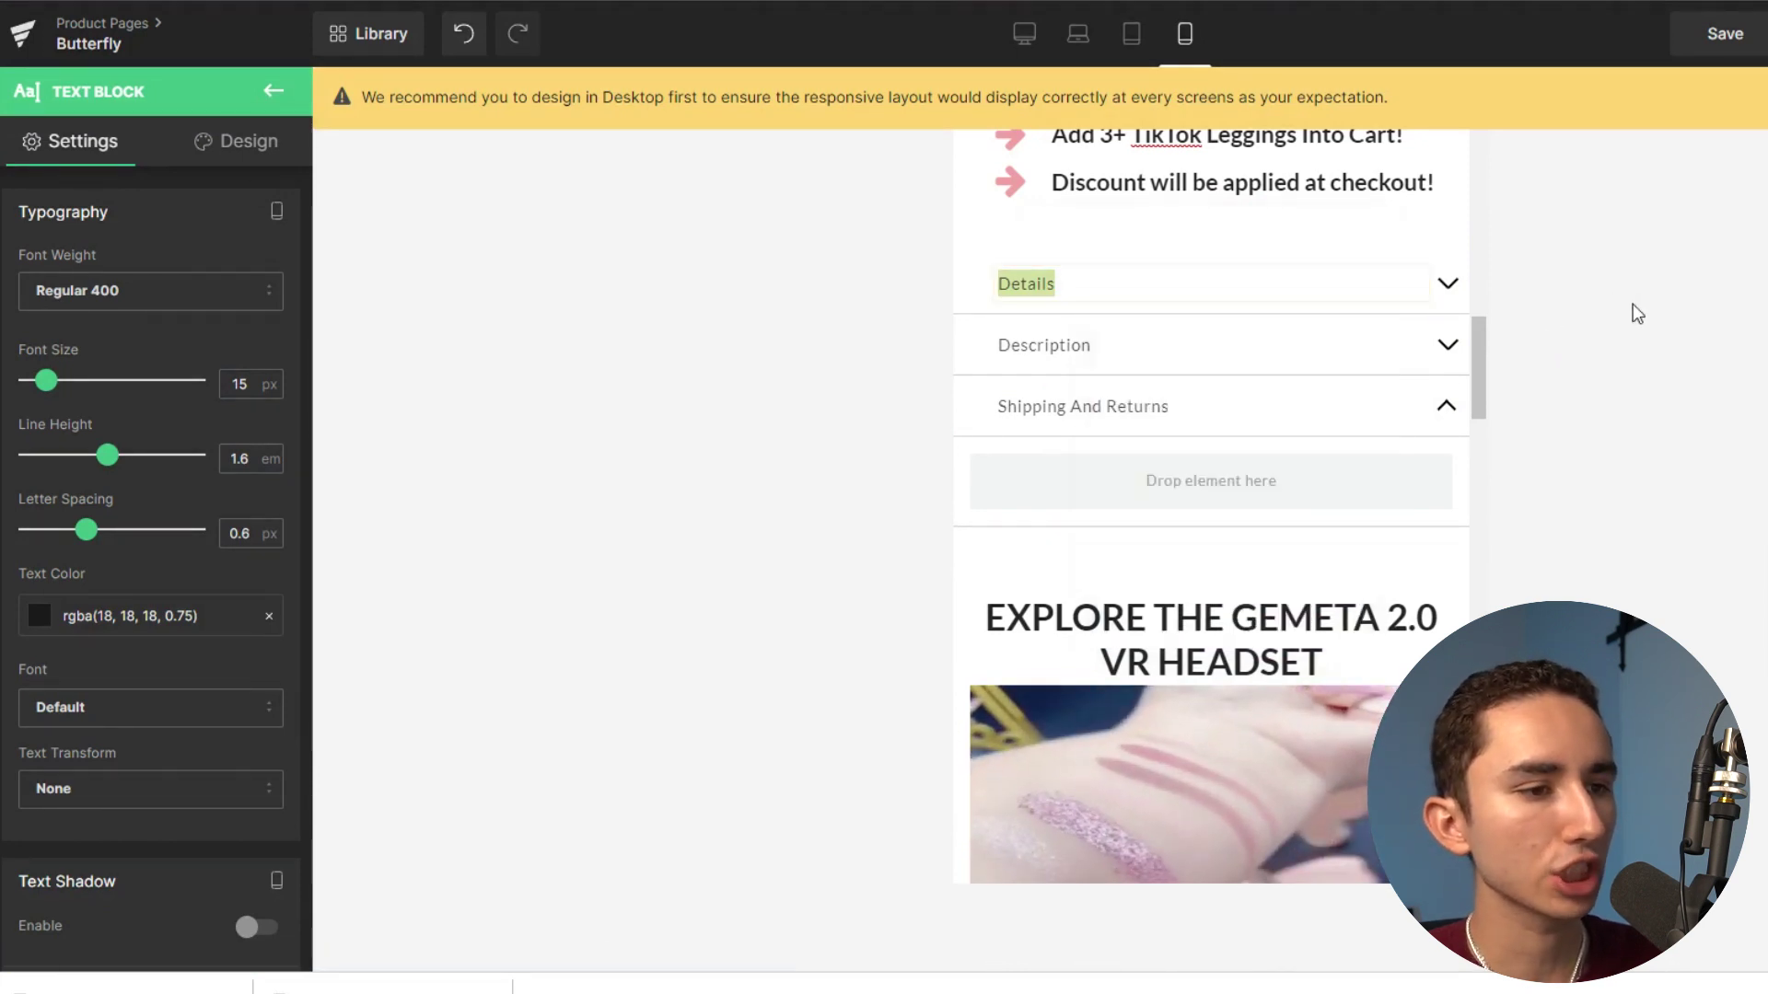
{"action": "left_click", "coordinate": [1109, 347]}
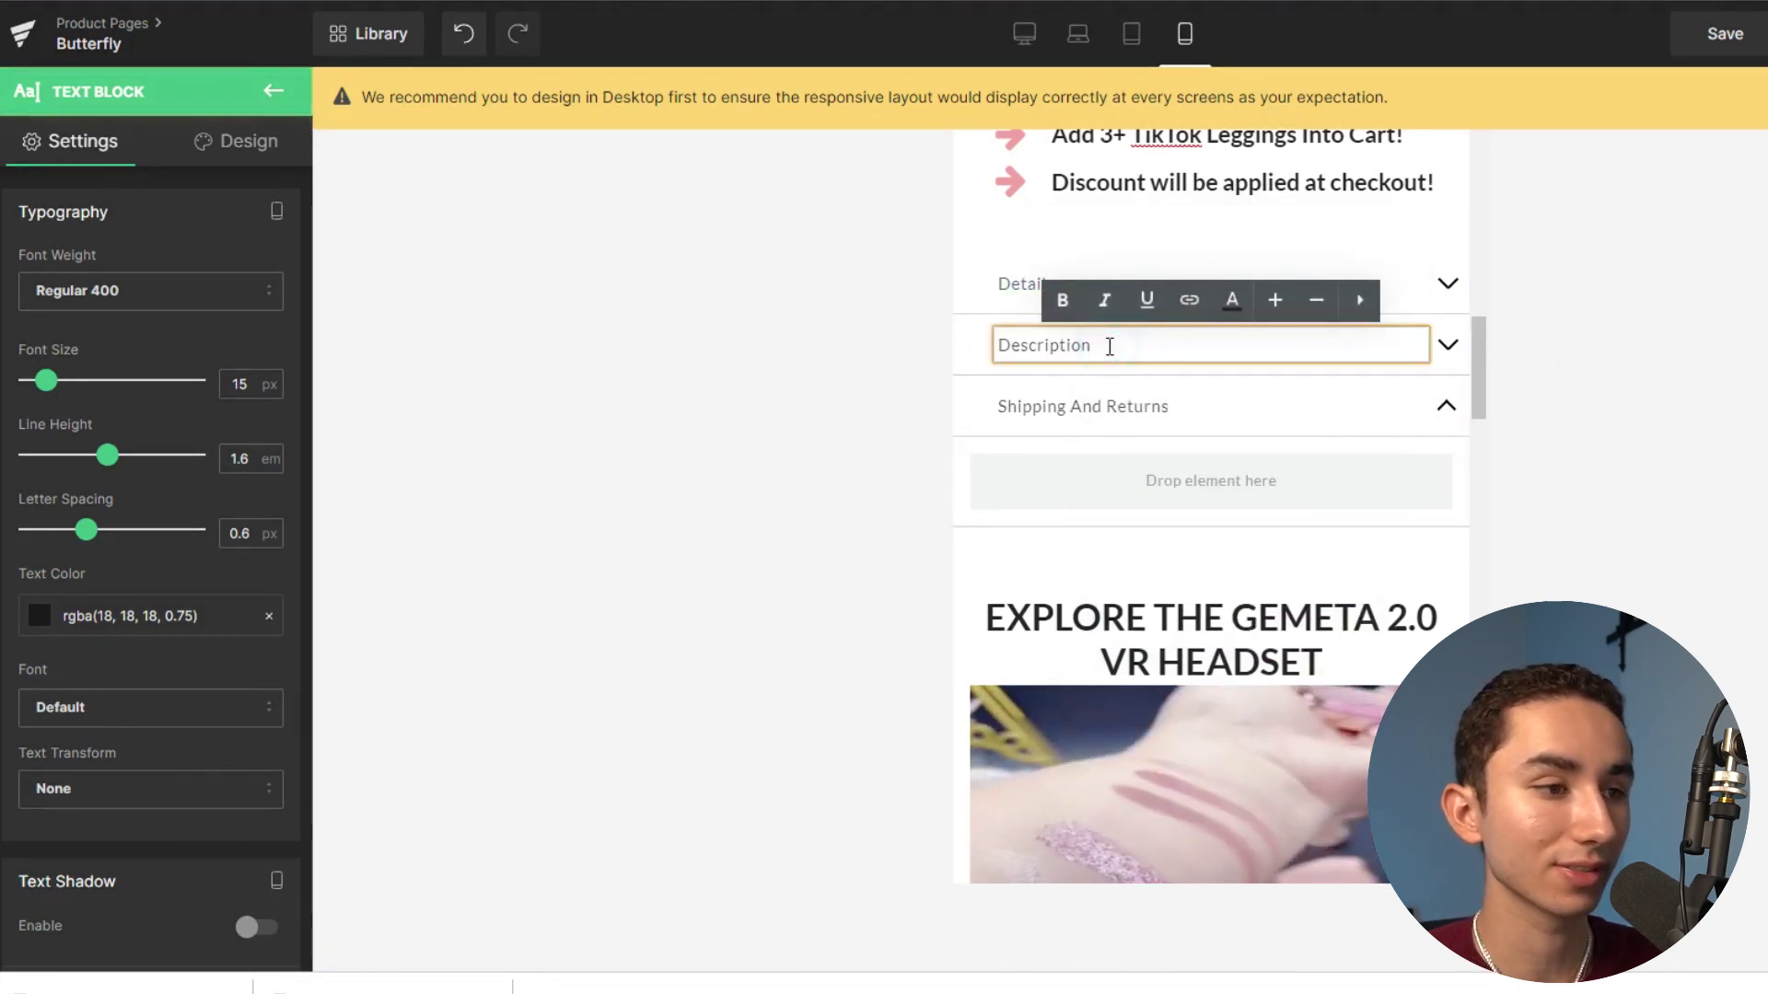
{"action": "left_click", "coordinate": [1215, 295]}
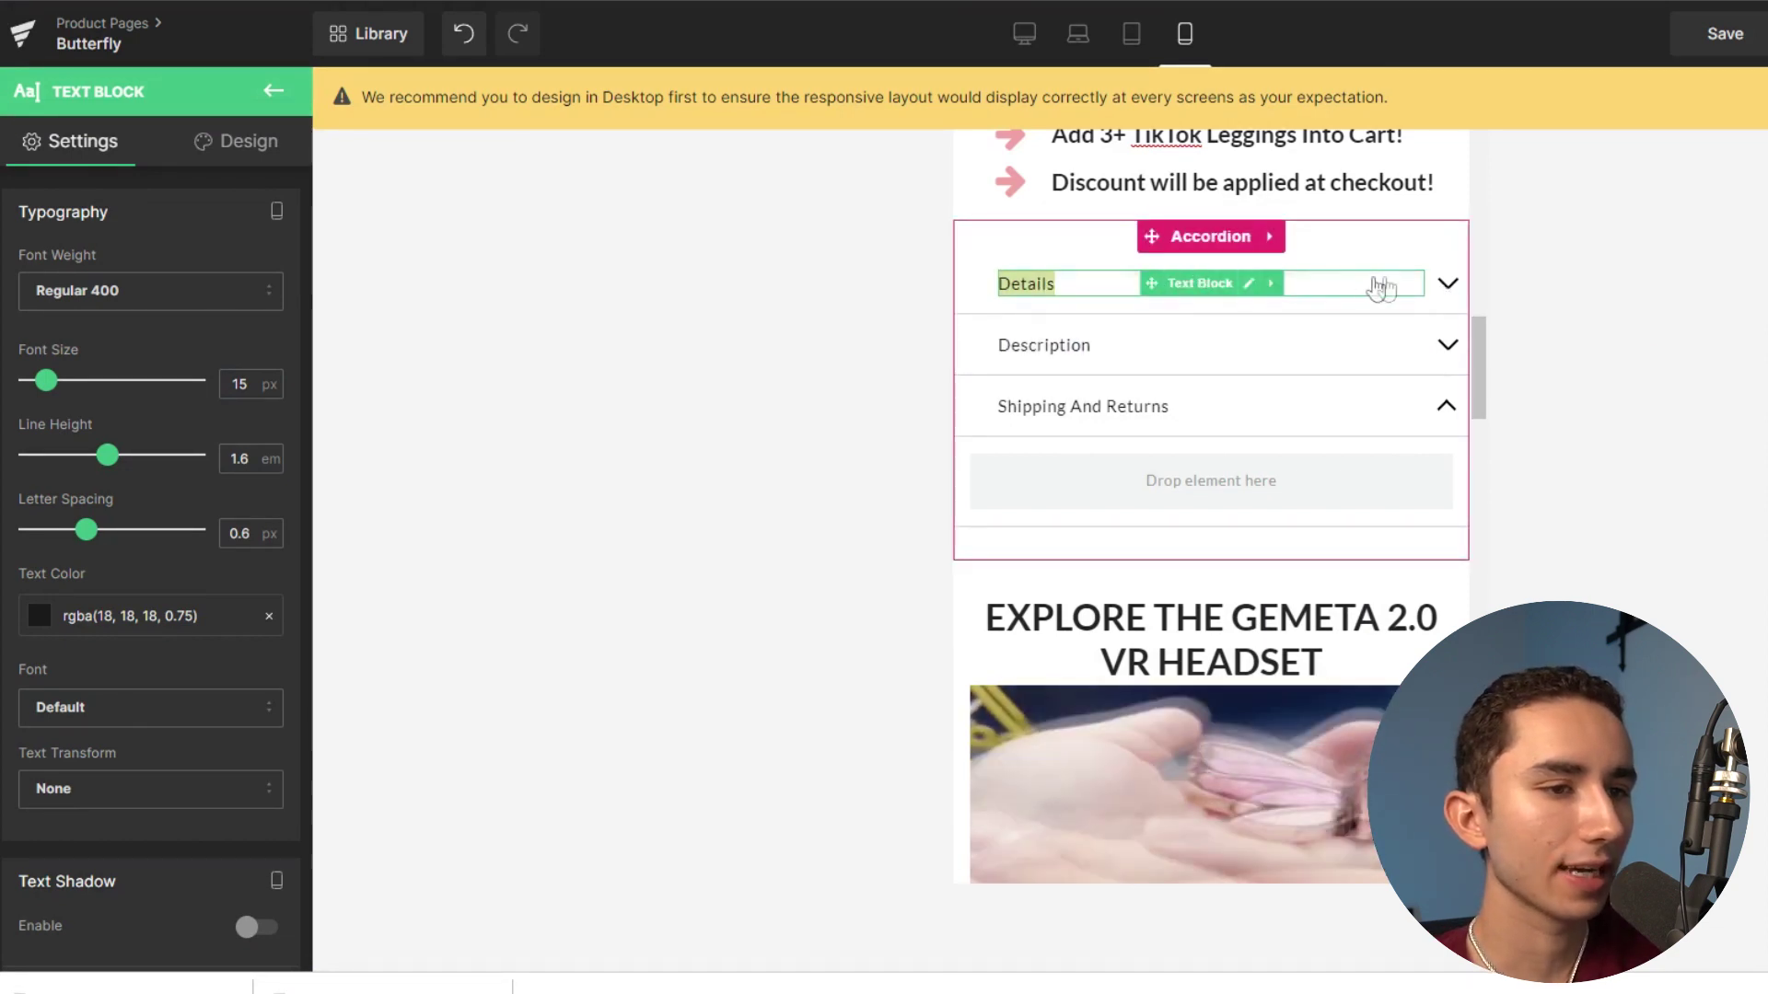
Change the accordion's icon type to Plus and collapse the Details section.
{"action": "left_click", "coordinate": [1446, 284]}
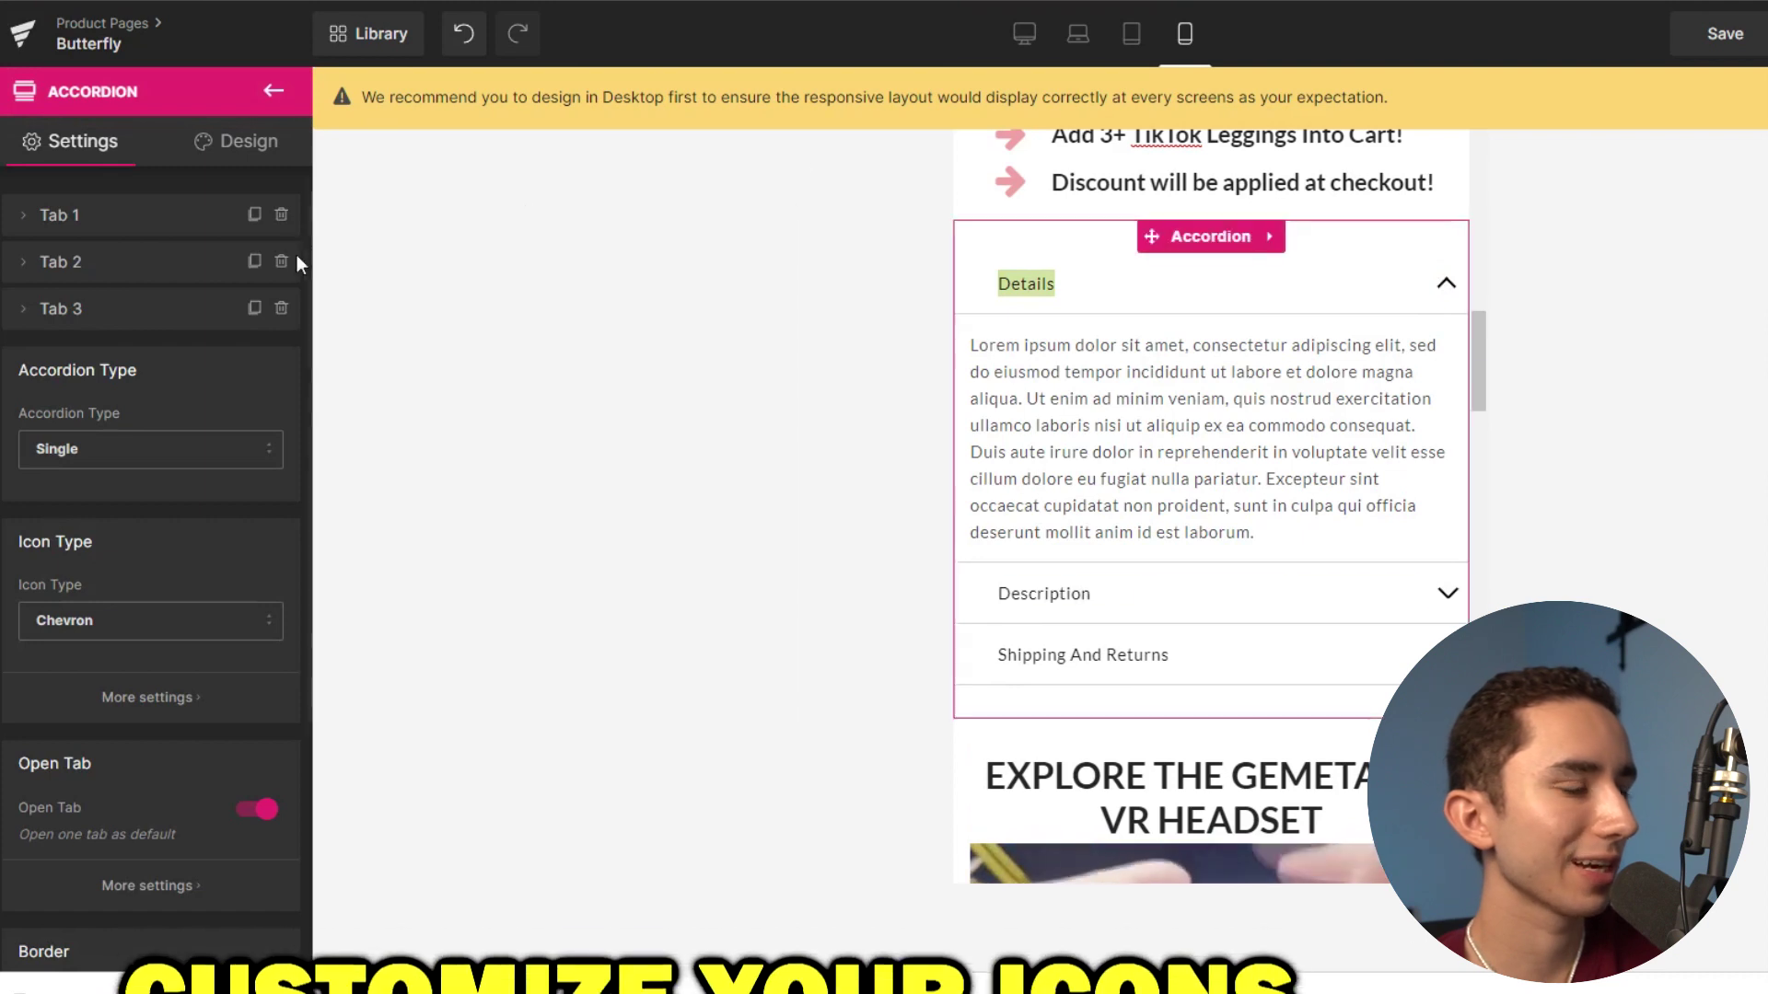
{"action": "left_click", "coordinate": [24, 216]}
{"action": "scroll", "coordinate": [78, 389], "scroll_direction": "down", "scroll_amount": 3}
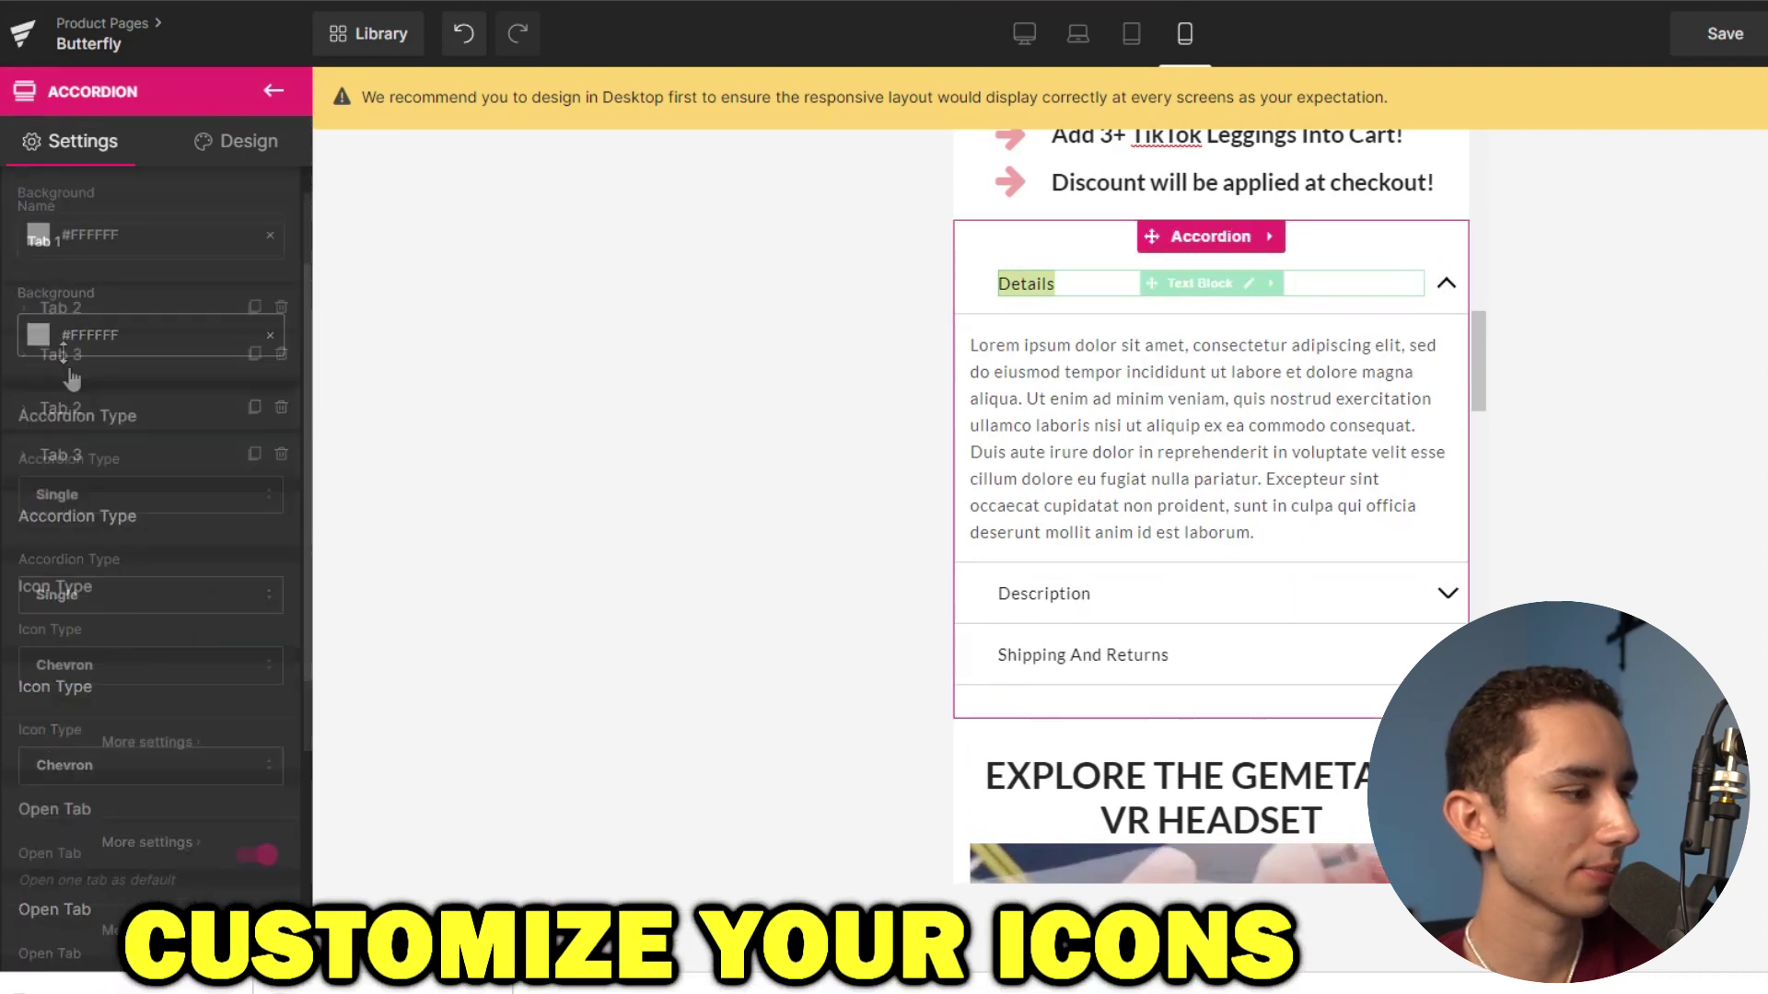
{"action": "scroll", "coordinate": [96, 428], "scroll_direction": "down", "scroll_amount": 1}
{"action": "scroll", "coordinate": [109, 391], "scroll_direction": "up", "scroll_amount": 2}
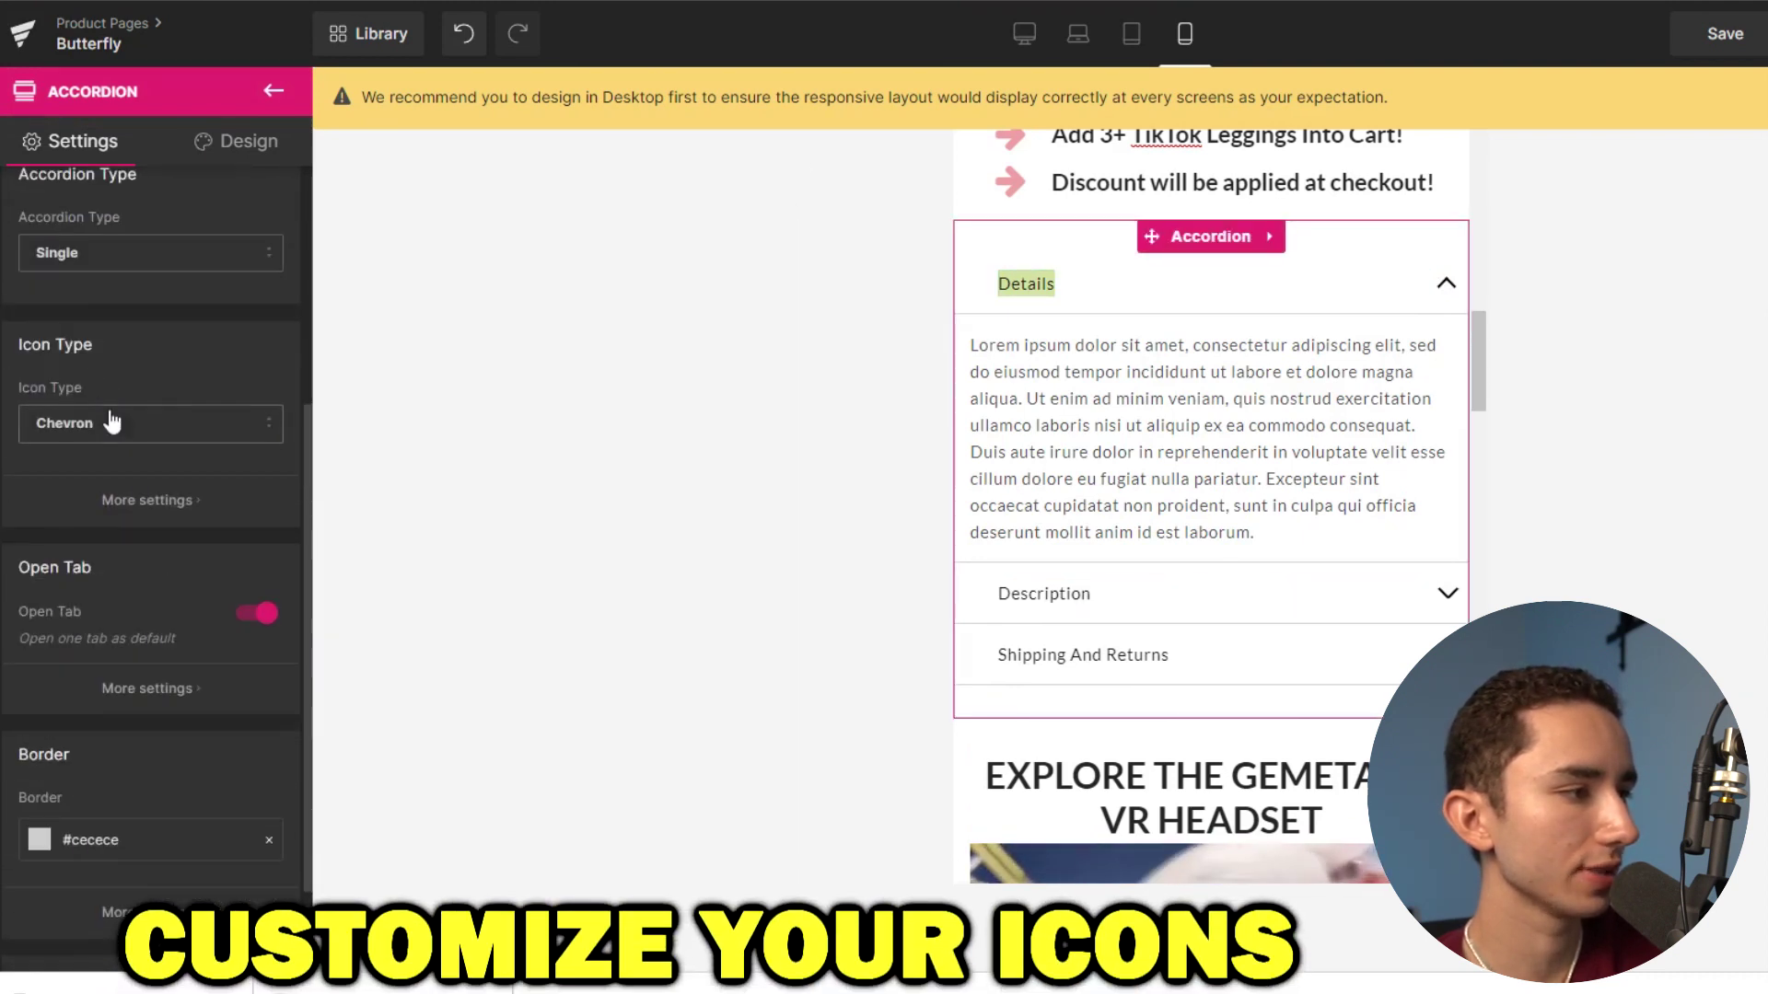
{"action": "left_click", "coordinate": [106, 421]}
{"action": "left_click", "coordinate": [120, 509]}
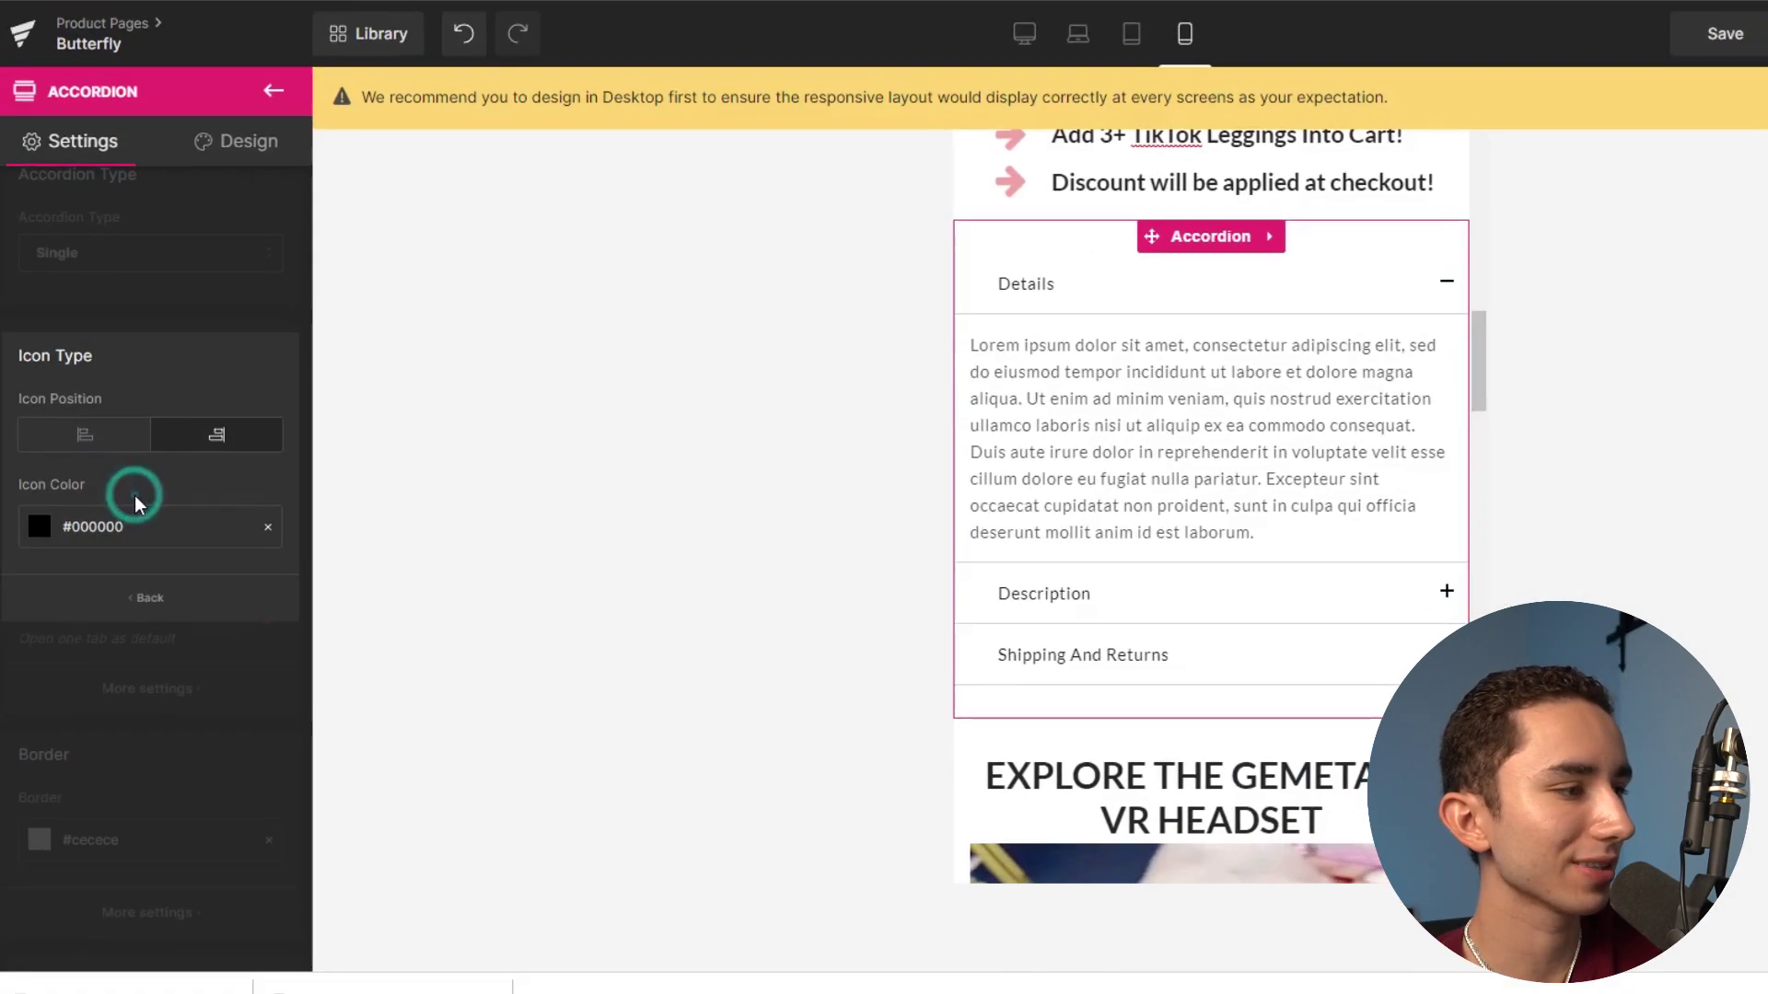
{"action": "left_click", "coordinate": [118, 428]}
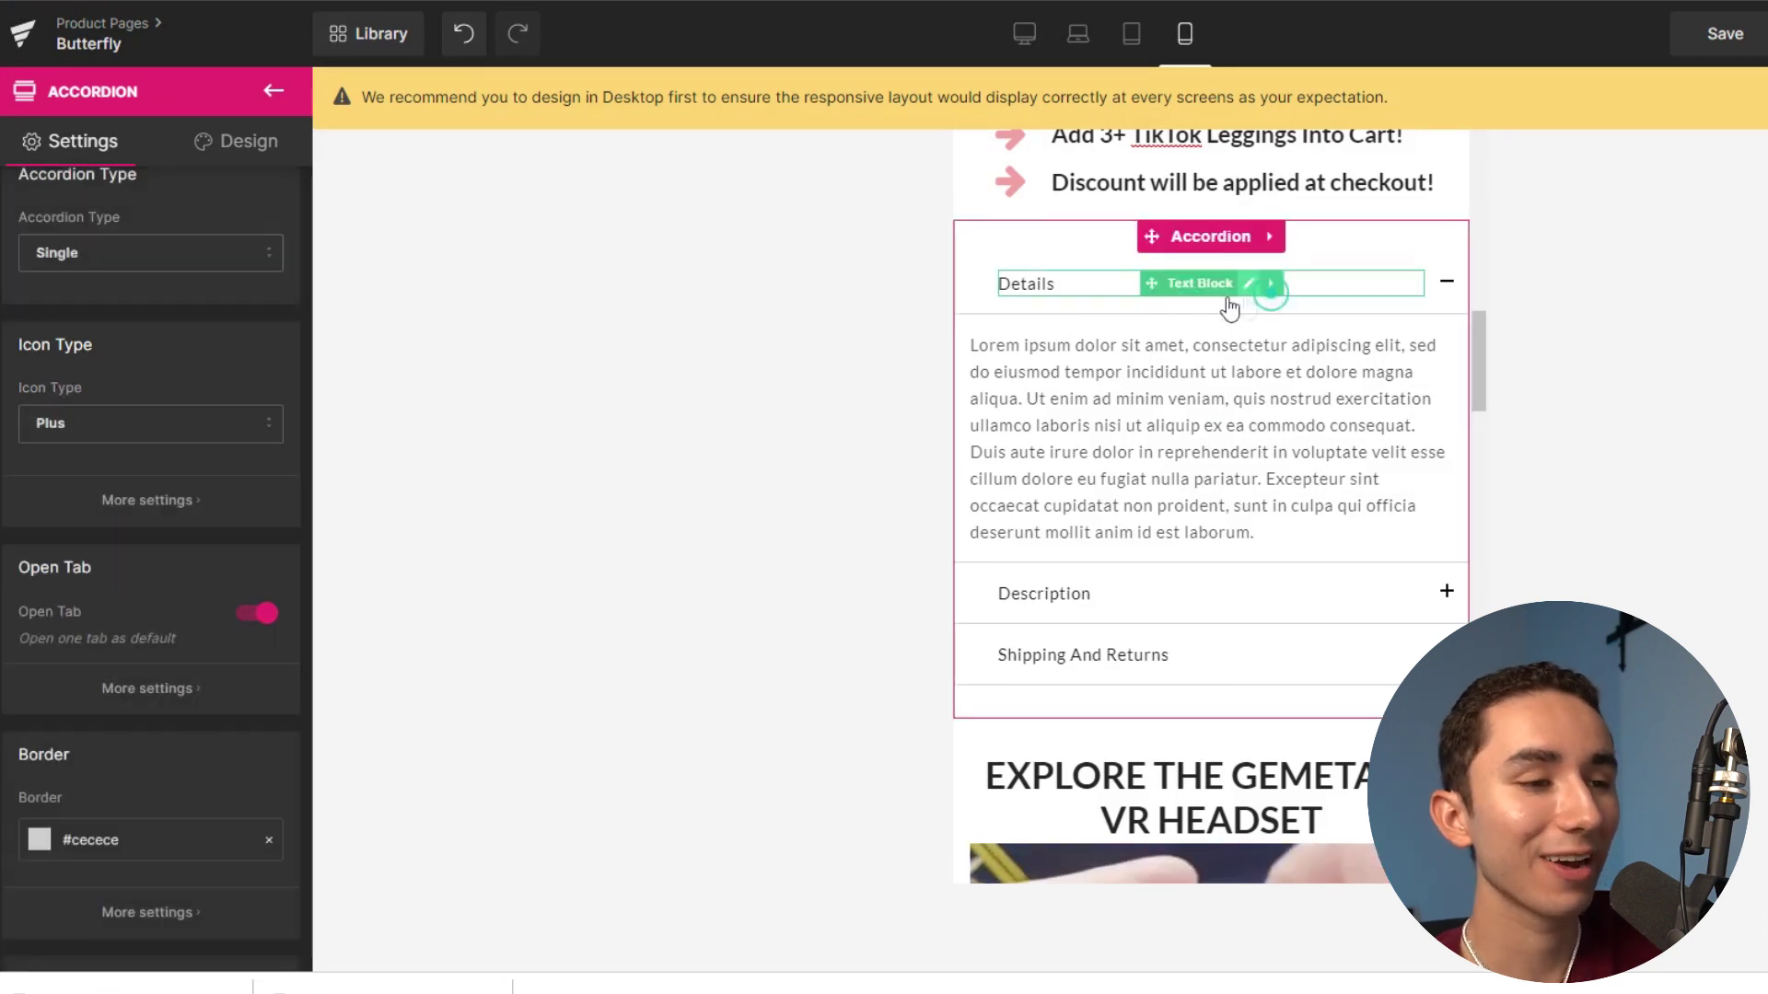
{"action": "left_click", "coordinate": [1446, 280]}
Review the description text and feature sections below the accordion for leftover VR headset content.
{"action": "left_click", "coordinate": [1308, 346]}
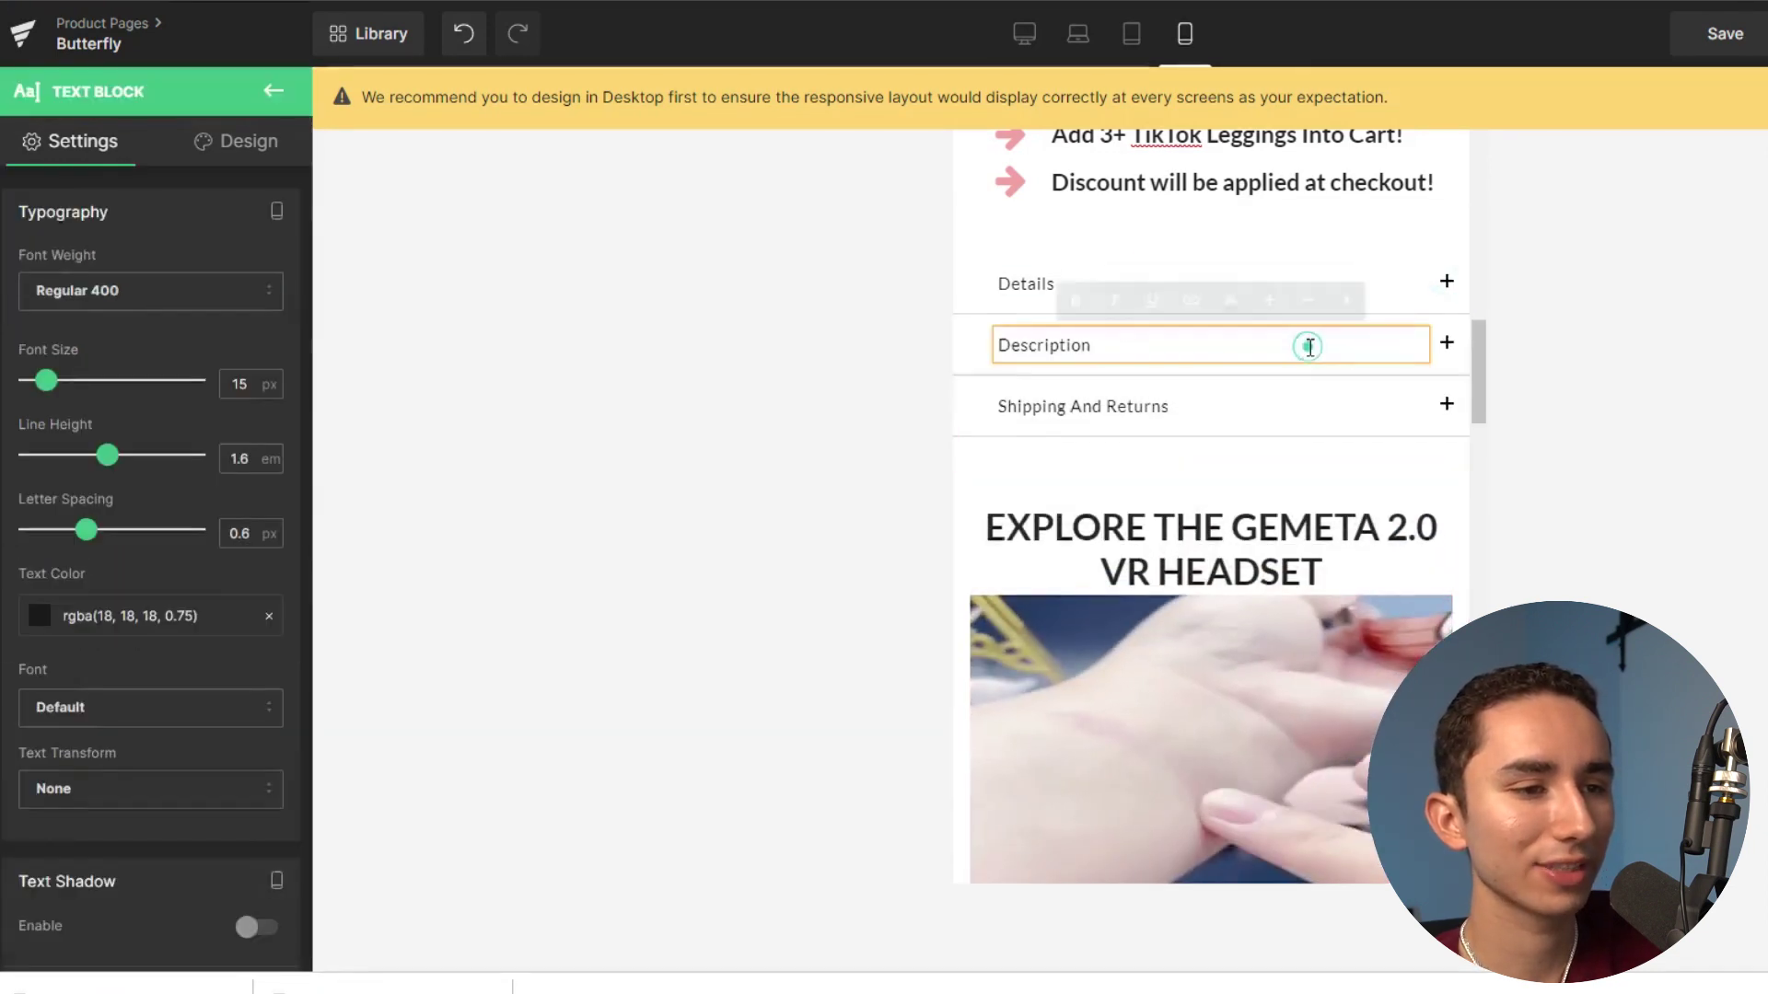
{"action": "scroll", "coordinate": [1308, 386], "scroll_direction": "down", "scroll_amount": 2}
{"action": "scroll", "coordinate": [1165, 396], "scroll_direction": "up", "scroll_amount": 1}
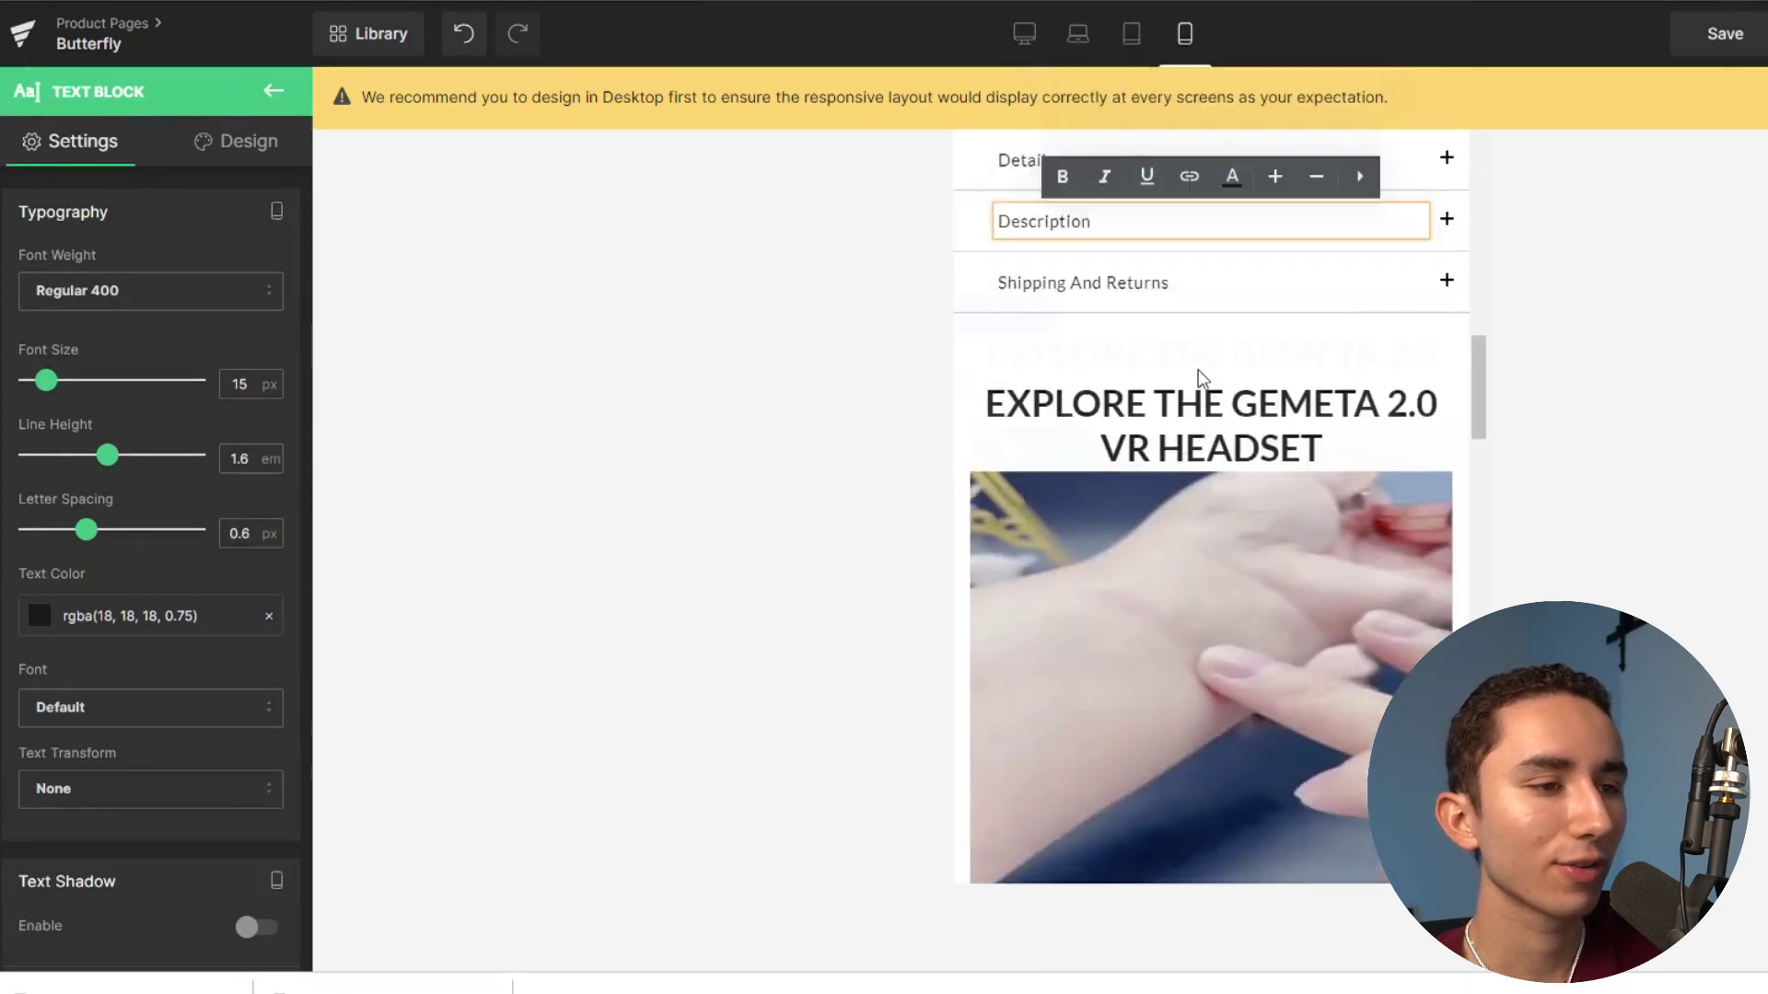
{"action": "scroll", "coordinate": [1164, 396], "scroll_direction": "down", "scroll_amount": 1}
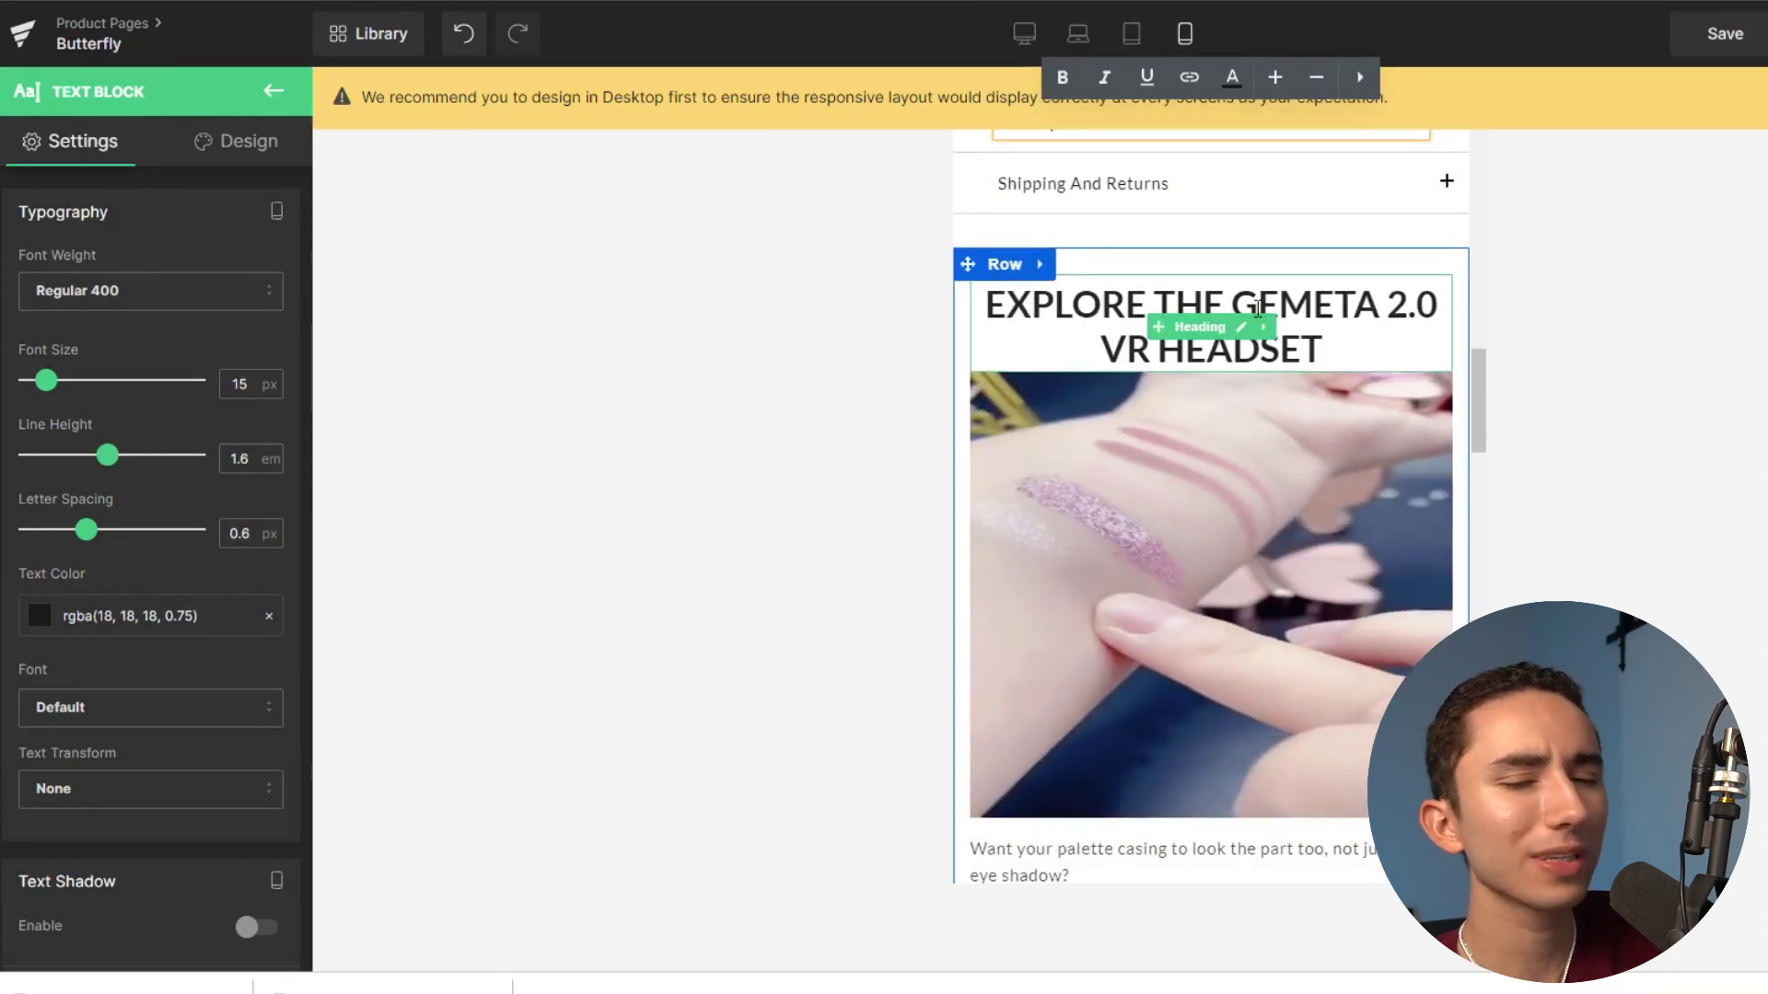
{"action": "scroll", "coordinate": [1201, 318], "scroll_direction": "down", "scroll_amount": 3}
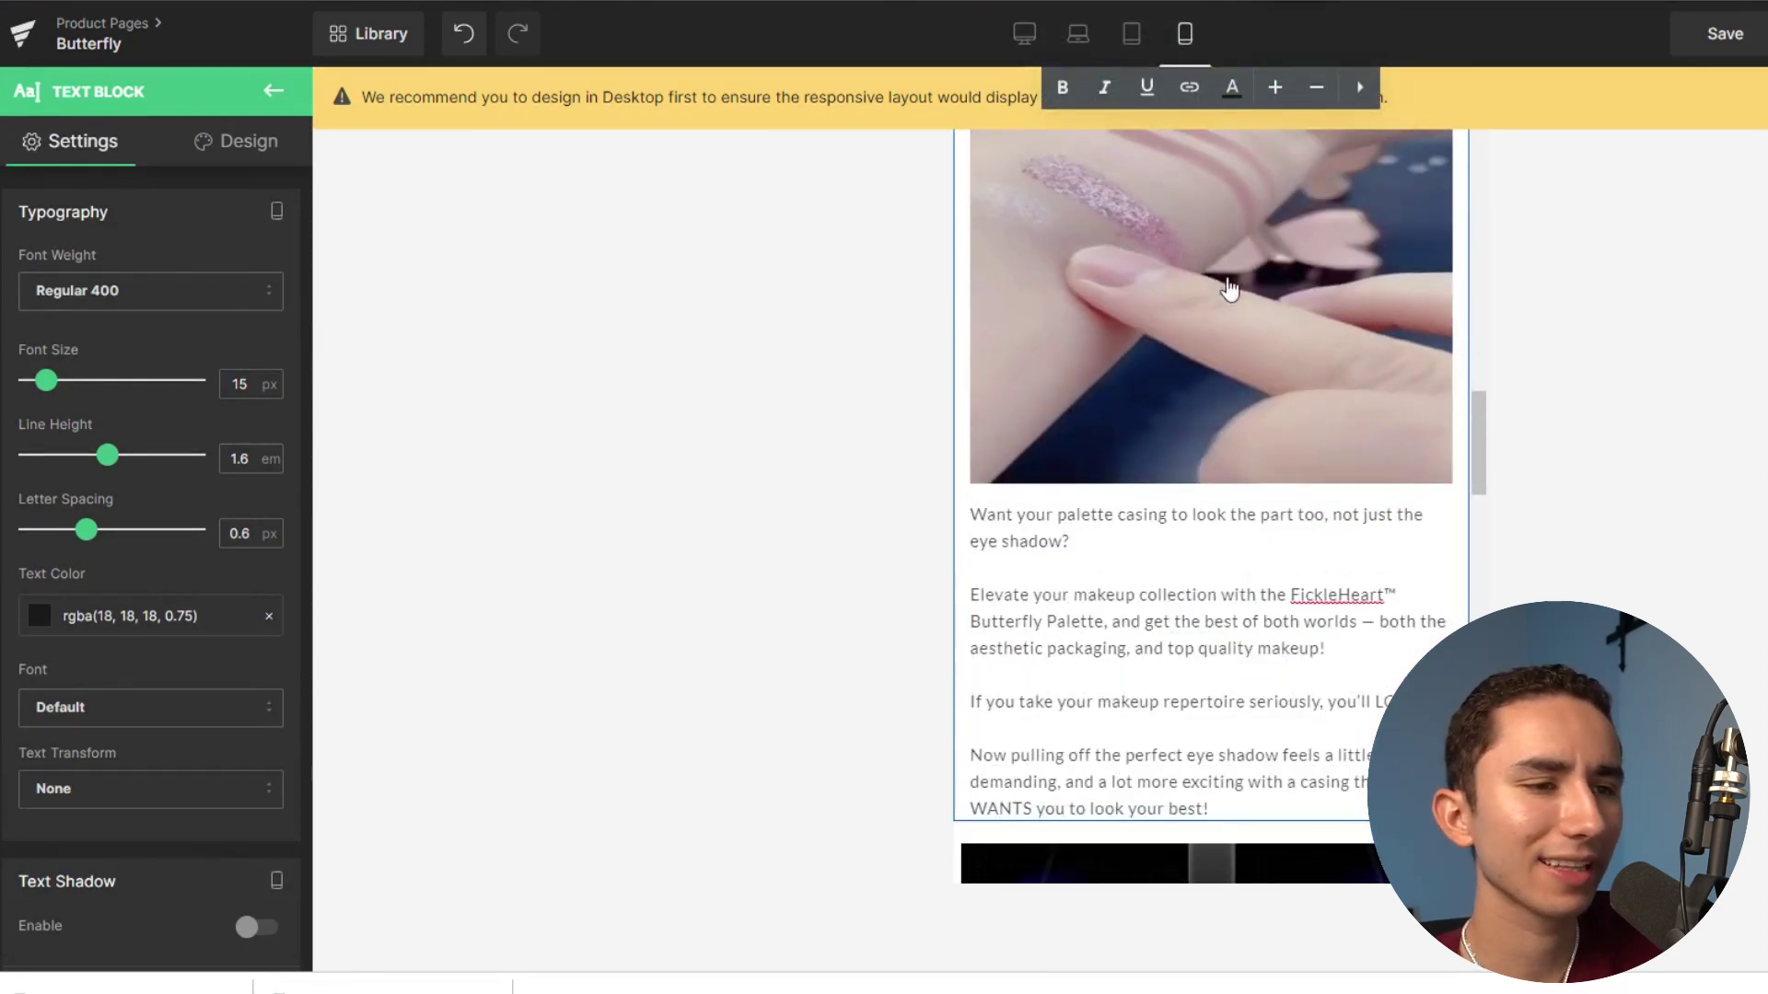
{"action": "scroll", "coordinate": [1215, 383], "scroll_direction": "down", "scroll_amount": 1}
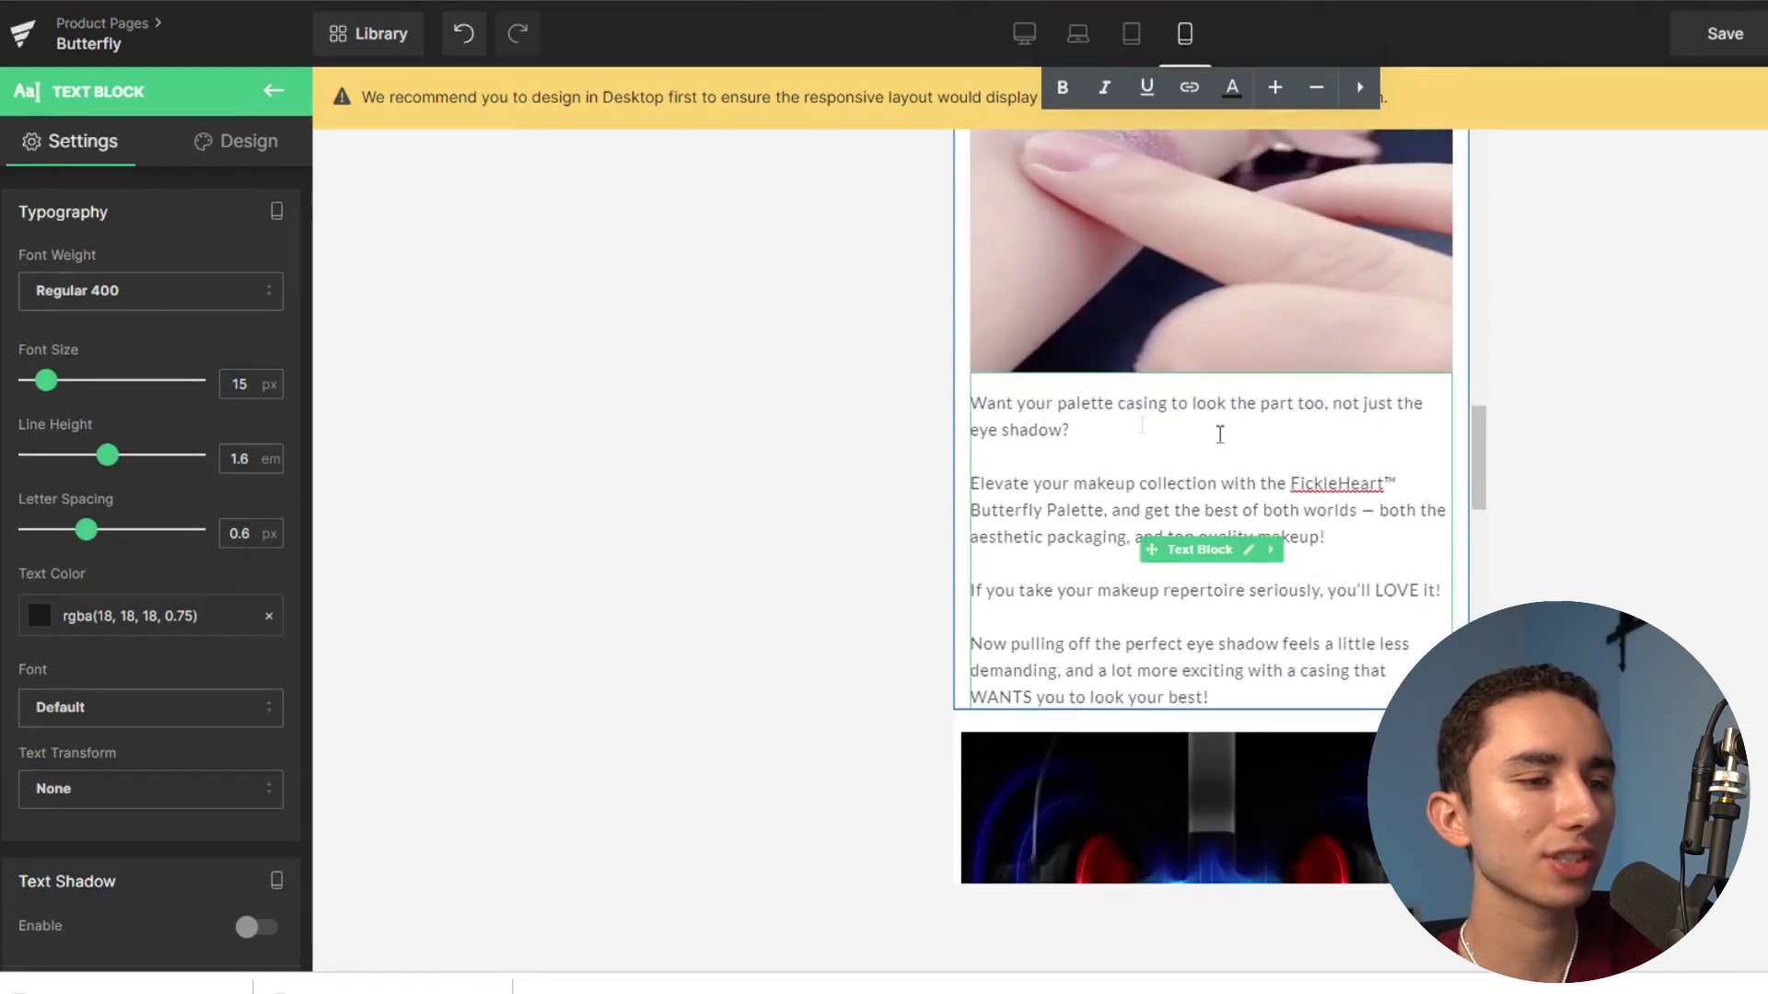
{"action": "scroll", "coordinate": [1266, 433], "scroll_direction": "down", "scroll_amount": 5}
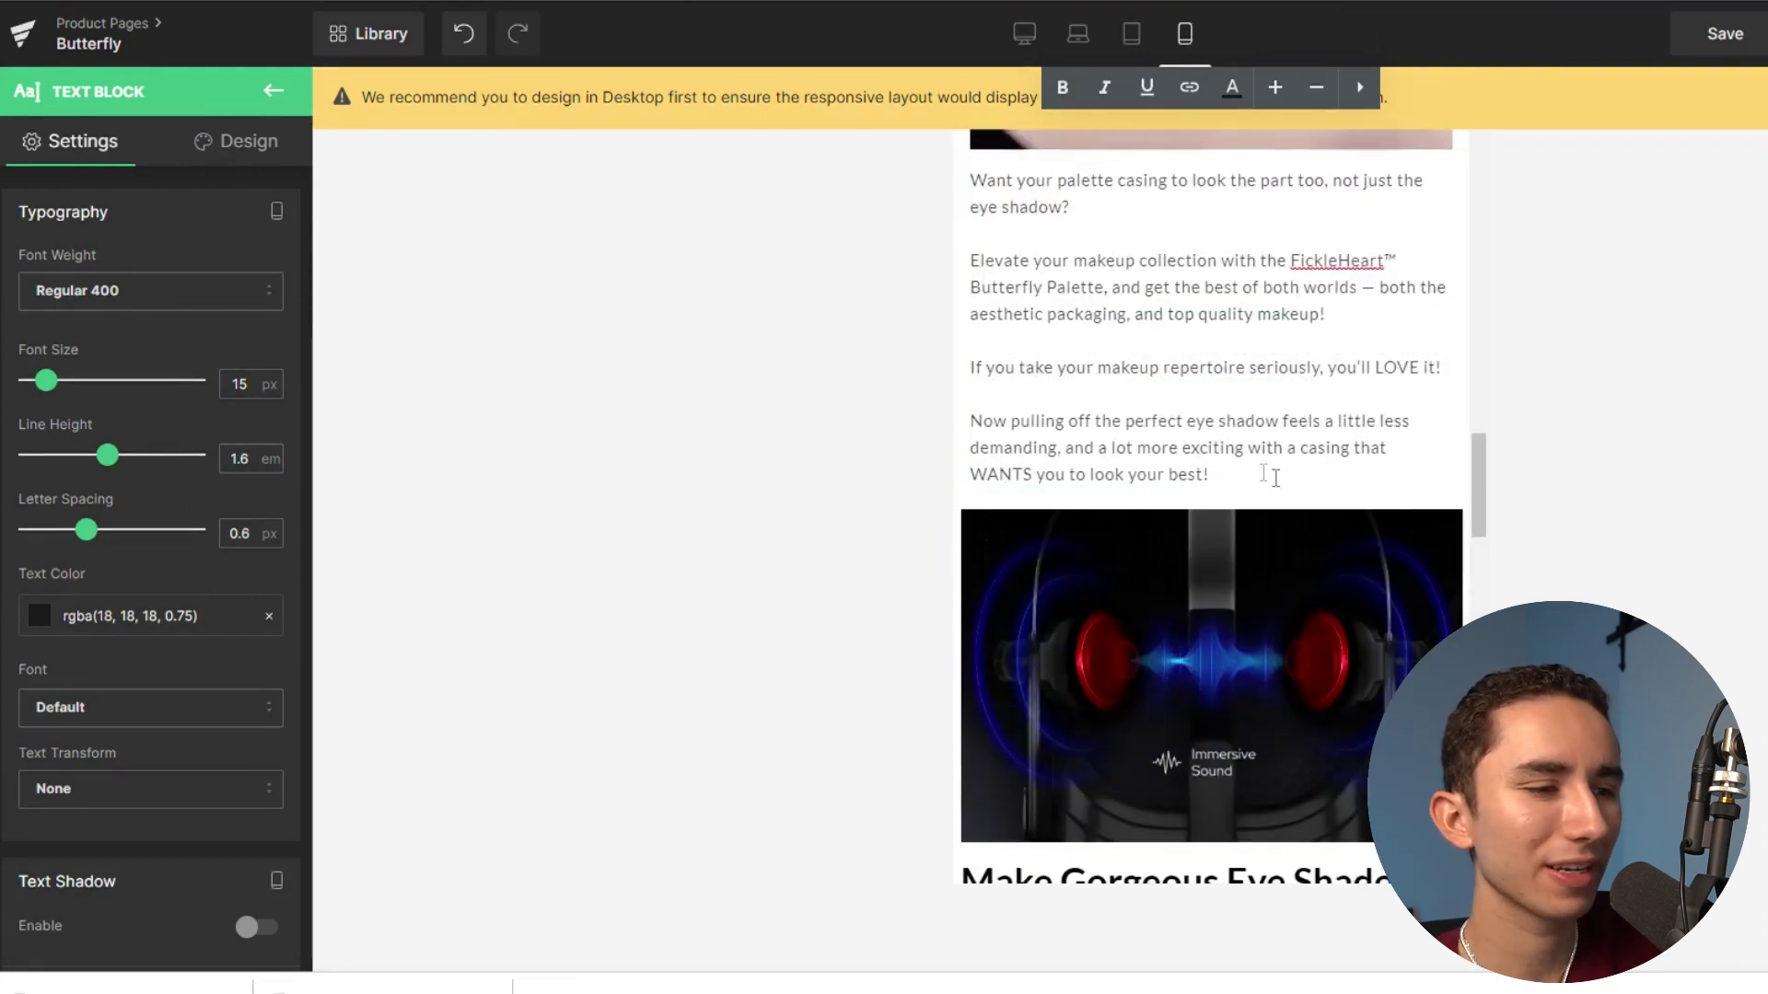
{"action": "scroll", "coordinate": [1169, 378], "scroll_direction": "up", "scroll_amount": 2}
{"action": "scroll", "coordinate": [1187, 562], "scroll_direction": "down", "scroll_amount": 5}
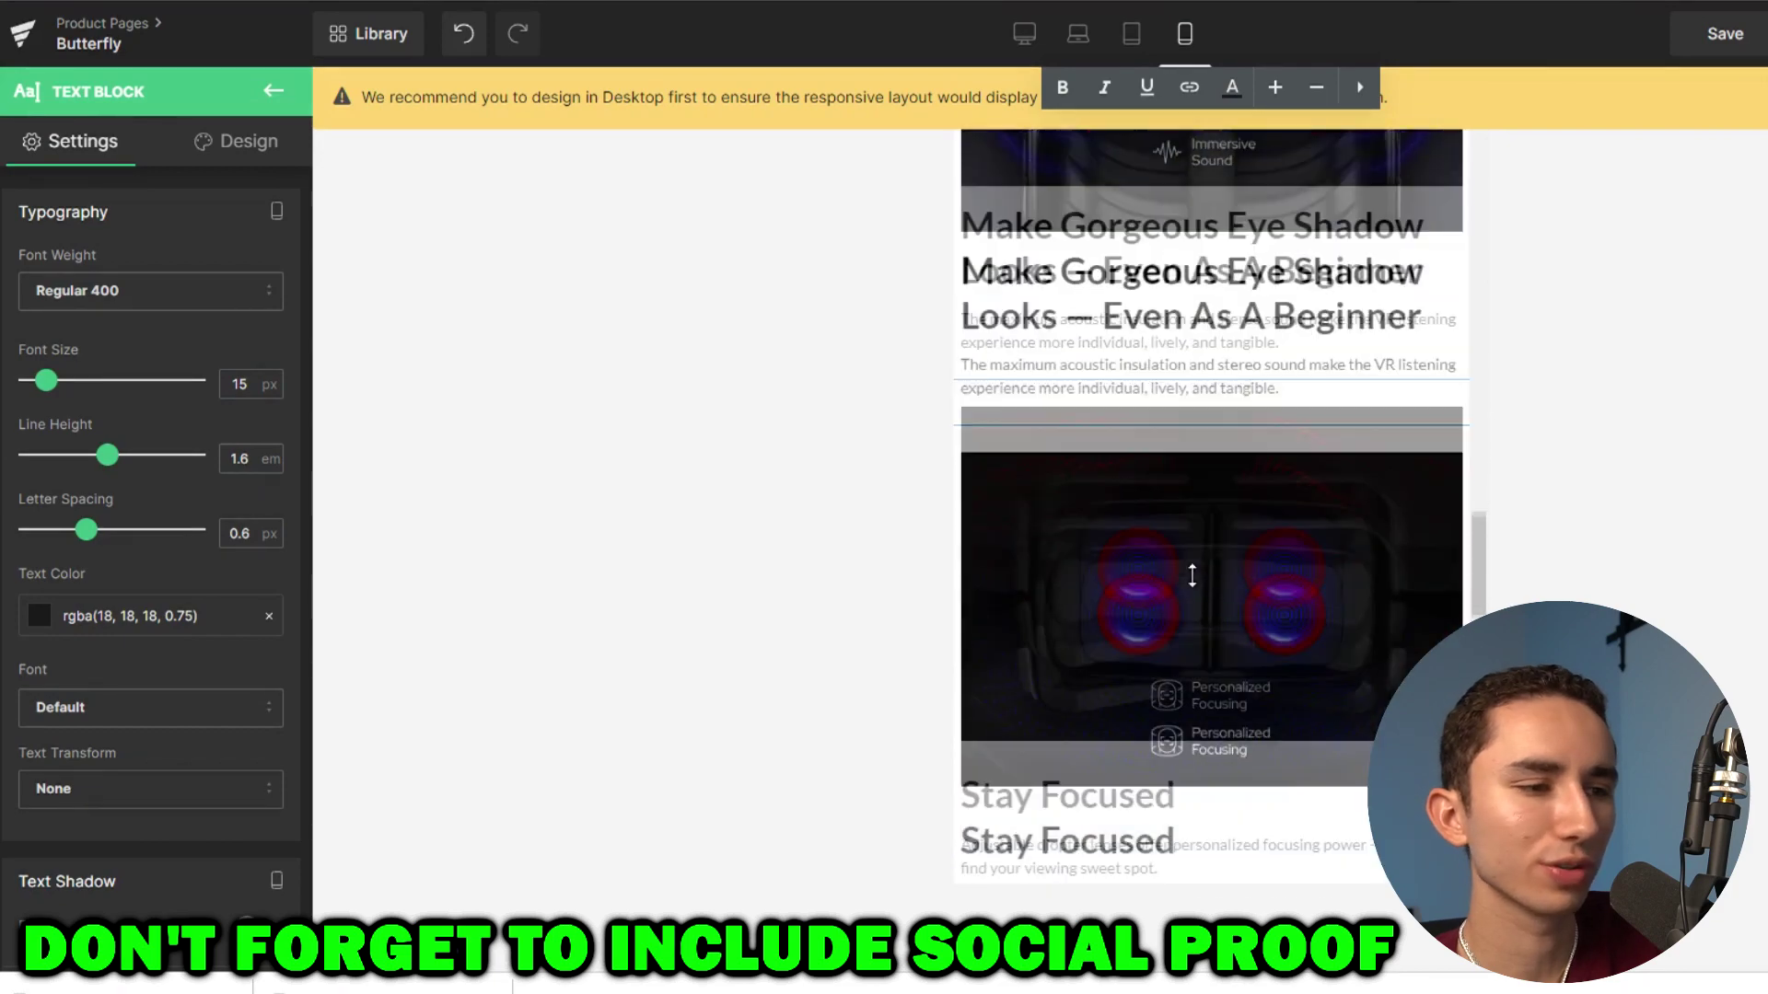
{"action": "scroll", "coordinate": [1195, 572], "scroll_direction": "up", "scroll_amount": 4}
{"action": "scroll", "coordinate": [1195, 564], "scroll_direction": "up", "scroll_amount": 11}
{"action": "scroll", "coordinate": [1188, 517], "scroll_direction": "down", "scroll_amount": 3}
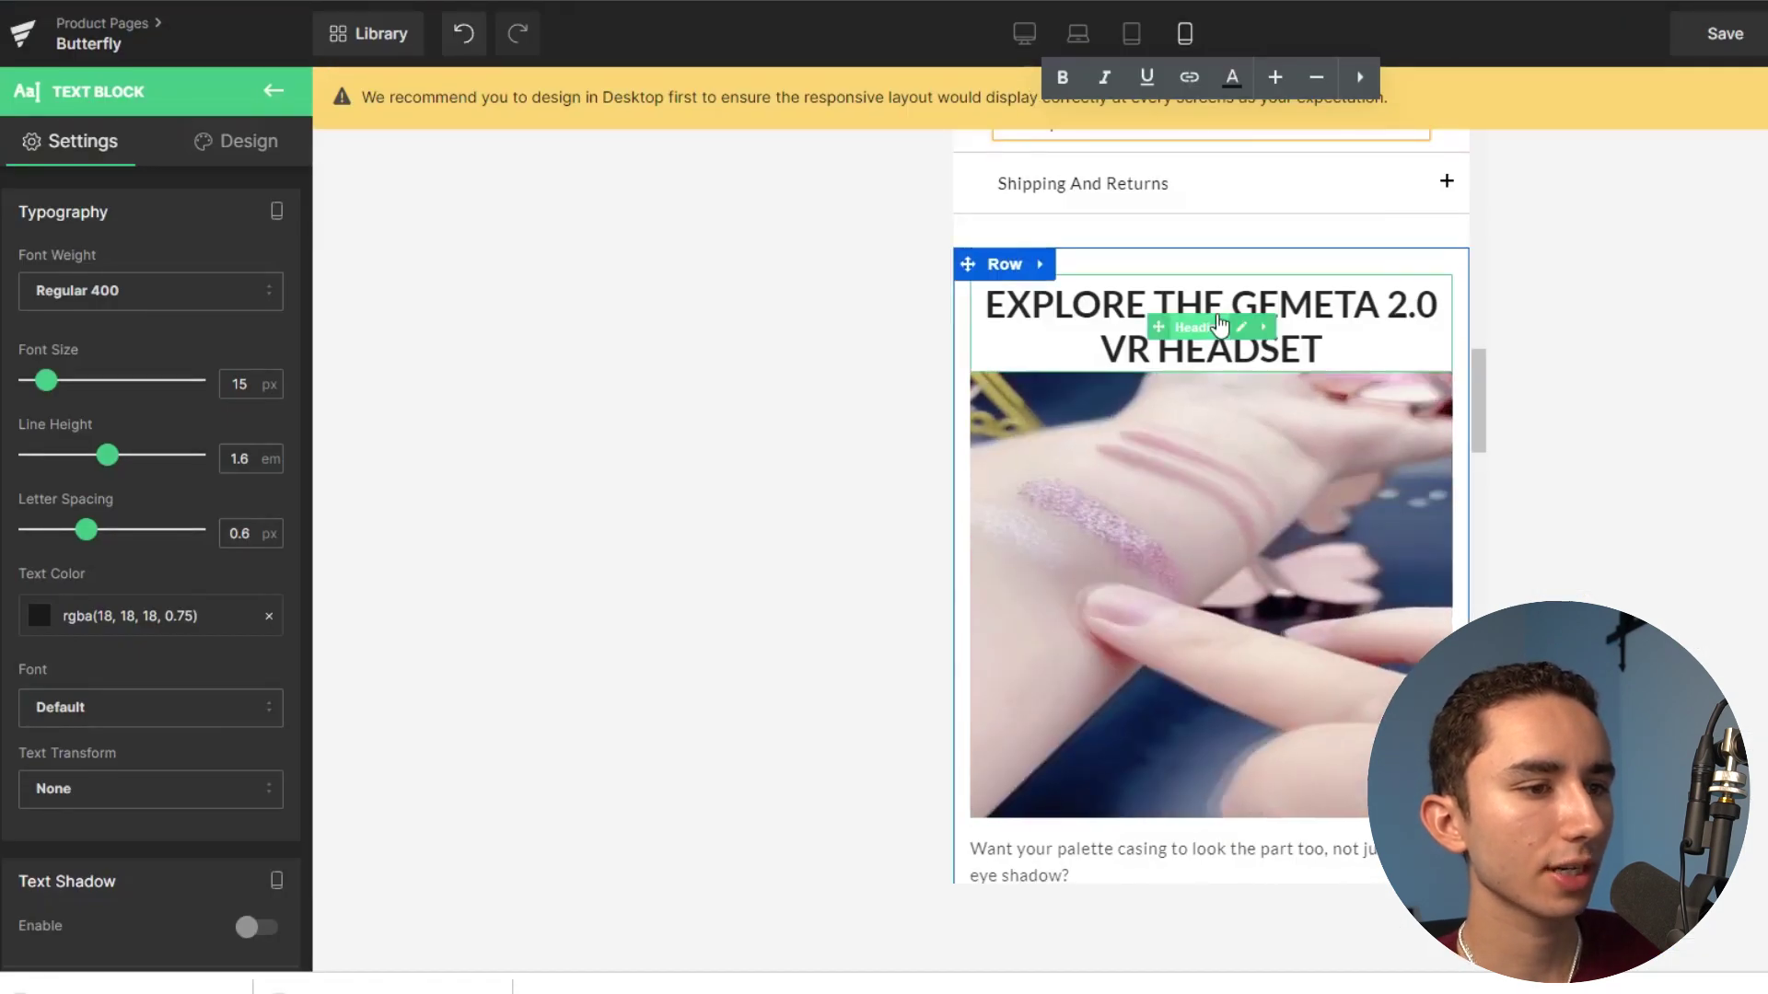
Replace the VR headset heading with STAND OUT WITH PICTURE-PERFECT, PROFESSIONAL EYESHADOW and set its font size to 23 px.
{"action": "left_click", "coordinate": [1220, 324]}
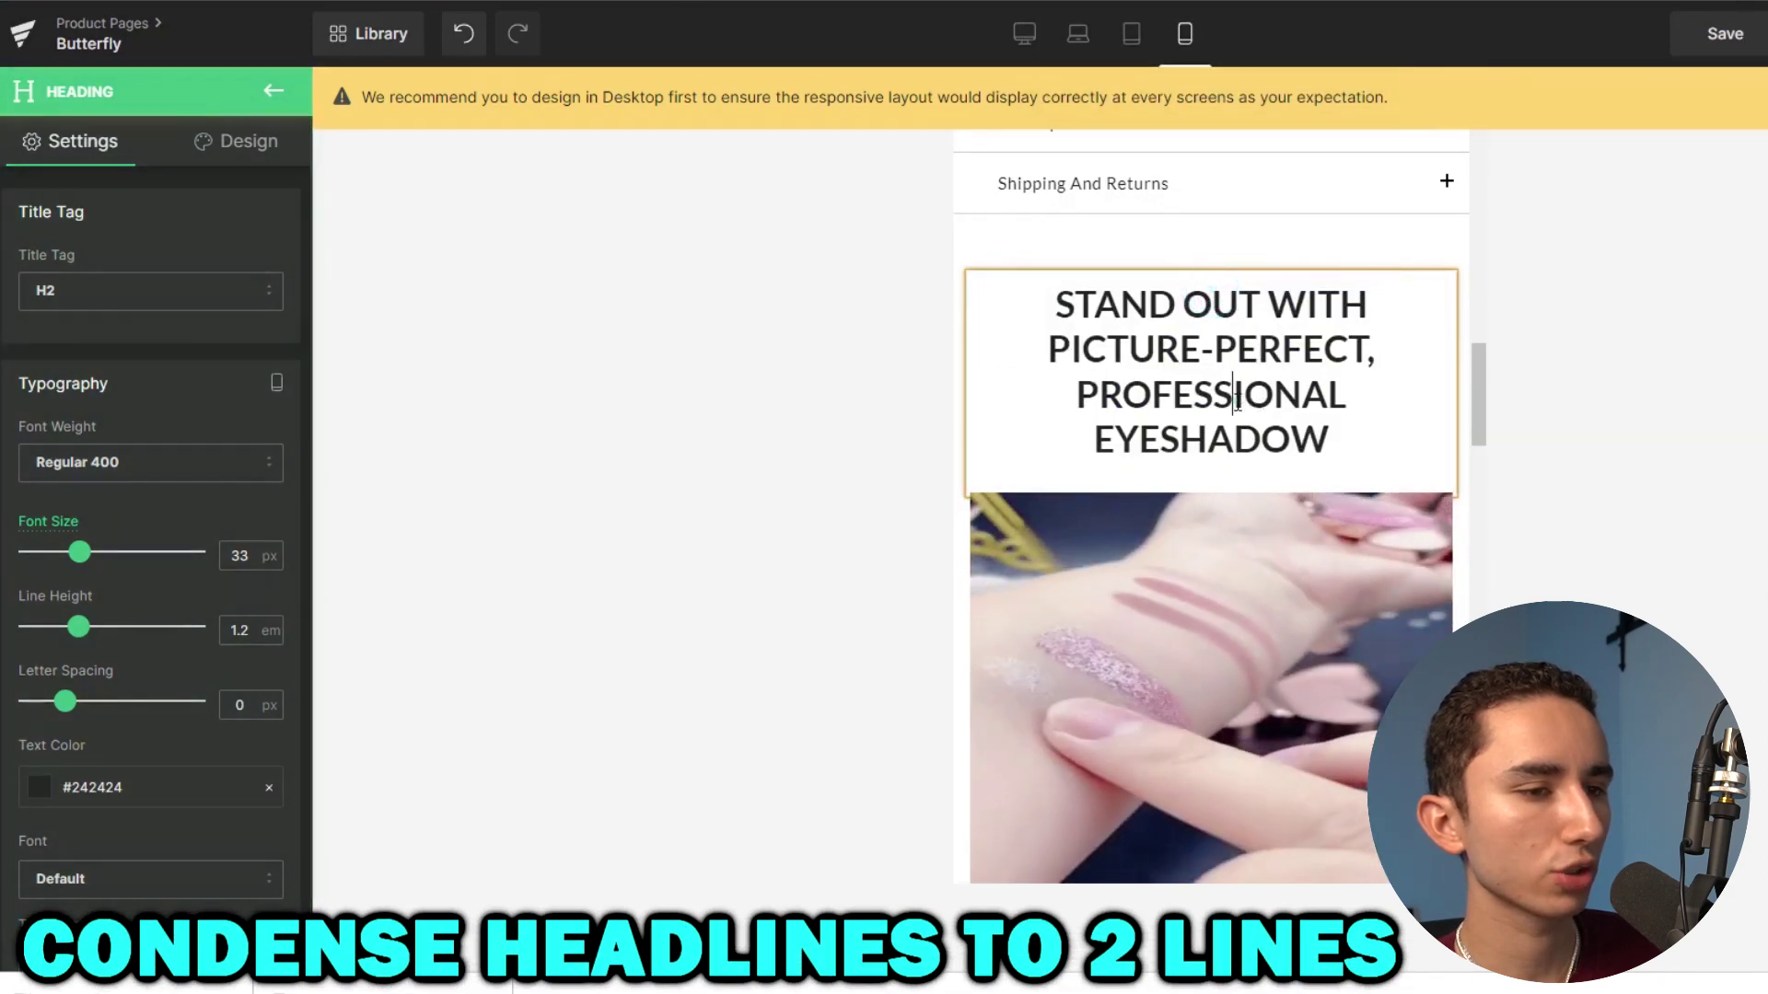
{"action": "left_click", "coordinate": [1236, 397]}
{"action": "left_click", "coordinate": [1235, 477]}
{"action": "key", "text": "BackSpace"}
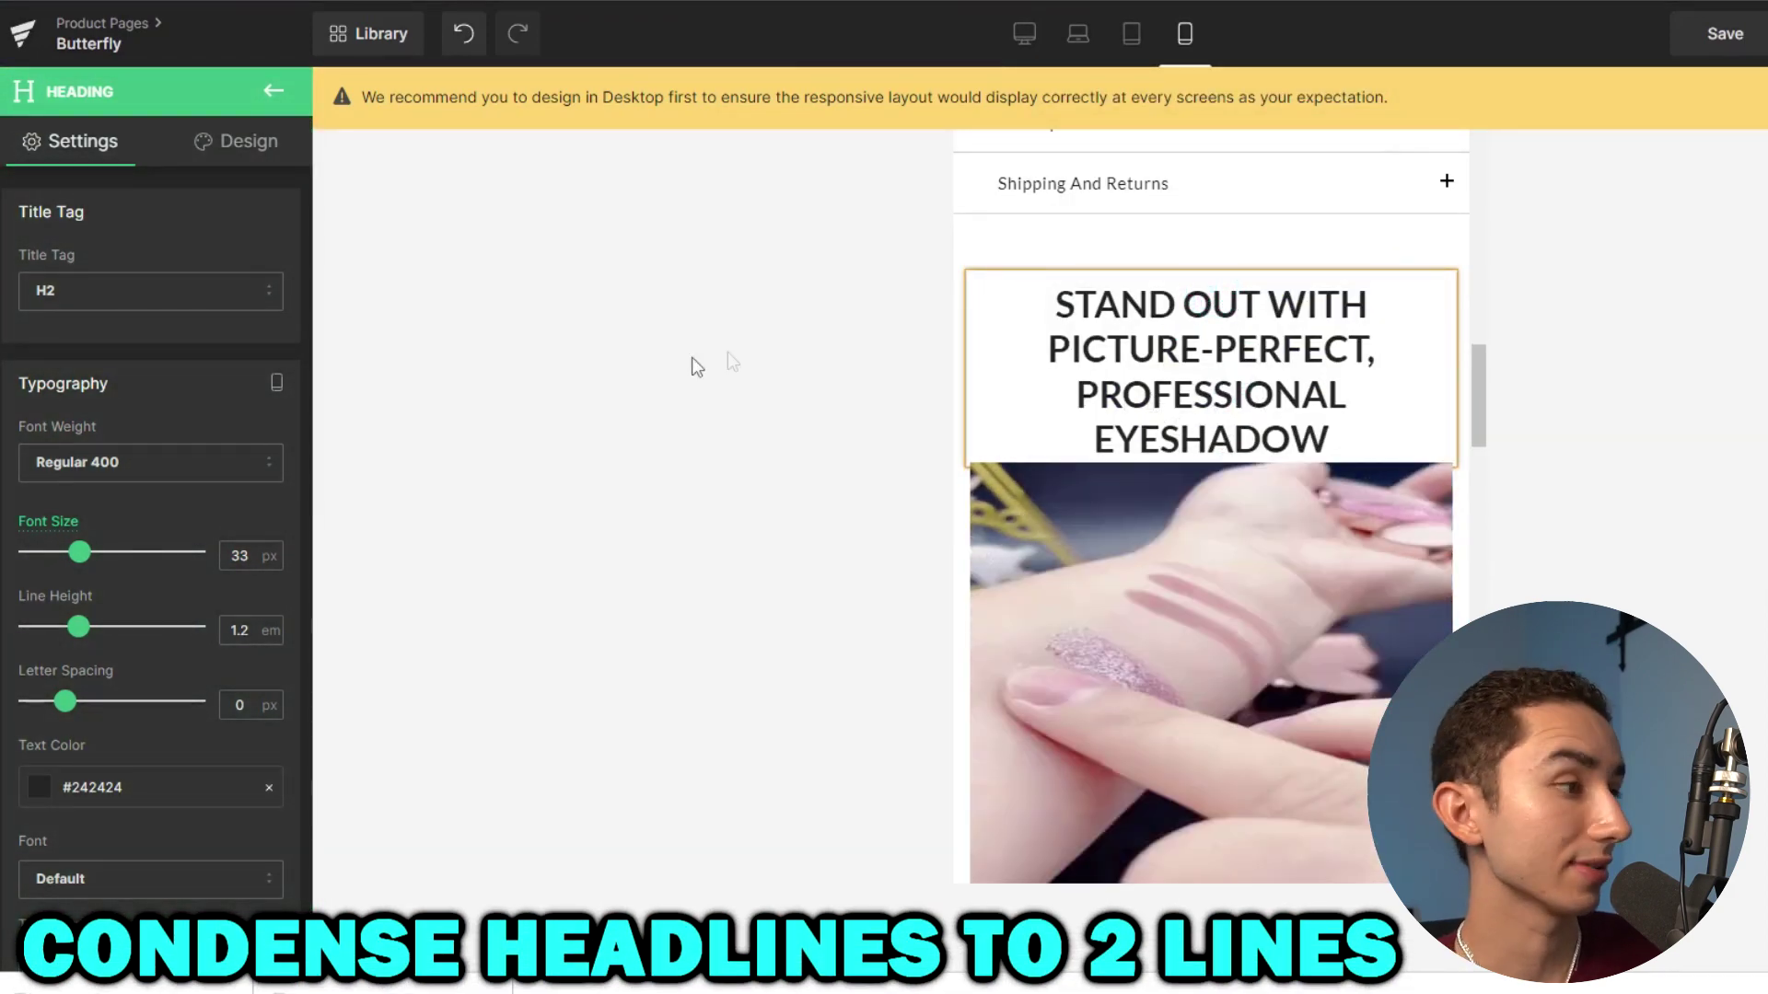
{"action": "left_click_drag", "start_coordinate": [77, 553], "coordinate": [62, 558]}
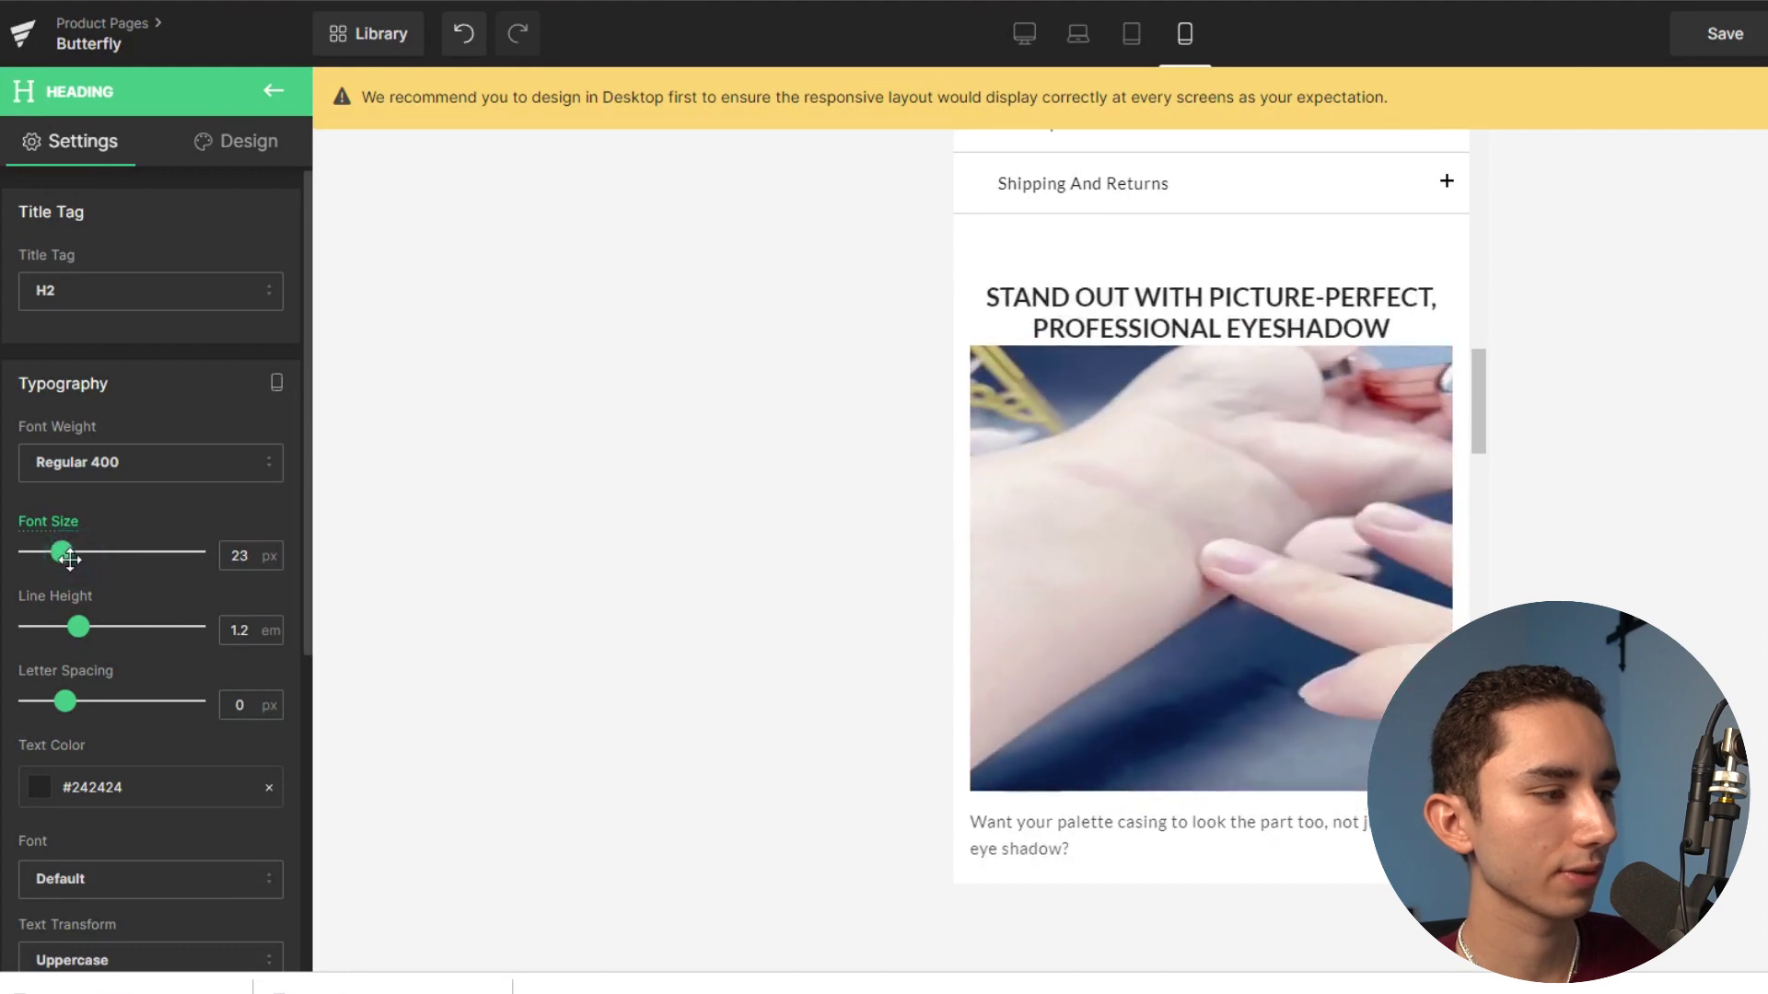
Set the eyeshadow heading's font size to 24 px and text color to #0a0a0a, and end it with an exclamation mark.
{"action": "left_click", "coordinate": [79, 787]}
{"action": "left_click_drag", "start_coordinate": [19, 810], "coordinate": [17, 863]}
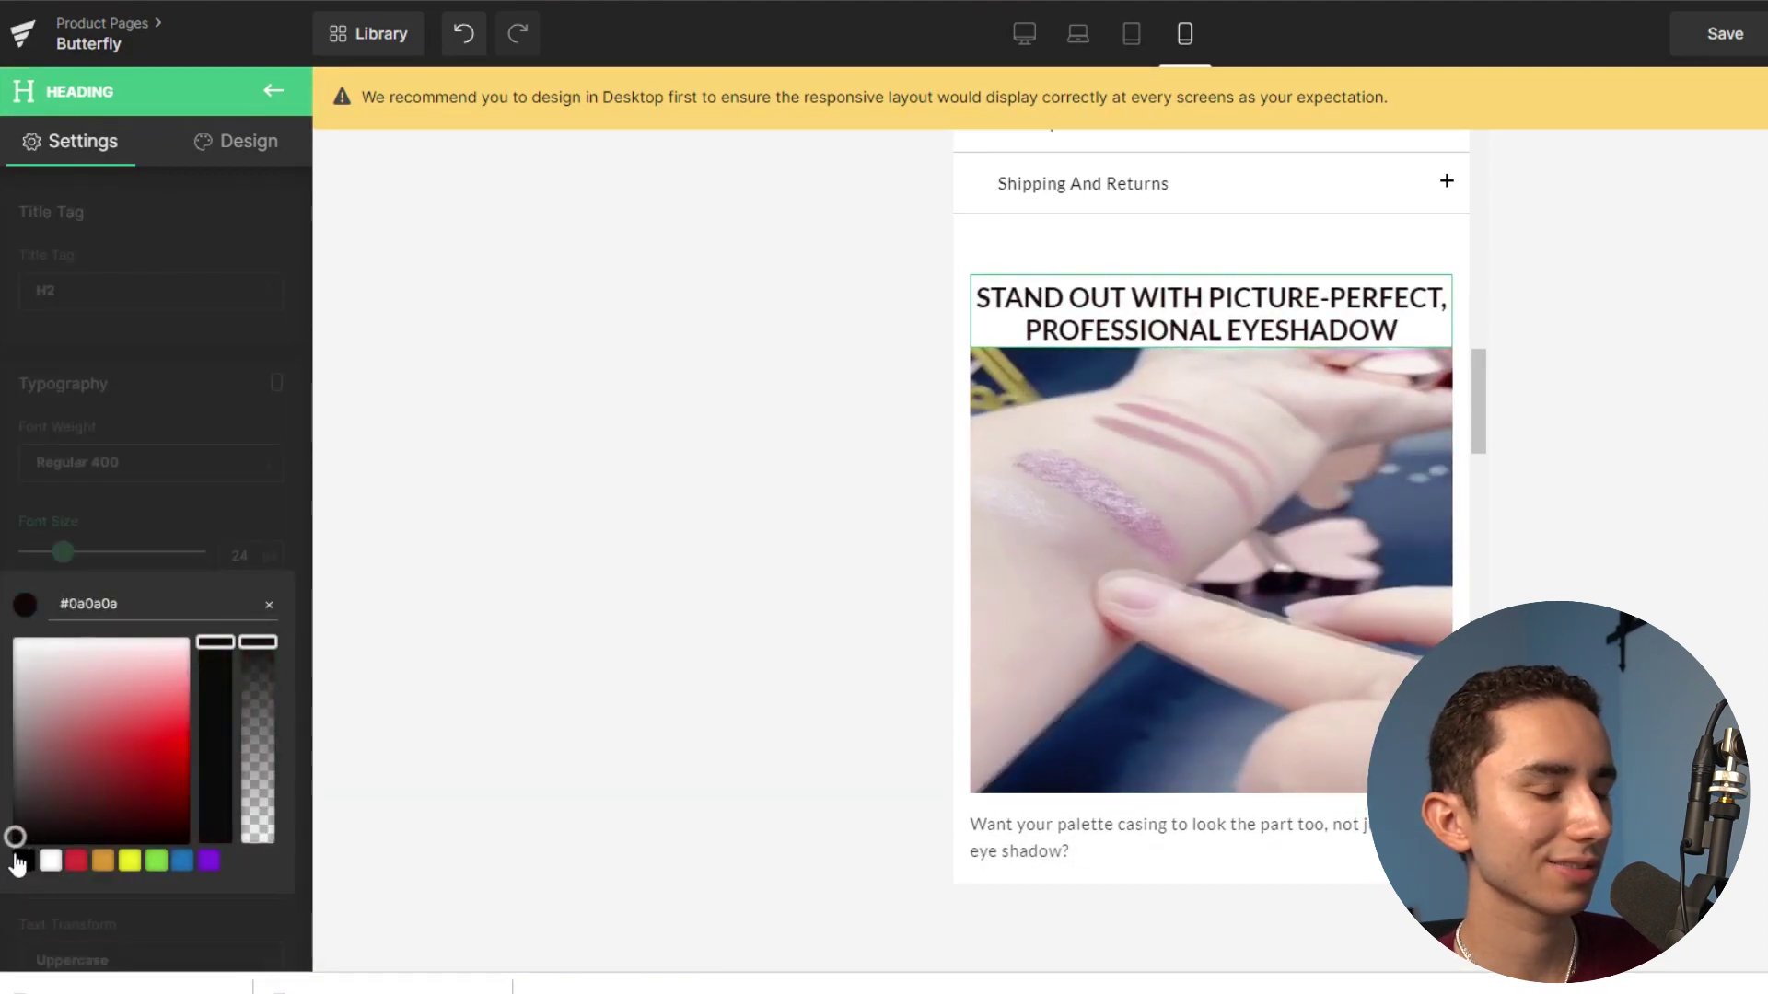
{"action": "left_click", "coordinate": [1402, 332]}
{"action": "type", "text": "!"}
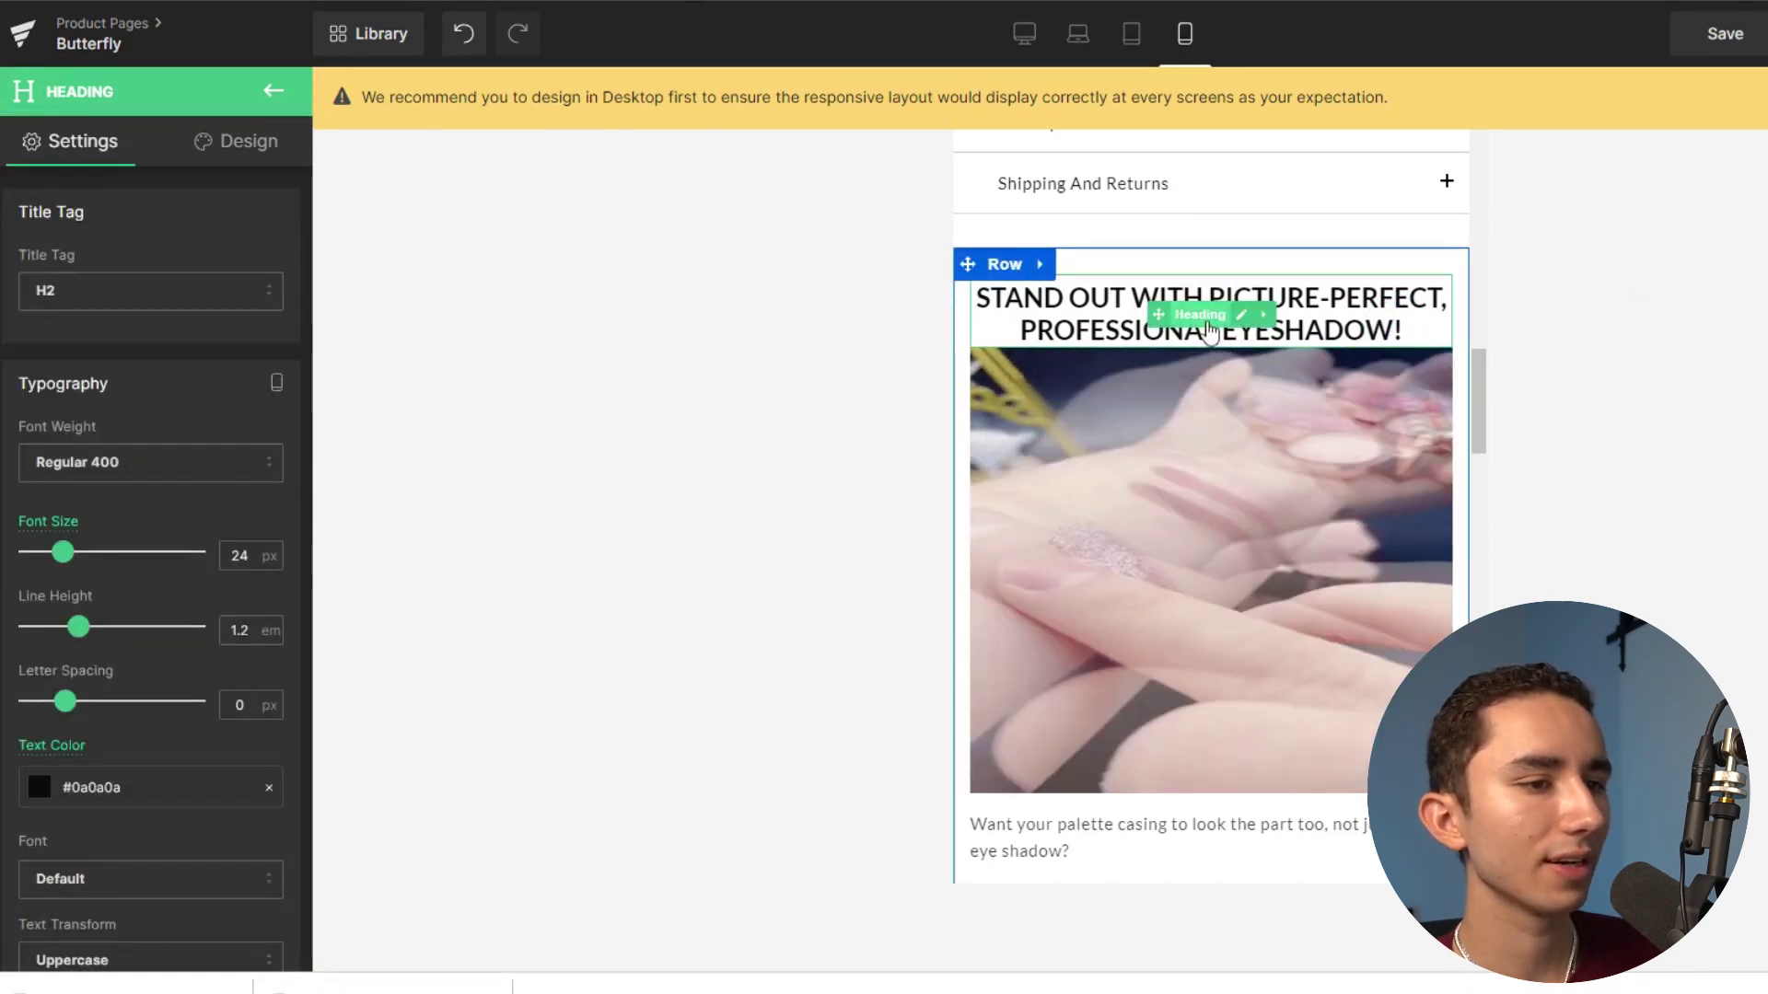
Set the eyeshadow heading's bottom padding to 14 px and its row's top padding to 3 px.
{"action": "left_click", "coordinate": [236, 141]}
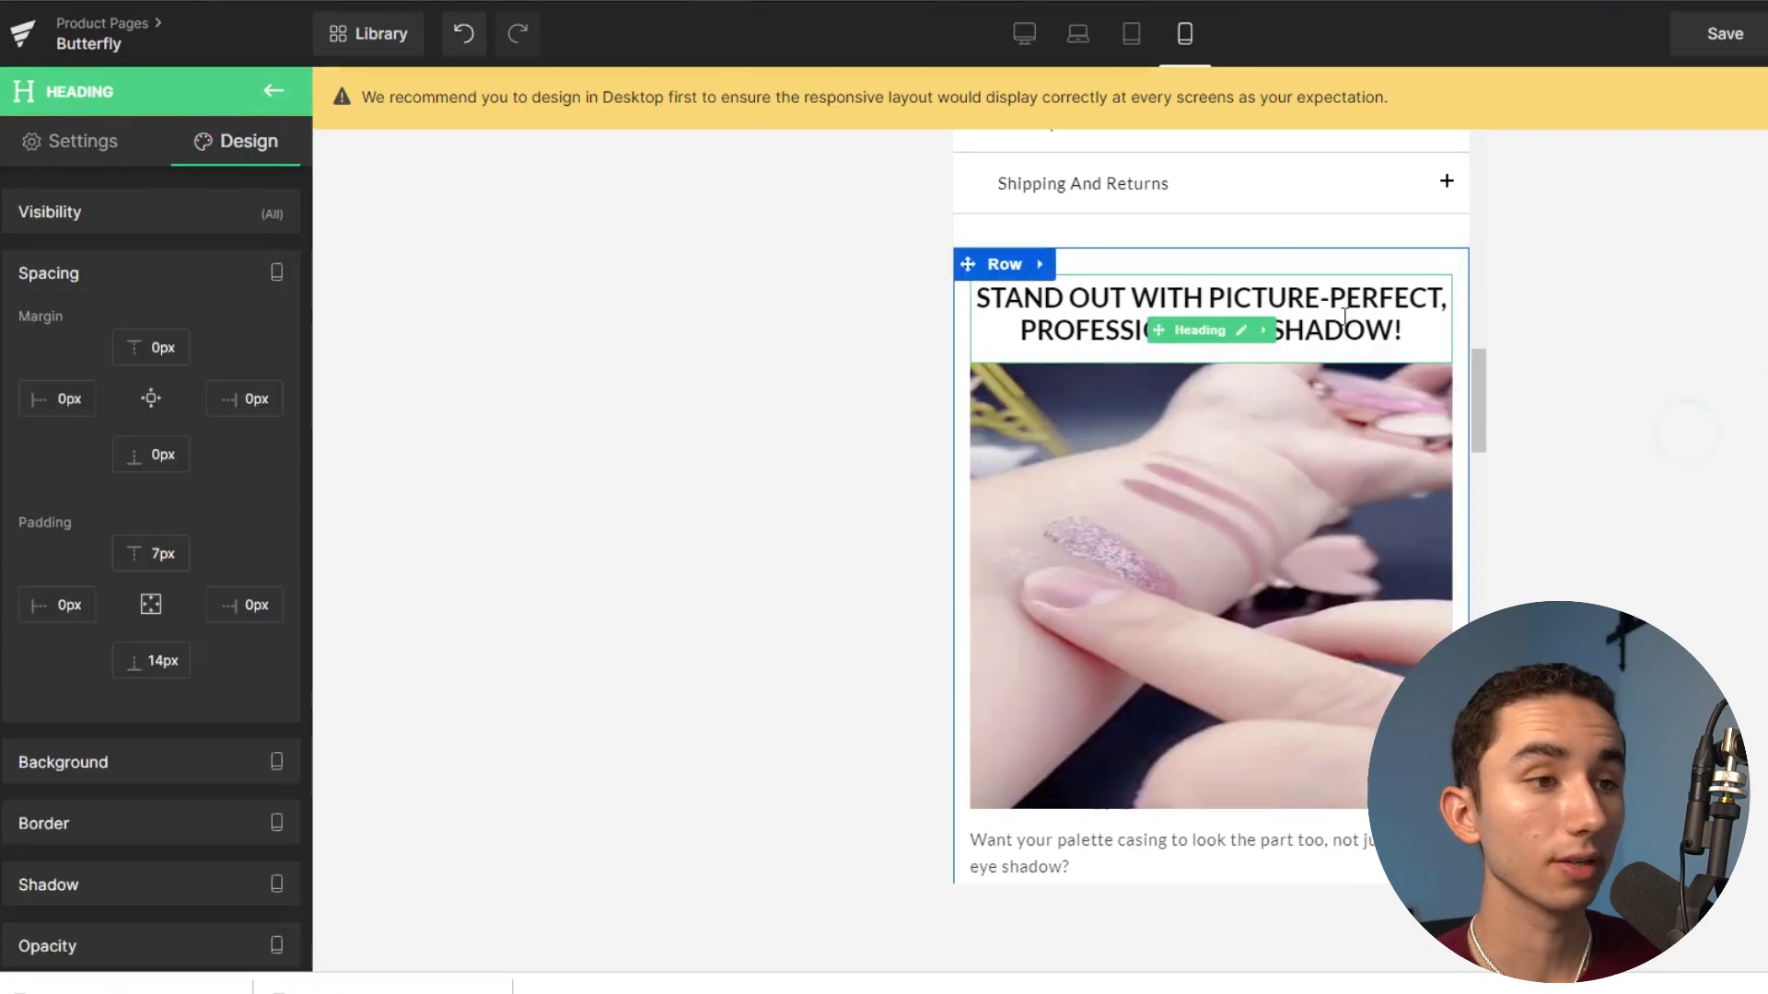
{"action": "left_click", "coordinate": [1281, 250]}
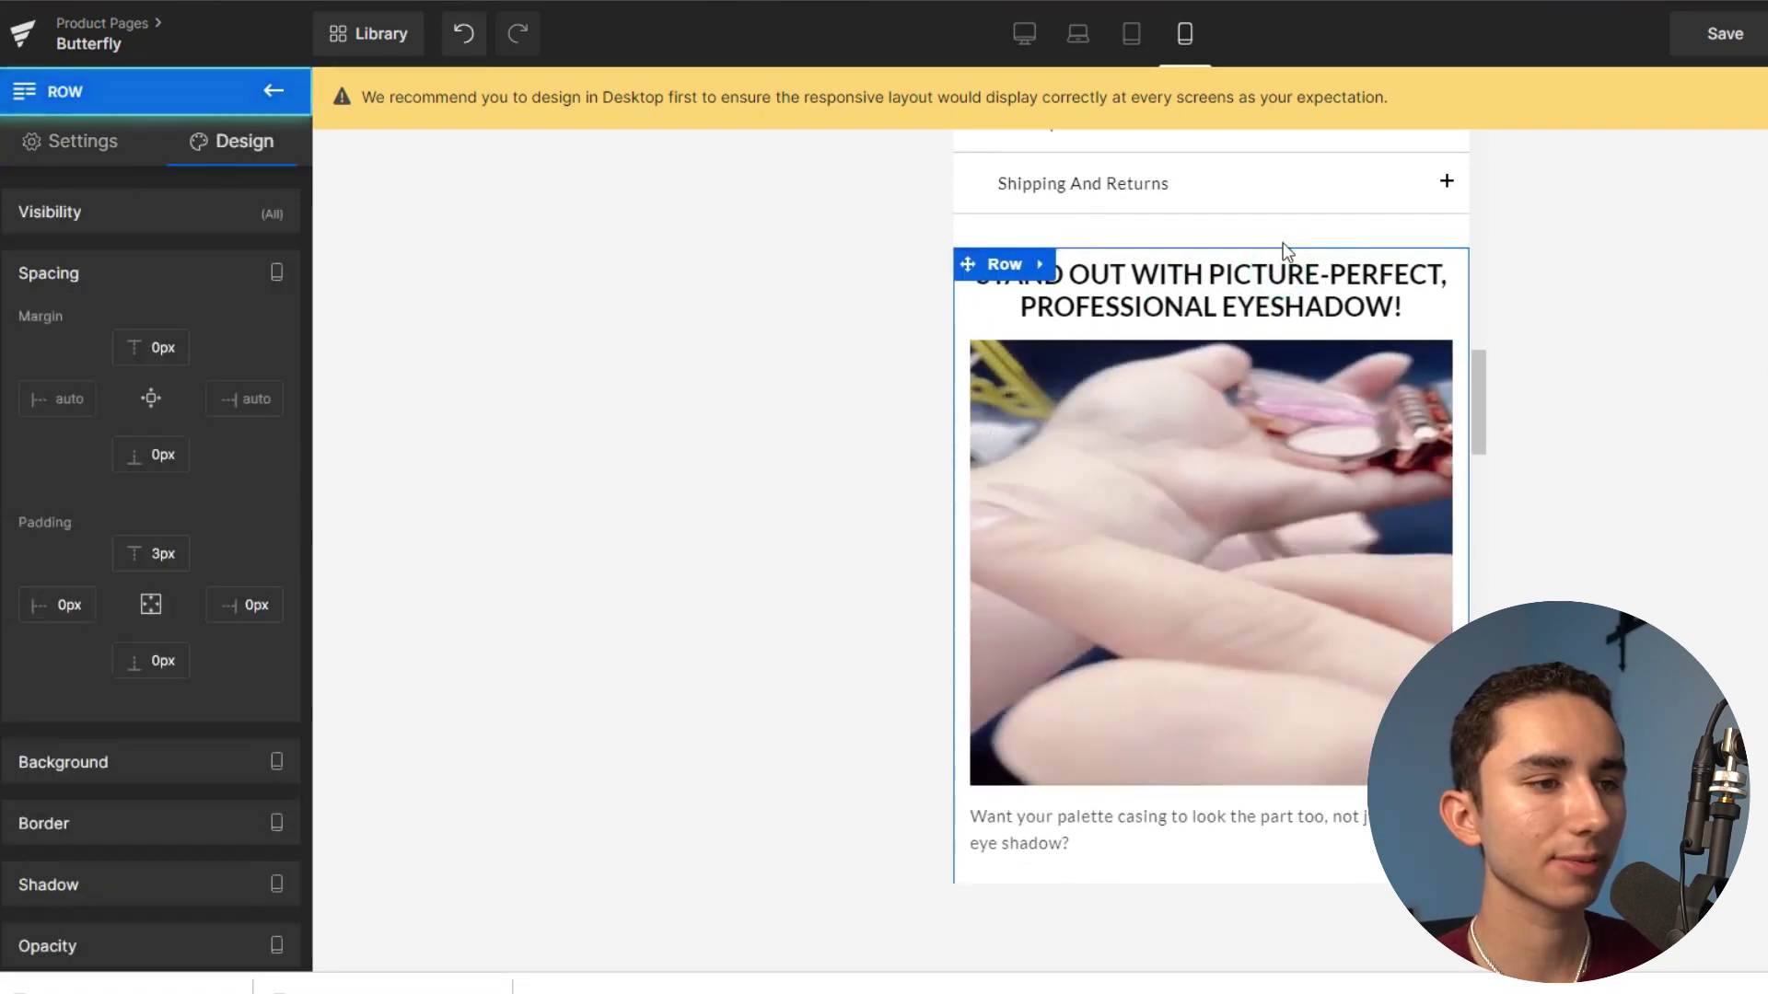
Delete the Immersive Sound image row and the other leftover headset feature rows beneath the description text.
{"action": "scroll", "coordinate": [1289, 506], "scroll_direction": "down", "scroll_amount": 5}
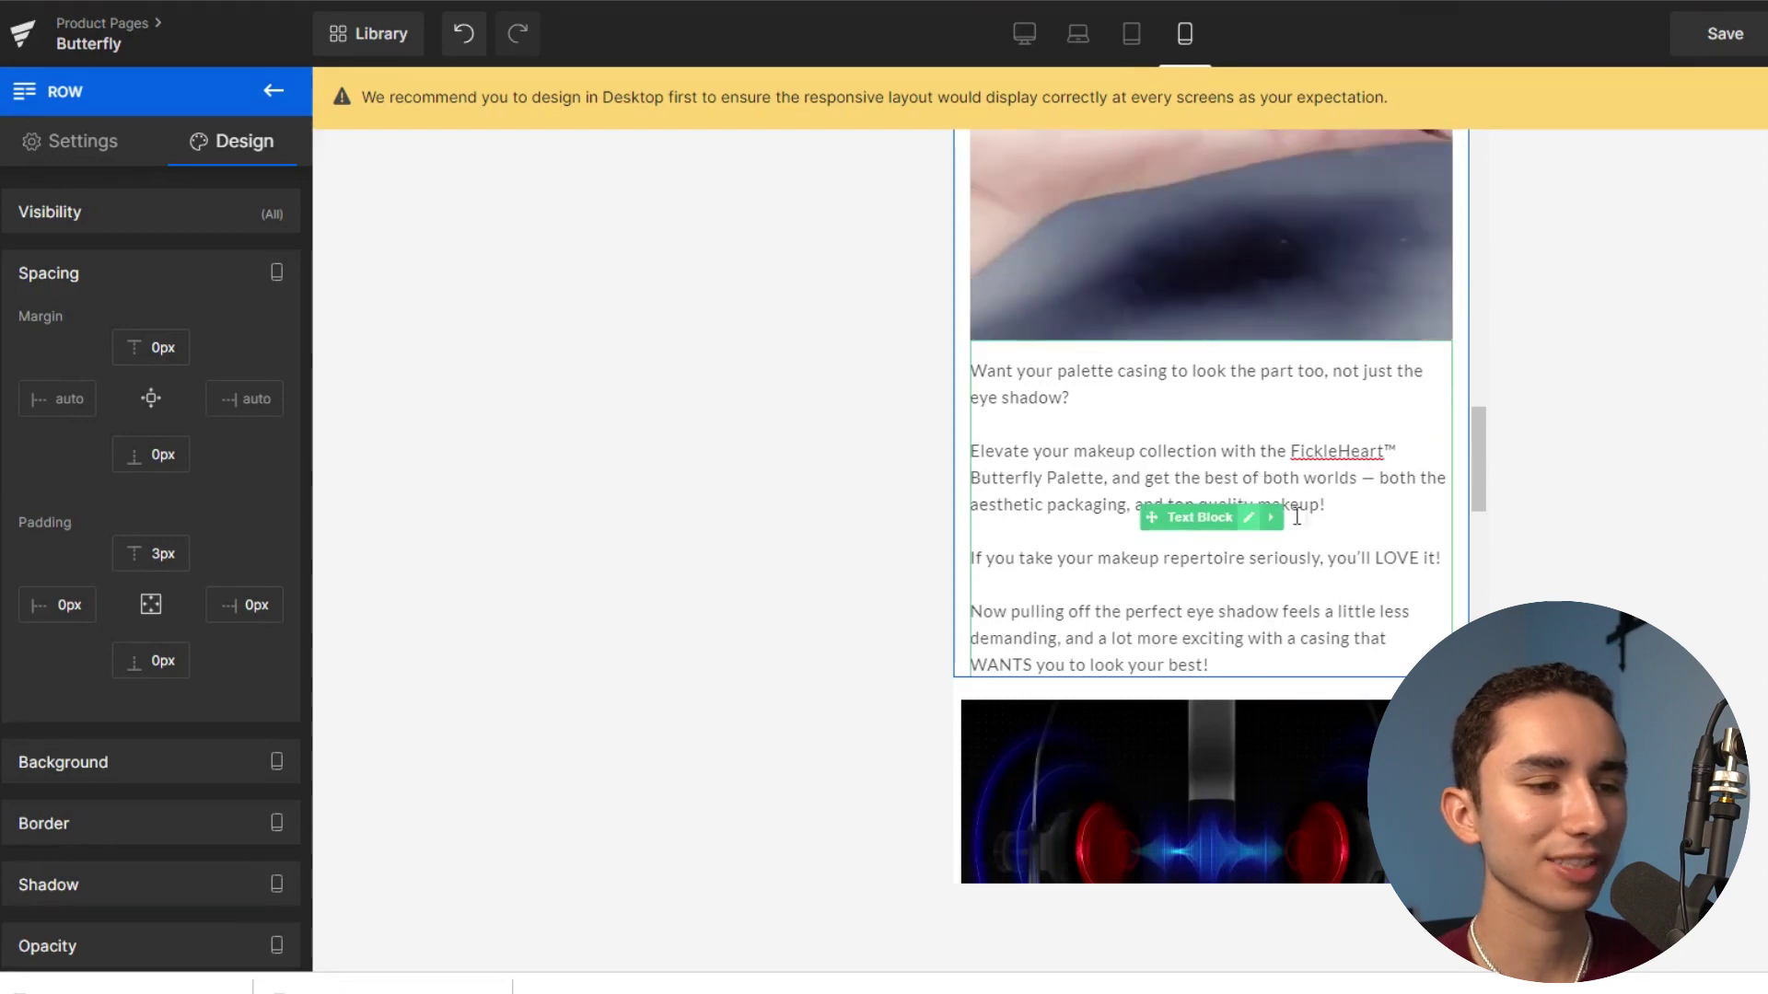
{"action": "scroll", "coordinate": [1217, 526], "scroll_direction": "down", "scroll_amount": 3}
{"action": "left_click", "coordinate": [1217, 526]}
{"action": "scroll", "coordinate": [1302, 513], "scroll_direction": "down", "scroll_amount": 5}
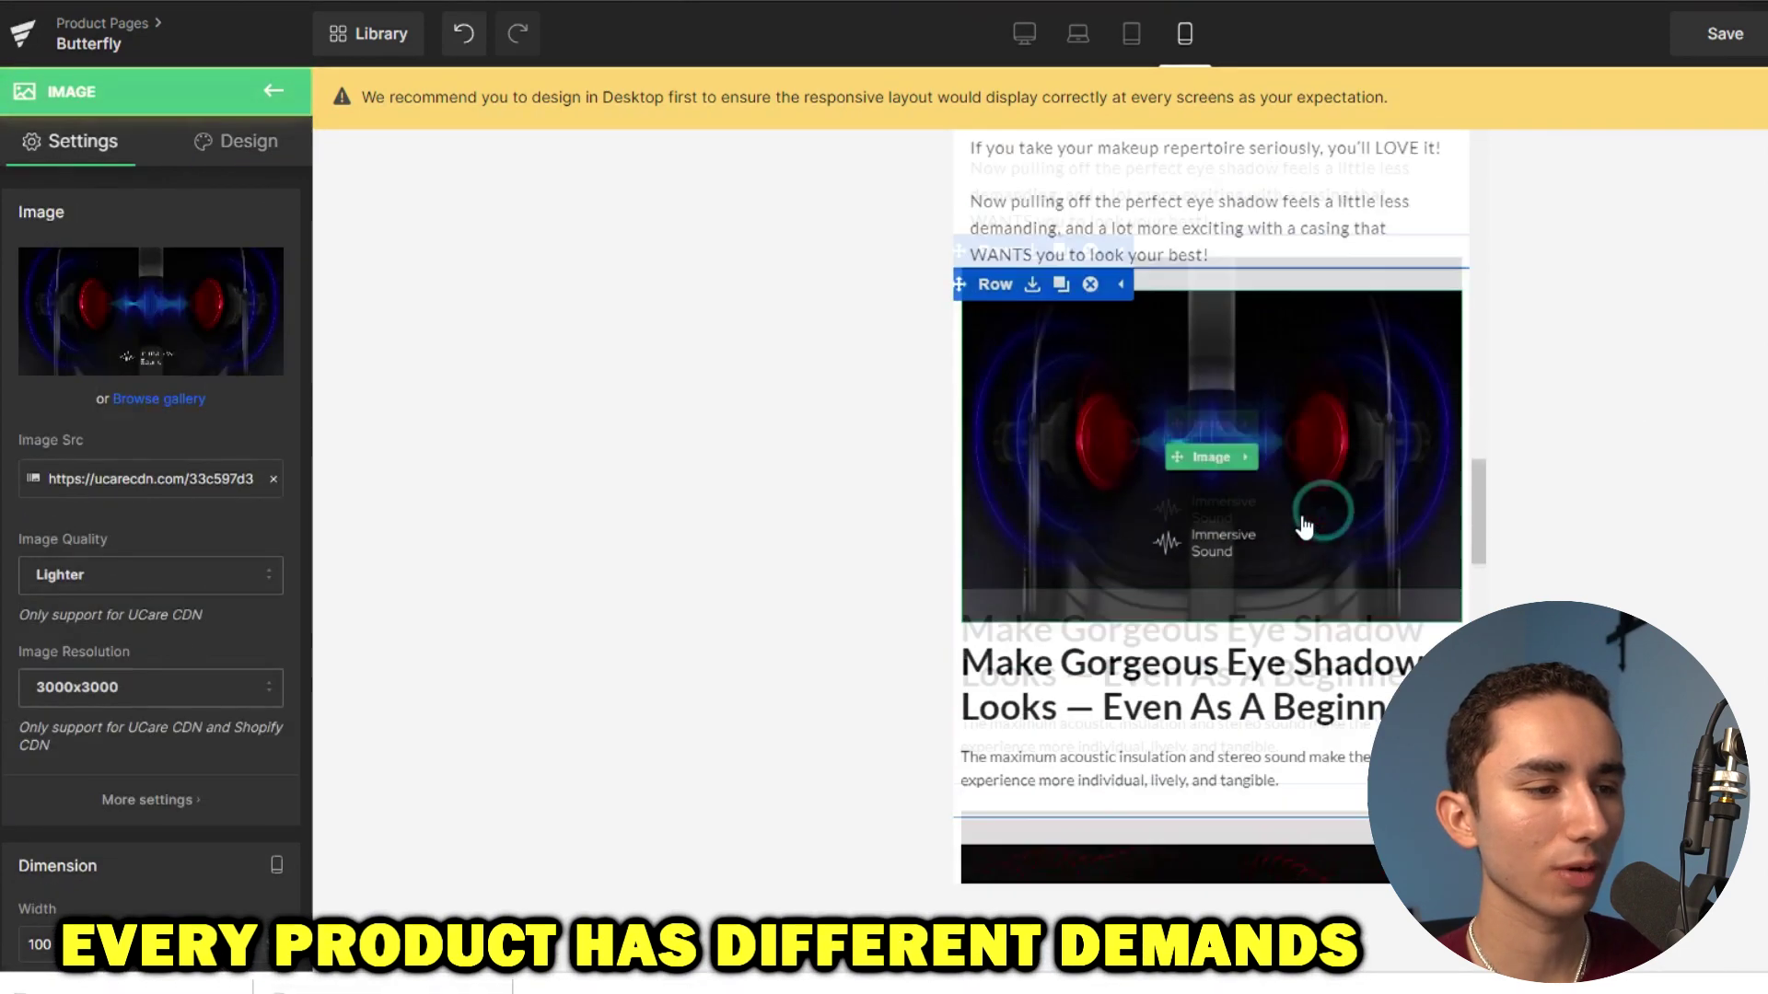
{"action": "scroll", "coordinate": [1146, 427], "scroll_direction": "up", "scroll_amount": 4}
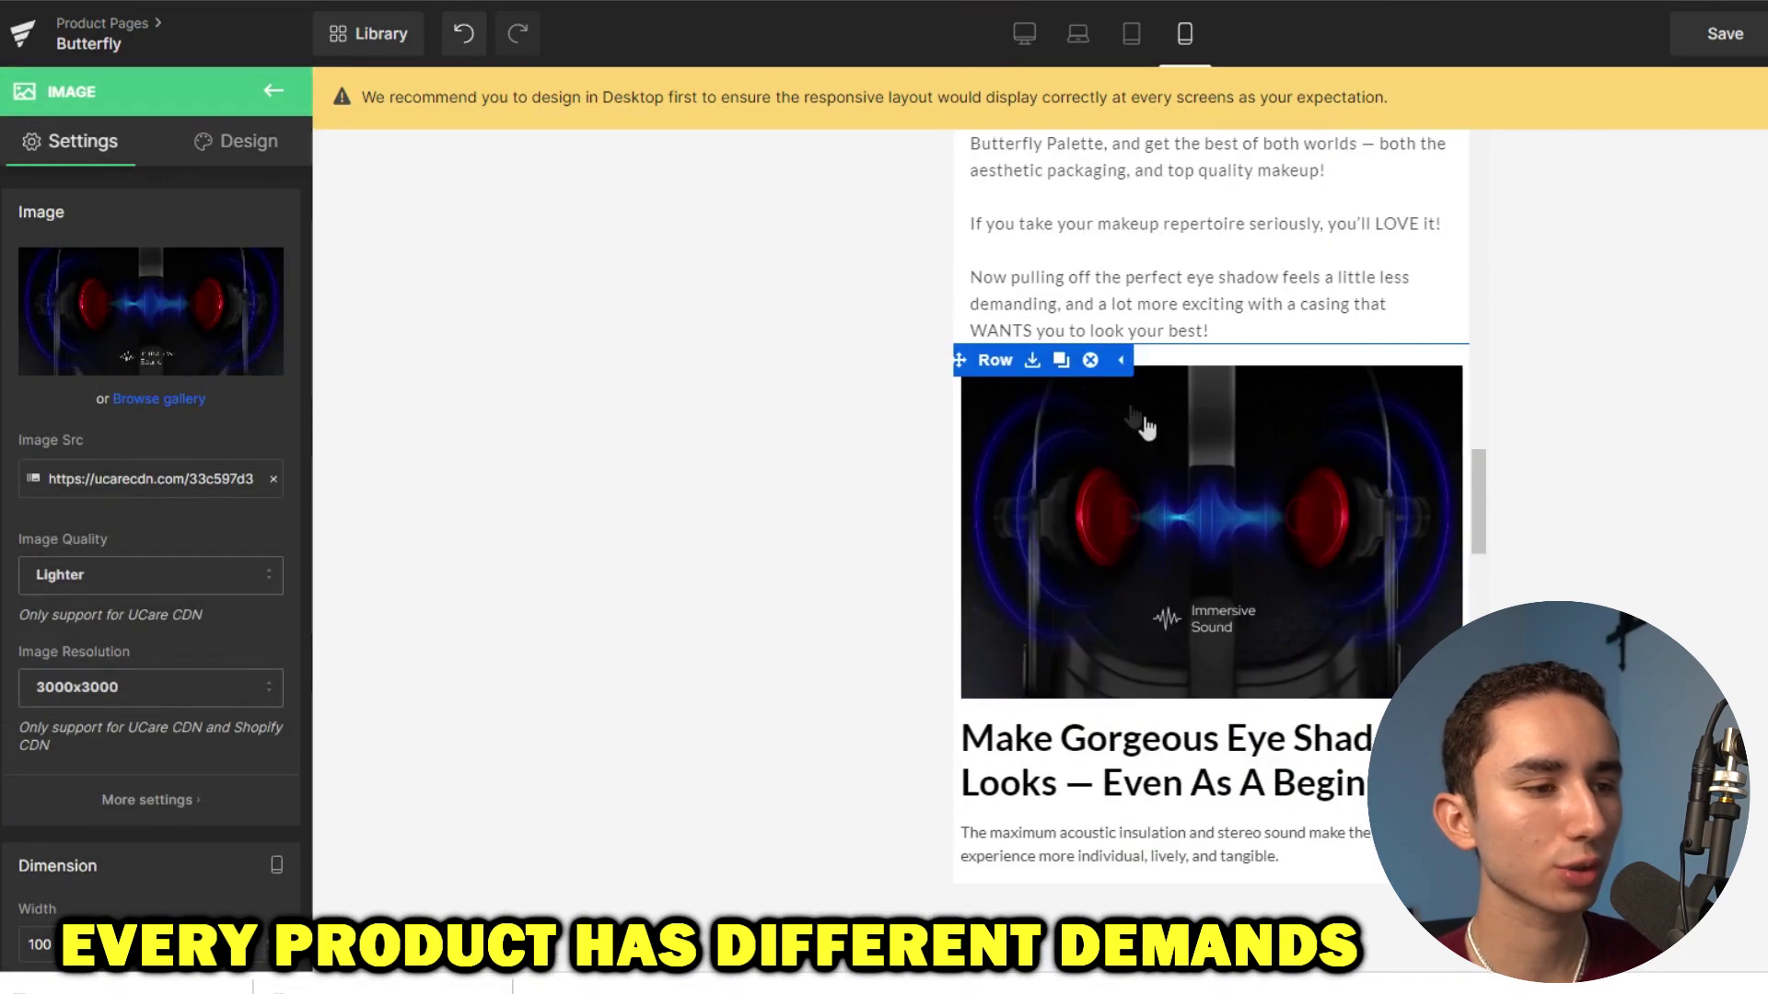
{"action": "left_click", "coordinate": [1093, 360]}
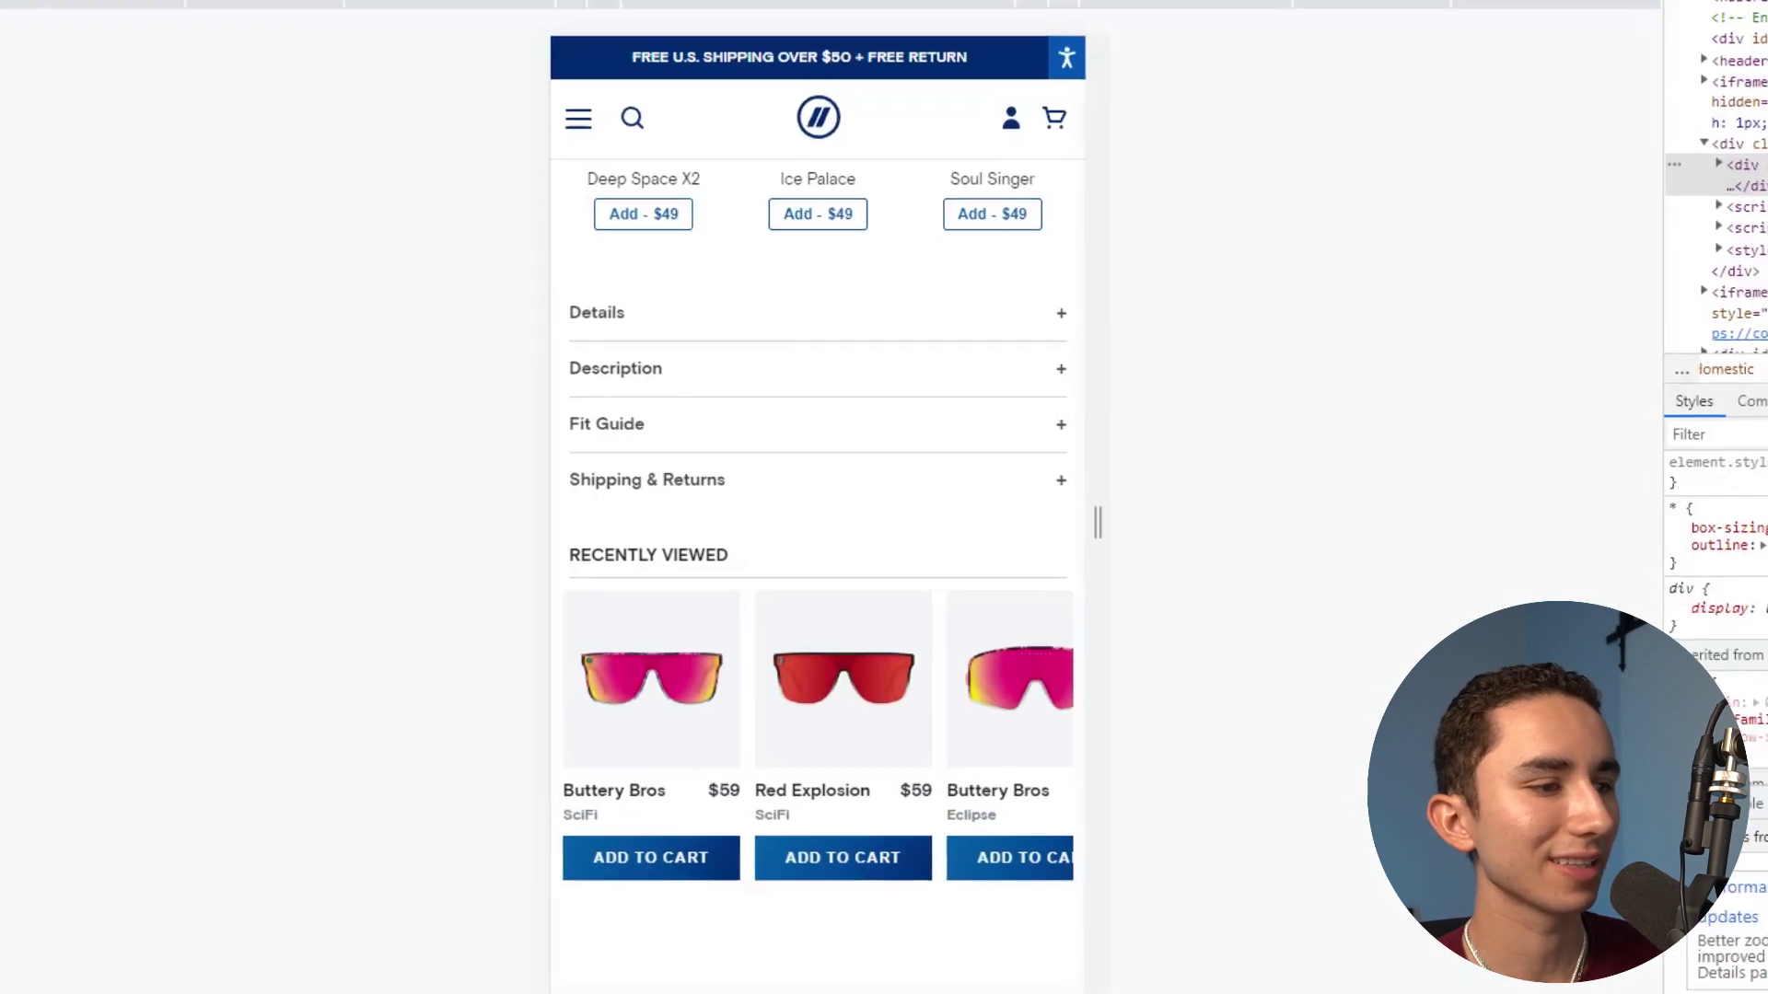
Switch to the sunglasses store's mobile product page and examine its Check The Look and On Instagram photo sections.
{"action": "scroll", "coordinate": [993, 442], "scroll_direction": "down", "scroll_amount": 3}
{"action": "scroll", "coordinate": [992, 443], "scroll_direction": "down", "scroll_amount": 4}
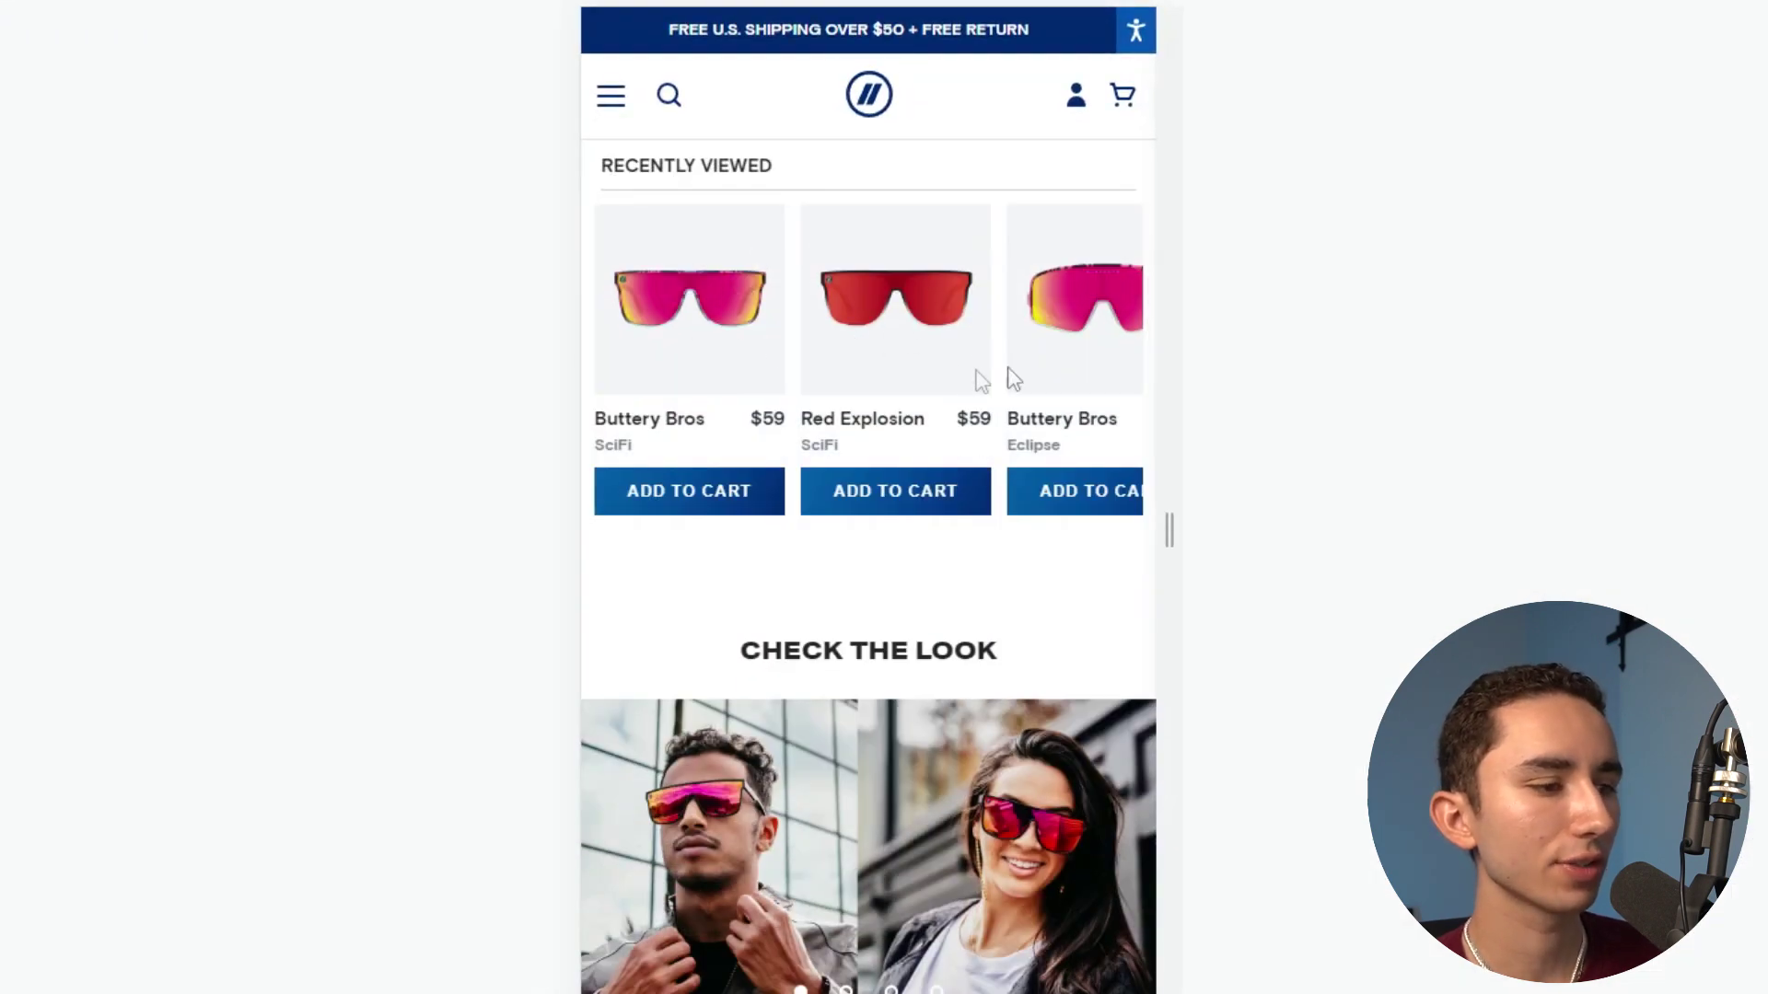
{"action": "scroll", "coordinate": [1030, 357], "scroll_direction": "down", "scroll_amount": 6}
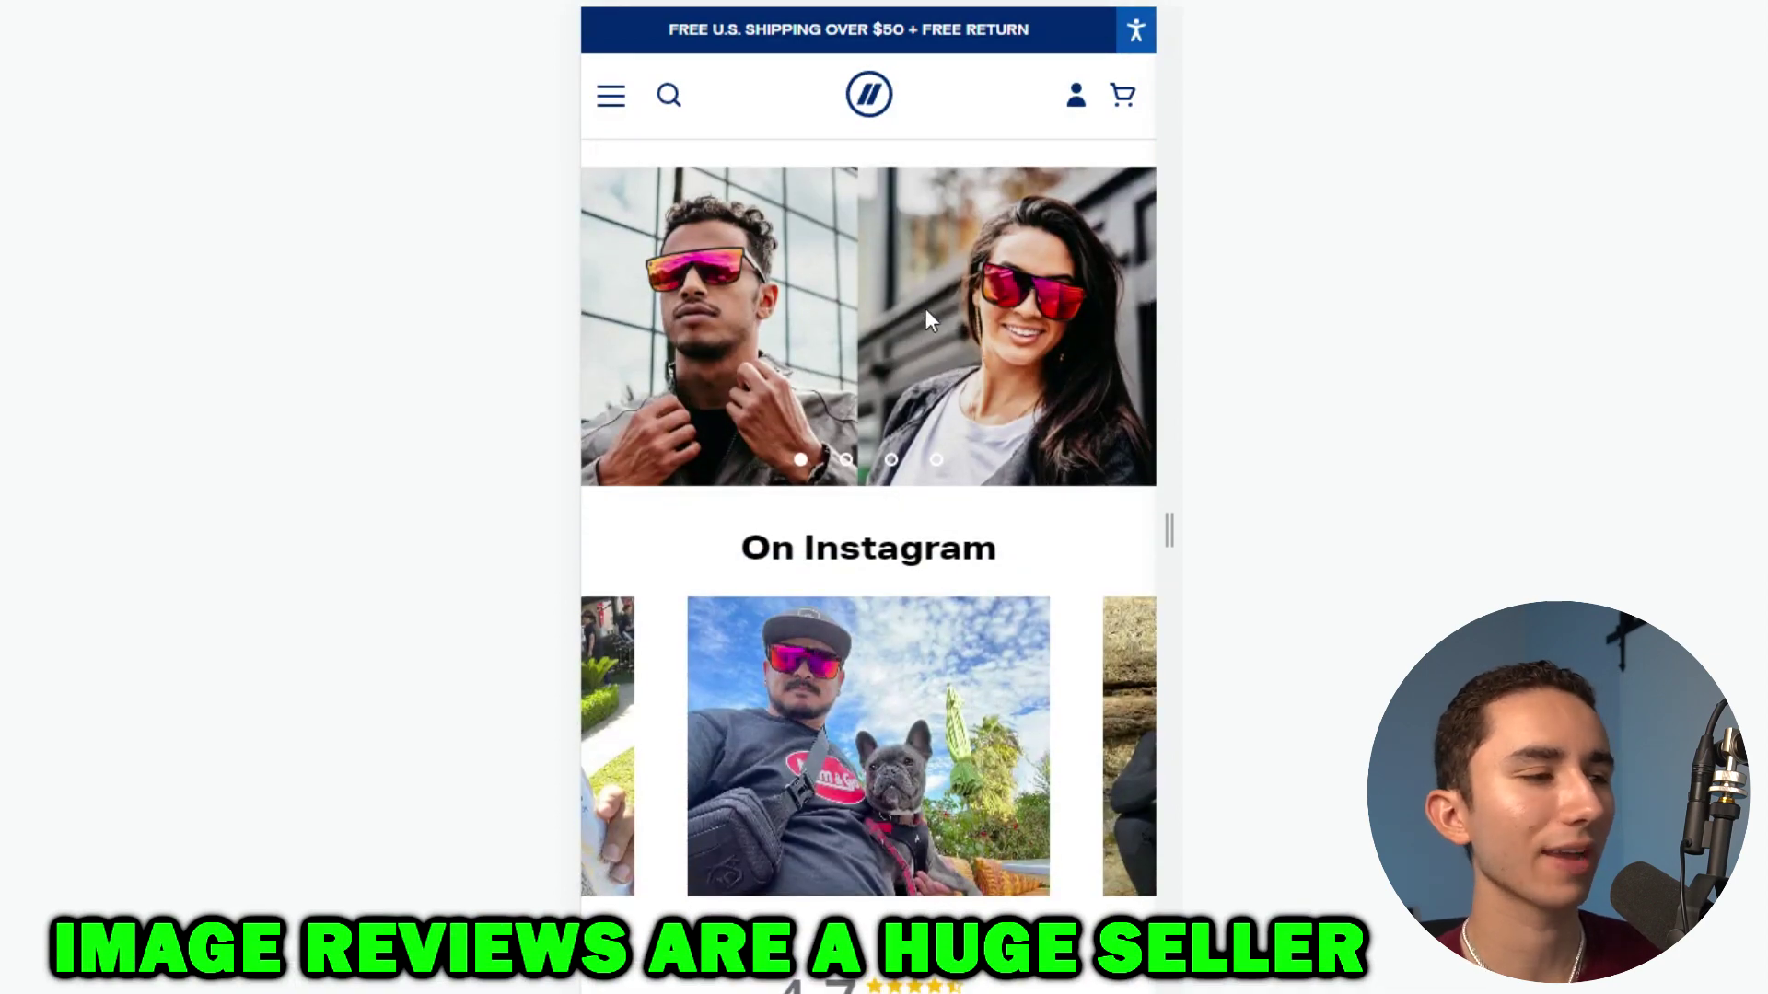
{"action": "scroll", "coordinate": [874, 313], "scroll_direction": "down", "scroll_amount": 3}
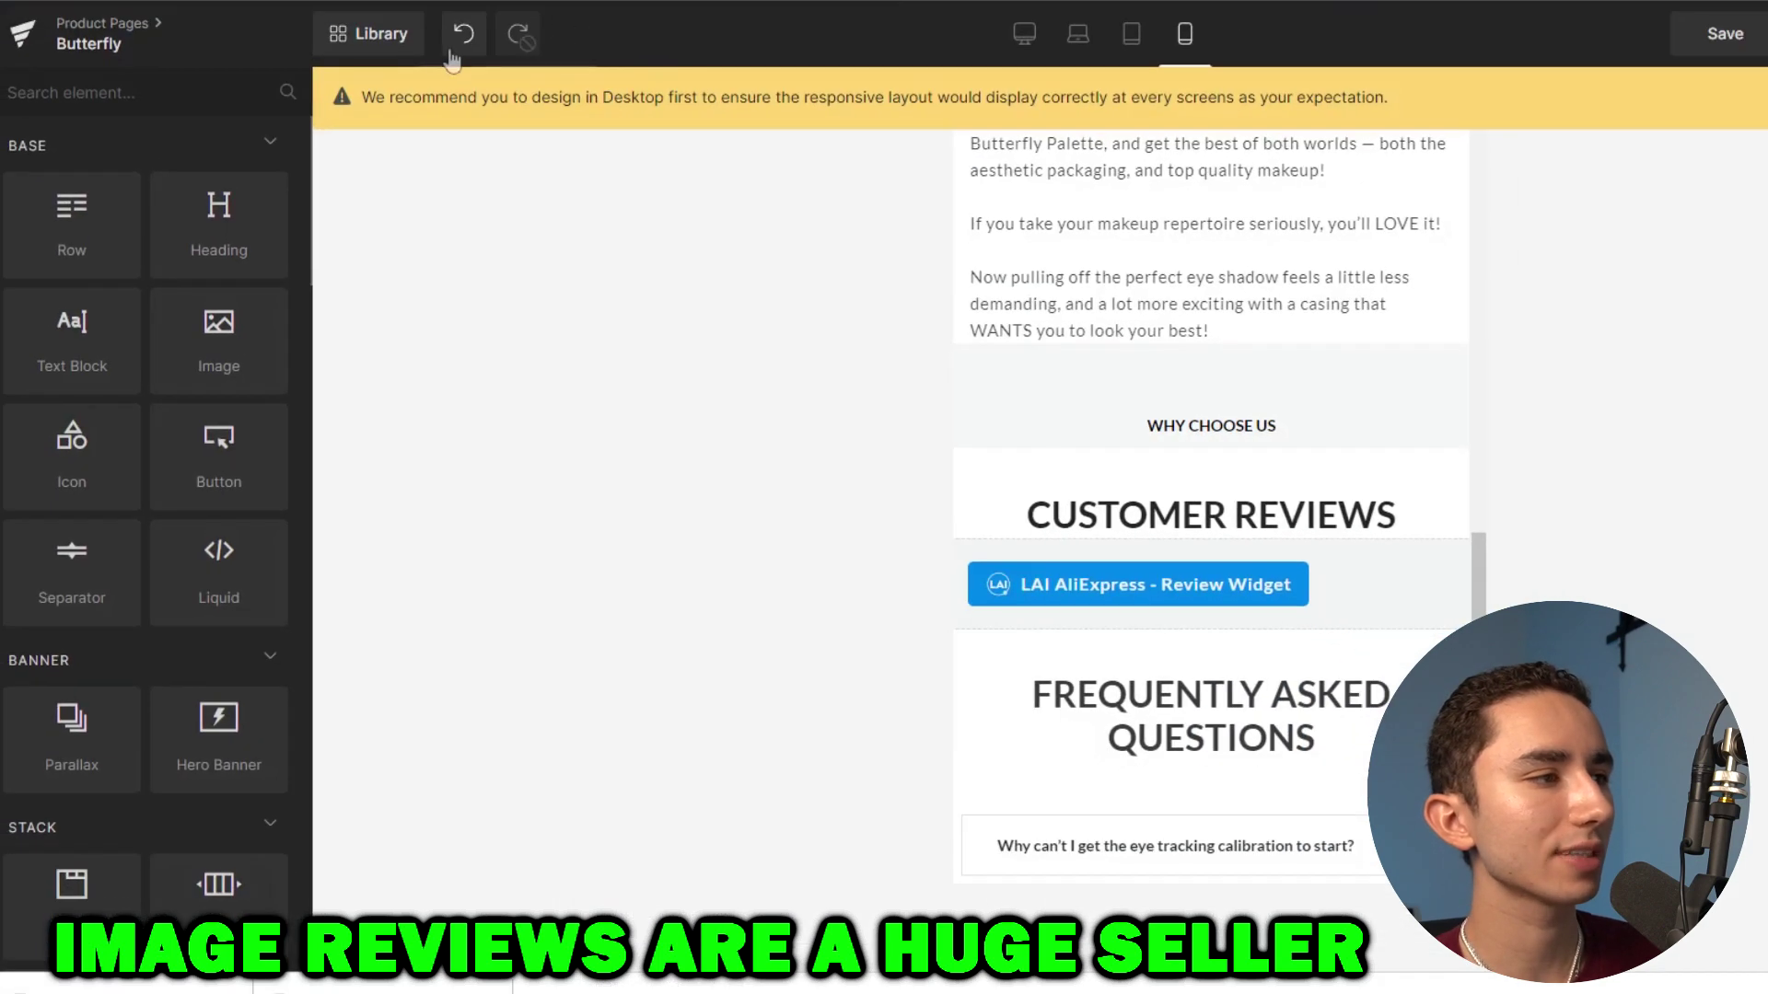
Insert the payment badges from the saved library blocks and move their image directly beneath the BUY IT NOW button.
{"action": "left_click", "coordinate": [361, 38]}
{"action": "scroll", "coordinate": [909, 368], "scroll_direction": "down", "scroll_amount": 5}
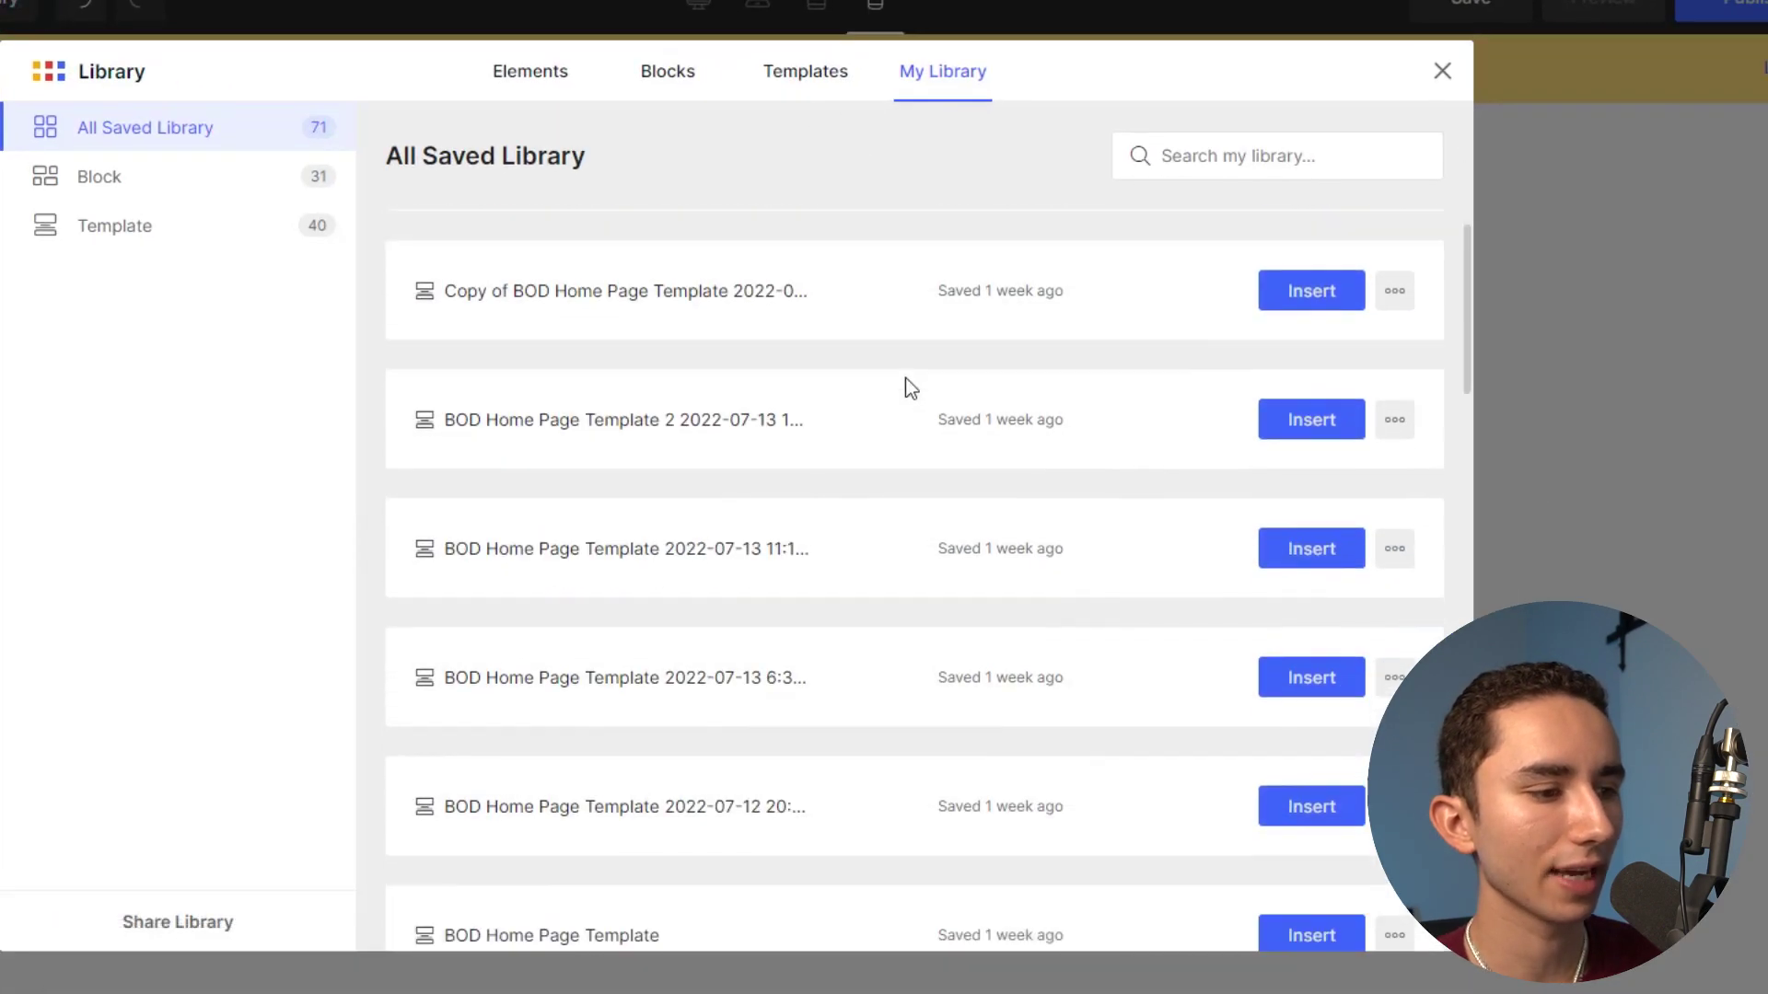
{"action": "left_click", "coordinate": [151, 170]}
{"action": "scroll", "coordinate": [782, 313], "scroll_direction": "down", "scroll_amount": 5}
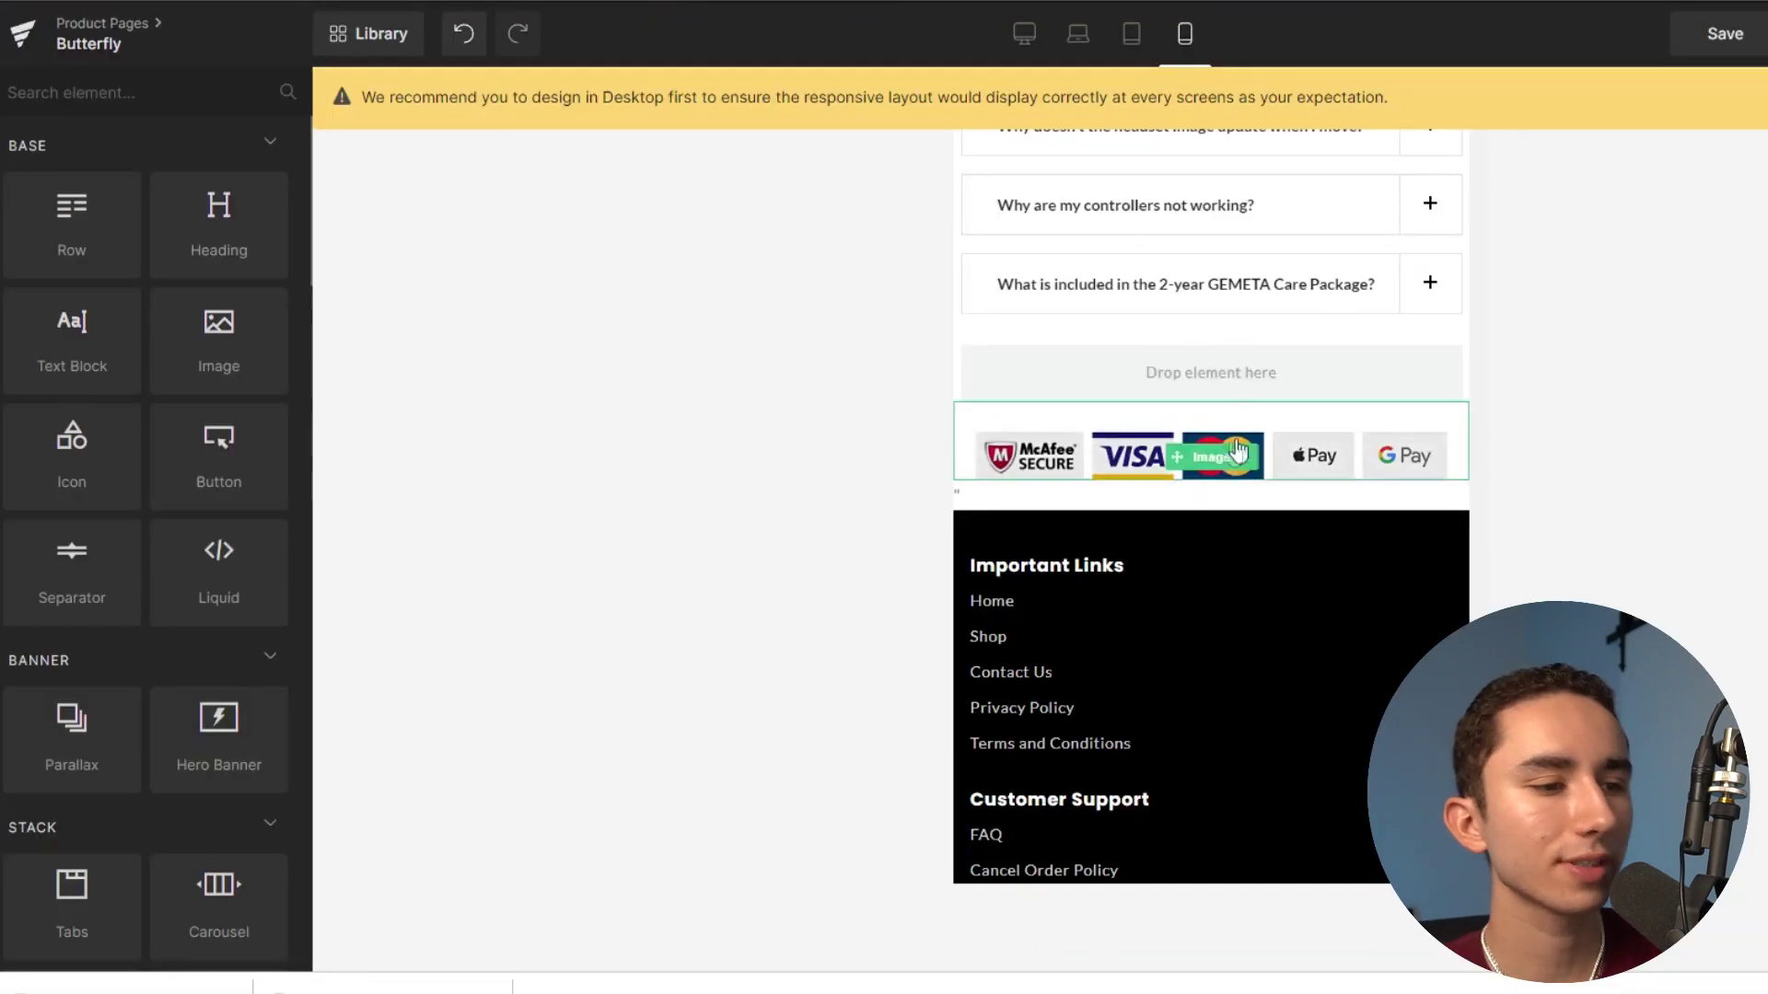
{"action": "scroll", "coordinate": [1226, 445], "scroll_direction": "up", "scroll_amount": 15}
{"action": "left_click_drag", "start_coordinate": [1231, 455], "coordinate": [1190, 590]}
{"action": "scroll", "coordinate": [1224, 426], "scroll_direction": "up", "scroll_amount": 10}
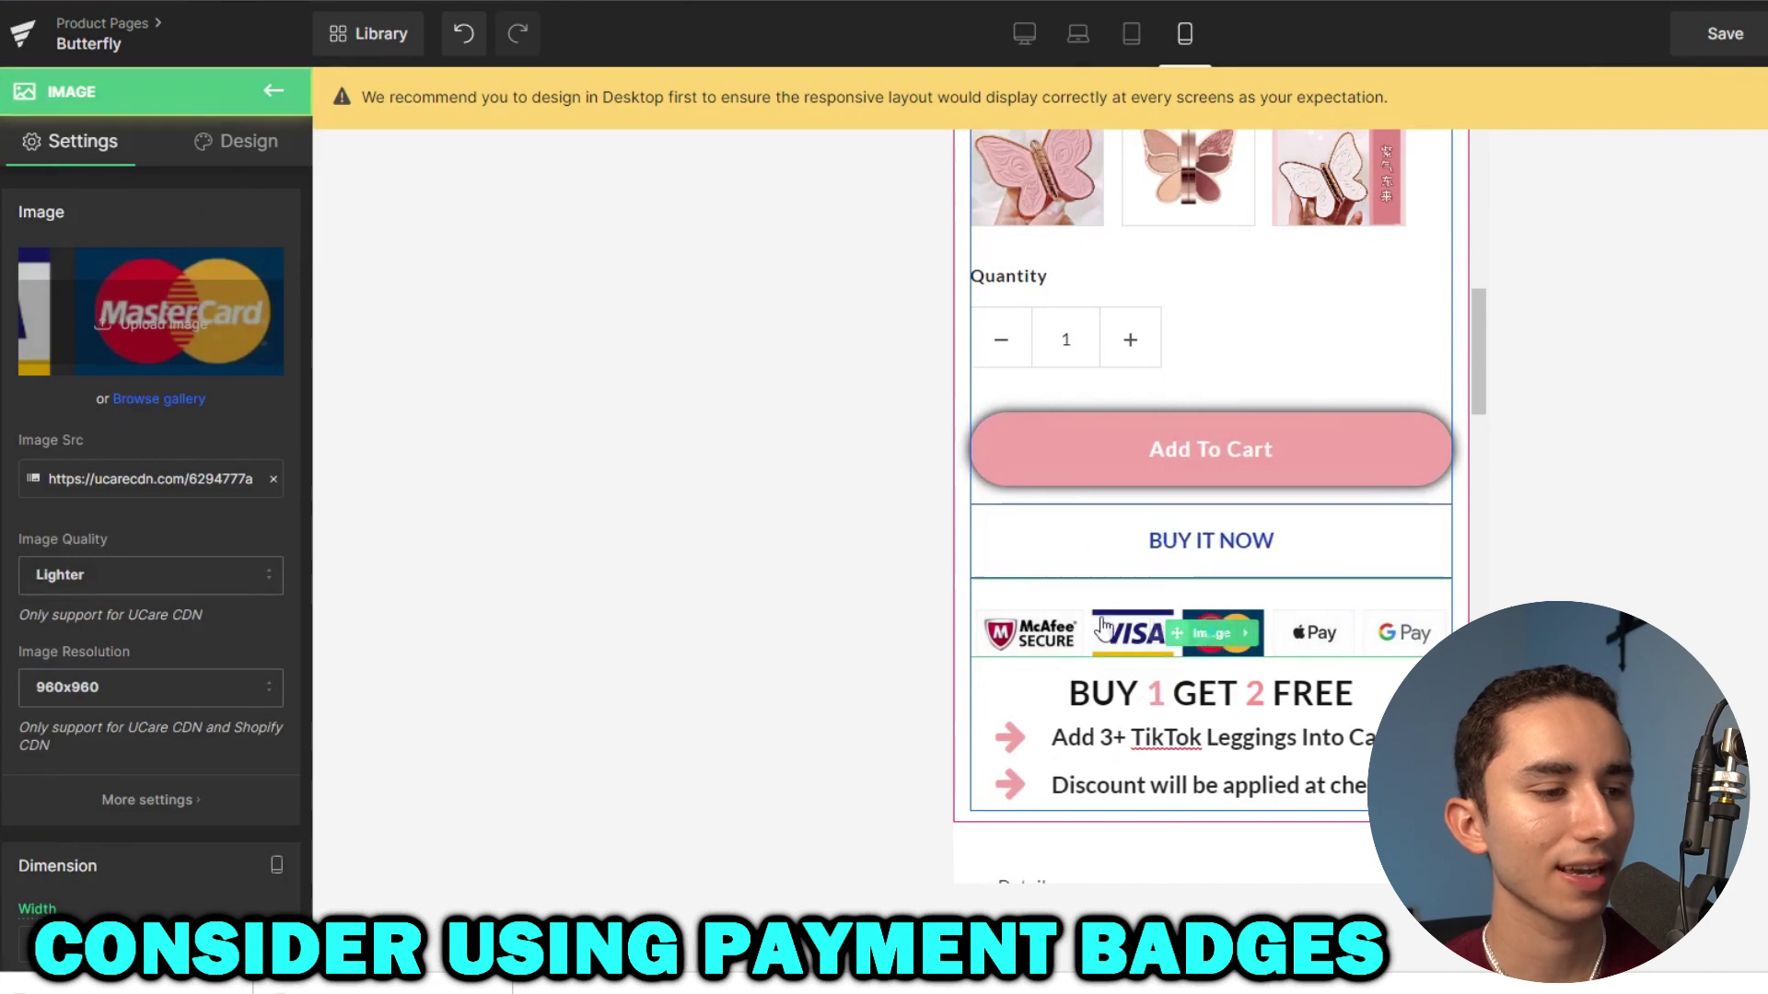
Set the payment badges image's width to 387 px.
{"action": "scroll", "coordinate": [277, 525], "scroll_direction": "down", "scroll_amount": 5}
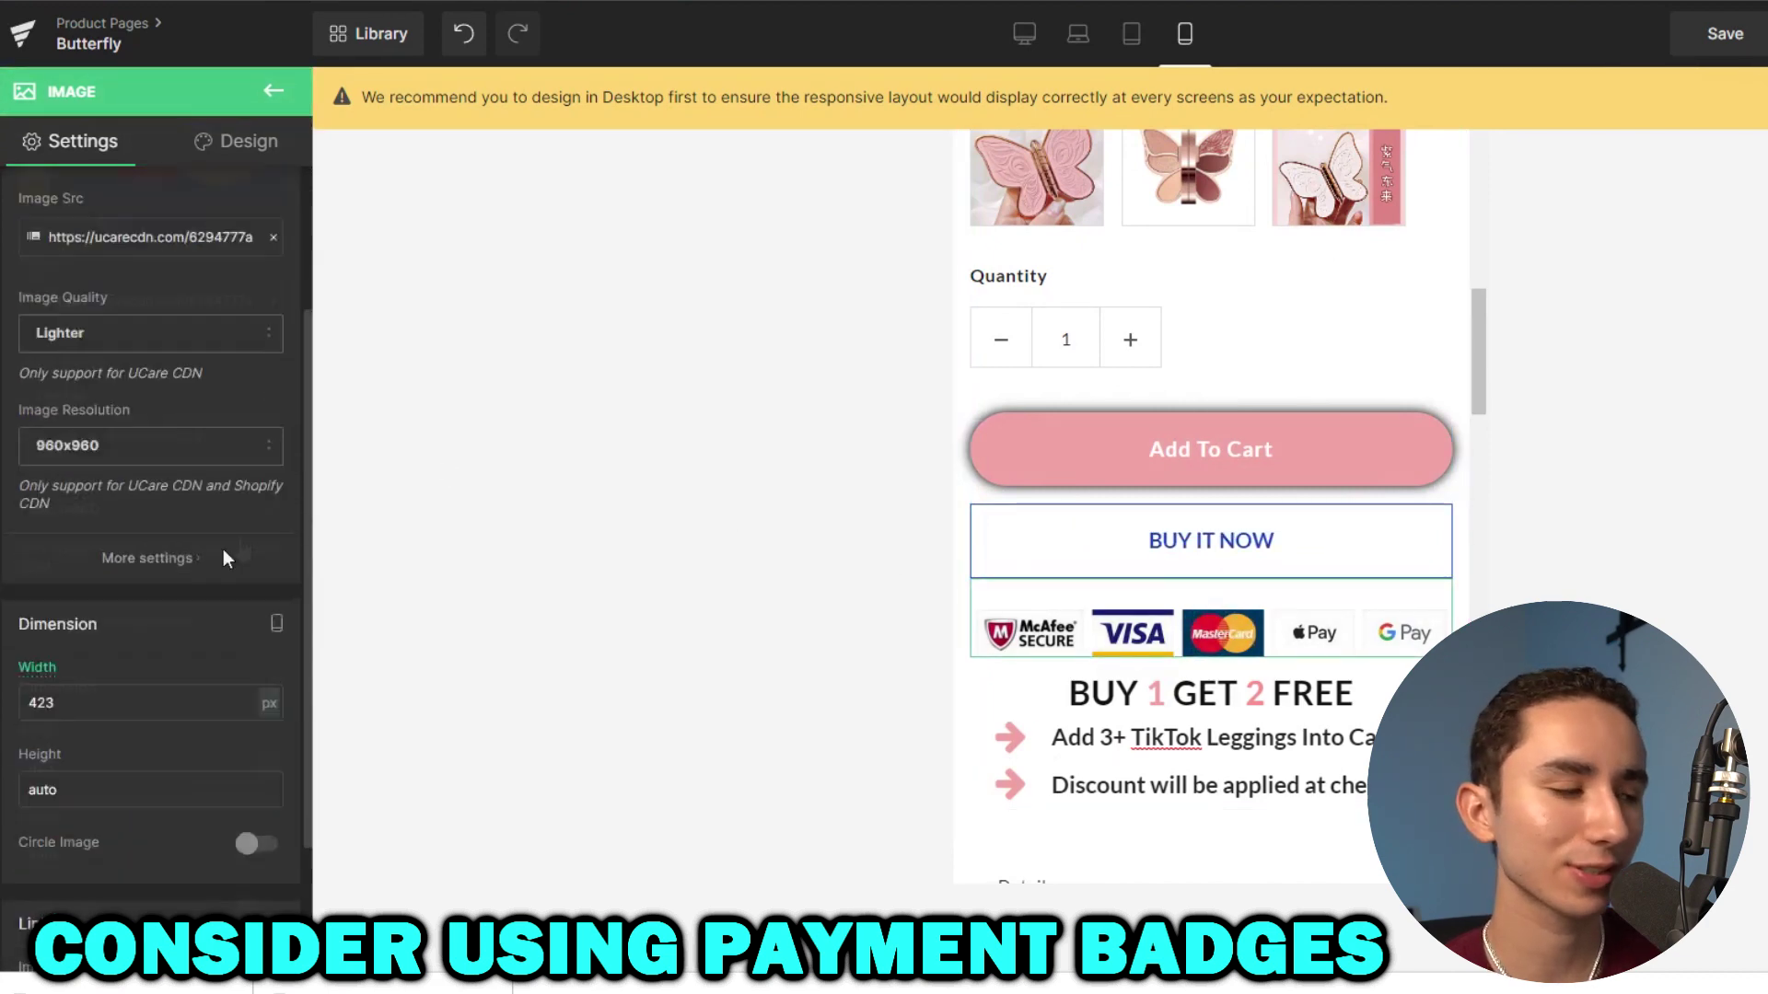
{"action": "left_click", "coordinate": [129, 511]}
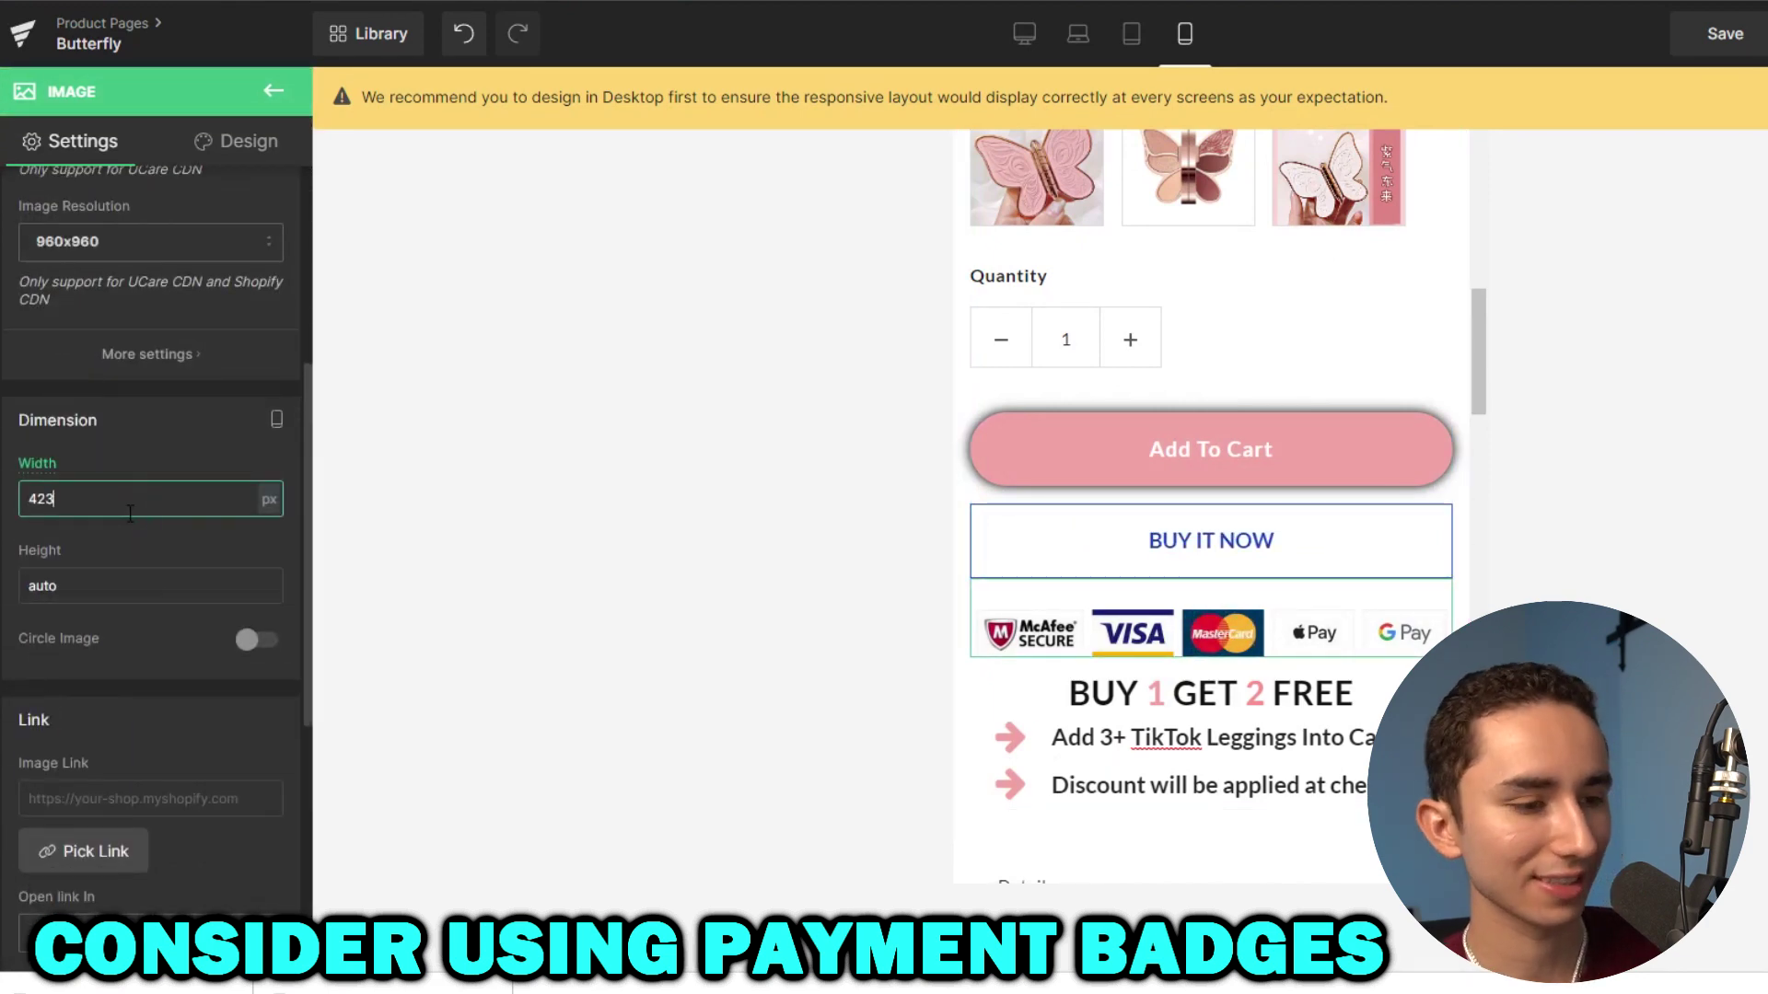
{"action": "key", "text": "Down"}
{"action": "key", "text": "Down"}
{"action": "key", "text": "Down"}
{"action": "key", "text": "Down"}
{"action": "key", "text": "Down"}
{"action": "key", "text": "Down"}
{"action": "key", "text": "Down"}
{"action": "key", "text": "Down"}
{"action": "key", "text": "Down"}
{"action": "key", "text": "Down"}
{"action": "key", "text": "Down"}
{"action": "key", "text": "Down"}
{"action": "key", "text": "Down"}
{"action": "key", "text": "Down"}
{"action": "key", "text": "Down"}
{"action": "key", "text": "Down"}
{"action": "key", "text": "Down"}
{"action": "key", "text": "Down"}
{"action": "key", "text": "Down"}
{"action": "key", "text": "Down"}
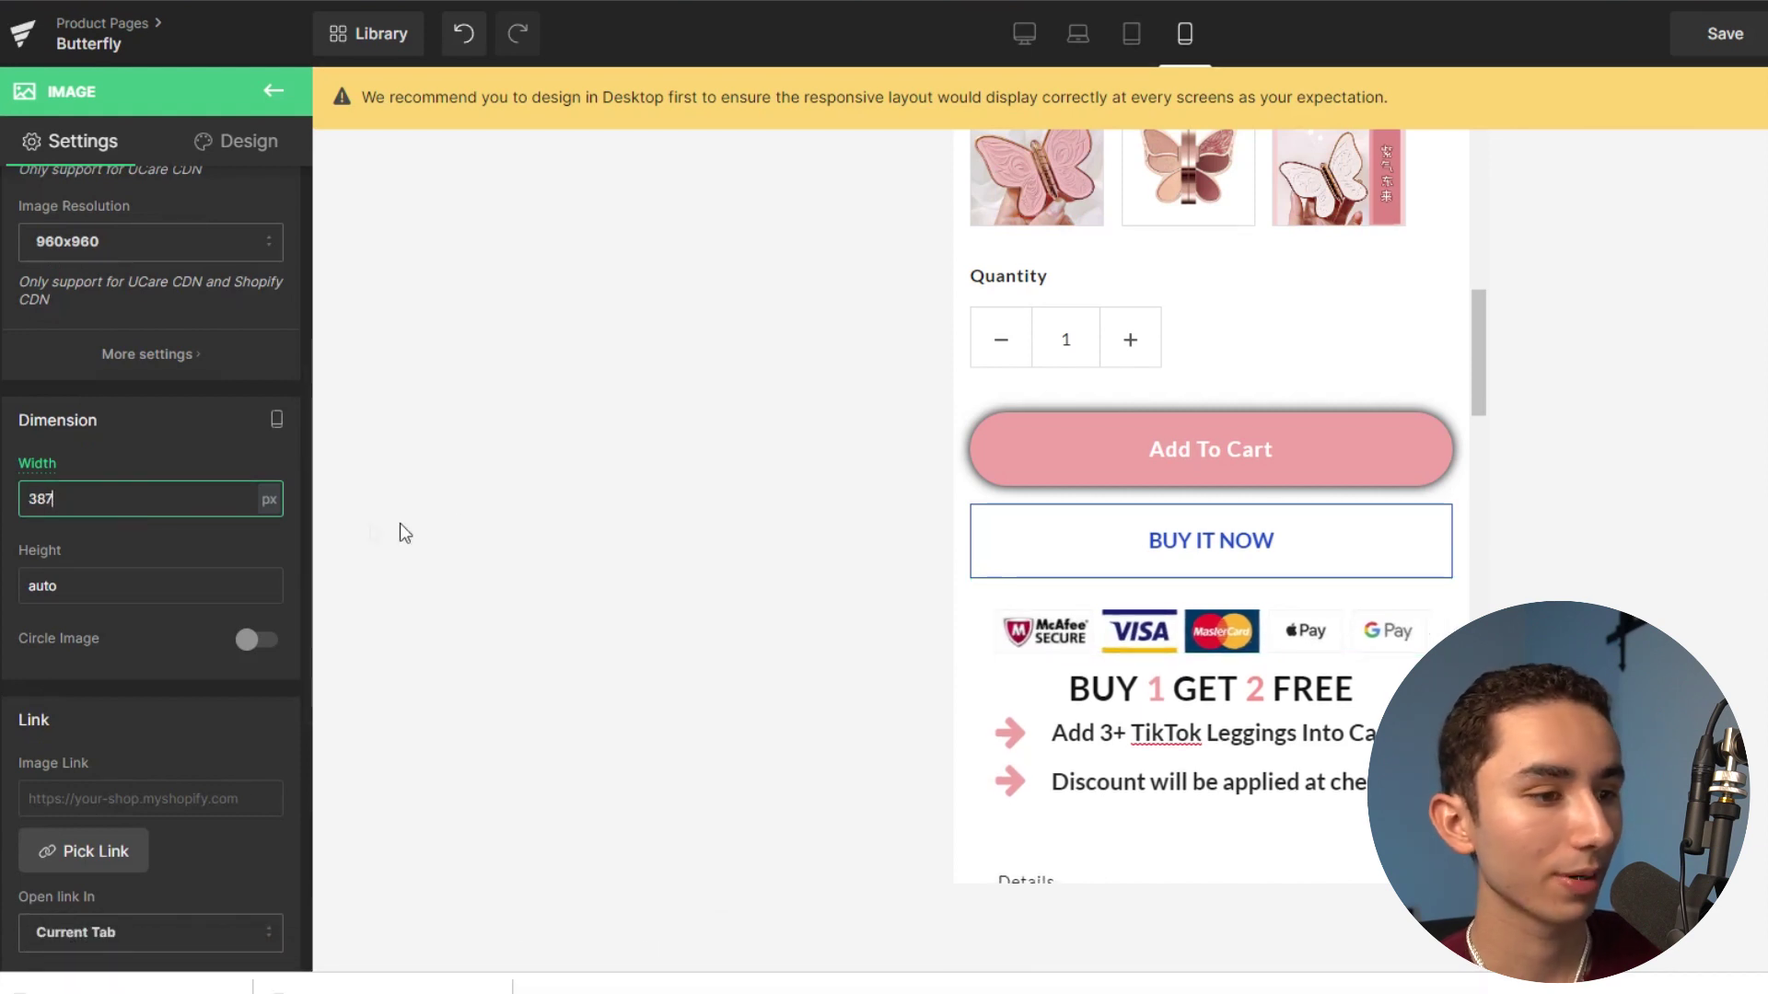
Set the top margin of the BUY 1 GET 2 FREE heading to 18 px.
{"action": "left_click", "coordinate": [1211, 687]}
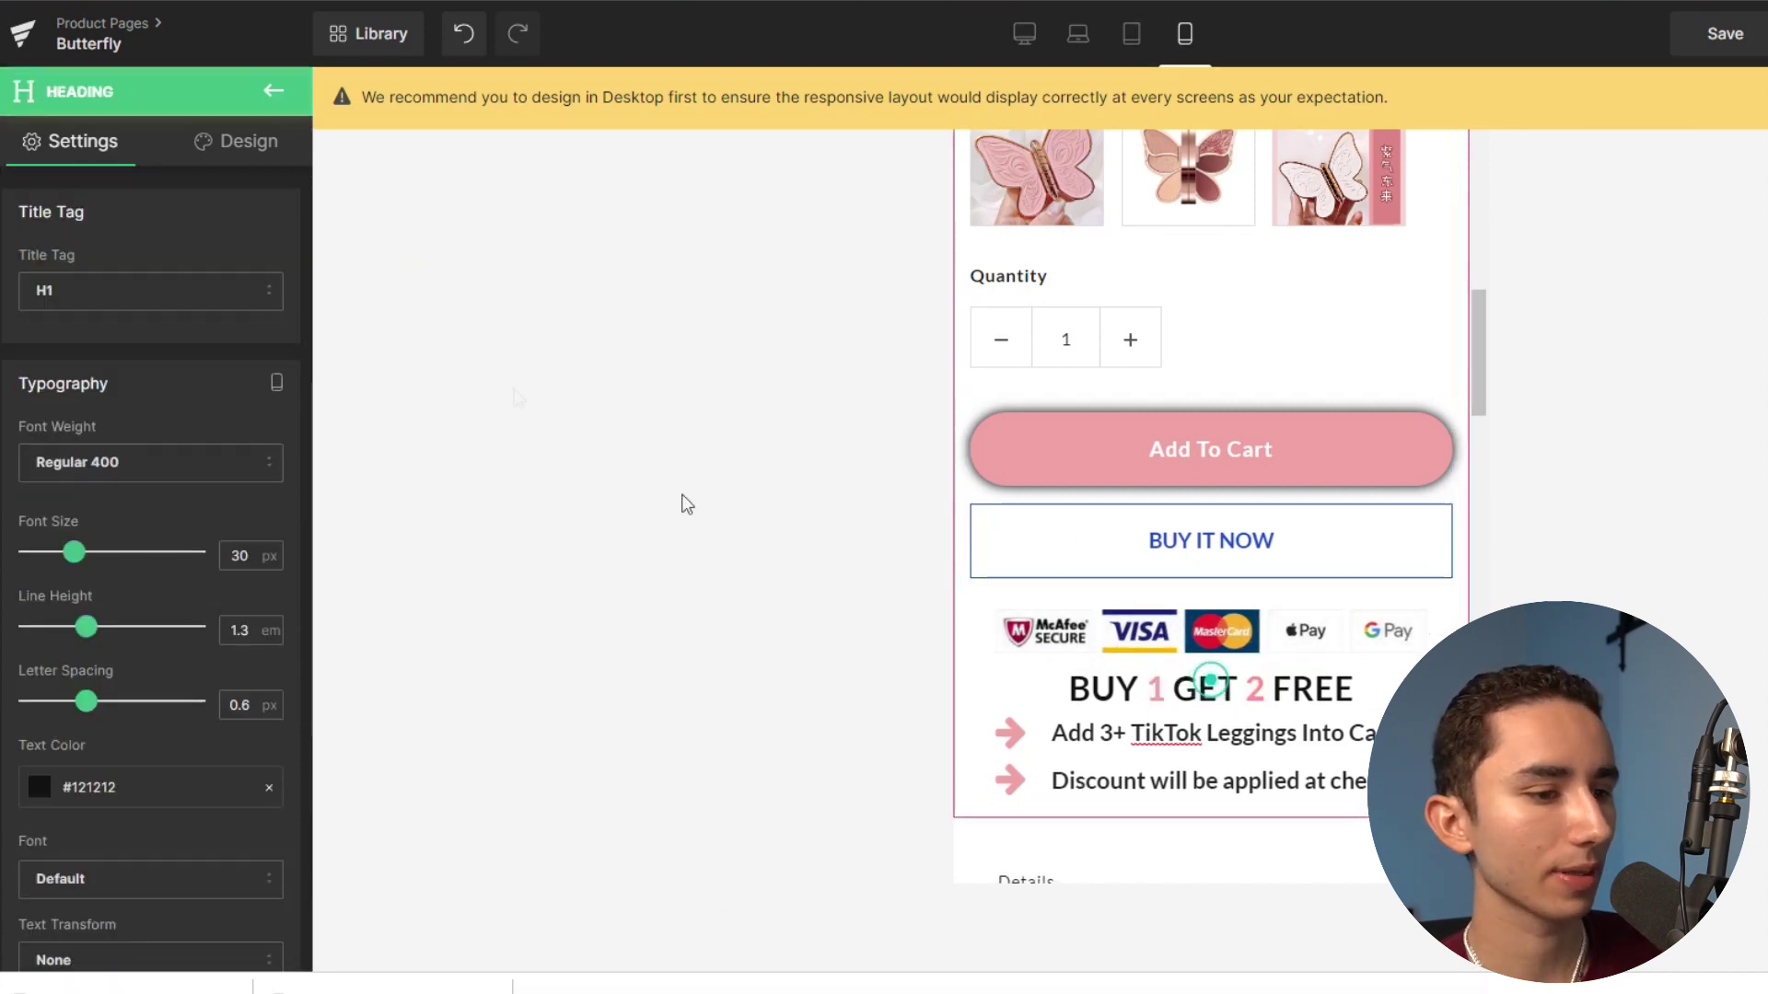
{"action": "left_click", "coordinate": [262, 147]}
{"action": "left_click", "coordinate": [167, 286]}
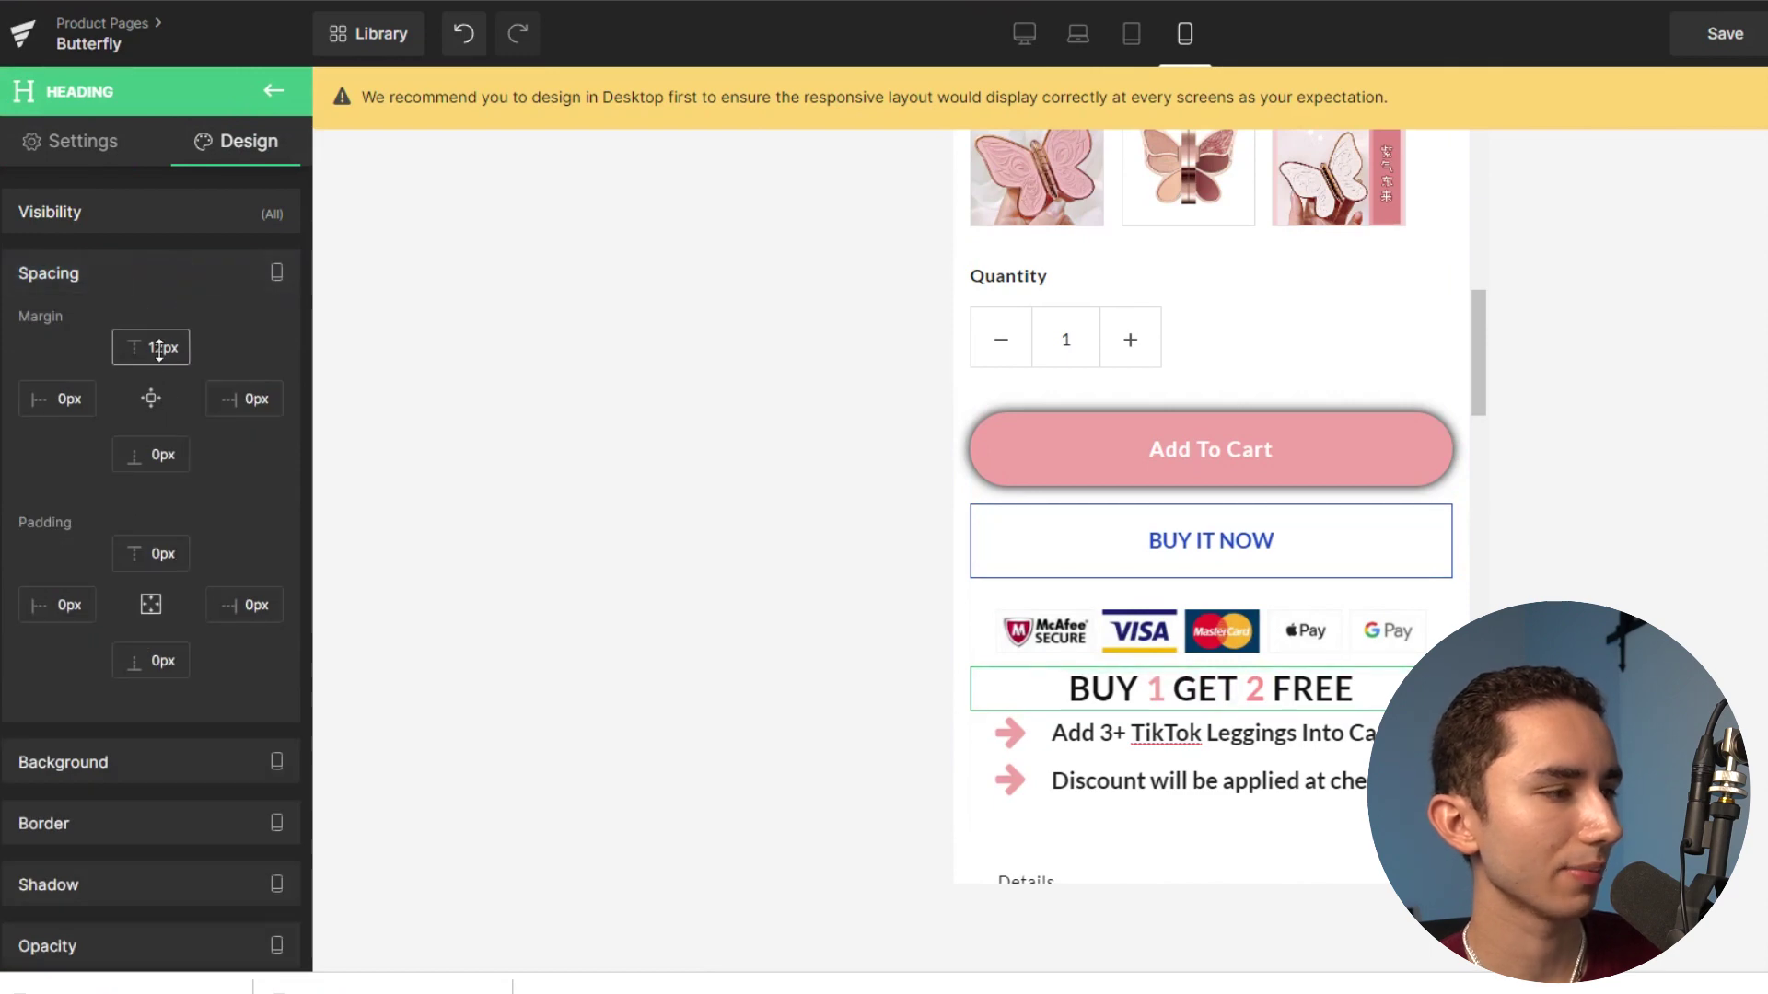
{"action": "left_click_drag", "start_coordinate": [158, 346], "coordinate": [158, 342]}
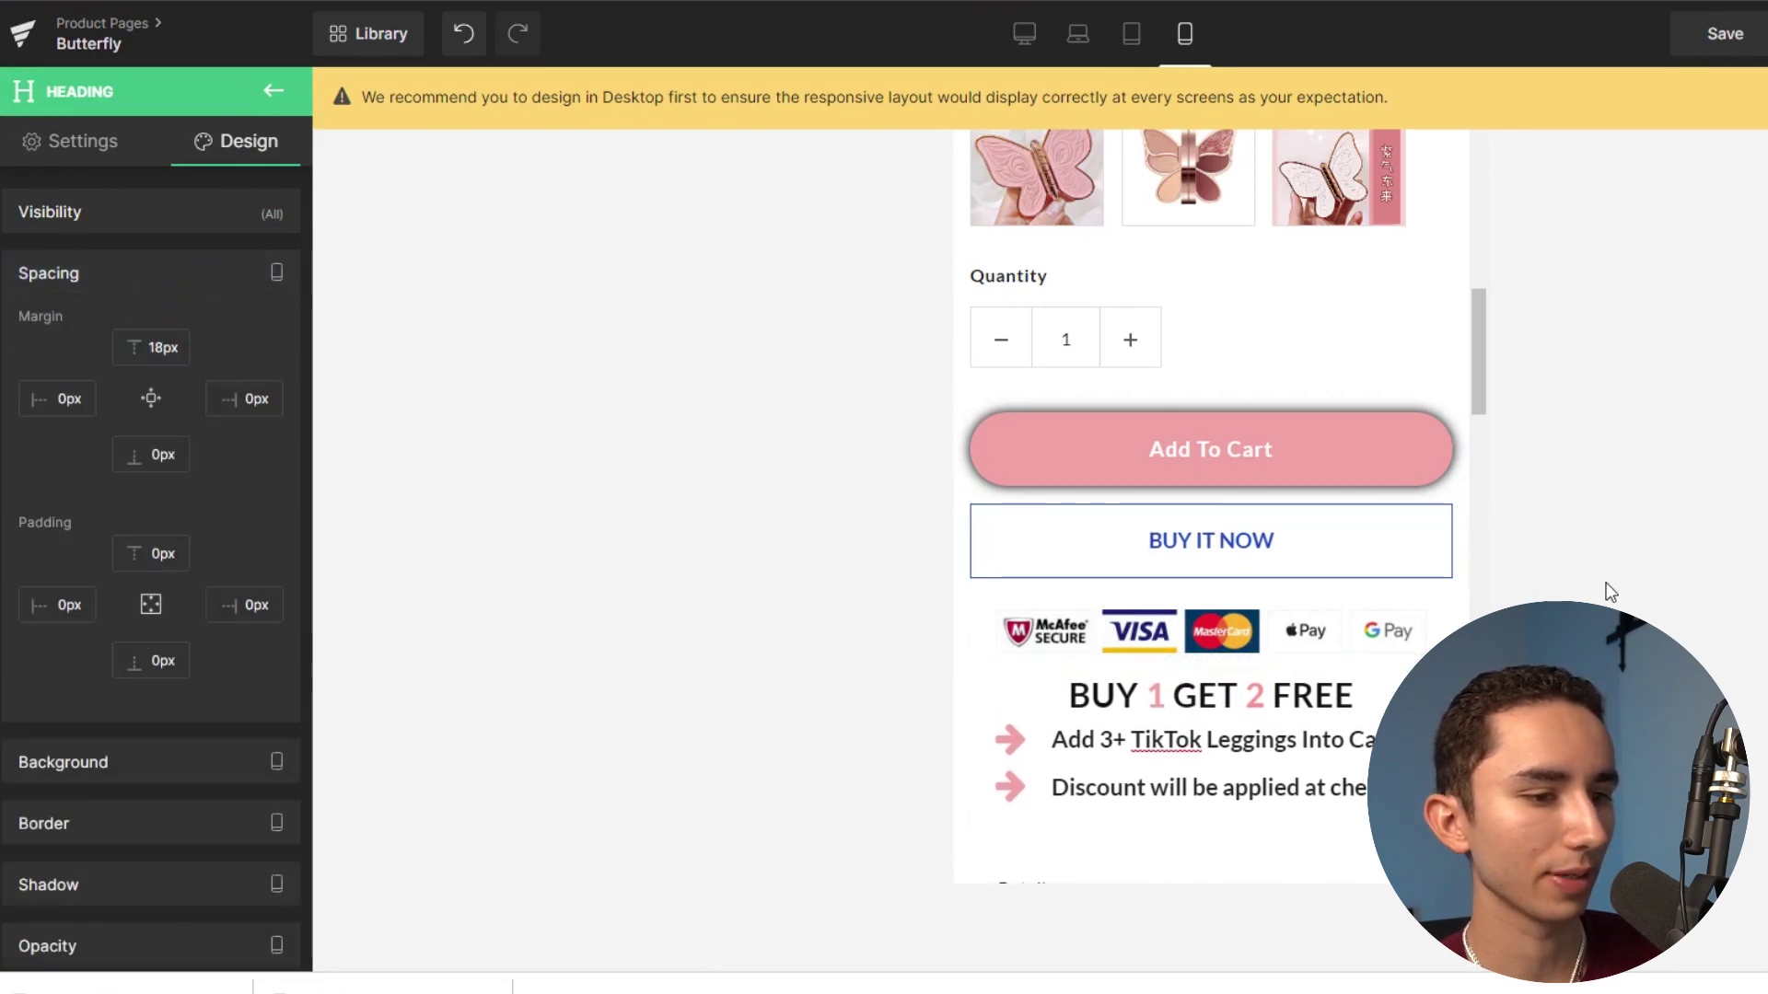
Insert the saved trust badge section block from the library and delete the row listing Free shipping, Secured payment, 30-day return and Product check.
{"action": "scroll", "coordinate": [1448, 606], "scroll_direction": "down", "scroll_amount": 20}
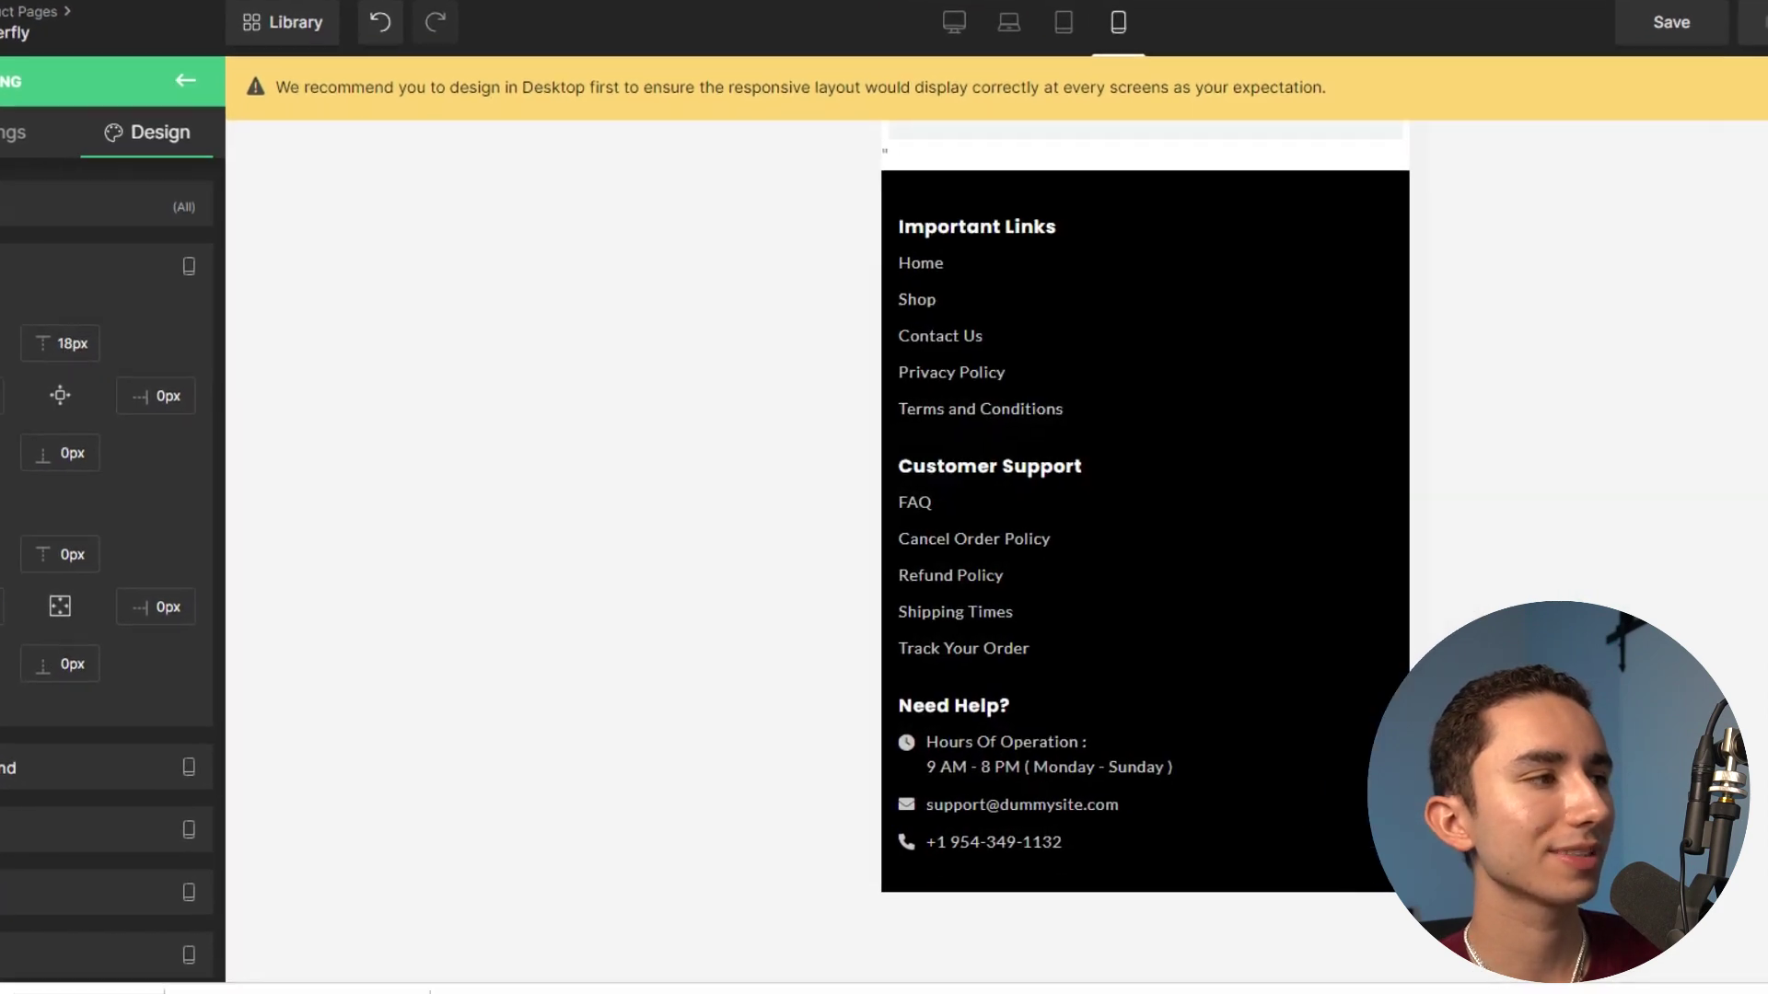
{"action": "left_click", "coordinate": [101, 13]}
{"action": "scroll", "coordinate": [853, 295], "scroll_direction": "down", "scroll_amount": 9}
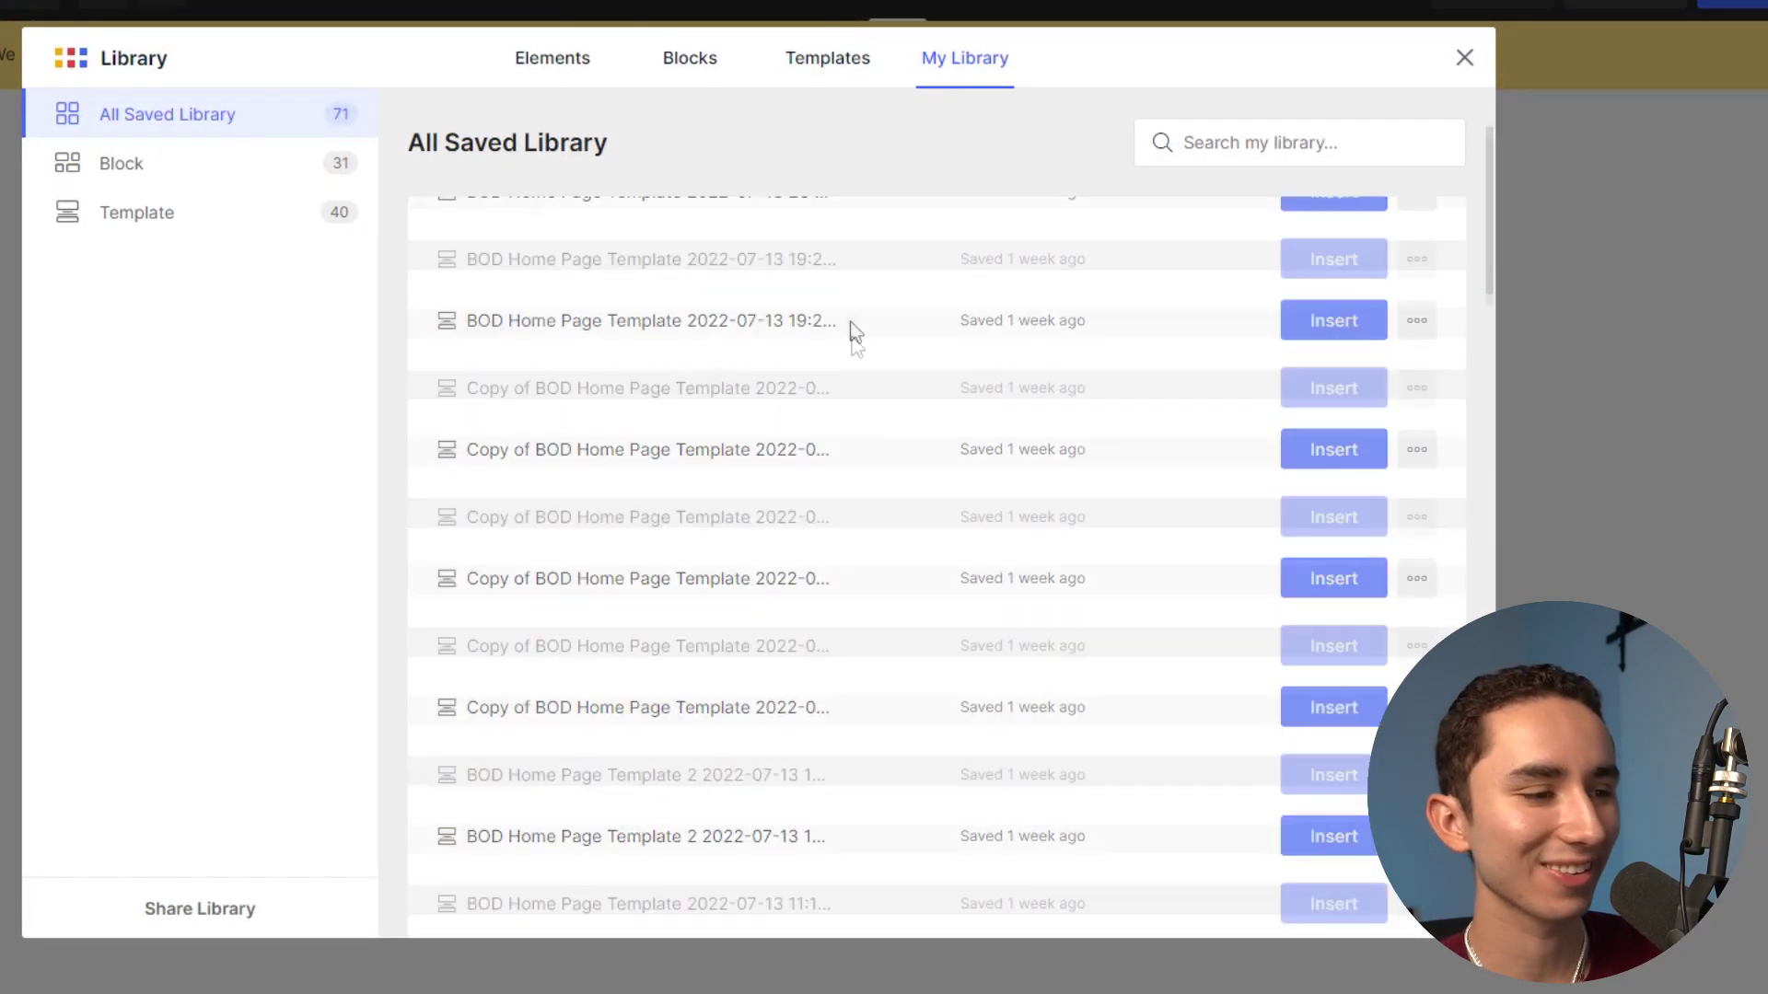
{"action": "left_click", "coordinate": [208, 164]}
{"action": "scroll", "coordinate": [723, 405], "scroll_direction": "down", "scroll_amount": 12}
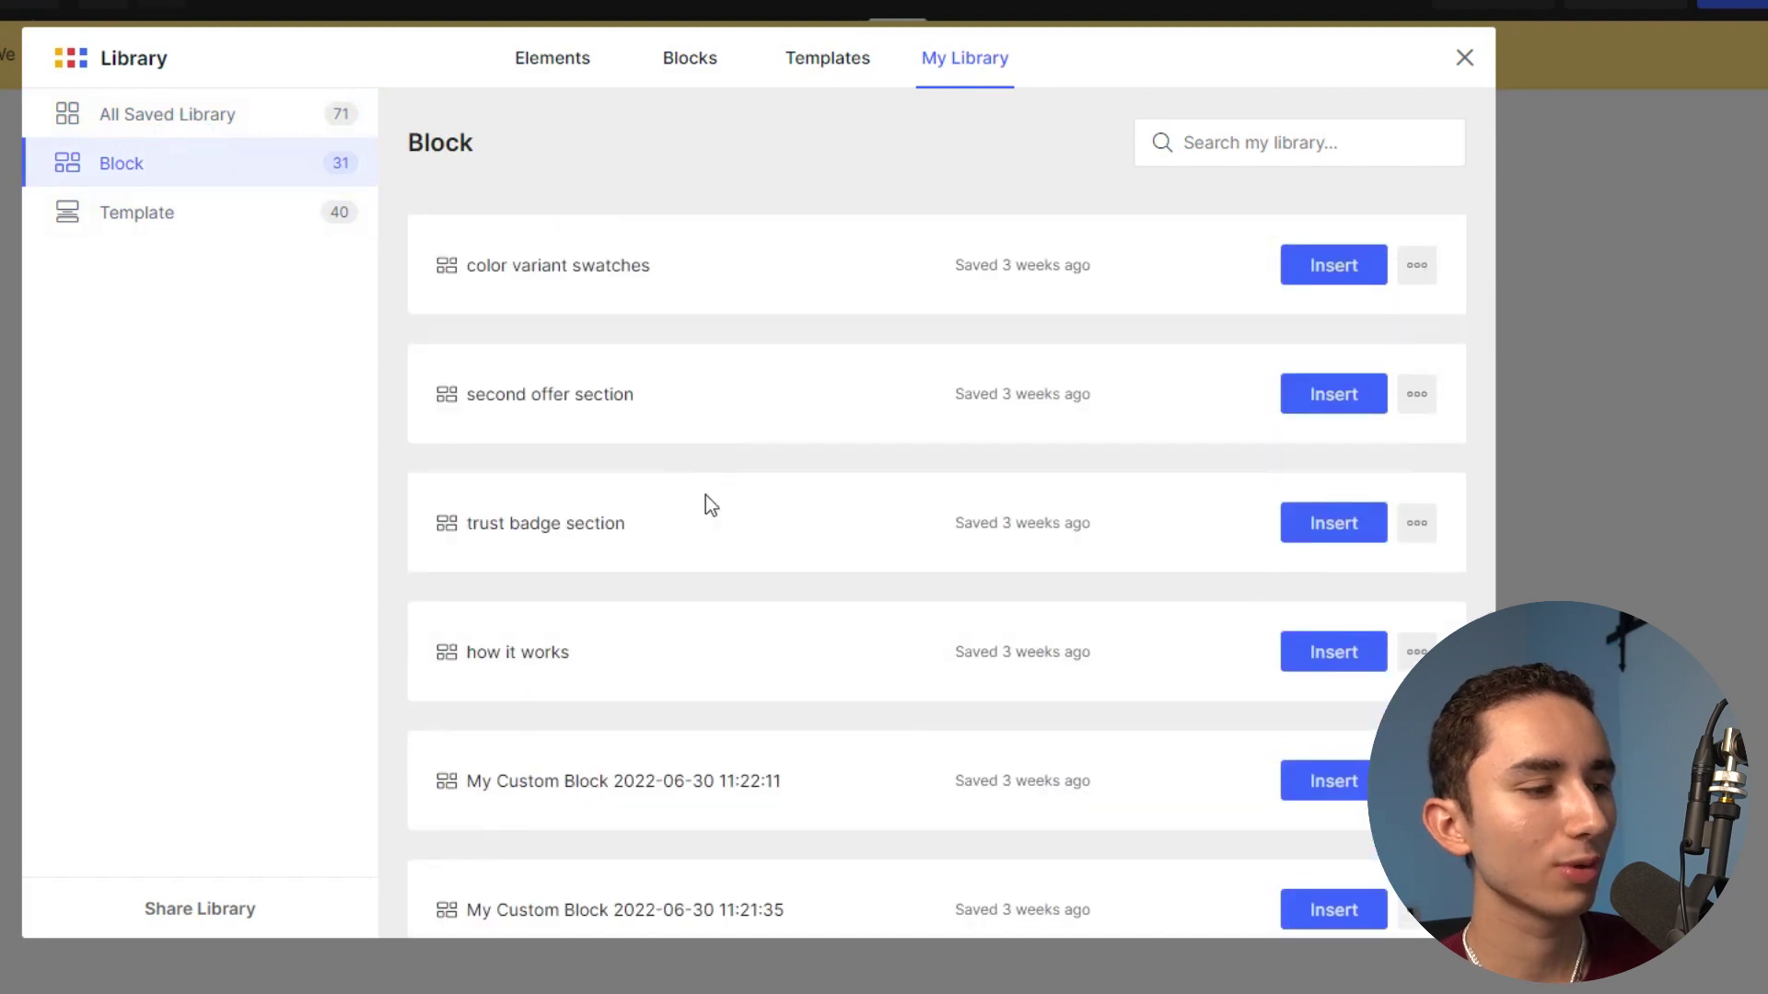
{"action": "scroll", "coordinate": [1031, 500], "scroll_direction": "down", "scroll_amount": 2}
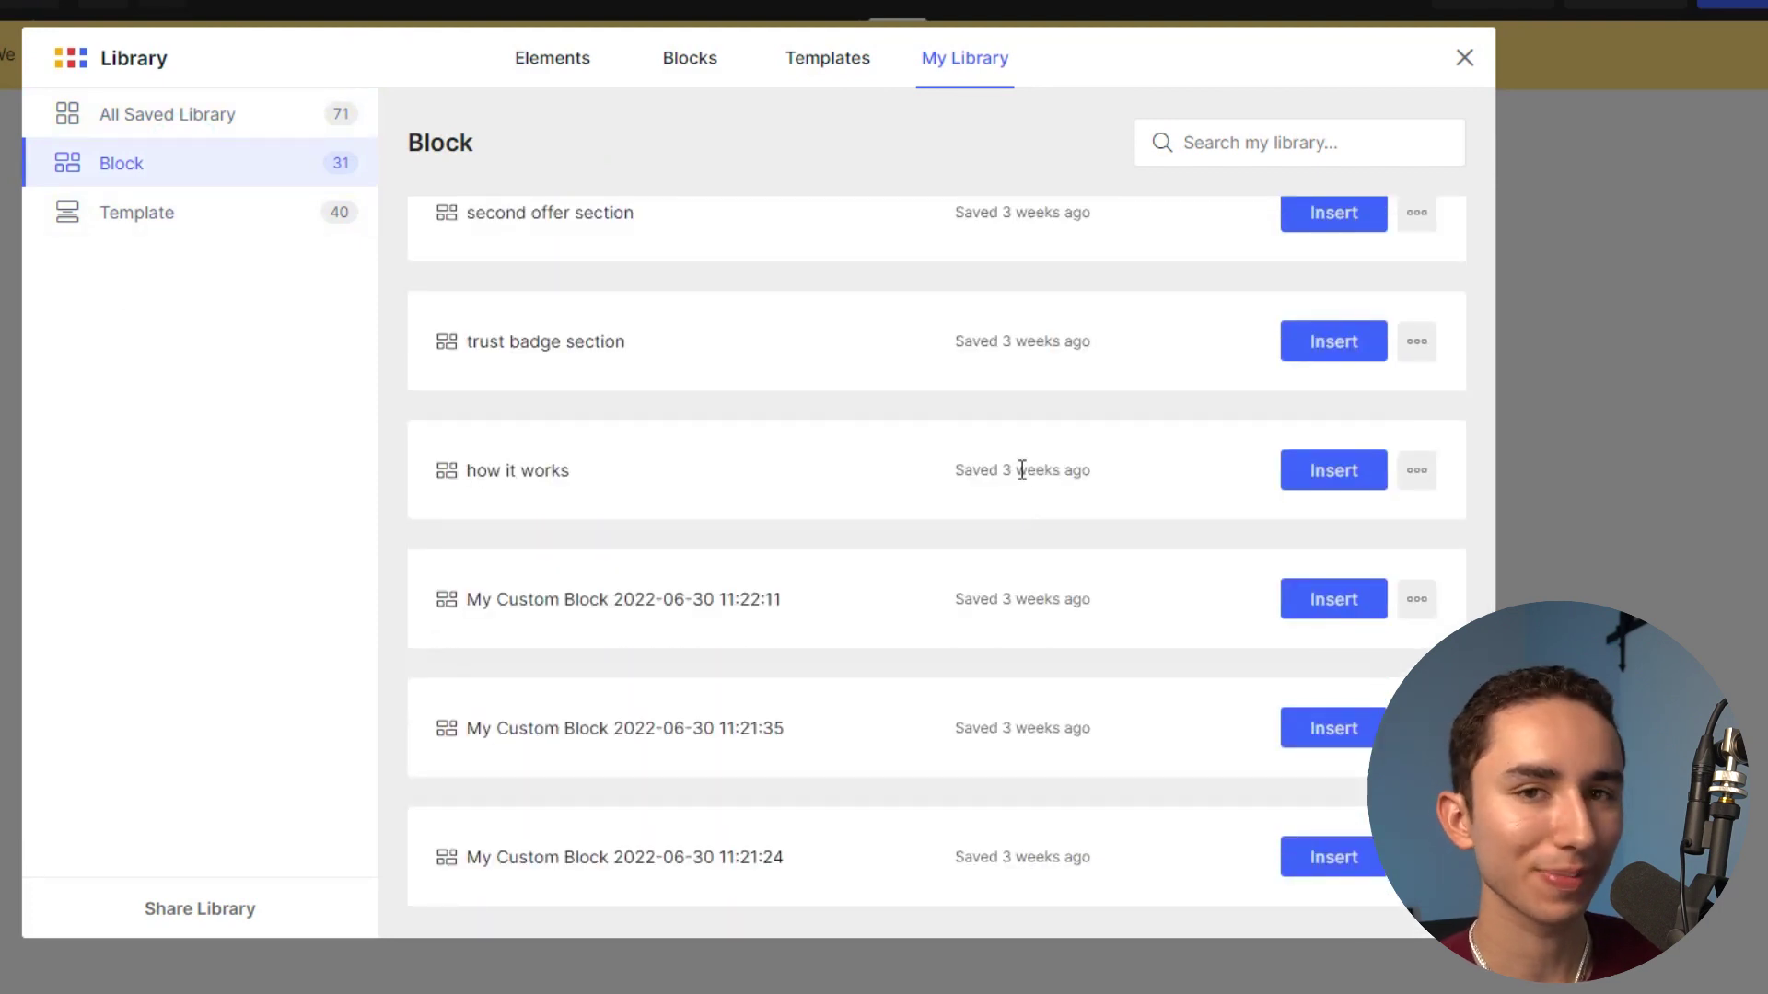
{"action": "scroll", "coordinate": [1028, 465], "scroll_direction": "up", "scroll_amount": 3}
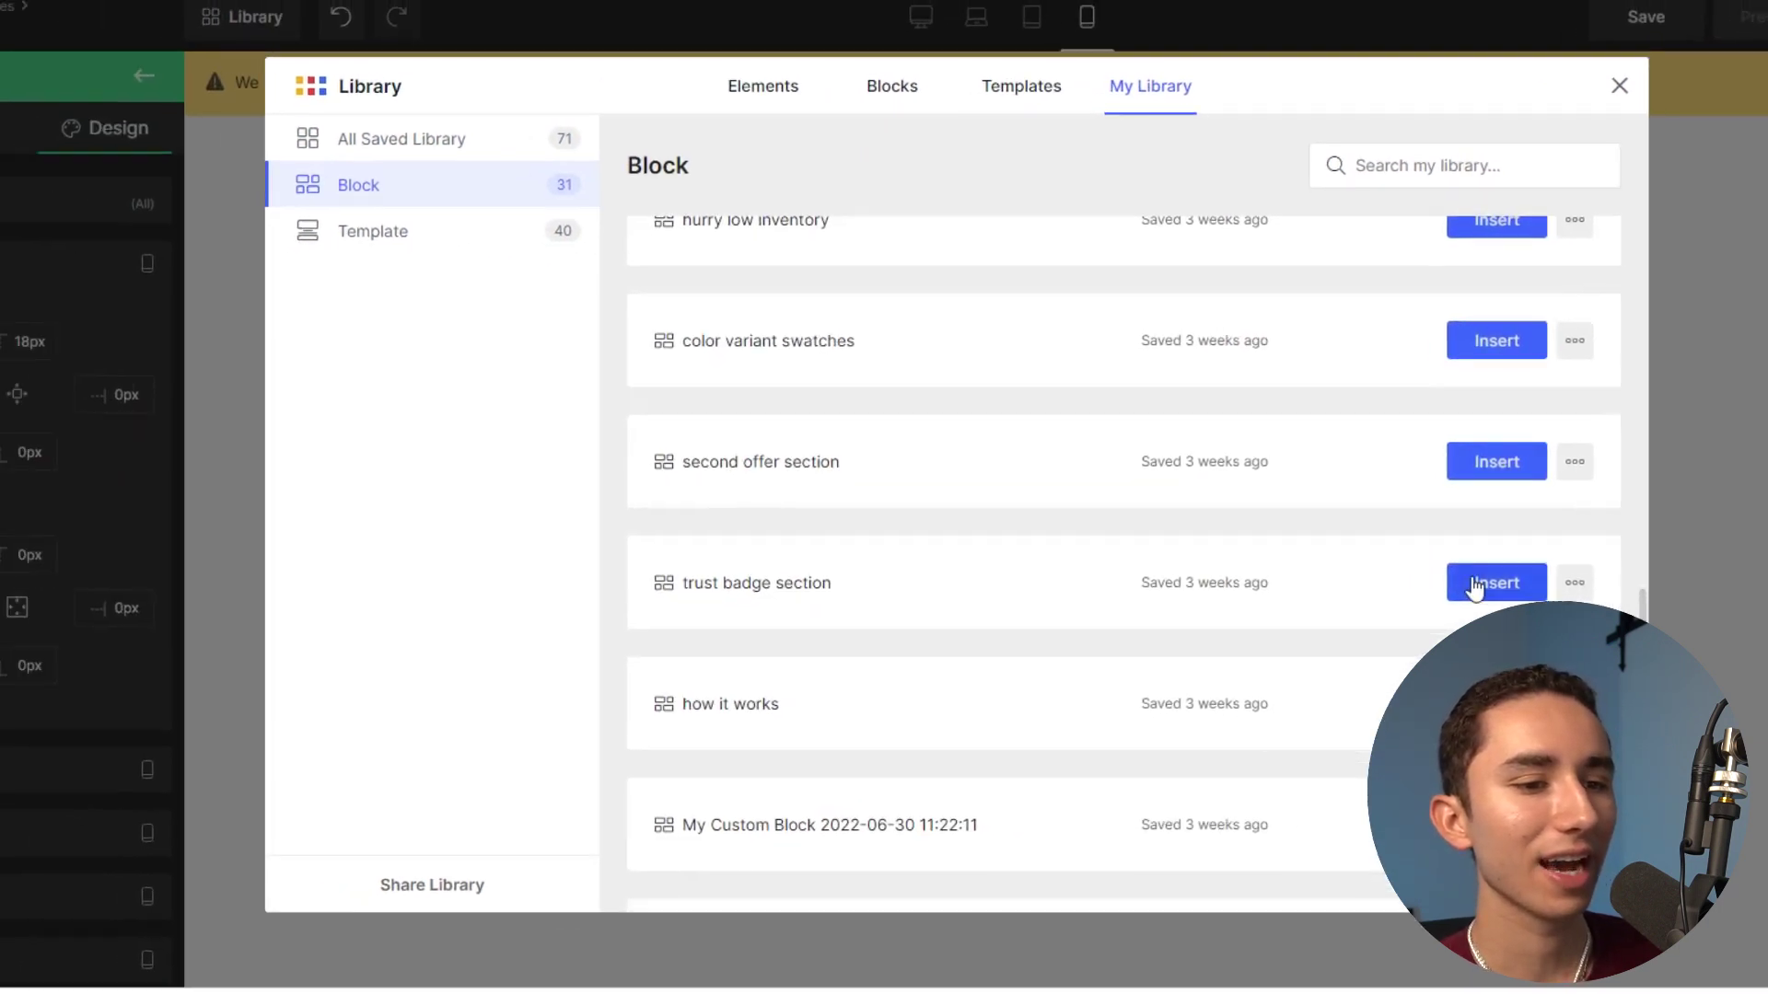
{"action": "left_click", "coordinate": [1474, 585]}
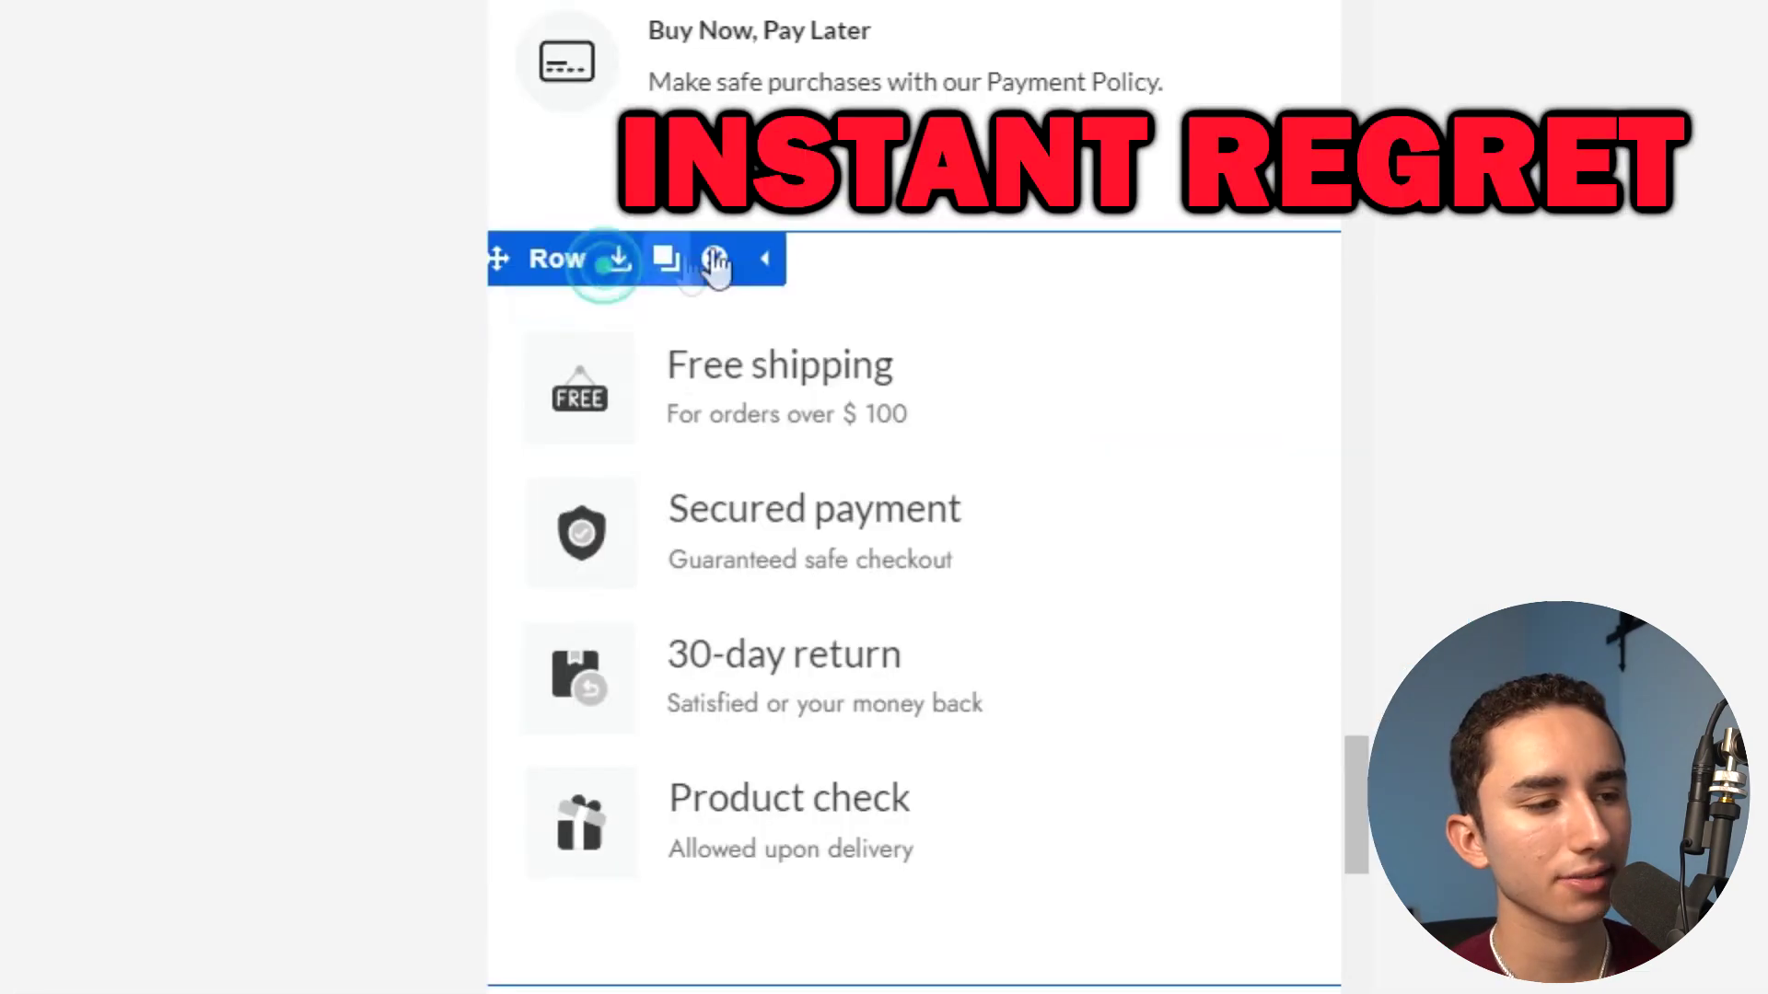
{"action": "left_click", "coordinate": [716, 261]}
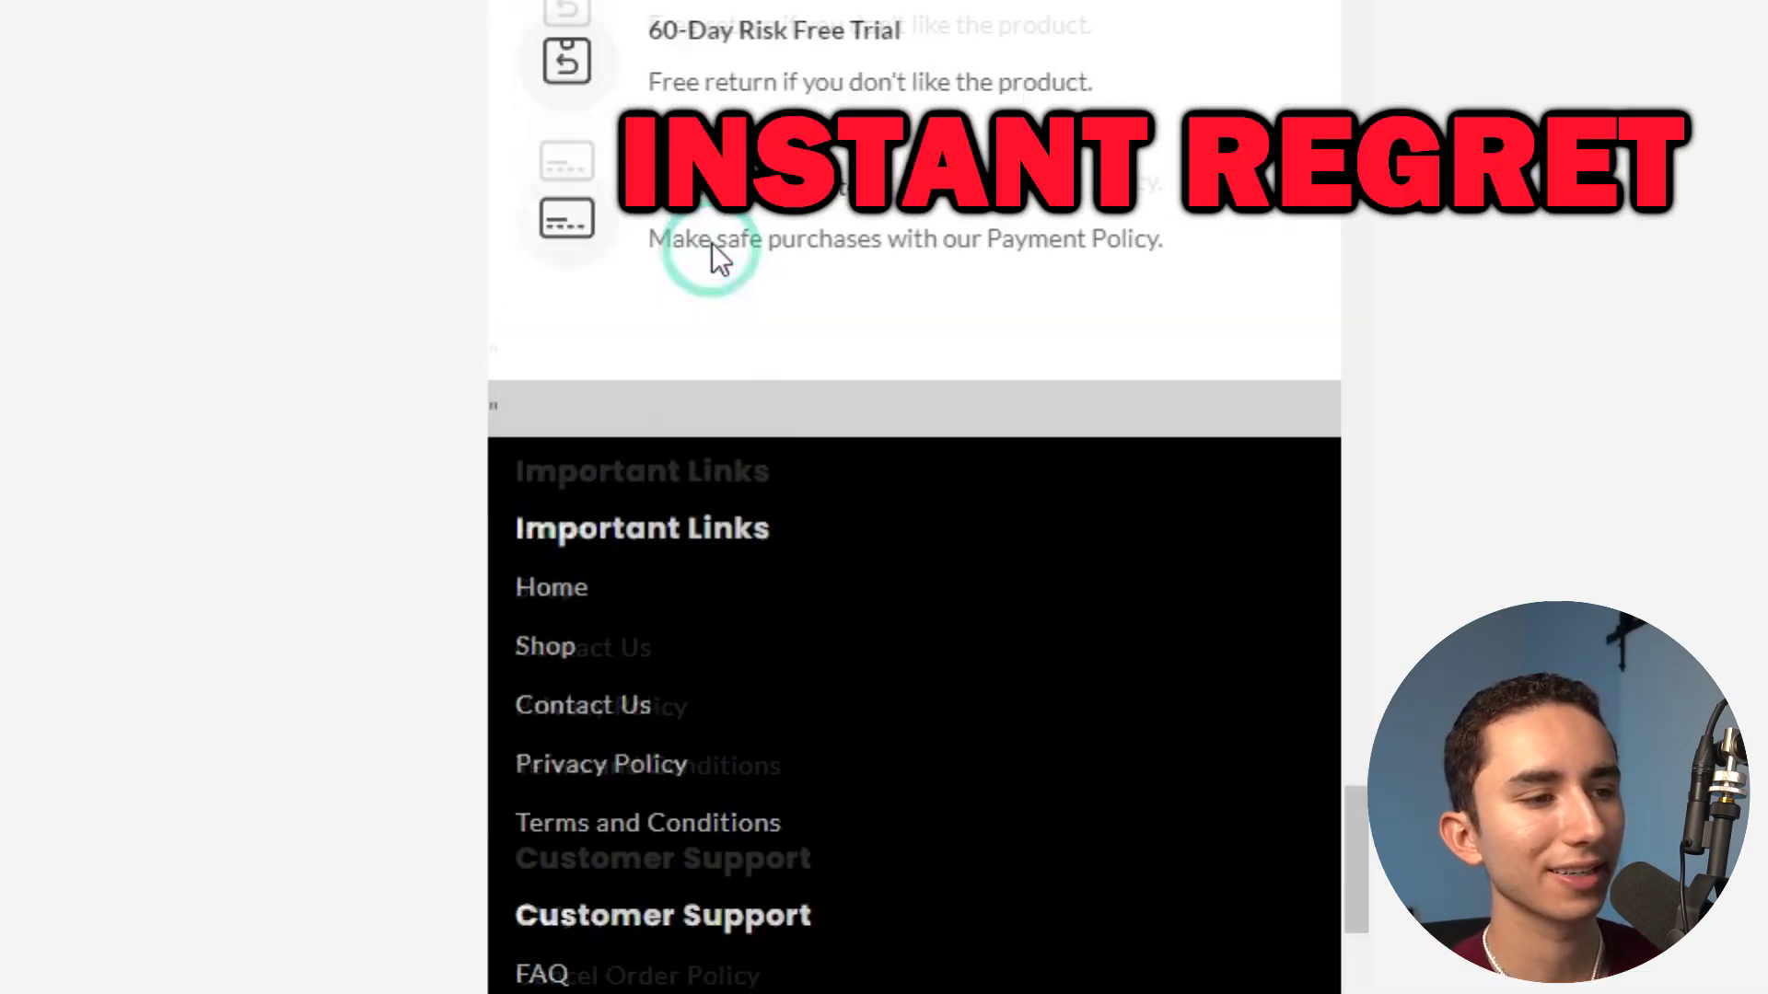
Move the Loved By Over 50,000 Feet reviews row further up the page.
{"action": "scroll", "coordinate": [1040, 348], "scroll_direction": "up", "scroll_amount": 15}
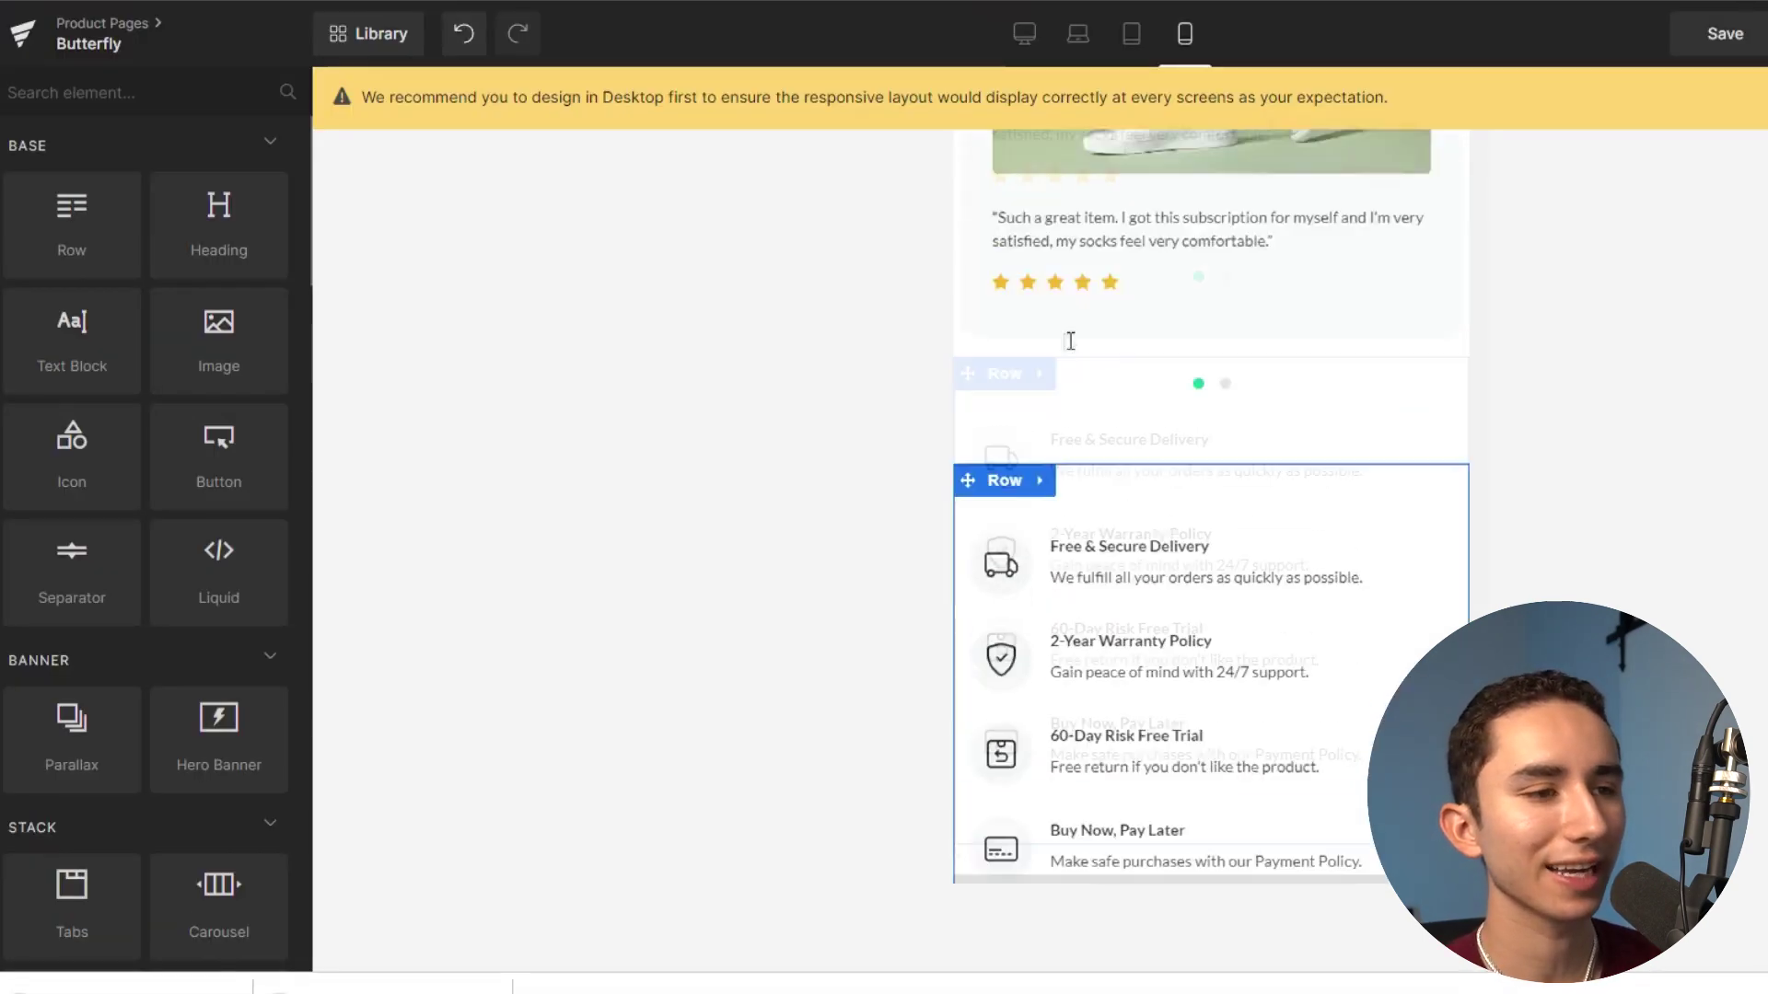
{"action": "scroll", "coordinate": [1213, 488], "scroll_direction": "up", "scroll_amount": 3}
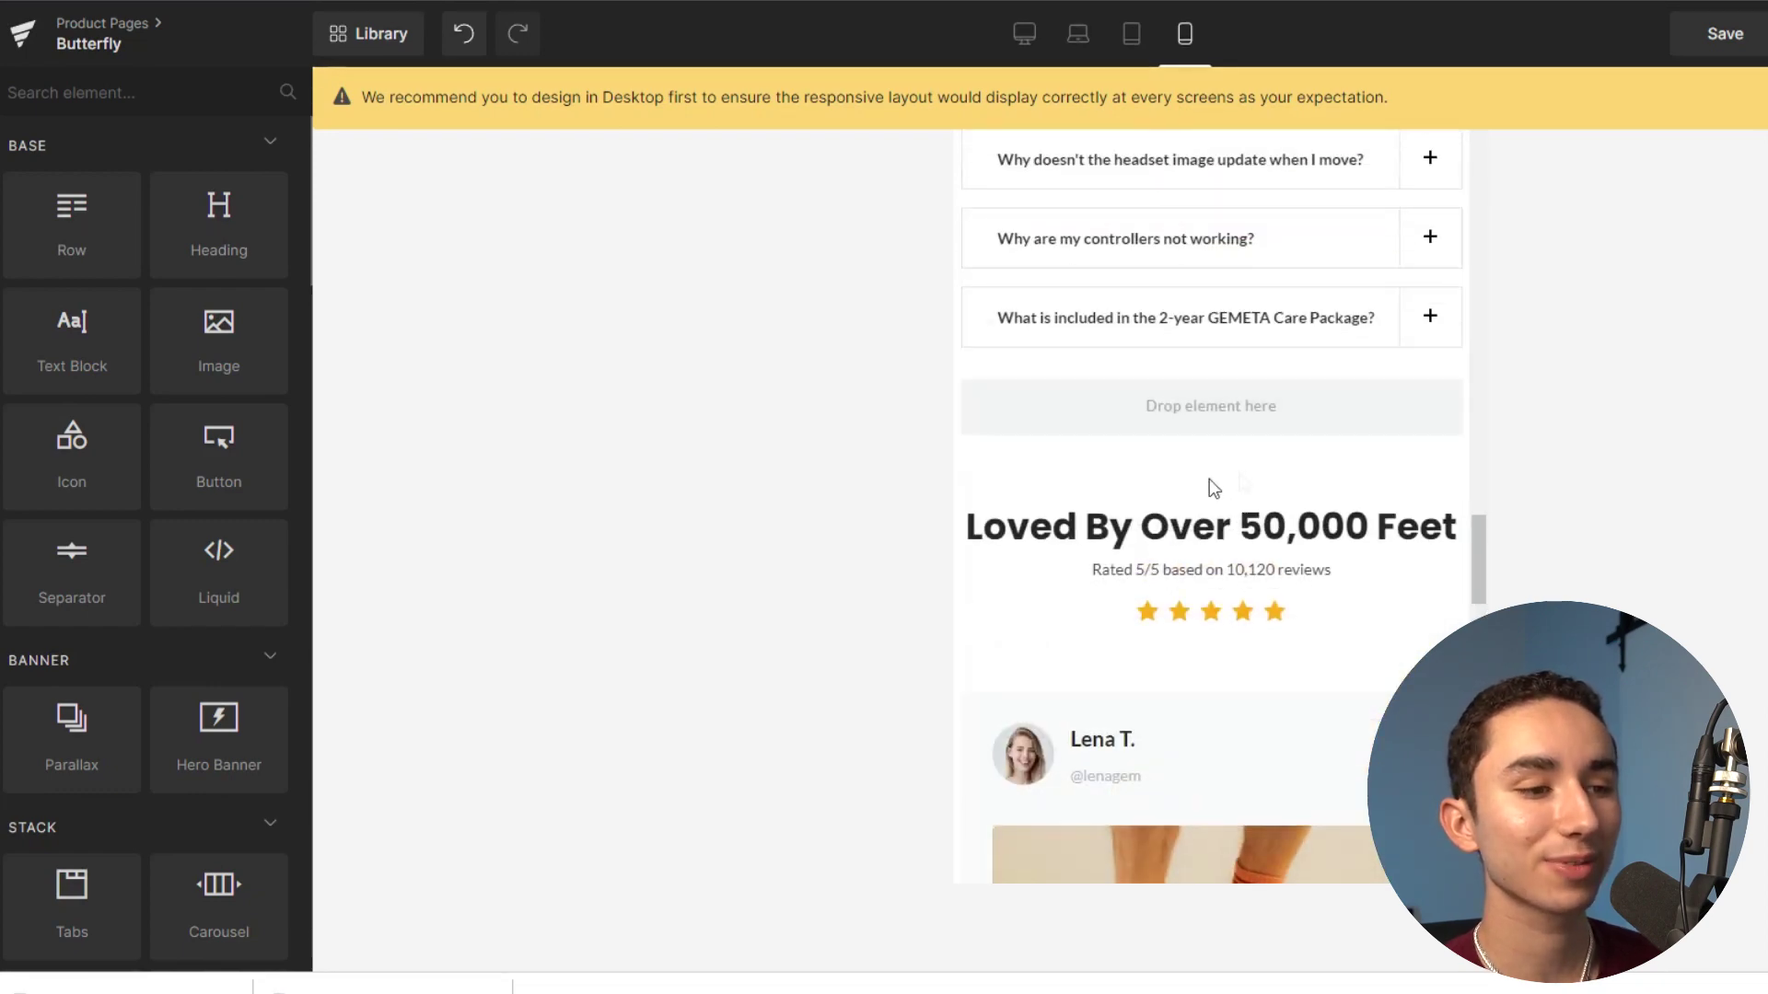
{"action": "left_click", "coordinate": [1112, 562]}
{"action": "left_click", "coordinate": [1032, 490]}
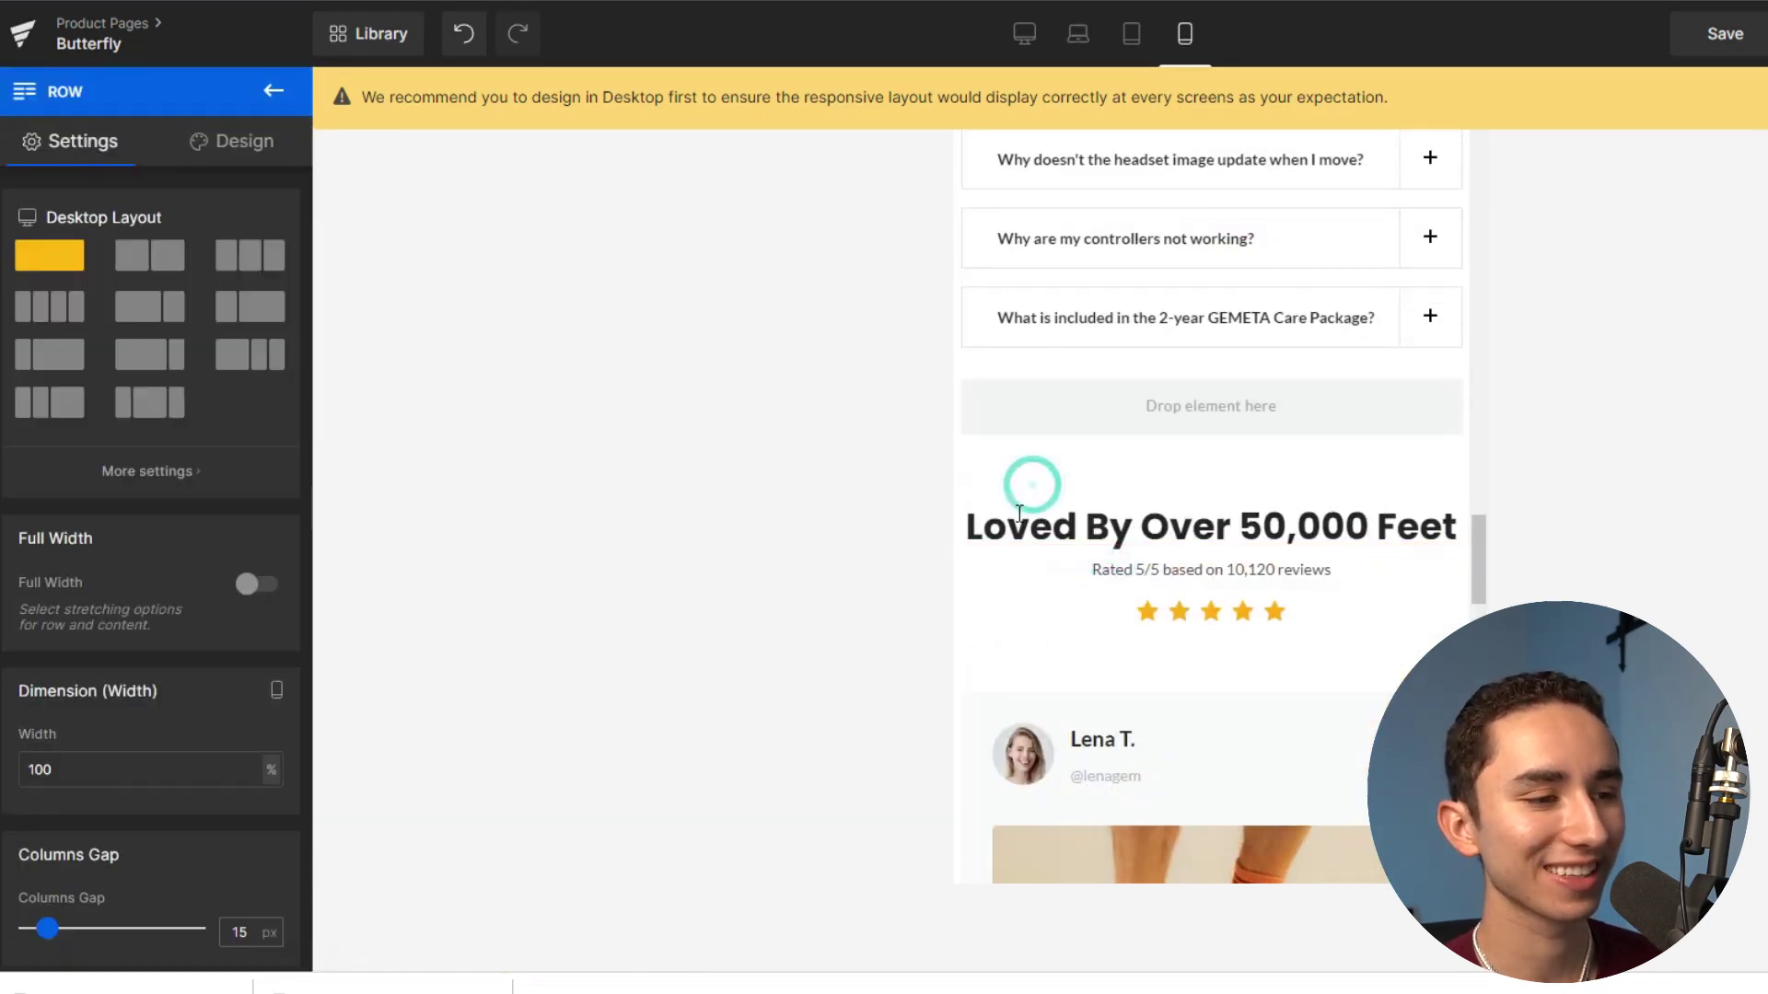
{"action": "left_click_drag", "start_coordinate": [960, 451], "coordinate": [1144, 558]}
{"action": "scroll", "coordinate": [1194, 489], "scroll_direction": "down", "scroll_amount": 6}
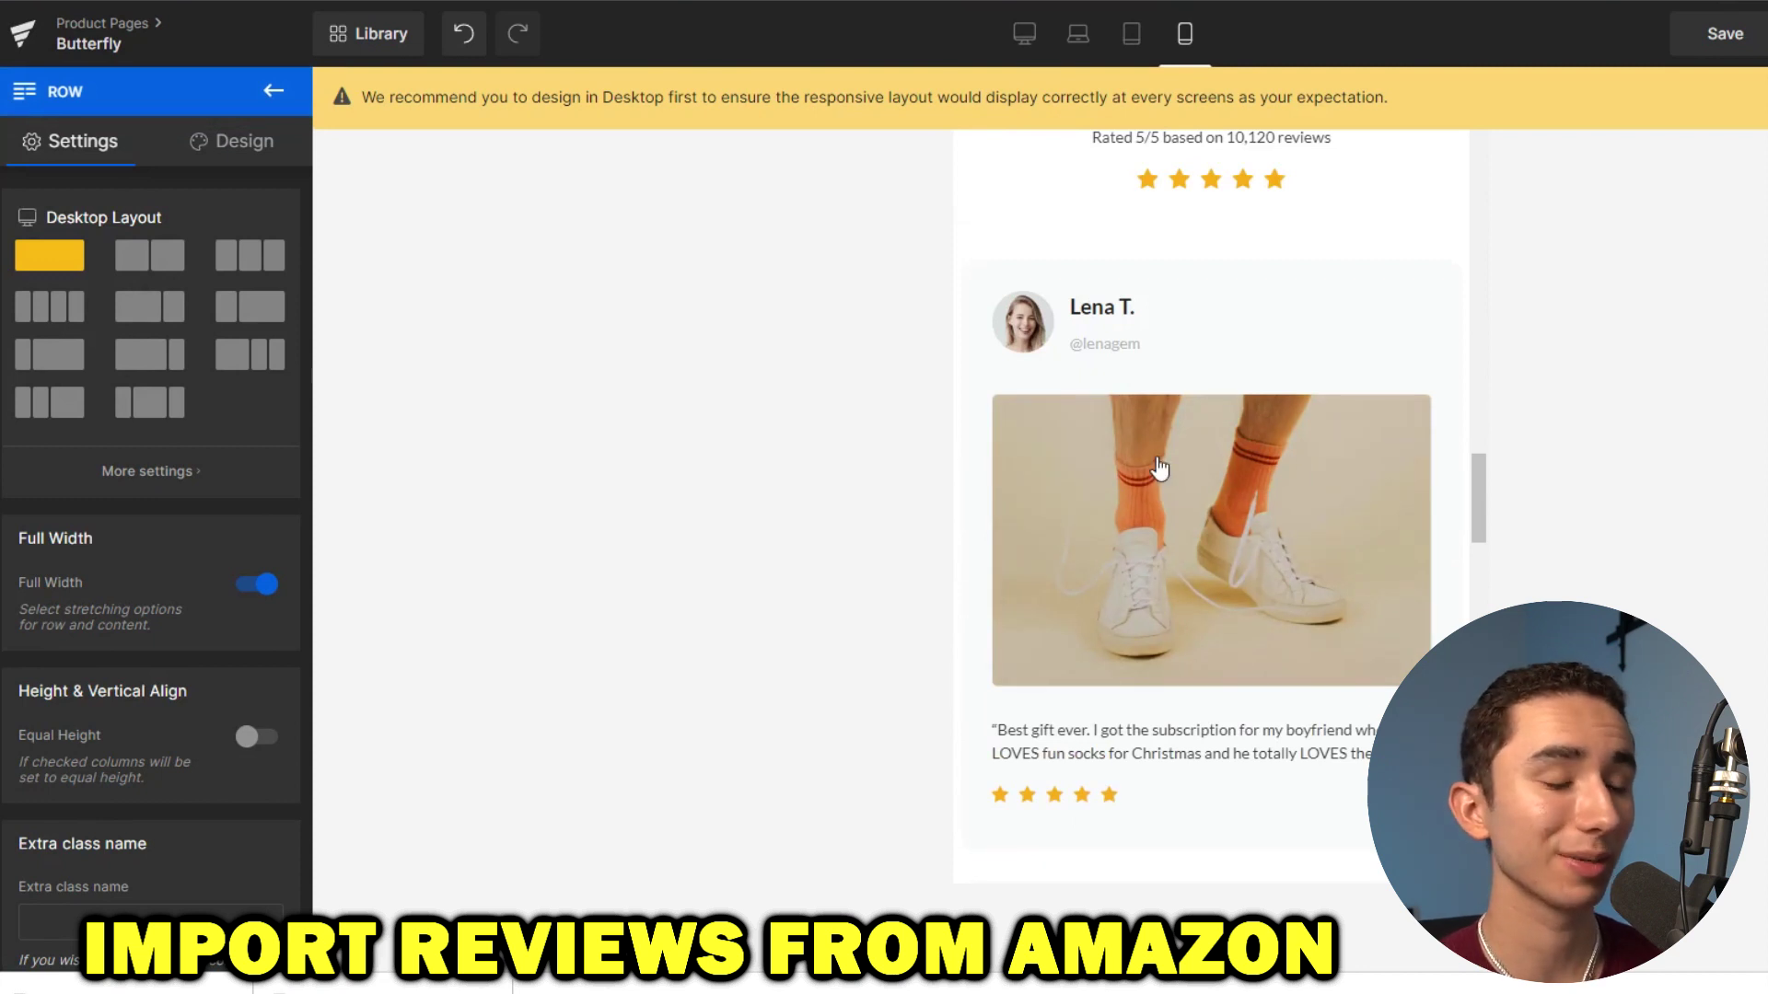
Review the mobile product page, then examine the item details of the Erinde butterfly eyeshadow palette on Amazon.
{"action": "scroll", "coordinate": [1158, 468], "scroll_direction": "down", "scroll_amount": 1}
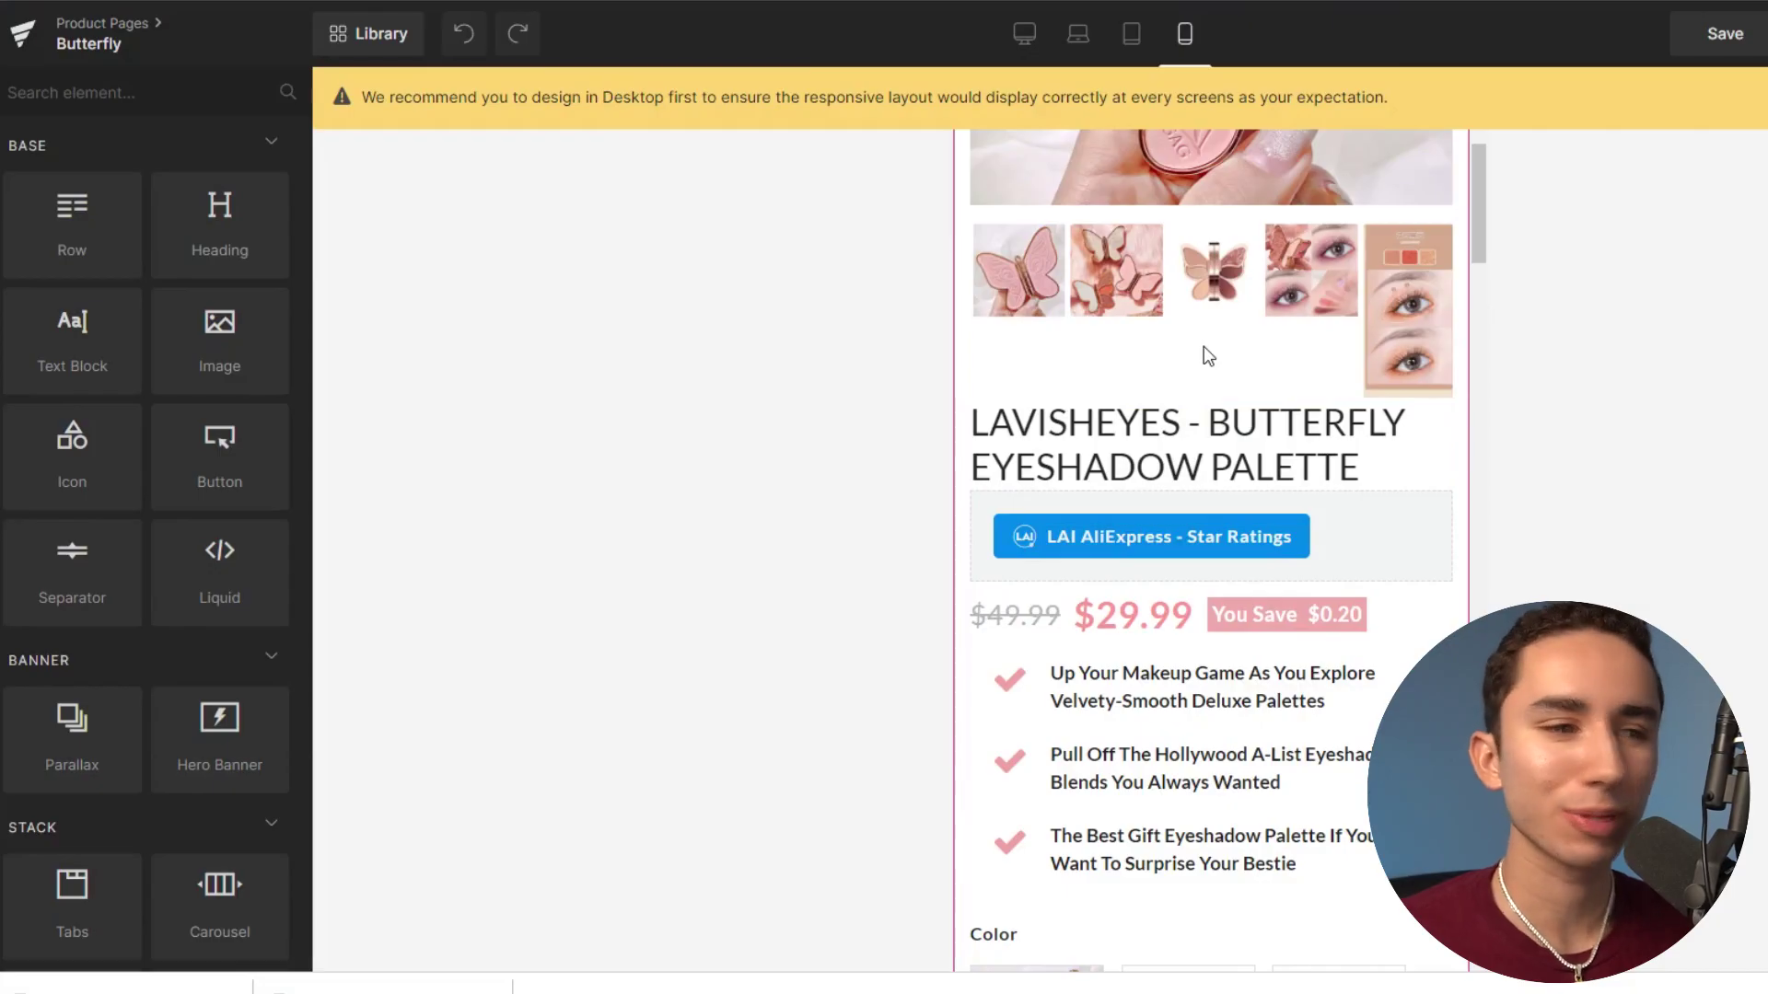
{"action": "scroll", "coordinate": [1202, 348], "scroll_direction": "down", "scroll_amount": 3}
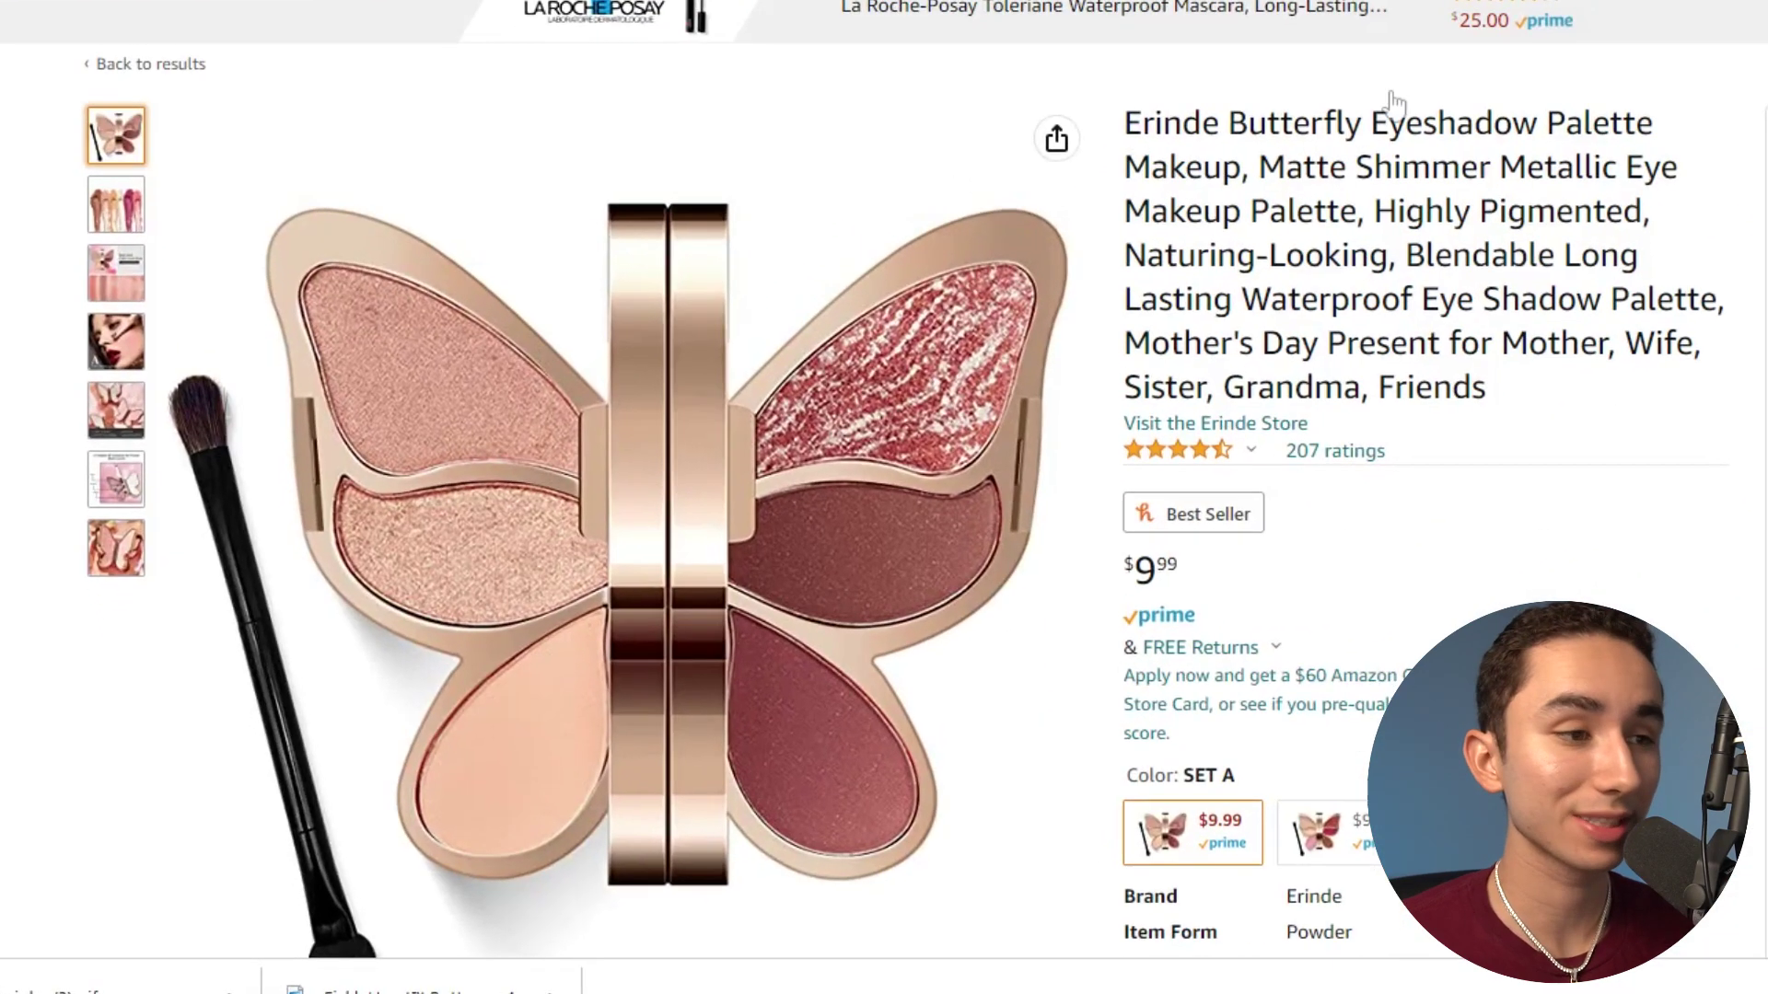
{"action": "scroll", "coordinate": [1280, 330], "scroll_direction": "down", "scroll_amount": 10}
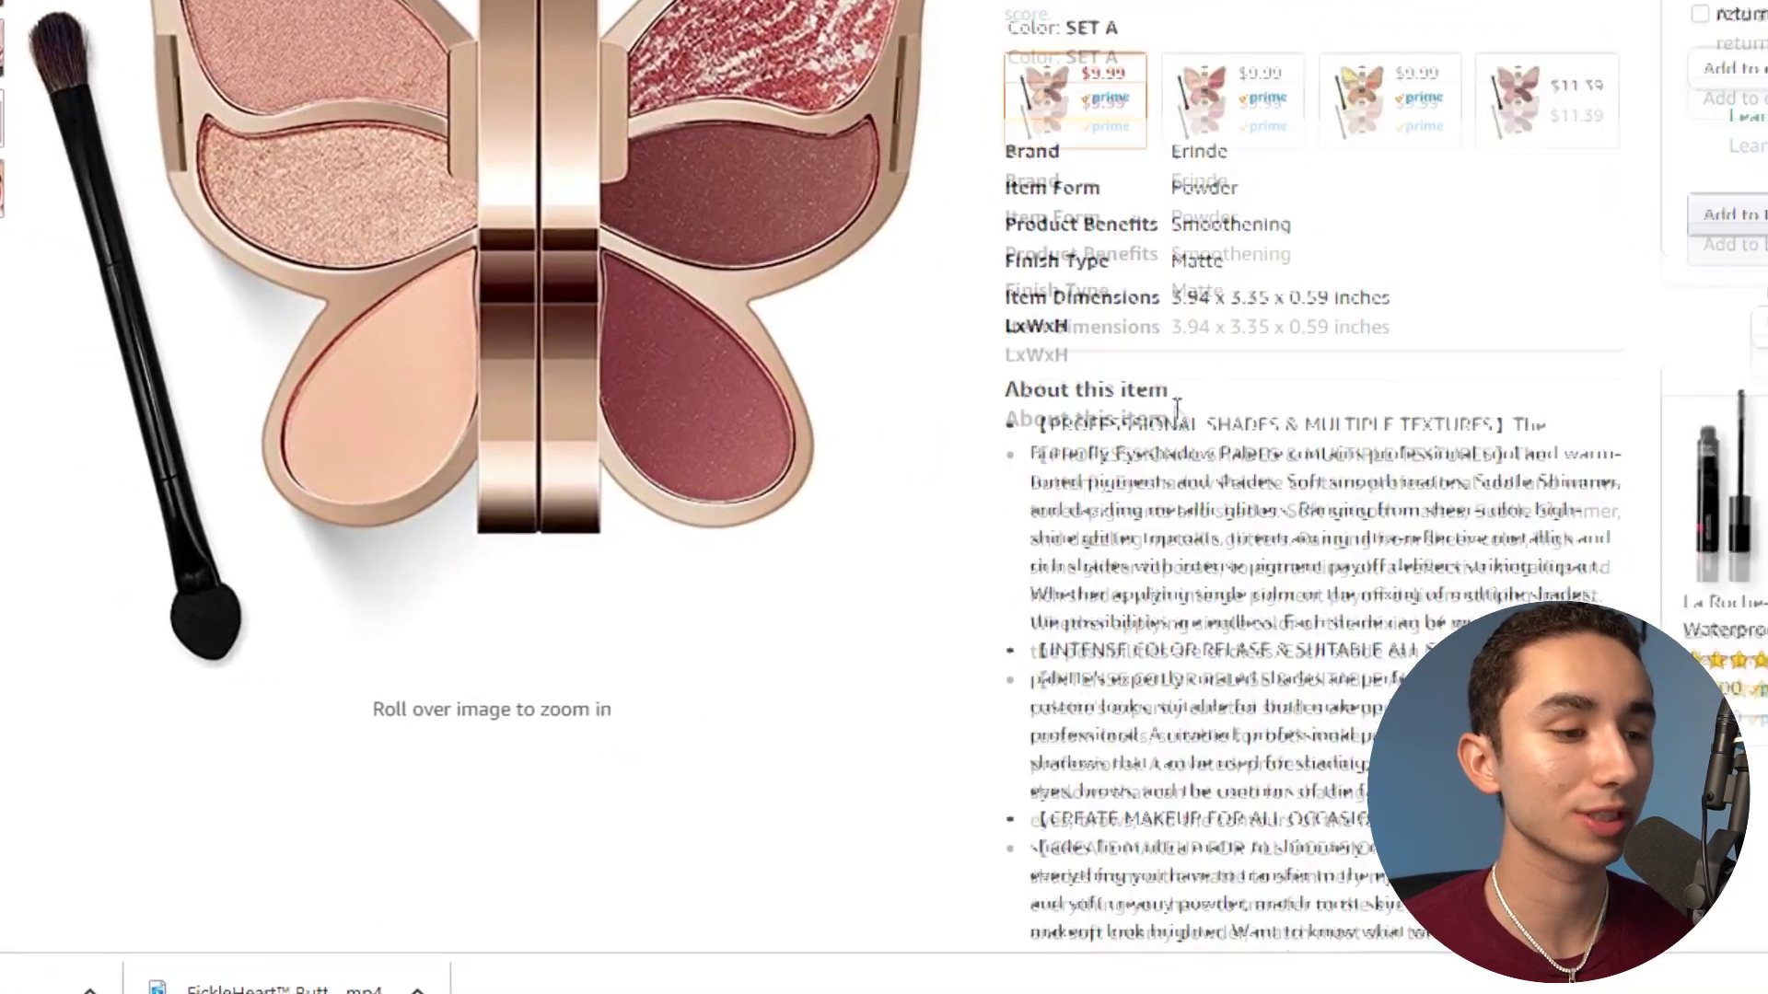
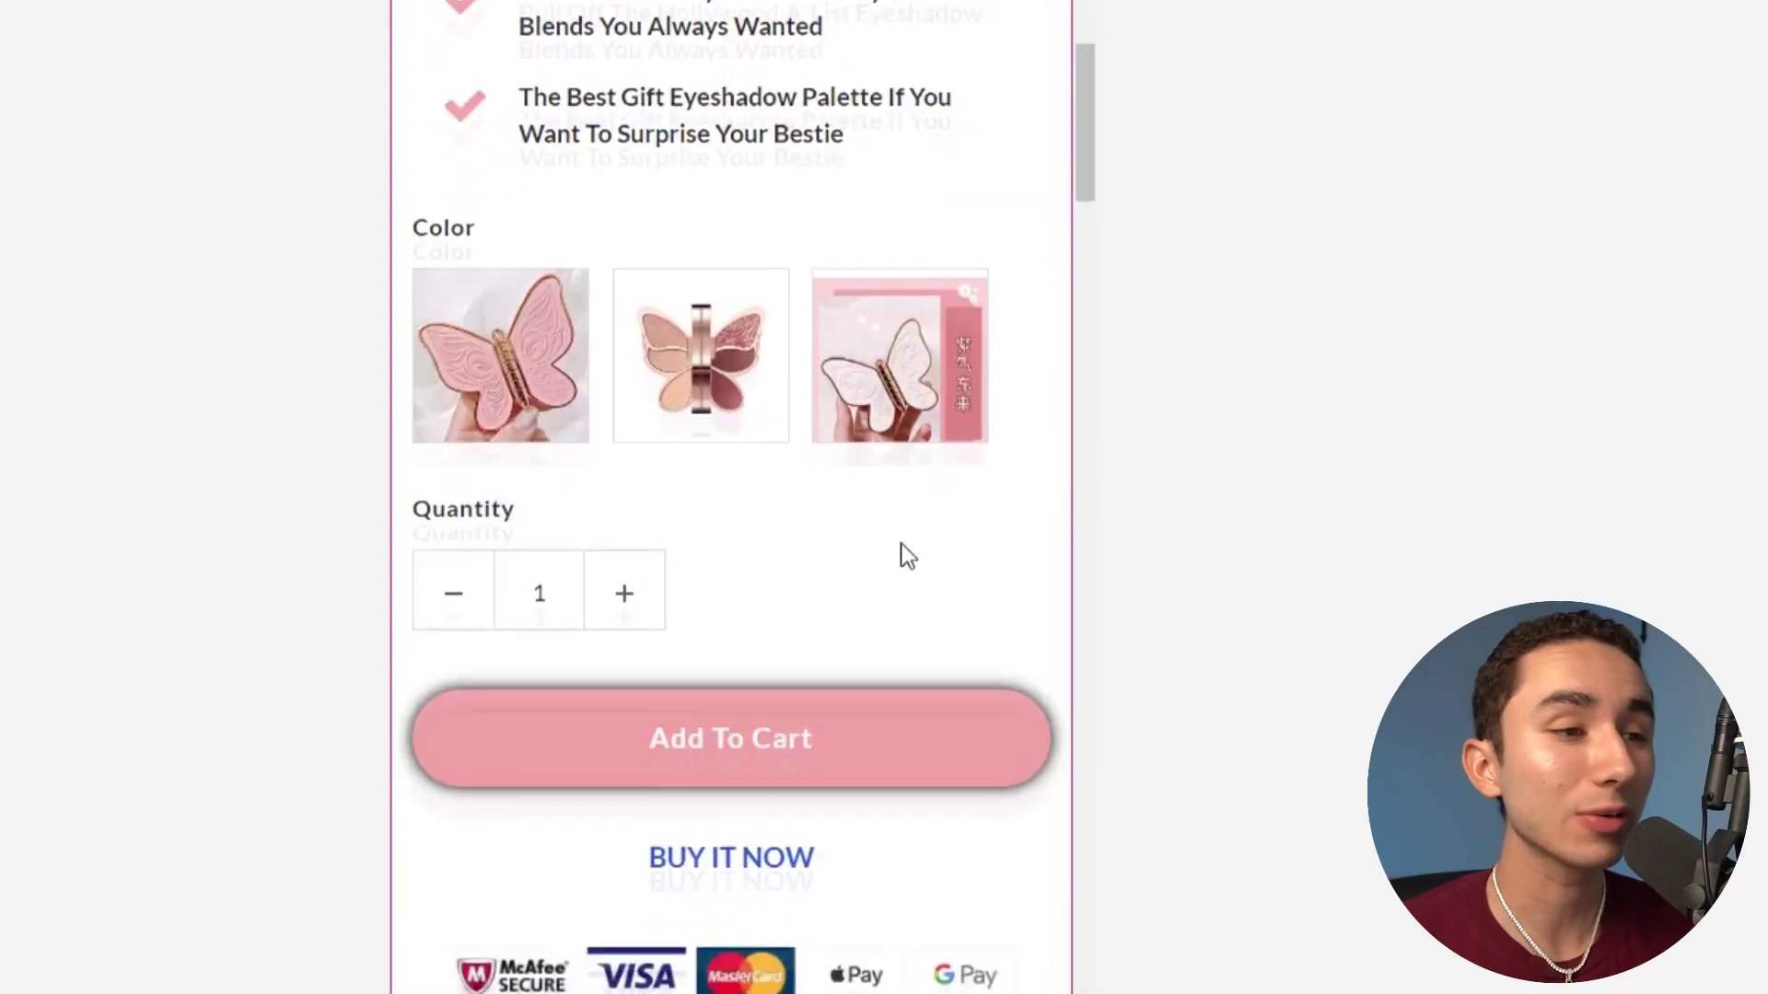
Review the mobile product page from the add-to-cart area through the Details, Description and Shipping And Returns sections to the image and customer reviews.
{"action": "scroll", "coordinate": [901, 554], "scroll_direction": "down", "scroll_amount": 6}
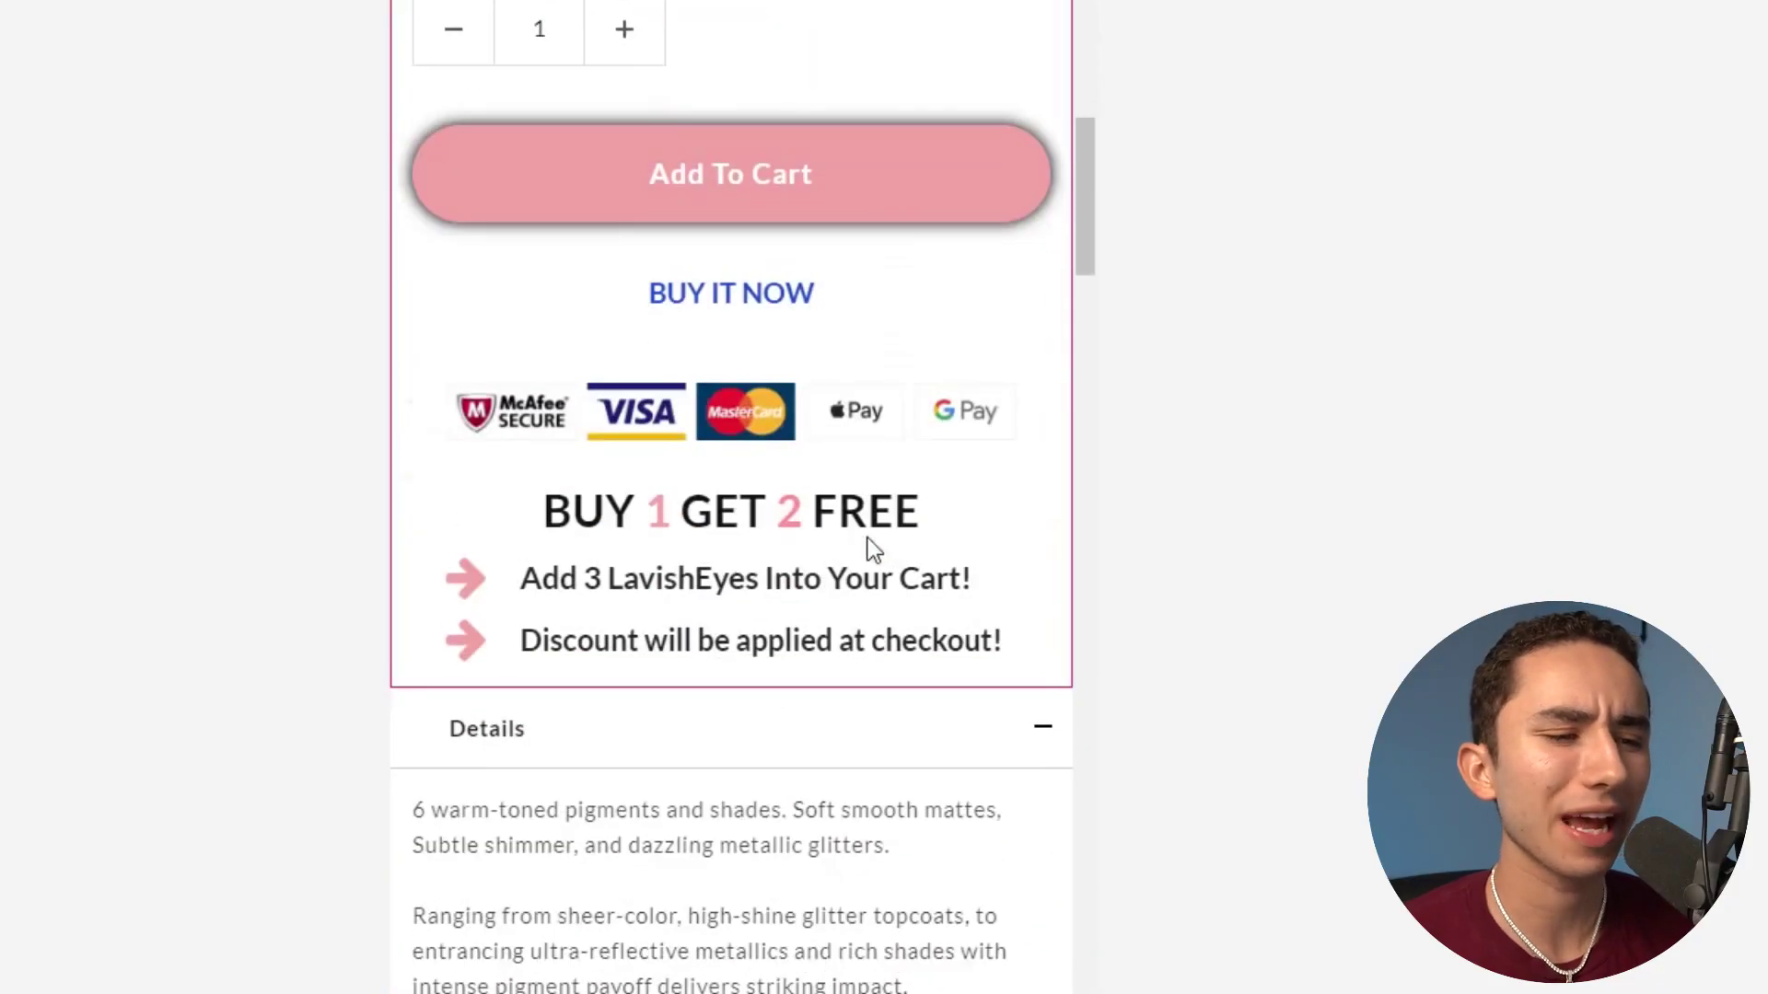
{"action": "scroll", "coordinate": [866, 543], "scroll_direction": "down", "scroll_amount": 3}
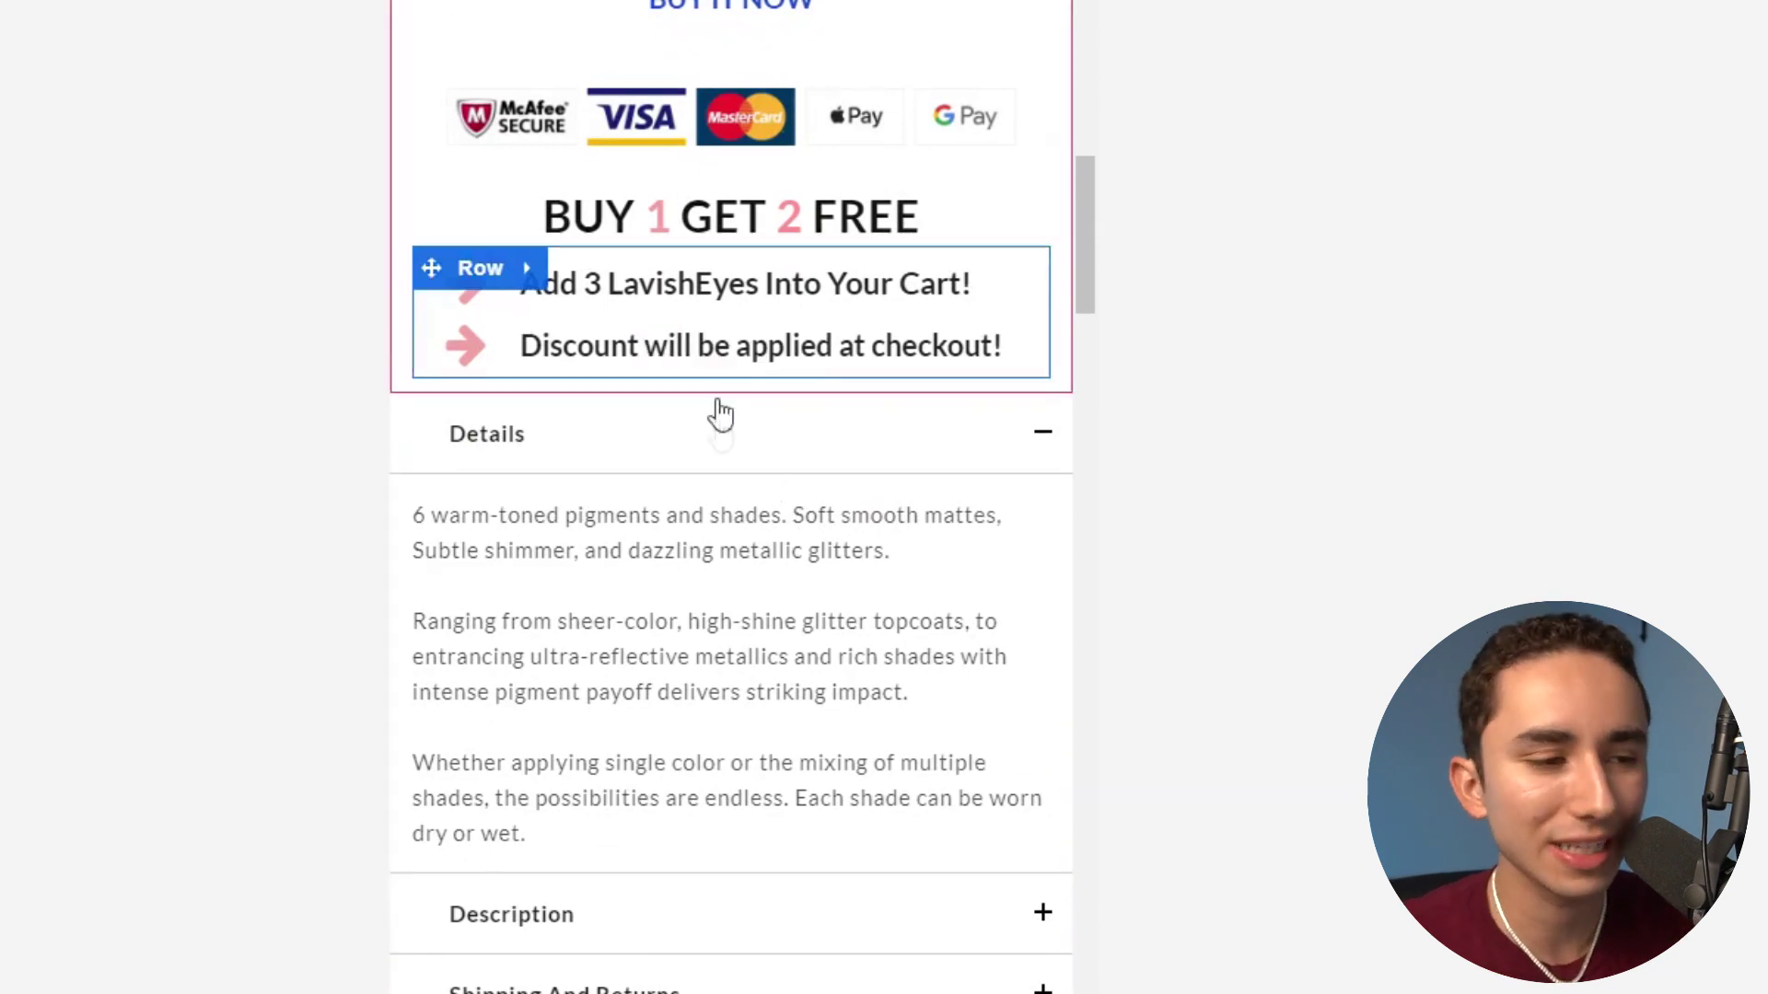
{"action": "scroll", "coordinate": [672, 517], "scroll_direction": "down", "scroll_amount": 2}
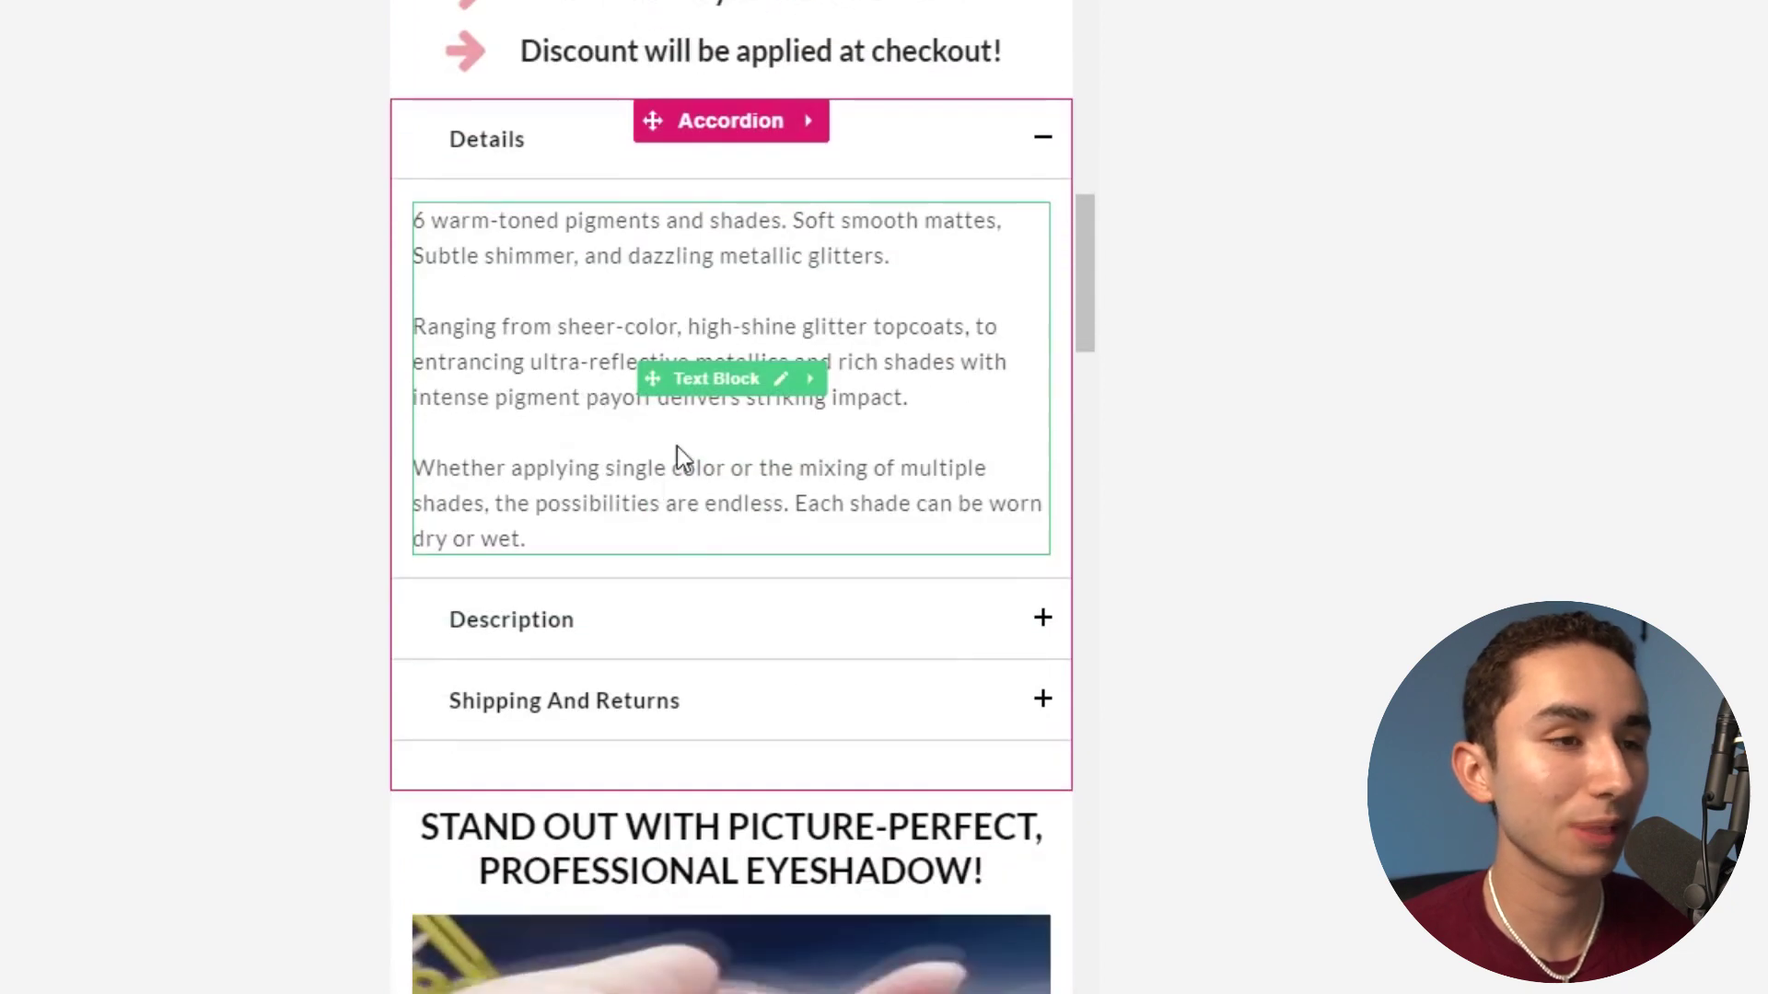
{"action": "left_click", "coordinate": [1043, 702]}
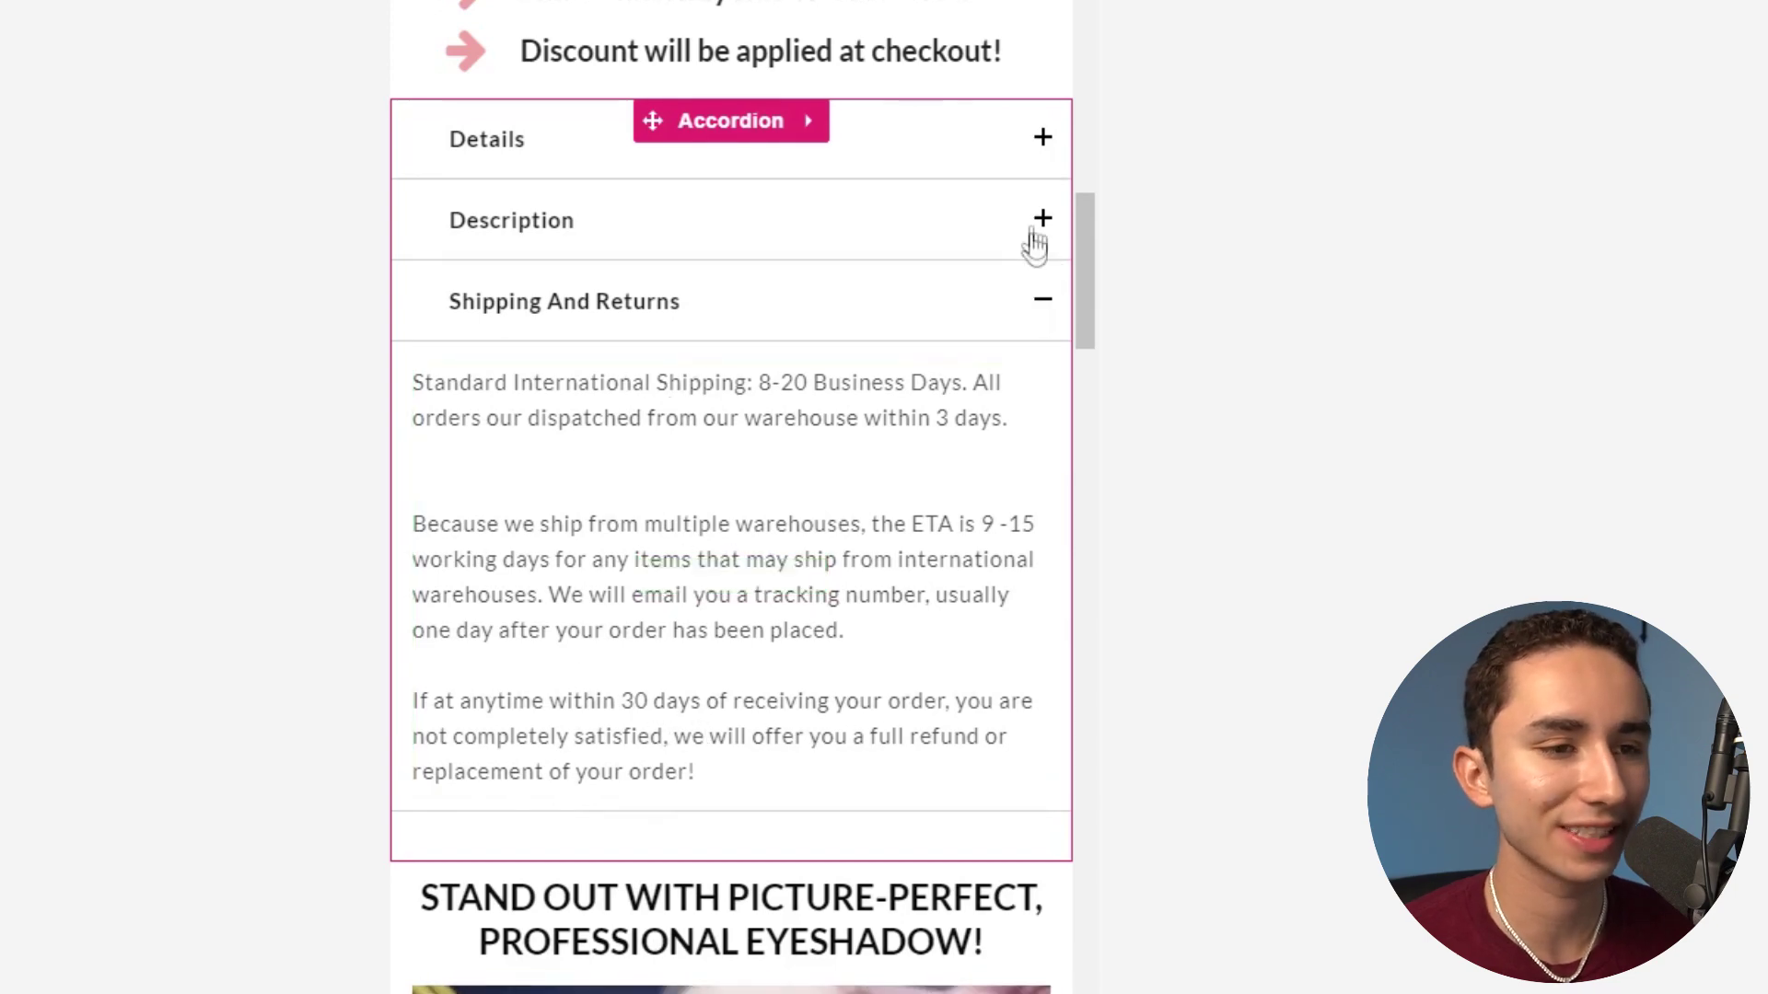
{"action": "left_click", "coordinate": [1035, 226]}
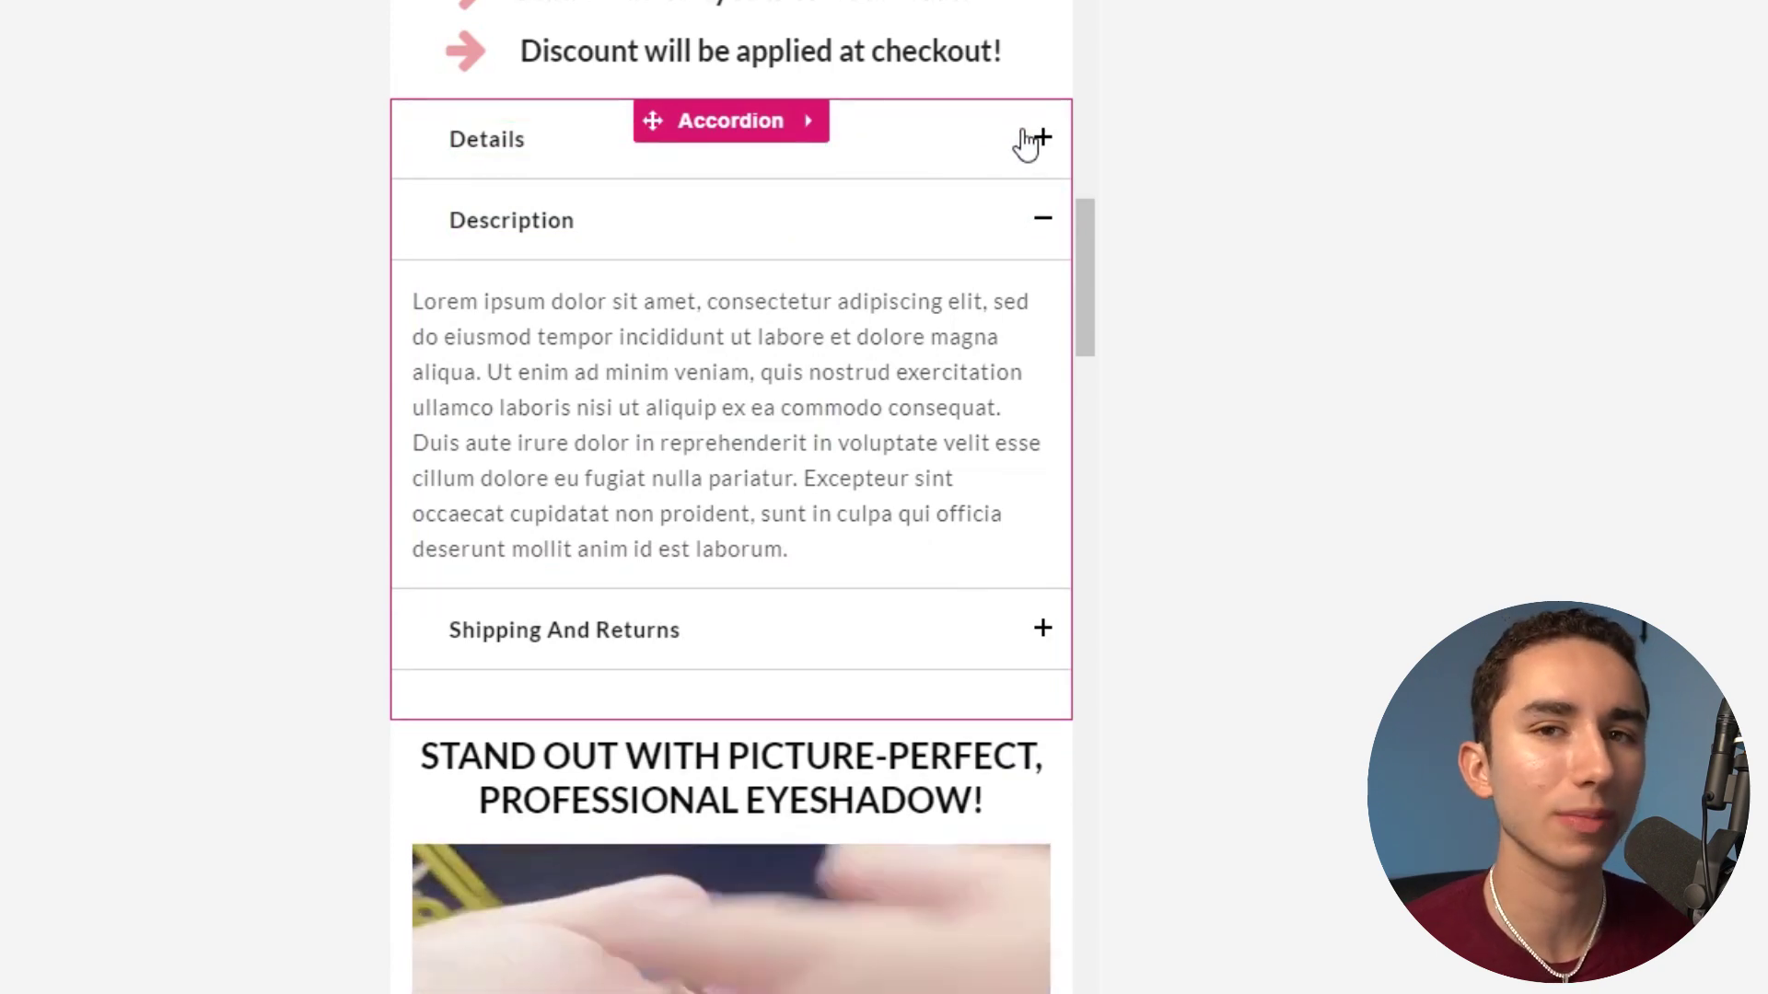
{"action": "scroll", "coordinate": [1036, 258], "scroll_direction": "down", "scroll_amount": 5}
{"action": "scroll", "coordinate": [665, 91], "scroll_direction": "down", "scroll_amount": 6}
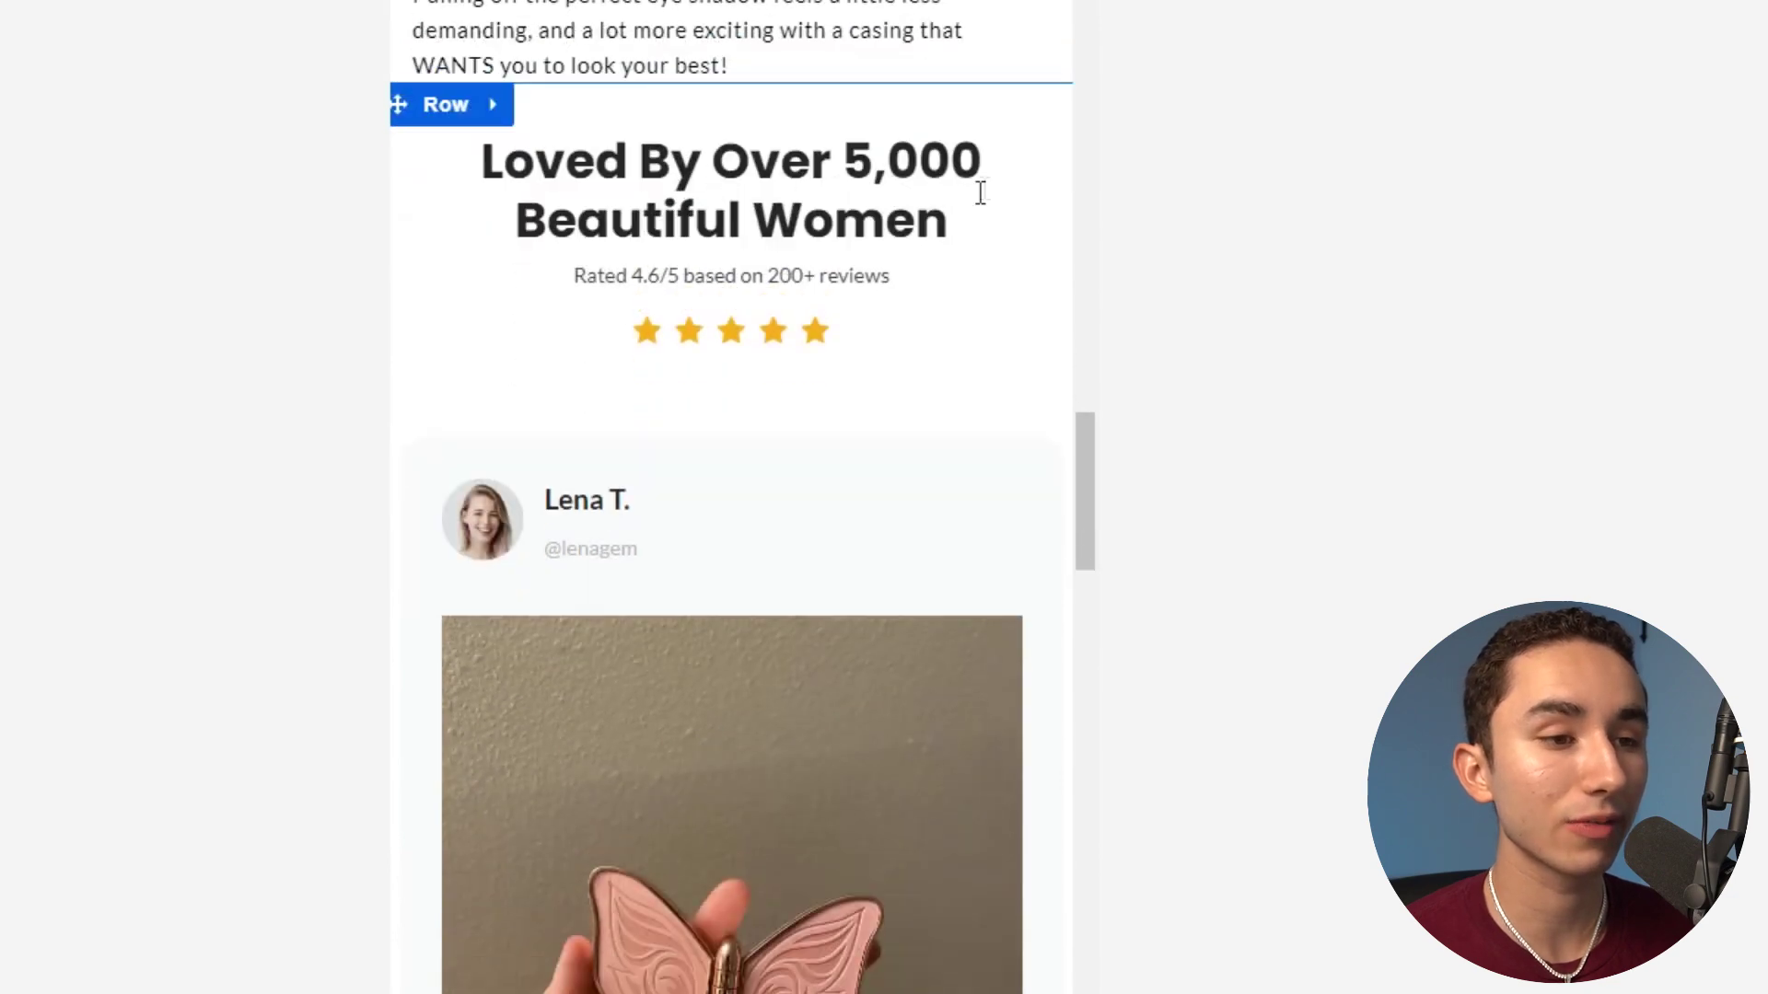
{"action": "scroll", "coordinate": [840, 207], "scroll_direction": "down", "scroll_amount": 11}
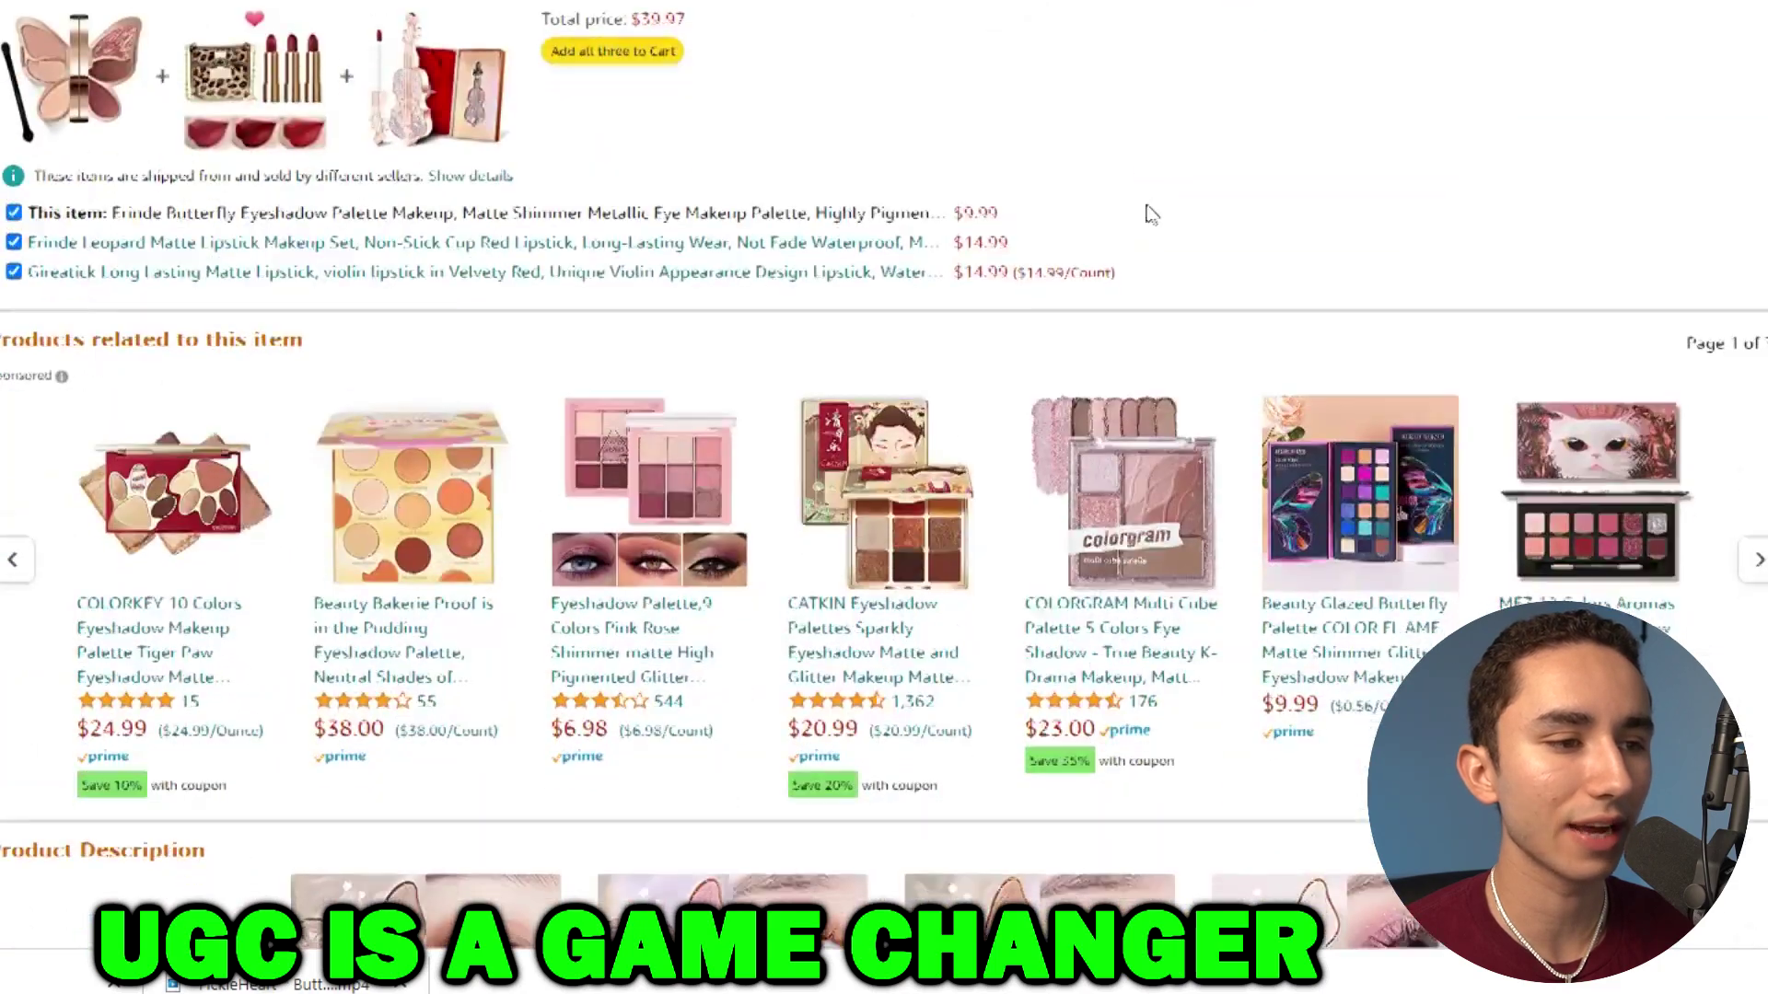
{"action": "scroll", "coordinate": [1019, 55], "scroll_direction": "down", "scroll_amount": 10}
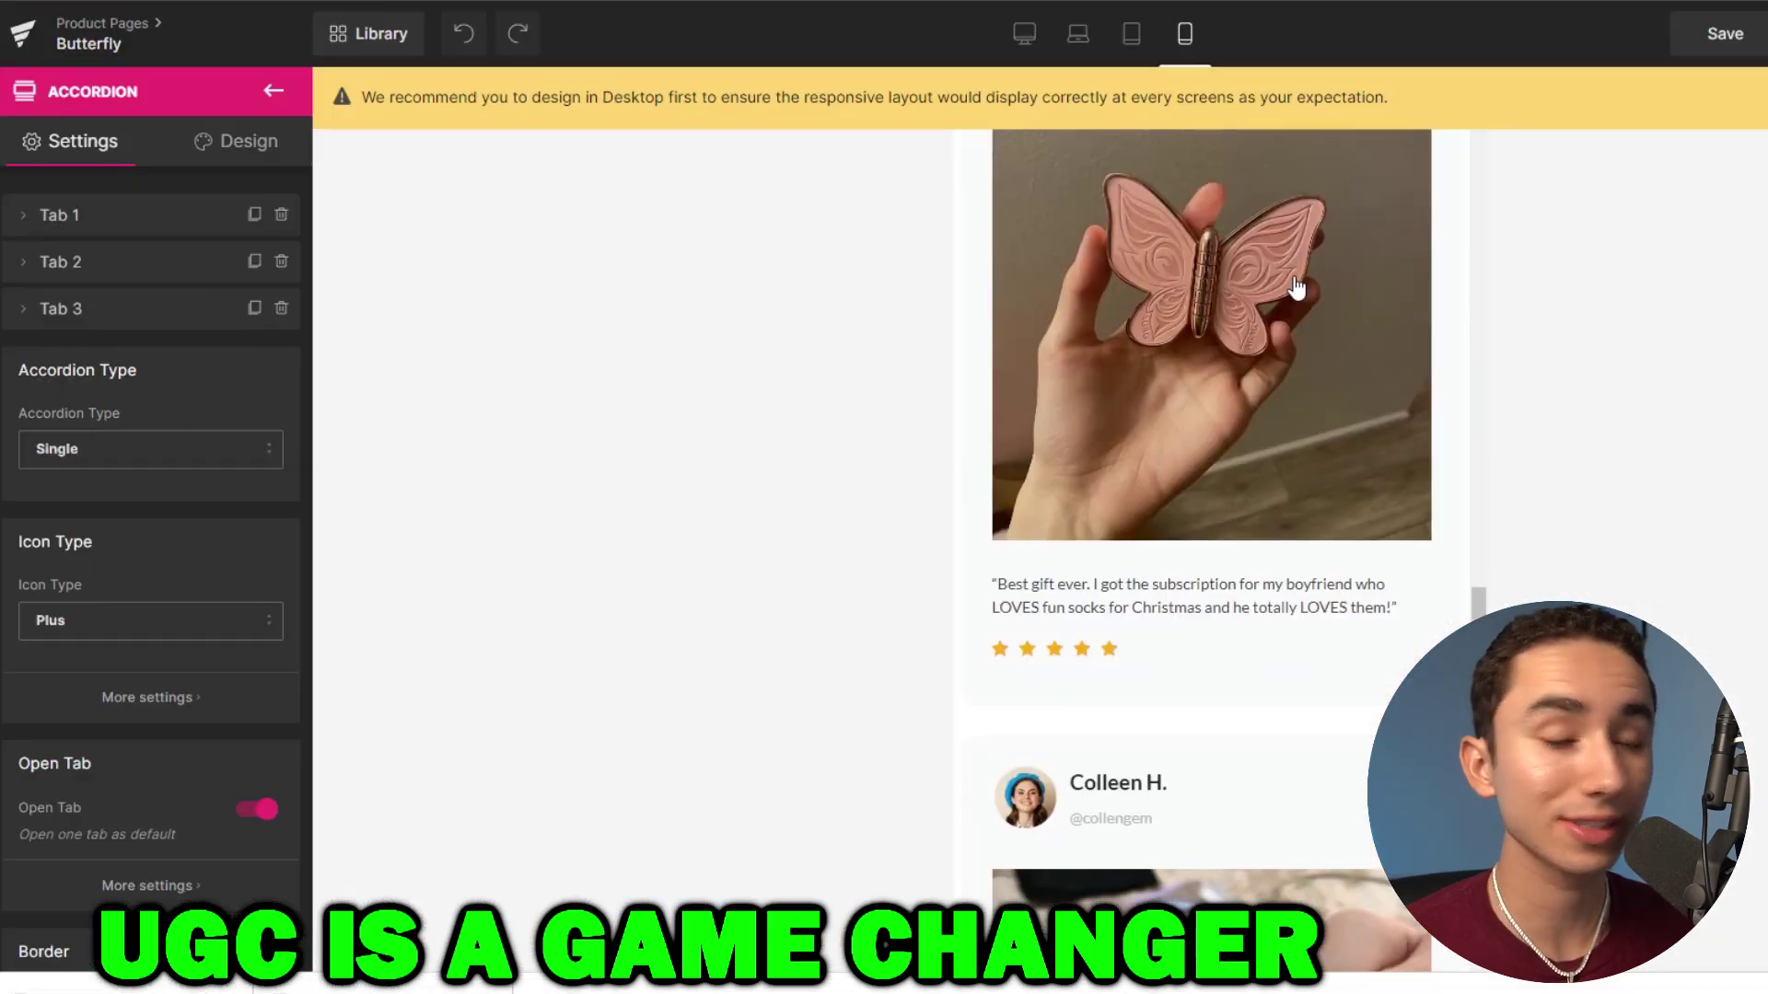
{"action": "scroll", "coordinate": [1296, 288], "scroll_direction": "down", "scroll_amount": 10}
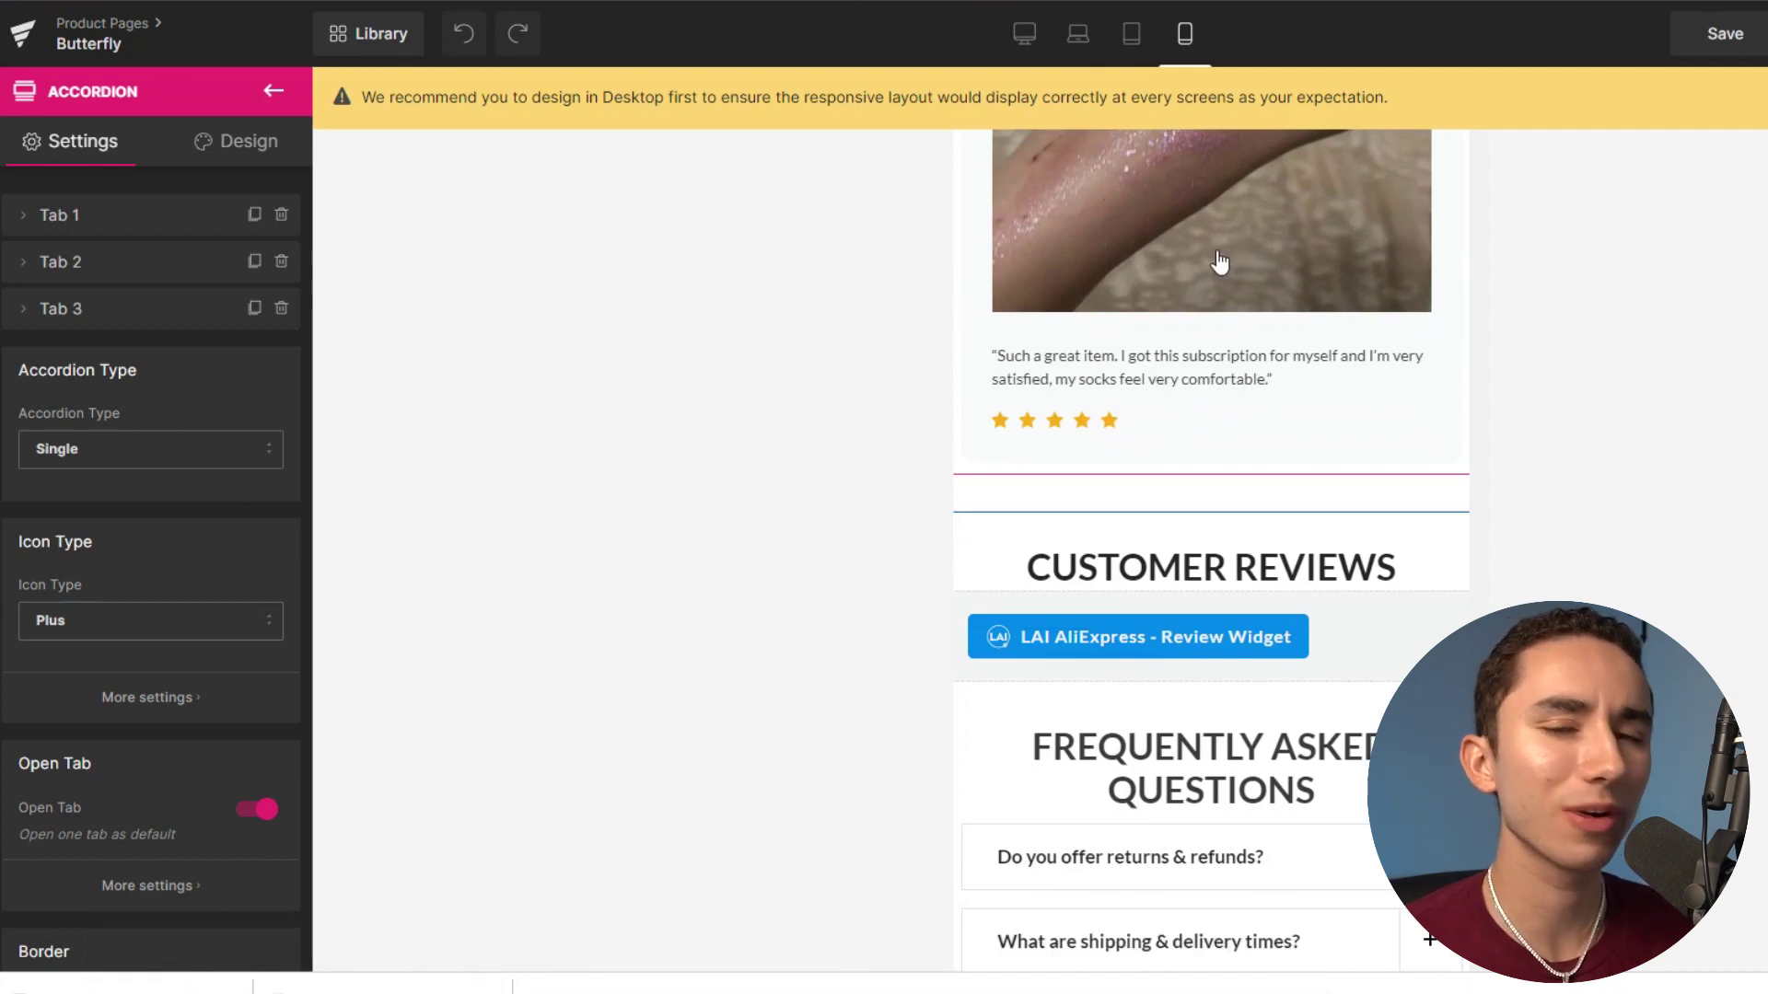
{"action": "scroll", "coordinate": [1220, 260], "scroll_direction": "down", "scroll_amount": 5}
{"action": "scroll", "coordinate": [1213, 369], "scroll_direction": "up", "scroll_amount": 4}
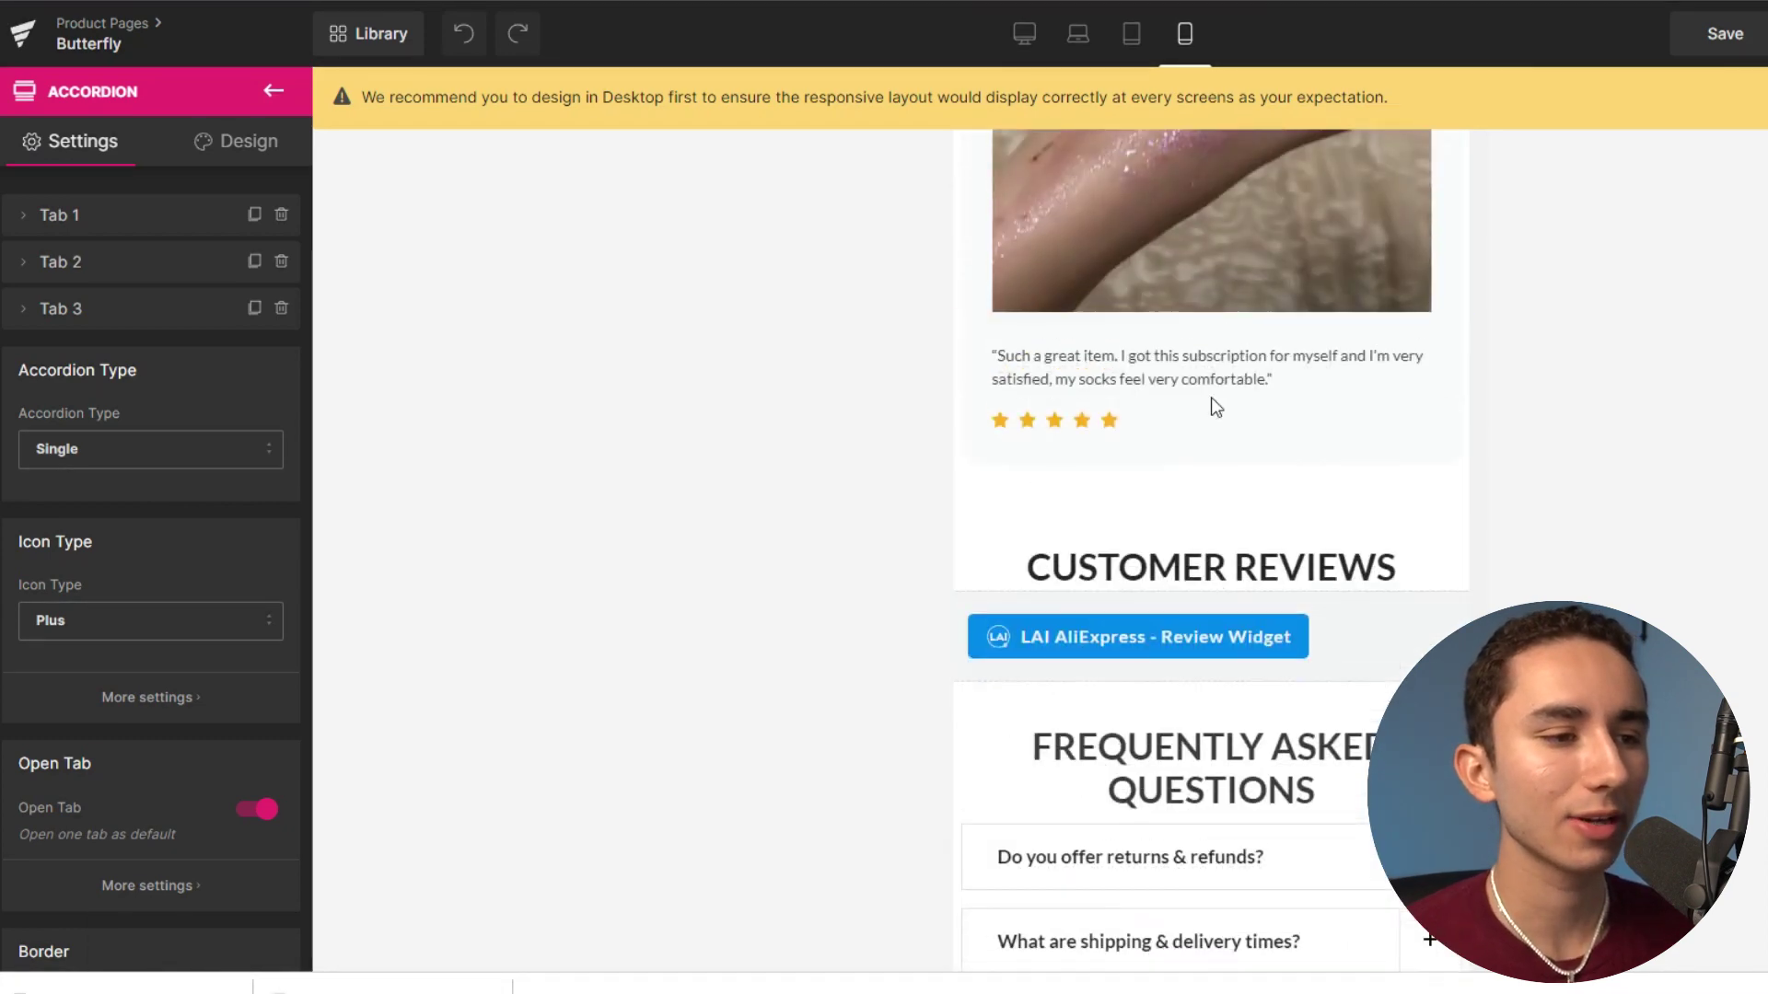
{"action": "scroll", "coordinate": [1335, 414], "scroll_direction": "down", "scroll_amount": 4}
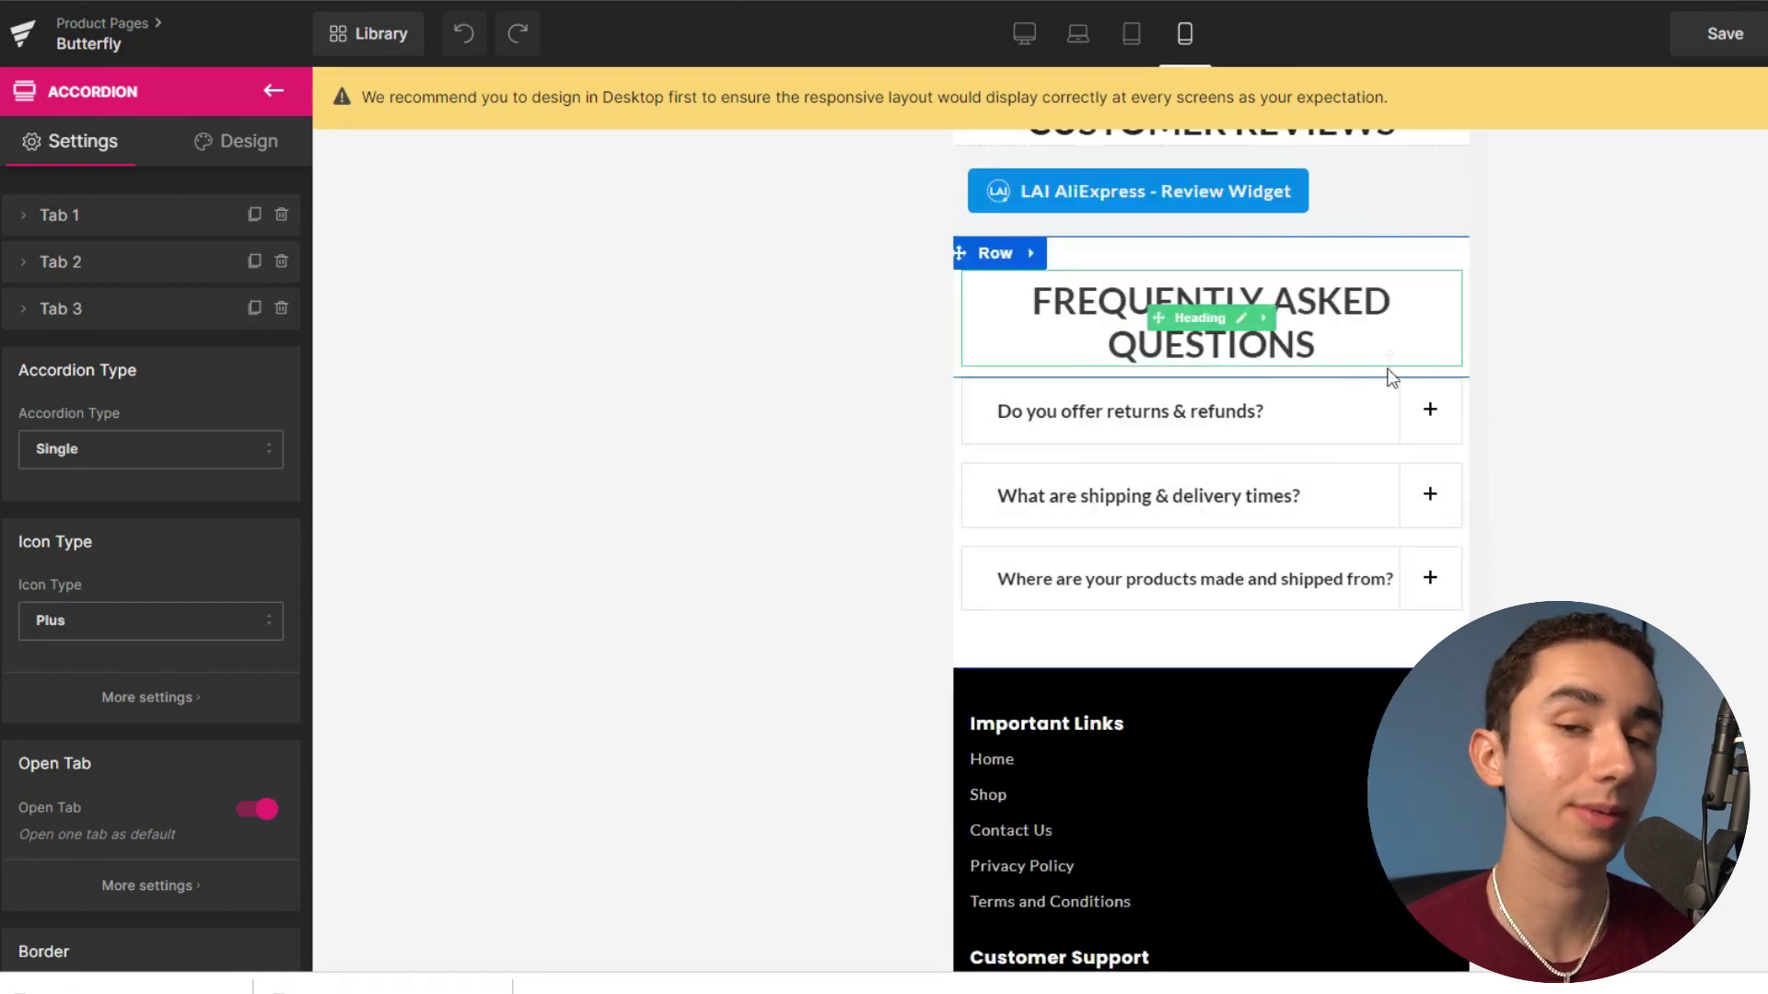
Read the answers to the three frequently asked questions and look back over the page up to the Loved By Over 5,000 Beautiful Women reviews.
{"action": "left_click", "coordinate": [1428, 409]}
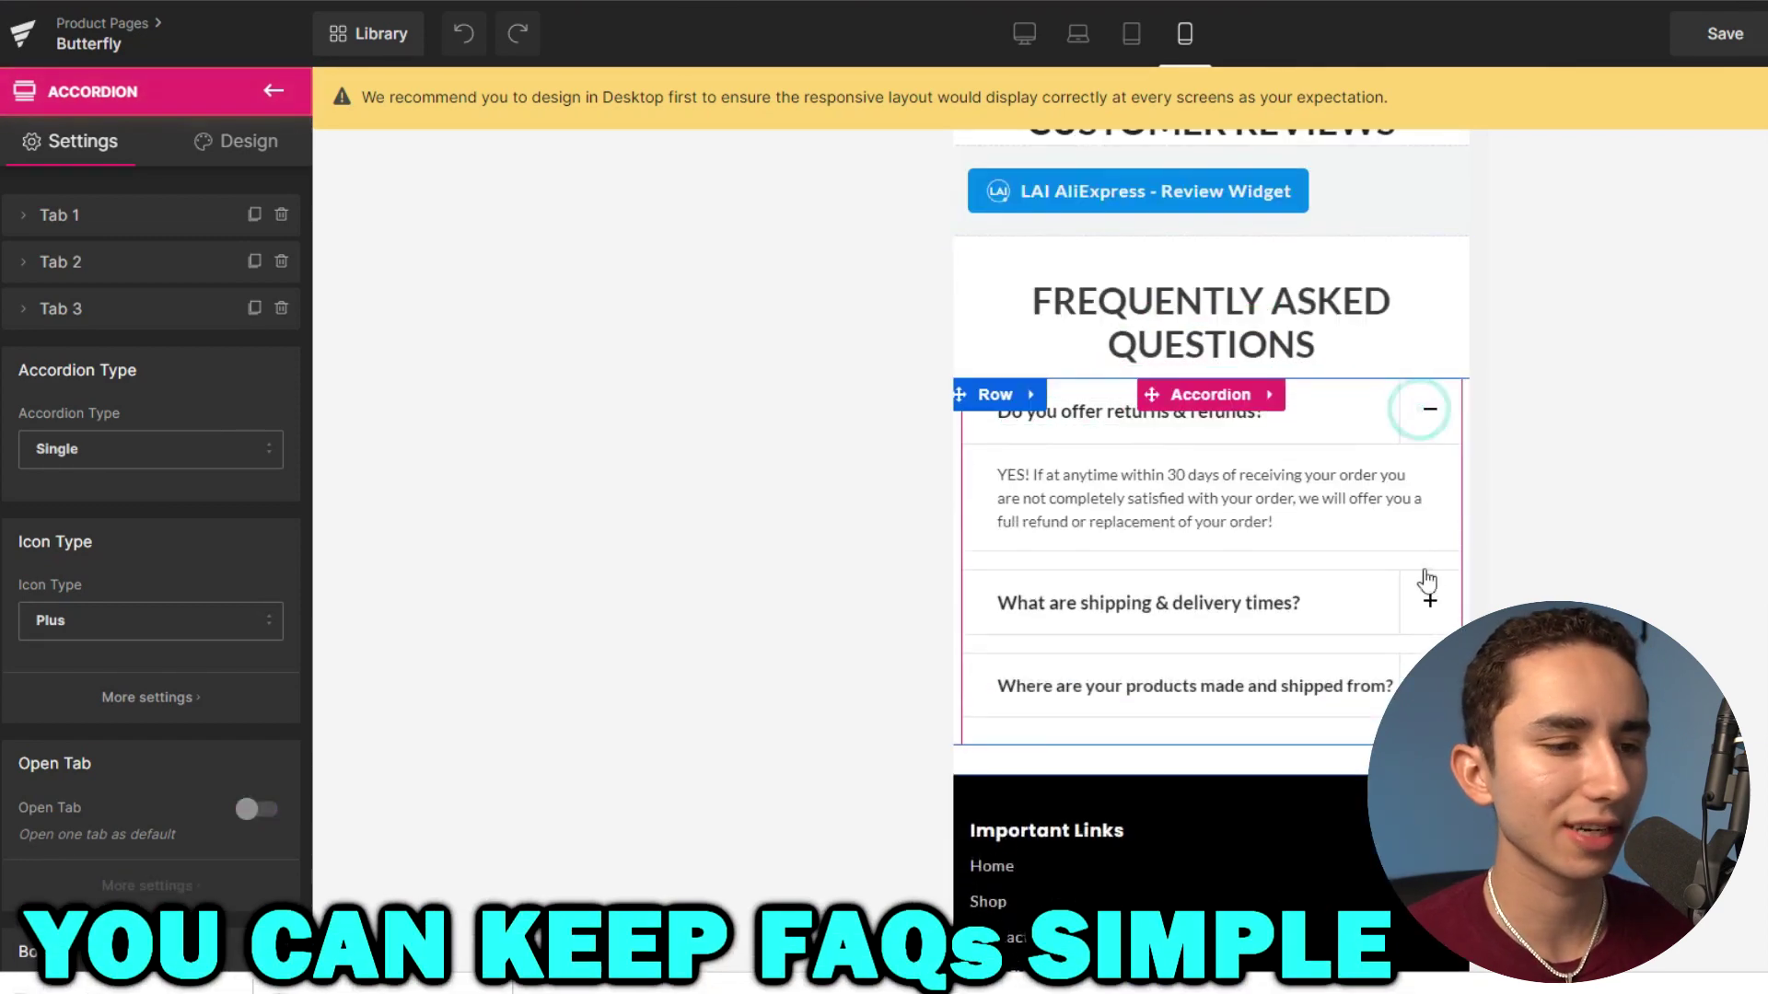
{"action": "left_click", "coordinate": [1430, 602]}
{"action": "left_click", "coordinate": [1372, 801]}
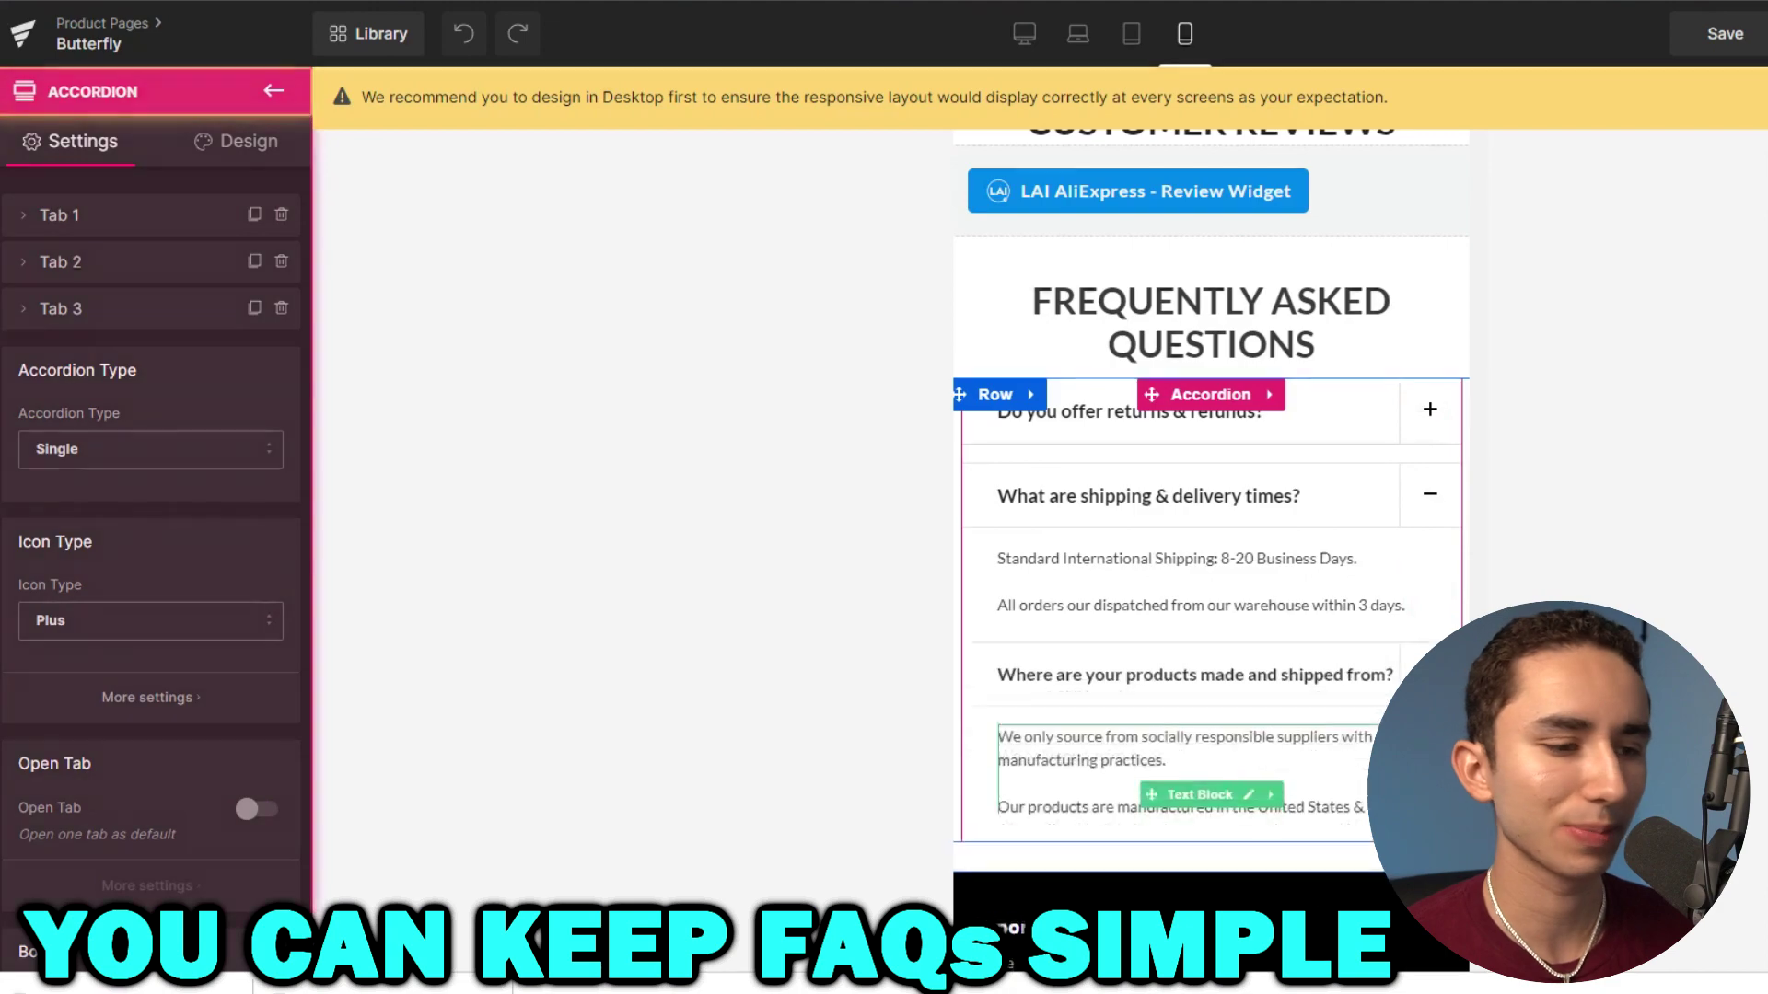
{"action": "scroll", "coordinate": [1381, 446], "scroll_direction": "up", "scroll_amount": 6}
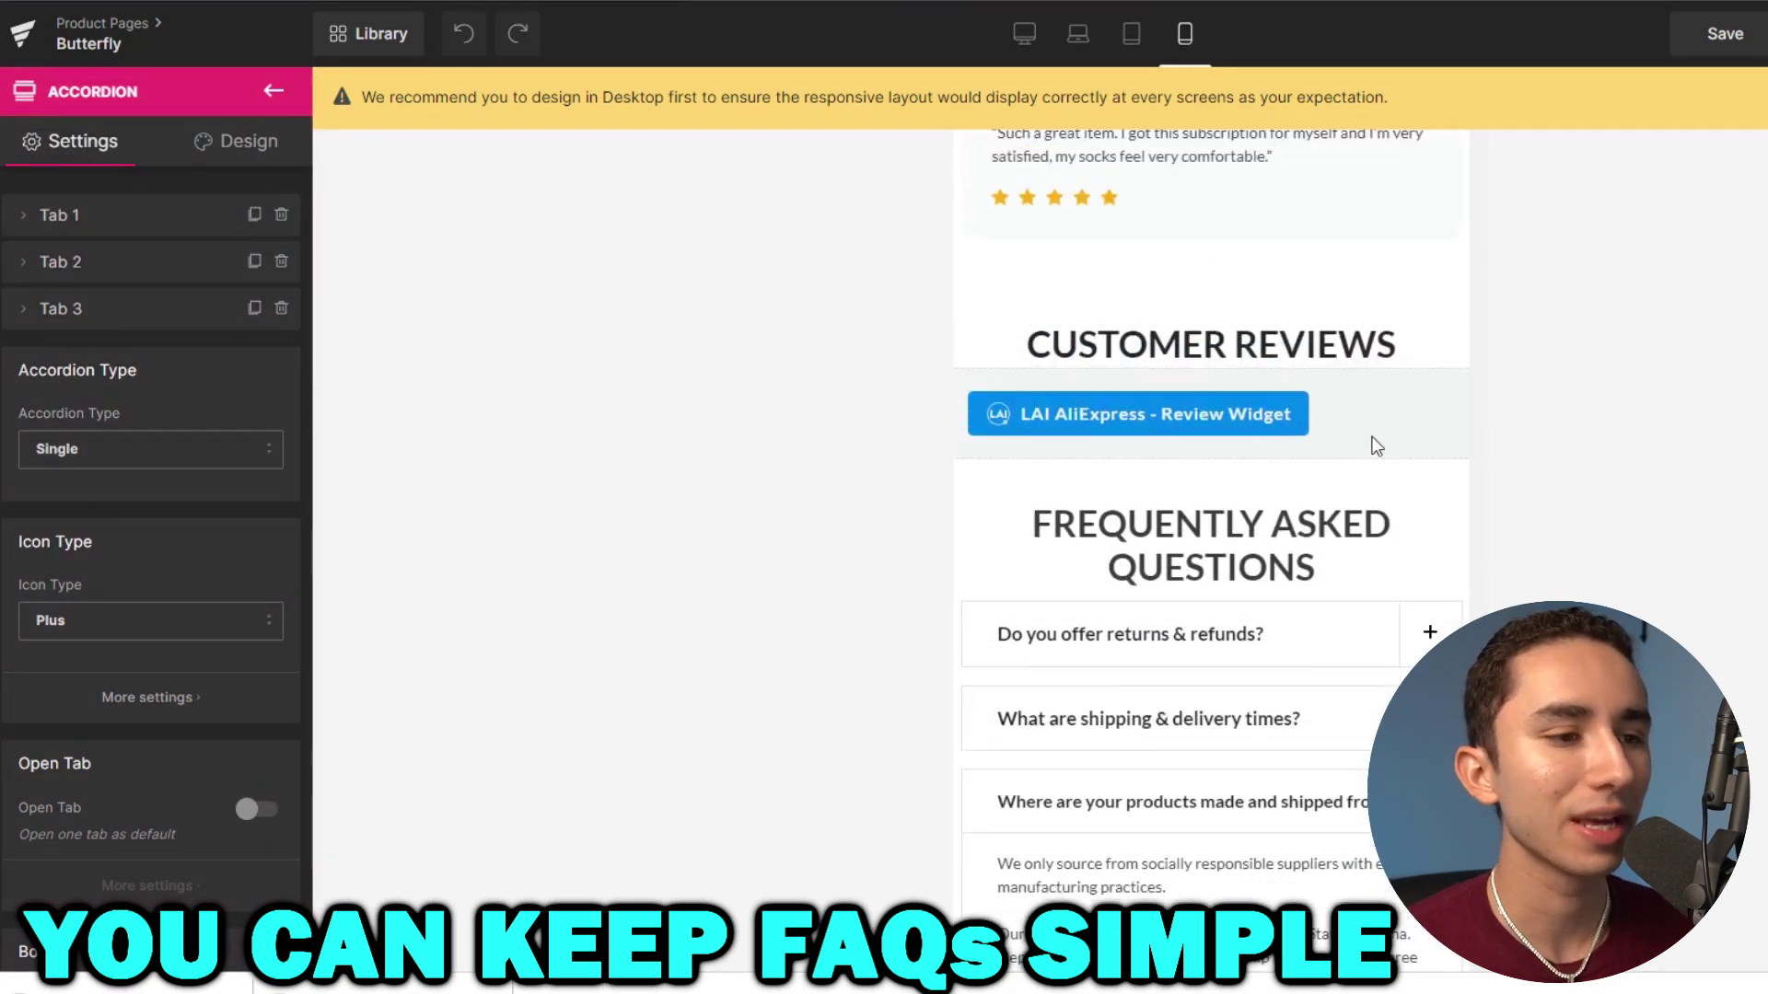
{"action": "scroll", "coordinate": [1350, 405], "scroll_direction": "up", "scroll_amount": 8}
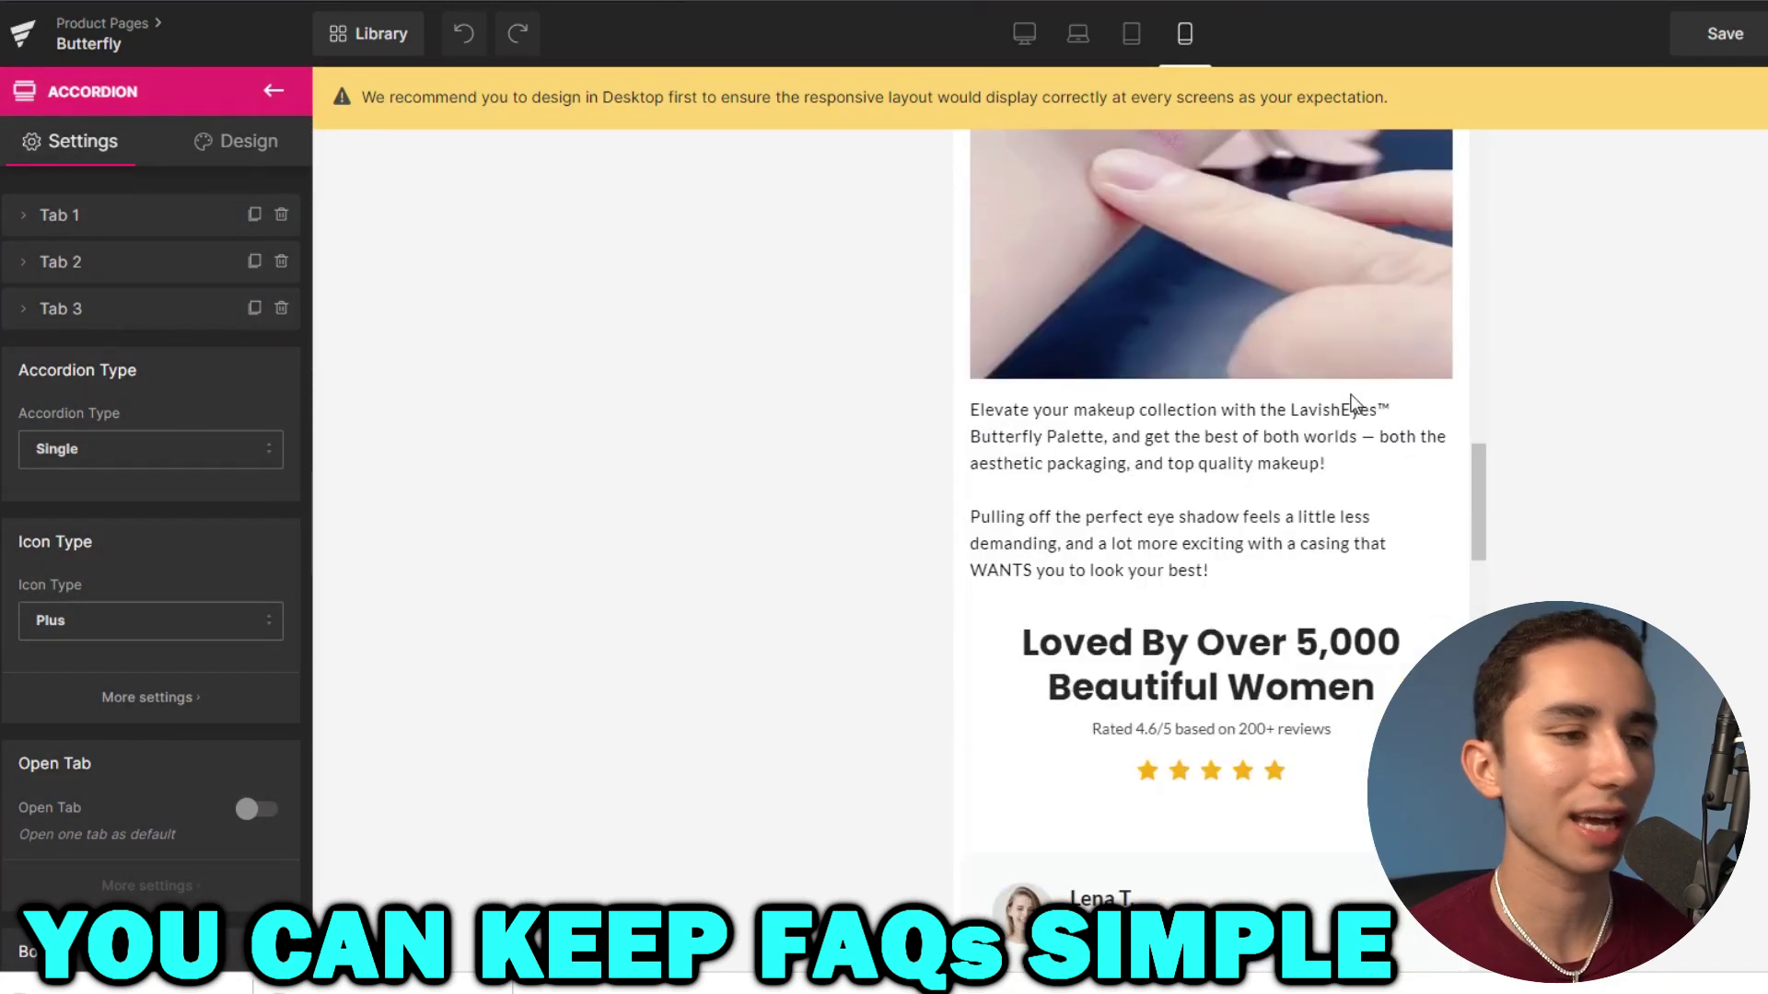
{"action": "scroll", "coordinate": [1016, 278], "scroll_direction": "down", "scroll_amount": 4}
{"action": "scroll", "coordinate": [1016, 278], "scroll_direction": "down", "scroll_amount": 4}
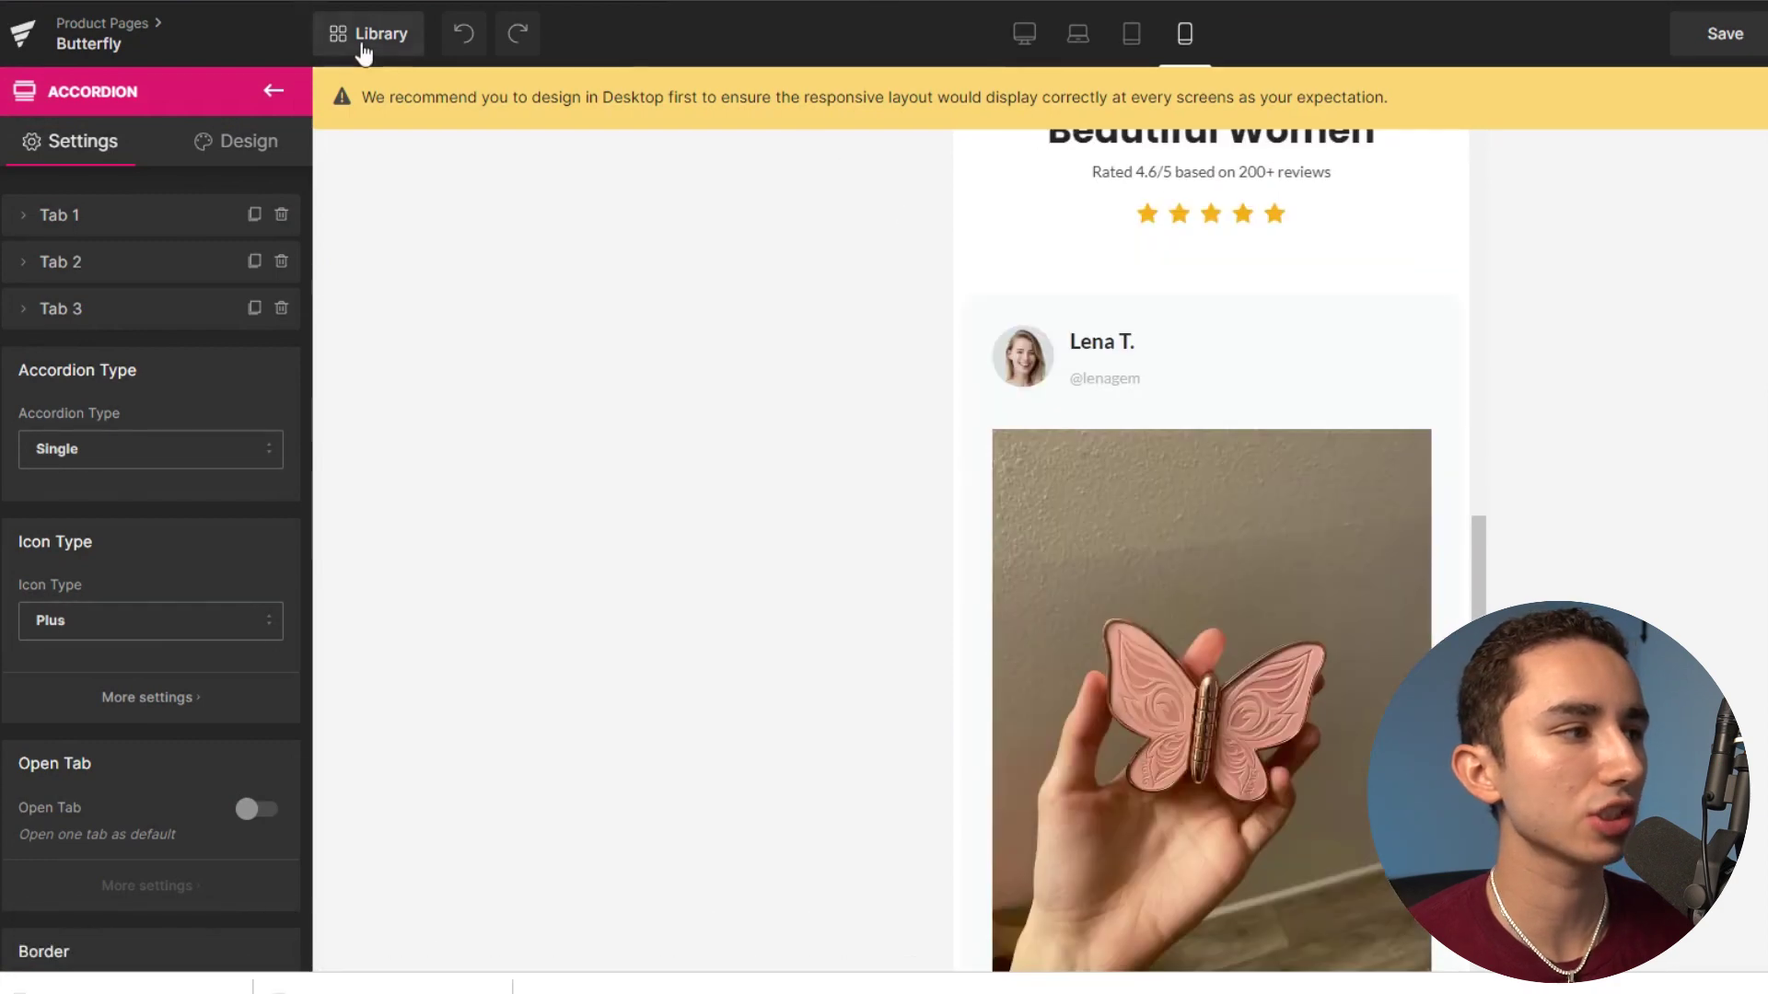
Insert the saved block My Custom Block 2022-07-23 2:20:46 from the personal library and check its WHY BUY FROM US? badges.
{"action": "left_click", "coordinate": [367, 35]}
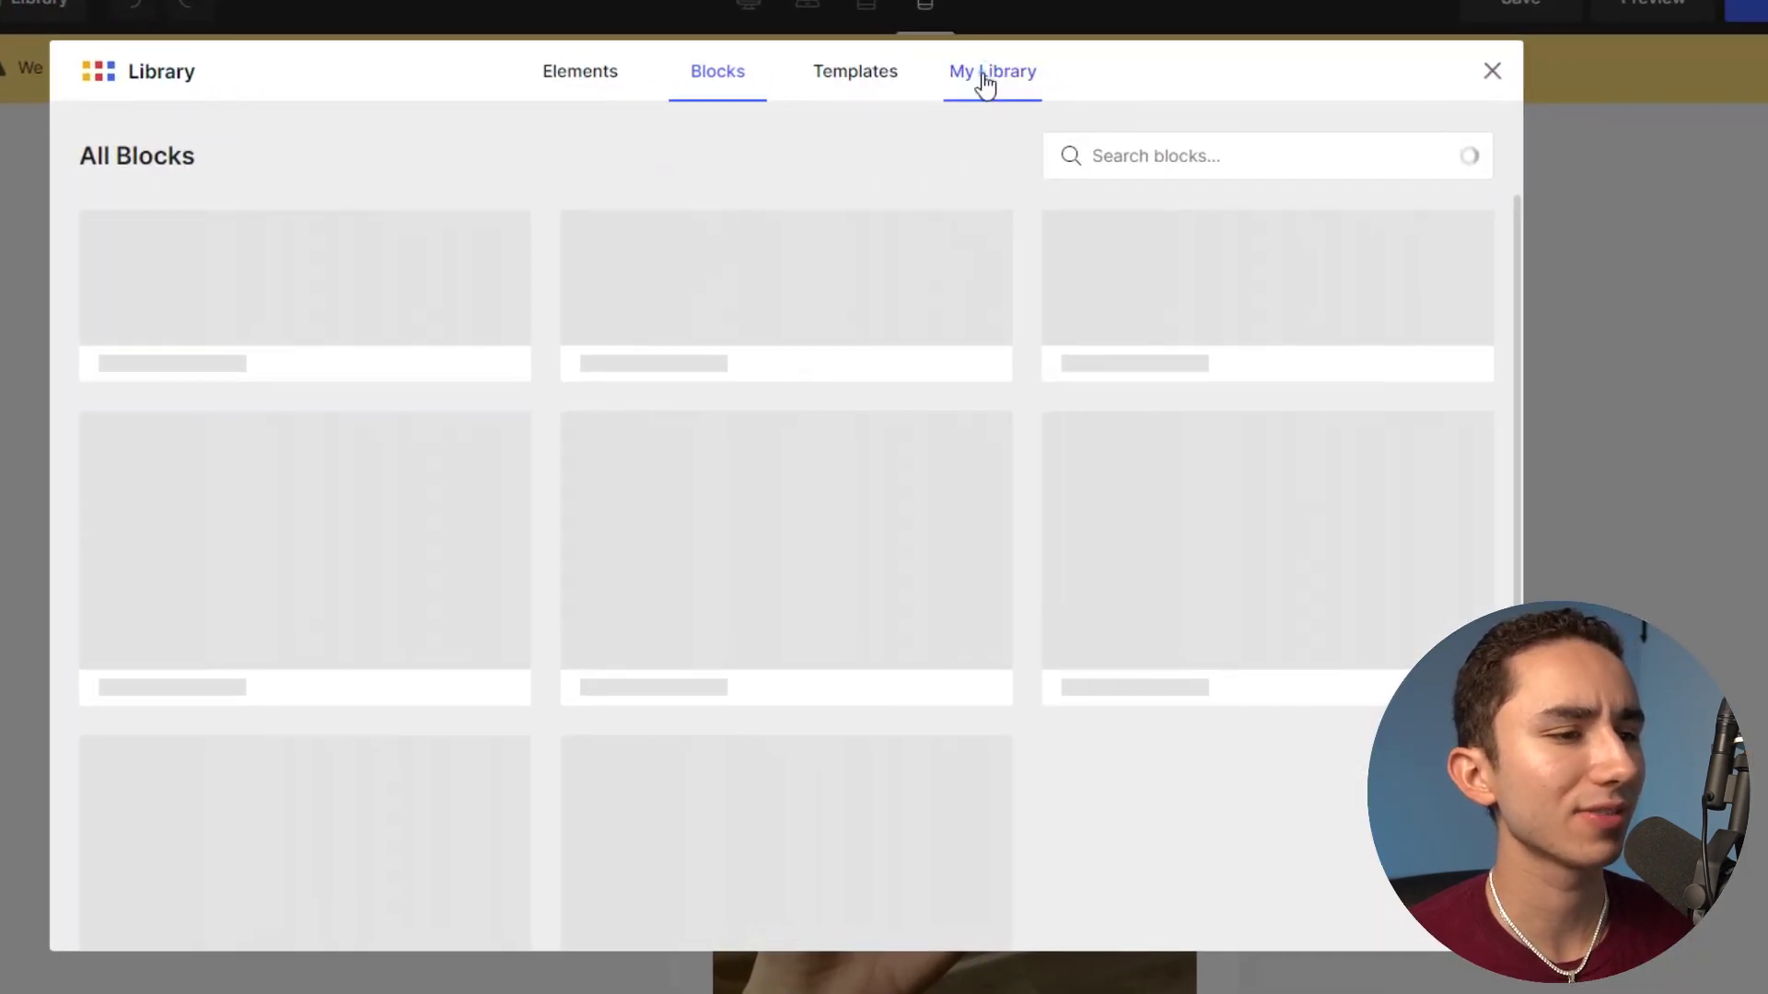
{"action": "left_click", "coordinate": [985, 81]}
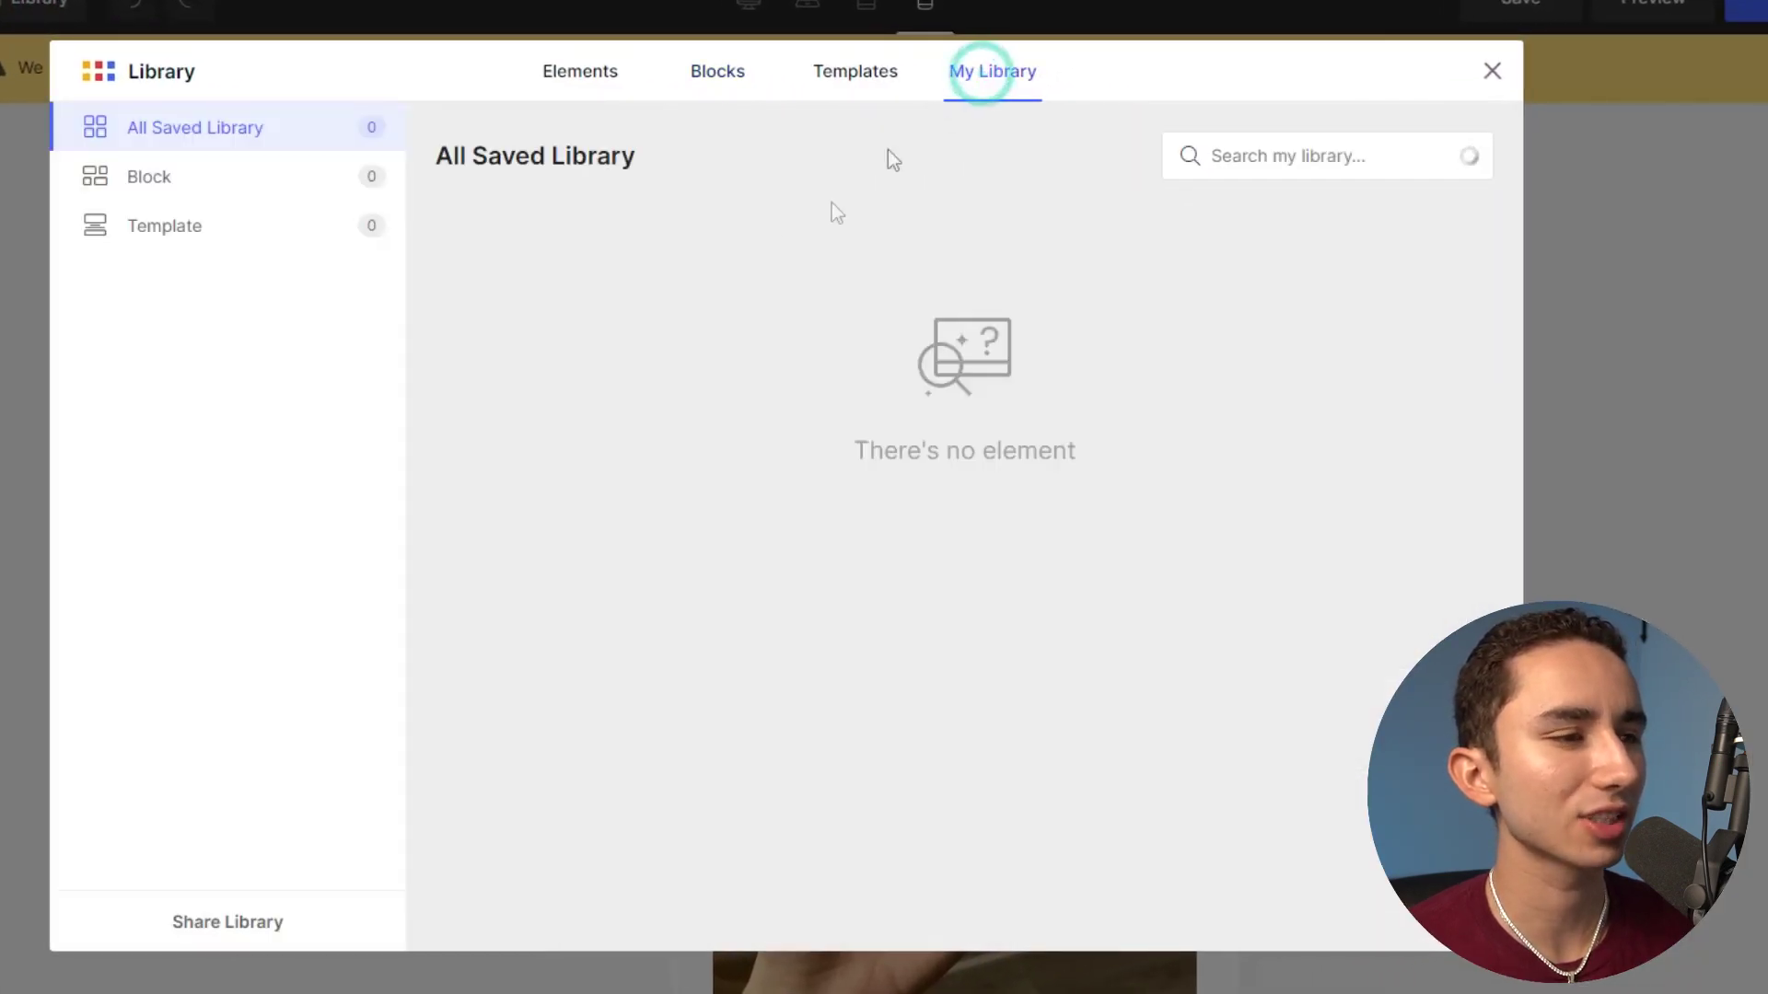
{"action": "left_click", "coordinate": [242, 187]}
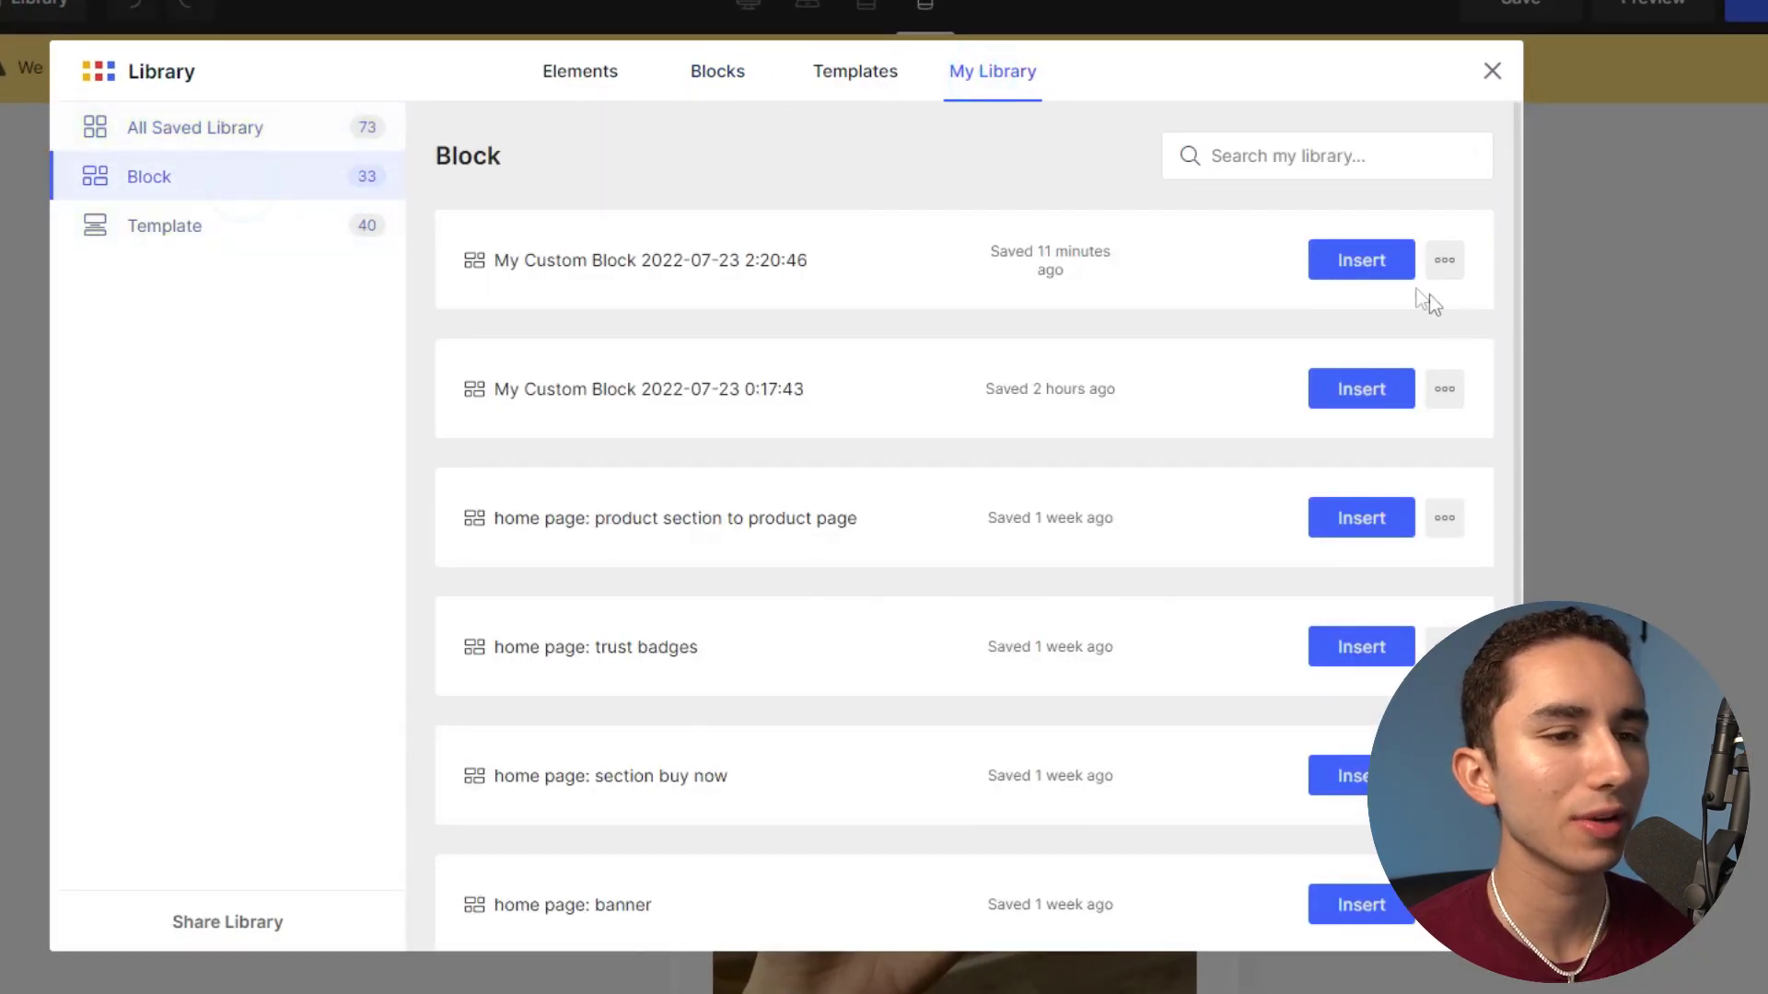
{"action": "left_click", "coordinate": [1346, 271]}
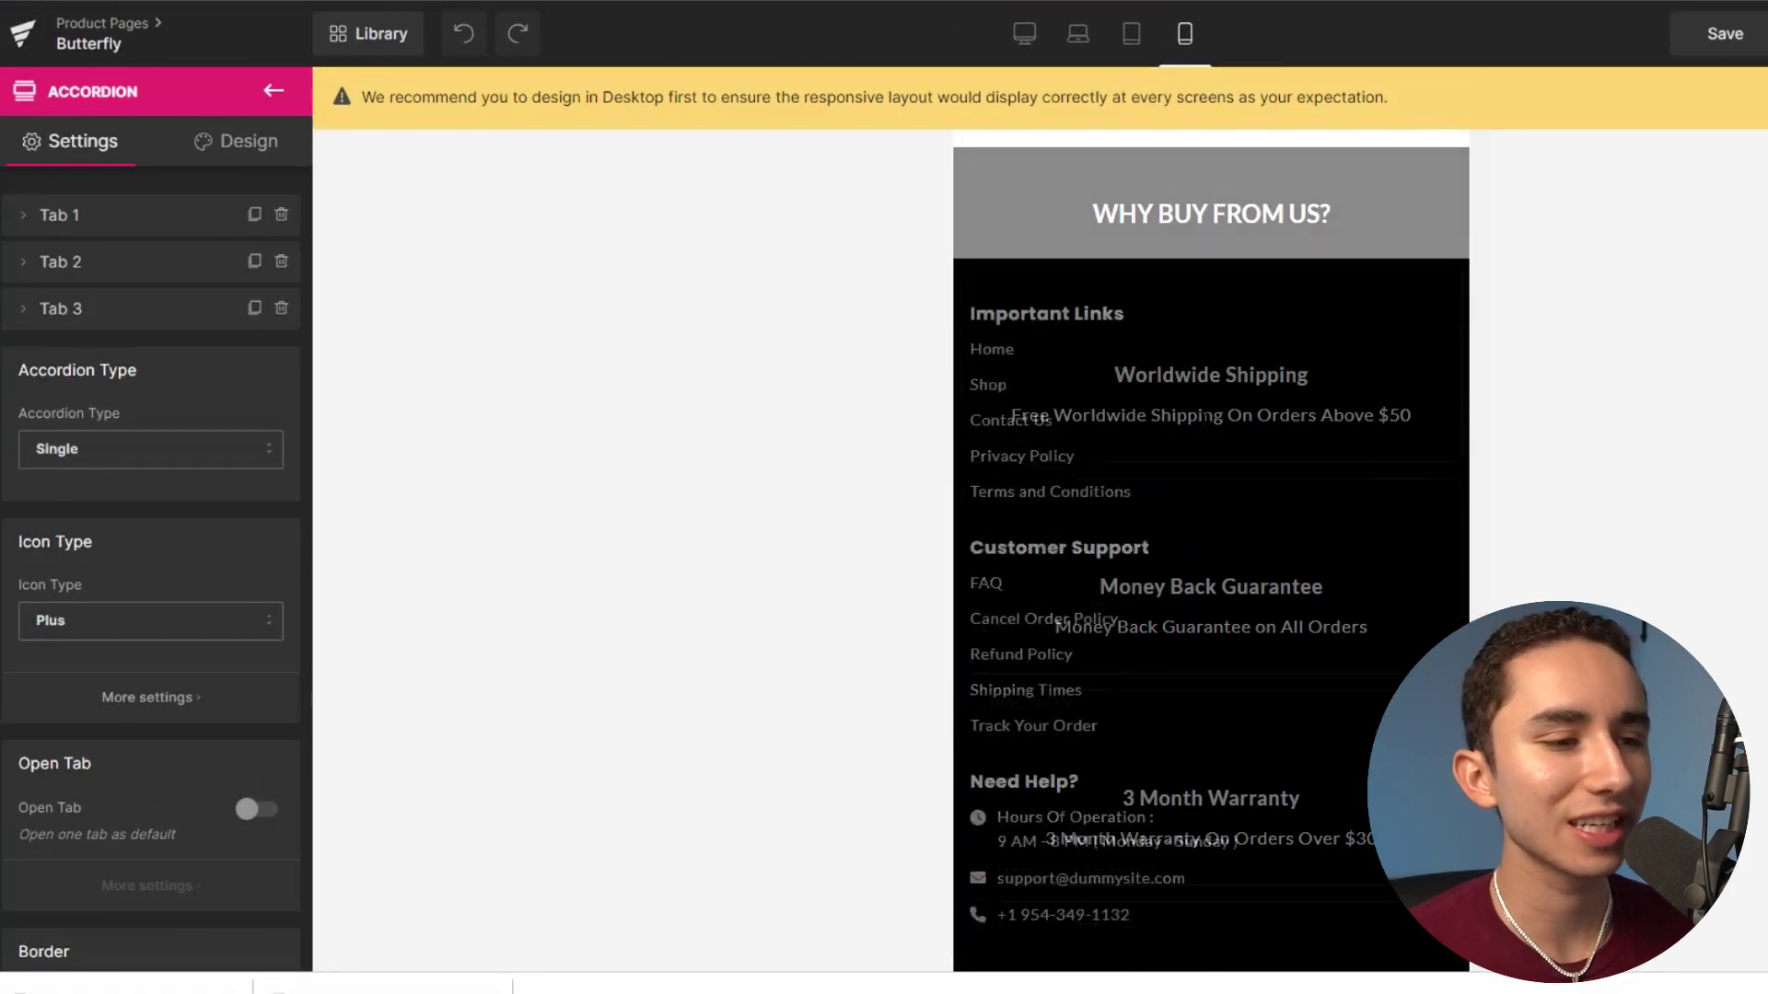
{"action": "scroll", "coordinate": [1230, 416], "scroll_direction": "down", "scroll_amount": 6}
{"action": "scroll", "coordinate": [1363, 304], "scroll_direction": "up", "scroll_amount": 2}
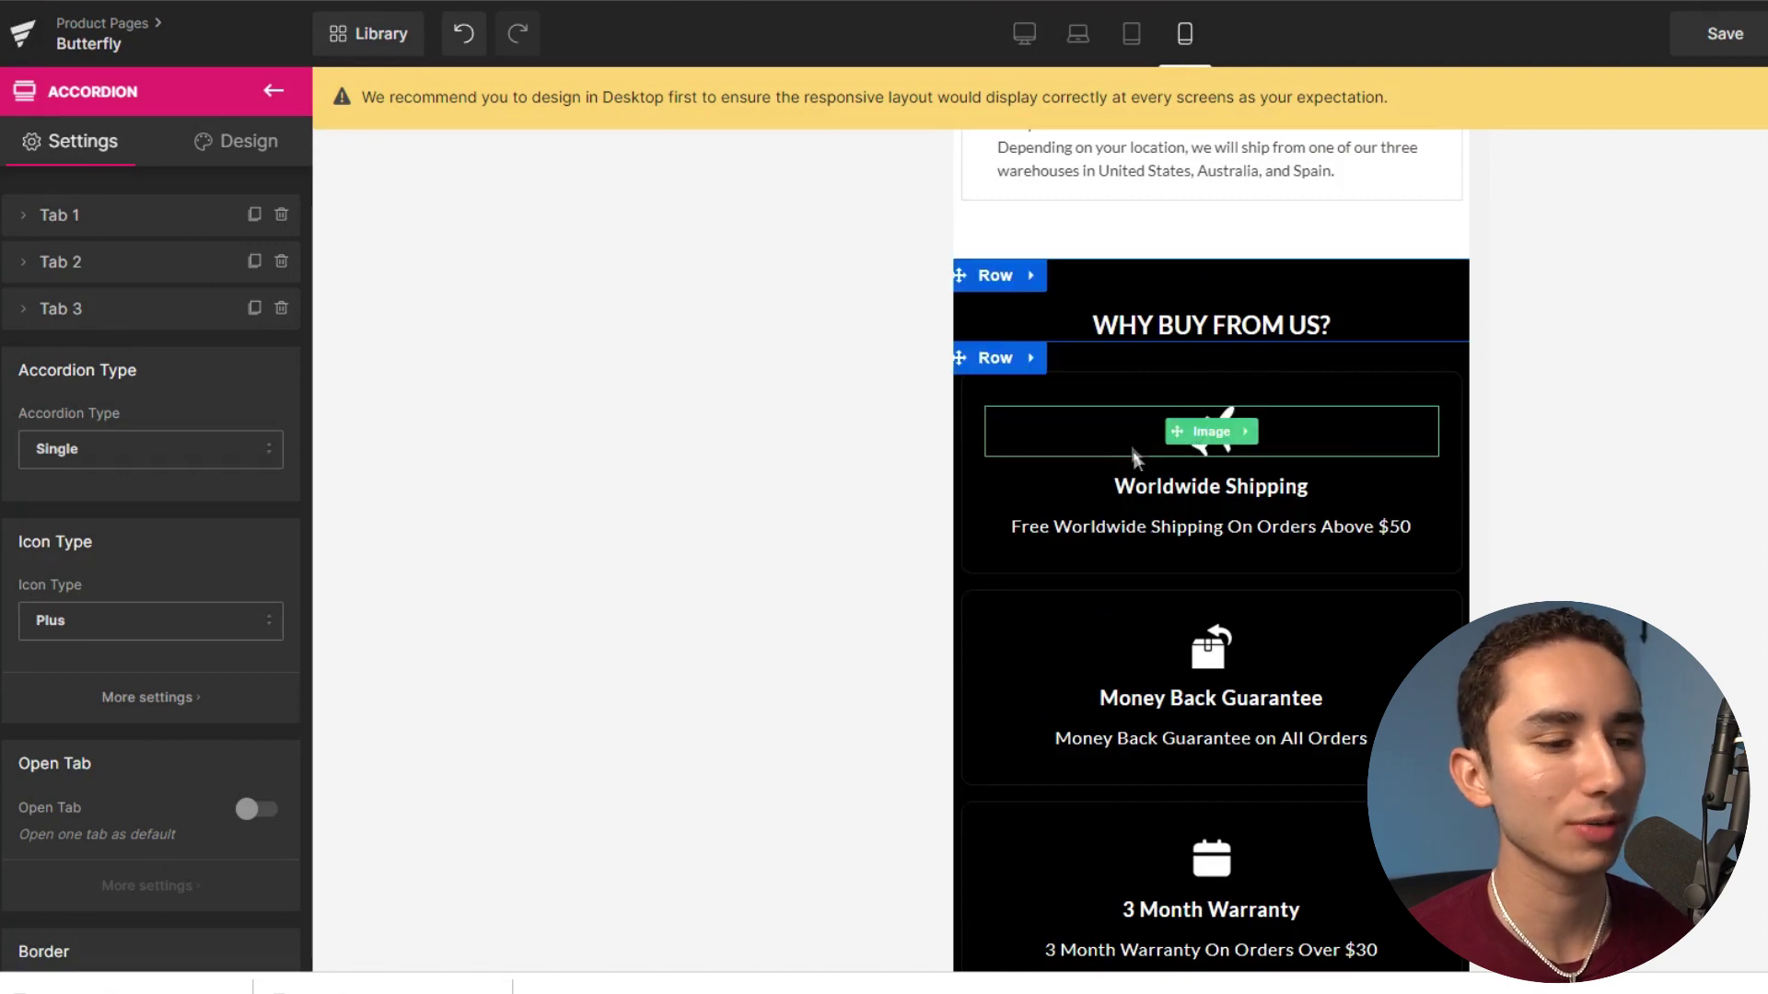
{"action": "scroll", "coordinate": [1134, 458], "scroll_direction": "down", "scroll_amount": 2}
{"action": "scroll", "coordinate": [1314, 264], "scroll_direction": "up", "scroll_amount": 1}
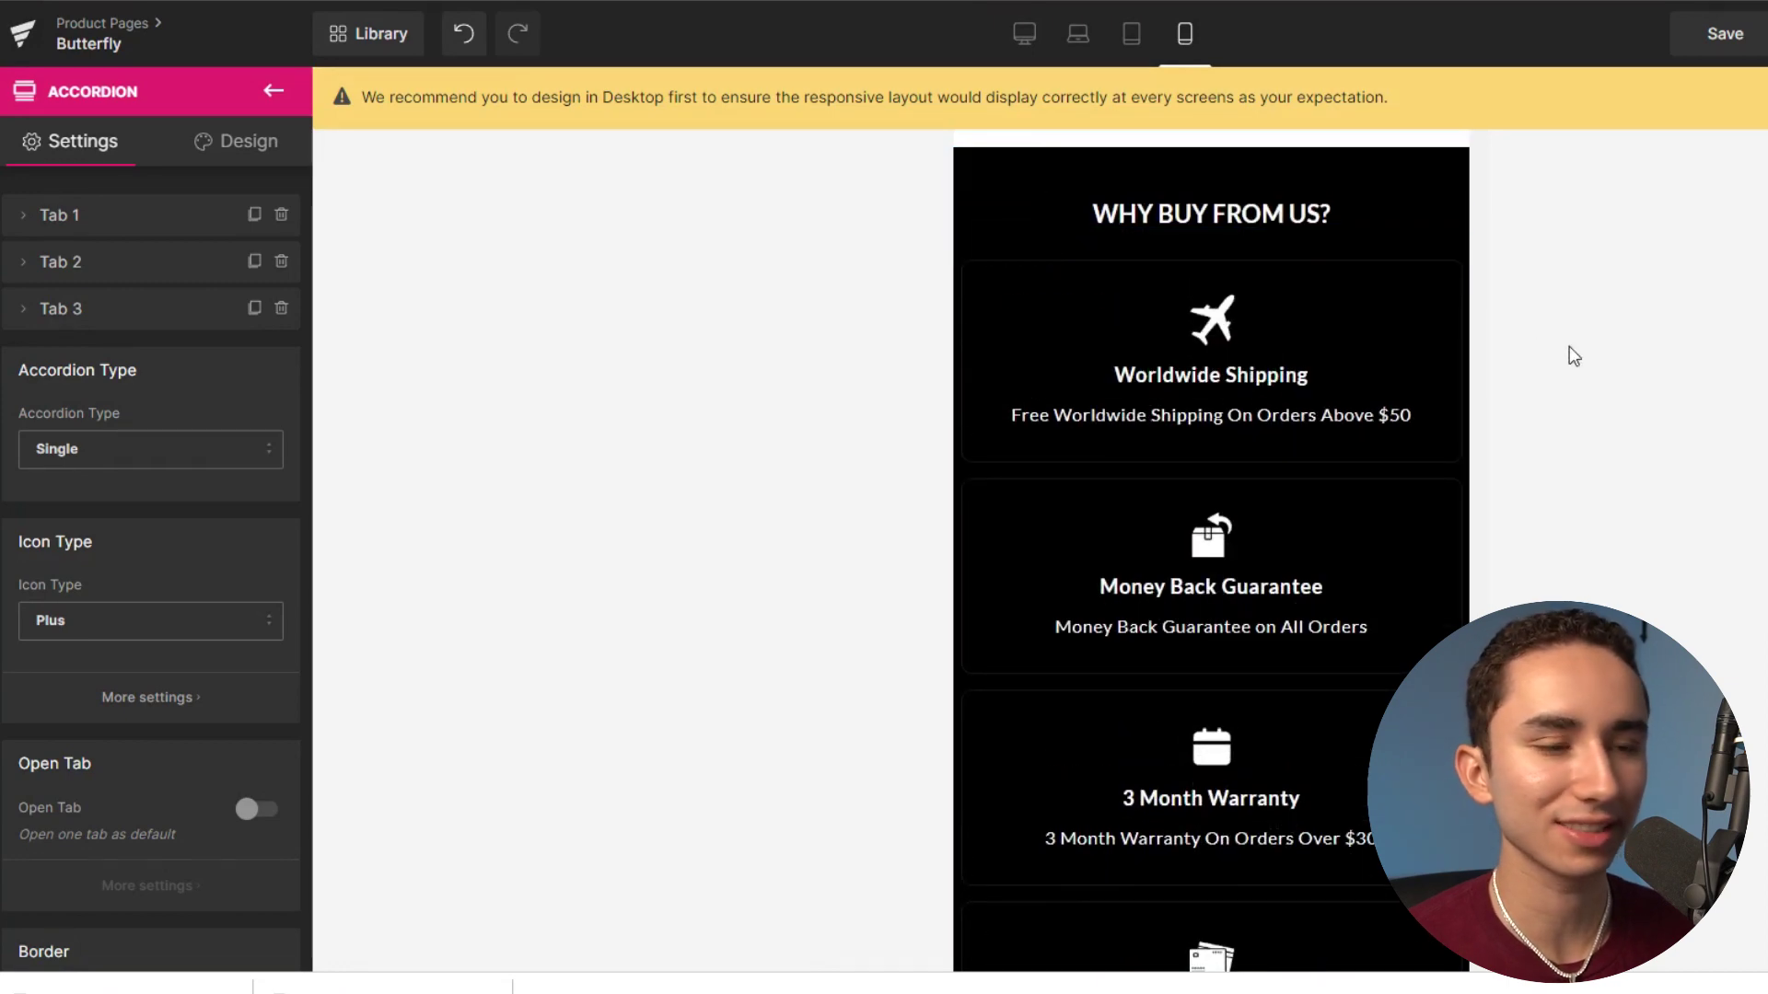
Move the WHY BUY FROM US? row up the page to just above the Loved By Over 5,000 Beautiful Women reviews.
{"action": "scroll", "coordinate": [1224, 450], "scroll_direction": "up", "scroll_amount": 3}
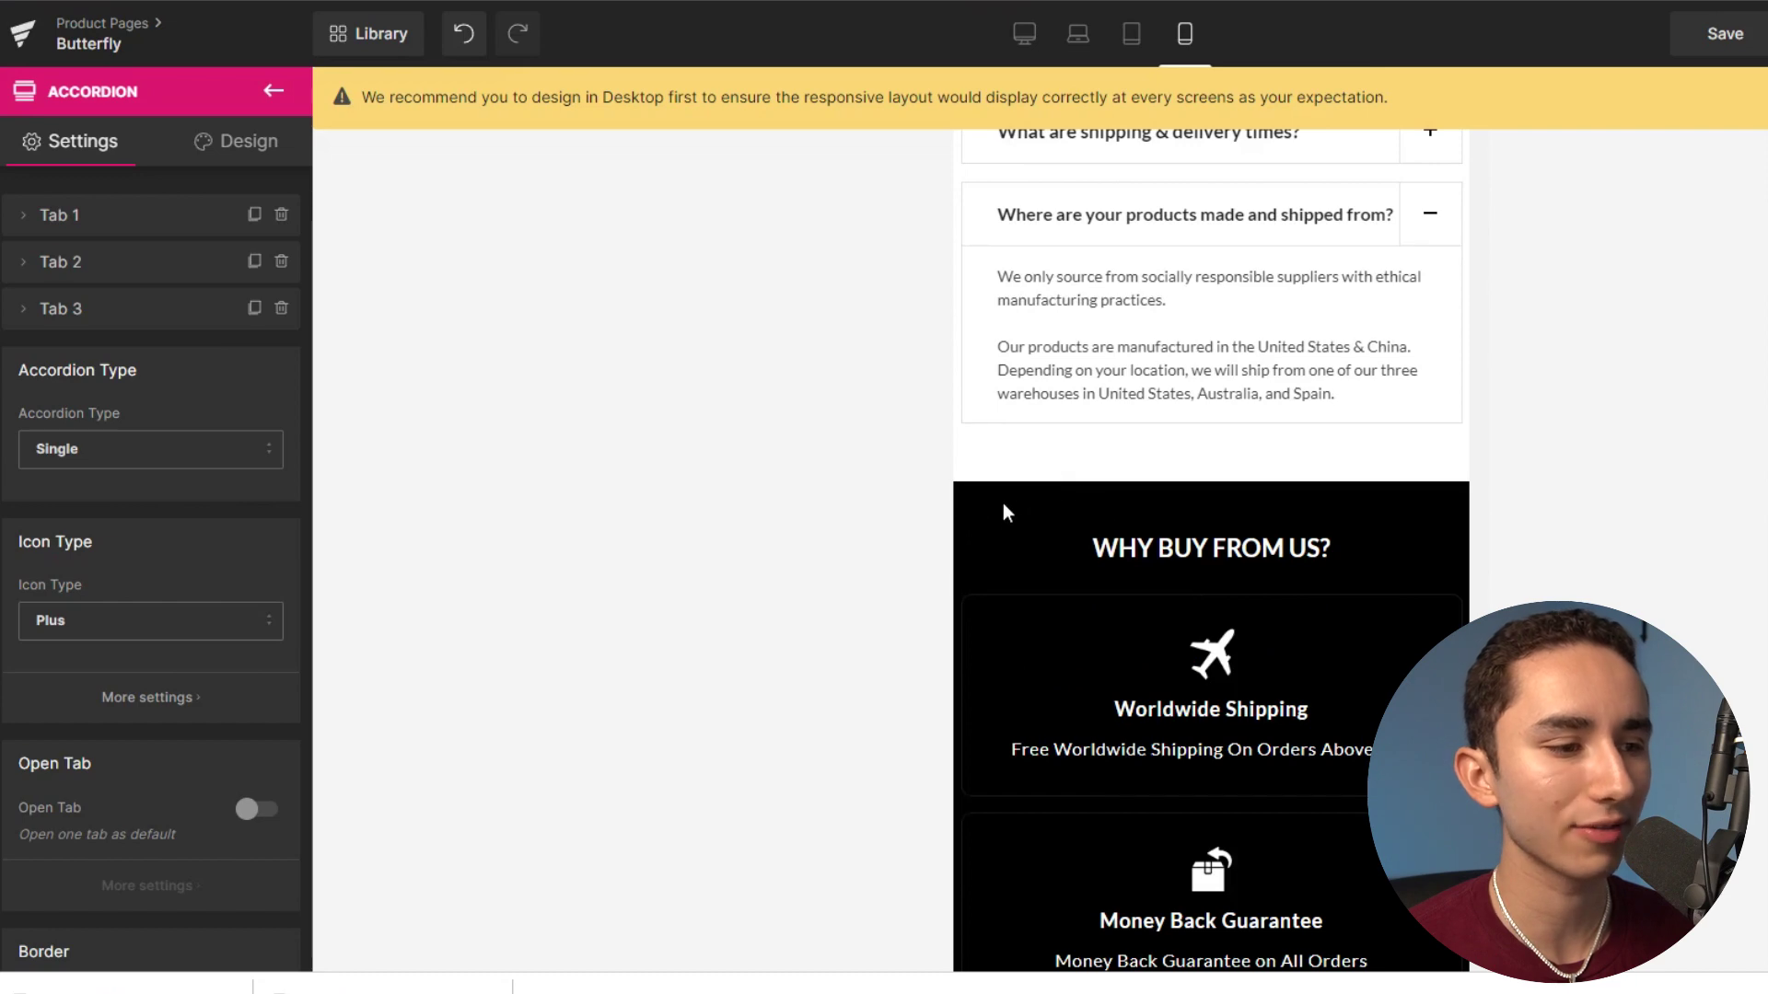
{"action": "left_click", "coordinate": [1075, 504]}
{"action": "left_click_drag", "start_coordinate": [966, 494], "coordinate": [1096, 448]}
{"action": "scroll", "coordinate": [1066, 372], "scroll_direction": "up", "scroll_amount": 10}
{"action": "scroll", "coordinate": [1063, 371], "scroll_direction": "up", "scroll_amount": 10}
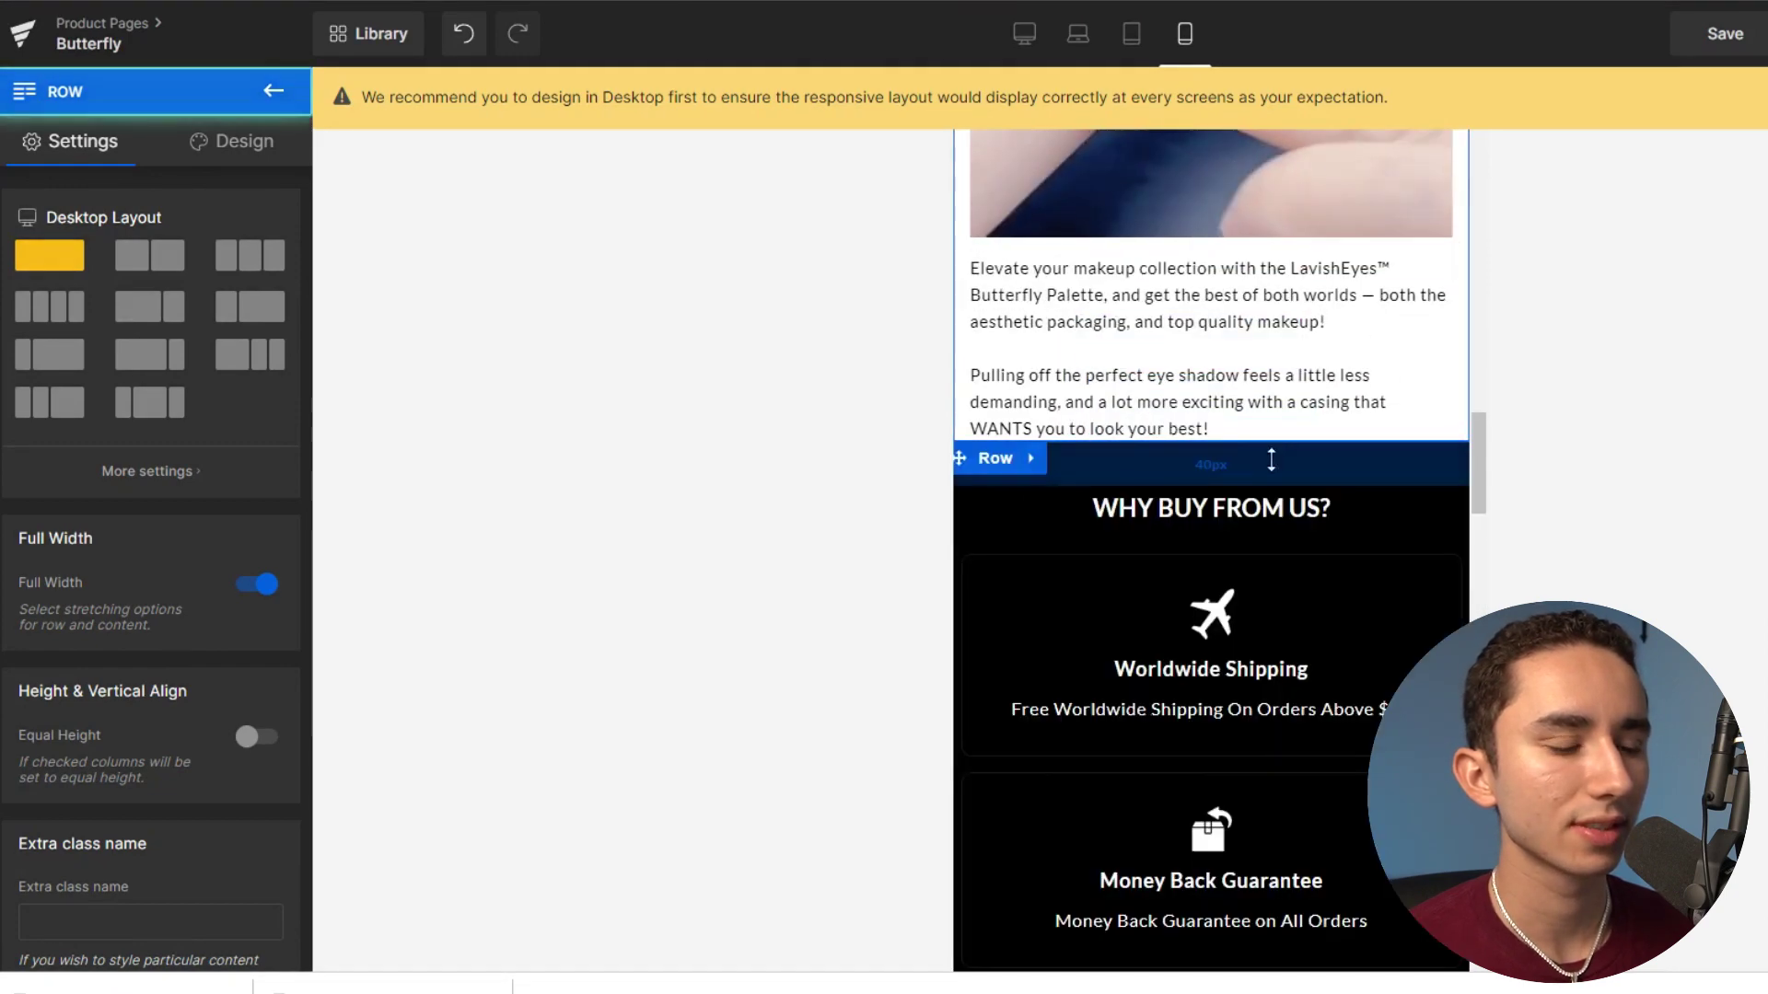
Set the bottom padding of the picture-perfect eyeshadow row above WHY BUY FROM US? to 27 px.
{"action": "left_click", "coordinate": [1232, 435]}
{"action": "left_click_drag", "start_coordinate": [1234, 461], "coordinate": [1235, 461]}
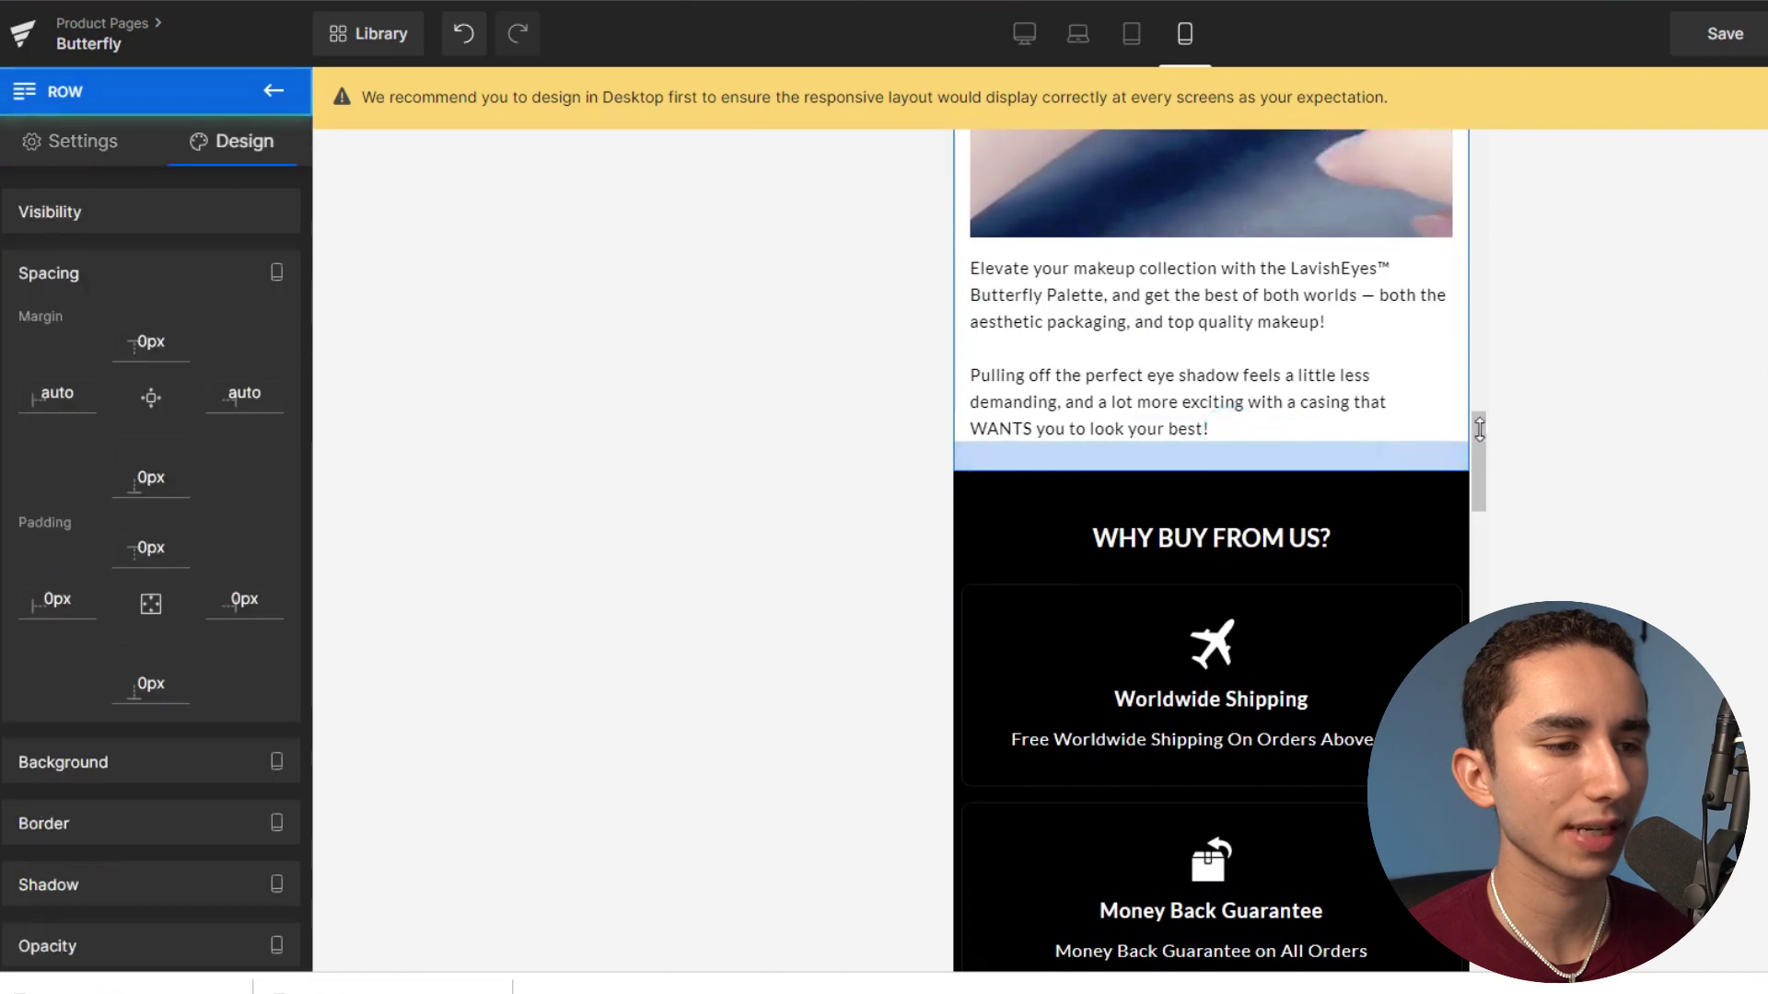
{"action": "scroll", "coordinate": [1283, 486], "scroll_direction": "down", "scroll_amount": 8}
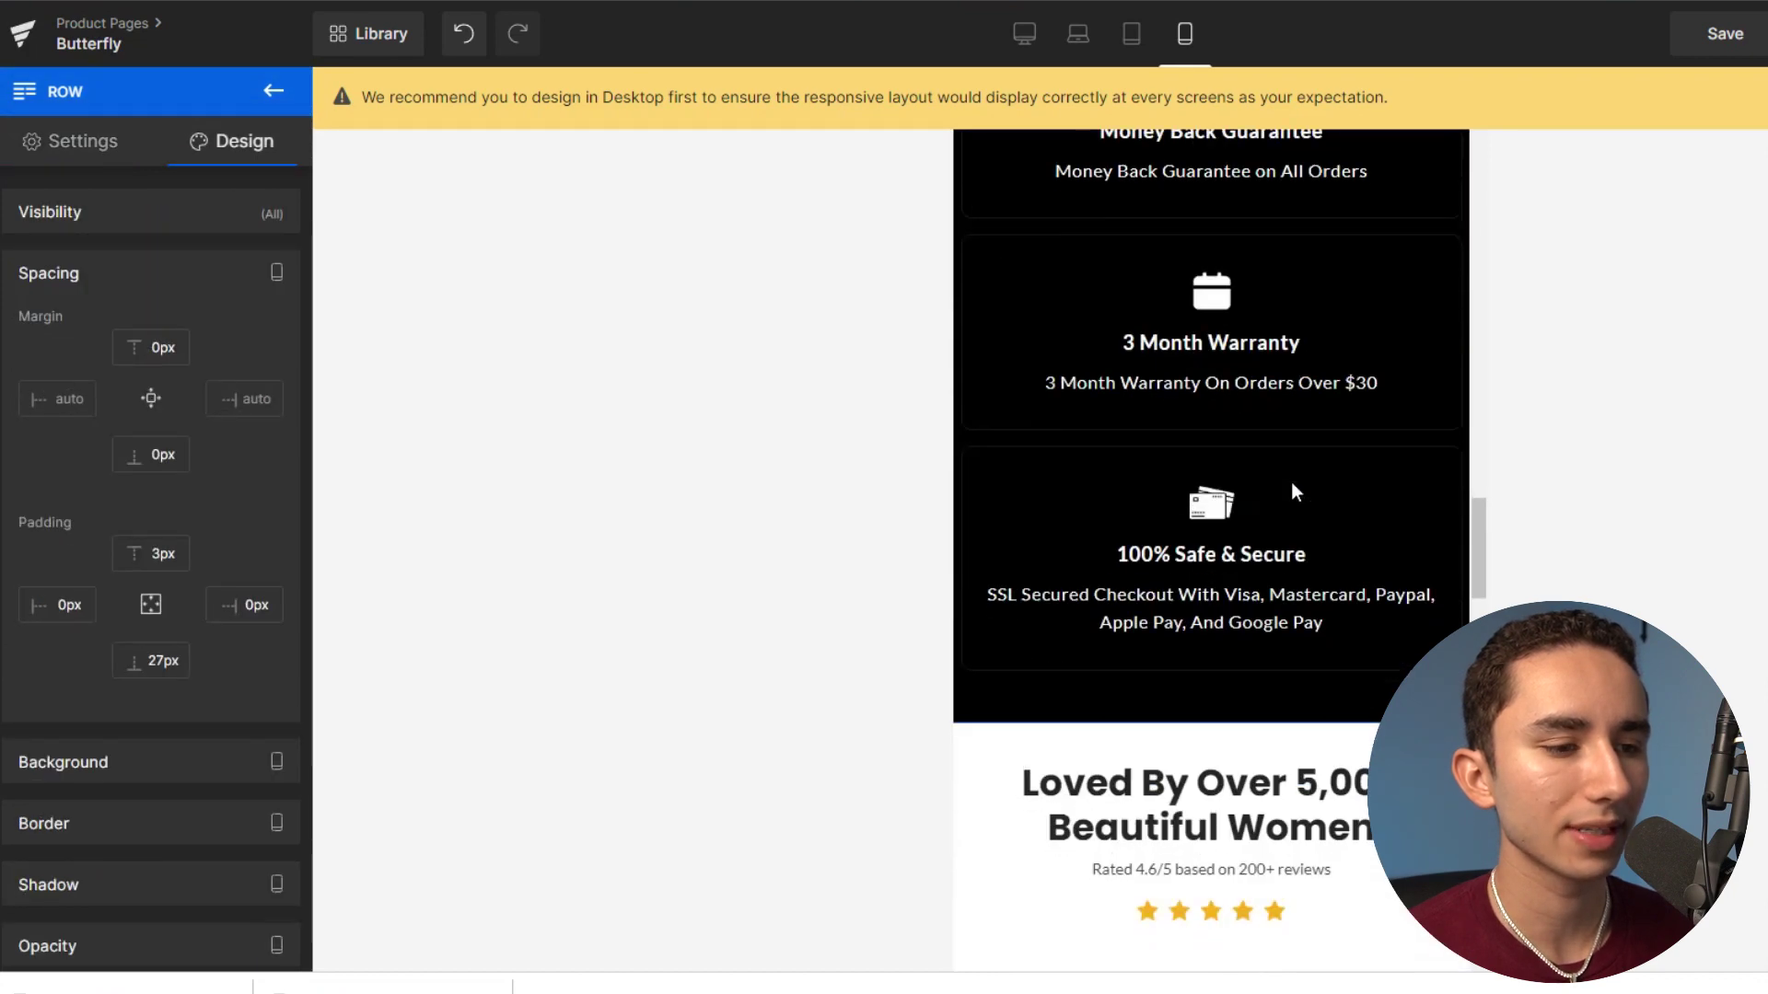
{"action": "scroll", "coordinate": [1416, 576], "scroll_direction": "down", "scroll_amount": 3}
{"action": "scroll", "coordinate": [1416, 576], "scroll_direction": "up", "scroll_amount": 5}
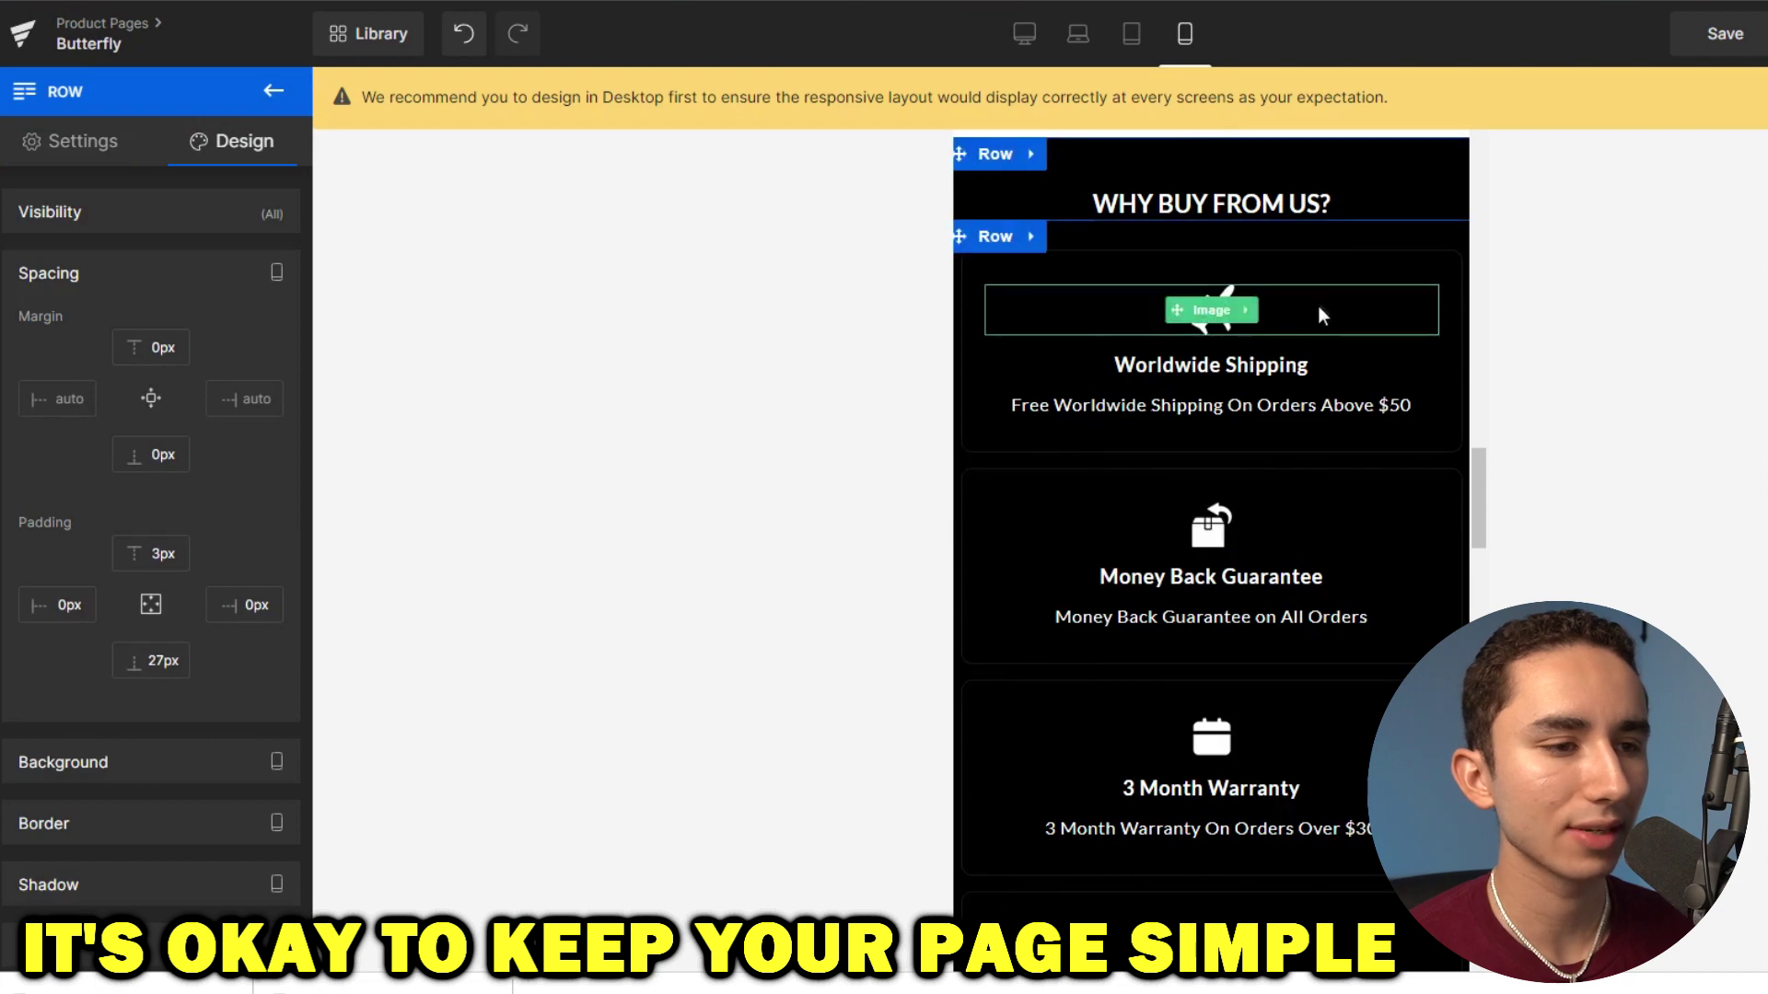
Try three-column and four-column desktop layouts on the WHY BUY FROM US? badges row and undo the changes.
{"action": "left_click", "coordinate": [999, 238]}
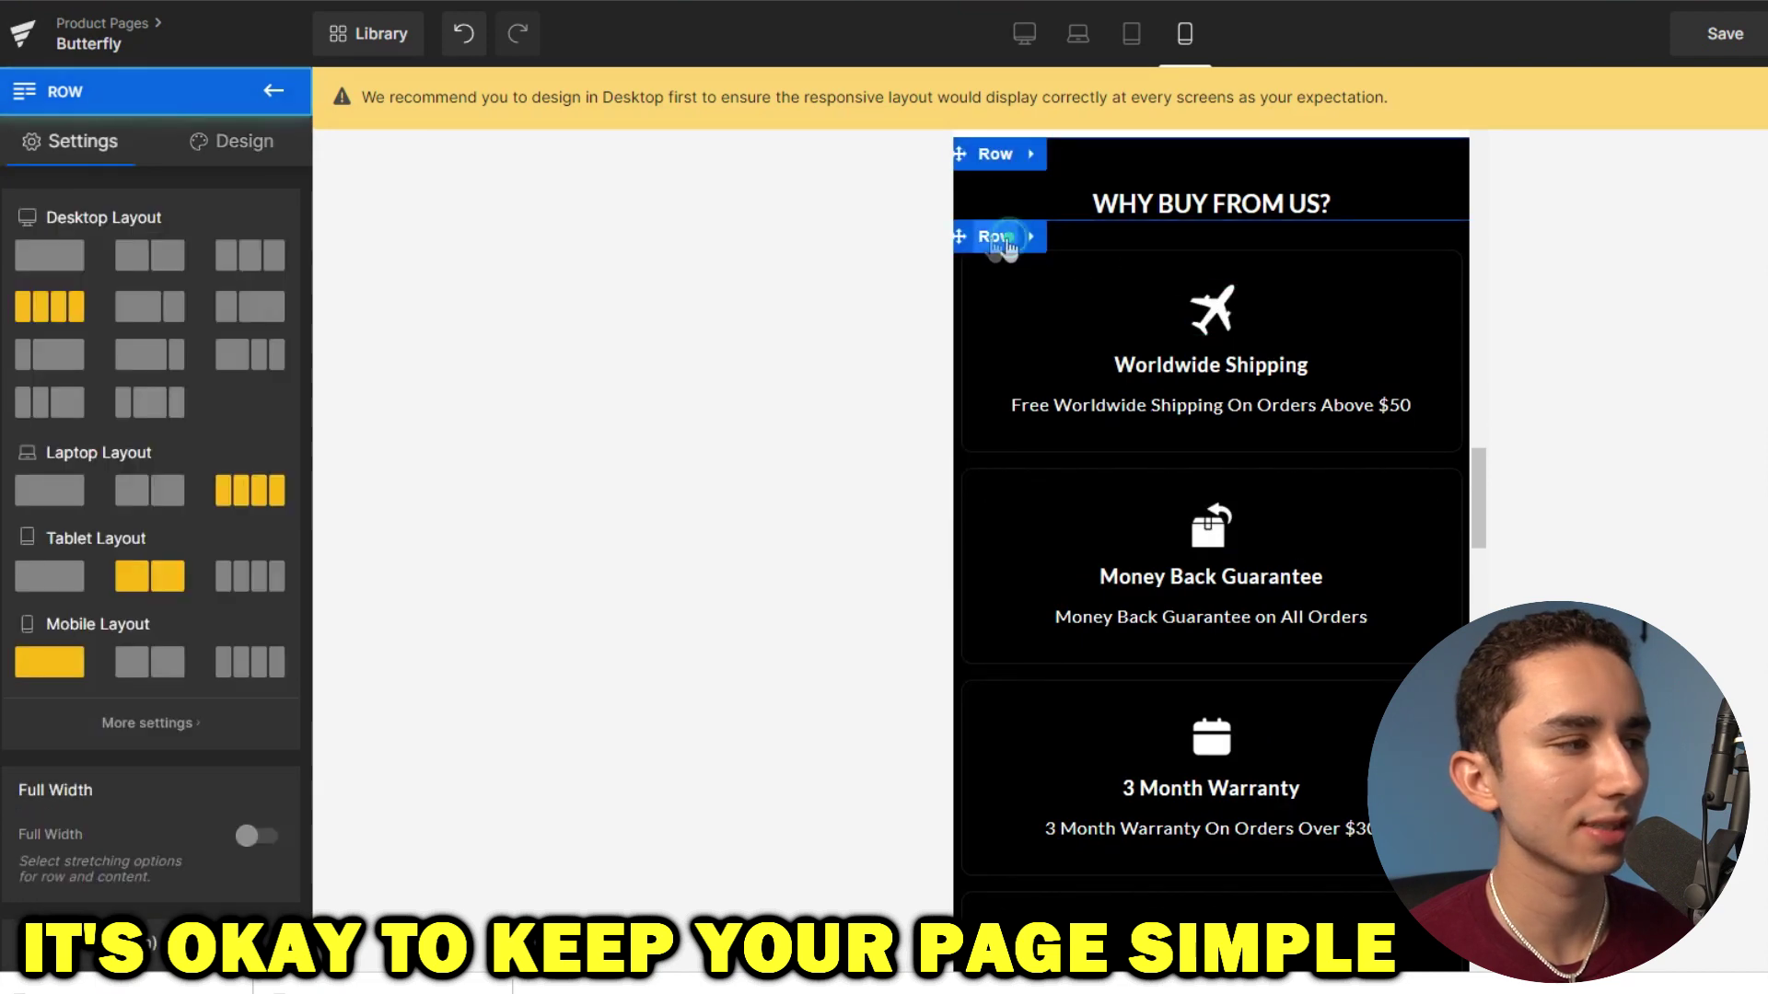
{"action": "left_click", "coordinate": [269, 267]}
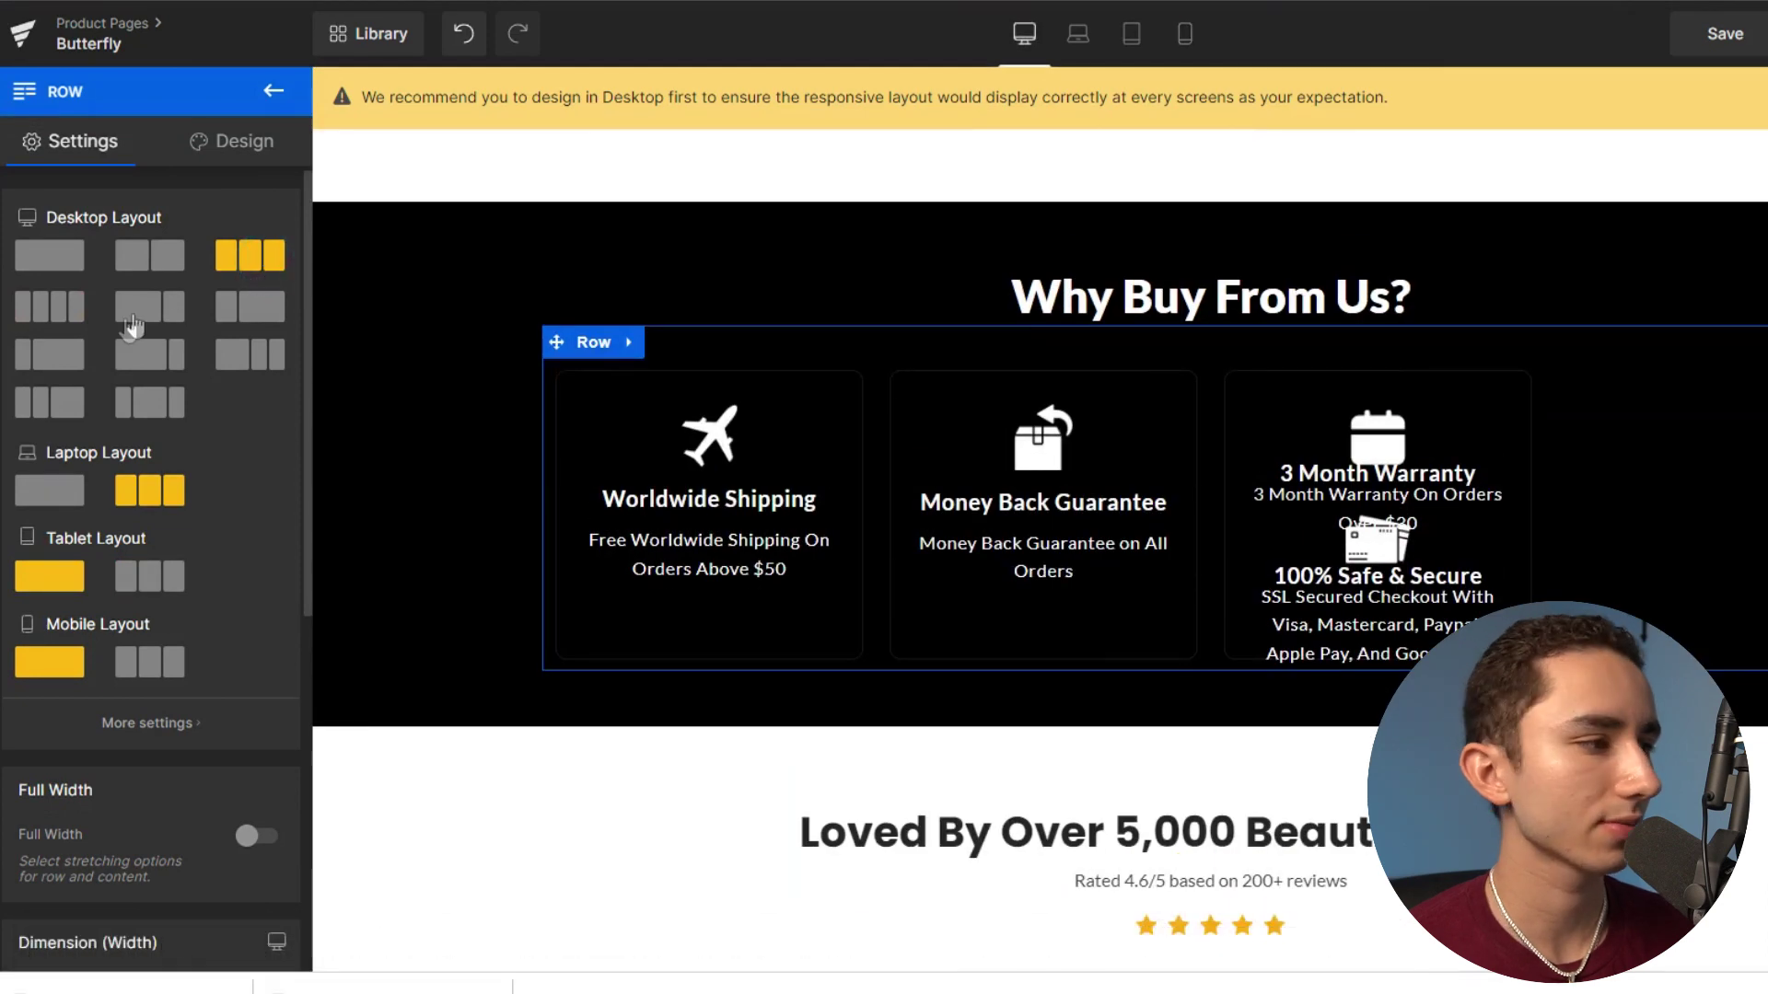
{"action": "left_click", "coordinate": [82, 315]}
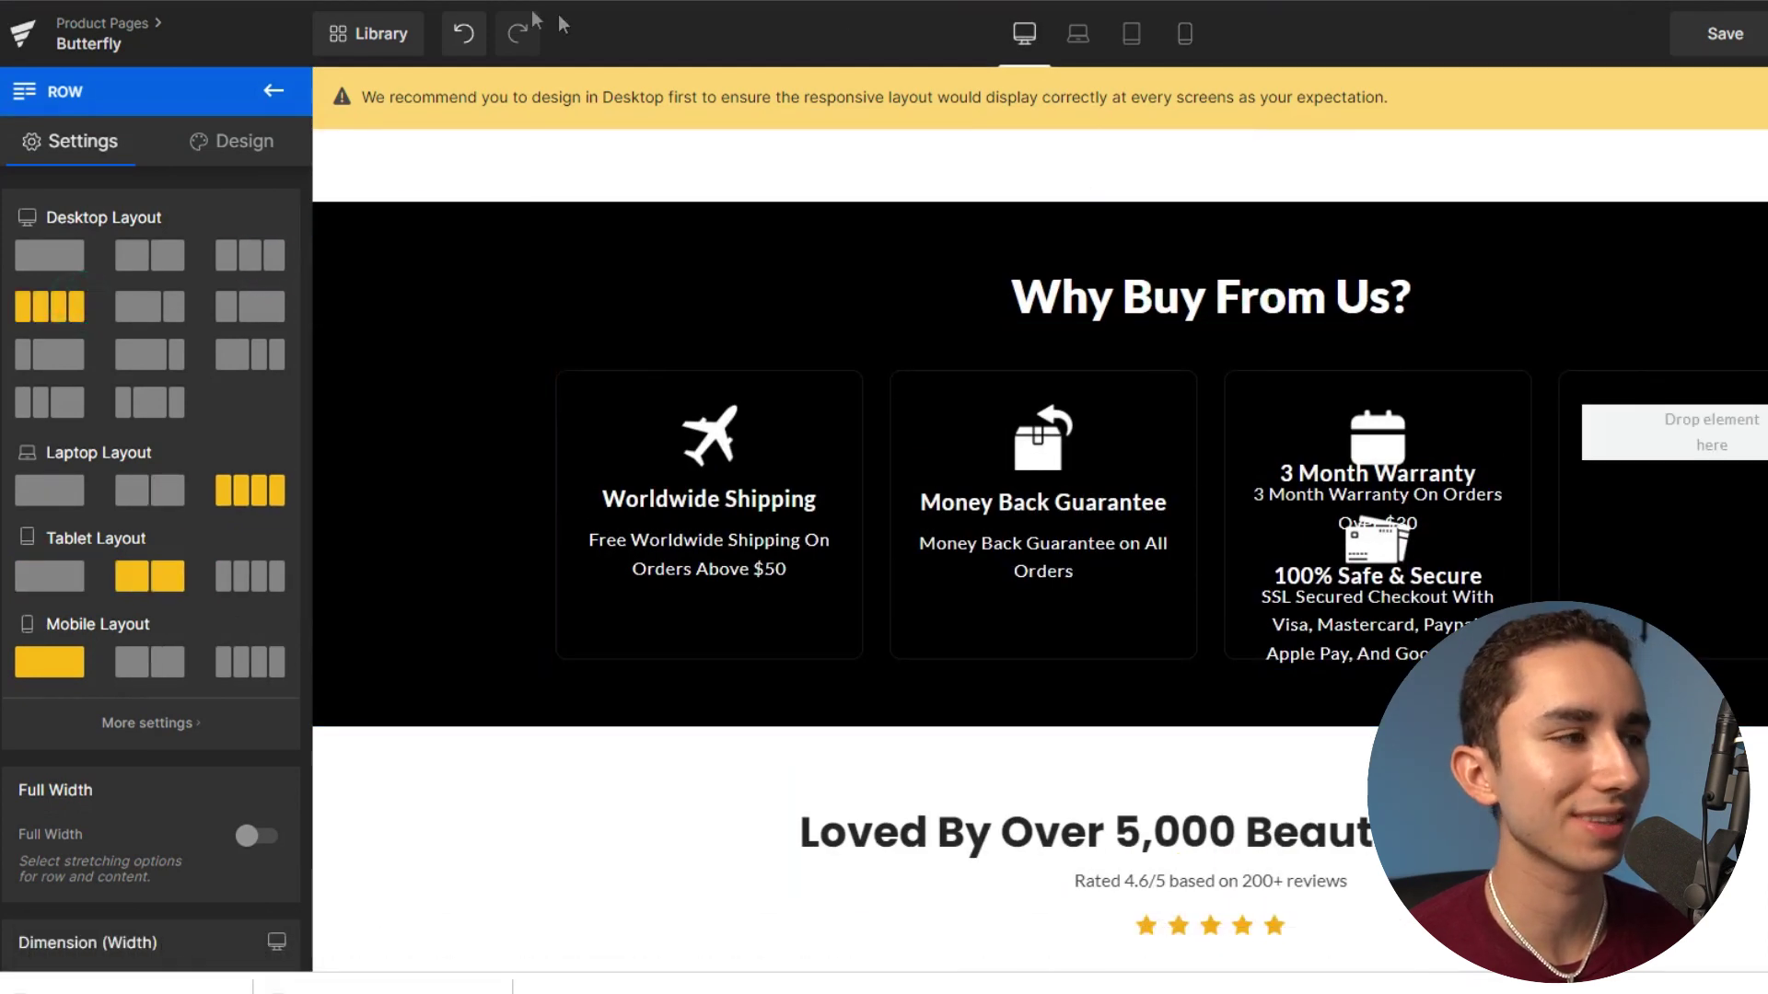
{"action": "left_click", "coordinate": [464, 33]}
{"action": "left_click", "coordinate": [1089, 530]}
Review the mobile page again from the add-to-cart area through the eyeshadow feature section to the image reviews.
{"action": "scroll", "coordinate": [1087, 516], "scroll_direction": "up", "scroll_amount": 10}
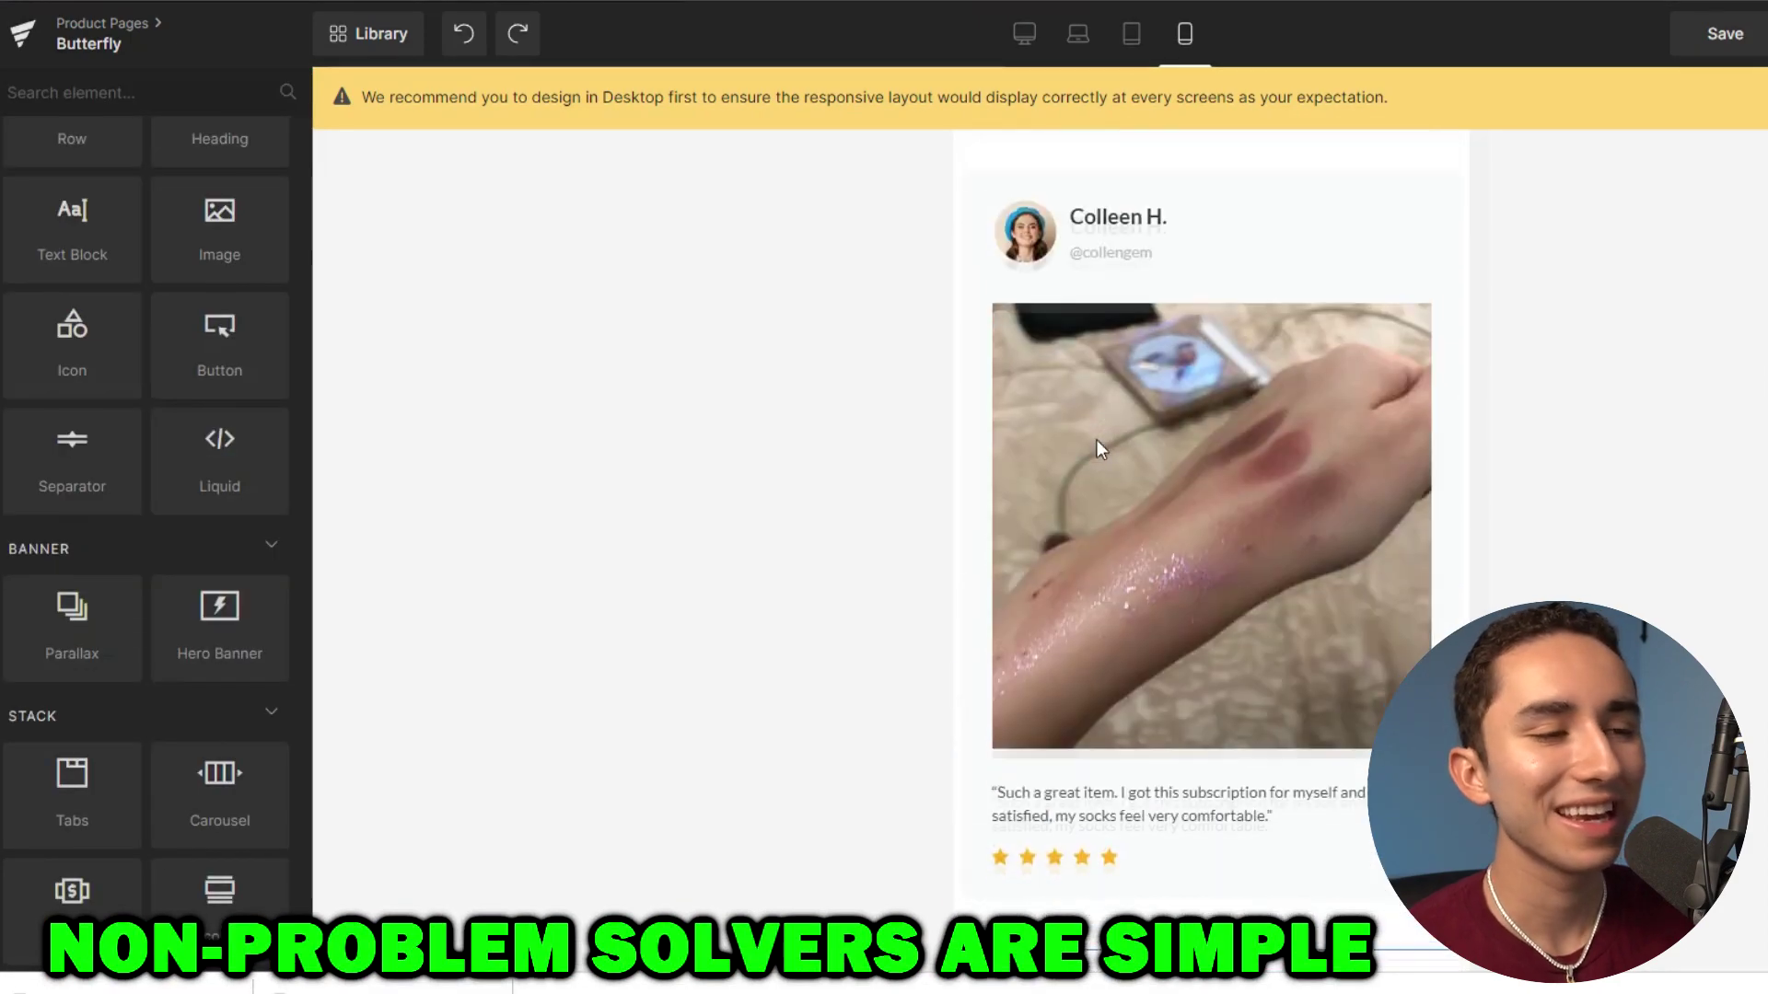
{"action": "scroll", "coordinate": [1097, 440], "scroll_direction": "up", "scroll_amount": 15}
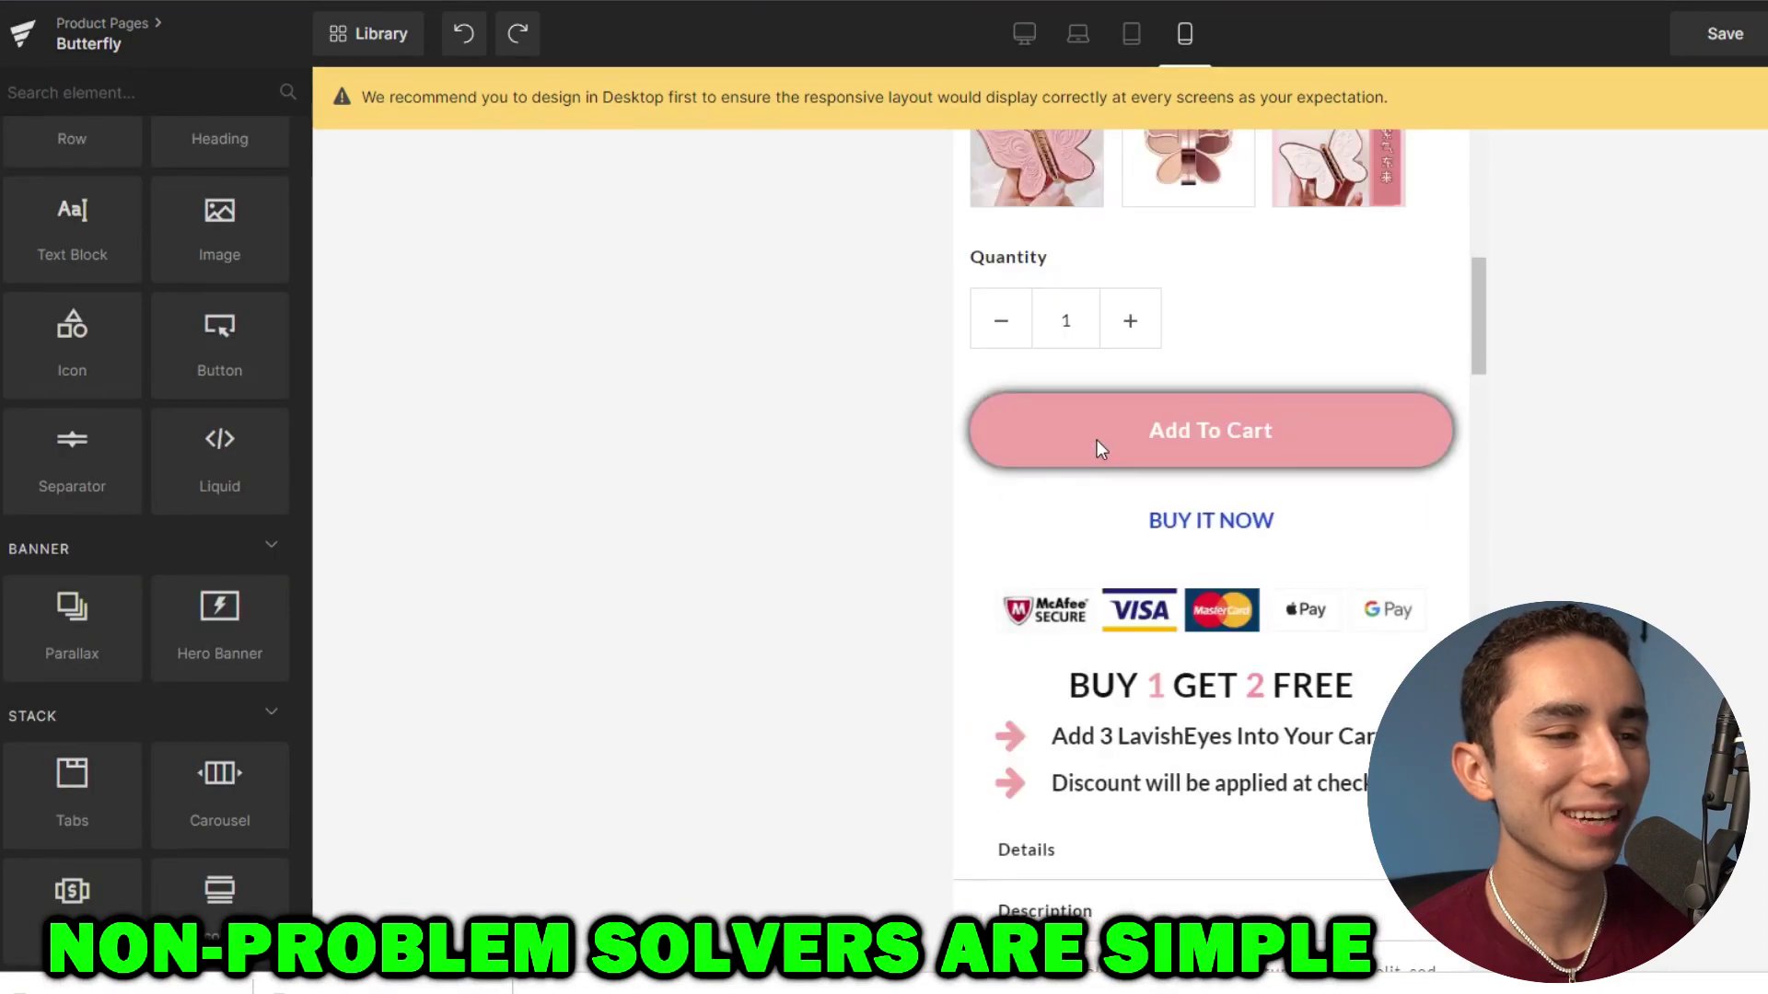
{"action": "scroll", "coordinate": [1099, 449], "scroll_direction": "up", "scroll_amount": 3}
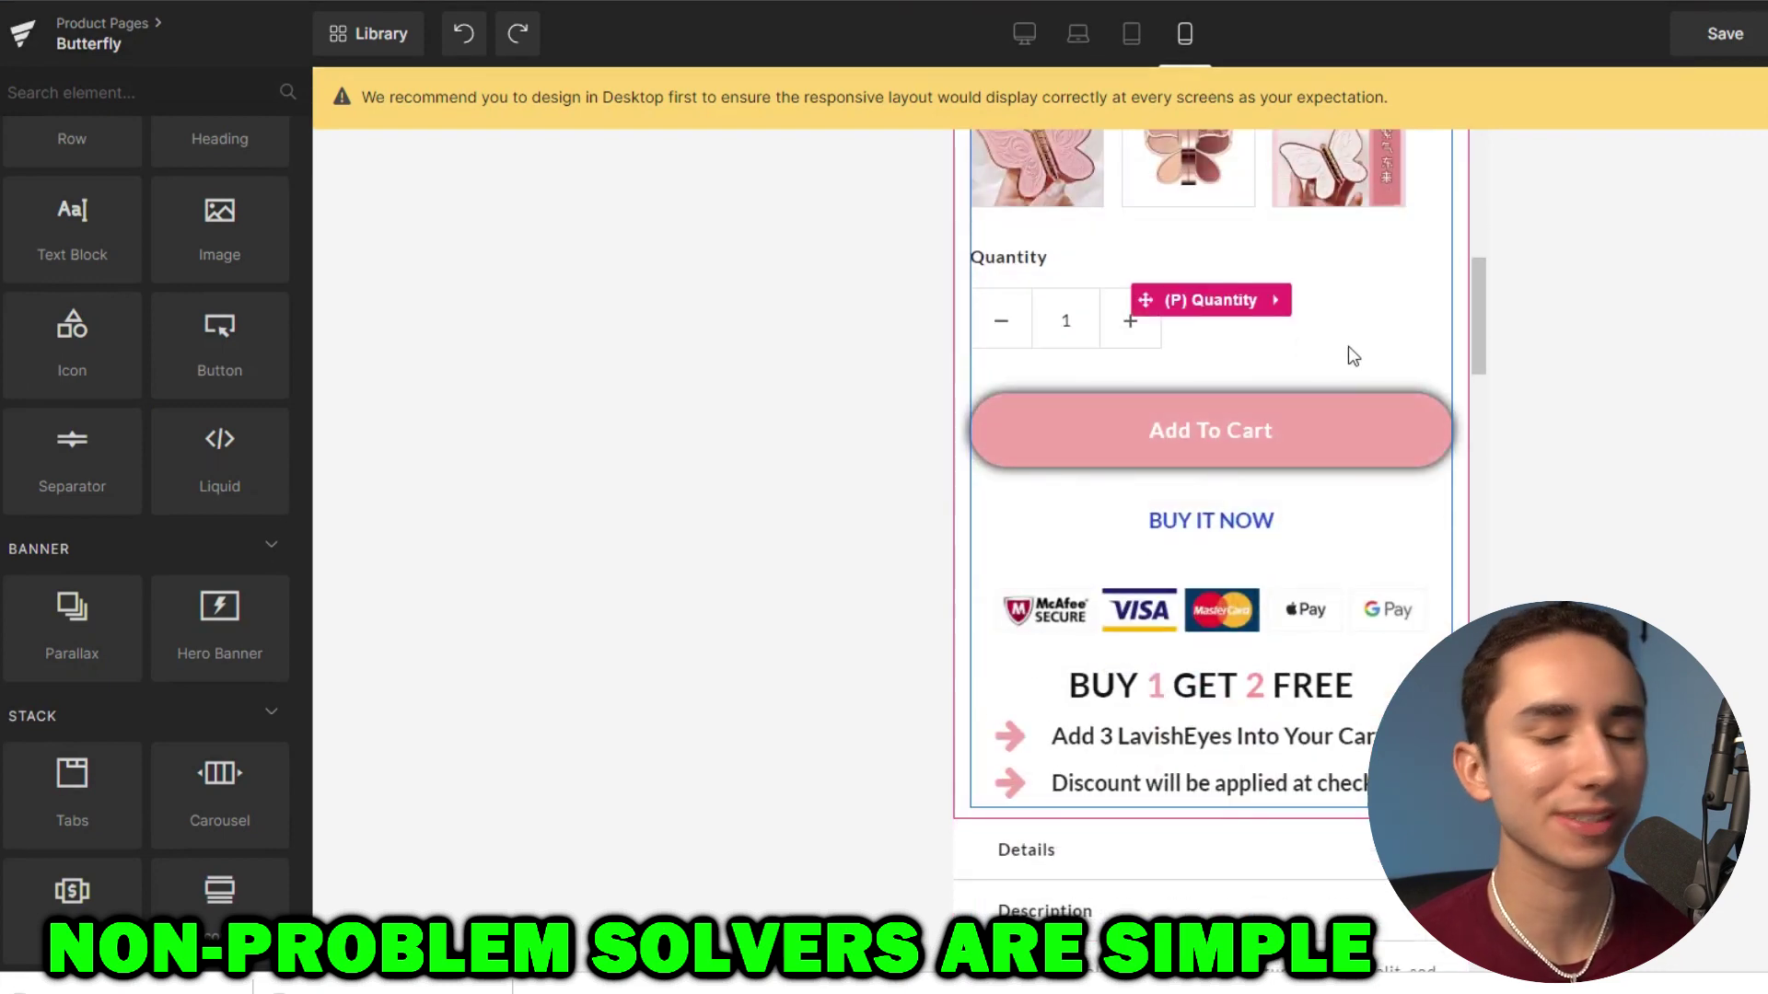
{"action": "scroll", "coordinate": [1326, 351], "scroll_direction": "down", "scroll_amount": 10}
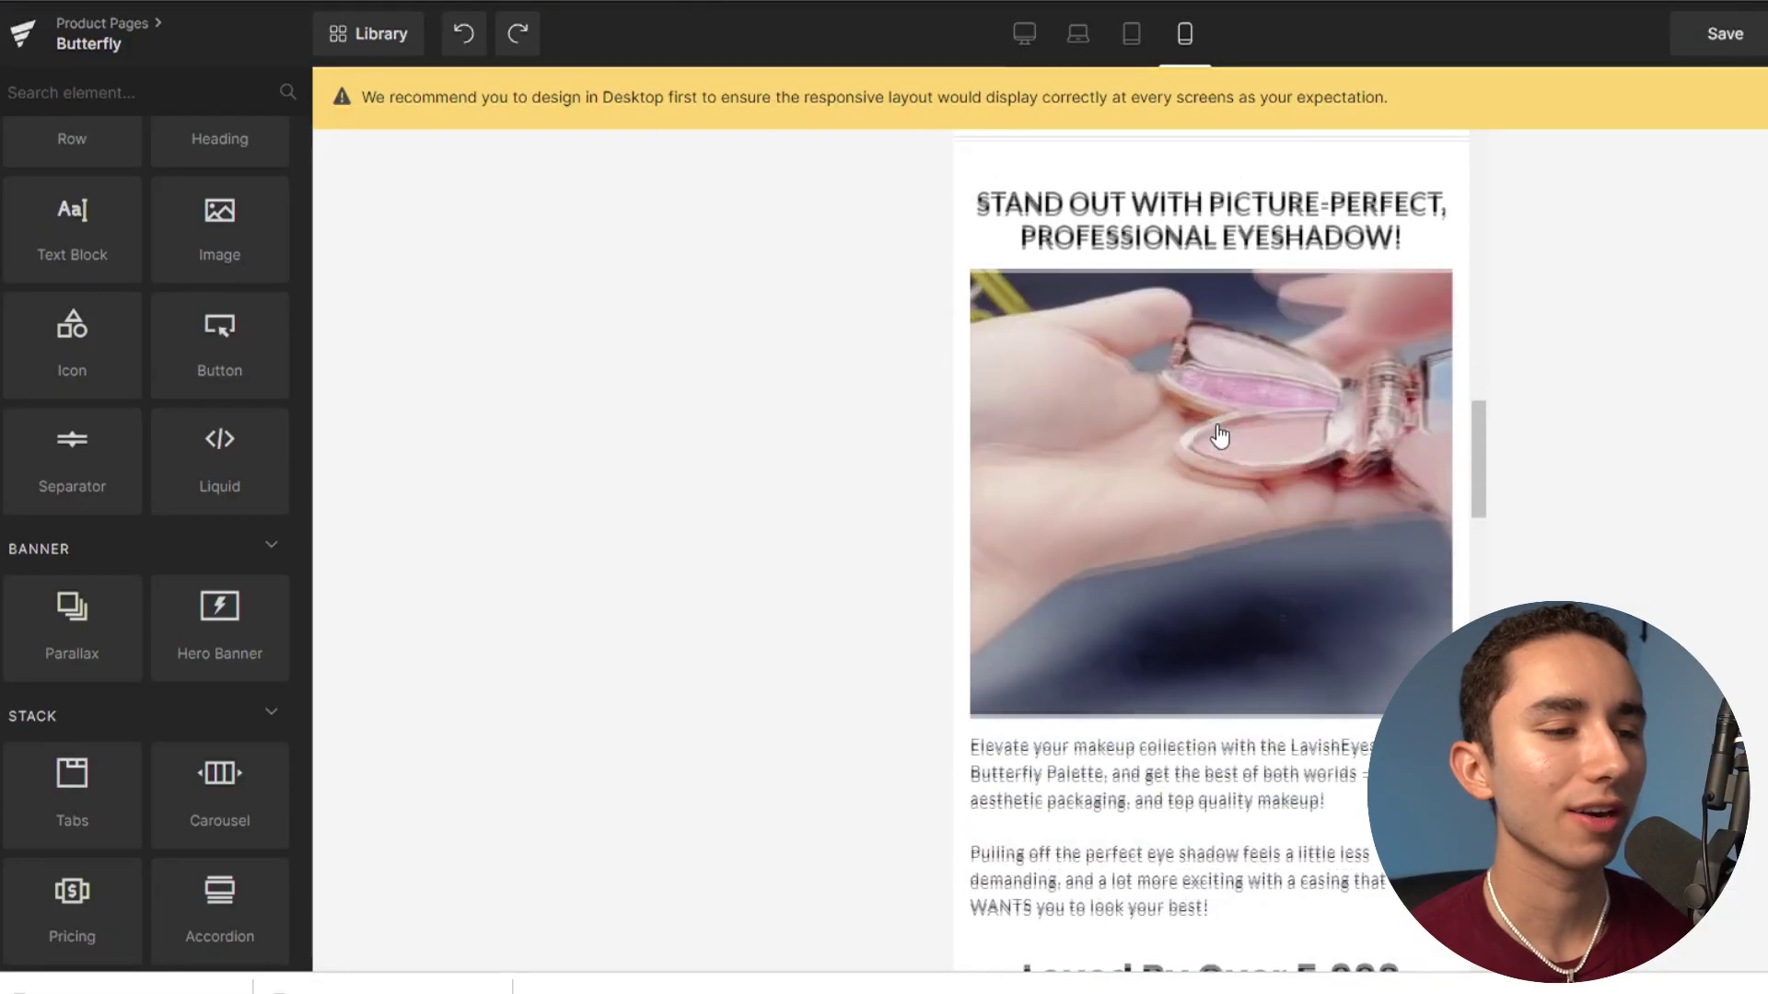
{"action": "scroll", "coordinate": [1231, 402], "scroll_direction": "down", "scroll_amount": 7}
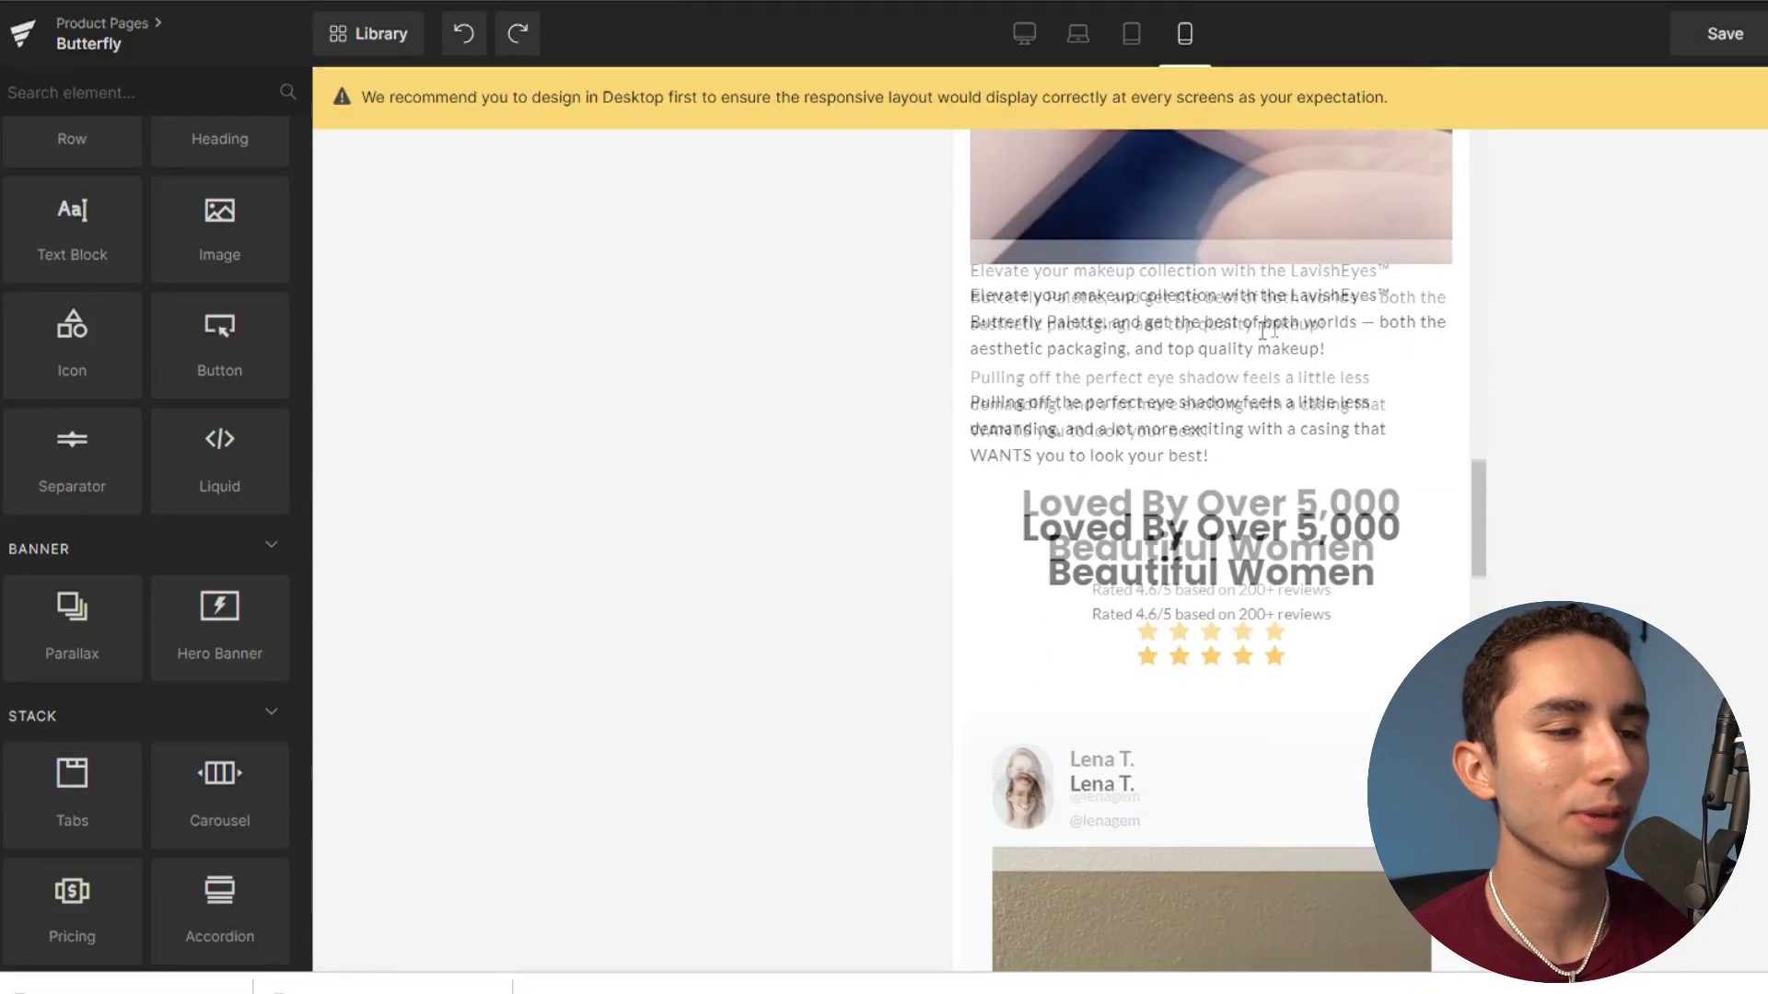
Review the mobile page from the eyeshadow feature section through the image reviews to find where another picture fits.
{"action": "scroll", "coordinate": [1224, 442], "scroll_direction": "down", "scroll_amount": 3}
{"action": "scroll", "coordinate": [1243, 460], "scroll_direction": "up", "scroll_amount": 6}
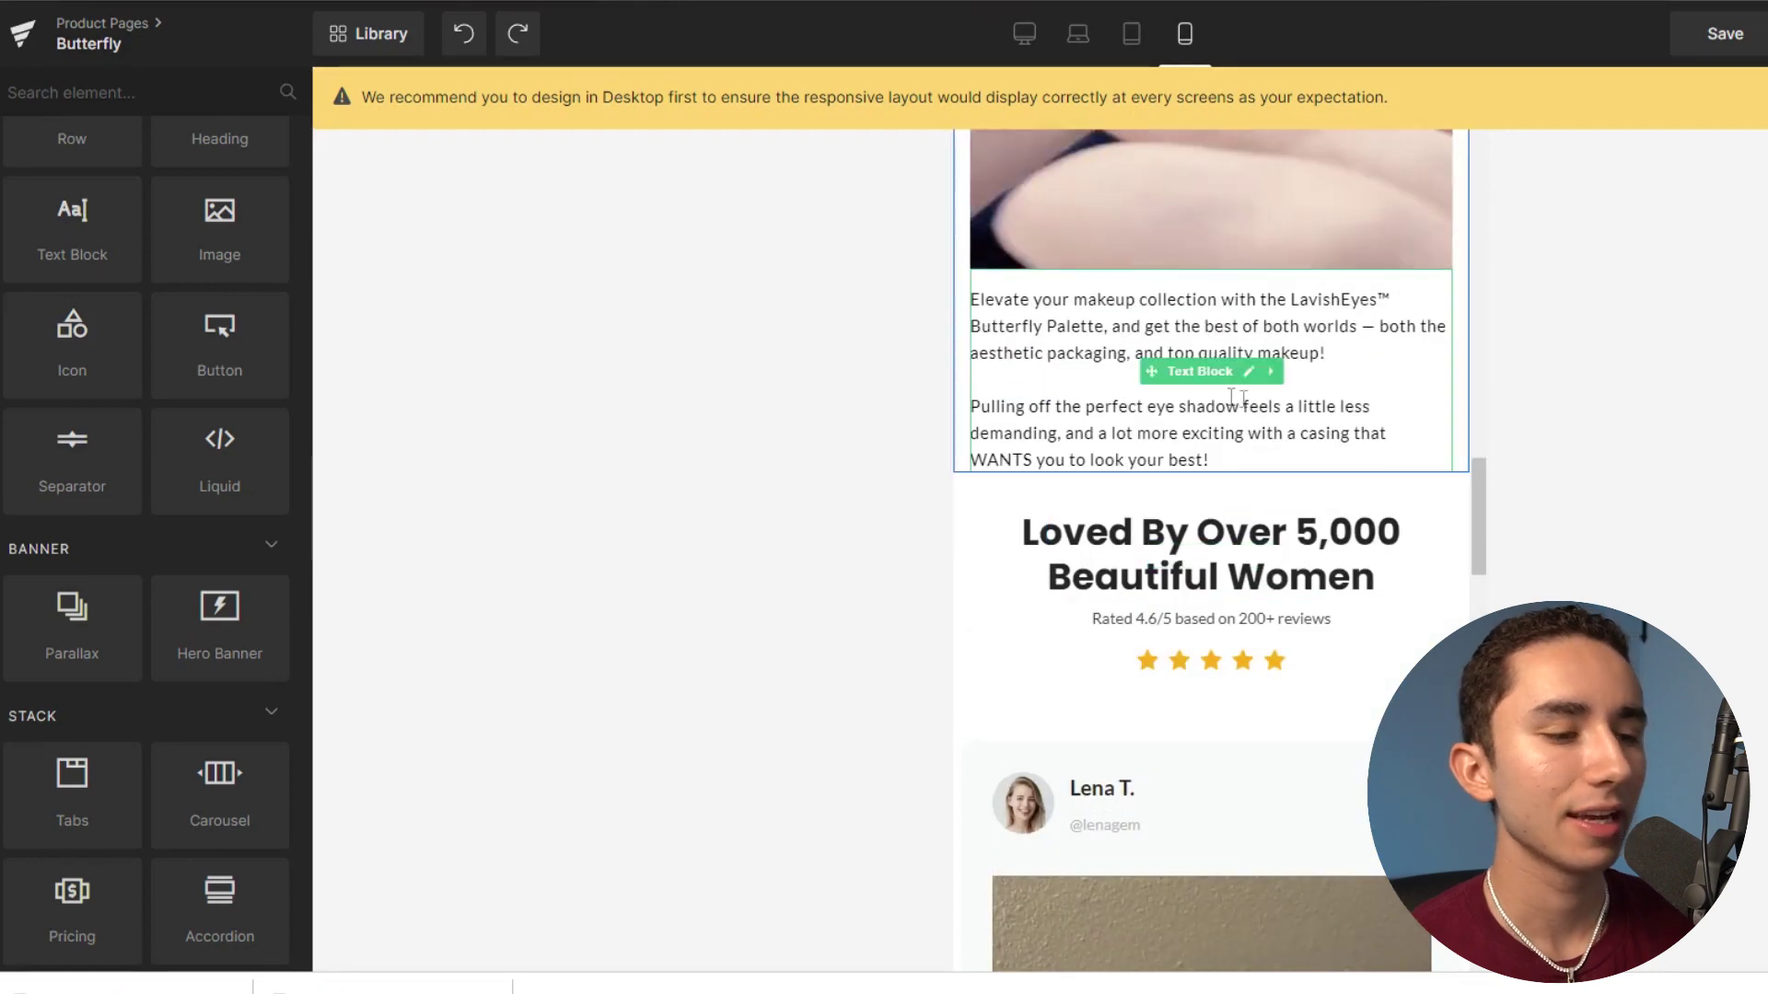
{"action": "scroll", "coordinate": [1274, 429], "scroll_direction": "down", "scroll_amount": 5}
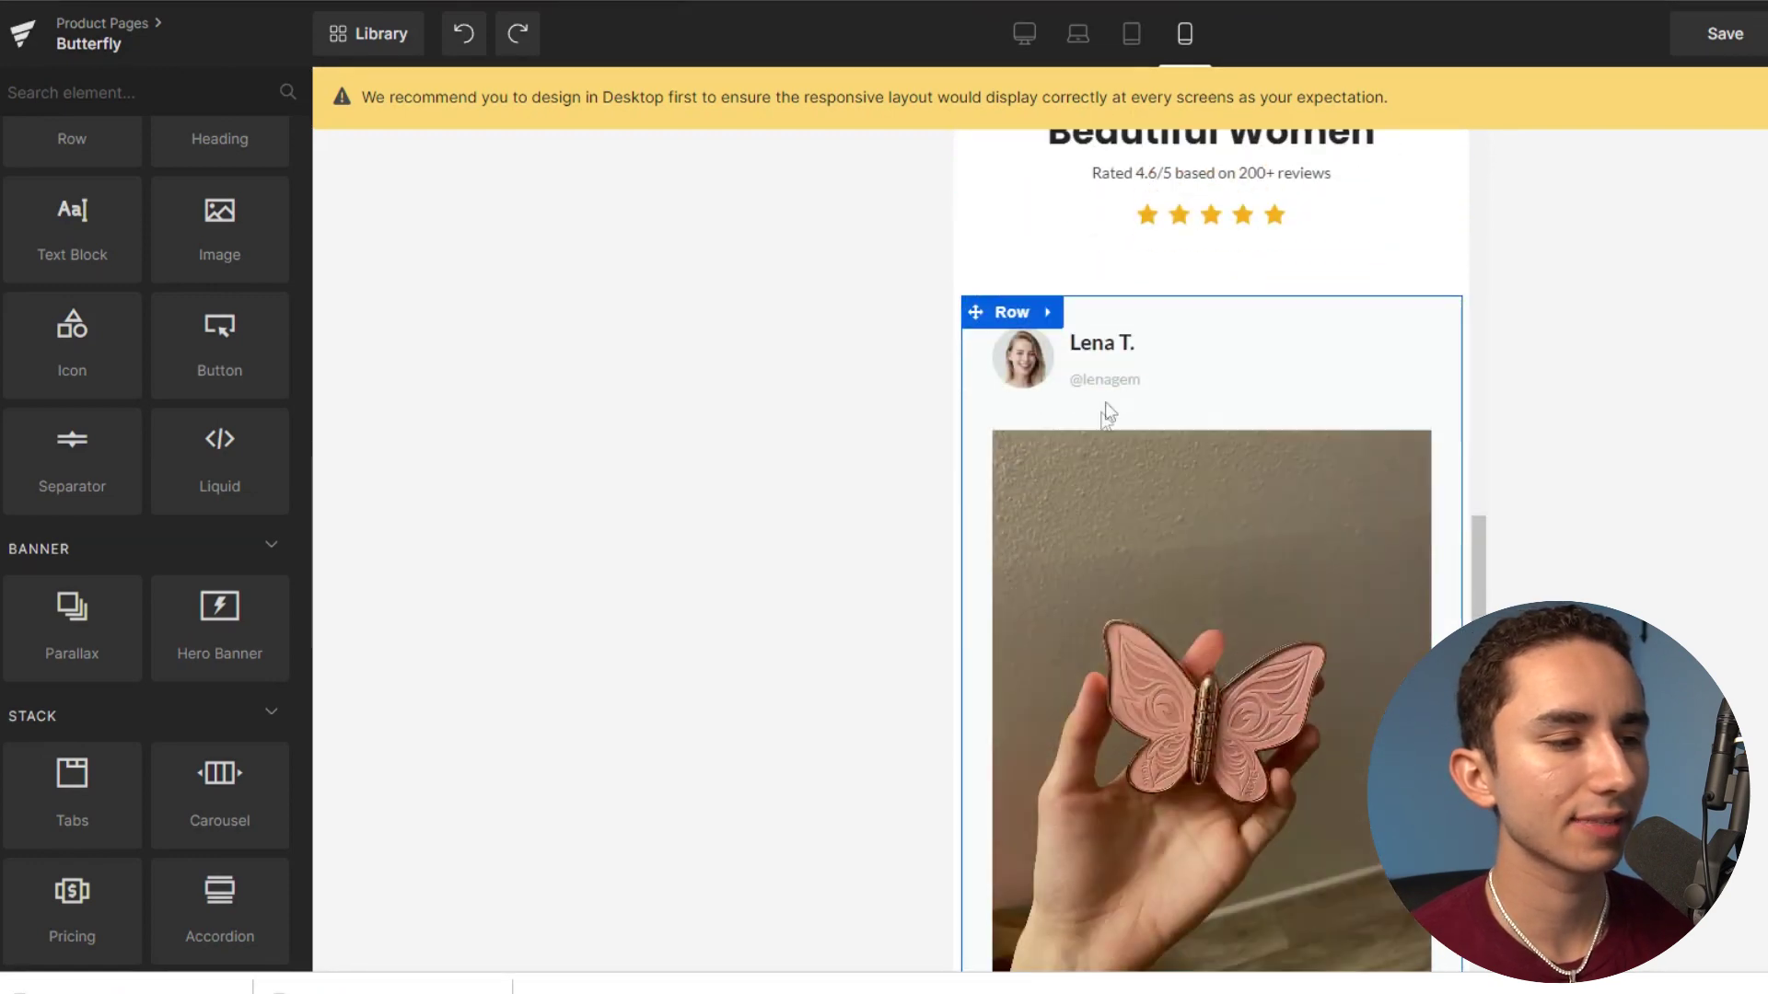
{"action": "scroll", "coordinate": [1031, 395], "scroll_direction": "down", "scroll_amount": 7}
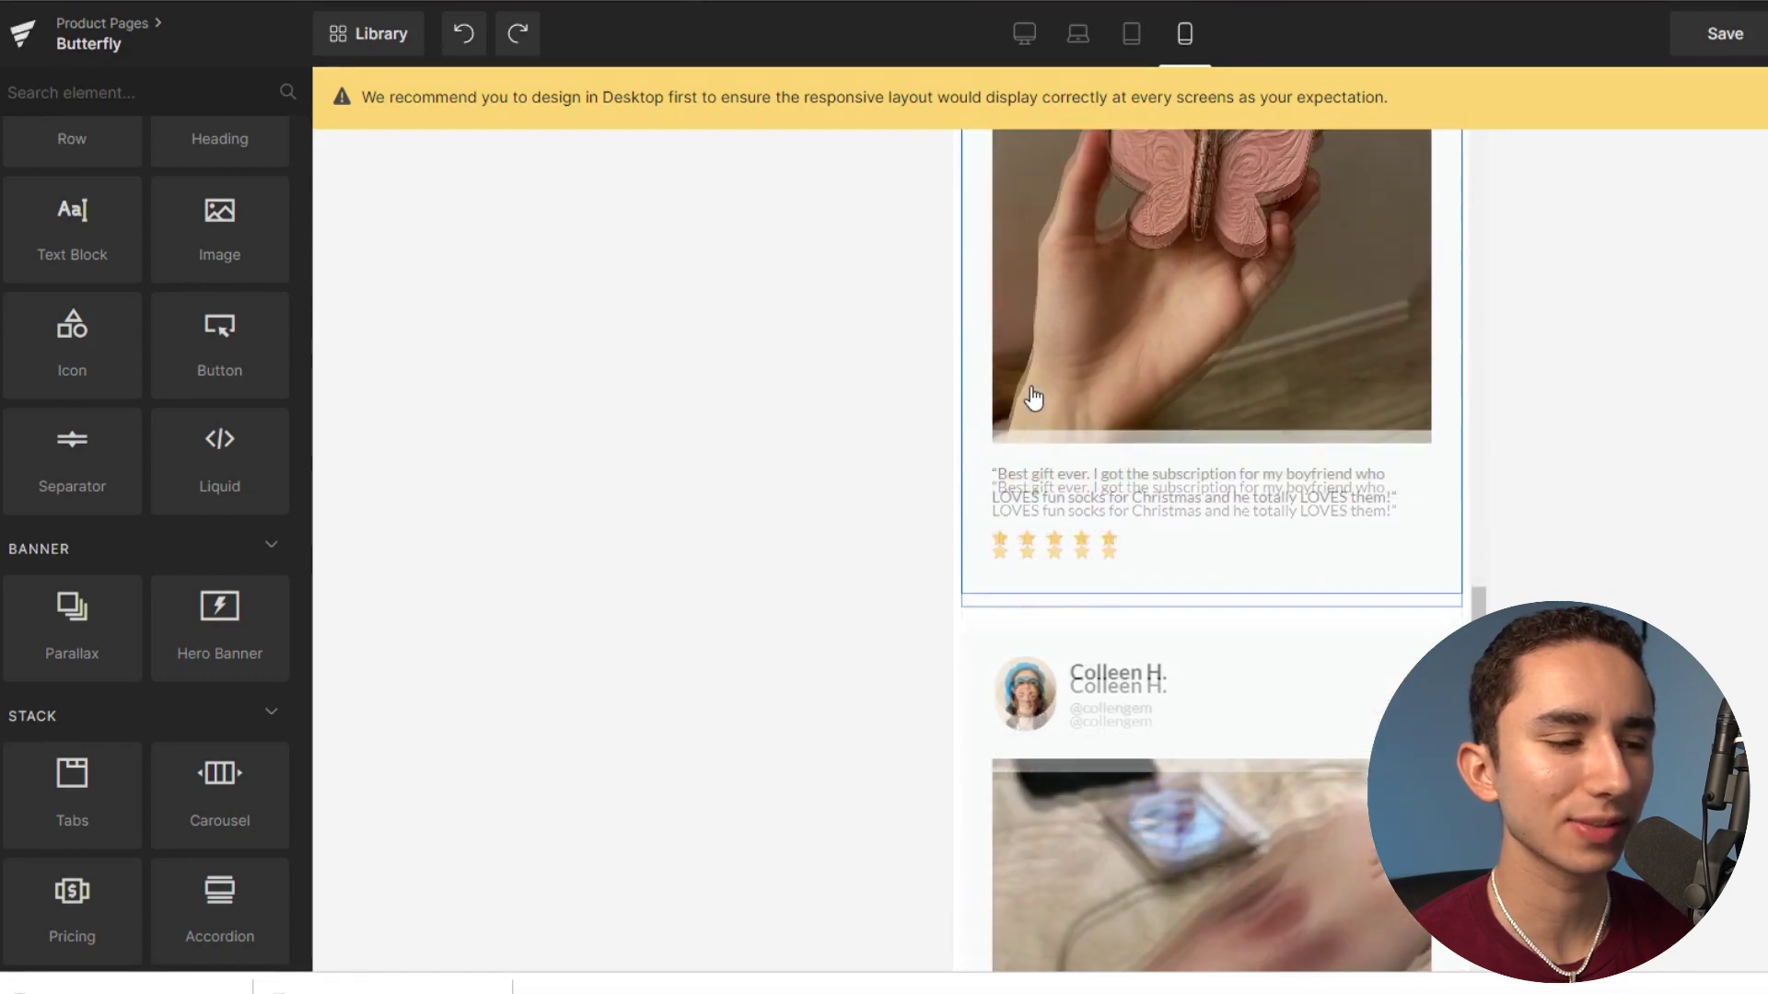
{"action": "scroll", "coordinate": [1032, 387], "scroll_direction": "down", "scroll_amount": 5}
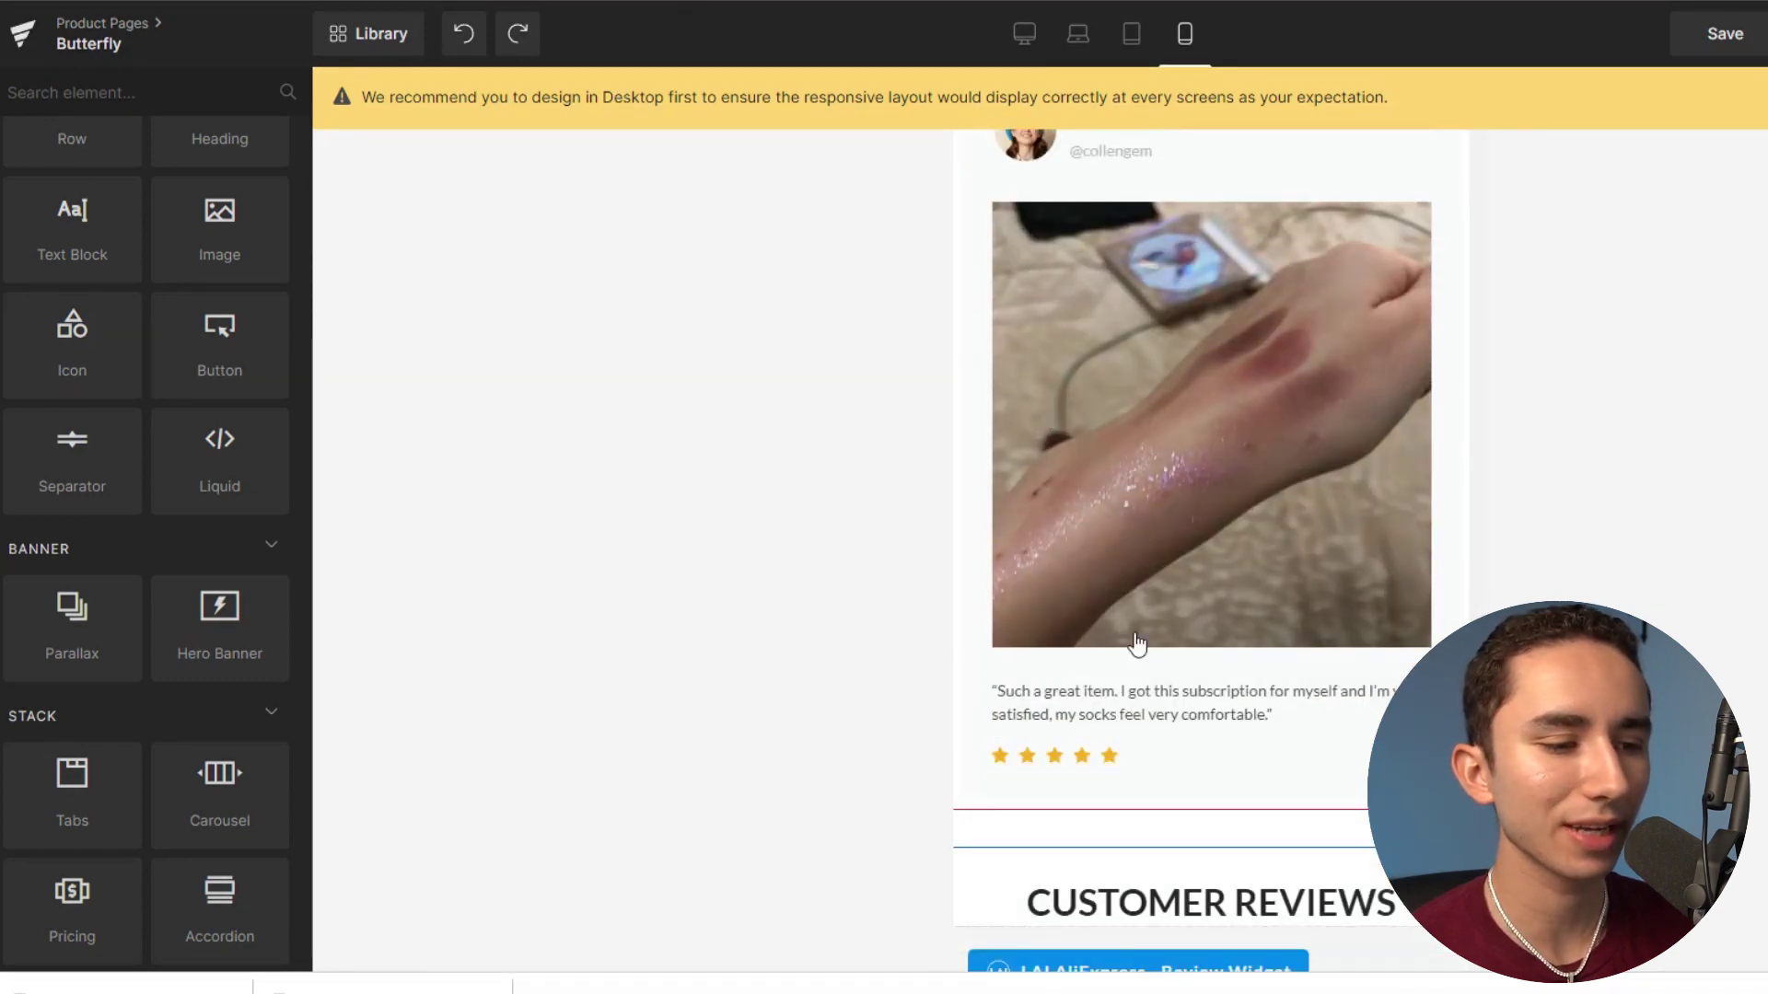
{"action": "scroll", "coordinate": [1169, 451], "scroll_direction": "up", "scroll_amount": 4}
{"action": "scroll", "coordinate": [1162, 433], "scroll_direction": "up", "scroll_amount": 3}
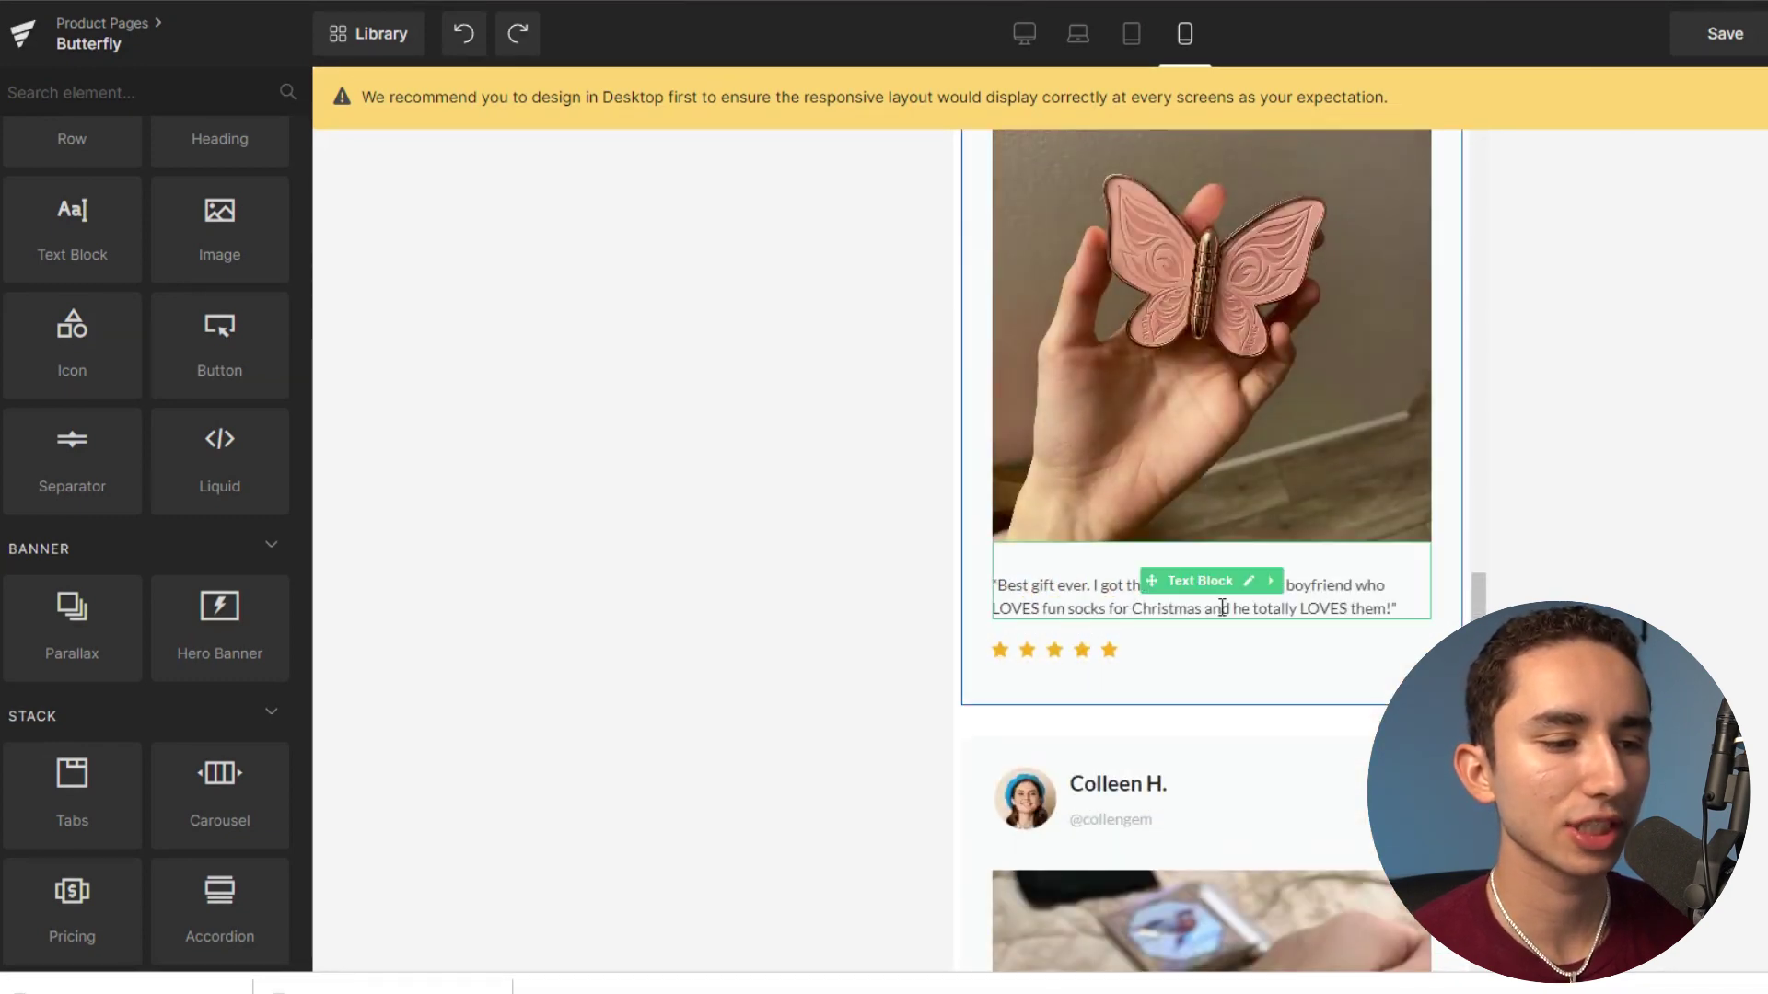
{"action": "scroll", "coordinate": [1325, 541], "scroll_direction": "up", "scroll_amount": 8}
{"action": "scroll", "coordinate": [1332, 539], "scroll_direction": "up", "scroll_amount": 5}
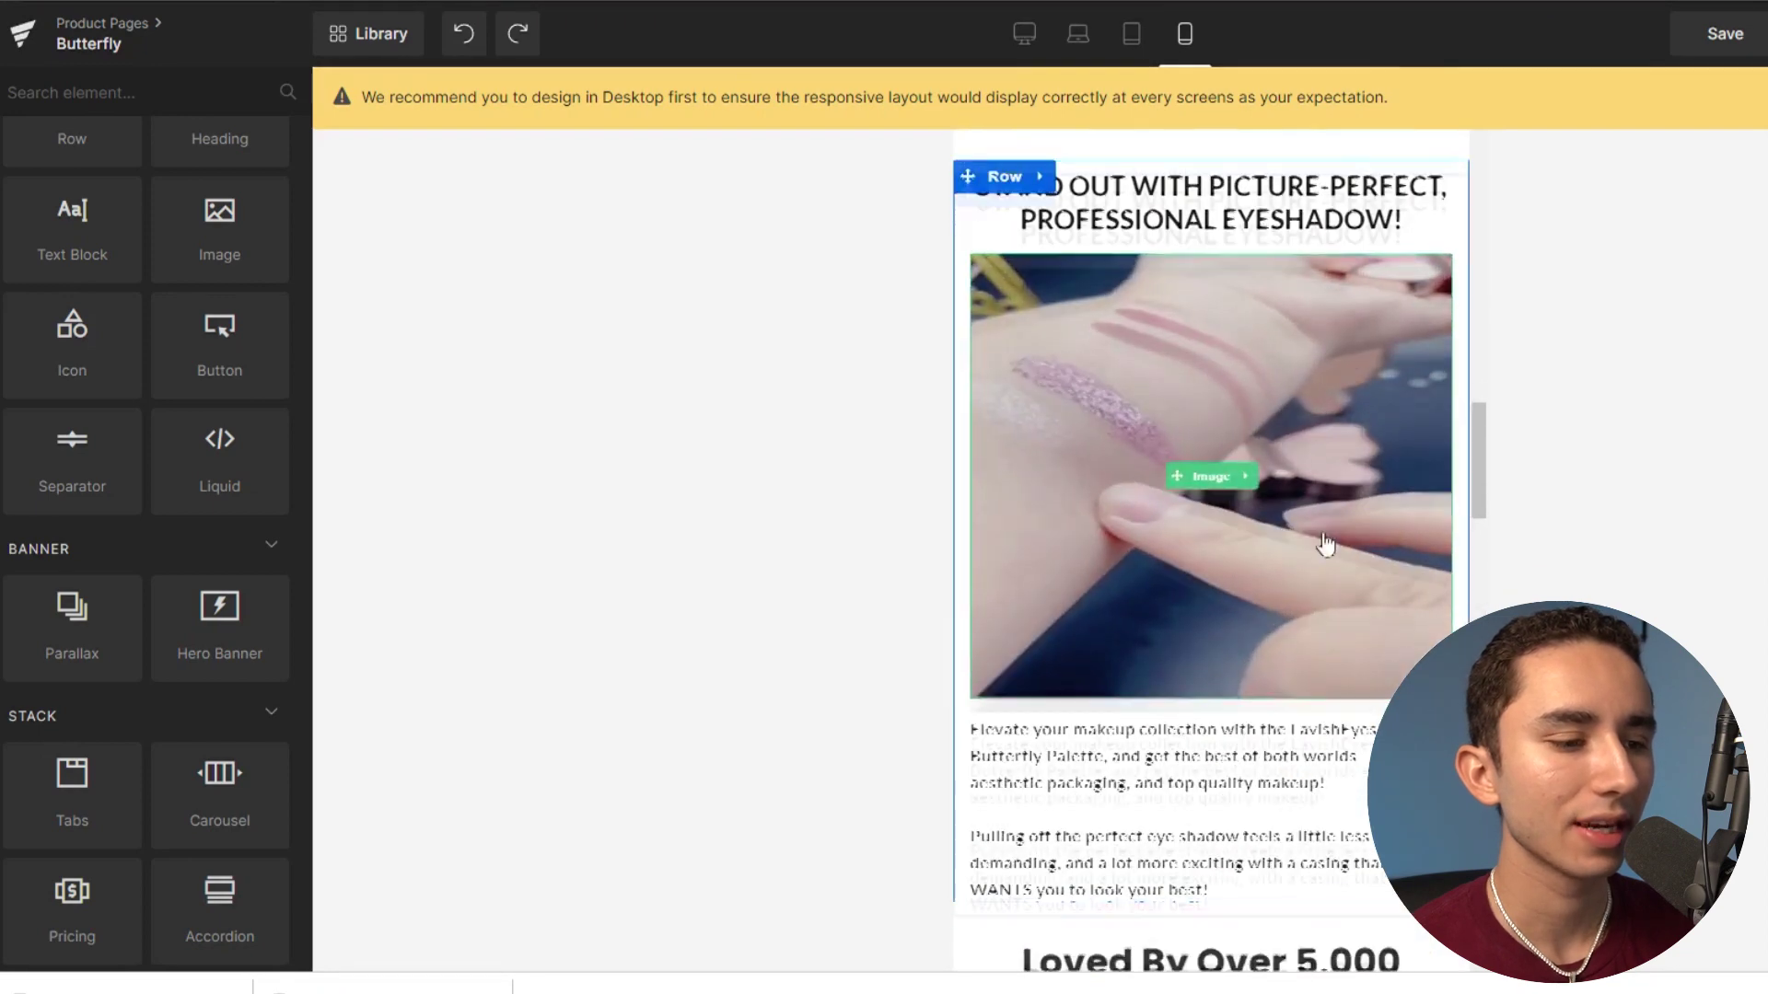
{"action": "scroll", "coordinate": [1323, 545], "scroll_direction": "down", "scroll_amount": 4}
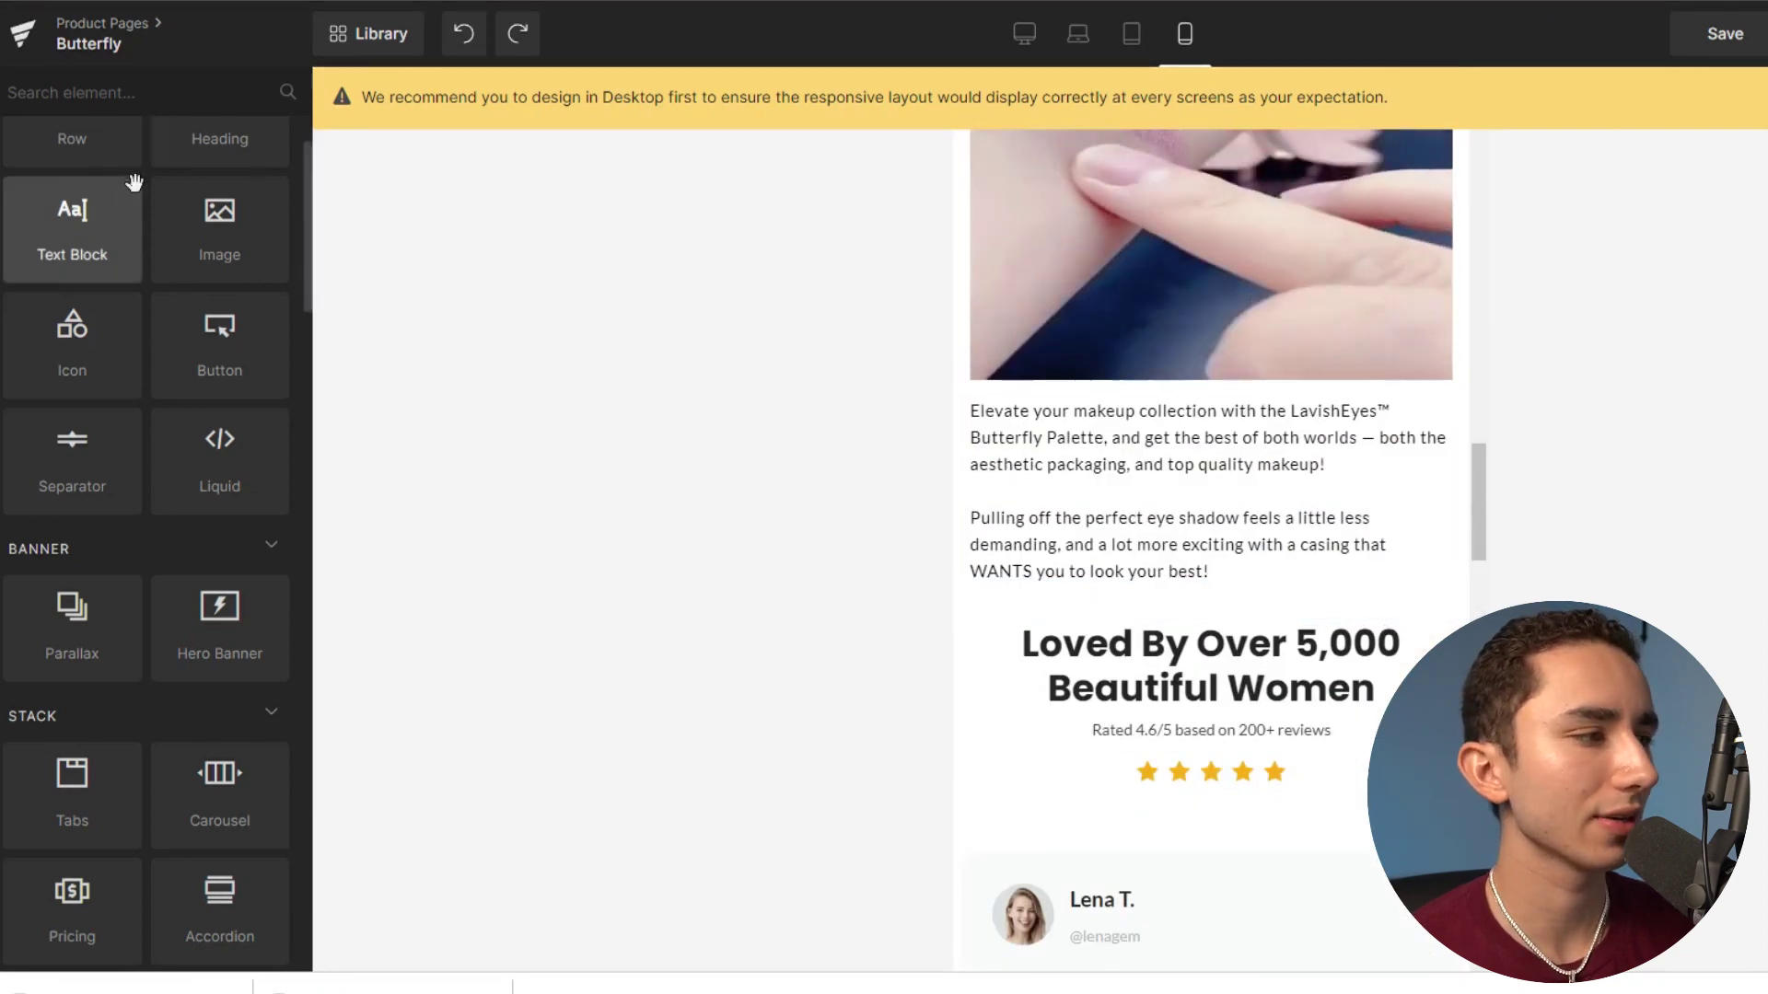
Insert an image below the picture-perfect eyeshadow text and replace its placeholder with the gallery photo of several butterfly palettes.
{"action": "scroll", "coordinate": [133, 182], "scroll_direction": "up", "scroll_amount": 2}
{"action": "left_click_drag", "start_coordinate": [218, 317], "coordinate": [1122, 612]}
{"action": "scroll", "coordinate": [1197, 635], "scroll_direction": "down", "scroll_amount": 2}
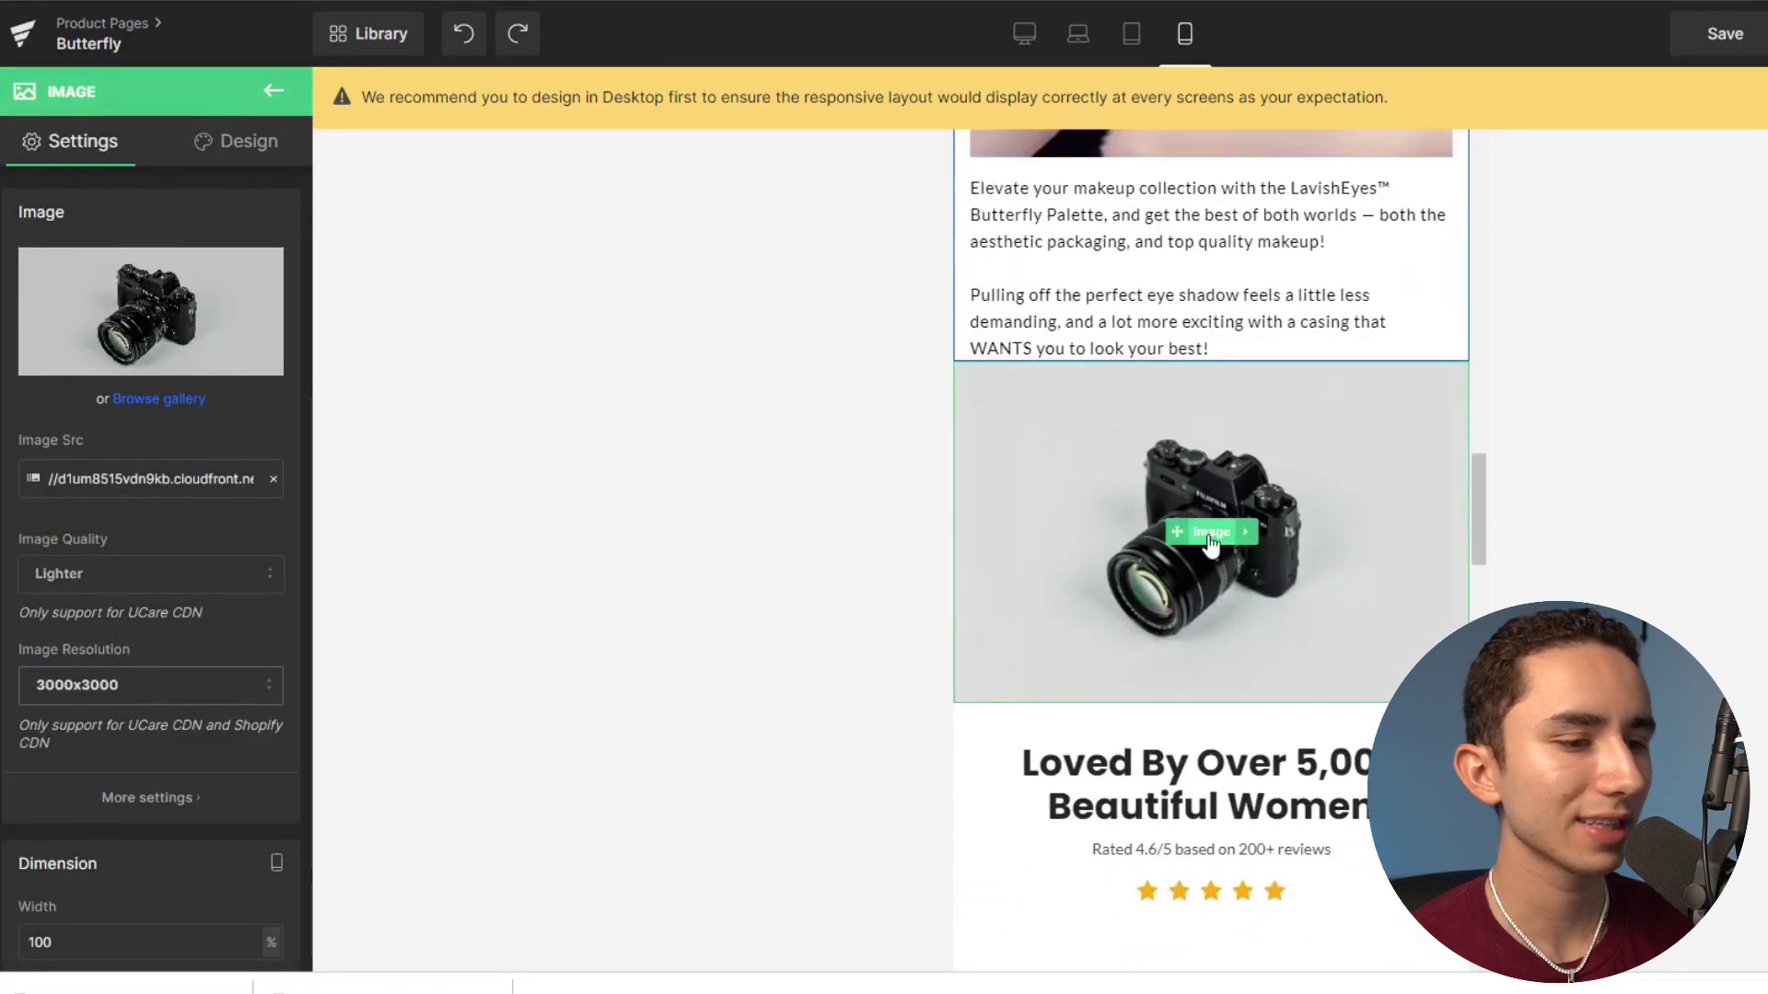
{"action": "left_click", "coordinate": [158, 398]}
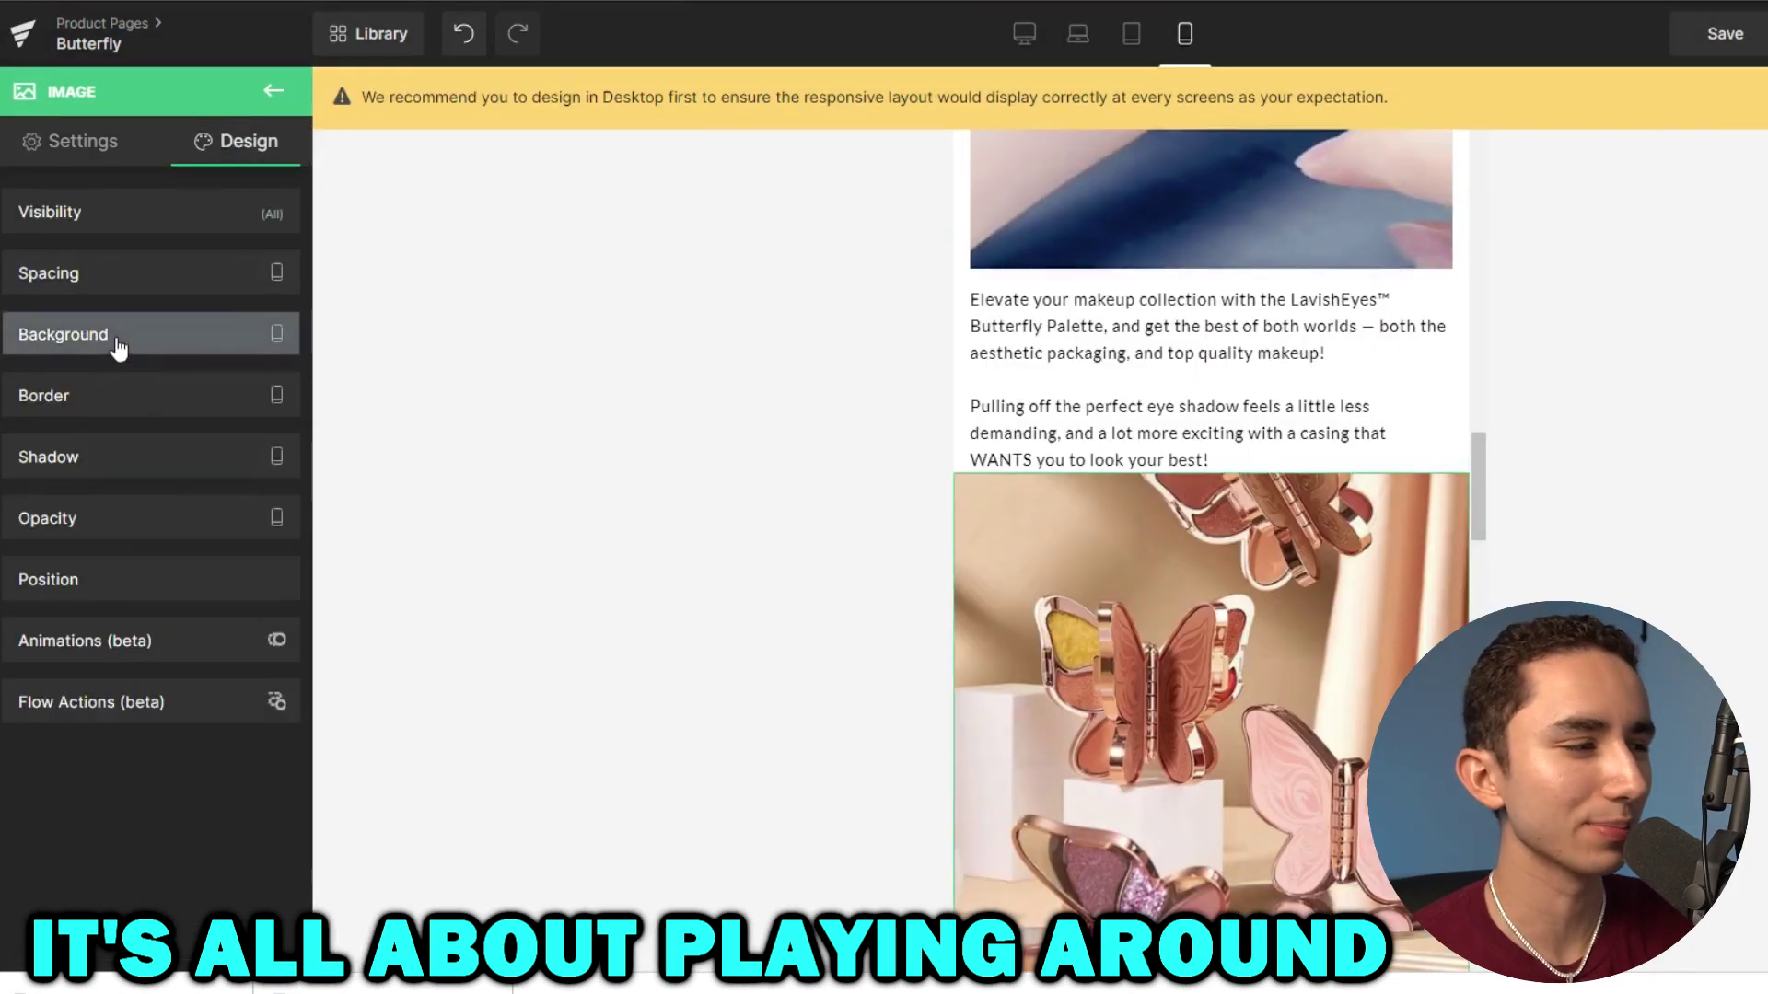
Set the left and right padding of the new butterfly palettes image to 13 px each.
{"action": "left_click", "coordinate": [122, 272]}
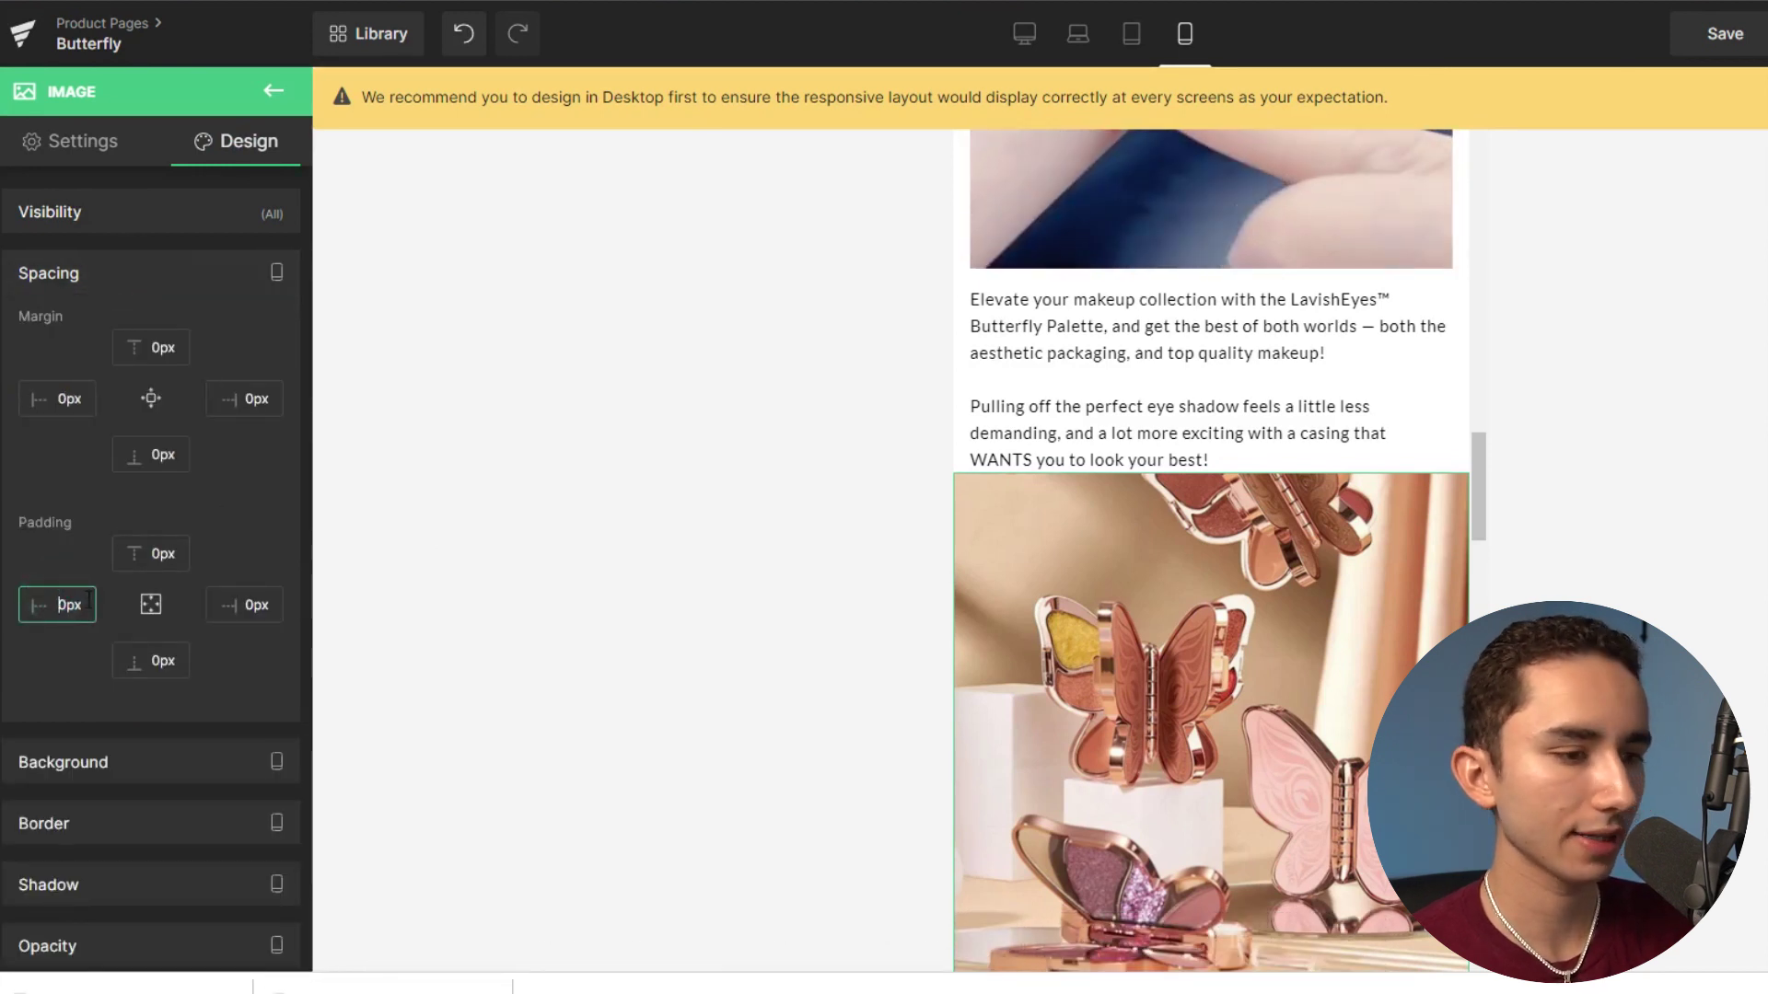
{"action": "type", "text": "1"}
{"action": "left_click", "coordinate": [241, 606]}
{"action": "type", "text": "1"}
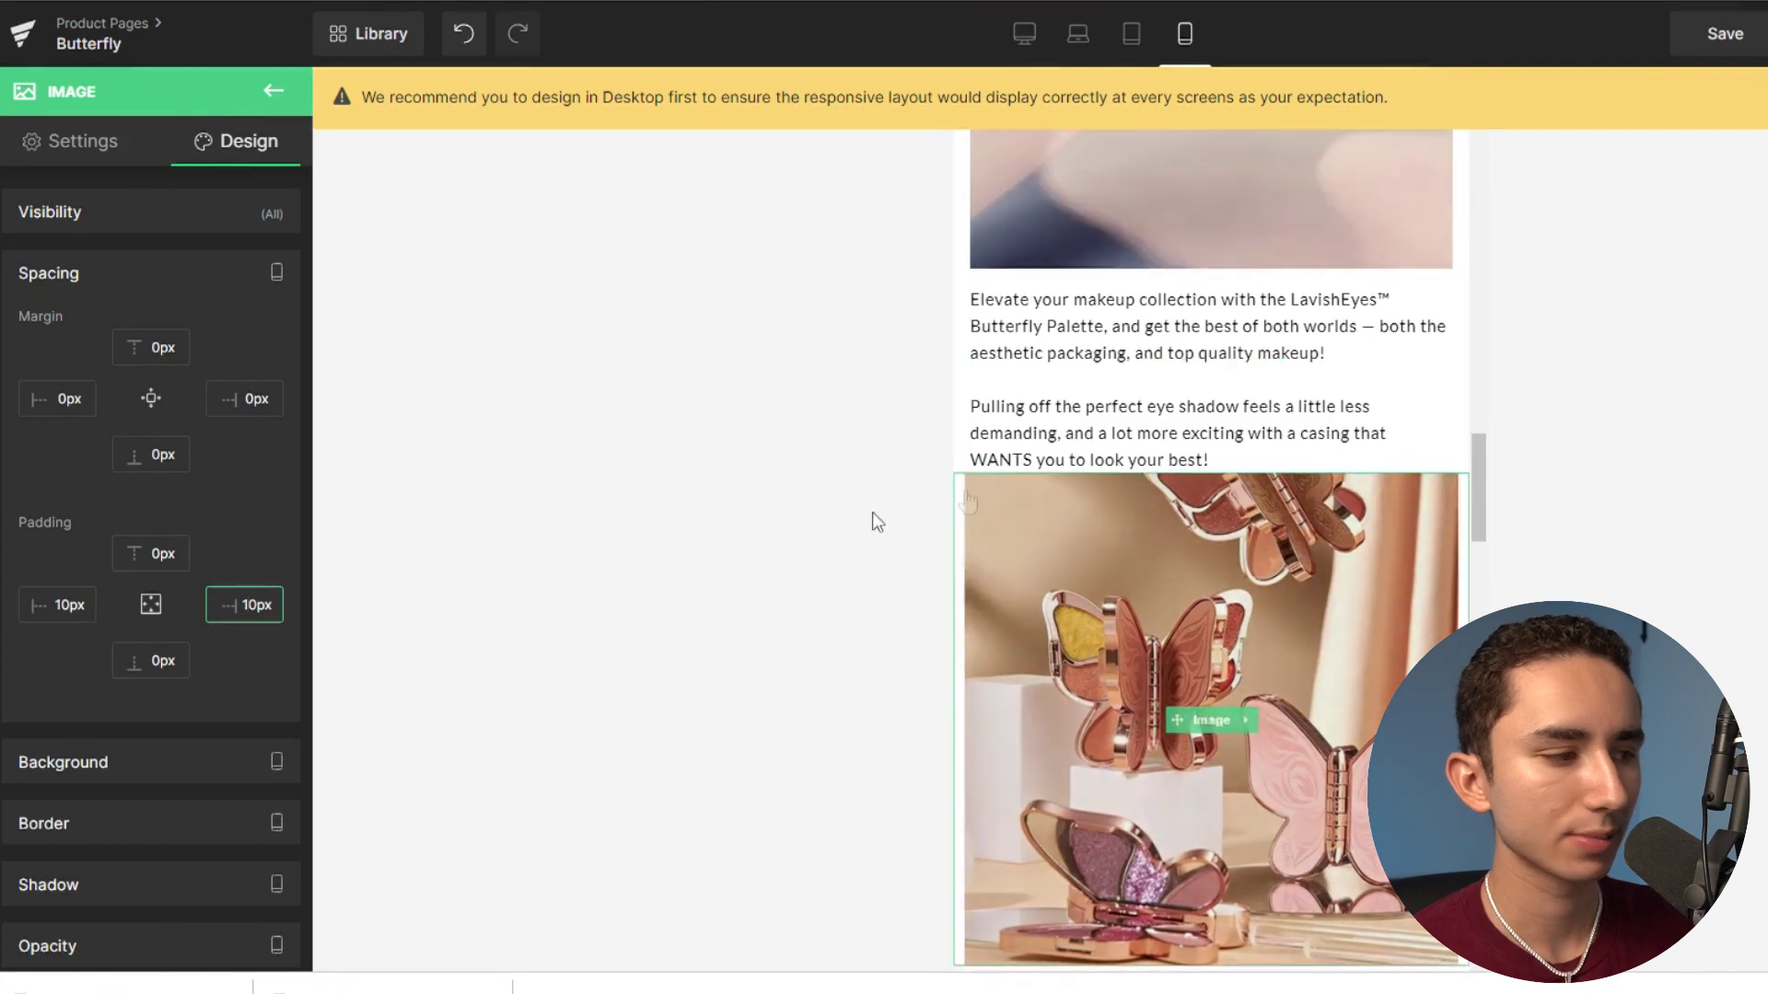
{"action": "left_click", "coordinate": [63, 604]}
{"action": "left_click", "coordinate": [62, 604]}
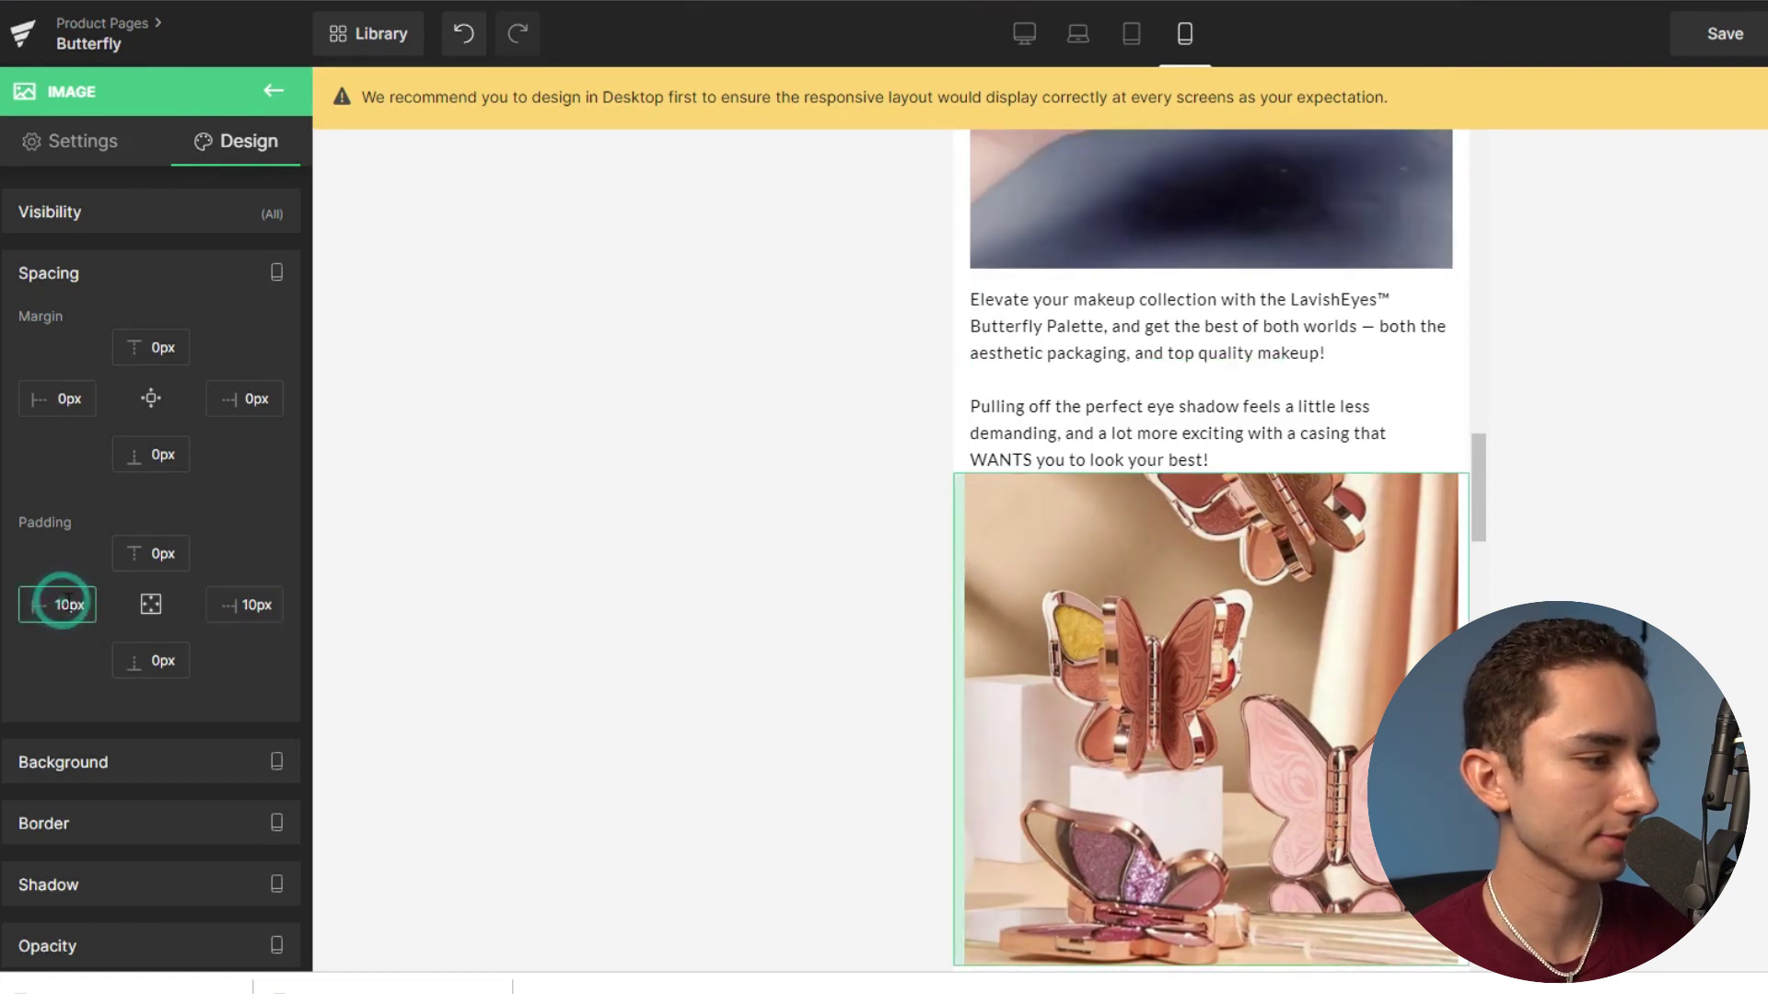
{"action": "left_click", "coordinate": [66, 603]}
{"action": "key", "text": "Up"}
{"action": "key", "text": "Up"}
{"action": "key", "text": "Up"}
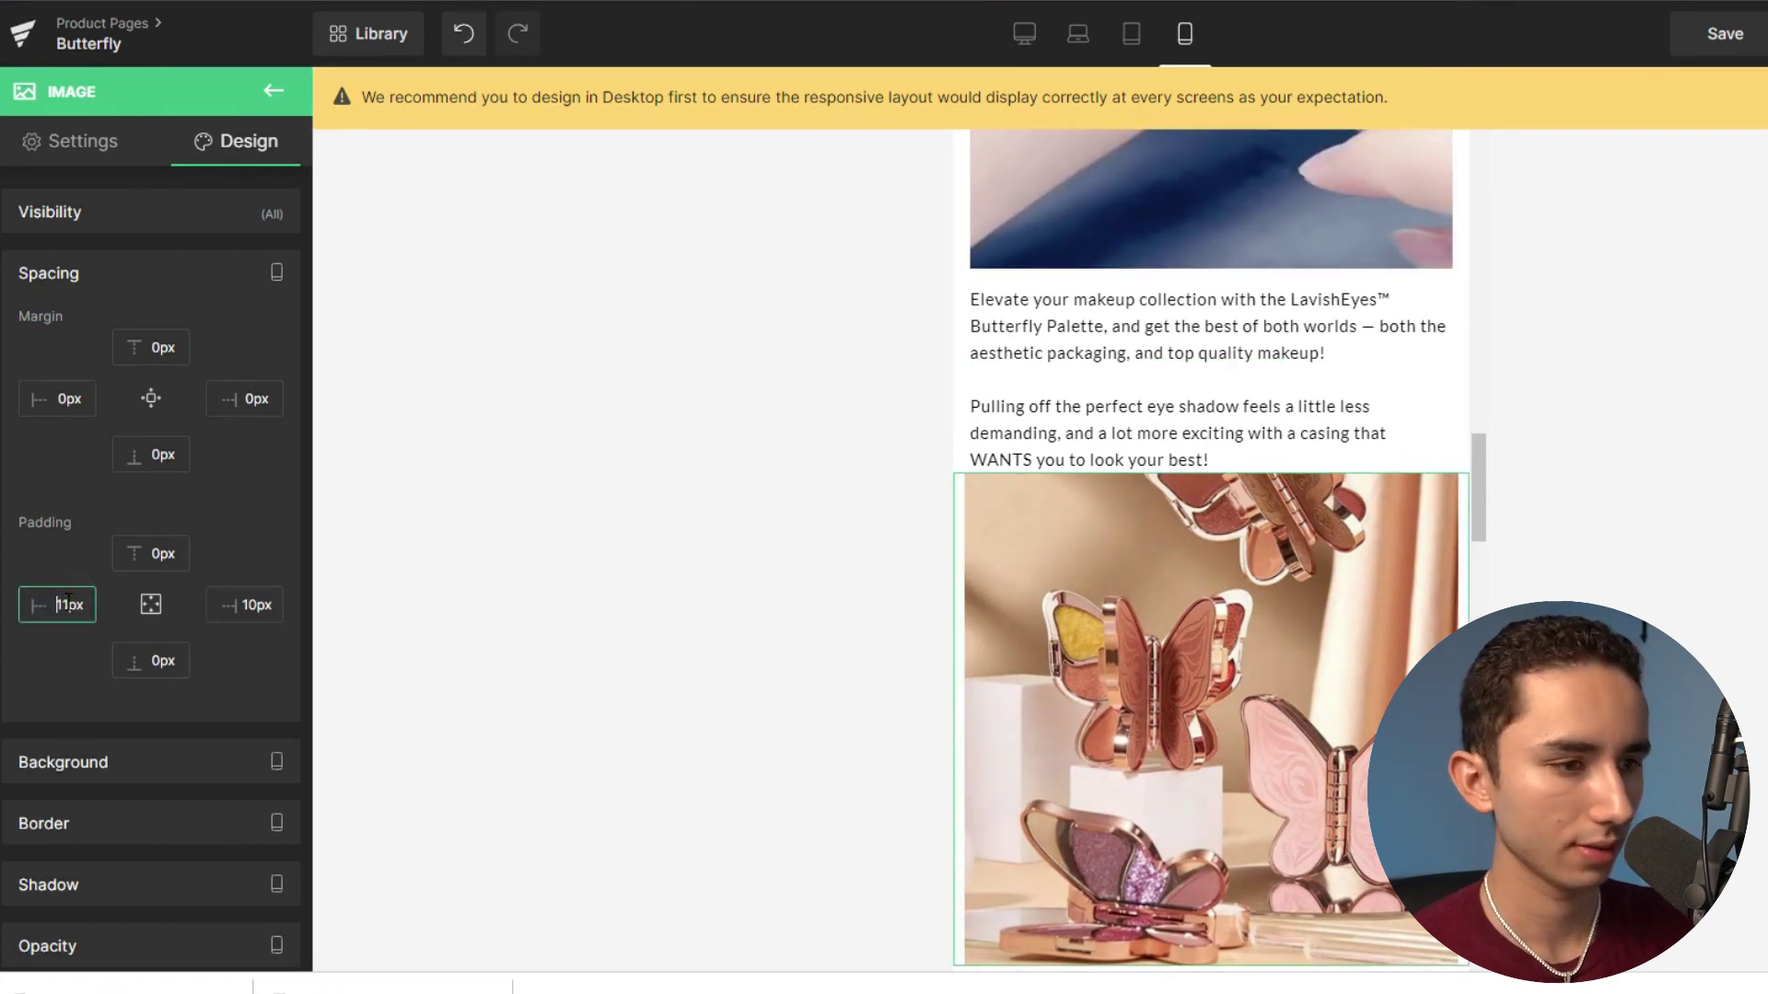
{"action": "left_click", "coordinate": [244, 604]}
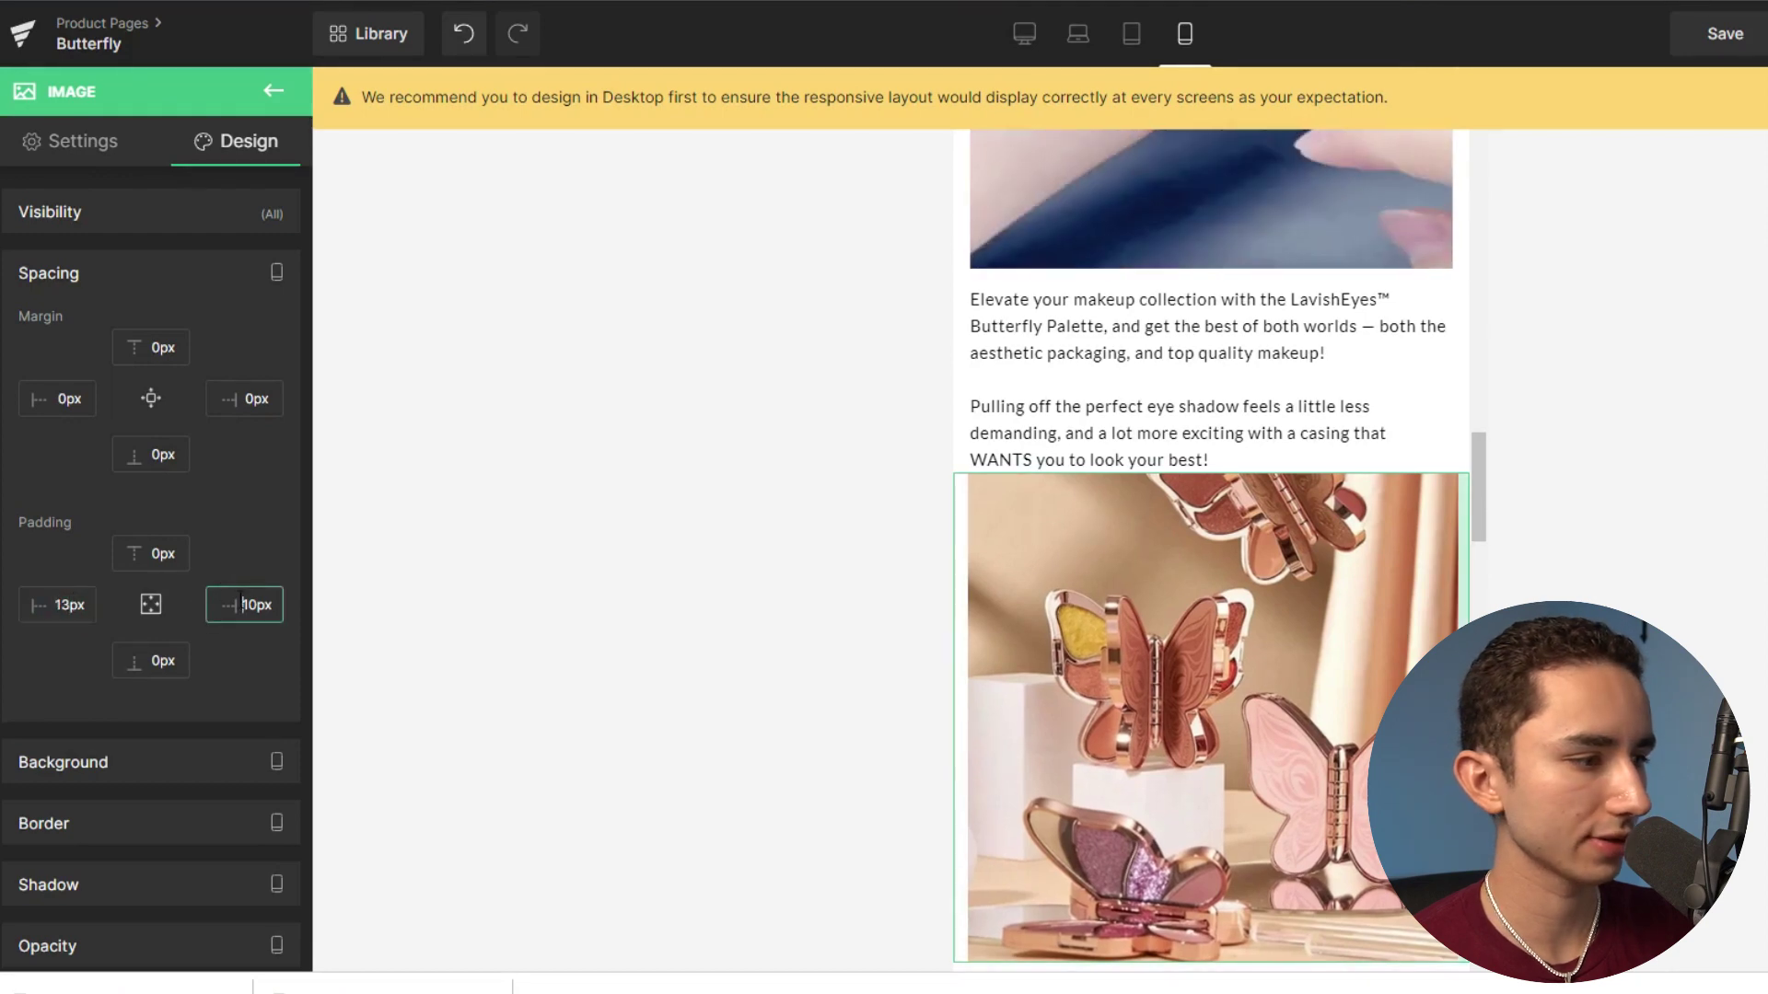
{"action": "key", "text": "Up"}
{"action": "key", "text": "Up"}
{"action": "key", "text": "Up"}
Set the top margin of the butterfly palettes image to 14 px.
{"action": "scroll", "coordinate": [1357, 509], "scroll_direction": "down", "scroll_amount": 5}
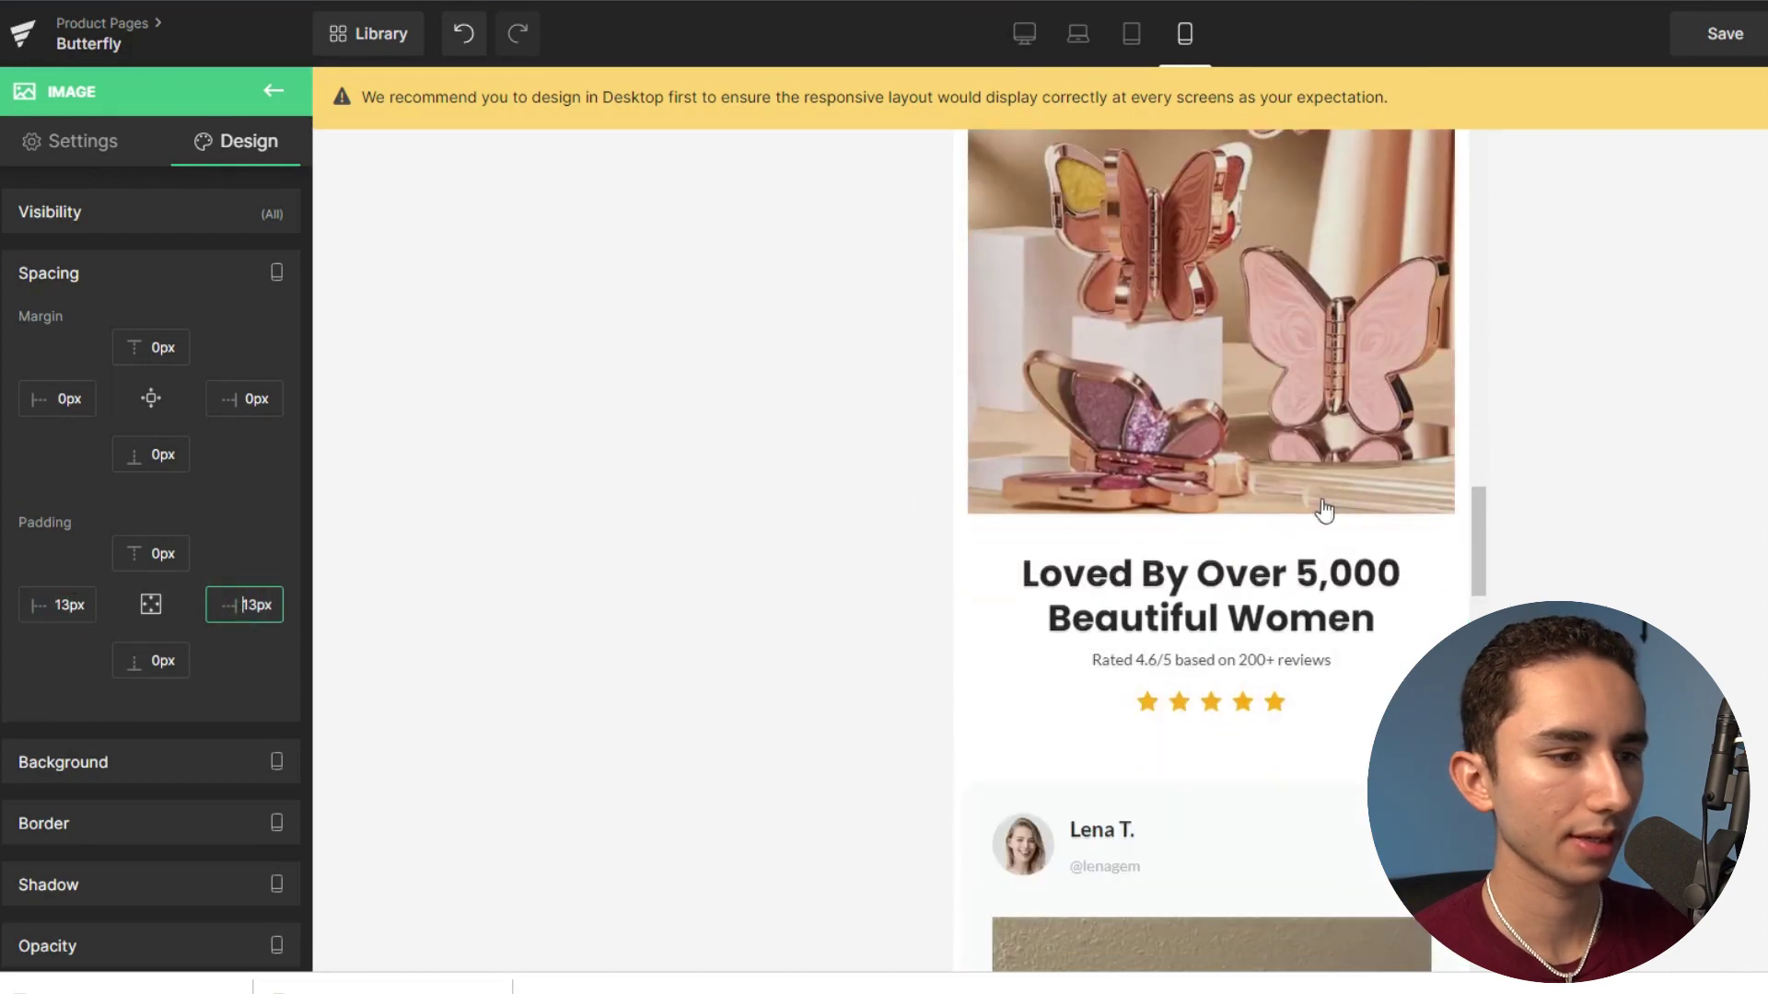
{"action": "scroll", "coordinate": [1323, 510], "scroll_direction": "up", "scroll_amount": 2}
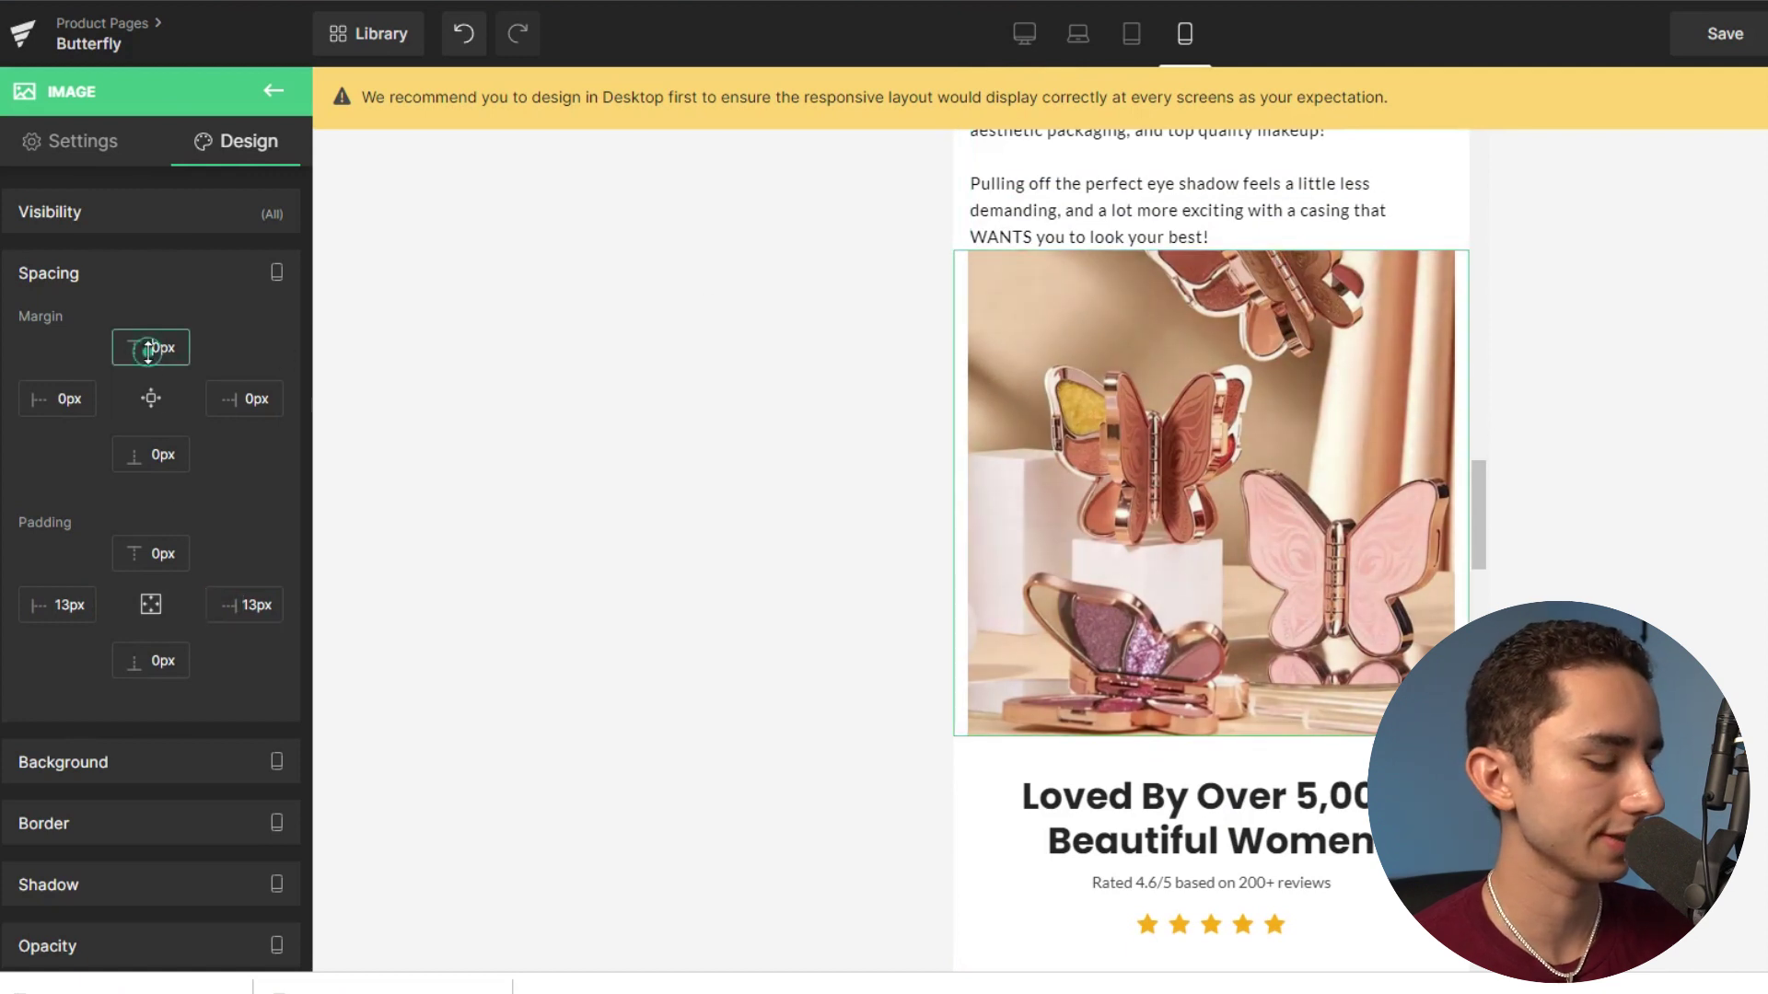
{"action": "type", "text": "1"}
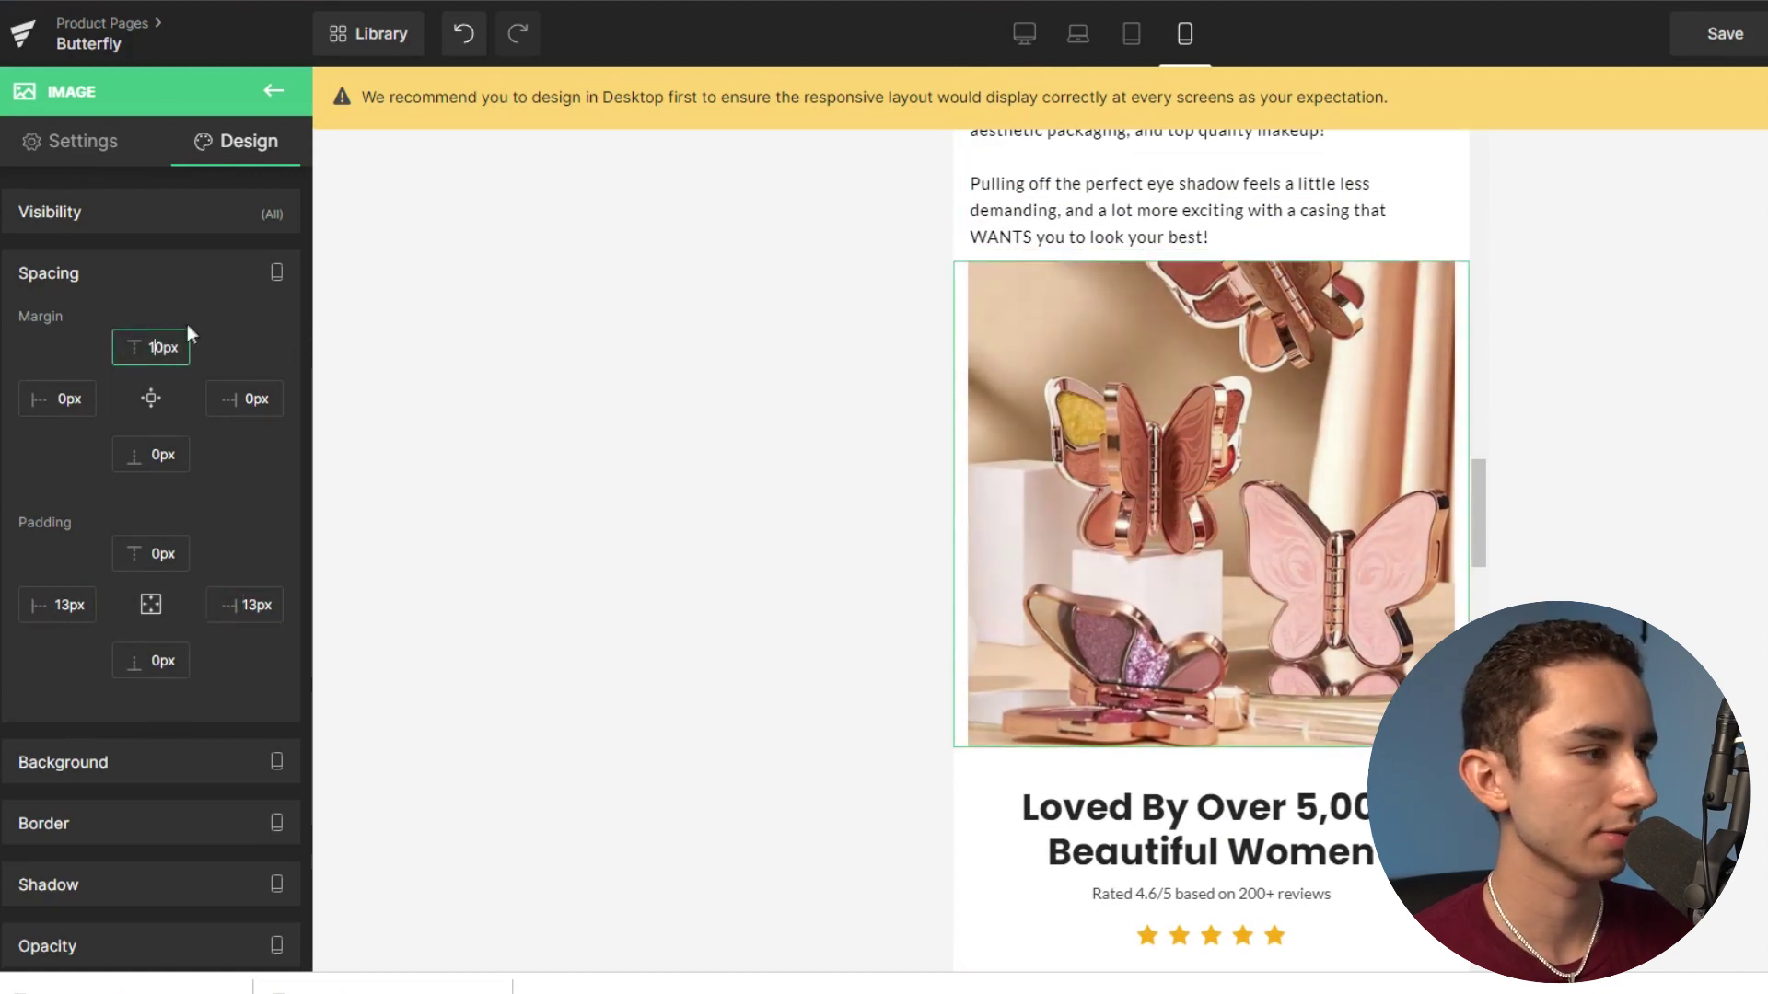
{"action": "left_click", "coordinate": [171, 341]}
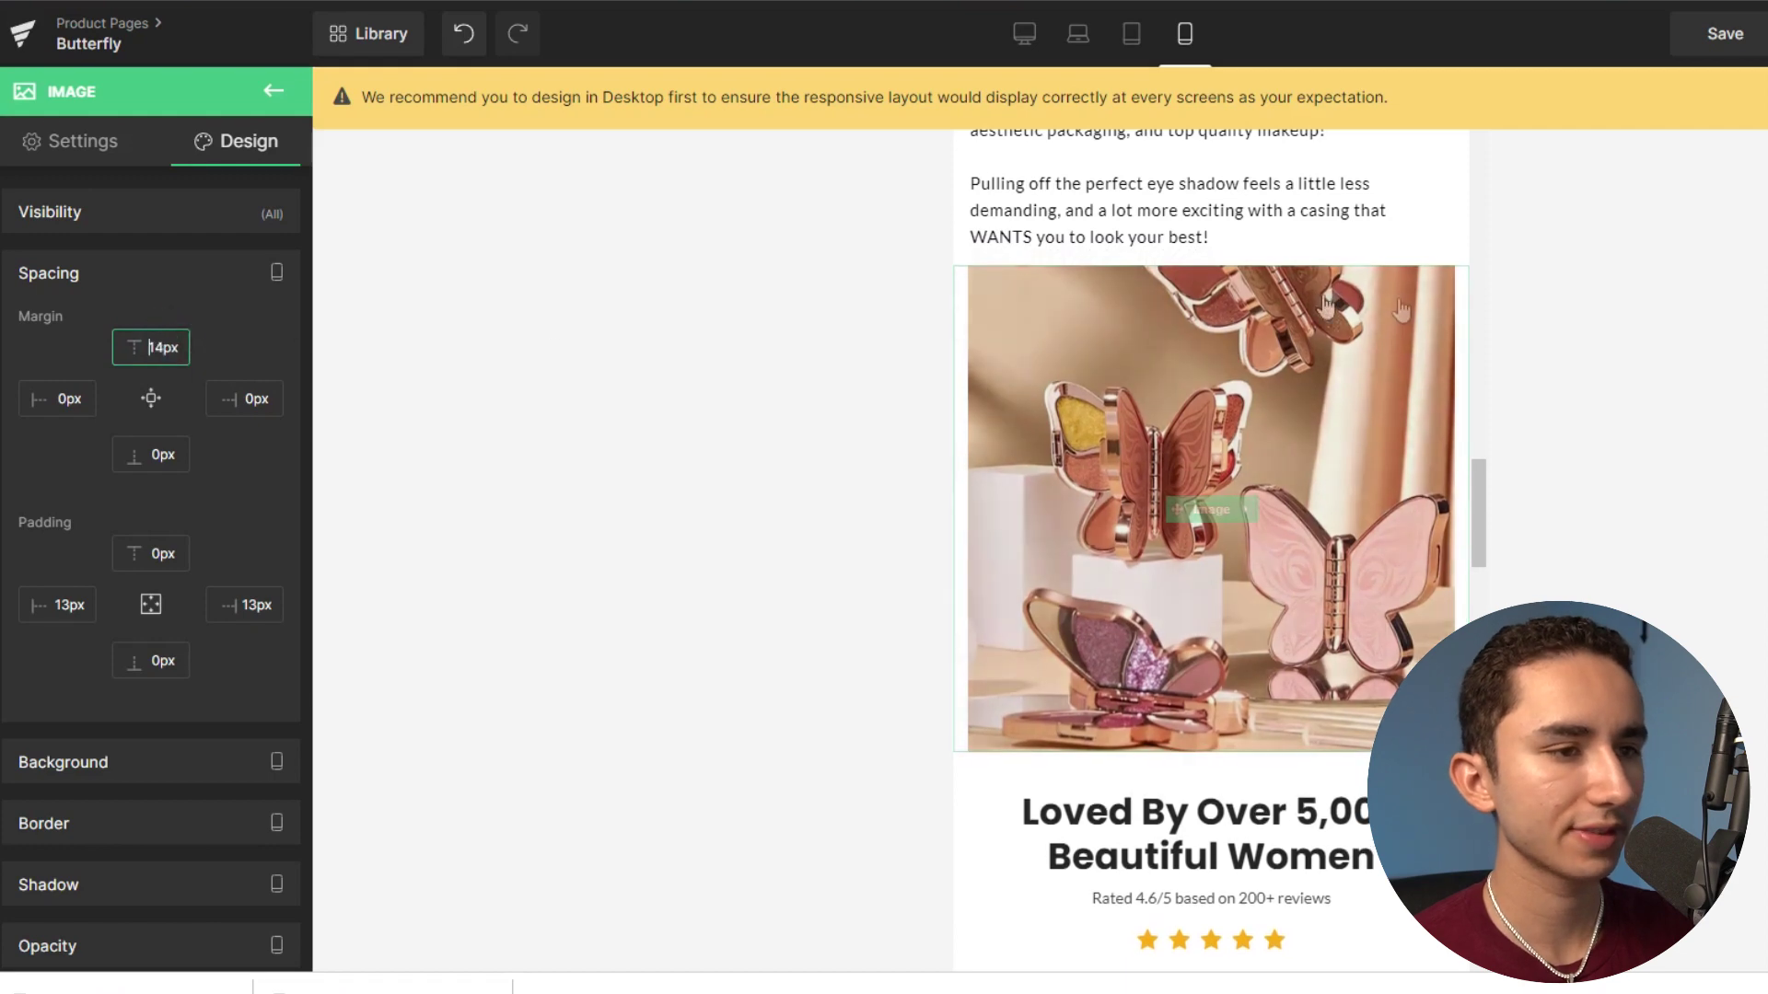
{"action": "left_click", "coordinate": [1586, 298]}
Reduce the bottom padding of the Loved By Over 5,000 Beautiful Women row to 3 px.
{"action": "scroll", "coordinate": [1337, 413], "scroll_direction": "down", "scroll_amount": 2}
{"action": "scroll", "coordinate": [1337, 413], "scroll_direction": "down", "scroll_amount": 2}
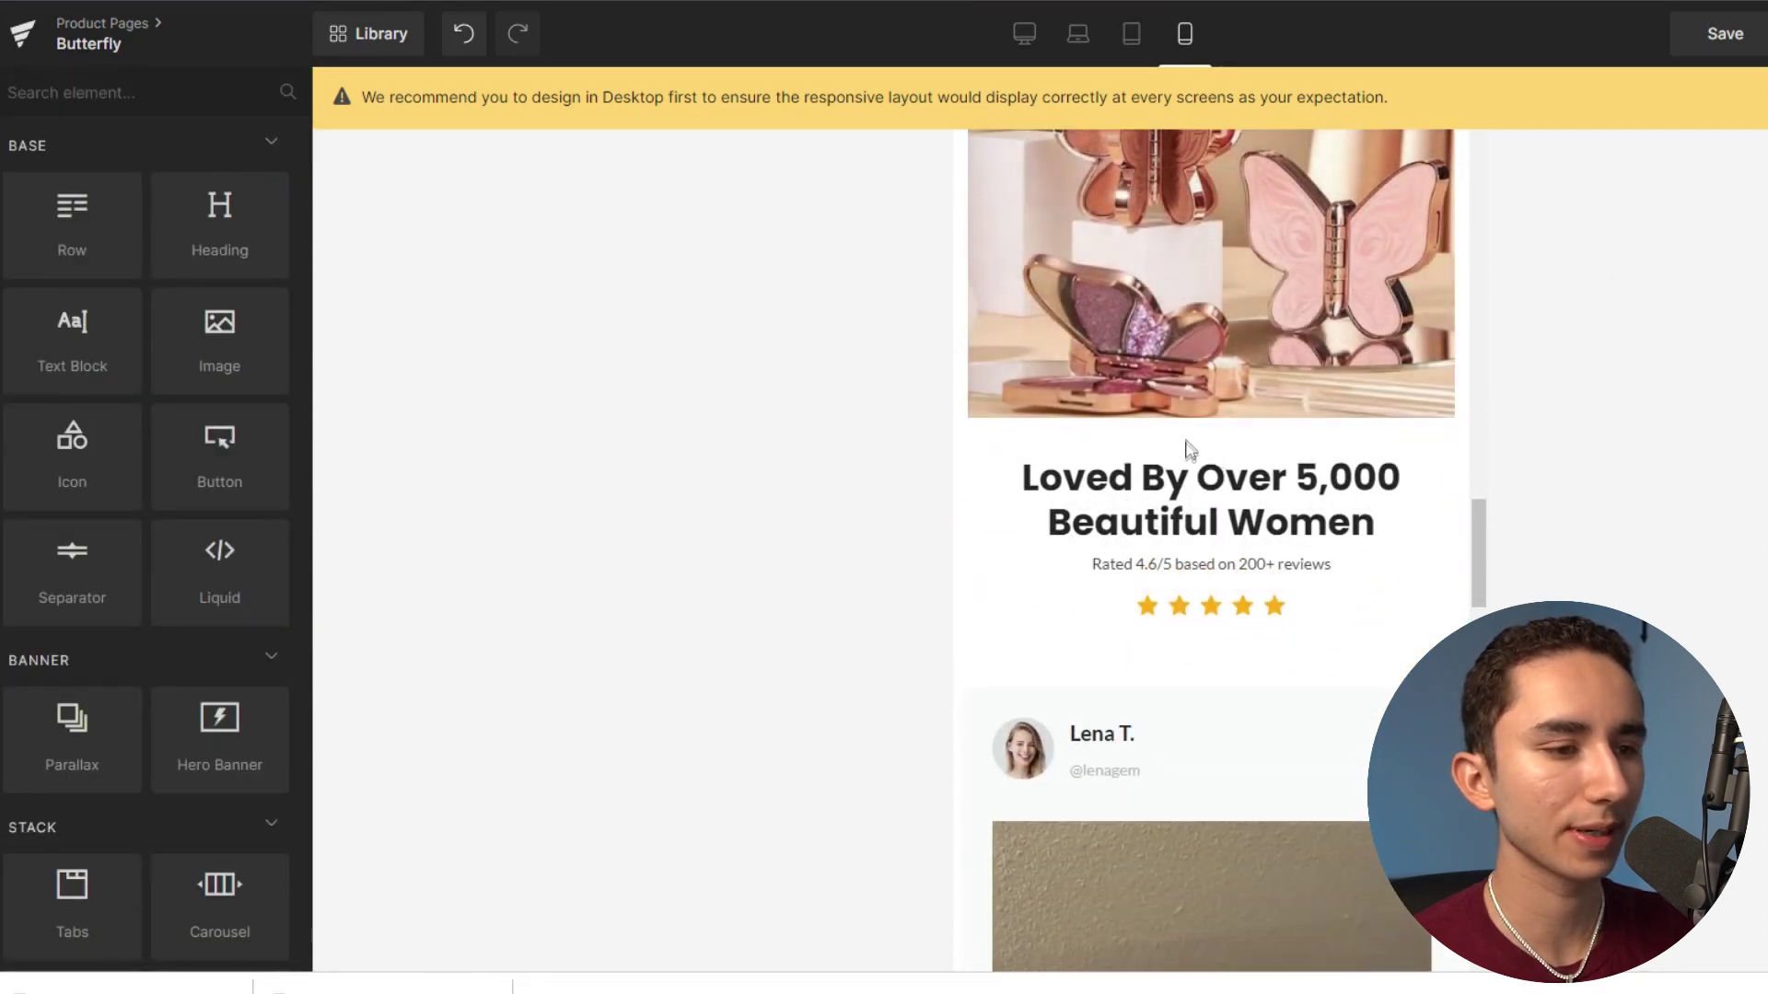
{"action": "scroll", "coordinate": [1197, 449], "scroll_direction": "down", "scroll_amount": 2}
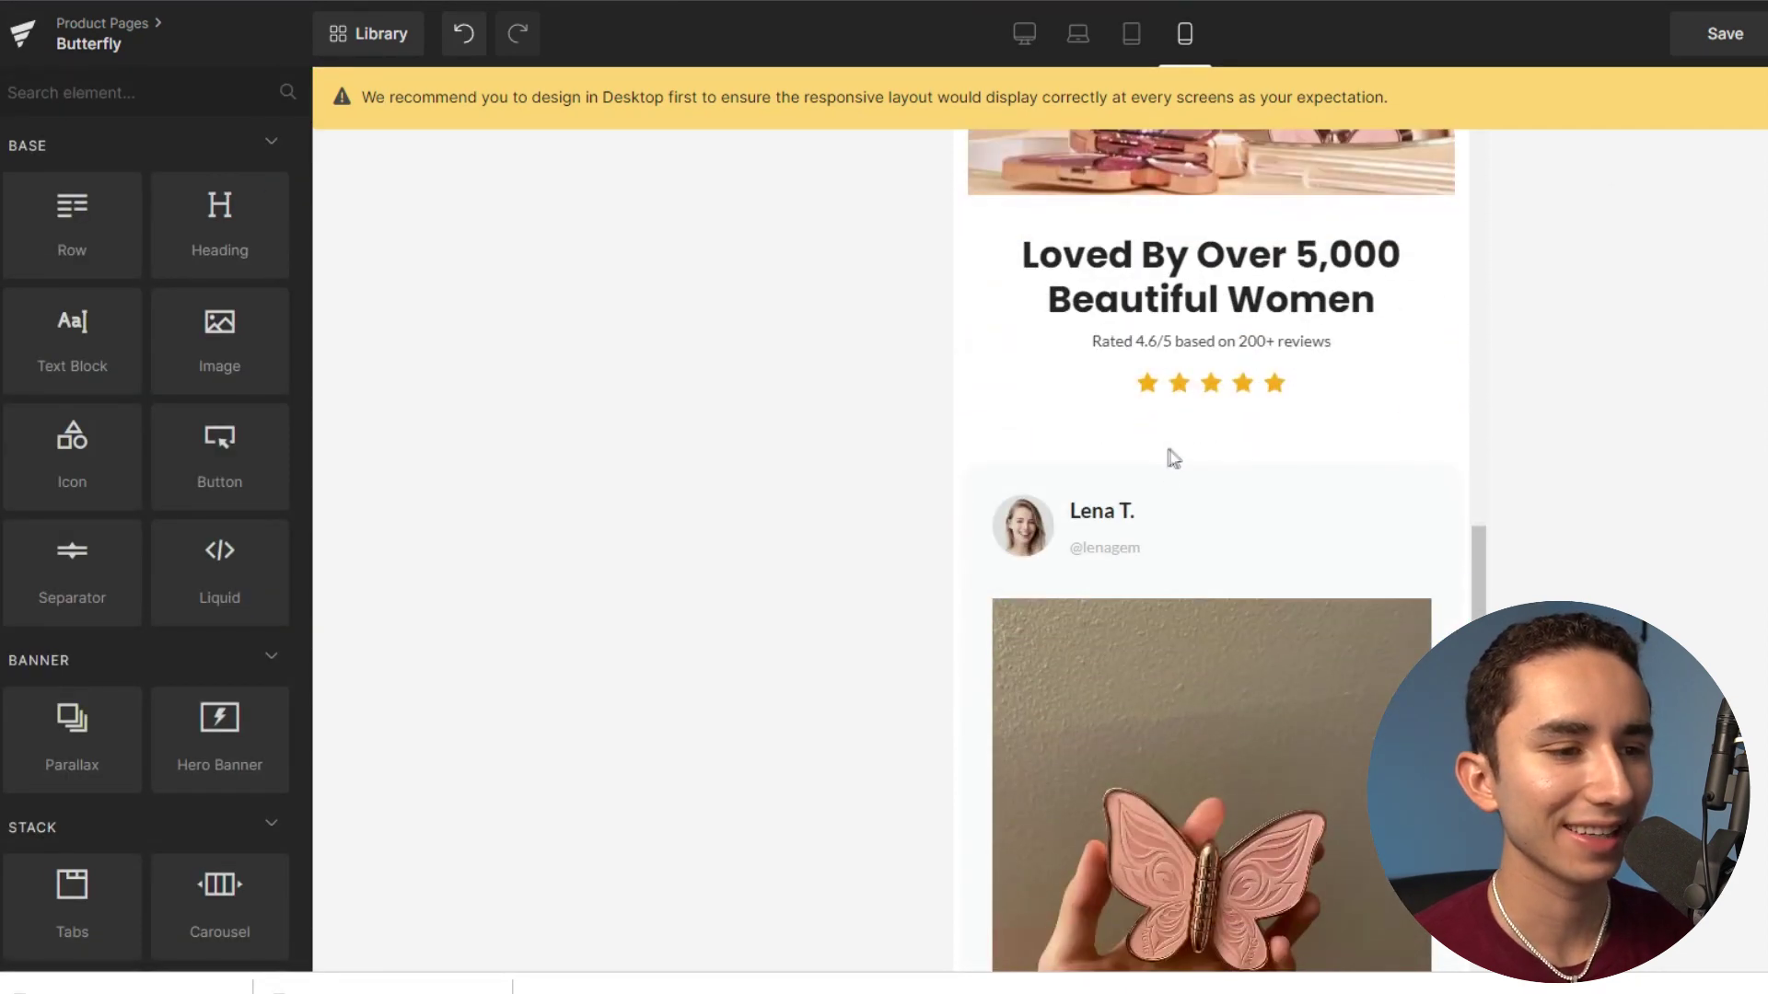
{"action": "left_click", "coordinate": [1227, 416]}
{"action": "left_click_drag", "start_coordinate": [1204, 434], "coordinate": [1206, 398]}
Review the mobile product page from the product gallery through the add-to-cart area and accordion to the Loved By section.
{"action": "scroll", "coordinate": [1369, 405], "scroll_direction": "down", "scroll_amount": 15}
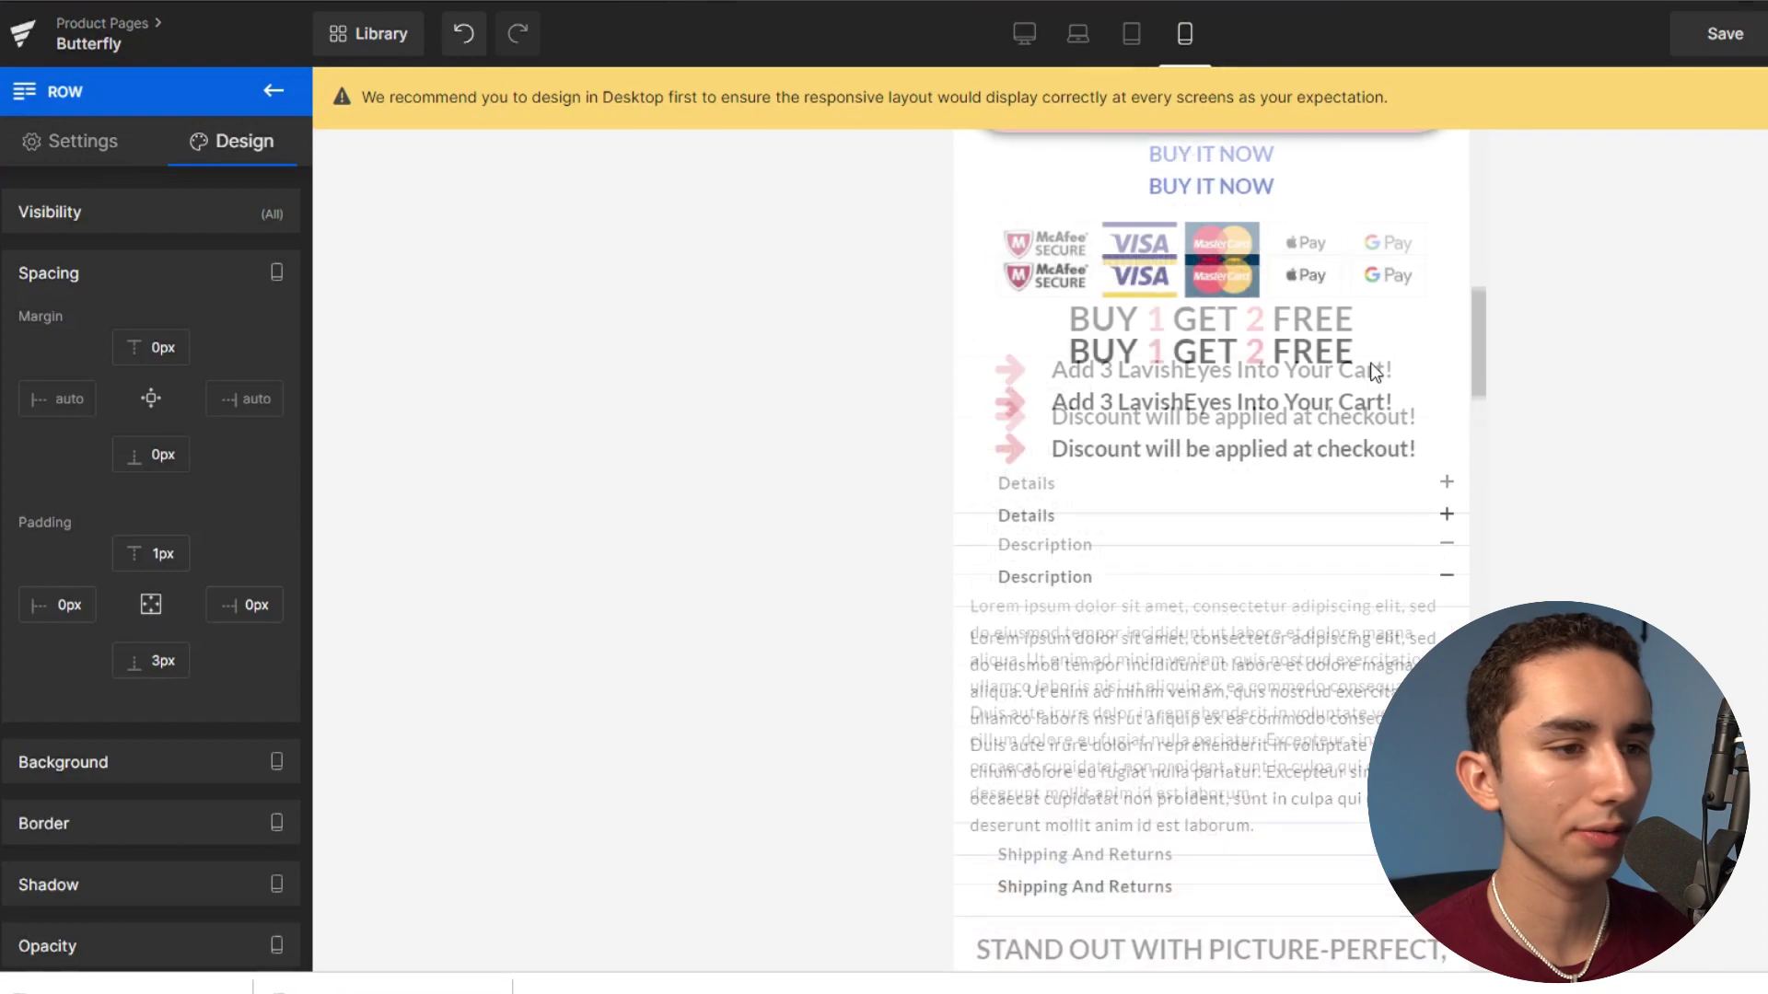
{"action": "scroll", "coordinate": [1368, 357], "scroll_direction": "up", "scroll_amount": 15}
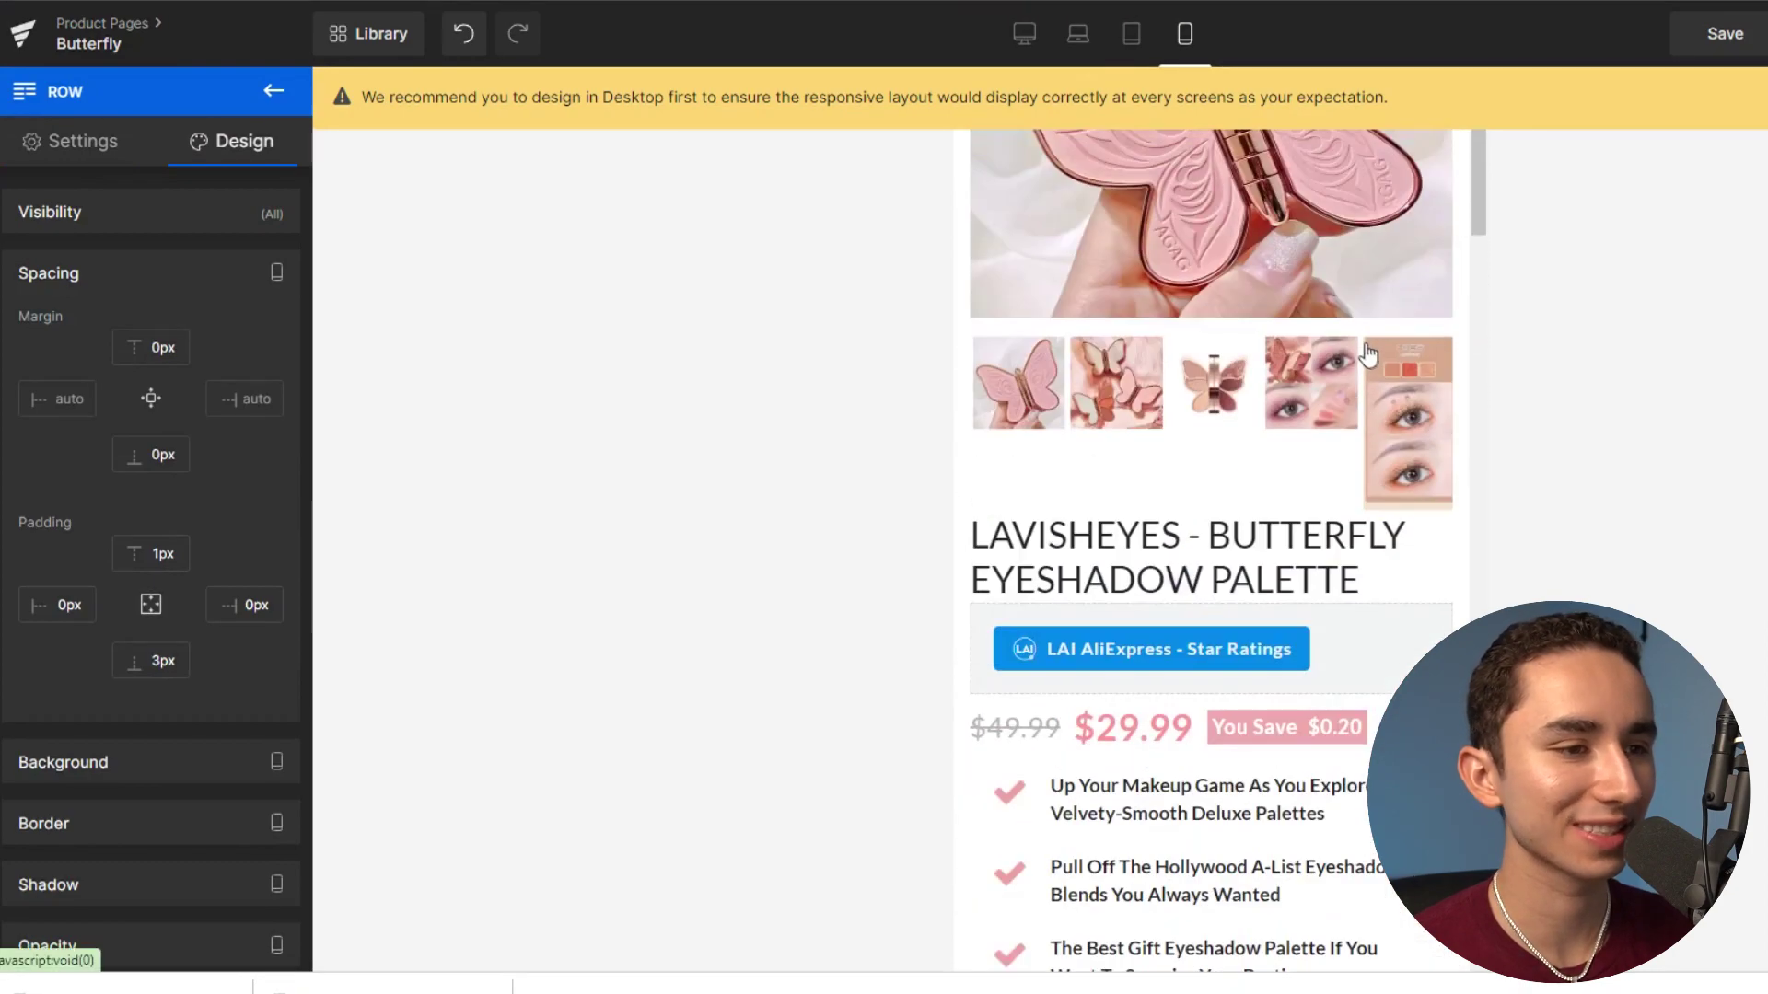
{"action": "scroll", "coordinate": [1243, 294], "scroll_direction": "down", "scroll_amount": 8}
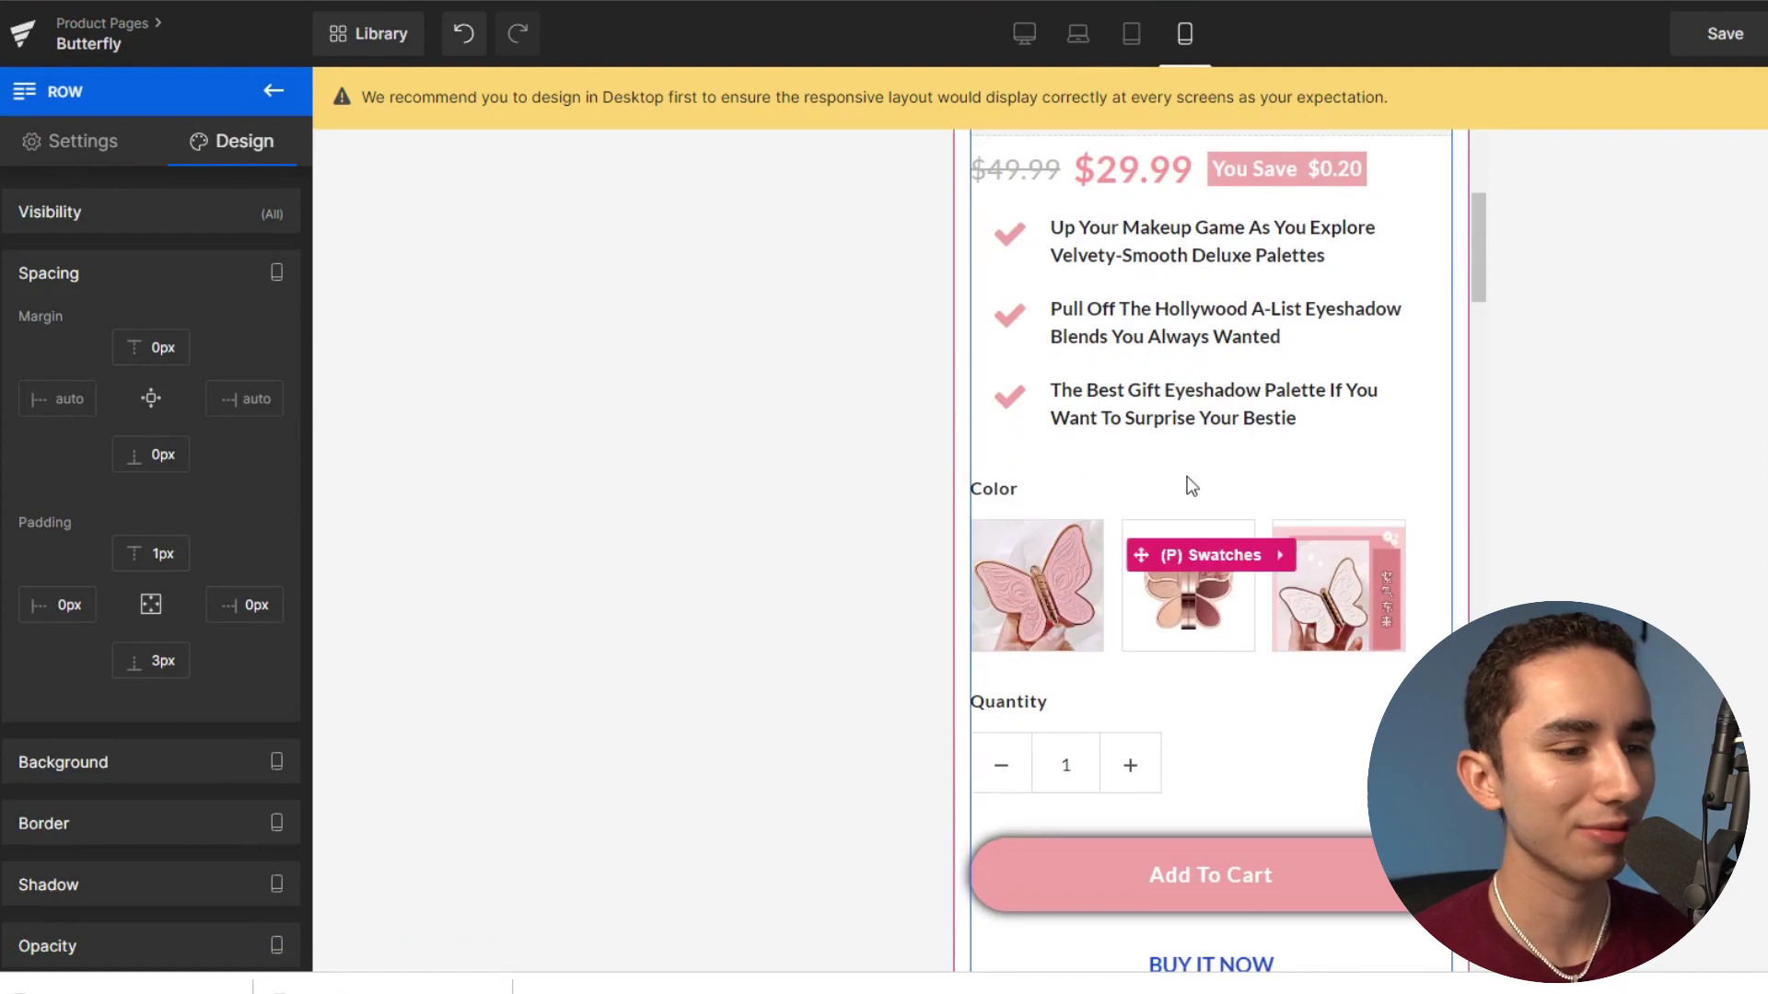
{"action": "scroll", "coordinate": [1195, 479], "scroll_direction": "down", "scroll_amount": 6}
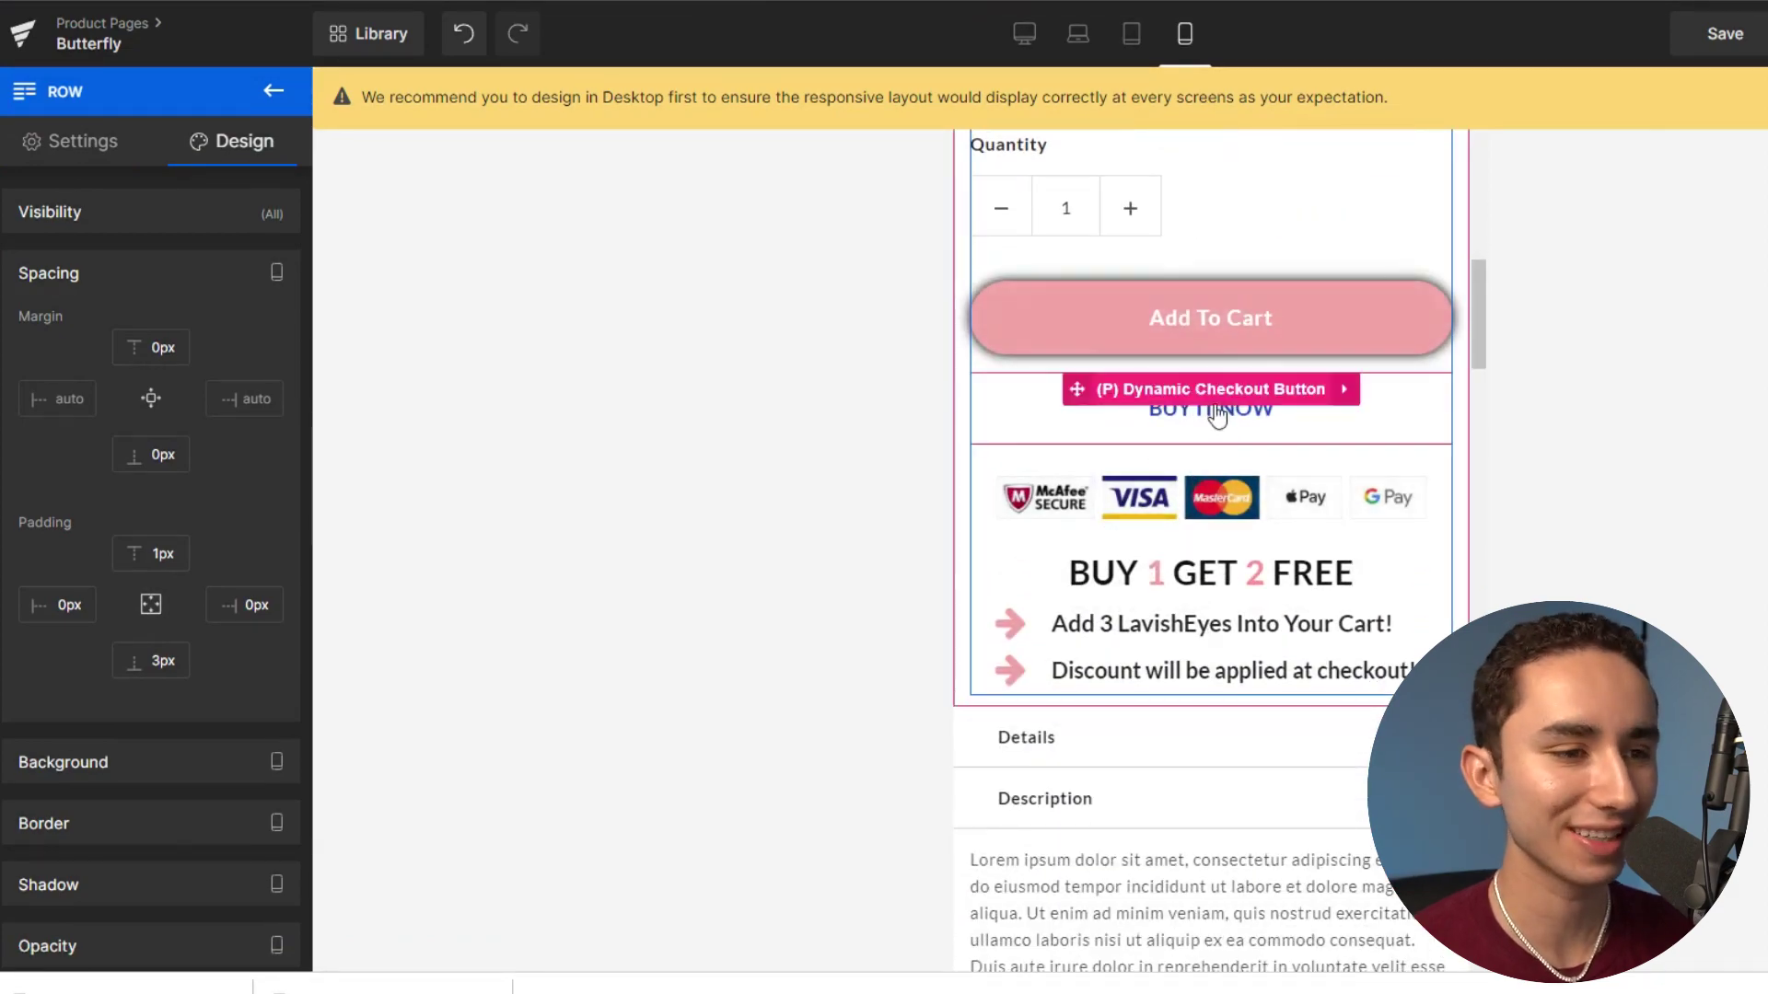
{"action": "scroll", "coordinate": [1217, 415], "scroll_direction": "down", "scroll_amount": 10}
{"action": "scroll", "coordinate": [1217, 411], "scroll_direction": "down", "scroll_amount": 5}
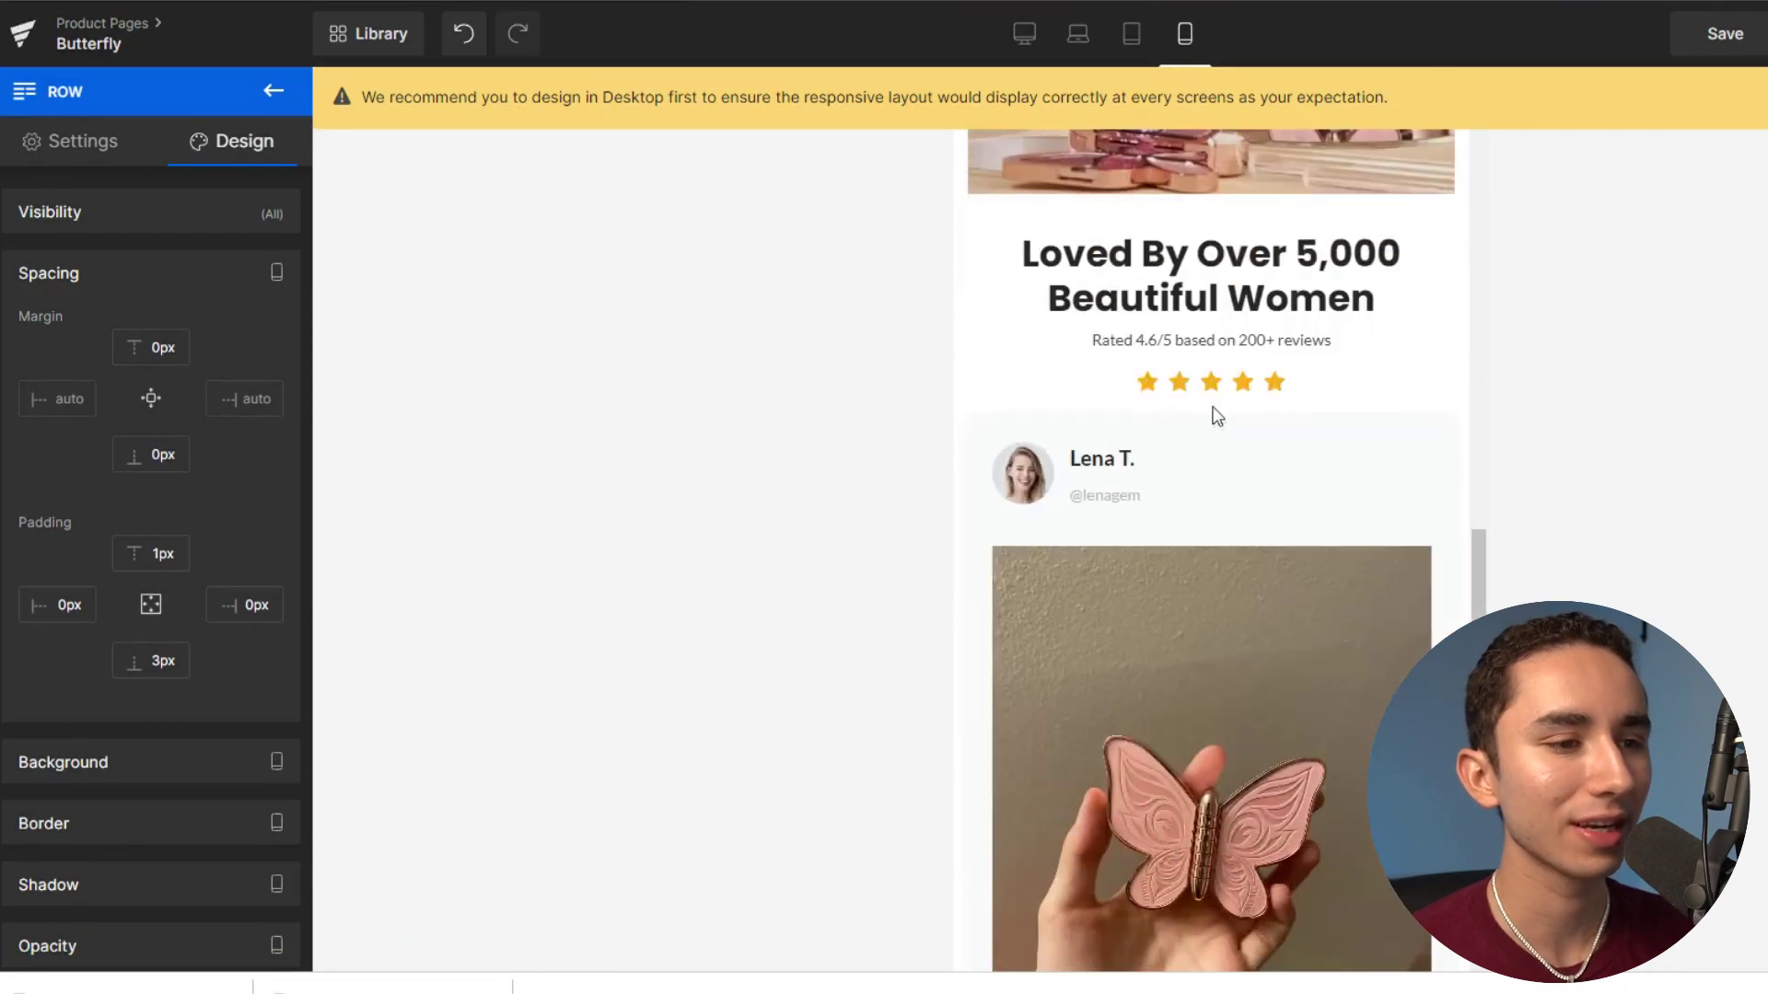
{"action": "scroll", "coordinate": [1224, 405], "scroll_direction": "up", "scroll_amount": 6}
{"action": "scroll", "coordinate": [1228, 402], "scroll_direction": "down", "scroll_amount": 3}
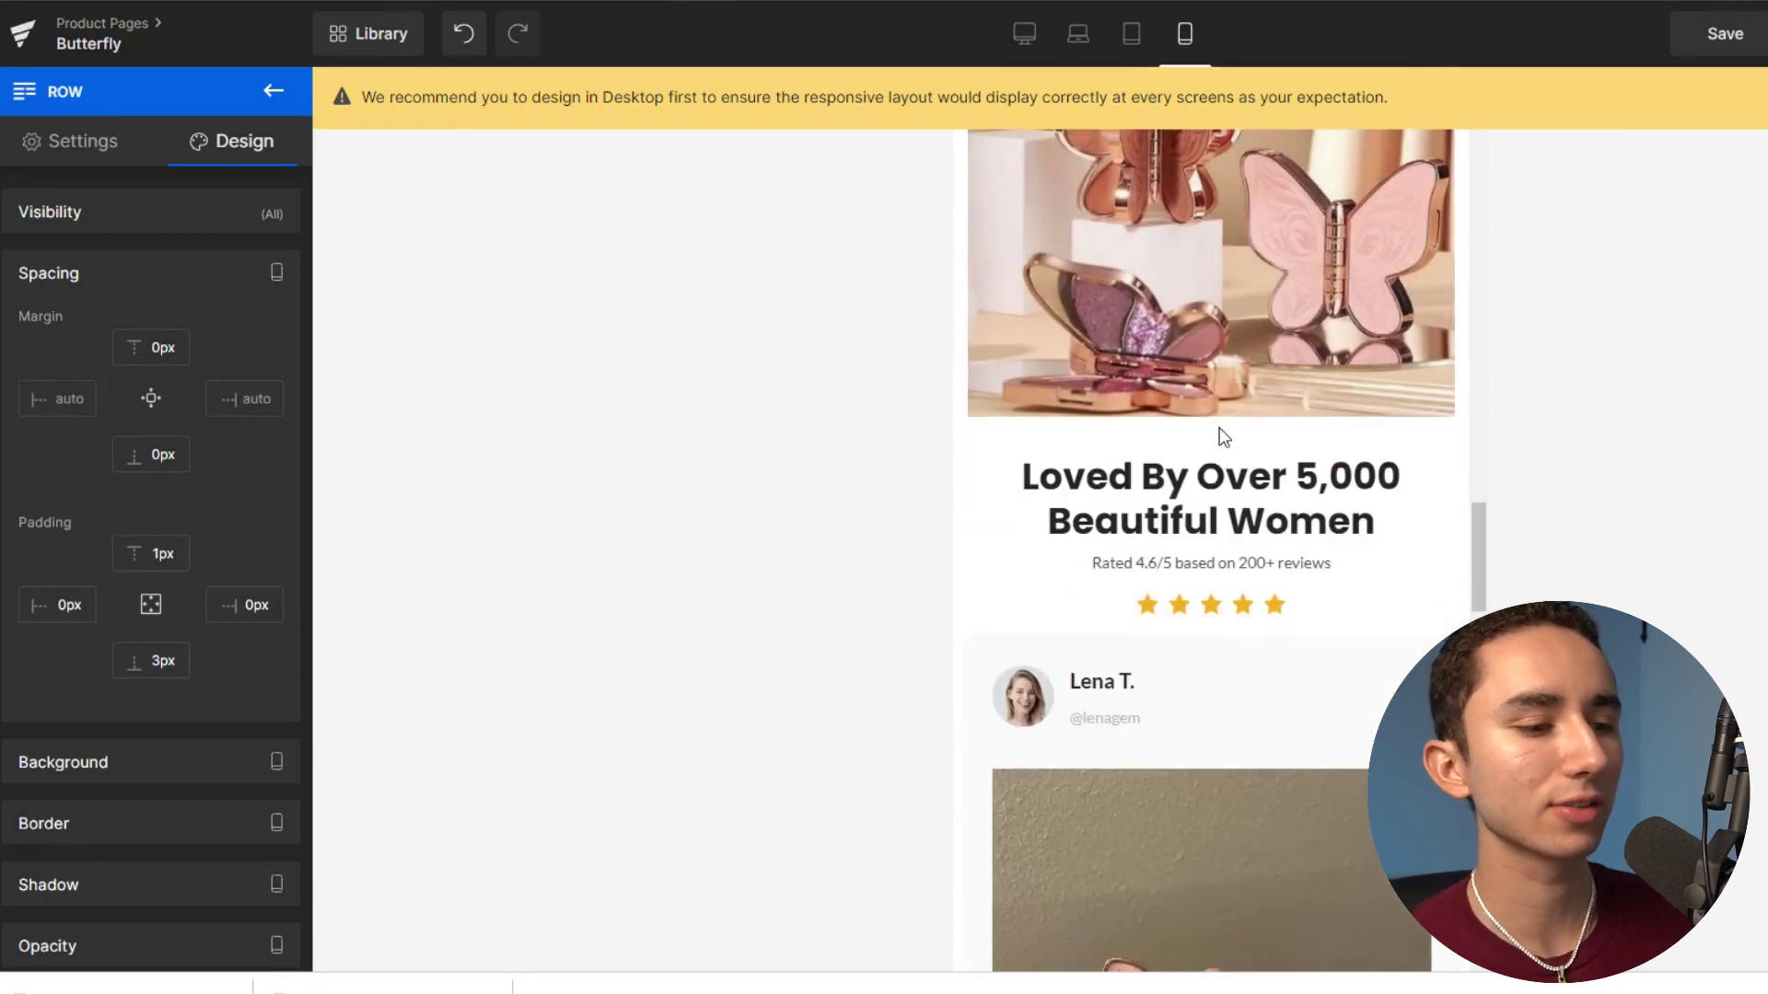
Add a heading reading HOW TO APPLY THE OFFER between the butterfly palettes image and the Loved By Over 5,000 section.
{"action": "left_click", "coordinate": [273, 93]}
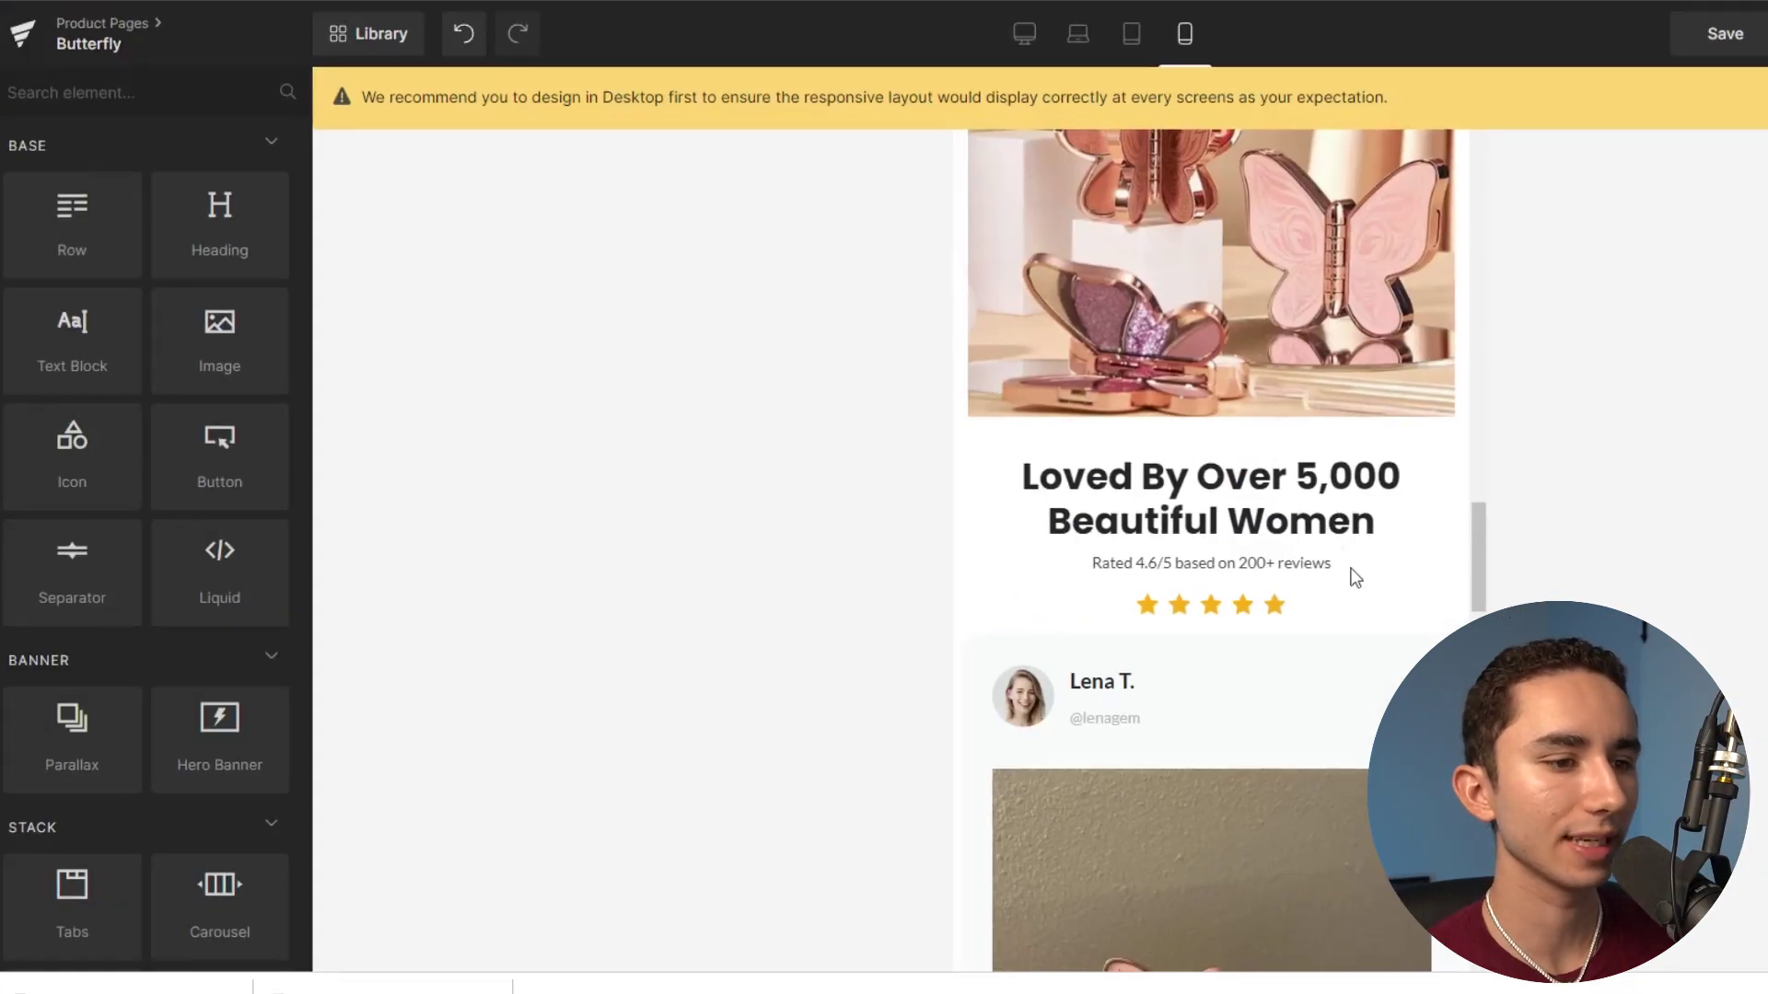
{"action": "left_click_drag", "start_coordinate": [213, 228], "coordinate": [1116, 433]}
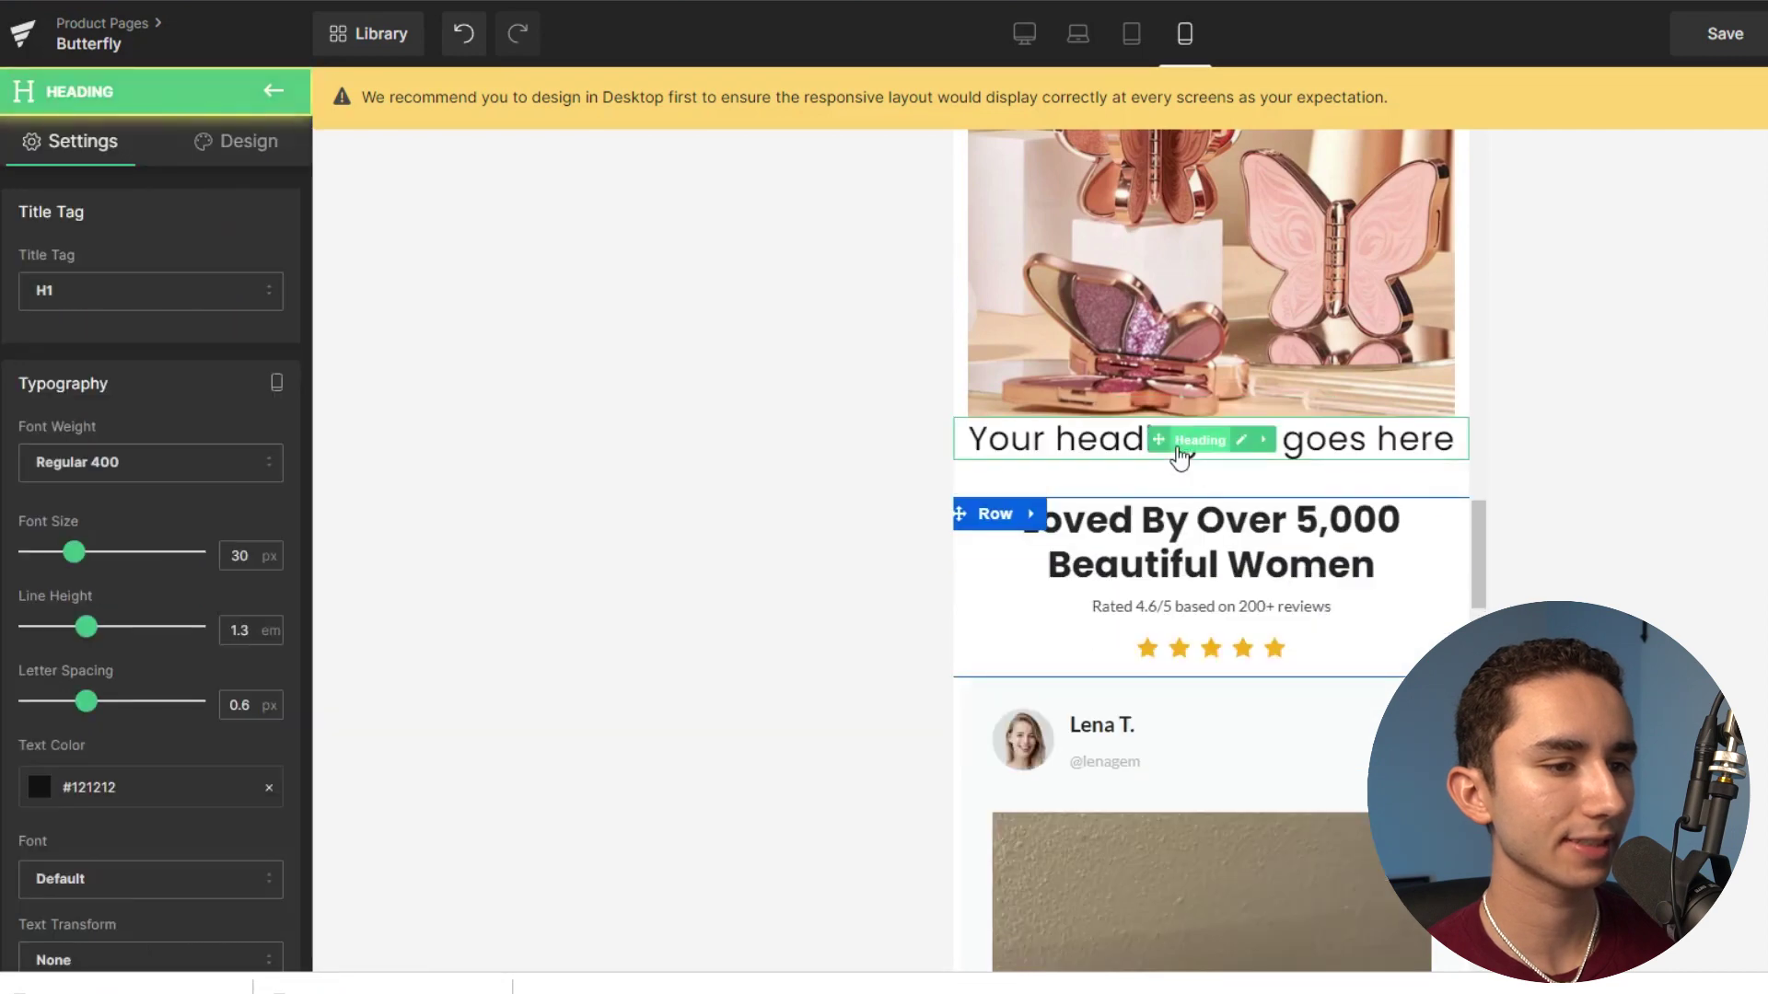
{"action": "triple_click", "coordinate": [1304, 438]}
{"action": "type", "text": "HOW TO APPLY THE OFFER"}
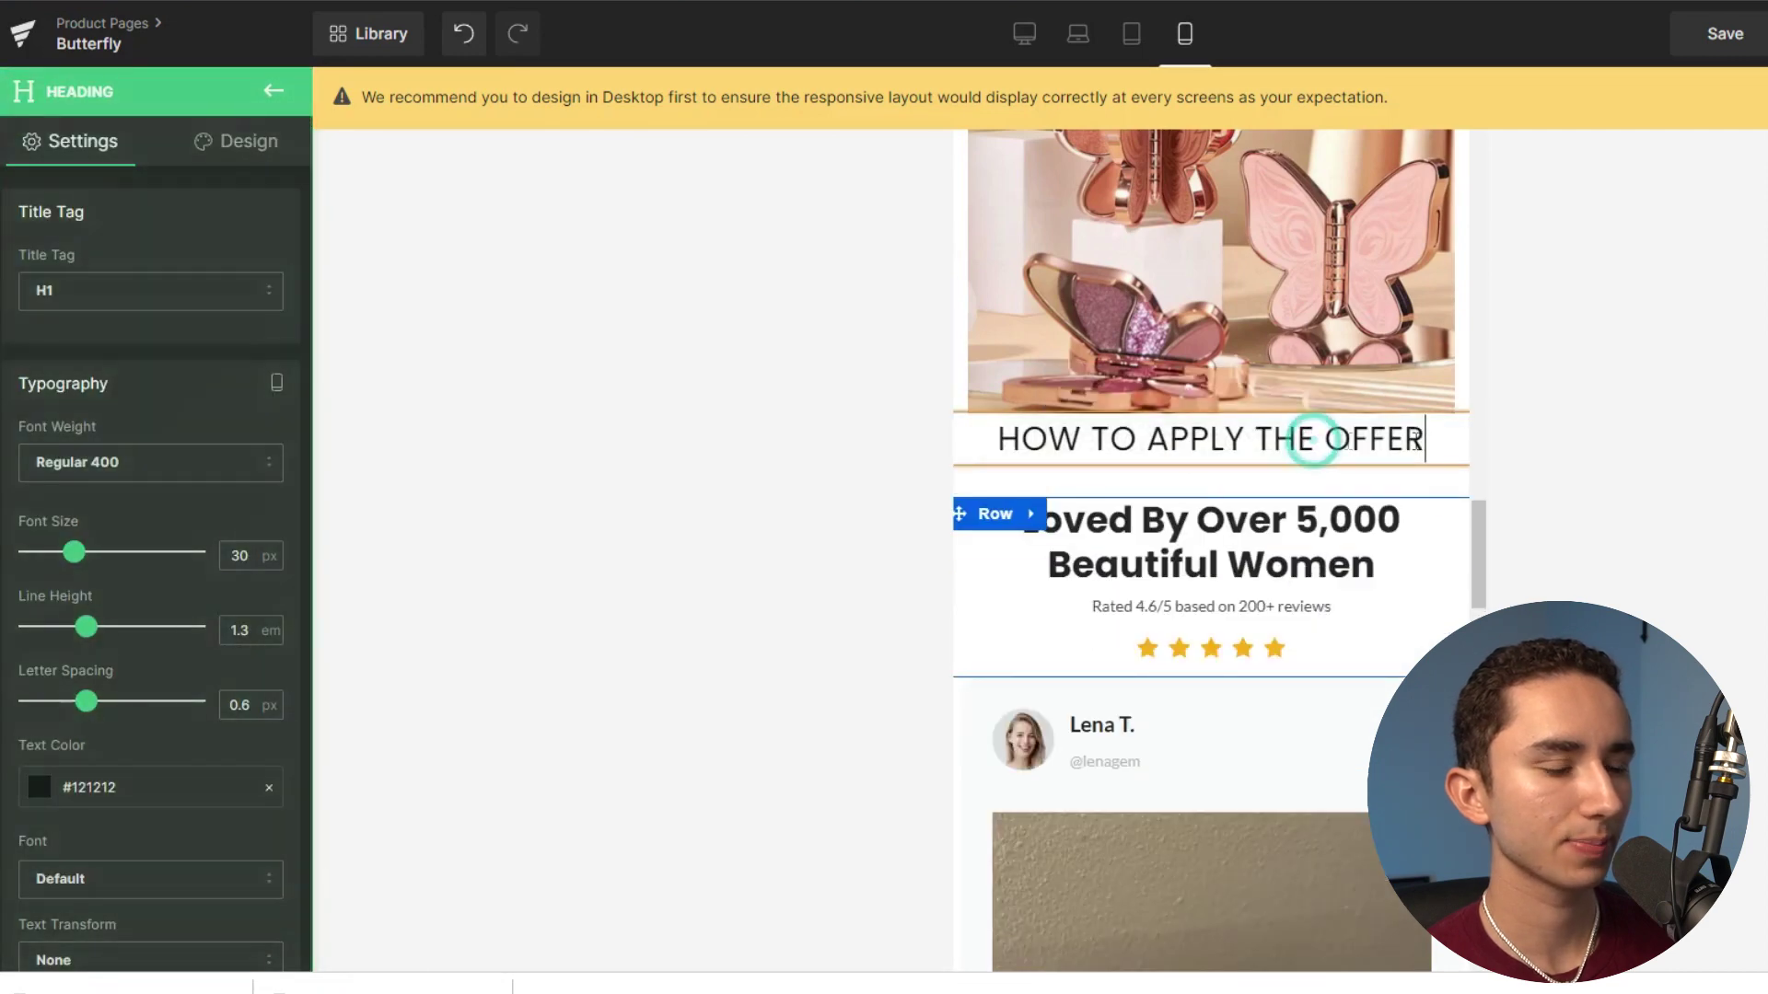
{"action": "left_click", "coordinate": [1580, 409]}
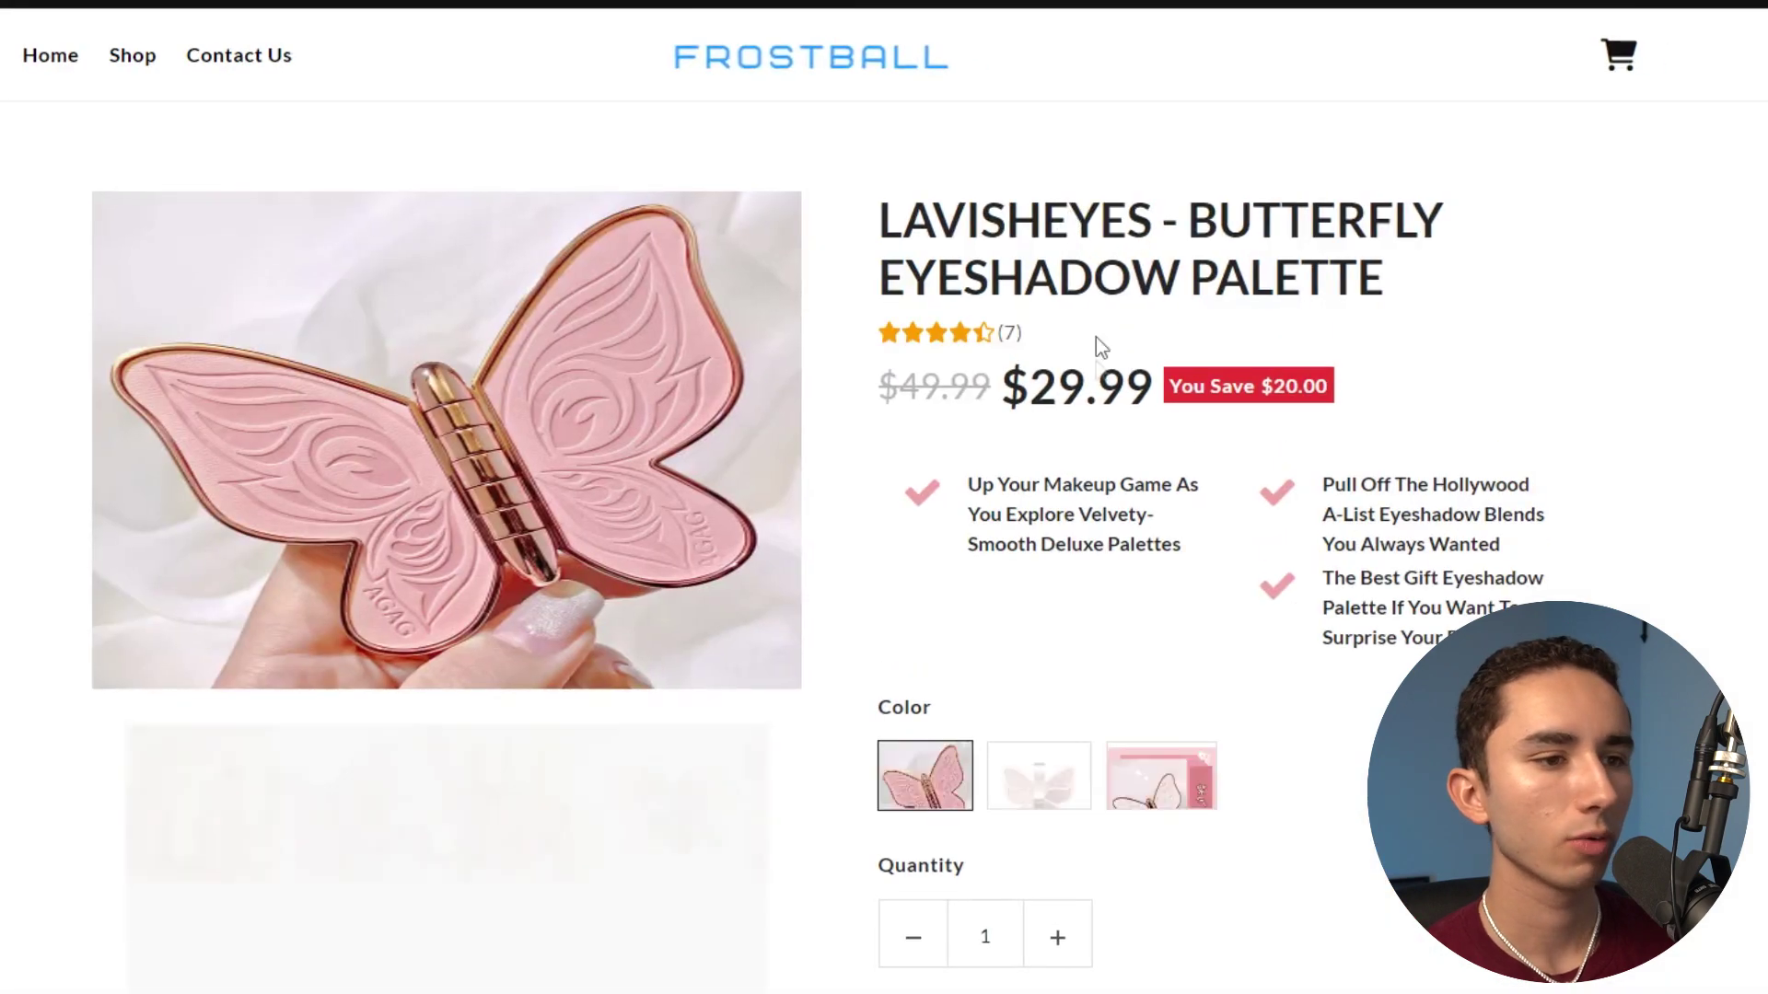
On the live store page, raise the butterfly palette quantity to 3, add it to the cart and view the cart.
{"action": "scroll", "coordinate": [1105, 368], "scroll_direction": "down", "scroll_amount": 5}
{"action": "left_click", "coordinate": [1057, 456]}
{"action": "left_click", "coordinate": [1057, 456]}
{"action": "left_click", "coordinate": [1066, 556]}
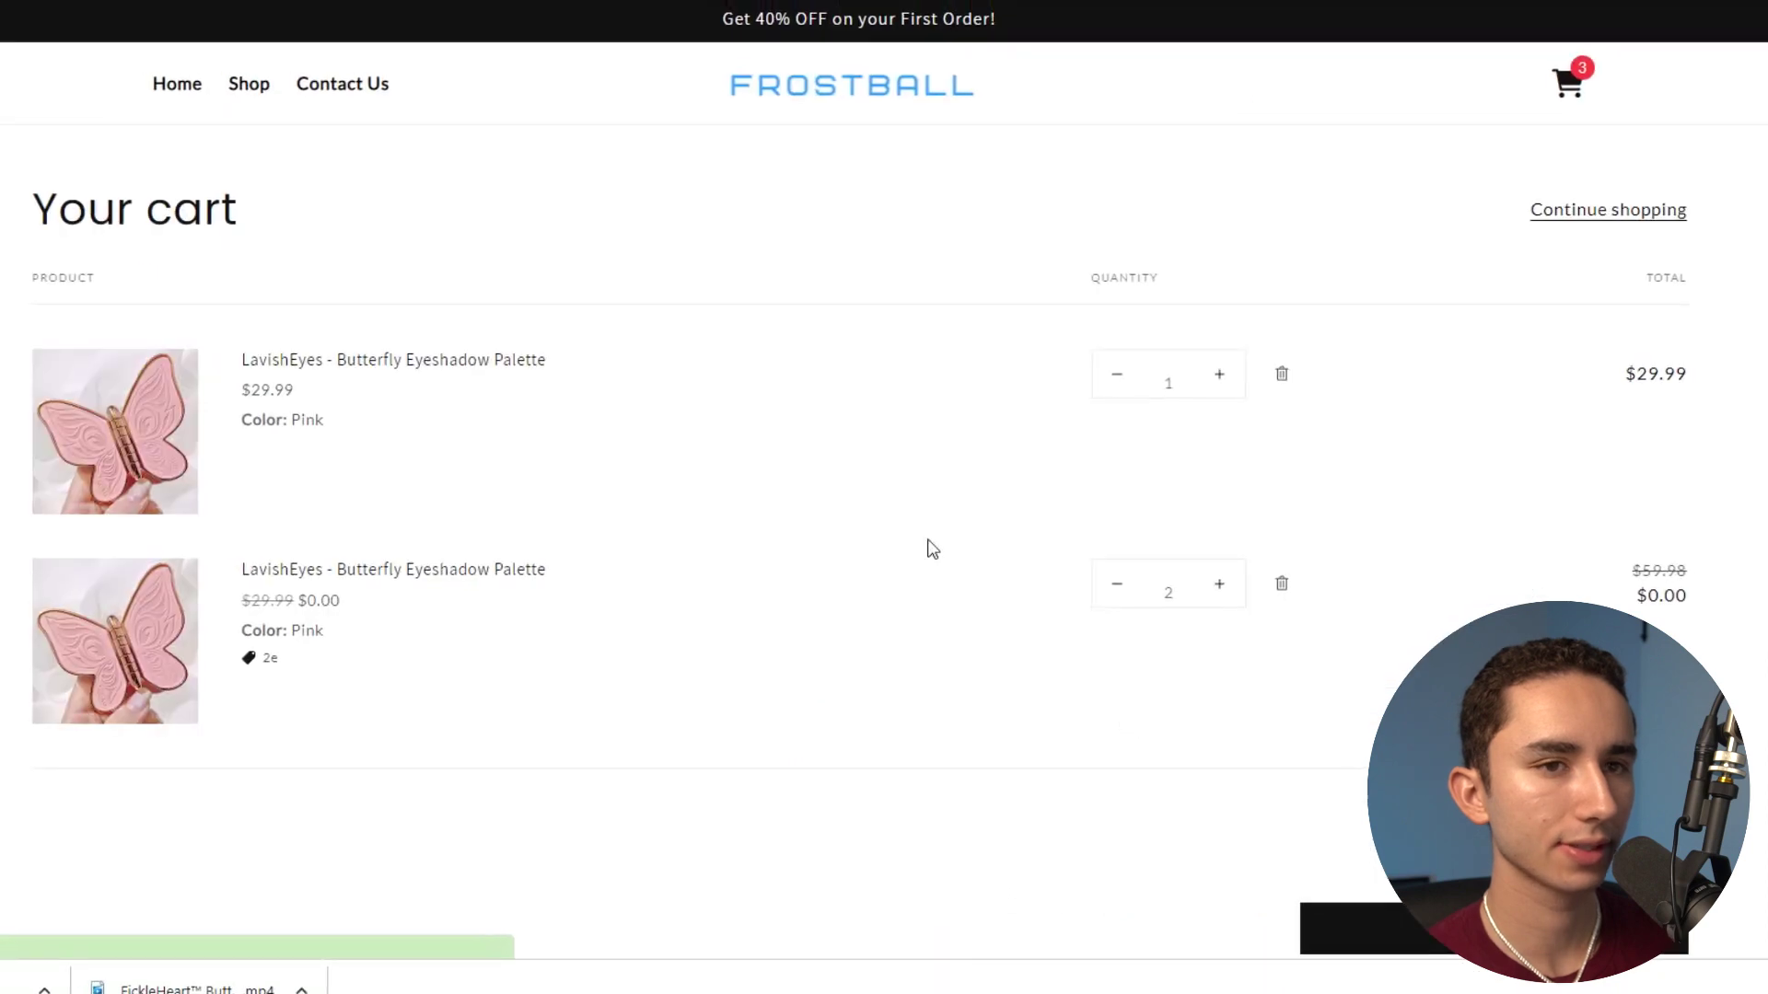
{"action": "scroll", "coordinate": [1275, 730], "scroll_direction": "down", "scroll_amount": 3}
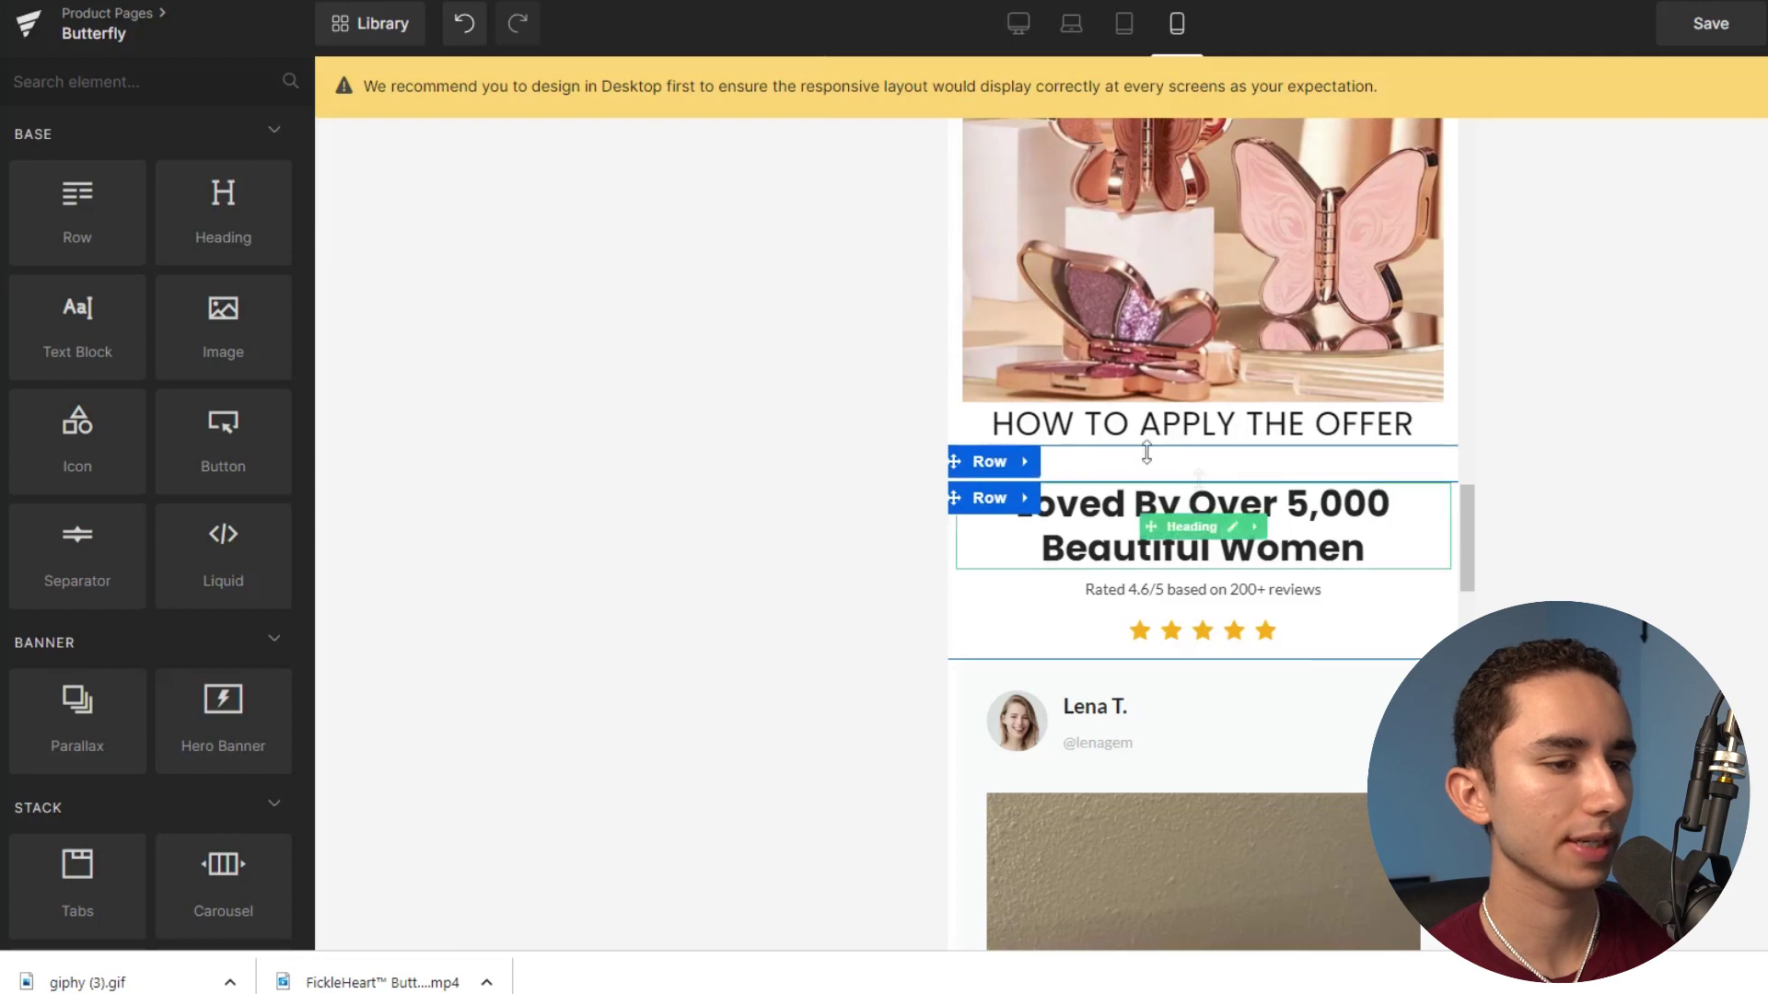
Add an image element below the HOW TO APPLY THE OFFER heading and check the Step 1 wording on the leggings reference page.
{"action": "left_click_drag", "start_coordinate": [218, 342], "coordinate": [1210, 455]}
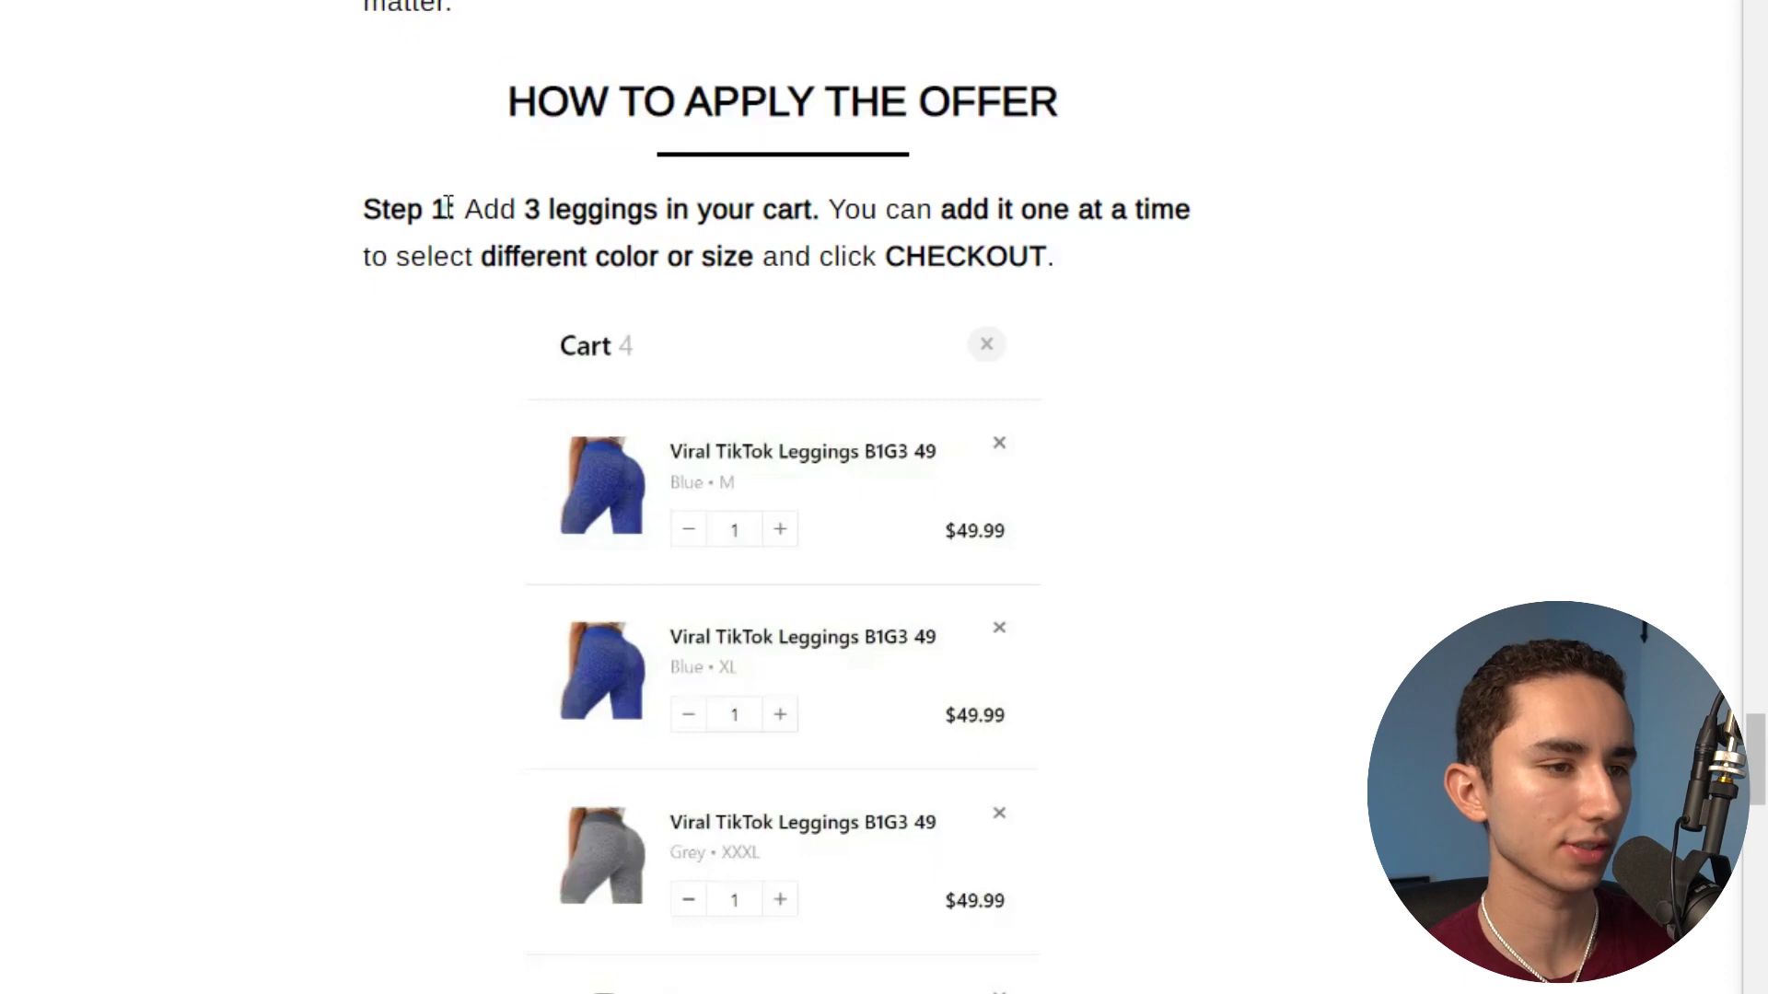
{"action": "triple_click", "coordinate": [448, 207]}
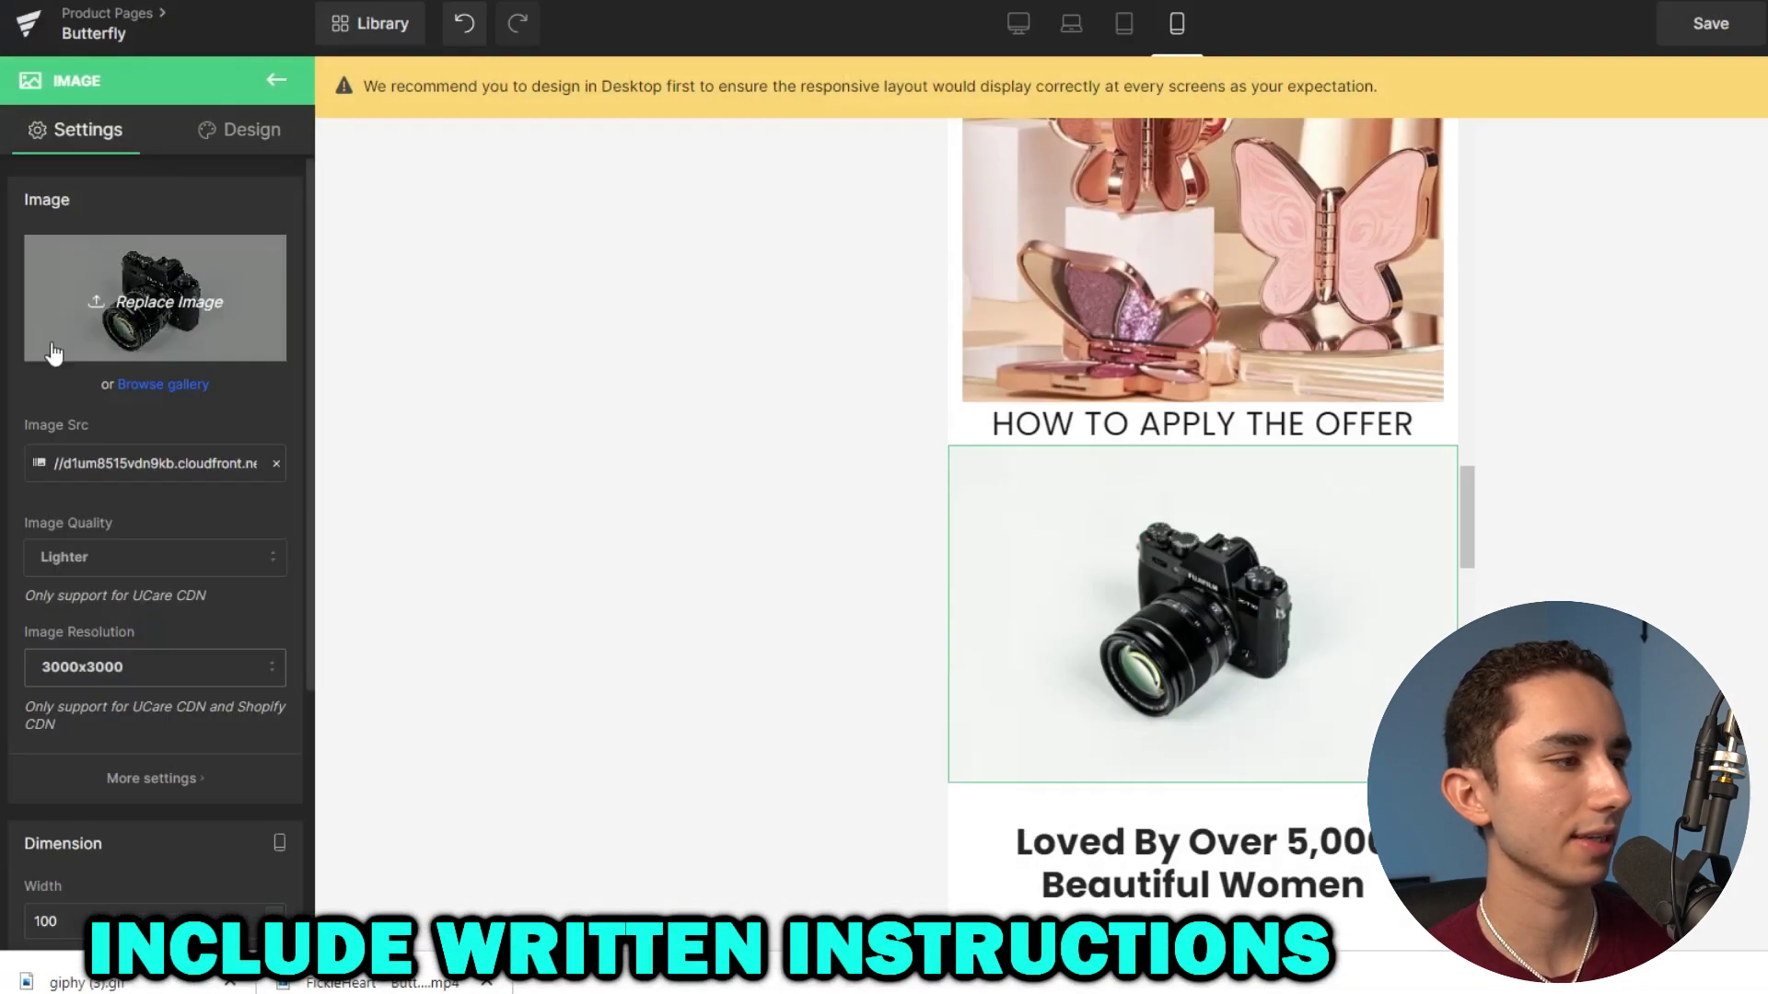
{"action": "left_click", "coordinate": [291, 87]}
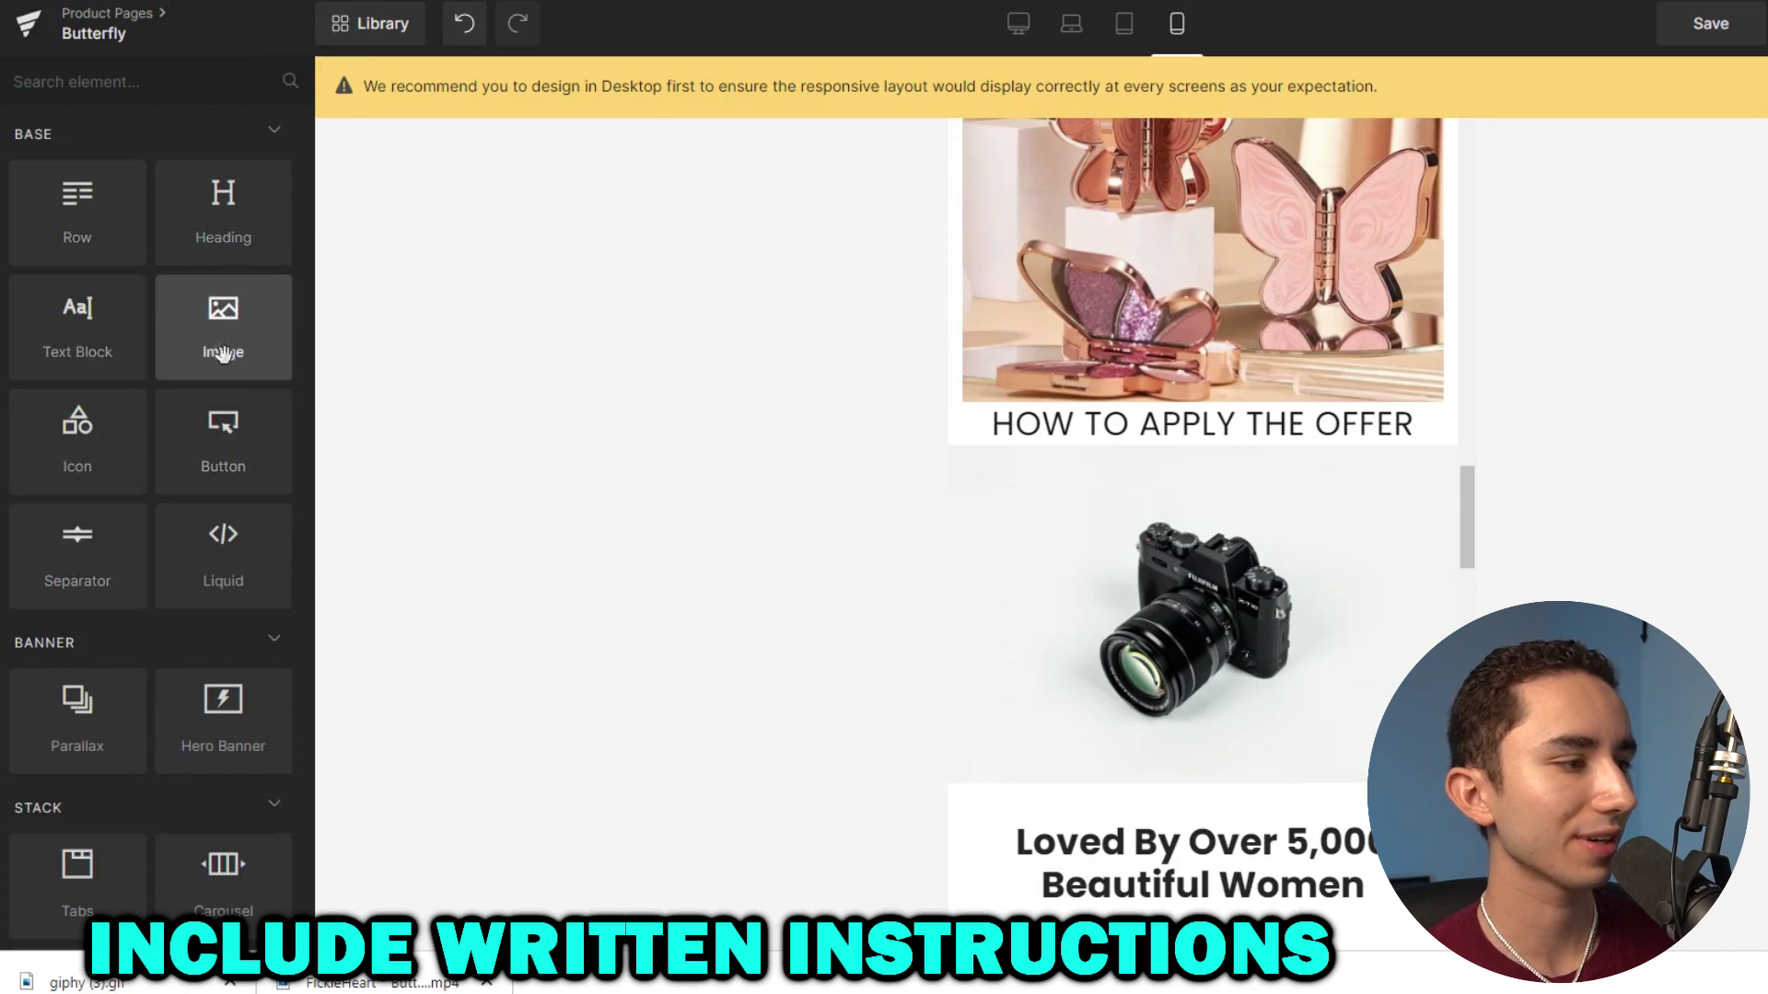
Below the HOW TO APPLY THE OFFER heading, add a text block with the Step 1 cart and CHECKOUT instructions for 3 palettes, using 13px side padding.
{"action": "left_click_drag", "start_coordinate": [85, 341], "coordinate": [1141, 433]}
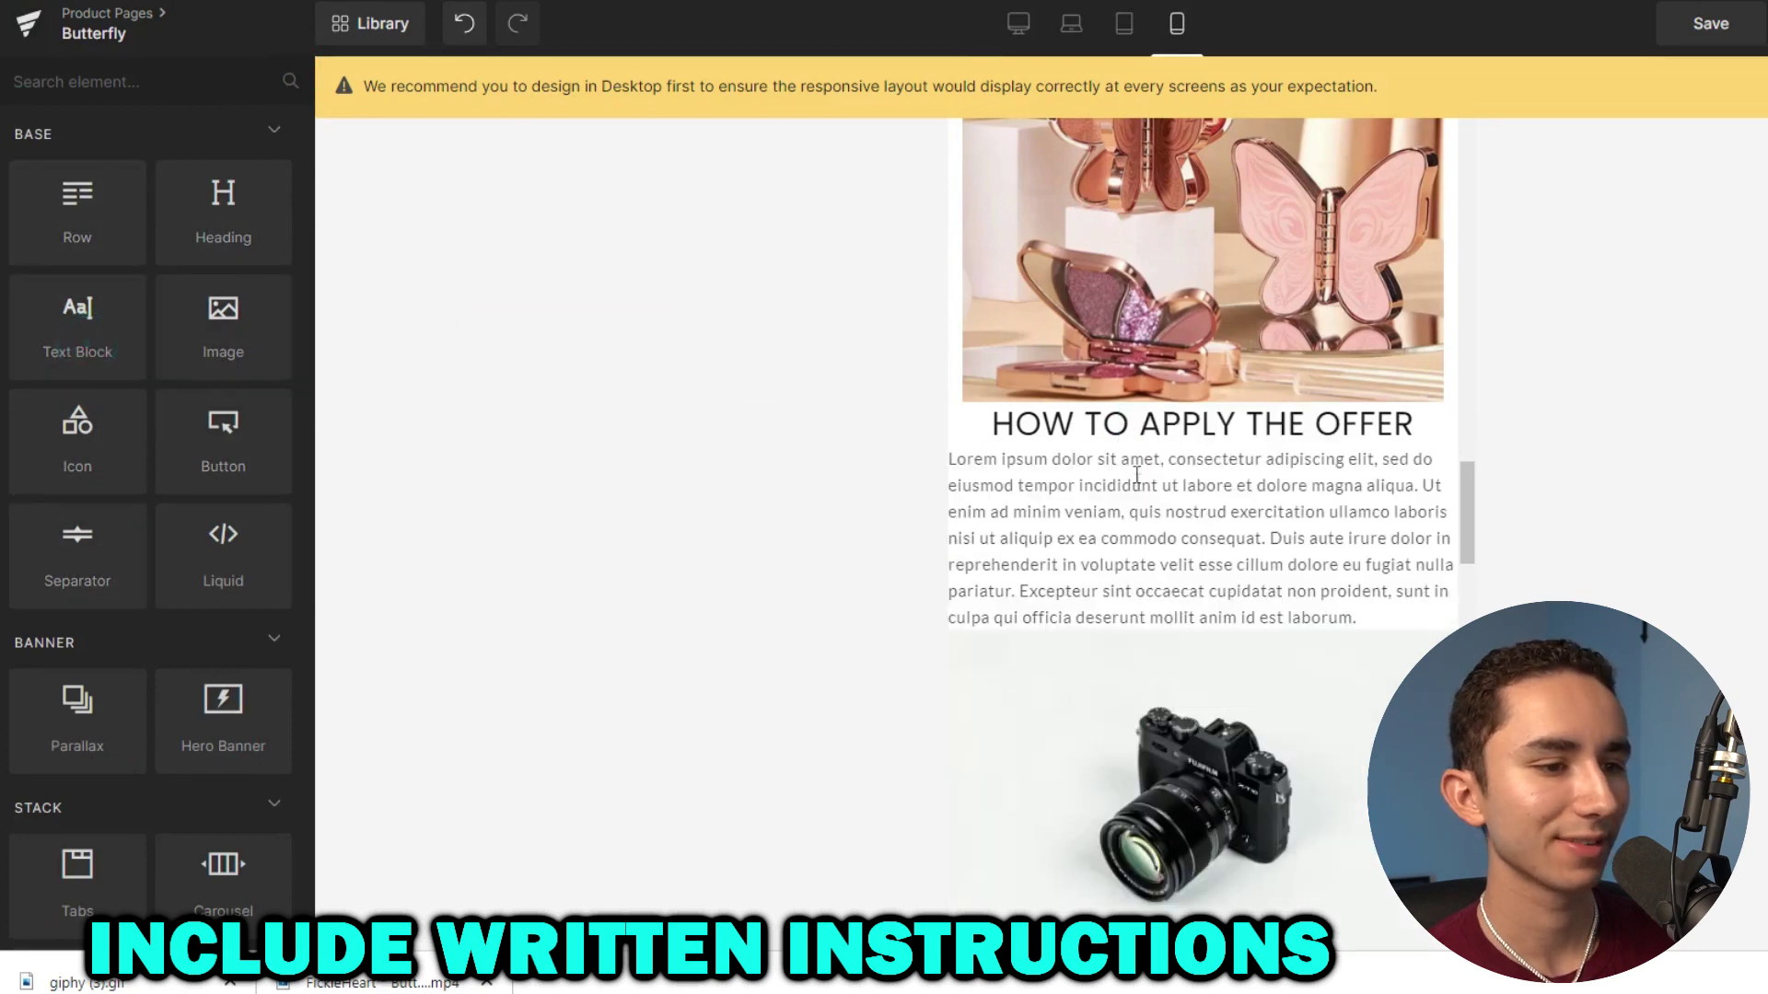
{"action": "key", "text": "ctrl+a"}
{"action": "key", "text": "ctrl+v"}
{"action": "left_click", "coordinate": [1003, 515]}
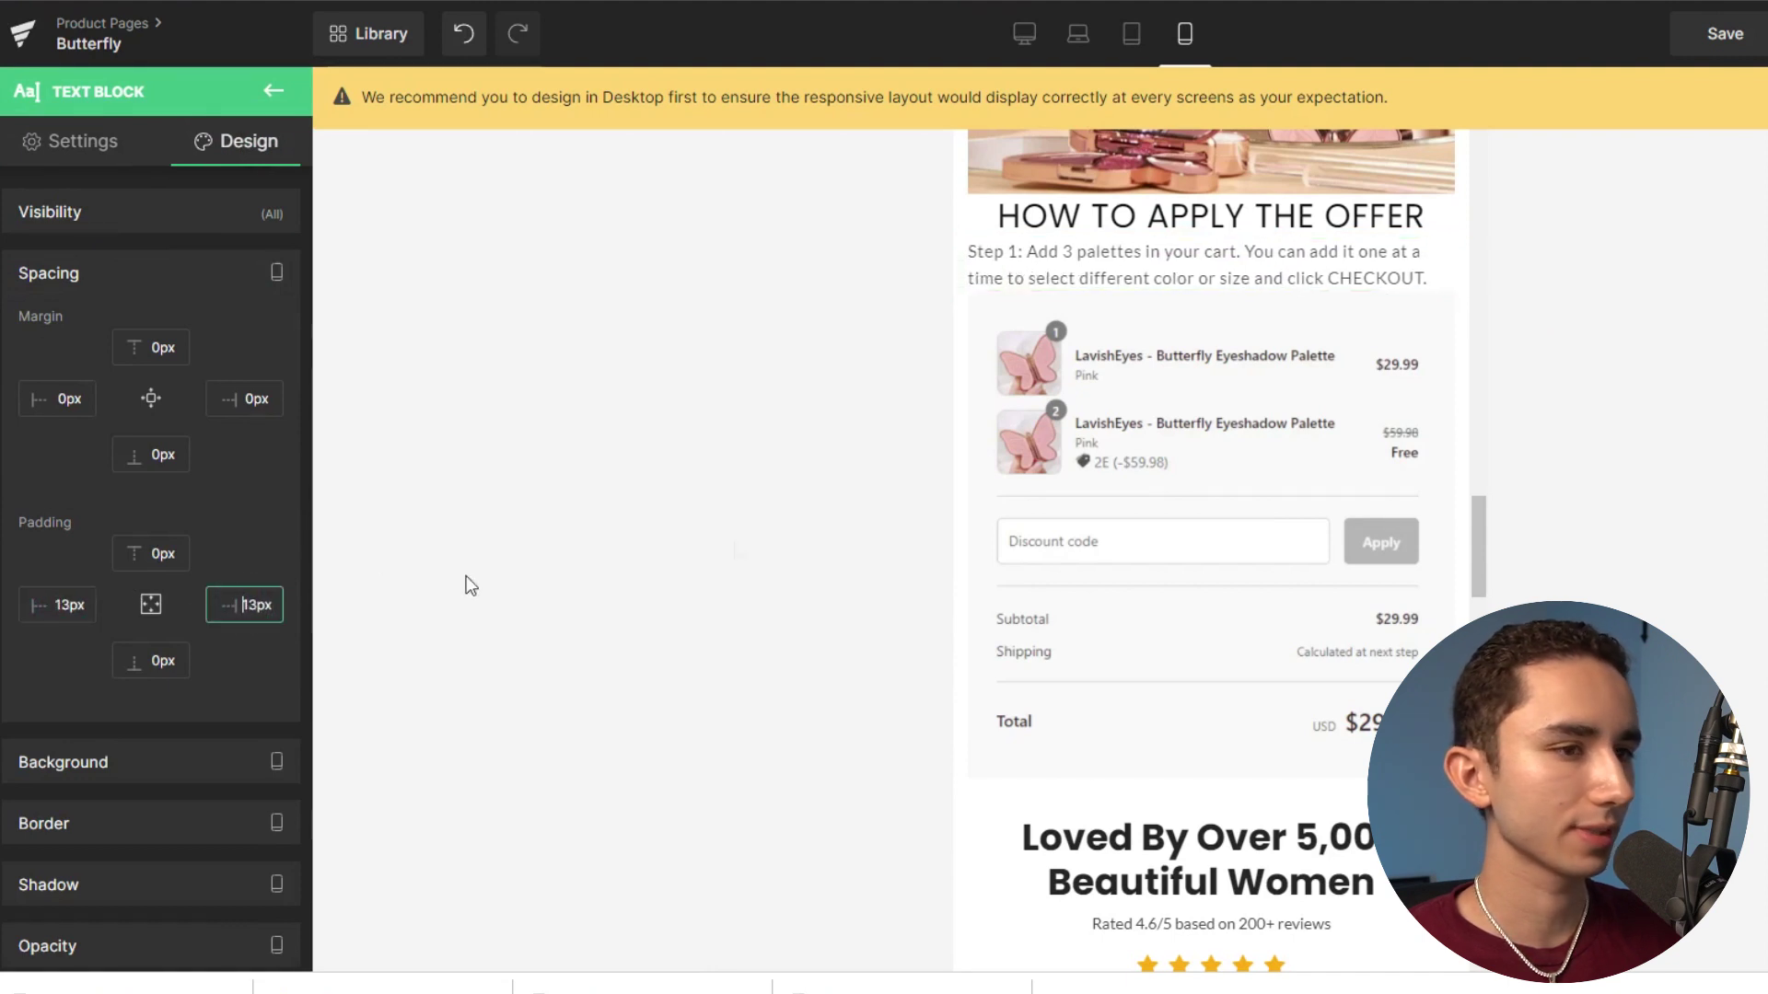
{"action": "left_click", "coordinate": [1701, 438]}
Set the top margin of the checkout screenshot image below the Step 1 text to about 6 px.
{"action": "left_click", "coordinate": [1059, 385]}
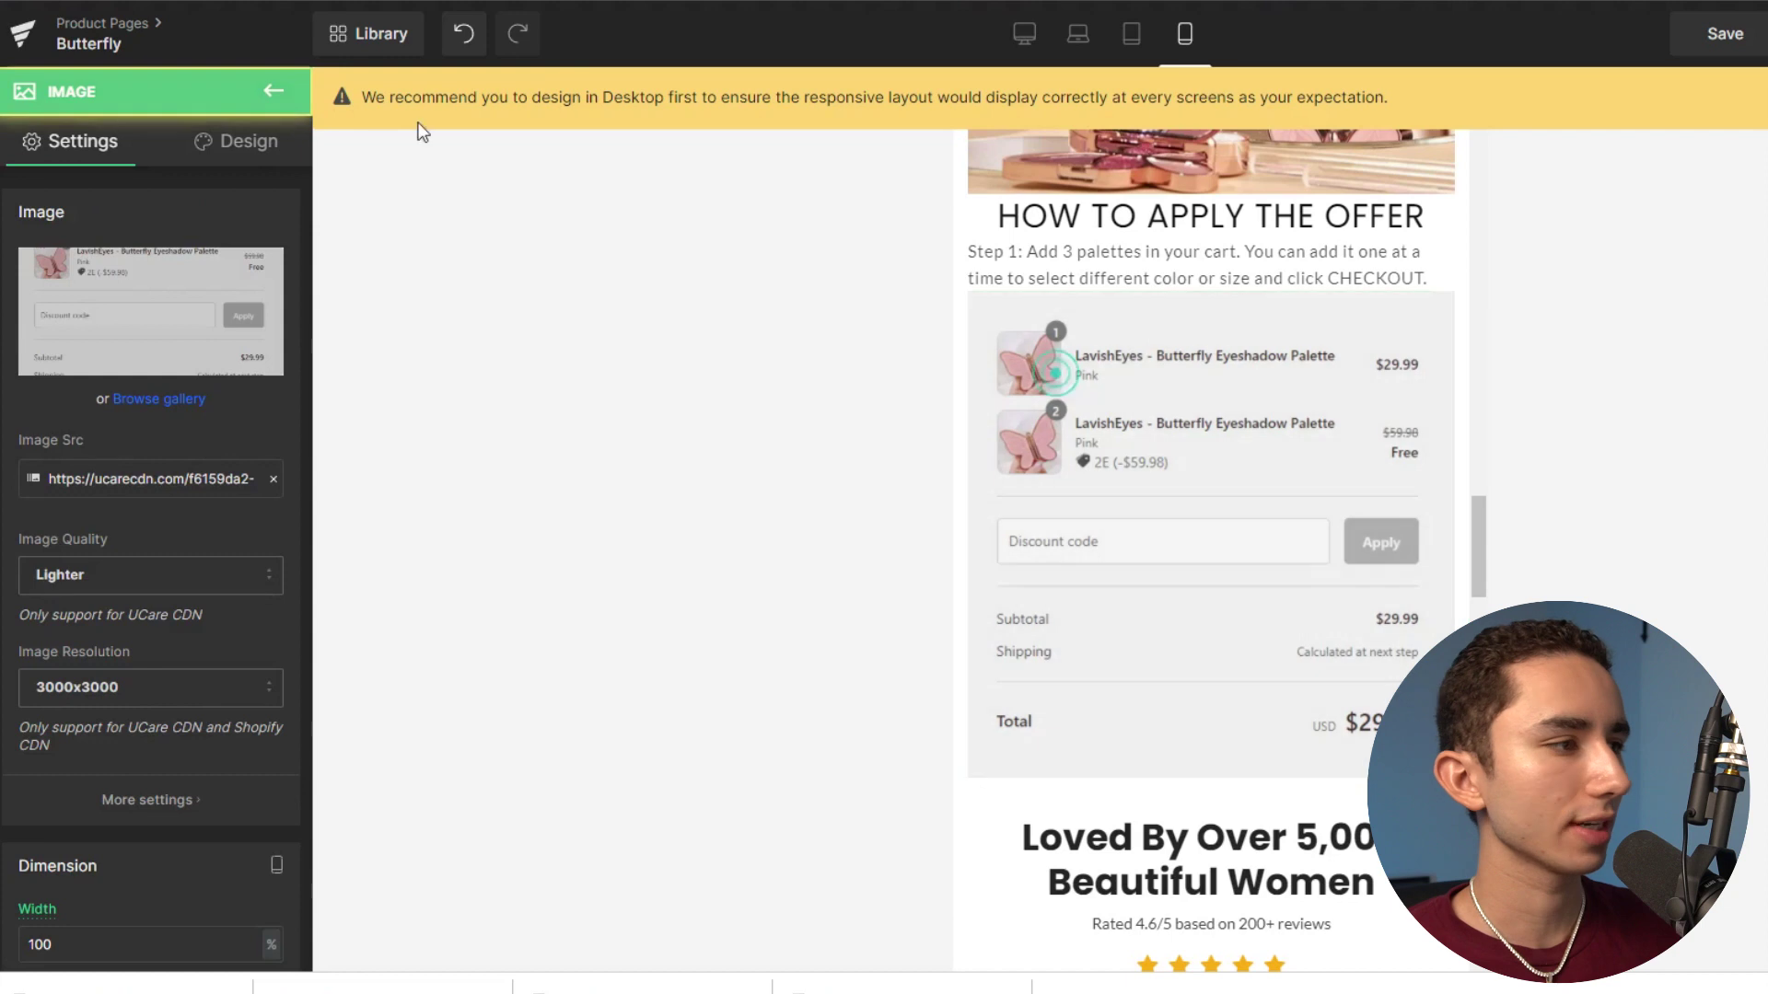
{"action": "left_click", "coordinate": [241, 141]}
{"action": "left_click", "coordinate": [109, 286]}
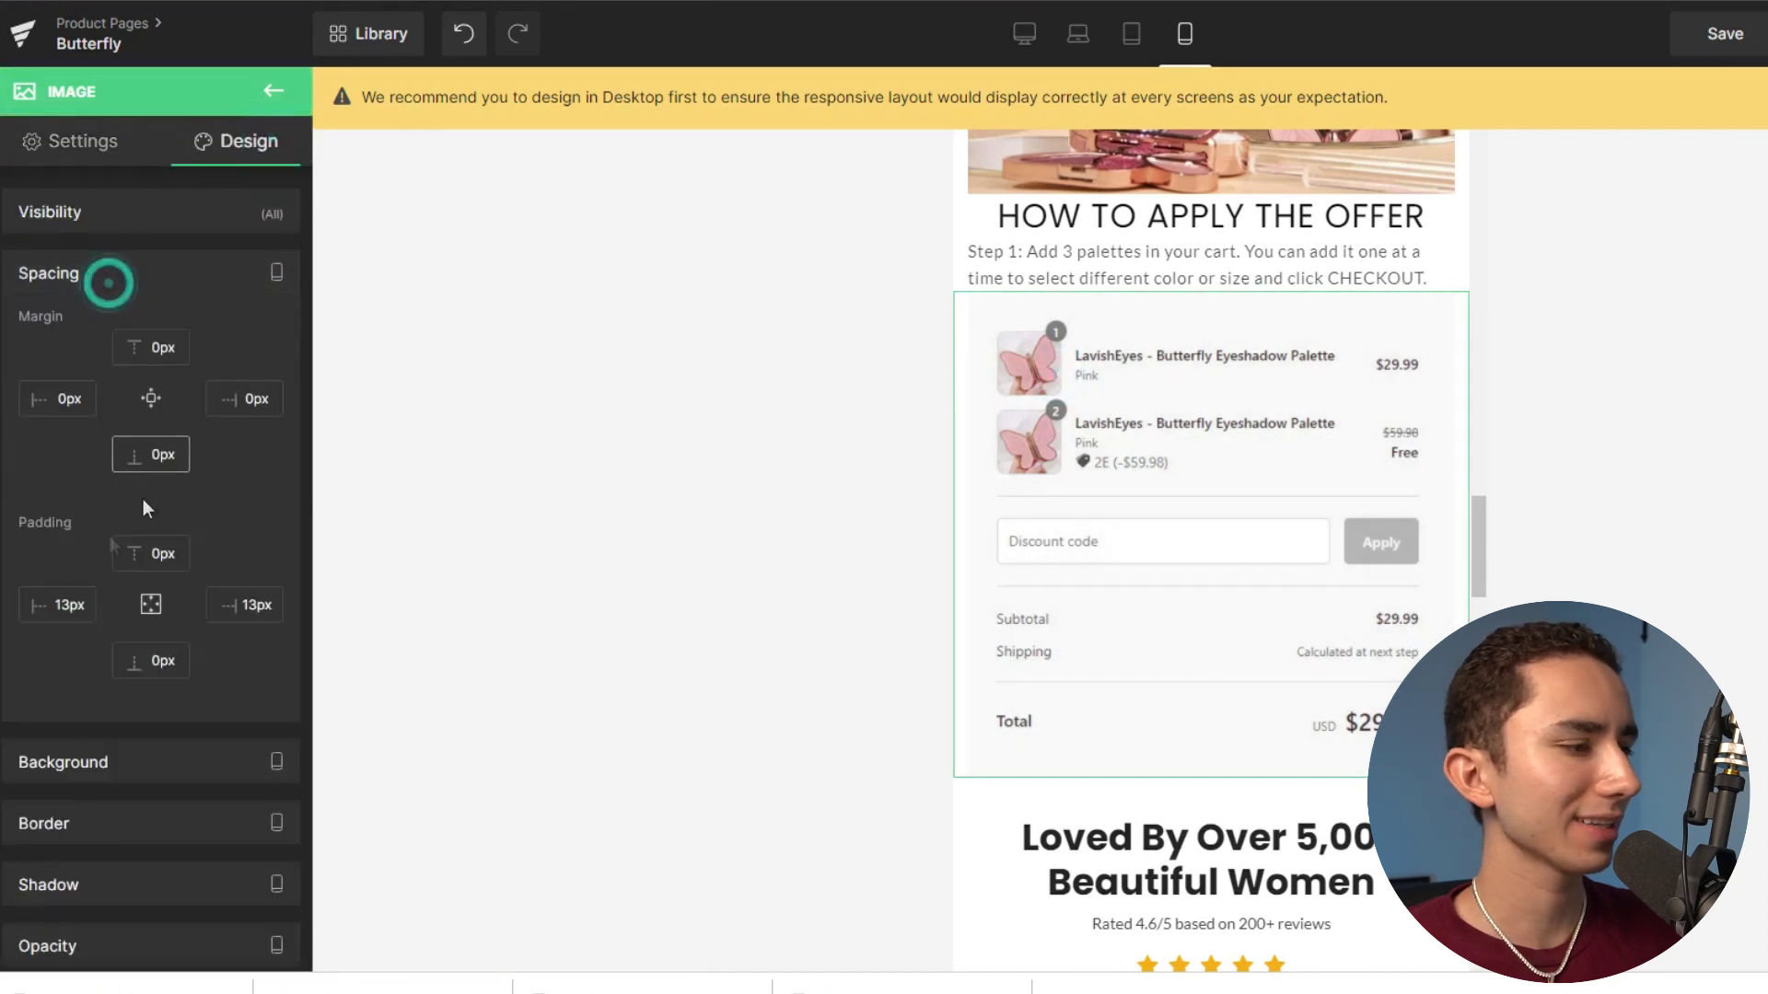
{"action": "key", "text": "Up"}
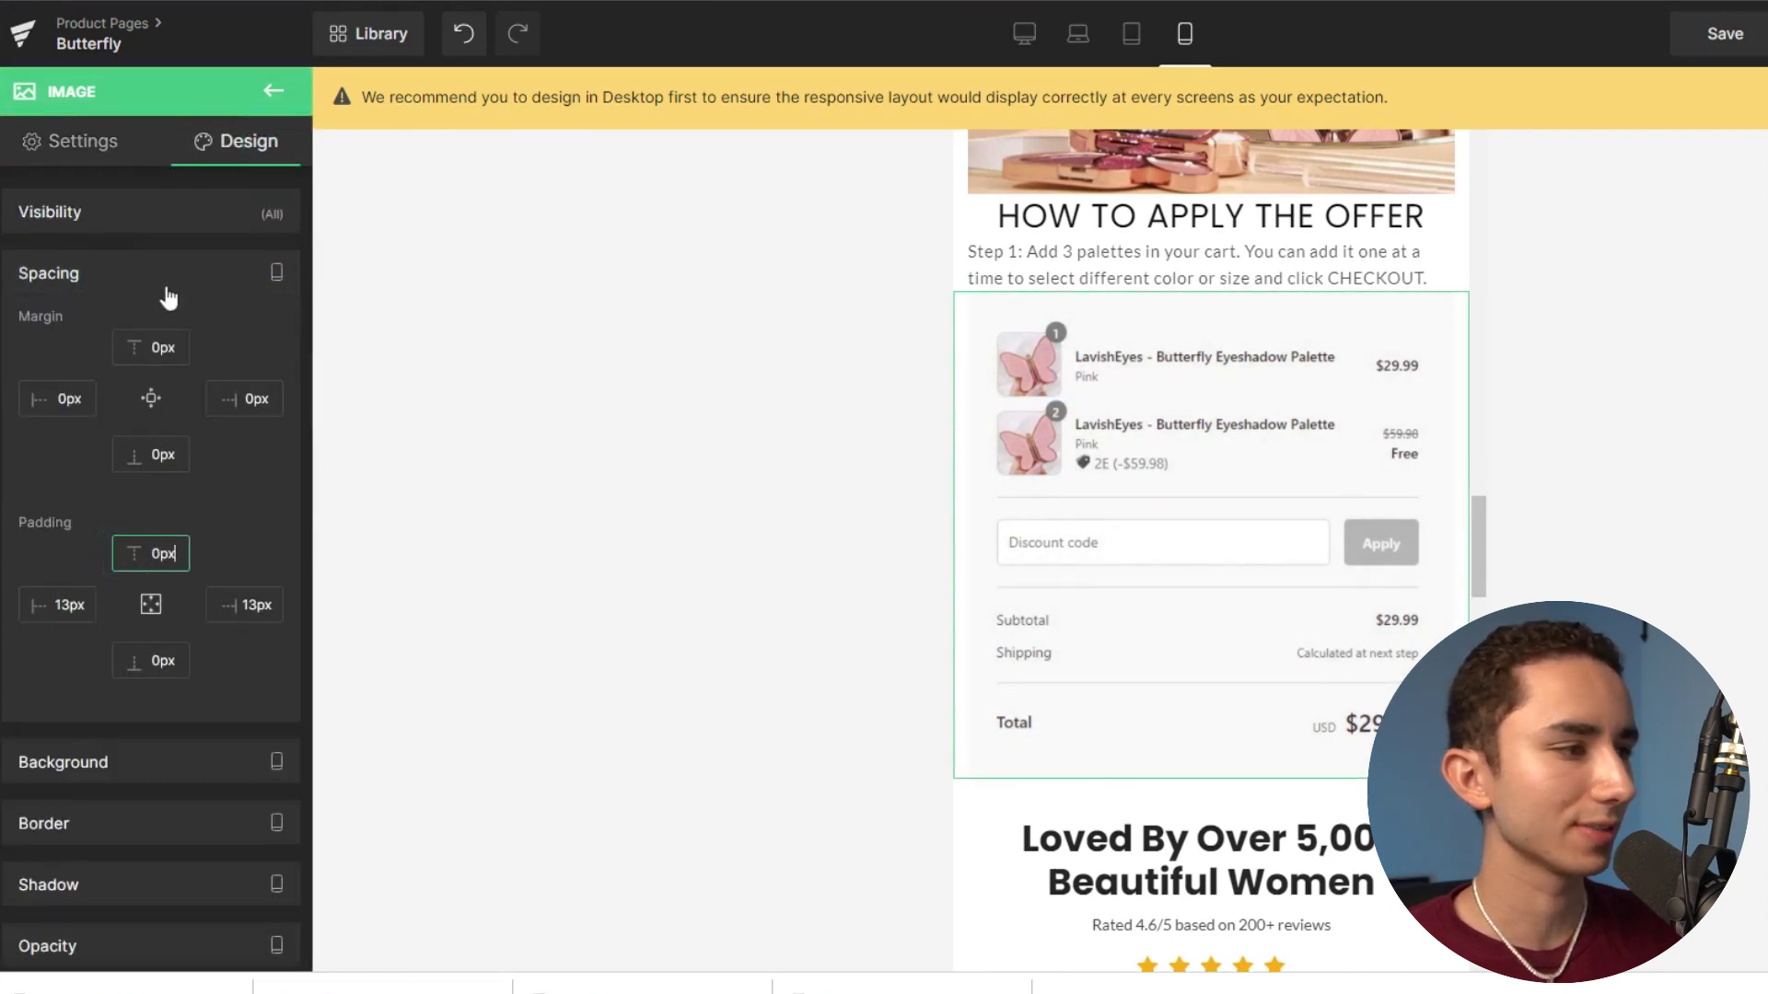
{"action": "left_click", "coordinate": [153, 347]}
{"action": "key", "text": "Up"}
{"action": "key", "text": "Up"}
{"action": "key", "text": "Up"}
{"action": "key", "text": "Up"}
{"action": "key", "text": "Up"}
{"action": "key", "text": "Up"}
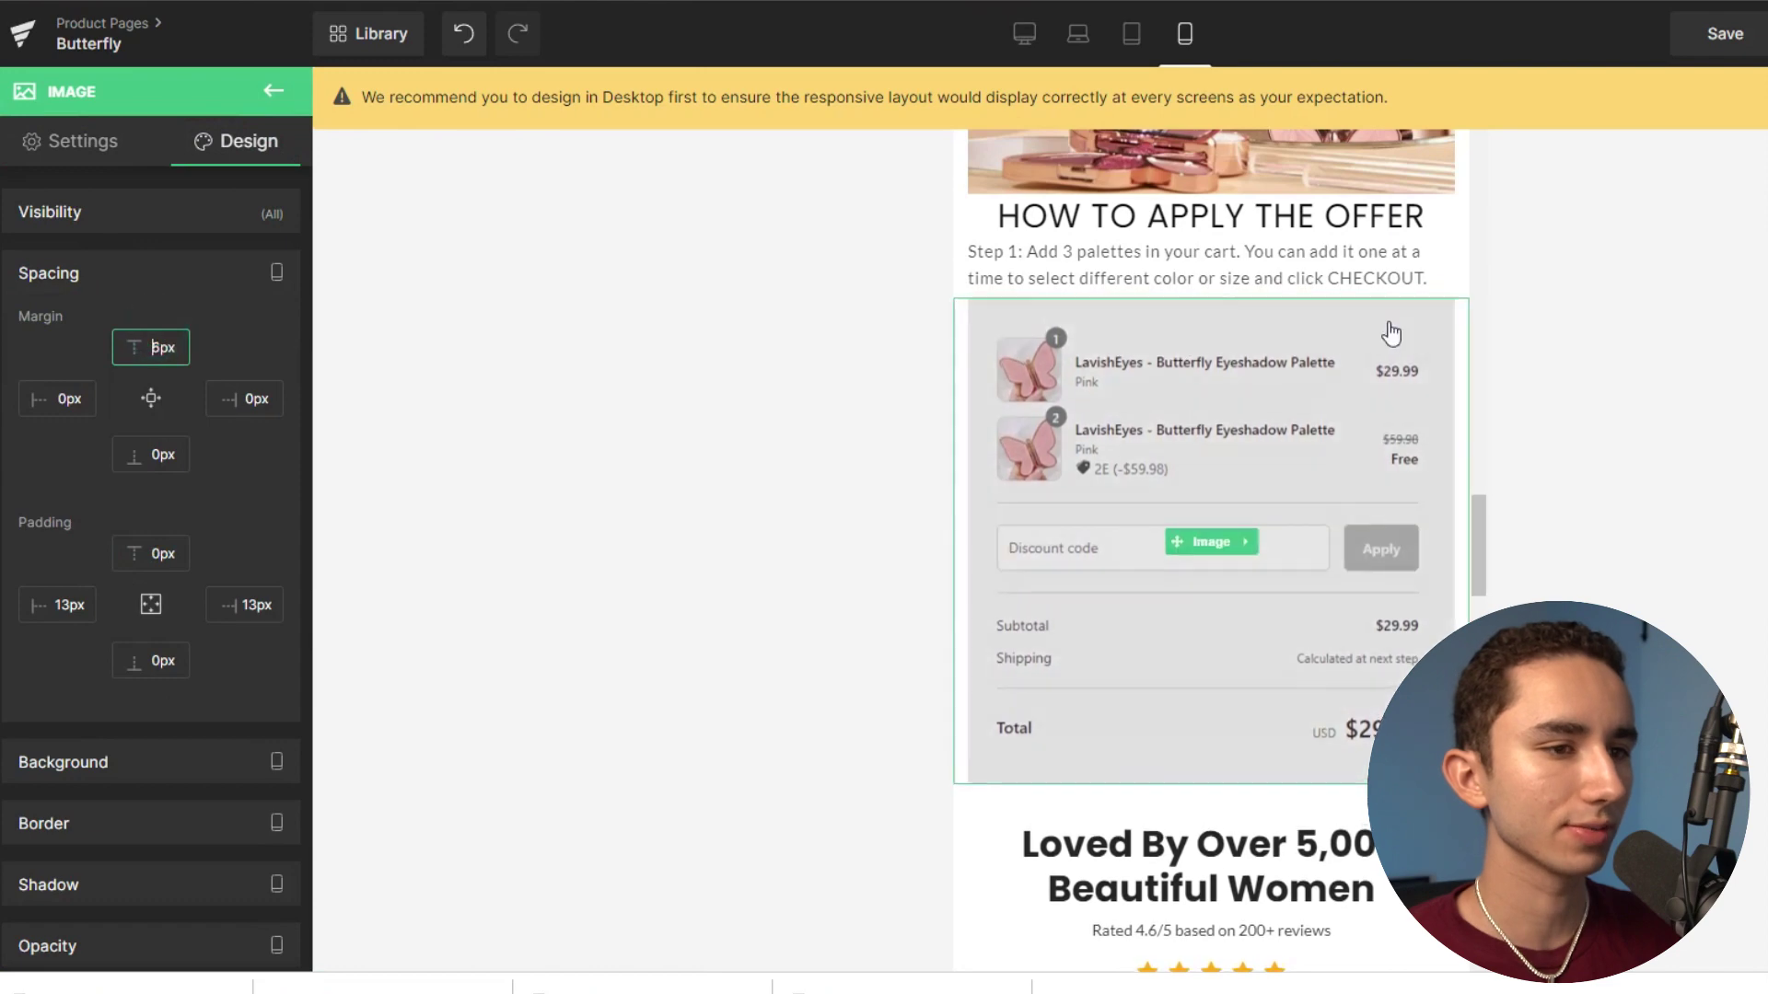
{"action": "left_click", "coordinate": [1513, 483]}
Add a text block below the checkout image reading "Step 2: Discount will be applied at checkout automatically.".
{"action": "left_click_drag", "start_coordinate": [66, 373], "coordinate": [1101, 792]}
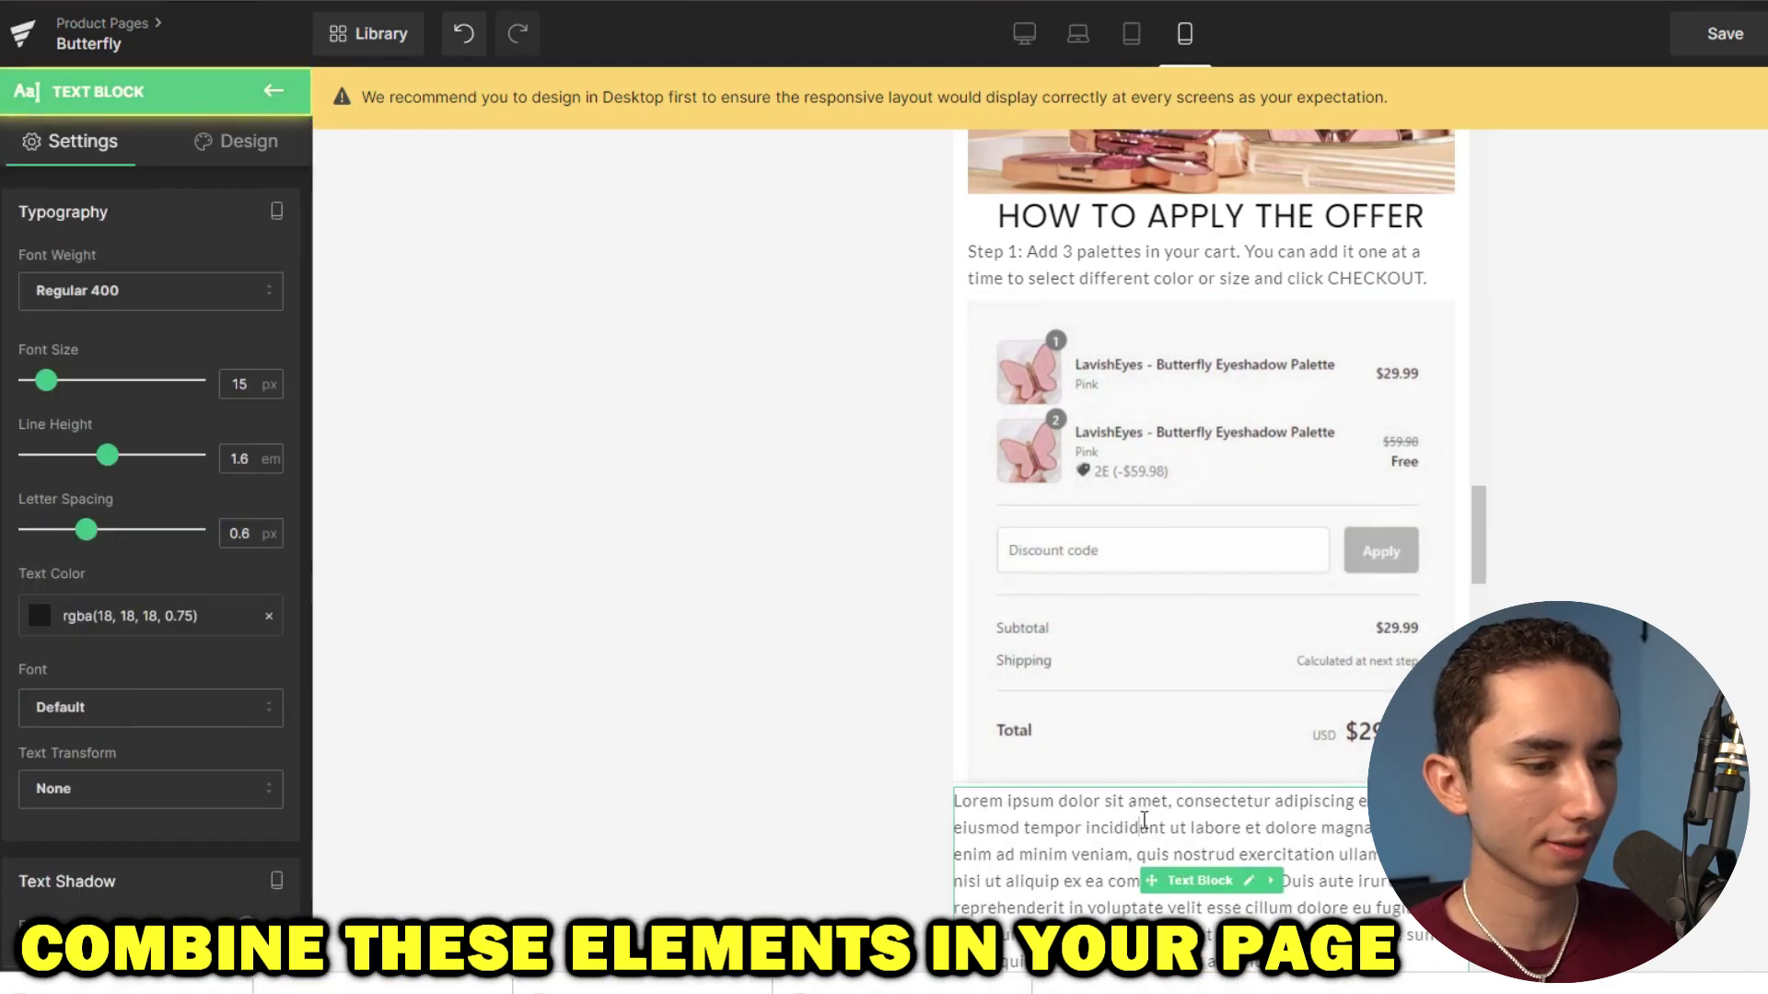
{"action": "key", "text": "ctrl+z"}
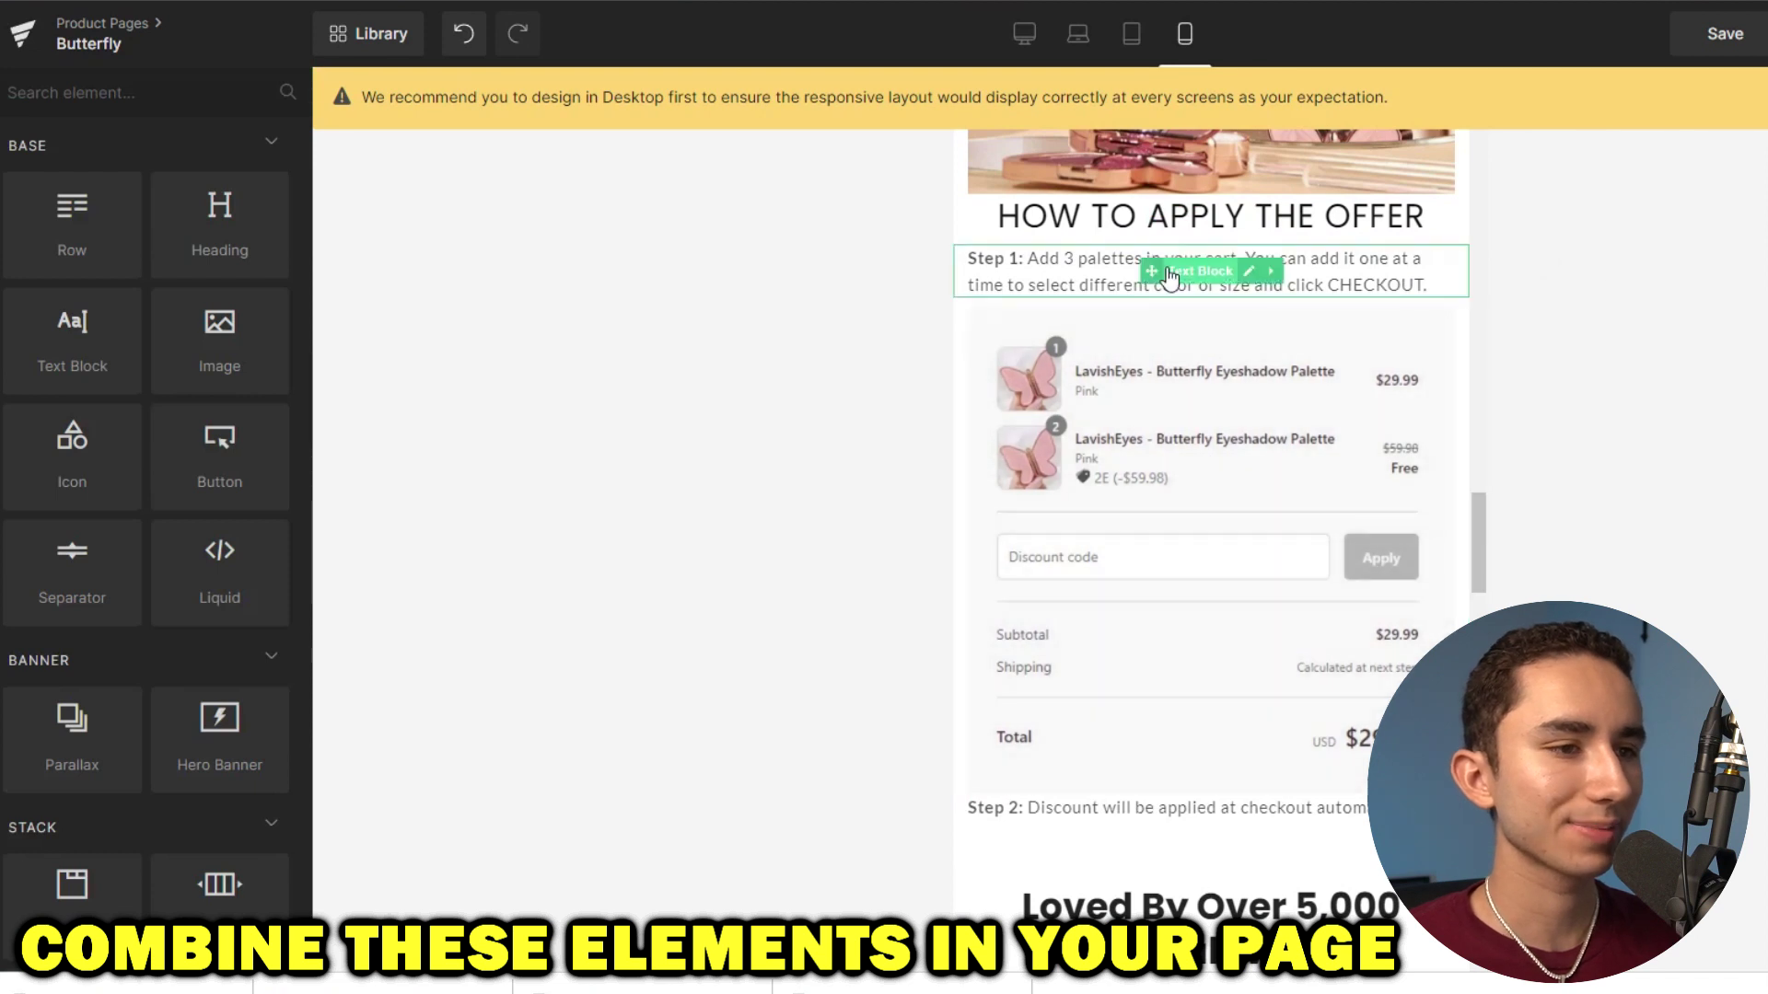
Set the font size of the Step 1 text to 16 px and the Step 2 text to 17 px.
{"action": "left_click", "coordinate": [1167, 273]}
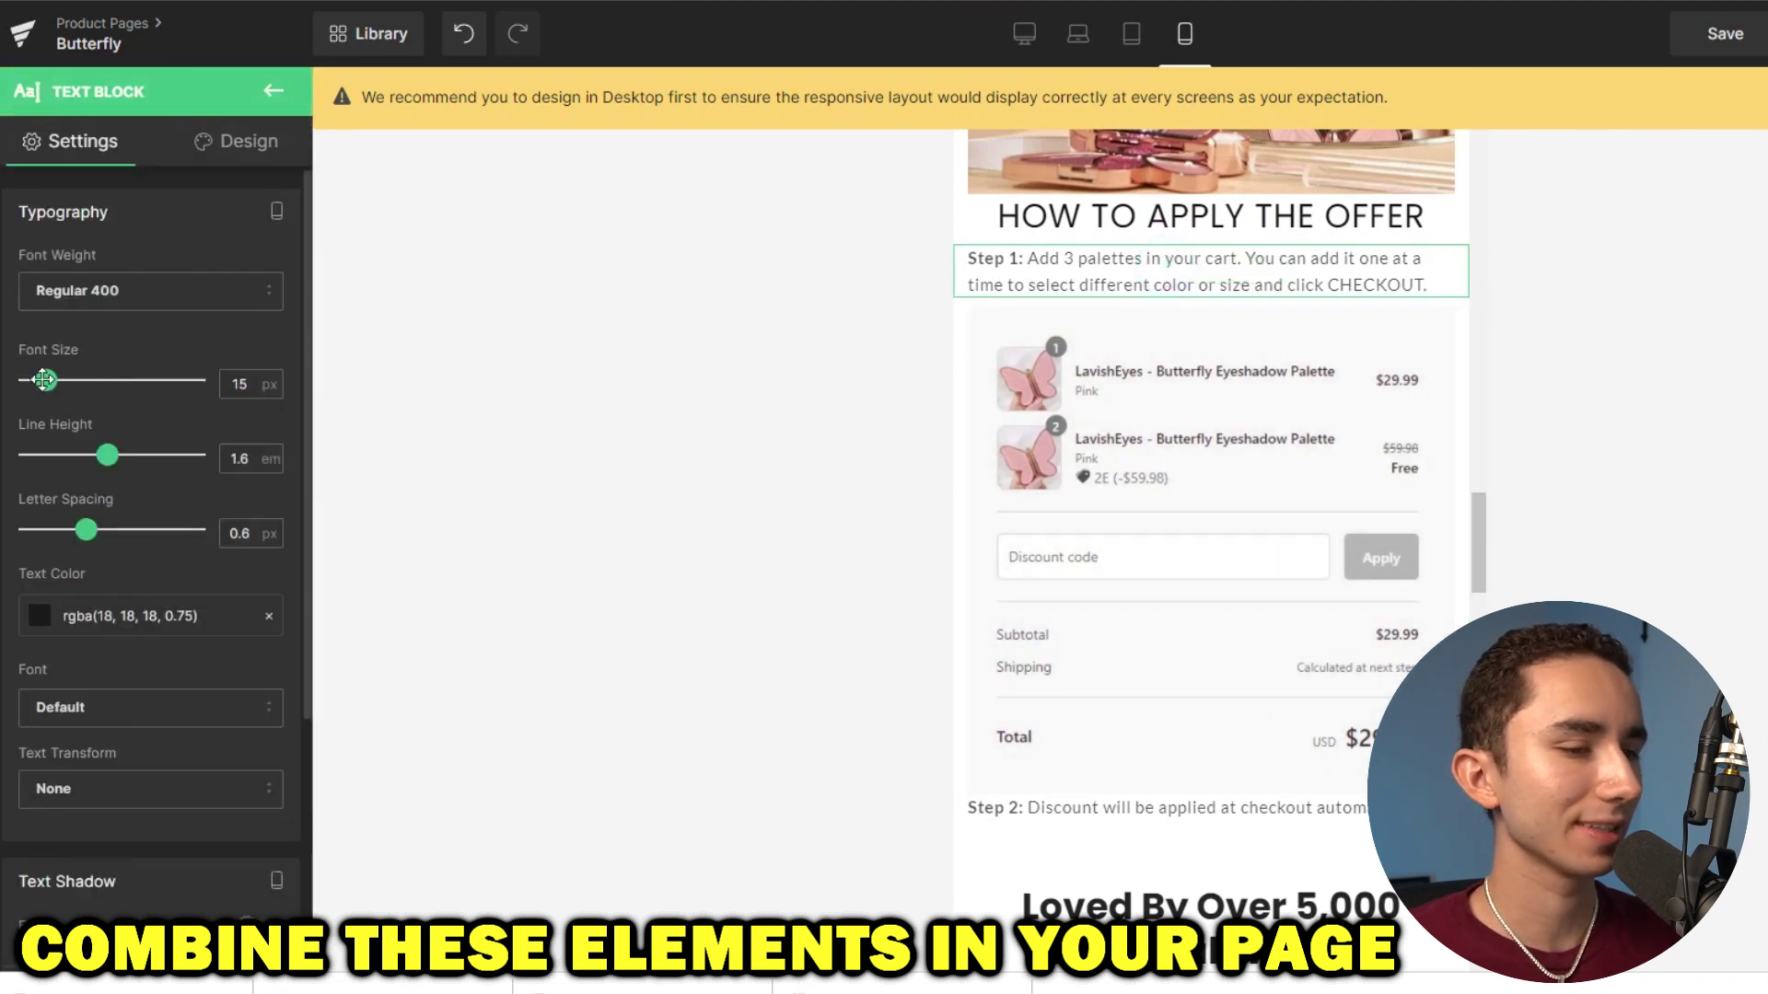
{"action": "left_click_drag", "start_coordinate": [44, 379], "coordinate": [47, 380]}
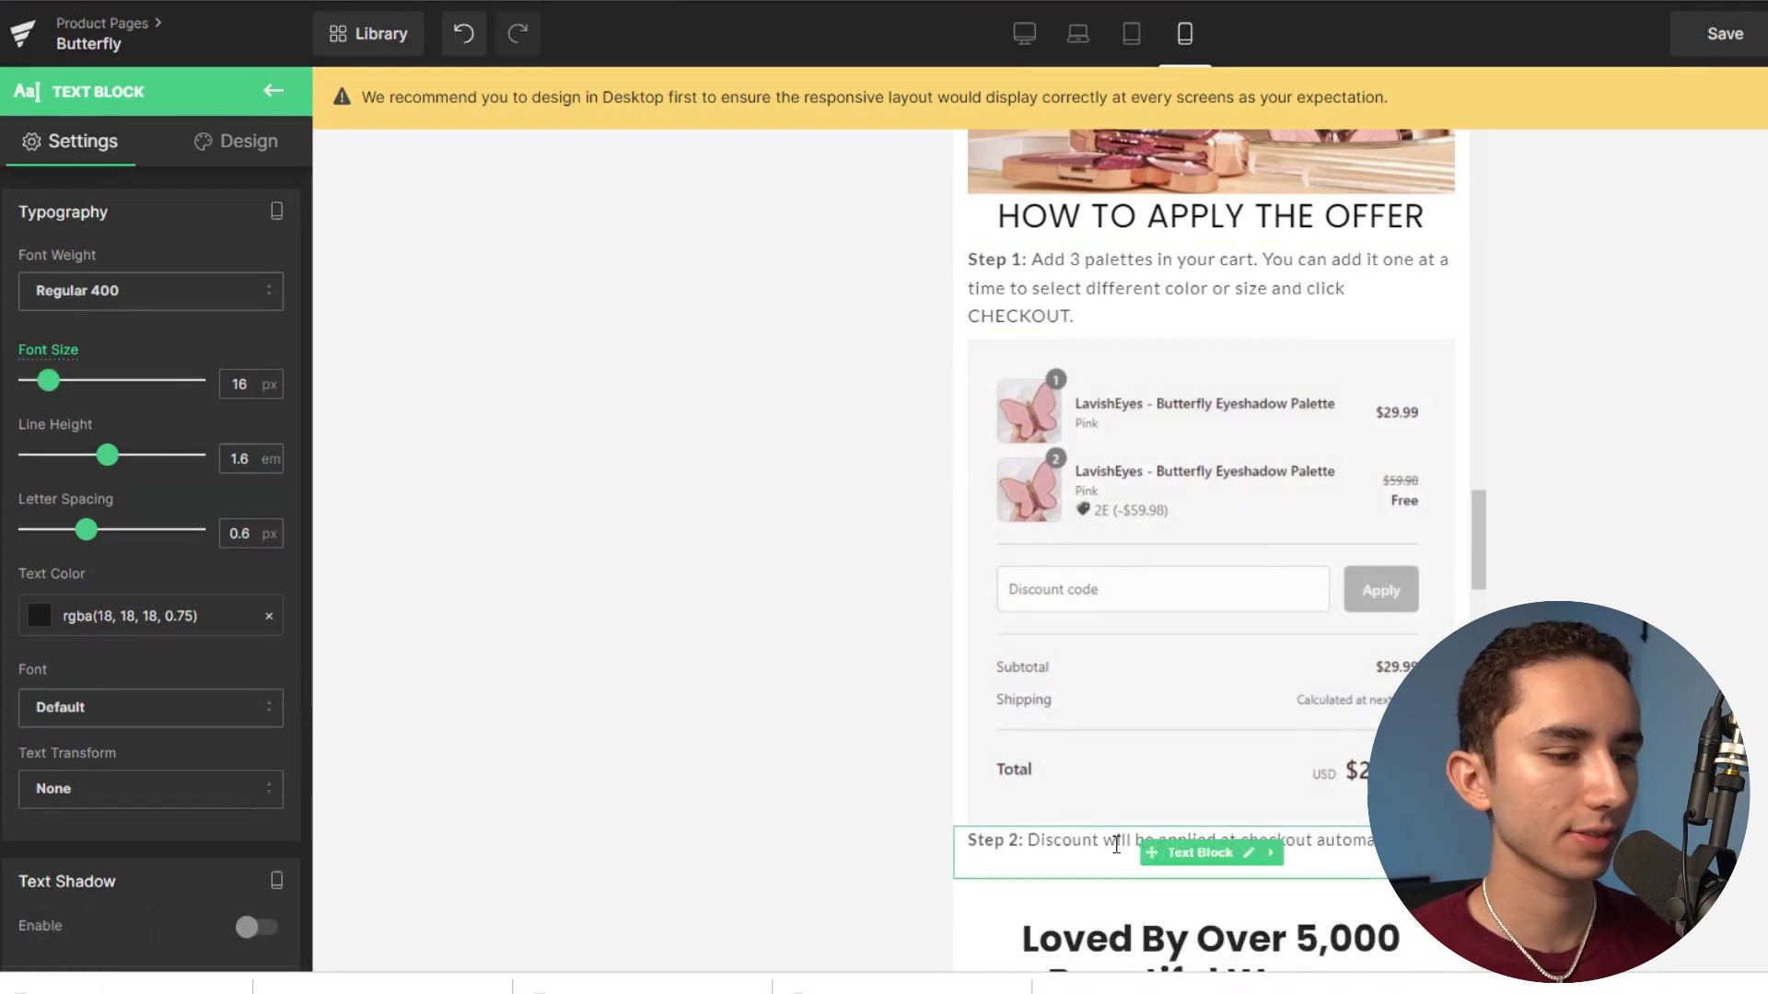
{"action": "left_click_drag", "start_coordinate": [44, 379], "coordinate": [52, 381]}
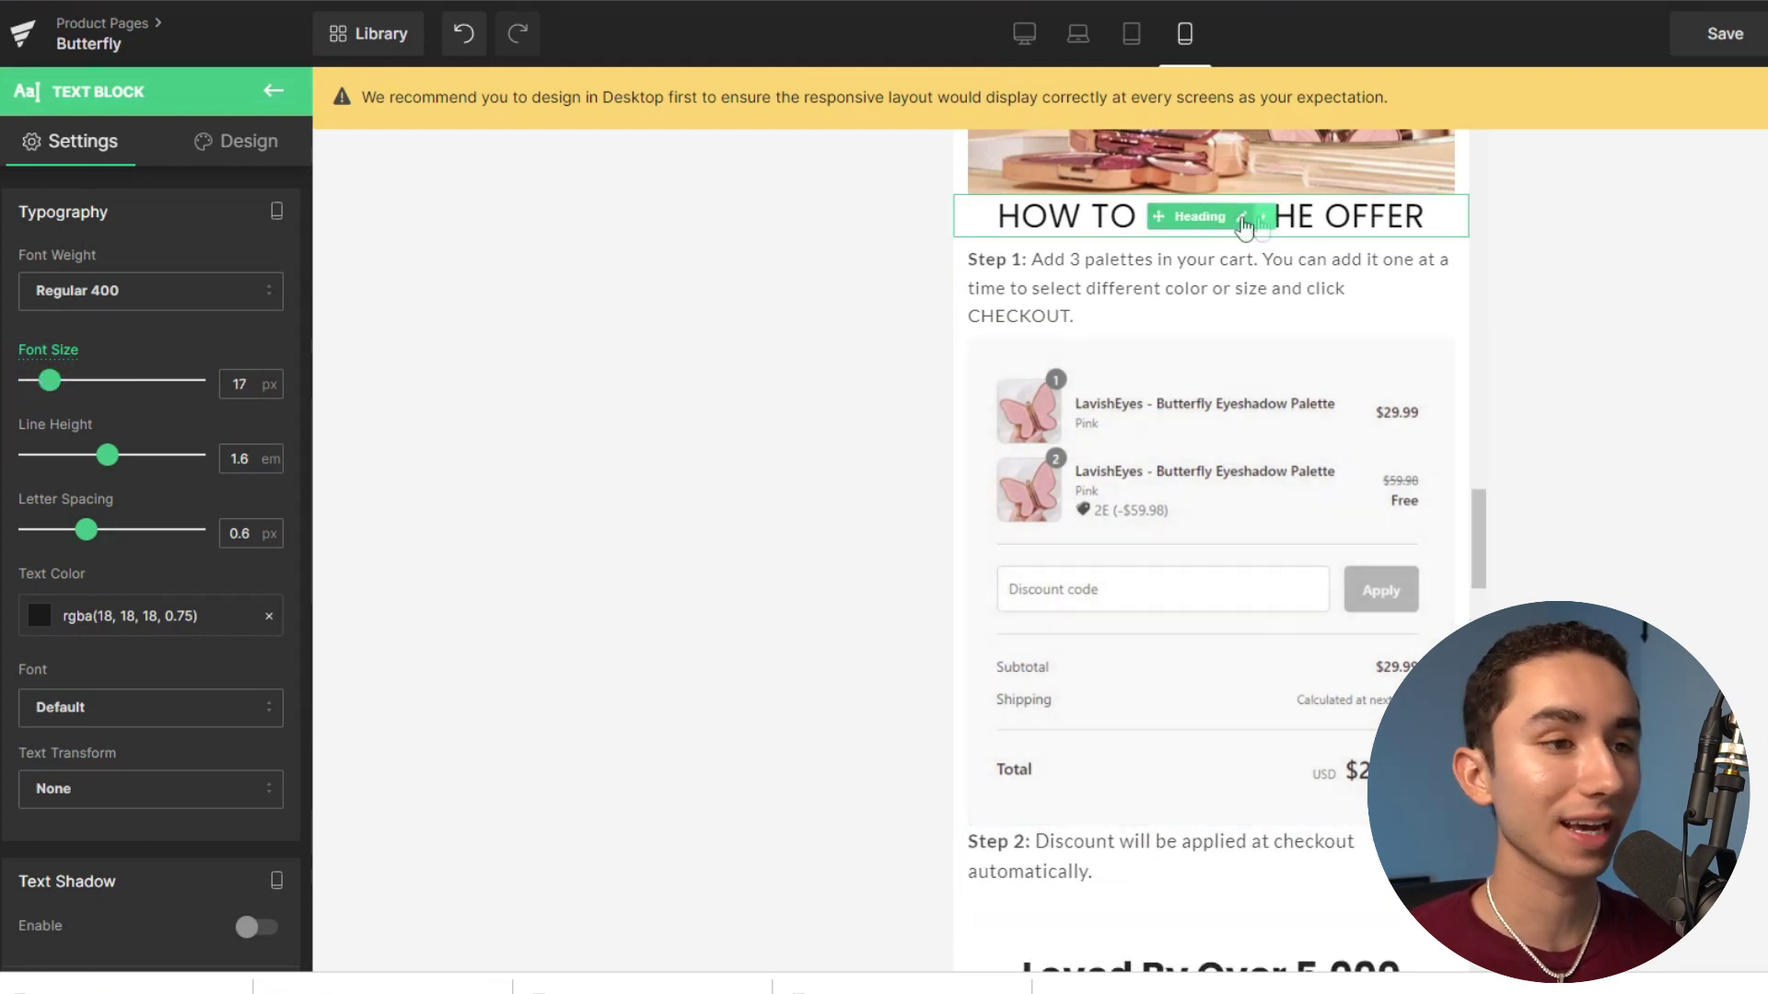
Increase the top margin of the HOW TO APPLY THE OFFER heading to about 16 px.
{"action": "left_click", "coordinate": [1199, 224]}
{"action": "left_click", "coordinate": [207, 143]}
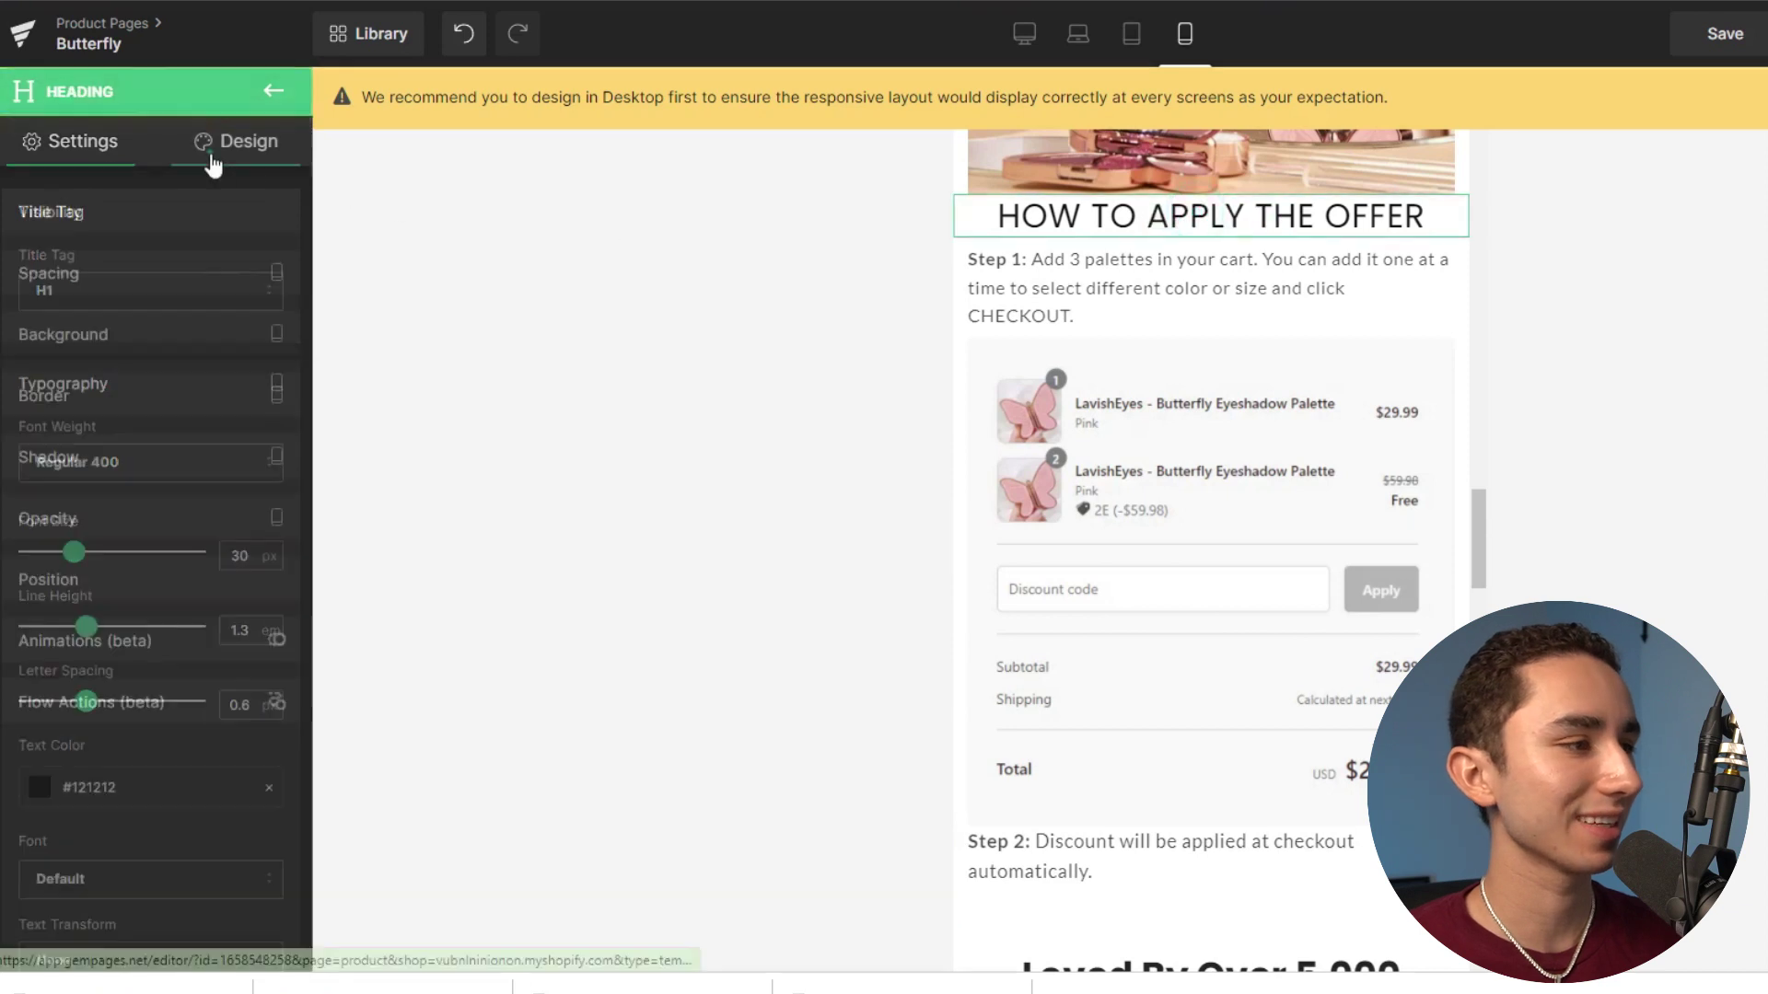
{"action": "left_click", "coordinate": [125, 270]}
{"action": "key", "text": "Up"}
{"action": "key", "text": "Up"}
{"action": "key", "text": "Up"}
{"action": "key", "text": "Up"}
{"action": "key", "text": "Up"}
{"action": "key", "text": "Up"}
{"action": "key", "text": "Up"}
{"action": "key", "text": "Up"}
{"action": "key", "text": "Up"}
{"action": "key", "text": "Up"}
{"action": "key", "text": "Up"}
{"action": "key", "text": "Up"}
{"action": "key", "text": "Up"}
{"action": "key", "text": "Up"}
{"action": "key", "text": "Up"}
{"action": "key", "text": "Up"}
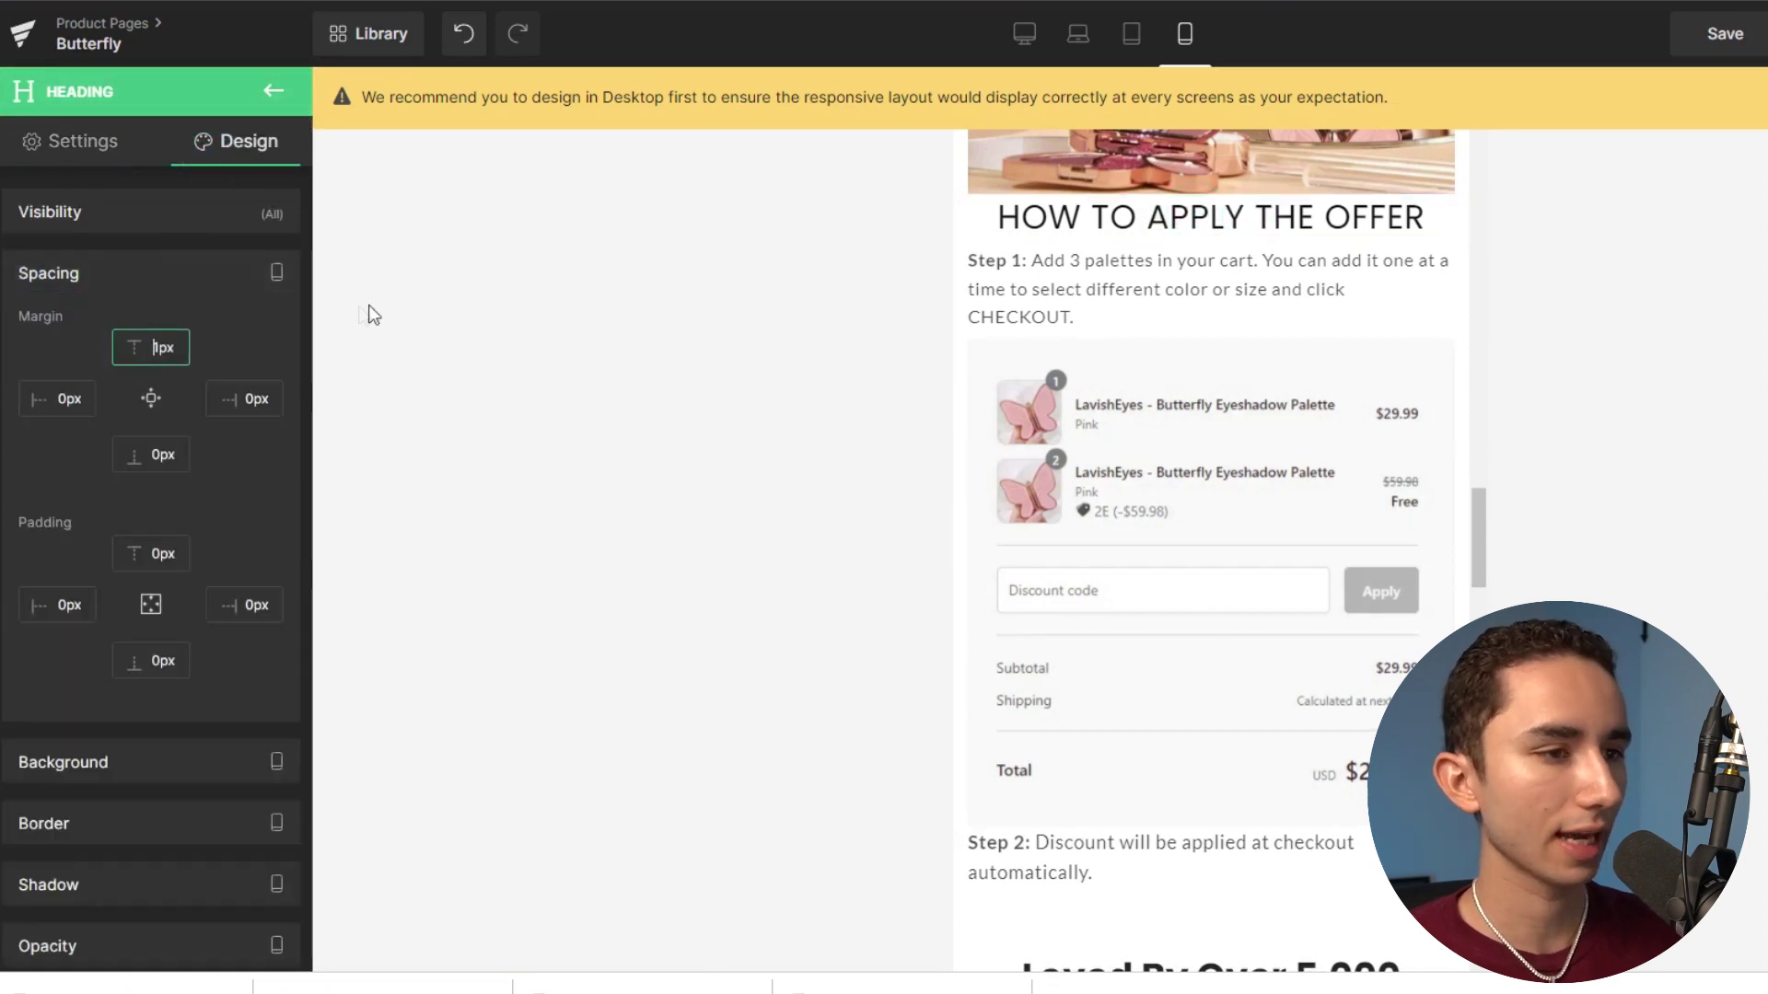
{"action": "key", "text": "Escape"}
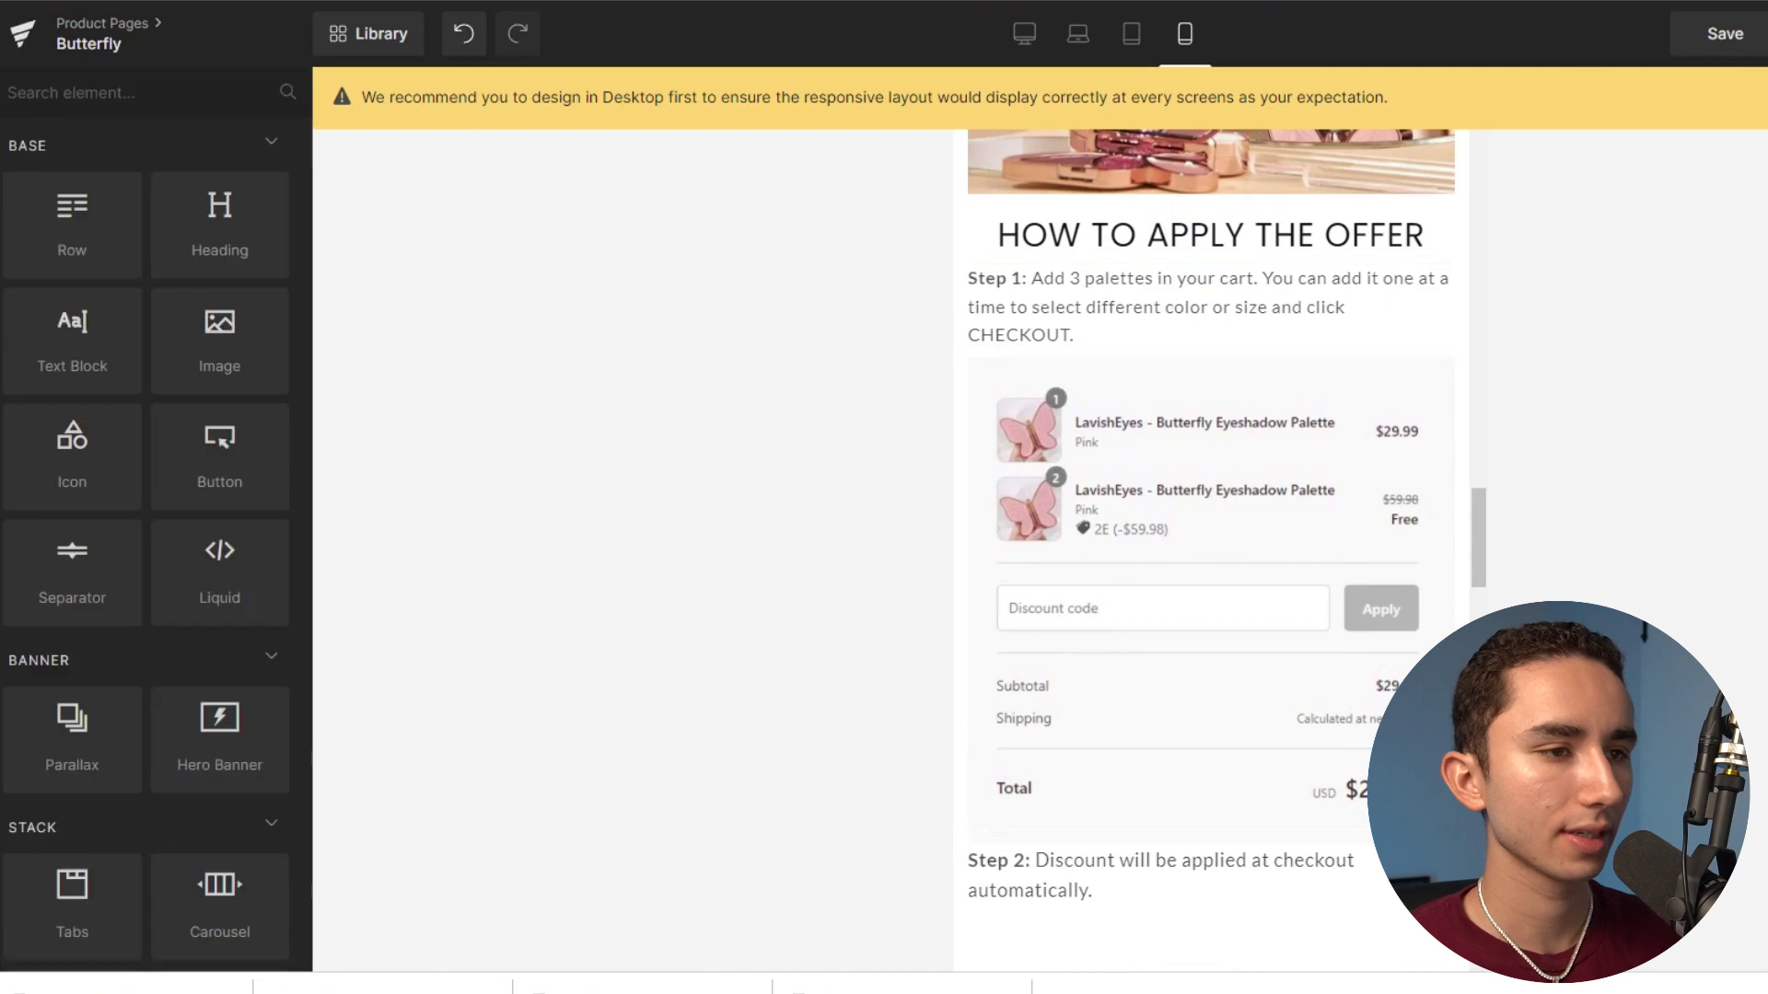
Add a one-column row containing a heading between the Step 2 text and the Loved By Over 5,000 section.
{"action": "scroll", "coordinate": [1364, 437], "scroll_direction": "down", "scroll_amount": 5}
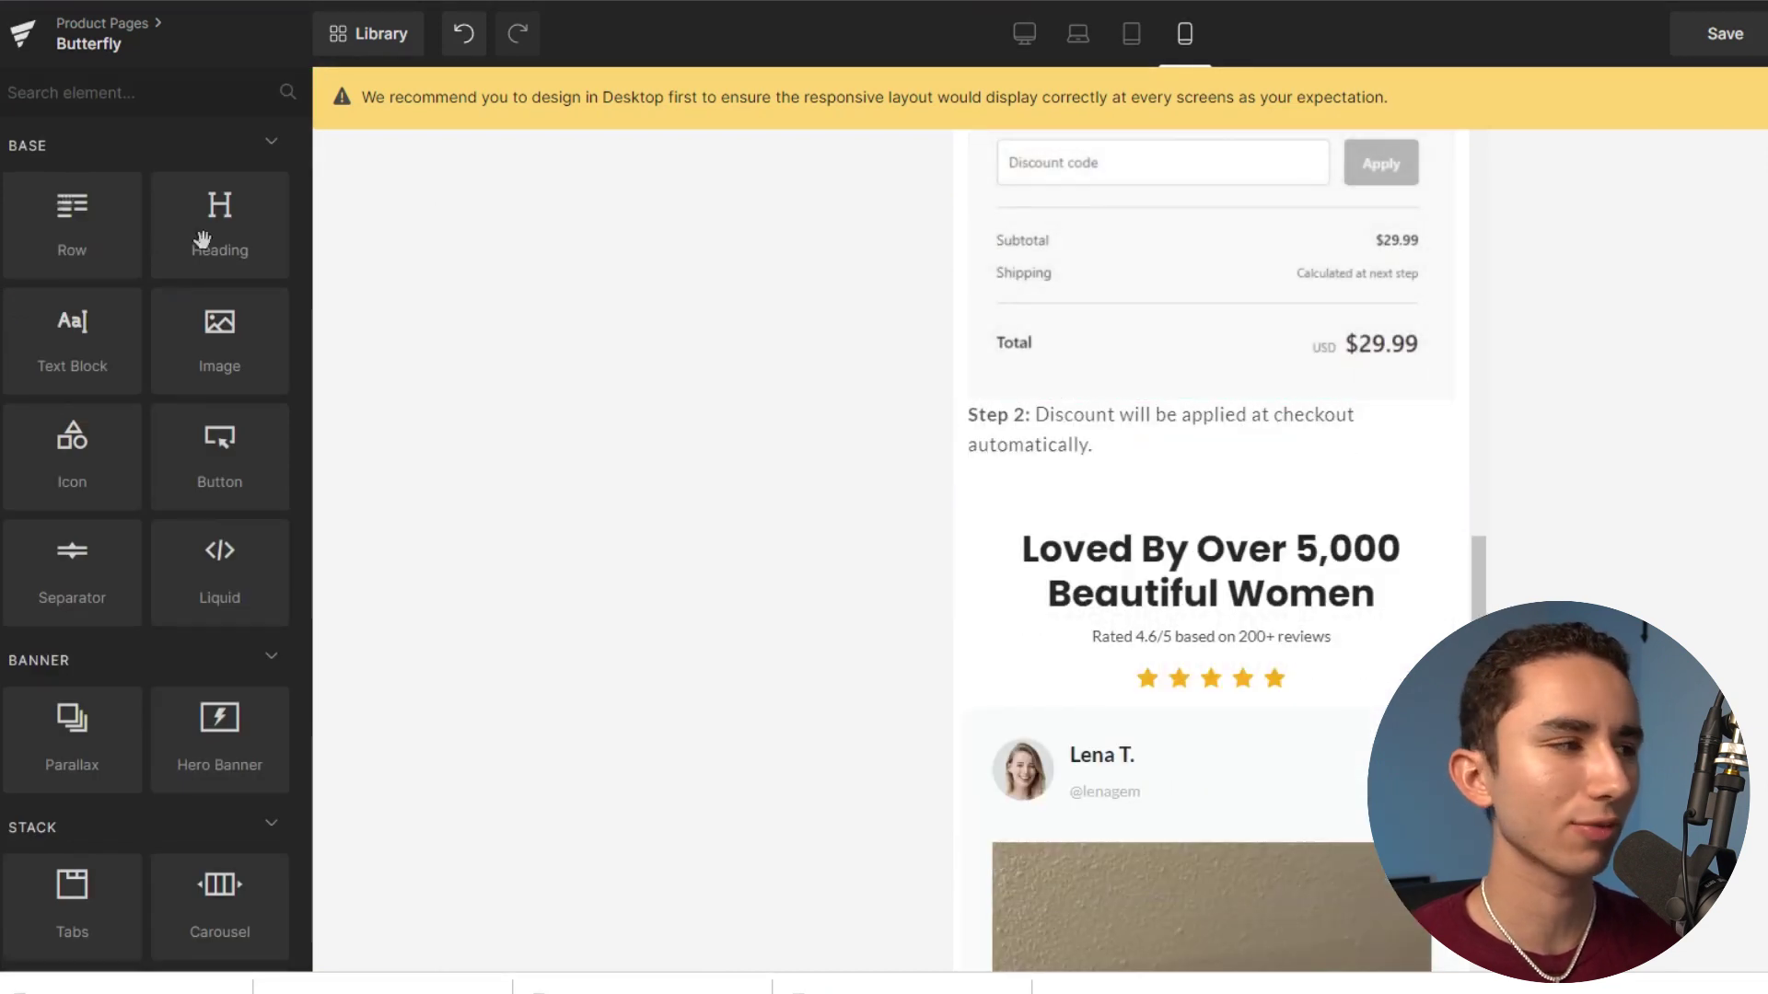
{"action": "left_click_drag", "start_coordinate": [37, 241], "coordinate": [1197, 520]}
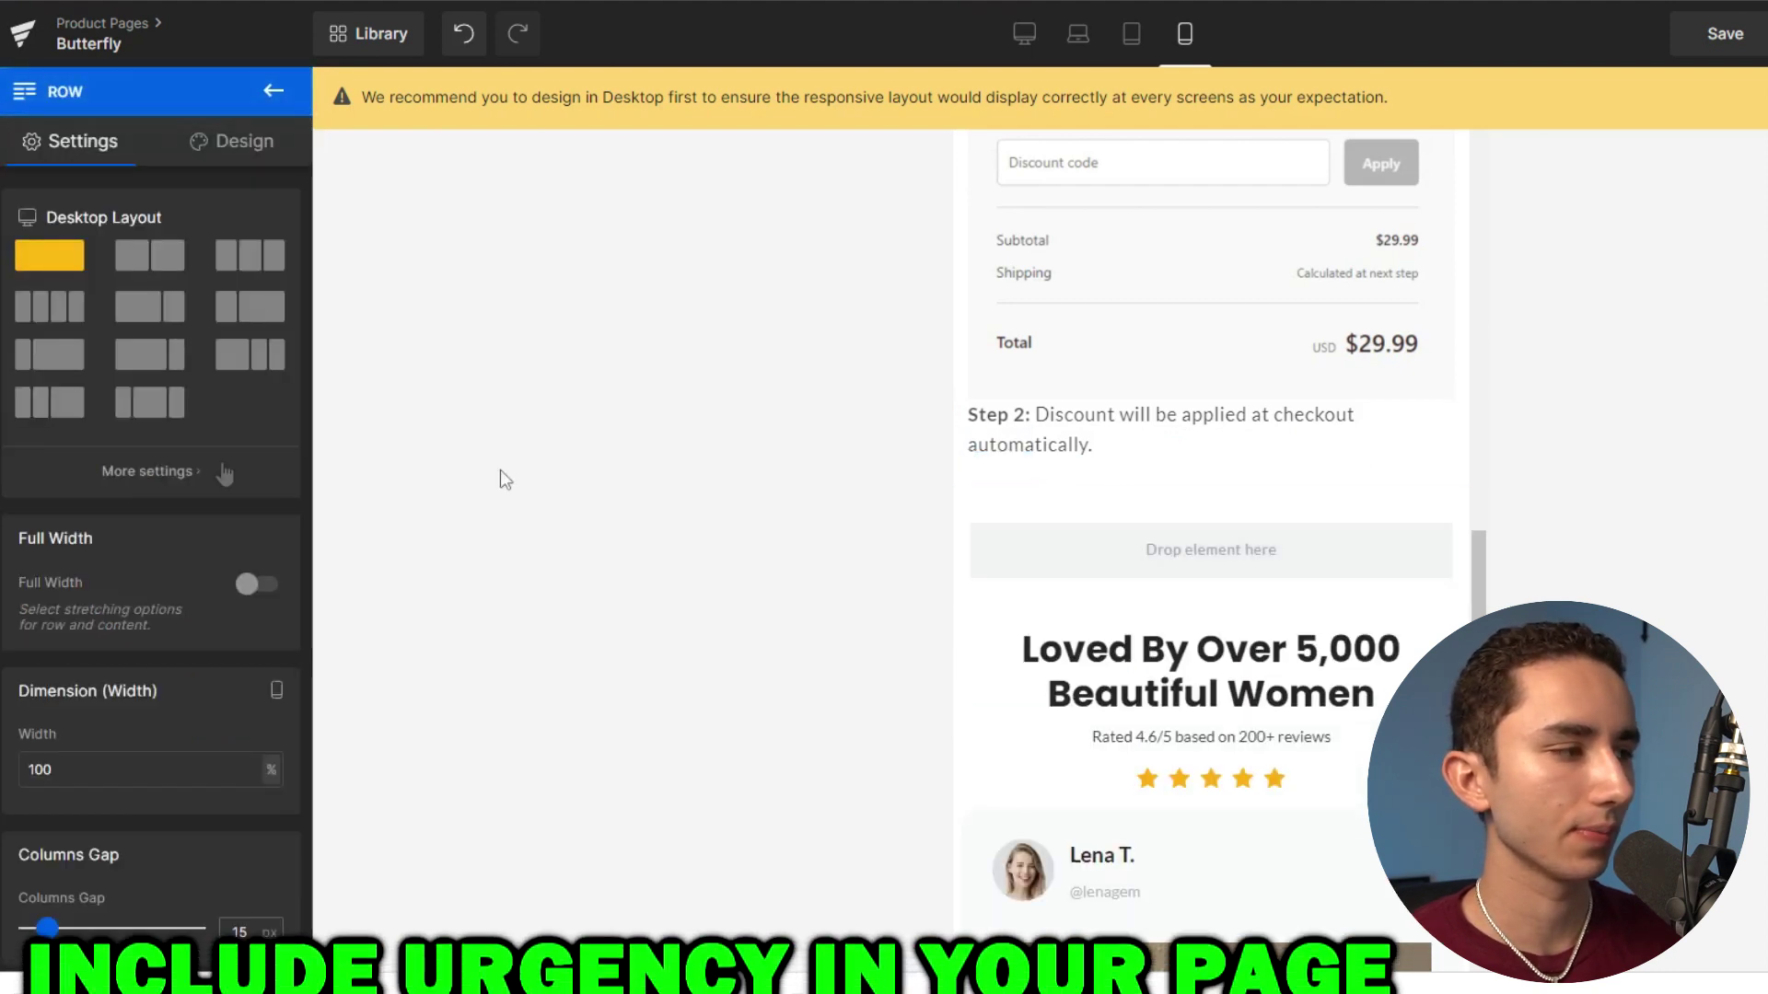
{"action": "left_click", "coordinate": [274, 92]}
{"action": "left_click_drag", "start_coordinate": [219, 250], "coordinate": [1116, 555]}
Set the background color of the new row to light gray #f4f4f4.
{"action": "left_click_drag", "start_coordinate": [1046, 387], "coordinate": [1059, 515]}
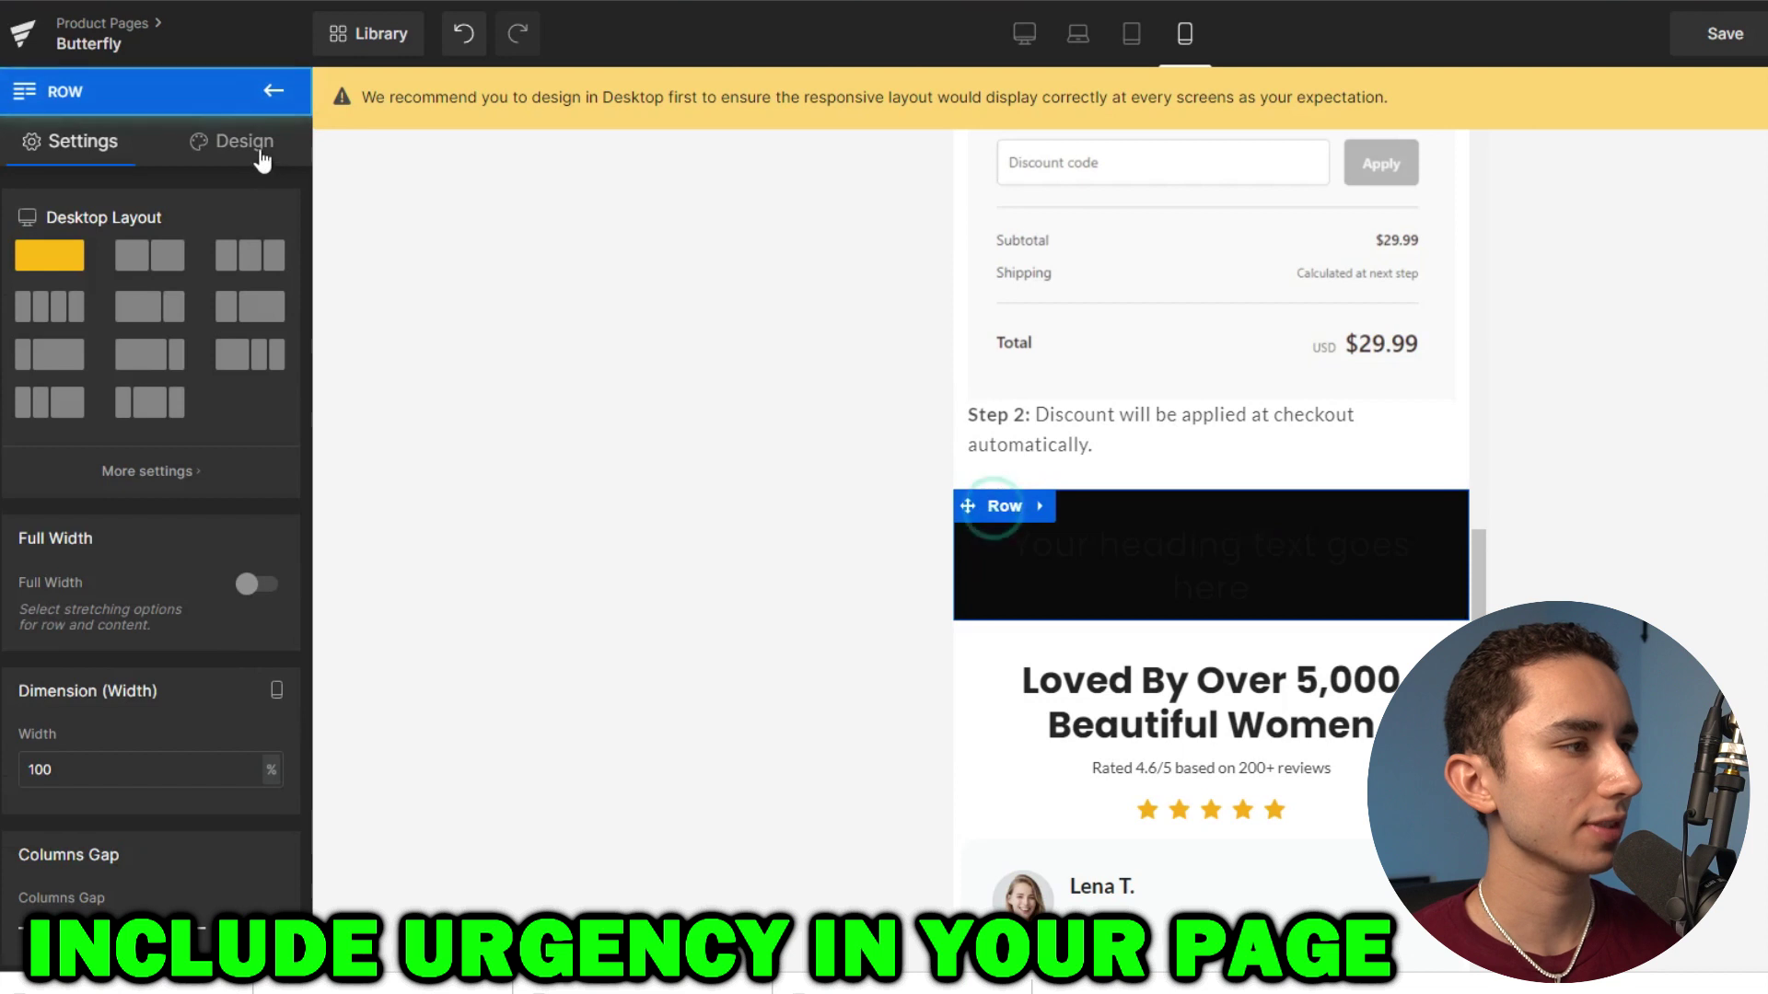
{"action": "left_click", "coordinate": [260, 146]}
{"action": "left_click", "coordinate": [174, 336]}
{"action": "left_click", "coordinate": [91, 477]}
{"action": "left_click_drag", "start_coordinate": [68, 617], "coordinate": [14, 506]}
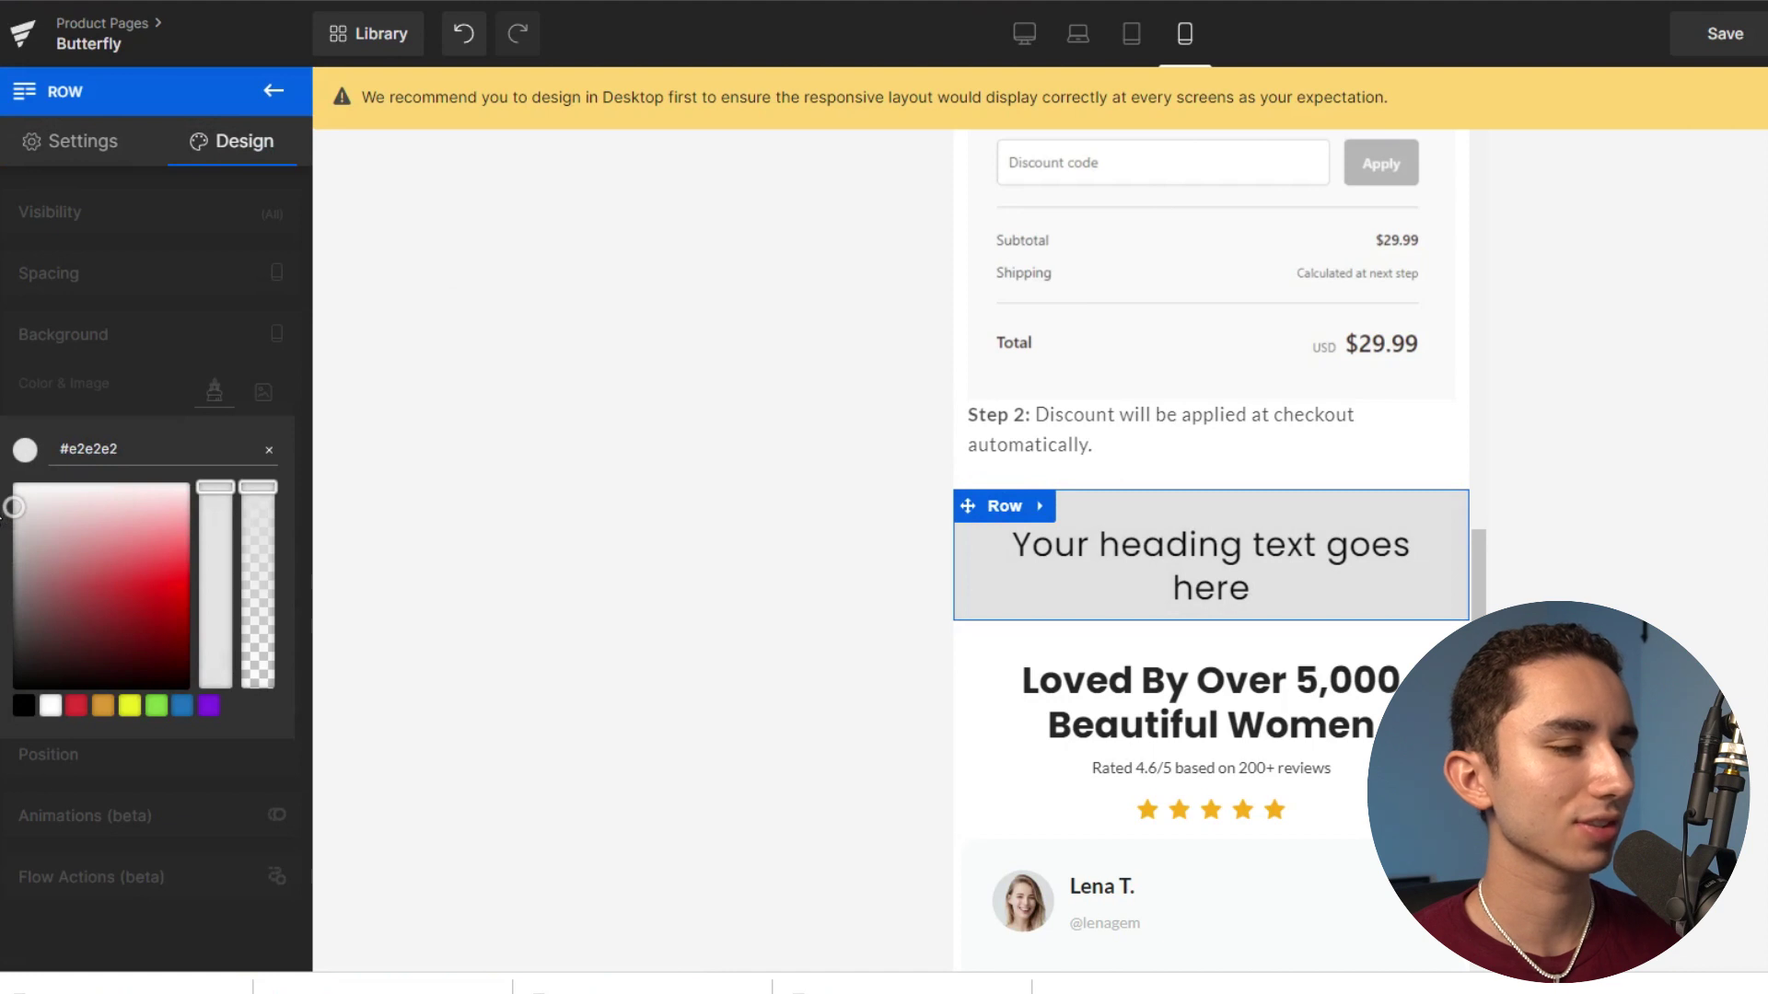
{"action": "left_click_drag", "start_coordinate": [34, 513], "coordinate": [5, 493]}
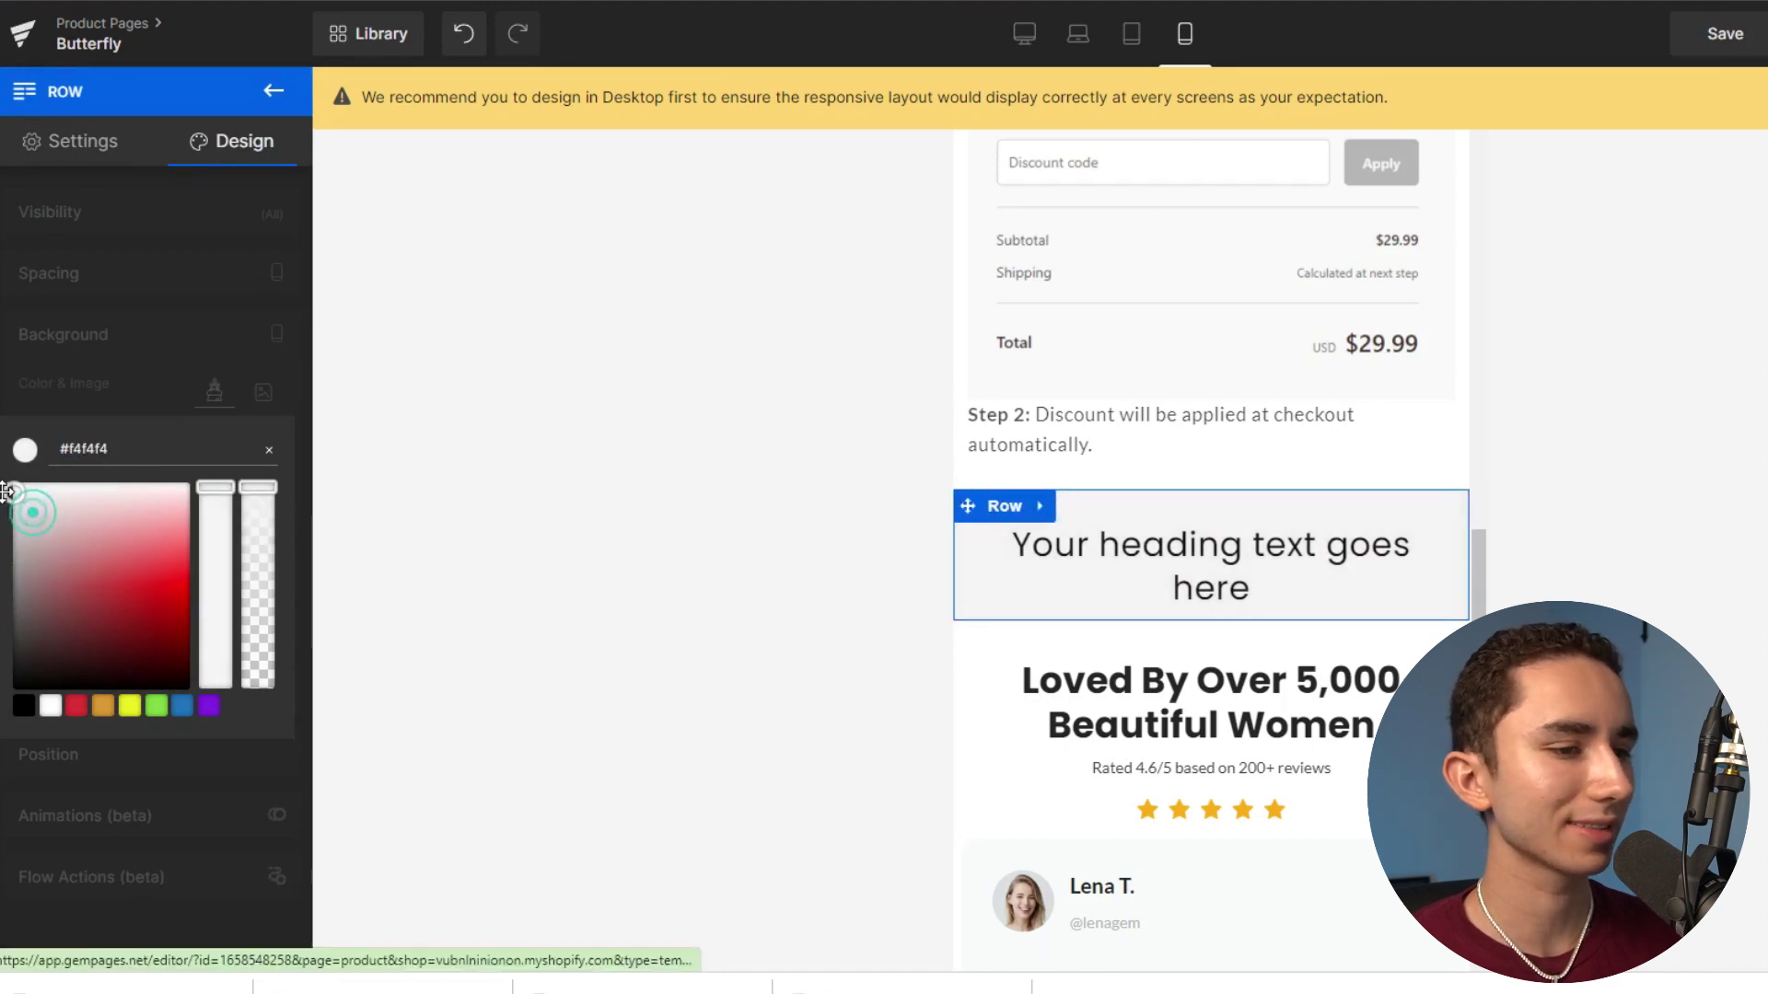
Add a button below the placeholder heading inside the light gray row.
{"action": "left_click", "coordinate": [1189, 580]}
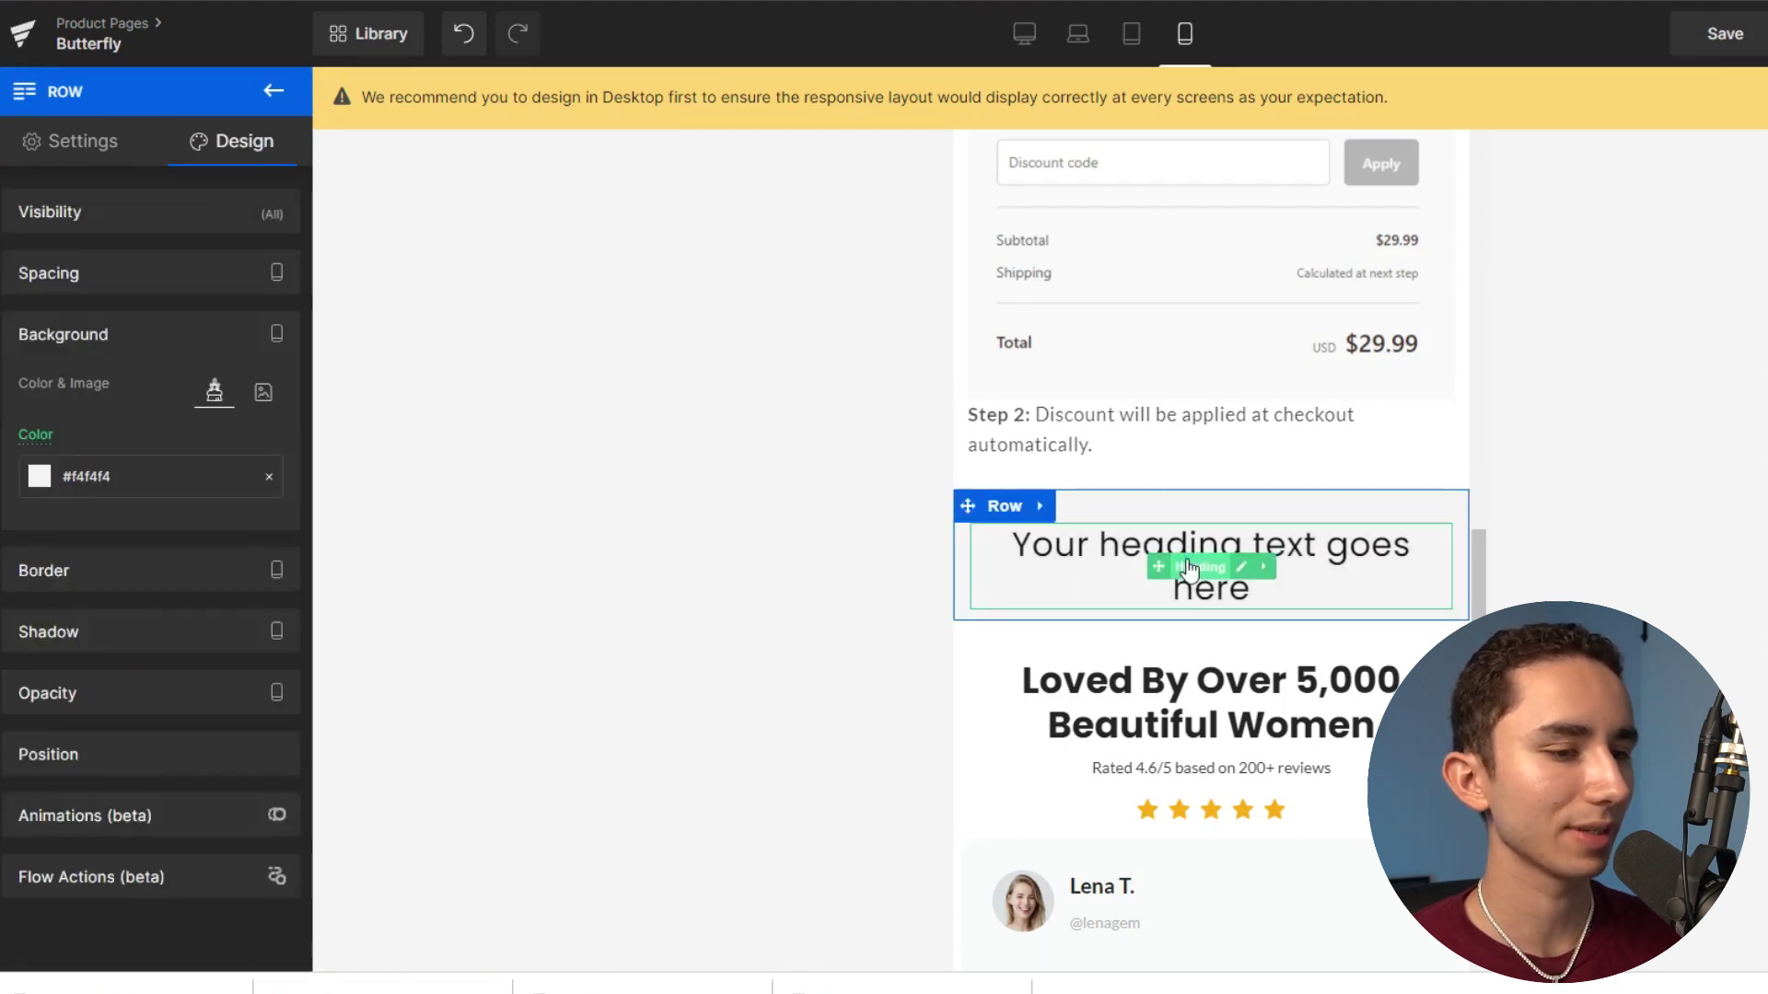
{"action": "triple_click", "coordinate": [1181, 538]}
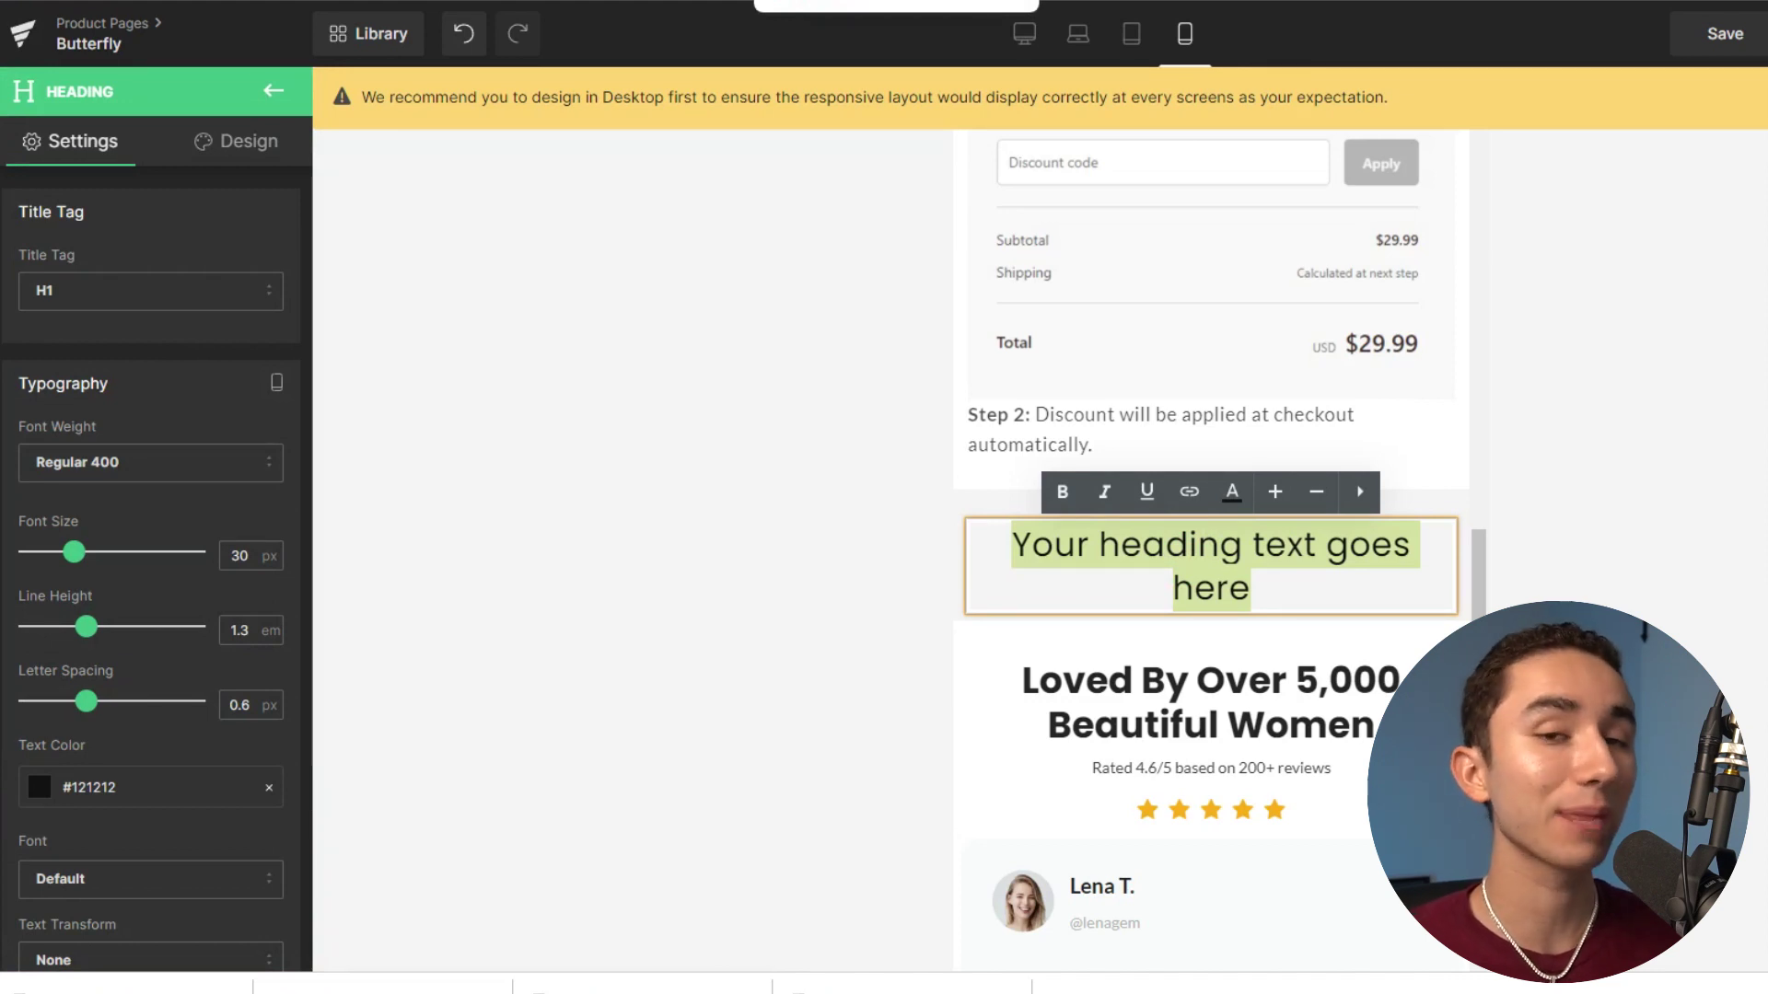
{"action": "left_click", "coordinate": [1689, 471]}
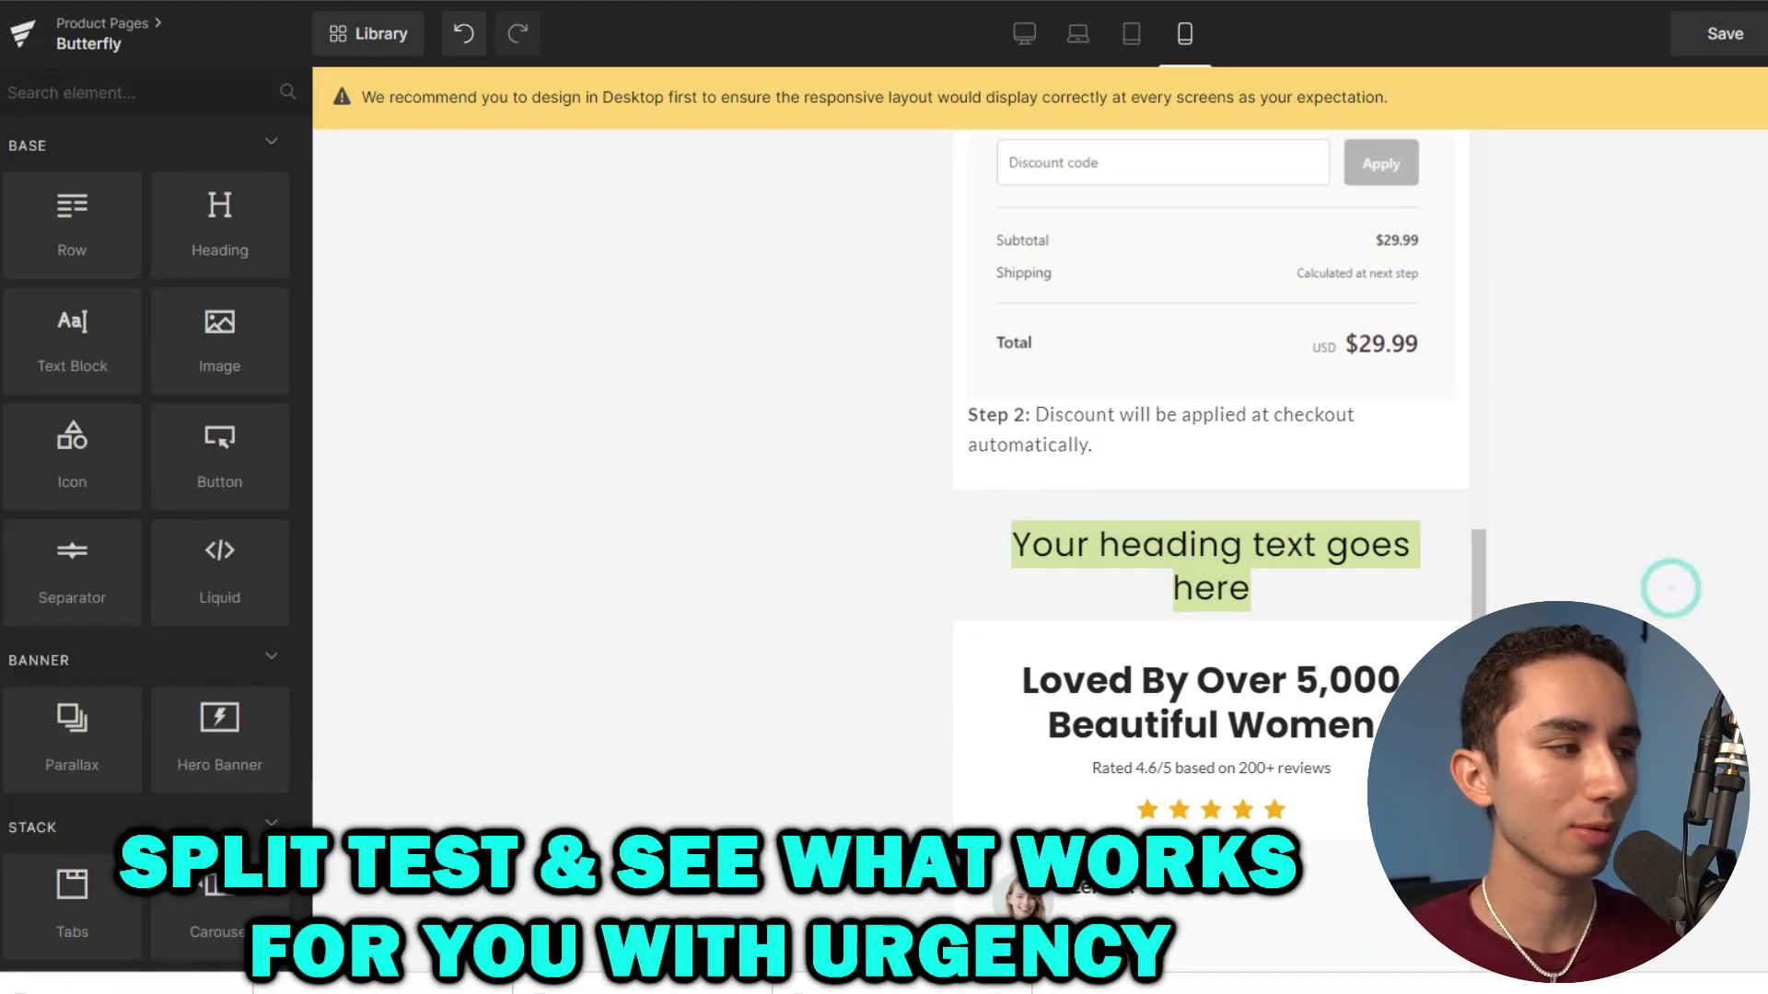
{"action": "left_click_drag", "start_coordinate": [219, 456], "coordinate": [1211, 636]}
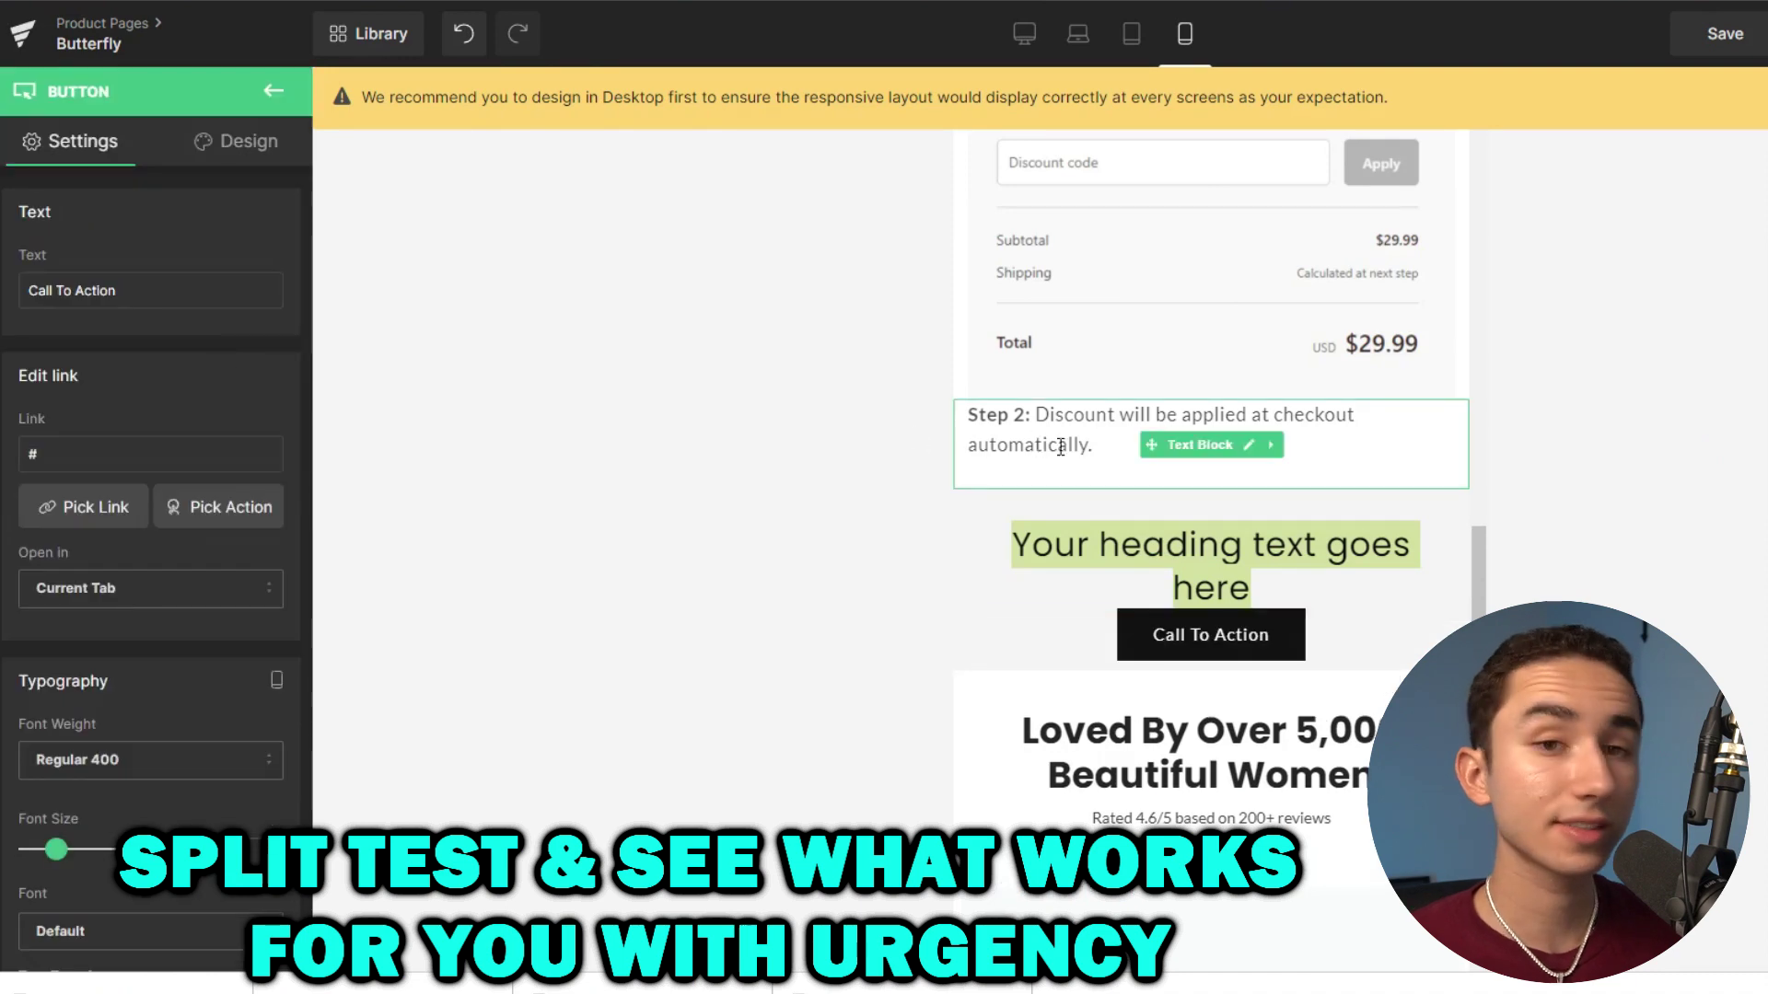
Replace the placeholder heading with "For a limited time only, Click BUY NOW to Save over 40% Off the LavishEyes!".
{"action": "left_click", "coordinate": [1289, 548]}
{"action": "left_click", "coordinate": [1288, 545]}
{"action": "key", "text": "ctrl+a"}
{"action": "type", "text": "For a limited time only, Click BUY NOW to Save over 40% Off the SlimWaist™!"}
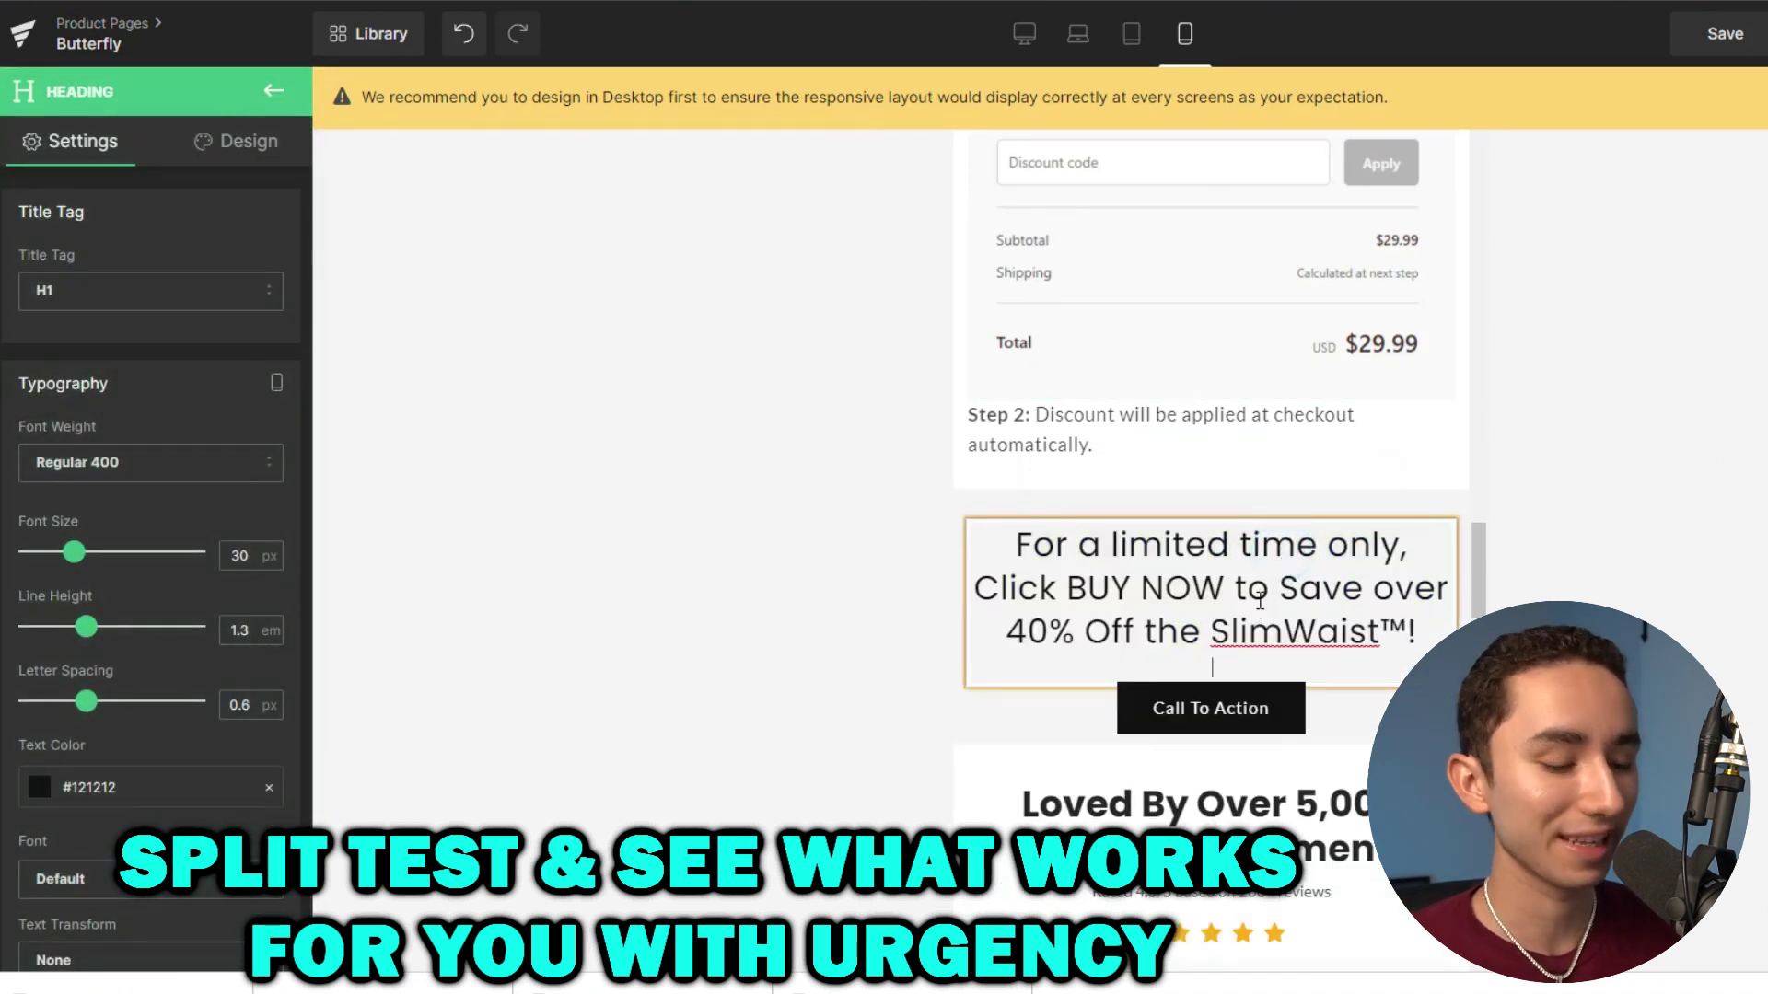
Set the top margin of the button below the limited-time heading to 41px.
{"action": "left_click", "coordinate": [1151, 708]}
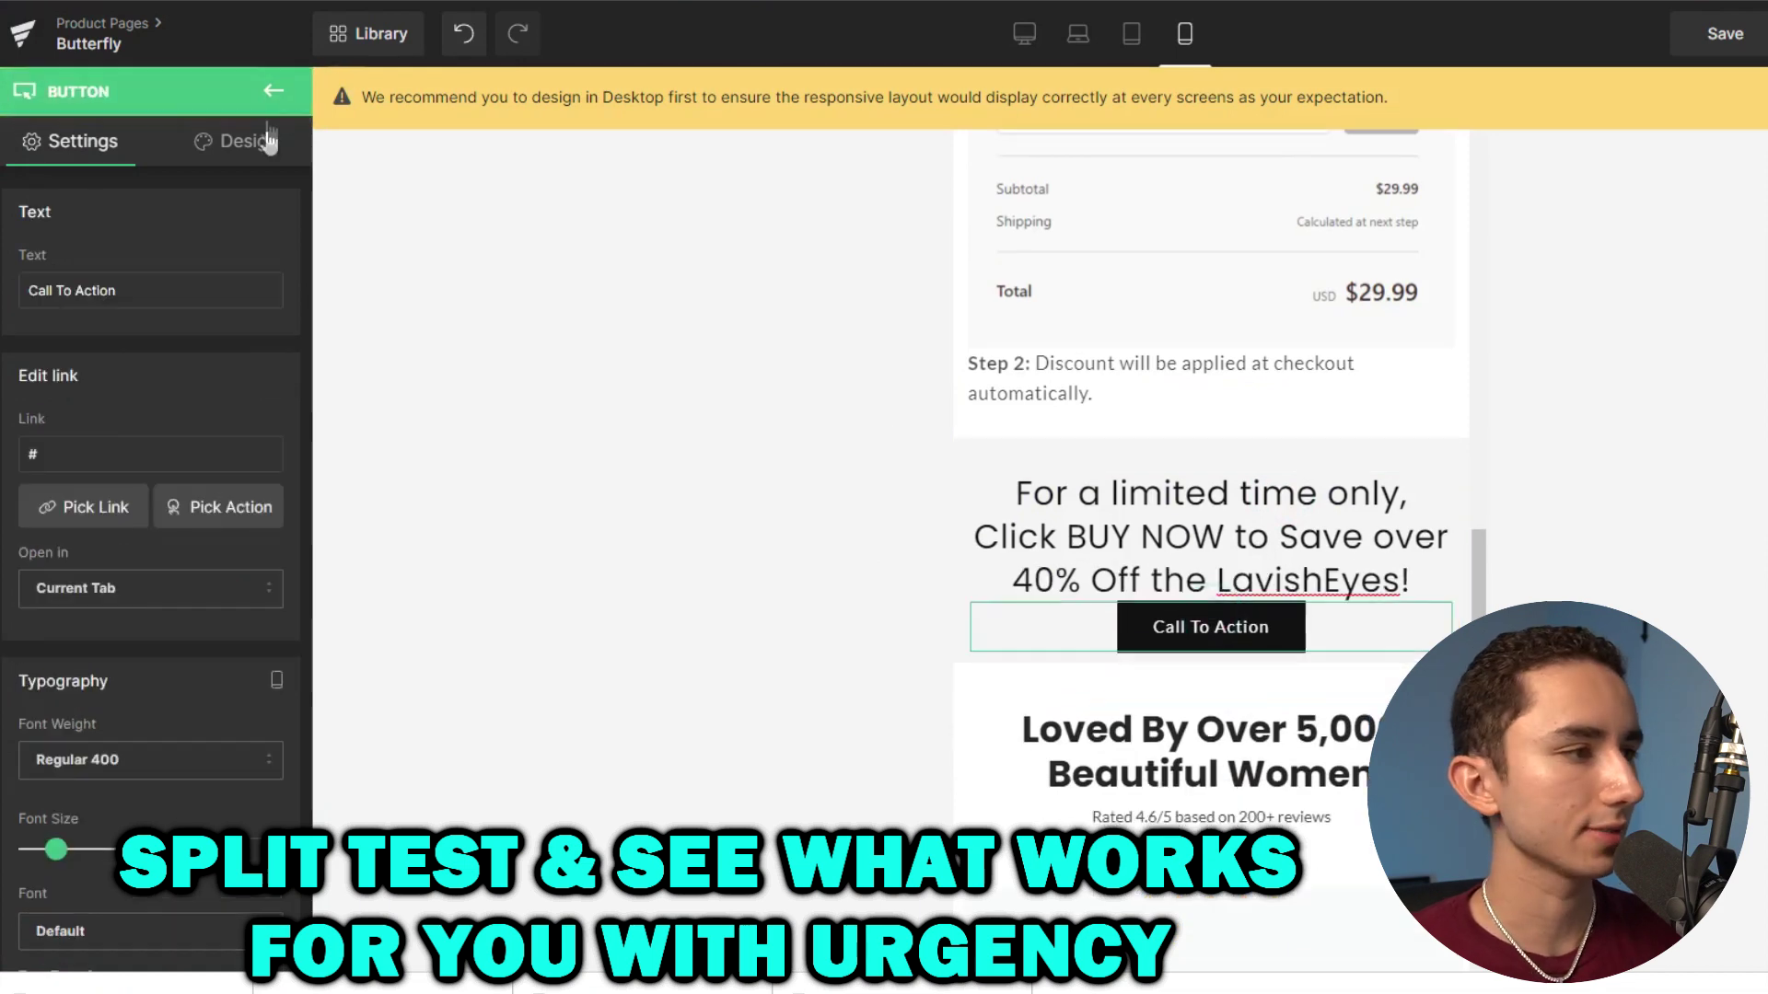
{"action": "left_click", "coordinate": [249, 140]}
{"action": "left_click", "coordinate": [111, 274]}
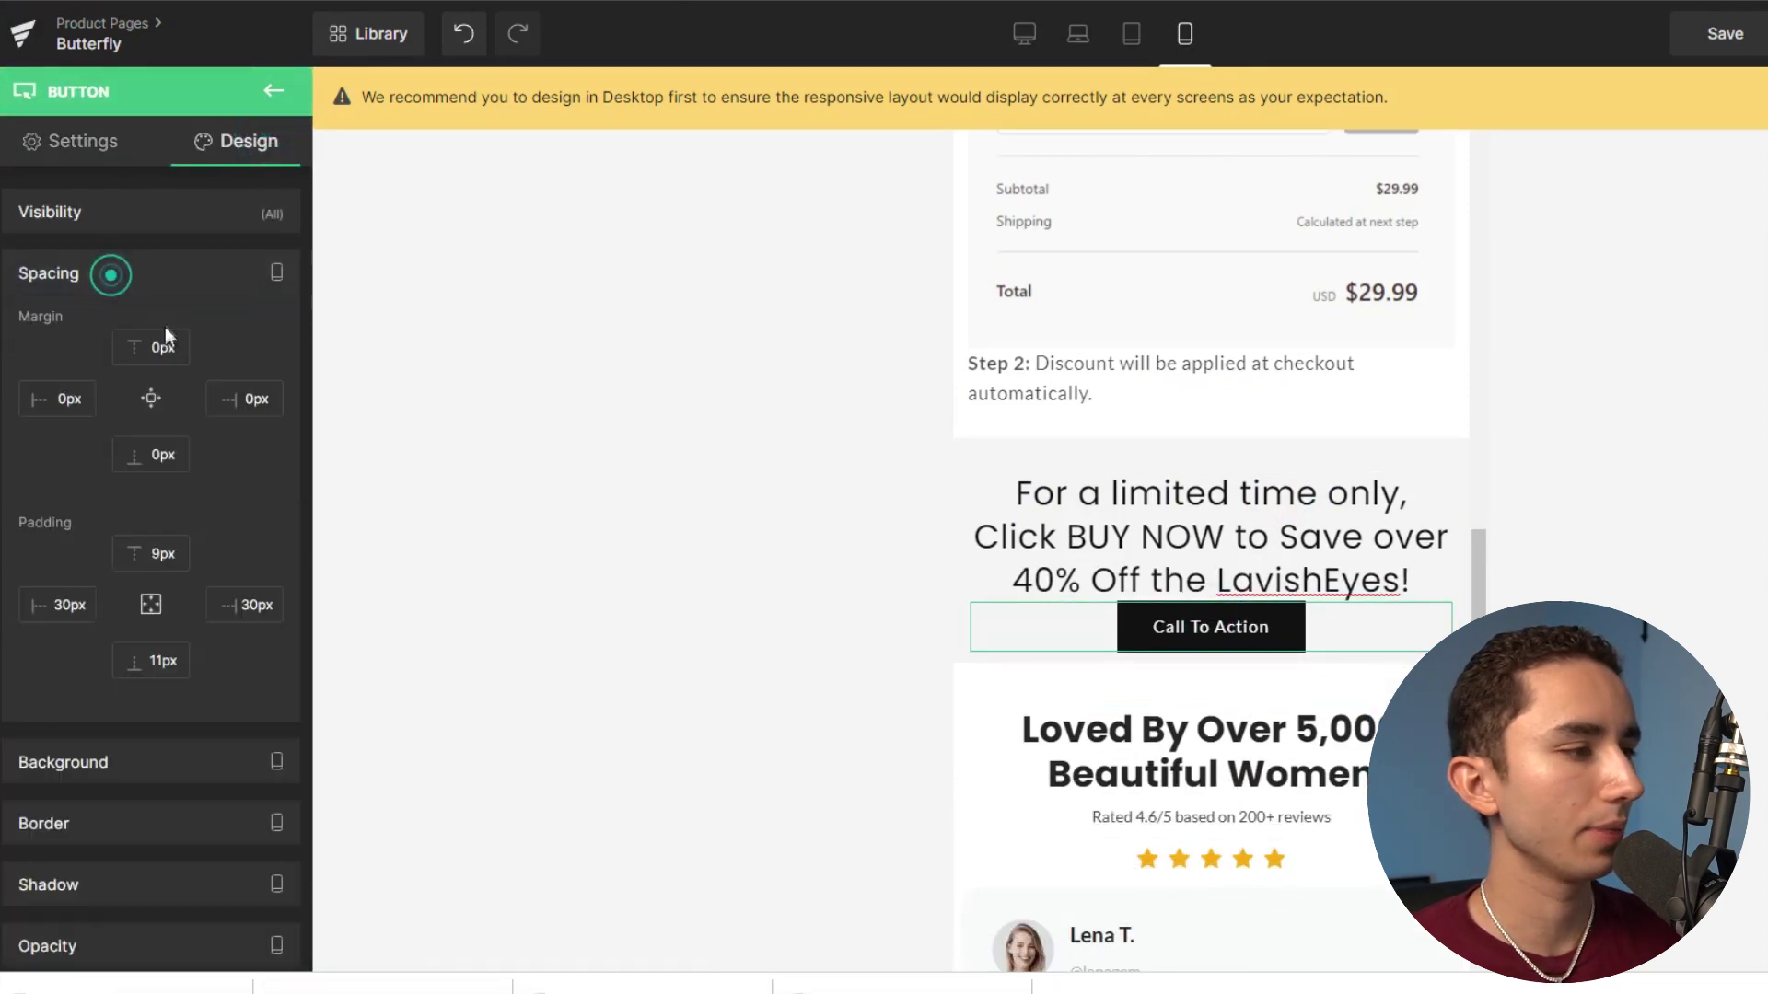
{"action": "left_click_drag", "start_coordinate": [159, 339], "coordinate": [343, 359]}
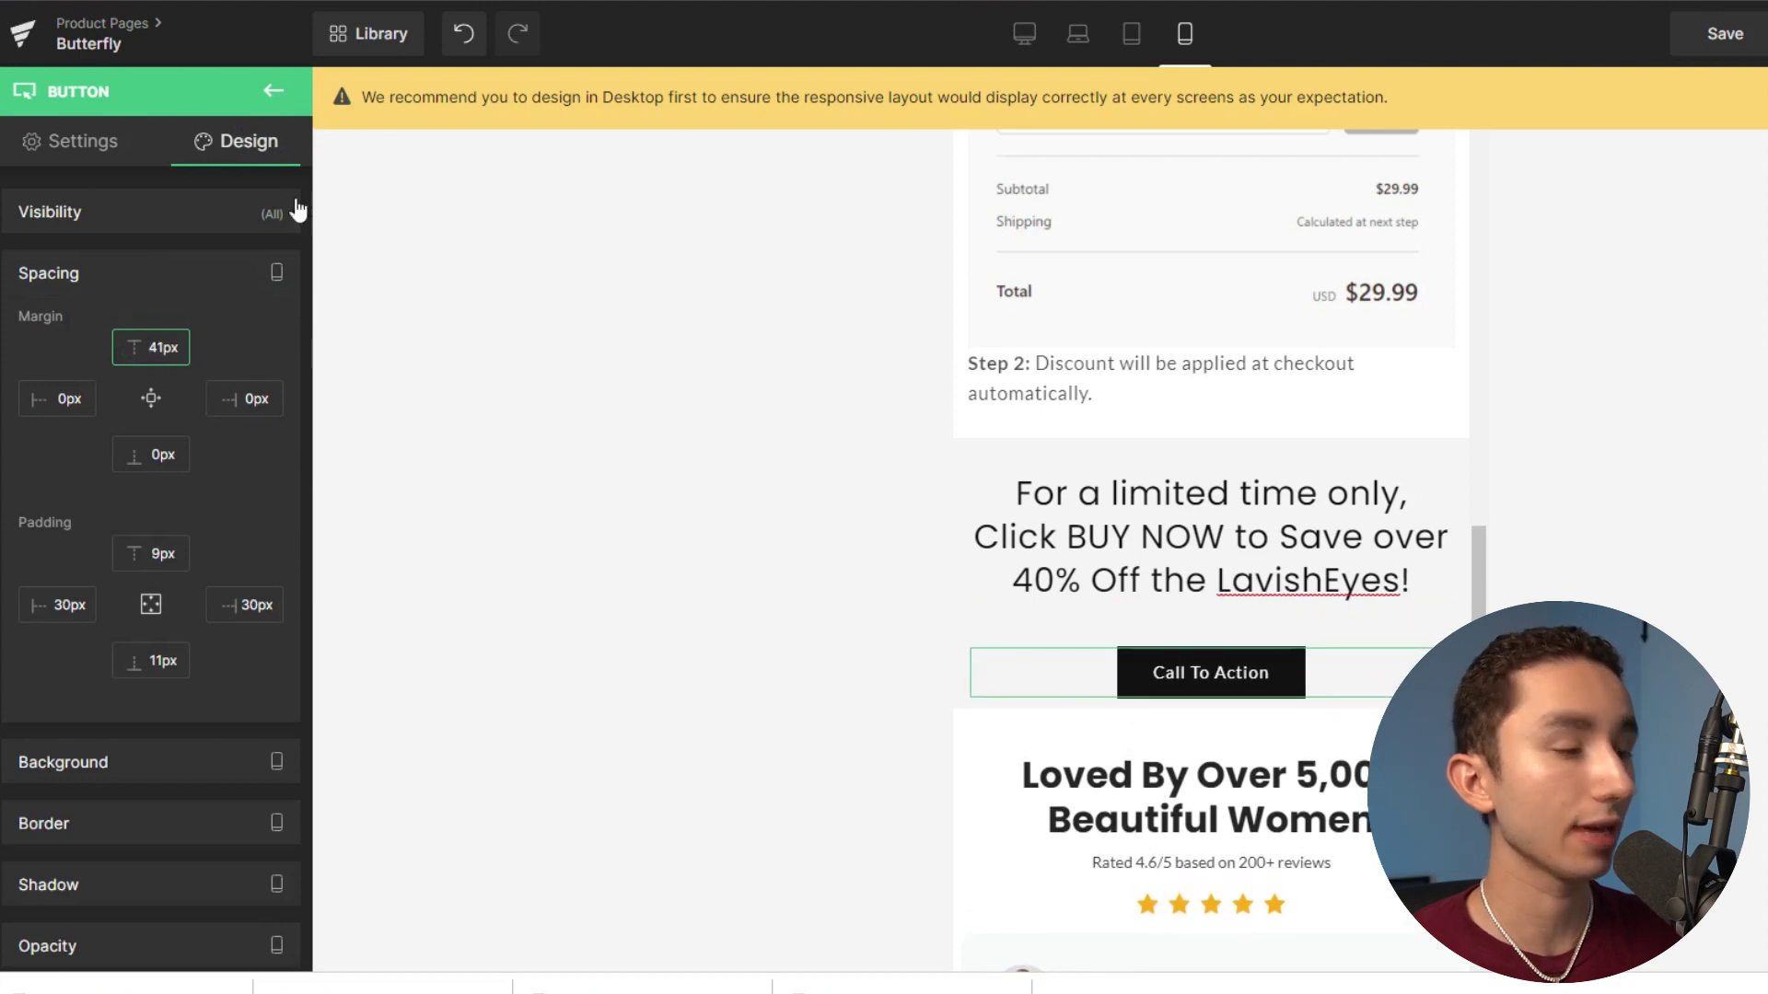
Link the Call To Action button so that it scrolls to the Product section of the current page.
{"action": "left_click", "coordinate": [1213, 668]}
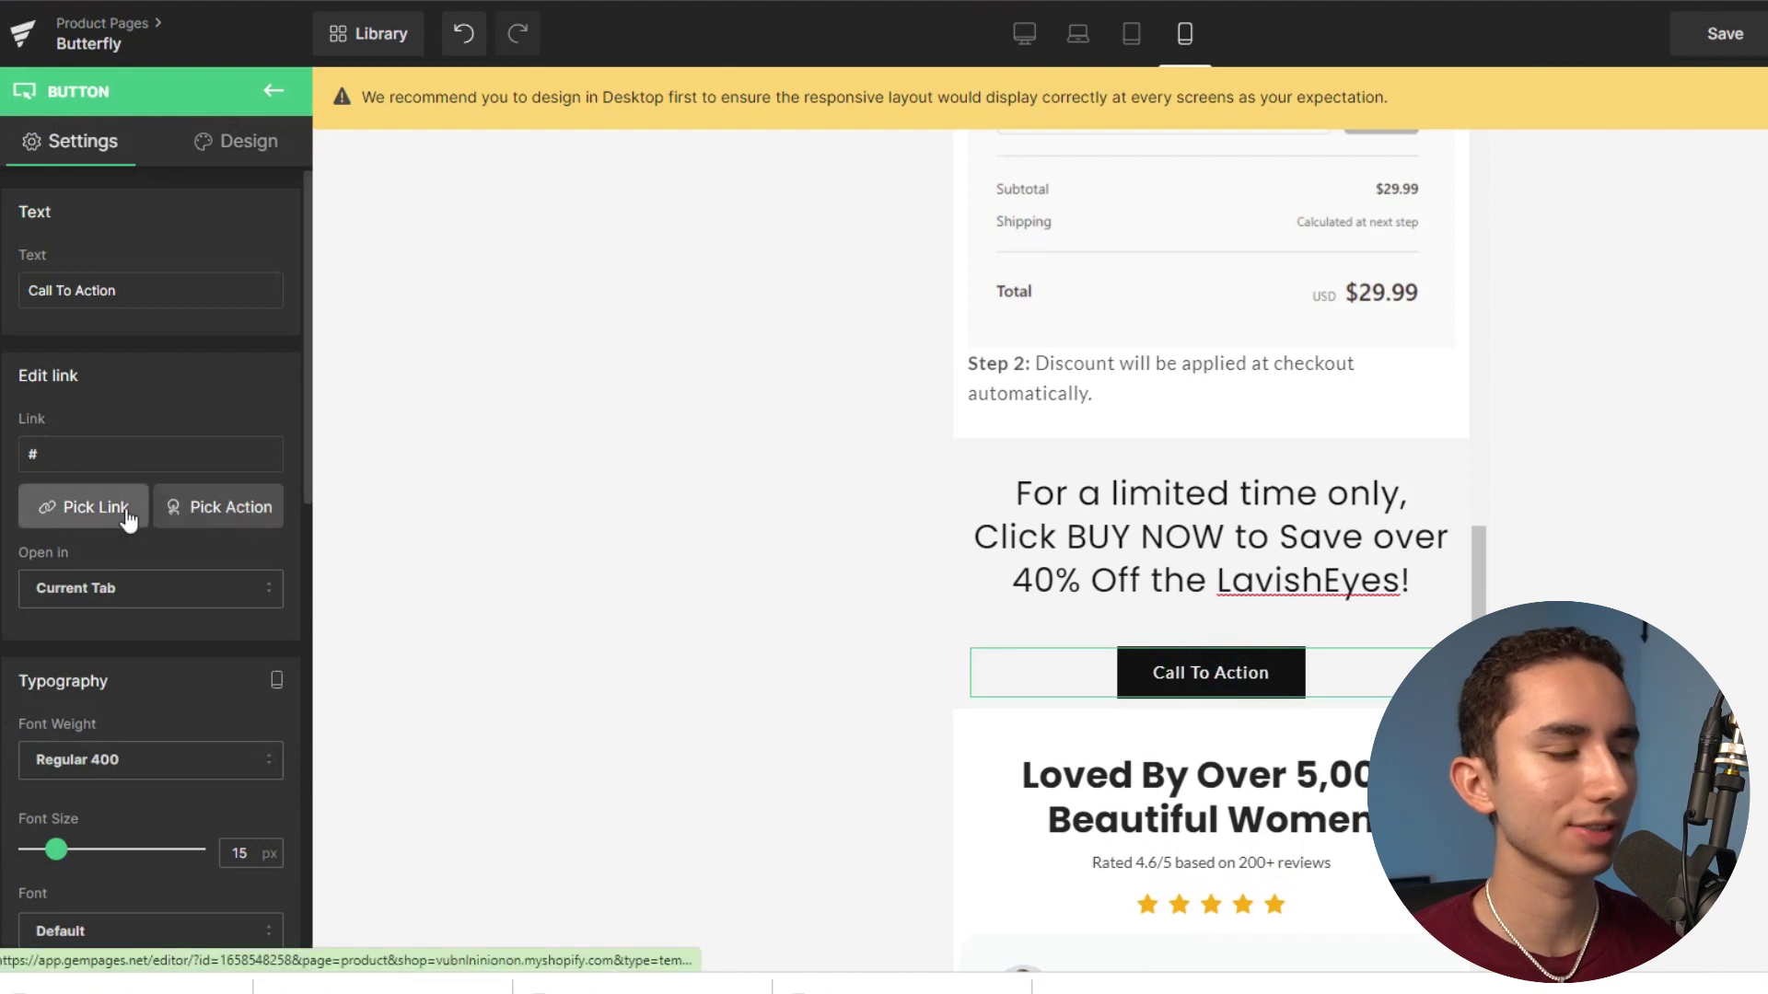
{"action": "left_click", "coordinate": [192, 508]}
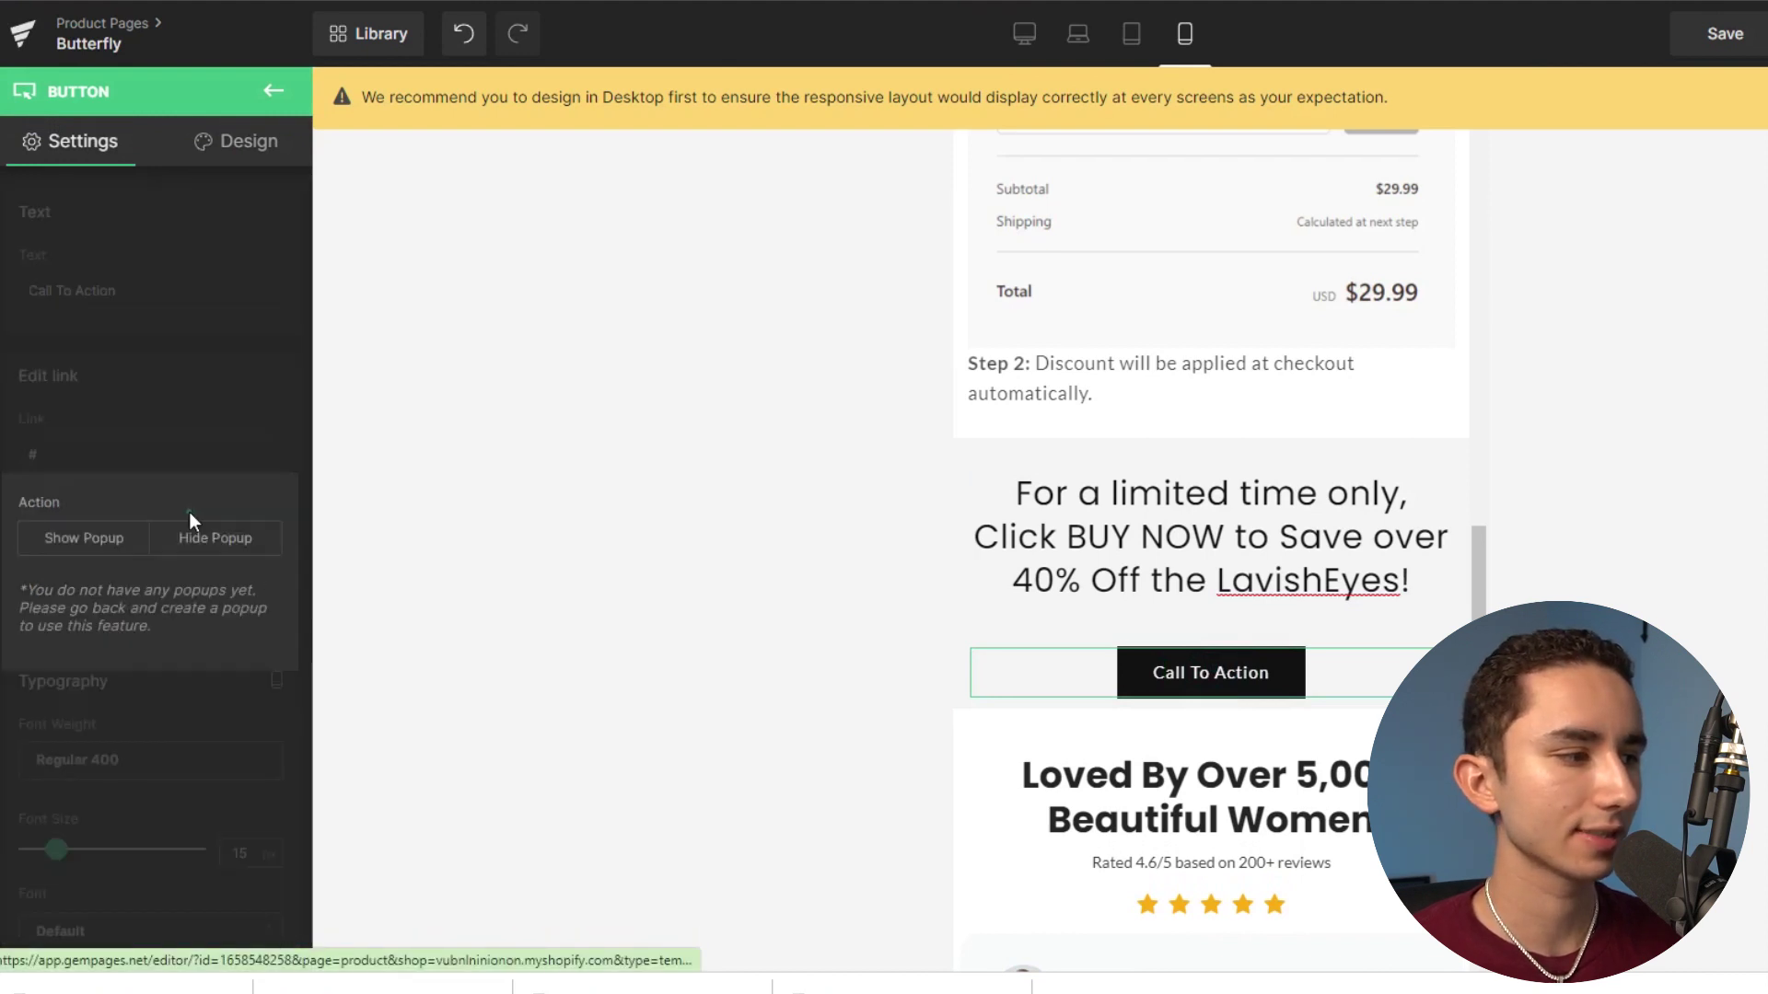
{"action": "left_click", "coordinate": [187, 507]}
{"action": "left_click", "coordinate": [105, 502]}
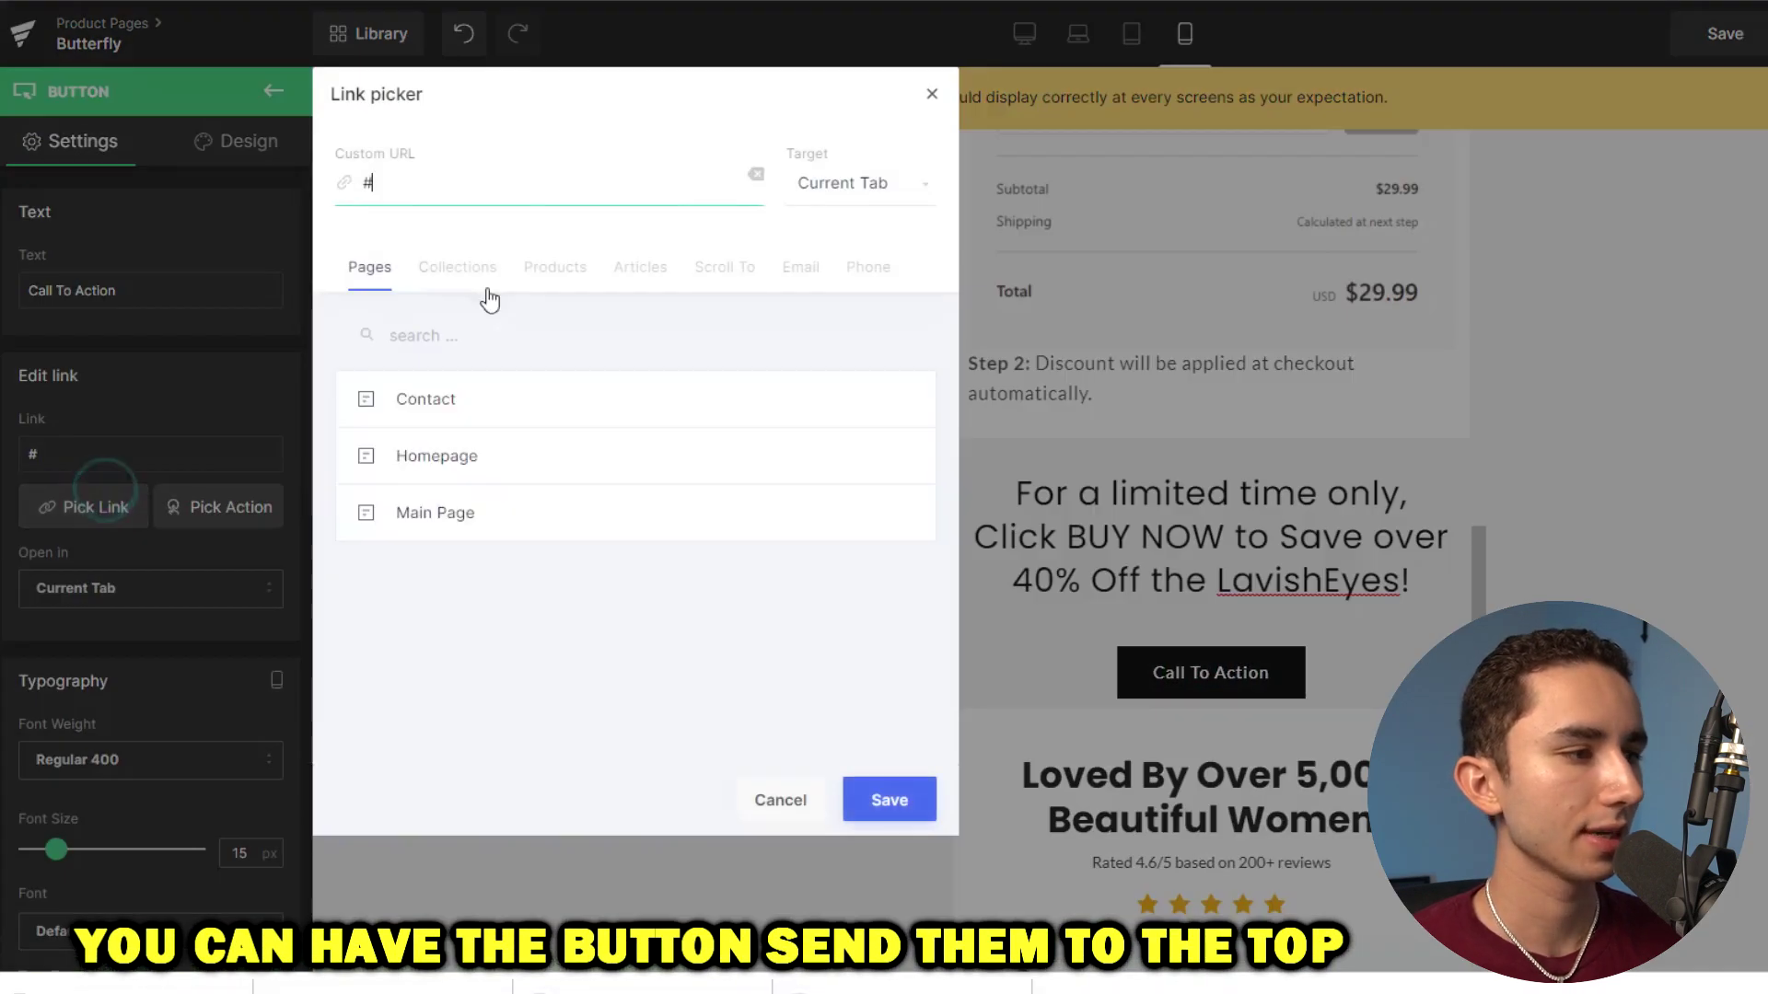
{"action": "left_click", "coordinate": [574, 274]}
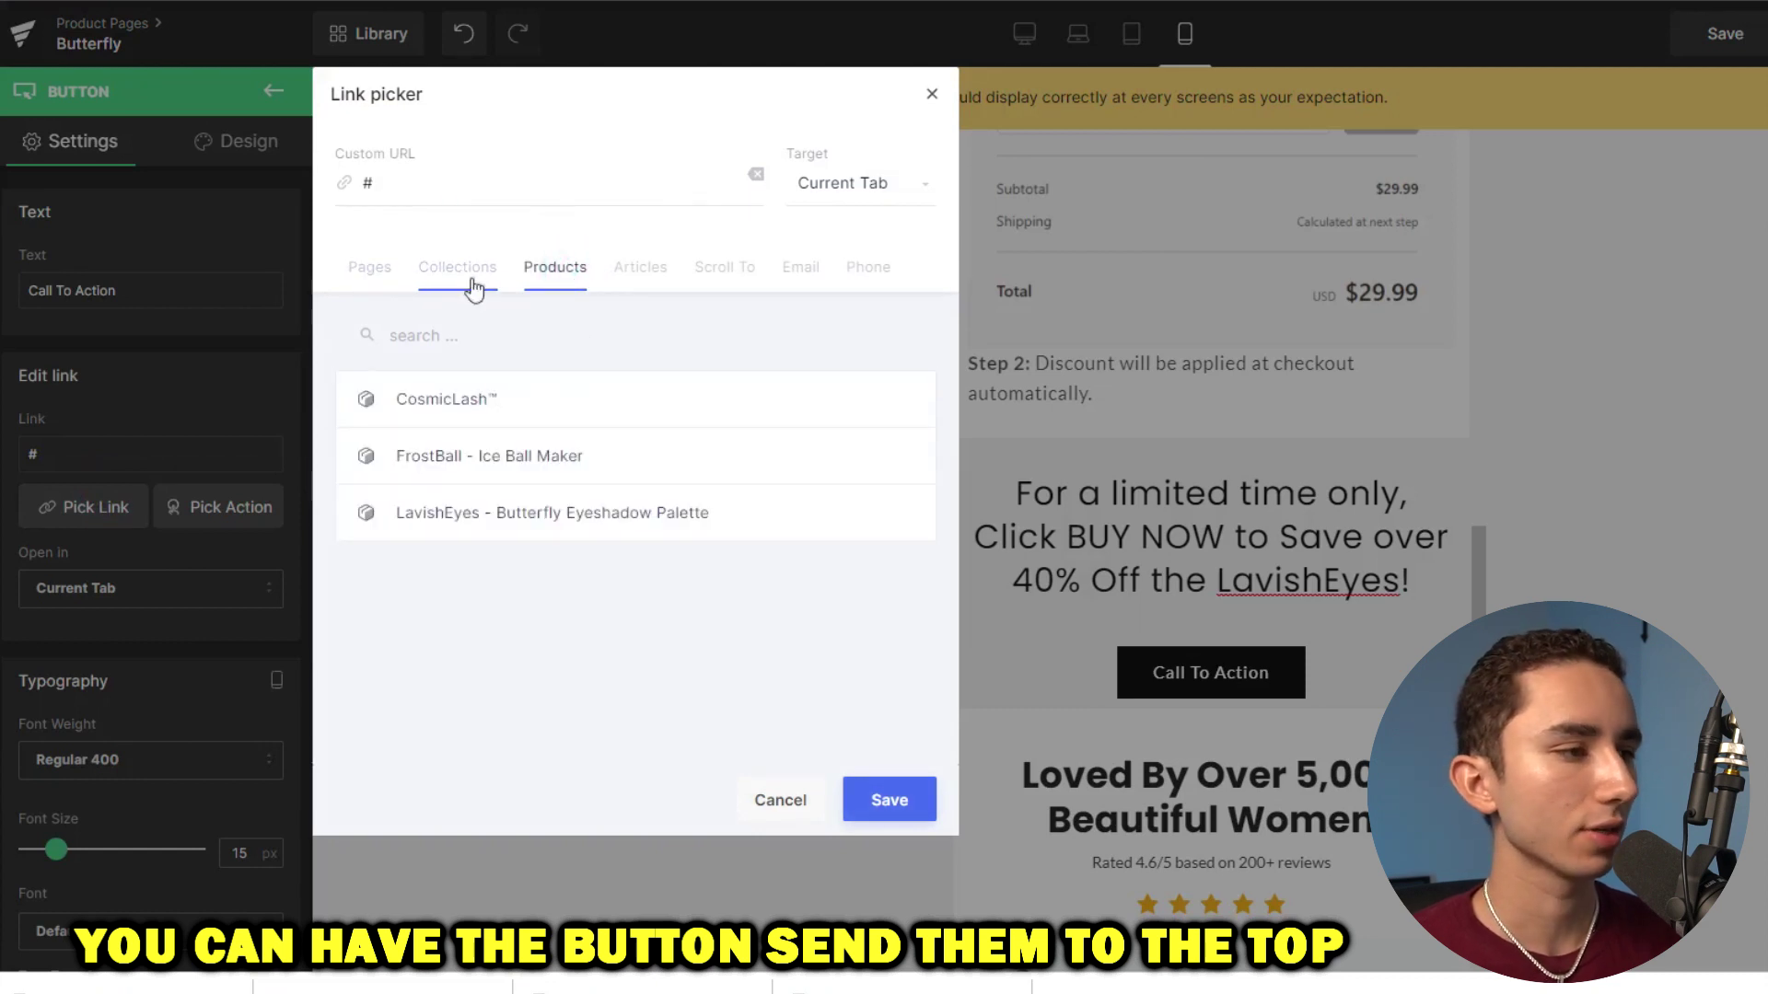
{"action": "left_click", "coordinate": [731, 267]}
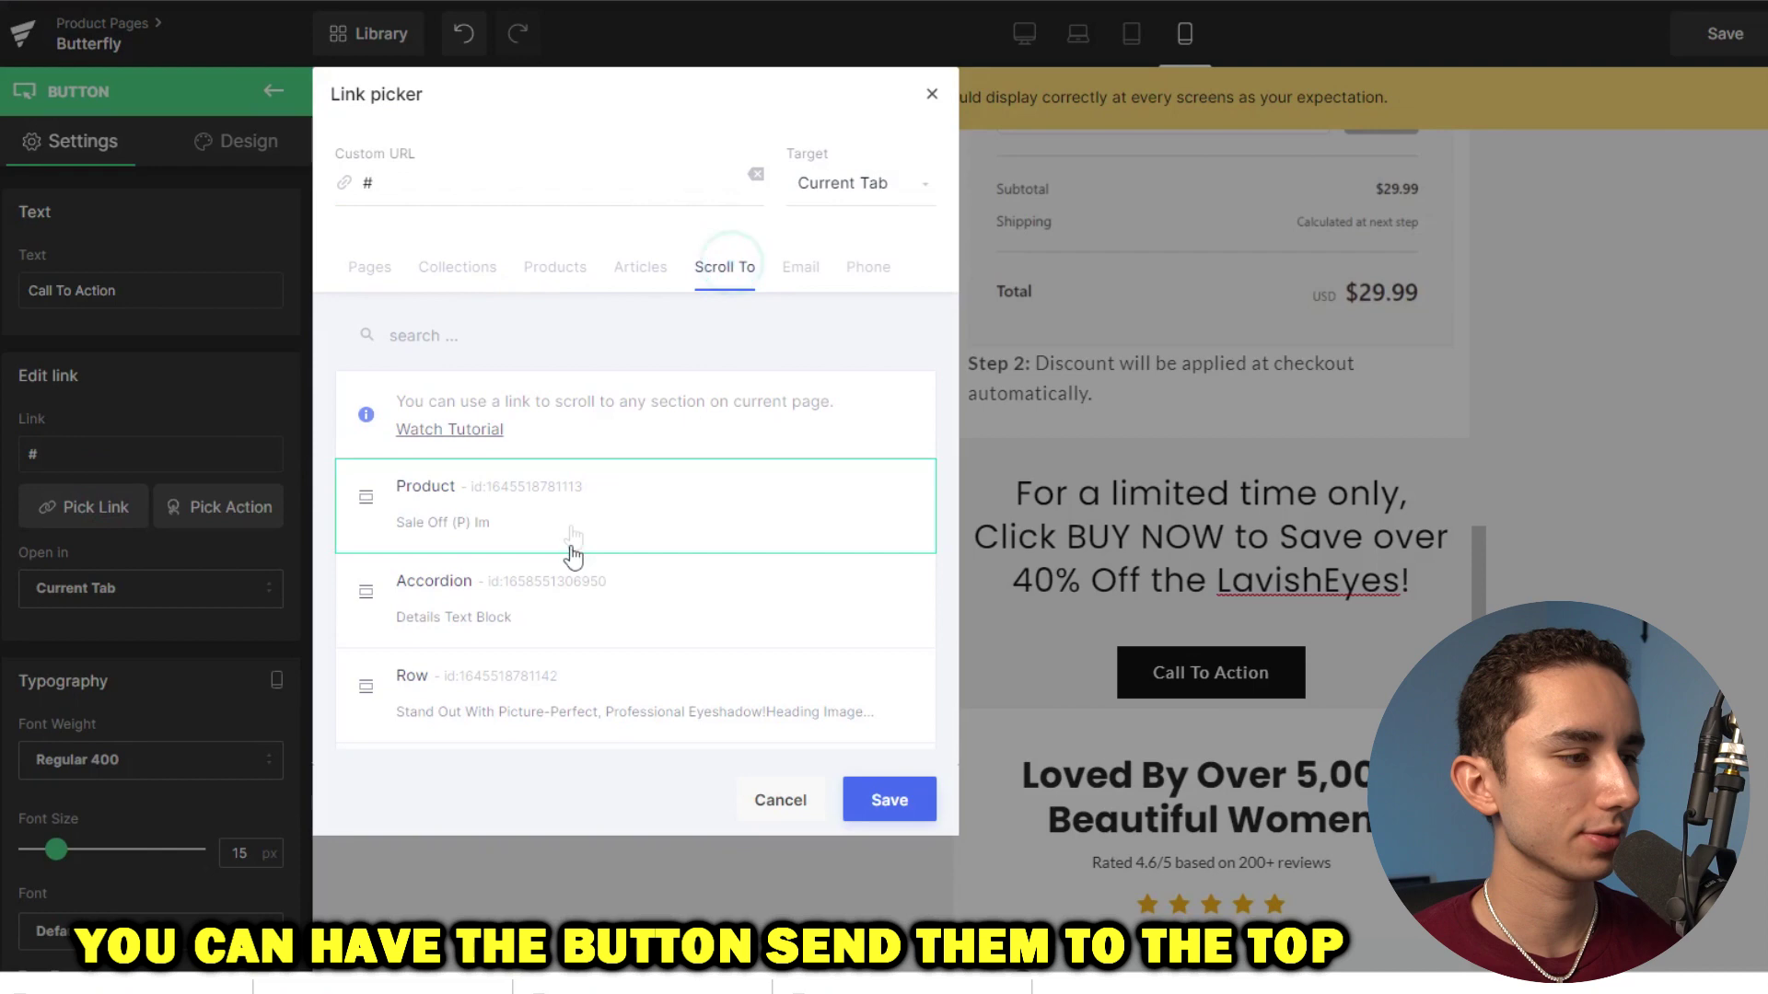
{"action": "left_click", "coordinate": [877, 801]}
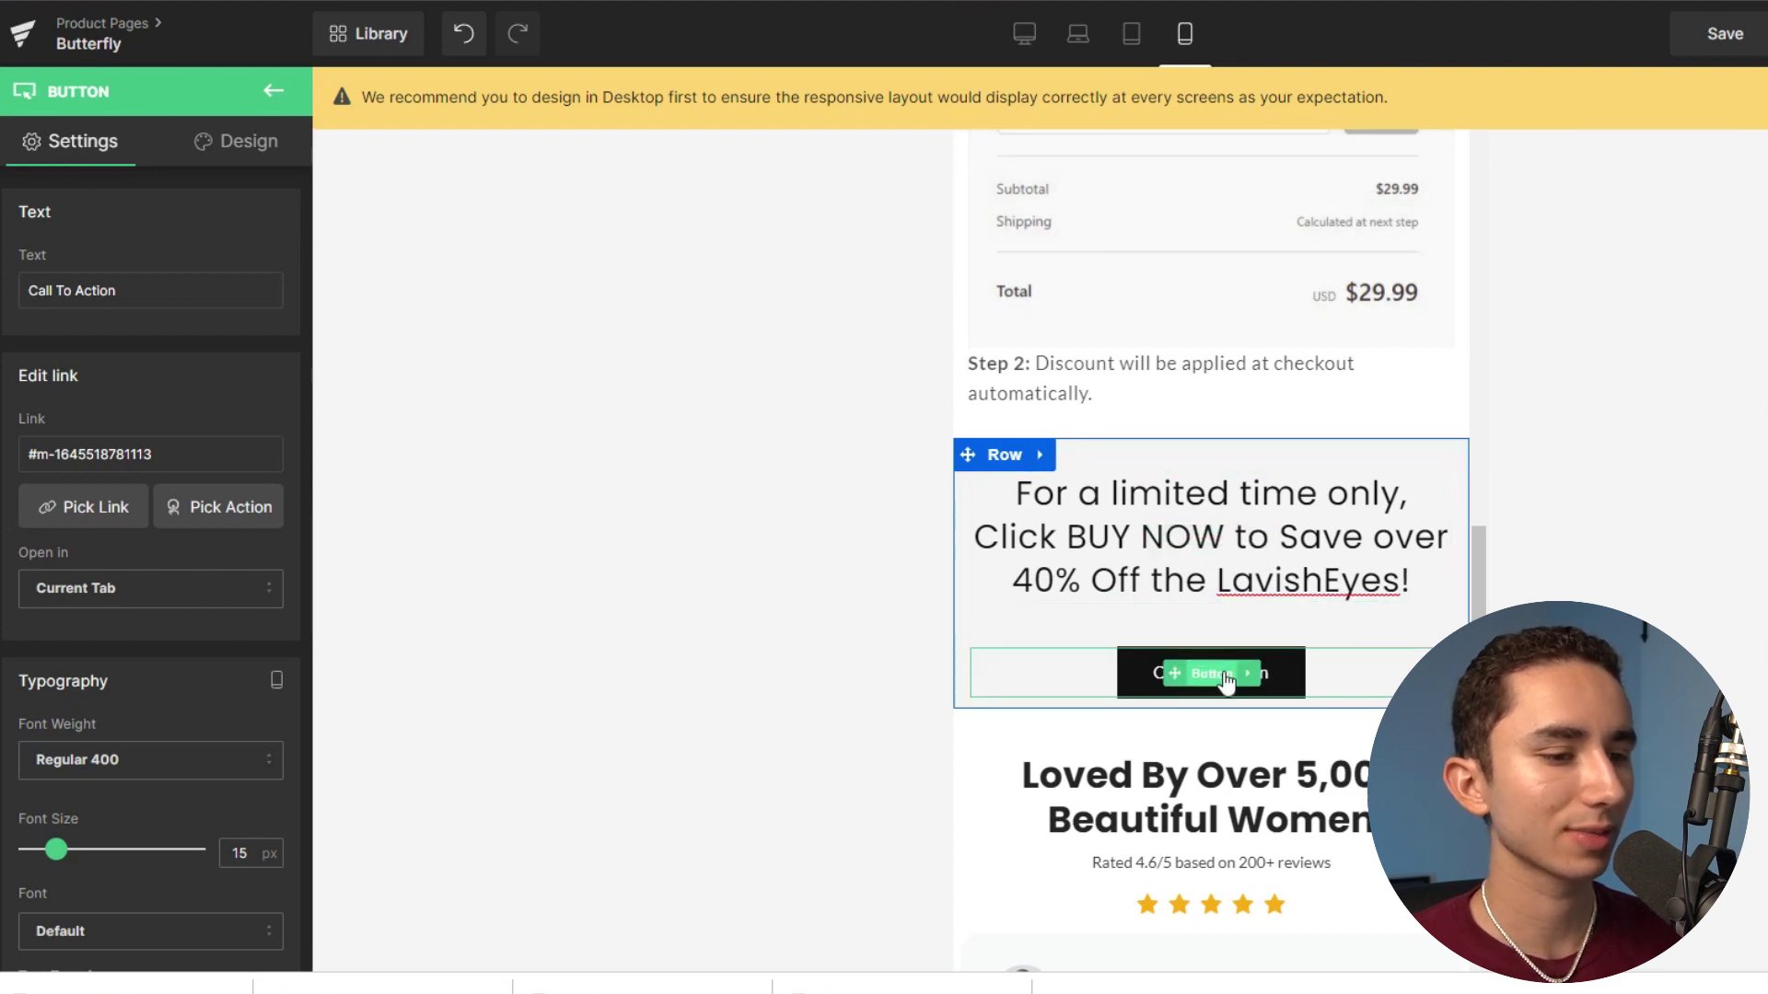
Change the button's text to "Buy Now" and turn on its stretch option.
{"action": "left_click", "coordinate": [181, 286]}
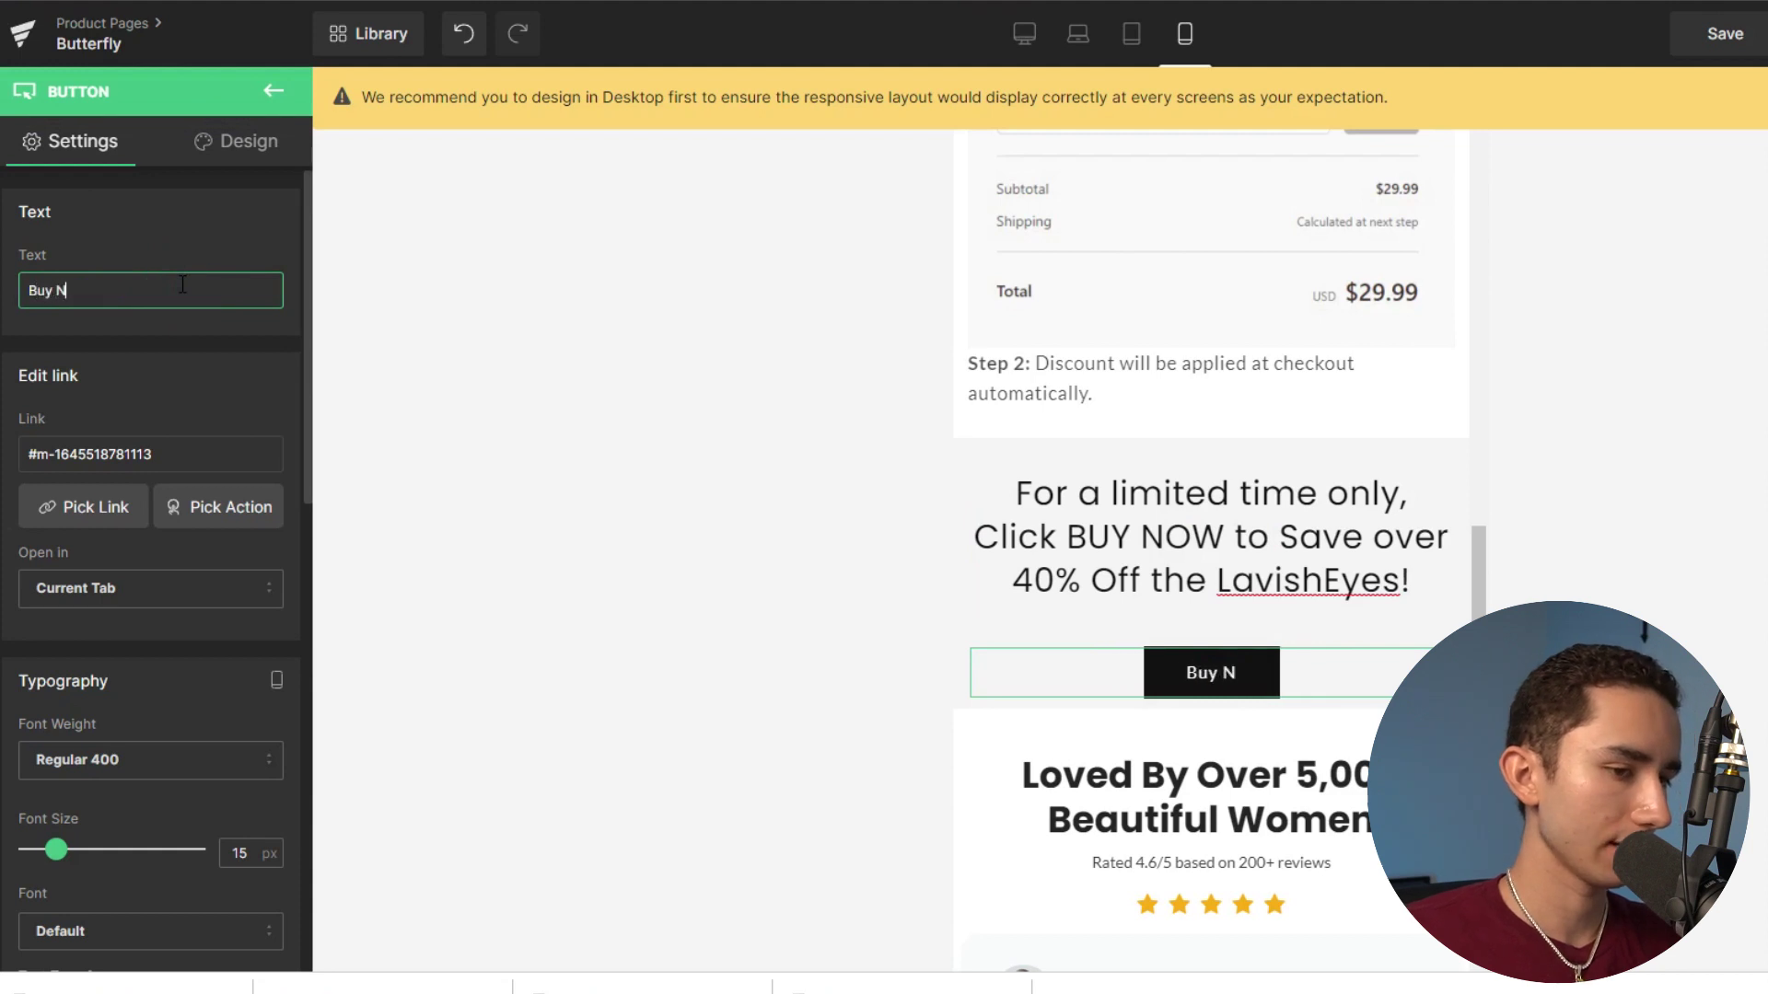
{"action": "left_click", "coordinate": [237, 145]}
{"action": "left_click", "coordinate": [142, 147]}
{"action": "scroll", "coordinate": [107, 427], "scroll_direction": "down", "scroll_amount": 6}
{"action": "scroll", "coordinate": [92, 508], "scroll_direction": "down", "scroll_amount": 2}
{"action": "scroll", "coordinate": [115, 507], "scroll_direction": "up", "scroll_amount": 3}
{"action": "scroll", "coordinate": [129, 521], "scroll_direction": "down", "scroll_amount": 3}
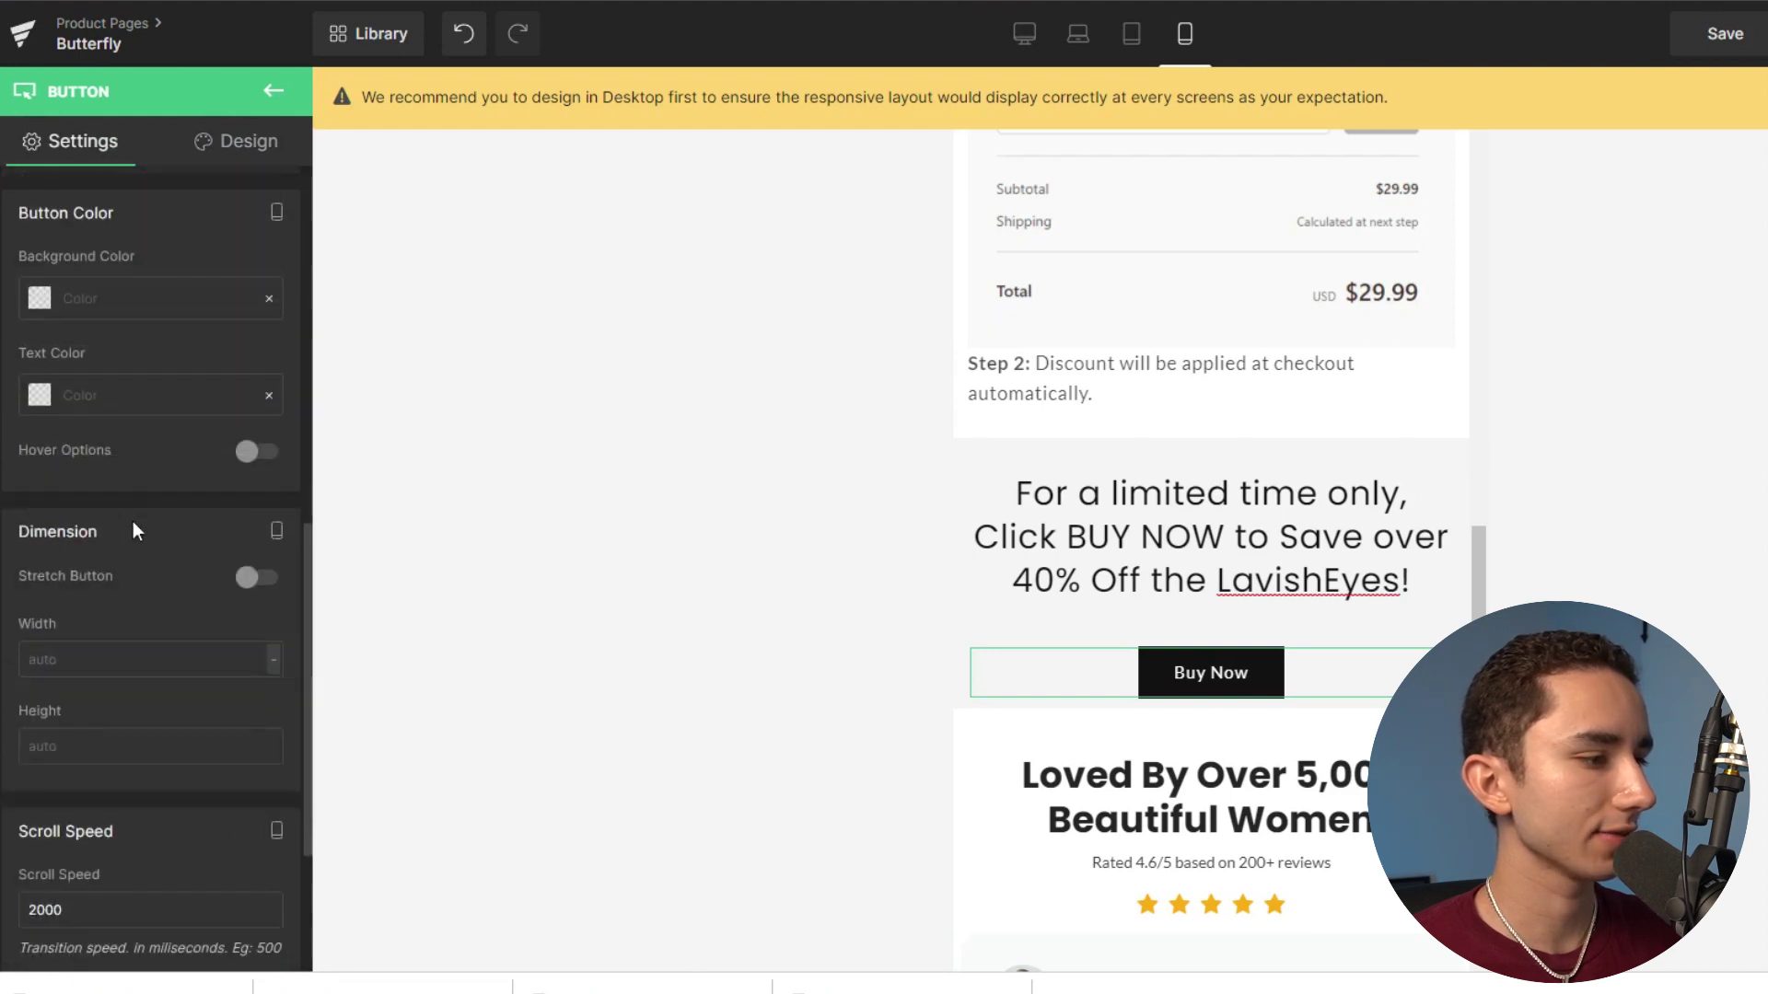
{"action": "left_click", "coordinate": [254, 578]}
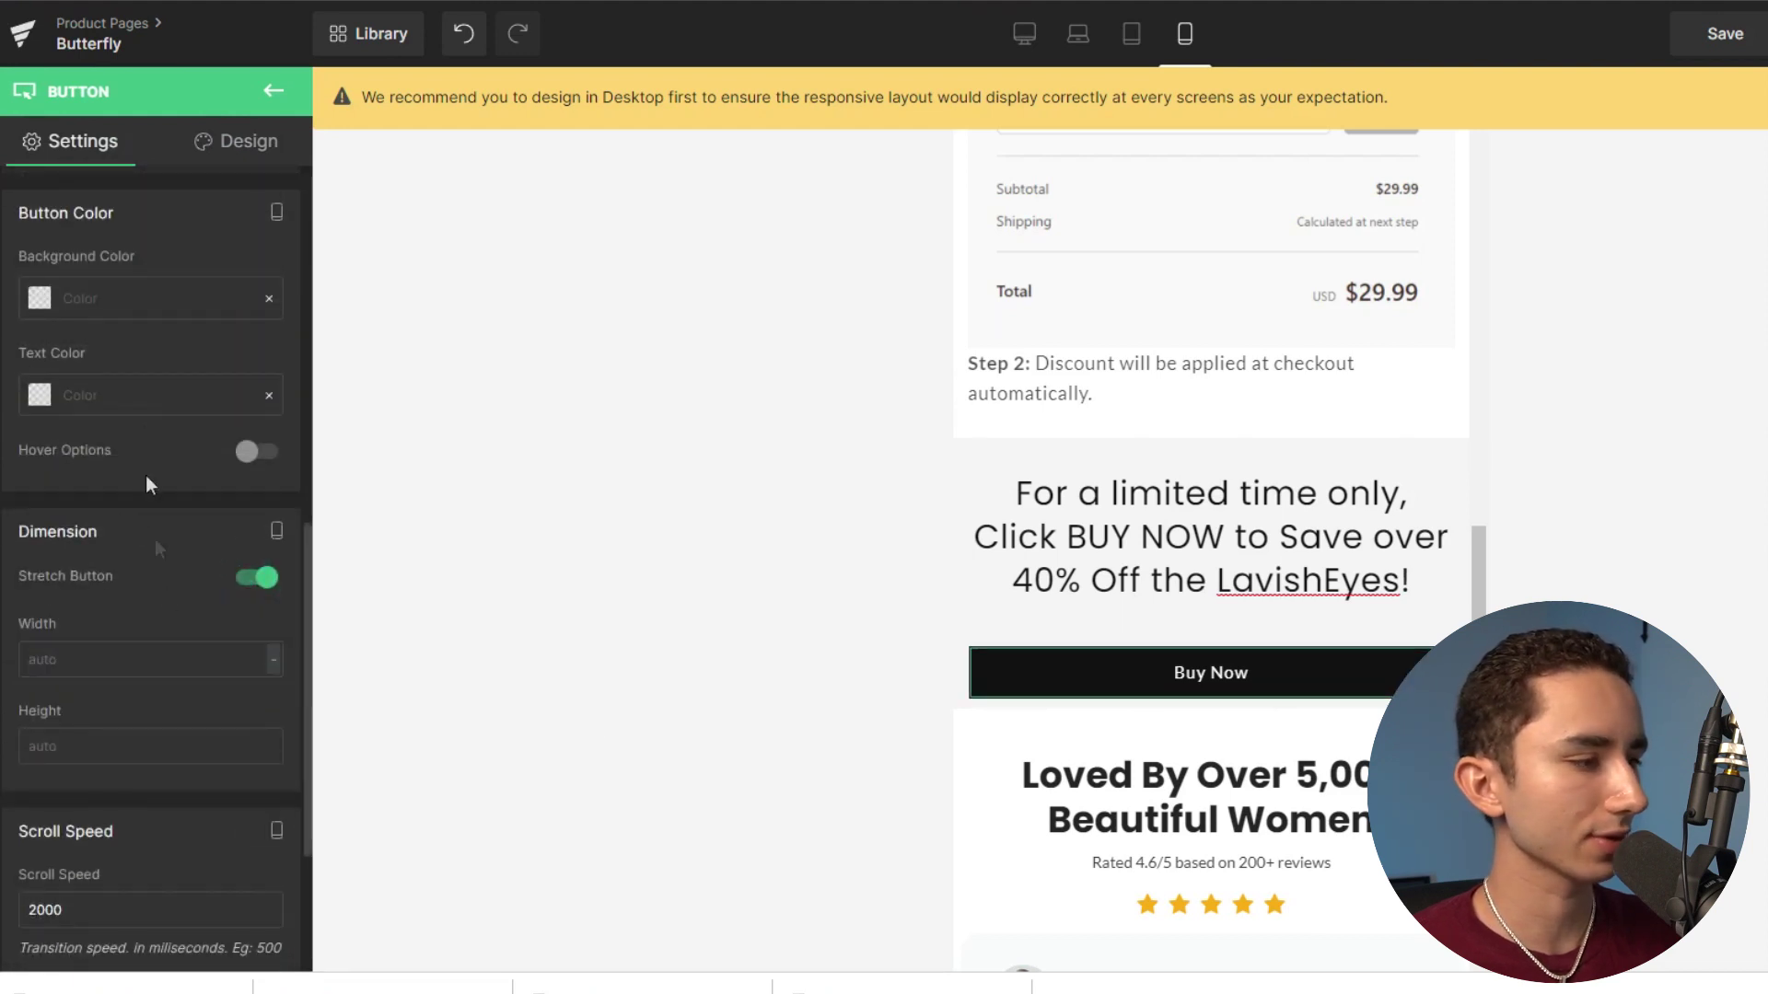
Give the Buy Now button a 94px border radius and a 26px font size.
{"action": "left_click", "coordinate": [214, 147]}
{"action": "left_click", "coordinate": [101, 391]}
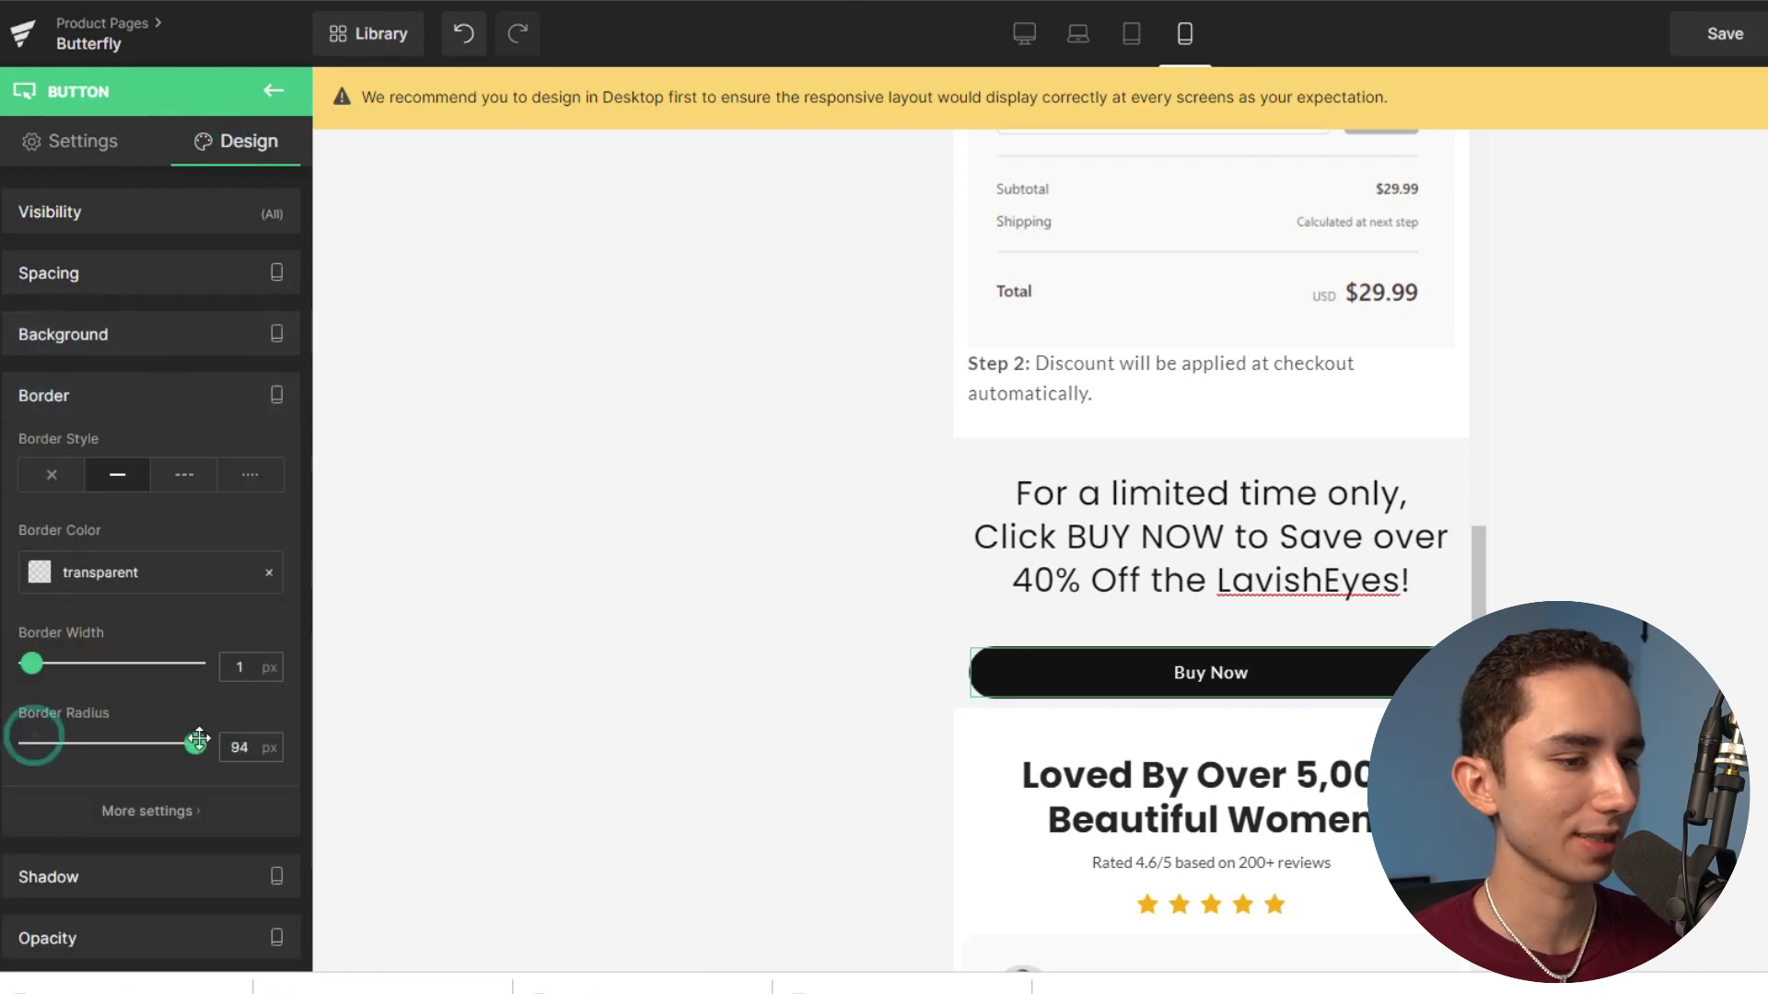
{"action": "scroll", "coordinate": [196, 543], "scroll_direction": "down", "scroll_amount": 2}
{"action": "left_click", "coordinate": [75, 140]}
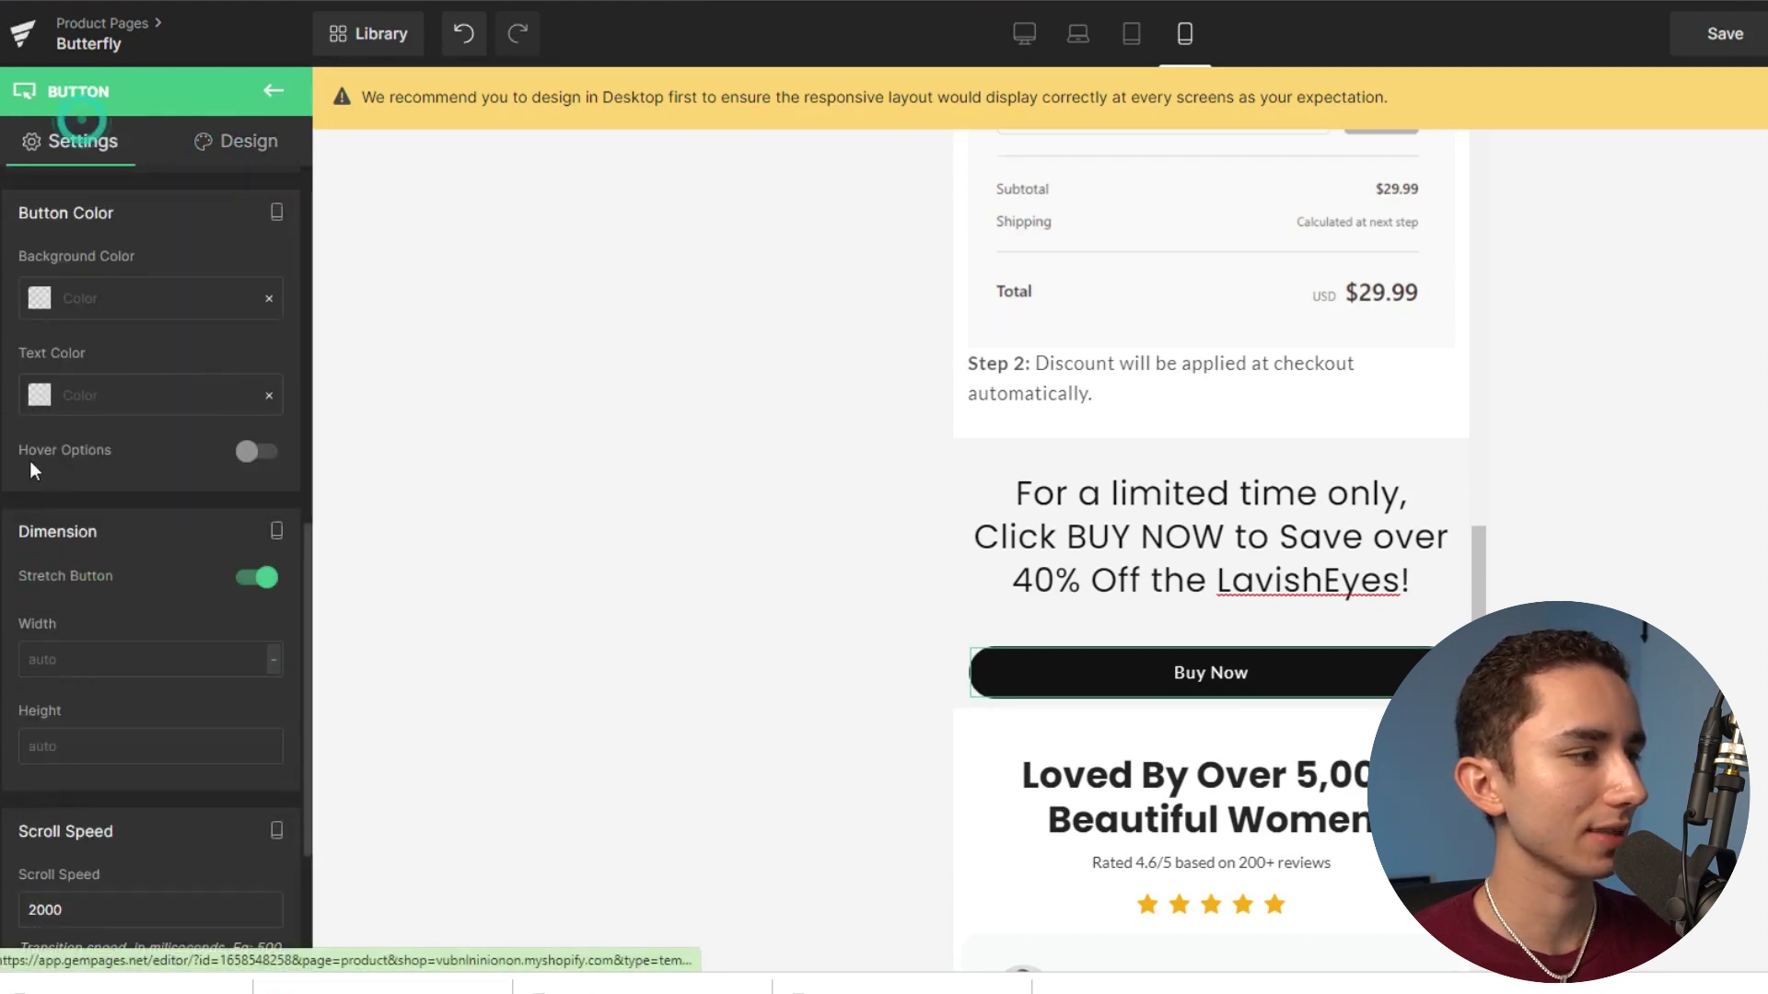
{"action": "scroll", "coordinate": [102, 442], "scroll_direction": "up", "scroll_amount": 4}
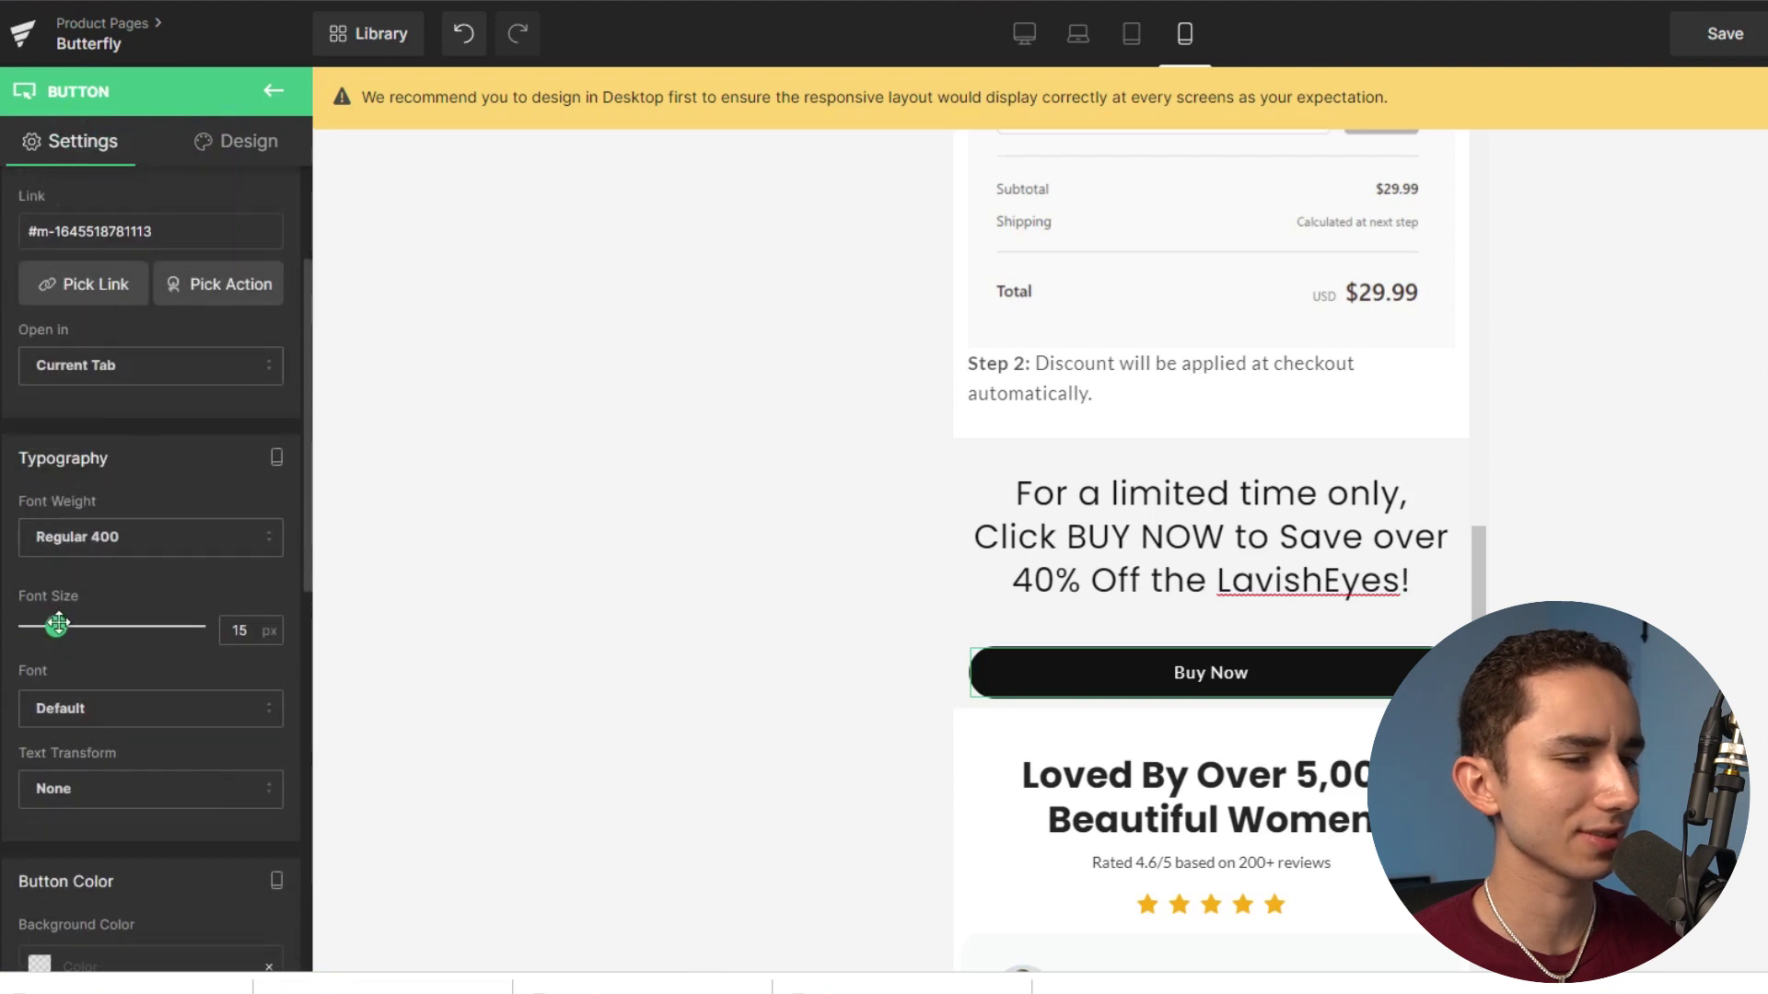
{"action": "left_click_drag", "start_coordinate": [65, 625], "coordinate": [77, 626]}
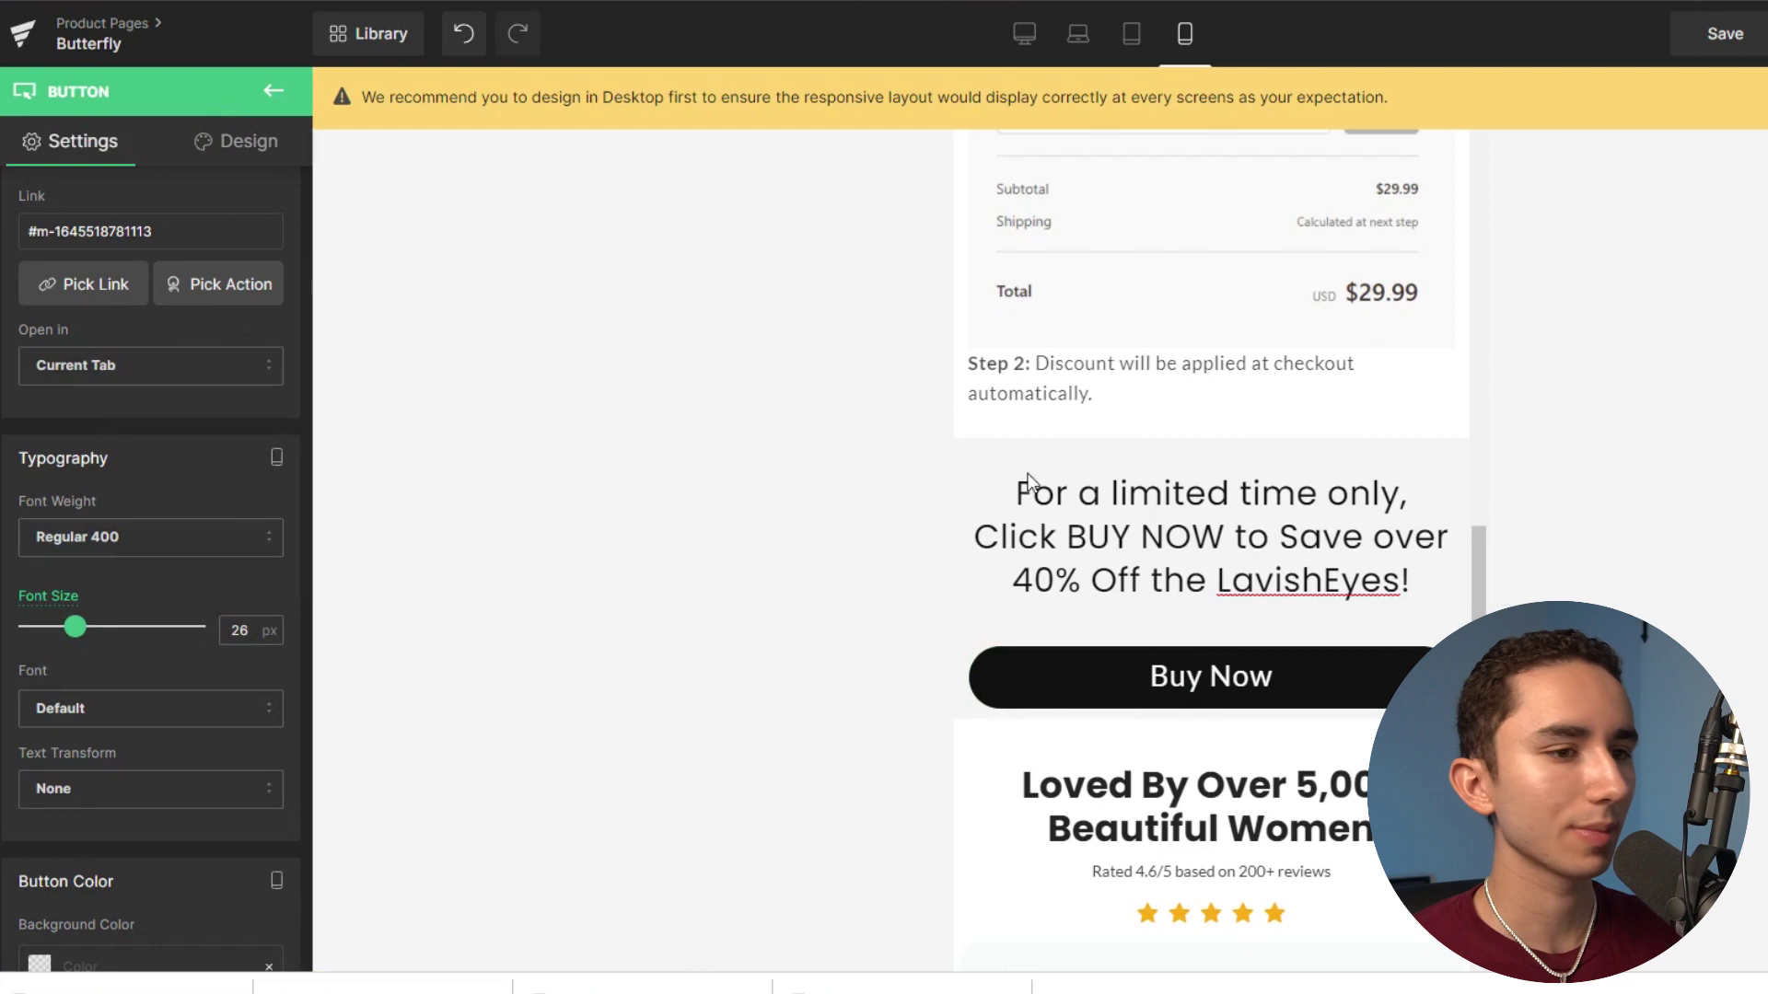
Match the Buy Now button to the Add To Cart button with background color #f3a4a4 and a #121212 outer shadow.
{"action": "scroll", "coordinate": [1013, 479], "scroll_direction": "up", "scroll_amount": 15}
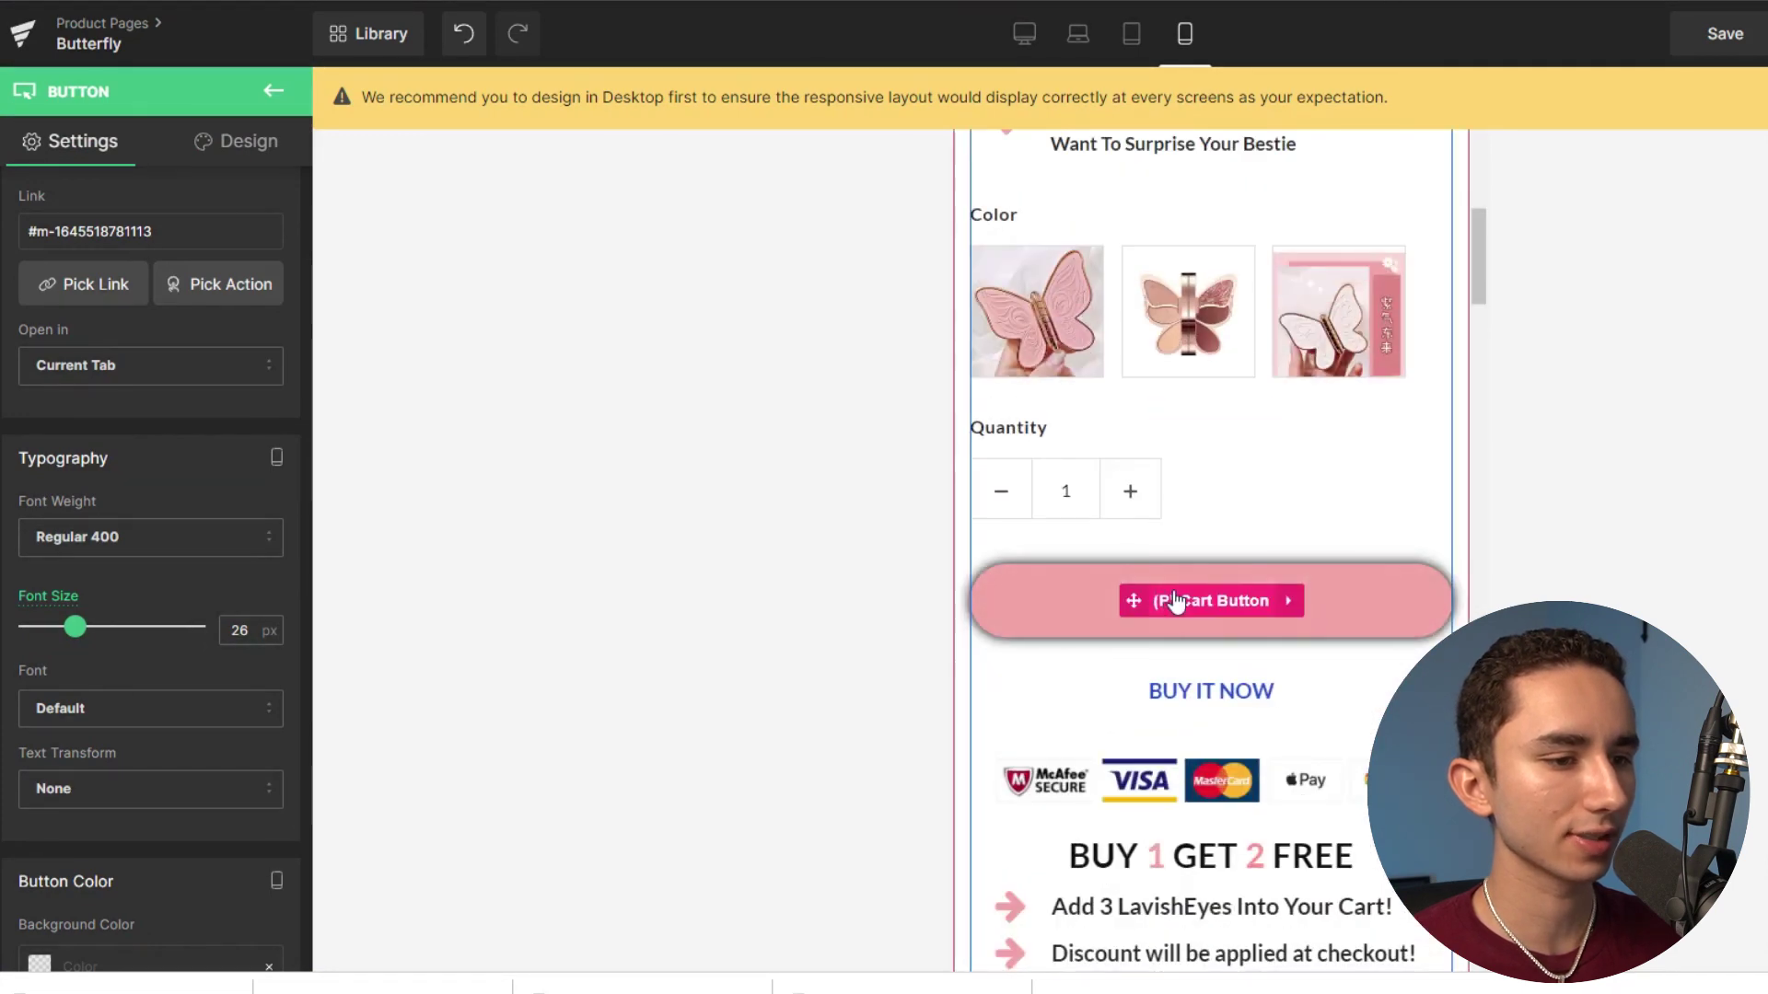
{"action": "left_click", "coordinate": [1166, 601]}
{"action": "scroll", "coordinate": [166, 644], "scroll_direction": "down", "scroll_amount": 6}
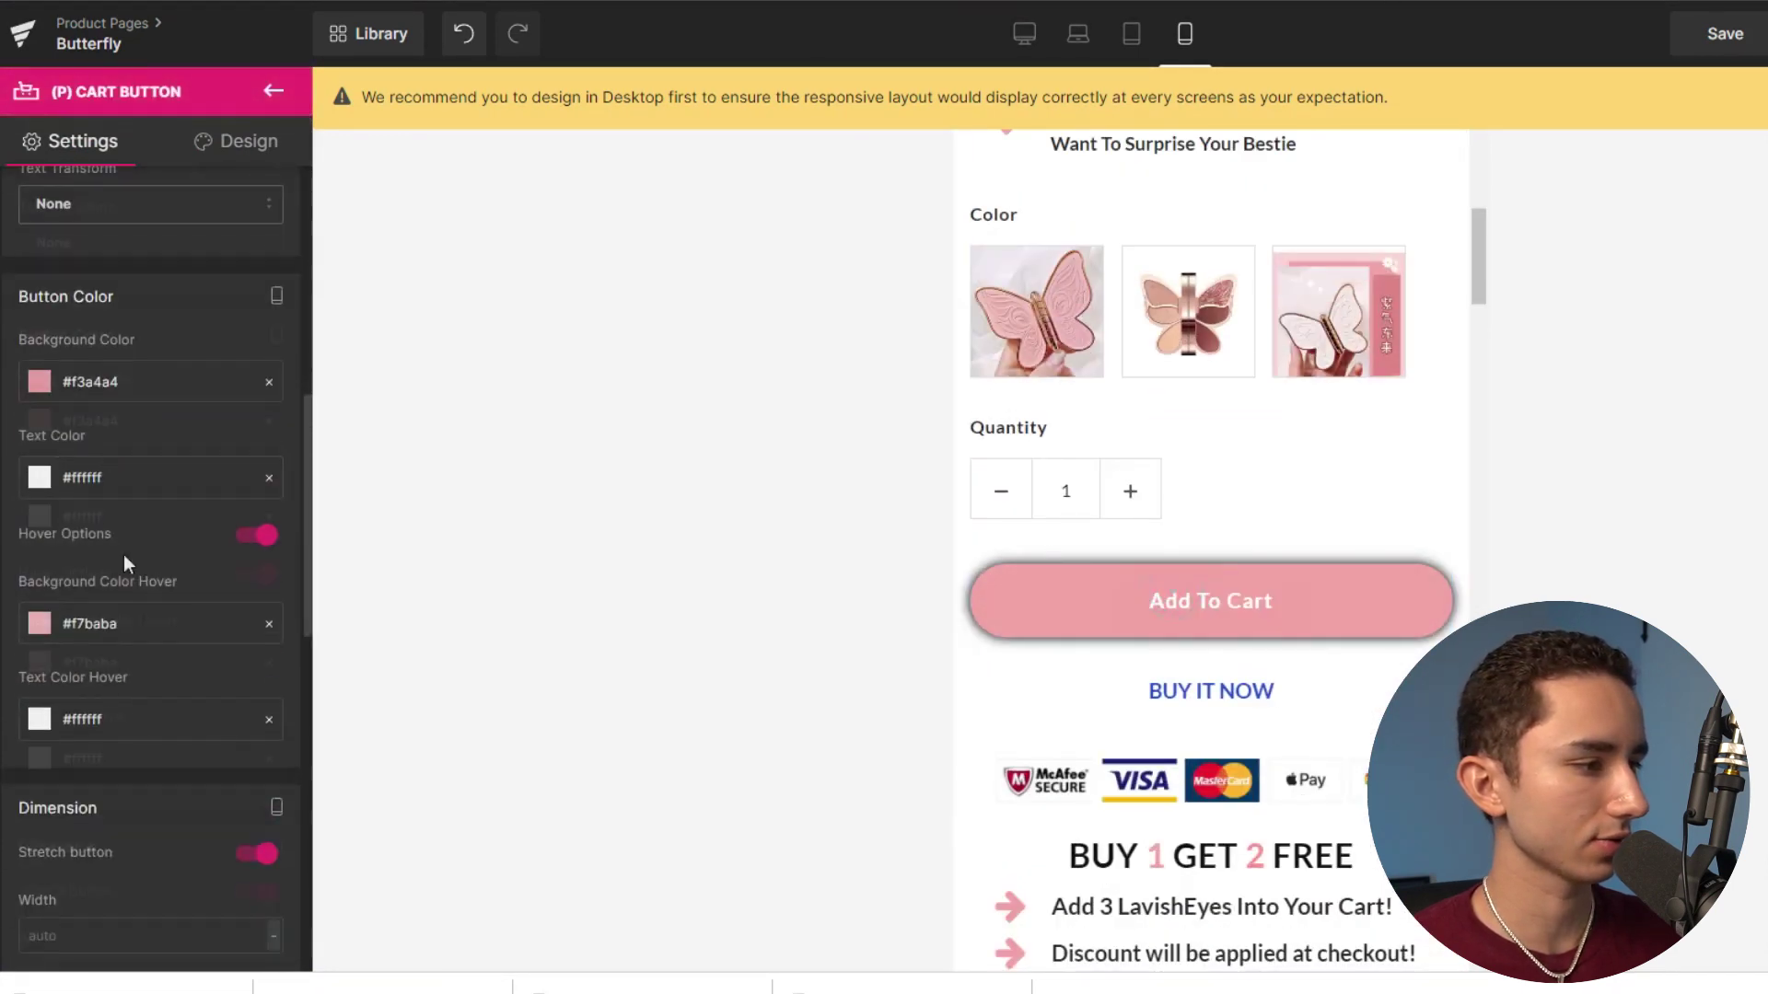
{"action": "left_click", "coordinate": [120, 373]}
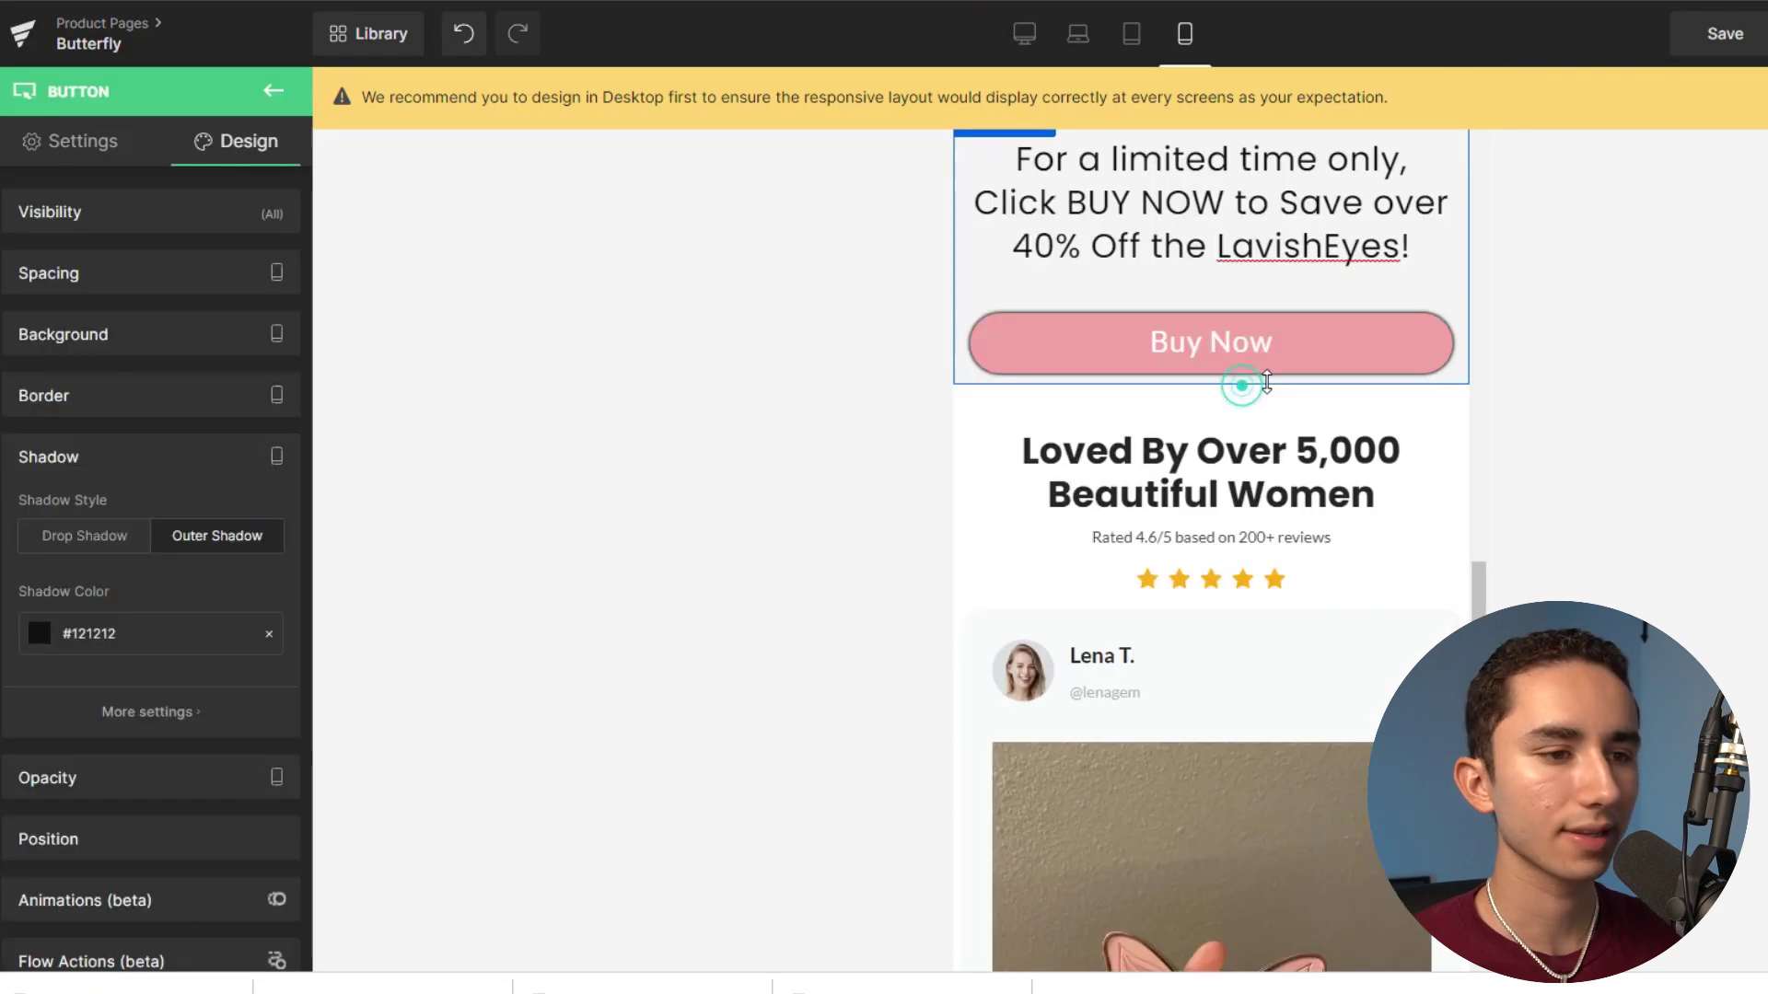
Set the bottom padding of the limited-time offer row to 33px.
{"action": "left_click", "coordinate": [1252, 386]}
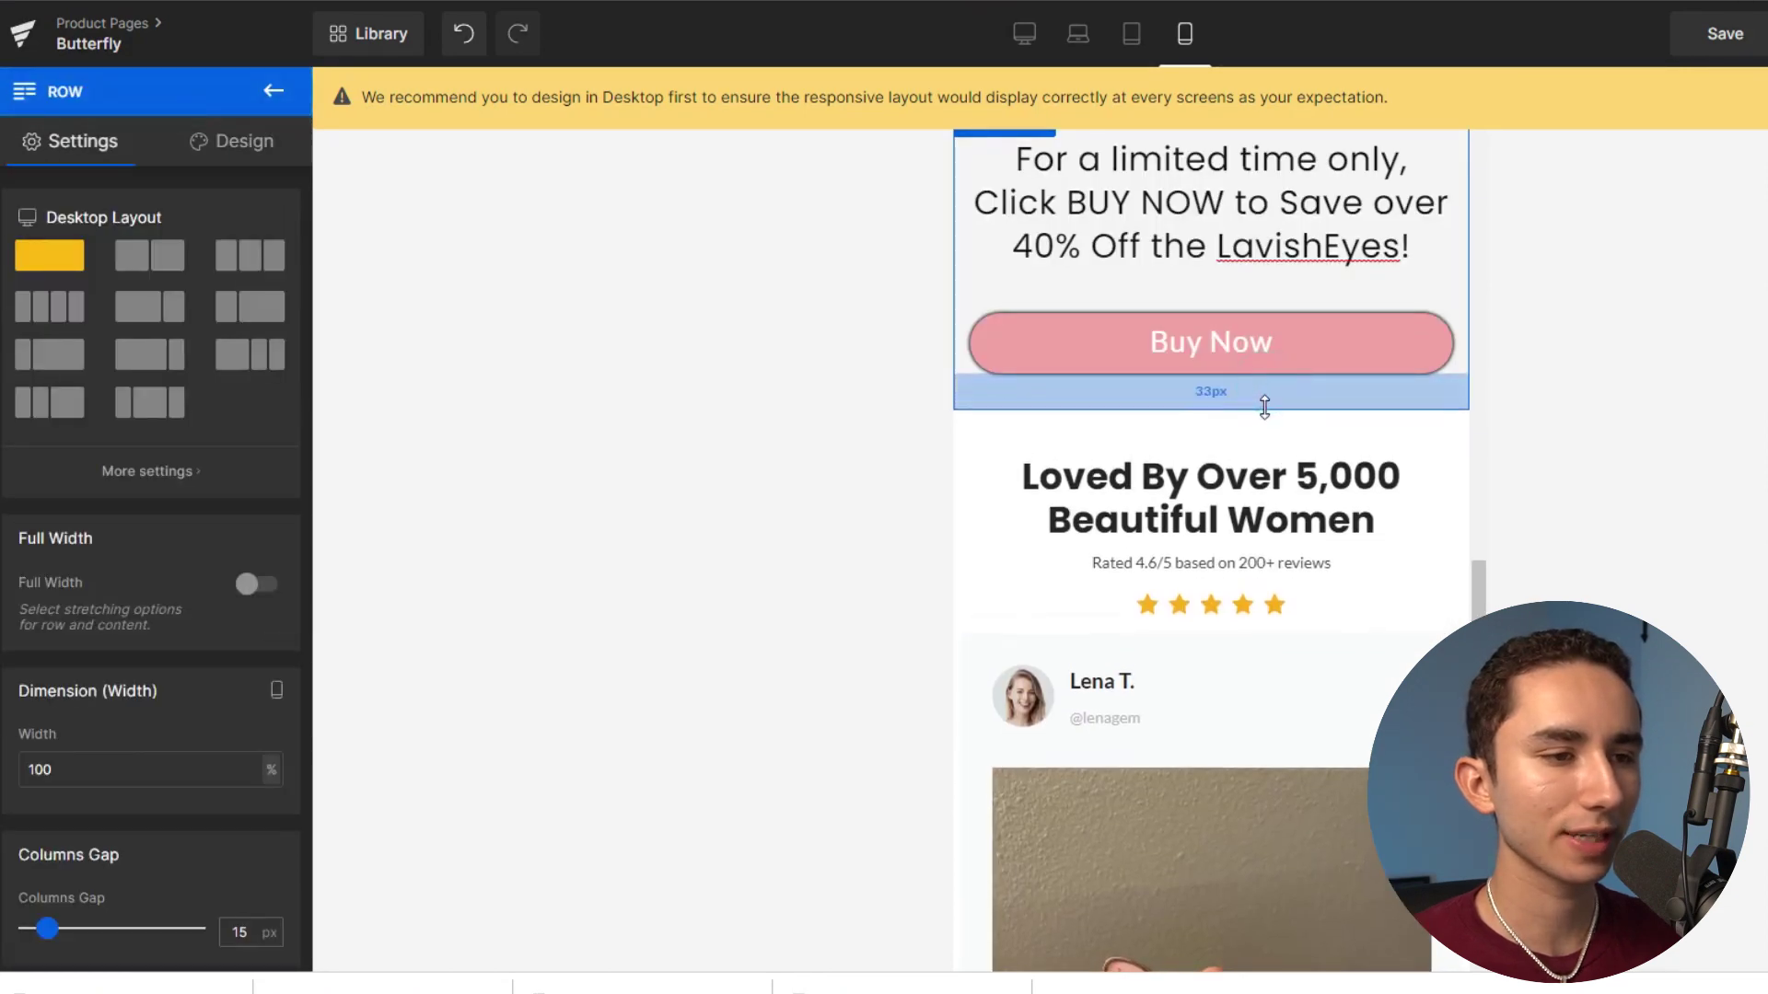
{"action": "left_click", "coordinate": [1265, 406]}
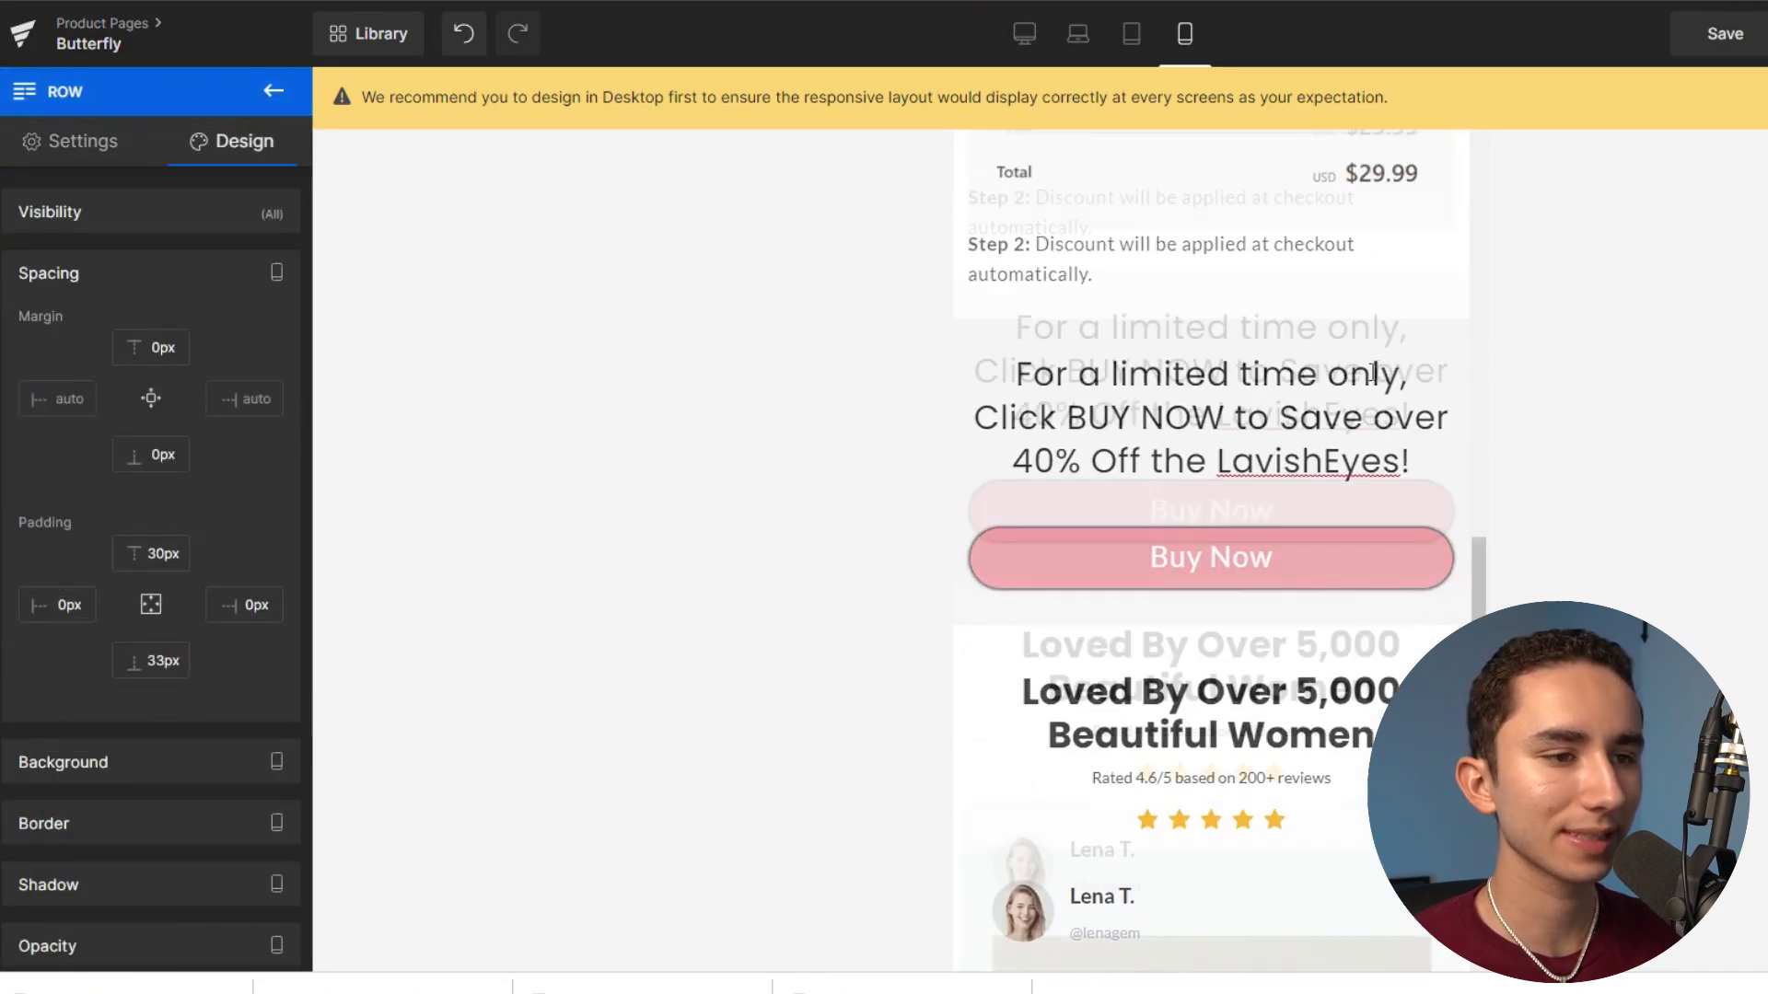
Set the Step 2 discount text's top margin to 17px and its left and right padding to 13px.
{"action": "scroll", "coordinate": [1372, 373], "scroll_direction": "up", "scroll_amount": 3}
{"action": "left_click", "coordinate": [1124, 460]}
{"action": "left_click", "coordinate": [1184, 507]}
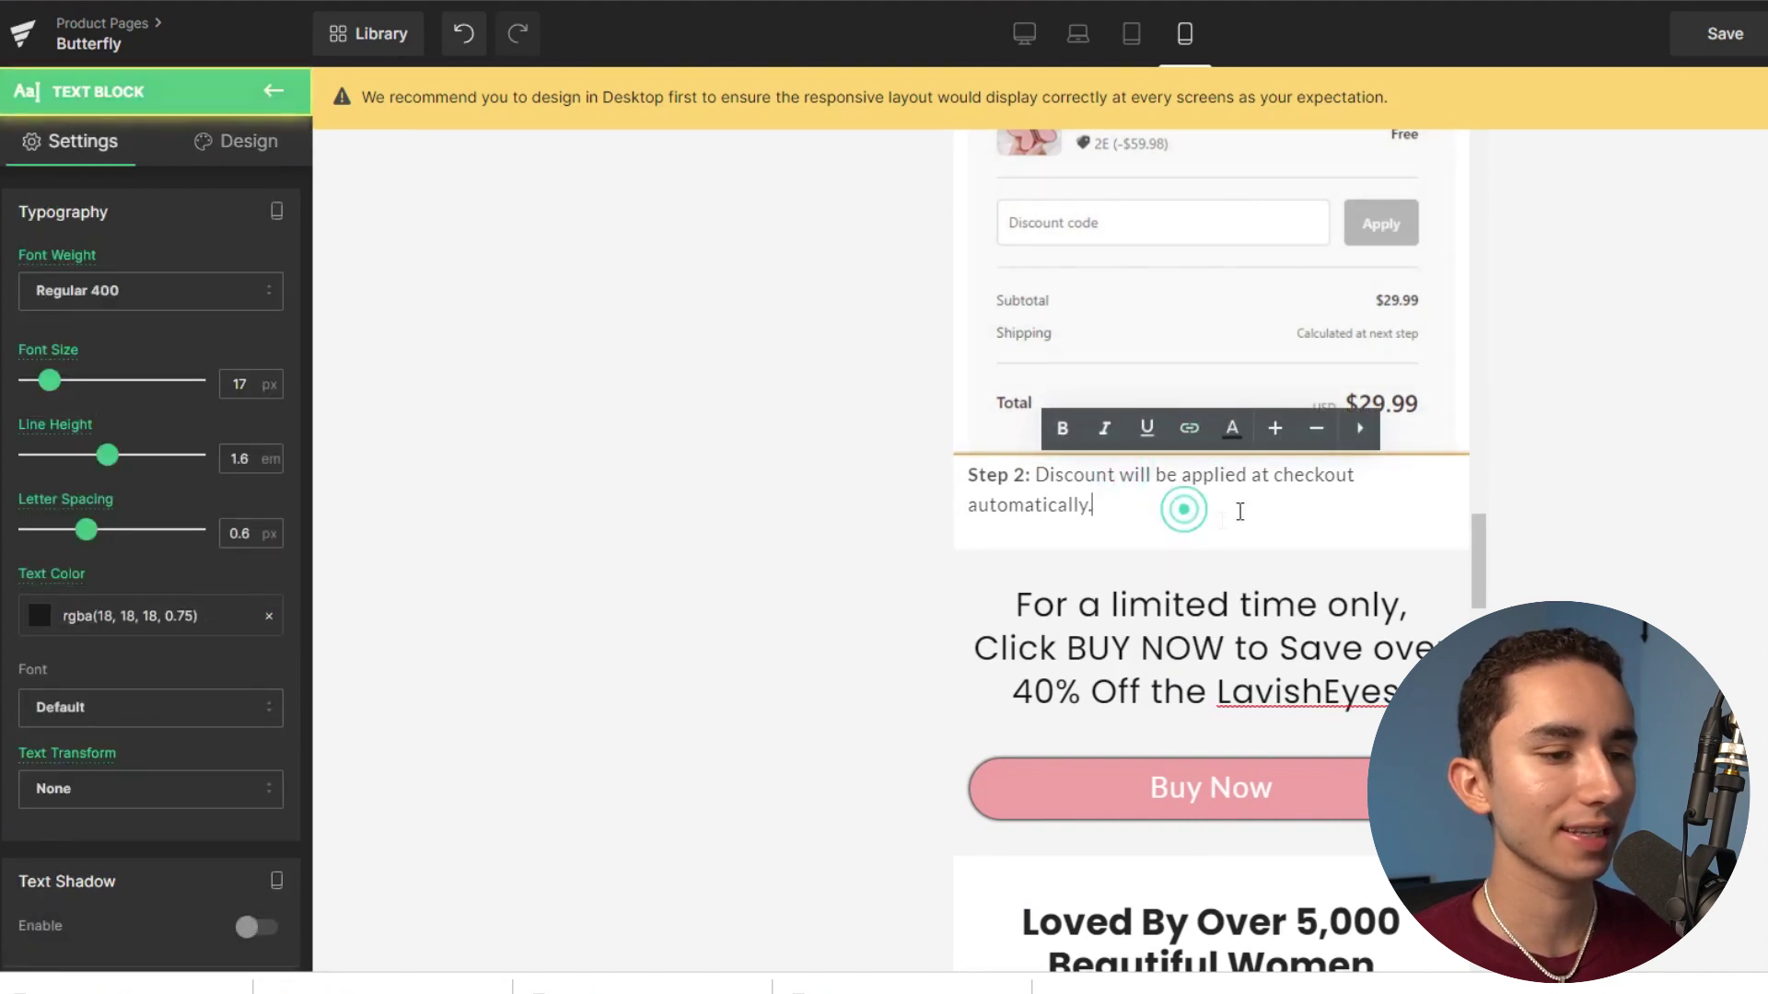
{"action": "left_click", "coordinate": [1229, 513]}
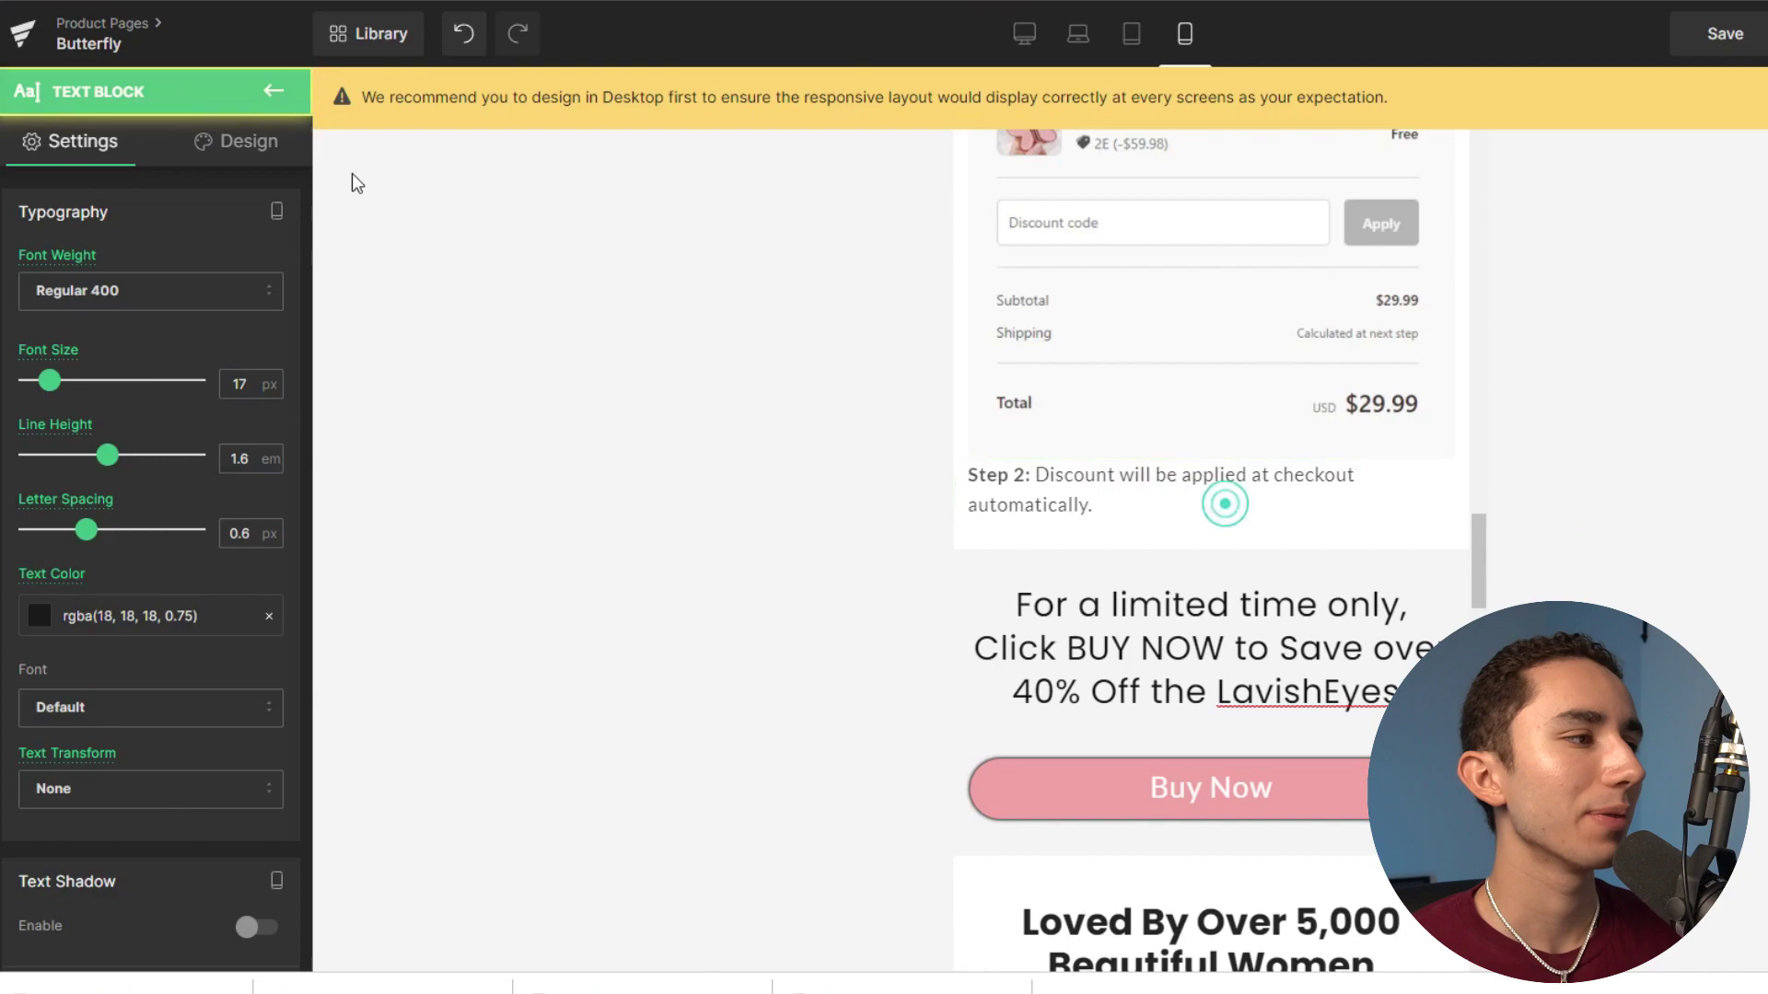
{"action": "left_click", "coordinate": [269, 148]}
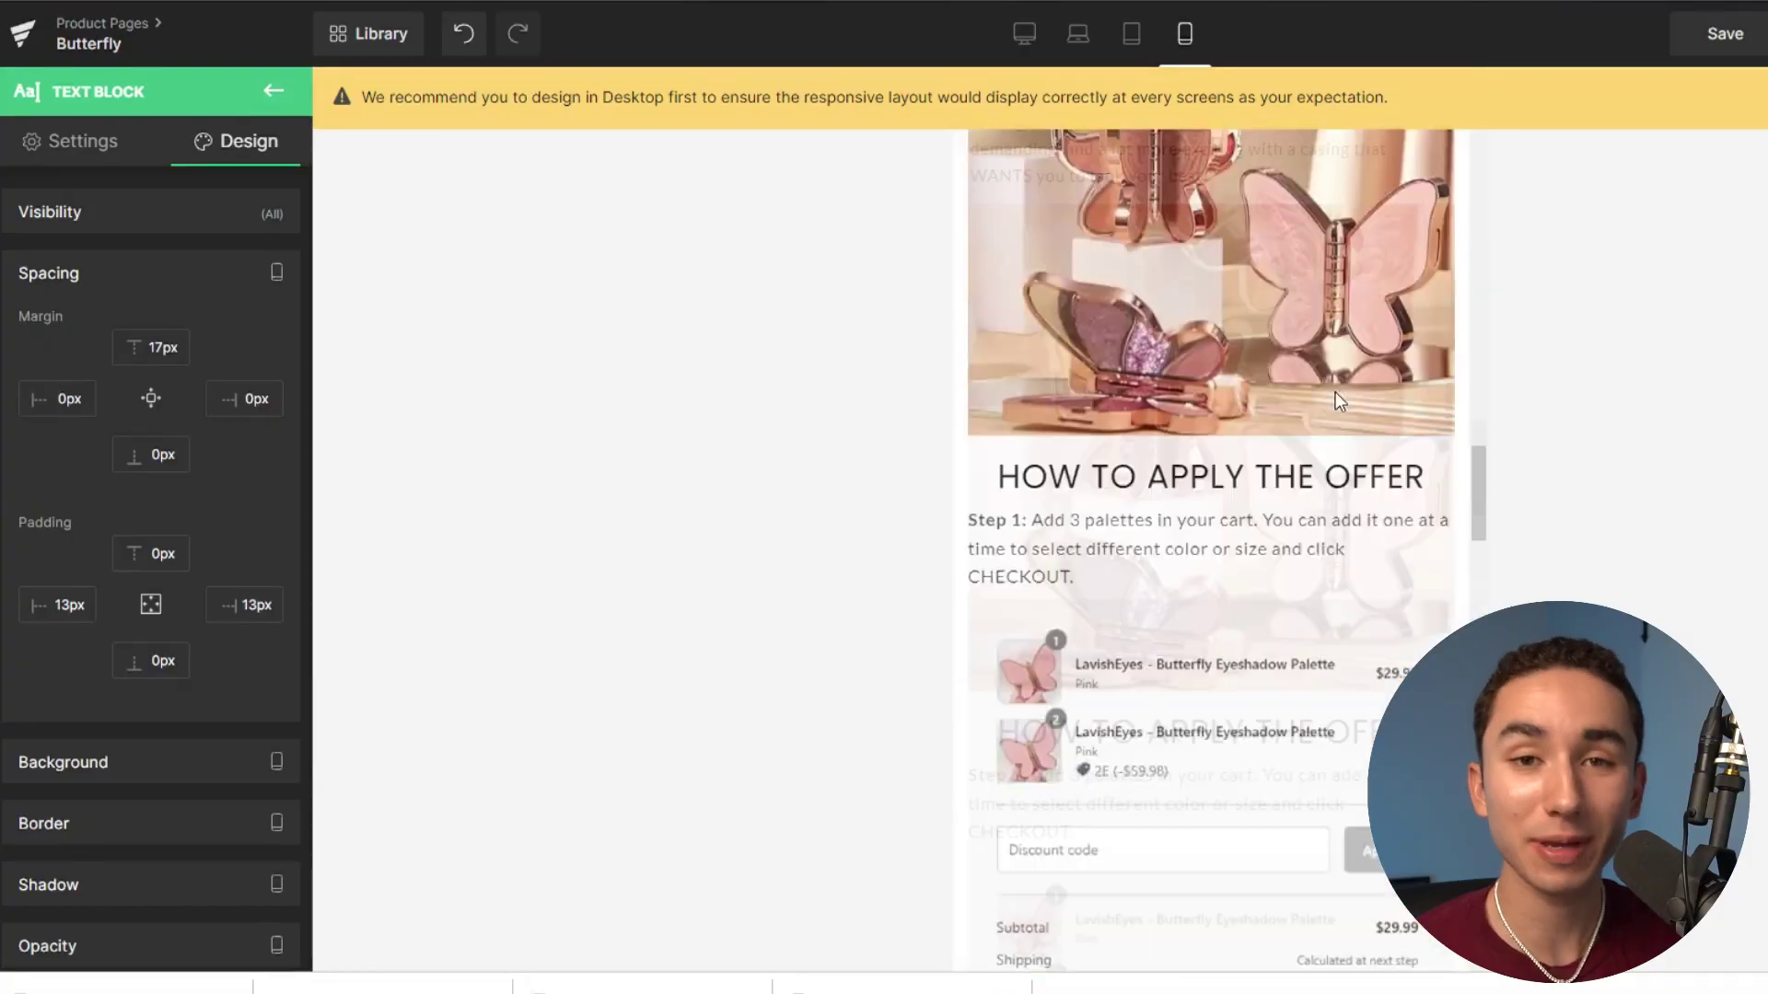
Increase the left padding of the accordion containing Details, Description and Shipping And Returns.
{"action": "scroll", "coordinate": [1338, 401], "scroll_direction": "up", "scroll_amount": 10}
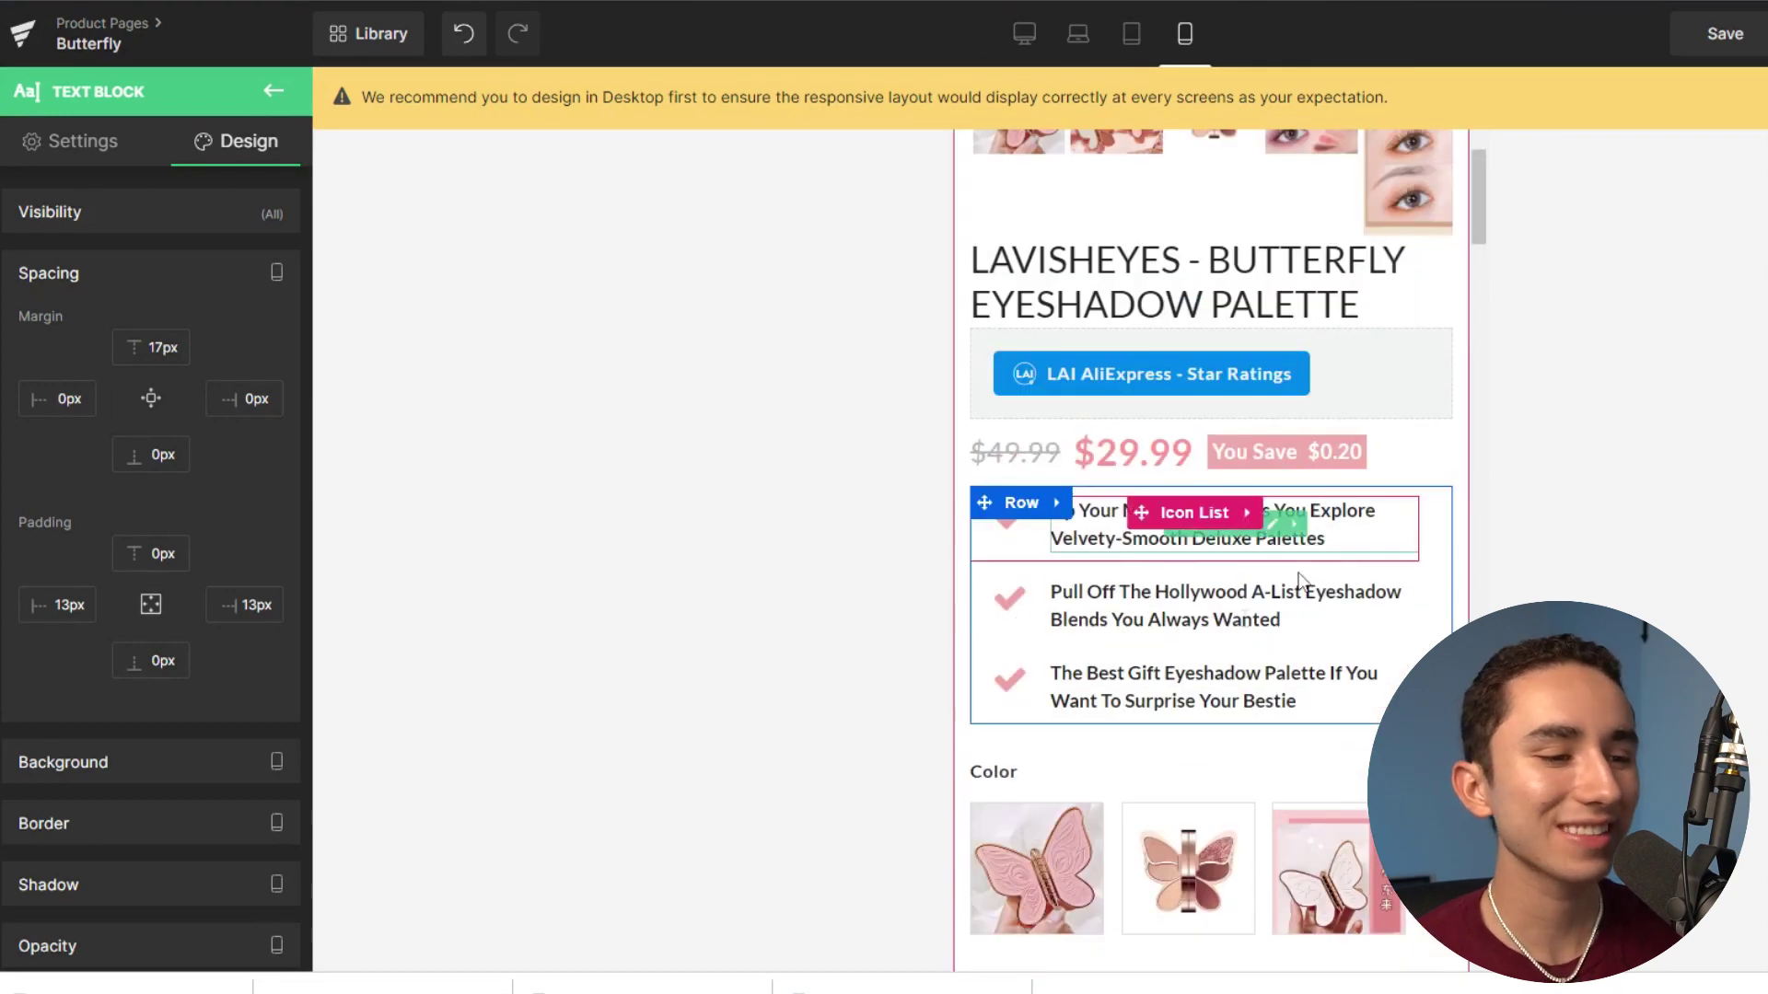
{"action": "scroll", "coordinate": [1298, 578], "scroll_direction": "down", "scroll_amount": 12}
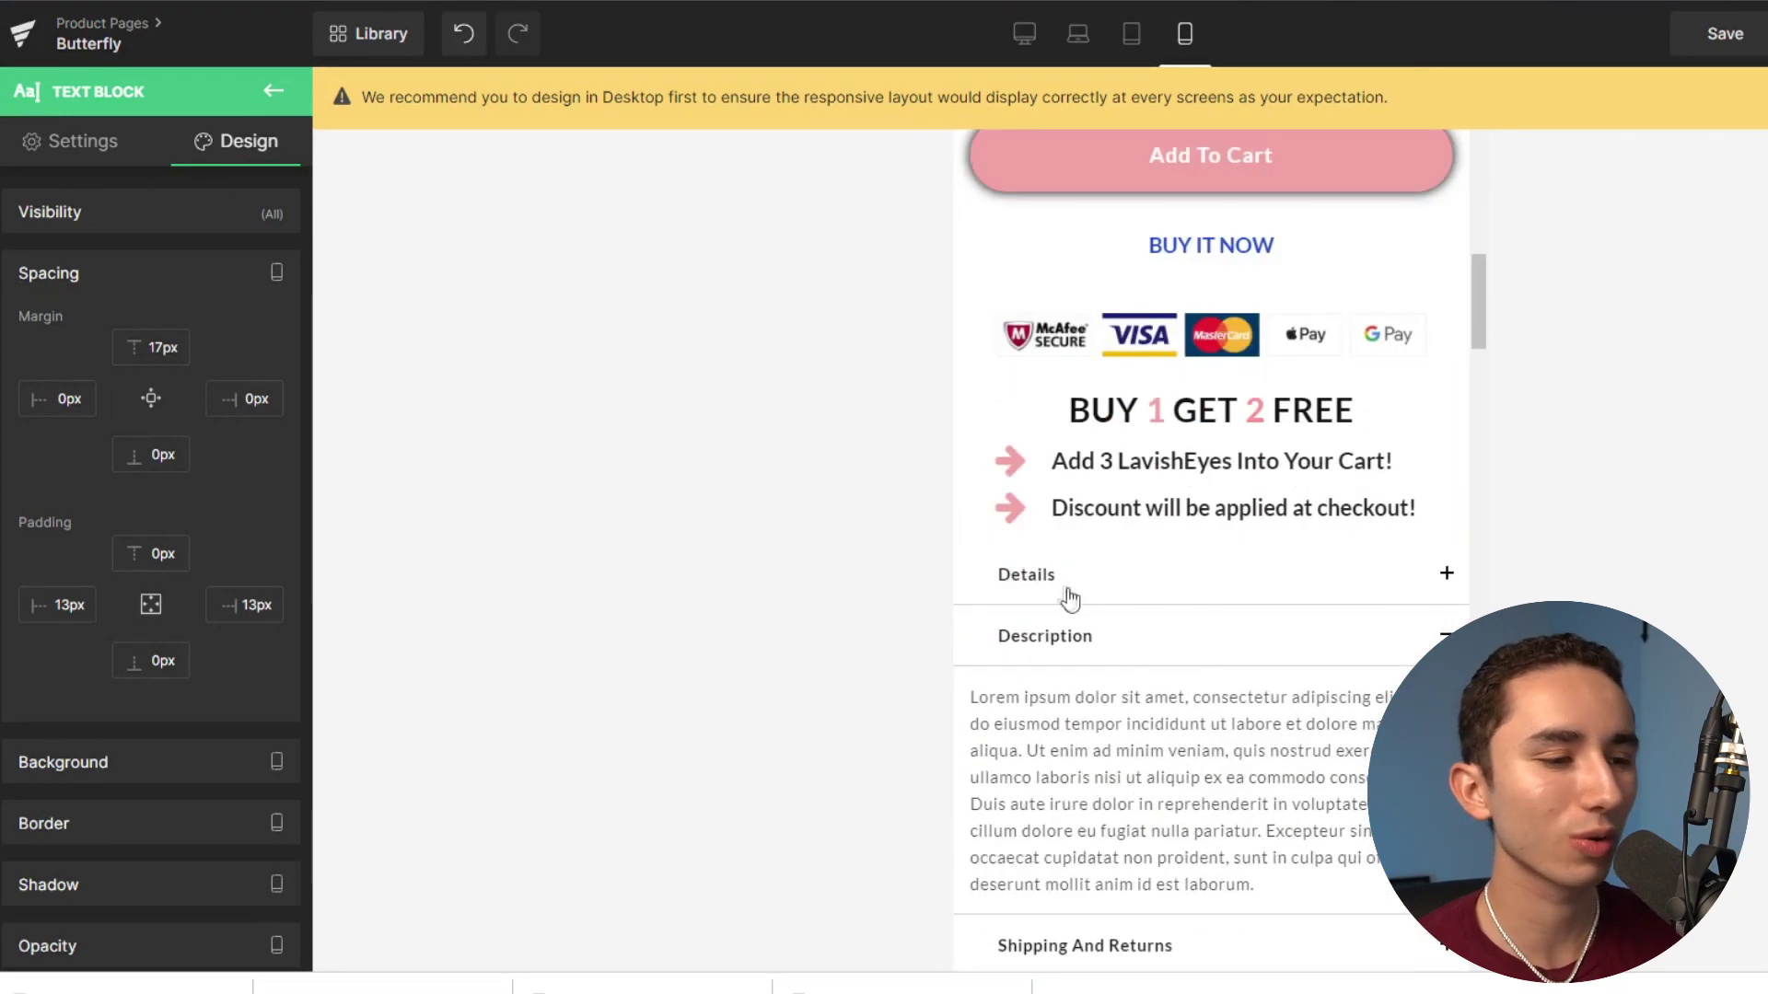
{"action": "left_click", "coordinate": [1188, 565]}
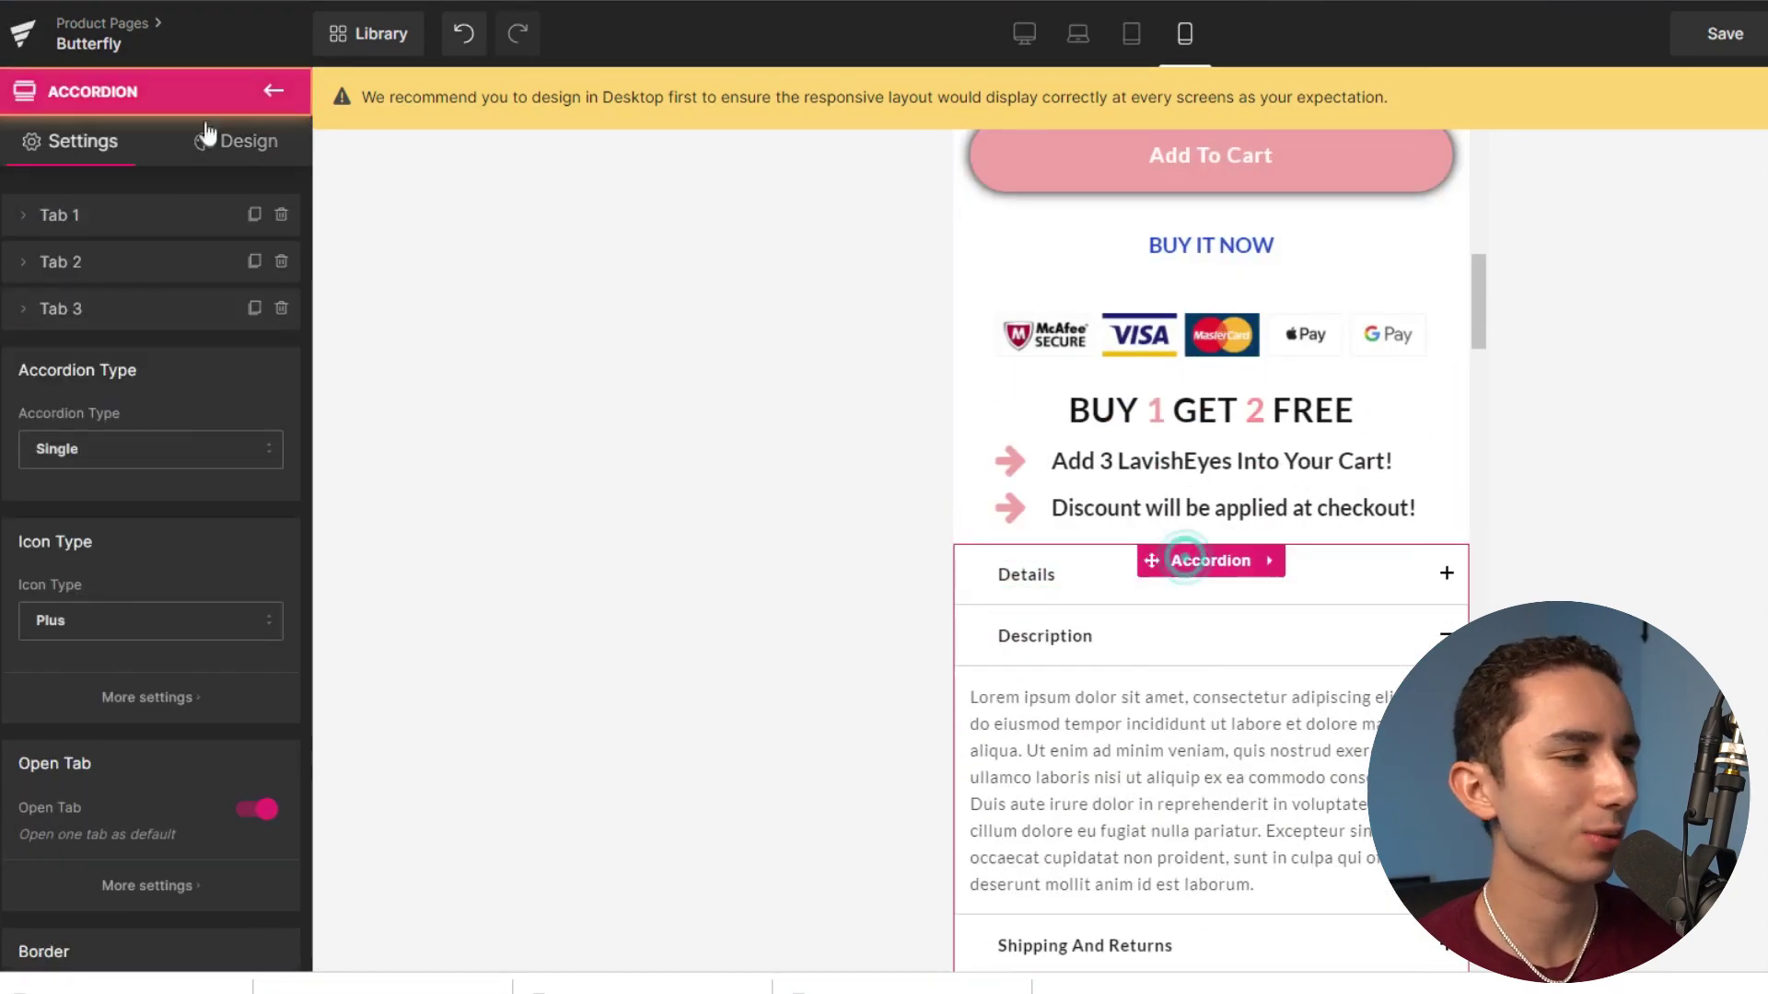
{"action": "left_click", "coordinate": [232, 138]}
{"action": "left_click", "coordinate": [62, 283]}
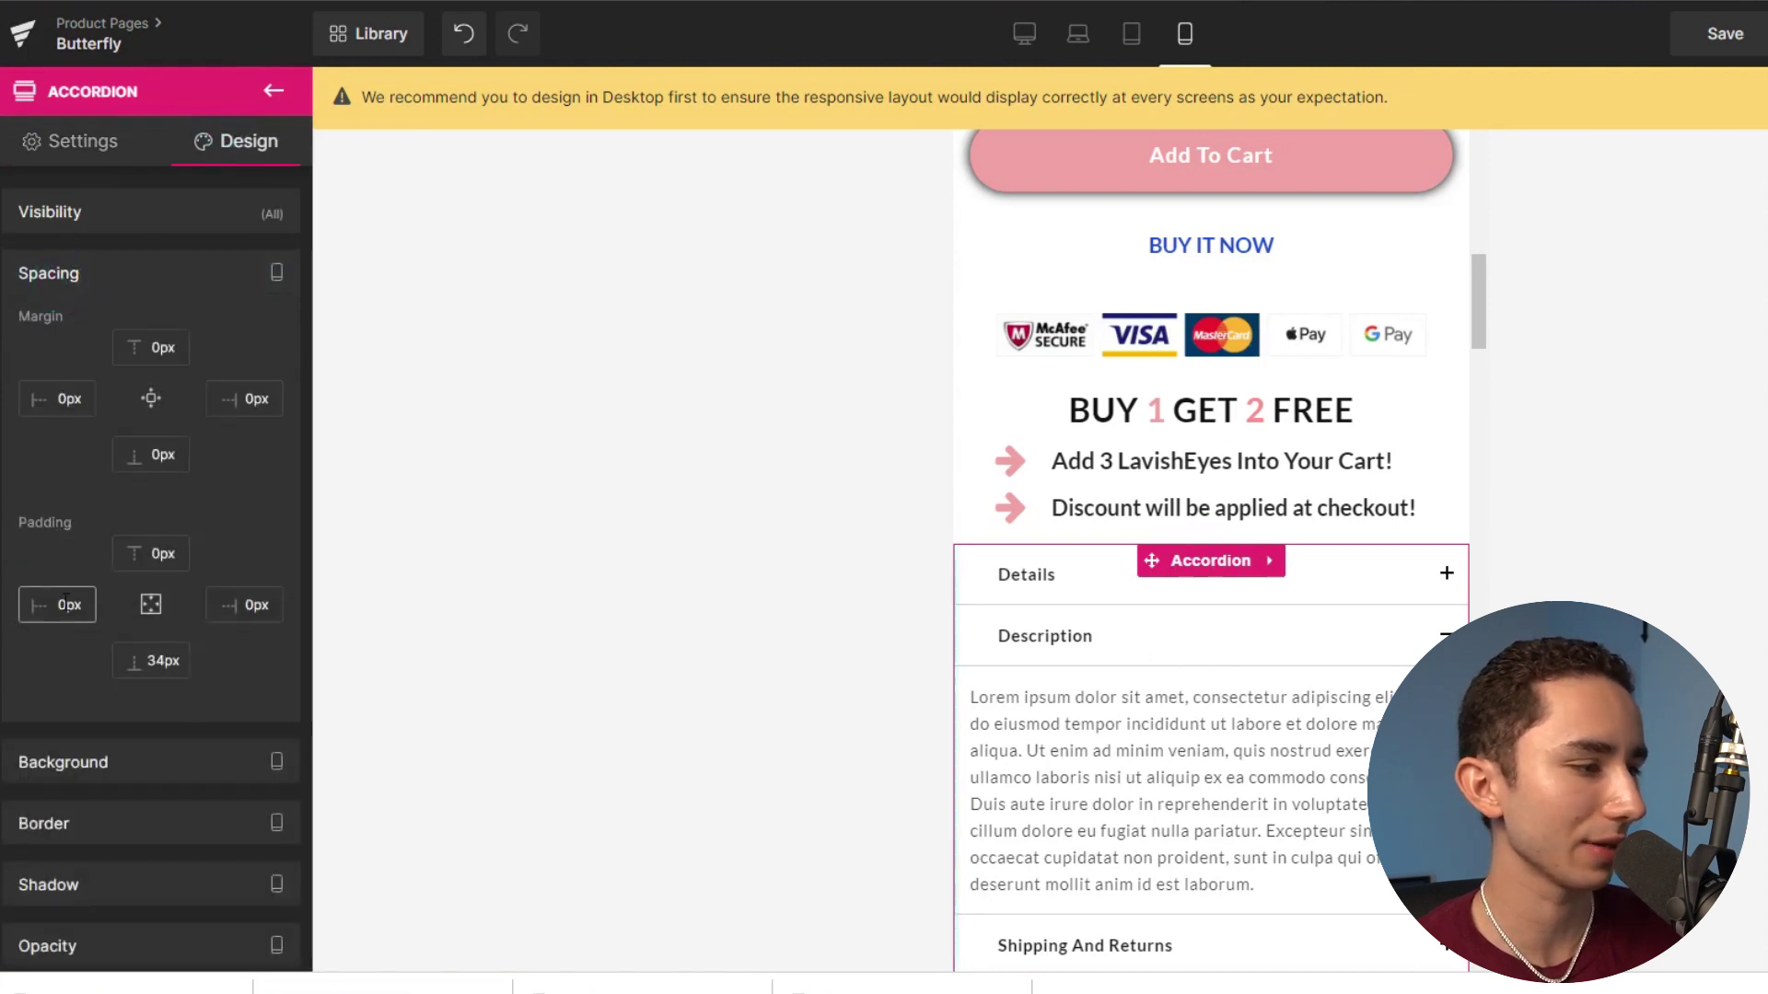
{"action": "key", "text": "Up"}
{"action": "key", "text": "Up"}
{"action": "key", "text": "Up"}
{"action": "key", "text": "Up"}
{"action": "key", "text": "Up"}
{"action": "key", "text": "Up"}
{"action": "key", "text": "Up"}
{"action": "key", "text": "Up"}
{"action": "key", "text": "Up"}
{"action": "key", "text": "Up"}
{"action": "key", "text": "Up"}
{"action": "key", "text": "Up"}
{"action": "key", "text": "Up"}
{"action": "key", "text": "Up"}
{"action": "key", "text": "Up"}
{"action": "key", "text": "Up"}
{"action": "key", "text": "Up"}
{"action": "key", "text": "Up"}
{"action": "key", "text": "Up"}
{"action": "key", "text": "Up"}
{"action": "key", "text": "Up"}
{"action": "key", "text": "Up"}
{"action": "key", "text": "Up"}
{"action": "key", "text": "Up"}
{"action": "key", "text": "Up"}
{"action": "key", "text": "Up"}
{"action": "key", "text": "Up"}
{"action": "key", "text": "Up"}
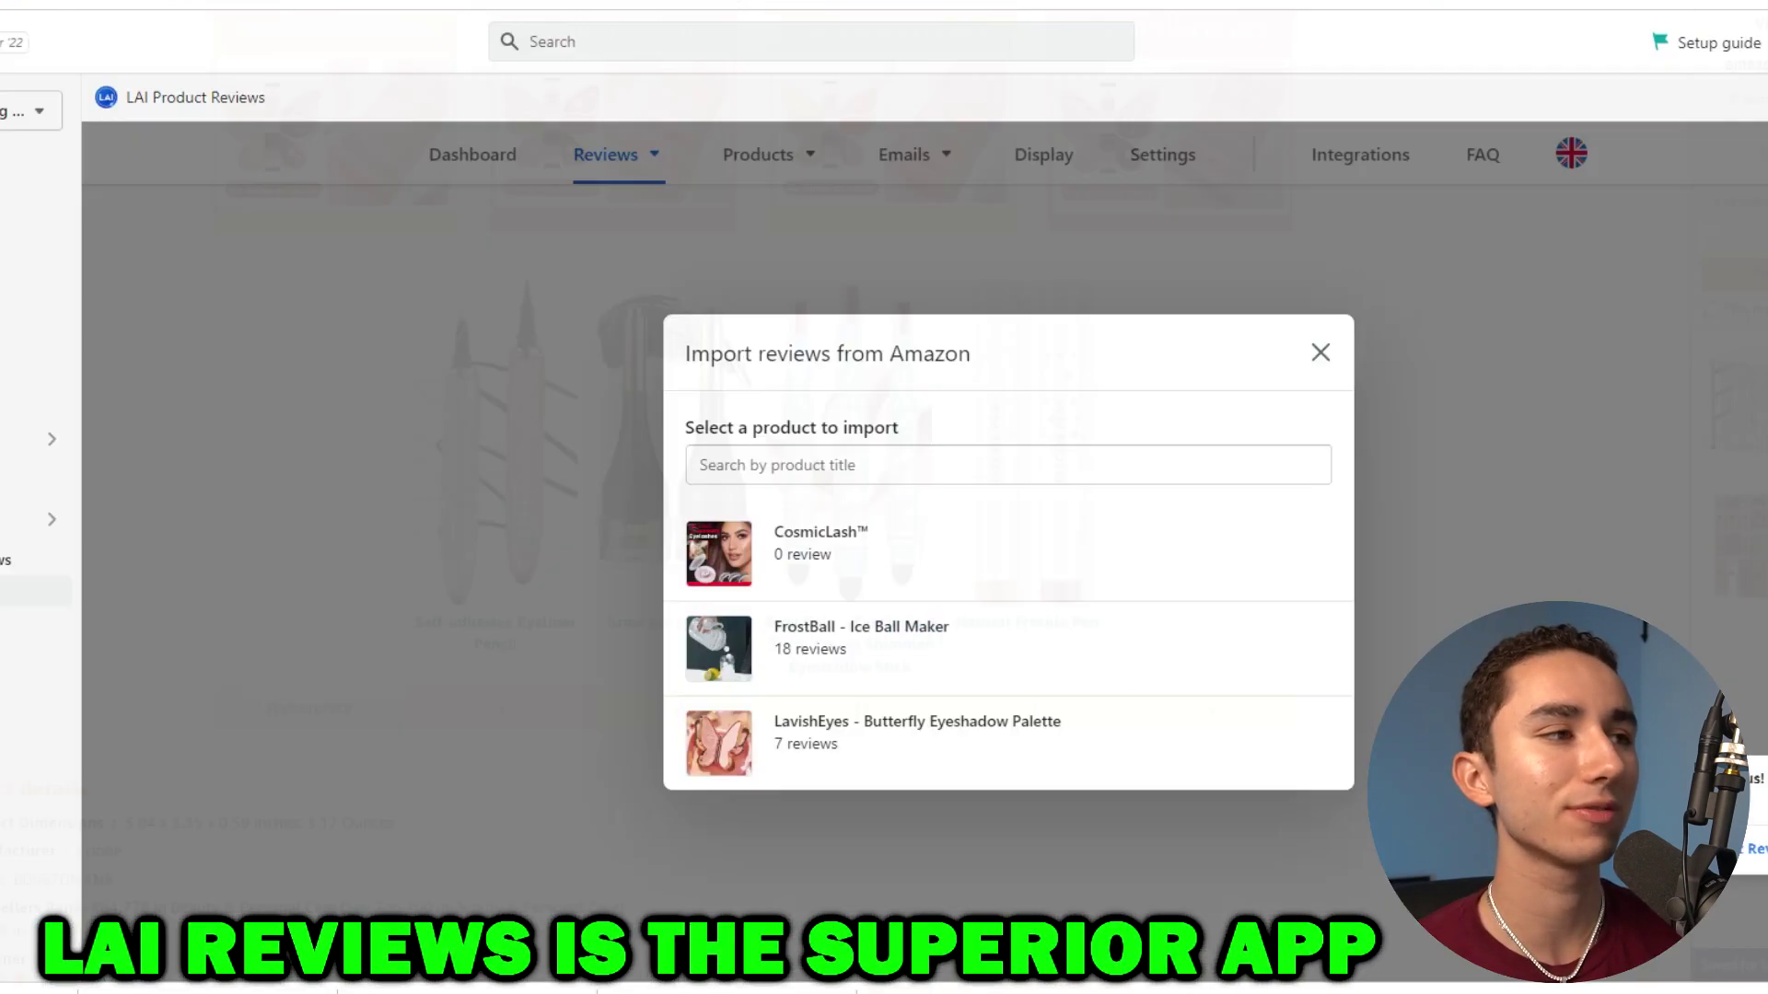
In LAI Product Reviews, fetch reviews for LavishEyes - Butterfly Eyeshadow Palette from the pasted Amazon product link.
{"action": "left_click", "coordinate": [877, 732]}
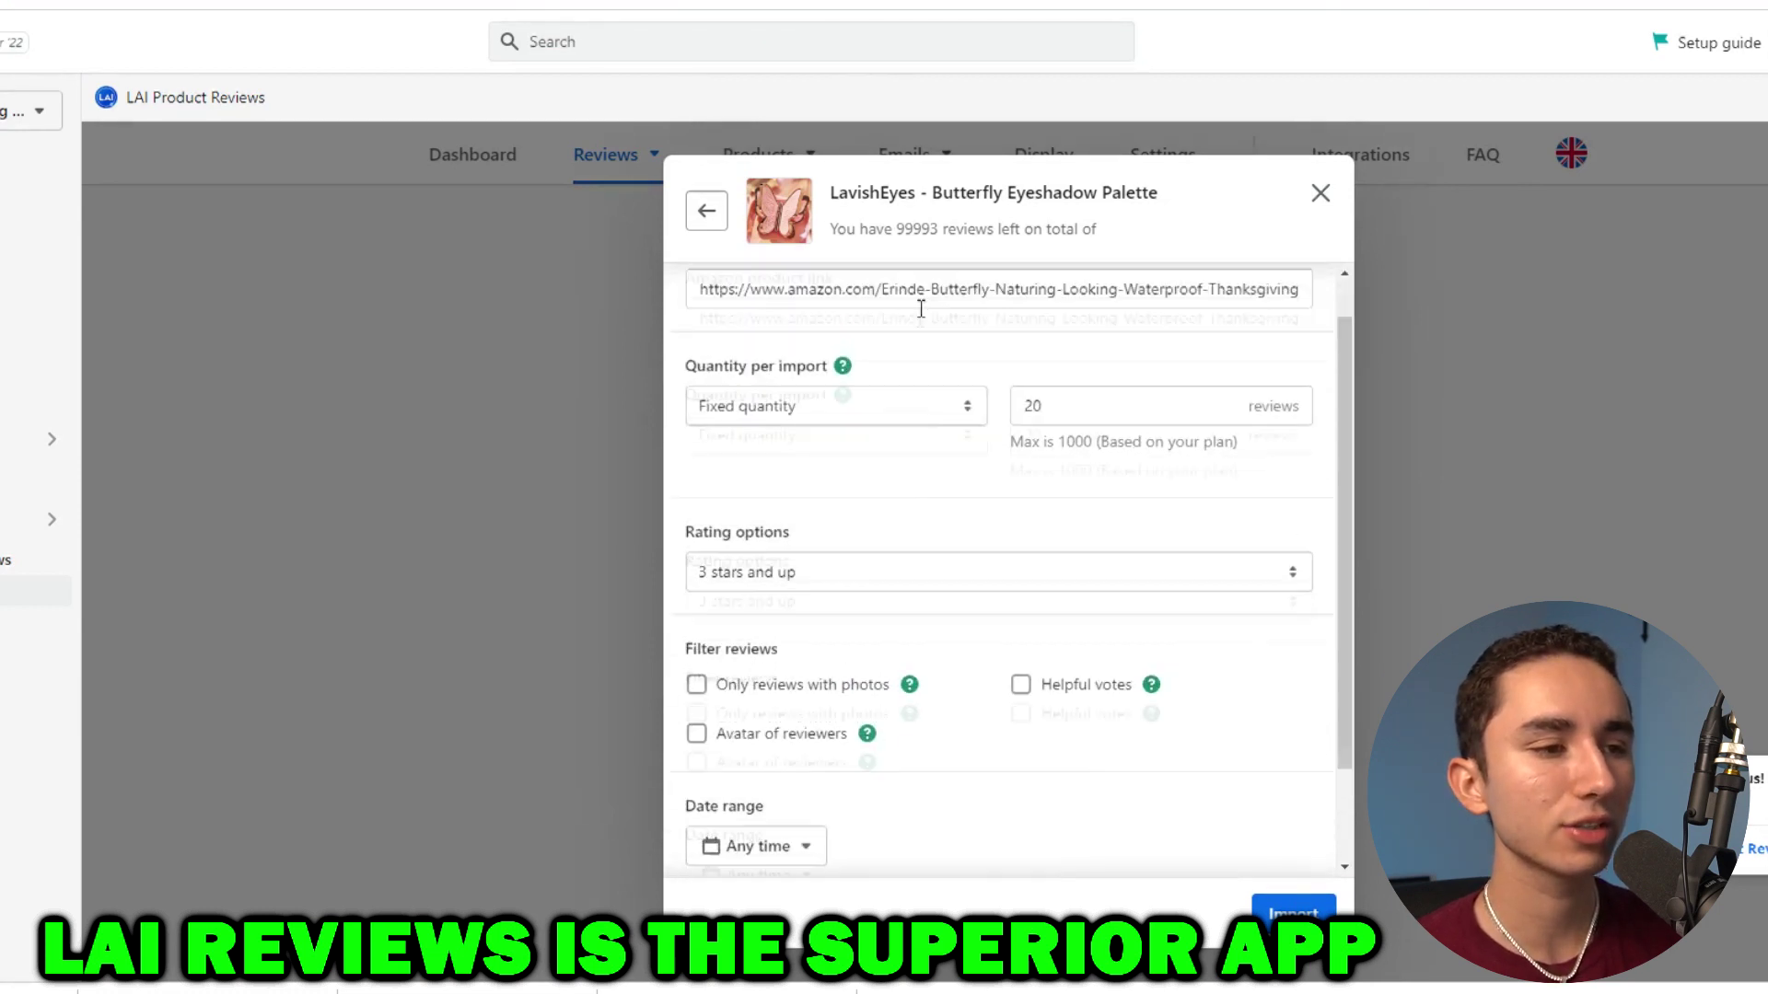
{"action": "triple_click", "coordinate": [918, 336]}
{"action": "key", "text": "ctrl+v"}
{"action": "left_click", "coordinate": [920, 269]}
{"action": "scroll", "coordinate": [928, 414], "scroll_direction": "down", "scroll_amount": 2}
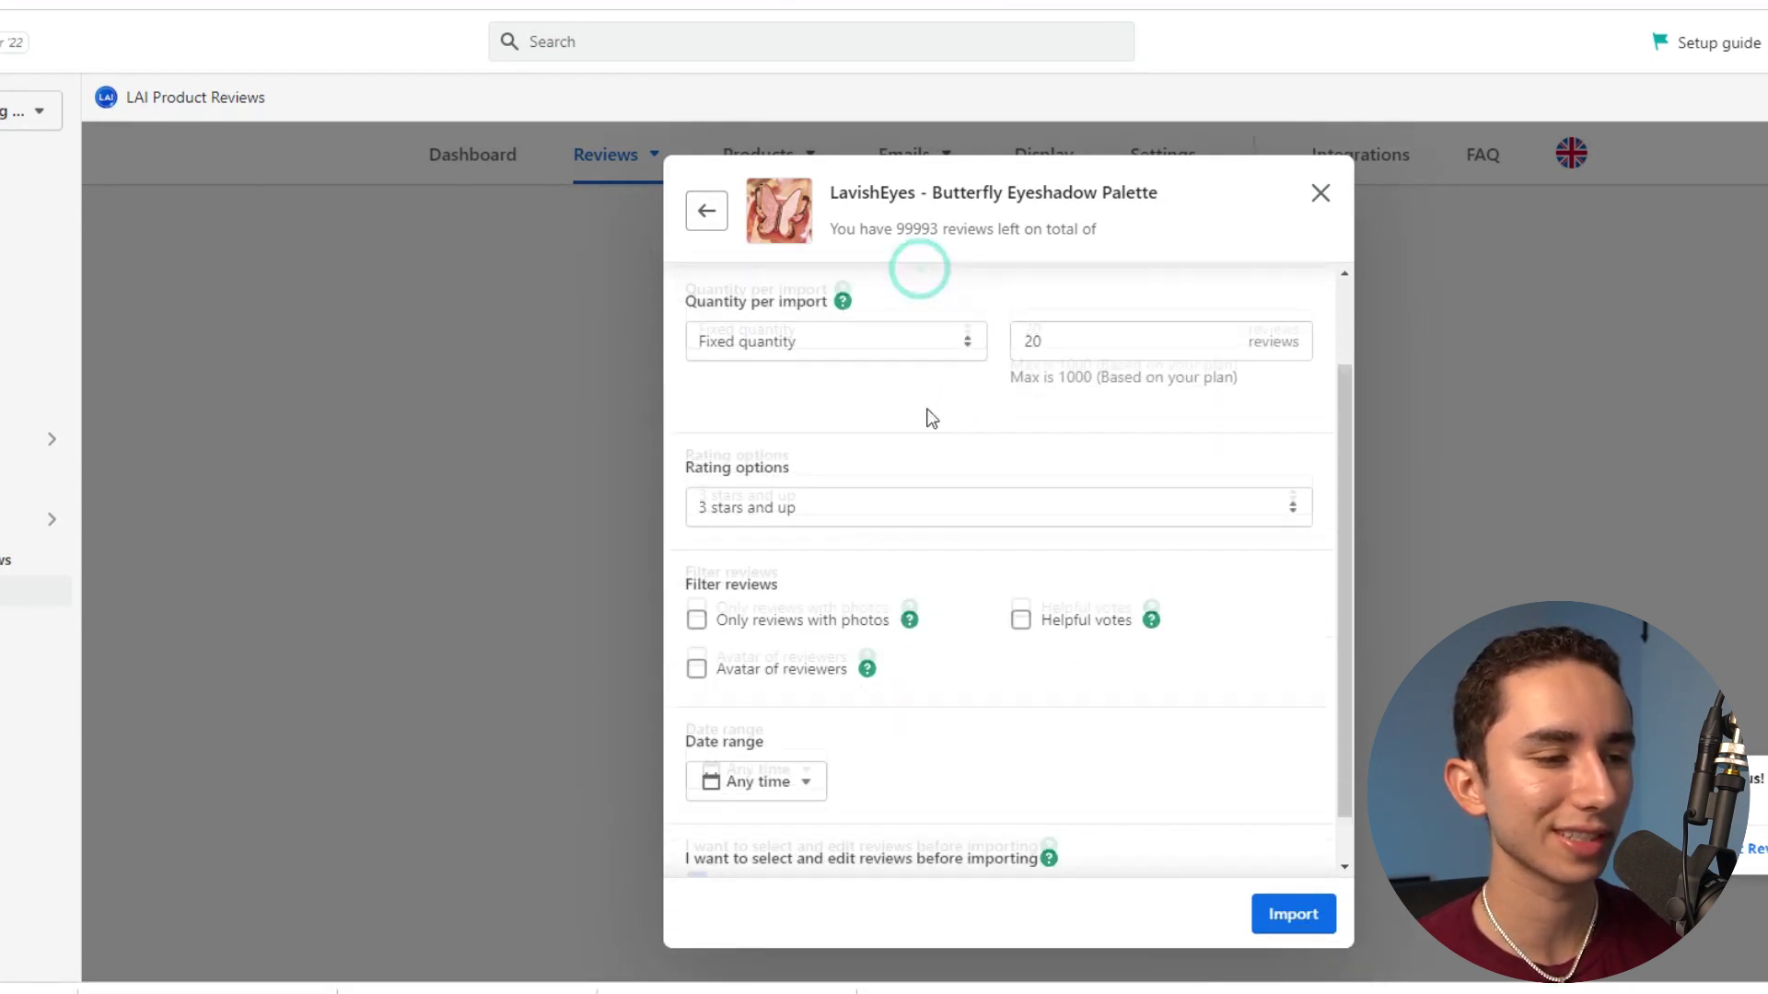
{"action": "left_click", "coordinate": [1274, 909]}
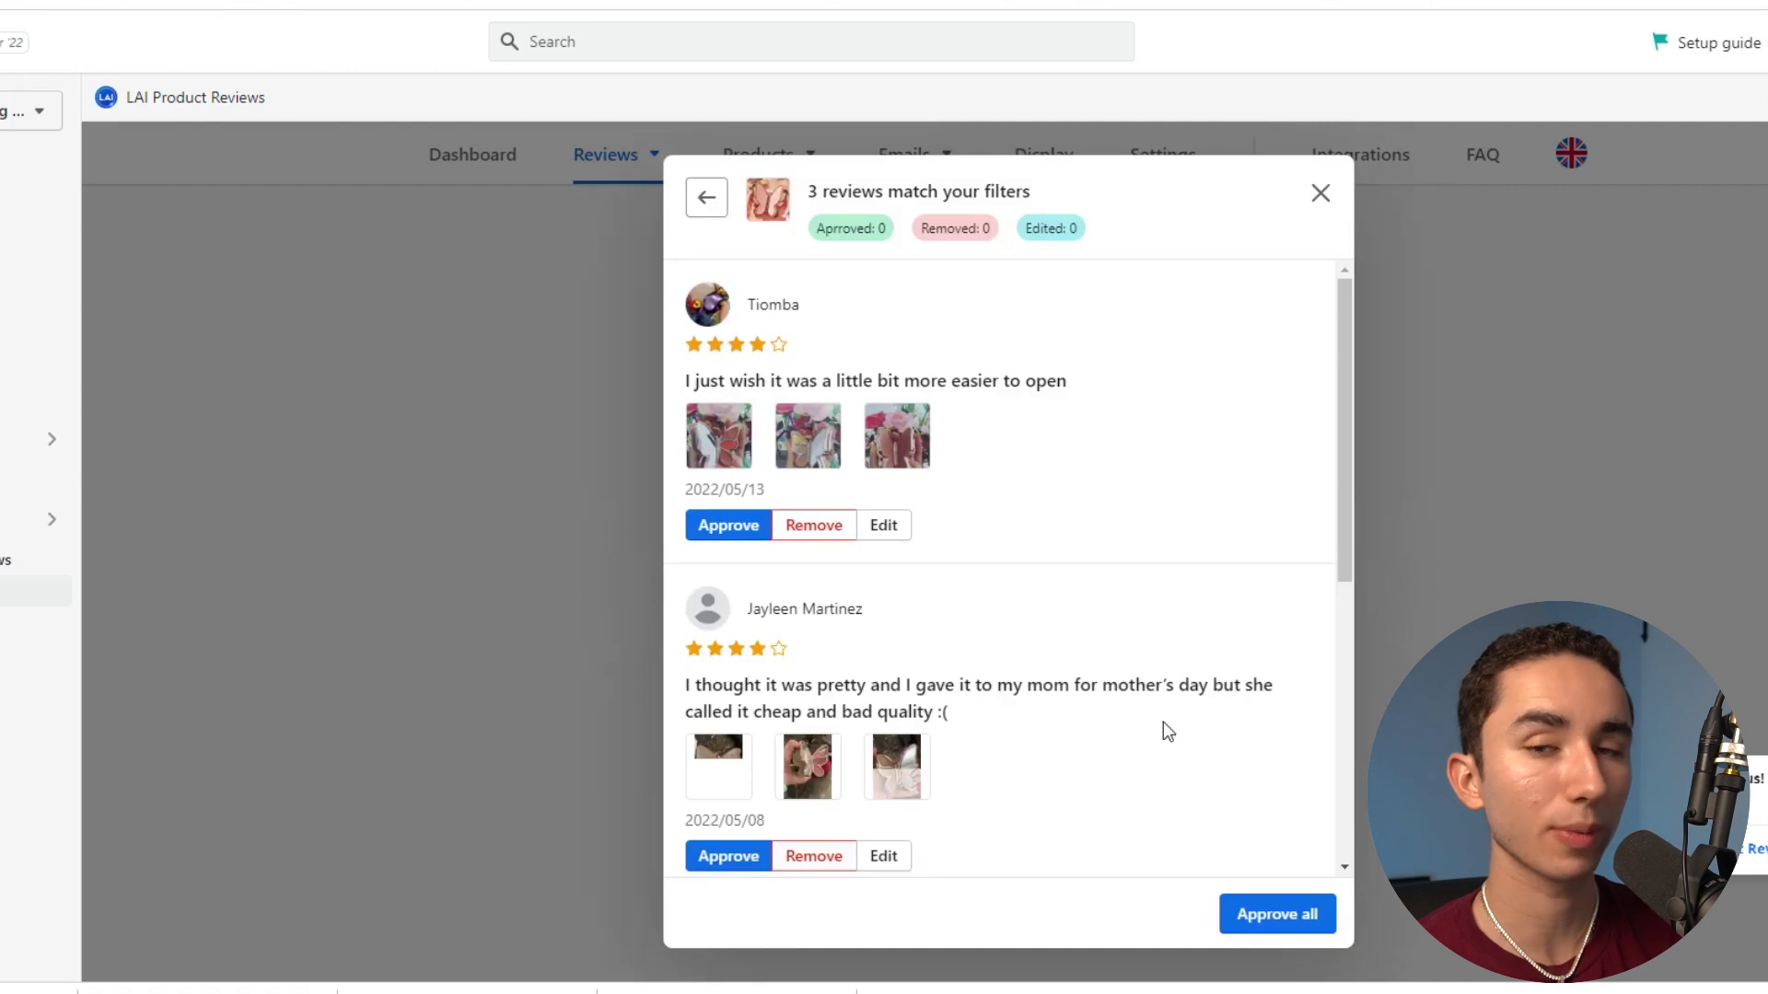
Read through the fetched Amazon reviews, open the Mother's Day gift review for editing, and close the import without approving any.
{"action": "scroll", "coordinate": [1040, 520], "scroll_direction": "down", "scroll_amount": 6}
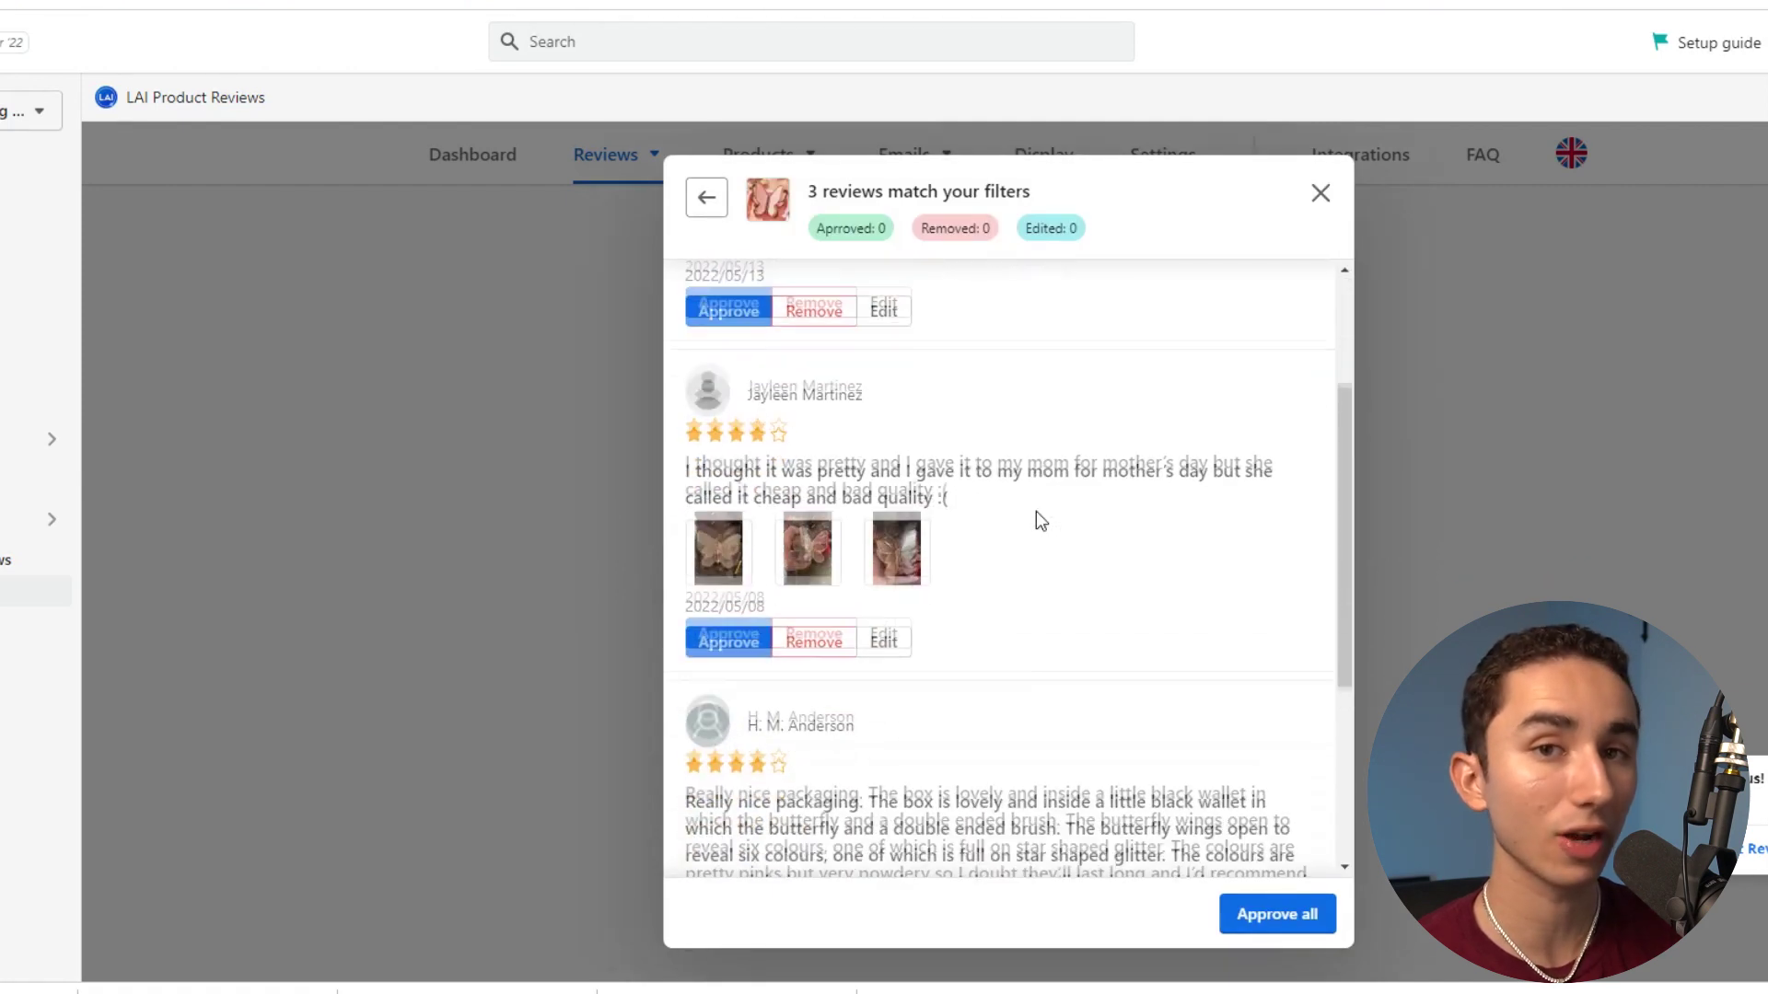
{"action": "scroll", "coordinate": [1013, 507], "scroll_direction": "up", "scroll_amount": 10}
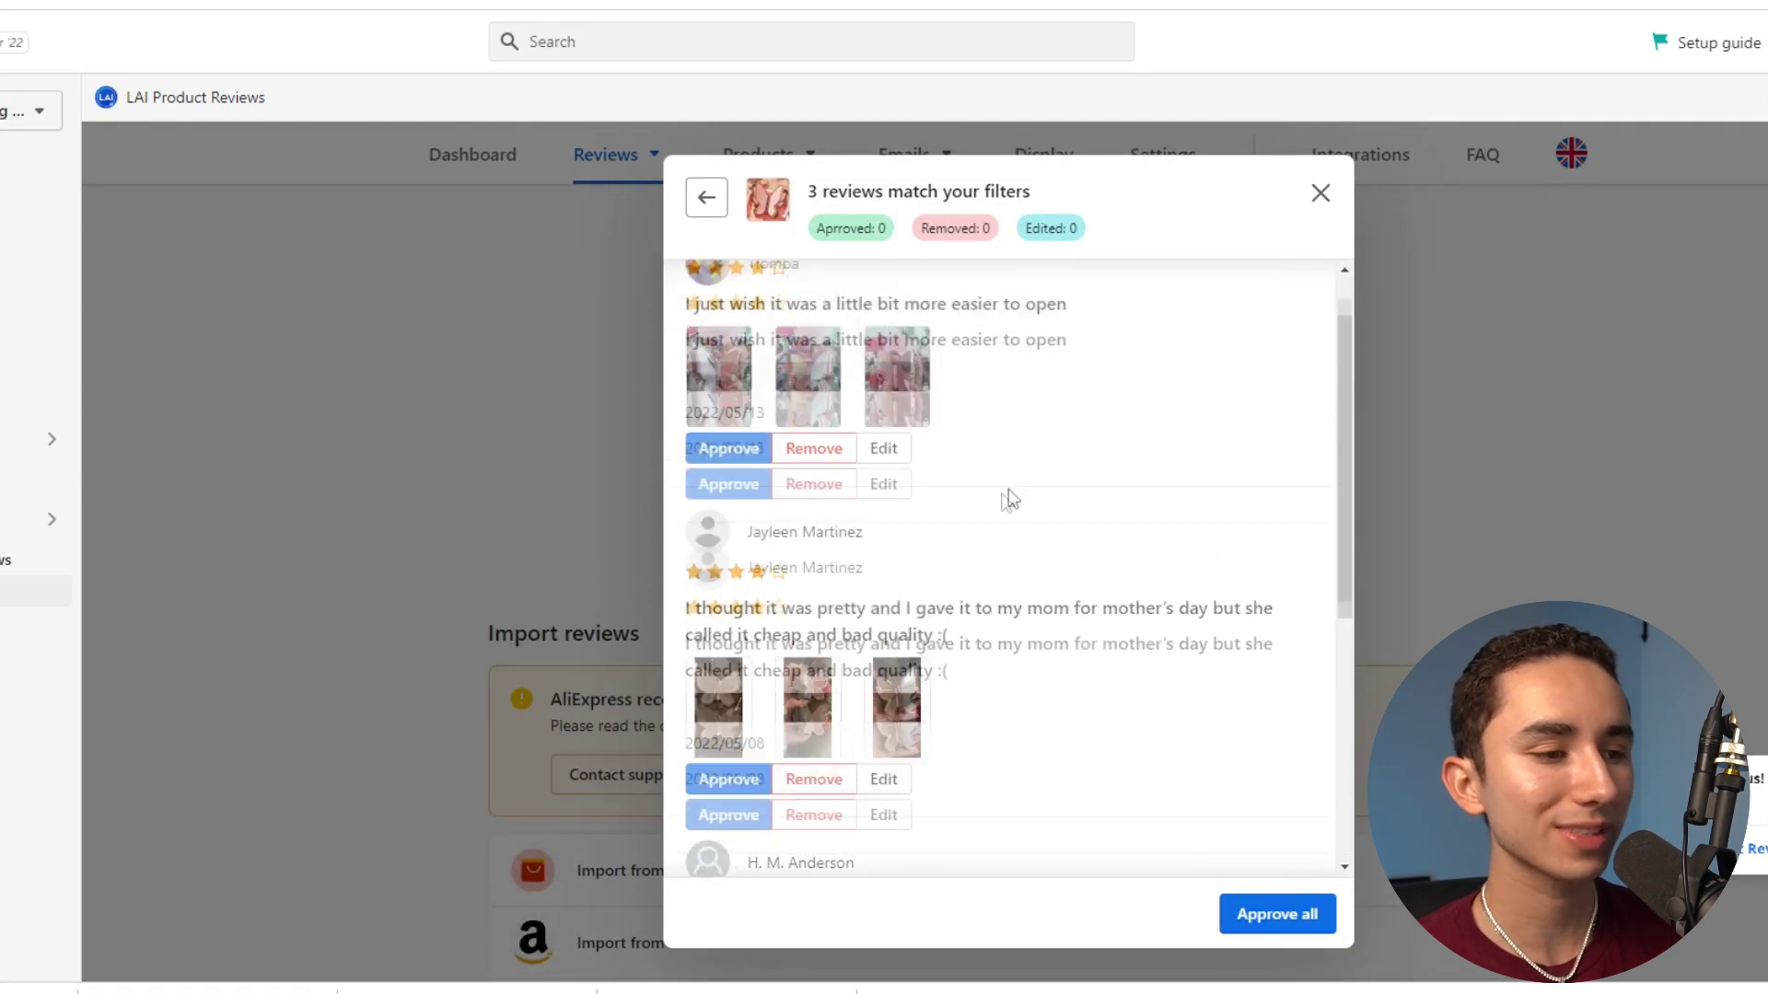
{"action": "scroll", "coordinate": [810, 534], "scroll_direction": "down", "scroll_amount": 4}
{"action": "scroll", "coordinate": [797, 543], "scroll_direction": "down", "scroll_amount": 4}
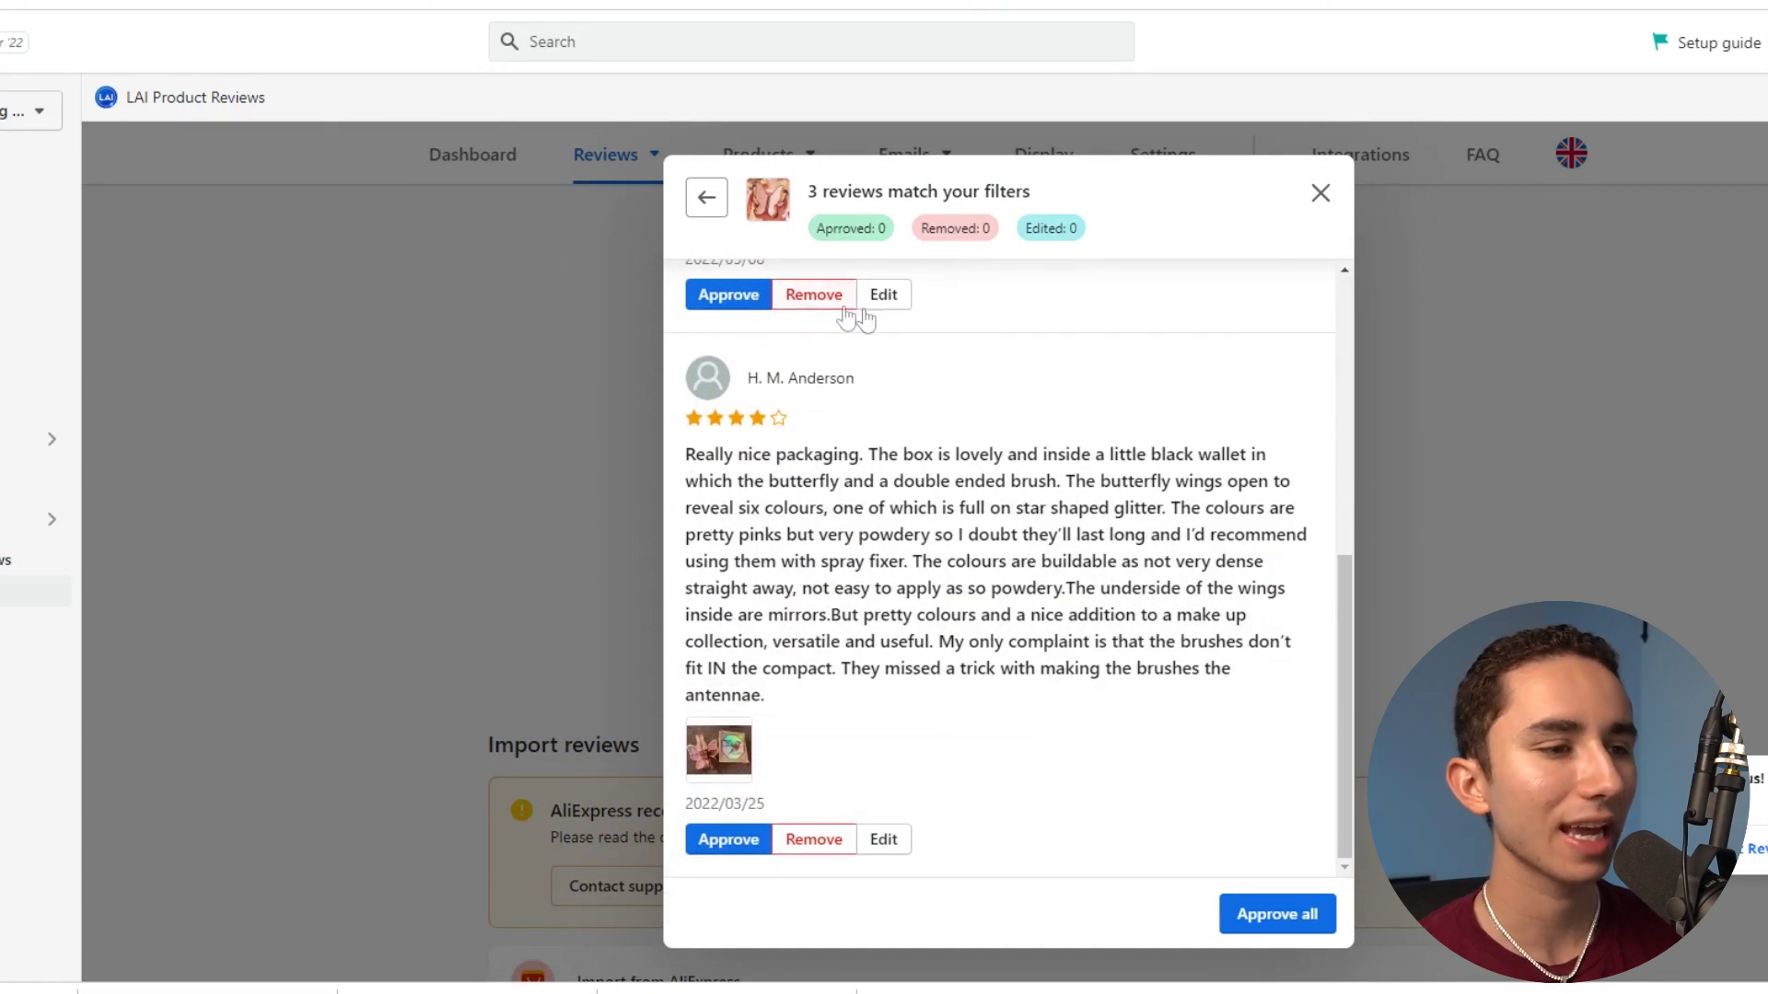
{"action": "left_click", "coordinate": [884, 295]}
{"action": "scroll", "coordinate": [951, 490], "scroll_direction": "up", "scroll_amount": 5}
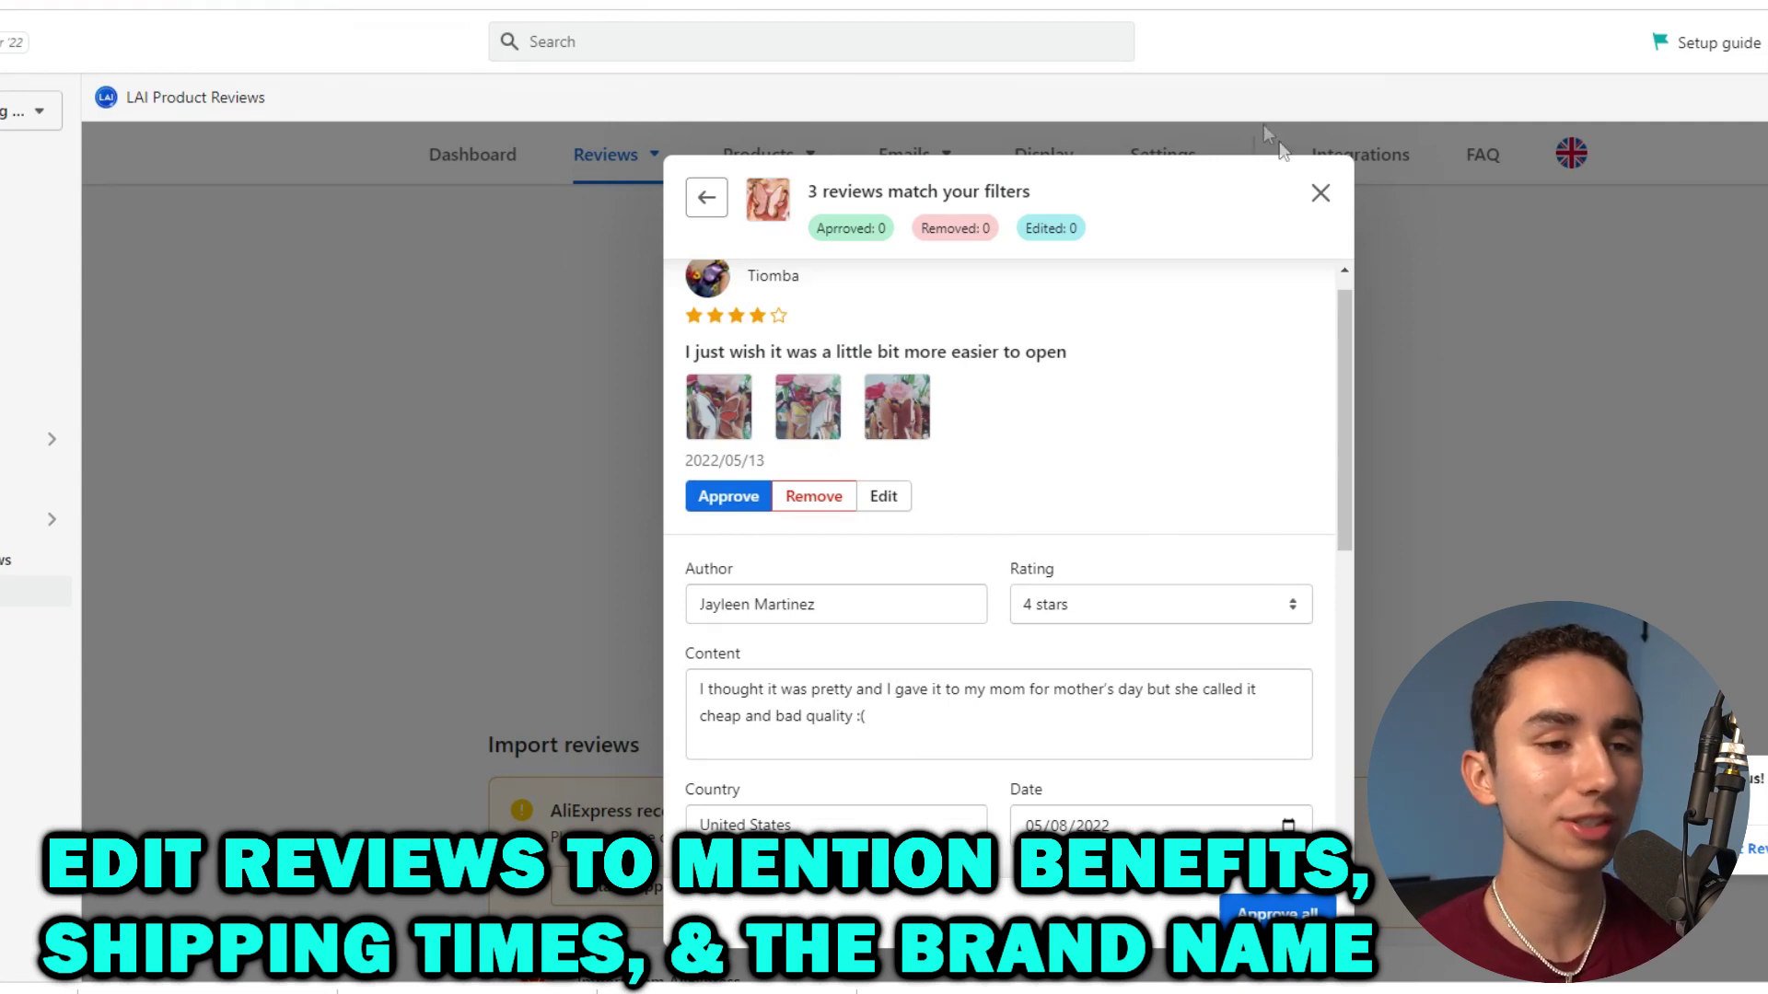
{"action": "left_click", "coordinate": [1325, 199]}
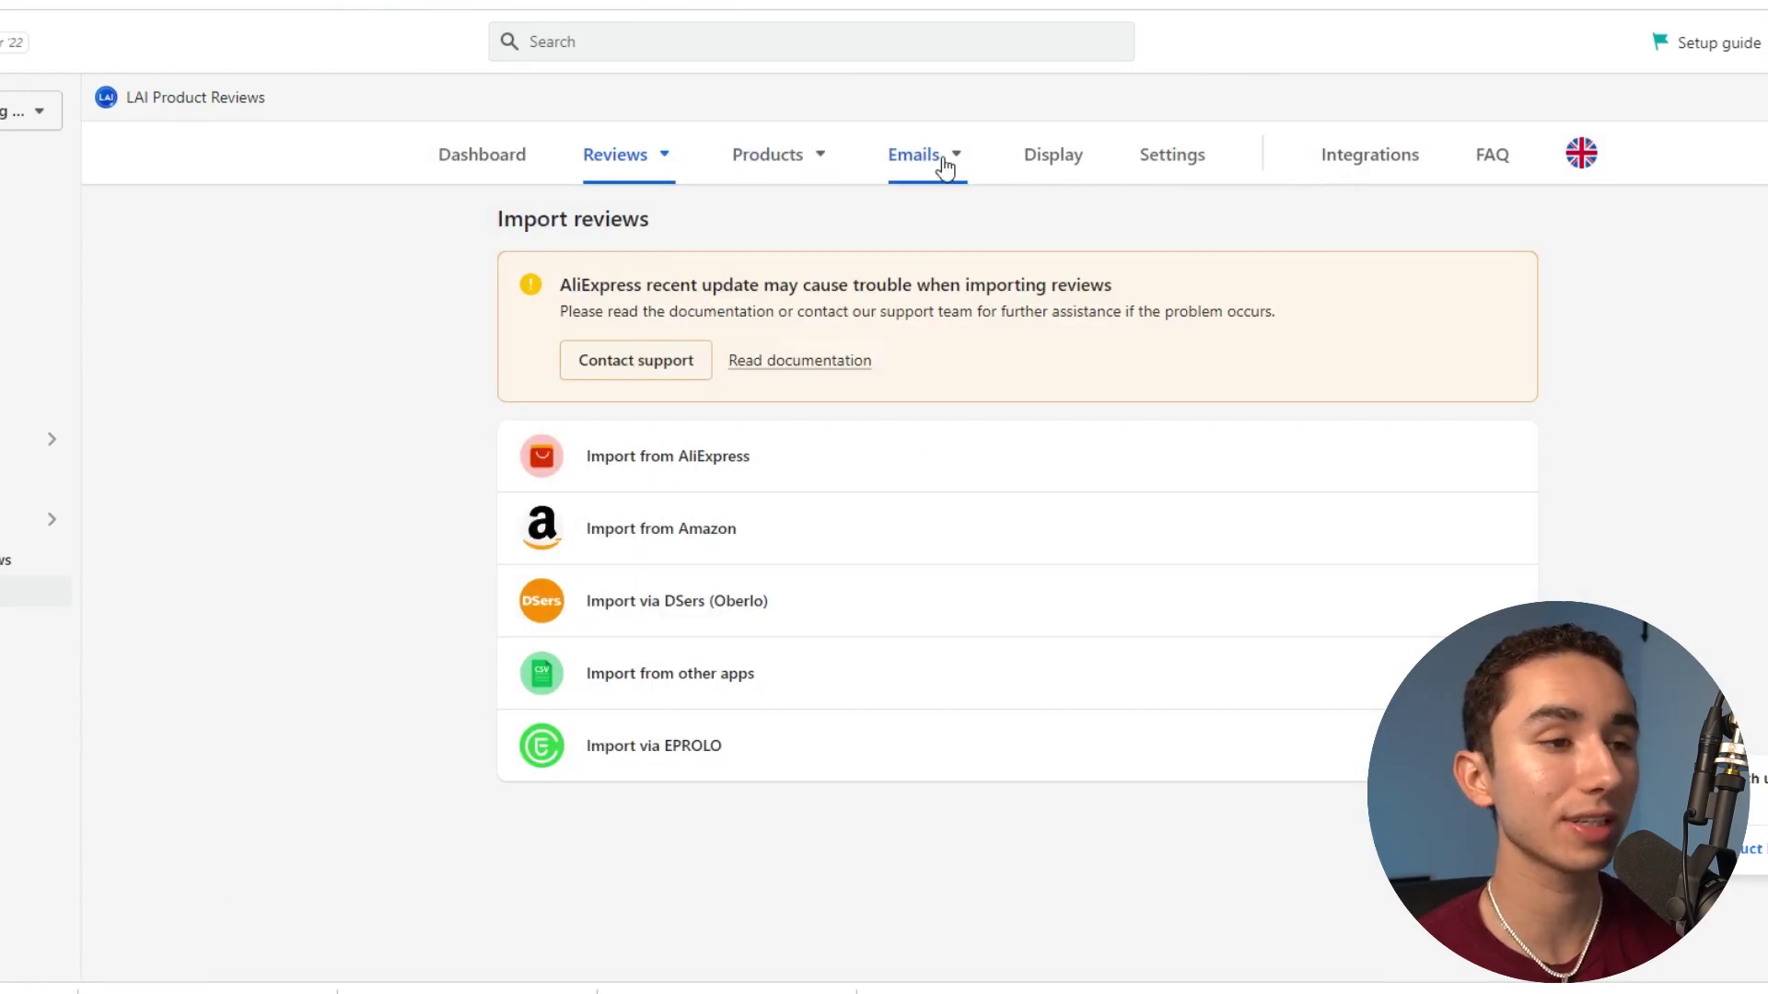
Open the reviews app's Display settings and look over the available review sections.
{"action": "left_click", "coordinate": [1079, 164]}
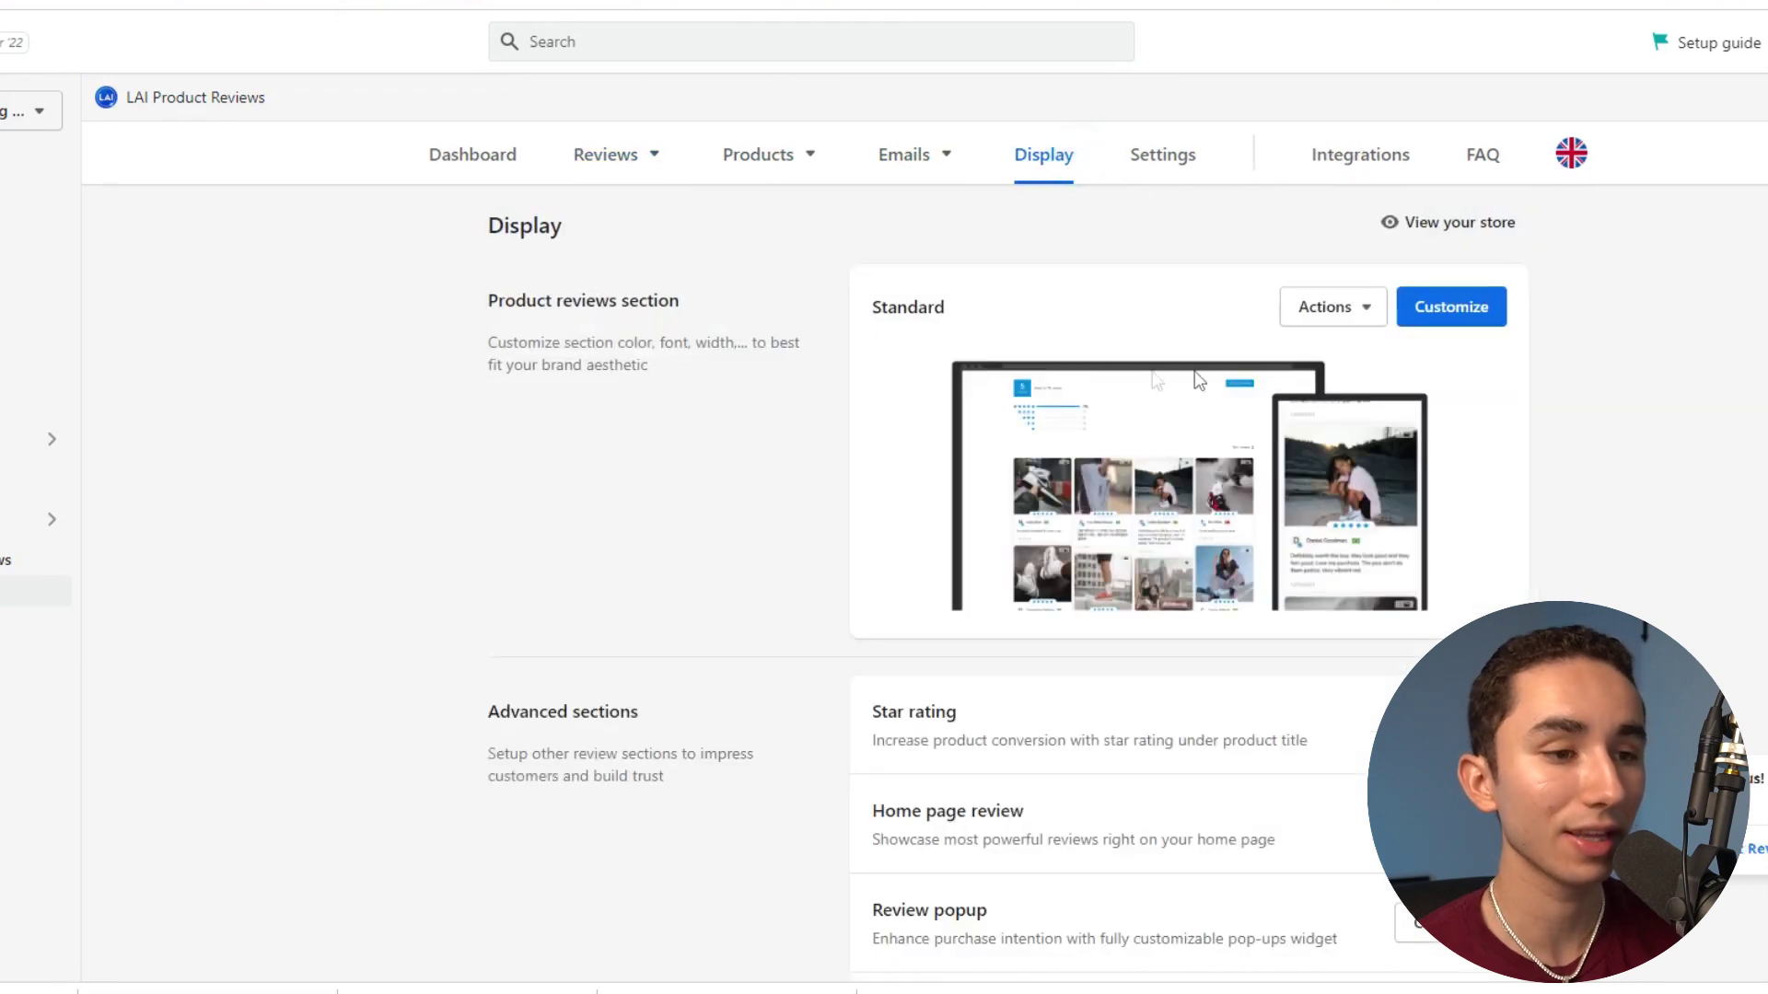
{"action": "scroll", "coordinate": [1335, 360], "scroll_direction": "down", "scroll_amount": 1}
{"action": "scroll", "coordinate": [1326, 350], "scroll_direction": "up", "scroll_amount": 1}
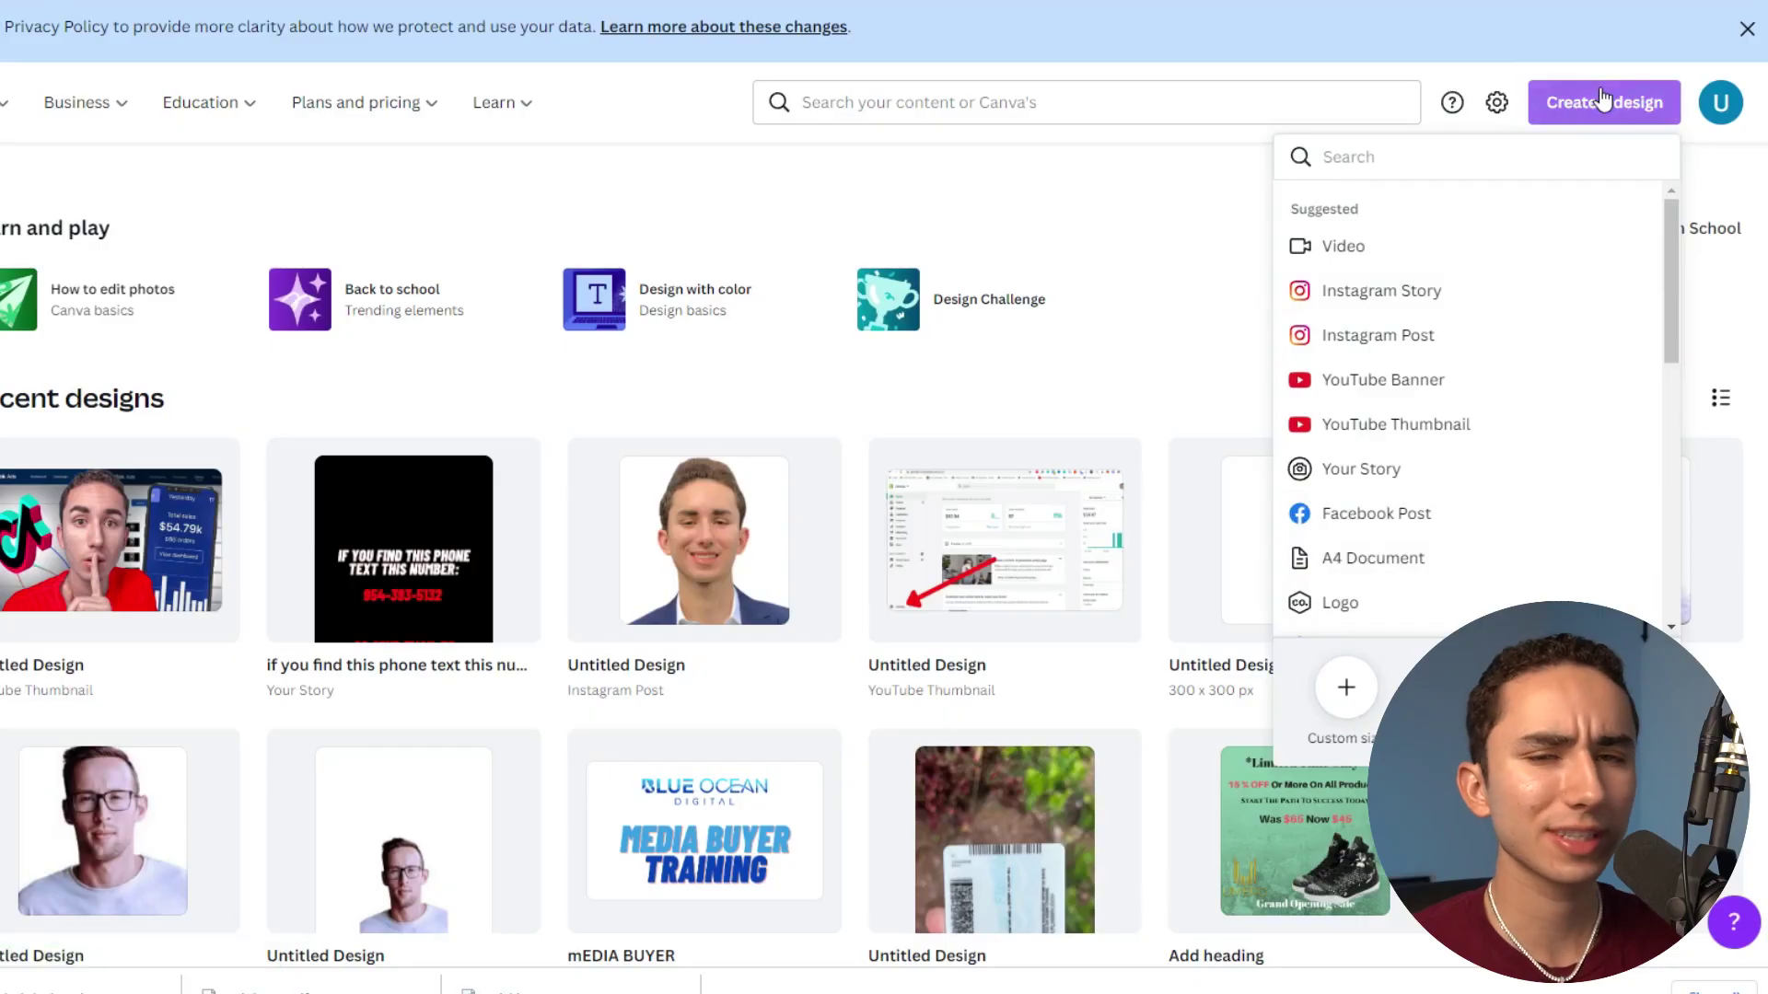
Switch to Canva and create a new blank Logo design.
{"action": "left_click", "coordinate": [1603, 98]}
{"action": "left_click", "coordinate": [1603, 98]}
{"action": "left_click", "coordinate": [1423, 606]}
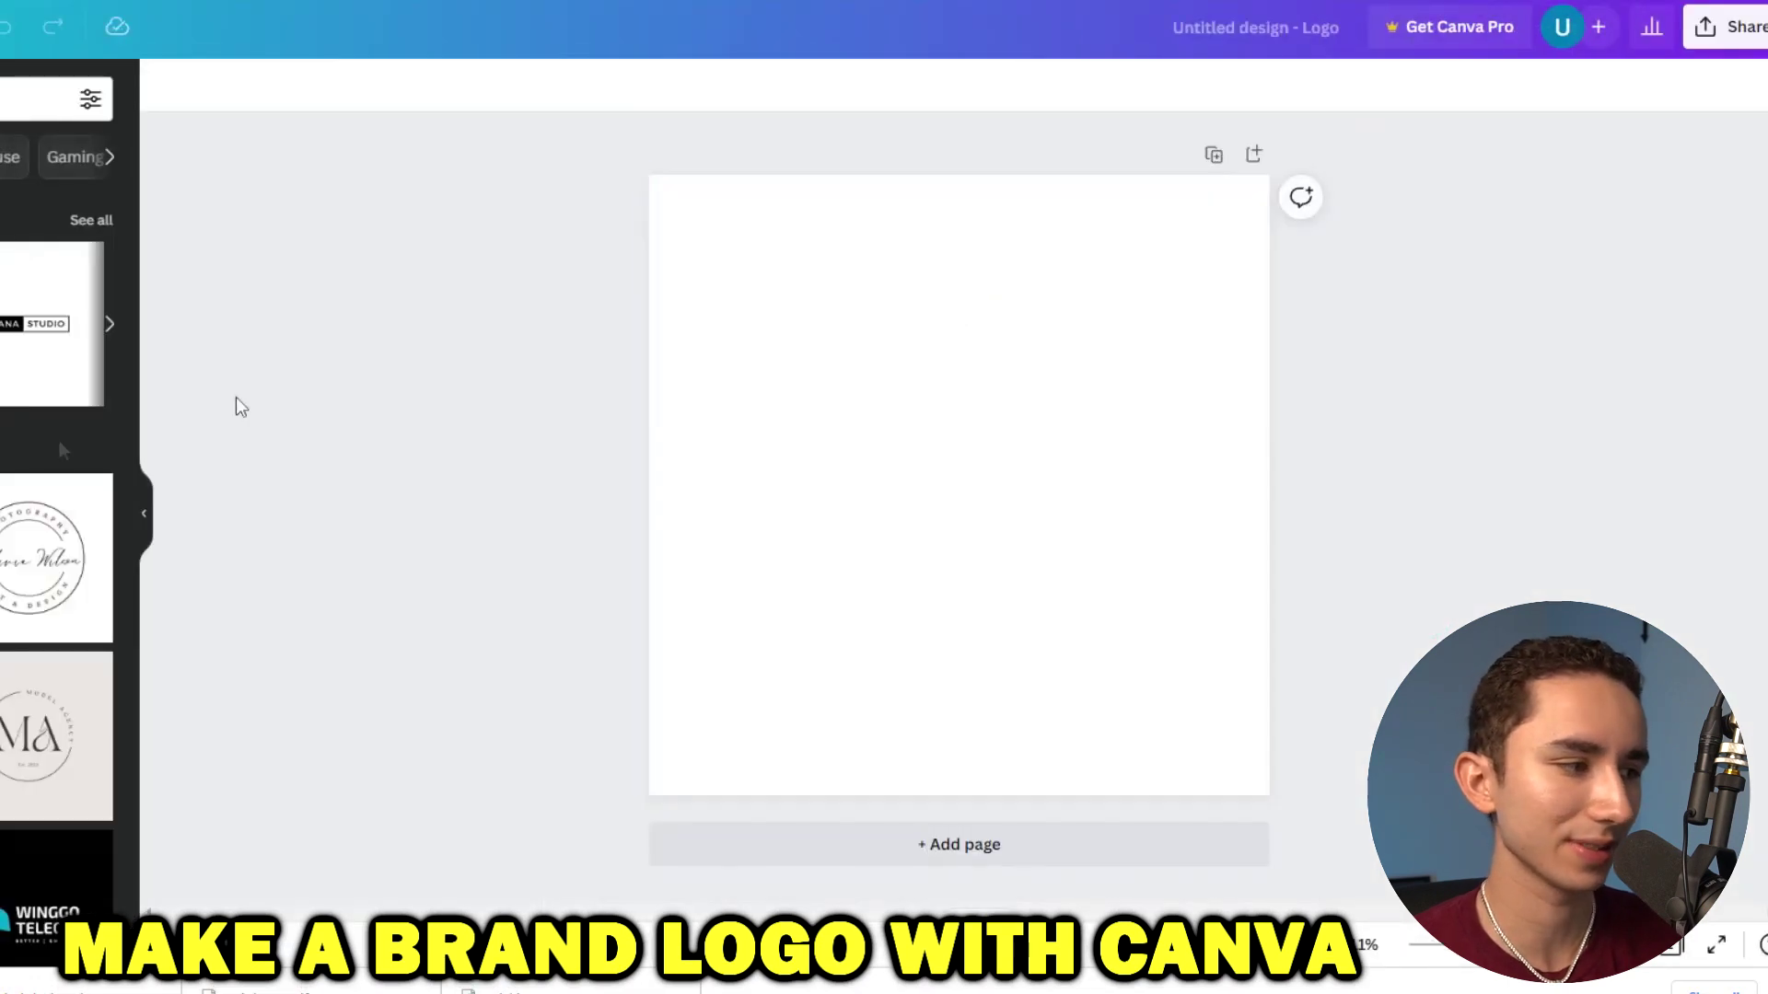
Apply the white version of the White and Black Minimalist Elegant Boutique Logo template to the blank page.
{"action": "scroll", "coordinate": [55, 515], "scroll_direction": "down", "scroll_amount": 10}
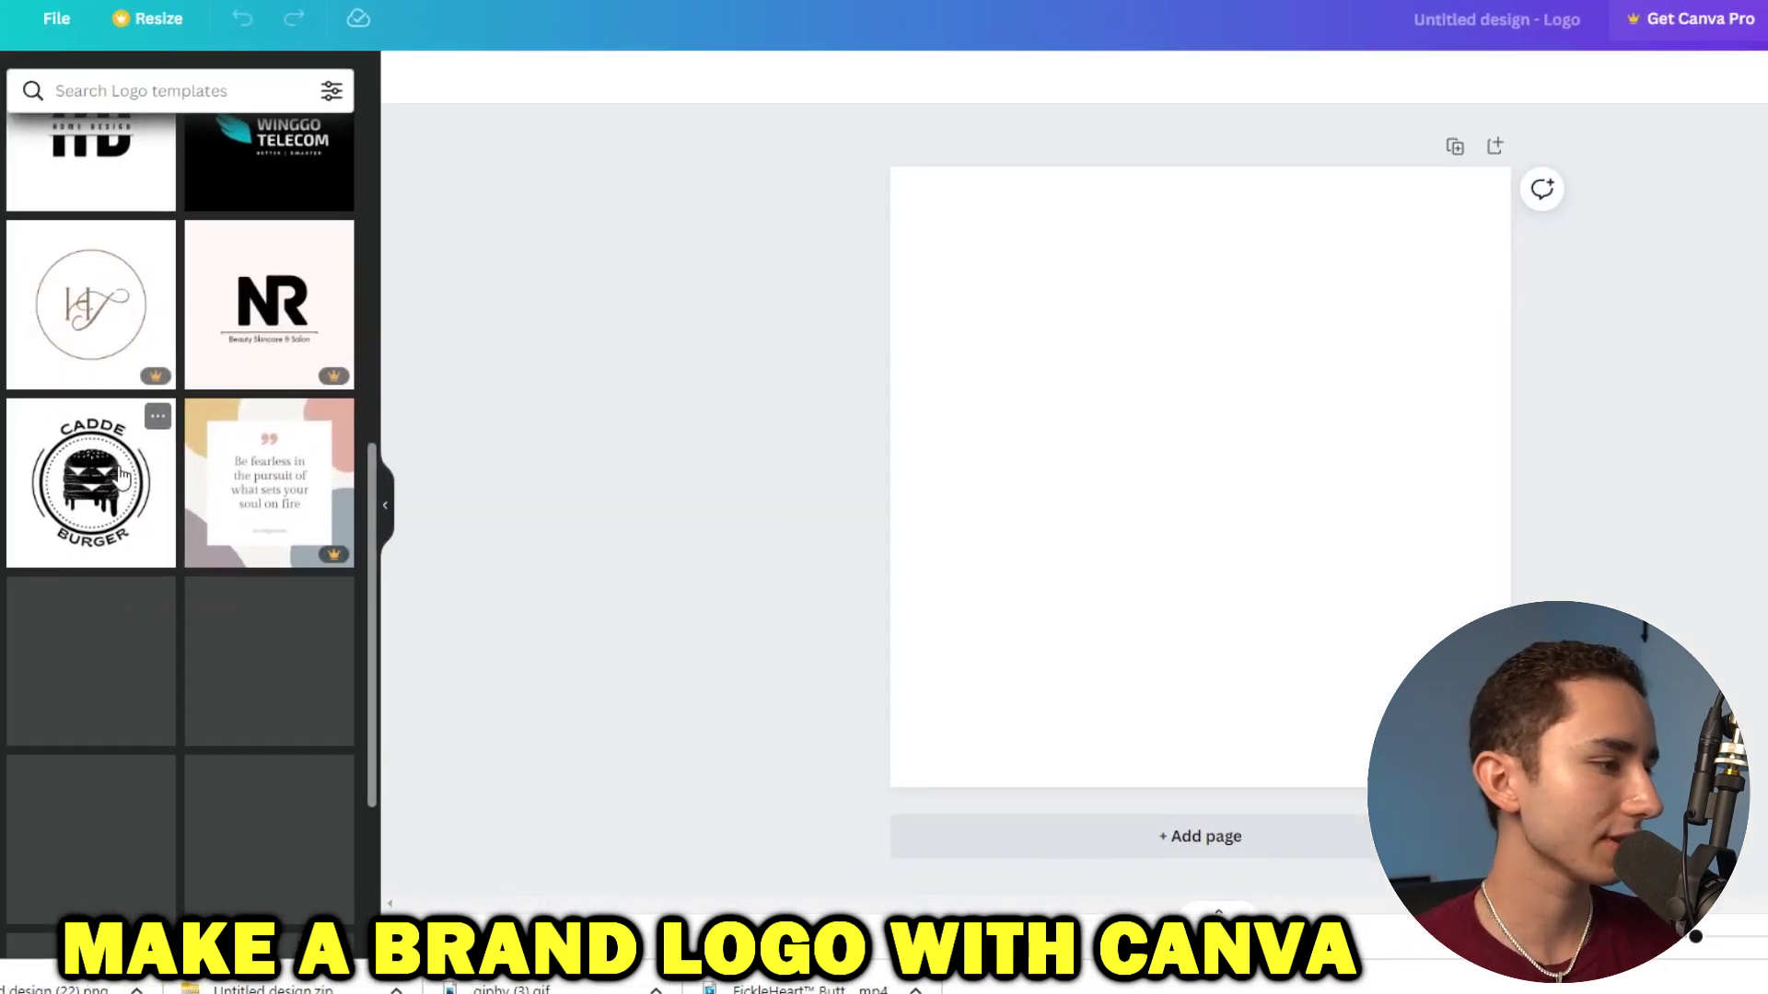
{"action": "scroll", "coordinate": [210, 477], "scroll_direction": "down", "scroll_amount": 1}
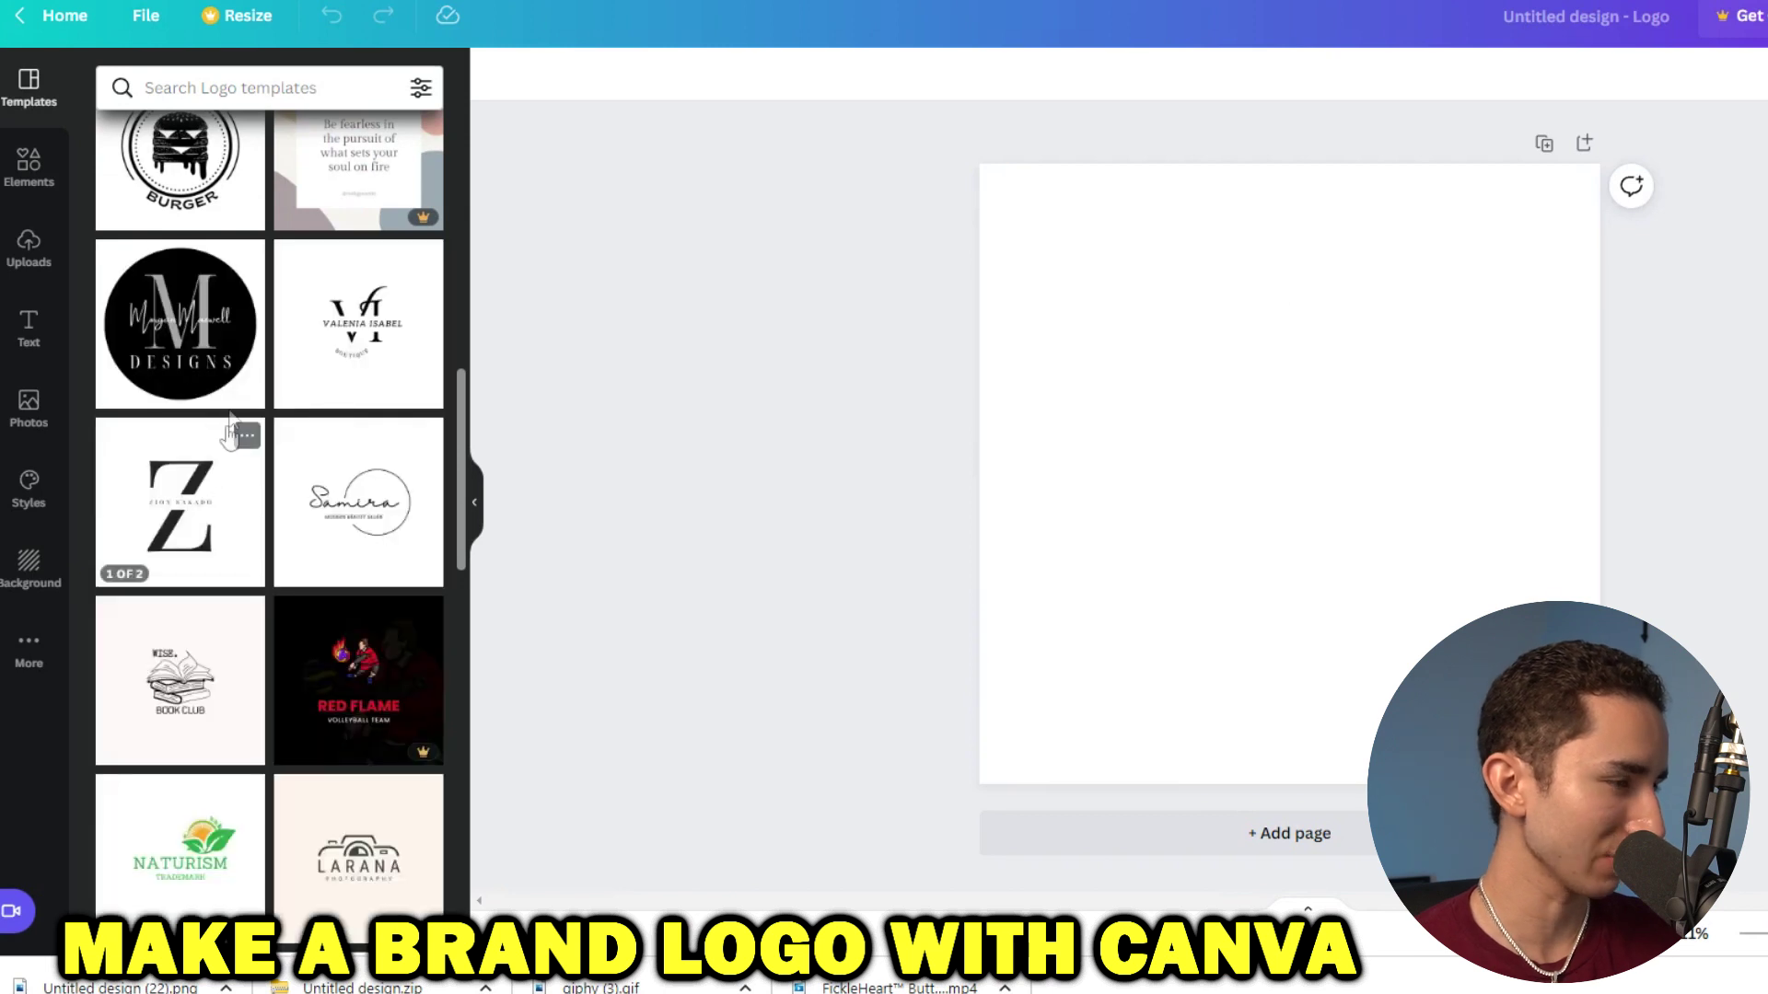
{"action": "left_click", "coordinate": [385, 337]}
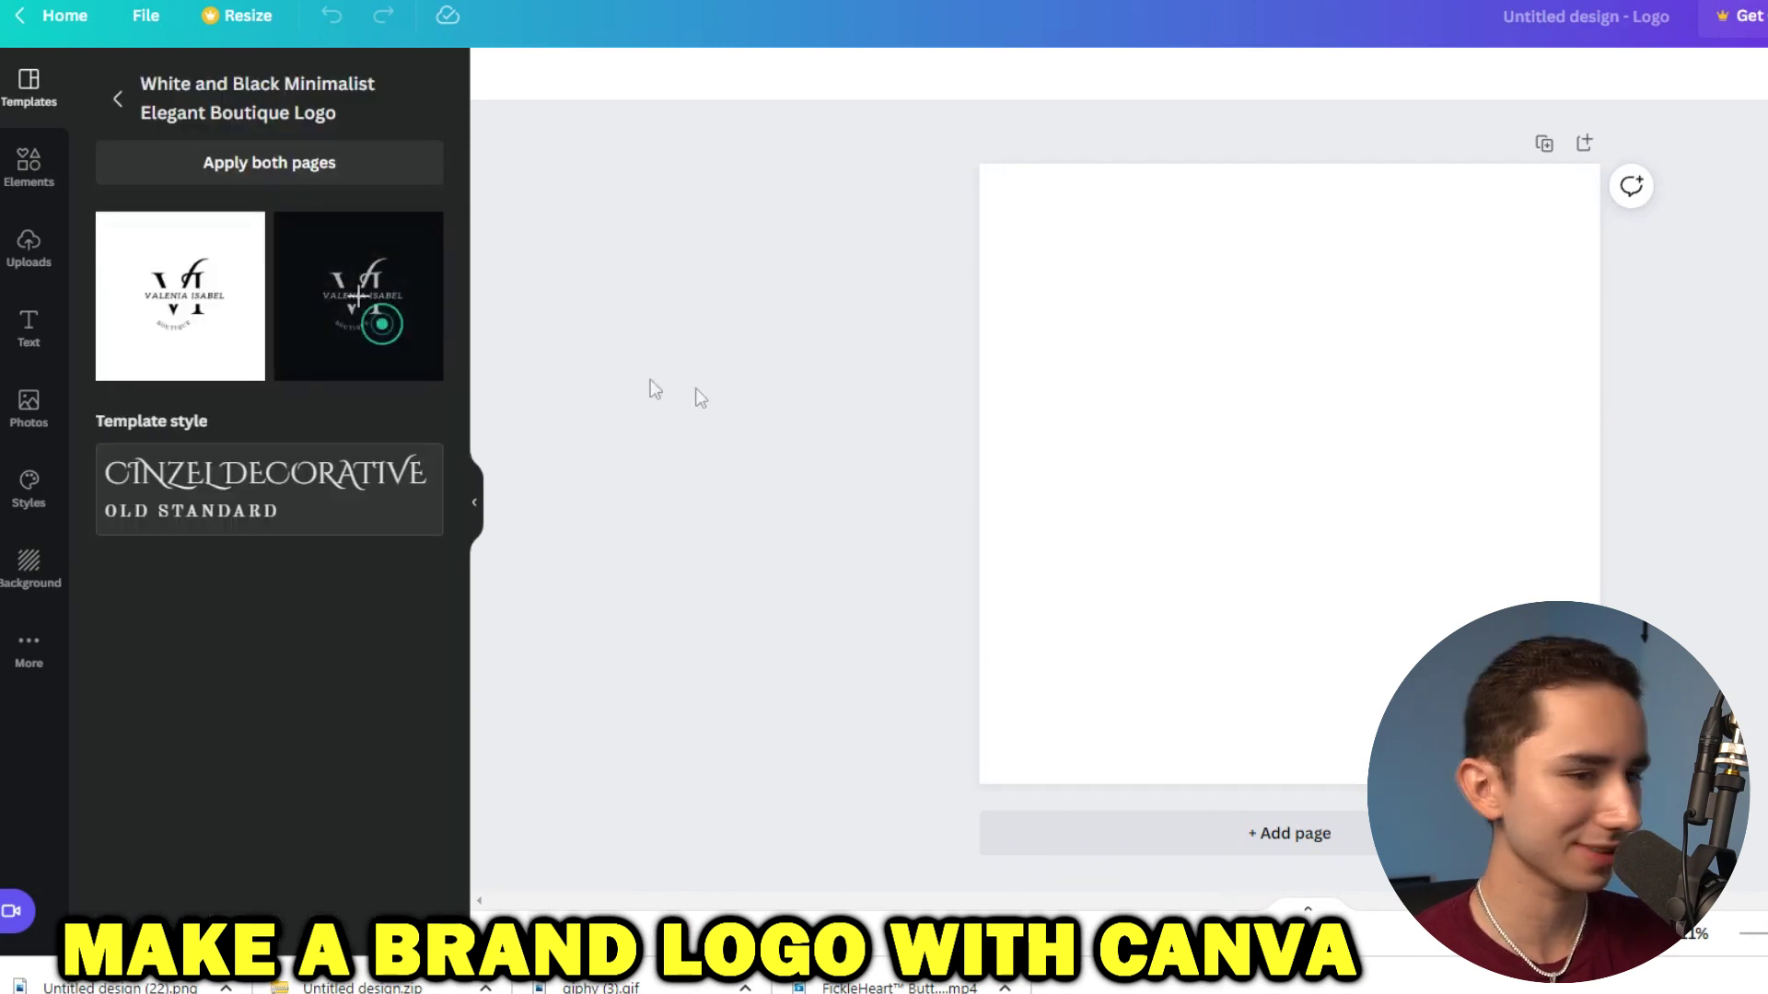
{"action": "left_click", "coordinate": [111, 287]}
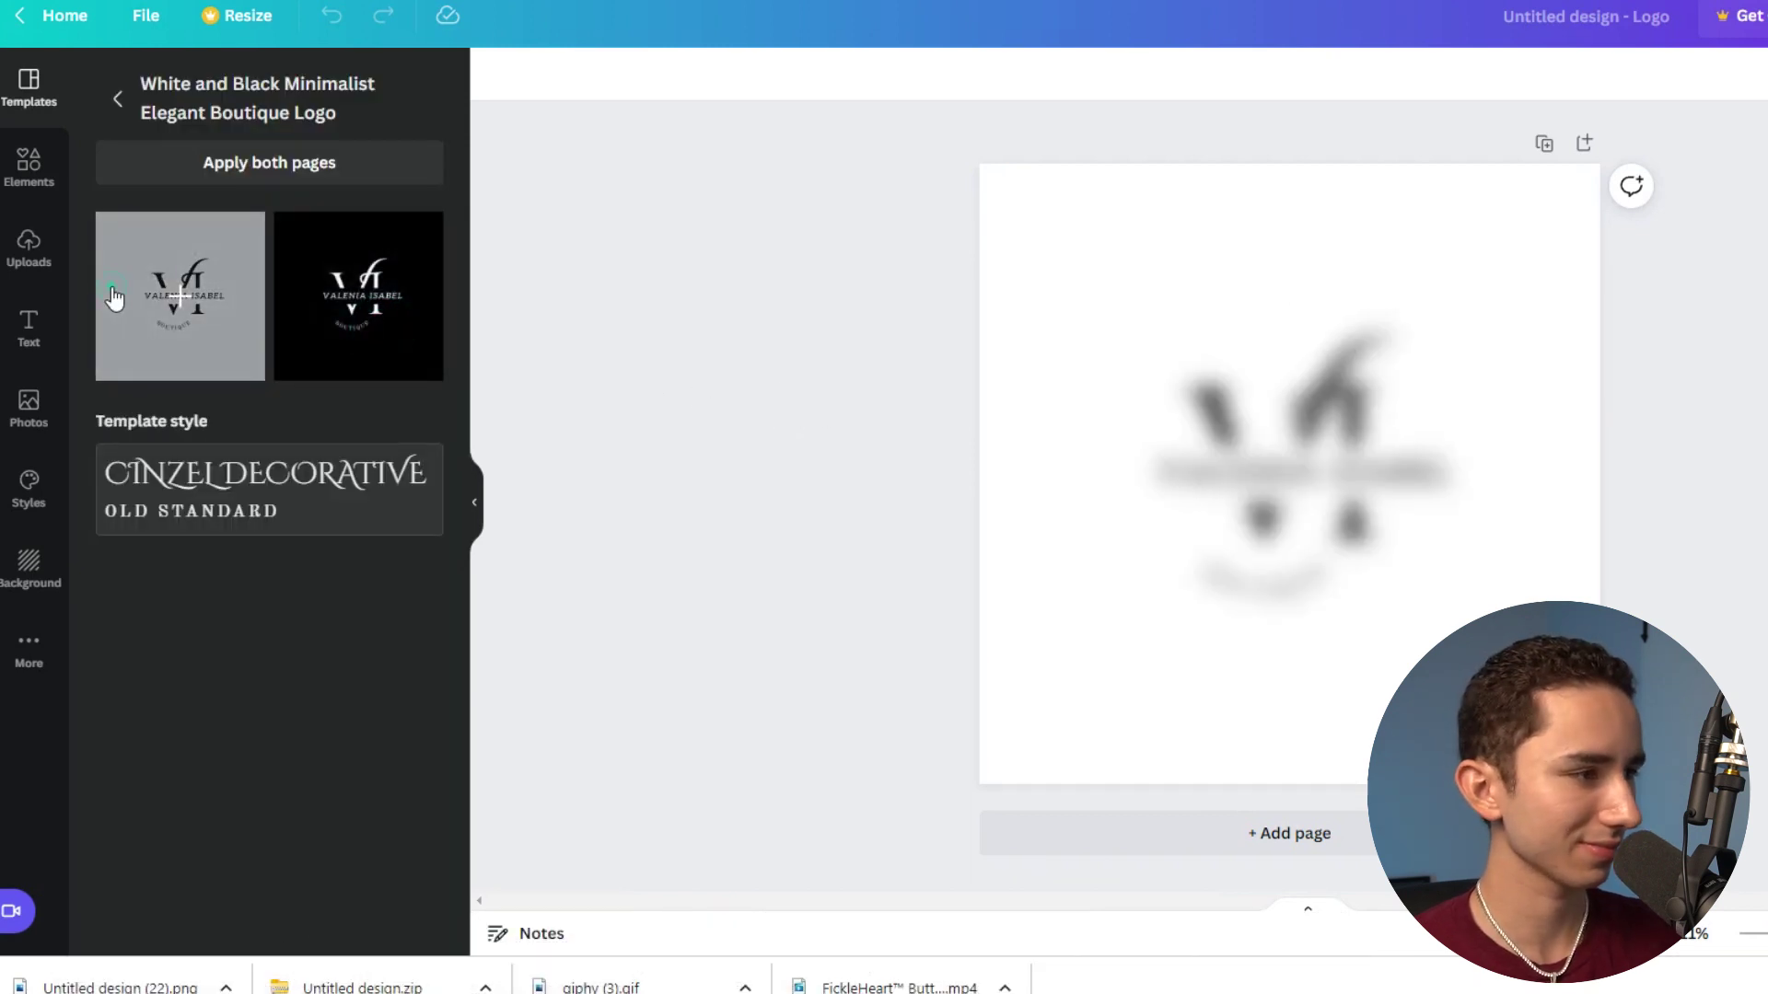
Replace the logo's name text with LAVISHEYES and open the custom text colour picker for the LAVISH part.
{"action": "double_click", "coordinate": [1249, 478]}
{"action": "type", "text": "LAVISHEYES"}
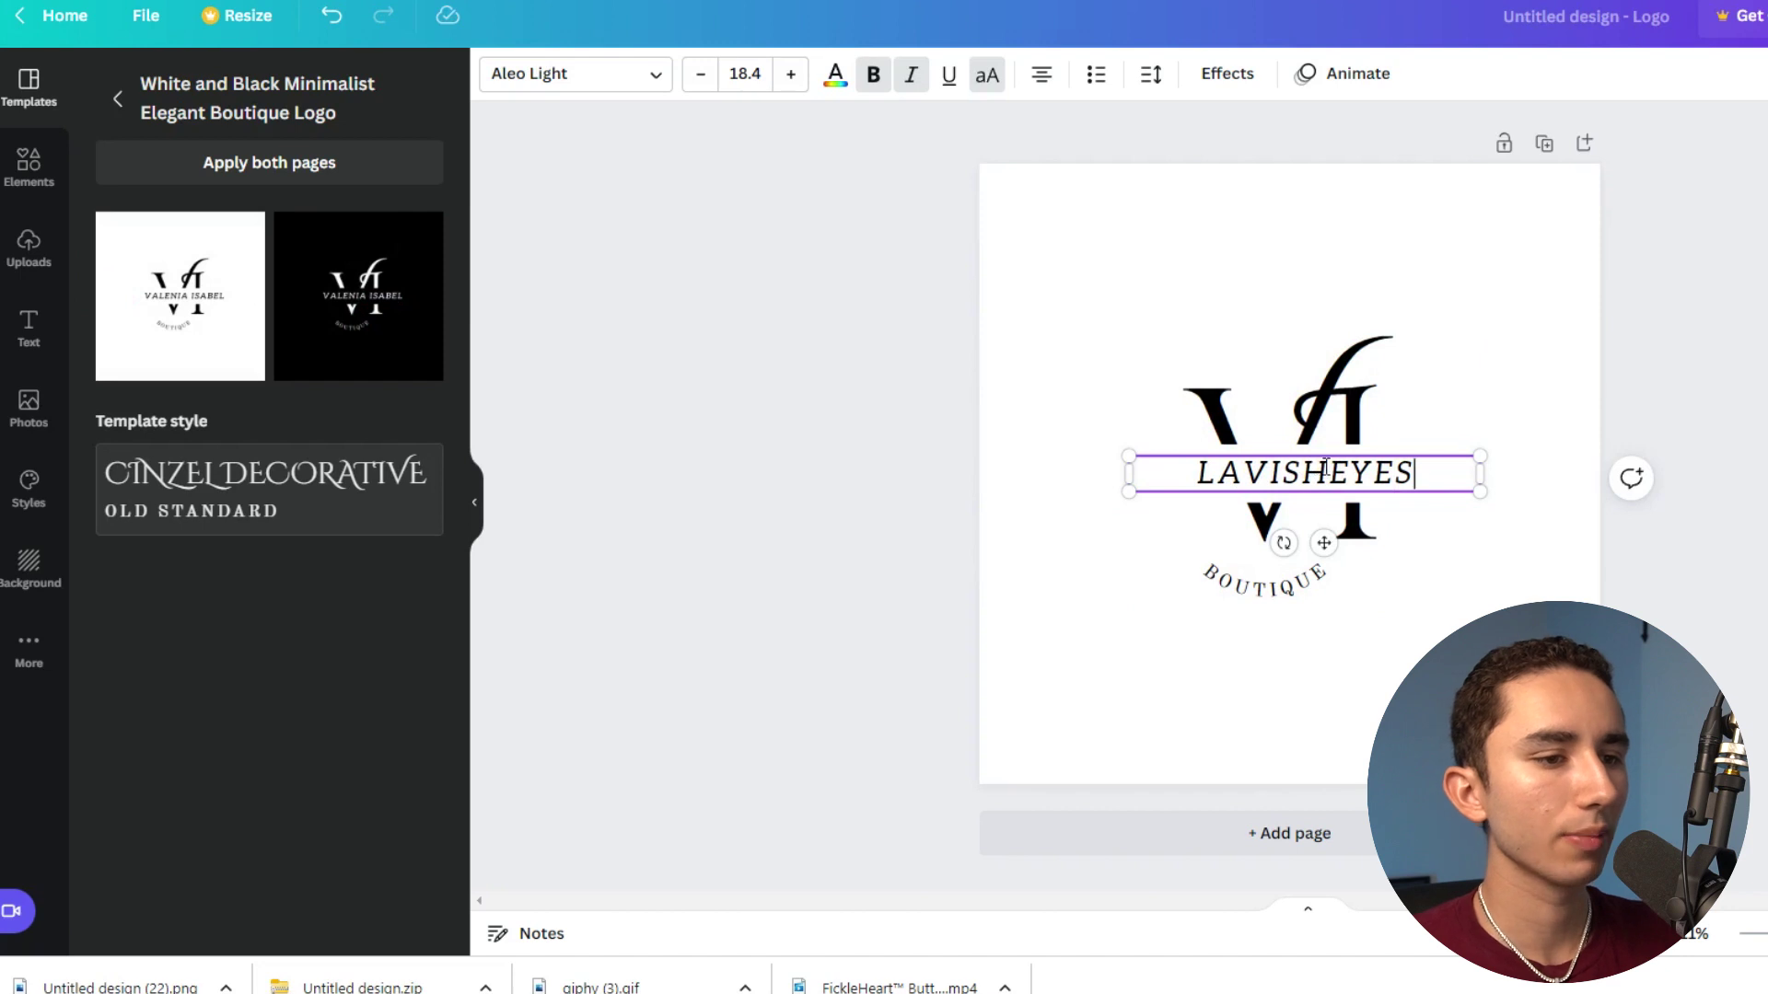
{"action": "left_click", "coordinate": [835, 83]}
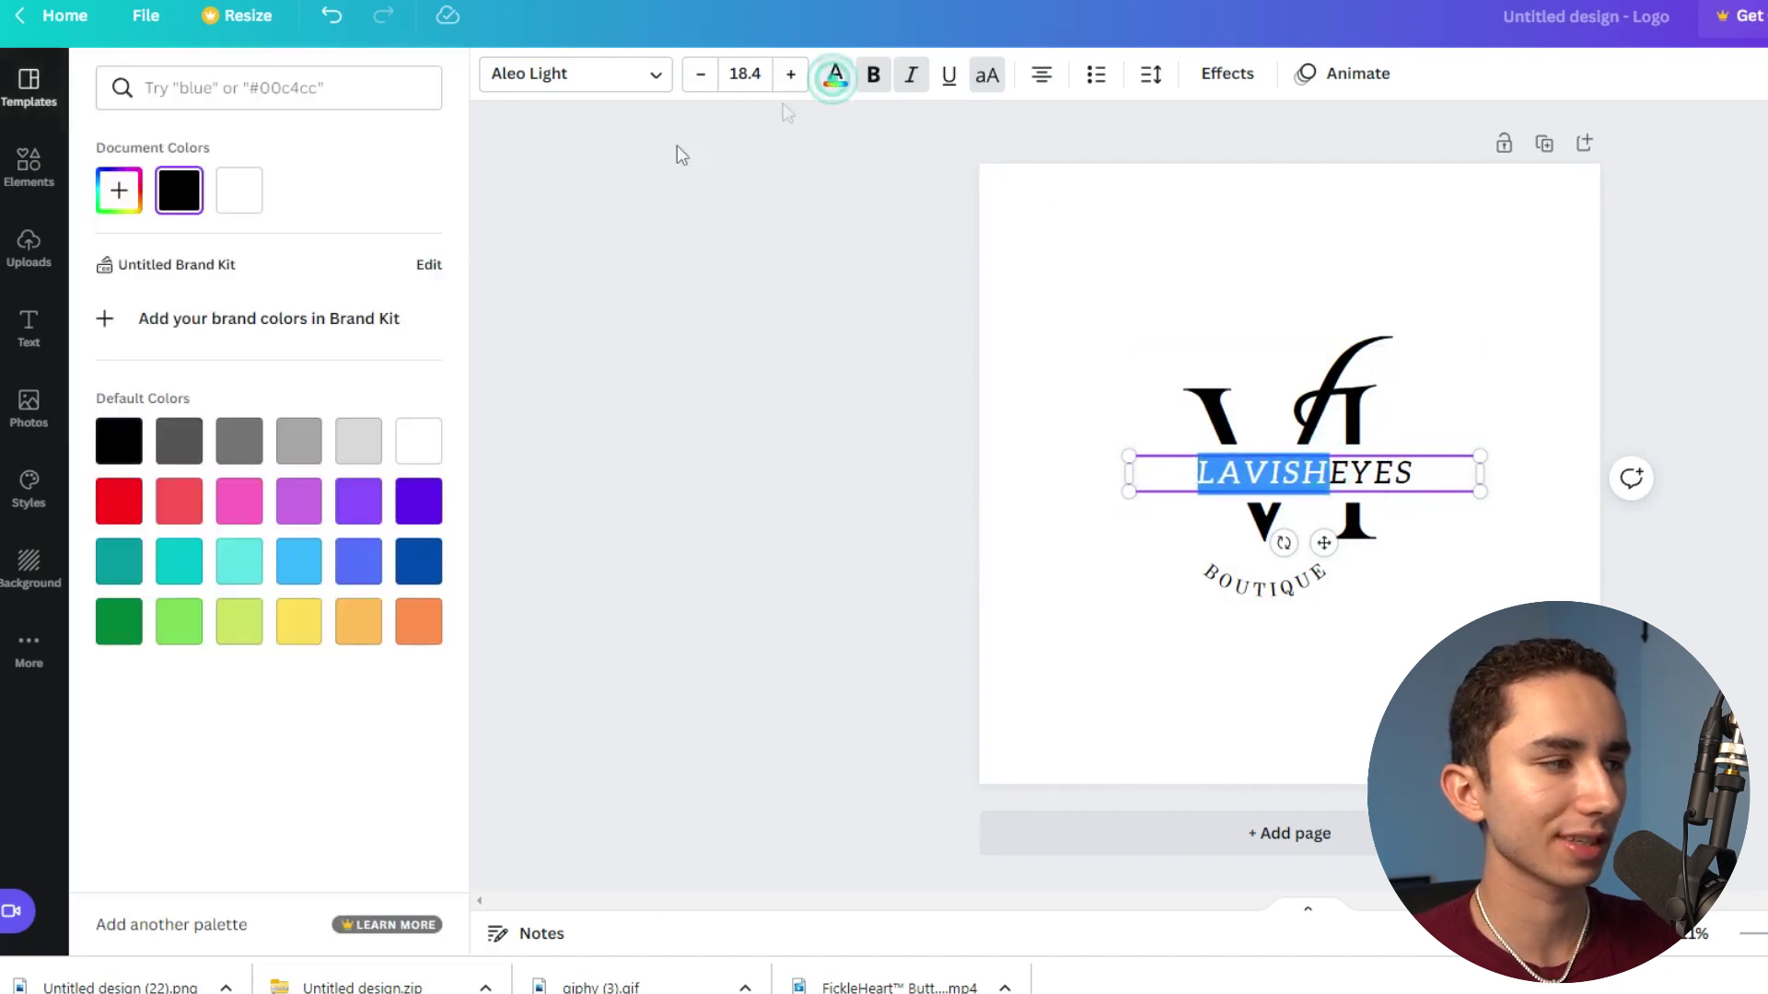
{"action": "left_click", "coordinate": [130, 201]}
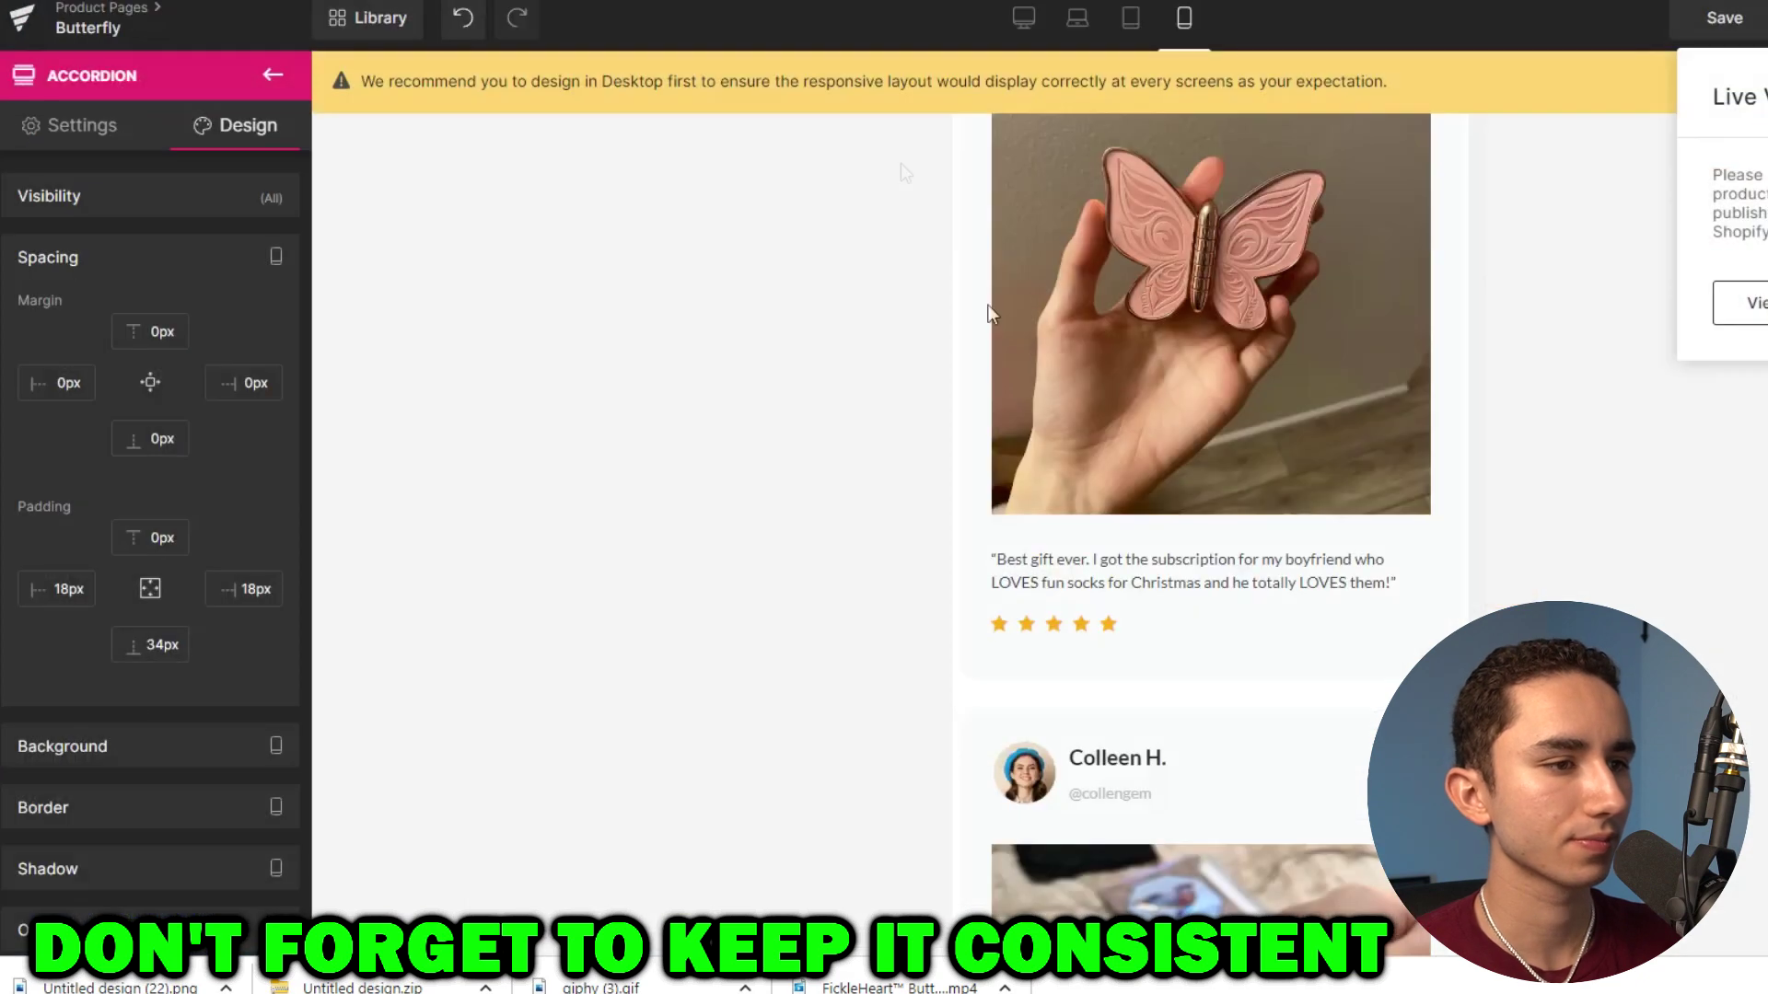
Switch to the GemPages editor and copy the Buy Now button's background colour code, #f3a4a4.
{"action": "scroll", "coordinate": [1018, 332], "scroll_direction": "up", "scroll_amount": 10}
{"action": "scroll", "coordinate": [1151, 442], "scroll_direction": "down", "scroll_amount": 5}
{"action": "left_click", "coordinate": [1212, 434]}
{"action": "scroll", "coordinate": [152, 534], "scroll_direction": "down", "scroll_amount": 5}
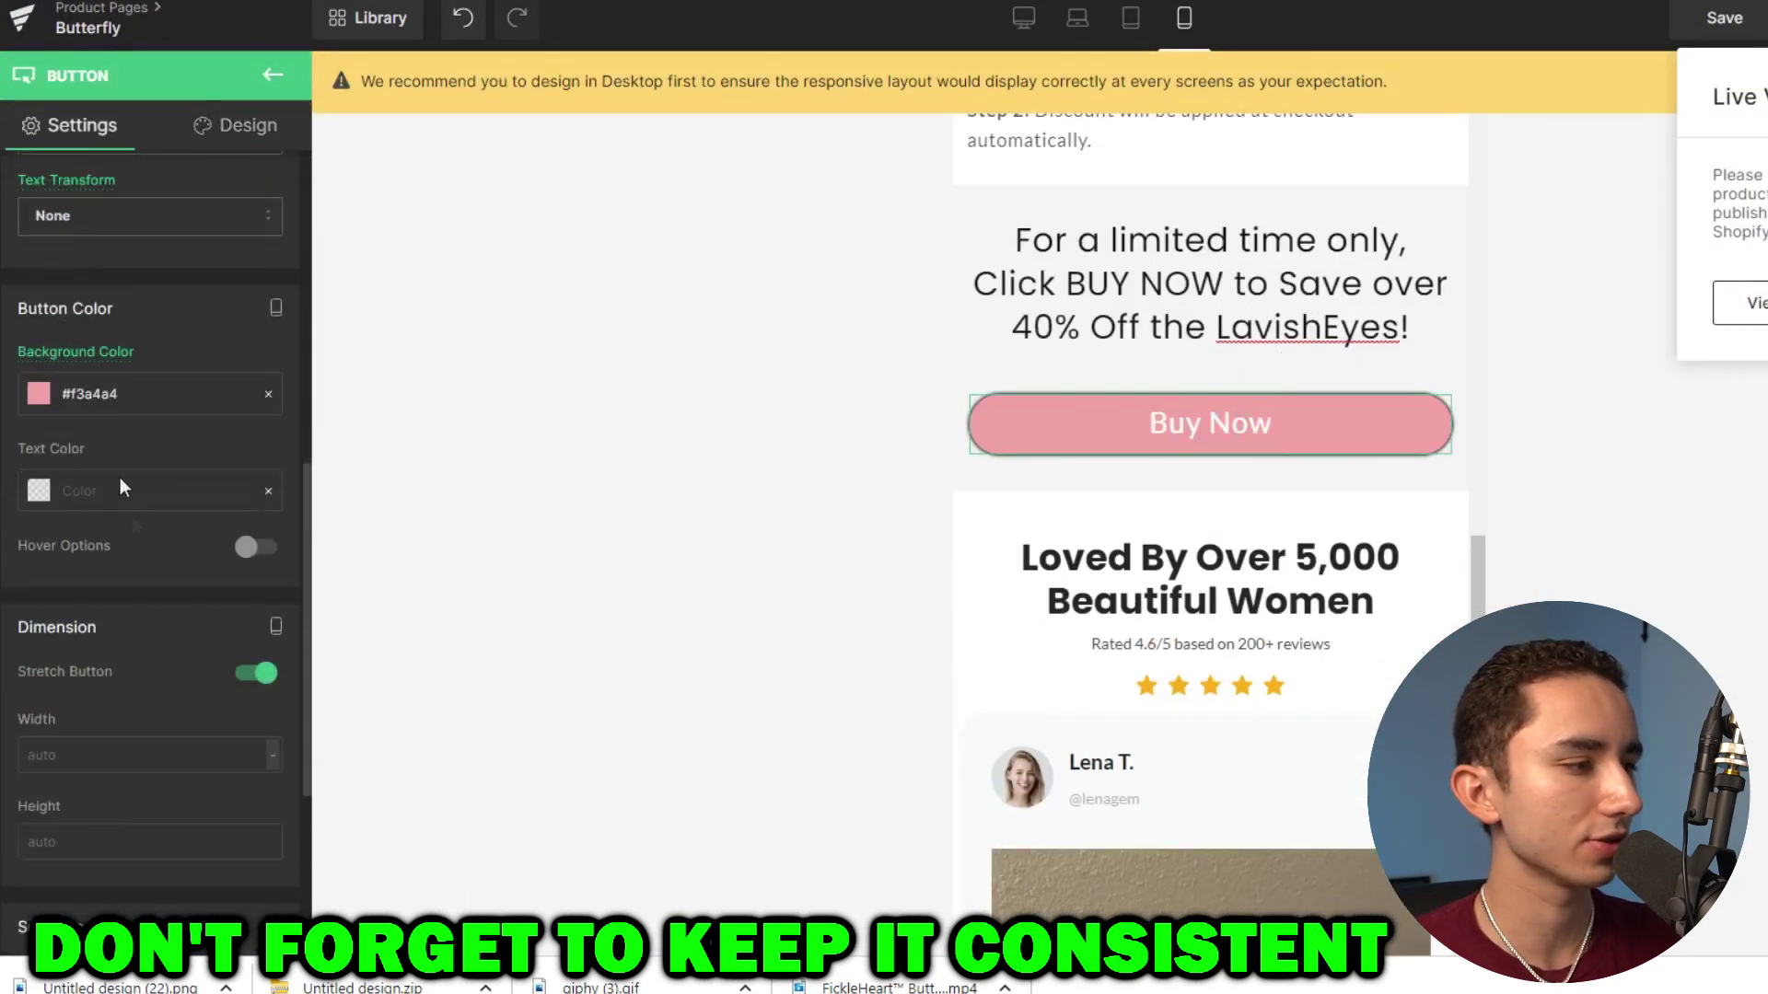
{"action": "left_click", "coordinate": [99, 380]}
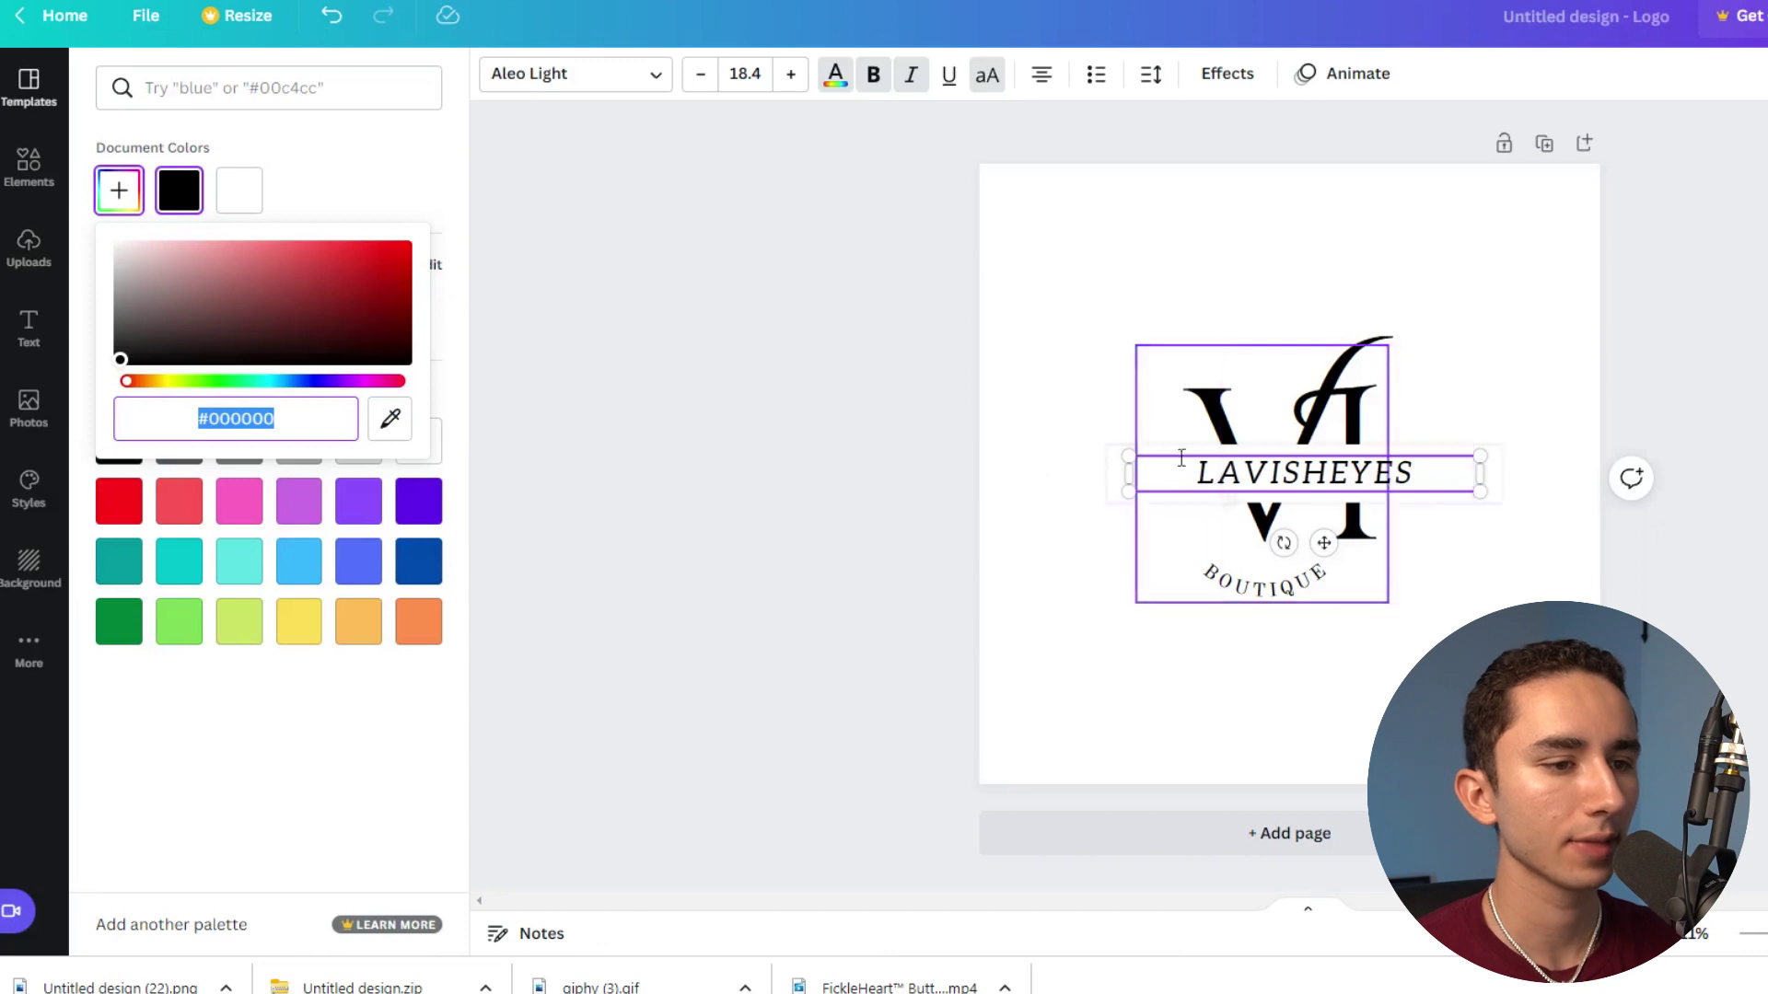
Switch back to Canva and recolour the LAVISH part of the logo name with the copied pink, #f3a4a4.
{"action": "left_click", "coordinate": [1321, 479]}
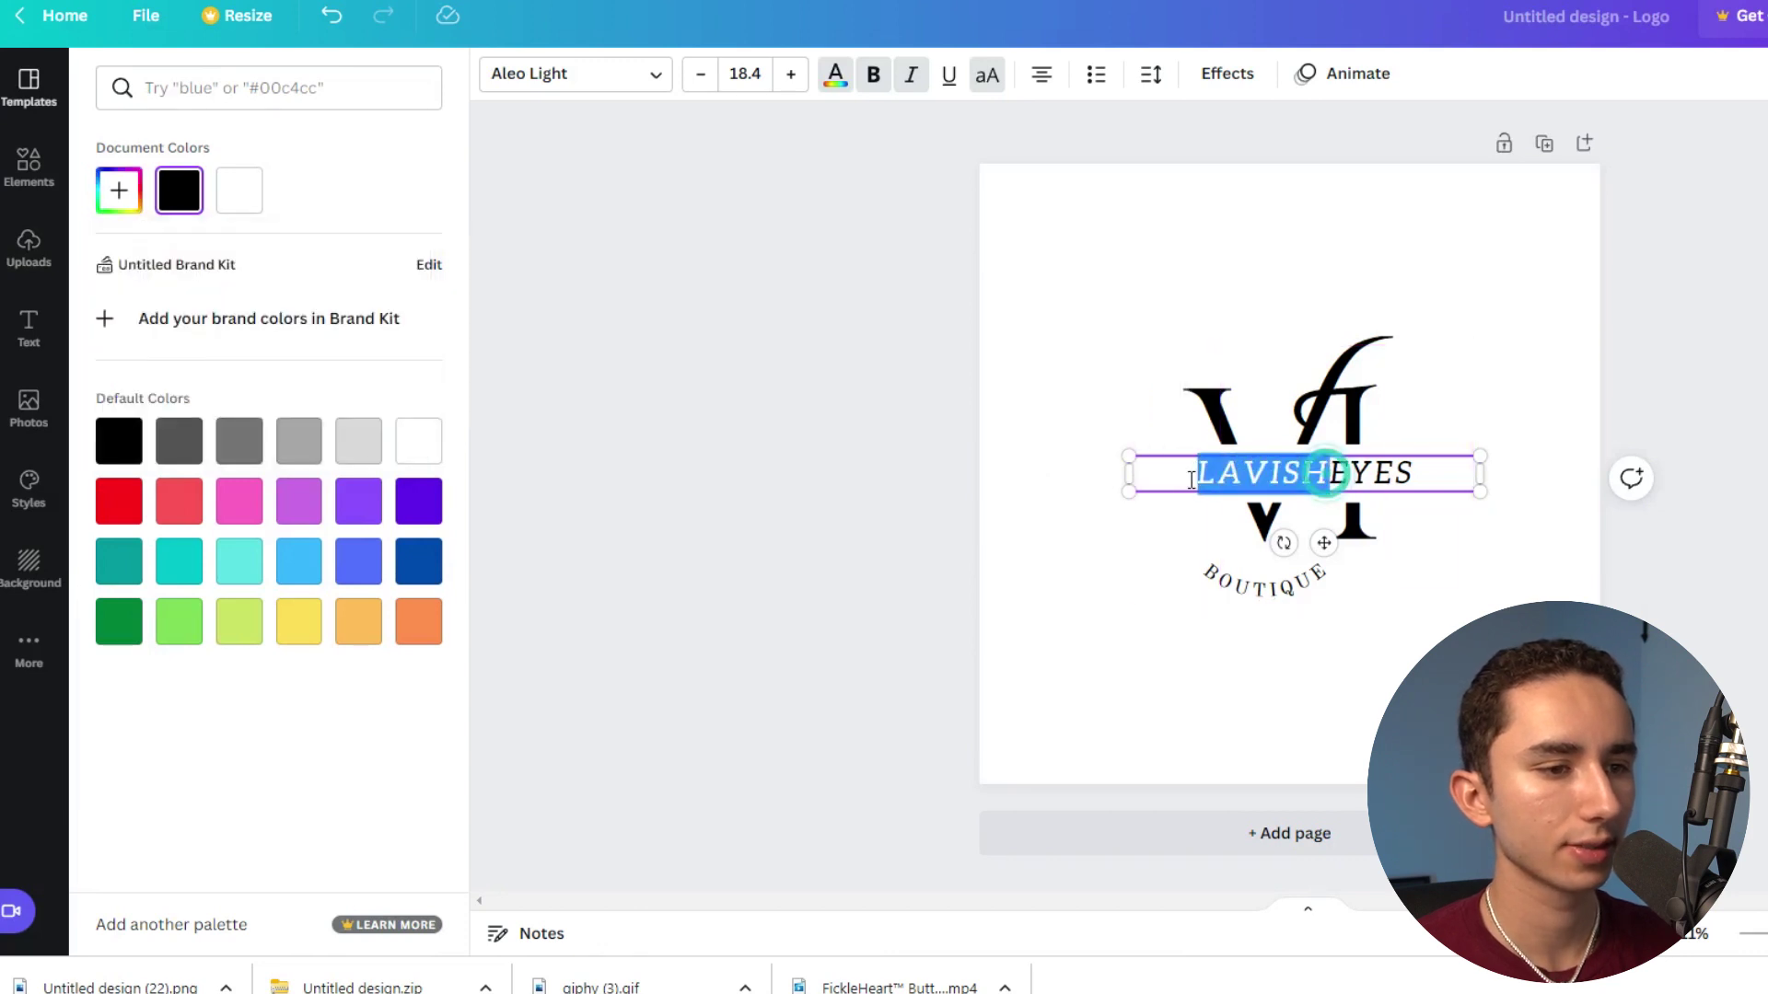
{"action": "left_click", "coordinate": [835, 74]}
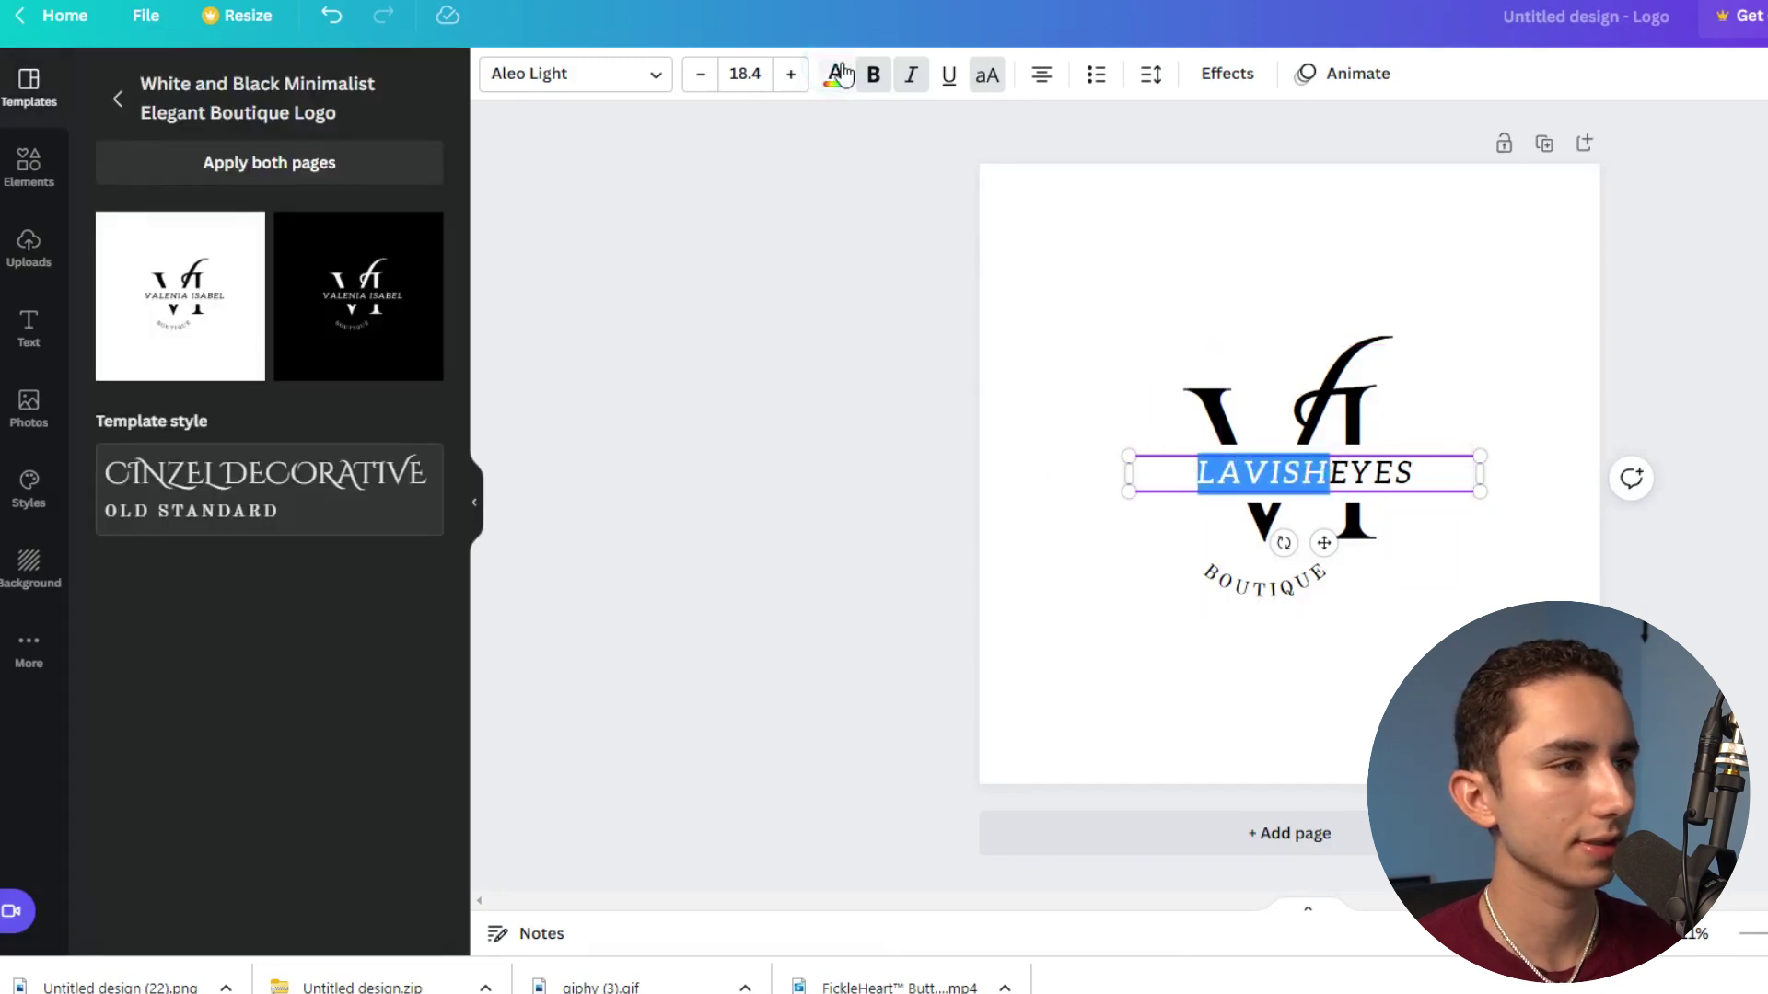
{"action": "left_click", "coordinate": [840, 72]}
{"action": "left_click", "coordinate": [129, 198]}
{"action": "left_click", "coordinate": [210, 248]}
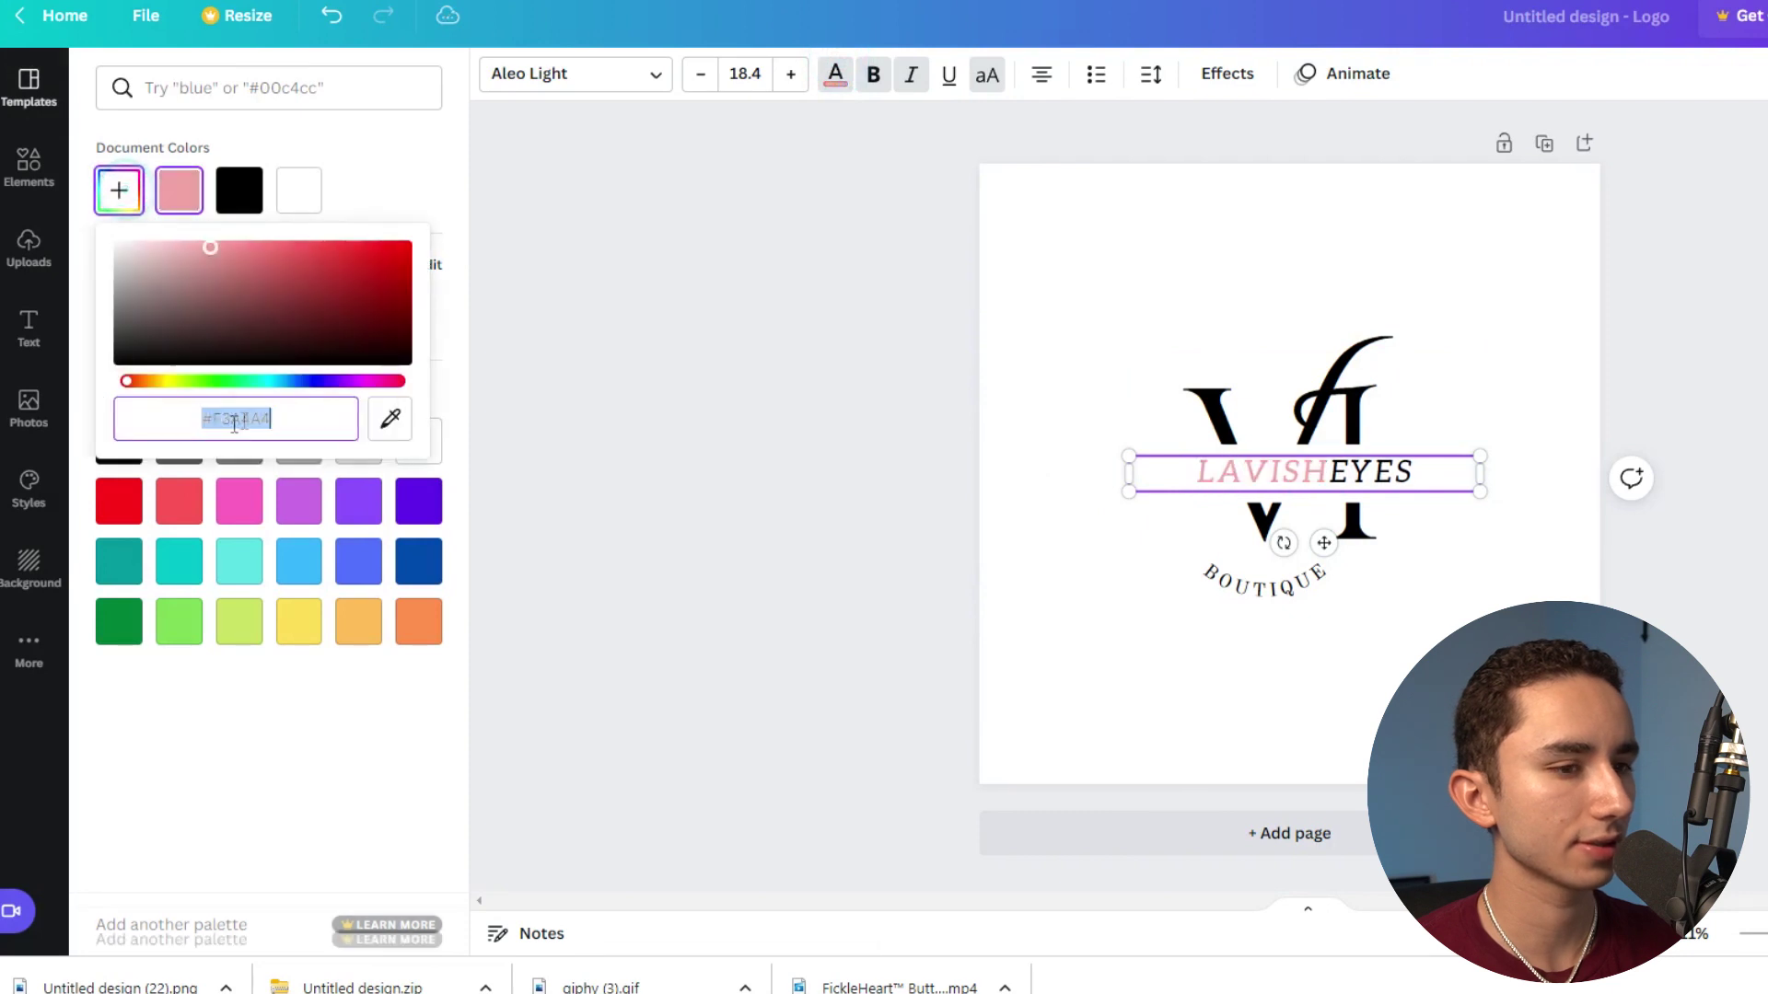
{"action": "left_click", "coordinate": [1764, 505]}
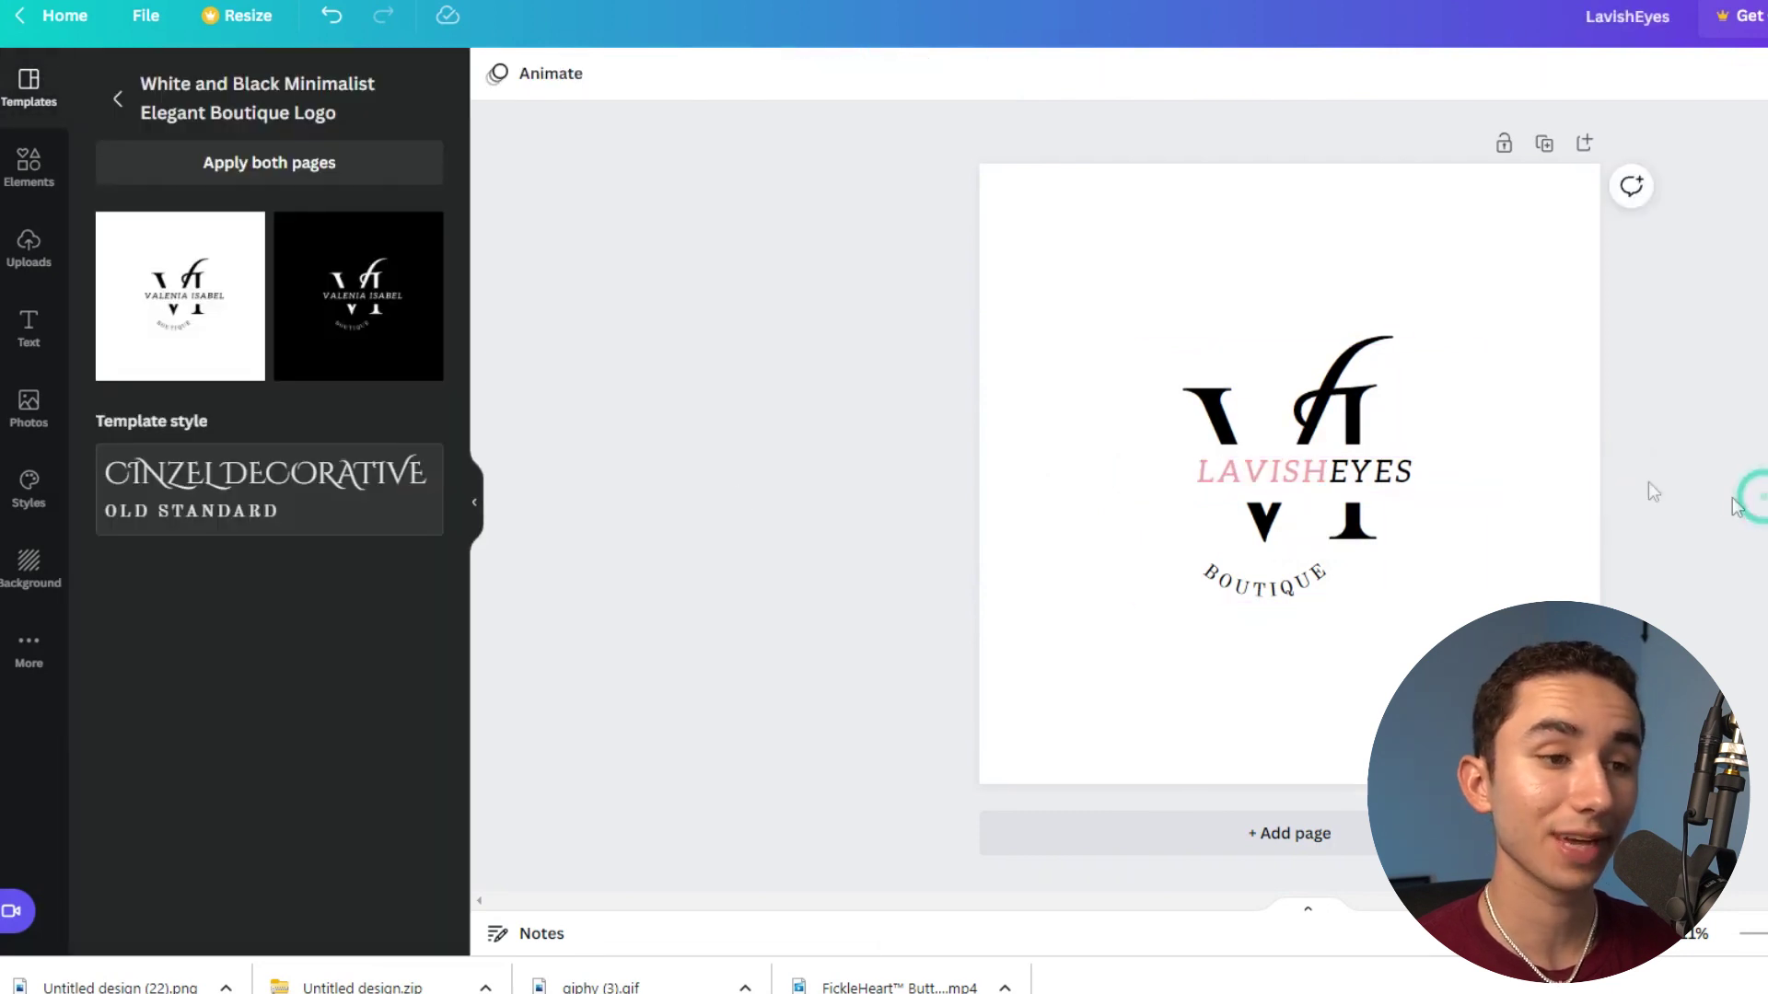
Replace the logo's large monogram letters V and I with L and E.
{"action": "left_click", "coordinate": [1197, 420]}
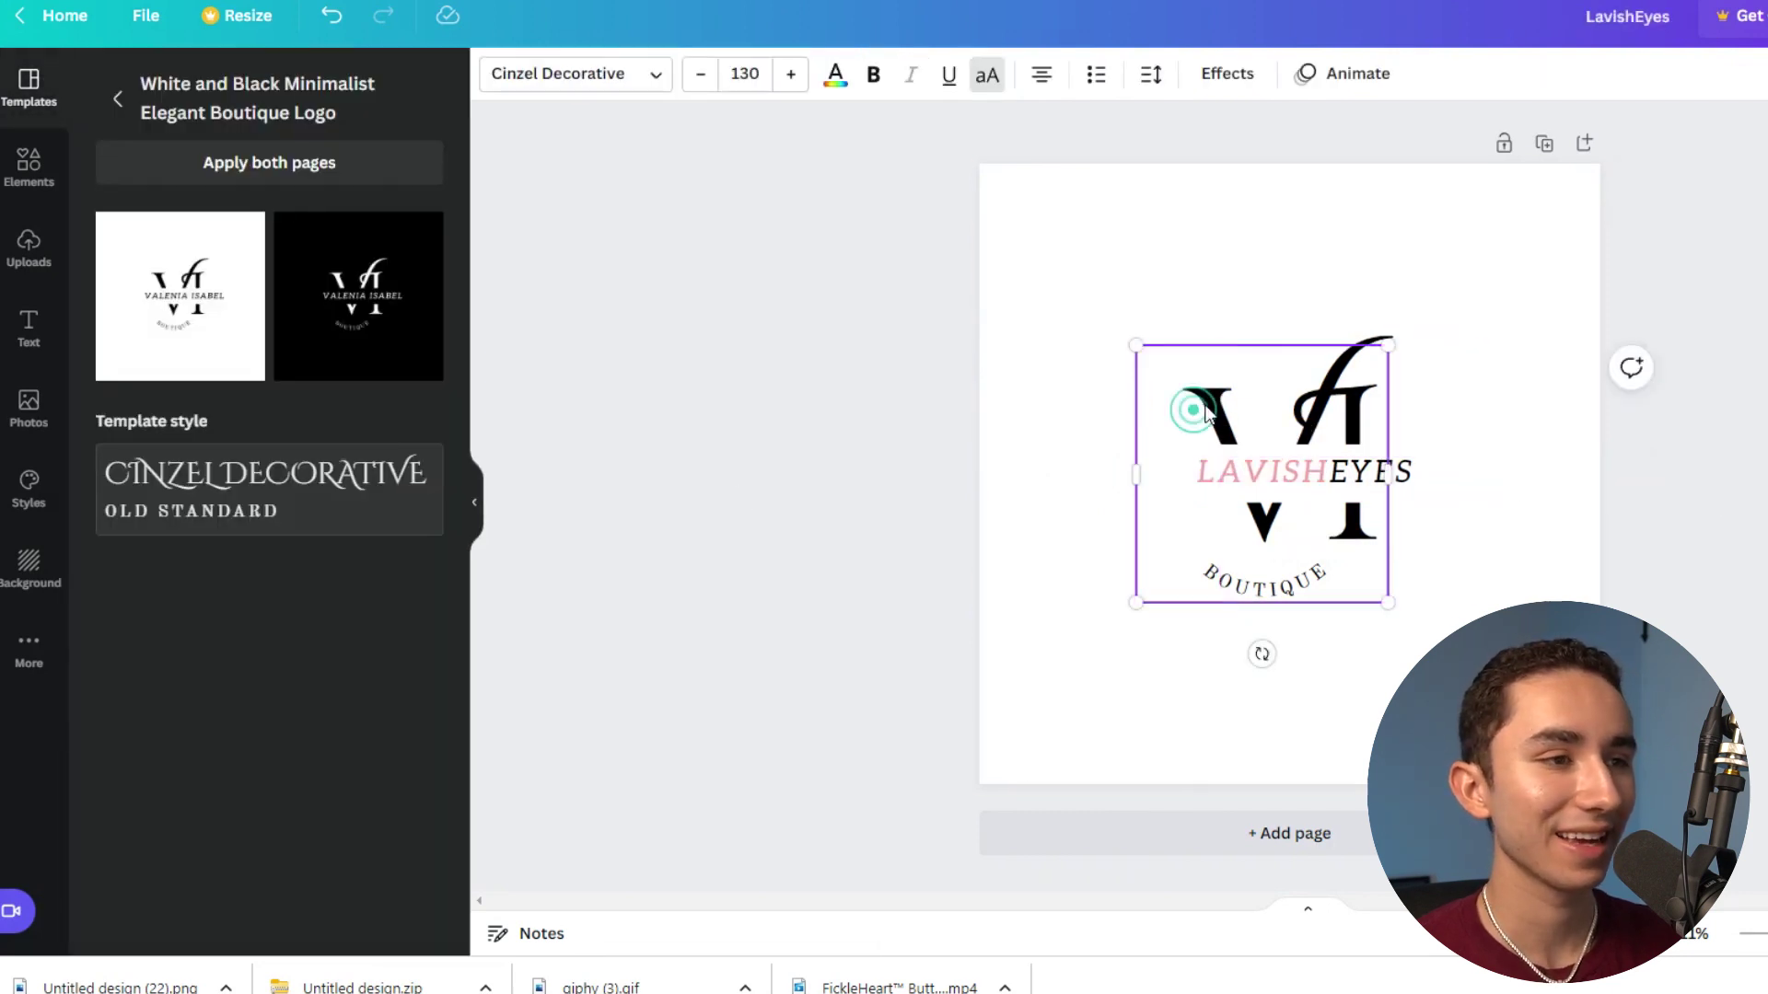
{"action": "double_click", "coordinate": [1206, 410]}
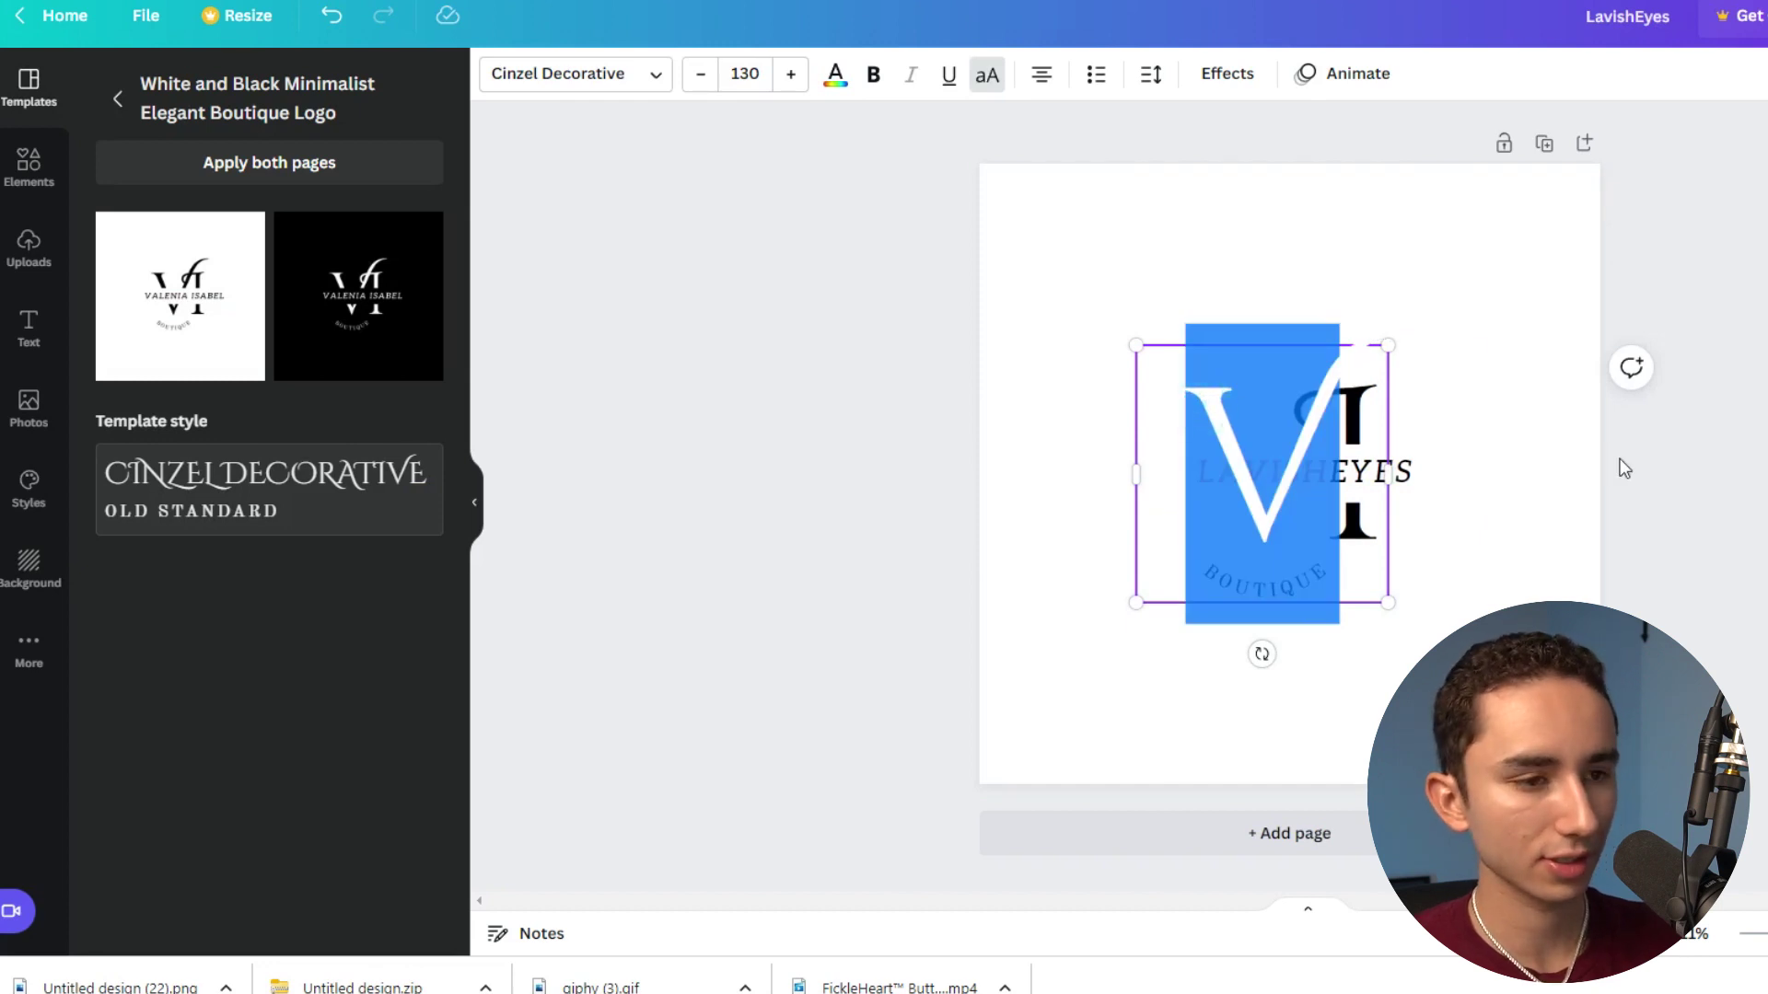
{"action": "type", "text": "L"}
{"action": "double_click", "coordinate": [1326, 379]}
{"action": "left_click", "coordinate": [1338, 381]}
{"action": "left_click", "coordinate": [1427, 467]}
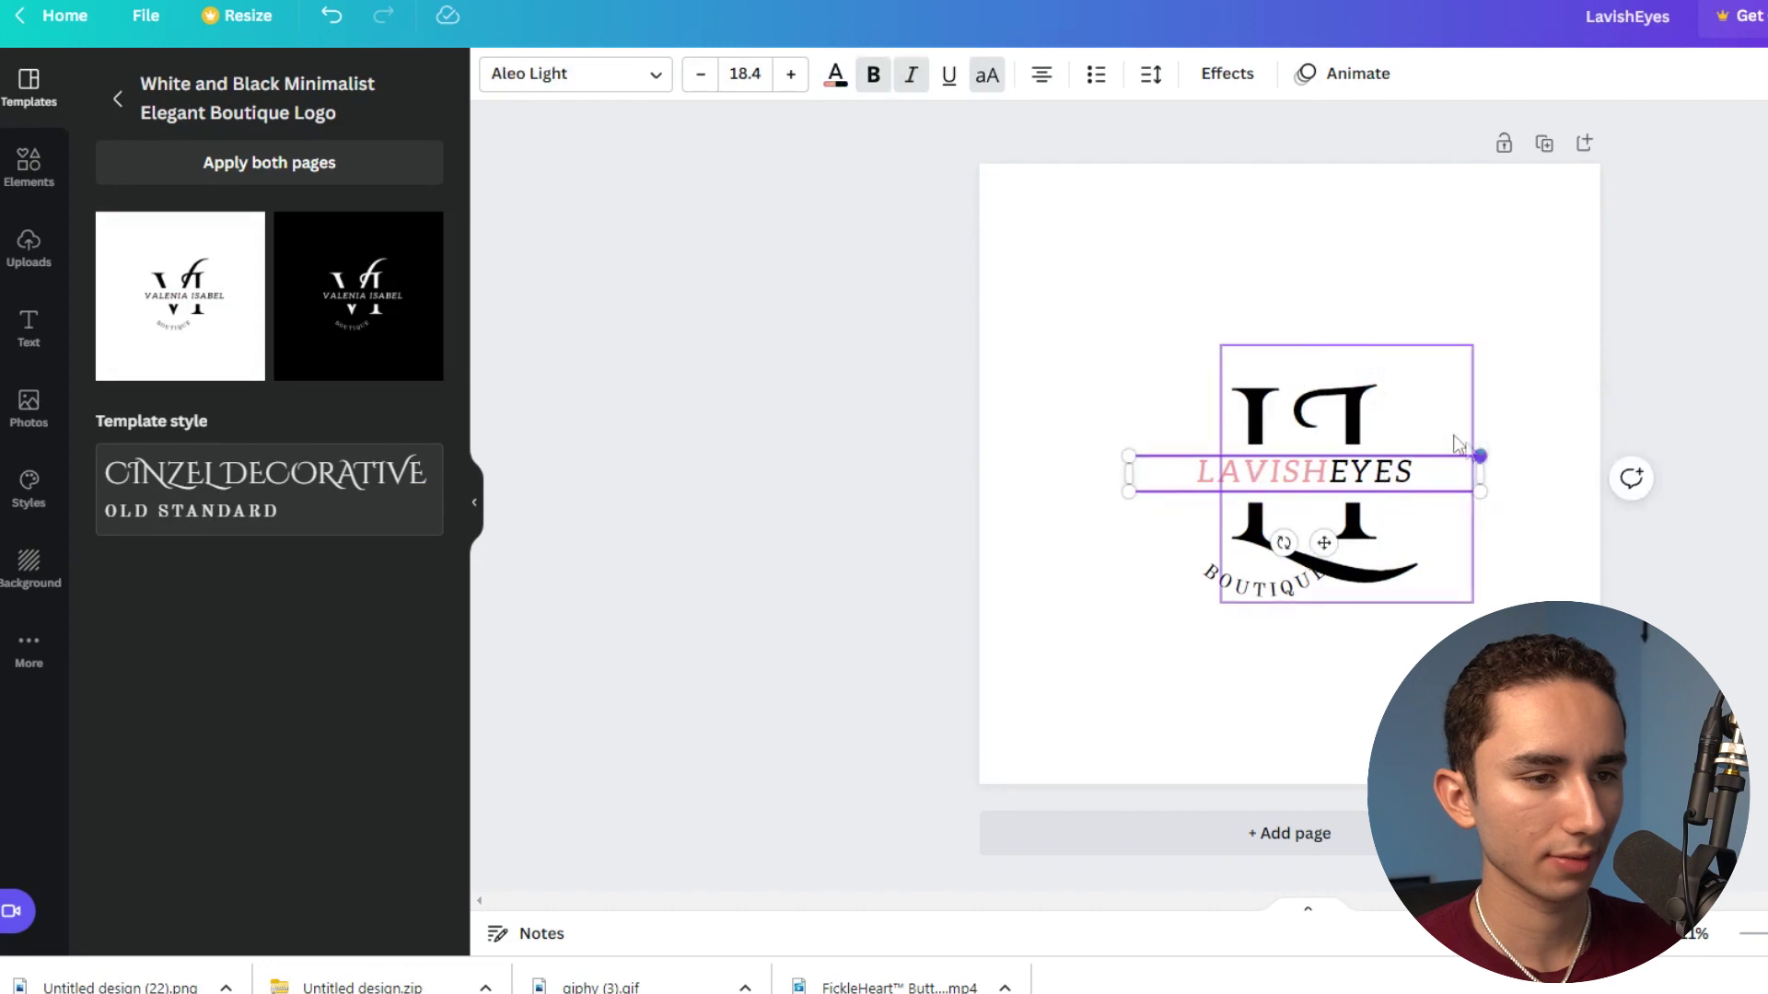
{"action": "double_click", "coordinate": [1383, 423]}
{"action": "type", "text": "E"}
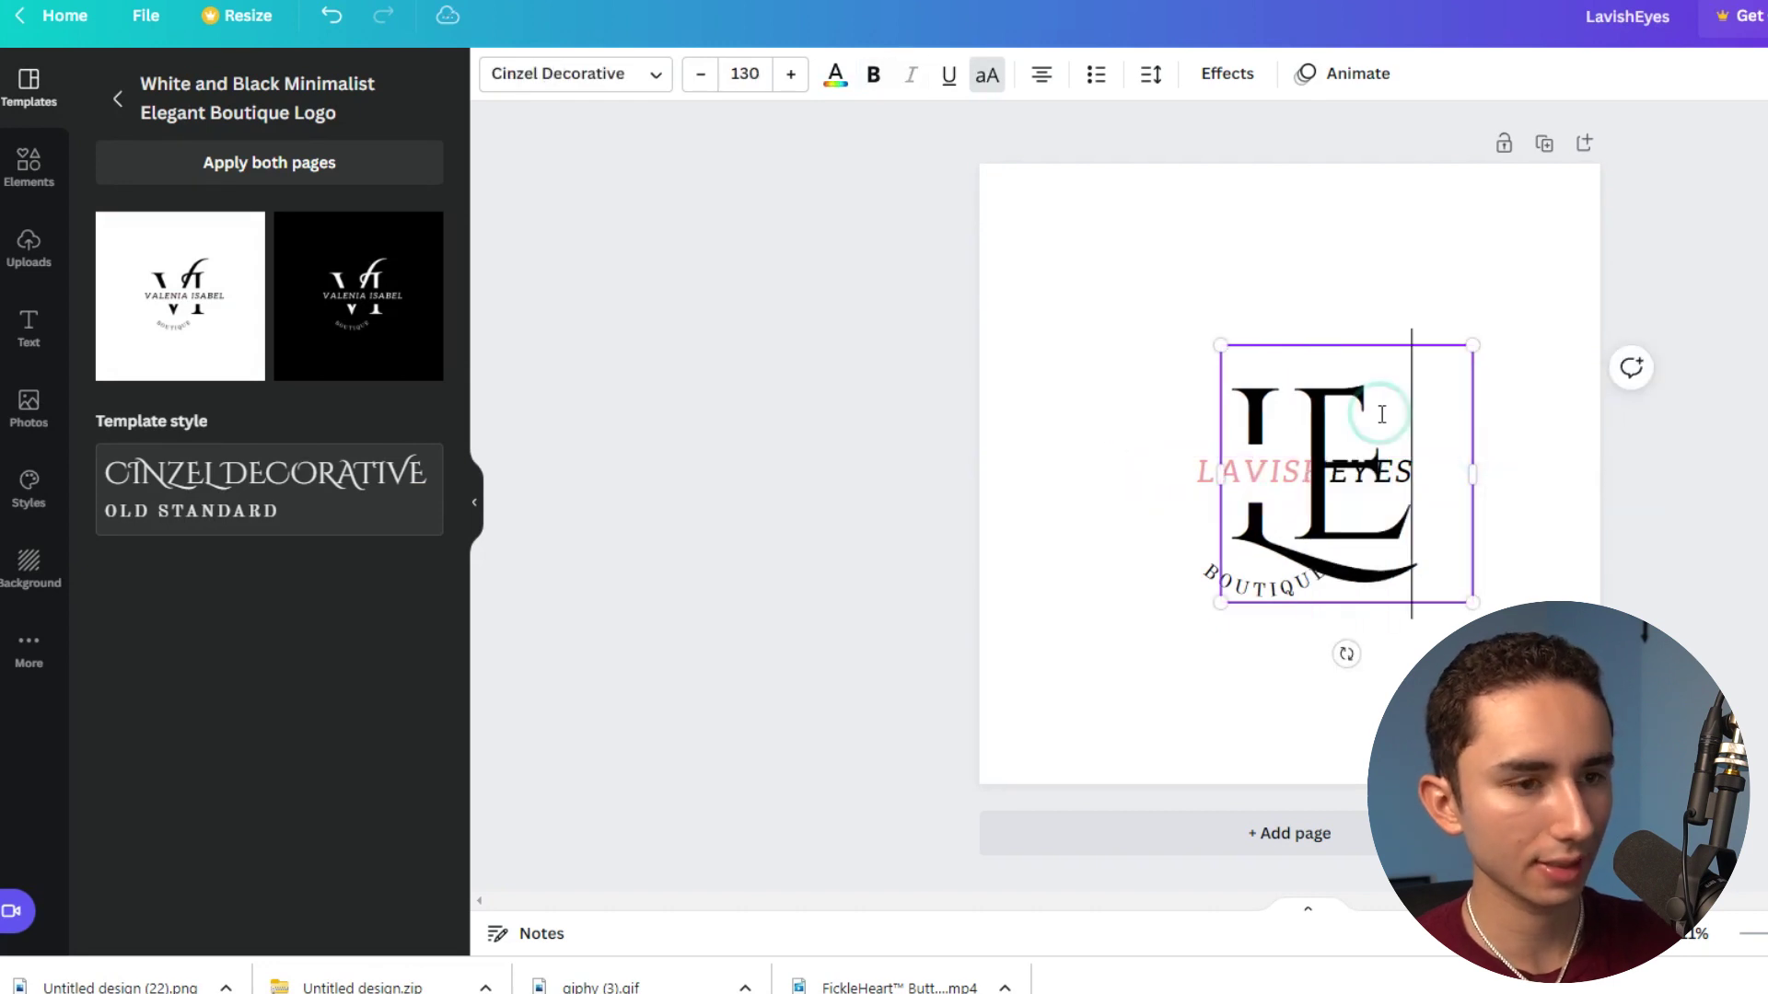
{"action": "left_click", "coordinate": [1653, 441]}
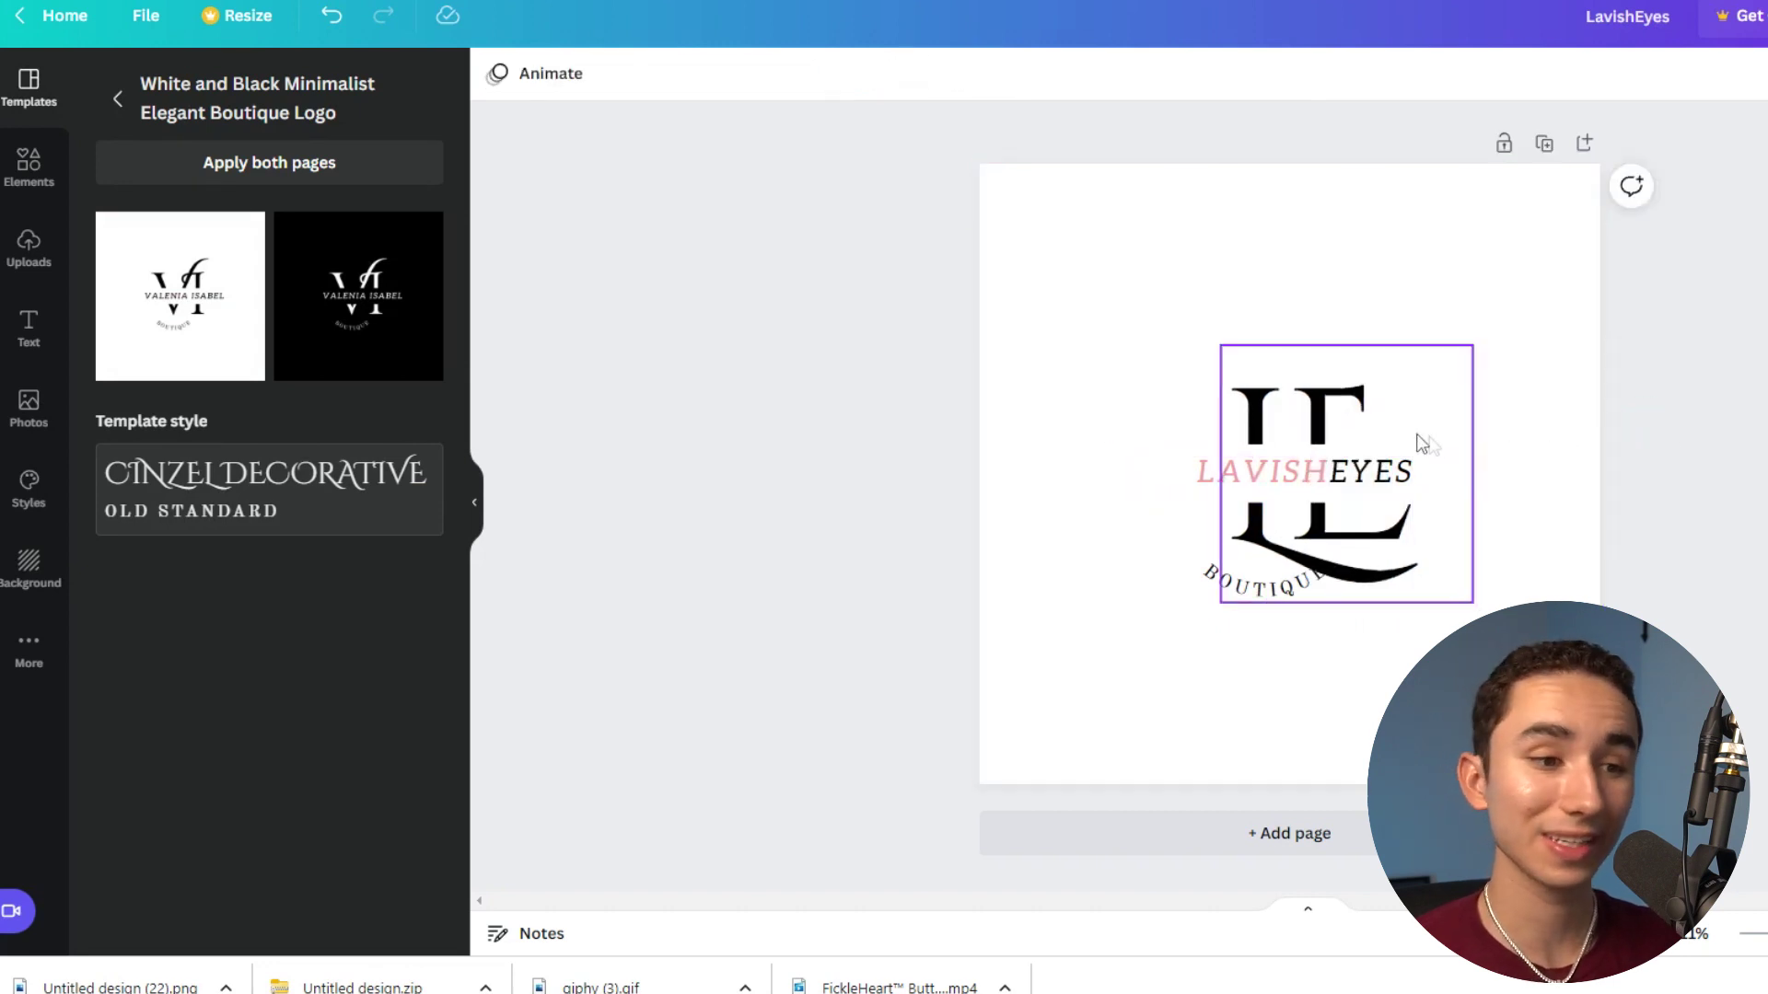
Delete the curved BOUTIQUE text from the logo and slightly adjust the size of the large L.
{"action": "left_click", "coordinate": [1207, 584]}
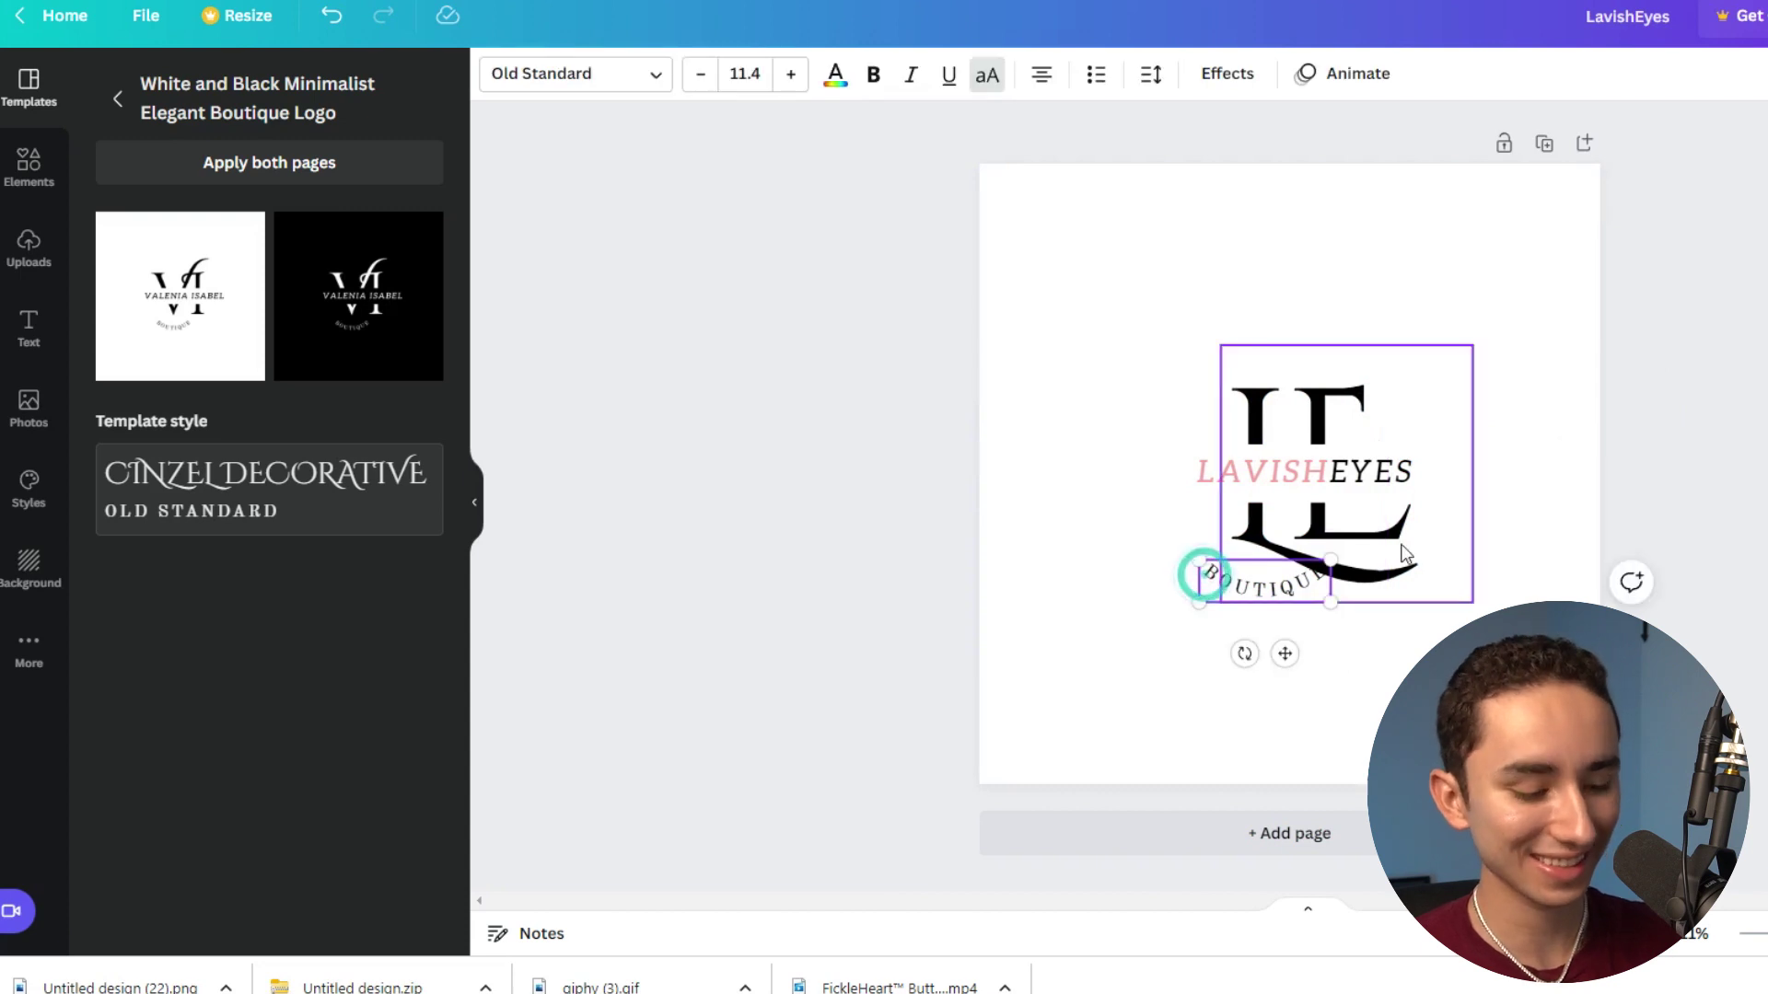
{"action": "key", "text": "Delete"}
{"action": "left_click", "coordinate": [1271, 392]}
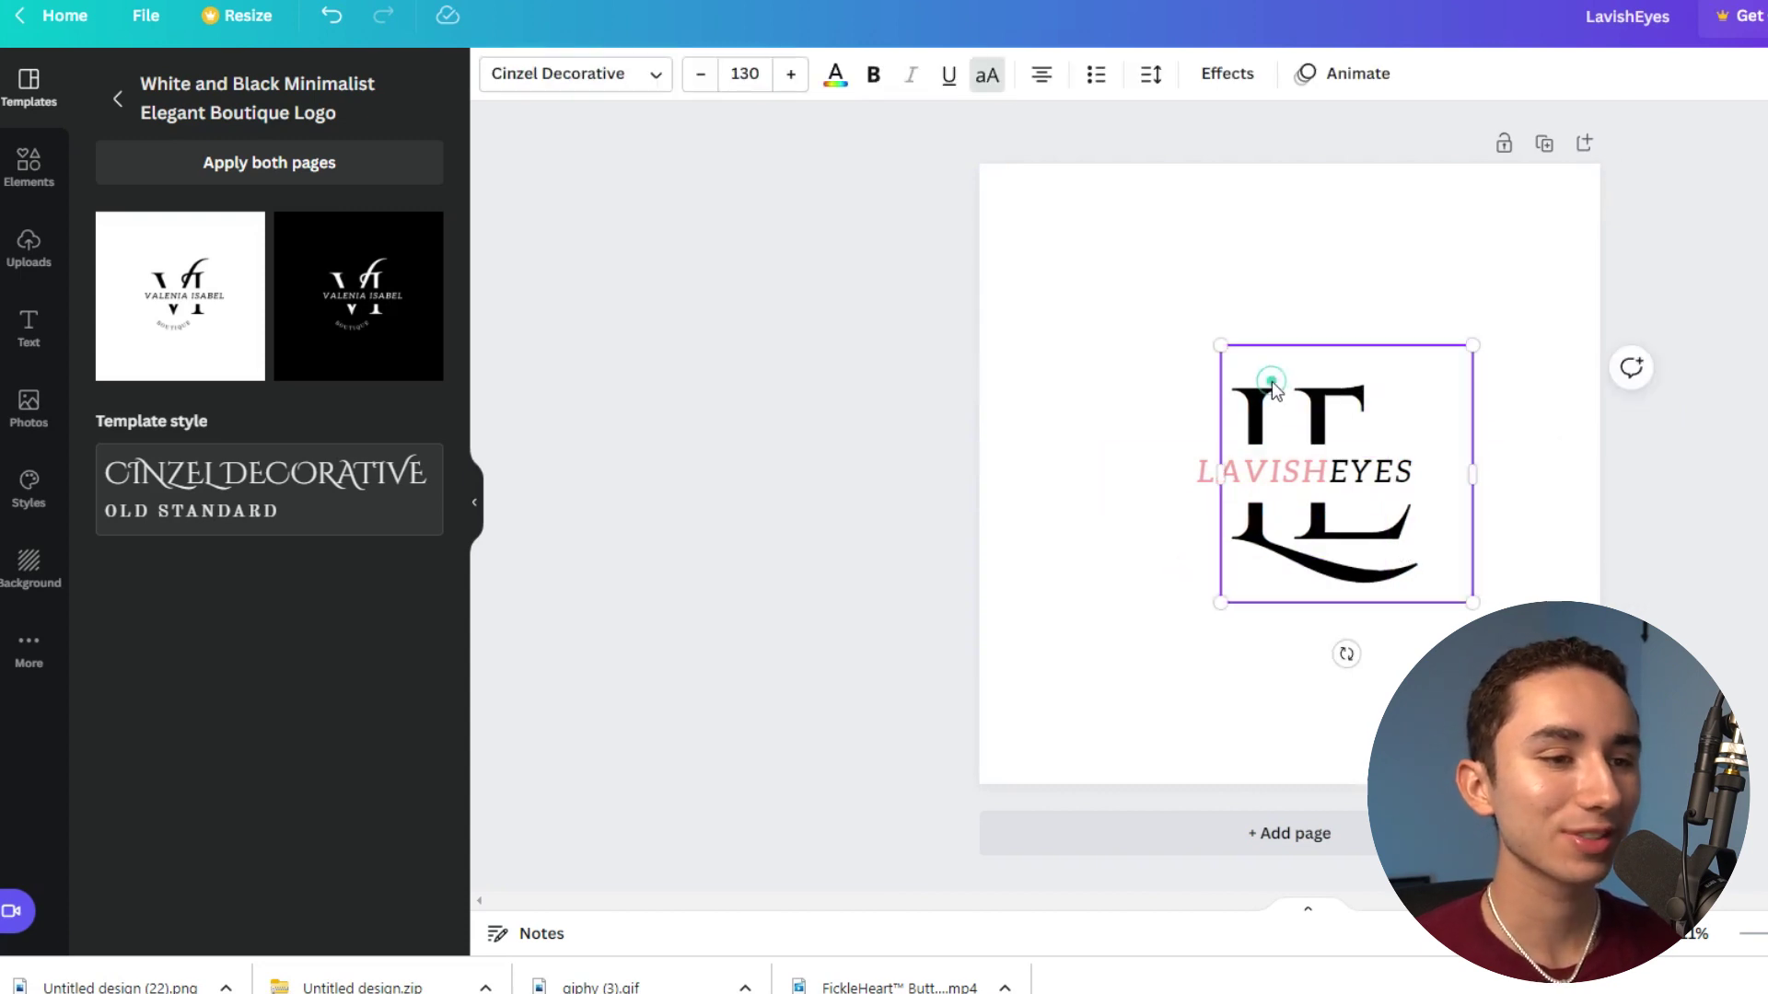
{"action": "mouse_move", "coordinate": [1220, 344]}
{"action": "left_mouse_down"}
{"action": "mouse_move", "coordinate": [1112, 292]}
{"action": "mouse_move", "coordinate": [1221, 361]}
{"action": "left_mouse_up"}
{"action": "left_click", "coordinate": [1655, 453]}
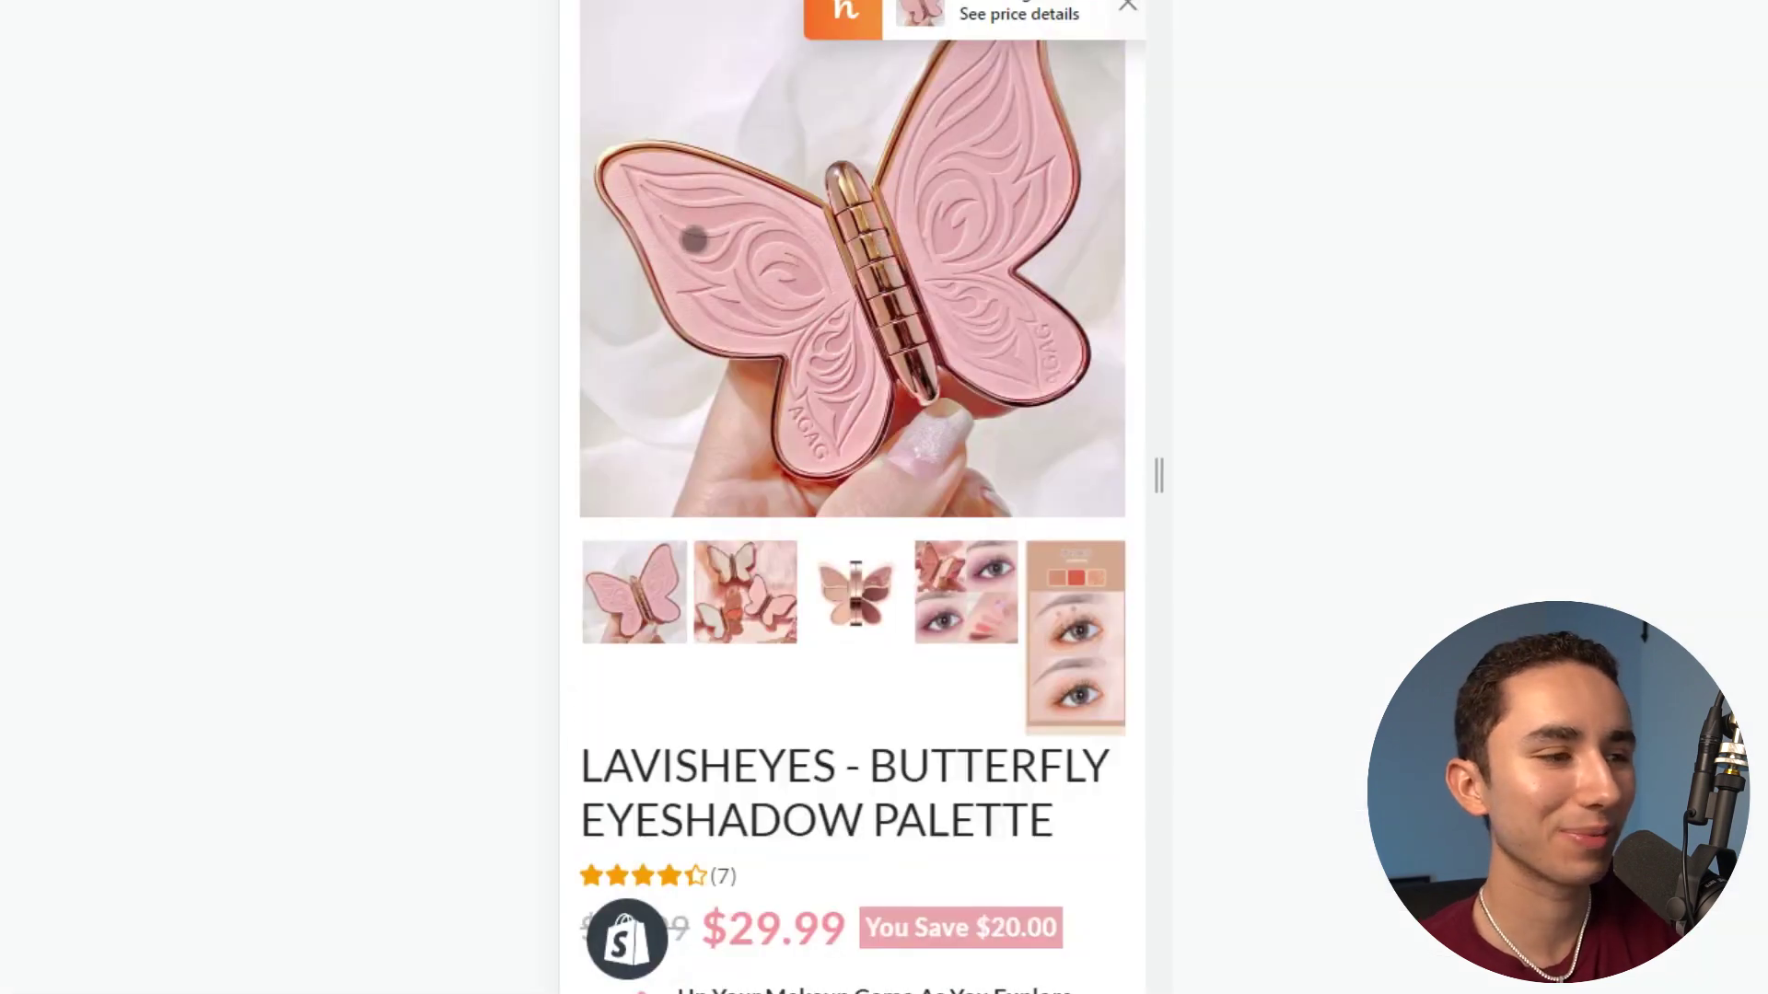
Switch to the product page's mobile preview and review it from the product images down to the Details section.
{"action": "scroll", "coordinate": [840, 387], "scroll_direction": "down", "scroll_amount": 4}
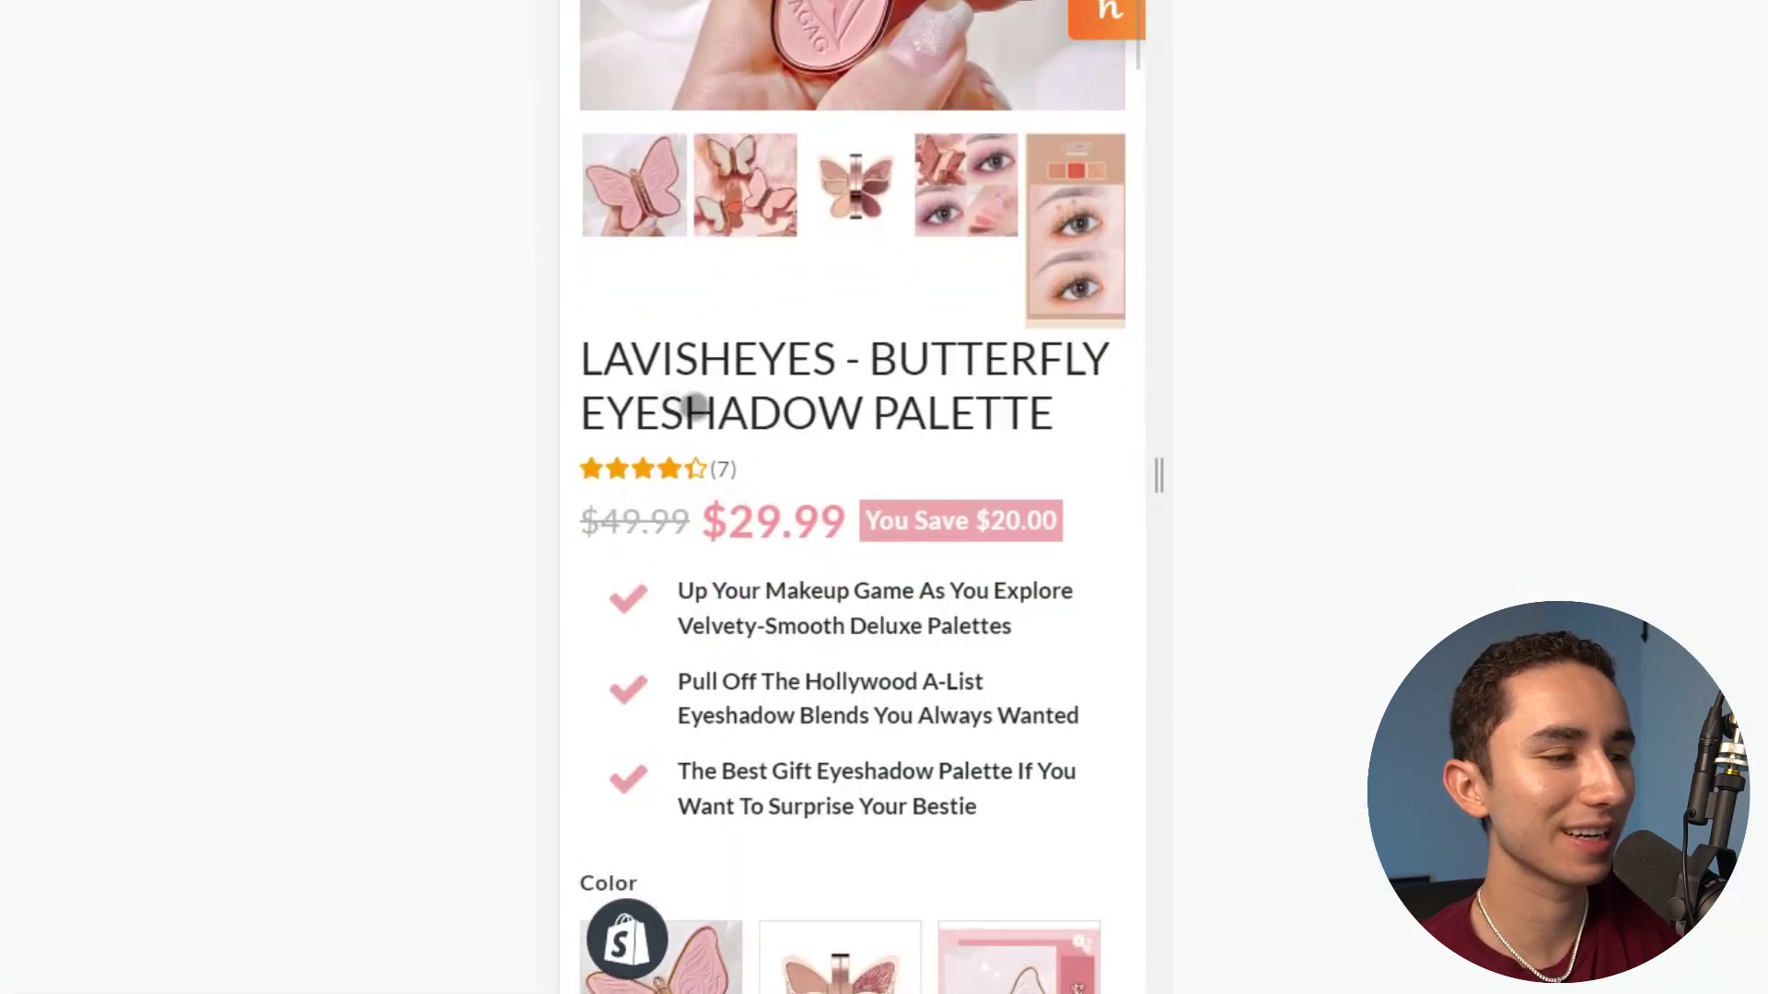
{"action": "scroll", "coordinate": [710, 438], "scroll_direction": "down", "scroll_amount": 1}
{"action": "scroll", "coordinate": [682, 347], "scroll_direction": "down", "scroll_amount": 1}
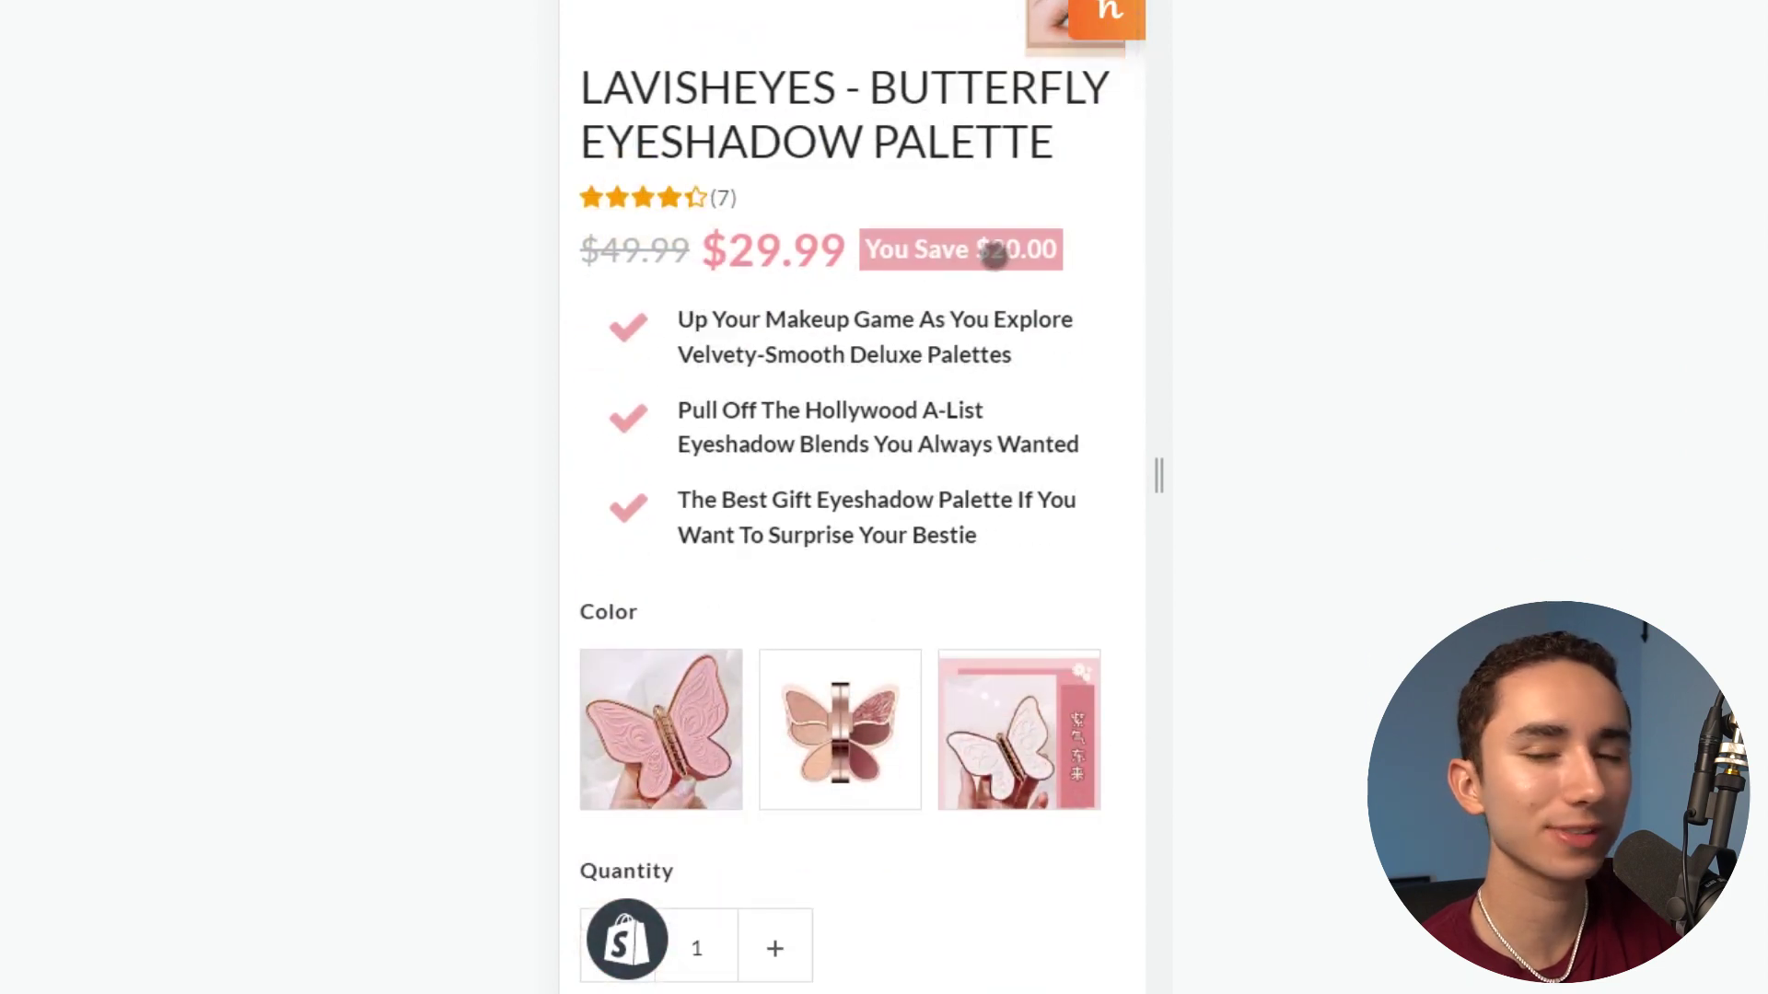
{"action": "scroll", "coordinate": [951, 264], "scroll_direction": "down", "scroll_amount": 2}
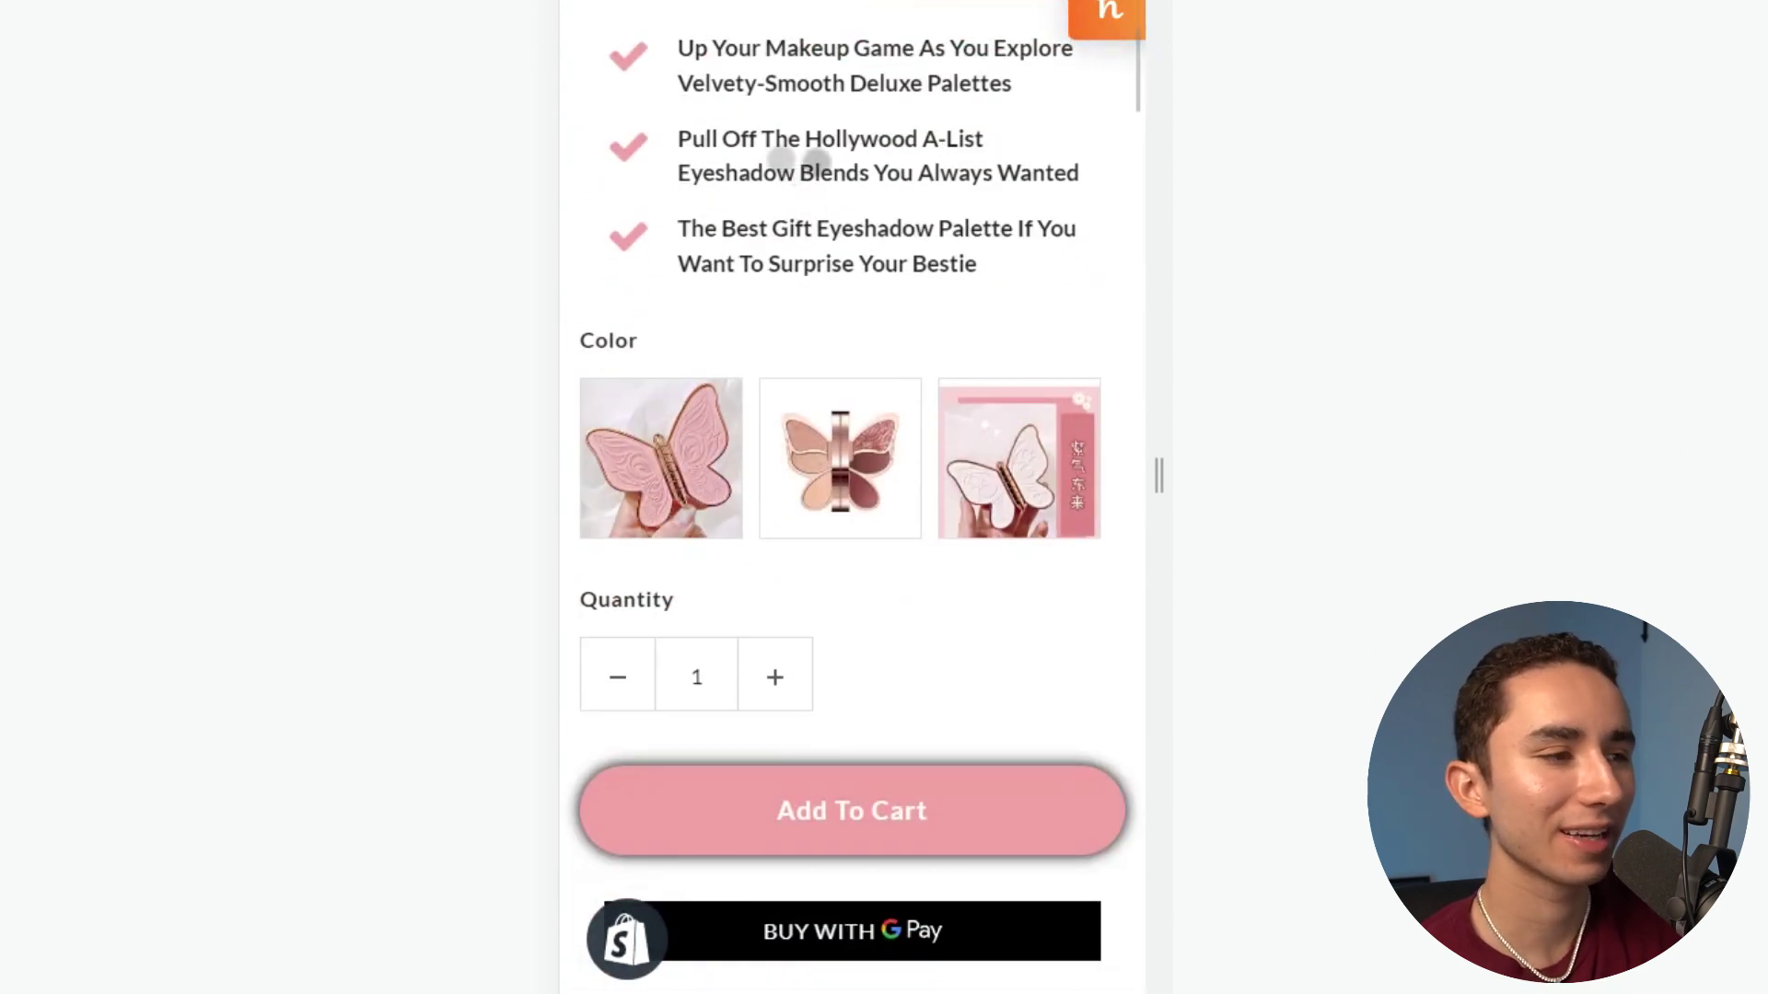
{"action": "scroll", "coordinate": [764, 184], "scroll_direction": "down", "scroll_amount": 1}
{"action": "scroll", "coordinate": [777, 218], "scroll_direction": "down", "scroll_amount": 4}
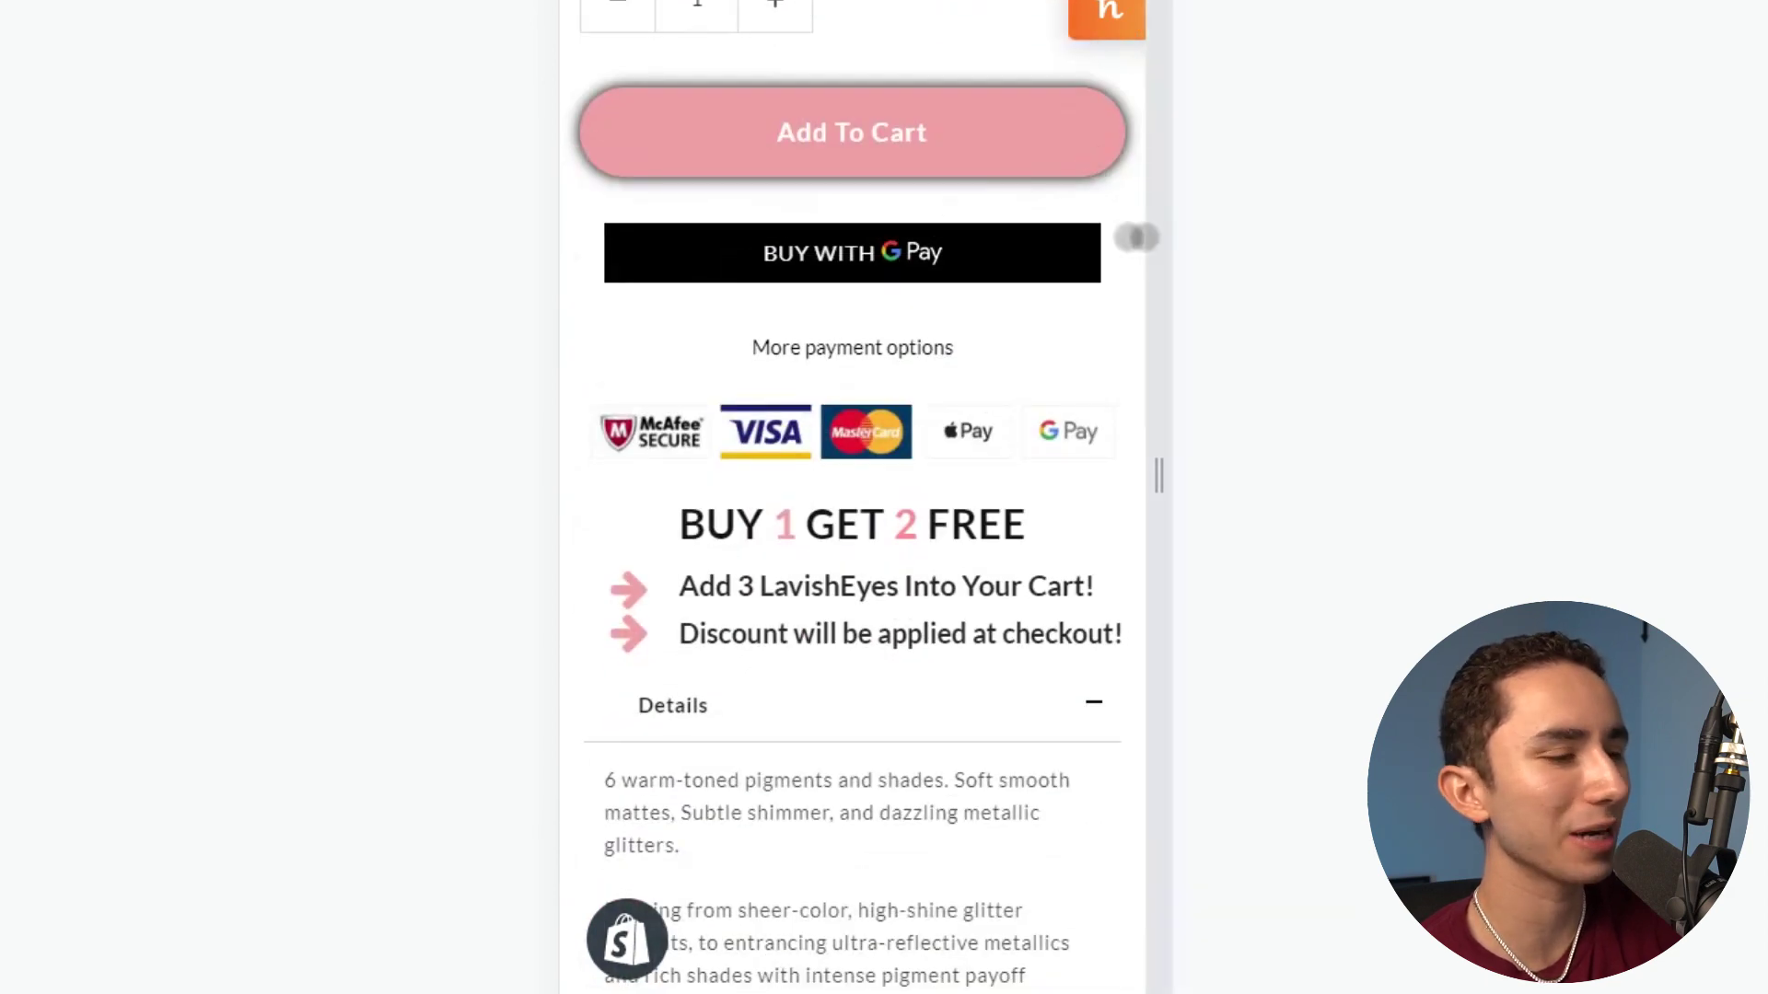
{"action": "scroll", "coordinate": [903, 264], "scroll_direction": "down", "scroll_amount": 2}
{"action": "scroll", "coordinate": [1038, 164], "scroll_direction": "down", "scroll_amount": 1}
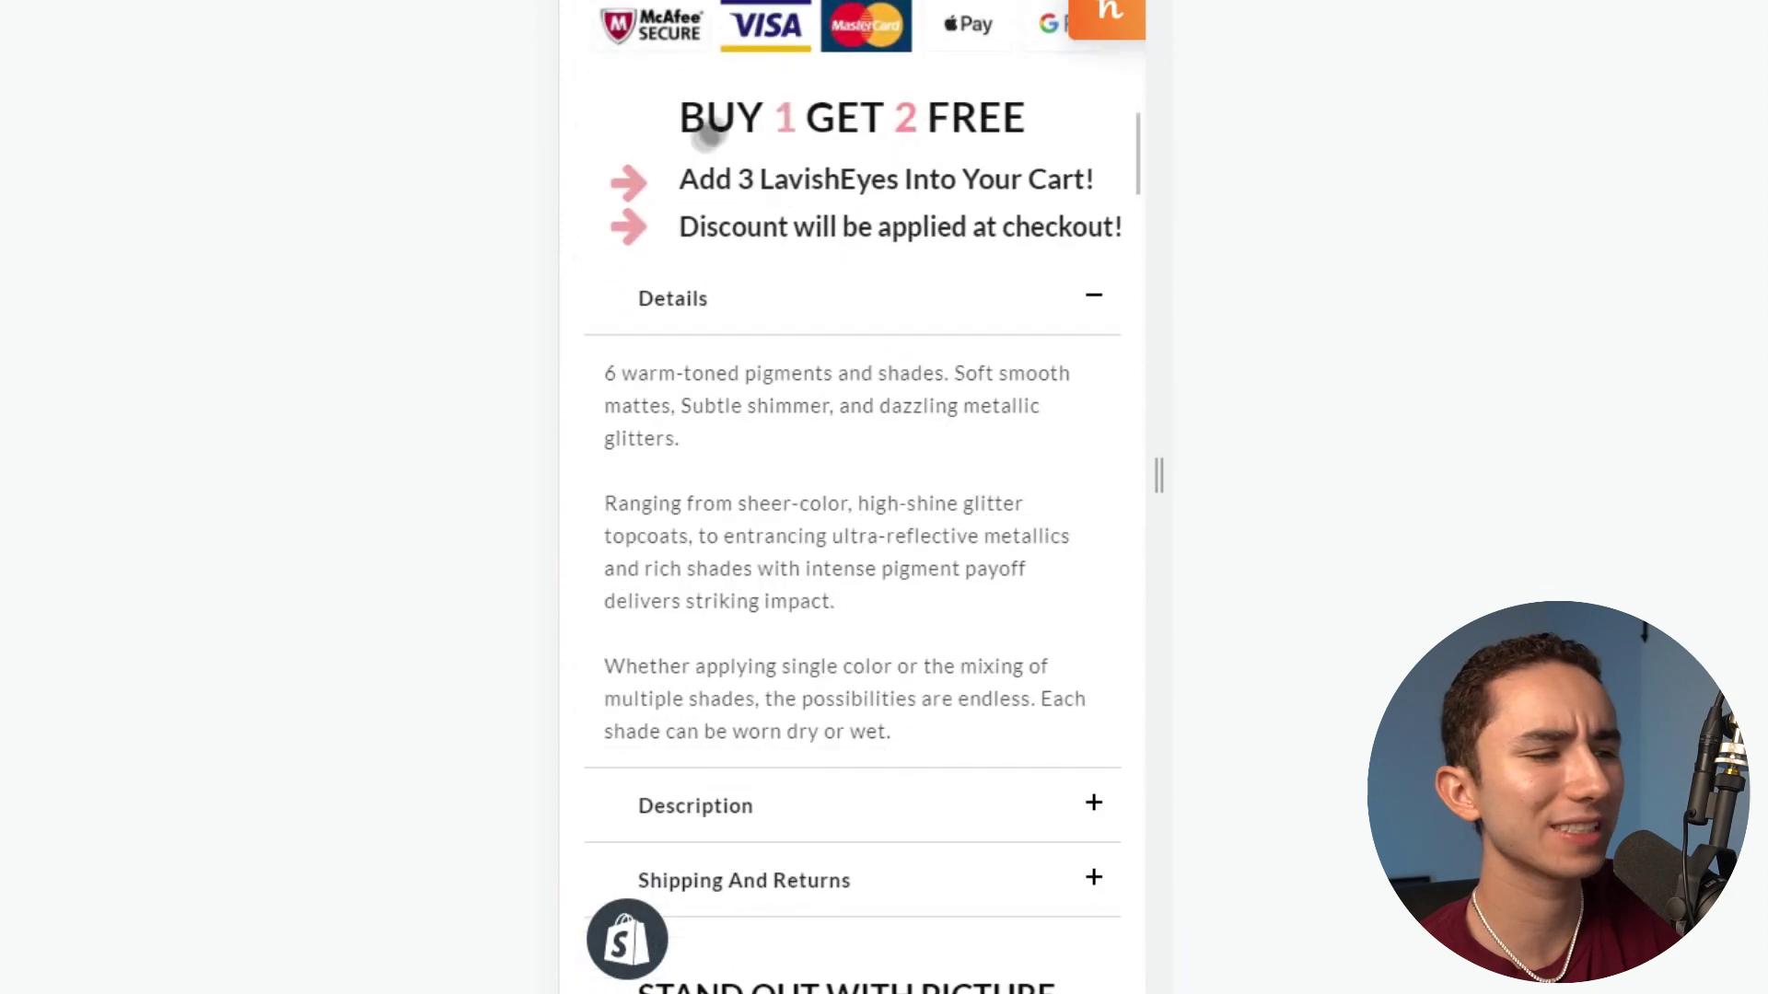
{"action": "scroll", "coordinate": [752, 181], "scroll_direction": "down", "scroll_amount": 1}
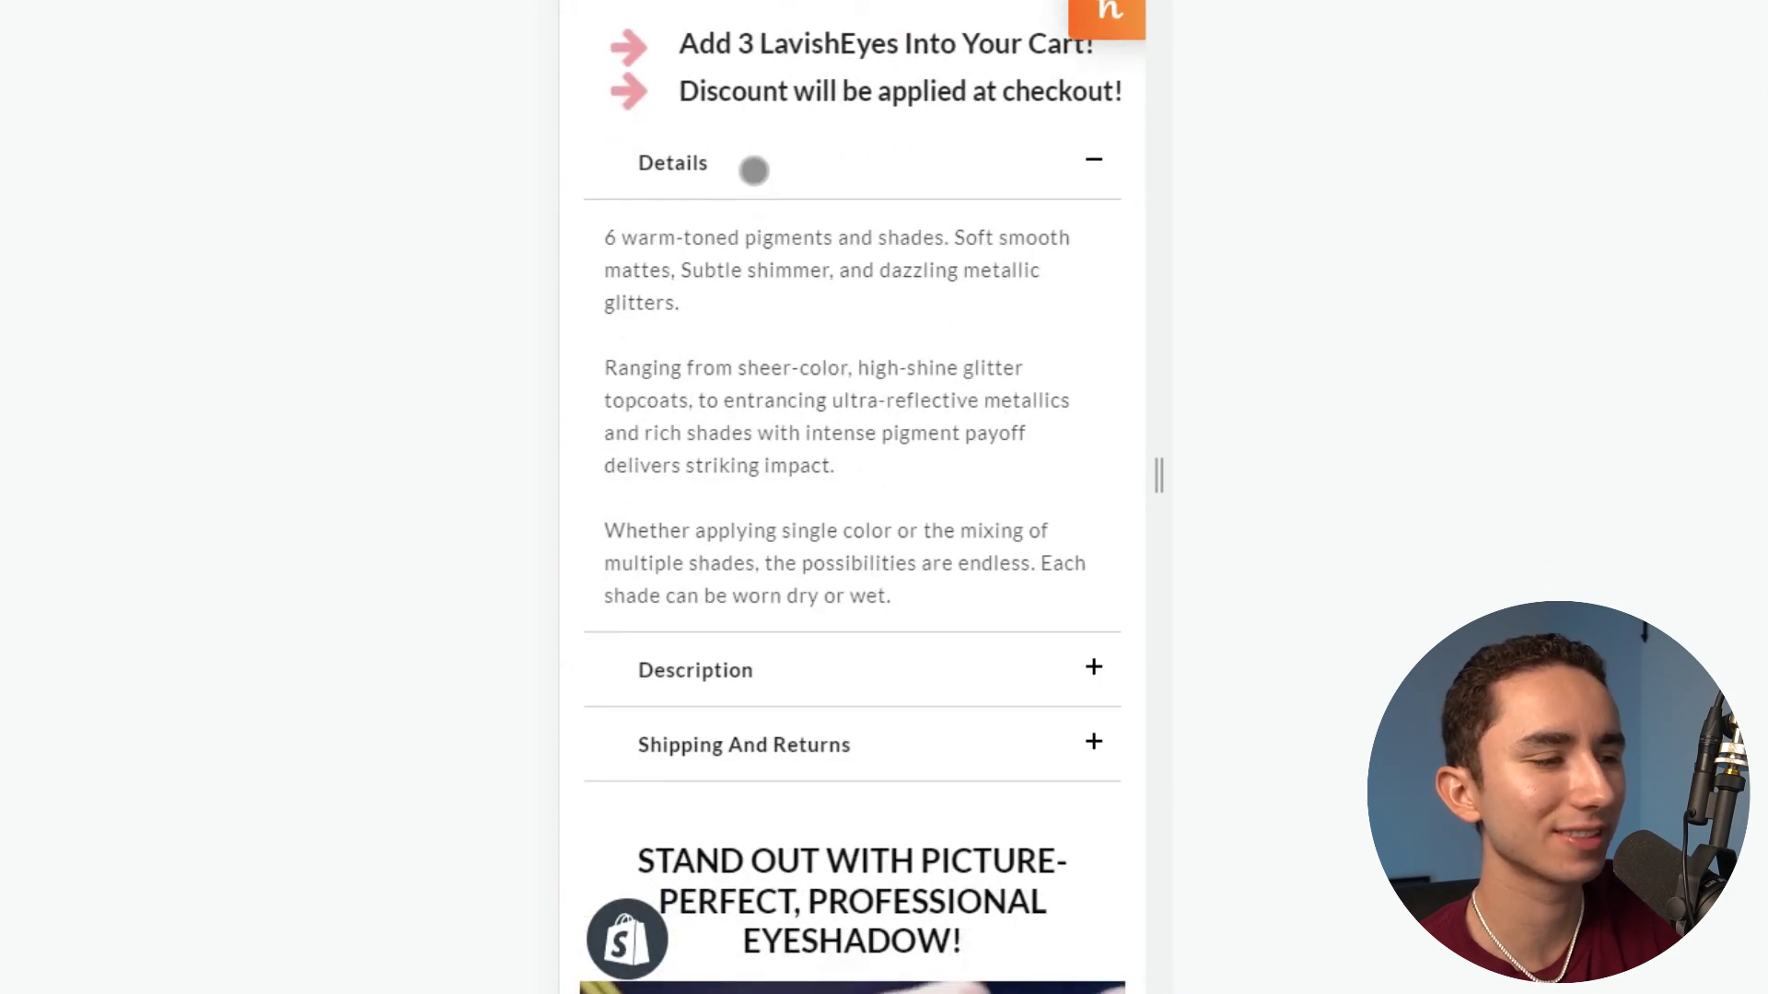
Toggle the Details and Description accordions, and review the rest of the mobile page down to the customer reviews.
{"action": "left_click", "coordinate": [755, 170]}
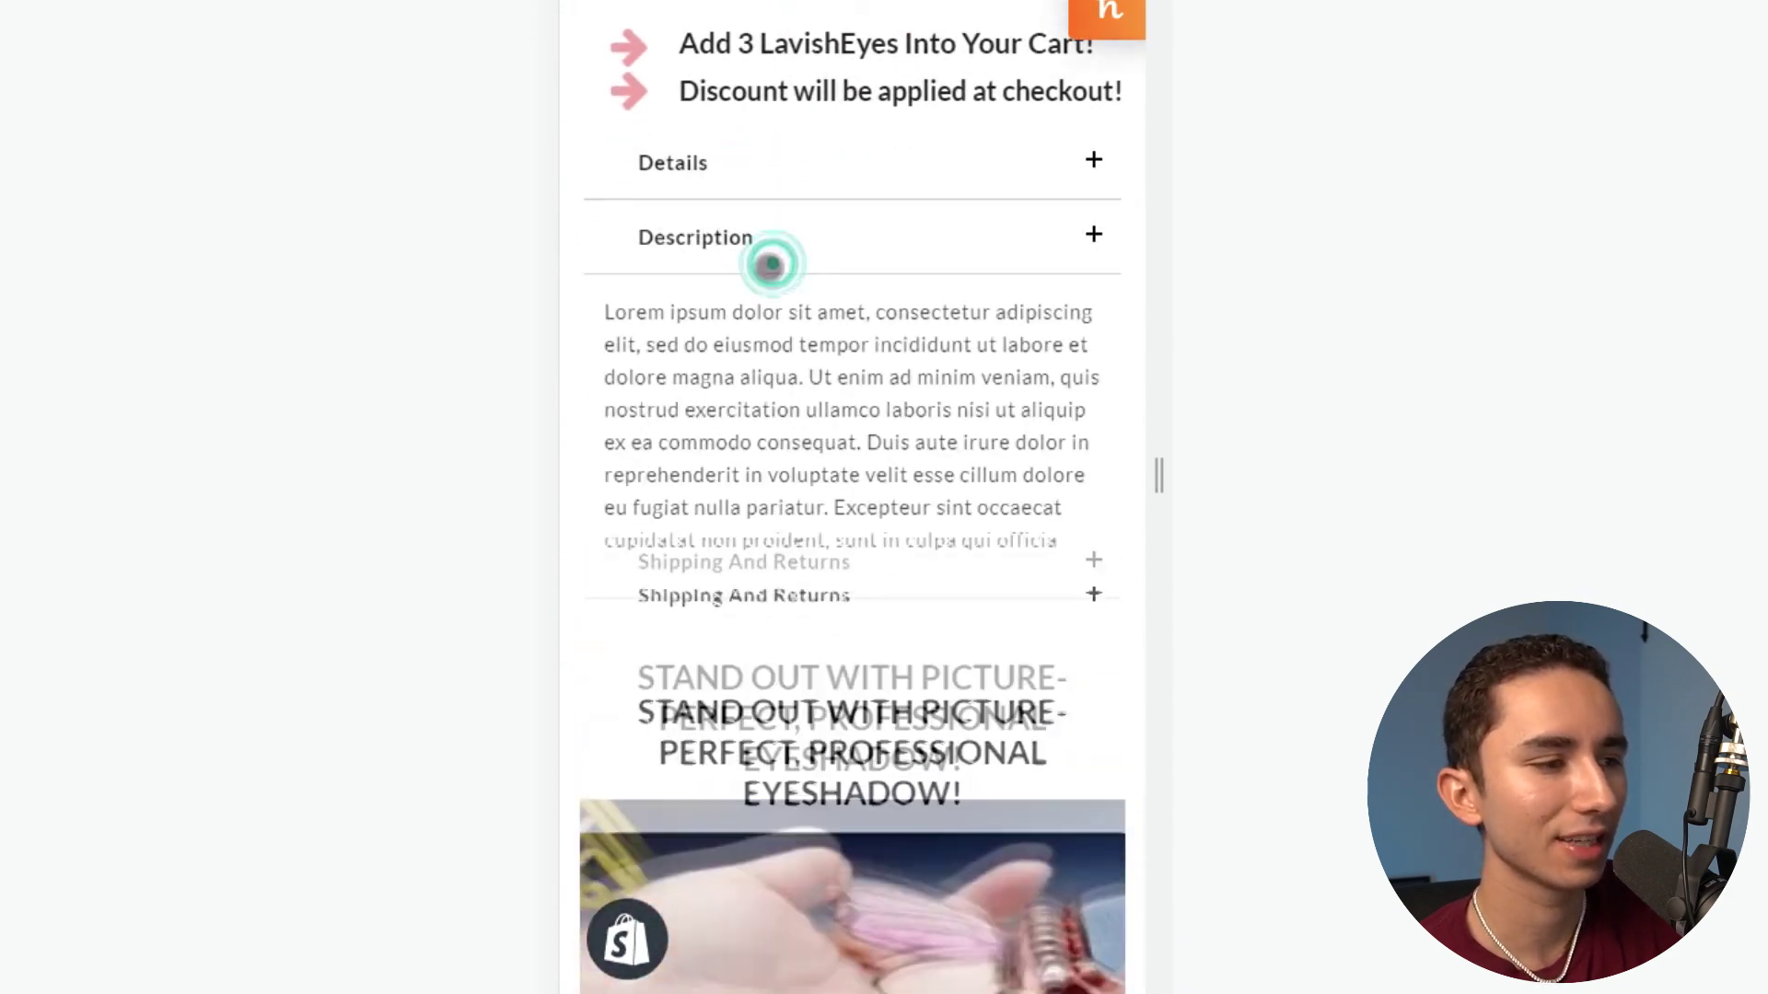
{"action": "left_click", "coordinate": [845, 252]}
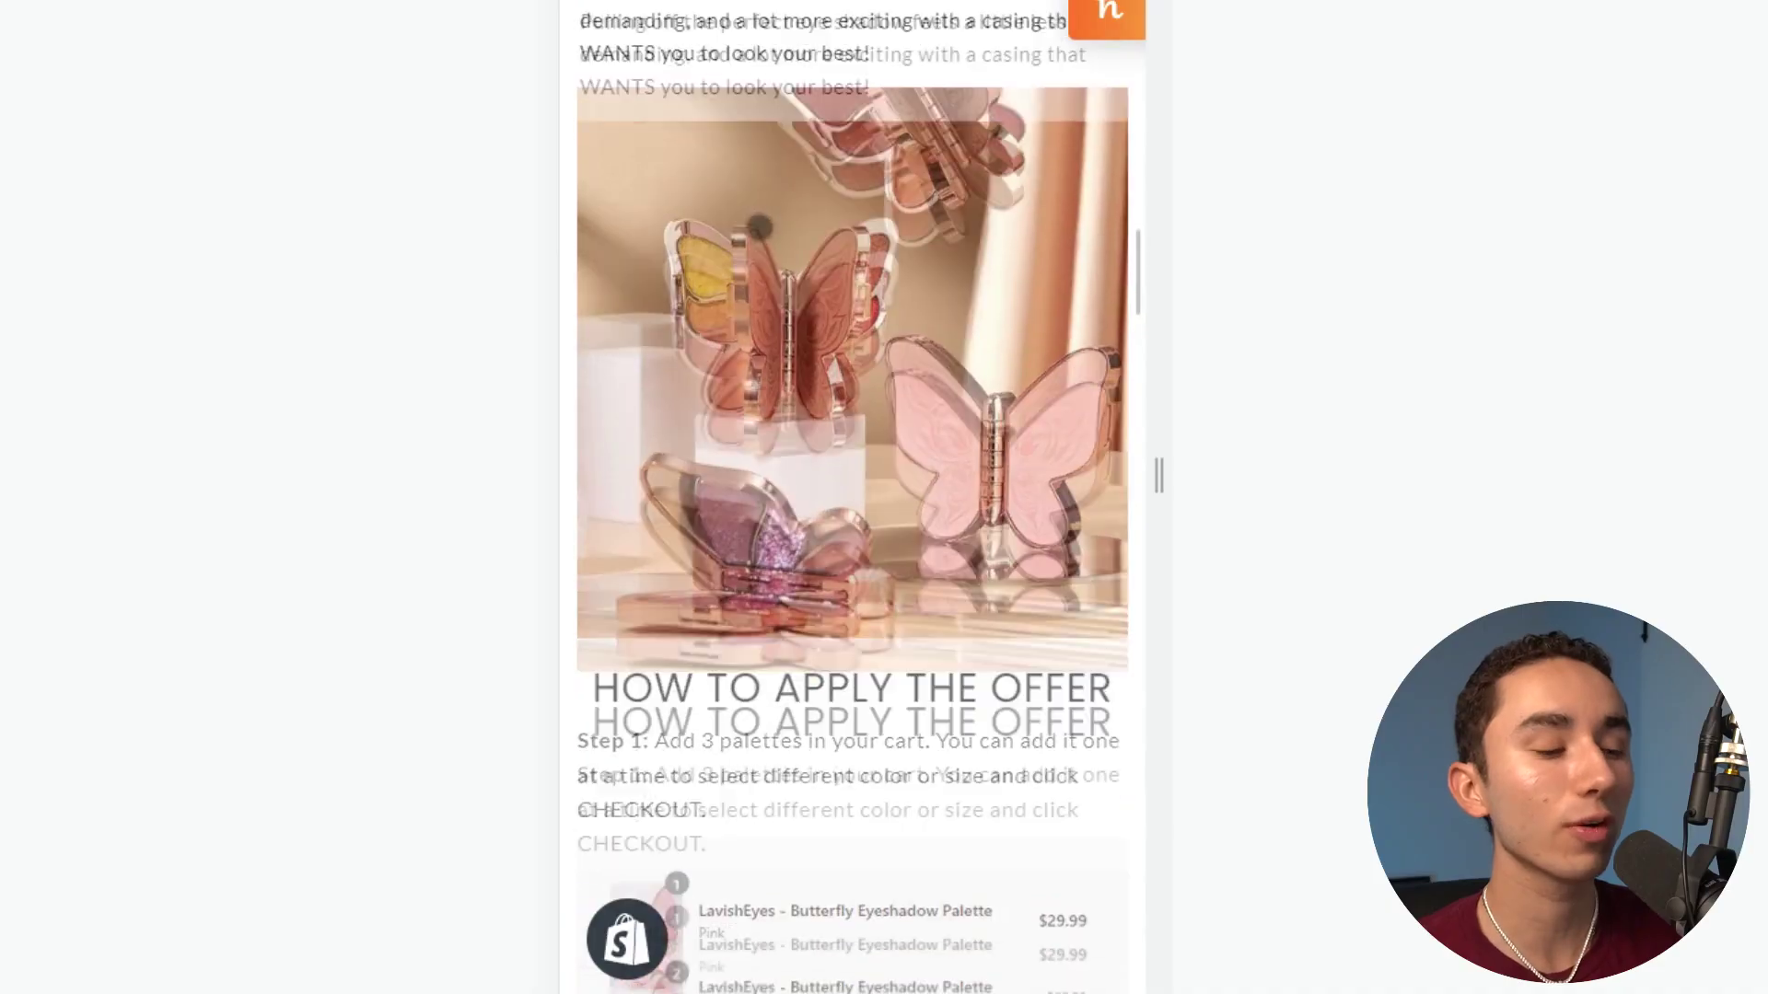
{"action": "scroll", "coordinate": [770, 240], "scroll_direction": "down", "scroll_amount": 8}
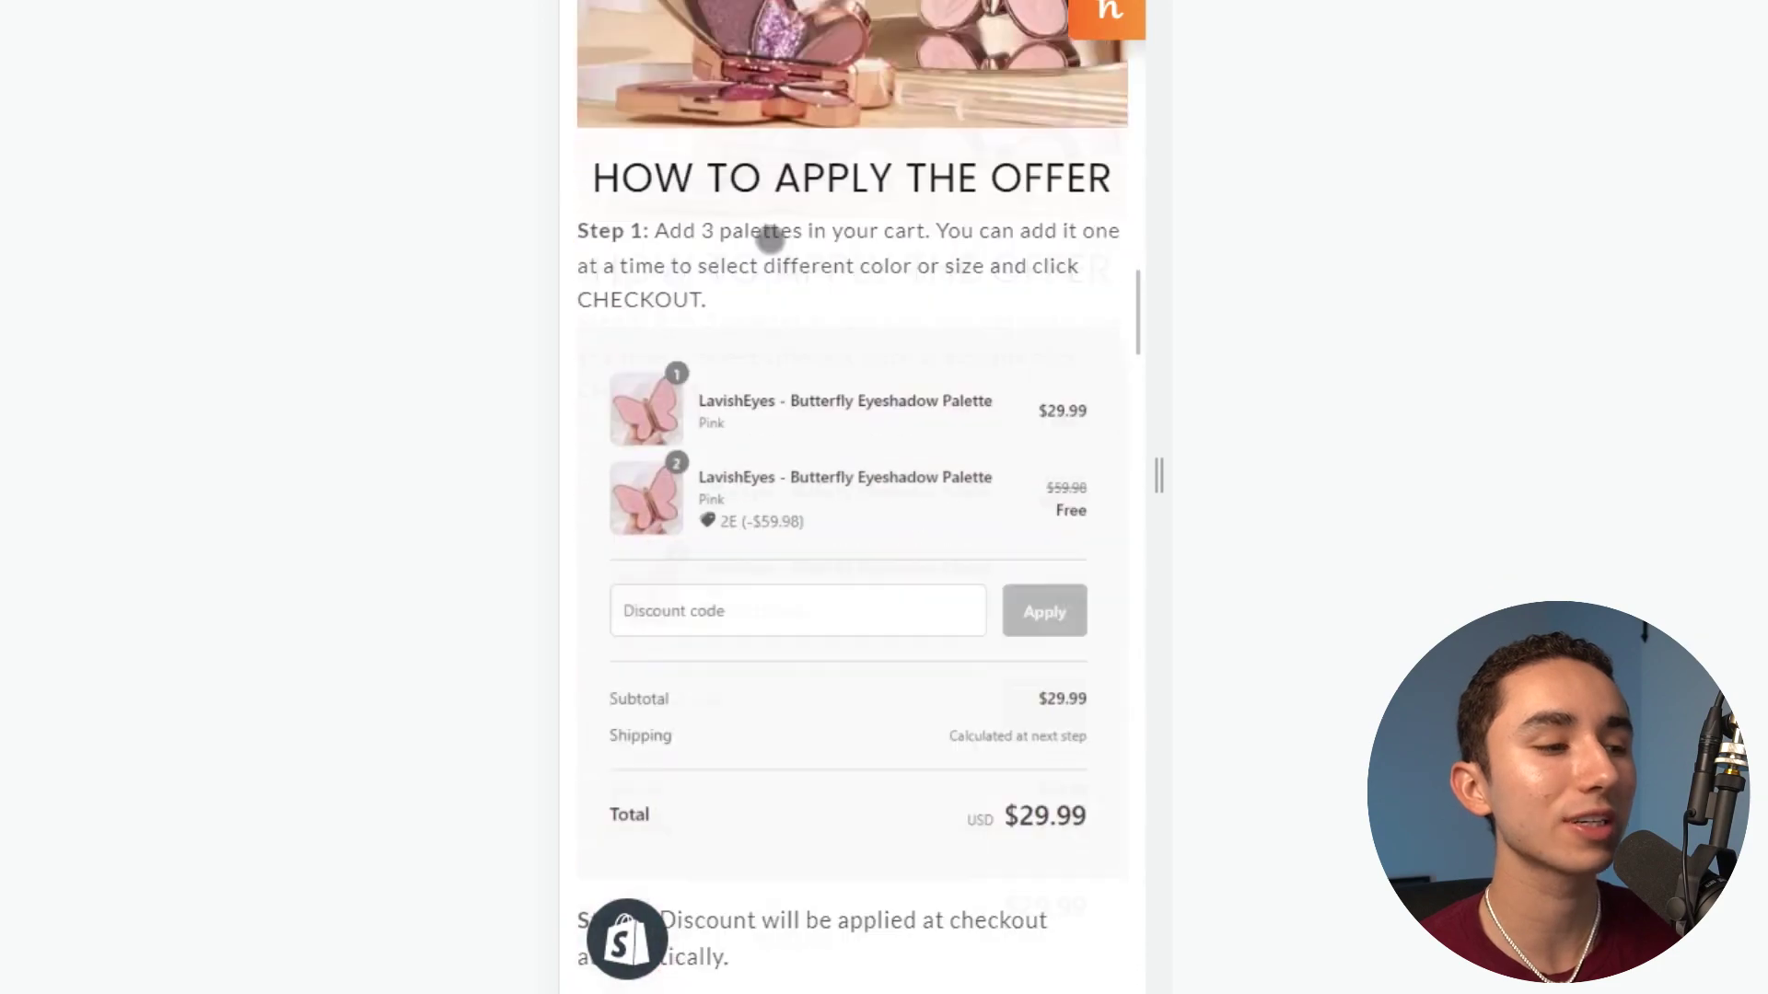
{"action": "scroll", "coordinate": [789, 256], "scroll_direction": "down", "scroll_amount": 9}
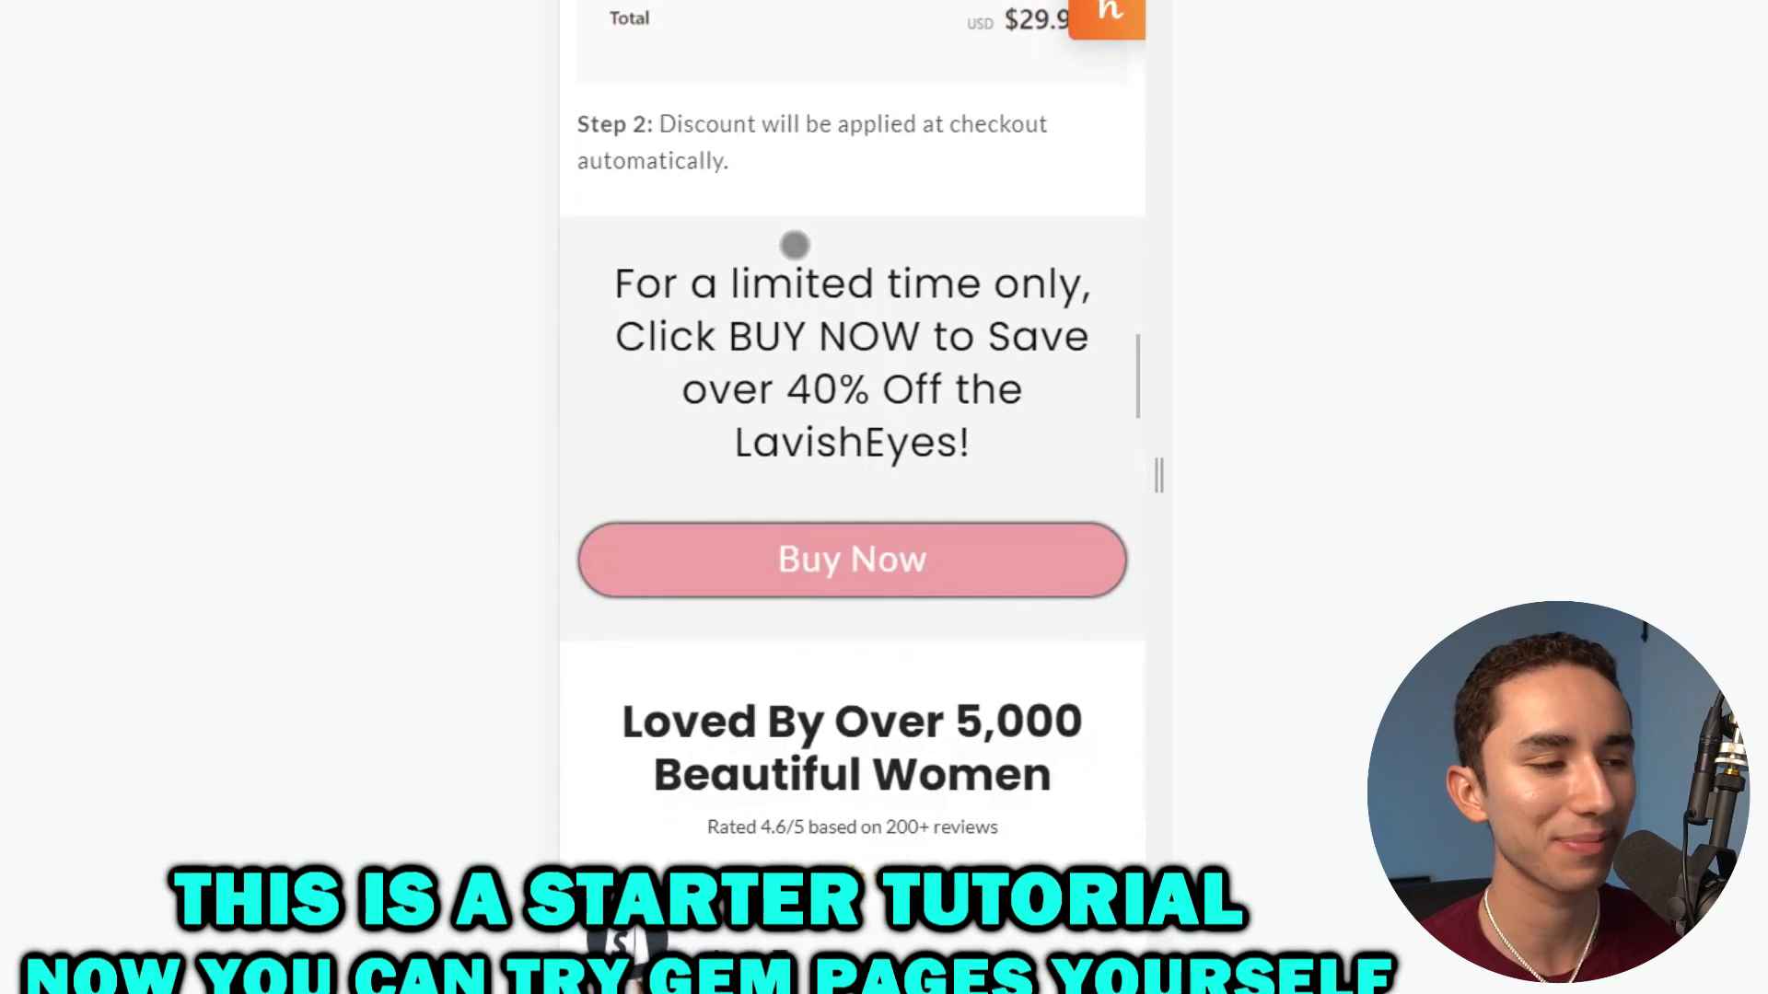
{"action": "scroll", "coordinate": [790, 247], "scroll_direction": "down", "scroll_amount": 12}
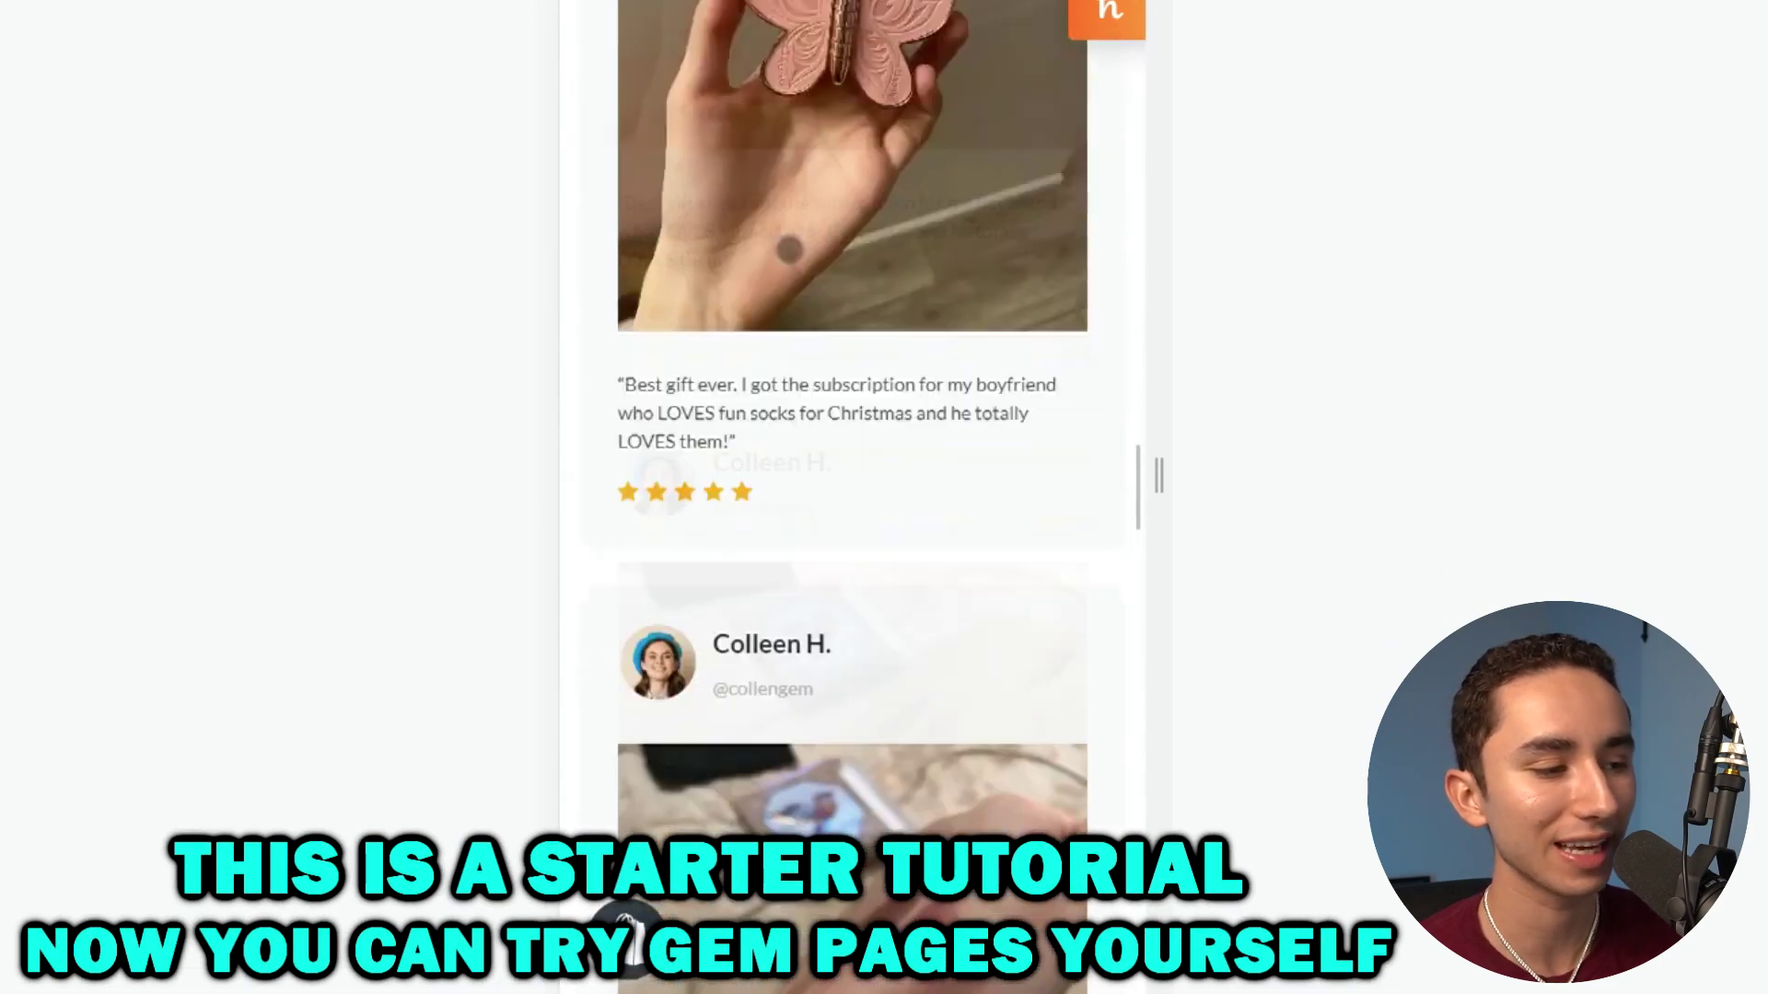
{"action": "scroll", "coordinate": [806, 251], "scroll_direction": "down", "scroll_amount": 15}
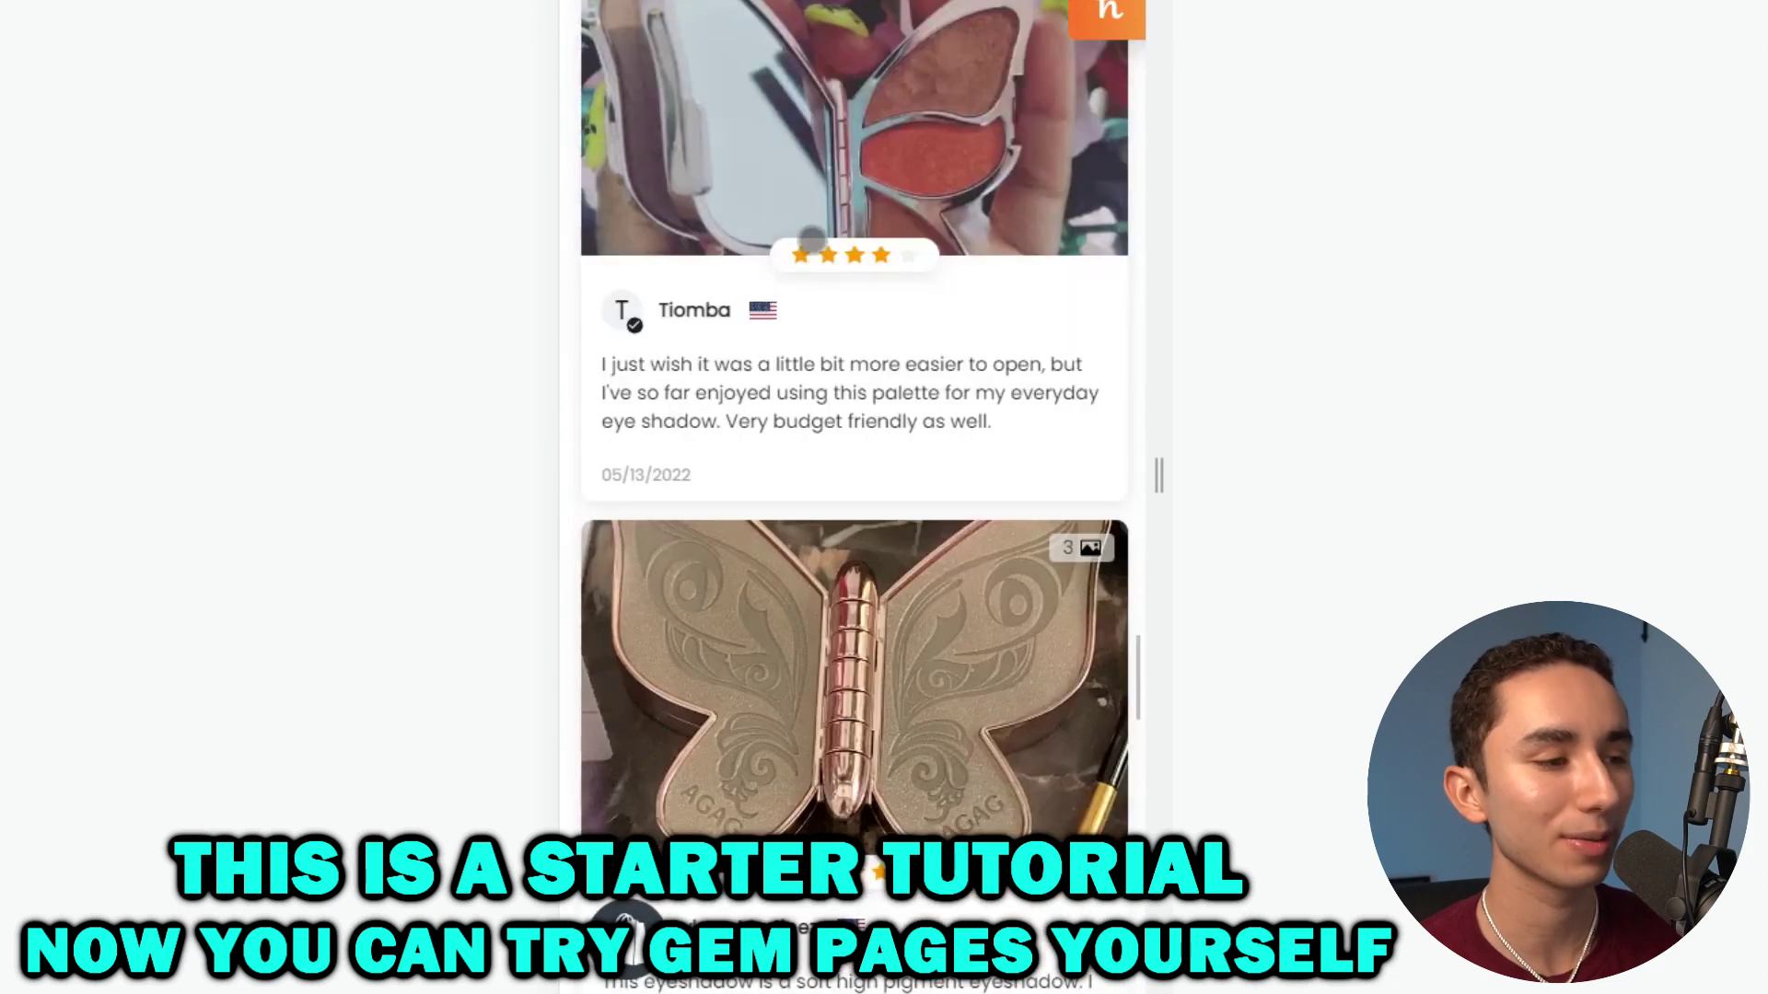
{"action": "scroll", "coordinate": [854, 428], "scroll_direction": "down", "scroll_amount": 4}
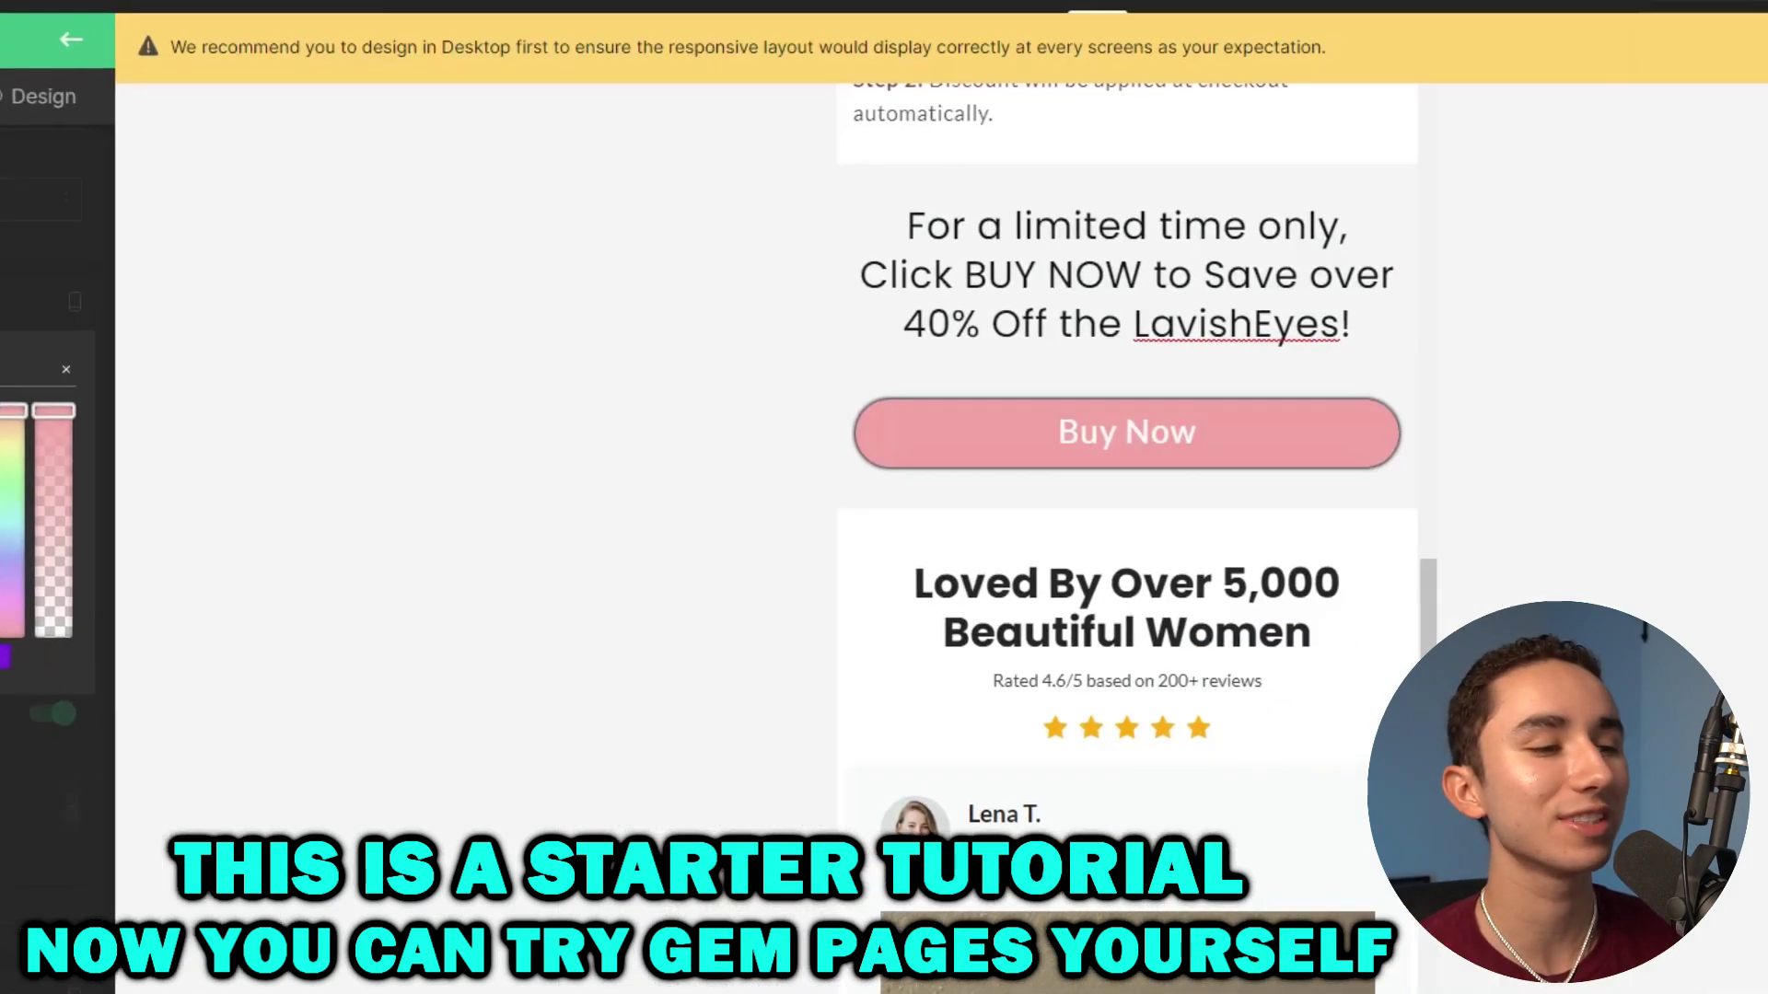
Return to the GemPages editor and browse the saved blocks and templates in My Library.
{"action": "left_click", "coordinate": [129, 12]}
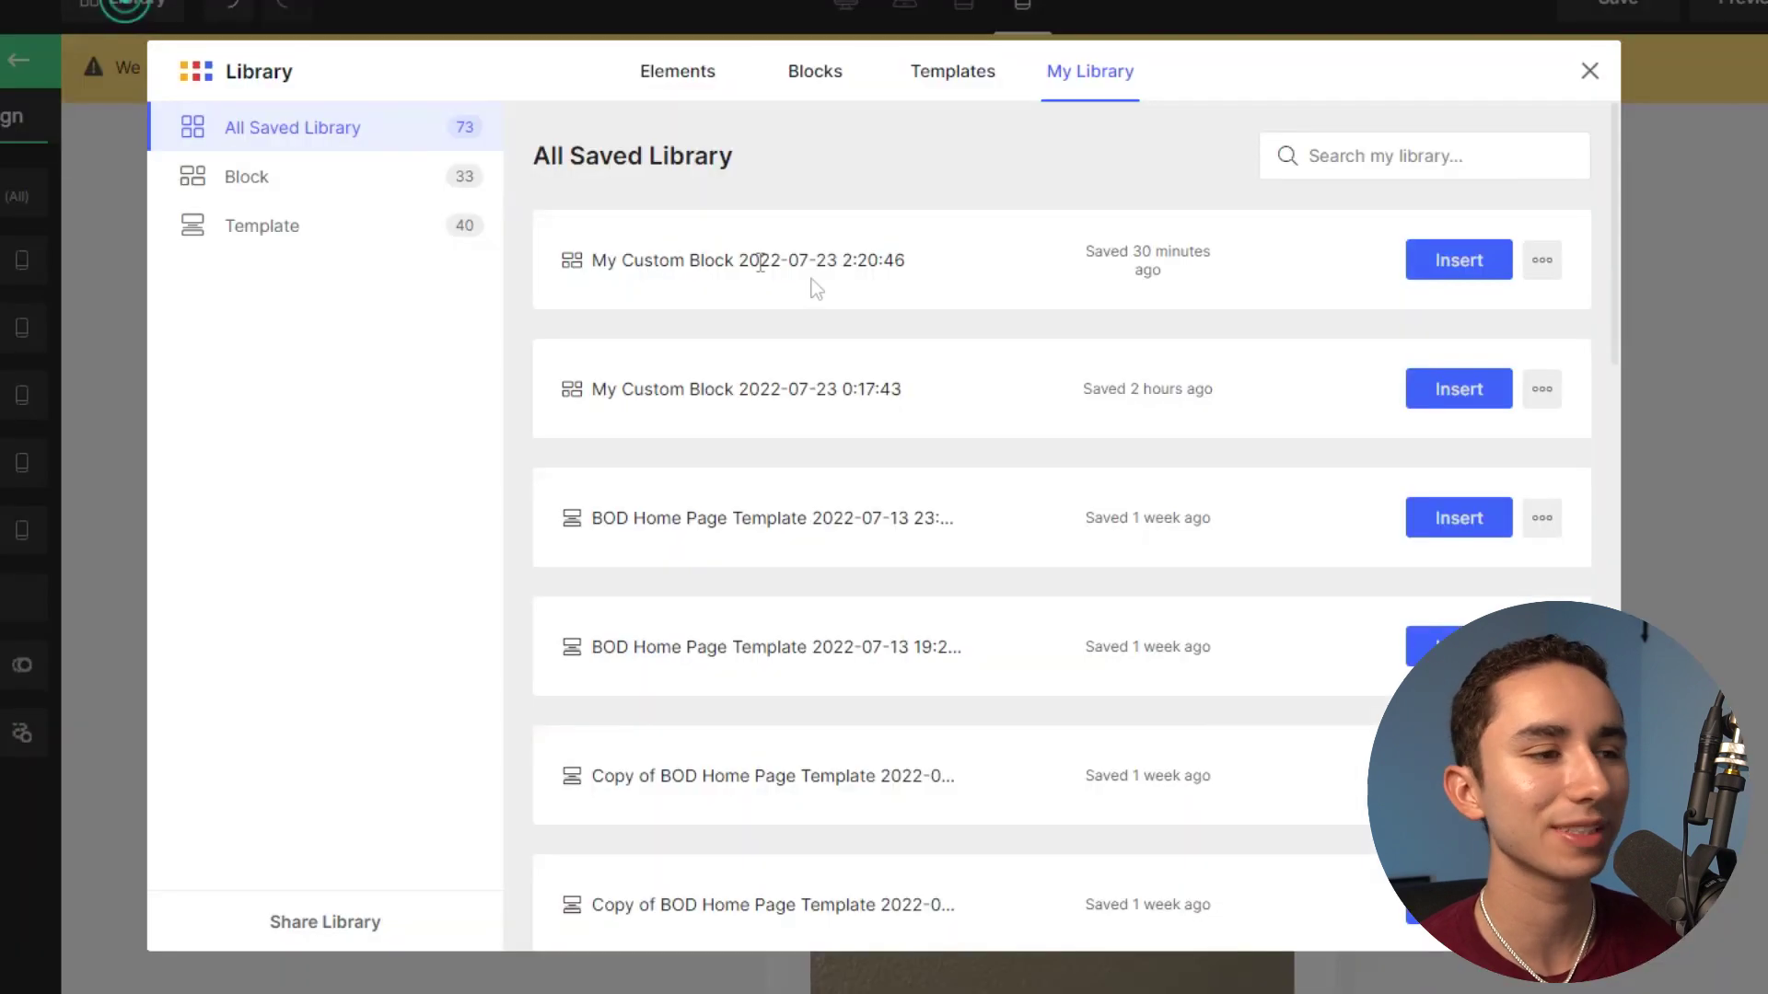
{"action": "scroll", "coordinate": [875, 287], "scroll_direction": "down", "scroll_amount": 8}
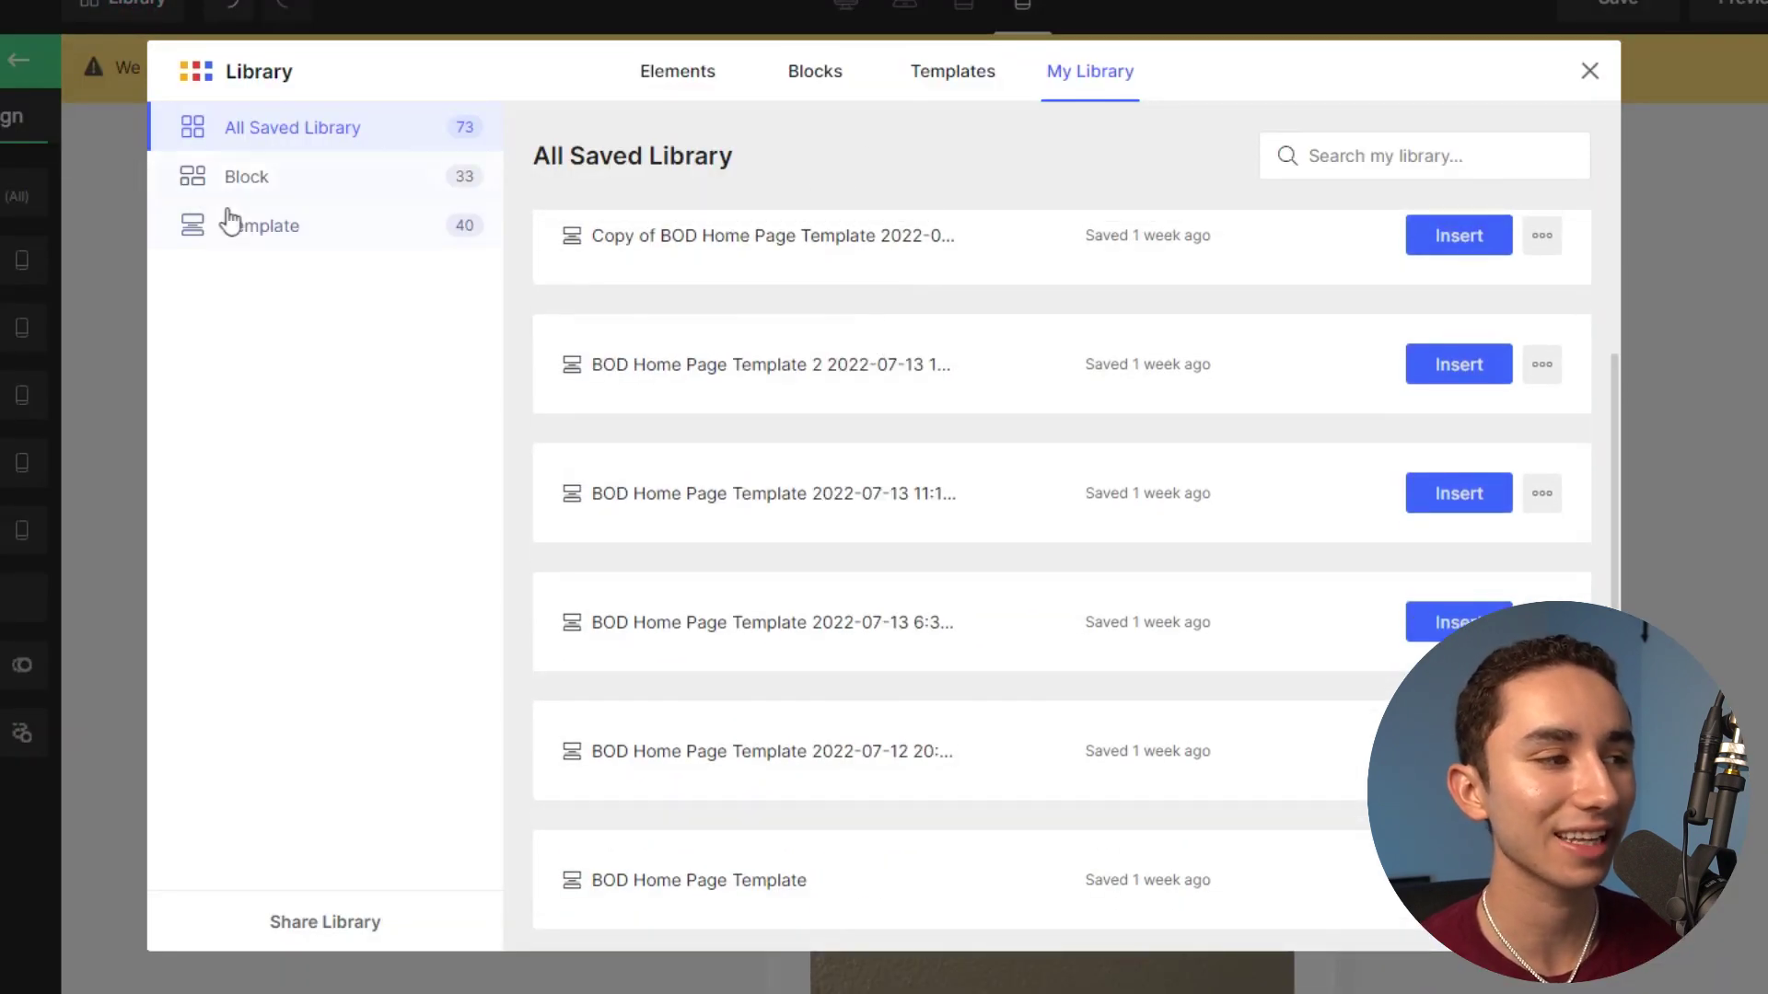
{"action": "left_click", "coordinate": [238, 224]}
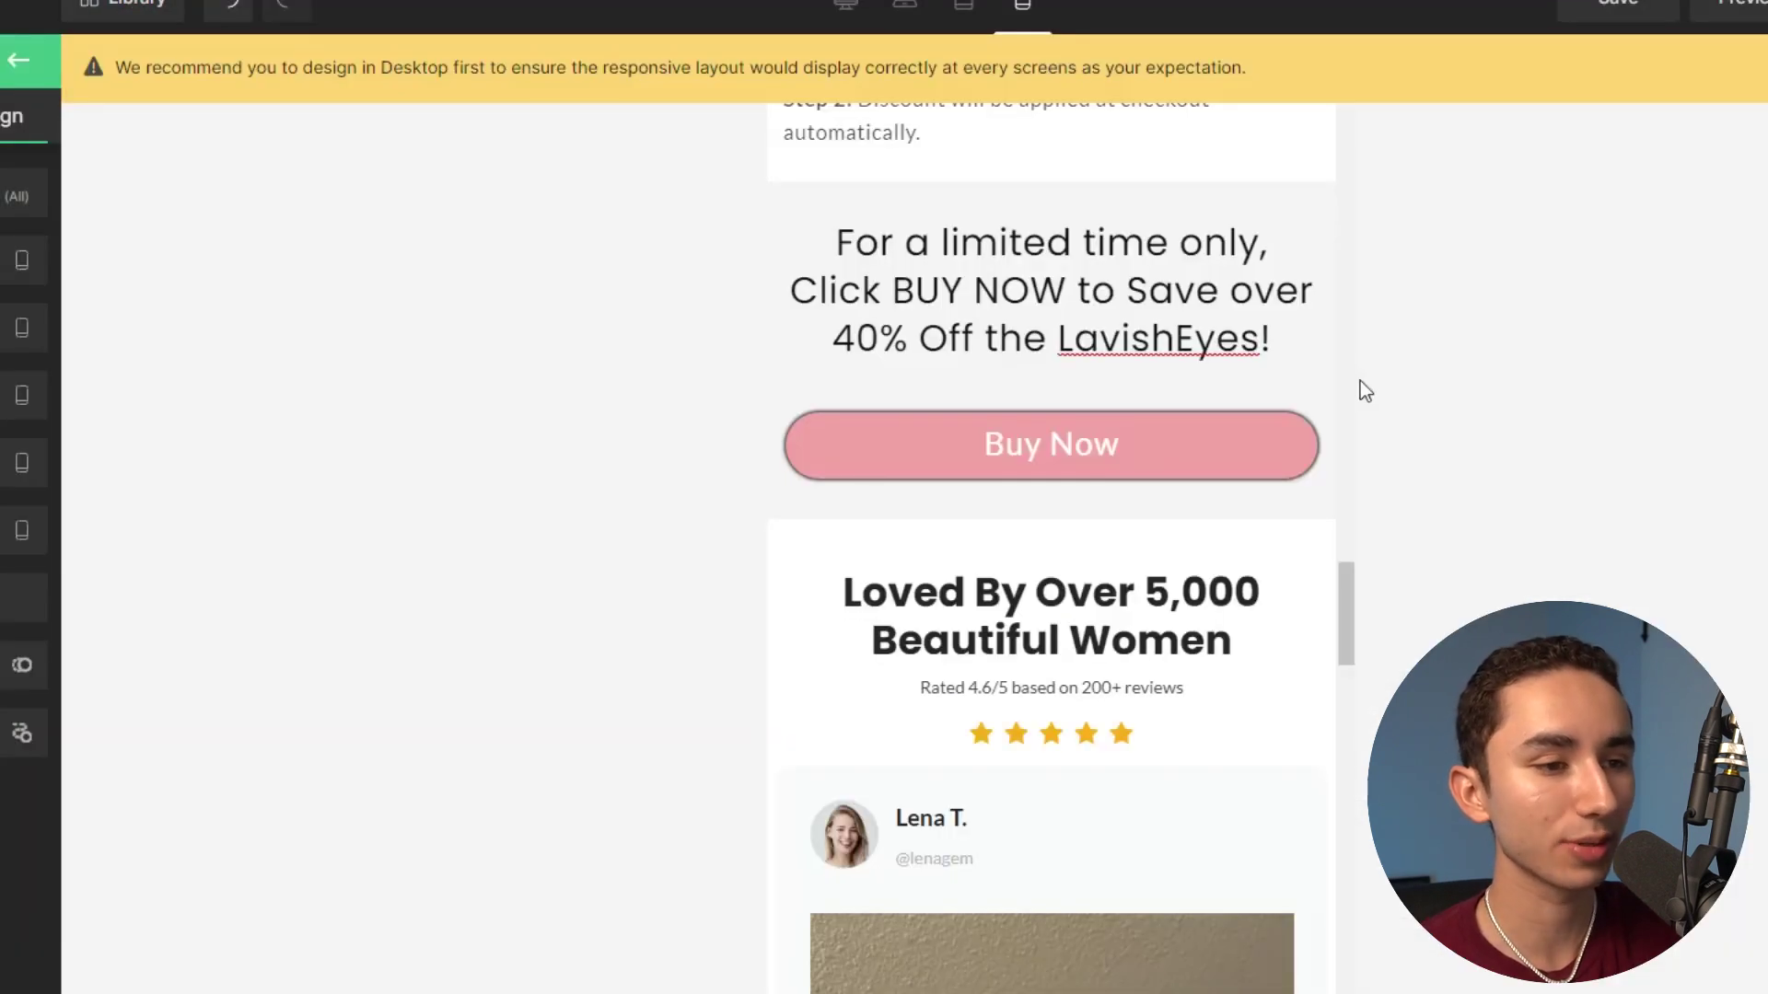
{"action": "scroll", "coordinate": [1080, 390], "scroll_direction": "down", "scroll_amount": 15}
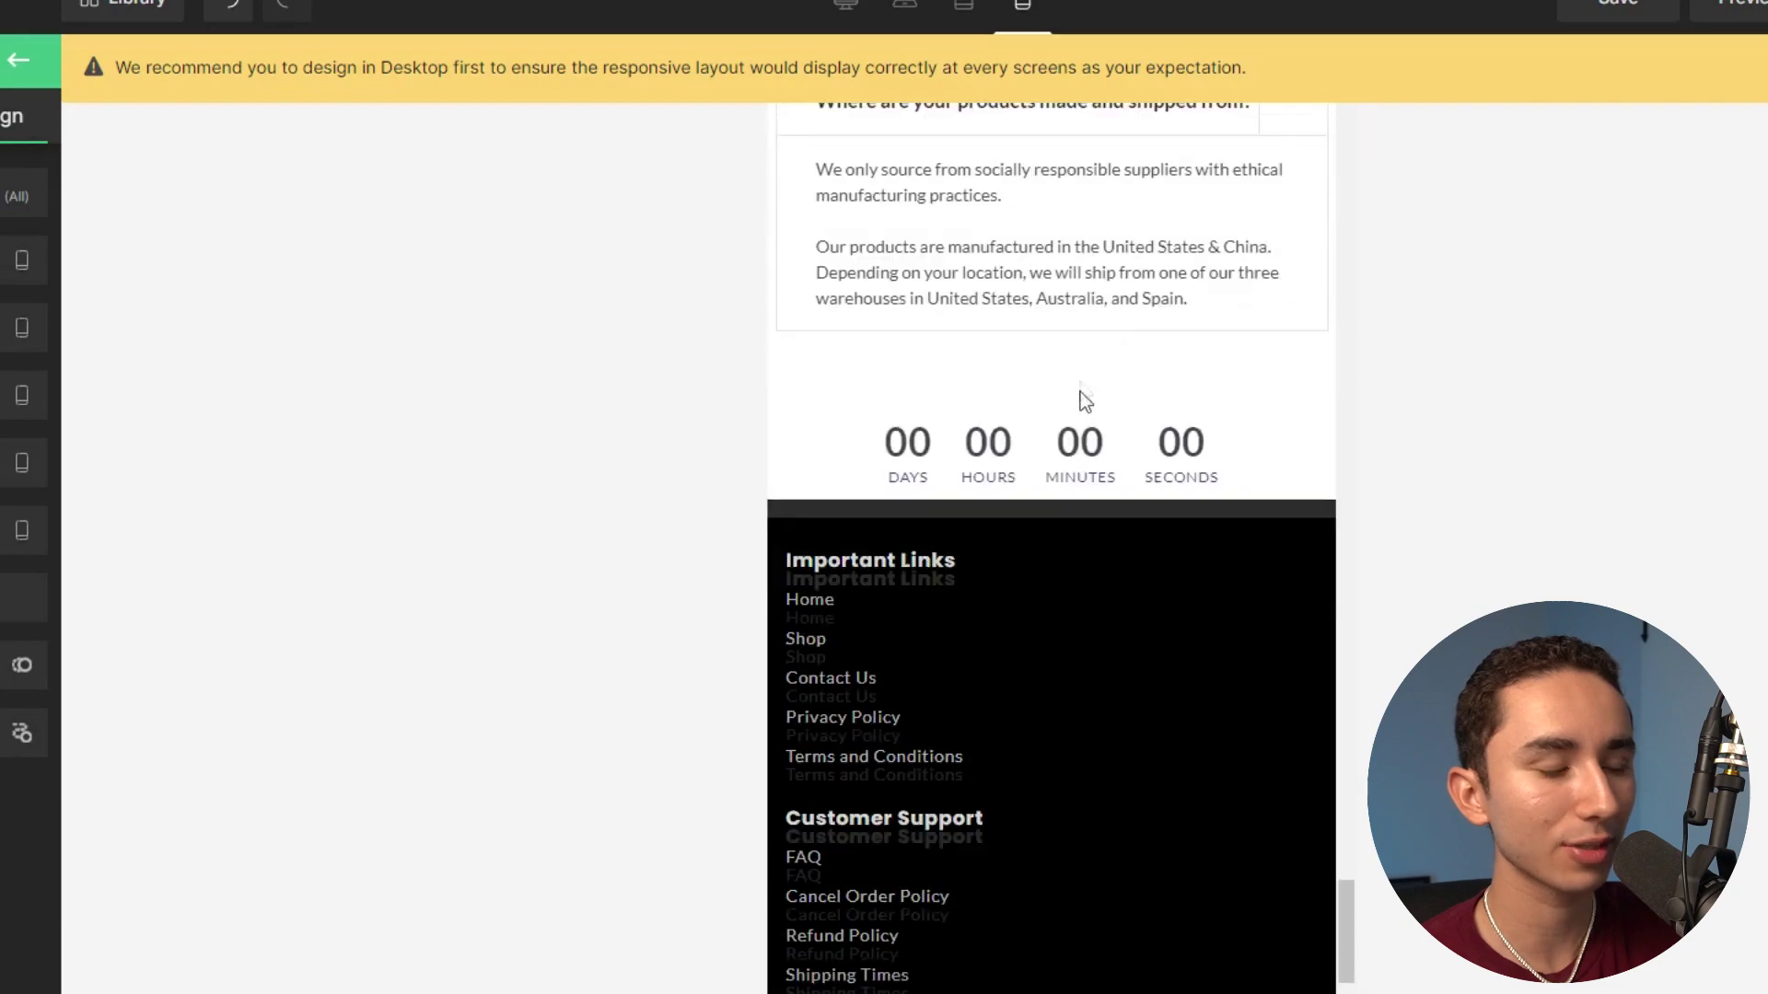
{"action": "left_click", "coordinate": [138, 7]}
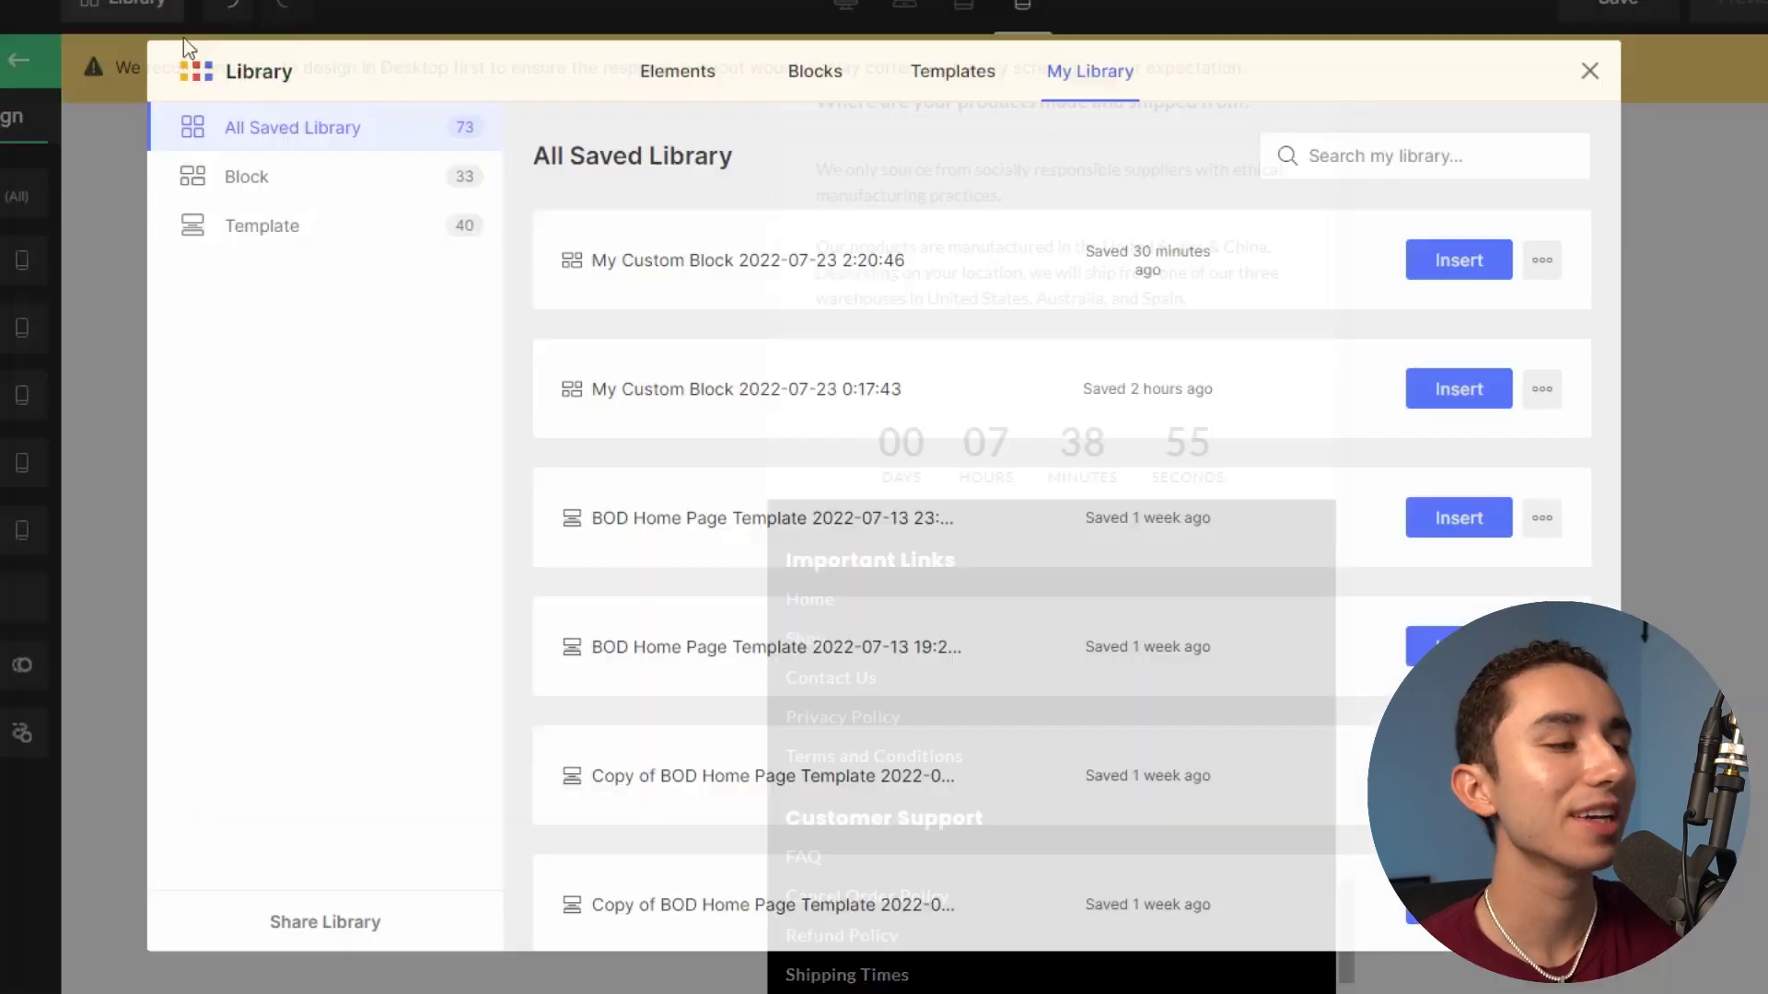